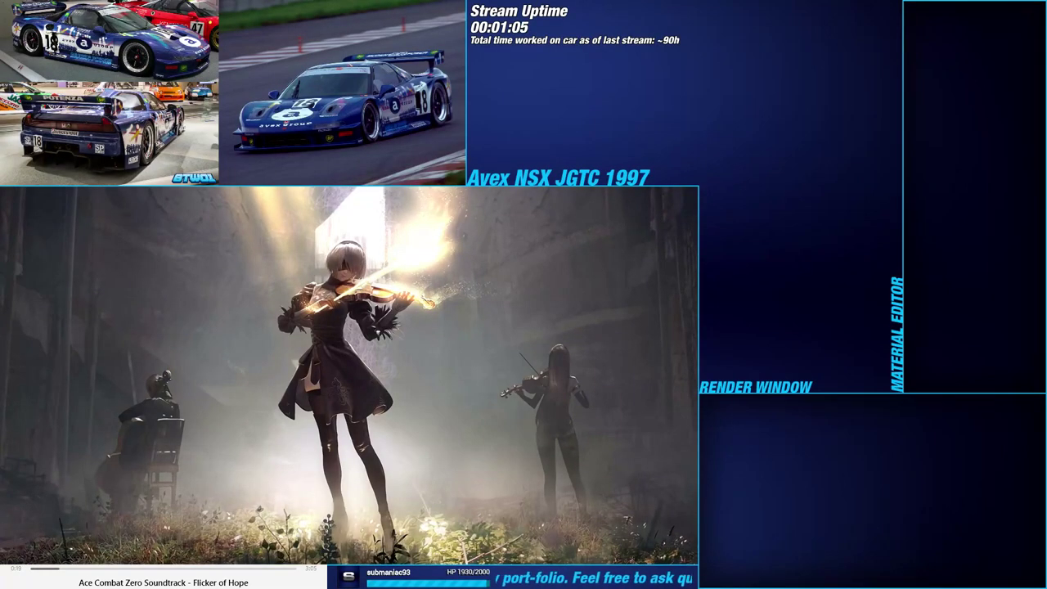
# Launch 3ds Max 2016 from the Windows Start menu
pyautogui.press('super')
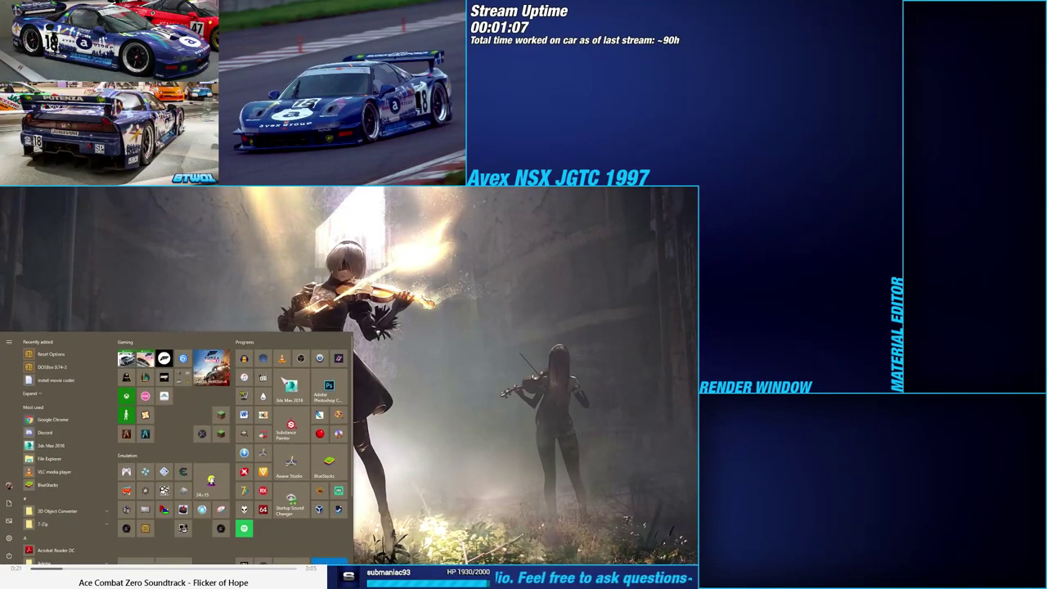
pyautogui.click(50, 445)
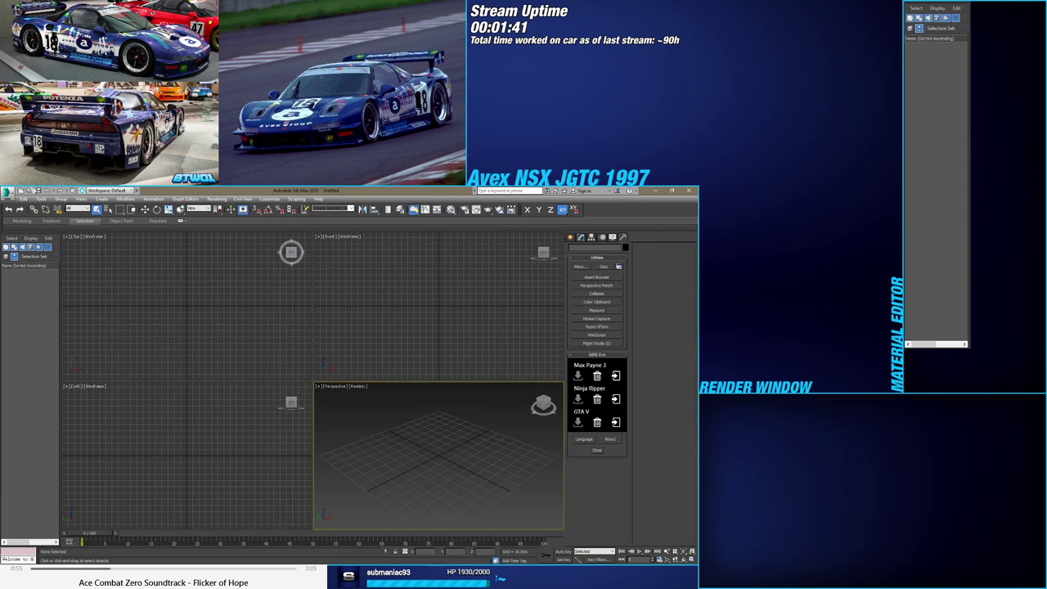
# Load the recent Avex NSX car scene, orbit higher, then switch to the camera view
pyautogui.click(6, 193)
pyautogui.click(68, 237)
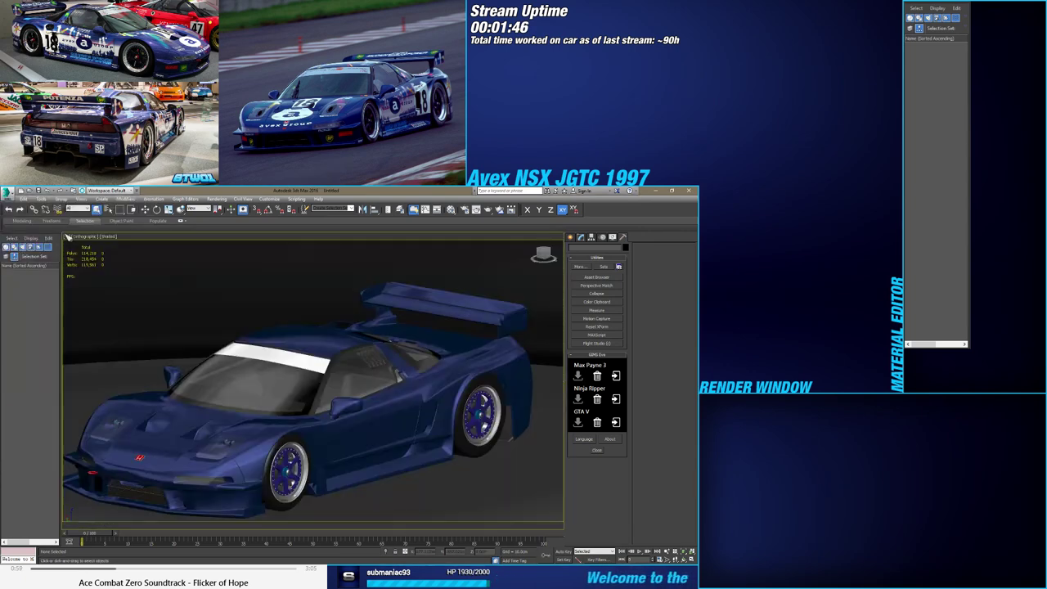
pyautogui.keyDown('alt'); pyautogui.moveTo(323, 454); pyautogui.dragTo(296, 513, button='middle'); pyautogui.keyUp('alt')
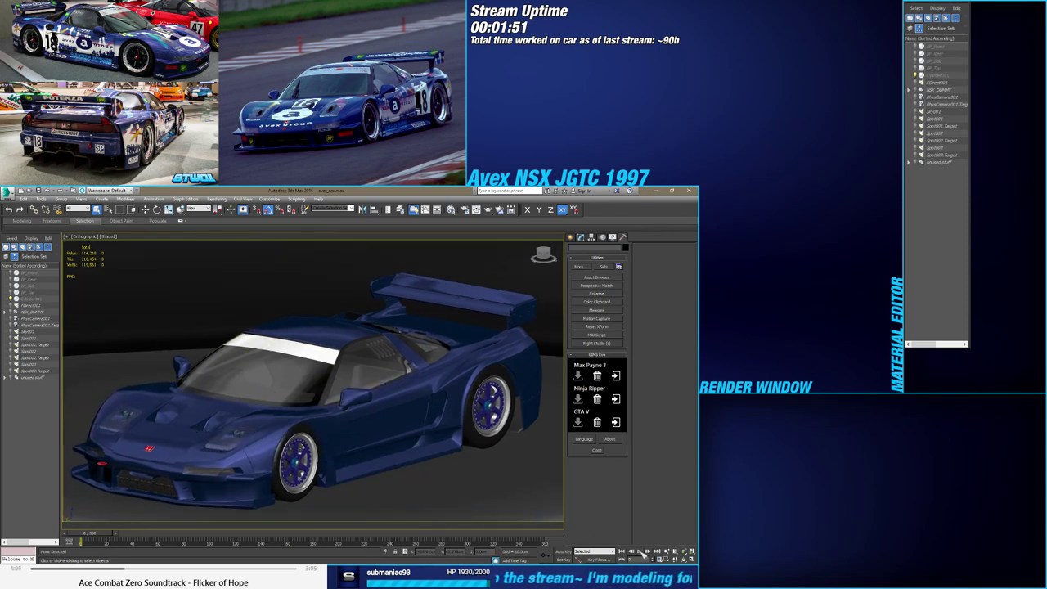
pyautogui.press('c')
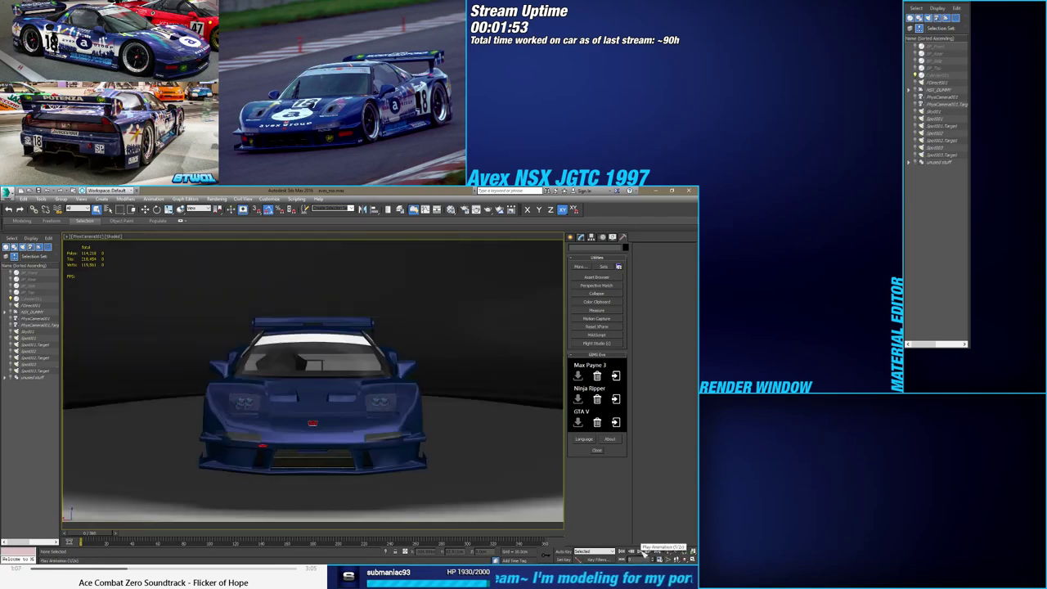
pyautogui.click(644, 553)
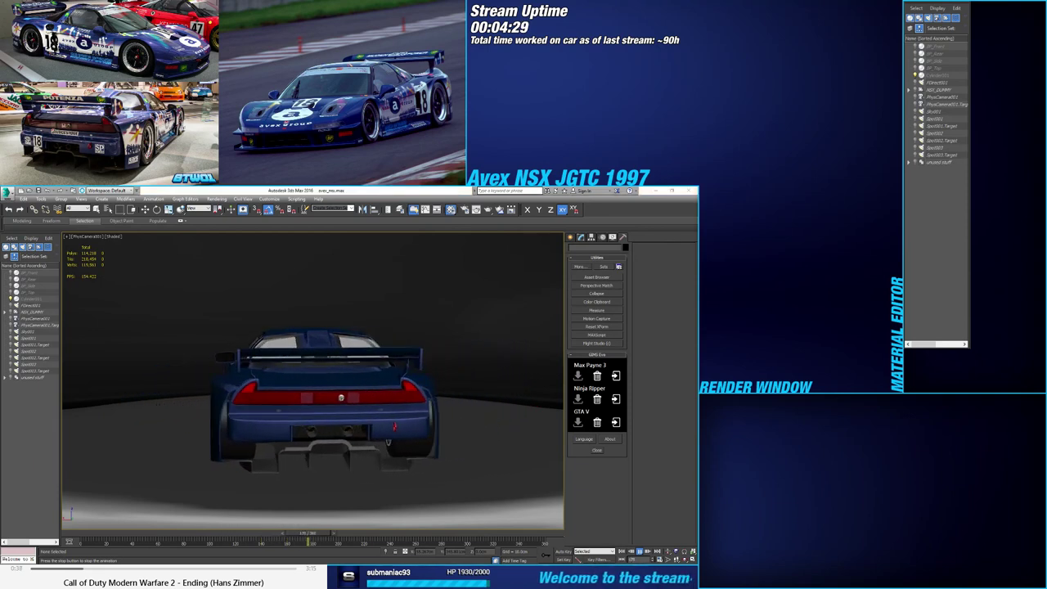
# Open the Material Editor, render the car, then rewind to frame 0 in a front three-quarter view
pyautogui.press('m')
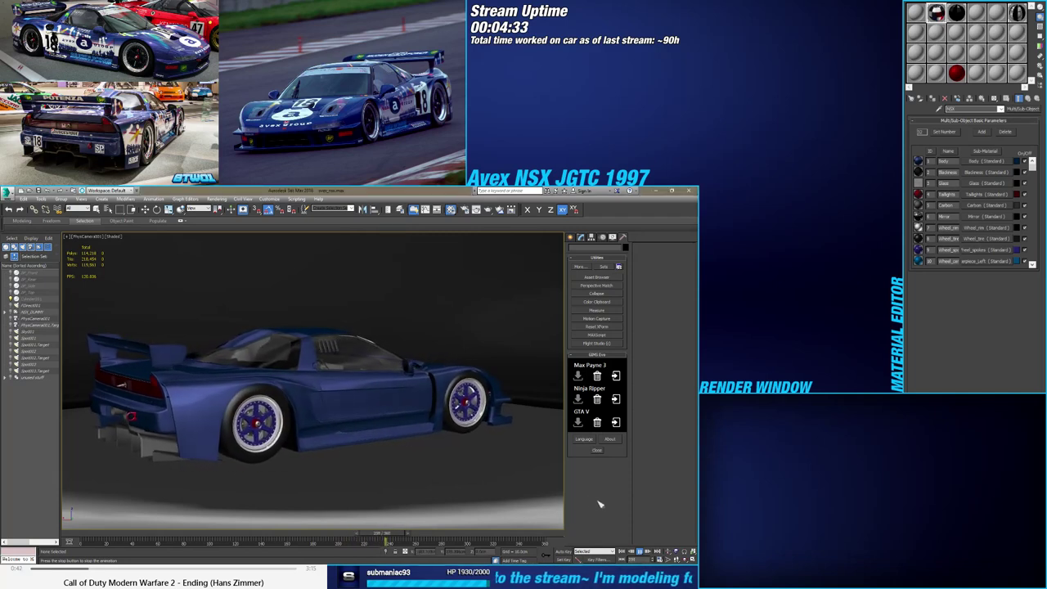
pyautogui.hotkey('shift', 'q')
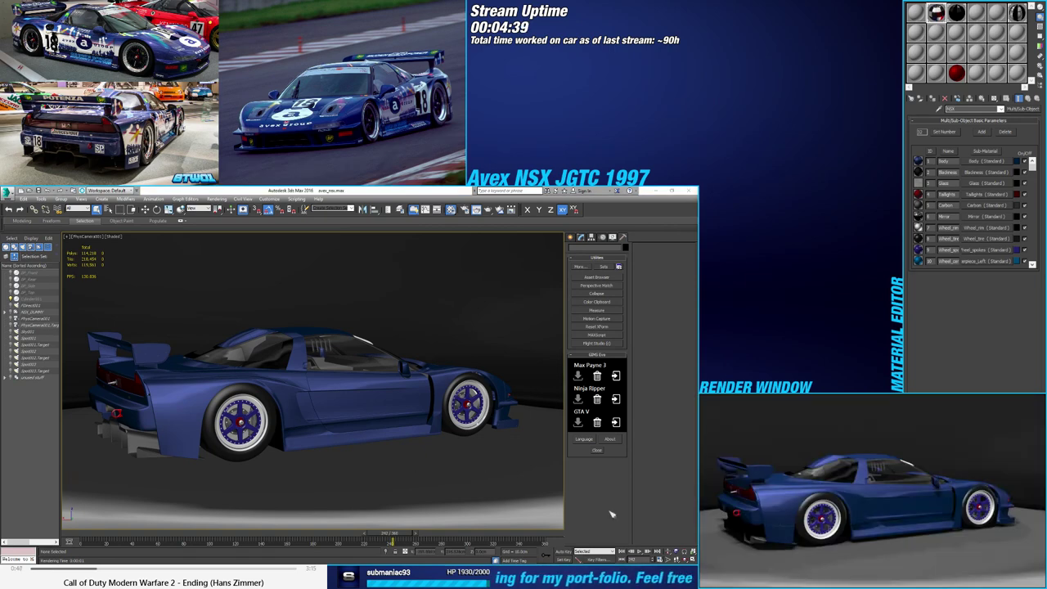
pyautogui.moveTo(406, 540); pyautogui.dragTo(66, 542)
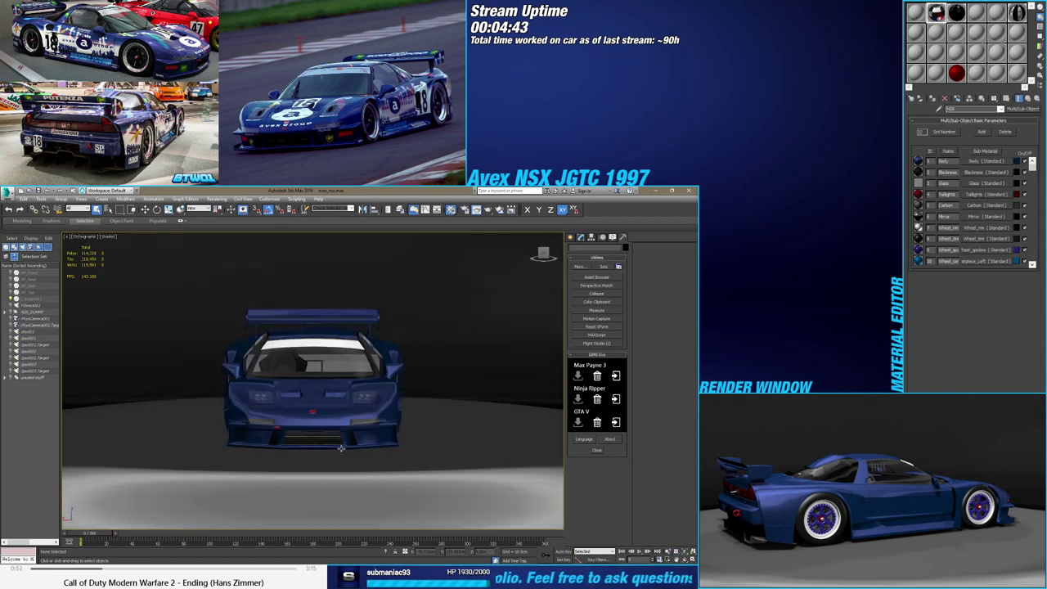
pyautogui.press('u')
pyautogui.moveTo(373, 439)
pyautogui.keyDown('alt'); pyautogui.mouseDown(button='middle')
pyautogui.moveTo(400, 426)
pyautogui.moveTo(95, 351)
pyautogui.mouseUp(button='middle'); pyautogui.keyUp('alt')
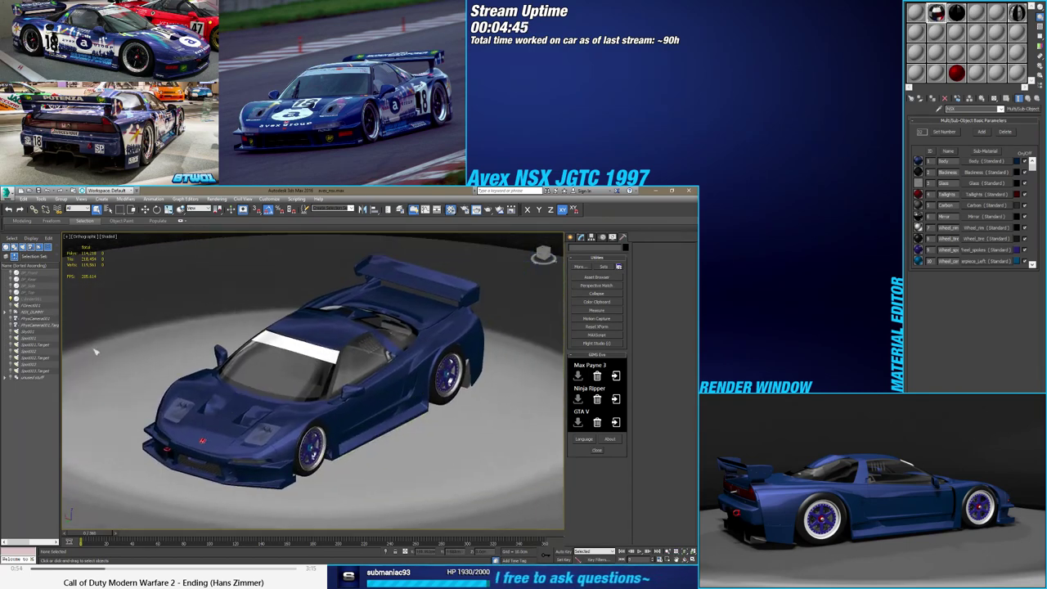
# Hide the grey floor disc, deselect, and orbit closer to inspect the car and its underside
pyautogui.click(17, 304)
pyautogui.click(189, 393)
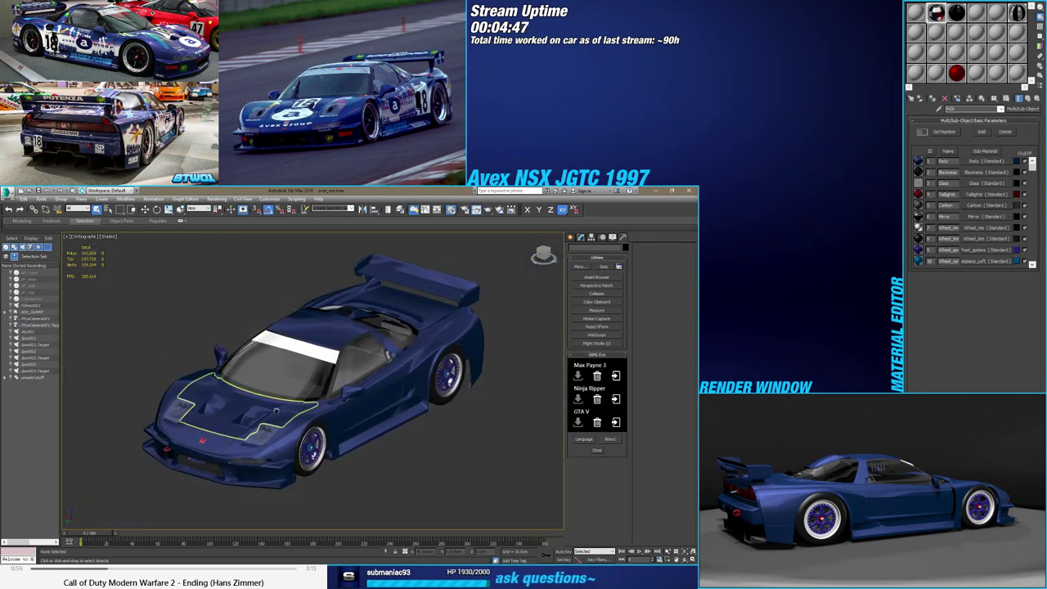
pyautogui.moveTo(188, 393)
pyautogui.keyDown('alt'); pyautogui.mouseDown(button='middle')
pyautogui.moveTo(287, 409)
pyautogui.moveTo(321, 426)
pyautogui.moveTo(311, 427)
pyautogui.mouseUp(button='middle'); pyautogui.keyUp('alt')
pyautogui.scroll(2, 287, 409)
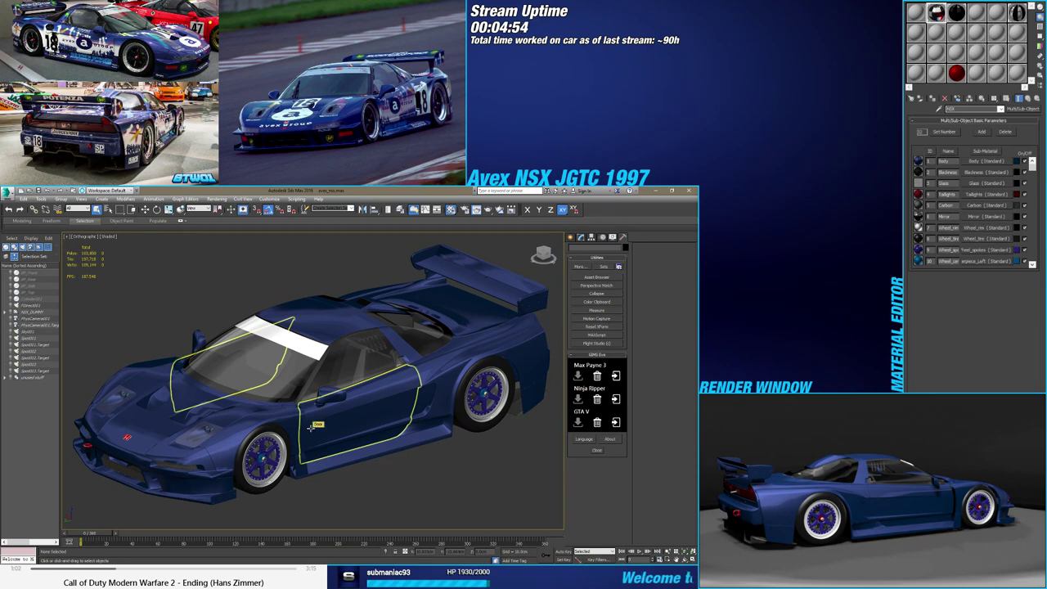
pyautogui.hotkey('alt', 'Tab')
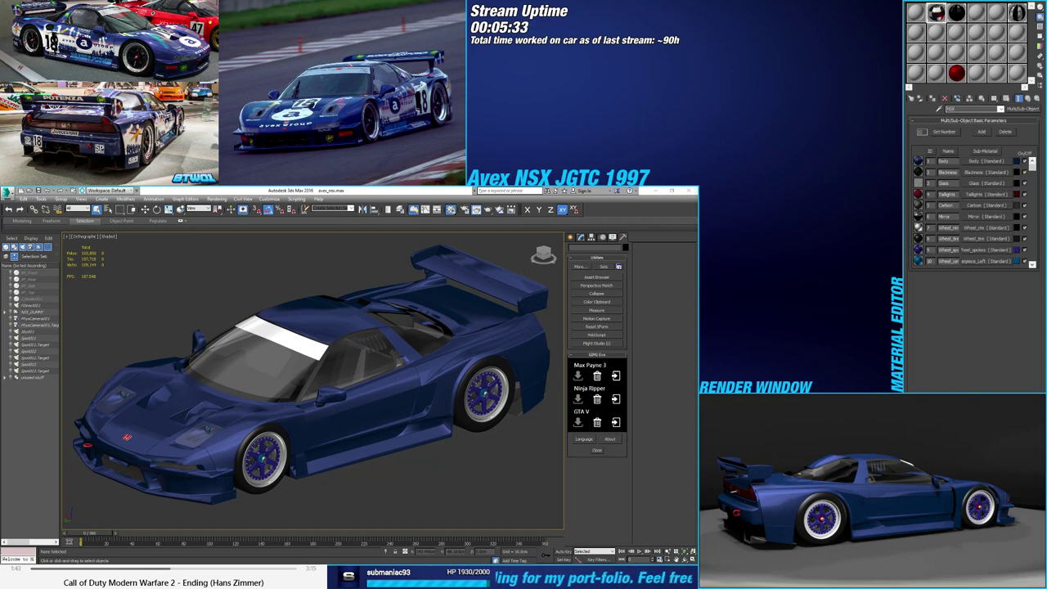
pyautogui.moveTo(364, 376)
pyautogui.keyDown('alt'); pyautogui.mouseDown(button='middle')
pyautogui.moveTo(351, 404)
pyautogui.moveTo(327, 392)
pyautogui.moveTo(319, 454)
pyautogui.moveTo(407, 445)
pyautogui.mouseUp(button='middle'); pyautogui.keyUp('alt')
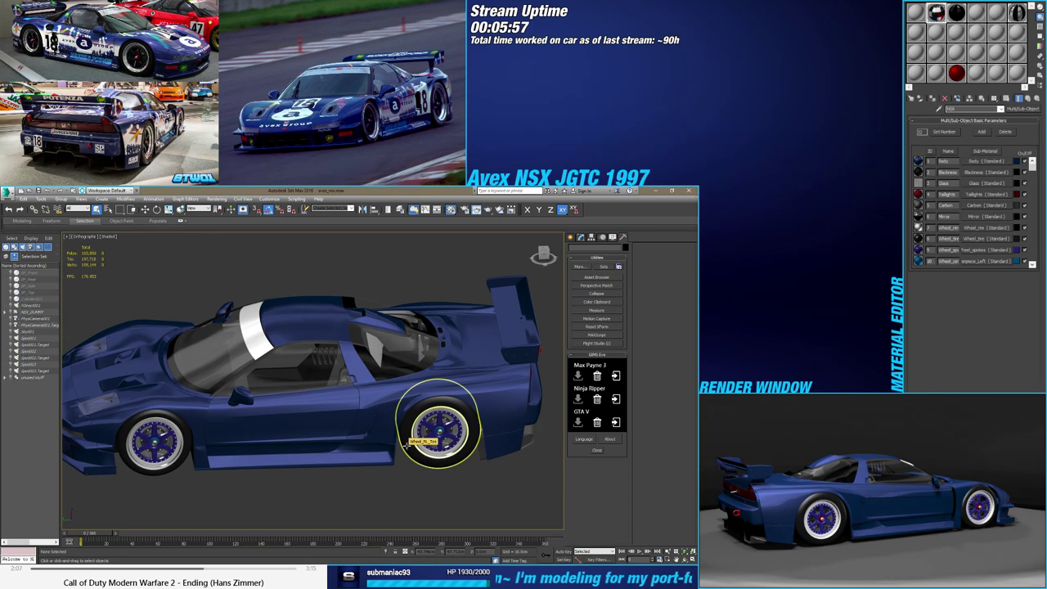
# Hide the windshield banner, side window glass and rear window
pyautogui.click(274, 347)
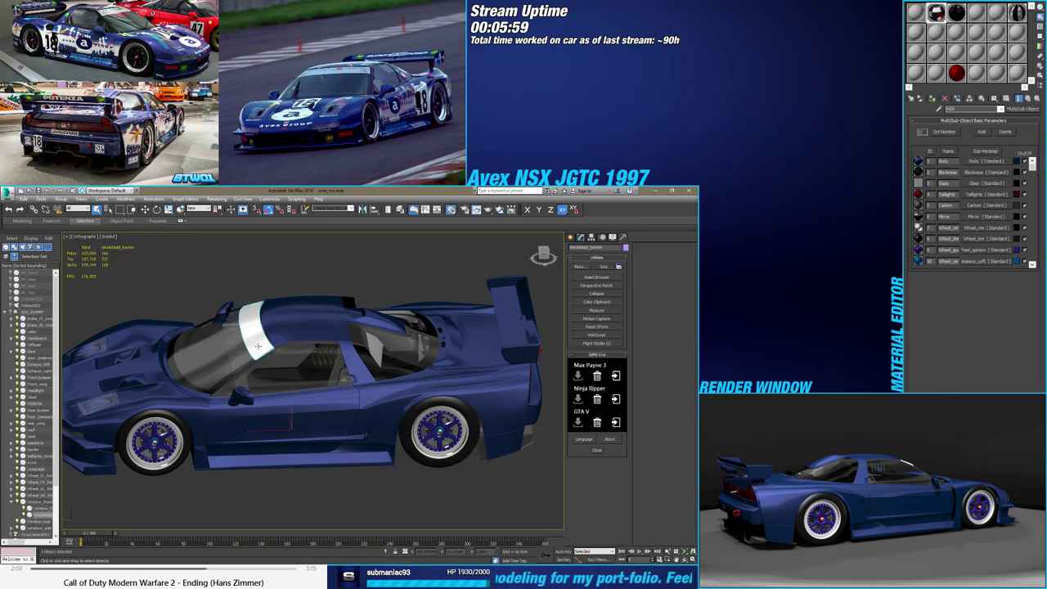
pyautogui.keyDown('alt'); pyautogui.moveTo(274, 347); pyautogui.dragTo(261, 340, button='middle'); pyautogui.keyUp('alt')
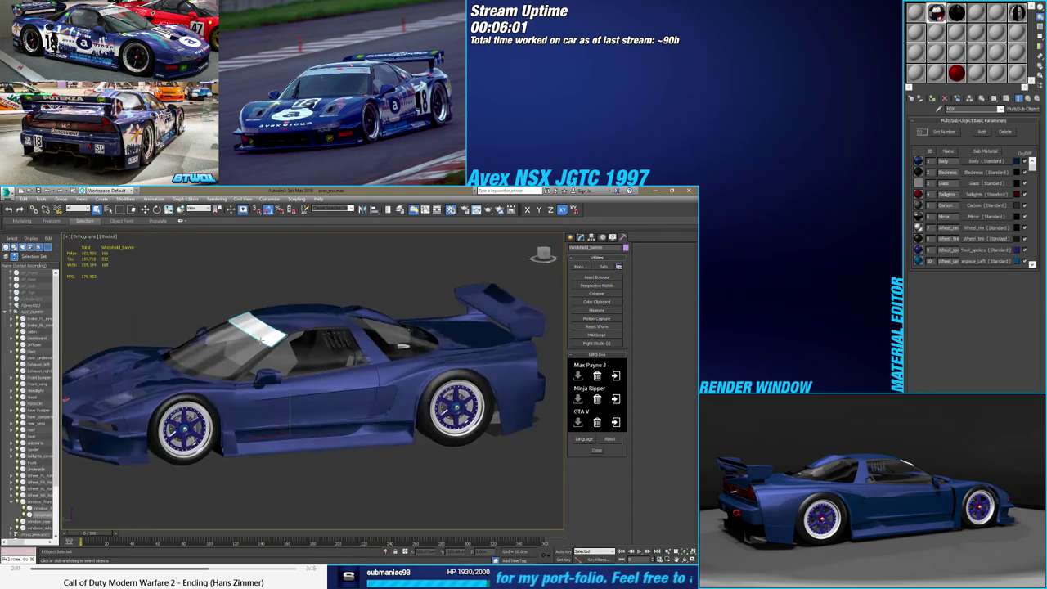
pyautogui.click(27, 517)
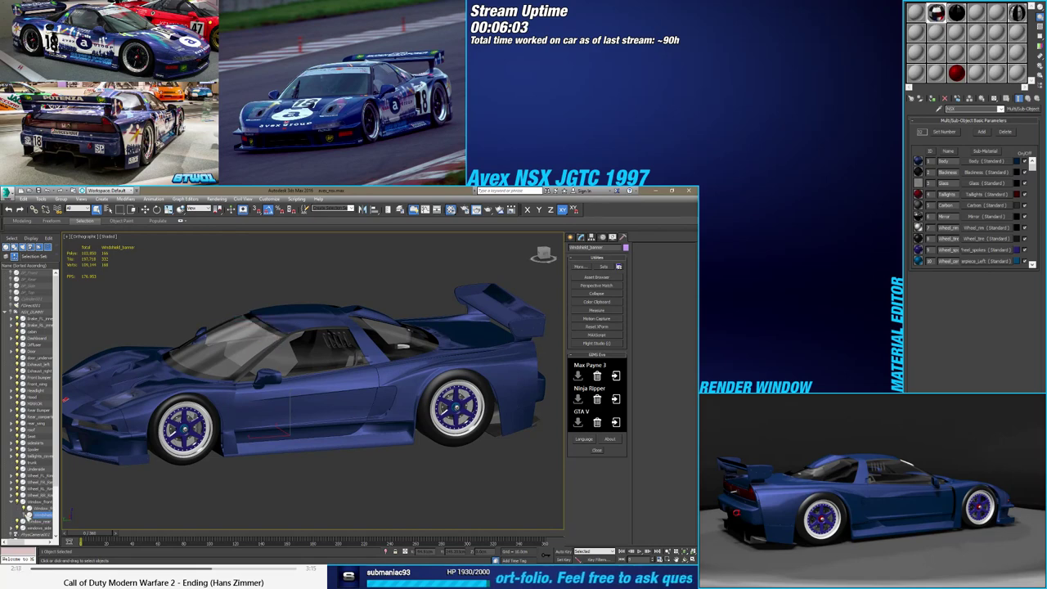
pyautogui.click(25, 511)
pyautogui.keyDown('alt'); pyautogui.moveTo(232, 476); pyautogui.dragTo(280, 491, button='middle'); pyautogui.keyUp('alt')
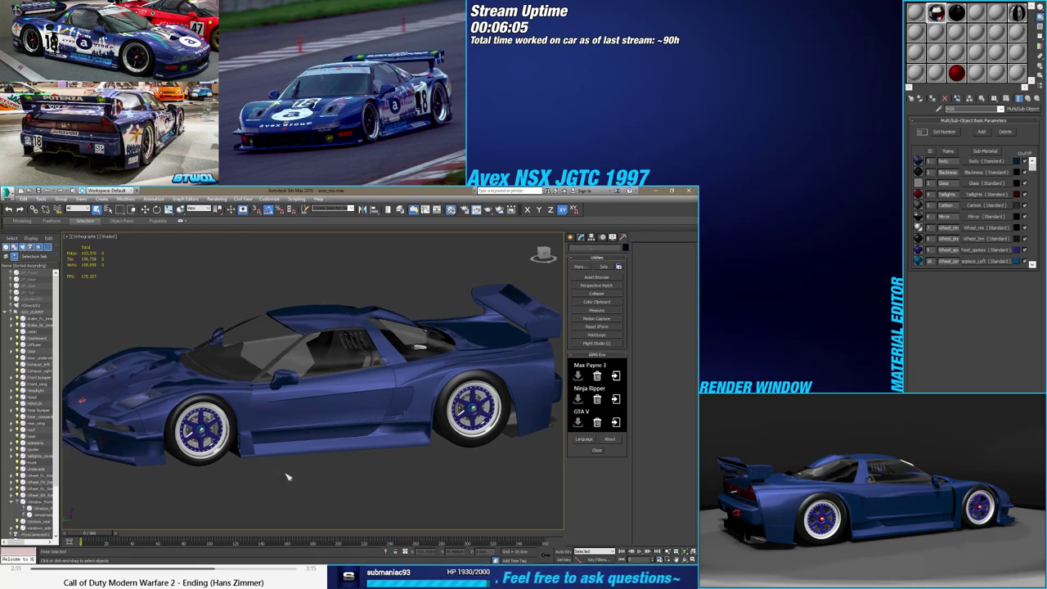
pyautogui.click(337, 331)
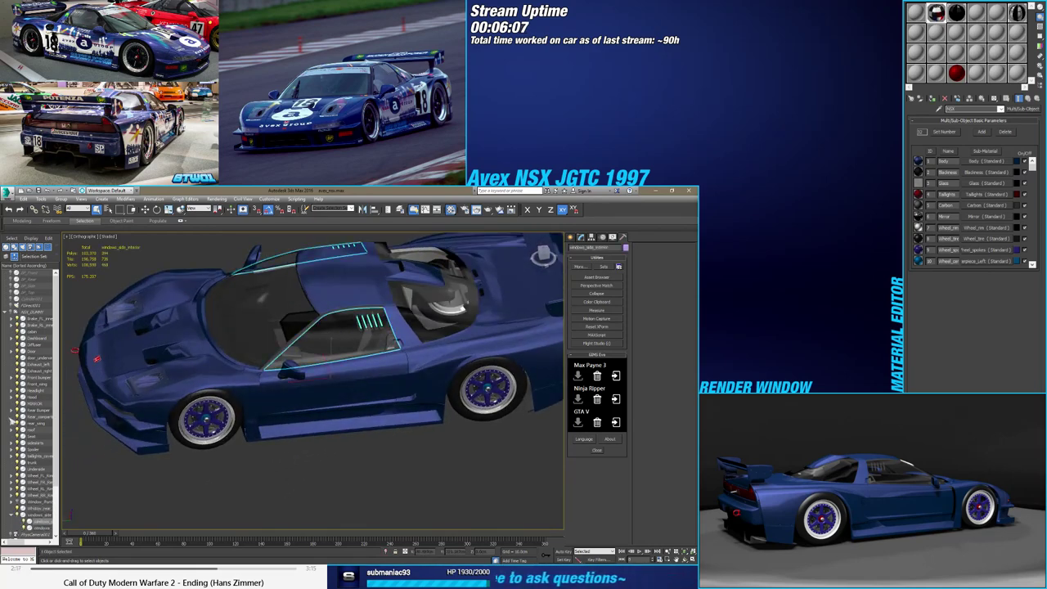
pyautogui.click(27, 522)
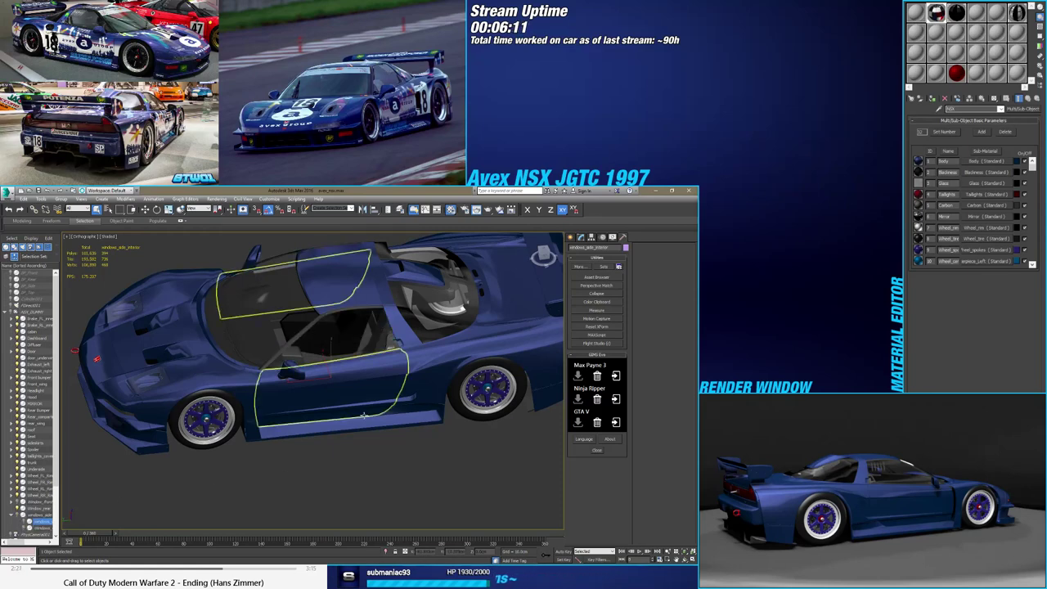
pyautogui.keyDown('alt'); pyautogui.moveTo(328, 439); pyautogui.dragTo(388, 371, button='middle'); pyautogui.keyUp('alt')
pyautogui.click(387, 370)
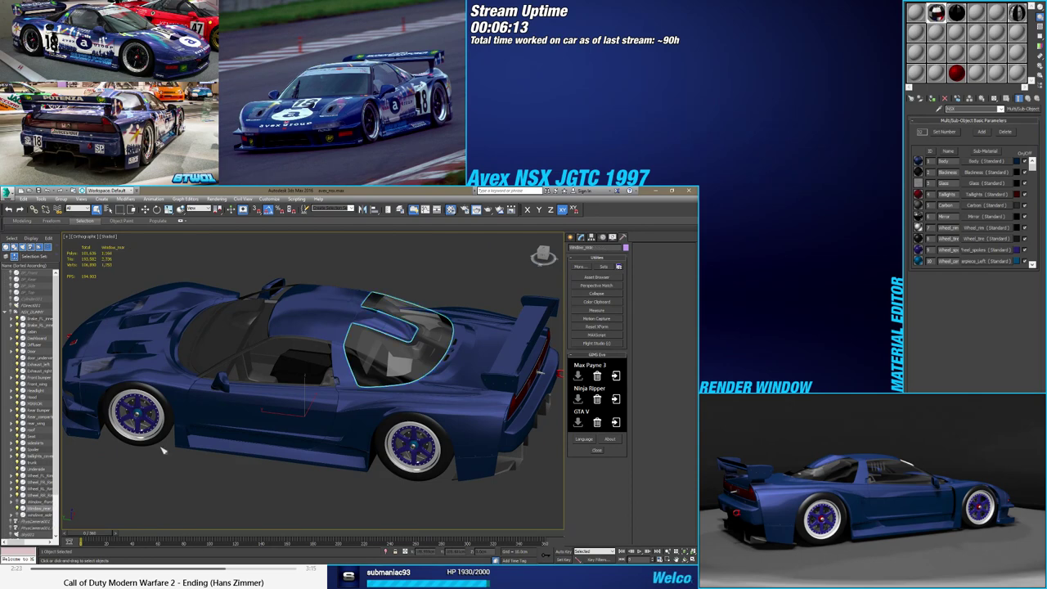
pyautogui.click(21, 508)
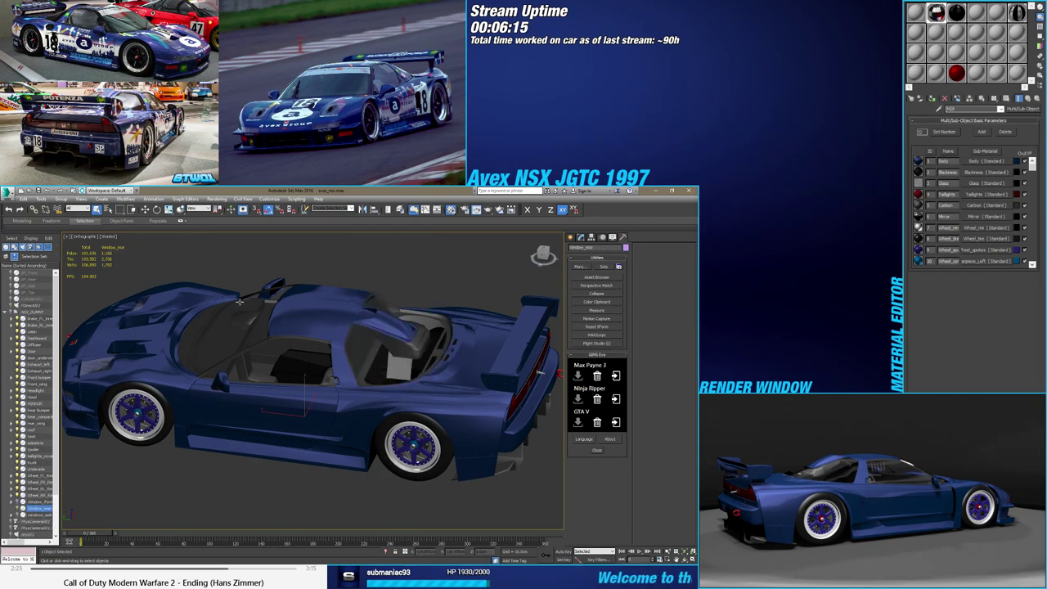
# Hide the outer body panels: door, front and rear fenders and rear panel
pyautogui.click(219, 378)
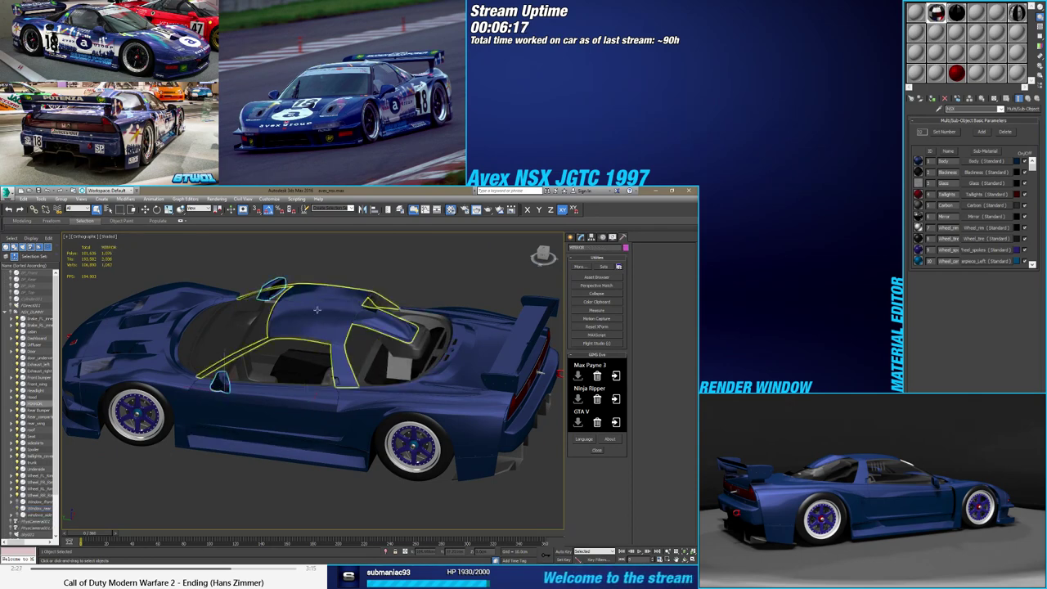
pyautogui.keyDown('ctrl'); pyautogui.click(282, 331); pyautogui.keyUp('ctrl')
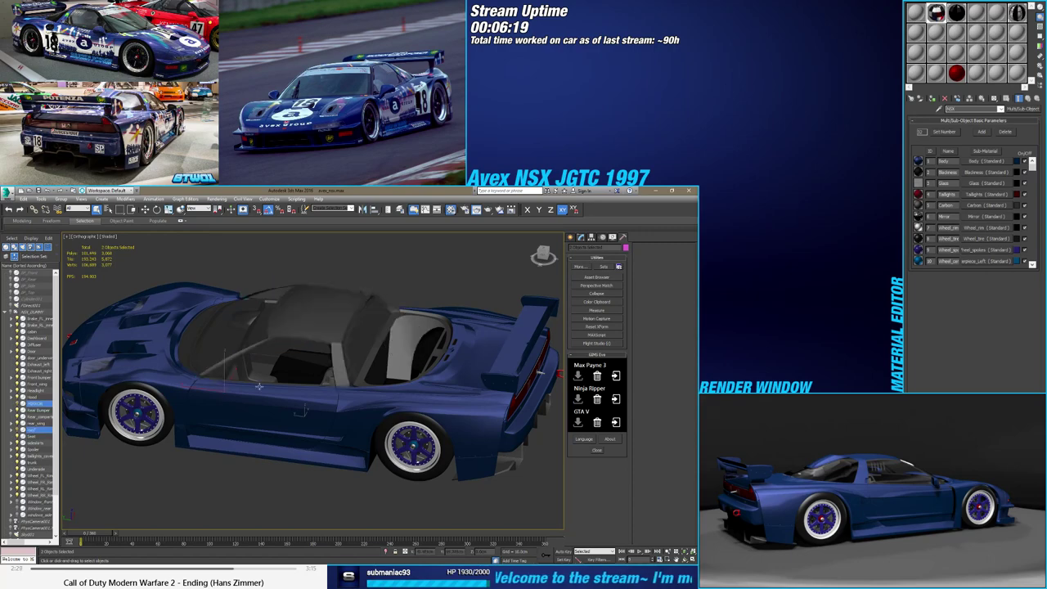
pyautogui.moveTo(303, 409)
pyautogui.keyDown('alt'); pyautogui.mouseDown(button='middle')
pyautogui.moveTo(360, 448)
pyautogui.moveTo(300, 410)
pyautogui.moveTo(379, 444)
pyautogui.mouseUp(button='middle'); pyautogui.keyUp('alt')
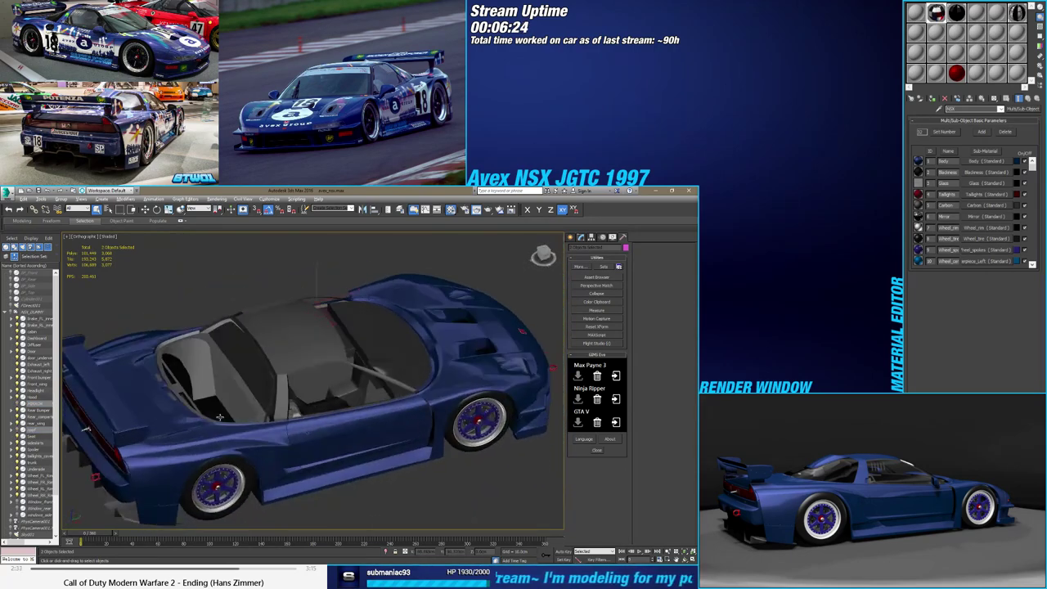
pyautogui.click(379, 444)
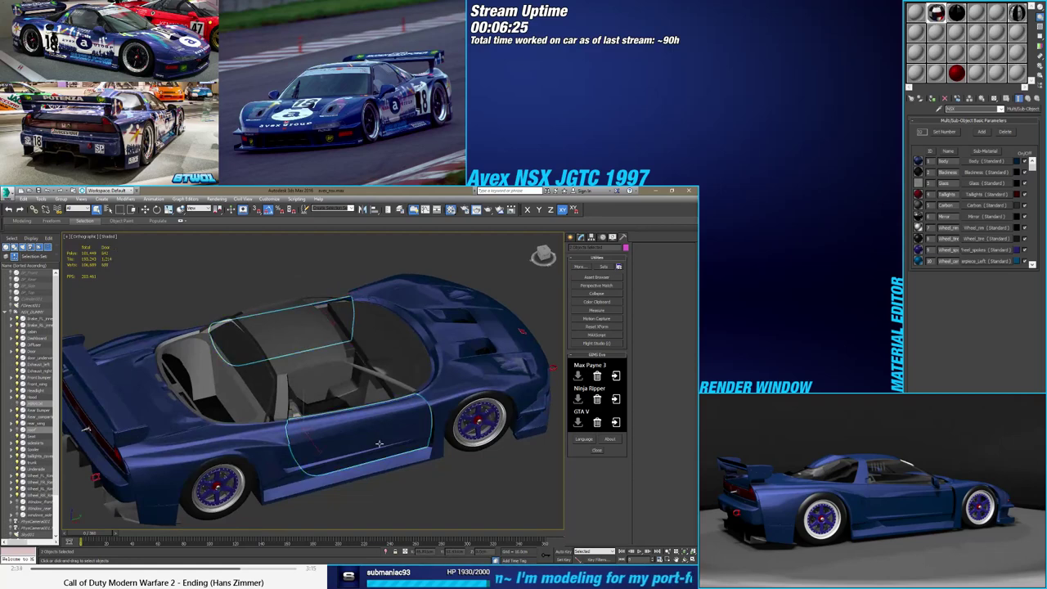
pyautogui.keyDown('ctrl'); pyautogui.click(271, 466); pyautogui.keyUp('ctrl')
pyautogui.keyDown('ctrl'); pyautogui.click(169, 431); pyautogui.keyUp('ctrl')
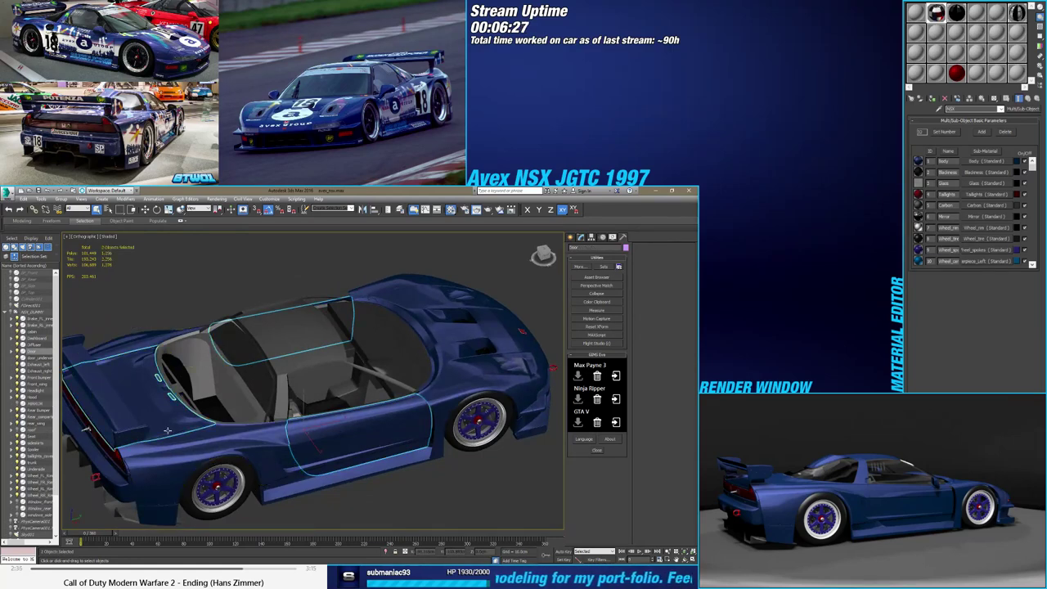
pyautogui.keyDown('ctrl'); pyautogui.click(459, 386); pyautogui.keyUp('ctrl')
pyautogui.keyDown('alt'); pyautogui.moveTo(459, 386); pyautogui.dragTo(223, 414, button='middle'); pyautogui.keyUp('alt')
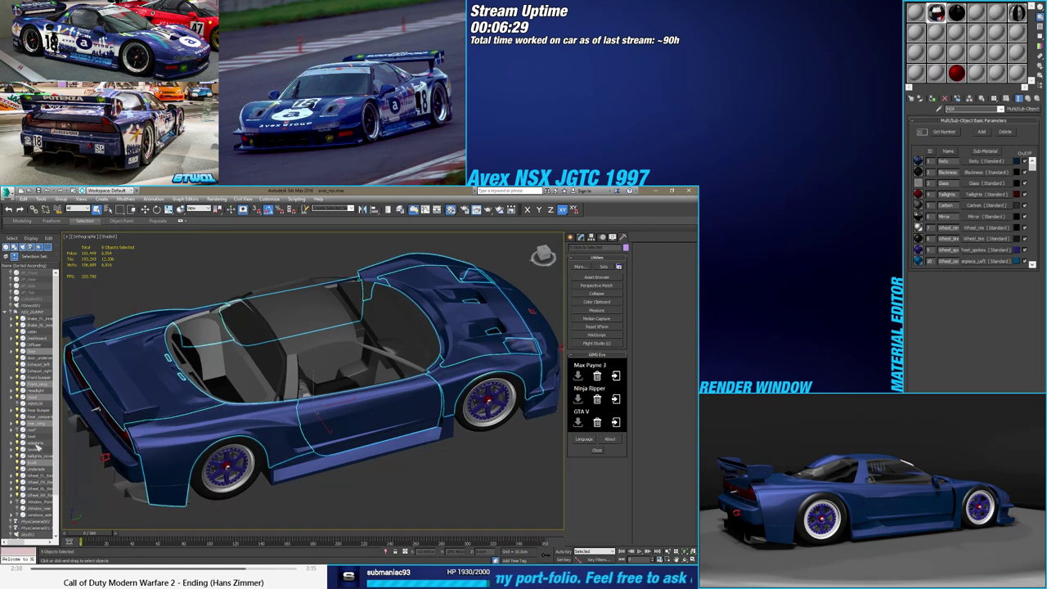
pyautogui.click(21, 467)
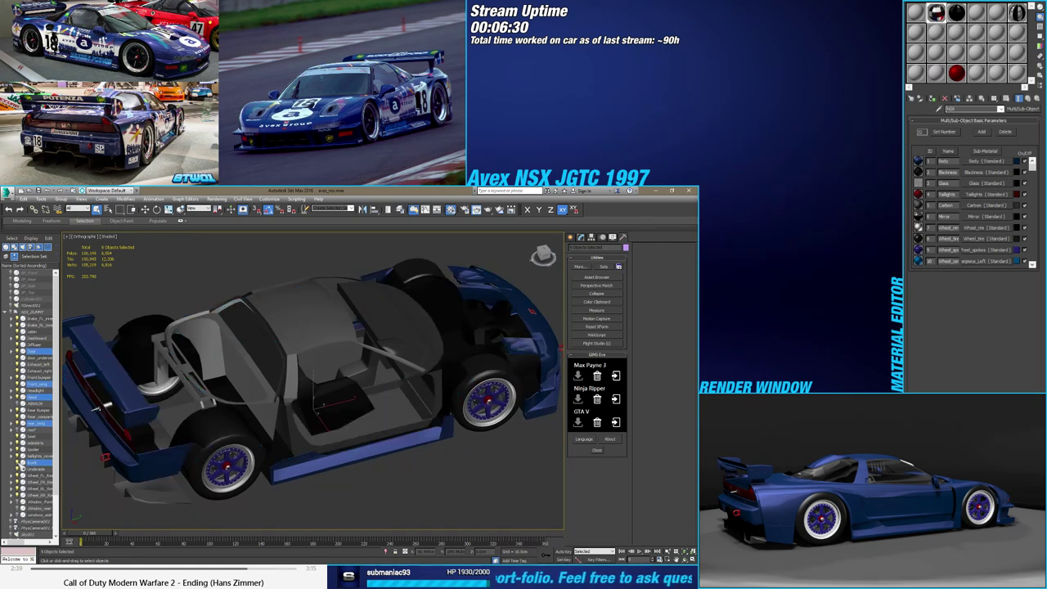
# Window-select all the front bumper parts, trimming extras and orbiting to verify the selection
pyautogui.keyDown('ctrl'); pyautogui.click(128, 440); pyautogui.keyUp('ctrl')
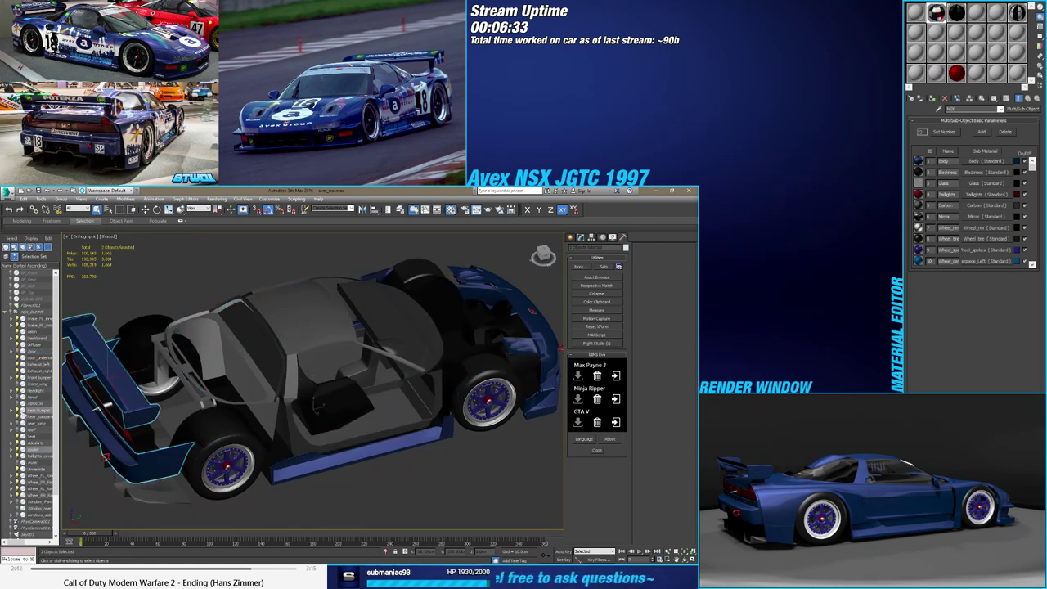
pyautogui.keyDown('alt'); pyautogui.moveTo(98, 413); pyautogui.dragTo(335, 434, button='middle'); pyautogui.keyUp('alt')
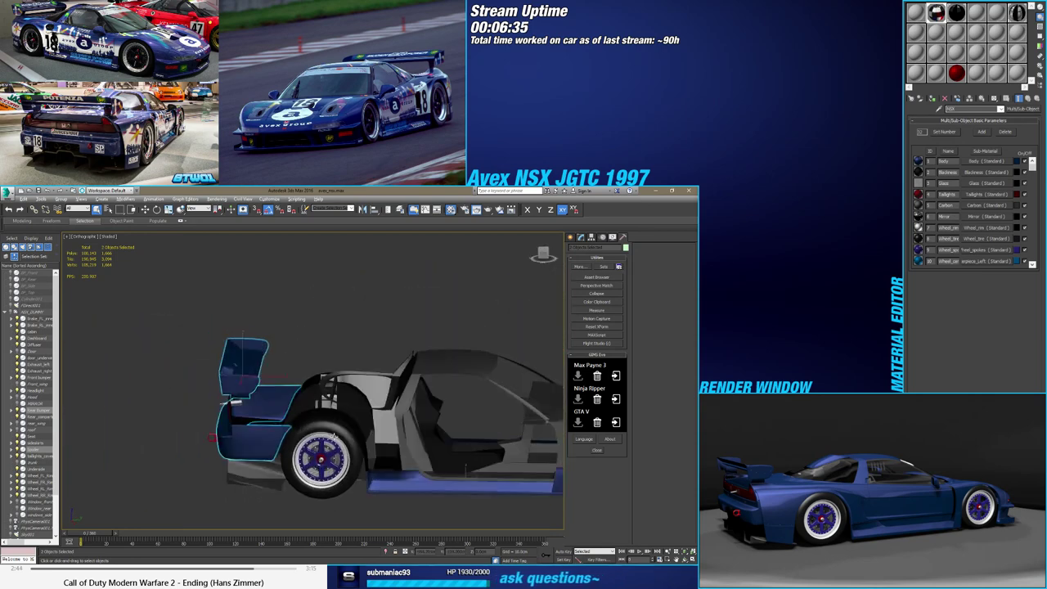
pyautogui.keyDown('ctrl'); pyautogui.moveTo(250, 507); pyautogui.dragTo(260, 518); pyautogui.keyUp('ctrl')
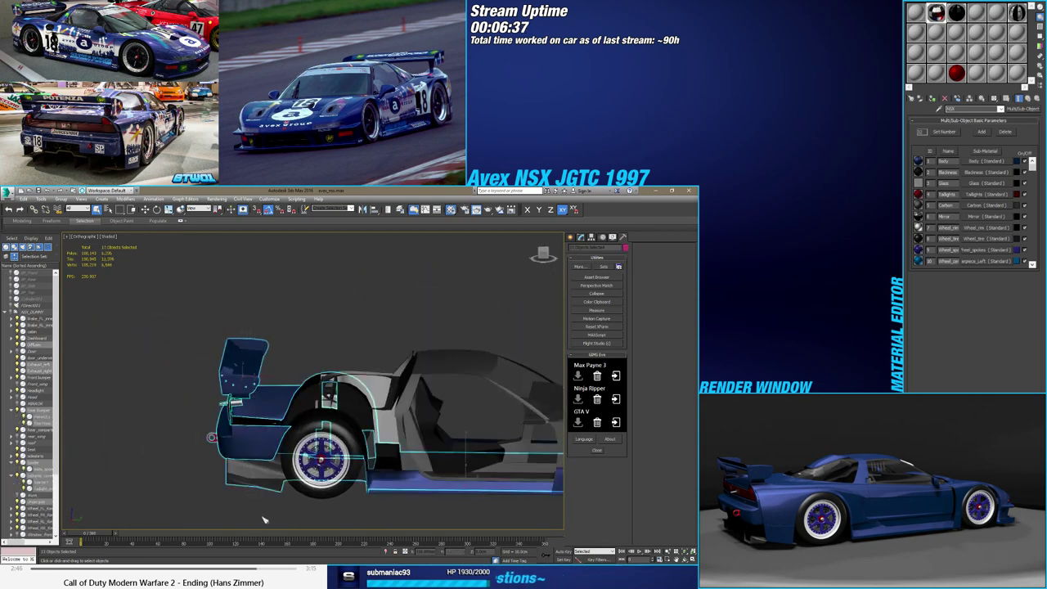
pyautogui.keyDown('alt'); pyautogui.moveTo(266, 520); pyautogui.dragTo(323, 434, button='middle'); pyautogui.keyUp('alt')
pyautogui.keyDown('alt'); pyautogui.click(323, 433); pyautogui.keyUp('alt')
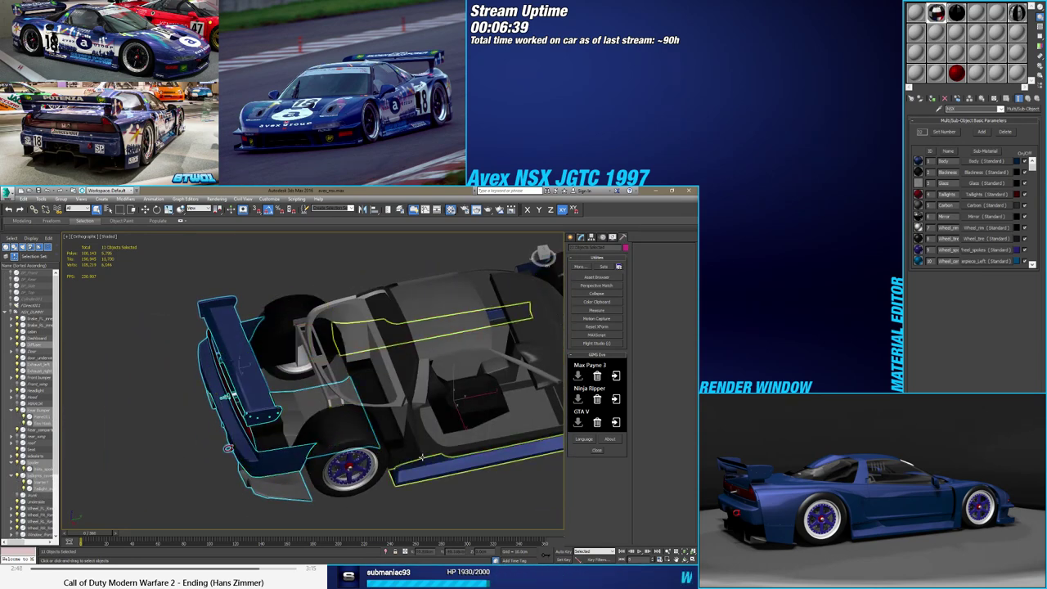
pyautogui.keyDown('alt'); pyautogui.moveTo(336, 402); pyautogui.dragTo(309, 414, button='middle'); pyautogui.keyUp('alt')
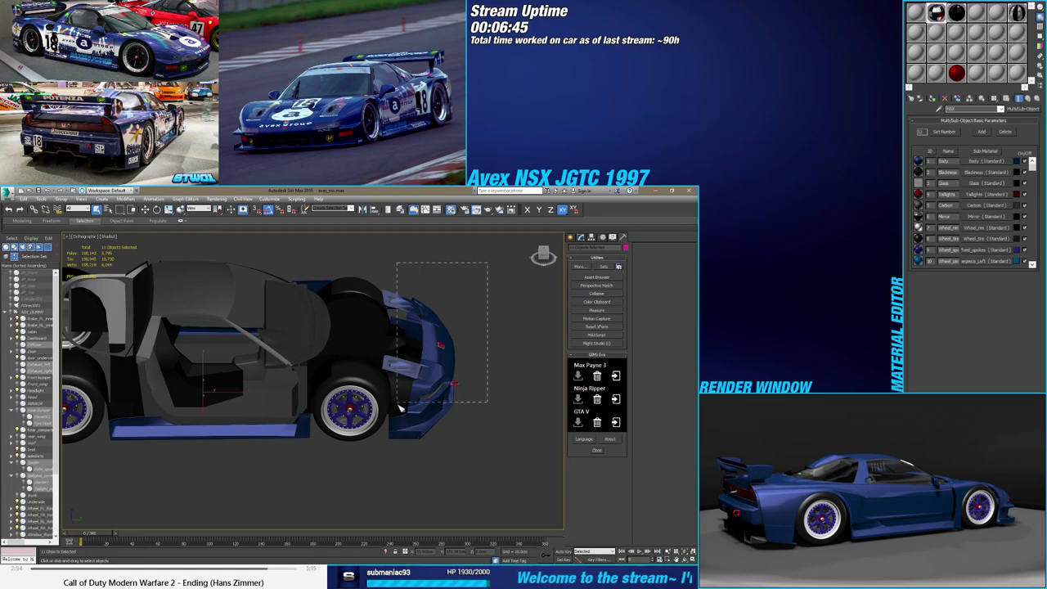
pyautogui.moveTo(427, 381); pyautogui.dragTo(400, 419)
pyautogui.keyDown('alt'); pyautogui.moveTo(397, 396); pyautogui.dragTo(348, 398, button='middle'); pyautogui.keyUp('alt')
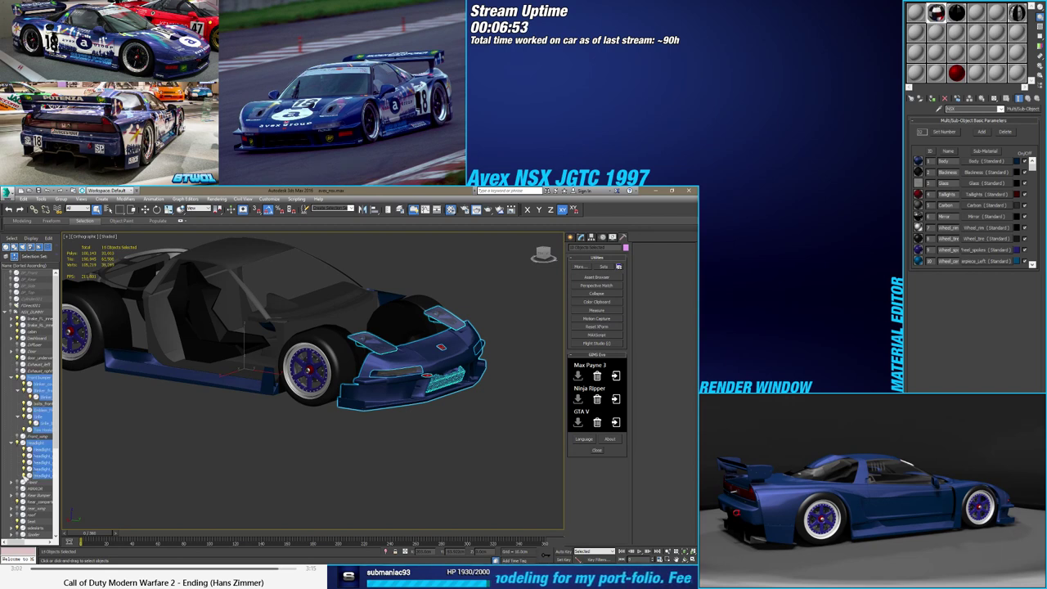
# Hide the front bumper parts and all four wheels with their hub parts
pyautogui.hotkey('alt', 'h')
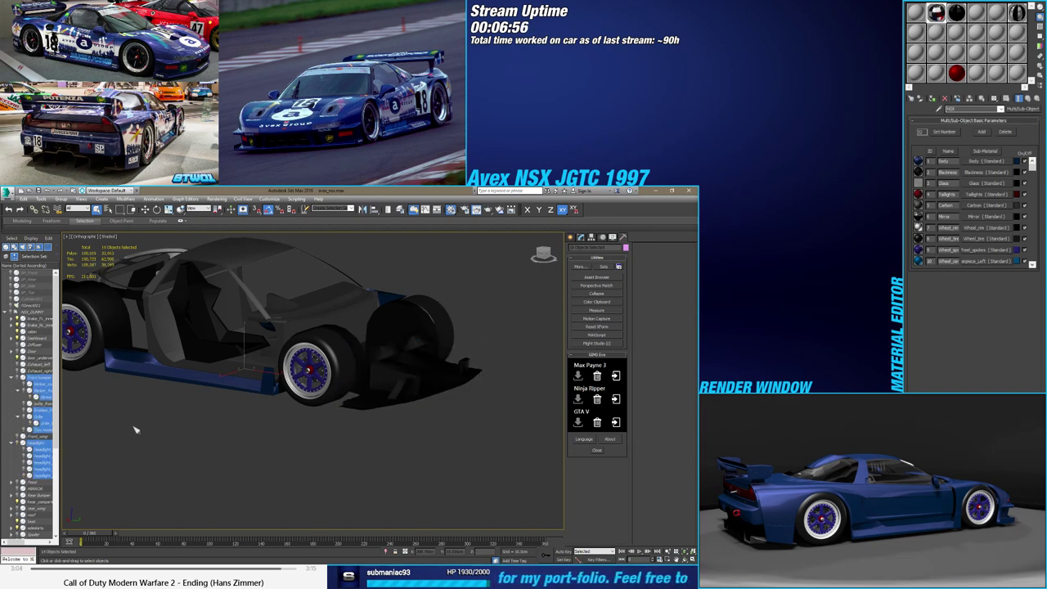
pyautogui.click(135, 429)
pyautogui.keyDown('alt'); pyautogui.moveTo(242, 430); pyautogui.dragTo(283, 494, button='middle'); pyautogui.keyUp('alt')
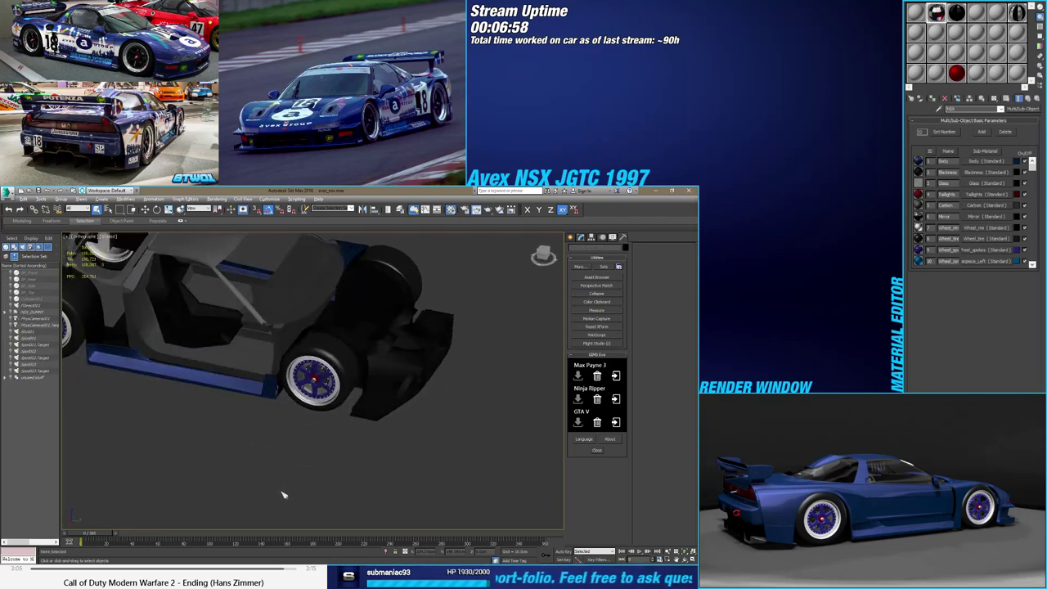
pyautogui.click(314, 372)
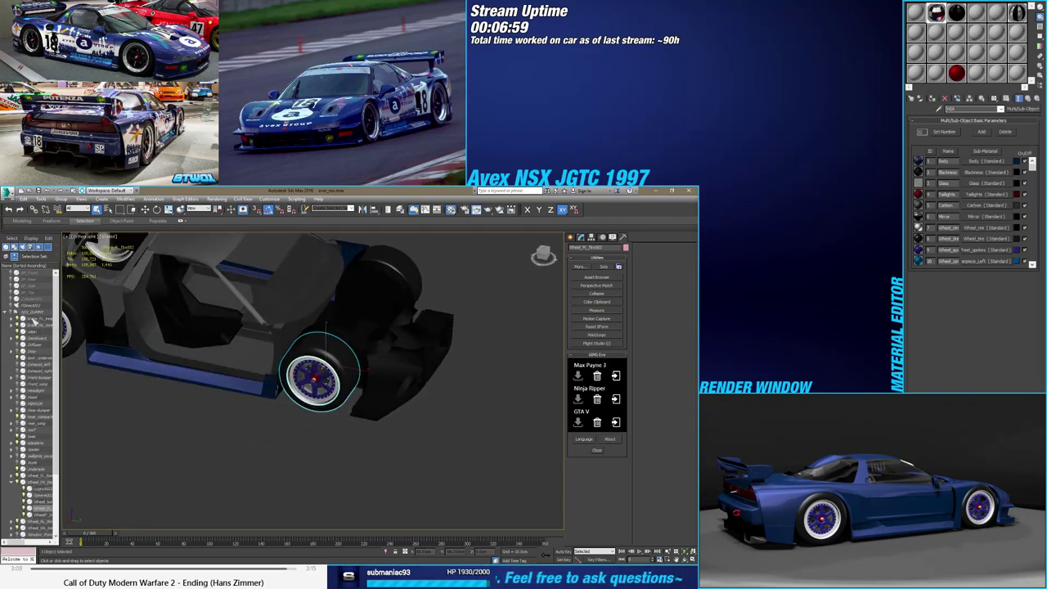
pyautogui.click(32, 319)
pyautogui.keyDown('ctrl'); pyautogui.click(33, 324); pyautogui.keyUp('ctrl')
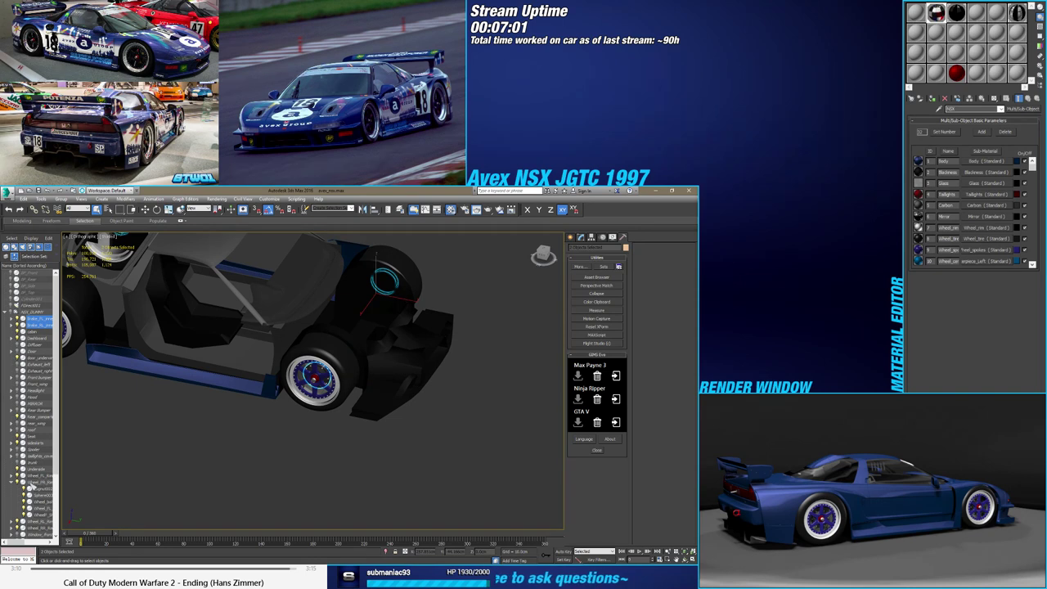
pyautogui.keyDown('ctrl'); pyautogui.click(33, 476); pyautogui.keyUp('ctrl')
pyautogui.keyDown('ctrl'); pyautogui.click(33, 482); pyautogui.keyUp('ctrl')
pyautogui.keyDown('ctrl'); pyautogui.click(30, 520); pyautogui.keyUp('ctrl')
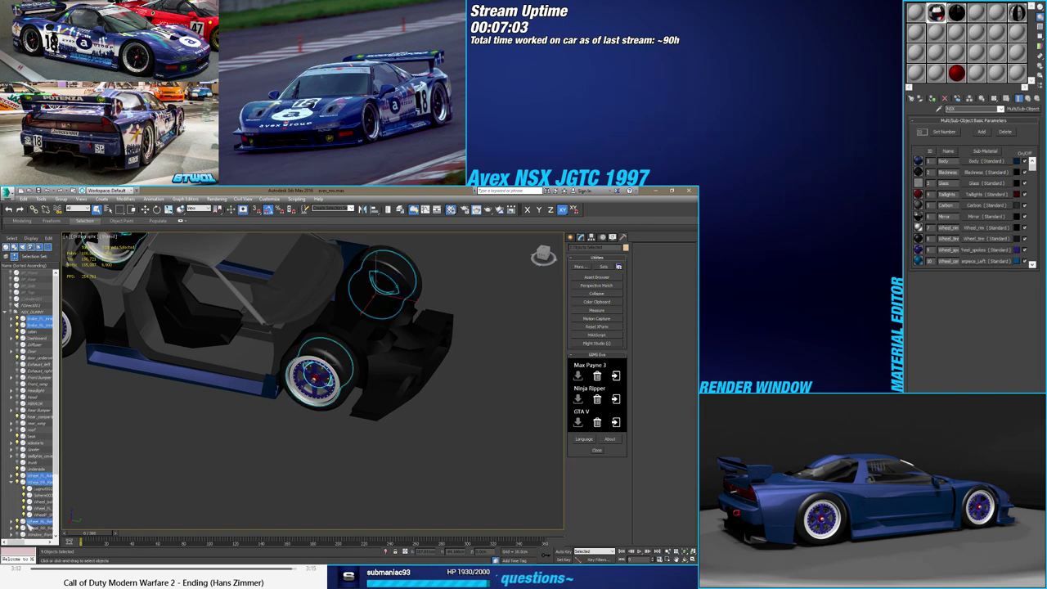
pyautogui.keyDown('ctrl'); pyautogui.click(30, 527); pyautogui.keyUp('ctrl')
pyautogui.rightClick(74, 497)
pyautogui.press('Escape')
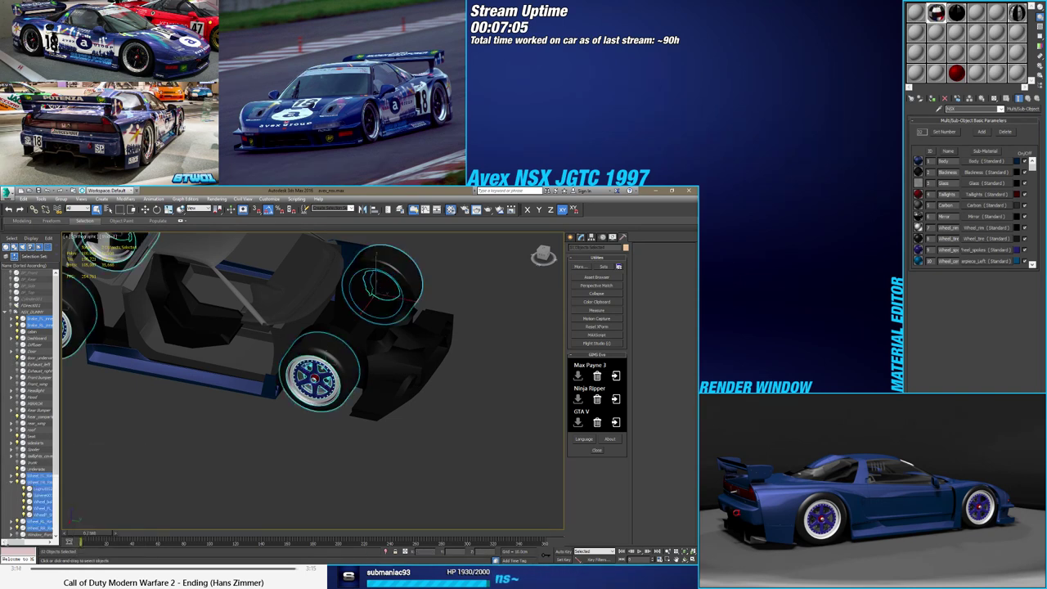
pyautogui.press('Delete')
# Orbit around the stripped body and select the cabin shell
pyautogui.moveTo(207, 431)
pyautogui.keyDown('alt'); pyautogui.mouseDown(button='middle')
pyautogui.moveTo(327, 479)
pyautogui.moveTo(364, 474)
pyautogui.mouseUp(button='middle'); pyautogui.keyUp('alt')
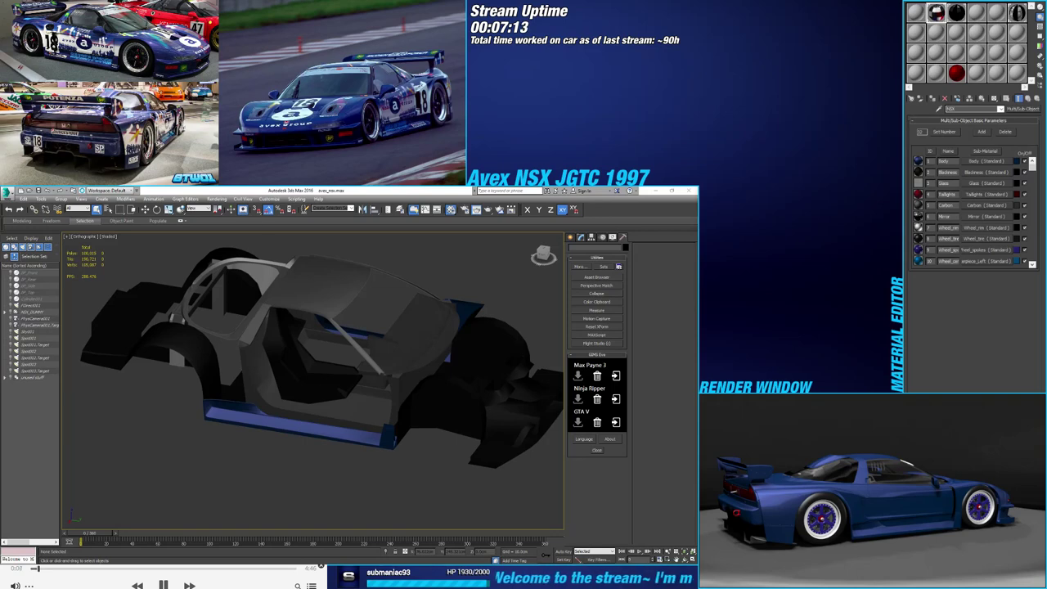
pyautogui.moveTo(333, 486)
pyautogui.keyDown('alt'); pyautogui.mouseDown(button='middle')
pyautogui.moveTo(447, 447)
pyautogui.moveTo(359, 467)
pyautogui.moveTo(386, 422)
pyautogui.mouseUp(button='middle'); pyautogui.keyUp('alt')
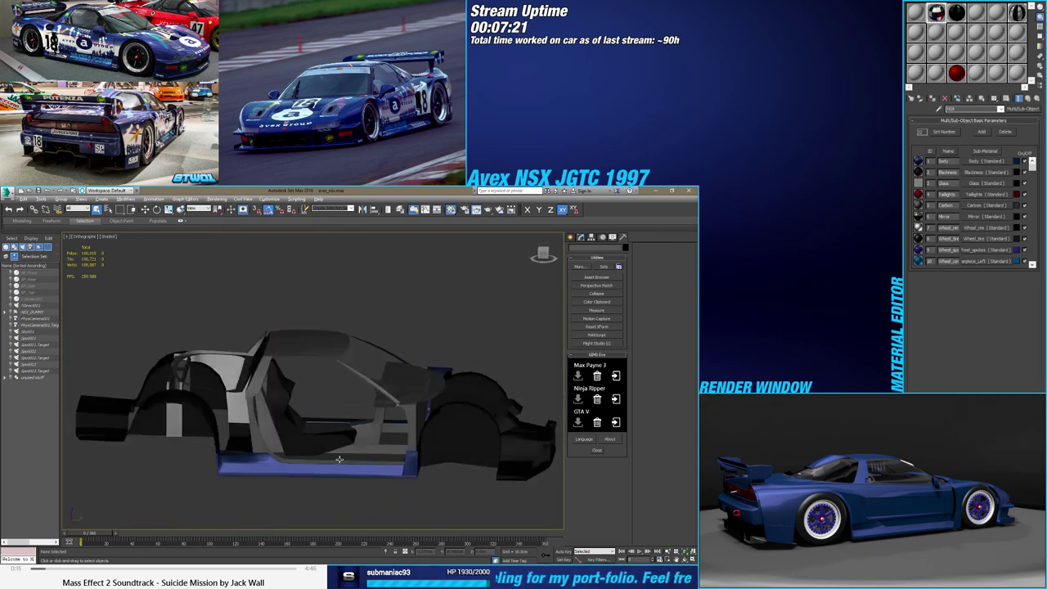
pyautogui.scroll(3, 386, 422)
pyautogui.scroll(4, 386, 422)
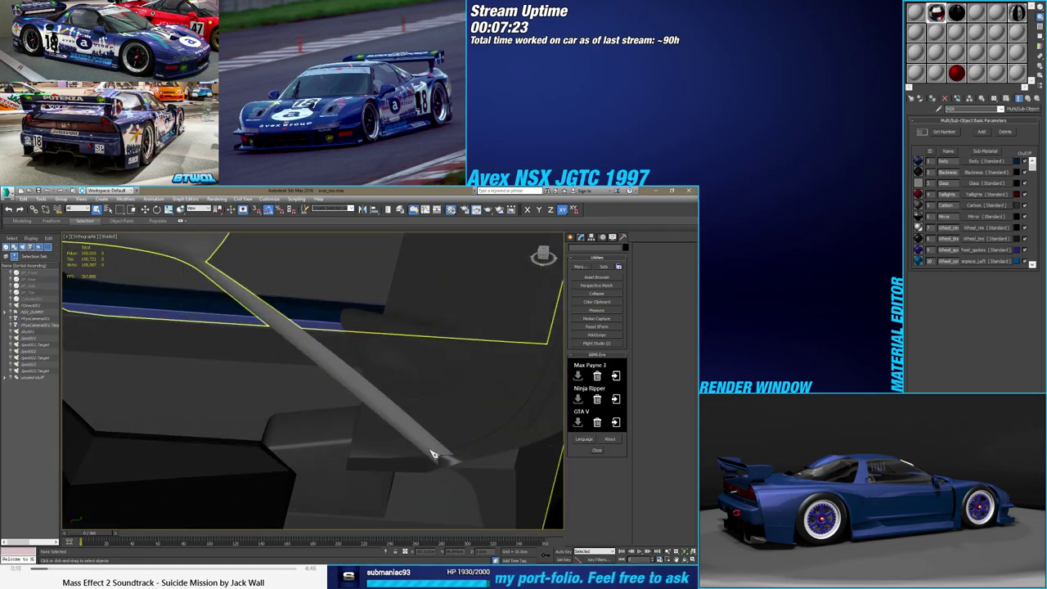
pyautogui.click(433, 454)
pyautogui.scroll(-5, 433, 455)
pyautogui.moveTo(434, 455)
pyautogui.keyDown('alt'); pyautogui.mouseDown(button='middle')
pyautogui.moveTo(403, 491)
pyautogui.moveTo(486, 448)
pyautogui.moveTo(412, 461)
pyautogui.mouseUp(button='middle'); pyautogui.keyUp('alt')
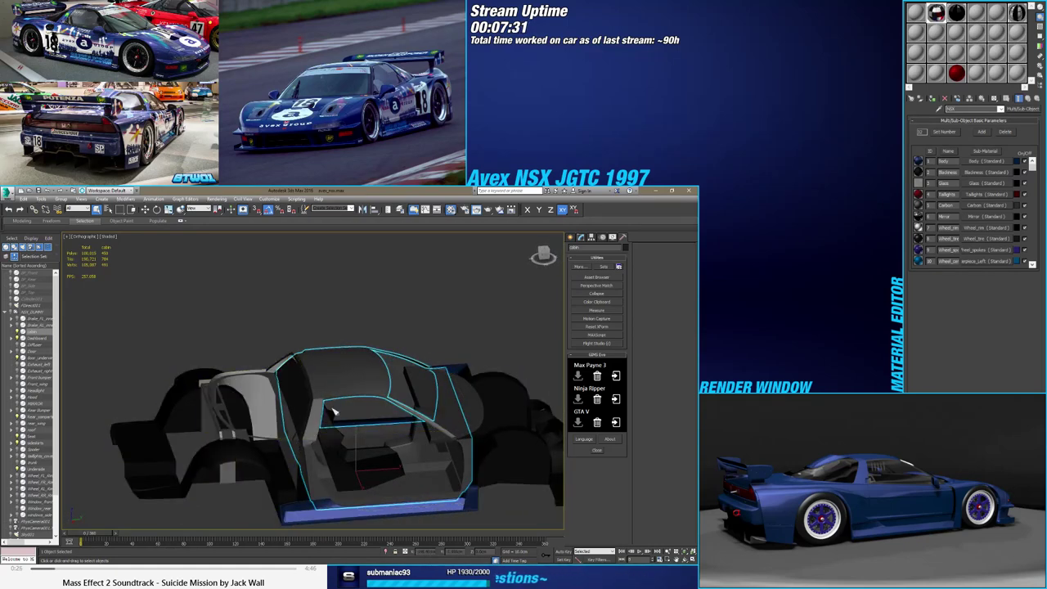
# Hide the two underside body parts around the cabin
pyautogui.keyDown('alt'); pyautogui.moveTo(318, 412); pyautogui.dragTo(377, 440, button='middle'); pyautogui.keyUp('alt')
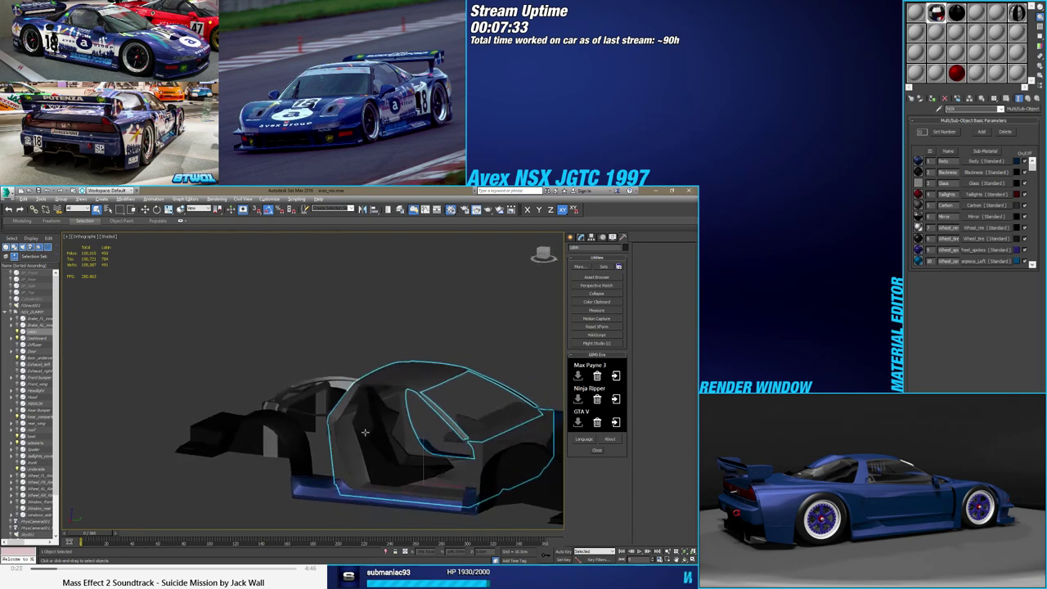
pyautogui.moveTo(369, 426)
pyautogui.keyDown('alt'); pyautogui.mouseDown(button='middle')
pyautogui.moveTo(362, 437)
pyautogui.moveTo(316, 375)
pyautogui.moveTo(339, 373)
pyautogui.moveTo(327, 385)
pyautogui.moveTo(327, 374)
pyautogui.moveTo(270, 376)
pyautogui.moveTo(343, 384)
pyautogui.moveTo(357, 374)
pyautogui.moveTo(352, 362)
pyautogui.moveTo(372, 364)
pyautogui.moveTo(331, 374)
pyautogui.moveTo(270, 441)
pyautogui.moveTo(232, 458)
pyautogui.moveTo(252, 411)
pyautogui.mouseUp(button='middle'); pyautogui.keyUp('alt')
pyautogui.scroll(5, 395, 411)
pyautogui.click(270, 442)
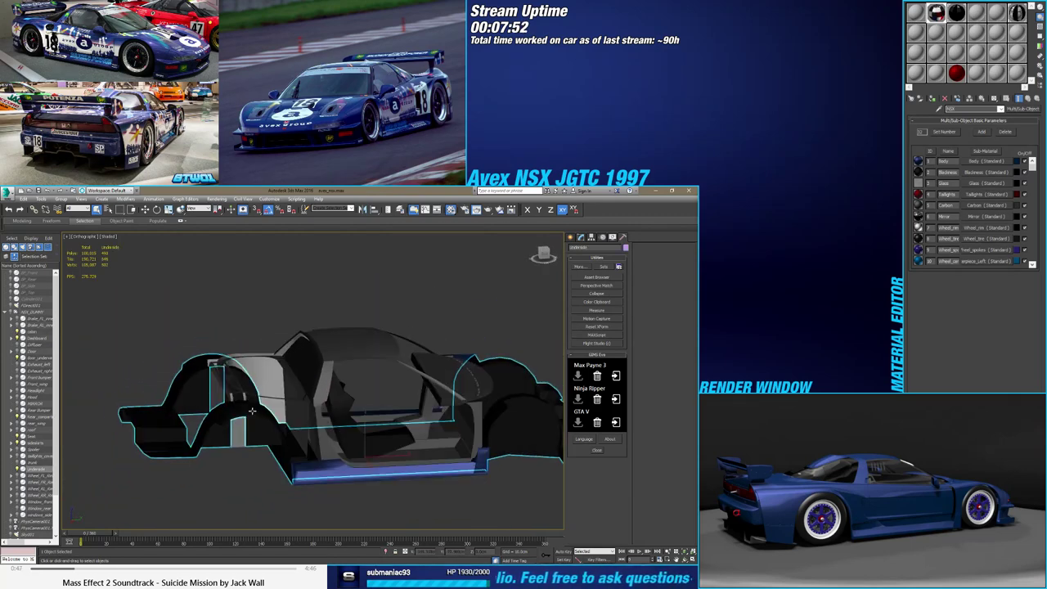
pyautogui.keyDown('ctrl'); pyautogui.click(323, 480); pyautogui.keyUp('ctrl')
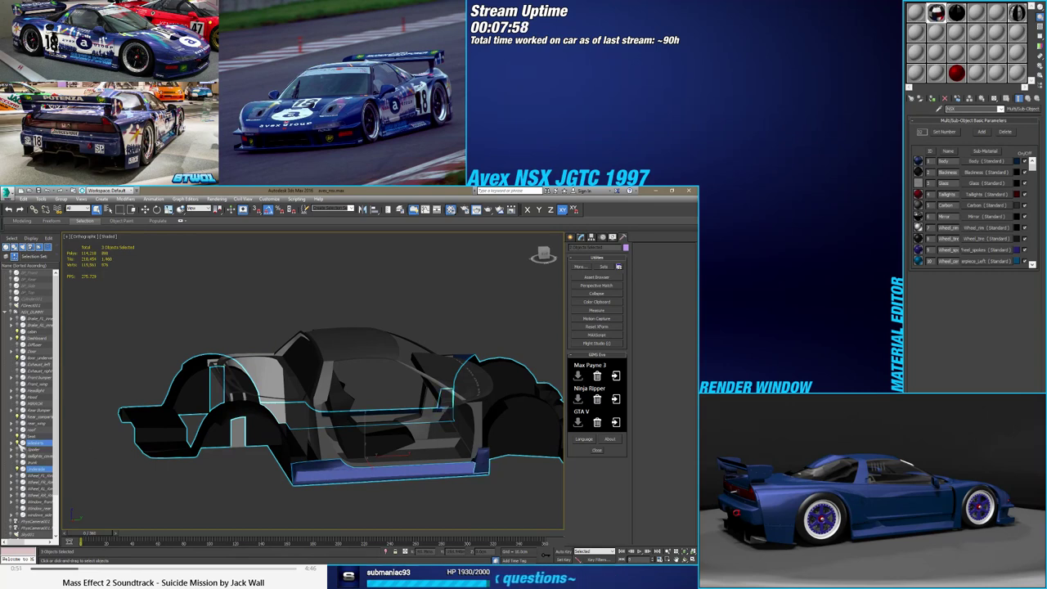
pyautogui.hotkey('alt', 'h')
# Select the cabin body and go to its Editable Poly level beneath the Symmetry modifier
pyautogui.keyDown('alt'); pyautogui.moveTo(304, 479); pyautogui.dragTo(196, 491, button='middle'); pyautogui.keyUp('alt')
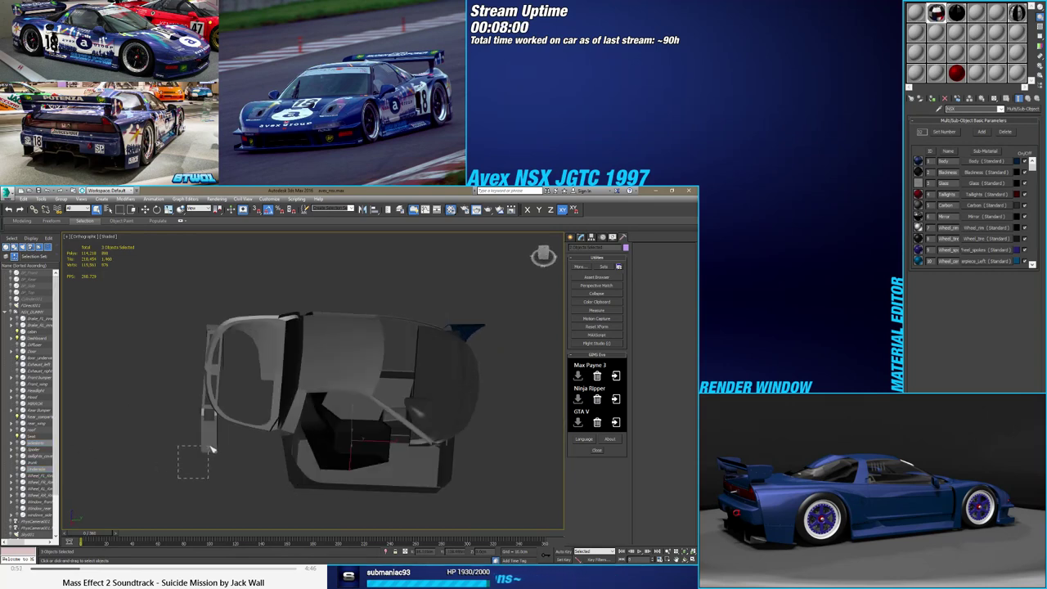
pyautogui.moveTo(211, 448); pyautogui.dragTo(212, 449)
pyautogui.moveTo(212, 449)
pyautogui.keyDown('alt'); pyautogui.mouseDown(button='middle')
pyautogui.moveTo(261, 397)
pyautogui.moveTo(234, 444)
pyautogui.moveTo(171, 460)
pyautogui.moveTo(163, 478)
pyautogui.moveTo(43, 434)
pyautogui.moveTo(292, 493)
pyautogui.moveTo(327, 460)
pyautogui.moveTo(411, 425)
pyautogui.moveTo(413, 445)
pyautogui.mouseUp(button='middle'); pyautogui.keyUp('alt')
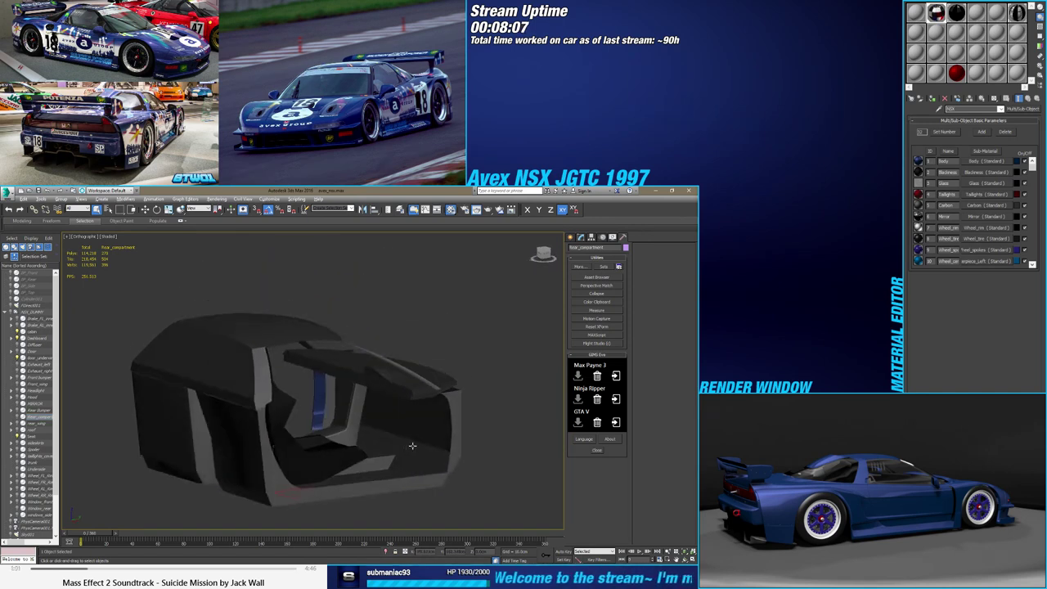
pyautogui.click(319, 413)
pyautogui.moveTo(319, 413)
pyautogui.keyDown('alt'); pyautogui.mouseDown(button='middle')
pyautogui.moveTo(288, 431)
pyautogui.moveTo(73, 365)
pyautogui.mouseUp(button='middle'); pyautogui.keyUp('alt')
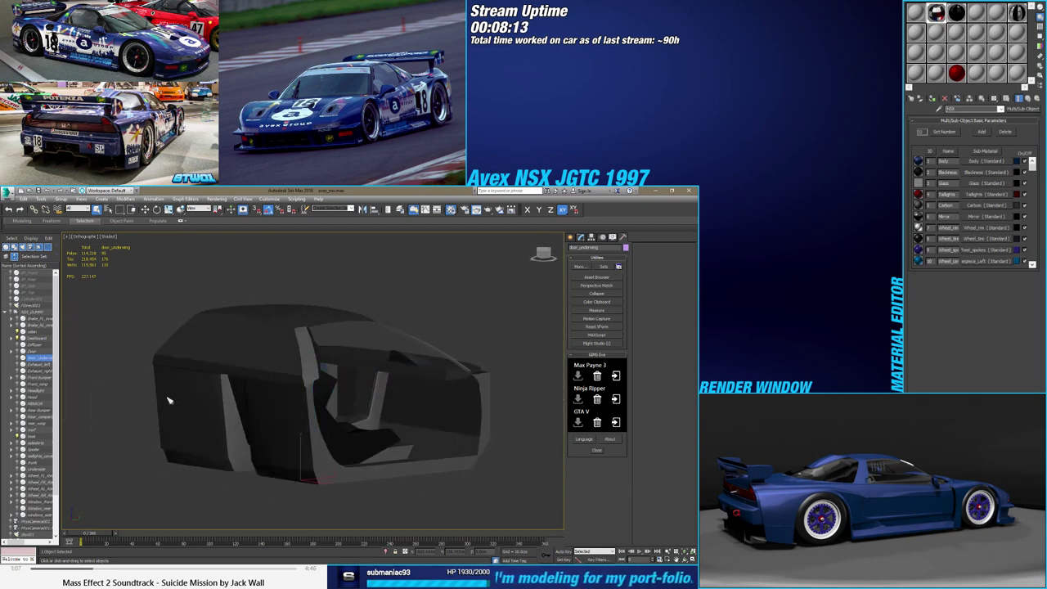
pyautogui.moveTo(425, 489)
pyautogui.keyDown('alt'); pyautogui.mouseDown(button='middle')
pyautogui.moveTo(376, 446)
pyautogui.moveTo(353, 453)
pyautogui.moveTo(353, 475)
pyautogui.mouseUp(button='middle'); pyautogui.keyUp('alt')
pyautogui.click(363, 477)
pyautogui.click(319, 374)
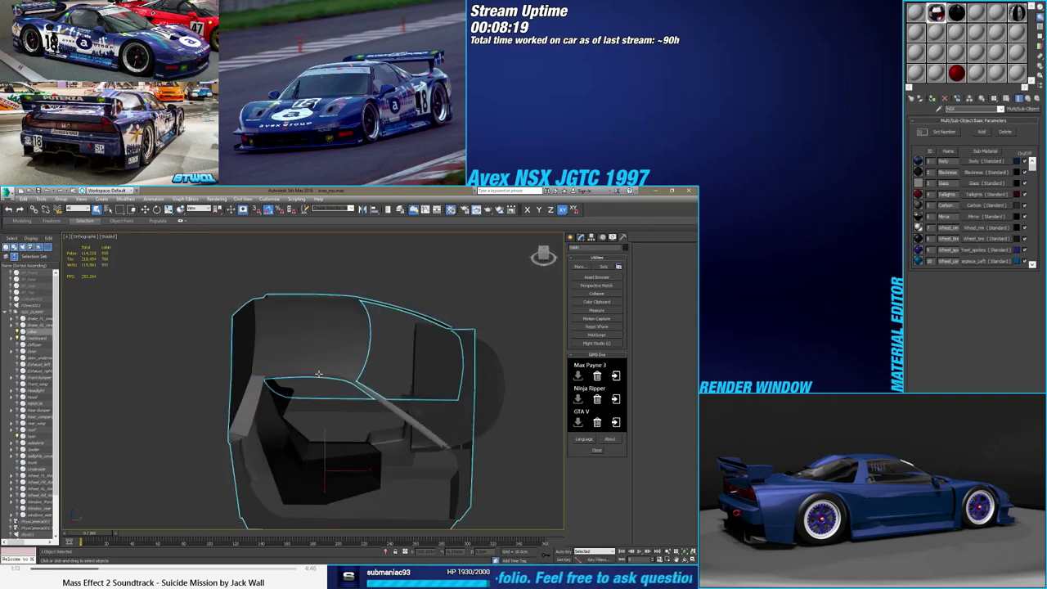
pyautogui.keyDown('alt'); pyautogui.moveTo(319, 374); pyautogui.dragTo(293, 422, button='middle'); pyautogui.keyUp('alt')
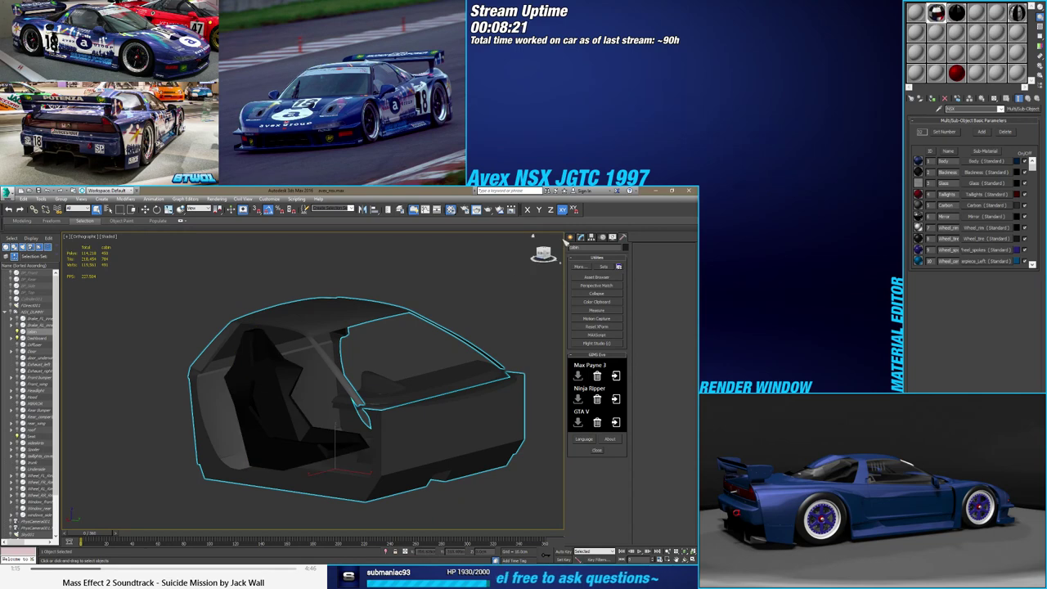
pyautogui.click(580, 238)
pyautogui.click(587, 271)
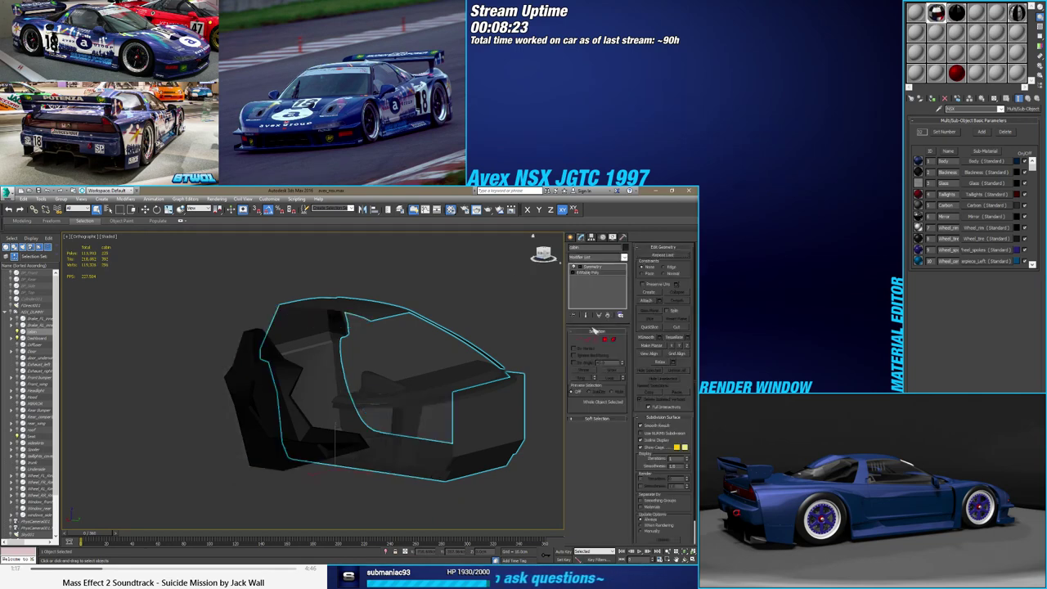
# In Polygon mode, select the rear roof and pillar polygons with edged faces shown
pyautogui.click(606, 339)
pyautogui.moveTo(480, 338)
pyautogui.keyDown('alt'); pyautogui.mouseDown(button='middle')
pyautogui.moveTo(421, 322)
pyautogui.moveTo(361, 328)
pyautogui.moveTo(490, 297)
pyautogui.mouseUp(button='middle'); pyautogui.keyUp('alt')
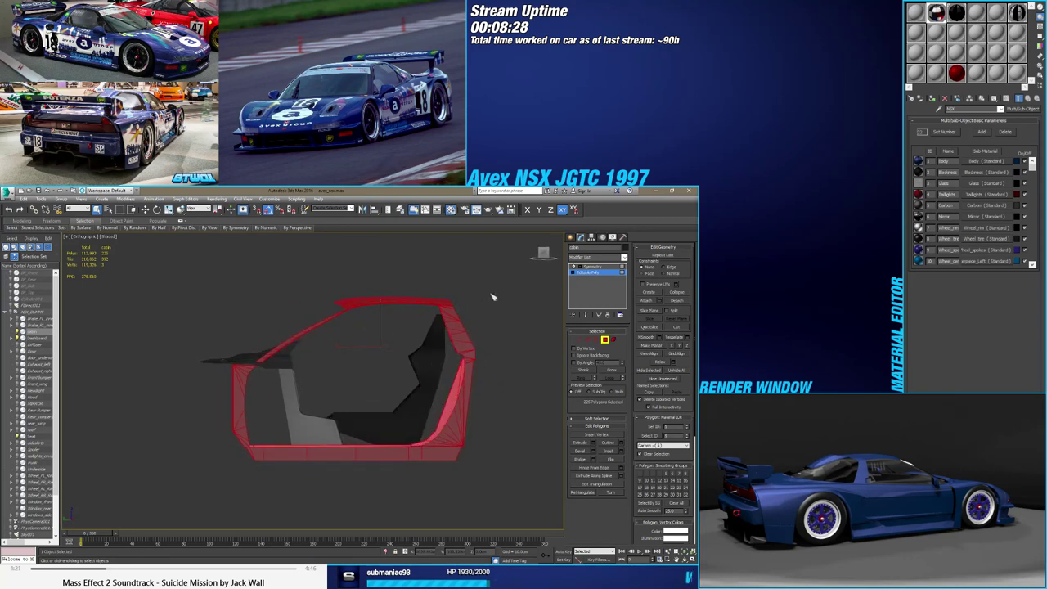
pyautogui.click(481, 264)
pyautogui.moveTo(393, 338); pyautogui.dragTo(393, 345)
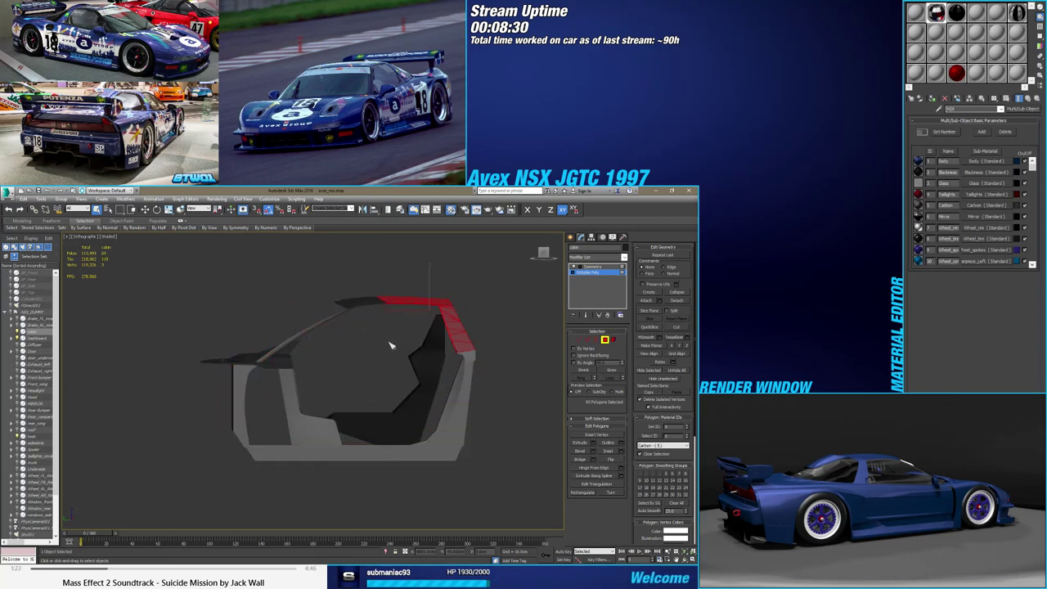
pyautogui.press('F4')
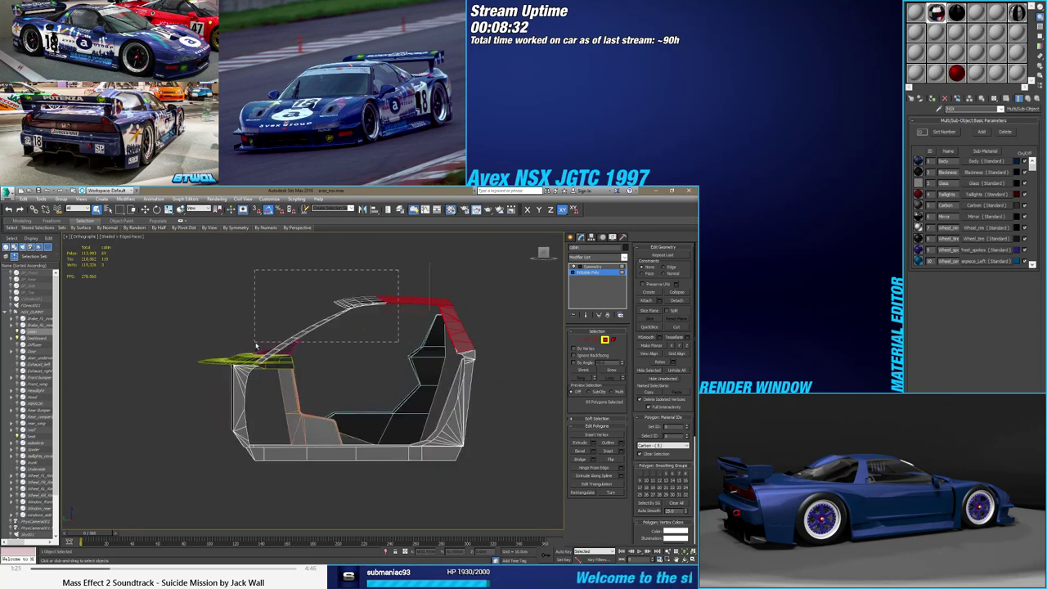
# Add the polygons along the roof's lower edge and start Detach on the selection
pyautogui.moveTo(254, 366)
pyautogui.keyDown('alt'); pyautogui.mouseDown(button='middle')
pyautogui.moveTo(299, 366)
pyautogui.moveTo(282, 369)
pyautogui.mouseUp(button='middle'); pyautogui.keyUp('alt')
pyautogui.scroll(4, 352, 369)
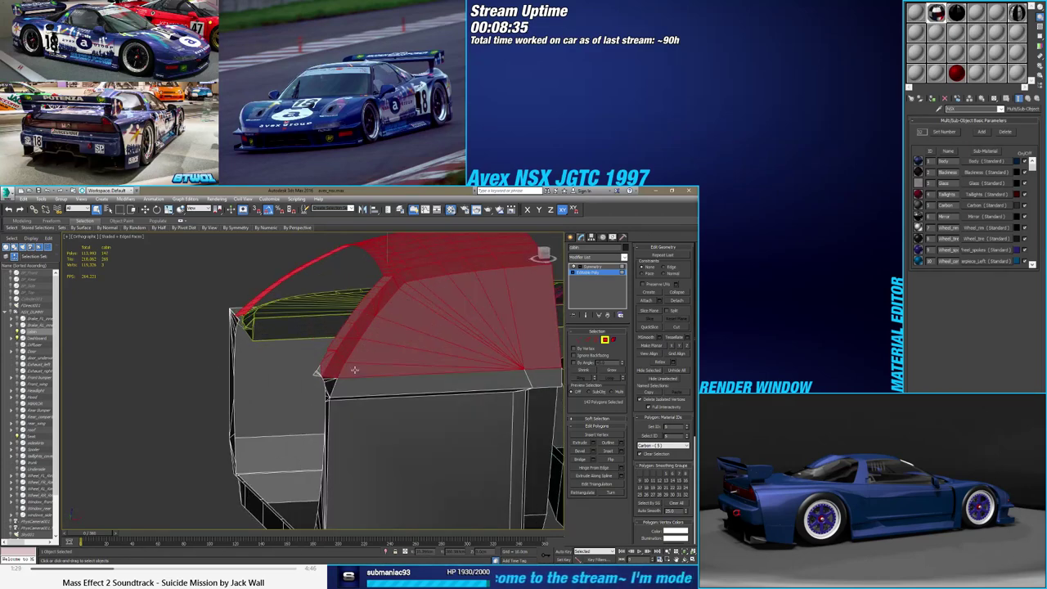
pyautogui.scroll(2, 342, 375)
pyautogui.scroll(2, 348, 374)
pyautogui.scroll(2, 384, 372)
pyautogui.scroll(2, 425, 370)
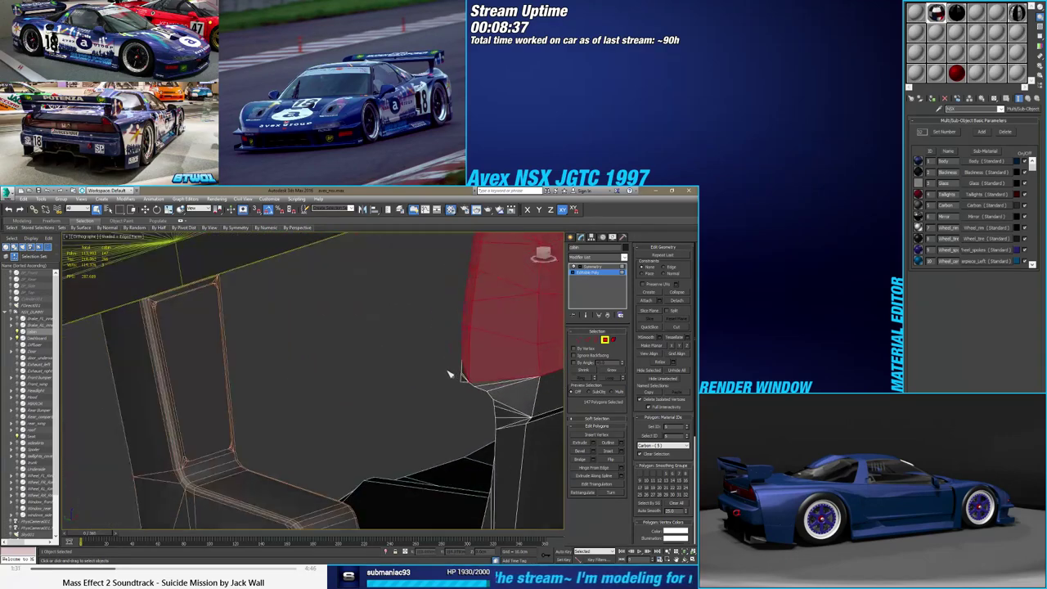
pyautogui.scroll(2, 458, 370)
pyautogui.moveTo(438, 393); pyautogui.dragTo(468, 369)
pyautogui.scroll(-2, 466, 360)
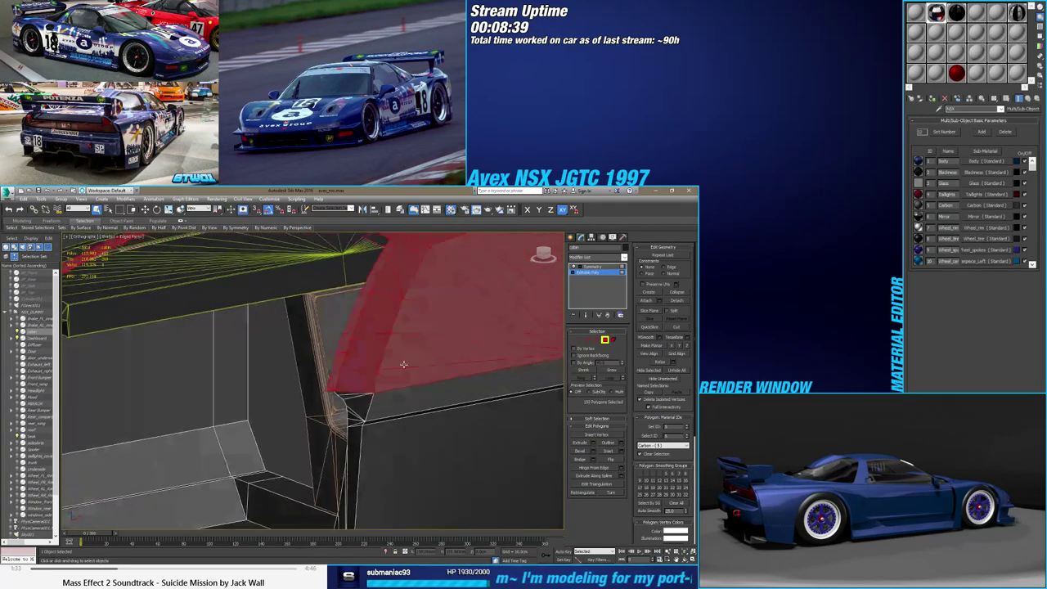
pyautogui.scroll(-2, 446, 358)
pyautogui.scroll(-2, 425, 356)
pyautogui.scroll(-2, 419, 356)
pyautogui.scroll(-2, 442, 355)
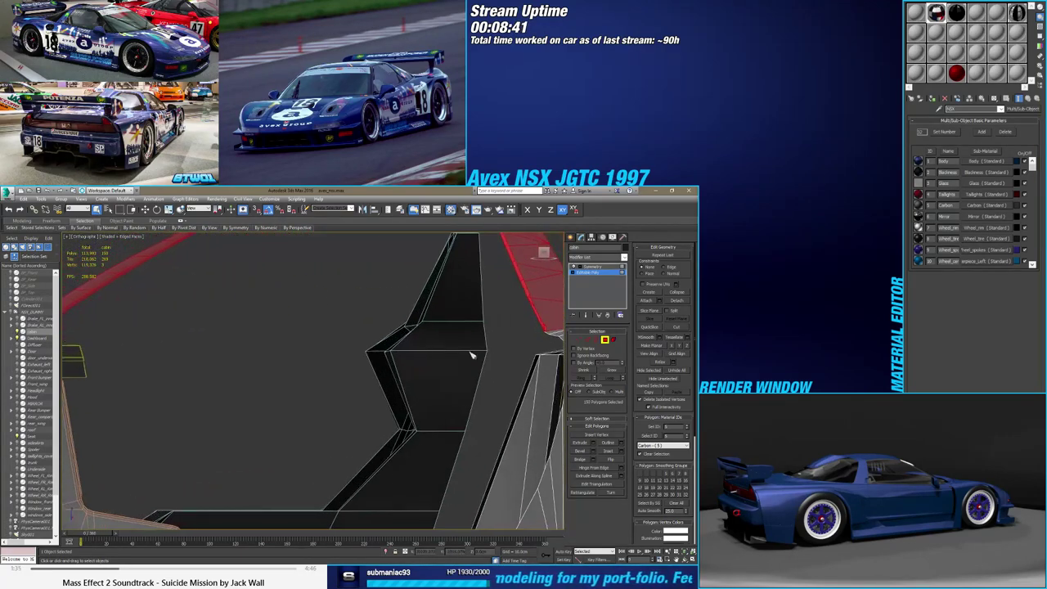
pyautogui.scroll(-2, 409, 344)
pyautogui.scroll(-2, 415, 338)
pyautogui.moveTo(413, 339)
pyautogui.keyDown('alt'); pyautogui.mouseDown(button='middle')
pyautogui.moveTo(459, 338)
pyautogui.moveTo(330, 352)
pyautogui.moveTo(423, 389)
pyautogui.mouseUp(button='middle'); pyautogui.keyUp('alt')
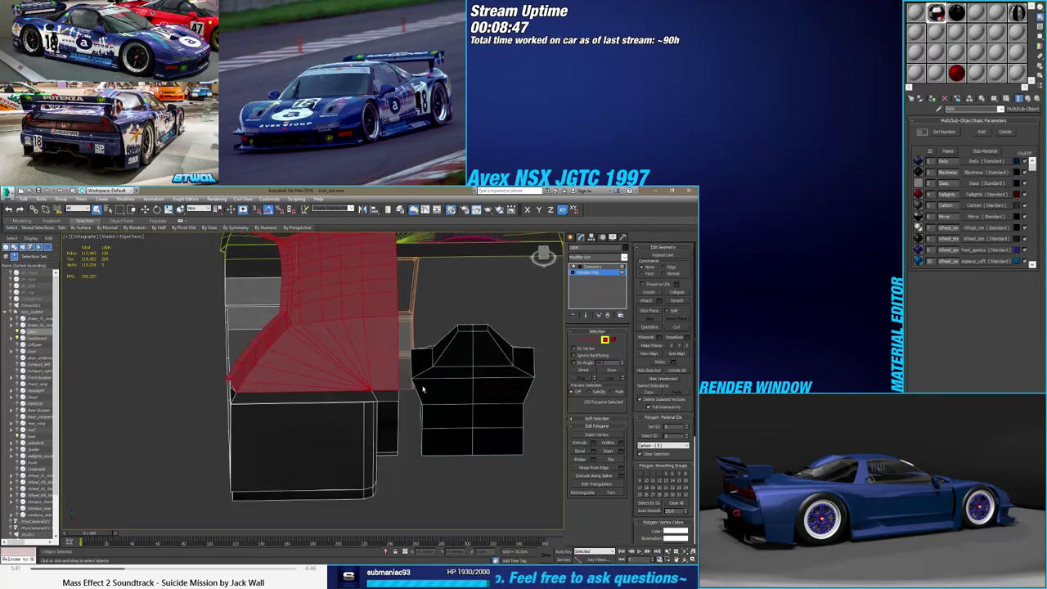
pyautogui.moveTo(353, 408)
pyautogui.keyDown('alt'); pyautogui.mouseDown(button='middle')
pyautogui.moveTo(375, 383)
pyautogui.moveTo(343, 360)
pyautogui.moveTo(294, 391)
pyautogui.moveTo(269, 390)
pyautogui.moveTo(352, 372)
pyautogui.moveTo(313, 378)
pyautogui.mouseUp(button='middle'); pyautogui.keyUp('alt')
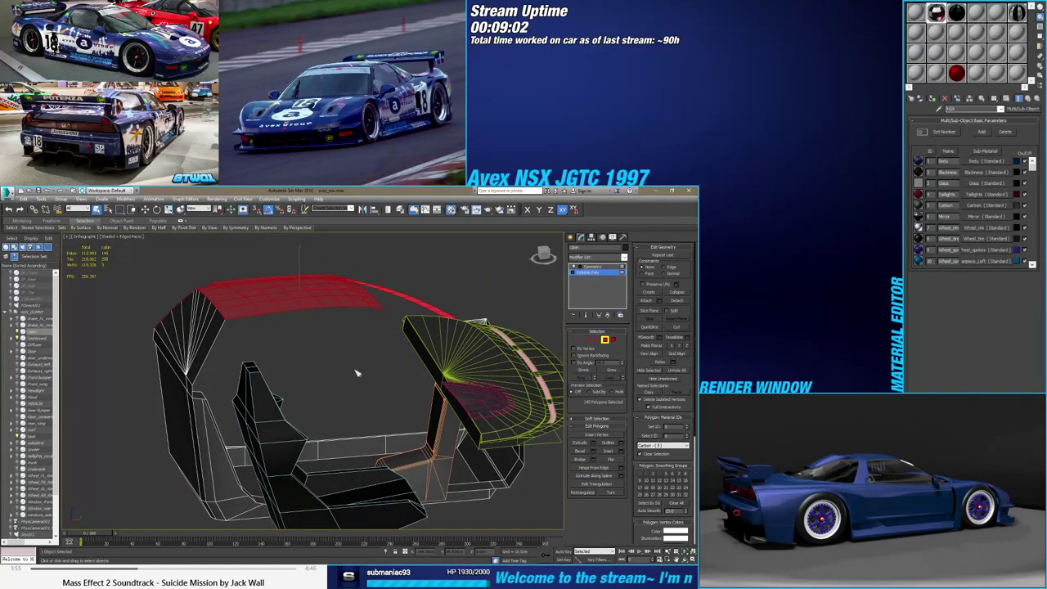
pyautogui.click(678, 300)
pyautogui.write('roof_underside')
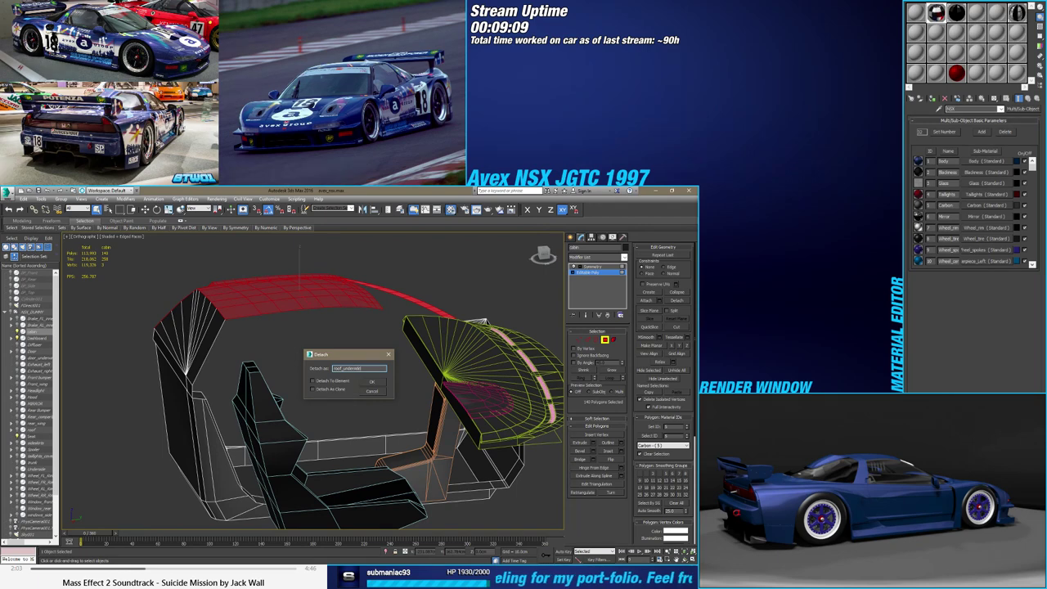
# Detach the polygons as roof_underside and mirror it with a flipped, unsliced Symmetry modifier
pyautogui.press('Return')
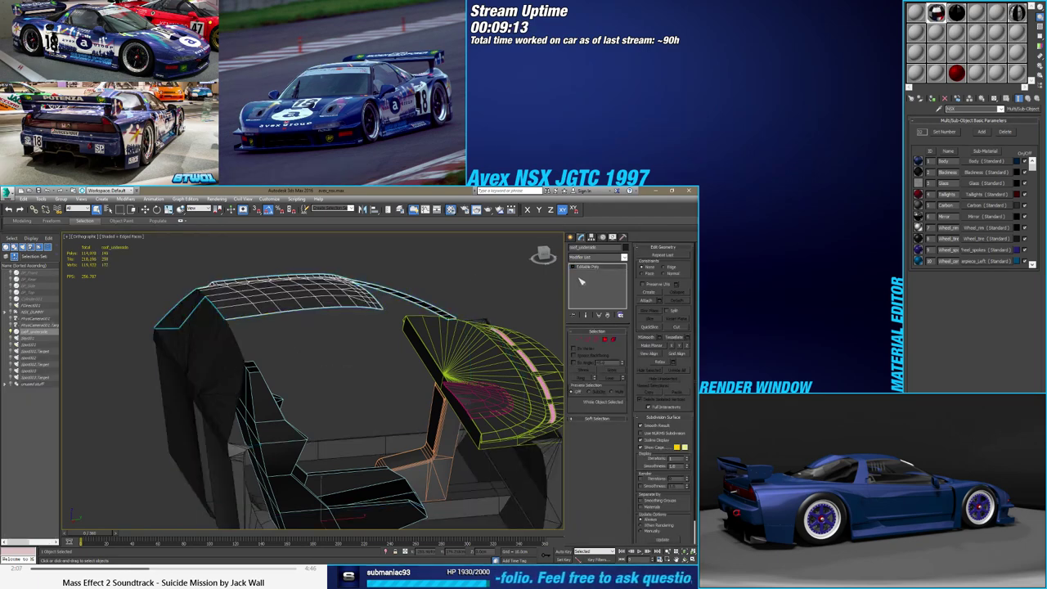
pyautogui.click(598, 257)
pyautogui.scroll(-5, 598, 261)
pyautogui.click(597, 259)
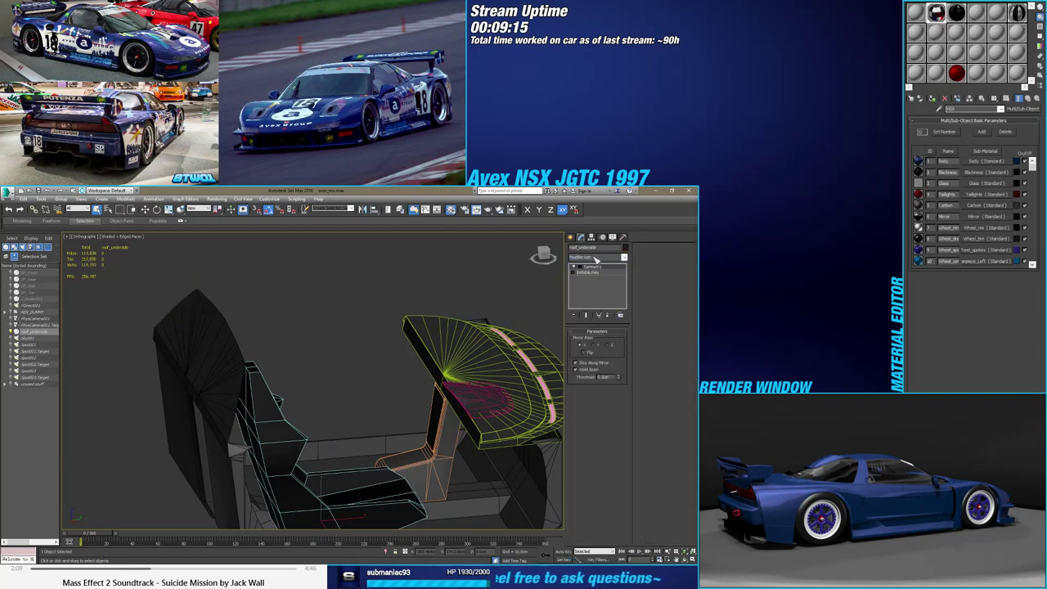
pyautogui.click(591, 362)
pyautogui.click(590, 363)
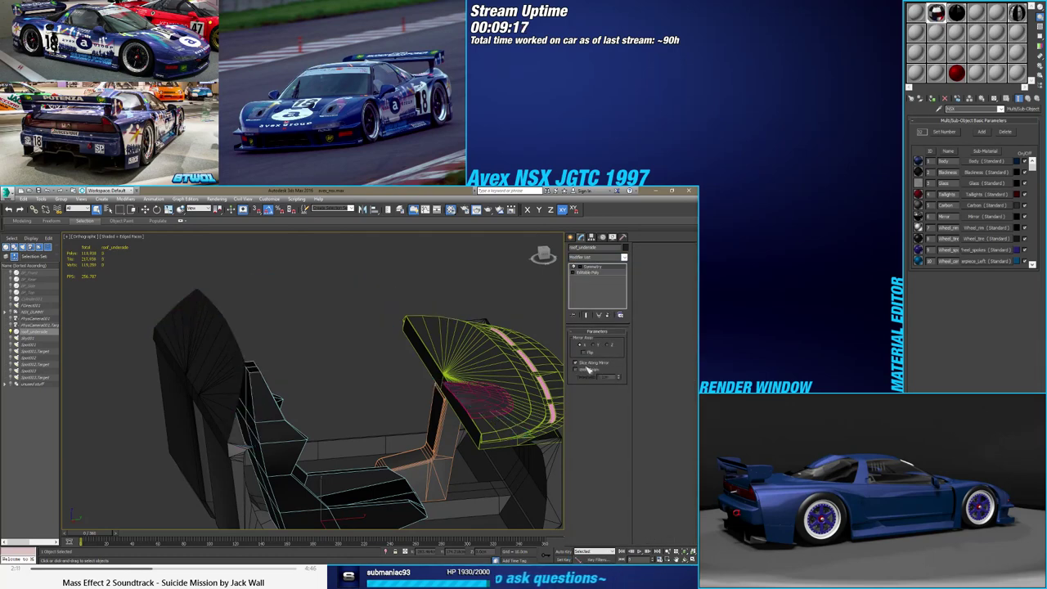
pyautogui.click(593, 353)
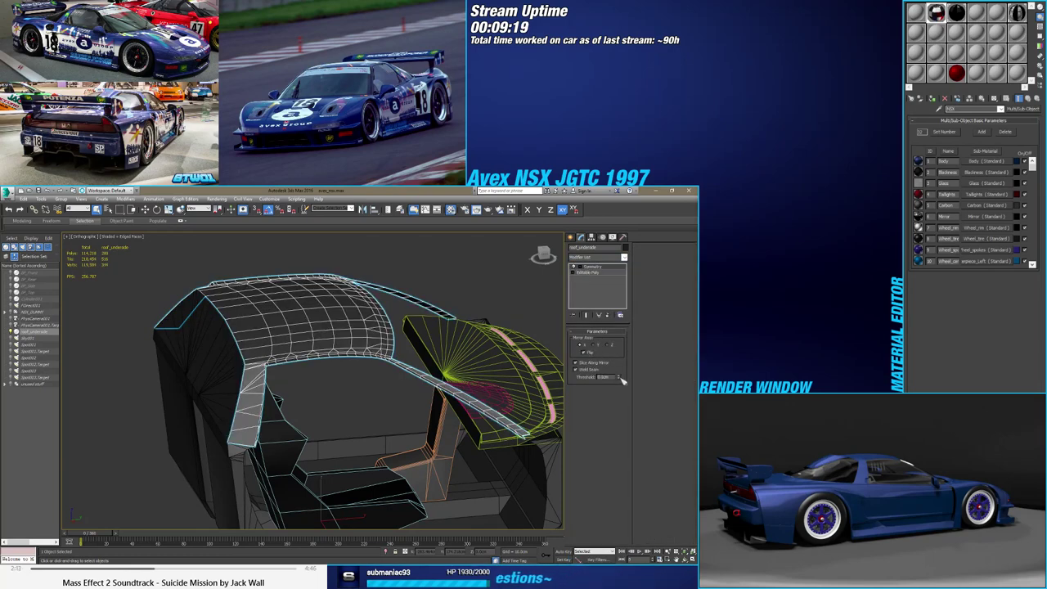
# Expand ADV_DUMMY in the Scene Explorer to list its child objects
pyautogui.click(579, 237)
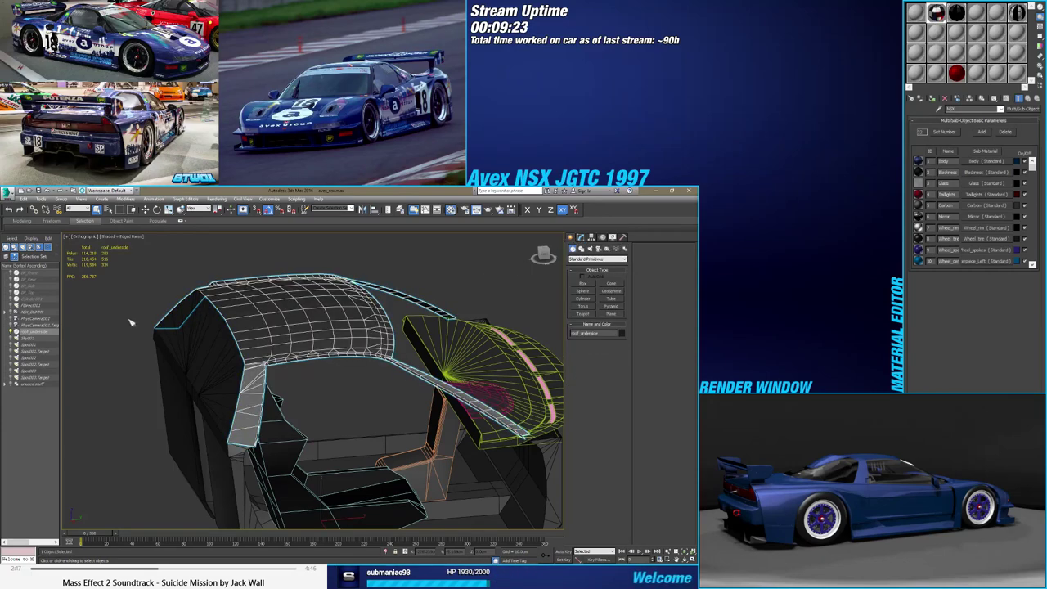
pyautogui.click(9, 311)
pyautogui.scroll(-1, 48, 414)
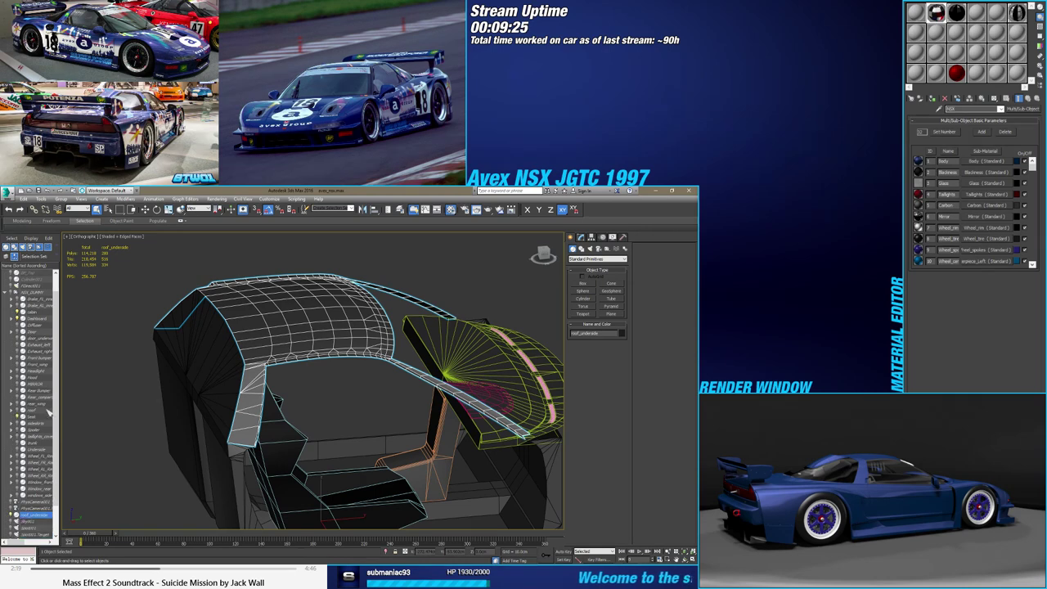
pyautogui.scroll(-1, 33, 442)
# Move roof_underside within the hierarchy, hide it, then select and orbit around the cabin mesh
pyautogui.moveTo(18, 477); pyautogui.dragTo(27, 392)
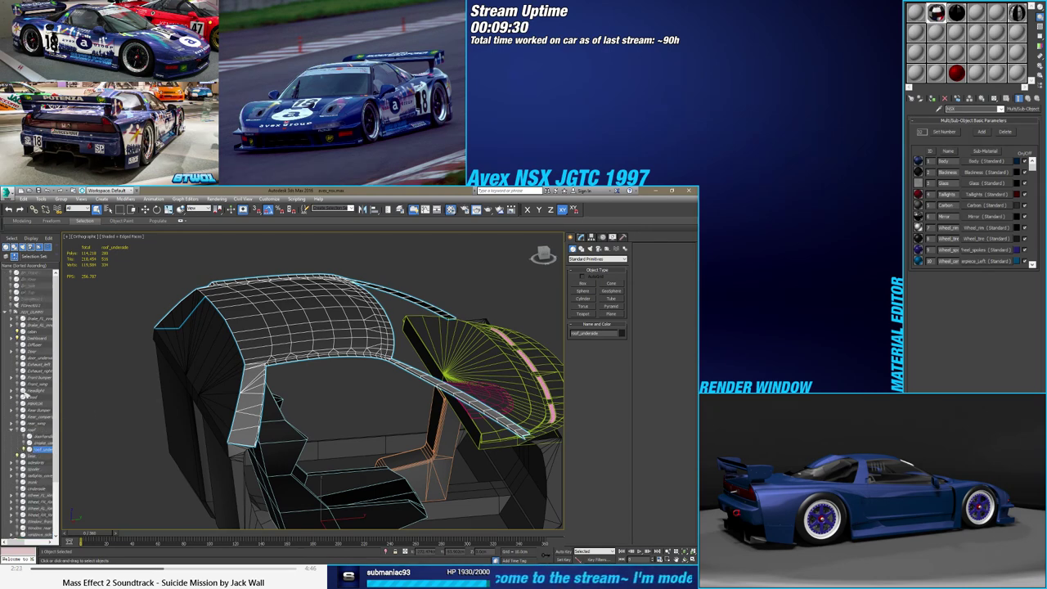
pyautogui.click(24, 450)
pyautogui.keyDown('alt'); pyautogui.moveTo(270, 385); pyautogui.dragTo(361, 422, button='middle'); pyautogui.keyUp('alt')
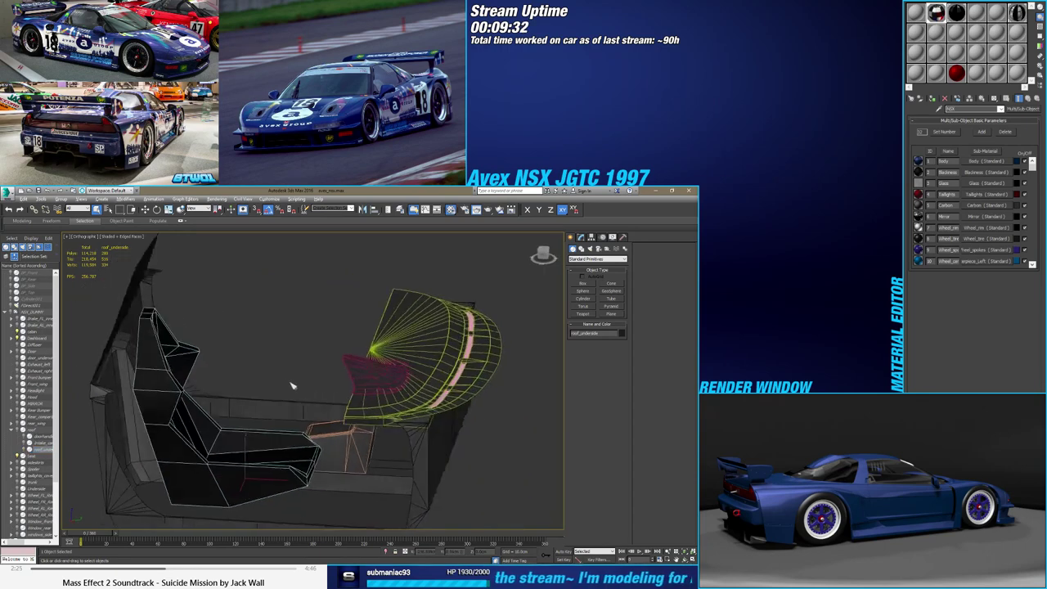
pyautogui.click(377, 433)
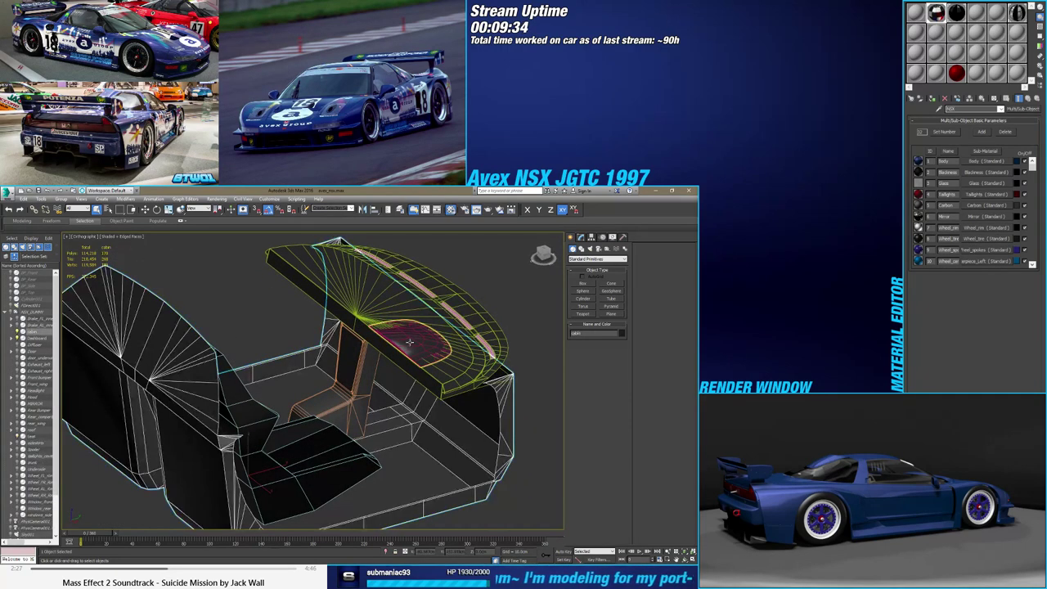
pyautogui.keyDown('alt'); pyautogui.moveTo(394, 450); pyautogui.dragTo(391, 430, button='middle'); pyautogui.keyUp('alt')
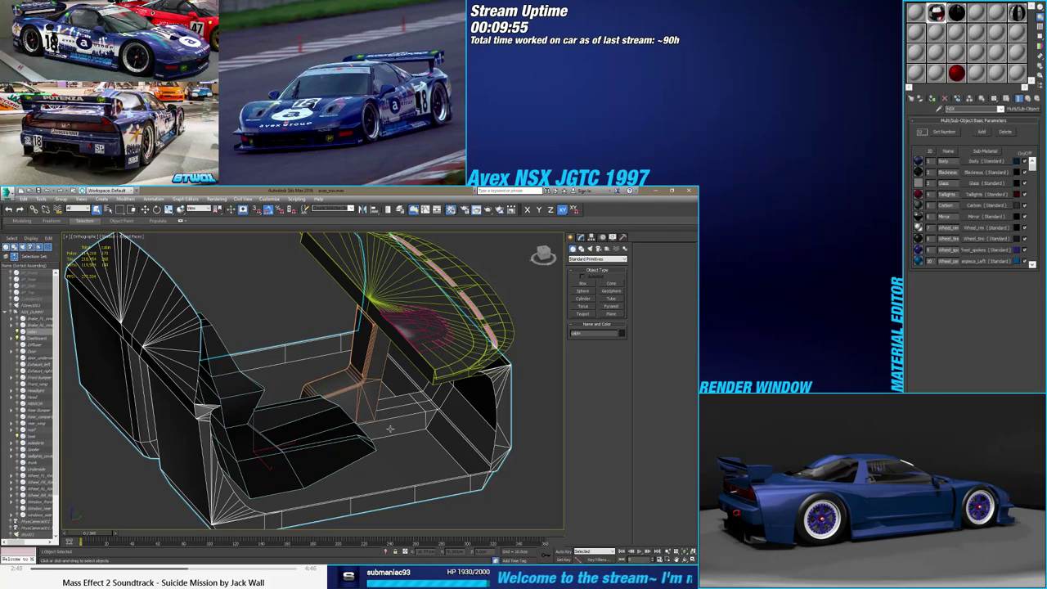
pyautogui.moveTo(448, 387)
pyautogui.keyDown('alt'); pyautogui.mouseDown(button='middle')
pyautogui.moveTo(385, 435)
pyautogui.moveTo(276, 443)
pyautogui.moveTo(311, 444)
pyautogui.moveTo(299, 416)
pyautogui.mouseUp(button='middle'); pyautogui.keyUp('alt')
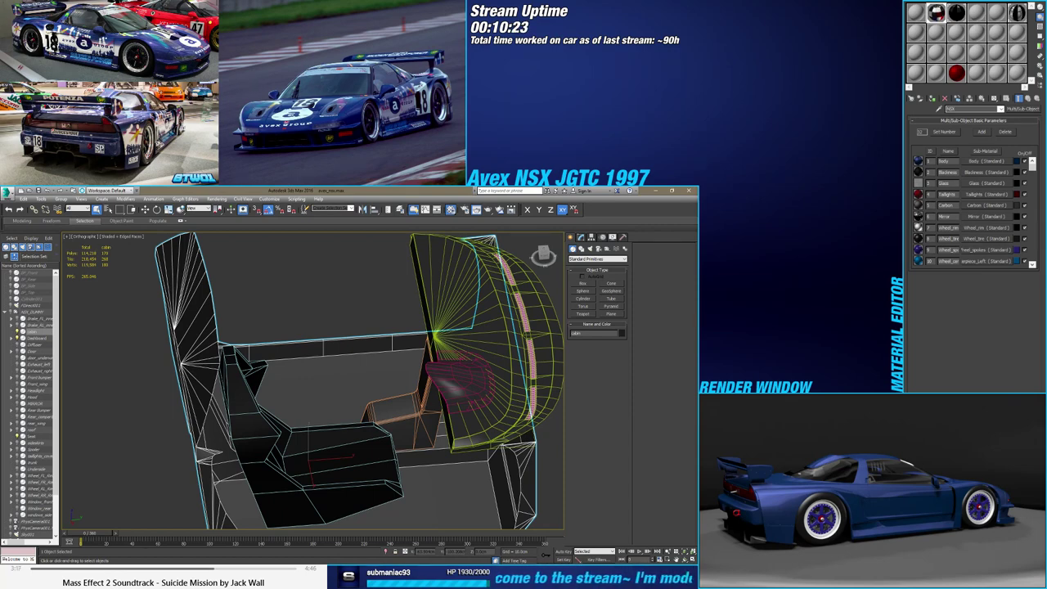
pyautogui.moveTo(310, 413)
pyautogui.keyDown('alt'); pyautogui.mouseDown(button='middle')
pyautogui.moveTo(299, 436)
pyautogui.moveTo(307, 394)
pyautogui.mouseUp(button='middle'); pyautogui.keyUp('alt')
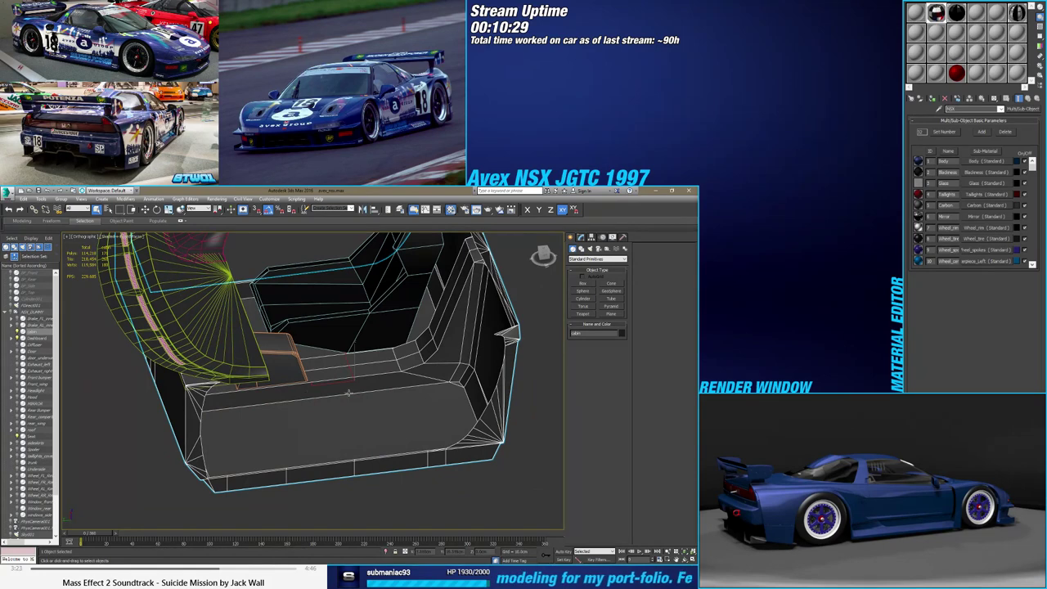
pyautogui.click(611, 314)
pyautogui.keyDown('alt'); pyautogui.moveTo(364, 486); pyautogui.dragTo(297, 458, button='middle'); pyautogui.keyUp('alt')
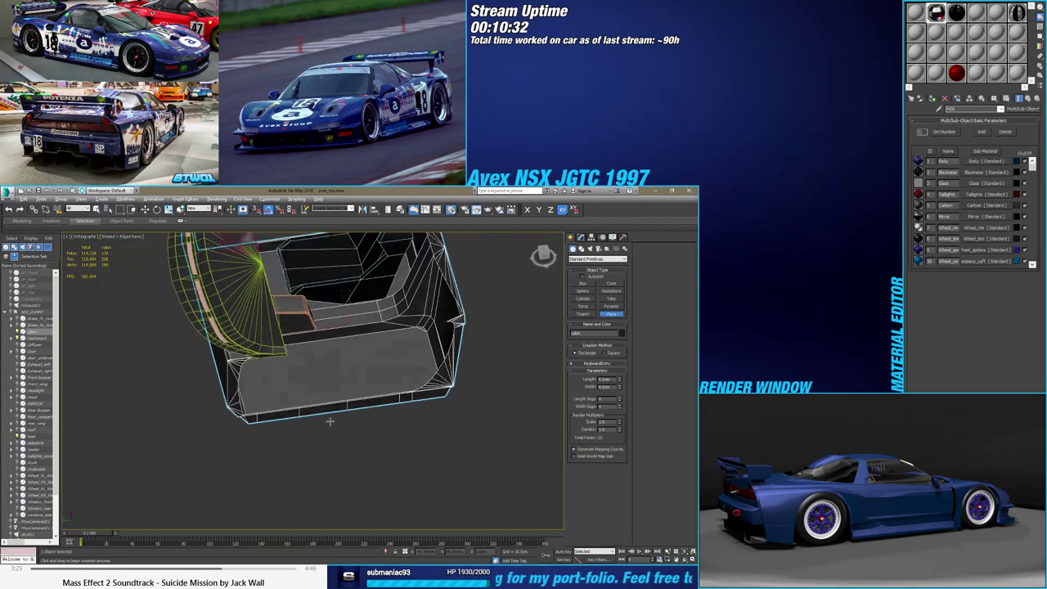
pyautogui.moveTo(297, 458); pyautogui.dragTo(440, 376)
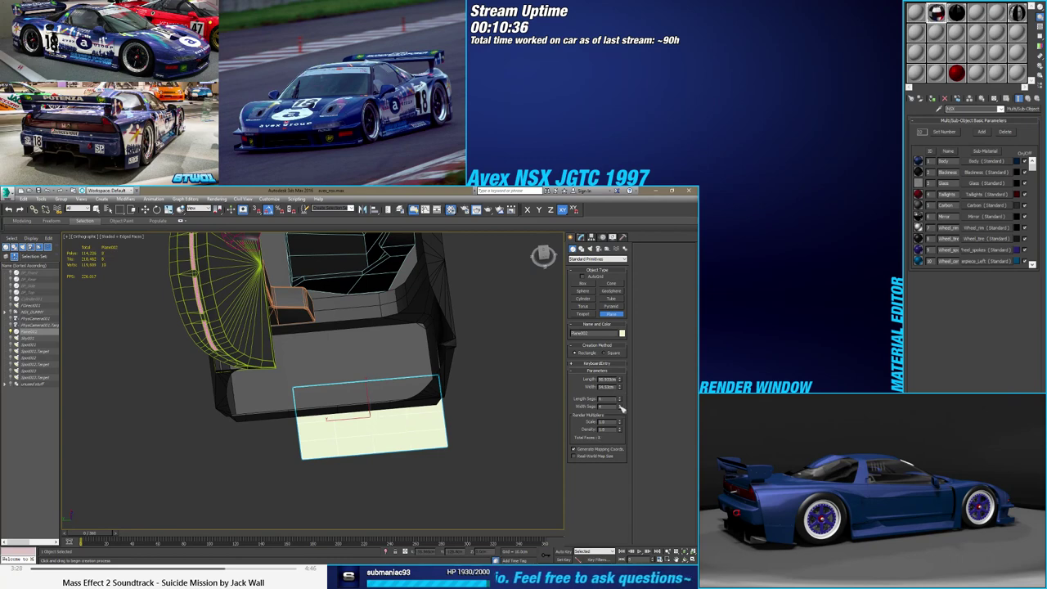
pyautogui.rightClick(490, 433)
pyautogui.press('w')
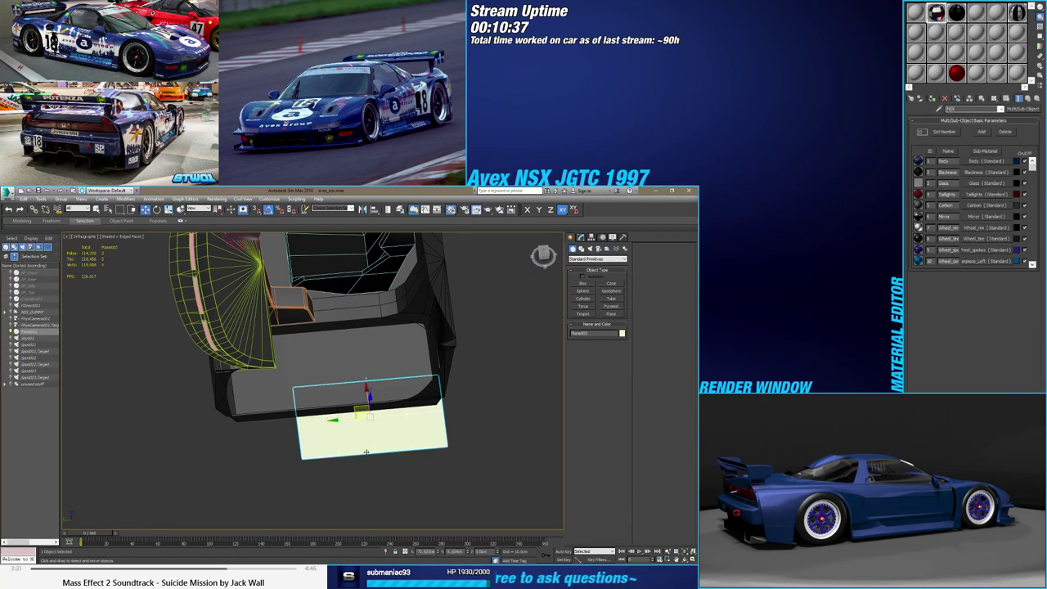
pyautogui.keyDown('alt'); pyautogui.moveTo(367, 452); pyautogui.dragTo(371, 412, button='middle'); pyautogui.keyUp('alt')
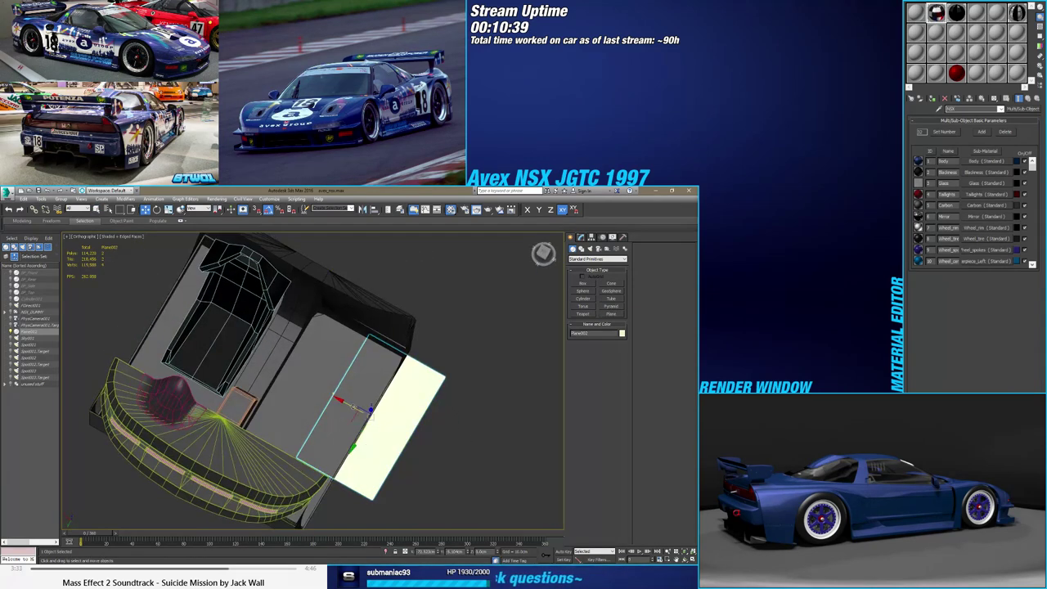
pyautogui.moveTo(353, 407); pyautogui.dragTo(304, 379)
pyautogui.keyDown('alt'); pyautogui.moveTo(304, 378); pyautogui.dragTo(327, 383, button='middle'); pyautogui.keyUp('alt')
pyautogui.press('F7')
pyautogui.moveTo(321, 378); pyautogui.dragTo(328, 346)
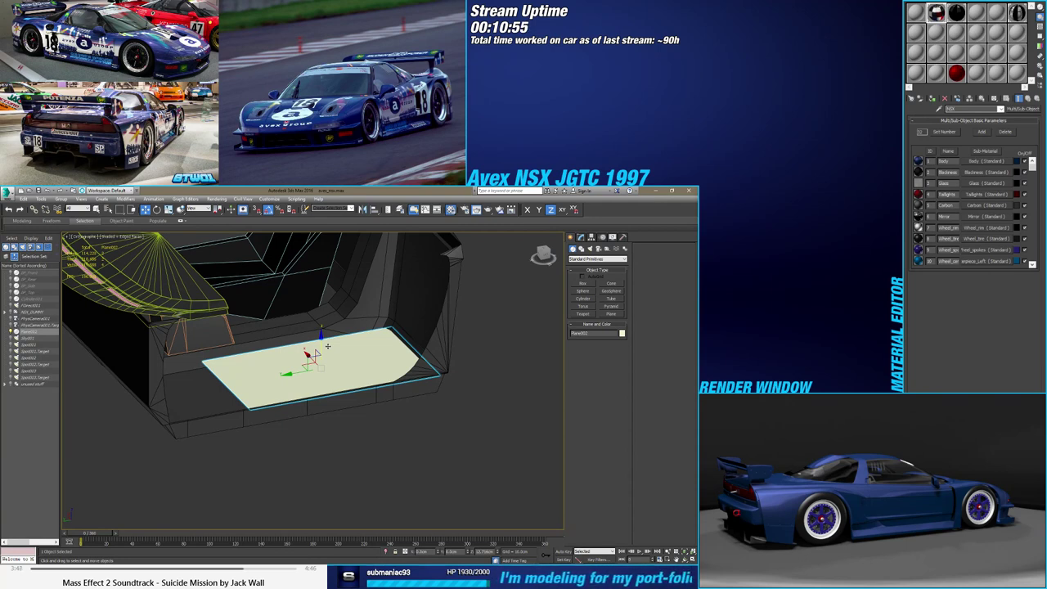
pyautogui.press('Delete')
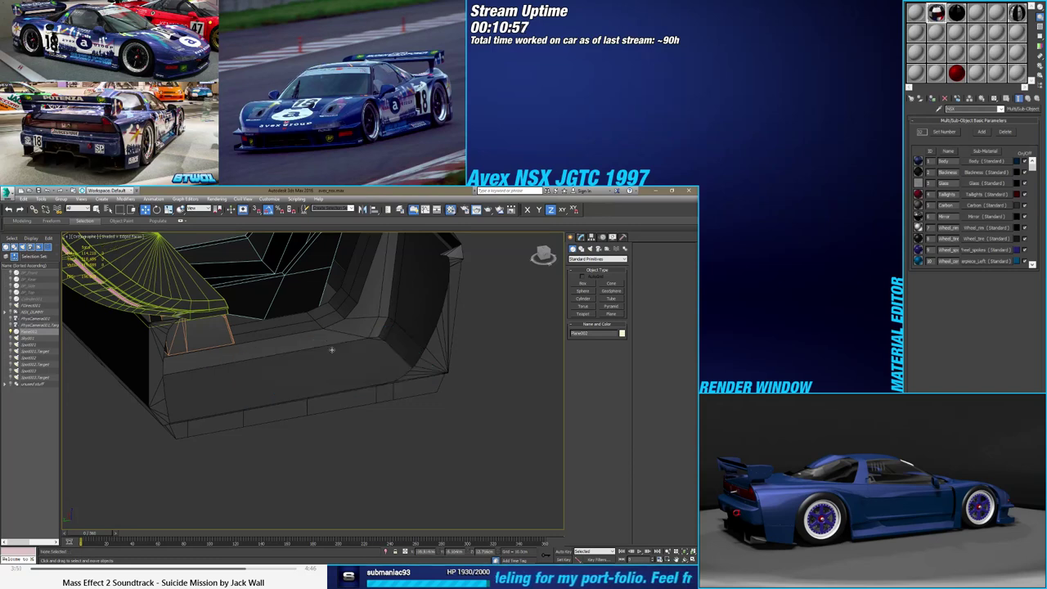
pyautogui.click(330, 349)
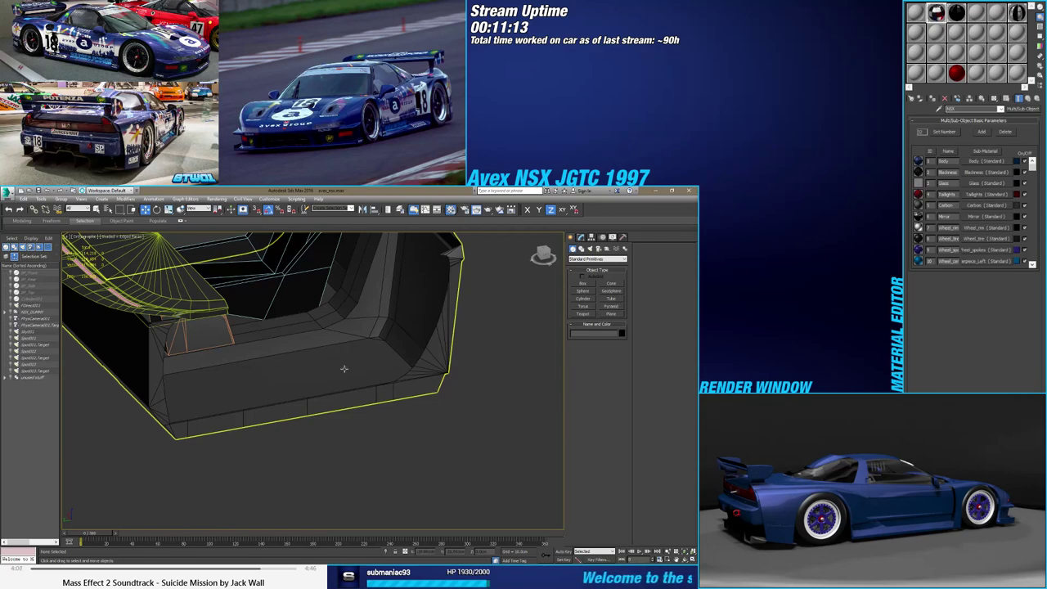
pyautogui.moveTo(346, 369)
pyautogui.keyDown('alt'); pyautogui.mouseDown(button='middle')
pyautogui.moveTo(362, 416)
pyautogui.moveTo(286, 357)
pyautogui.moveTo(337, 446)
pyautogui.moveTo(217, 456)
pyautogui.mouseUp(button='middle'); pyautogui.keyUp('alt')
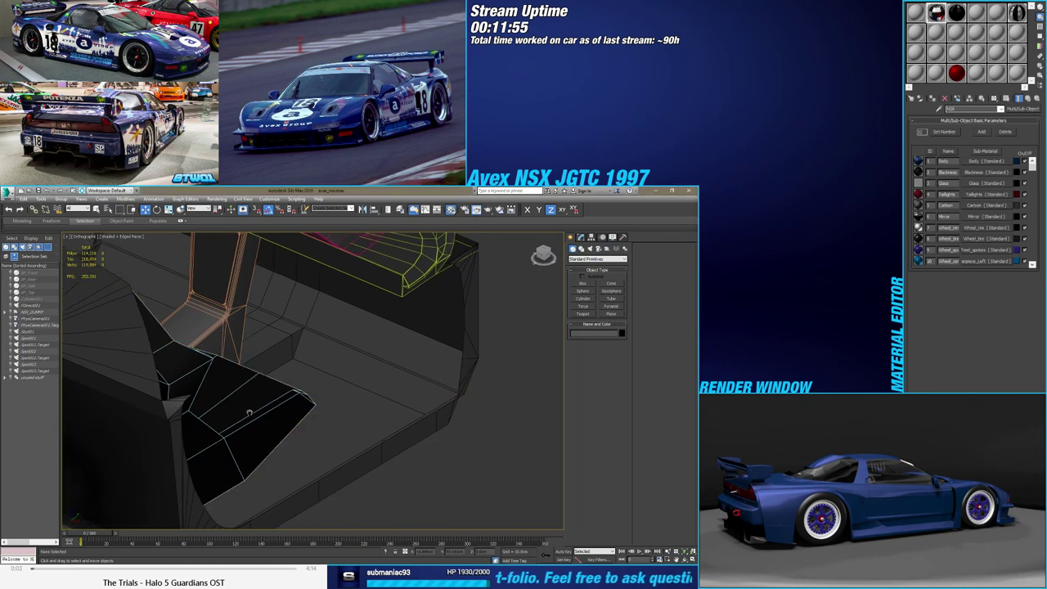
pyautogui.moveTo(245, 392)
pyautogui.keyDown('alt'); pyautogui.mouseDown(button='middle')
pyautogui.moveTo(274, 436)
pyautogui.moveTo(259, 427)
pyautogui.mouseUp(button='middle'); pyautogui.keyUp('alt')
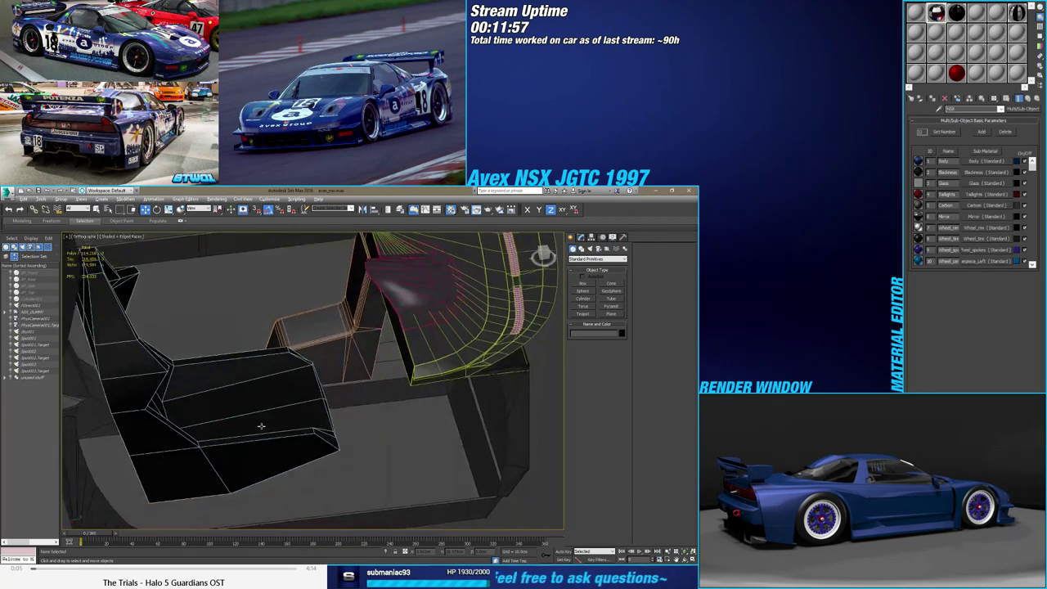
# Hide the black seat, then orbit and zoom the view over the cabin floor
pyautogui.click(257, 426)
pyautogui.click(14, 442)
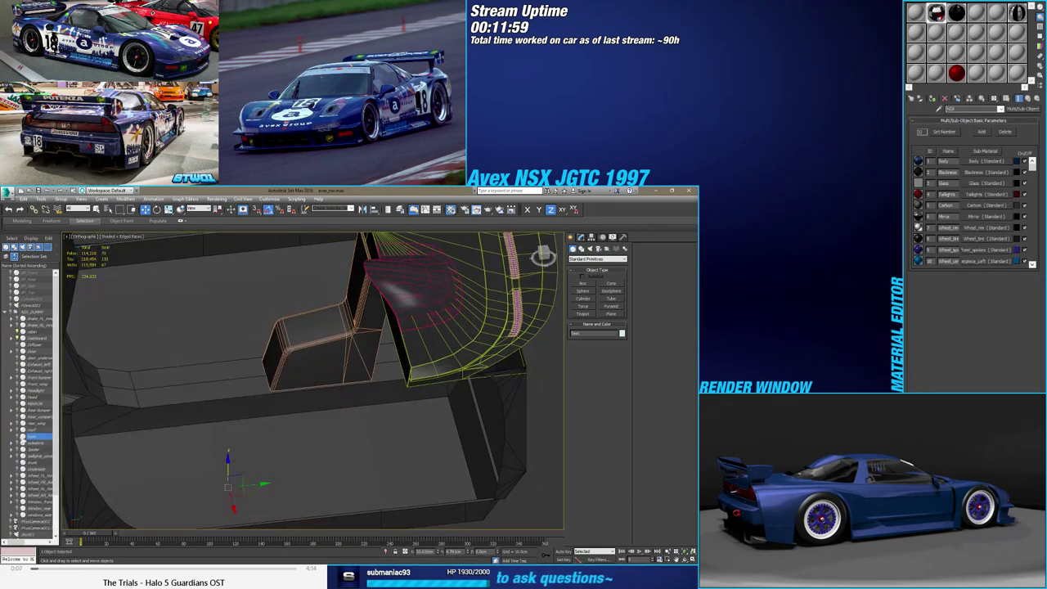
pyautogui.keyDown('alt'); pyautogui.moveTo(266, 410); pyautogui.dragTo(330, 409, button='middle'); pyautogui.keyUp('alt')
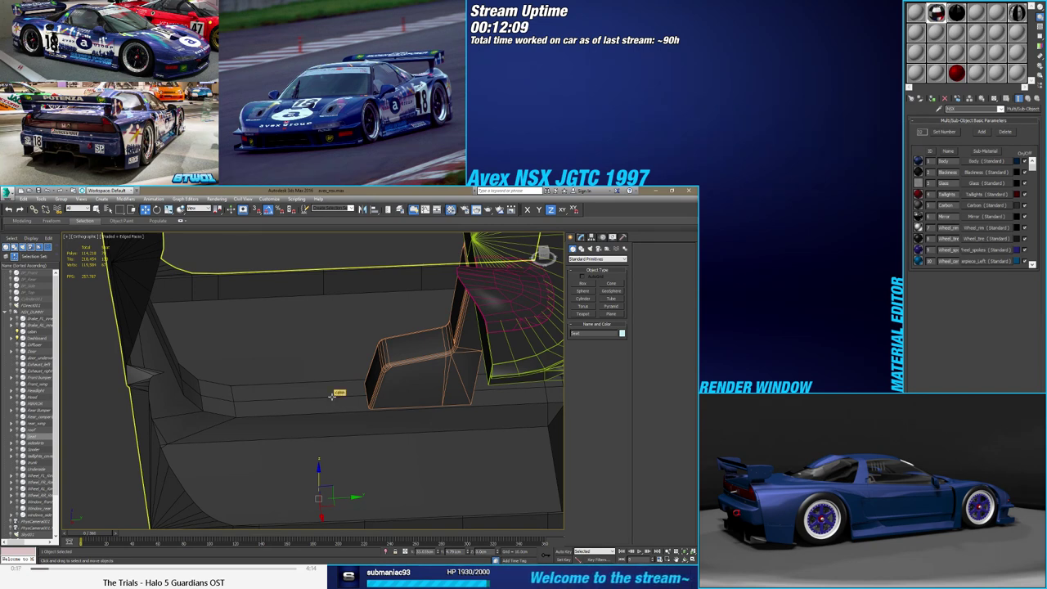
pyautogui.moveTo(288, 389); pyautogui.dragTo(274, 389, button='middle')
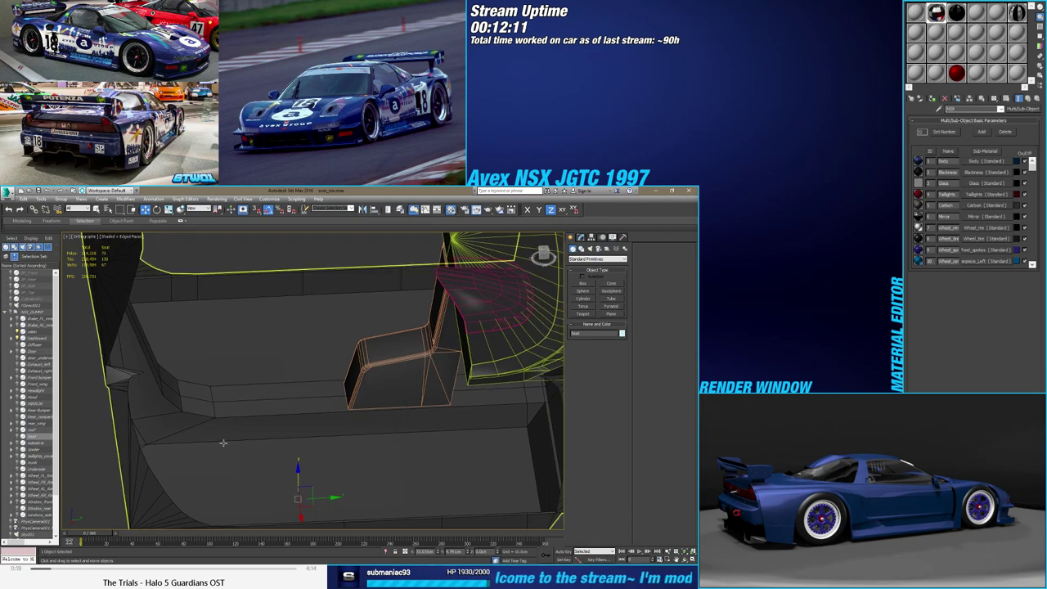
pyautogui.scroll(-3, 222, 443)
pyautogui.keyDown('alt'); pyautogui.moveTo(216, 450); pyautogui.dragTo(343, 409, button='middle'); pyautogui.keyUp('alt')
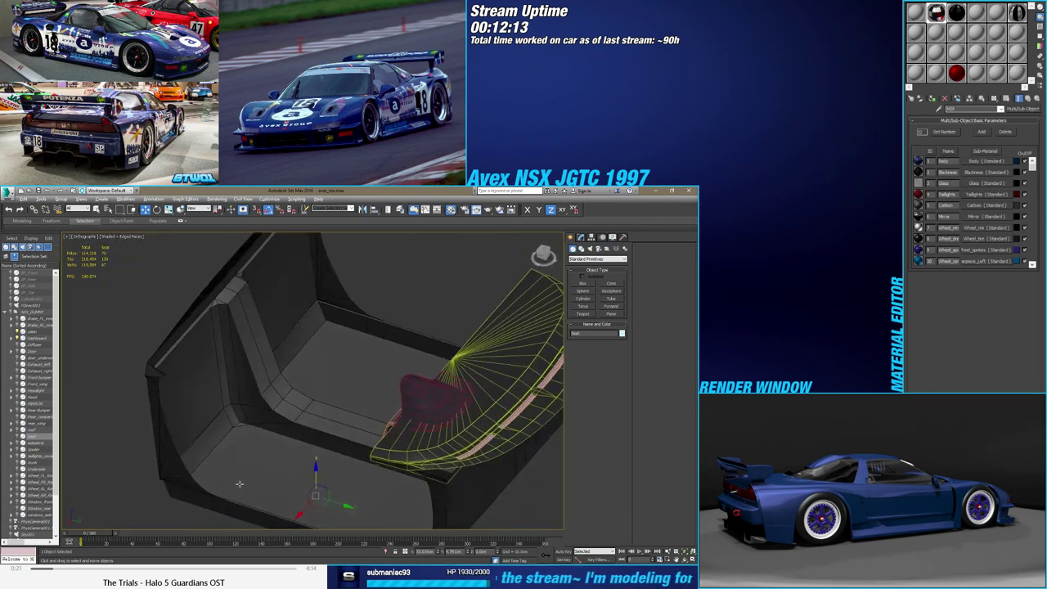
# Draw a small box primitive, Box001, on the cabin floor
pyautogui.click(583, 283)
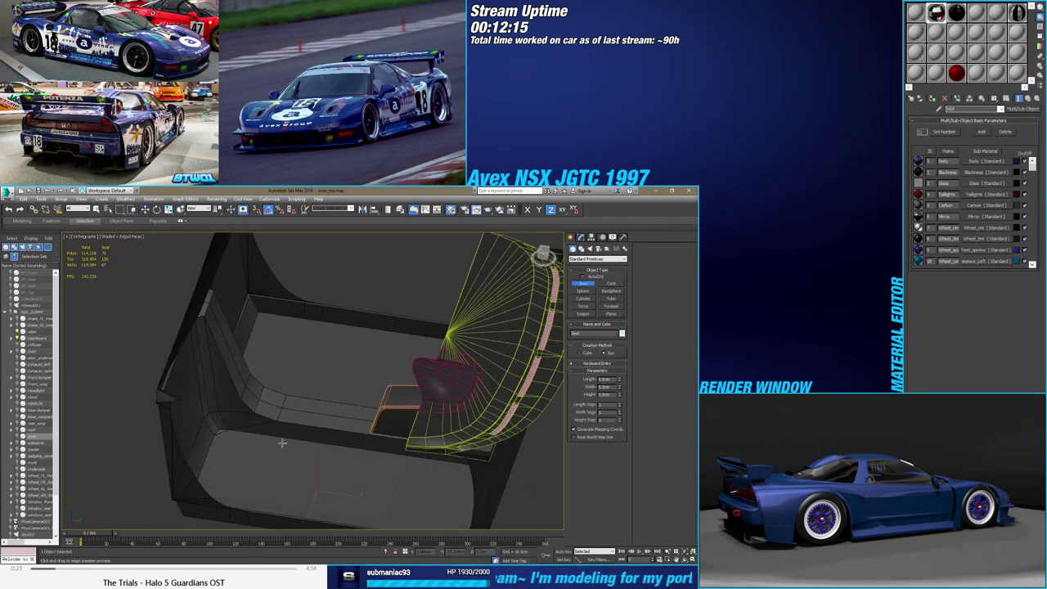
pyautogui.moveTo(299, 455); pyautogui.dragTo(335, 440)
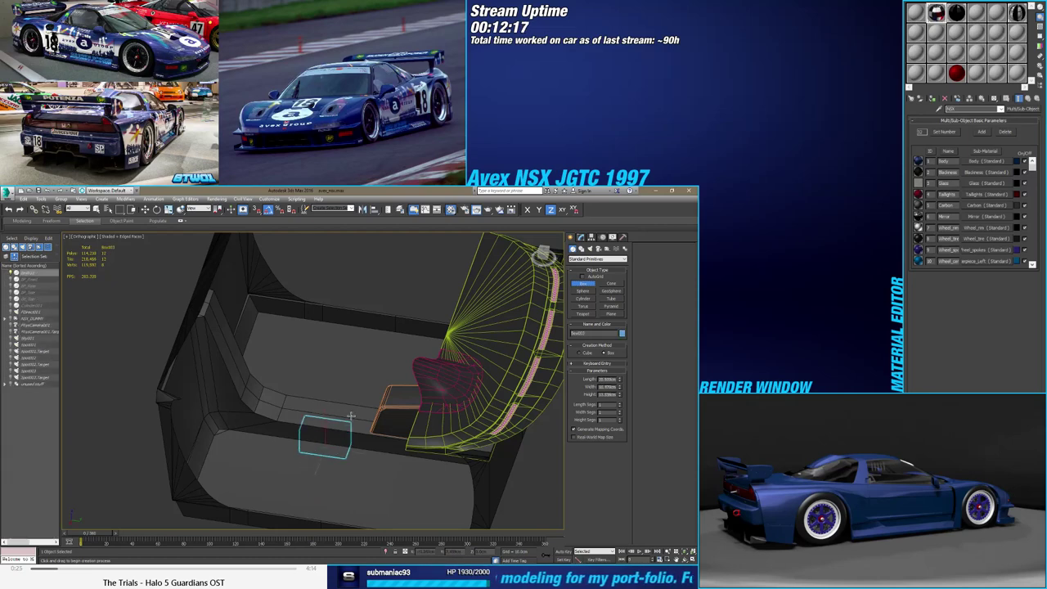
pyautogui.click(333, 432)
pyautogui.rightClick(334, 431)
pyautogui.keyDown('alt'); pyautogui.moveTo(333, 431); pyautogui.dragTo(333, 391, button='middle'); pyautogui.keyUp('alt')
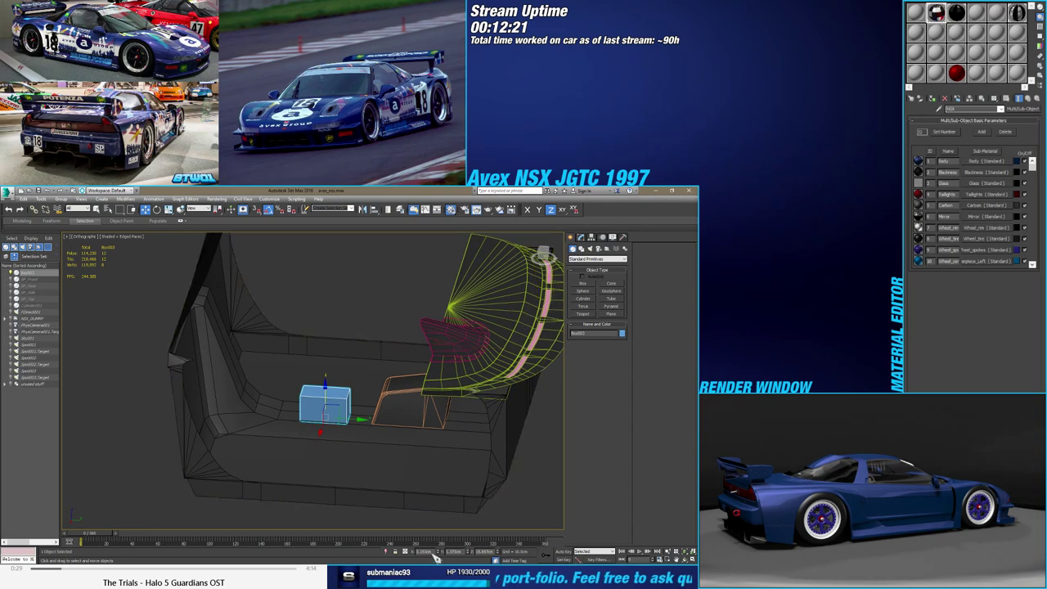
pyautogui.moveTo(334, 391); pyautogui.dragTo(327, 388)
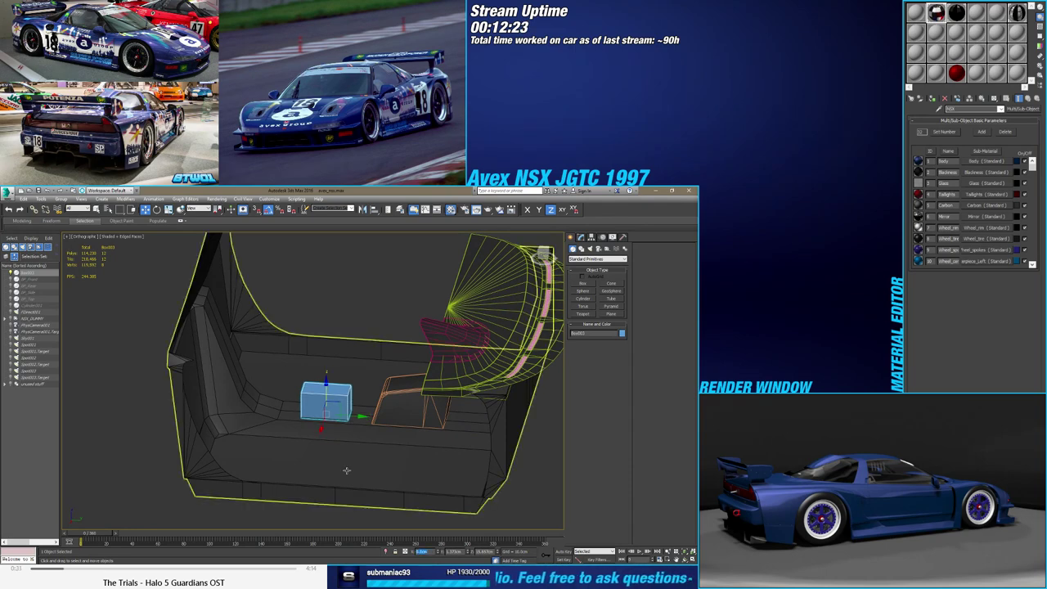
pyautogui.moveTo(327, 458)
pyautogui.keyDown('alt'); pyautogui.mouseDown(button='middle')
pyautogui.moveTo(337, 479)
pyautogui.moveTo(372, 450)
pyautogui.mouseUp(button='middle'); pyautogui.keyUp('alt')
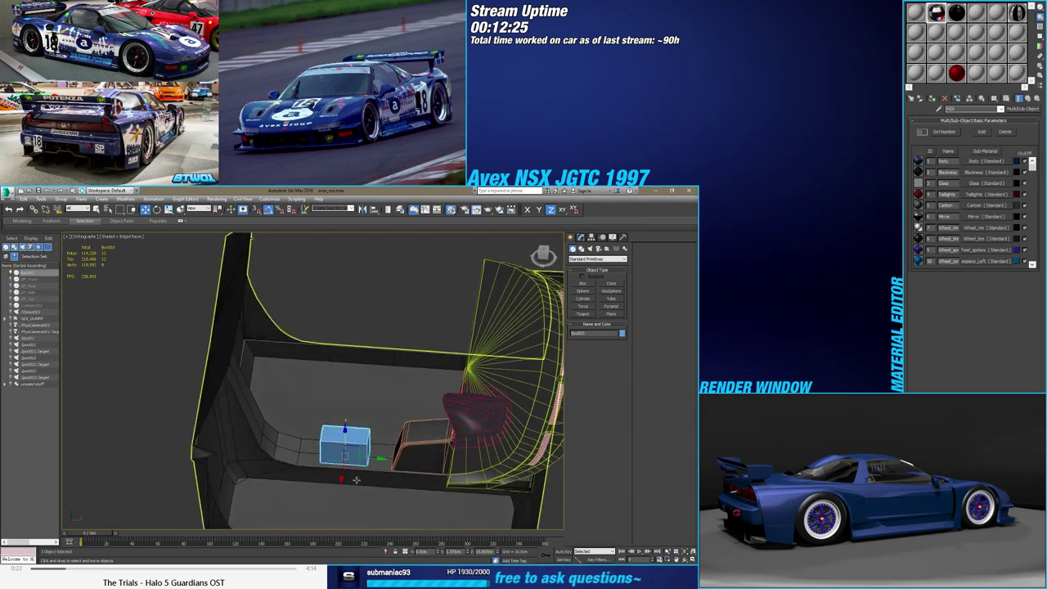
pyautogui.scroll(3, 372, 450)
# Slide Box001 left and lift it above the seat edge, then bring up its stack menu
pyautogui.moveTo(373, 449); pyautogui.dragTo(349, 449)
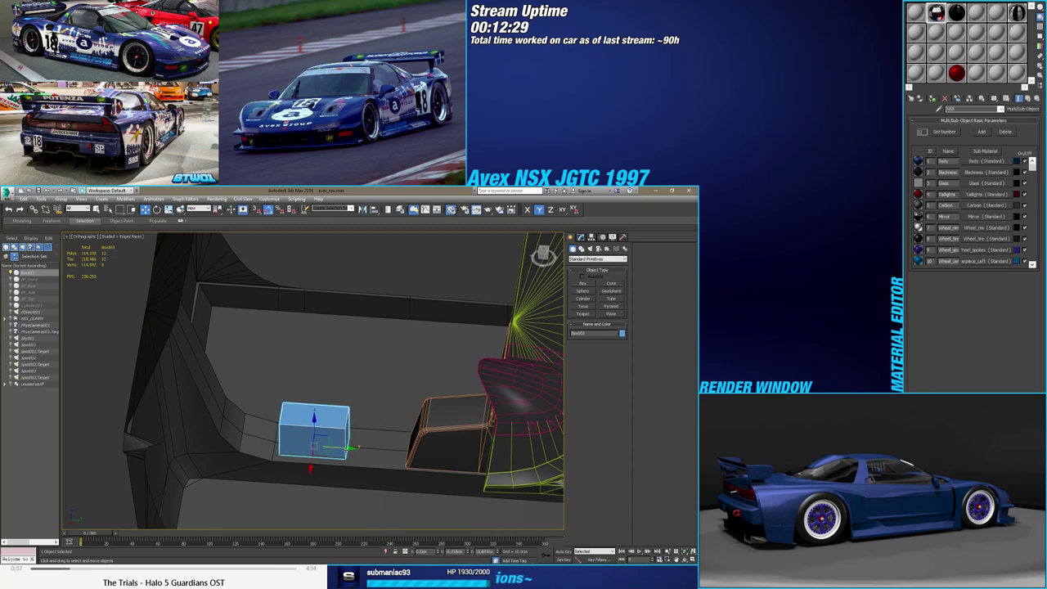
pyautogui.moveTo(343, 451)
pyautogui.keyDown('alt'); pyautogui.mouseDown(button='middle')
pyautogui.moveTo(262, 494)
pyautogui.moveTo(321, 446)
pyautogui.mouseUp(button='middle'); pyautogui.keyUp('alt')
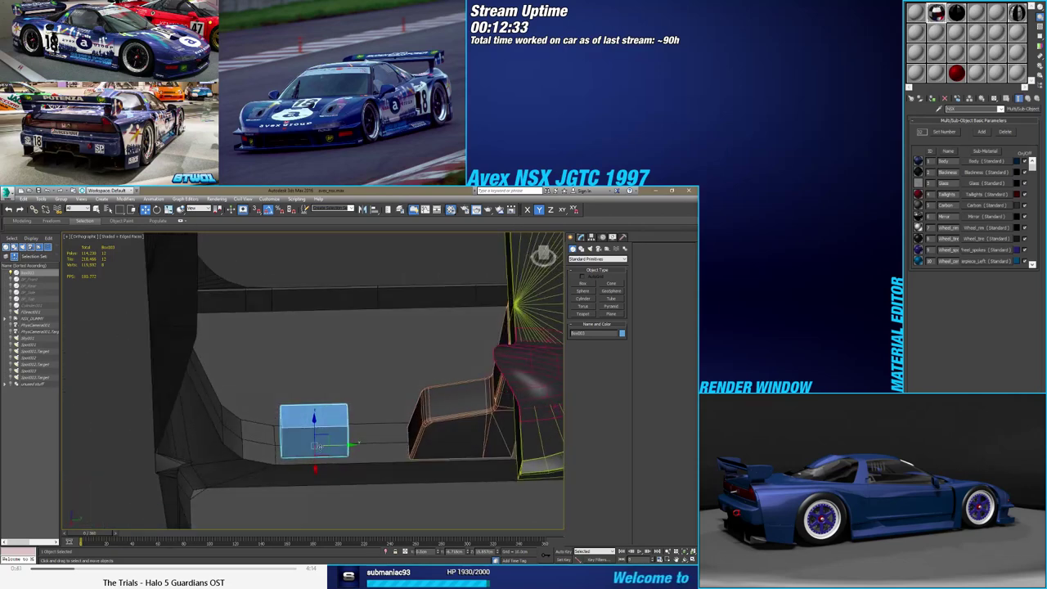
pyautogui.moveTo(323, 447)
pyautogui.keyDown('alt'); pyautogui.mouseDown(button='middle')
pyautogui.moveTo(339, 452)
pyautogui.moveTo(305, 420)
pyautogui.mouseUp(button='middle'); pyautogui.keyUp('alt')
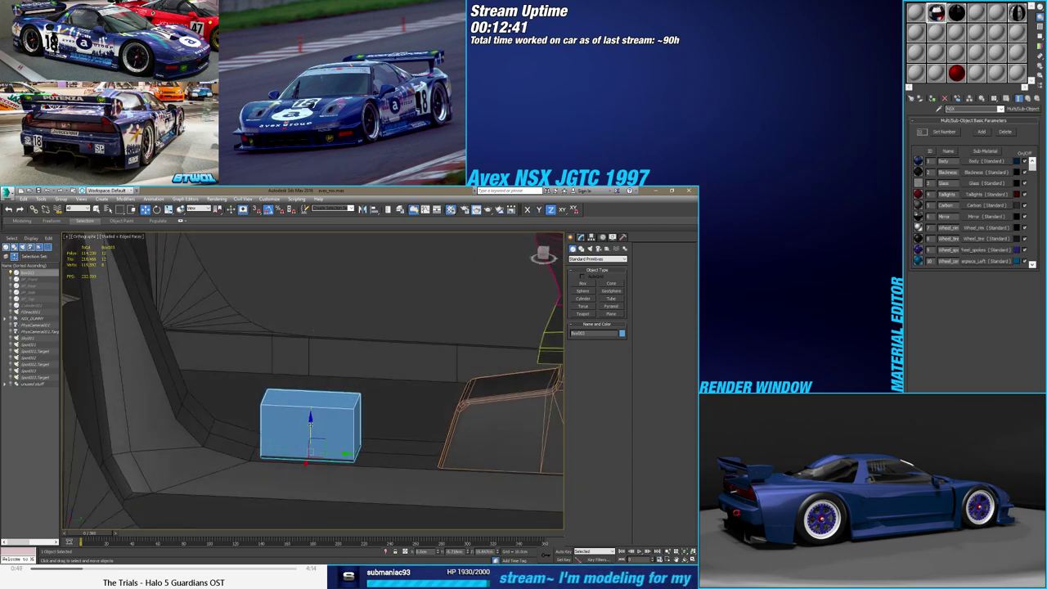
pyautogui.moveTo(305, 421); pyautogui.dragTo(315, 385)
pyautogui.keyDown('alt'); pyautogui.moveTo(316, 385); pyautogui.dragTo(304, 386, button='middle'); pyautogui.keyUp('alt')
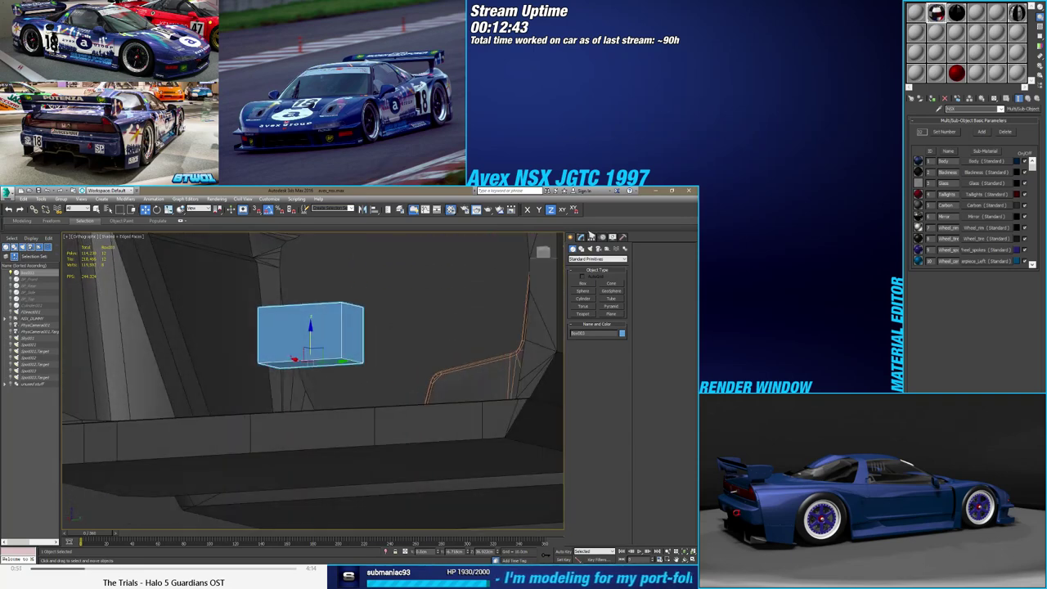
pyautogui.click(582, 236)
pyautogui.rightClick(589, 269)
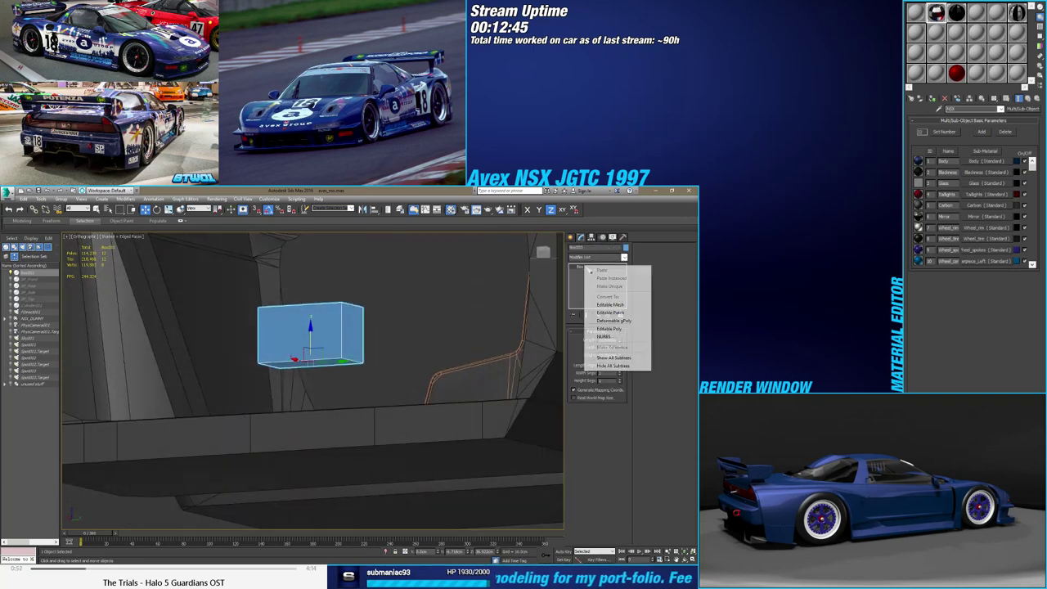
# Convert Box001 to Editable Poly and check its Polygon and Vertex modes
pyautogui.click(609, 328)
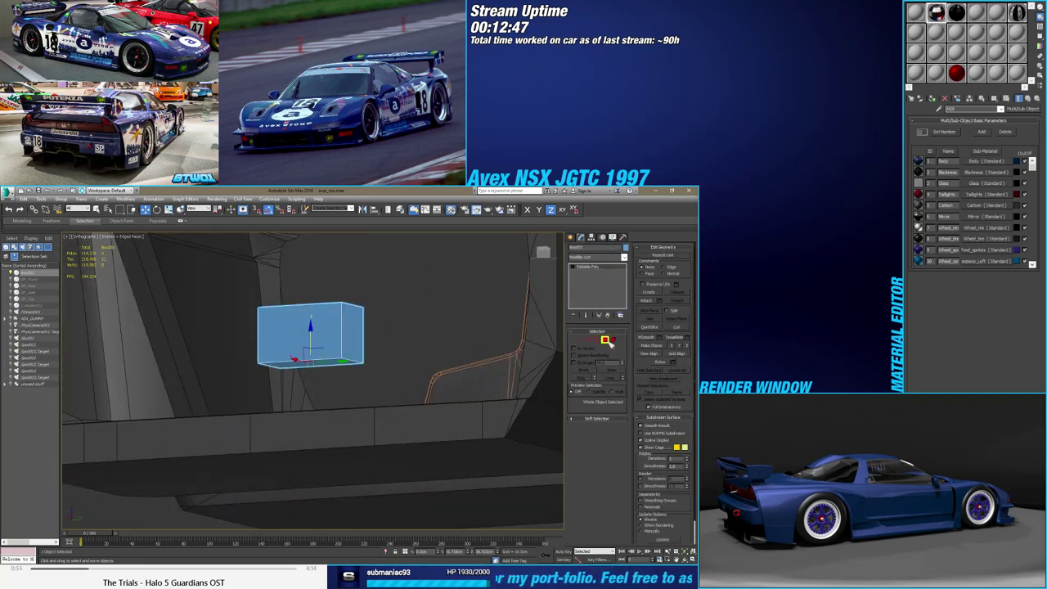
pyautogui.click(605, 340)
pyautogui.click(311, 361)
pyautogui.click(311, 362)
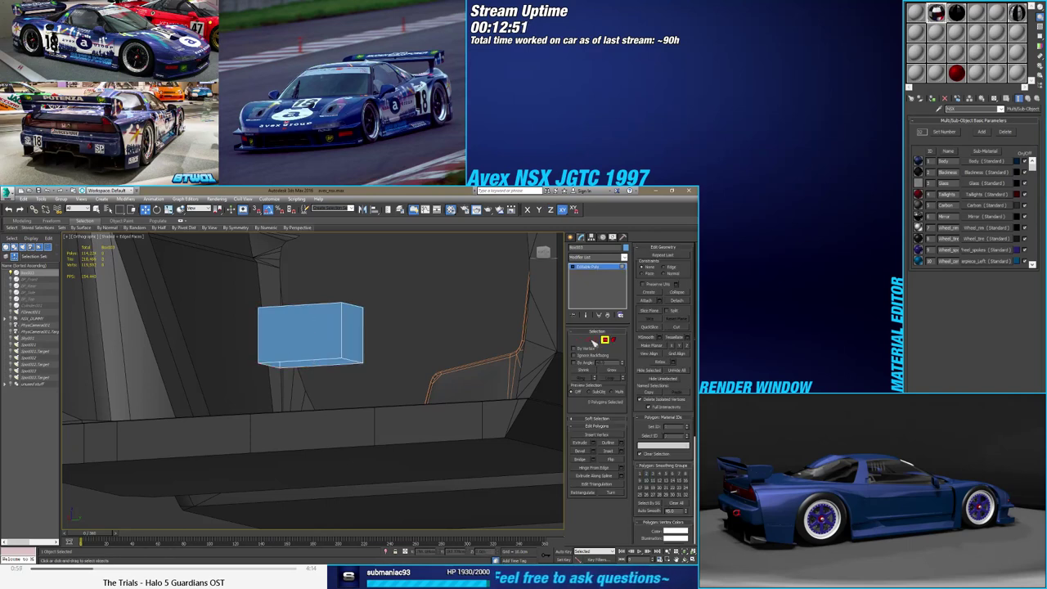
pyautogui.click(582, 343)
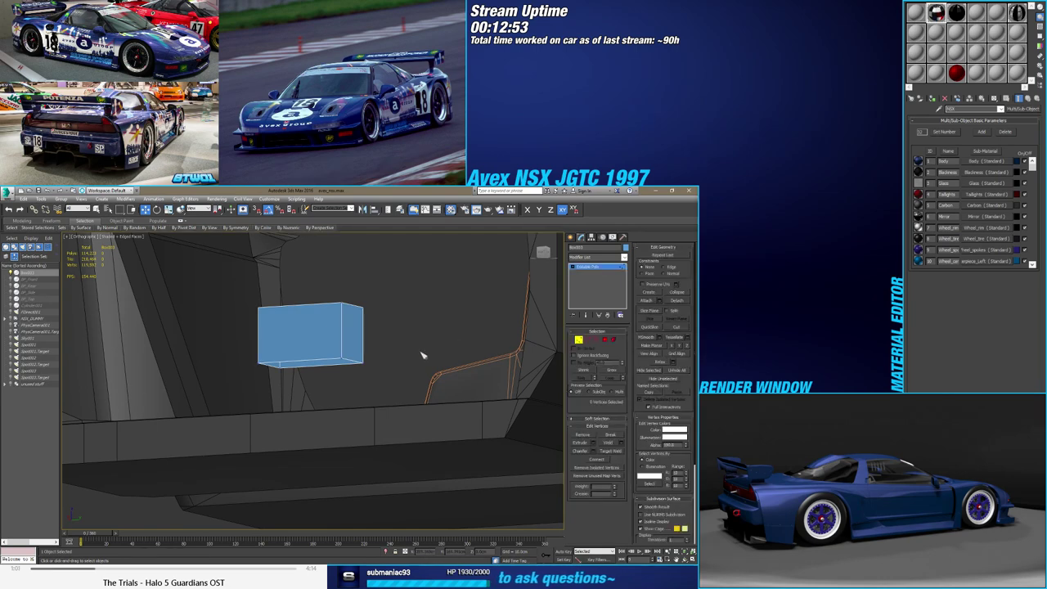
pyautogui.keyDown('alt'); pyautogui.moveTo(312, 367); pyautogui.dragTo(311, 381, button='middle'); pyautogui.keyUp('alt')
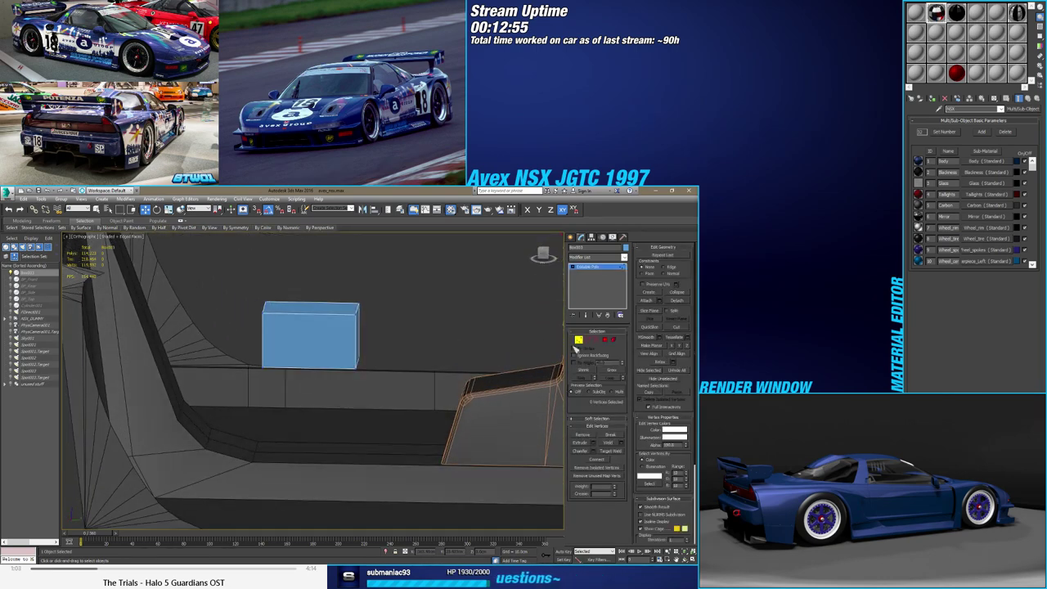
pyautogui.click(582, 344)
# Move Box001 down onto the cabin floor and select the curved part beside it
pyautogui.click(572, 238)
pyautogui.keyDown('alt'); pyautogui.moveTo(489, 290); pyautogui.dragTo(327, 385, button='middle'); pyautogui.keyUp('alt')
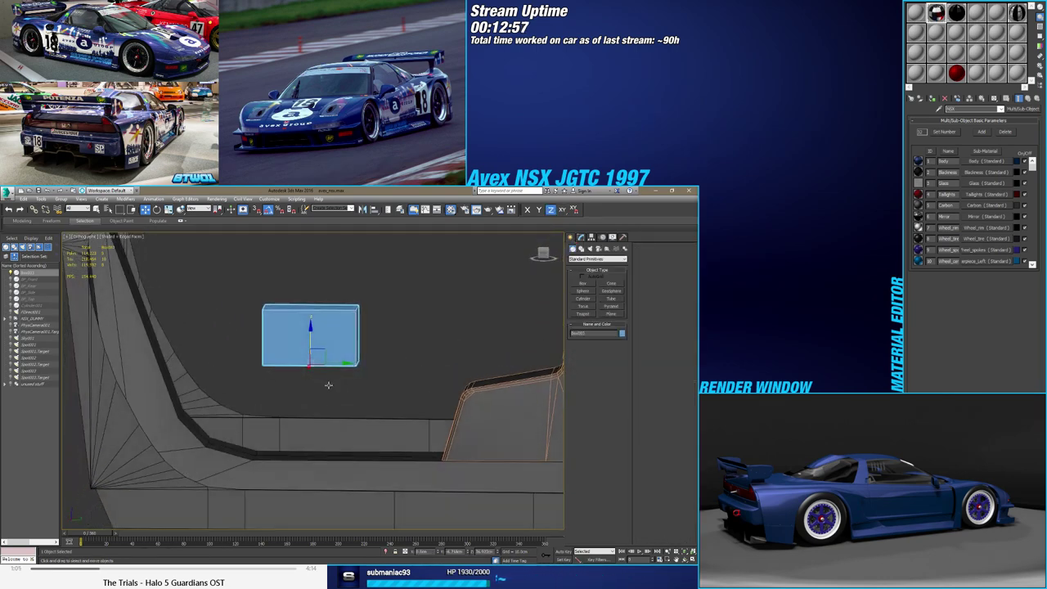
pyautogui.moveTo(312, 335); pyautogui.dragTo(312, 422, button='middle')
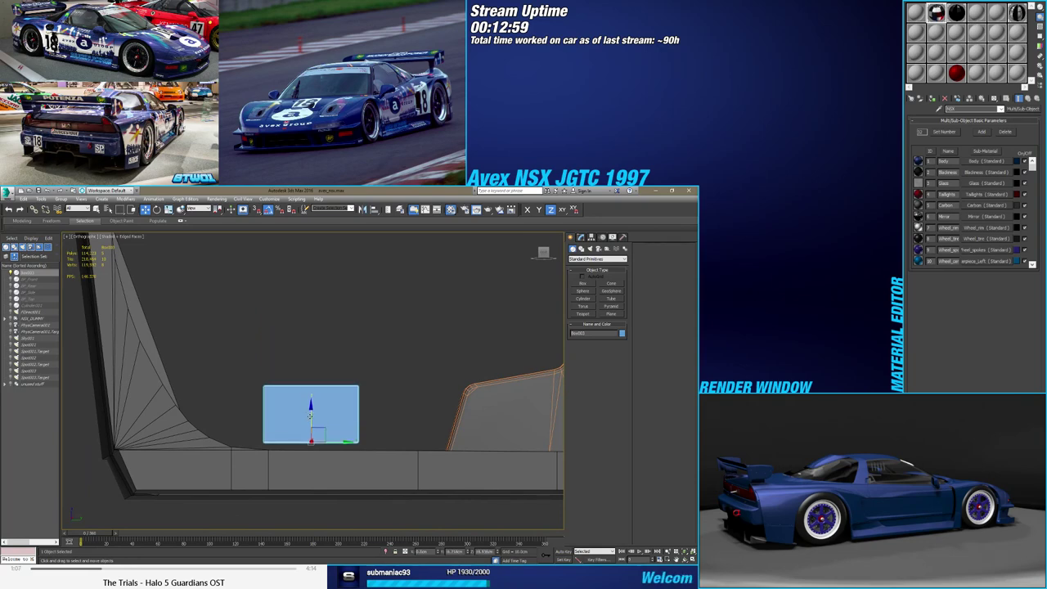
pyautogui.scroll(1, 312, 421)
pyautogui.scroll(2, 313, 426)
pyautogui.moveTo(312, 424); pyautogui.dragTo(354, 470)
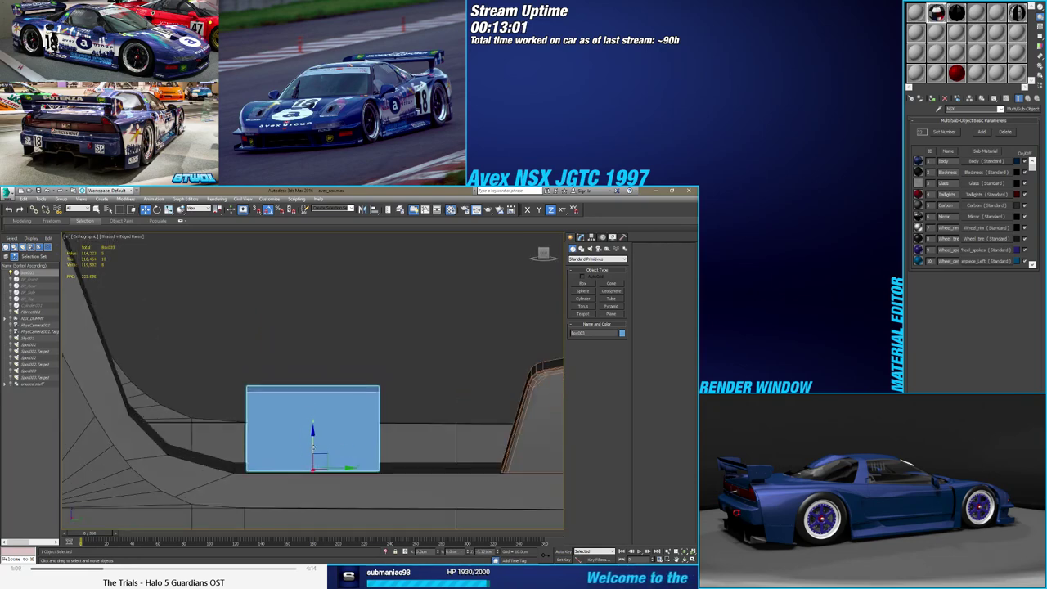
pyautogui.keyDown('alt'); pyautogui.moveTo(353, 470); pyautogui.dragTo(507, 402, button='middle'); pyautogui.keyUp('alt')
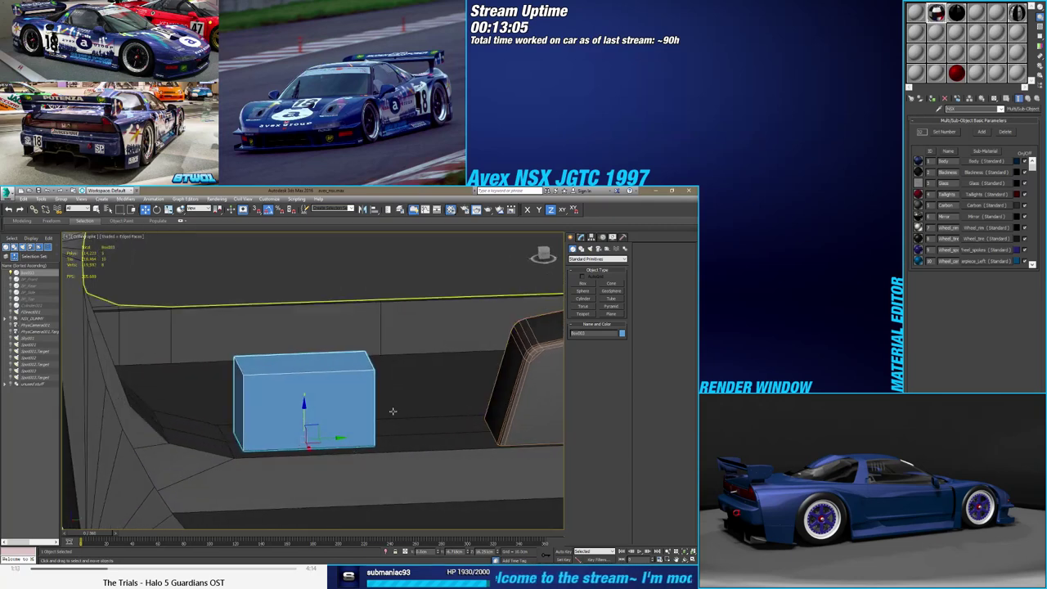
pyautogui.click(508, 401)
# Check a vertex on the curved part, then return to Box001 in Vertex mode
pyautogui.click(581, 237)
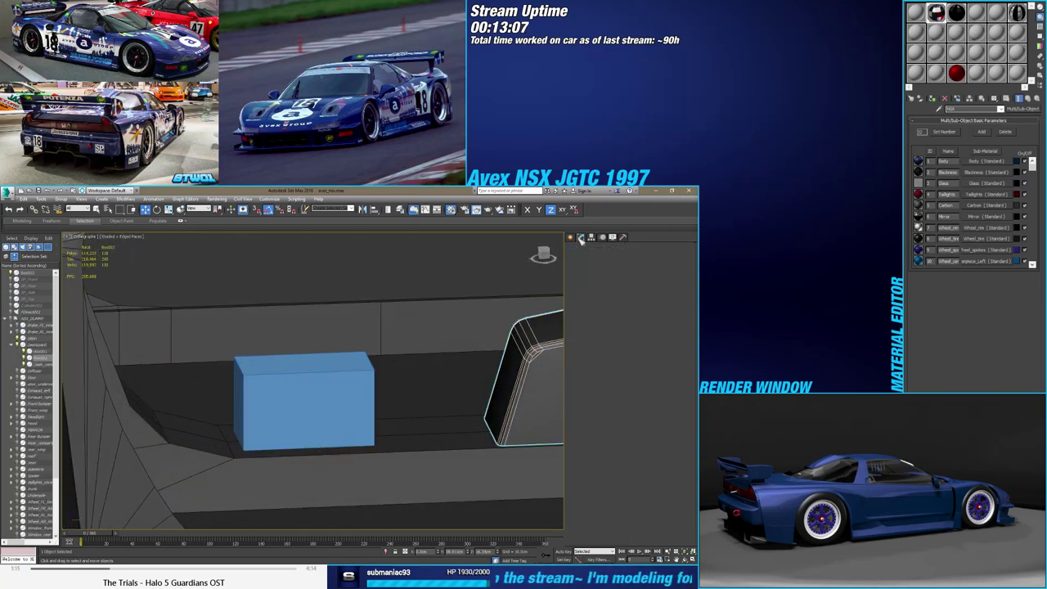
pyautogui.press('1')
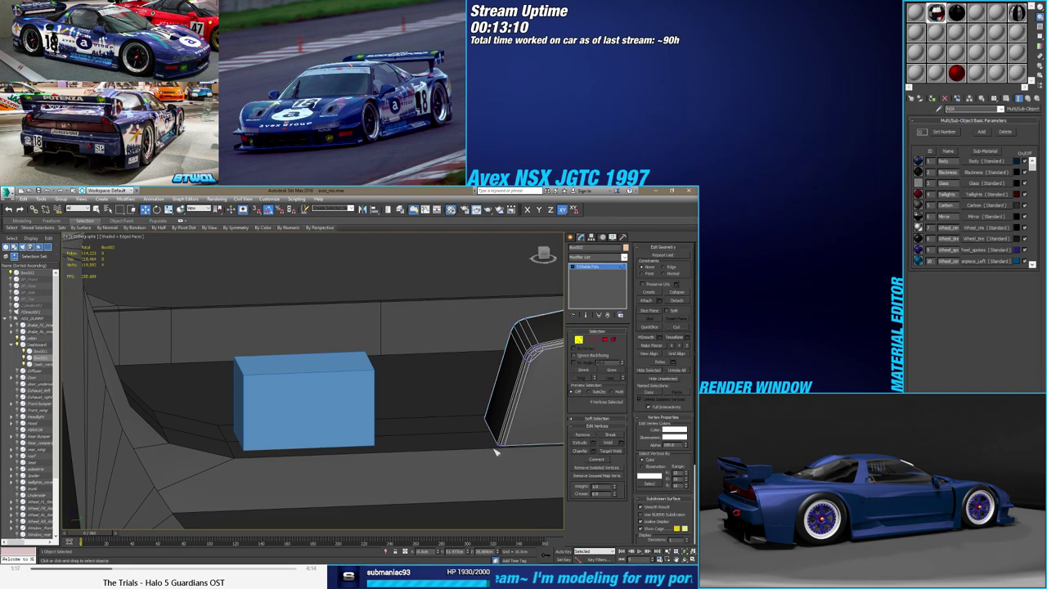
pyautogui.click(498, 448)
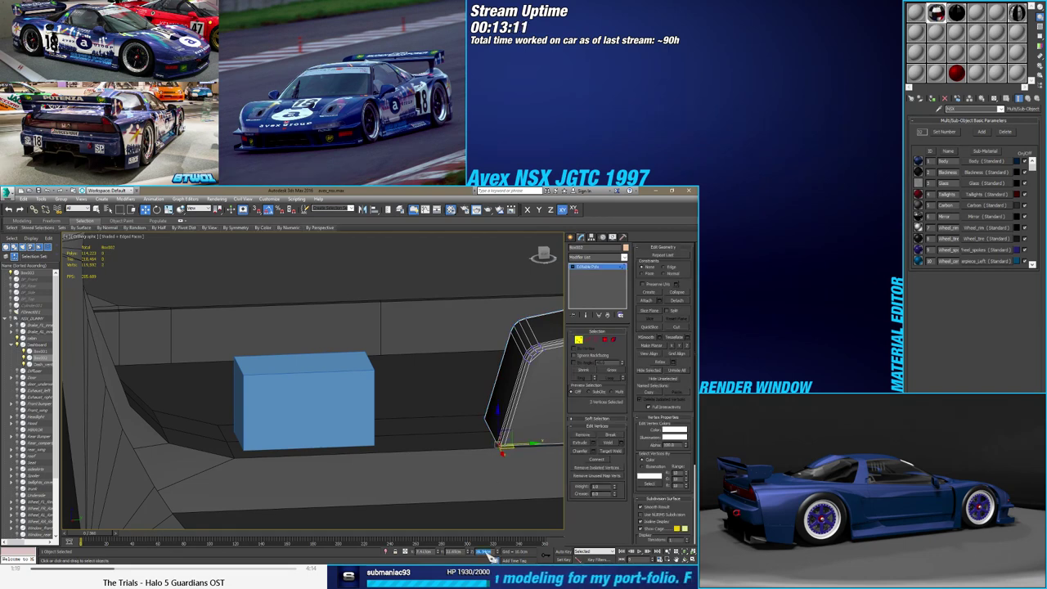
pyautogui.press('1')
pyautogui.click(362, 407)
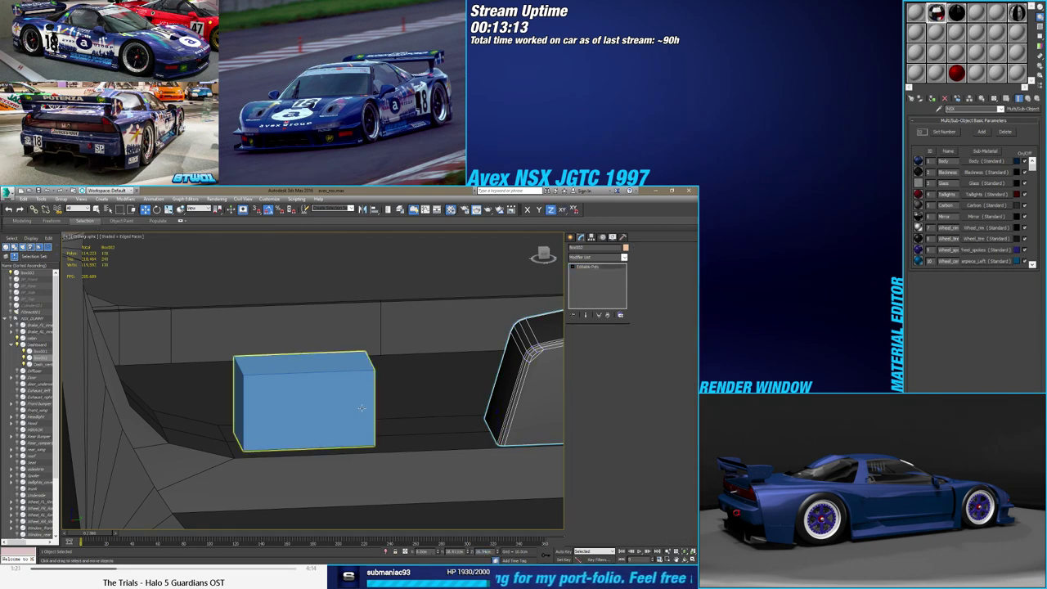
pyautogui.press('1')
# Select Box001's base vertices and enter a new Z height for them
pyautogui.moveTo(213, 422); pyautogui.dragTo(393, 470)
pyautogui.click(486, 553)
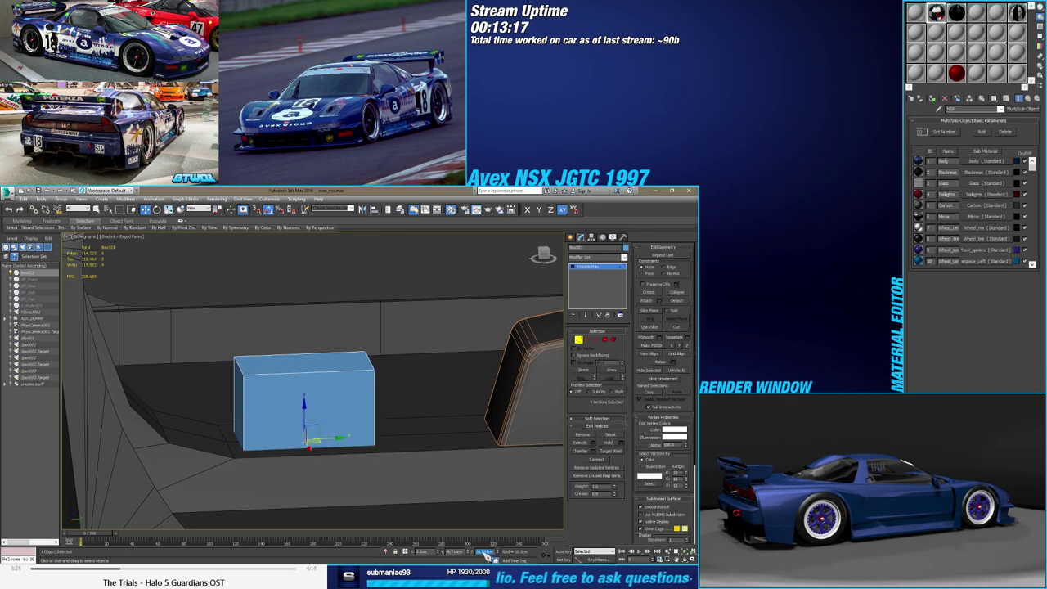
pyautogui.press('Return')
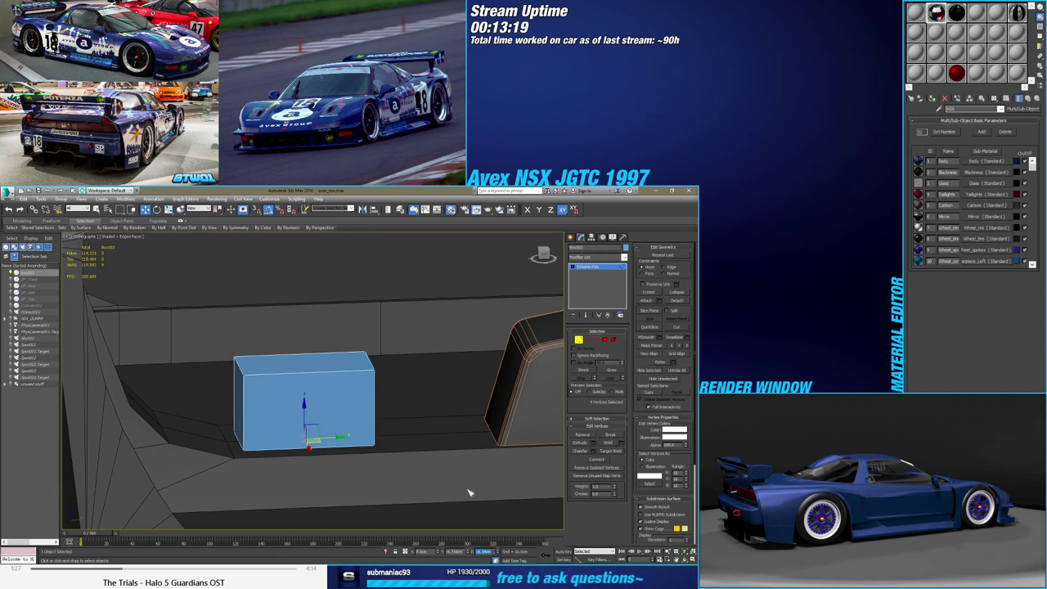
pyautogui.moveTo(393, 474)
pyautogui.keyDown('alt'); pyautogui.mouseDown(button='middle')
pyautogui.moveTo(335, 458)
pyautogui.moveTo(344, 469)
pyautogui.mouseUp(button='middle'); pyautogui.keyUp('alt')
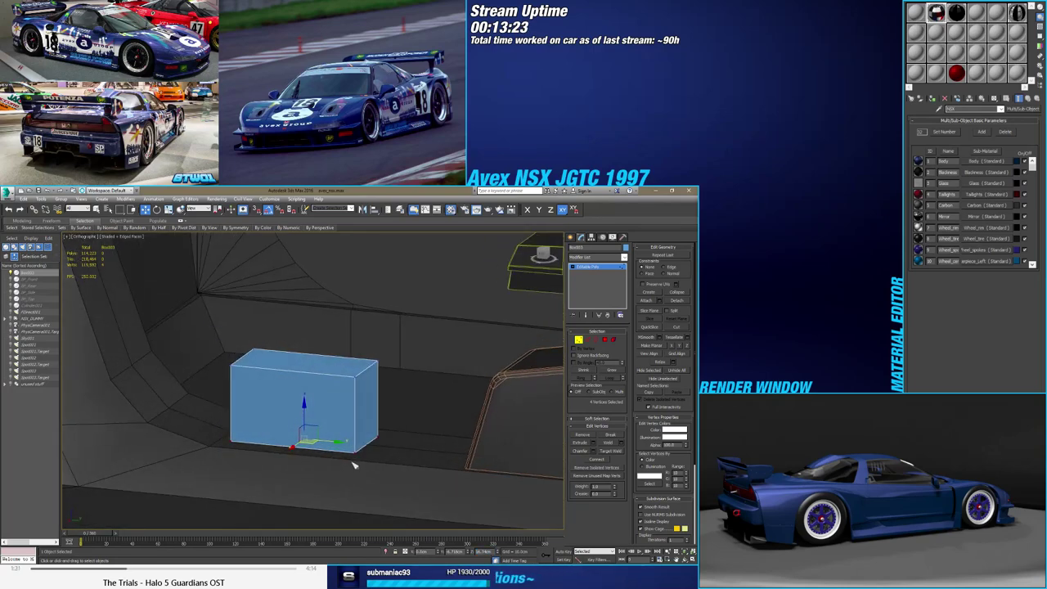
pyautogui.scroll(-2, 341, 475)
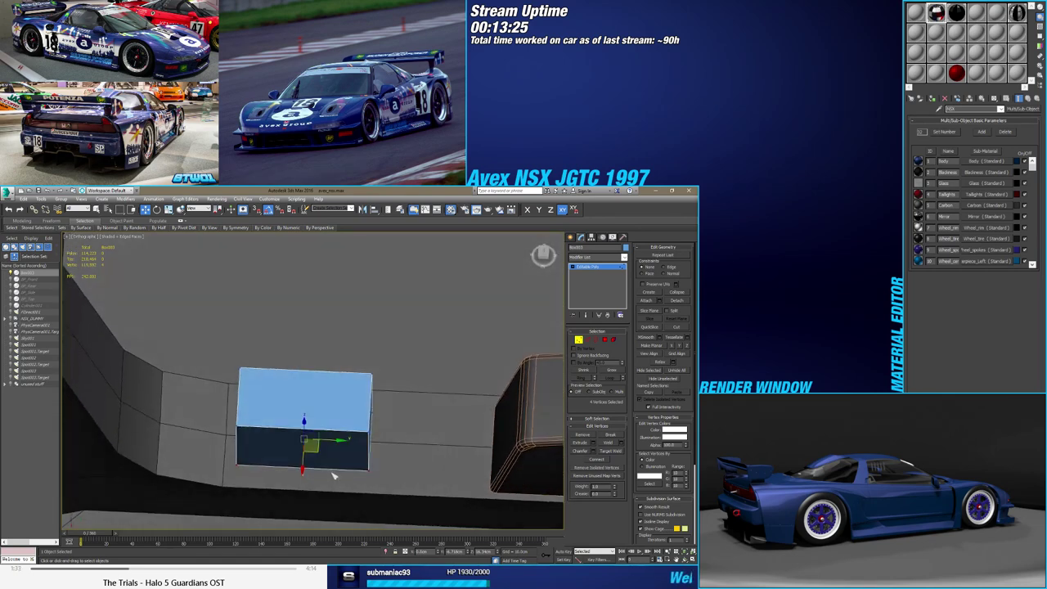
pyautogui.moveTo(334, 474)
pyautogui.keyDown('alt'); pyautogui.mouseDown(button='middle')
pyautogui.moveTo(319, 467)
pyautogui.moveTo(332, 450)
pyautogui.mouseUp(button='middle'); pyautogui.keyUp('alt')
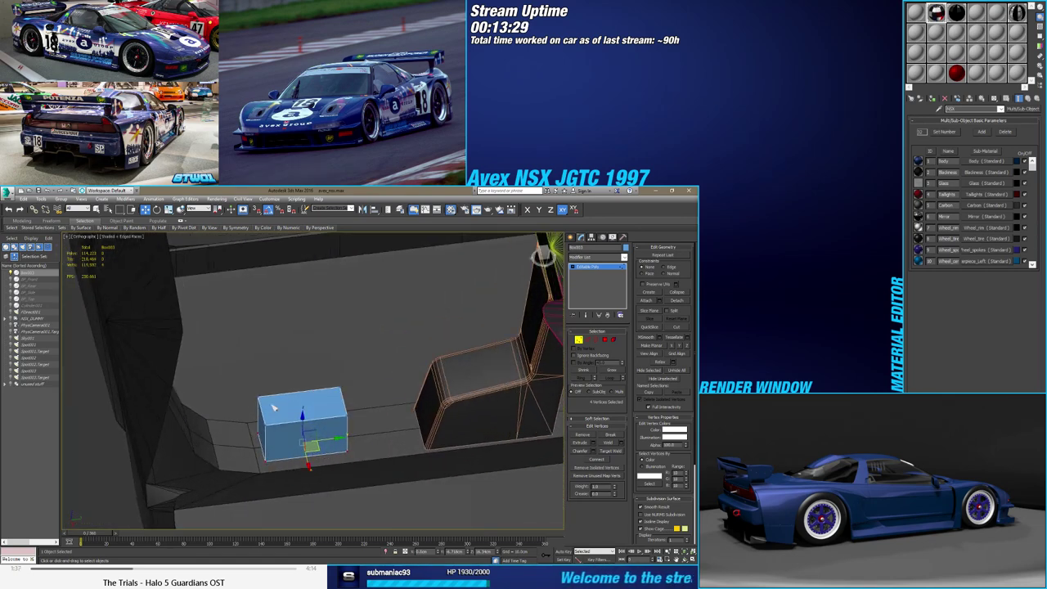
# Move the box's left-side vertices along Y to narrow it, then select its top vertices
pyautogui.moveTo(235, 361); pyautogui.dragTo(276, 478)
pyautogui.moveTo(291, 439); pyautogui.dragTo(252, 377)
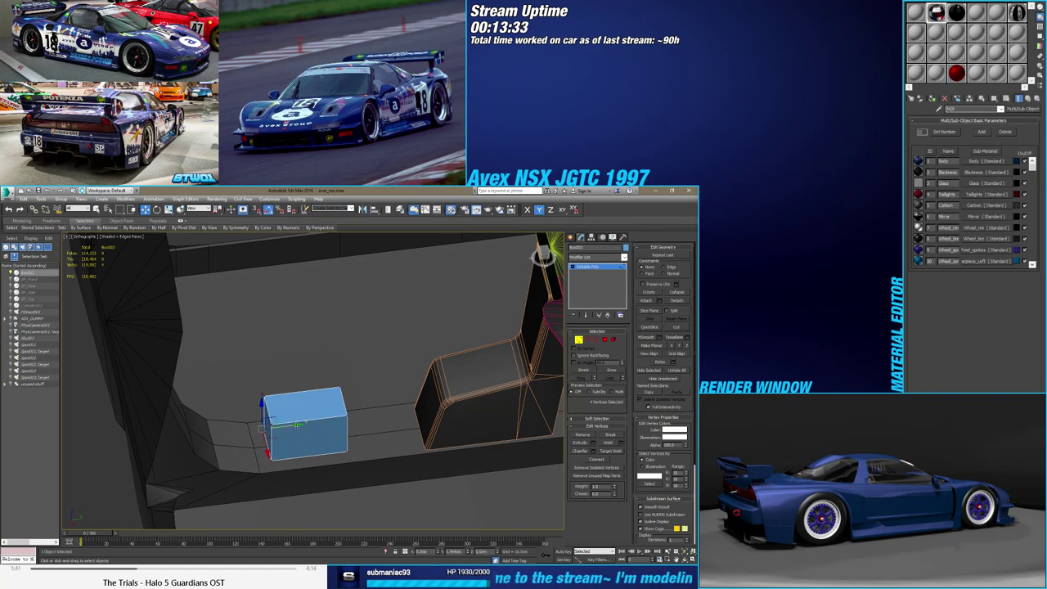
pyautogui.keyDown('alt'); pyautogui.moveTo(251, 376); pyautogui.dragTo(273, 380, button='middle'); pyautogui.keyUp('alt')
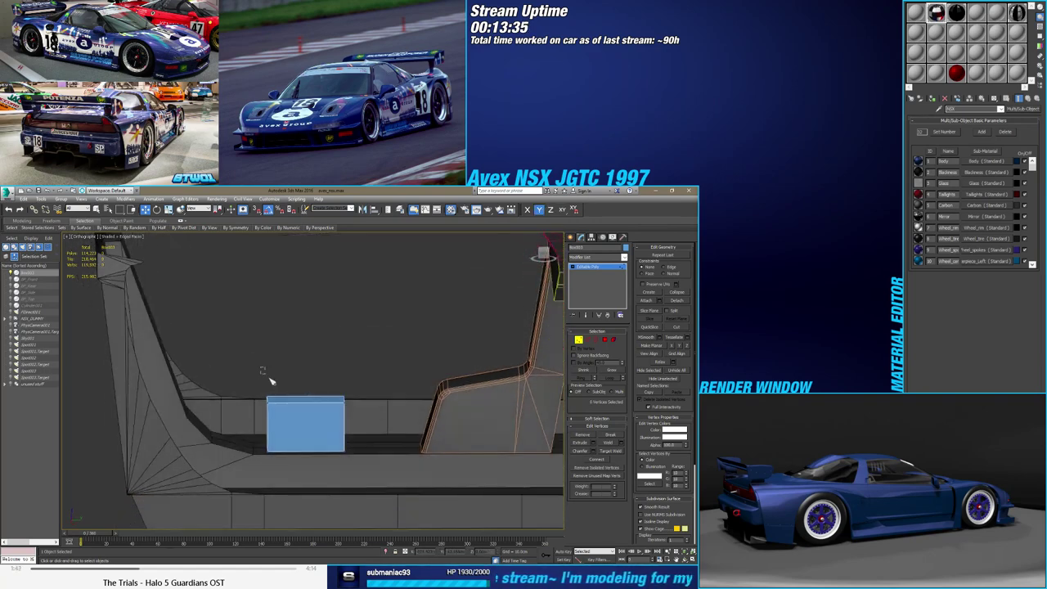
pyautogui.moveTo(356, 413); pyautogui.dragTo(356, 413)
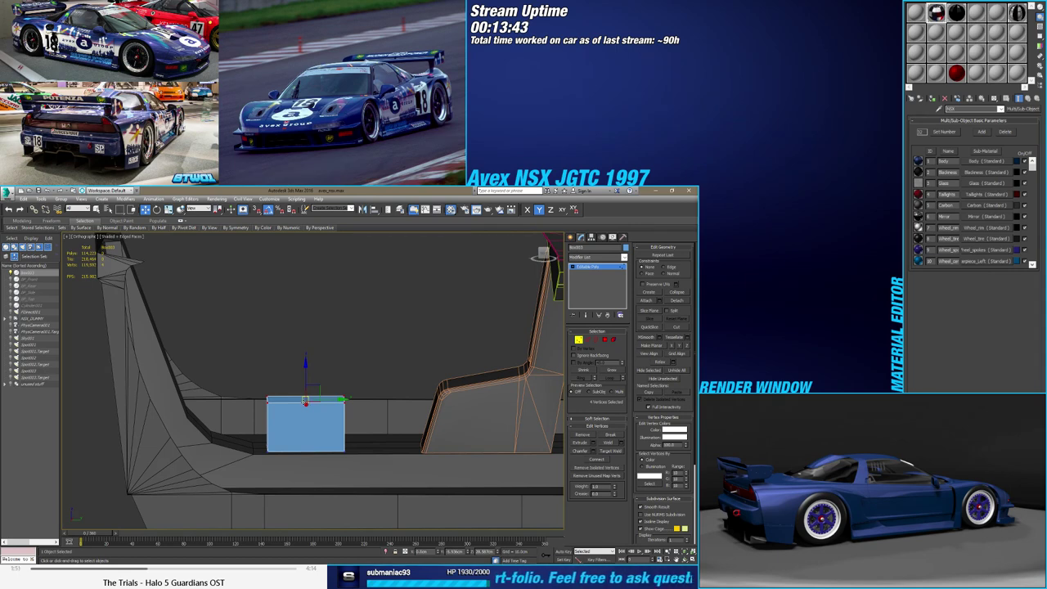
pyautogui.keyDown('alt'); pyautogui.moveTo(327, 398); pyautogui.dragTo(313, 428, button='middle'); pyautogui.keyUp('alt')
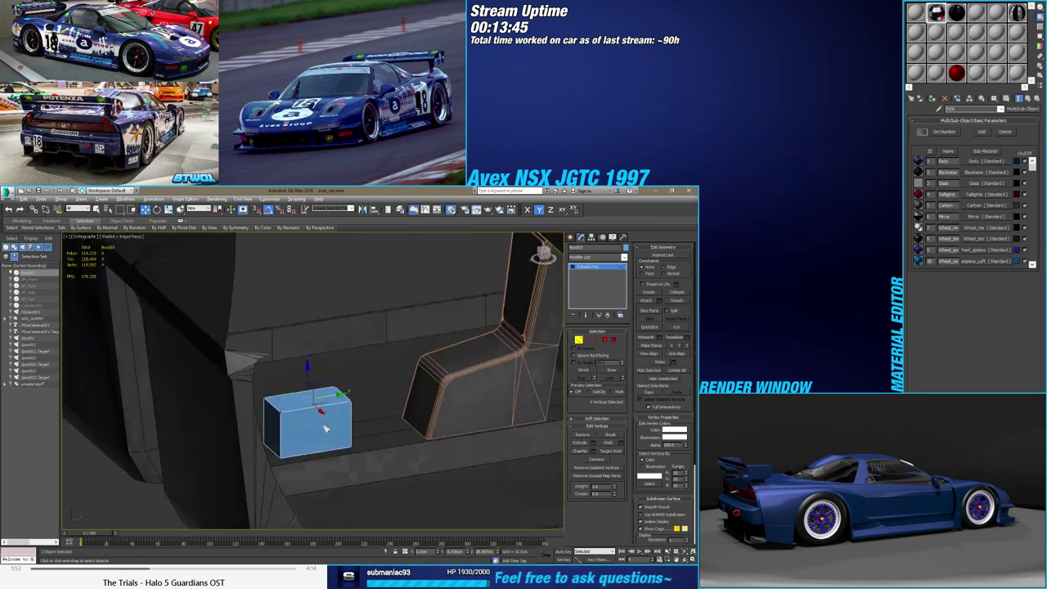
pyautogui.scroll(2, 314, 428)
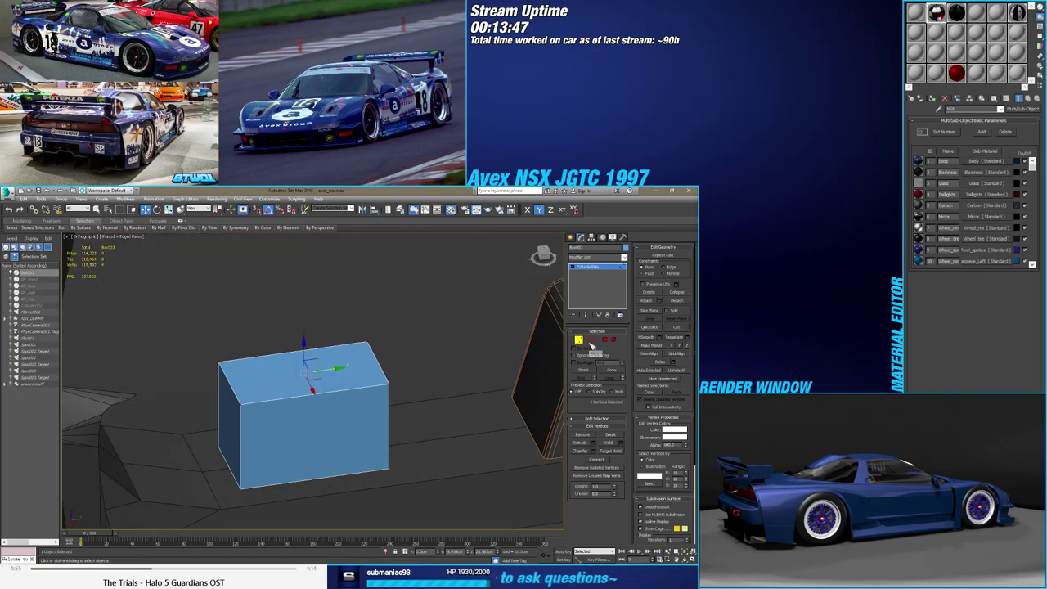
pyautogui.click(589, 341)
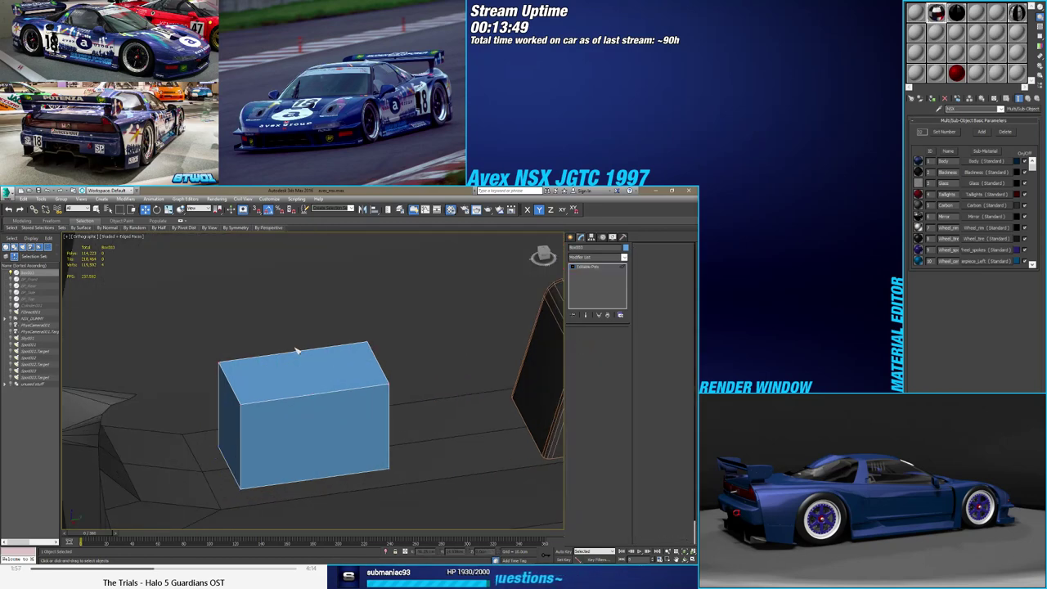
# Select all the edges around the top of Box001
pyautogui.click(258, 401)
pyautogui.keyDown('ctrl'); pyautogui.click(237, 381); pyautogui.keyUp('ctrl')
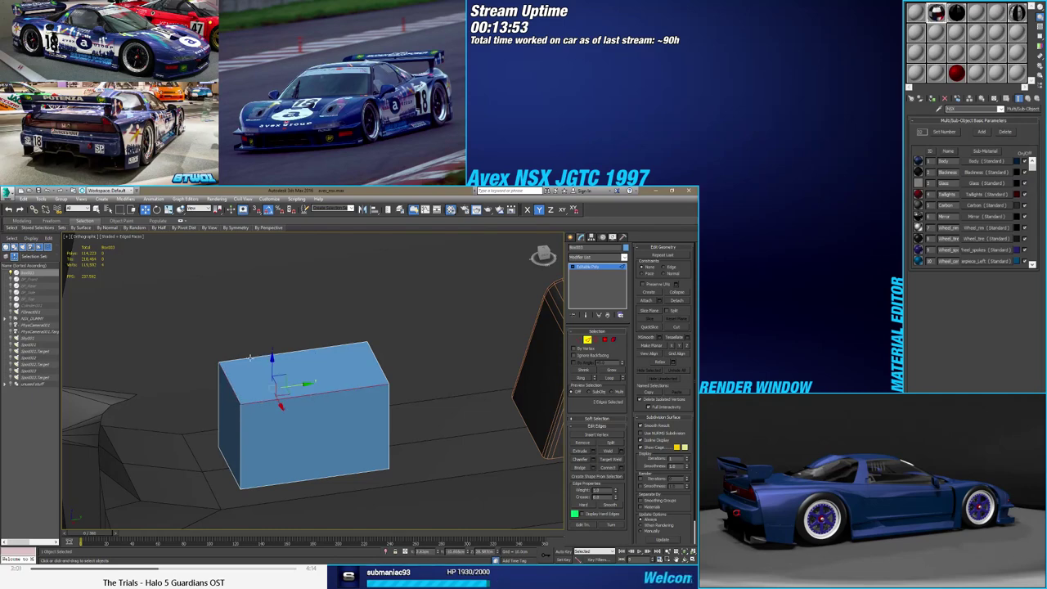
pyautogui.keyDown('ctrl'); pyautogui.click(352, 361); pyautogui.keyUp('ctrl')
pyautogui.keyDown('alt'); pyautogui.moveTo(255, 417); pyautogui.dragTo(221, 384, button='middle'); pyautogui.keyUp('alt')
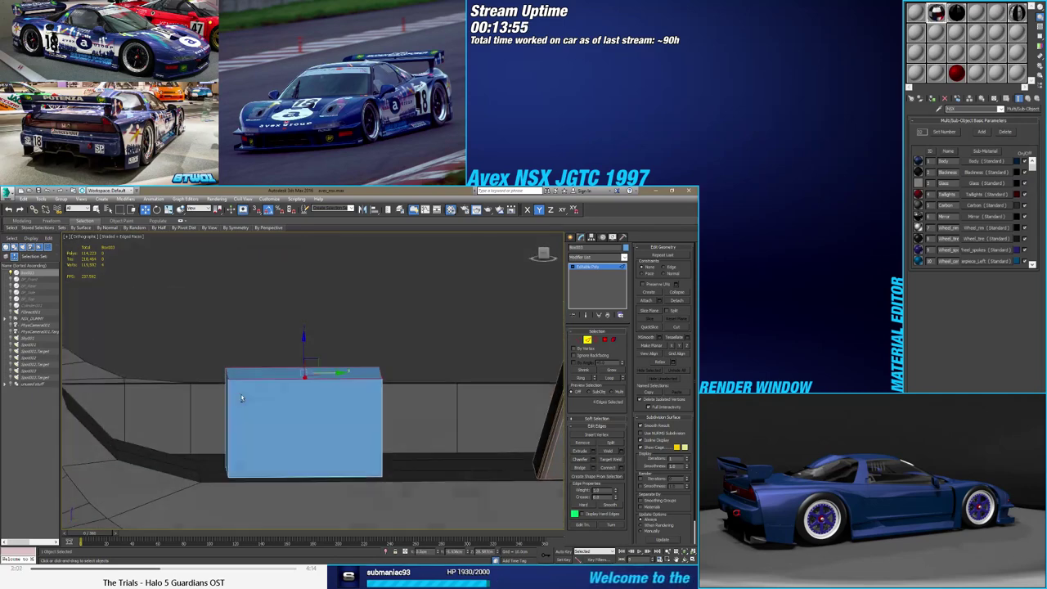
pyautogui.moveTo(199, 330); pyautogui.dragTo(463, 404)
pyautogui.keyDown('alt'); pyautogui.moveTo(463, 404); pyautogui.dragTo(332, 430, button='middle'); pyautogui.keyUp('alt')
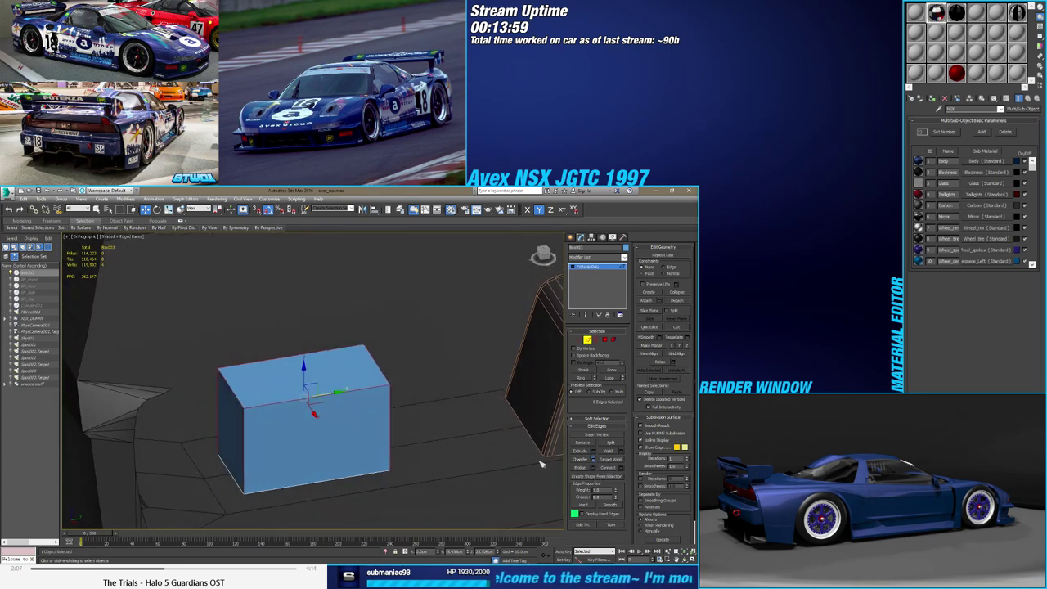
# Chamfer the selected top edges with 2 segments for a rounded edge
pyautogui.click(594, 459)
pyautogui.click(326, 406)
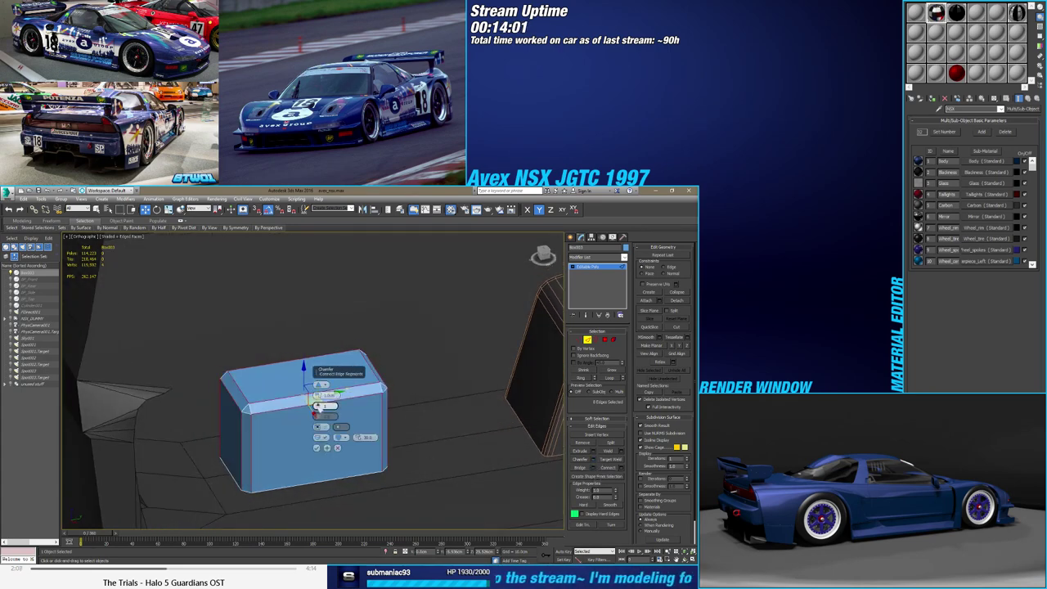
pyautogui.write('2')
pyautogui.press('Return')
pyautogui.moveTo(322, 395); pyautogui.dragTo(324, 395)
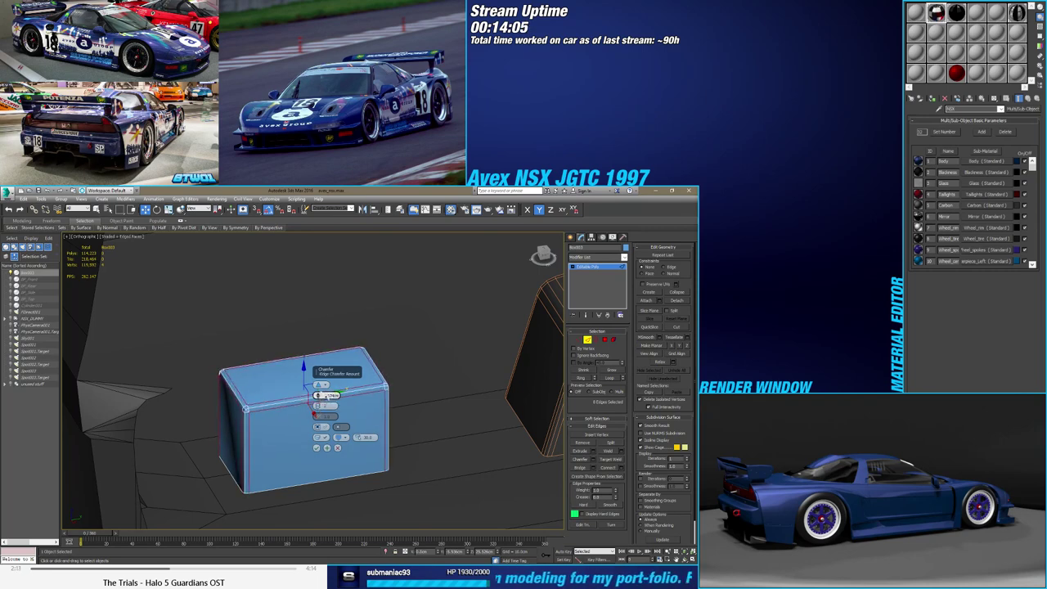
pyautogui.moveTo(324, 395); pyautogui.dragTo(323, 395)
pyautogui.moveTo(323, 395)
pyautogui.keyDown('alt'); pyautogui.mouseDown(button='middle')
pyautogui.moveTo(274, 414)
pyautogui.moveTo(313, 447)
pyautogui.moveTo(284, 426)
pyautogui.mouseUp(button='middle'); pyautogui.keyUp('alt')
pyautogui.scroll(-2, 274, 415)
pyautogui.click(315, 447)
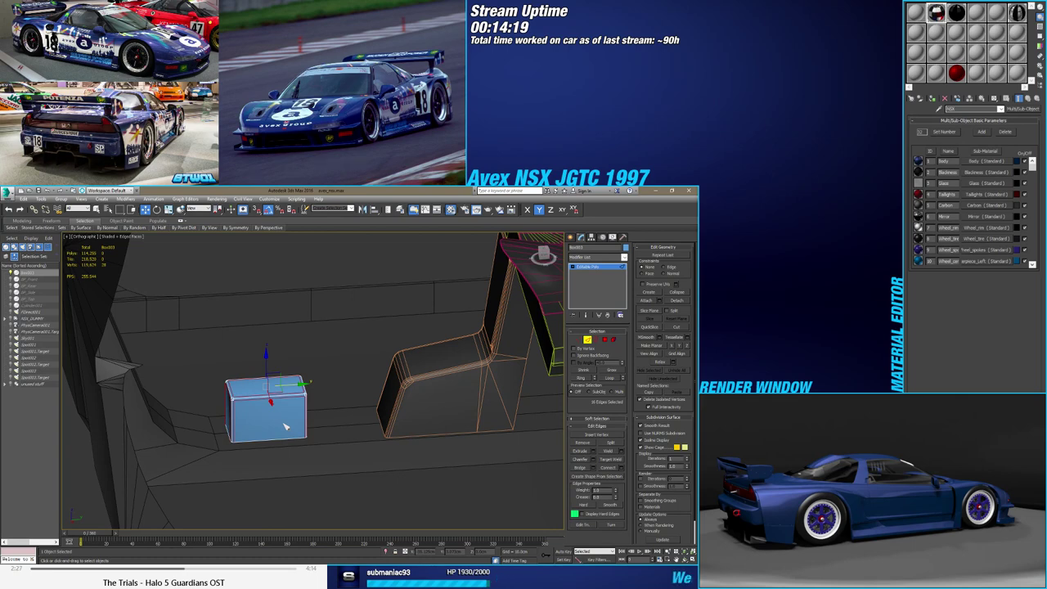
# Connect the box's vertical edge ring with a loop slid to -44, then pick the lower front face
pyautogui.keyDown('alt'); pyautogui.moveTo(303, 431); pyautogui.dragTo(441, 404, button='middle'); pyautogui.keyUp('alt')
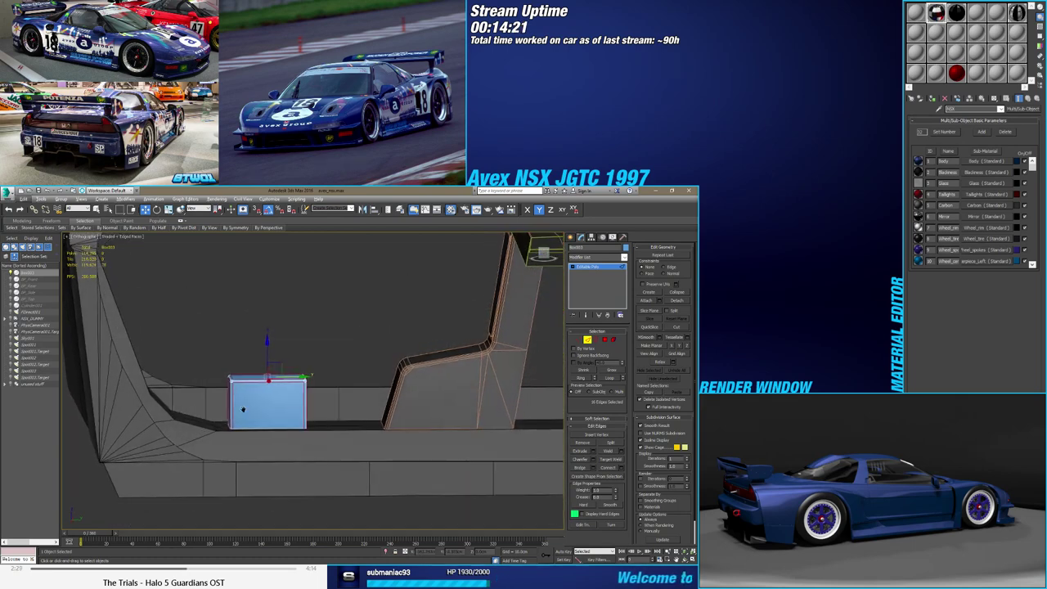
pyautogui.scroll(3, 442, 404)
pyautogui.keyDown('ctrl'); pyautogui.click(448, 405); pyautogui.keyUp('ctrl')
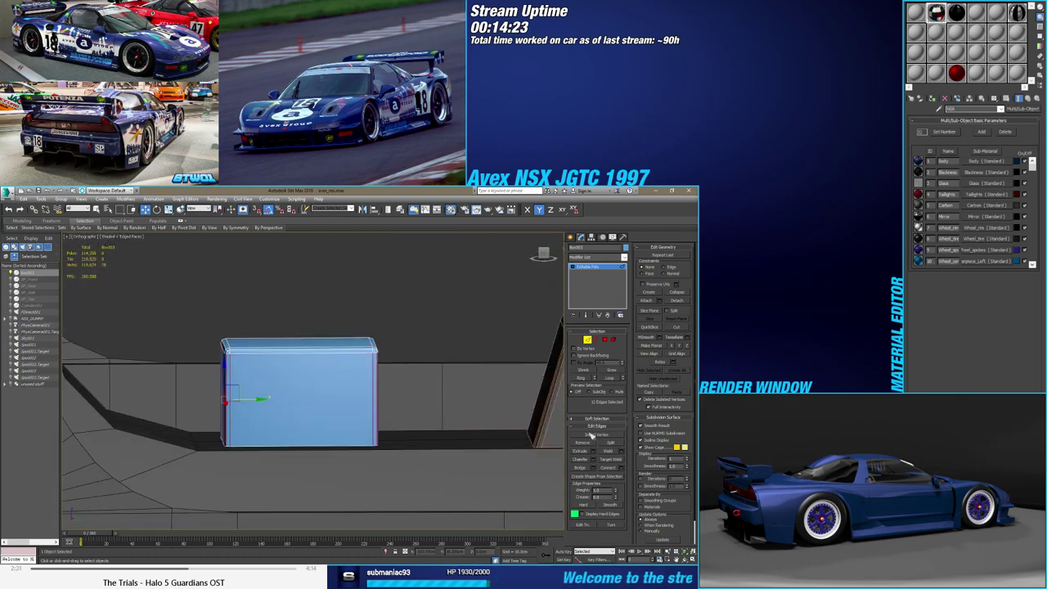
pyautogui.click(622, 468)
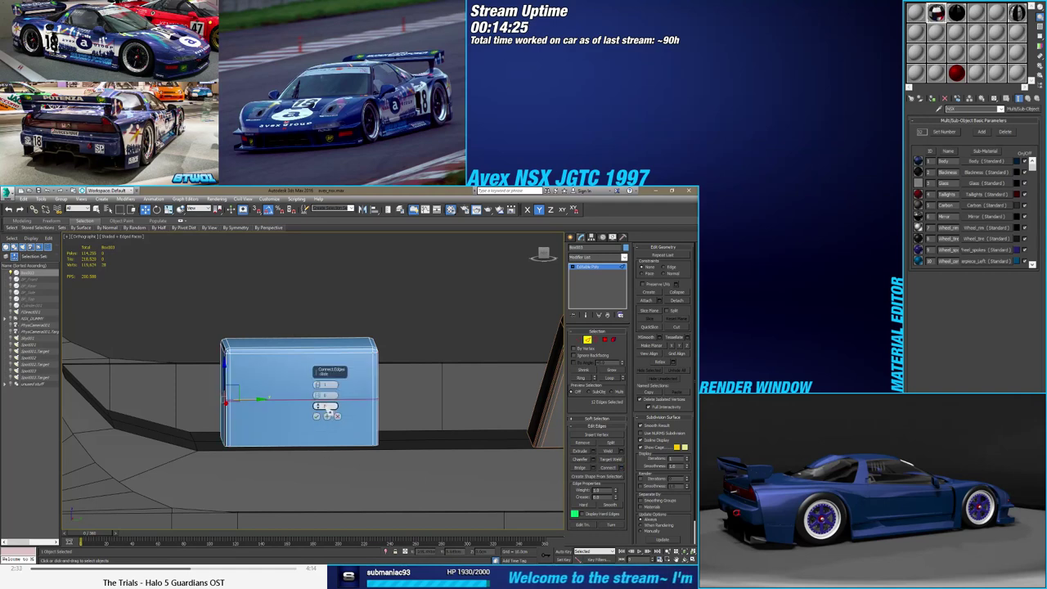
pyautogui.moveTo(318, 407)
pyautogui.mouseDown()
pyautogui.moveTo(319, 483)
pyautogui.moveTo(320, 474)
pyautogui.mouseUp()
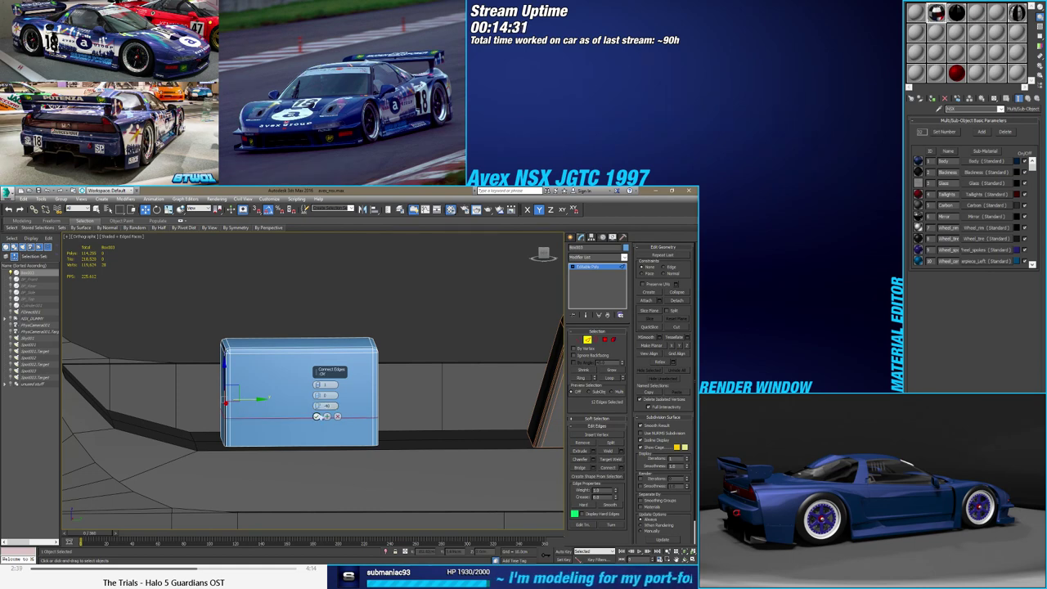
pyautogui.click(316, 417)
pyautogui.keyDown('alt'); pyautogui.moveTo(317, 416); pyautogui.dragTo(442, 398, button='middle'); pyautogui.keyUp('alt')
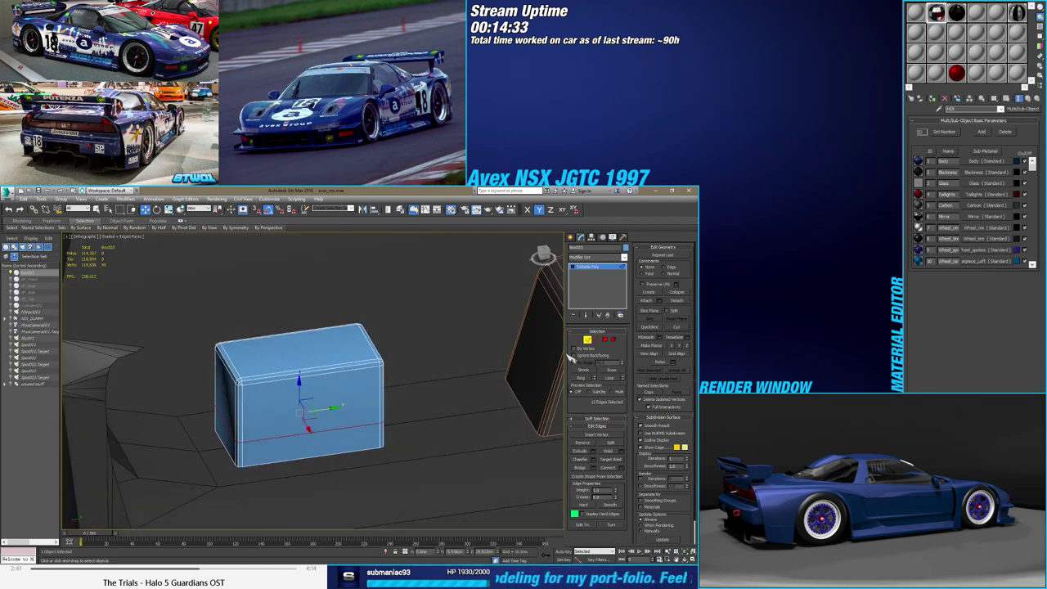
pyautogui.click(605, 339)
pyautogui.click(295, 456)
# Inset the lower front polygon of Box001
pyautogui.scroll(5, 295, 465)
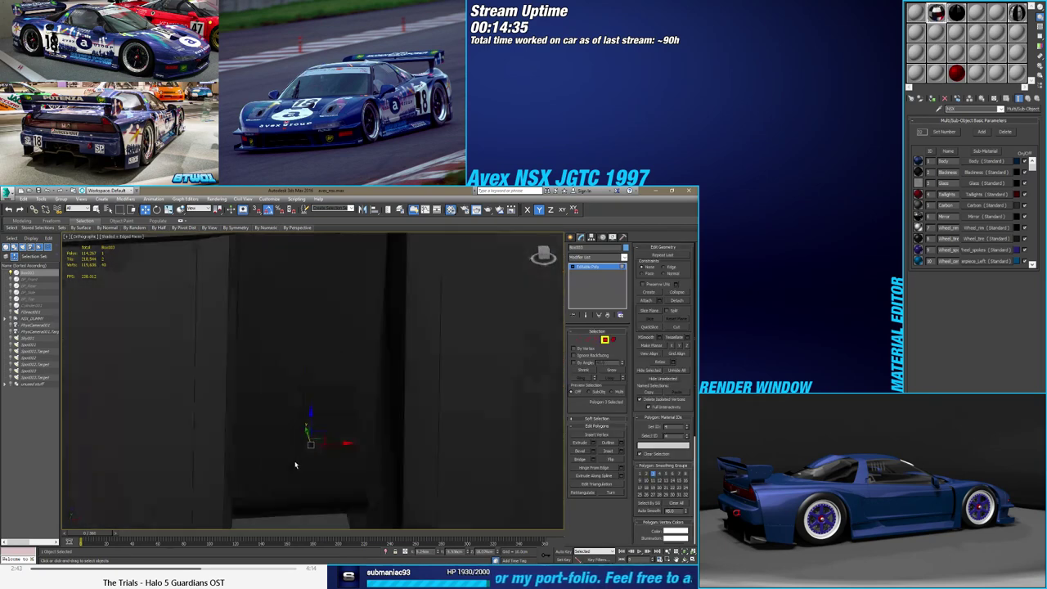
pyautogui.scroll(-5, 295, 465)
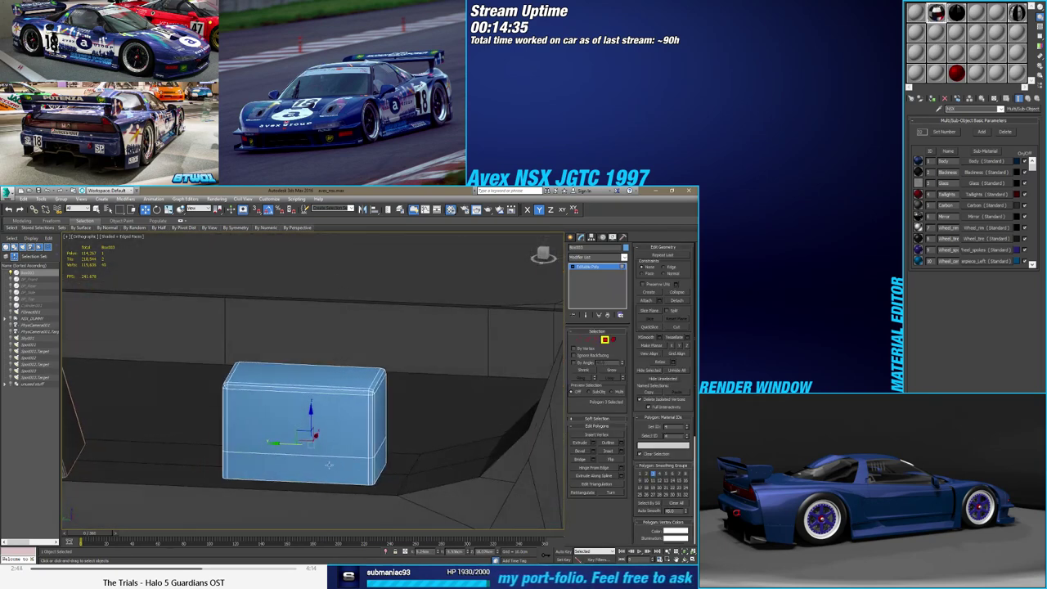
pyautogui.click(621, 451)
pyautogui.click(316, 405)
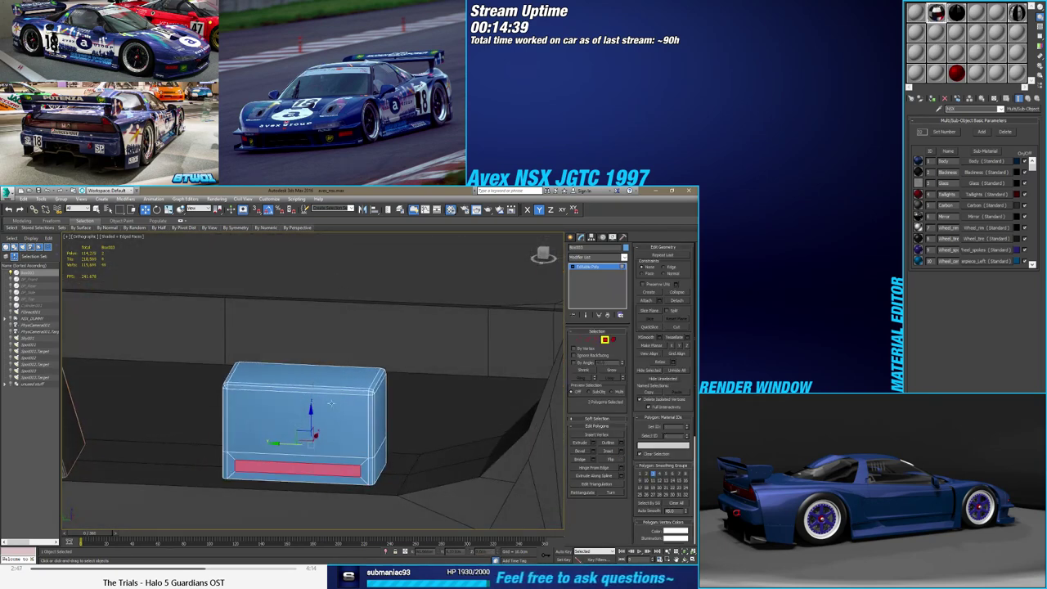
# In Left view, slide the inset's inner vertices right, then select the inset panel face
pyautogui.click(578, 339)
pyautogui.press('f')
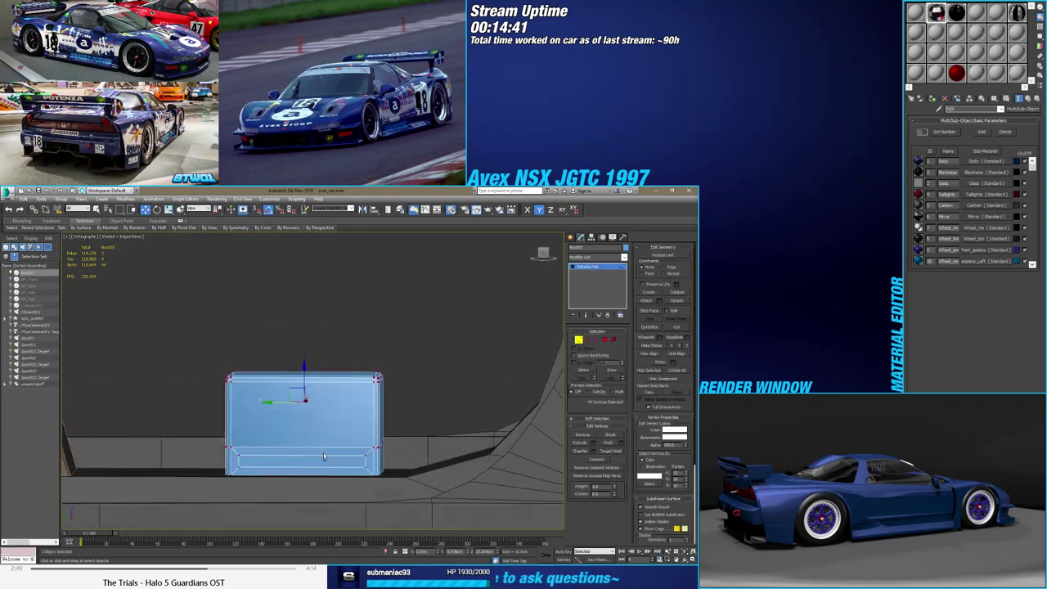
pyautogui.keyDown('alt'); pyautogui.moveTo(323, 455); pyautogui.dragTo(295, 460, button='middle'); pyautogui.keyUp('alt')
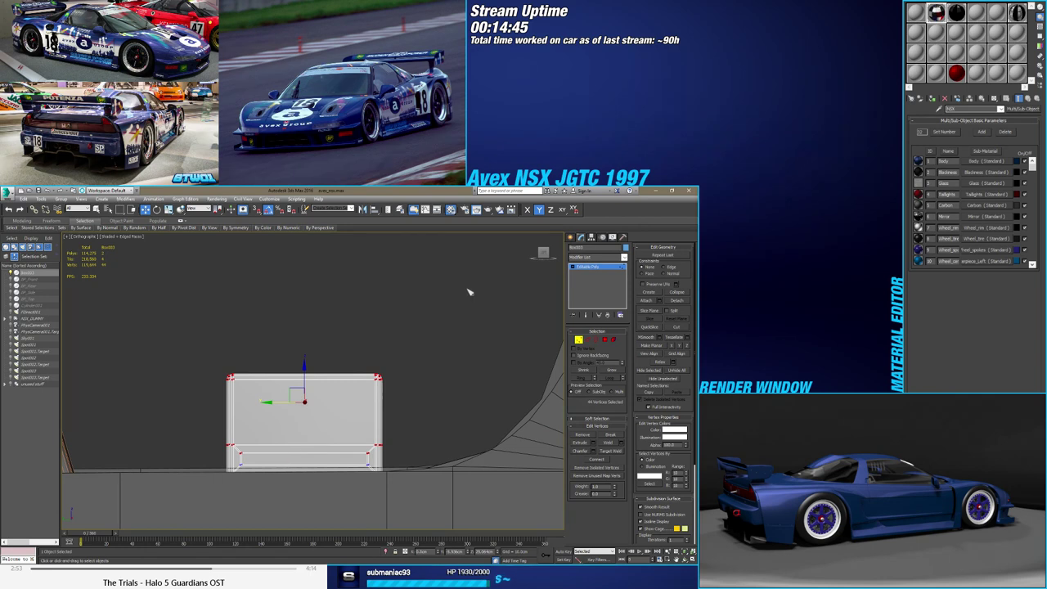
pyautogui.press('l')
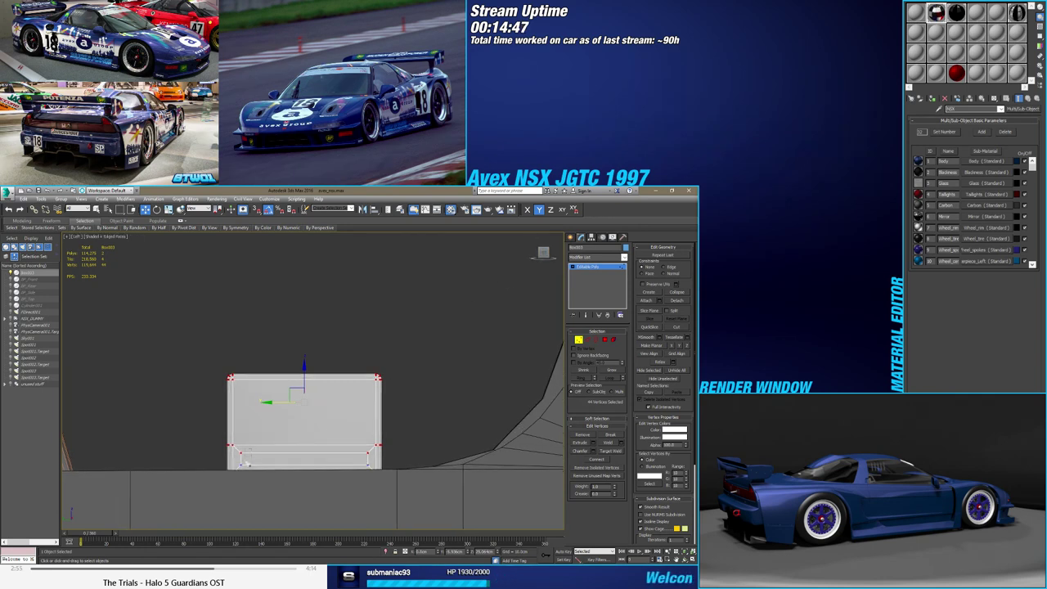
pyautogui.click(244, 460)
pyautogui.scroll(4, 259, 462)
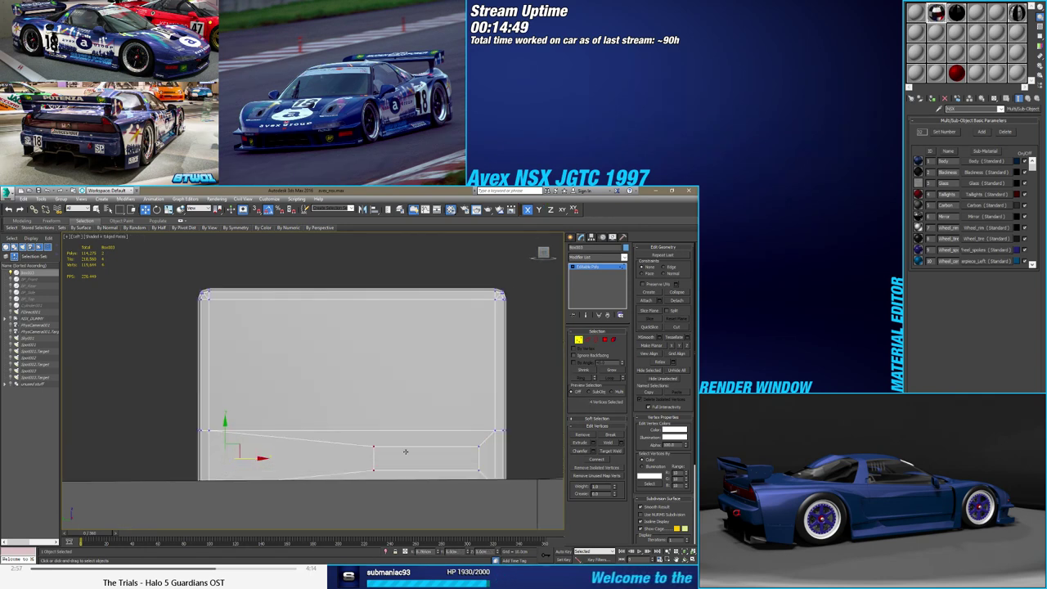
pyautogui.moveTo(405, 451); pyautogui.dragTo(413, 452)
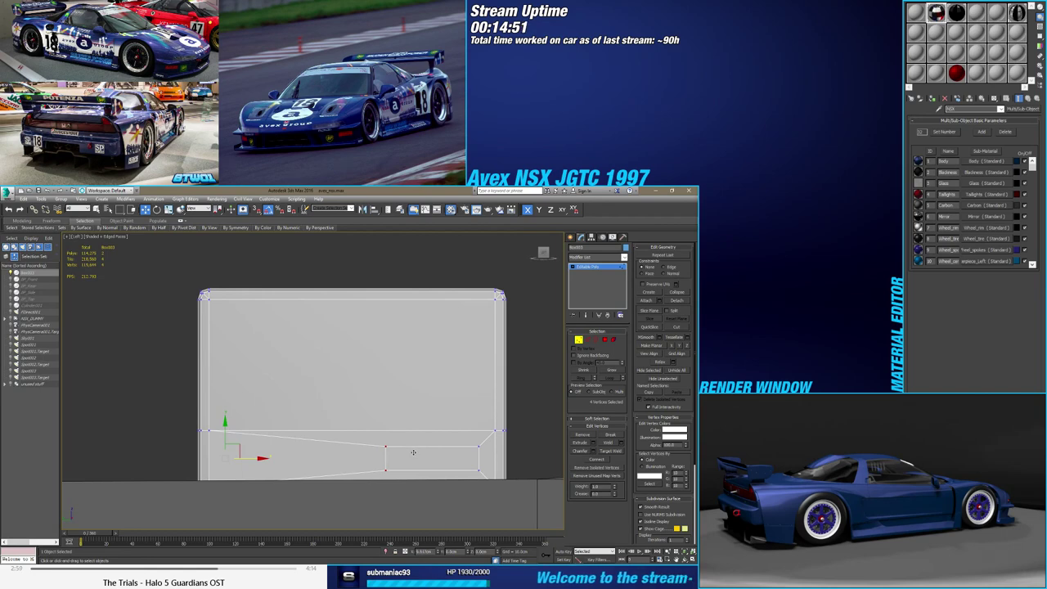
pyautogui.moveTo(413, 452)
pyautogui.keyDown('alt'); pyautogui.mouseDown(button='middle')
pyautogui.moveTo(296, 483)
pyautogui.moveTo(281, 432)
pyautogui.mouseUp(button='middle'); pyautogui.keyUp('alt')
pyautogui.scroll(-3, 275, 439)
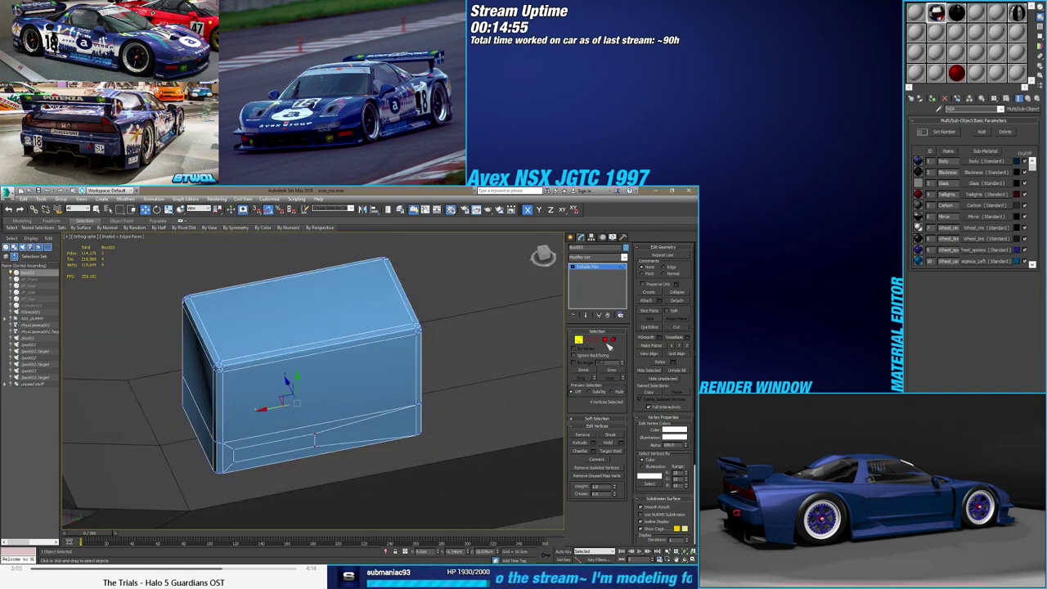
pyautogui.click(605, 340)
pyautogui.click(270, 446)
pyautogui.moveTo(269, 445)
pyautogui.keyDown('alt'); pyautogui.mouseDown(button='middle')
pyautogui.moveTo(346, 462)
pyautogui.moveTo(269, 460)
pyautogui.mouseUp(button='middle'); pyautogui.keyUp('alt')
pyautogui.moveTo(337, 524); pyautogui.dragTo(334, 425, button='middle')
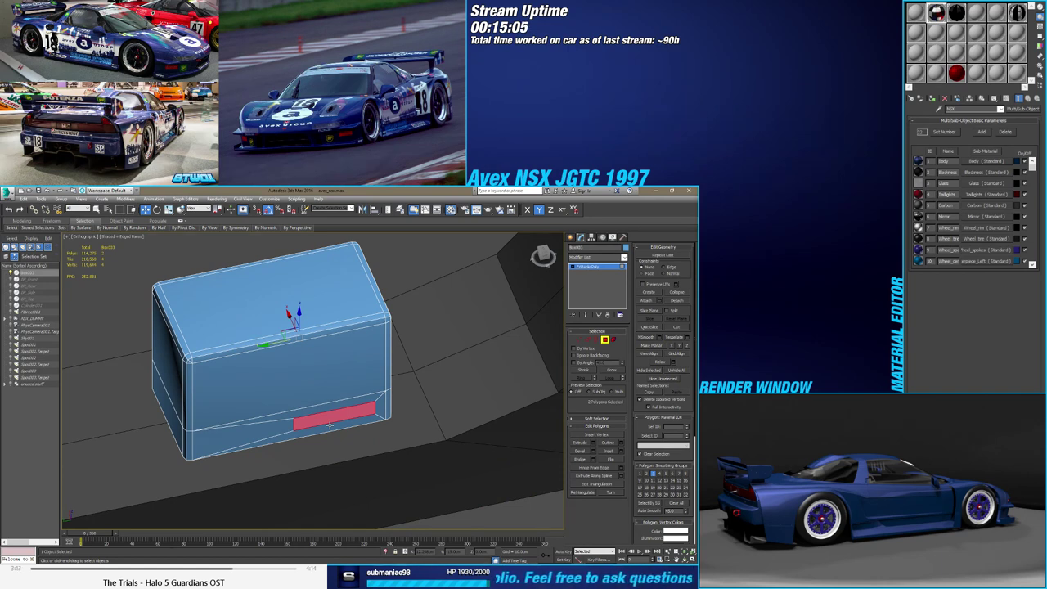
# Delete the inset panel faces and slide the edge loop down toward the base
pyautogui.keyDown('alt'); pyautogui.moveTo(325, 424); pyautogui.dragTo(319, 415, button='middle'); pyautogui.keyUp('alt')
pyautogui.hotkey('alt', 'x')
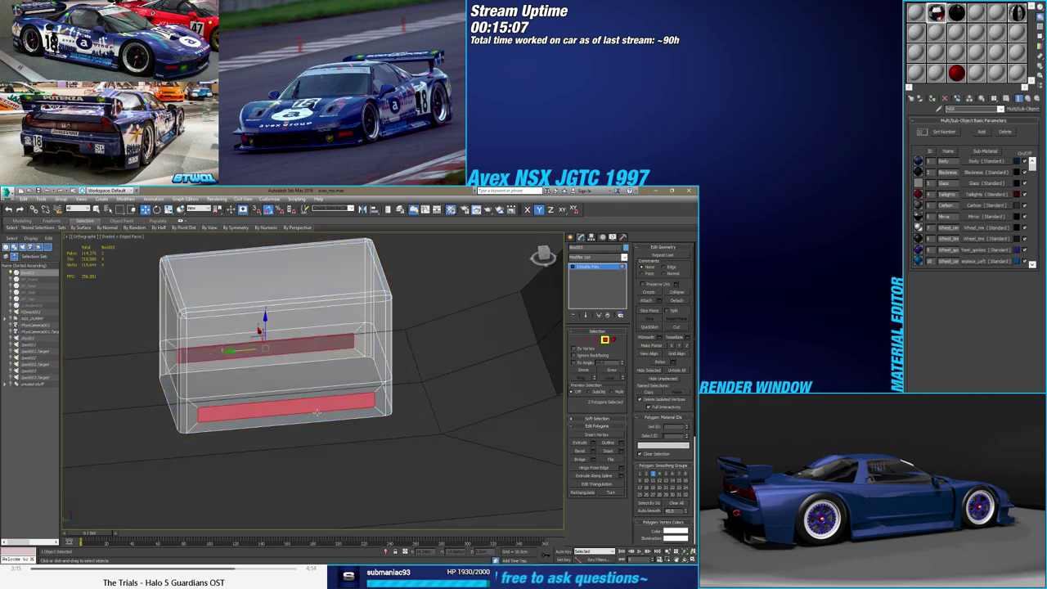
pyautogui.hotkey('alt', 'x')
pyautogui.press('Delete')
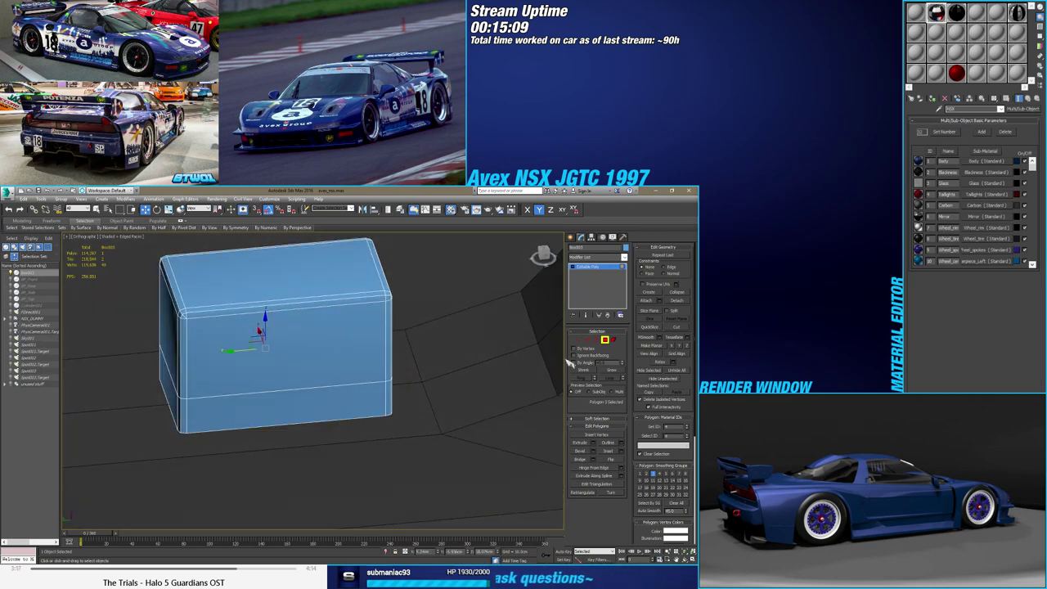
pyautogui.click(588, 340)
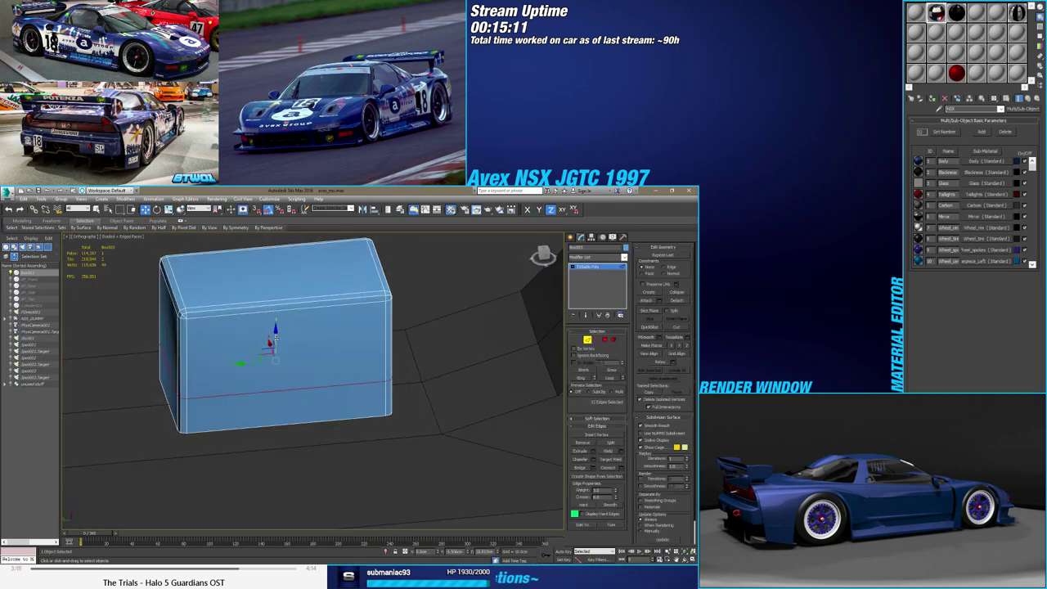
pyautogui.moveTo(280, 347); pyautogui.dragTo(277, 364)
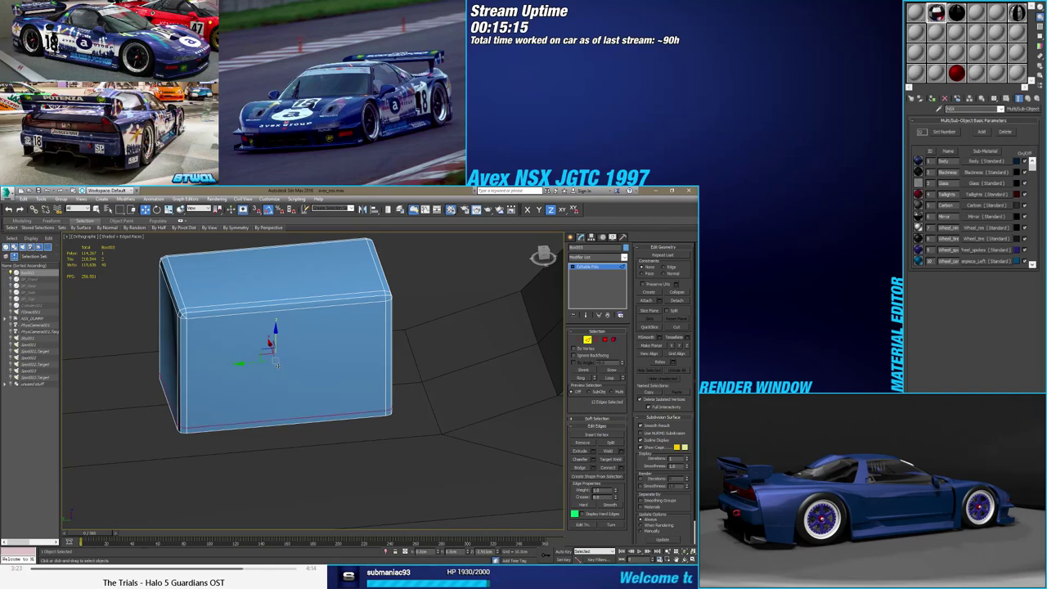
# Select the bottom ring of faces and extrude it into a base lip
pyautogui.click(605, 340)
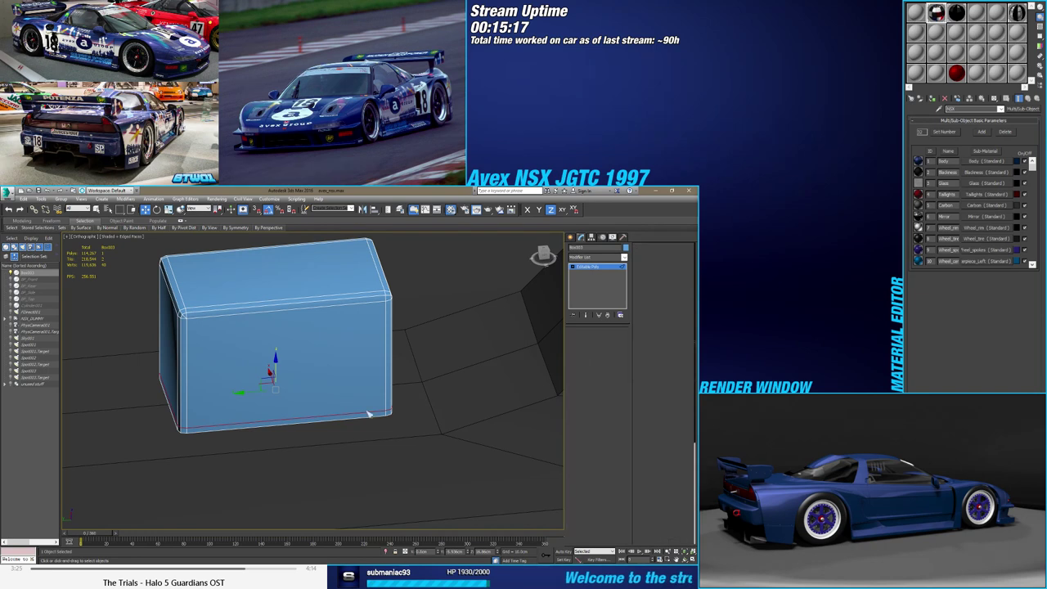
pyautogui.click(364, 414)
pyautogui.keyDown('shift'); pyautogui.click(280, 407); pyautogui.keyUp('shift')
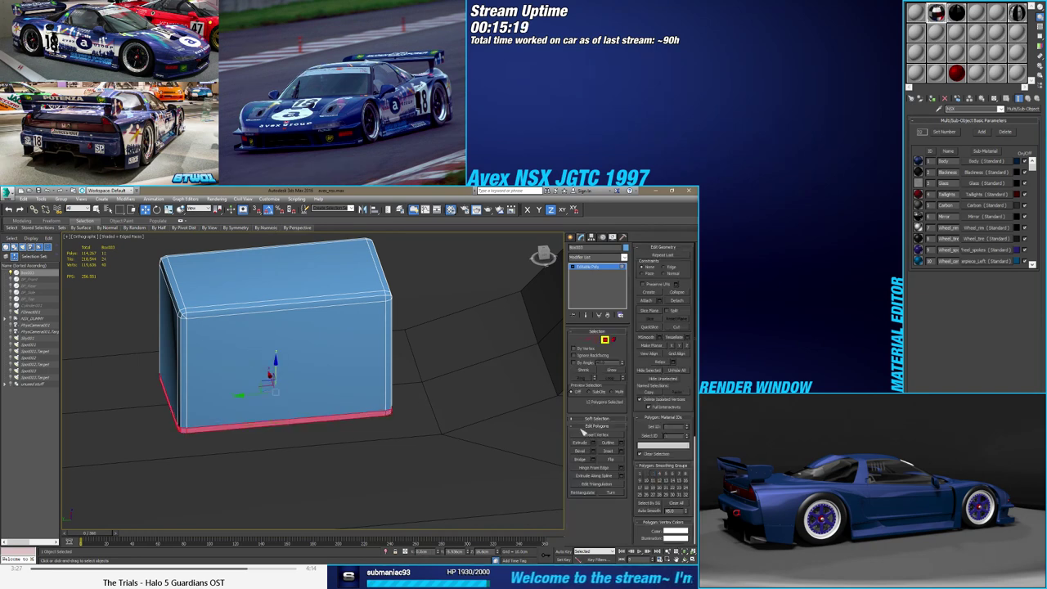
pyautogui.click(598, 442)
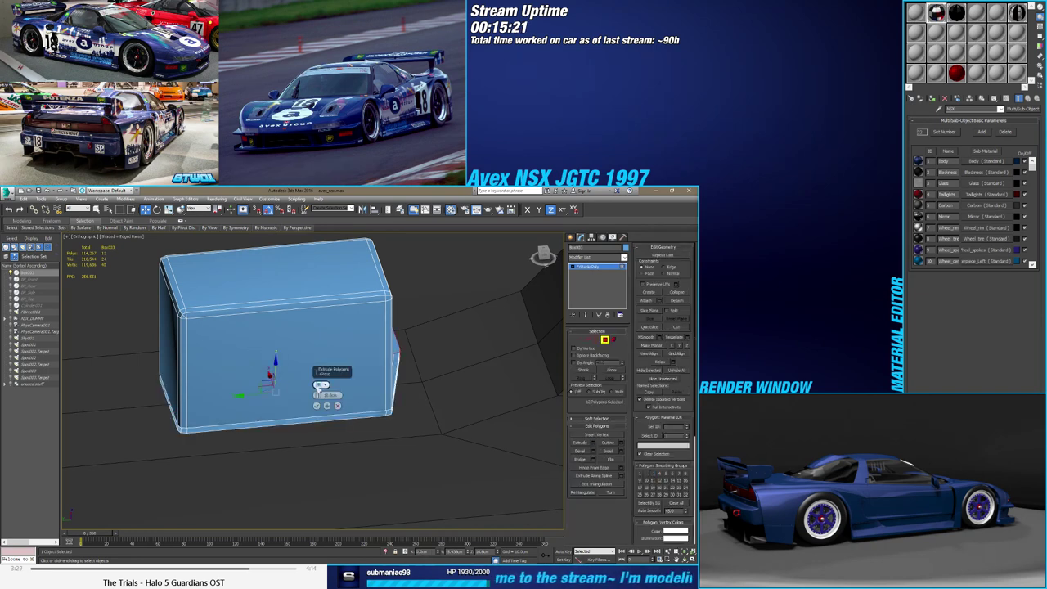
pyautogui.moveTo(321, 394)
pyautogui.mouseDown()
pyautogui.moveTo(323, 385)
pyautogui.moveTo(325, 397)
pyautogui.mouseUp()
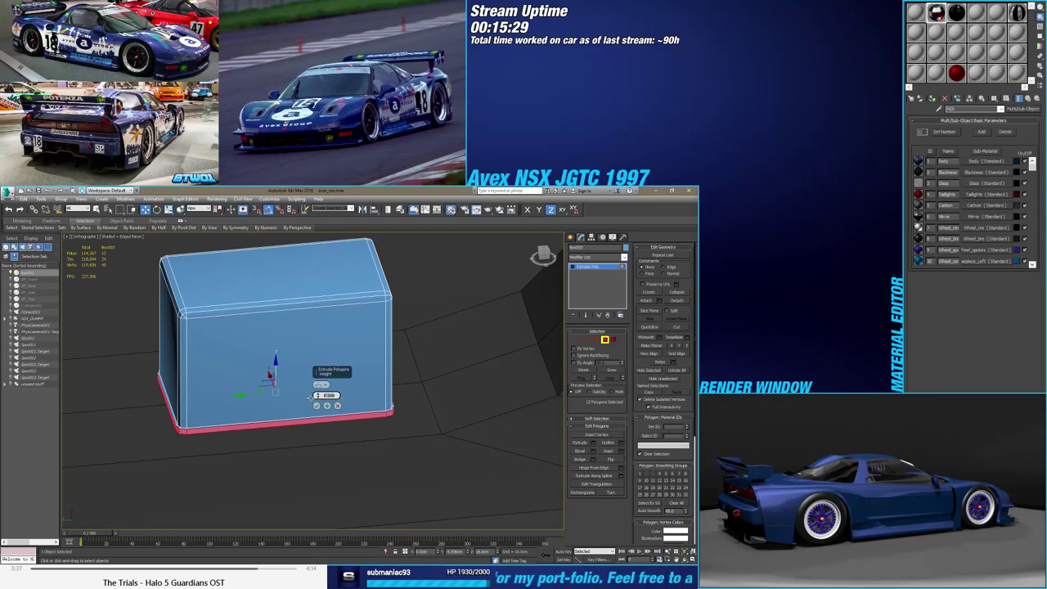
pyautogui.click(317, 406)
pyautogui.scroll(-3, 323, 413)
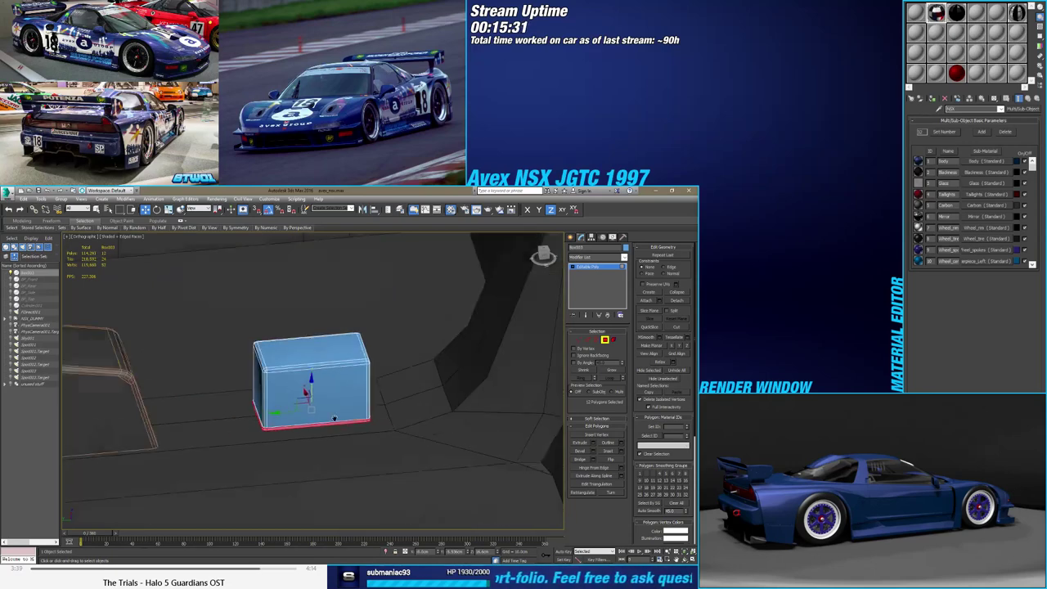
pyautogui.scroll(-2, 332, 425)
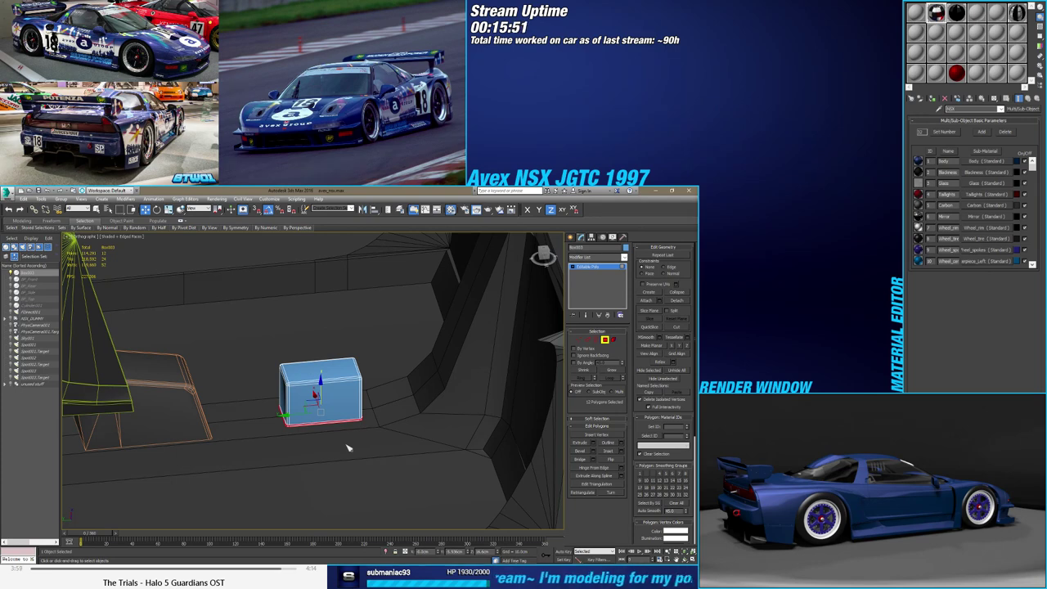
# Exit Box001's Polygon mode and open the cabin body's Editable Poly under Symmetry in Edge mode
pyautogui.moveTo(347, 447)
pyautogui.keyDown('alt'); pyautogui.mouseDown(button='middle')
pyautogui.moveTo(332, 453)
pyautogui.moveTo(388, 417)
pyautogui.moveTo(372, 439)
pyautogui.mouseUp(button='middle'); pyautogui.keyUp('alt')
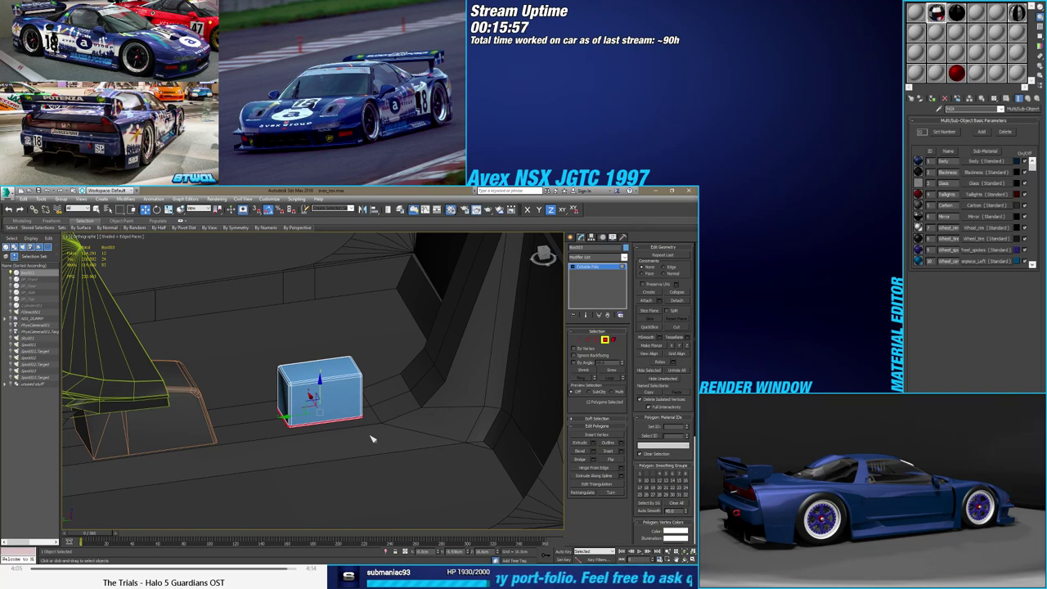
pyautogui.click(605, 339)
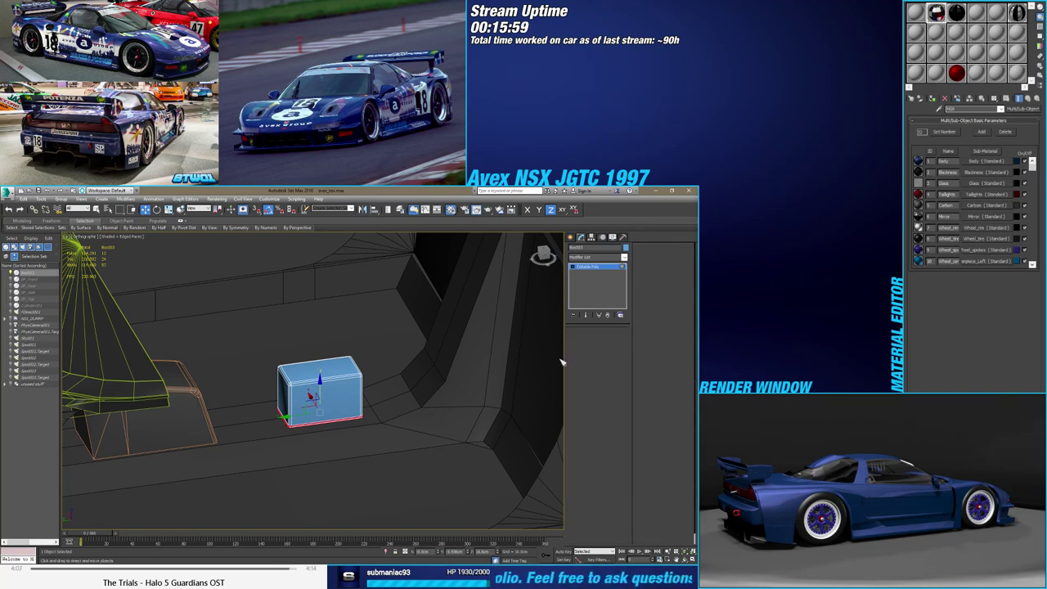
pyautogui.keyDown('alt'); pyautogui.moveTo(360, 433); pyautogui.dragTo(392, 428, button='middle'); pyautogui.keyUp('alt')
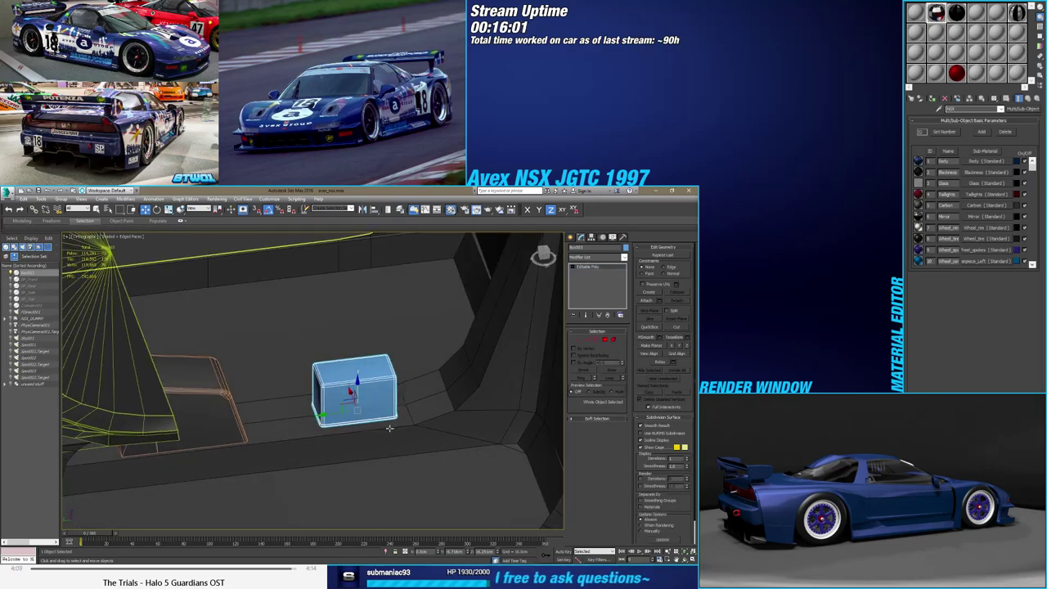
pyautogui.click(401, 422)
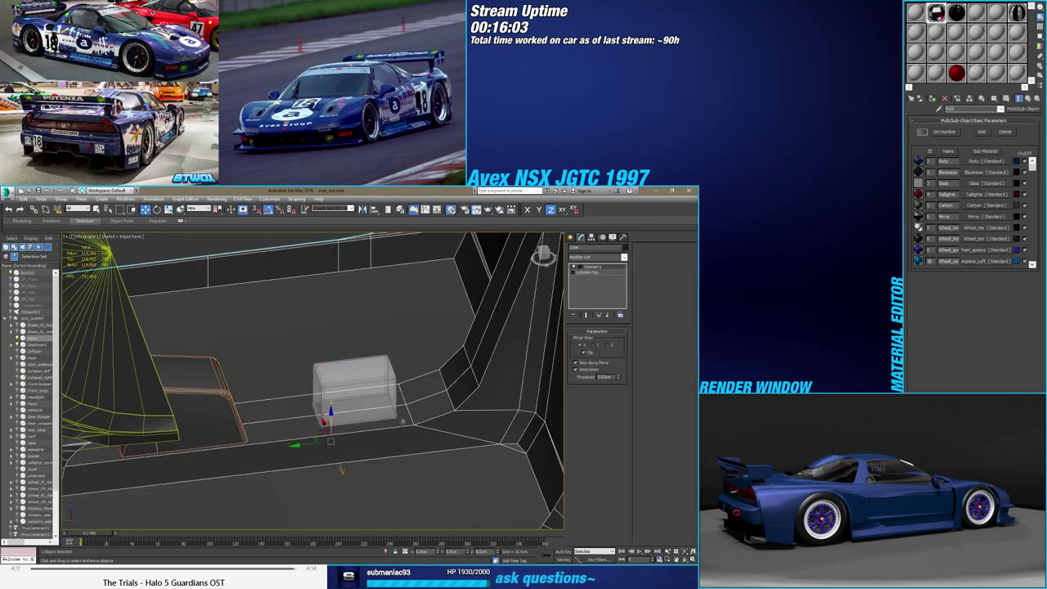
pyautogui.click(591, 272)
pyautogui.click(587, 339)
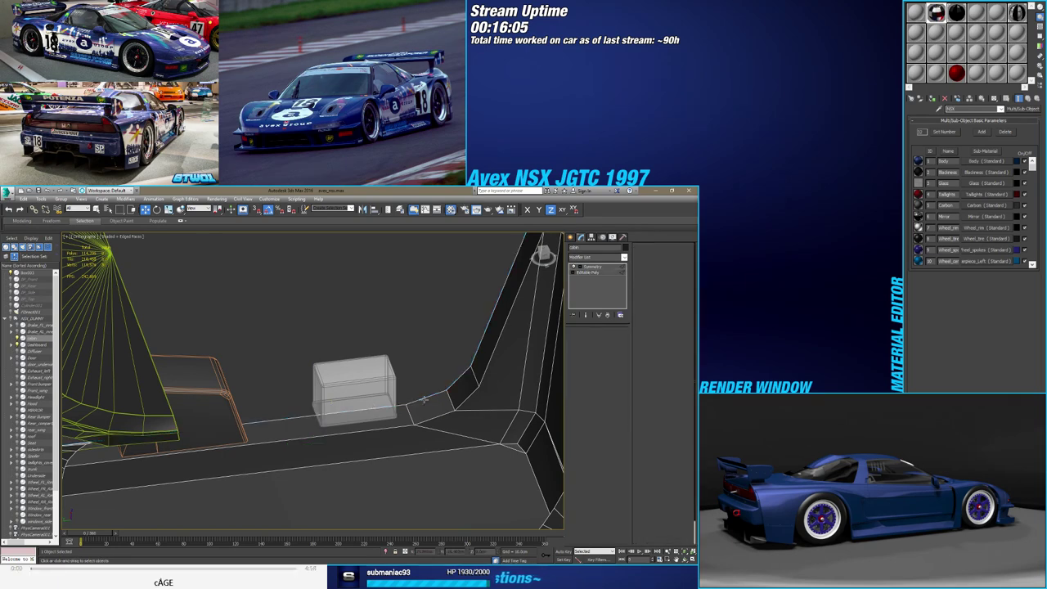
# Connect a floor edge with a negative slide, set Constraints to Edge, and Make Planar in Y
pyautogui.keyDown('alt'); pyautogui.moveTo(362, 417); pyautogui.dragTo(352, 417, button='middle'); pyautogui.keyUp('alt')
pyautogui.click(387, 449)
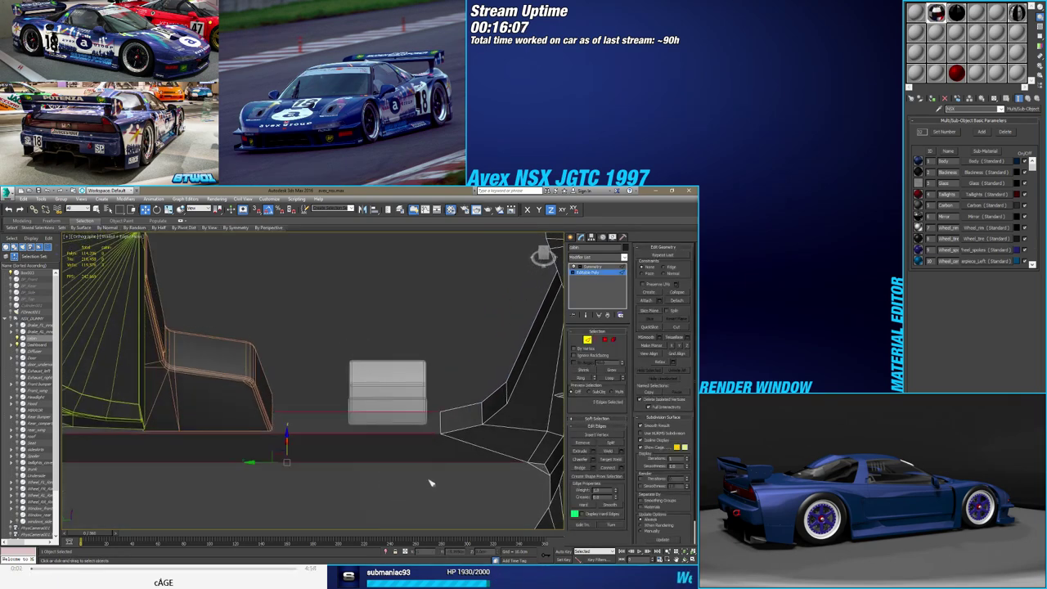
pyautogui.click(624, 468)
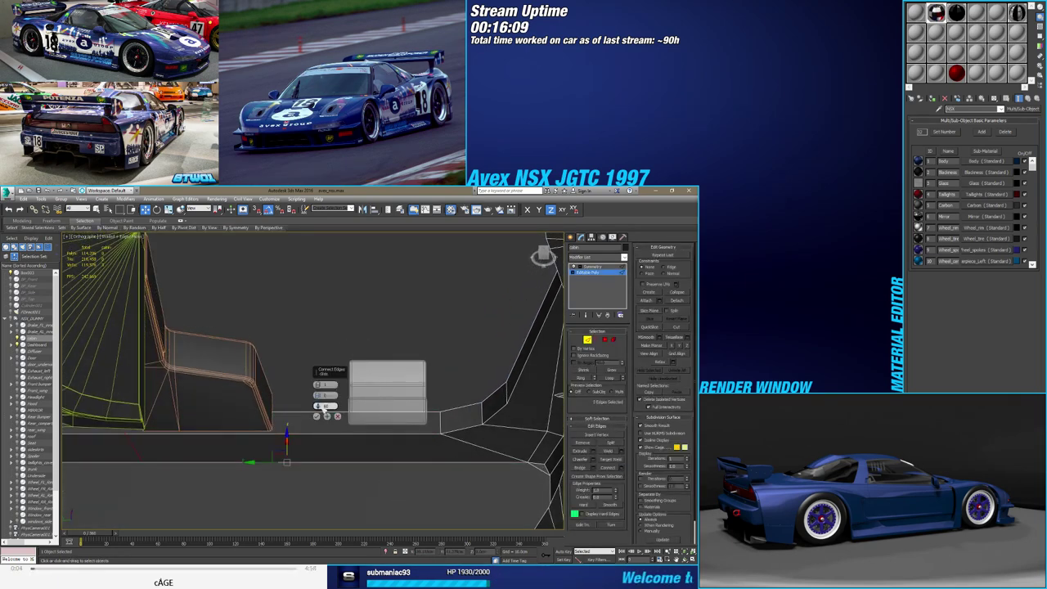
pyautogui.moveTo(325, 407); pyautogui.dragTo(314, 514)
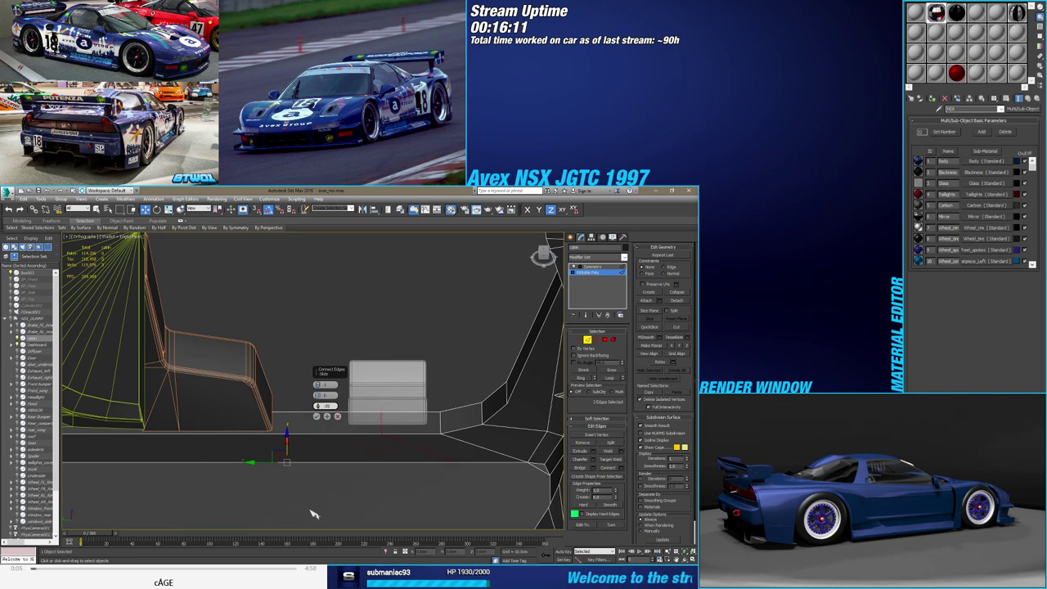
pyautogui.click(316, 416)
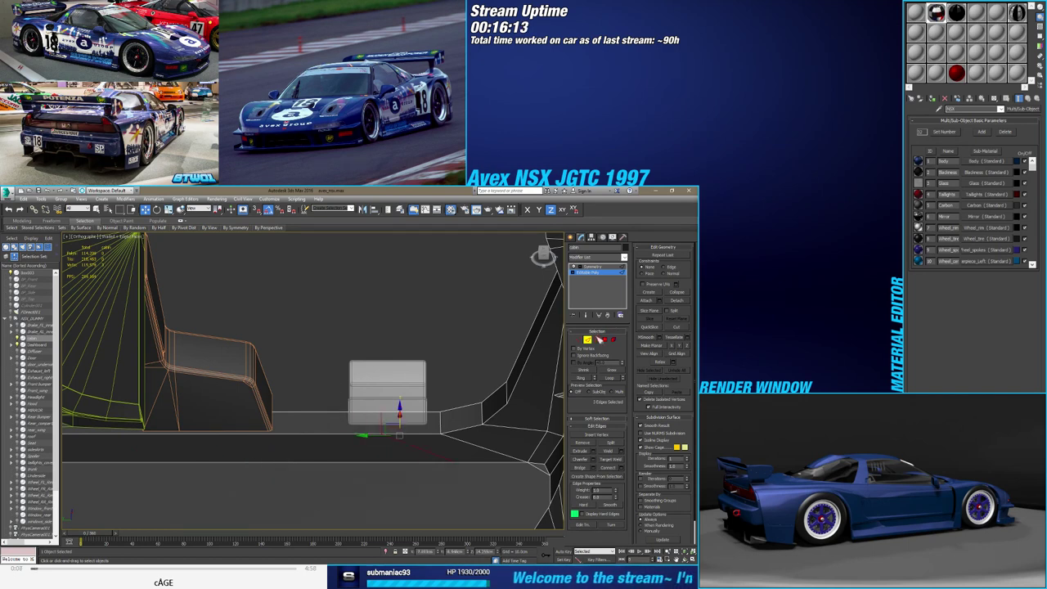
pyautogui.click(675, 269)
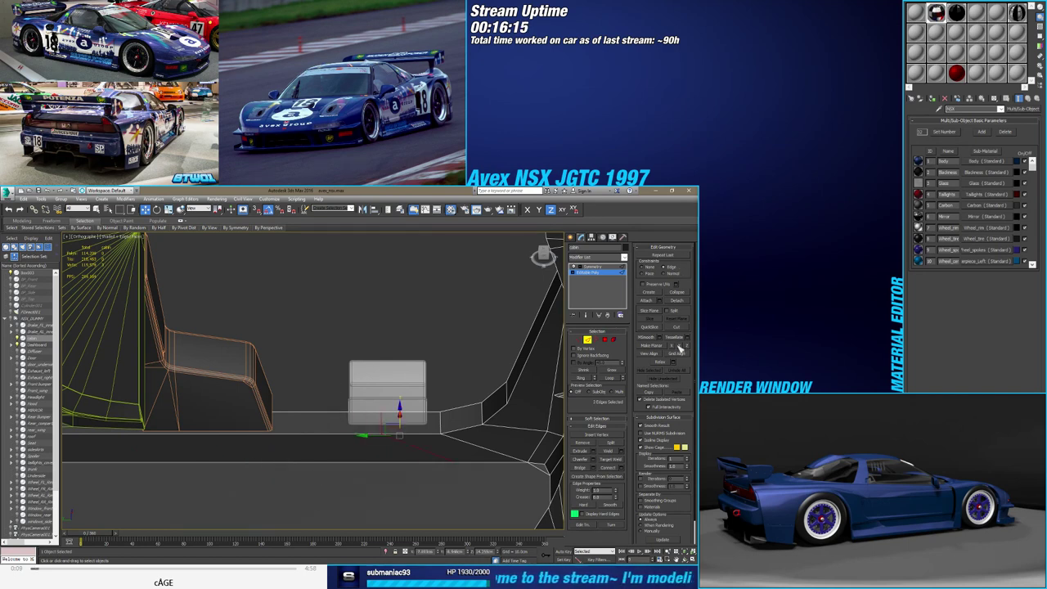
pyautogui.click(679, 347)
pyautogui.press('F6')
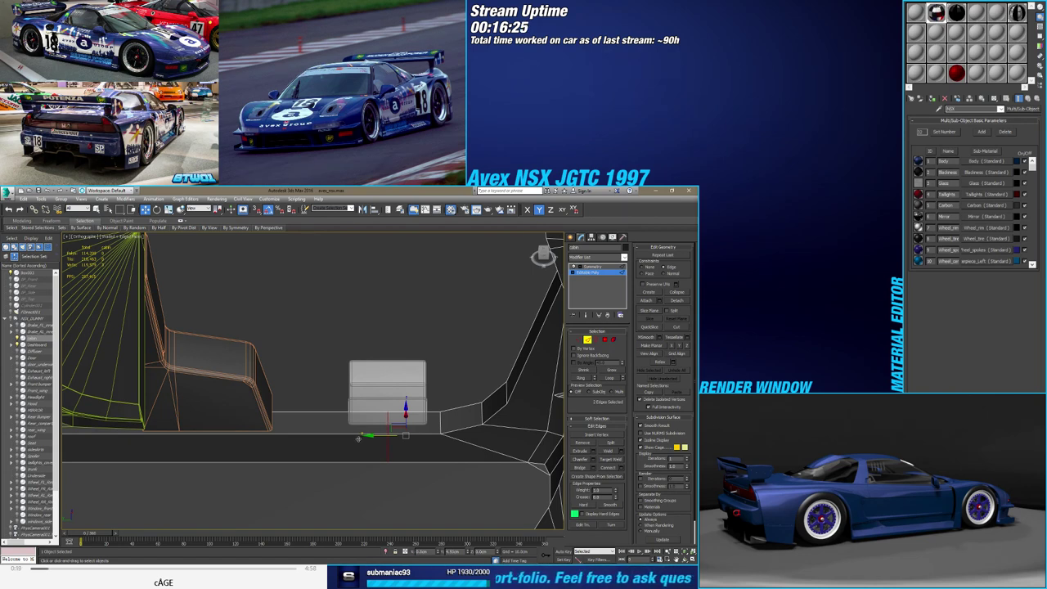
# Connect the two edges beside the small box with a new edge
pyautogui.click(357, 439)
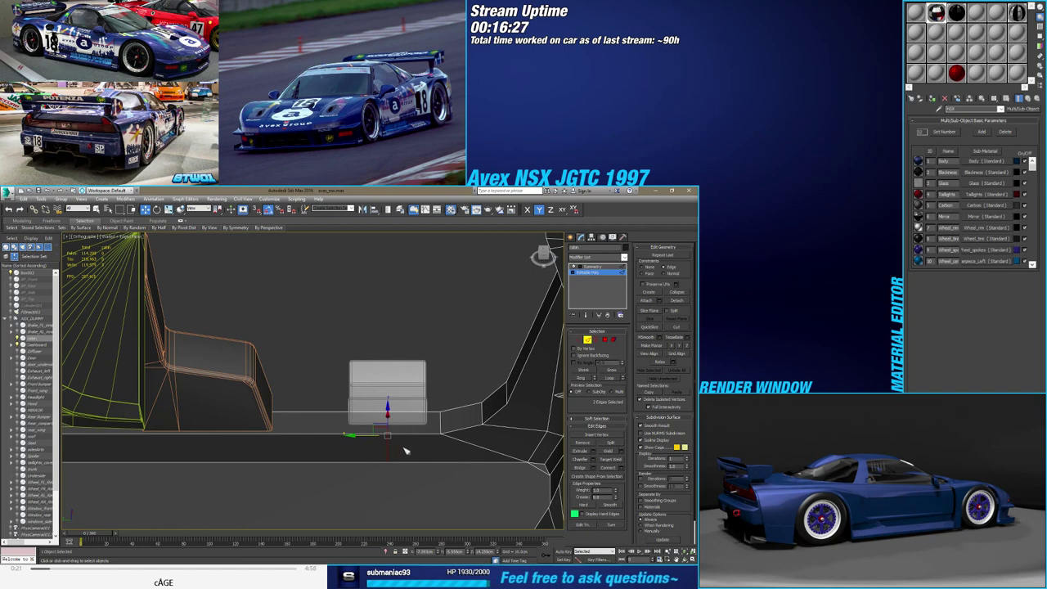
pyautogui.click(320, 439)
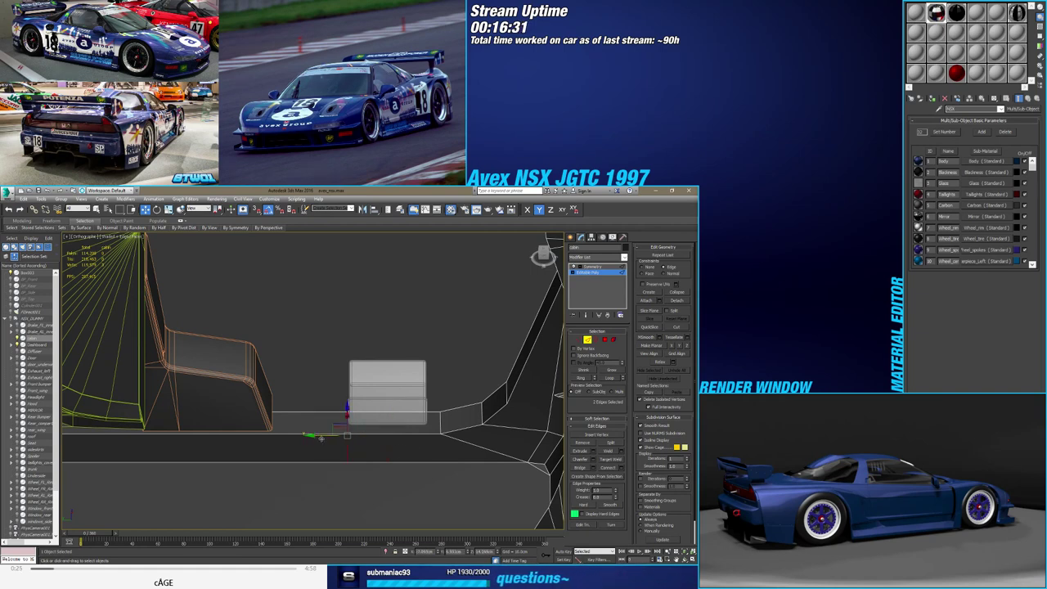
pyautogui.click(620, 467)
pyautogui.moveTo(318, 406); pyautogui.dragTo(318, 414)
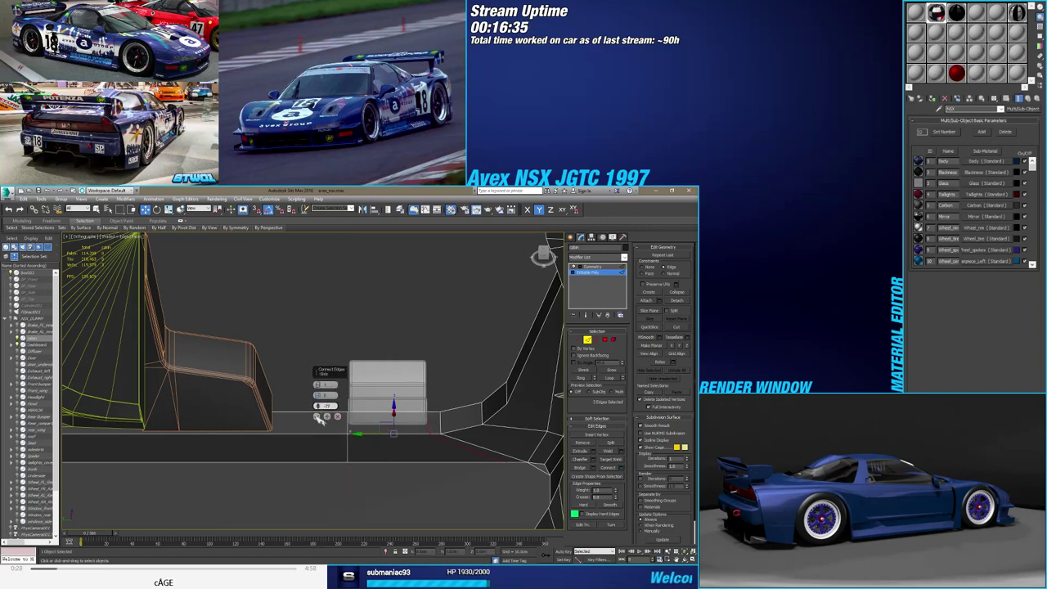
pyautogui.click(319, 416)
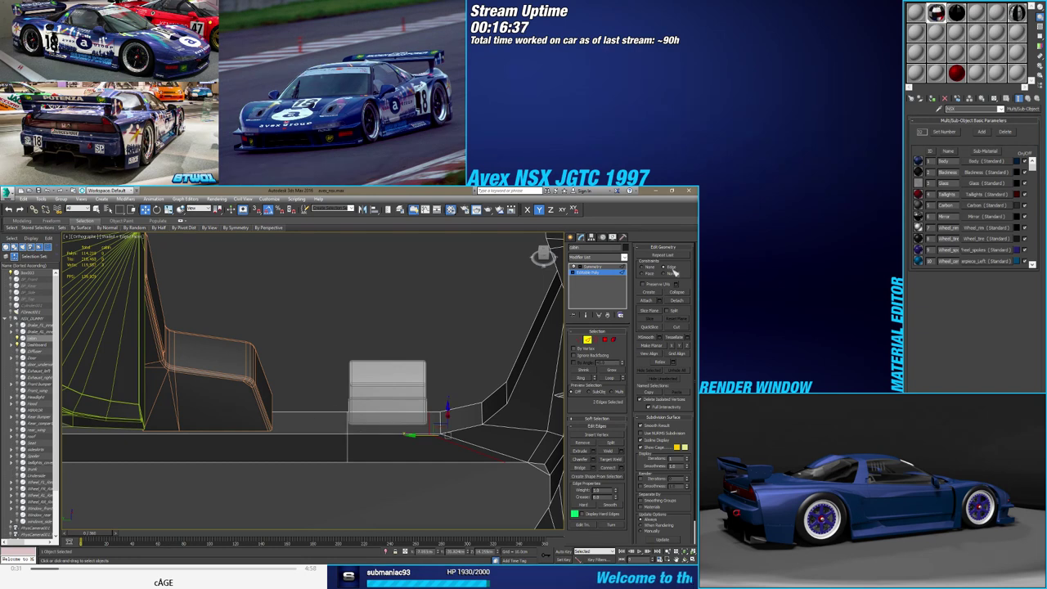
# Connect the three vertices beneath the box with a new edge, then select two base vertices
pyautogui.press('1')
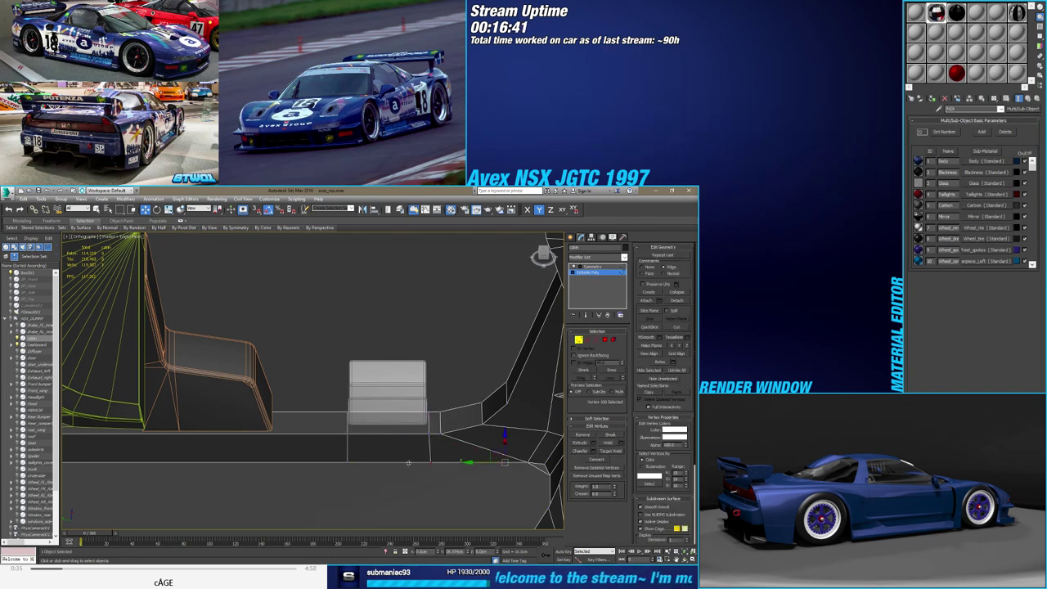
pyautogui.moveTo(405, 463); pyautogui.dragTo(433, 424)
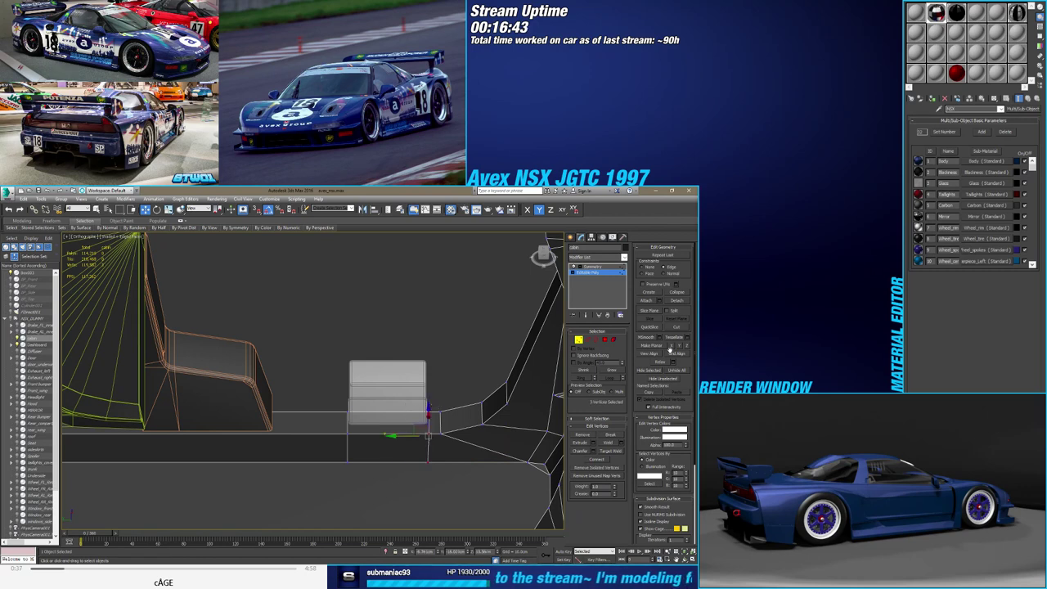
pyautogui.click(588, 339)
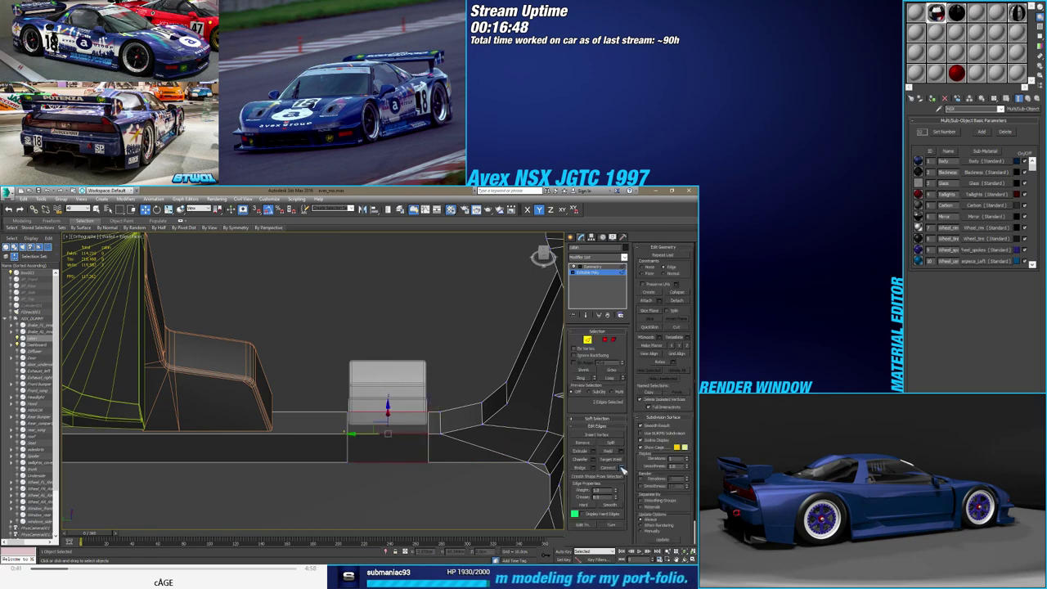
pyautogui.click(620, 470)
pyautogui.click(317, 416)
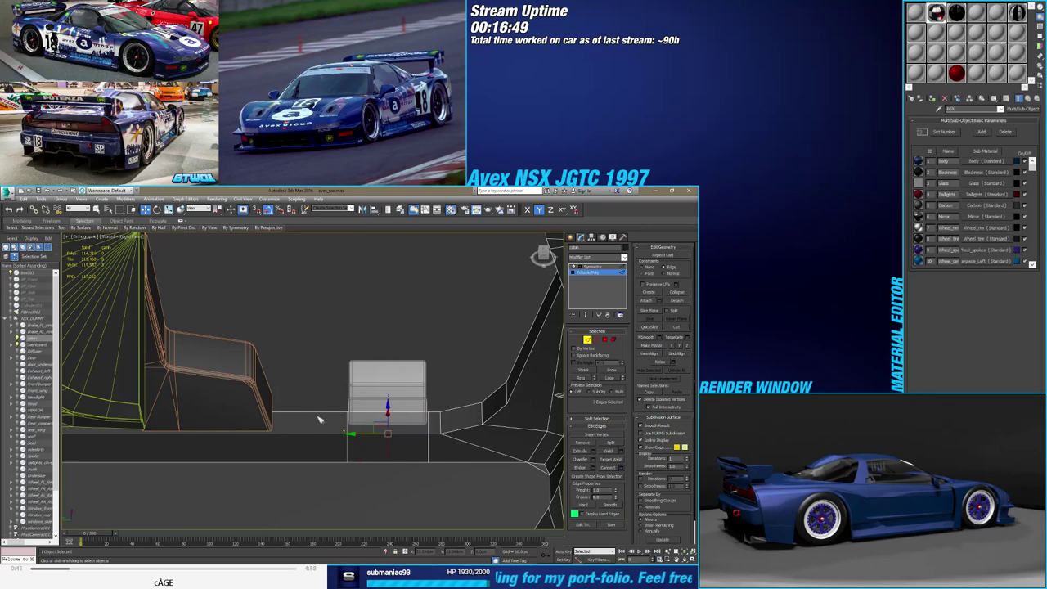
pyautogui.press('1')
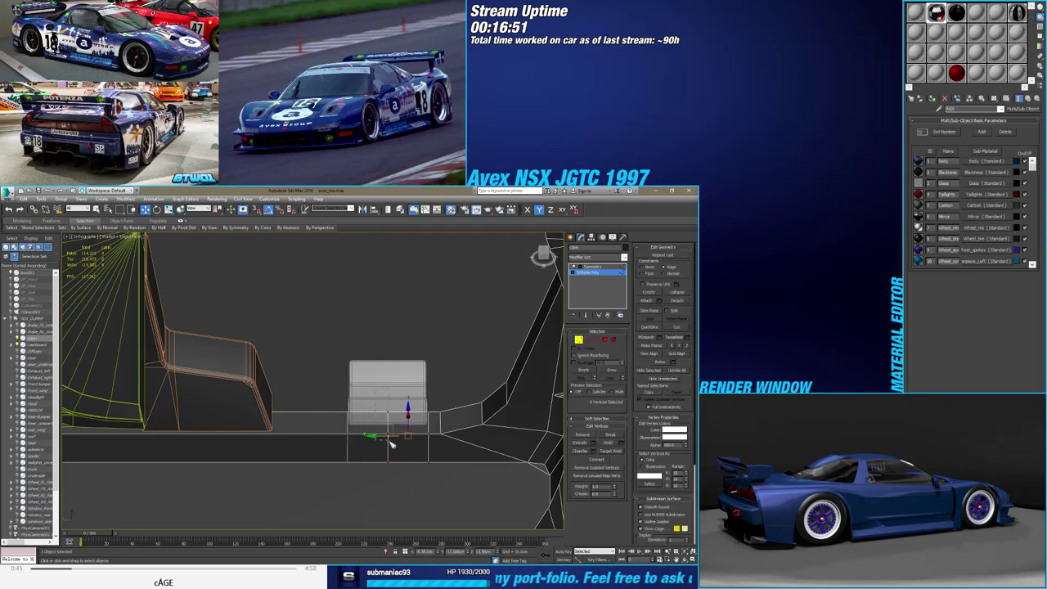
pyautogui.click(390, 442)
pyautogui.keyDown('alt'); pyautogui.moveTo(390, 442); pyautogui.dragTo(392, 438, button='middle'); pyautogui.keyUp('alt')
# Raise the floor strip's selected vertices along Z into a peak under the small box, then inspect the result
pyautogui.scroll(2, 390, 421)
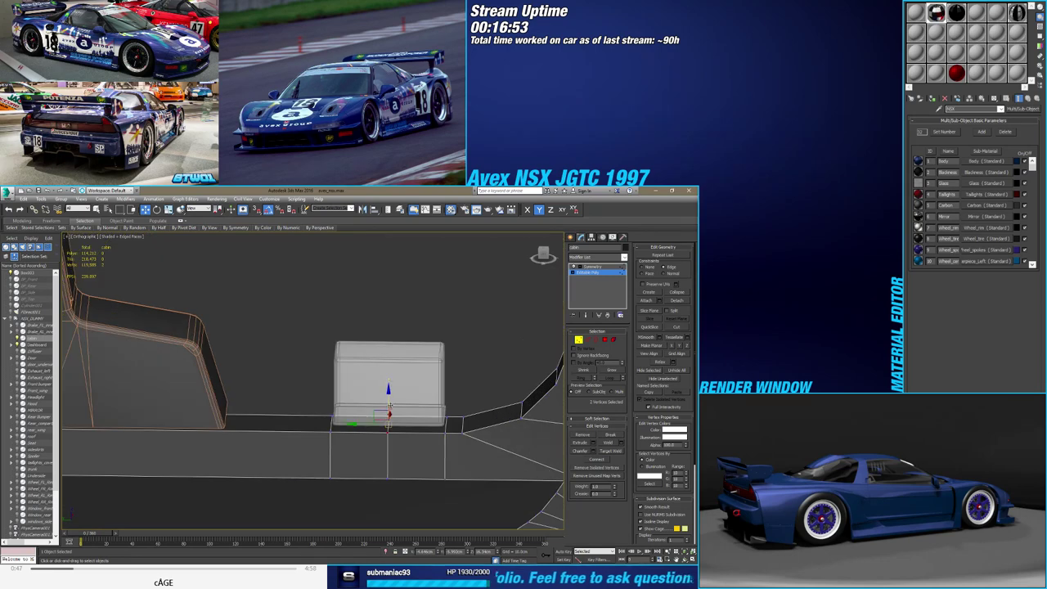
pyautogui.click(390, 400)
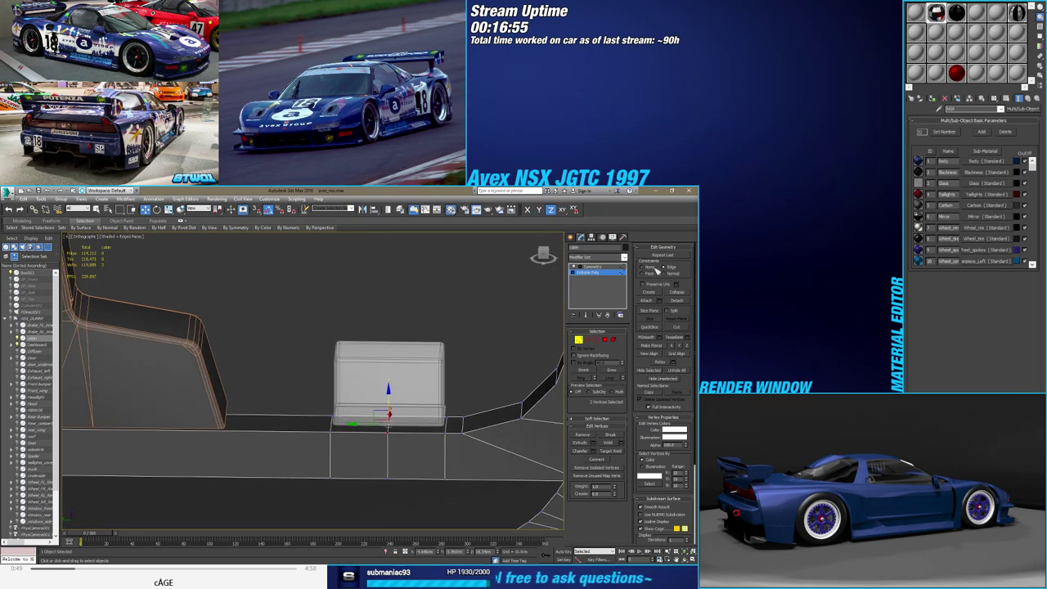
pyautogui.moveTo(389, 394); pyautogui.dragTo(390, 382)
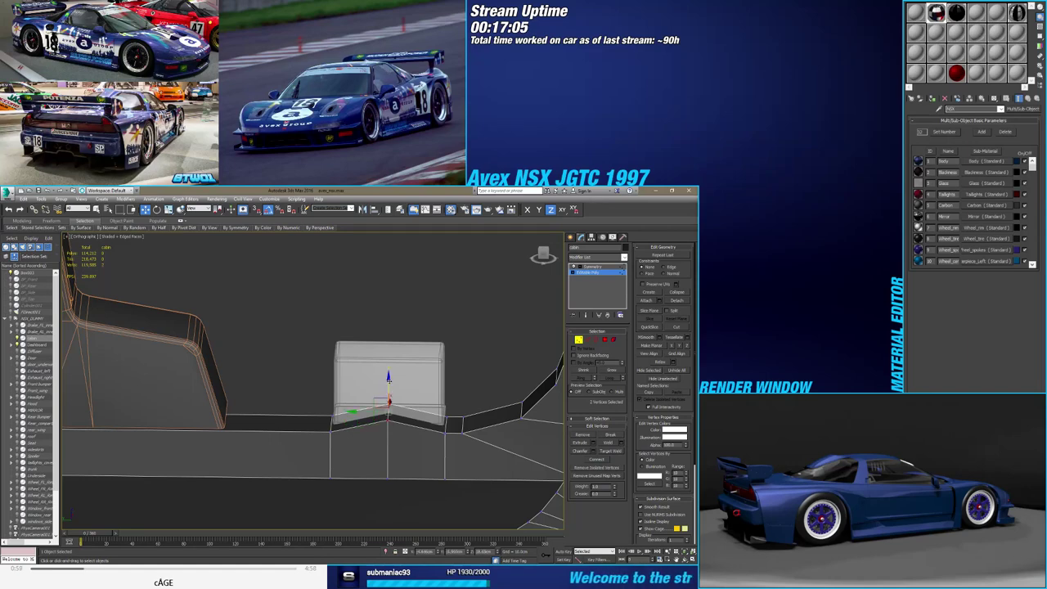
pyautogui.keyDown('alt'); pyautogui.moveTo(390, 383); pyautogui.dragTo(412, 435, button='middle'); pyautogui.keyUp('alt')
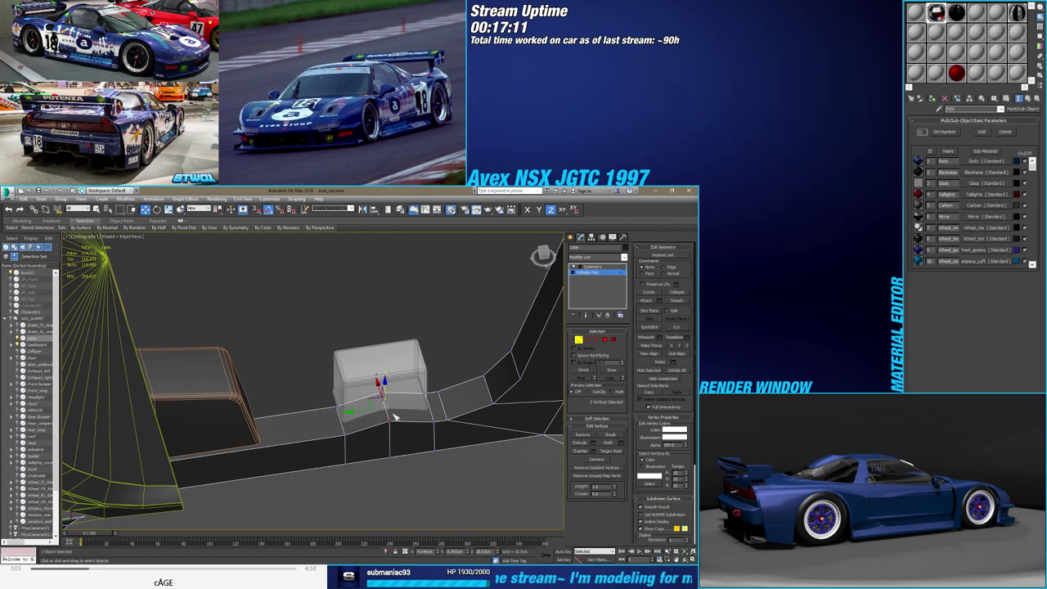
pyautogui.moveTo(394, 417)
pyautogui.keyDown('alt'); pyautogui.mouseDown(button='middle')
pyautogui.moveTo(320, 439)
pyautogui.moveTo(388, 419)
pyautogui.mouseUp(button='middle'); pyautogui.keyUp('alt')
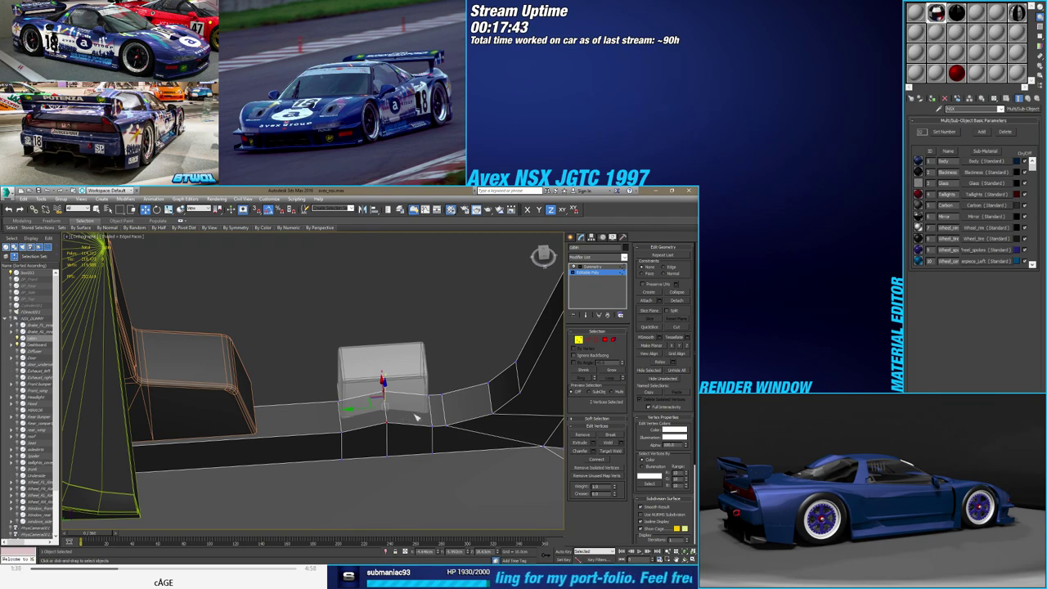
pyautogui.moveTo(391, 443)
pyautogui.keyDown('alt'); pyautogui.mouseDown(button='middle')
pyautogui.moveTo(407, 427)
pyautogui.moveTo(395, 414)
pyautogui.moveTo(358, 416)
pyautogui.moveTo(418, 431)
pyautogui.mouseUp(button='middle'); pyautogui.keyUp('alt')
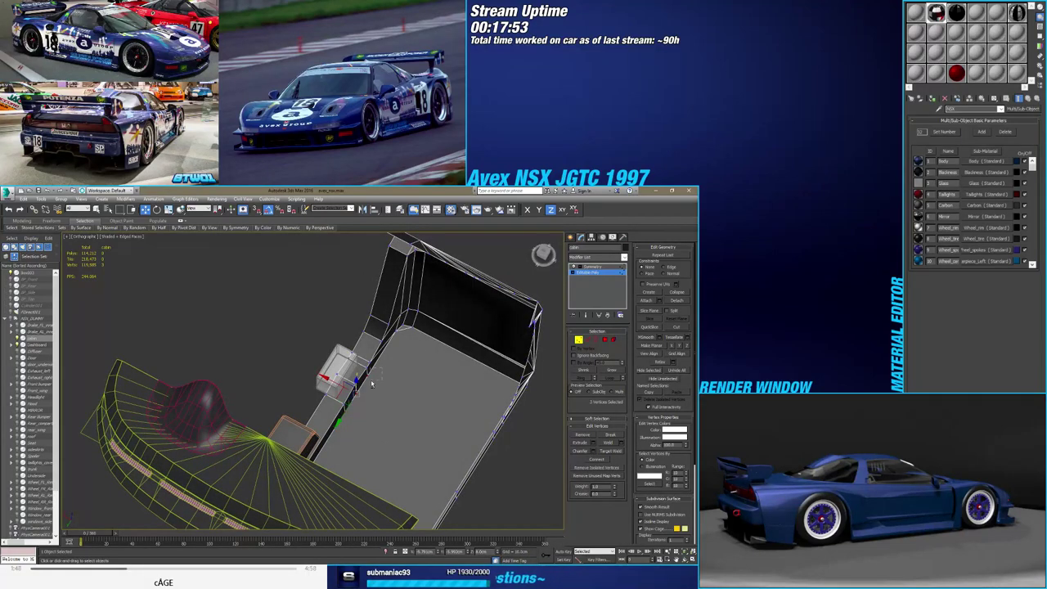
# Select vertices along the tray's top edge and connect them with new edges
pyautogui.moveTo(372, 384)
pyautogui.keyDown('alt'); pyautogui.mouseDown(button='middle')
pyautogui.moveTo(401, 302)
pyautogui.moveTo(482, 359)
pyautogui.moveTo(490, 386)
pyautogui.moveTo(525, 384)
pyautogui.moveTo(487, 439)
pyautogui.mouseUp(button='middle'); pyautogui.keyUp('alt')
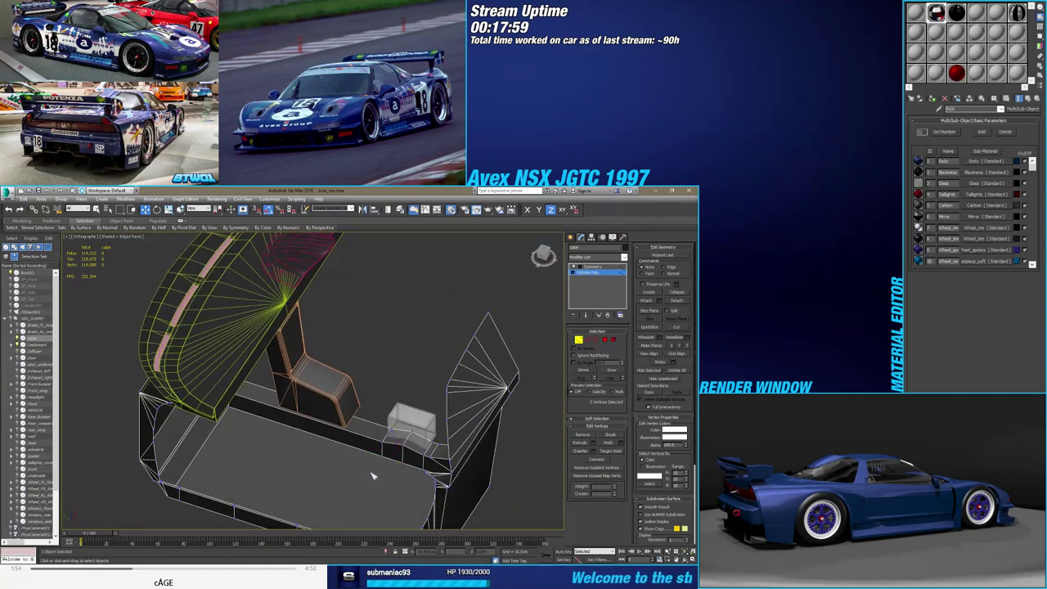
pyautogui.press('w')
pyautogui.moveTo(383, 457)
pyautogui.keyDown('alt'); pyautogui.mouseDown(button='middle')
pyautogui.moveTo(303, 440)
pyautogui.moveTo(344, 446)
pyautogui.mouseUp(button='middle'); pyautogui.keyUp('alt')
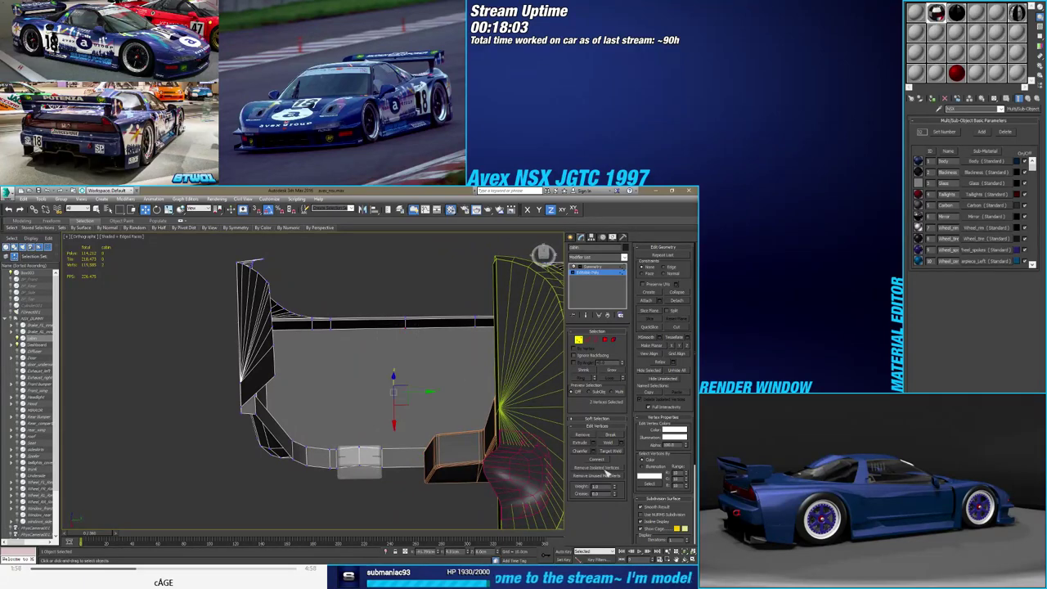
pyautogui.keyDown('alt'); pyautogui.moveTo(363, 363); pyautogui.dragTo(340, 370, button='middle'); pyautogui.keyUp('alt')
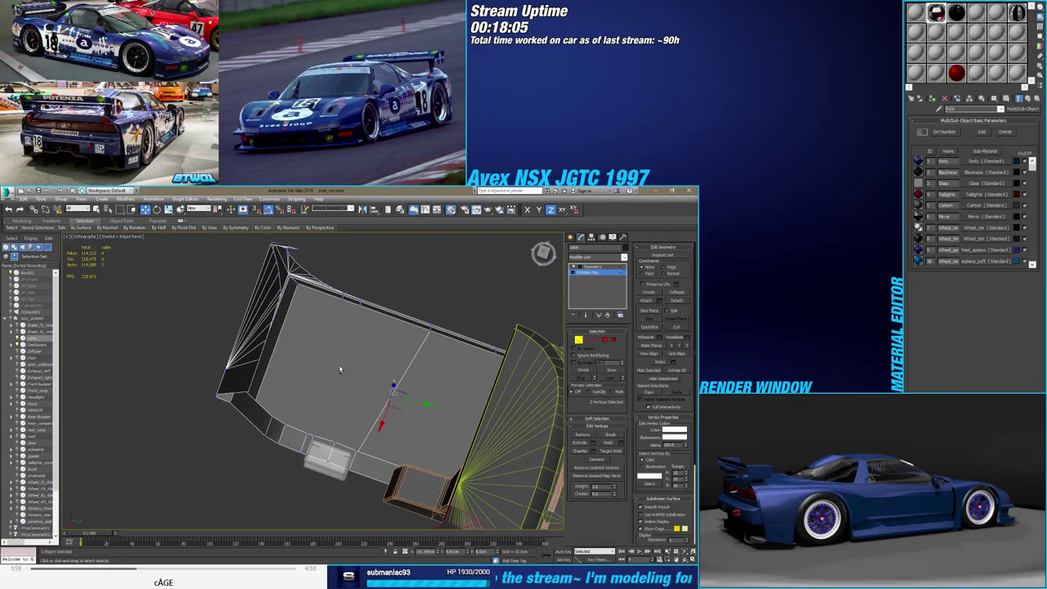
pyautogui.click(359, 303)
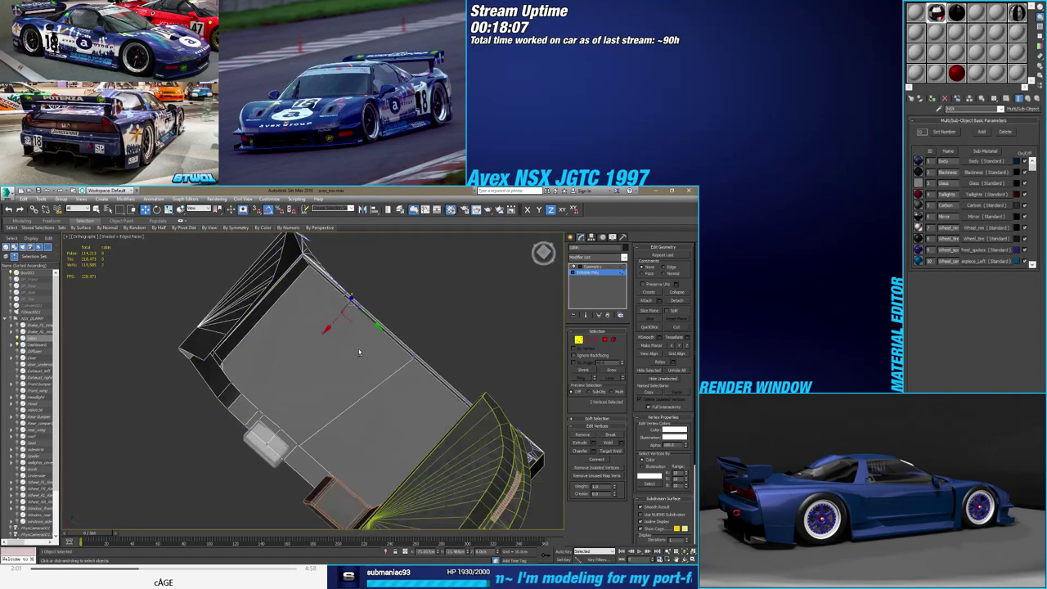
pyautogui.keyDown('alt'); pyautogui.moveTo(347, 303); pyautogui.dragTo(298, 389, button='middle'); pyautogui.keyUp('alt')
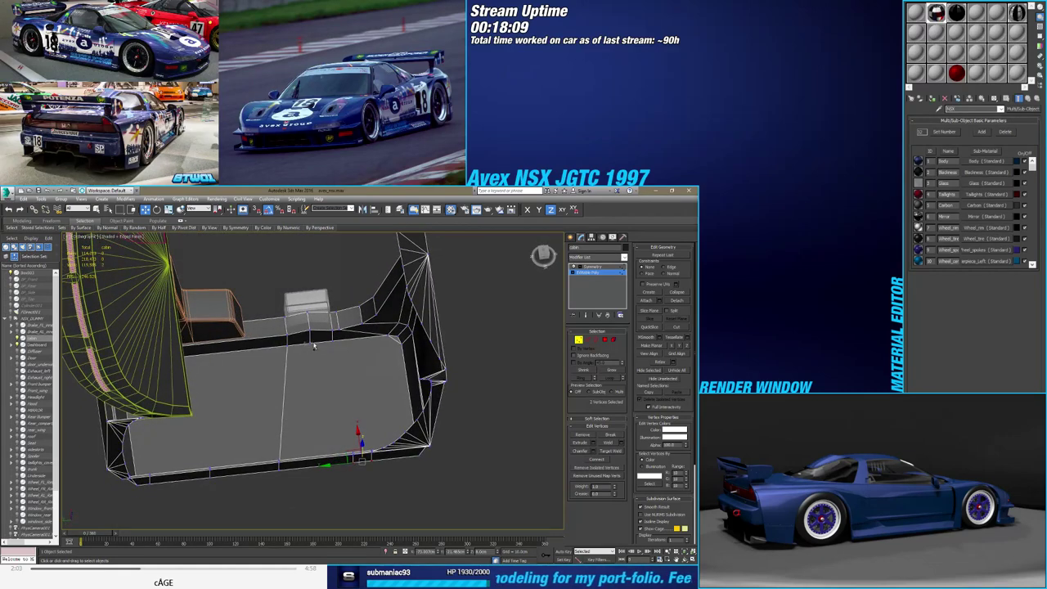
pyautogui.keyDown('ctrl'); pyautogui.click(312, 347); pyautogui.keyUp('ctrl')
pyautogui.click(615, 461)
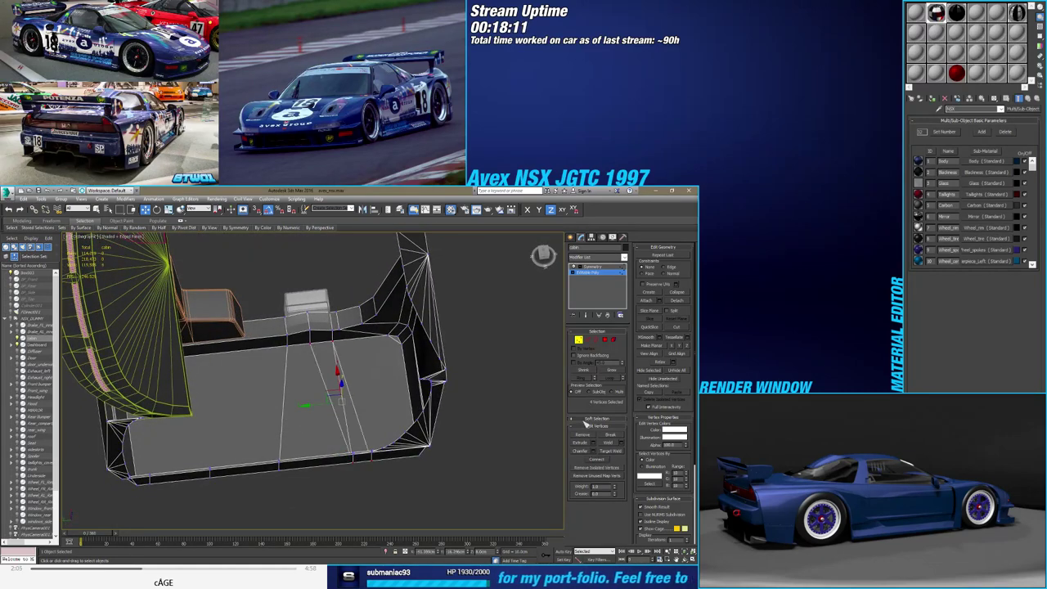
# Pick a tray edge and two vertices near the small box, then leave sub-object editing and zoom toward the box
pyautogui.click(587, 339)
pyautogui.click(345, 410)
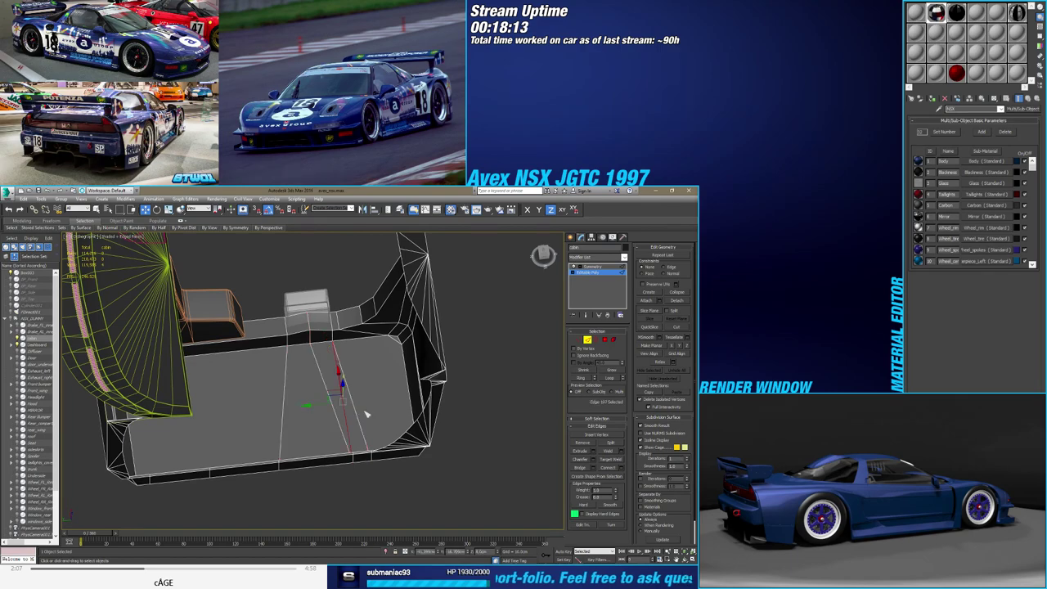
pyautogui.keyDown('alt'); pyautogui.moveTo(344, 384); pyautogui.dragTo(603, 386, button='middle'); pyautogui.keyUp('alt')
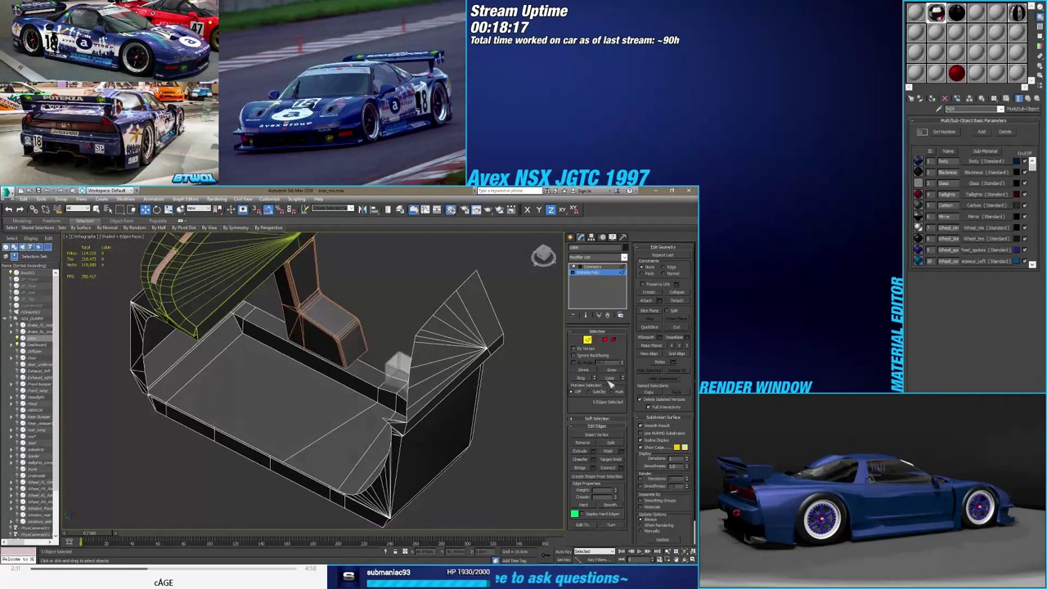
pyautogui.click(578, 339)
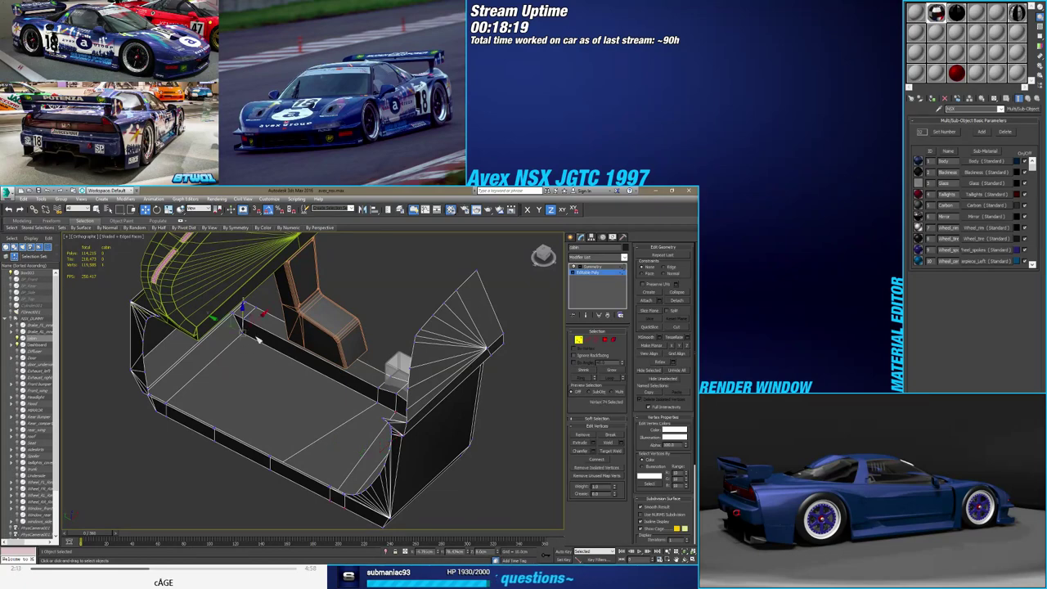
pyautogui.keyDown('alt'); pyautogui.moveTo(249, 337); pyautogui.dragTo(246, 402, button='middle'); pyautogui.keyUp('alt')
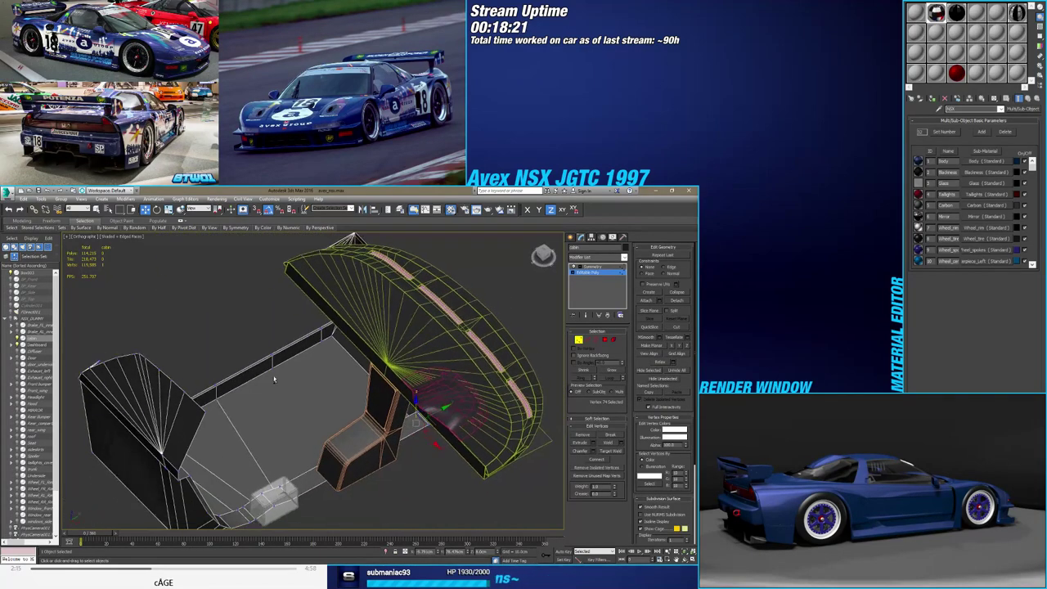
pyautogui.keyDown('ctrl'); pyautogui.click(305, 360); pyautogui.keyUp('ctrl')
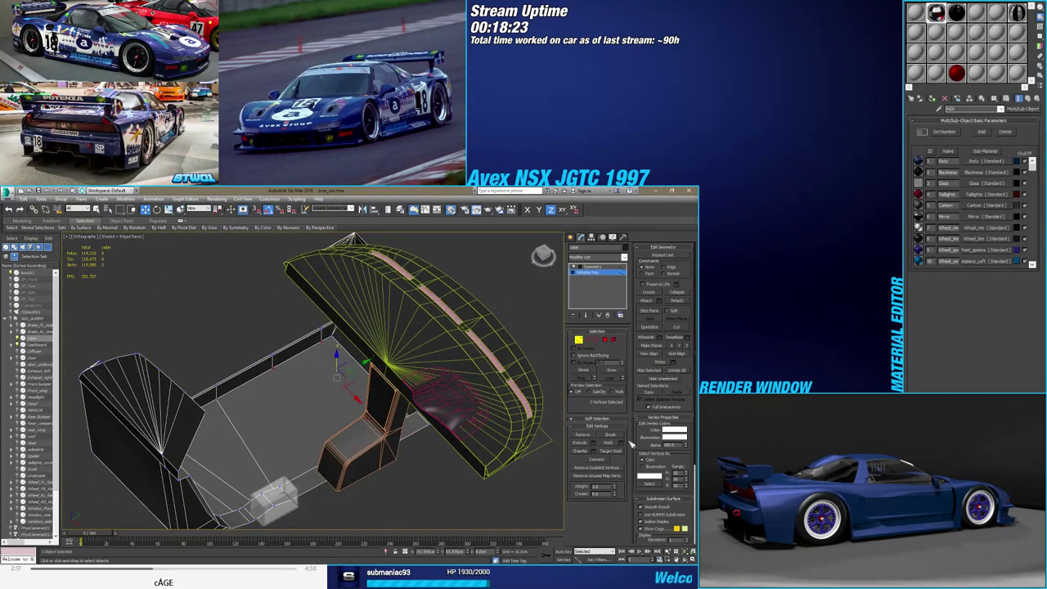
pyautogui.moveTo(327, 343)
pyautogui.keyDown('alt'); pyautogui.mouseDown(button='middle')
pyautogui.moveTo(415, 453)
pyautogui.moveTo(447, 432)
pyautogui.moveTo(396, 469)
pyautogui.mouseUp(button='middle'); pyautogui.keyUp('alt')
pyautogui.click(587, 315)
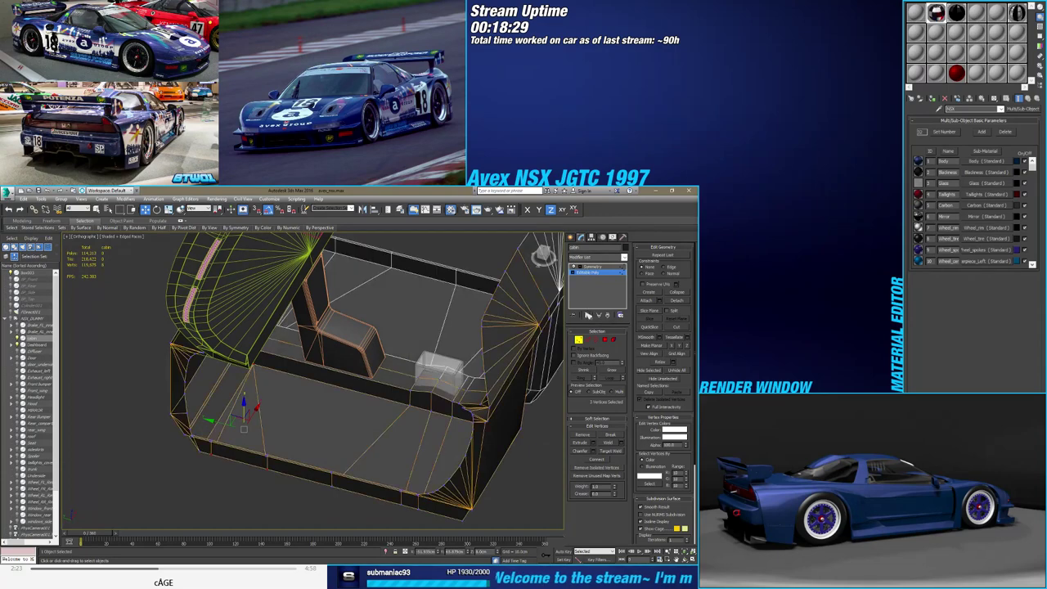
pyautogui.keyDown('alt'); pyautogui.moveTo(384, 392); pyautogui.dragTo(405, 398, button='middle'); pyautogui.keyUp('alt')
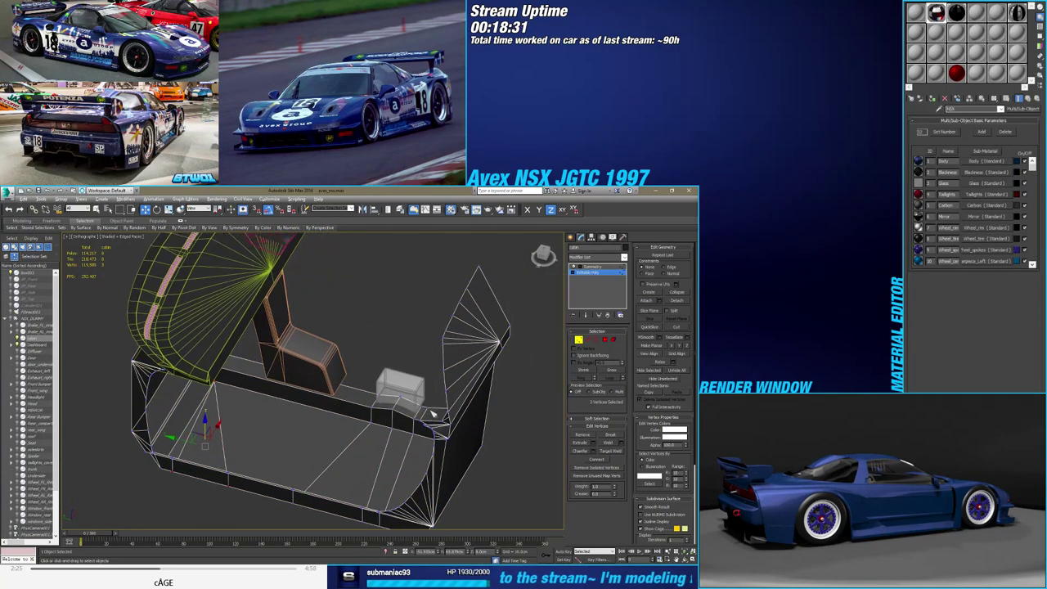
pyautogui.scroll(5, 405, 398)
# Connect the small box's top edges with a new centered edge at Slide 0
pyautogui.click(579, 339)
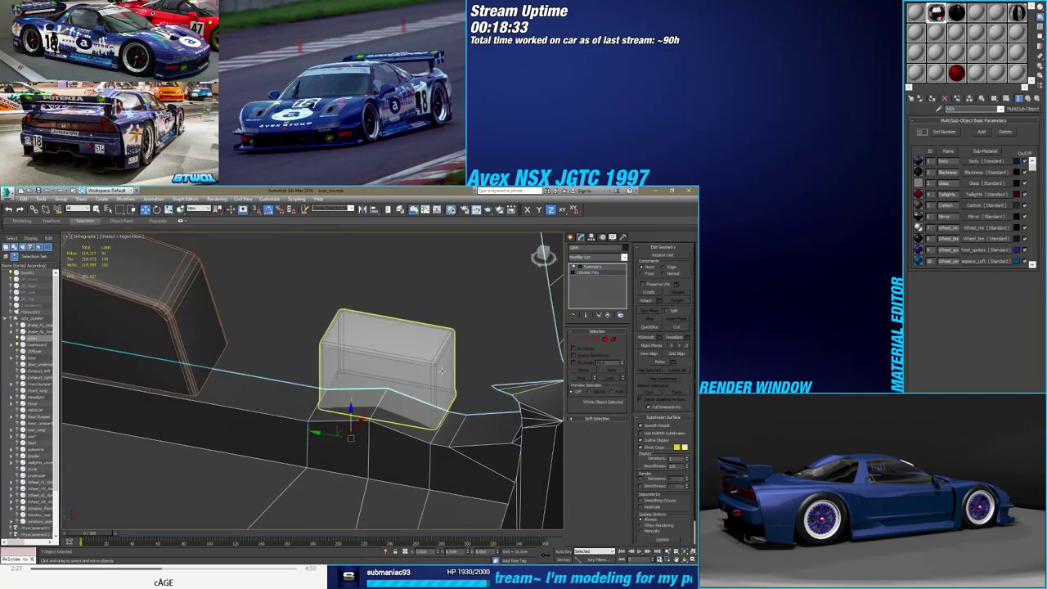
pyautogui.click(587, 339)
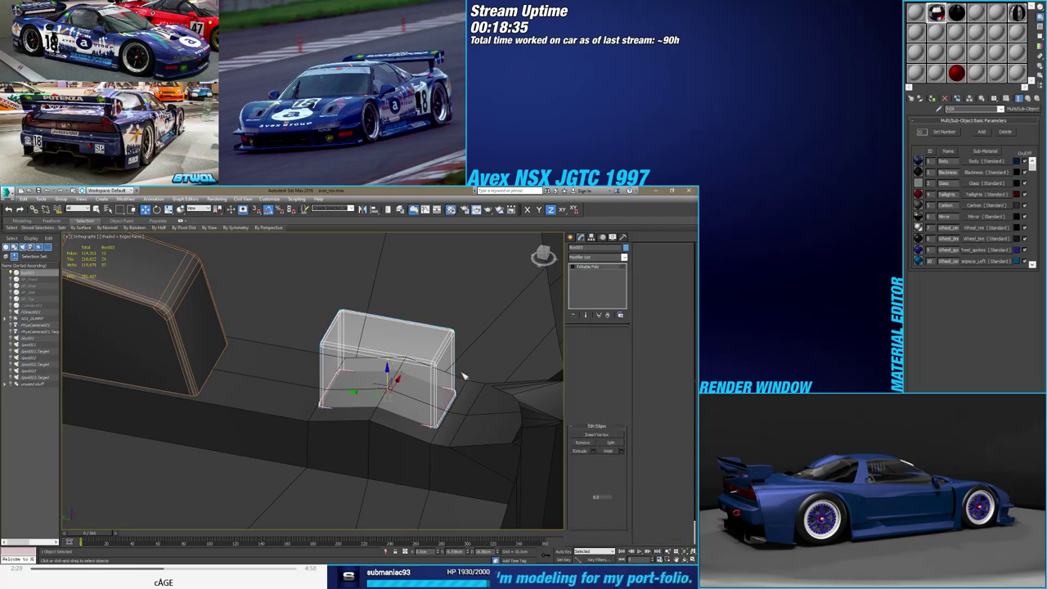
pyautogui.moveTo(392, 391)
pyautogui.keyDown('alt'); pyautogui.mouseDown(button='middle')
pyautogui.moveTo(376, 421)
pyautogui.moveTo(387, 413)
pyautogui.mouseUp(button='middle'); pyautogui.keyUp('alt')
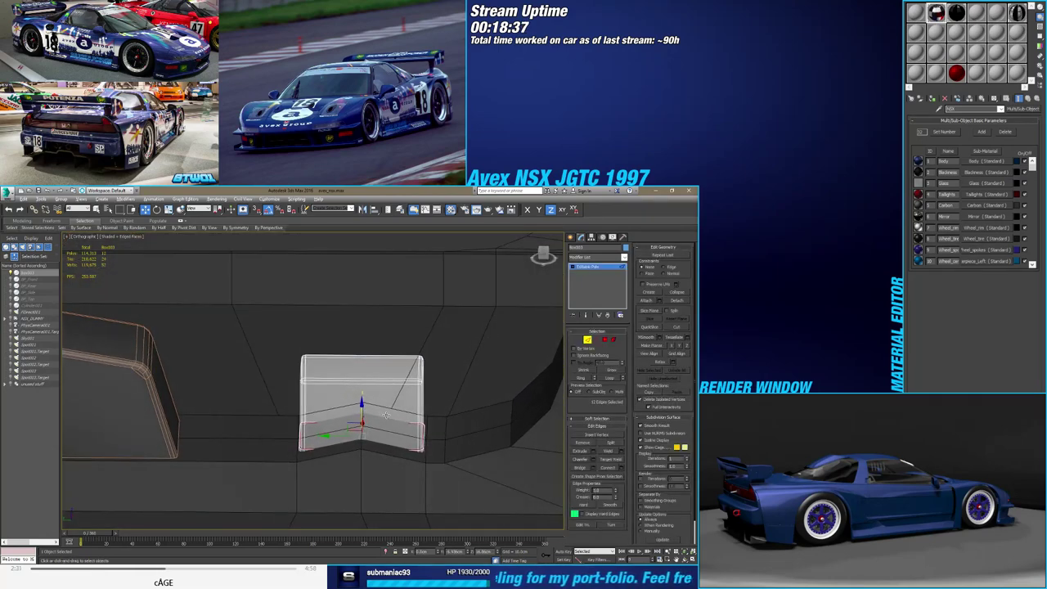
pyautogui.keyDown('ctrl'); pyautogui.click(362, 355); pyautogui.keyUp('ctrl')
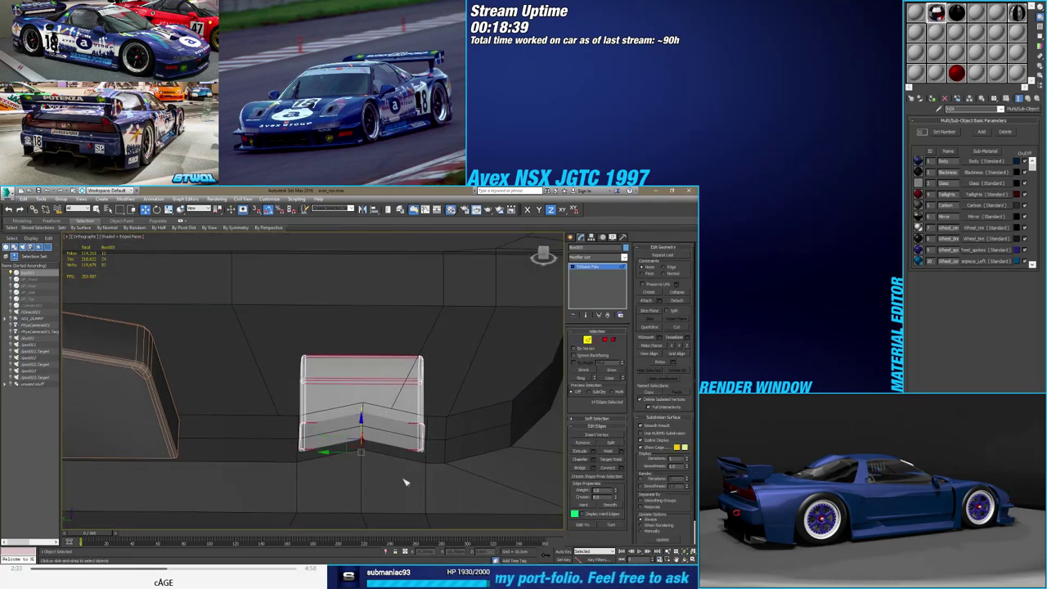
pyautogui.click(620, 467)
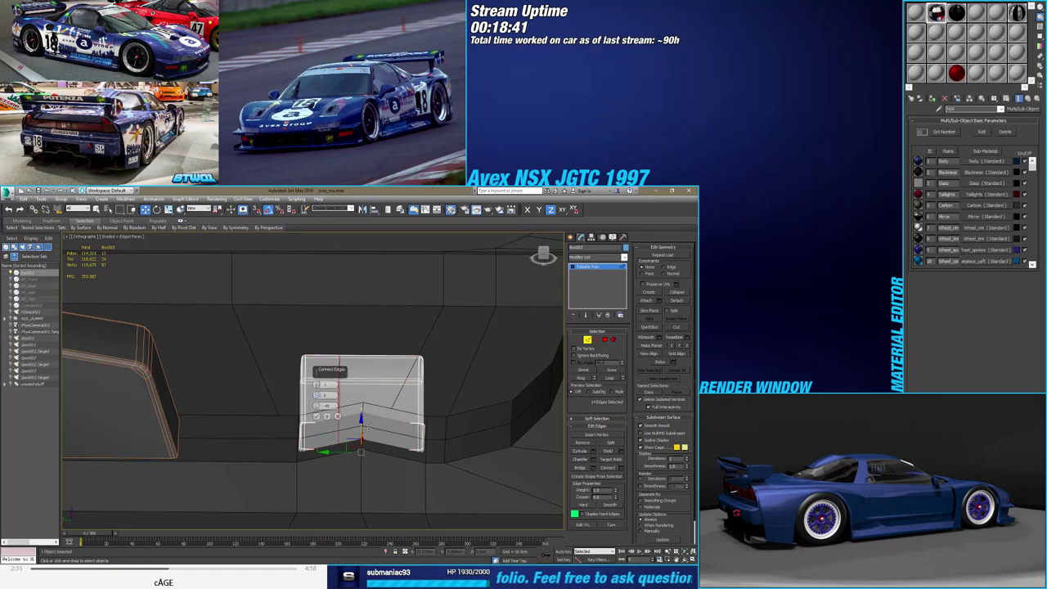
pyautogui.moveTo(317, 403); pyautogui.dragTo(318, 411)
pyautogui.keyDown('alt'); pyautogui.moveTo(343, 421); pyautogui.dragTo(373, 433, button='middle'); pyautogui.keyUp('alt')
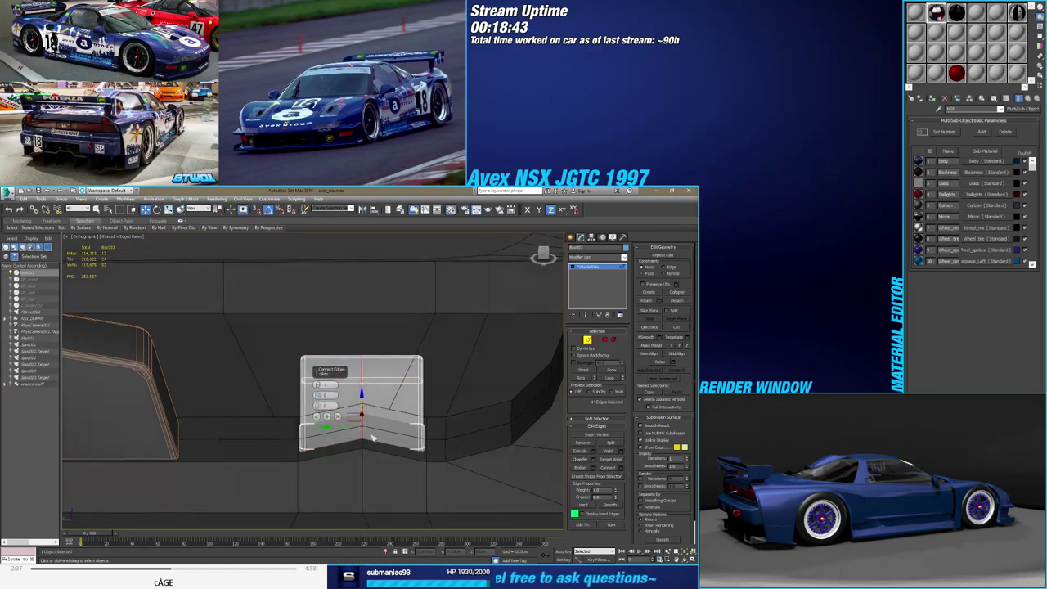
pyautogui.scroll(3, 372, 435)
pyautogui.scroll(2, 372, 435)
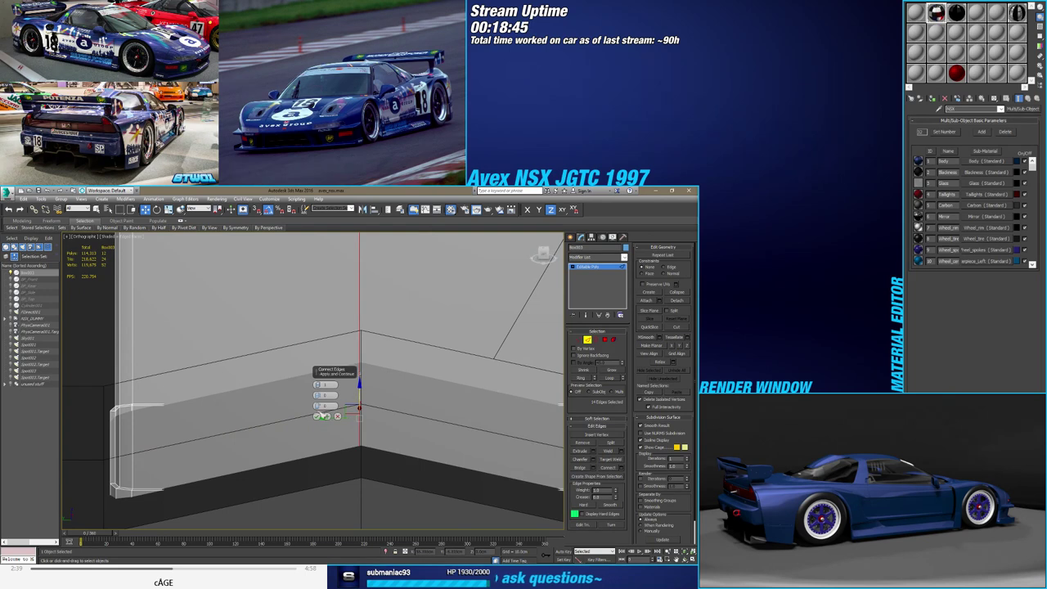
pyautogui.moveTo(317, 406); pyautogui.dragTo(318, 409)
pyautogui.click(318, 417)
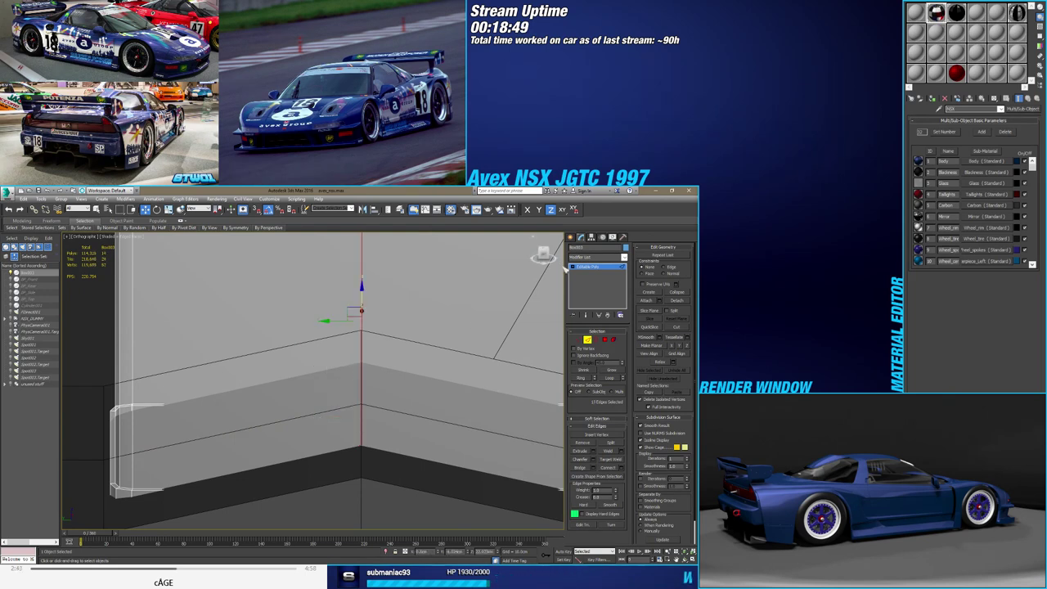
# Raise the box's lower vertices along Z to reshape it
pyautogui.scroll(2, 362, 391)
pyautogui.scroll(2, 362, 391)
pyautogui.scroll(1, 363, 391)
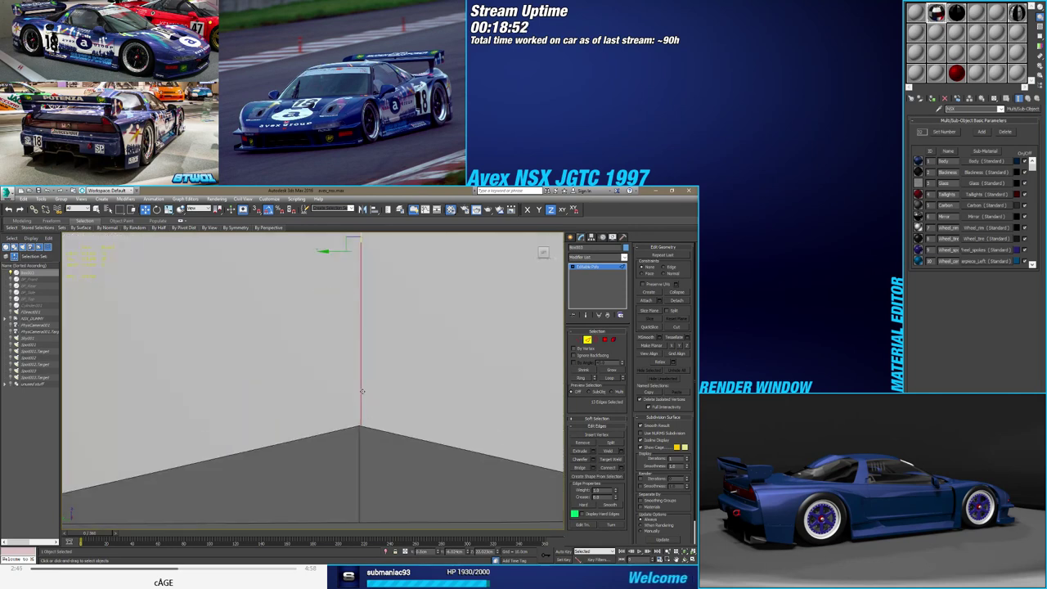
pyautogui.scroll(-1, 363, 390)
pyautogui.scroll(-1, 362, 389)
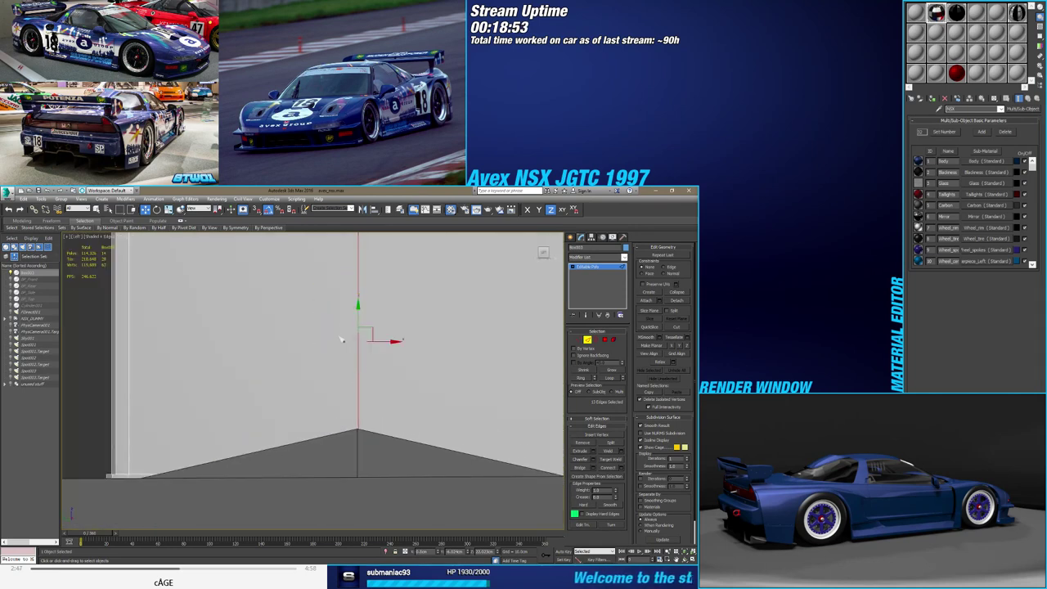
pyautogui.click(385, 341)
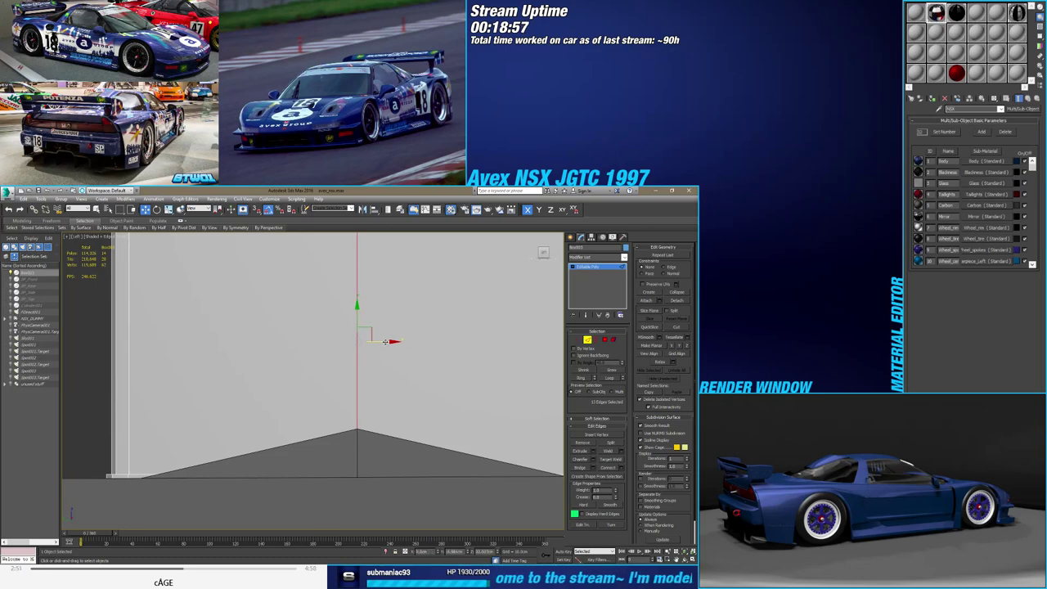
pyautogui.keyDown('alt'); pyautogui.moveTo(388, 343); pyautogui.dragTo(383, 398, button='middle'); pyautogui.keyUp('alt')
pyautogui.scroll(-2, 383, 398)
pyautogui.scroll(-2, 383, 399)
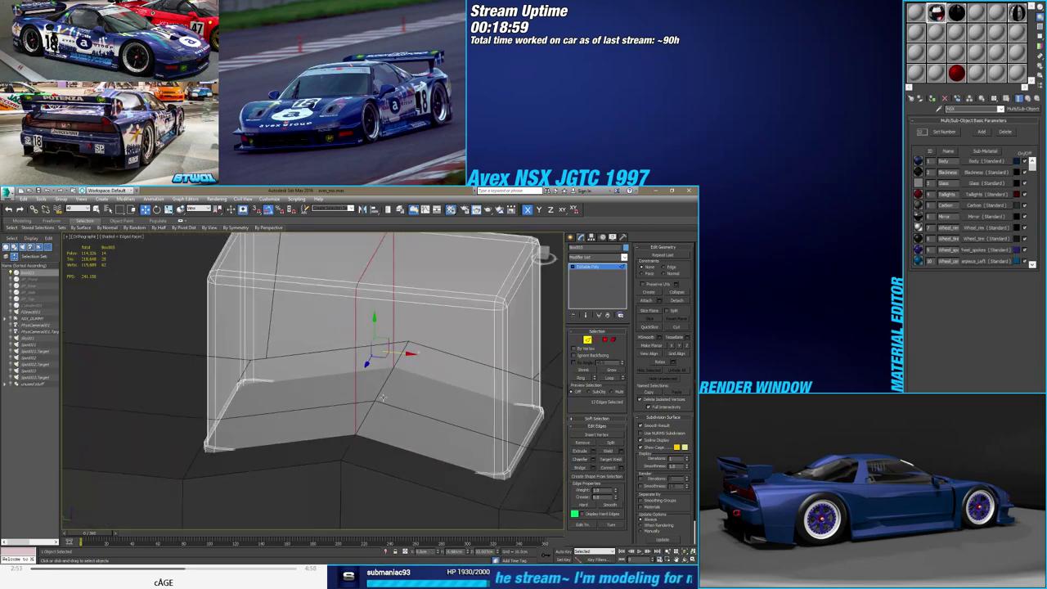
pyautogui.click(578, 339)
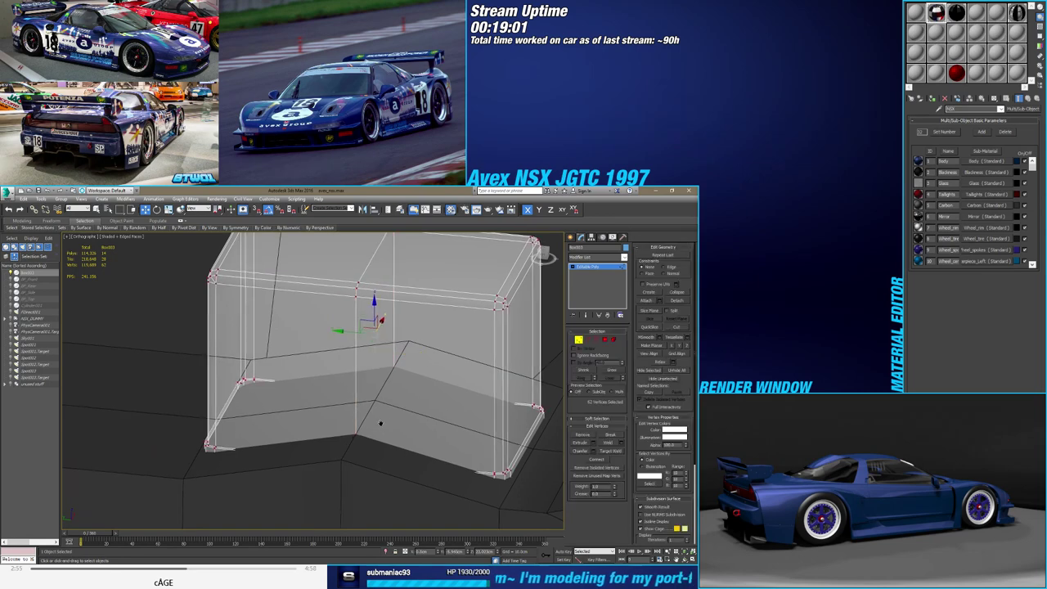
pyautogui.moveTo(384, 409)
pyautogui.keyDown('alt'); pyautogui.mouseDown(button='middle')
pyautogui.moveTo(395, 418)
pyautogui.moveTo(372, 430)
pyautogui.mouseUp(button='middle'); pyautogui.keyUp('alt')
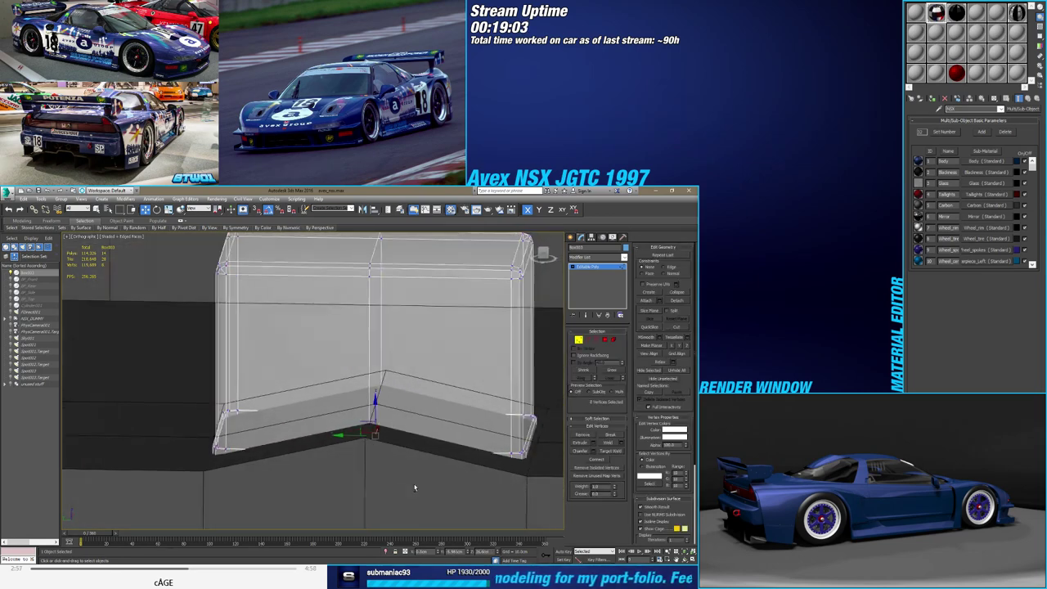
pyautogui.press('F7')
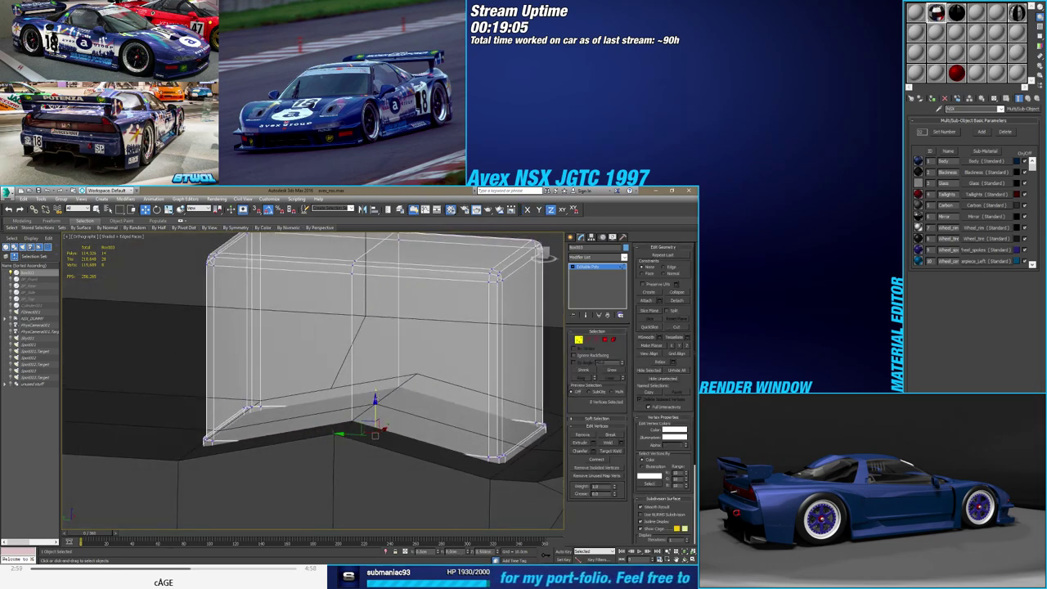
pyautogui.moveTo(375, 404); pyautogui.dragTo(382, 371)
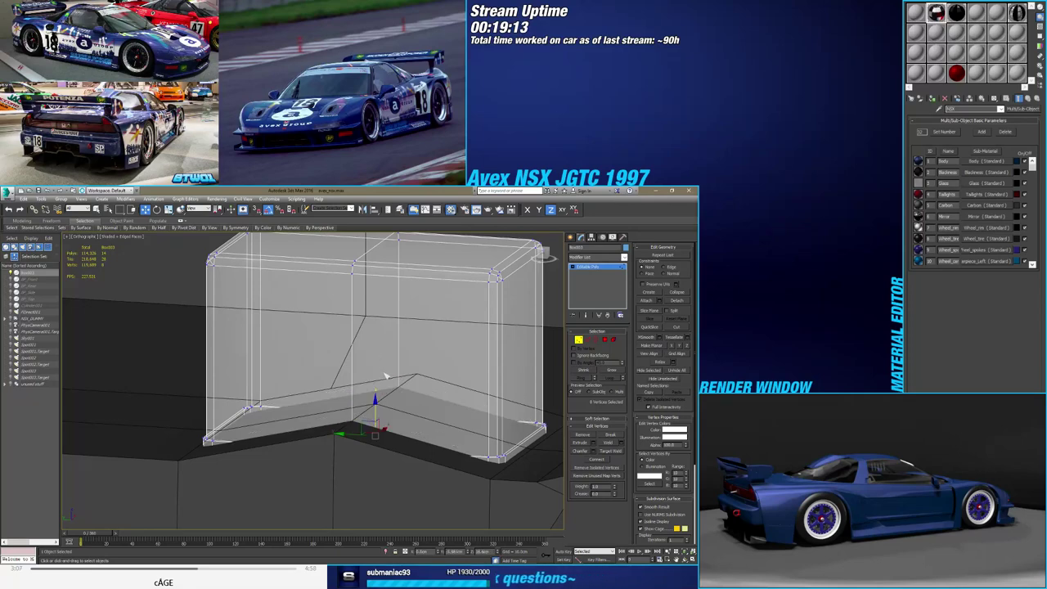
pyautogui.moveTo(383, 371)
pyautogui.keyDown('alt'); pyautogui.mouseDown(button='middle')
pyautogui.moveTo(409, 381)
pyautogui.moveTo(325, 396)
pyautogui.moveTo(437, 357)
pyautogui.mouseUp(button='middle'); pyautogui.keyUp('alt')
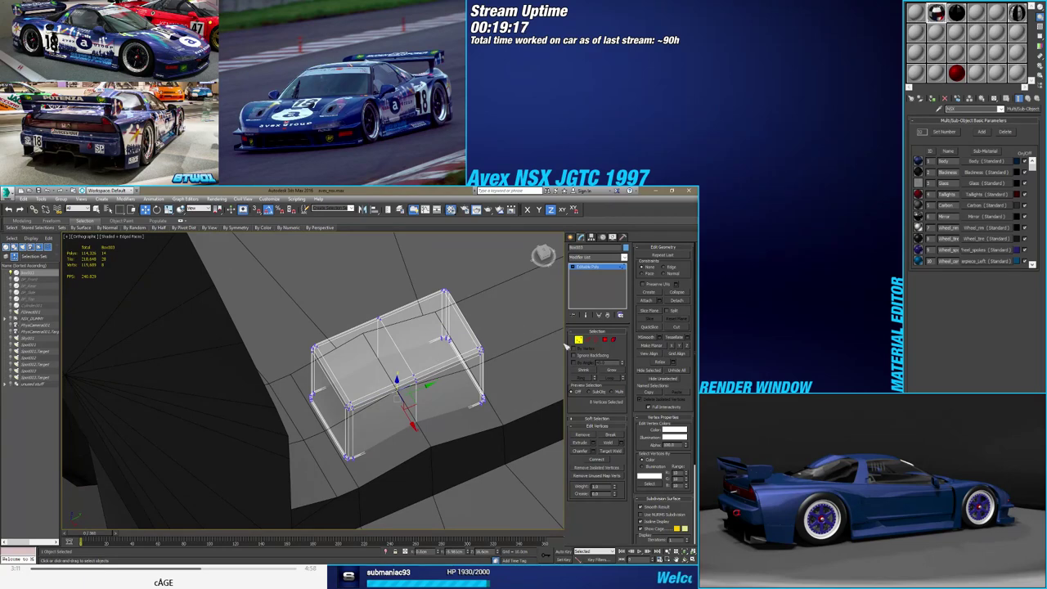
# Exit vertex editing and select the cabin mesh around the box
pyautogui.click(578, 339)
pyautogui.keyDown('alt'); pyautogui.moveTo(439, 394); pyautogui.dragTo(447, 454, button='middle'); pyautogui.keyUp('alt')
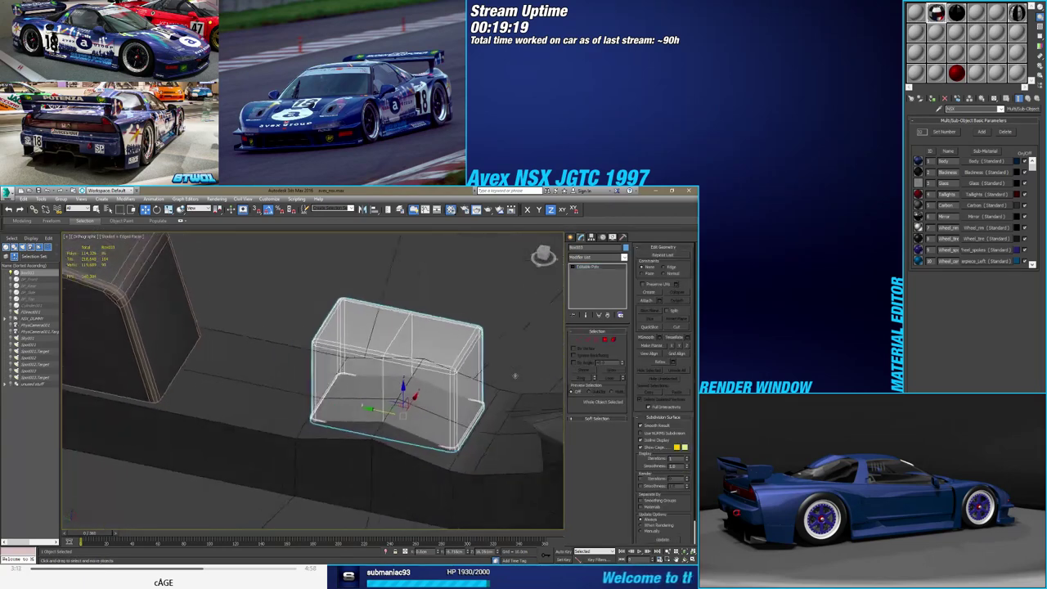
pyautogui.click(446, 454)
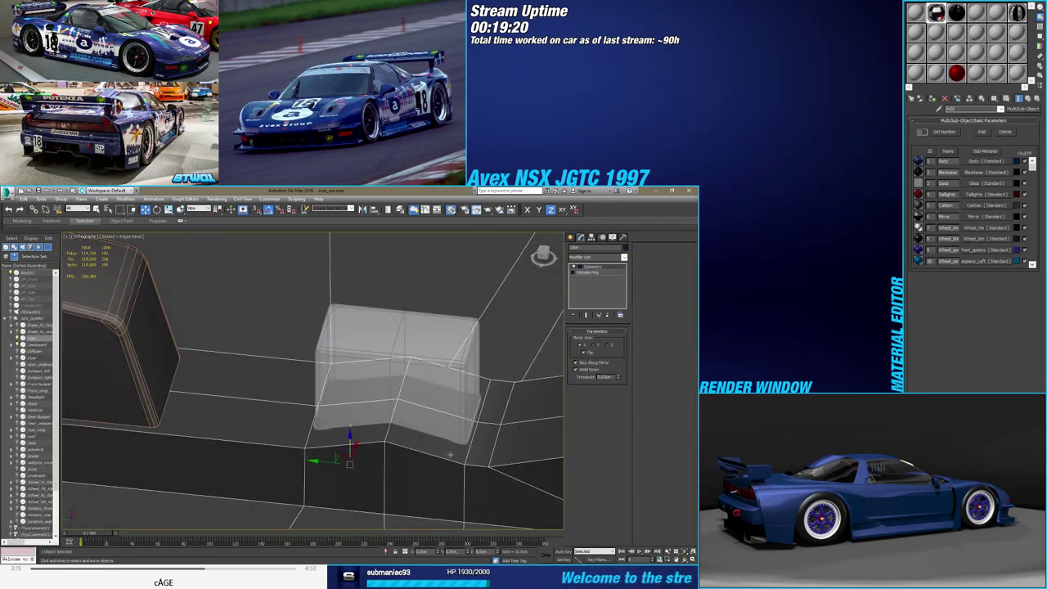
# Select the cabin and pick the three vertical console-panel edges beneath the box
pyautogui.click(588, 268)
pyautogui.click(587, 339)
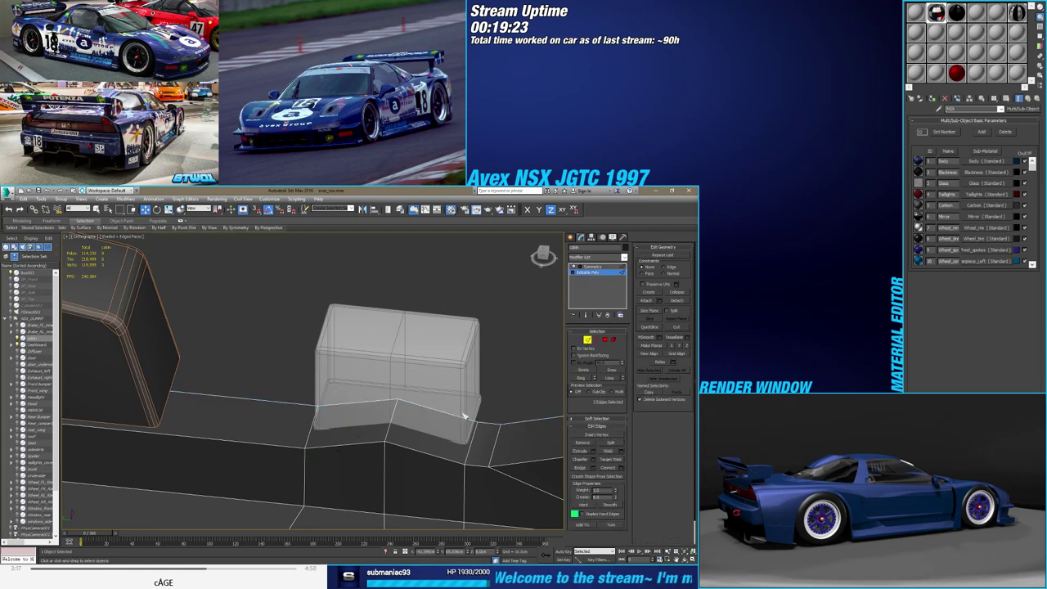
pyautogui.keyDown('alt'); pyautogui.moveTo(446, 384); pyautogui.dragTo(458, 368, button='middle'); pyautogui.keyUp('alt')
pyautogui.click(455, 360)
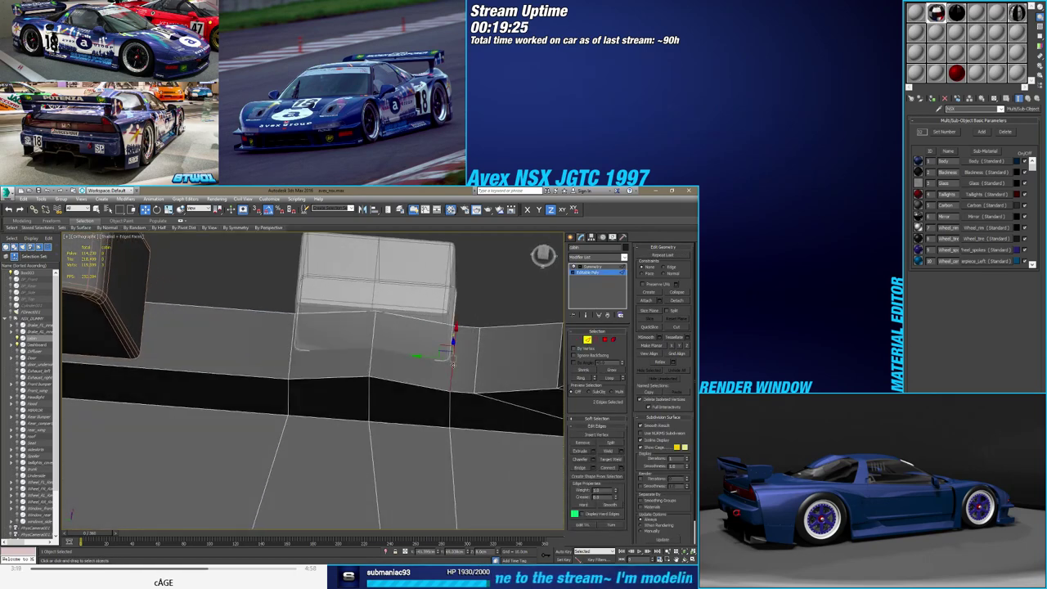
pyautogui.keyDown('ctrl'); pyautogui.click(371, 361); pyautogui.keyUp('ctrl')
pyautogui.keyDown('ctrl'); pyautogui.click(286, 361); pyautogui.keyUp('ctrl')
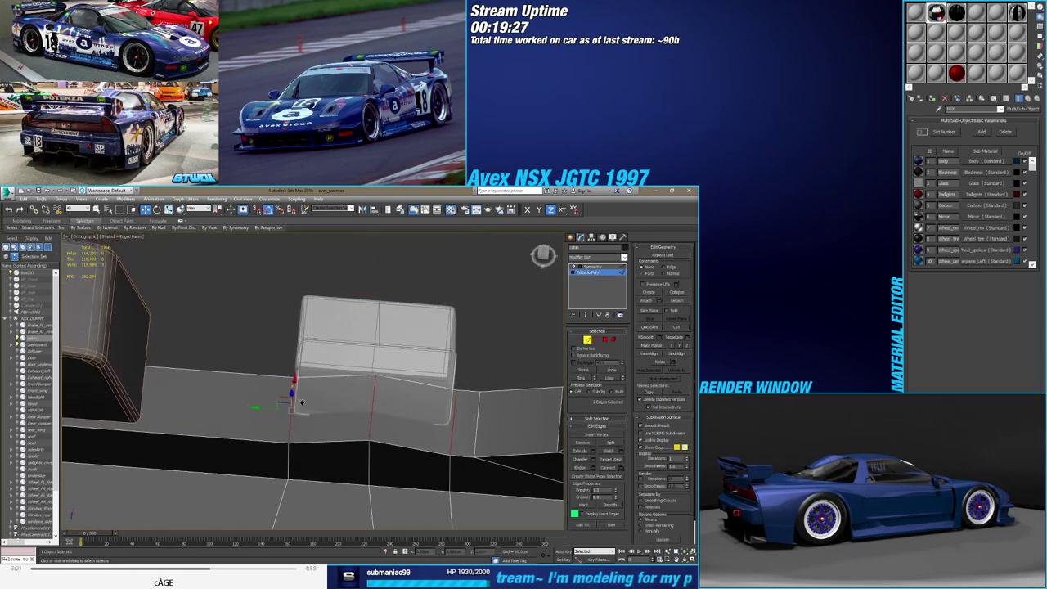
pyautogui.keyDown('alt'); pyautogui.moveTo(283, 360); pyautogui.dragTo(486, 444, button='middle'); pyautogui.keyUp('alt')
# Connect those edges with a new loop slid downward, confirm it, and inspect from above
pyautogui.click(624, 468)
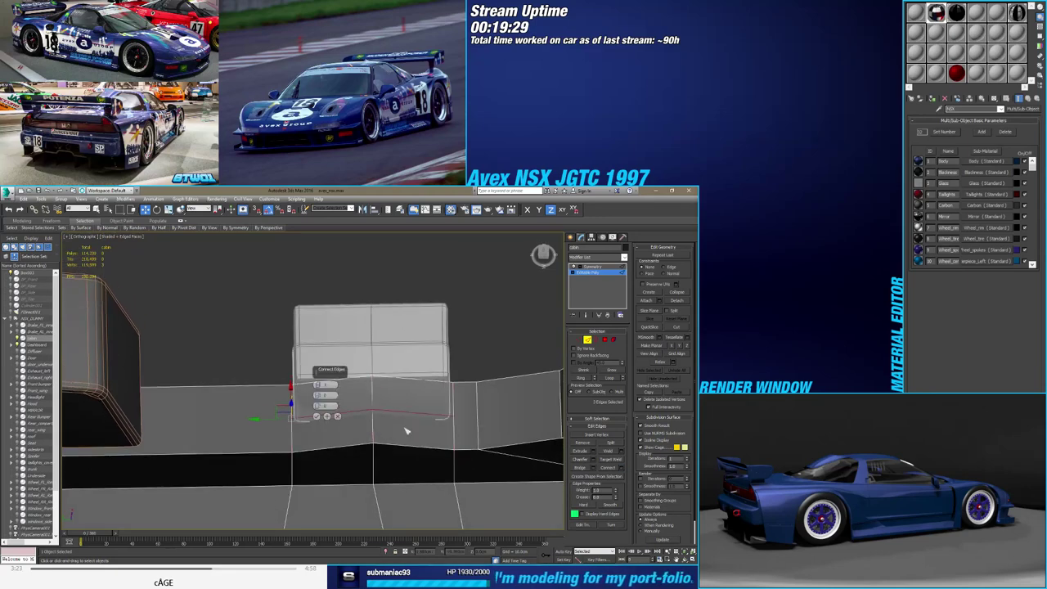
pyautogui.keyDown('alt'); pyautogui.moveTo(404, 429); pyautogui.dragTo(395, 430, button='middle'); pyautogui.keyUp('alt')
pyautogui.keyDown('alt'); pyautogui.moveTo(524, 278); pyautogui.dragTo(432, 369, button='middle'); pyautogui.keyUp('alt')
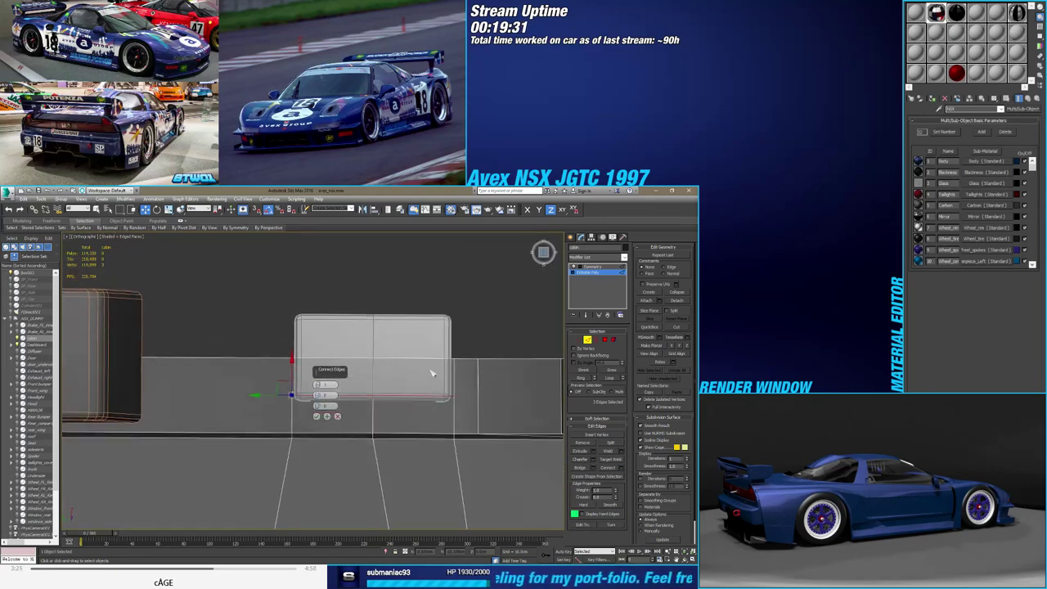
pyautogui.moveTo(321, 406); pyautogui.dragTo(321, 411)
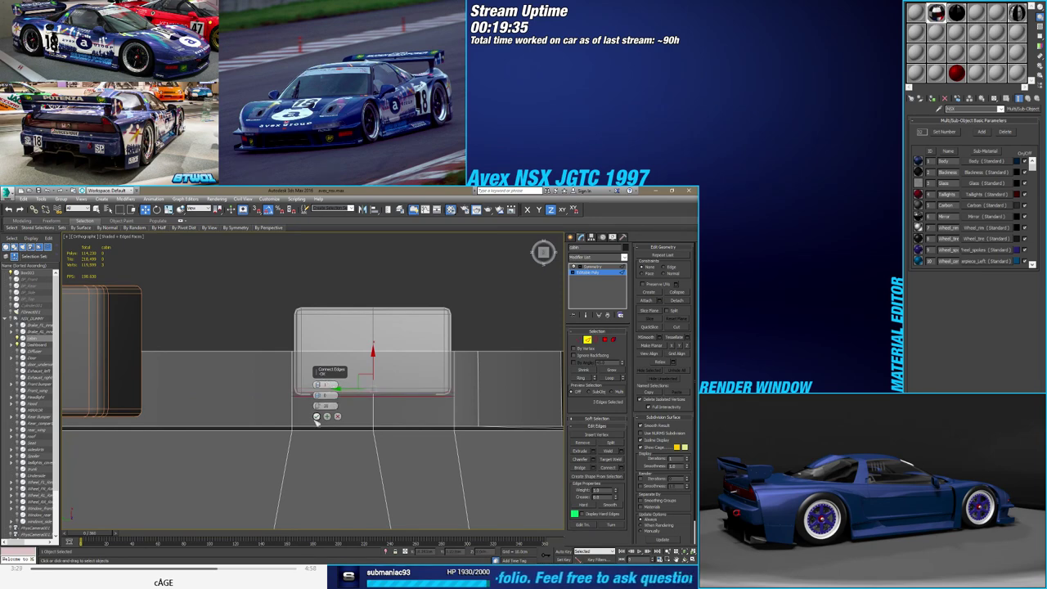
pyautogui.click(317, 416)
pyautogui.keyDown('alt'); pyautogui.moveTo(317, 414); pyautogui.dragTo(346, 399, button='middle'); pyautogui.keyUp('alt')
pyautogui.scroll(3, 346, 399)
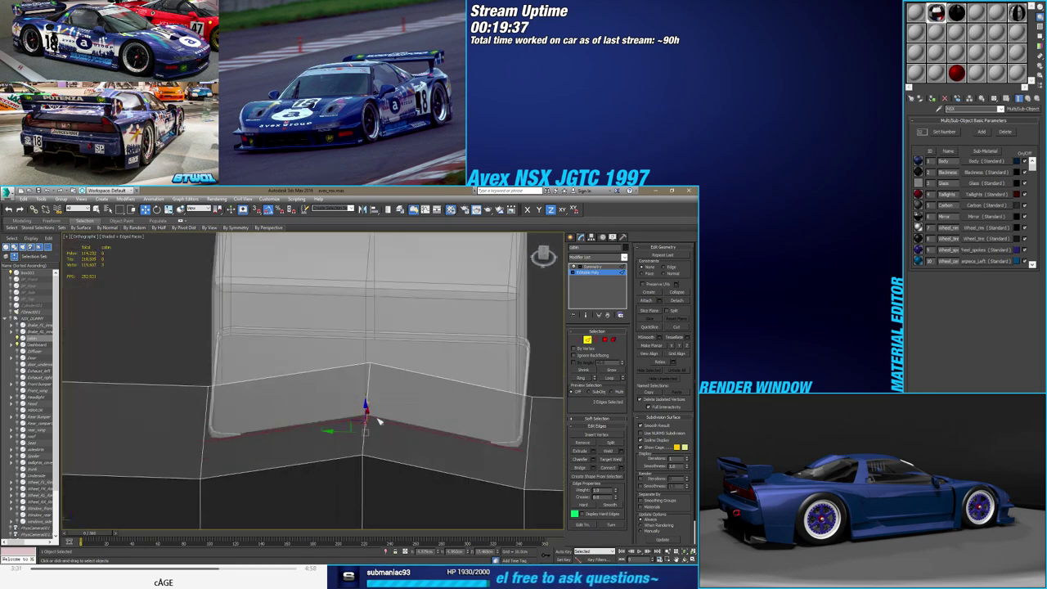
pyautogui.moveTo(396, 463)
pyautogui.keyDown('alt'); pyautogui.mouseDown(button='middle')
pyautogui.moveTo(390, 451)
pyautogui.moveTo(398, 454)
pyautogui.mouseUp(button='middle'); pyautogui.keyUp('alt')
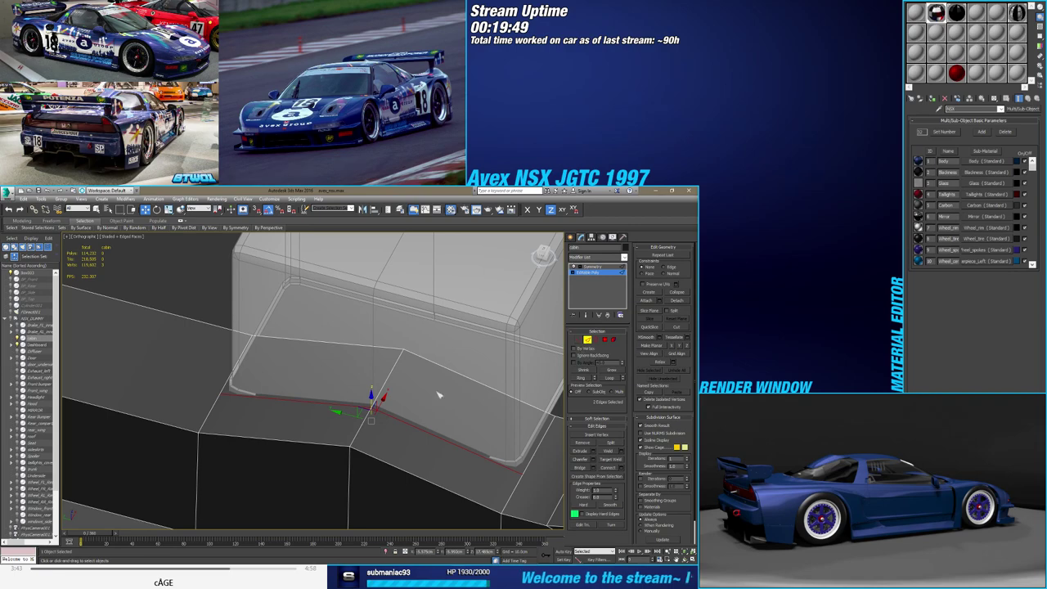
pyautogui.moveTo(437, 395)
pyautogui.keyDown('alt'); pyautogui.mouseDown(button='middle')
pyautogui.moveTo(418, 420)
pyautogui.moveTo(402, 410)
pyautogui.mouseUp(button='middle'); pyautogui.keyUp('alt')
# Delete the two cabin polygons under the box's corner
pyautogui.press('4')
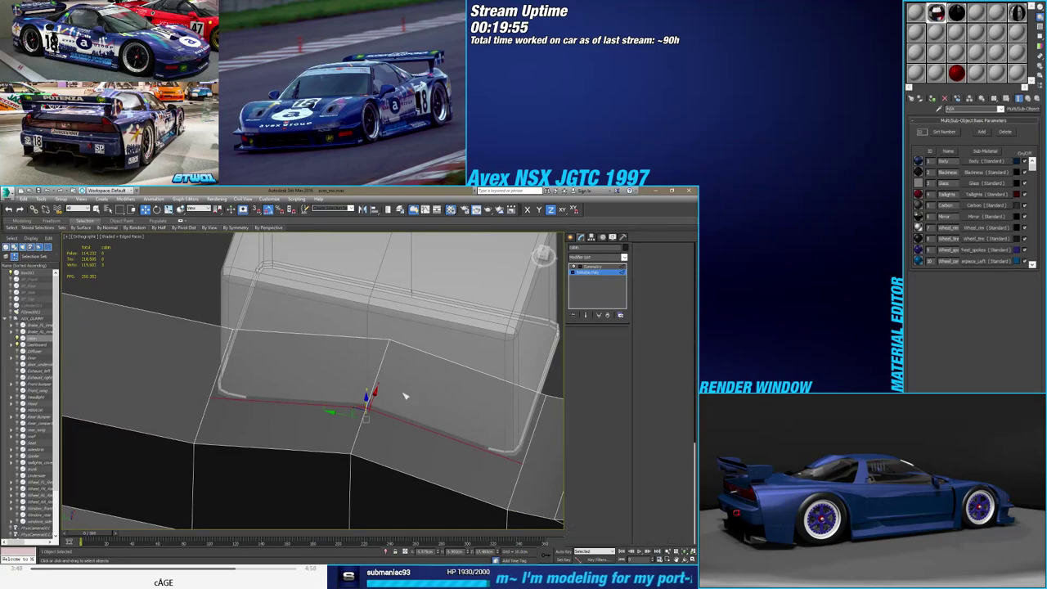
pyautogui.click(398, 394)
pyautogui.keyDown('ctrl'); pyautogui.click(349, 380); pyautogui.keyUp('ctrl')
pyautogui.press('Delete')
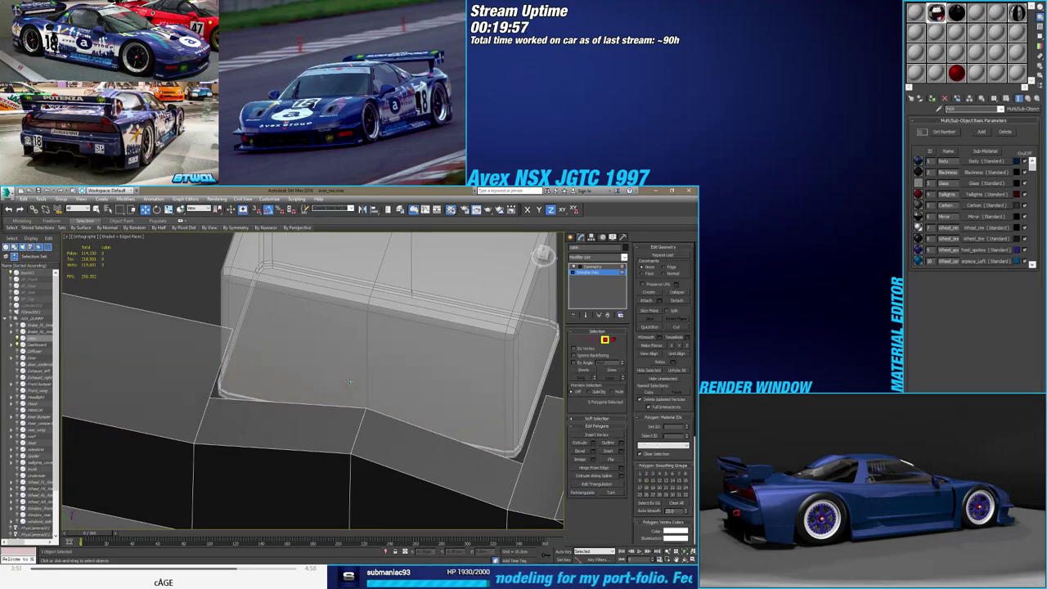
# Bridge the edges on either side of the hole to fill it with a new polygon
pyautogui.press('2')
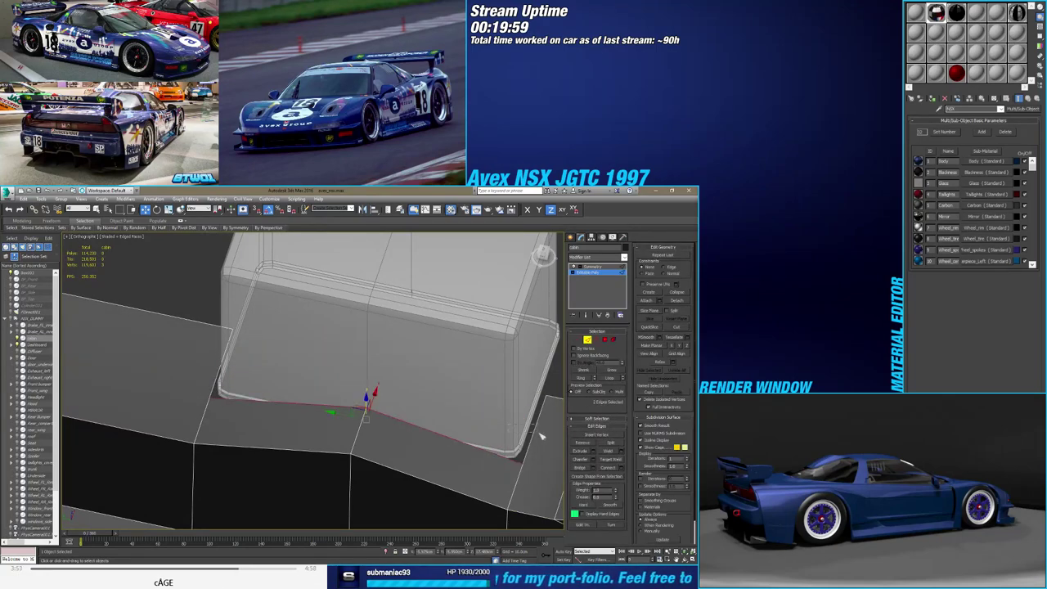
pyautogui.click(528, 425)
pyautogui.keyDown('ctrl'); pyautogui.click(213, 368); pyautogui.keyUp('ctrl')
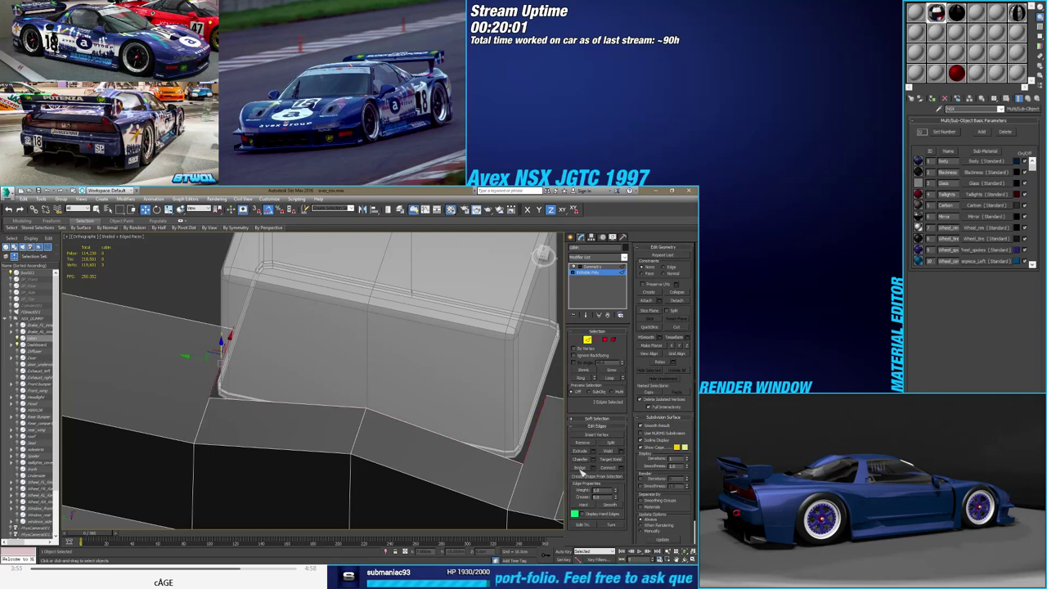
pyautogui.click(581, 470)
pyautogui.click(596, 338)
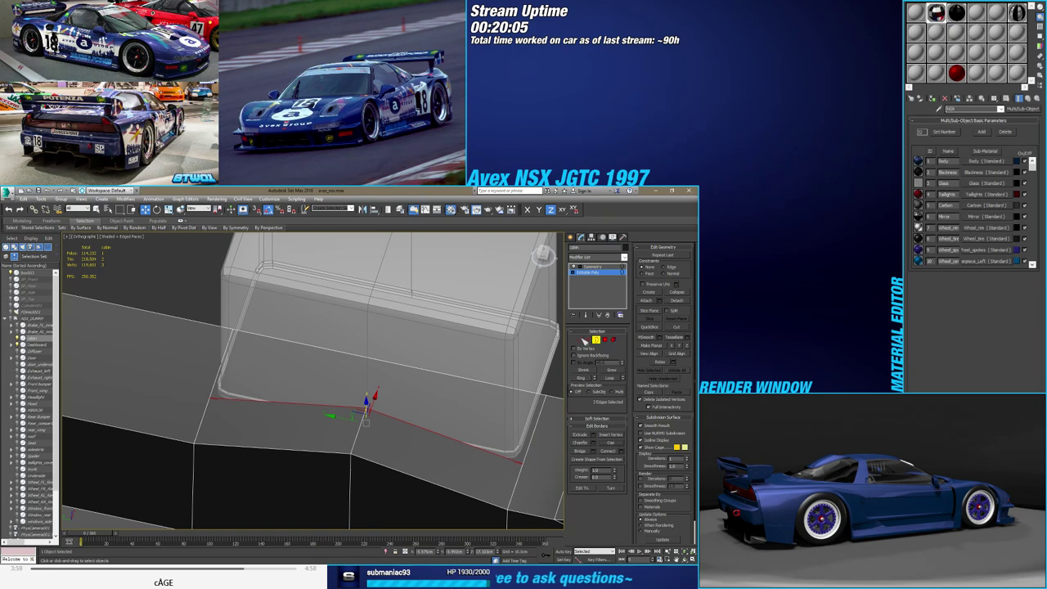
# Leave vertex editing to return to object level and view the seat, box and body
pyautogui.press('1')
pyautogui.moveTo(362, 416)
pyautogui.keyDown('alt'); pyautogui.mouseDown(button='middle')
pyautogui.moveTo(389, 423)
pyautogui.moveTo(309, 431)
pyautogui.moveTo(393, 416)
pyautogui.mouseUp(button='middle'); pyautogui.keyUp('alt')
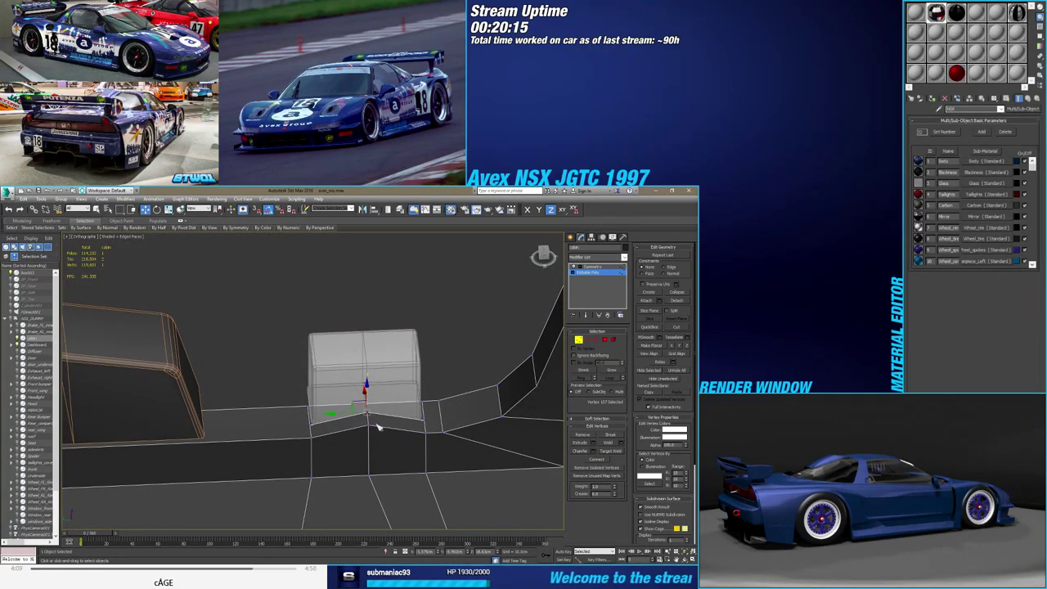
pyautogui.moveTo(378, 425)
pyautogui.keyDown('alt'); pyautogui.mouseDown(button='middle')
pyautogui.moveTo(381, 448)
pyautogui.moveTo(396, 448)
pyautogui.moveTo(386, 451)
pyautogui.moveTo(408, 435)
pyautogui.moveTo(485, 451)
pyautogui.moveTo(565, 376)
pyautogui.mouseUp(button='middle'); pyautogui.keyUp('alt')
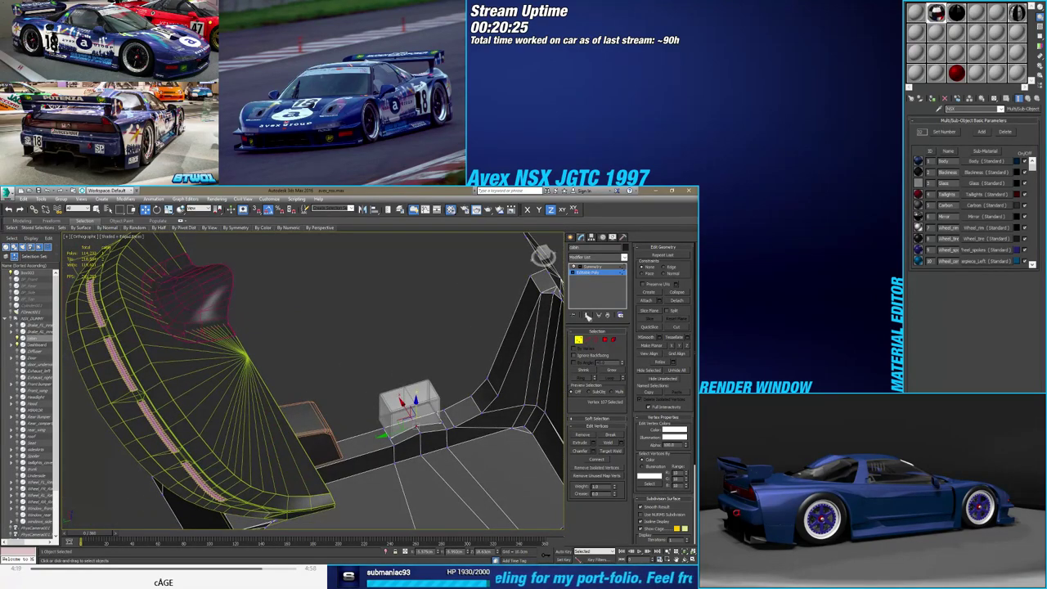
pyautogui.moveTo(587, 316)
pyautogui.keyDown('alt'); pyautogui.mouseDown(button='middle')
pyautogui.moveTo(329, 459)
pyautogui.moveTo(394, 442)
pyautogui.mouseUp(button='middle'); pyautogui.keyUp('alt')
pyautogui.press('1')
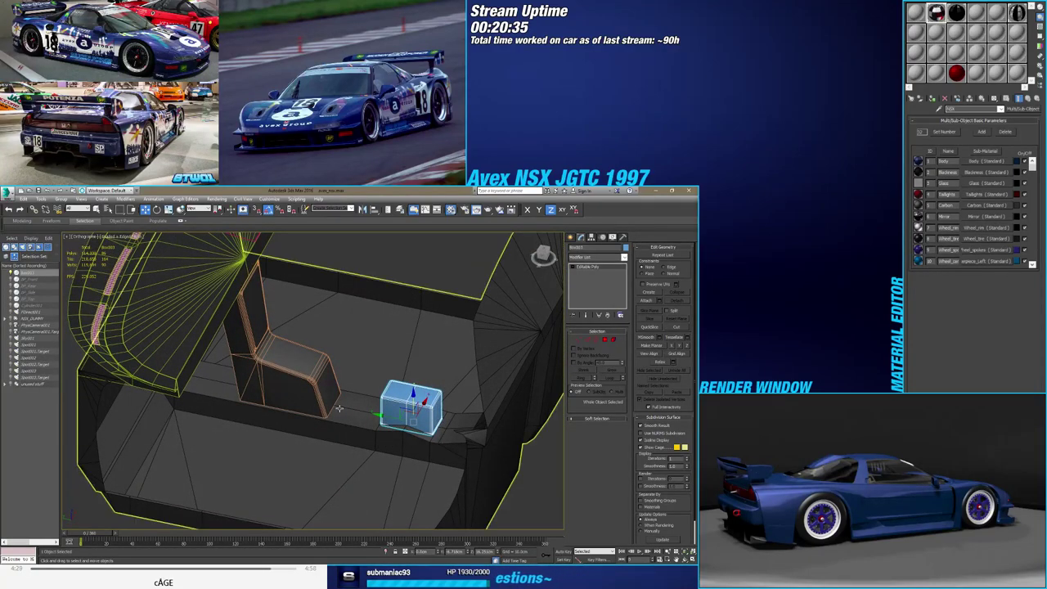
pyautogui.keyDown('alt'); pyautogui.moveTo(359, 400); pyautogui.dragTo(274, 397, button='middle'); pyautogui.keyUp('alt')
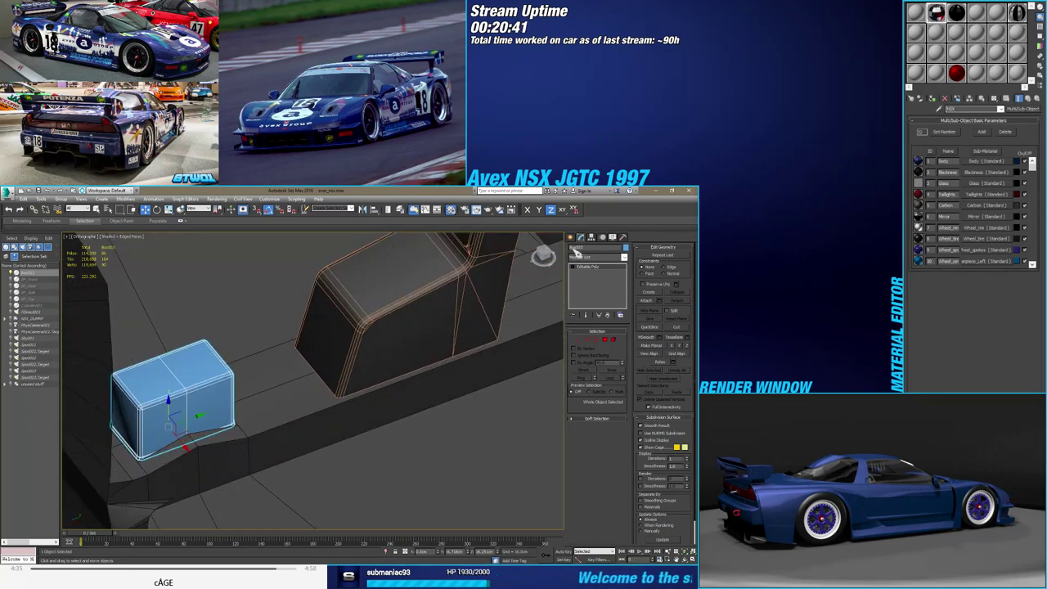
# Draw a small new Standard Primitives box on the cabin floor
pyautogui.click(571, 237)
pyautogui.click(583, 284)
pyautogui.moveTo(273, 419); pyautogui.dragTo(290, 400)
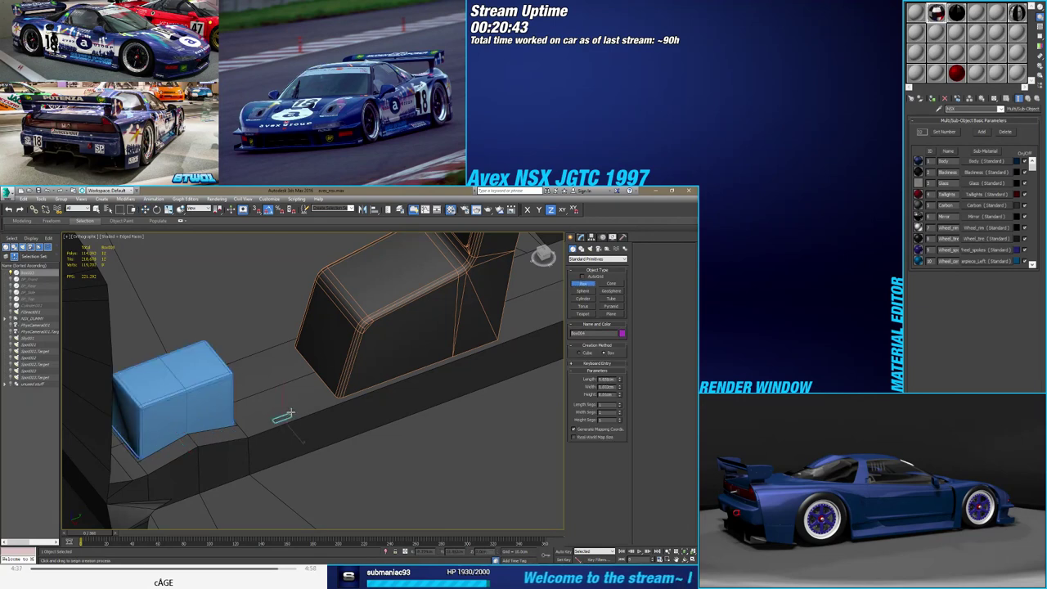
pyautogui.rightClick(290, 400)
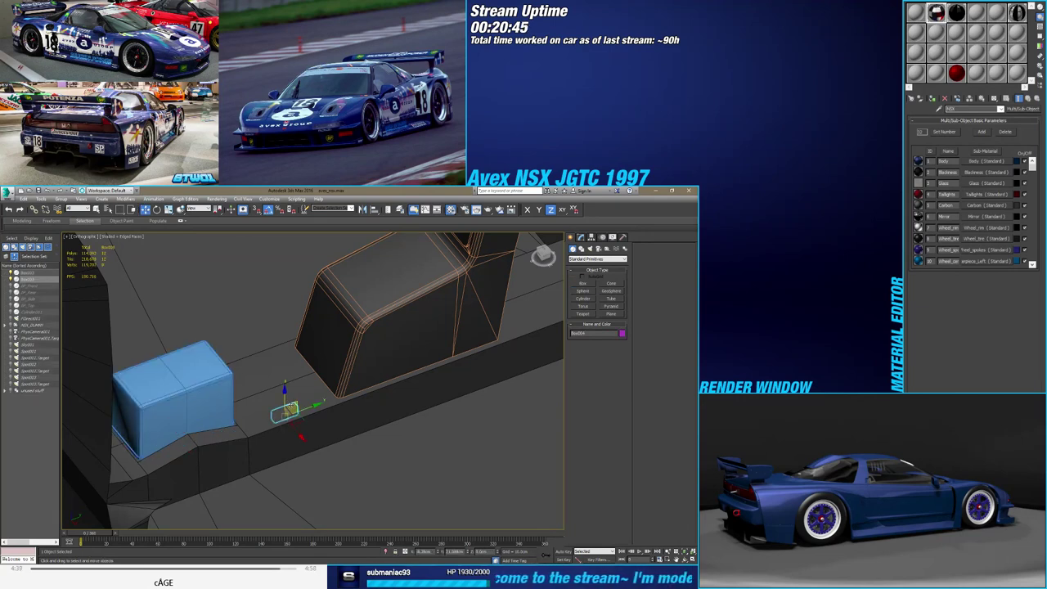
# Move the new box up and along X and Y toward the angled panel
pyautogui.press('w')
pyautogui.moveTo(284, 348); pyautogui.dragTo(284, 323)
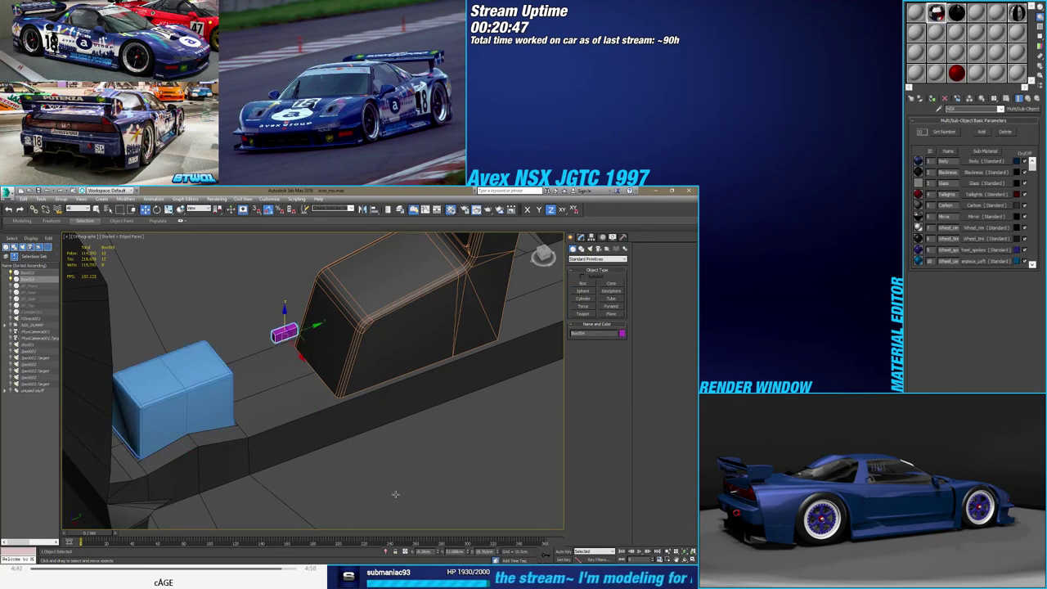
pyautogui.moveTo(433, 554); pyautogui.dragTo(433, 546)
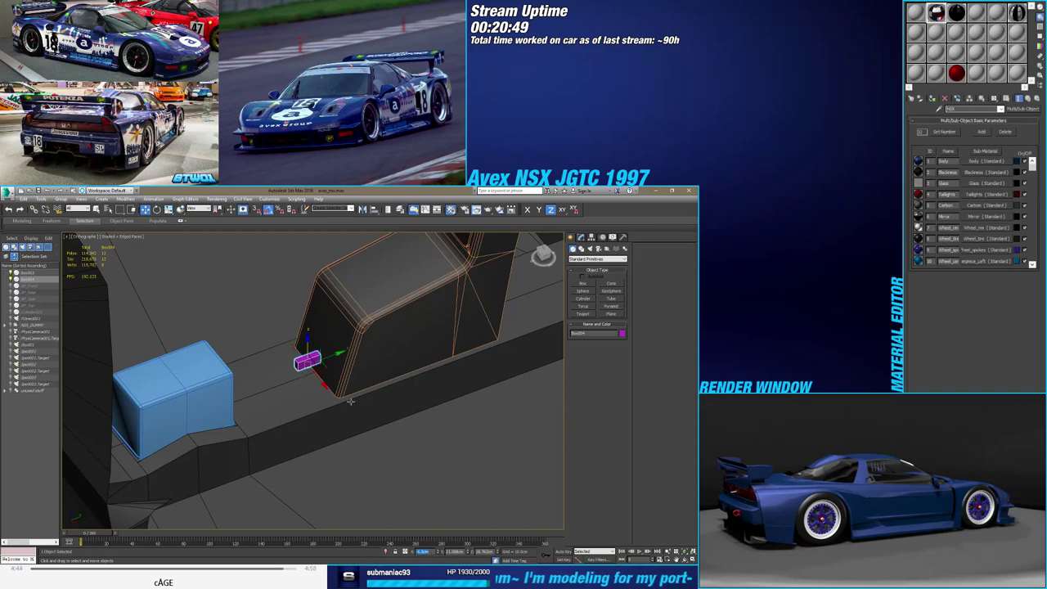
pyautogui.moveTo(333, 358); pyautogui.dragTo(301, 366)
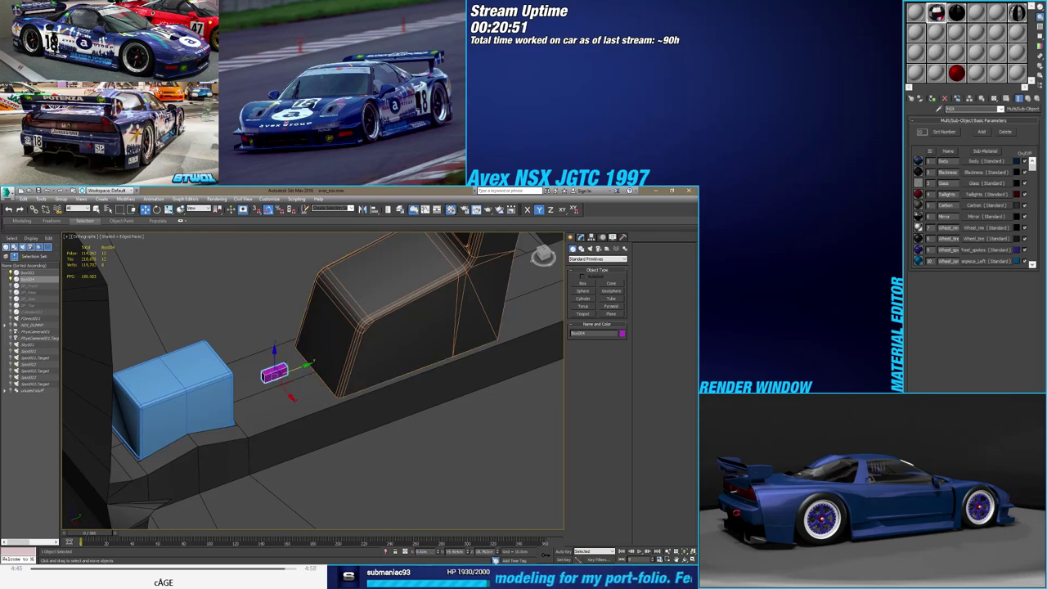
pyautogui.press('Return')
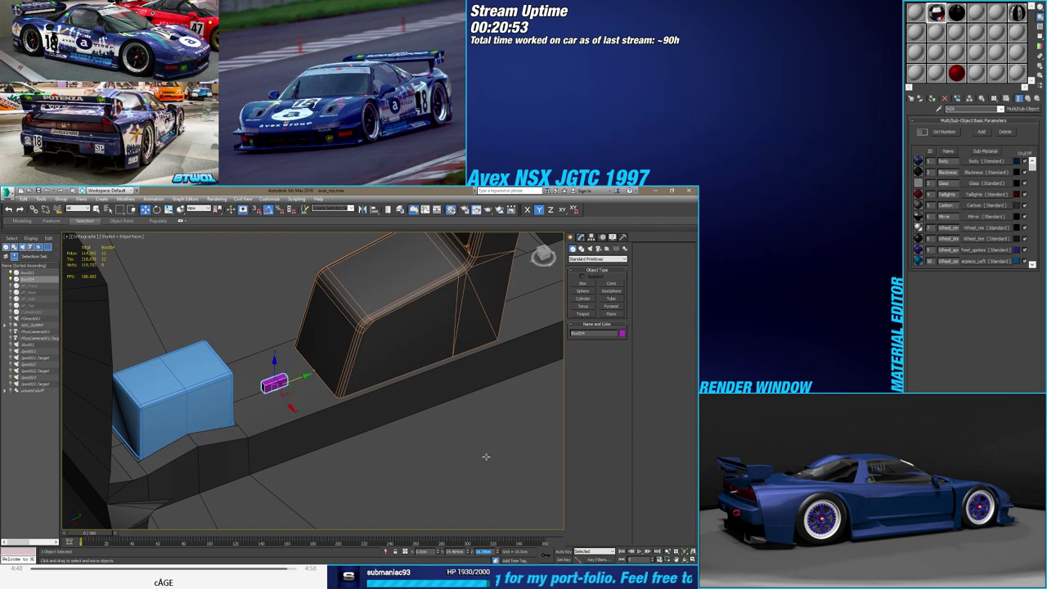
pyautogui.moveTo(295, 405); pyautogui.dragTo(306, 420)
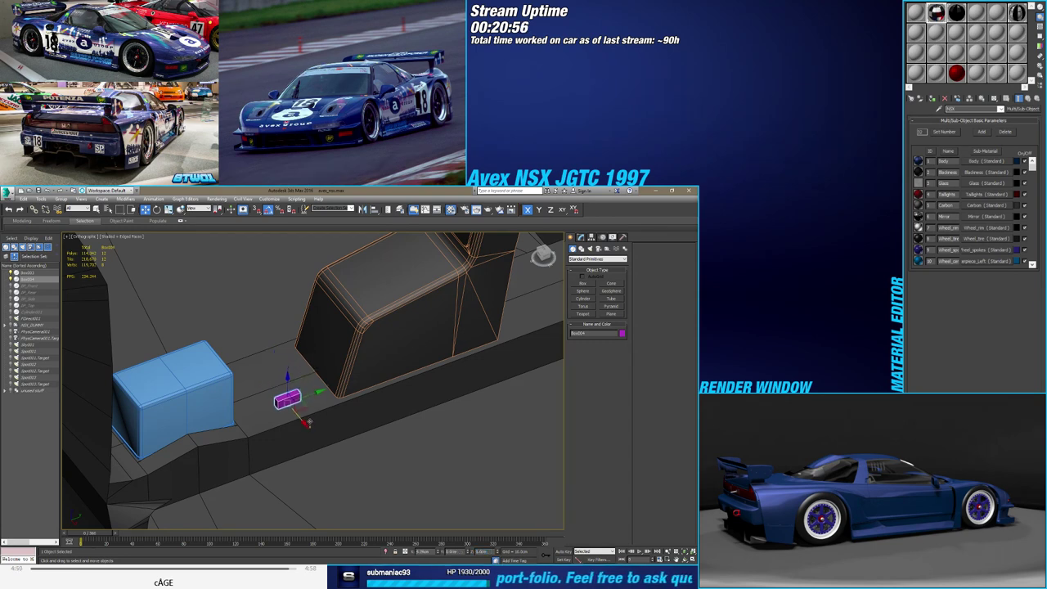
# Set the new box's Length to 5.602
pyautogui.click(581, 237)
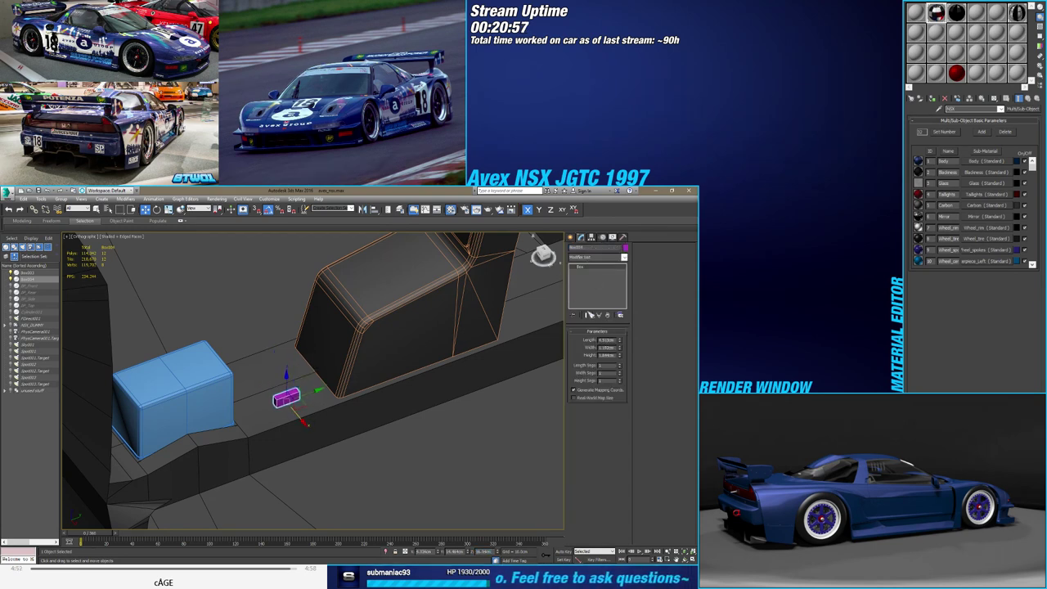
pyautogui.moveTo(622, 342); pyautogui.dragTo(622, 323)
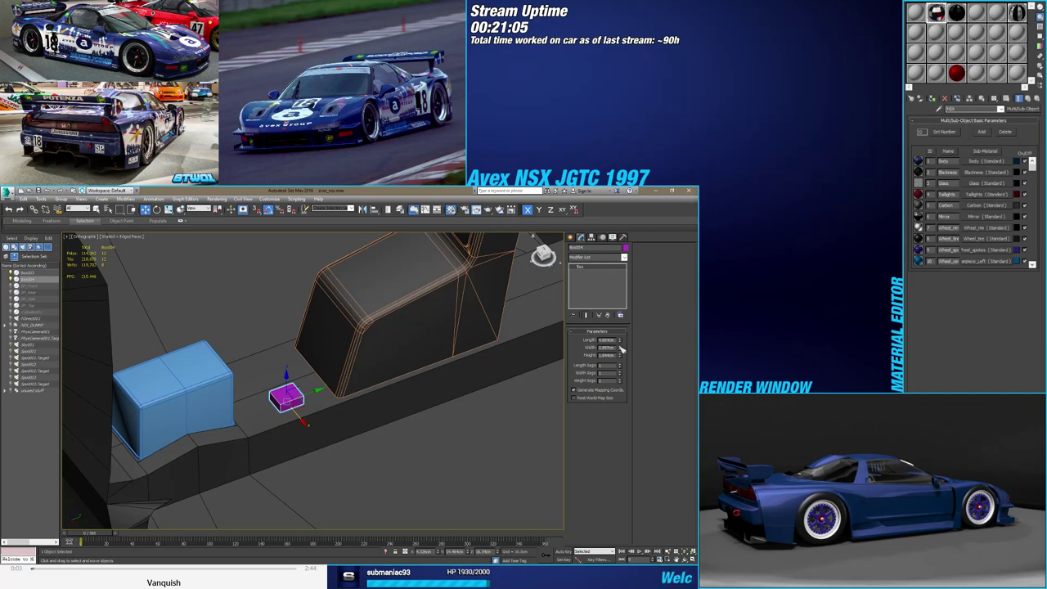
pyautogui.moveTo(623, 342); pyautogui.dragTo(623, 335)
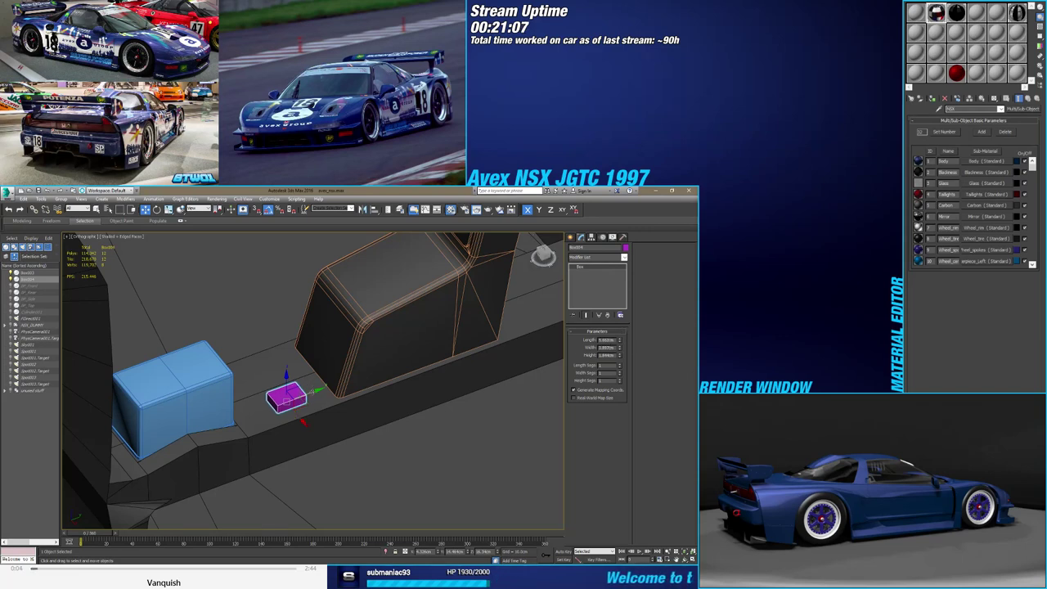
# Fine-tune the box's position along Y and X beside the panel's base
pyautogui.moveTo(315, 391); pyautogui.dragTo(331, 384)
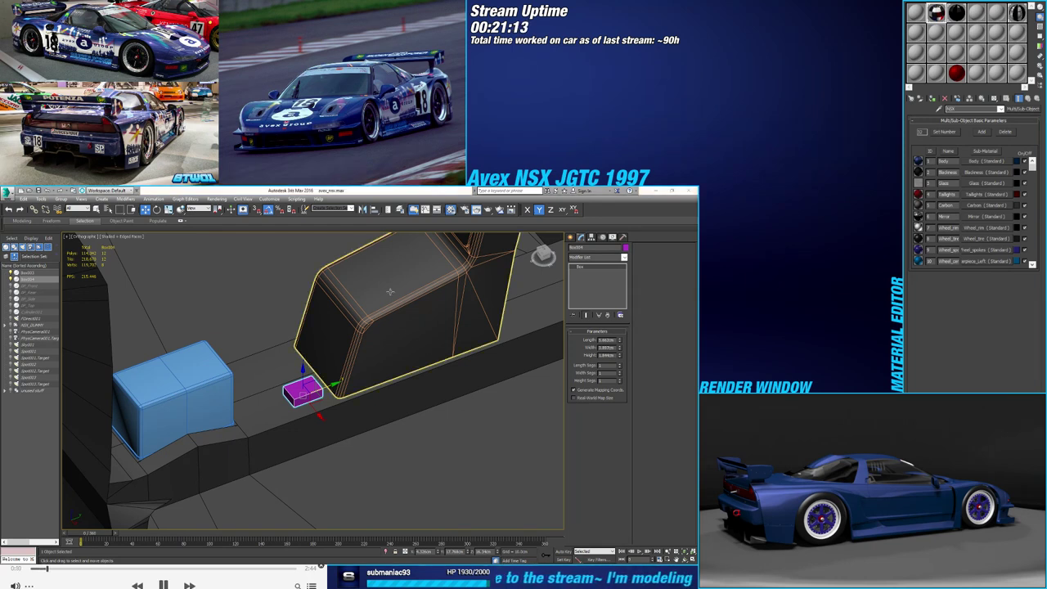
pyautogui.scroll(-4, 367, 404)
pyautogui.keyDown('alt'); pyautogui.moveTo(360, 384); pyautogui.dragTo(373, 409, button='middle'); pyautogui.keyUp('alt')
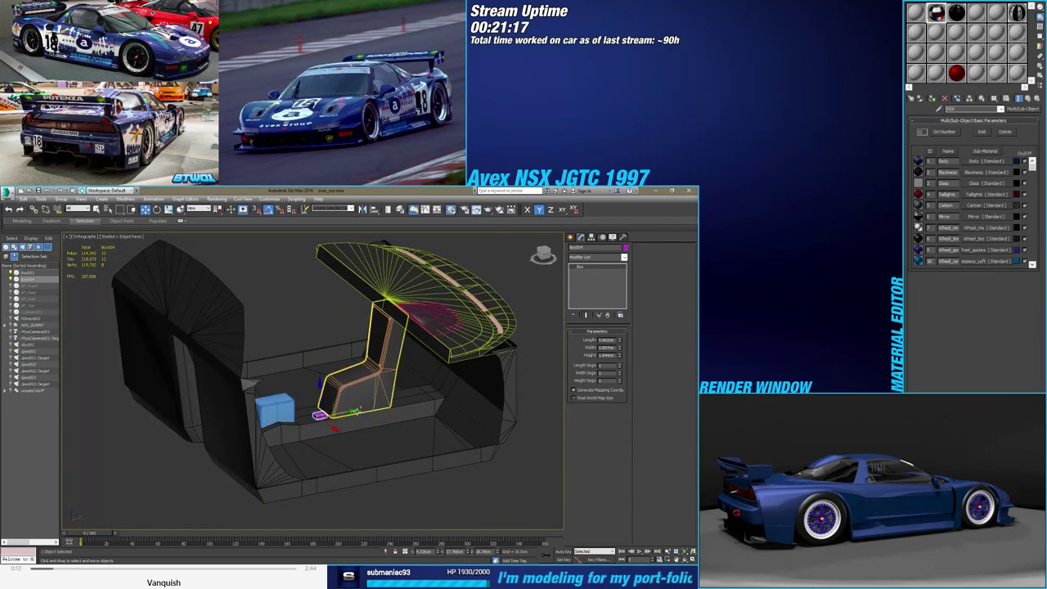
pyautogui.keyDown('alt'); pyautogui.moveTo(311, 427); pyautogui.dragTo(352, 419, button='middle'); pyautogui.keyUp('alt')
pyautogui.scroll(3, 330, 414)
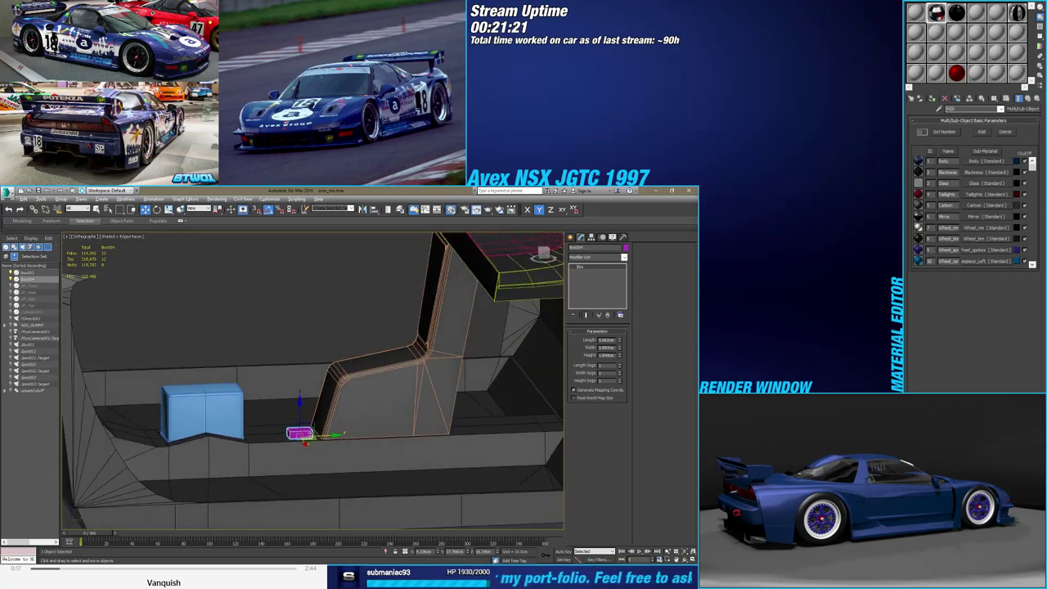
pyautogui.keyDown('alt'); pyautogui.moveTo(327, 409); pyautogui.dragTo(313, 415, button='middle'); pyautogui.keyUp('alt')
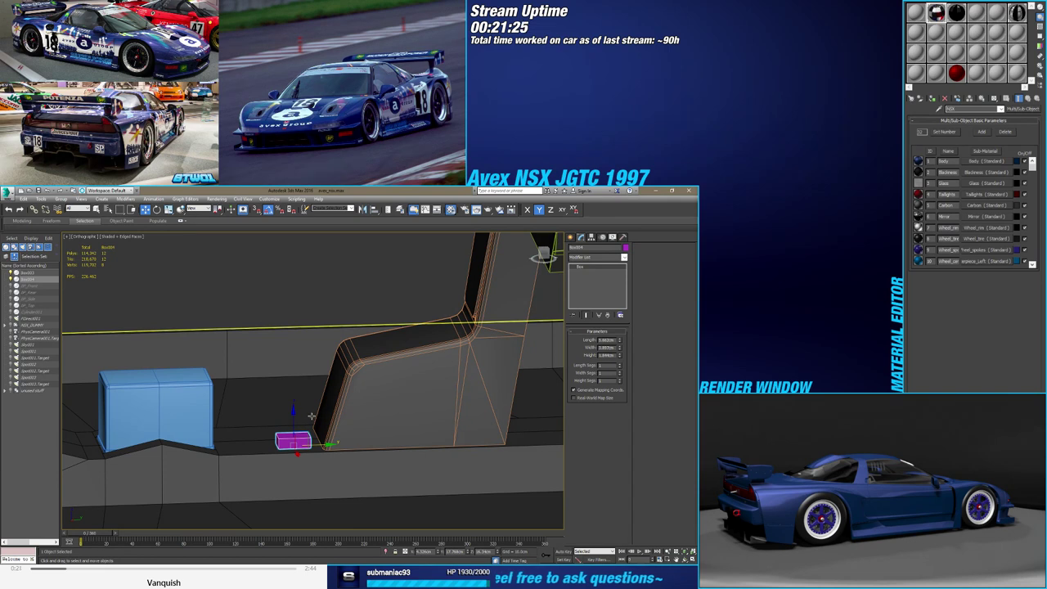
pyautogui.moveTo(326, 446); pyautogui.dragTo(304, 447)
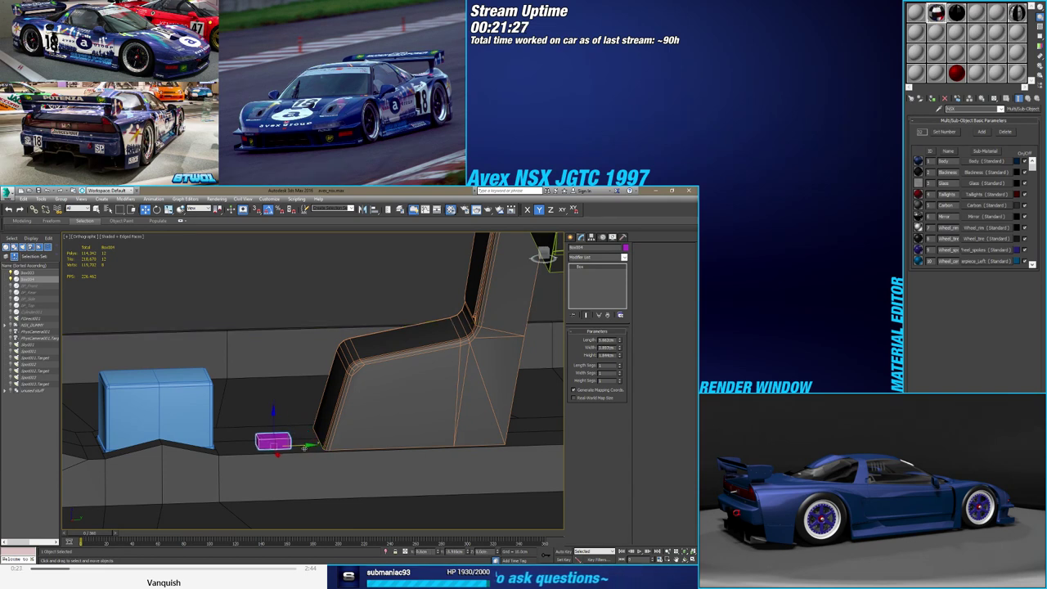
# Move the angled panel's lower-left corner vertex up and along Y
pyautogui.click(368, 409)
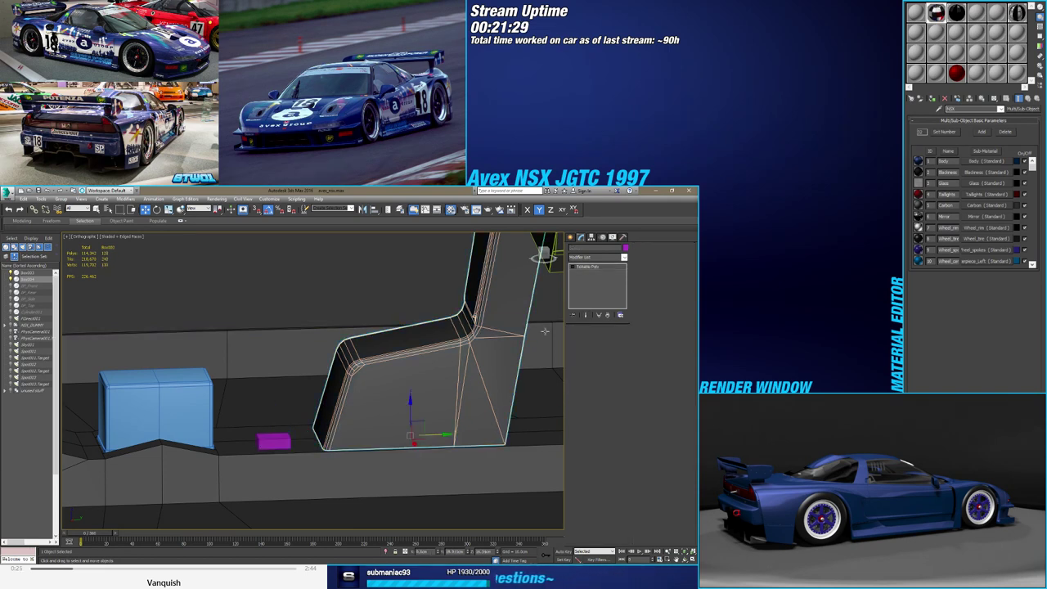
pyautogui.click(578, 339)
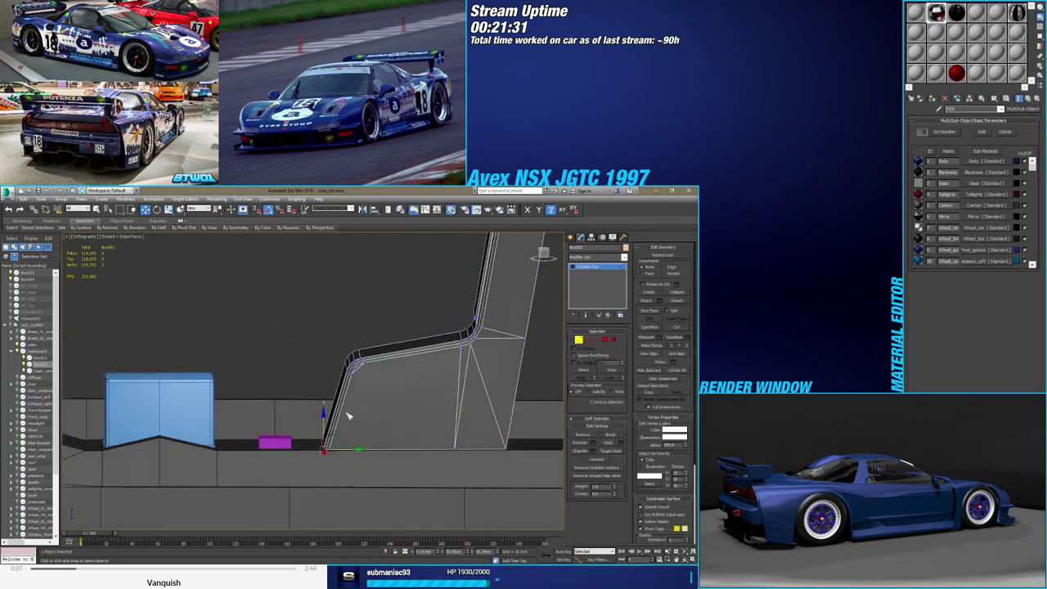
pyautogui.keyDown('alt'); pyautogui.moveTo(357, 421); pyautogui.dragTo(351, 417, button='middle'); pyautogui.keyUp('alt')
pyautogui.moveTo(346, 467); pyautogui.dragTo(346, 471)
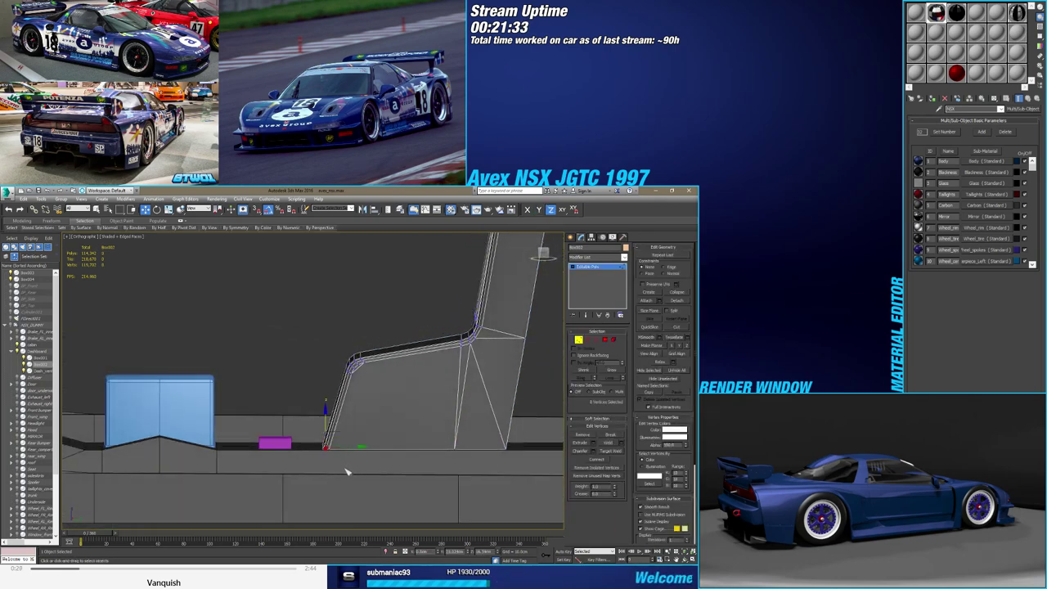
pyautogui.moveTo(326, 413); pyautogui.dragTo(309, 403)
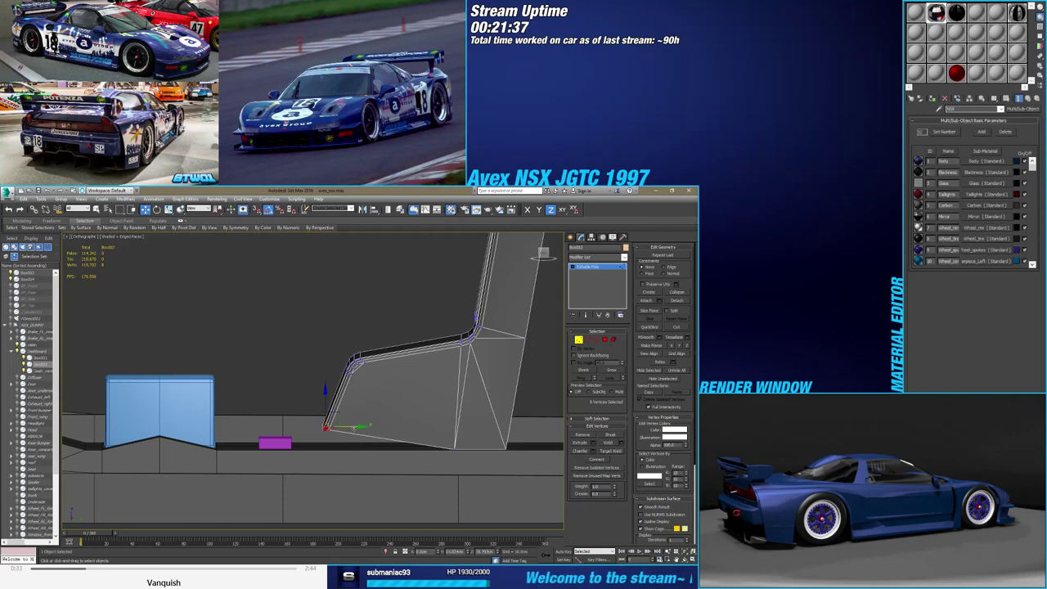
pyautogui.moveTo(353, 426); pyautogui.dragTo(346, 434)
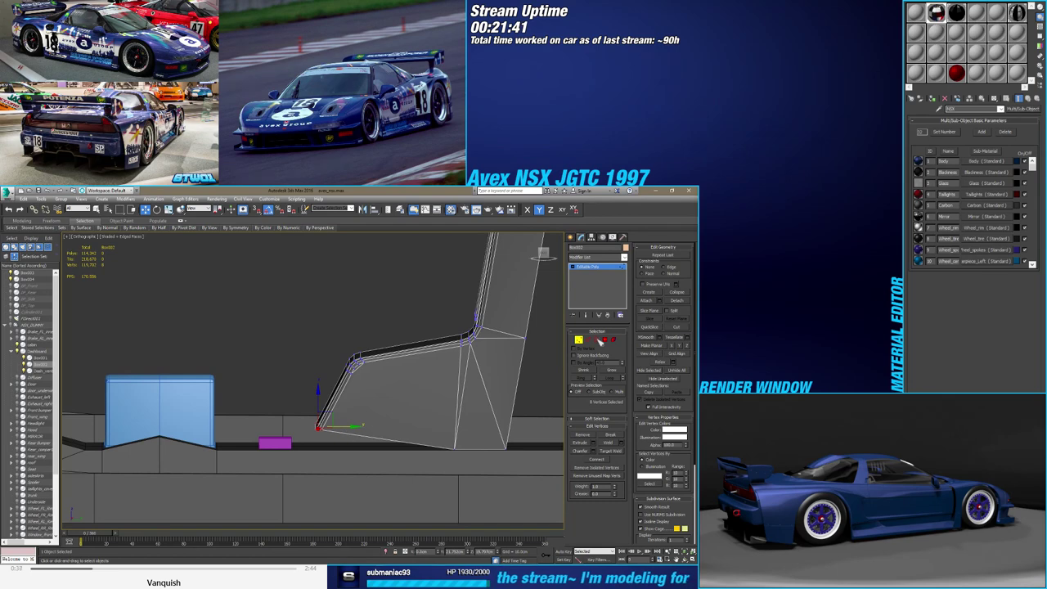
# Shift-drag the panel's bottom edge down on Z to the cabin floor, creating new faces
pyautogui.click(592, 343)
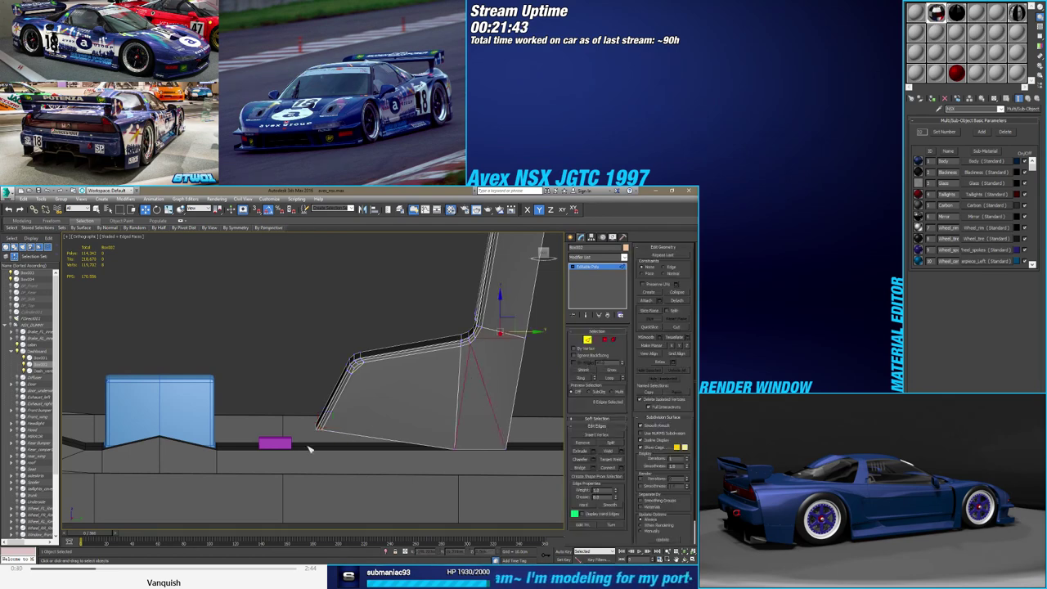
pyautogui.moveTo(384, 408)
pyautogui.keyDown('alt'); pyautogui.mouseDown(button='middle')
pyautogui.moveTo(332, 445)
pyautogui.moveTo(377, 463)
pyautogui.mouseUp(button='middle'); pyautogui.keyUp('alt')
pyautogui.click(334, 446)
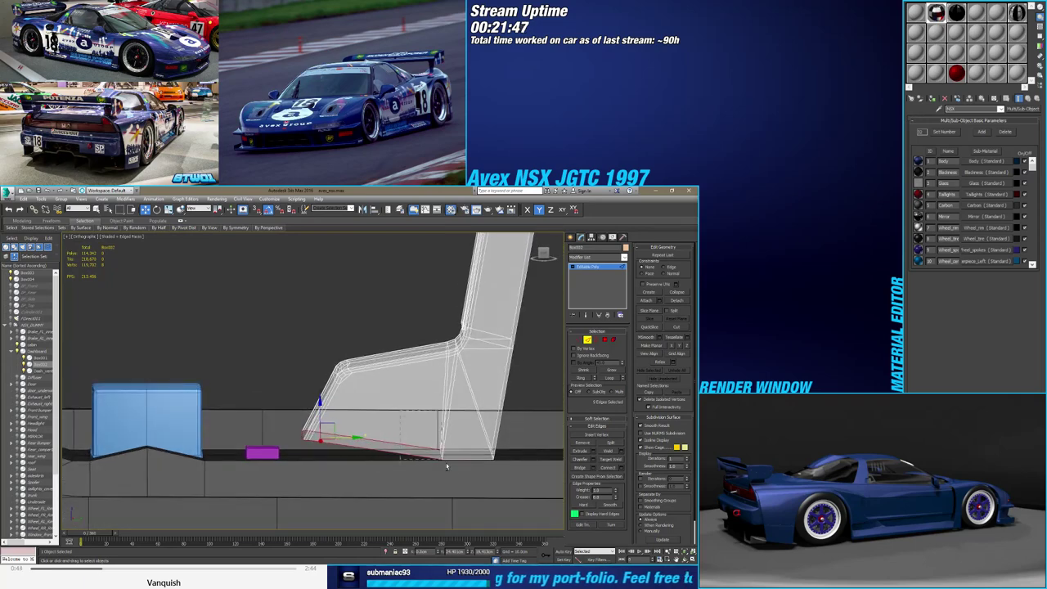
pyautogui.keyDown('alt'); pyautogui.moveTo(446, 466); pyautogui.dragTo(417, 460, button='middle'); pyautogui.keyUp('alt')
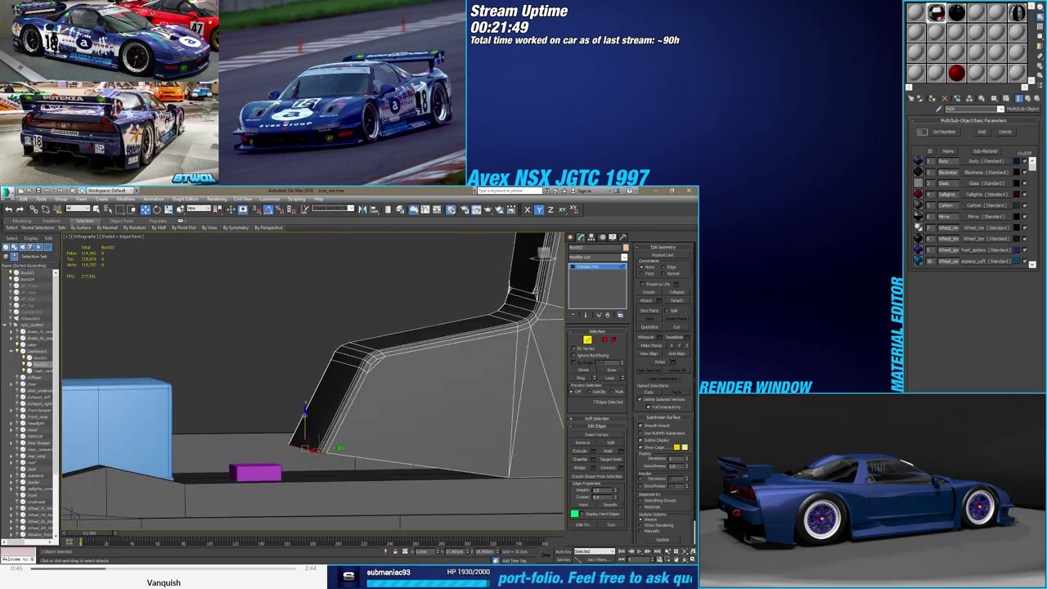
pyautogui.keyDown('shift'); pyautogui.moveTo(304, 412); pyautogui.dragTo(305, 473); pyautogui.keyUp('shift')
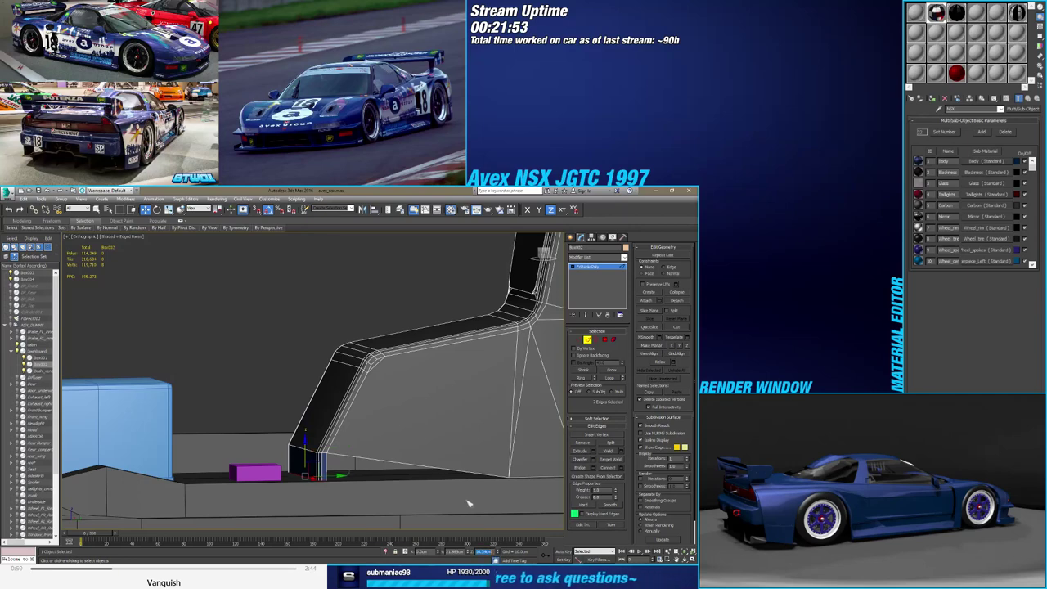
pyautogui.keyDown('alt'); pyautogui.moveTo(401, 480); pyautogui.dragTo(387, 482, button='middle'); pyautogui.keyUp('alt')
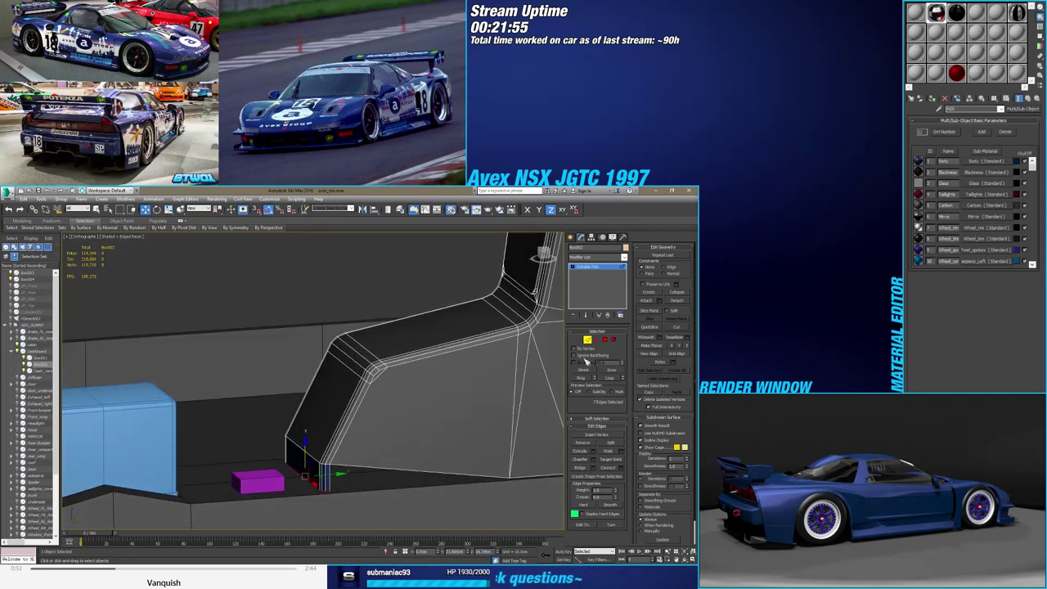
# With 3D snap on, create a polygon filling the gap at the console's base
pyautogui.click(605, 339)
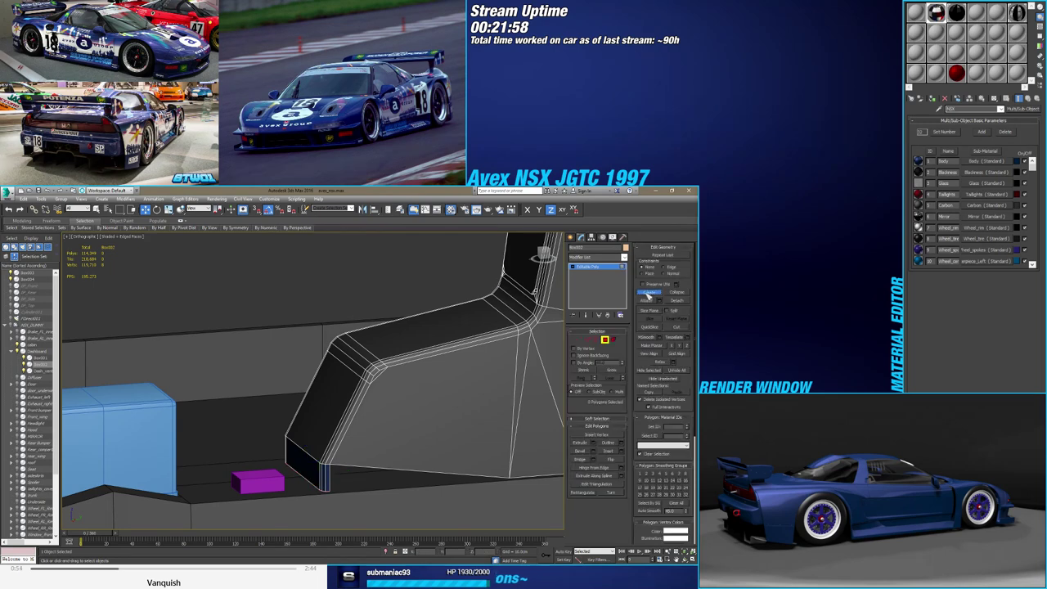
pyautogui.press('s')
pyautogui.click(509, 476)
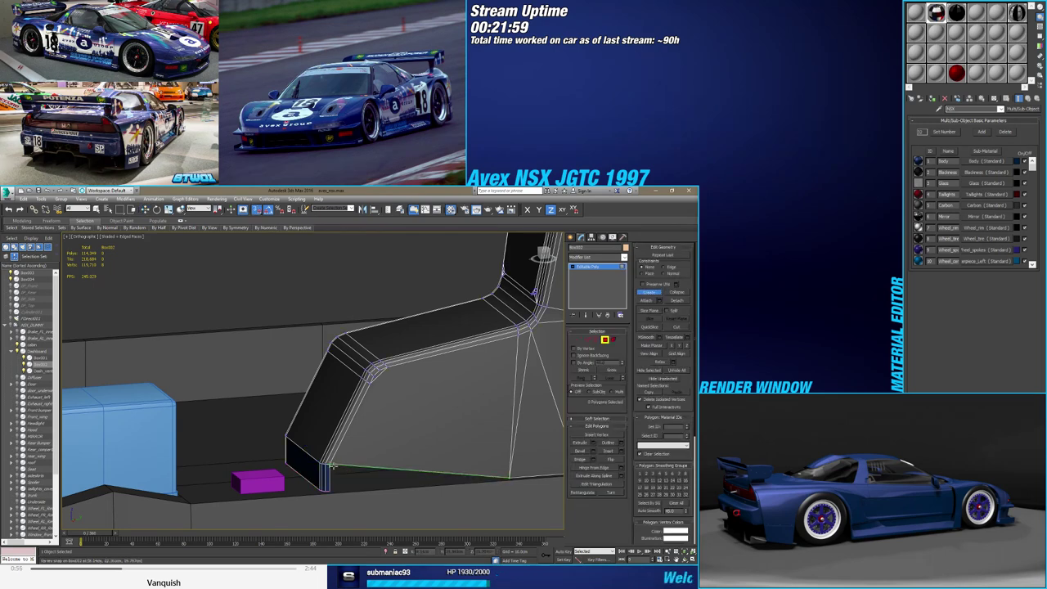
pyautogui.click(330, 491)
pyautogui.keyDown('alt'); pyautogui.moveTo(329, 491); pyautogui.dragTo(496, 478, button='middle'); pyautogui.keyUp('alt')
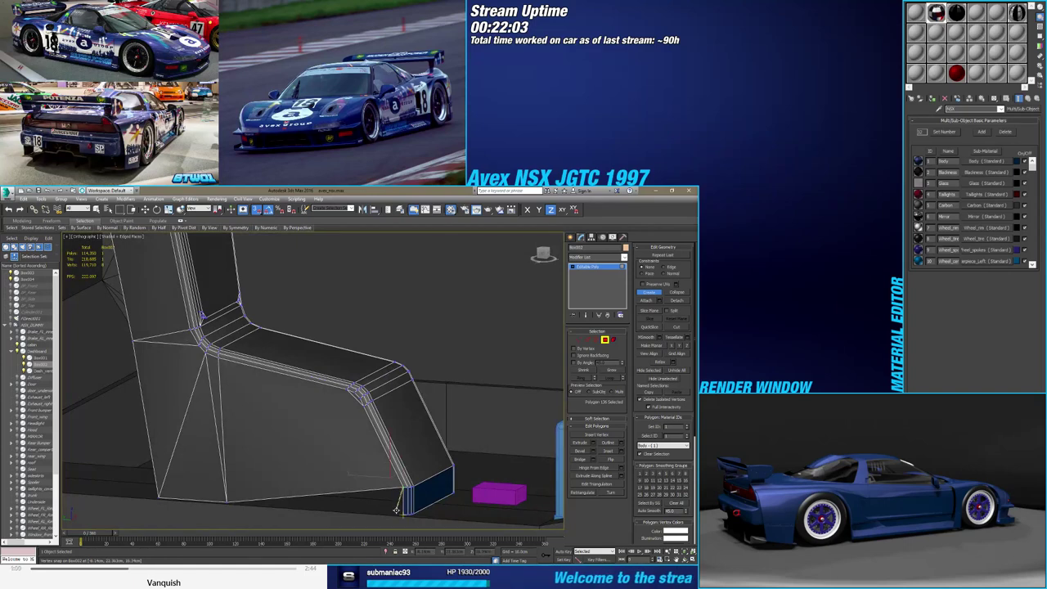
# Build a triangular face closing the console's bottom from three vertices
pyautogui.click(397, 504)
pyautogui.click(234, 501)
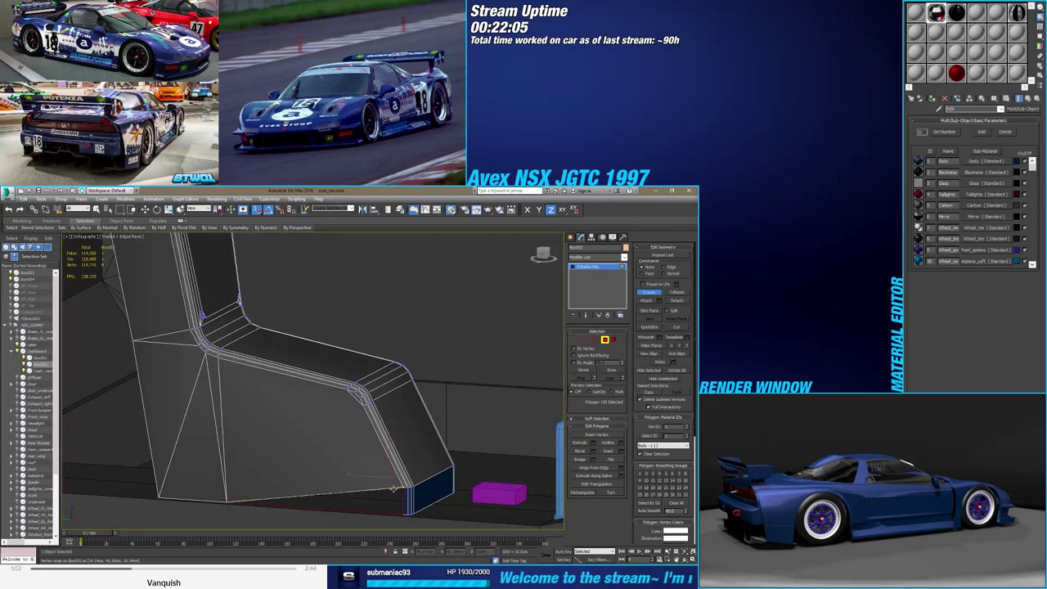
pyautogui.click(401, 509)
pyautogui.rightClick(399, 505)
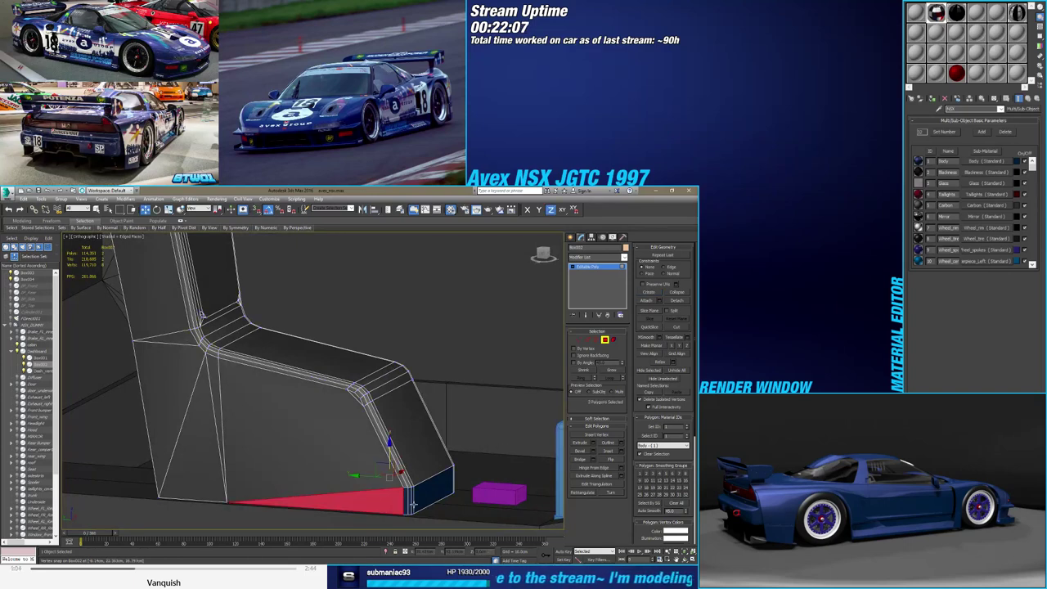
pyautogui.keyDown('alt'); pyautogui.moveTo(404, 504); pyautogui.dragTo(376, 475, button='middle'); pyautogui.keyUp('alt')
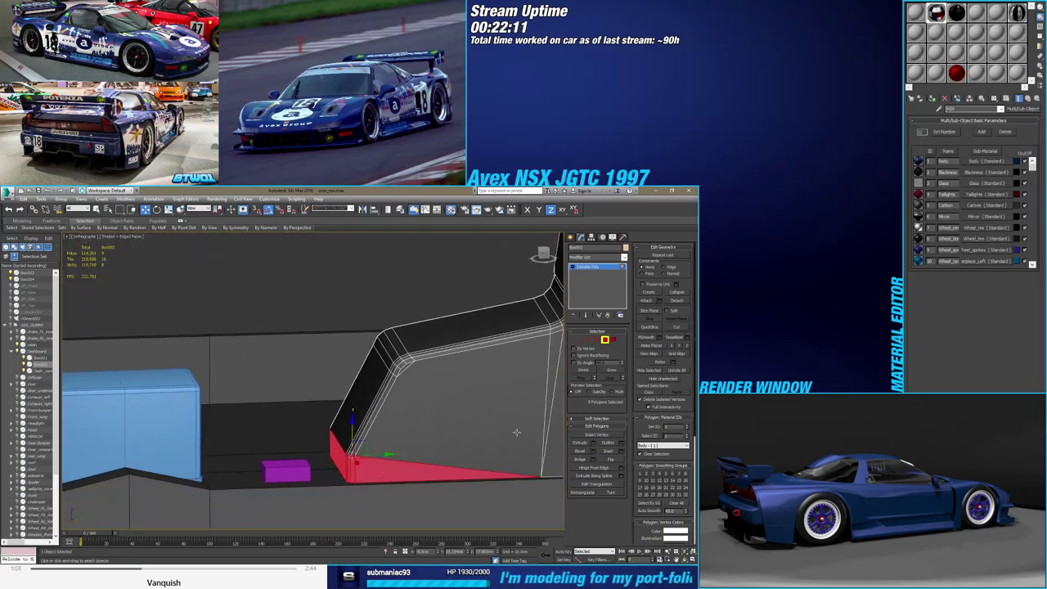
# Assign Material ID 3 (Carbon) to the selected console faces
pyautogui.keyDown('ctrl'); pyautogui.click(516, 431); pyautogui.keyUp('ctrl')
pyautogui.keyDown('ctrl'); pyautogui.click(516, 432); pyautogui.keyUp('ctrl')
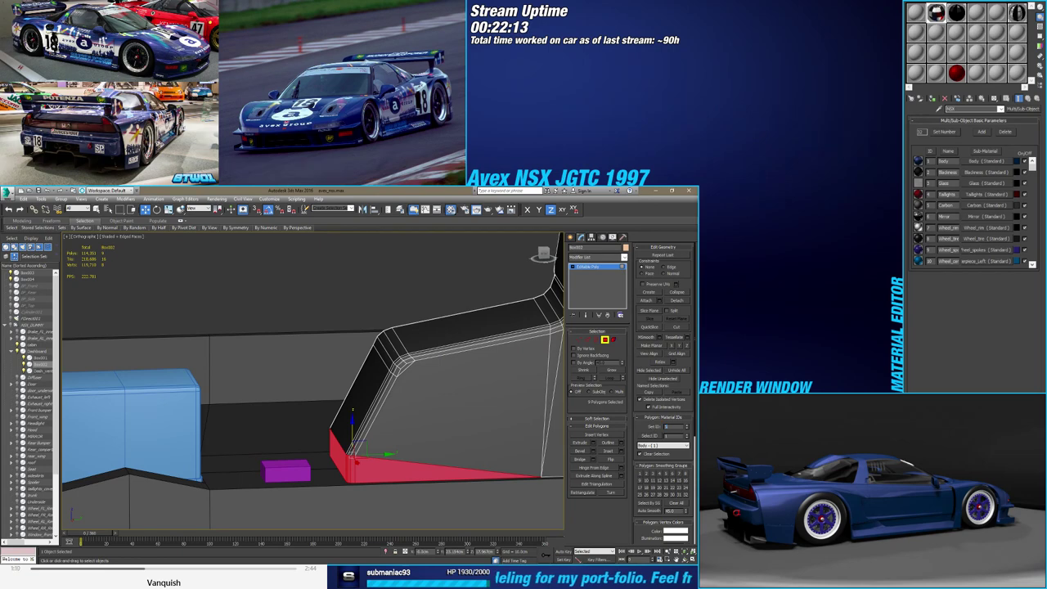
pyautogui.write('3')
pyautogui.press('Return')
pyautogui.click(604, 340)
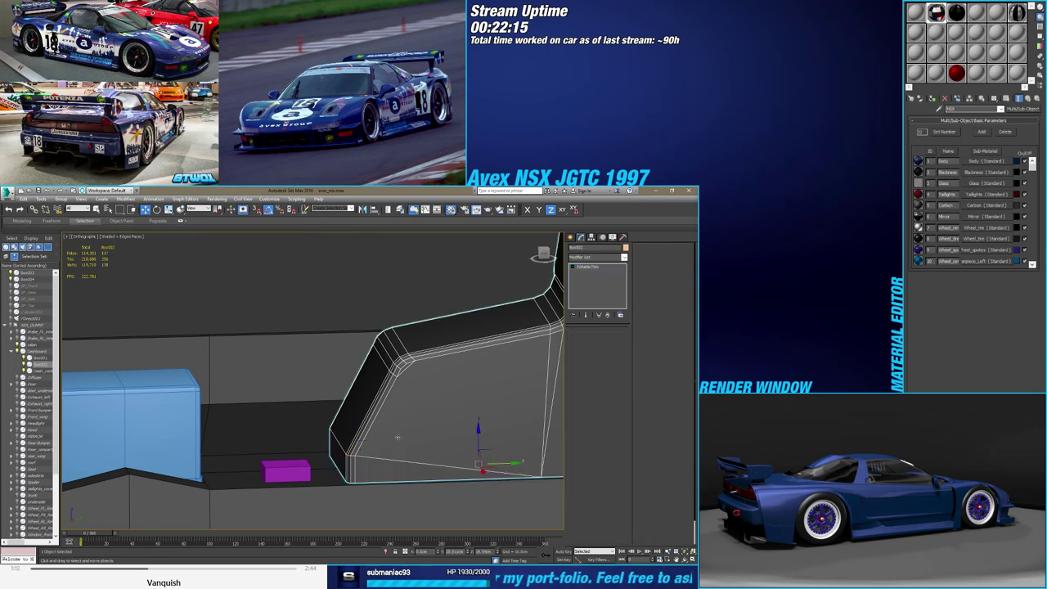
pyautogui.moveTo(343, 417)
pyautogui.keyDown('alt'); pyautogui.mouseDown(button='middle')
pyautogui.moveTo(365, 441)
pyautogui.moveTo(381, 437)
pyautogui.moveTo(352, 440)
pyautogui.mouseUp(button='middle'); pyautogui.keyUp('alt')
pyautogui.scroll(3, 352, 440)
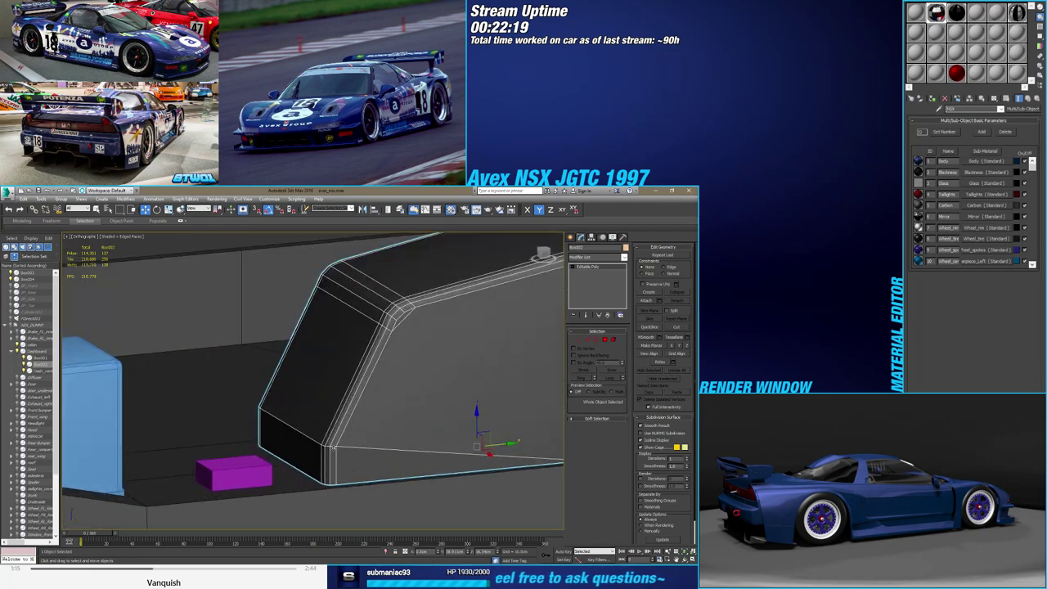
pyautogui.click(610, 340)
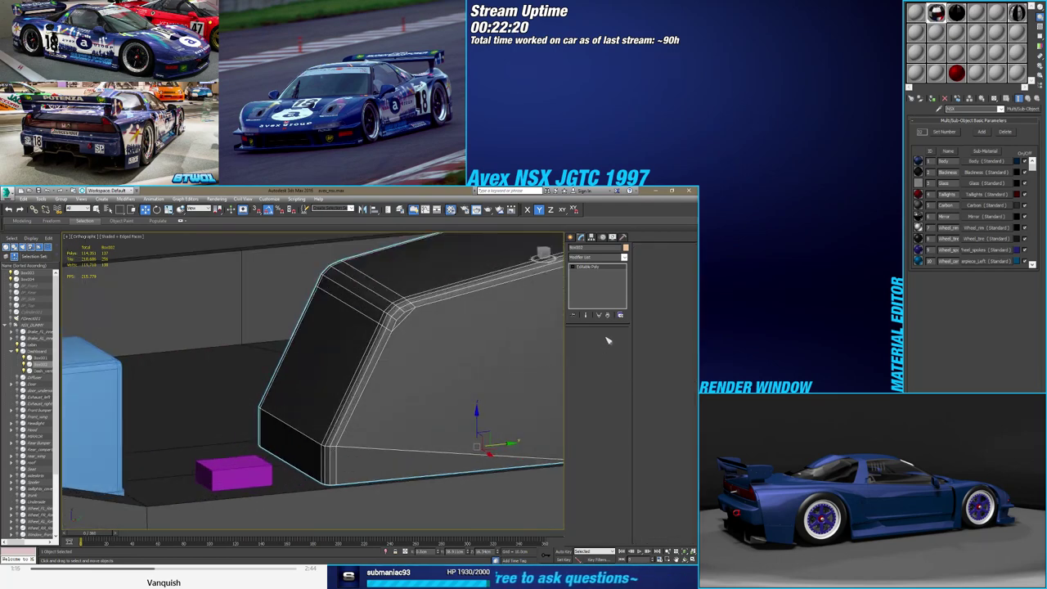
pyautogui.click(359, 438)
pyautogui.click(359, 463)
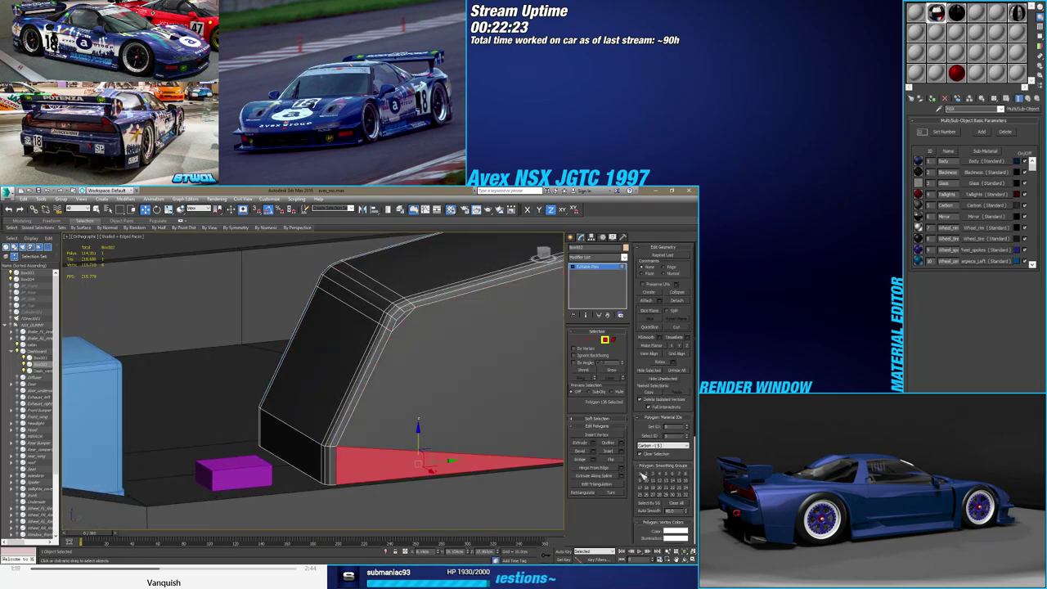
pyautogui.click(335, 441)
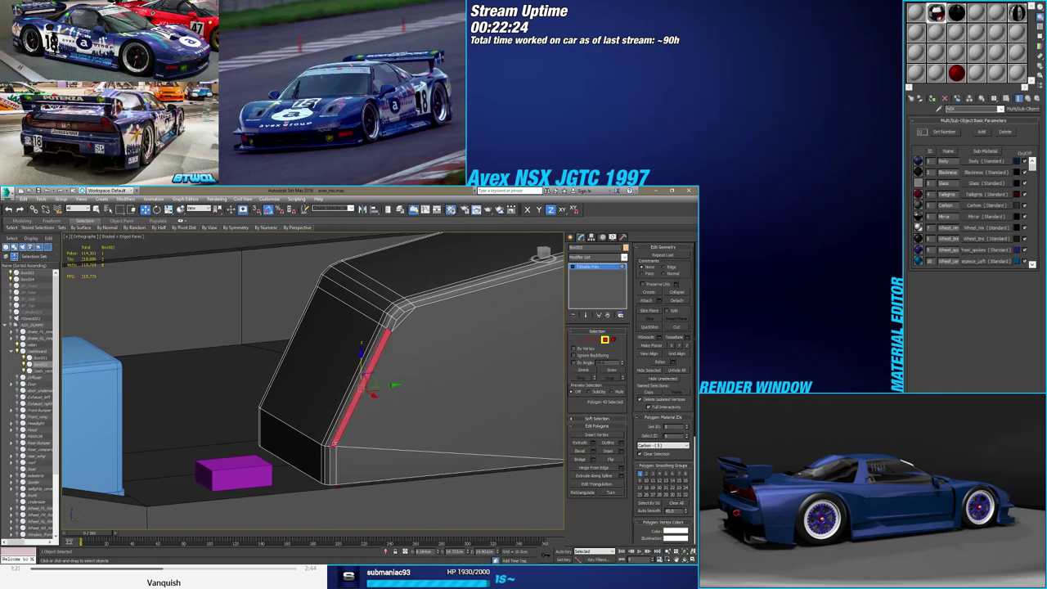
pyautogui.click(324, 434)
pyautogui.doubleClick(316, 449)
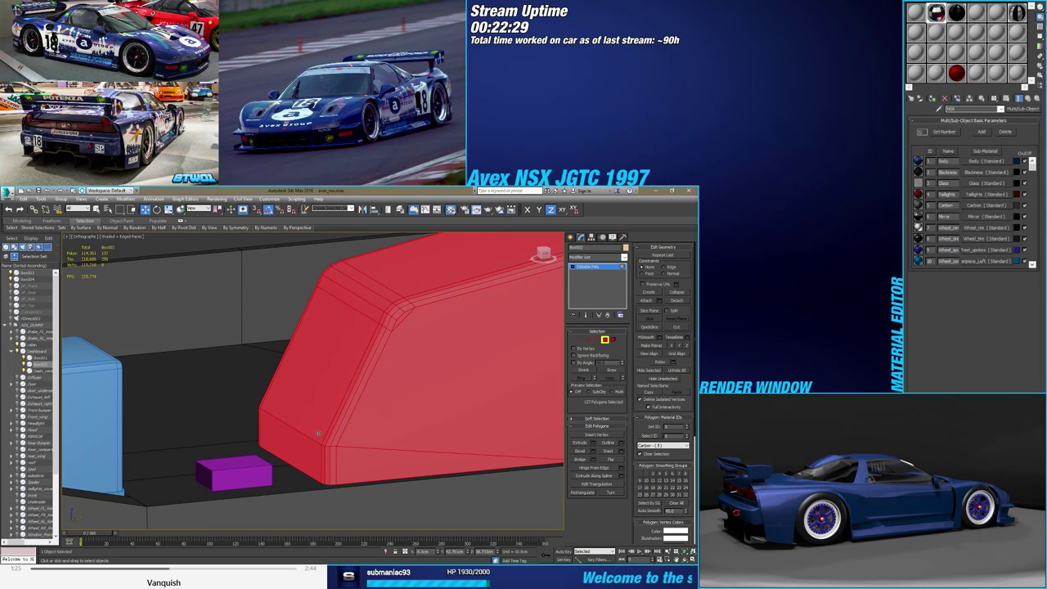
pyautogui.click(278, 407)
pyautogui.doubleClick(354, 453)
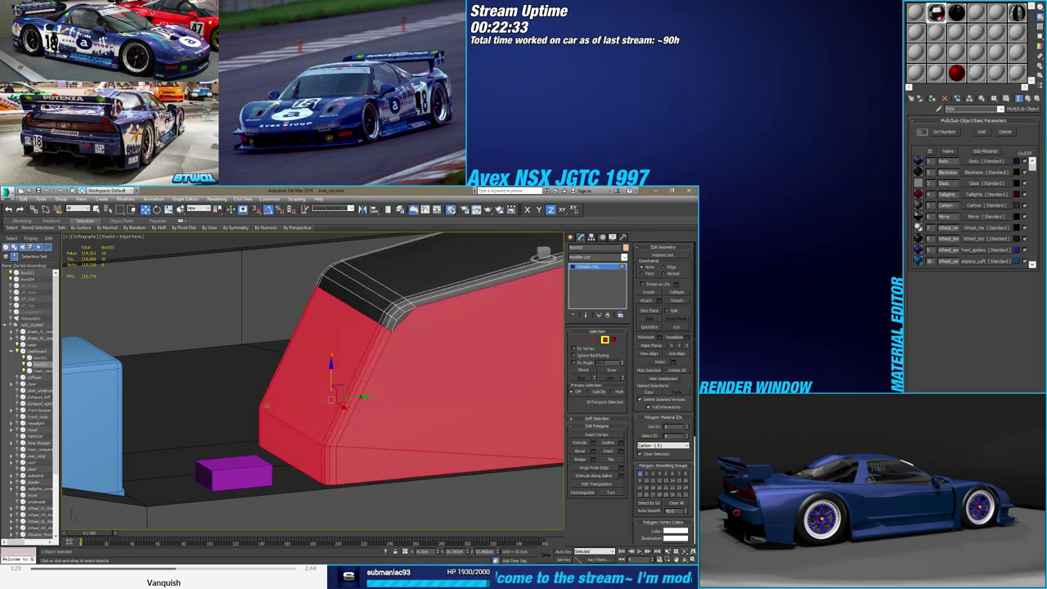
pyautogui.click(223, 385)
pyautogui.moveTo(223, 385)
pyautogui.keyDown('alt'); pyautogui.mouseDown(button='middle')
pyautogui.moveTo(333, 464)
pyautogui.moveTo(341, 442)
pyautogui.moveTo(325, 473)
pyautogui.mouseUp(button='middle'); pyautogui.keyUp('alt')
pyautogui.press('F4')
pyautogui.scroll(3, 344, 463)
pyautogui.scroll(-2, 346, 471)
pyautogui.press('F4')
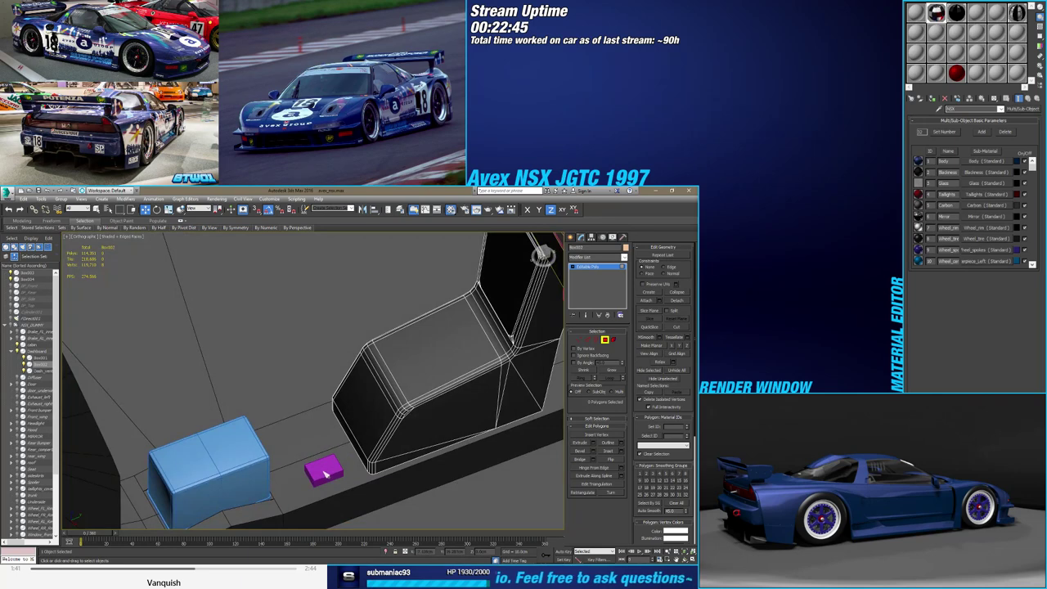
# Select the purple box, adjust its Length, and set its Width to 6
pyautogui.click(605, 340)
pyautogui.click(327, 468)
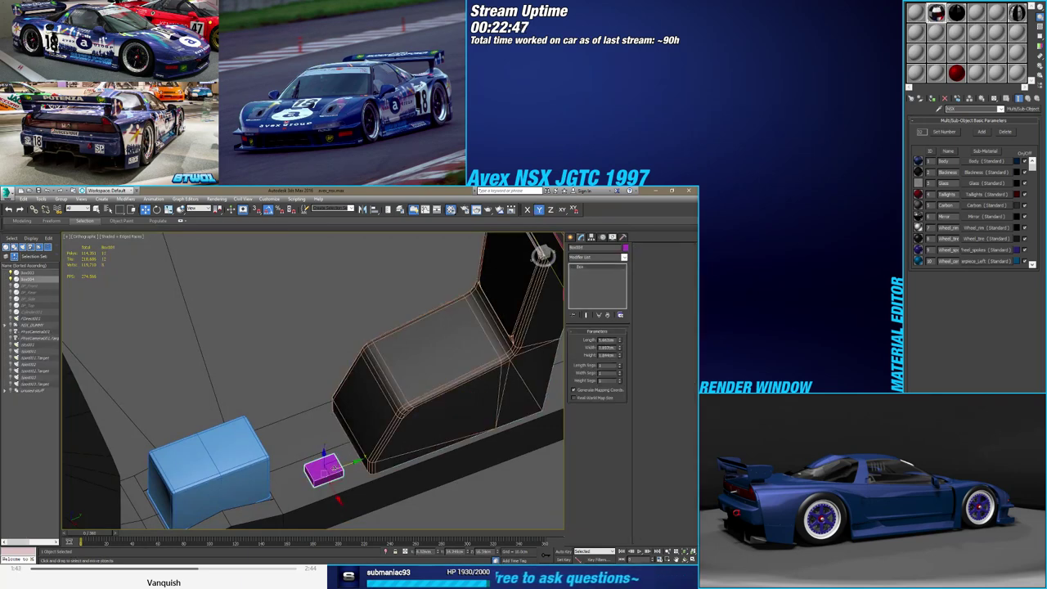
pyautogui.moveTo(346, 463); pyautogui.dragTo(353, 463)
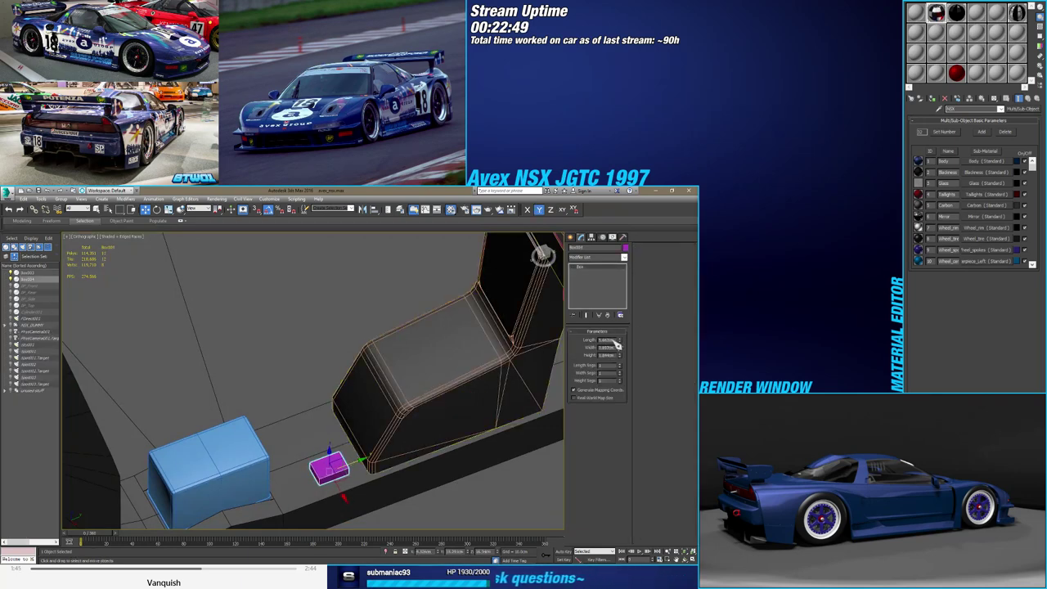
pyautogui.moveTo(621, 340); pyautogui.dragTo(620, 341)
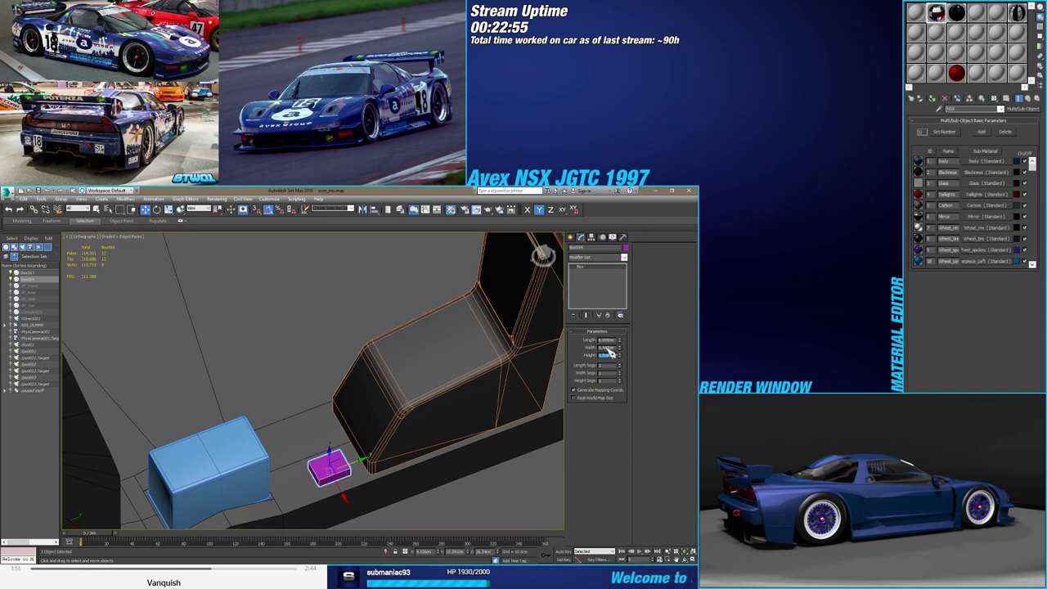
pyautogui.write('6')
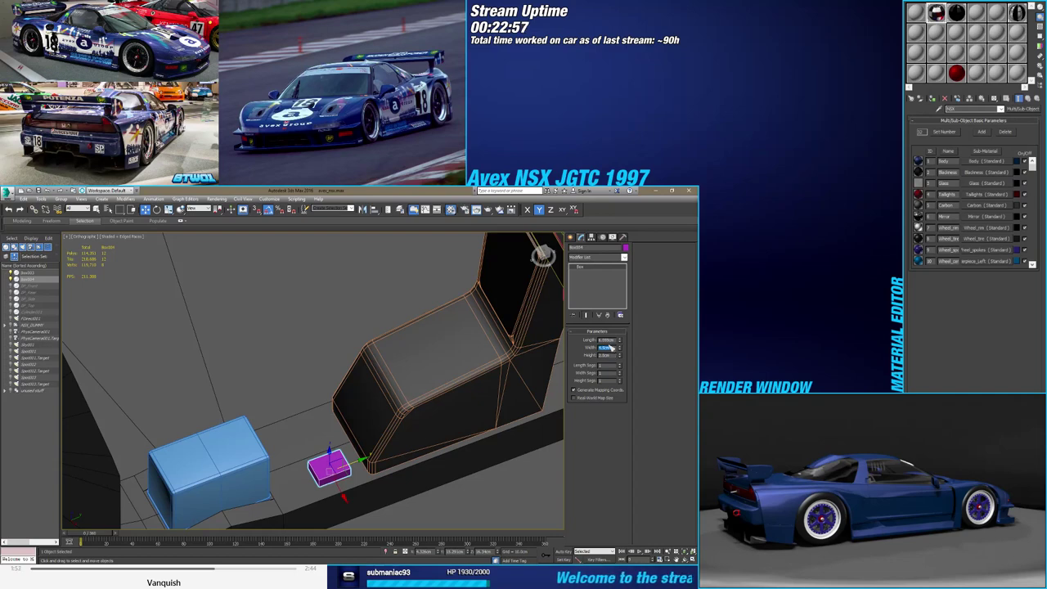
pyautogui.hotkey('shift', 'Tab')
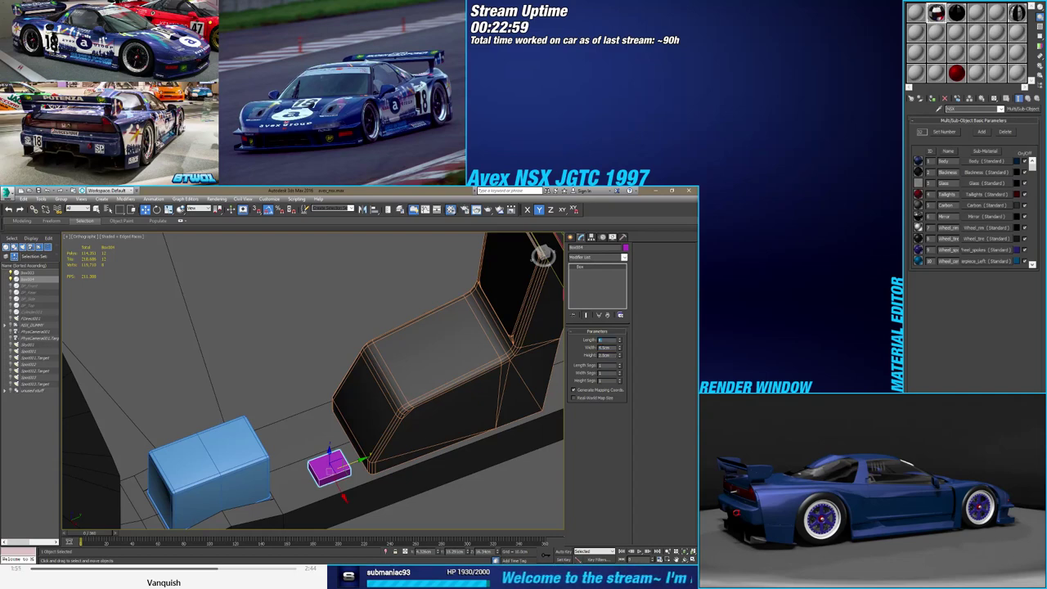
pyautogui.keyDown('alt'); pyautogui.moveTo(425, 405); pyautogui.dragTo(378, 456, button='middle'); pyautogui.keyUp('alt')
# Convert the small purple box to an editable poly and inspect it in edge and face modes
pyautogui.rightClick(588, 268)
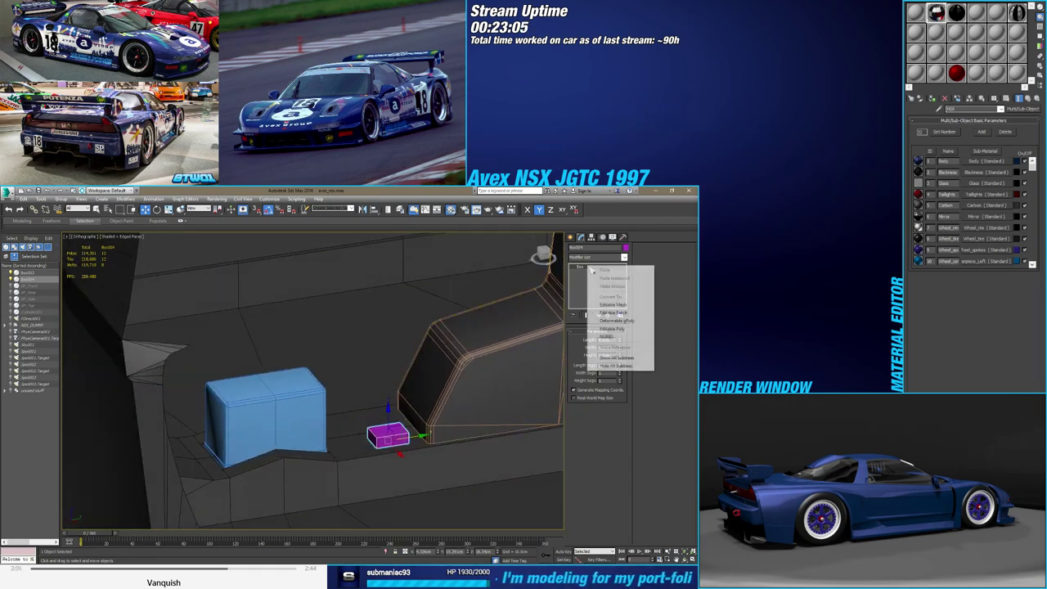
pyautogui.click(613, 329)
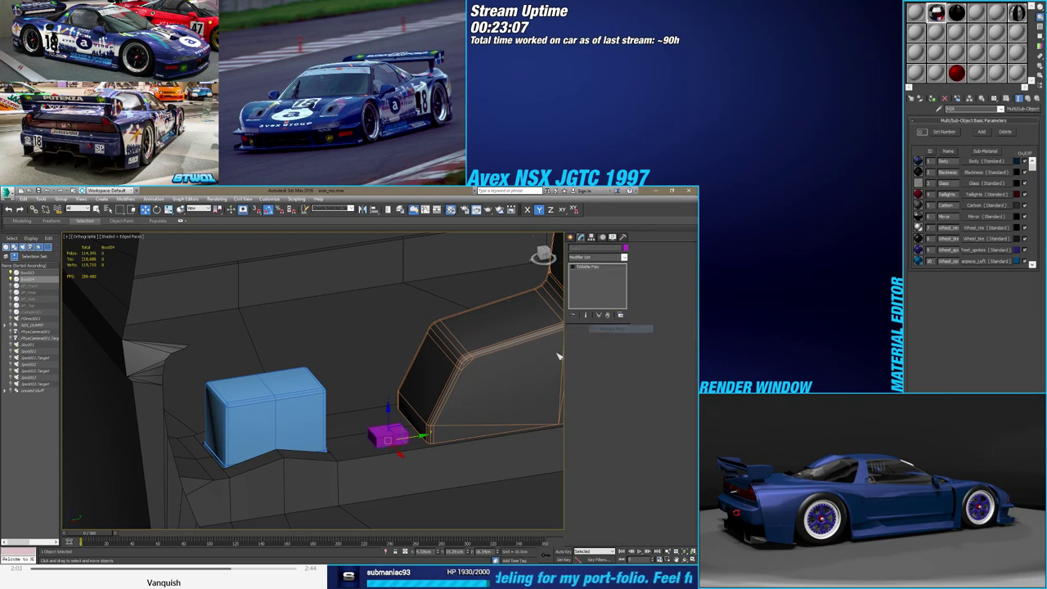
pyautogui.moveTo(384, 429)
pyautogui.keyDown('alt'); pyautogui.mouseDown(button='middle')
pyautogui.moveTo(372, 417)
pyautogui.moveTo(466, 437)
pyautogui.moveTo(478, 404)
pyautogui.moveTo(583, 374)
pyautogui.mouseUp(button='middle'); pyautogui.keyUp('alt')
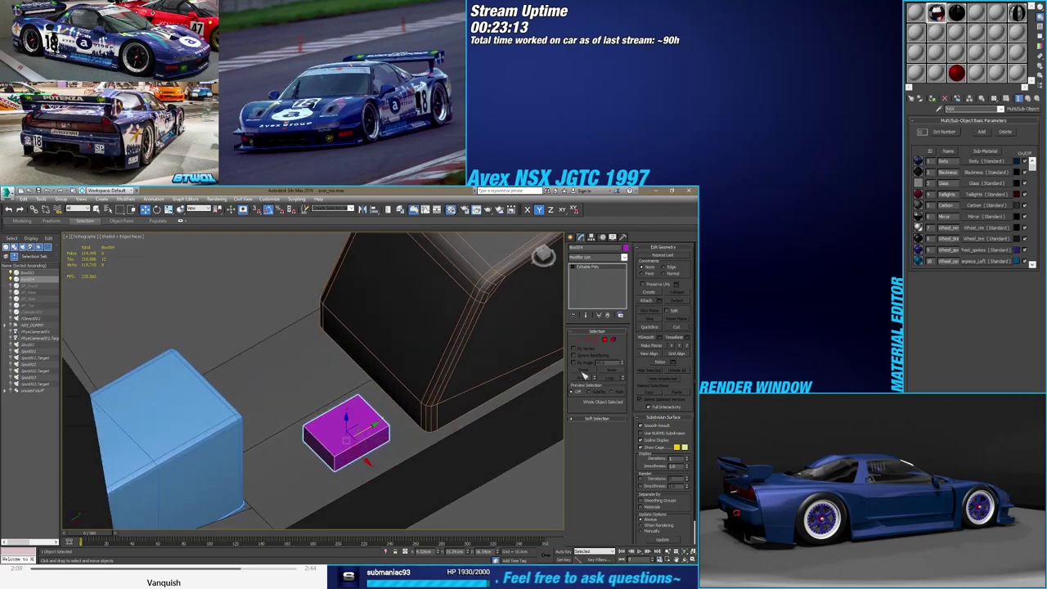
pyautogui.click(588, 339)
pyautogui.keyDown('alt'); pyautogui.moveTo(458, 385); pyautogui.dragTo(491, 379, button='middle'); pyautogui.keyUp('alt')
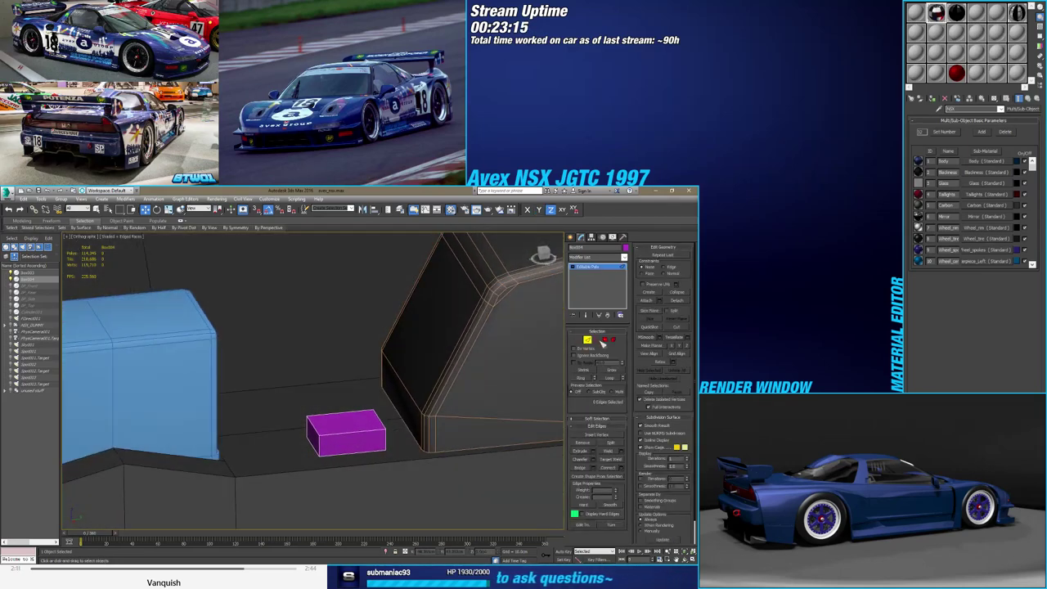
pyautogui.click(604, 339)
pyautogui.scroll(5, 387, 401)
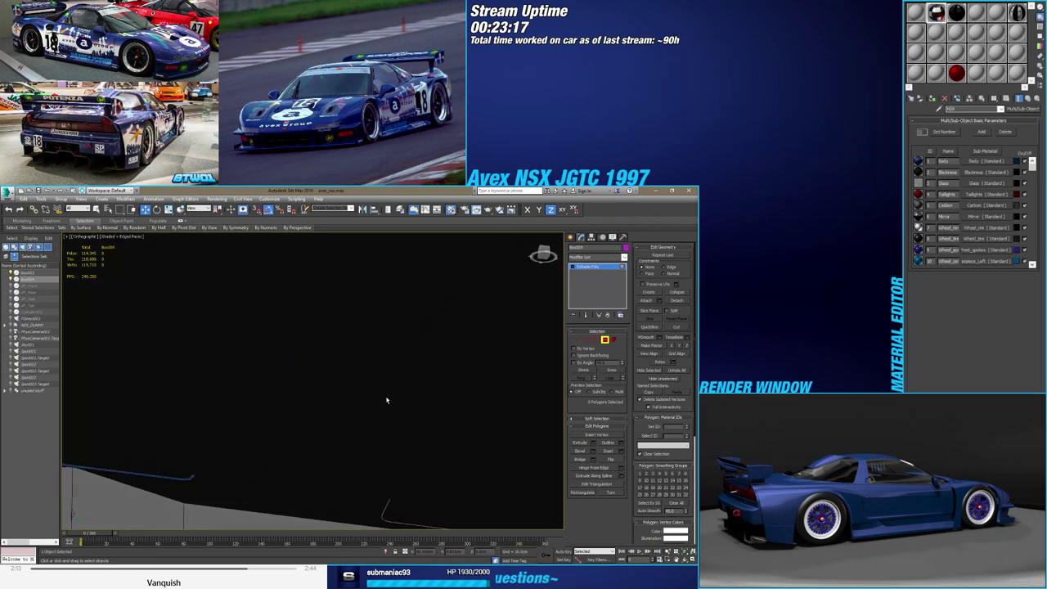
pyautogui.press('F3')
pyautogui.click(340, 435)
pyautogui.hotkey('ctrl', 'z')
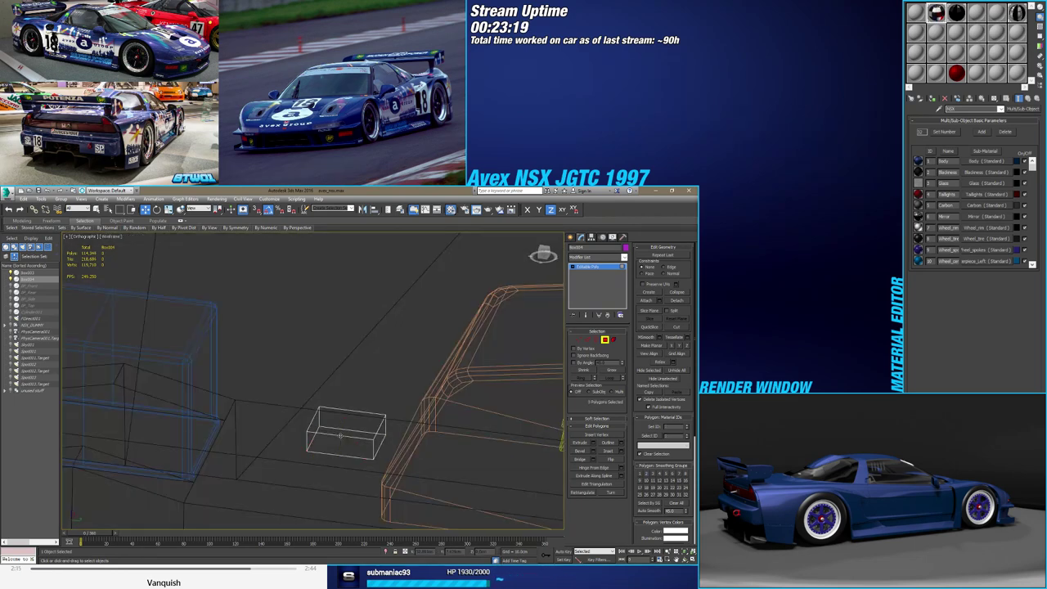
pyautogui.moveTo(360, 439)
pyautogui.keyDown('alt'); pyautogui.mouseDown(button='middle')
pyautogui.moveTo(365, 463)
pyautogui.moveTo(339, 414)
pyautogui.mouseUp(button='middle'); pyautogui.keyUp('alt')
pyautogui.press('F3')
# Select all the box's edges and chamfer them by dragging the Edge Chamfer Amount
pyautogui.press('2')
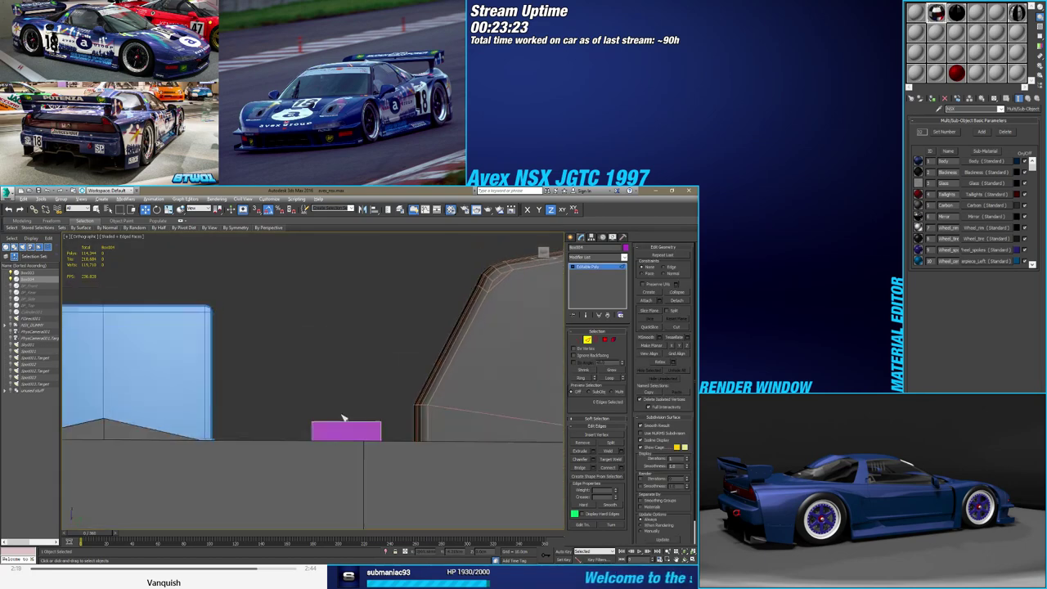
pyautogui.moveTo(293, 399); pyautogui.dragTo(383, 428)
pyautogui.scroll(2, 401, 464)
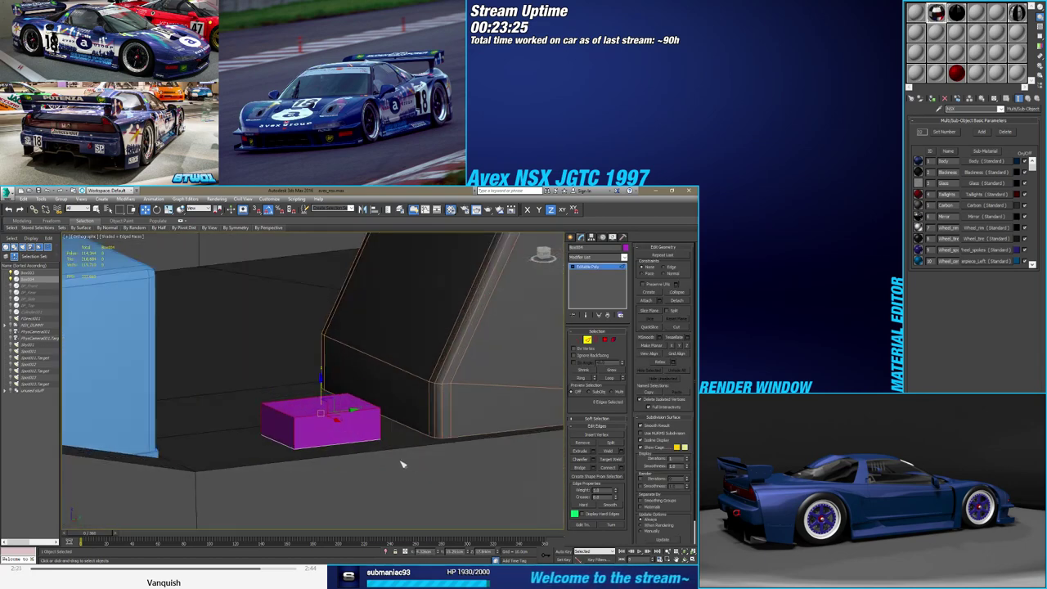
pyautogui.click(595, 459)
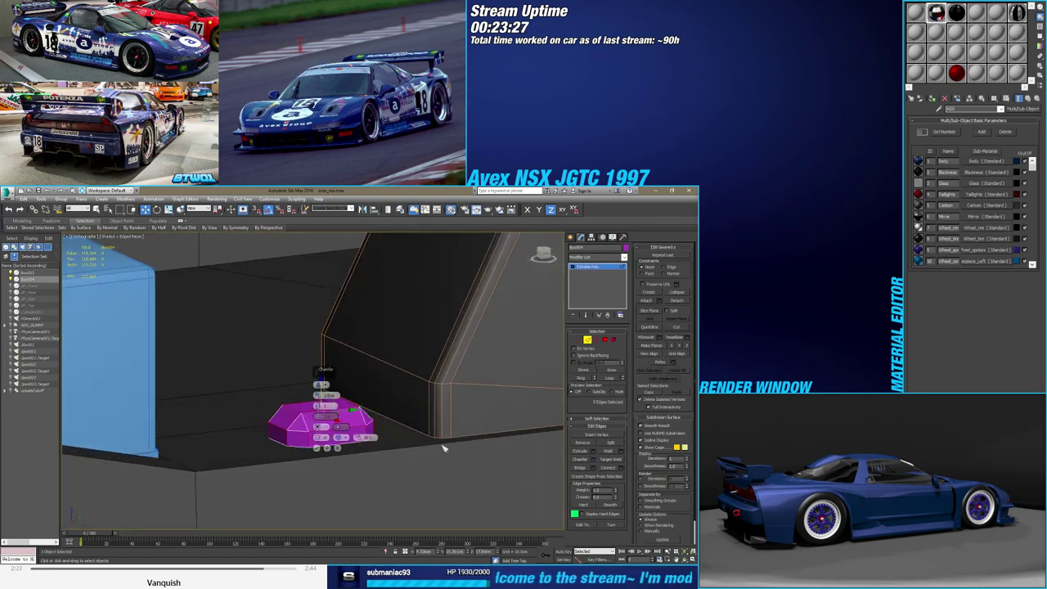
pyautogui.moveTo(320, 398); pyautogui.dragTo(323, 413)
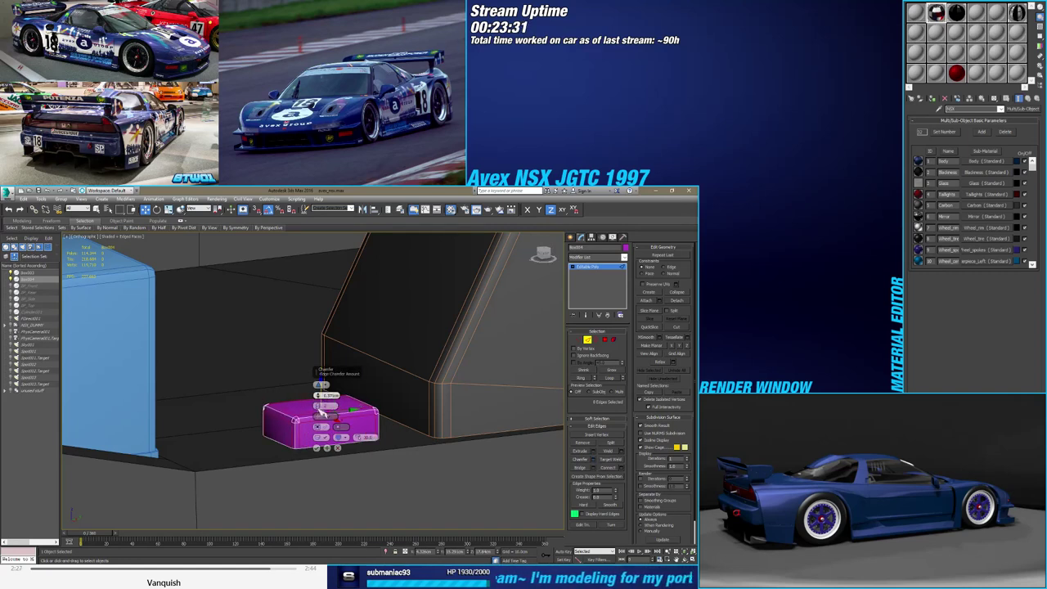
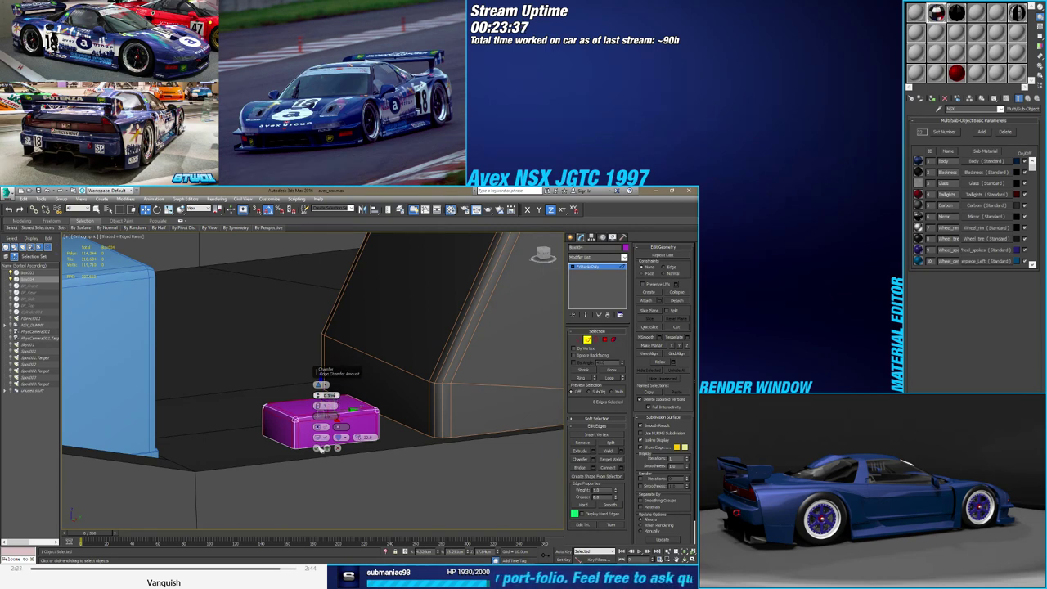
# Commit the chamfer and Shift-clone the magenta box element as a separate mesh part
pyautogui.click(319, 448)
pyautogui.moveTo(323, 449)
pyautogui.keyDown('alt'); pyautogui.mouseDown(button='middle')
pyautogui.moveTo(346, 475)
pyautogui.moveTo(339, 458)
pyautogui.moveTo(362, 474)
pyautogui.mouseUp(button='middle'); pyautogui.keyUp('alt')
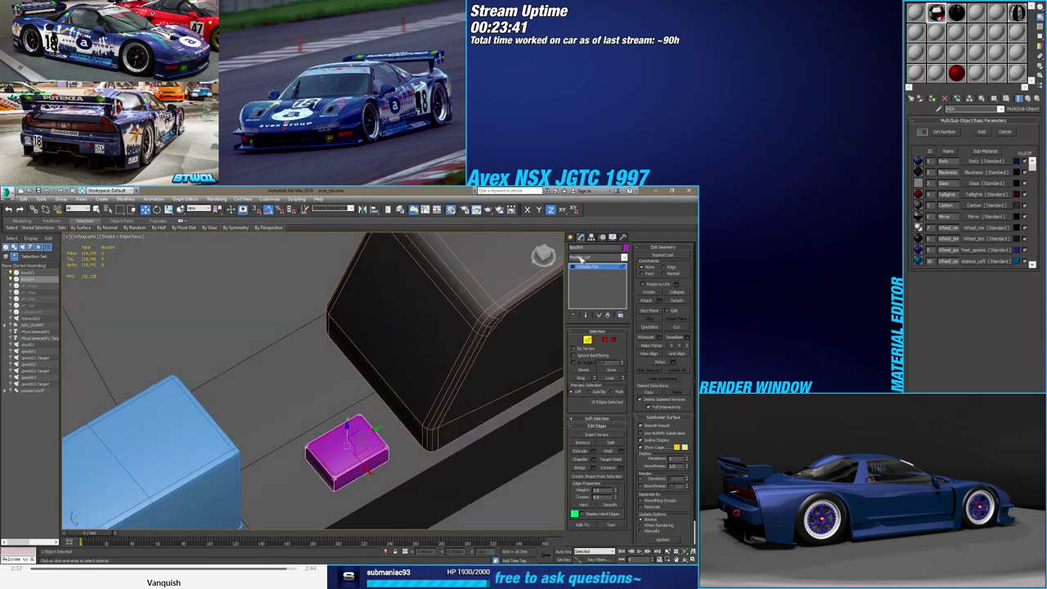
pyautogui.click(613, 339)
pyautogui.click(360, 458)
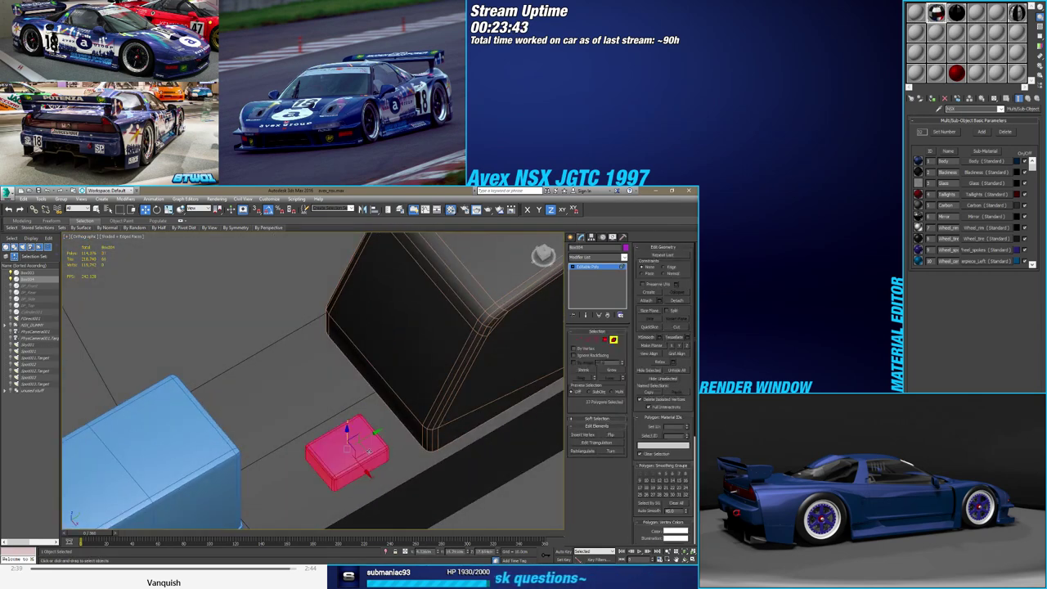
pyautogui.keyDown('shift'); pyautogui.moveTo(360, 458); pyautogui.dragTo(324, 422); pyautogui.keyUp('shift')
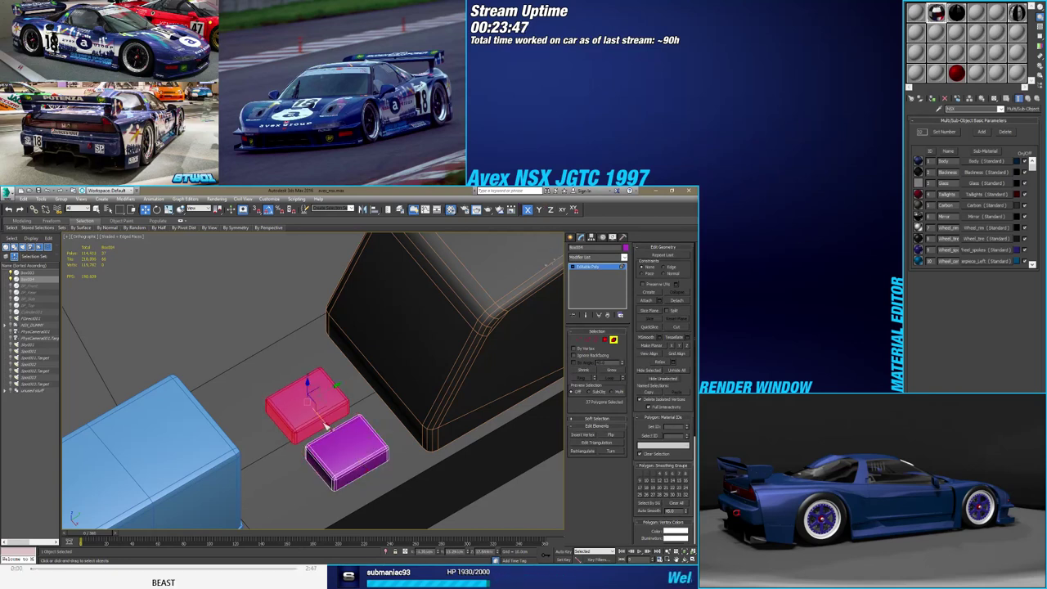
pyautogui.keyDown('shift'); pyautogui.moveTo(321, 422); pyautogui.dragTo(324, 424); pyautogui.keyUp('shift')
pyautogui.click(383, 379)
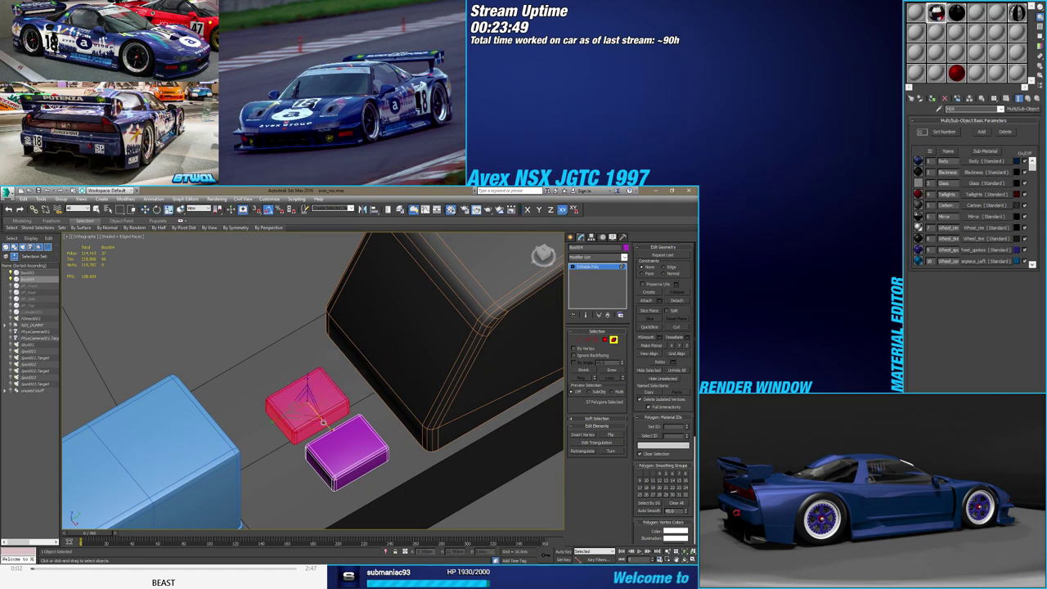
# Scale the cloned part down and move it onto the top of the box
pyautogui.keyDown('alt'); pyautogui.moveTo(304, 393); pyautogui.dragTo(301, 426, button='middle'); pyautogui.keyUp('alt')
pyautogui.press('r')
pyautogui.moveTo(301, 427); pyautogui.dragTo(298, 461)
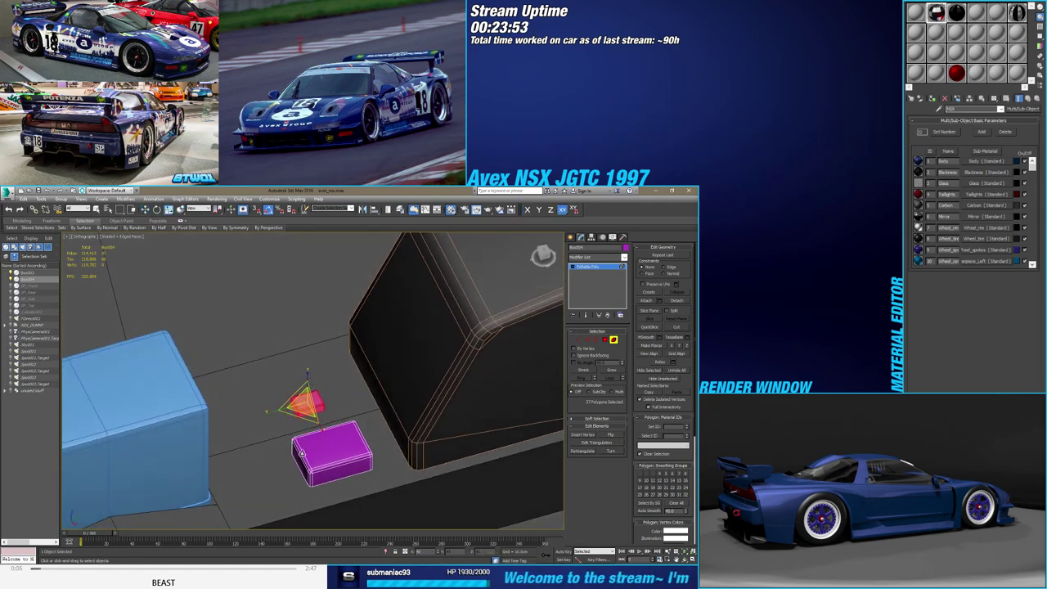
pyautogui.press('w')
pyautogui.moveTo(305, 442)
pyautogui.keyDown('alt'); pyautogui.mouseDown(button='middle')
pyautogui.moveTo(311, 413)
pyautogui.moveTo(328, 416)
pyautogui.mouseUp(button='middle'); pyautogui.keyUp('alt')
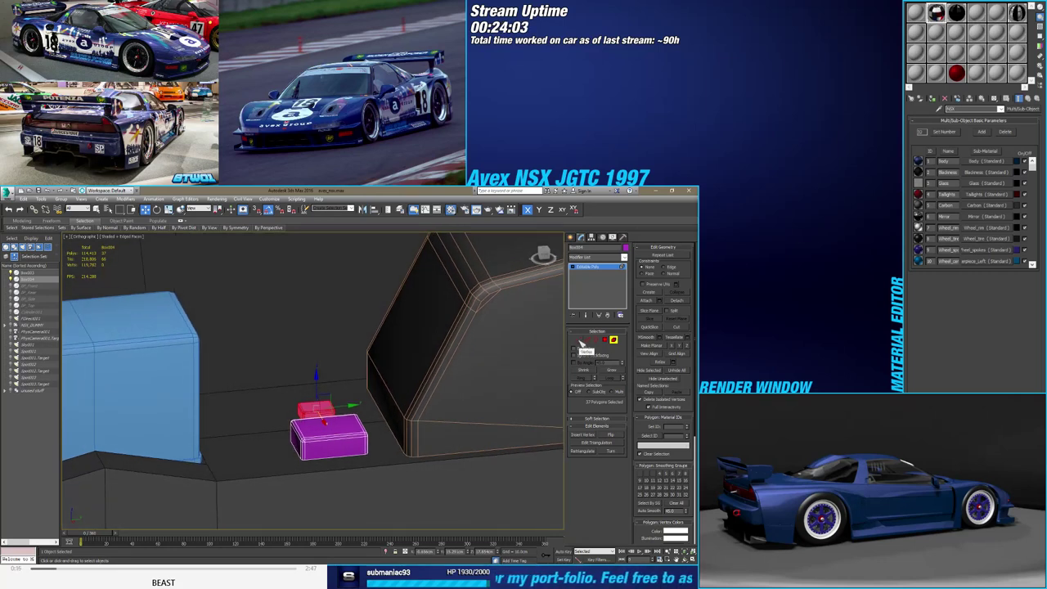
# From a zoomed side view, box-select the small part's vertices using X-ray display
pyautogui.click(614, 339)
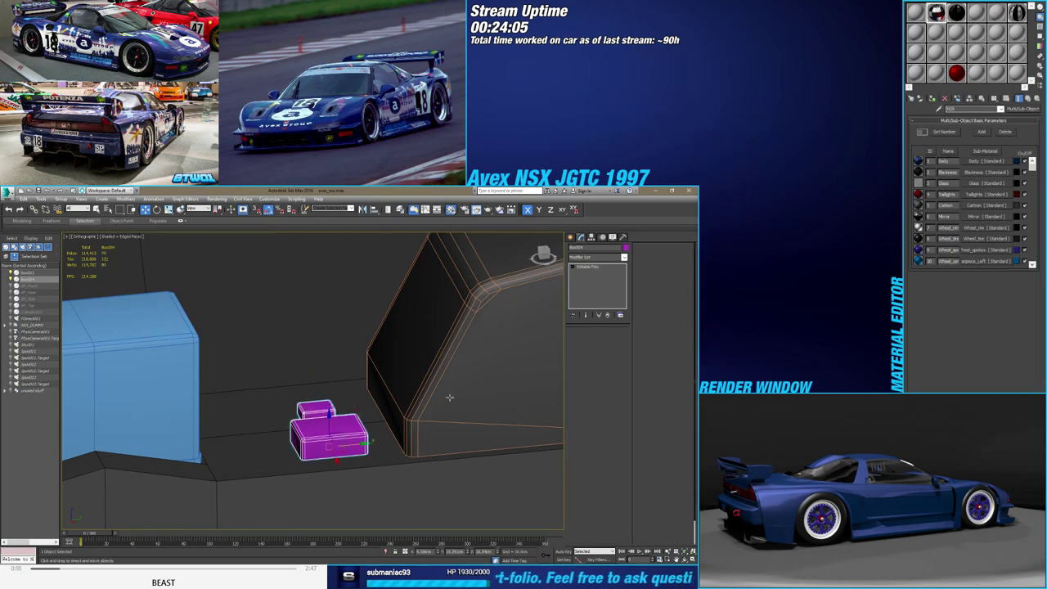
pyautogui.keyDown('alt'); pyautogui.moveTo(318, 422); pyautogui.dragTo(445, 412, button='middle'); pyautogui.keyUp('alt')
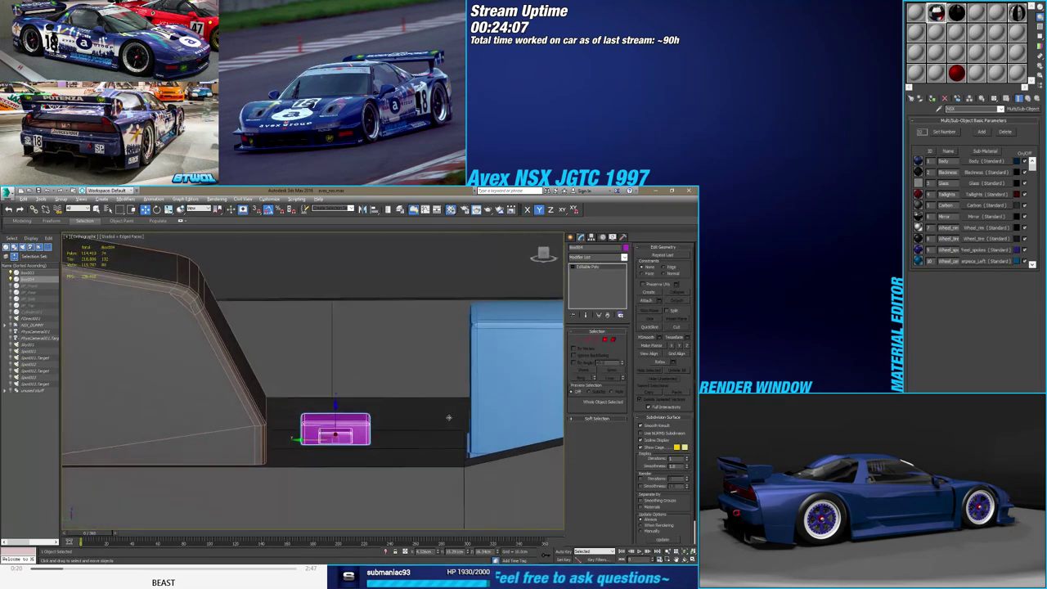
pyautogui.press('z')
pyautogui.press('4')
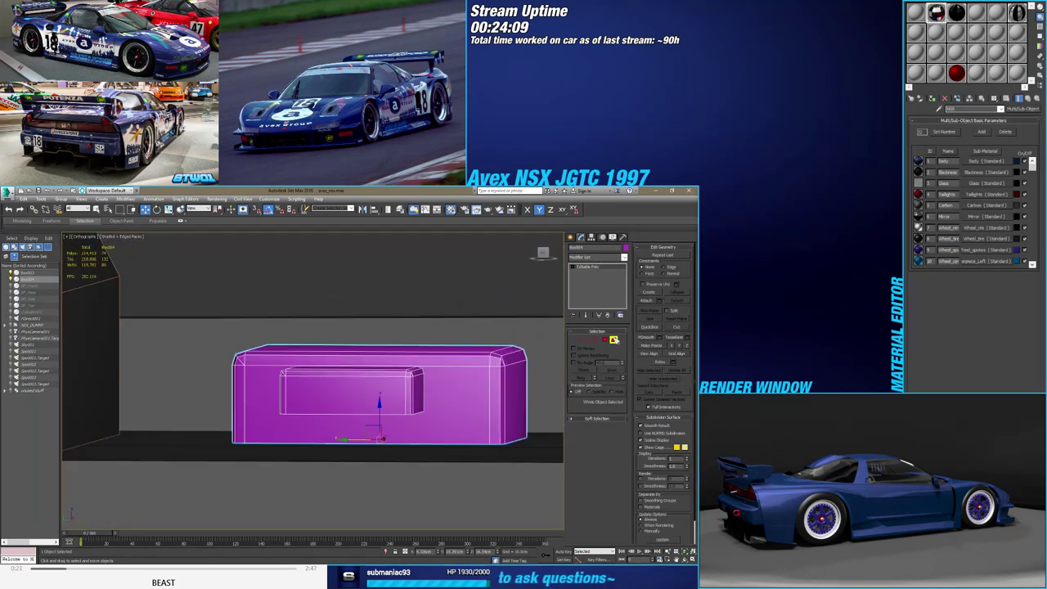
pyautogui.click(337, 402)
pyautogui.press('1')
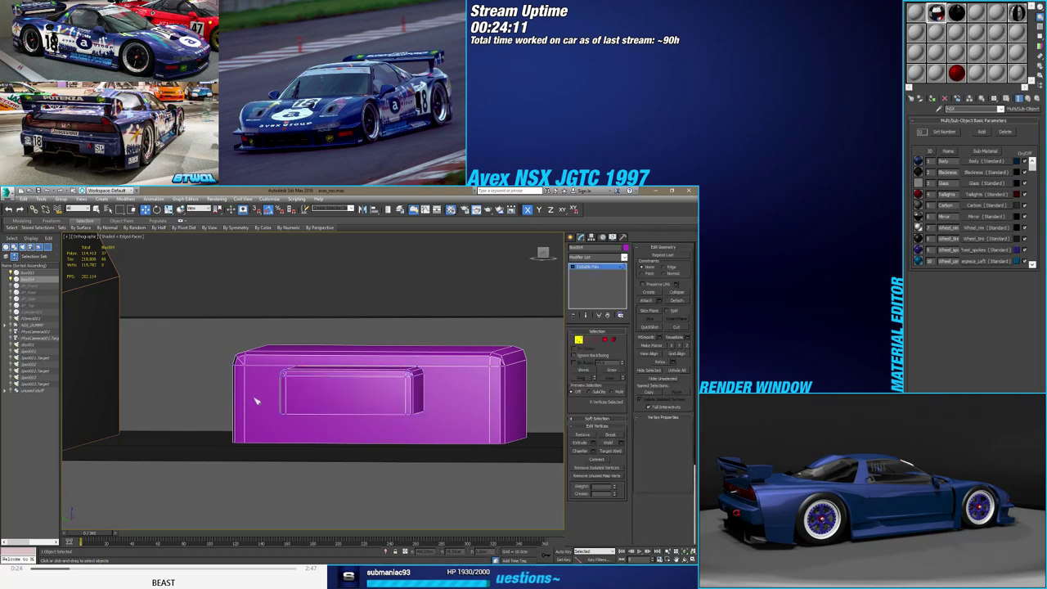
pyautogui.hotkey('alt', 'x')
pyautogui.moveTo(260, 393); pyautogui.dragTo(455, 422)
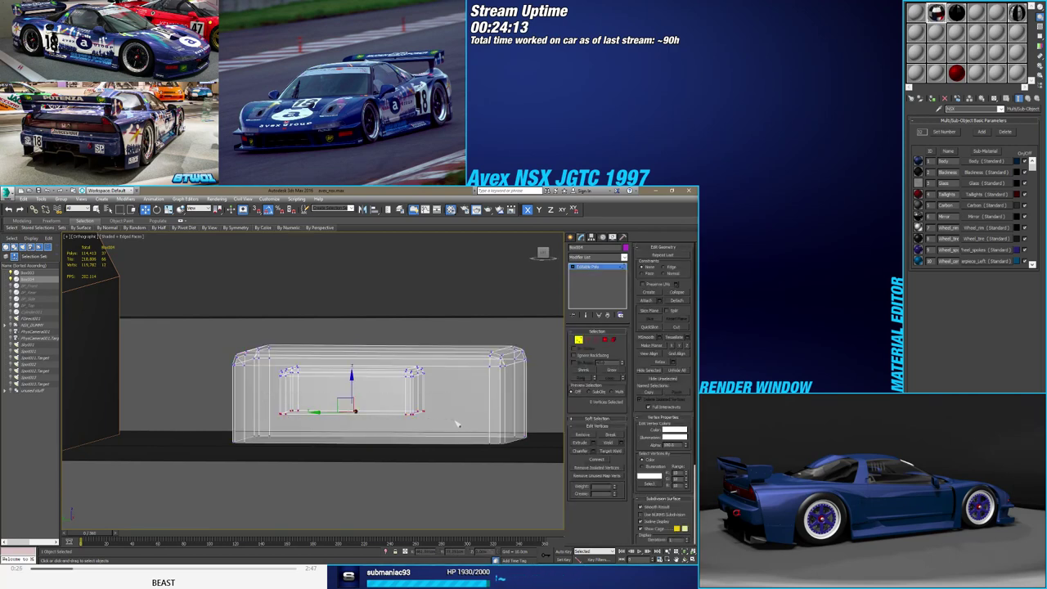
pyautogui.hotkey('alt', 'x')
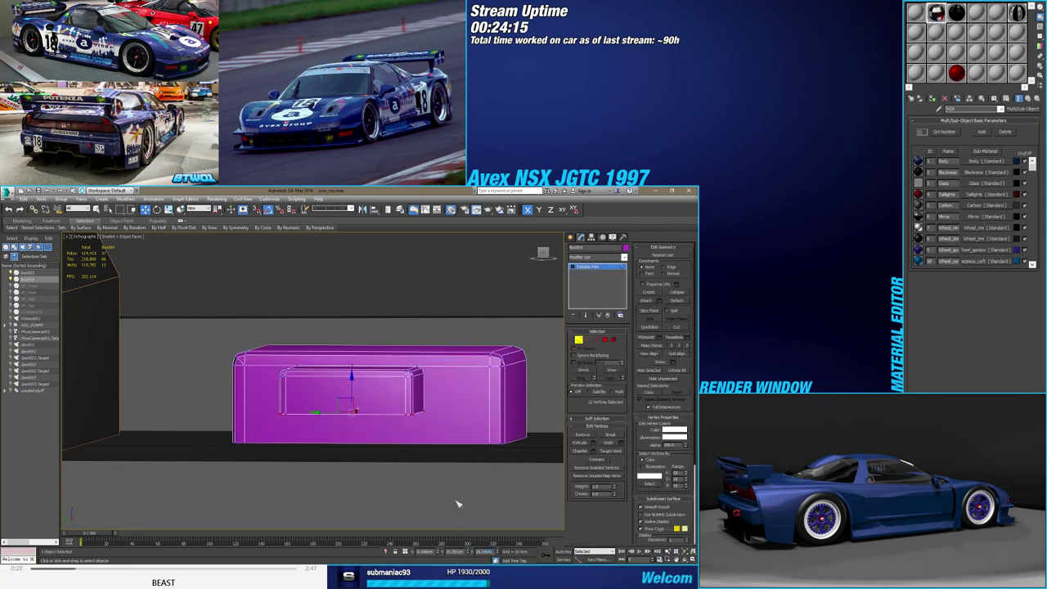
# Drop the small part's vertices to the floor and adjust its top height
pyautogui.moveTo(458, 504); pyautogui.dragTo(457, 503)
pyautogui.hotkey('alt', 'x')
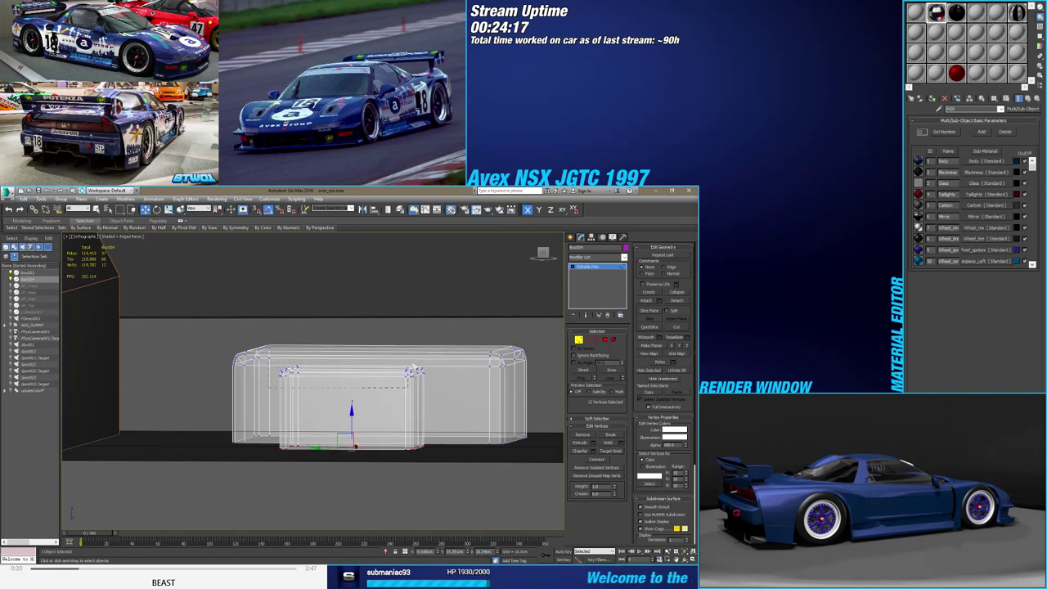
pyautogui.hotkey('ctrl', 'a')
pyautogui.hotkey('alt', 'x')
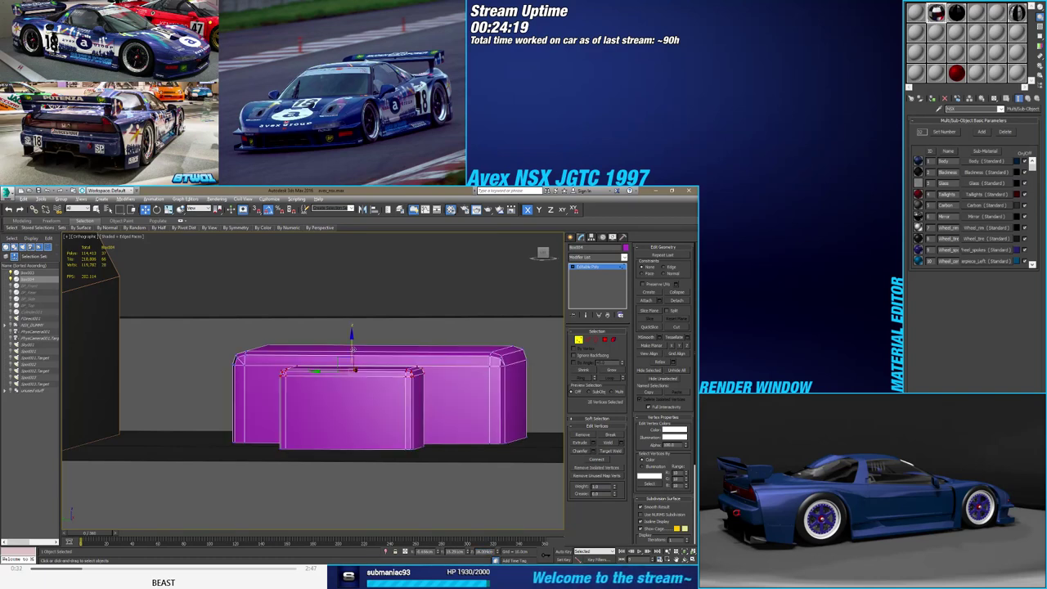
pyautogui.moveTo(348, 387); pyautogui.dragTo(349, 398)
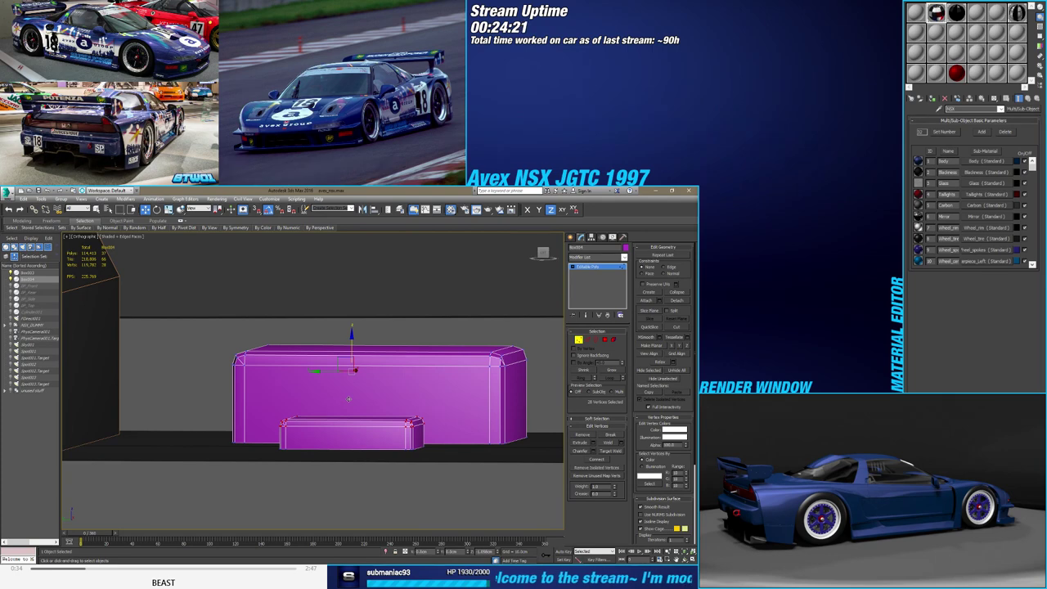
pyautogui.moveTo(348, 398); pyautogui.dragTo(417, 393)
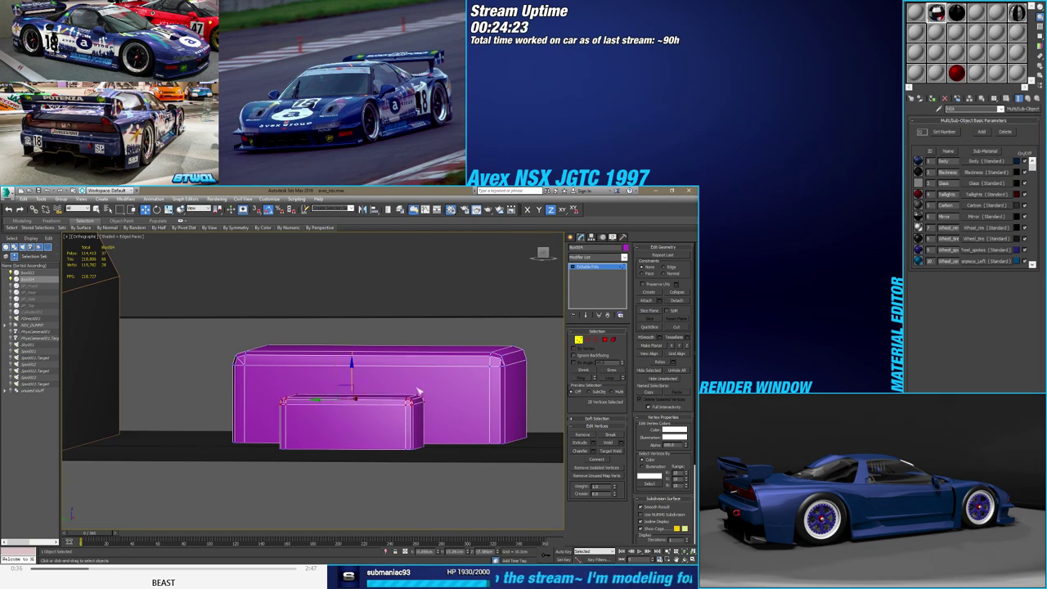
pyautogui.keyDown('alt'); pyautogui.moveTo(417, 393); pyautogui.dragTo(362, 436, button='middle'); pyautogui.keyUp('alt')
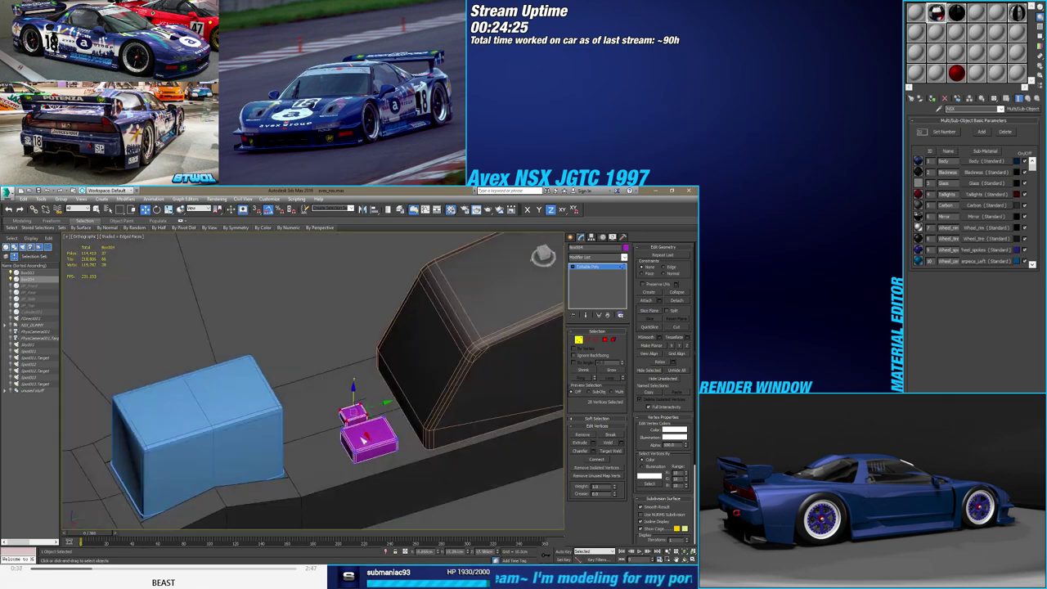
pyautogui.click(578, 339)
pyautogui.keyDown('alt'); pyautogui.moveTo(362, 436); pyautogui.dragTo(357, 466, button='middle'); pyautogui.keyUp('alt')
# Adjust the small part's face selection and nudge the large magenta box slightly up-left
pyautogui.click(613, 339)
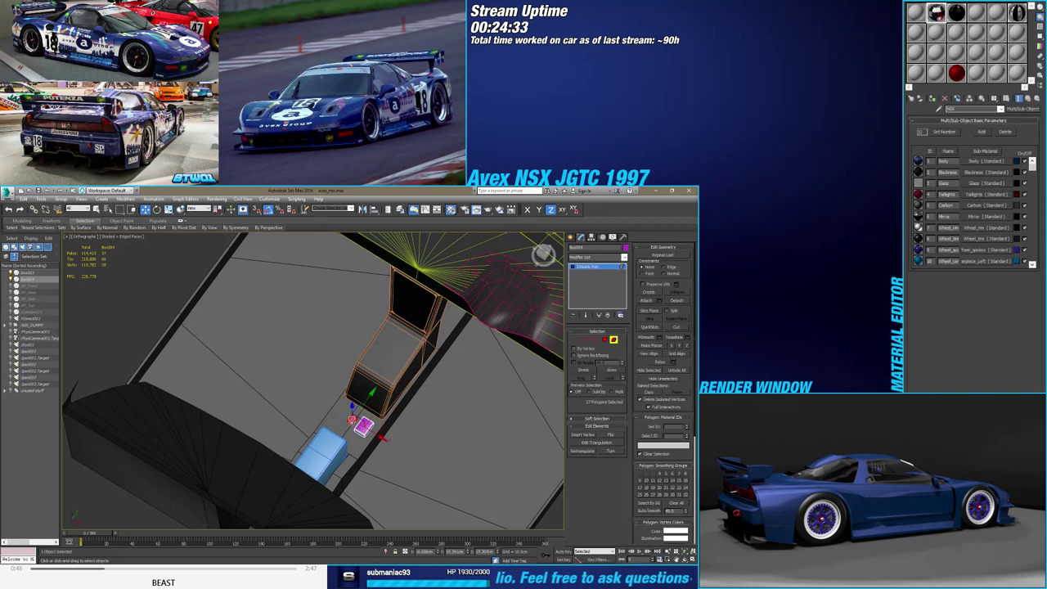
pyautogui.keyDown('alt'); pyautogui.click(361, 443); pyautogui.keyUp('alt')
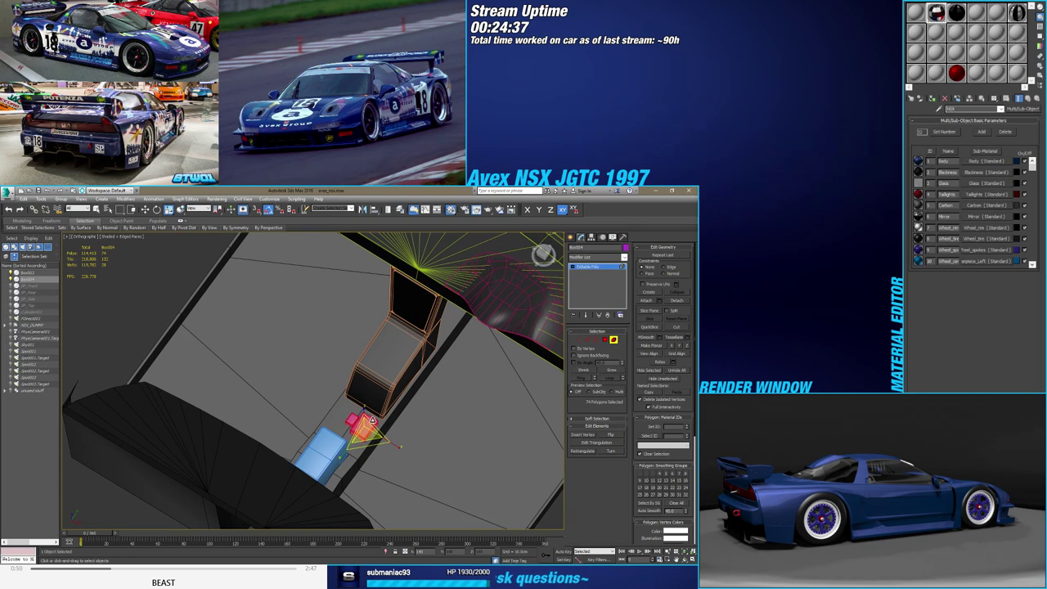
pyautogui.keyDown('ctrl'); pyautogui.click(364, 424); pyautogui.keyUp('ctrl')
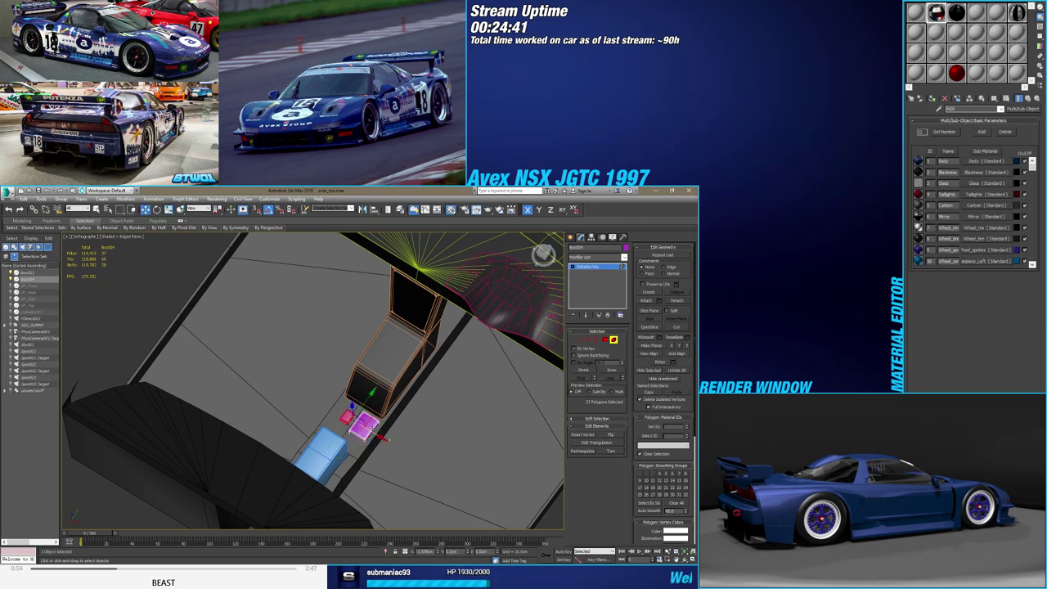
pyautogui.keyDown('alt'); pyautogui.moveTo(370, 388); pyautogui.dragTo(379, 477, button='middle'); pyautogui.keyUp('alt')
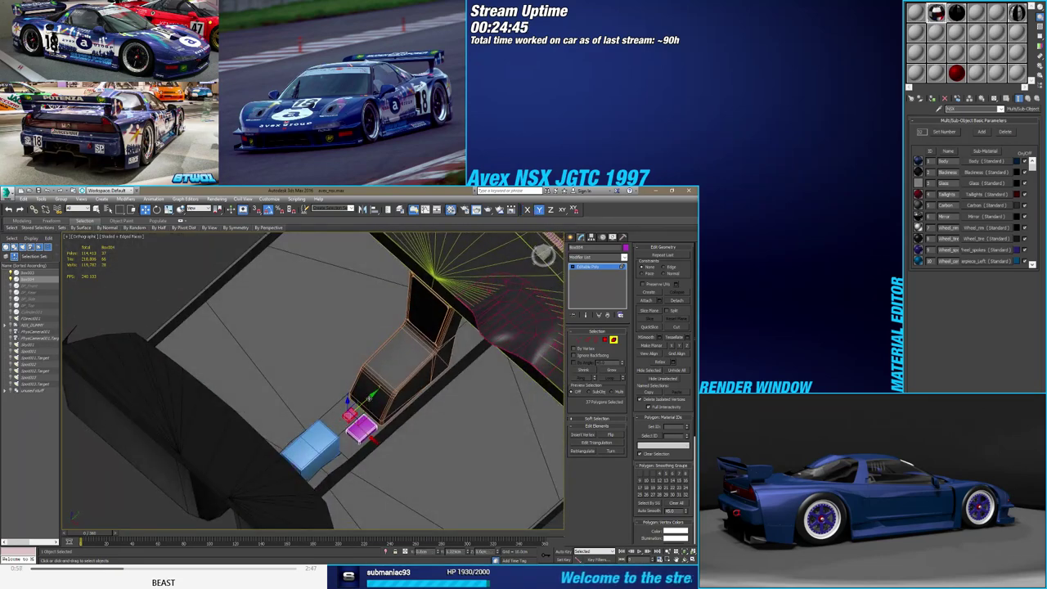
pyautogui.keyDown('alt'); pyautogui.moveTo(372, 397); pyautogui.dragTo(361, 448, button='middle'); pyautogui.keyUp('alt')
pyautogui.scroll(3, 365, 409)
pyautogui.scroll(2, 365, 409)
pyautogui.click(362, 448)
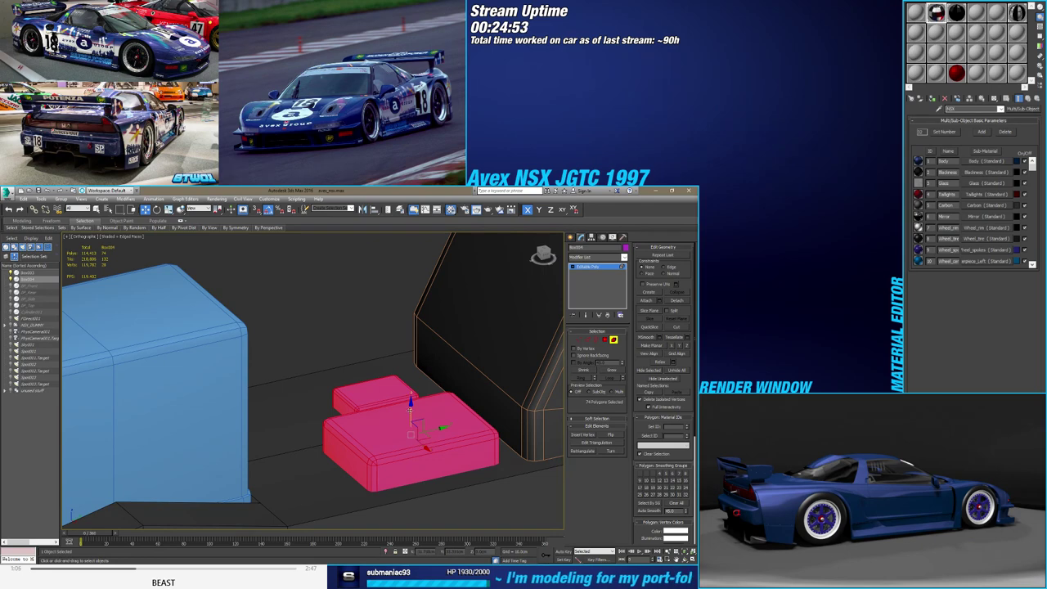
pyautogui.moveTo(412, 409); pyautogui.dragTo(416, 398)
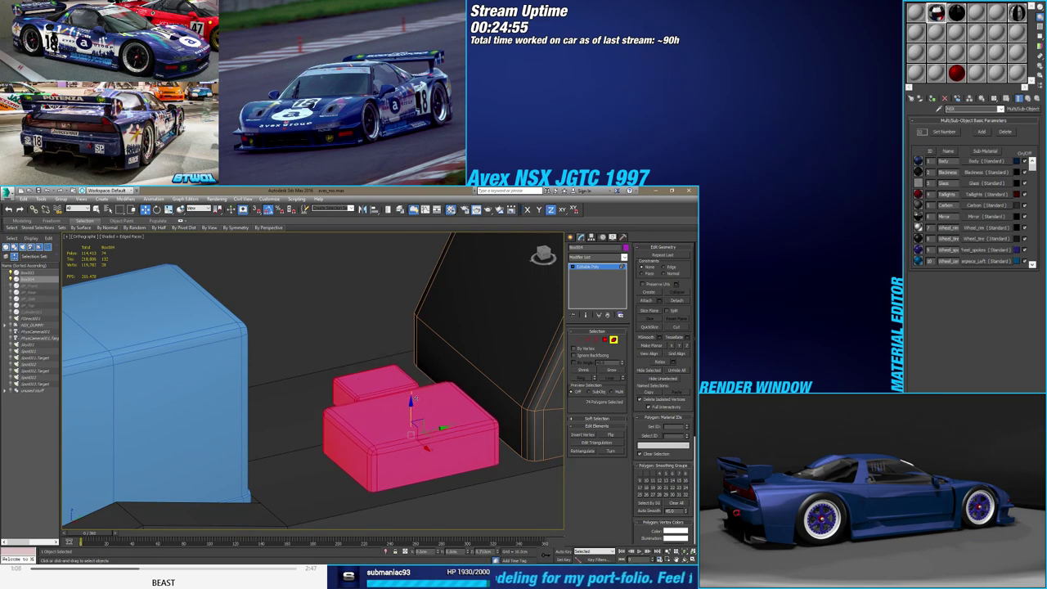
# Lower the pink box toward the cockpit floor
pyautogui.keyDown('alt'); pyautogui.moveTo(416, 398); pyautogui.dragTo(495, 402, button='middle'); pyautogui.keyUp('alt')
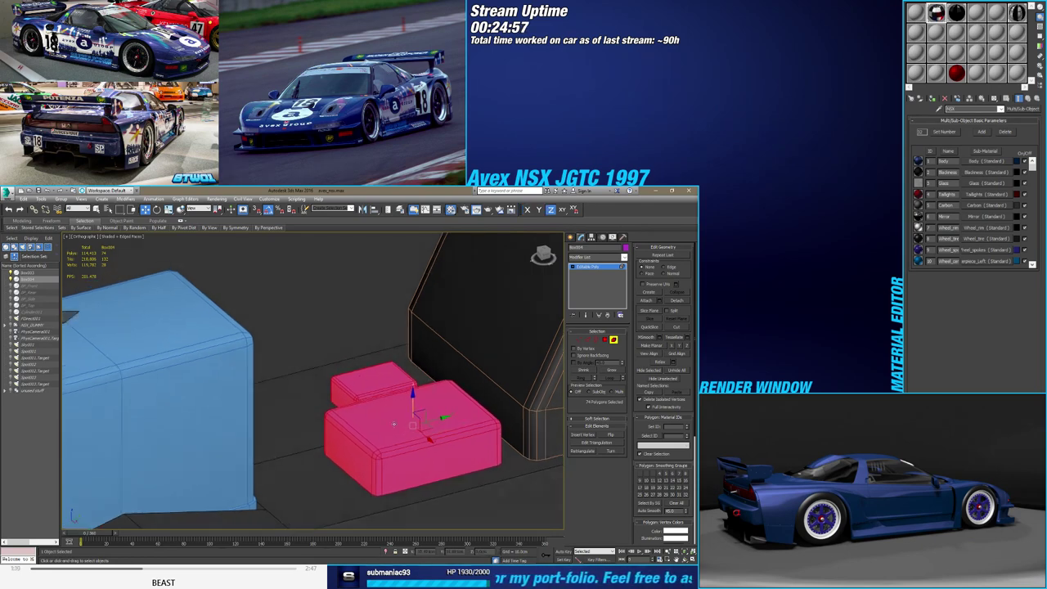
pyautogui.scroll(2, 495, 402)
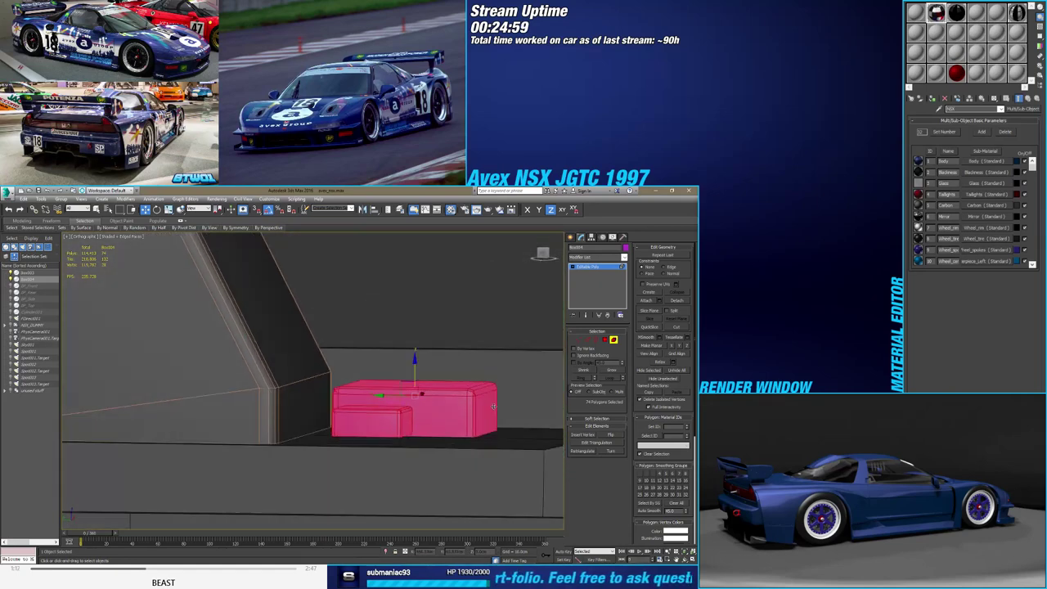
pyautogui.scroll(3, 495, 402)
pyautogui.keyDown('alt'); pyautogui.moveTo(495, 402); pyautogui.dragTo(396, 435, button='middle'); pyautogui.keyUp('alt')
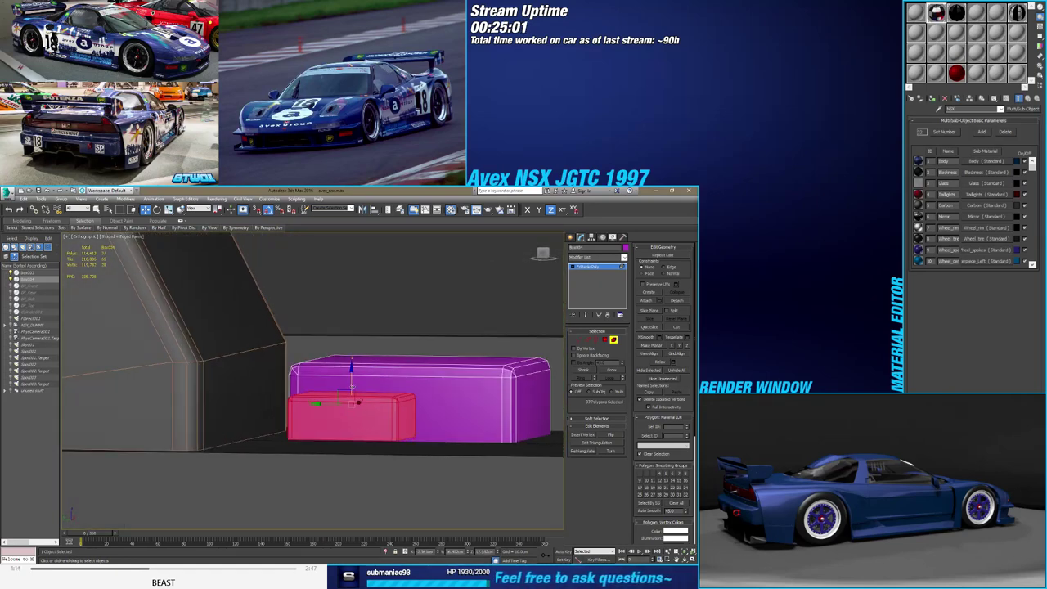
pyautogui.moveTo(351, 382); pyautogui.dragTo(350, 392)
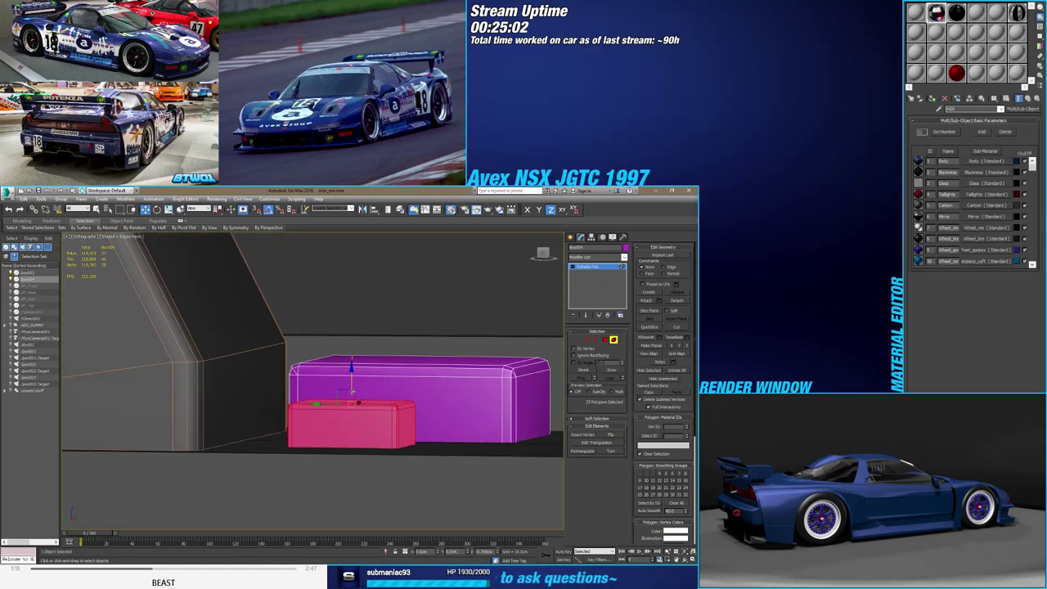
pyautogui.keyDown('alt'); pyautogui.moveTo(351, 391); pyautogui.dragTo(327, 418, button='middle'); pyautogui.keyUp('alt')
pyautogui.scroll(3, 319, 439)
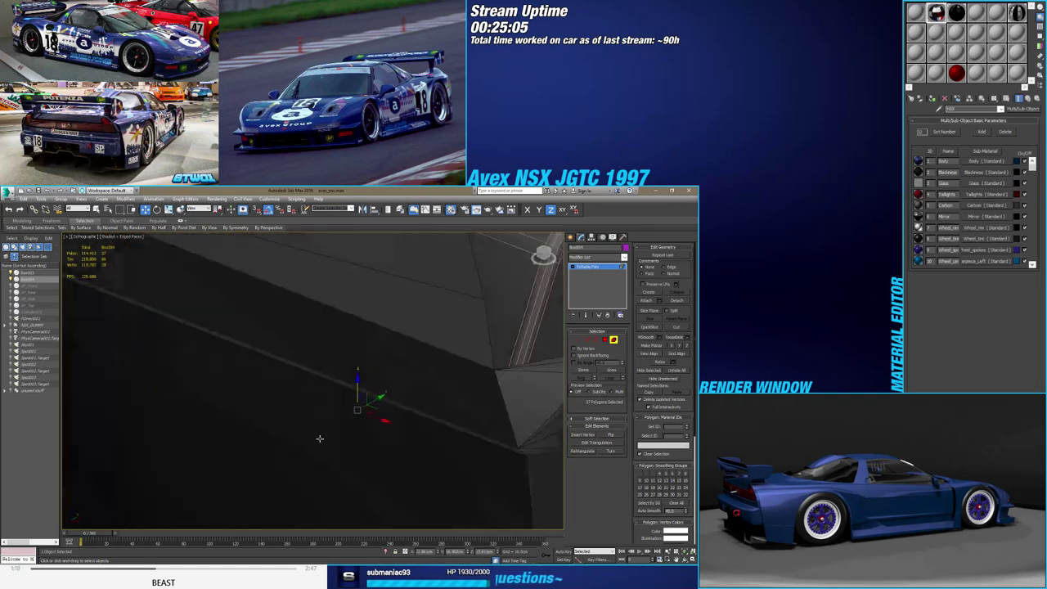
pyautogui.scroll(-4, 319, 438)
pyautogui.scroll(-2, 319, 438)
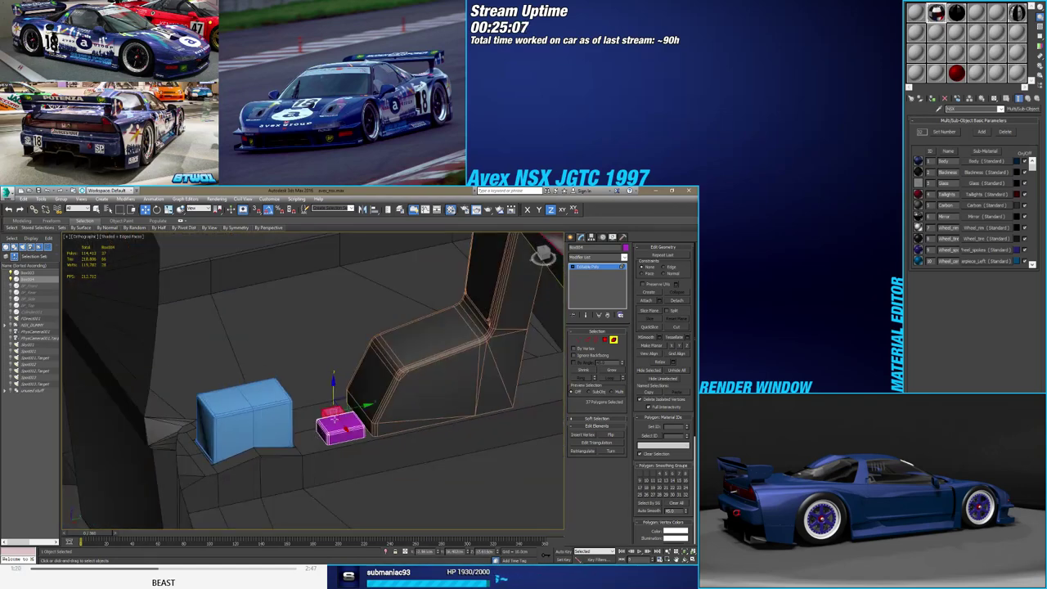
# Assign the car's Multi/Sub-Object material to the bracket and both floor boxes
pyautogui.keyDown('alt'); pyautogui.moveTo(369, 422); pyautogui.dragTo(454, 444, button='middle'); pyautogui.keyUp('alt')
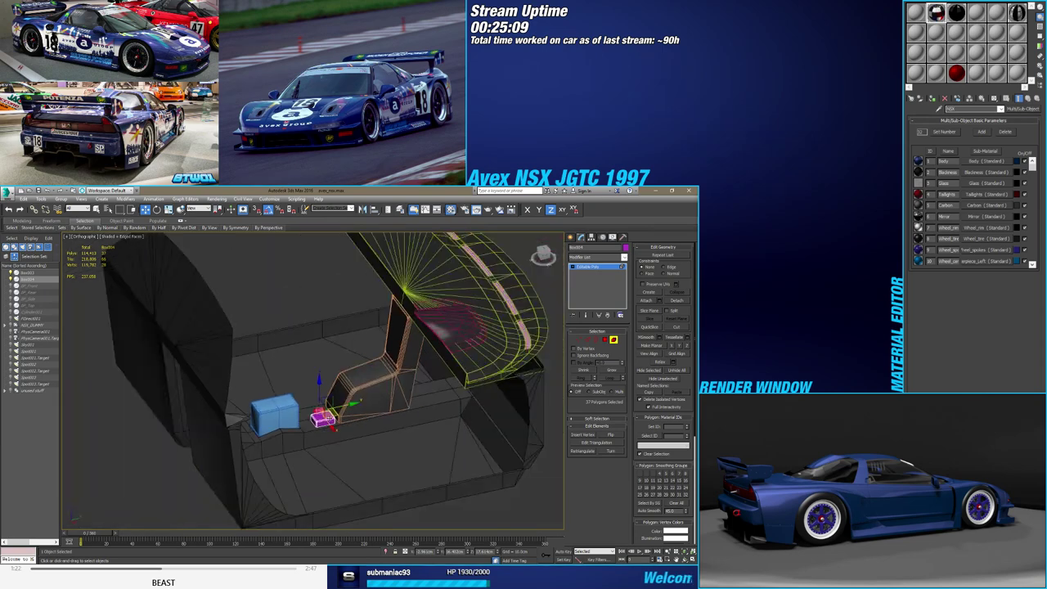
pyautogui.click(365, 446)
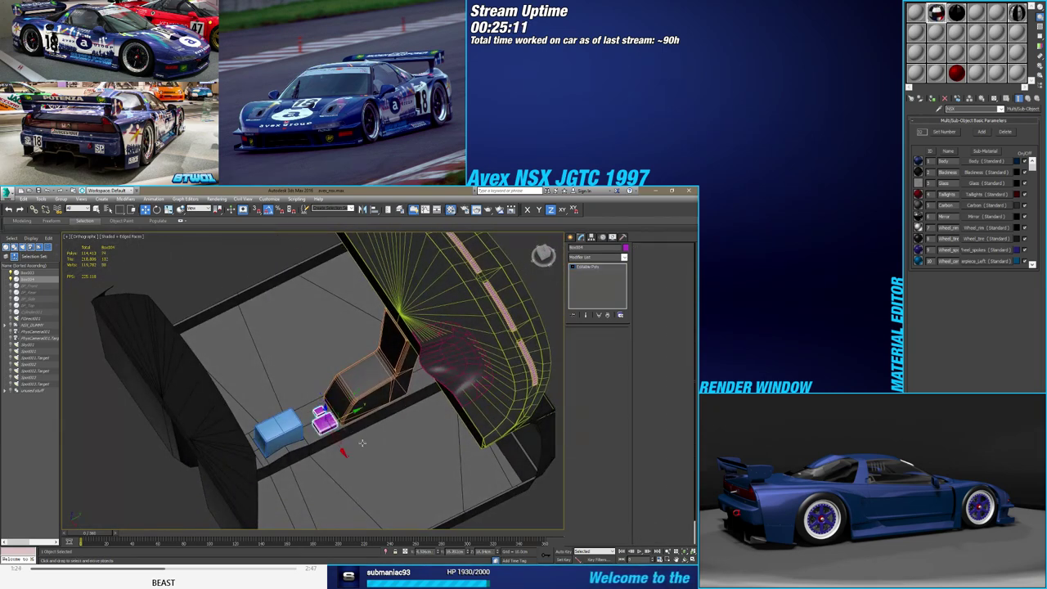
pyautogui.keyDown('alt'); pyautogui.moveTo(364, 447); pyautogui.dragTo(312, 434, button='middle'); pyautogui.keyUp('alt')
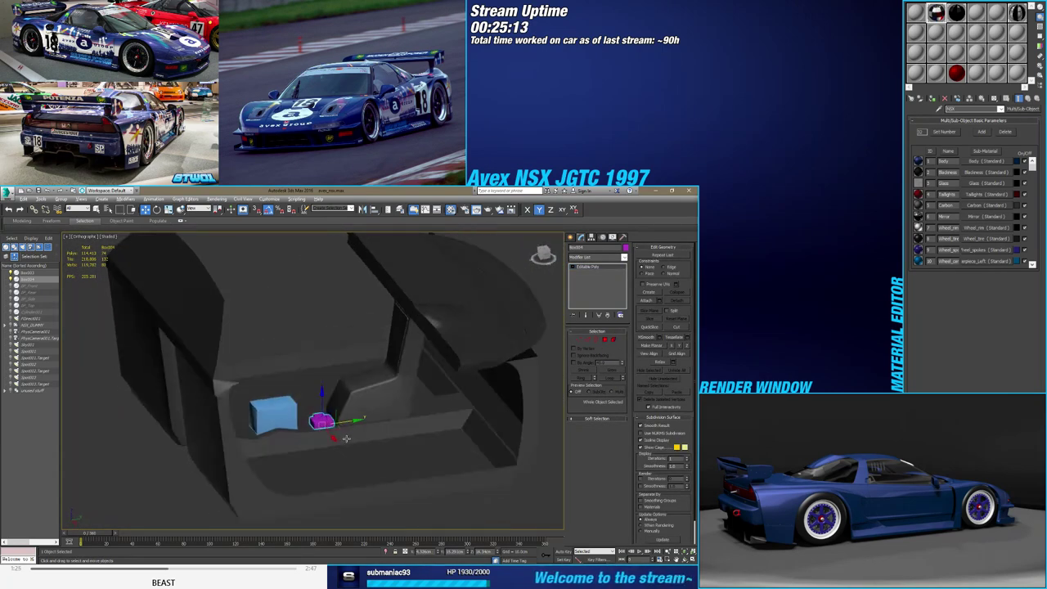
pyautogui.scroll(3, 312, 433)
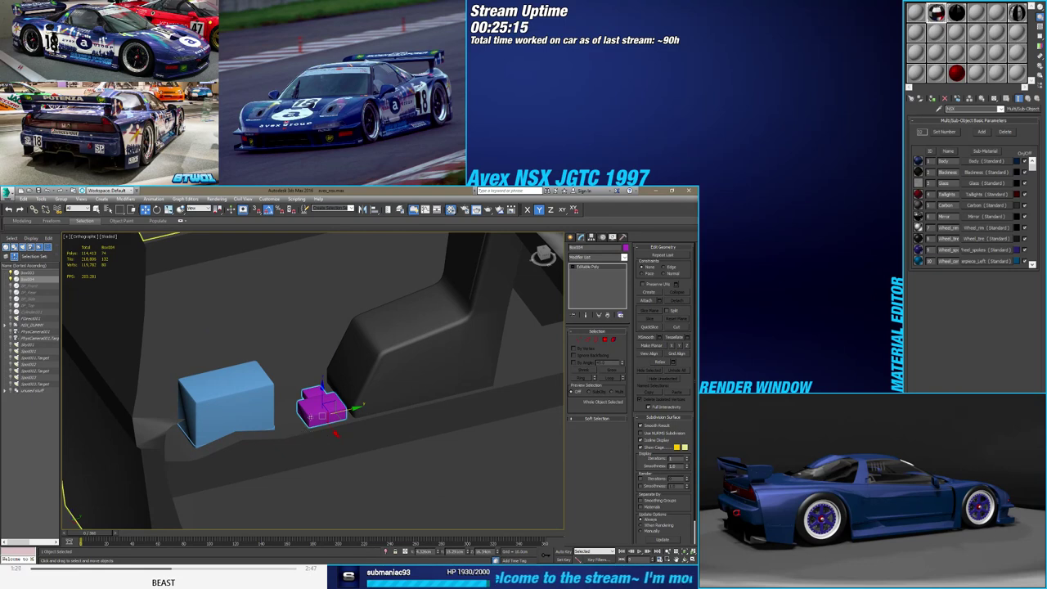
pyautogui.keyDown('ctrl'); pyautogui.click(409, 343); pyautogui.keyUp('ctrl')
pyautogui.keyDown('ctrl'); pyautogui.click(229, 400); pyautogui.keyUp('ctrl')
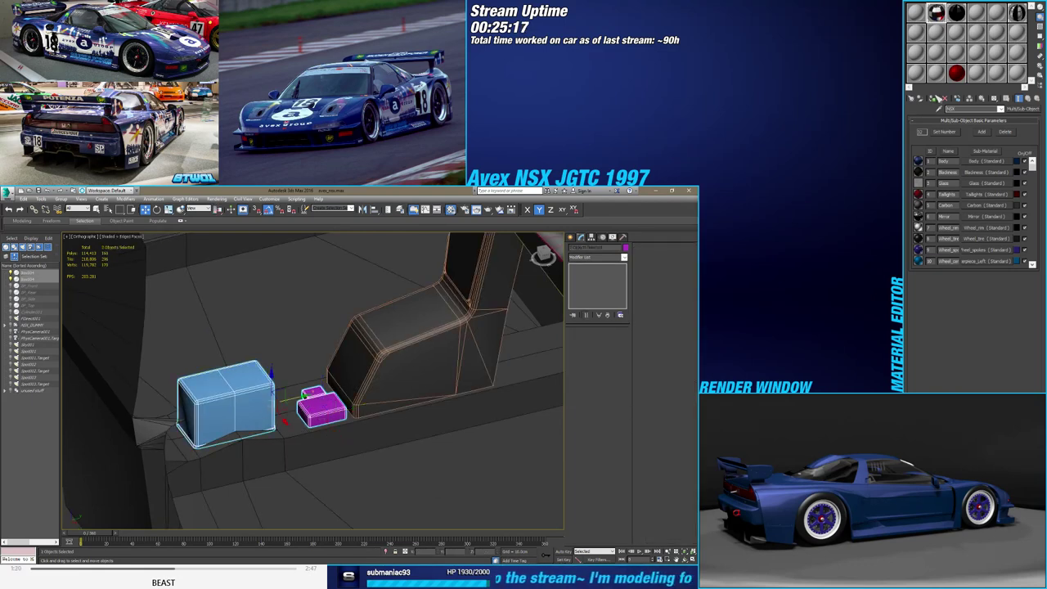
pyautogui.click(937, 99)
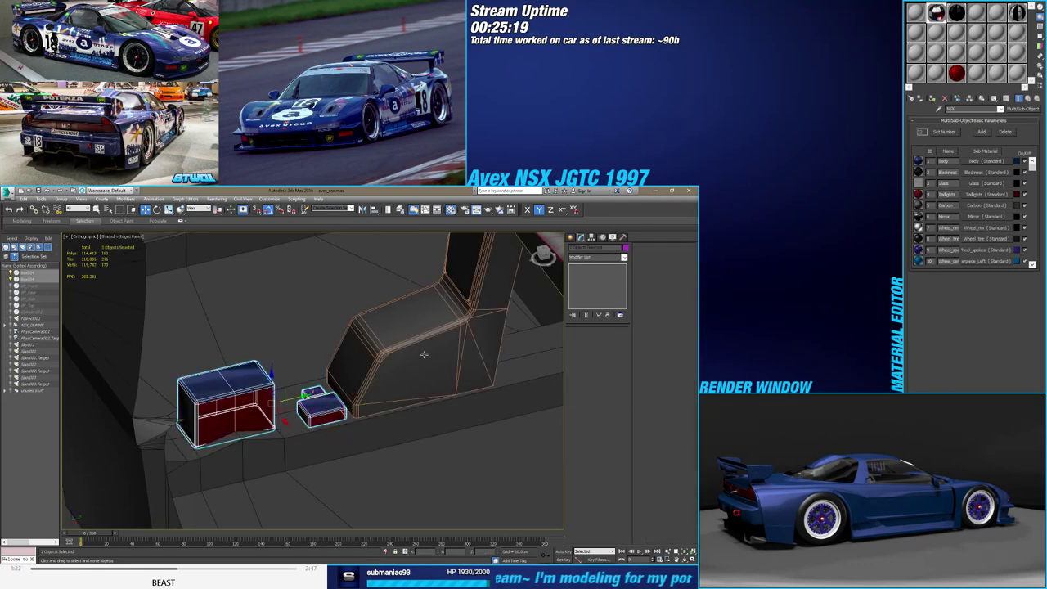
pyautogui.click(332, 416)
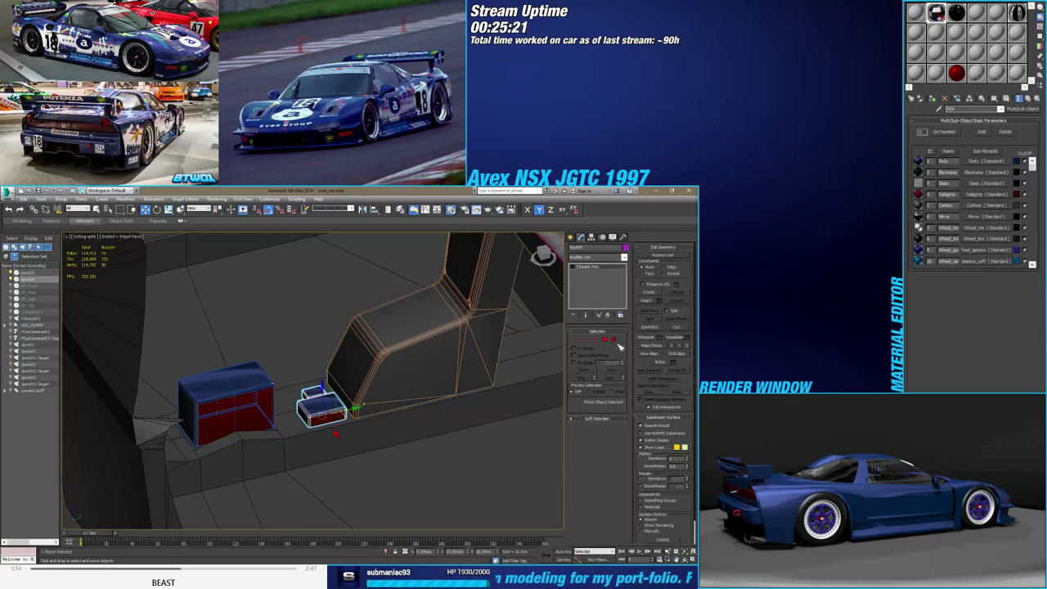
# Give all of the small box's faces material ID 5 (Carbon)
pyautogui.click(613, 338)
pyautogui.hotkey('ctrl', 'a')
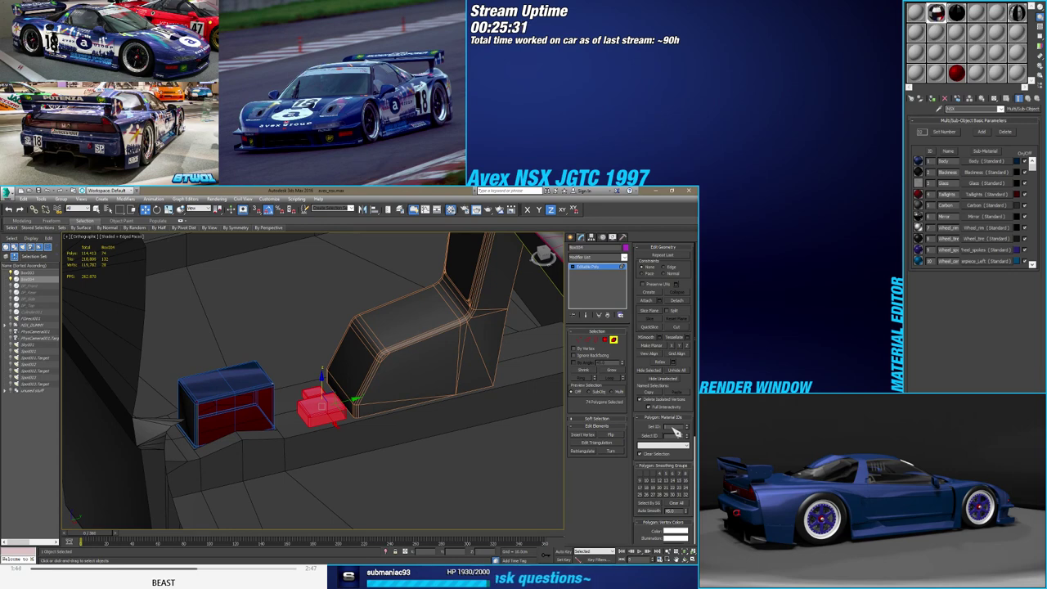
pyautogui.write('5')
pyautogui.press('Return')
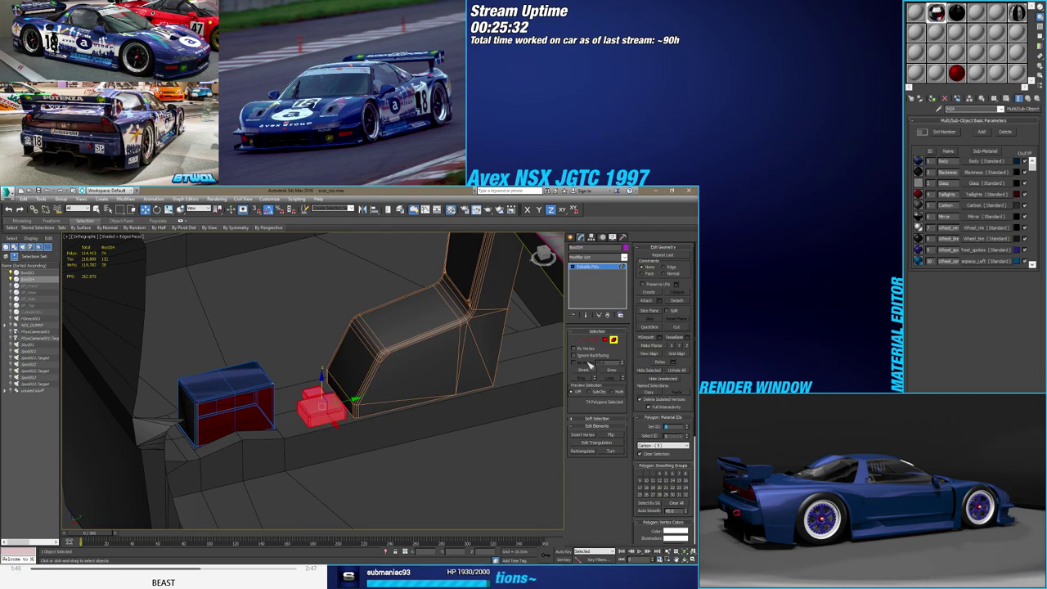
pyautogui.click(614, 339)
# Set the larger box's faces to material ID 11 (Brushed steel)
pyautogui.click(247, 407)
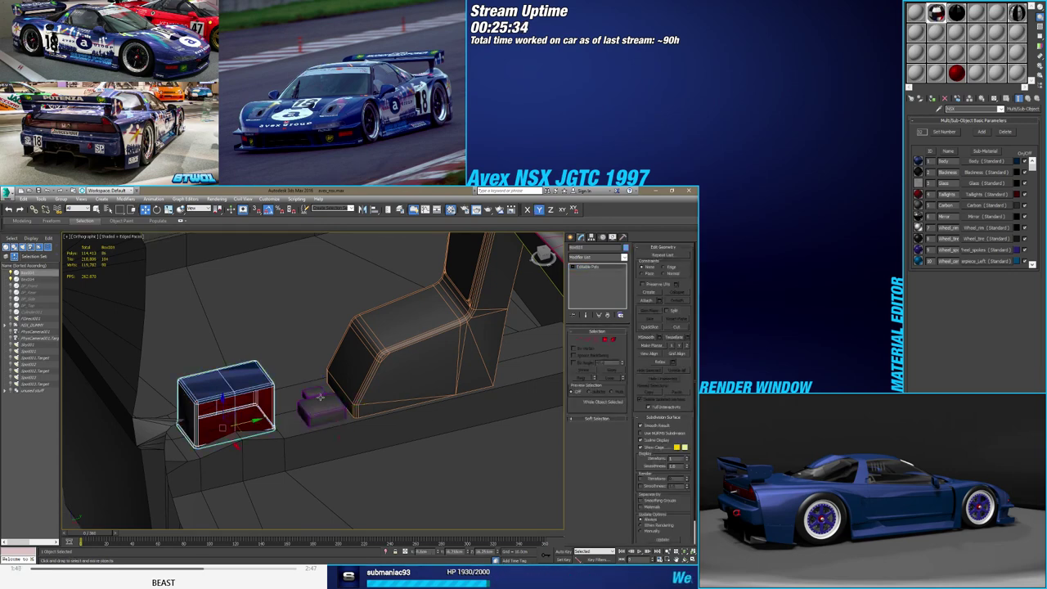
pyautogui.click(614, 340)
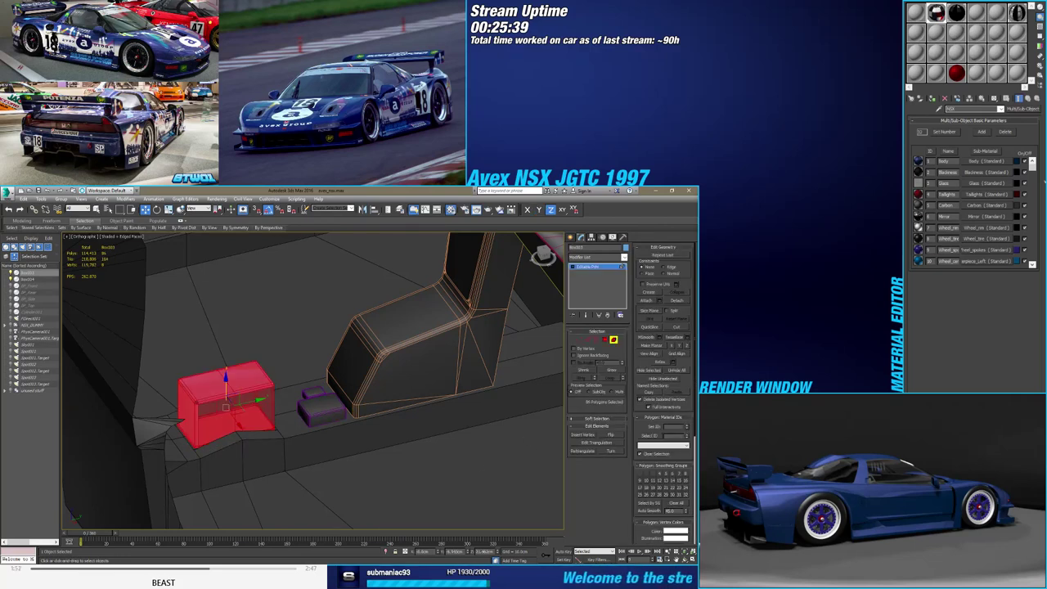
pyautogui.moveTo(1033, 168)
pyautogui.mouseDown()
pyautogui.moveTo(1038, 269)
pyautogui.moveTo(1040, 237)
pyautogui.mouseUp()
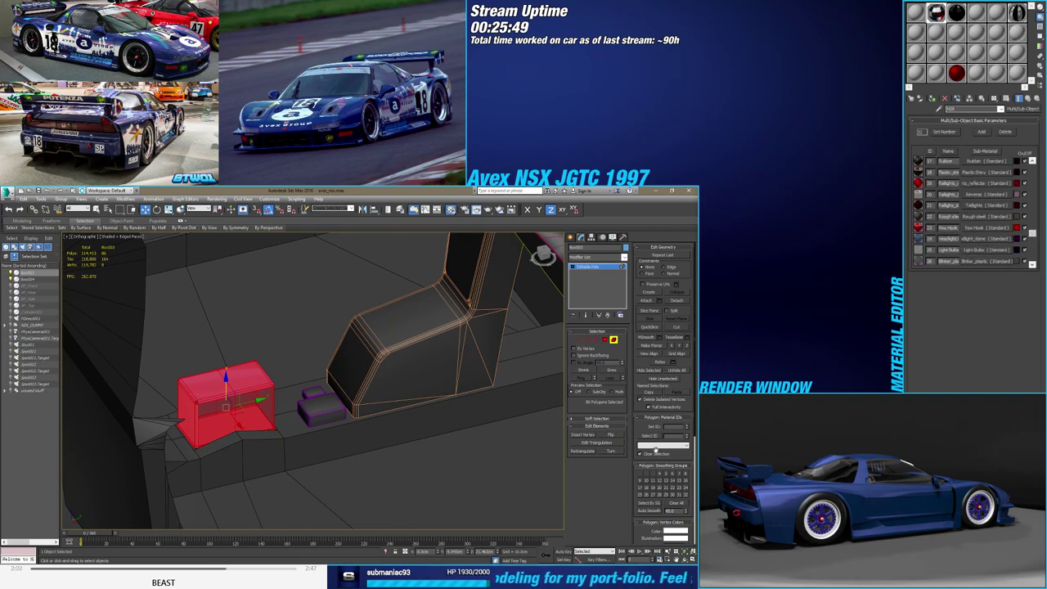
pyautogui.write('22')
pyautogui.press('Return')
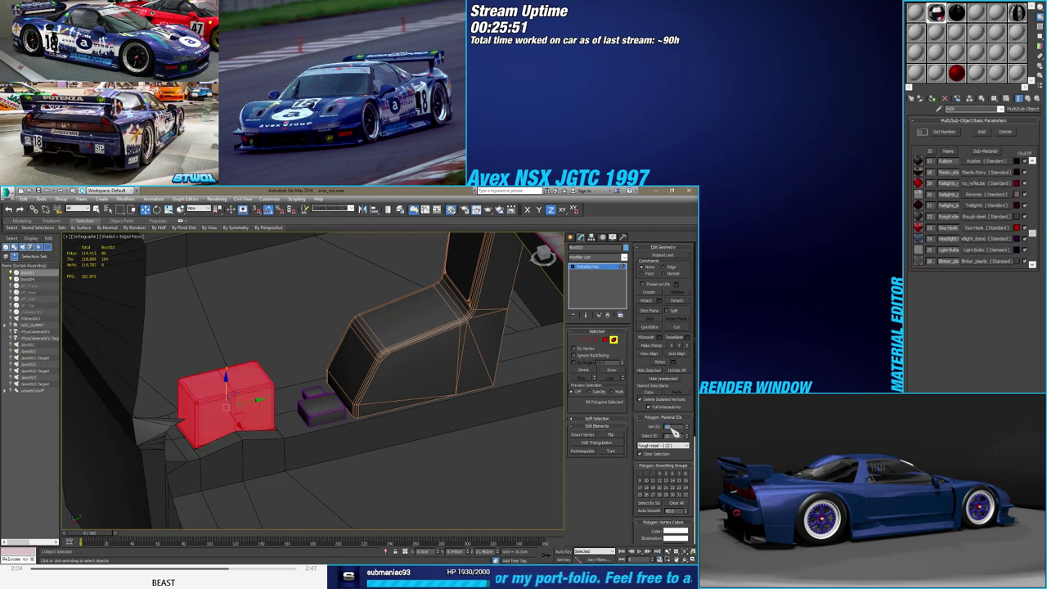
pyautogui.moveTo(341, 440)
pyautogui.keyDown('alt'); pyautogui.mouseDown(button='middle')
pyautogui.moveTo(292, 451)
pyautogui.moveTo(333, 455)
pyautogui.mouseUp(button='middle'); pyautogui.keyUp('alt')
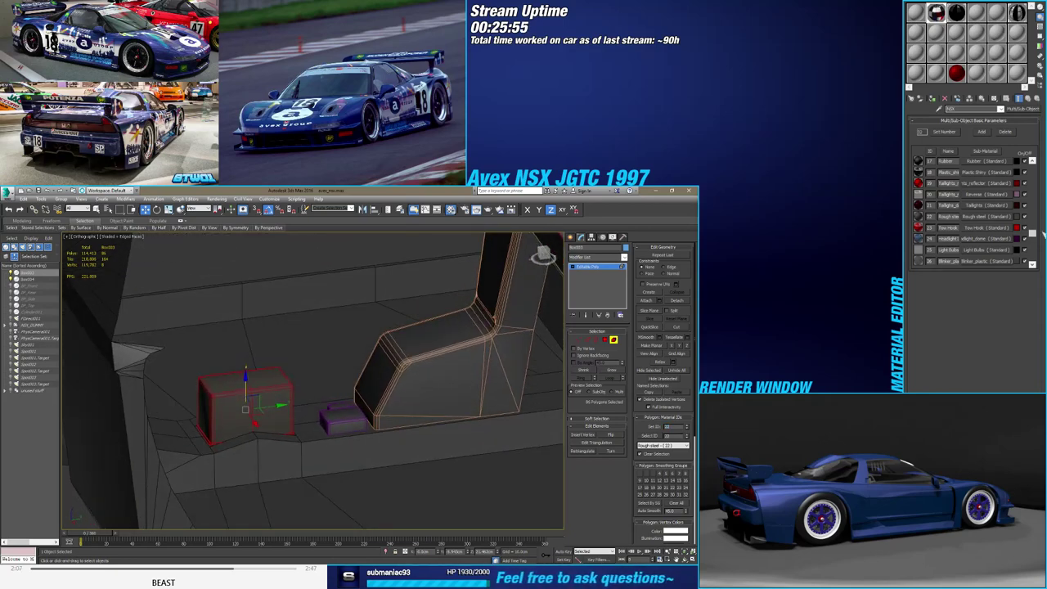
pyautogui.moveTo(1035, 236); pyautogui.dragTo(1038, 209)
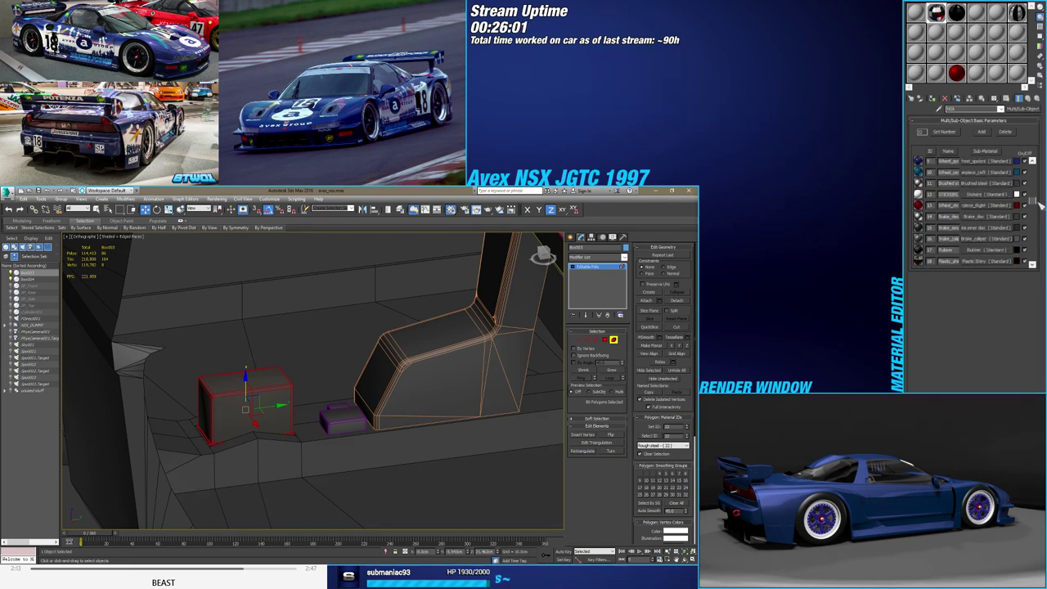
pyautogui.moveTo(1039, 208); pyautogui.dragTo(1037, 192)
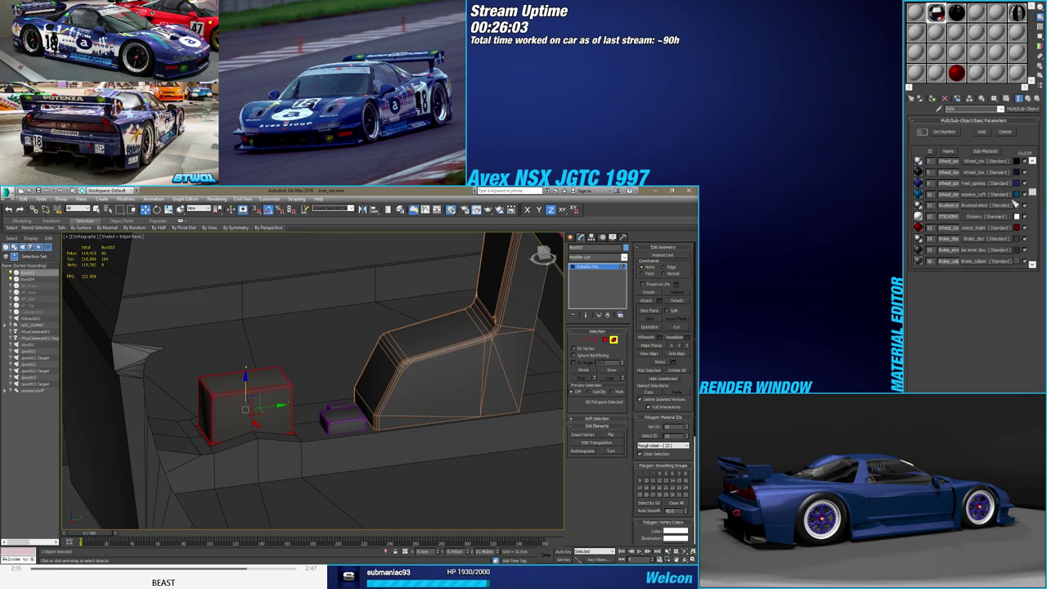
pyautogui.doubleClick(671, 427)
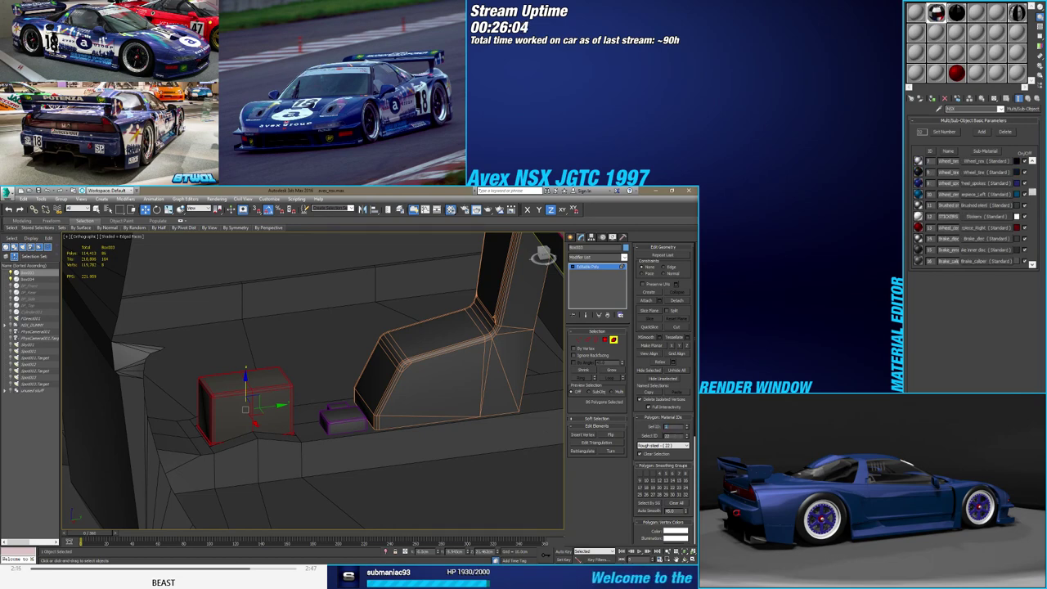
pyautogui.write('11')
pyautogui.press('Return')
pyautogui.moveTo(479, 420)
pyautogui.keyDown('alt'); pyautogui.mouseDown(button='middle')
pyautogui.moveTo(343, 432)
pyautogui.moveTo(421, 386)
pyautogui.moveTo(270, 421)
pyautogui.moveTo(358, 426)
pyautogui.mouseUp(button='middle'); pyautogui.keyUp('alt')
pyautogui.click(612, 340)
pyautogui.click(370, 401)
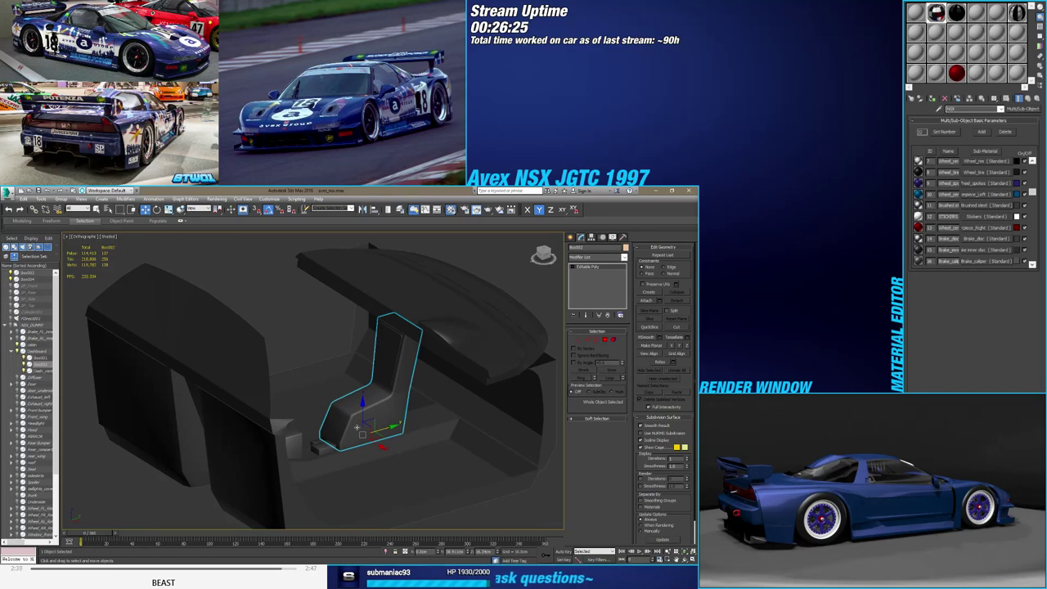
# Frame the floor boxes, select Box003, and pick Cylinder from Standard Primitives
pyautogui.moveTo(360, 411); pyautogui.dragTo(384, 409, button='middle')
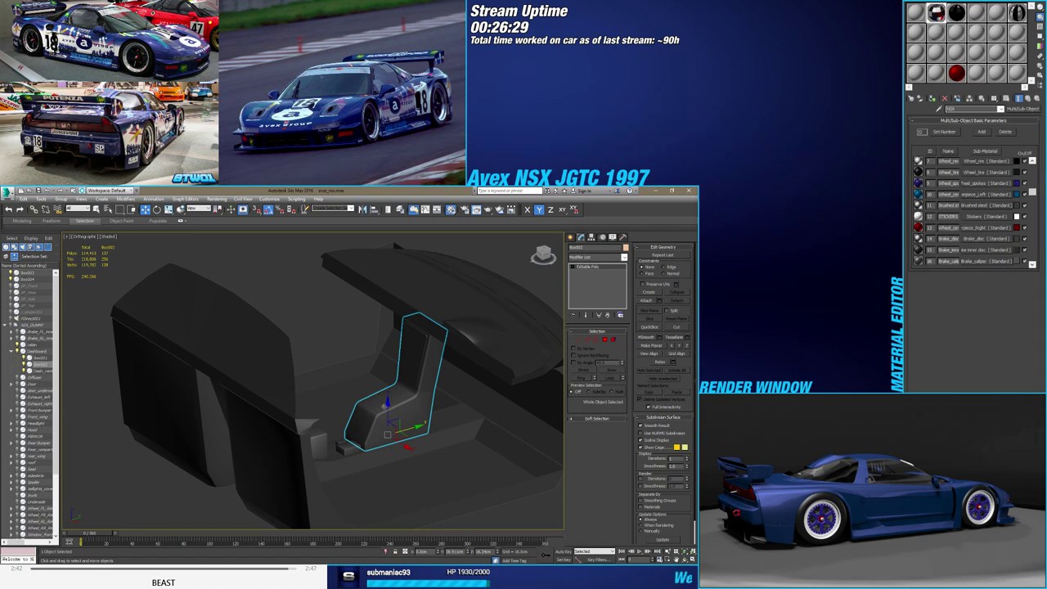
pyautogui.scroll(2, 358, 423)
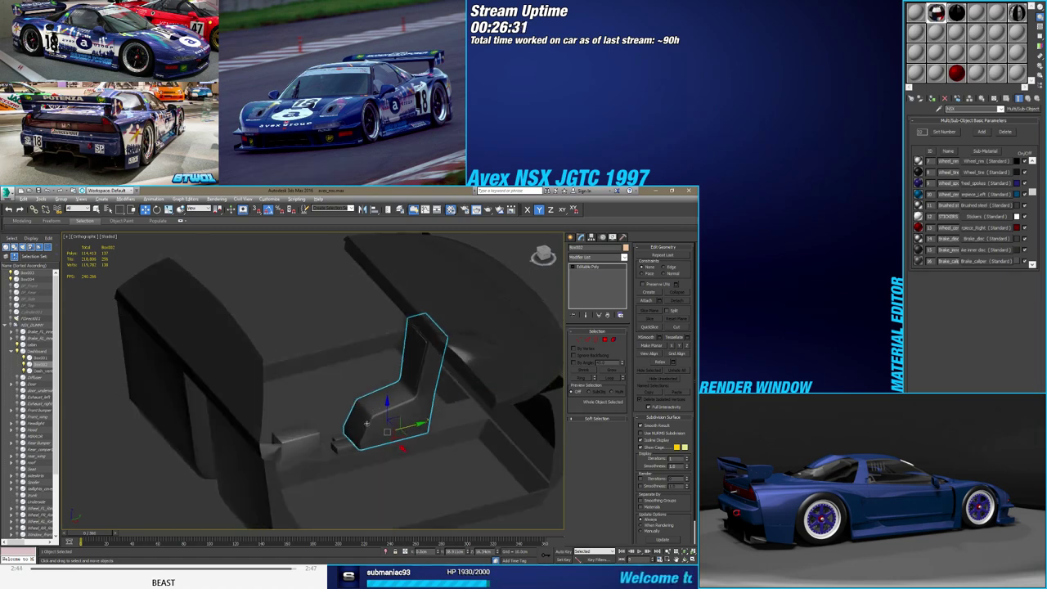
pyautogui.scroll(3, 357, 416)
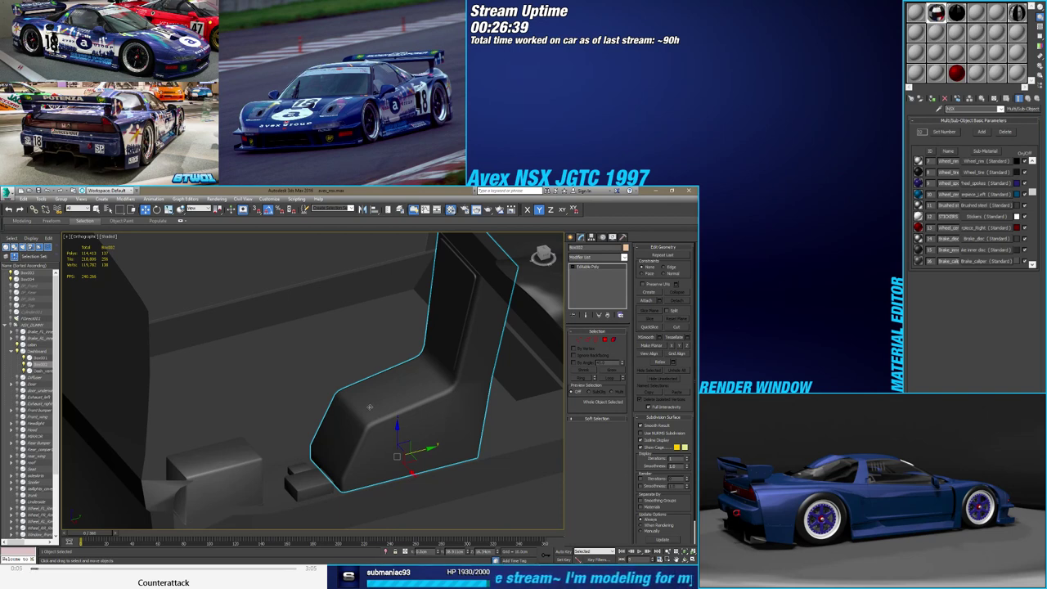
pyautogui.keyDown('alt'); pyautogui.moveTo(377, 422); pyautogui.dragTo(317, 434, button='middle'); pyautogui.keyUp('alt')
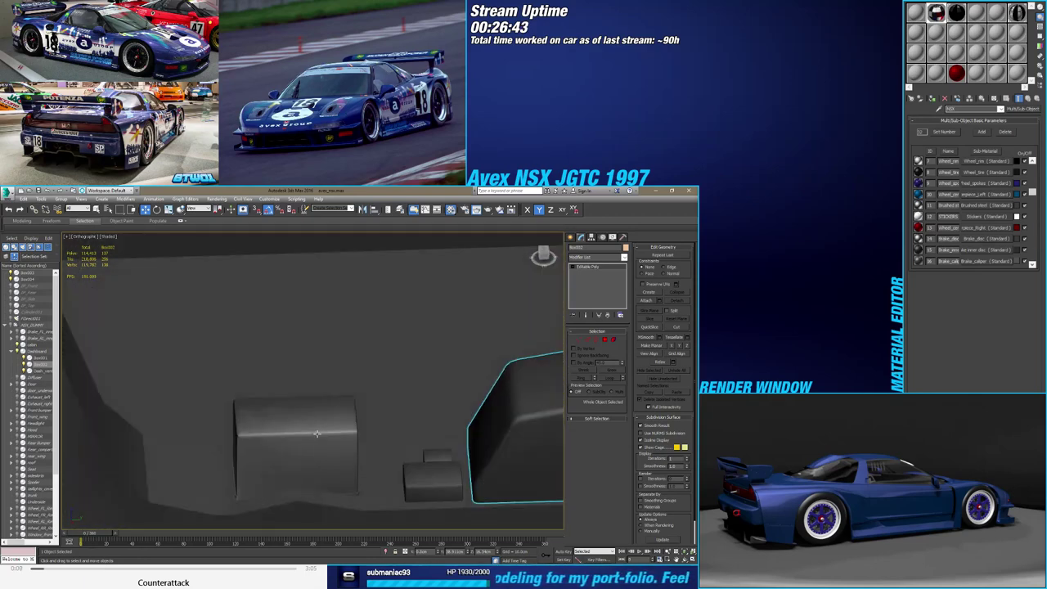
pyautogui.click(319, 434)
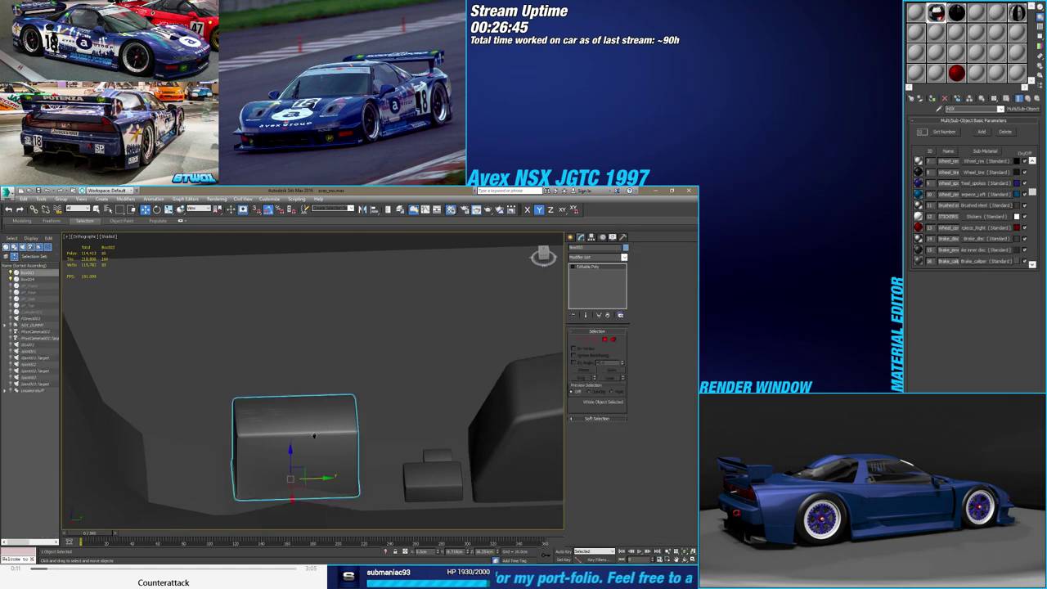
pyautogui.keyDown('alt'); pyautogui.moveTo(318, 434); pyautogui.dragTo(425, 368, button='middle'); pyautogui.keyUp('alt')
pyautogui.click(571, 237)
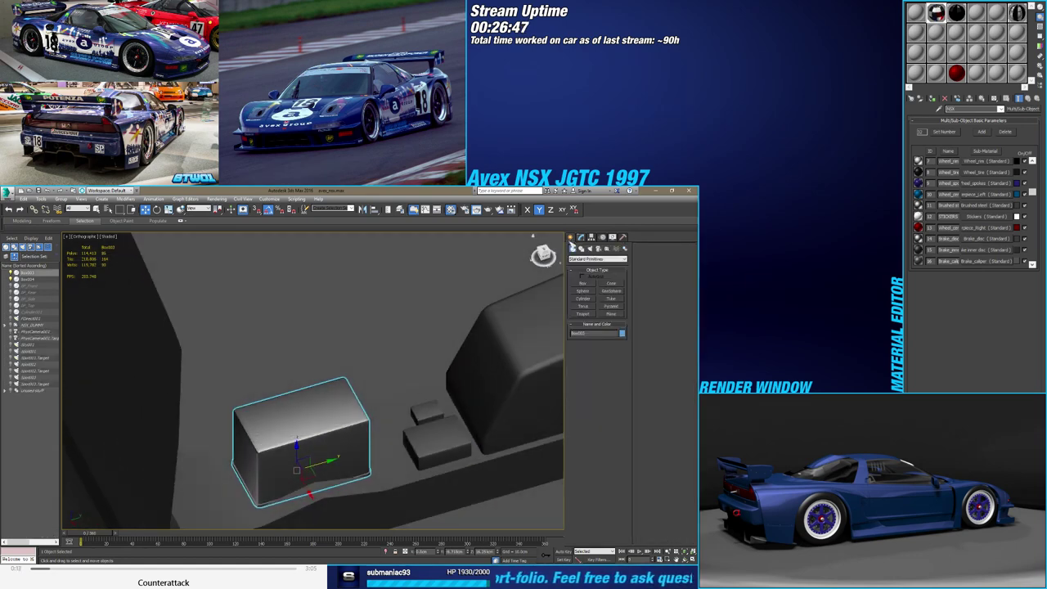
pyautogui.click(583, 298)
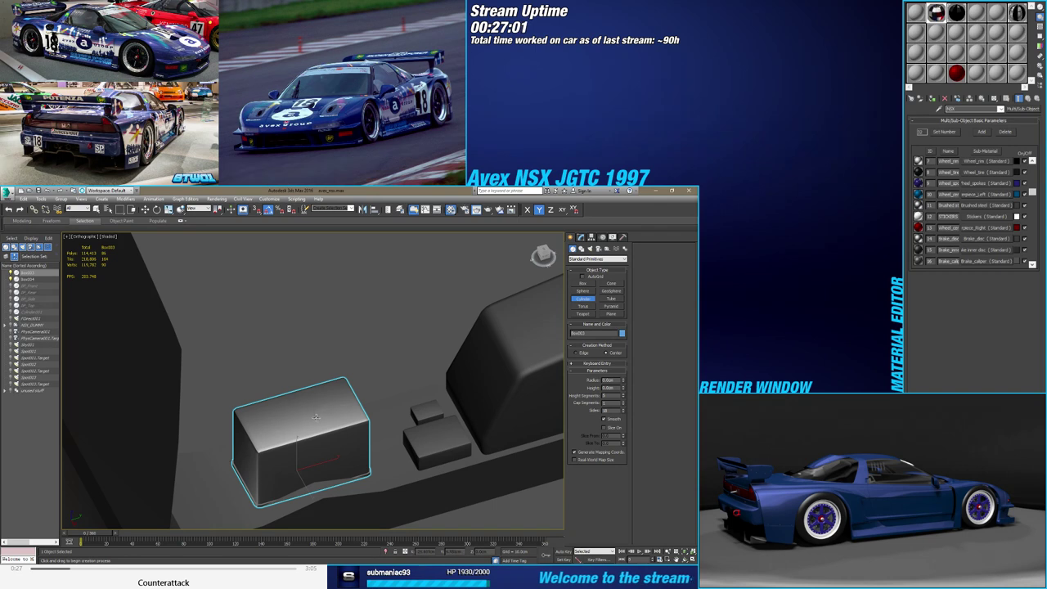
# Draw a cylinder on Box003's top and set its X position to 0
pyautogui.moveTo(319, 418); pyautogui.dragTo(324, 411)
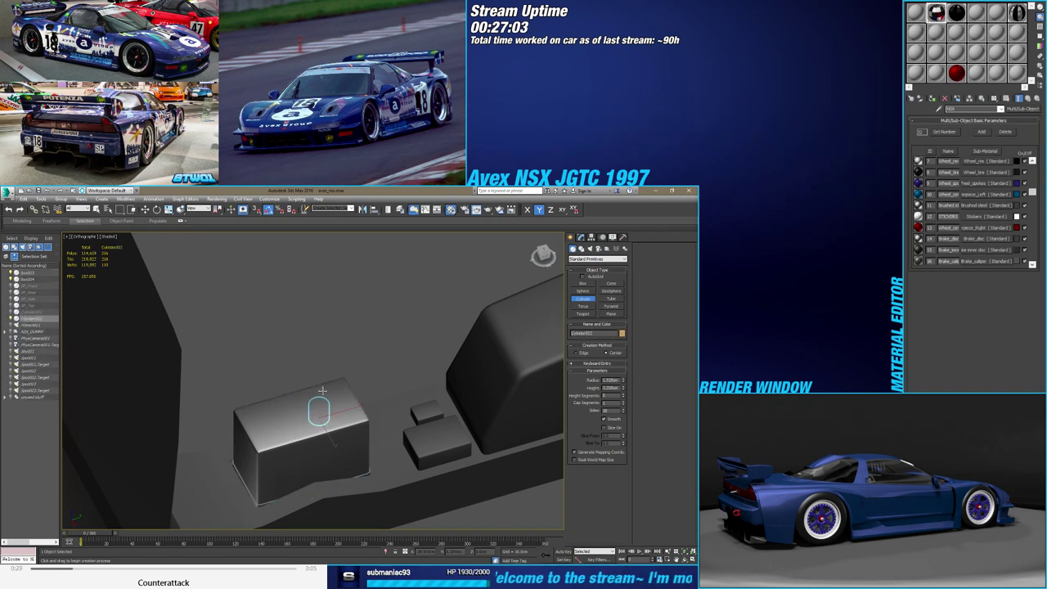
pyautogui.click(321, 406)
pyautogui.press('w')
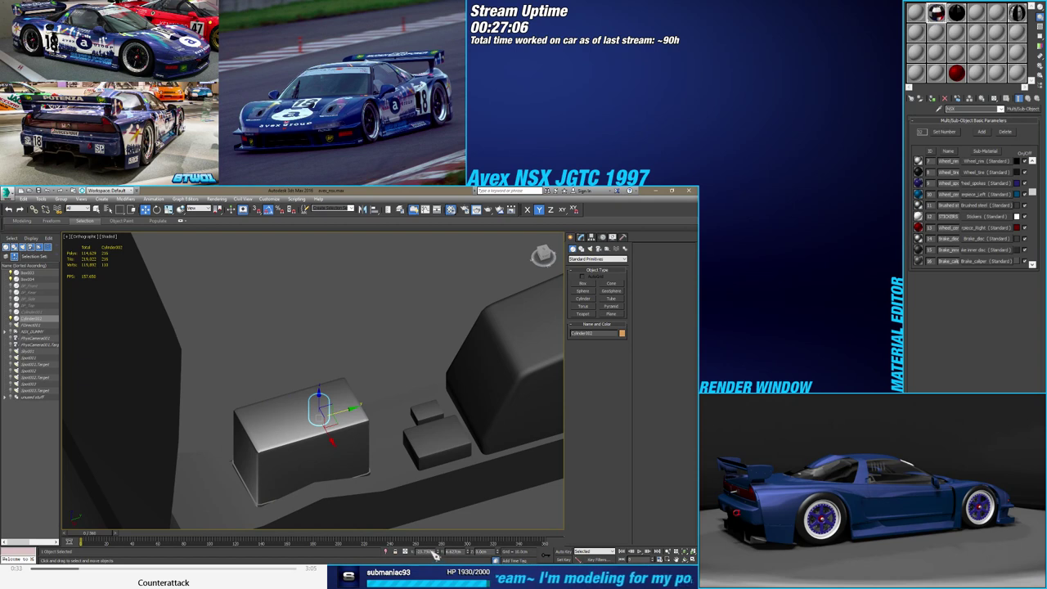
pyautogui.doubleClick(431, 552)
pyautogui.write('0')
pyautogui.press('Return')
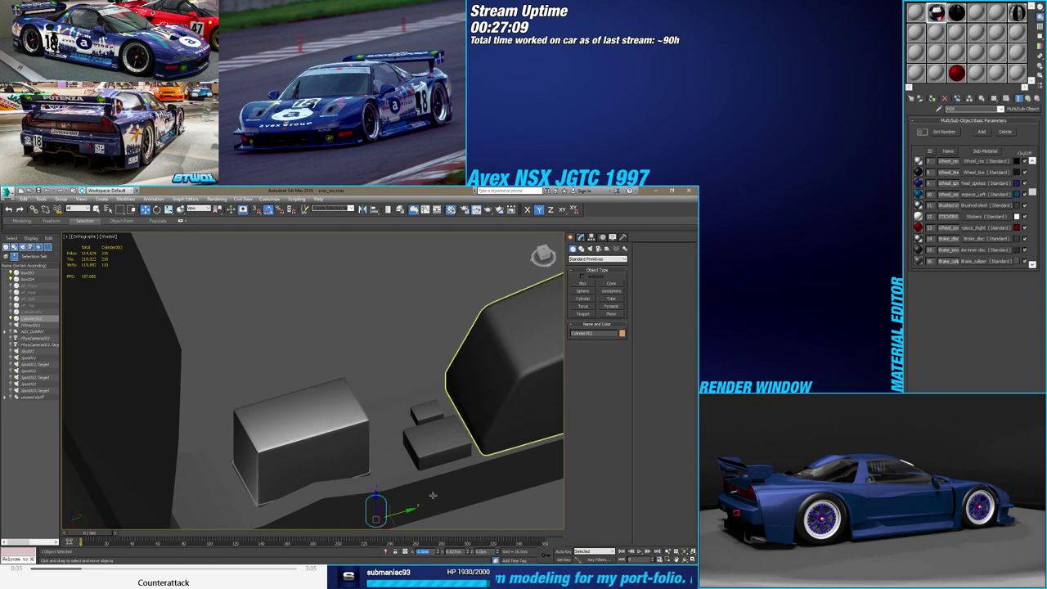
pyautogui.moveTo(405, 511)
pyautogui.mouseDown()
pyautogui.moveTo(405, 421)
pyautogui.moveTo(361, 424)
pyautogui.moveTo(331, 391)
pyautogui.mouseUp()
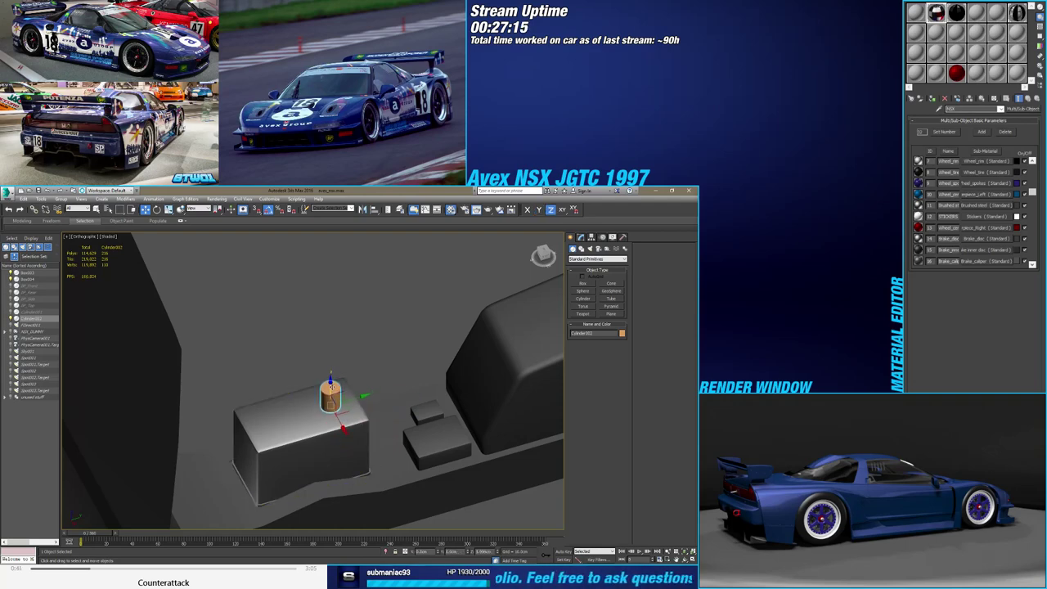
# Zoom in on the cylinder and show its parameters in the Modify panel
pyautogui.moveTo(330, 393)
pyautogui.keyDown('alt'); pyautogui.mouseDown(button='middle')
pyautogui.moveTo(339, 441)
pyautogui.moveTo(339, 428)
pyautogui.moveTo(320, 438)
pyautogui.moveTo(322, 412)
pyautogui.mouseUp(button='middle'); pyautogui.keyUp('alt')
pyautogui.scroll(3, 332, 432)
pyautogui.scroll(3, 328, 460)
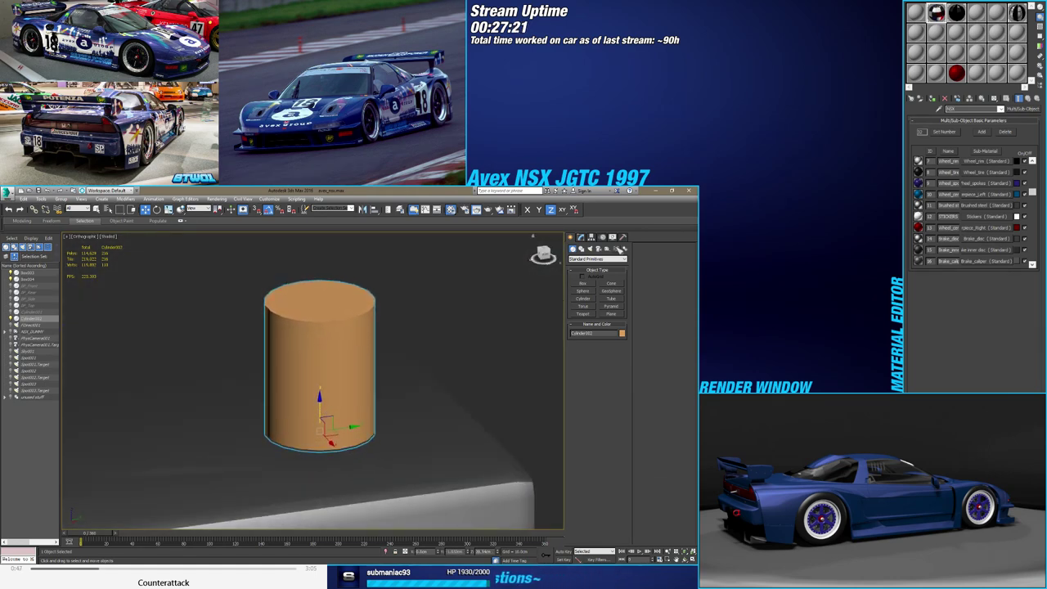
pyautogui.click(581, 237)
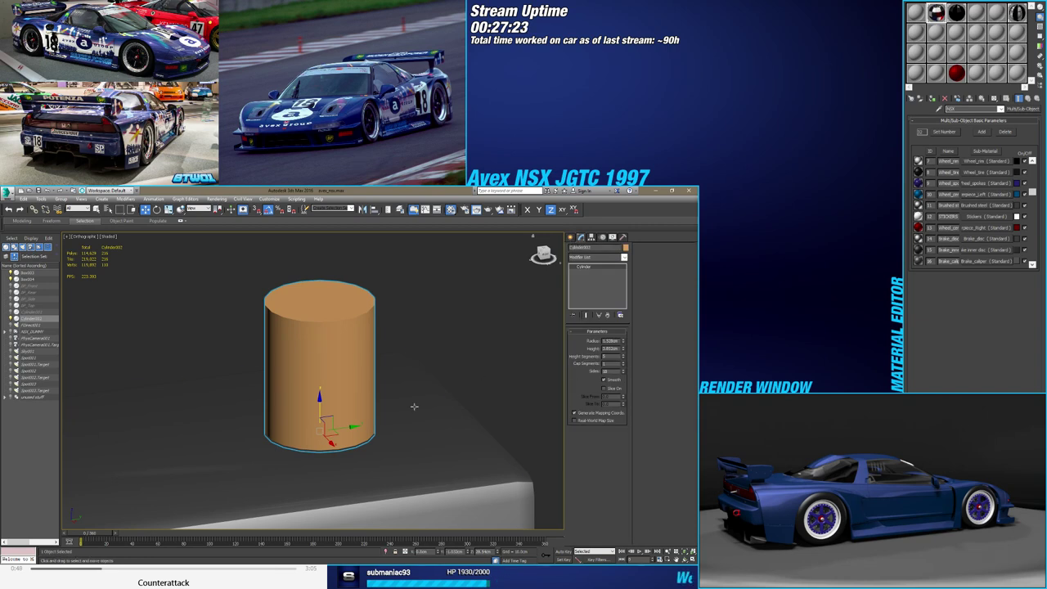
# Turn on edged faces (F4) and raise the cylinder's cap segments
pyautogui.press('F4')
pyautogui.keyDown('alt'); pyautogui.moveTo(425, 404); pyautogui.dragTo(398, 428, button='middle'); pyautogui.keyUp('alt')
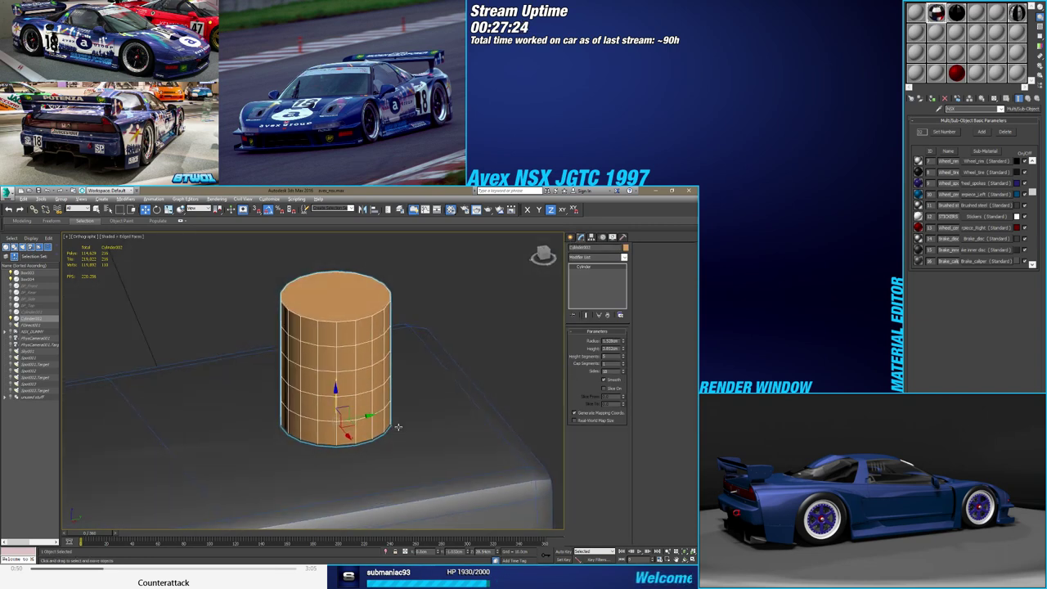
pyautogui.click(623, 361)
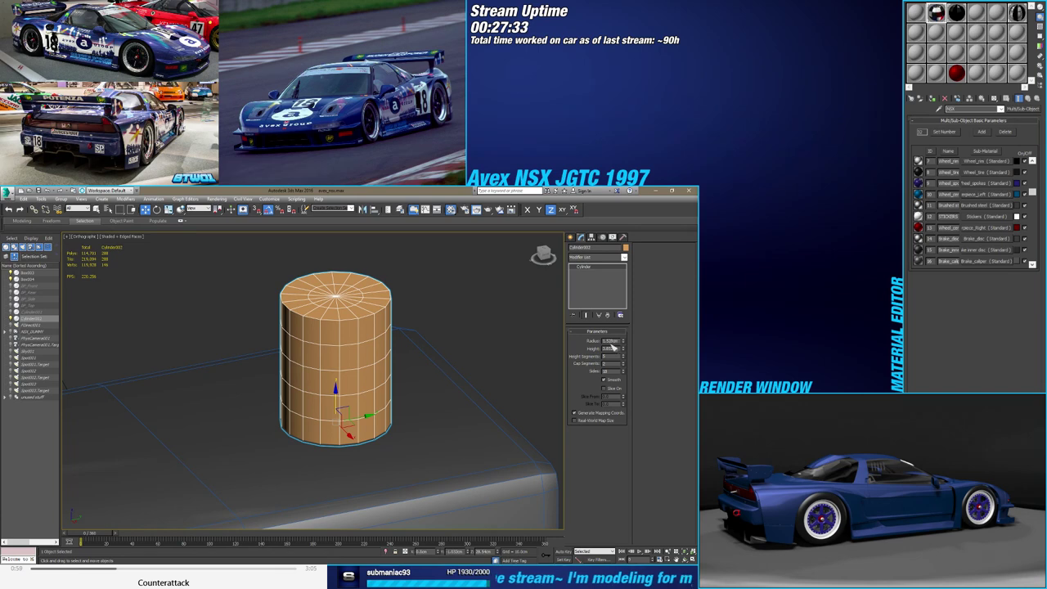
pyautogui.scroll(-3, 435, 391)
pyautogui.moveTo(436, 387)
pyautogui.keyDown('alt'); pyautogui.mouseDown(button='middle')
pyautogui.moveTo(416, 406)
pyautogui.moveTo(415, 435)
pyautogui.moveTo(417, 391)
pyautogui.mouseUp(button='middle'); pyautogui.keyUp('alt')
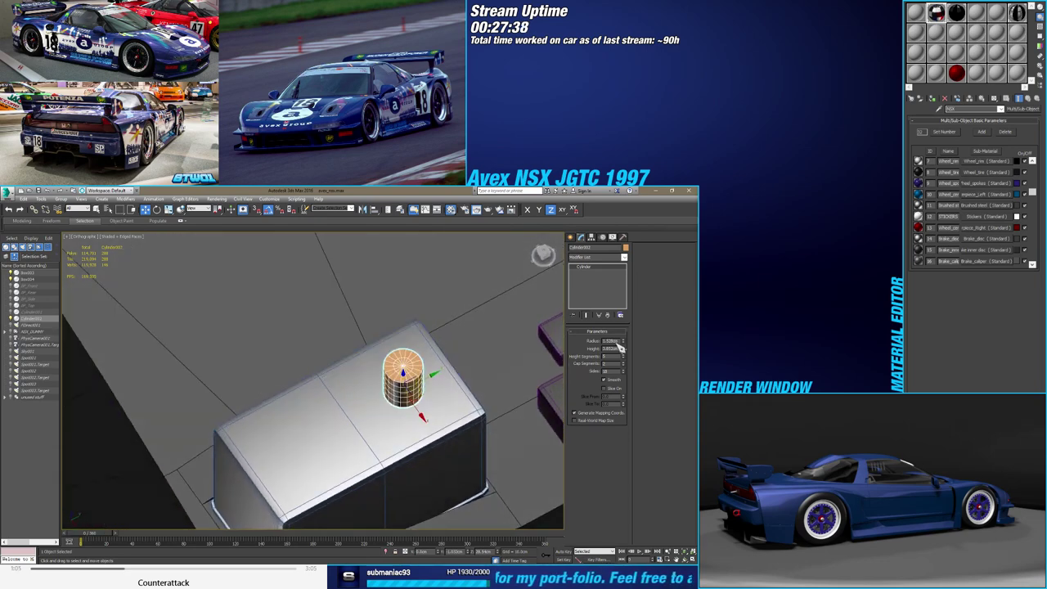
# Set the cylinder's radius to 1.5cm and its height to 0.05cm
pyautogui.write('2')
pyautogui.press('Return')
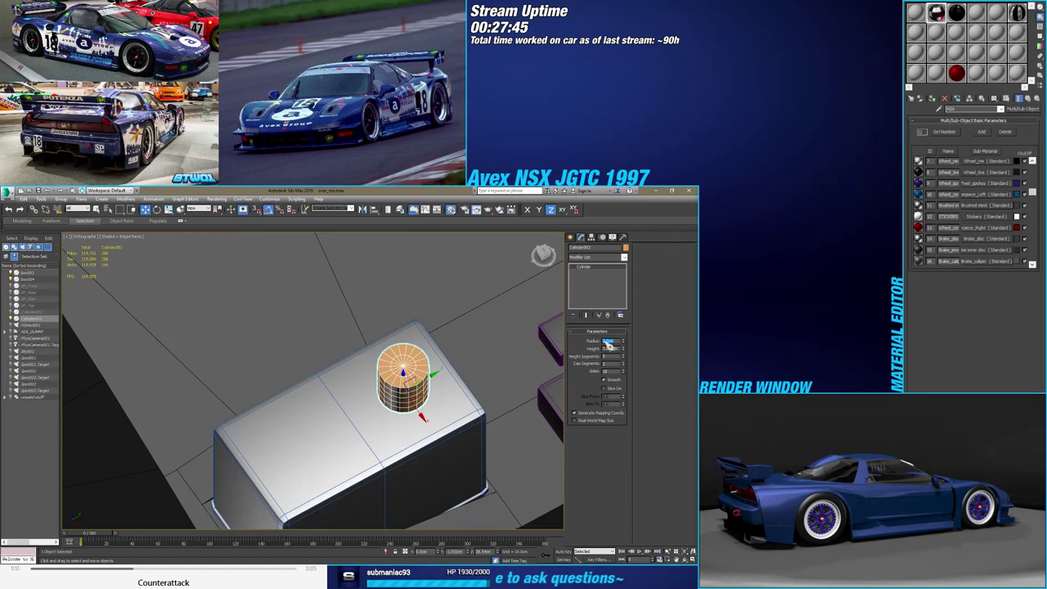
pyautogui.write('1.5')
pyautogui.press('Return')
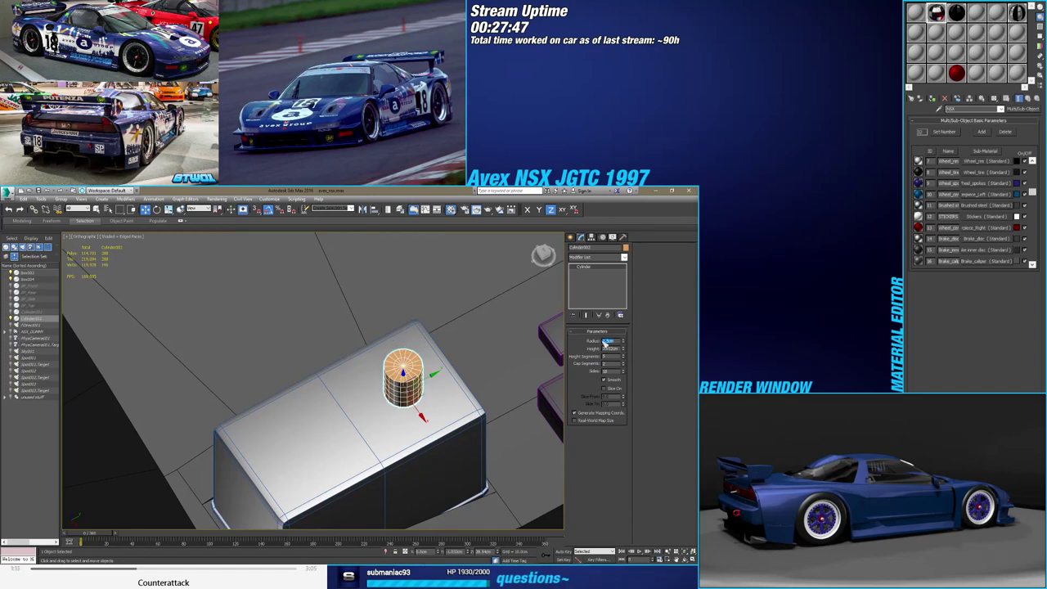
pyautogui.press('Tab')
pyautogui.write('0.05')
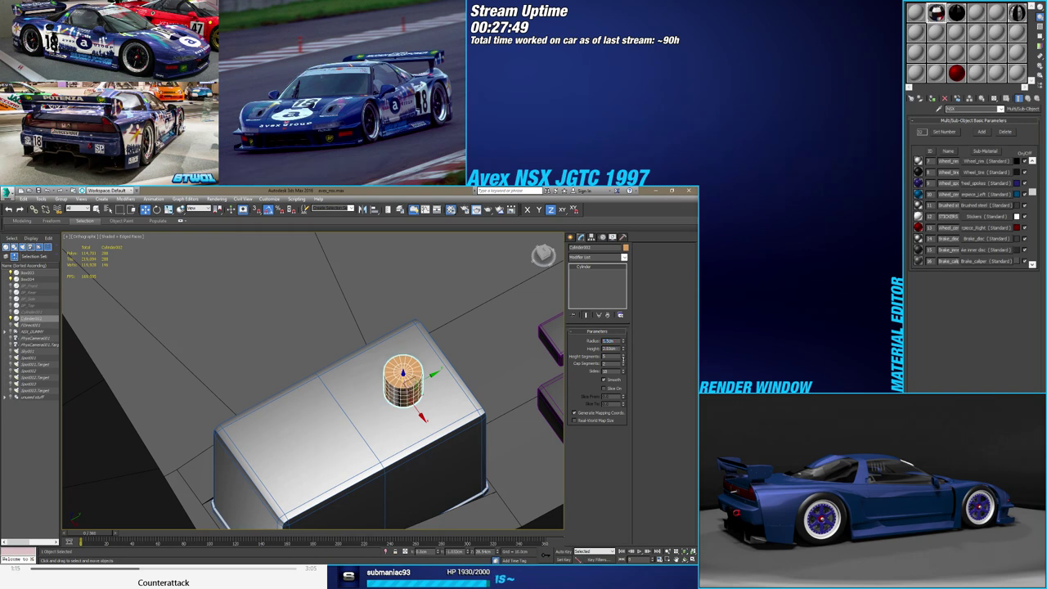
pyautogui.press('Return')
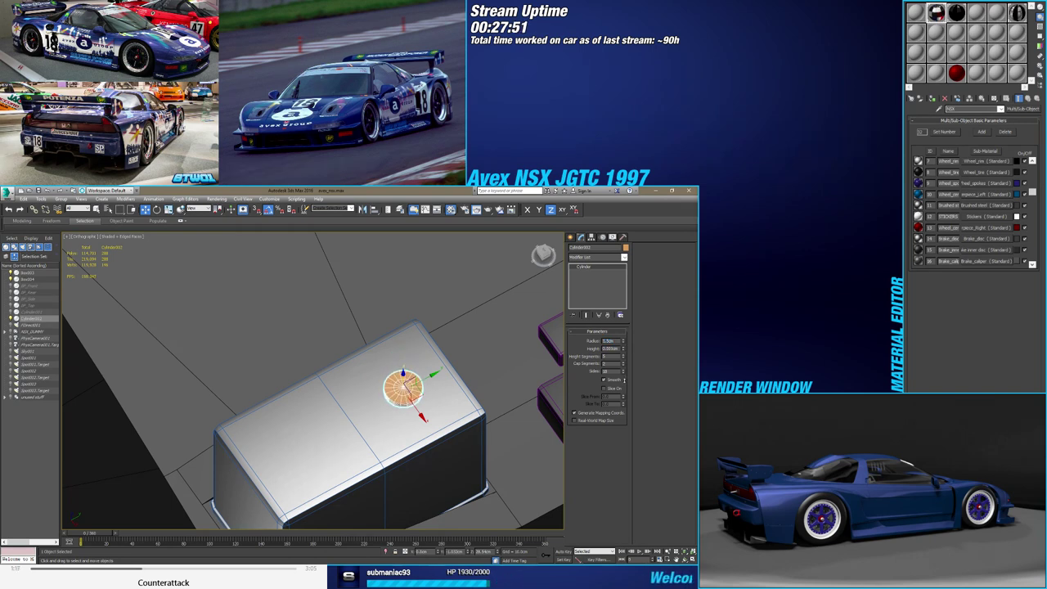
pyautogui.doubleClick(613, 349)
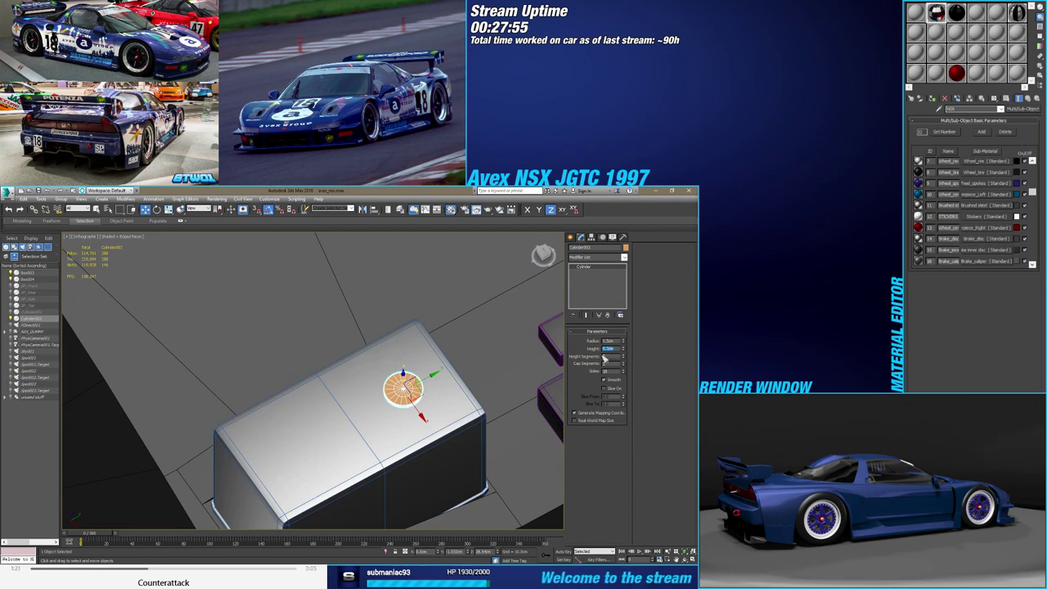
pyautogui.moveTo(457, 352)
pyautogui.keyDown('alt'); pyautogui.mouseDown(button='middle')
pyautogui.moveTo(431, 384)
pyautogui.moveTo(389, 399)
pyautogui.mouseUp(button='middle'); pyautogui.keyUp('alt')
pyautogui.scroll(3, 431, 384)
pyautogui.scroll(2, 425, 385)
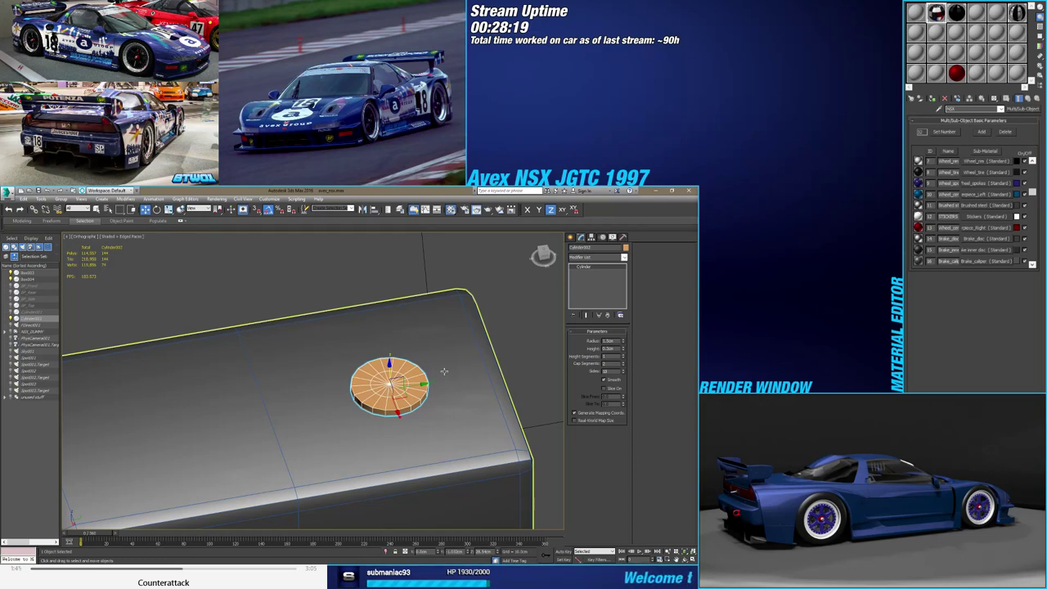
# Convert the cylinder to Editable Poly from the modifier stack
pyautogui.keyDown('alt'); pyautogui.moveTo(485, 345); pyautogui.dragTo(458, 360, button='middle'); pyautogui.keyUp('alt')
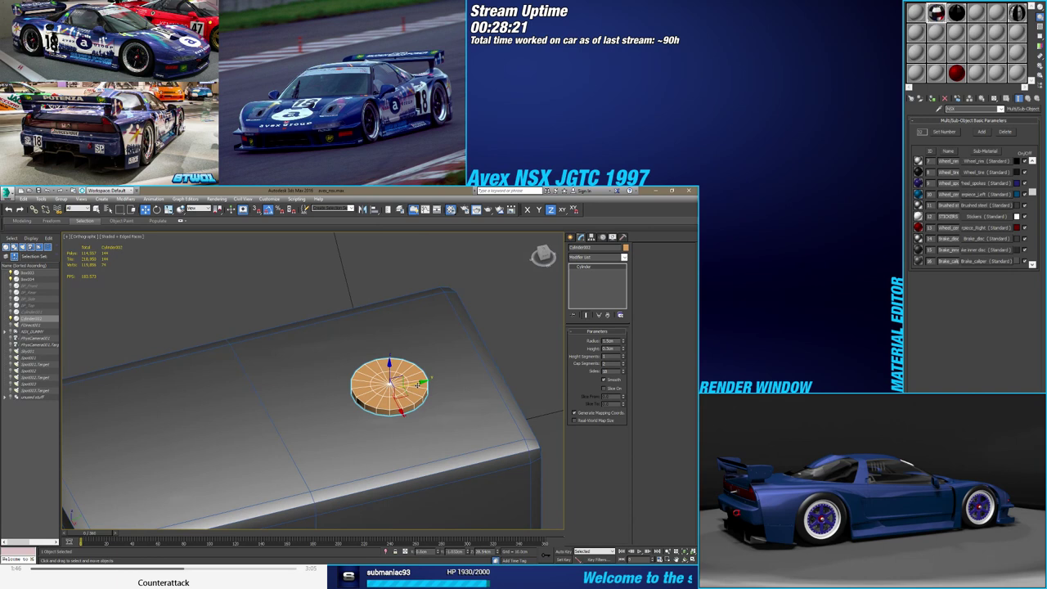
pyautogui.rightClick(600, 269)
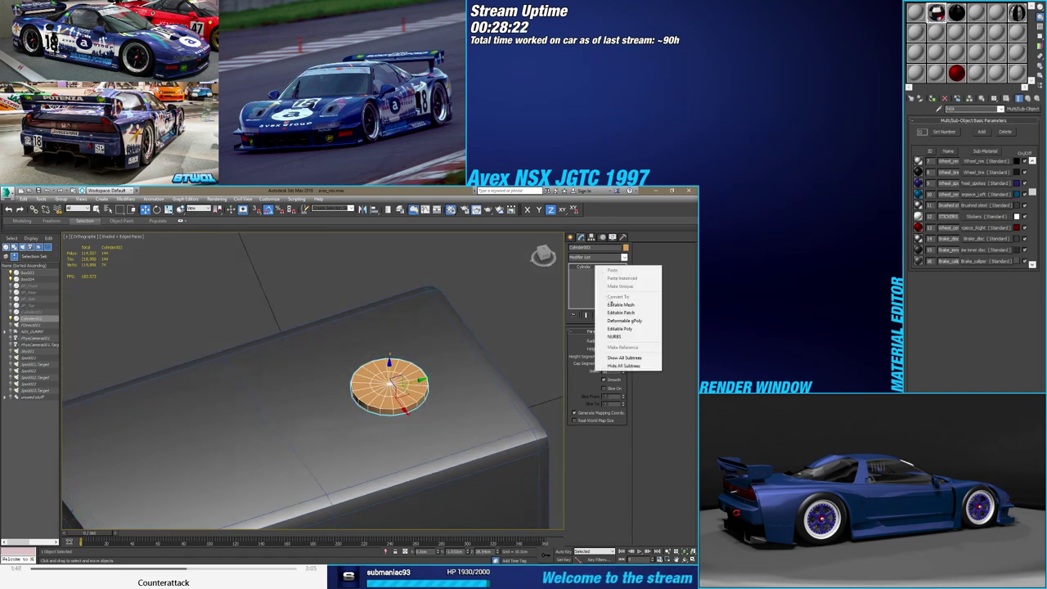
pyautogui.click(623, 328)
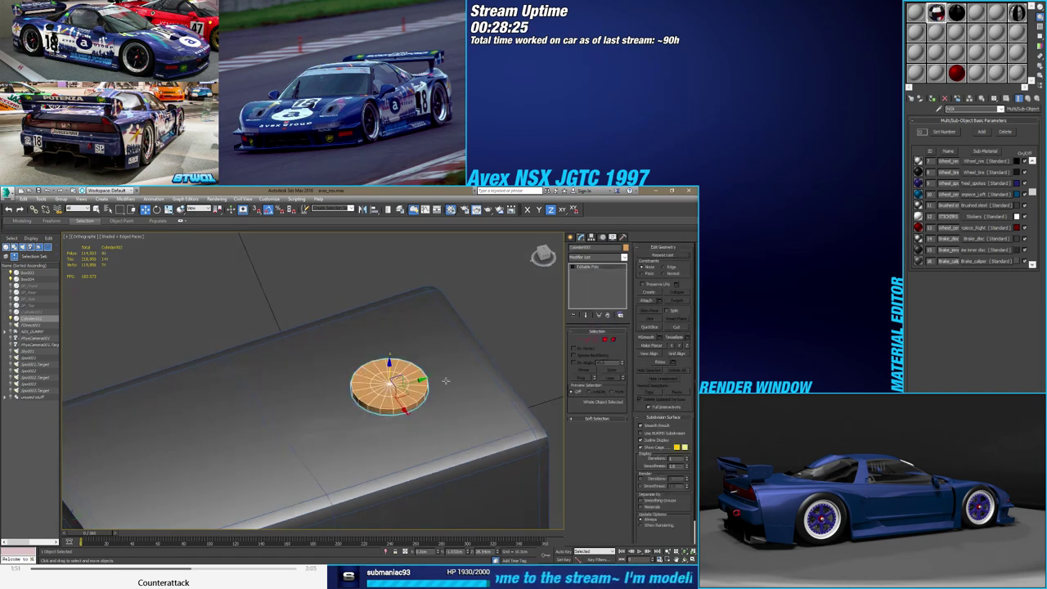
# Try moving the cap's centre vertex, undo it, then select the inner cap edge ring
pyautogui.press('F3')
pyautogui.click(578, 339)
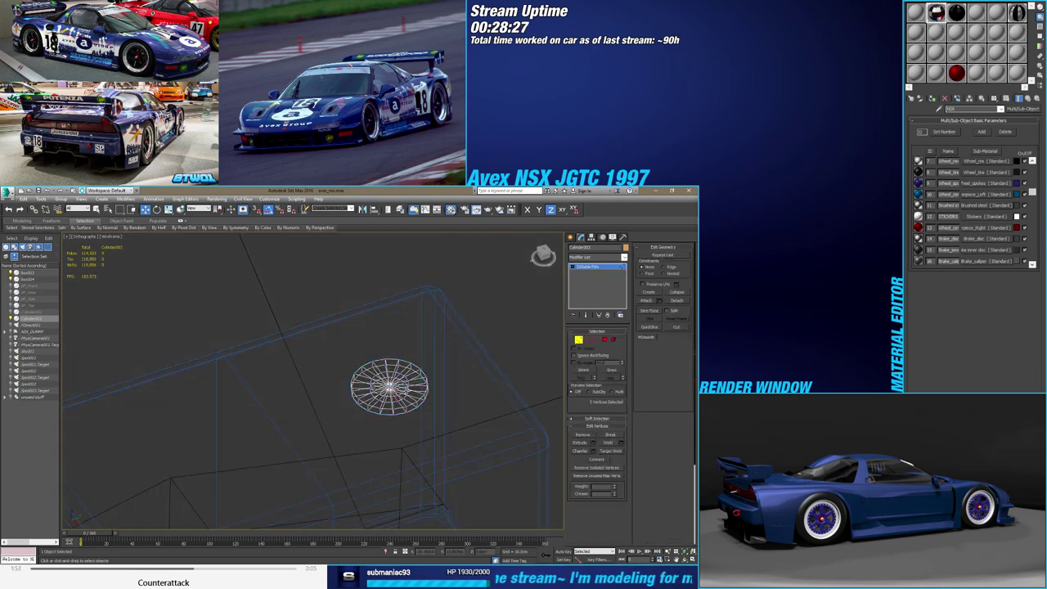
pyautogui.press('z')
pyautogui.click(361, 386)
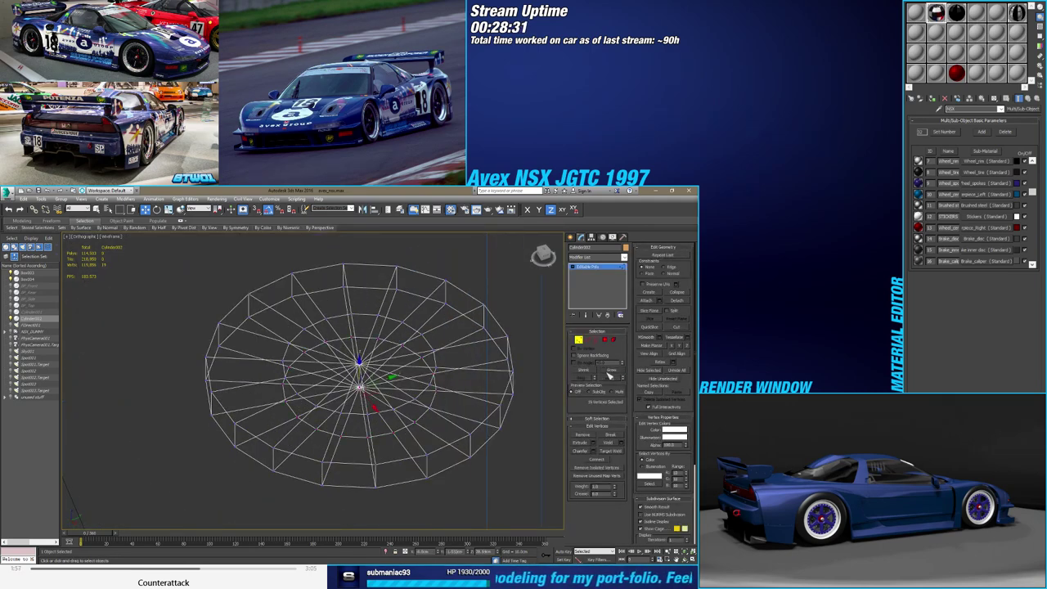
pyautogui.hotkey('ctrl', 'z')
pyautogui.press('F3')
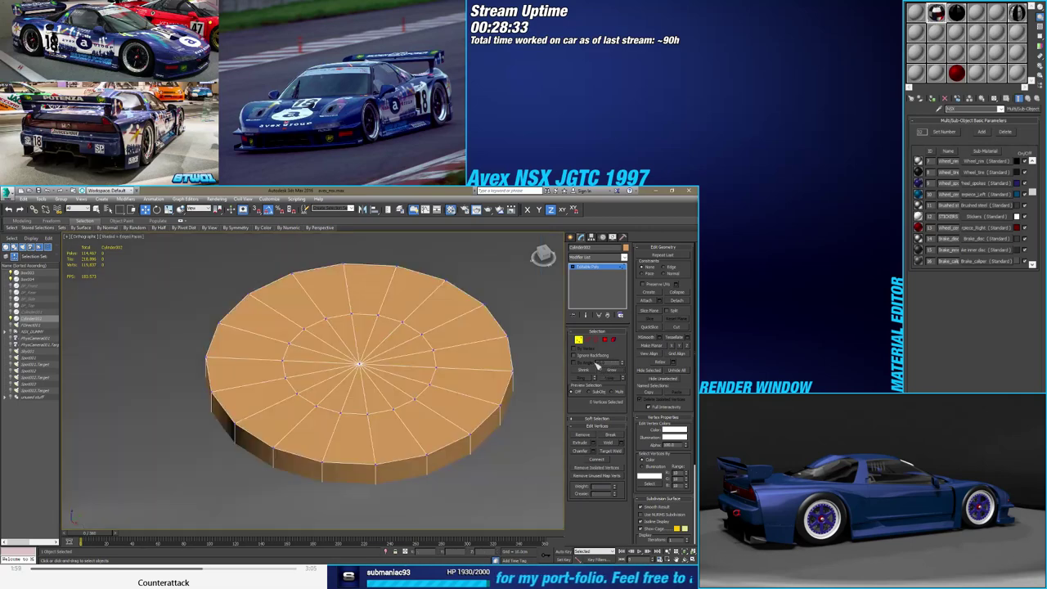
pyautogui.click(587, 339)
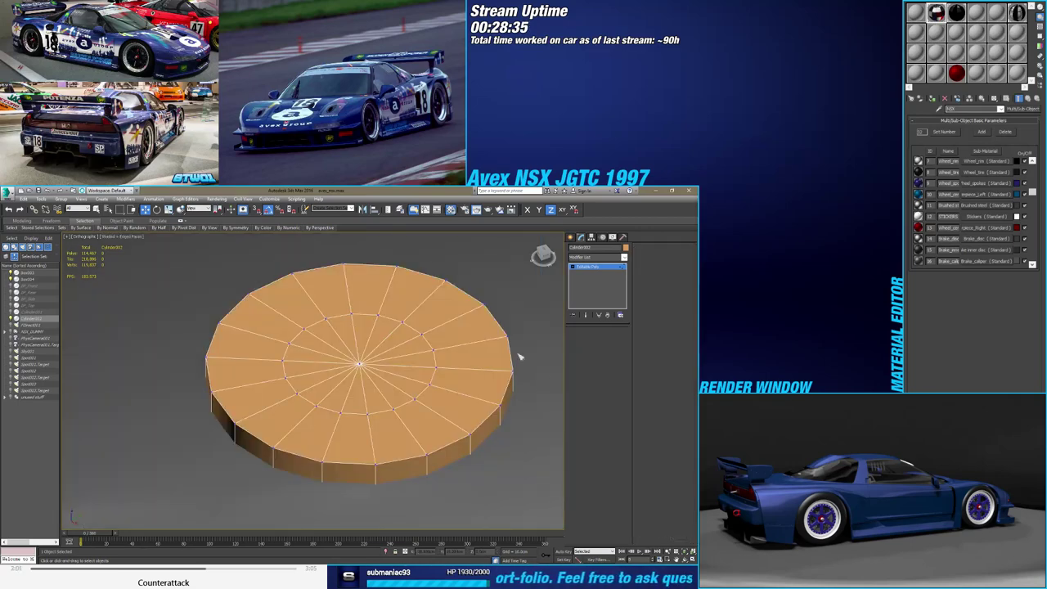
pyautogui.doubleClick(434, 364)
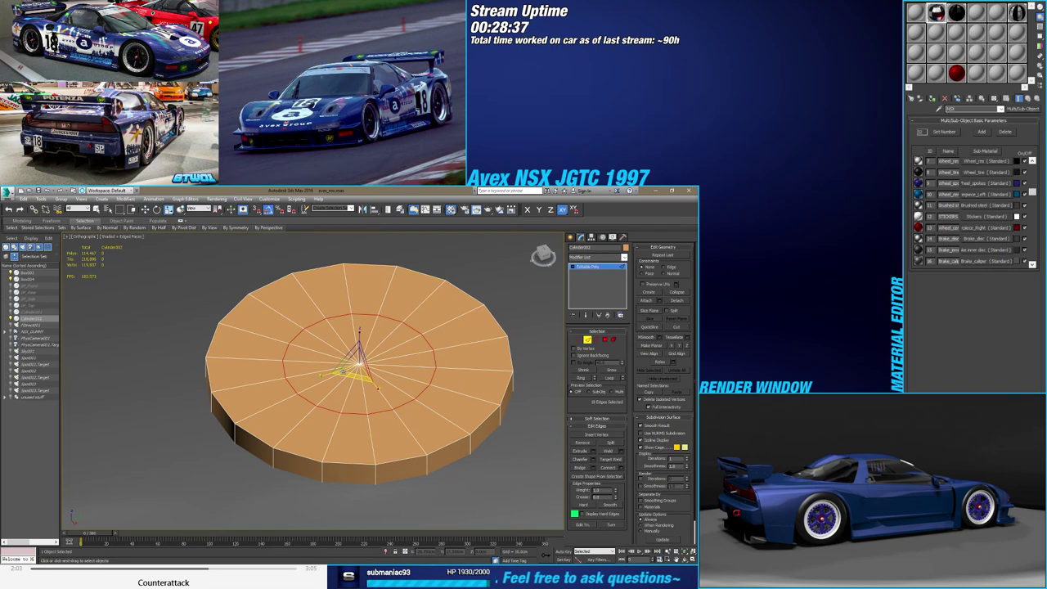
# Scale the inner edge ring outward and connect new edges across the bottom rim
pyautogui.moveTo(360, 368); pyautogui.dragTo(369, 343)
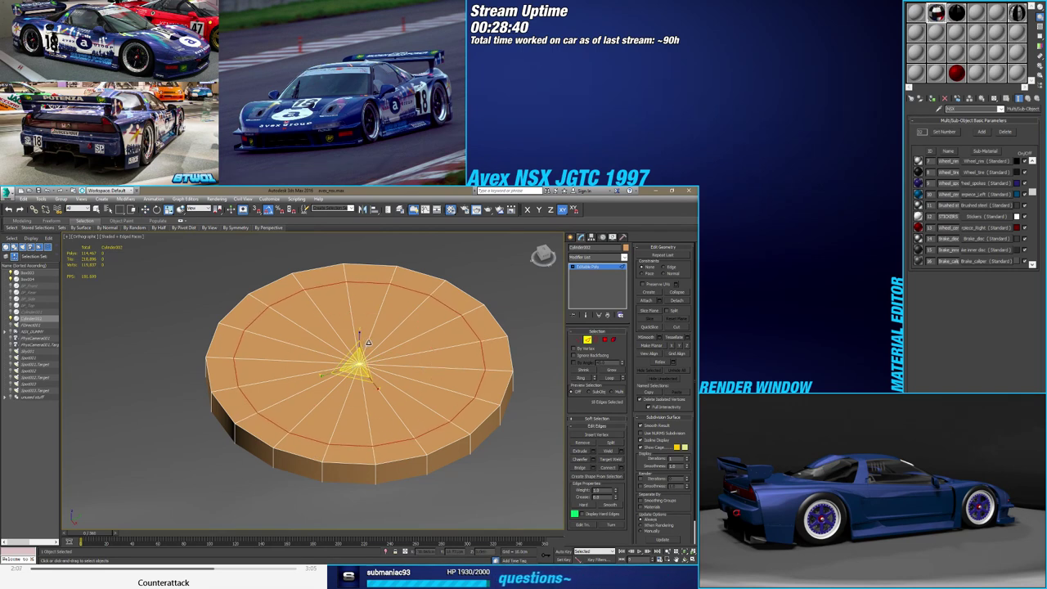
pyautogui.press('w')
pyautogui.scroll(-5, 380, 366)
pyautogui.scroll(-2, 393, 368)
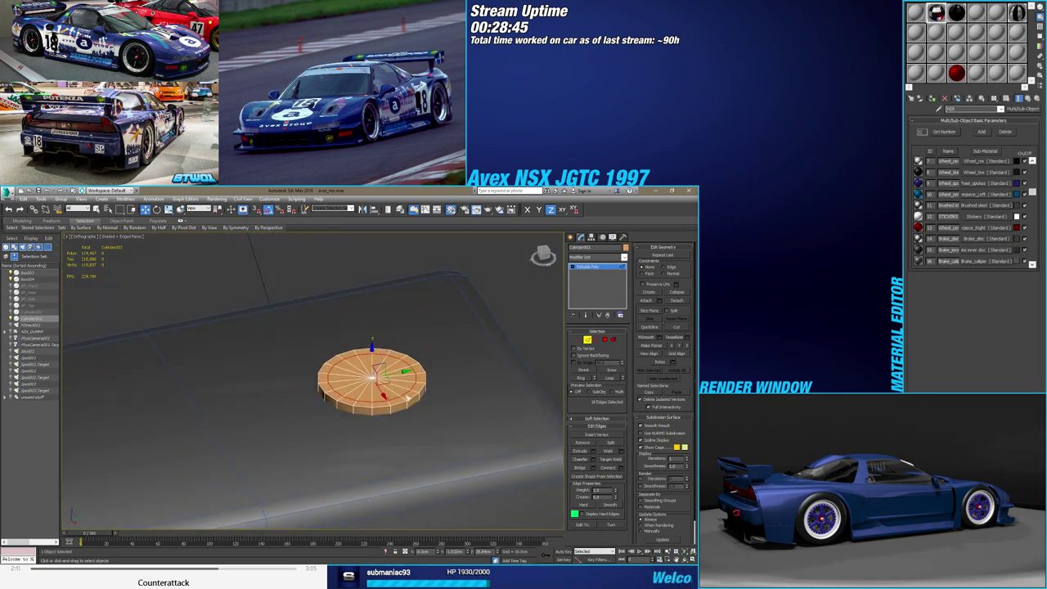
pyautogui.scroll(2, 413, 404)
pyautogui.scroll(2, 413, 405)
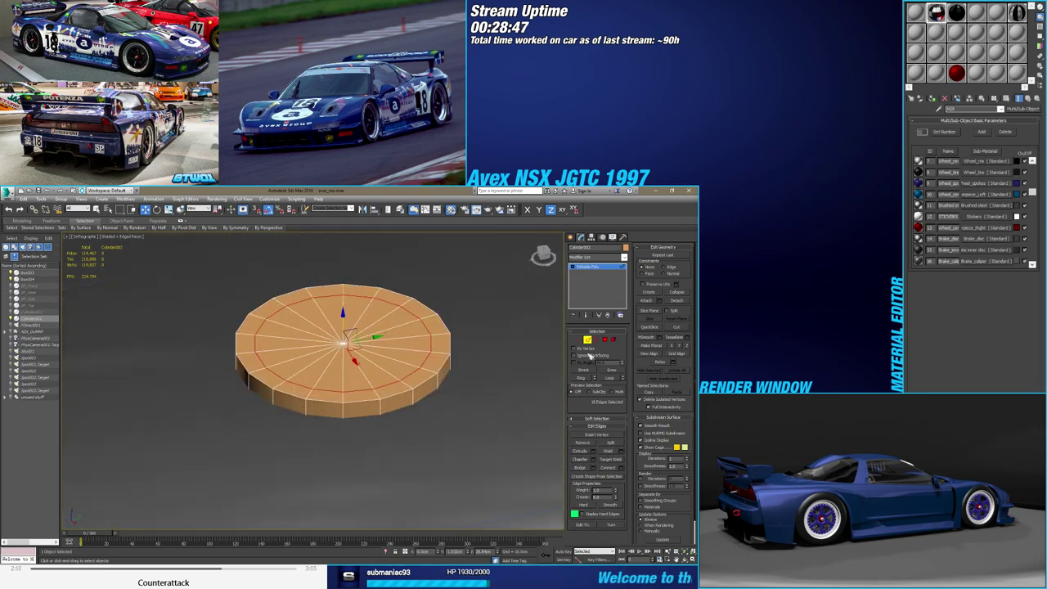
pyautogui.click(413, 401)
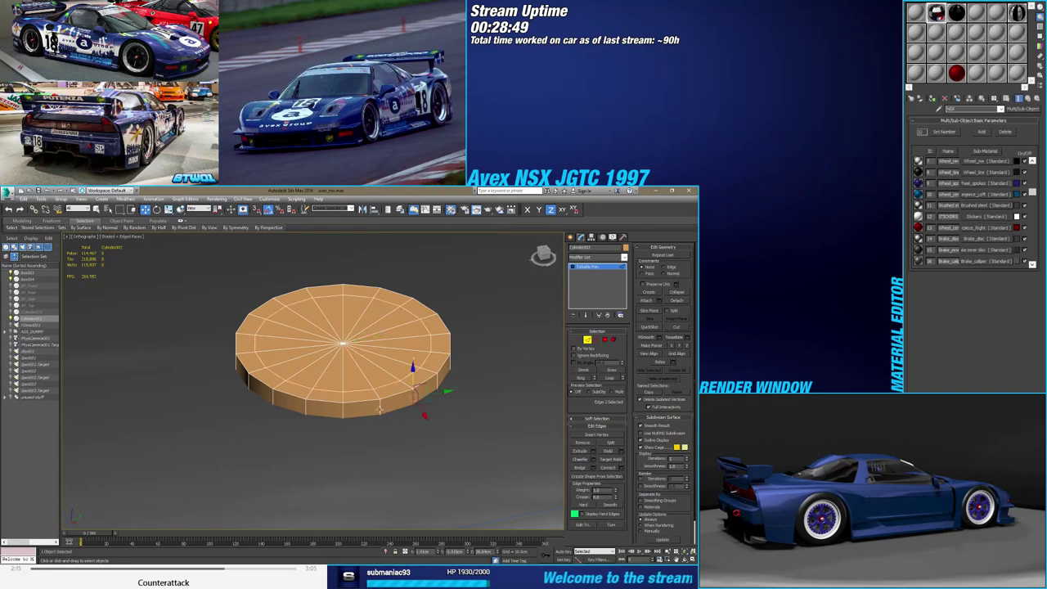
pyautogui.click(619, 468)
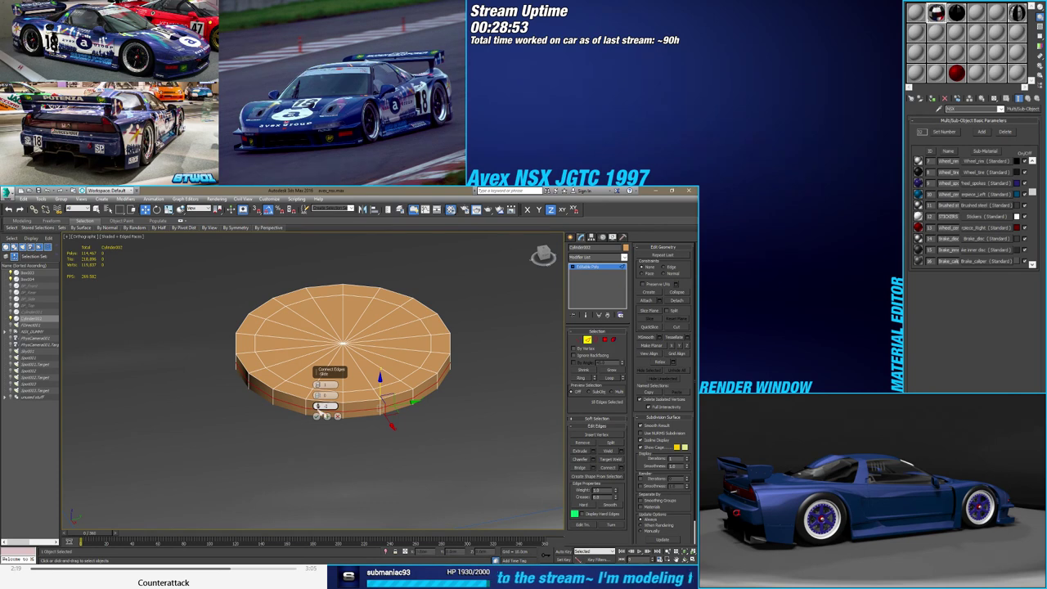
pyautogui.moveTo(325, 406); pyautogui.dragTo(322, 480)
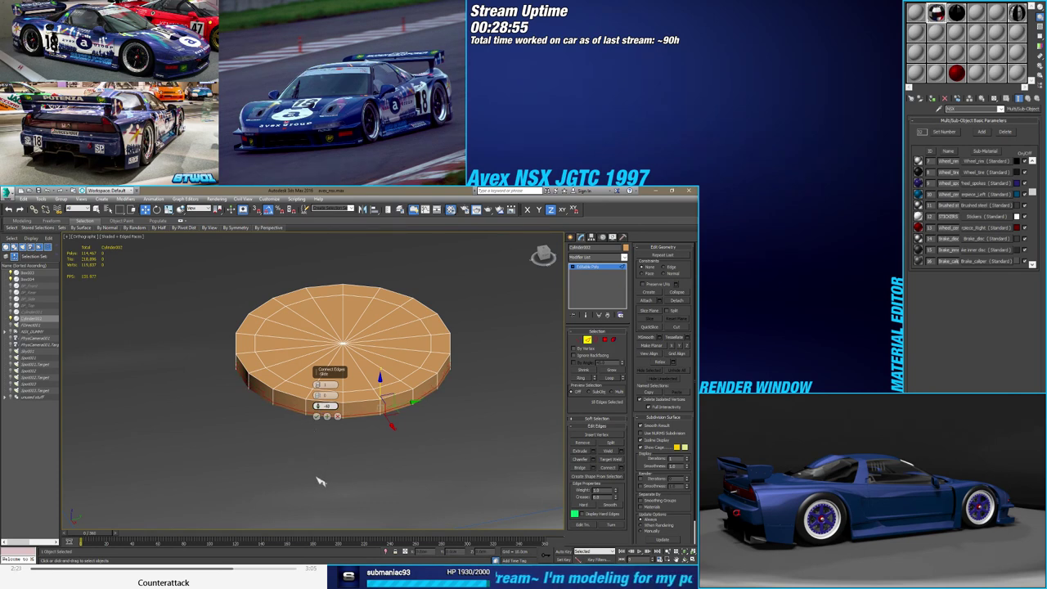
pyautogui.click(318, 418)
# Select a rim edge loop and scale it outward
pyautogui.doubleClick(374, 418)
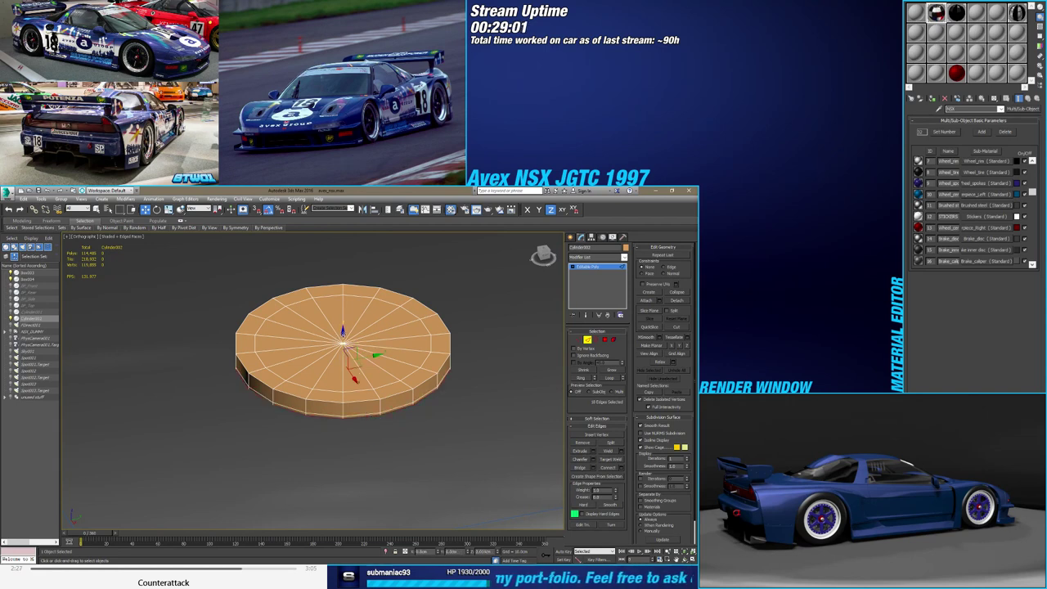
pyautogui.press('r')
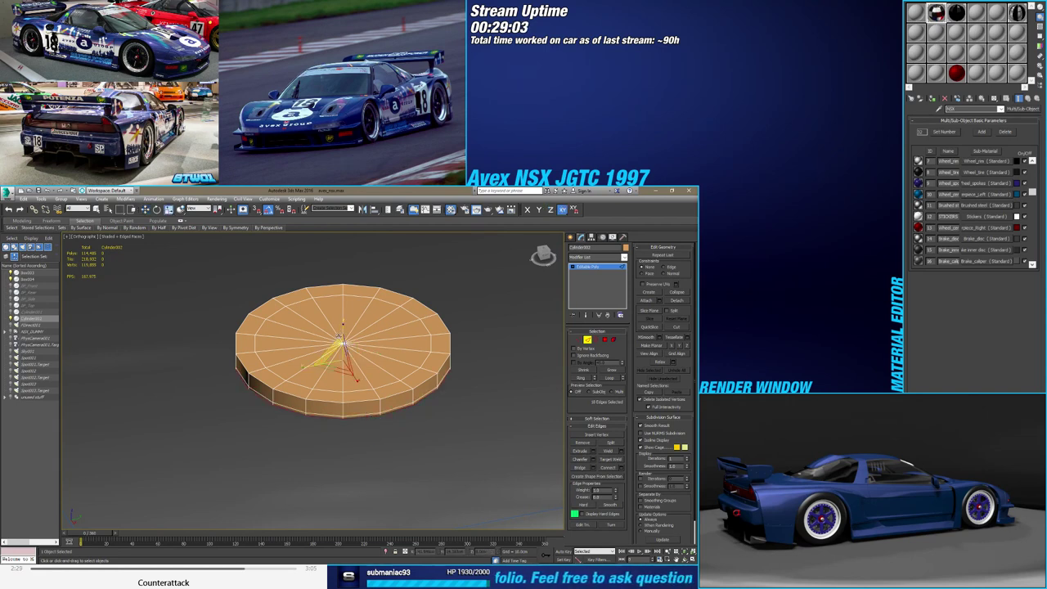
pyautogui.moveTo(342, 350); pyautogui.dragTo(345, 360)
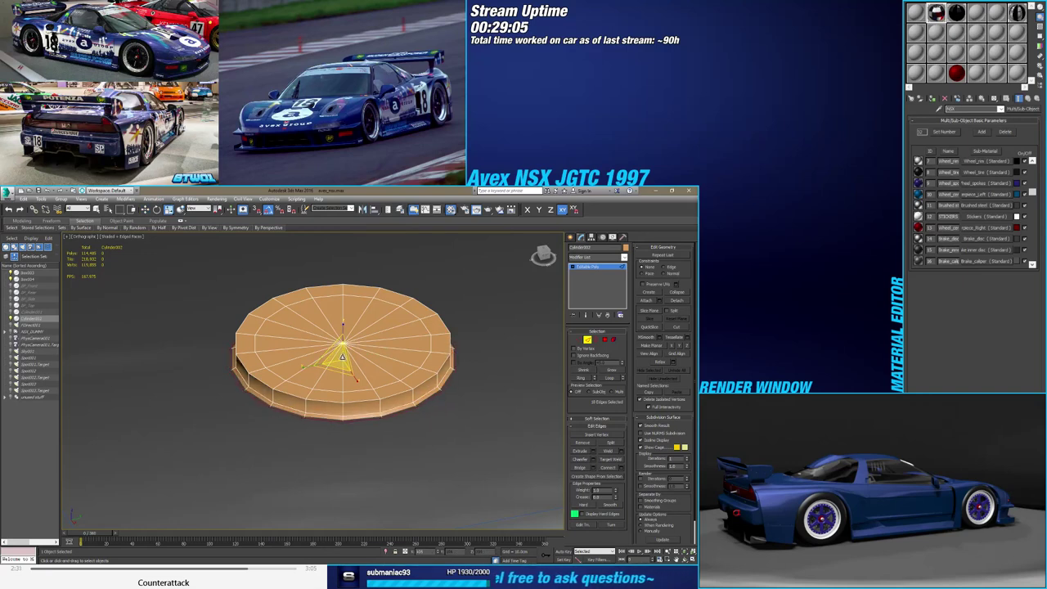
pyautogui.press('w')
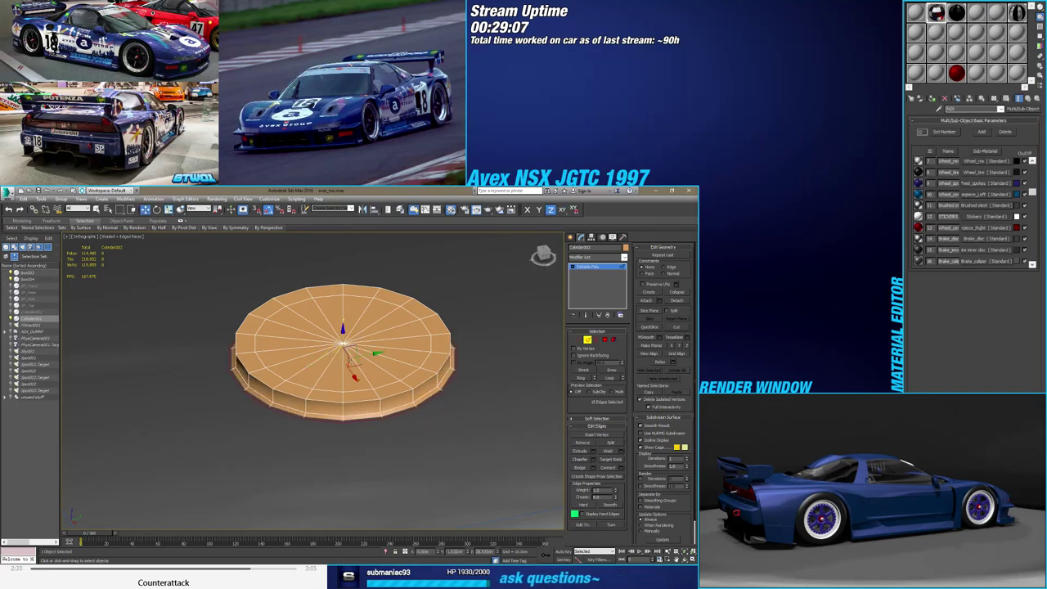
pyautogui.scroll(-2, 339, 385)
pyautogui.scroll(-2, 339, 395)
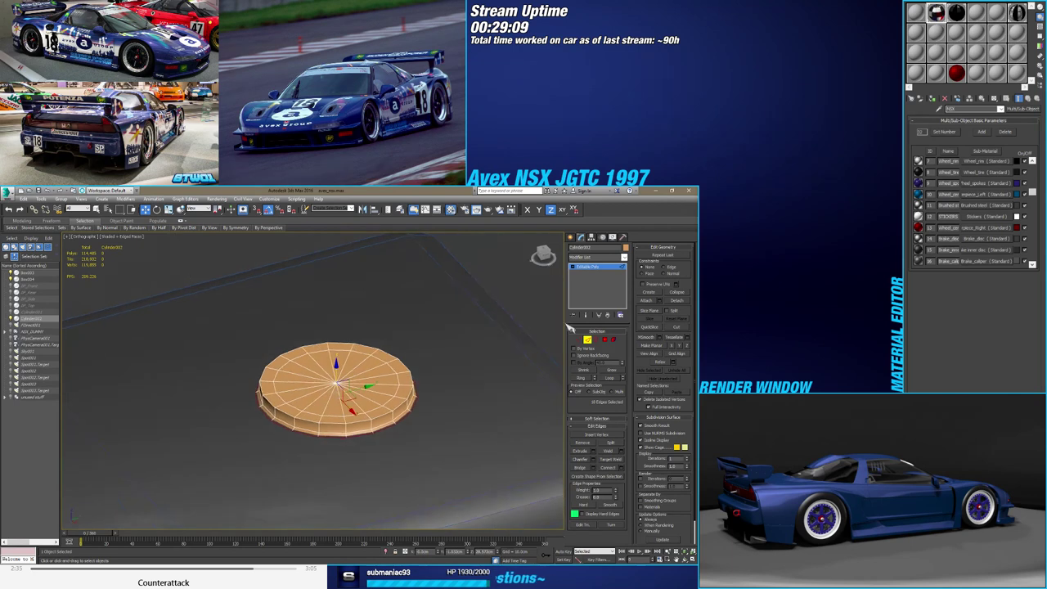
# Assign Brushed steel to all of the disc's polygons
pyautogui.click(587, 340)
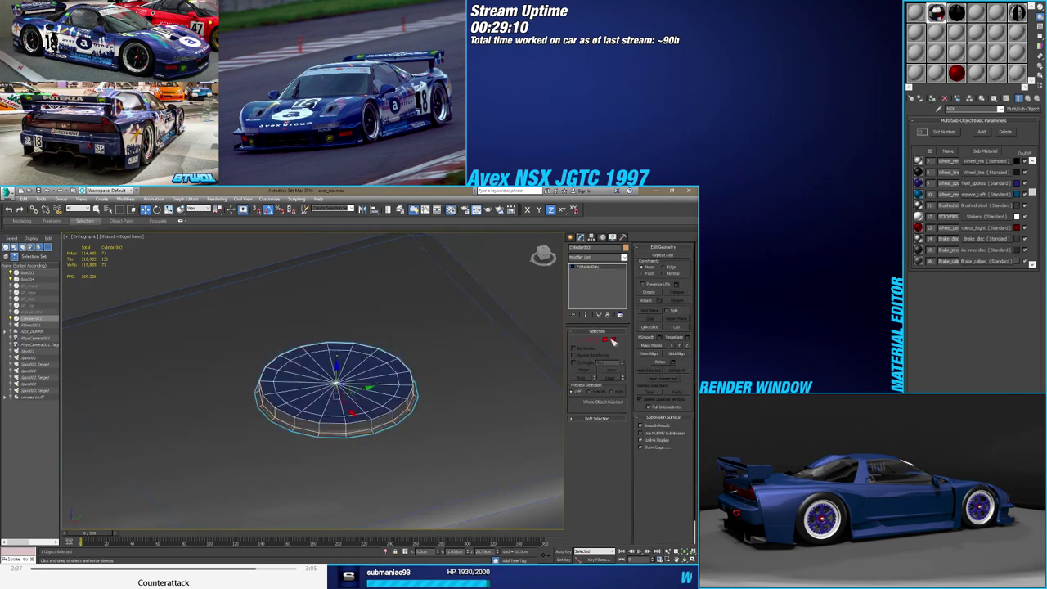
pyautogui.click(605, 340)
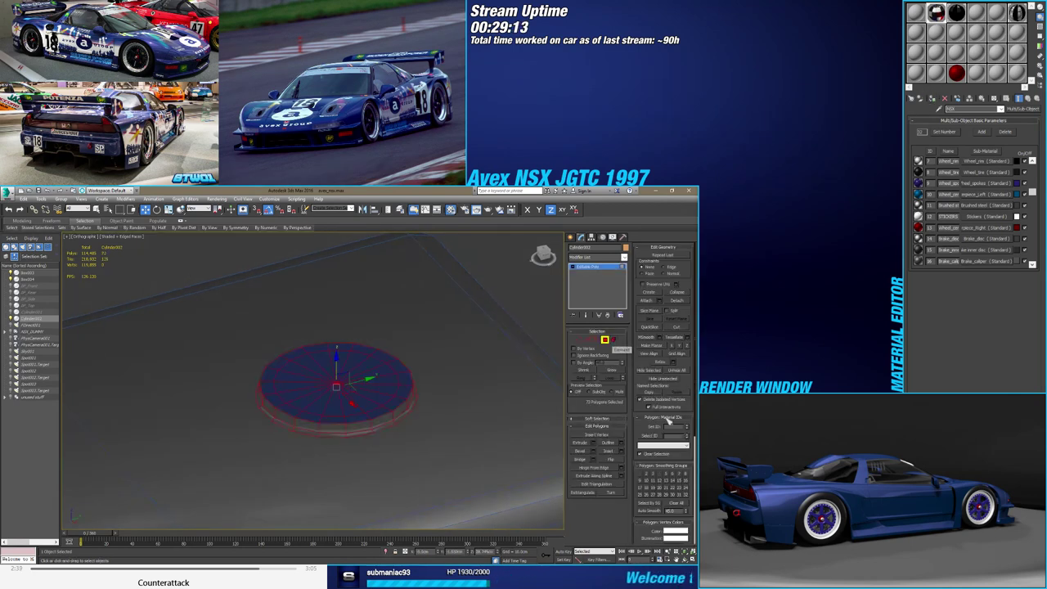
pyautogui.click(667, 429)
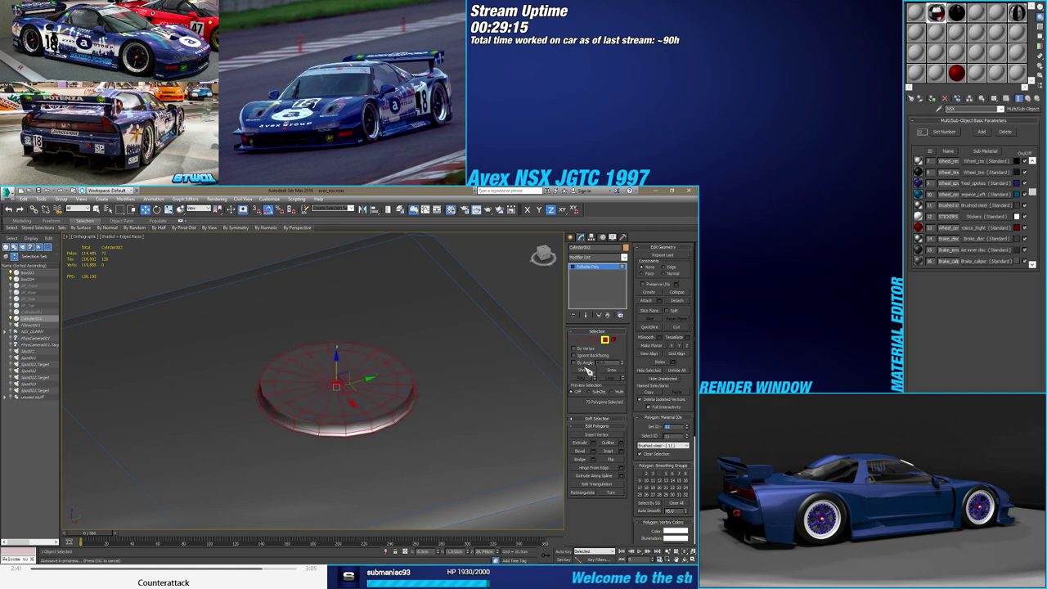
pyautogui.click(587, 343)
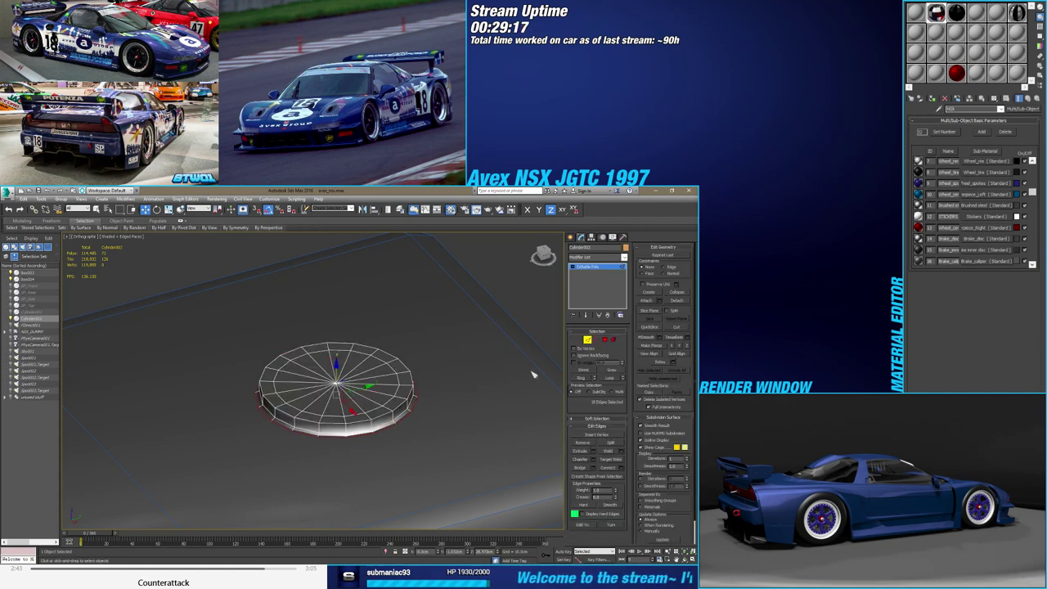
pyautogui.click(578, 340)
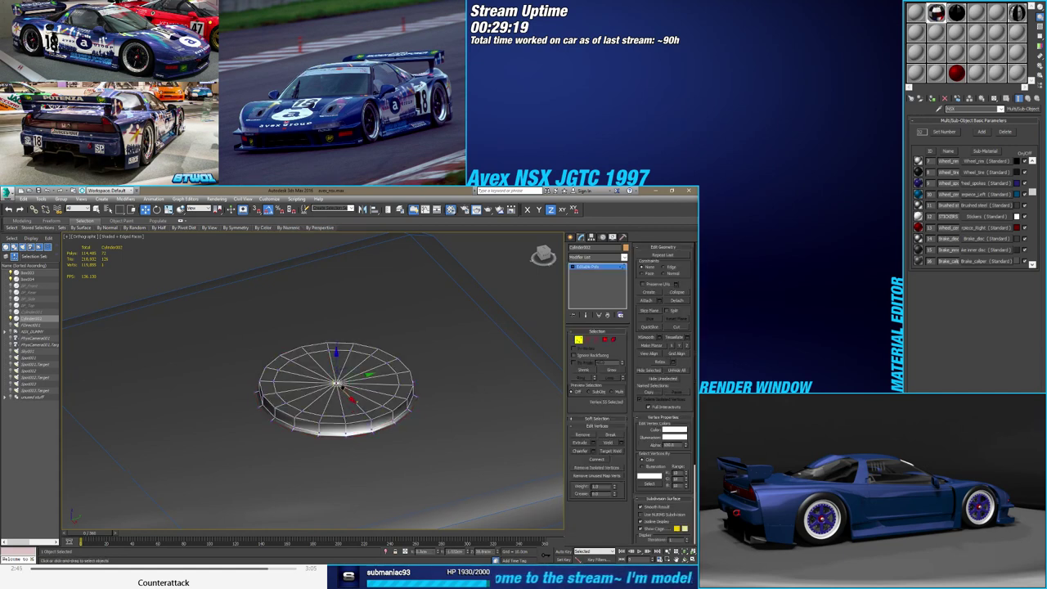
pyautogui.click(338, 383)
pyautogui.press('z')
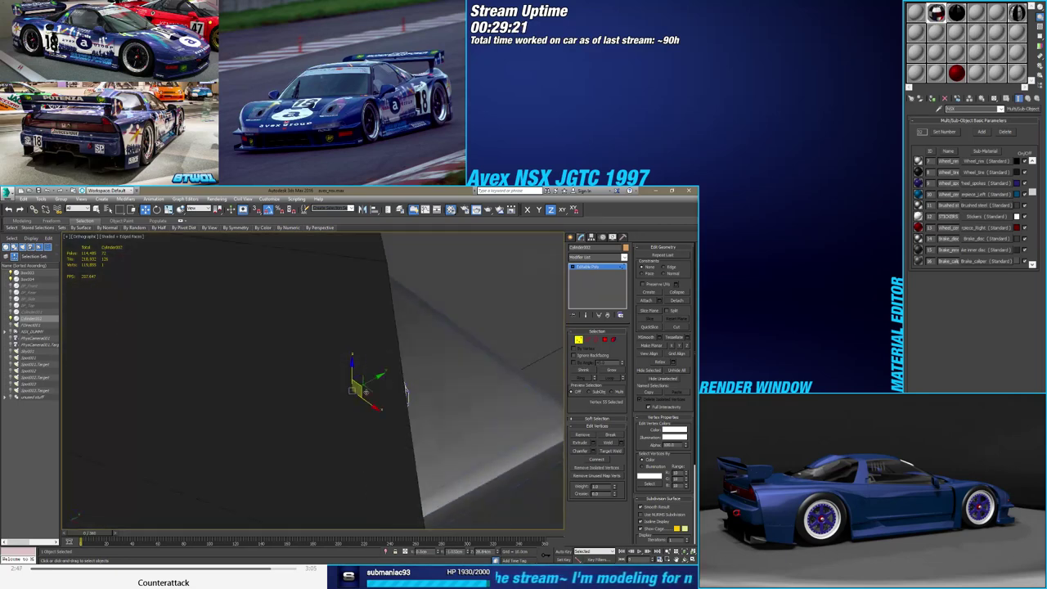
pyautogui.scroll(-3, 405, 393)
pyautogui.scroll(-3, 405, 393)
pyautogui.press('F4')
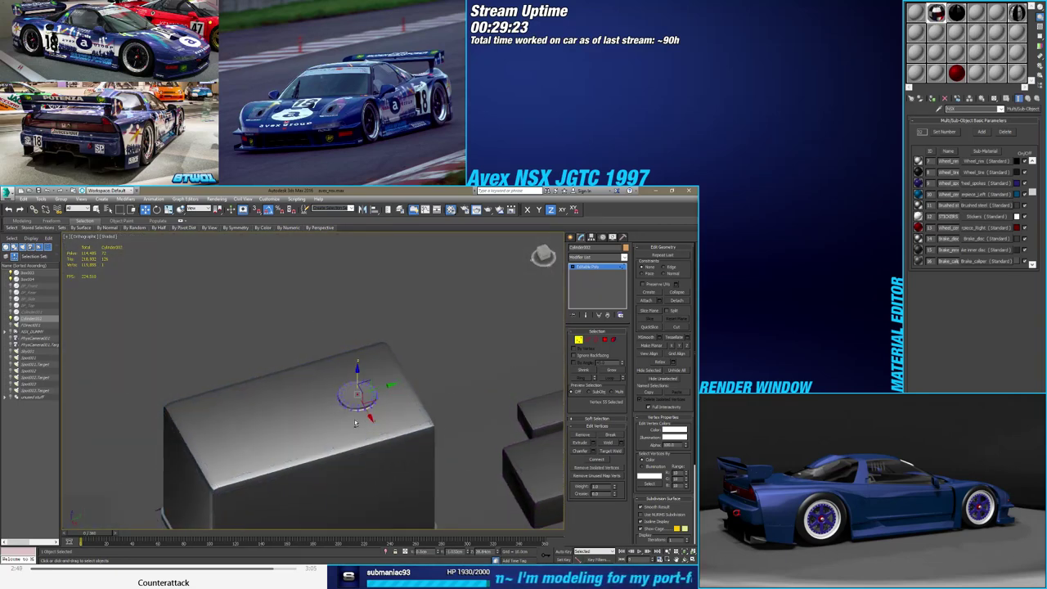
pyautogui.keyDown('alt'); pyautogui.moveTo(359, 409); pyautogui.dragTo(350, 405, button='middle'); pyautogui.keyUp('alt')
pyautogui.press('F4')
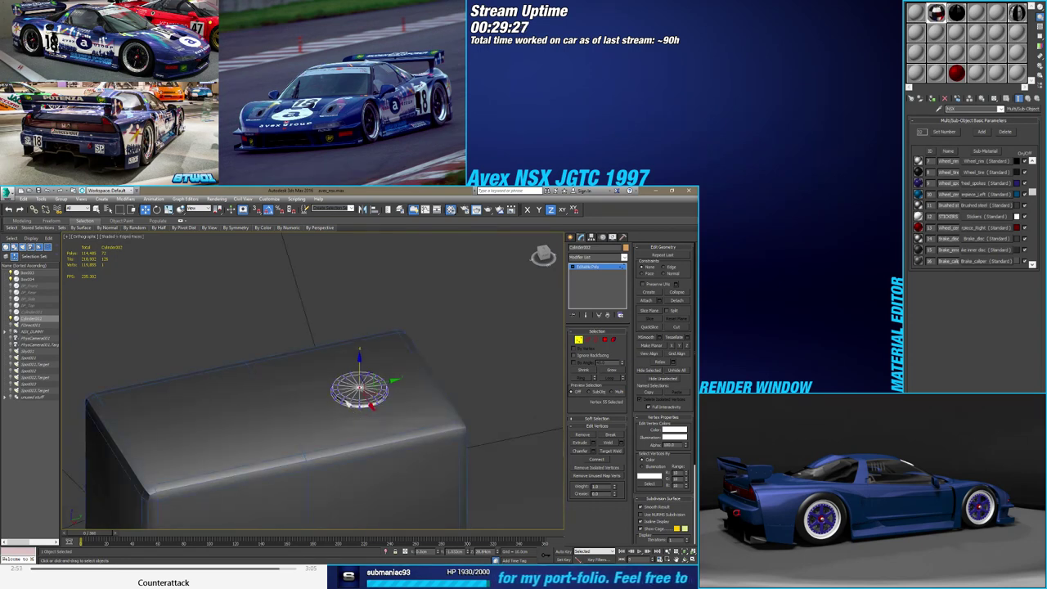
pyautogui.keyDown('ctrl'); pyautogui.click(613, 338); pyautogui.keyUp('ctrl')
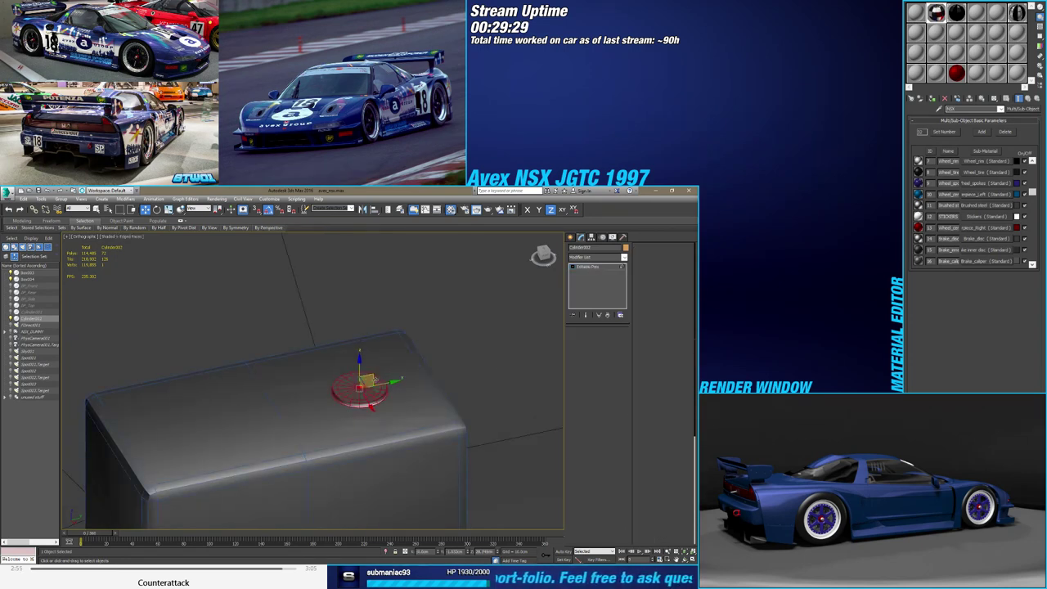
pyautogui.click(617, 340)
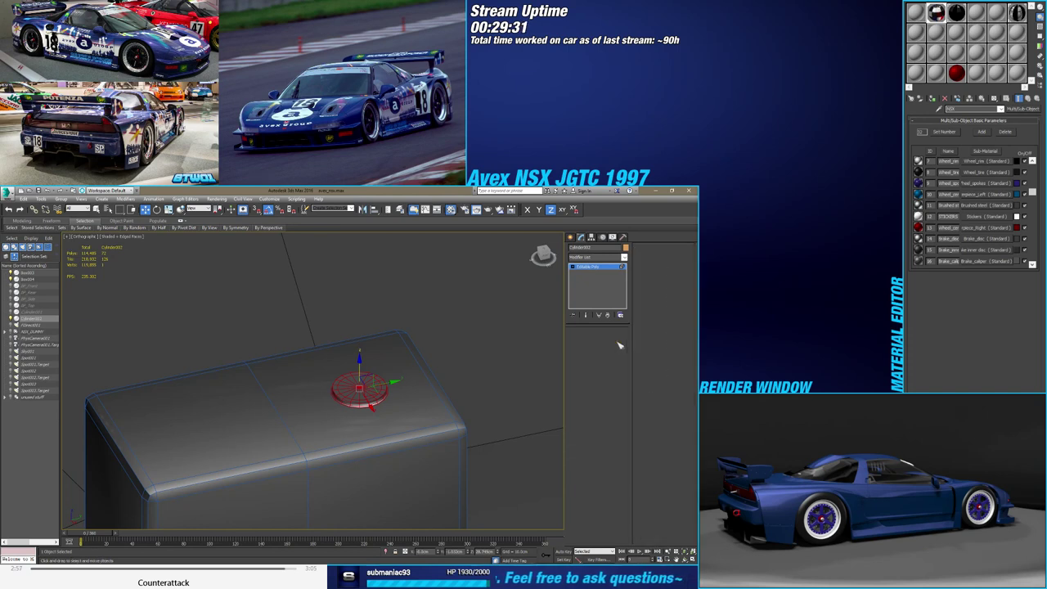
# Shift-drag a copy of the thin disc to sit beside the original on the box top
pyautogui.keyDown('shift'); pyautogui.moveTo(394, 385); pyautogui.dragTo(325, 398); pyautogui.keyUp('shift')
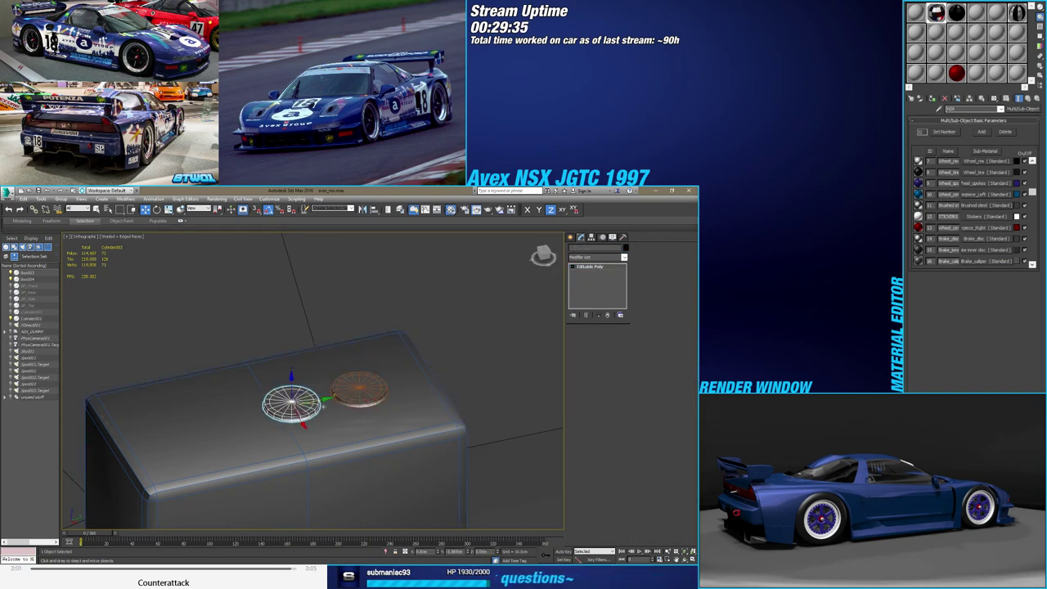
pyautogui.keyDown('shift'); pyautogui.moveTo(323, 403); pyautogui.dragTo(318, 407); pyautogui.keyUp('shift')
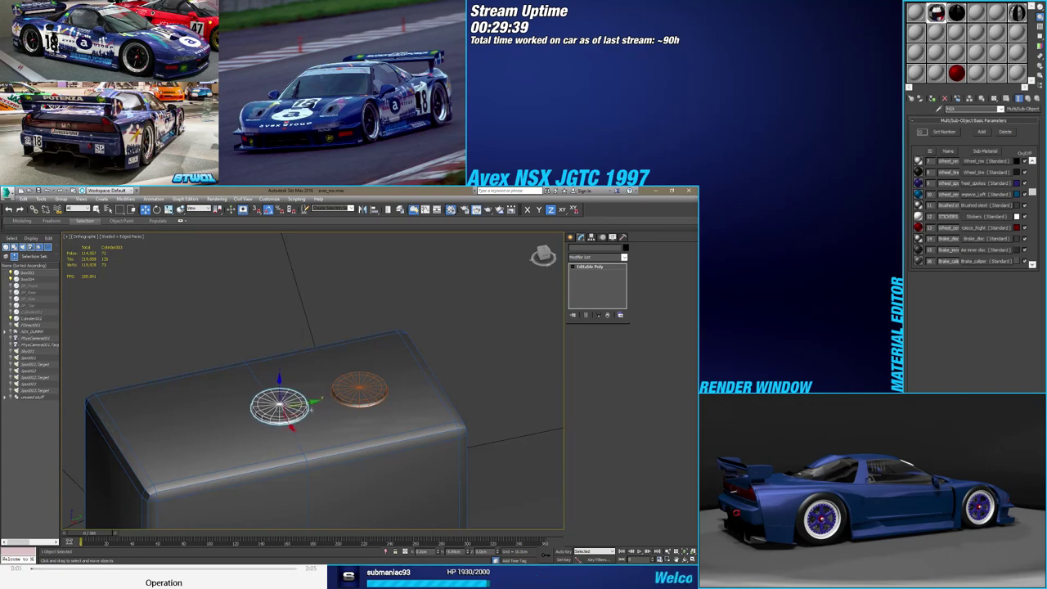
pyautogui.keyDown('shift'); pyautogui.moveTo(318, 407); pyautogui.dragTo(306, 409); pyautogui.keyUp('shift')
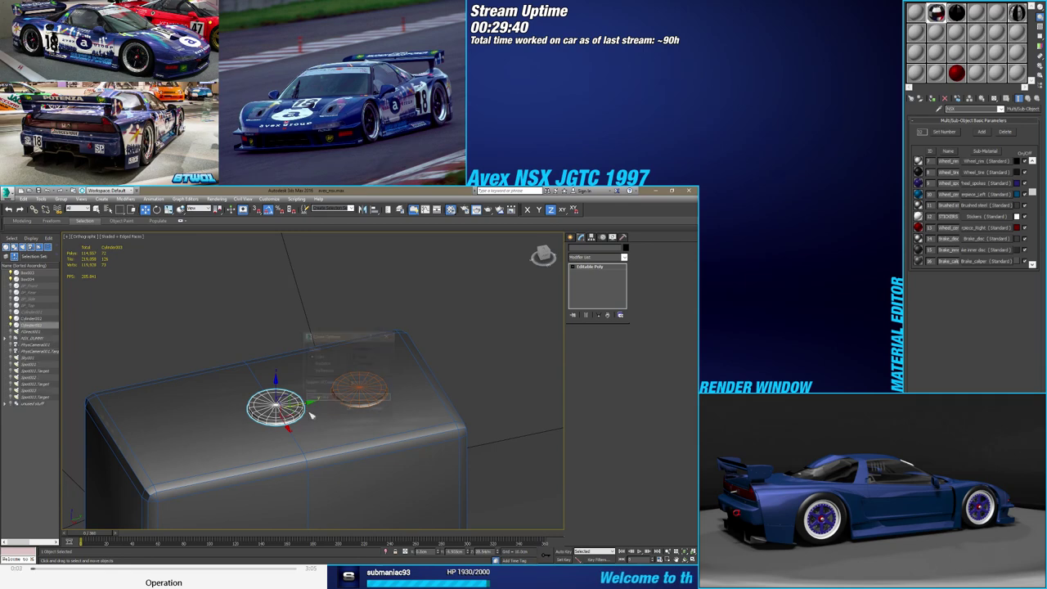
pyautogui.click(357, 410)
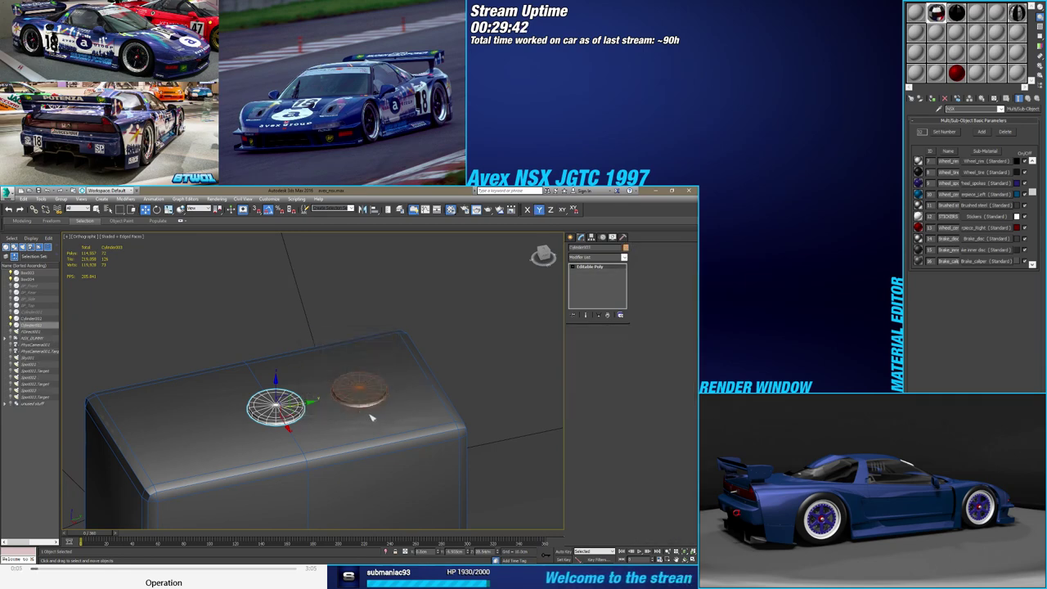
# Scale the disc polygons outward to enlarge both discs
pyautogui.keyDown('alt'); pyautogui.moveTo(375, 422); pyautogui.dragTo(367, 404, button='middle'); pyautogui.keyUp('alt')
pyautogui.click(365, 402)
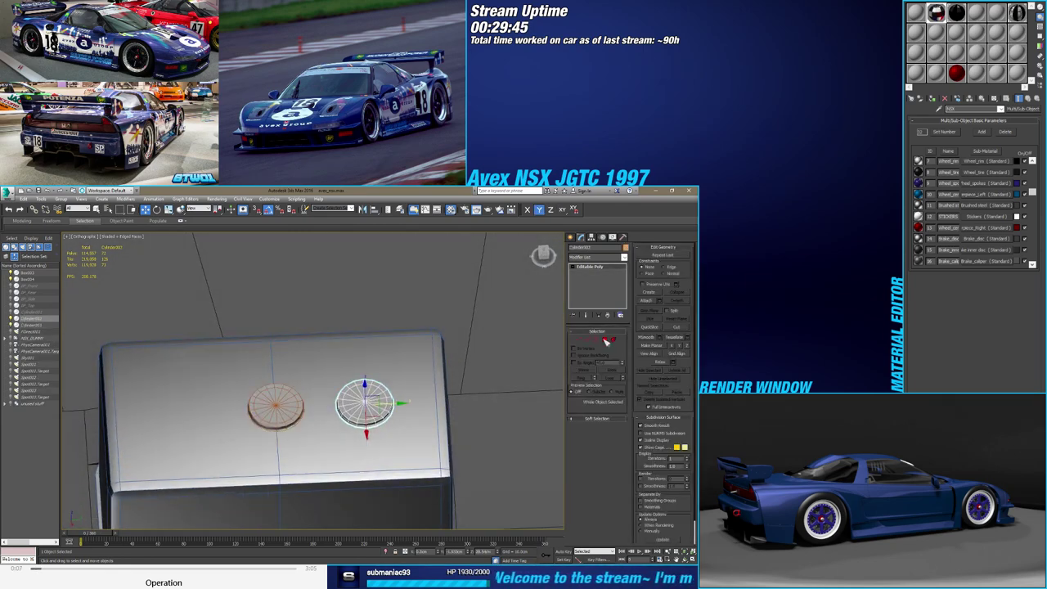
pyautogui.press('4')
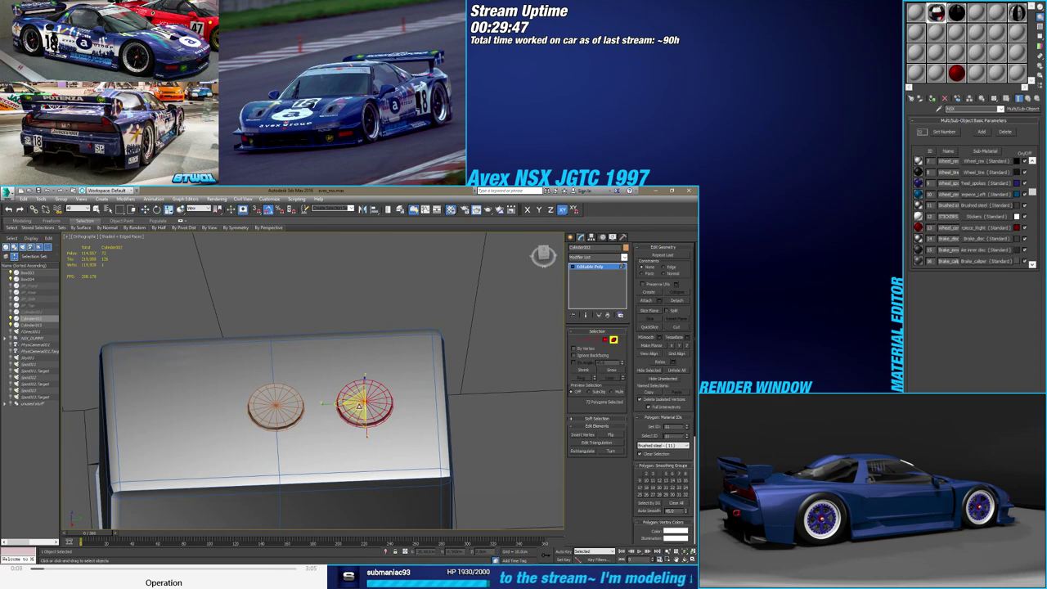
pyautogui.moveTo(354, 411); pyautogui.dragTo(347, 418)
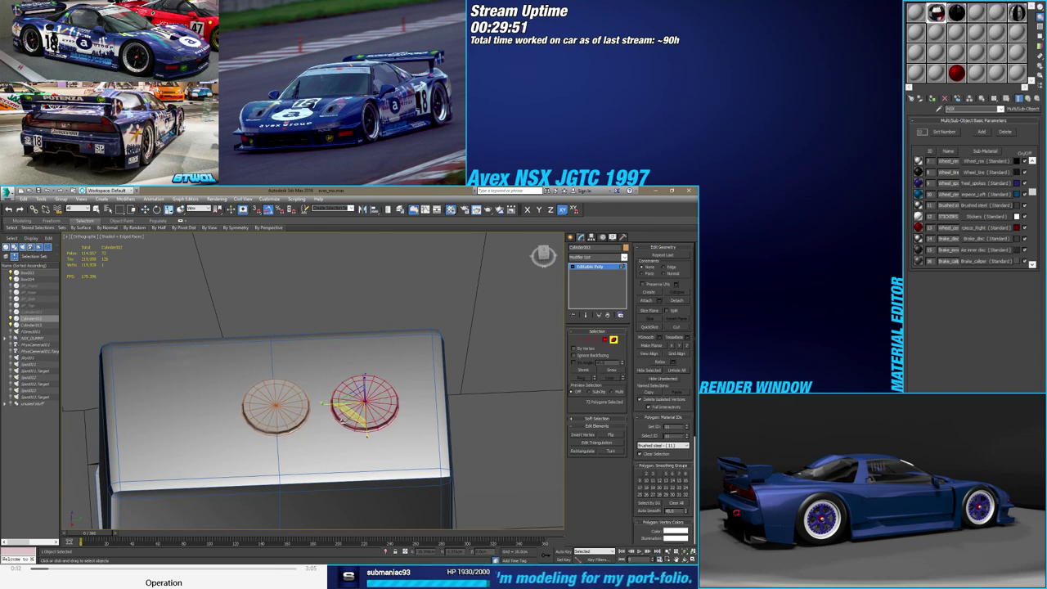
pyautogui.press('w')
# Remove the top spoke edges from the right disc
pyautogui.moveTo(345, 420)
pyautogui.keyDown('alt'); pyautogui.mouseDown(button='middle')
pyautogui.moveTo(368, 413)
pyautogui.moveTo(362, 407)
pyautogui.mouseUp(button='middle'); pyautogui.keyUp('alt')
pyautogui.scroll(3, 362, 407)
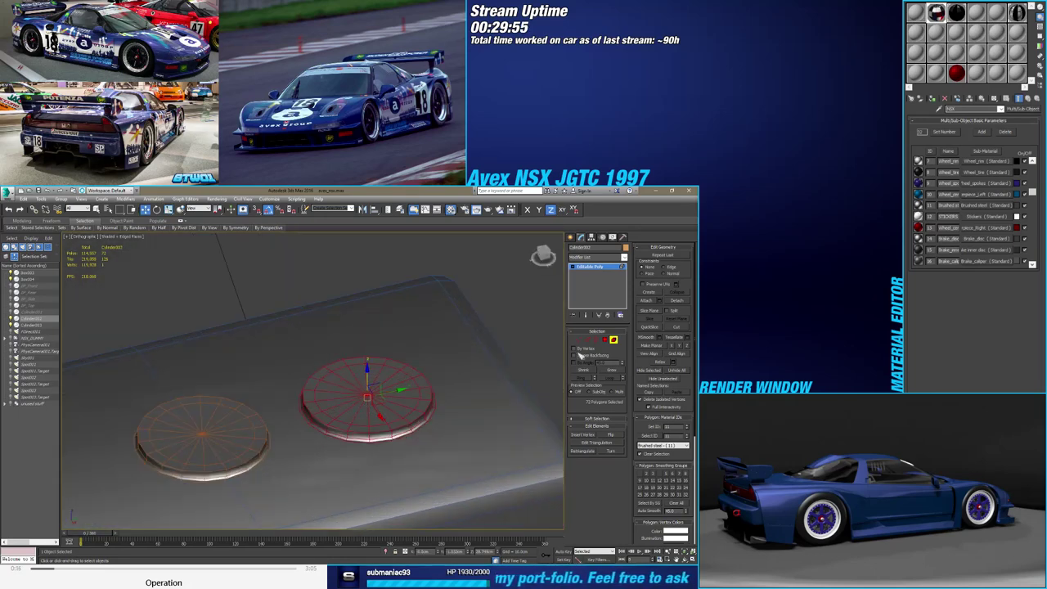
pyautogui.click(587, 339)
pyautogui.click(419, 393)
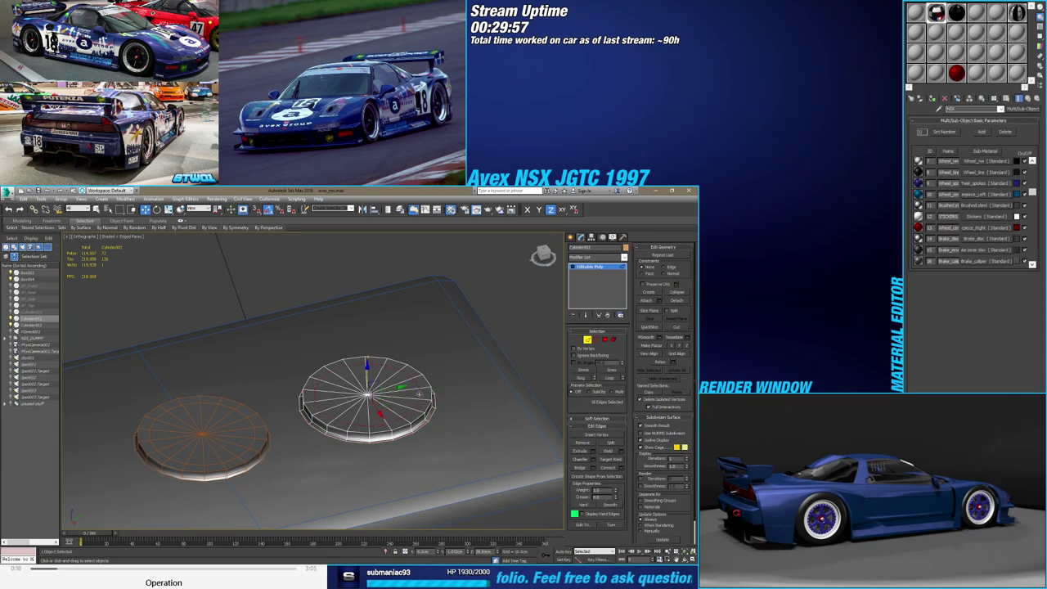
pyautogui.click(582, 443)
pyautogui.scroll(-4, 437, 407)
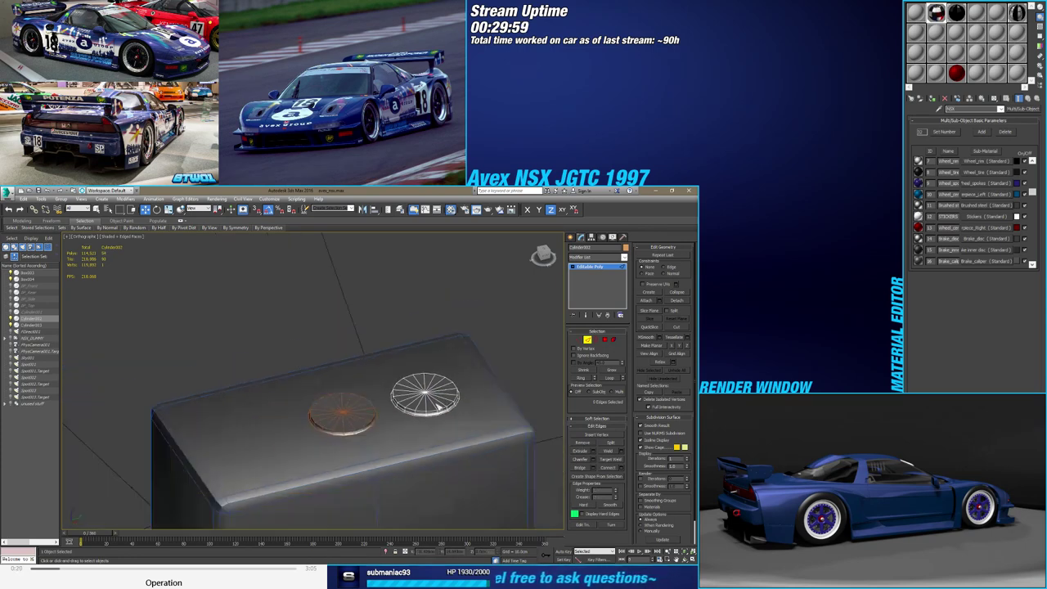
pyautogui.keyDown('alt'); pyautogui.moveTo(437, 407); pyautogui.dragTo(433, 405, button='middle'); pyautogui.keyUp('alt')
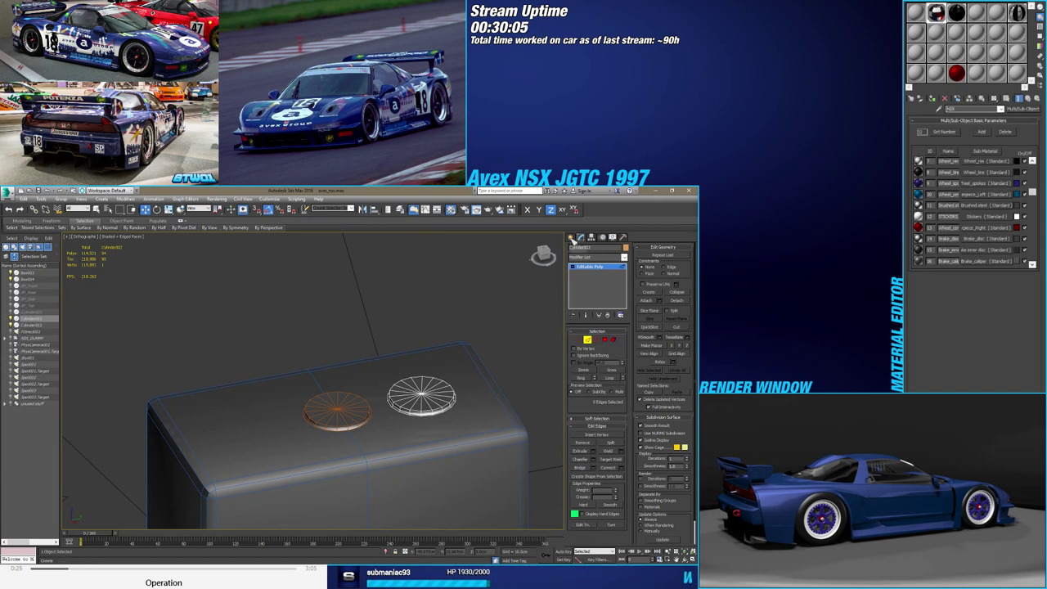
pyautogui.click(570, 237)
# Draw a small box on the floor box top and move it left of the discs
pyautogui.click(583, 283)
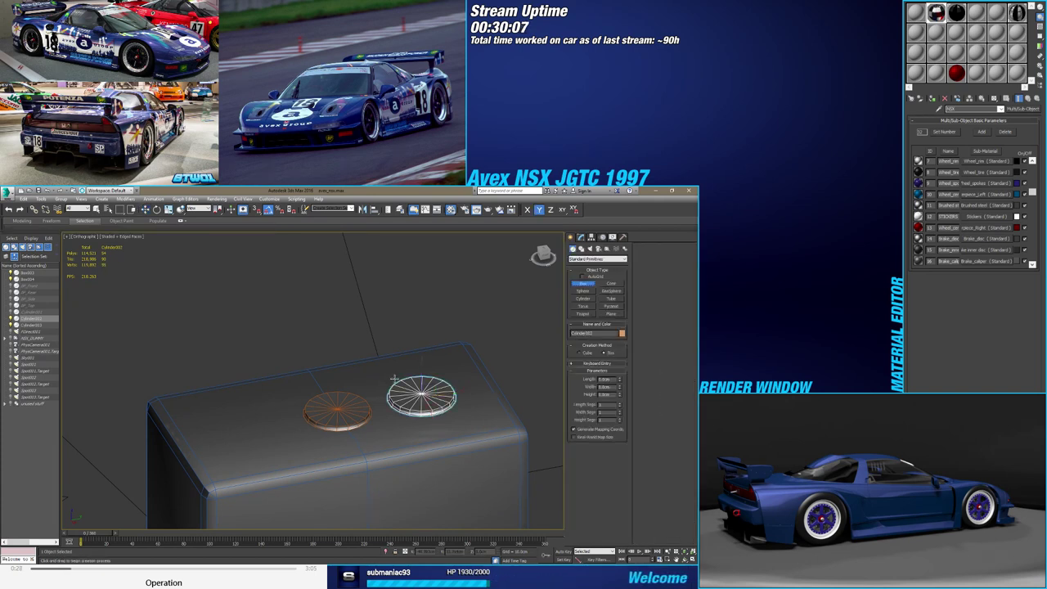
pyautogui.keyDown('alt'); pyautogui.moveTo(393, 409); pyautogui.dragTo(364, 401, button='middle'); pyautogui.keyUp('alt')
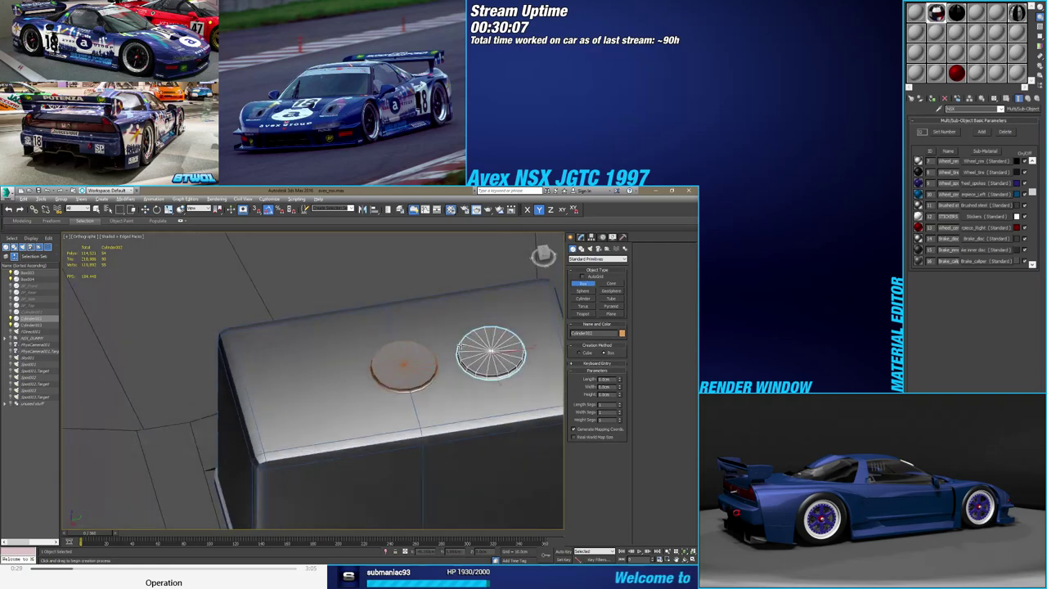
pyautogui.rightClick(361, 398)
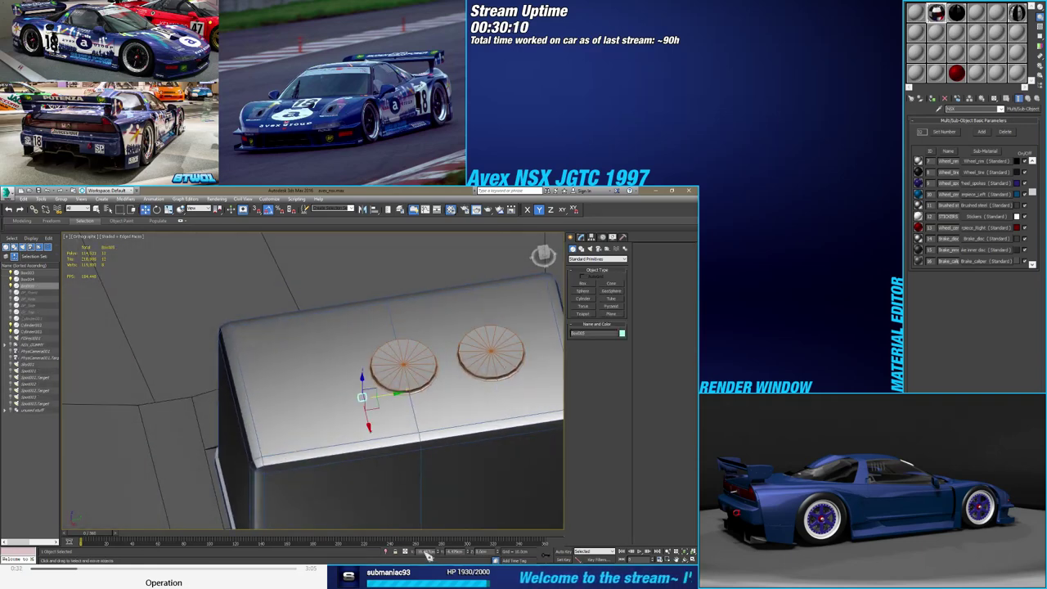
pyautogui.scroll(-4, 360, 491)
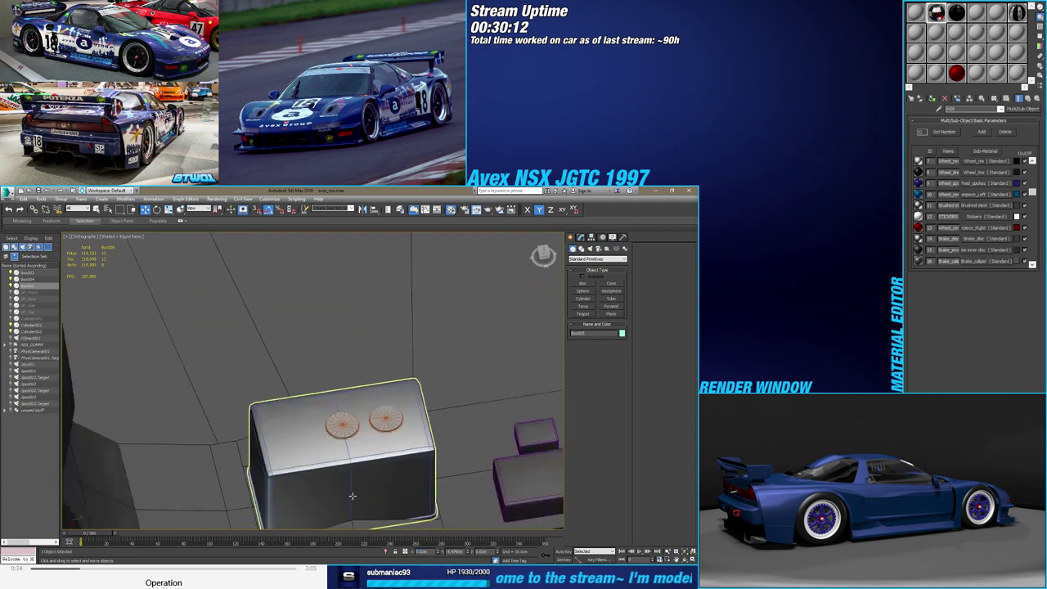
pyautogui.keyDown('alt'); pyautogui.moveTo(359, 491); pyautogui.dragTo(353, 523, button='middle'); pyautogui.keyUp('alt')
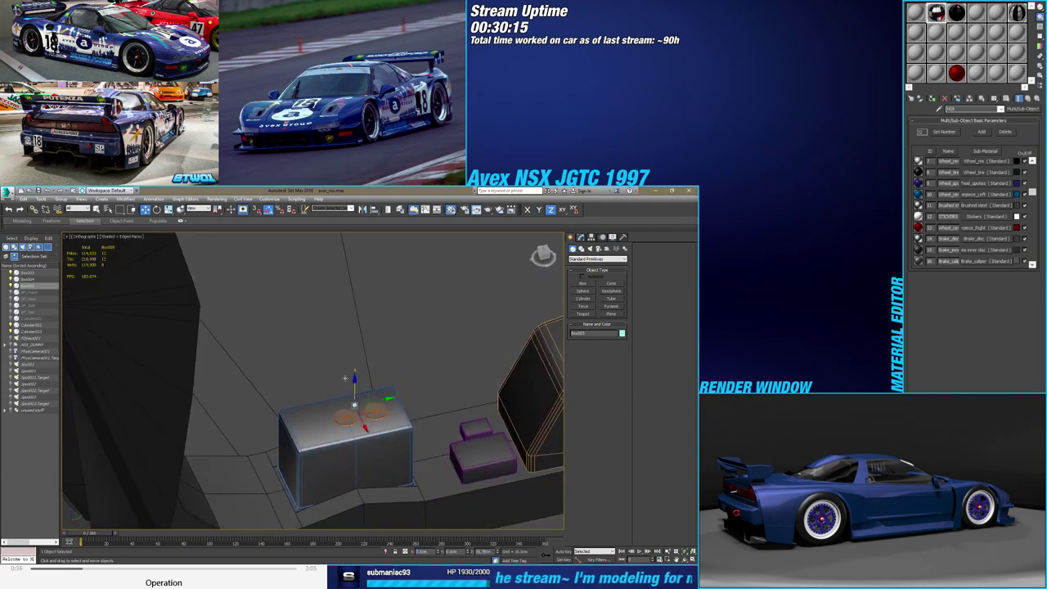
pyautogui.scroll(5, 364, 413)
pyautogui.keyDown('alt'); pyautogui.moveTo(391, 441); pyautogui.dragTo(401, 432, button='middle'); pyautogui.keyUp('alt')
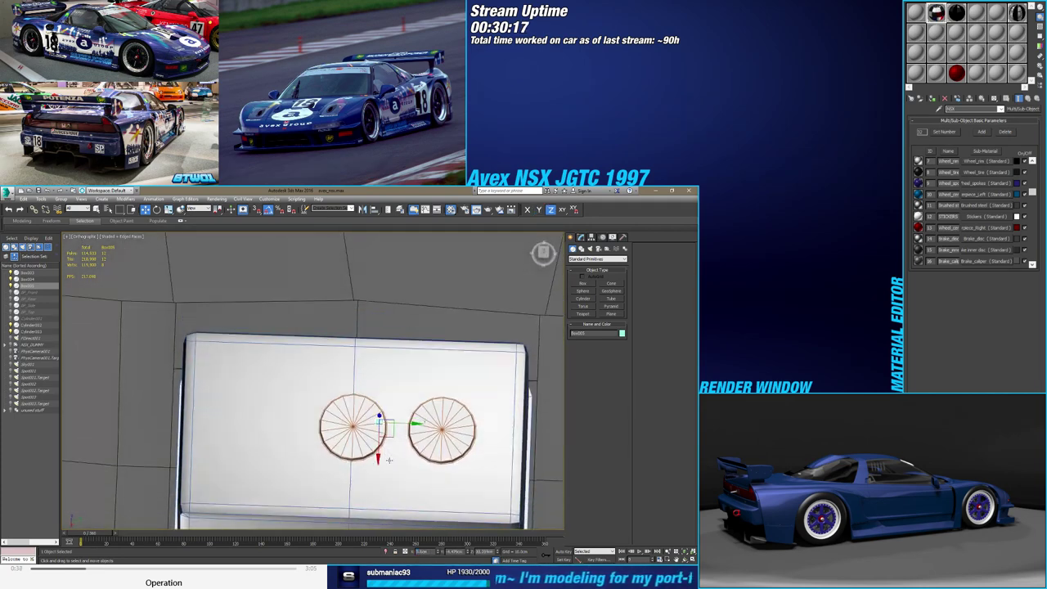
pyautogui.moveTo(406, 429); pyautogui.dragTo(315, 434)
pyautogui.moveTo(315, 433)
pyautogui.keyDown('alt'); pyautogui.mouseDown(button='middle')
pyautogui.moveTo(310, 446)
pyautogui.moveTo(288, 447)
pyautogui.moveTo(287, 421)
pyautogui.moveTo(409, 390)
pyautogui.mouseUp(button='middle'); pyautogui.keyUp('alt')
# Change the small box's Length value to 1 so it grows
pyautogui.click(580, 236)
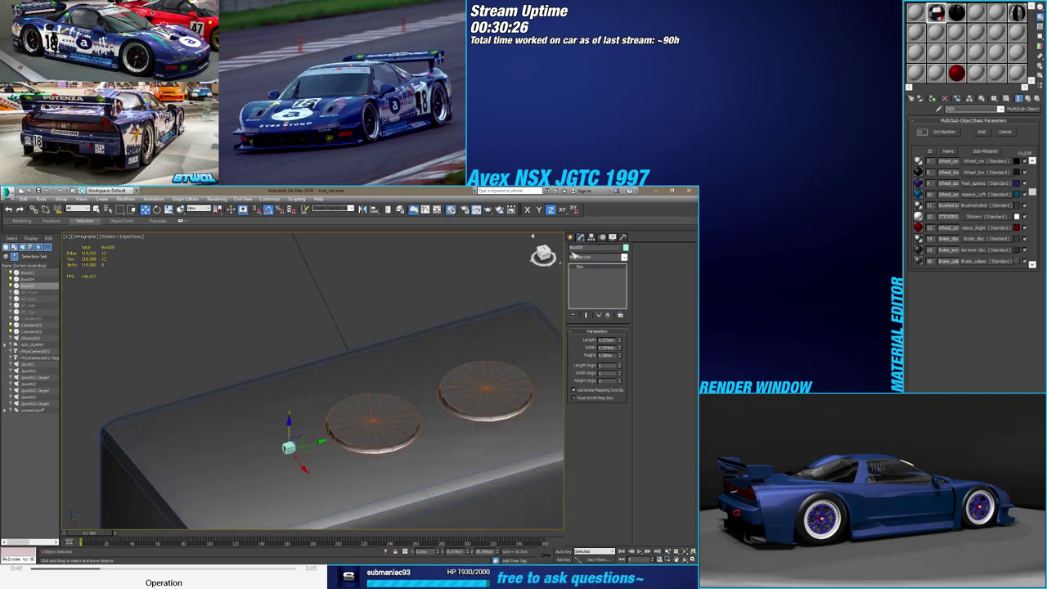
pyautogui.doubleClick(611, 341)
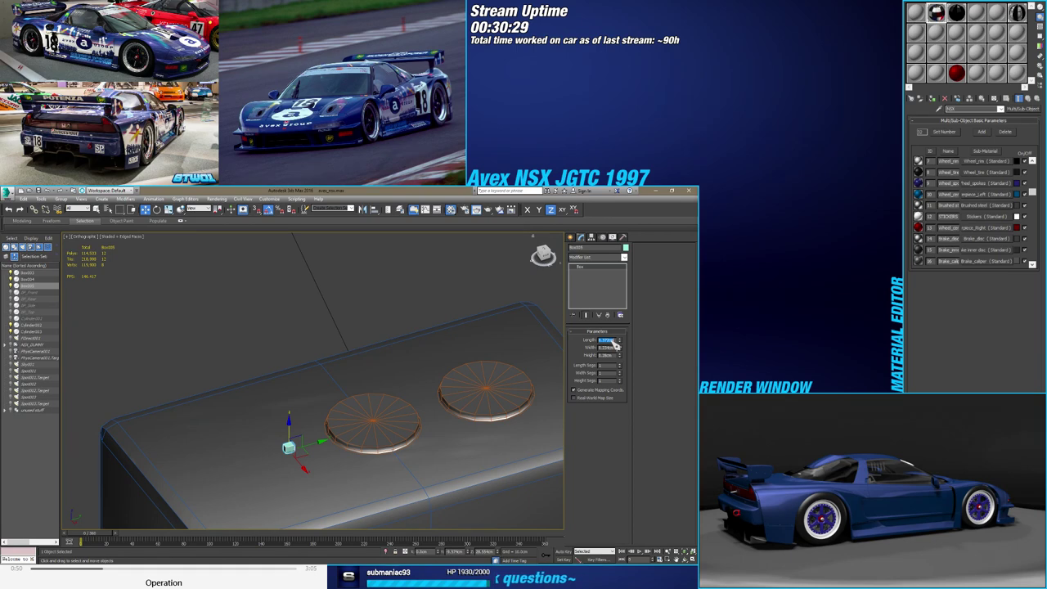
pyautogui.write('1')
pyautogui.press('Tab')
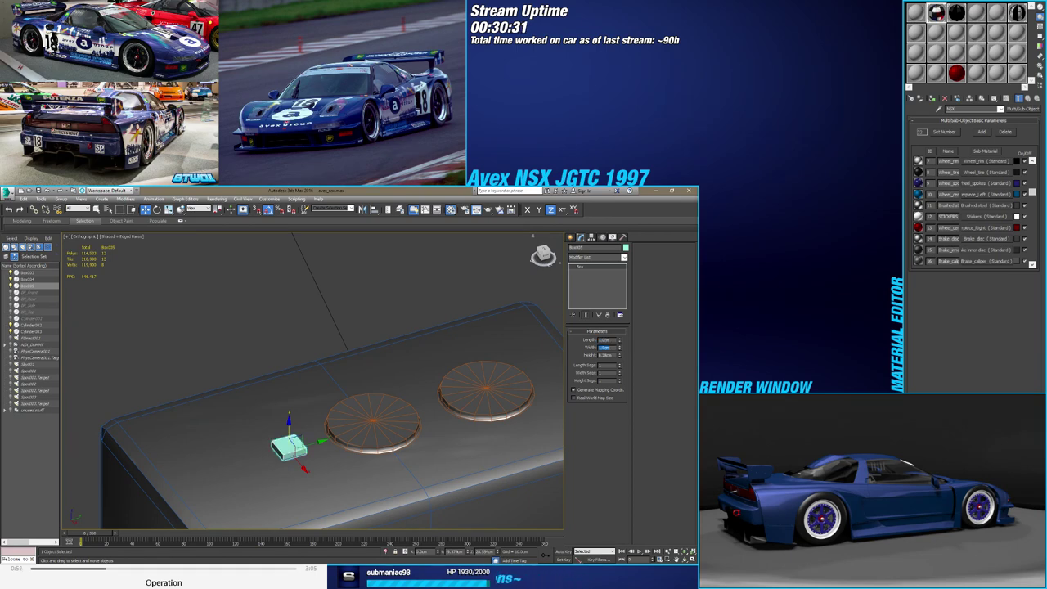
pyautogui.moveTo(333, 467)
pyautogui.keyDown('alt'); pyautogui.mouseDown(button='middle')
pyautogui.moveTo(296, 470)
pyautogui.moveTo(327, 442)
pyautogui.mouseUp(button='middle'); pyautogui.keyUp('alt')
pyautogui.scroll(-3, 300, 456)
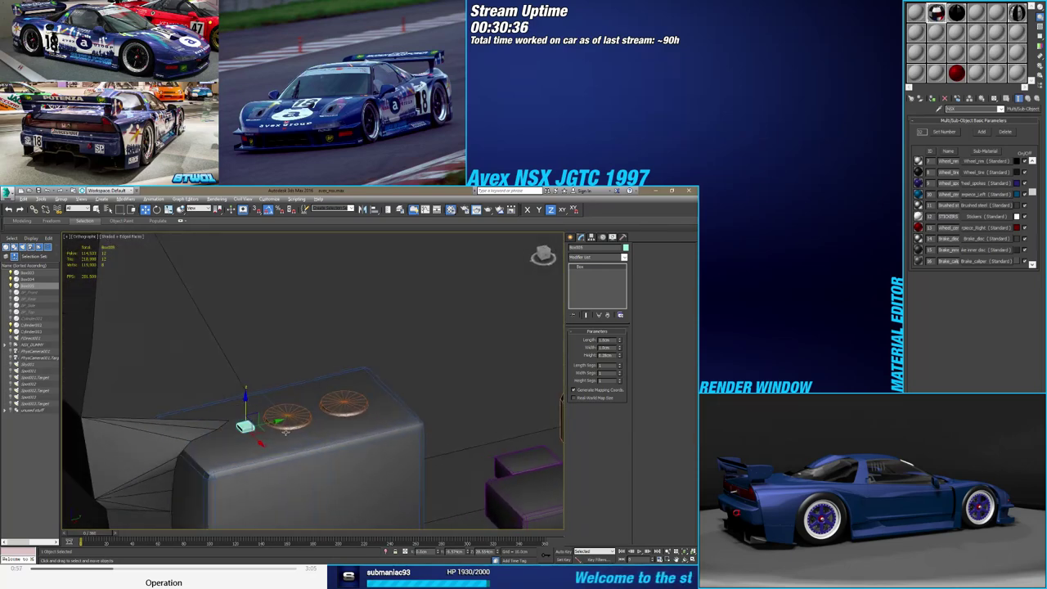
# Convert the small box to an Editable Poly and show the viewport in wireframe
pyautogui.rightClick(599, 266)
pyautogui.click(615, 327)
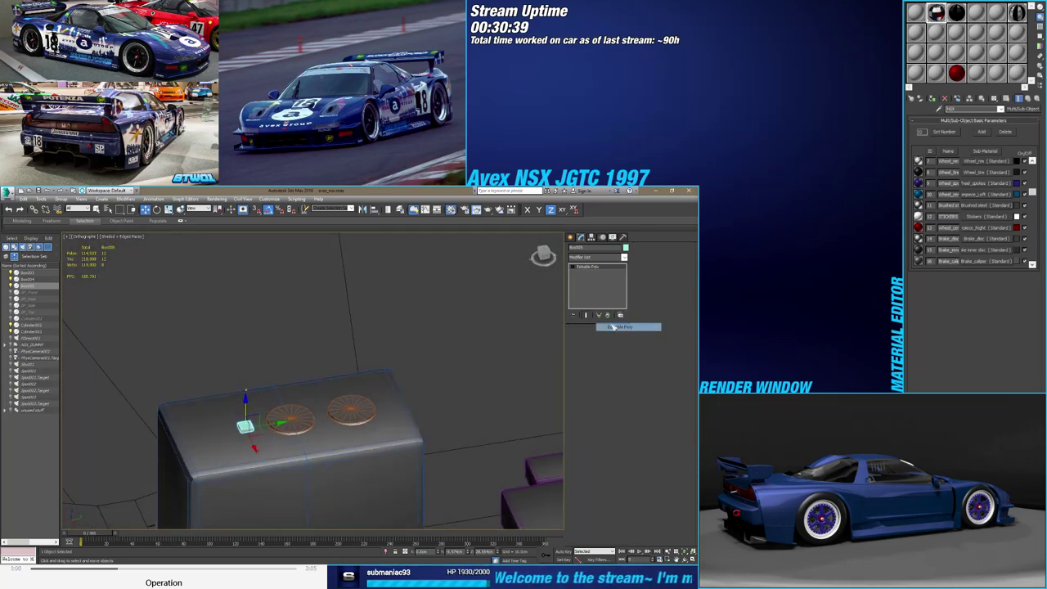
pyautogui.click(605, 339)
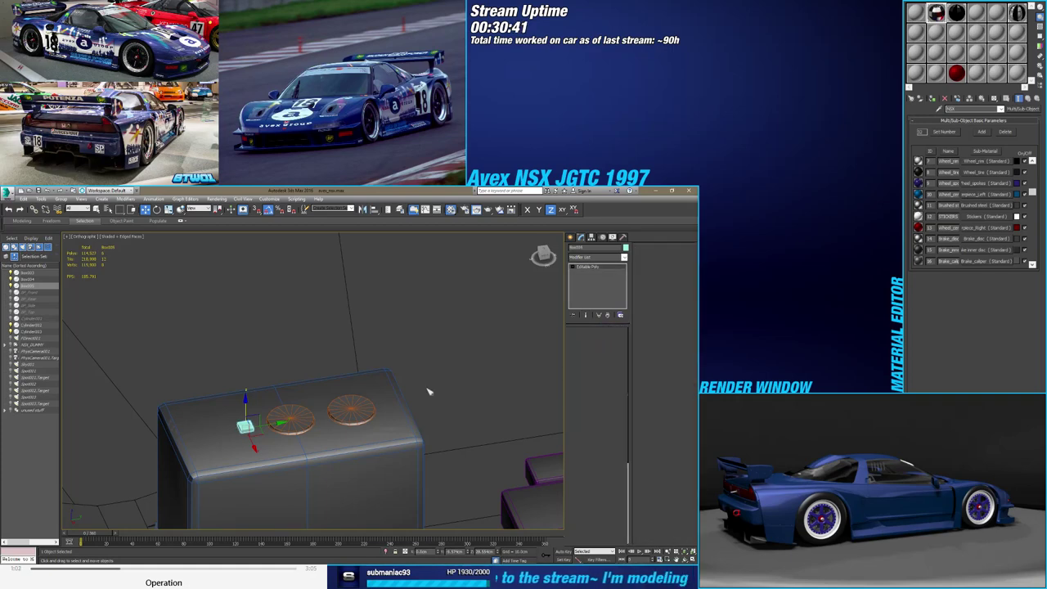
pyautogui.keyDown('alt'); pyautogui.moveTo(425, 390); pyautogui.dragTo(327, 367, button='middle'); pyautogui.keyUp('alt')
pyautogui.press('F3')
# Apply the car's multi-material from the Material Editor to the small box
pyautogui.click(314, 403)
pyautogui.moveTo(315, 403)
pyautogui.keyDown('alt'); pyautogui.mouseDown(button='middle')
pyautogui.moveTo(323, 464)
pyautogui.moveTo(346, 422)
pyautogui.moveTo(418, 402)
pyautogui.mouseUp(button='middle'); pyautogui.keyUp('alt')
pyautogui.click(323, 466)
pyautogui.press('F3')
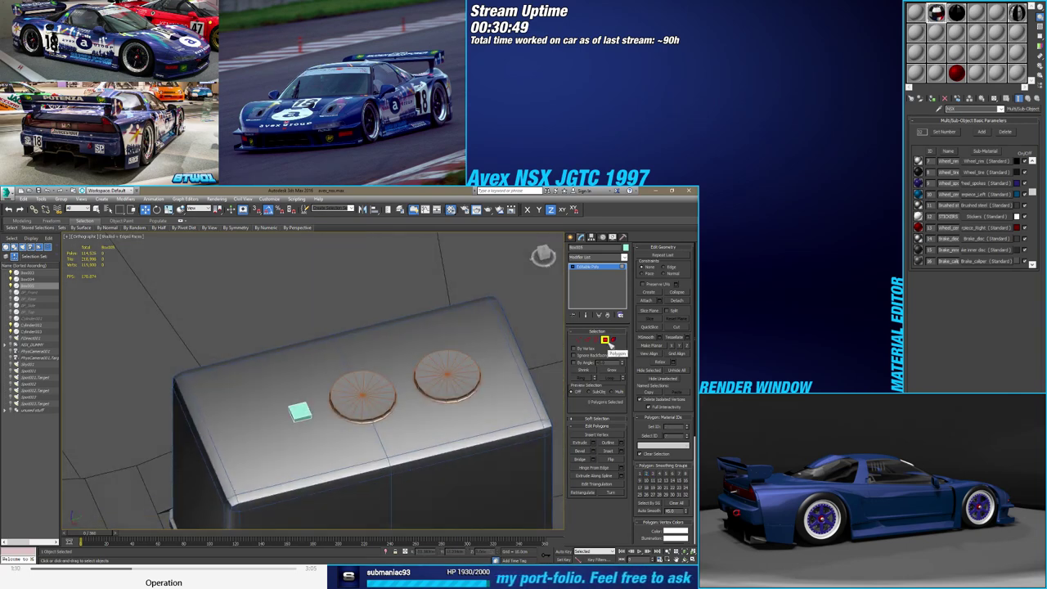
pyautogui.click(602, 342)
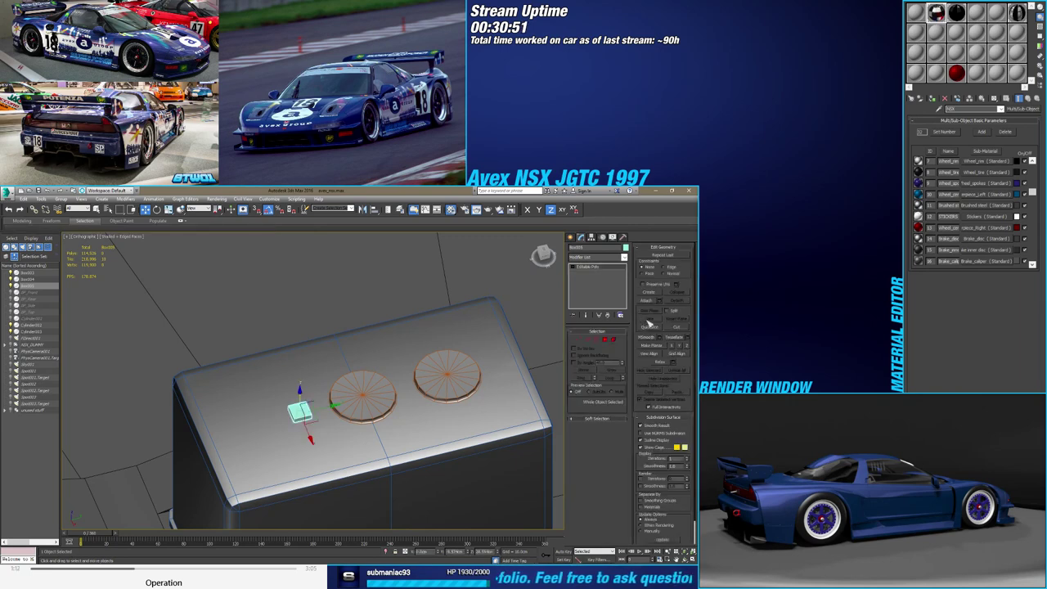
pyautogui.click(936, 99)
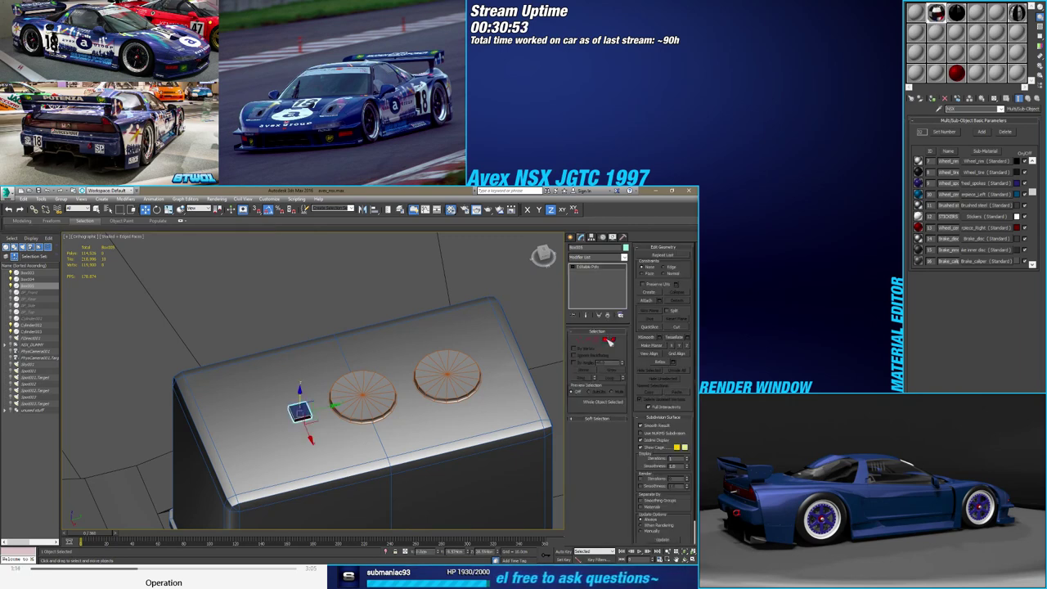
# Set the small box's polygons to material ID 11, Brushed steel
pyautogui.click(606, 341)
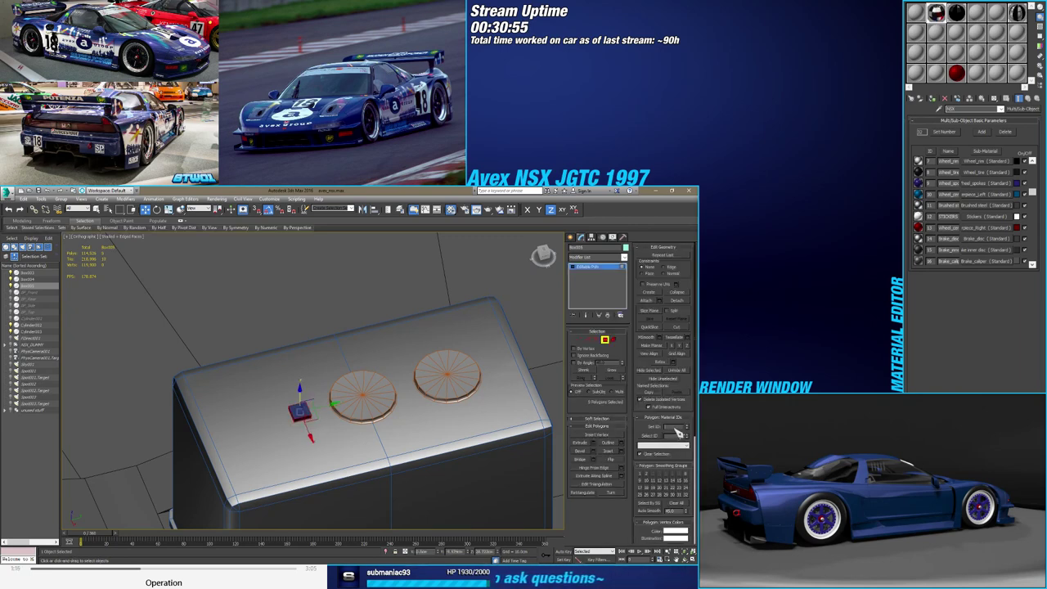
pyautogui.write('11')
pyautogui.press('Return')
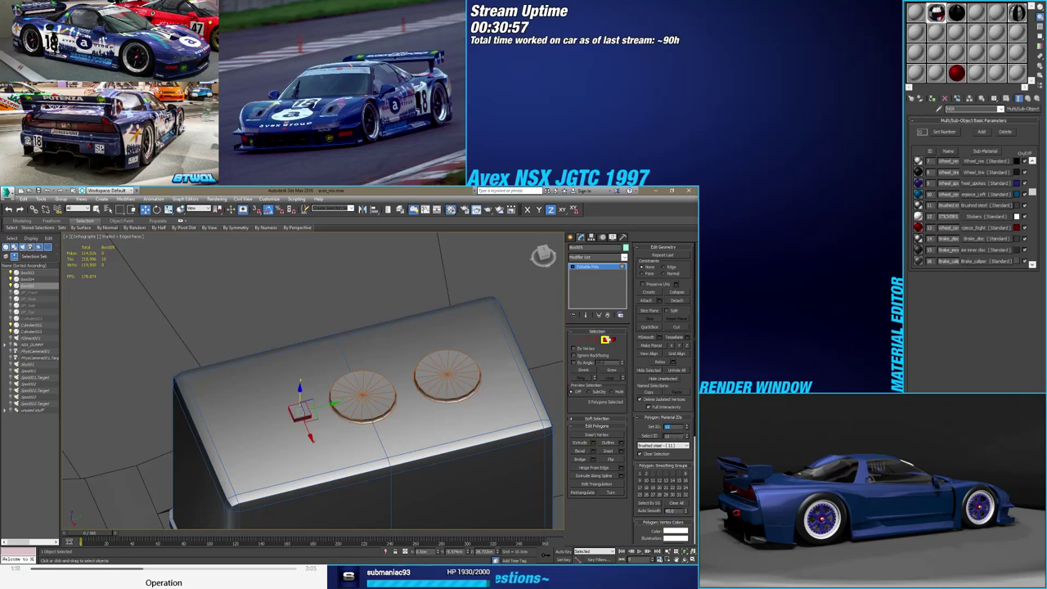
pyautogui.click(606, 339)
pyautogui.scroll(-4, 331, 415)
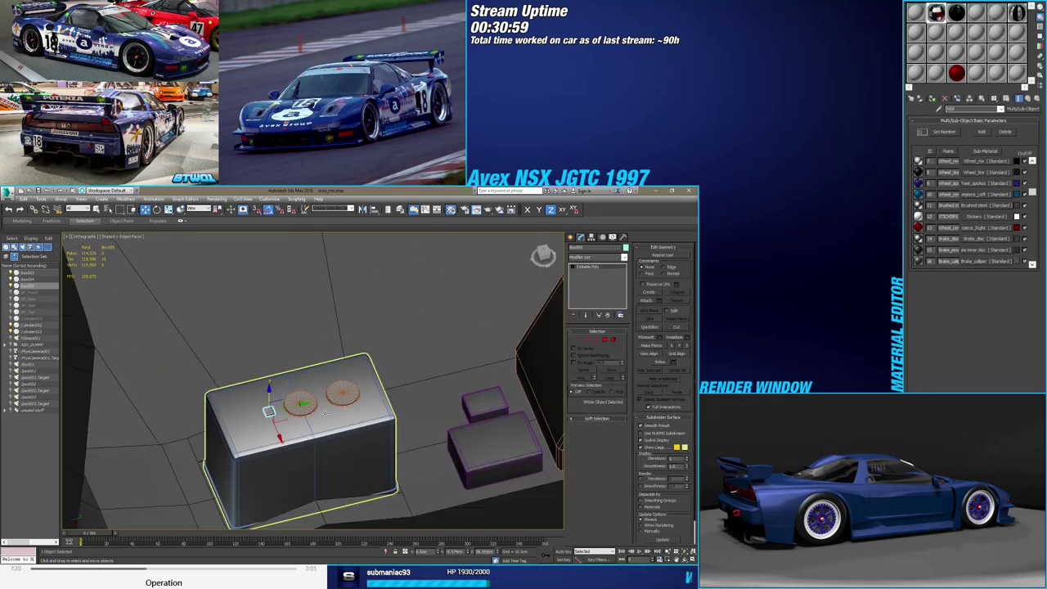
pyautogui.keyDown('alt'); pyautogui.moveTo(325, 415); pyautogui.dragTo(310, 415, button='middle'); pyautogui.keyUp('alt')
pyautogui.scroll(3, 309, 416)
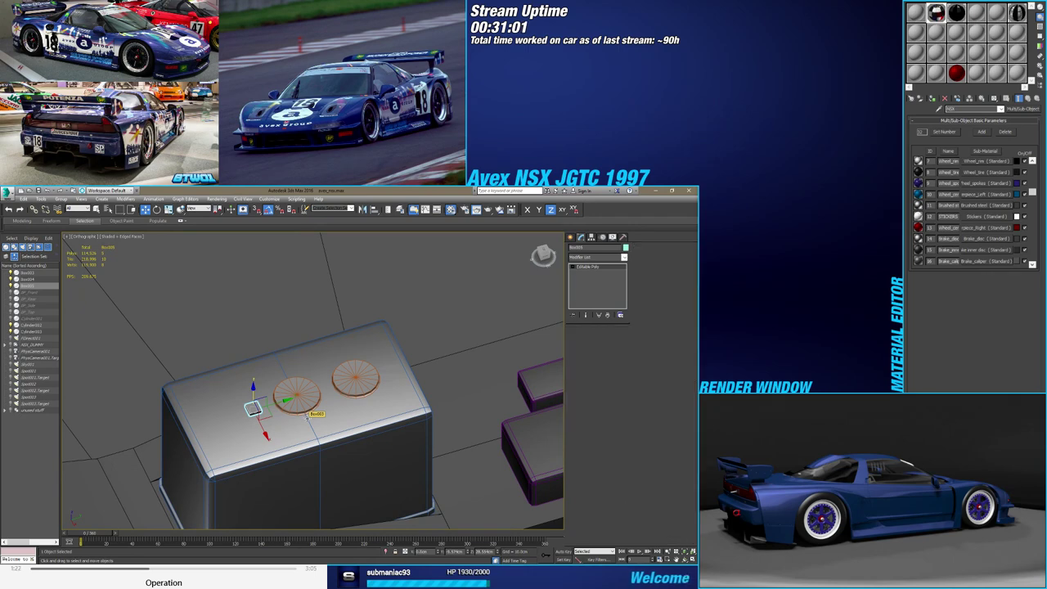
pyautogui.click(310, 415)
pyautogui.keyDown('alt'); pyautogui.moveTo(314, 413); pyautogui.dragTo(311, 419, button='middle'); pyautogui.keyUp('alt')
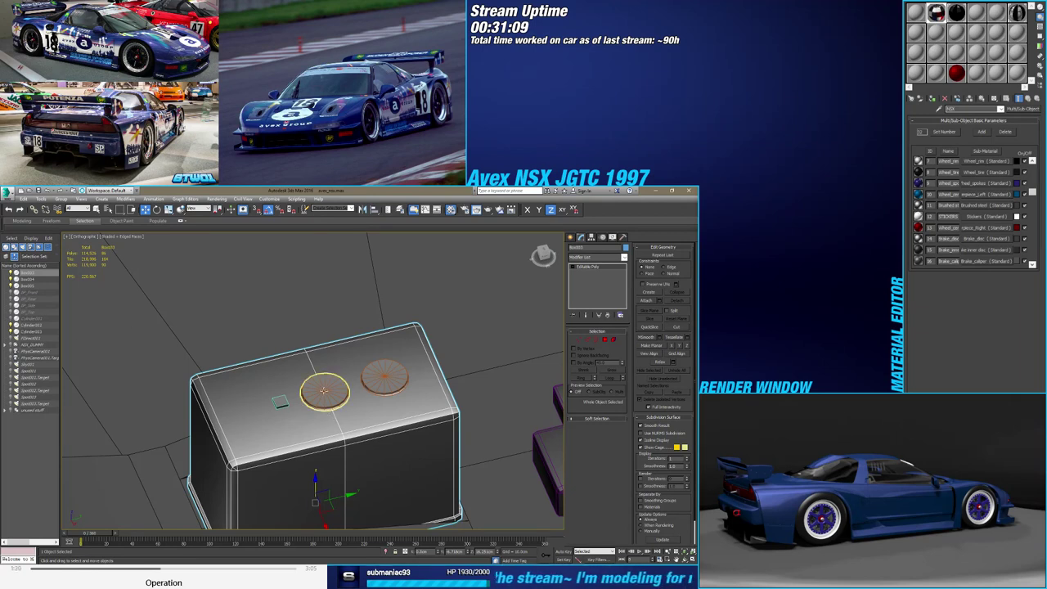
# Drag both discs onto Box003 in the Scene Explorer to make them its children
pyautogui.click(327, 393)
pyautogui.click(395, 372)
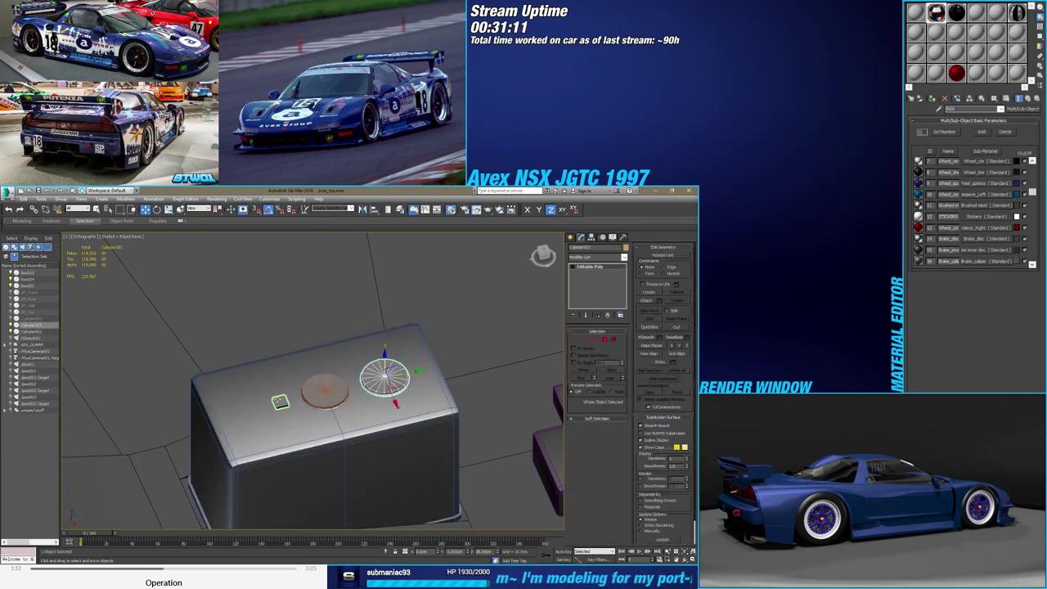
pyautogui.click(280, 401)
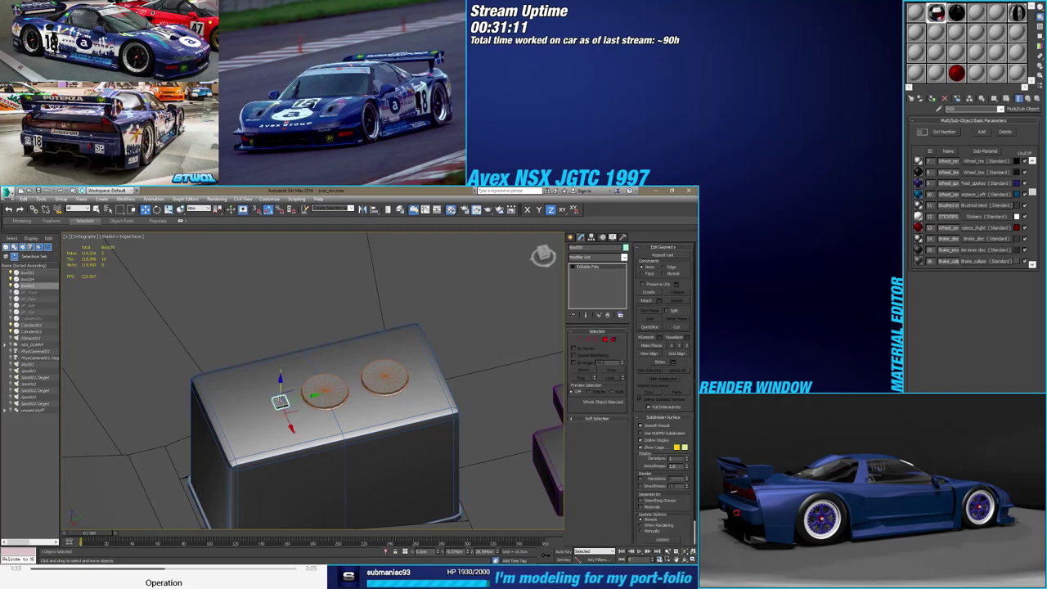
pyautogui.click(325, 393)
pyautogui.keyDown('ctrl'); pyautogui.click(384, 378); pyautogui.keyUp('ctrl')
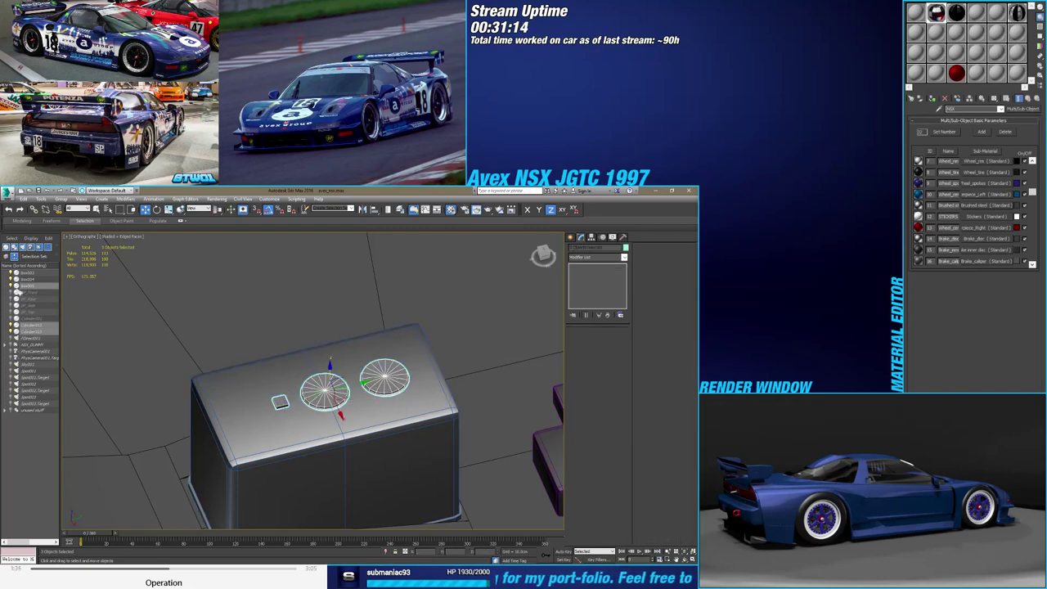
pyautogui.moveTo(18, 290); pyautogui.dragTo(21, 274)
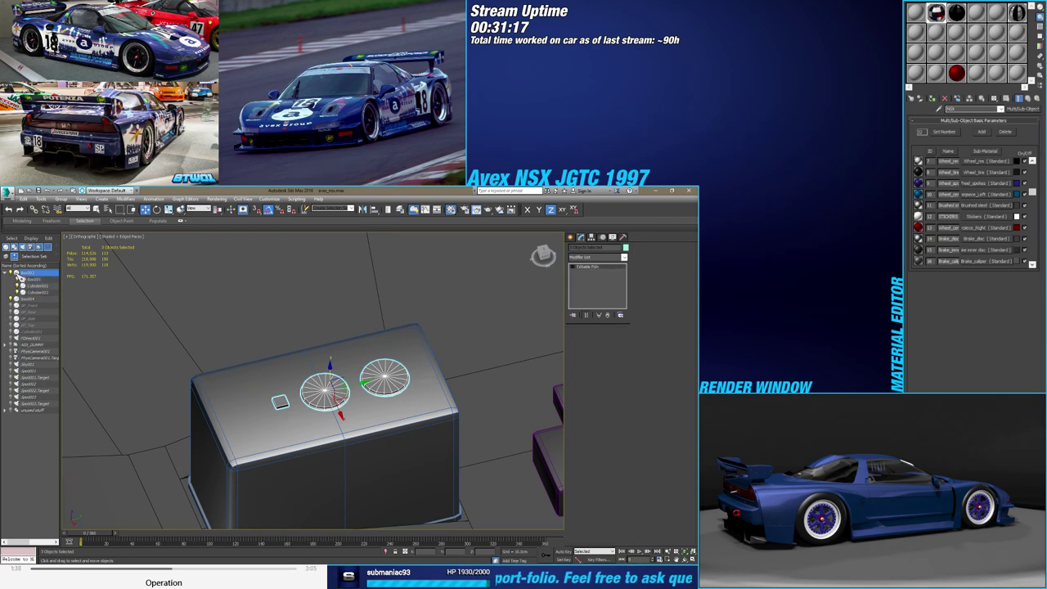
pyautogui.click(18, 274)
# Select the small purple box near the seat and orbit around it
pyautogui.scroll(-2, 308, 412)
pyautogui.scroll(-3, 308, 412)
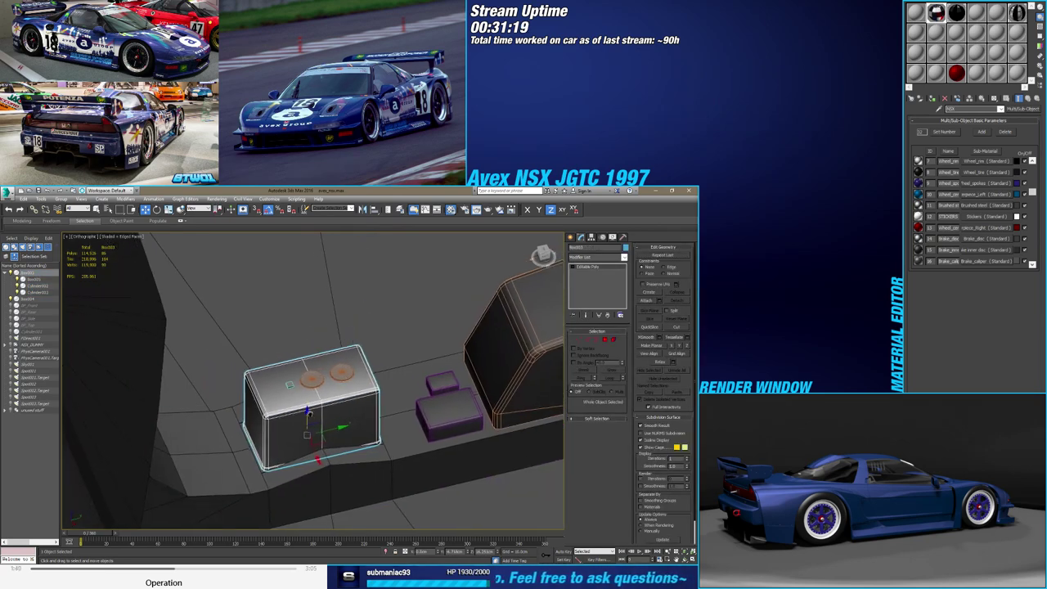
pyautogui.keyDown('alt'); pyautogui.moveTo(308, 411); pyautogui.dragTo(327, 408, button='middle'); pyautogui.keyUp('alt')
pyautogui.click(467, 403)
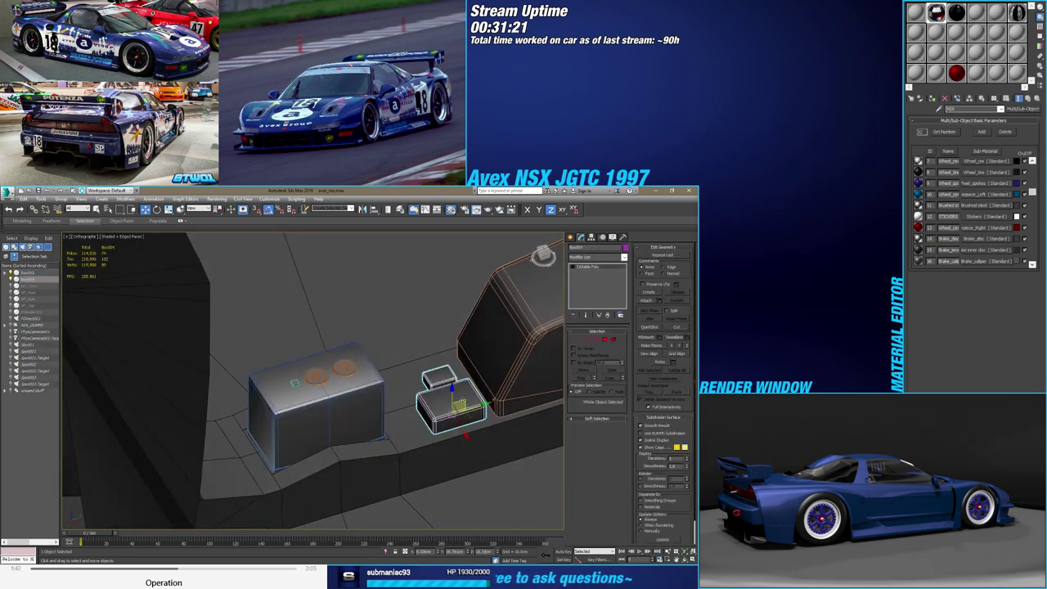
pyautogui.moveTo(462, 405)
pyautogui.keyDown('alt'); pyautogui.mouseDown(button='middle')
pyautogui.moveTo(385, 421)
pyautogui.moveTo(377, 455)
pyautogui.mouseUp(button='middle'); pyautogui.keyUp('alt')
pyautogui.scroll(-2, 384, 421)
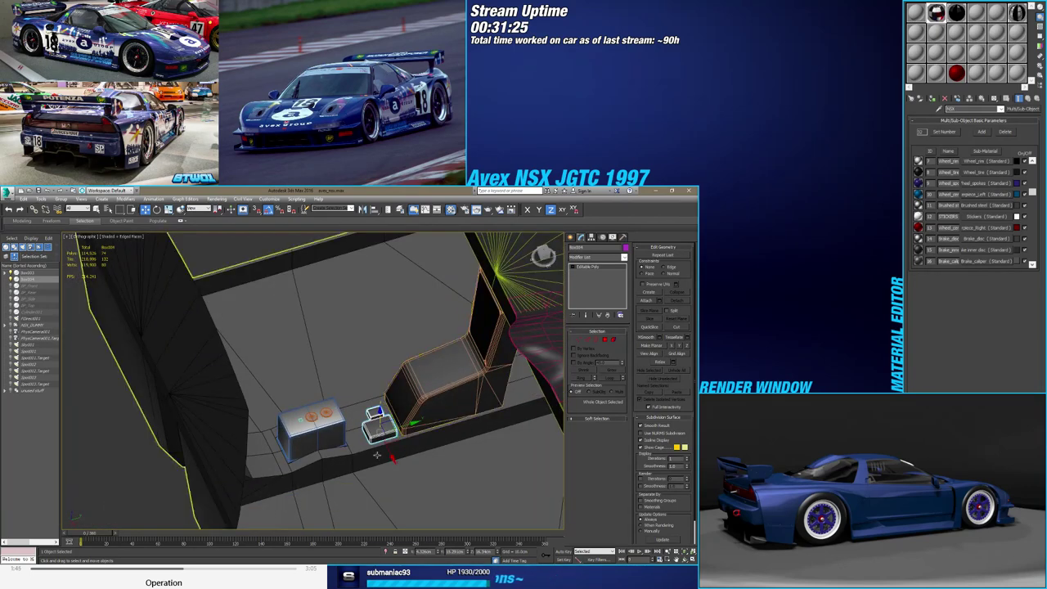
pyautogui.scroll(3, 377, 455)
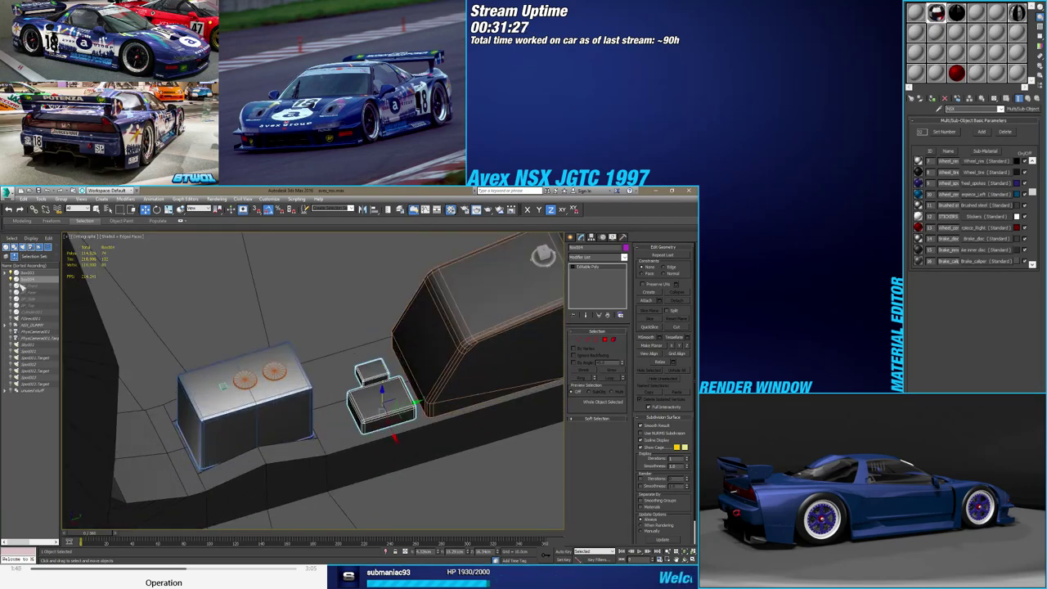
# Select the larger purple box, then the seat object
pyautogui.keyDown('alt'); pyautogui.moveTo(310, 377); pyautogui.dragTo(278, 368, button='middle'); pyautogui.keyUp('alt')
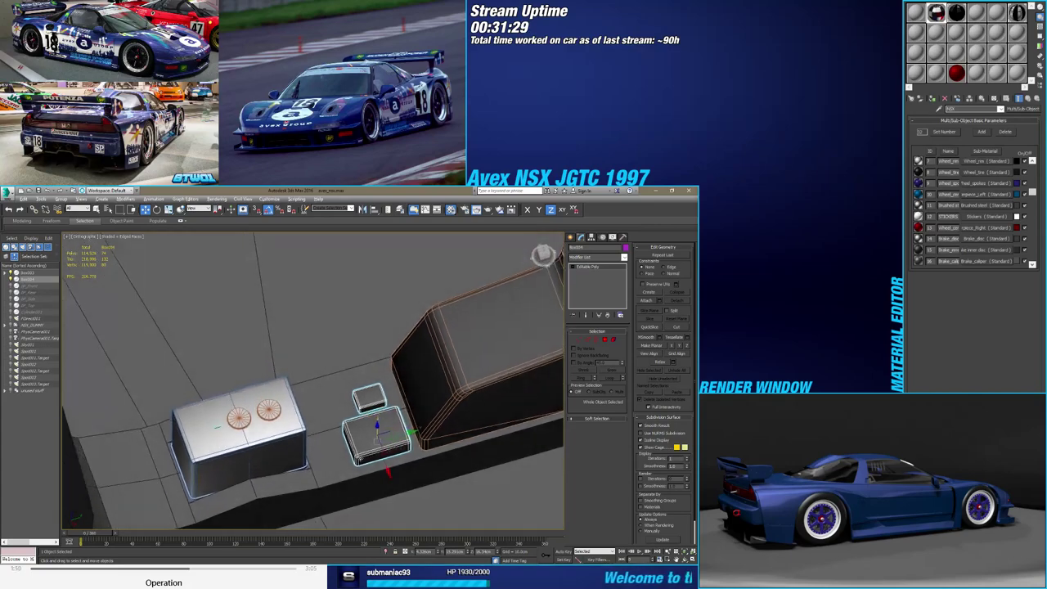
pyautogui.moveTo(327, 442)
pyautogui.keyDown('alt'); pyautogui.mouseDown(button='middle')
pyautogui.moveTo(341, 465)
pyautogui.moveTo(336, 430)
pyautogui.moveTo(307, 428)
pyautogui.mouseUp(button='middle'); pyautogui.keyUp('alt')
pyautogui.click(327, 424)
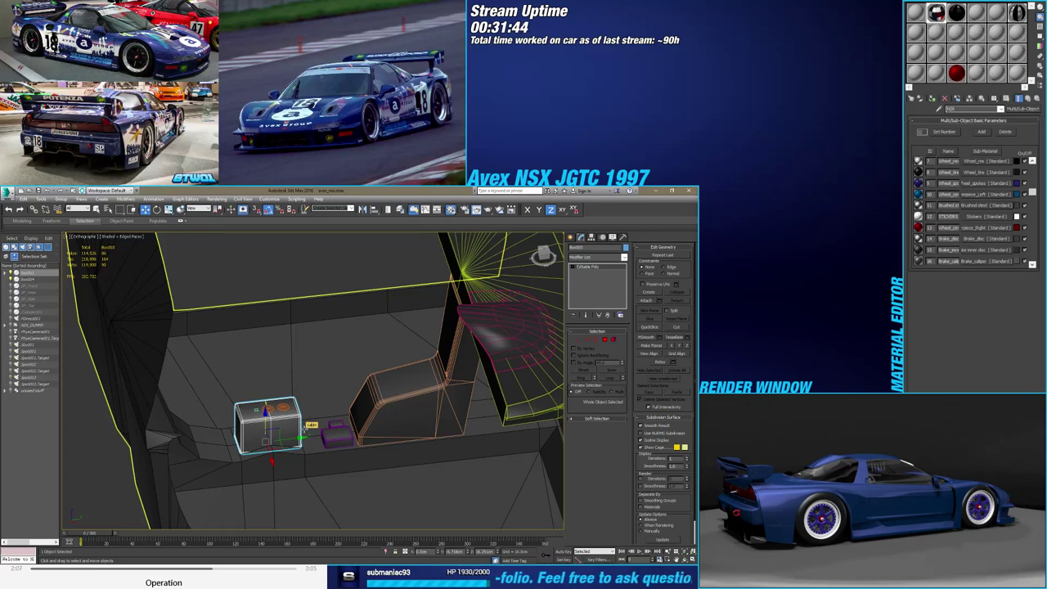
pyautogui.scroll(3, 324, 421)
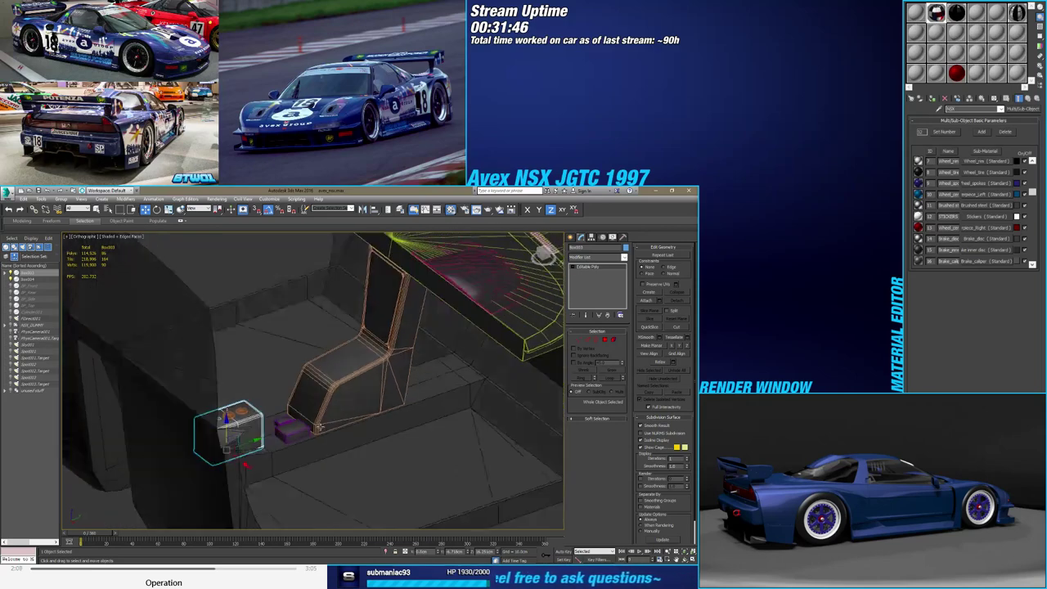
pyautogui.scroll(3, 317, 411)
pyautogui.scroll(2, 309, 401)
pyautogui.click(308, 398)
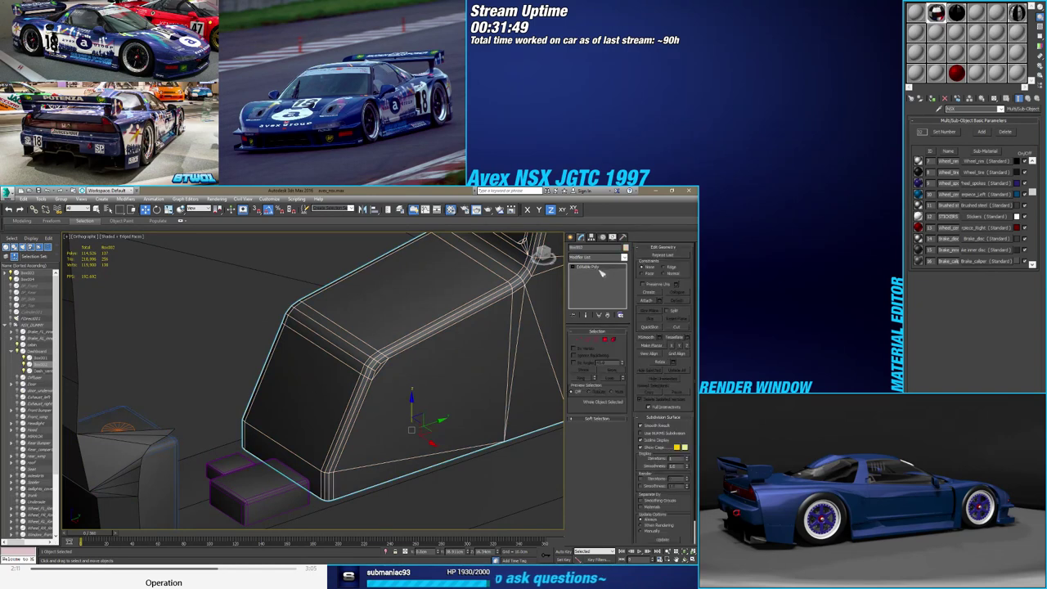
# Inset the seat object's front face
pyautogui.click(605, 340)
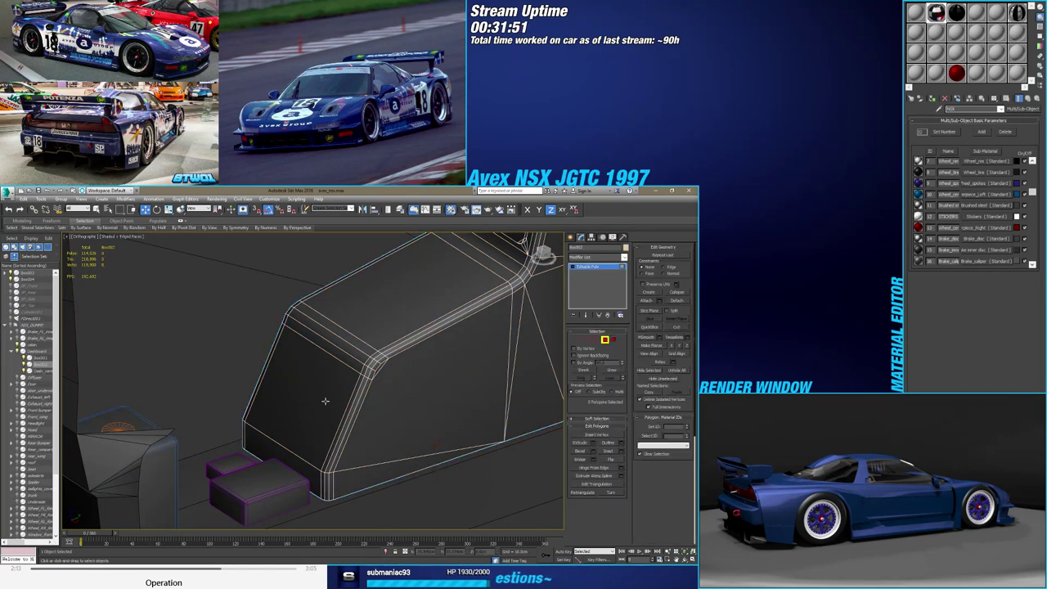
pyautogui.click(331, 400)
pyautogui.click(622, 452)
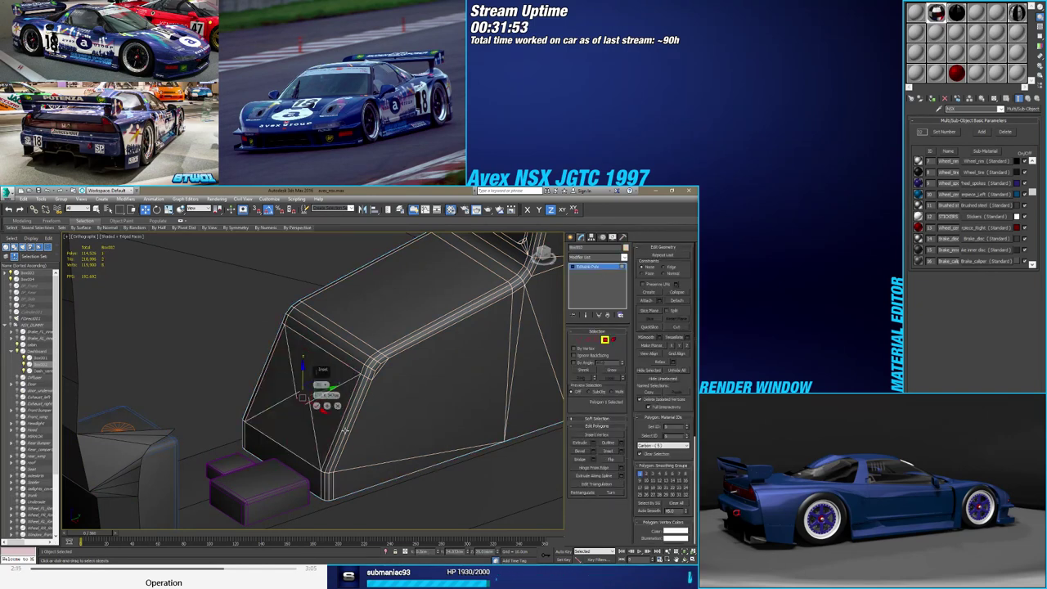
pyautogui.moveTo(325, 399); pyautogui.dragTo(327, 380)
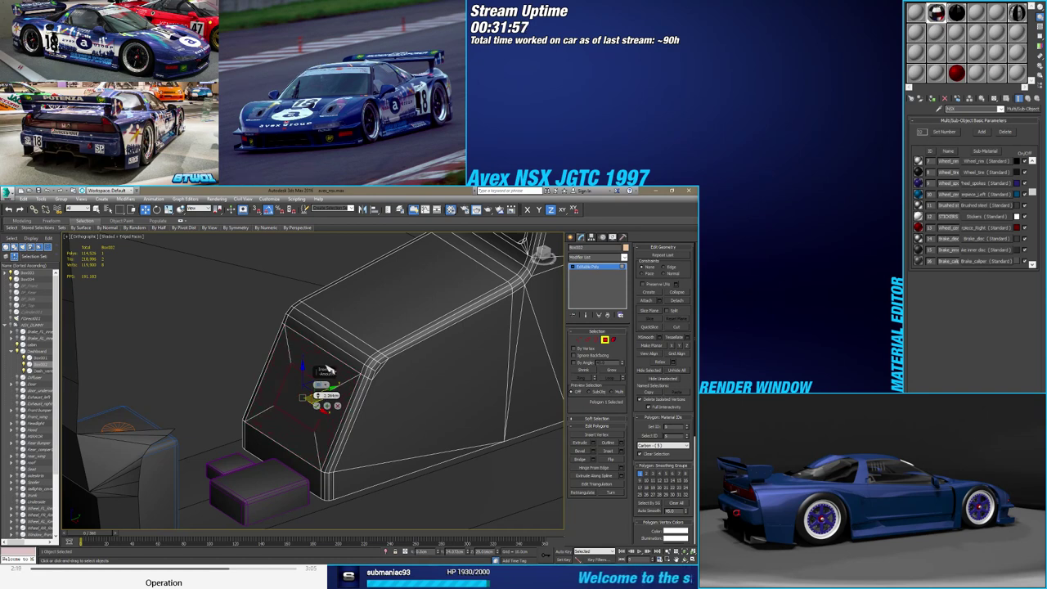
pyautogui.click(317, 406)
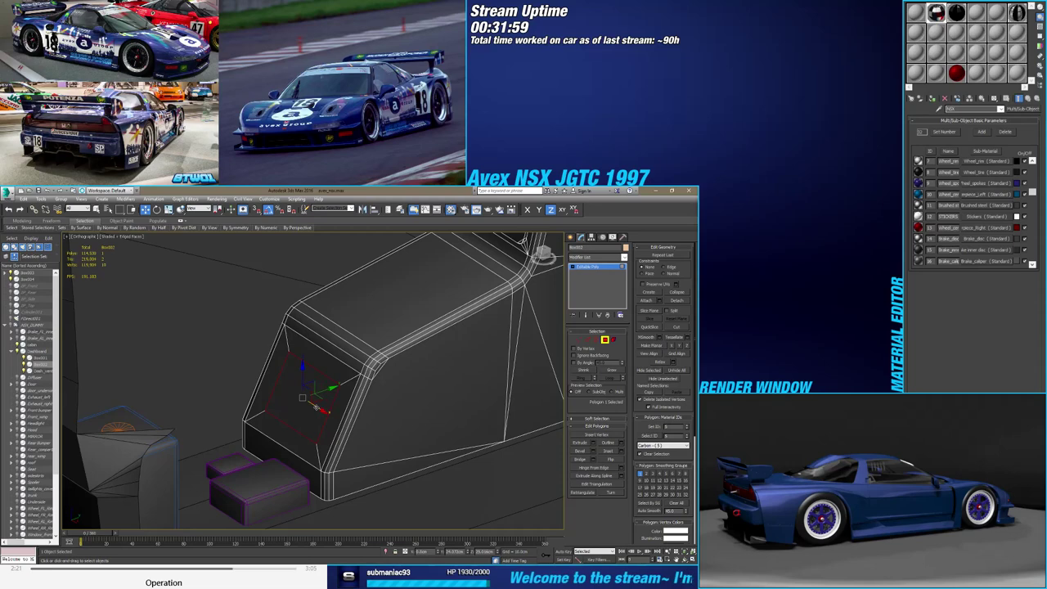
# Move four front vertices of the dashboard box along their edges to reshape the front
pyautogui.click(667, 267)
pyautogui.click(580, 340)
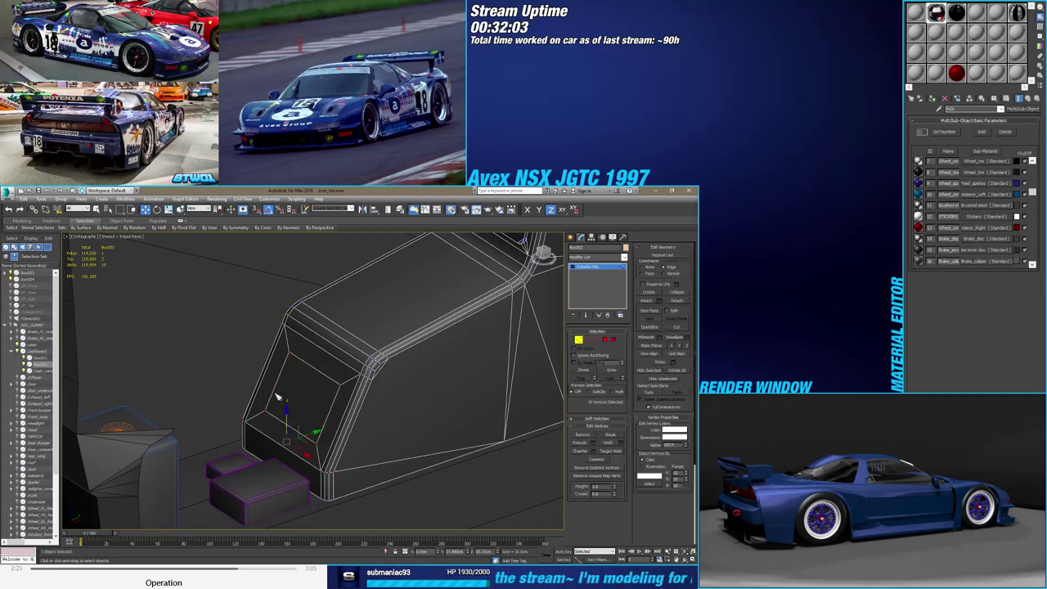
pyautogui.click(292, 313)
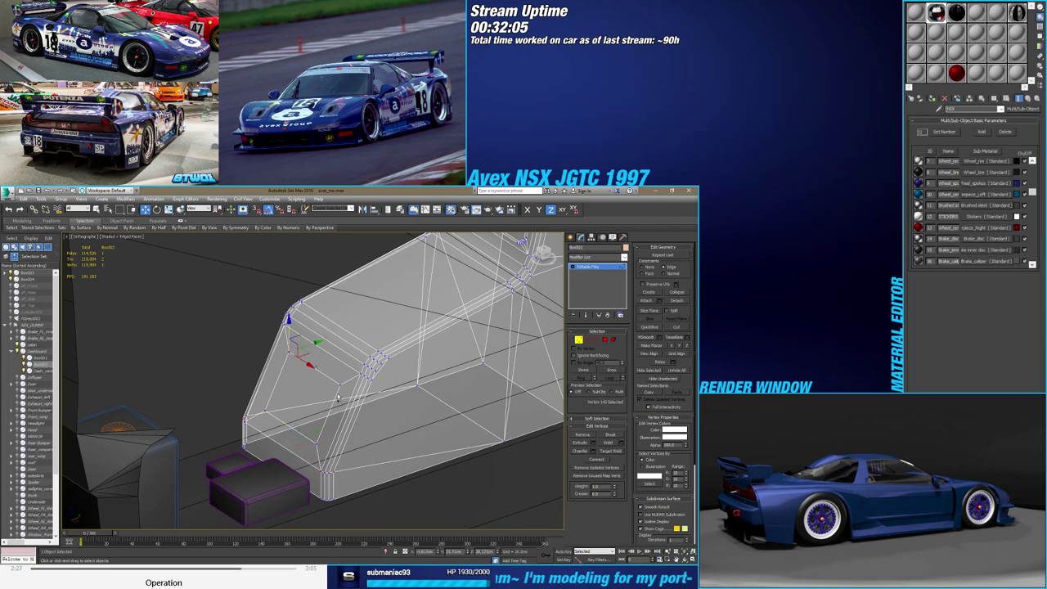
pyautogui.keyDown('ctrl'); pyautogui.click(301, 446); pyautogui.keyUp('ctrl')
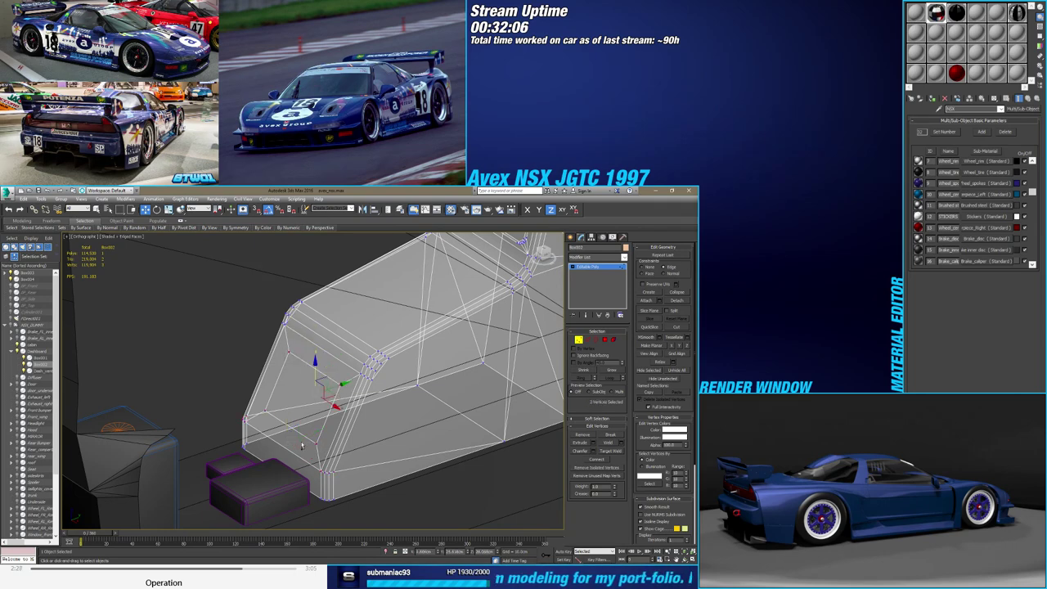
pyautogui.keyDown('ctrl'); pyautogui.click(276, 407); pyautogui.keyUp('ctrl')
pyautogui.hotkey('alt', 'x')
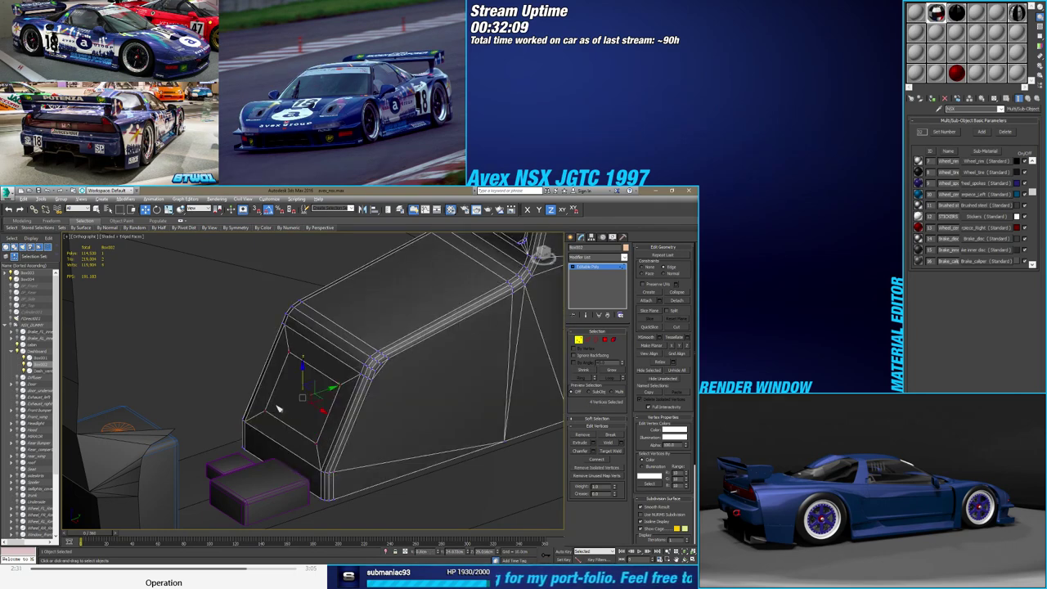
pyautogui.moveTo(287, 368); pyautogui.dragTo(294, 389)
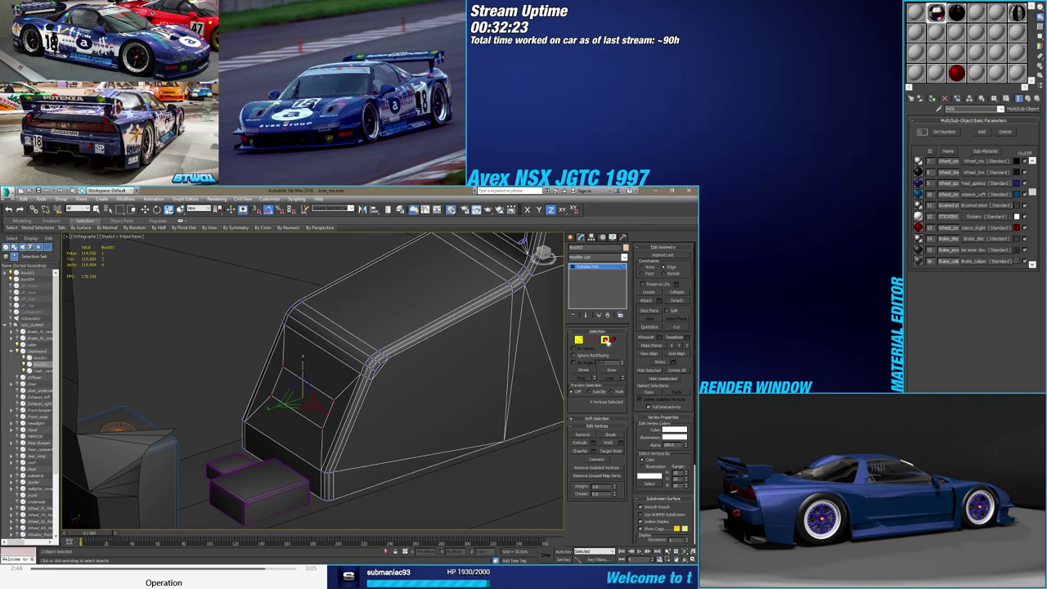
# Select the dashboard box's front face, trying and cancelling an inset
pyautogui.click(604, 340)
pyautogui.click(316, 407)
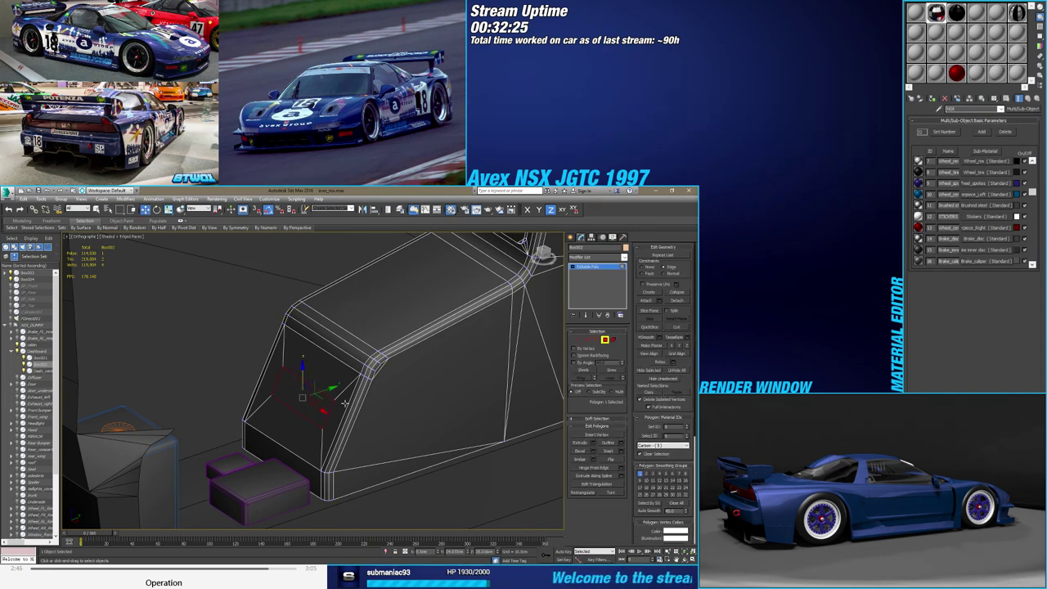
pyautogui.press('F2')
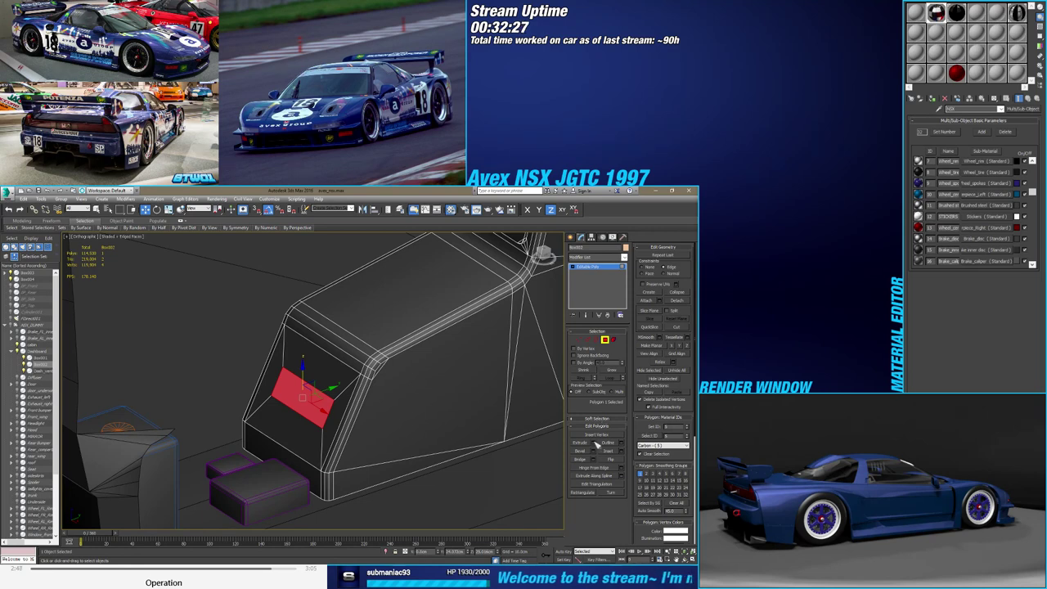
pyautogui.click(622, 451)
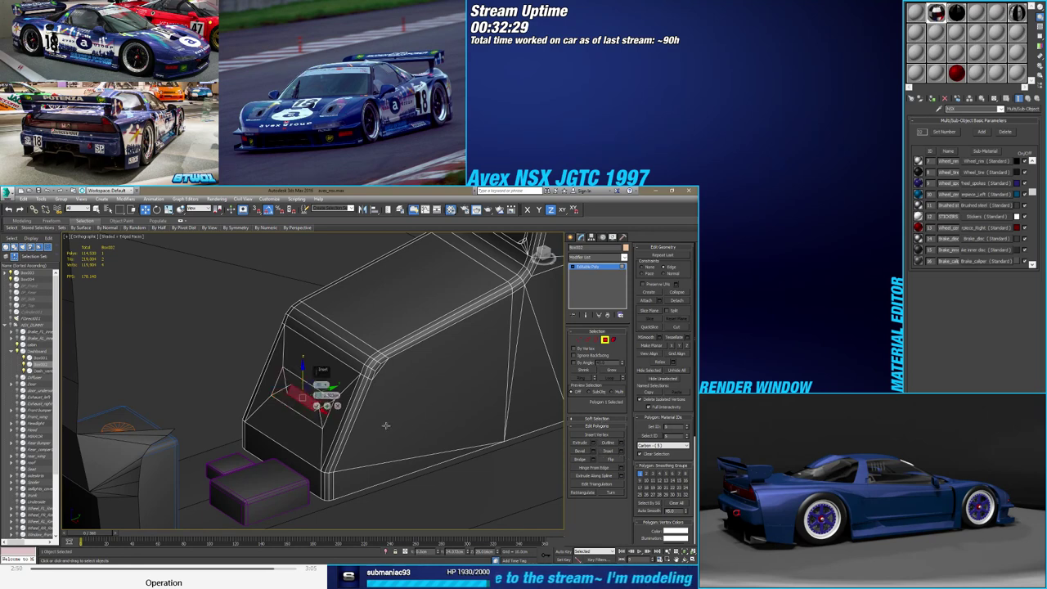
pyautogui.click(337, 406)
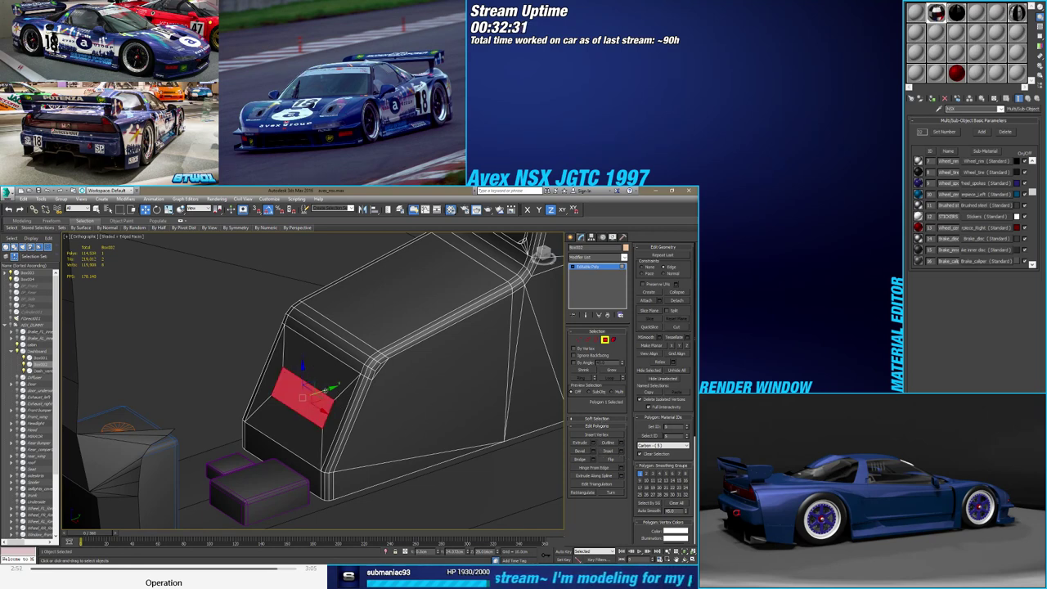
pyautogui.press('F2')
pyautogui.press('F2')
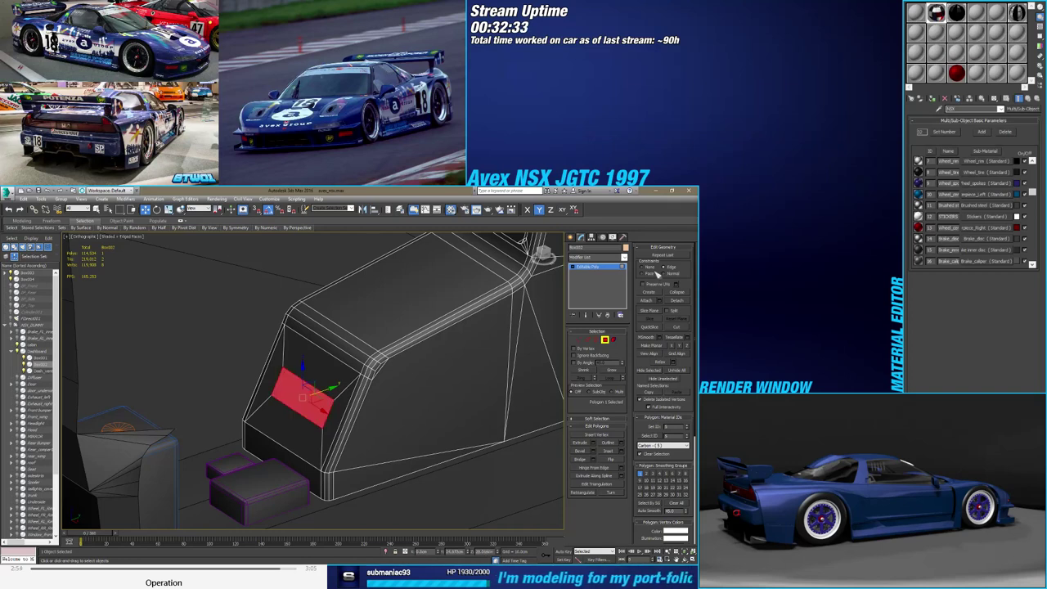
pyautogui.click(328, 391)
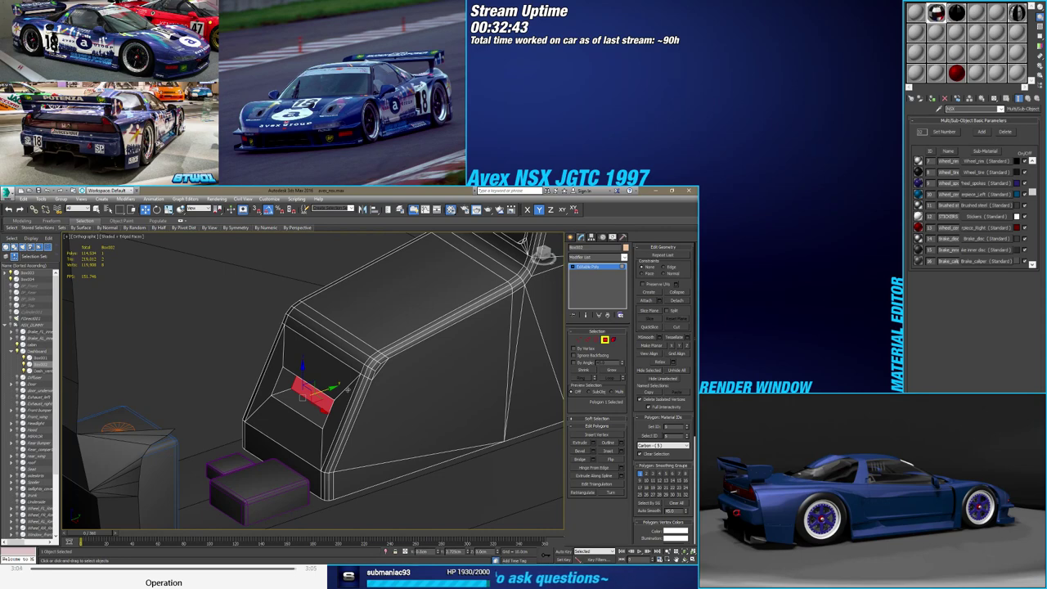
pyautogui.click(344, 391)
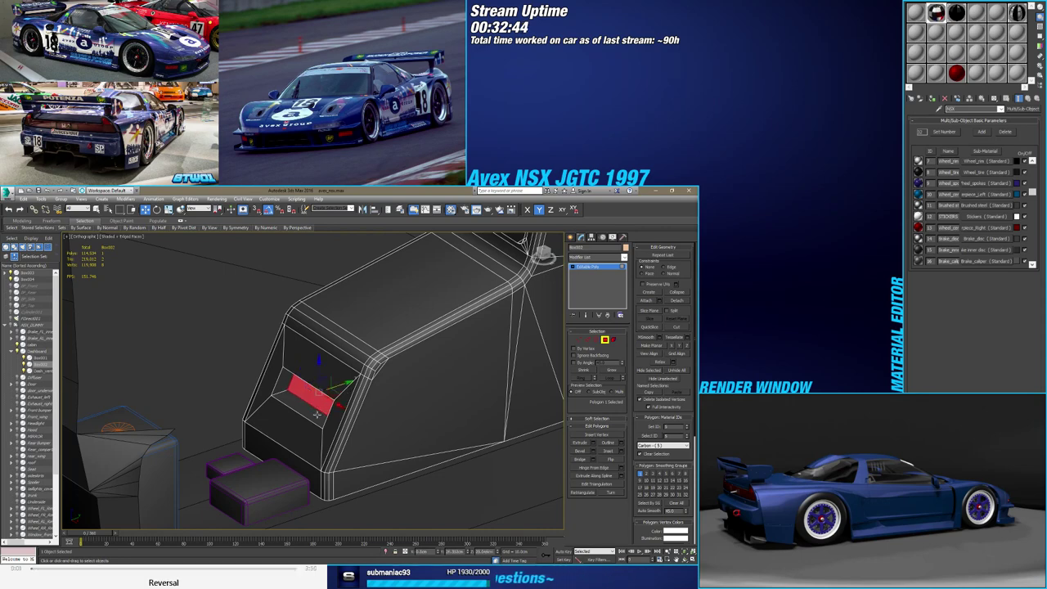
pyautogui.press('z')
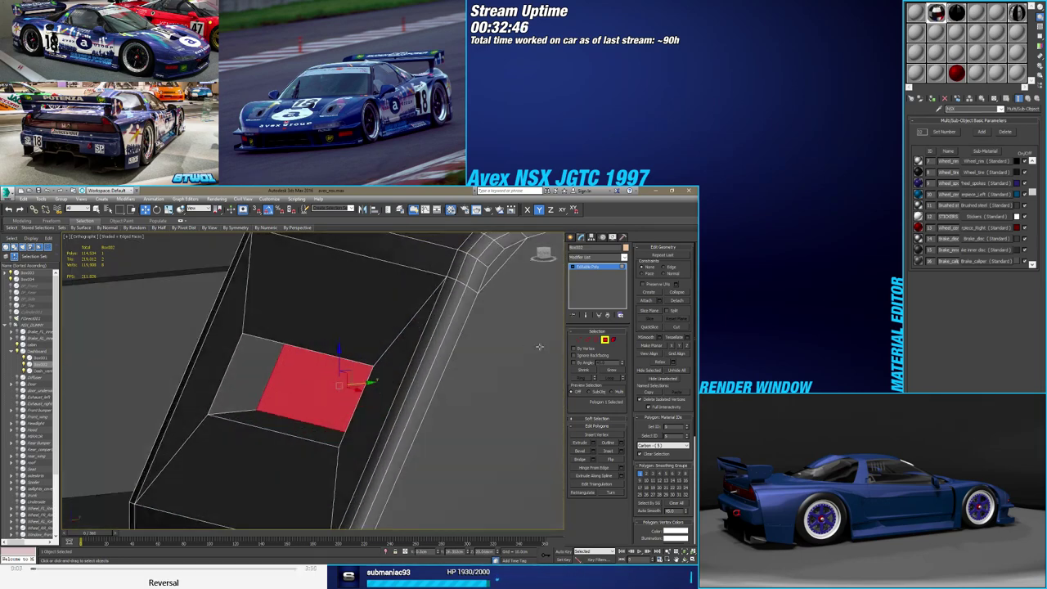
# Slide a recess edge upward along the surface with Edge constraint
pyautogui.click(588, 340)
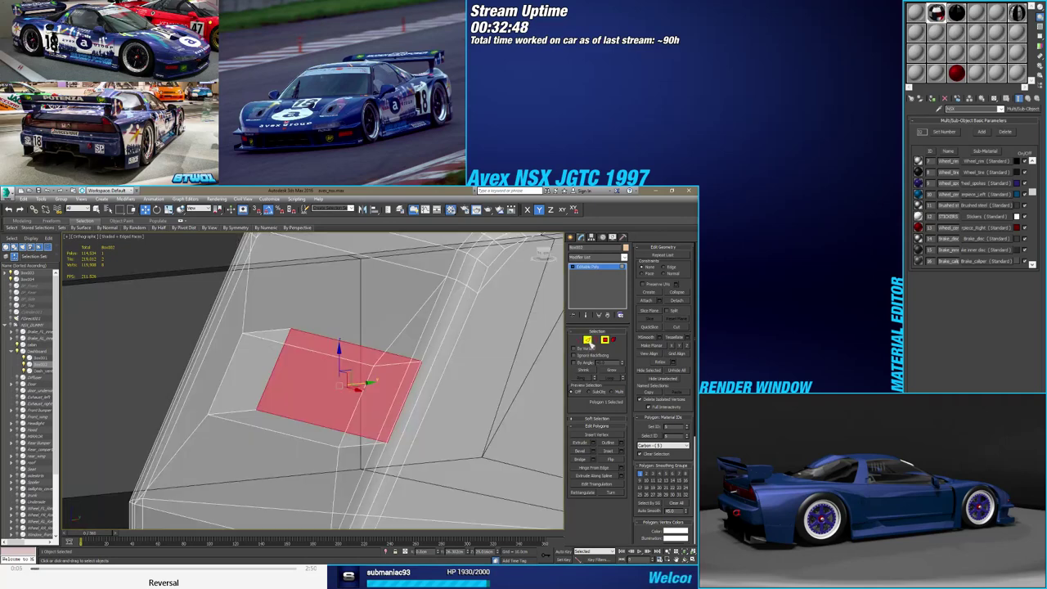
pyautogui.click(288, 418)
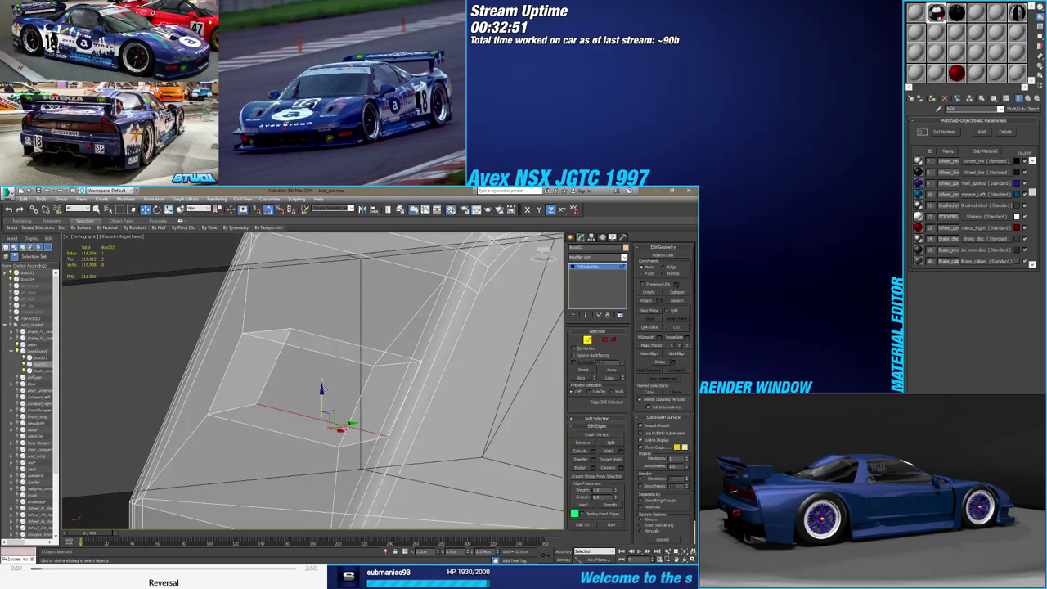
pyautogui.click(662, 267)
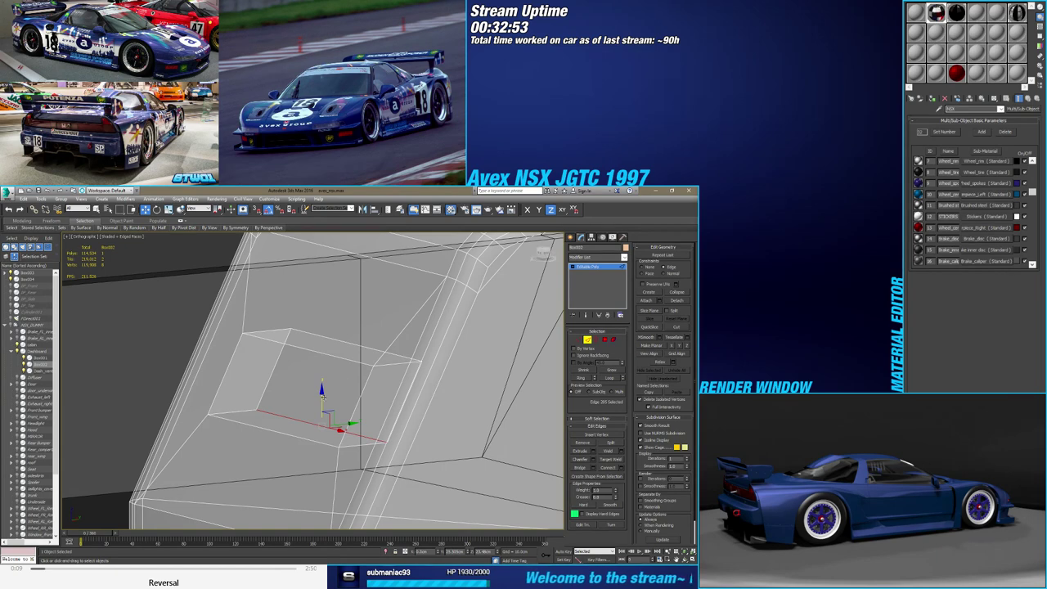
pyautogui.moveTo(323, 397); pyautogui.dragTo(335, 370)
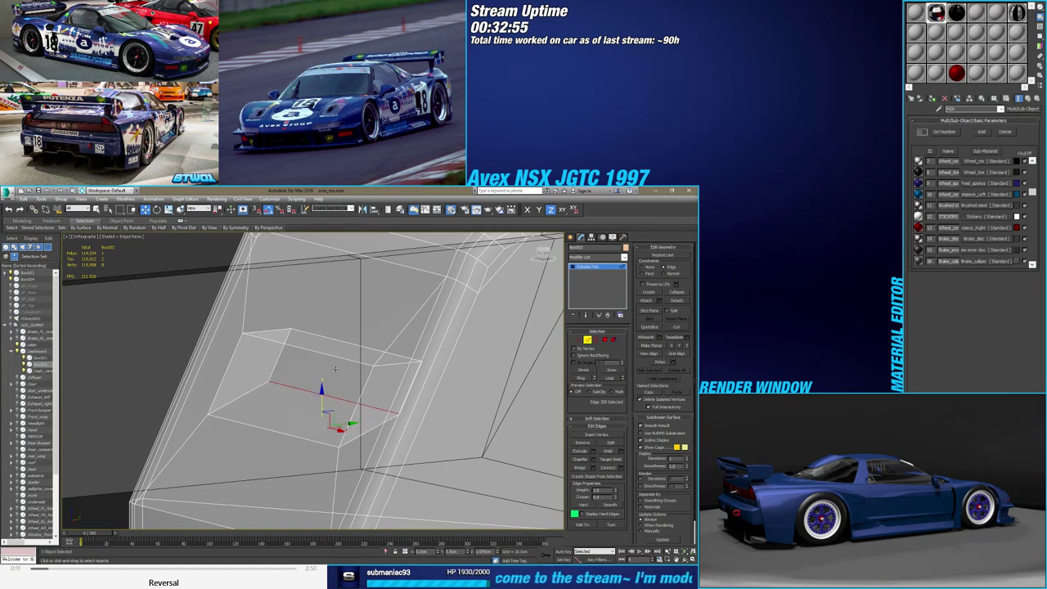
pyautogui.click(588, 338)
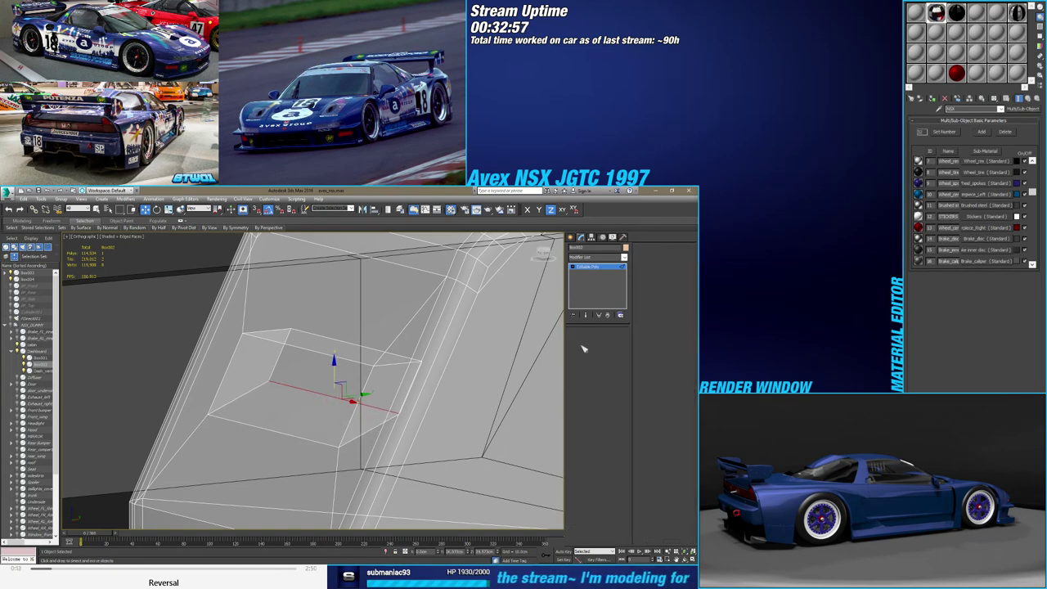
pyautogui.scroll(-5, 379, 411)
pyautogui.keyDown('alt'); pyautogui.moveTo(380, 410); pyautogui.dragTo(346, 408, button='middle'); pyautogui.keyUp('alt')
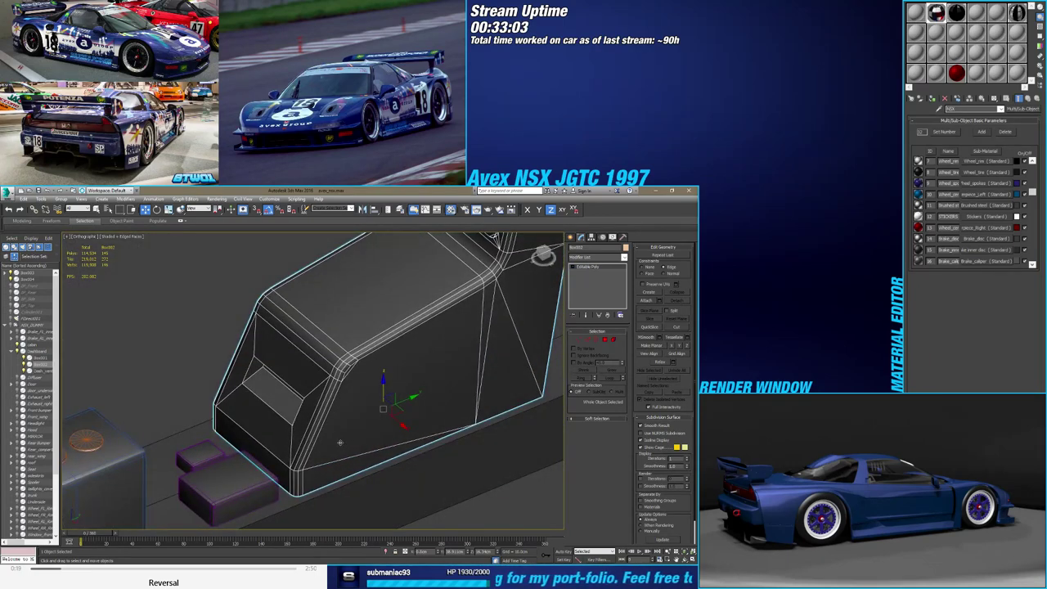
# Orbit to a side view of the dashboard and select the large body panel
pyautogui.moveTo(355, 444)
pyautogui.keyDown('alt'); pyautogui.mouseDown(button='middle')
pyautogui.moveTo(298, 399)
pyautogui.moveTo(332, 424)
pyautogui.moveTo(317, 460)
pyautogui.moveTo(309, 455)
pyautogui.mouseUp(button='middle'); pyautogui.keyUp('alt')
pyautogui.press('F4')
pyautogui.scroll(-3, 332, 425)
pyautogui.scroll(-2, 333, 425)
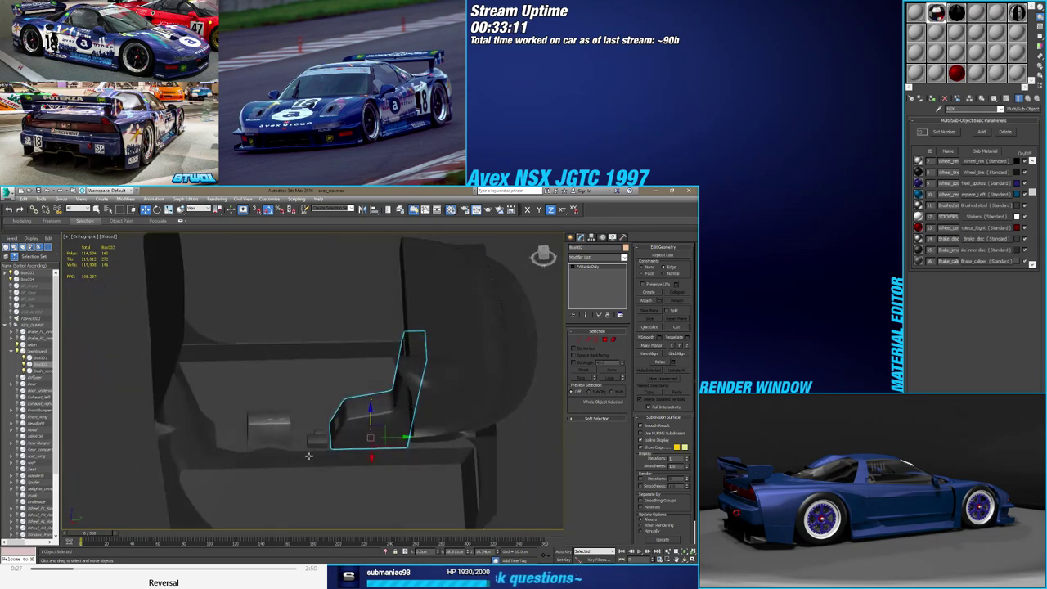
pyautogui.click(299, 322)
pyautogui.click(318, 406)
pyautogui.moveTo(326, 401)
pyautogui.keyDown('alt'); pyautogui.mouseDown(button='middle')
pyautogui.moveTo(359, 417)
pyautogui.moveTo(299, 426)
pyautogui.mouseUp(button='middle'); pyautogui.keyUp('alt')
pyautogui.click(364, 419)
pyautogui.click(362, 422)
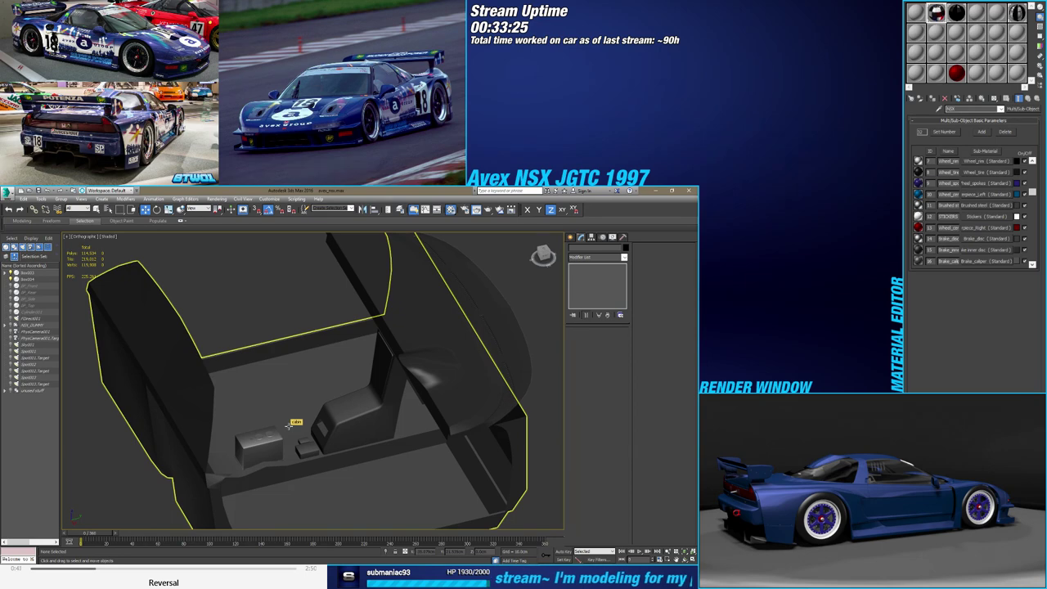
# Orbit around the car interior seats and select the cabin object
pyautogui.moveTo(288, 424)
pyautogui.keyDown('alt'); pyautogui.mouseDown(button='middle')
pyautogui.moveTo(314, 454)
pyautogui.moveTo(300, 452)
pyautogui.mouseUp(button='middle'); pyautogui.keyUp('alt')
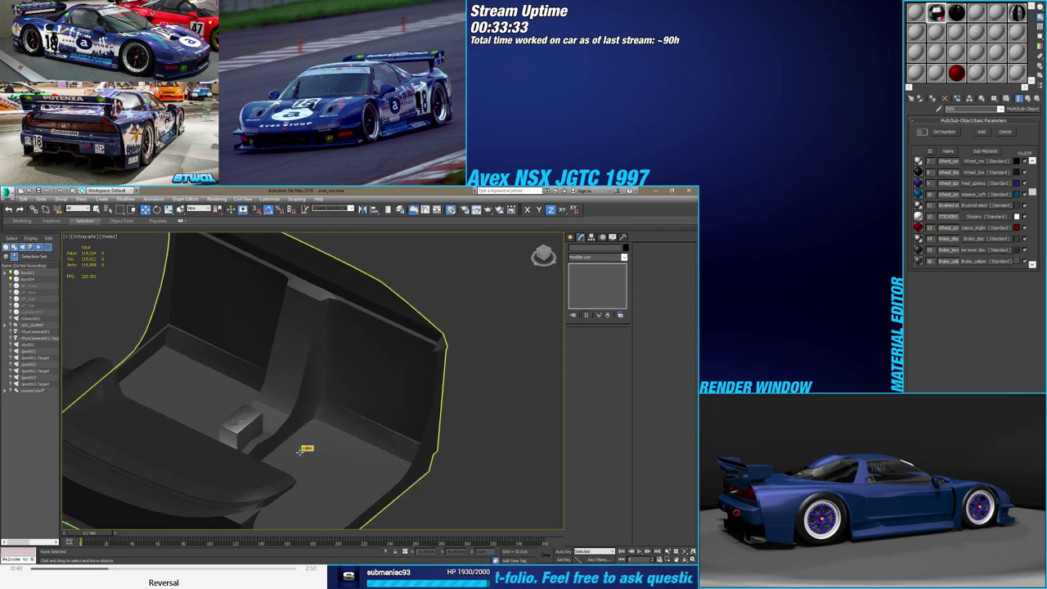
pyautogui.moveTo(300, 452)
pyautogui.keyDown('alt'); pyautogui.mouseDown(button='middle')
pyautogui.moveTo(346, 408)
pyautogui.moveTo(307, 435)
pyautogui.mouseUp(button='middle'); pyautogui.keyUp('alt')
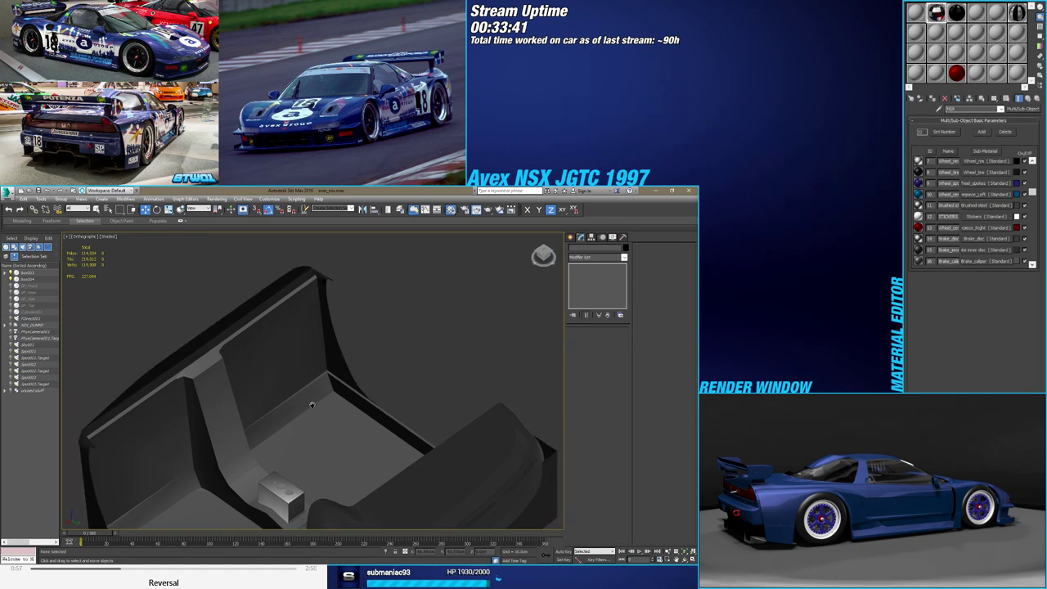
pyautogui.scroll(4, 327, 384)
pyautogui.press('F4')
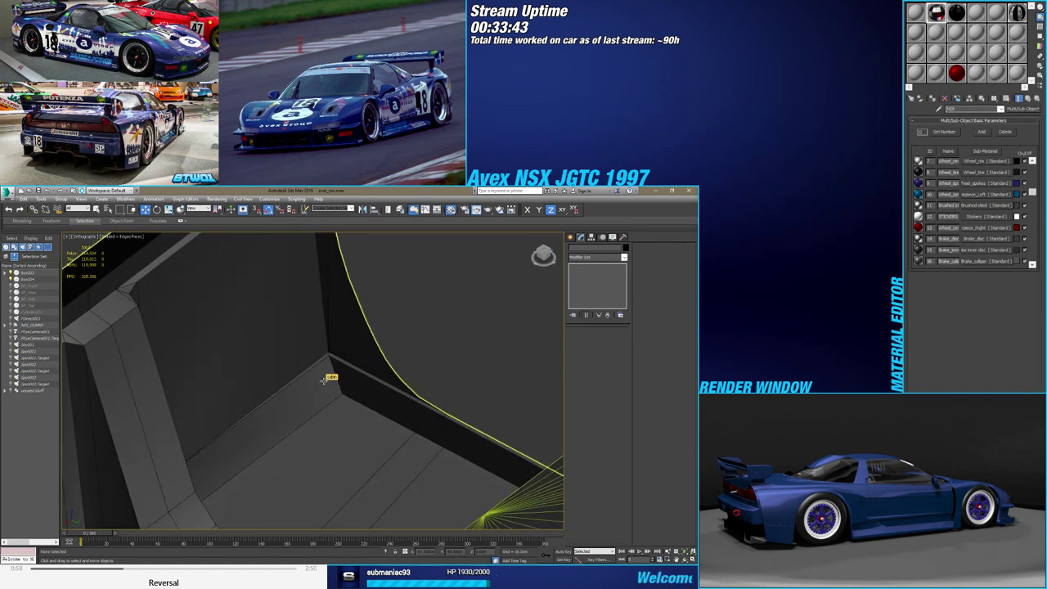
pyautogui.press('F4')
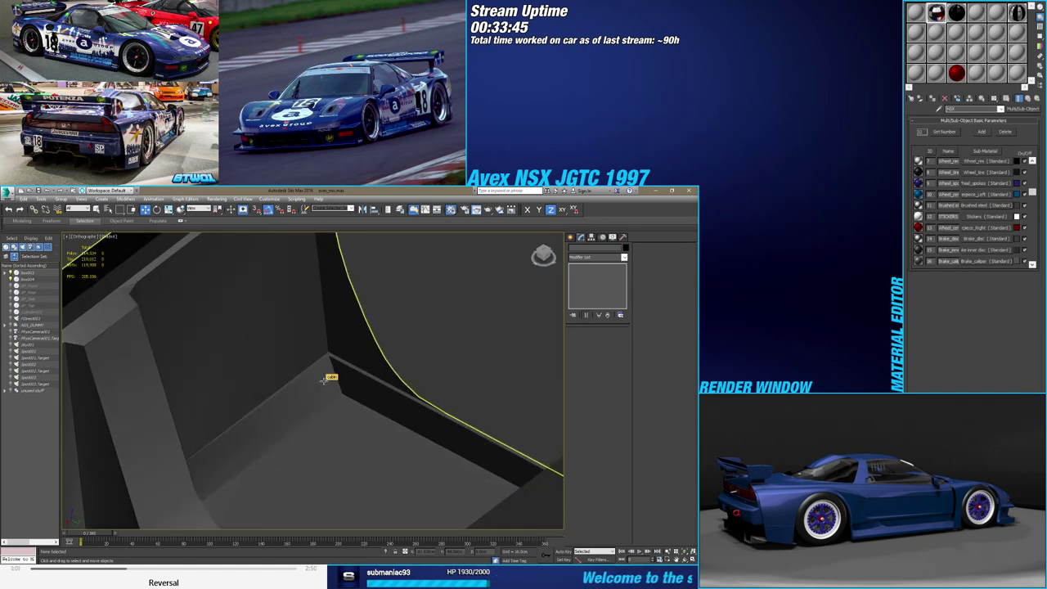
pyautogui.click(323, 380)
pyautogui.keyDown('alt'); pyautogui.moveTo(323, 380); pyautogui.dragTo(331, 411, button='middle'); pyautogui.keyUp('alt')
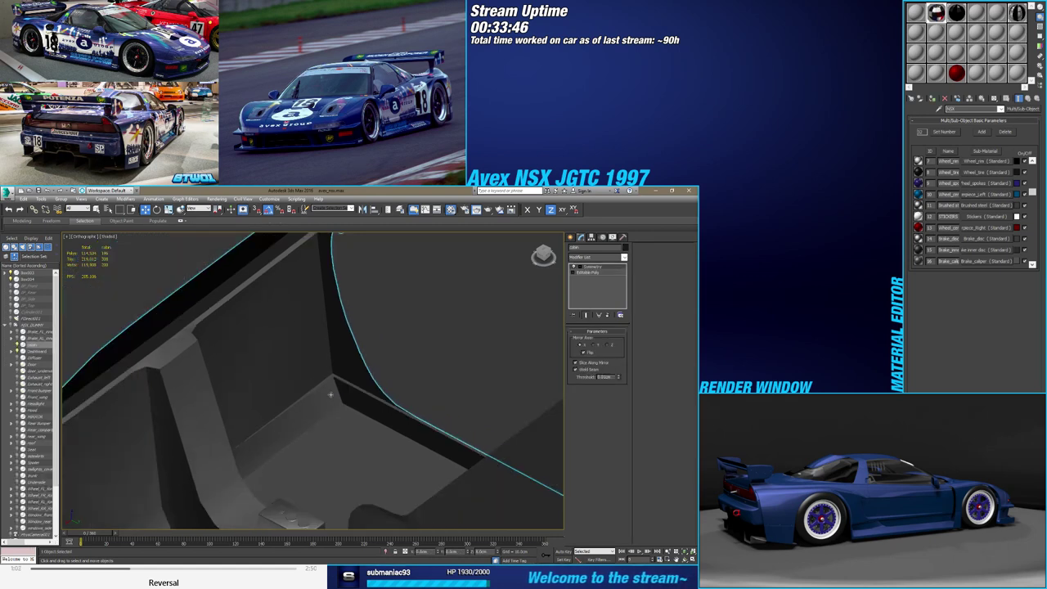
pyautogui.click(572, 239)
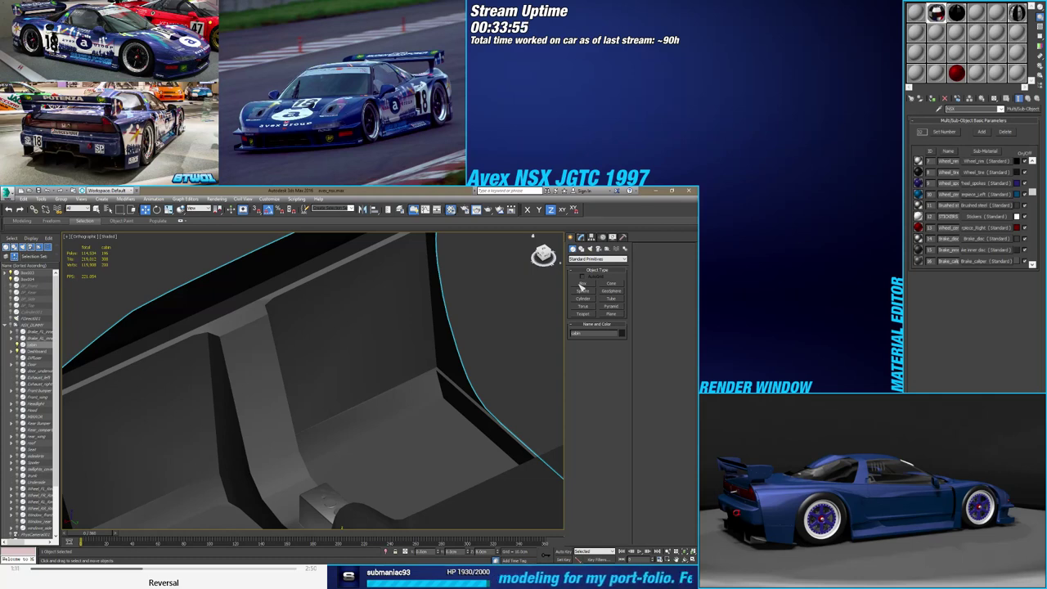
# Draw a new flat box on the cabin floor beside the seat tub
pyautogui.click(582, 286)
pyautogui.moveTo(327, 368)
pyautogui.keyDown('alt'); pyautogui.mouseDown(button='middle')
pyautogui.moveTo(264, 346)
pyautogui.moveTo(401, 398)
pyautogui.mouseUp(button='middle'); pyautogui.keyUp('alt')
pyautogui.scroll(-4, 311, 360)
pyautogui.moveTo(368, 391); pyautogui.dragTo(426, 426)
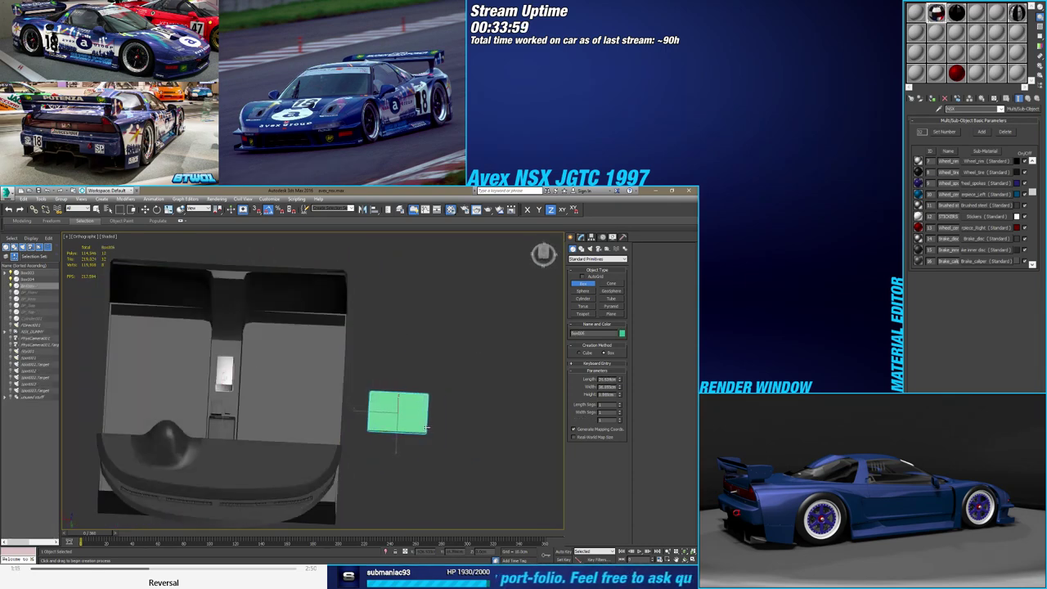
pyautogui.click(426, 427)
pyautogui.moveTo(426, 427)
pyautogui.keyDown('alt'); pyautogui.mouseDown(button='middle')
pyautogui.moveTo(405, 415)
pyautogui.moveTo(458, 343)
pyautogui.mouseUp(button='middle'); pyautogui.keyUp('alt')
pyautogui.rightClick(405, 415)
pyautogui.scroll(2, 392, 410)
# Move the new box left onto the seat tub floor
pyautogui.click(580, 238)
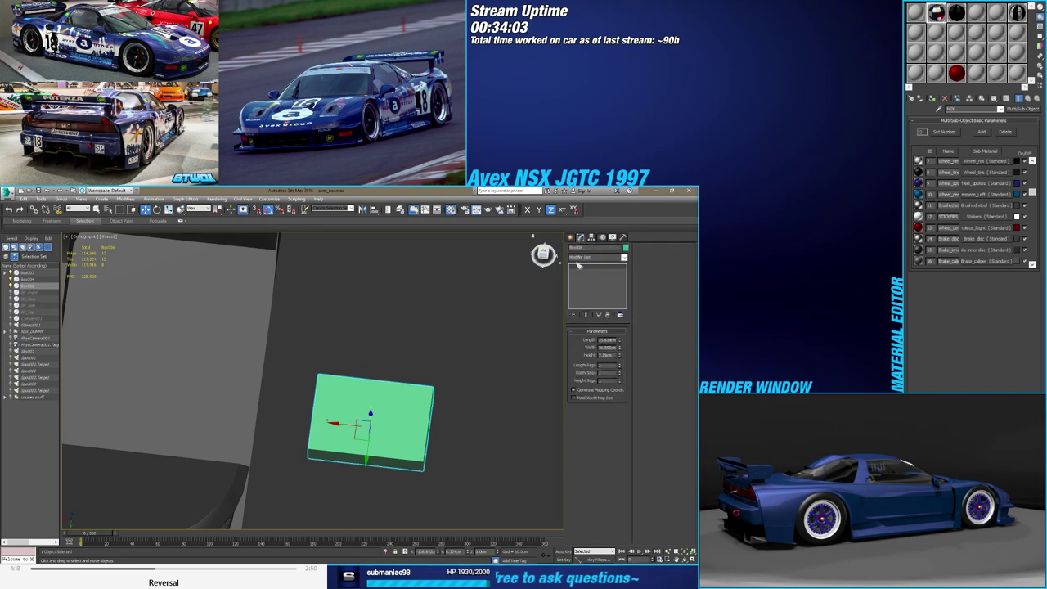
pyautogui.scroll(-2, 400, 458)
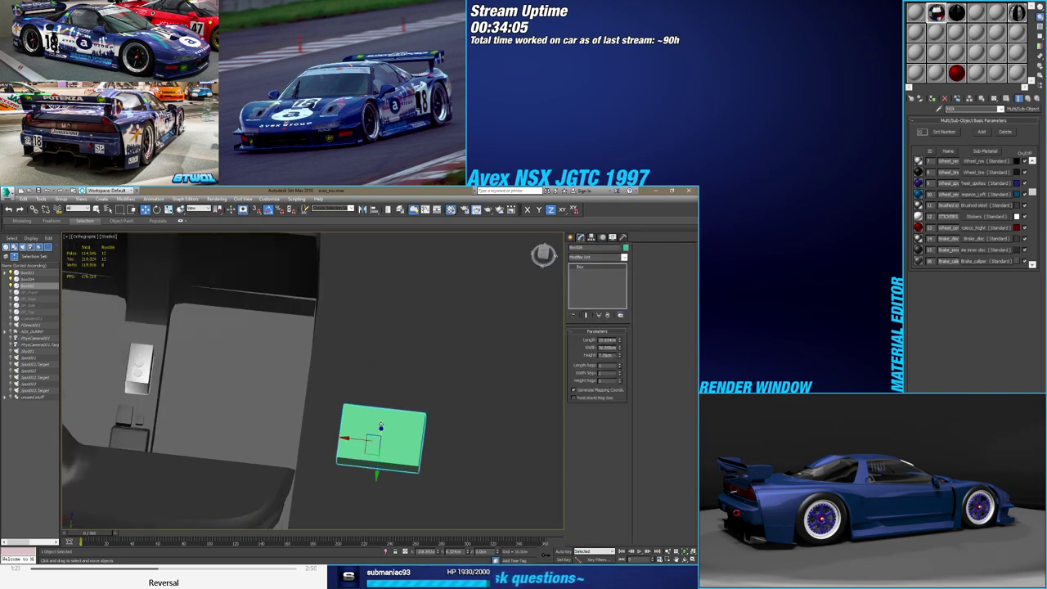
pyautogui.keyDown('alt'); pyautogui.moveTo(384, 438); pyautogui.dragTo(374, 432, button='middle'); pyautogui.keyUp('alt')
pyautogui.moveTo(374, 432); pyautogui.dragTo(240, 411)
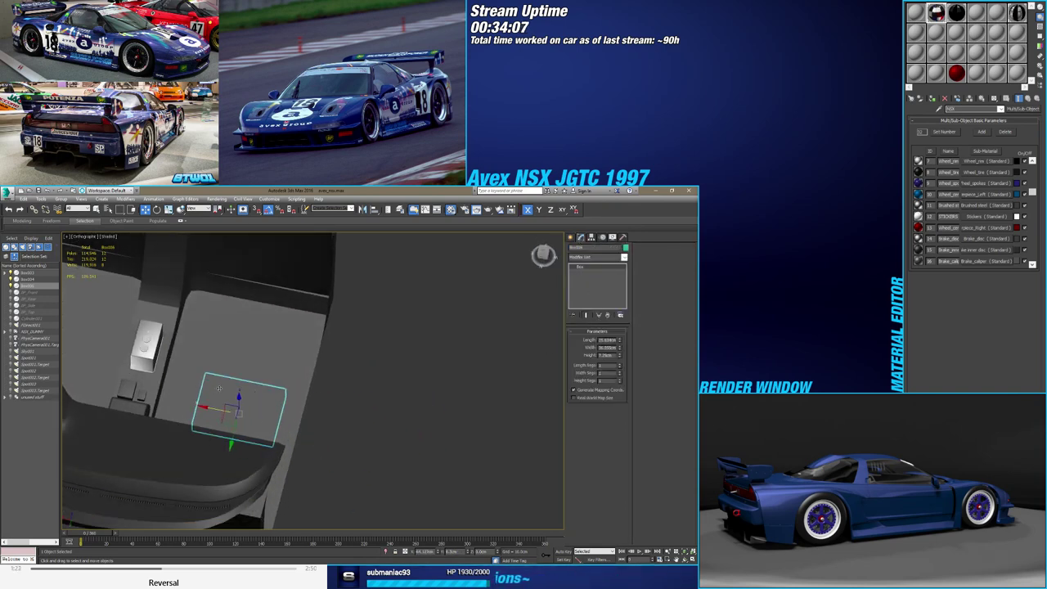
pyautogui.moveTo(239, 410)
pyautogui.keyDown('alt'); pyautogui.mouseDown(button='middle')
pyautogui.moveTo(275, 398)
pyautogui.moveTo(179, 396)
pyautogui.mouseUp(button='middle'); pyautogui.keyUp('alt')
pyautogui.scroll(-3, 179, 395)
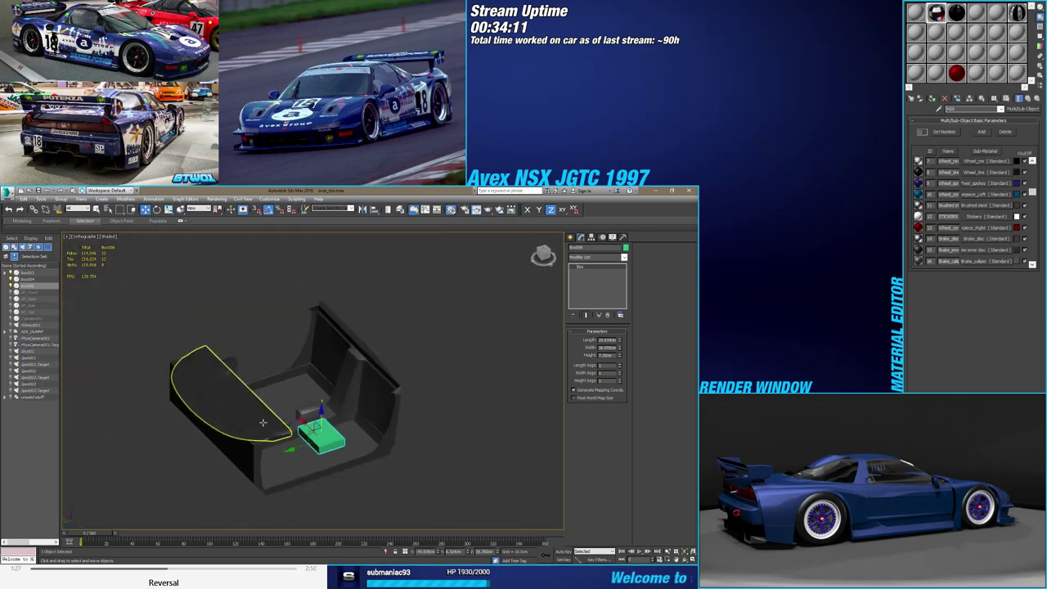
# Check the seat tub and Dashboard parts, then reposition the green box across the floor
pyautogui.click(194, 388)
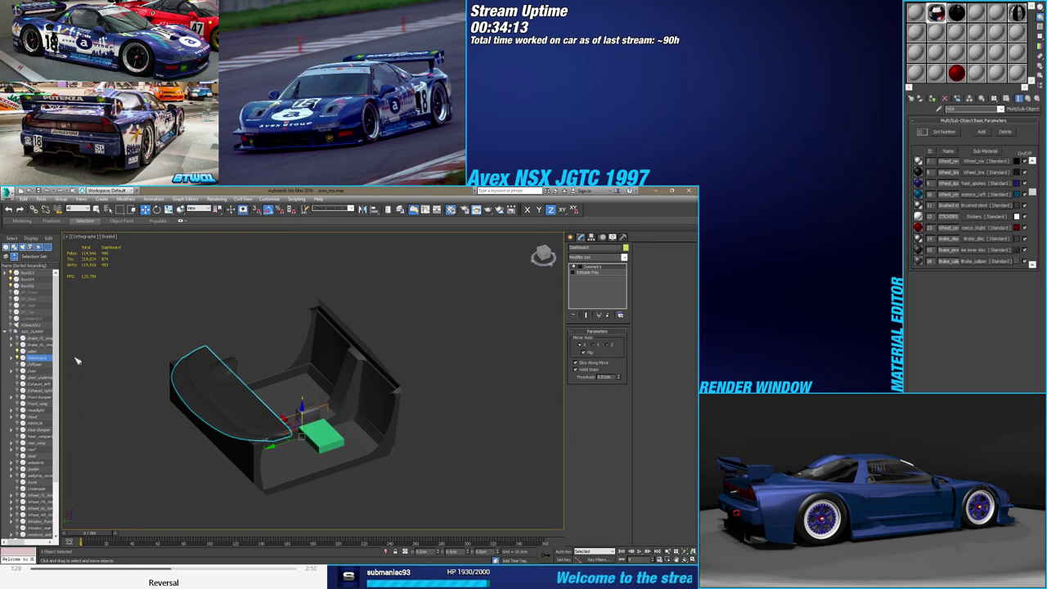
pyautogui.doubleClick(28, 358)
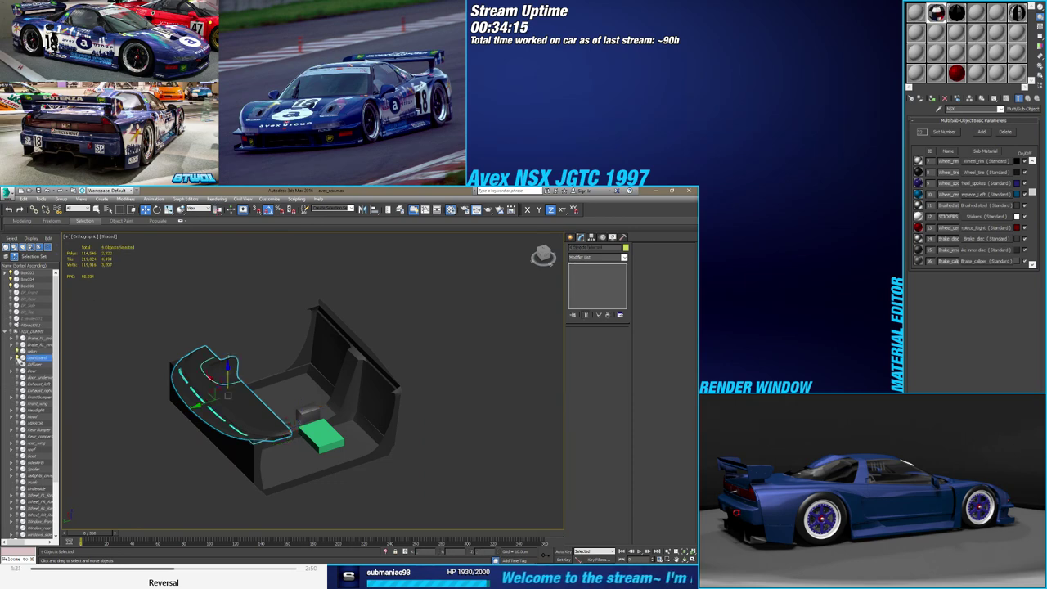
pyautogui.moveTo(264, 409)
pyautogui.keyDown('alt'); pyautogui.mouseDown(button='middle')
pyautogui.moveTo(313, 409)
pyautogui.moveTo(277, 419)
pyautogui.moveTo(282, 441)
pyautogui.mouseUp(button='middle'); pyautogui.keyUp('alt')
pyautogui.scroll(3, 313, 409)
pyautogui.click(313, 409)
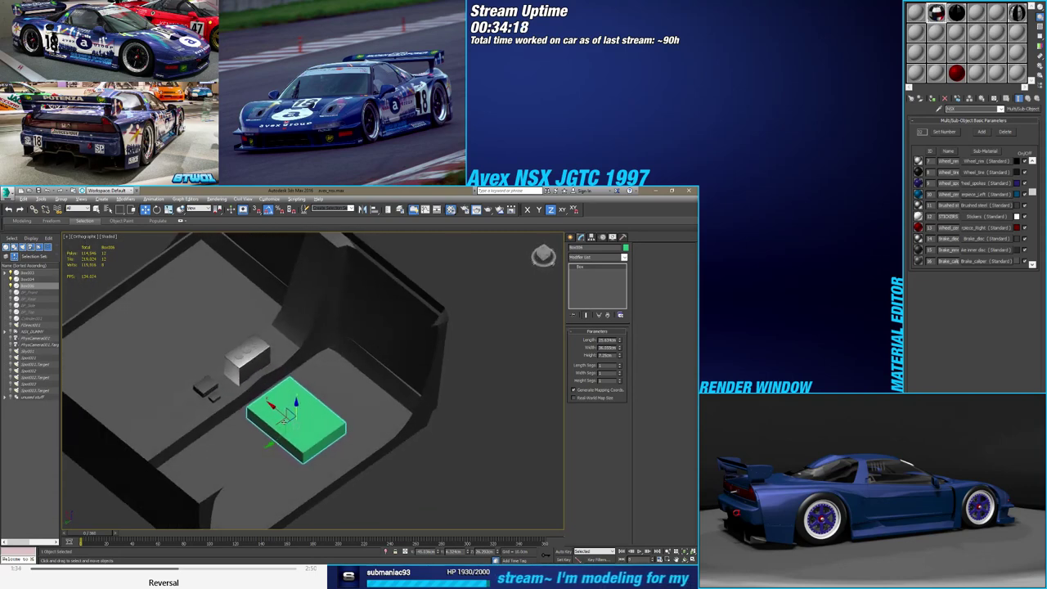
pyautogui.moveTo(283, 441); pyautogui.dragTo(376, 398)
pyautogui.moveTo(376, 398)
pyautogui.keyDown('alt'); pyautogui.mouseDown(button='middle')
pyautogui.moveTo(396, 399)
pyautogui.moveTo(369, 418)
pyautogui.mouseUp(button='middle'); pyautogui.keyUp('alt')
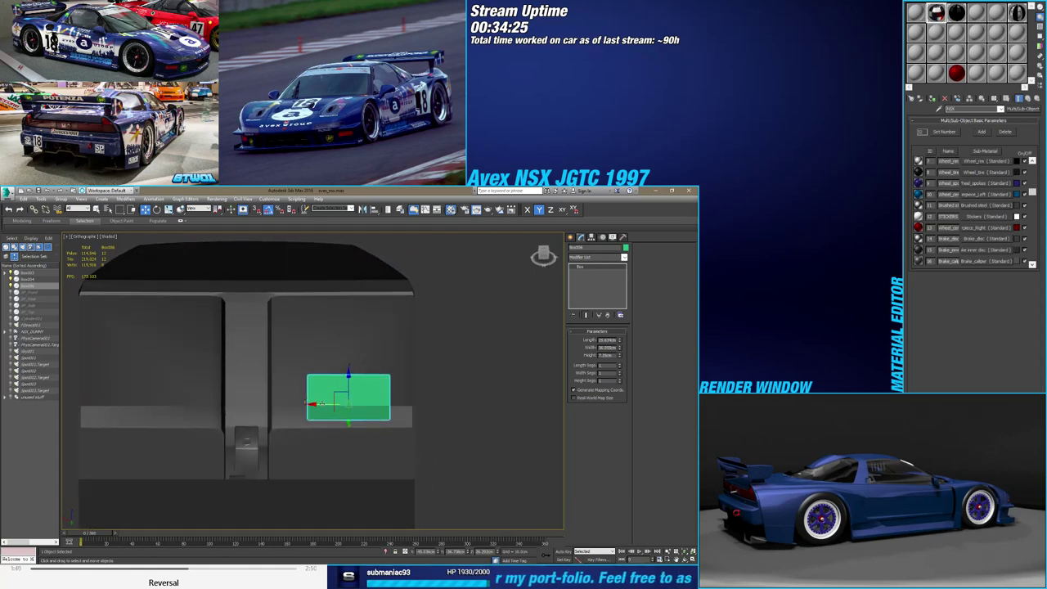
# Slide the box left along X and adjust its Length and Height values
pyautogui.moveTo(321, 403); pyautogui.dragTo(312, 404)
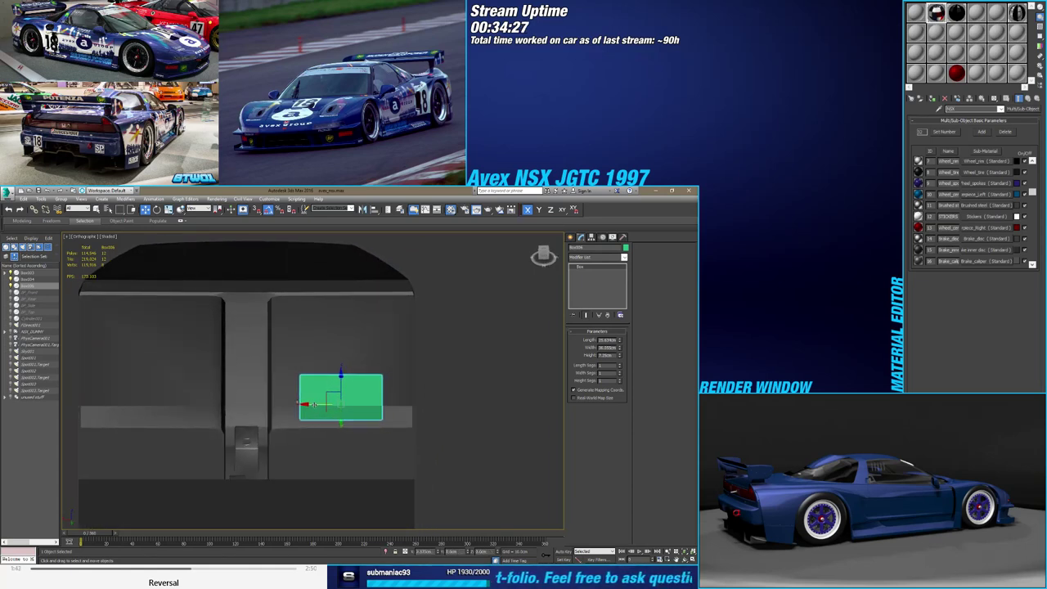
pyautogui.moveTo(313, 404); pyautogui.dragTo(308, 404)
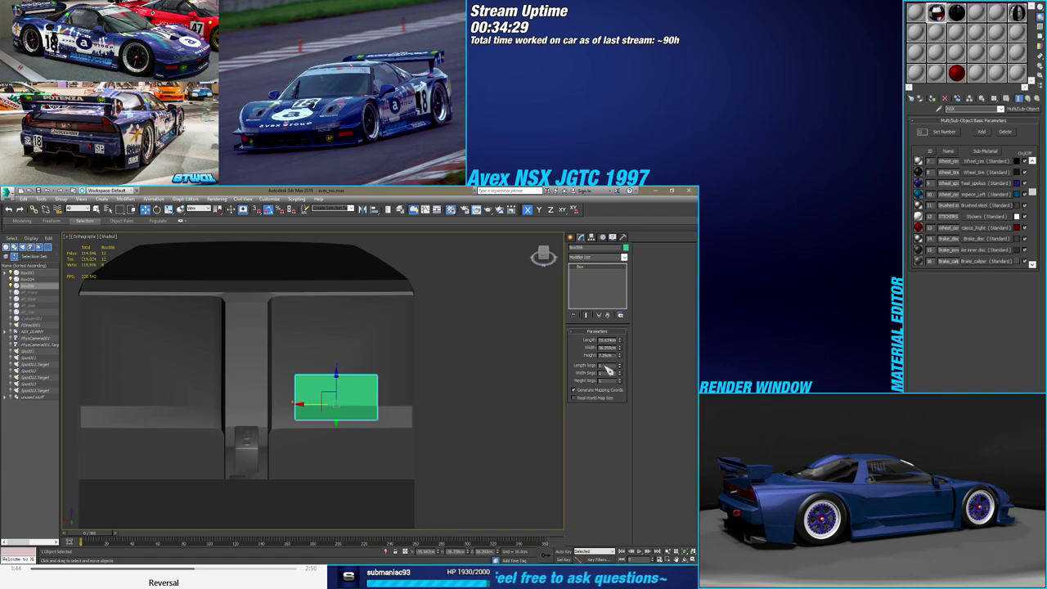
pyautogui.moveTo(622, 340); pyautogui.dragTo(612, 353)
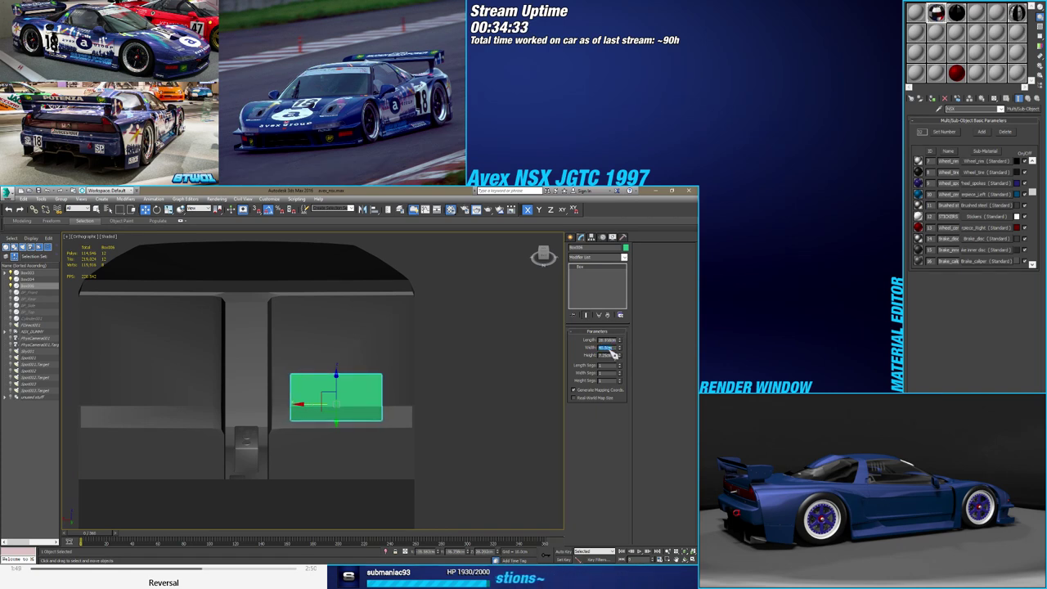
pyautogui.click(605, 339)
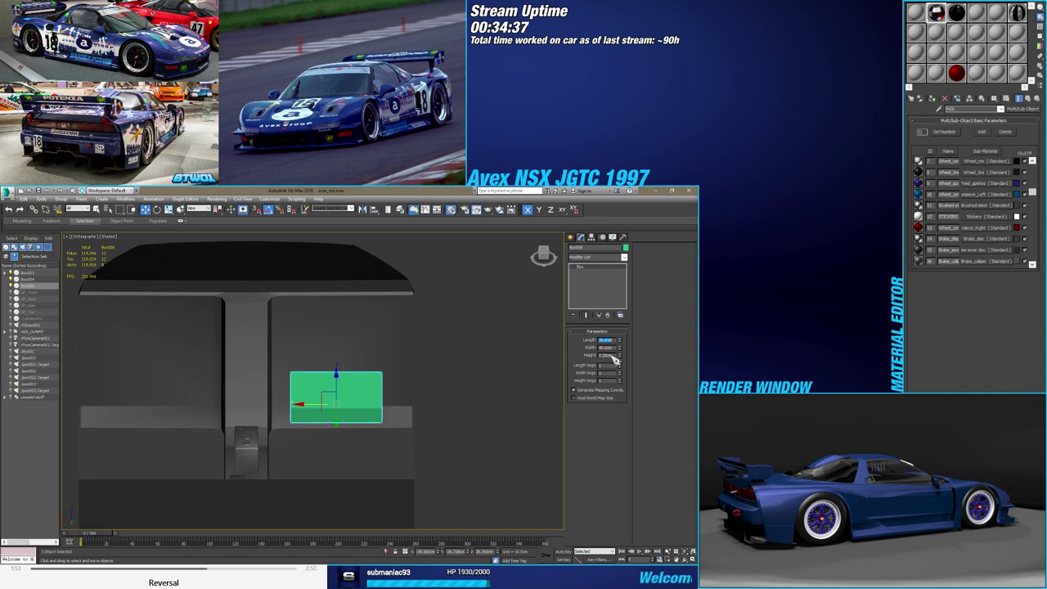
pyautogui.click(615, 356)
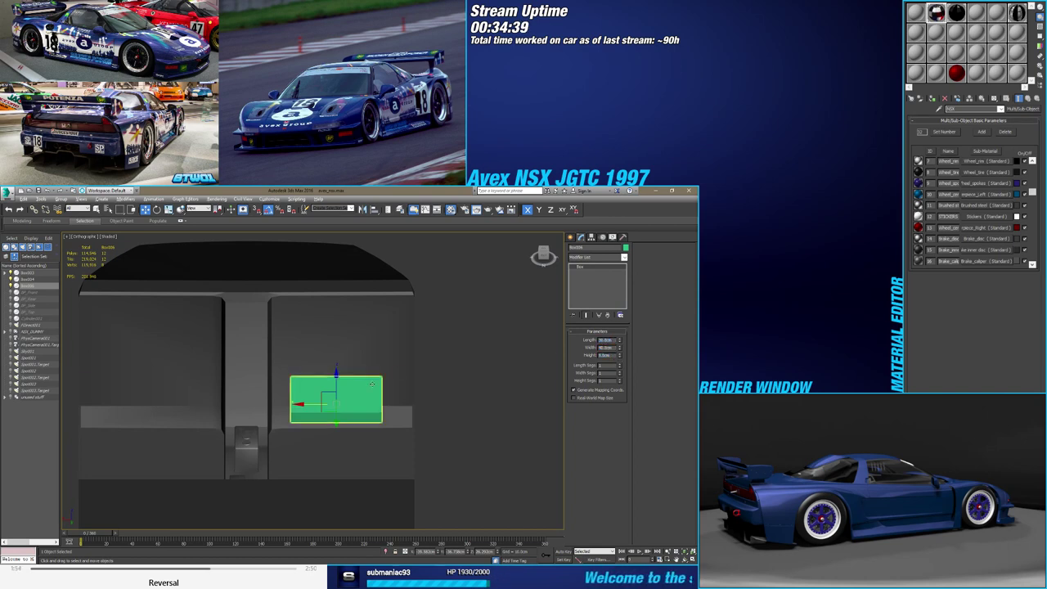
# Slide the box further left and confirm its placement from an angled view
pyautogui.keyDown('alt'); pyautogui.moveTo(368, 384); pyautogui.dragTo(276, 405, button='middle'); pyautogui.keyUp('alt')
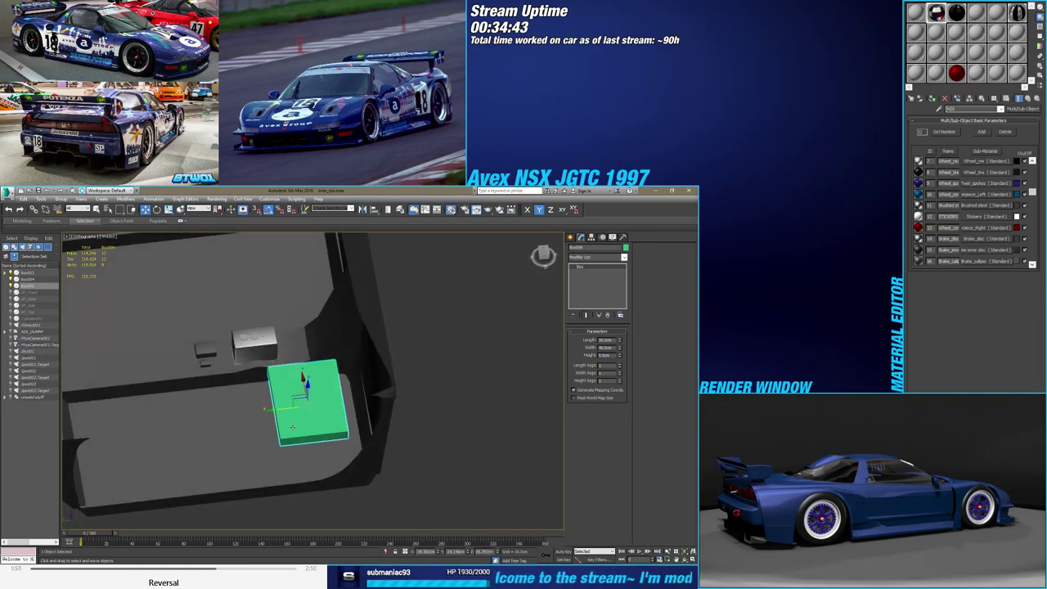
pyautogui.keyDown('alt'); pyautogui.moveTo(292, 427); pyautogui.dragTo(276, 422, button='middle'); pyautogui.keyUp('alt')
pyautogui.moveTo(277, 422); pyautogui.dragTo(244, 423)
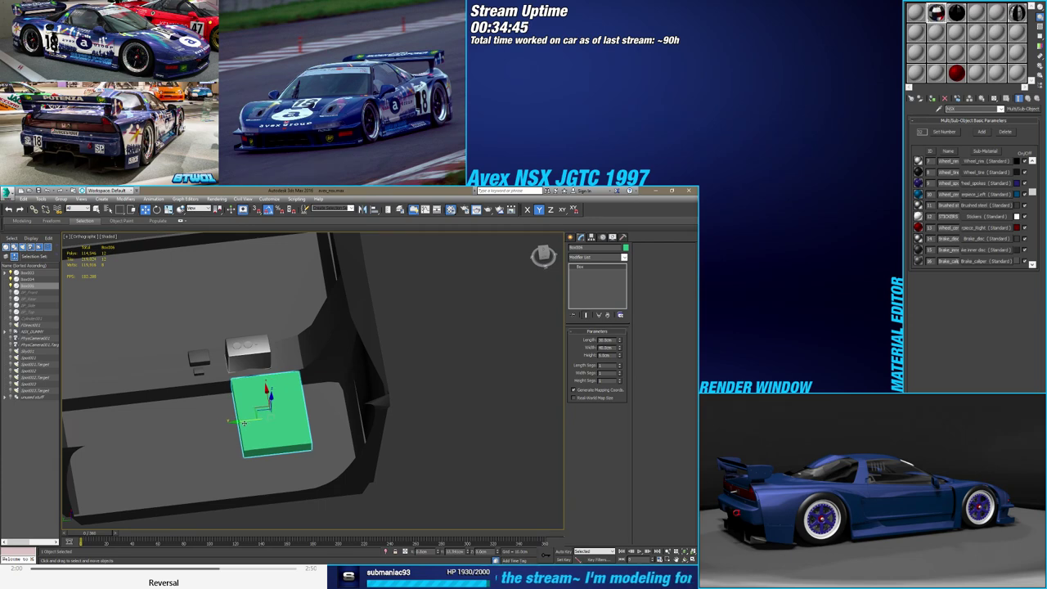
pyautogui.keyDown('alt'); pyautogui.moveTo(231, 419); pyautogui.dragTo(256, 397, button='middle'); pyautogui.keyUp('alt')
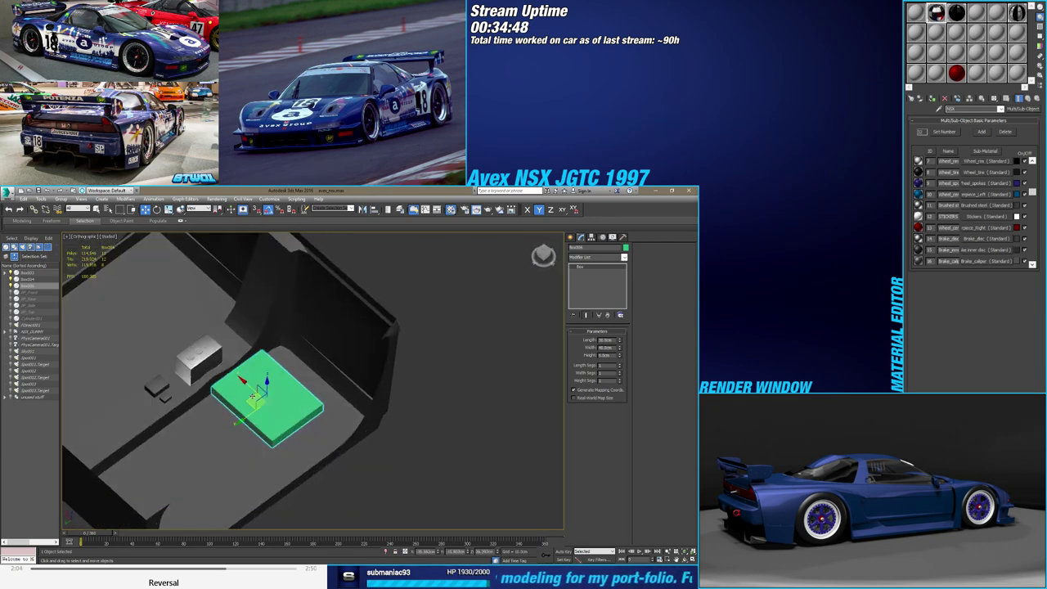
# Convert the floor box to an Editable Poly
pyautogui.rightClick(590, 267)
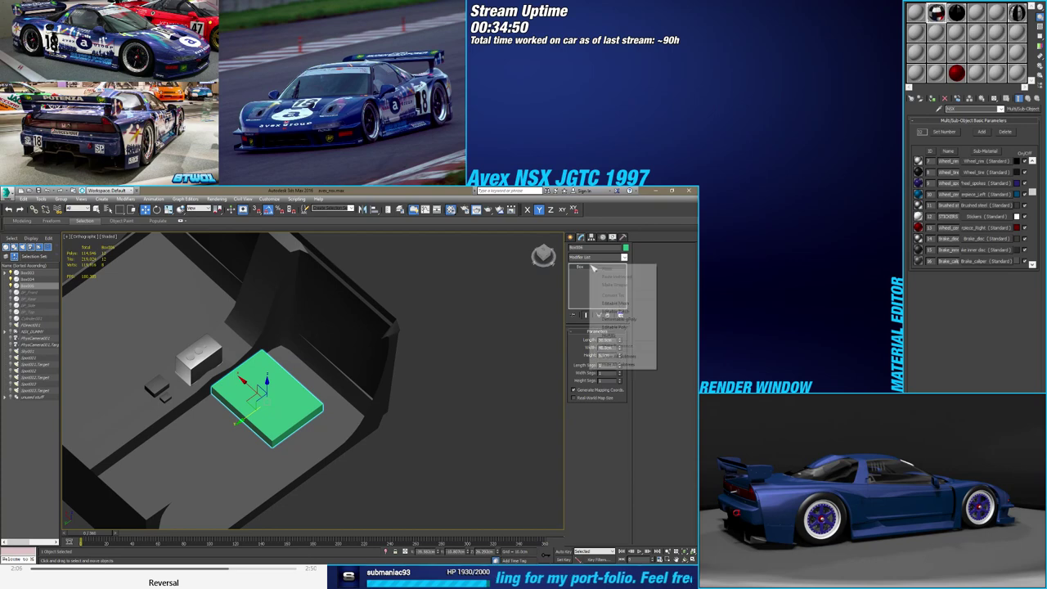
pyautogui.click(612, 327)
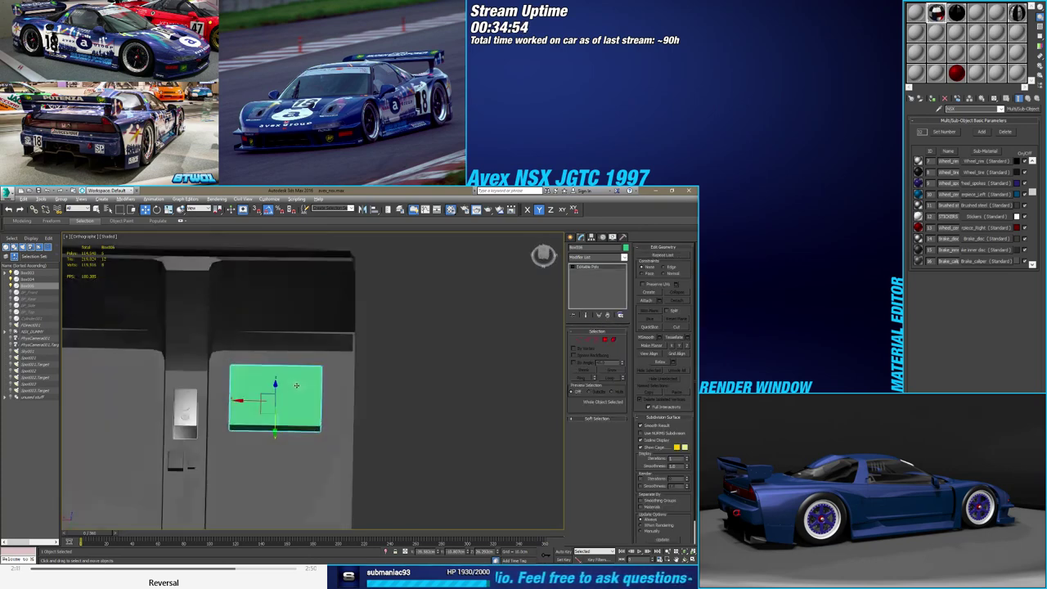
pyautogui.keyDown('alt'); pyautogui.moveTo(393, 351); pyautogui.dragTo(384, 360, button='middle'); pyautogui.keyUp('alt')
pyautogui.scroll(3, 265, 384)
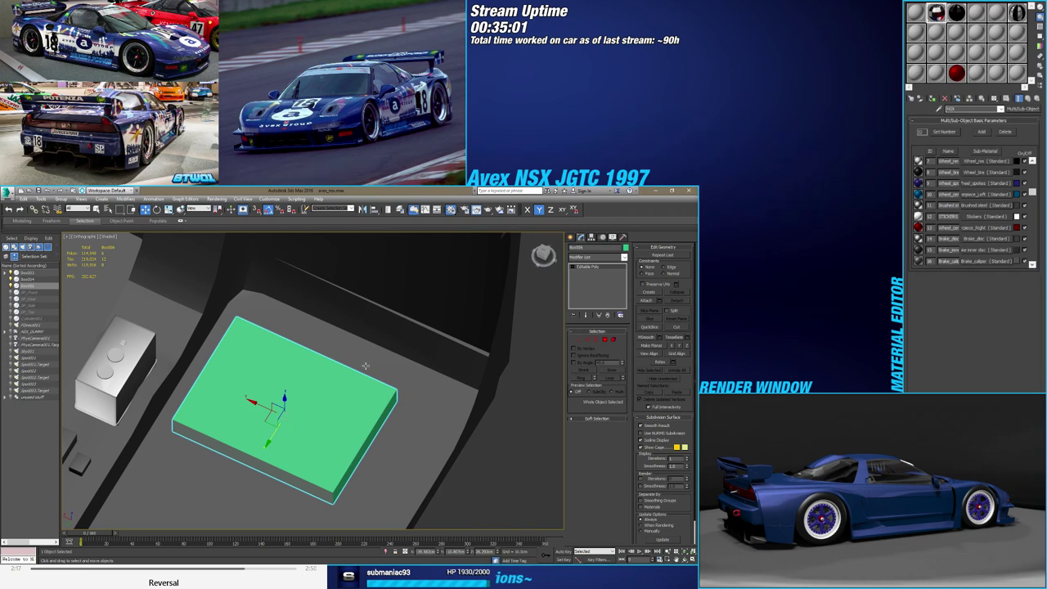
# In Edge mode, select the loop of the box's vertical corner edges
pyautogui.press('2')
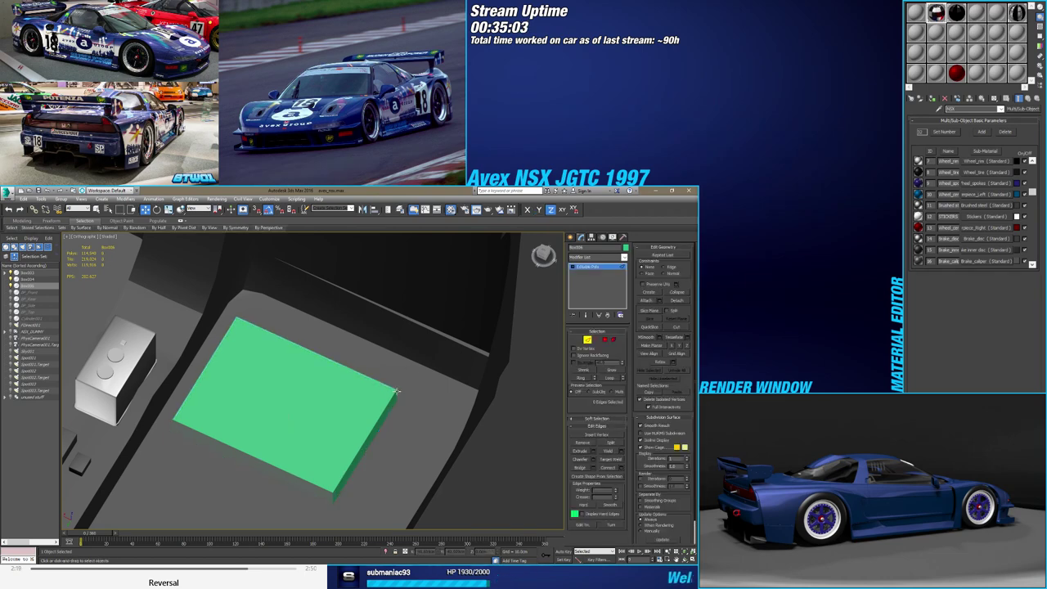
pyautogui.press('F3')
pyautogui.click(396, 395)
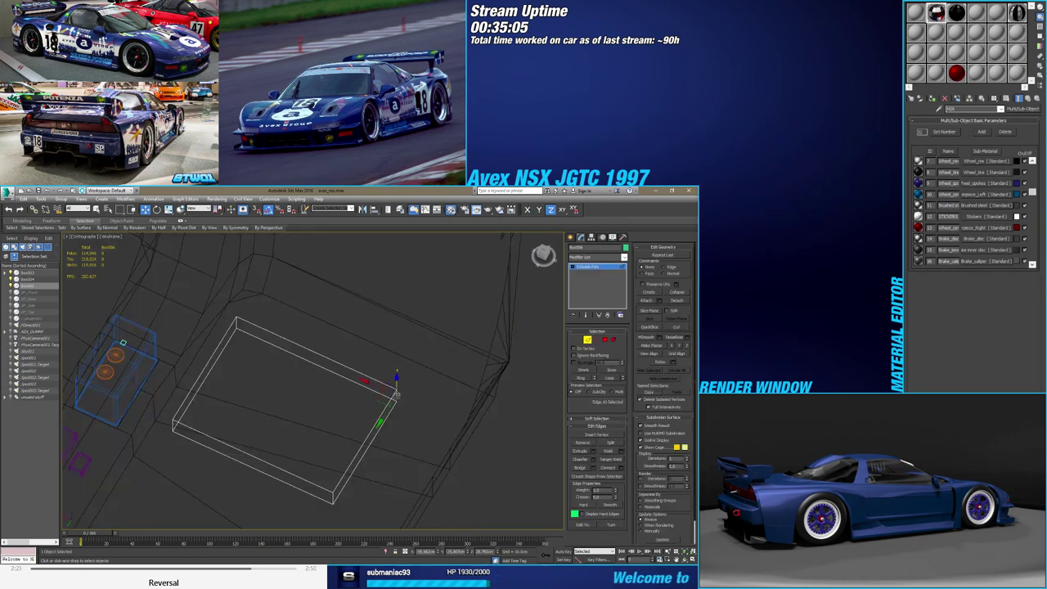
pyautogui.press('F3')
pyautogui.doubleClick(334, 494)
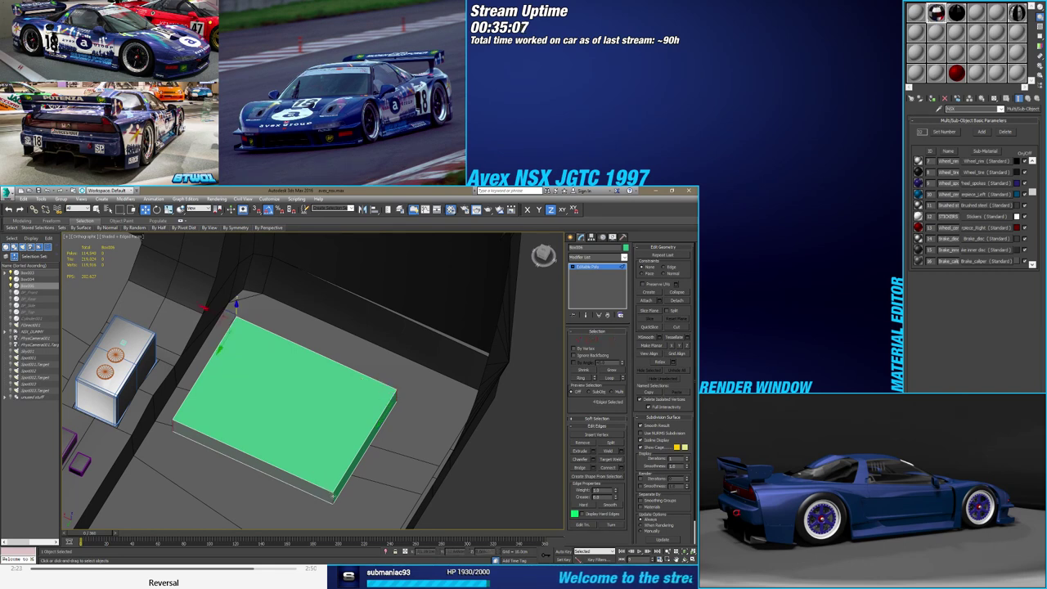
# Chamfer the selected edges with an amount of 1.5
pyautogui.click(594, 461)
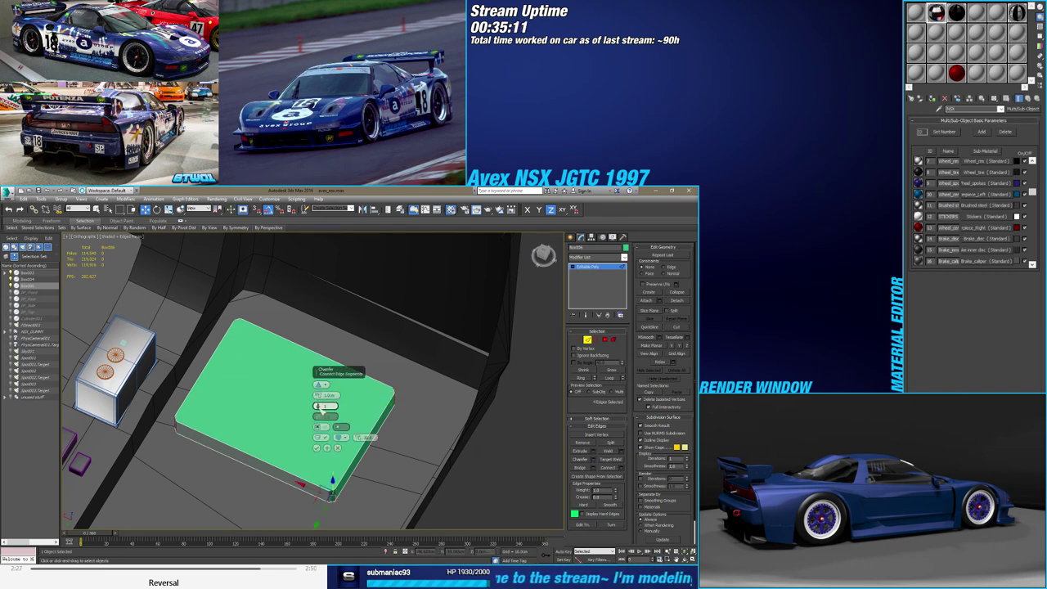
pyautogui.moveTo(325, 405); pyautogui.dragTo(326, 396)
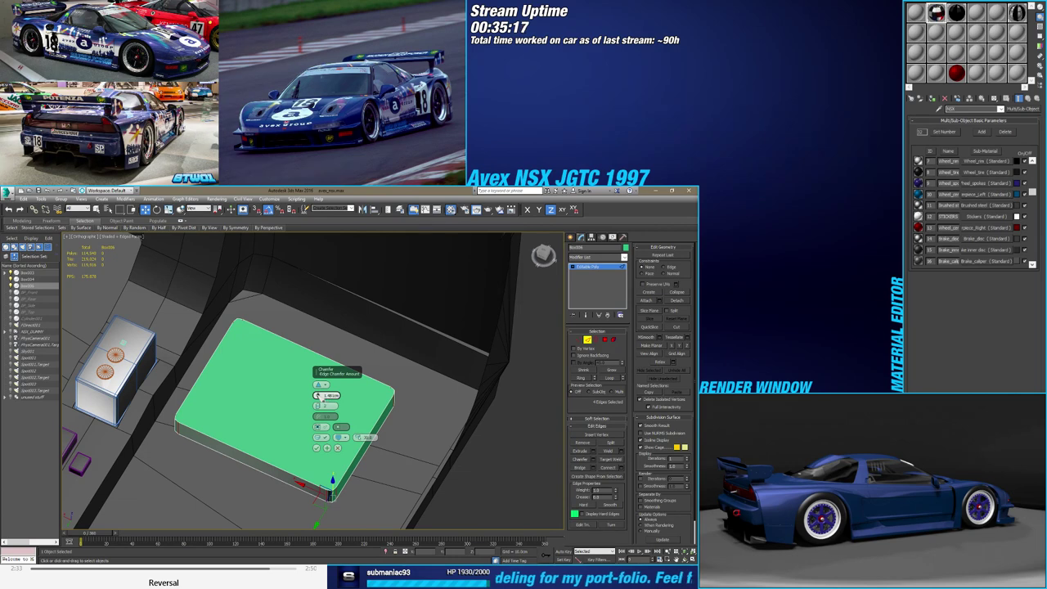
pyautogui.click(333, 398)
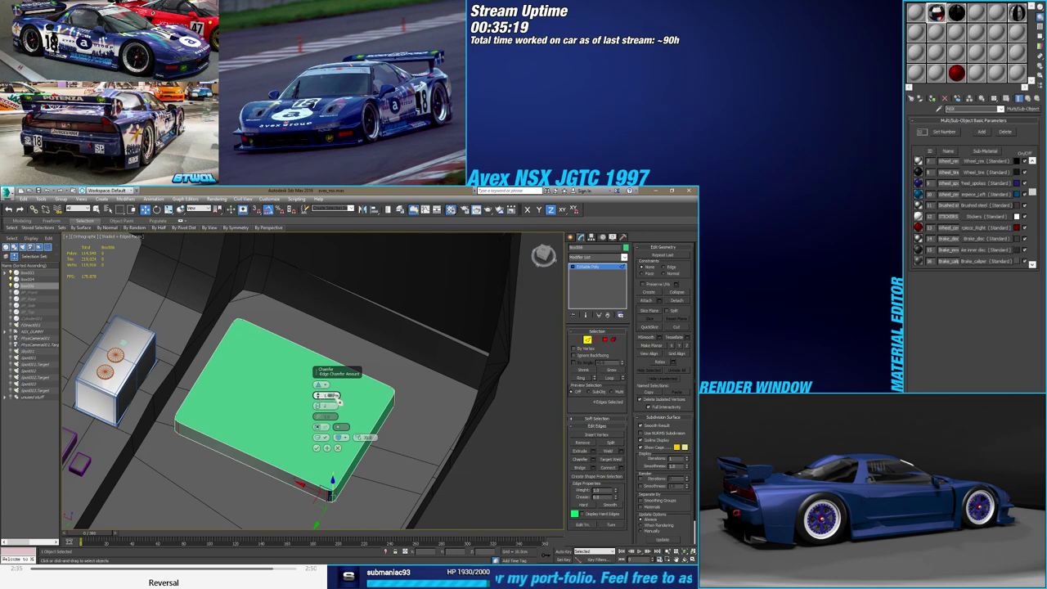
pyautogui.write('1.5')
pyautogui.press('Return')
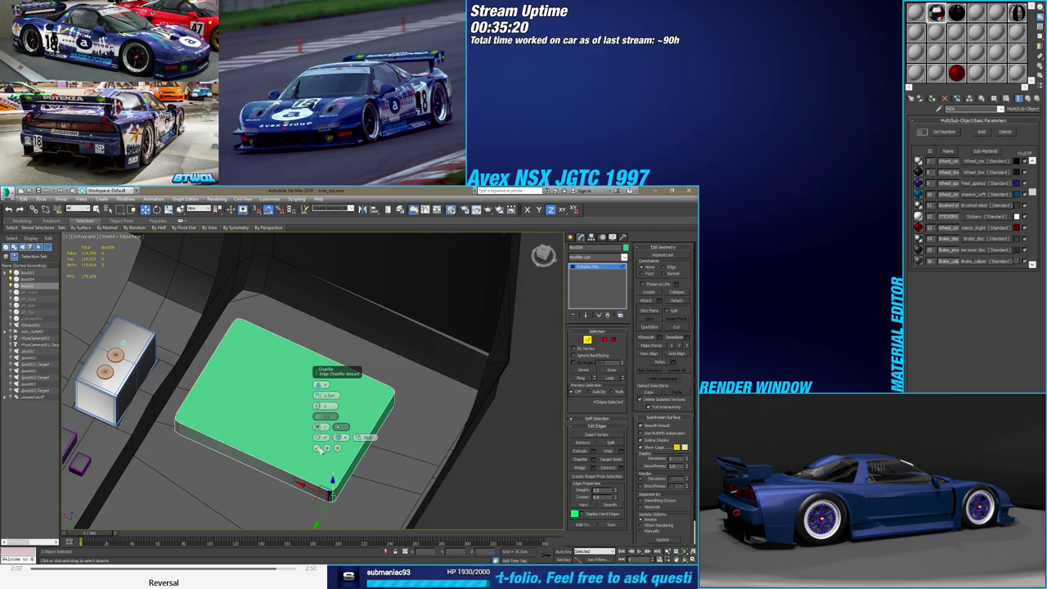
pyautogui.click(318, 448)
pyautogui.moveTo(325, 412)
pyautogui.keyDown('alt'); pyautogui.mouseDown(button='middle')
pyautogui.moveTo(327, 460)
pyautogui.moveTo(337, 455)
pyautogui.mouseUp(button='middle'); pyautogui.keyUp('alt')
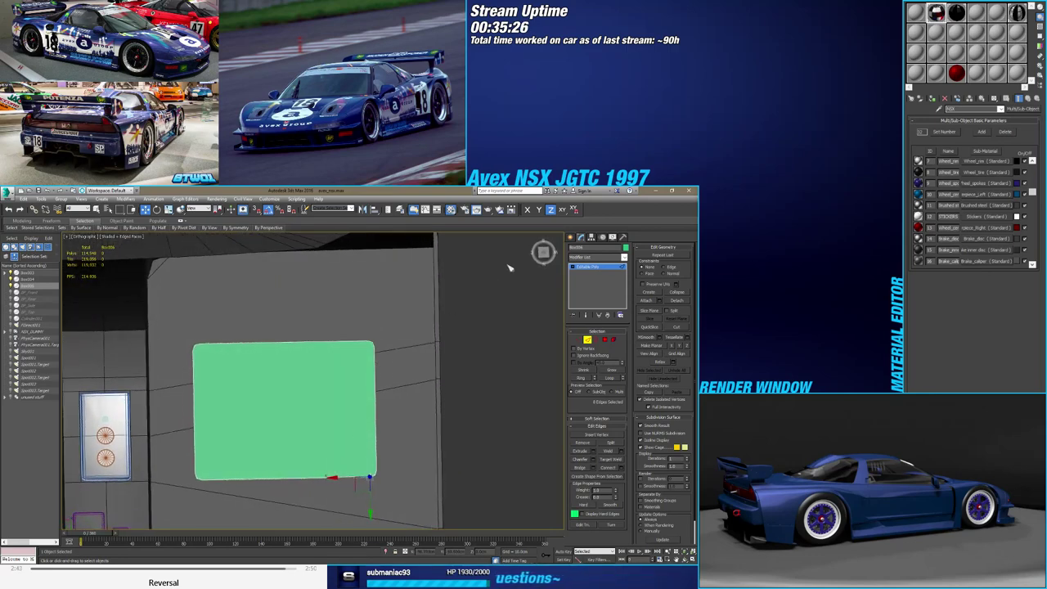
# Switch to a straight top-down view of the floor box
pyautogui.keyDown('alt'); pyautogui.moveTo(480, 278); pyautogui.dragTo(471, 289, button='middle'); pyautogui.keyUp('alt')
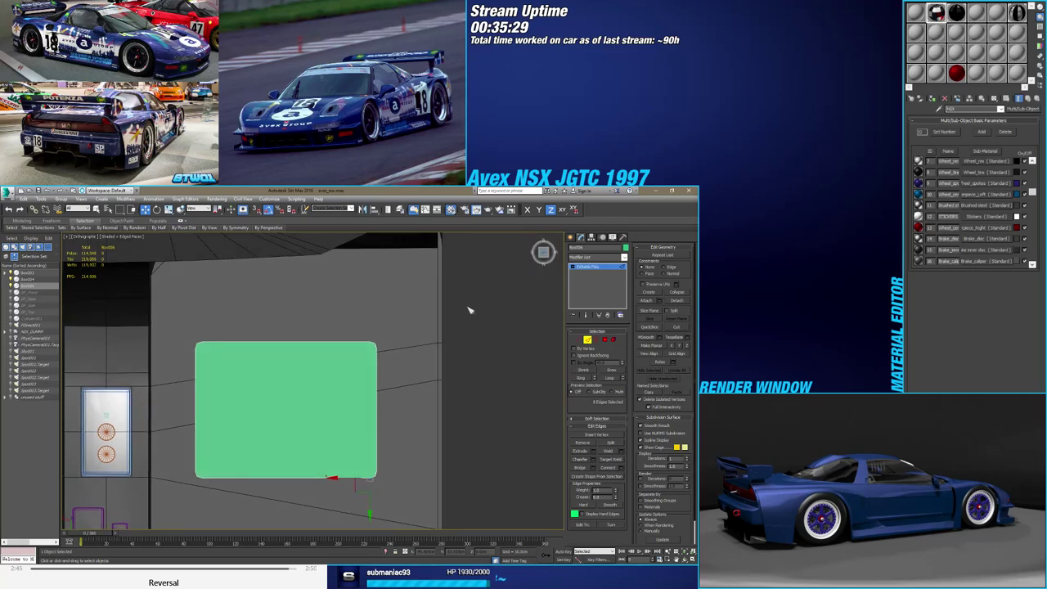
pyautogui.click(586, 340)
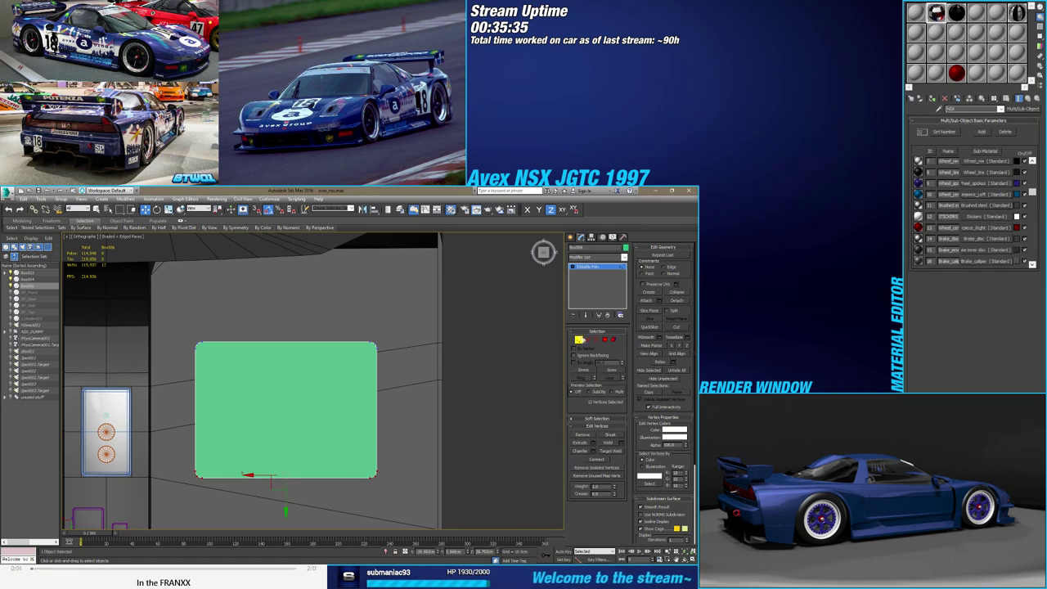
pyautogui.press('1')
pyautogui.moveTo(486, 346)
pyautogui.keyDown('alt'); pyautogui.mouseDown(button='middle')
pyautogui.moveTo(375, 320)
pyautogui.moveTo(446, 372)
pyautogui.mouseUp(button='middle'); pyautogui.keyUp('alt')
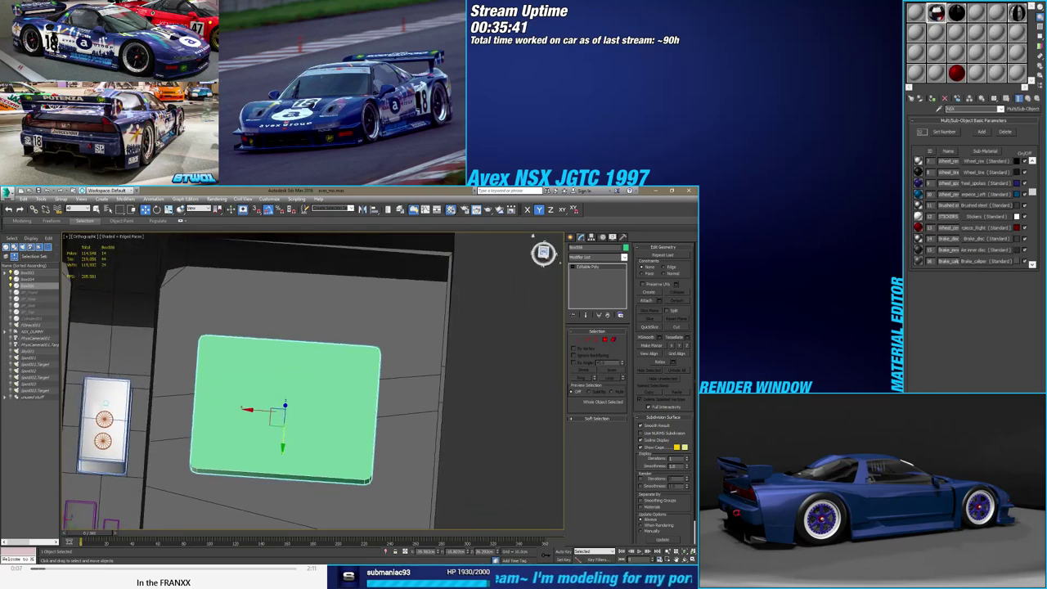
pyautogui.click(543, 254)
# Frame the box in top view and select its top face
pyautogui.press('2')
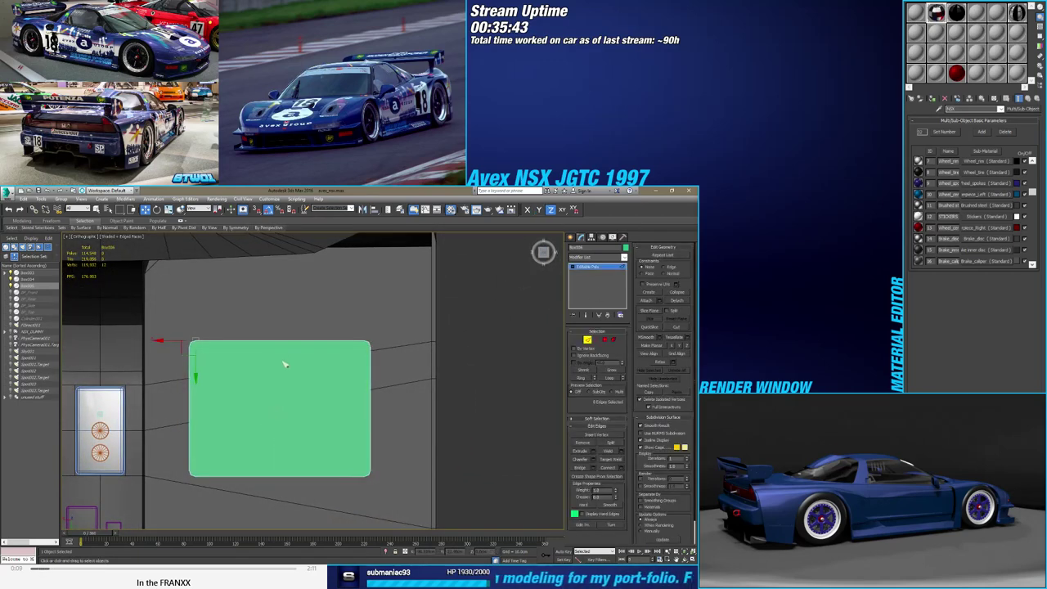
pyautogui.hotkey('alt', 'x')
pyautogui.moveTo(271, 369); pyautogui.dragTo(313, 375, button='middle')
pyautogui.hotkey('alt', 'x')
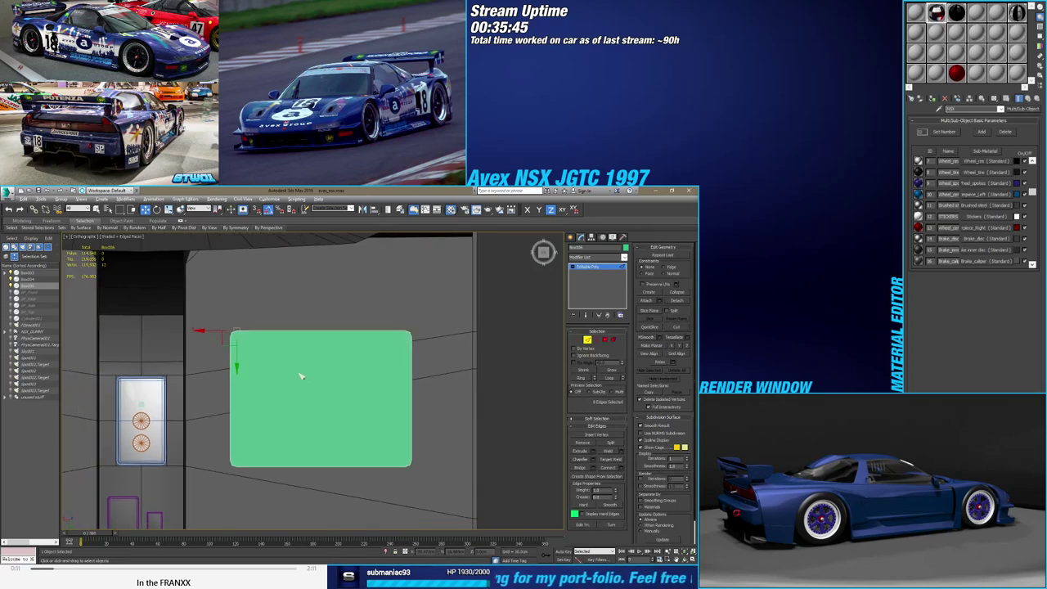
pyautogui.press('4')
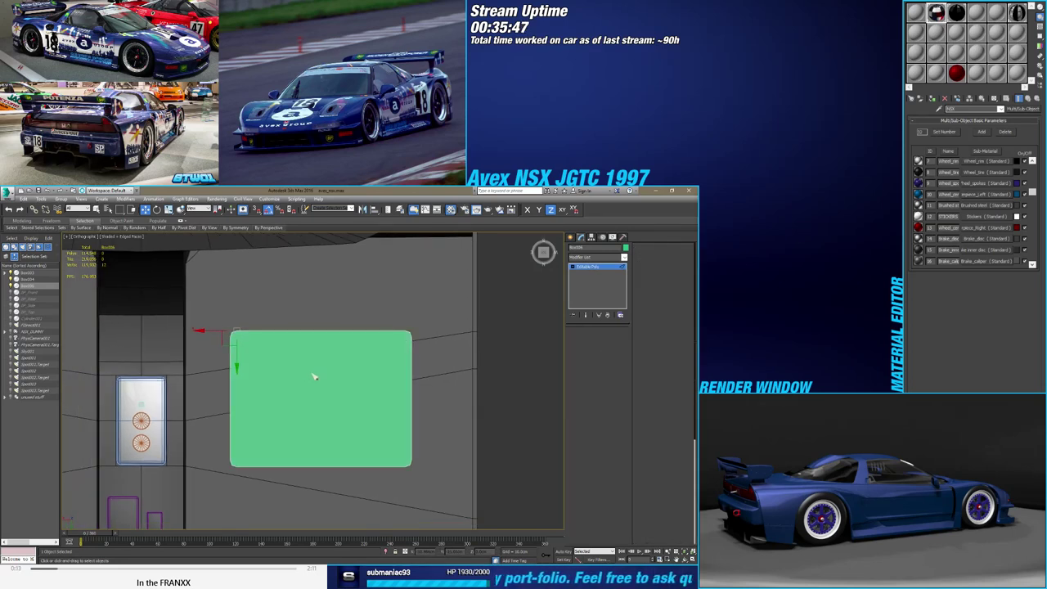
pyautogui.click(309, 372)
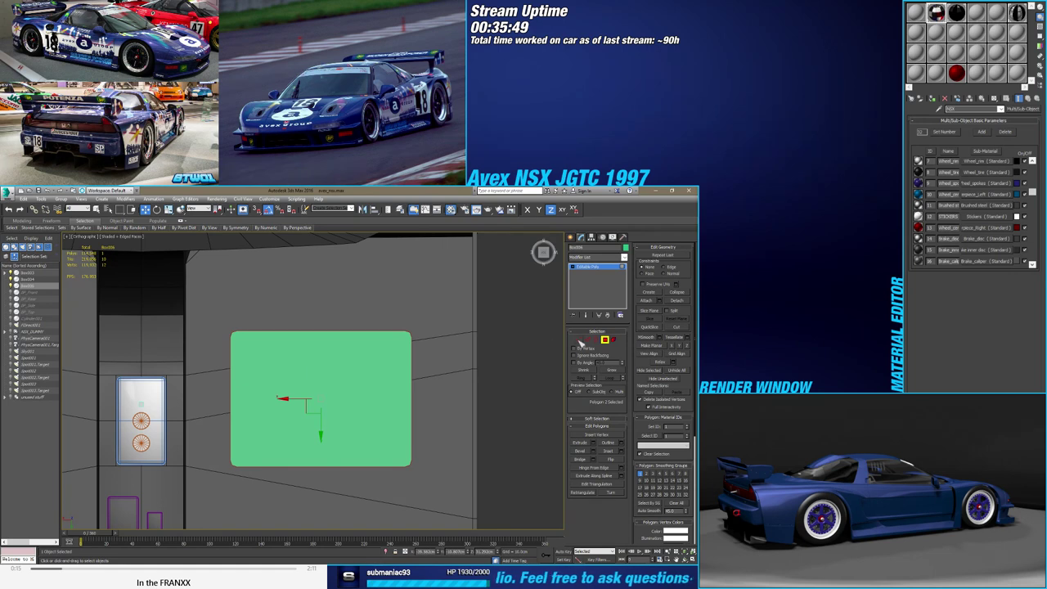
# Connect the corner vertices on the right and left sides with new edges
pyautogui.press('1')
pyautogui.moveTo(406, 343); pyautogui.dragTo(406, 344)
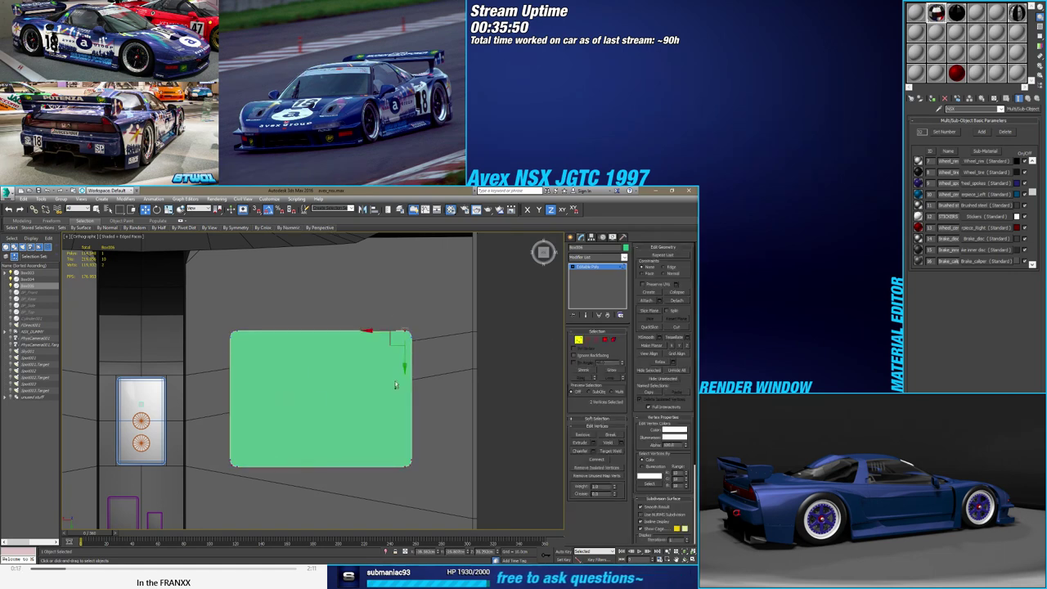
pyautogui.moveTo(390, 435)
pyautogui.mouseDown()
pyautogui.moveTo(409, 479)
pyautogui.moveTo(402, 458)
pyautogui.mouseUp()
pyautogui.click(595, 460)
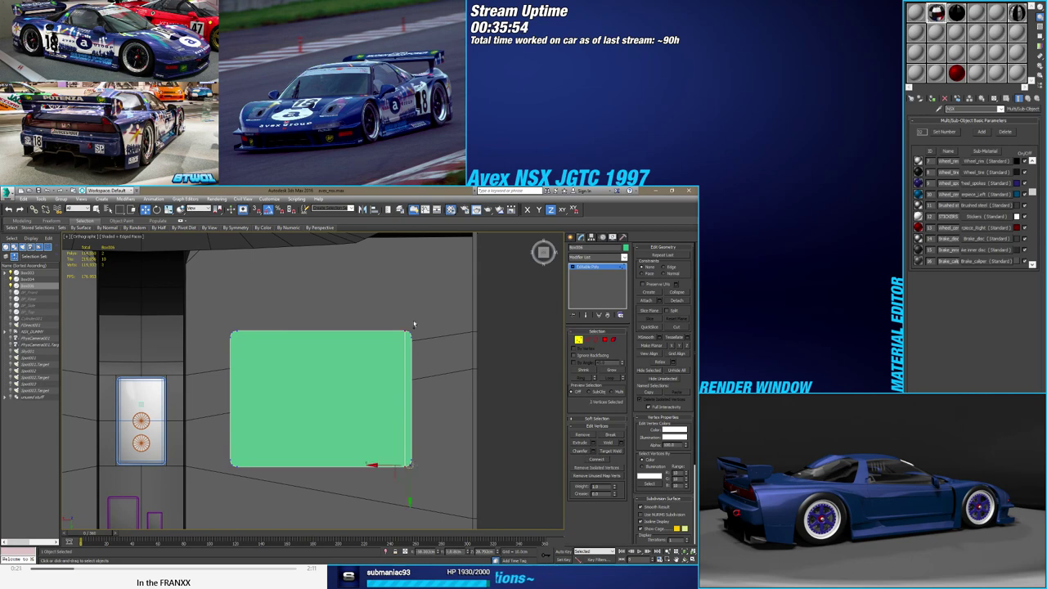
pyautogui.keyDown('ctrl'); pyautogui.moveTo(418, 337); pyautogui.dragTo(415, 337); pyautogui.keyUp('ctrl')
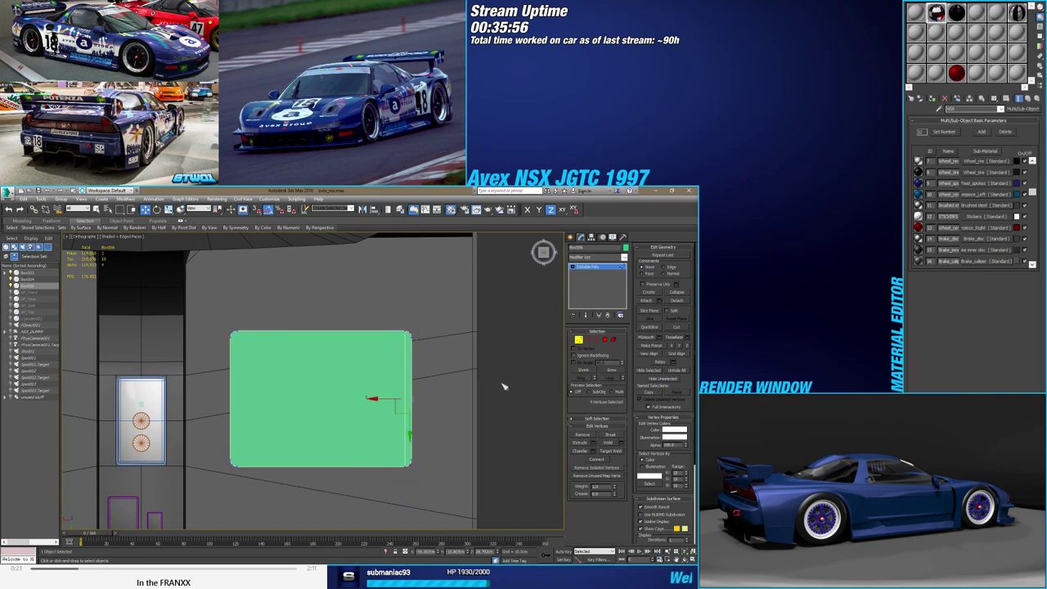
pyautogui.click(597, 459)
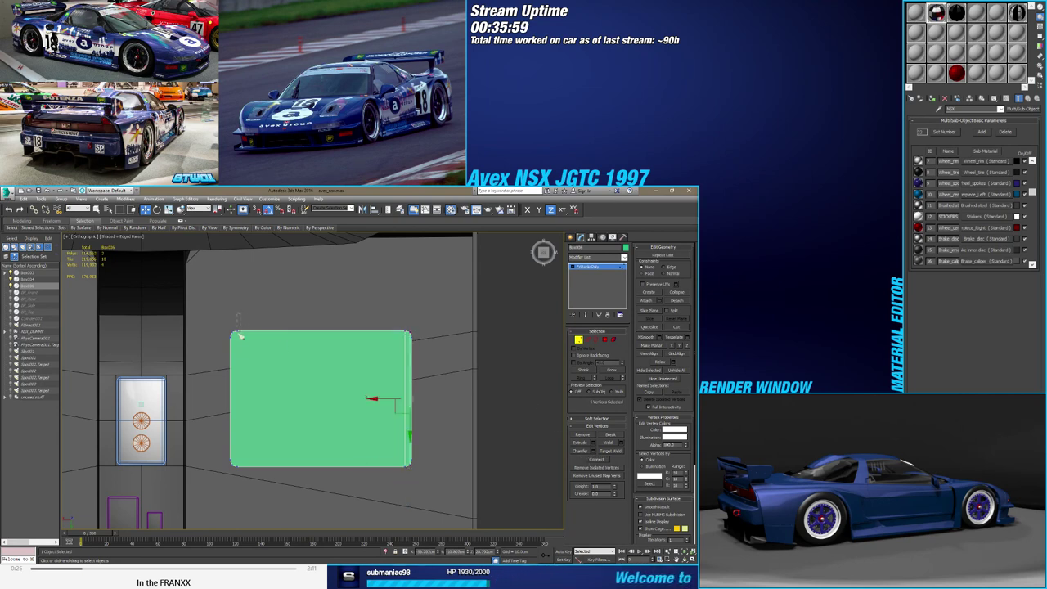
pyautogui.moveTo(239, 483); pyautogui.dragTo(240, 484)
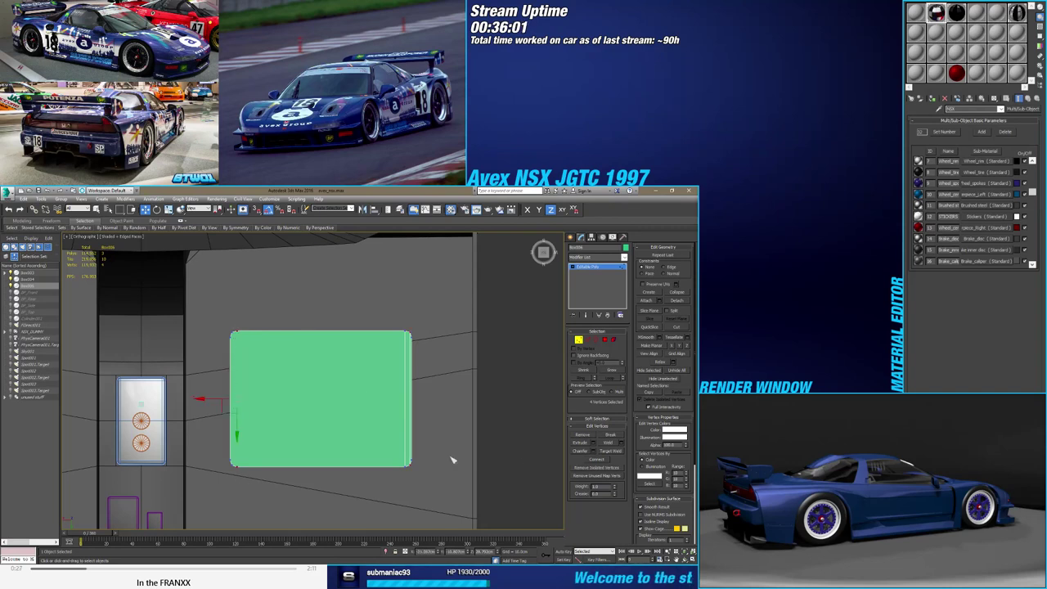
pyautogui.click(597, 459)
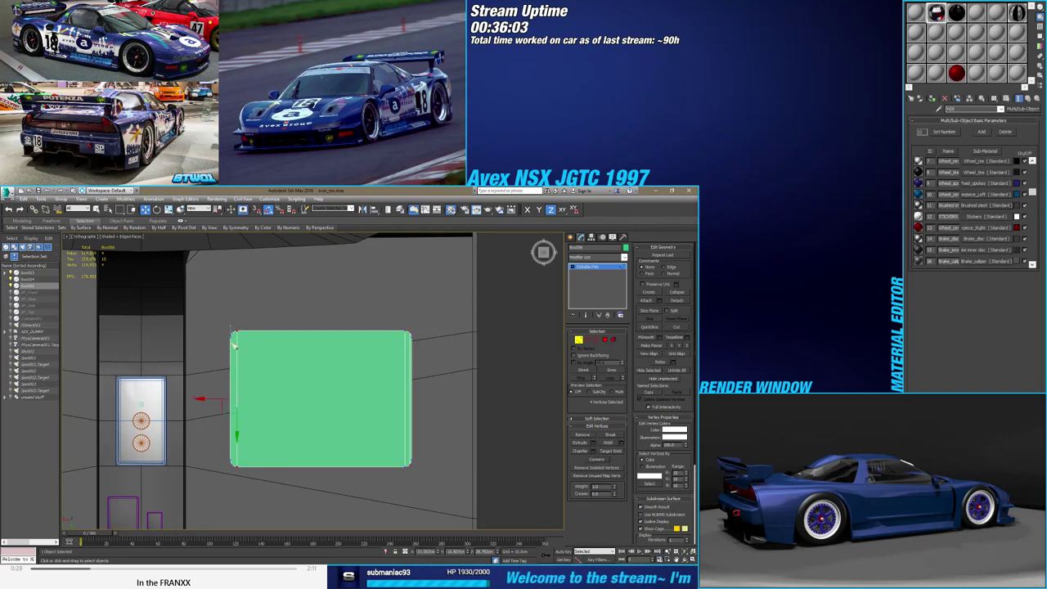
pyautogui.moveTo(233, 345); pyautogui.dragTo(239, 478)
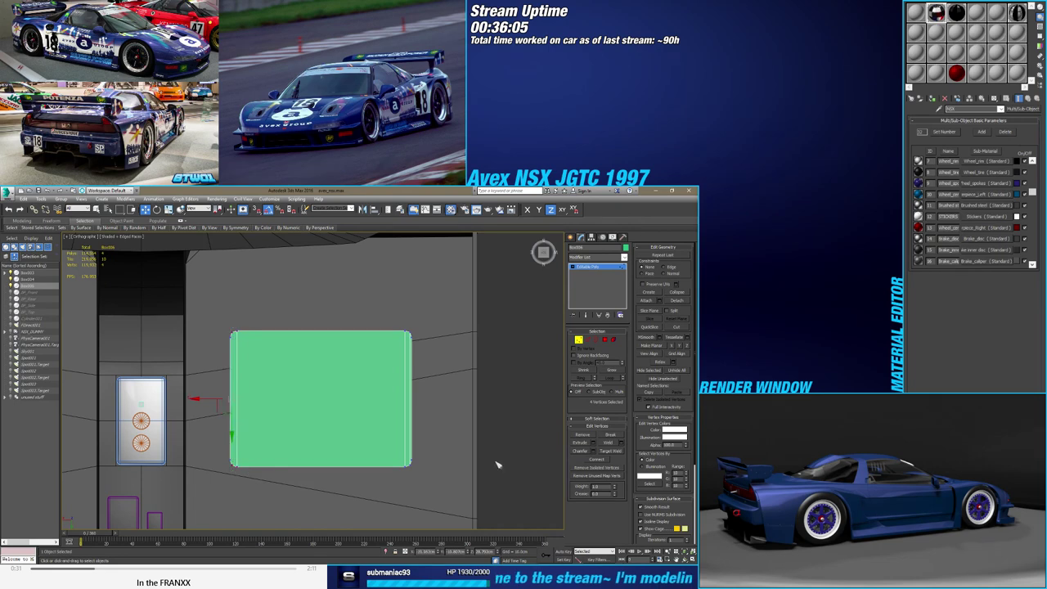
# In Polygon mode, select the box's top face
pyautogui.keyDown('alt'); pyautogui.moveTo(449, 401); pyautogui.dragTo(404, 329, button='middle'); pyautogui.keyUp('alt')
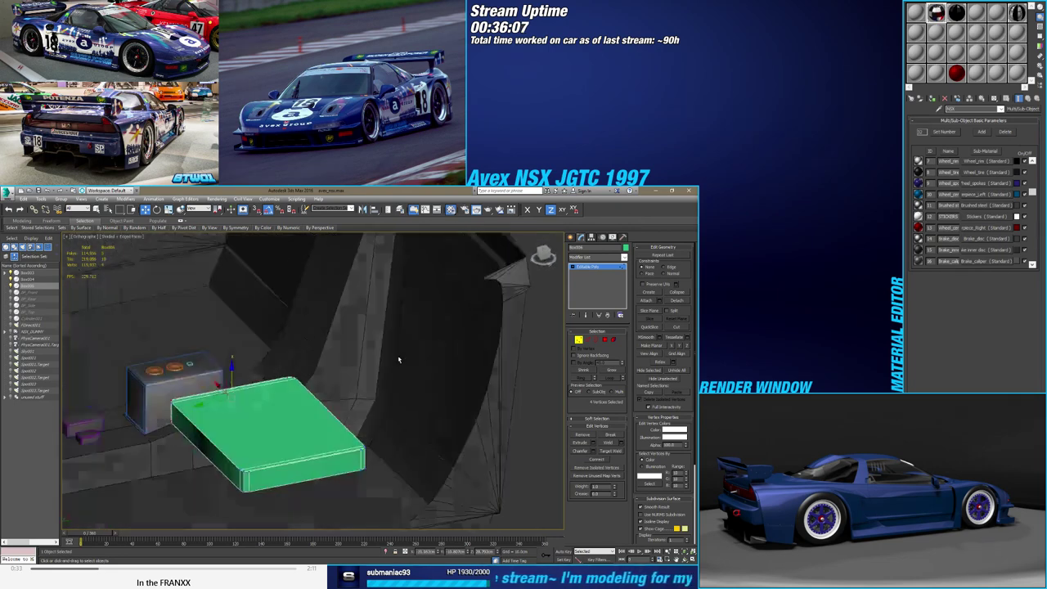
pyautogui.click(605, 340)
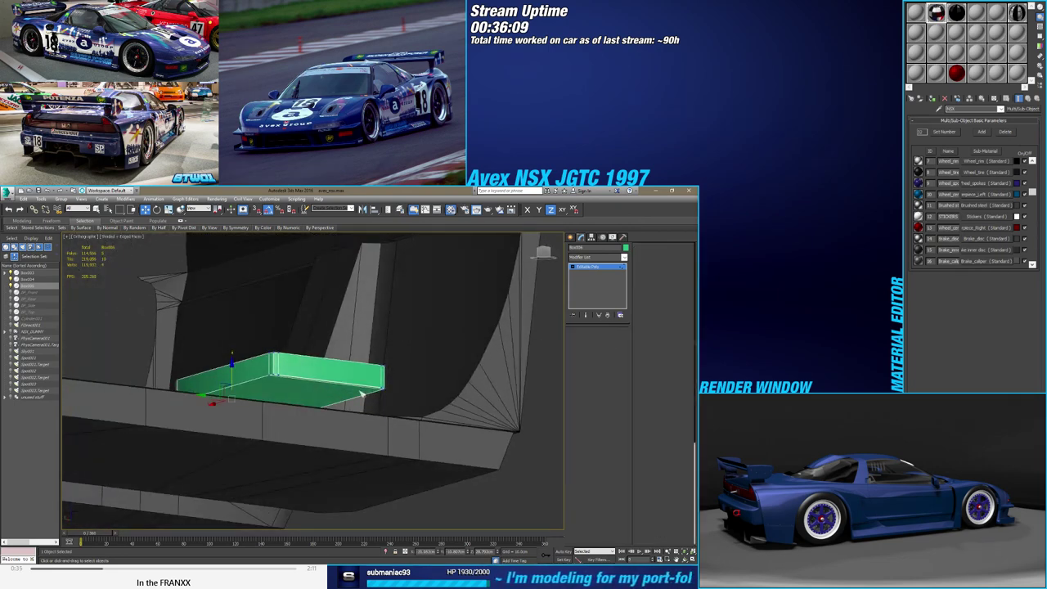
pyautogui.scroll(5, 237, 376)
pyautogui.keyDown('ctrl'); pyautogui.click(249, 372); pyautogui.keyUp('ctrl')
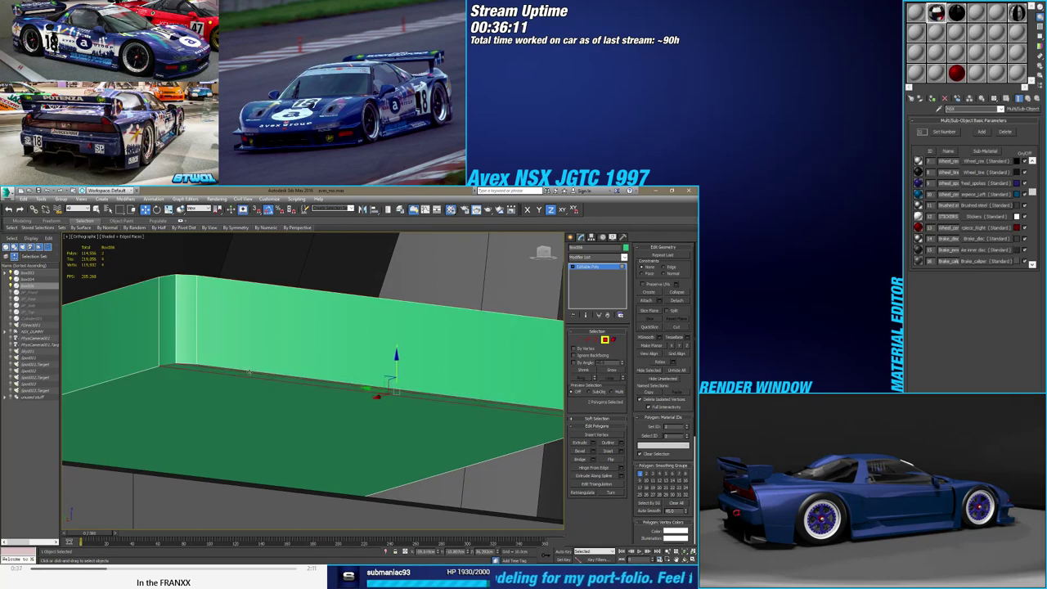
# Orbit around the chamfered box and toggle wireframe to inspect it from above
pyautogui.moveTo(249, 372)
pyautogui.keyDown('alt'); pyautogui.mouseDown(button='middle')
pyautogui.moveTo(381, 389)
pyautogui.moveTo(311, 368)
pyautogui.mouseUp(button='middle'); pyautogui.keyUp('alt')
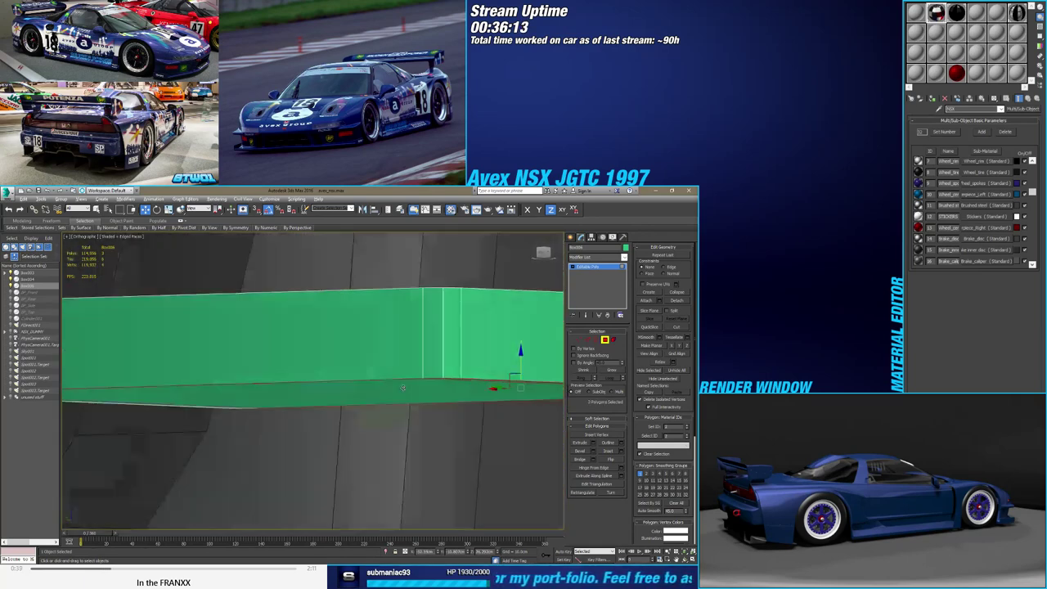
pyautogui.scroll(2, 311, 368)
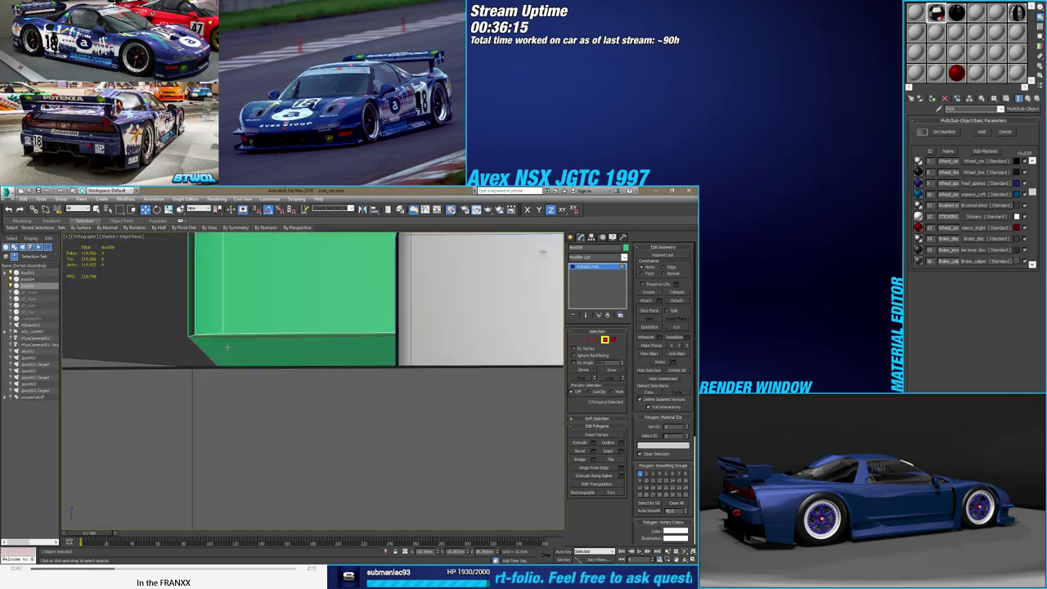
pyautogui.scroll(2, 223, 331)
pyautogui.scroll(-2, 228, 329)
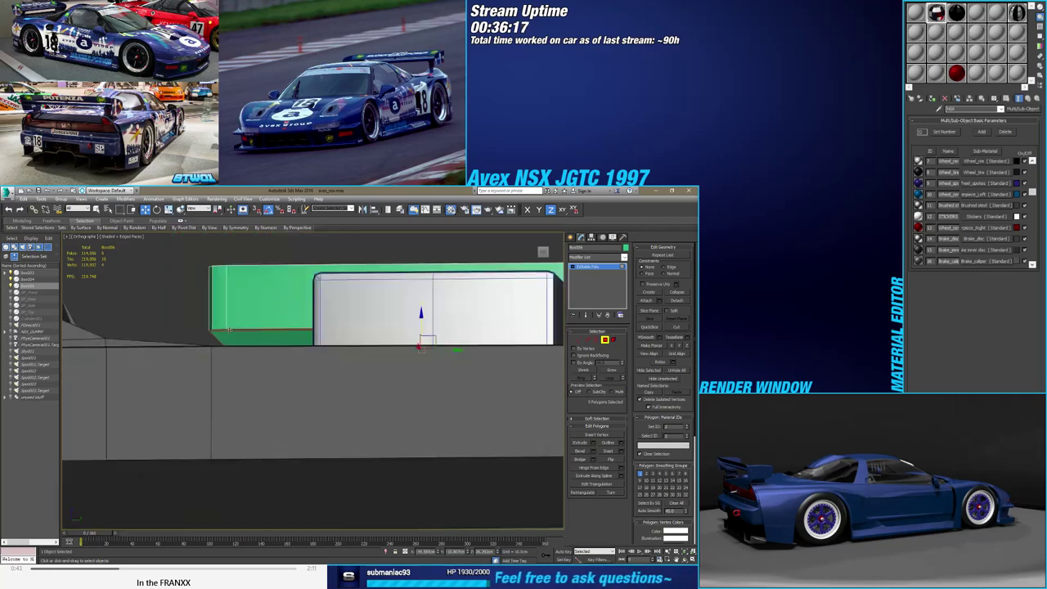
pyautogui.keyDown('alt'); pyautogui.moveTo(228, 328); pyautogui.dragTo(219, 377, button='middle'); pyautogui.keyUp('alt')
pyautogui.scroll(-2, 218, 377)
pyautogui.press('F3')
pyautogui.scroll(-2, 221, 377)
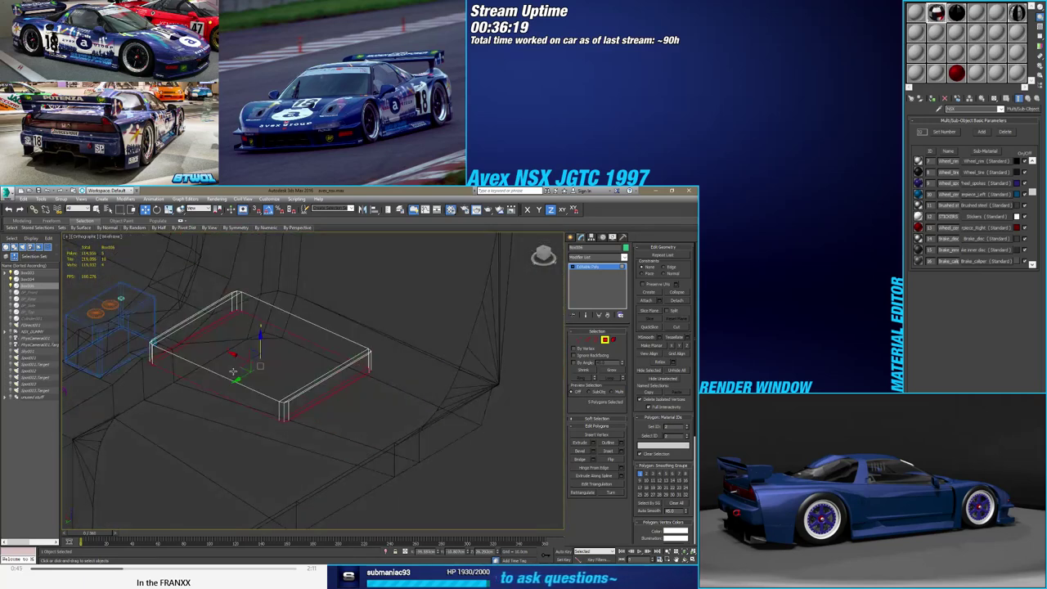
pyautogui.press('F3')
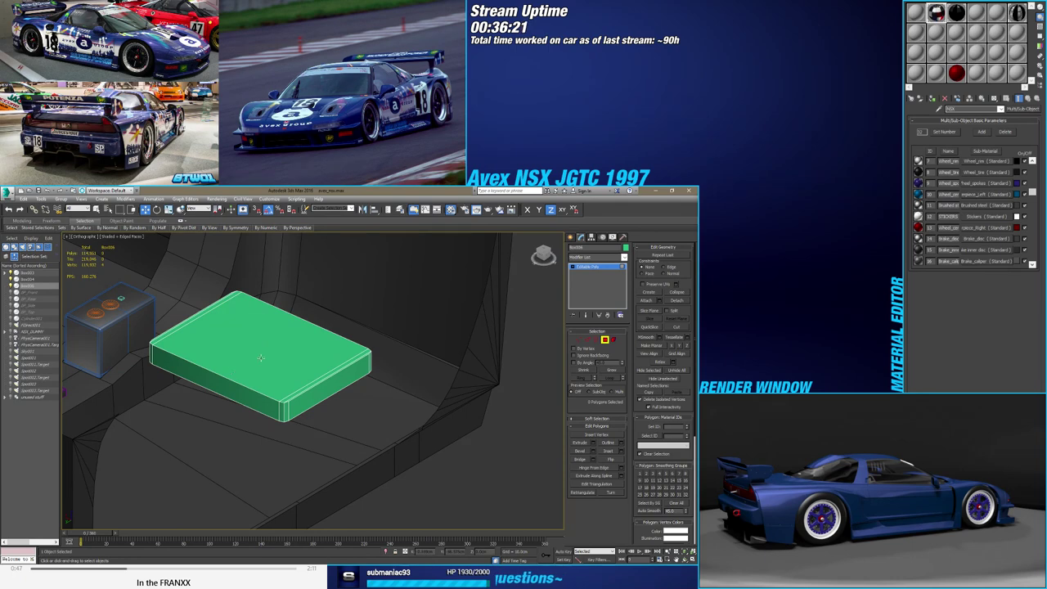
pyautogui.keyDown('alt'); pyautogui.moveTo(276, 359); pyautogui.dragTo(370, 449, button='middle'); pyautogui.keyUp('alt')
pyautogui.scroll(2, 369, 449)
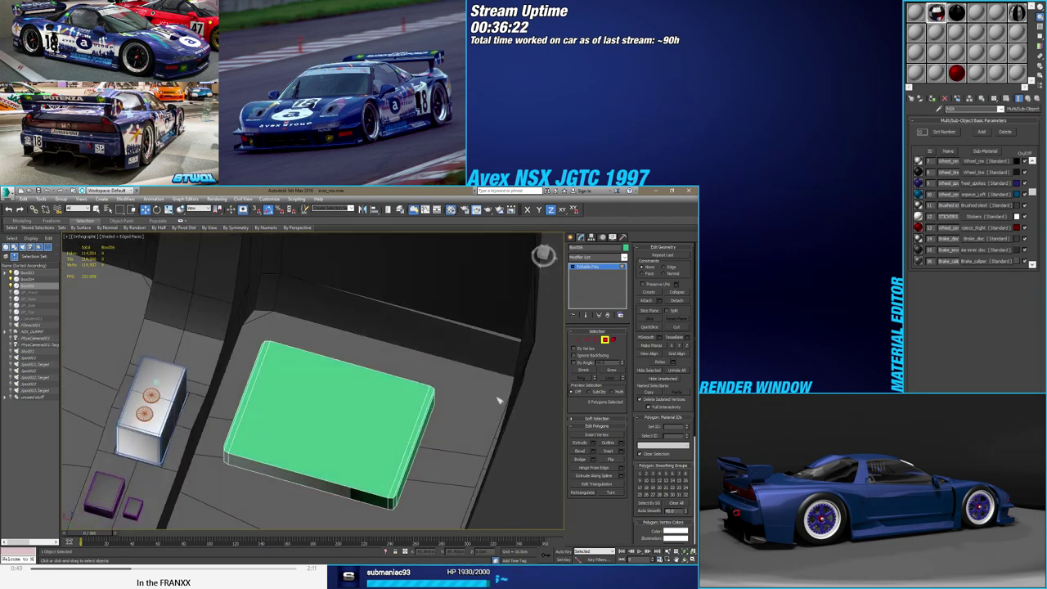
pyautogui.keyDown('alt'); pyautogui.moveTo(499, 400); pyautogui.dragTo(383, 401, button='middle'); pyautogui.keyUp('alt')
# Inset the top face, raising the Inset Amount to leave a wide border
pyautogui.click(383, 401)
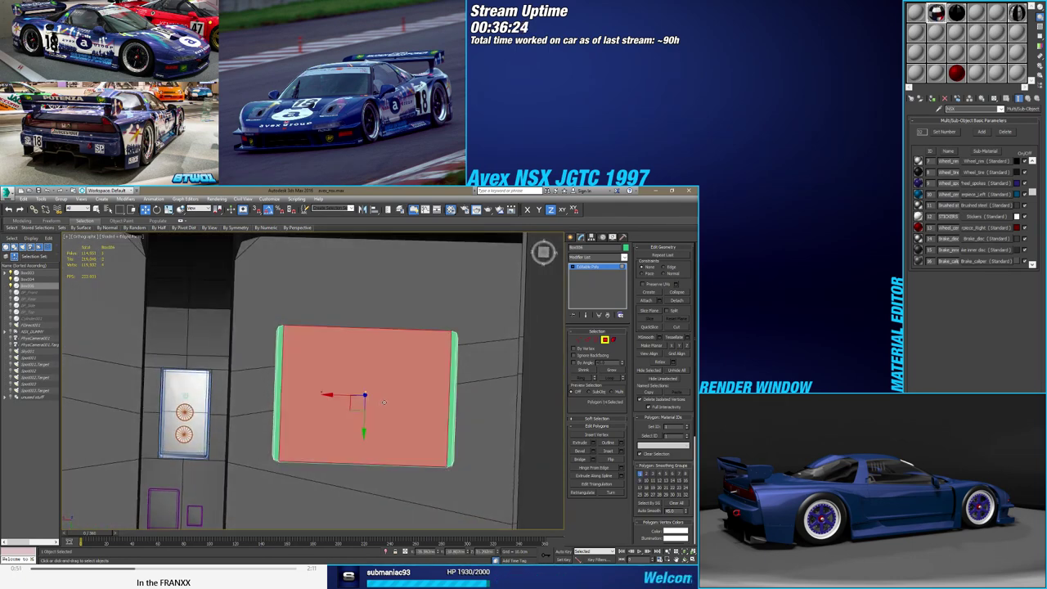
pyautogui.keyDown('alt'); pyautogui.moveTo(523, 393); pyautogui.dragTo(530, 425, button='middle'); pyautogui.keyUp('alt')
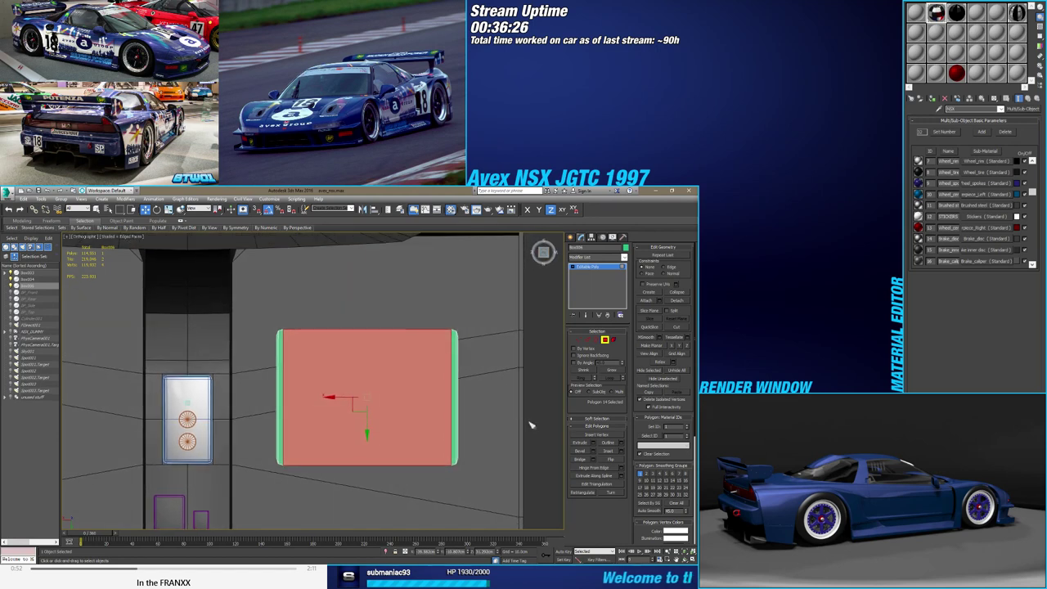
pyautogui.click(617, 450)
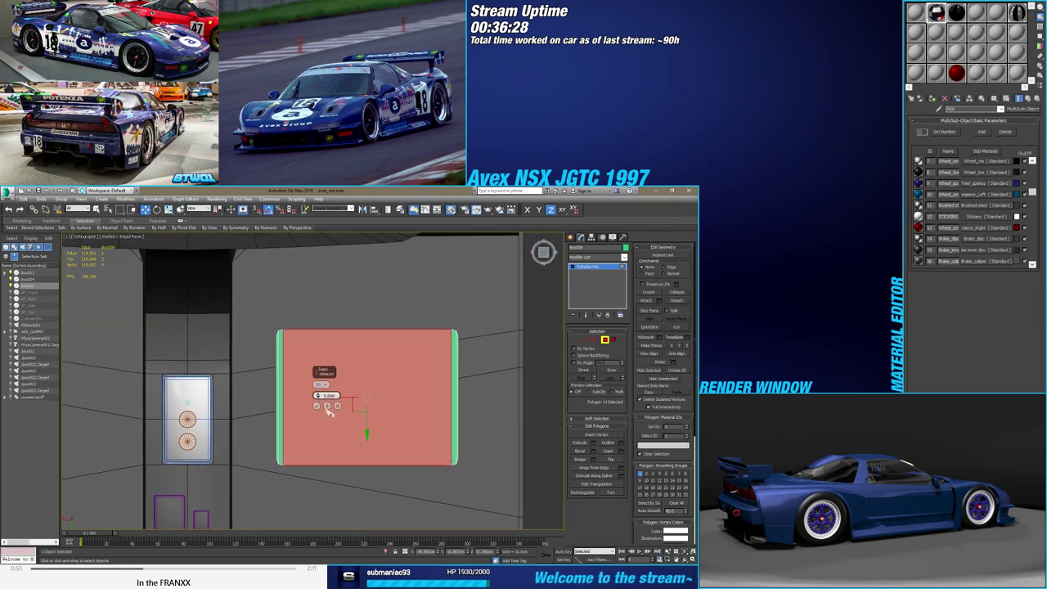
pyautogui.moveTo(317, 395); pyautogui.dragTo(331, 360)
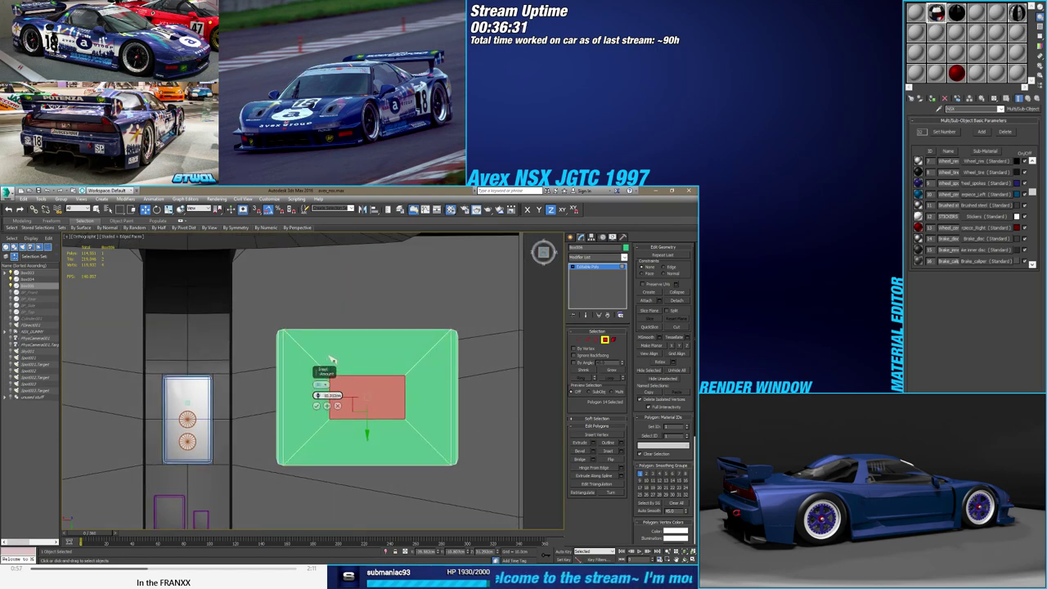
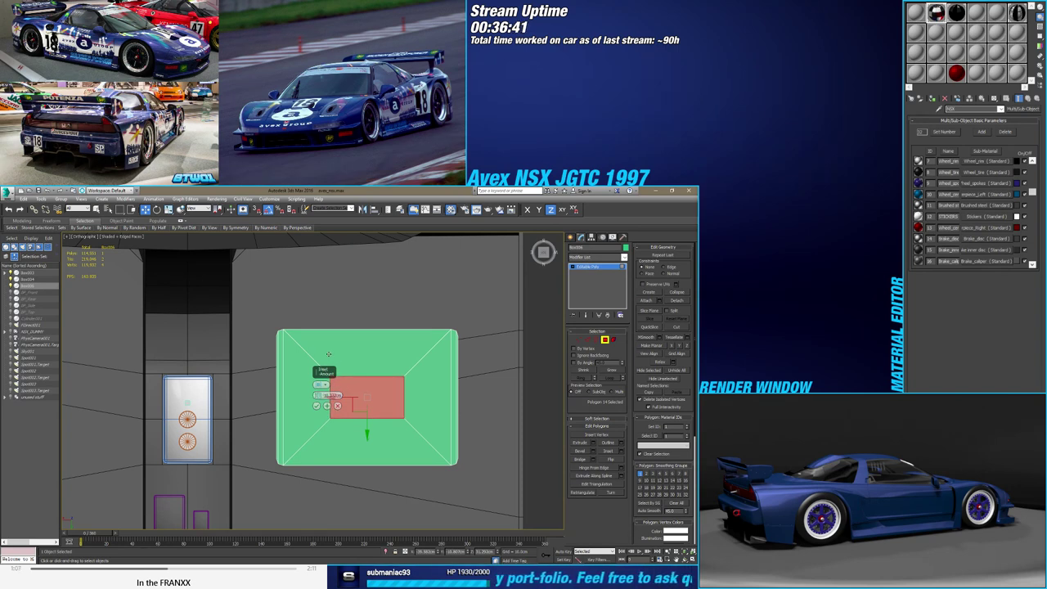
# Accept the inset and shift the inner rectangle's right vertices left along X
pyautogui.click(316, 404)
pyautogui.press('1')
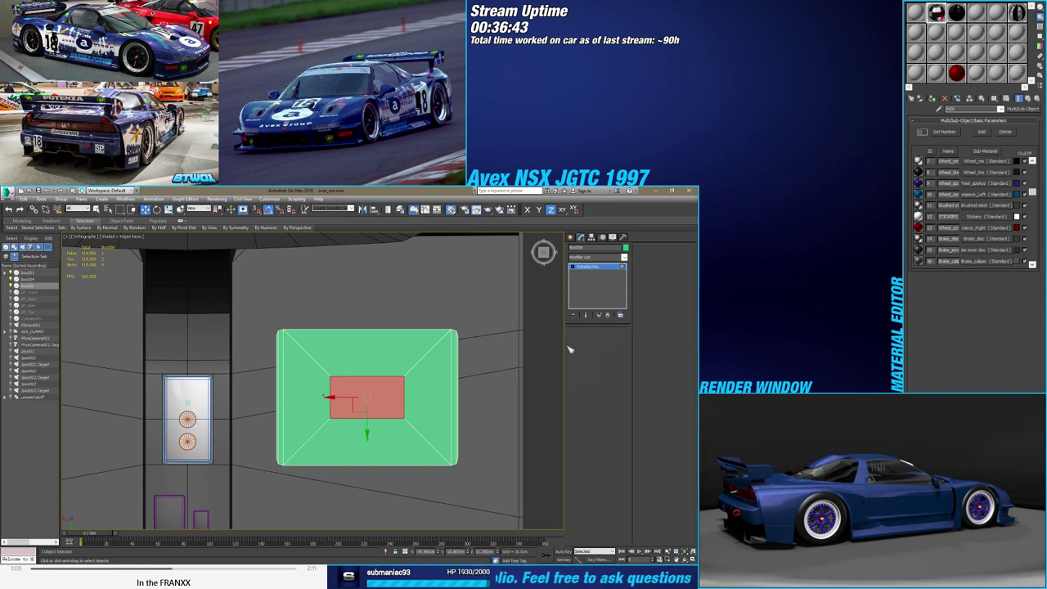
pyautogui.moveTo(397, 372); pyautogui.dragTo(414, 436)
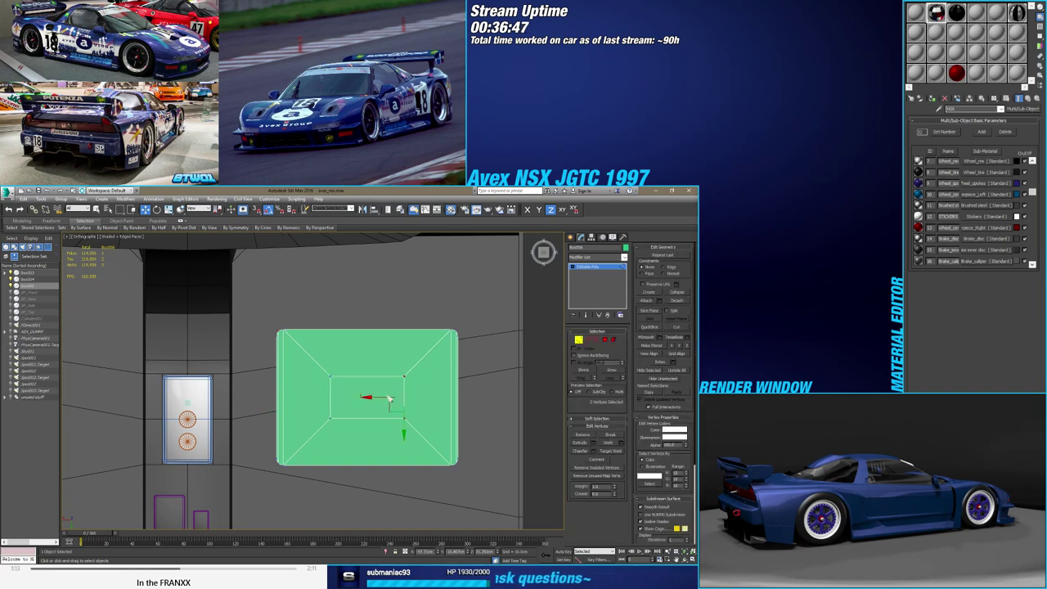
pyautogui.moveTo(379, 396); pyautogui.dragTo(328, 397)
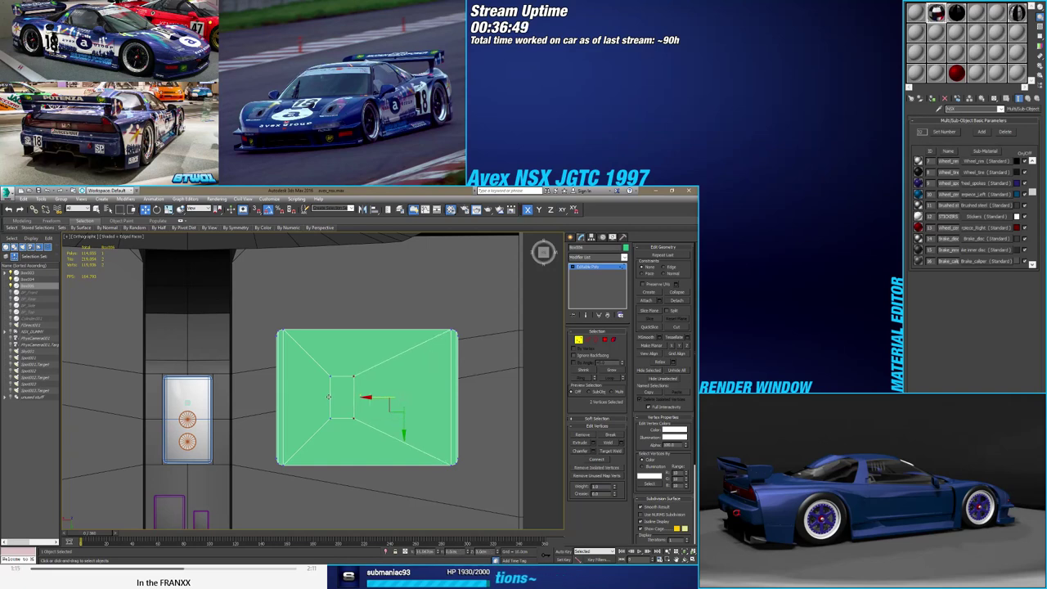
pyautogui.scroll(3, 337, 395)
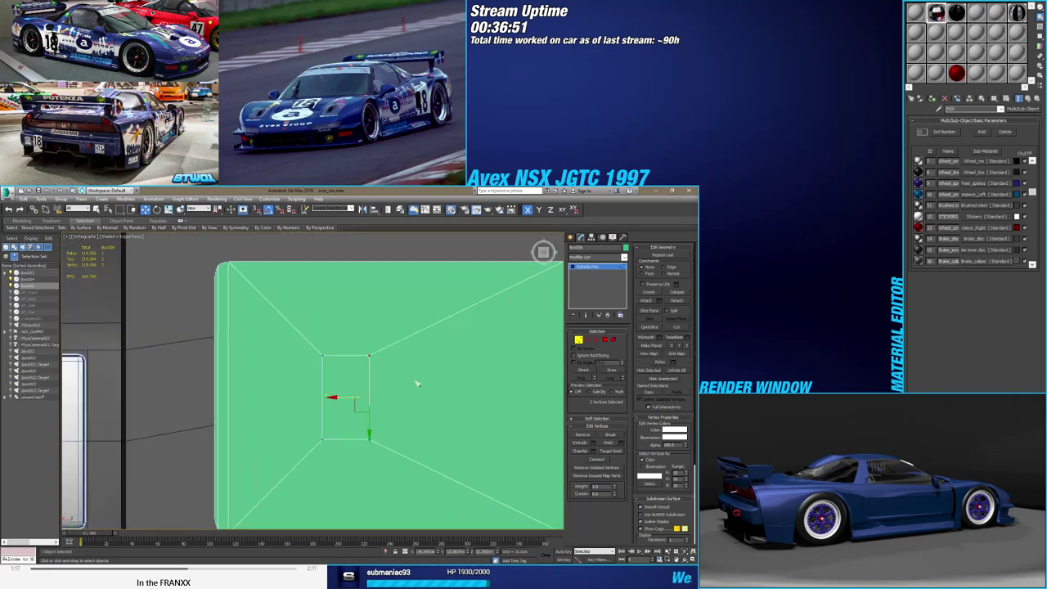
# Inset the inner rectangle polygon by about 5.3cm
pyautogui.click(606, 341)
pyautogui.click(342, 389)
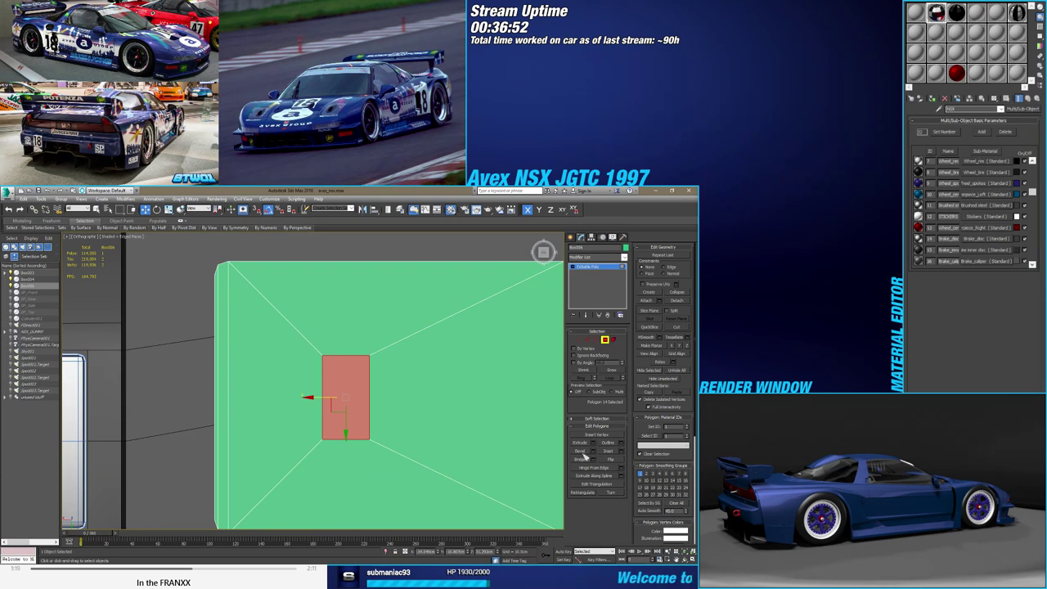
pyautogui.click(622, 450)
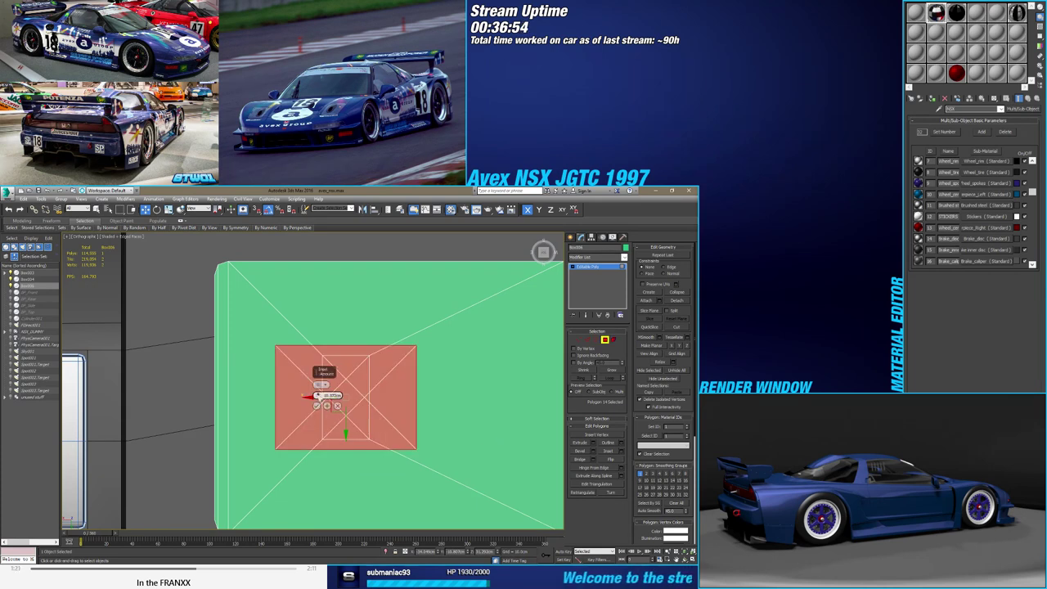
pyautogui.moveTo(318, 396); pyautogui.dragTo(319, 409)
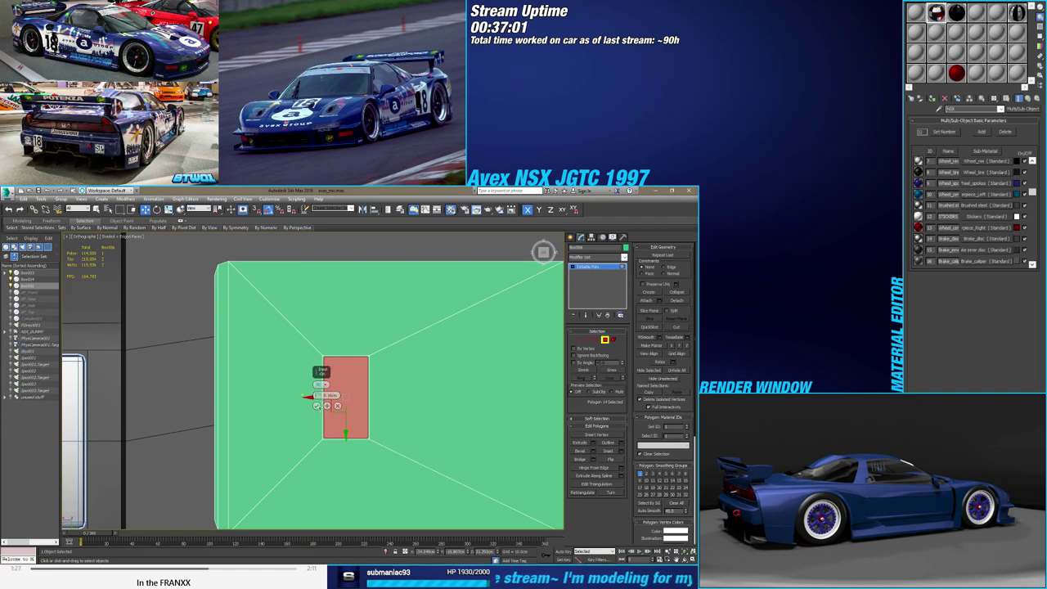
pyautogui.click(316, 405)
# Extrude the four thin border polygons upward into a raised rim
pyautogui.scroll(2, 368, 370)
pyautogui.keyDown('alt'); pyautogui.moveTo(368, 370); pyautogui.dragTo(368, 345, button='middle'); pyautogui.keyUp('alt')
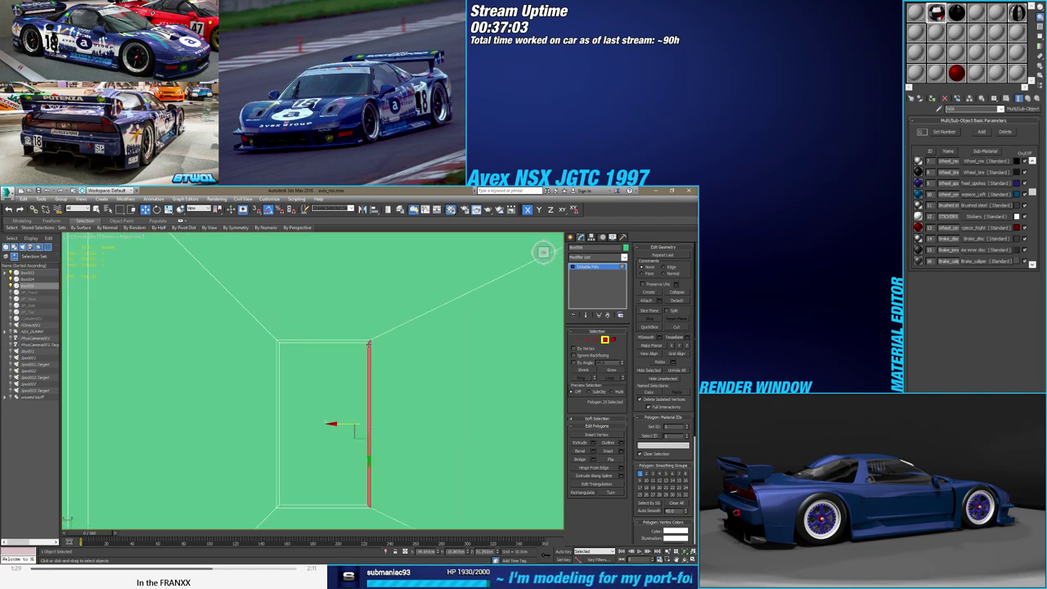
pyautogui.click(368, 343)
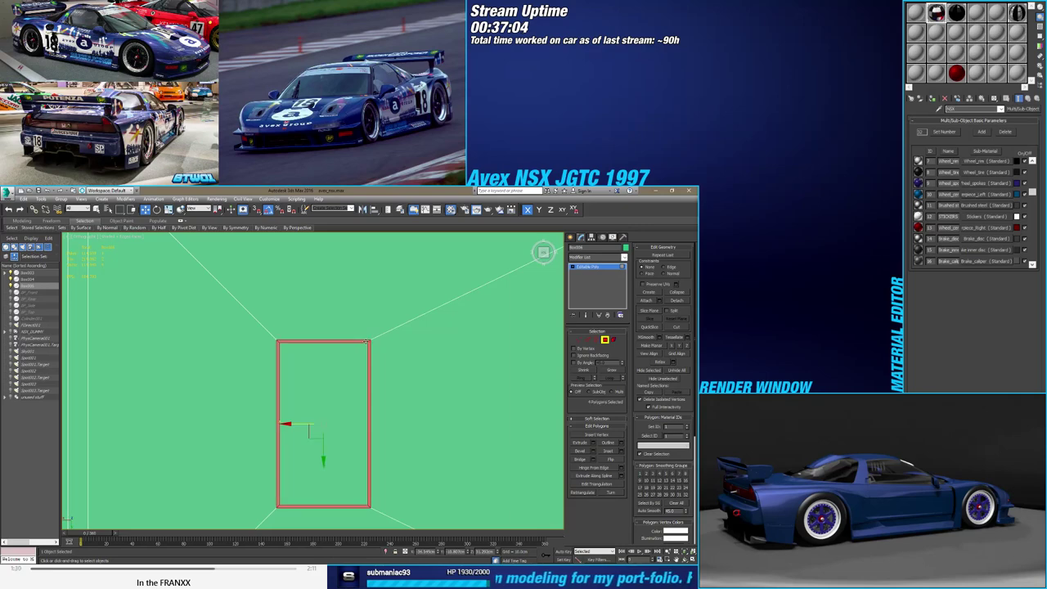
pyautogui.click(596, 444)
pyautogui.keyDown('alt'); pyautogui.moveTo(327, 397); pyautogui.dragTo(325, 403, button='middle'); pyautogui.keyUp('alt')
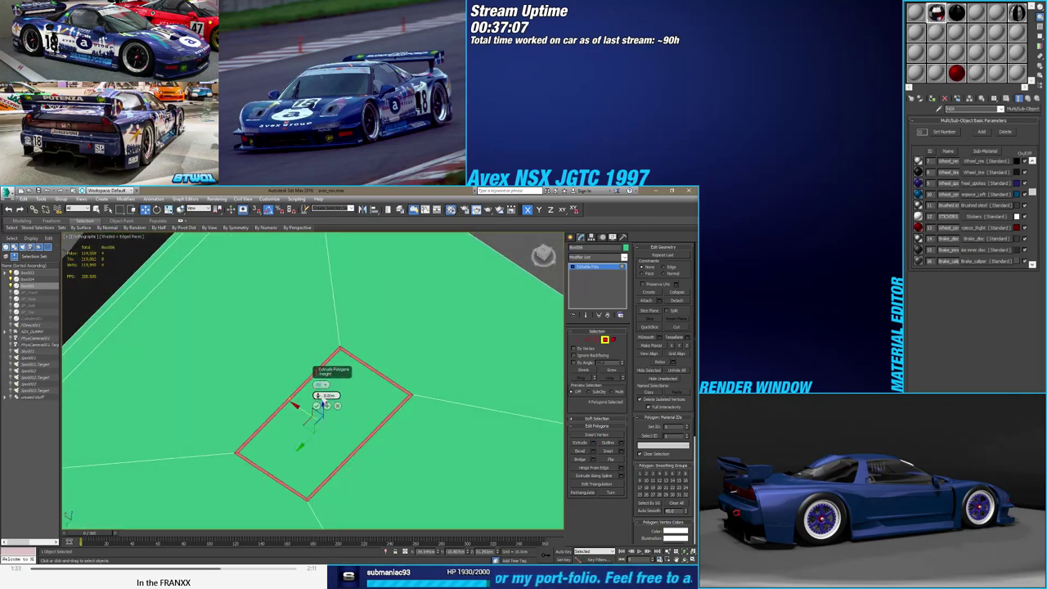
pyautogui.moveTo(325, 403); pyautogui.dragTo(325, 399)
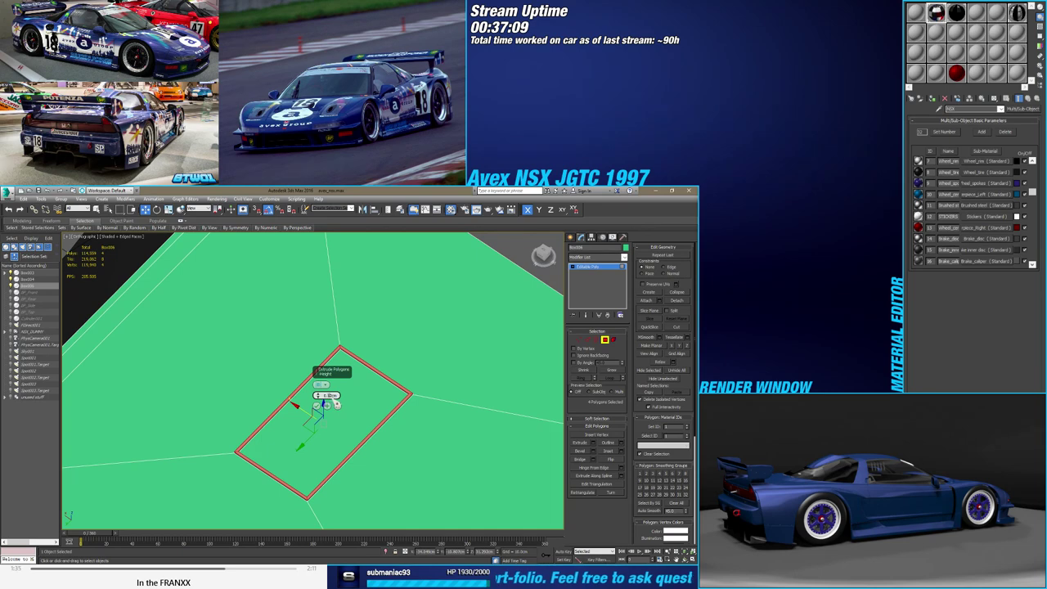
pyautogui.moveTo(336, 404); pyautogui.dragTo(336, 402)
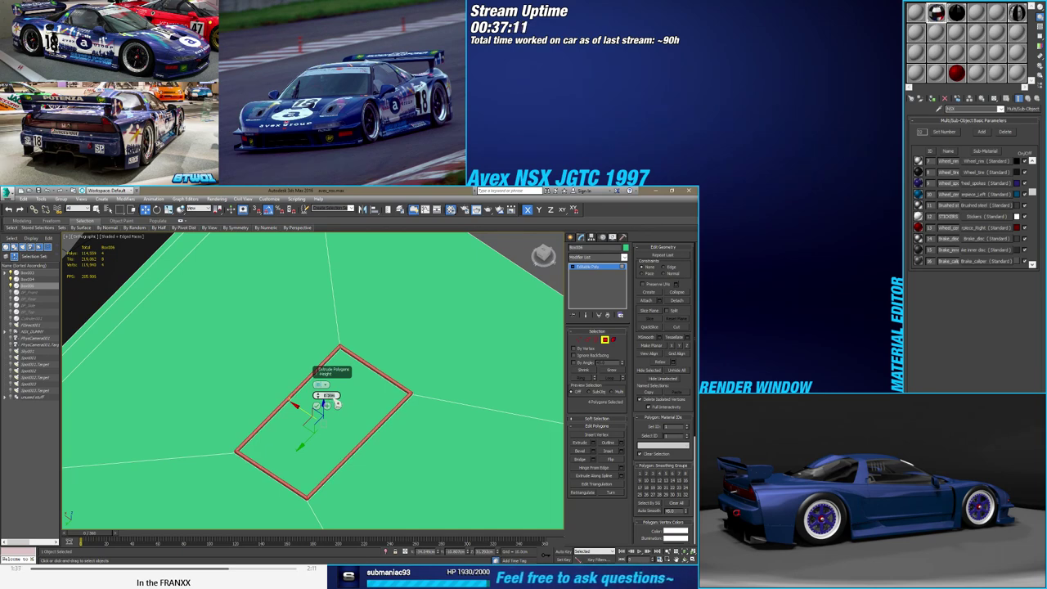
pyautogui.click(317, 405)
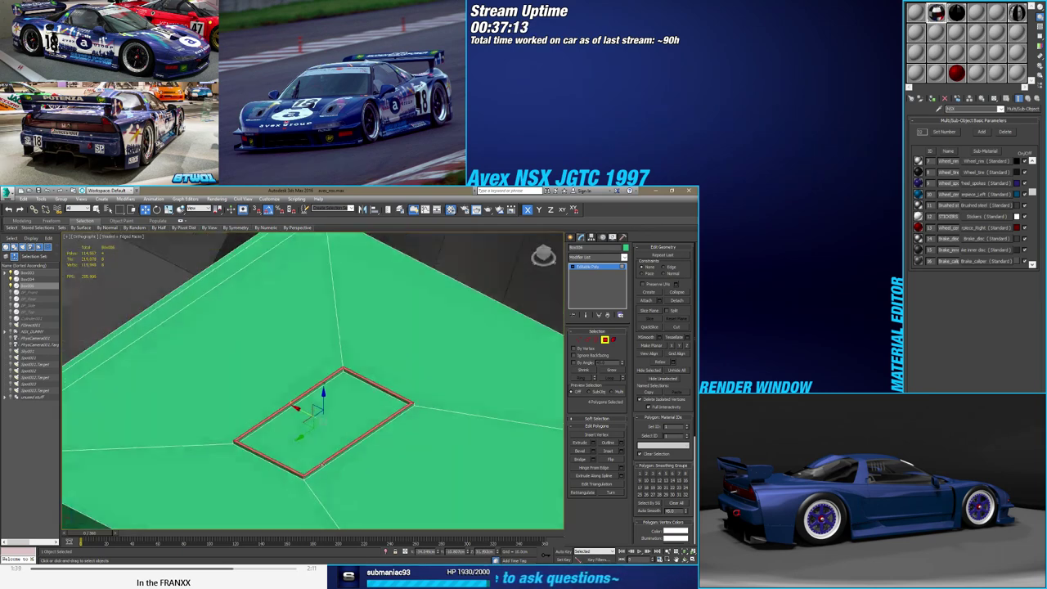
pyautogui.moveTo(316, 406)
pyautogui.keyDown('alt'); pyautogui.mouseDown(button='middle')
pyautogui.moveTo(319, 434)
pyautogui.moveTo(340, 431)
pyautogui.mouseUp(button='middle'); pyautogui.keyUp('alt')
# Chamfer the rim's outer edge loop with a small amount
pyautogui.click(587, 340)
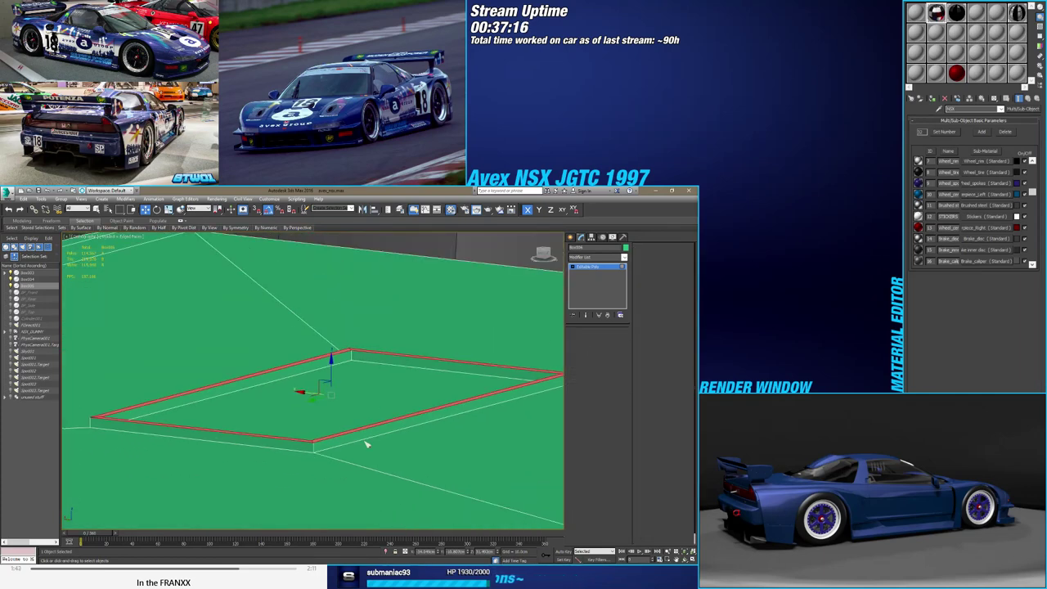
pyautogui.doubleClick(322, 437)
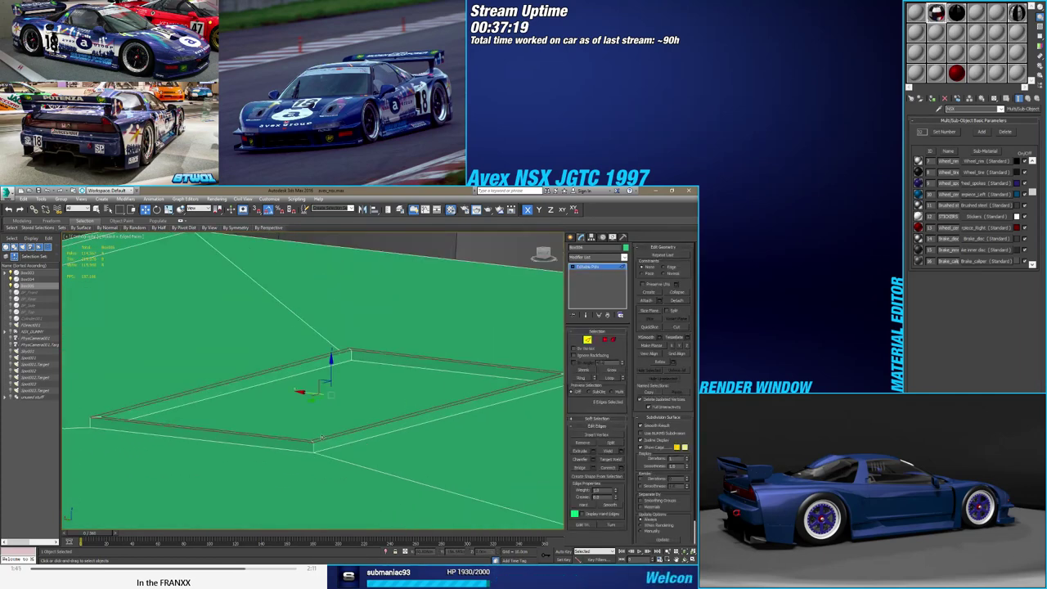
pyautogui.click(595, 460)
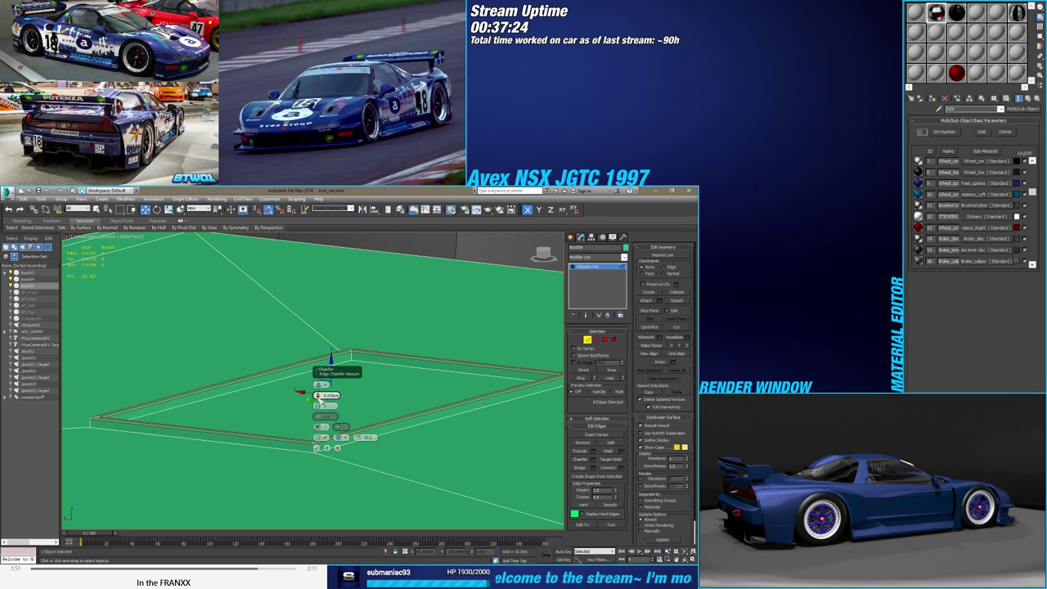
pyautogui.moveTo(323, 403)
pyautogui.keyDown('alt'); pyautogui.mouseDown(button='middle')
pyautogui.moveTo(483, 417)
pyautogui.moveTo(415, 404)
pyautogui.moveTo(422, 415)
pyautogui.moveTo(414, 416)
pyautogui.mouseUp(button='middle'); pyautogui.keyUp('alt')
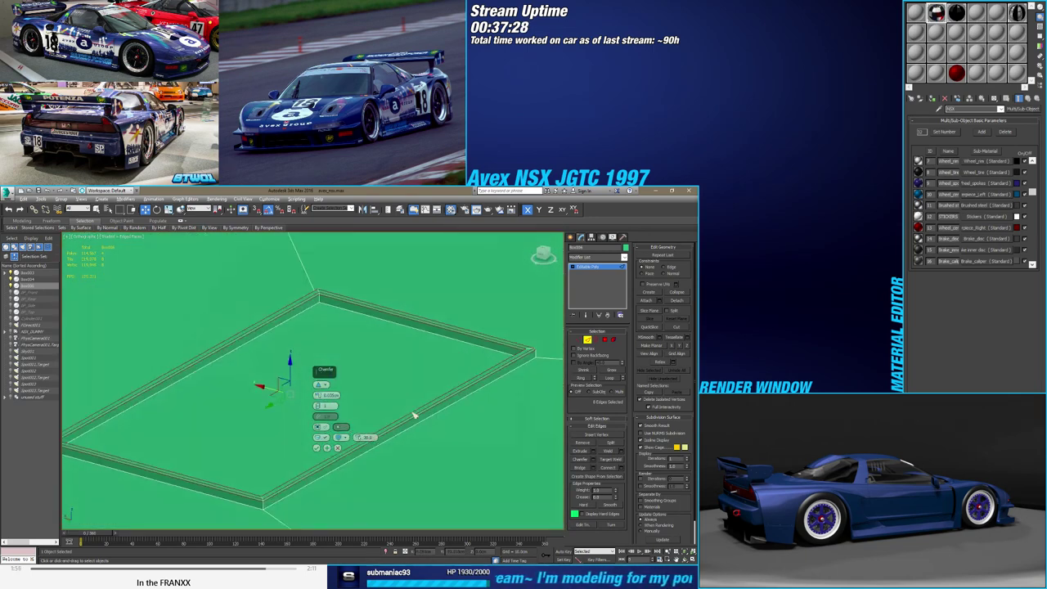
pyautogui.scroll(5, 409, 409)
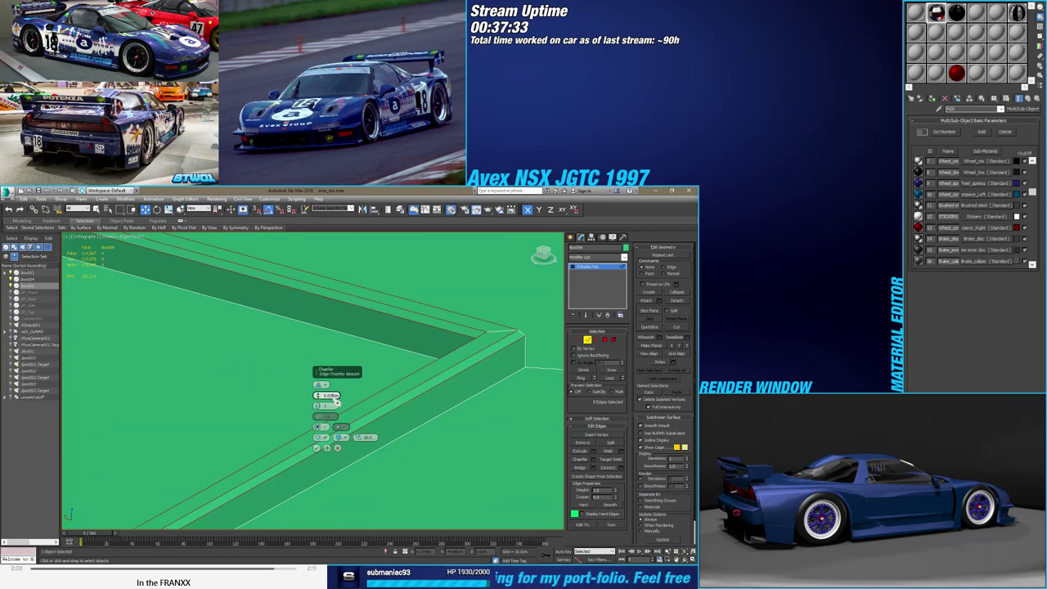
pyautogui.moveTo(336, 401); pyautogui.dragTo(335, 402)
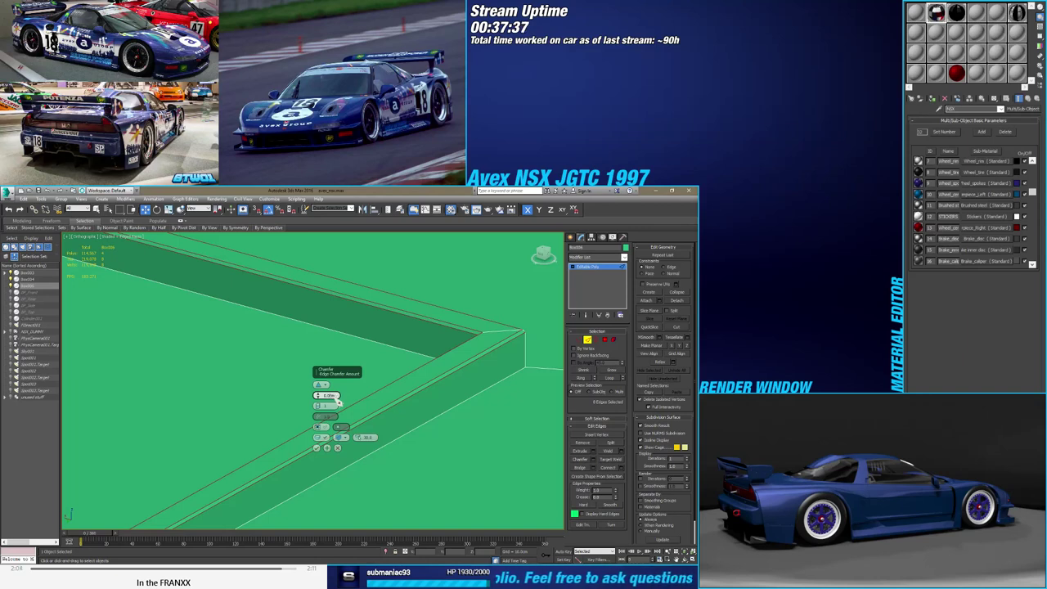
pyautogui.moveTo(338, 401); pyautogui.dragTo(336, 401)
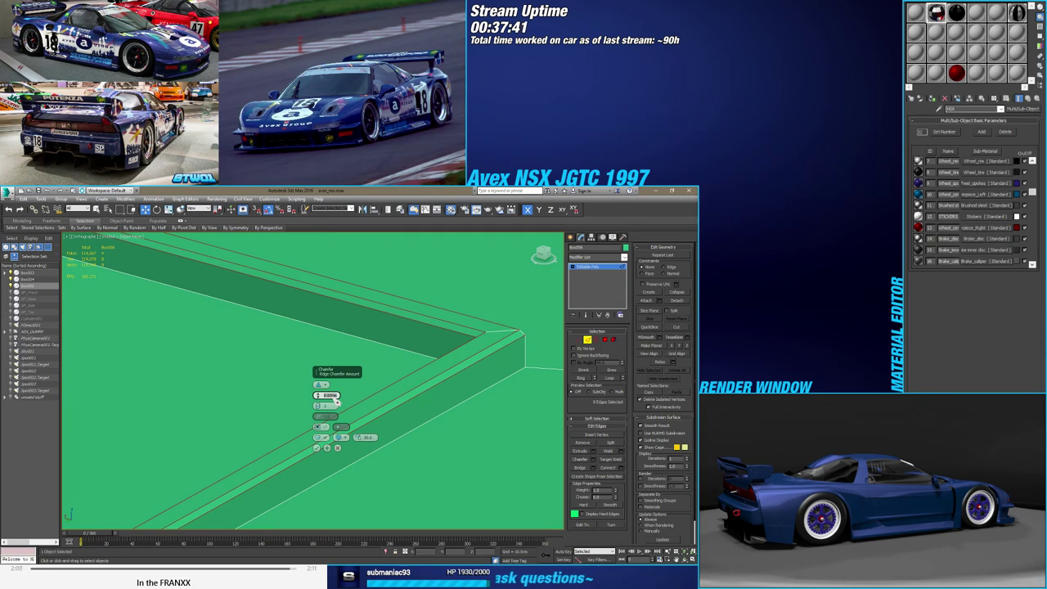
pyautogui.click(316, 449)
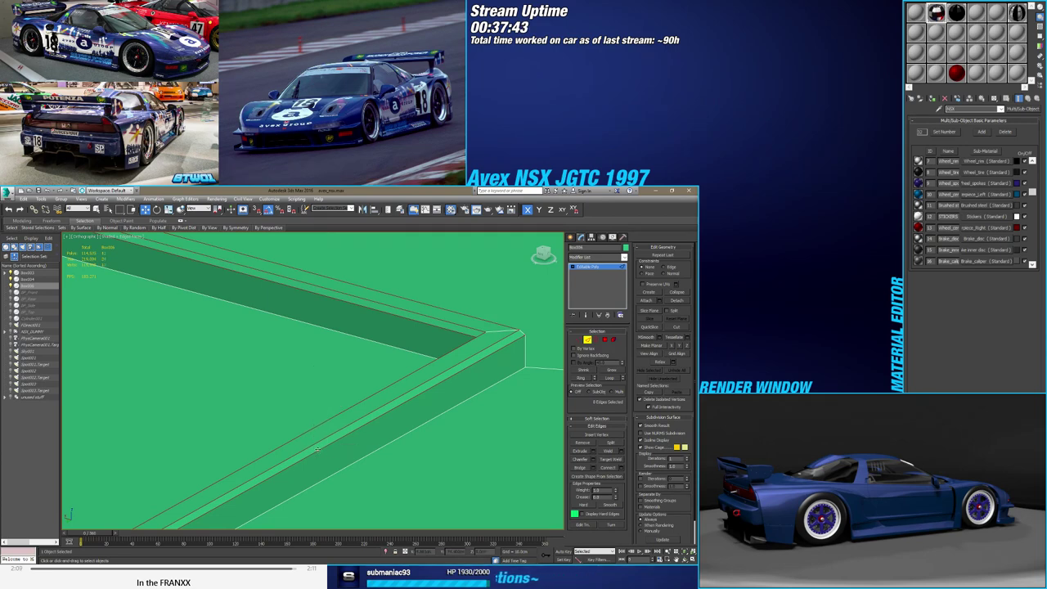
# Toggle Edged Faces (F4) and orbit to inspect the console box inside the cabin
pyautogui.press('F4')
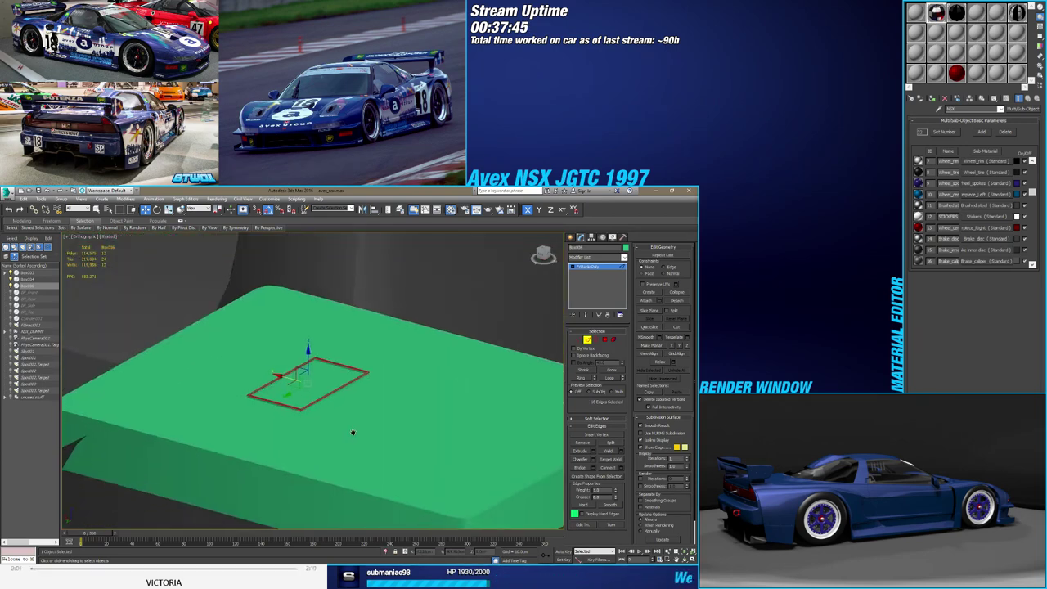
pyautogui.keyDown('alt'); pyautogui.moveTo(356, 440); pyautogui.dragTo(365, 452, button='middle'); pyautogui.keyUp('alt')
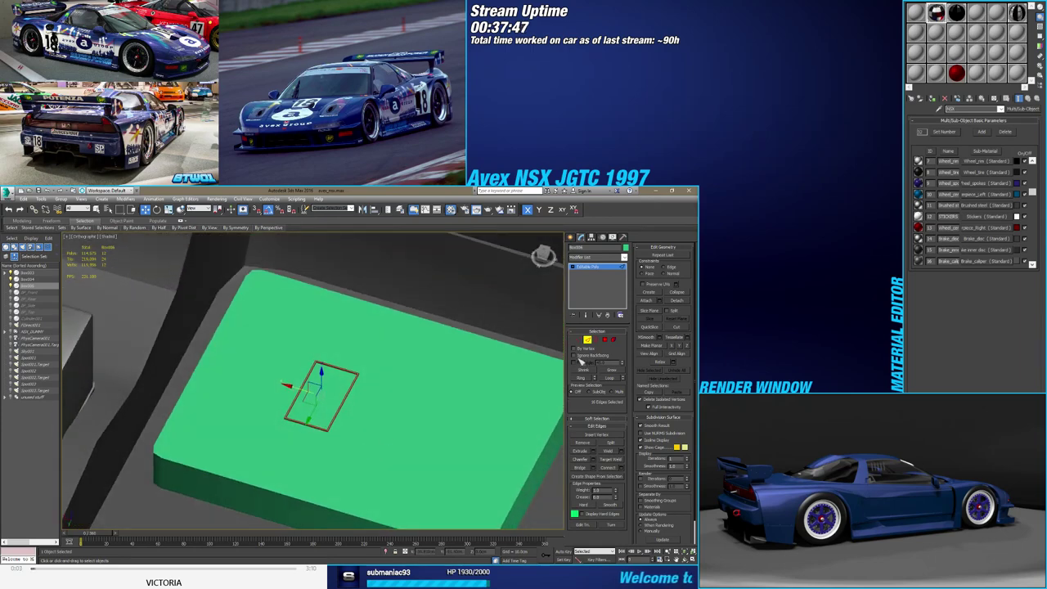
pyautogui.click(587, 340)
pyautogui.moveTo(434, 402)
pyautogui.keyDown('alt'); pyautogui.mouseDown(button='middle')
pyautogui.moveTo(384, 412)
pyautogui.moveTo(377, 395)
pyautogui.moveTo(389, 386)
pyautogui.mouseUp(button='middle'); pyautogui.keyUp('alt')
pyautogui.press('F4')
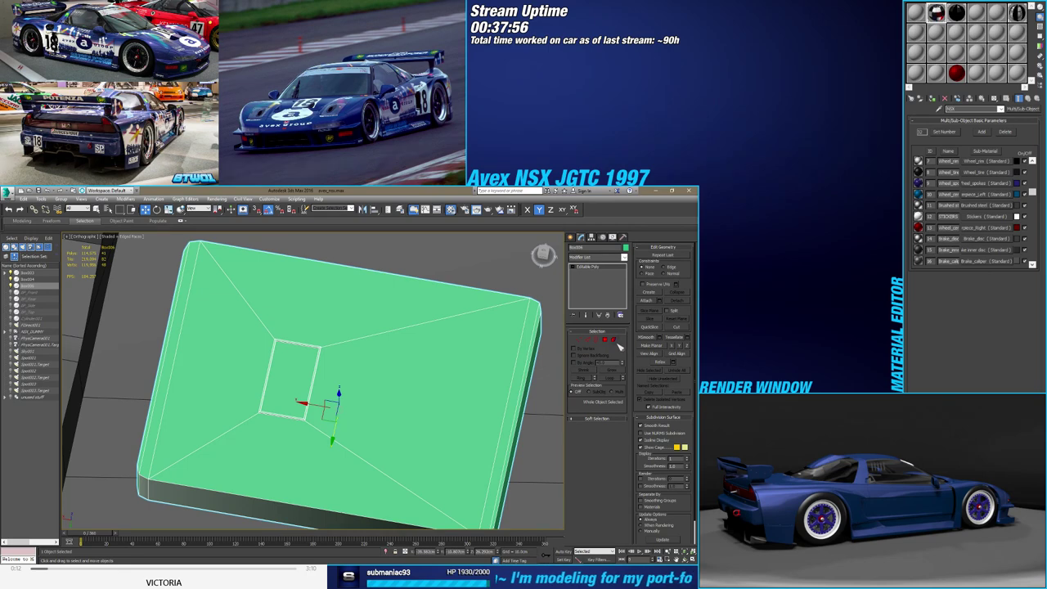
pyautogui.click(614, 339)
pyautogui.scroll(-5, 380, 380)
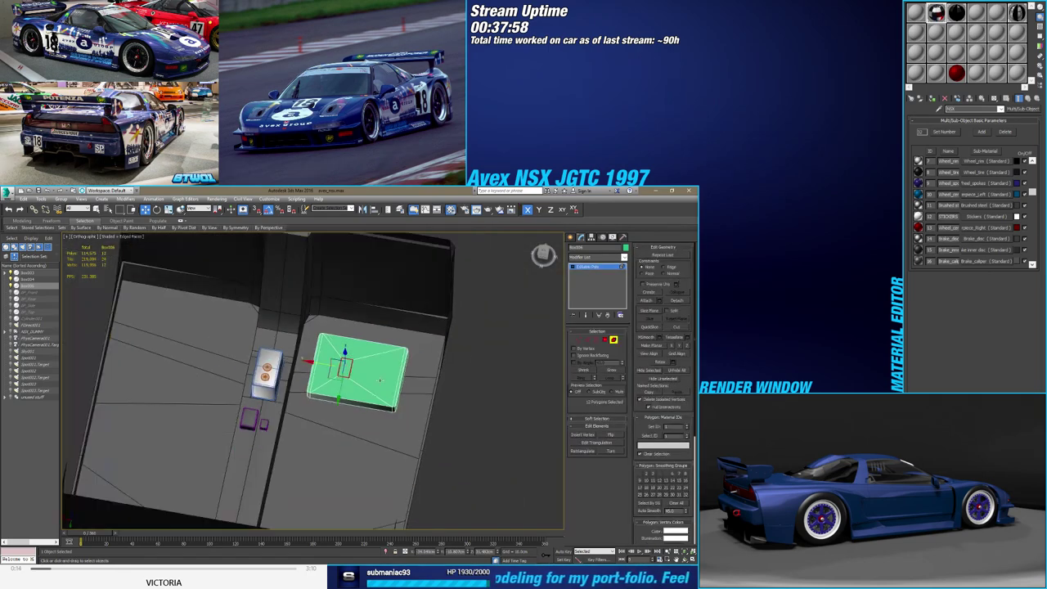
pyautogui.keyDown('alt'); pyautogui.moveTo(379, 380); pyautogui.dragTo(425, 425, button='middle'); pyautogui.keyUp('alt')
pyautogui.moveTo(435, 448); pyautogui.dragTo(461, 433)
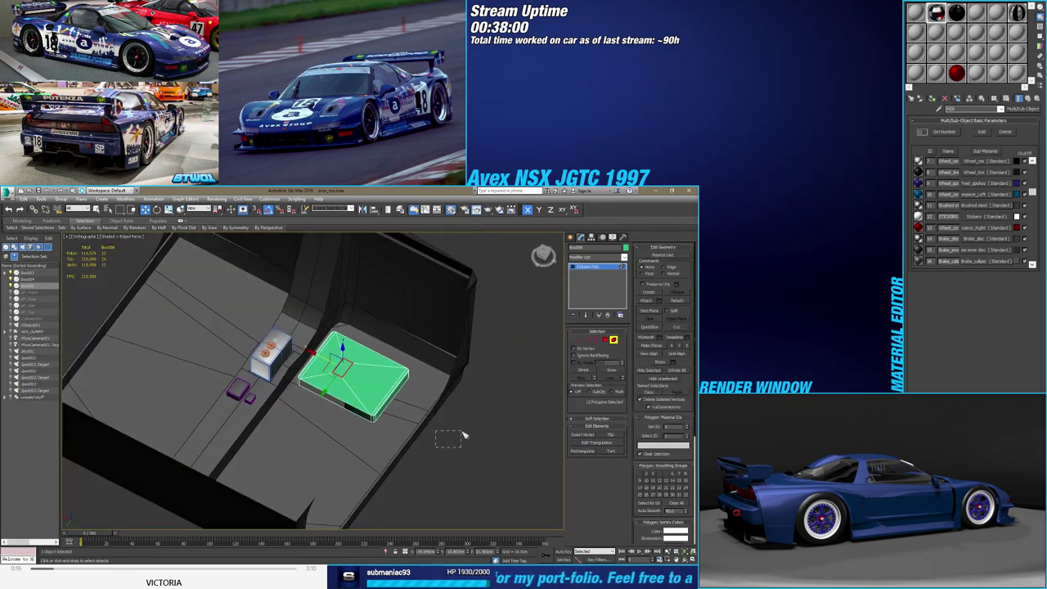
# Create a new small box primitive and exit box creation
pyautogui.click(615, 340)
pyautogui.click(570, 237)
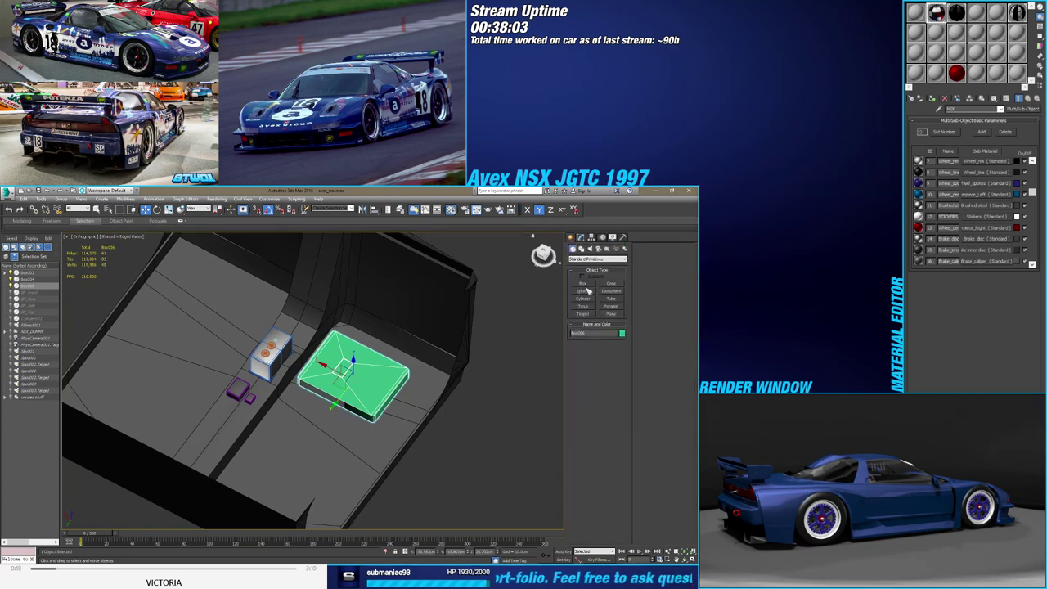
pyautogui.click(582, 284)
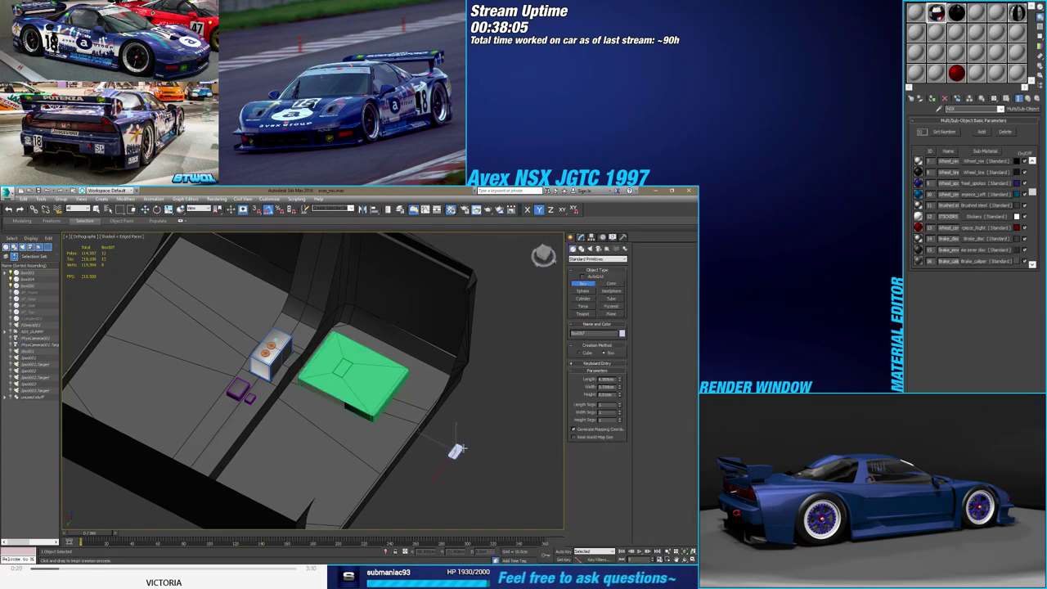
pyautogui.click(460, 446)
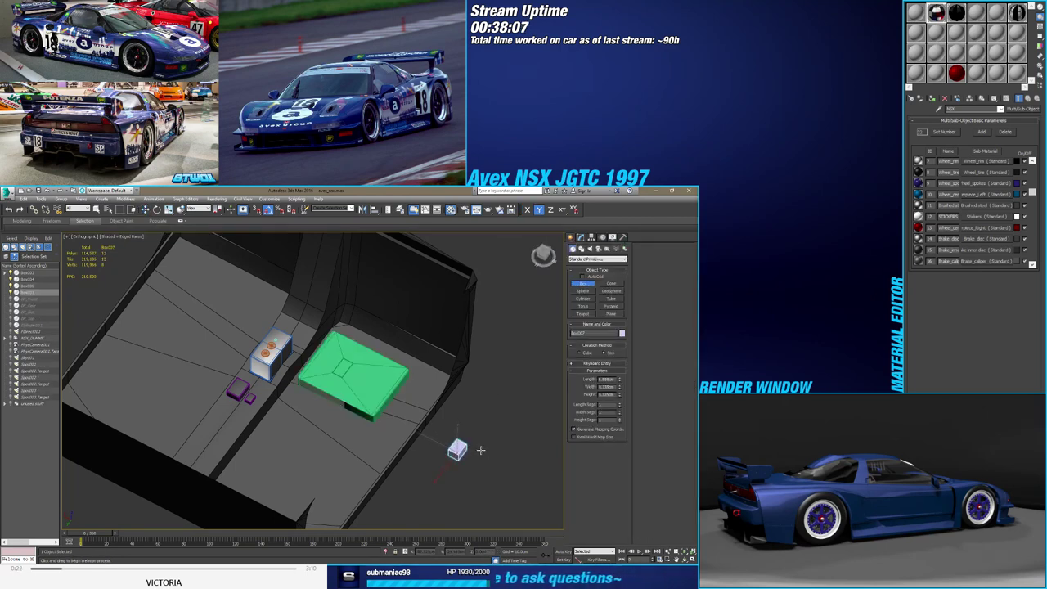
pyautogui.rightClick(481, 450)
pyautogui.rightClick(479, 450)
pyautogui.keyDown('alt'); pyautogui.moveTo(439, 443); pyautogui.dragTo(433, 443, button='middle'); pyautogui.keyUp('alt')
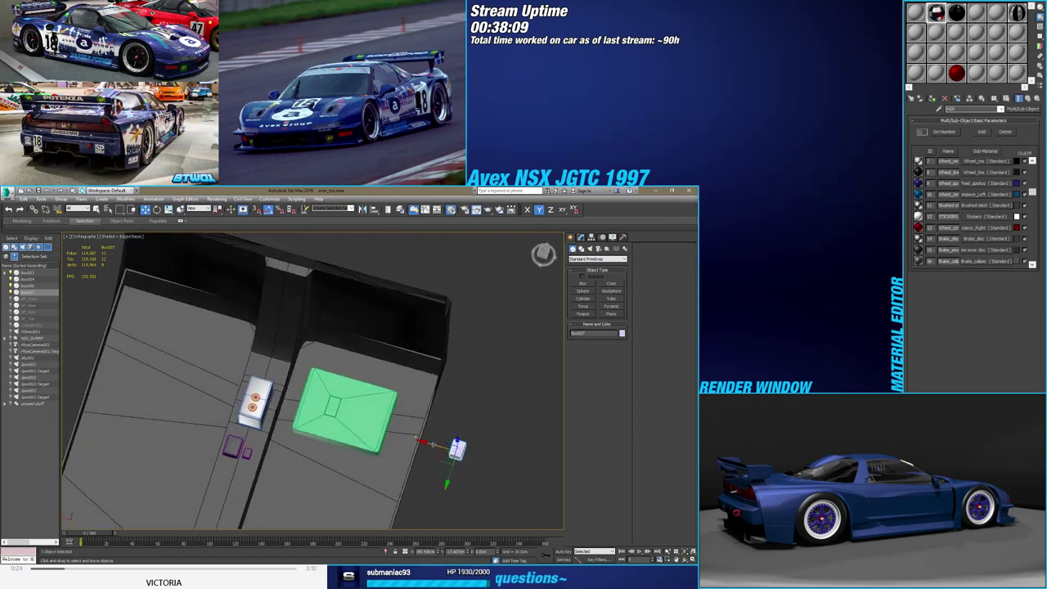
# Move the small box onto the green plate's surface near its upper-left corner
pyautogui.moveTo(433, 445)
pyautogui.mouseDown()
pyautogui.moveTo(427, 396)
pyautogui.moveTo(373, 387)
pyautogui.moveTo(324, 410)
pyautogui.mouseUp()
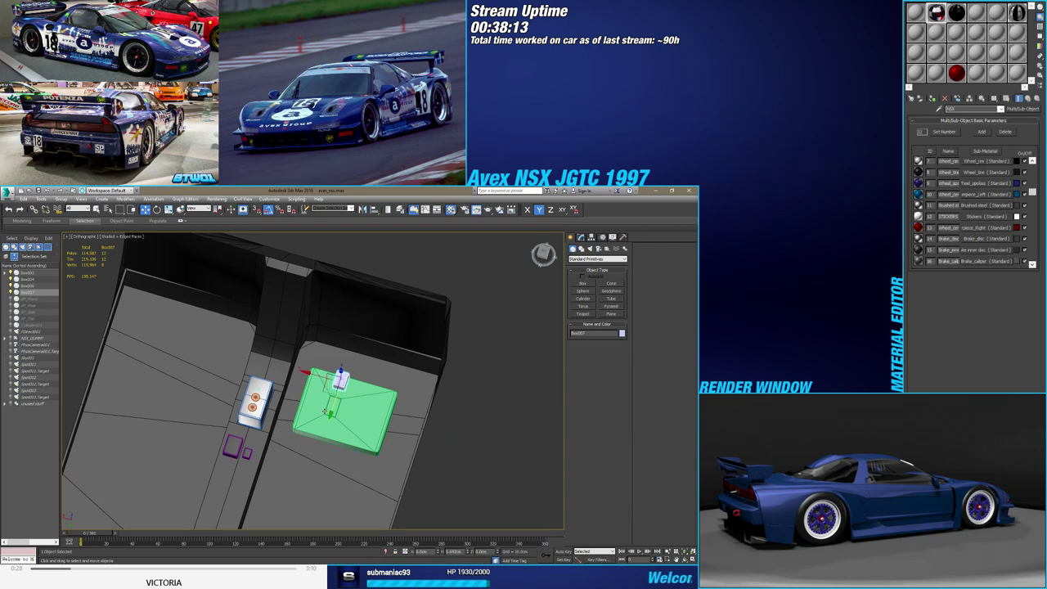
pyautogui.keyDown('alt'); pyautogui.moveTo(324, 412); pyautogui.dragTo(315, 385, button='middle'); pyautogui.keyUp('alt')
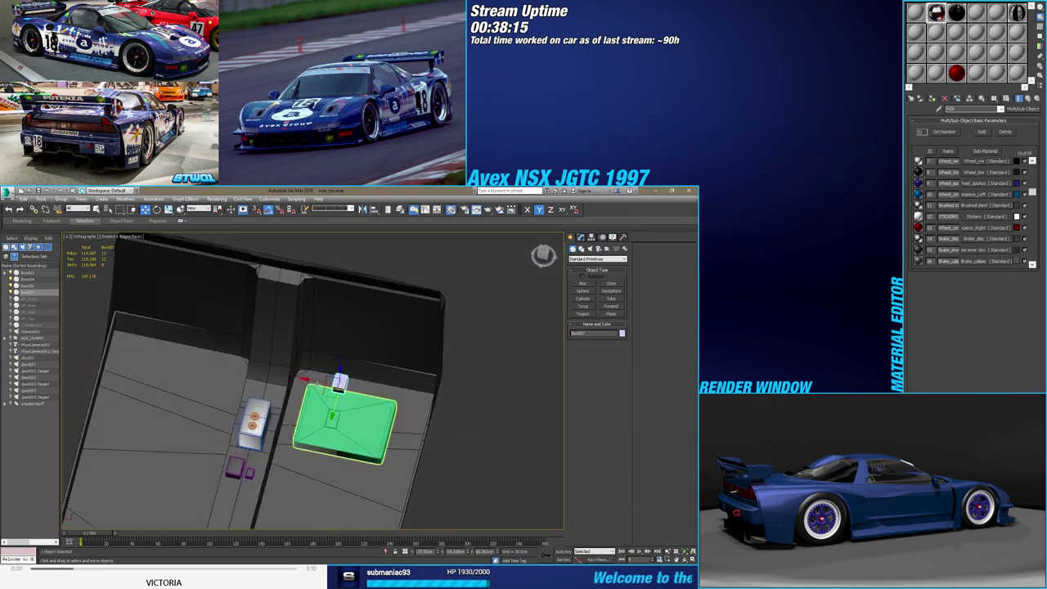
pyautogui.moveTo(315, 384)
pyautogui.mouseDown()
pyautogui.moveTo(299, 381)
pyautogui.moveTo(321, 400)
pyautogui.mouseUp()
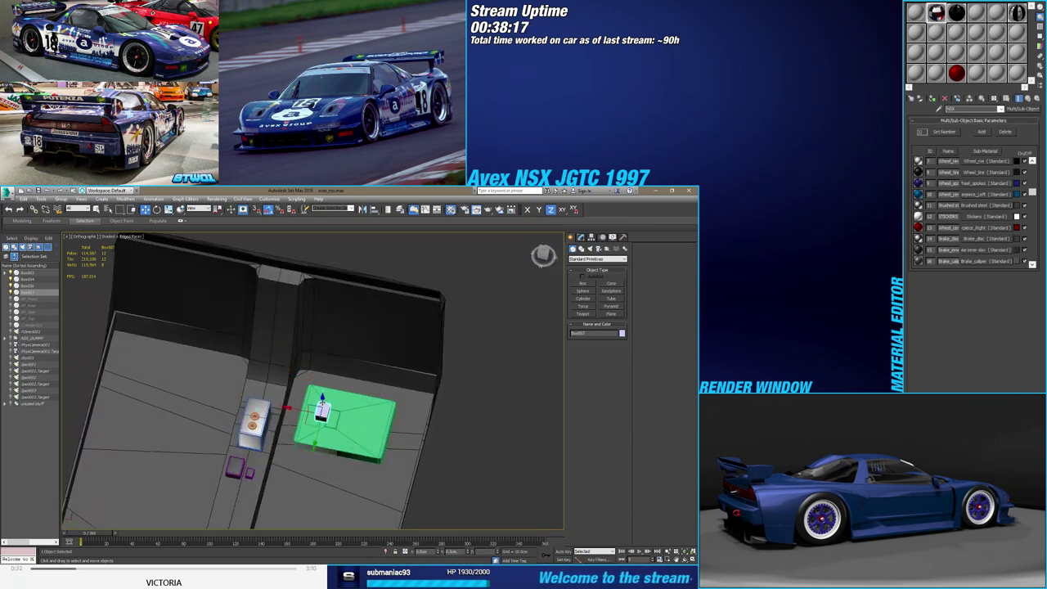
pyautogui.moveTo(321, 401)
pyautogui.keyDown('alt'); pyautogui.mouseDown(button='middle')
pyautogui.moveTo(328, 442)
pyautogui.moveTo(332, 383)
pyautogui.mouseUp(button='middle'); pyautogui.keyUp('alt')
pyautogui.scroll(5, 331, 449)
pyautogui.moveTo(332, 382)
pyautogui.mouseDown()
pyautogui.moveTo(330, 405)
pyautogui.moveTo(274, 421)
pyautogui.mouseUp()
pyautogui.keyDown('alt'); pyautogui.moveTo(274, 421); pyautogui.dragTo(314, 446, button='middle'); pyautogui.keyUp('alt')
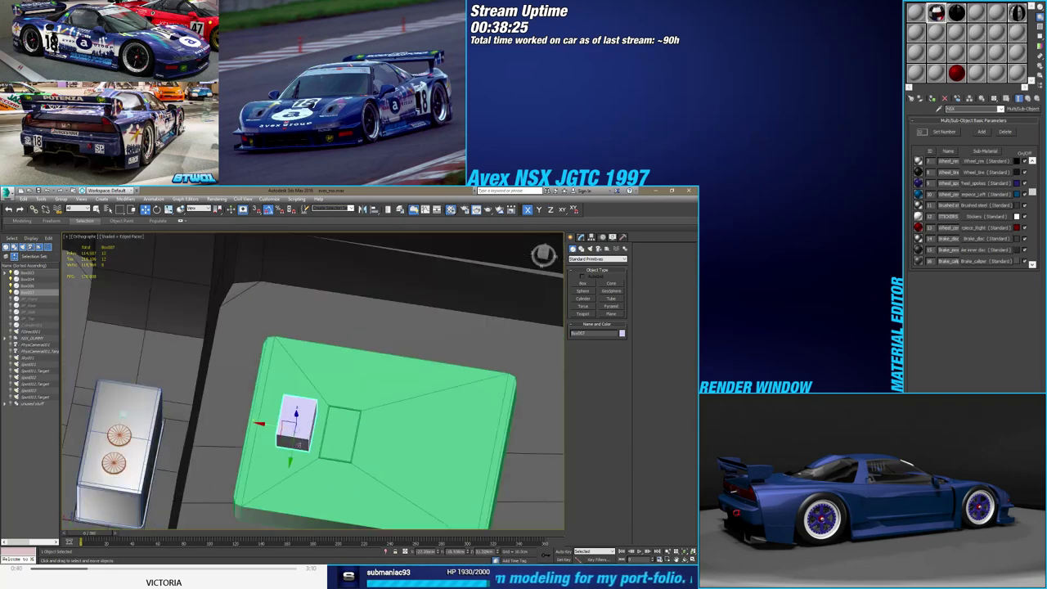
pyautogui.scroll(3, 313, 447)
pyautogui.moveTo(298, 455); pyautogui.dragTo(300, 406)
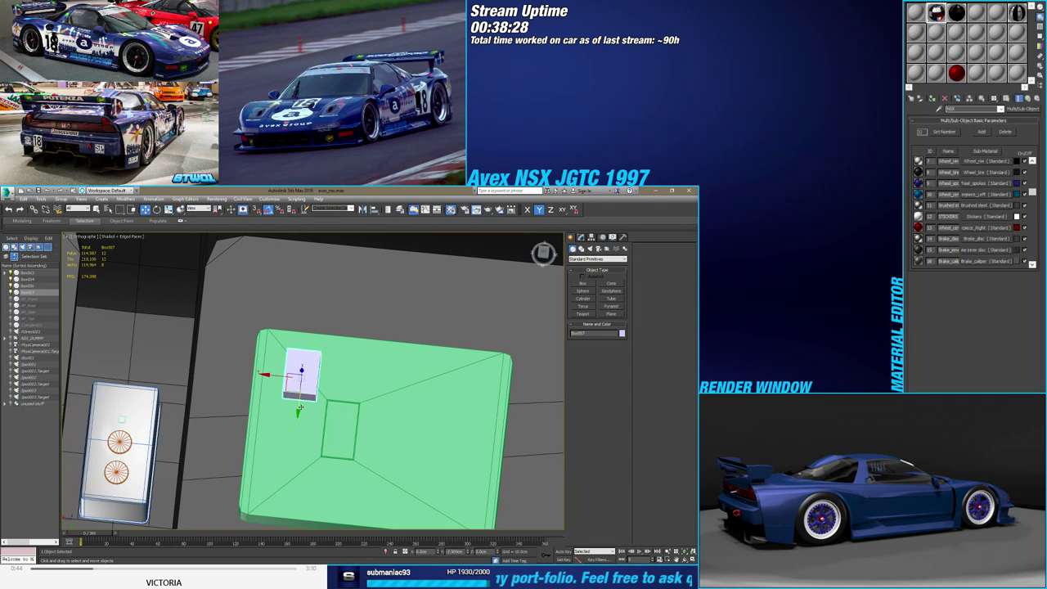
pyautogui.moveTo(300, 407)
pyautogui.keyDown('alt'); pyautogui.mouseDown(button='middle')
pyautogui.moveTo(311, 416)
pyautogui.moveTo(344, 385)
pyautogui.mouseUp(button='middle'); pyautogui.keyUp('alt')
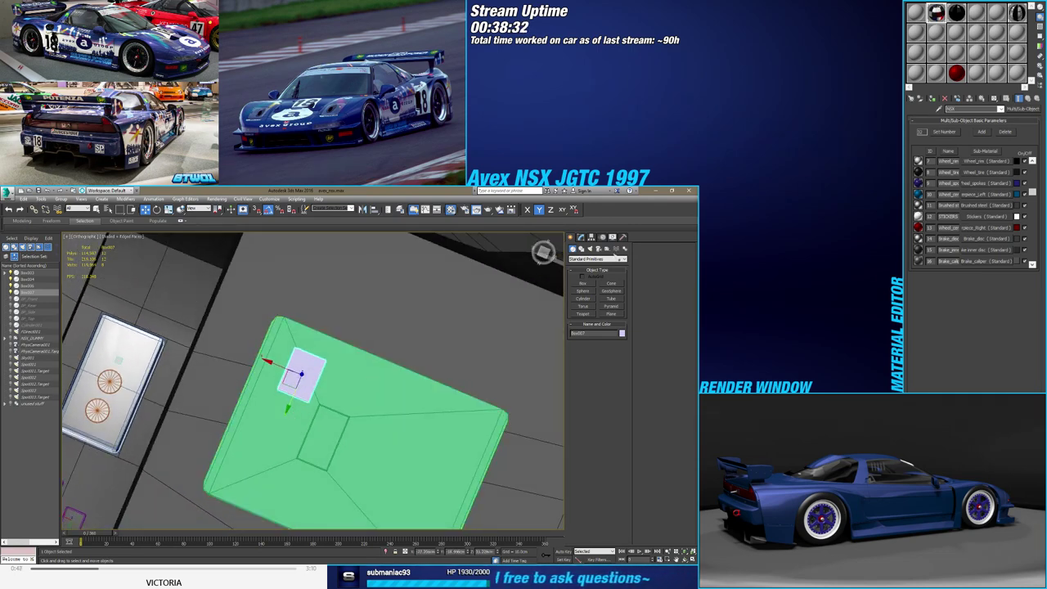
pyautogui.click(582, 238)
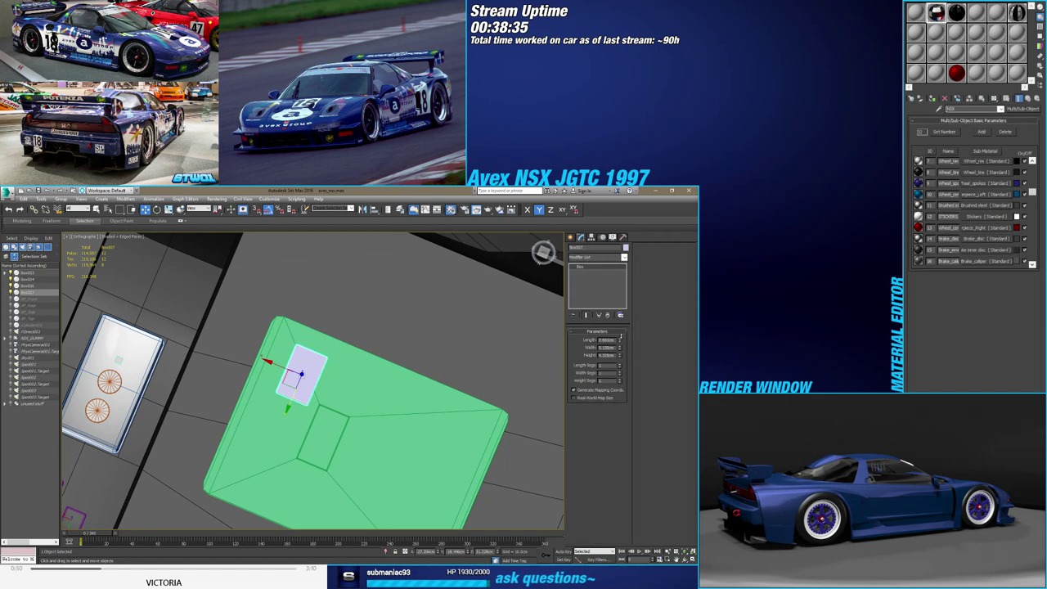
# Set Box007's Width to 6cm and lower its Height to 5
pyautogui.press('BackSpace')
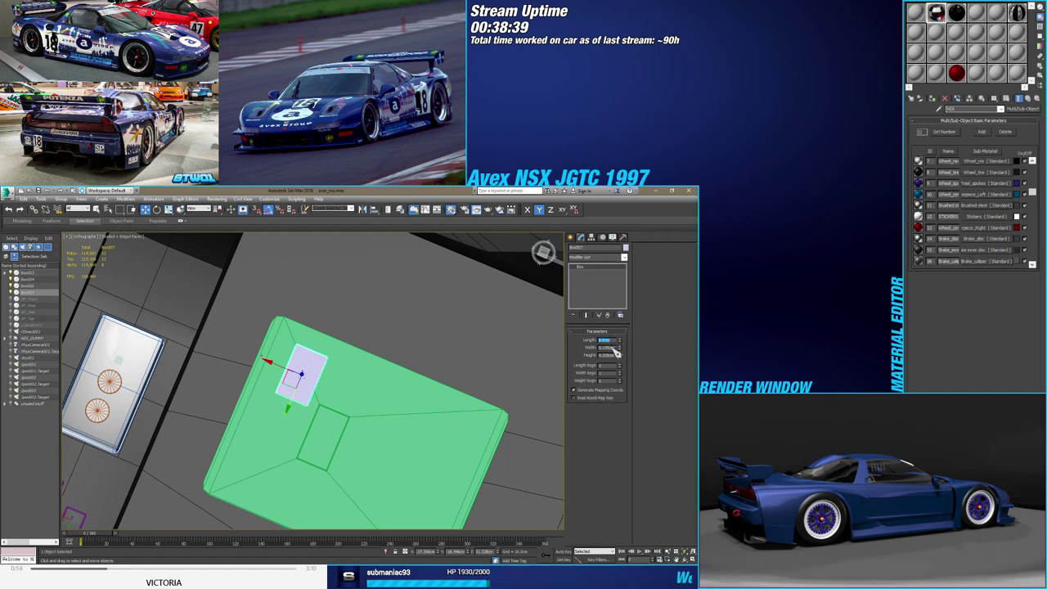
pyautogui.press('Tab')
pyautogui.write('6')
pyautogui.press('Return')
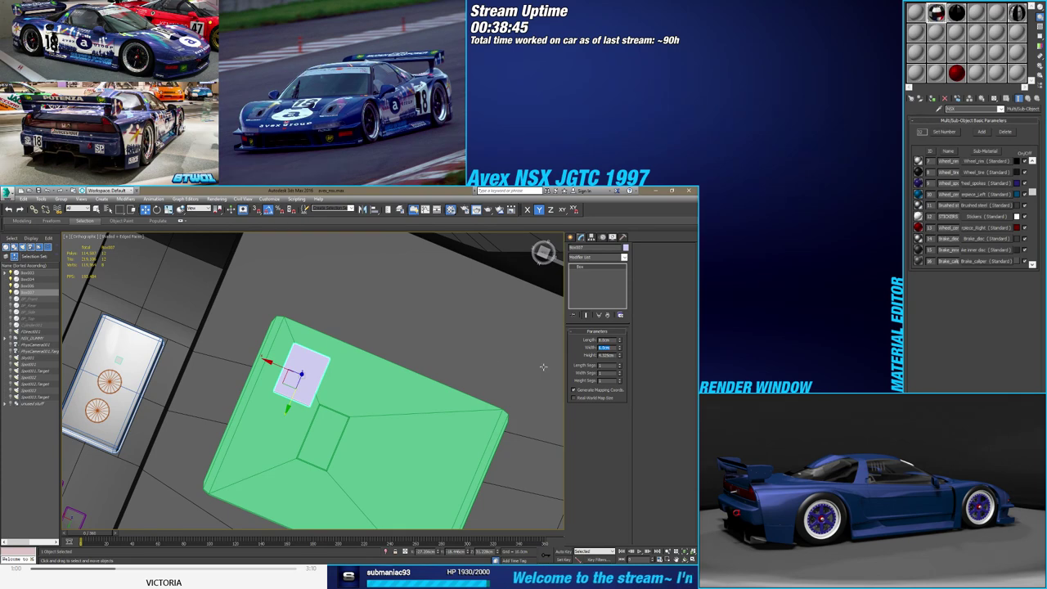
pyautogui.keyDown('alt'); pyautogui.moveTo(372, 294); pyautogui.dragTo(379, 360, button='middle'); pyautogui.keyUp('alt')
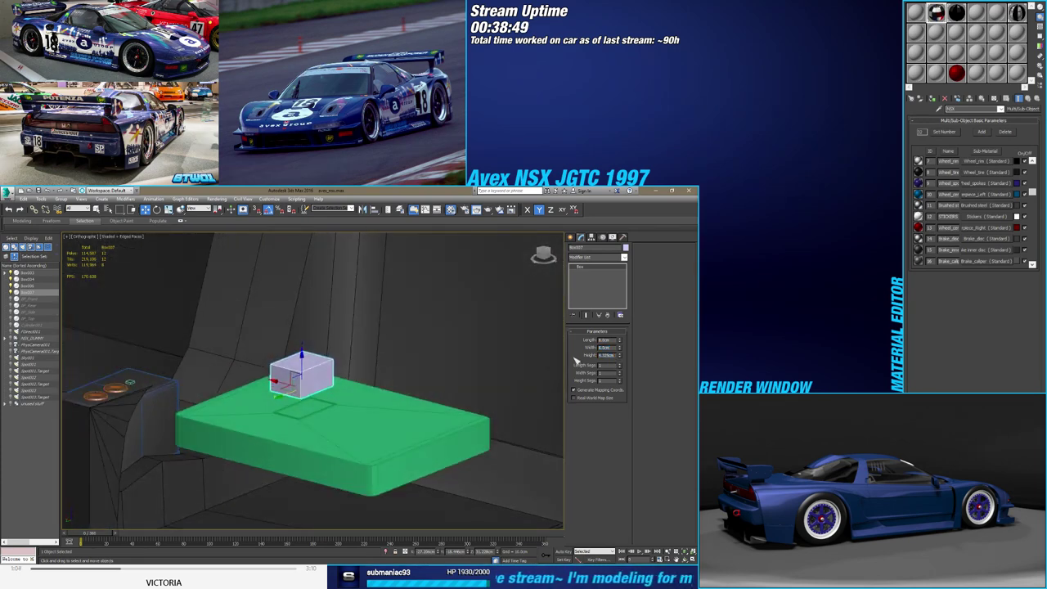
pyautogui.doubleClick(601, 358)
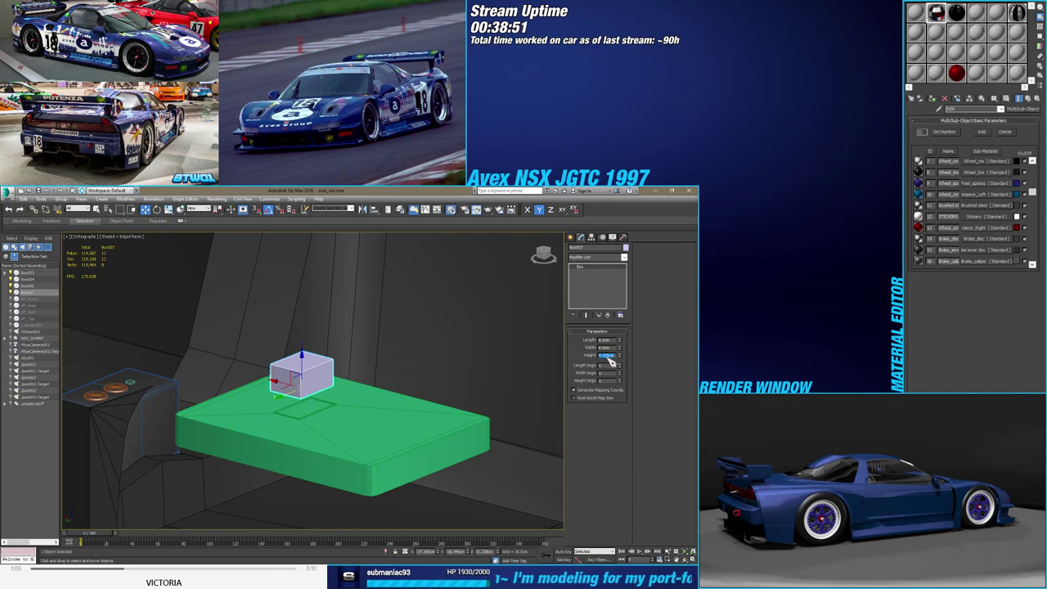
pyautogui.write('5')
pyautogui.press('Return')
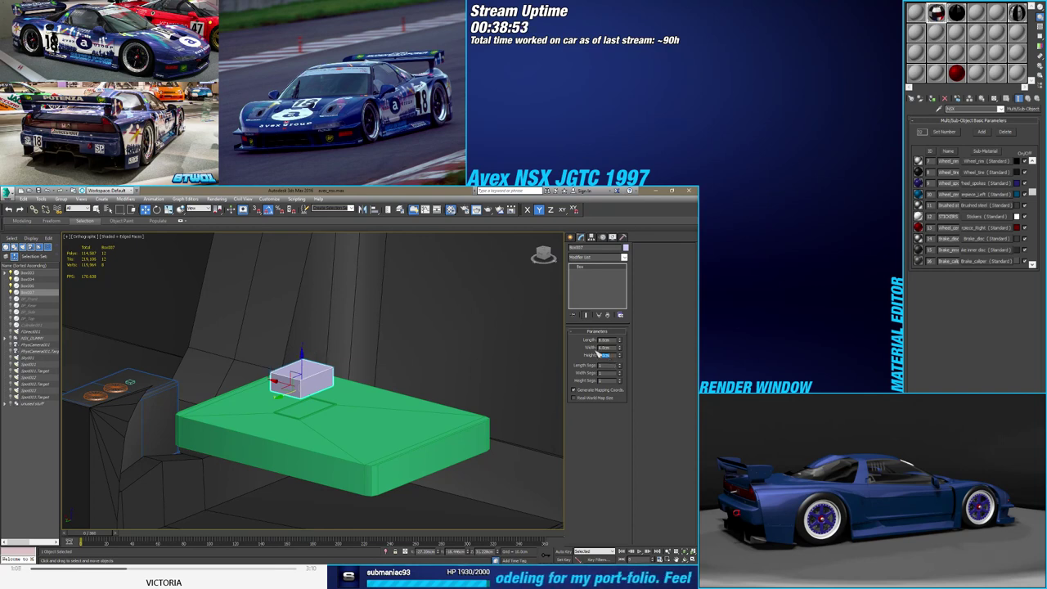
pyautogui.rightClick(602, 272)
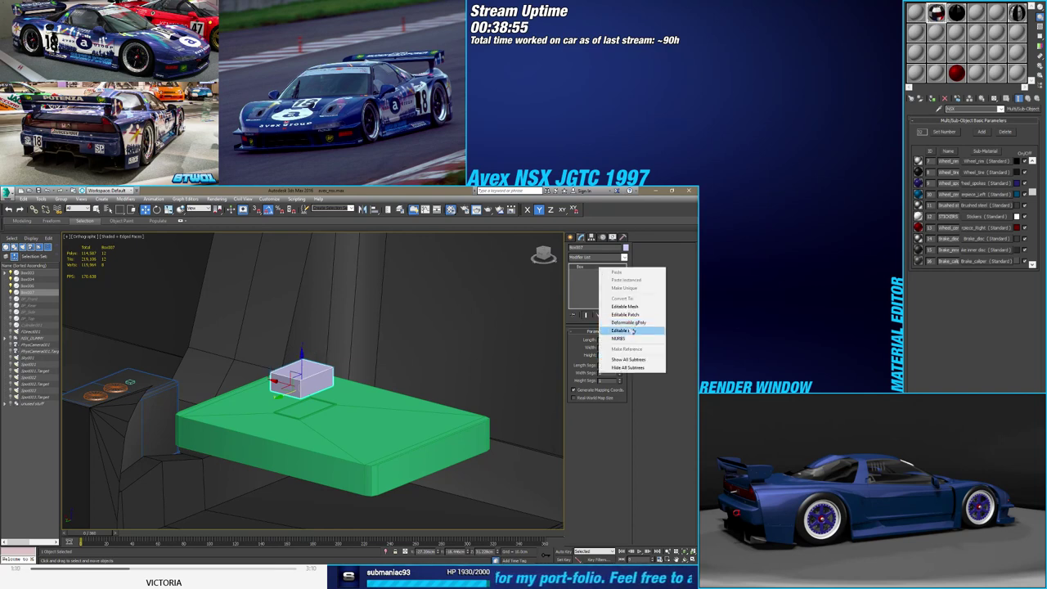
# Convert Box007 to an Editable Poly
pyautogui.click(607, 330)
pyautogui.click(605, 339)
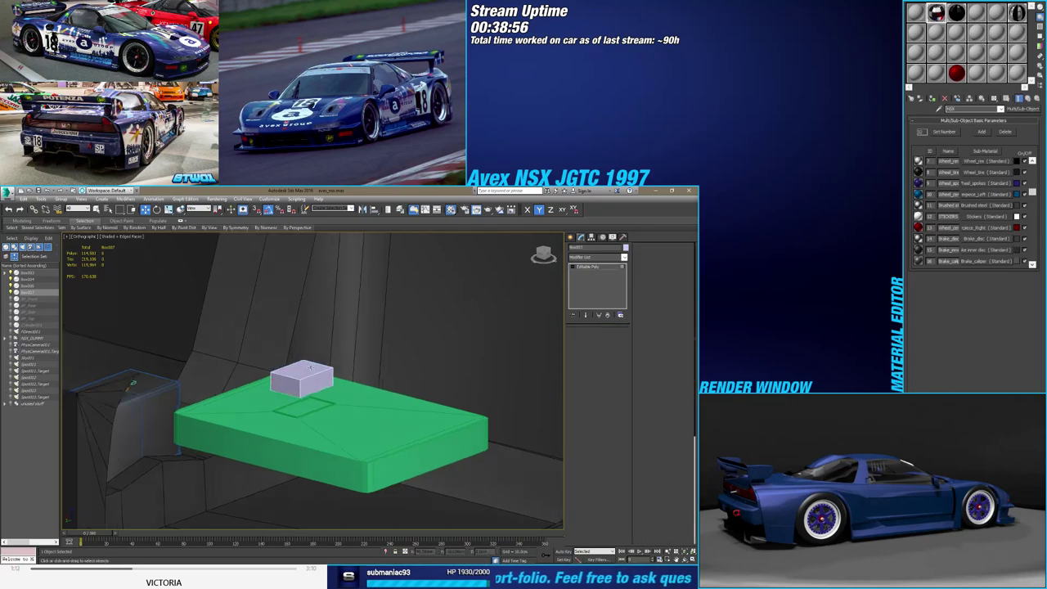
pyautogui.moveTo(299, 341)
pyautogui.keyDown('alt'); pyautogui.mouseDown(button='middle')
pyautogui.moveTo(299, 393)
pyautogui.moveTo(288, 358)
pyautogui.mouseUp(button='middle'); pyautogui.keyUp('alt')
pyautogui.click(302, 389)
pyautogui.keyDown('alt'); pyautogui.click(302, 388); pyautogui.keyUp('alt')
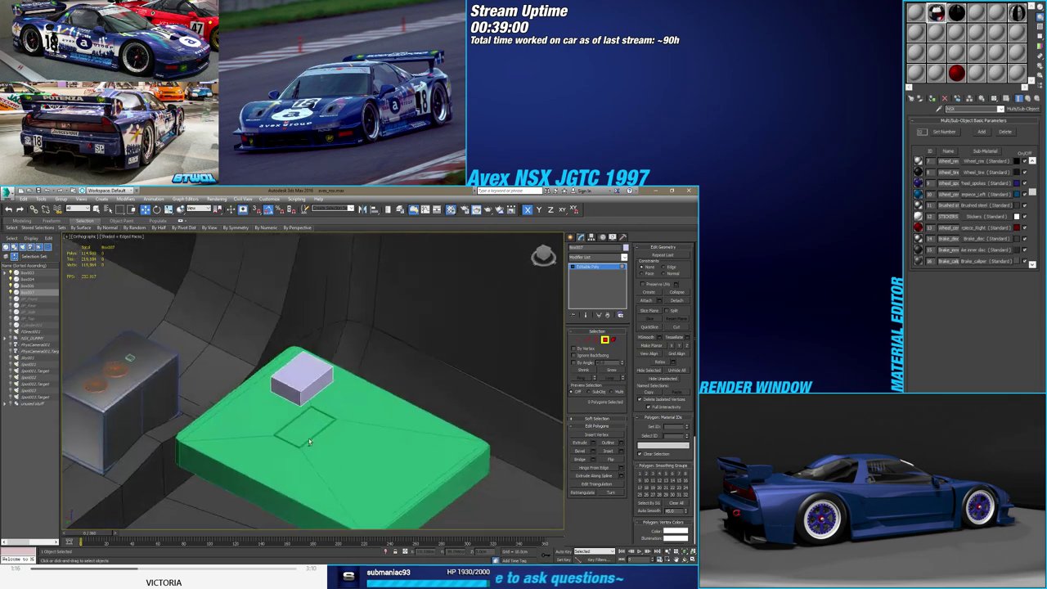
# Chamfer the small box's top and bottom edges with a near-zero amount
pyautogui.click(588, 339)
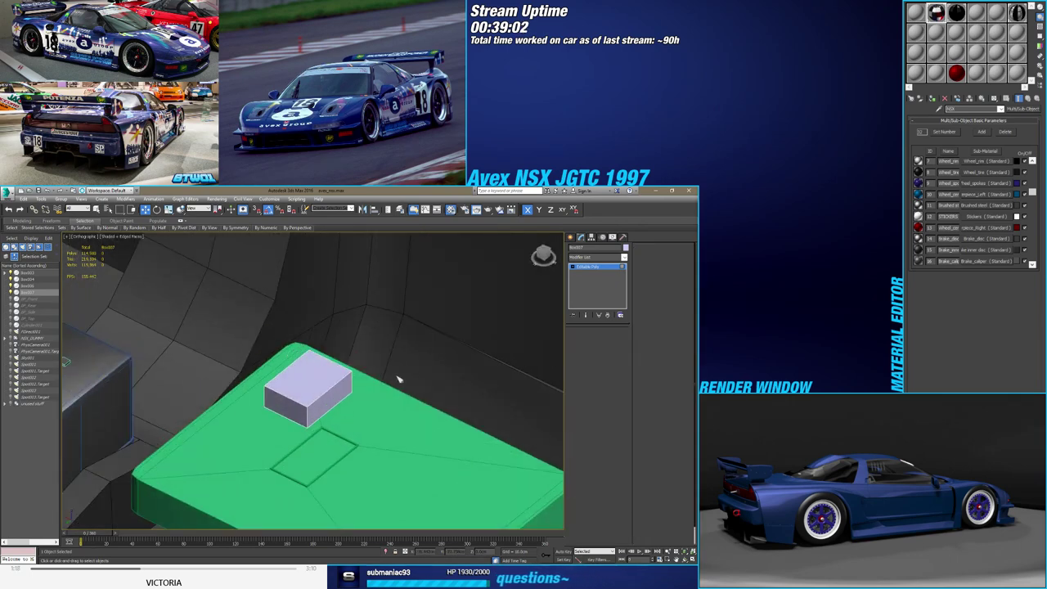
pyautogui.moveTo(294, 360)
pyautogui.keyDown('alt'); pyautogui.mouseDown(button='middle')
pyautogui.moveTo(296, 394)
pyautogui.moveTo(263, 361)
pyautogui.mouseUp(button='middle'); pyautogui.keyUp('alt')
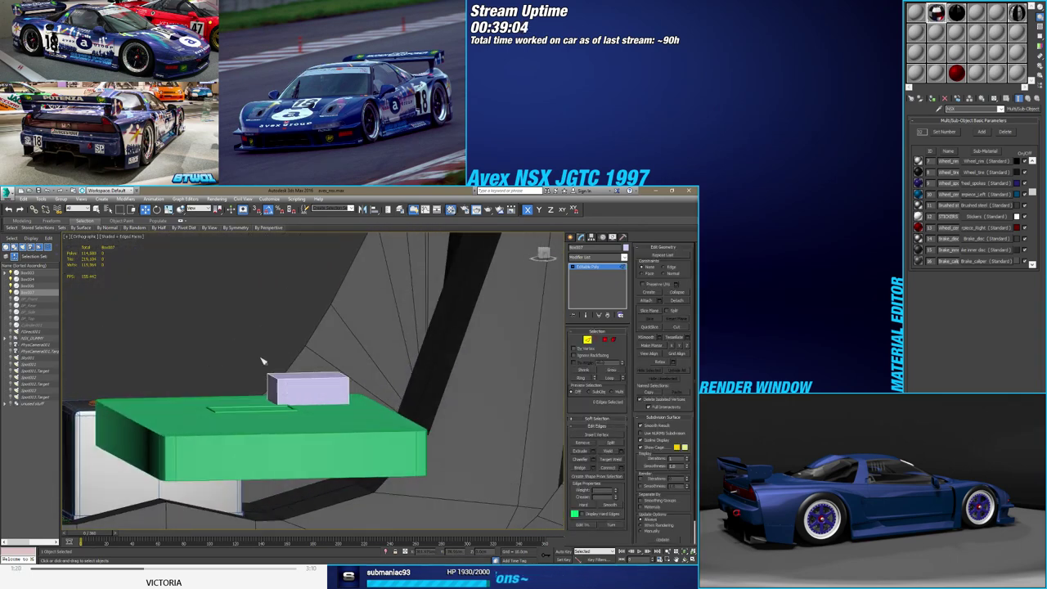
pyautogui.click(343, 389)
pyautogui.keyDown('alt'); pyautogui.moveTo(343, 389); pyautogui.dragTo(467, 451, button='middle'); pyautogui.keyUp('alt')
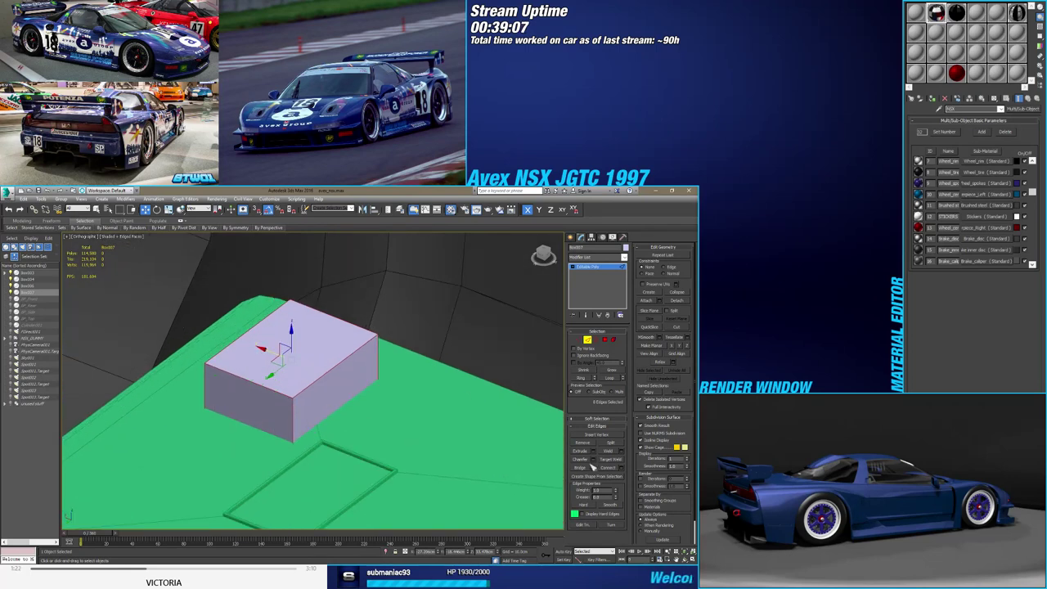
pyautogui.click(593, 461)
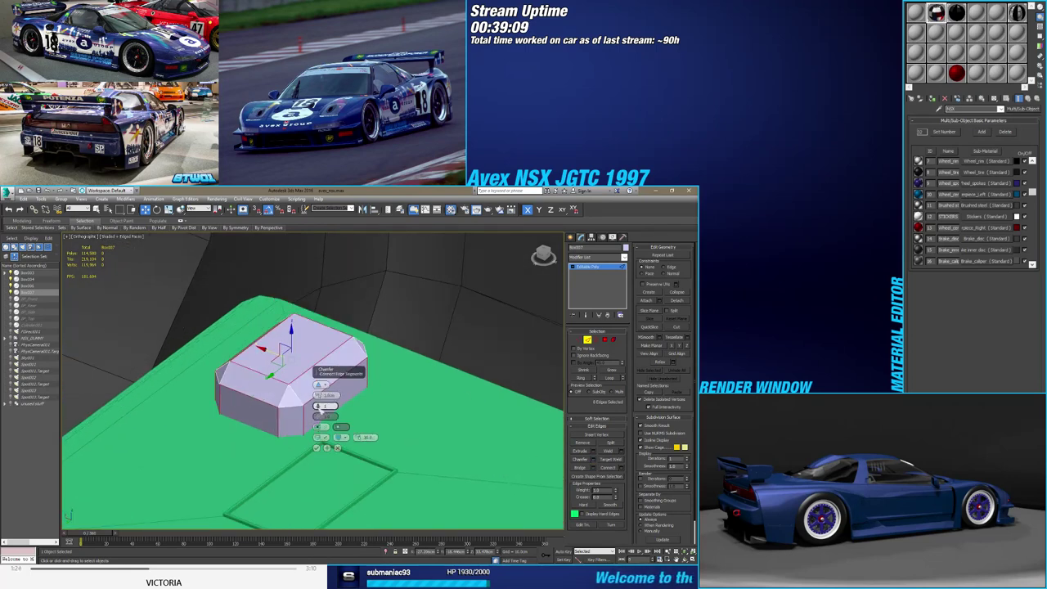
pyautogui.moveTo(323, 397); pyautogui.dragTo(324, 397)
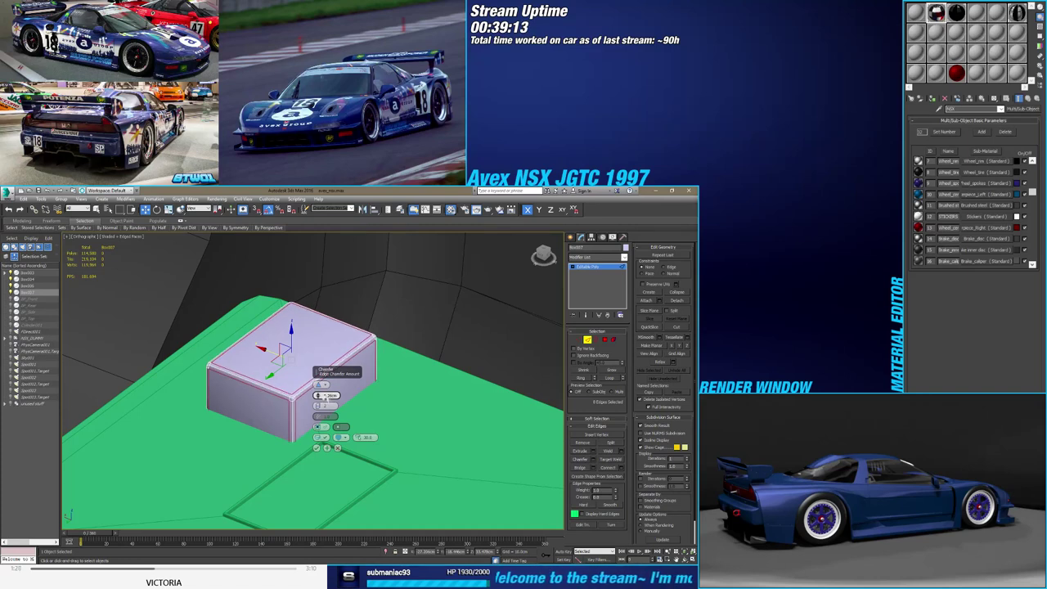
pyautogui.moveTo(327, 397); pyautogui.dragTo(328, 396)
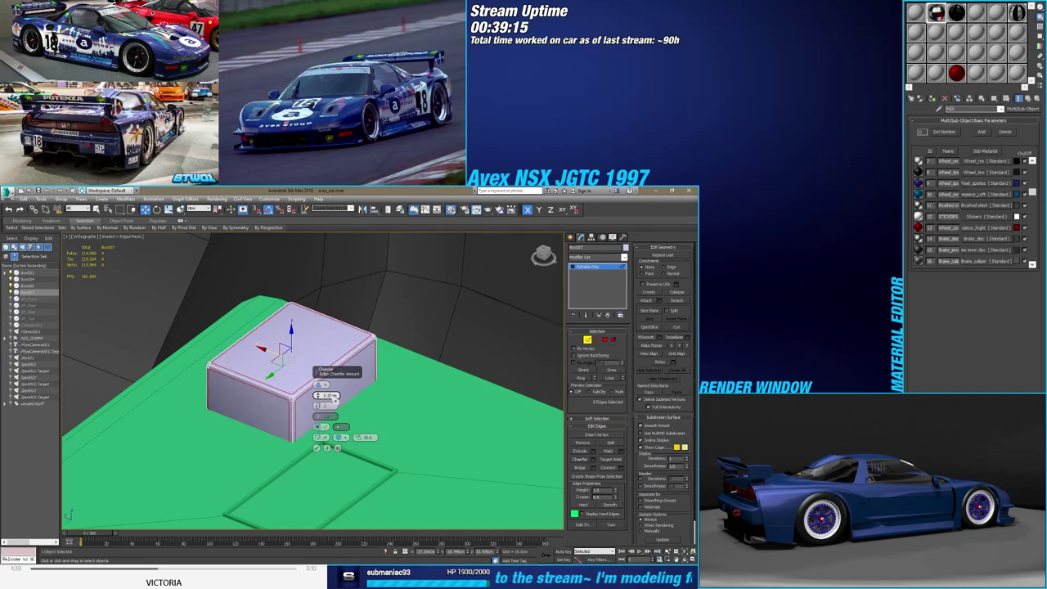
pyautogui.click(318, 448)
pyautogui.moveTo(319, 450)
pyautogui.keyDown('alt'); pyautogui.mouseDown(button='middle')
pyautogui.moveTo(330, 442)
pyautogui.moveTo(312, 430)
pyautogui.moveTo(324, 407)
pyautogui.mouseUp(button='middle'); pyautogui.keyUp('alt')
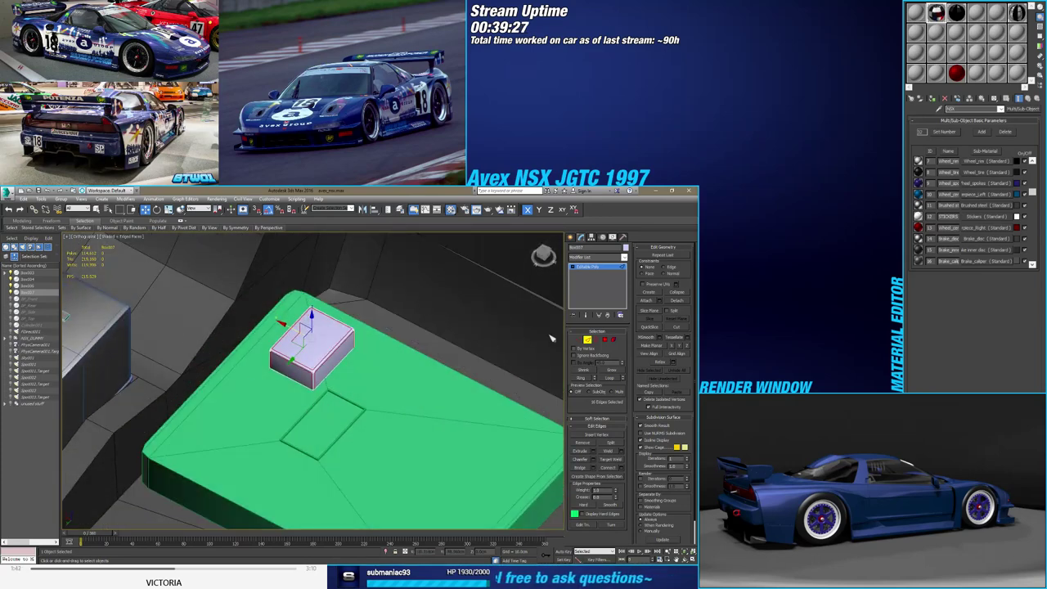
# Shift-drag a copy of the small rounded box to the right of the inset
pyautogui.click(587, 340)
pyautogui.click(311, 386)
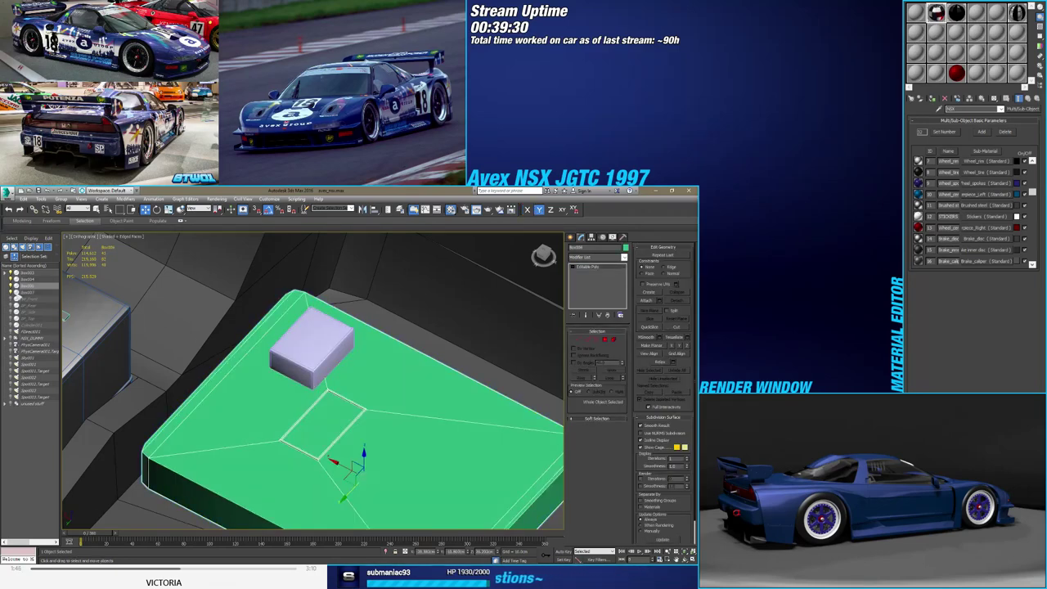
pyautogui.click(25, 291)
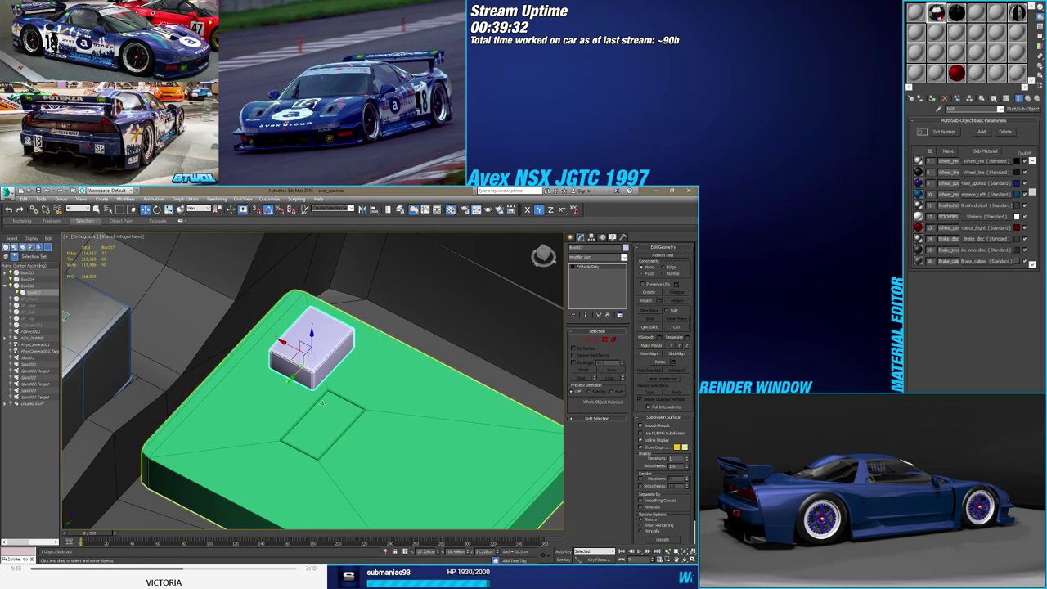
pyautogui.click(352, 425)
pyautogui.moveTo(351, 426)
pyautogui.keyDown('alt'); pyautogui.mouseDown(button='middle')
pyautogui.moveTo(231, 350)
pyautogui.moveTo(223, 330)
pyautogui.moveTo(258, 376)
pyautogui.mouseUp(button='middle'); pyautogui.keyUp('alt')
pyautogui.click(230, 352)
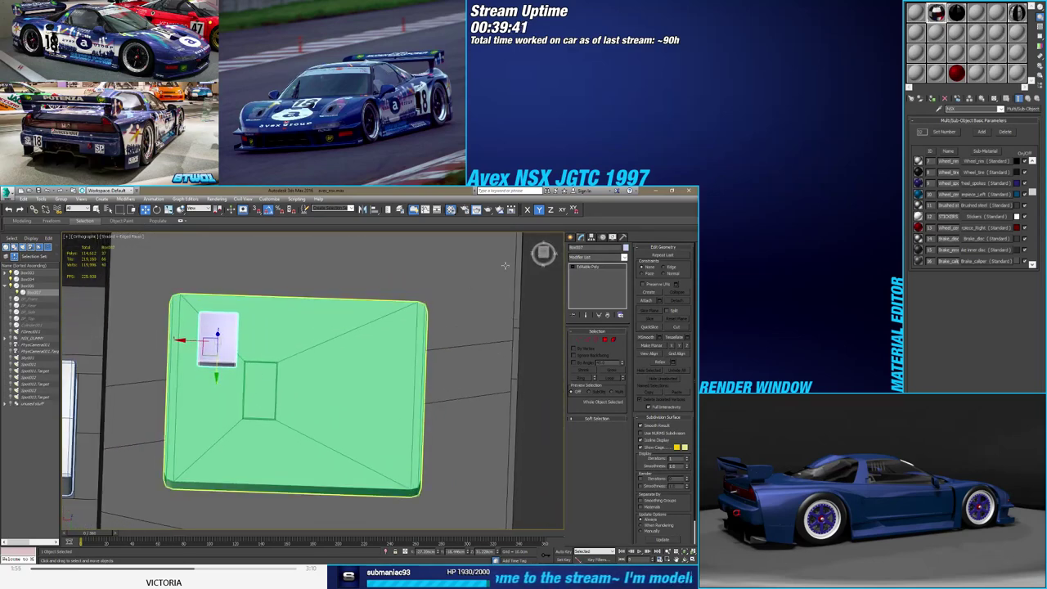
pyautogui.keyDown('alt'); pyautogui.moveTo(258, 376); pyautogui.dragTo(247, 366, button='middle'); pyautogui.keyUp('alt')
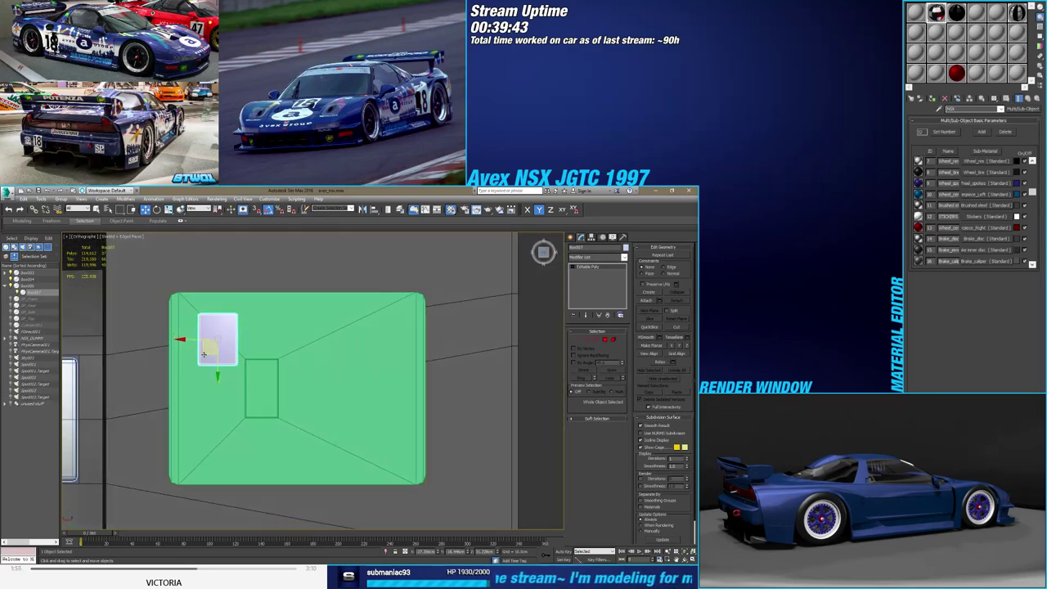
pyautogui.keyDown('shift'); pyautogui.moveTo(202, 353); pyautogui.dragTo(325, 386); pyautogui.keyUp('shift')
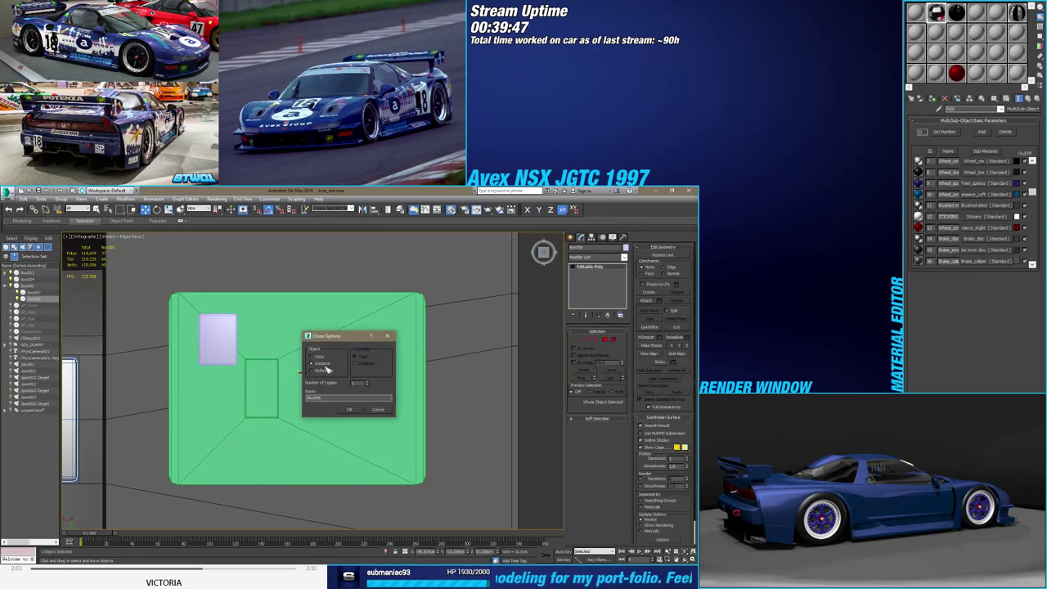
# Confirm the clone and select the copy's top face
pyautogui.click(349, 408)
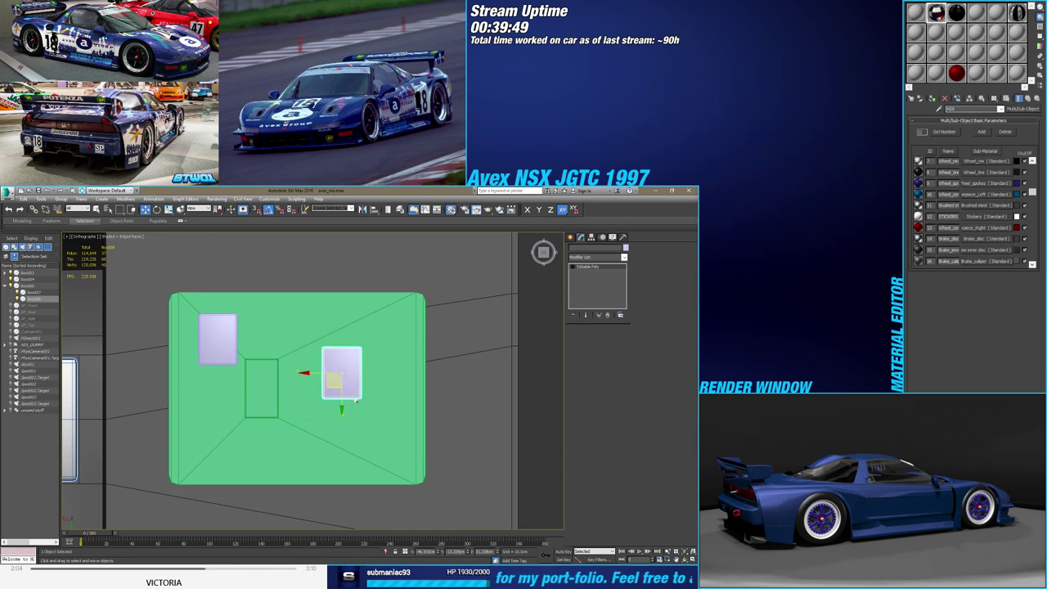
pyautogui.click(613, 340)
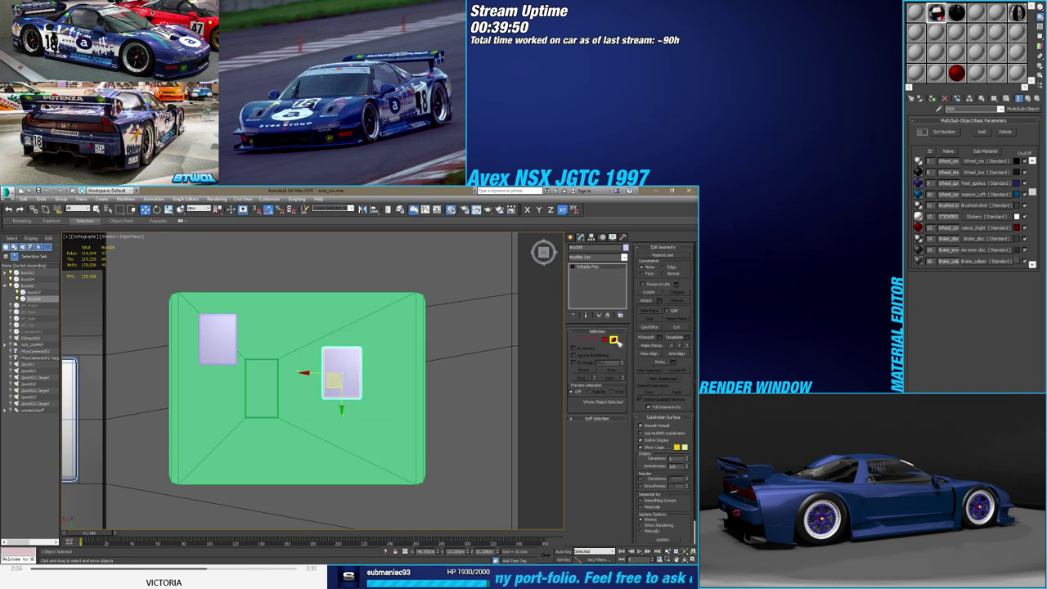
pyautogui.click(350, 371)
pyautogui.moveTo(305, 374); pyautogui.dragTo(285, 374)
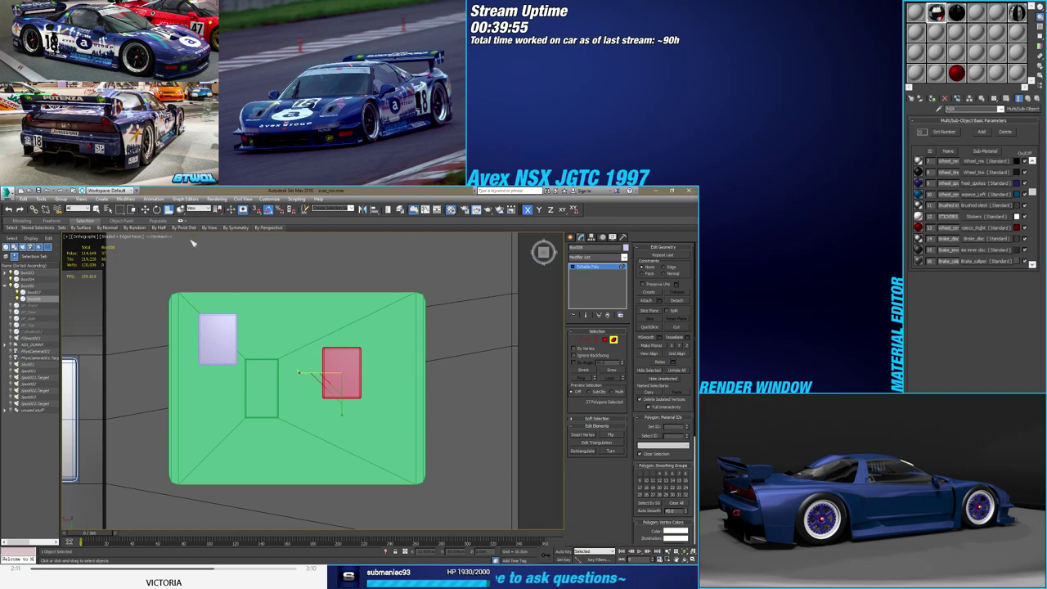
# Scale and position the top face into a large square over the plate's right half
pyautogui.press('e')
pyautogui.press('w')
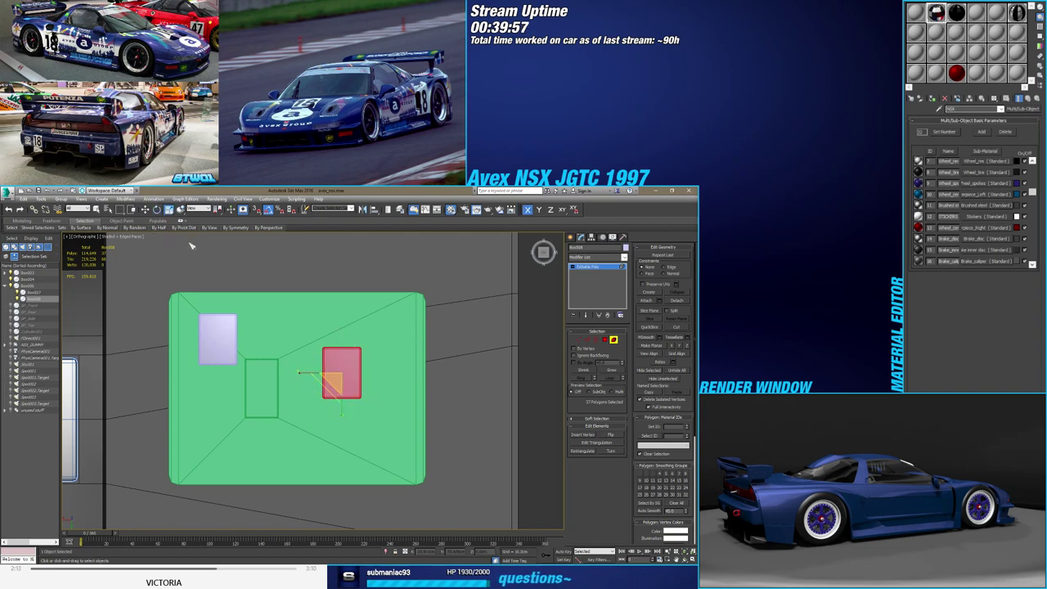
pyautogui.press('r')
pyautogui.moveTo(304, 373); pyautogui.dragTo(280, 373)
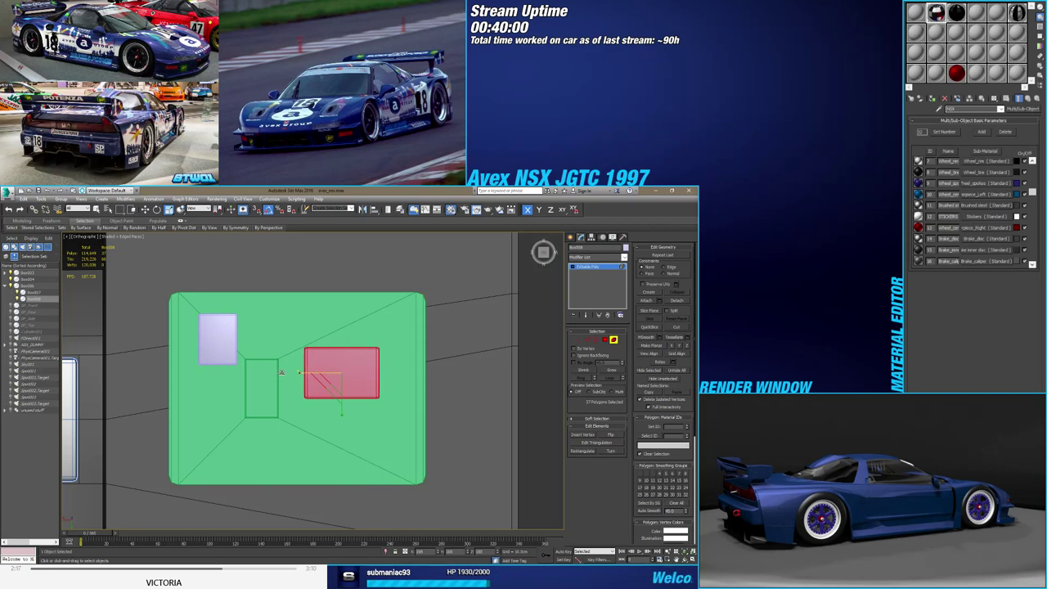
pyautogui.moveTo(342, 409)
pyautogui.mouseDown()
pyautogui.moveTo(338, 448)
pyautogui.moveTo(339, 434)
pyautogui.mouseUp()
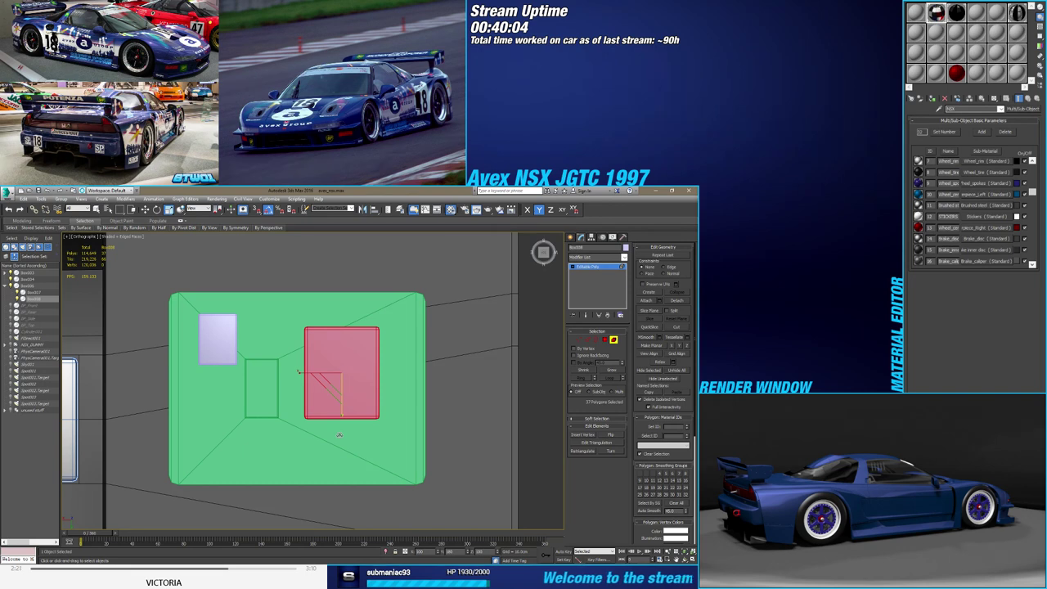
pyautogui.moveTo(341, 415); pyautogui.dragTo(291, 388)
pyautogui.press('r')
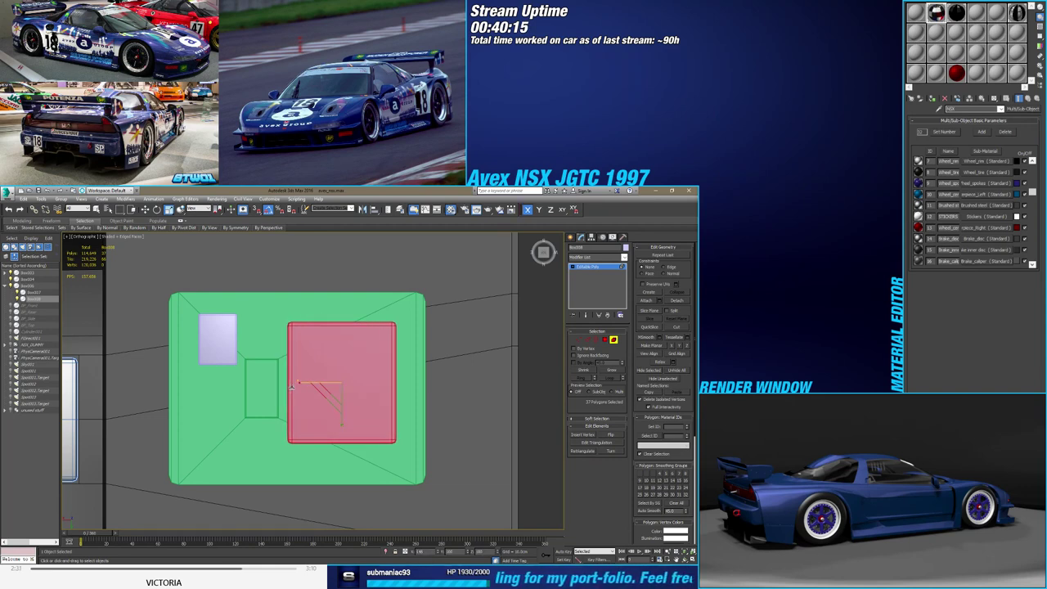
pyautogui.press('w')
pyautogui.moveTo(309, 383); pyautogui.dragTo(317, 383)
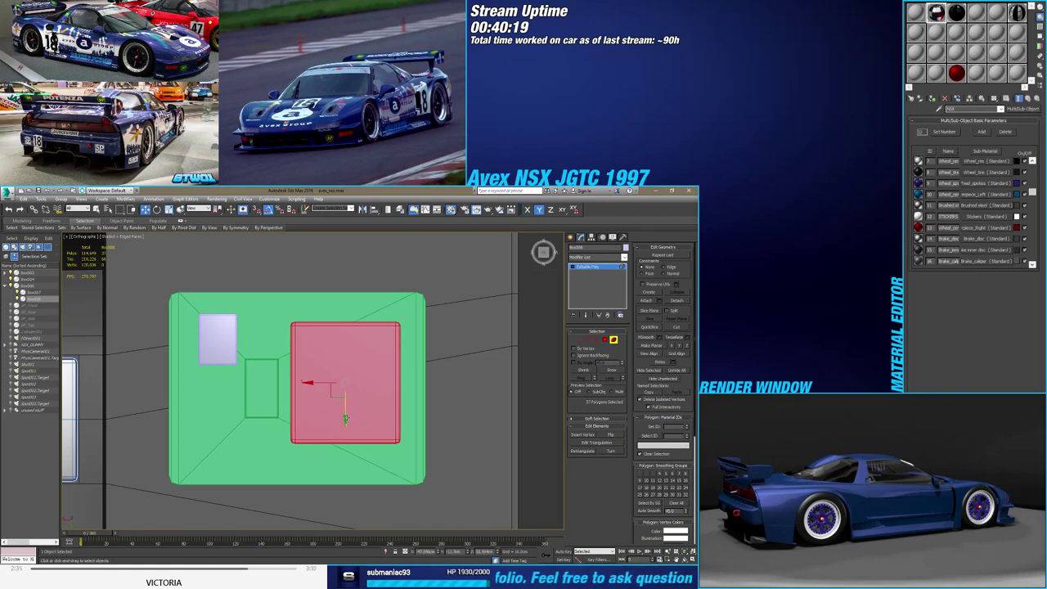
pyautogui.moveTo(348, 417); pyautogui.dragTo(346, 412)
pyautogui.moveTo(346, 412)
pyautogui.keyDown('alt'); pyautogui.mouseDown(button='middle')
pyautogui.moveTo(340, 325)
pyautogui.moveTo(355, 345)
pyautogui.moveTo(467, 362)
pyautogui.mouseUp(button='middle'); pyautogui.keyUp('alt')
pyautogui.press('2')
pyautogui.press('t')
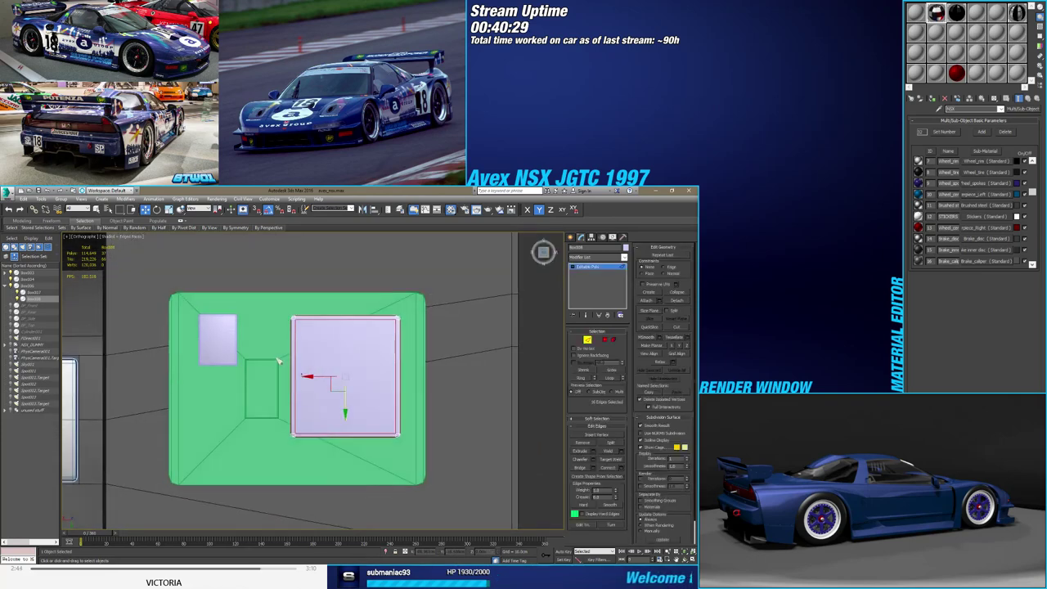
# Connect the side edges with two new edge loops across the box
pyautogui.click(399, 347)
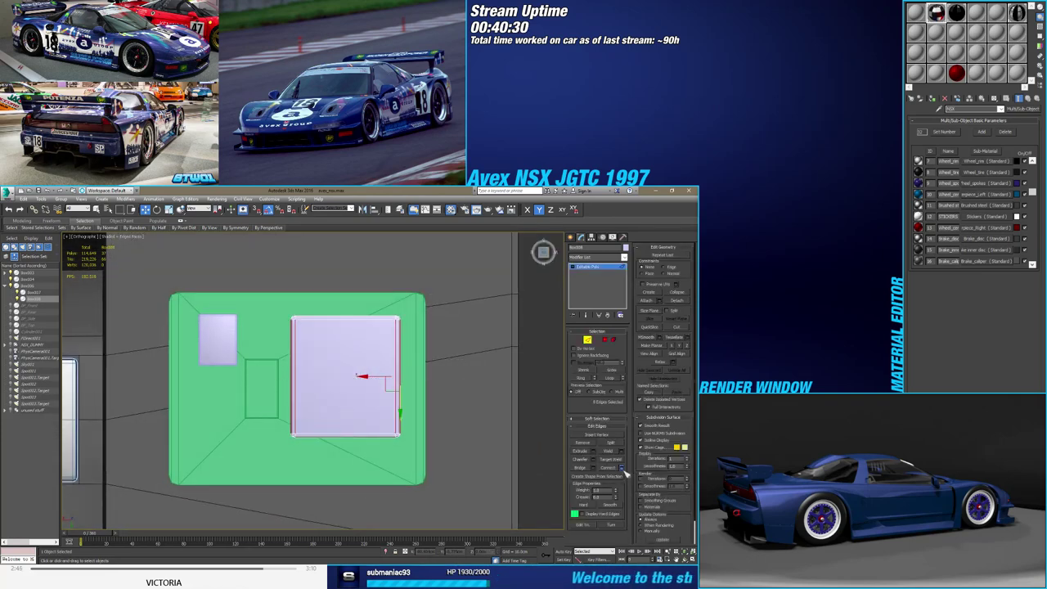
pyautogui.click(622, 467)
pyautogui.moveTo(320, 385); pyautogui.dragTo(327, 315)
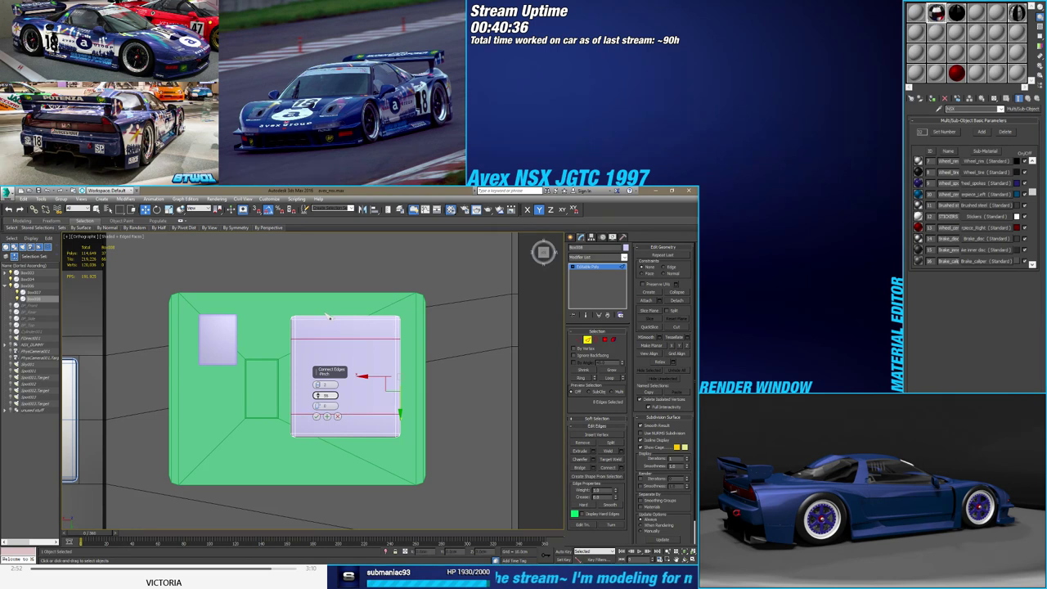
pyautogui.click(316, 416)
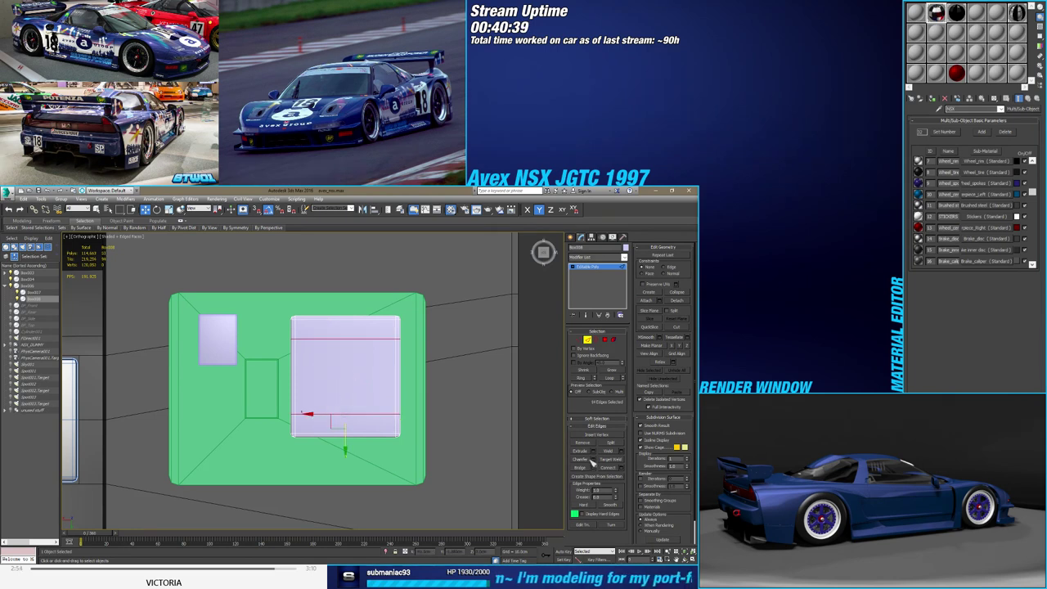
# Chamfer the two new edge loops by a small amount
pyautogui.click(592, 460)
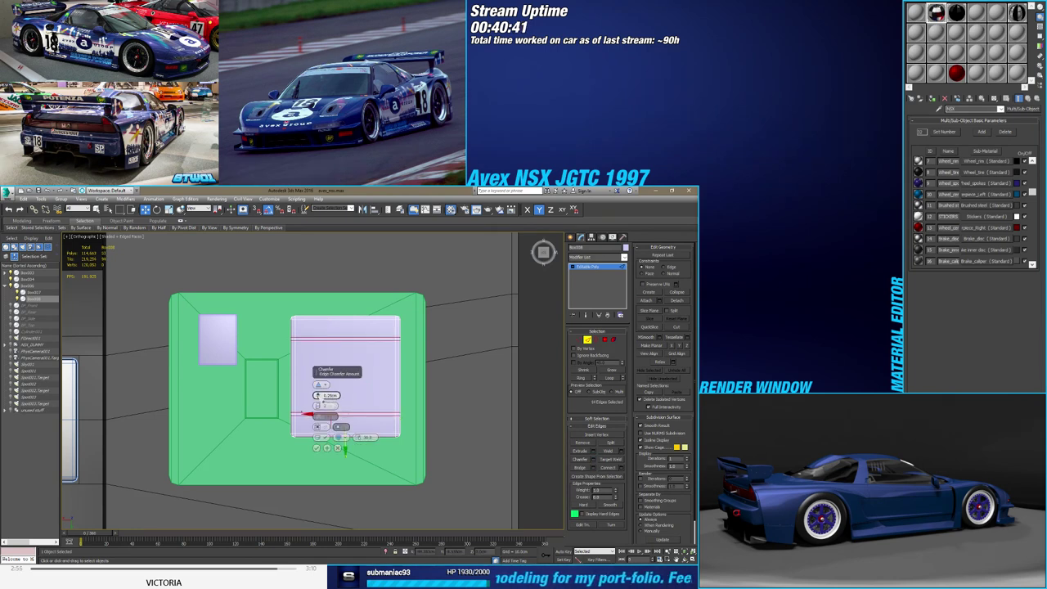
pyautogui.scroll(2, 376, 375)
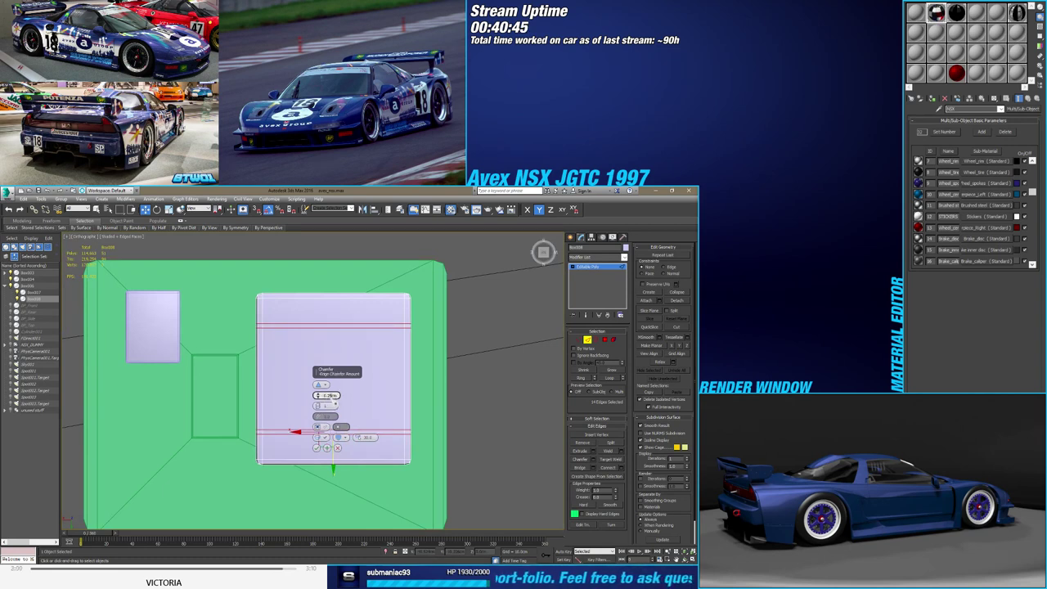
pyautogui.moveTo(318, 395); pyautogui.dragTo(318, 392)
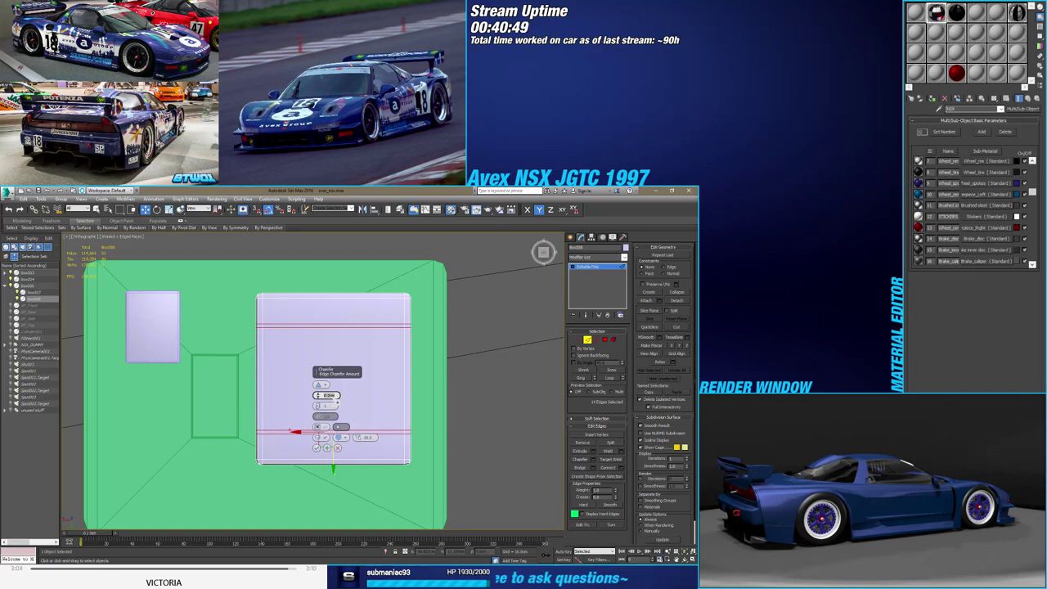
pyautogui.moveTo(319, 395); pyautogui.dragTo(319, 394)
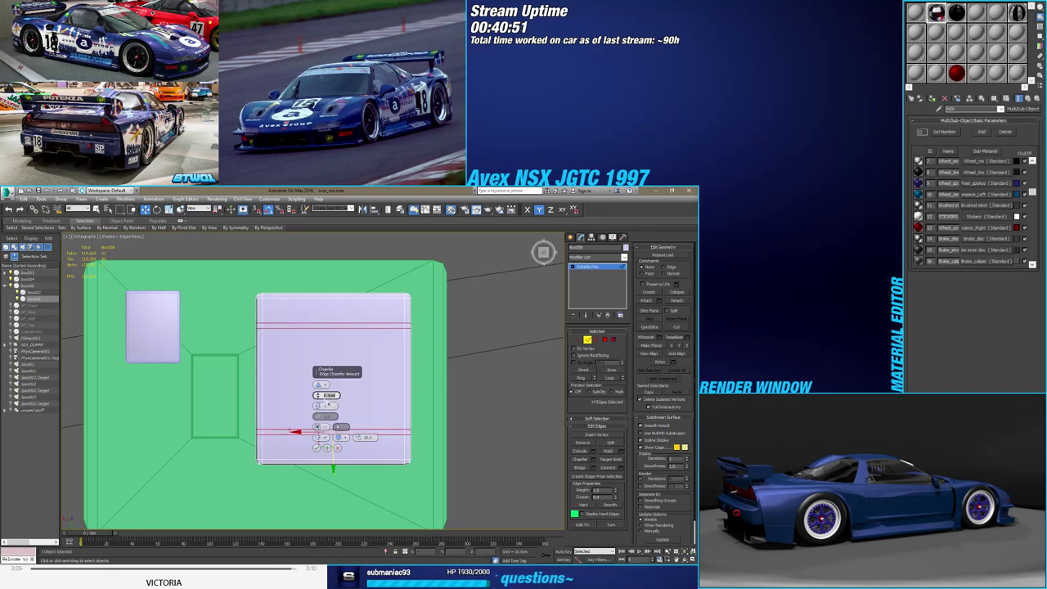
pyautogui.click(318, 447)
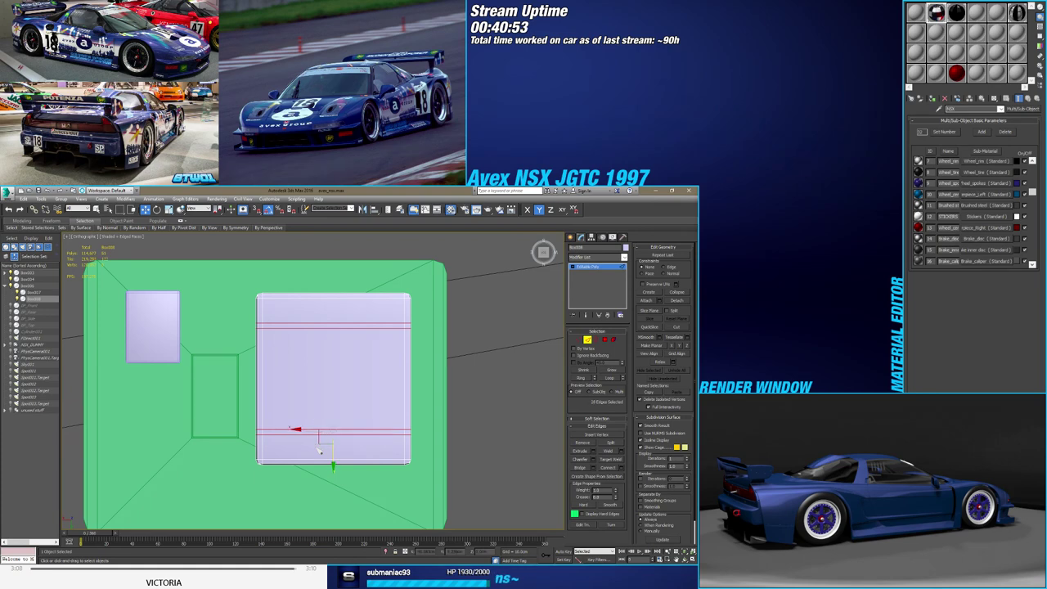
pyautogui.keyDown('alt'); pyautogui.moveTo(318, 447); pyautogui.dragTo(289, 399, button='middle'); pyautogui.keyUp('alt')
# Select the two strip polygon loops between the chamfered edge pairs
pyautogui.click(604, 339)
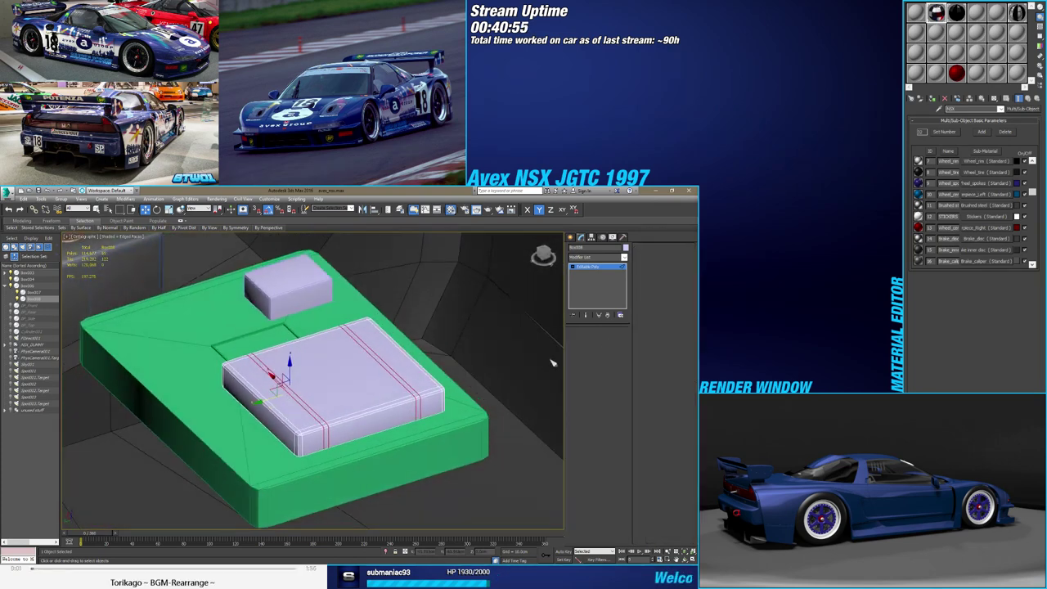
pyautogui.click(327, 384)
pyautogui.scroll(3, 327, 384)
pyautogui.keyDown('shift'); pyautogui.click(416, 393); pyautogui.keyUp('shift')
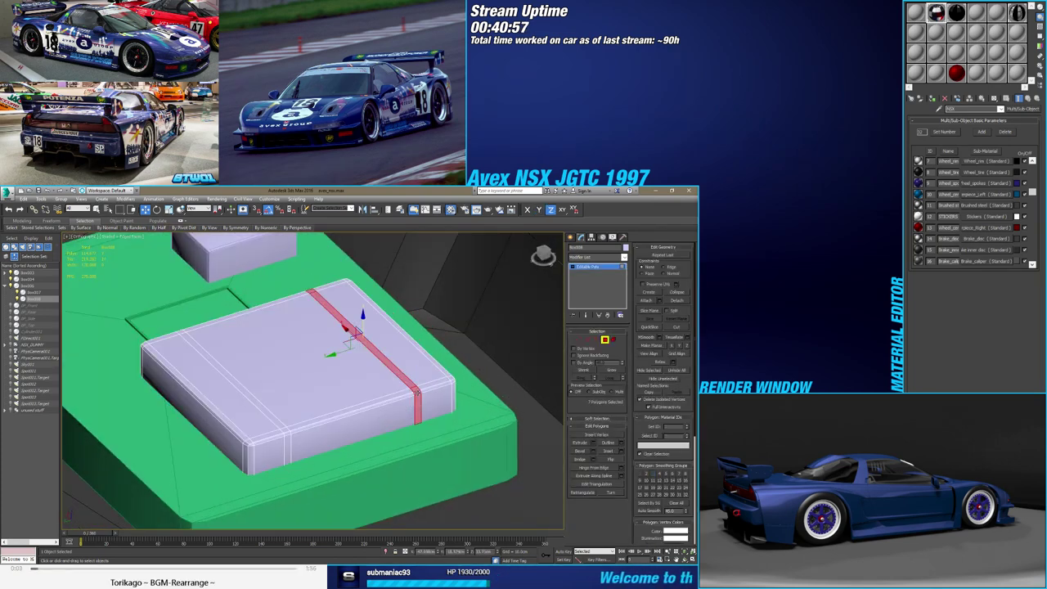
pyautogui.click(289, 442)
pyautogui.keyDown('shift'); pyautogui.click(286, 434); pyautogui.keyUp('shift')
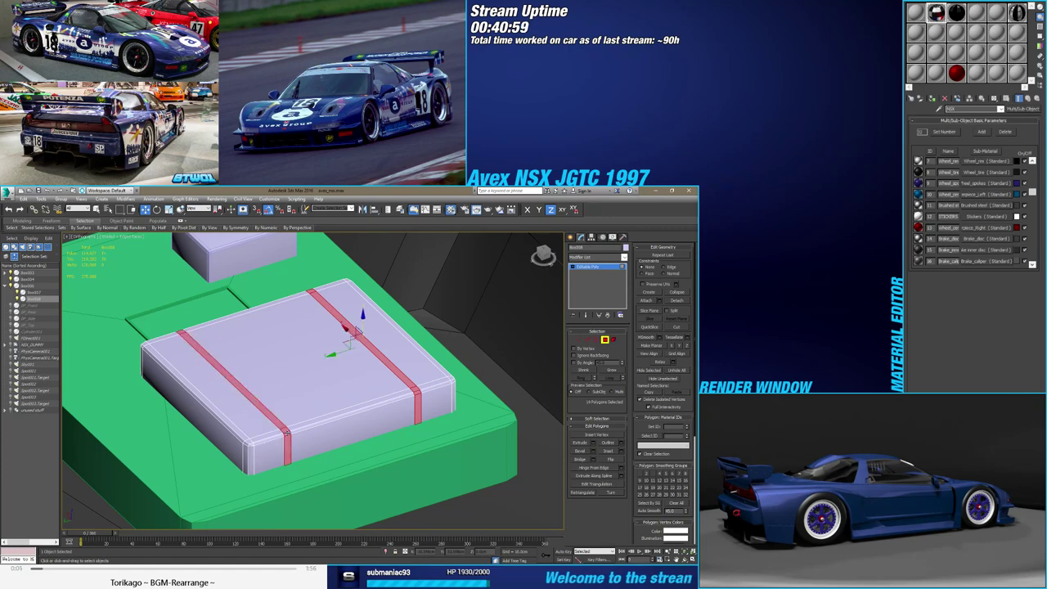
pyautogui.keyDown('alt'); pyautogui.moveTo(287, 434); pyautogui.dragTo(464, 457, button='middle'); pyautogui.keyUp('alt')
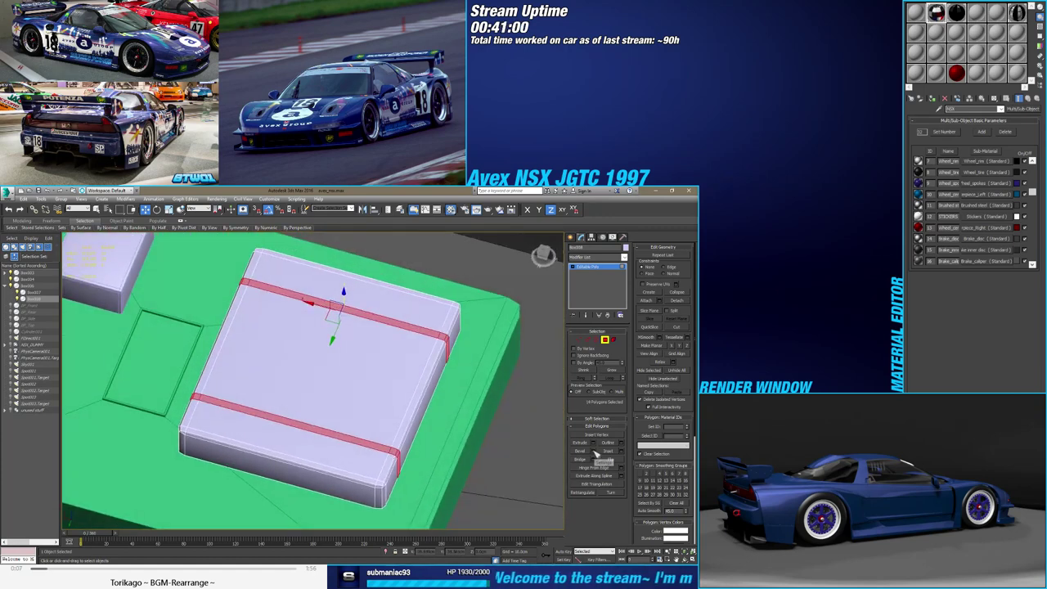
# Extrude the two strips by 0.283cm to form thin ribs across the box
pyautogui.click(595, 443)
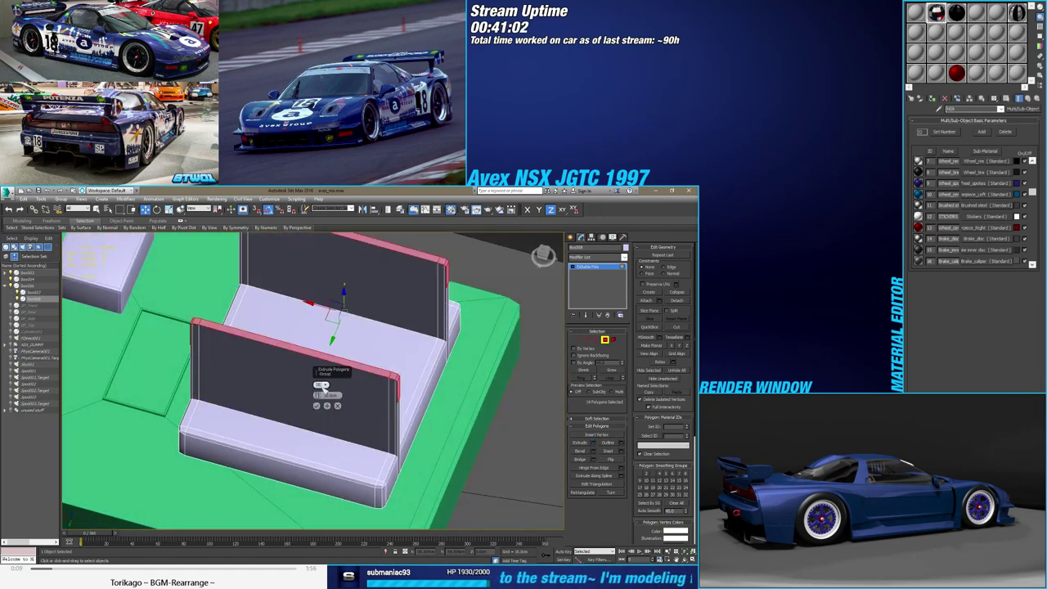
pyautogui.moveTo(322, 384); pyautogui.dragTo(323, 396)
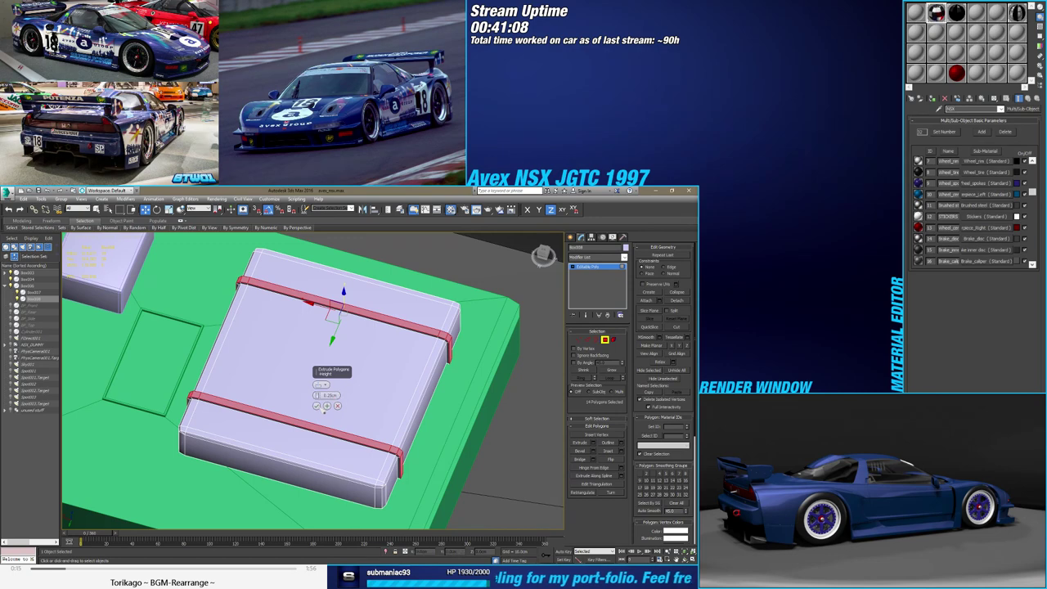
pyautogui.click(318, 404)
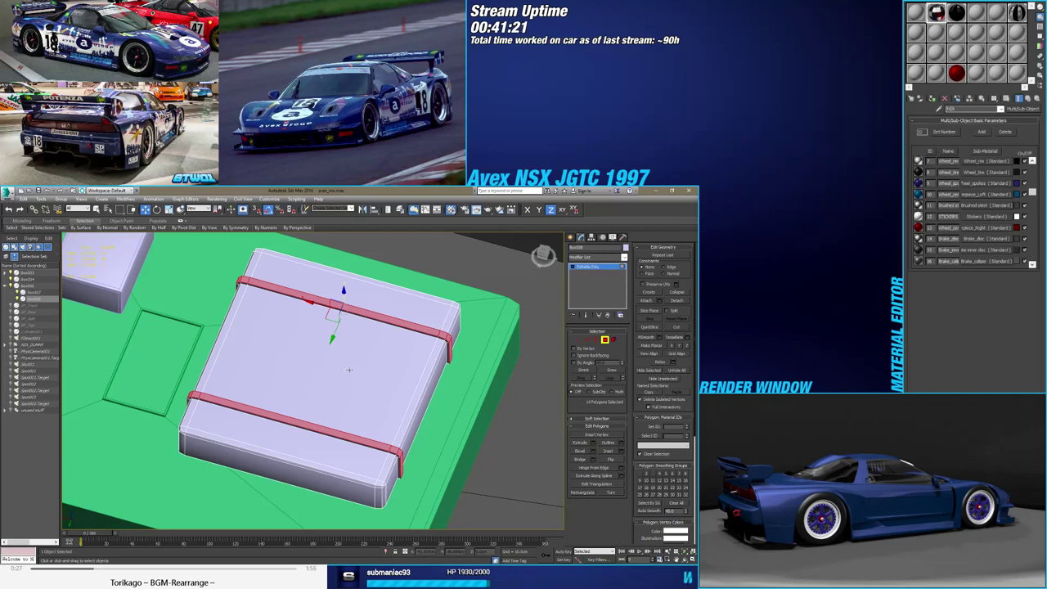
pyautogui.moveTo(353, 364)
pyautogui.keyDown('alt'); pyautogui.mouseDown(button='middle')
pyautogui.moveTo(362, 355)
pyautogui.moveTo(351, 351)
pyautogui.moveTo(379, 352)
pyautogui.mouseUp(button='middle'); pyautogui.keyUp('alt')
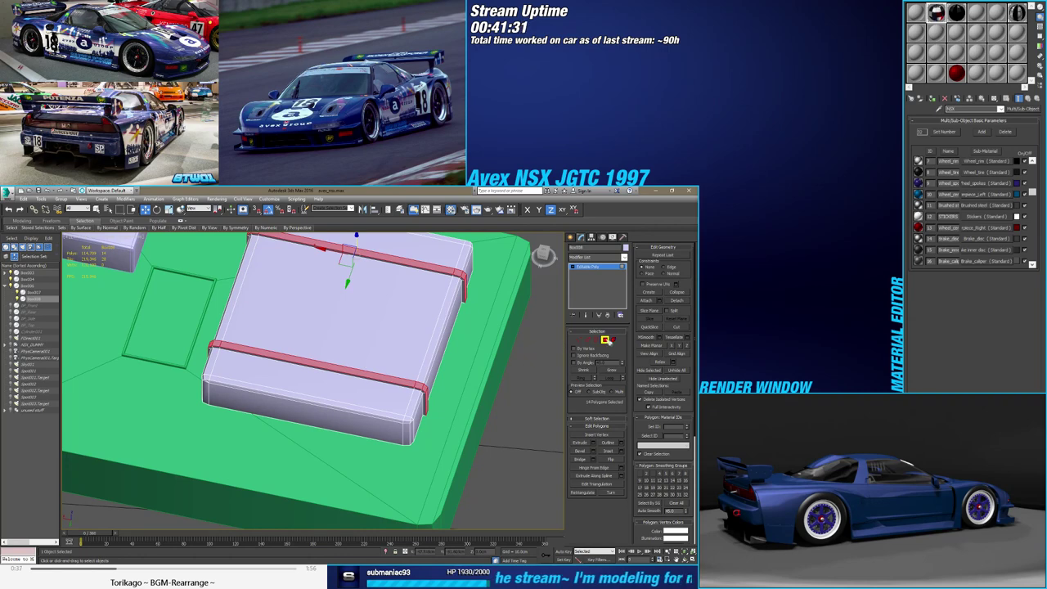
pyautogui.click(605, 340)
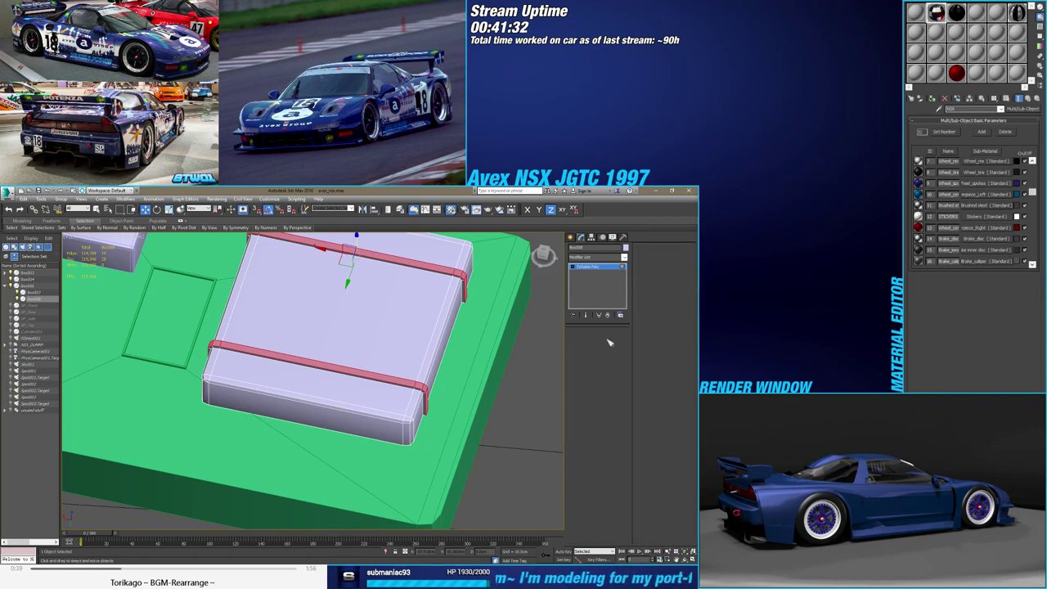
pyautogui.click(573, 238)
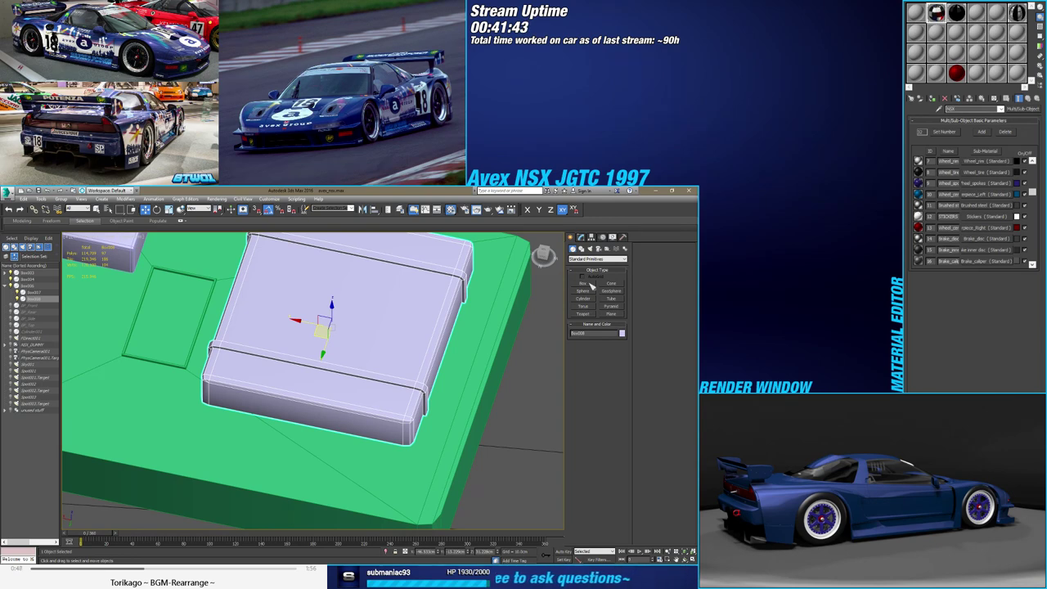
# Draw a small box beside the console, then undo it as misplaced
pyautogui.click(591, 284)
pyautogui.scroll(-5, 368, 352)
pyautogui.keyDown('alt'); pyautogui.moveTo(352, 344); pyautogui.dragTo(392, 365, button='middle'); pyautogui.keyUp('alt')
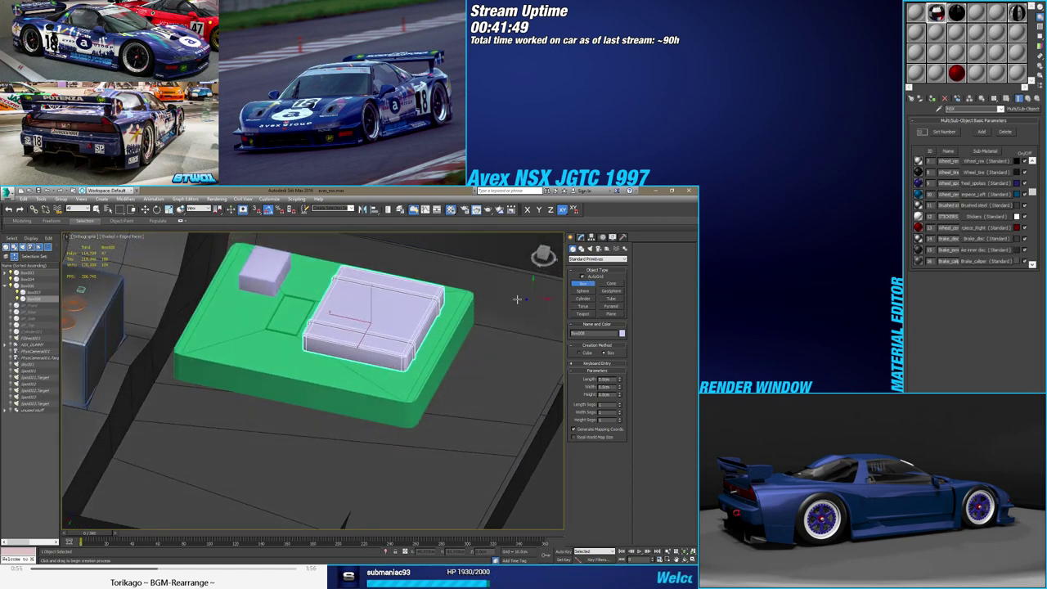
pyautogui.scroll(3, 376, 365)
pyautogui.scroll(3, 376, 365)
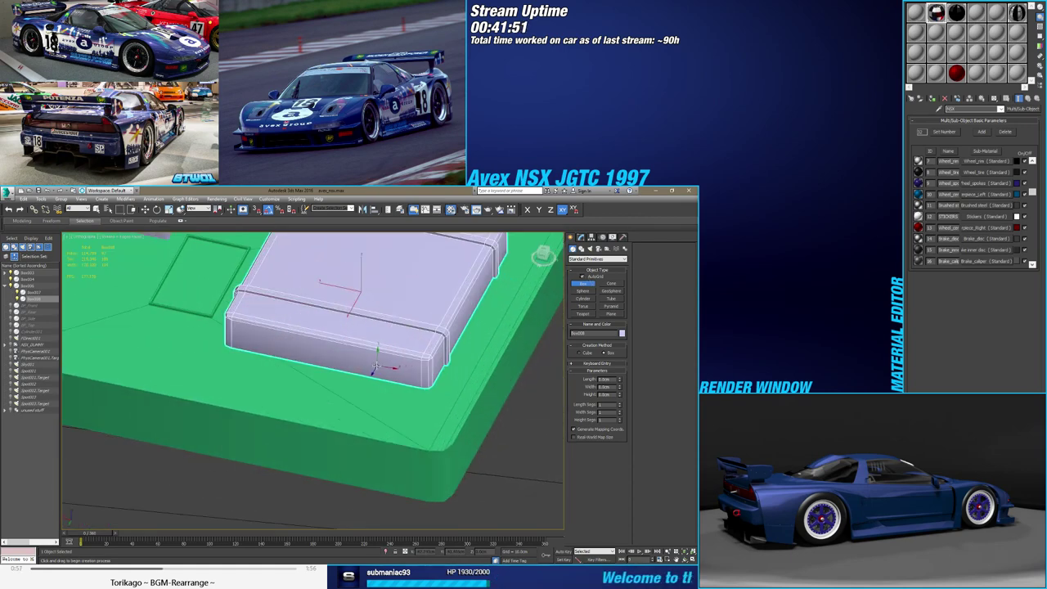
pyautogui.moveTo(374, 367); pyautogui.dragTo(388, 378)
pyautogui.click(373, 382)
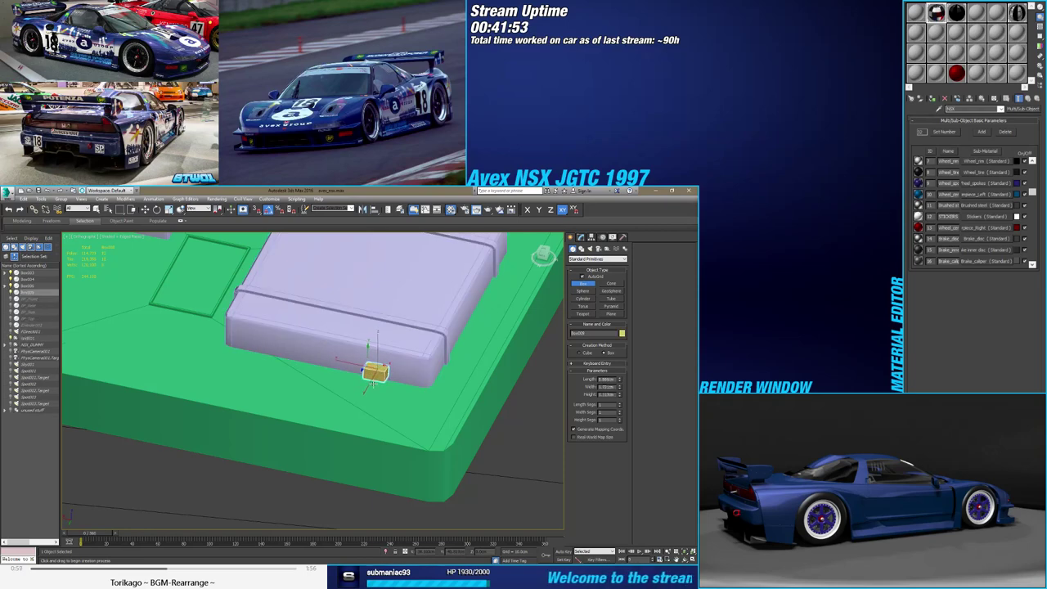
pyautogui.moveTo(372, 382)
pyautogui.keyDown('alt'); pyautogui.mouseDown(button='middle')
pyautogui.moveTo(372, 370)
pyautogui.moveTo(355, 363)
pyautogui.mouseUp(button='middle'); pyautogui.keyUp('alt')
pyautogui.hotkey('ctrl', 'z')
pyautogui.click(355, 363)
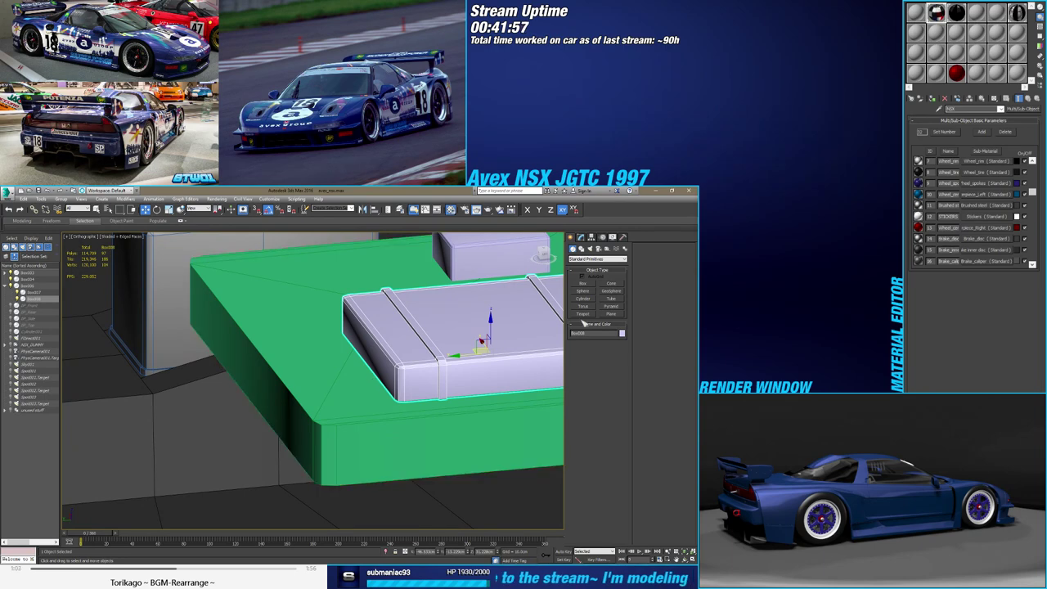
# Create a new small cube on the green plate in front of the console
pyautogui.click(584, 282)
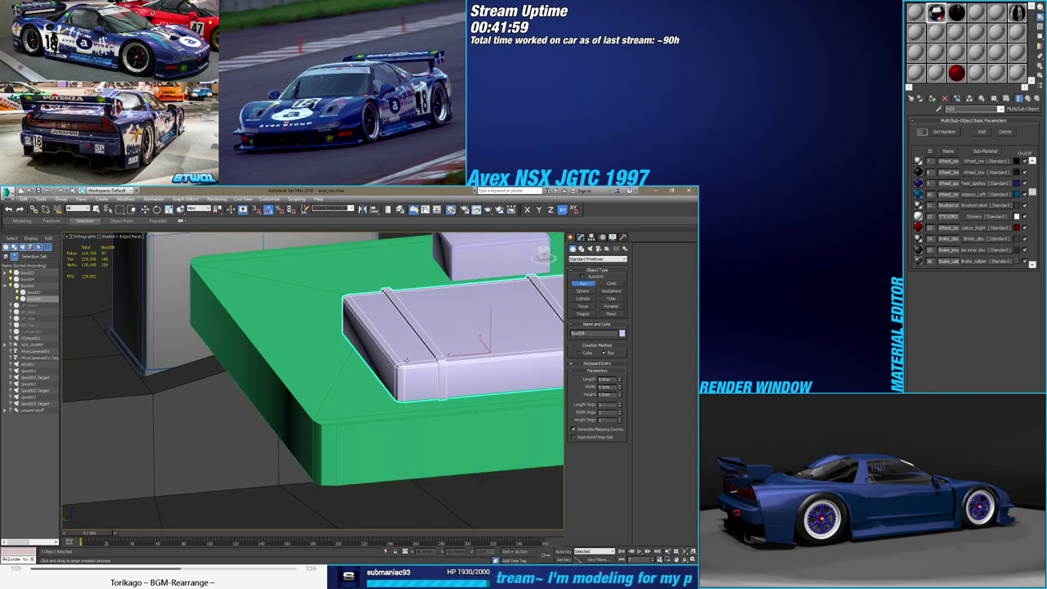
pyautogui.keyDown('alt'); pyautogui.moveTo(445, 360); pyautogui.dragTo(432, 376, button='middle'); pyautogui.keyUp('alt')
pyautogui.scroll(-5, 432, 376)
pyautogui.scroll(-5, 339, 346)
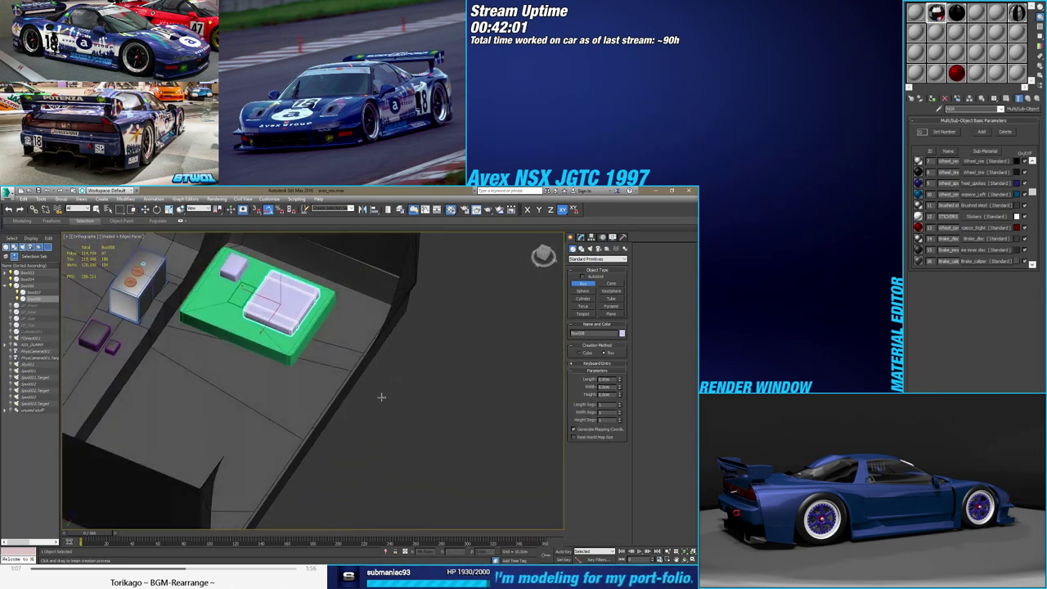
pyautogui.moveTo(382, 404); pyautogui.dragTo(390, 411)
pyautogui.click(387, 407)
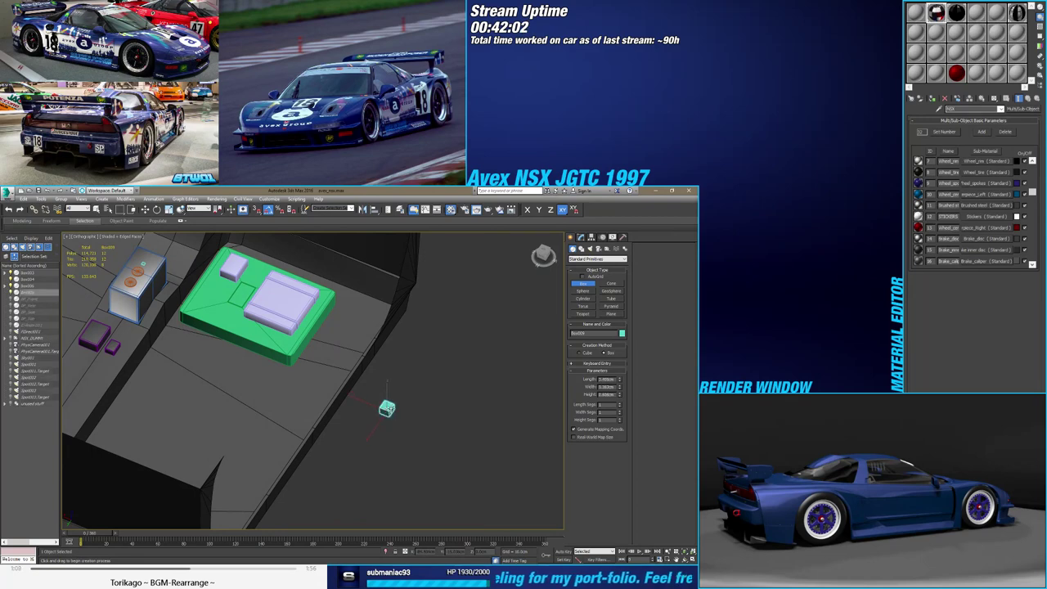
# Raise the small cube to the white box's height with a typed vertical position
pyautogui.press('w')
pyautogui.moveTo(395, 412)
pyautogui.keyDown('alt'); pyautogui.mouseDown(button='middle')
pyautogui.moveTo(346, 374)
pyautogui.moveTo(343, 318)
pyautogui.mouseUp(button='middle'); pyautogui.keyUp('alt')
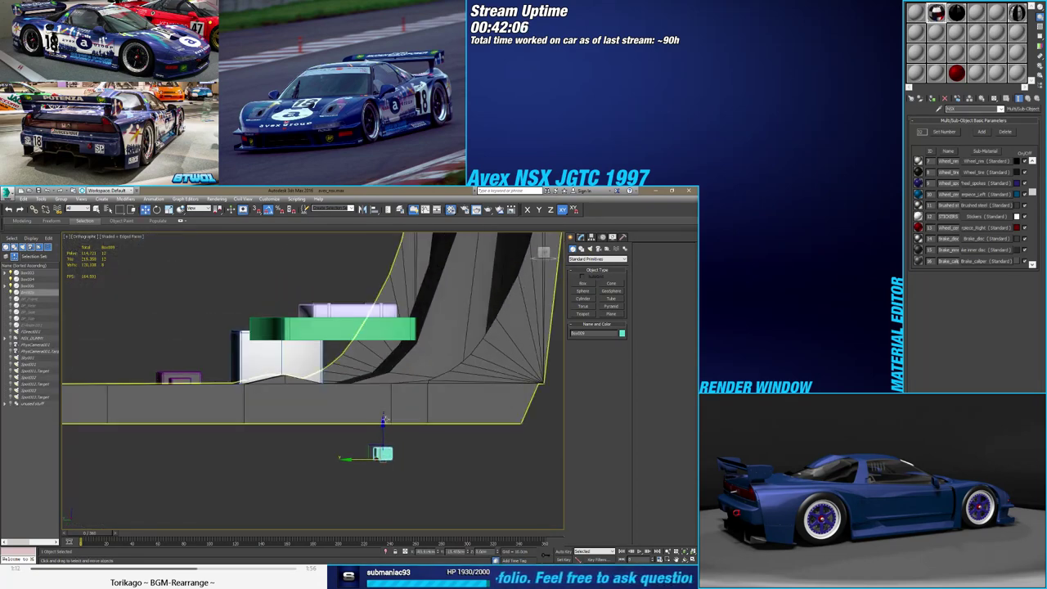
pyautogui.click(342, 315)
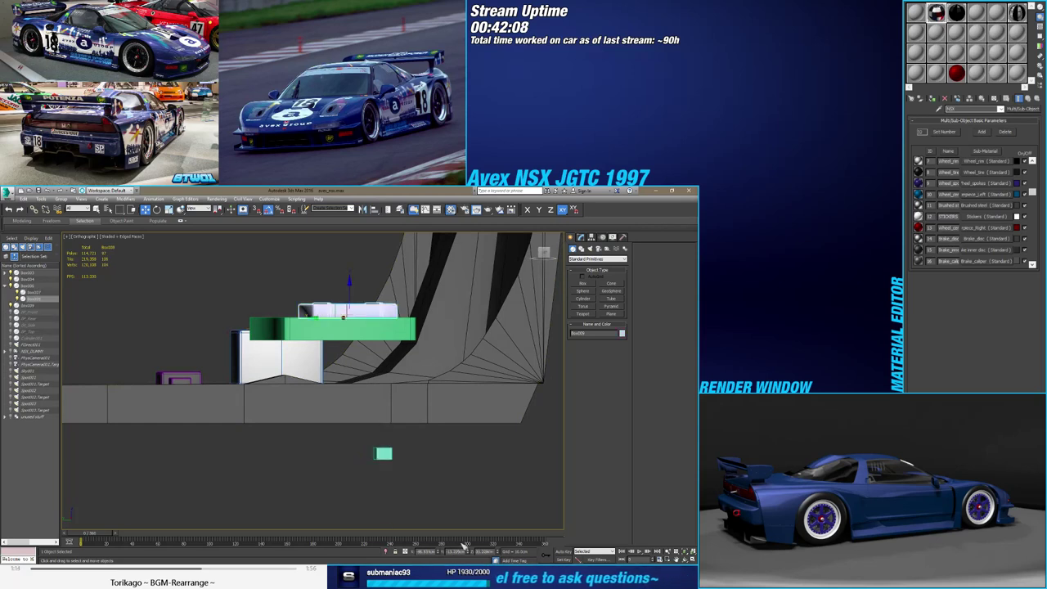
pyautogui.click(385, 456)
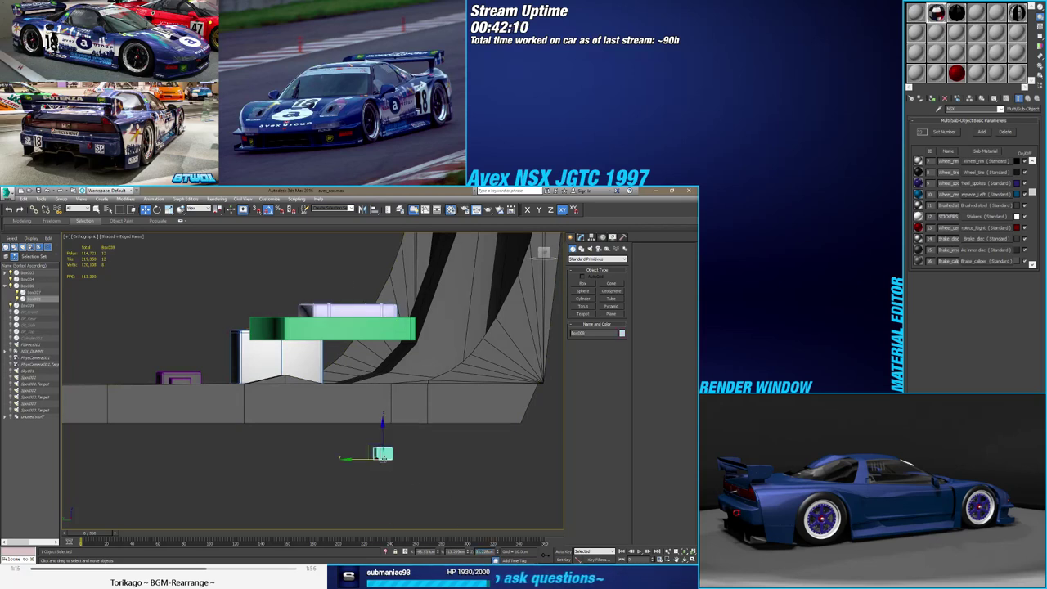
pyautogui.hotkey('ctrl', 'v')
pyautogui.press('Return')
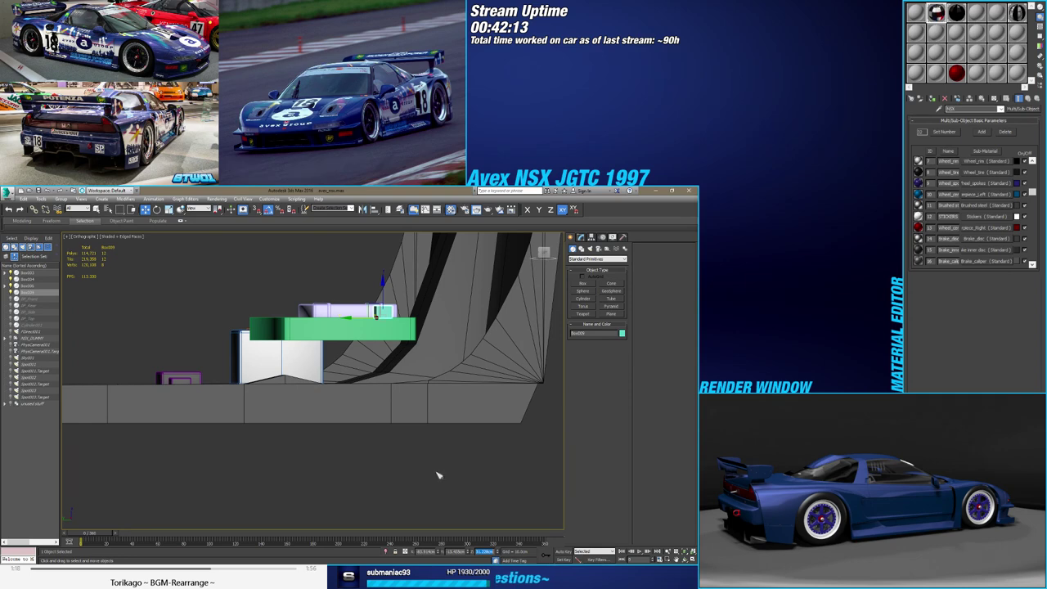
# Slide the small cube against the purple console box's lower edge
pyautogui.keyDown('alt'); pyautogui.moveTo(438, 475); pyautogui.dragTo(372, 319, button='middle'); pyautogui.keyUp('alt')
pyautogui.scroll(3, 376, 309)
pyautogui.moveTo(356, 309); pyautogui.dragTo(232, 275)
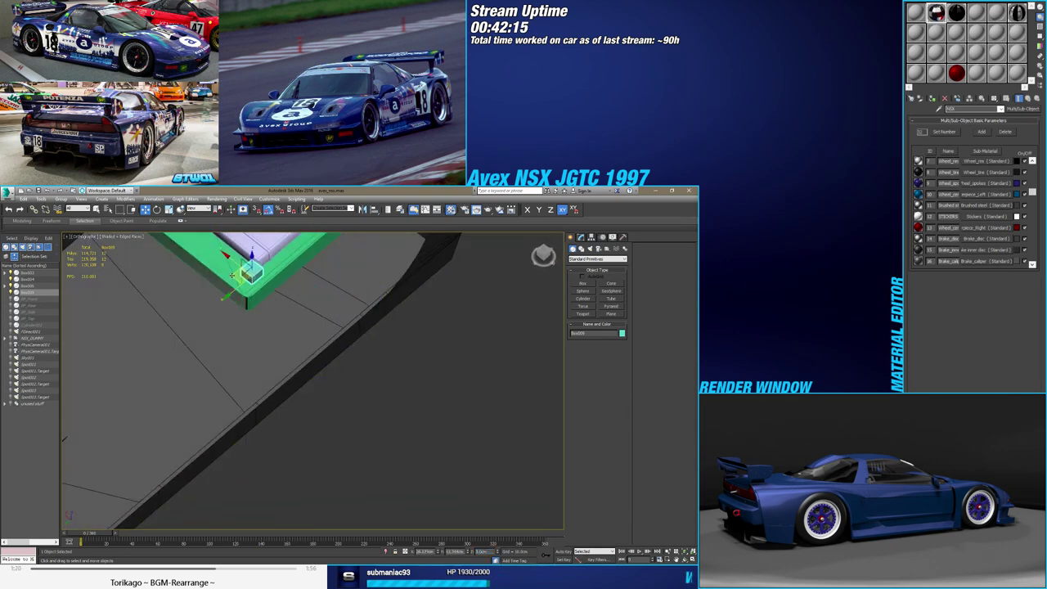
pyautogui.scroll(-5, 237, 278)
pyautogui.scroll(5, 335, 369)
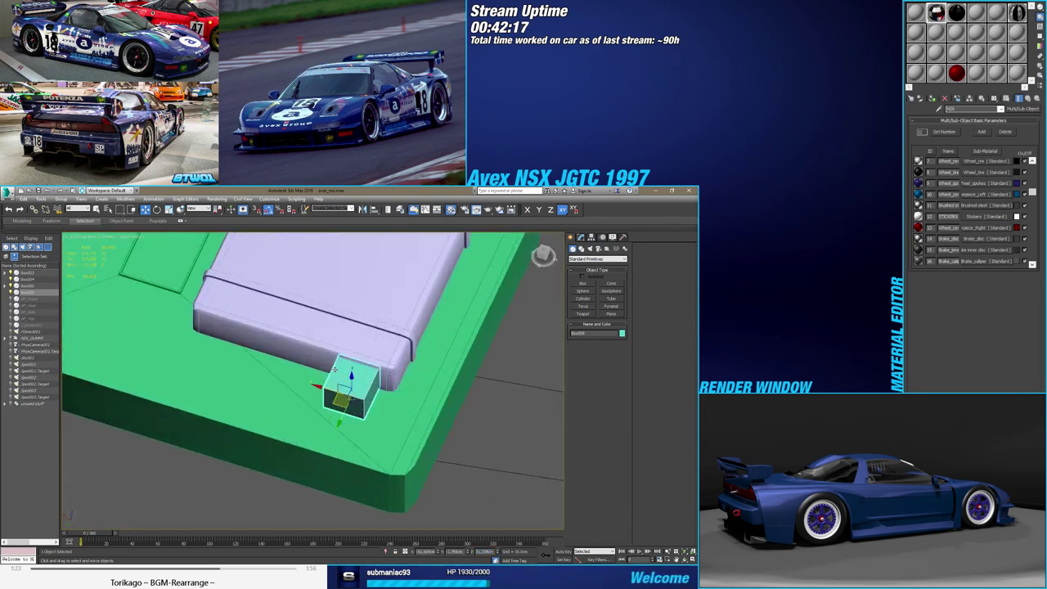
pyautogui.keyDown('alt'); pyautogui.moveTo(334, 370); pyautogui.dragTo(310, 385, button='middle'); pyautogui.keyUp('alt')
pyautogui.scroll(3, 309, 385)
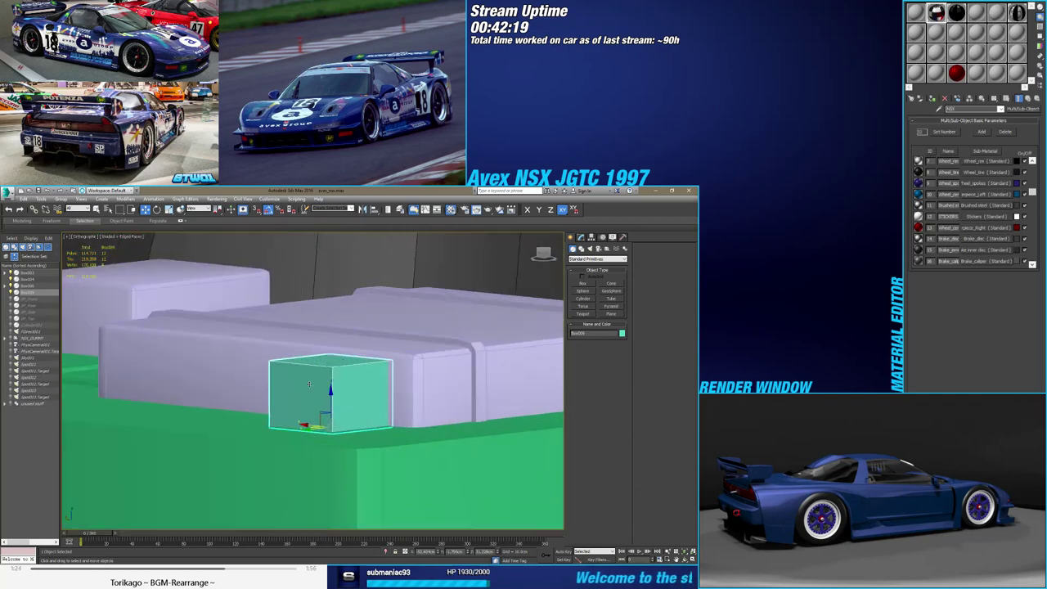
pyautogui.click(584, 237)
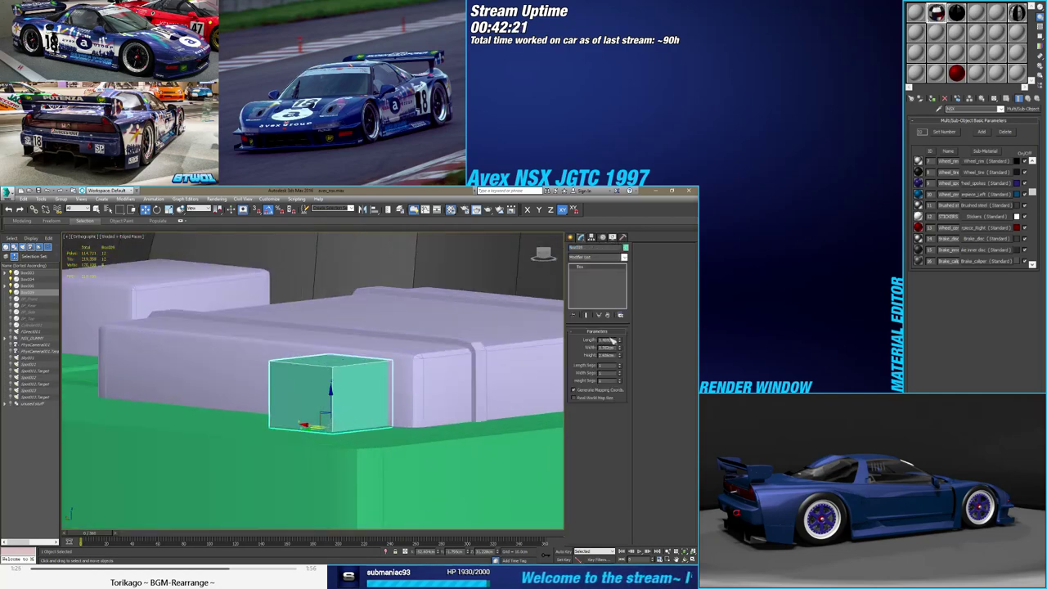
# Shrink the small box's length and width and set its height to 1.5
pyautogui.moveTo(621, 341); pyautogui.dragTo(623, 362)
pyautogui.moveTo(409, 409)
pyautogui.keyDown('alt'); pyautogui.mouseDown(button='middle')
pyautogui.moveTo(427, 419)
pyautogui.moveTo(442, 404)
pyautogui.mouseUp(button='middle'); pyautogui.keyUp('alt')
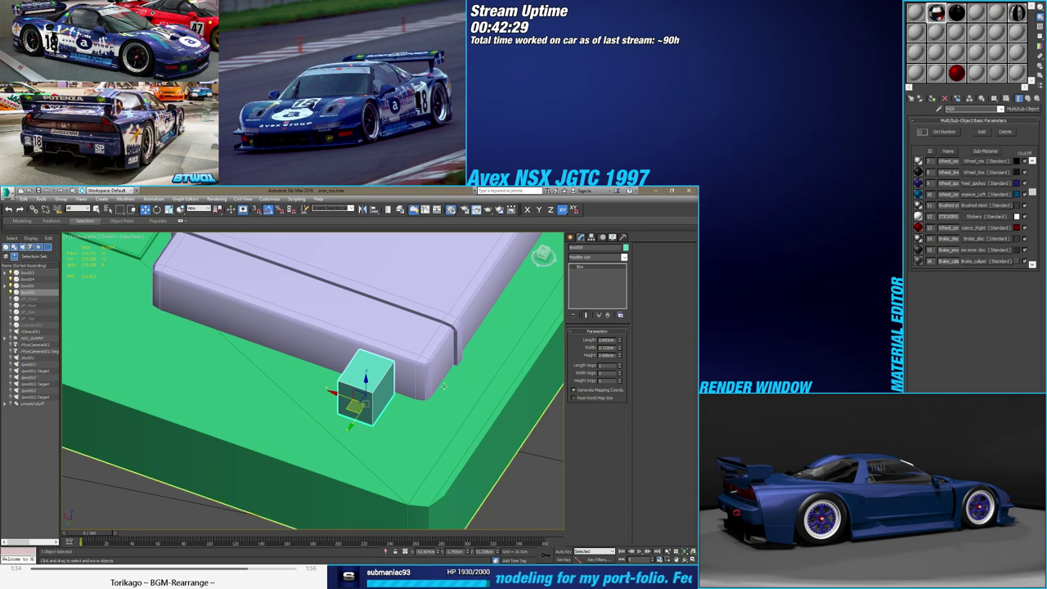
pyautogui.keyDown('alt'); pyautogui.moveTo(438, 390); pyautogui.dragTo(446, 377, button='middle'); pyautogui.keyUp('alt')
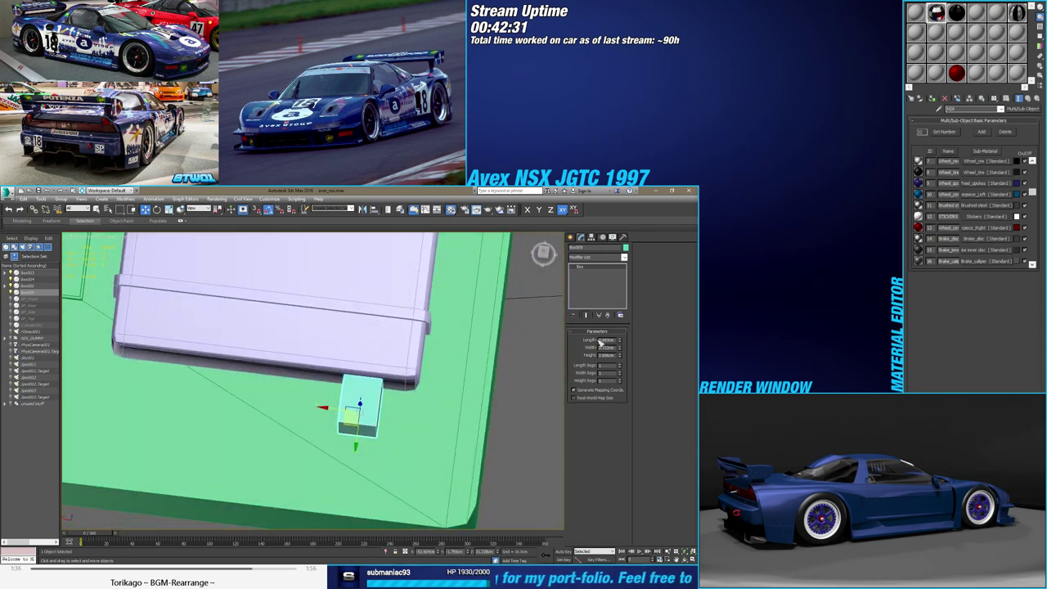
pyautogui.press('Return')
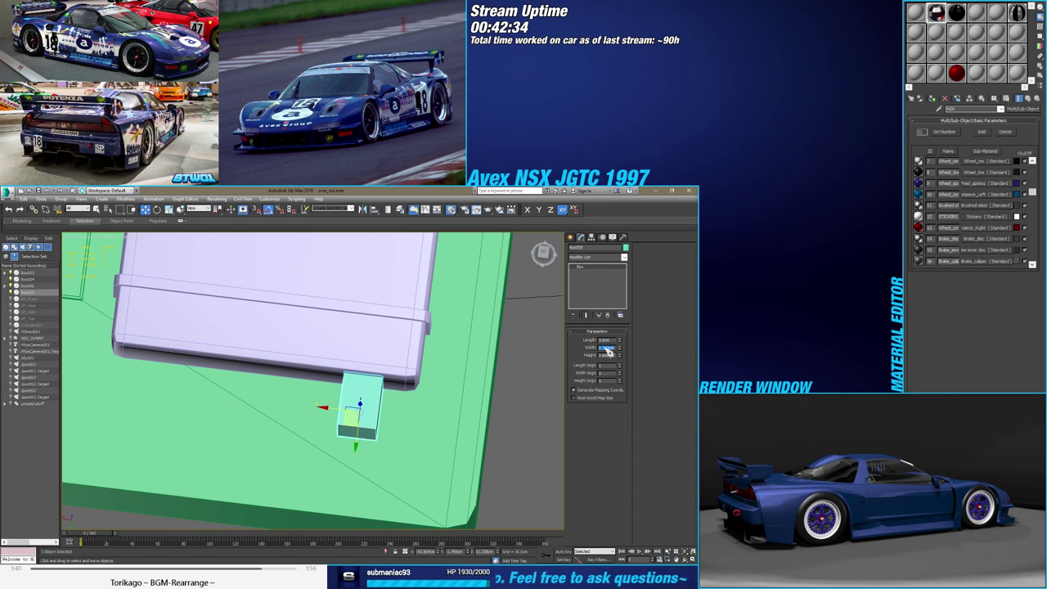
pyautogui.press('Return')
pyautogui.doubleClick(604, 355)
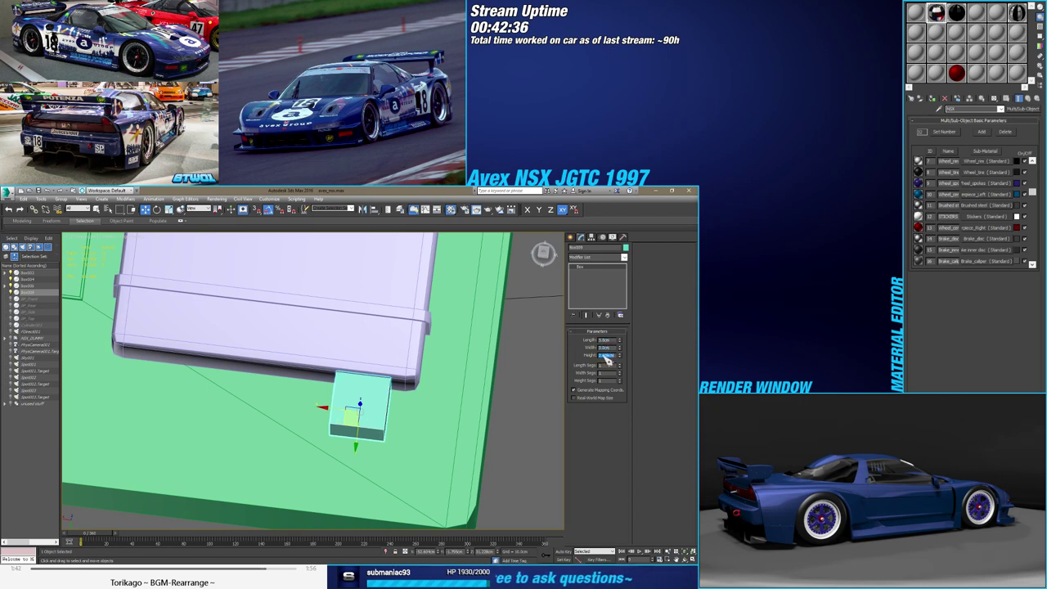
pyautogui.write('2')
pyautogui.press('Return')
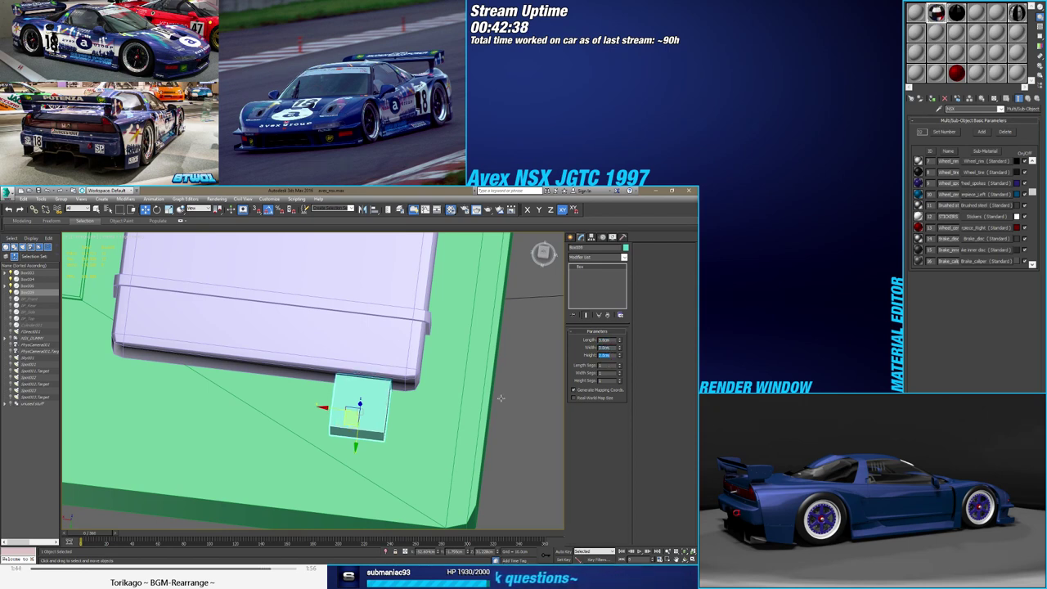
pyautogui.keyDown('alt'); pyautogui.moveTo(501, 398); pyautogui.dragTo(610, 360, button='middle'); pyautogui.keyUp('alt')
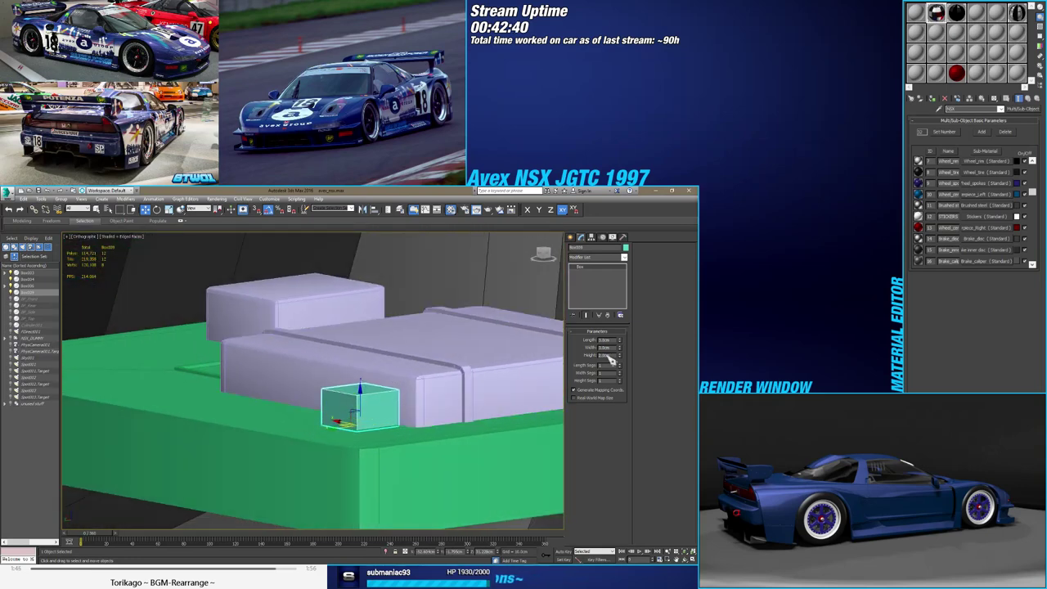
pyautogui.write('1.5')
pyautogui.press('Return')
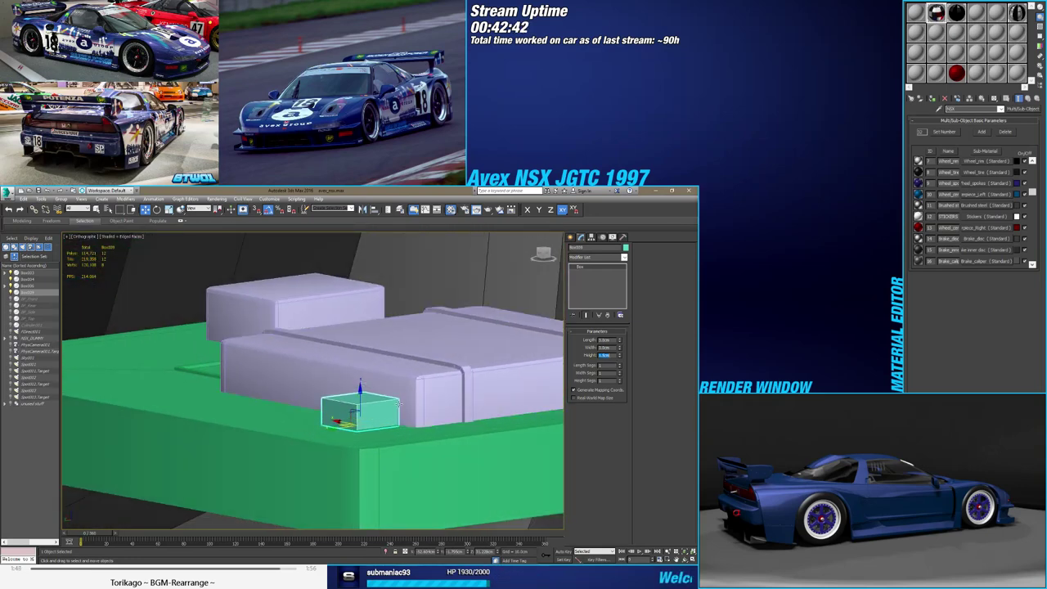
# Raise the tab up to the purple box, narrow it further, and nudge it slightly left
pyautogui.moveTo(361, 392); pyautogui.dragTo(361, 380)
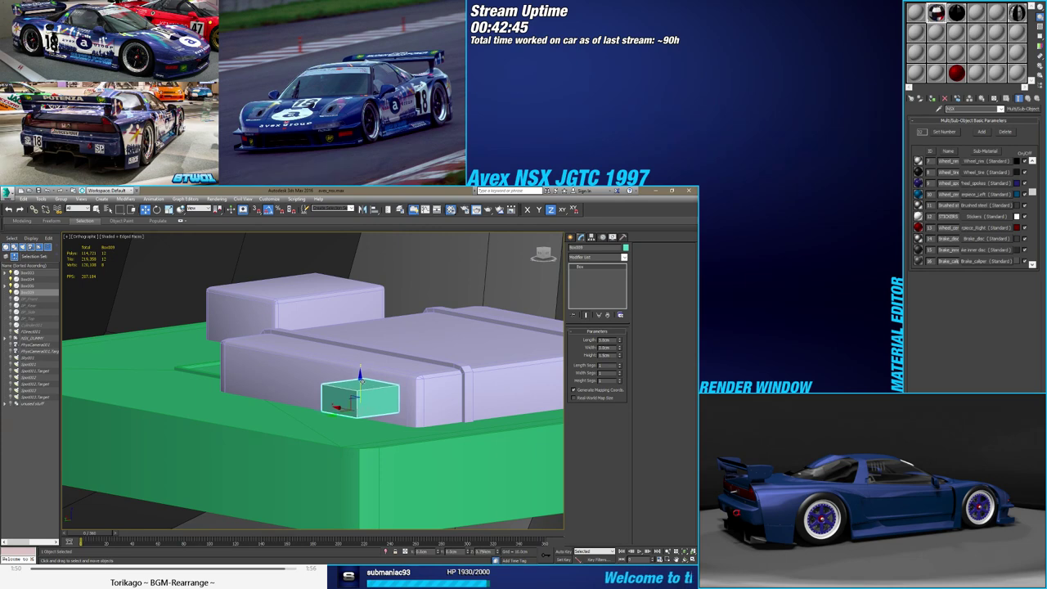
pyautogui.moveTo(361, 381)
pyautogui.keyDown('alt'); pyautogui.mouseDown(button='middle')
pyautogui.moveTo(421, 452)
pyautogui.moveTo(416, 438)
pyautogui.moveTo(432, 446)
pyautogui.mouseUp(button='middle'); pyautogui.keyUp('alt')
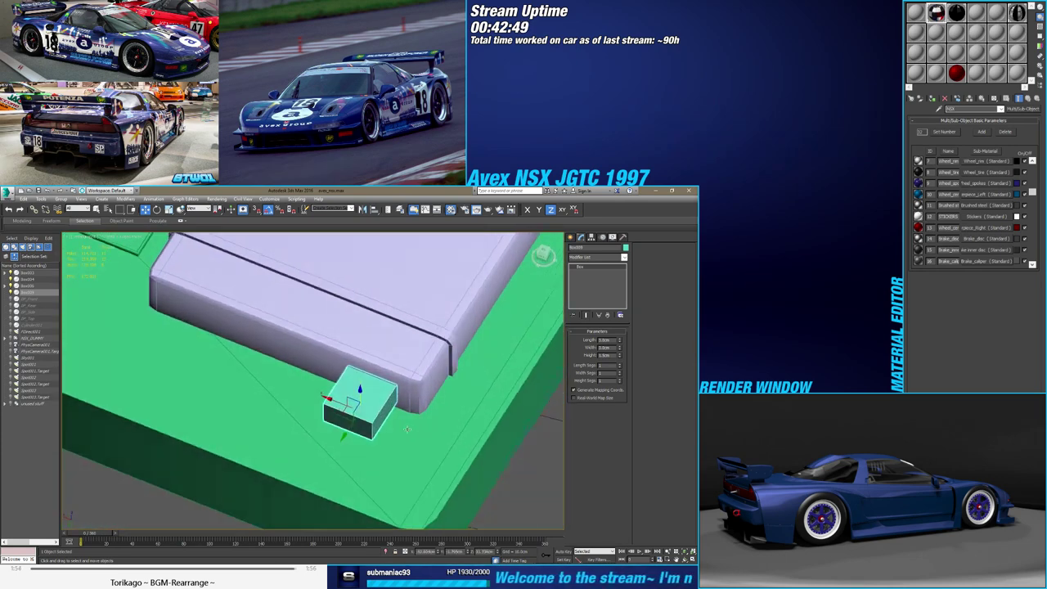
pyautogui.moveTo(619, 349); pyautogui.dragTo(619, 358)
pyautogui.doubleClick(605, 348)
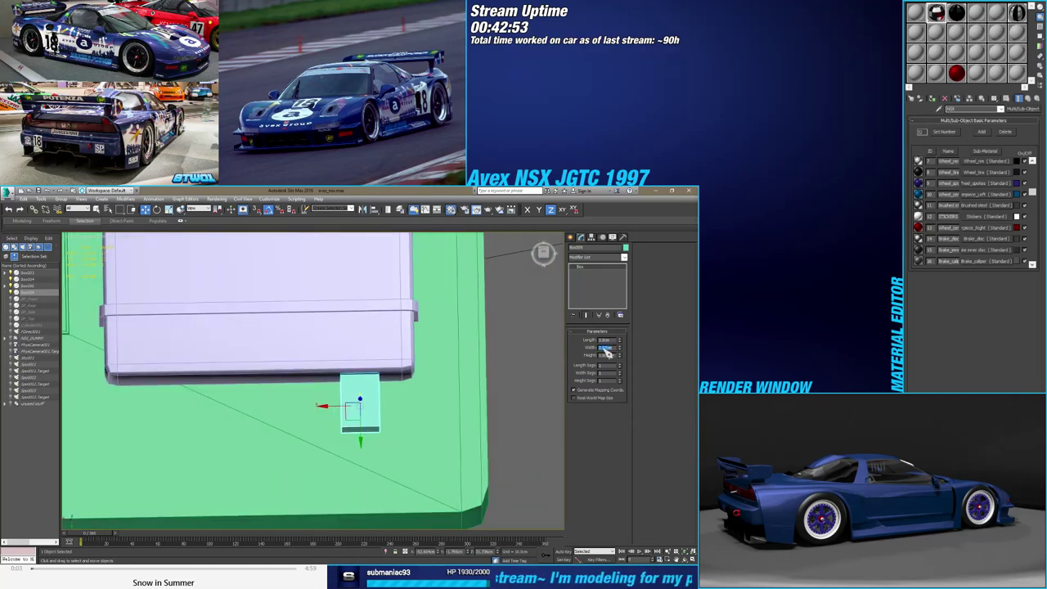
pyautogui.moveTo(327, 343)
pyautogui.keyDown('alt'); pyautogui.mouseDown(button='middle')
pyautogui.moveTo(295, 319)
pyautogui.moveTo(323, 386)
pyautogui.moveTo(348, 368)
pyautogui.moveTo(342, 393)
pyautogui.mouseUp(button='middle'); pyautogui.keyUp('alt')
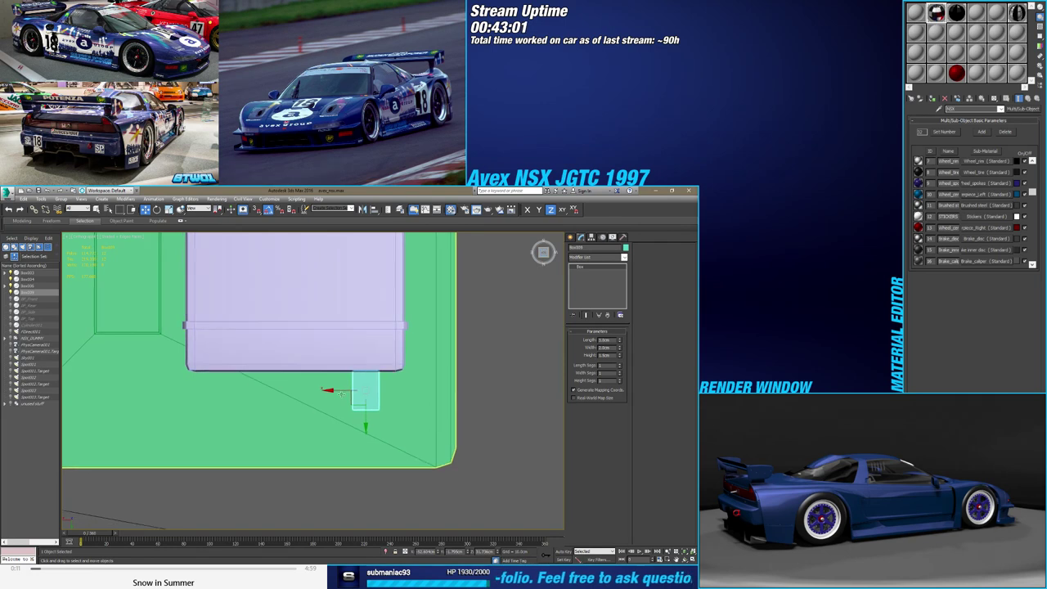
pyautogui.moveTo(341, 393); pyautogui.dragTo(334, 386)
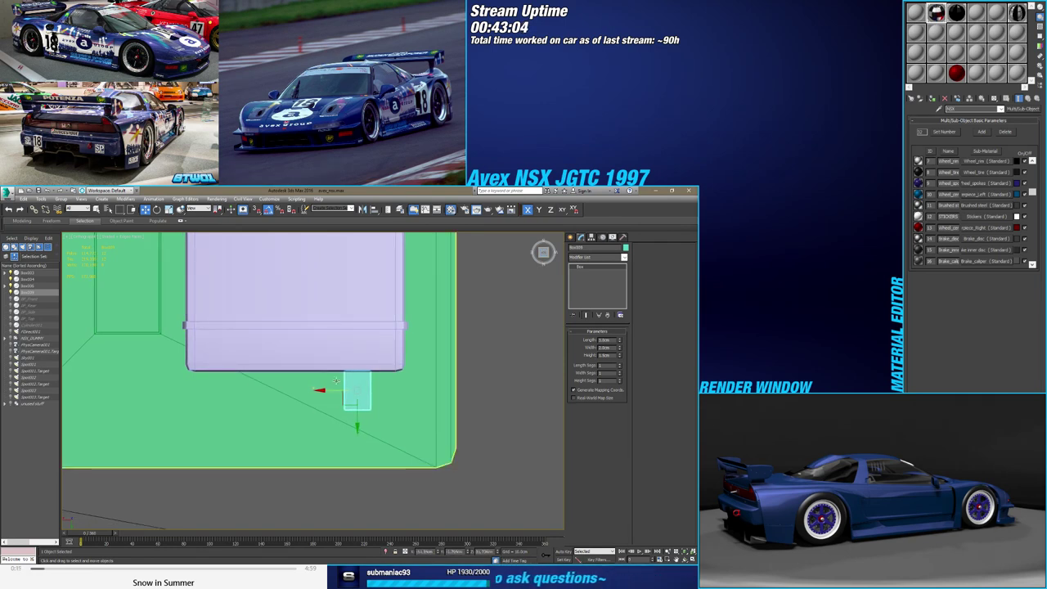
pyautogui.scroll(-4, 334, 383)
pyautogui.scroll(2, 332, 375)
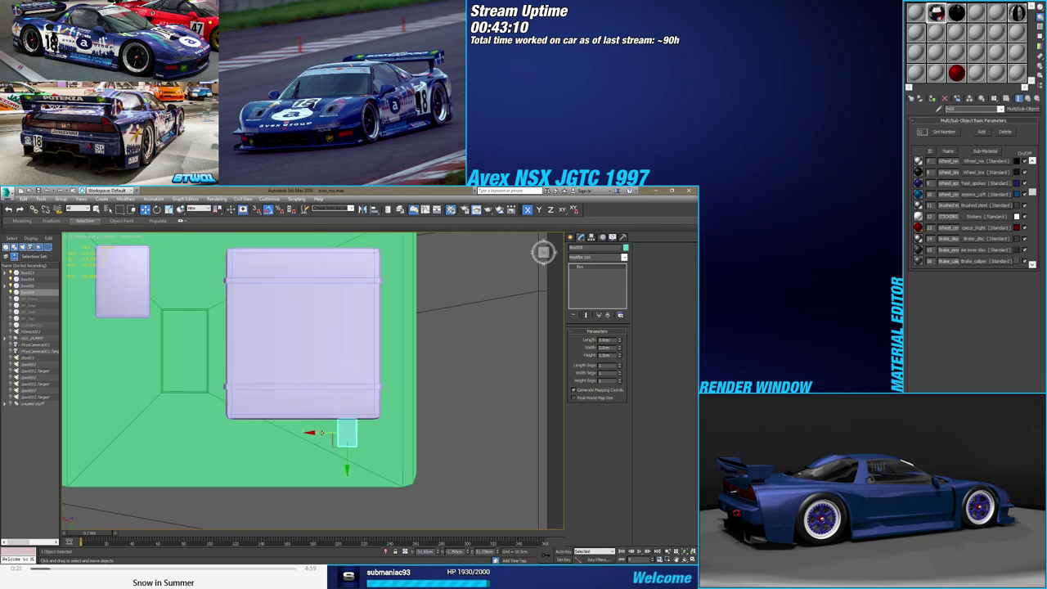
# Shift-drag two Copy clones of the tab leftward along the console's lower edge
pyautogui.keyDown('shift'); pyautogui.moveTo(322, 432); pyautogui.dragTo(275, 431); pyautogui.keyUp('shift')
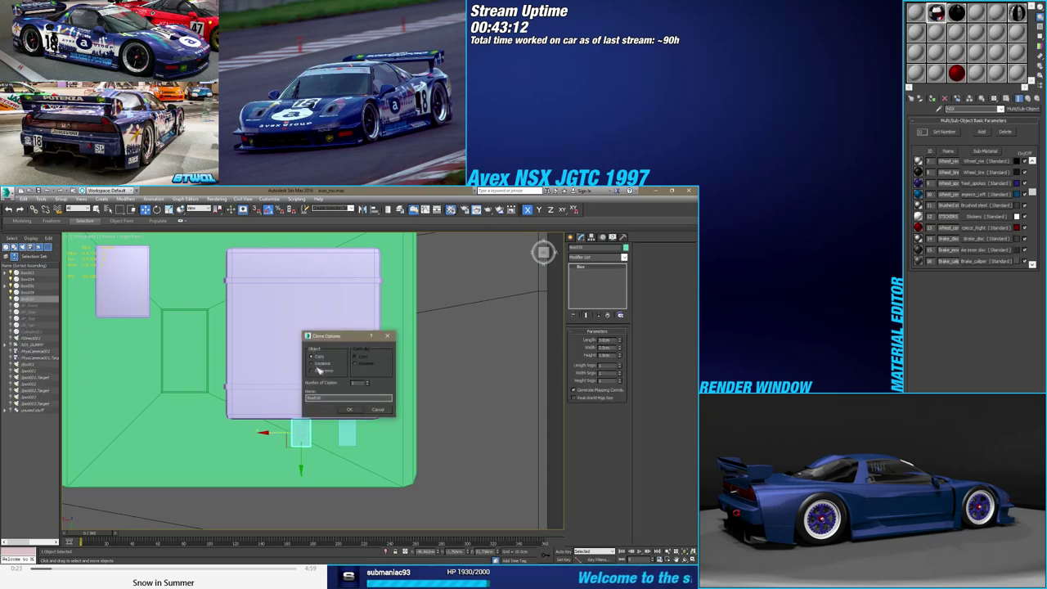
pyautogui.click(349, 409)
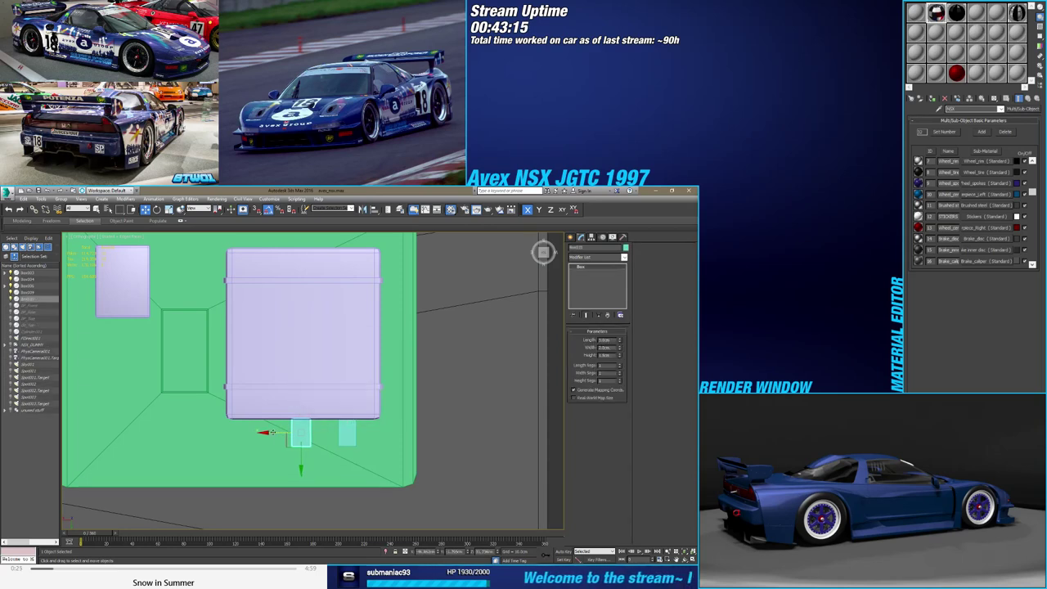
pyautogui.keyDown('shift'); pyautogui.moveTo(273, 432); pyautogui.dragTo(230, 432); pyautogui.keyUp('shift')
pyautogui.click(348, 410)
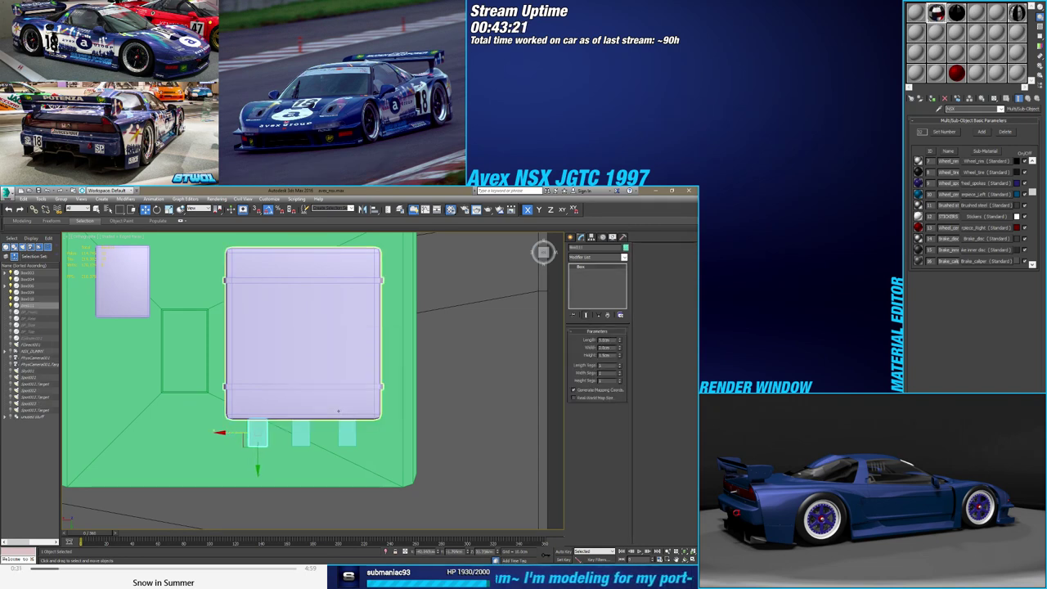
pyautogui.click(338, 411)
# Connect the console box's horizontal edges with 3 new vertical edges
pyautogui.click(587, 338)
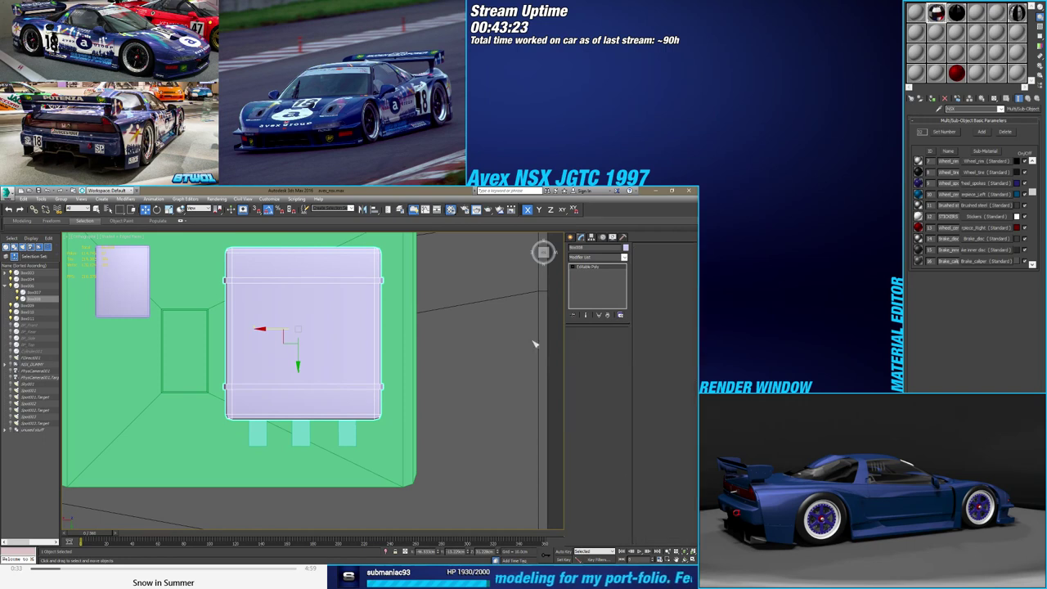
pyautogui.hotkey('ctrl', 'z')
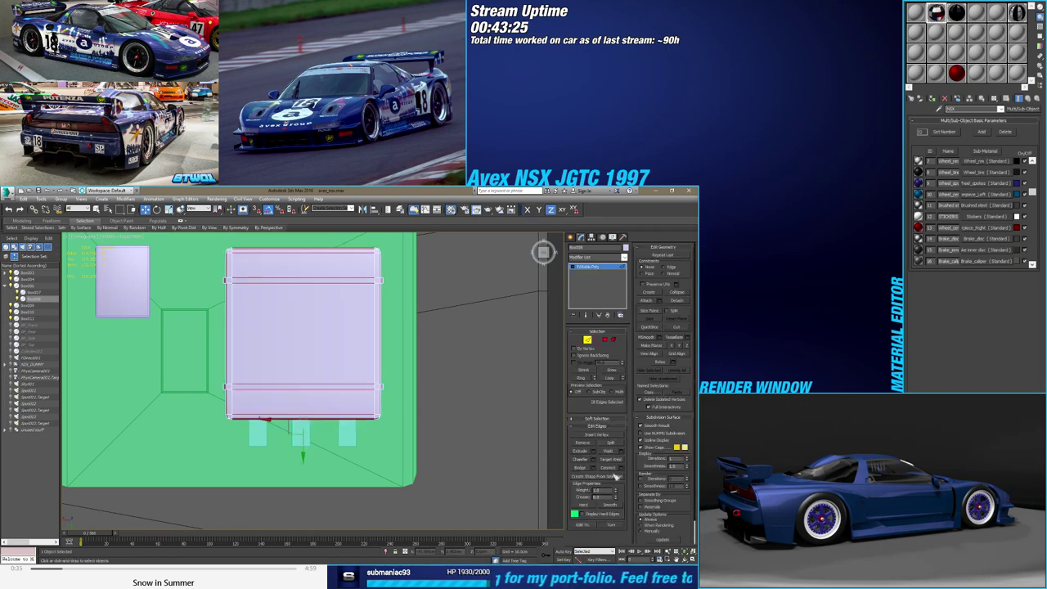
pyautogui.click(623, 469)
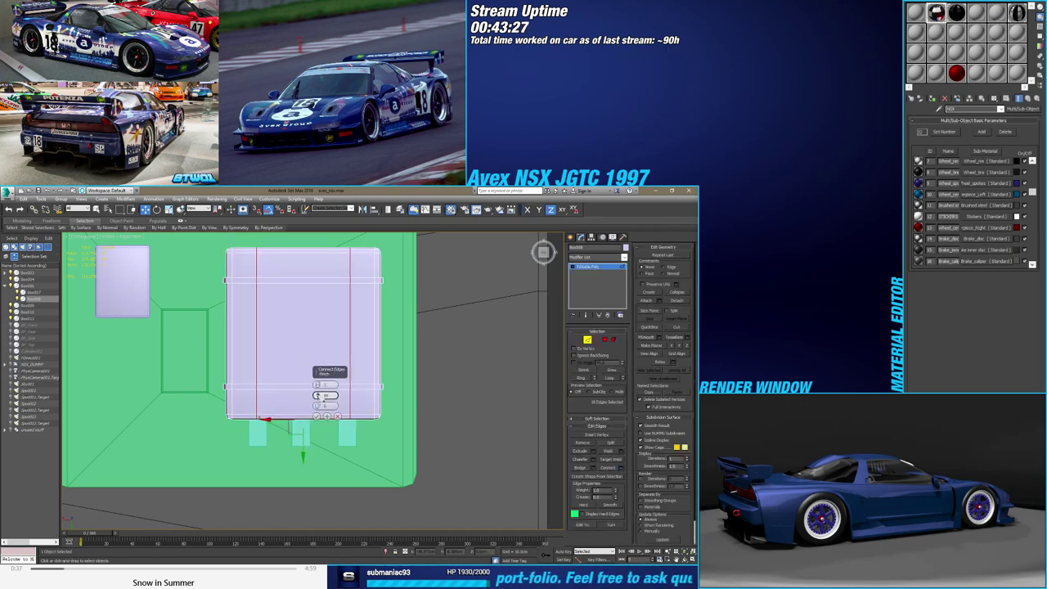
pyautogui.moveTo(317, 385); pyautogui.dragTo(325, 380)
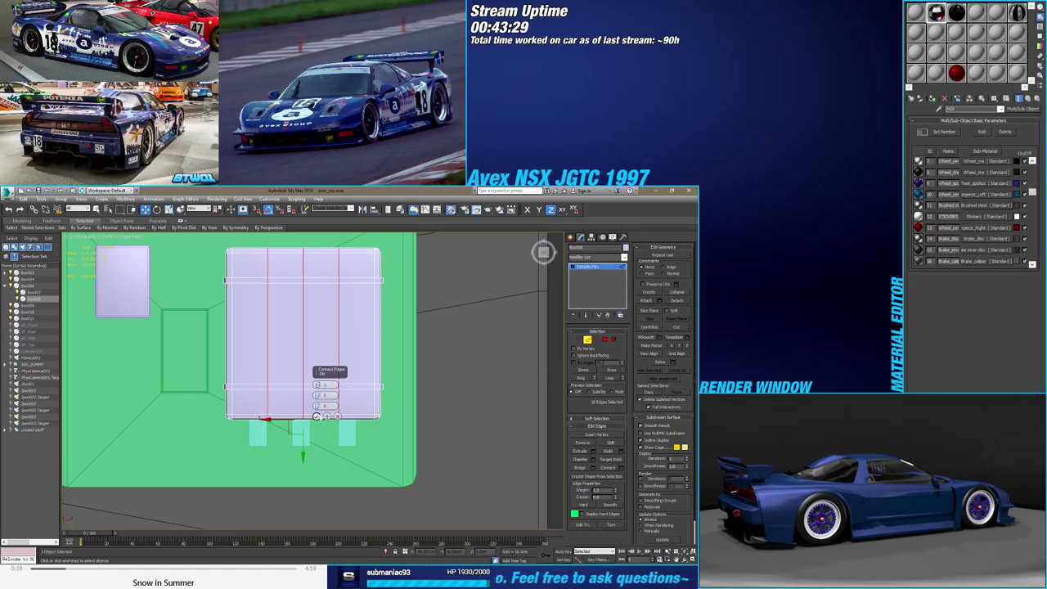
pyautogui.click(317, 417)
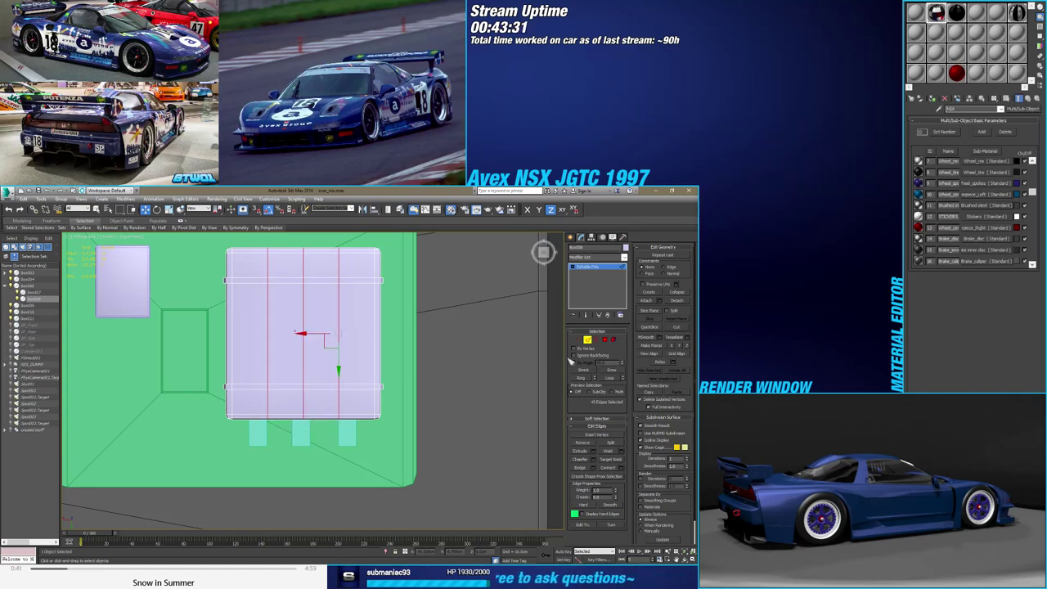
# Move the right tab in X to sit under the right column edge's vertex
pyautogui.click(579, 340)
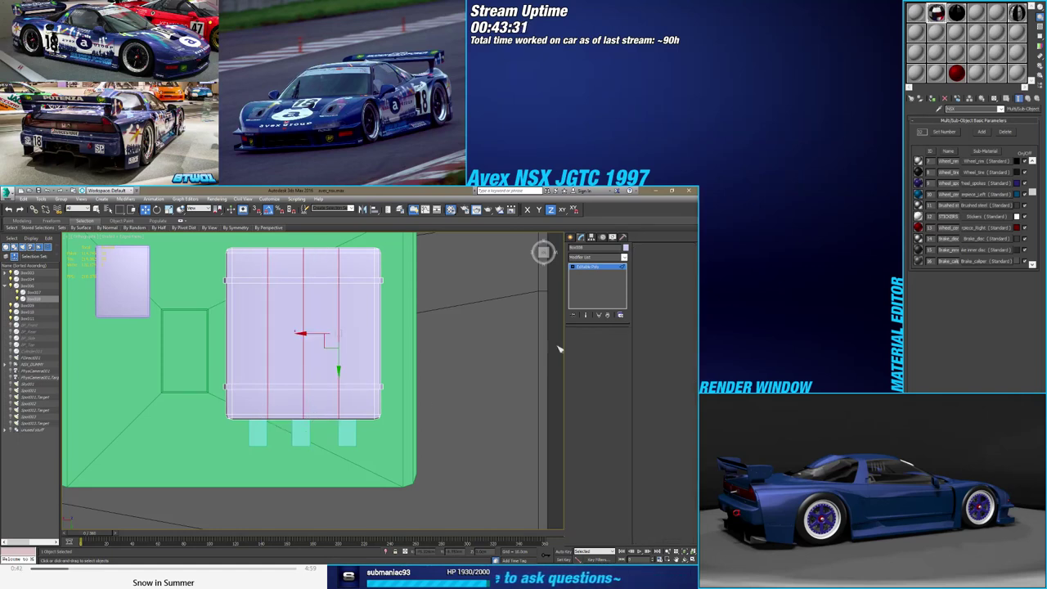
pyautogui.click(309, 392)
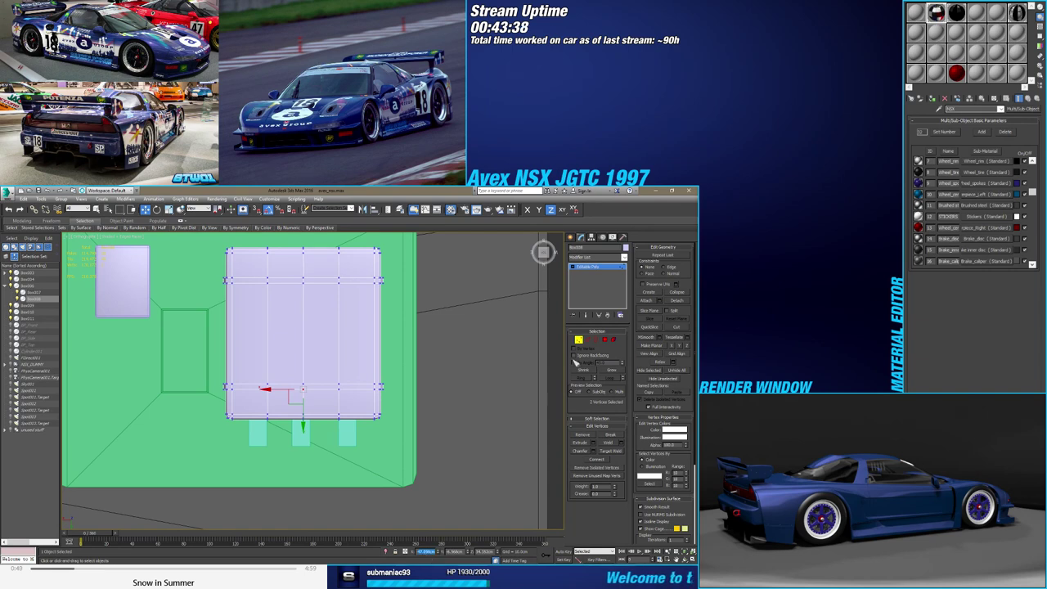
pyautogui.hotkey('ctrl', 'z')
pyautogui.hotkey('ctrl', 'z')
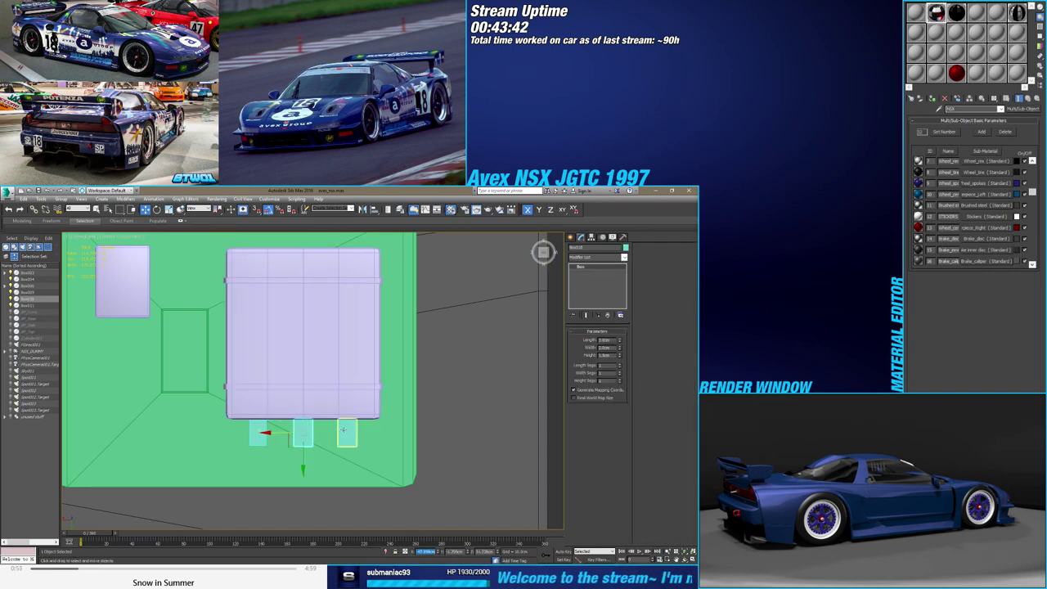
pyautogui.hotkey('ctrl', 'z')
pyautogui.press('1')
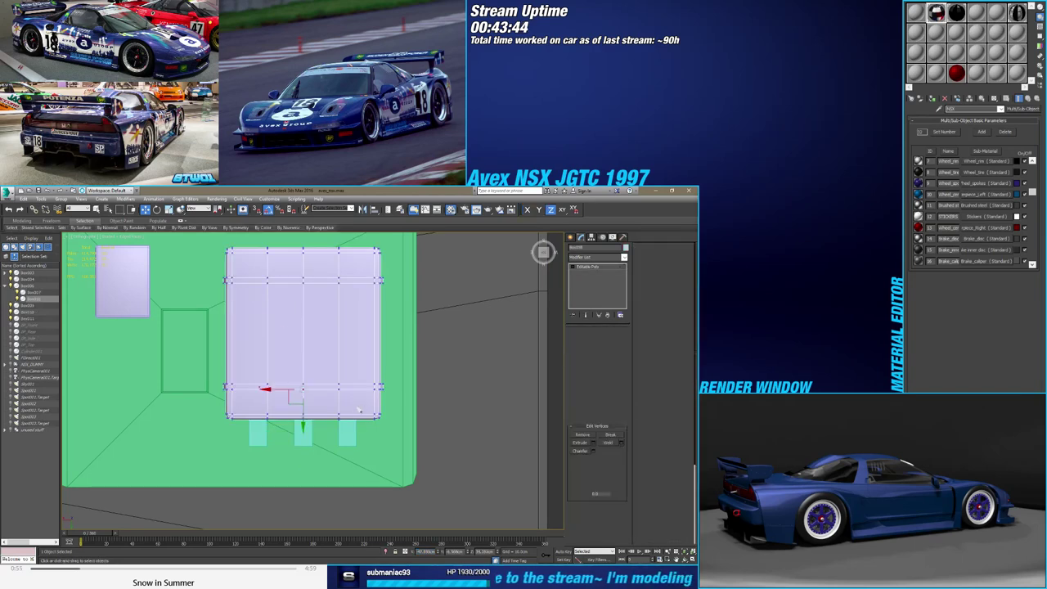
pyautogui.click(338, 390)
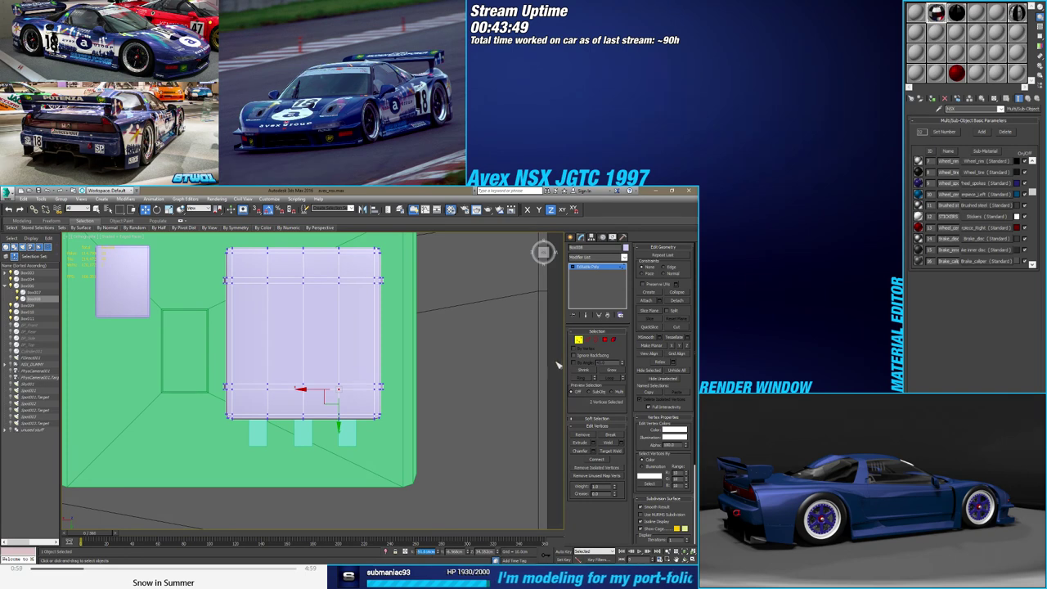
pyautogui.hotkey('ctrl', 'z')
pyautogui.hotkey('ctrl', 'z')
pyautogui.hotkey('ctrl', 'z')
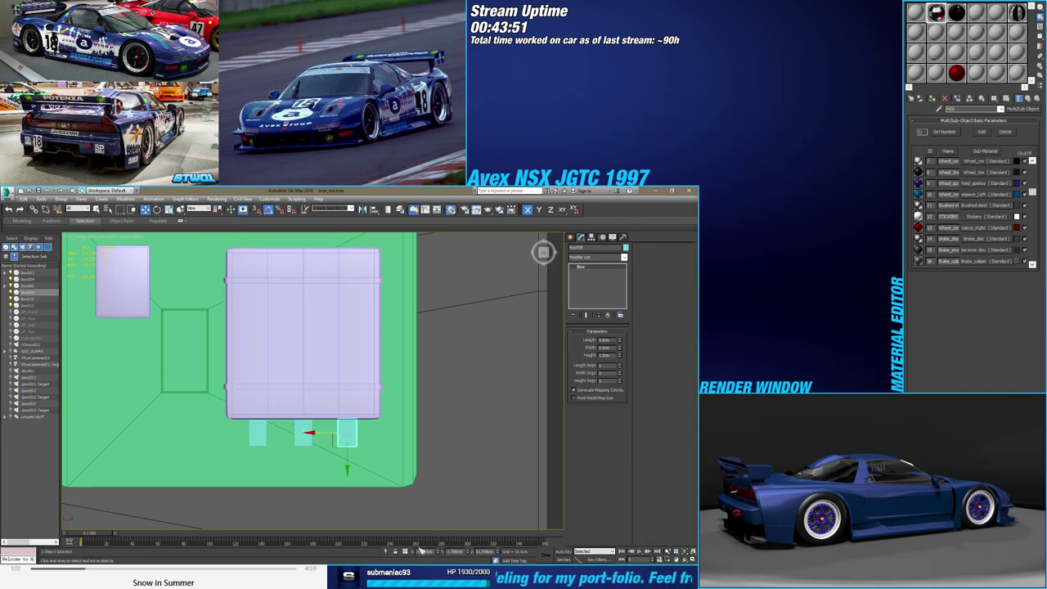
pyautogui.moveTo(425, 555); pyautogui.dragTo(434, 490)
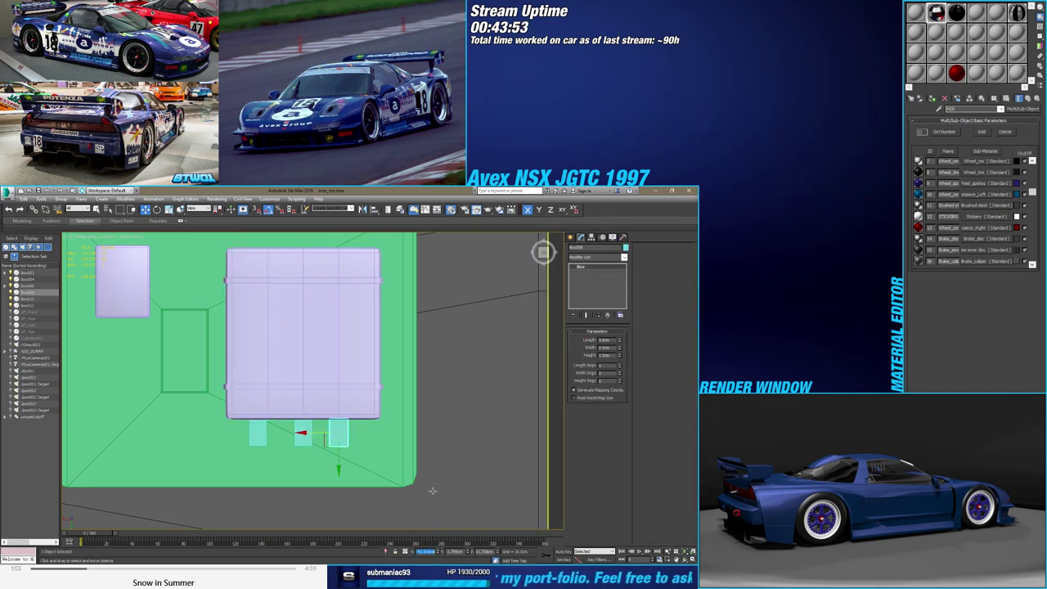
# Set the left tab's X position to match the console's bottom-left vertex
pyautogui.click(351, 368)
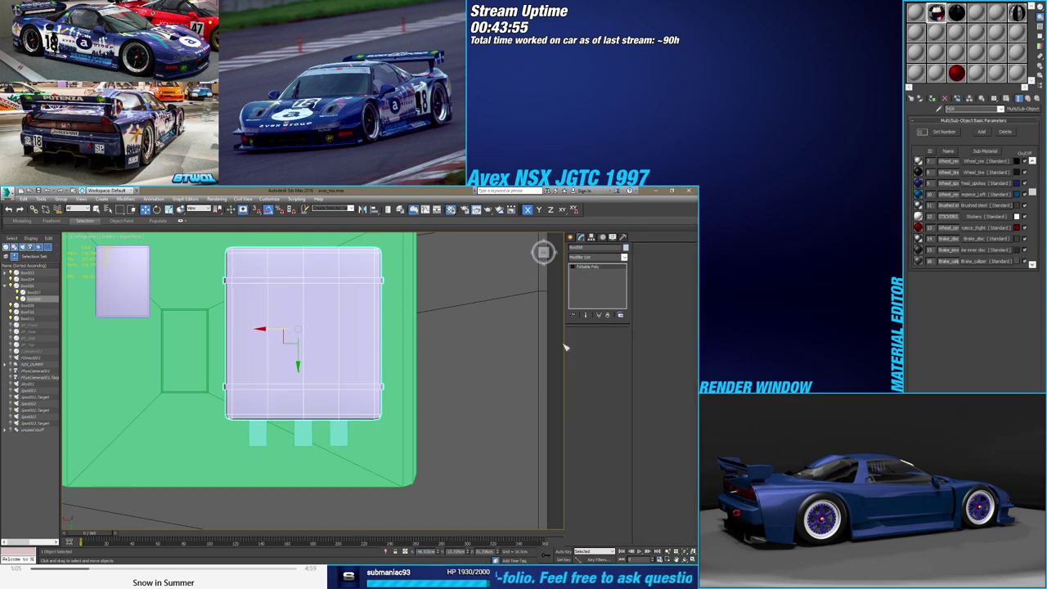
pyautogui.press('1')
pyautogui.moveTo(260, 391); pyautogui.dragTo(218, 379)
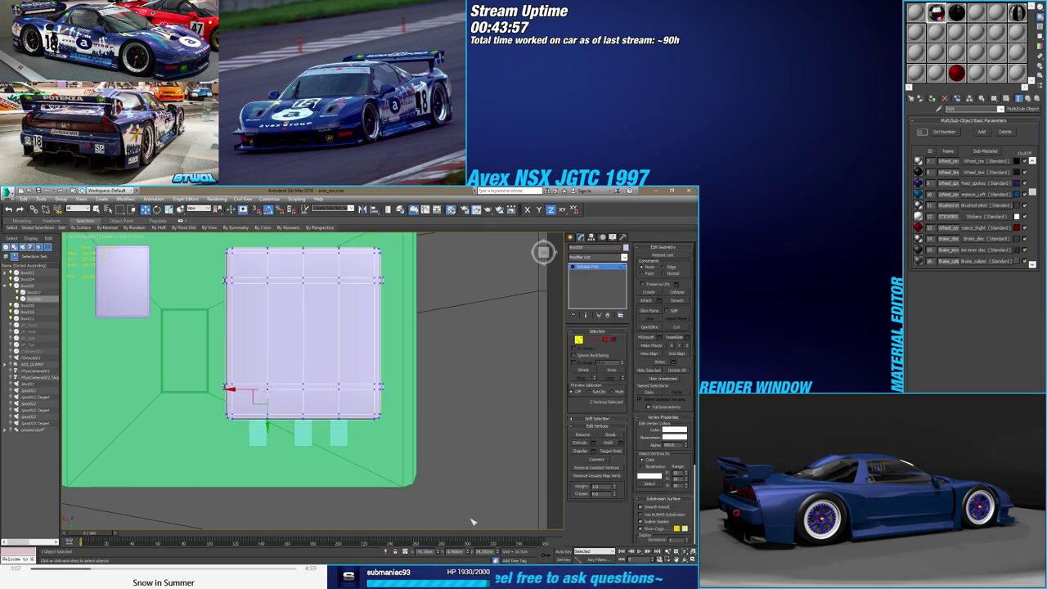
pyautogui.click(428, 551)
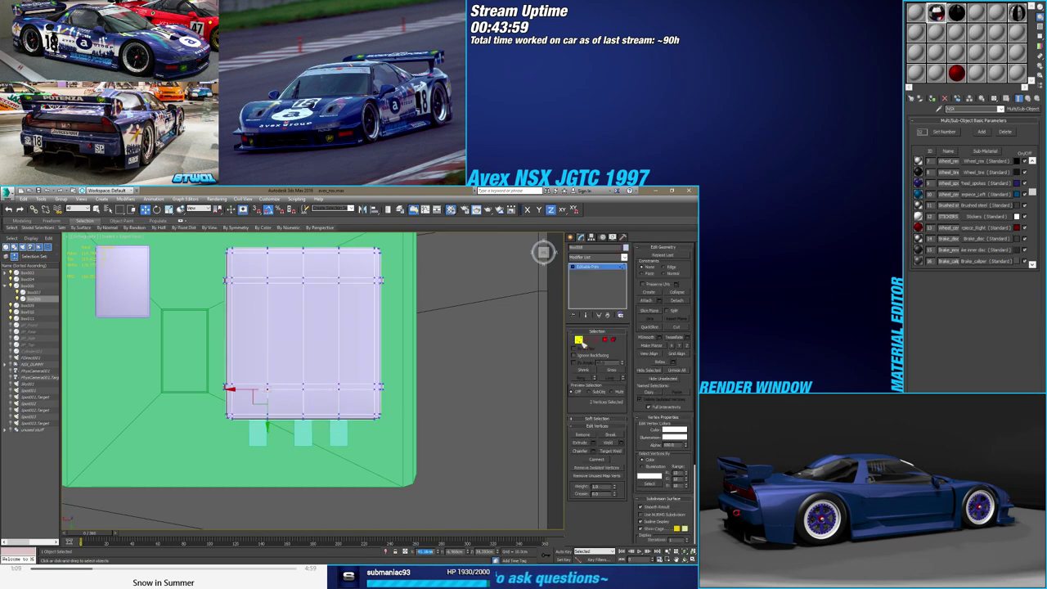
pyautogui.click(578, 339)
pyautogui.click(258, 432)
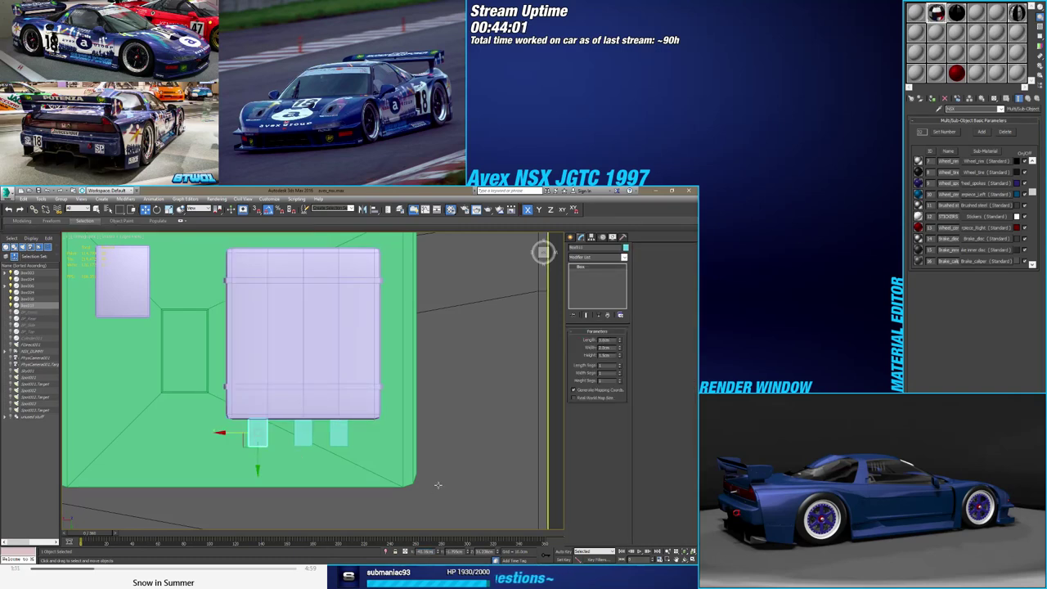
pyautogui.press('Return')
pyautogui.click(372, 368)
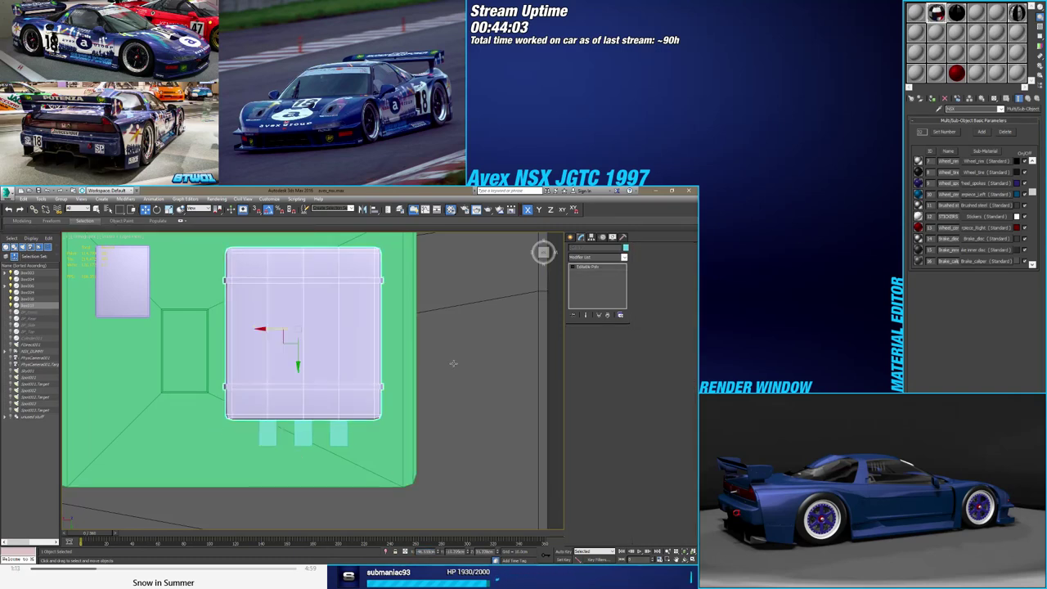
pyautogui.press('2')
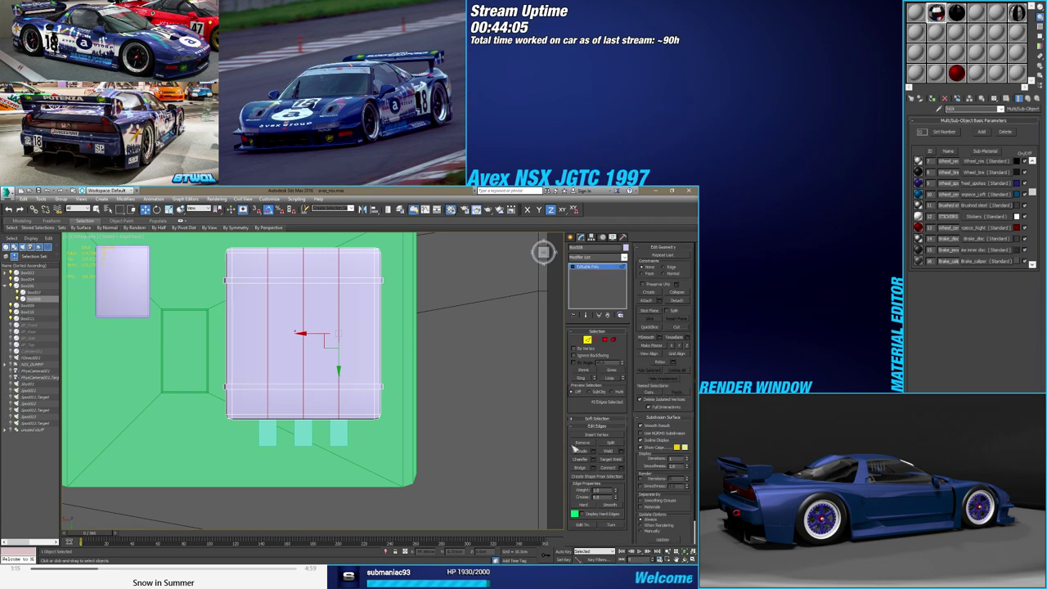
pyautogui.click(587, 340)
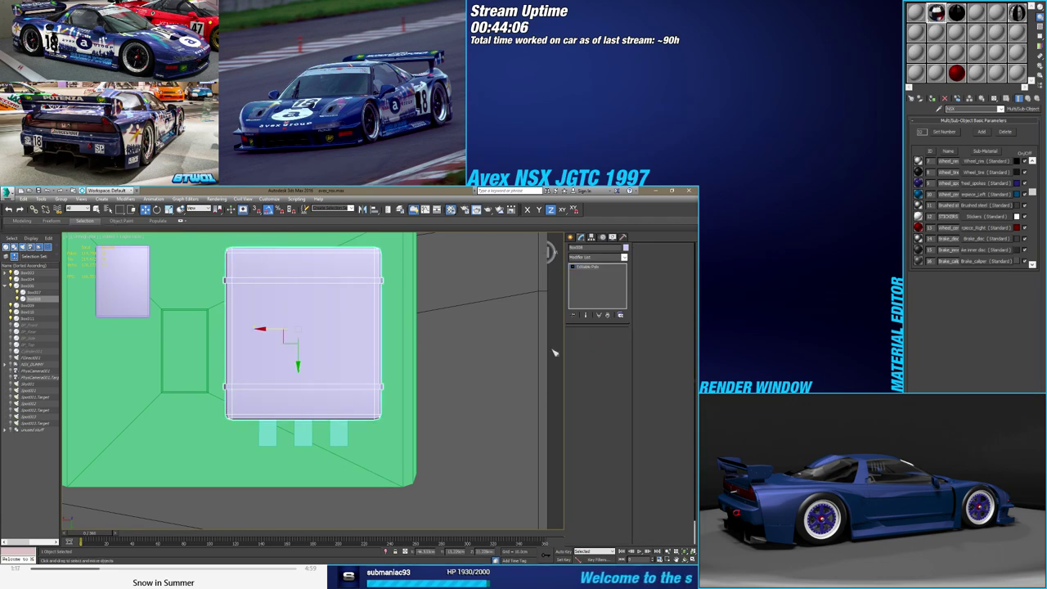
pyautogui.click(339, 433)
pyautogui.moveTo(366, 446)
pyautogui.keyDown('alt'); pyautogui.mouseDown(button='middle')
pyautogui.moveTo(304, 382)
pyautogui.moveTo(306, 442)
pyautogui.mouseUp(button='middle'); pyautogui.keyUp('alt')
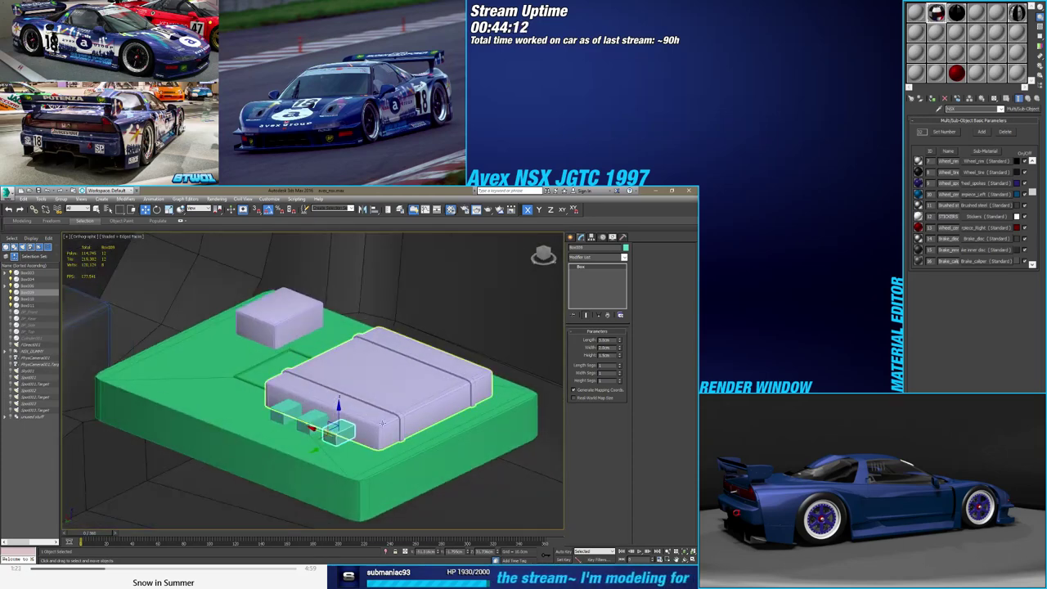
# Convert the right tab to Editable Poly and delete the middle tab
pyautogui.scroll(2, 381, 422)
pyautogui.scroll(2, 381, 422)
pyautogui.scroll(2, 381, 422)
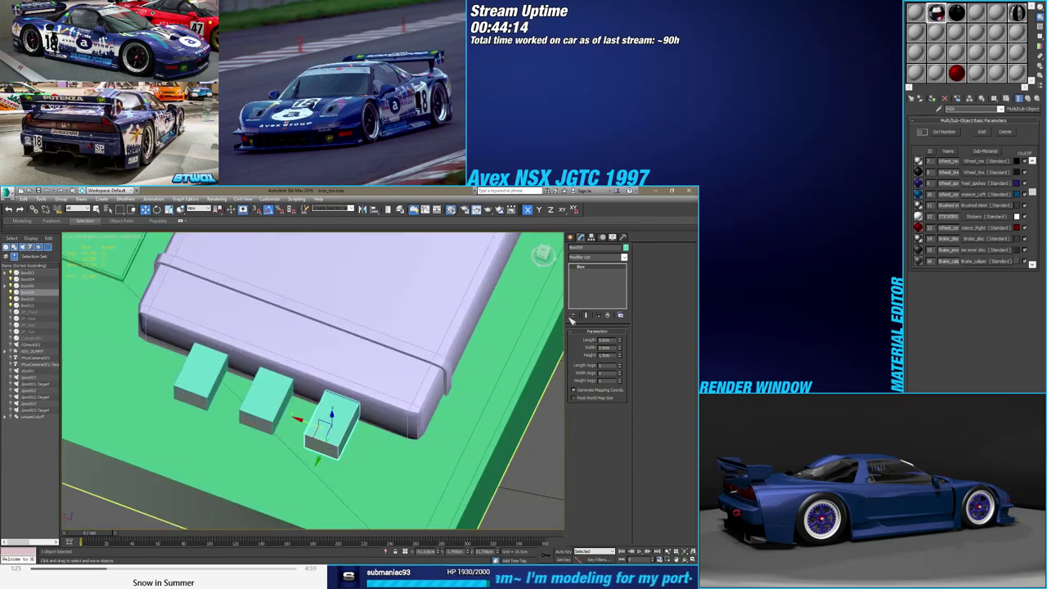
pyautogui.rightClick(594, 269)
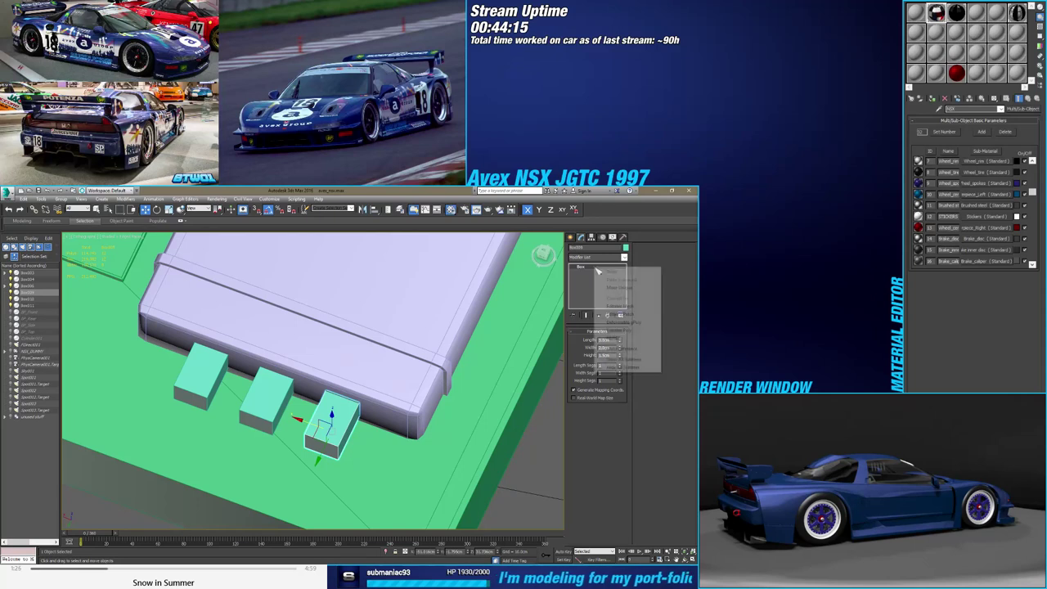
pyautogui.click(618, 330)
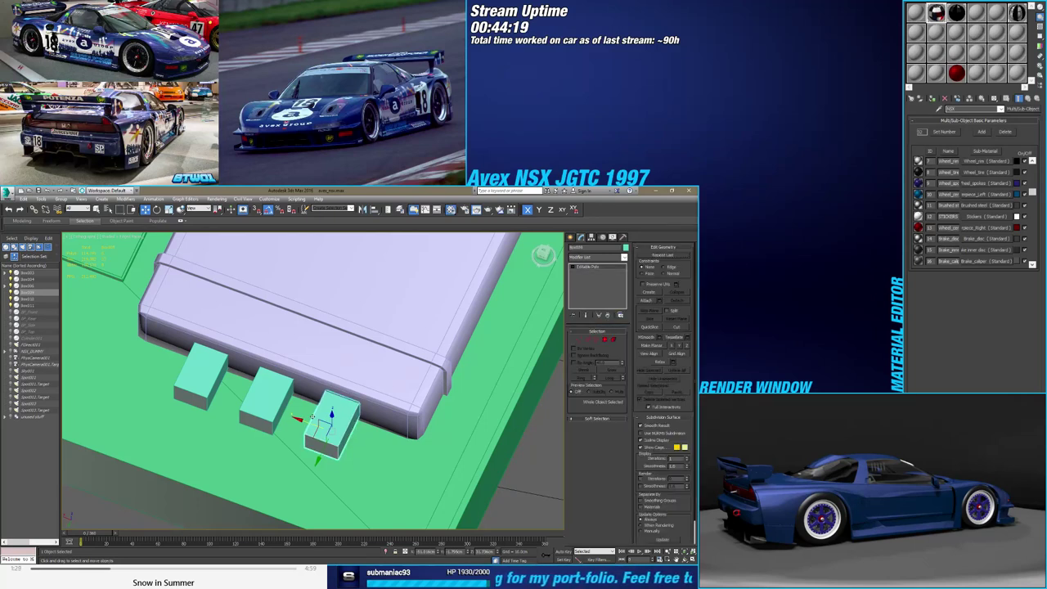
pyautogui.click(267, 411)
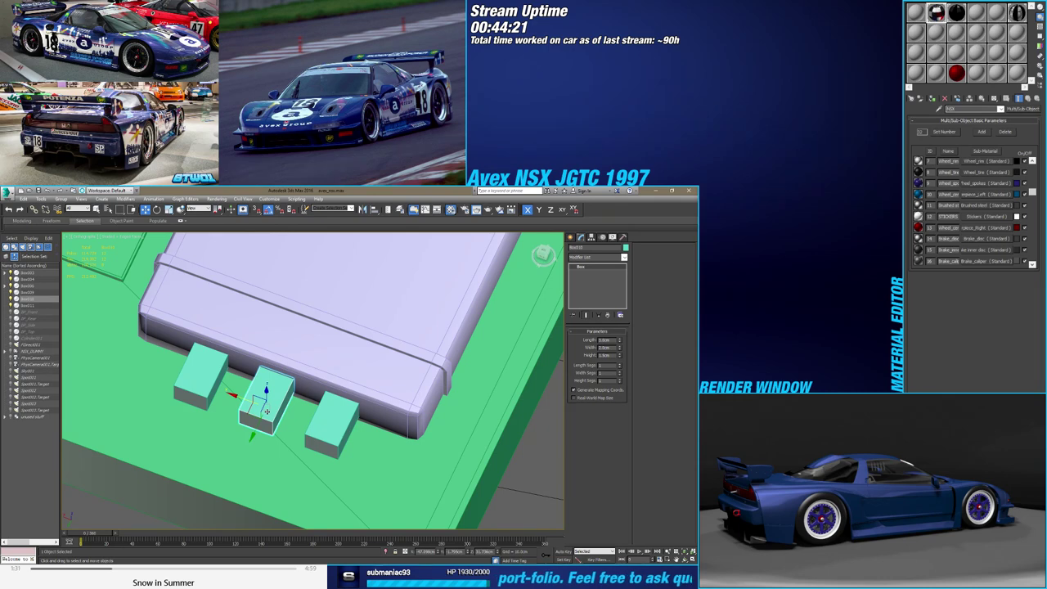
pyautogui.keyDown('alt'); pyautogui.moveTo(266, 411); pyautogui.dragTo(311, 458, button='middle'); pyautogui.keyUp('alt')
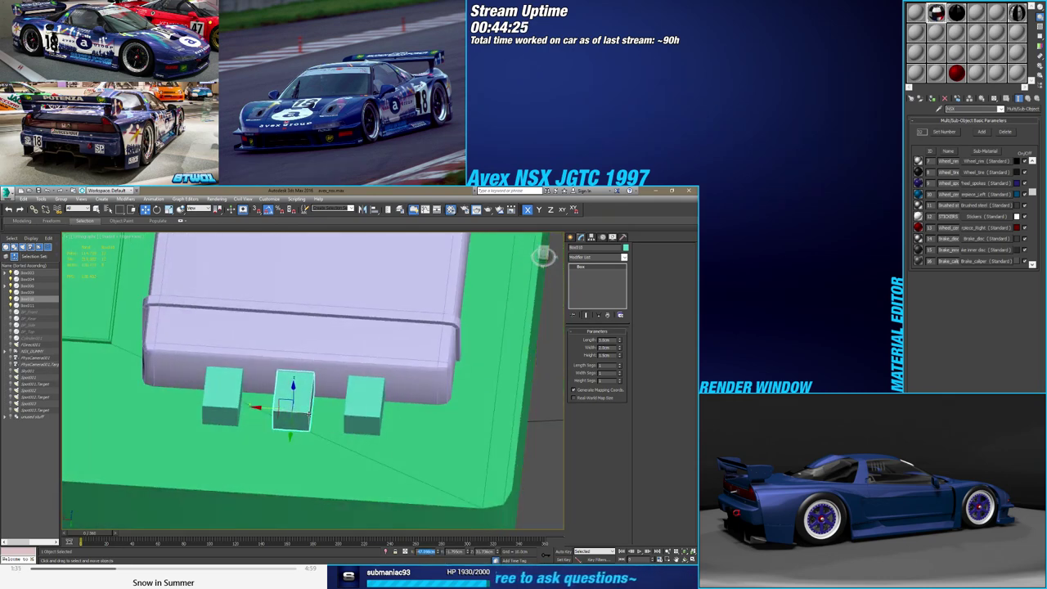
pyautogui.press('Delete')
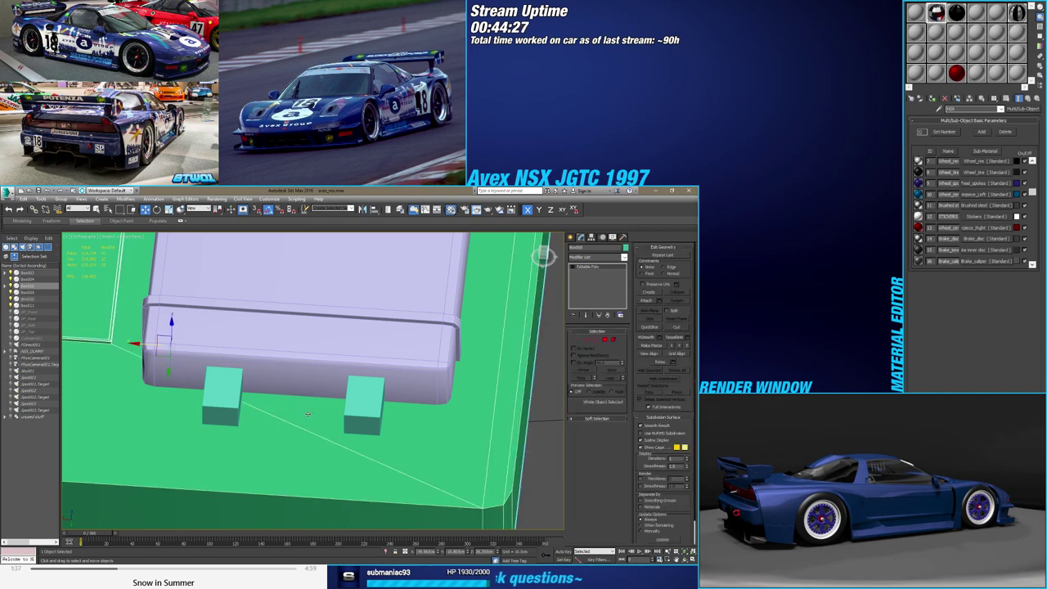
# Clone the right-hand block to its left as a Copy
pyautogui.scroll(-3, 307, 413)
pyautogui.click(355, 431)
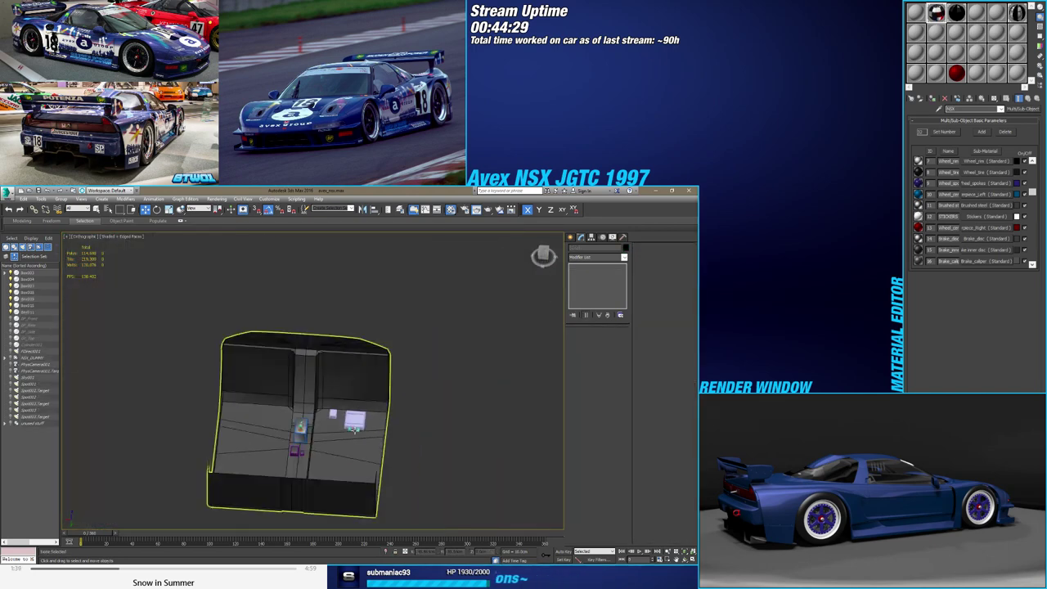
pyautogui.press('z')
pyautogui.click(354, 431)
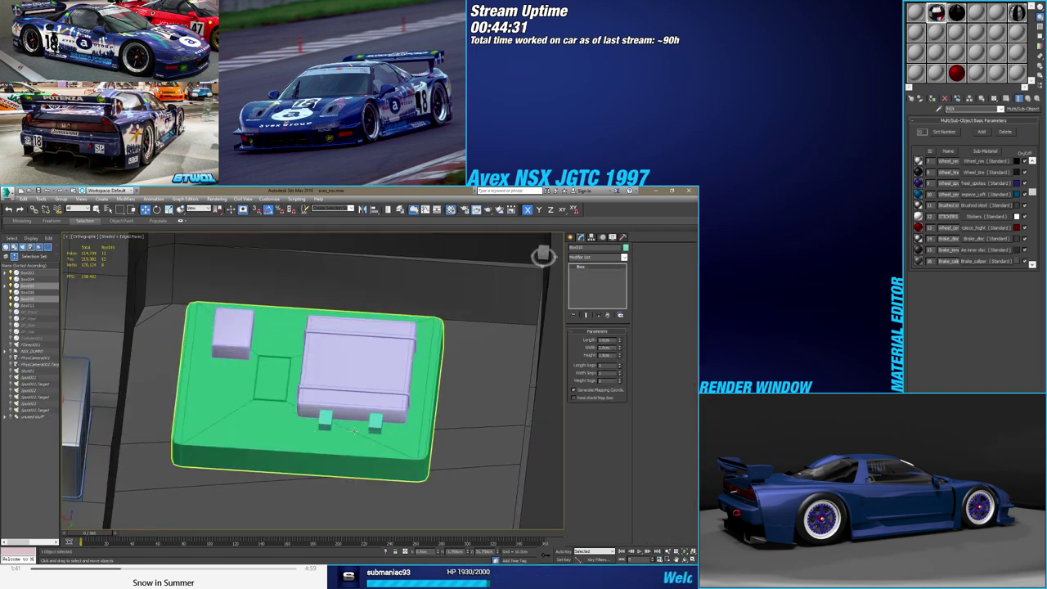
pyautogui.keyDown('alt'); pyautogui.click(353, 430); pyautogui.keyUp('alt')
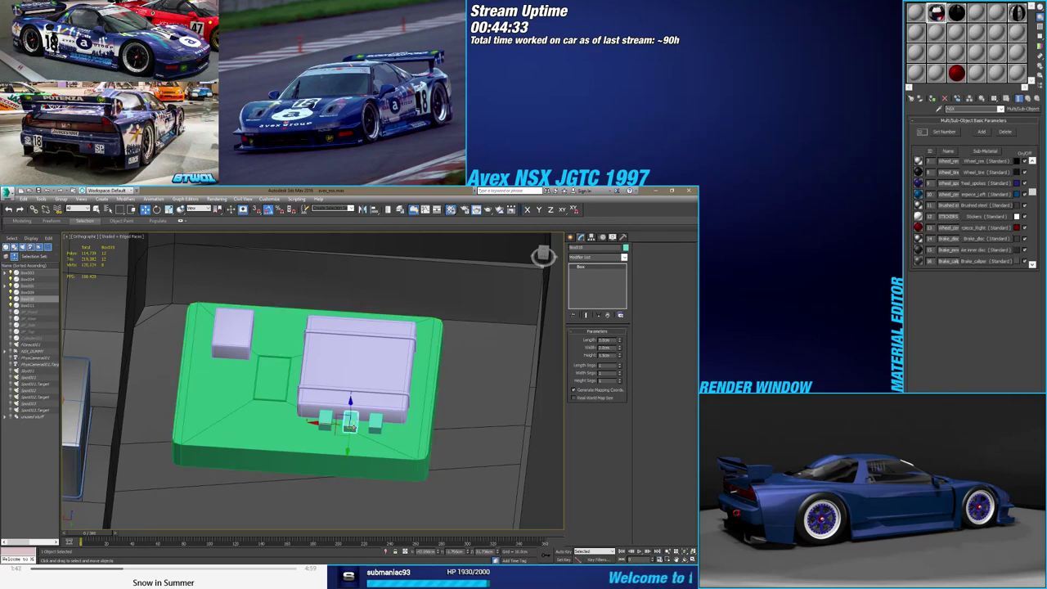
pyautogui.click(374, 422)
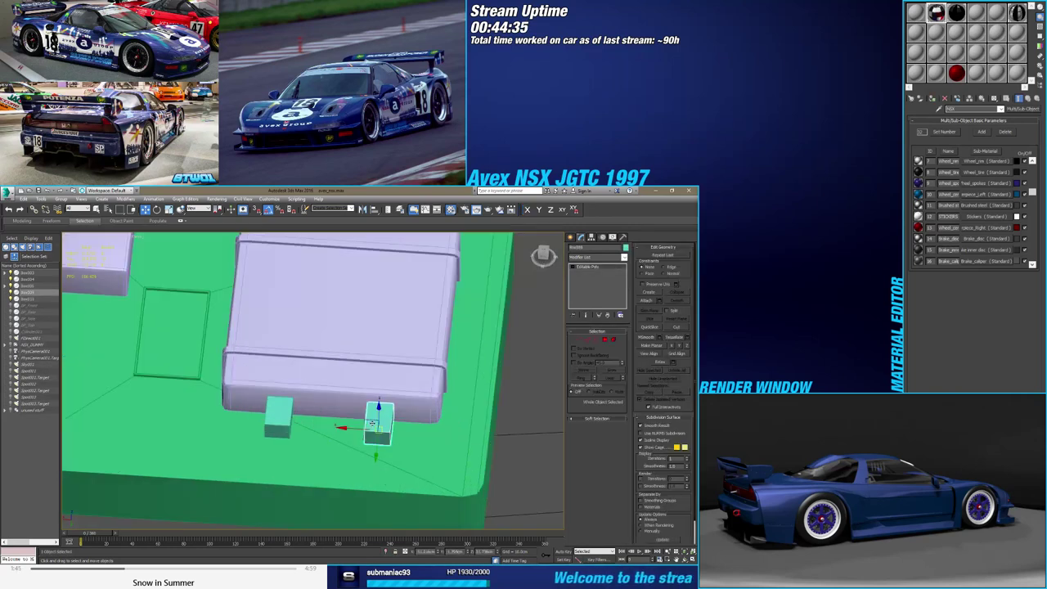
pyautogui.scroll(3, 372, 423)
pyautogui.keyDown('shift'); pyautogui.moveTo(351, 426); pyautogui.dragTo(299, 428); pyautogui.keyUp('shift')
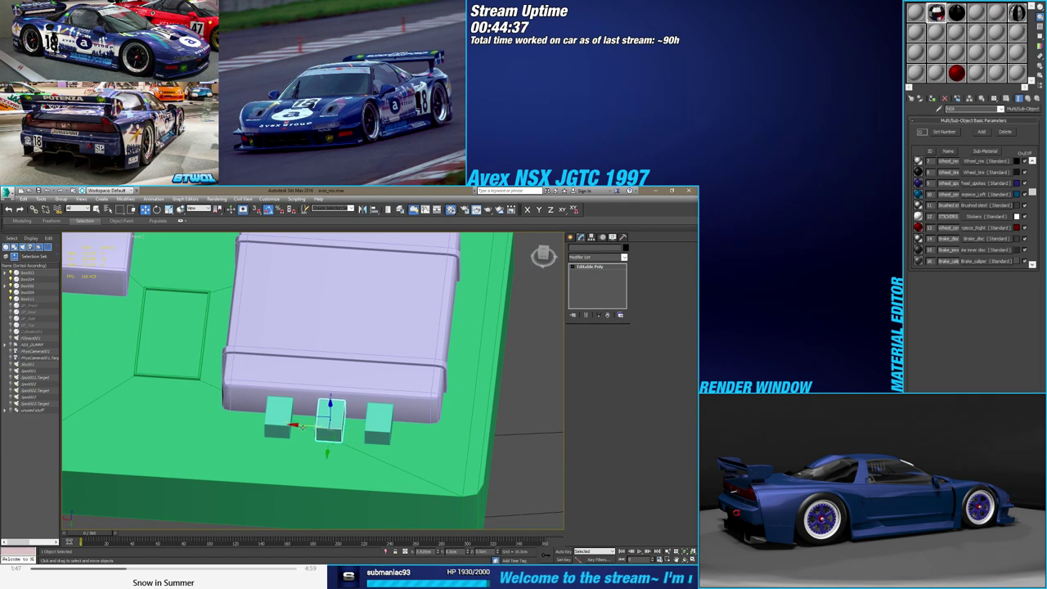
pyautogui.click(349, 409)
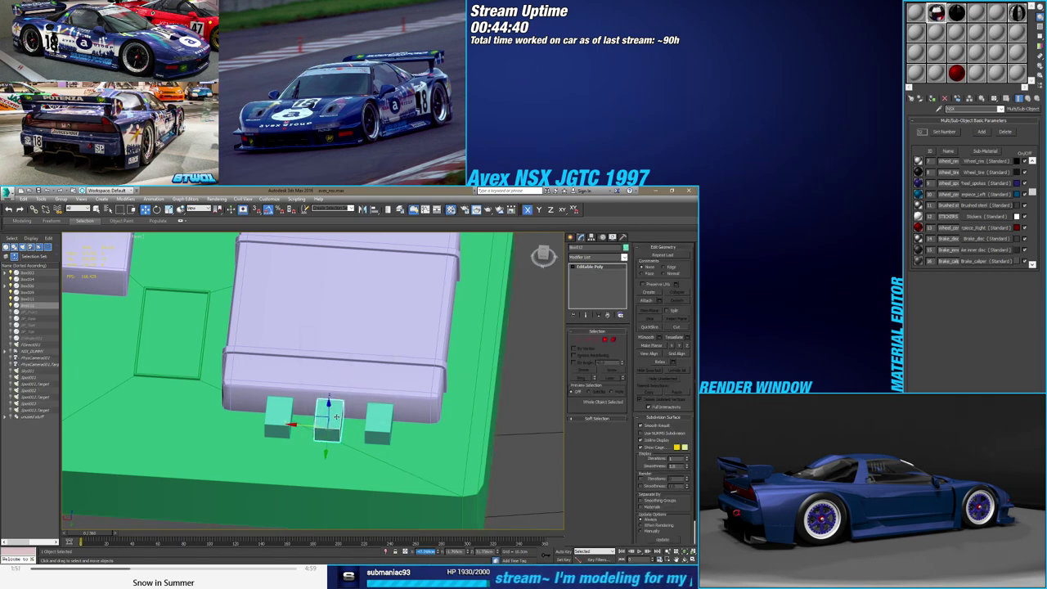
# Delete the leftover left block and copy the middle block into the left spot
pyautogui.click(279, 418)
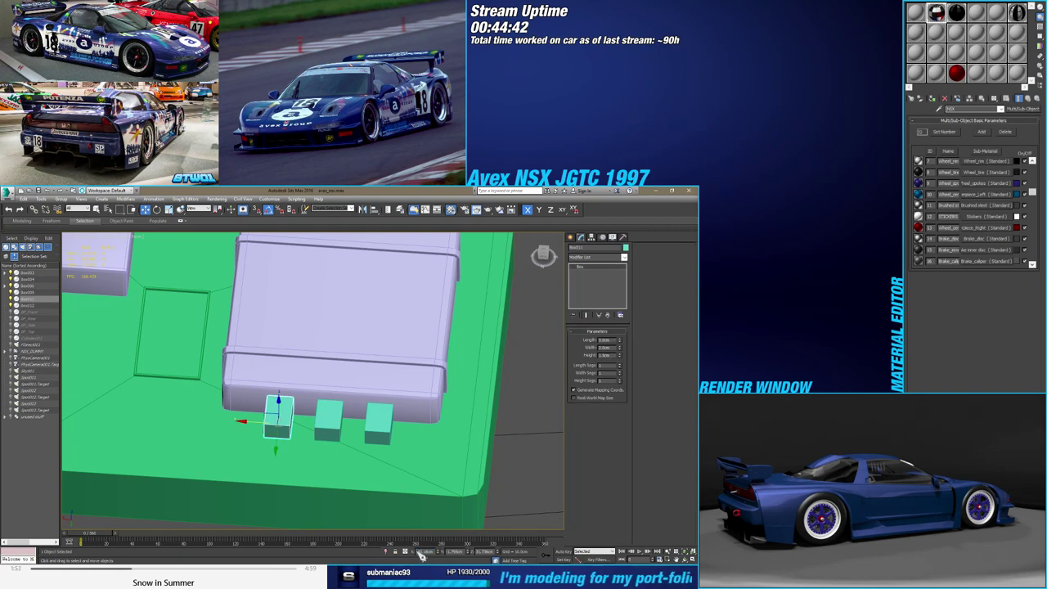
pyautogui.click(328, 419)
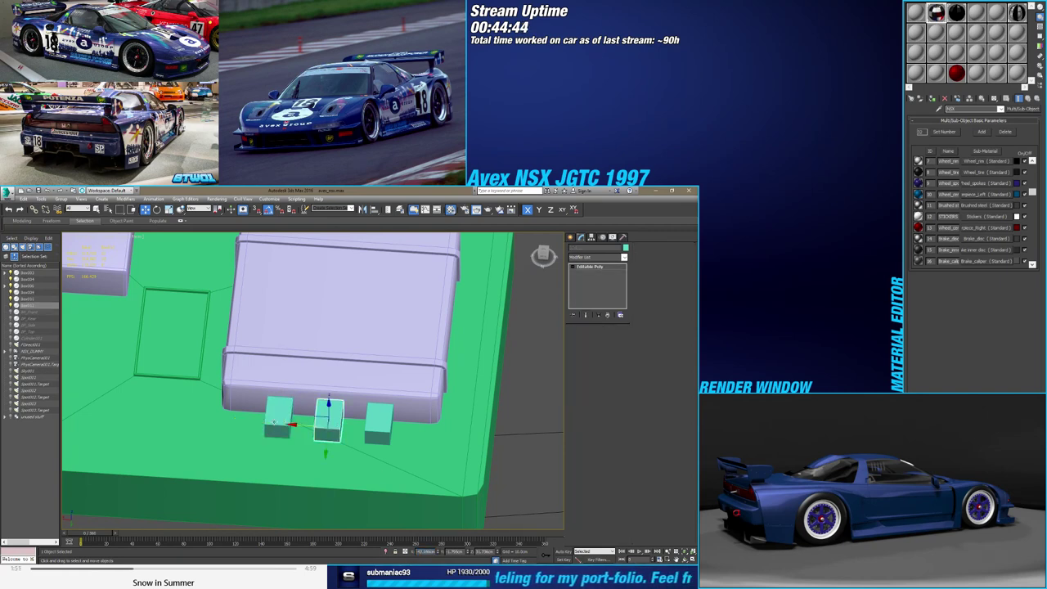
pyautogui.click(279, 418)
pyautogui.press('Delete')
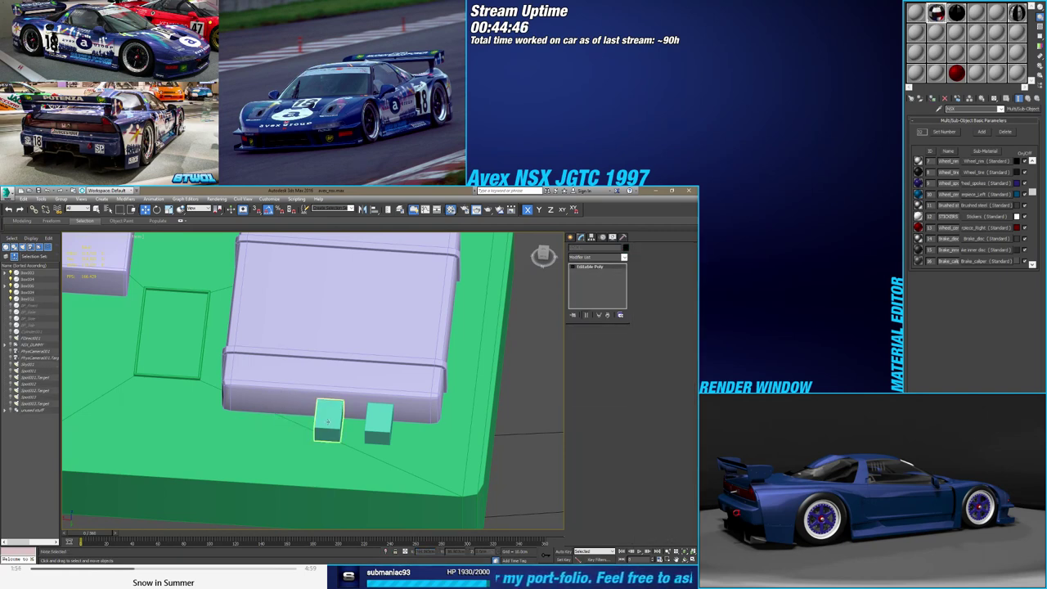
pyautogui.keyDown('shift'); pyautogui.moveTo(328, 421); pyautogui.dragTo(267, 430); pyautogui.keyUp('shift')
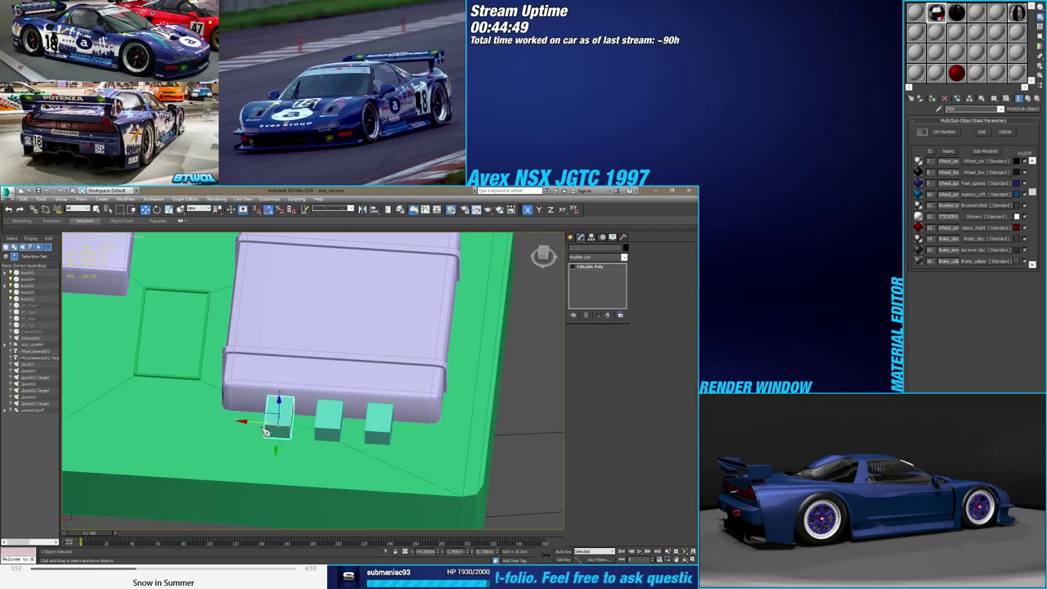
pyautogui.click(358, 409)
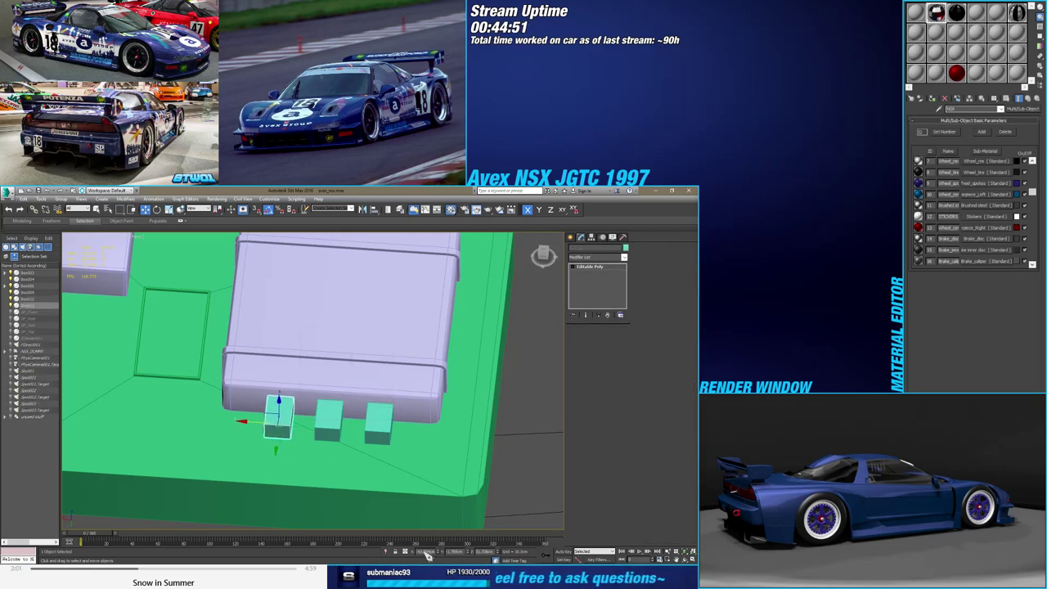
# Select the right-hand block in face mode with the scene shown as wireframe
pyautogui.click(377, 422)
pyautogui.click(606, 339)
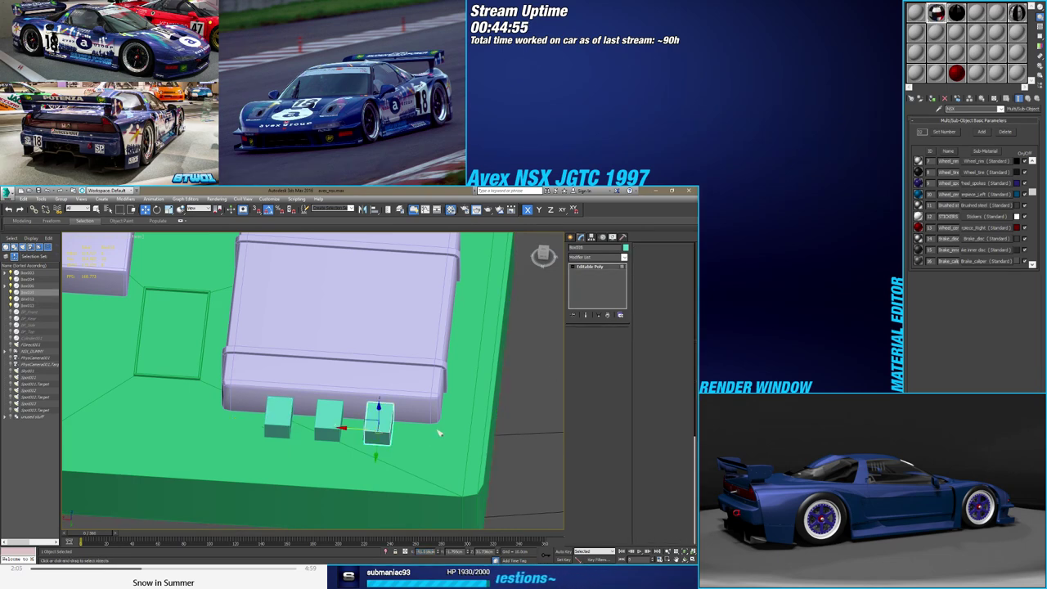
pyautogui.keyDown('alt'); pyautogui.moveTo(436, 430); pyautogui.dragTo(342, 409, button='middle'); pyautogui.keyUp('alt')
pyautogui.press('F3')
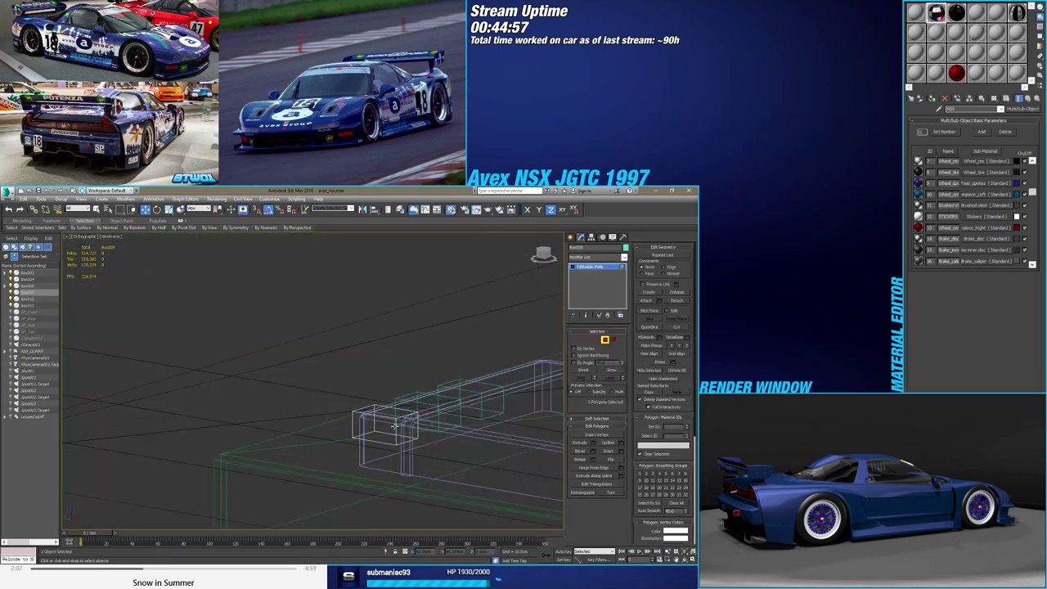
# Select the right-hand block's edges in Edge sub-object mode
pyautogui.click(401, 426)
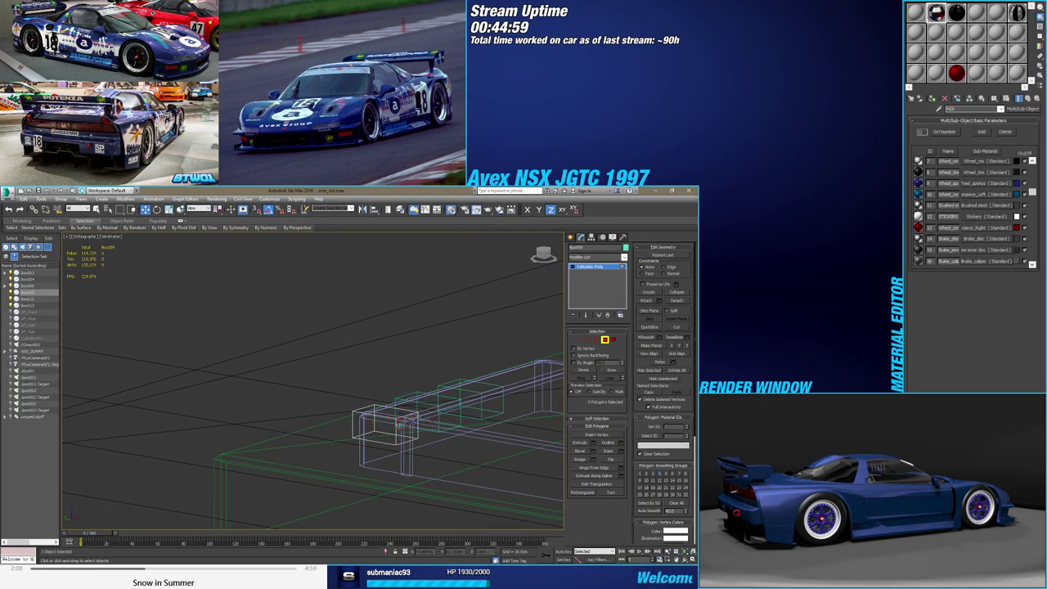
pyautogui.press('F3')
pyautogui.scroll(5, 491, 444)
pyautogui.scroll(3, 491, 444)
pyautogui.scroll(3, 491, 444)
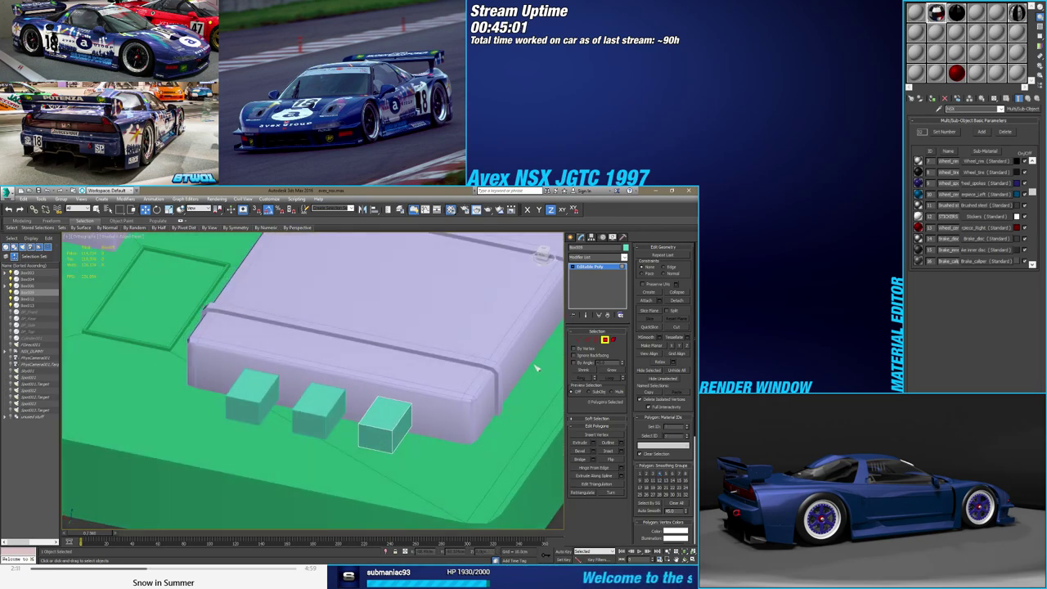
pyautogui.click(587, 339)
pyautogui.keyDown('alt'); pyautogui.moveTo(458, 409); pyautogui.dragTo(353, 440, button='middle'); pyautogui.keyUp('alt')
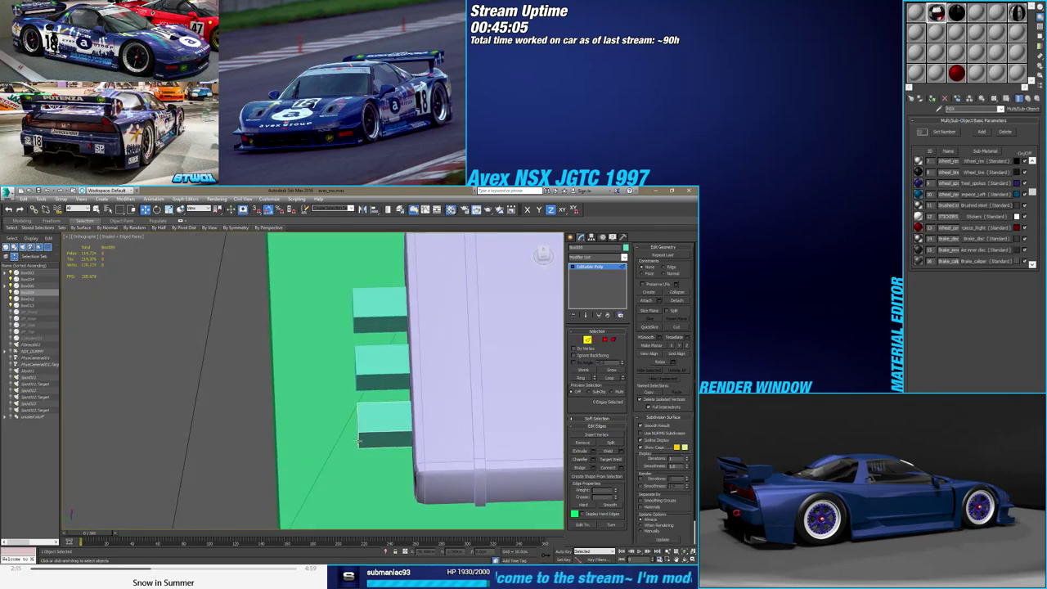
pyautogui.scroll(2, 358, 441)
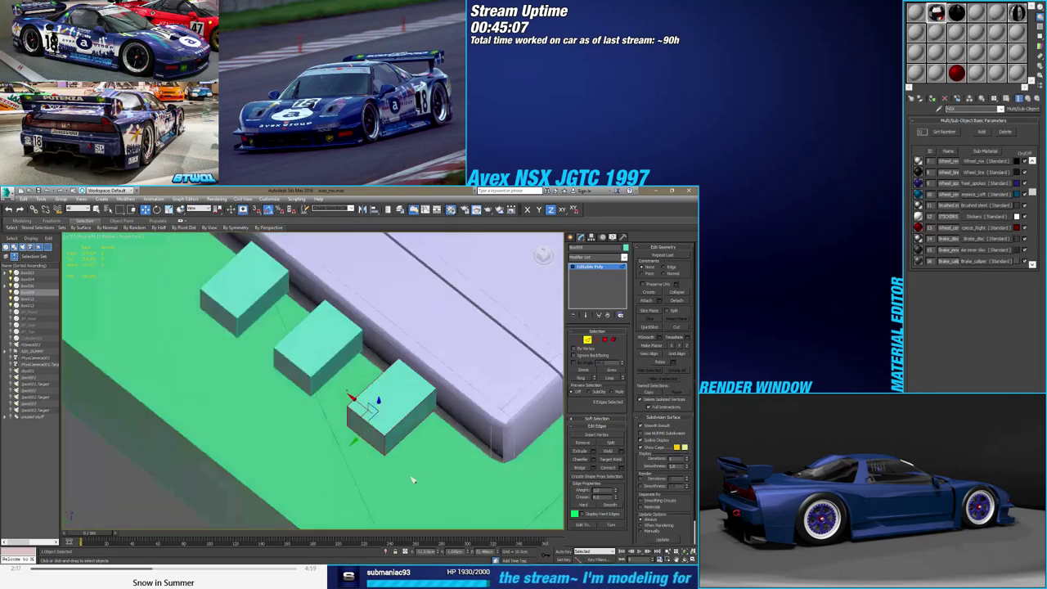
pyautogui.keyDown('alt'); pyautogui.moveTo(392, 490); pyautogui.dragTo(595, 460, button='middle'); pyautogui.keyUp('alt')
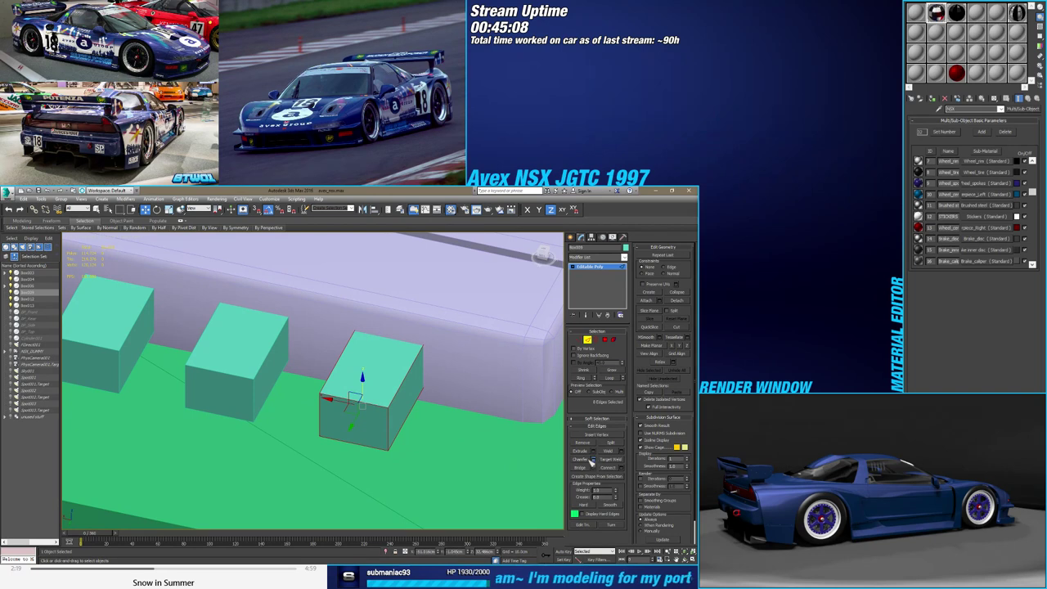
# Chamfer the selected edges with an increased amount to round the block's corners
pyautogui.click(592, 459)
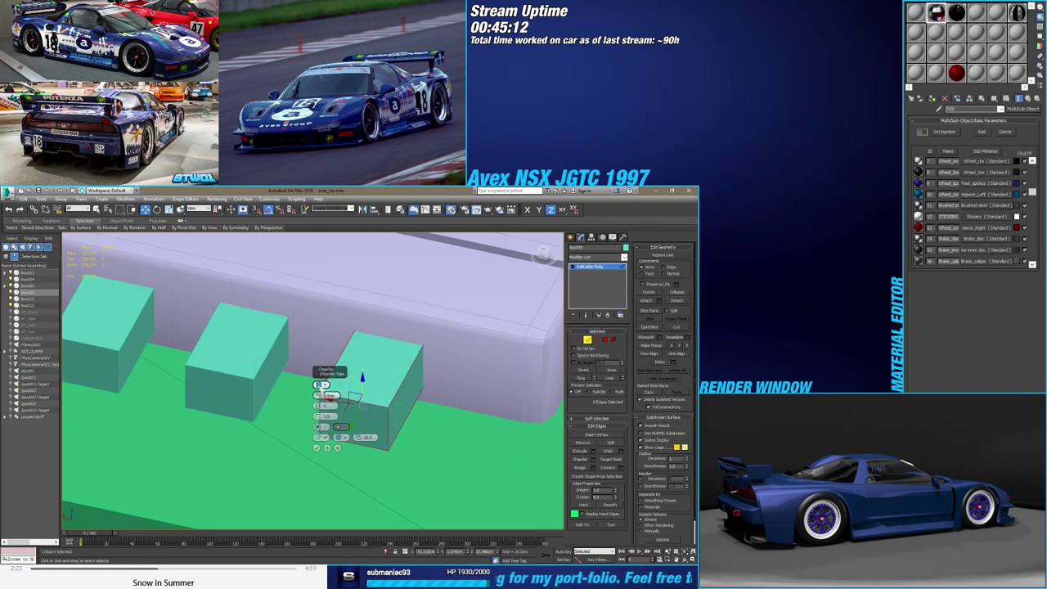
pyautogui.moveTo(327, 396); pyautogui.dragTo(329, 384)
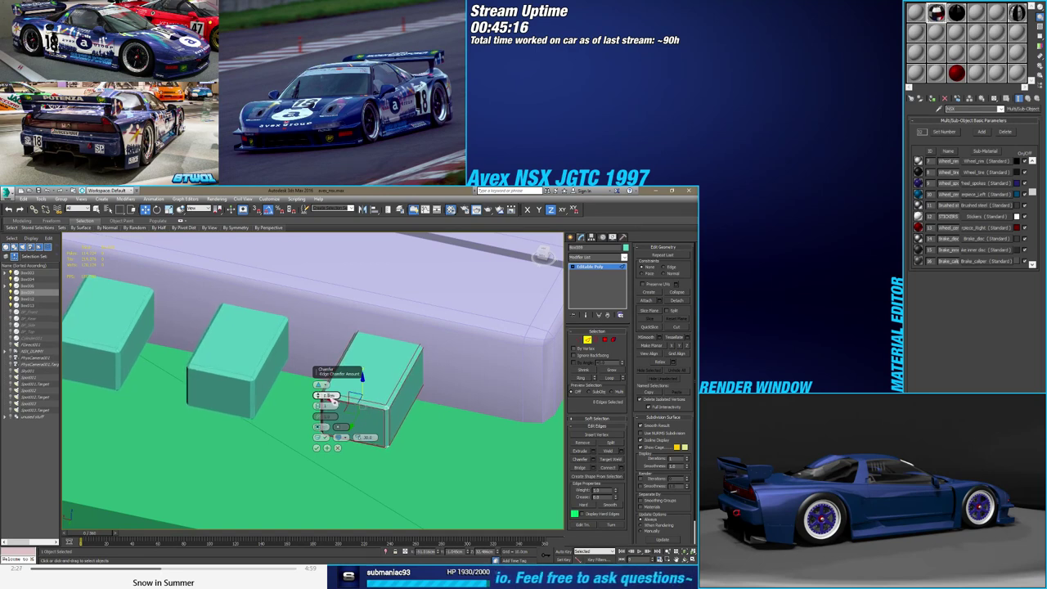
pyautogui.click(317, 448)
pyautogui.scroll(-5, 319, 452)
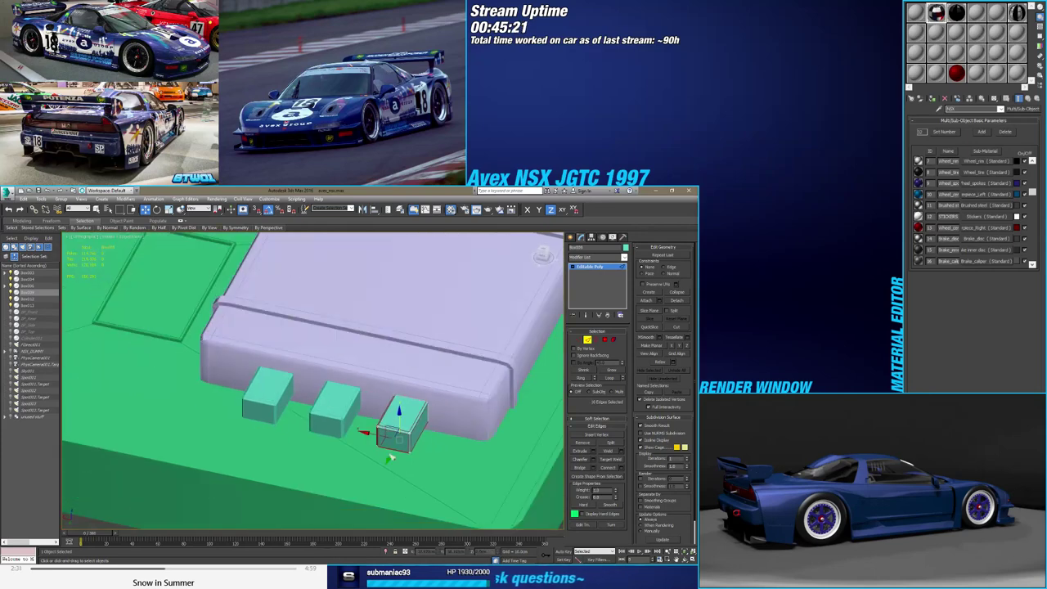
pyautogui.keyDown('alt'); pyautogui.moveTo(319, 451); pyautogui.dragTo(427, 444, button='middle'); pyautogui.keyUp('alt')
pyautogui.scroll(5, 317, 453)
pyautogui.scroll(-2, 393, 440)
# Orbit to a top-down view of the board and select the large console box as a whole object
pyautogui.moveTo(392, 440); pyautogui.dragTo(373, 442)
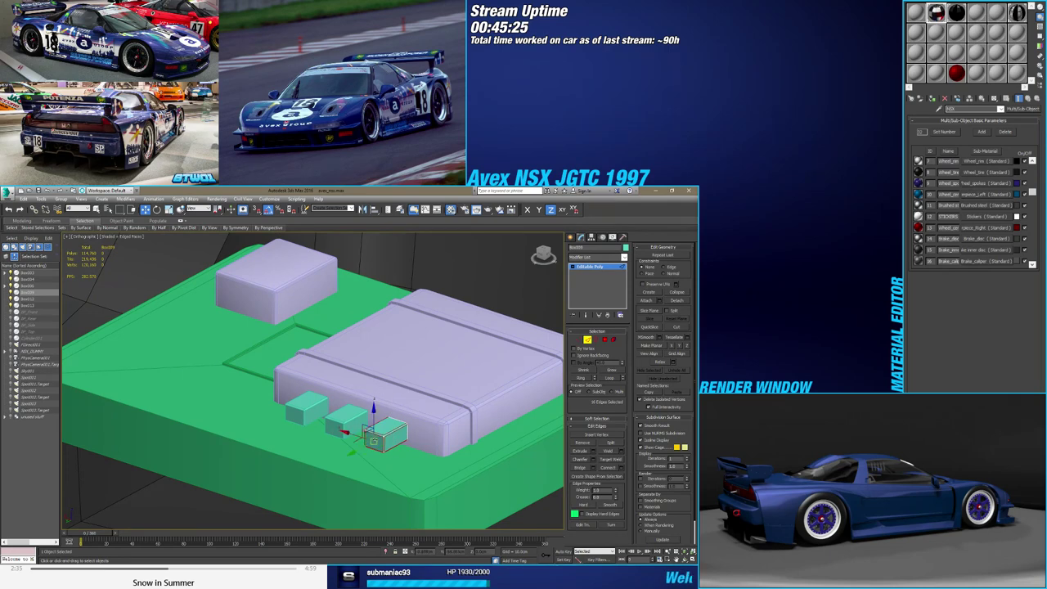
pyautogui.scroll(-3, 376, 457)
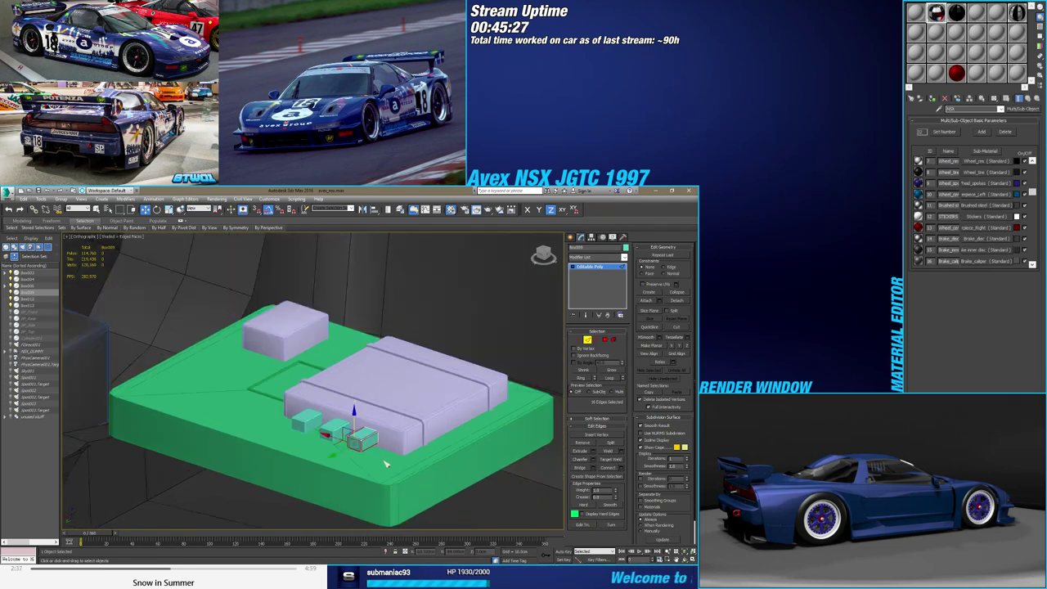
pyautogui.scroll(2, 369, 462)
pyautogui.keyDown('alt'); pyautogui.moveTo(367, 465); pyautogui.dragTo(365, 465, button='middle'); pyautogui.keyUp('alt')
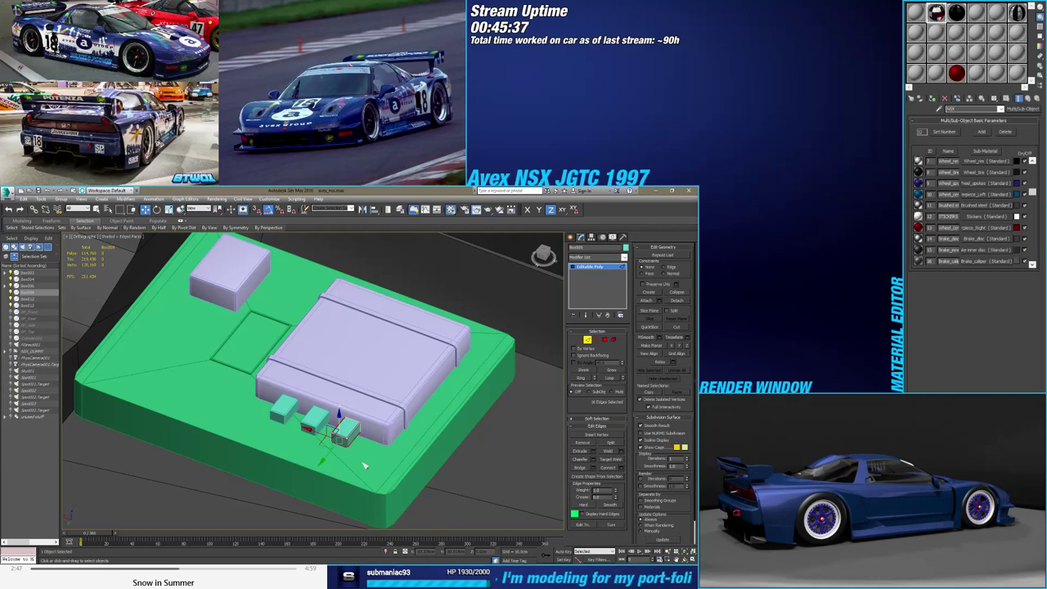
pyautogui.moveTo(265, 353)
pyautogui.keyDown('alt'); pyautogui.mouseDown(button='middle')
pyautogui.moveTo(327, 382)
pyautogui.moveTo(409, 368)
pyautogui.mouseUp(button='middle'); pyautogui.keyUp('alt')
pyautogui.scroll(3, 480, 353)
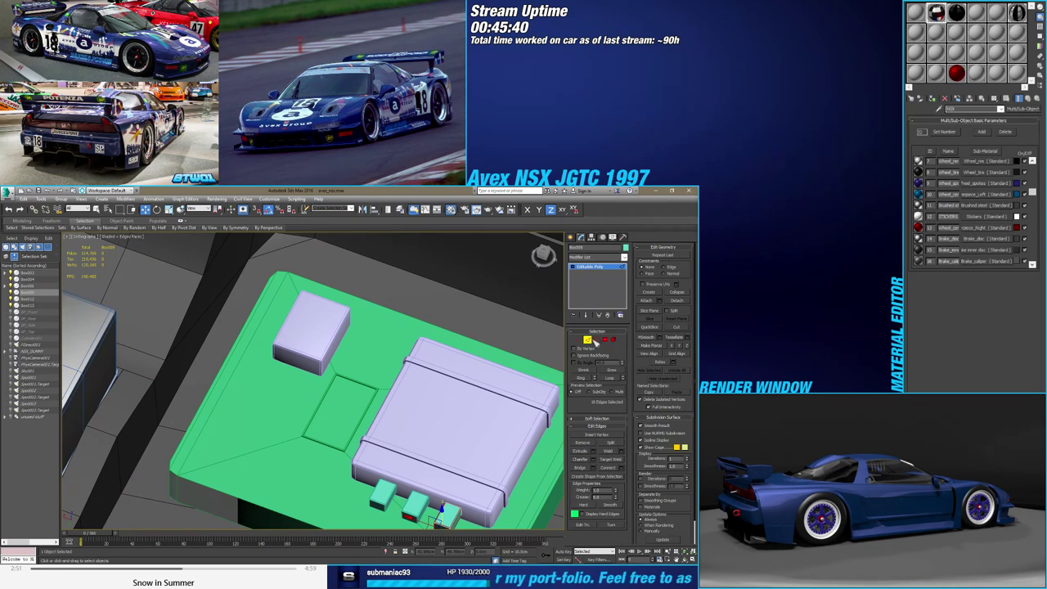
pyautogui.click(589, 340)
pyautogui.keyDown('alt'); pyautogui.moveTo(393, 409); pyautogui.dragTo(342, 460, button='middle'); pyautogui.keyUp('alt')
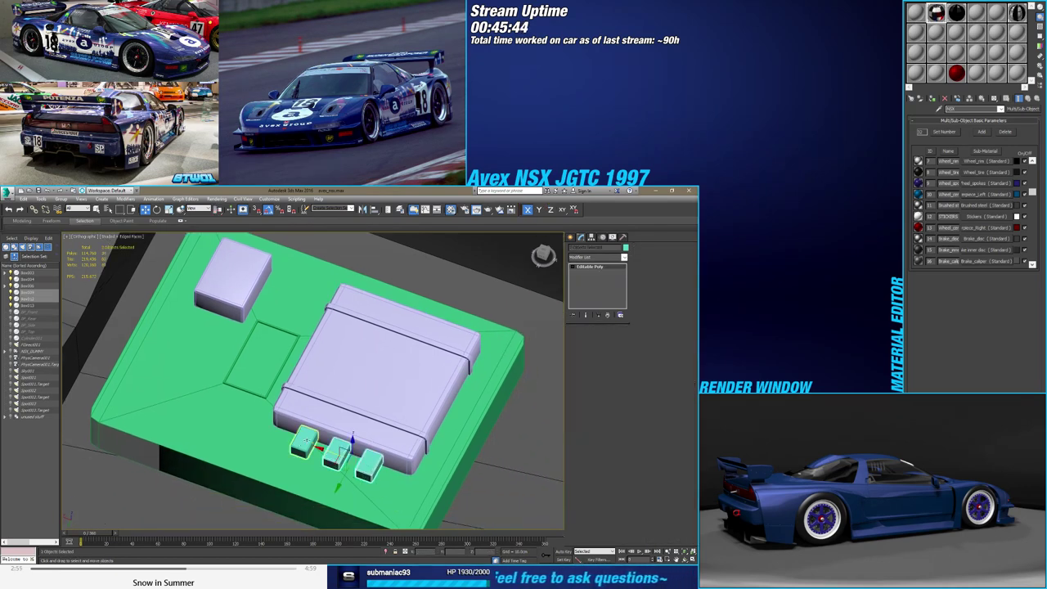
pyautogui.keyDown('ctrl'); pyautogui.click(303, 444); pyautogui.keyUp('ctrl')
pyautogui.click(352, 404)
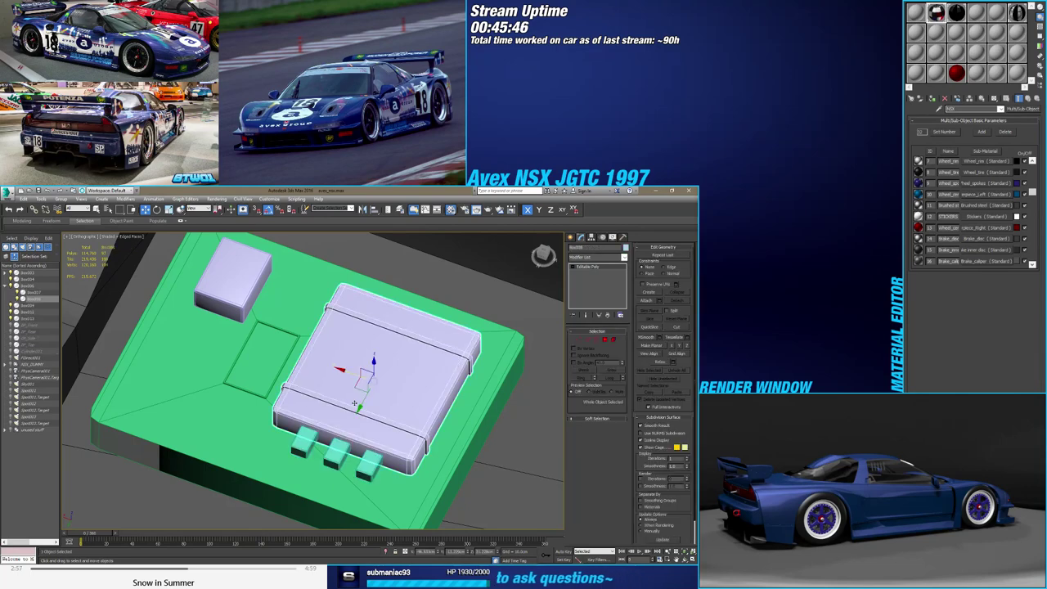
# Select the small top-left box, the console box and the green base board from the scene list
pyautogui.click(34, 292)
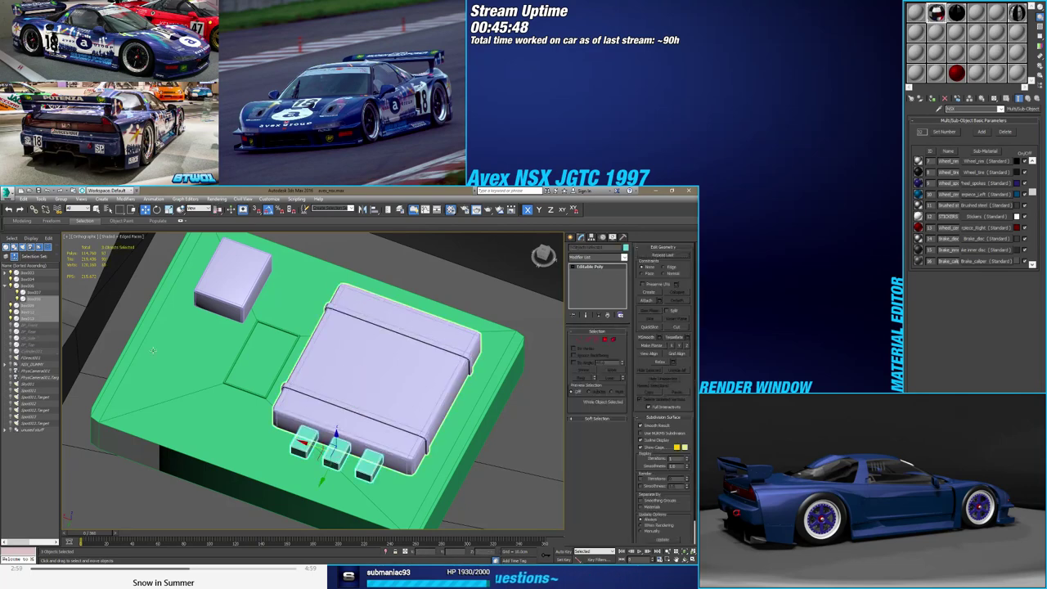
pyautogui.keyDown('shift'); pyautogui.click(34, 304); pyautogui.keyUp('shift')
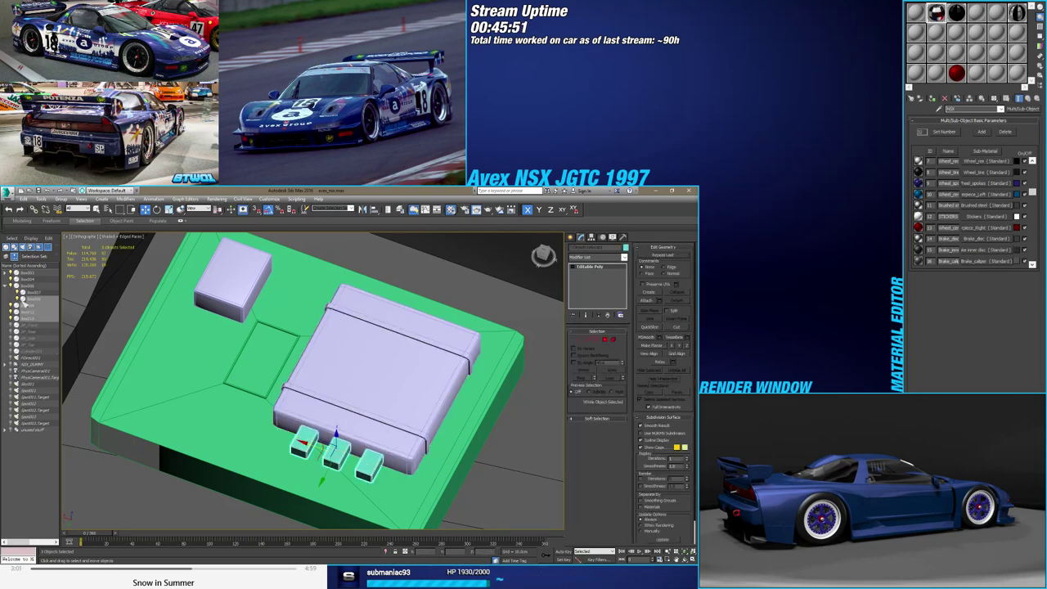
pyautogui.moveTo(23, 299); pyautogui.dragTo(26, 301)
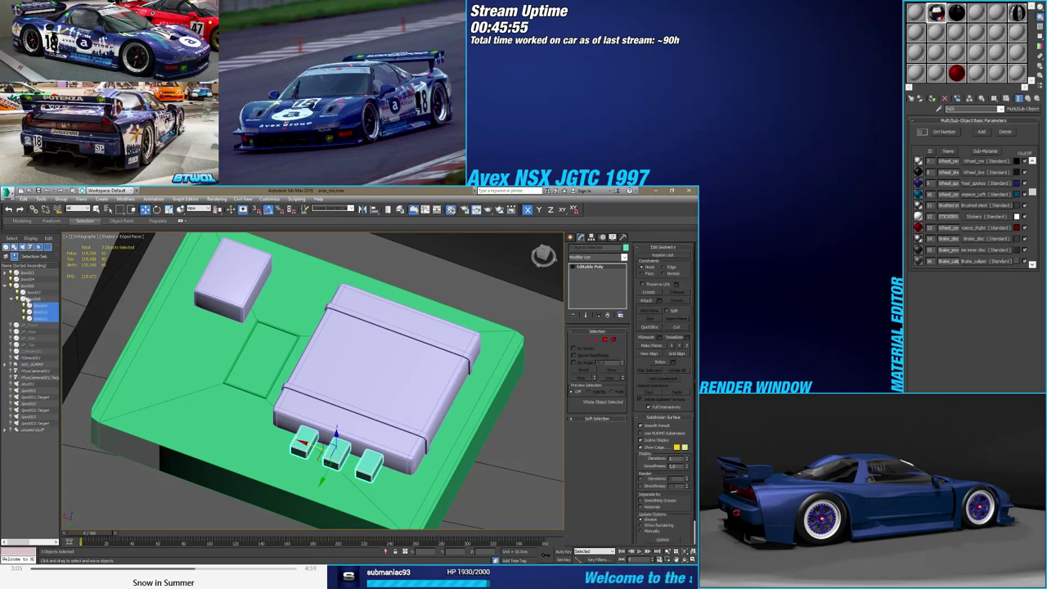
pyautogui.click(24, 300)
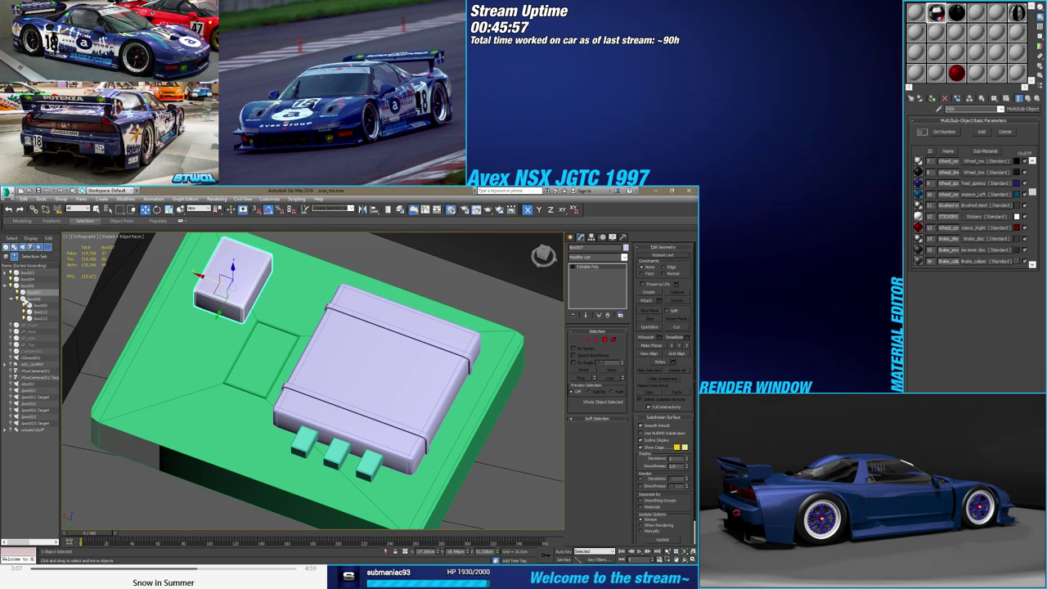
pyautogui.click(24, 293)
pyautogui.click(19, 286)
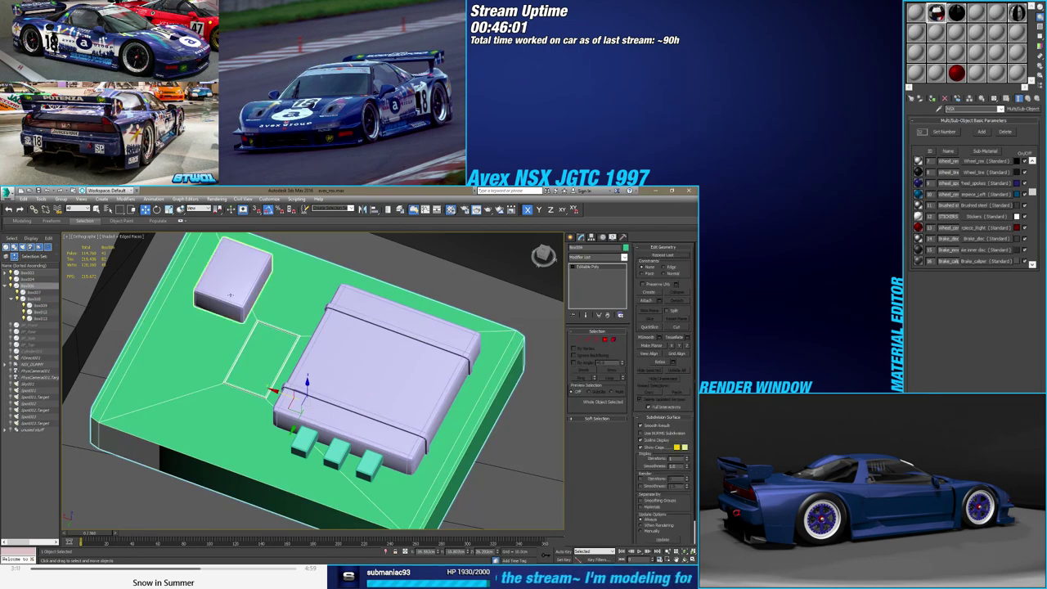
# Add the three small connector blocks and assign the car's blue multi-material to the selection
pyautogui.keyDown('ctrl'); pyautogui.click(300, 378); pyautogui.keyUp('ctrl')
pyautogui.keyDown('ctrl'); pyautogui.click(303, 442); pyautogui.keyUp('ctrl')
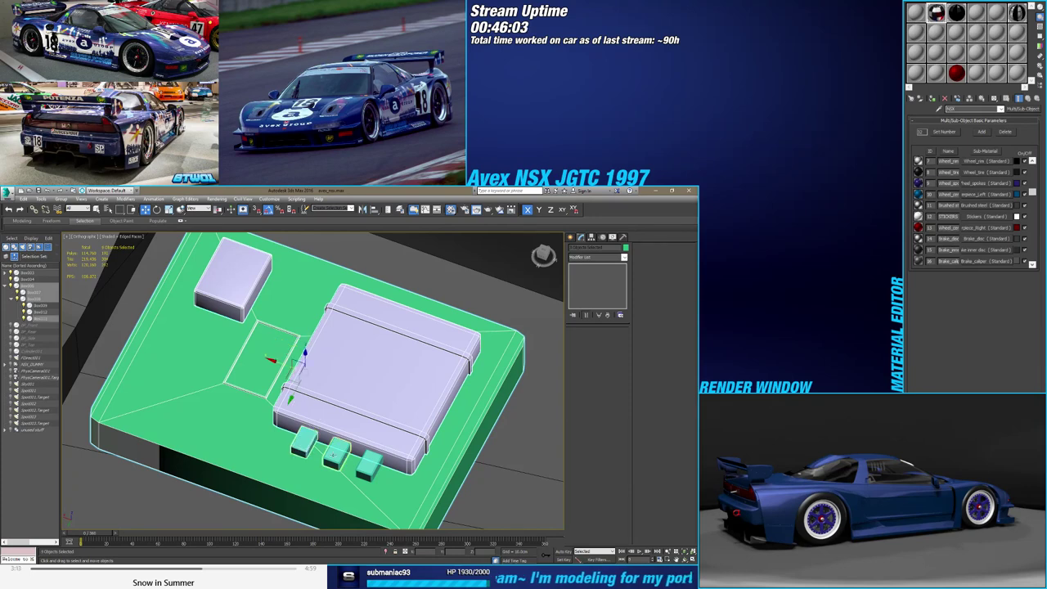
pyautogui.keyDown('ctrl'); pyautogui.click(336, 453); pyautogui.keyUp('ctrl')
pyautogui.keyDown('ctrl'); pyautogui.click(367, 463); pyautogui.keyUp('ctrl')
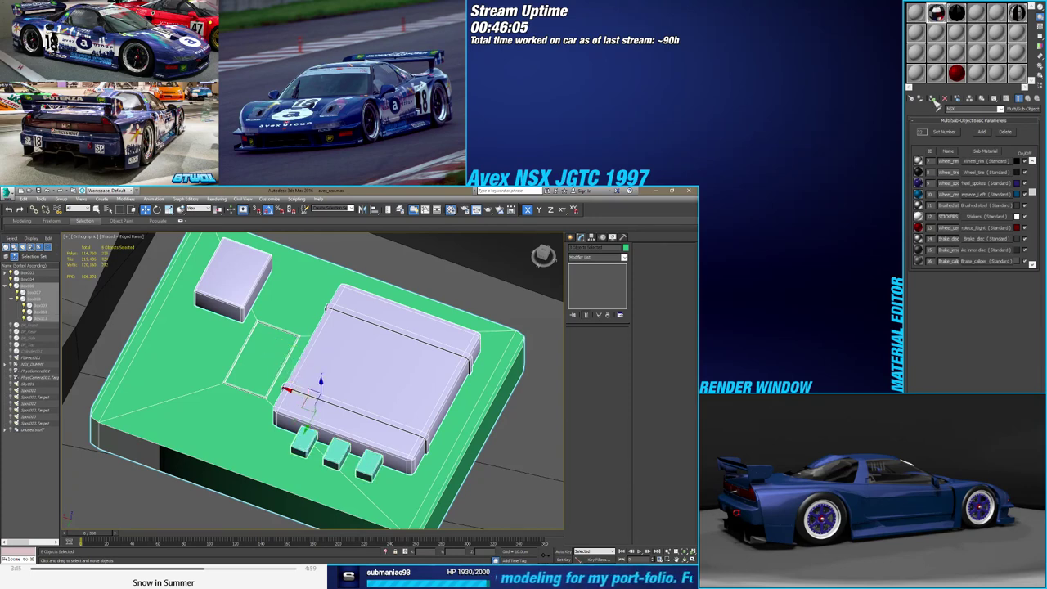
pyautogui.click(935, 99)
pyautogui.click(334, 490)
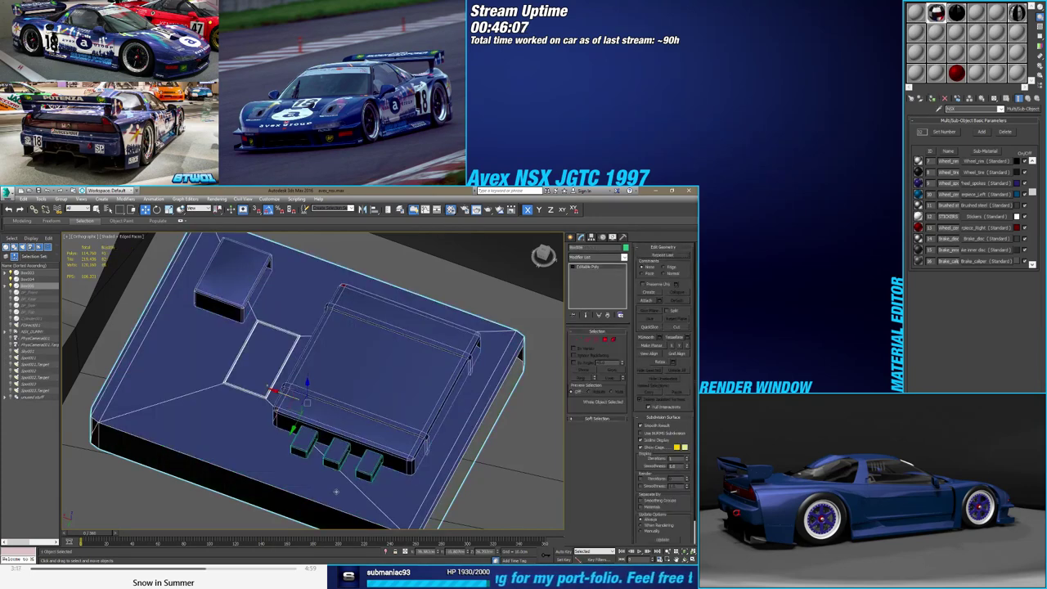
# Set every polygon of the console base plate to material ID 11 (Brushed steel)
pyautogui.moveTo(388, 494); pyautogui.dragTo(383, 448, button='middle')
pyautogui.click(613, 339)
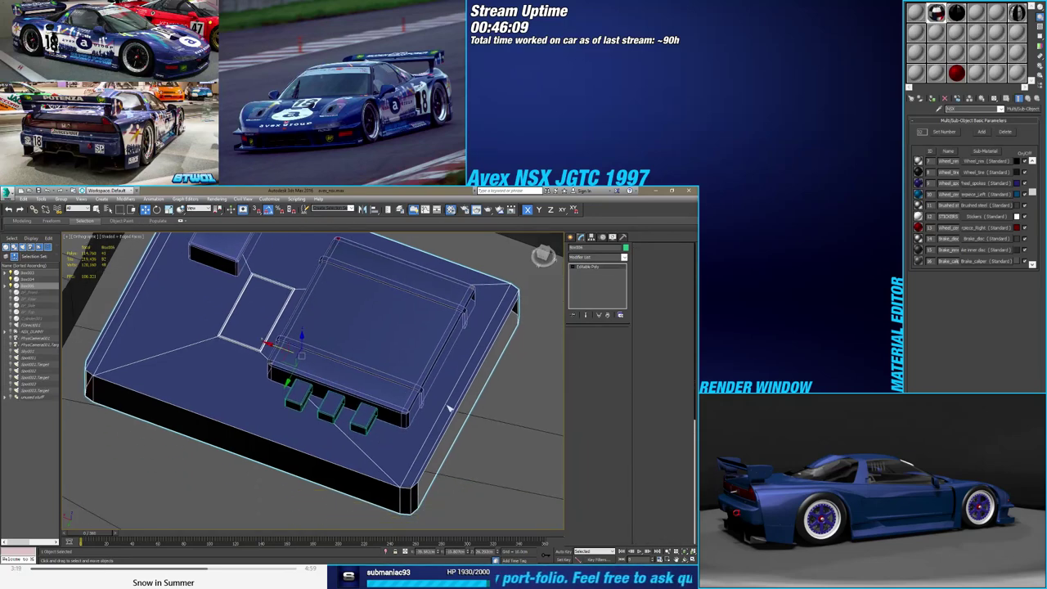
pyautogui.hotkey('ctrl', 'a')
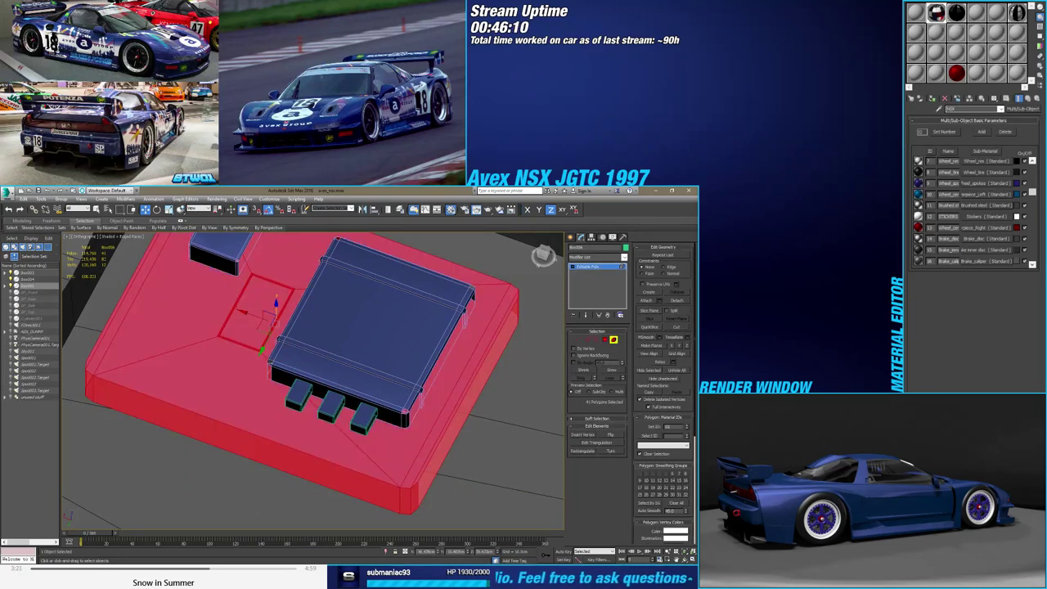
pyautogui.press('Return')
pyautogui.click(614, 340)
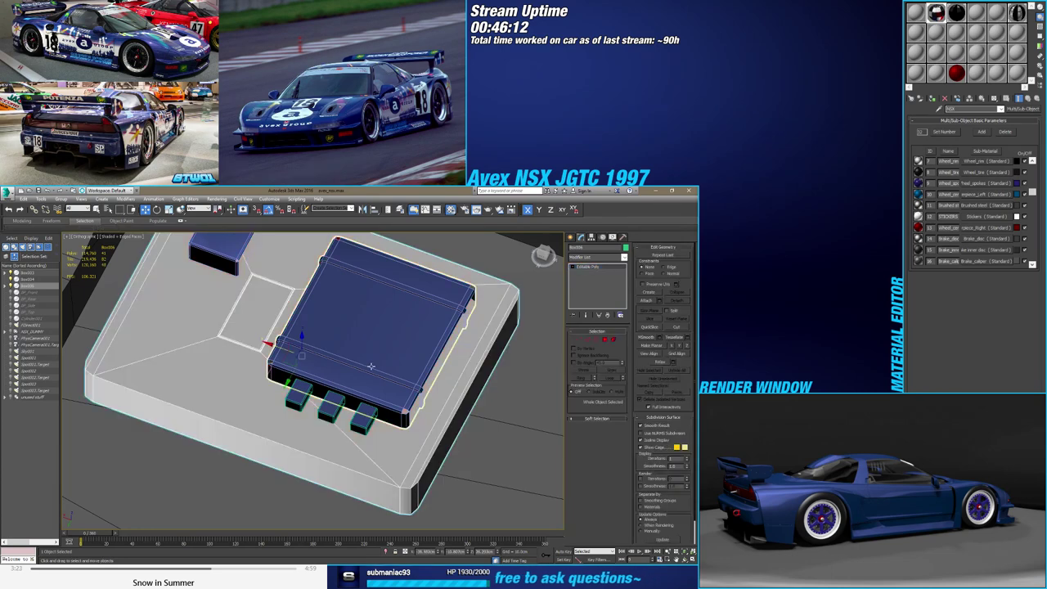
# Select the small top-left box and scroll the car material's sub-material list
pyautogui.moveTo(337, 352); pyautogui.dragTo(328, 399, button='middle')
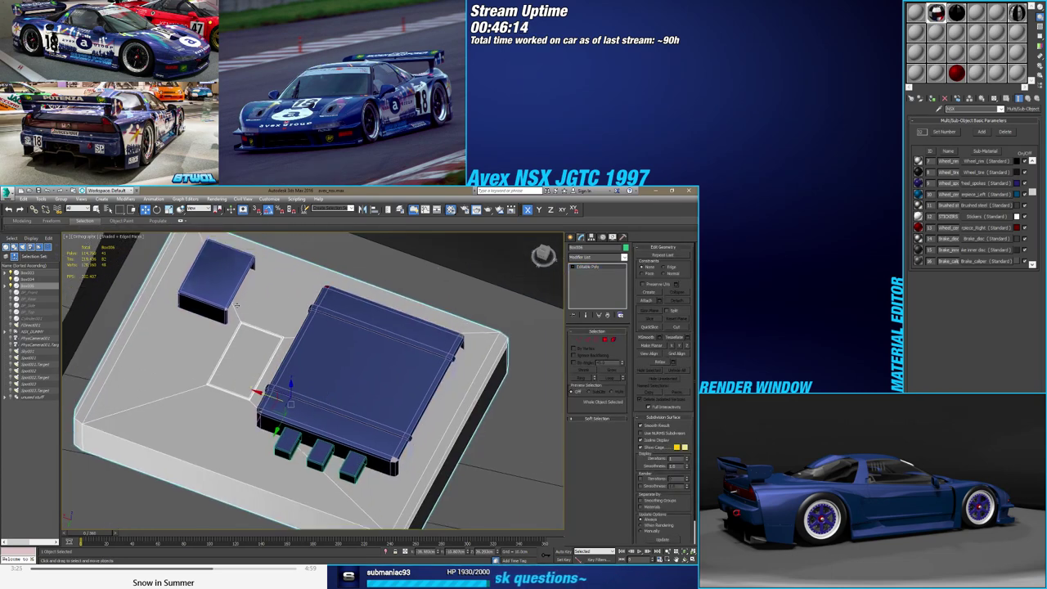
pyautogui.click(221, 270)
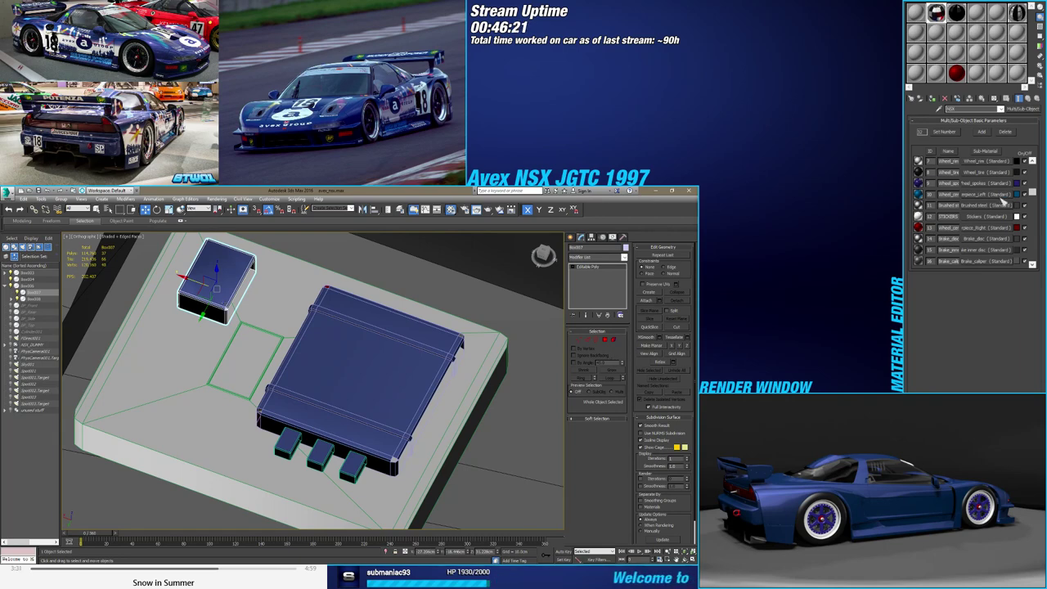
pyautogui.moveTo(1033, 191); pyautogui.dragTo(1035, 265)
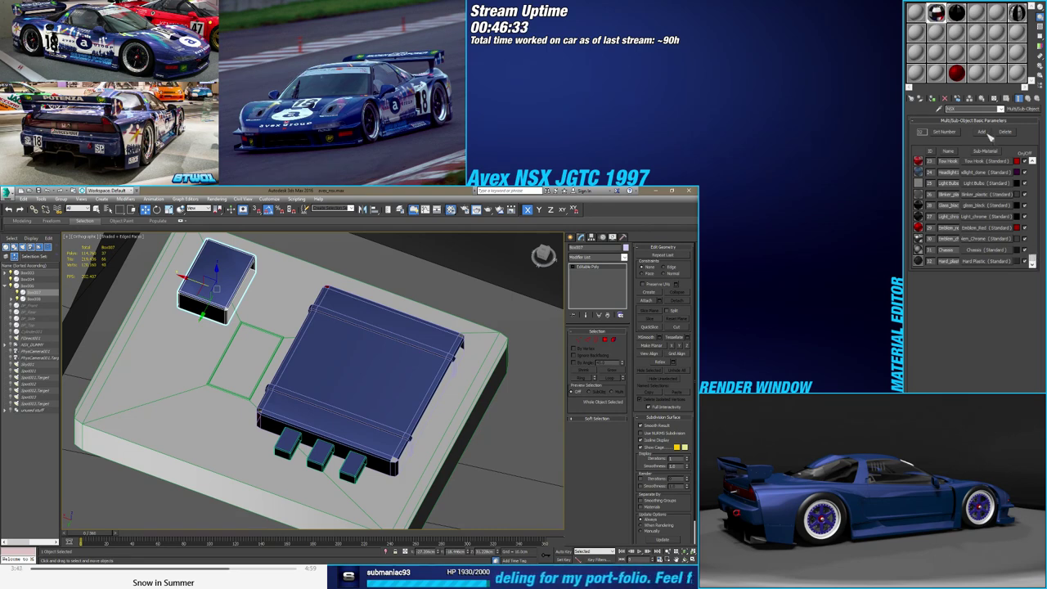
# Add a new sub-material slot to the car material and name it 'Blue Painted'
pyautogui.click(984, 133)
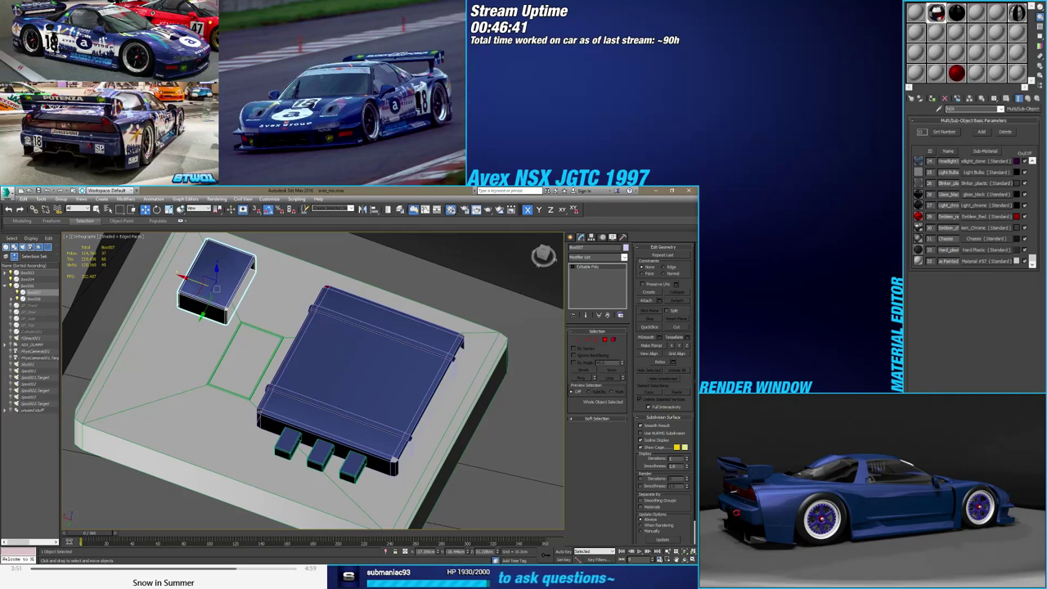
pyautogui.click(972, 262)
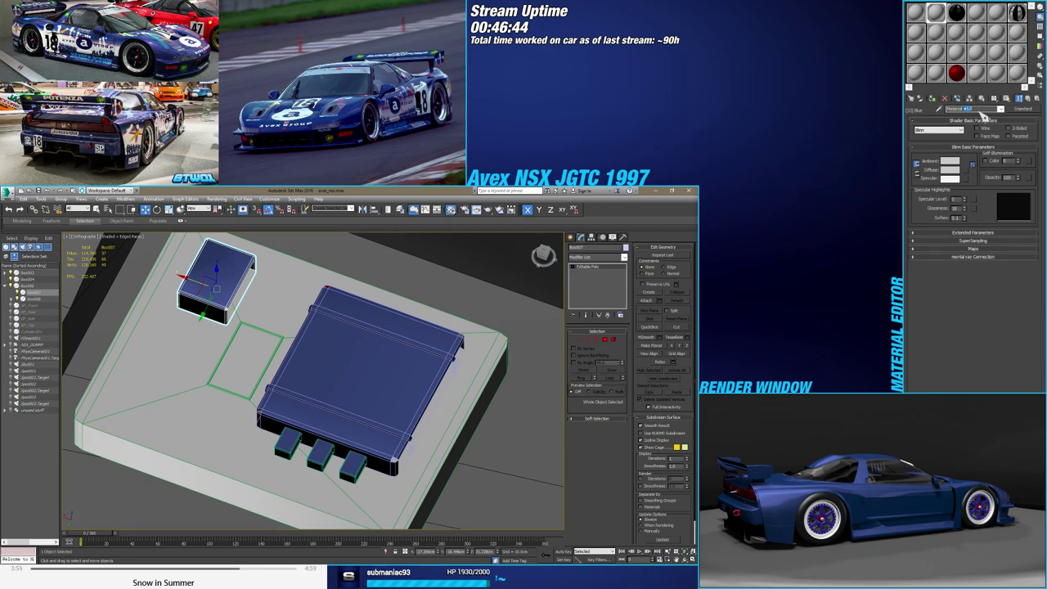
pyautogui.write('Blue Painted')
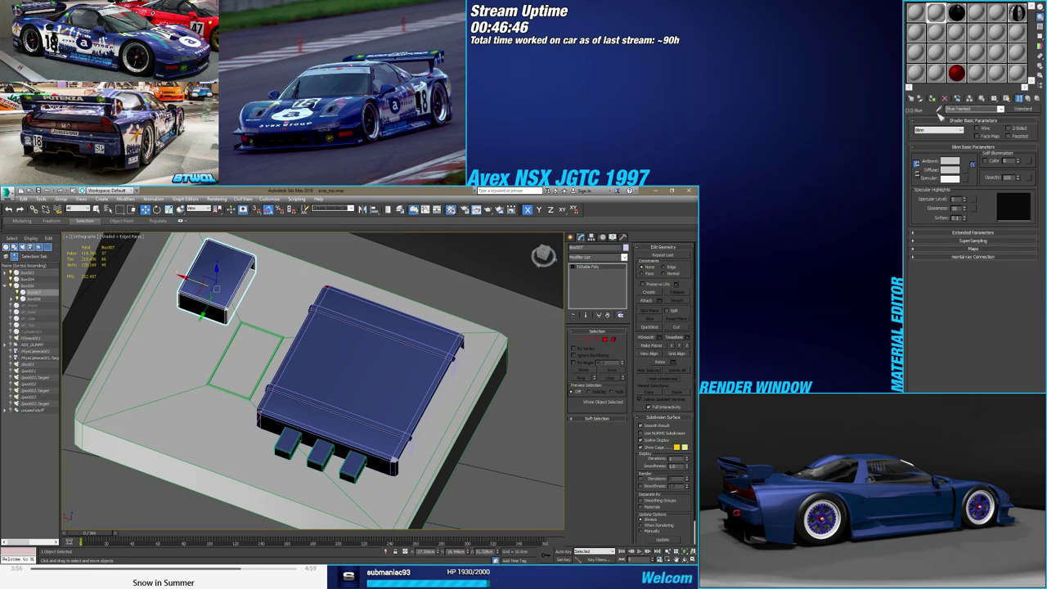
# Give all polygons of the small top-left box material ID 33 (Blue Painted)
pyautogui.click(1028, 99)
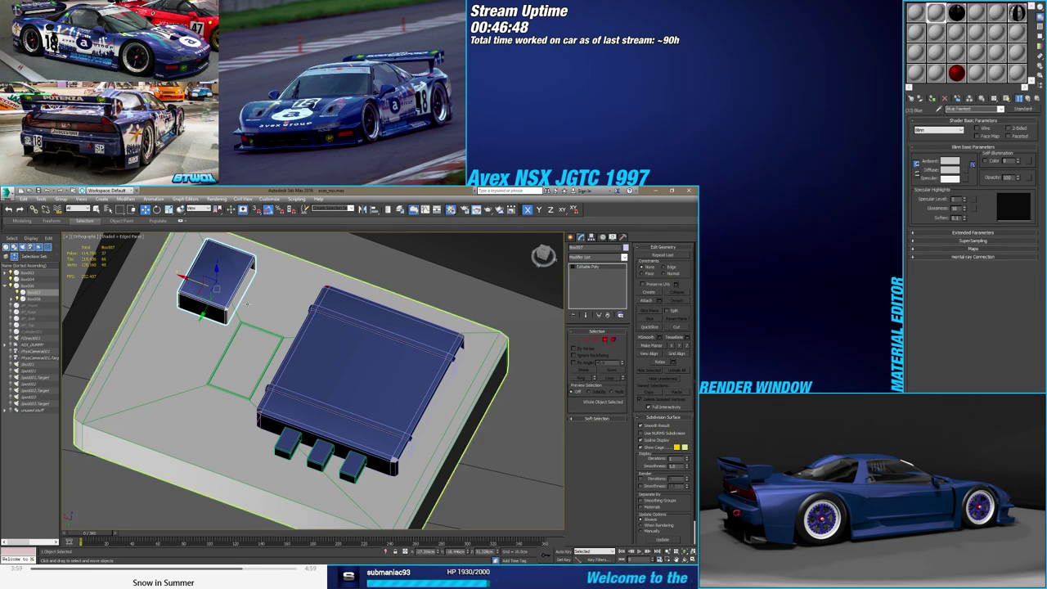
pyautogui.press('4')
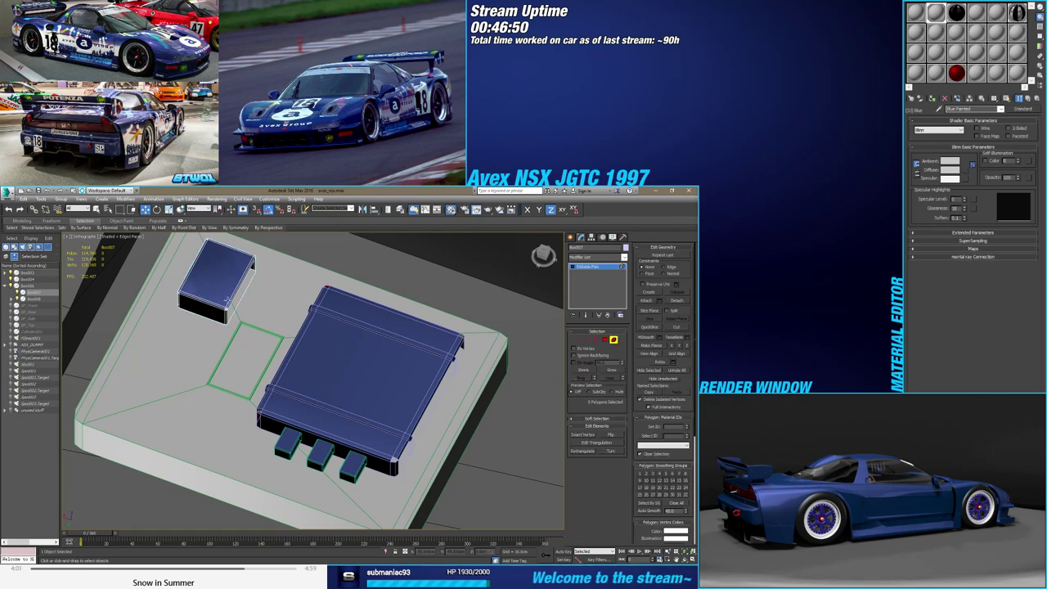
pyautogui.doubleClick(214, 291)
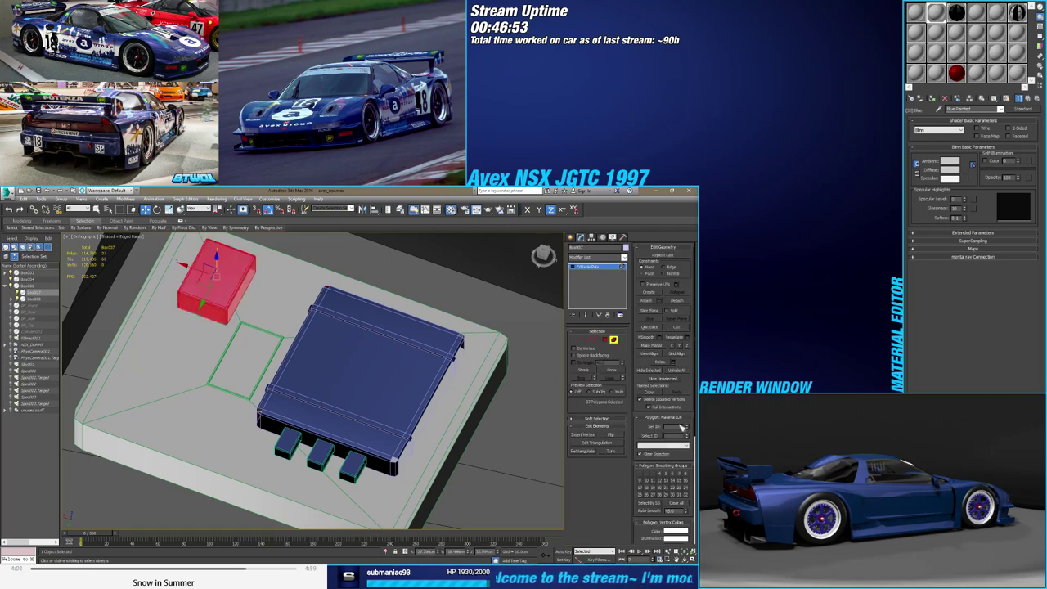
pyautogui.click(679, 432)
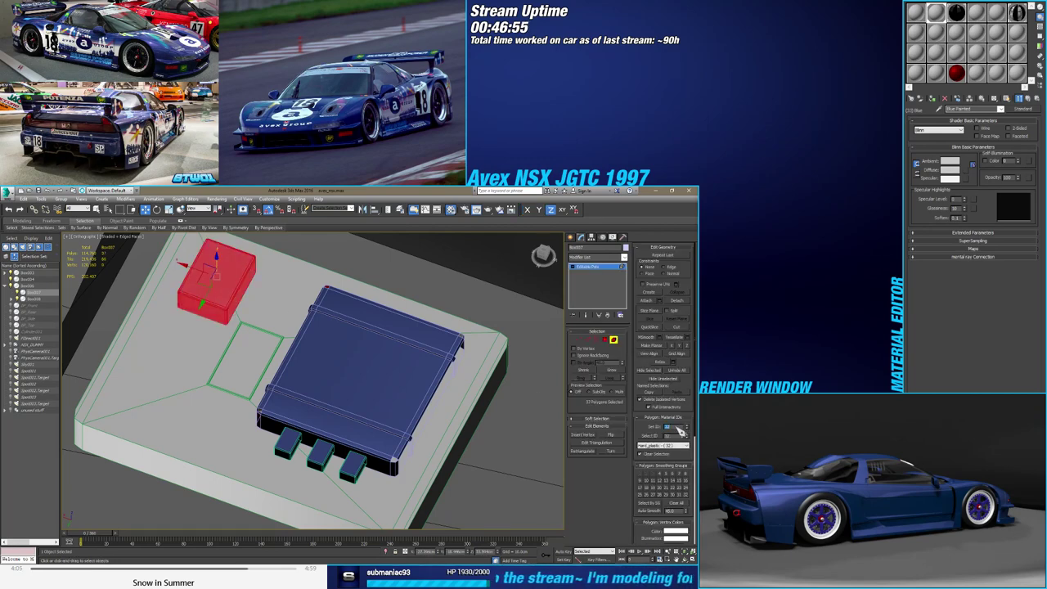
pyautogui.press('Return')
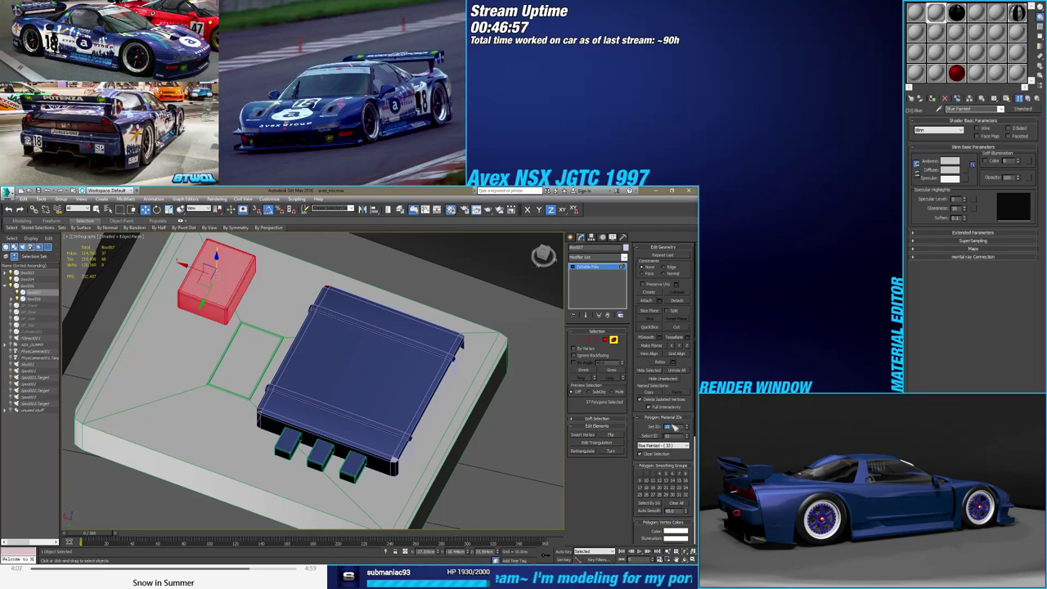
pyautogui.click(614, 340)
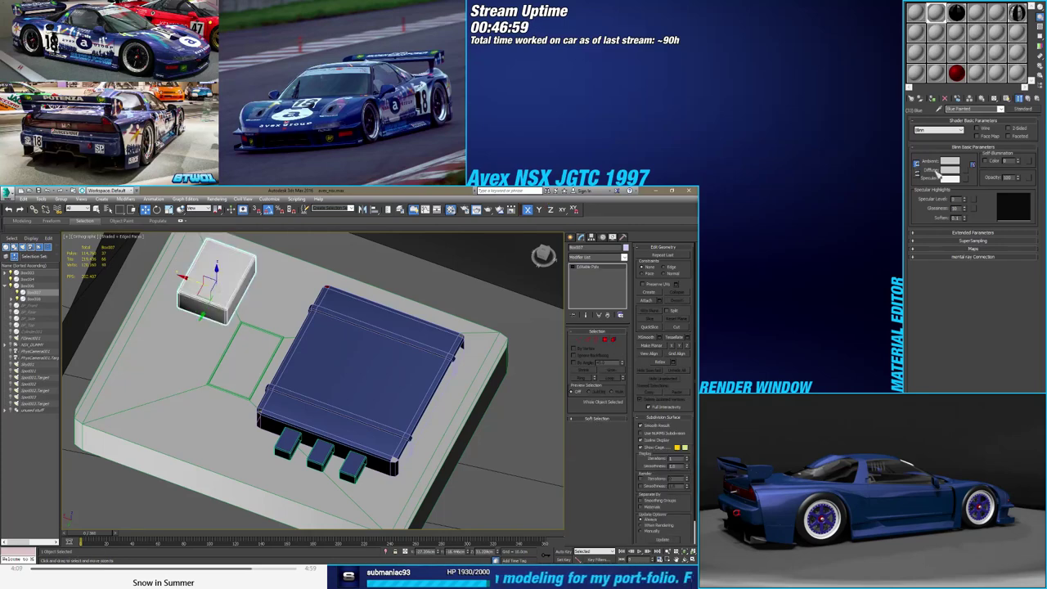
# Set the Blue Painted diffuse colour to a bright light cyan-blue
pyautogui.click(947, 169)
pyautogui.moveTo(262, 257); pyautogui.dragTo(276, 270)
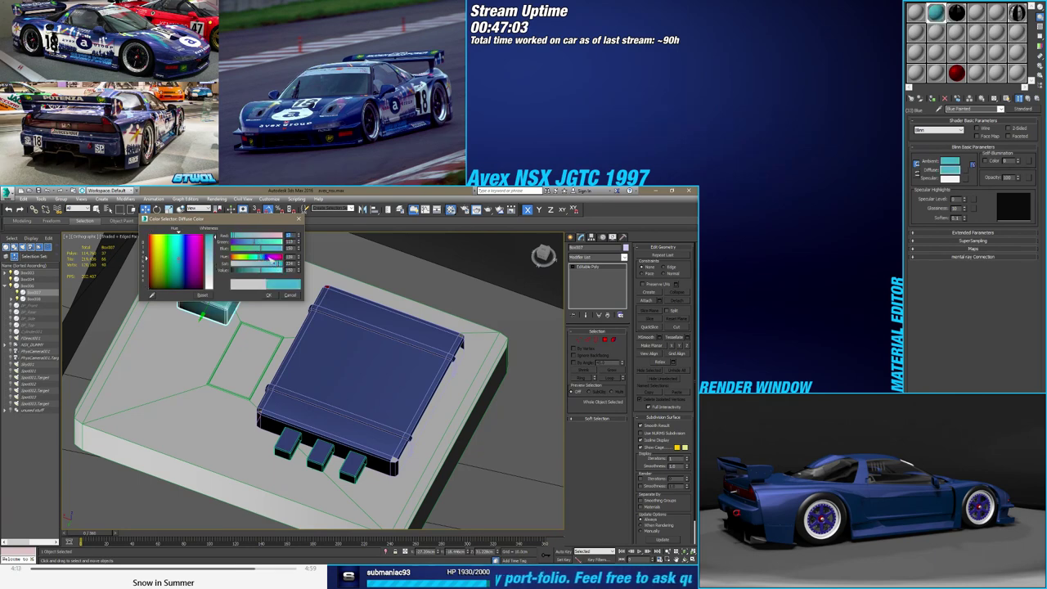
pyautogui.moveTo(229, 218); pyautogui.dragTo(400, 256)
pyautogui.keyDown('alt'); pyautogui.moveTo(278, 384); pyautogui.dragTo(245, 373, button='middle'); pyautogui.keyUp('alt')
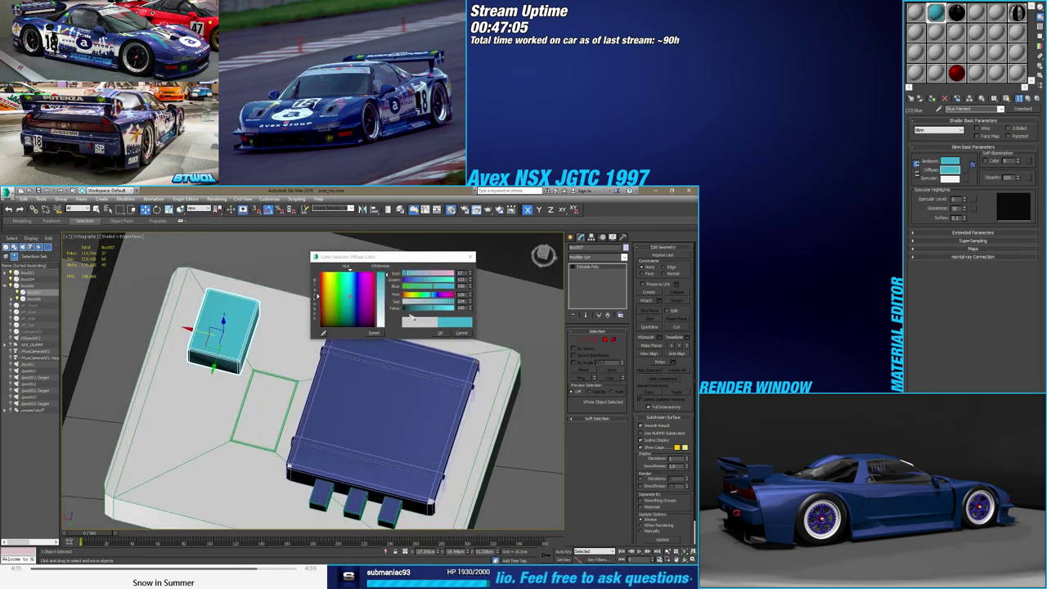
pyautogui.moveTo(441, 312); pyautogui.dragTo(436, 300)
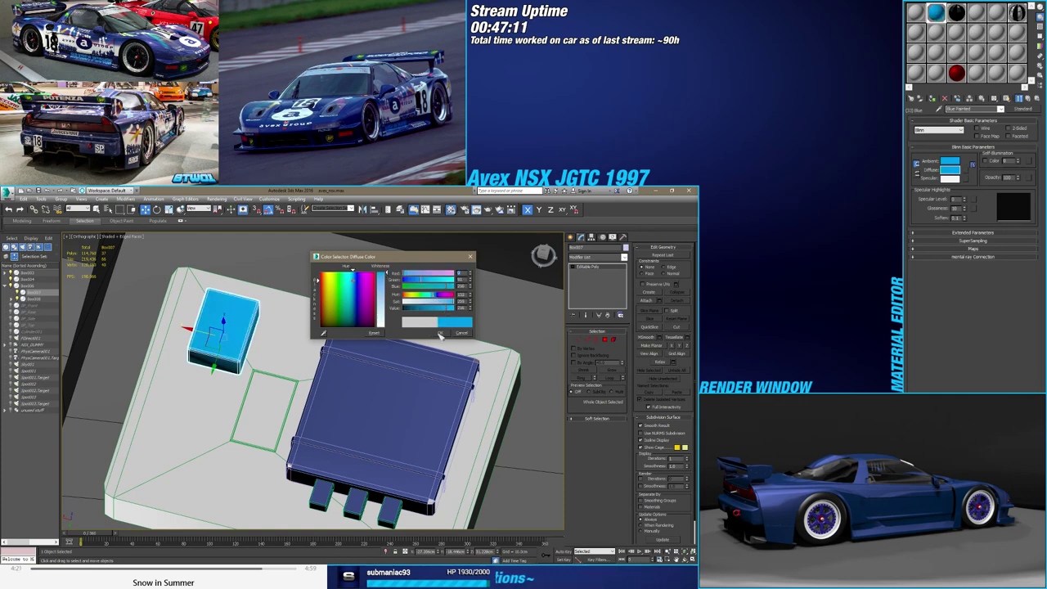
pyautogui.click(438, 334)
pyautogui.moveTo(438, 334)
pyautogui.keyDown('alt'); pyautogui.mouseDown(button='middle')
pyautogui.moveTo(353, 371)
pyautogui.moveTo(371, 380)
pyautogui.mouseUp(button='middle'); pyautogui.keyUp('alt')
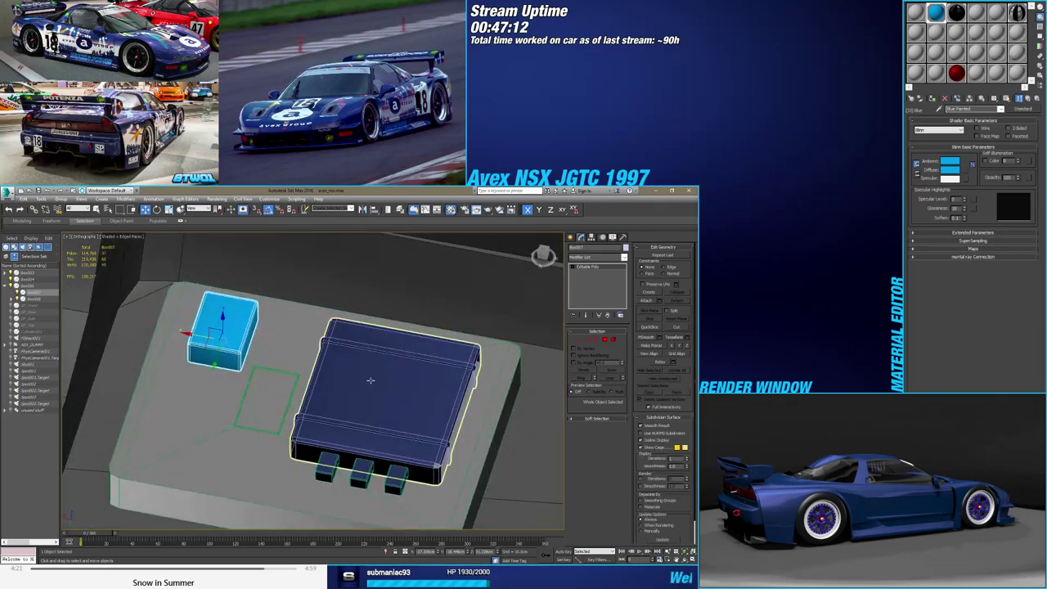
# Set Specular Level to 100 and raise Glossiness, checking the highlight from several angles
pyautogui.moveTo(963, 200); pyautogui.dragTo(966, 187)
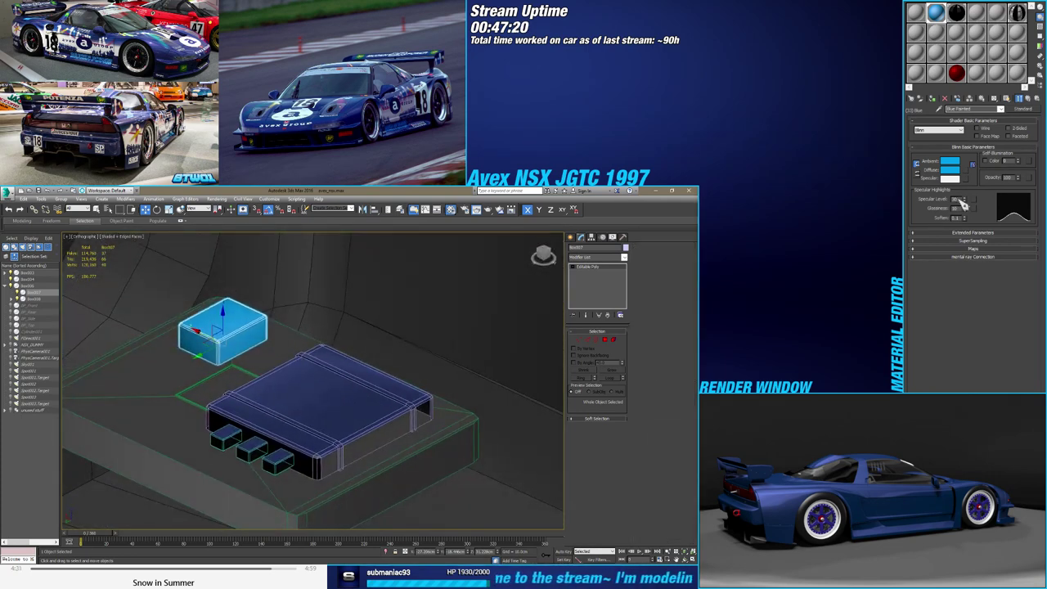
pyautogui.write('100')
pyautogui.press('Return')
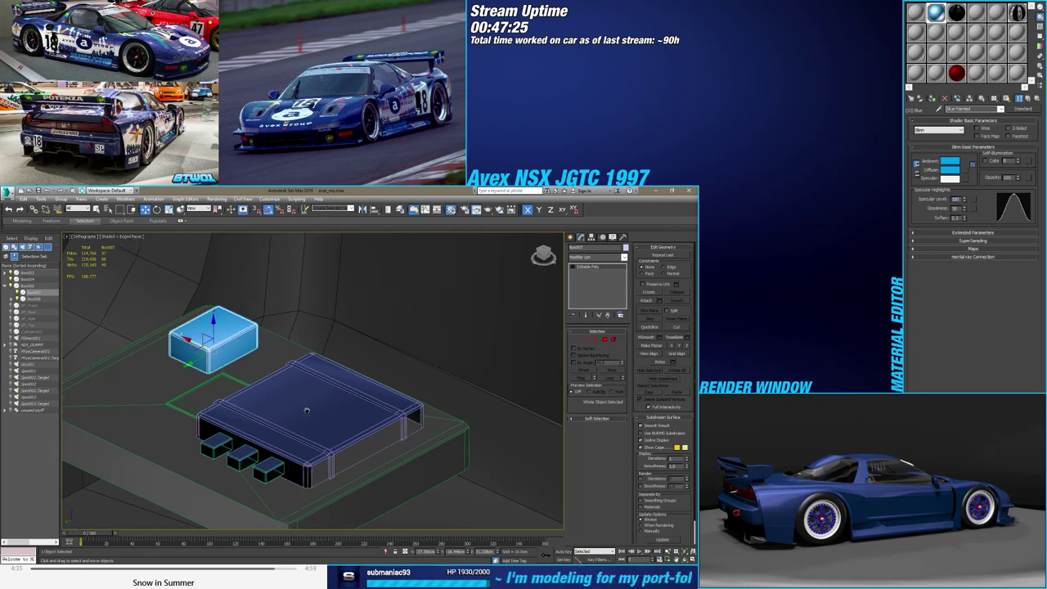
pyautogui.press('F4')
pyautogui.keyDown('alt'); pyautogui.moveTo(310, 393); pyautogui.dragTo(339, 414, button='middle'); pyautogui.keyUp('alt')
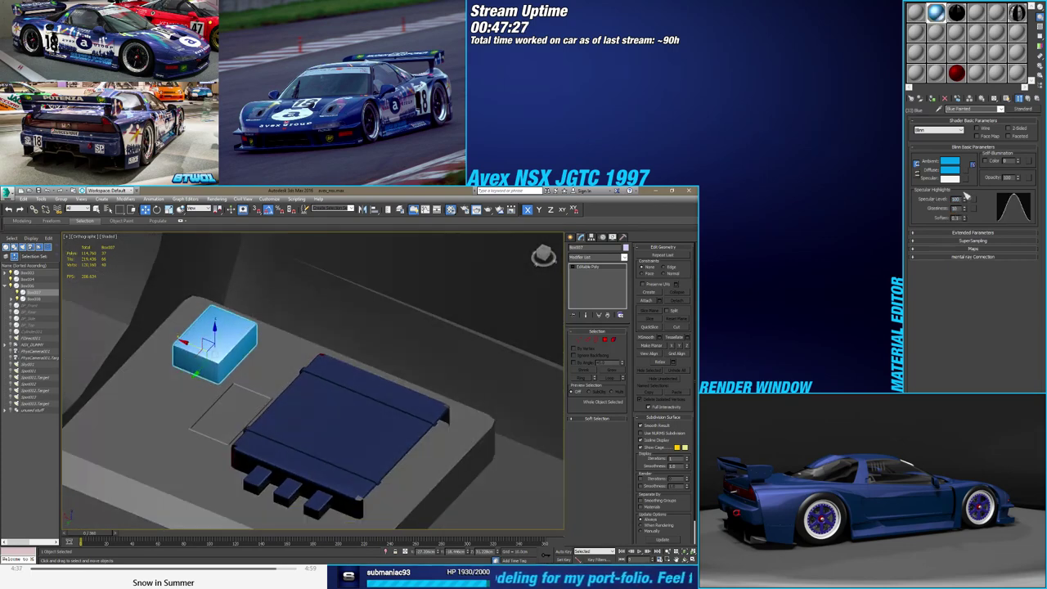
pyautogui.moveTo(966, 210); pyautogui.dragTo(966, 204)
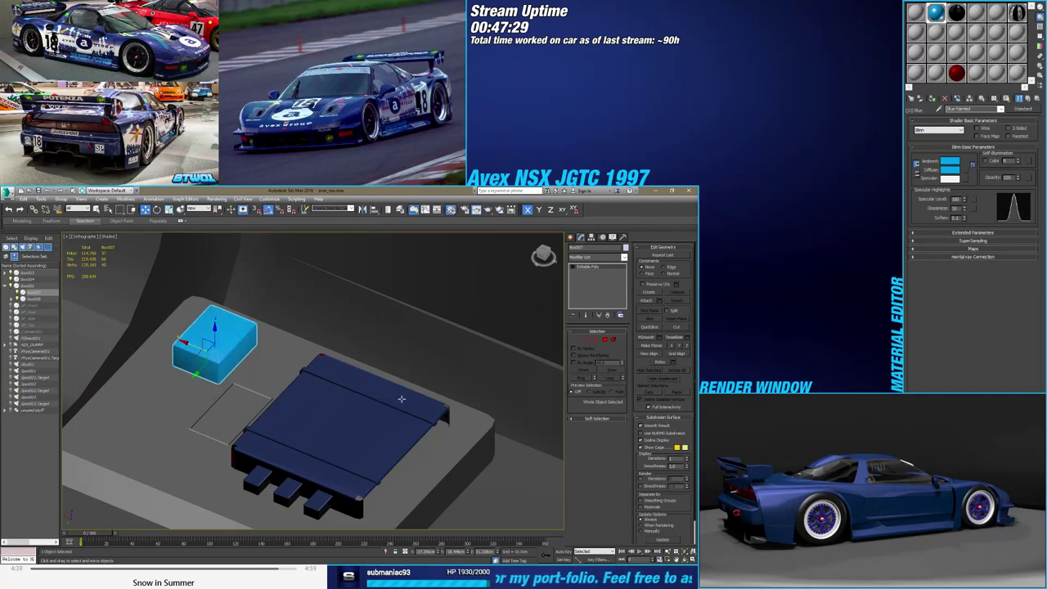
pyautogui.keyDown('alt'); pyautogui.moveTo(401, 398); pyautogui.dragTo(405, 458, button='middle'); pyautogui.keyUp('alt')
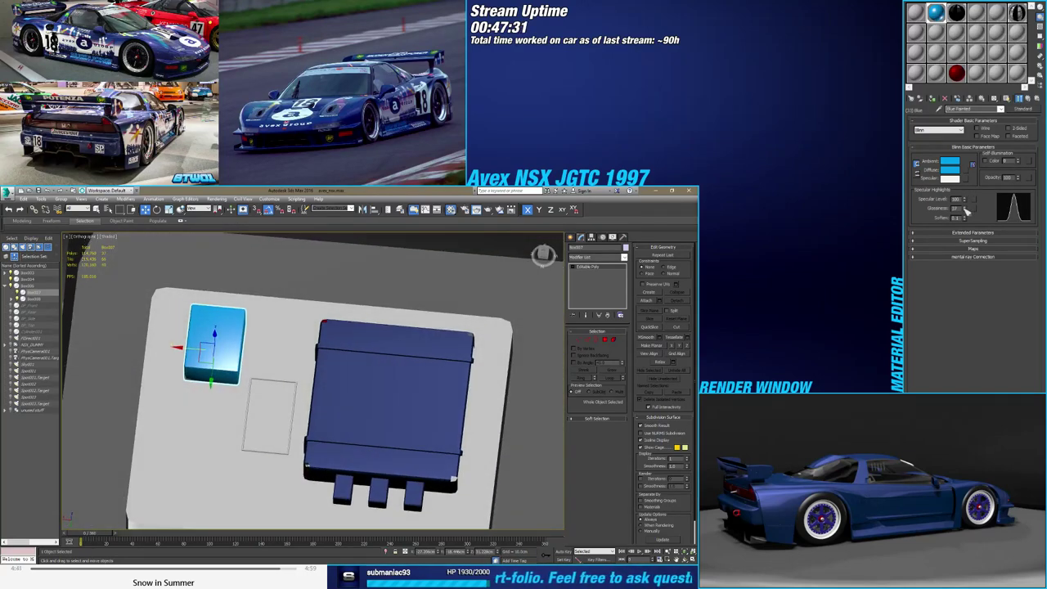
pyautogui.keyDown('alt'); pyautogui.moveTo(518, 396); pyautogui.dragTo(405, 400, button='middle'); pyautogui.keyUp('alt')
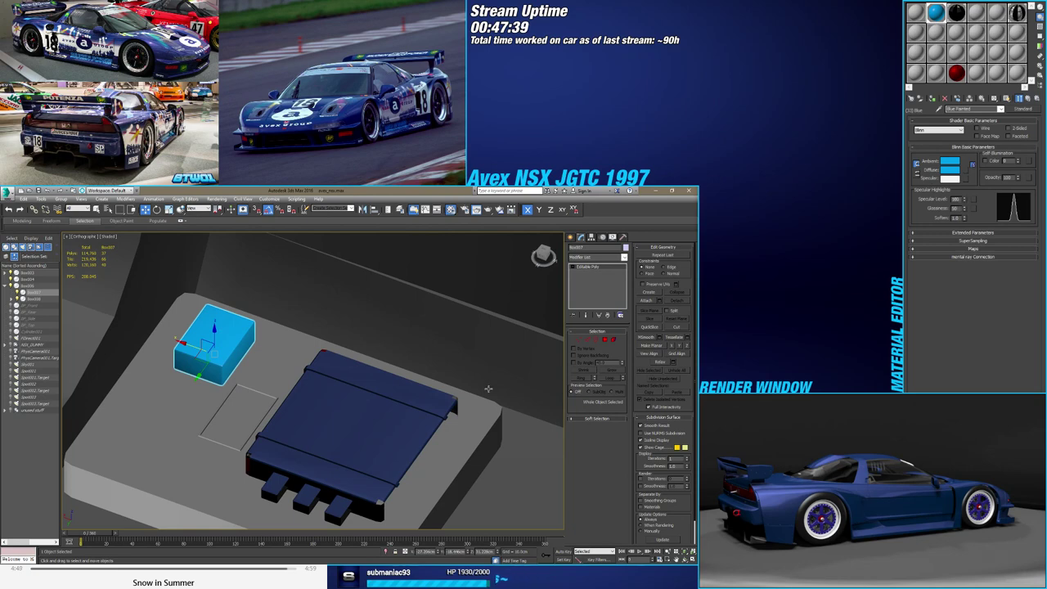
pyautogui.keyDown('alt'); pyautogui.moveTo(450, 380); pyautogui.dragTo(392, 405, button='middle'); pyautogui.keyUp('alt')
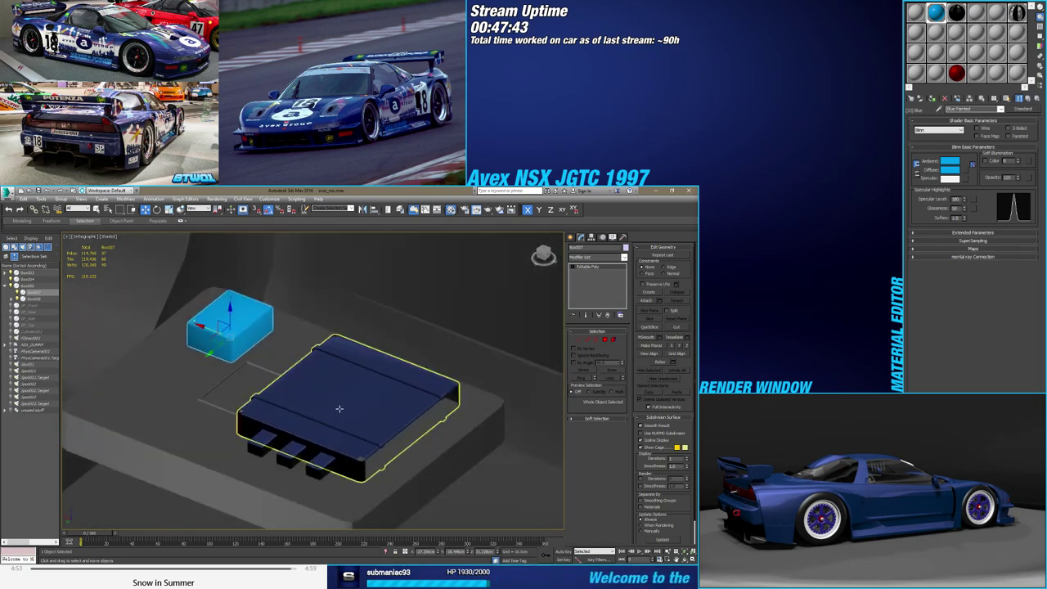
# Give all polygons of the dark console box material ID 22 (Rough steel)
pyautogui.click(405, 415)
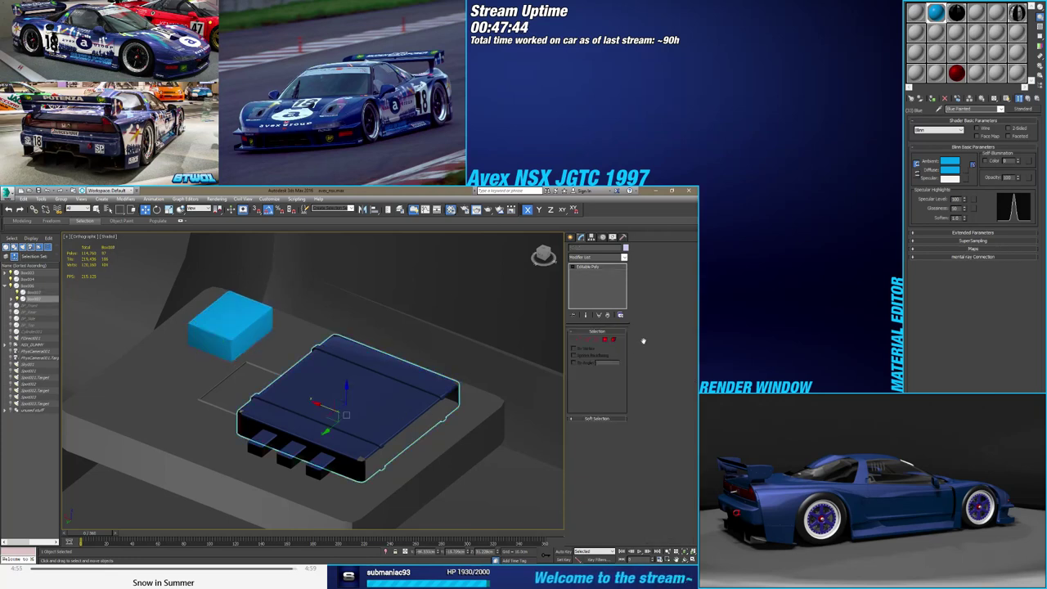
pyautogui.click(614, 341)
pyautogui.hotkey('ctrl', 'a')
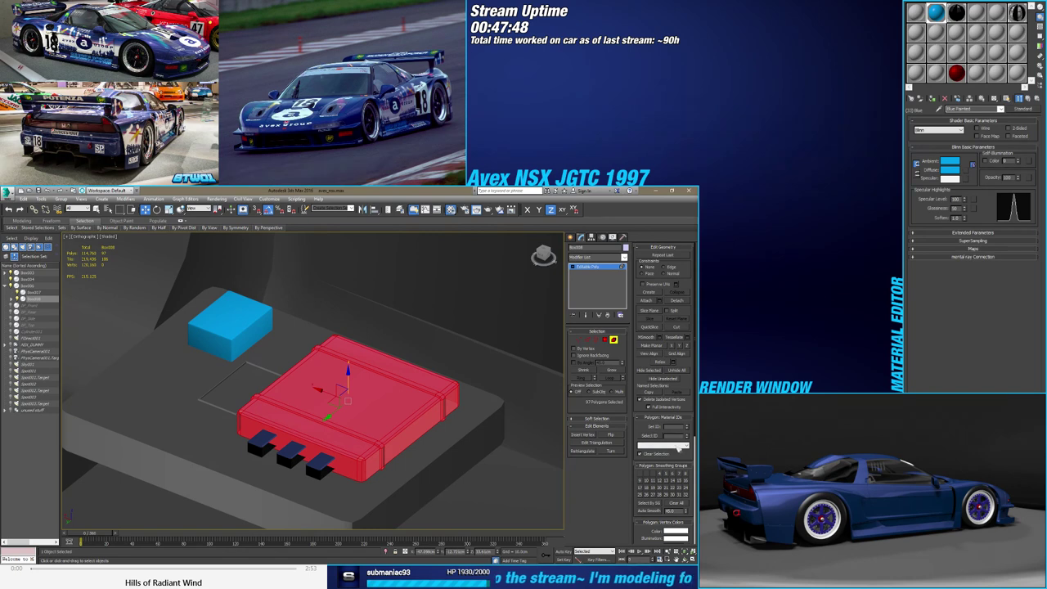
pyautogui.click(1028, 97)
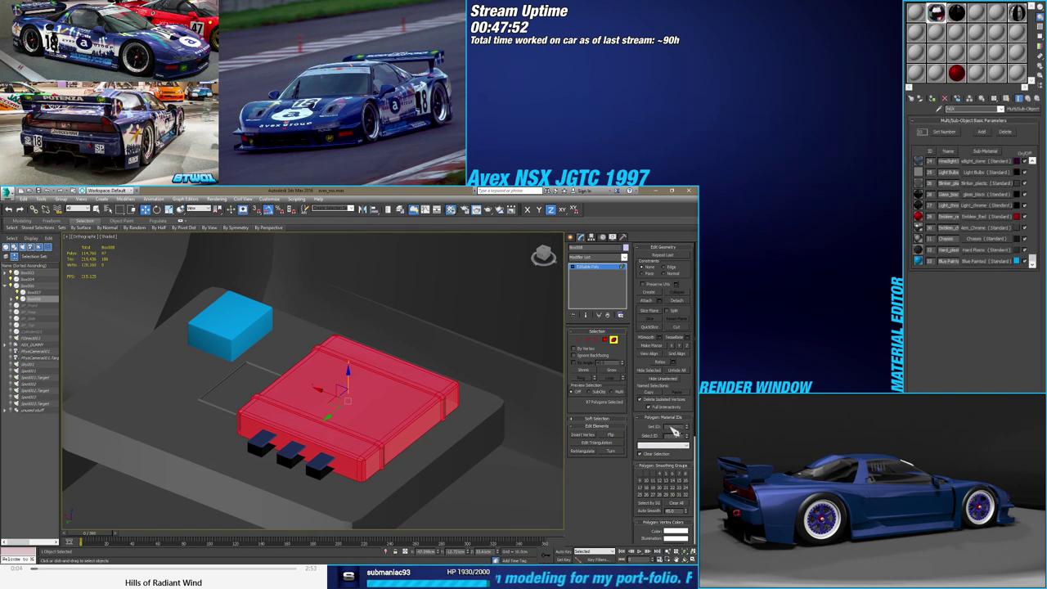
pyautogui.write('22')
pyautogui.press('Return')
pyautogui.click(613, 338)
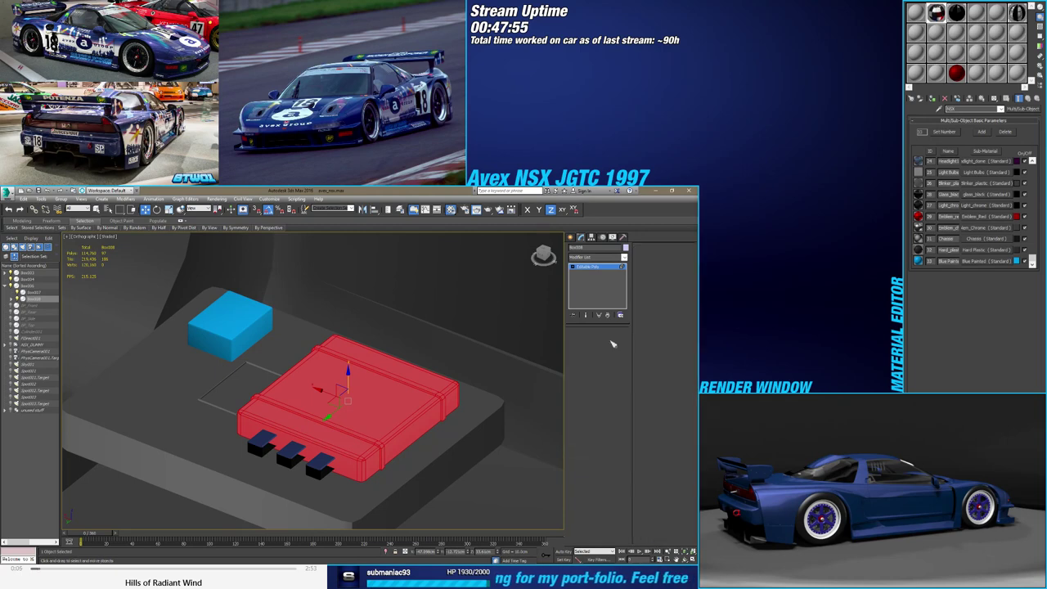
# Select the three connector tabs as elements for a material ID change
pyautogui.click(321, 464)
pyautogui.keyDown('ctrl'); pyautogui.click(291, 458); pyautogui.keyUp('ctrl')
pyautogui.keyDown('ctrl'); pyautogui.click(262, 446); pyautogui.keyUp('ctrl')
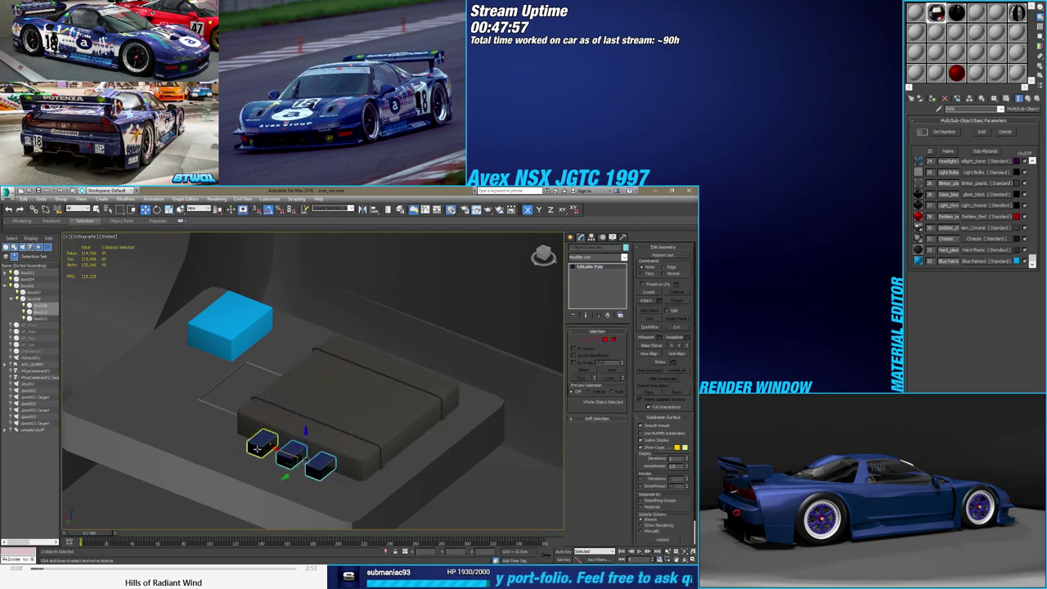
pyautogui.keyDown('alt'); pyautogui.moveTo(311, 454); pyautogui.dragTo(327, 449, button='middle'); pyautogui.keyUp('alt')
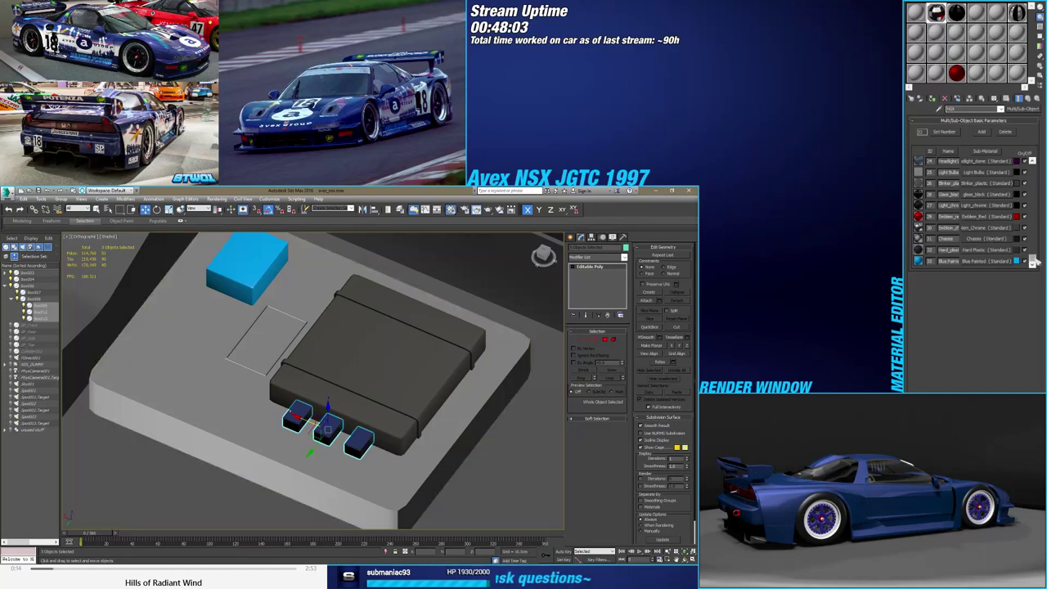
pyautogui.click(614, 340)
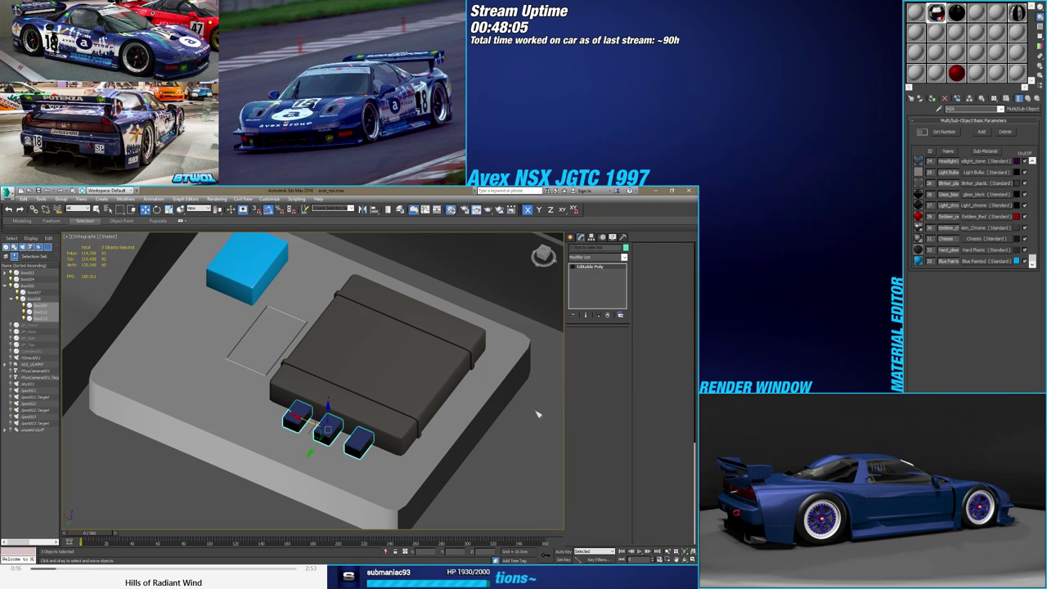
pyautogui.click(360, 446)
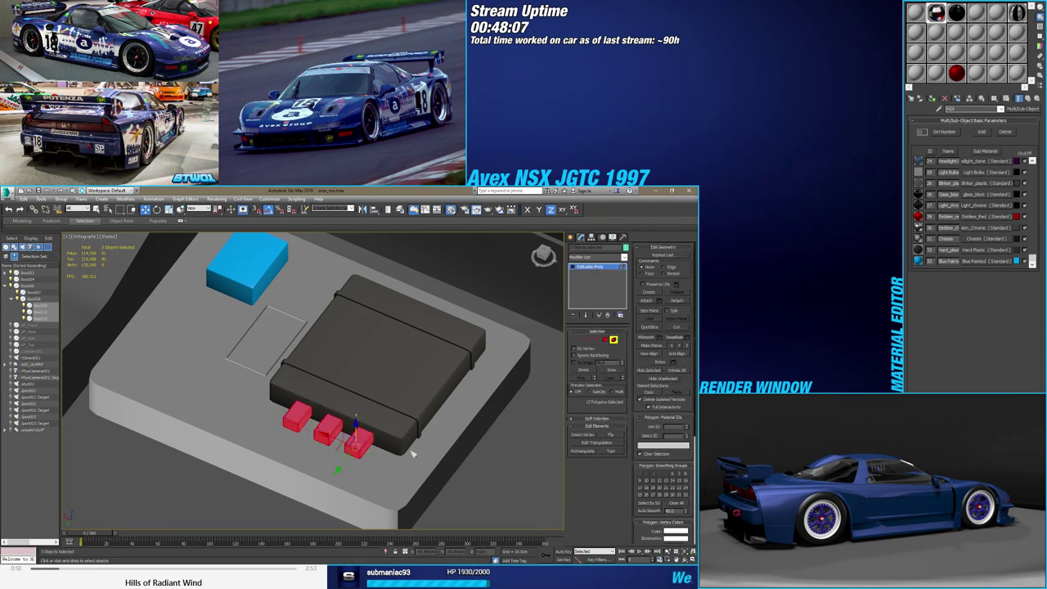
pyautogui.click(670, 426)
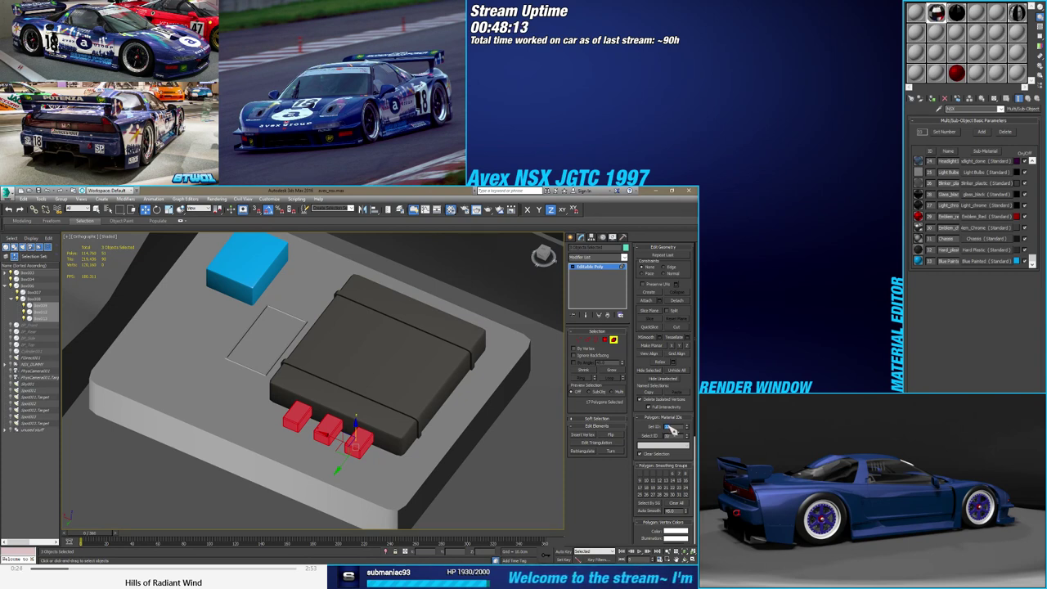
pyautogui.click(613, 339)
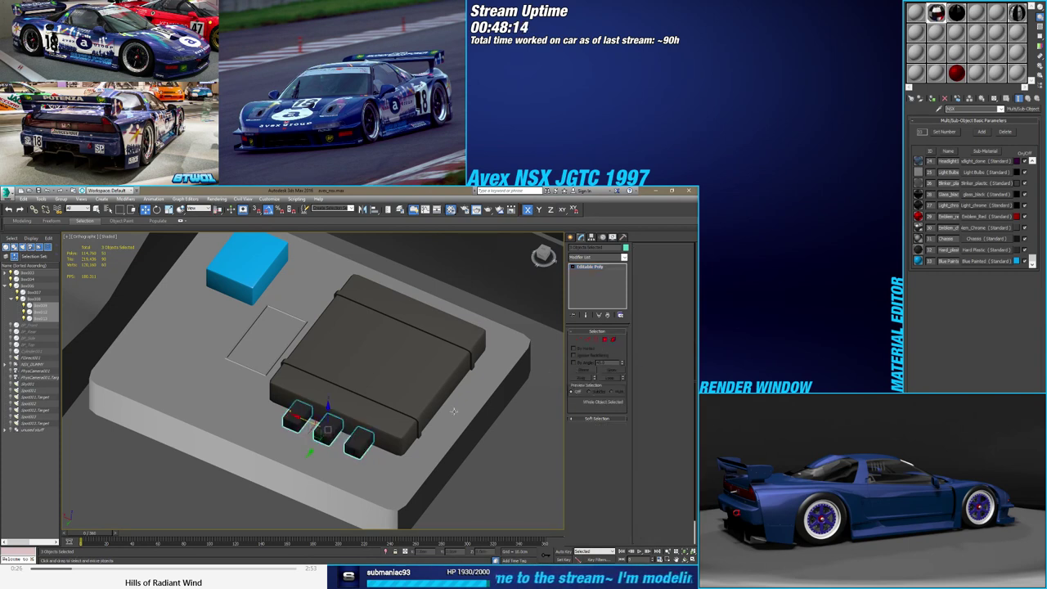
# Give a single connector element material ID 30
pyautogui.keyDown('alt'); pyautogui.moveTo(393, 444); pyautogui.dragTo(357, 448, button='middle'); pyautogui.keyUp('alt')
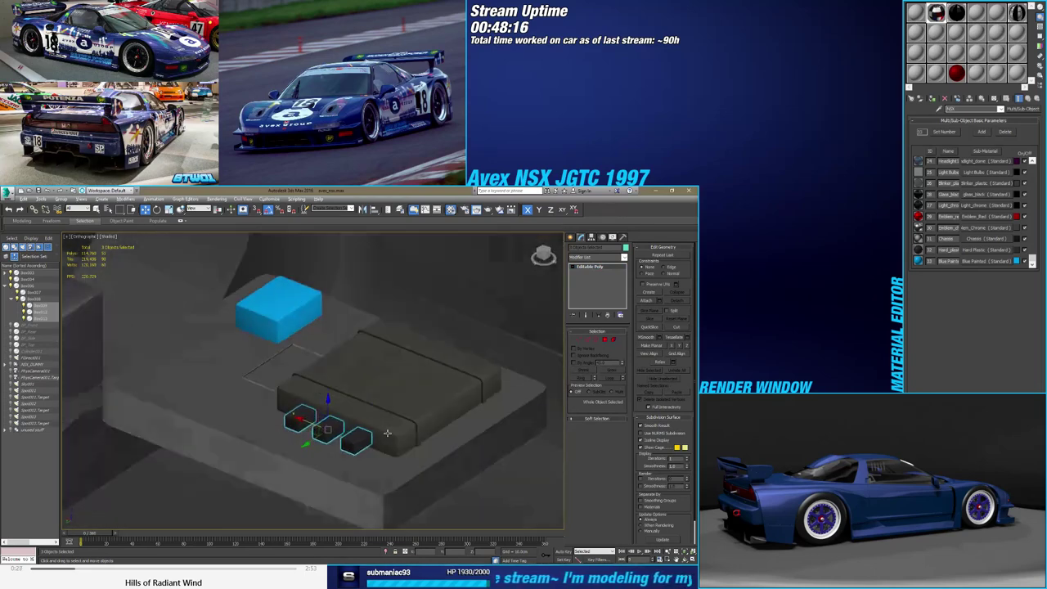
pyautogui.click(357, 448)
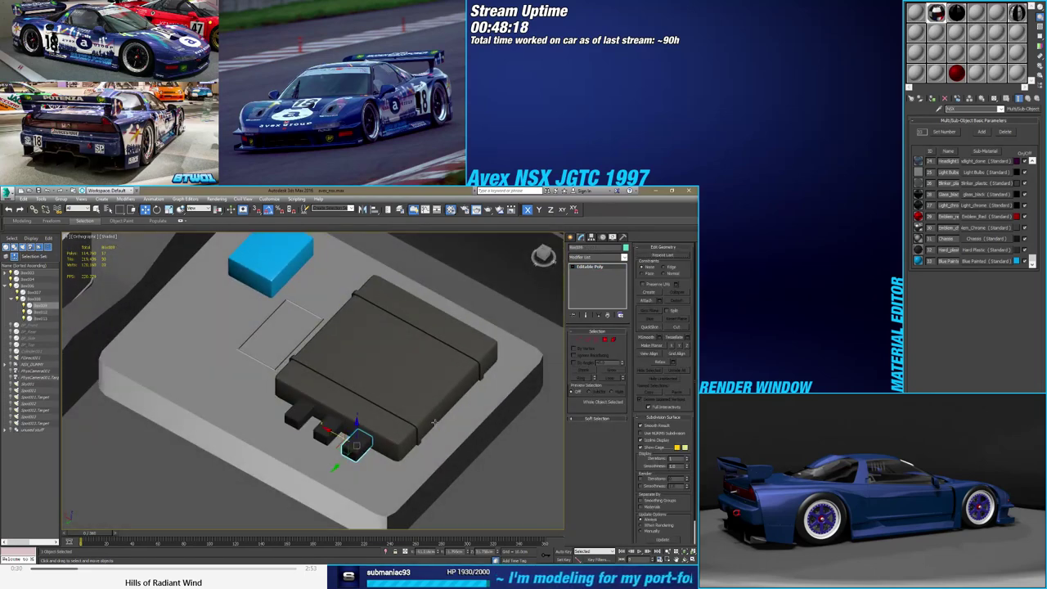
pyautogui.click(614, 340)
pyautogui.click(356, 445)
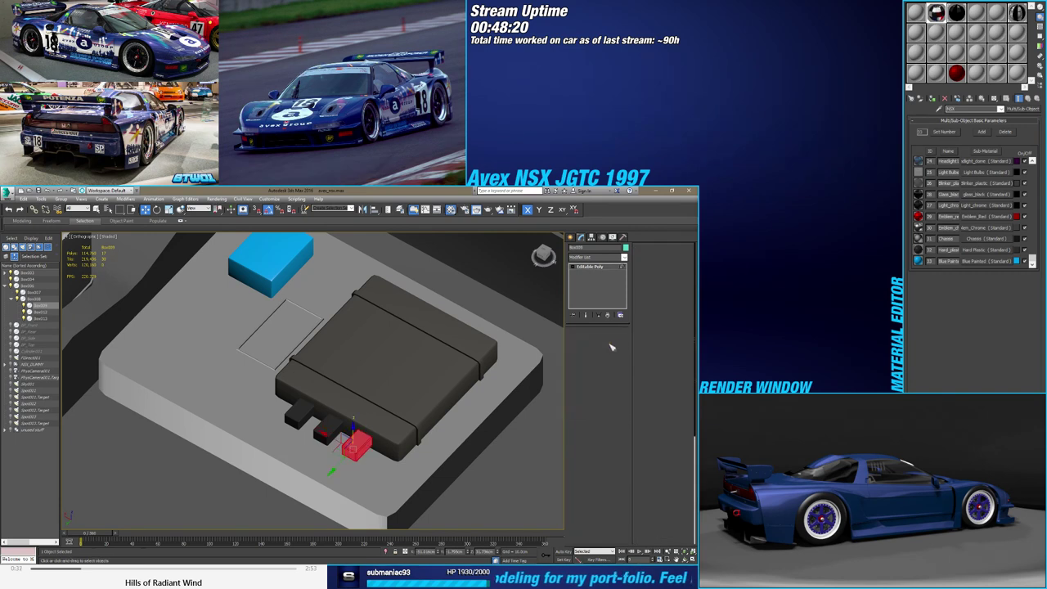
pyautogui.click(671, 426)
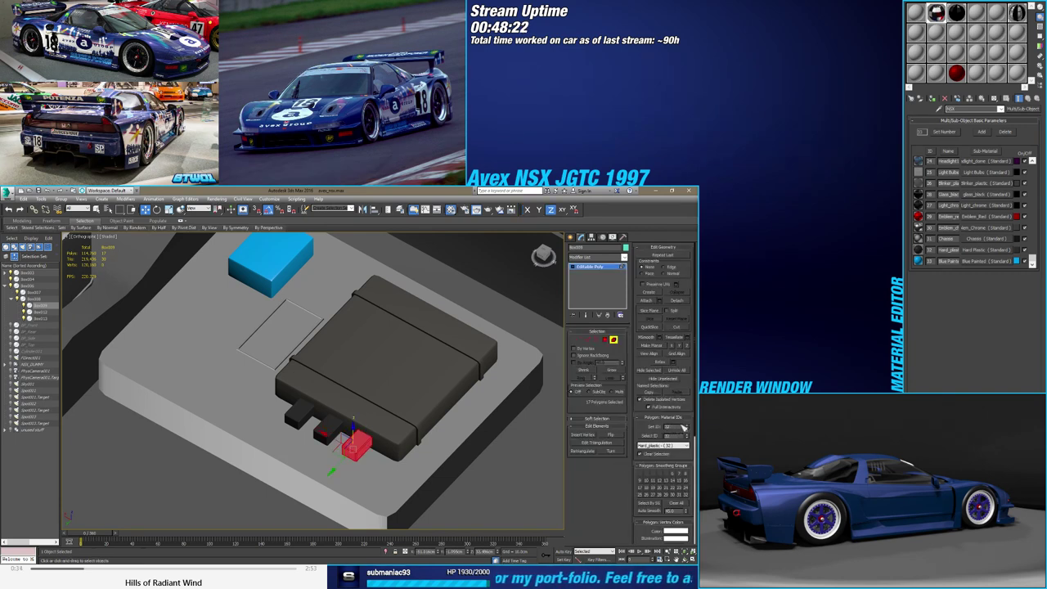
pyautogui.write('30')
pyautogui.press('Return')
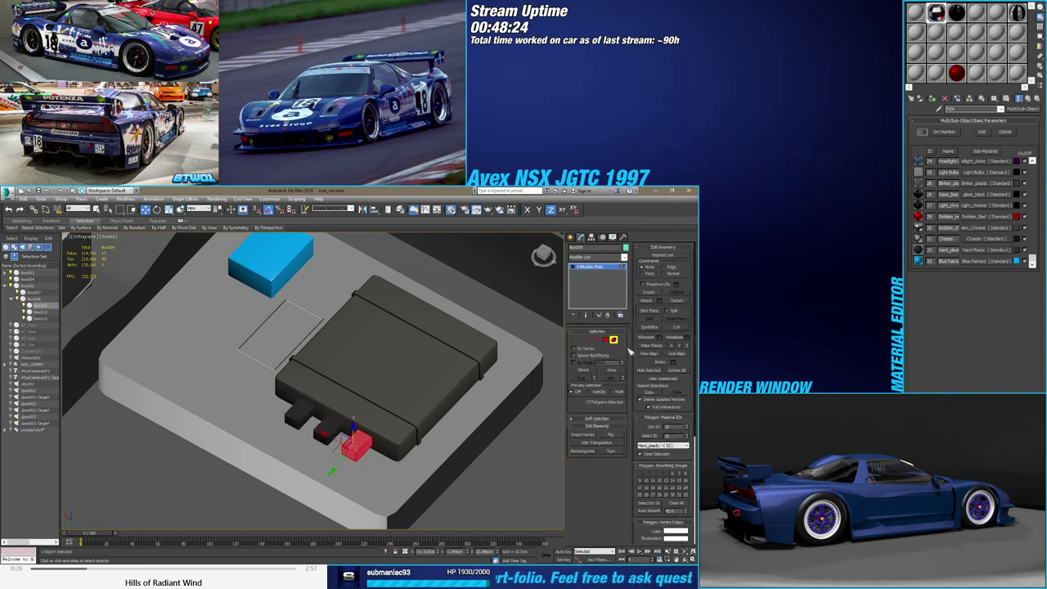
pyautogui.click(613, 340)
pyautogui.keyDown('alt'); pyautogui.moveTo(458, 384); pyautogui.dragTo(417, 400, button='middle'); pyautogui.keyUp('alt')
# Raise the base plate's bottom-edge vertices to make the plate thinner
pyautogui.click(389, 447)
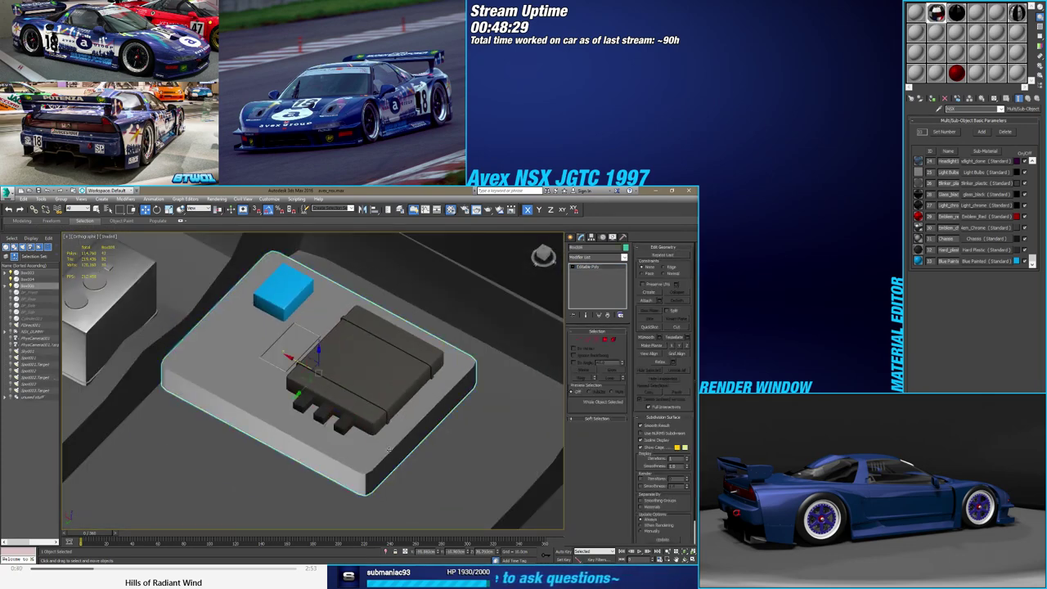
pyautogui.moveTo(389, 448)
pyautogui.keyDown('alt'); pyautogui.mouseDown(button='middle')
pyautogui.moveTo(365, 416)
pyautogui.moveTo(377, 428)
pyautogui.mouseUp(button='middle'); pyautogui.keyUp('alt')
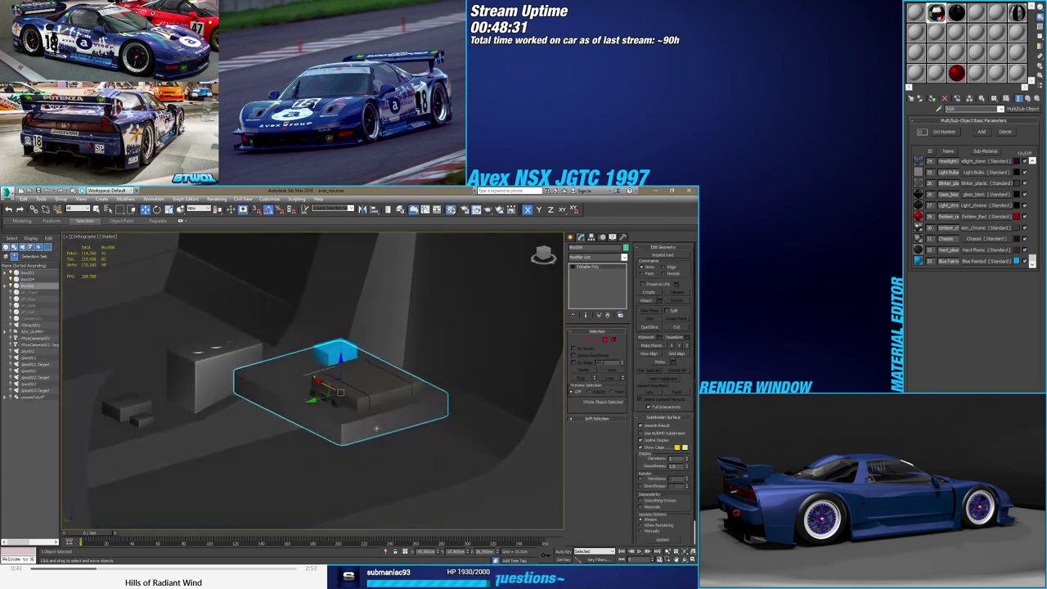
pyautogui.scroll(4, 392, 414)
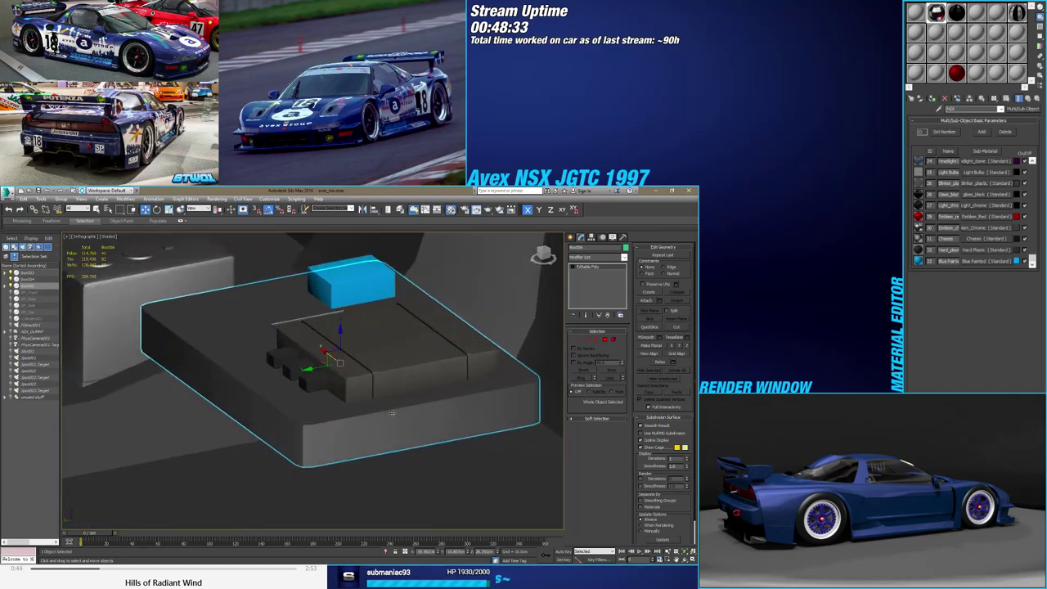
pyautogui.click(583, 338)
pyautogui.keyDown('alt'); pyautogui.moveTo(462, 399); pyautogui.dragTo(388, 410, button='middle'); pyautogui.keyUp('alt')
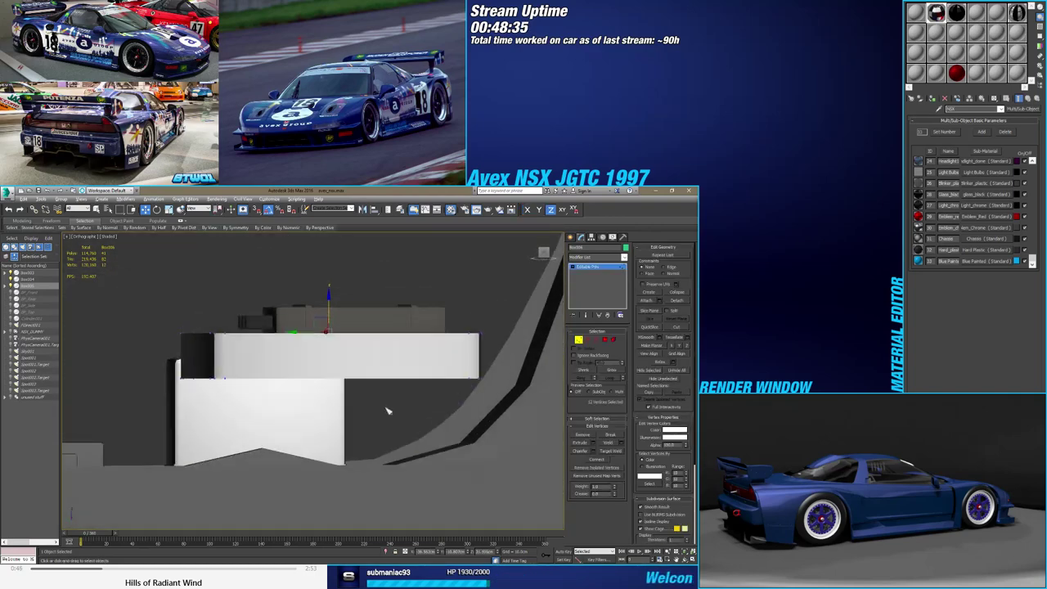
pyautogui.moveTo(167, 363); pyautogui.dragTo(505, 422)
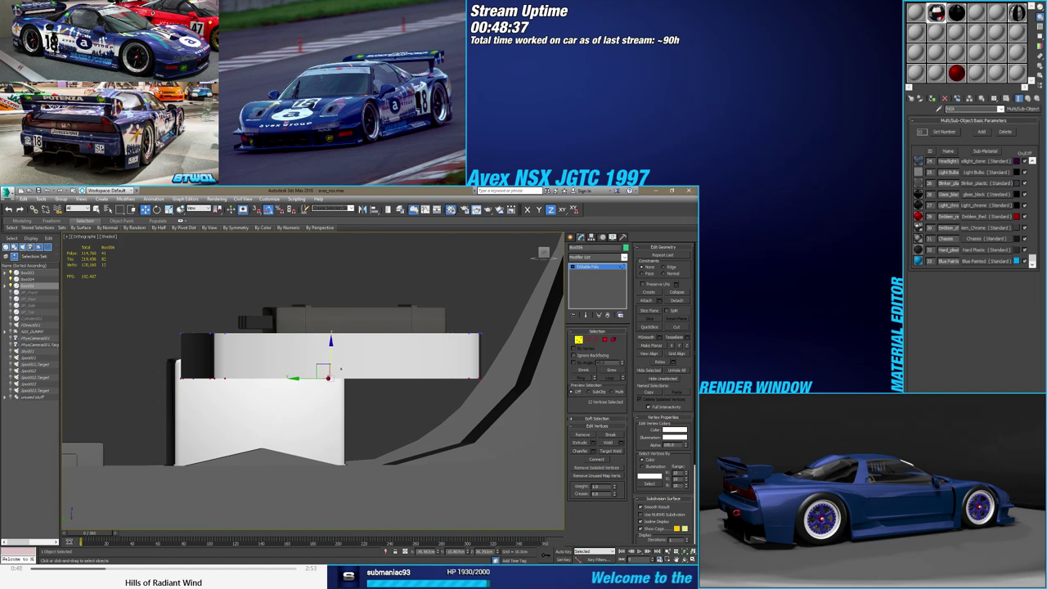
pyautogui.moveTo(328, 351); pyautogui.dragTo(337, 332)
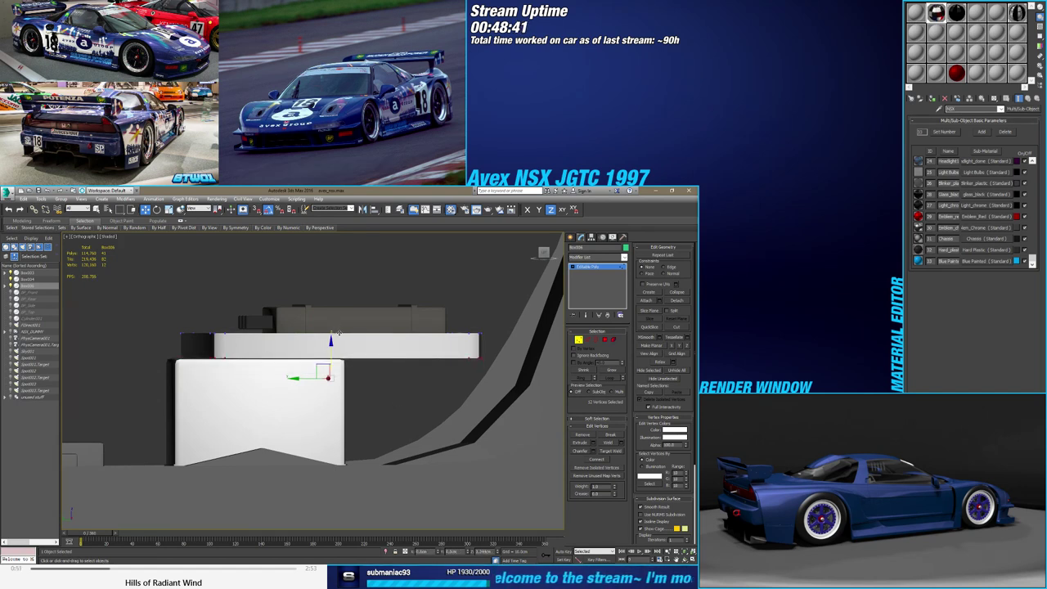
# Inspect the thinned plate from above and the side, then leave vertex editing
pyautogui.moveTo(340, 333)
pyautogui.keyDown('alt'); pyautogui.mouseDown(button='middle')
pyautogui.moveTo(403, 408)
pyautogui.moveTo(375, 390)
pyautogui.mouseUp(button='middle'); pyautogui.keyUp('alt')
pyautogui.scroll(-3, 402, 408)
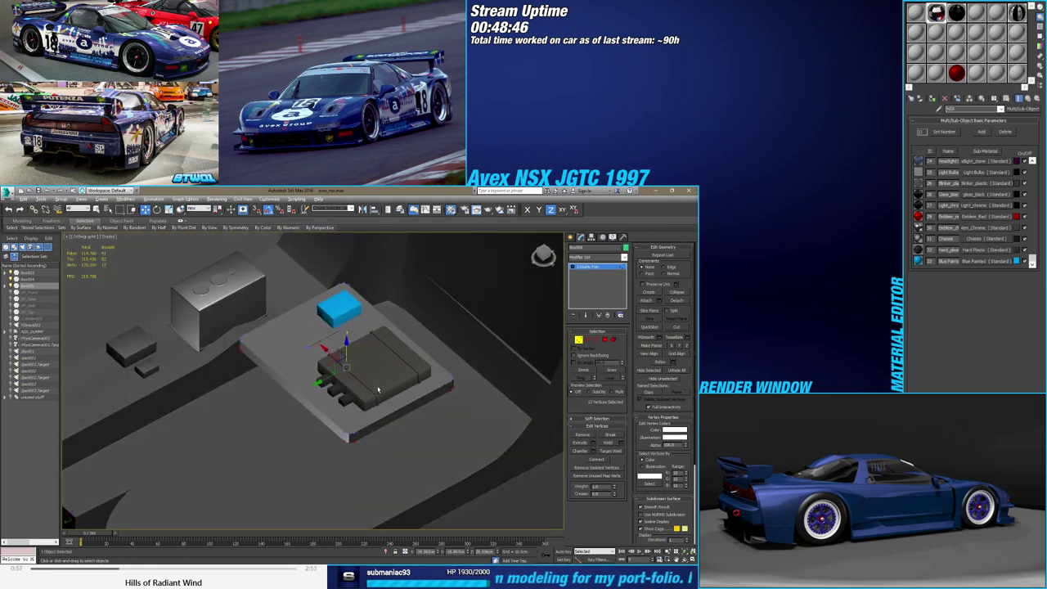
pyautogui.moveTo(378, 390)
pyautogui.keyDown('alt'); pyautogui.mouseDown(button='middle')
pyautogui.moveTo(349, 342)
pyautogui.moveTo(409, 409)
pyautogui.mouseUp(button='middle'); pyautogui.keyUp('alt')
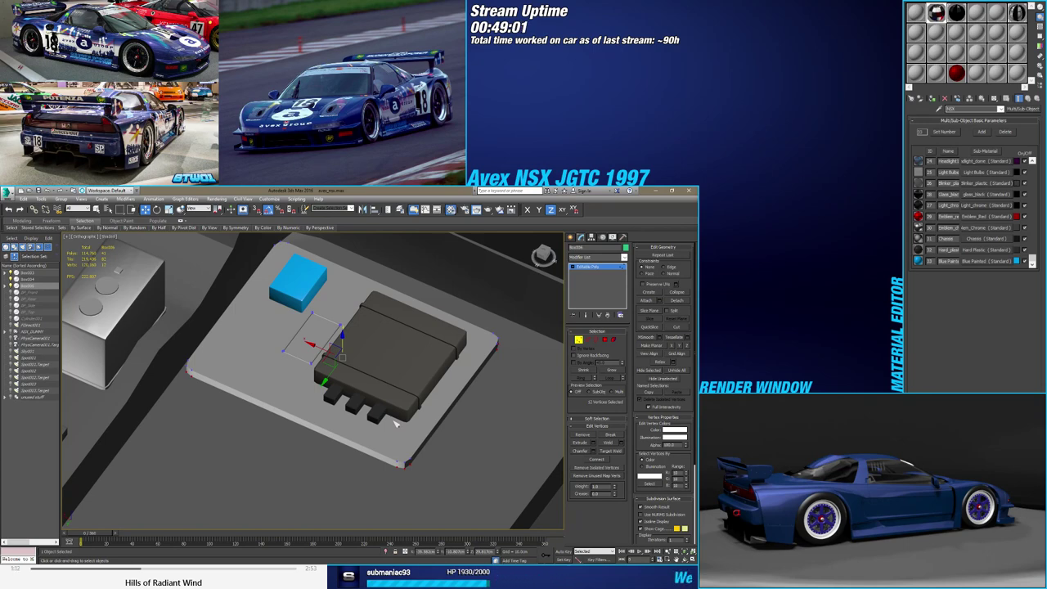
pyautogui.scroll(-2, 382, 417)
pyautogui.scroll(-2, 384, 414)
pyautogui.scroll(-1, 384, 414)
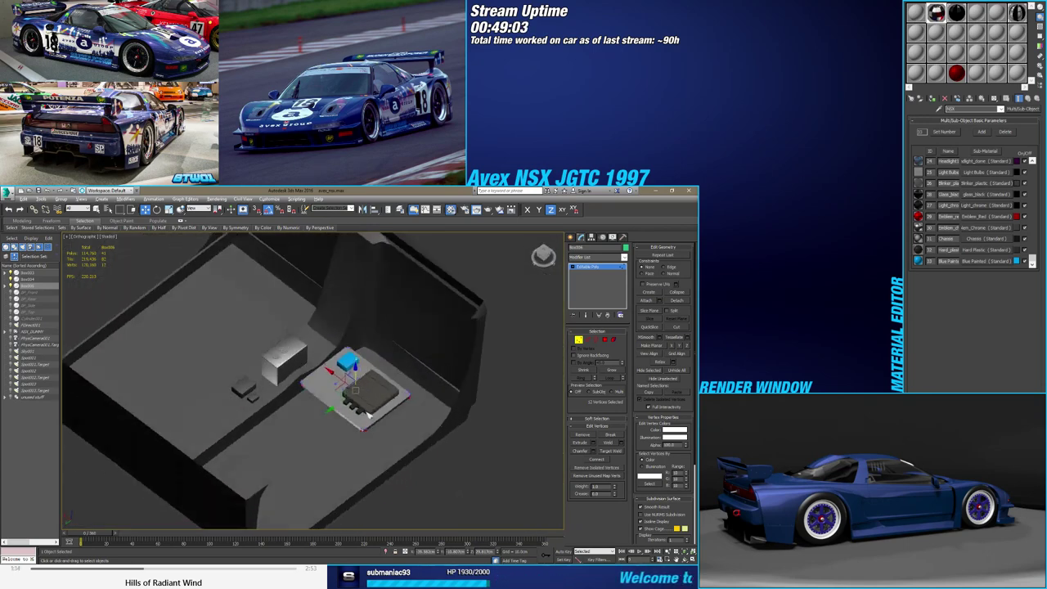
pyautogui.scroll(-2, 385, 414)
pyautogui.click(579, 339)
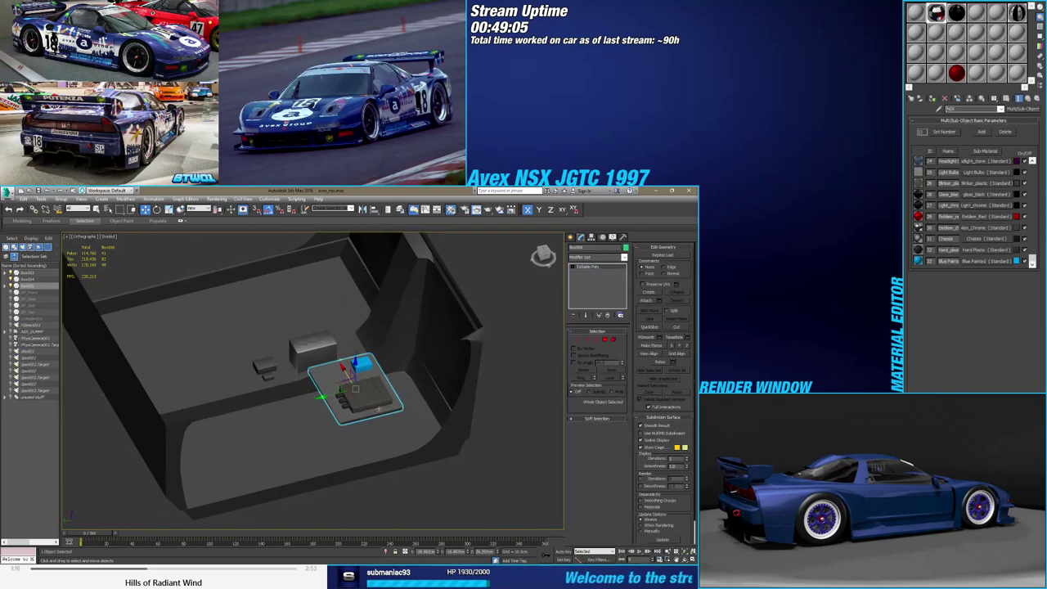
# Move the console assembly against the side wall and rotate it to match the wall's angle
pyautogui.keyDown('alt'); pyautogui.moveTo(345, 377); pyautogui.dragTo(345, 407, button='middle'); pyautogui.keyUp('alt')
pyautogui.moveTo(345, 406); pyautogui.dragTo(386, 406)
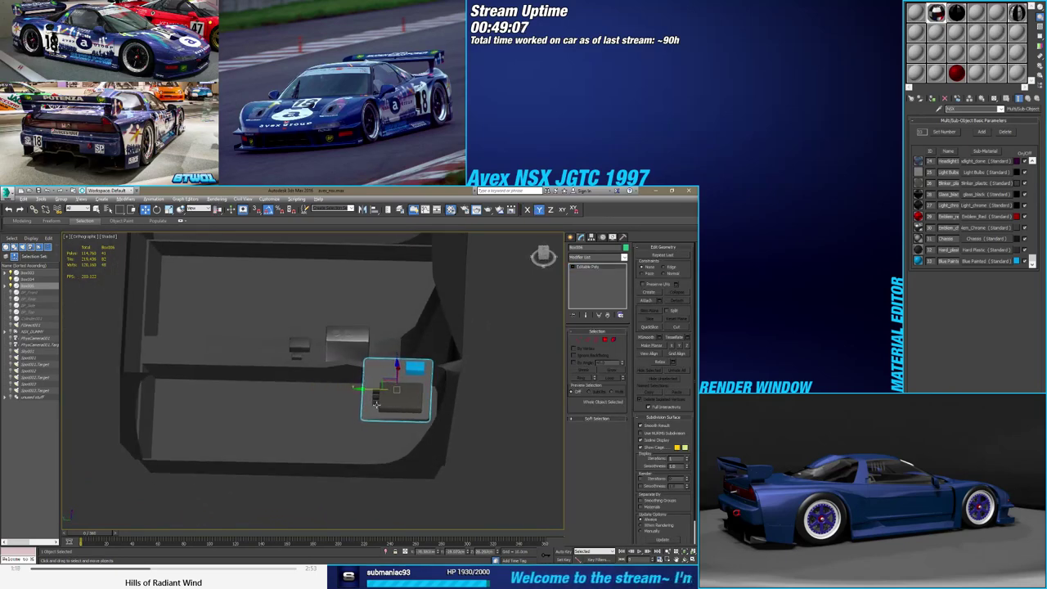
pyautogui.moveTo(386, 406)
pyautogui.keyDown('alt'); pyautogui.mouseDown(button='middle')
pyautogui.moveTo(414, 393)
pyautogui.moveTo(386, 391)
pyautogui.moveTo(398, 395)
pyautogui.mouseUp(button='middle'); pyautogui.keyUp('alt')
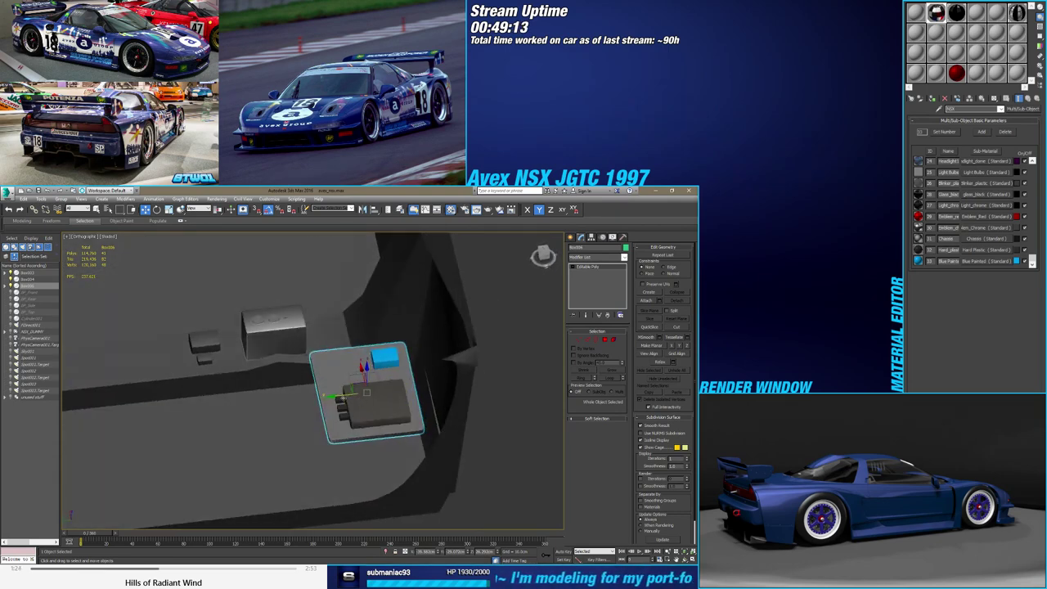
pyautogui.moveTo(378, 396)
pyautogui.mouseDown()
pyautogui.moveTo(398, 389)
pyautogui.moveTo(365, 386)
pyautogui.moveTo(345, 399)
pyautogui.mouseUp()
pyautogui.press('e')
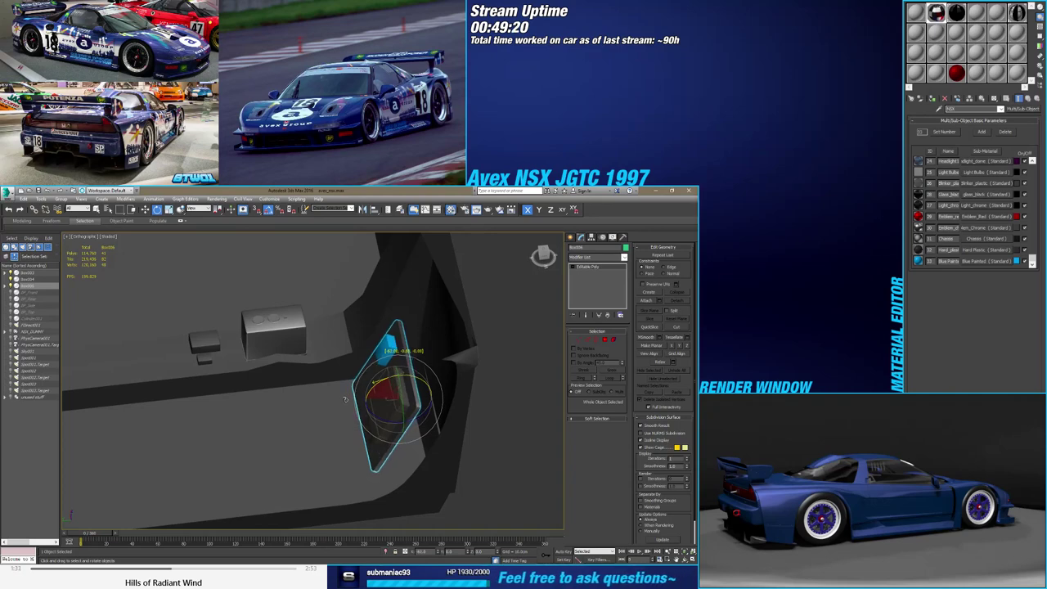
pyautogui.moveTo(345, 399); pyautogui.dragTo(345, 399)
pyautogui.press('w')
# Check the fit around the cabin side and slide the console box slightly along the wall
pyautogui.moveTo(345, 399)
pyautogui.keyDown('alt'); pyautogui.mouseDown(button='middle')
pyautogui.moveTo(280, 426)
pyautogui.moveTo(323, 426)
pyautogui.mouseUp(button='middle'); pyautogui.keyUp('alt')
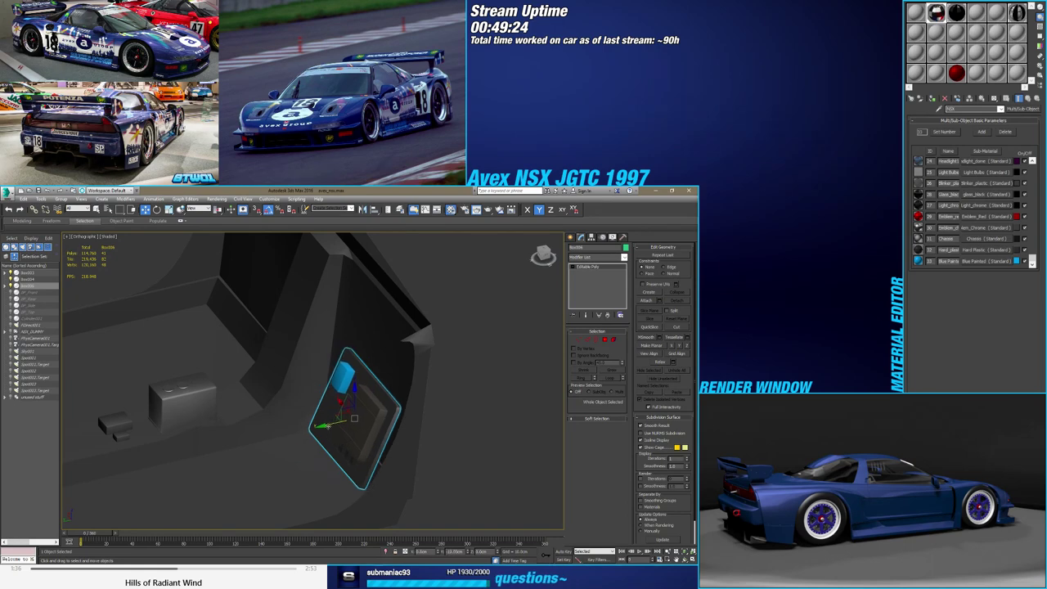
pyautogui.moveTo(323, 426)
pyautogui.keyDown('alt'); pyautogui.mouseDown(button='middle')
pyautogui.moveTo(343, 436)
pyautogui.moveTo(323, 430)
pyautogui.mouseUp(button='middle'); pyautogui.keyUp('alt')
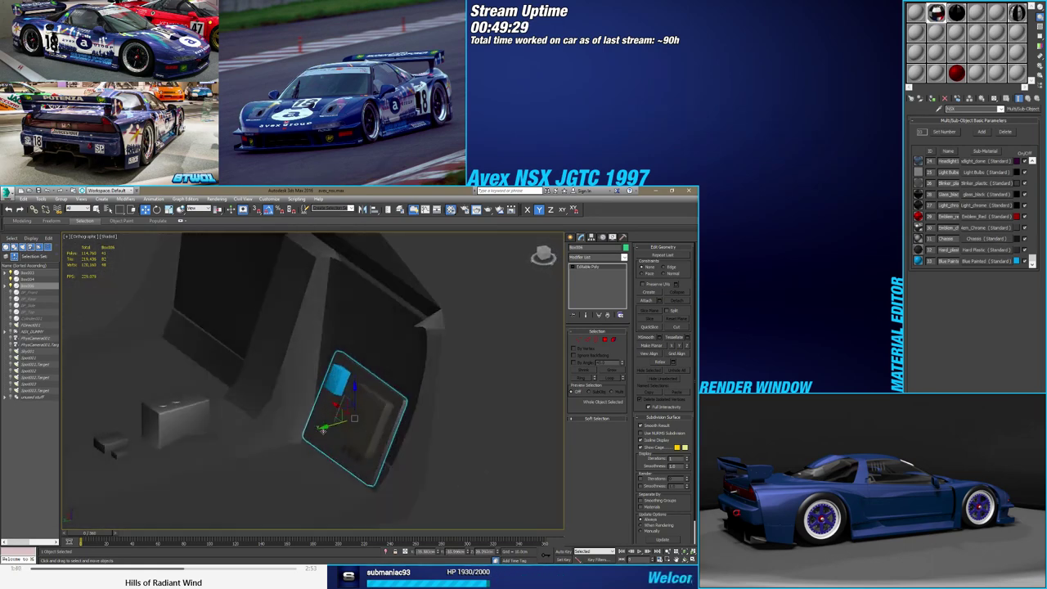
pyautogui.keyDown('alt'); pyautogui.moveTo(326, 448); pyautogui.dragTo(303, 450, button='middle'); pyautogui.keyUp('alt')
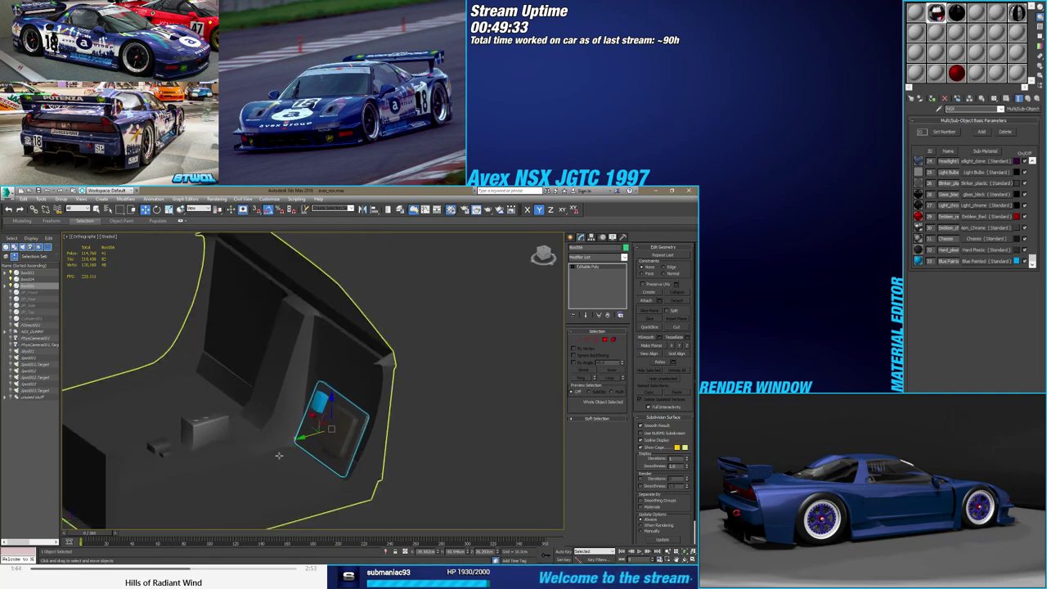
pyautogui.scroll(-5, 301, 450)
pyautogui.keyDown('alt'); pyautogui.moveTo(301, 451); pyautogui.dragTo(282, 429, button='middle'); pyautogui.keyUp('alt')
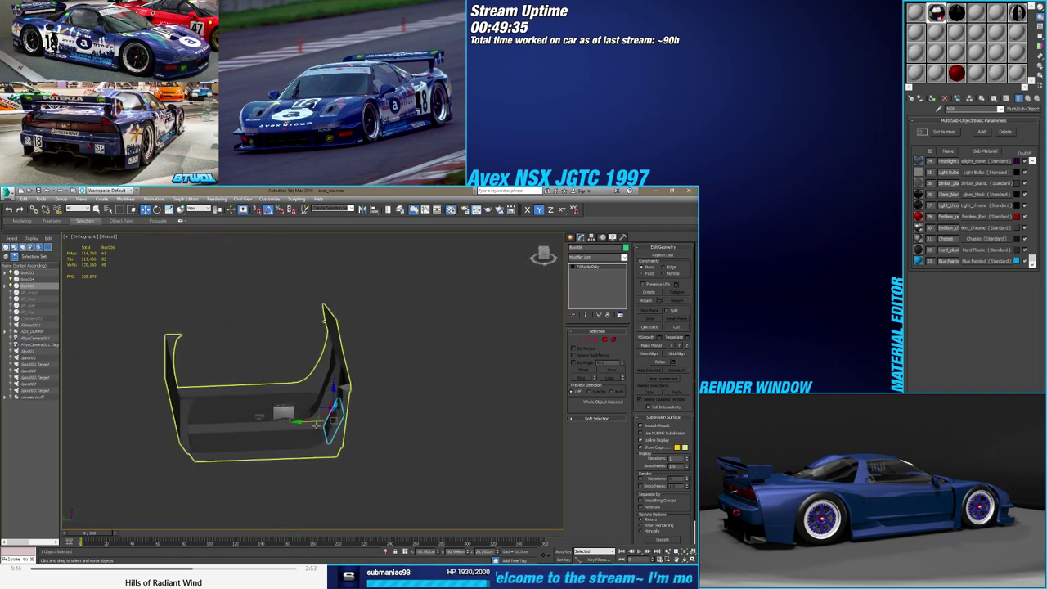
pyautogui.scroll(5, 310, 427)
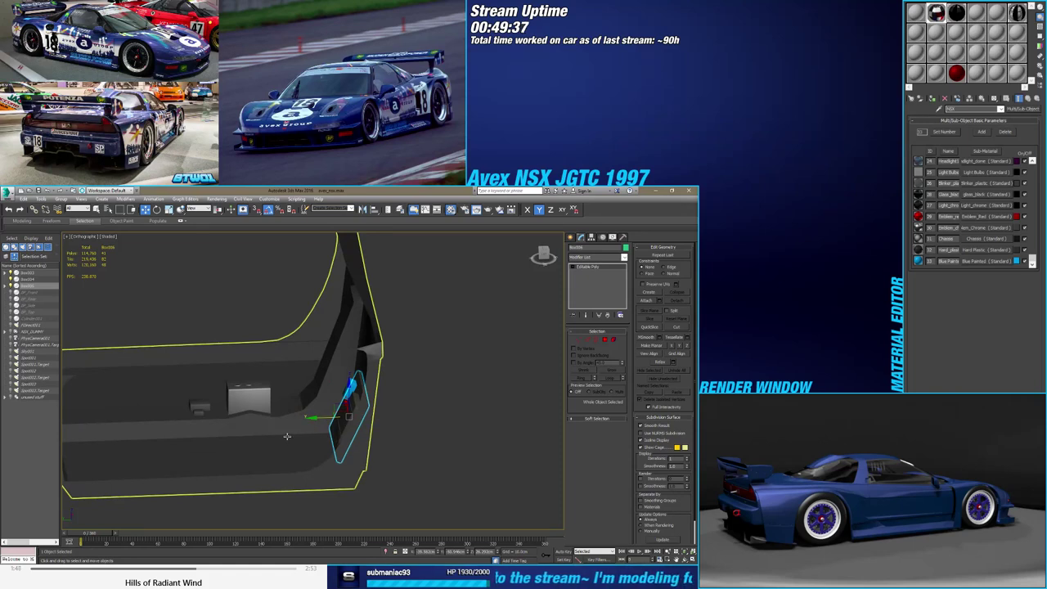
pyautogui.keyDown('alt'); pyautogui.moveTo(286, 436); pyautogui.dragTo(298, 441, button='middle'); pyautogui.keyUp('alt')
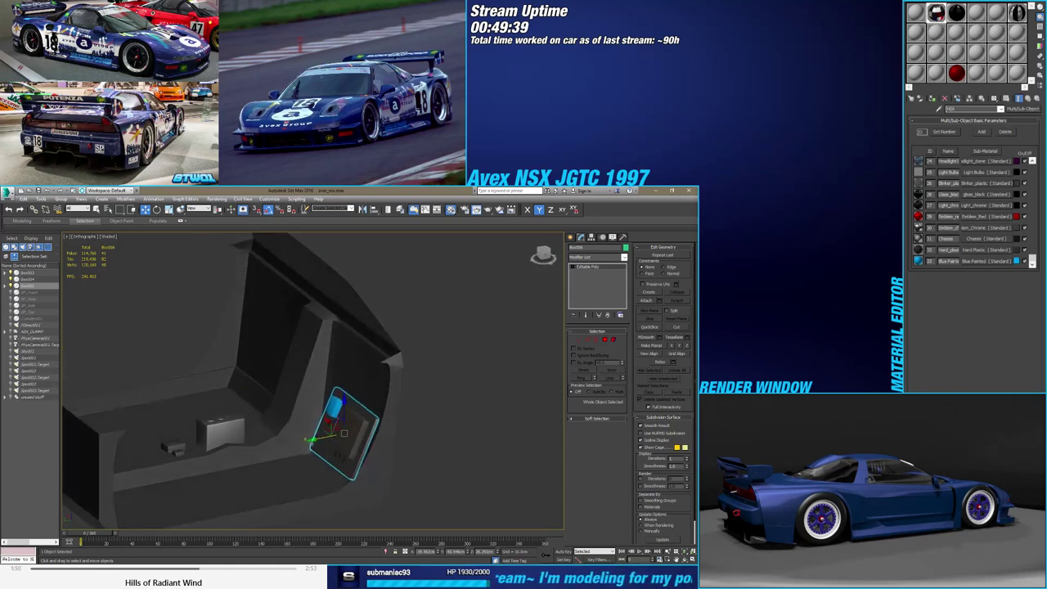
pyautogui.moveTo(313, 439); pyautogui.dragTo(288, 444)
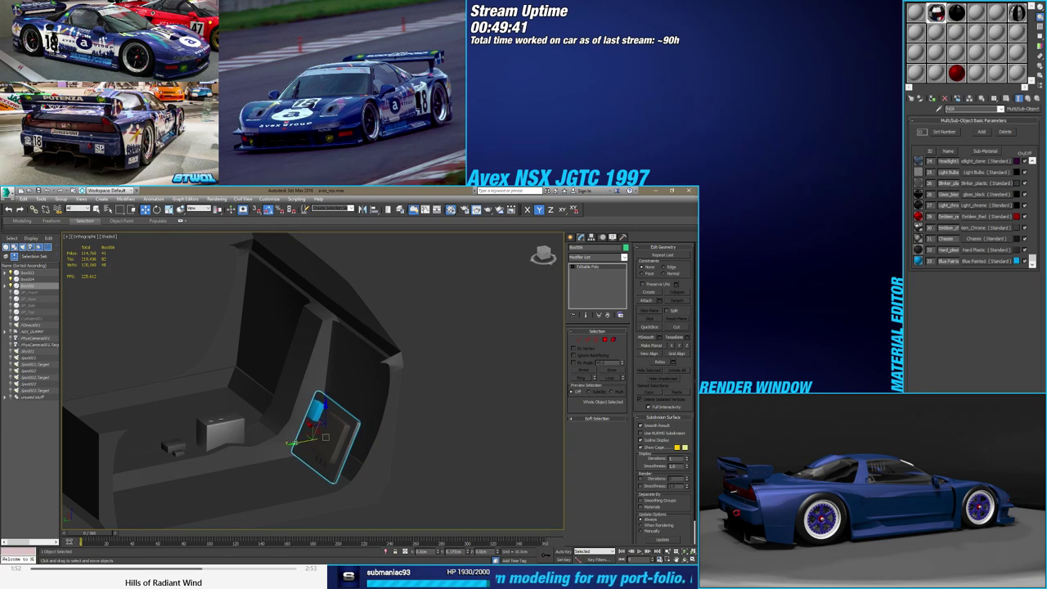
# Select the cabin side wall mesh as Editable Poly at vertex level, framing the door corner
pyautogui.click(337, 427)
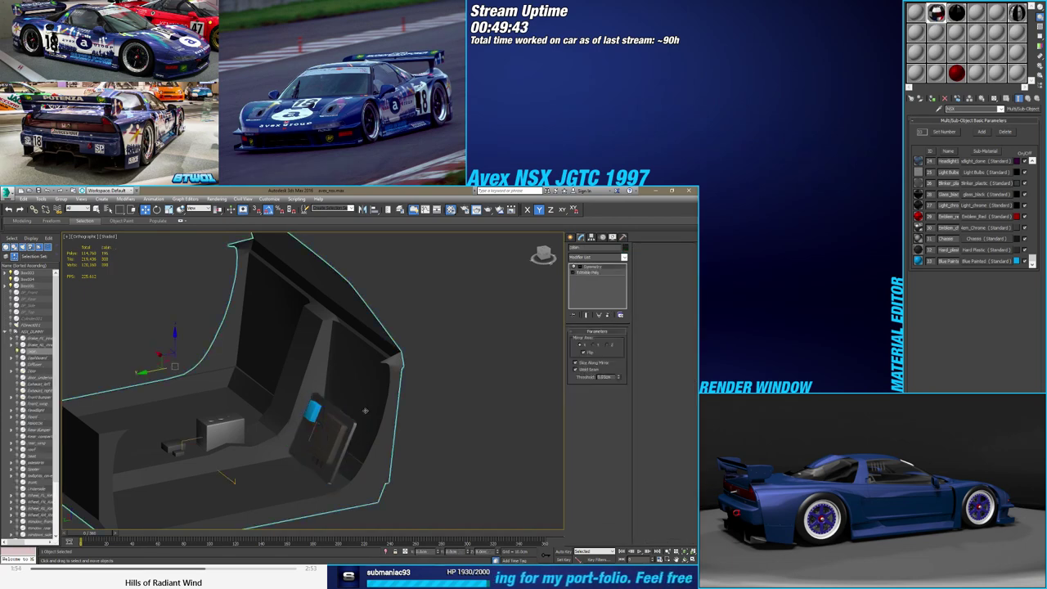
pyautogui.keyDown('alt'); pyautogui.moveTo(337, 427); pyautogui.dragTo(360, 441, button='middle'); pyautogui.keyUp('alt')
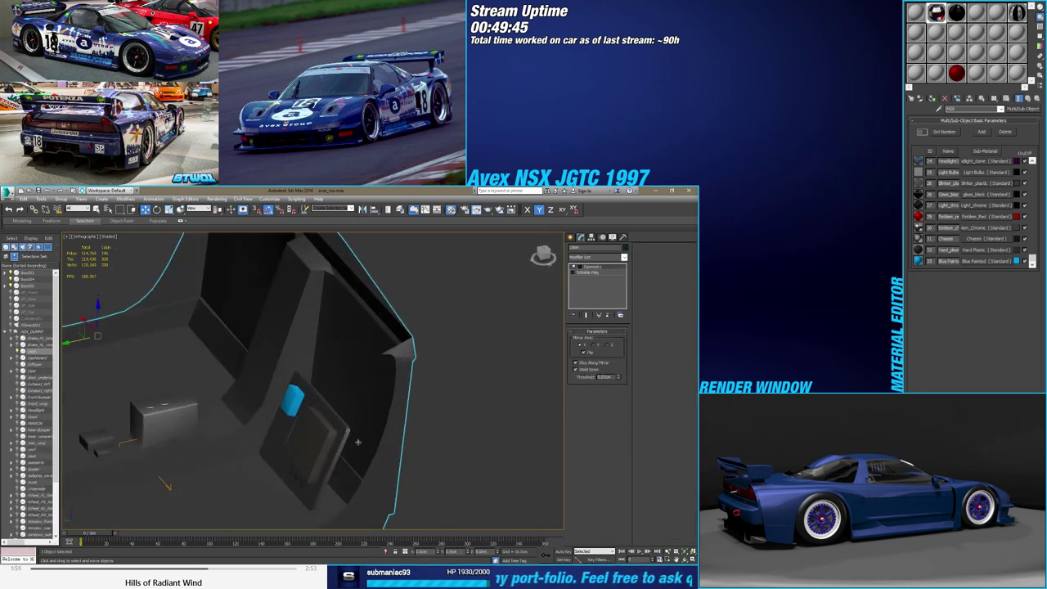
pyautogui.click(588, 272)
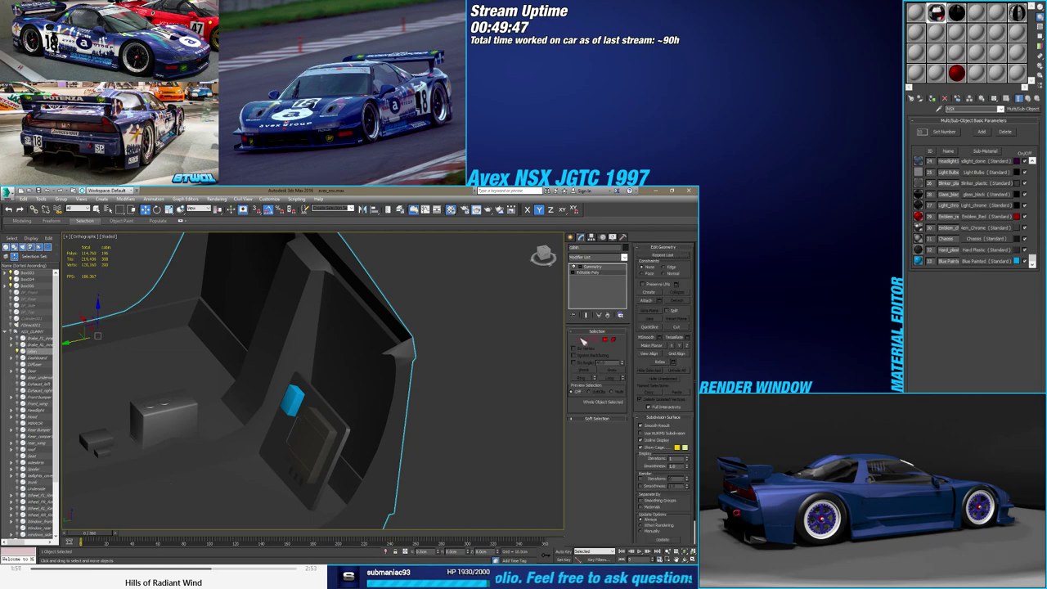
pyautogui.press('1')
pyautogui.moveTo(434, 390)
pyautogui.keyDown('alt'); pyautogui.mouseDown(button='middle')
pyautogui.moveTo(390, 395)
pyautogui.moveTo(471, 406)
pyautogui.moveTo(350, 391)
pyautogui.mouseUp(button='middle'); pyautogui.keyUp('alt')
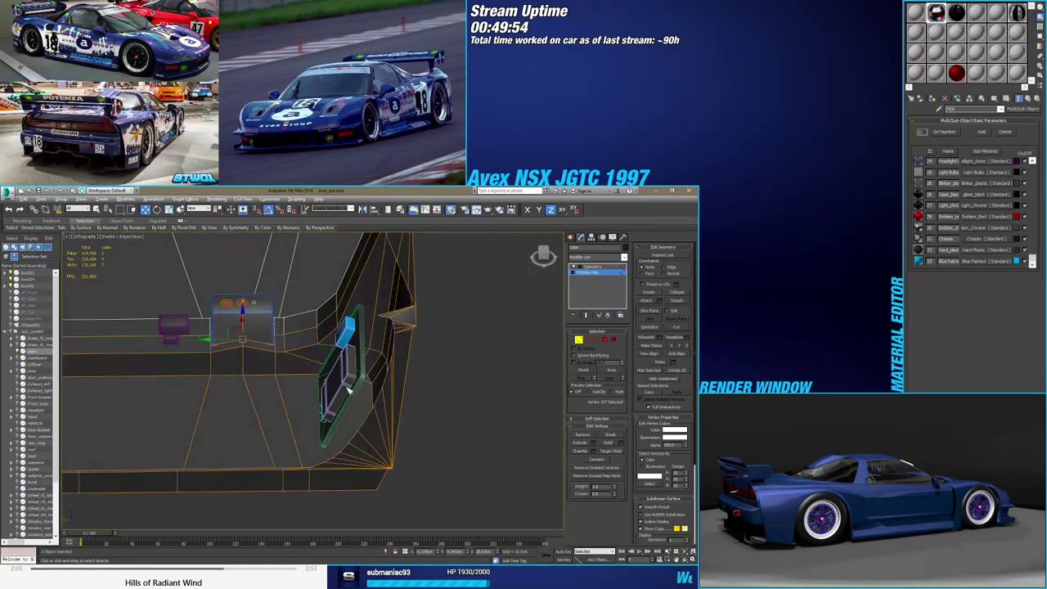
pyautogui.moveTo(362, 368)
pyautogui.keyDown('alt'); pyautogui.mouseDown(button='middle')
pyautogui.moveTo(369, 409)
pyautogui.moveTo(428, 417)
pyautogui.moveTo(399, 405)
pyautogui.mouseUp(button='middle'); pyautogui.keyUp('alt')
pyautogui.scroll(3, 373, 371)
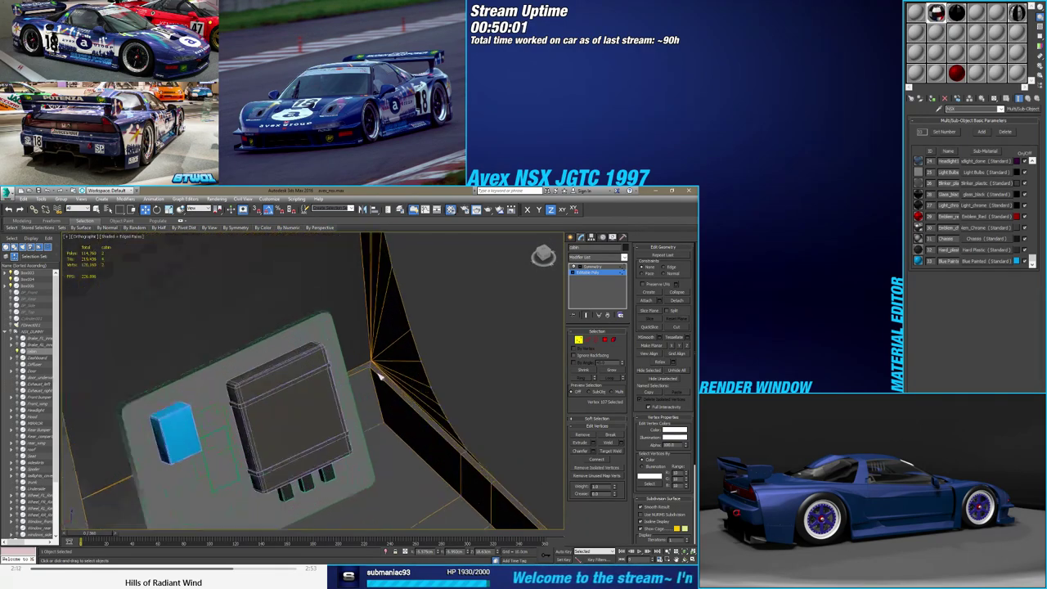
pyautogui.scroll(3, 371, 375)
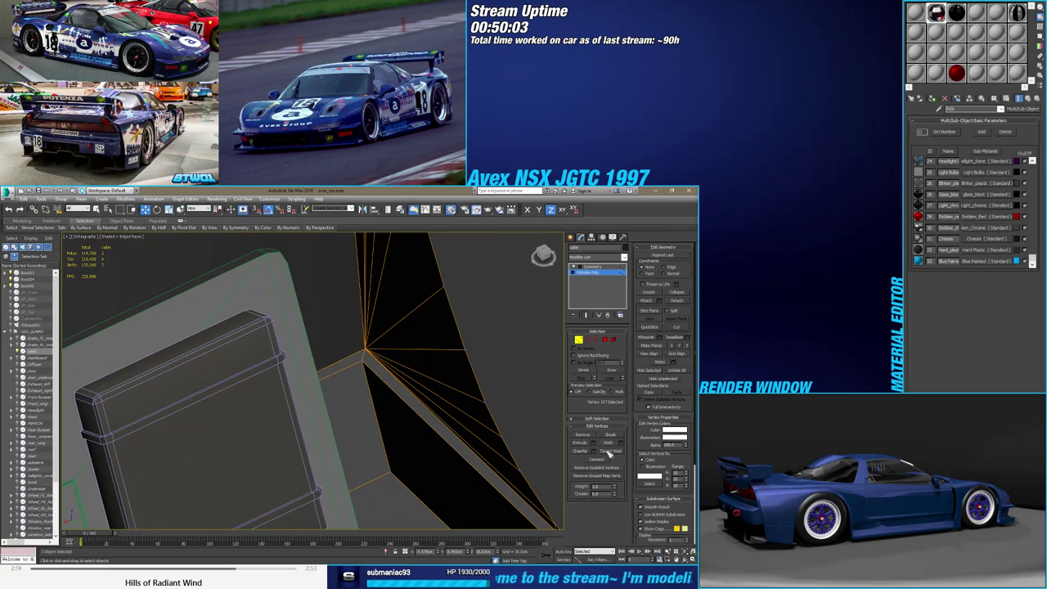
# Connect the selected corner edges with a new connecting edge
pyautogui.click(608, 450)
pyautogui.rightClick(393, 419)
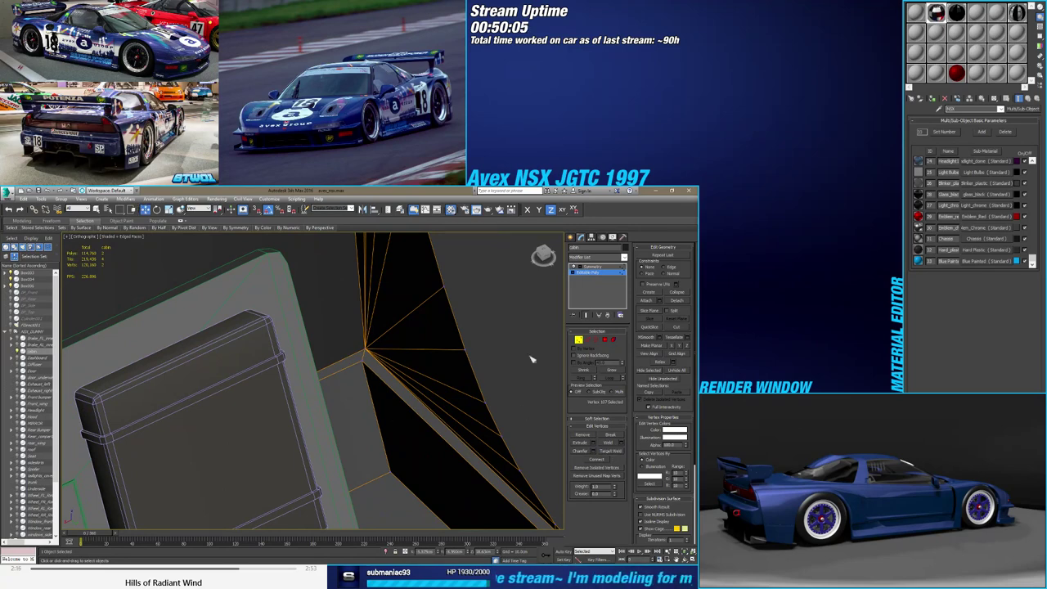
pyautogui.click(588, 340)
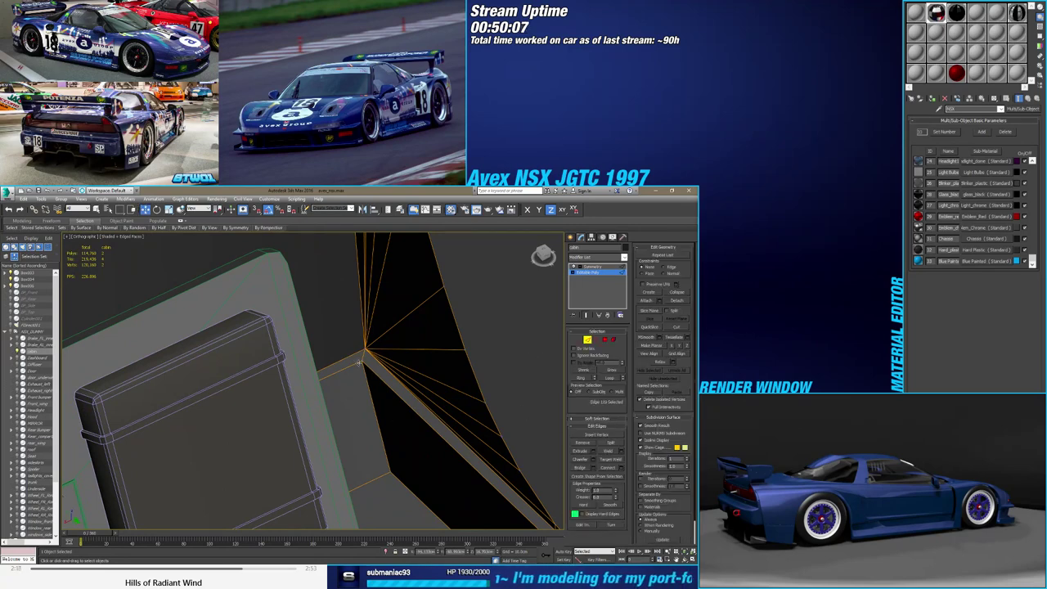
pyautogui.click(622, 467)
pyautogui.keyDown('alt'); pyautogui.moveTo(425, 391); pyautogui.dragTo(325, 352, button='middle'); pyautogui.keyUp('alt')
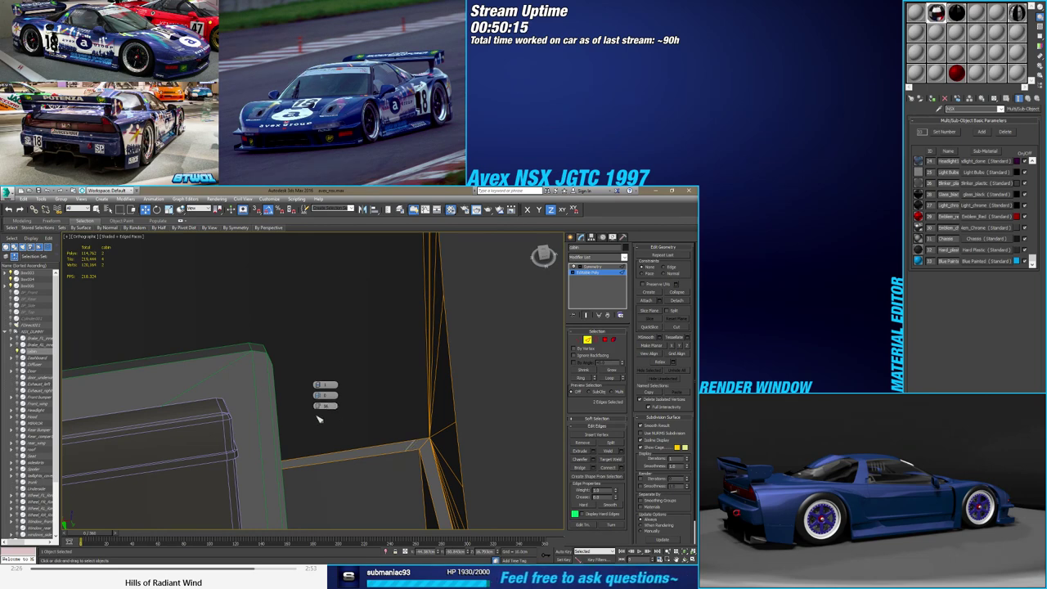
pyautogui.click(318, 416)
pyautogui.moveTo(320, 416)
pyautogui.keyDown('alt'); pyautogui.mouseDown(button='middle')
pyautogui.moveTo(363, 365)
pyautogui.moveTo(380, 404)
pyautogui.mouseUp(button='middle'); pyautogui.keyUp('alt')
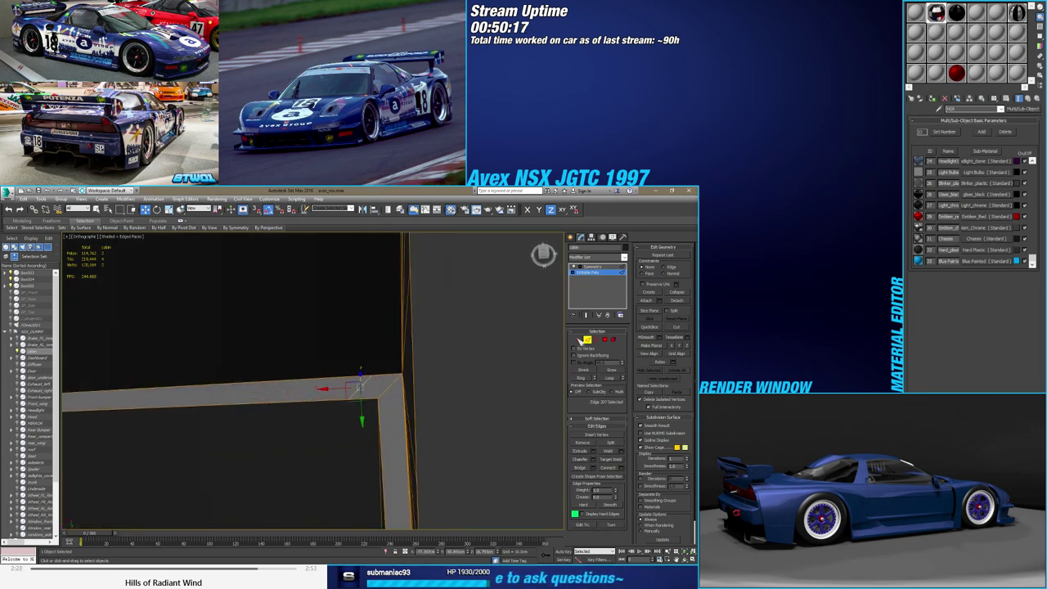
# Line up the corner vertices at X 22, adjusting from 21.811
pyautogui.press('1')
pyautogui.click(375, 400)
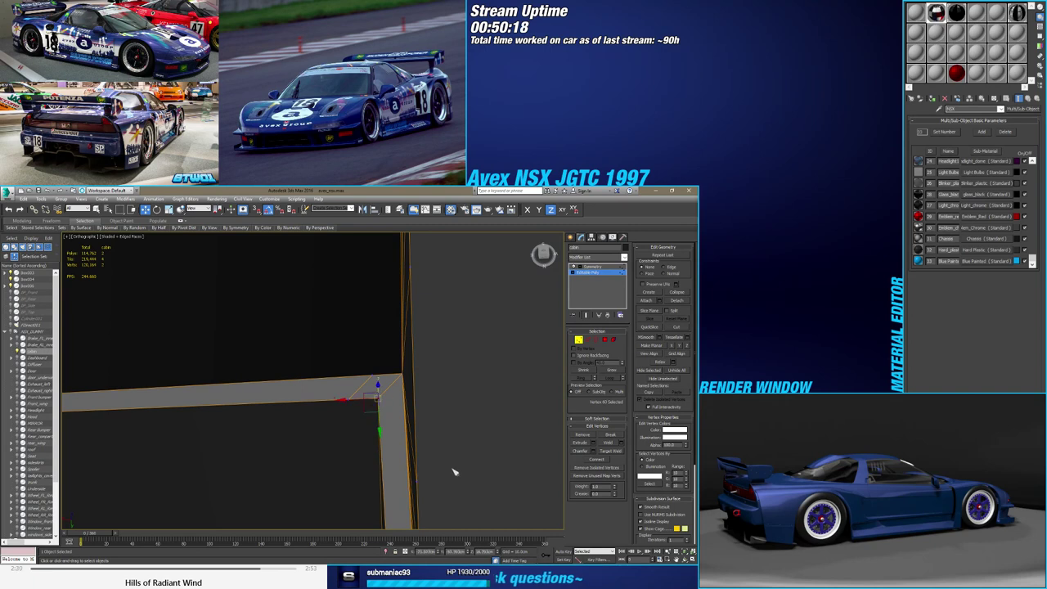
pyautogui.click(431, 554)
pyautogui.write('21.811')
pyautogui.press('Return')
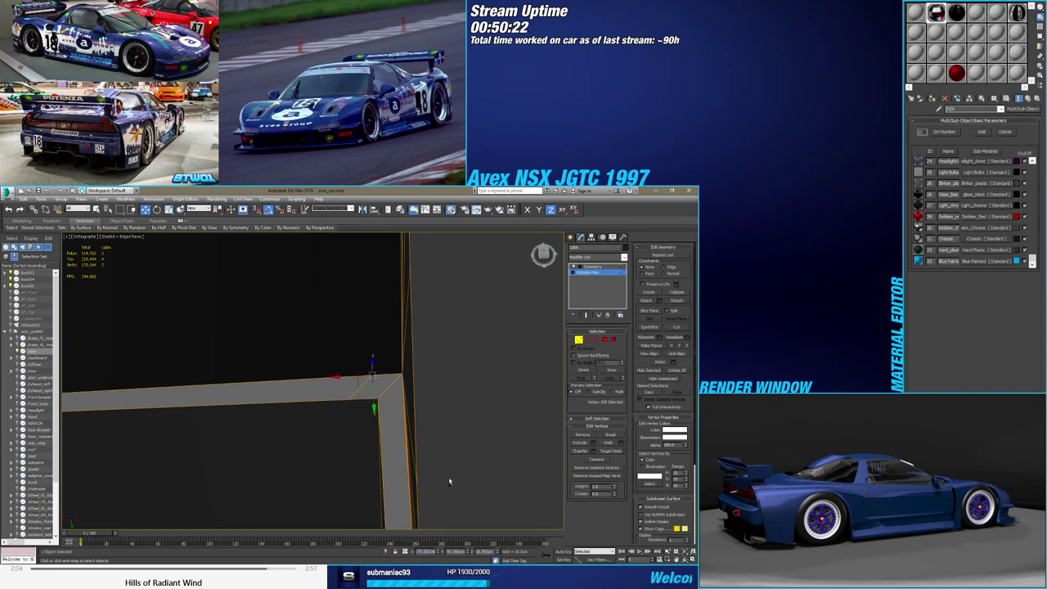
pyautogui.write('22')
pyautogui.press('Return')
# Inspect the reshaped corner with edged faces shown, ready to move or weld the vertex
pyautogui.click(611, 450)
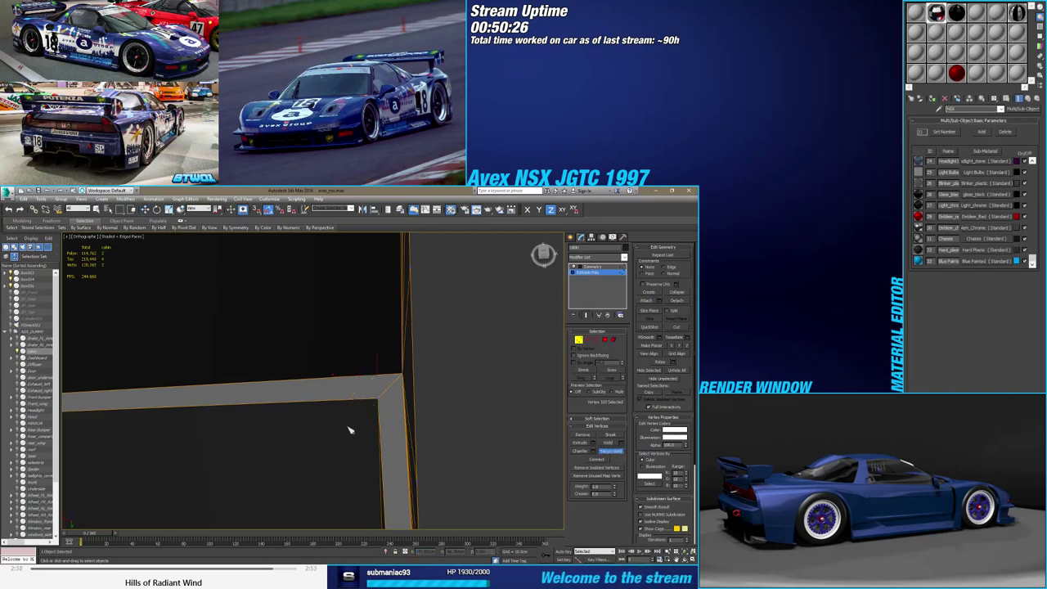
pyautogui.moveTo(362, 425); pyautogui.dragTo(374, 400, button='middle')
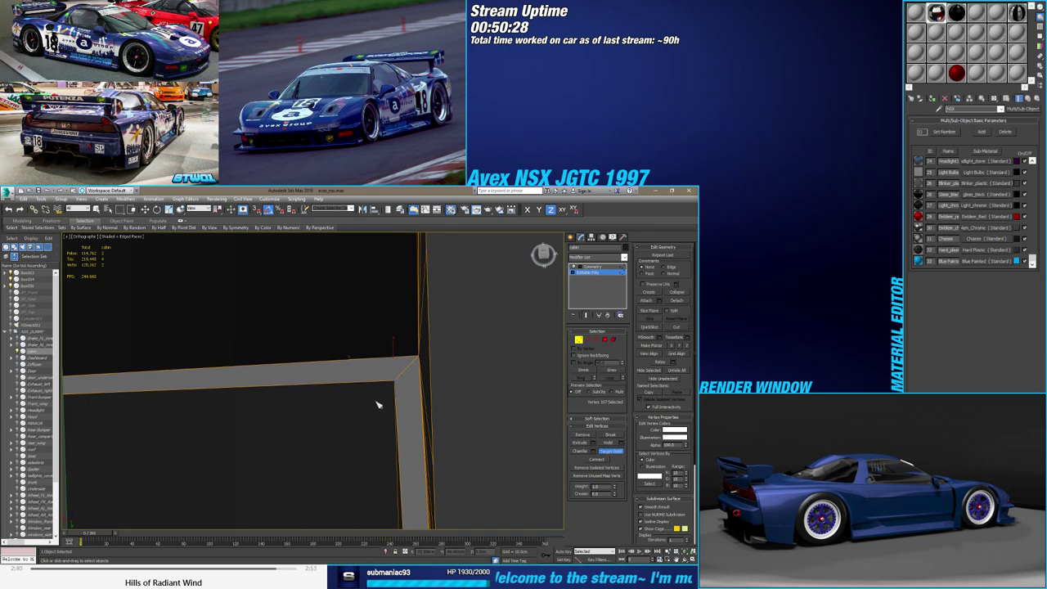
pyautogui.press('F3')
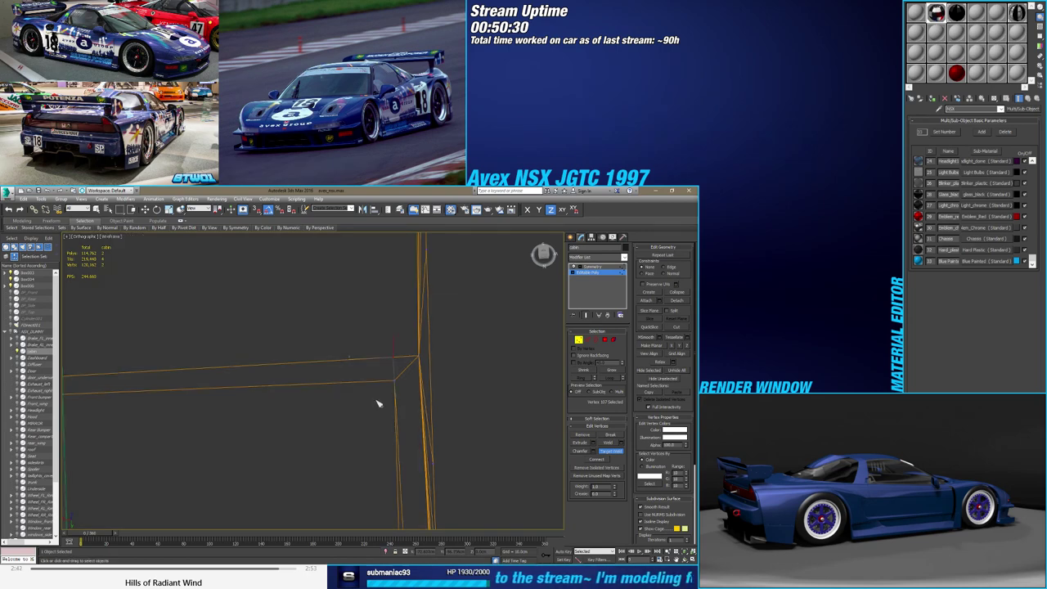
pyautogui.press('F3')
pyautogui.keyDown('alt'); pyautogui.moveTo(384, 400); pyautogui.dragTo(406, 397, button='middle'); pyautogui.keyUp('alt')
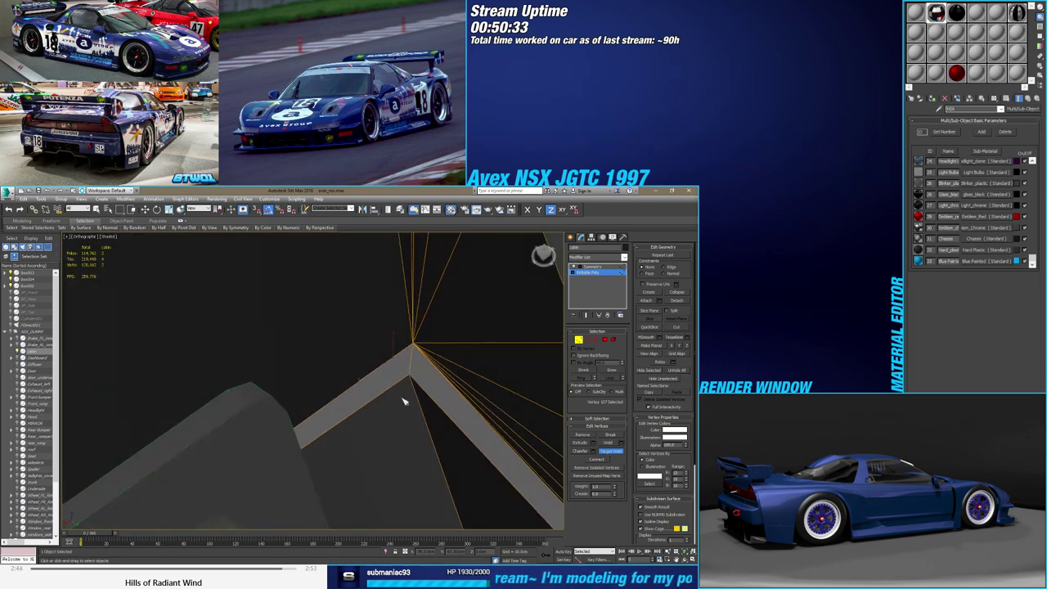
pyautogui.press('F4')
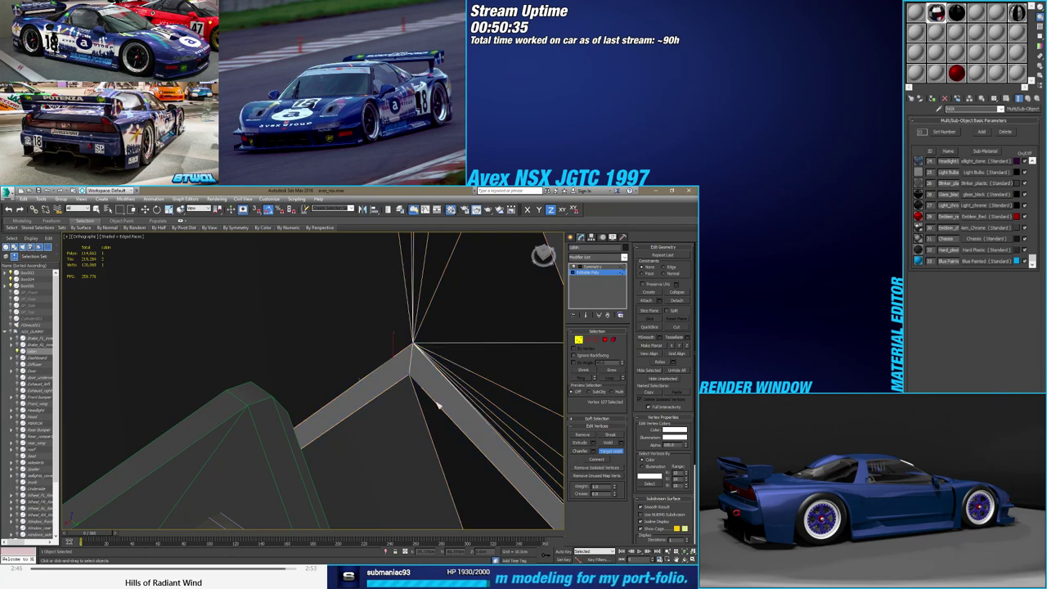
pyautogui.press('w')
pyautogui.keyDown('alt'); pyautogui.moveTo(411, 402); pyautogui.dragTo(380, 396, button='middle'); pyautogui.keyUp('alt')
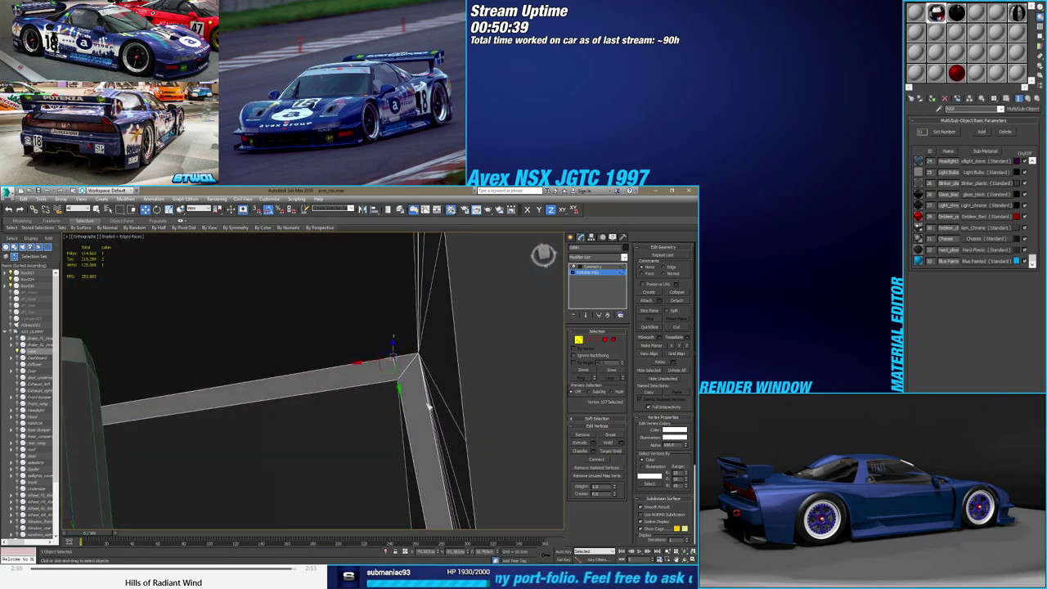
pyautogui.keyDown('alt'); pyautogui.moveTo(410, 377); pyautogui.dragTo(417, 379, button='middle'); pyautogui.keyUp('alt')
pyautogui.scroll(-1, 414, 378)
pyautogui.scroll(-1, 414, 378)
pyautogui.scroll(-1, 415, 378)
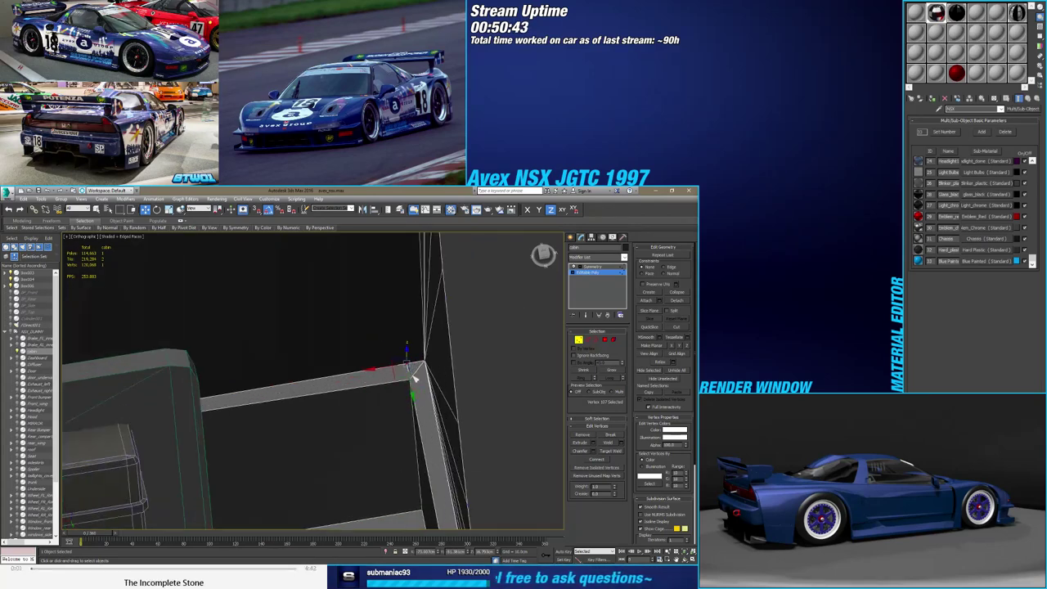
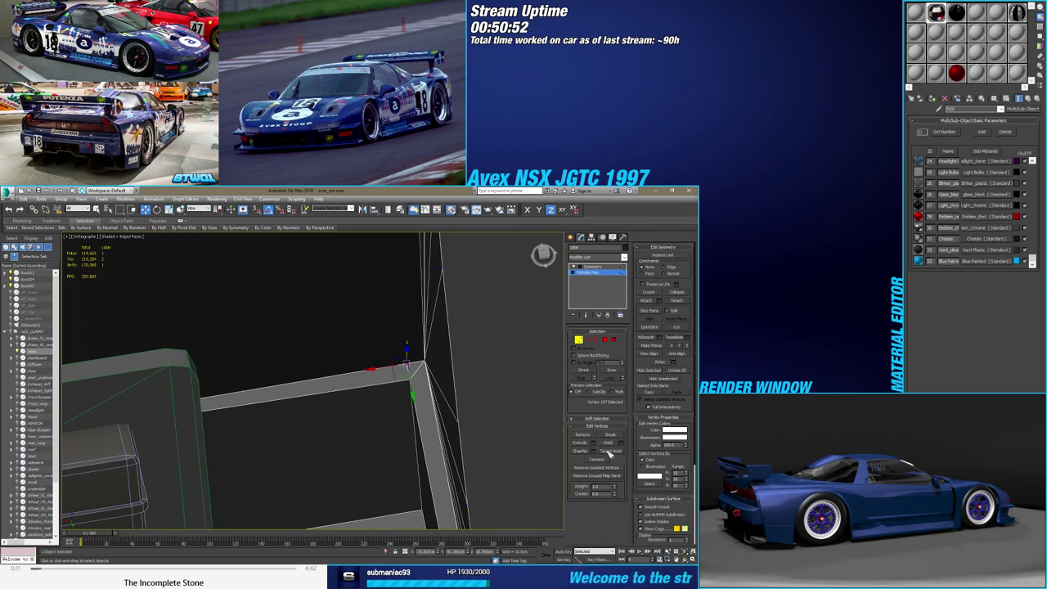
# Select the edges at the firewall panel's inset corner, zooming in on the corner
pyautogui.click(610, 452)
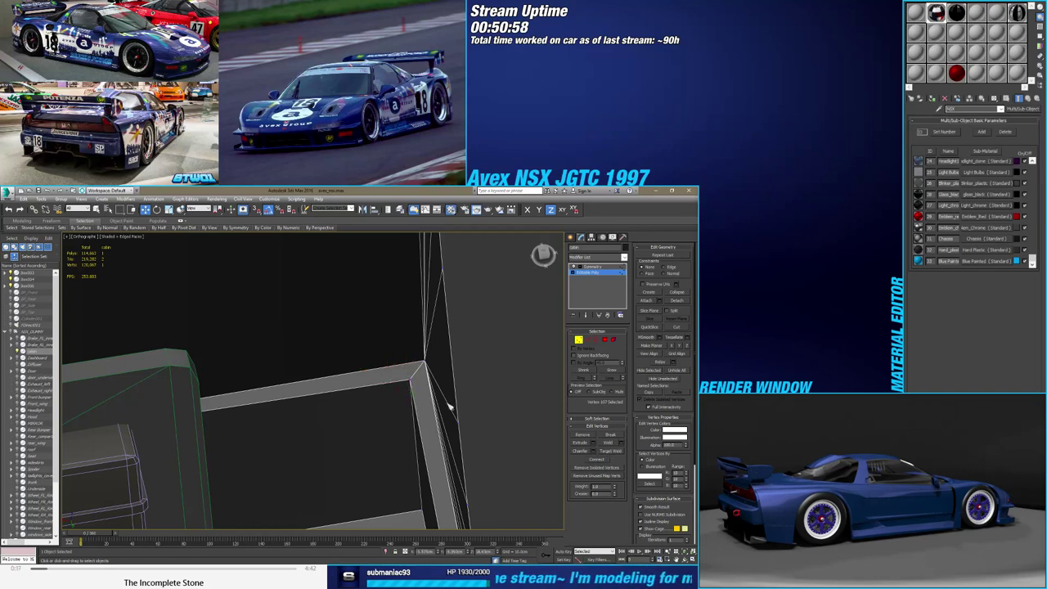
pyautogui.click(586, 340)
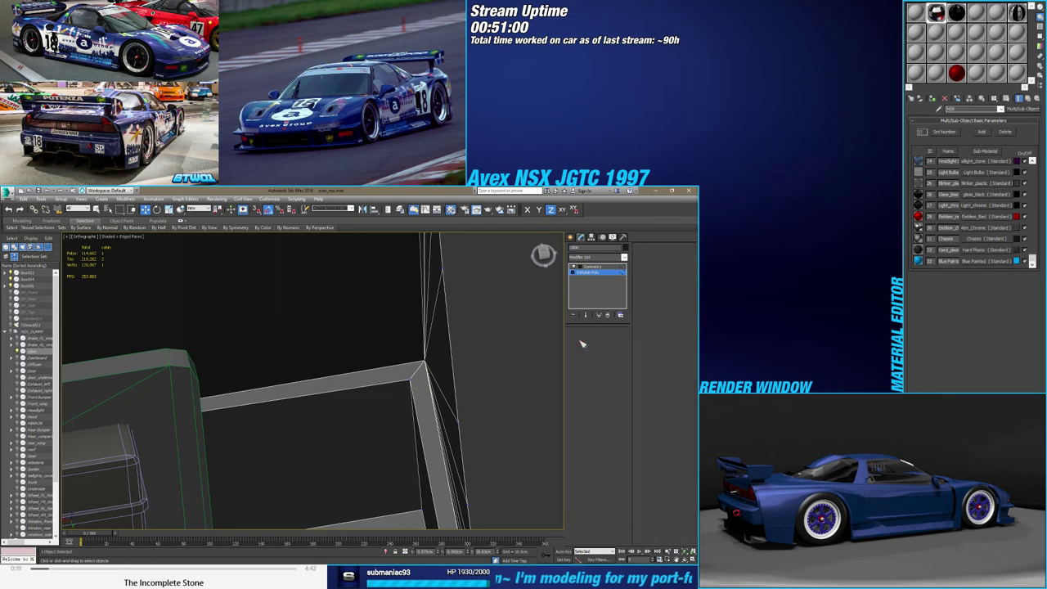
pyautogui.click(413, 384)
pyautogui.keyDown('alt'); pyautogui.moveTo(413, 384); pyautogui.dragTo(350, 366, button='middle'); pyautogui.keyUp('alt')
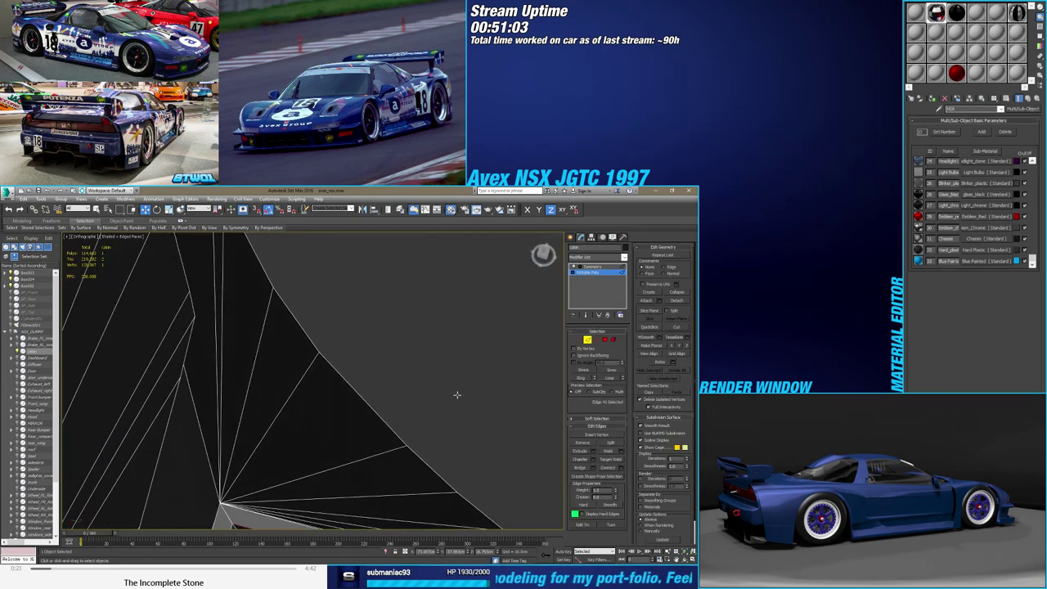
pyautogui.scroll(2, 350, 367)
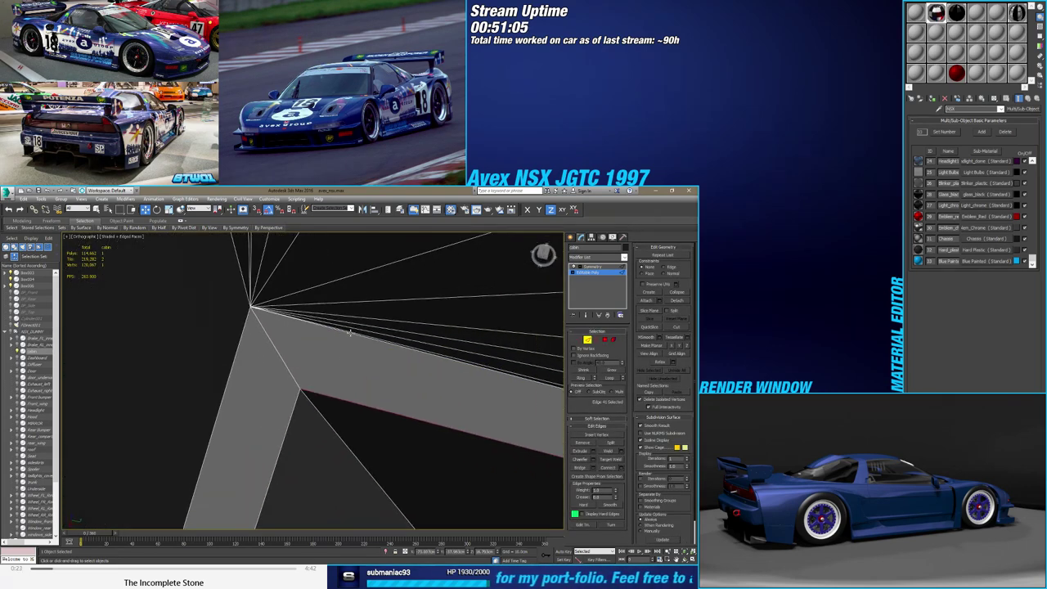
pyautogui.keyDown('ctrl'); pyautogui.click(349, 332); pyautogui.keyUp('ctrl')
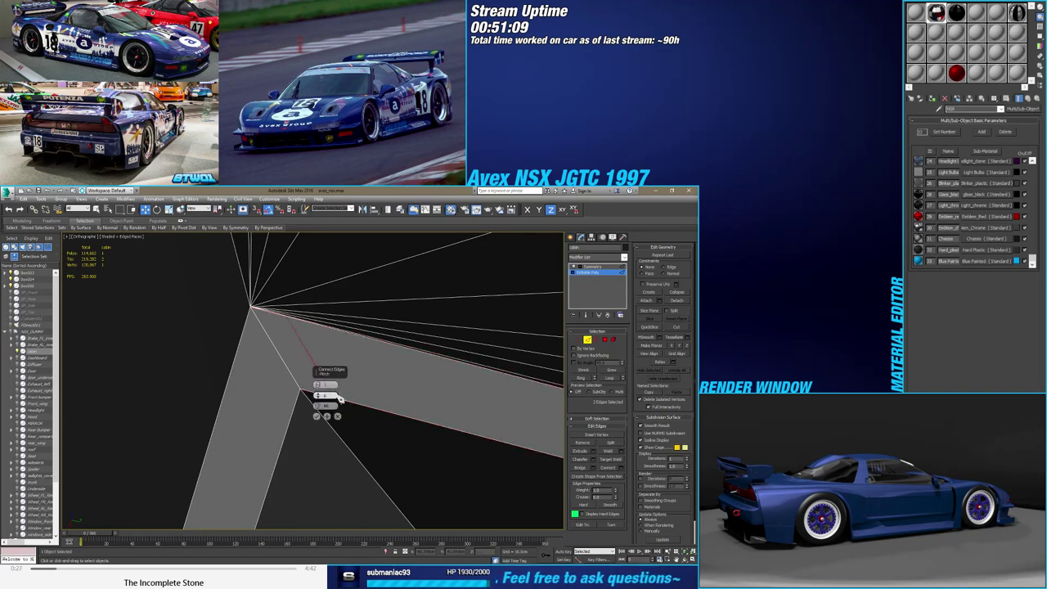
pyautogui.click(321, 400)
# Select the stray vertex and slide it toward the corner with Edge constraints
pyautogui.press('1')
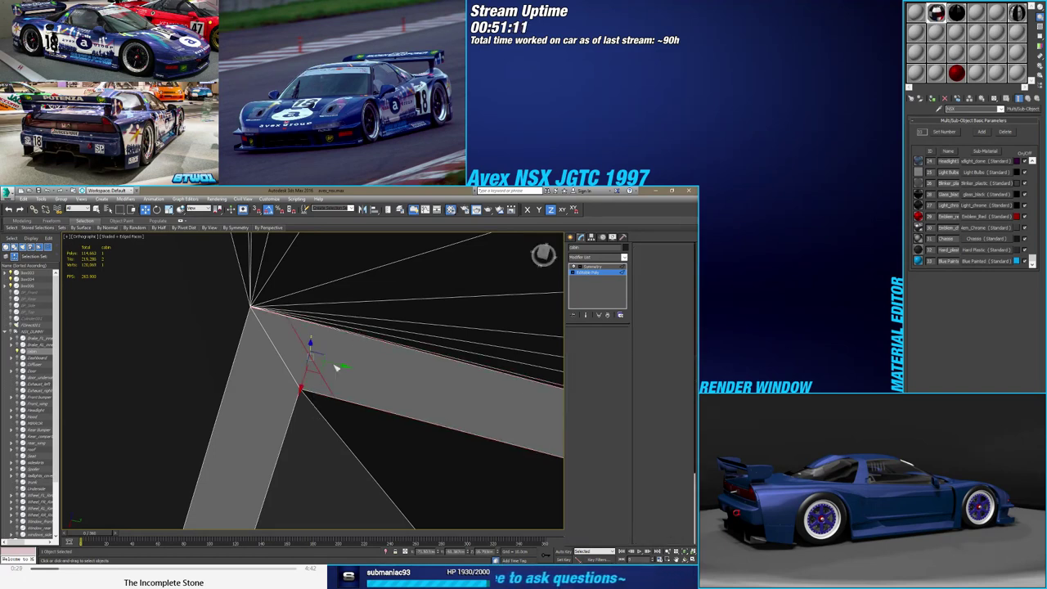
pyautogui.click(300, 389)
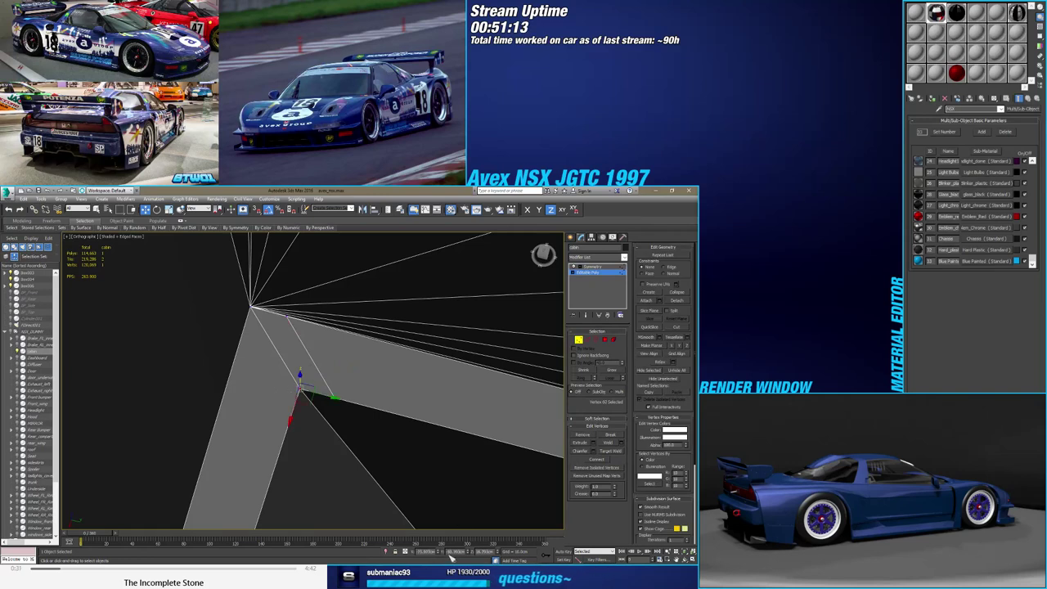
pyautogui.click(279, 321)
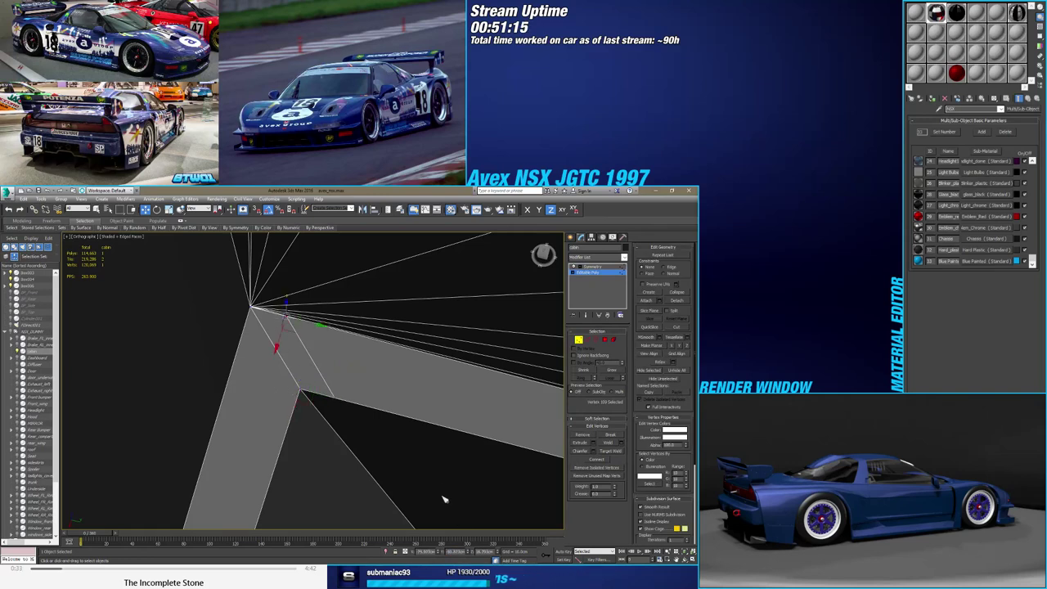
pyautogui.click(669, 268)
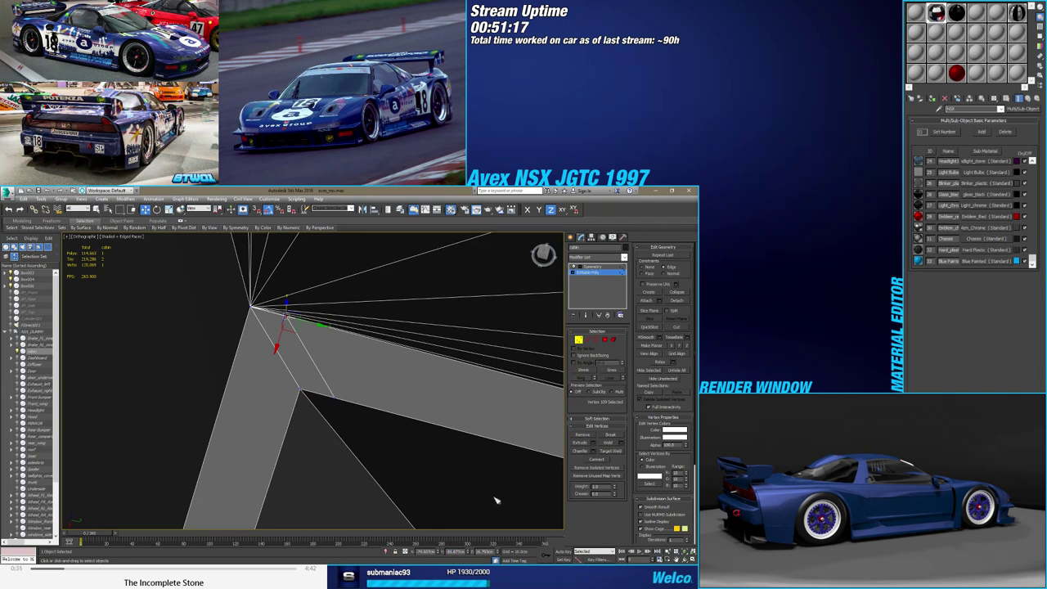
pyautogui.press('Return')
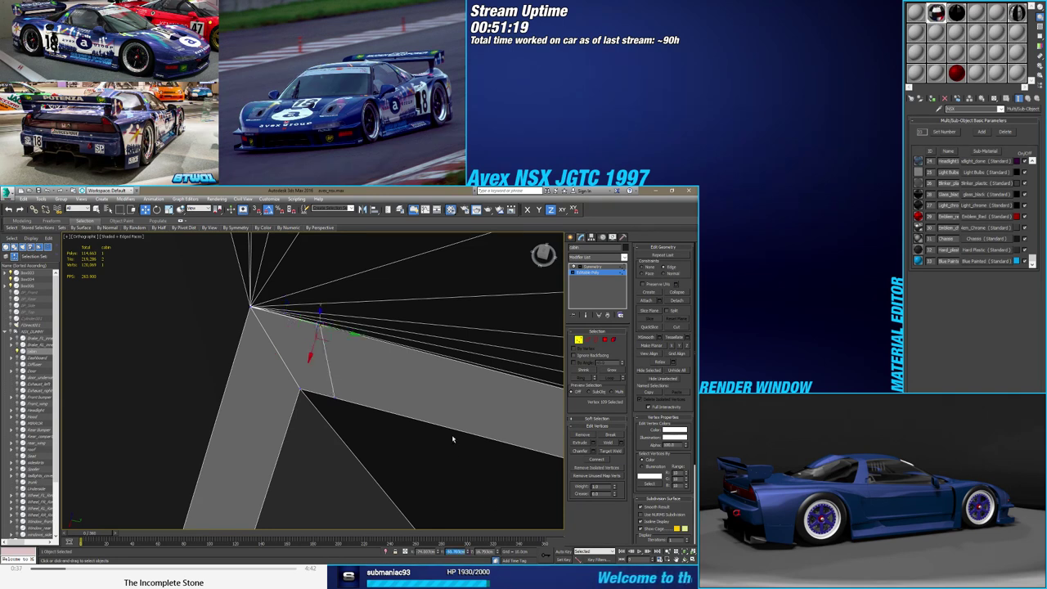
# Target Weld the stray vertex onto the corner vertex, then zoom out to the panel
pyautogui.hotkey('ctrl', 'shift', 'w')
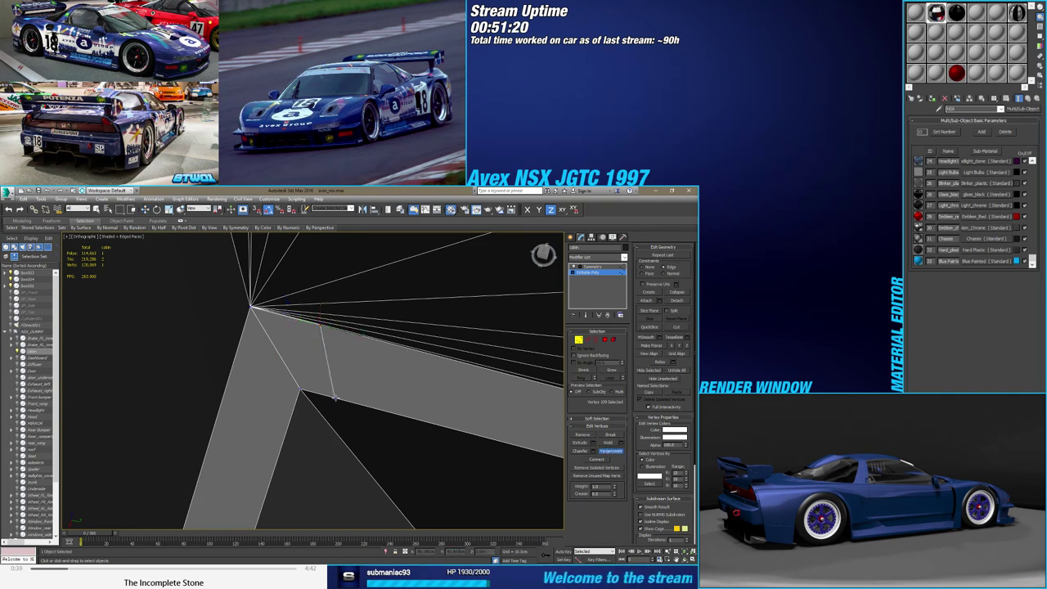
pyautogui.rightClick(327, 385)
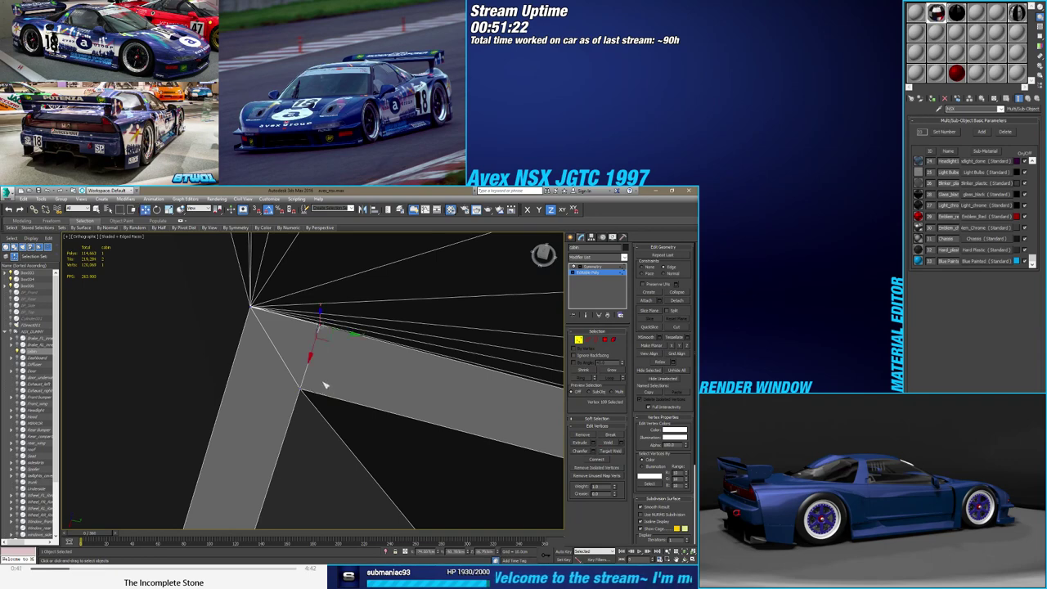
pyautogui.moveTo(328, 385)
pyautogui.keyDown('alt'); pyautogui.mouseDown(button='middle')
pyautogui.moveTo(349, 373)
pyautogui.moveTo(346, 362)
pyautogui.moveTo(390, 409)
pyautogui.moveTo(398, 389)
pyautogui.mouseUp(button='middle'); pyautogui.keyUp('alt')
pyautogui.click(611, 450)
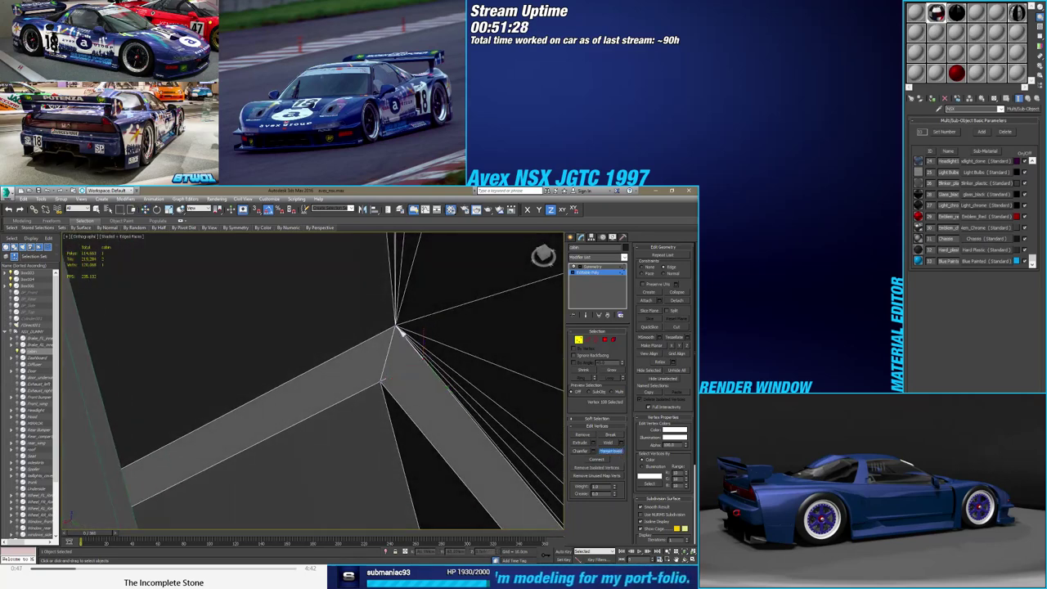
pyautogui.click(425, 363)
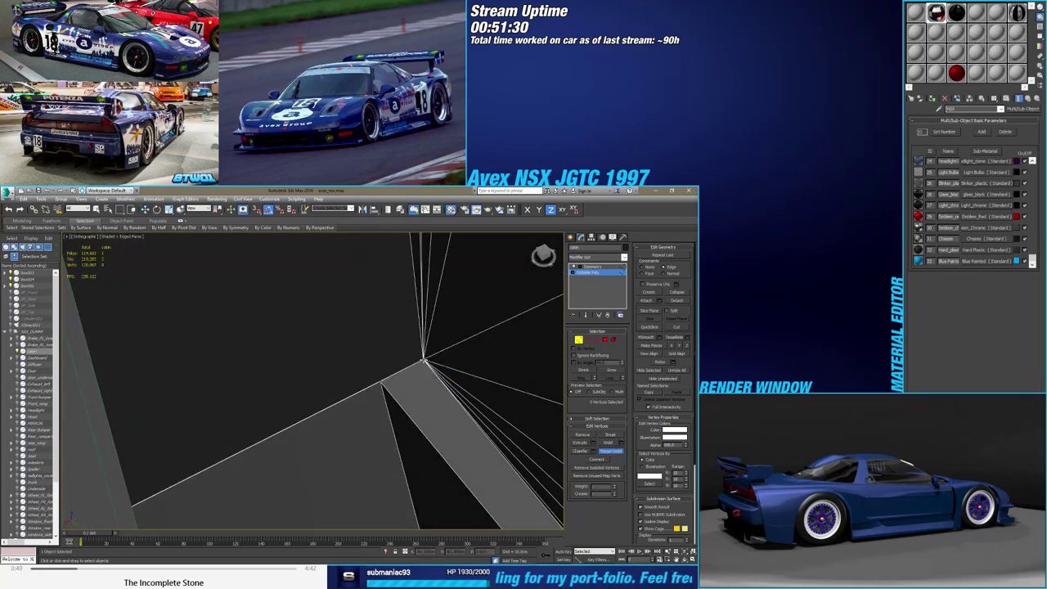
pyautogui.scroll(-1, 411, 364)
pyautogui.scroll(-2, 411, 364)
pyautogui.moveTo(411, 361)
pyautogui.keyDown('alt'); pyautogui.mouseDown(button='middle')
pyautogui.moveTo(262, 330)
pyautogui.moveTo(325, 360)
pyautogui.moveTo(364, 355)
pyautogui.mouseUp(button='middle'); pyautogui.keyUp('alt')
pyautogui.scroll(-3, 327, 340)
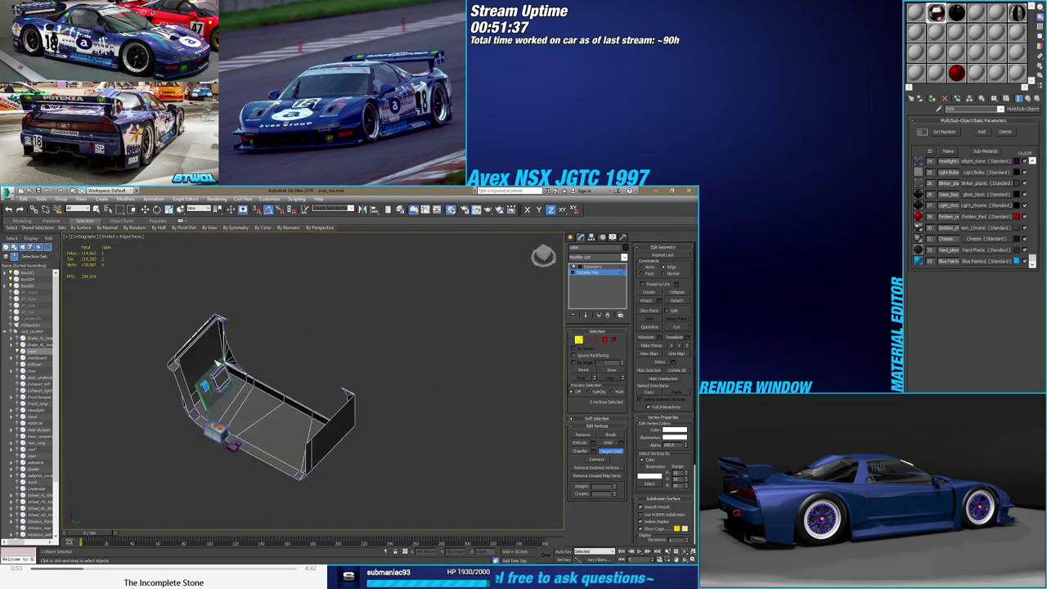
# Orbit around the ECU panel to inspect the wedge corner and connectors under the box
pyautogui.scroll(4, 327, 359)
pyautogui.scroll(2, 305, 371)
pyautogui.keyDown('alt'); pyautogui.moveTo(305, 371); pyautogui.dragTo(343, 372, button='middle'); pyautogui.keyUp('alt')
pyautogui.scroll(2, 359, 373)
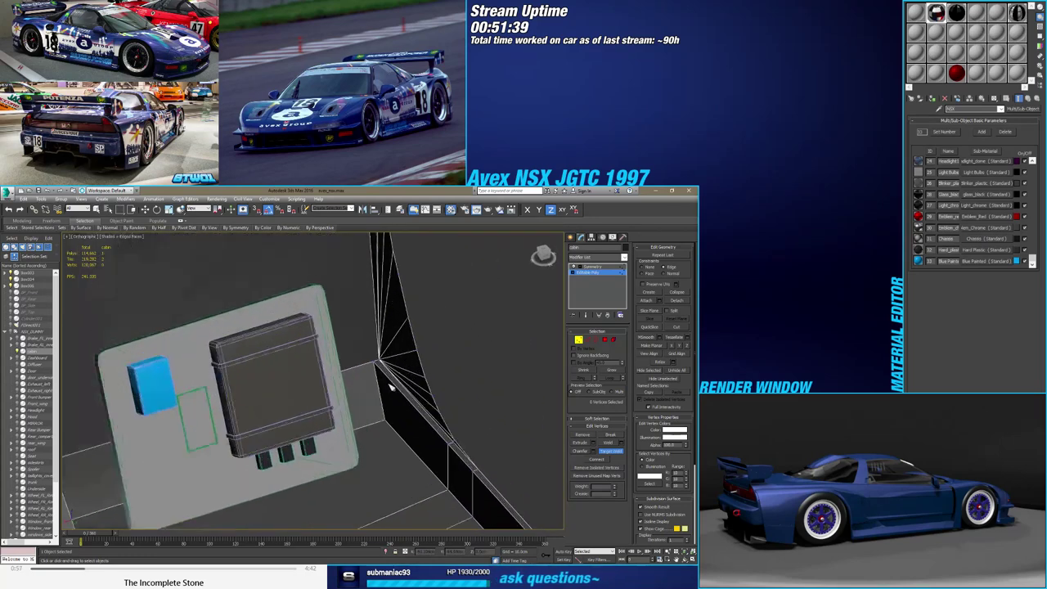
pyautogui.scroll(2, 376, 373)
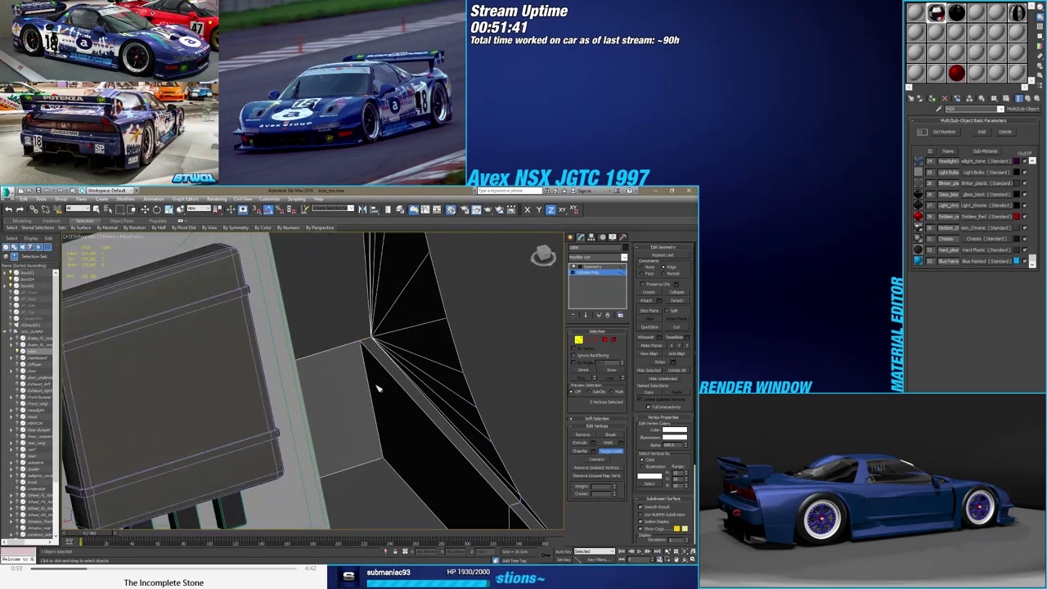
pyautogui.scroll(-2, 374, 343)
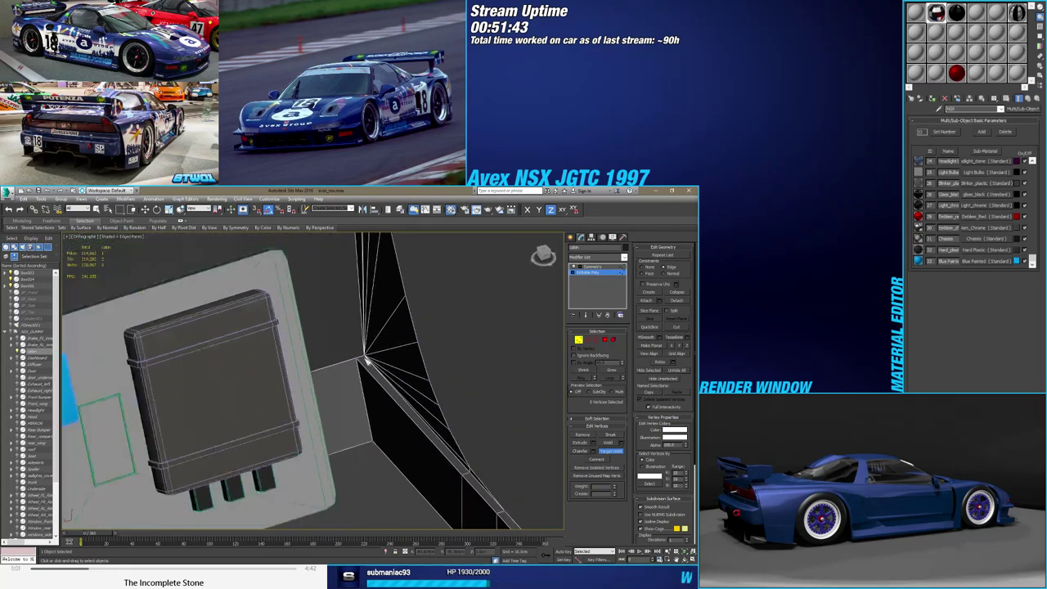
pyautogui.scroll(-2, 373, 360)
pyautogui.keyDown('alt'); pyautogui.moveTo(364, 357); pyautogui.dragTo(358, 415, button='middle'); pyautogui.keyUp('alt')
pyautogui.scroll(1, 358, 413)
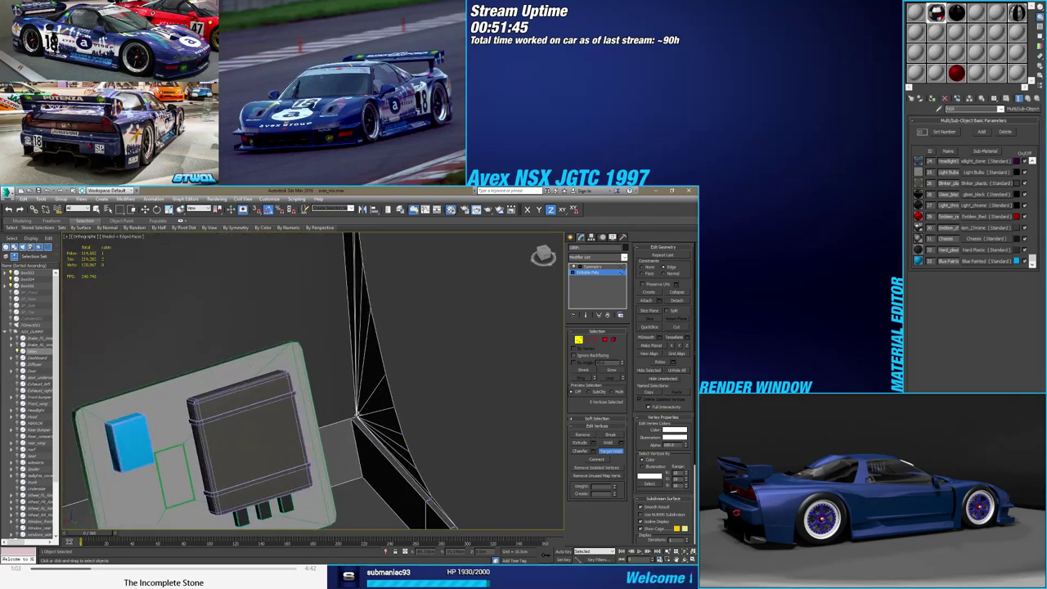
pyautogui.scroll(2, 358, 414)
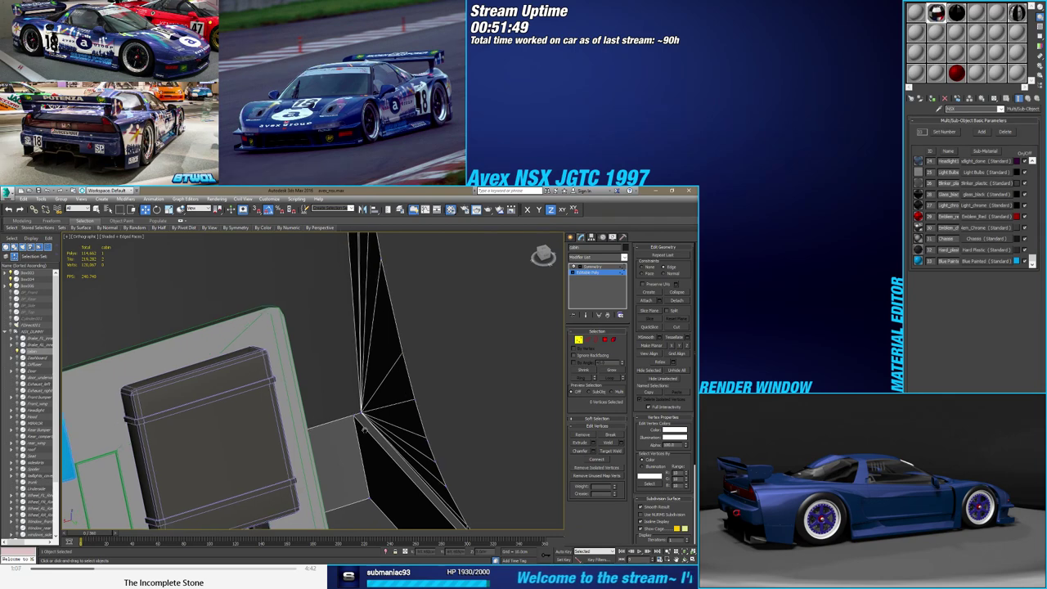
pyautogui.keyDown('alt'); pyautogui.moveTo(357, 416); pyautogui.dragTo(393, 381, button='middle'); pyautogui.keyUp('alt')
pyautogui.scroll(-2, 393, 381)
pyautogui.scroll(2, 403, 381)
pyautogui.scroll(3, 387, 382)
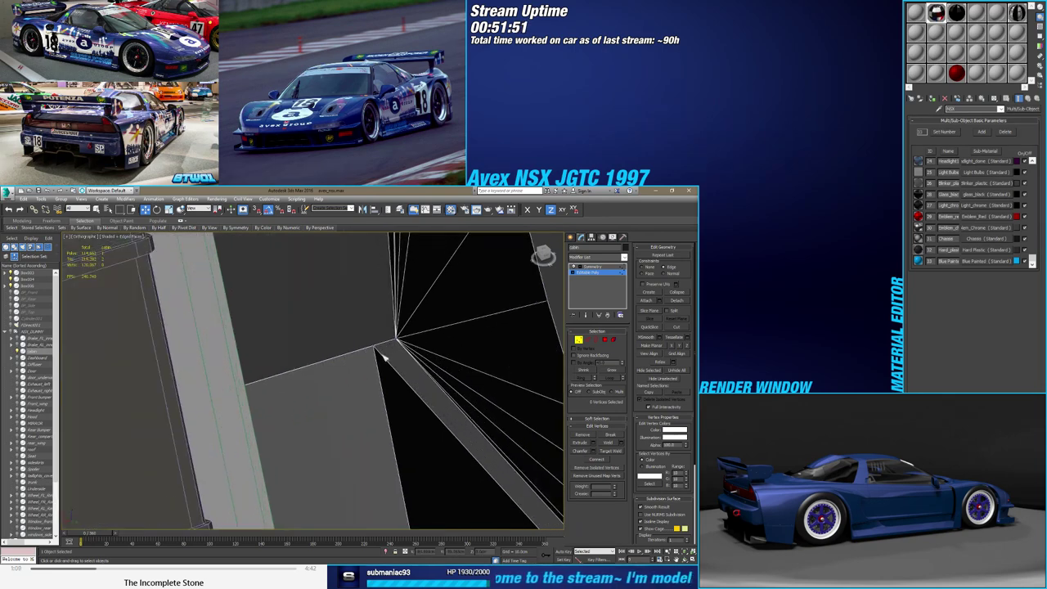
# Select the wedge apex and the lower vertex beside the box, and nudge them right and down
pyautogui.click(374, 354)
pyautogui.scroll(-3, 376, 375)
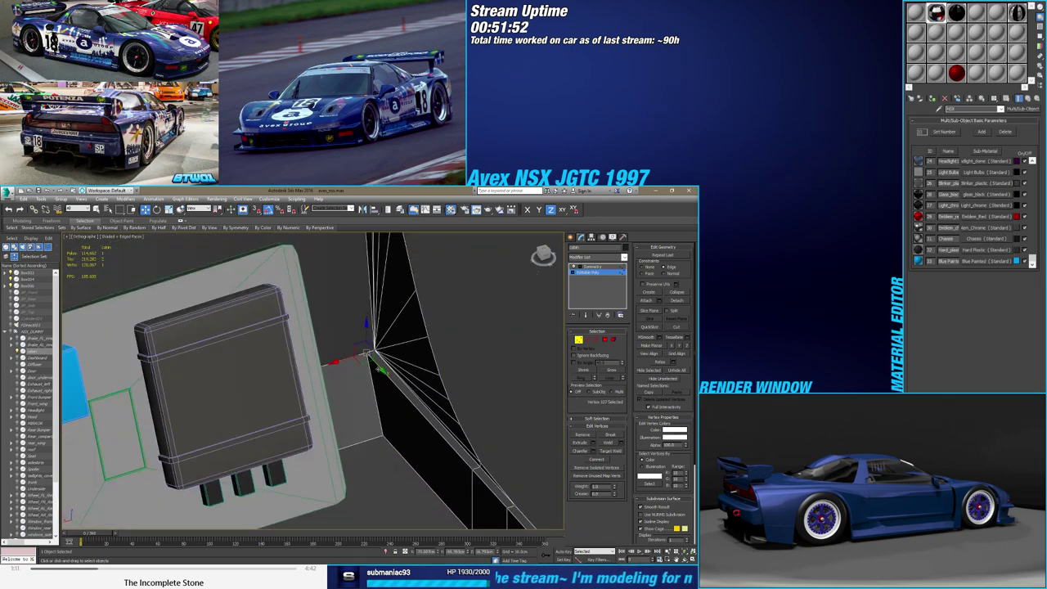
pyautogui.moveTo(379, 370)
pyautogui.keyDown('alt'); pyautogui.mouseDown(button='middle')
pyautogui.moveTo(430, 393)
pyautogui.moveTo(377, 419)
pyautogui.mouseUp(button='middle'); pyautogui.keyUp('alt')
pyautogui.scroll(3, 377, 419)
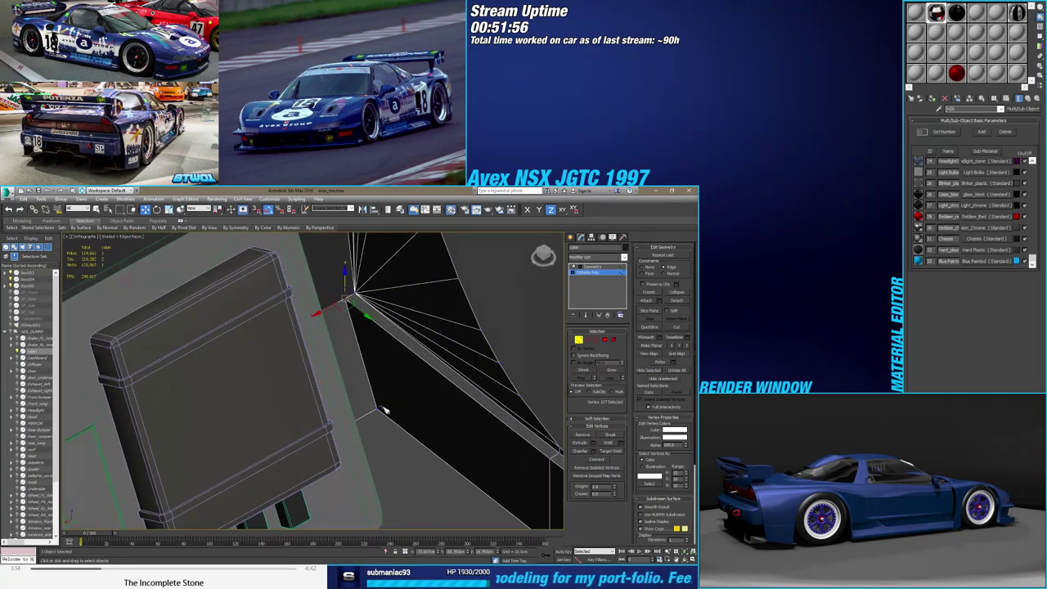
pyautogui.click(378, 408)
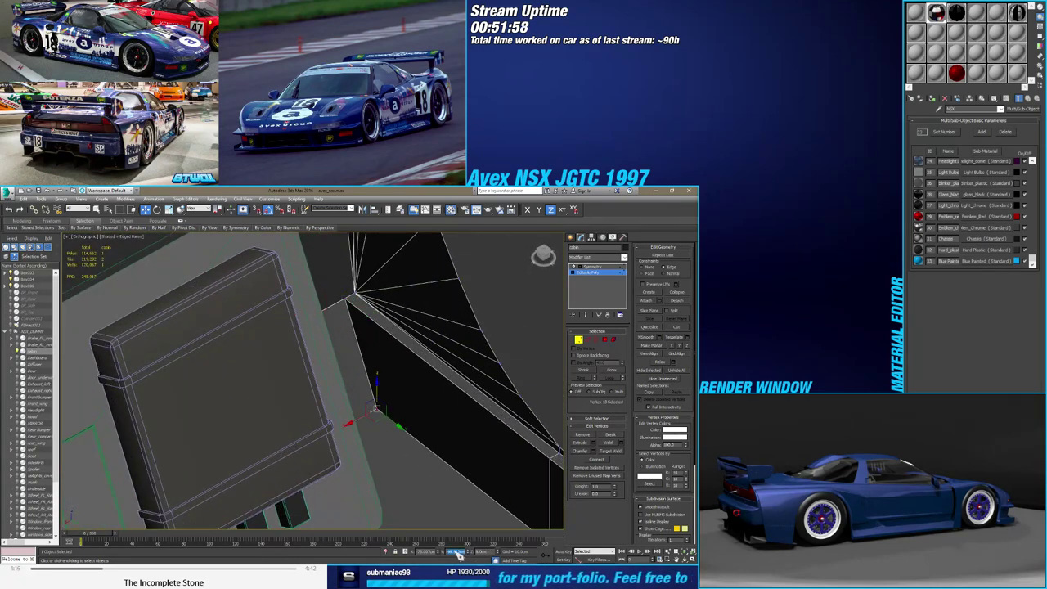
pyautogui.click(369, 293)
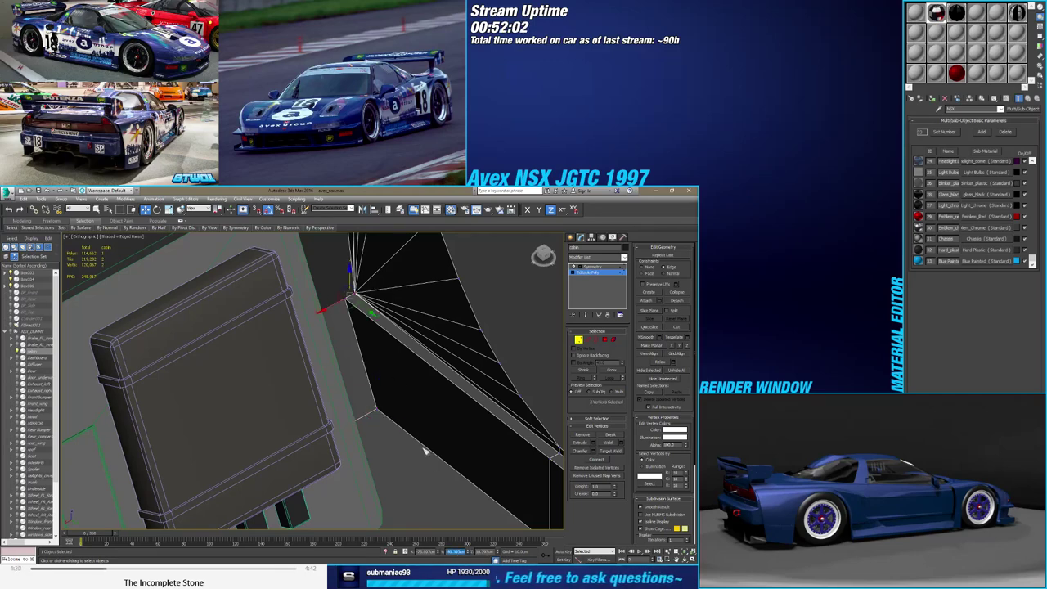
pyautogui.press('Return')
pyautogui.moveTo(424, 451)
pyautogui.keyDown('alt'); pyautogui.mouseDown(button='middle')
pyautogui.moveTo(436, 434)
pyautogui.moveTo(415, 421)
pyautogui.moveTo(474, 437)
pyautogui.moveTo(443, 419)
pyautogui.moveTo(257, 420)
pyautogui.moveTo(392, 448)
pyautogui.moveTo(533, 381)
pyautogui.mouseUp(button='middle'); pyautogui.keyUp('alt')
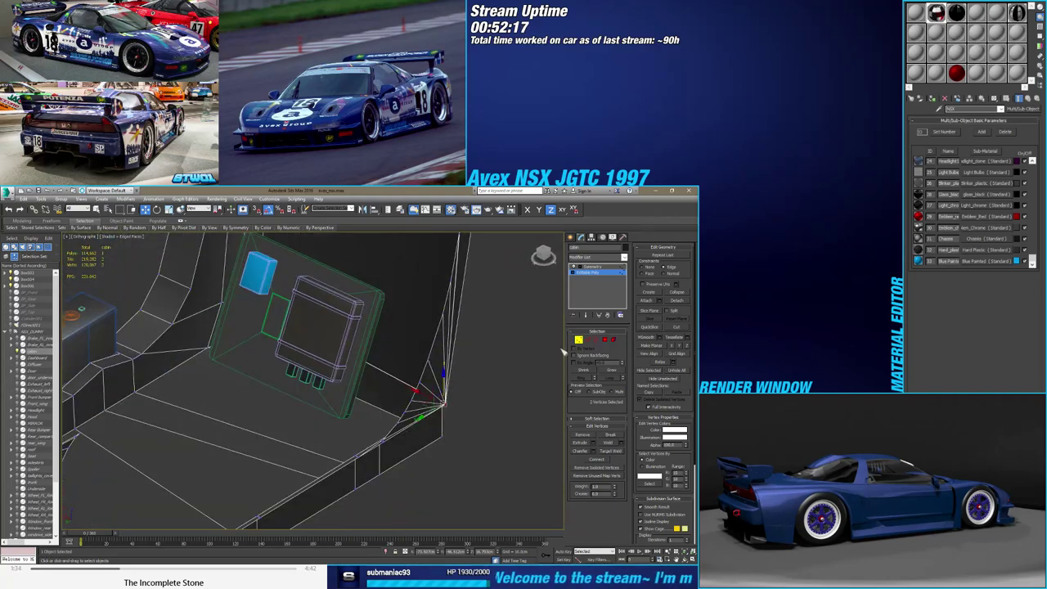
# Select the cabin object and drop to its base Editable Poly level
pyautogui.click(579, 340)
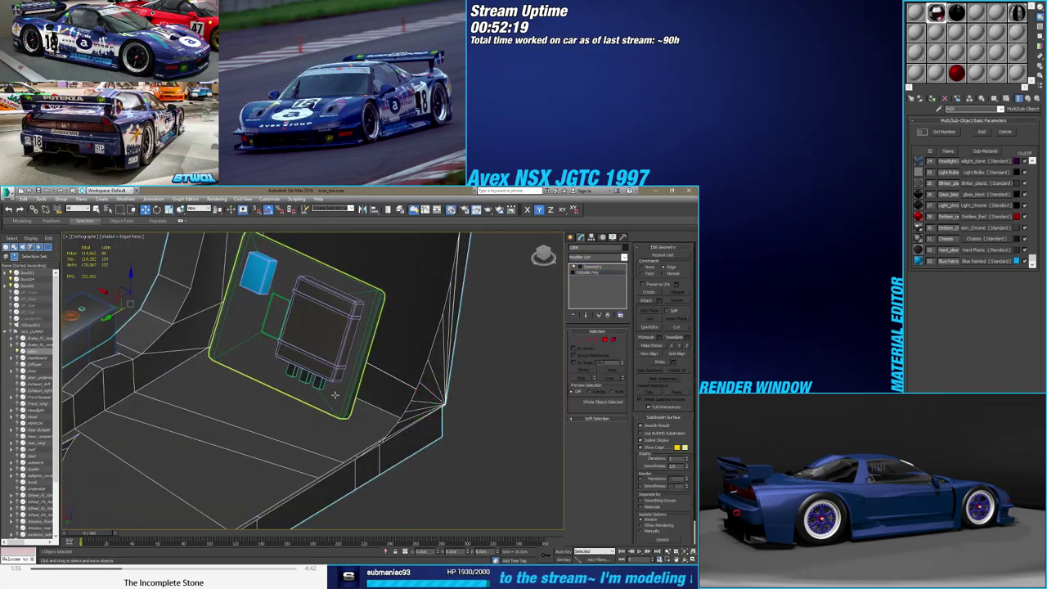
pyautogui.click(294, 396)
pyautogui.rightClick(26, 290)
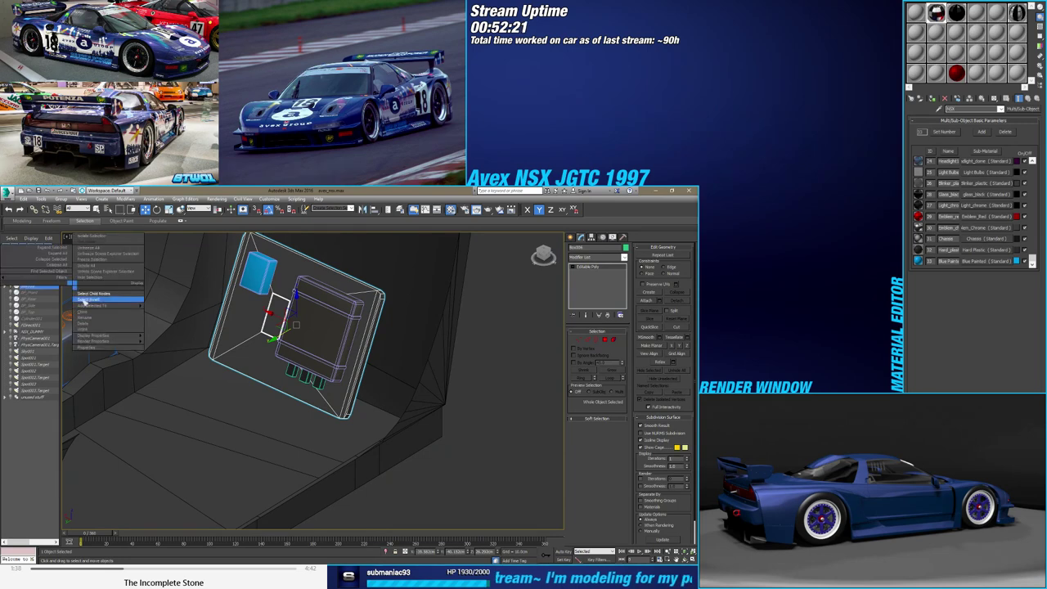
pyautogui.click(95, 296)
pyautogui.click(365, 389)
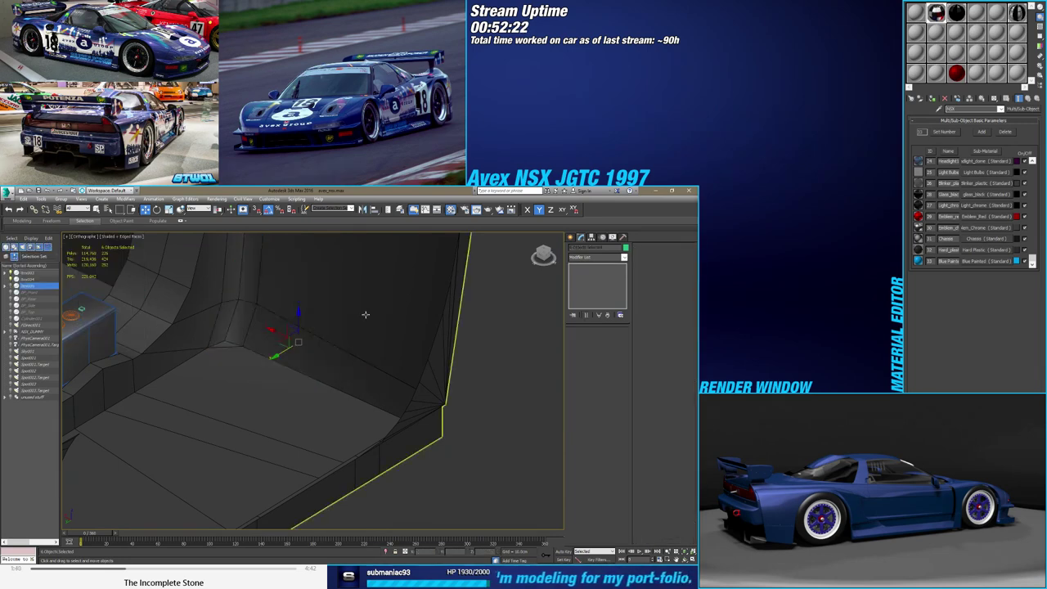
pyautogui.moveTo(365, 389)
pyautogui.keyDown('alt'); pyautogui.mouseDown(button='middle')
pyautogui.moveTo(362, 411)
pyautogui.moveTo(367, 401)
pyautogui.mouseUp(button='middle'); pyautogui.keyUp('alt')
pyautogui.click(597, 273)
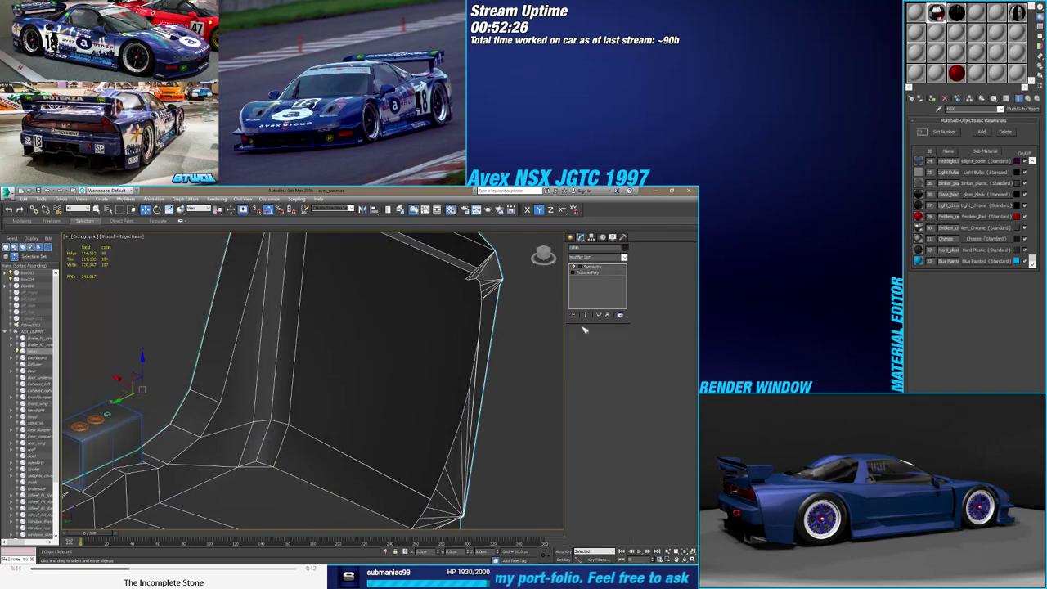
# Target Weld three loose corner vertices onto their neighbours so the vertical edges run straight
pyautogui.press('1')
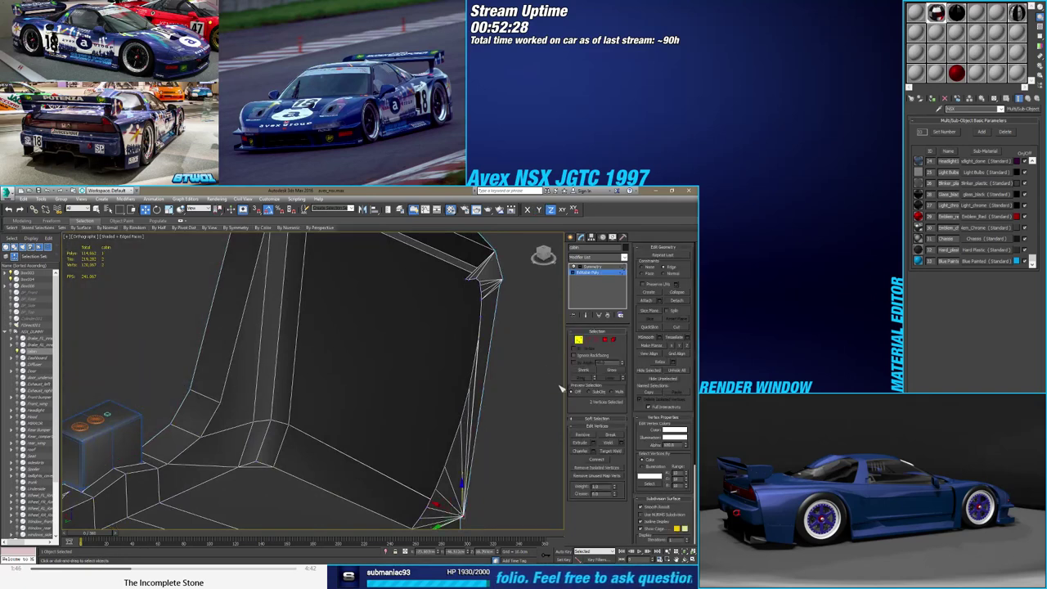
pyautogui.click(615, 451)
pyautogui.click(288, 426)
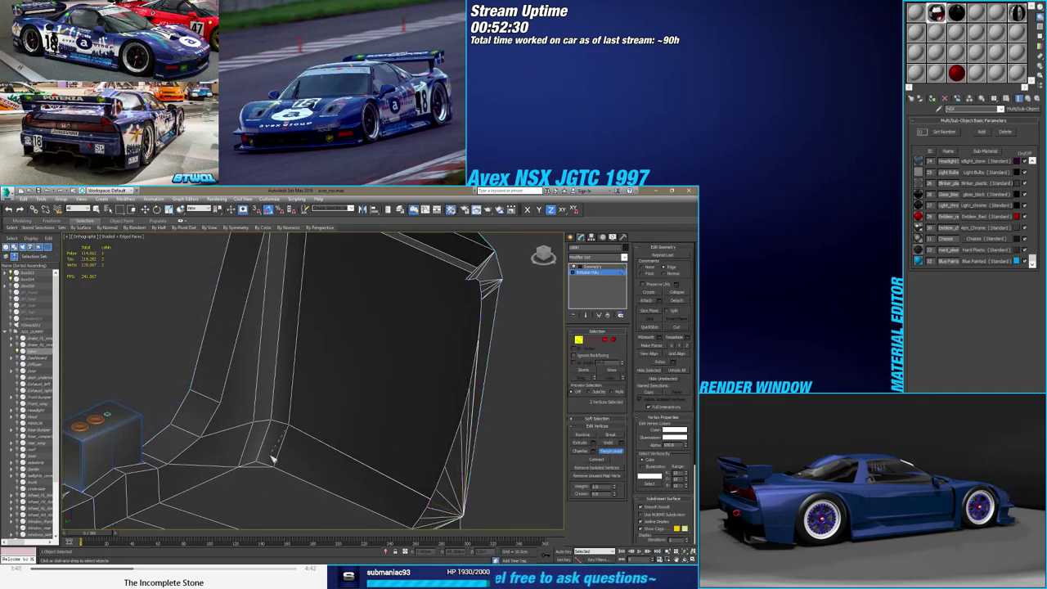
pyautogui.click(275, 463)
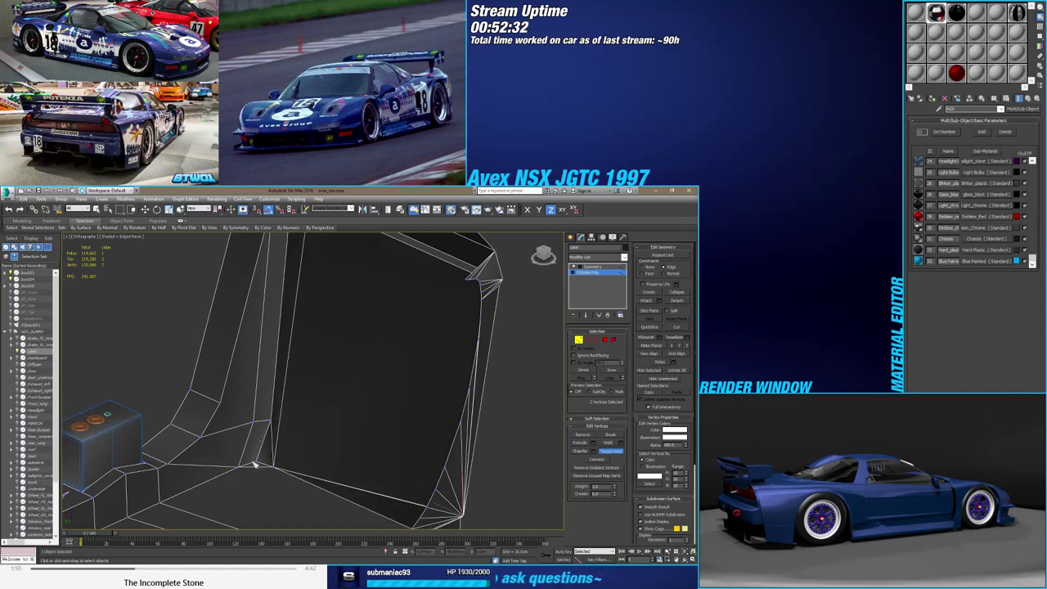
pyautogui.click(255, 463)
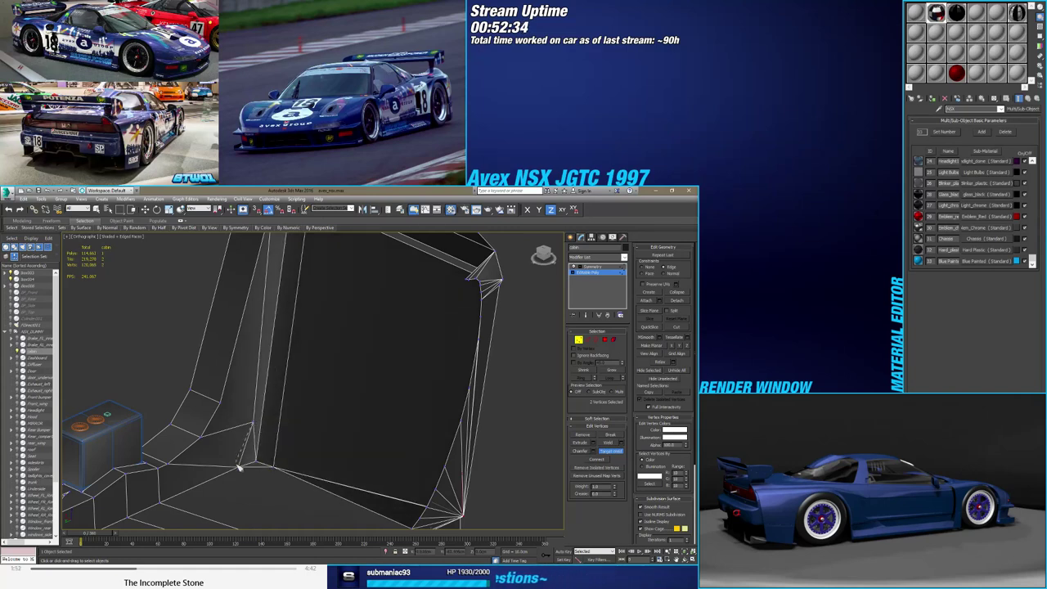
pyautogui.click(239, 467)
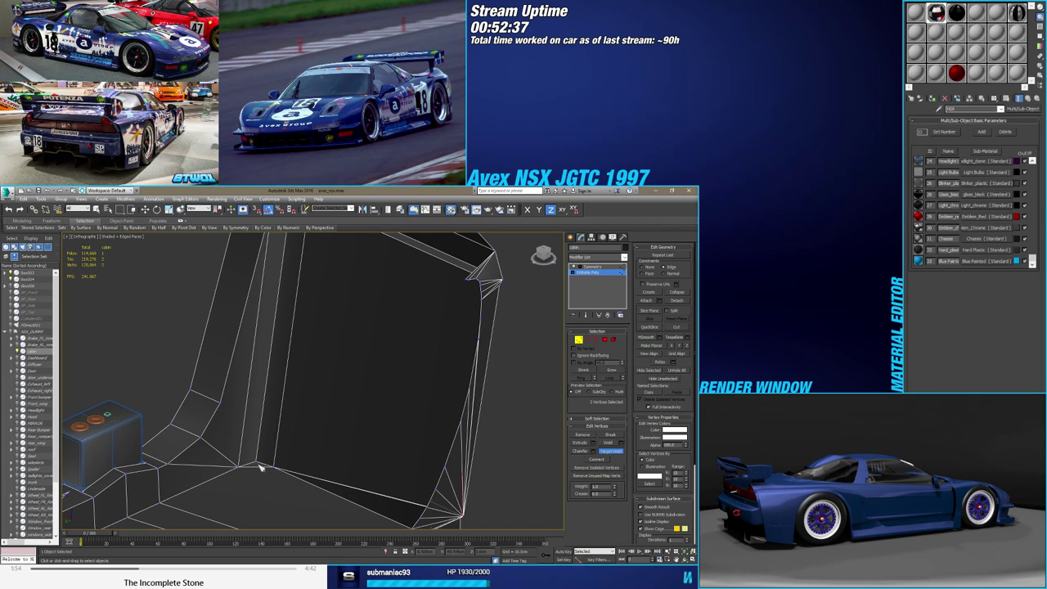
pyautogui.rightClick(260, 465)
# Select the panel-corner vertices, including the one where many edges converge, and inspect them
pyautogui.click(273, 463)
pyautogui.moveTo(274, 463)
pyautogui.keyDown('alt'); pyautogui.mouseDown(button='middle')
pyautogui.moveTo(329, 456)
pyautogui.moveTo(211, 385)
pyautogui.mouseUp(button='middle'); pyautogui.keyUp('alt')
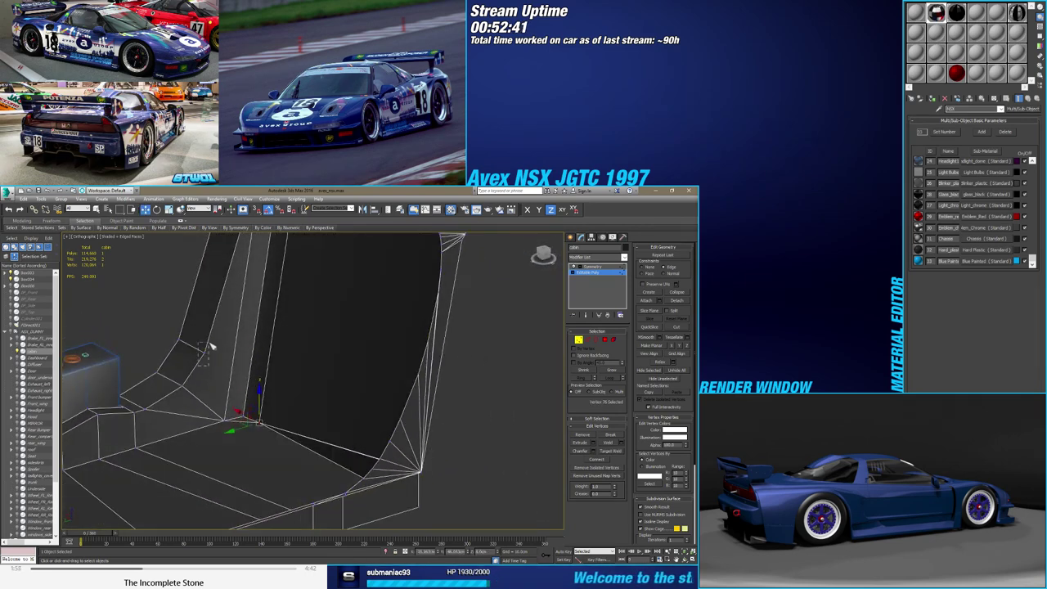
pyautogui.keyDown('ctrl'); pyautogui.click(206, 345); pyautogui.keyUp('ctrl')
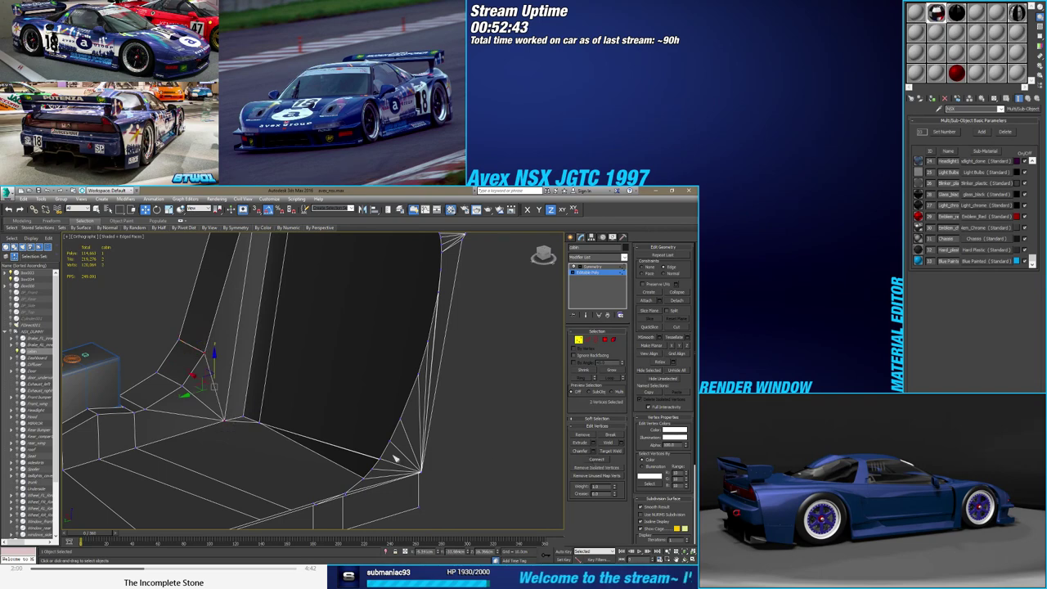
pyautogui.moveTo(397, 433)
pyautogui.keyDown('alt'); pyautogui.mouseDown(button='middle')
pyautogui.moveTo(271, 418)
pyautogui.moveTo(314, 325)
pyautogui.moveTo(437, 489)
pyautogui.moveTo(385, 421)
pyautogui.mouseUp(button='middle'); pyautogui.keyUp('alt')
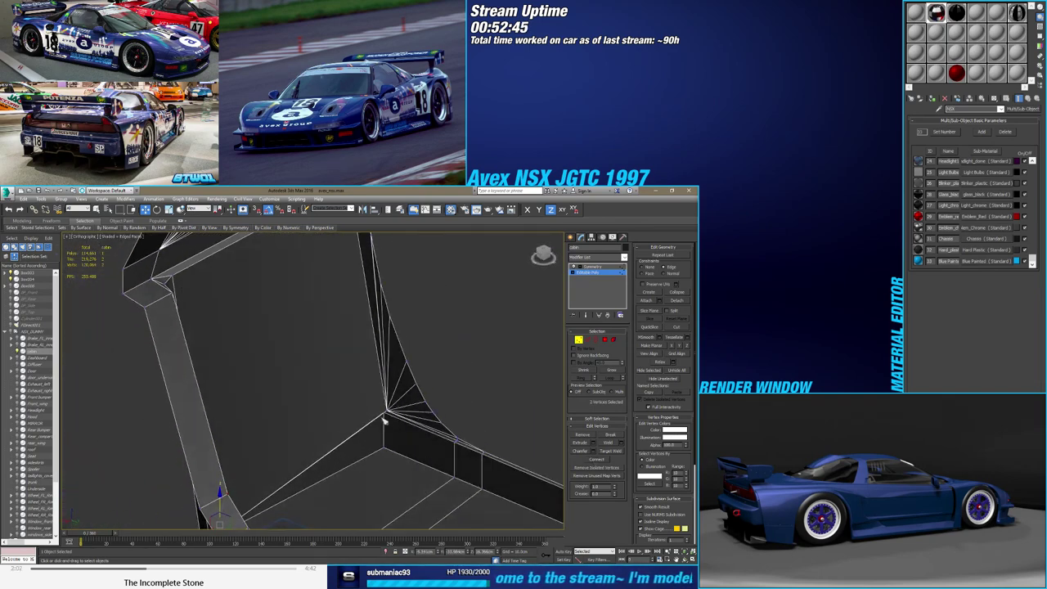
pyautogui.scroll(5, 414, 447)
pyautogui.click(432, 446)
pyautogui.moveTo(433, 447)
pyautogui.keyDown('alt'); pyautogui.mouseDown(button='middle')
pyautogui.moveTo(327, 374)
pyautogui.moveTo(350, 346)
pyautogui.moveTo(363, 363)
pyautogui.moveTo(357, 353)
pyautogui.mouseUp(button='middle'); pyautogui.keyUp('alt')
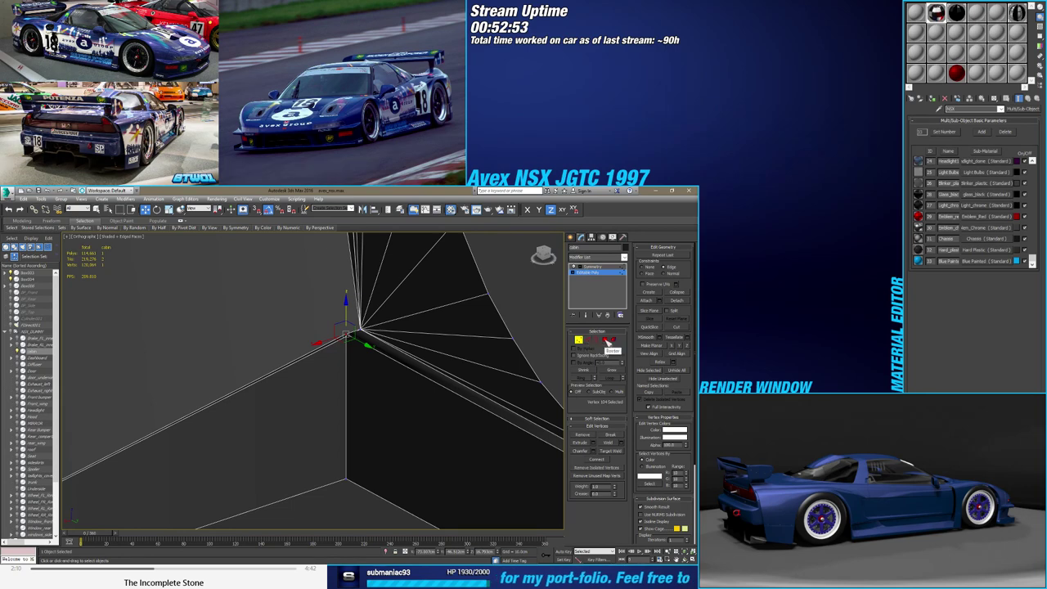
# Inspect the polygon along the long diagonal edge, then clear the selection
pyautogui.click(609, 343)
pyautogui.scroll(2, 343, 335)
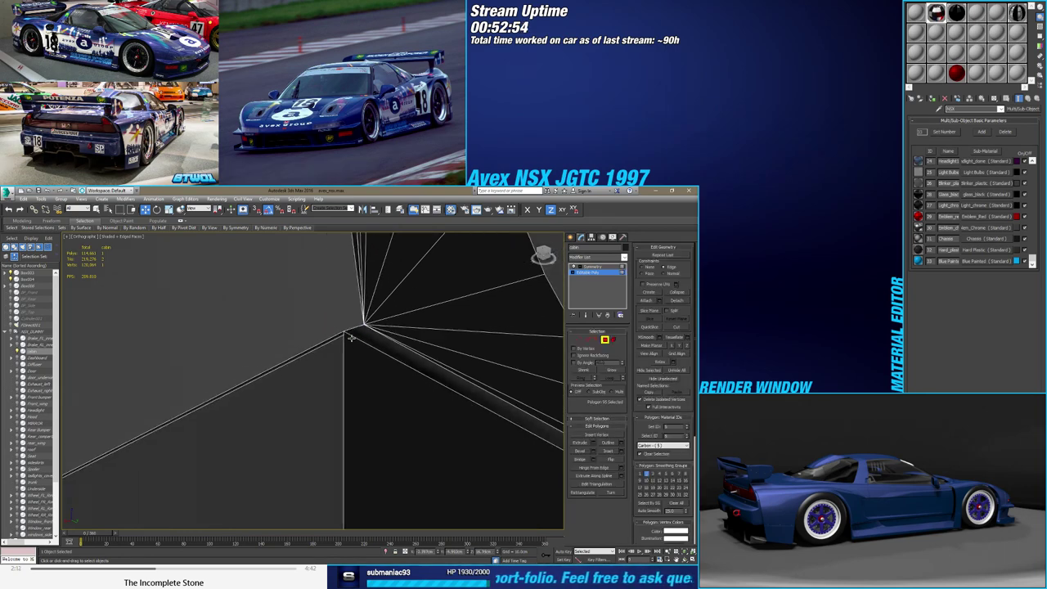
pyautogui.click(344, 335)
pyautogui.moveTo(344, 335)
pyautogui.keyDown('alt'); pyautogui.mouseDown(button='middle')
pyautogui.moveTo(353, 349)
pyautogui.moveTo(328, 370)
pyautogui.mouseUp(button='middle'); pyautogui.keyUp('alt')
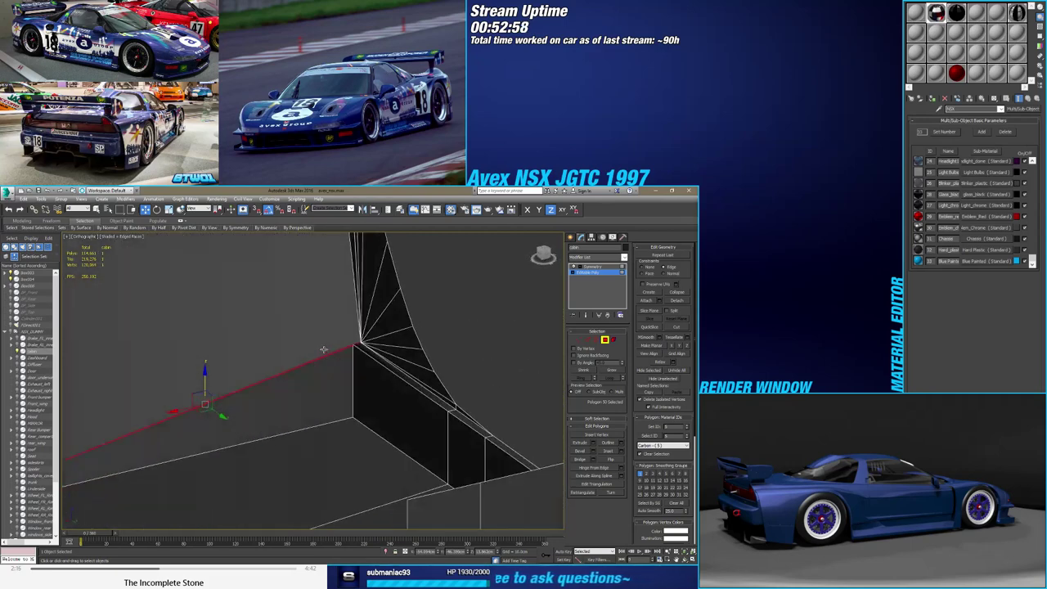
pyautogui.hotkey('ctrl', 'd')
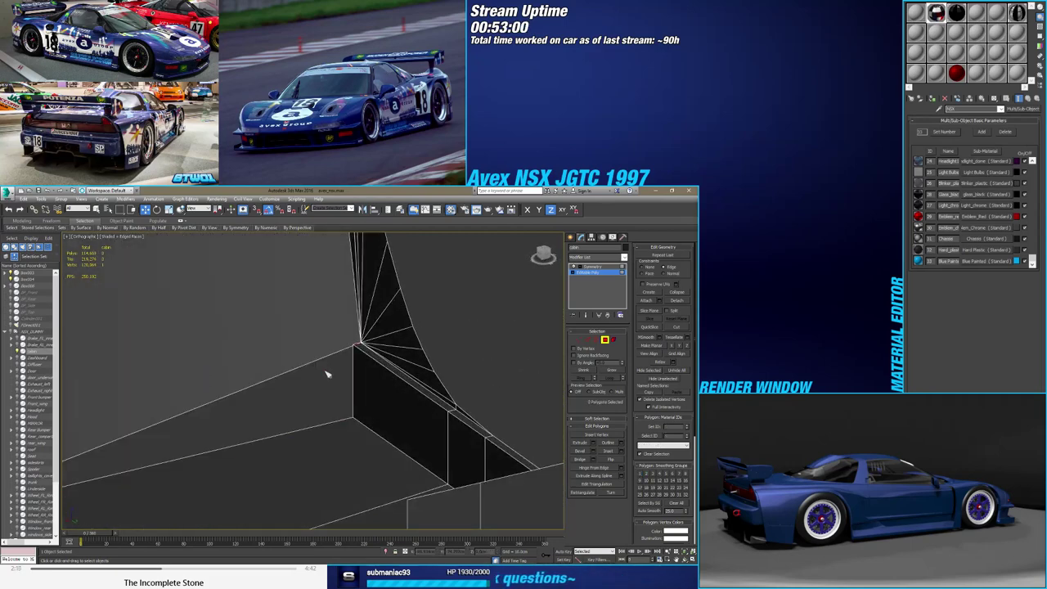
pyautogui.scroll(2, 335, 364)
pyautogui.scroll(2, 355, 351)
pyautogui.scroll(-1, 358, 341)
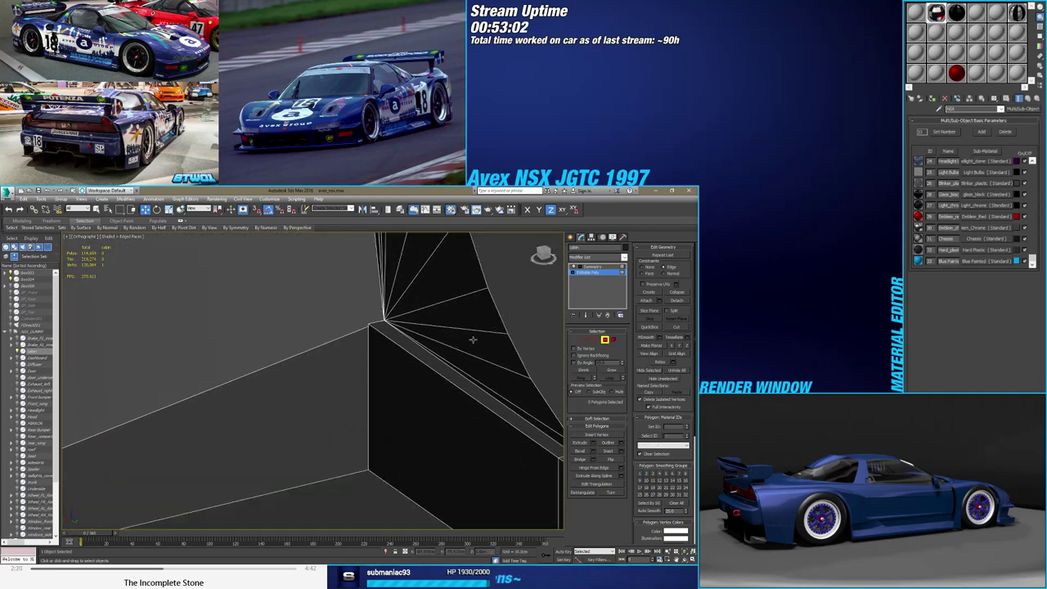
# Check the vertices at the panel's lower corner, then deselect them
pyautogui.press('1')
pyautogui.click(370, 325)
pyautogui.keyDown('alt'); pyautogui.moveTo(370, 325); pyautogui.dragTo(384, 353, button='middle'); pyautogui.keyUp('alt')
pyautogui.click(386, 336)
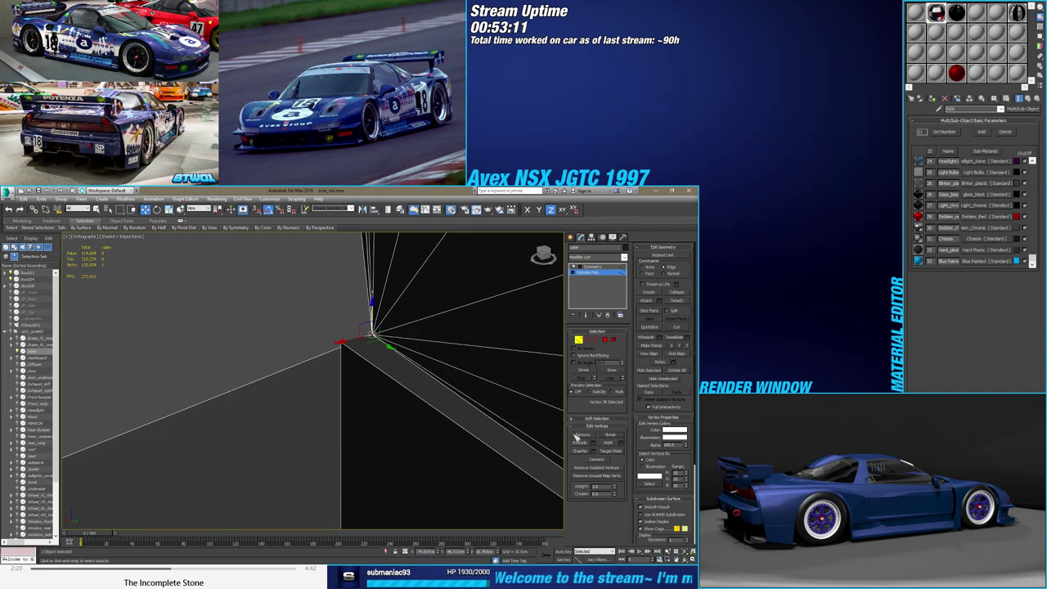
pyautogui.click(380, 372)
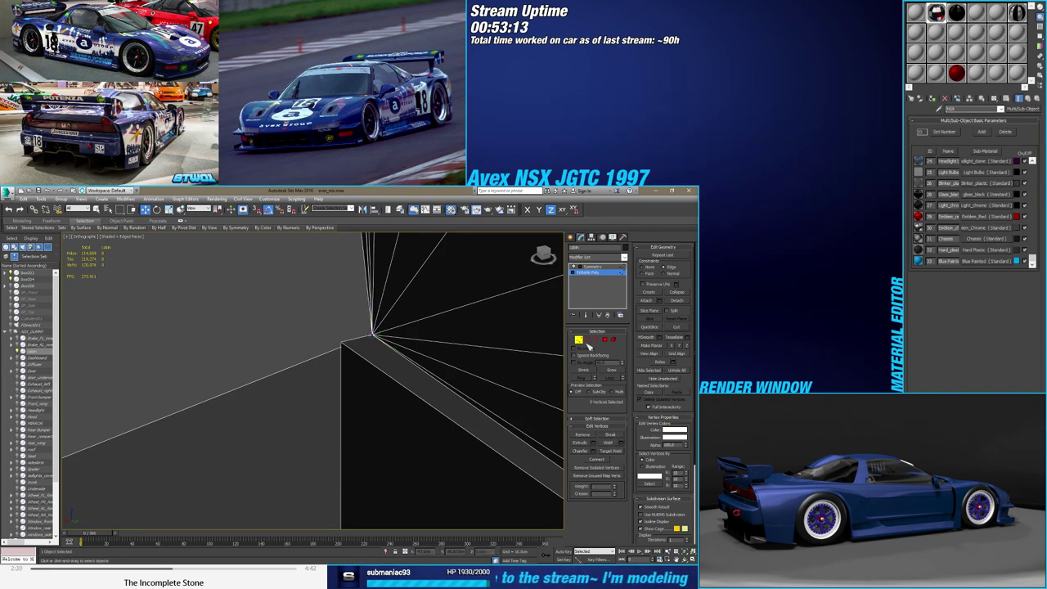
# Select the edge left of the corner and convert it to its two vertices
pyautogui.click(587, 339)
pyautogui.click(297, 359)
pyautogui.keyDown('ctrl'); pyautogui.click(577, 340); pyautogui.keyUp('ctrl')
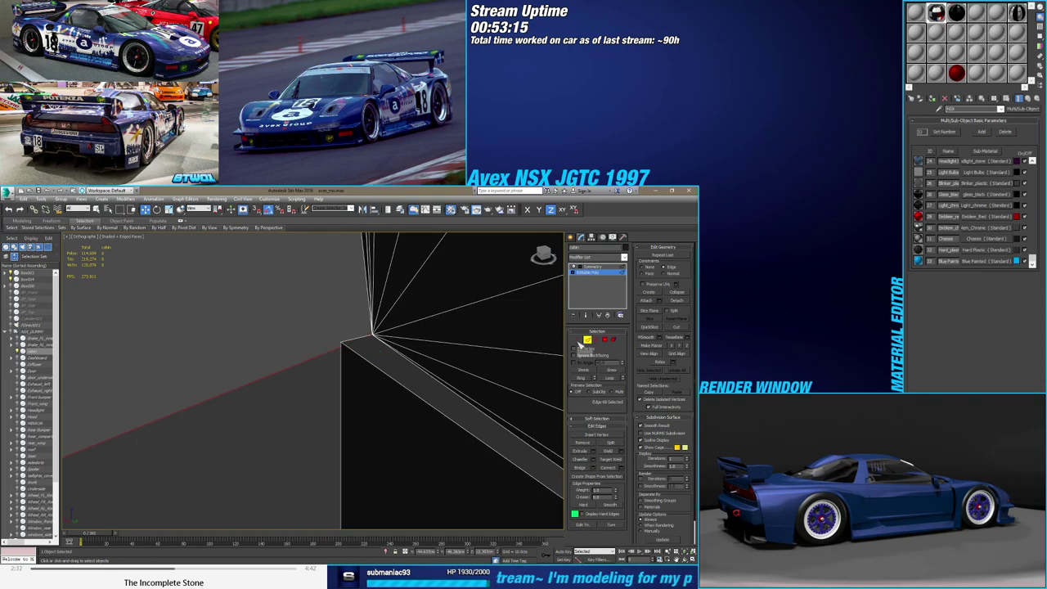
pyautogui.moveTo(318, 385)
pyautogui.keyDown('alt'); pyautogui.mouseDown(button='middle')
pyautogui.moveTo(230, 393)
pyautogui.moveTo(264, 367)
pyautogui.moveTo(414, 363)
pyautogui.moveTo(362, 379)
pyautogui.mouseUp(button='middle'); pyautogui.keyUp('alt')
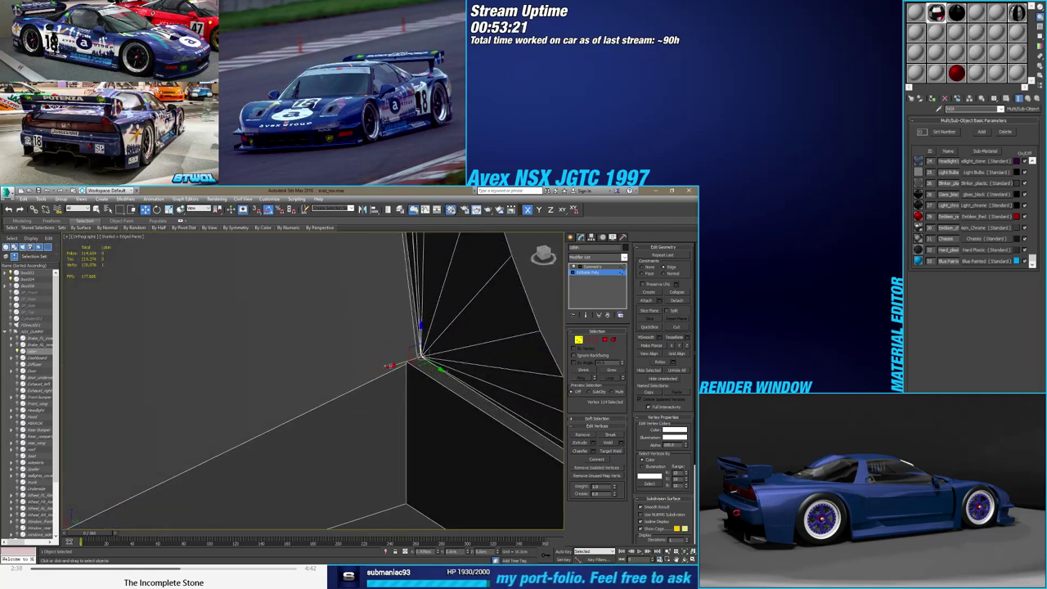
pyautogui.keyDown('alt'); pyautogui.moveTo(393, 401); pyautogui.dragTo(376, 397, button='middle'); pyautogui.keyUp('alt')
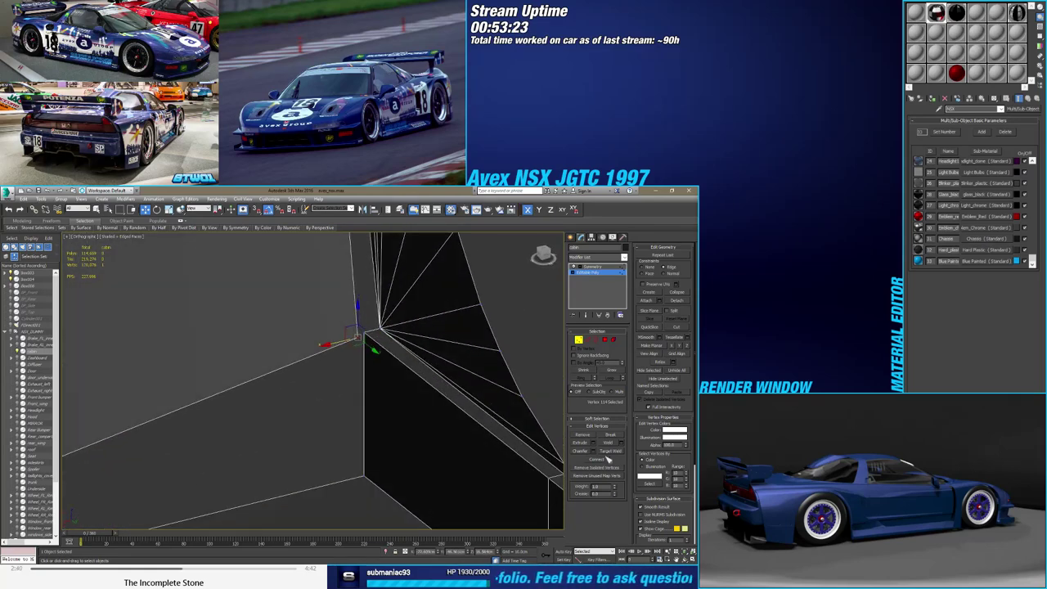
# Target Weld the upper vertex onto the vertex below it
pyautogui.click(610, 450)
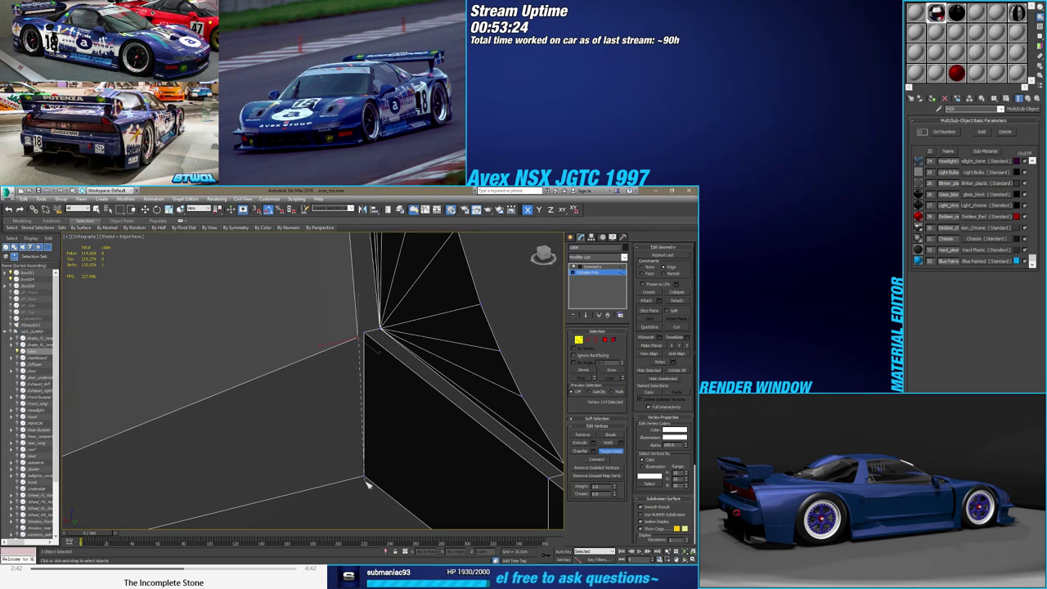
pyautogui.click(364, 474)
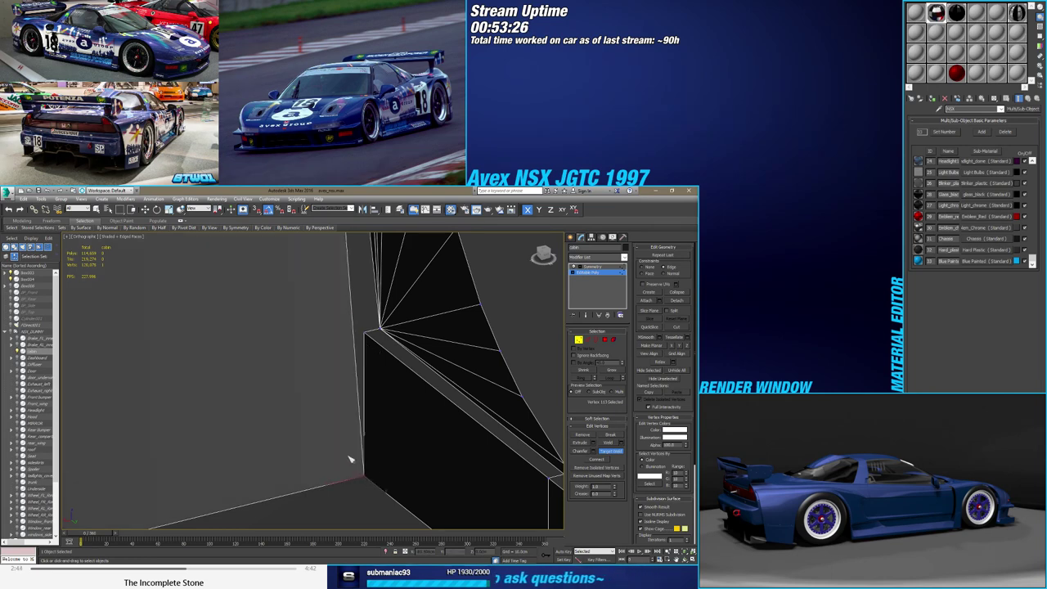
pyautogui.rightClick(349, 459)
pyautogui.moveTo(349, 459)
pyautogui.keyDown('alt'); pyautogui.mouseDown(button='middle')
pyautogui.moveTo(393, 420)
pyautogui.moveTo(378, 473)
pyautogui.mouseUp(button='middle'); pyautogui.keyUp('alt')
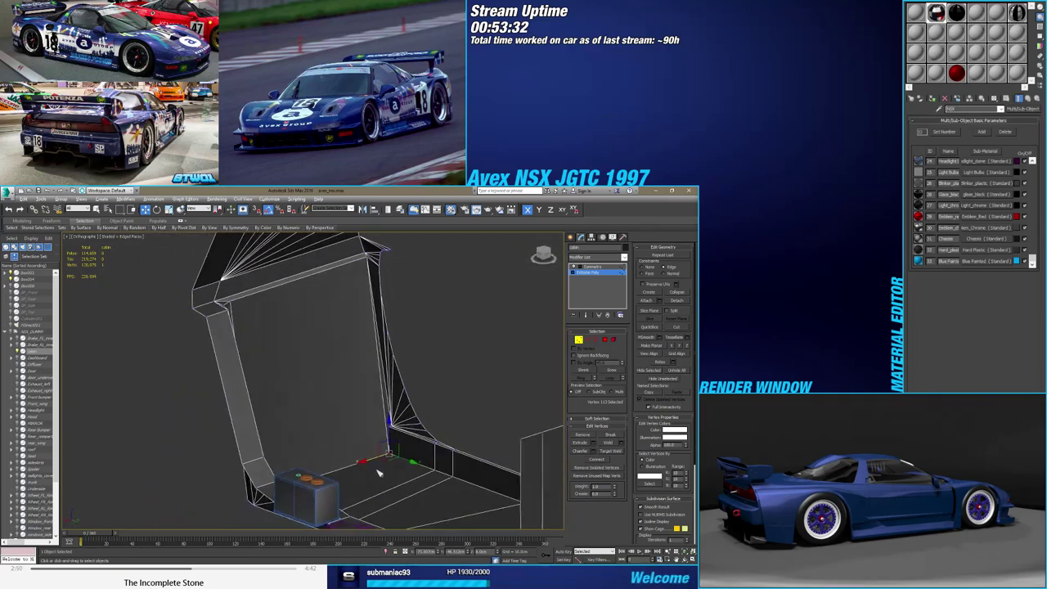
pyautogui.keyDown('alt'); pyautogui.moveTo(378, 473); pyautogui.dragTo(368, 438, button='middle'); pyautogui.keyUp('alt')
pyautogui.scroll(3, 393, 442)
pyautogui.scroll(2, 394, 441)
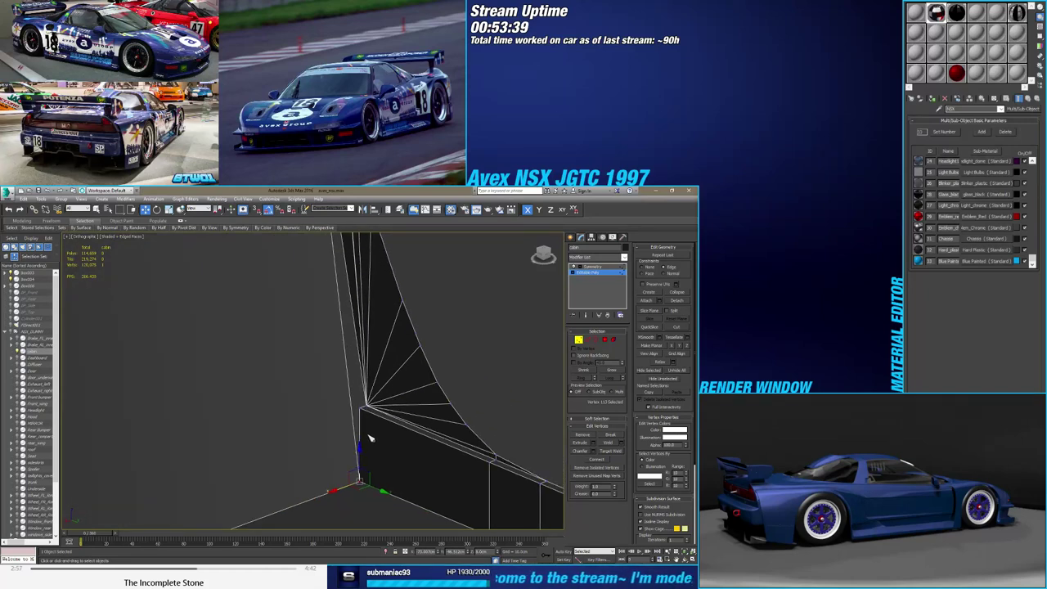
pyautogui.moveTo(389, 422)
pyautogui.keyDown('alt'); pyautogui.mouseDown(button='middle')
pyautogui.moveTo(358, 453)
pyautogui.moveTo(319, 458)
pyautogui.moveTo(341, 463)
pyautogui.mouseUp(button='middle'); pyautogui.keyUp('alt')
pyautogui.scroll(-3, 381, 429)
pyautogui.scroll(3, 374, 404)
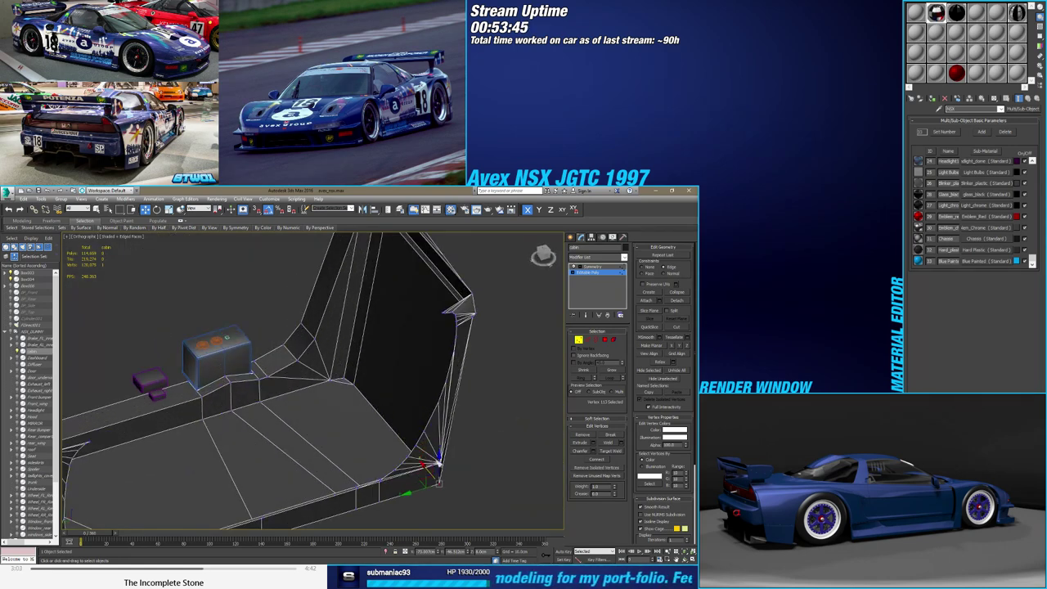
pyautogui.keyDown('alt'); pyautogui.click(433, 478); pyautogui.keyUp('alt')
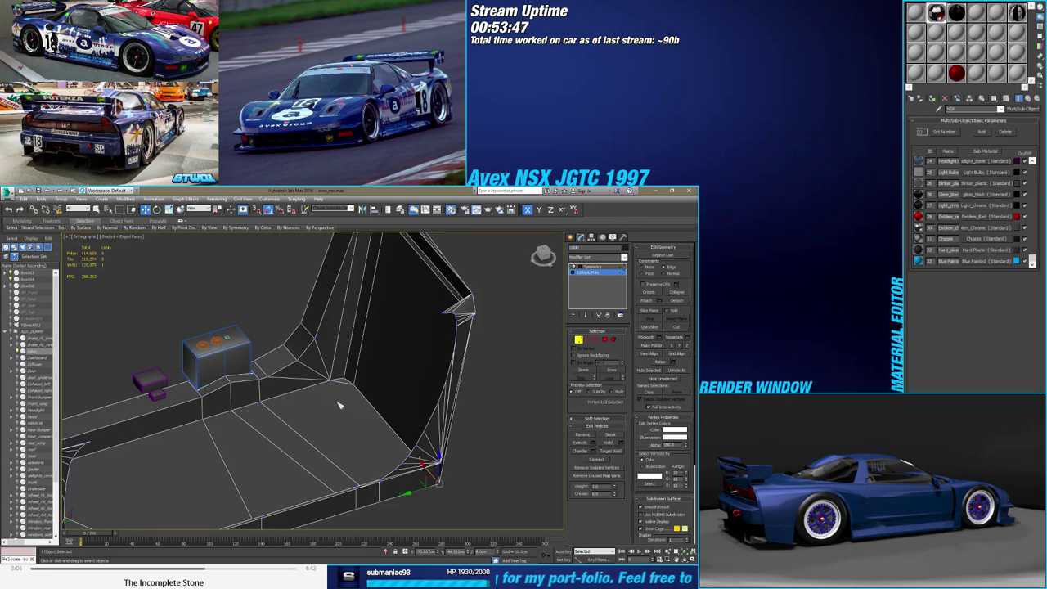
pyautogui.scroll(-5, 360, 382)
pyautogui.keyDown('alt'); pyautogui.moveTo(360, 382); pyautogui.dragTo(359, 424, button='middle'); pyautogui.keyUp('alt')
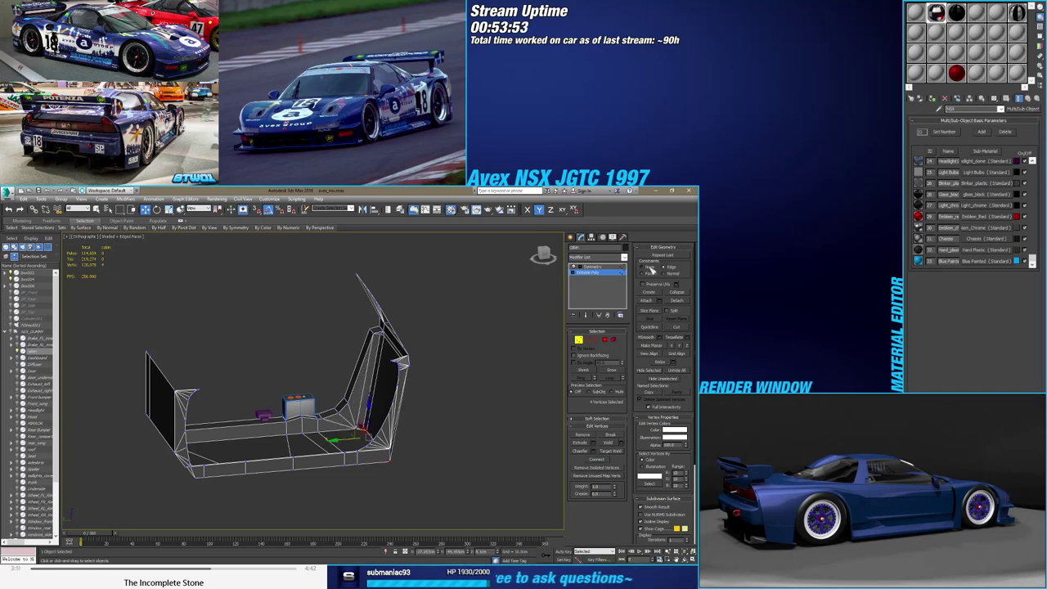
pyautogui.moveTo(343, 438); pyautogui.dragTo(330, 442)
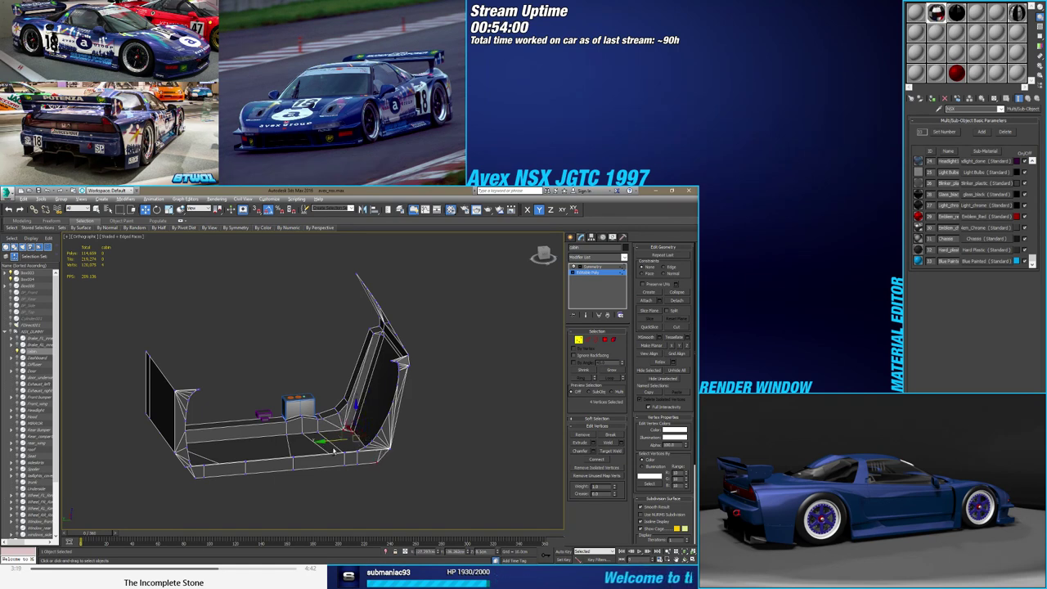
pyautogui.moveTo(333, 449)
pyautogui.keyDown('alt'); pyautogui.mouseDown(button='middle')
pyautogui.moveTo(278, 499)
pyautogui.moveTo(258, 496)
pyautogui.mouseUp(button='middle'); pyautogui.keyUp('alt')
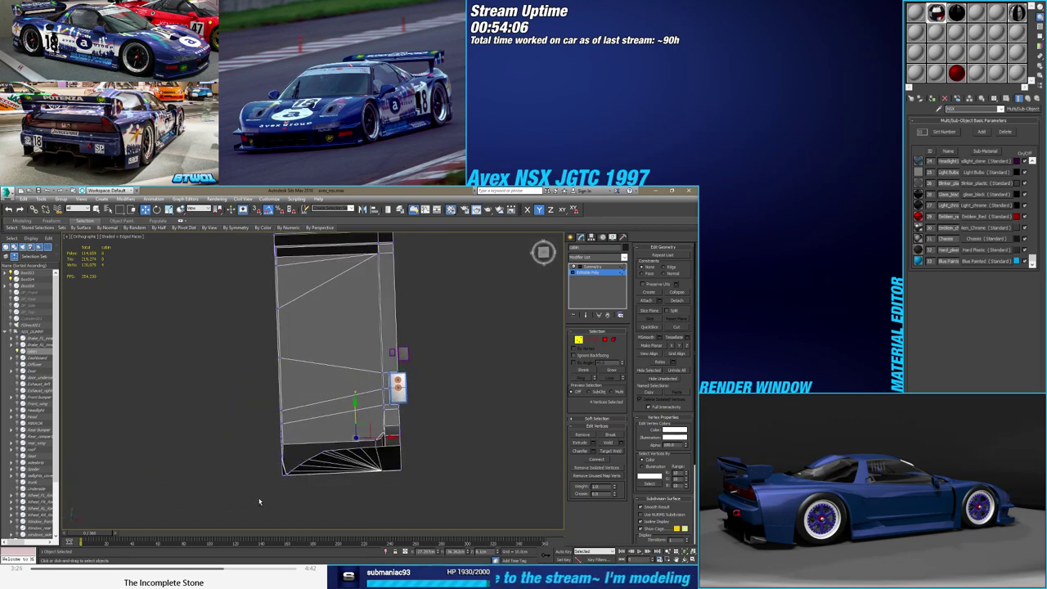
pyautogui.keyDown('alt'); pyautogui.moveTo(259, 501); pyautogui.dragTo(335, 468, button='middle'); pyautogui.keyUp('alt')
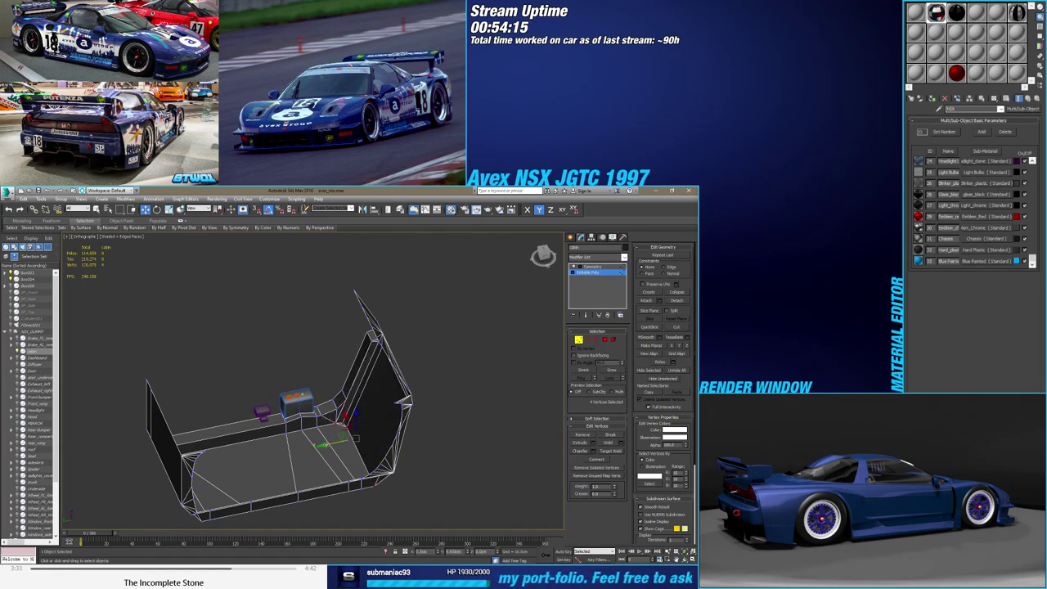
pyautogui.scroll(5, 336, 409)
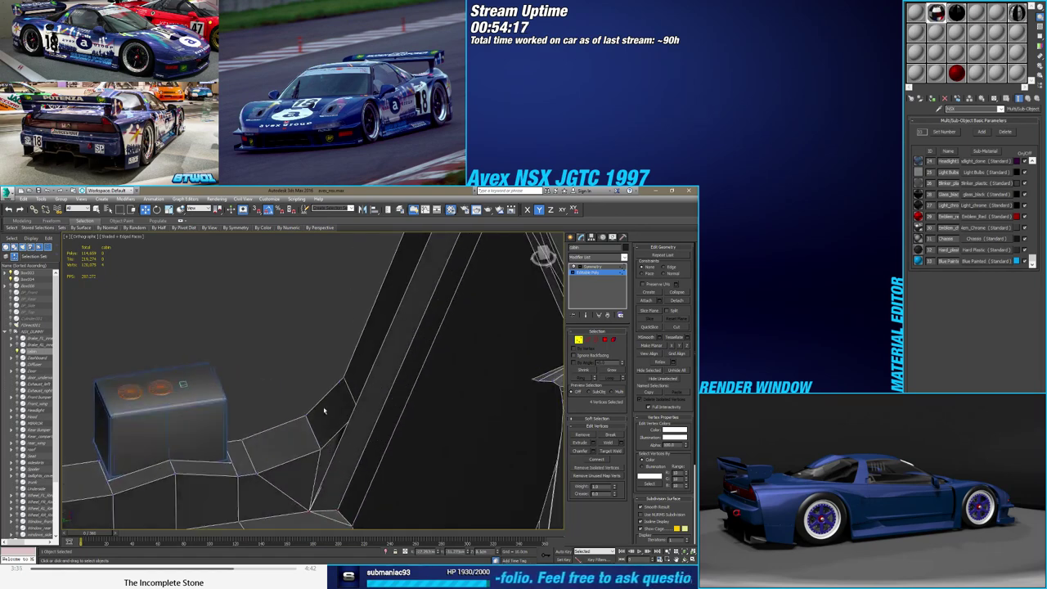
pyautogui.scroll(1, 327, 397)
pyautogui.scroll(-6, 372, 458)
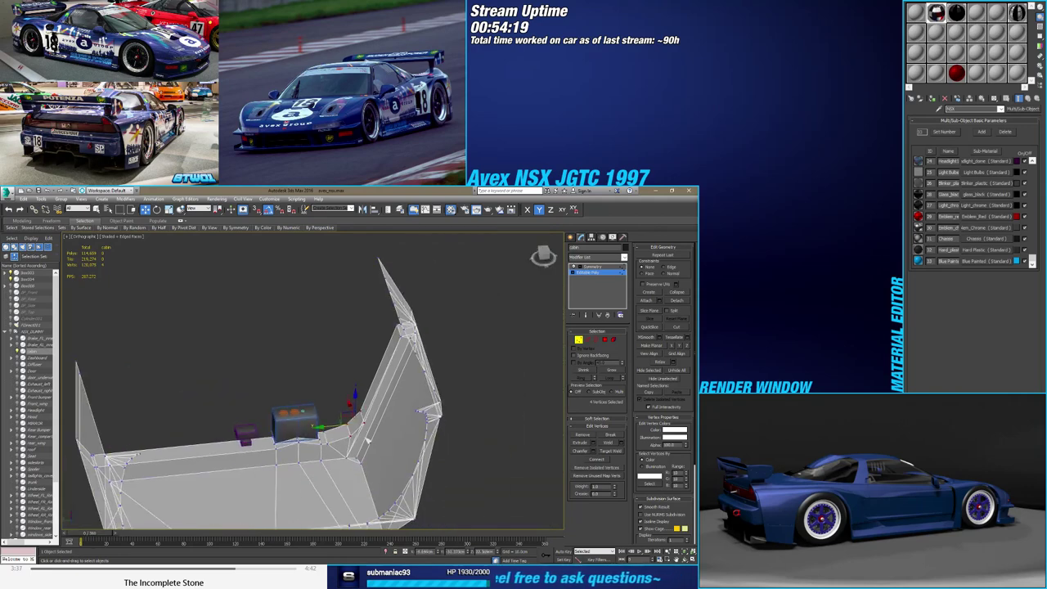
pyautogui.keyDown('alt'); pyautogui.moveTo(372, 458); pyautogui.dragTo(323, 417, button='middle'); pyautogui.keyUp('alt')
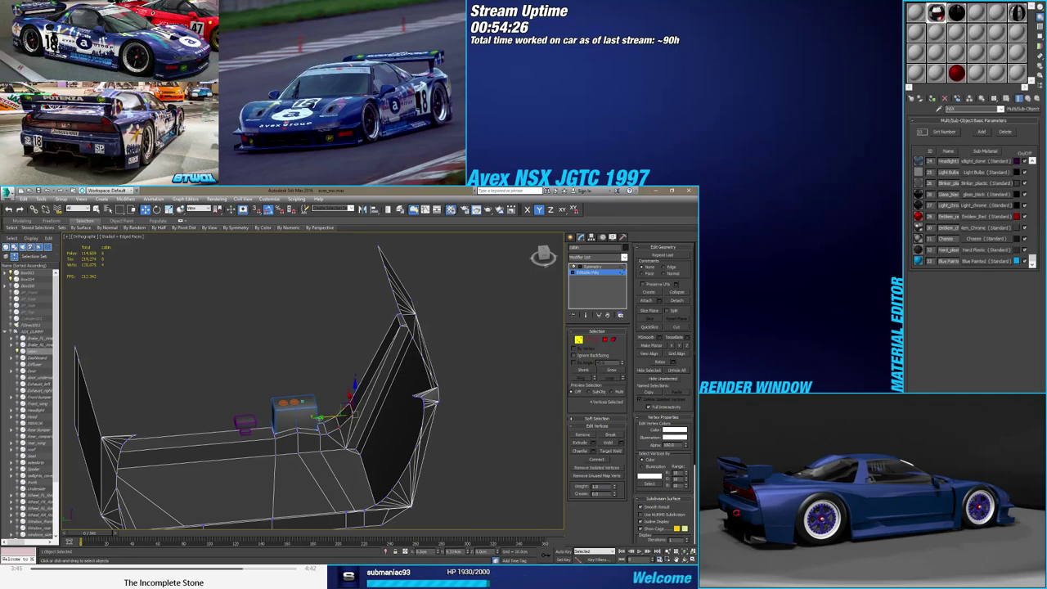
pyautogui.keyDown('alt'); pyautogui.moveTo(324, 432); pyautogui.dragTo(338, 424, button='middle'); pyautogui.keyUp('alt')
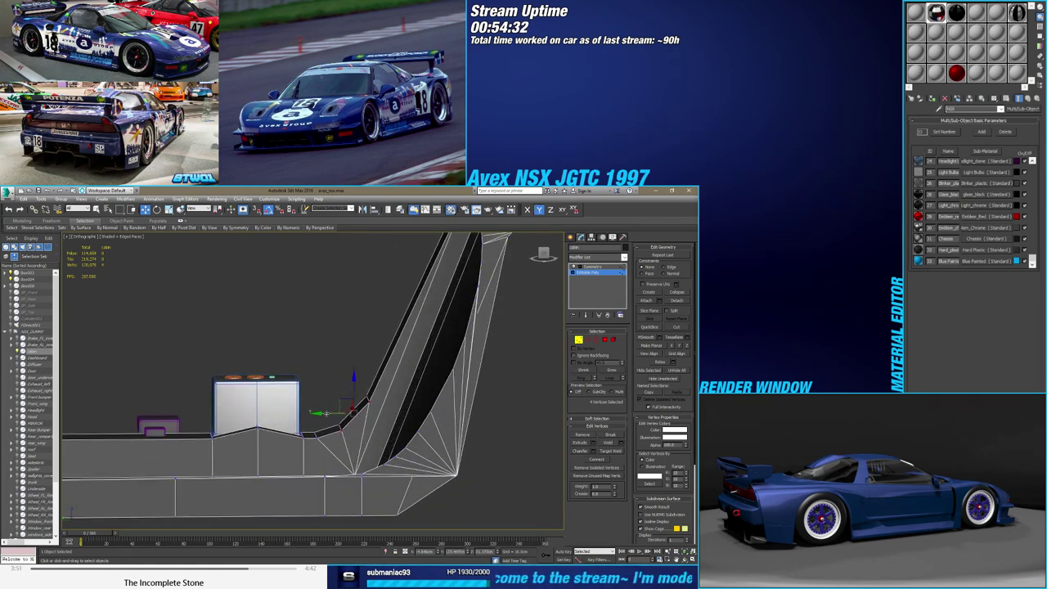
pyautogui.moveTo(333, 413)
pyautogui.keyDown('alt'); pyautogui.mouseDown(button='middle')
pyautogui.moveTo(351, 431)
pyautogui.moveTo(386, 398)
pyautogui.mouseUp(button='middle'); pyautogui.keyUp('alt')
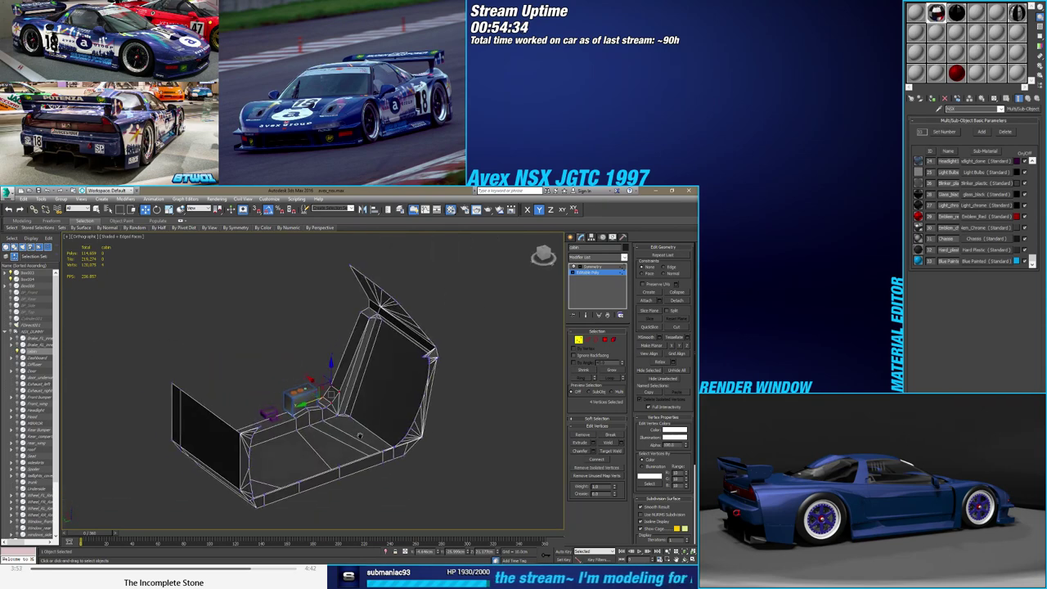
# Select the upper strip's corner vertices and nudge one strip-corner vertex slightly
pyautogui.scroll(5, 386, 398)
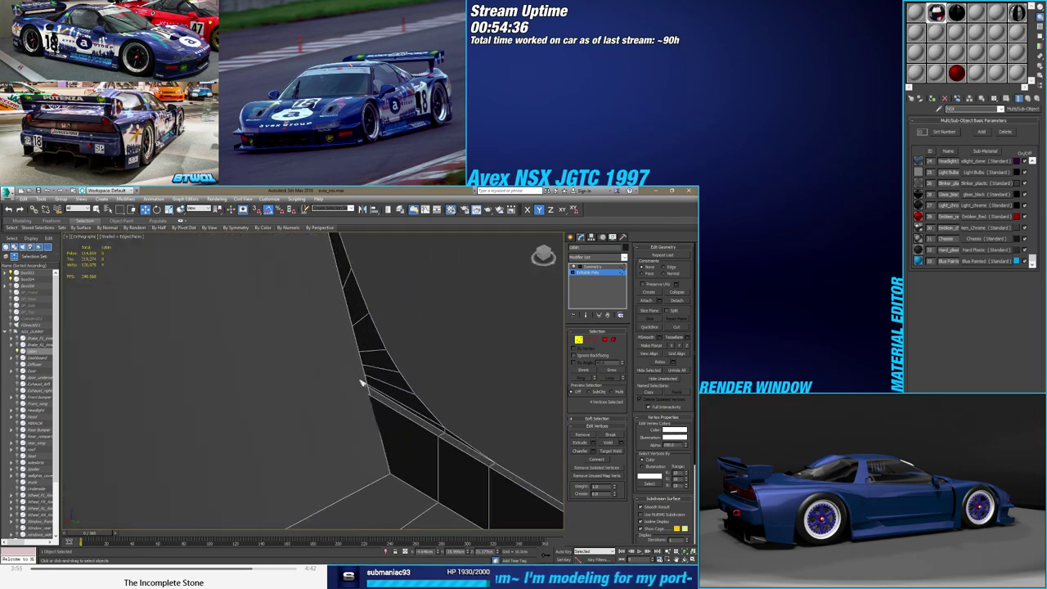
pyautogui.scroll(3, 330, 395)
pyautogui.moveTo(315, 357)
pyautogui.keyDown('alt'); pyautogui.mouseDown(button='middle')
pyautogui.moveTo(347, 416)
pyautogui.moveTo(378, 427)
pyautogui.moveTo(320, 426)
pyautogui.moveTo(366, 444)
pyautogui.moveTo(350, 439)
pyautogui.mouseUp(button='middle'); pyautogui.keyUp('alt')
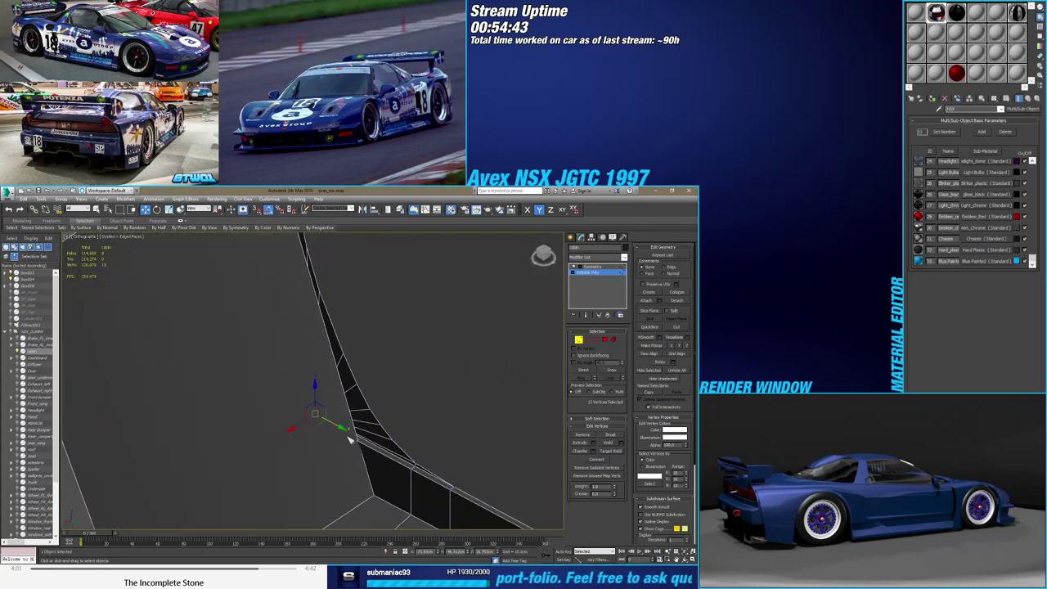
pyautogui.moveTo(360, 435); pyautogui.dragTo(382, 443)
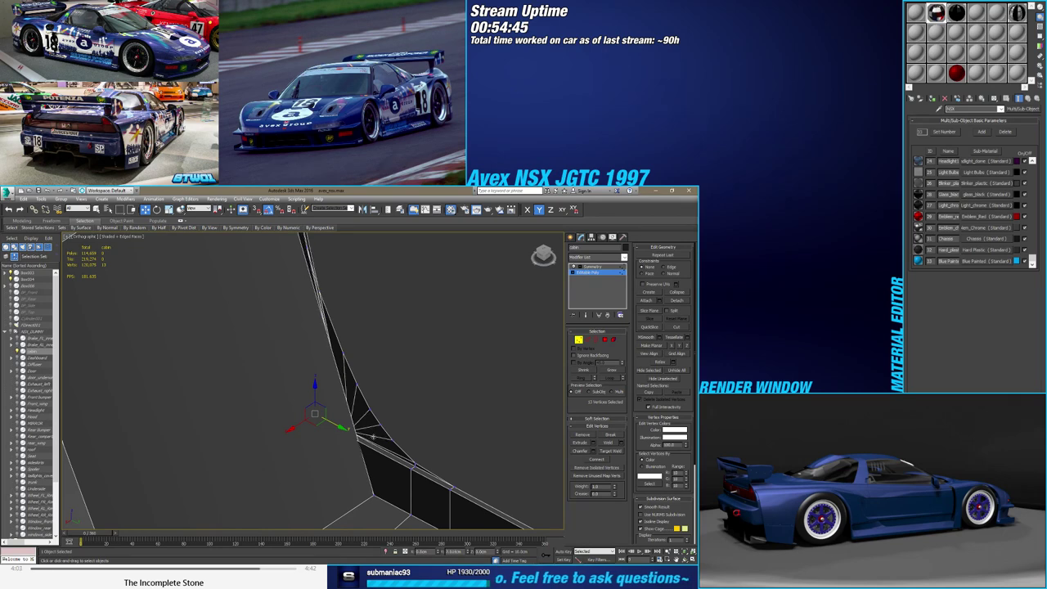
pyautogui.moveTo(382, 443)
pyautogui.keyDown('alt'); pyautogui.mouseDown(button='middle')
pyautogui.moveTo(376, 468)
pyautogui.moveTo(329, 462)
pyautogui.moveTo(342, 432)
pyautogui.mouseUp(button='middle'); pyautogui.keyUp('alt')
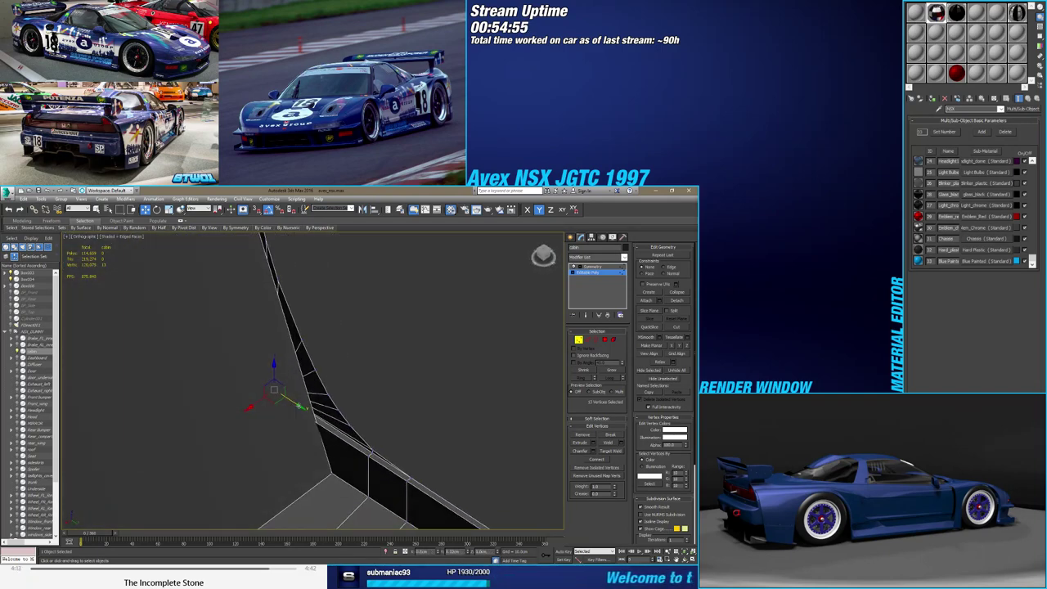
pyautogui.click(342, 432)
pyautogui.moveTo(343, 430); pyautogui.dragTo(344, 430)
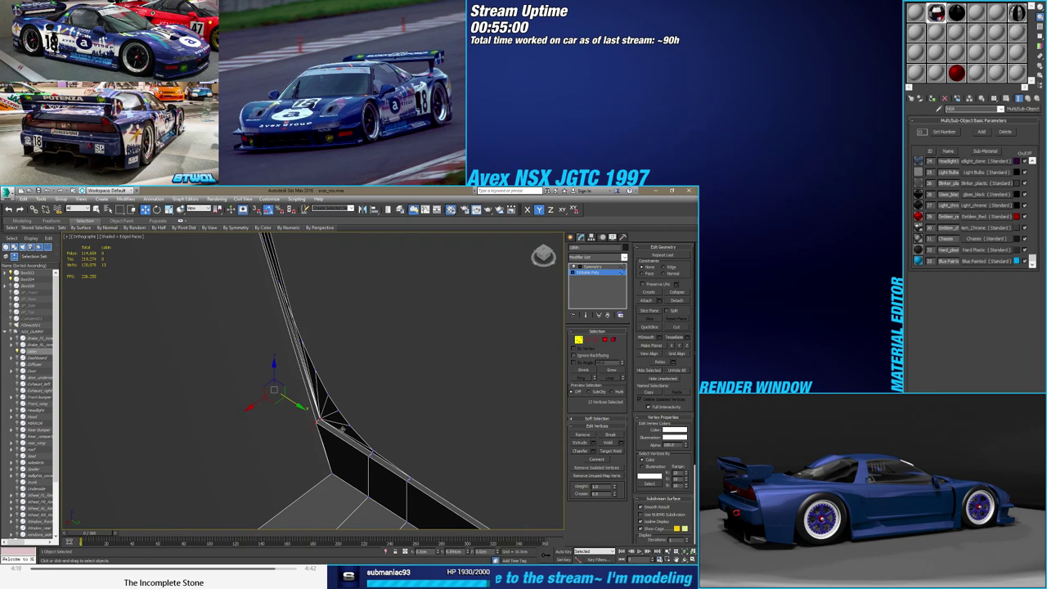
pyautogui.moveTo(344, 429)
pyautogui.keyDown('alt'); pyautogui.mouseDown(button='middle')
pyautogui.moveTo(381, 456)
pyautogui.moveTo(343, 482)
pyautogui.moveTo(324, 445)
pyautogui.mouseUp(button='middle'); pyautogui.keyUp('alt')
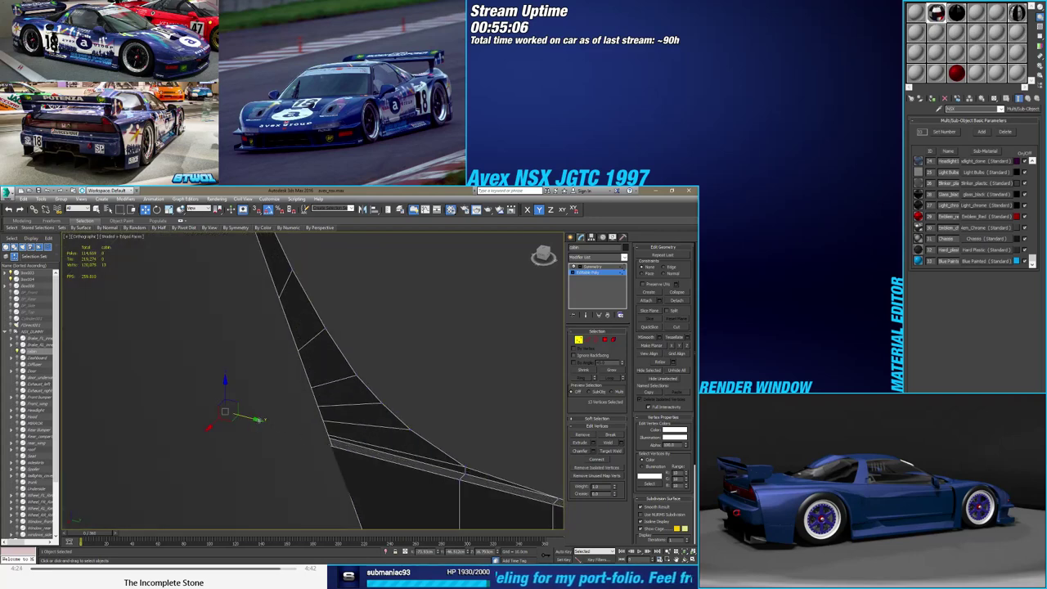
# Drag the strip's vertices onto the corner point so its faces fan from one vertex
pyautogui.moveTo(331, 407); pyautogui.dragTo(335, 442)
pyautogui.moveTo(320, 385); pyautogui.dragTo(335, 442)
pyautogui.moveTo(315, 360); pyautogui.dragTo(335, 442)
pyautogui.moveTo(310, 332); pyautogui.dragTo(362, 431)
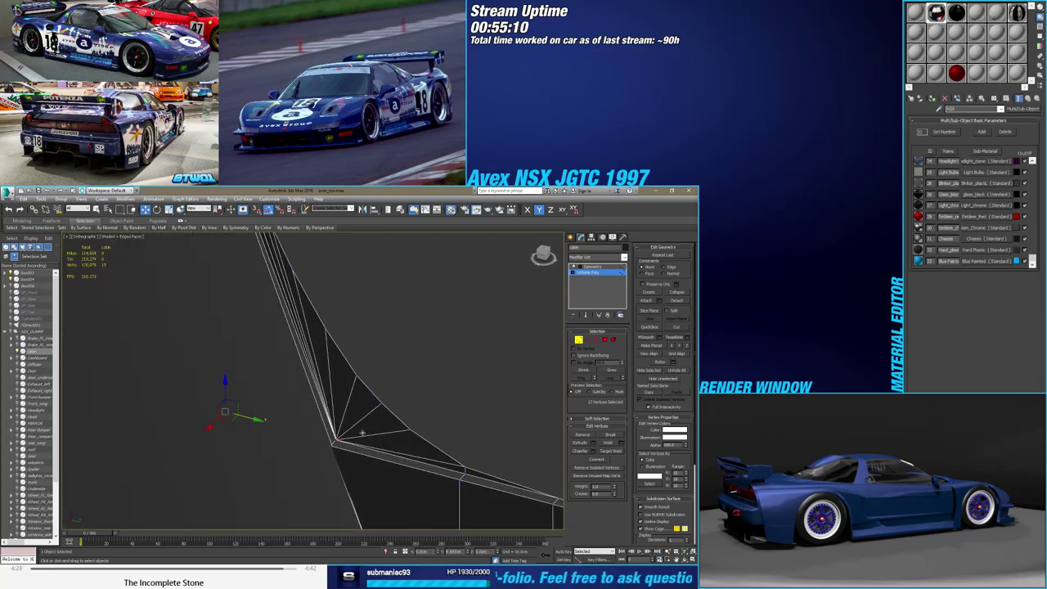
pyautogui.click(336, 442)
pyautogui.moveTo(337, 443)
pyautogui.keyDown('alt'); pyautogui.mouseDown(button='middle')
pyautogui.moveTo(400, 453)
pyautogui.moveTo(399, 432)
pyautogui.mouseUp(button='middle'); pyautogui.keyUp('alt')
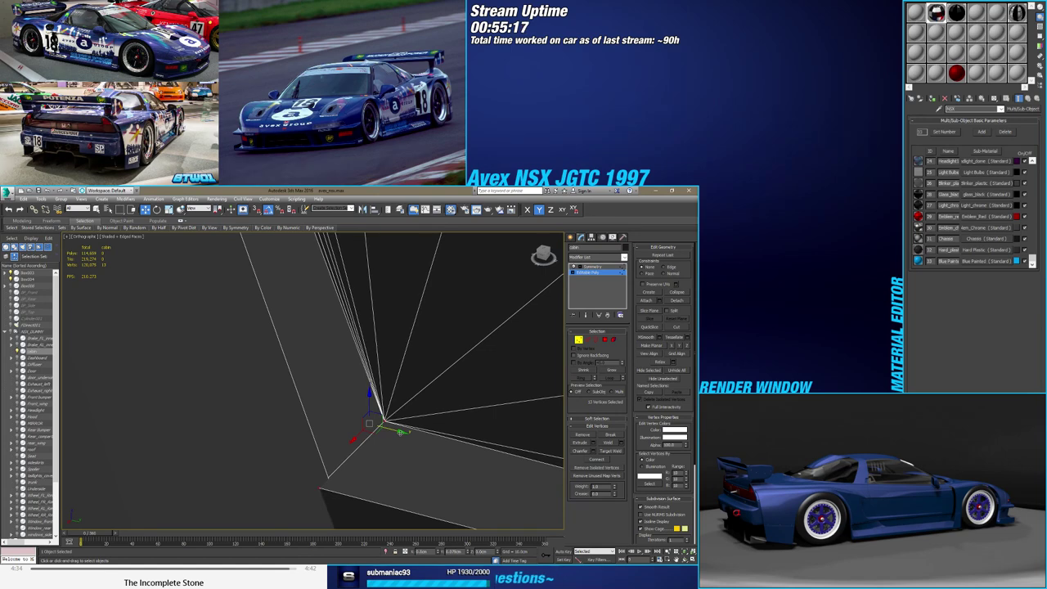
pyautogui.moveTo(400, 432)
pyautogui.keyDown('alt'); pyautogui.mouseDown(button='middle')
pyautogui.moveTo(349, 462)
pyautogui.moveTo(381, 463)
pyautogui.moveTo(360, 473)
pyautogui.moveTo(381, 434)
pyautogui.mouseUp(button='middle'); pyautogui.keyUp('alt')
# Connect the selected edges to add a new edge across the panel corner
pyautogui.press('2')
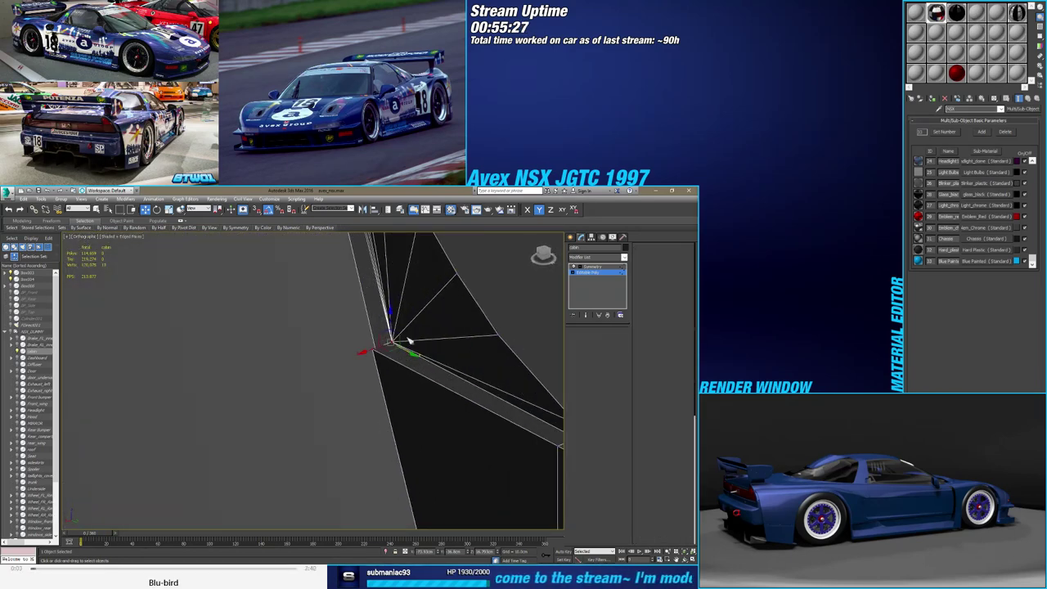
pyautogui.moveTo(374, 345)
pyautogui.keyDown('alt'); pyautogui.mouseDown(button='middle')
pyautogui.moveTo(357, 355)
pyautogui.moveTo(390, 387)
pyautogui.moveTo(334, 402)
pyautogui.moveTo(327, 344)
pyautogui.moveTo(341, 320)
pyautogui.moveTo(374, 409)
pyautogui.mouseUp(button='middle'); pyautogui.keyUp('alt')
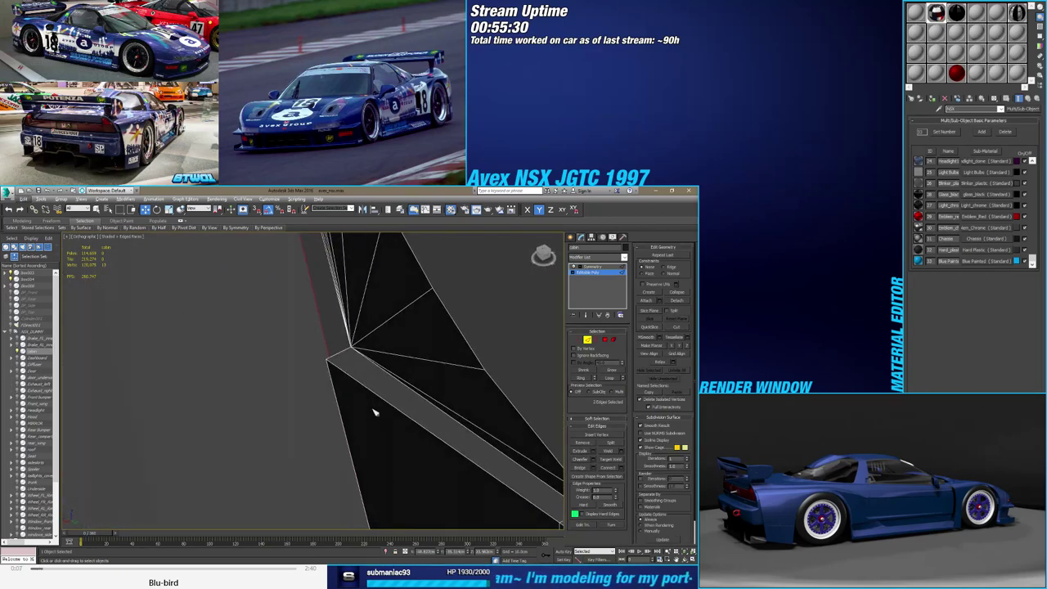
pyautogui.click(622, 468)
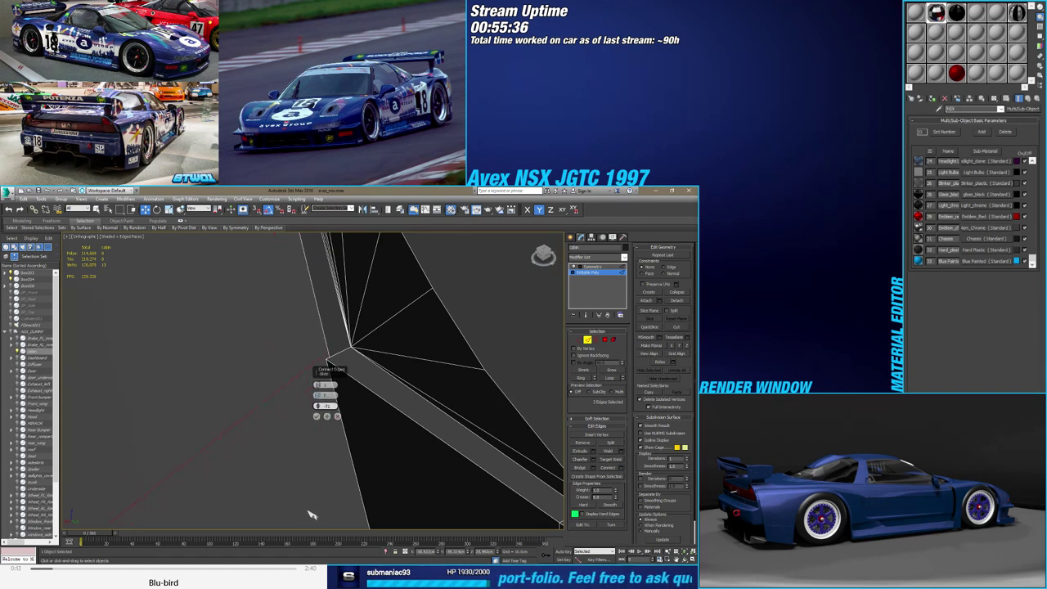
pyautogui.click(317, 415)
pyautogui.keyDown('alt'); pyautogui.moveTo(320, 420); pyautogui.dragTo(322, 356, button='middle'); pyautogui.keyUp('alt')
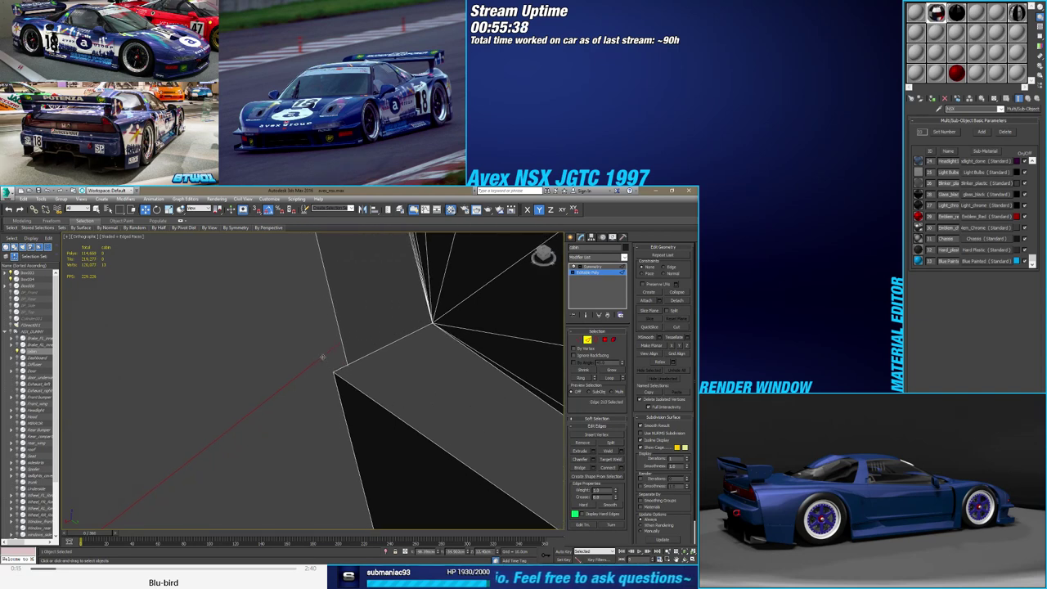
# Select the vertex beside the new edge's end and nudge it down and right
pyautogui.press('1')
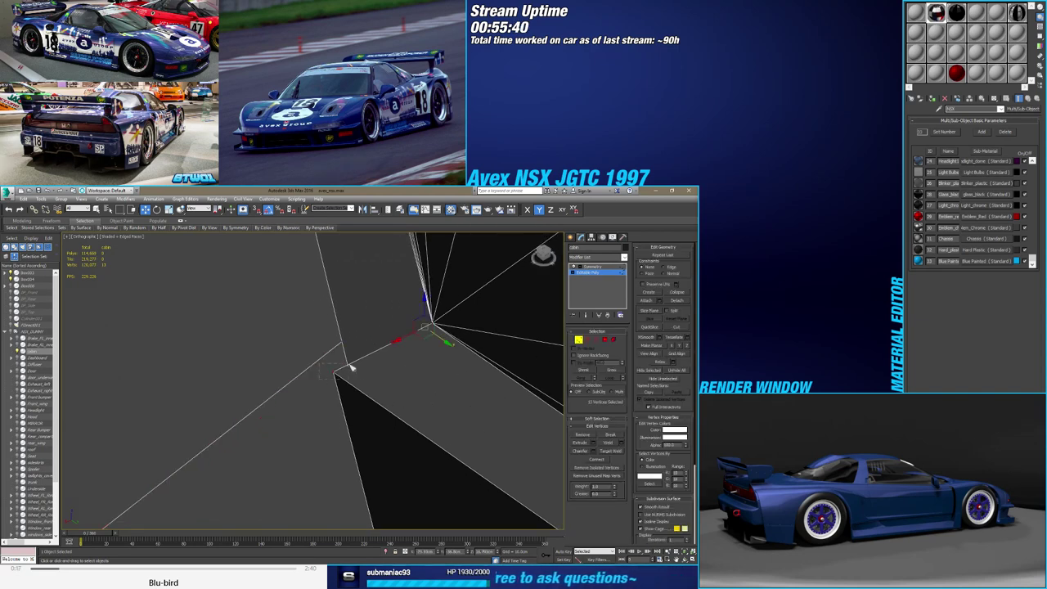
pyautogui.click(343, 369)
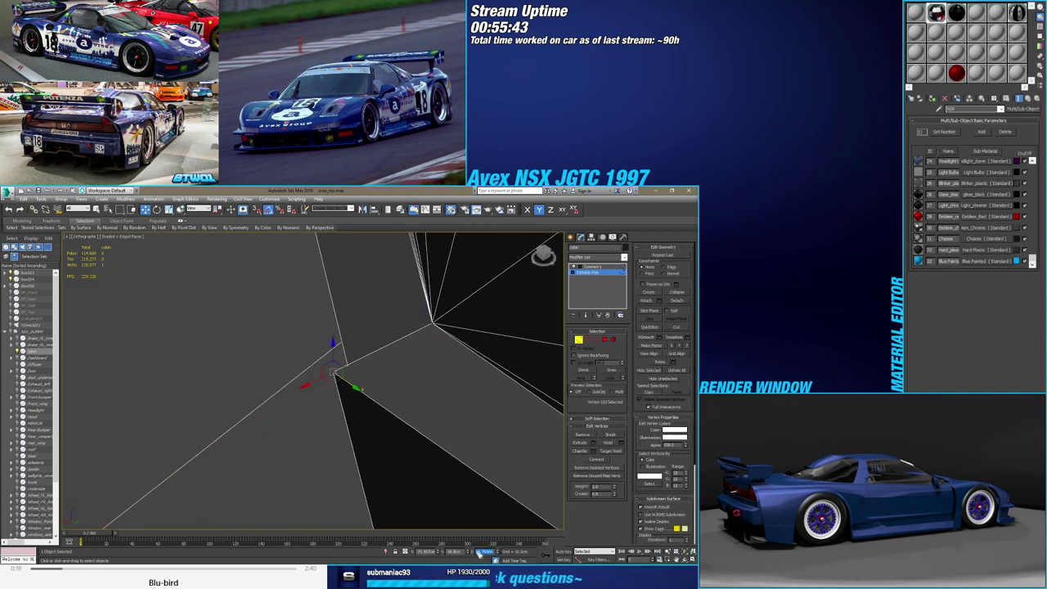
pyautogui.click(337, 357)
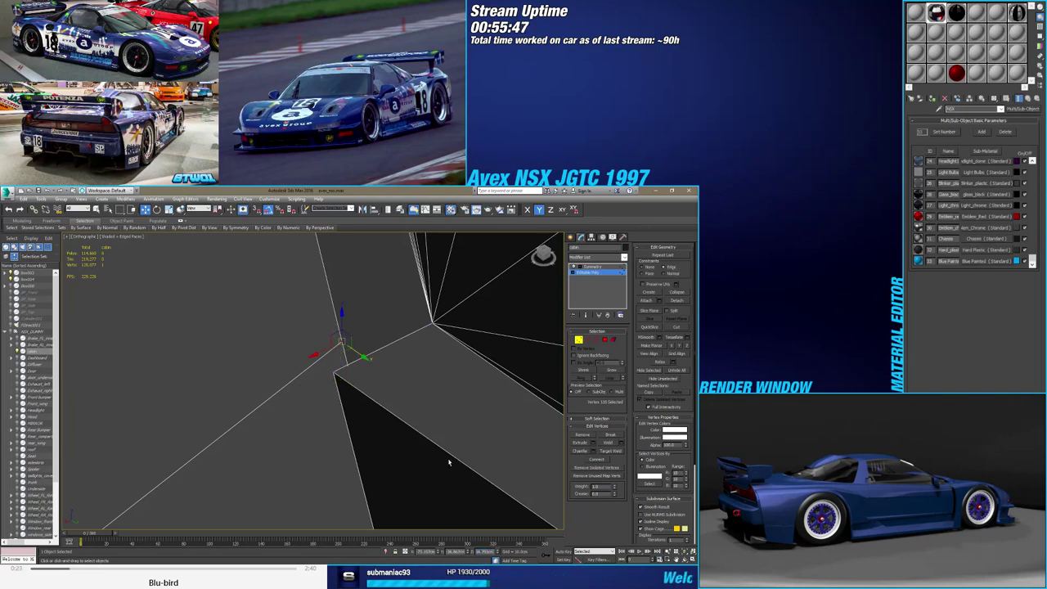
pyautogui.press('Return')
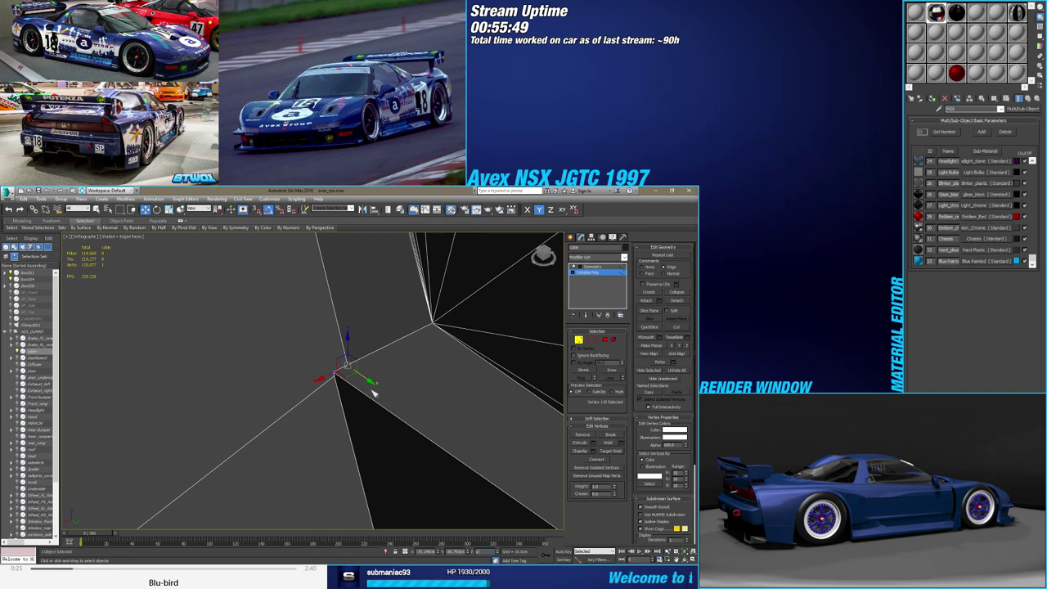
pyautogui.moveTo(379, 401); pyautogui.dragTo(422, 397, button='middle')
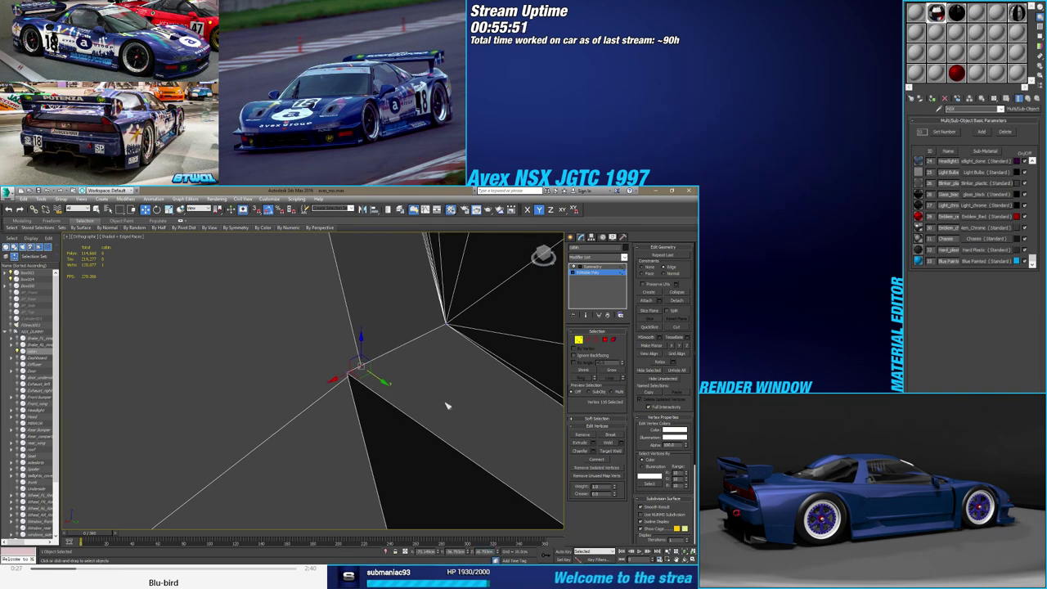
pyautogui.click(610, 450)
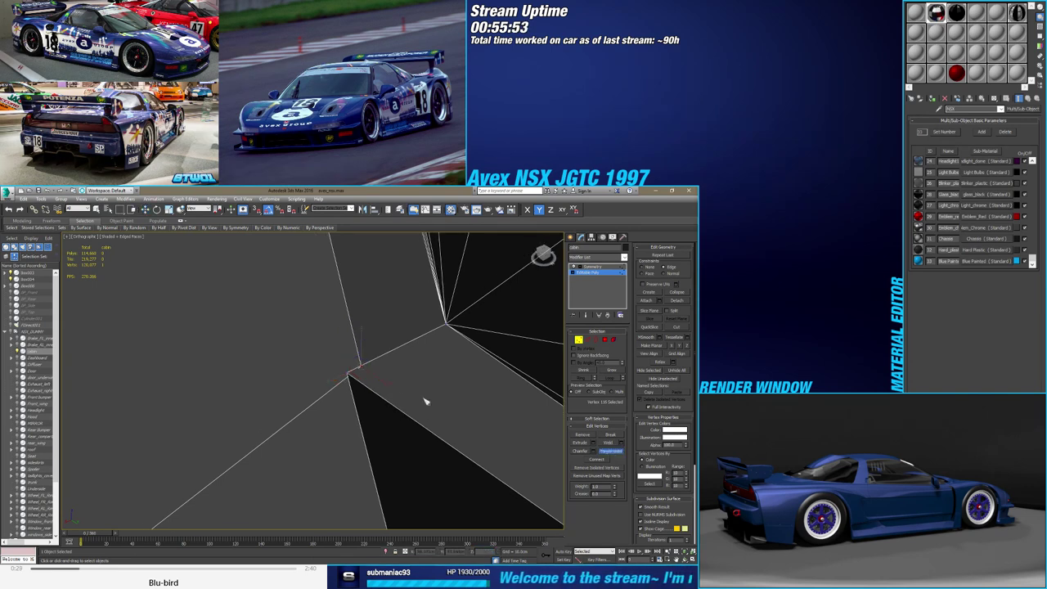
# Weld the vertex onto its target corner point and check the panel from several angles
pyautogui.click(347, 373)
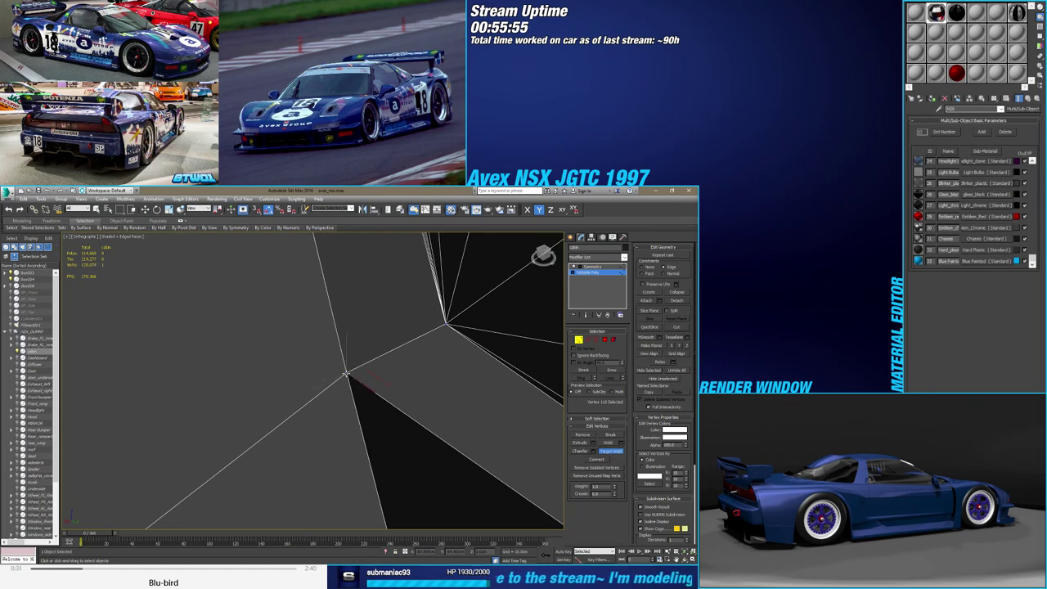
pyautogui.scroll(-2, 351, 351)
pyautogui.scroll(-2, 351, 363)
pyautogui.scroll(-3, 331, 422)
pyautogui.keyDown('alt'); pyautogui.moveTo(331, 423); pyautogui.dragTo(388, 451, button='middle'); pyautogui.keyUp('alt')
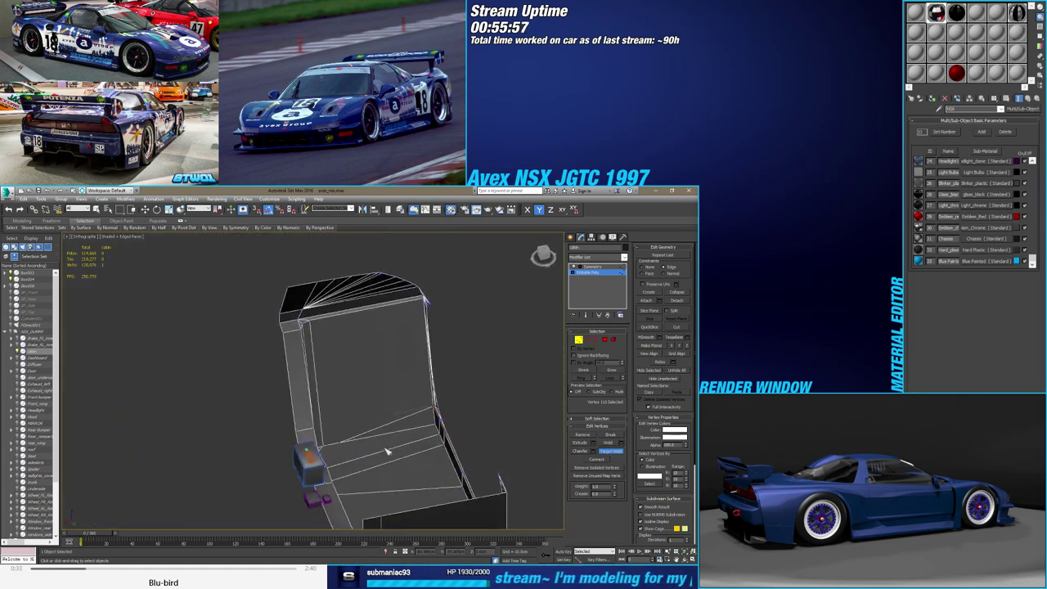
pyautogui.scroll(3, 330, 409)
pyautogui.scroll(3, 357, 404)
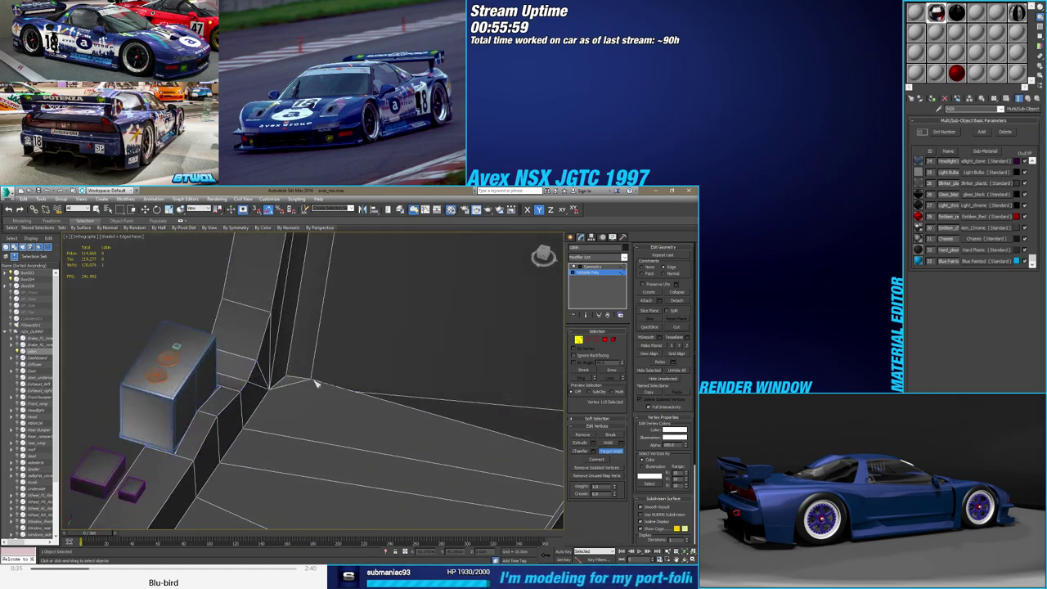
pyautogui.scroll(-3, 316, 383)
pyautogui.keyDown('alt'); pyautogui.moveTo(315, 382); pyautogui.dragTo(355, 417, button='middle'); pyautogui.keyUp('alt')
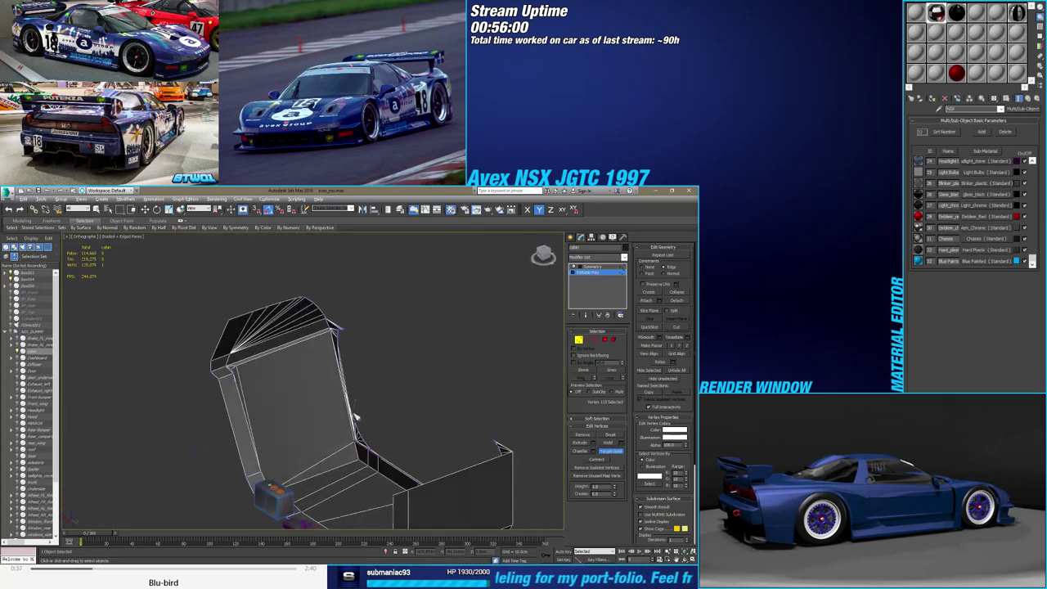
pyautogui.scroll(3, 355, 417)
pyautogui.scroll(2, 343, 435)
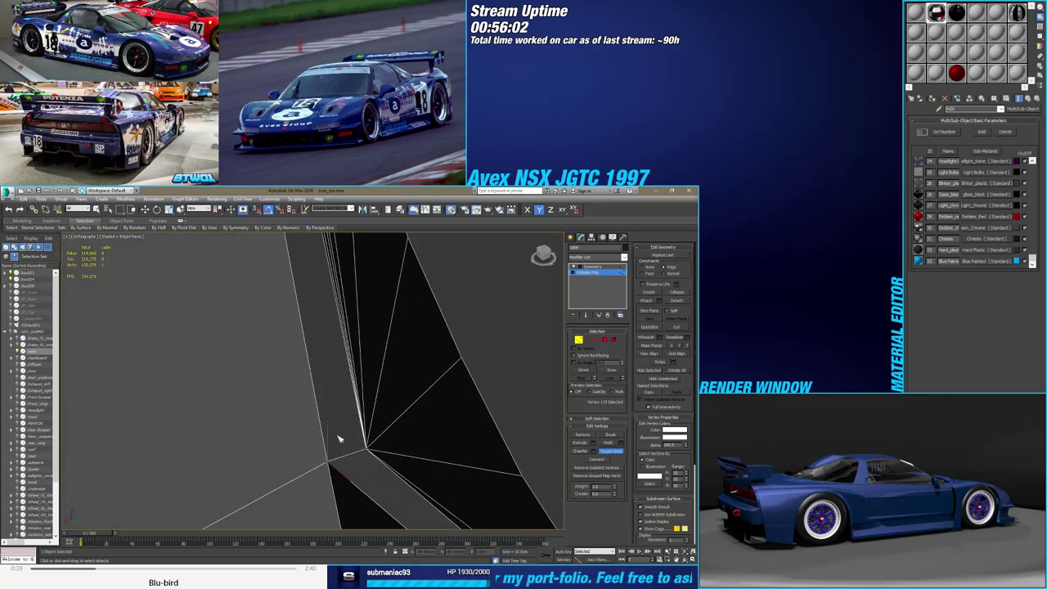
pyautogui.click(328, 461)
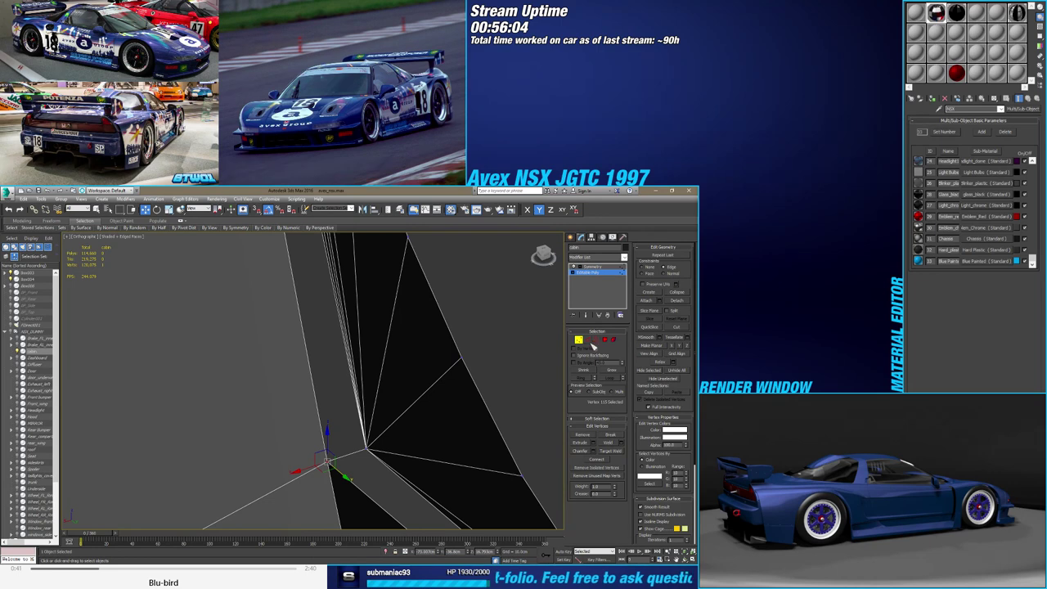
# Select the open border along the panel edge and Bridge it into a new strip
pyautogui.click(588, 340)
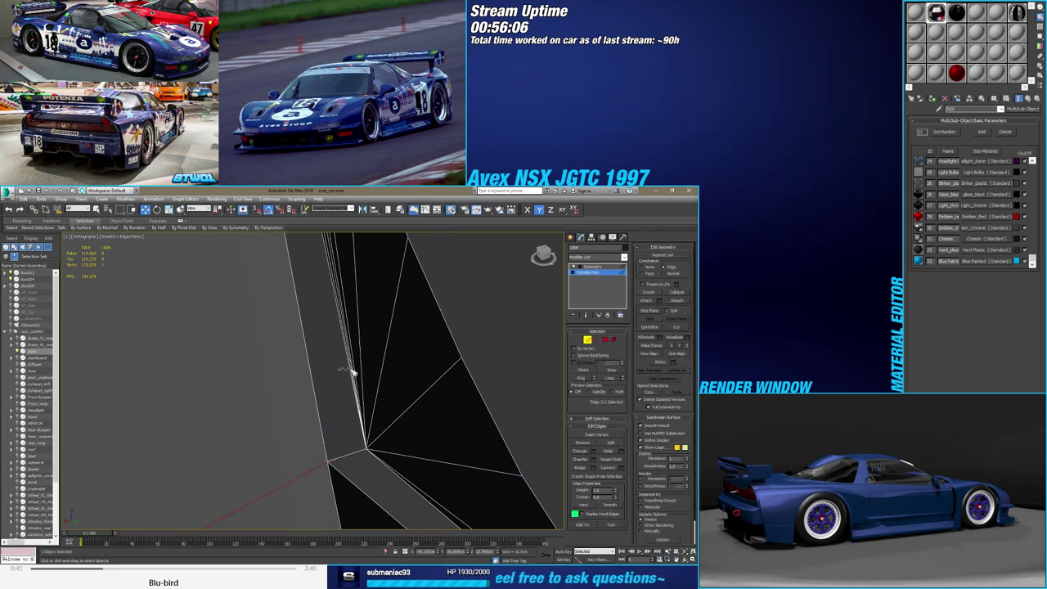
pyautogui.click(347, 373)
pyautogui.click(598, 340)
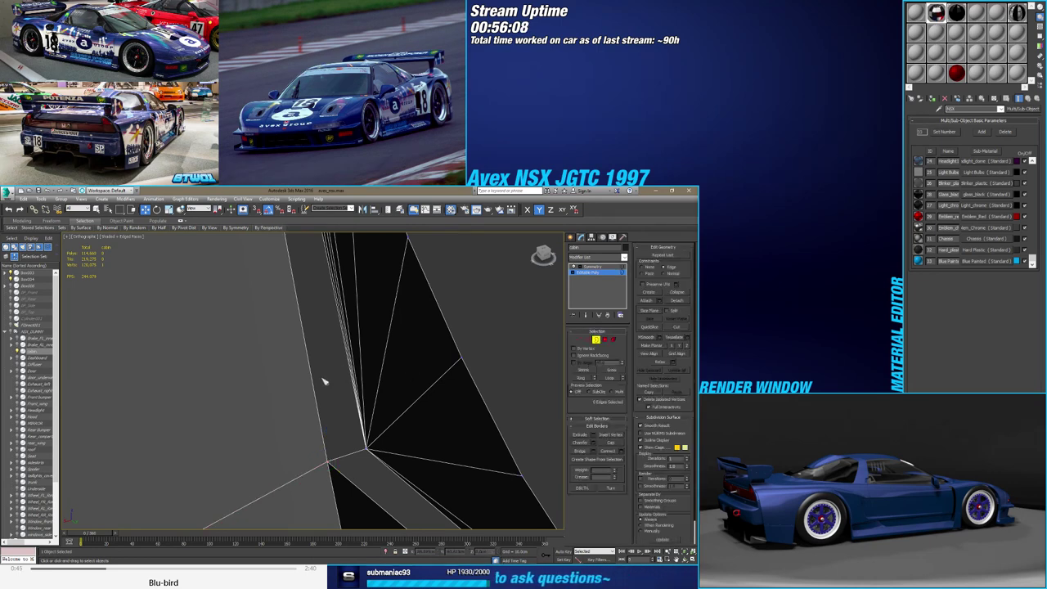
pyautogui.click(360, 378)
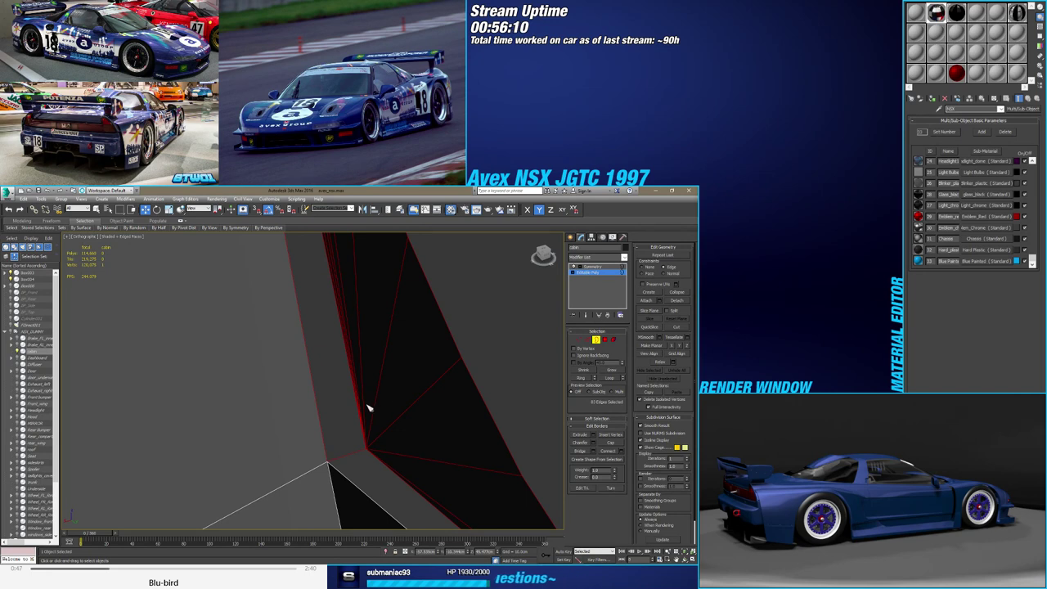
pyautogui.click(579, 340)
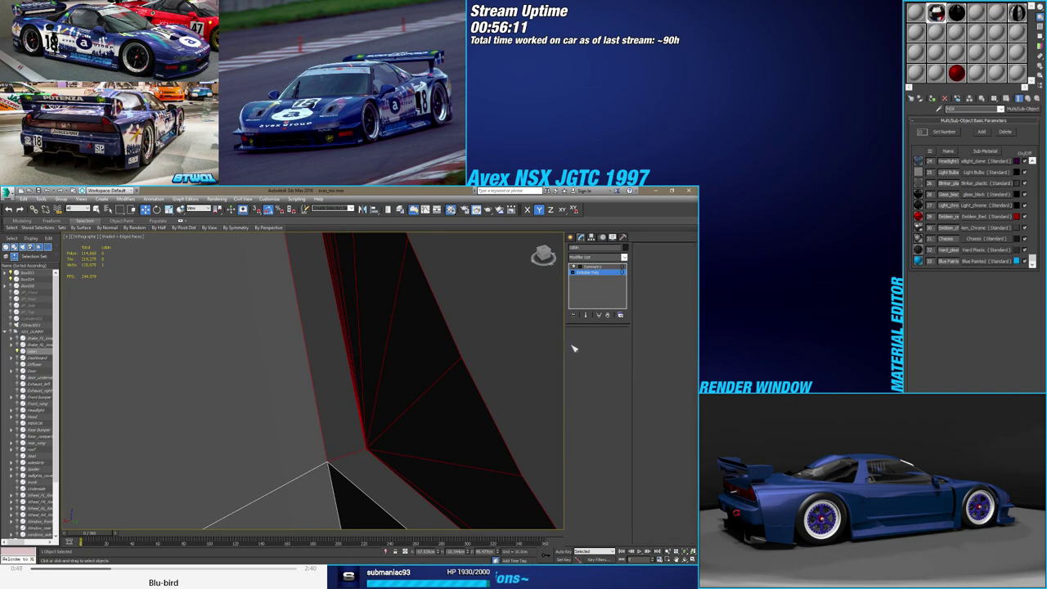
pyautogui.click(375, 447)
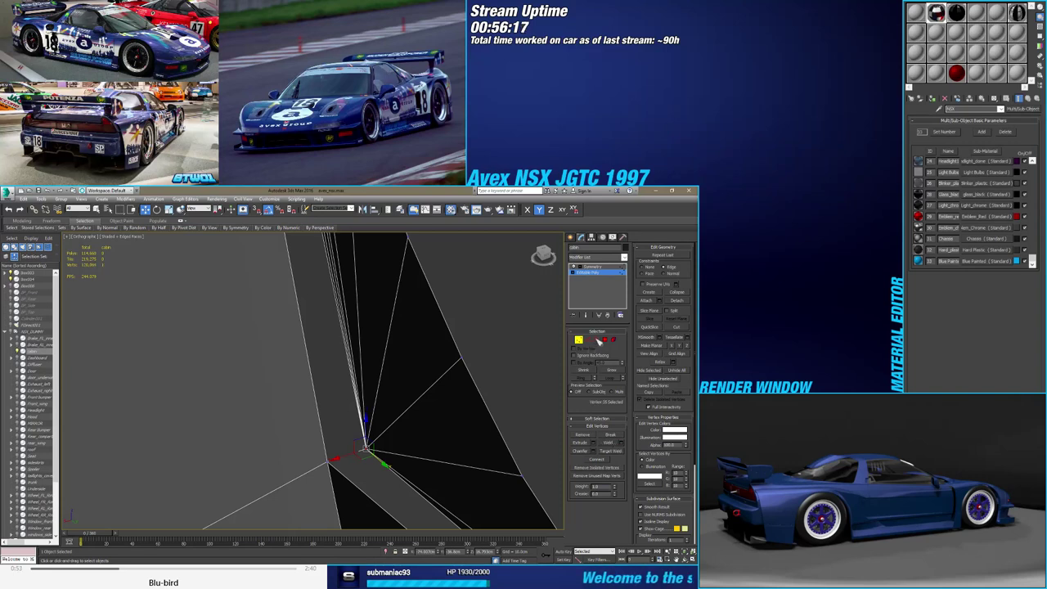
pyautogui.click(596, 340)
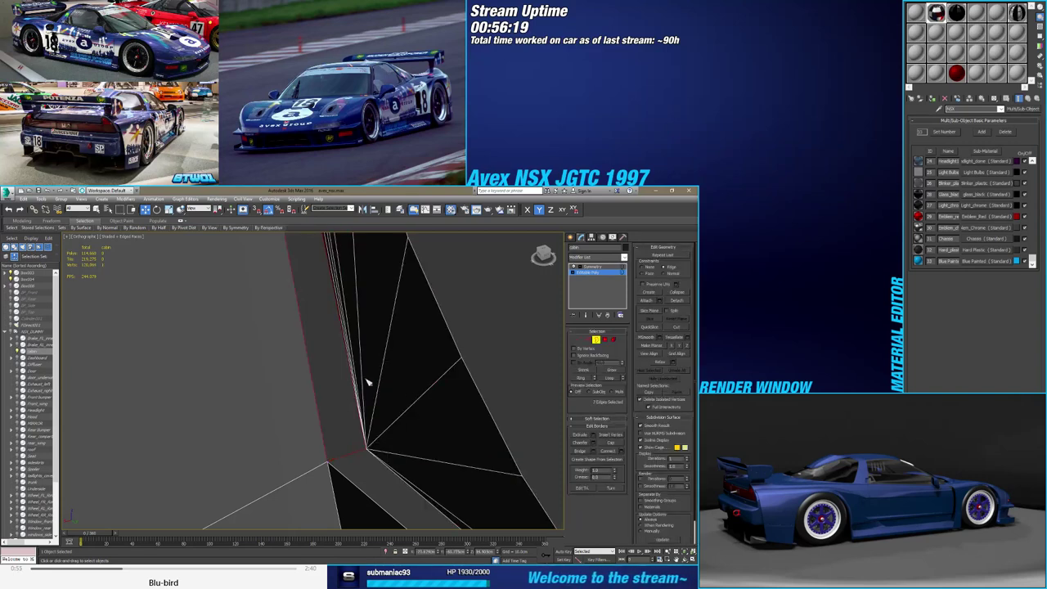
pyautogui.click(591, 452)
# Inspect the new strip's thin sliver polygon in Polygon mode
pyautogui.moveTo(467, 465)
pyautogui.keyDown('alt'); pyautogui.mouseDown(button='middle')
pyautogui.moveTo(310, 444)
pyautogui.moveTo(474, 384)
pyautogui.mouseUp(button='middle'); pyautogui.keyUp('alt')
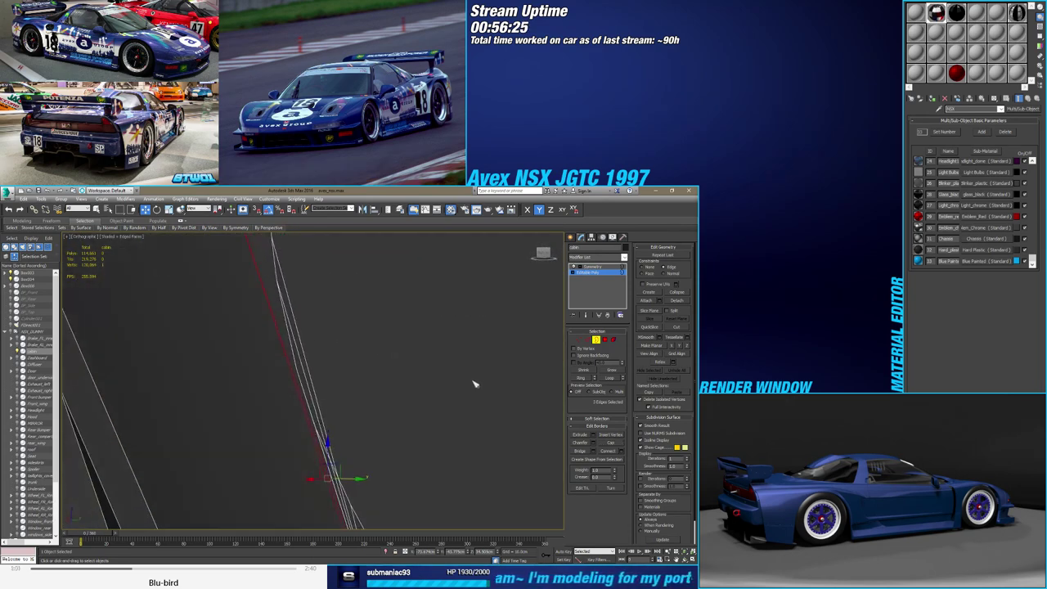
pyautogui.click(614, 339)
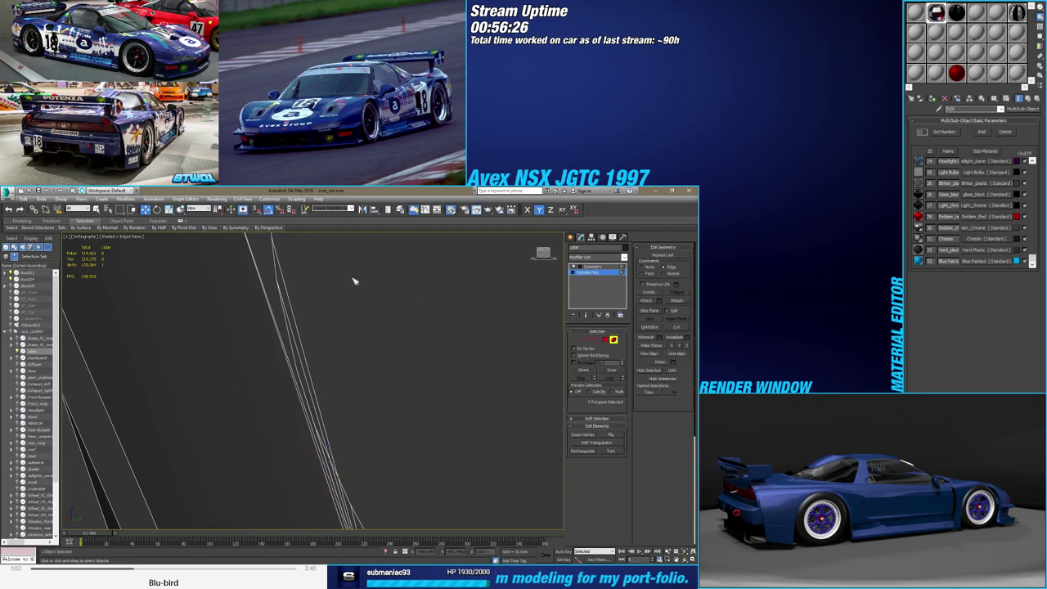
pyautogui.click(604, 340)
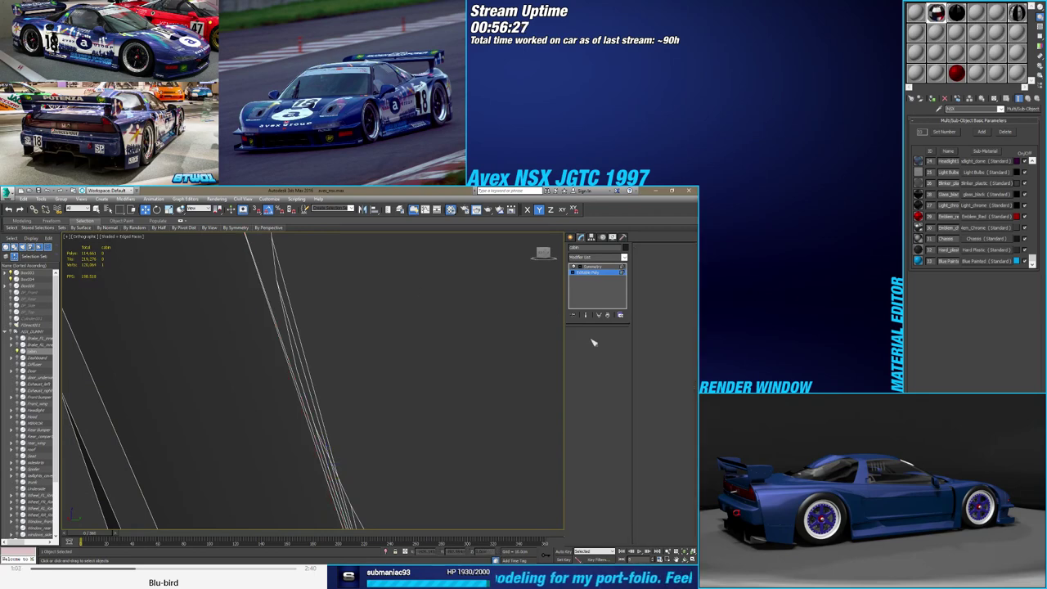
pyautogui.click(293, 335)
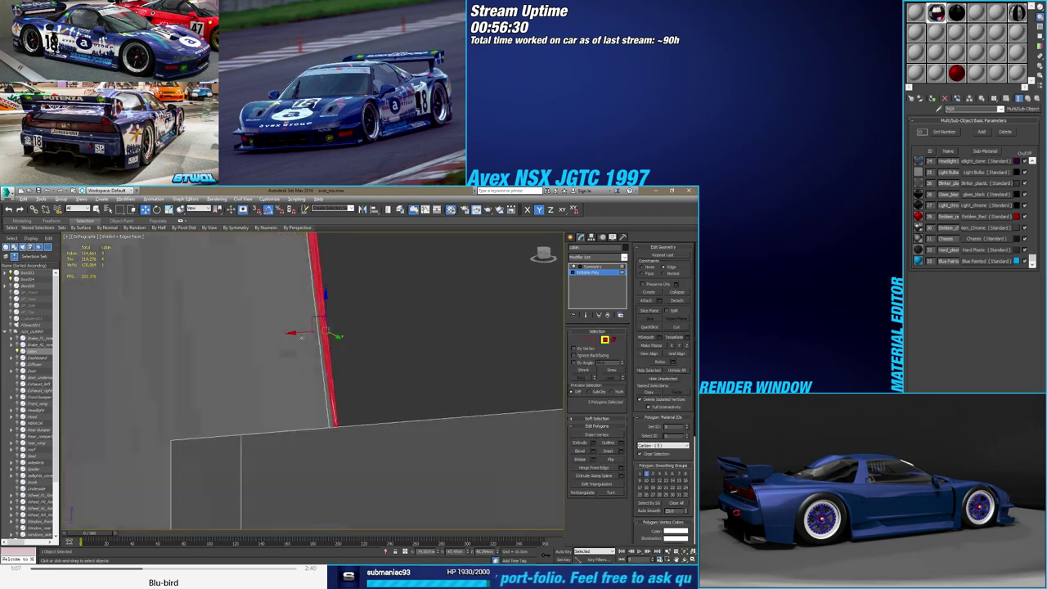
pyautogui.moveTo(293, 336)
pyautogui.keyDown('alt'); pyautogui.mouseDown(button='middle')
pyautogui.moveTo(232, 342)
pyautogui.moveTo(336, 336)
pyautogui.moveTo(360, 369)
pyautogui.moveTo(344, 355)
pyautogui.moveTo(305, 352)
pyautogui.moveTo(306, 374)
pyautogui.moveTo(246, 358)
pyautogui.moveTo(287, 372)
pyautogui.mouseUp(button='middle'); pyautogui.keyUp('alt')
pyautogui.click(340, 340)
pyautogui.hotkey('ctrl', 'z')
pyautogui.scroll(2, 343, 355)
# Remove two redundant parallel edges along the panel corner
pyautogui.press('2')
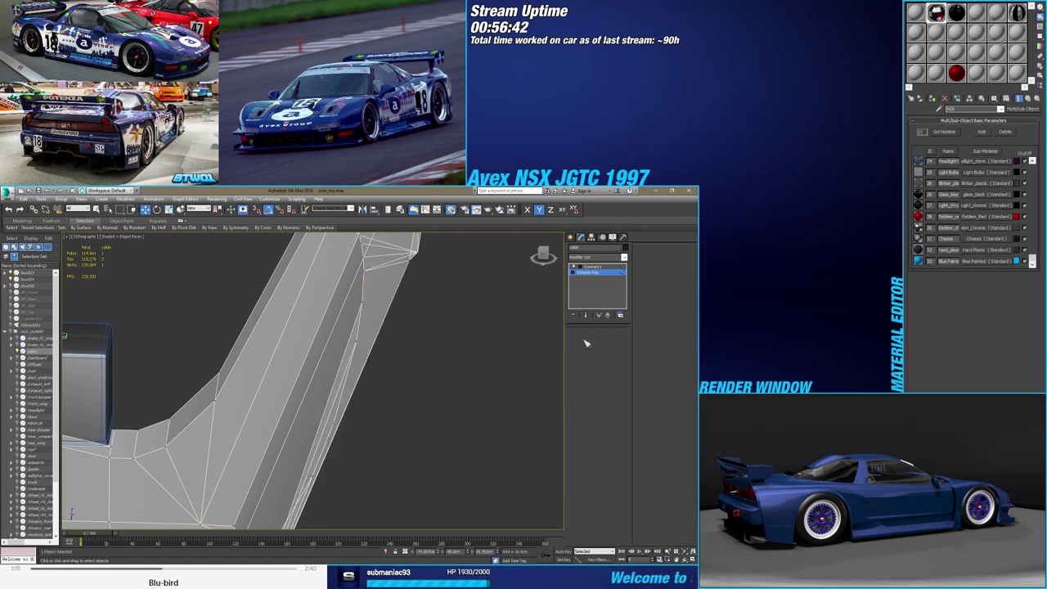
pyautogui.click(373, 329)
pyautogui.moveTo(353, 353)
pyautogui.keyDown('alt'); pyautogui.mouseDown(button='middle')
pyautogui.moveTo(336, 353)
pyautogui.moveTo(343, 369)
pyautogui.moveTo(356, 367)
pyautogui.mouseUp(button='middle'); pyautogui.keyUp('alt')
pyautogui.keyDown('ctrl'); pyautogui.click(341, 370); pyautogui.keyUp('ctrl')
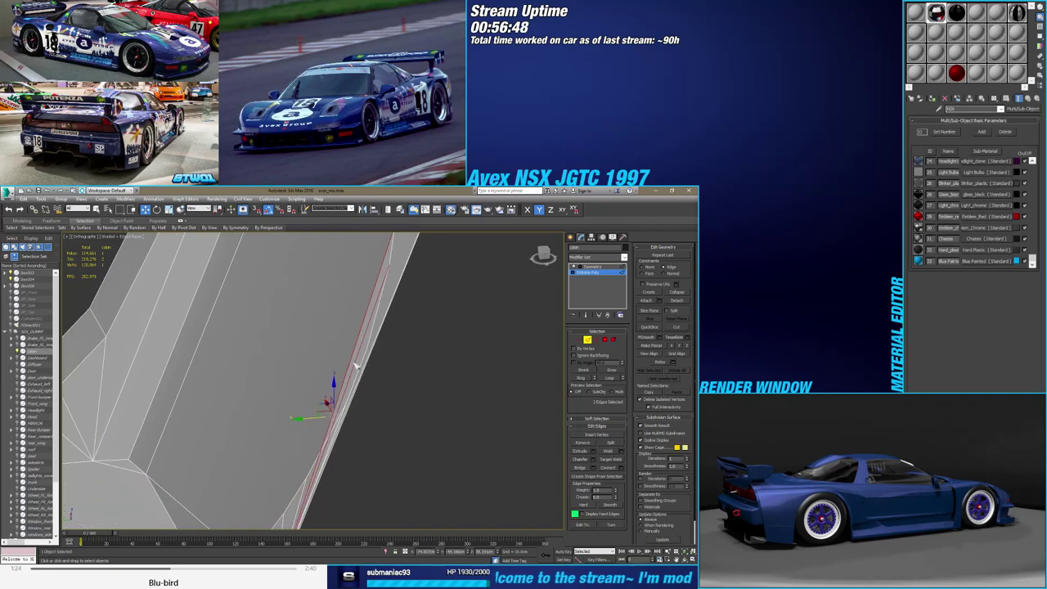
pyautogui.click(582, 445)
# Connect the lower edge vertices to the panel's upper tip vertex
pyautogui.scroll(-3, 362, 368)
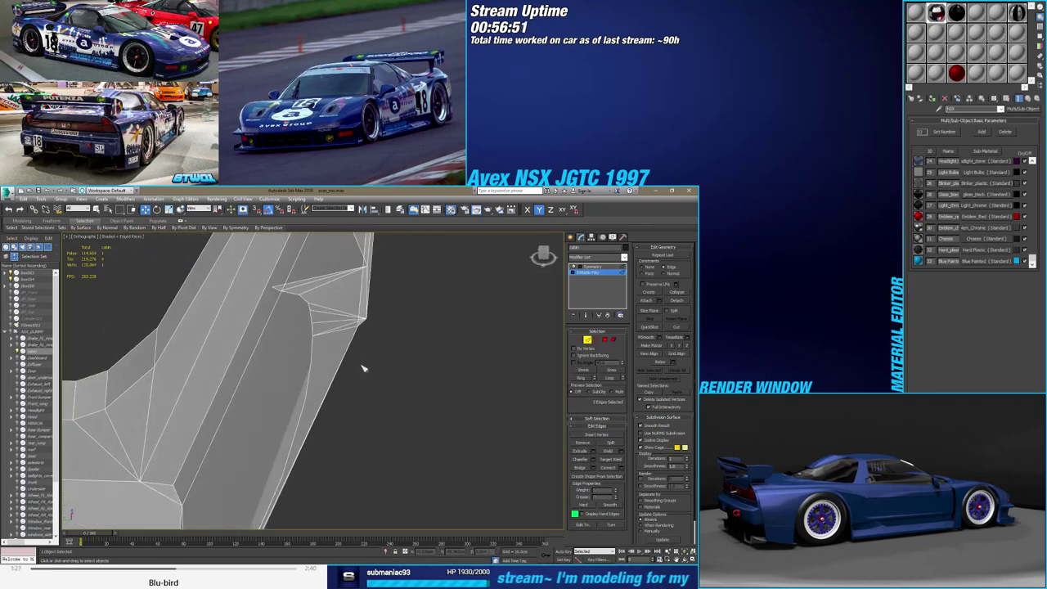
pyautogui.keyDown('alt'); pyautogui.moveTo(362, 367); pyautogui.dragTo(434, 346, button='middle'); pyautogui.keyUp('alt')
pyautogui.click(579, 339)
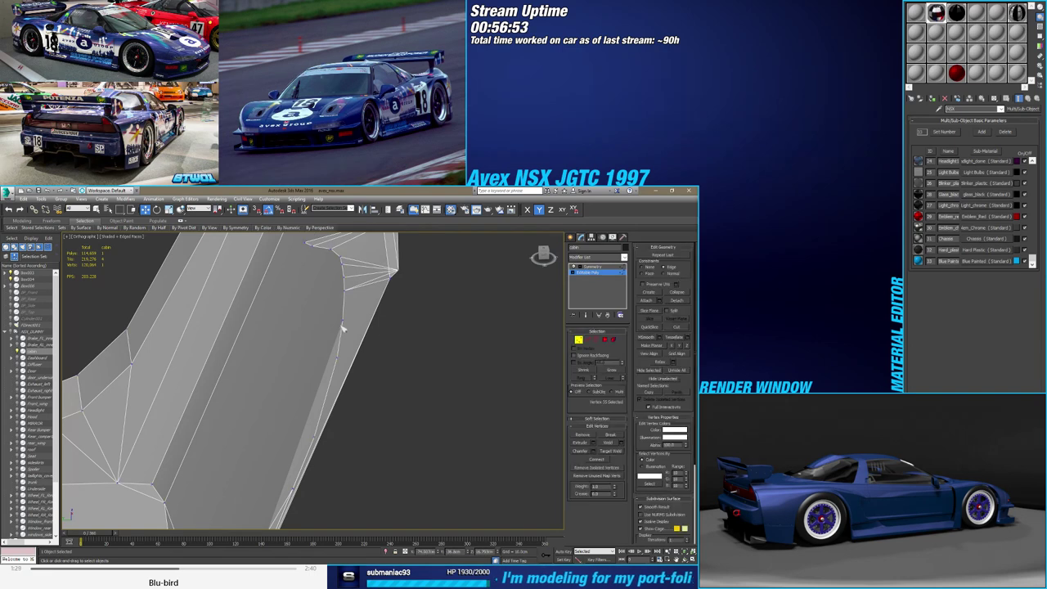
pyautogui.click(394, 279)
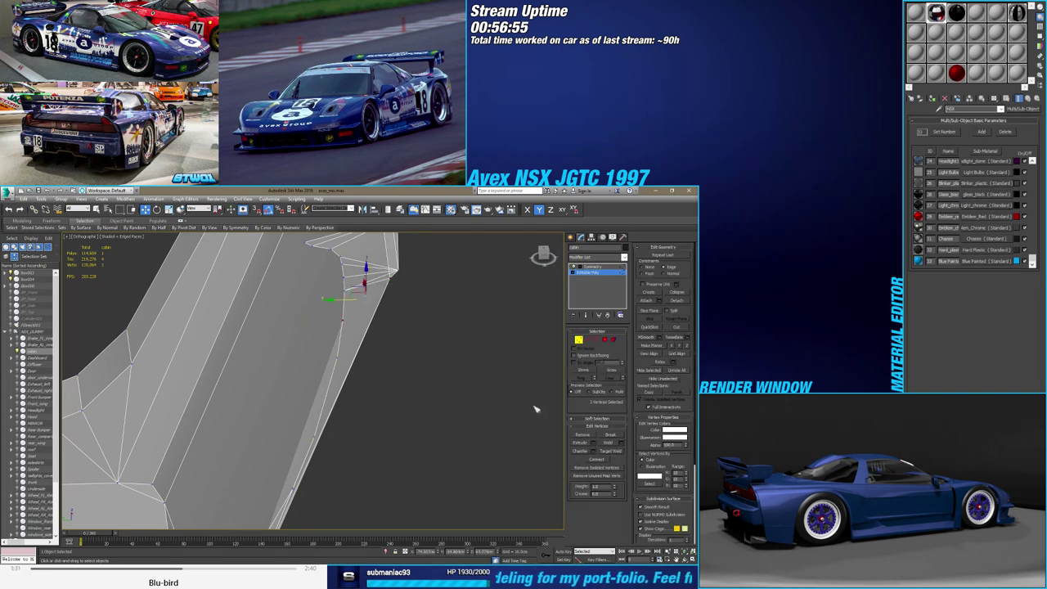
pyautogui.click(342, 357)
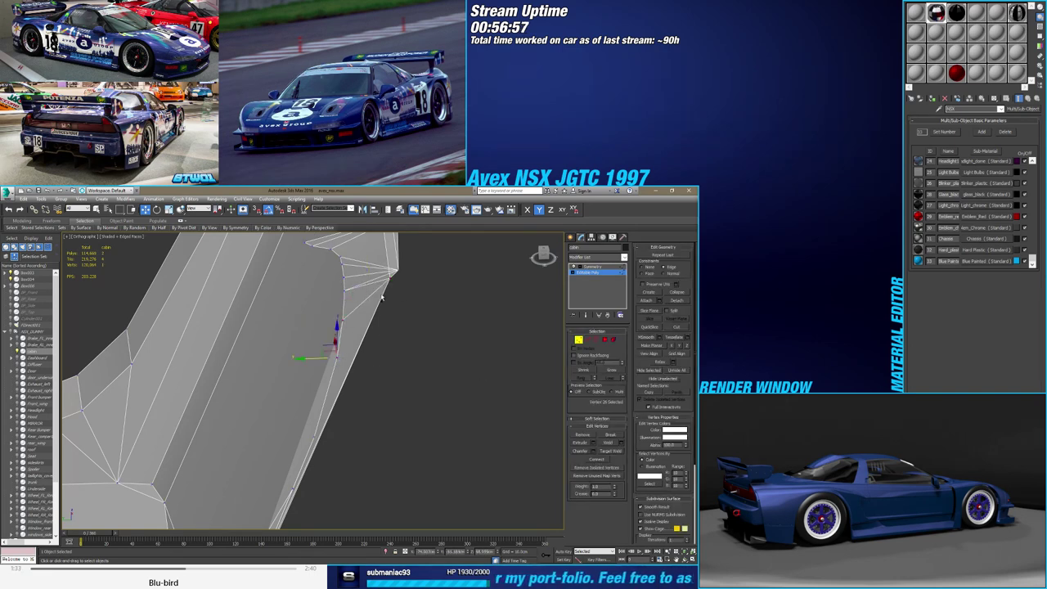
pyautogui.keyDown('ctrl'); pyautogui.click(394, 281); pyautogui.keyUp('ctrl')
pyautogui.click(597, 463)
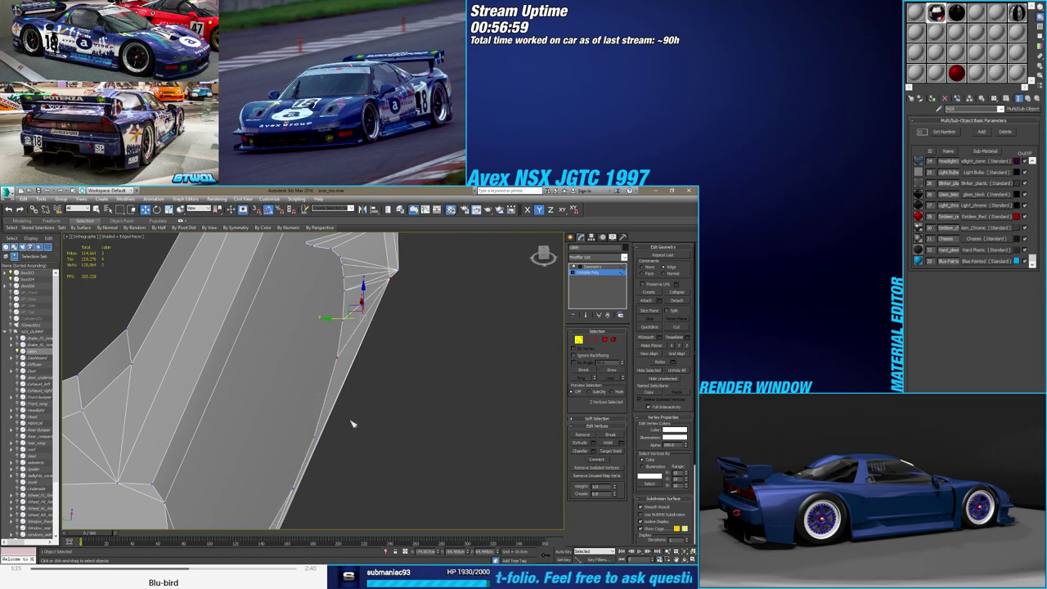
pyautogui.click(308, 449)
pyautogui.keyDown('ctrl'); pyautogui.click(394, 280); pyautogui.keyUp('ctrl')
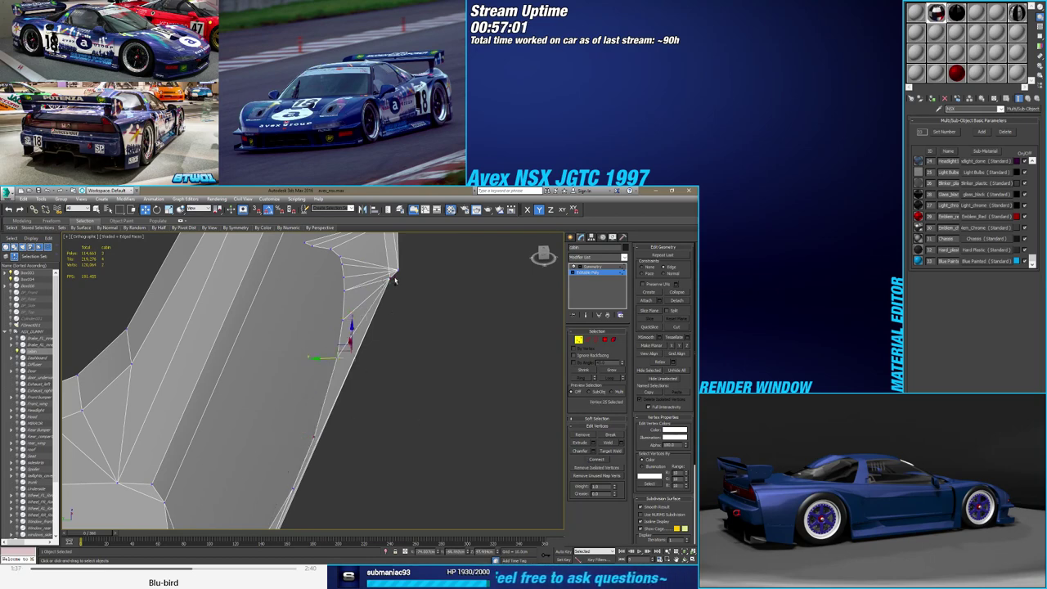
pyautogui.moveTo(352, 342)
pyautogui.keyDown('alt'); pyautogui.mouseDown(button='middle')
pyautogui.moveTo(374, 350)
pyautogui.moveTo(350, 357)
pyautogui.moveTo(499, 360)
pyautogui.moveTo(306, 330)
pyautogui.moveTo(367, 343)
pyautogui.moveTo(369, 378)
pyautogui.moveTo(385, 362)
pyautogui.mouseUp(button='middle'); pyautogui.keyUp('alt')
pyautogui.scroll(3, 306, 330)
pyautogui.scroll(2, 297, 329)
# With edged faces shown, select the thin sliver polygon strip along the panel edge
pyautogui.press('F4')
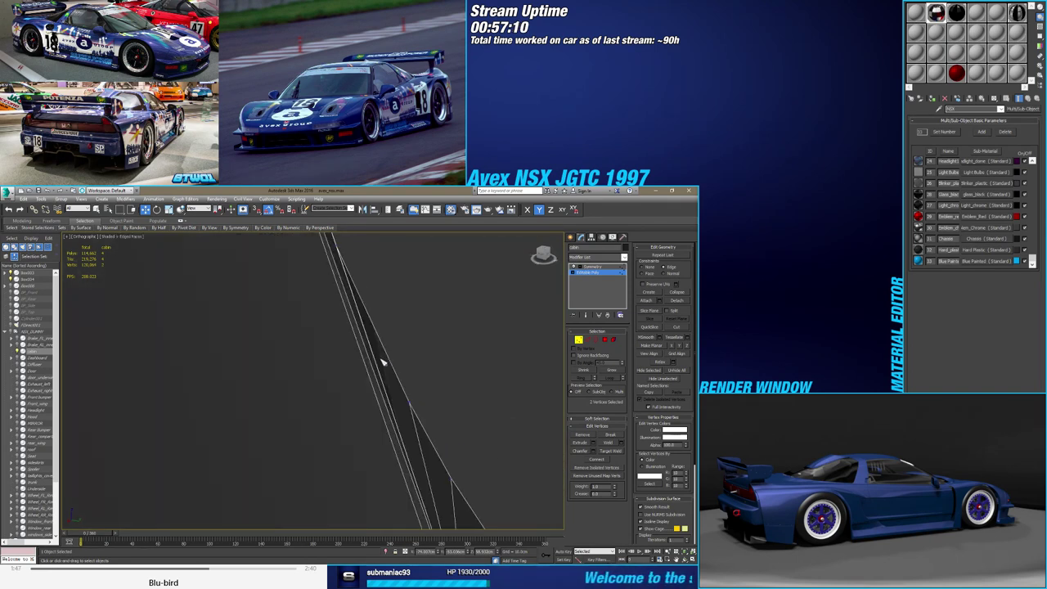
pyautogui.click(604, 339)
pyautogui.click(383, 380)
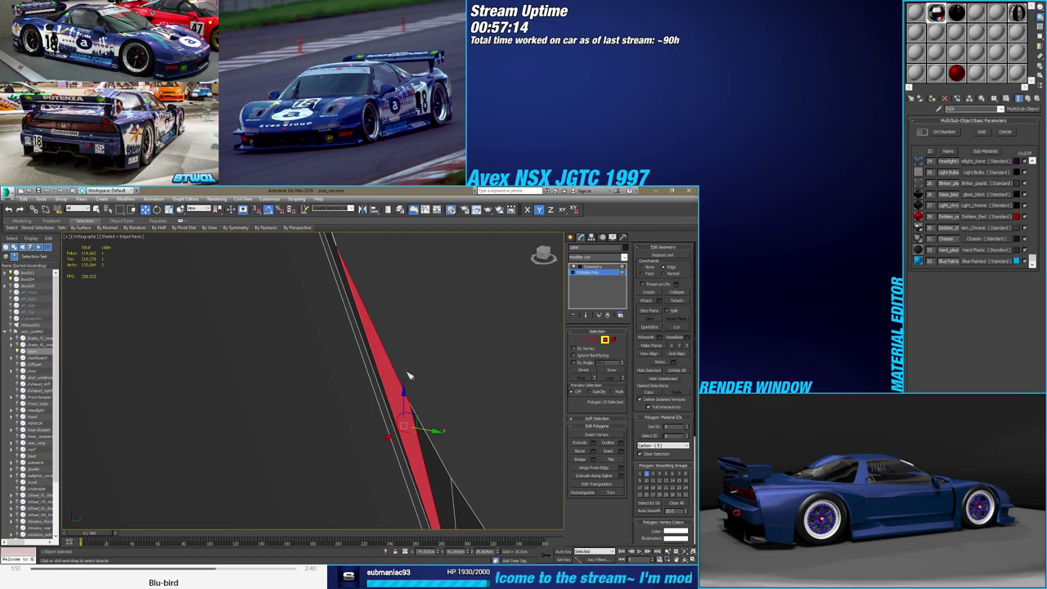
pyautogui.keyDown('alt'); pyautogui.moveTo(382, 379); pyautogui.dragTo(267, 387, button='middle'); pyautogui.keyUp('alt')
pyautogui.moveTo(385, 425)
pyautogui.keyDown('alt'); pyautogui.mouseDown(button='middle')
pyautogui.moveTo(398, 392)
pyautogui.moveTo(458, 391)
pyautogui.moveTo(470, 401)
pyautogui.moveTo(405, 430)
pyautogui.moveTo(452, 415)
pyautogui.mouseUp(button='middle'); pyautogui.keyUp('alt')
pyautogui.click(588, 339)
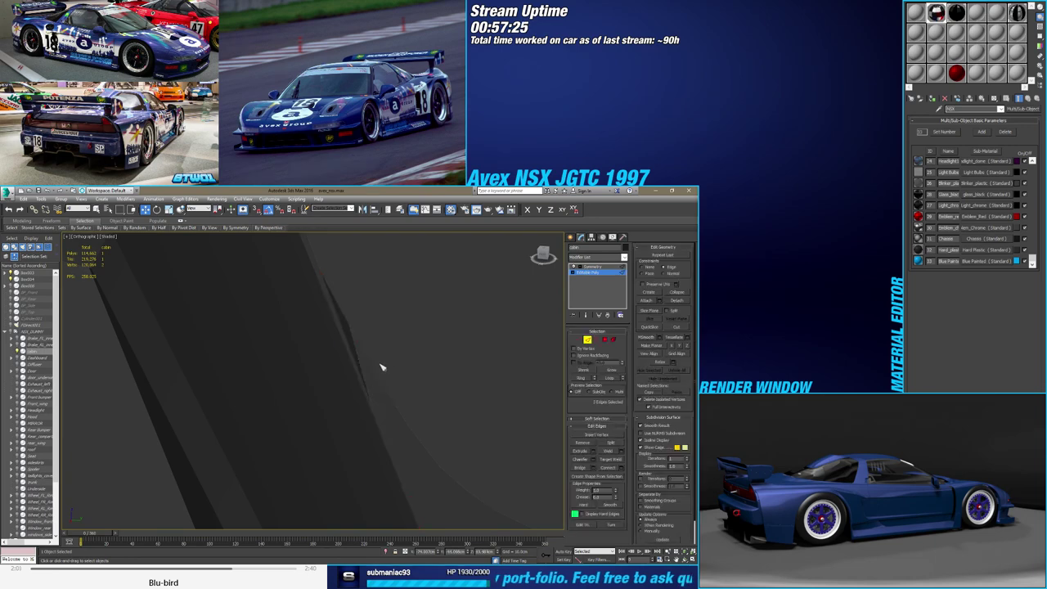
pyautogui.press('F4')
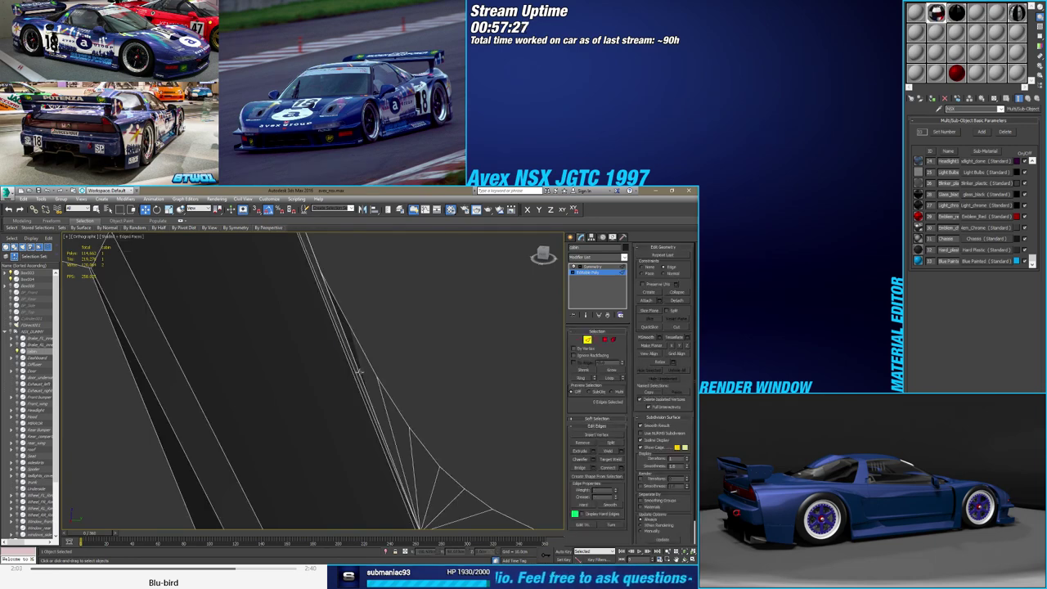
pyautogui.click(359, 370)
pyautogui.moveTo(367, 374)
pyautogui.keyDown('alt'); pyautogui.mouseDown(button='middle')
pyautogui.moveTo(376, 403)
pyautogui.moveTo(350, 325)
pyautogui.moveTo(339, 327)
pyautogui.moveTo(351, 360)
pyautogui.moveTo(364, 353)
pyautogui.mouseUp(button='middle'); pyautogui.keyUp('alt')
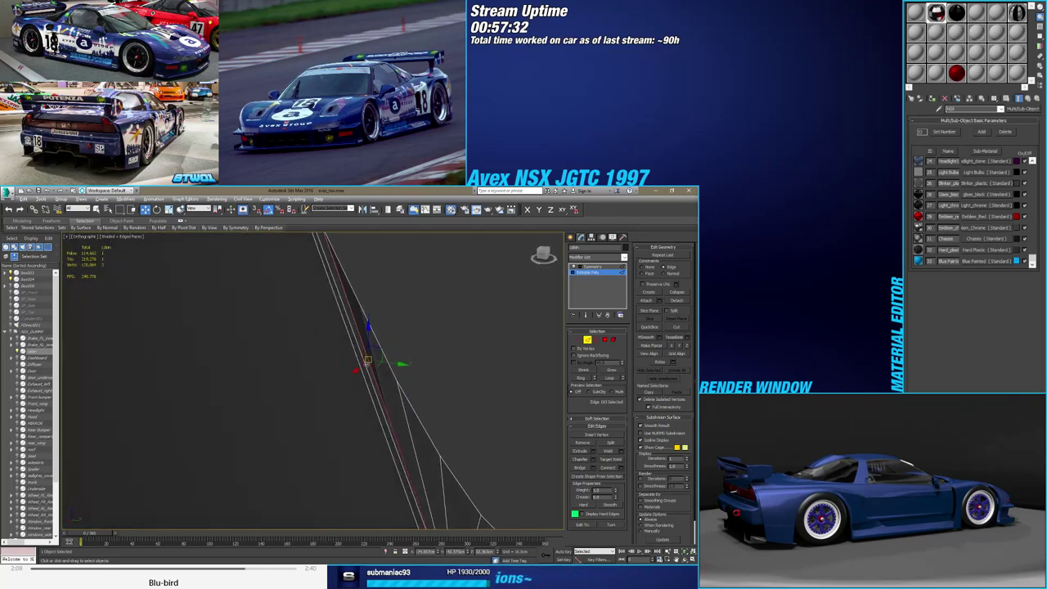
# Flip the sliver polygon's internal diagonal with Turn
pyautogui.keyDown('ctrl'); pyautogui.click(604, 340); pyautogui.keyUp('ctrl')
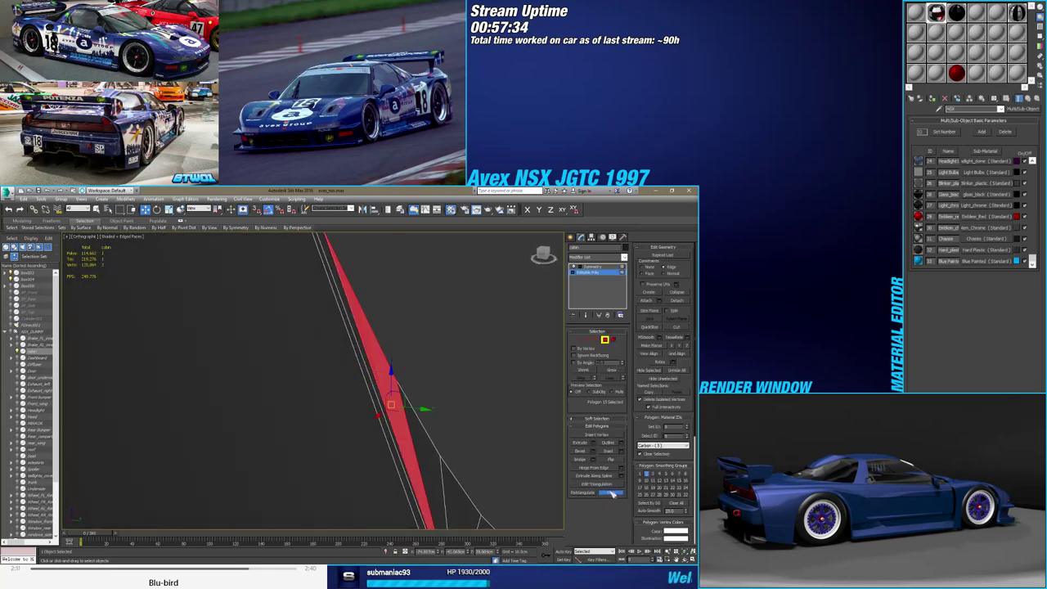
pyautogui.click(612, 493)
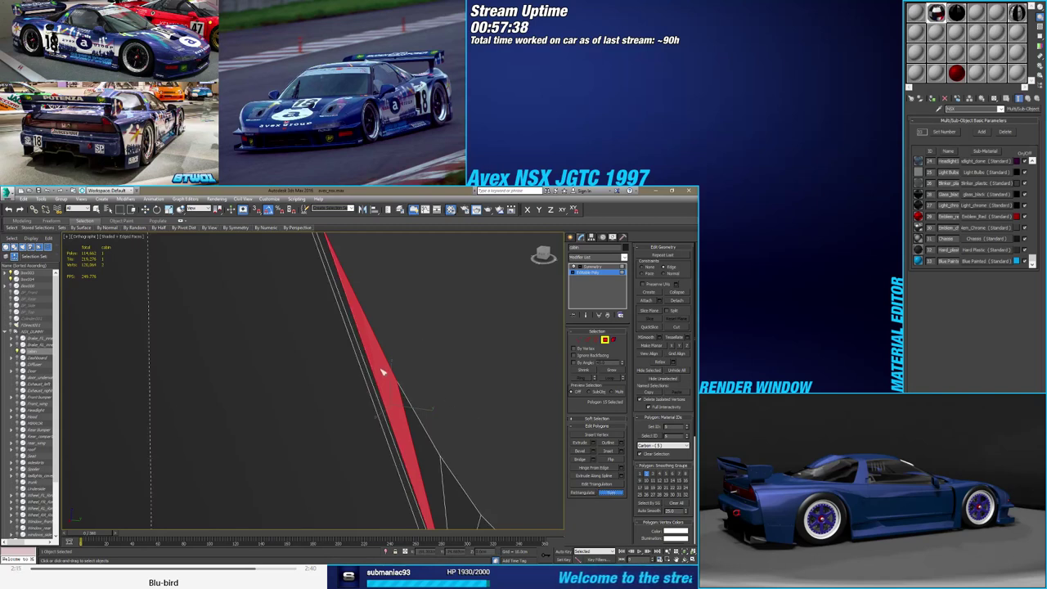
pyautogui.click(381, 372)
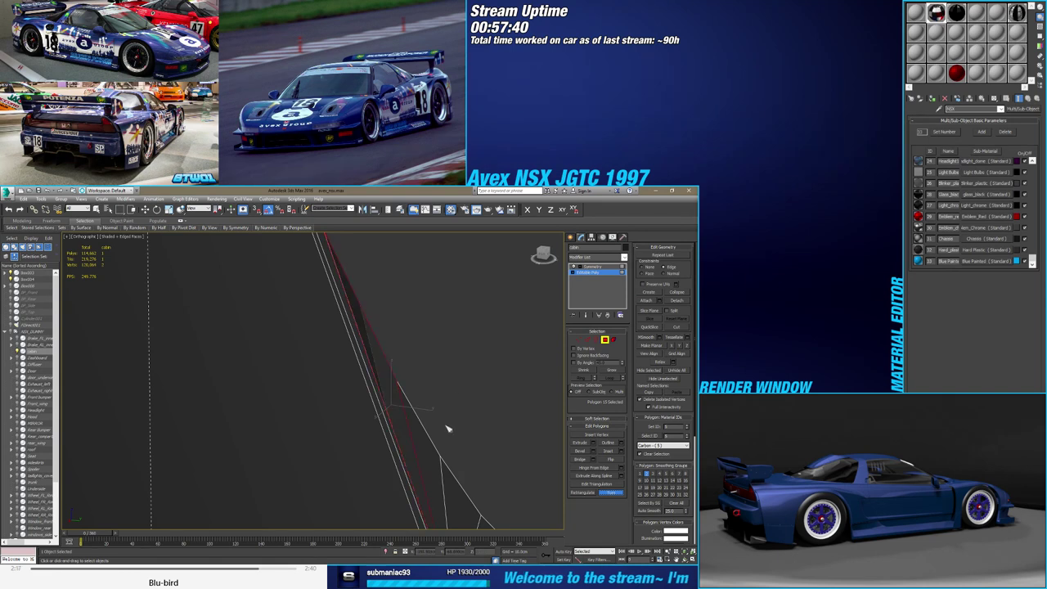
pyautogui.rightClick(447, 480)
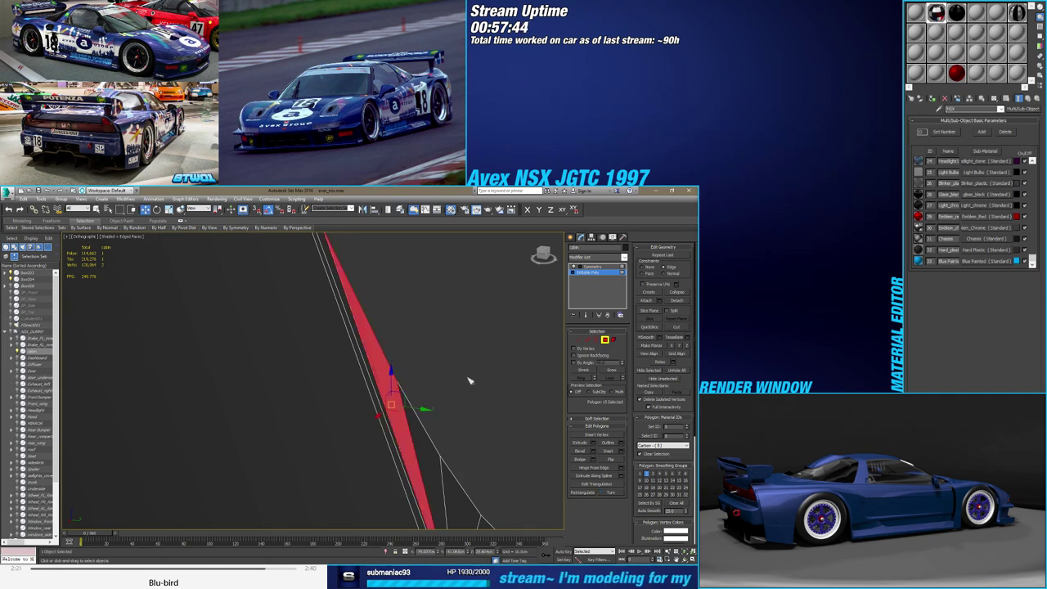
# Go to the Symmetry modifier level to view the mirrored cabin mesh
pyautogui.click(603, 341)
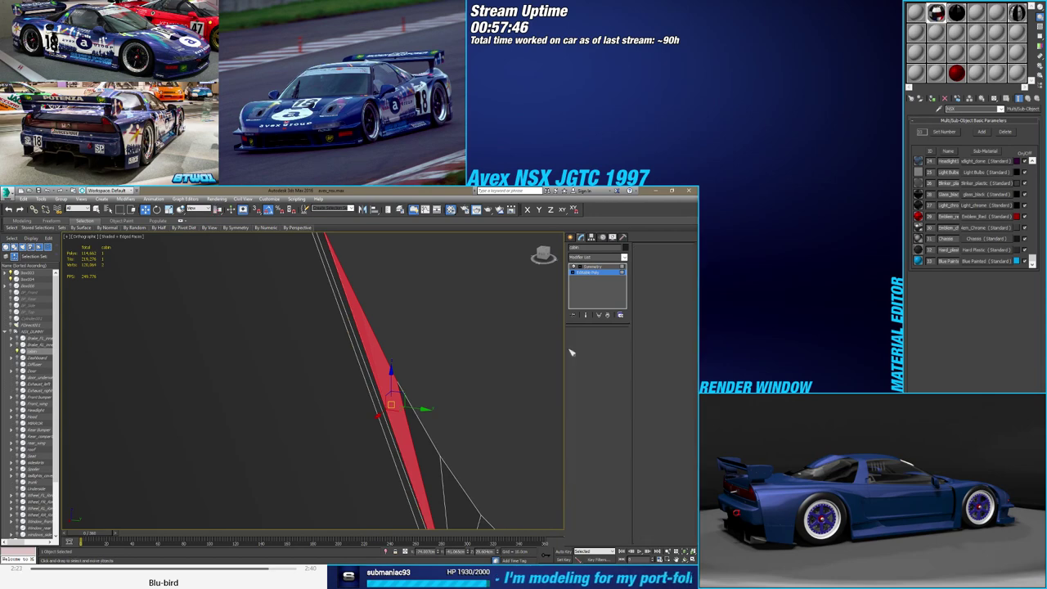
pyautogui.click(593, 266)
pyautogui.moveTo(338, 355)
pyautogui.keyDown('alt'); pyautogui.mouseDown(button='middle')
pyautogui.moveTo(374, 357)
pyautogui.moveTo(358, 426)
pyautogui.moveTo(372, 413)
pyautogui.mouseUp(button='middle'); pyautogui.keyUp('alt')
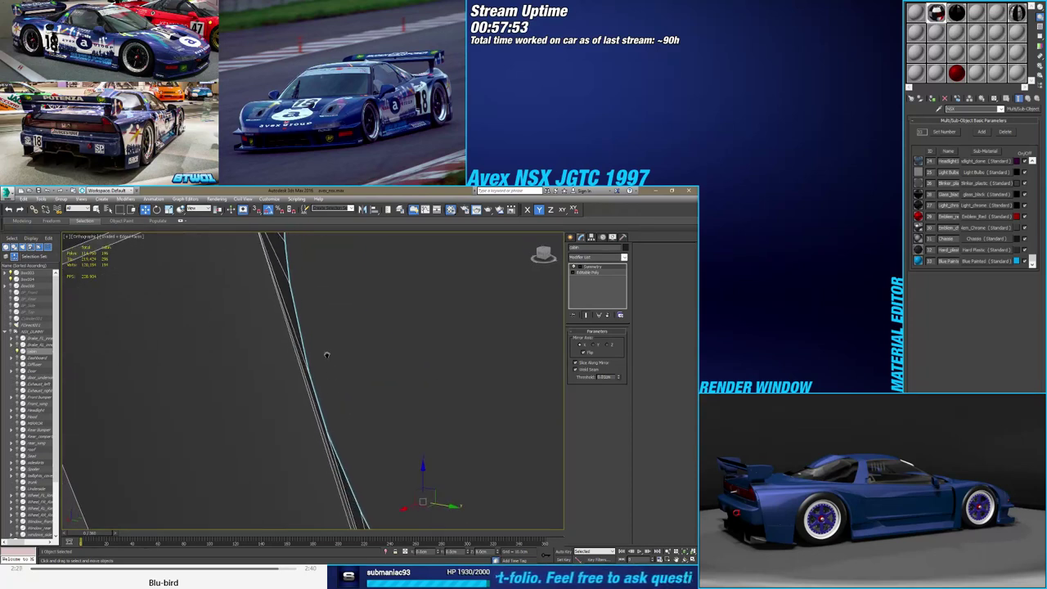
# Turn on edged faces and select polygons along the sliver edge, viewing them close up
pyautogui.press('F4')
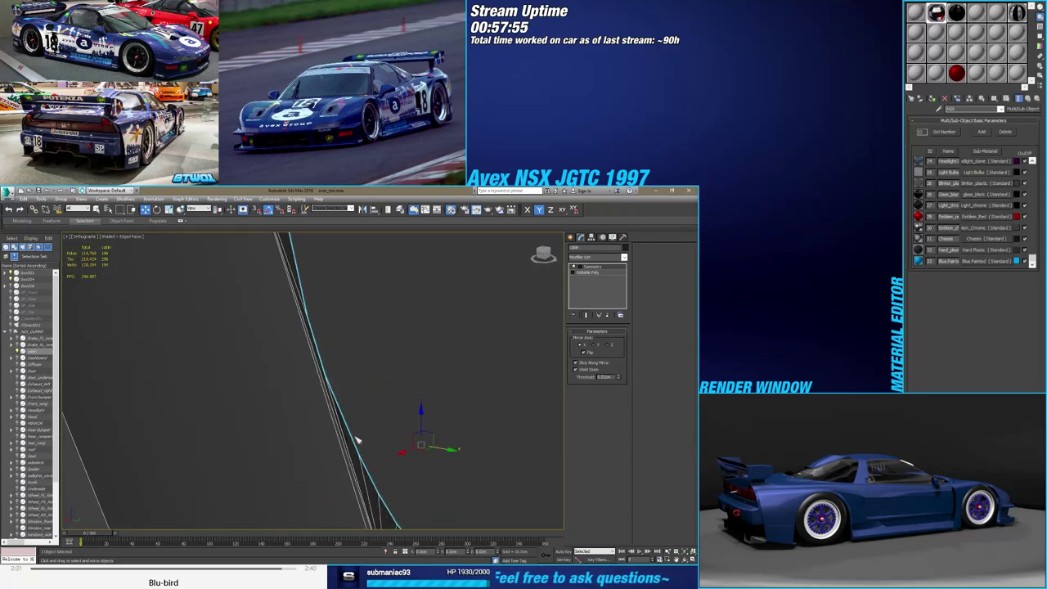
pyautogui.click(597, 272)
pyautogui.click(604, 340)
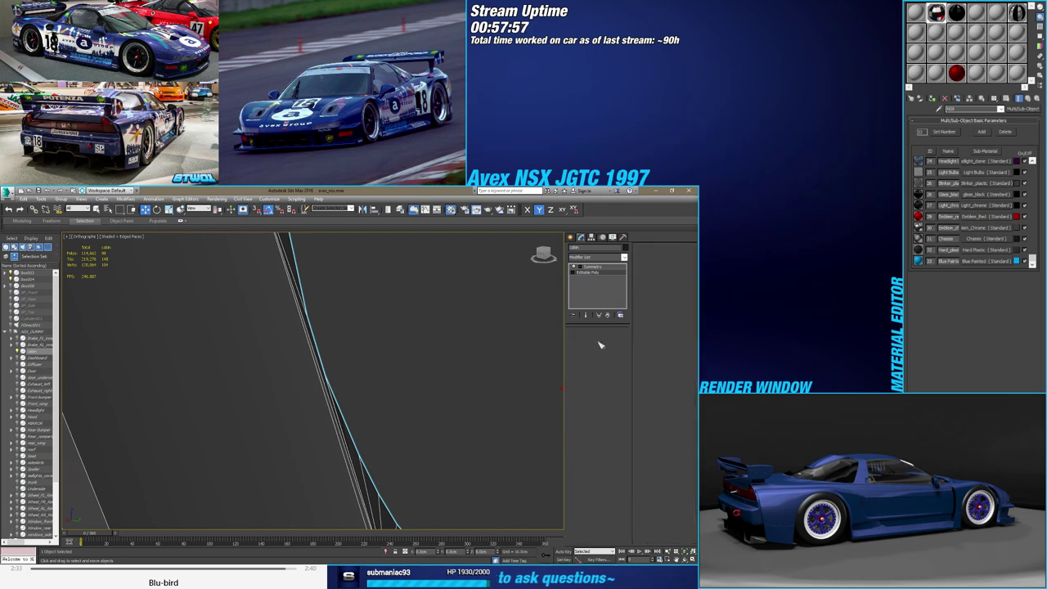
pyautogui.click(332, 414)
pyautogui.keyDown('alt'); pyautogui.moveTo(356, 433); pyautogui.dragTo(279, 404, button='middle'); pyautogui.keyUp('alt')
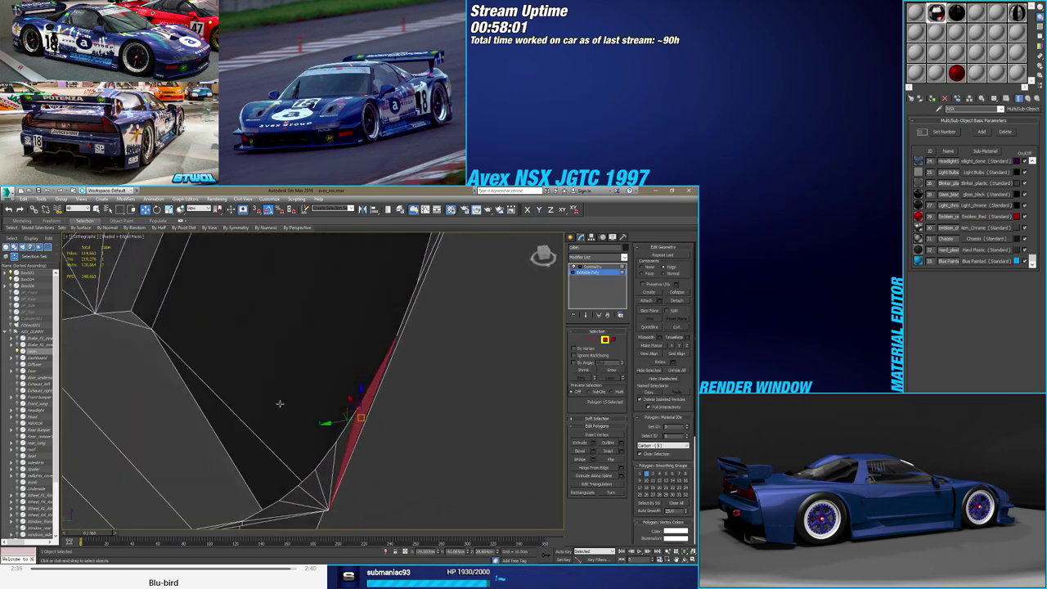
pyautogui.click(279, 403)
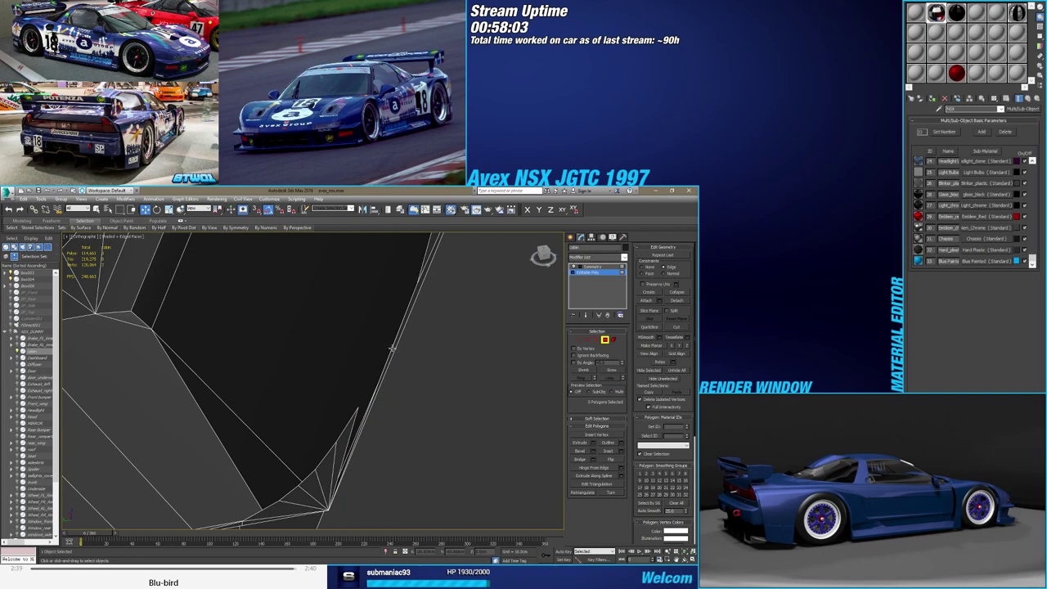
pyautogui.click(393, 348)
pyautogui.moveTo(392, 349)
pyautogui.keyDown('alt'); pyautogui.mouseDown(button='middle')
pyautogui.moveTo(437, 389)
pyautogui.moveTo(376, 406)
pyautogui.moveTo(347, 380)
pyautogui.moveTo(366, 389)
pyautogui.mouseUp(button='middle'); pyautogui.keyUp('alt')
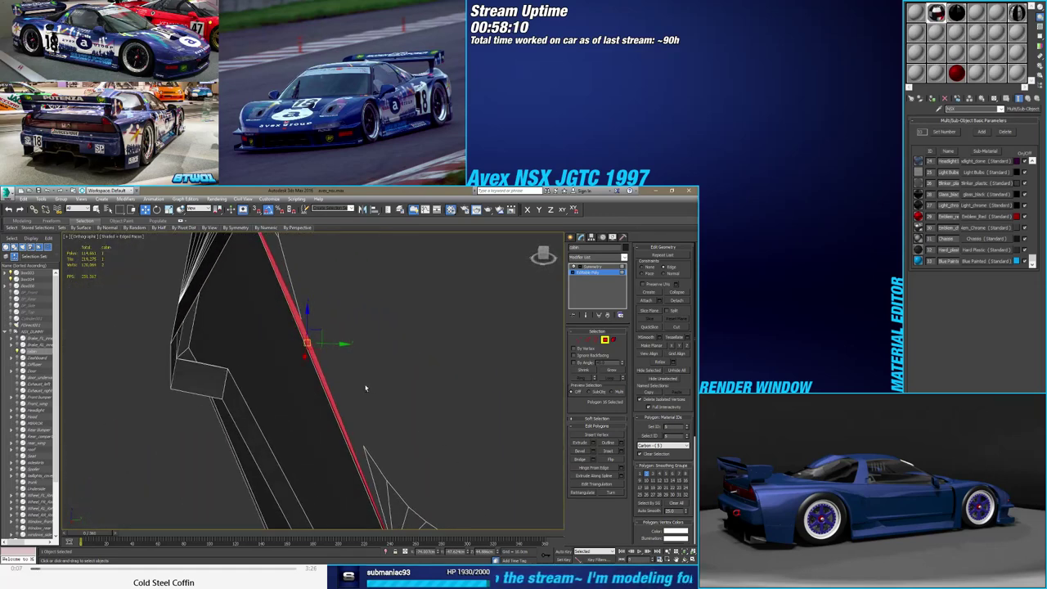
# At Vertex level, select a vertex on the sliver edge
pyautogui.click(579, 340)
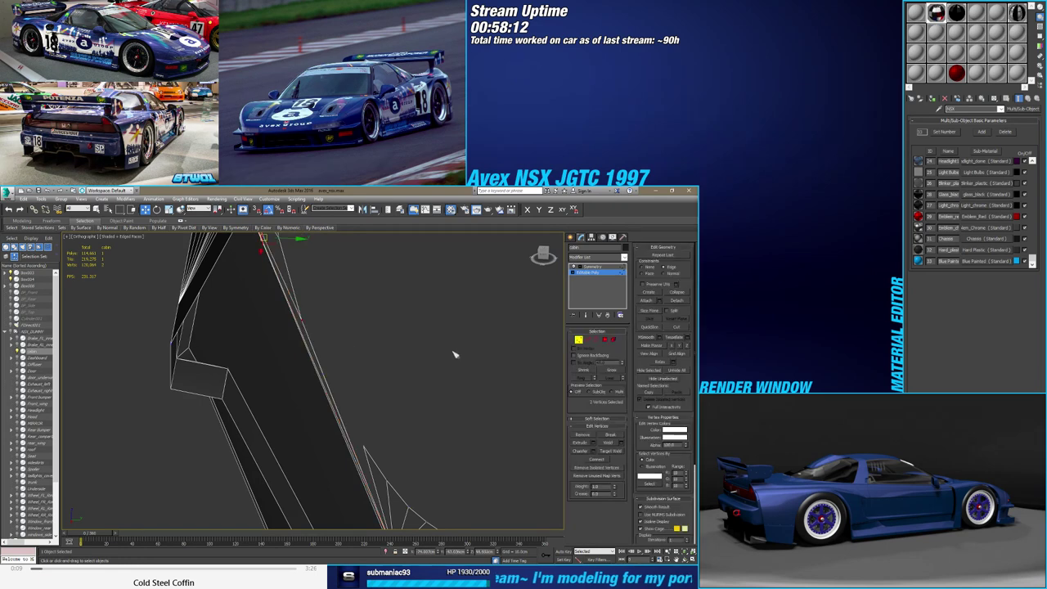
pyautogui.moveTo(326, 381)
pyautogui.keyDown('alt'); pyautogui.mouseDown(button='middle')
pyautogui.moveTo(385, 379)
pyautogui.moveTo(378, 417)
pyautogui.mouseUp(button='middle'); pyautogui.keyUp('alt')
pyautogui.click(370, 399)
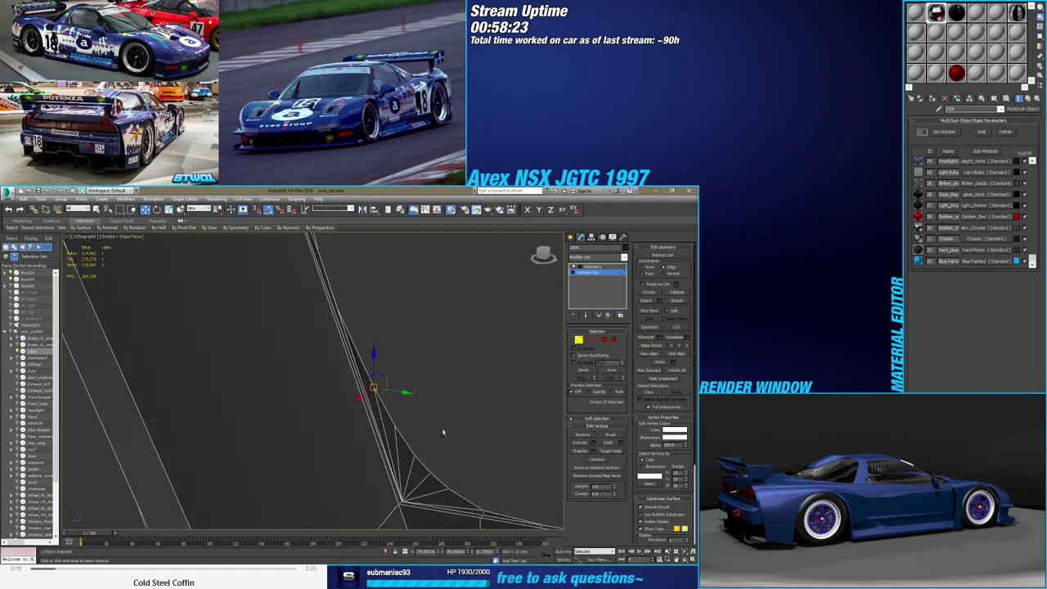
# Weld the selected vertices with the weld threshold reset to zero
pyautogui.click(620, 442)
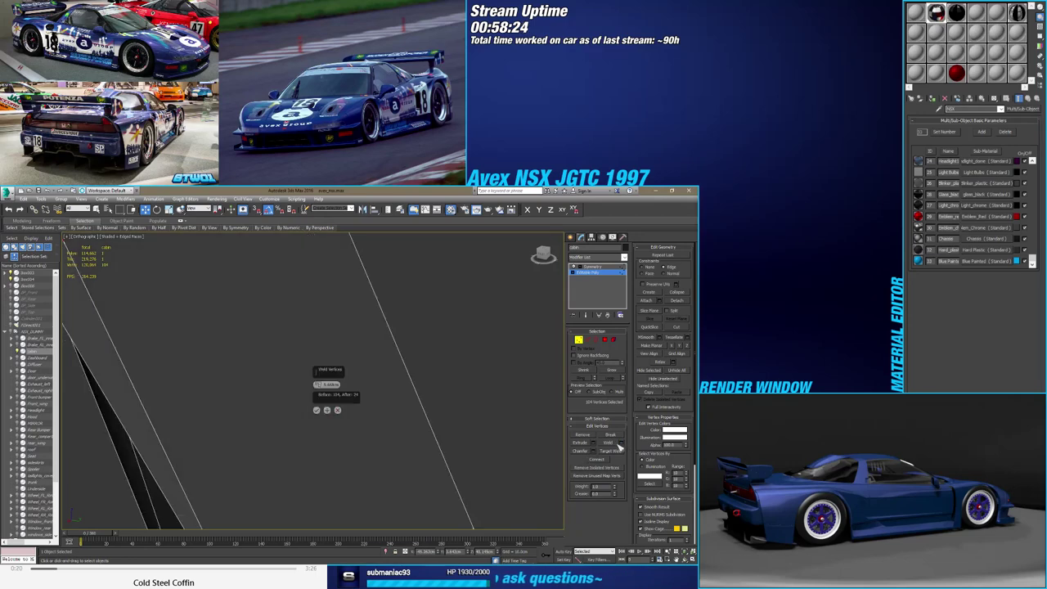
pyautogui.rightClick(318, 384)
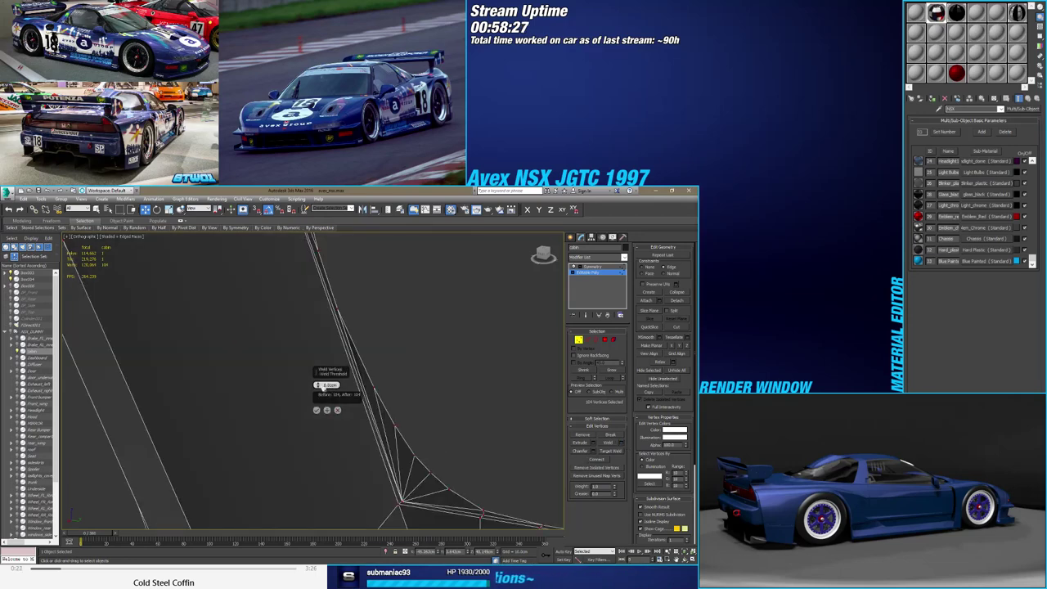
pyautogui.click(318, 410)
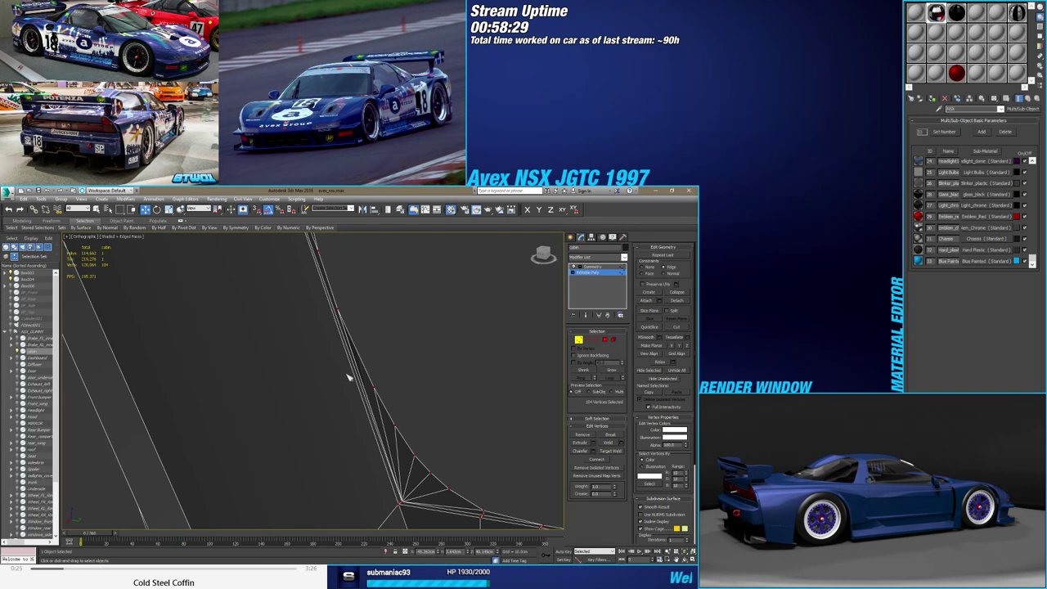
# Select the thin sliver polygon along the panel edge and zoom in on it
pyautogui.moveTo(347, 377); pyautogui.dragTo(301, 344, button='middle')
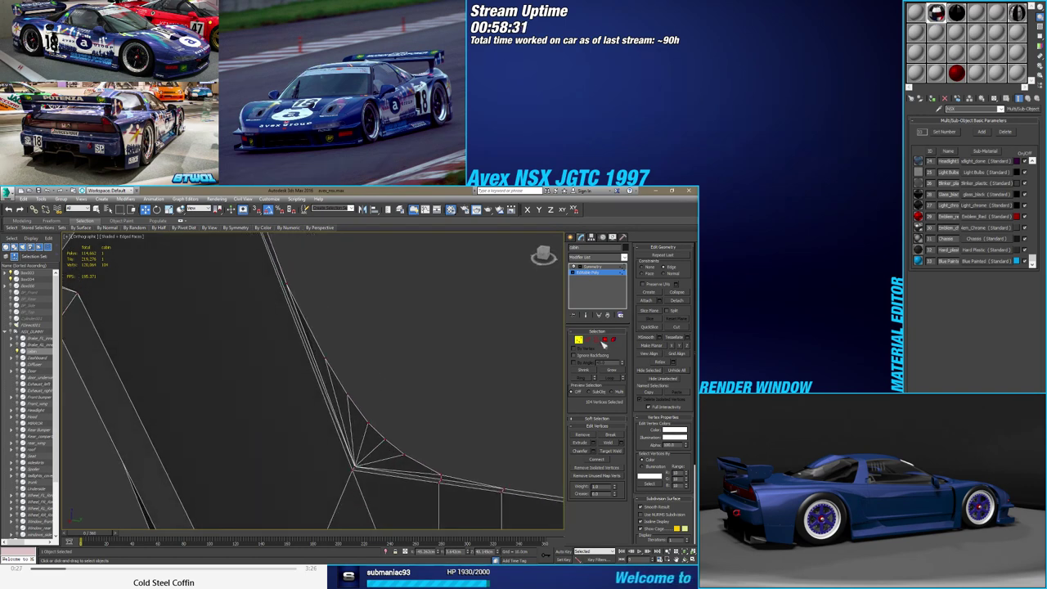
pyautogui.click(604, 340)
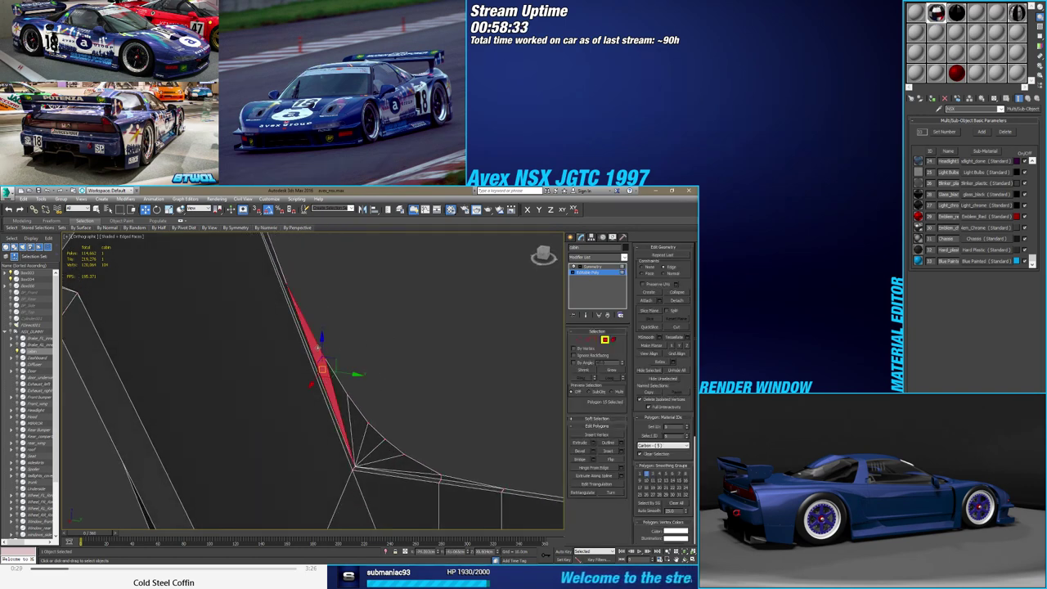
pyautogui.click(339, 388)
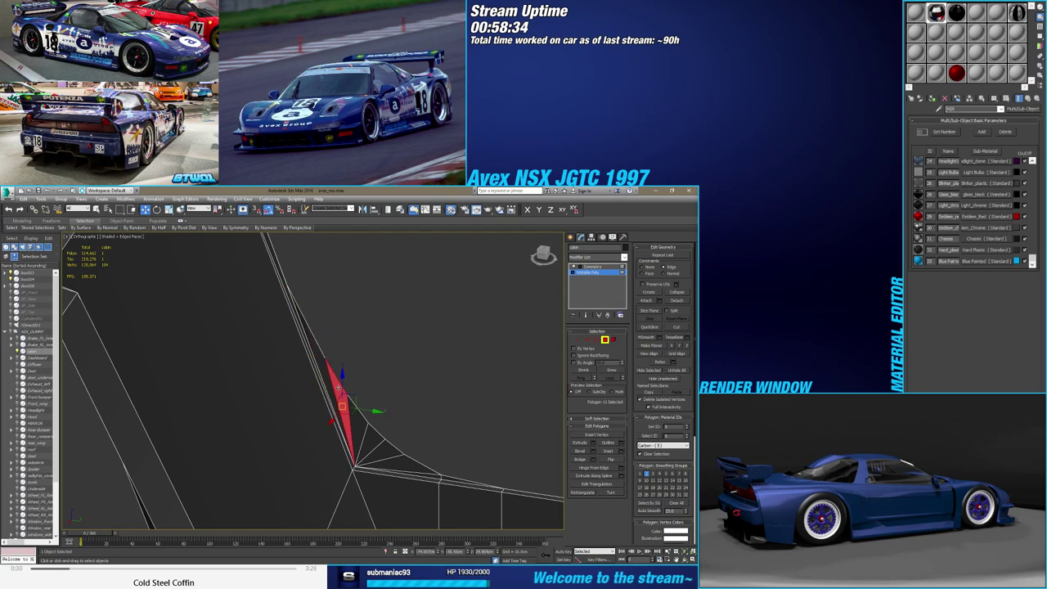
pyautogui.click(307, 330)
pyautogui.click(303, 325)
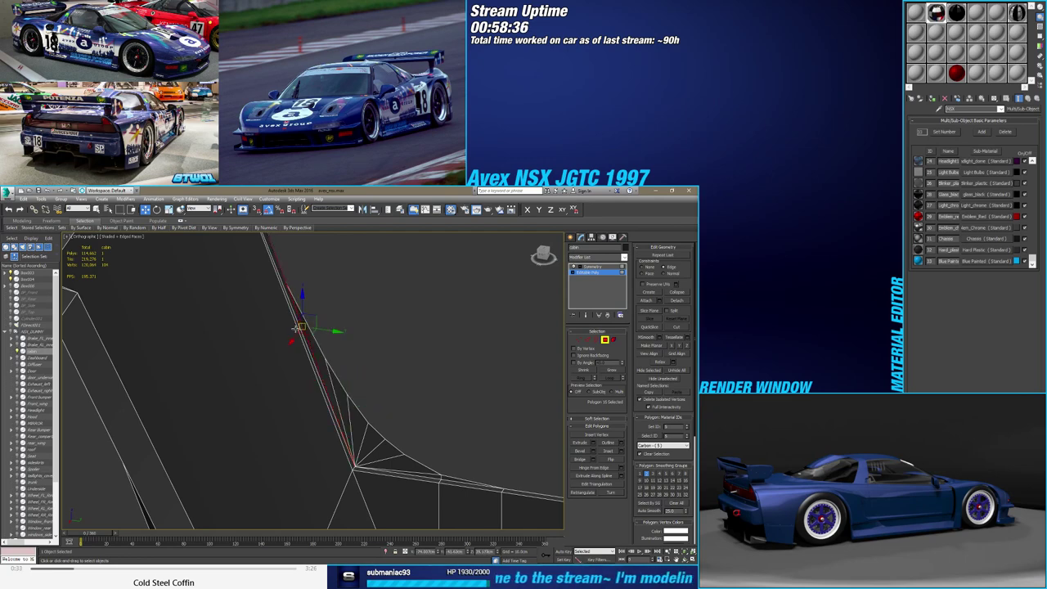
pyautogui.press('z')
pyautogui.scroll(3, 209, 380)
pyautogui.scroll(3, 208, 381)
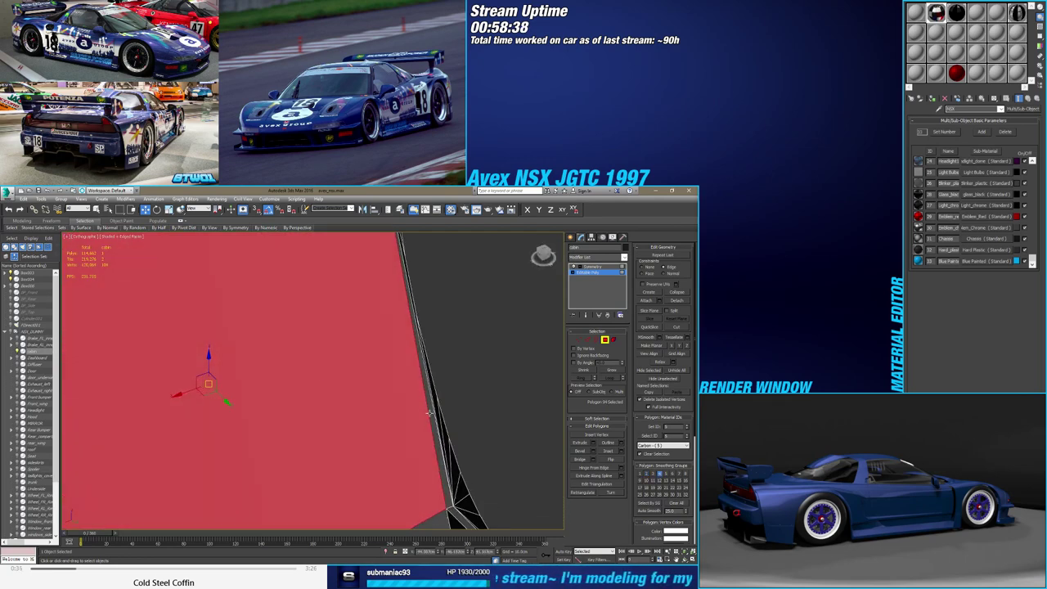
pyautogui.click(429, 413)
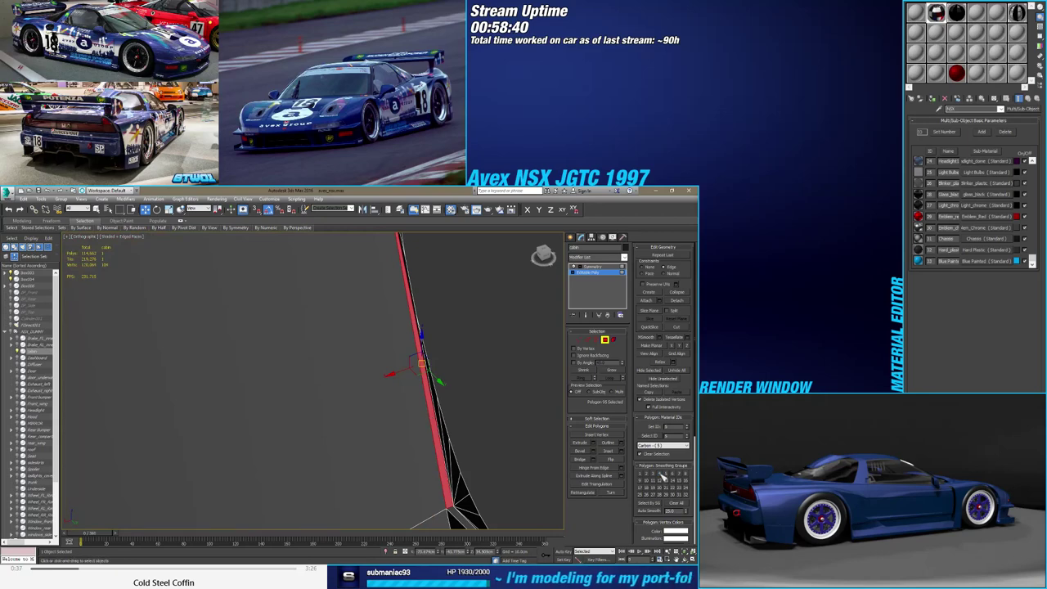
pyautogui.keyDown('alt'); pyautogui.moveTo(478, 431); pyautogui.dragTo(401, 383, button='middle'); pyautogui.keyUp('alt')
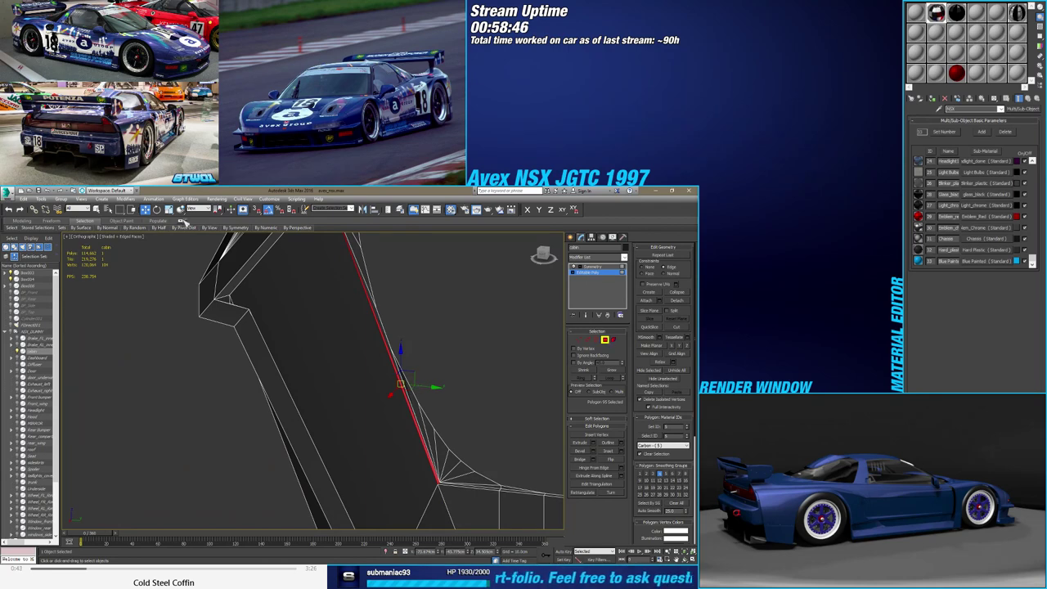
pyautogui.click(181, 221)
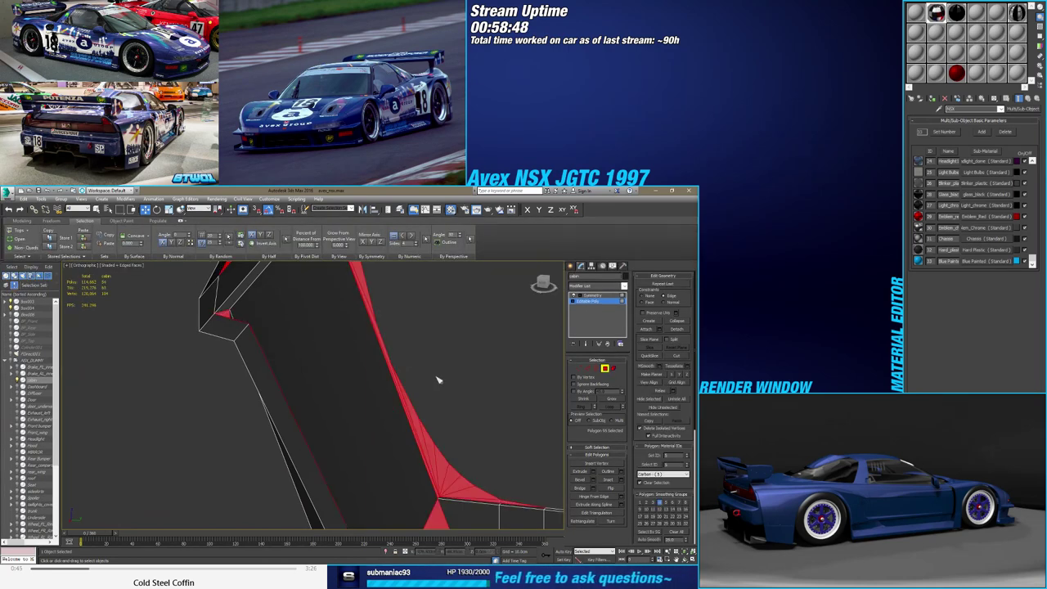
pyautogui.moveTo(438, 379)
pyautogui.keyDown('alt'); pyautogui.mouseDown(button='middle')
pyautogui.moveTo(311, 381)
pyautogui.moveTo(338, 369)
pyautogui.moveTo(297, 382)
pyautogui.moveTo(327, 376)
pyautogui.mouseUp(button='middle'); pyautogui.keyUp('alt')
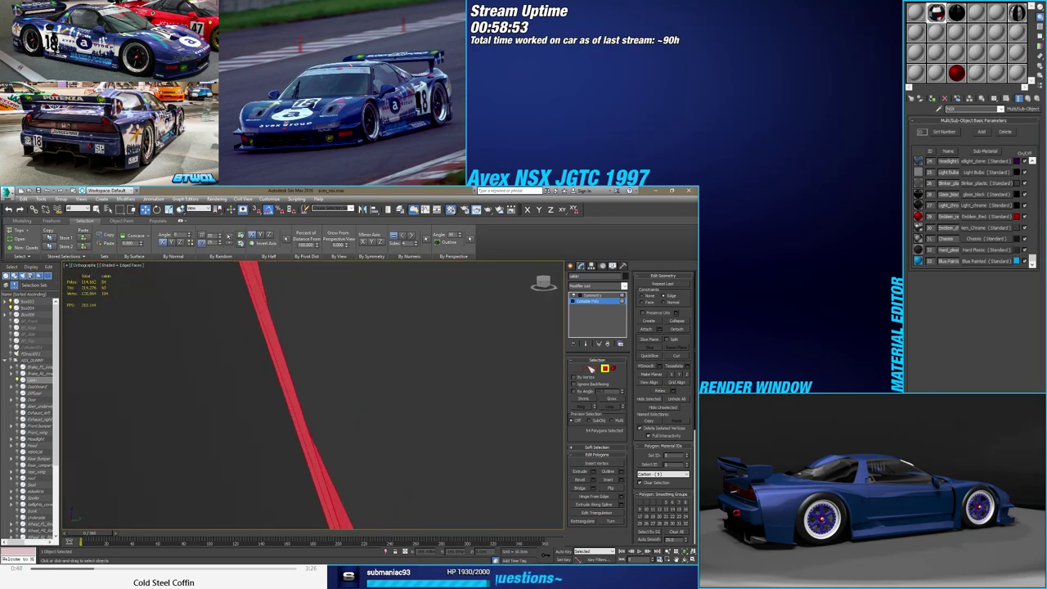
pyautogui.click(286, 375)
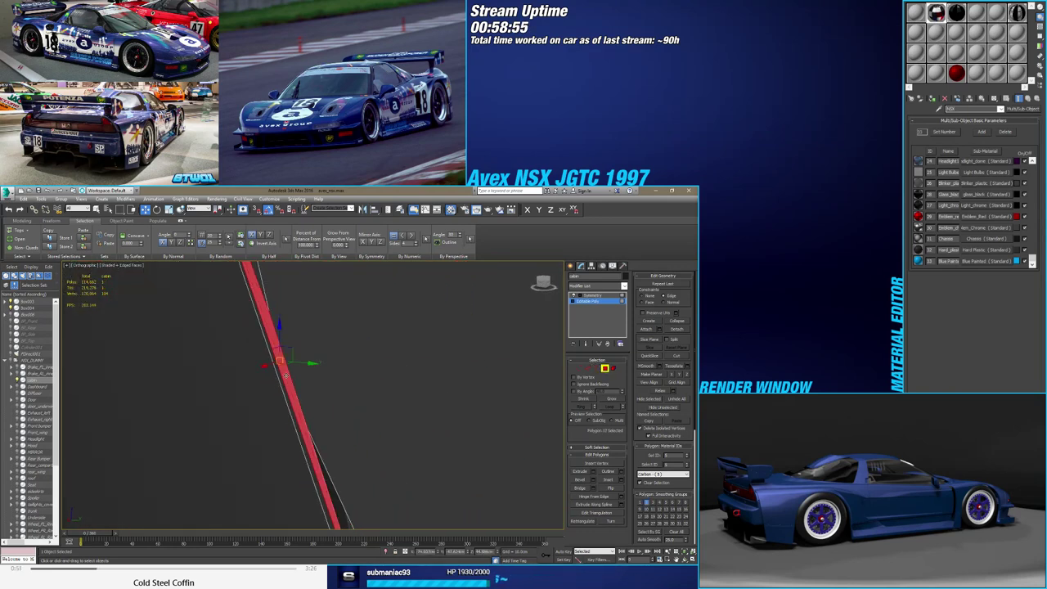
# Nudge a single sliver vertex along the Y axis
pyautogui.click(578, 369)
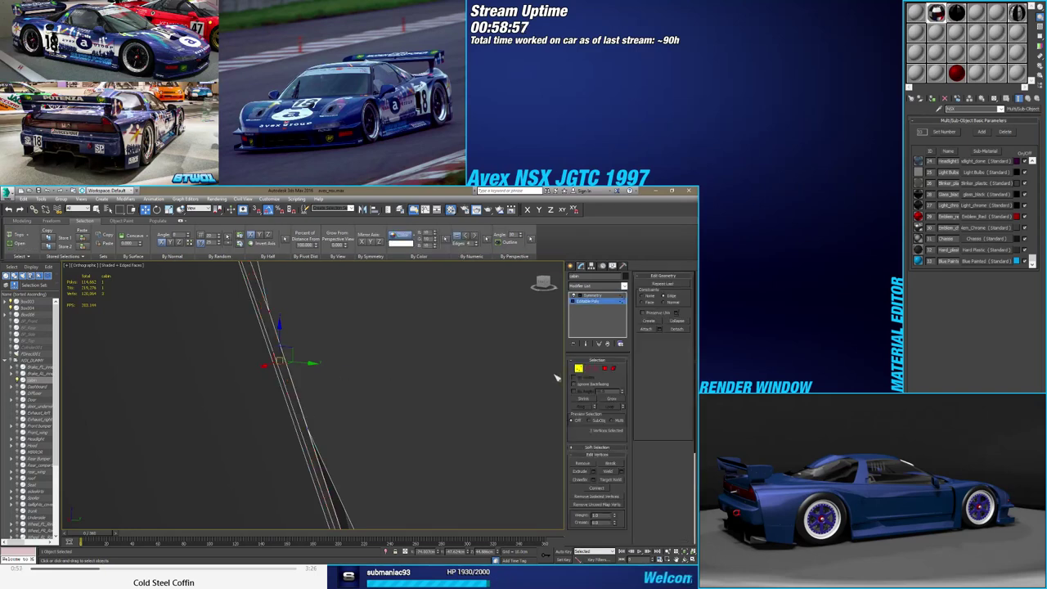
pyautogui.moveTo(474, 380)
pyautogui.keyDown('alt'); pyautogui.mouseDown(button='middle')
pyautogui.moveTo(418, 373)
pyautogui.moveTo(382, 396)
pyautogui.mouseUp(button='middle'); pyautogui.keyUp('alt')
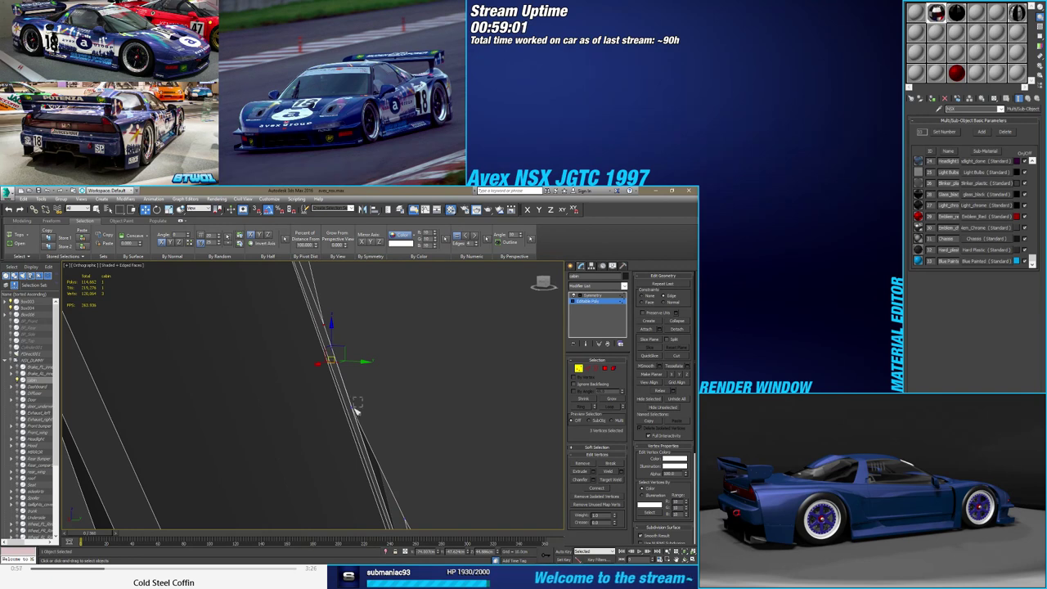
pyautogui.click(354, 408)
pyautogui.moveTo(378, 408); pyautogui.dragTo(391, 405)
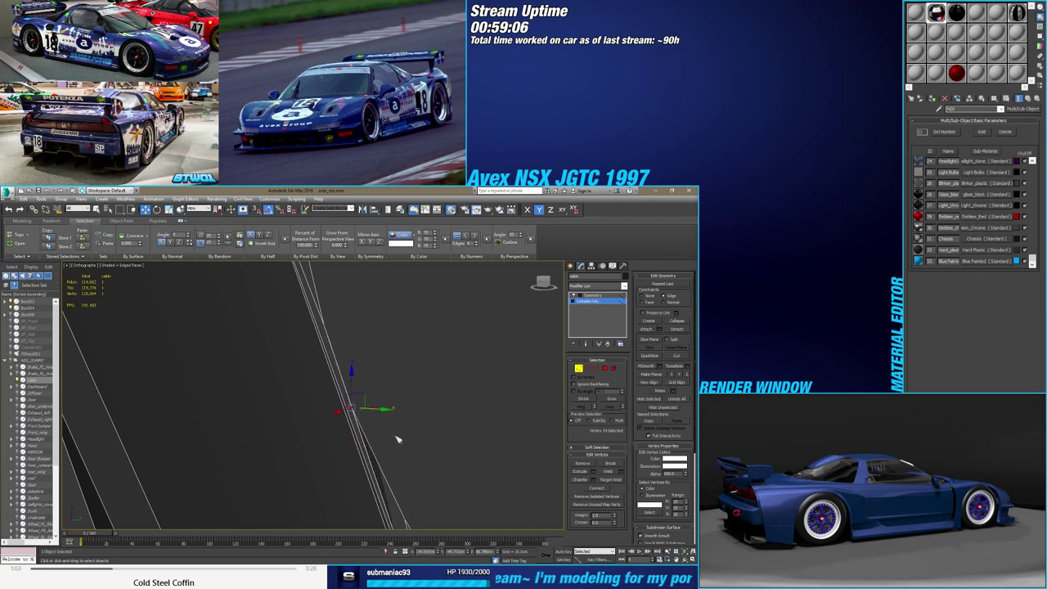
pyautogui.moveTo(391, 405)
pyautogui.keyDown('alt'); pyautogui.mouseDown(button='middle')
pyautogui.moveTo(402, 373)
pyautogui.moveTo(350, 367)
pyautogui.moveTo(319, 324)
pyautogui.moveTo(370, 386)
pyautogui.mouseUp(button='middle'); pyautogui.keyUp('alt')
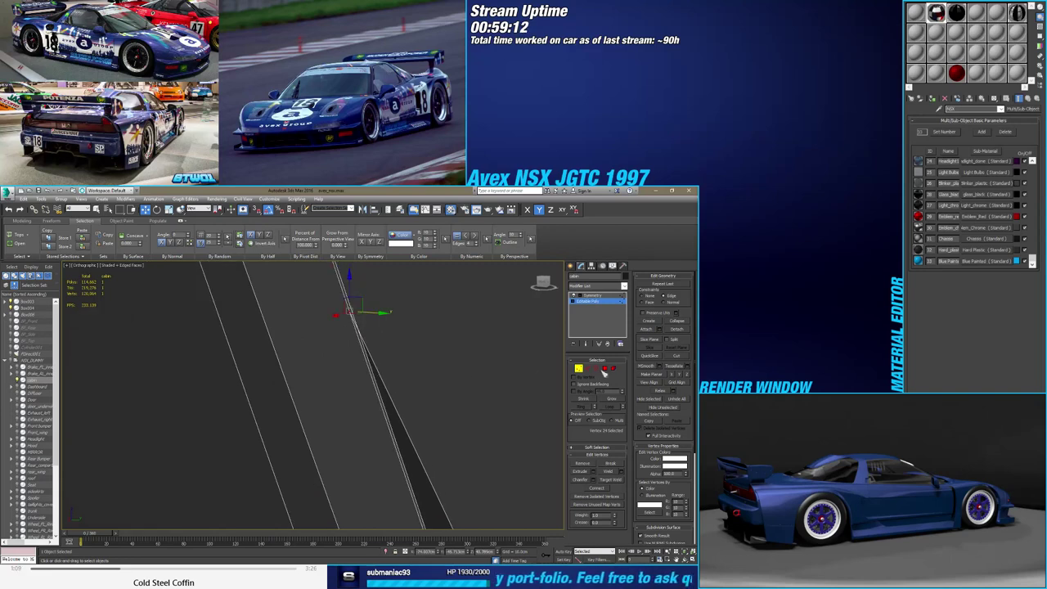
# Clear the edge selection and return to Vertex mode, zooming in on the dark band
pyautogui.click(604, 370)
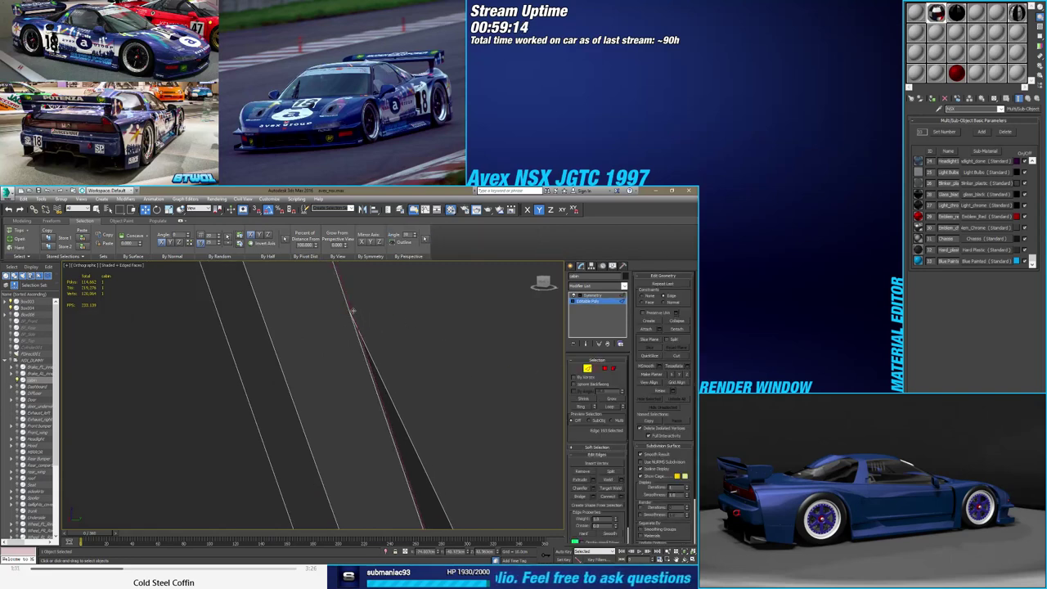
pyautogui.click(577, 475)
pyautogui.keyDown('alt'); pyautogui.moveTo(534, 449); pyautogui.dragTo(401, 394, button='middle'); pyautogui.keyUp('alt')
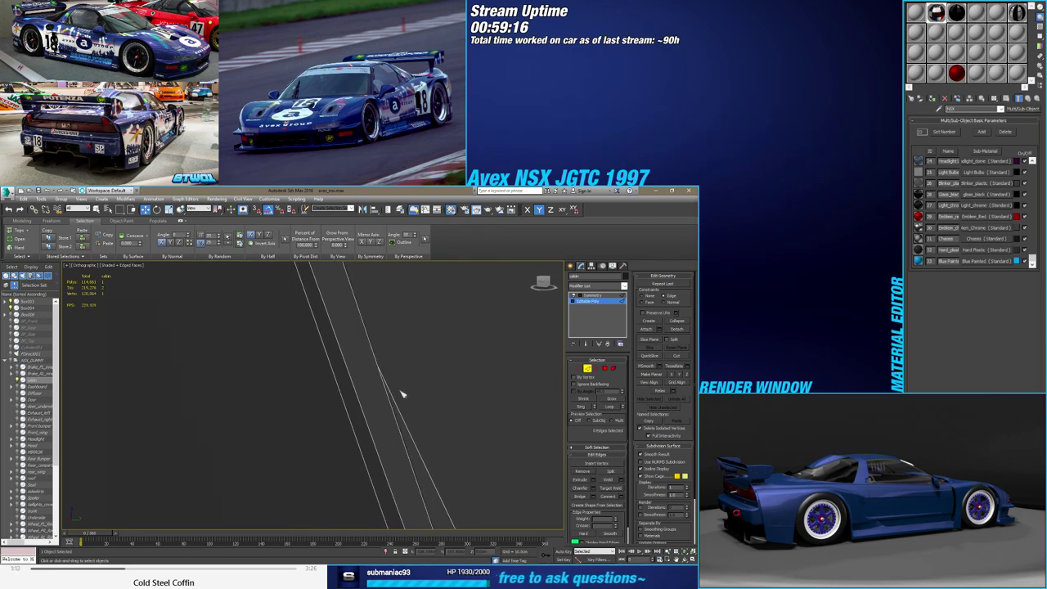
pyautogui.click(582, 369)
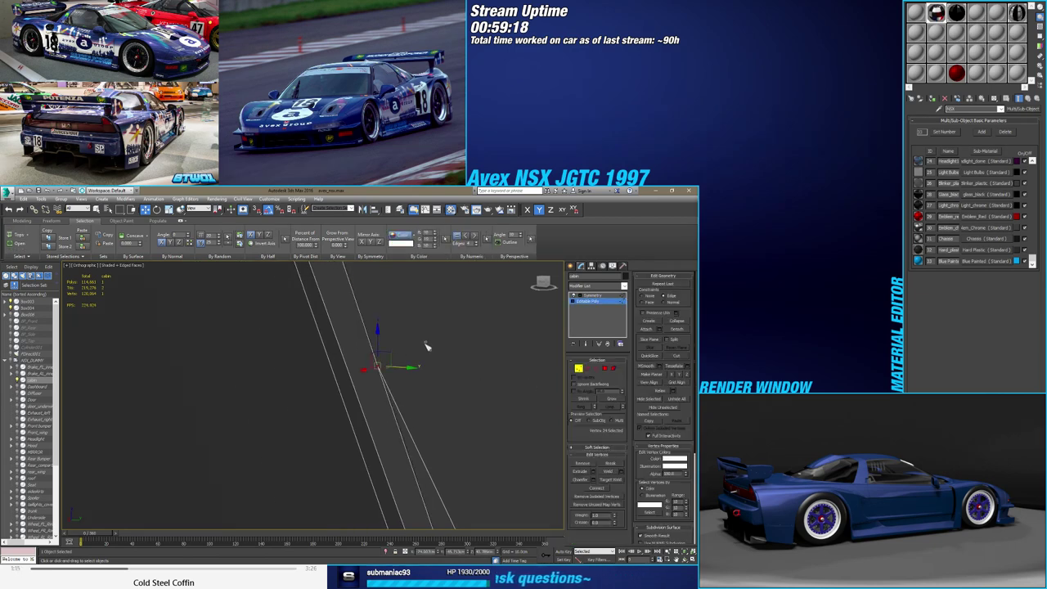
pyautogui.scroll(3, 375, 379)
pyautogui.scroll(3, 360, 384)
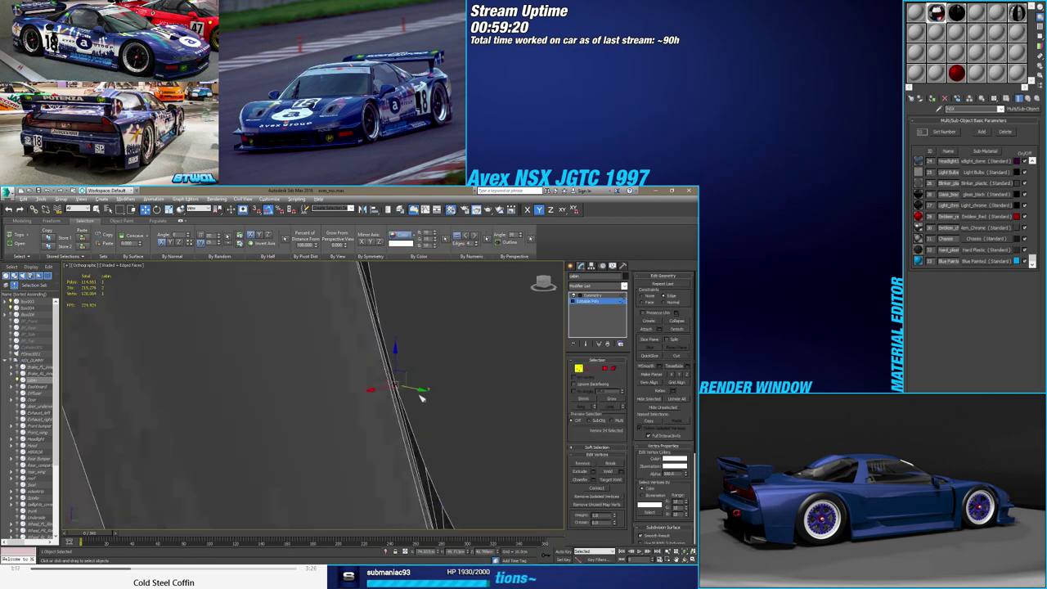
pyautogui.scroll(3, 335, 393)
pyautogui.scroll(3, 319, 399)
pyautogui.moveTo(314, 402)
pyautogui.keyDown('alt'); pyautogui.mouseDown(button='middle')
pyautogui.moveTo(310, 414)
pyautogui.moveTo(372, 365)
pyautogui.moveTo(368, 382)
pyautogui.moveTo(362, 367)
pyautogui.moveTo(352, 381)
pyautogui.moveTo(368, 336)
pyautogui.moveTo(359, 354)
pyautogui.moveTo(417, 379)
pyautogui.moveTo(451, 367)
pyautogui.moveTo(402, 390)
pyautogui.moveTo(330, 390)
pyautogui.moveTo(341, 368)
pyautogui.moveTo(344, 378)
pyautogui.mouseUp(button='middle'); pyautogui.keyUp('alt')
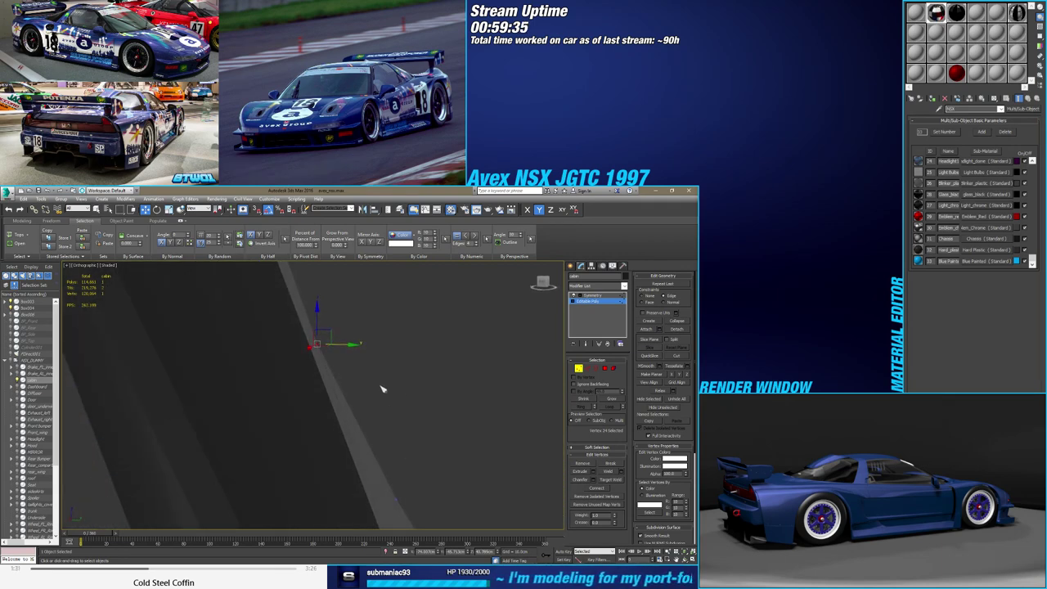
# With edged faces on, cancel a trial band vertex move and select the long narrow band polygon
pyautogui.press('F4')
pyautogui.moveTo(390, 422)
pyautogui.keyDown('alt'); pyautogui.mouseDown(button='middle')
pyautogui.moveTo(389, 395)
pyautogui.moveTo(318, 351)
pyautogui.moveTo(416, 416)
pyautogui.moveTo(349, 301)
pyautogui.moveTo(356, 344)
pyautogui.moveTo(343, 338)
pyautogui.moveTo(385, 385)
pyautogui.moveTo(426, 405)
pyautogui.mouseUp(button='middle'); pyautogui.keyUp('alt')
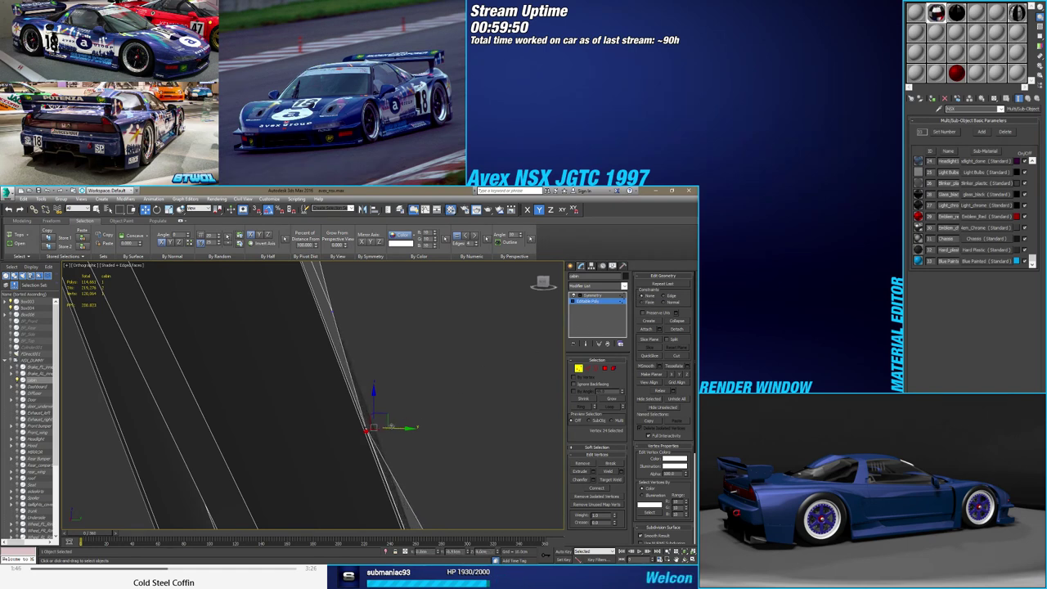
pyautogui.moveTo(396, 427); pyautogui.dragTo(481, 413)
pyautogui.rightClick(481, 414)
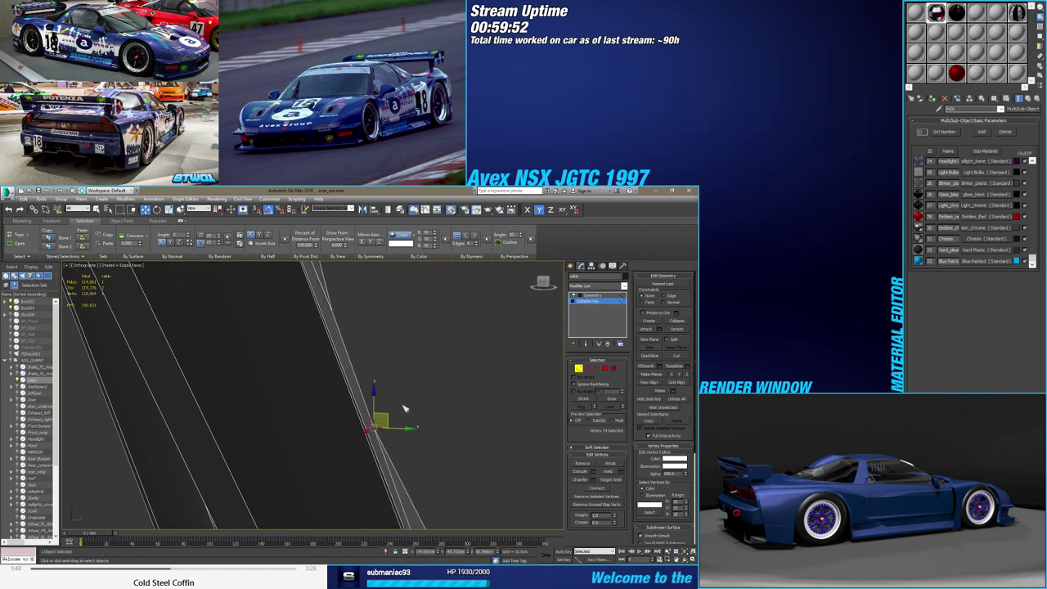
pyautogui.click(605, 368)
pyautogui.click(347, 360)
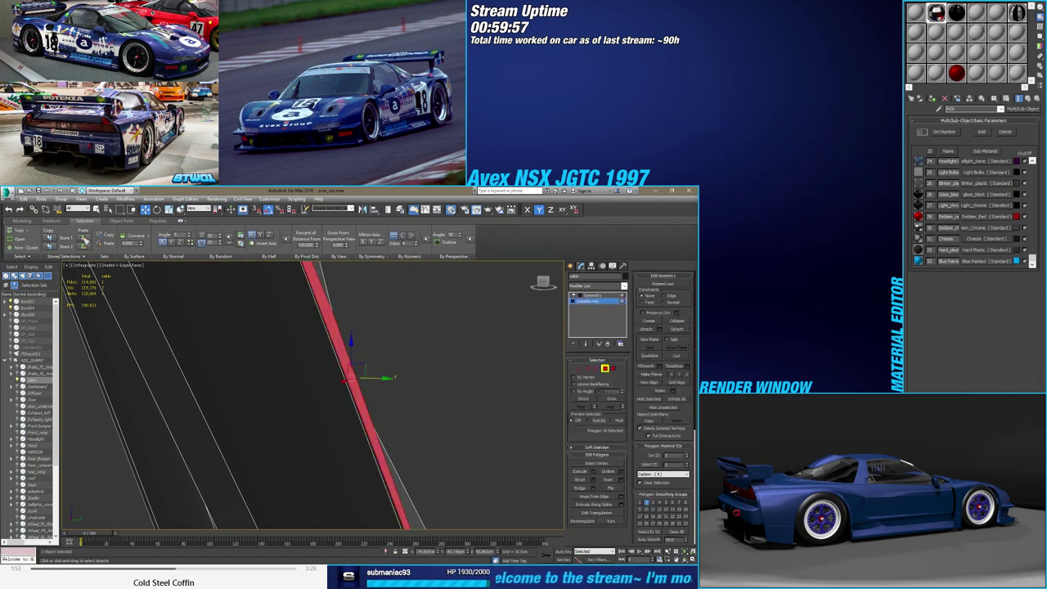
# Flip the diagonal inside the narrow band polygon with Turn
pyautogui.click(301, 354)
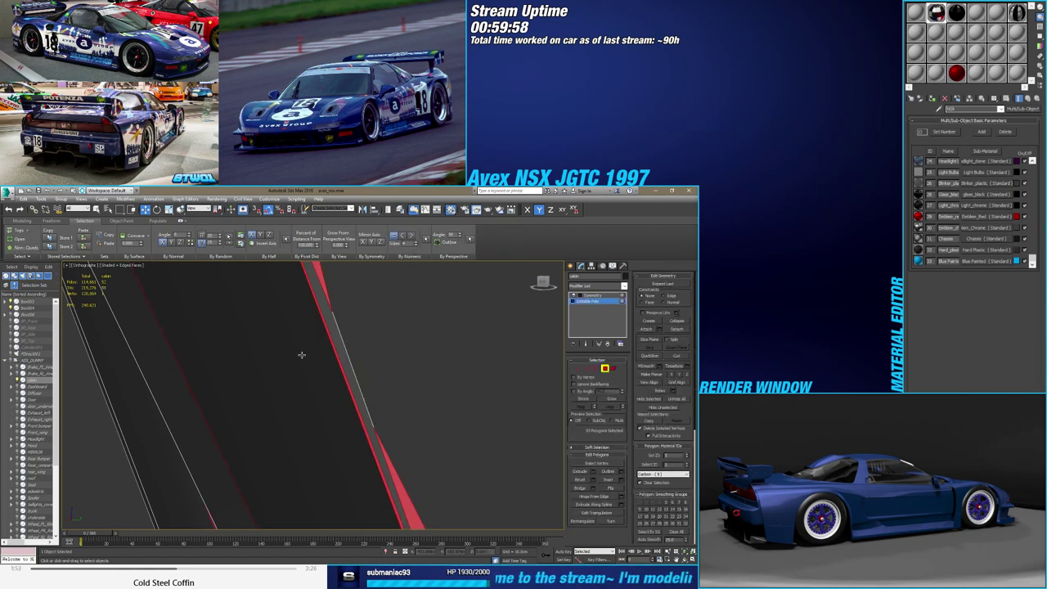
pyautogui.click(344, 351)
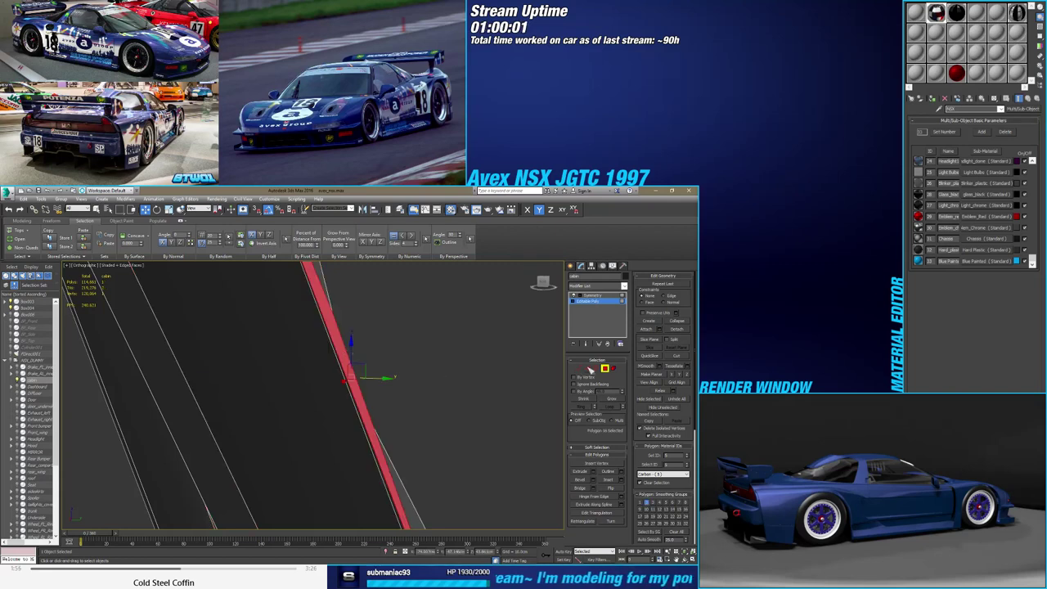
pyautogui.click(608, 520)
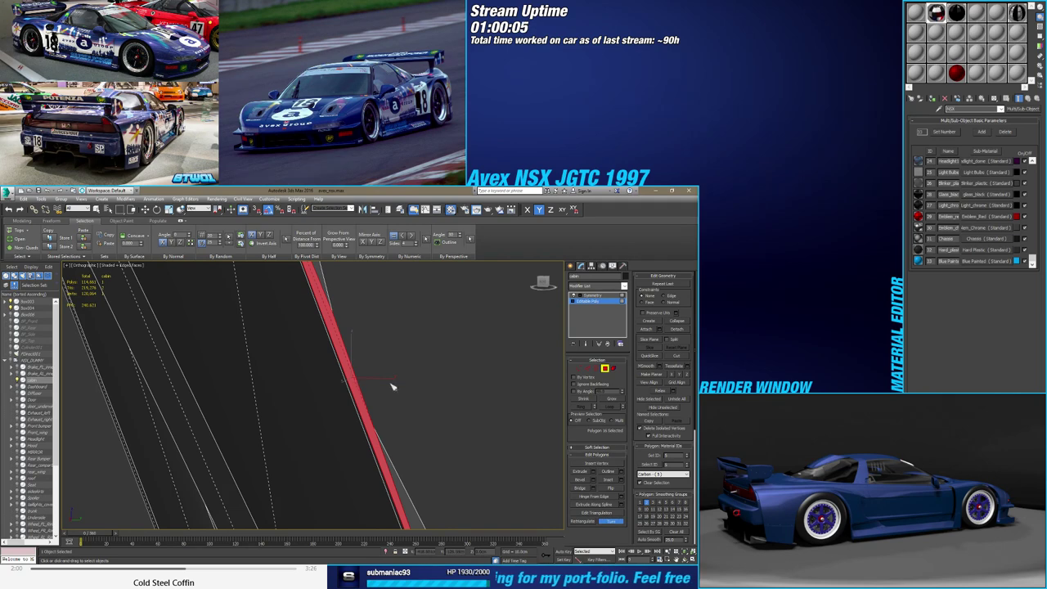
# Exit sub-object editing and orbit around the whole cabin tub, then deselect it
pyautogui.click(605, 369)
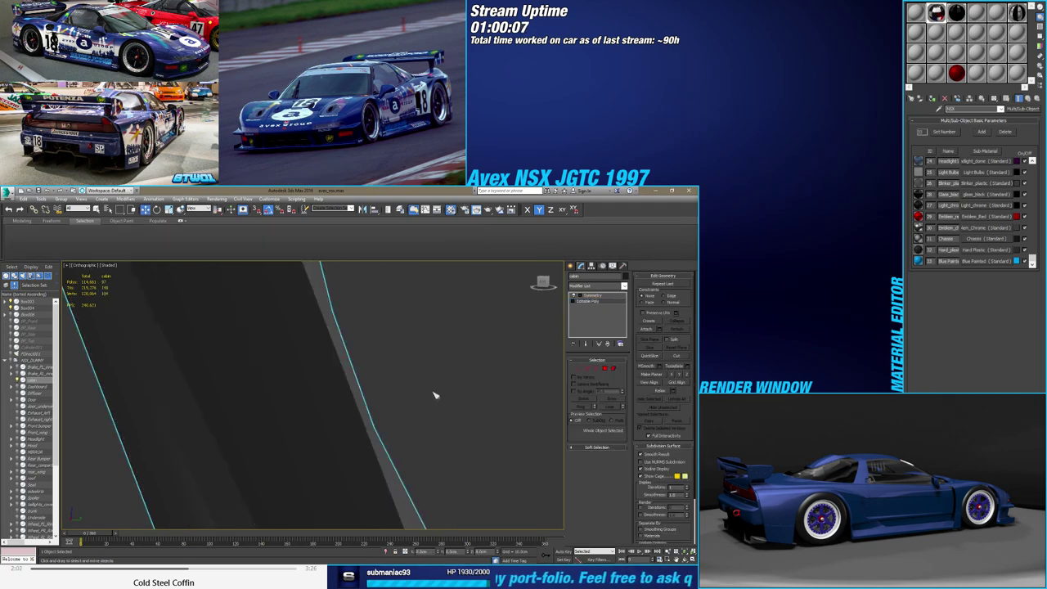
pyautogui.scroll(-5, 431, 392)
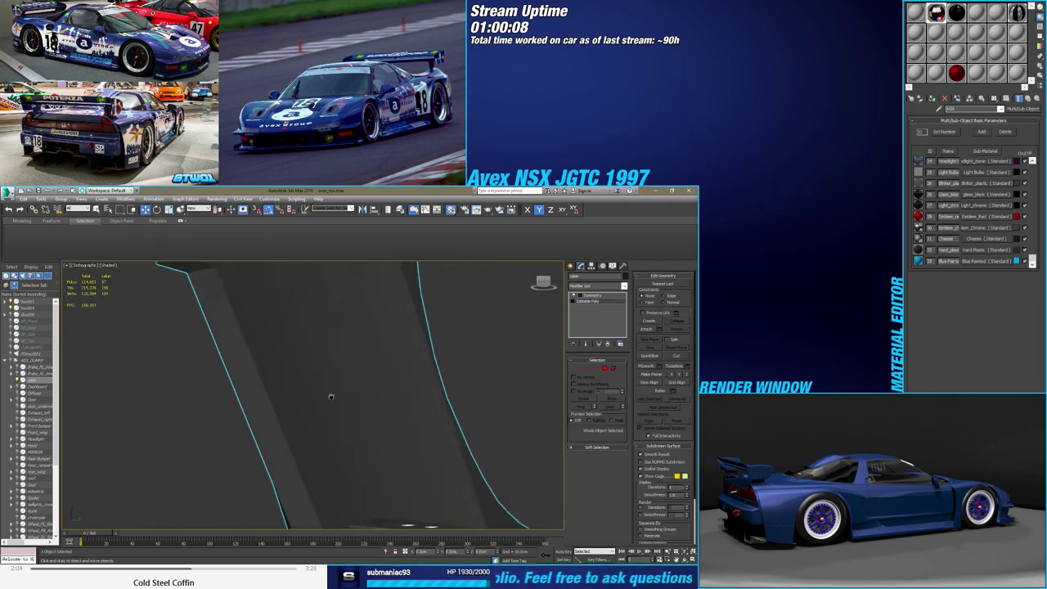
pyautogui.moveTo(314, 378)
pyautogui.keyDown('alt'); pyautogui.mouseDown(button='middle')
pyautogui.moveTo(299, 384)
pyautogui.moveTo(255, 358)
pyautogui.moveTo(538, 351)
pyautogui.mouseUp(button='middle'); pyautogui.keyUp('alt')
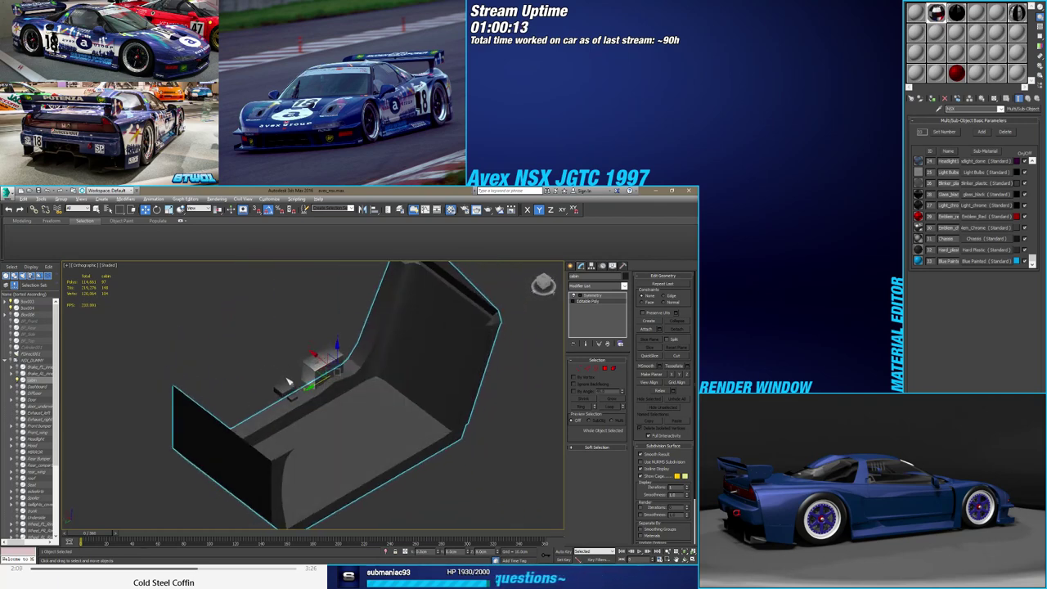
pyautogui.click(582, 369)
pyautogui.press('F4')
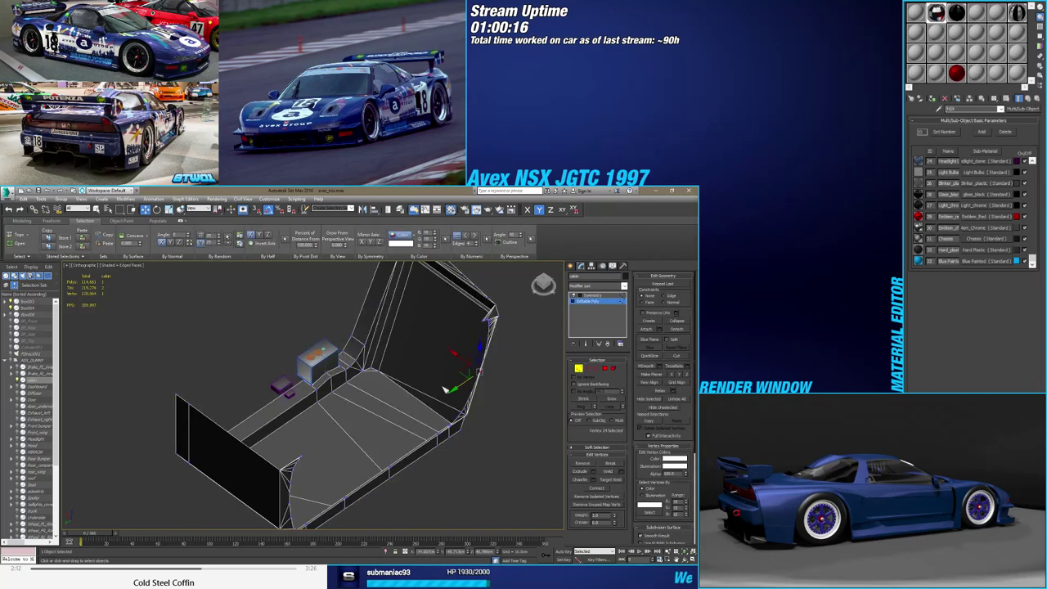
pyautogui.moveTo(494, 351)
pyautogui.keyDown('alt'); pyautogui.mouseDown(button='middle')
pyautogui.moveTo(402, 427)
pyautogui.moveTo(403, 399)
pyautogui.moveTo(373, 374)
pyautogui.moveTo(386, 398)
pyautogui.moveTo(378, 417)
pyautogui.moveTo(343, 409)
pyautogui.moveTo(245, 430)
pyautogui.moveTo(357, 484)
pyautogui.moveTo(331, 475)
pyautogui.moveTo(430, 401)
pyautogui.moveTo(351, 421)
pyautogui.moveTo(513, 433)
pyautogui.moveTo(273, 421)
pyautogui.moveTo(592, 409)
pyautogui.mouseUp(button='middle'); pyautogui.keyUp('alt')
pyautogui.click(579, 369)
pyautogui.keyDown('alt'); pyautogui.moveTo(368, 409); pyautogui.dragTo(312, 409, button='middle'); pyautogui.keyUp('alt')
pyautogui.click(255, 383)
pyautogui.keyDown('alt'); pyautogui.moveTo(255, 383); pyautogui.dragTo(193, 380, button='middle'); pyautogui.keyUp('alt')
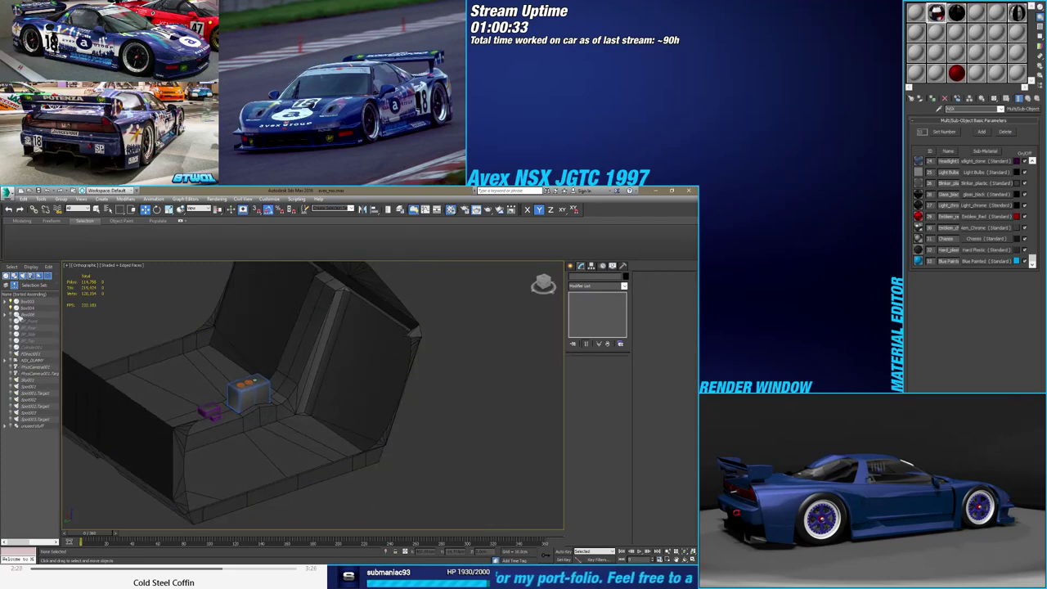
# Select Box006 with its children, pick the ECU plate and move it up toward the firewall
pyautogui.rightClick(19, 315)
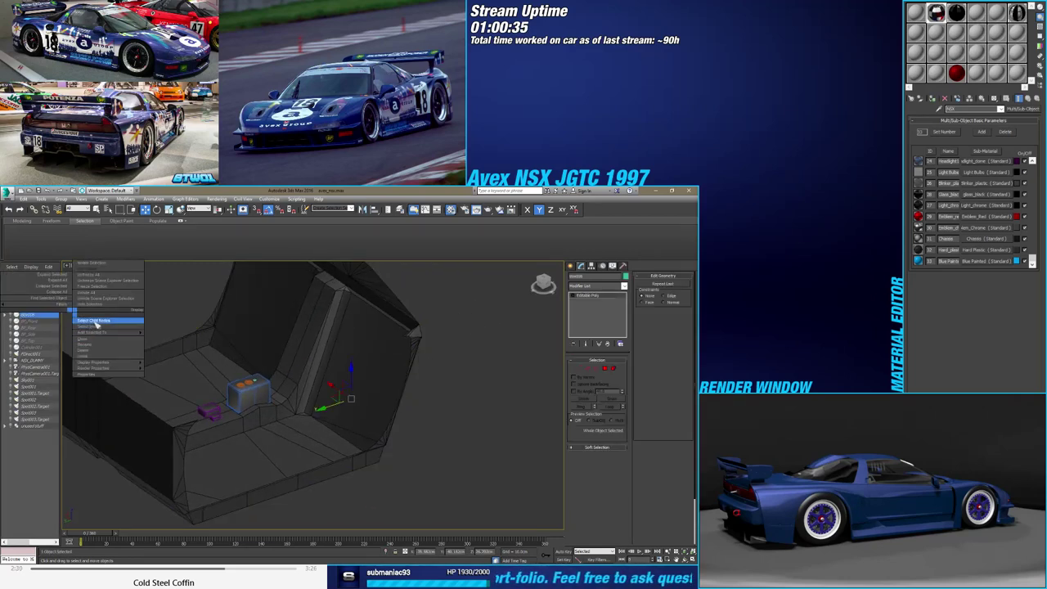
pyautogui.click(95, 321)
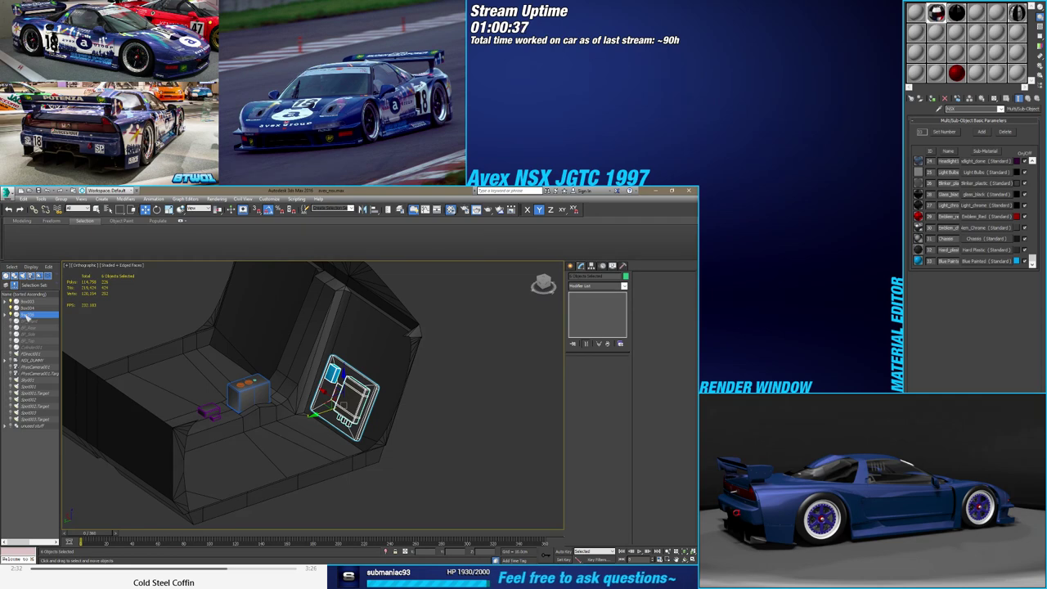
pyautogui.click(348, 401)
pyautogui.moveTo(347, 401)
pyautogui.keyDown('alt'); pyautogui.mouseDown(button='middle')
pyautogui.moveTo(295, 400)
pyautogui.moveTo(319, 416)
pyautogui.moveTo(302, 389)
pyautogui.mouseUp(button='middle'); pyautogui.keyUp('alt')
pyautogui.scroll(5, 317, 415)
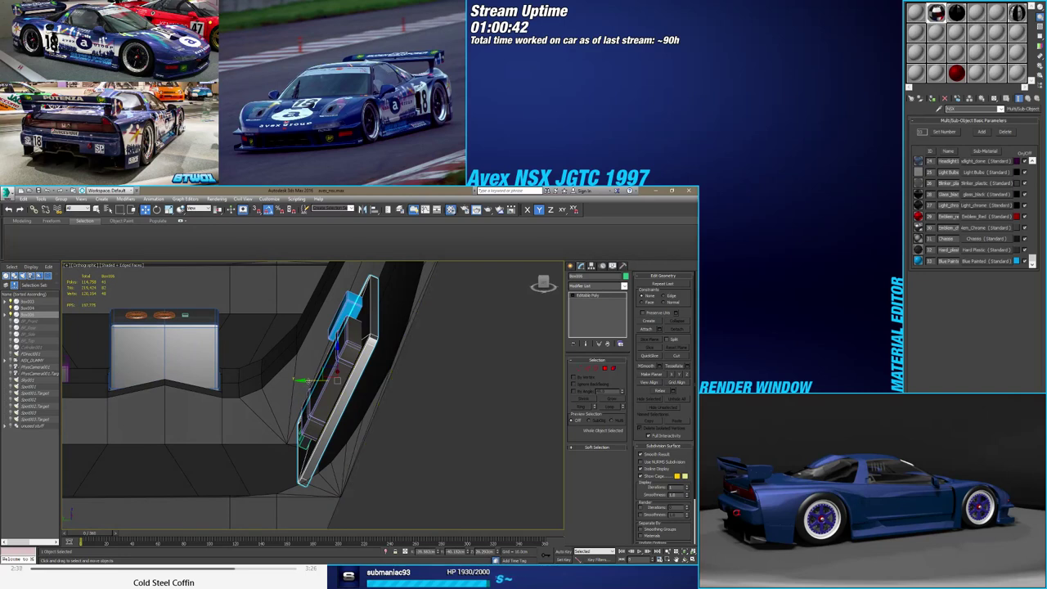
pyautogui.moveTo(307, 382); pyautogui.dragTo(317, 386)
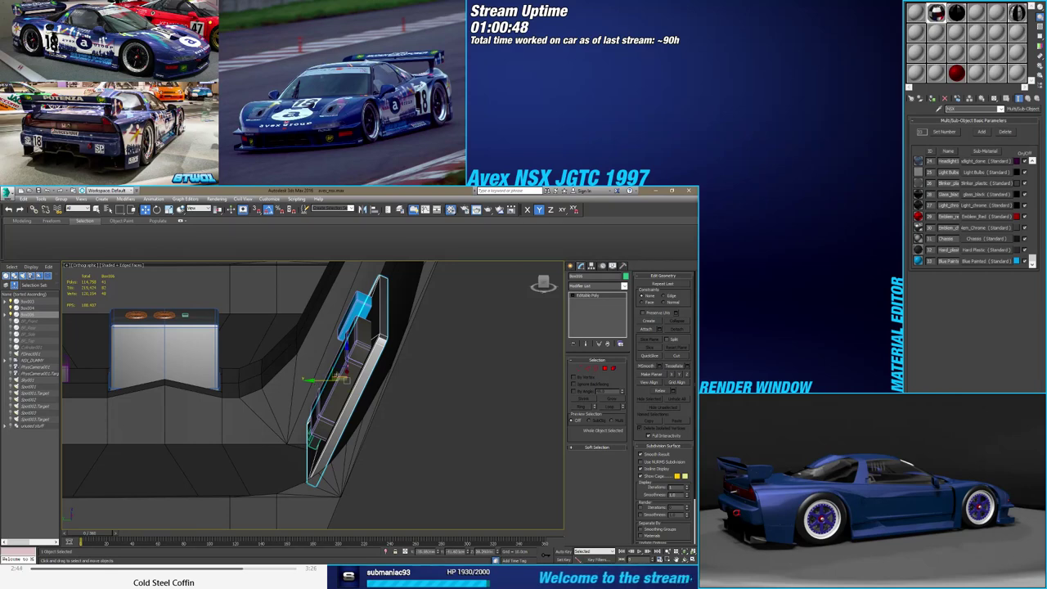
pyautogui.moveTo(337, 374)
pyautogui.keyDown('alt'); pyautogui.mouseDown(button='middle')
pyautogui.moveTo(335, 391)
pyautogui.moveTo(340, 384)
pyautogui.mouseUp(button='middle'); pyautogui.keyUp('alt')
# In Left view, rotate the ECU plate to match the firewall slope and check its fit
pyautogui.click(542, 283)
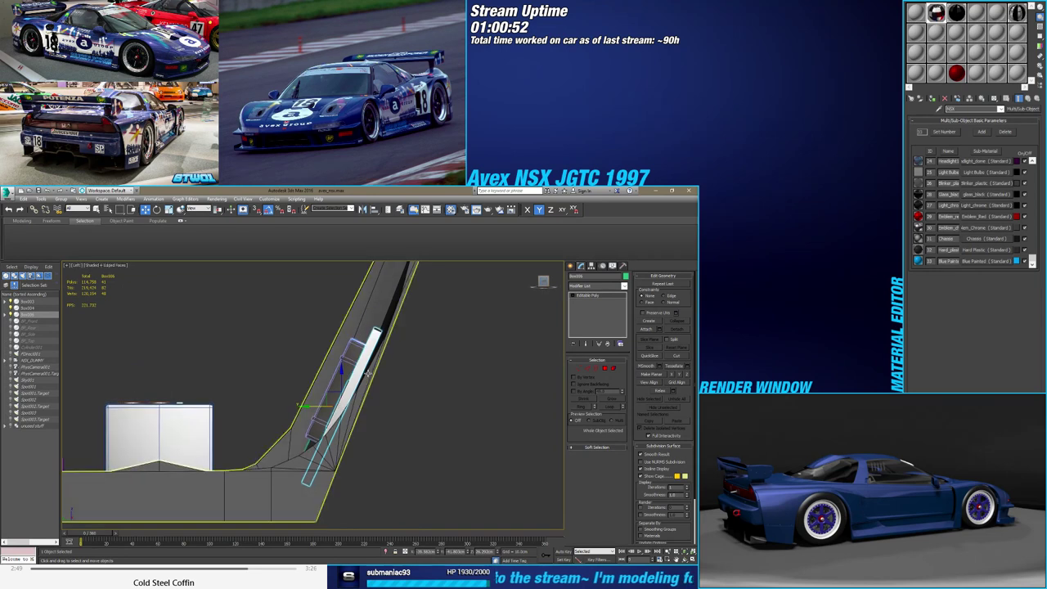
pyautogui.press('e')
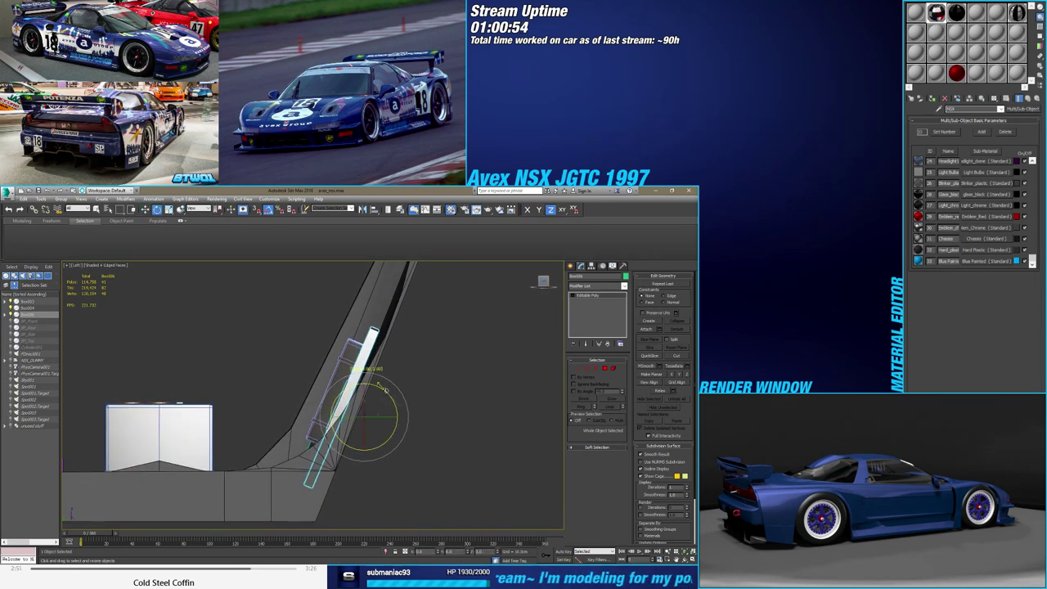
pyautogui.moveTo(380, 386); pyautogui.dragTo(372, 403)
pyautogui.press('w')
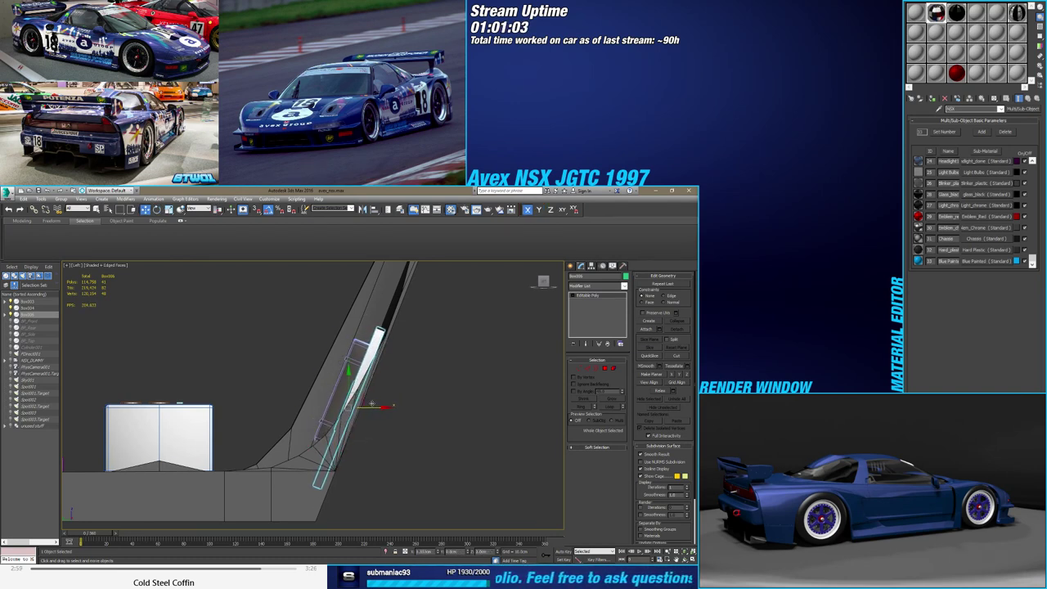
pyautogui.press('z')
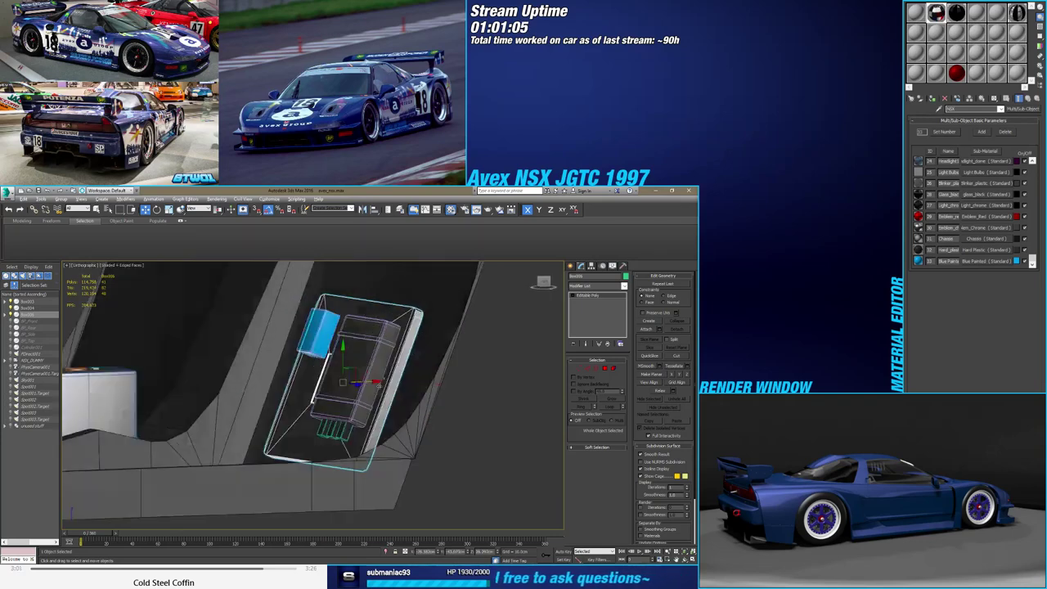
pyautogui.moveTo(373, 403)
pyautogui.keyDown('alt'); pyautogui.mouseDown(button='middle')
pyautogui.moveTo(390, 409)
pyautogui.moveTo(379, 408)
pyautogui.mouseUp(button='middle'); pyautogui.keyUp('alt')
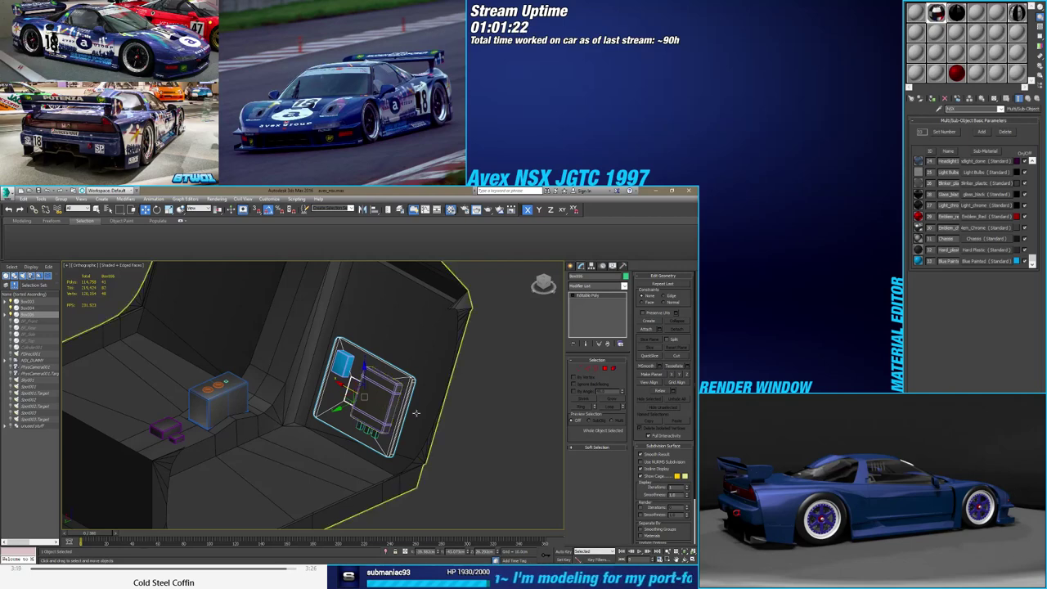
pyautogui.moveTo(383, 407)
pyautogui.keyDown('alt'); pyautogui.mouseDown(button='middle')
pyautogui.moveTo(352, 384)
pyautogui.moveTo(409, 393)
pyautogui.mouseUp(button='middle'); pyautogui.keyUp('alt')
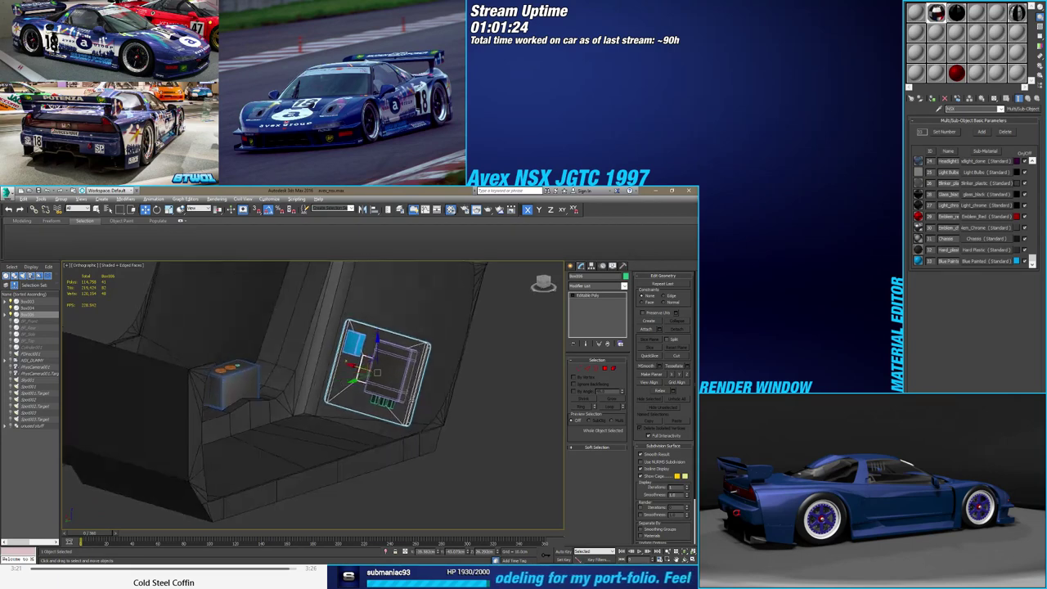
pyautogui.scroll(2, 425, 404)
# Remove an edge near the firewall base on the cabin mesh
pyautogui.click(431, 402)
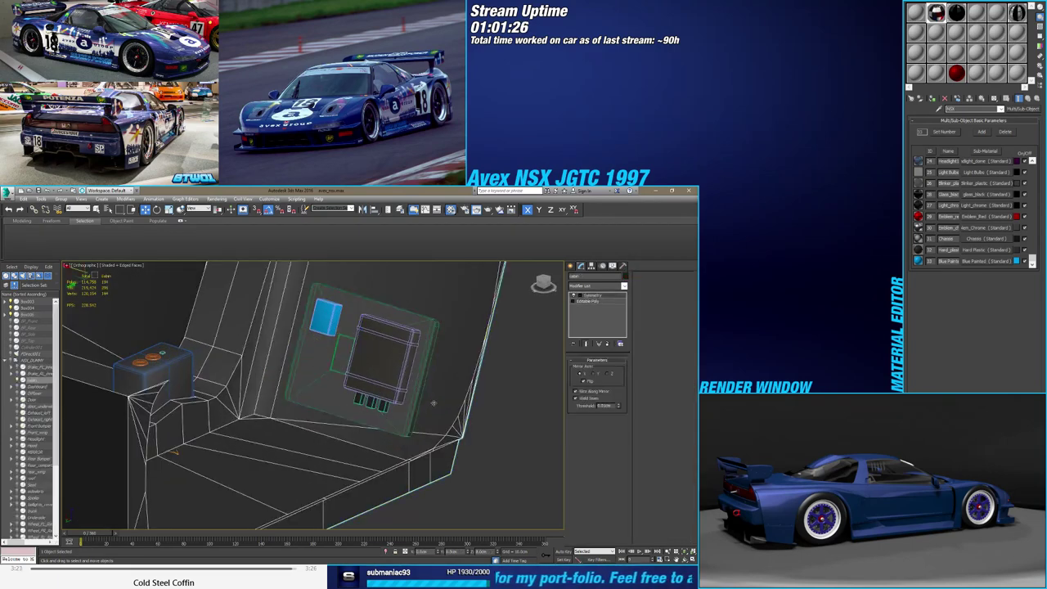
pyautogui.click(601, 302)
pyautogui.click(589, 368)
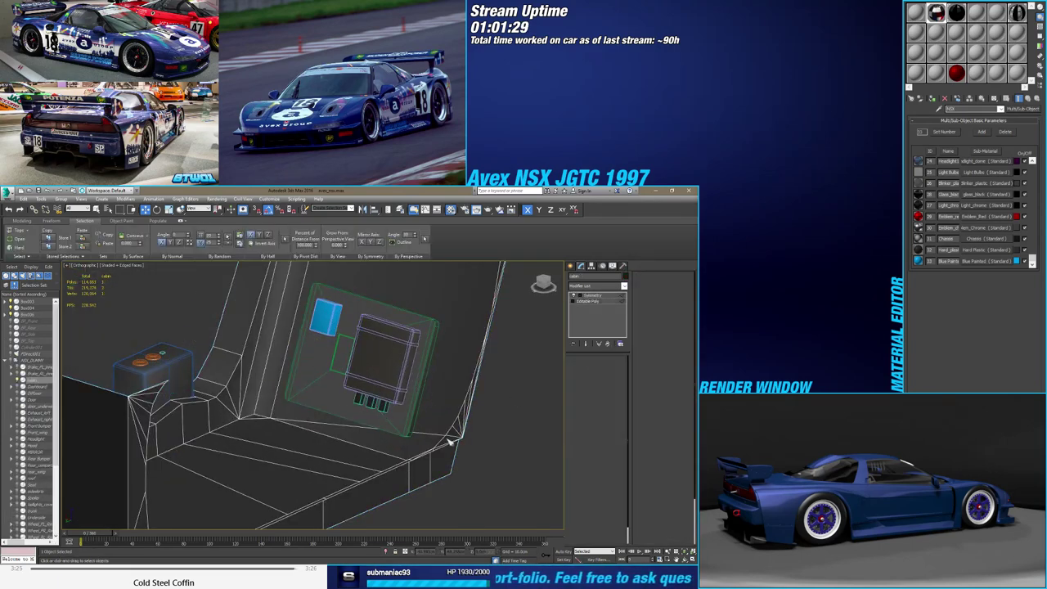
pyautogui.click(431, 435)
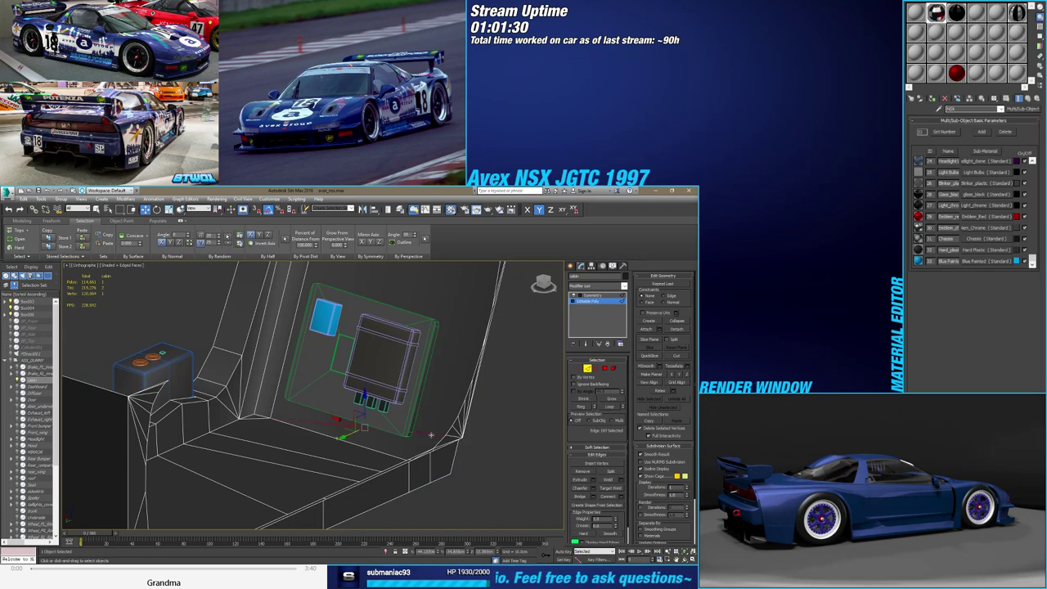
pyautogui.click(580, 472)
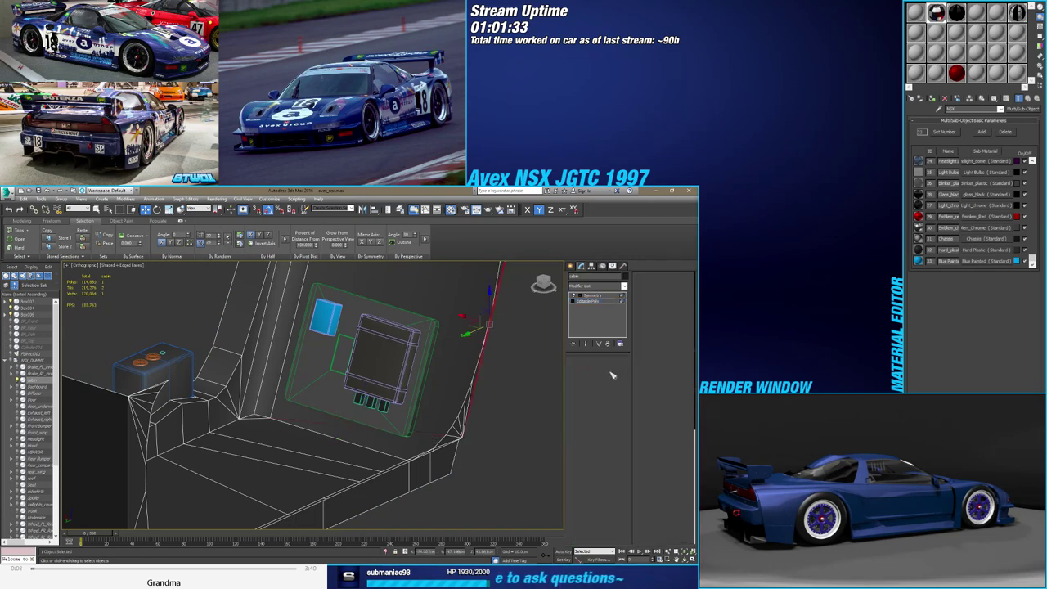
# Inset the large firewall panel face by about 5.9mm
pyautogui.click(608, 370)
pyautogui.click(433, 404)
pyautogui.keyDown('alt'); pyautogui.moveTo(434, 404); pyautogui.dragTo(552, 455, button='middle'); pyautogui.keyUp('alt')
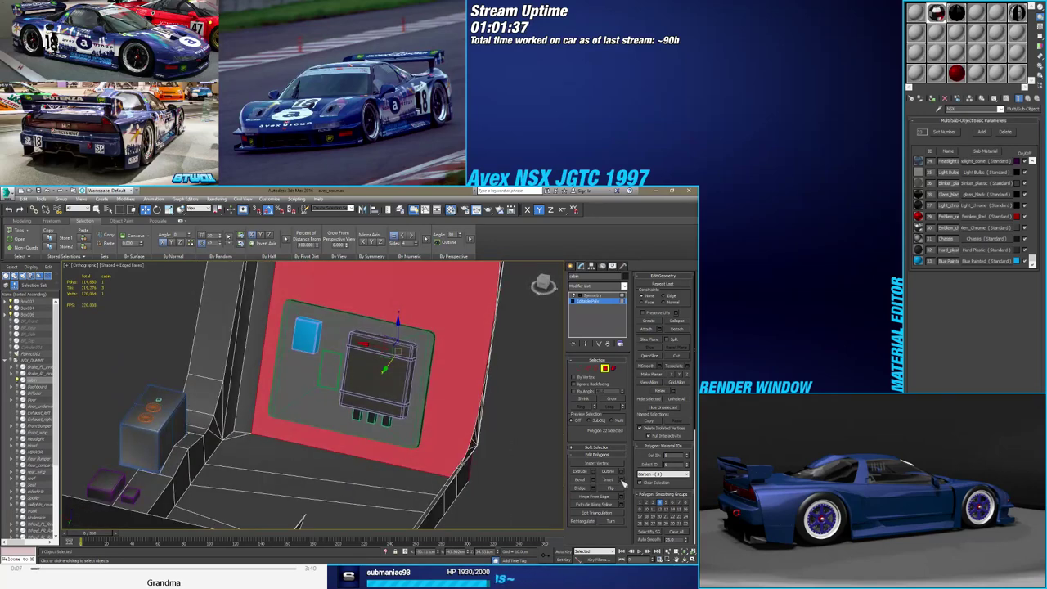
pyautogui.click(620, 480)
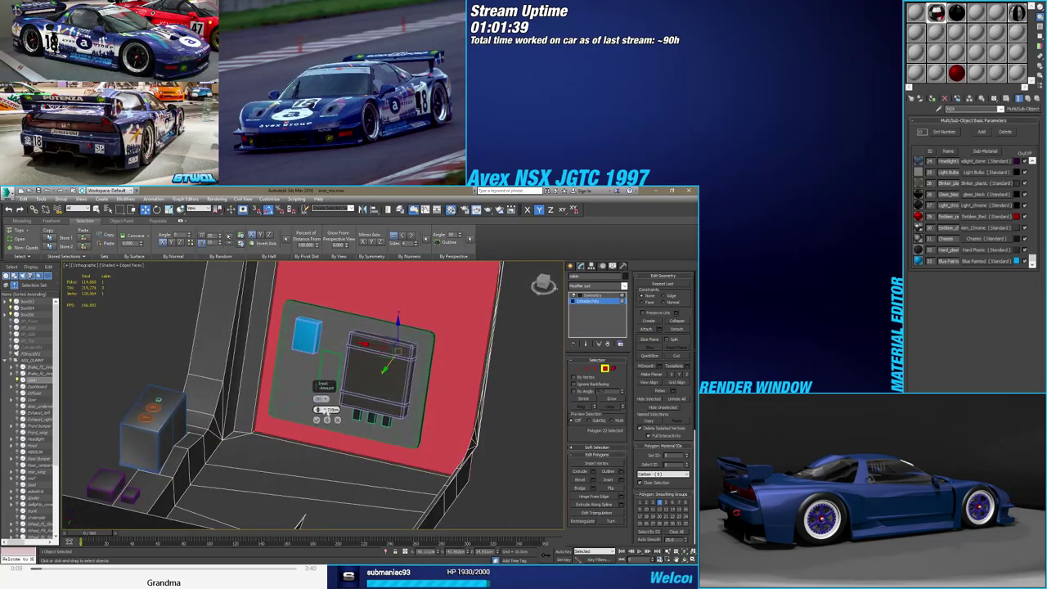
pyautogui.moveTo(326, 410)
pyautogui.keyDown('alt'); pyautogui.mouseDown(button='middle')
pyautogui.moveTo(373, 414)
pyautogui.moveTo(326, 409)
pyautogui.mouseUp(button='middle'); pyautogui.keyUp('alt')
pyautogui.moveTo(318, 409); pyautogui.dragTo(318, 393)
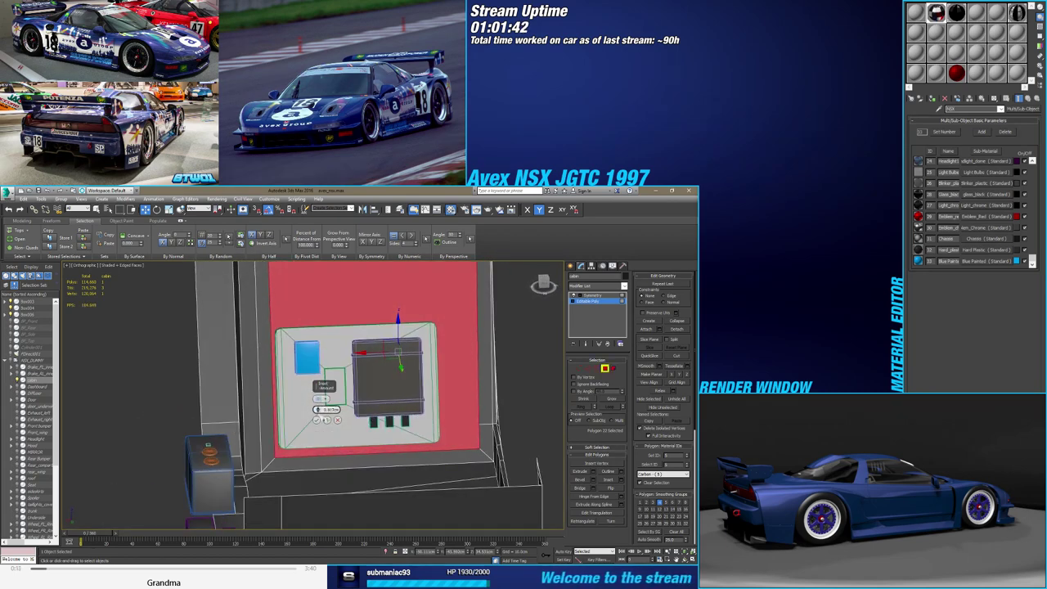
pyautogui.click(317, 419)
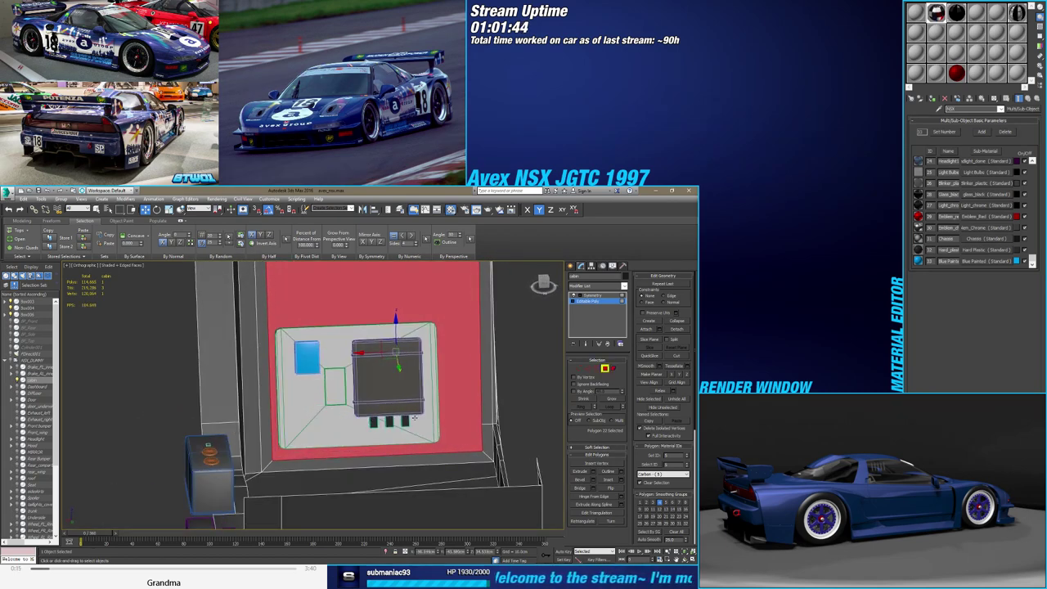
pyautogui.keyDown('alt'); pyautogui.moveTo(415, 417); pyautogui.dragTo(393, 415, button='middle'); pyautogui.keyUp('alt')
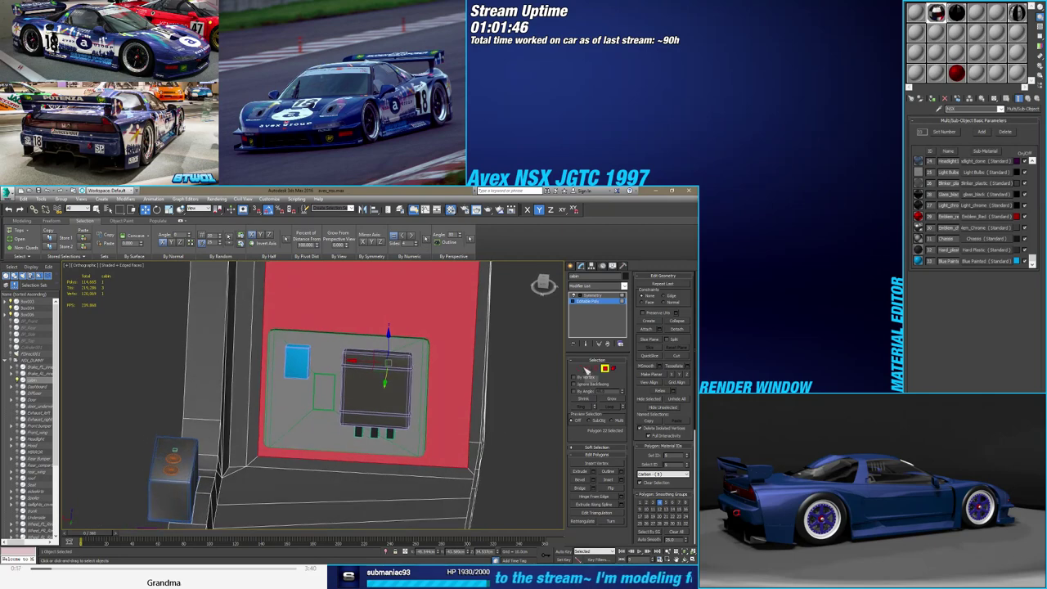
pyautogui.click(578, 369)
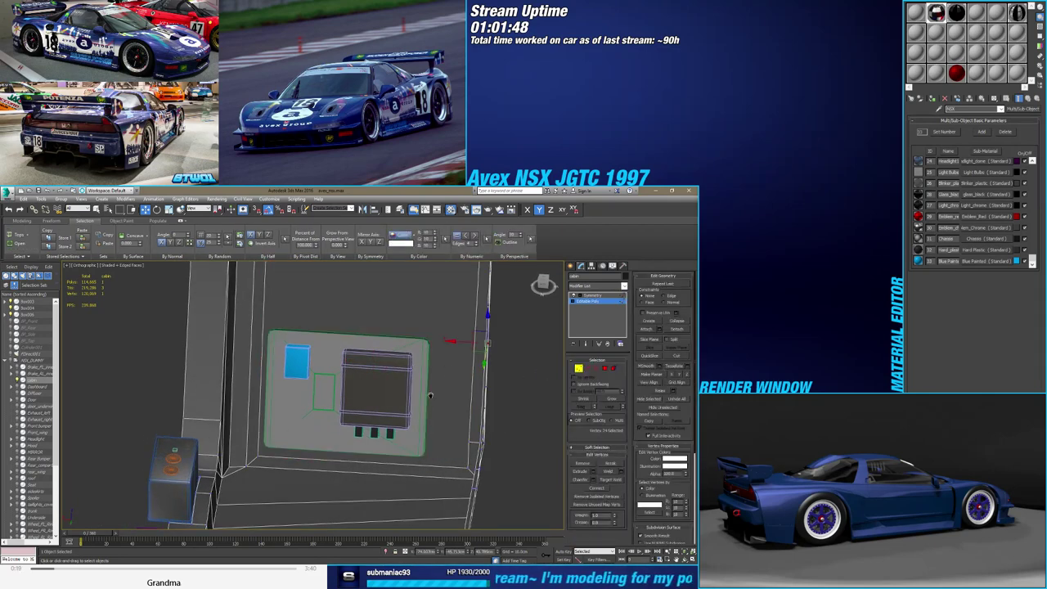
# Select a row of panel vertices and lower it along Z
pyautogui.scroll(-3, 430, 396)
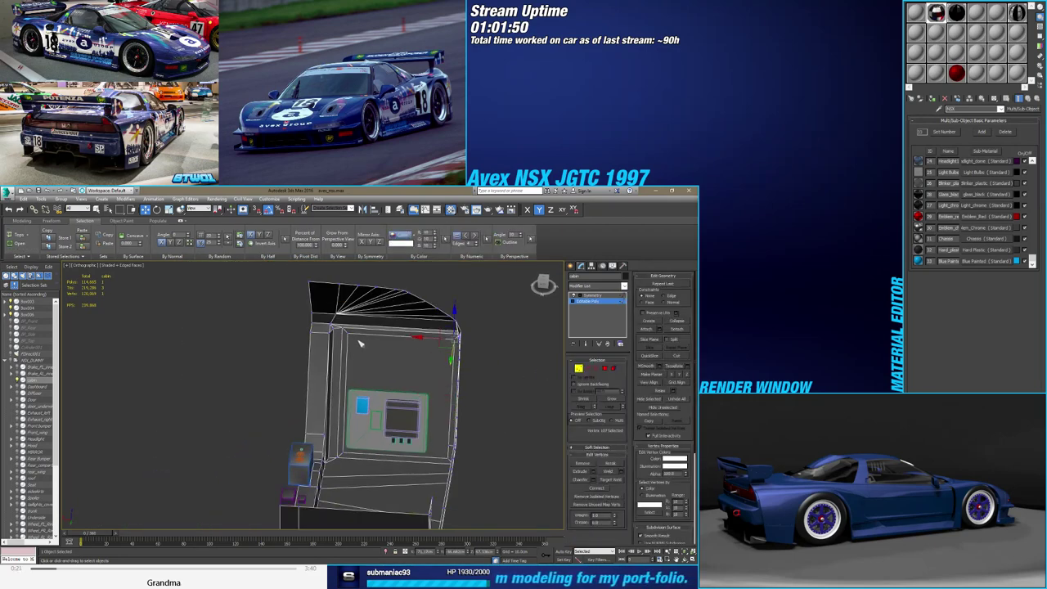
pyautogui.scroll(3, 359, 344)
pyautogui.moveTo(344, 327); pyautogui.dragTo(564, 348)
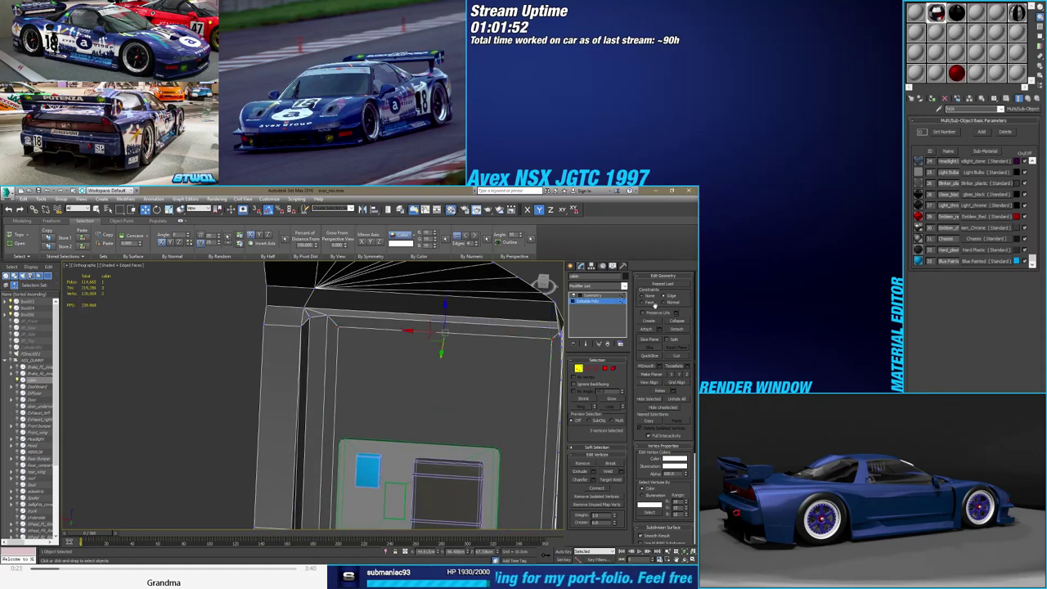
pyautogui.scroll(-2, 423, 291)
pyautogui.moveTo(418, 283); pyautogui.dragTo(412, 340)
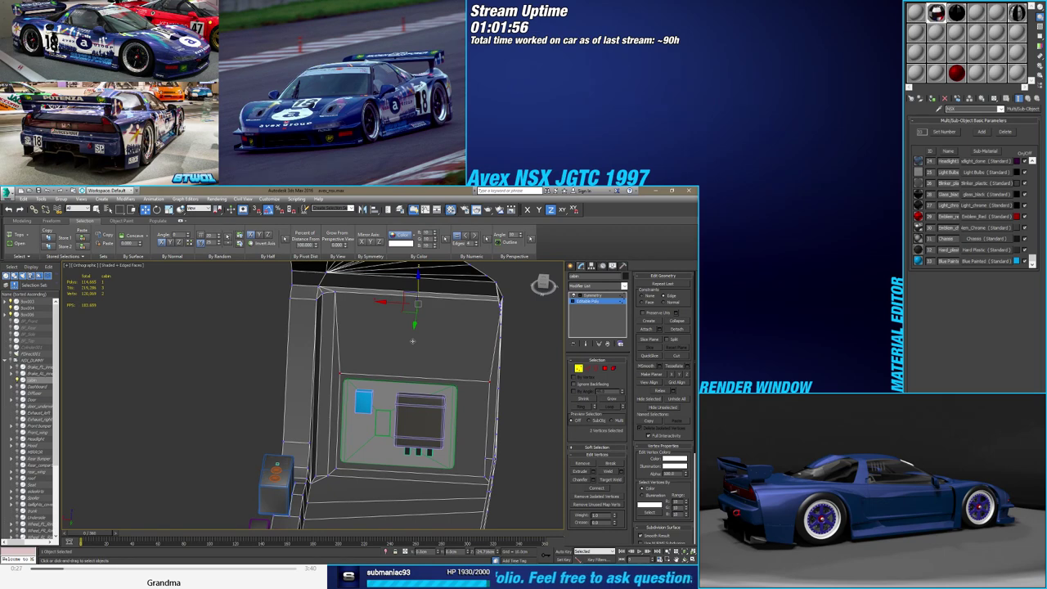
pyautogui.moveTo(413, 340)
pyautogui.keyDown('alt'); pyautogui.mouseDown(button='middle')
pyautogui.moveTo(409, 377)
pyautogui.moveTo(349, 473)
pyautogui.mouseUp(button='middle'); pyautogui.keyUp('alt')
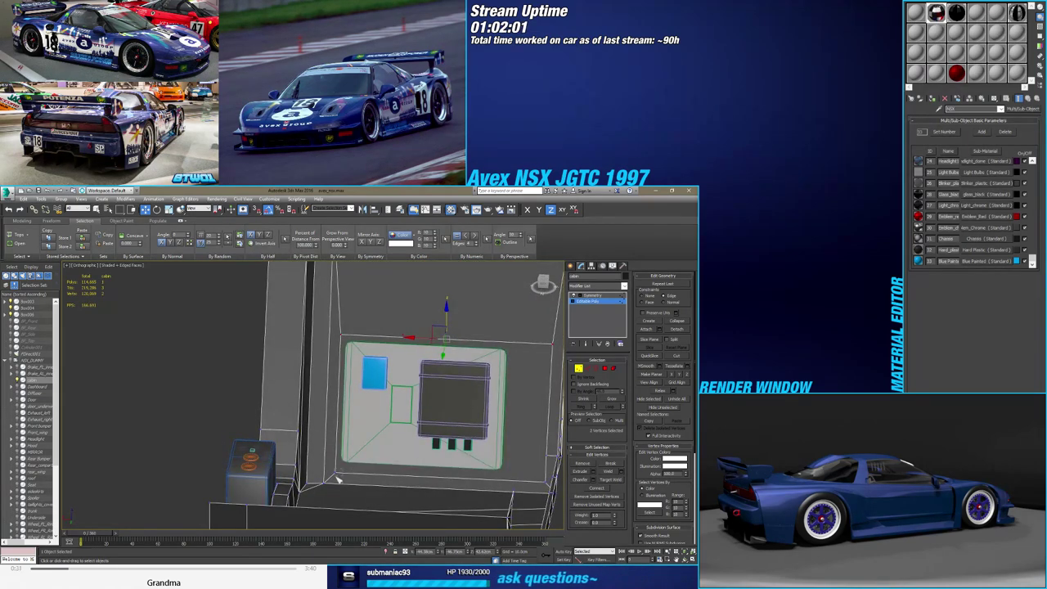
# Slide the two right-edge border vertices left along X
pyautogui.click(337, 477)
pyautogui.keyDown('alt'); pyautogui.moveTo(550, 483); pyautogui.dragTo(363, 455, button='middle'); pyautogui.keyUp('alt')
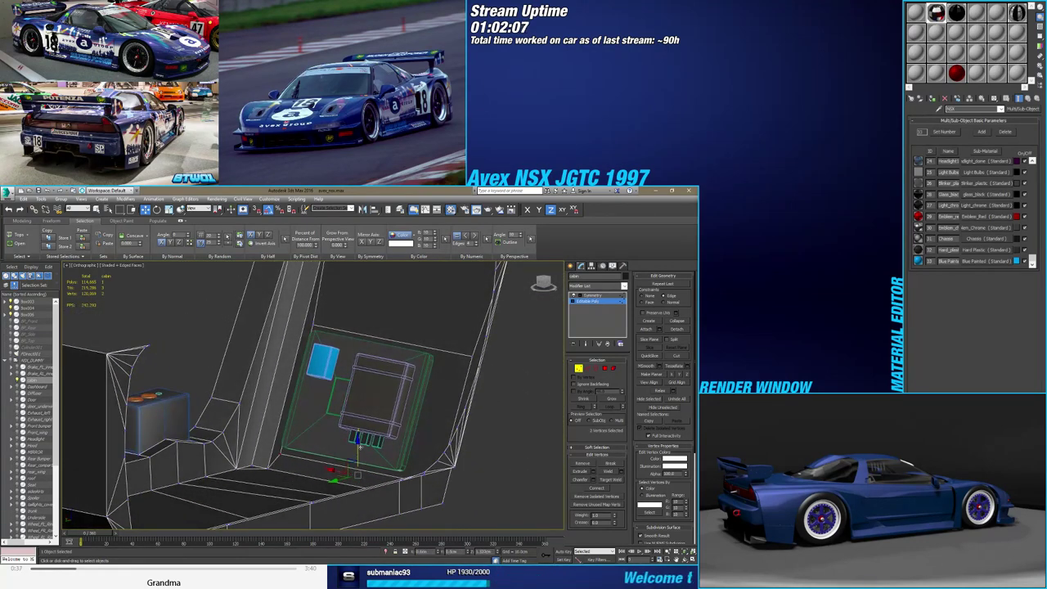
pyautogui.keyDown('alt'); pyautogui.moveTo(360, 445); pyautogui.dragTo(415, 469, button='middle'); pyautogui.keyUp('alt')
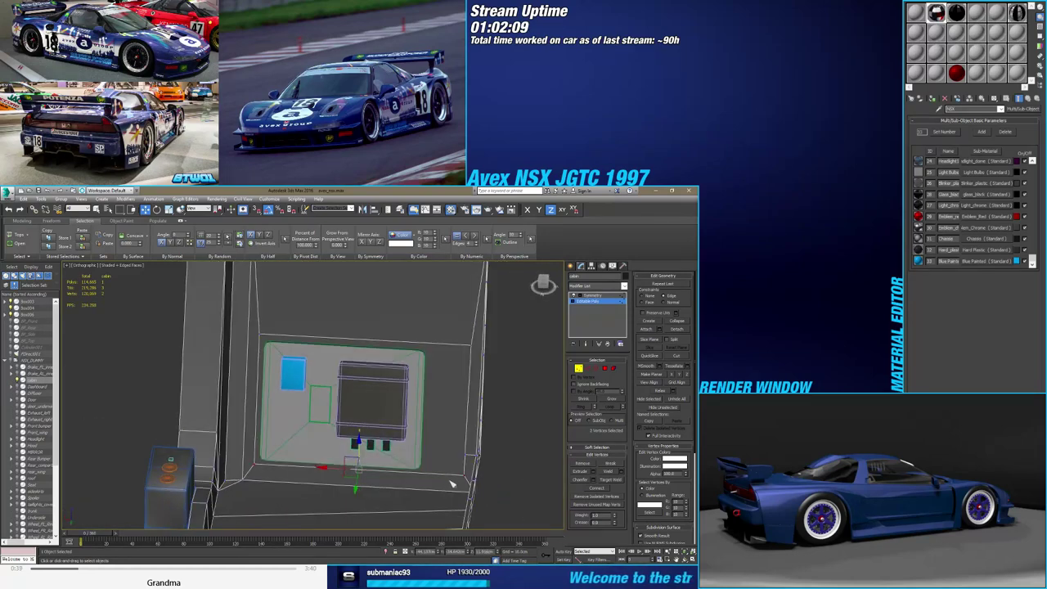
pyautogui.click(467, 473)
pyautogui.keyDown('ctrl'); pyautogui.click(470, 344); pyautogui.keyUp('ctrl')
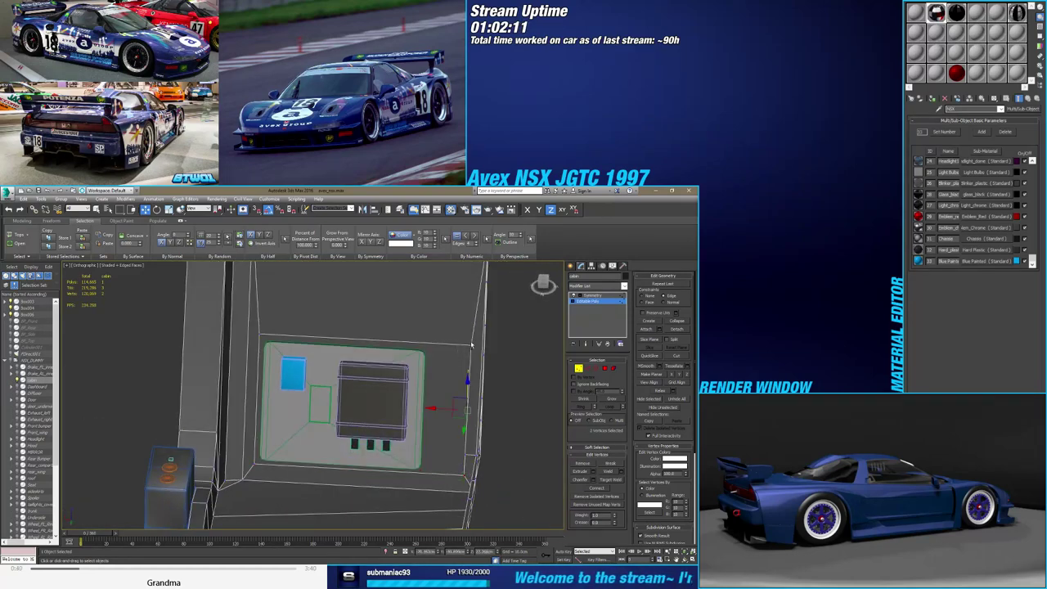
pyautogui.moveTo(437, 408); pyautogui.dragTo(404, 409)
# Target Weld a stray vertex onto its neighbour and nudge the vertices to align the edge
pyautogui.click(609, 480)
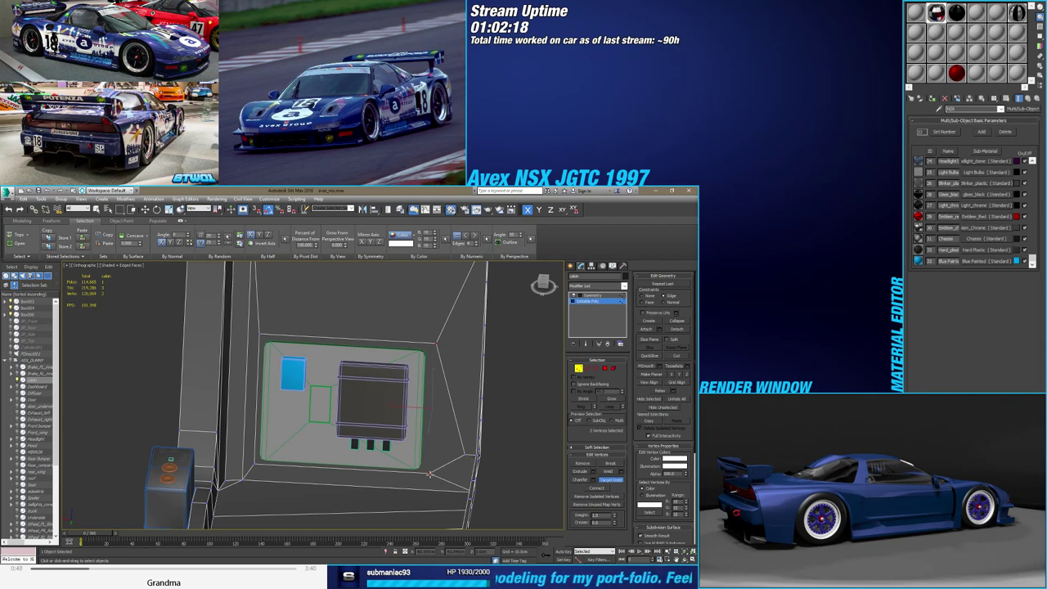
pyautogui.click(429, 475)
pyautogui.rightClick(436, 472)
pyautogui.keyDown('alt'); pyautogui.moveTo(436, 472); pyautogui.dragTo(435, 463, button='middle'); pyautogui.keyUp('alt')
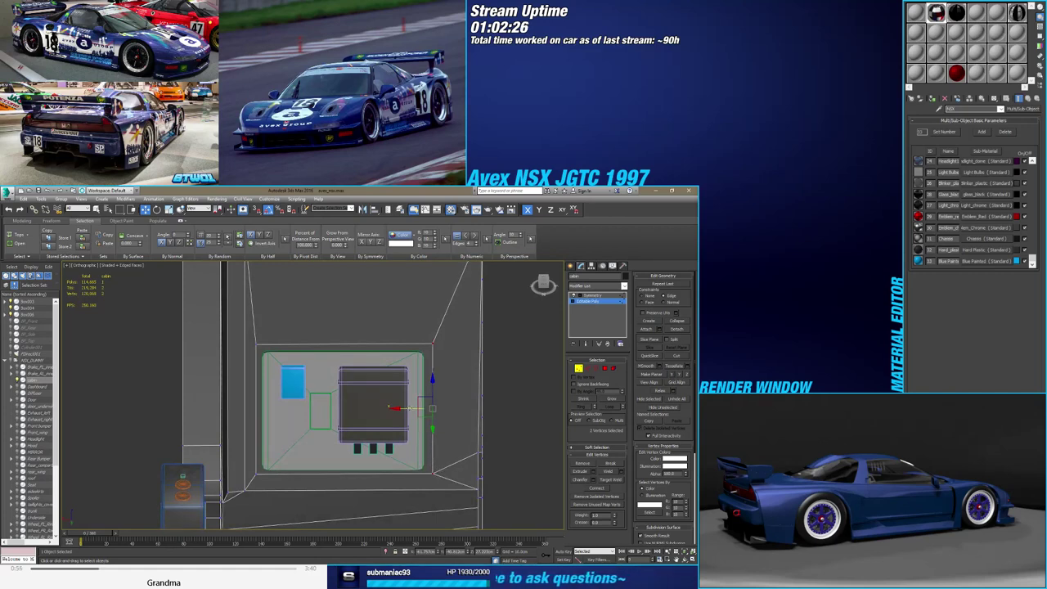
pyautogui.moveTo(409, 408); pyautogui.dragTo(402, 407)
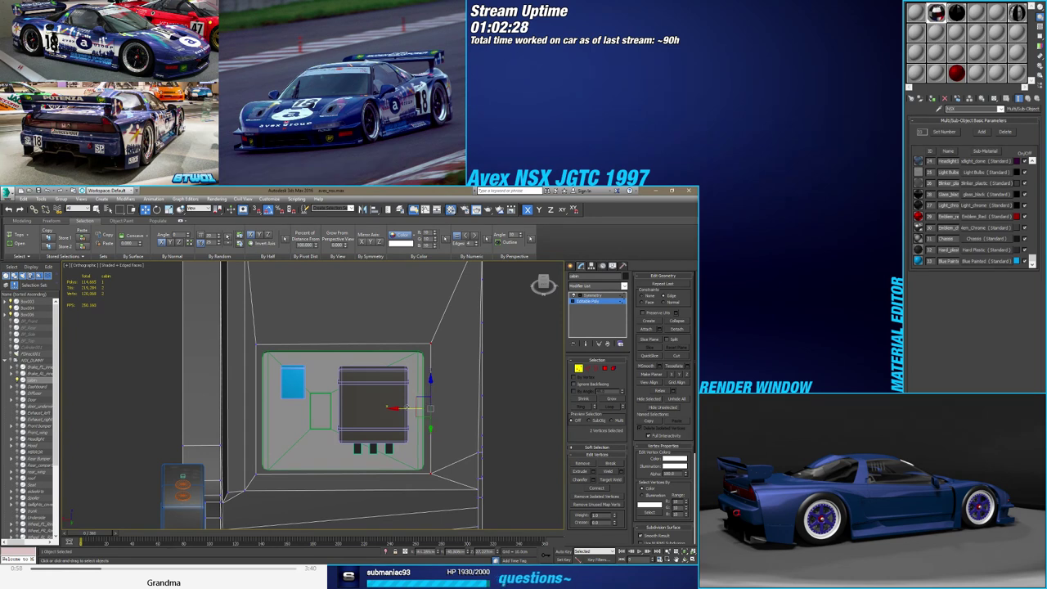
pyautogui.click(606, 368)
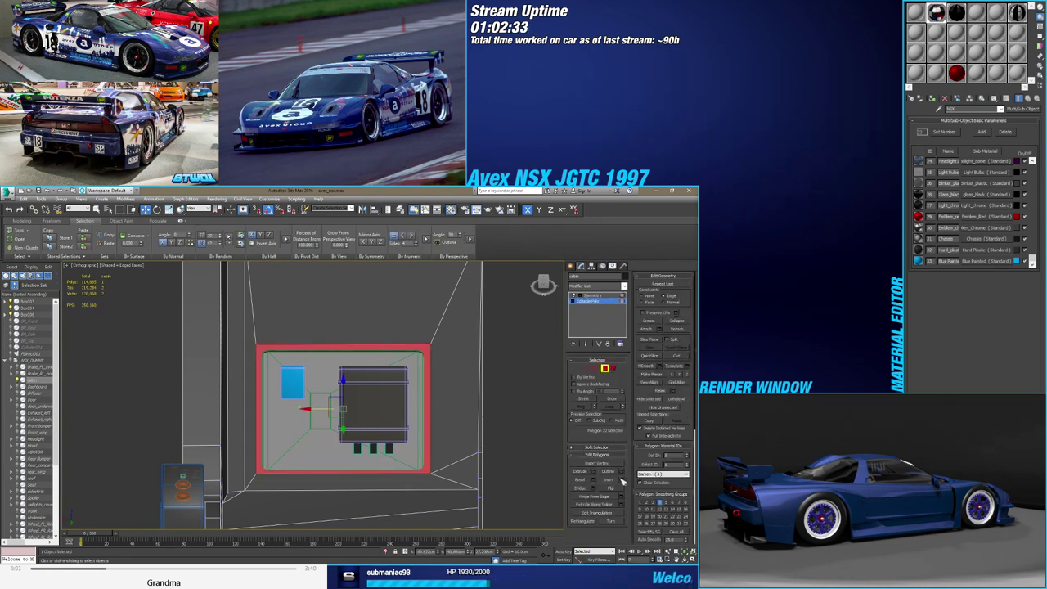
# Inset the firewall panel face once more into a narrow border band, then exit Polygon mode
pyautogui.click(622, 481)
pyautogui.moveTo(319, 409); pyautogui.dragTo(317, 410)
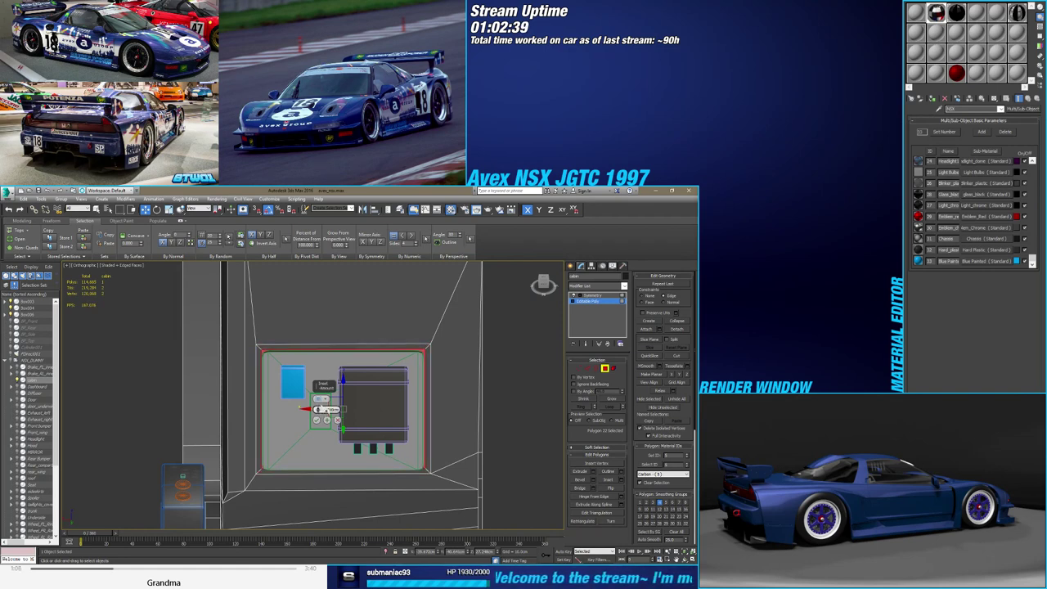
pyautogui.keyDown('alt'); pyautogui.moveTo(413, 432); pyautogui.dragTo(375, 425, button='middle'); pyautogui.keyUp('alt')
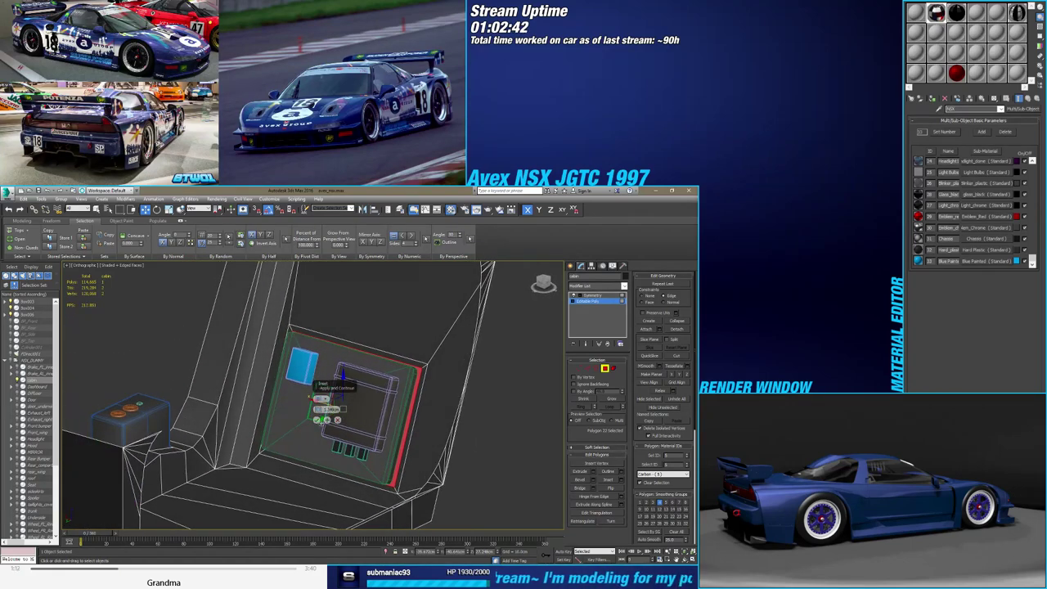
pyautogui.click(318, 420)
pyautogui.moveTo(386, 420)
pyautogui.keyDown('alt'); pyautogui.mouseDown(button='middle')
pyautogui.moveTo(386, 399)
pyautogui.moveTo(407, 396)
pyautogui.mouseUp(button='middle'); pyautogui.keyUp('alt')
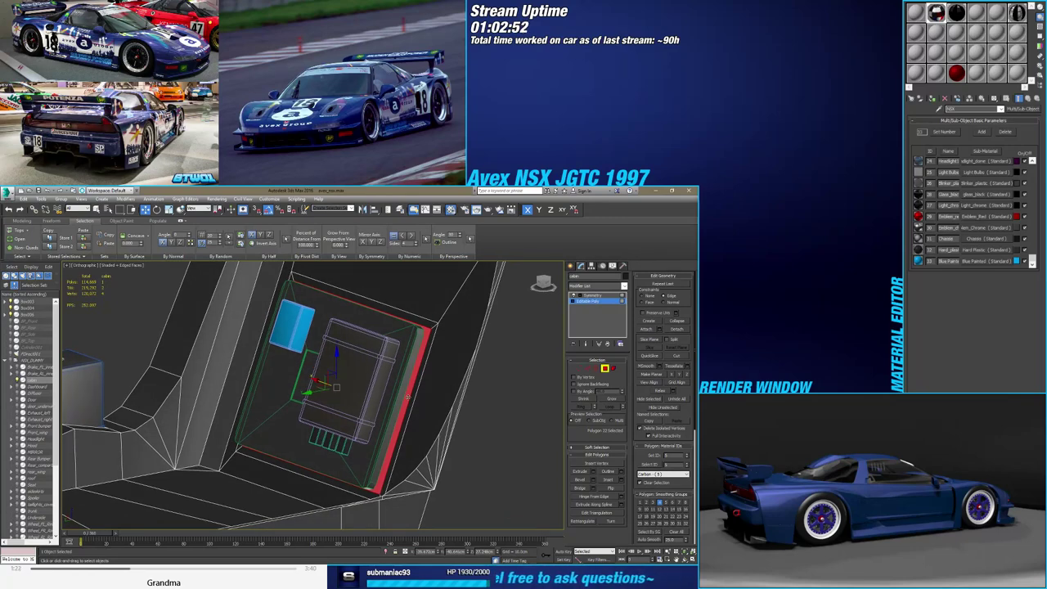
pyautogui.keyDown('alt'); pyautogui.moveTo(408, 396); pyautogui.dragTo(370, 408, button='middle'); pyautogui.keyUp('alt')
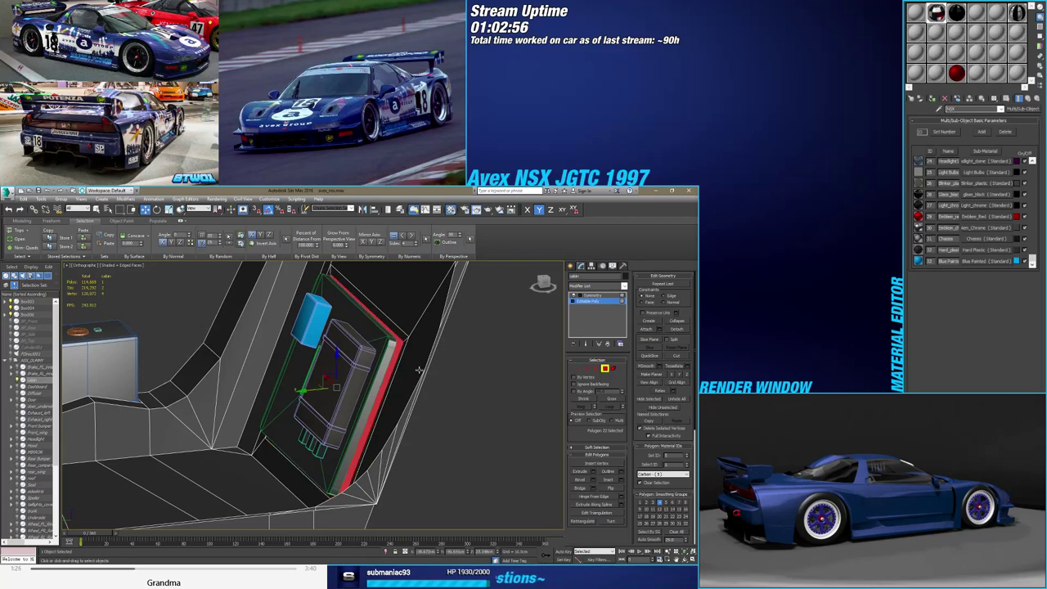
pyautogui.moveTo(418, 370)
pyautogui.keyDown('alt'); pyautogui.mouseDown(button='middle')
pyautogui.moveTo(324, 394)
pyautogui.moveTo(298, 388)
pyautogui.moveTo(337, 394)
pyautogui.moveTo(332, 360)
pyautogui.mouseUp(button='middle'); pyautogui.keyUp('alt')
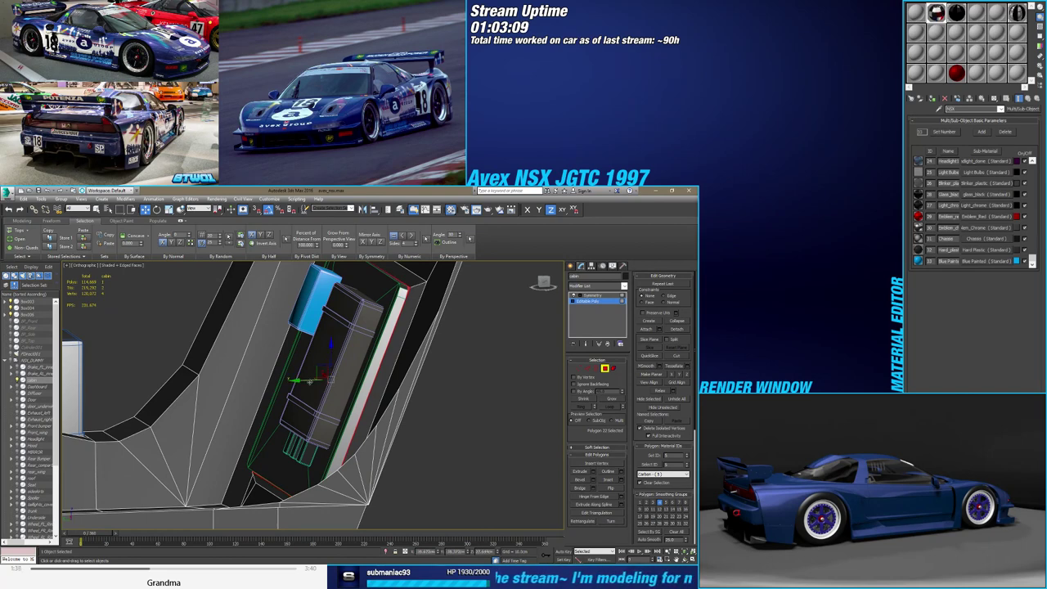
pyautogui.moveTo(307, 380)
pyautogui.keyDown('alt'); pyautogui.mouseDown(button='middle')
pyautogui.moveTo(382, 396)
pyautogui.moveTo(386, 424)
pyautogui.moveTo(405, 397)
pyautogui.moveTo(416, 411)
pyautogui.moveTo(392, 404)
pyautogui.moveTo(399, 421)
pyautogui.moveTo(449, 447)
pyautogui.moveTo(414, 448)
pyautogui.mouseUp(button='middle'); pyautogui.keyUp('alt')
pyautogui.click(606, 370)
pyautogui.keyDown('alt'); pyautogui.moveTo(410, 449); pyautogui.dragTo(422, 432, button='middle'); pyautogui.keyUp('alt')
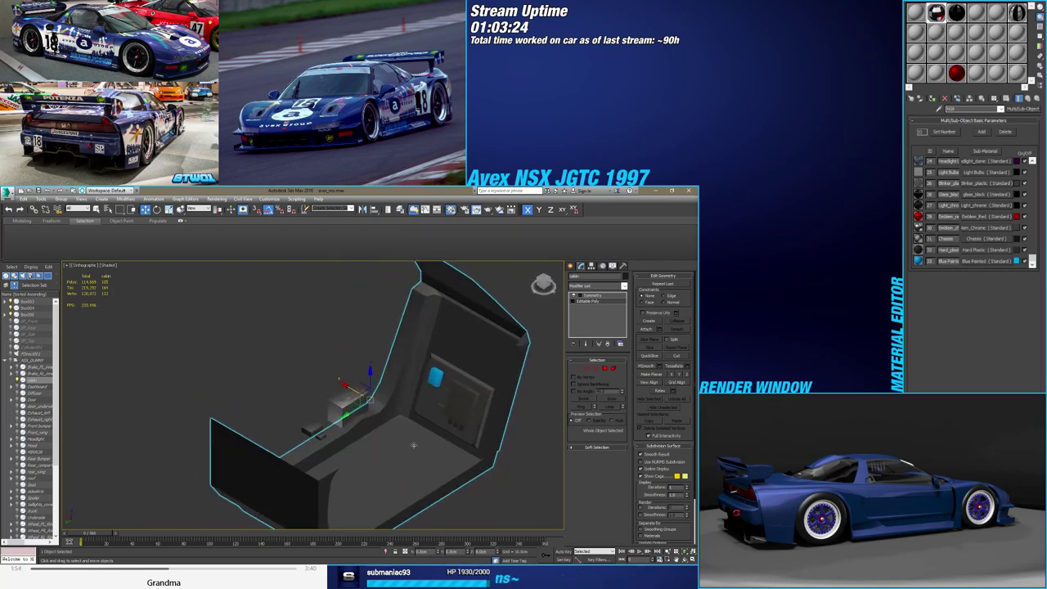
# Select the inner panel piece and its lower-right and lower-left border edges in Edge mode
pyautogui.click(422, 432)
pyautogui.click(445, 431)
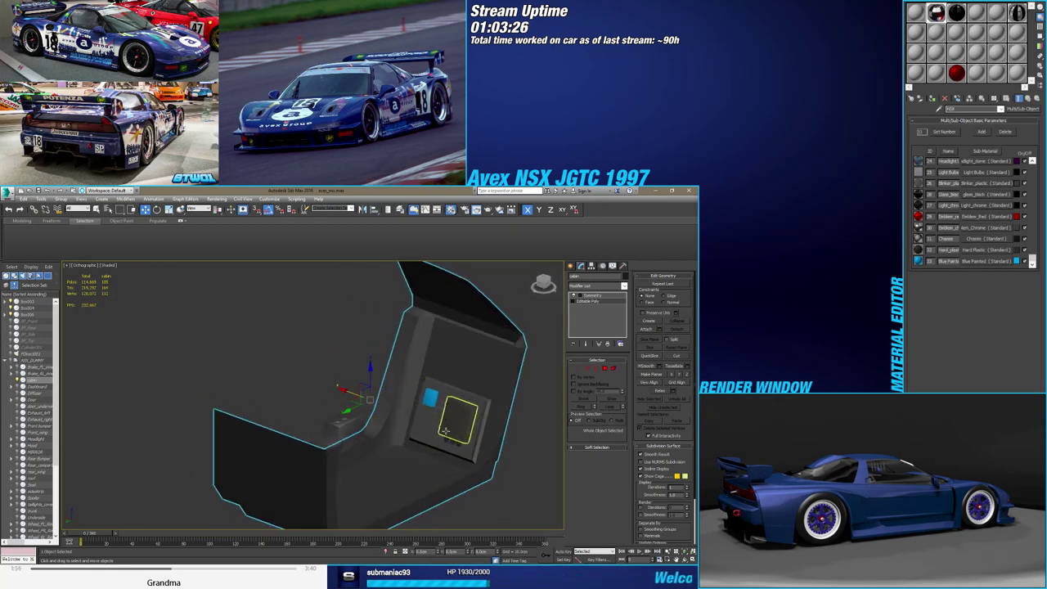
pyautogui.press('z')
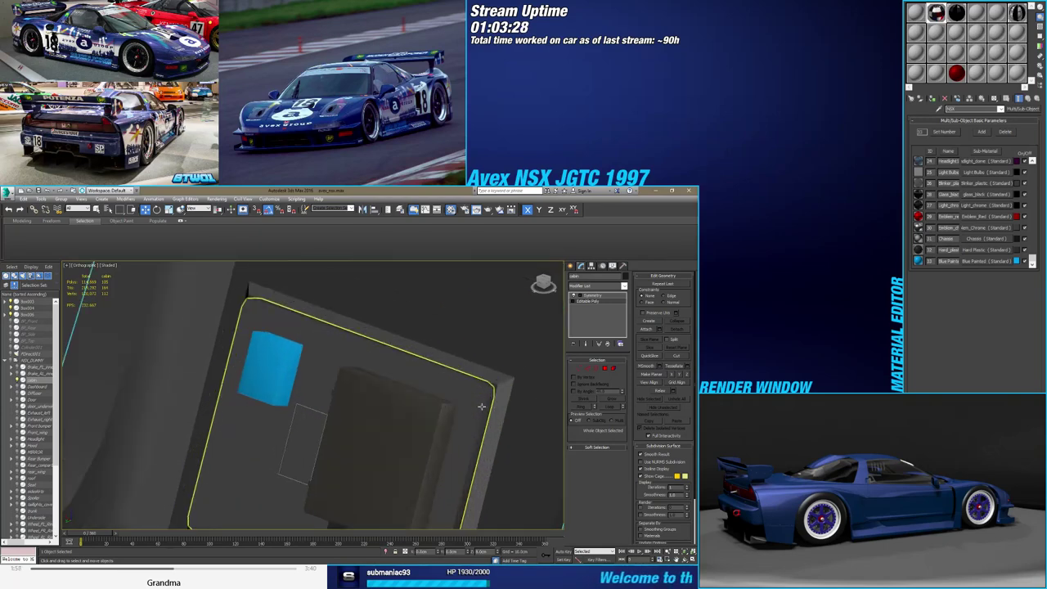
pyautogui.press('F4')
pyautogui.click(589, 369)
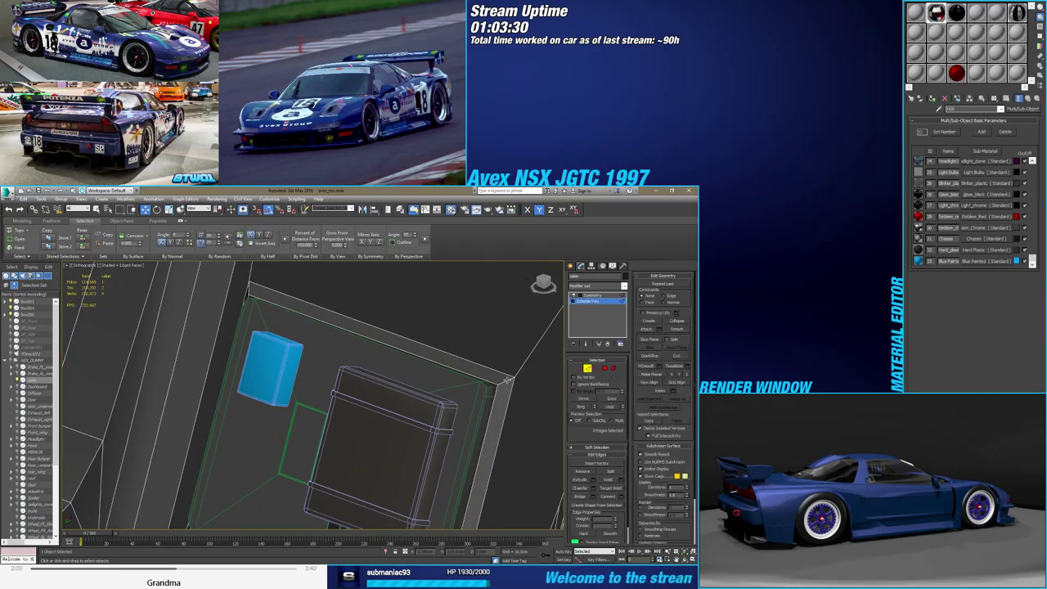
pyautogui.moveTo(495, 385)
pyautogui.keyDown('alt'); pyautogui.mouseDown(button='middle')
pyautogui.moveTo(396, 352)
pyautogui.moveTo(348, 317)
pyautogui.mouseUp(button='middle'); pyautogui.keyUp('alt')
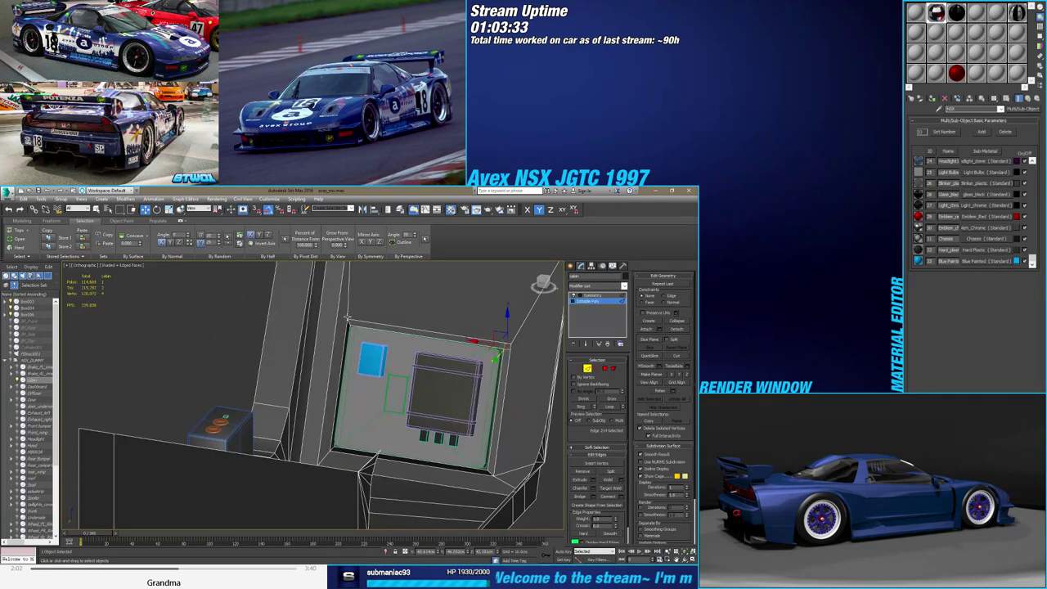
pyautogui.scroll(2, 491, 450)
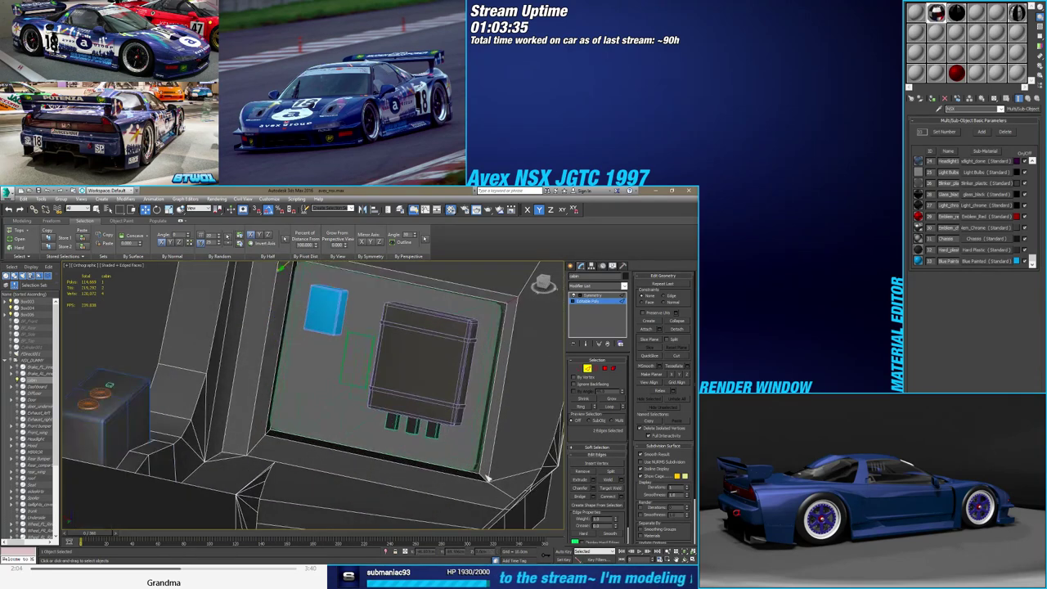
pyautogui.scroll(2, 482, 474)
pyautogui.keyDown('ctrl'); pyautogui.click(481, 477); pyautogui.keyUp('ctrl')
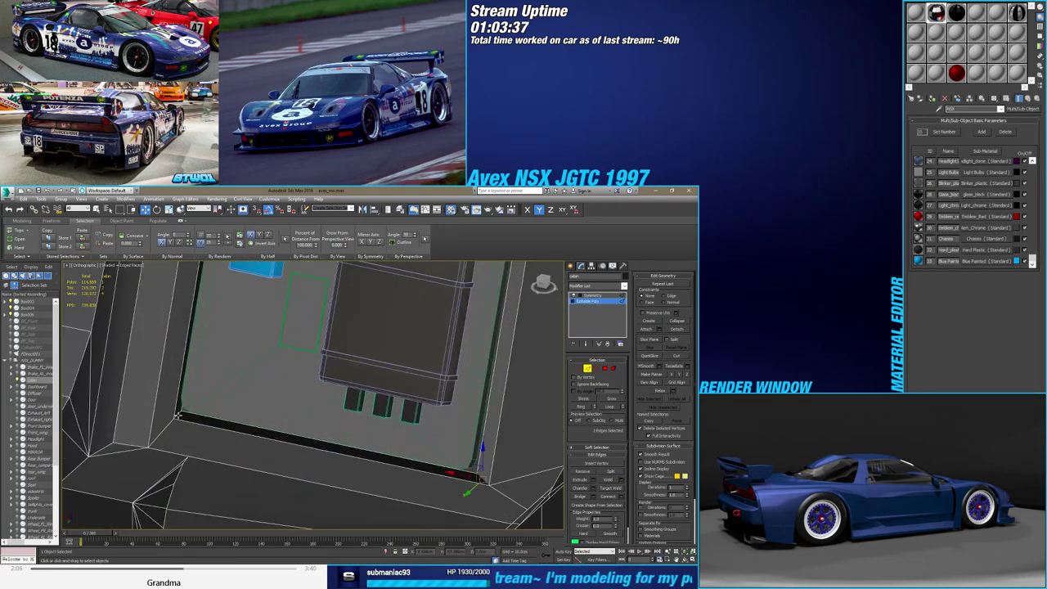
pyautogui.keyDown('ctrl'); pyautogui.click(179, 415); pyautogui.keyUp('ctrl')
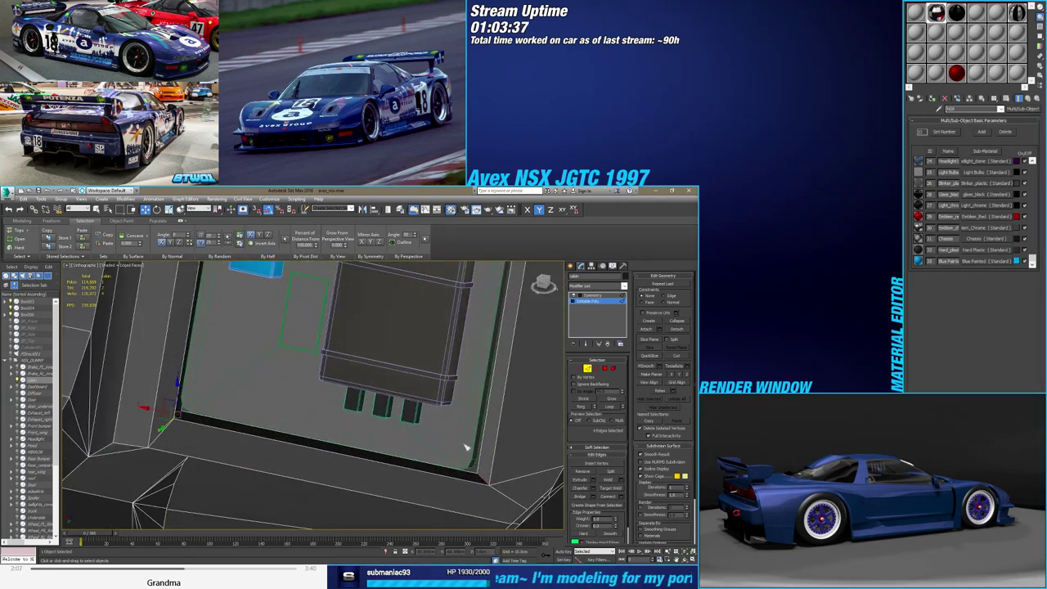
# Chamfer the selected panel edges with a width of about 1.57cm
pyautogui.click(592, 488)
pyautogui.moveTo(320, 409); pyautogui.dragTo(324, 402)
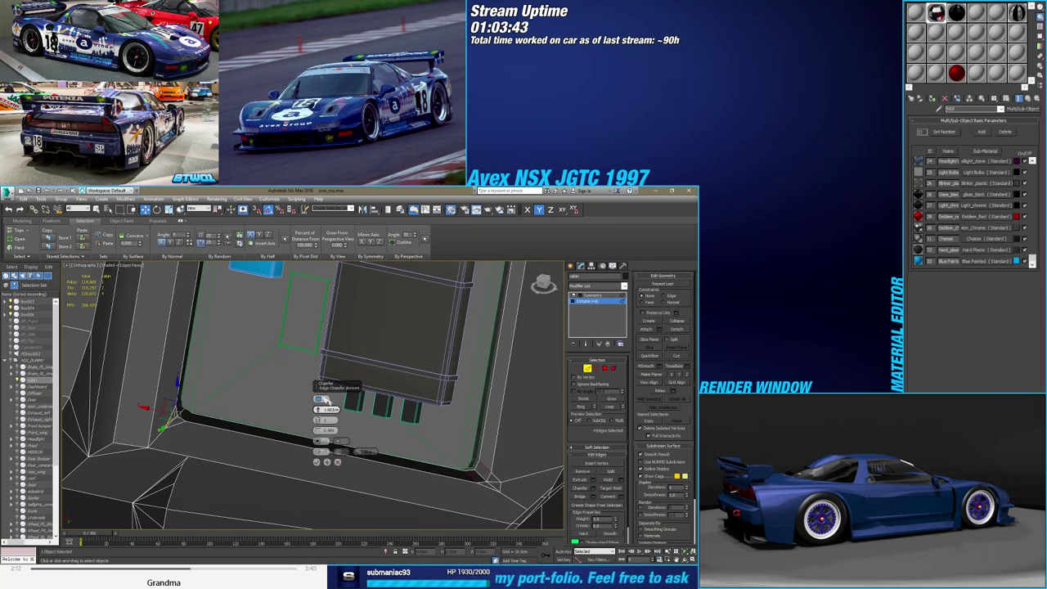
pyautogui.moveTo(493, 475)
pyautogui.keyDown('alt'); pyautogui.mouseDown(button='middle')
pyautogui.moveTo(501, 401)
pyautogui.moveTo(342, 462)
pyautogui.mouseUp(button='middle'); pyautogui.keyUp('alt')
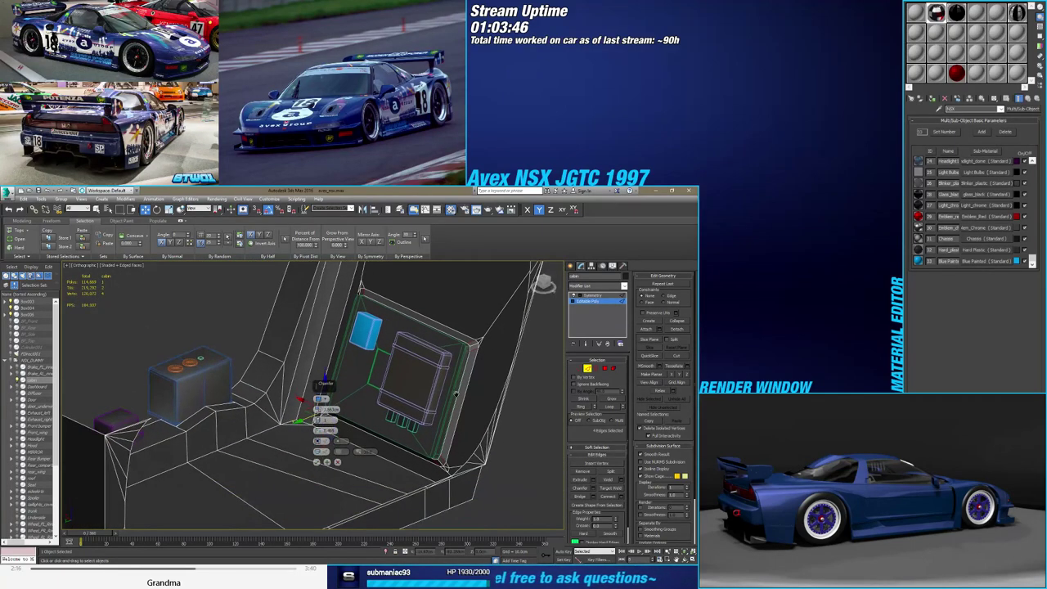
pyautogui.click(317, 462)
# Switch to Vertex mode at the panel corner and start Target Weld
pyautogui.moveTo(436, 475)
pyautogui.keyDown('alt'); pyautogui.mouseDown(button='middle')
pyautogui.moveTo(444, 431)
pyautogui.moveTo(599, 375)
pyautogui.mouseUp(button='middle'); pyautogui.keyUp('alt')
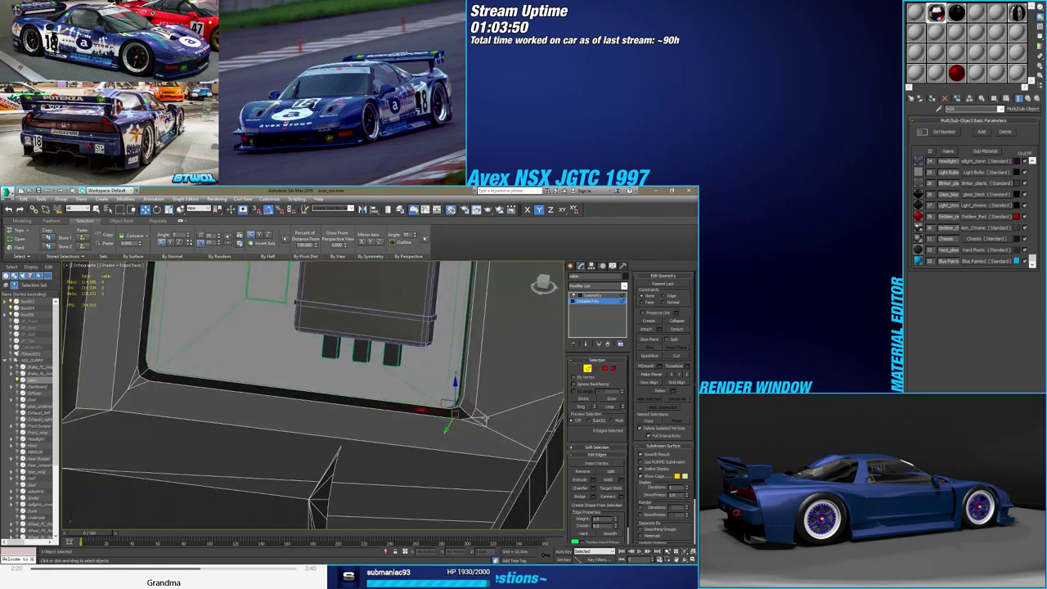
pyautogui.click(587, 368)
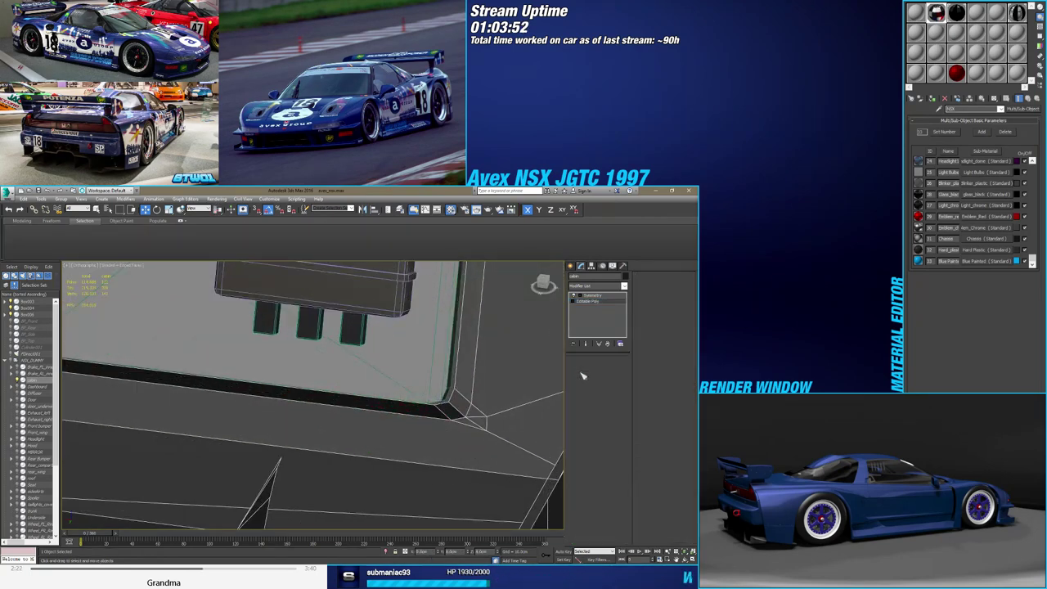
pyautogui.click(578, 368)
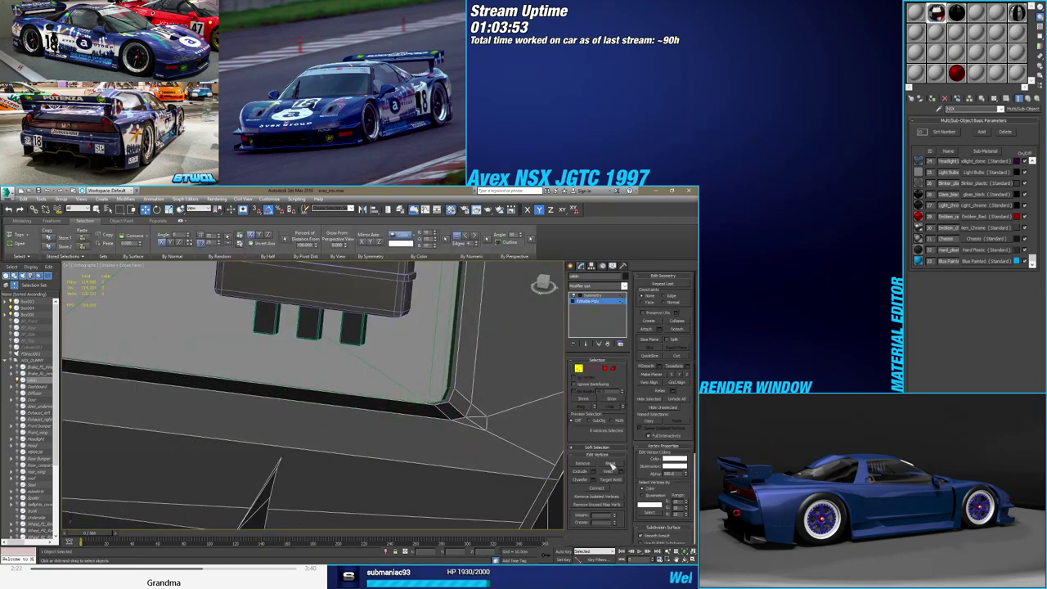
# Target-weld the stray vertex onto the inset panel's corner and inspect the result
pyautogui.click(471, 406)
pyautogui.keyDown('alt'); pyautogui.moveTo(490, 433); pyautogui.dragTo(507, 491, button='middle'); pyautogui.keyUp('alt')
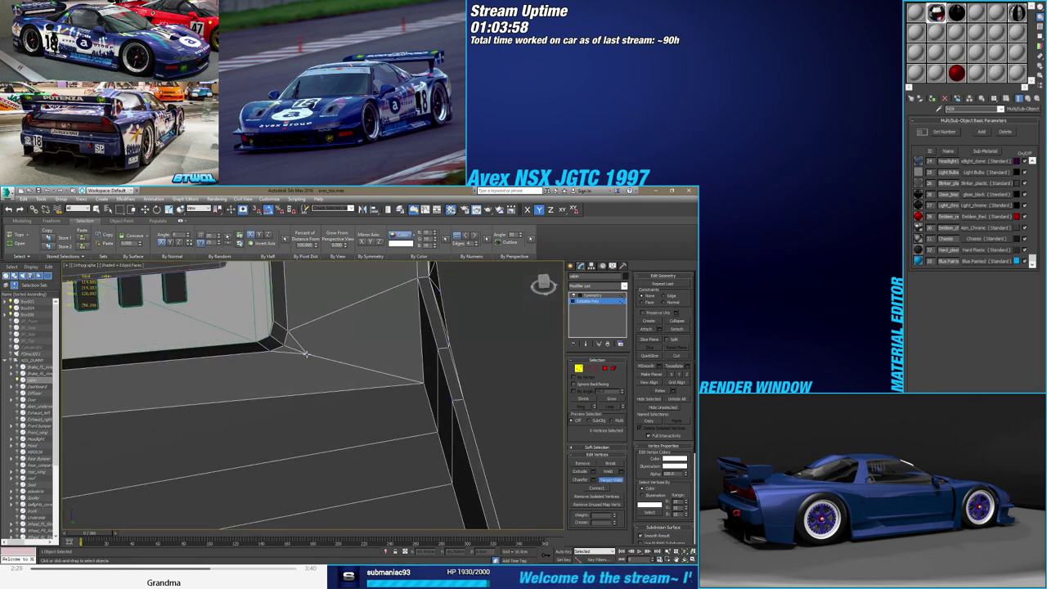
pyautogui.click(423, 382)
pyautogui.scroll(-3, 423, 382)
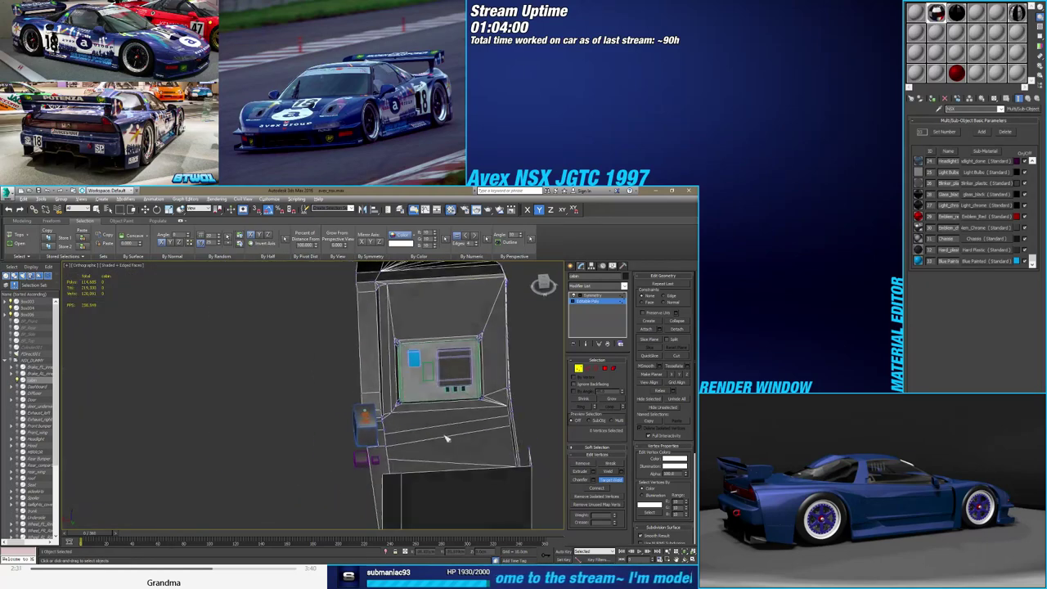
pyautogui.moveTo(423, 382)
pyautogui.keyDown('alt'); pyautogui.mouseDown(button='middle')
pyautogui.moveTo(431, 409)
pyautogui.moveTo(399, 360)
pyautogui.moveTo(341, 435)
pyautogui.moveTo(337, 398)
pyautogui.mouseUp(button='middle'); pyautogui.keyUp('alt')
pyautogui.scroll(3, 432, 409)
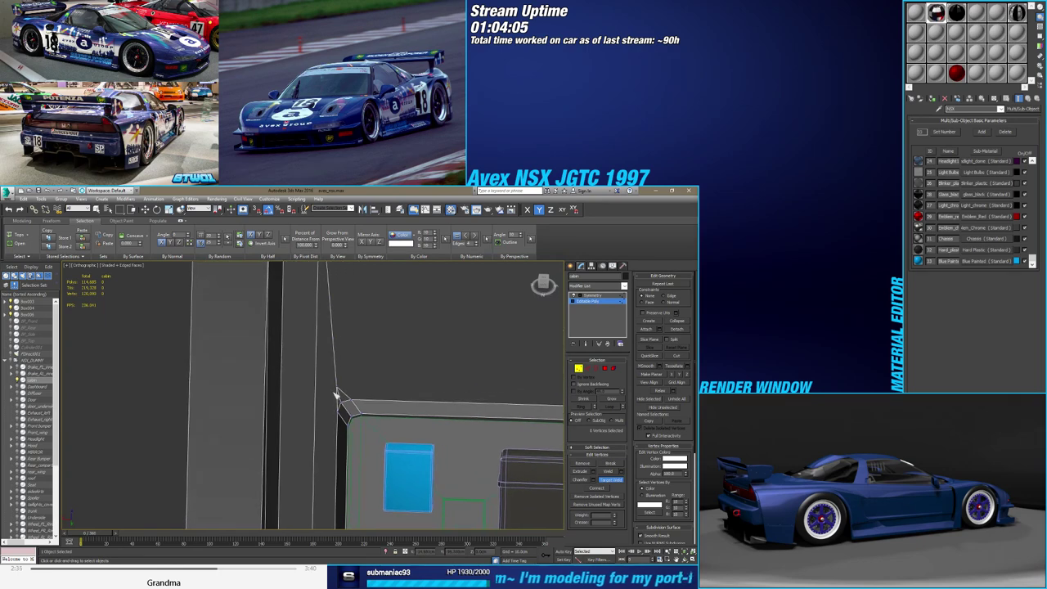
pyautogui.scroll(-2, 335, 398)
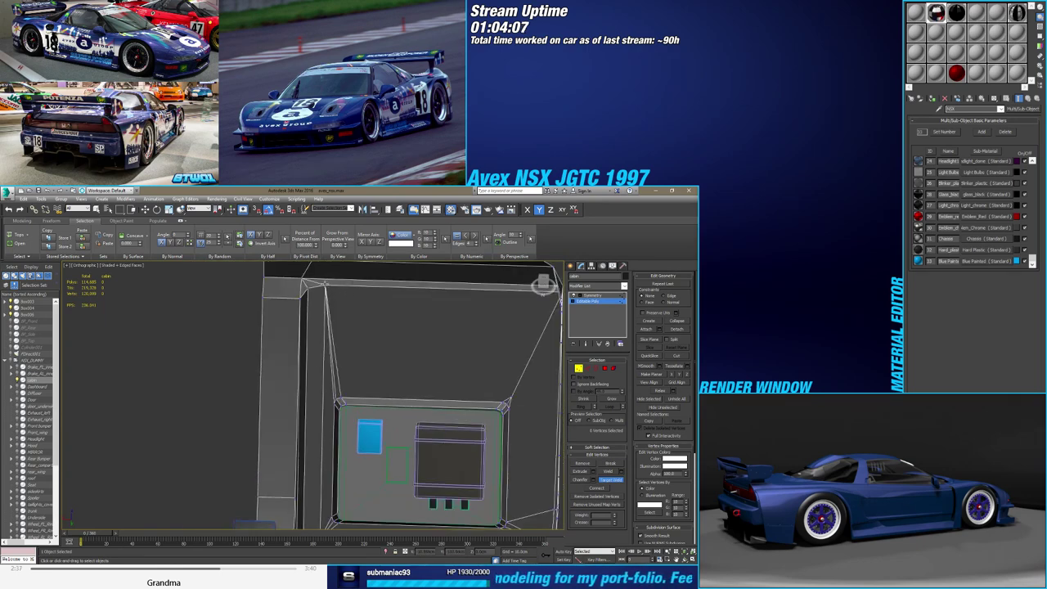
pyautogui.moveTo(480, 347); pyautogui.dragTo(398, 361, button='middle')
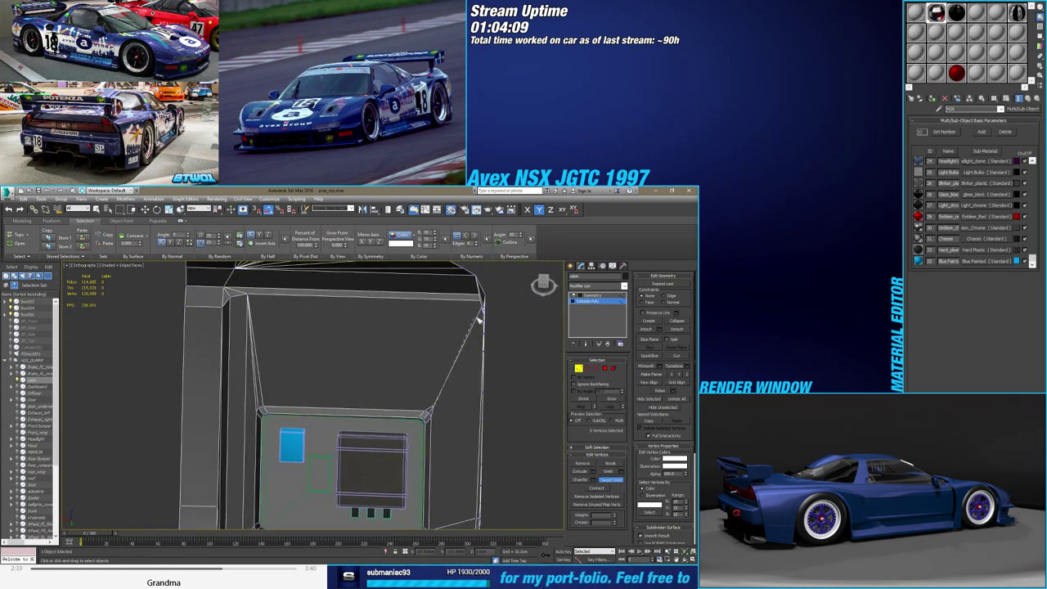
pyautogui.keyDown('alt'); pyautogui.moveTo(480, 321); pyautogui.dragTo(409, 312, button='middle'); pyautogui.keyUp('alt')
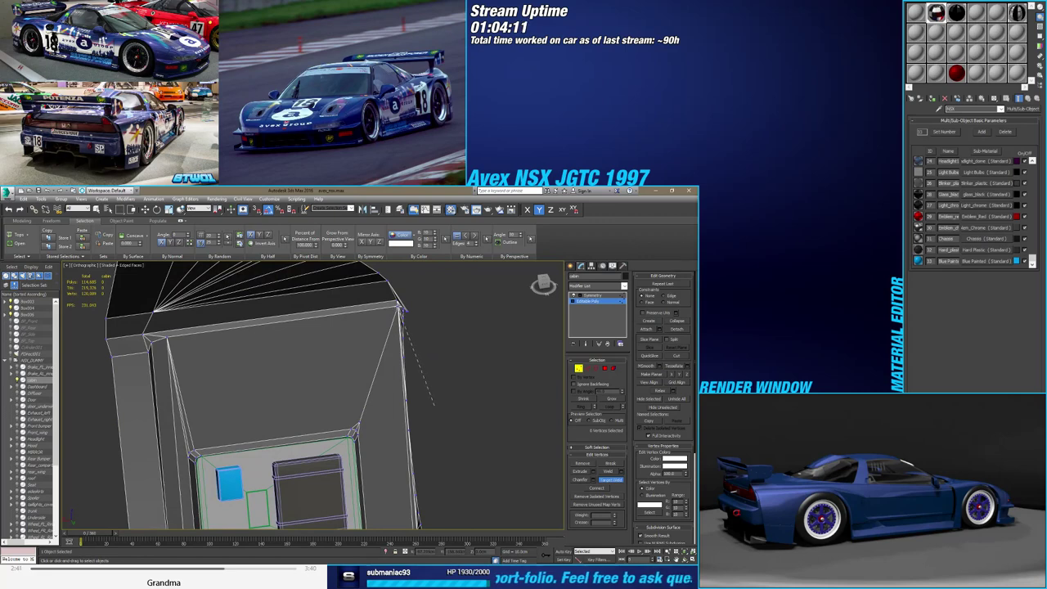
pyautogui.moveTo(381, 346)
pyautogui.keyDown('alt'); pyautogui.mouseDown(button='middle')
pyautogui.moveTo(439, 364)
pyautogui.moveTo(472, 394)
pyautogui.moveTo(458, 410)
pyautogui.moveTo(493, 417)
pyautogui.mouseUp(button='middle'); pyautogui.keyUp('alt')
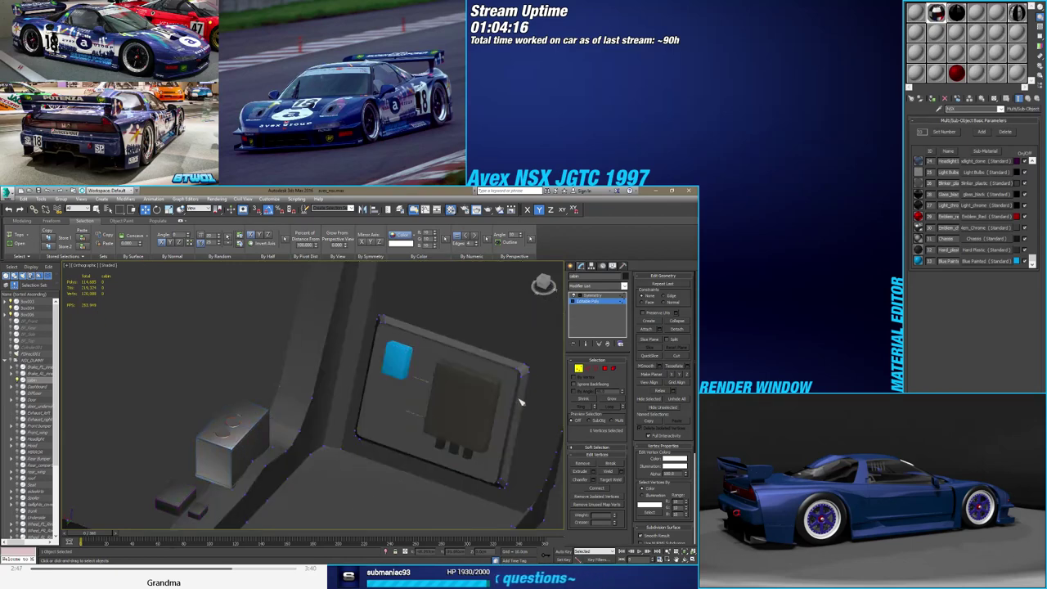
# Check the chamfered lip's corner vertices in wireframe, then leave Vertex mode
pyautogui.scroll(2, 563, 393)
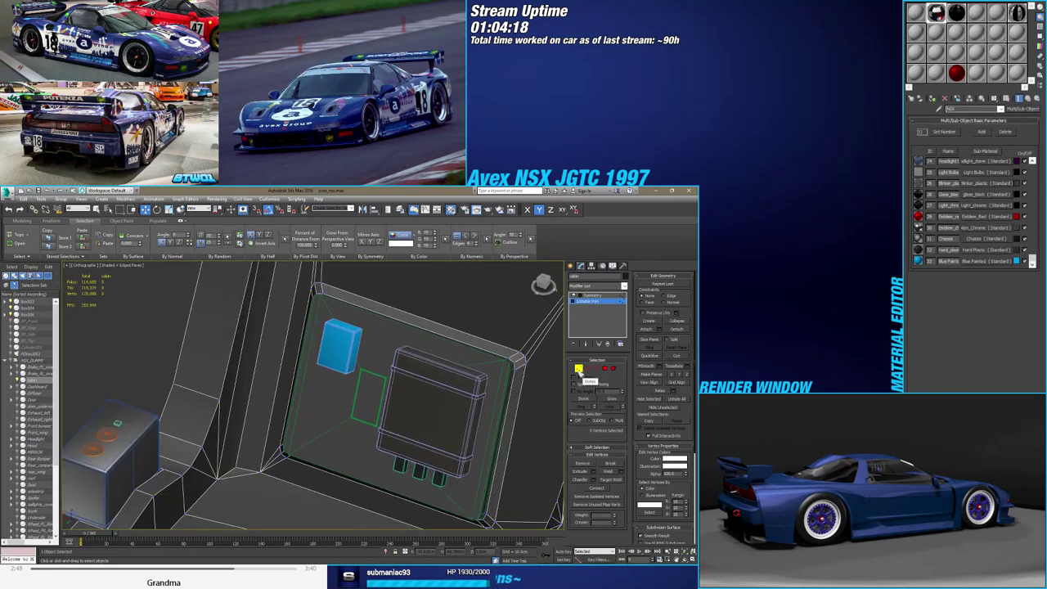
pyautogui.scroll(2, 512, 368)
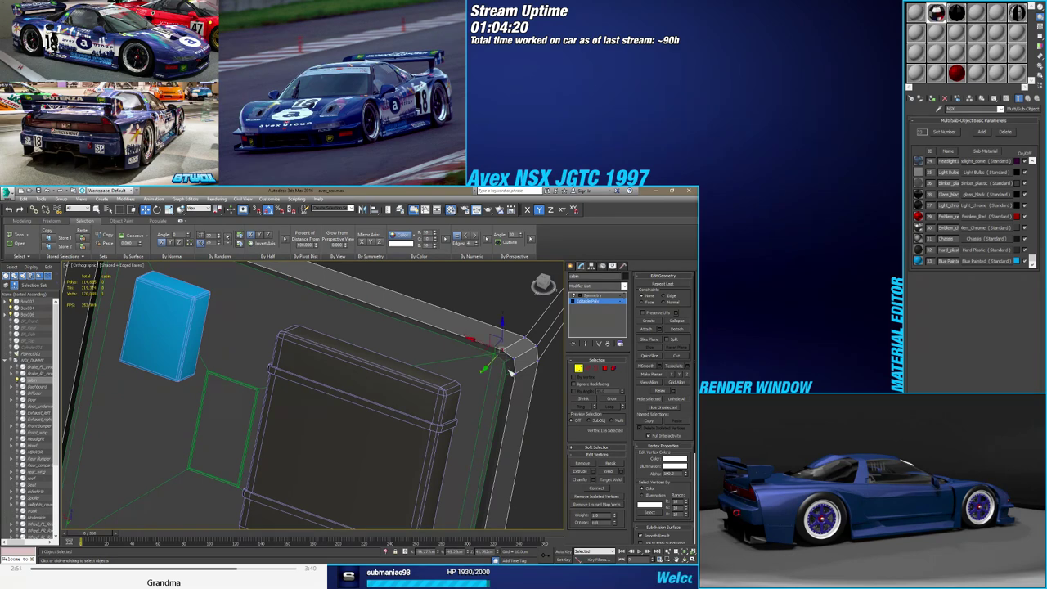
pyautogui.scroll(-3, 507, 368)
pyautogui.scroll(2, 460, 463)
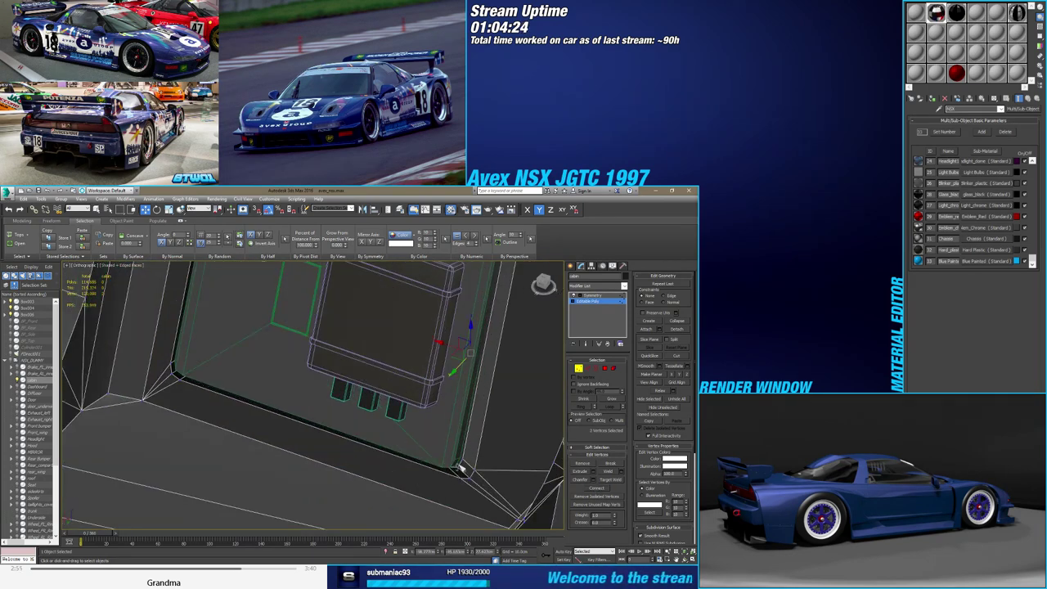
pyautogui.keyDown('alt'); pyautogui.moveTo(460, 467); pyautogui.dragTo(477, 351, button='middle'); pyautogui.keyUp('alt')
pyautogui.moveTo(479, 345); pyautogui.dragTo(507, 371)
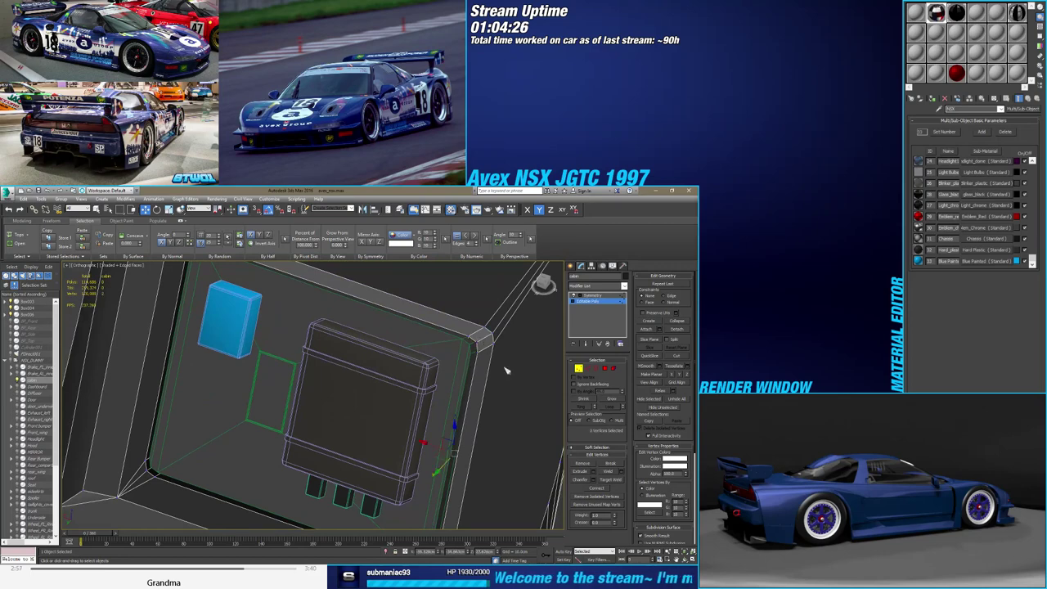
pyautogui.moveTo(458, 360)
pyautogui.keyDown('alt'); pyautogui.mouseDown(button='middle')
pyautogui.moveTo(473, 346)
pyautogui.moveTo(467, 269)
pyautogui.mouseUp(button='middle'); pyautogui.keyUp('alt')
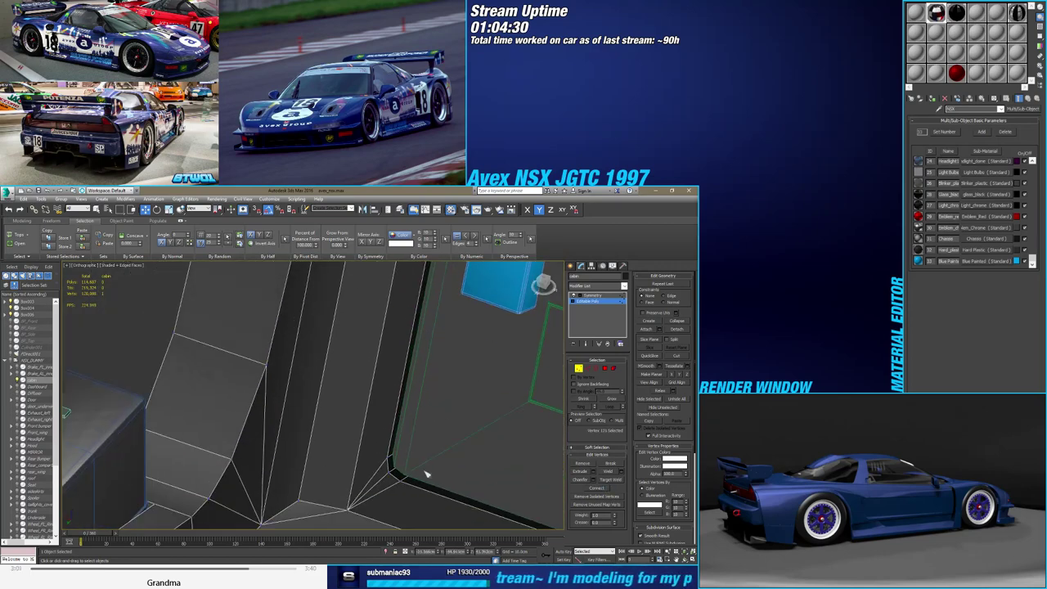
pyautogui.press('F3')
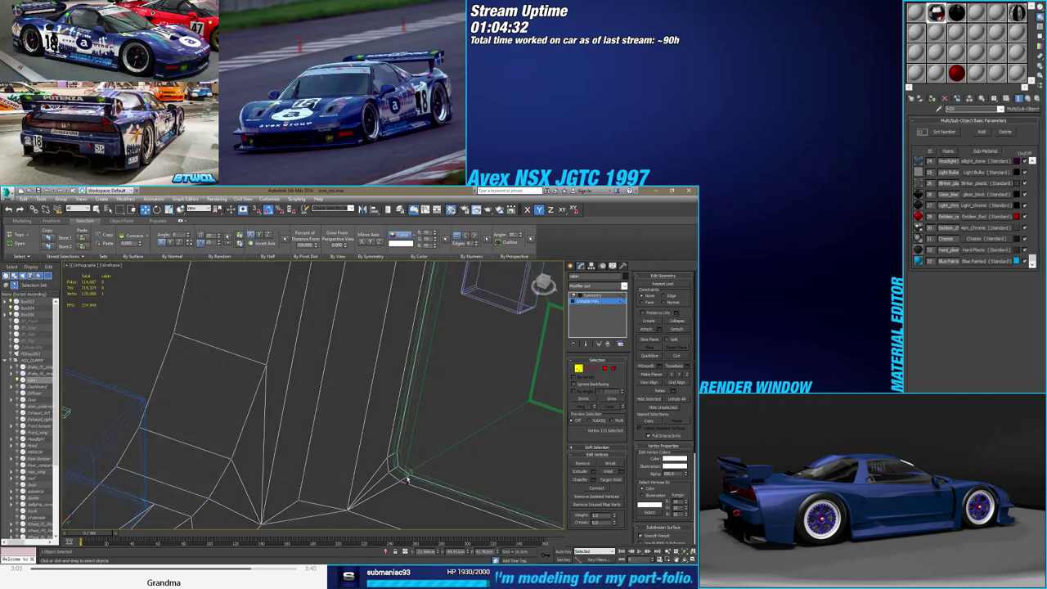
pyautogui.keyDown('ctrl'); pyautogui.click(409, 474); pyautogui.keyUp('ctrl')
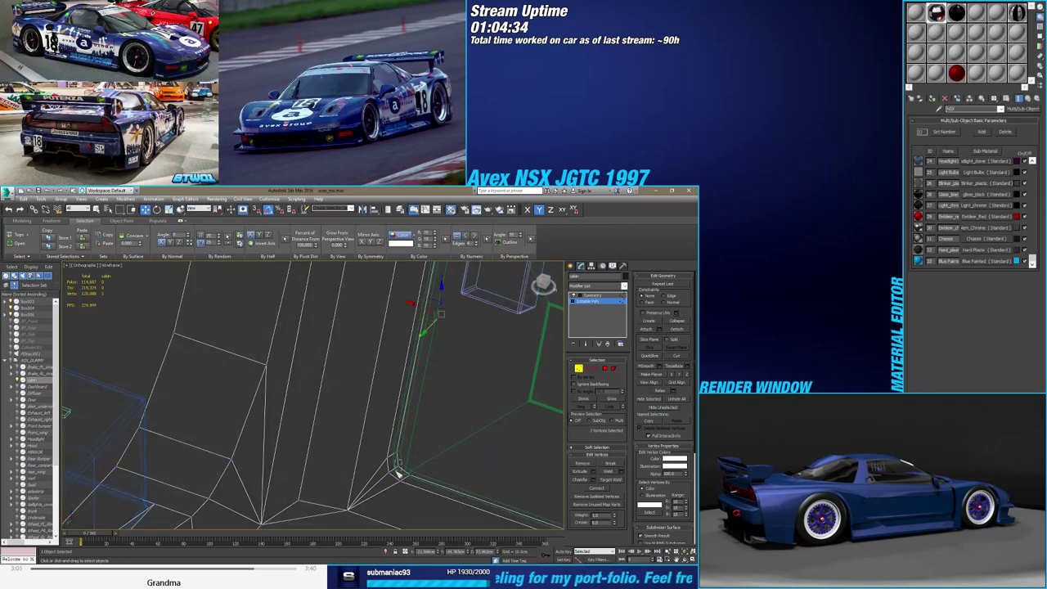
pyautogui.keyDown('alt'); pyautogui.moveTo(401, 445); pyautogui.dragTo(415, 458, button='middle'); pyautogui.keyUp('alt')
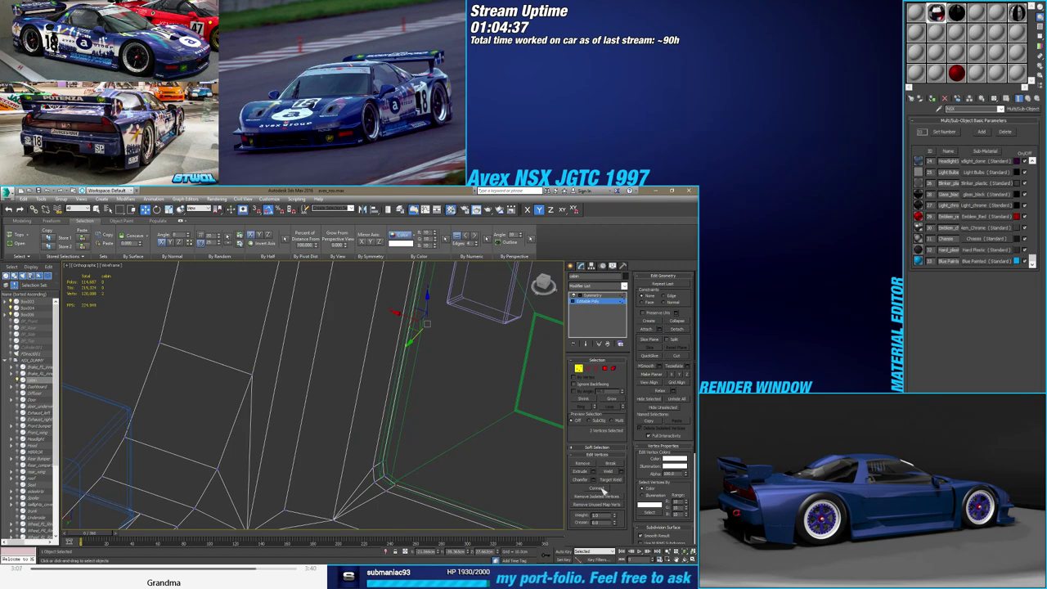
pyautogui.click(379, 473)
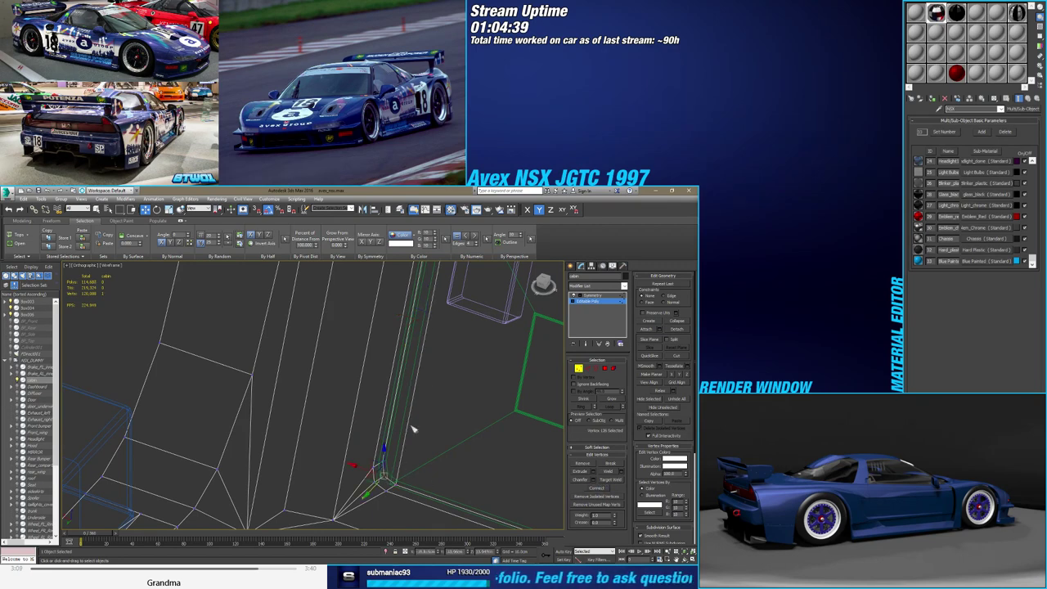
pyautogui.keyDown('alt'); pyautogui.moveTo(383, 471); pyautogui.dragTo(422, 292, button='middle'); pyautogui.keyUp('alt')
pyautogui.keyDown('ctrl'); pyautogui.click(427, 284); pyautogui.keyUp('ctrl')
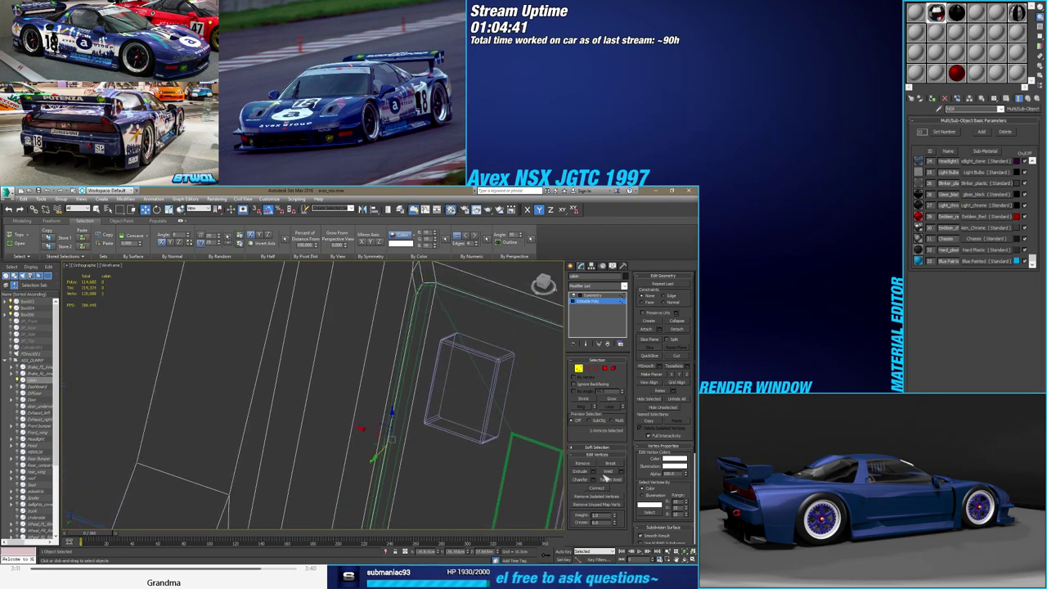
pyautogui.keyDown('alt'); pyautogui.moveTo(523, 474); pyautogui.dragTo(472, 387, button='middle'); pyautogui.keyUp('alt')
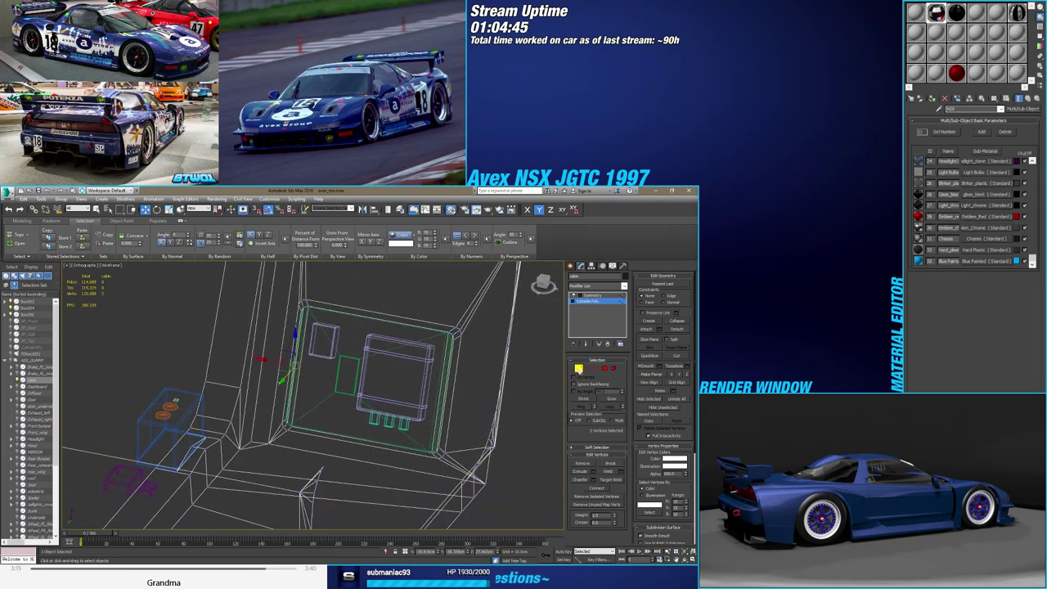
pyautogui.press('1')
pyautogui.press('F3')
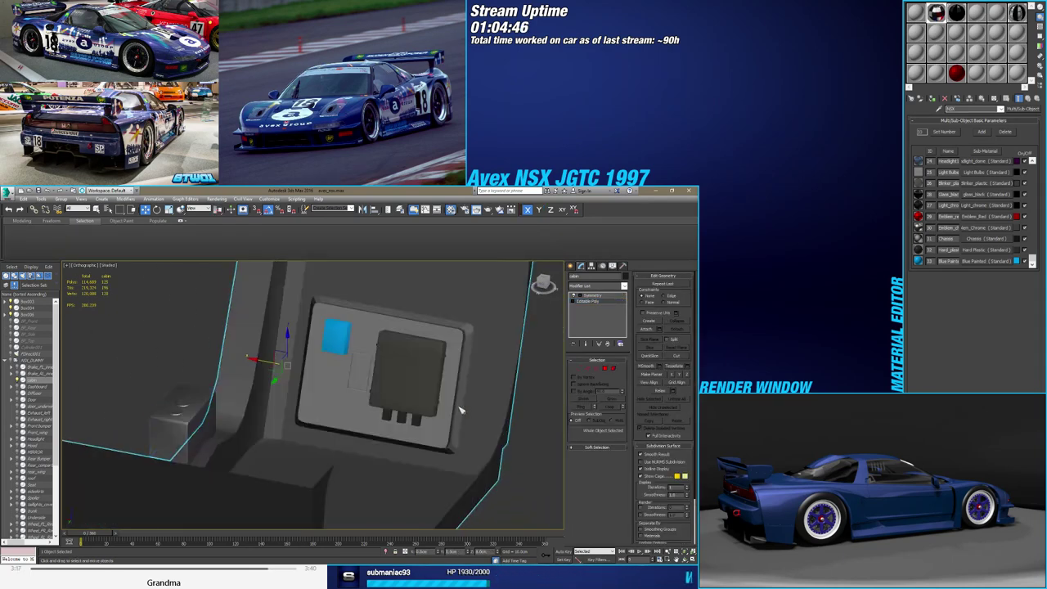
pyautogui.moveTo(448, 415)
pyautogui.keyDown('alt'); pyautogui.mouseDown(button='middle')
pyautogui.moveTo(341, 462)
pyautogui.moveTo(444, 491)
pyautogui.mouseUp(button='middle'); pyautogui.keyUp('alt')
pyautogui.scroll(-3, 445, 417)
pyautogui.press('F4')
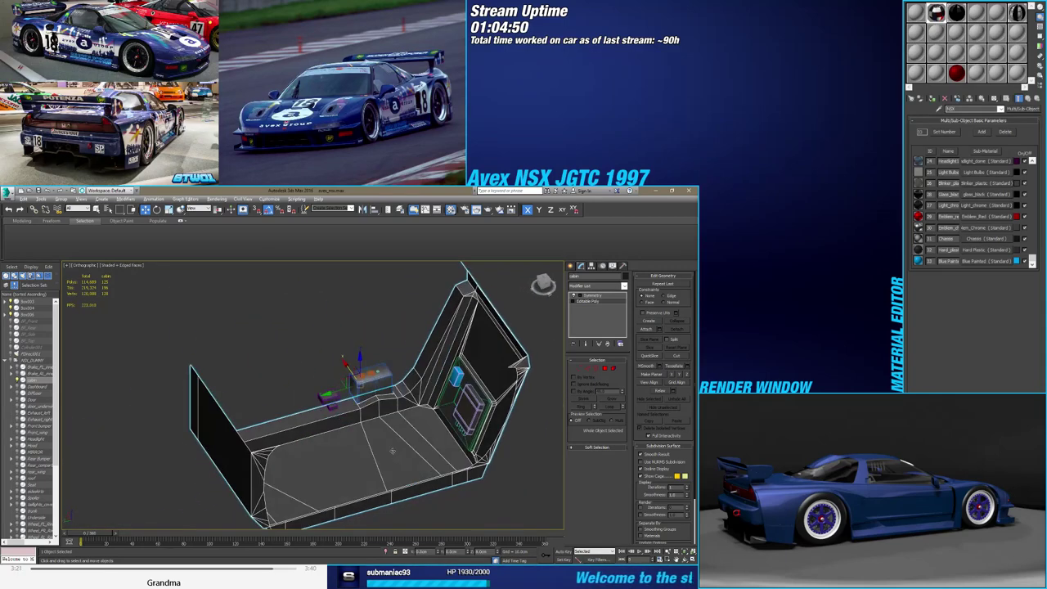
pyautogui.click(444, 491)
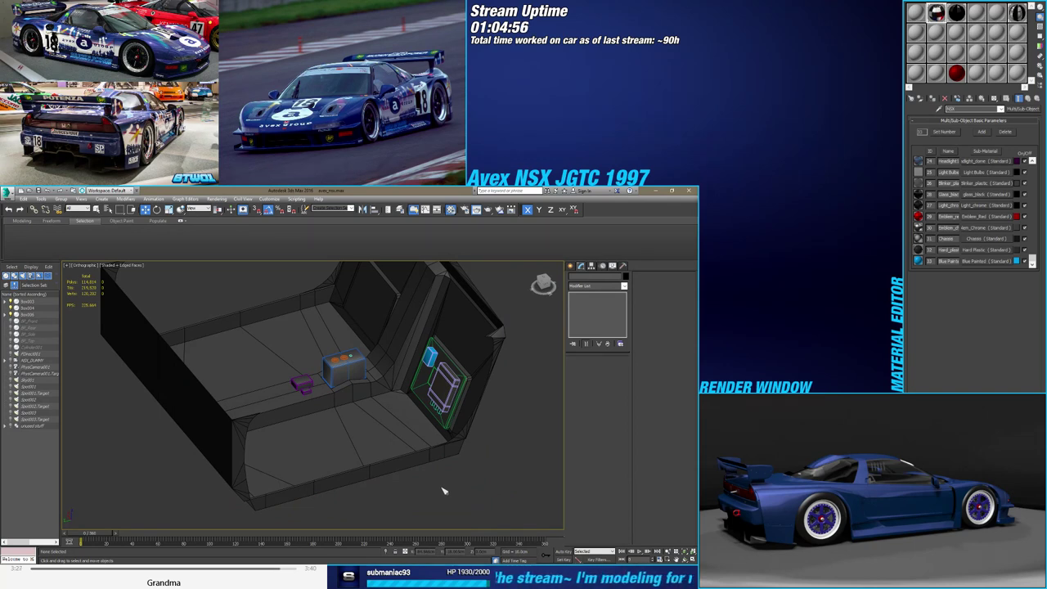
pyautogui.click(434, 457)
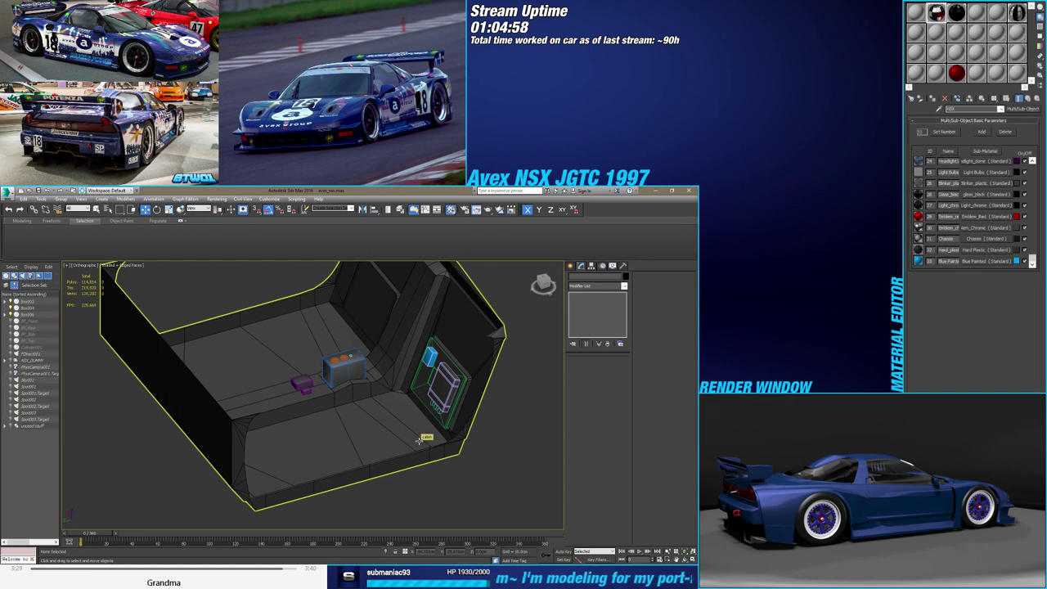
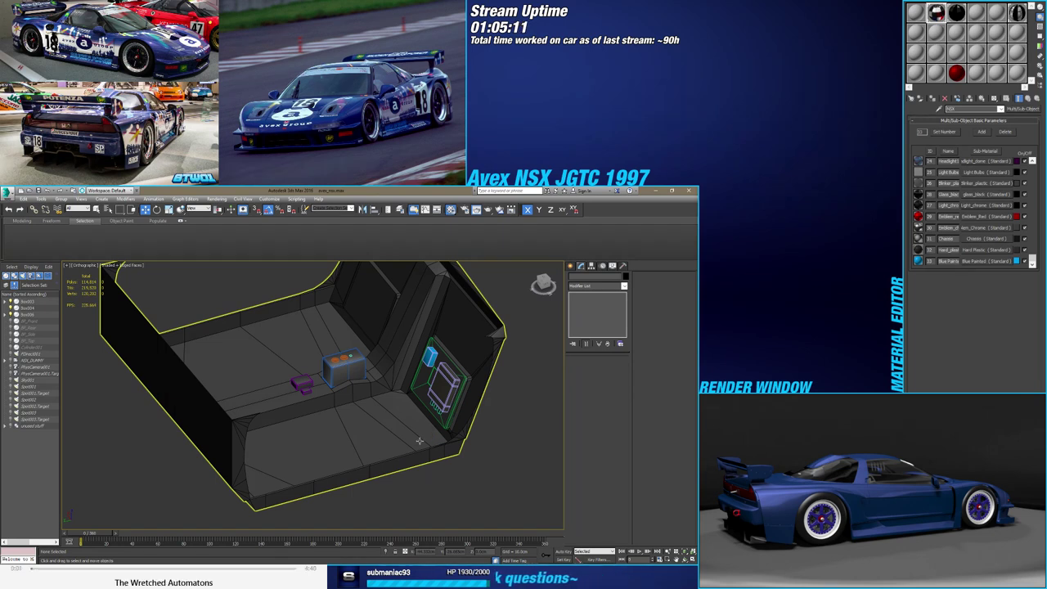
# Select the cabin body and enter Editable Poly sub-object editing
pyautogui.keyDown('alt'); pyautogui.moveTo(391, 334); pyautogui.dragTo(344, 444, button='middle'); pyautogui.keyUp('alt')
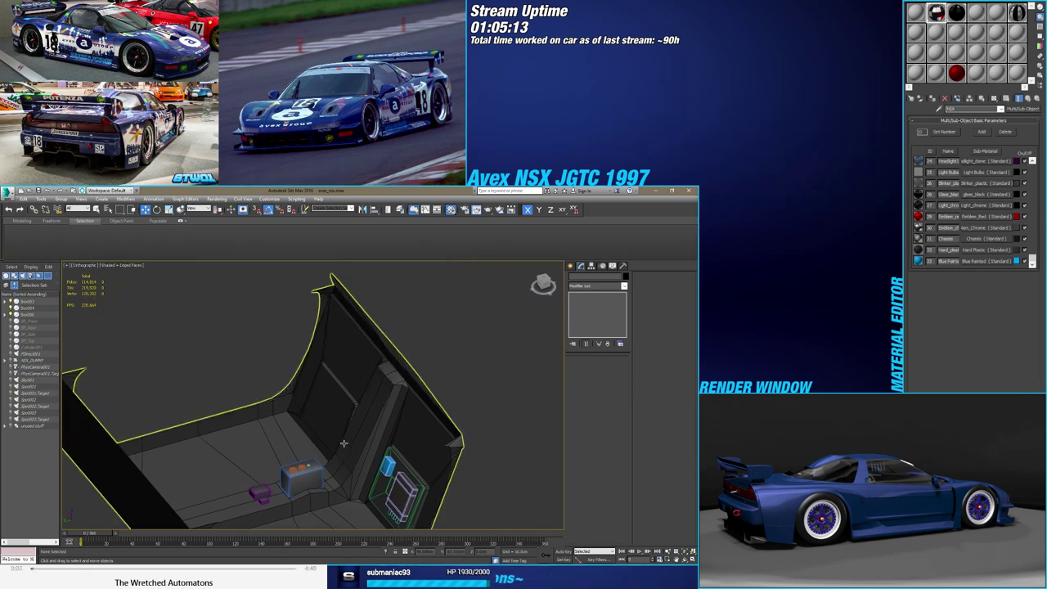
pyautogui.scroll(3, 381, 397)
pyautogui.scroll(3, 384, 385)
pyautogui.click(391, 372)
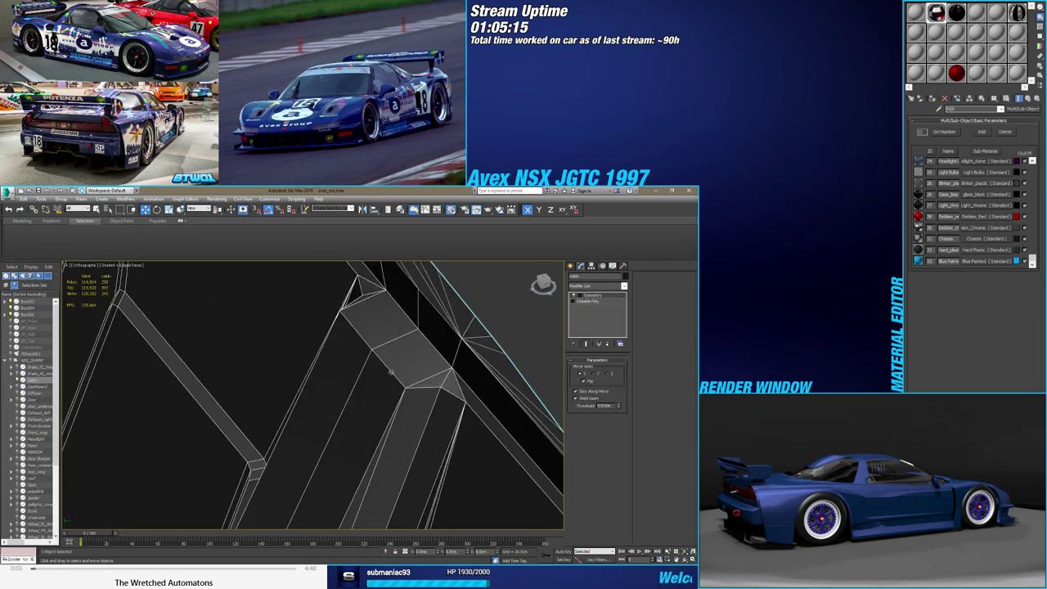
pyautogui.click(588, 301)
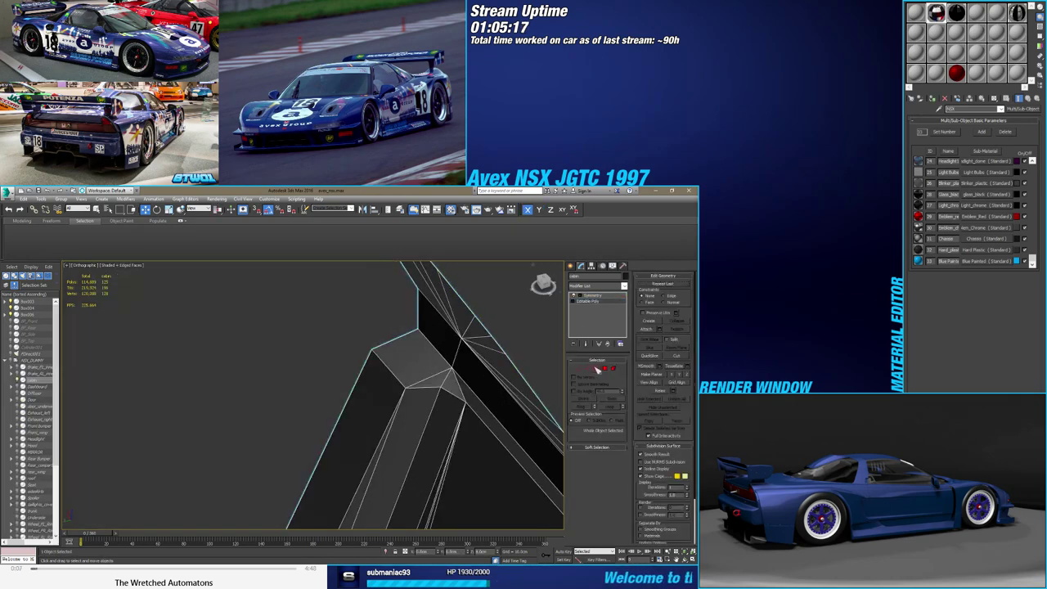
pyautogui.click(587, 368)
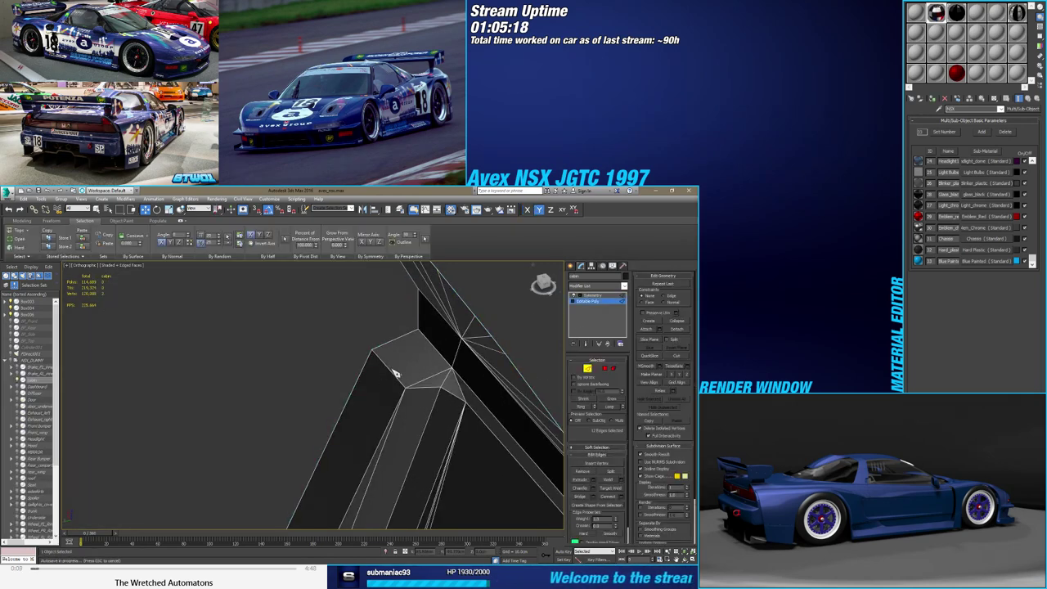
# Connect the panel's edges with Connect, pinching the result into a single edge across the face
pyautogui.click(375, 352)
pyautogui.keyDown('alt'); pyautogui.moveTo(374, 353); pyautogui.dragTo(344, 353, button='middle'); pyautogui.keyUp('alt')
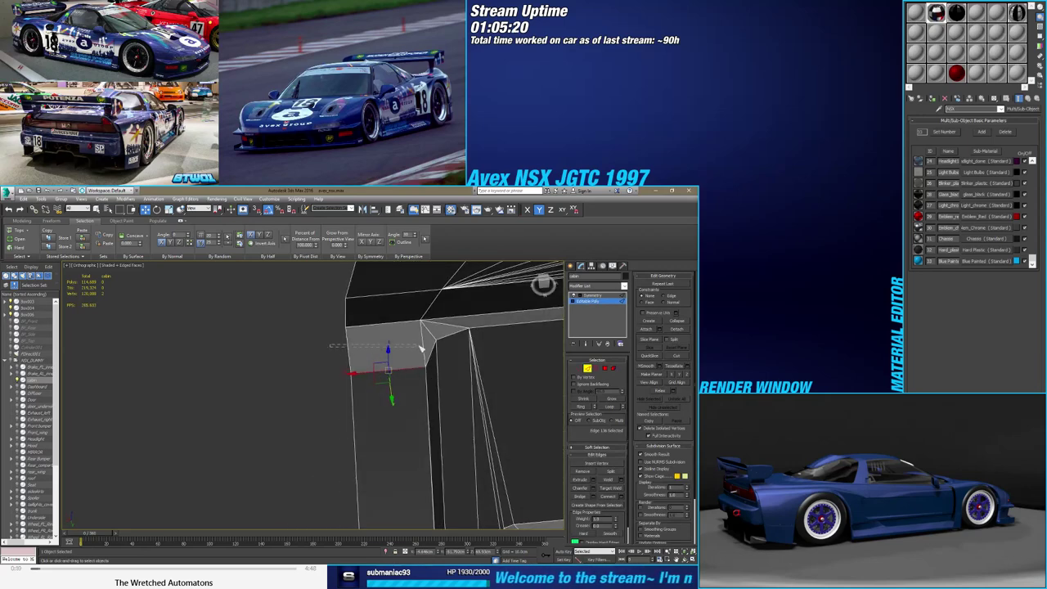
pyautogui.keyDown('alt'); pyautogui.moveTo(422, 349); pyautogui.dragTo(385, 351, button='middle'); pyautogui.keyUp('alt')
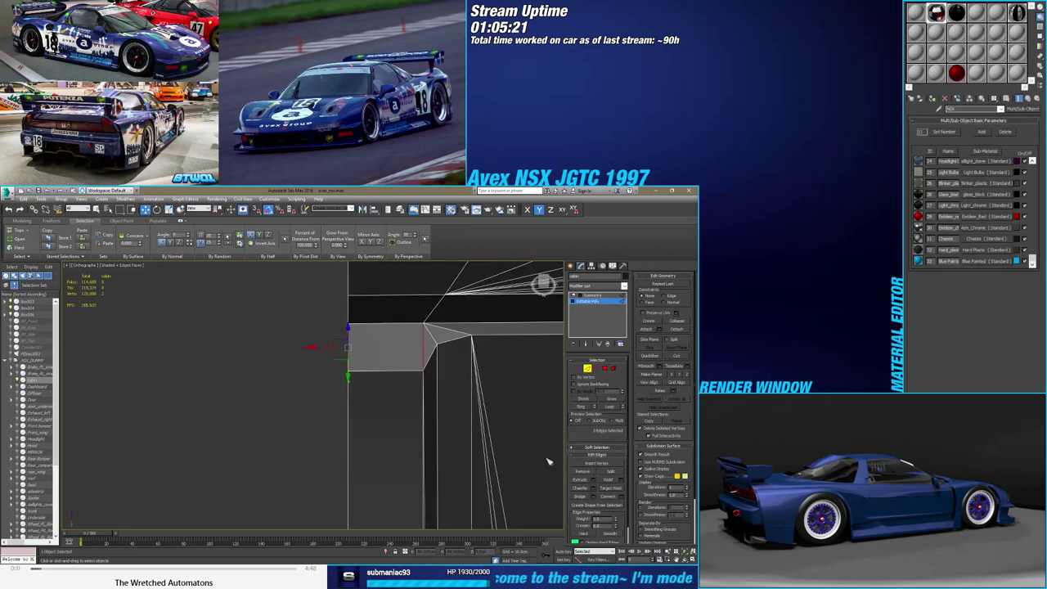
pyautogui.click(625, 499)
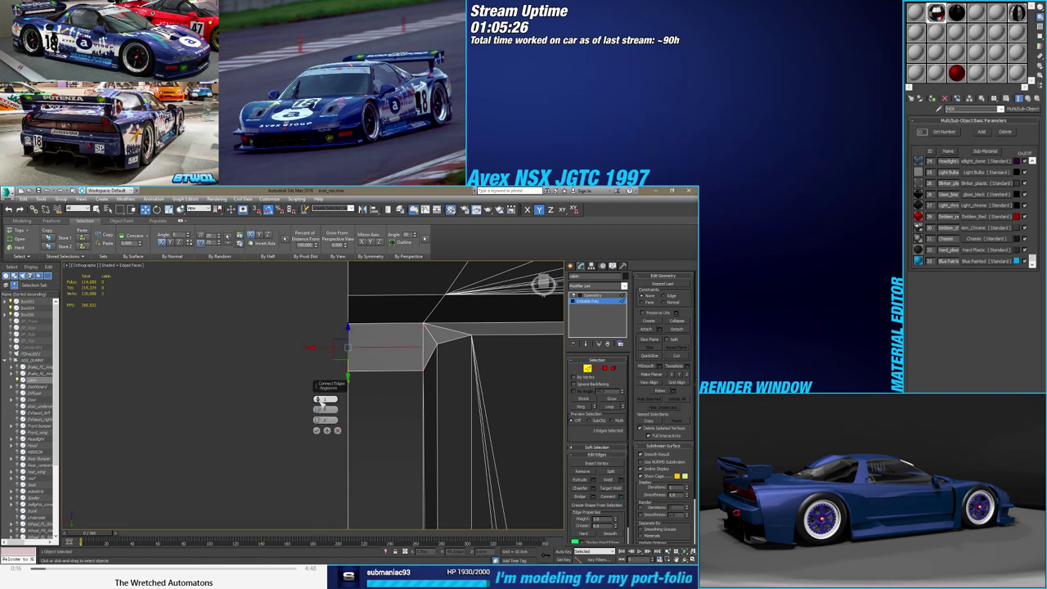
pyautogui.moveTo(326, 420); pyautogui.dragTo(326, 409)
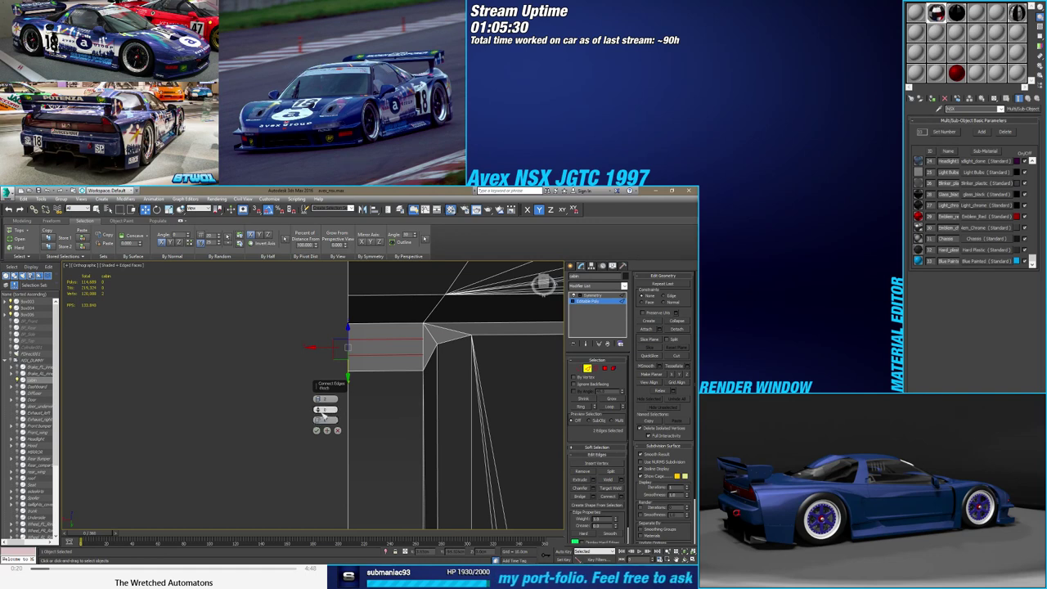
pyautogui.moveTo(318, 409); pyautogui.dragTo(319, 525)
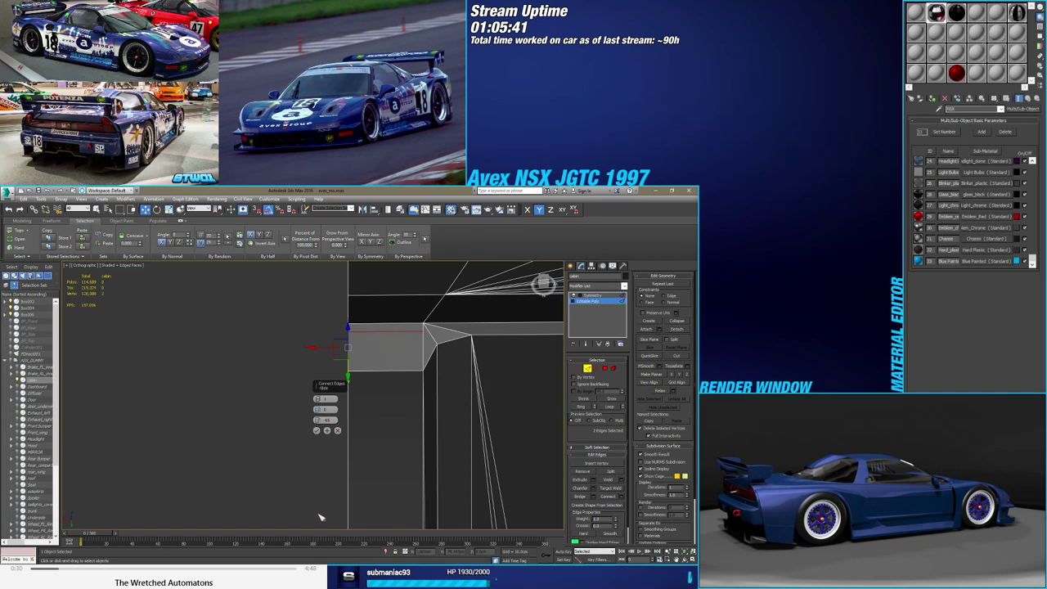
pyautogui.click(317, 431)
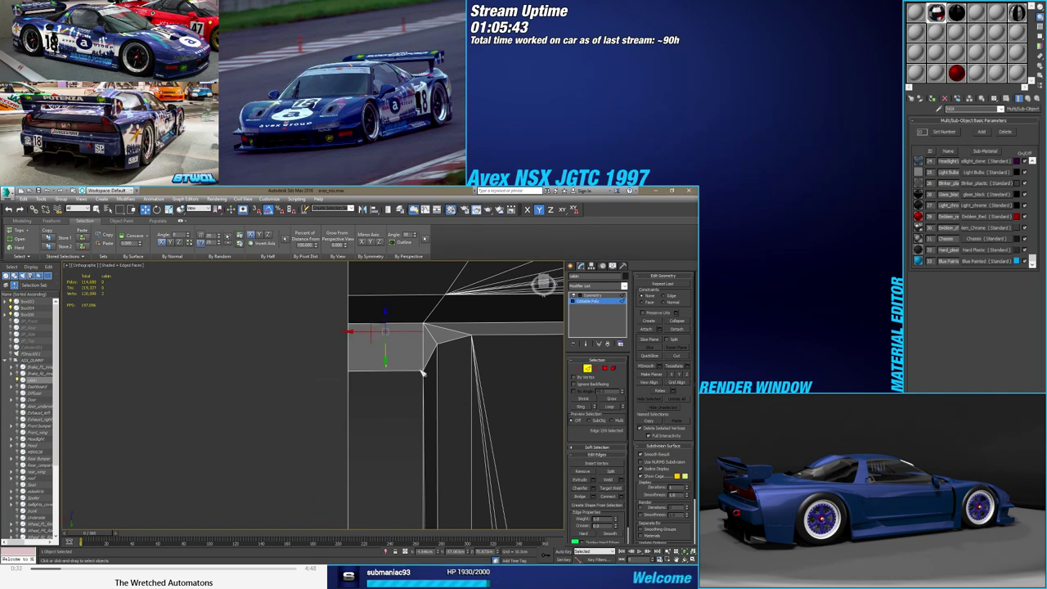
# Select the panel's front face in Polygon mode
pyautogui.scroll(2, 422, 370)
pyautogui.scroll(1, 414, 365)
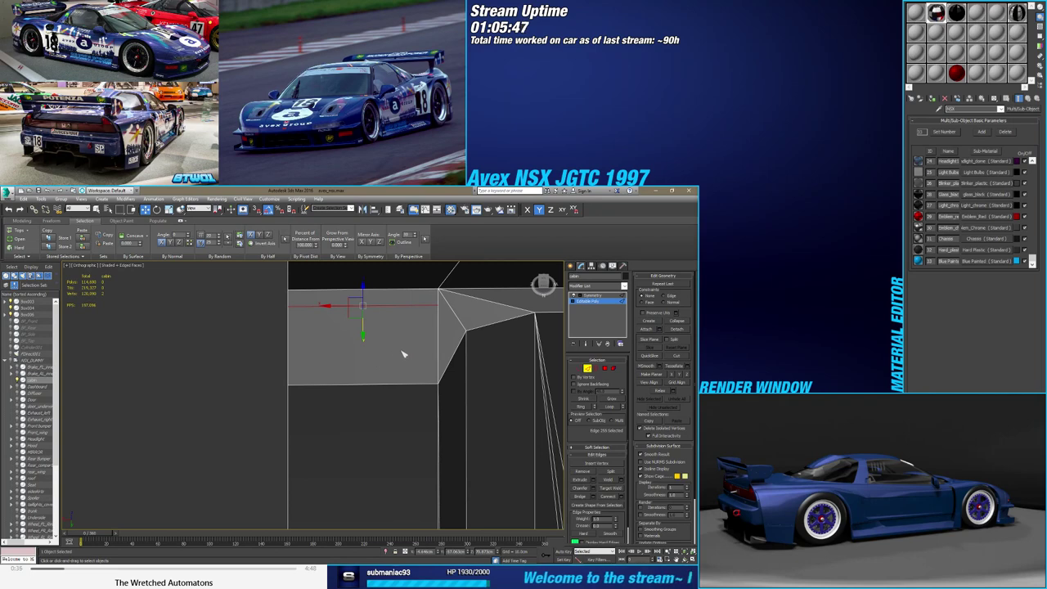
pyautogui.moveTo(401, 338)
pyautogui.keyDown('alt'); pyautogui.mouseDown(button='middle')
pyautogui.moveTo(395, 358)
pyautogui.moveTo(419, 374)
pyautogui.mouseUp(button='middle'); pyautogui.keyUp('alt')
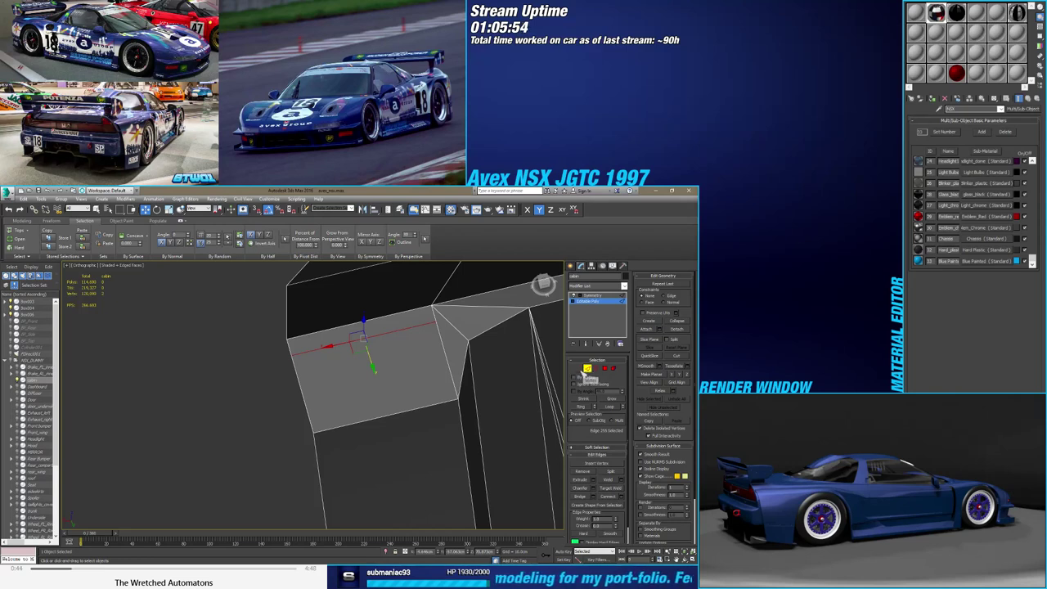
pyautogui.click(605, 368)
pyautogui.click(439, 378)
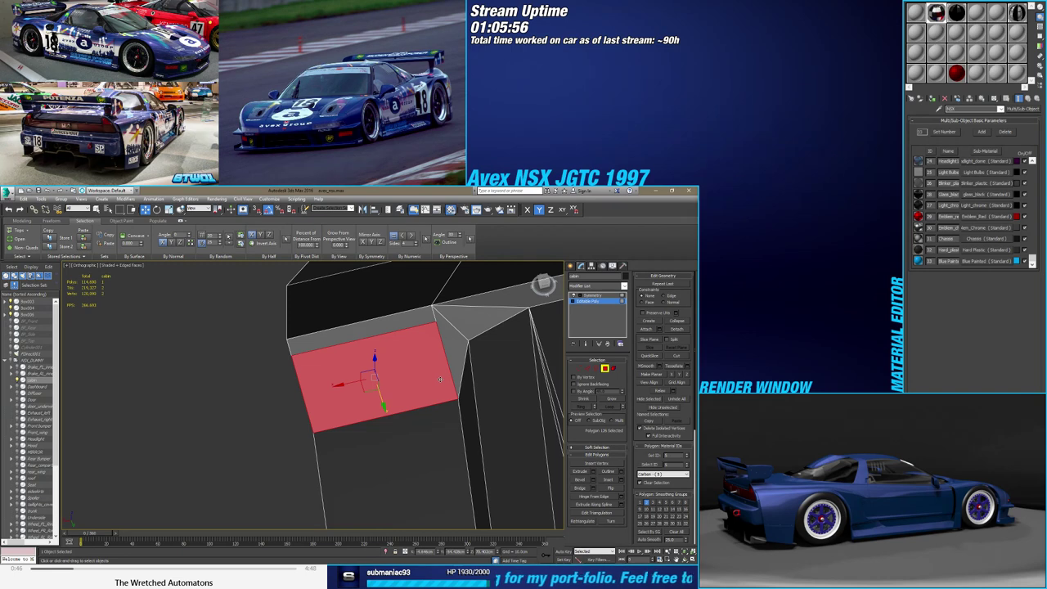
# Delete the front face and Shift-drag the hole's top edge downward to extrude a new face
pyautogui.press('Delete')
pyautogui.click(587, 368)
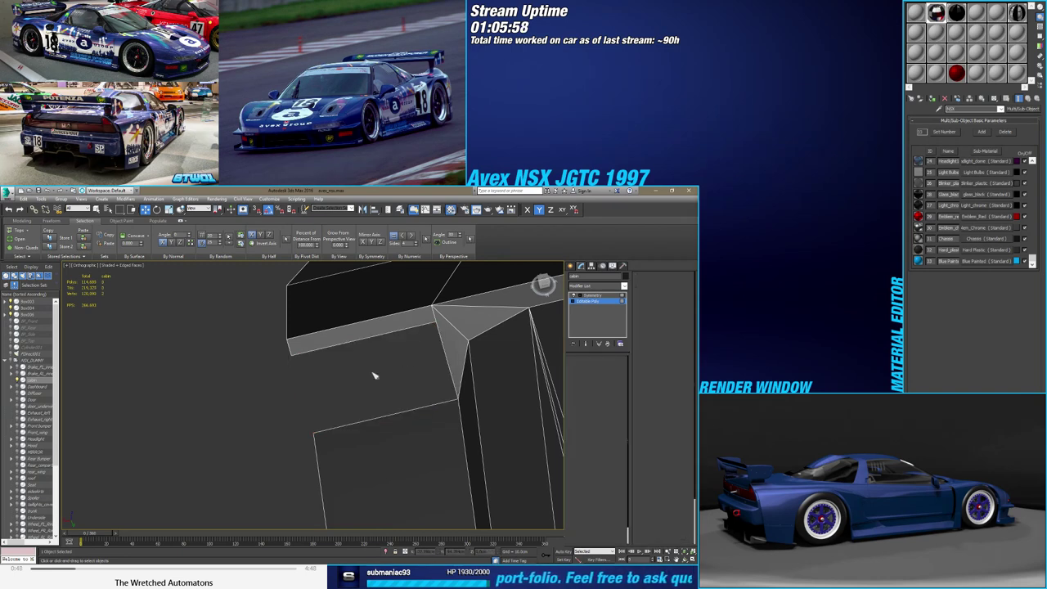
pyautogui.click(367, 338)
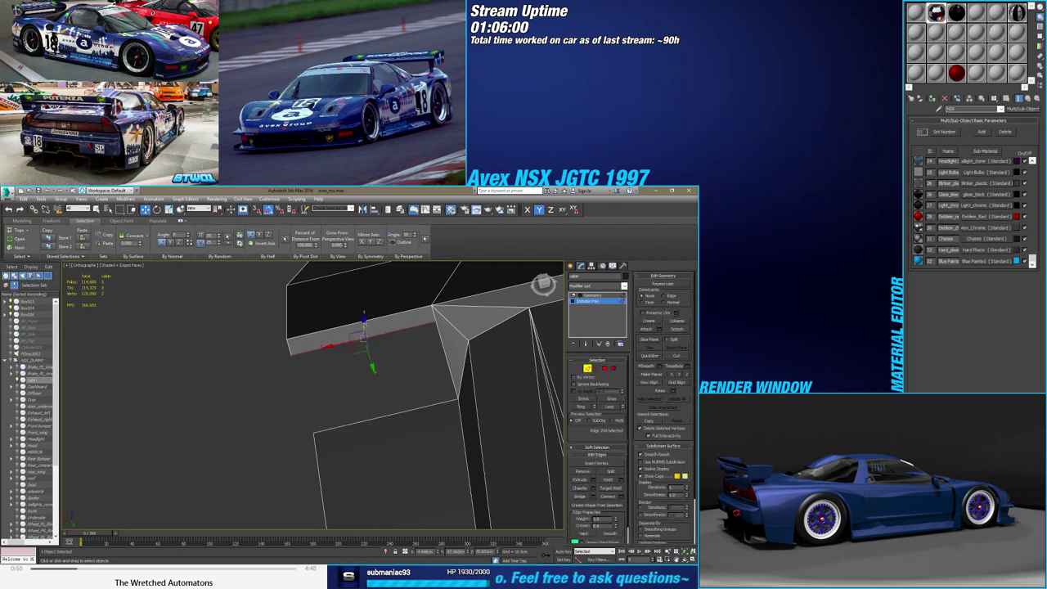
pyautogui.keyDown('shift'); pyautogui.moveTo(364, 324); pyautogui.dragTo(364, 385); pyautogui.keyUp('shift')
pyautogui.moveTo(364, 384)
pyautogui.keyDown('alt'); pyautogui.mouseDown(button='middle')
pyautogui.moveTo(402, 375)
pyautogui.moveTo(409, 399)
pyautogui.mouseUp(button='middle'); pyautogui.keyUp('alt')
# Bridge the opening's bottom edges to close the pocket, then select its lower edge
pyautogui.click(413, 403)
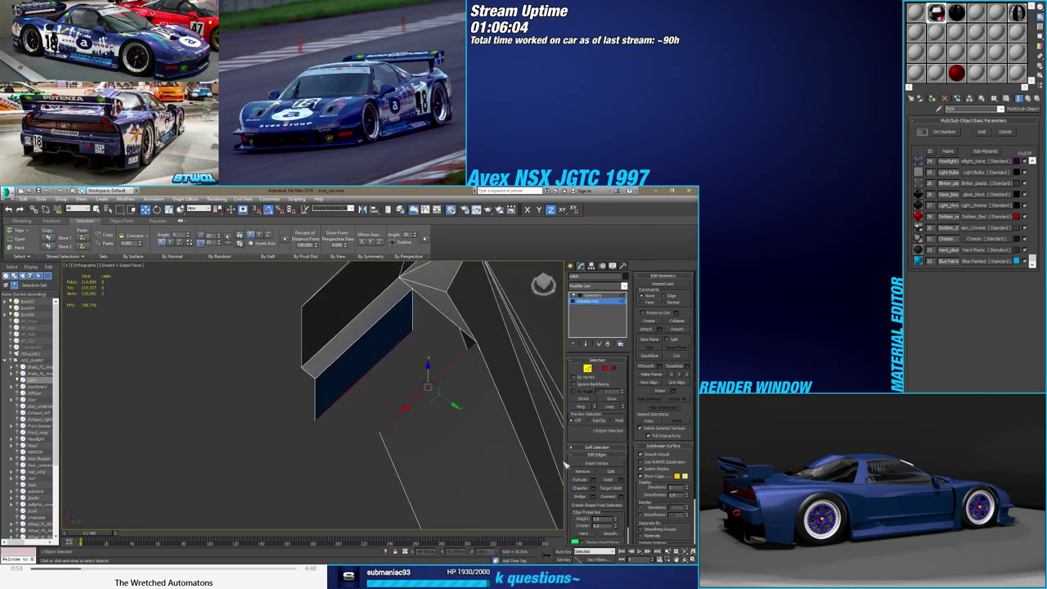
pyautogui.click(581, 496)
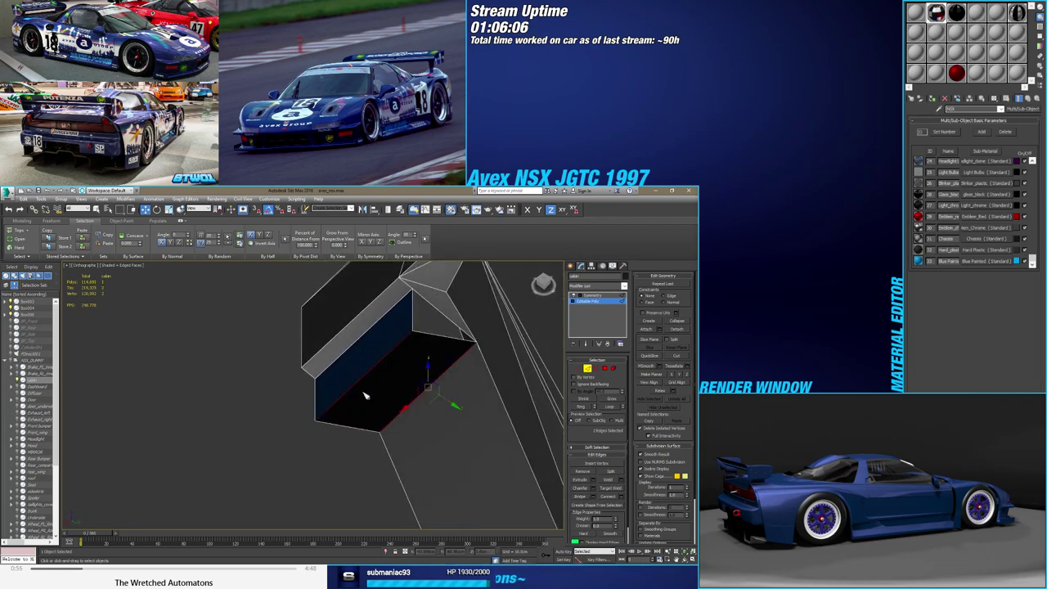
pyautogui.click(399, 424)
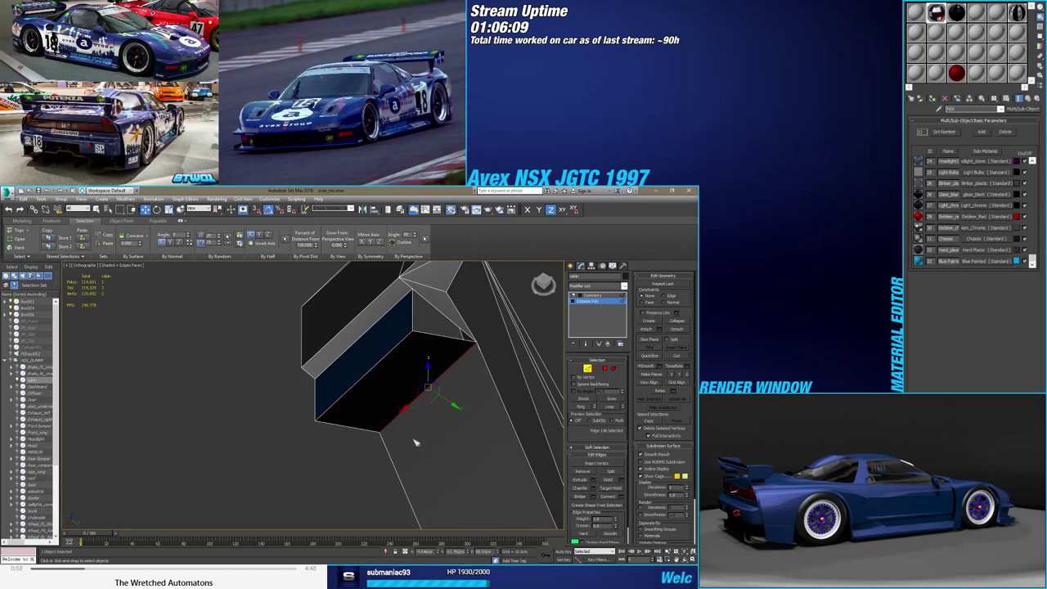
pyautogui.click(338, 403)
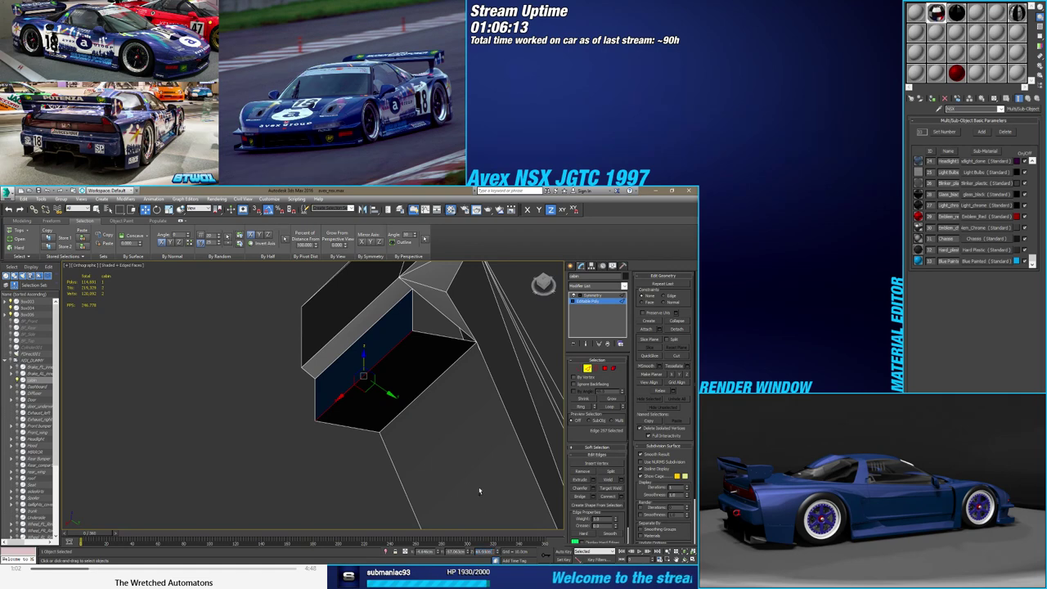
pyautogui.moveTo(428, 435)
pyautogui.keyDown('alt'); pyautogui.mouseDown(button='middle')
pyautogui.moveTo(425, 398)
pyautogui.moveTo(381, 383)
pyautogui.moveTo(390, 395)
pyautogui.moveTo(366, 409)
pyautogui.moveTo(368, 454)
pyautogui.moveTo(395, 416)
pyautogui.mouseUp(button='middle'); pyautogui.keyUp('alt')
pyautogui.scroll(3, 364, 358)
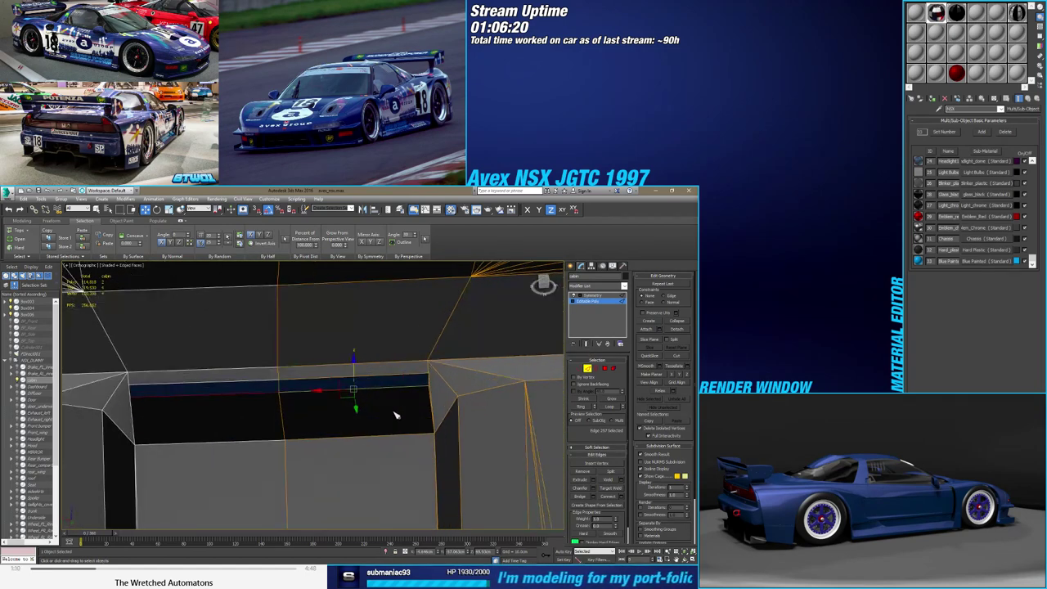
# Undo the edge move, then connect two parallel edges of the left face with a new edge
pyautogui.hotkey('ctrl', 'z')
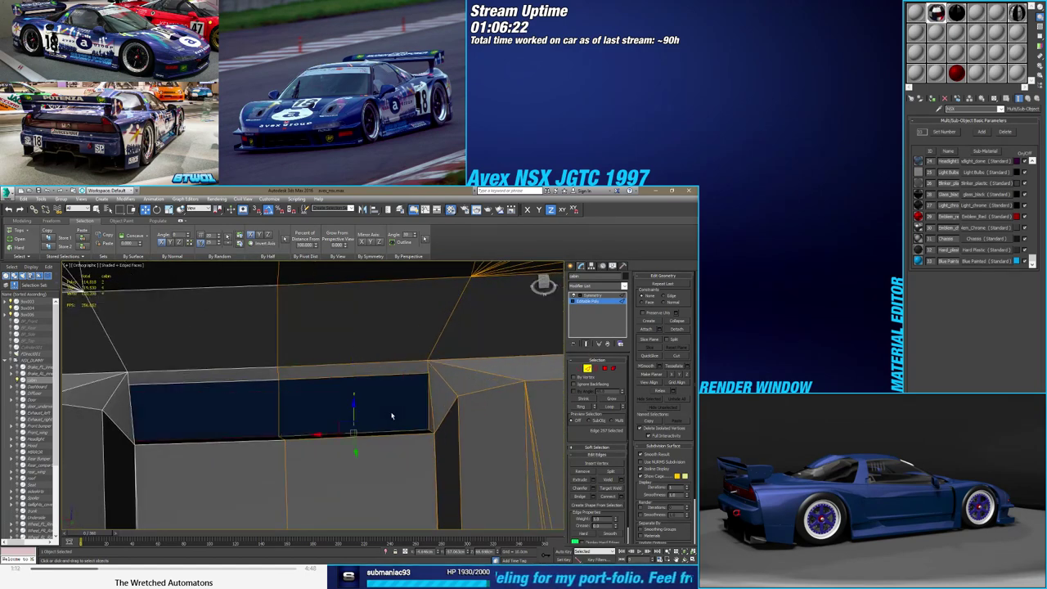
pyautogui.hotkey('ctrl', 'y')
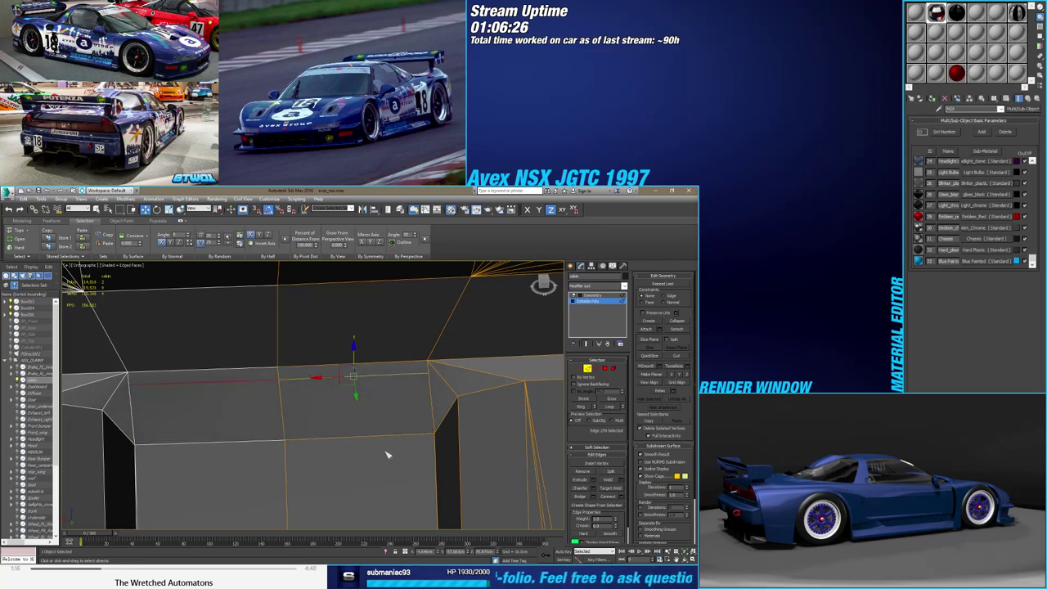
pyautogui.click(387, 455)
pyautogui.click(205, 381)
pyautogui.keyDown('alt'); pyautogui.moveTo(395, 374); pyautogui.dragTo(425, 384, button='middle'); pyautogui.keyUp('alt')
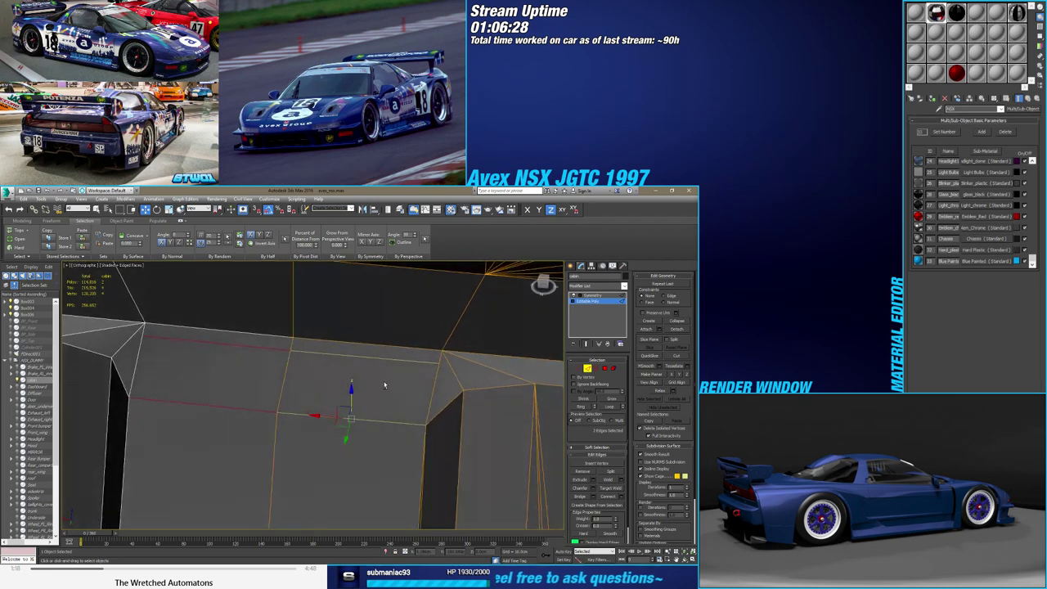
pyautogui.click(625, 499)
pyautogui.keyDown('alt'); pyautogui.moveTo(409, 450); pyautogui.dragTo(432, 460, button='middle'); pyautogui.keyUp('alt')
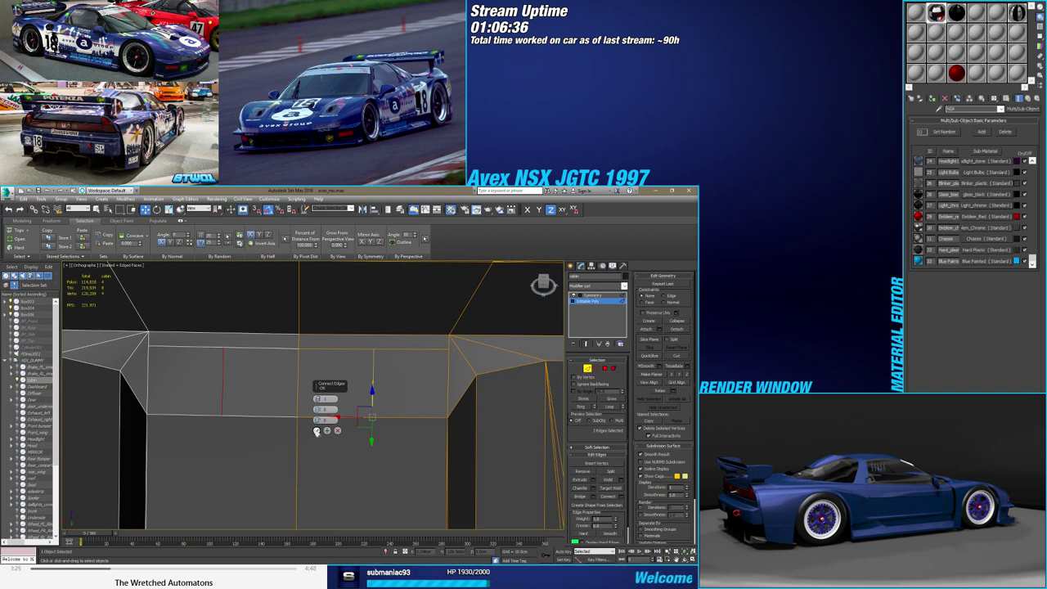
pyautogui.click(317, 431)
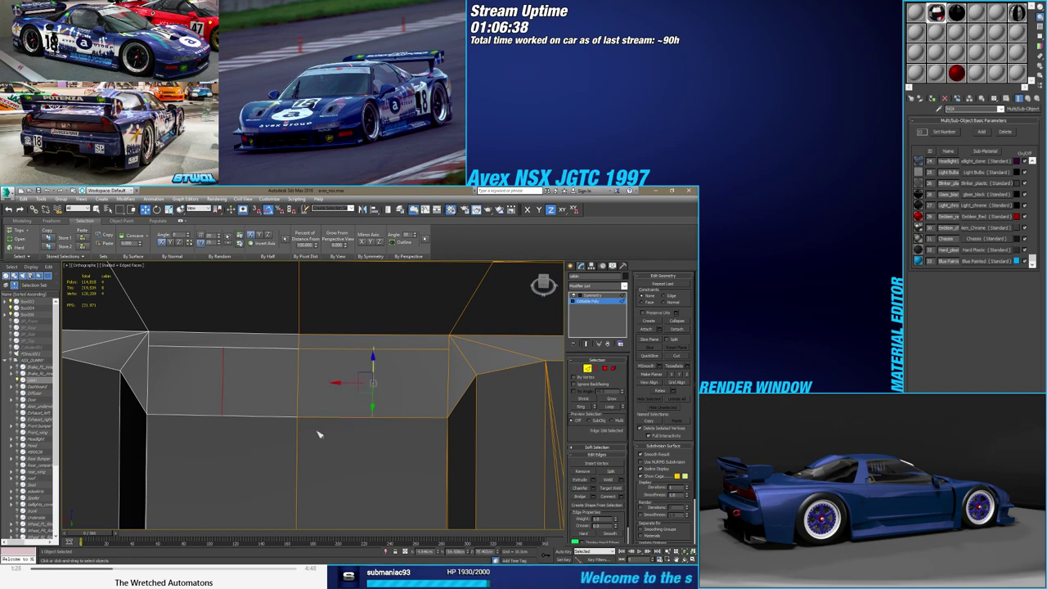
# Select the face beside the new edge in Polygon mode
pyautogui.moveTo(316, 434)
pyautogui.keyDown('alt'); pyautogui.mouseDown(button='middle')
pyautogui.moveTo(350, 450)
pyautogui.moveTo(355, 434)
pyautogui.mouseUp(button='middle'); pyautogui.keyUp('alt')
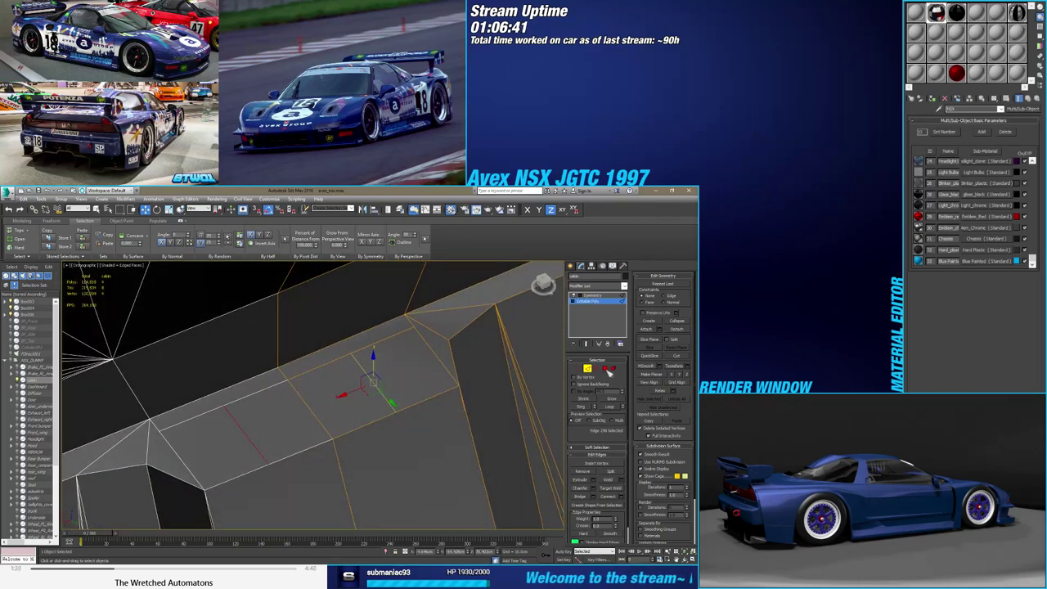
pyautogui.click(606, 369)
pyautogui.click(347, 385)
# Delete the face beside the new edge and bridge the two open hole edges with a polygon
pyautogui.press('Delete')
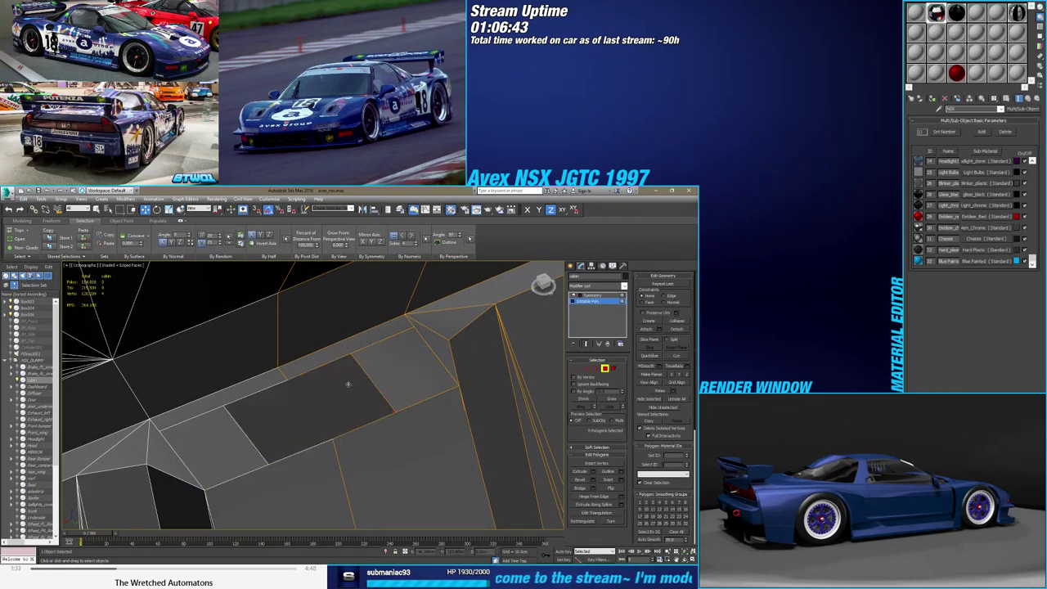
pyautogui.press('2')
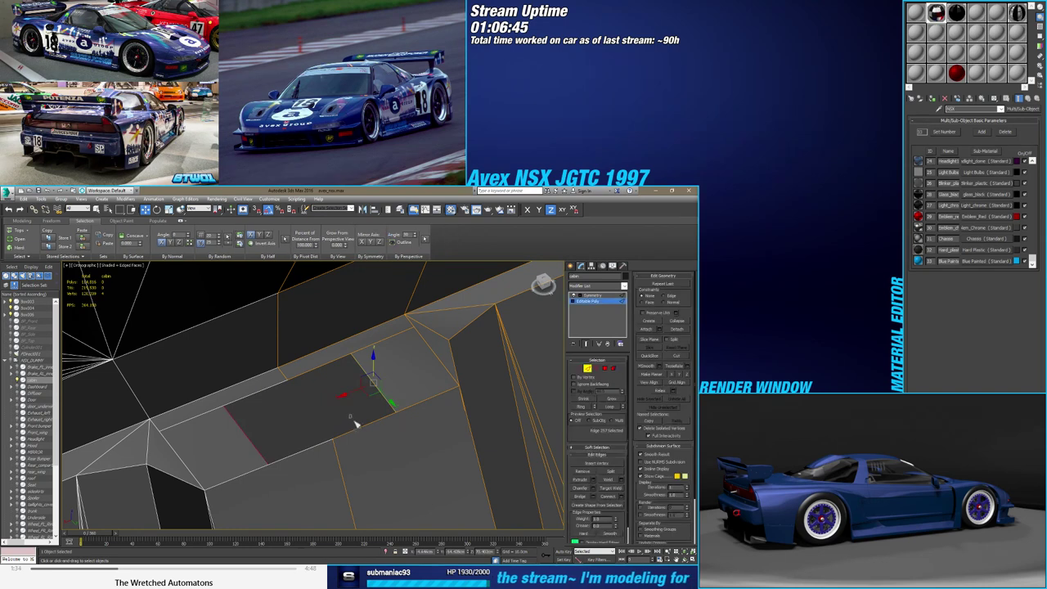
pyautogui.click(366, 437)
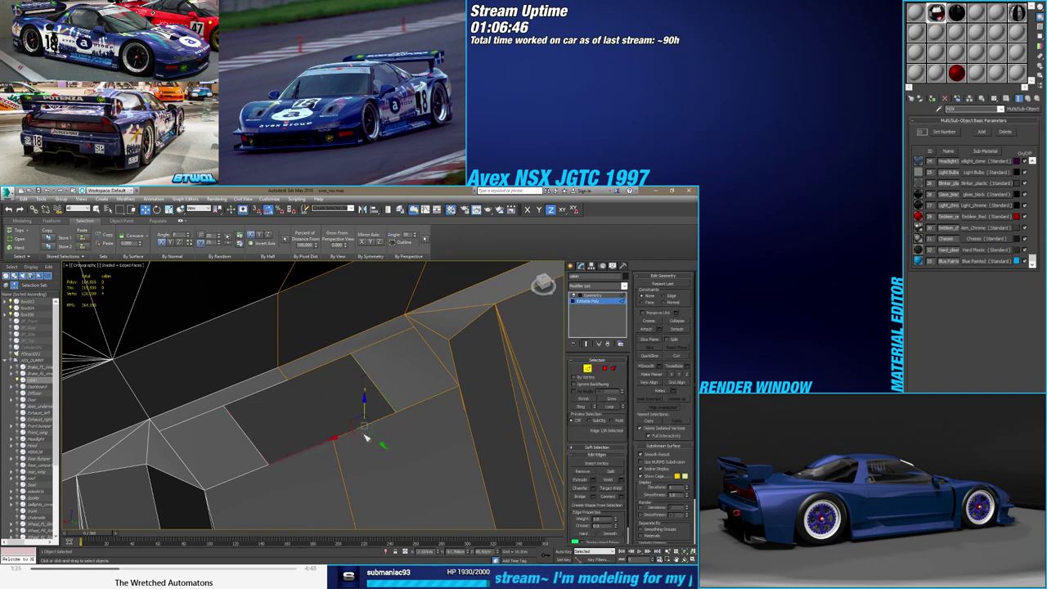
pyautogui.click(324, 368)
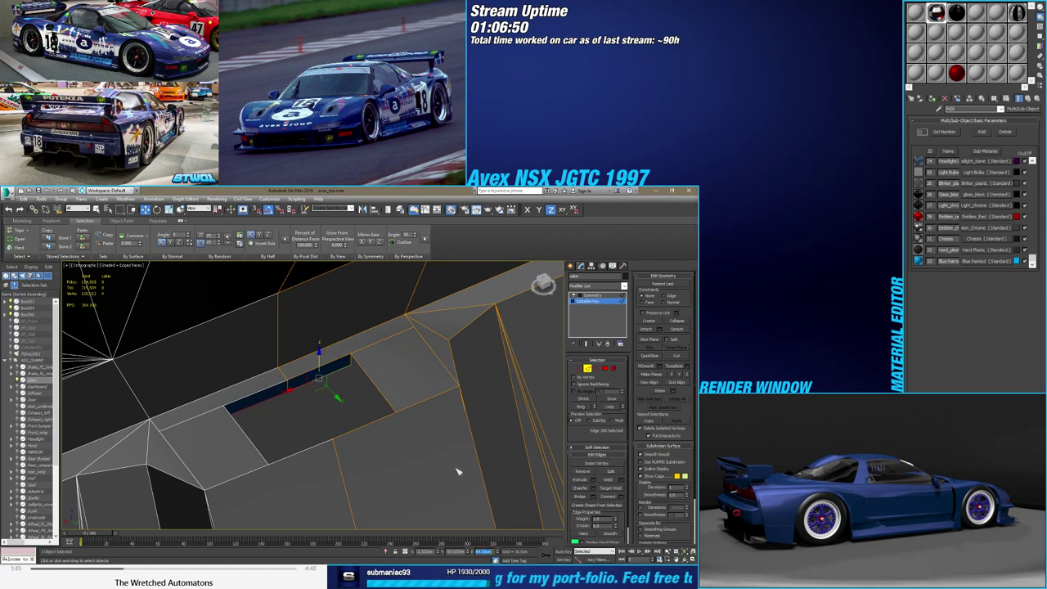
pyautogui.keyDown('ctrl'); pyautogui.click(369, 425); pyautogui.keyUp('ctrl')
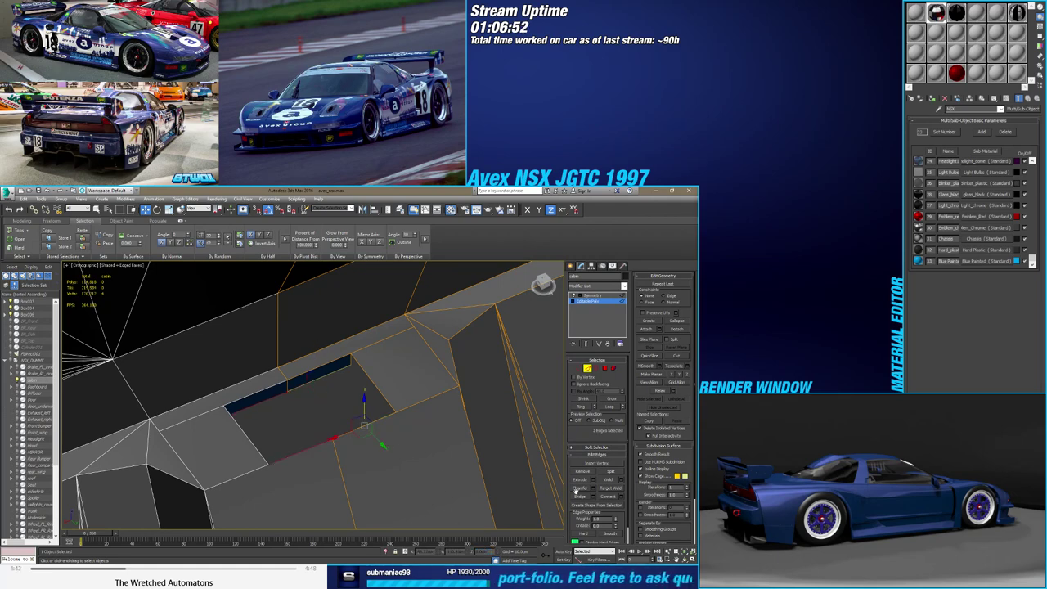
pyautogui.click(584, 498)
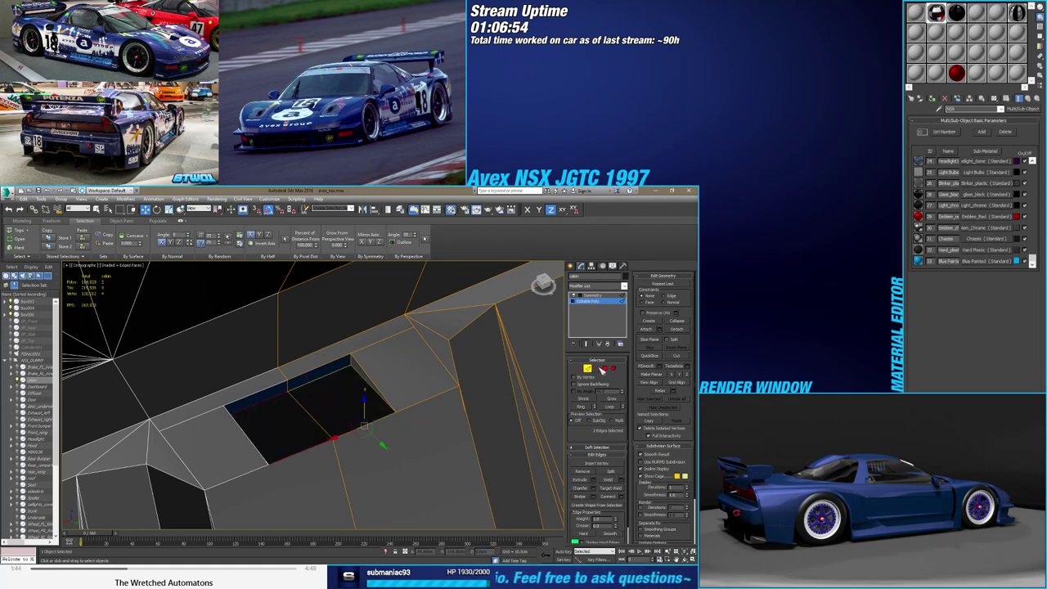
# Inspect the hole's border and corner vertices in Border and Vertex modes
pyautogui.click(602, 369)
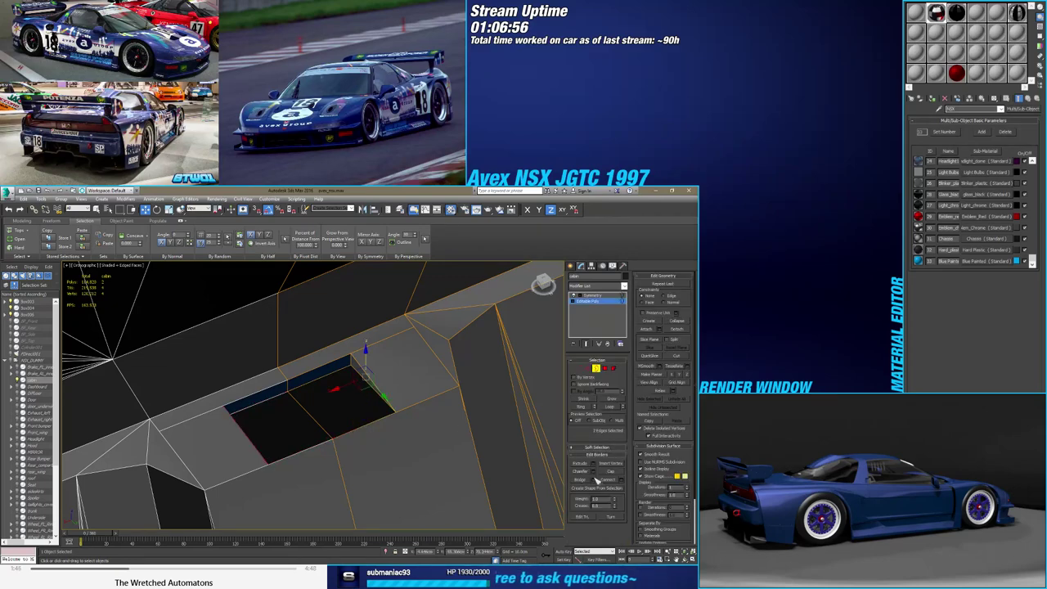
pyautogui.moveTo(399, 374)
pyautogui.keyDown('alt'); pyautogui.mouseDown(button='middle')
pyautogui.moveTo(449, 402)
pyautogui.moveTo(419, 394)
pyautogui.moveTo(437, 416)
pyautogui.mouseUp(button='middle'); pyautogui.keyUp('alt')
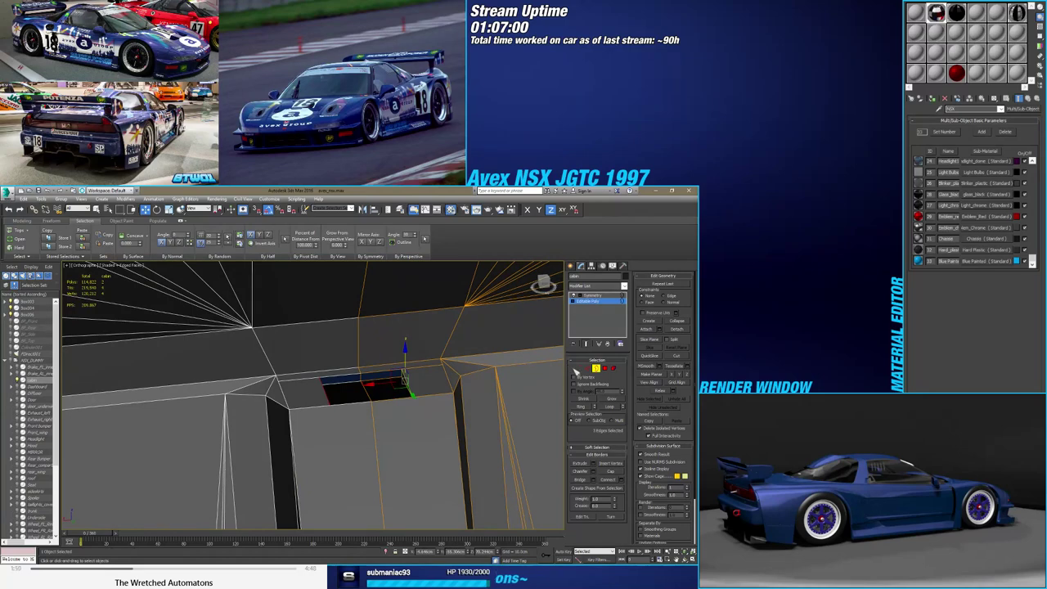
pyautogui.click(577, 369)
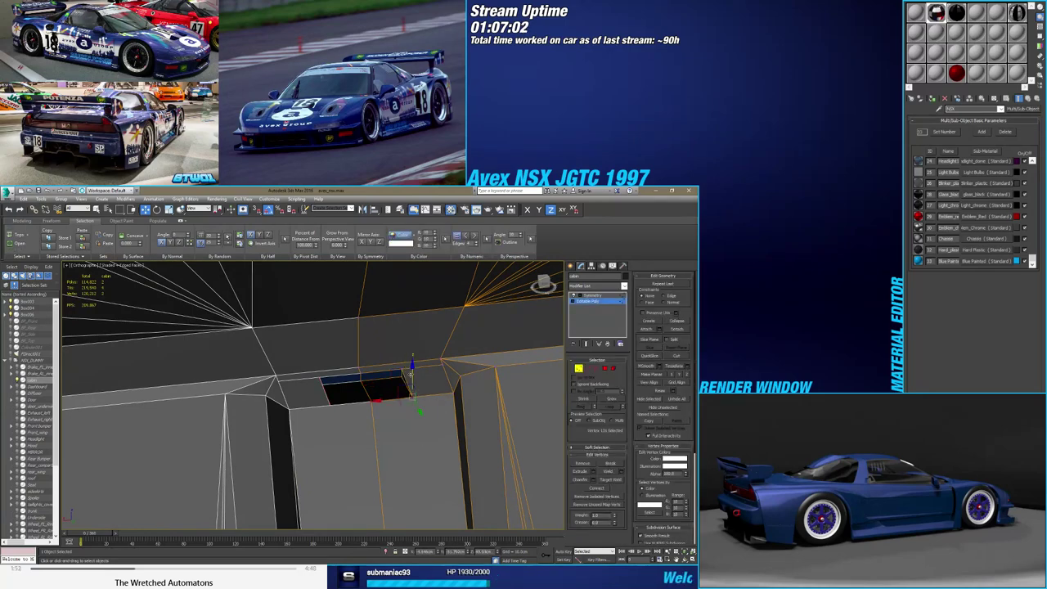
pyautogui.keyDown('alt'); pyautogui.moveTo(384, 376); pyautogui.dragTo(405, 372, button='middle'); pyautogui.keyUp('alt')
pyautogui.click(401, 379)
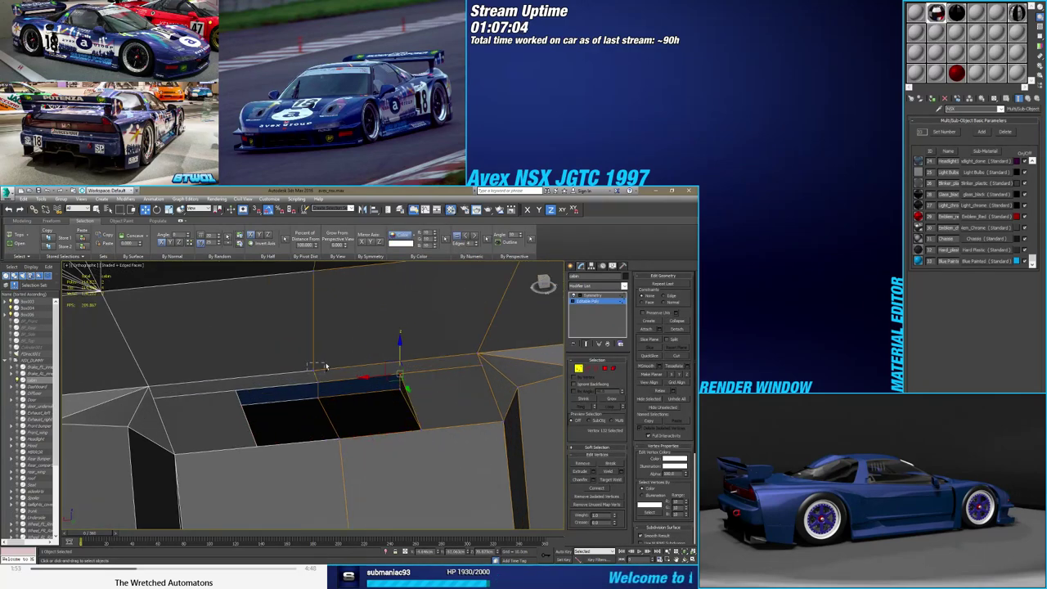
pyautogui.click(423, 459)
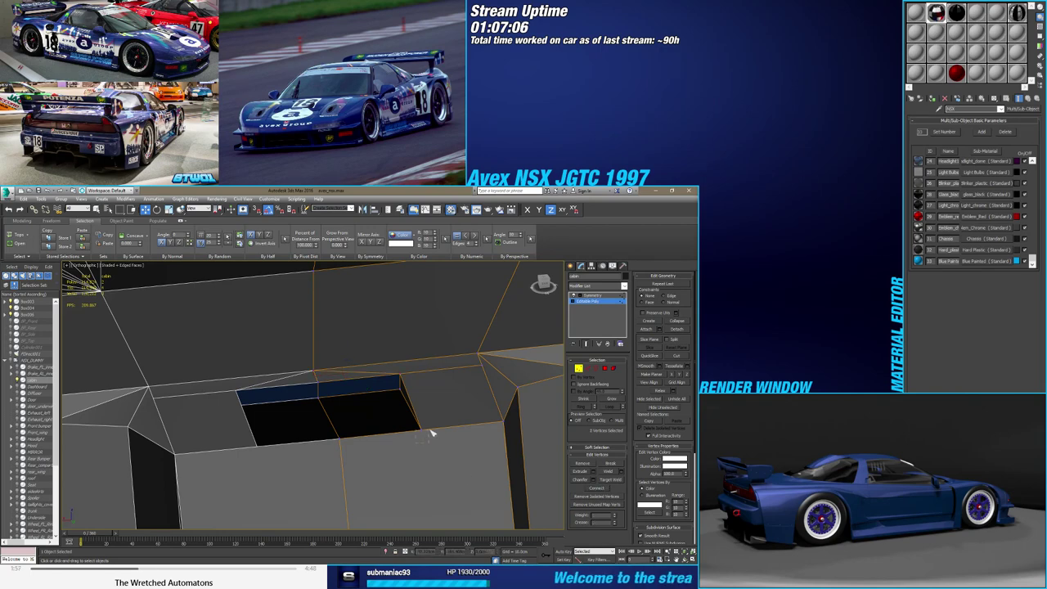
pyautogui.hotkey('ctrl', 'z')
pyautogui.keyDown('alt'); pyautogui.moveTo(432, 434); pyautogui.dragTo(403, 433, button='middle'); pyautogui.keyUp('alt')
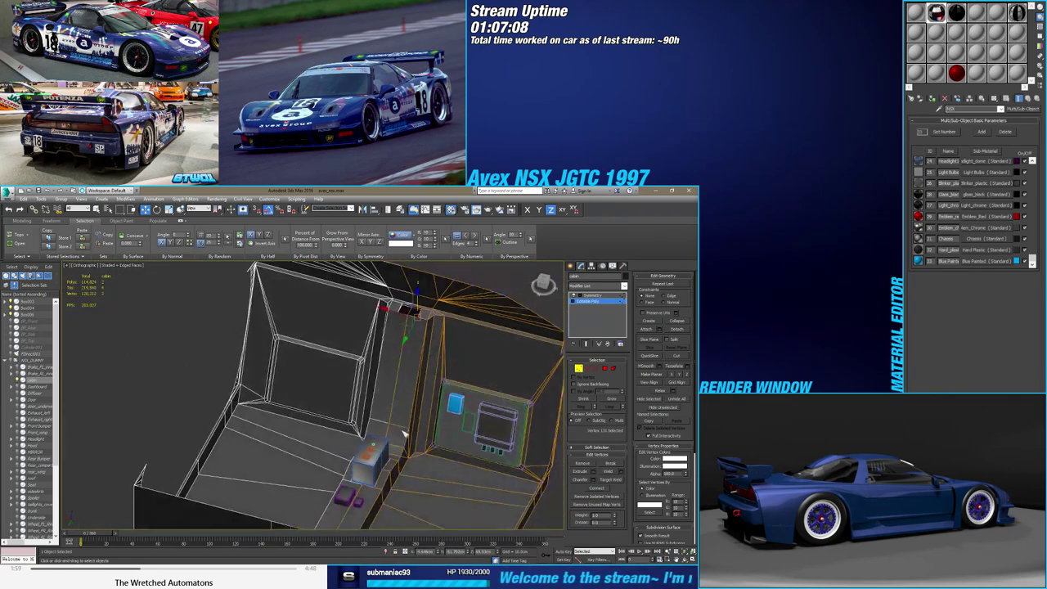
# Move the selected vertices around the opening to the left
pyautogui.scroll(3, 404, 434)
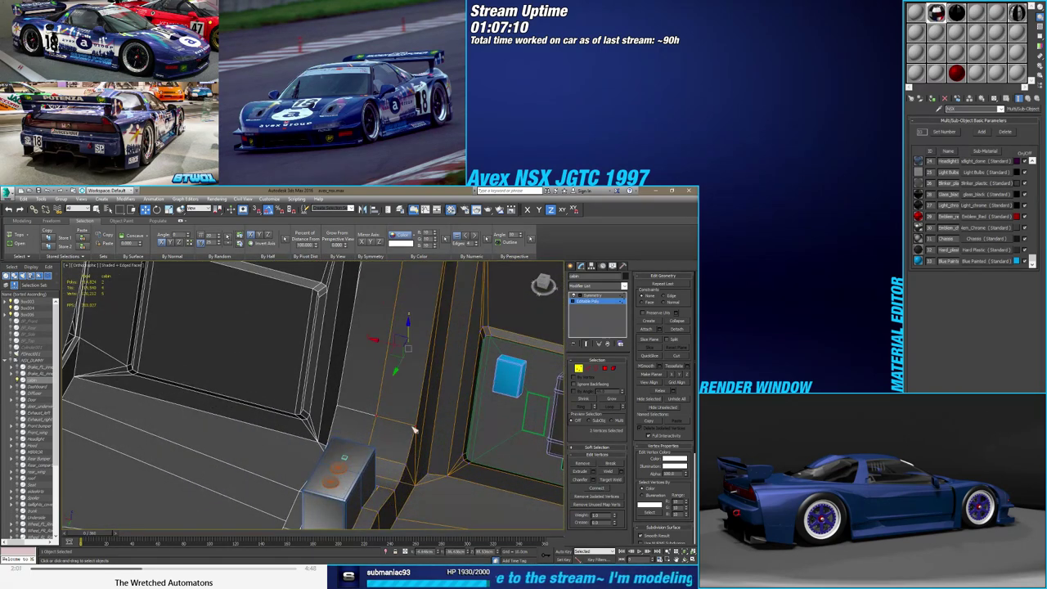
pyautogui.moveTo(384, 408); pyautogui.dragTo(415, 433)
pyautogui.moveTo(449, 393)
pyautogui.keyDown('alt'); pyautogui.mouseDown(button='middle')
pyautogui.moveTo(381, 327)
pyautogui.moveTo(375, 375)
pyautogui.moveTo(397, 348)
pyautogui.moveTo(406, 356)
pyautogui.mouseUp(button='middle'); pyautogui.keyUp('alt')
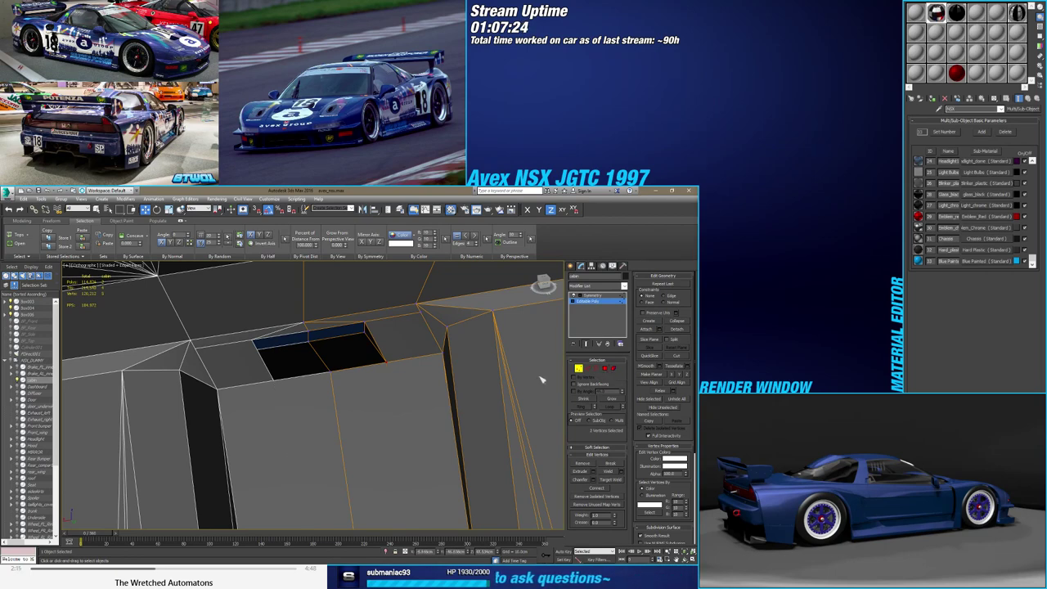
pyautogui.keyDown('alt'); pyautogui.moveTo(532, 382); pyautogui.dragTo(350, 314, button='middle'); pyautogui.keyUp('alt')
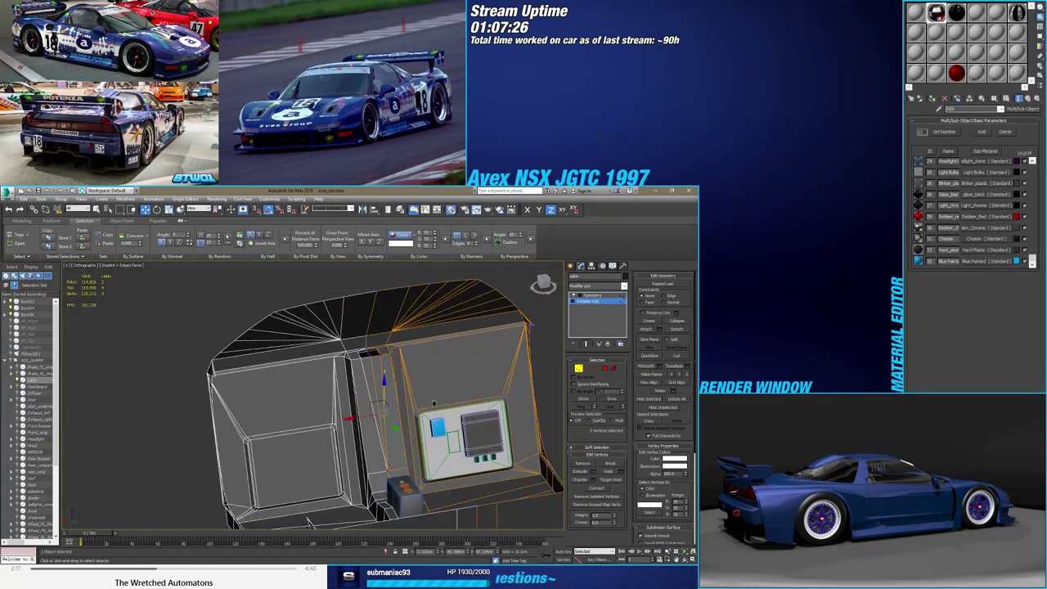
pyautogui.scroll(3, 349, 314)
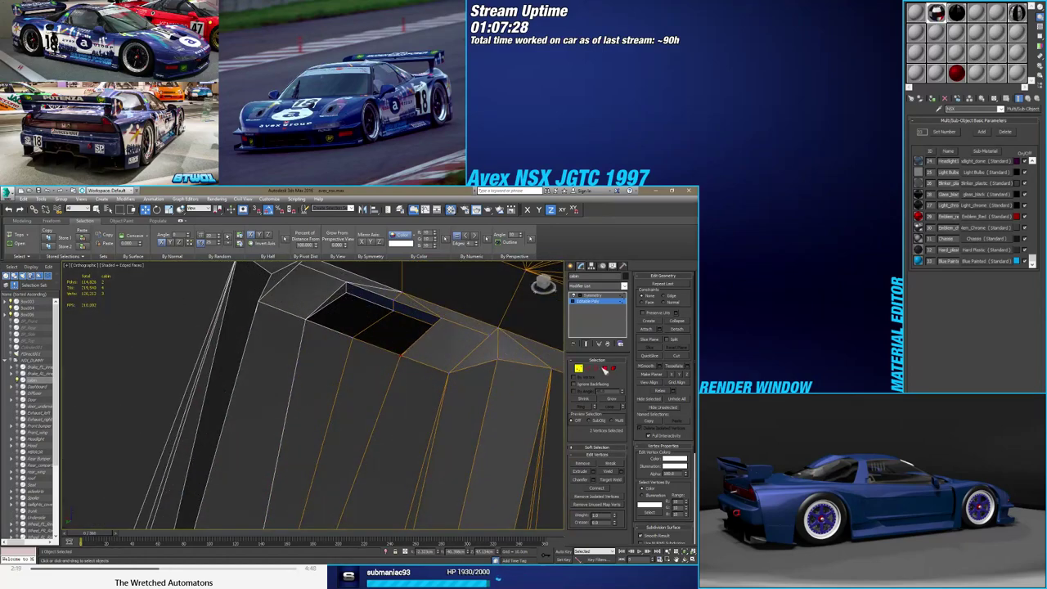
# Select the wall and upper polygons, then switch the viewport to plain shaded display
pyautogui.click(604, 370)
pyautogui.keyDown('ctrl'); pyautogui.click(376, 301); pyautogui.keyUp('ctrl')
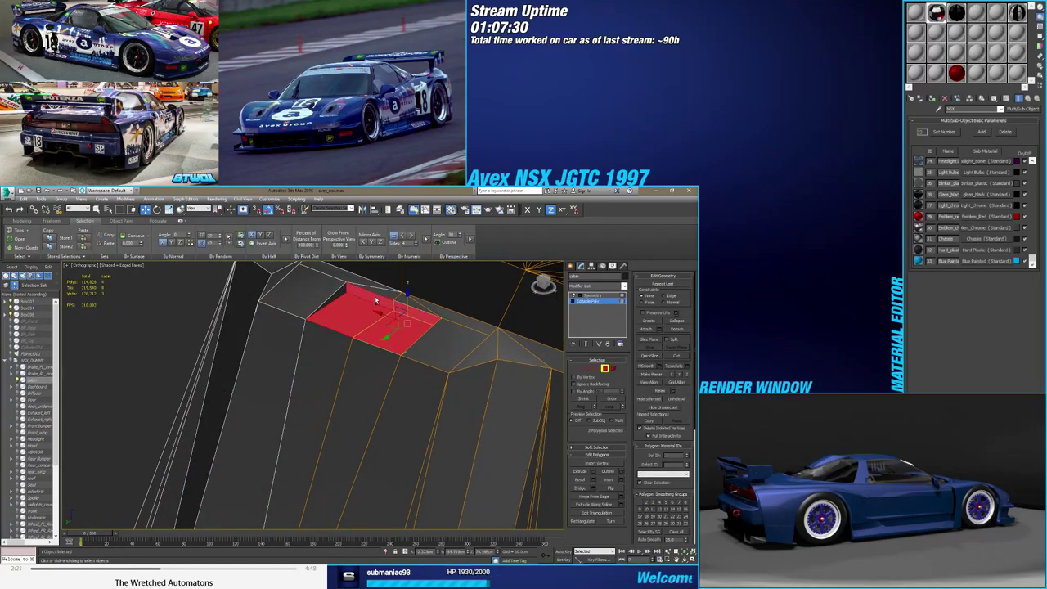
pyautogui.keyDown('alt'); pyautogui.moveTo(367, 313); pyautogui.dragTo(435, 315, button='middle'); pyautogui.keyUp('alt')
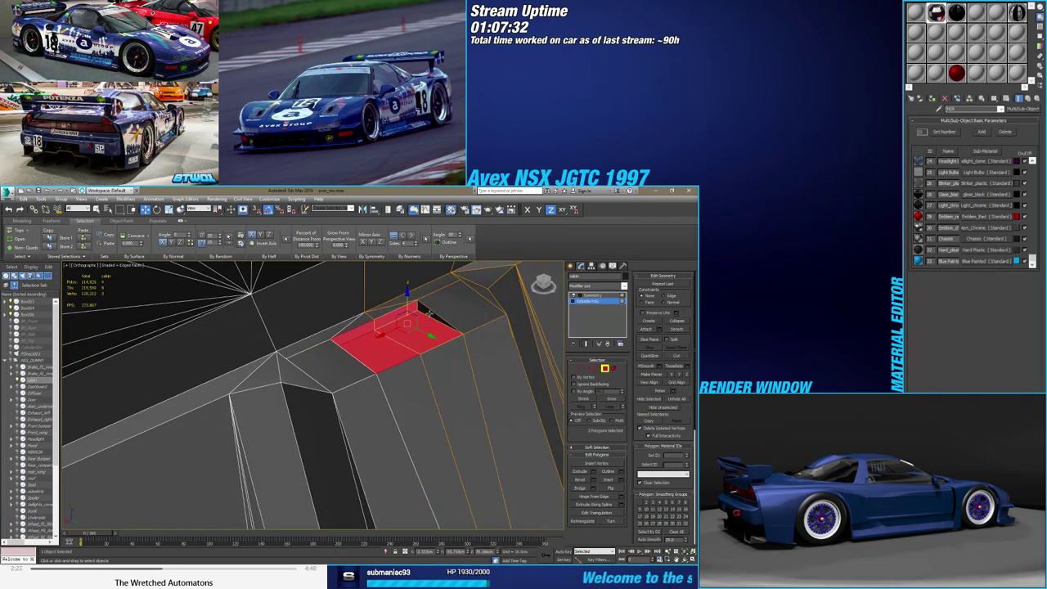
pyautogui.keyDown('ctrl'); pyautogui.click(427, 312); pyautogui.keyUp('ctrl')
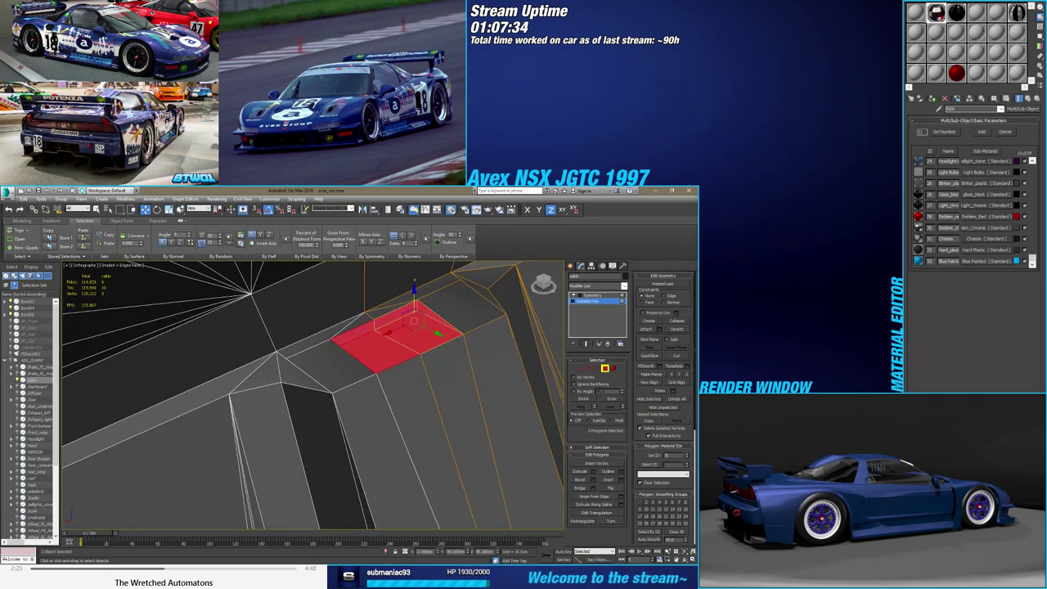
pyautogui.click(605, 369)
pyautogui.moveTo(425, 385)
pyautogui.keyDown('alt'); pyautogui.mouseDown(button='middle')
pyautogui.moveTo(382, 398)
pyautogui.moveTo(398, 466)
pyautogui.moveTo(343, 455)
pyautogui.moveTo(365, 429)
pyautogui.moveTo(382, 360)
pyautogui.mouseUp(button='middle'); pyautogui.keyUp('alt')
pyautogui.scroll(-5, 382, 398)
pyautogui.press('F4')
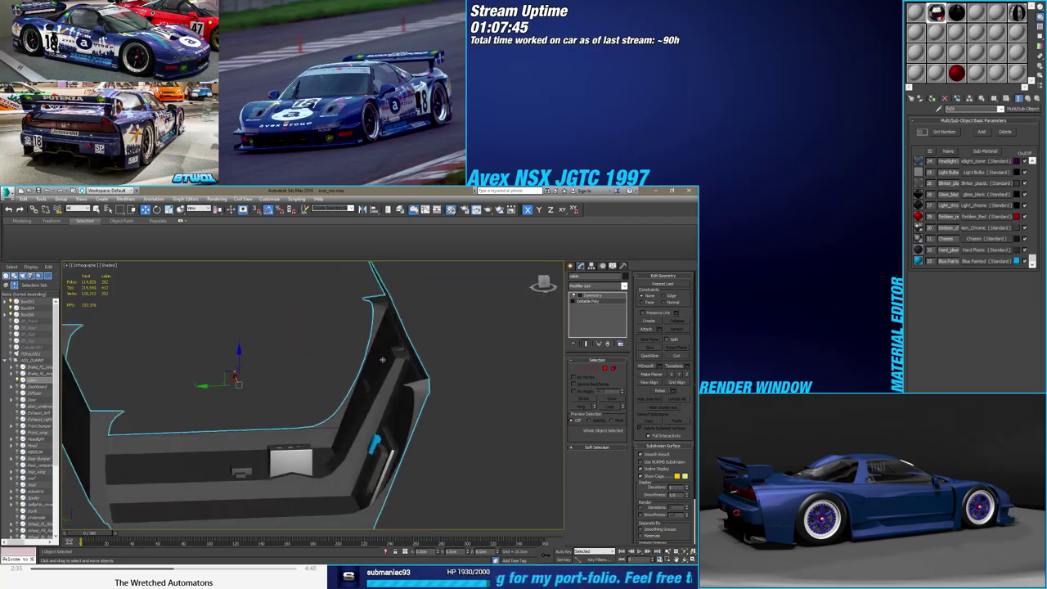
pyautogui.scroll(5, 382, 360)
# Raise and nudge the opening's corner vertex into place, then Target Weld the stray vertex
pyautogui.press('1')
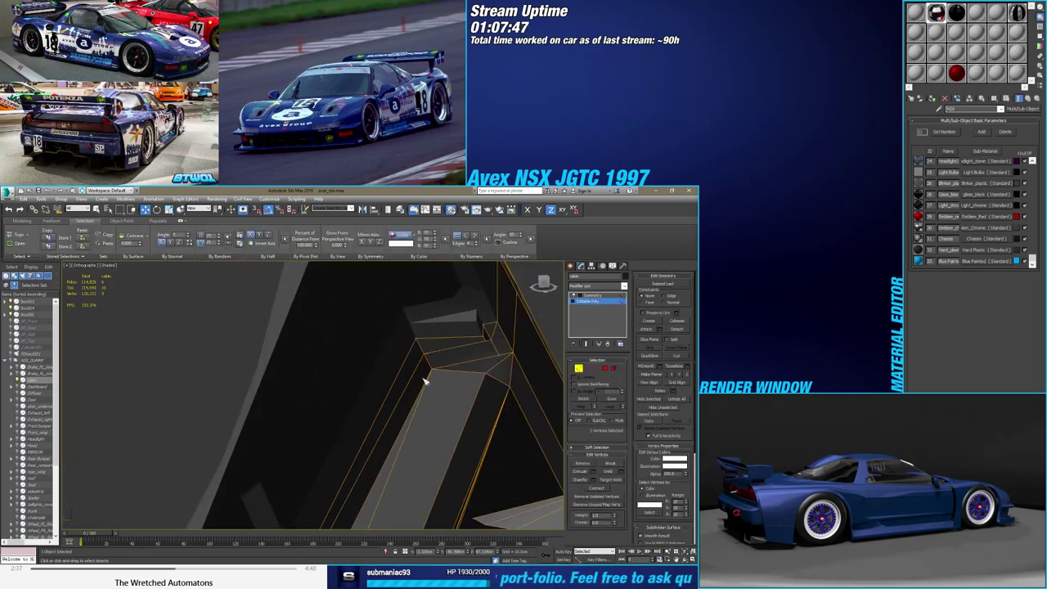
pyautogui.click(419, 358)
pyautogui.moveTo(409, 348); pyautogui.dragTo(428, 335)
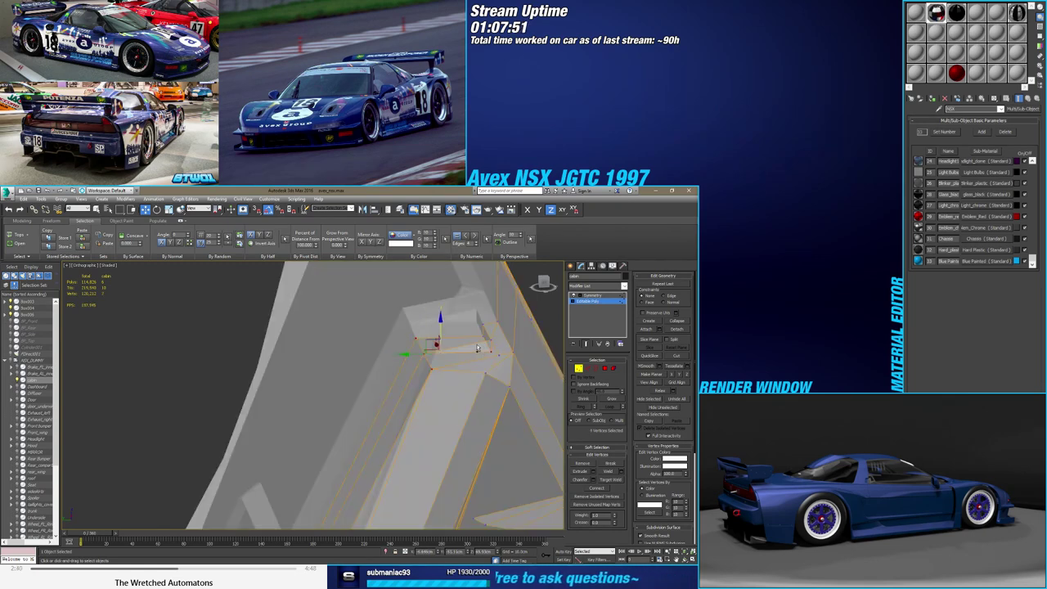
pyautogui.keyDown('alt'); pyautogui.moveTo(487, 338); pyautogui.dragTo(439, 358, button='middle'); pyautogui.keyUp('alt')
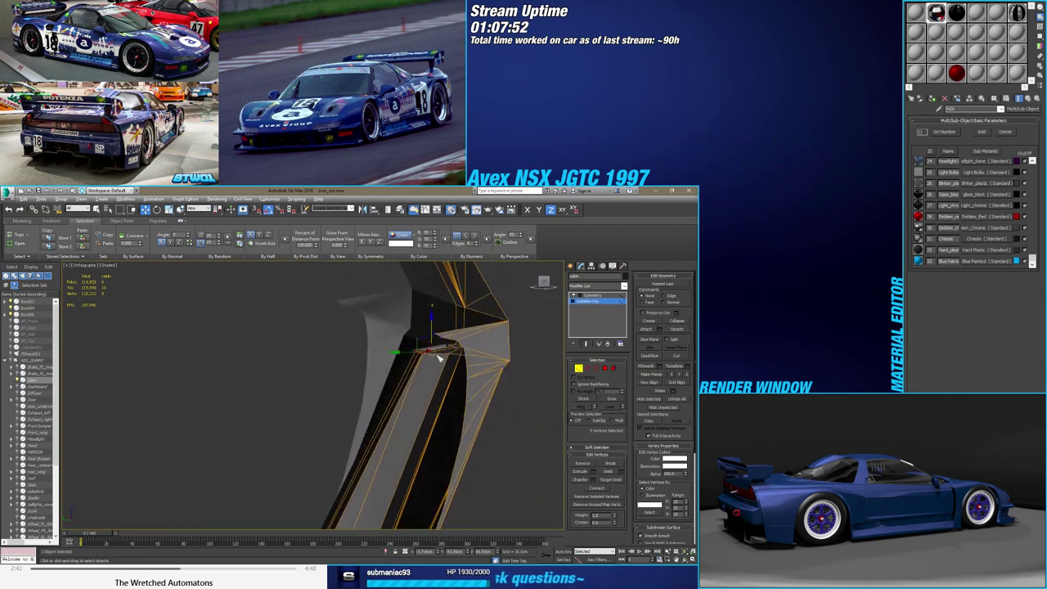
pyautogui.moveTo(423, 342)
pyautogui.mouseDown()
pyautogui.moveTo(401, 365)
pyautogui.moveTo(426, 344)
pyautogui.mouseUp()
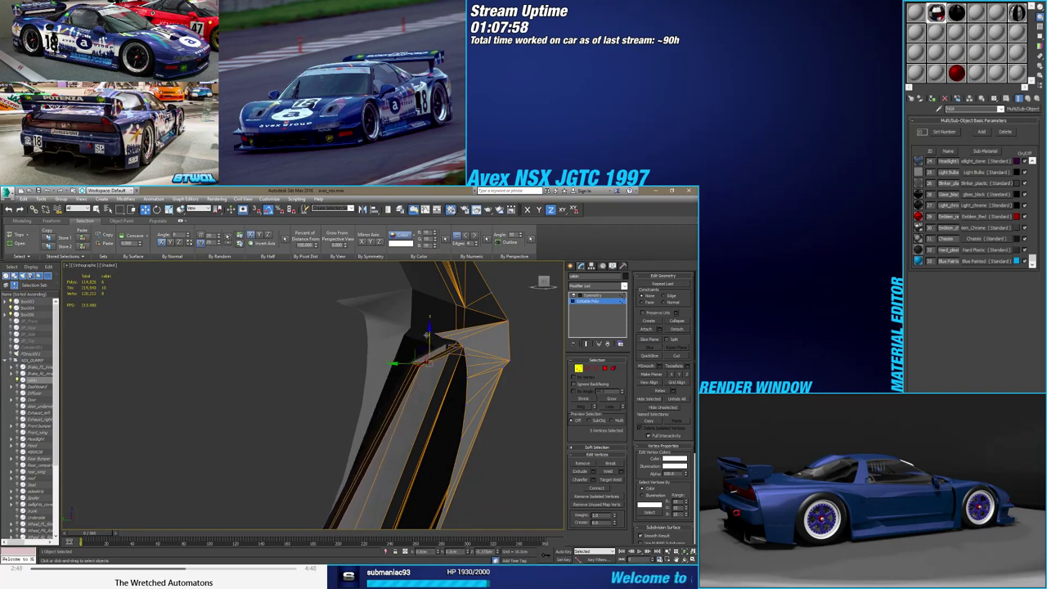
pyautogui.moveTo(426, 334)
pyautogui.keyDown('alt'); pyautogui.mouseDown(button='middle')
pyautogui.moveTo(469, 357)
pyautogui.moveTo(486, 407)
pyautogui.moveTo(426, 365)
pyautogui.mouseUp(button='middle'); pyautogui.keyUp('alt')
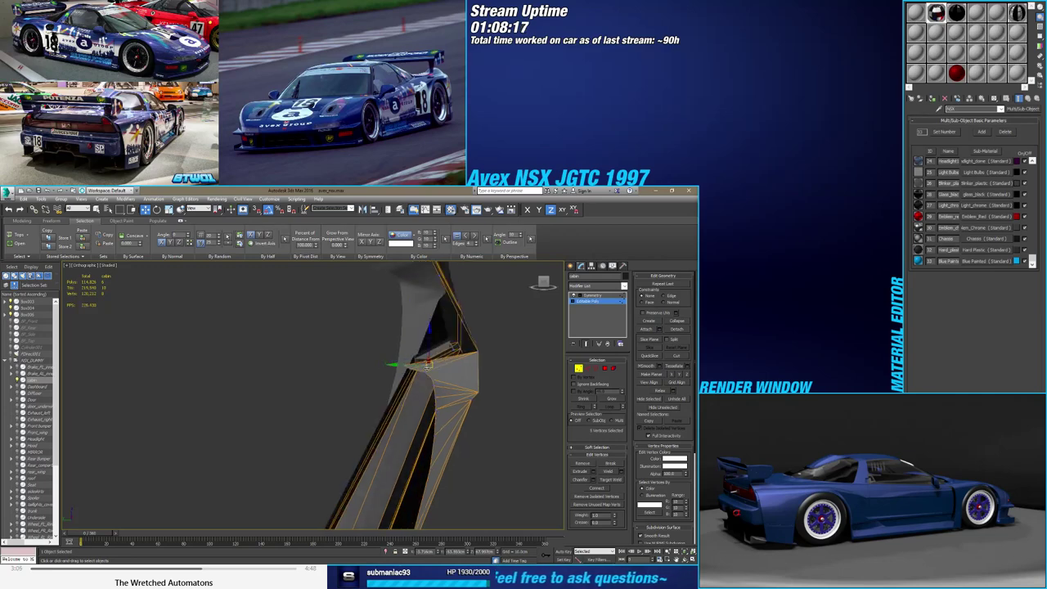
pyautogui.moveTo(426, 364)
pyautogui.keyDown('alt'); pyautogui.mouseDown(button='middle')
pyautogui.moveTo(488, 366)
pyautogui.moveTo(447, 381)
pyautogui.moveTo(467, 363)
pyautogui.moveTo(480, 392)
pyautogui.mouseUp(button='middle'); pyautogui.keyUp('alt')
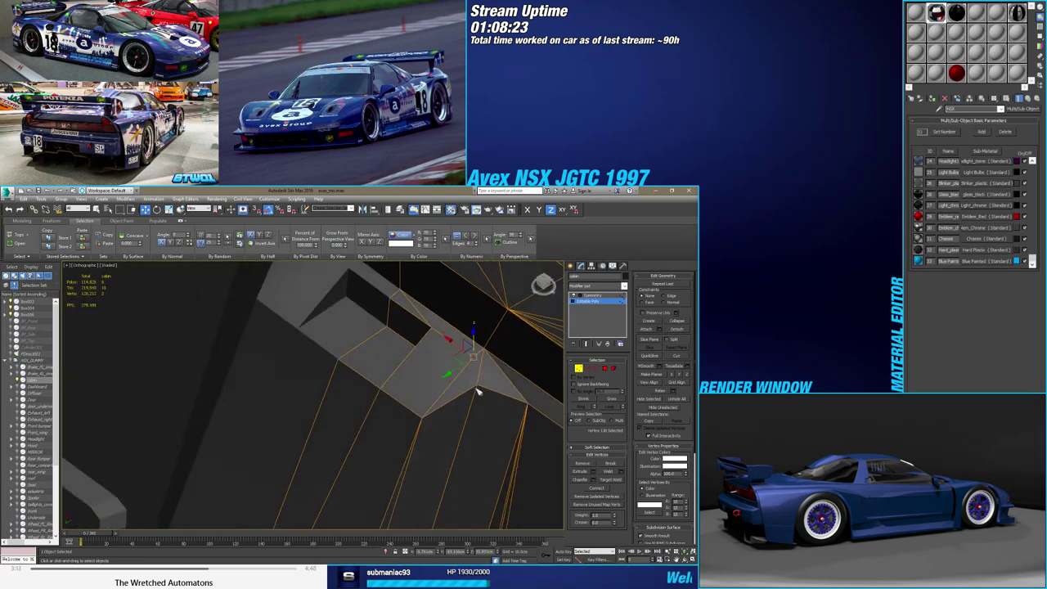
pyautogui.click(607, 480)
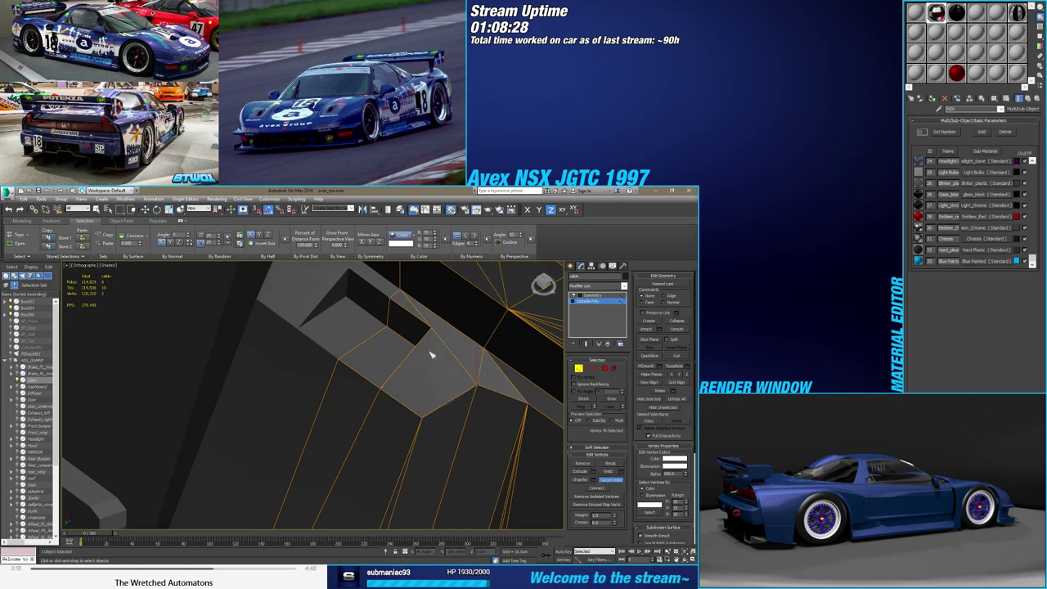
pyautogui.press('w')
pyautogui.keyDown('alt'); pyautogui.moveTo(384, 392); pyautogui.dragTo(388, 390, button='middle'); pyautogui.keyUp('alt')
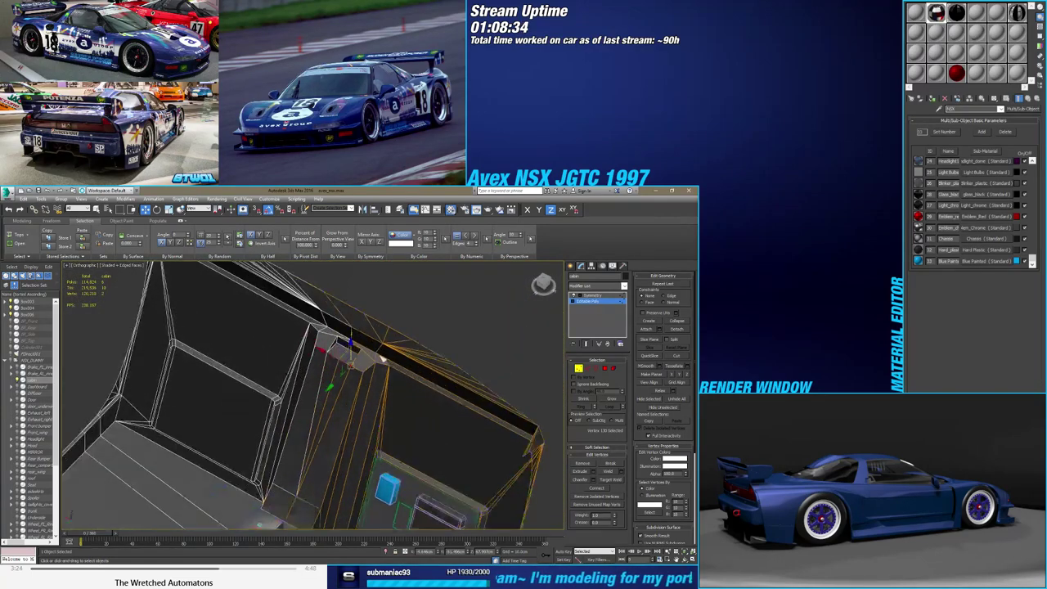
# Return to object level and review the cabin tub with edges hidden, then shown again
pyautogui.click(579, 369)
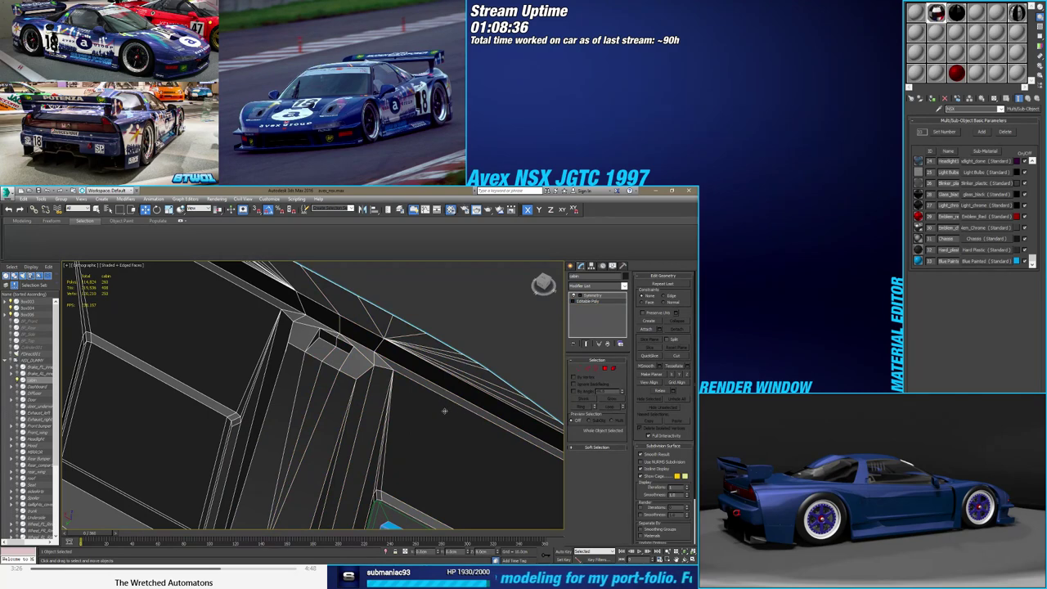
pyautogui.press('F4')
pyautogui.moveTo(444, 410)
pyautogui.keyDown('alt'); pyautogui.mouseDown(button='middle')
pyautogui.moveTo(422, 419)
pyautogui.moveTo(427, 397)
pyautogui.moveTo(463, 392)
pyautogui.moveTo(398, 403)
pyautogui.moveTo(407, 402)
pyautogui.mouseUp(button='middle'); pyautogui.keyUp('alt')
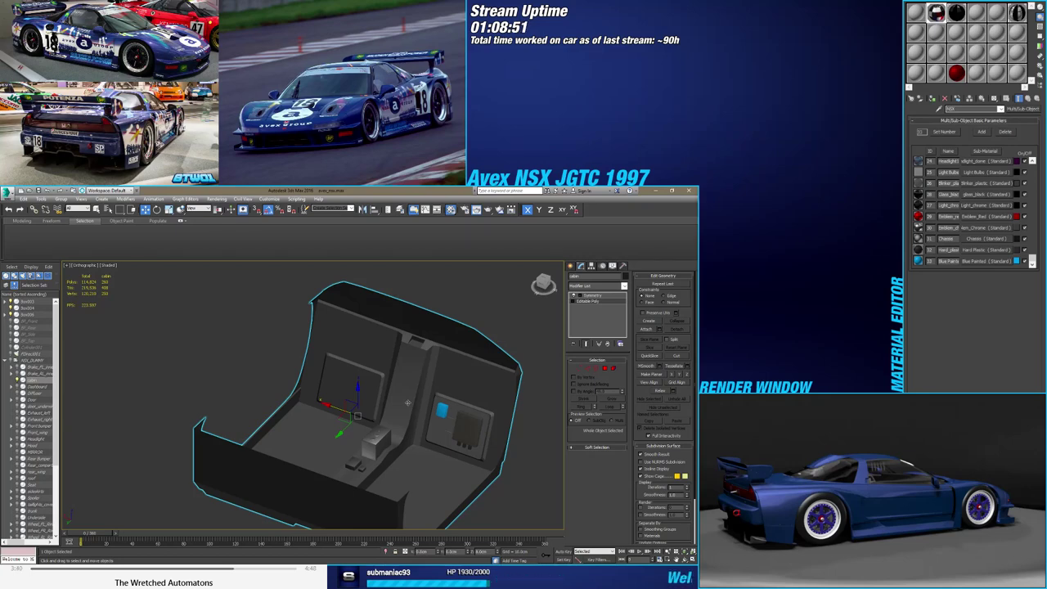
pyautogui.press('F4')
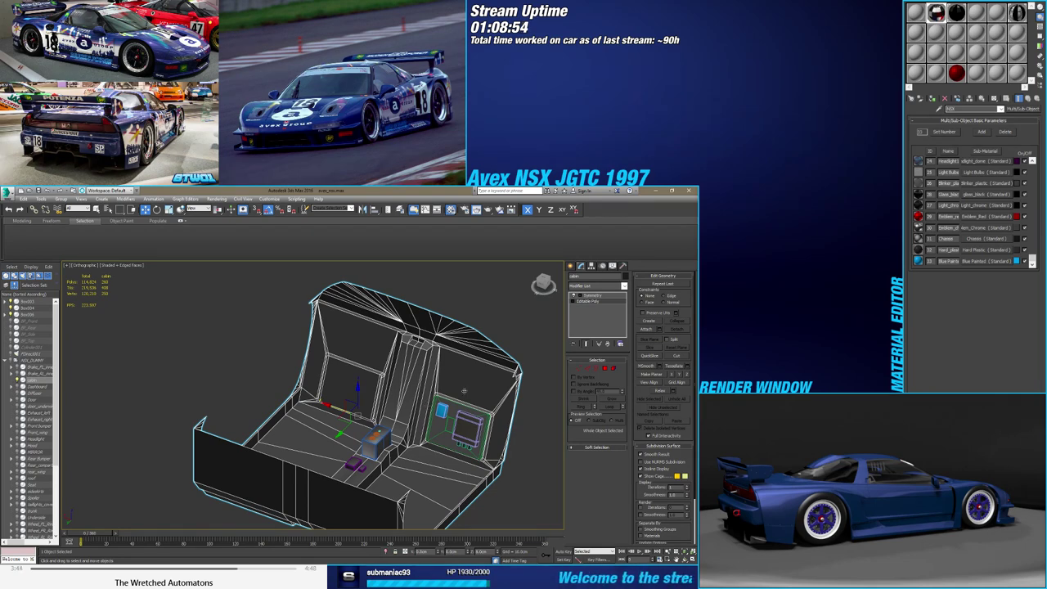
pyautogui.scroll(3, 464, 390)
# Select the red left and right interior wall faces and grow the selection onto neighbours
pyautogui.click(605, 368)
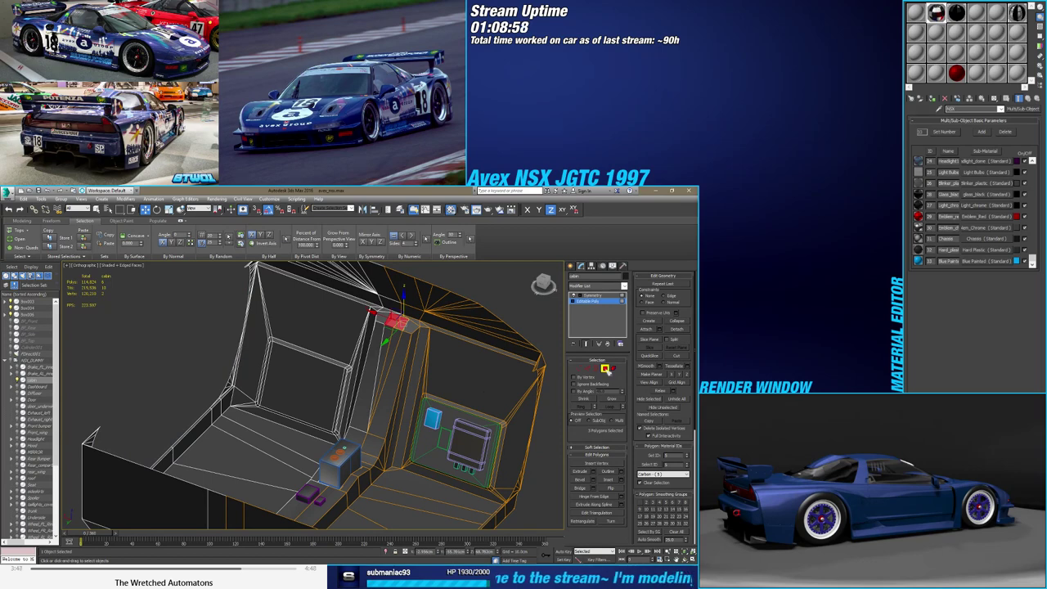
pyautogui.click(605, 368)
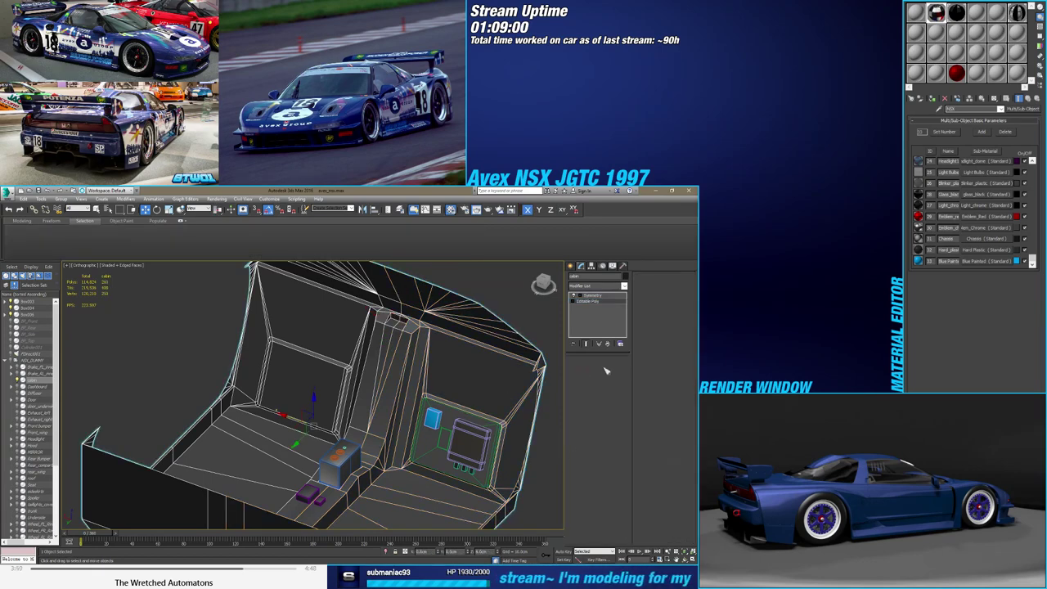
pyautogui.press('4')
pyautogui.click(481, 427)
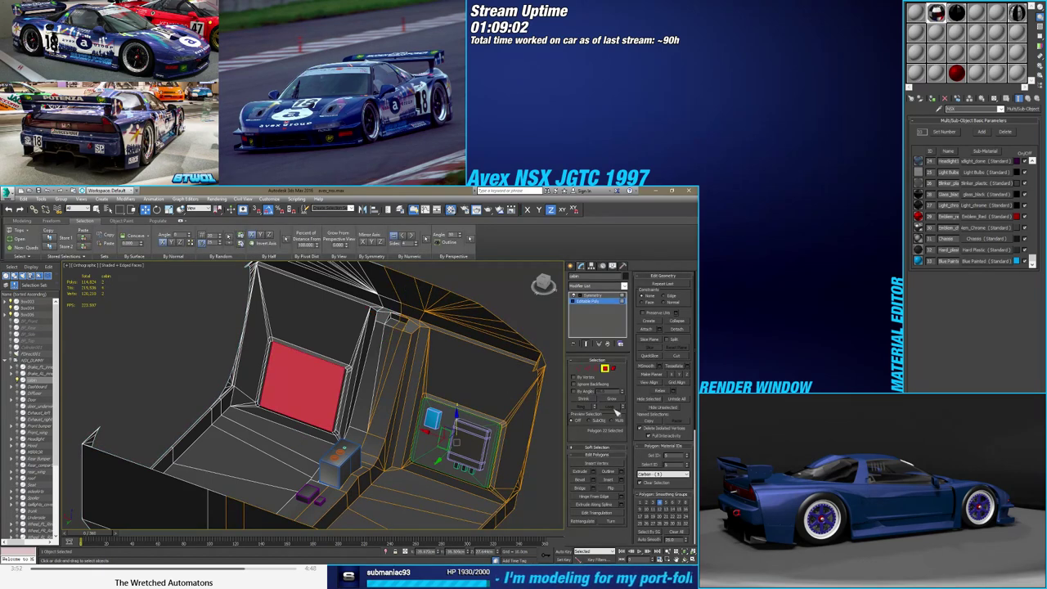
pyautogui.click(612, 399)
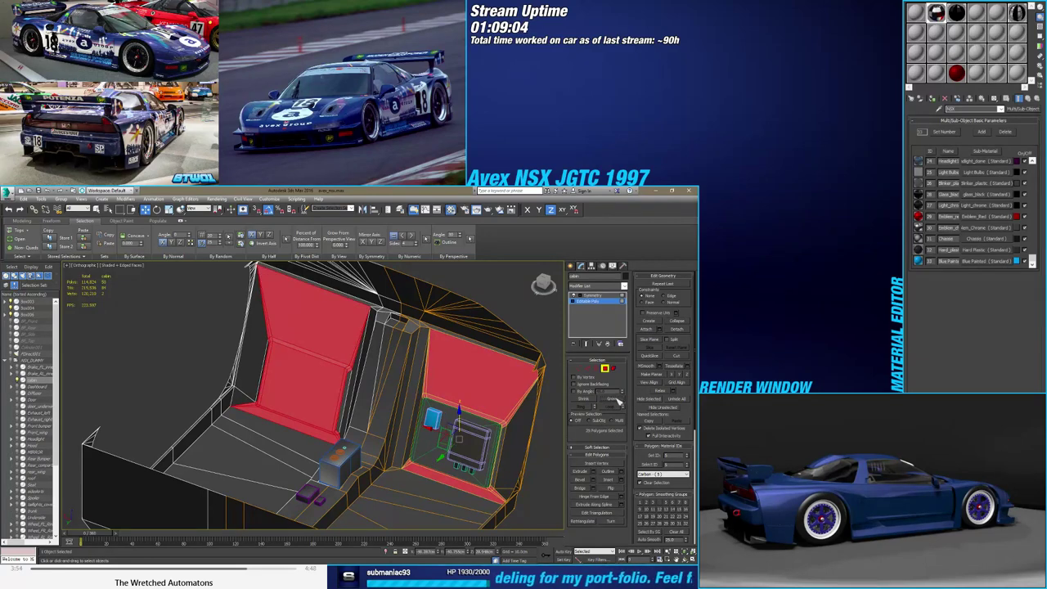
pyautogui.hotkey('ctrl', 'pageup')
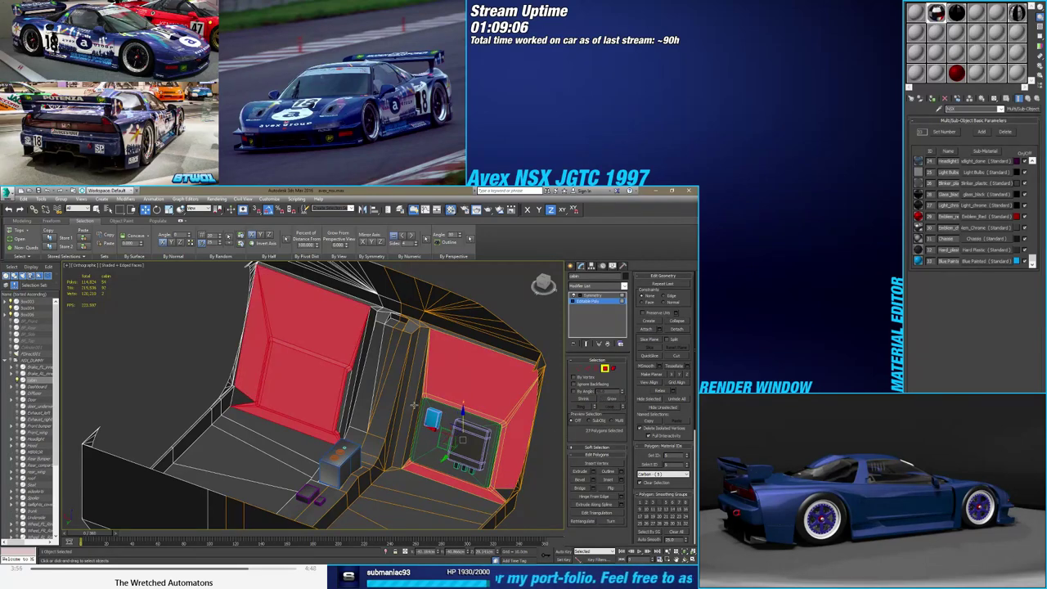
pyautogui.keyDown('alt'); pyautogui.moveTo(413, 406); pyautogui.dragTo(420, 437, button='middle'); pyautogui.keyUp('alt')
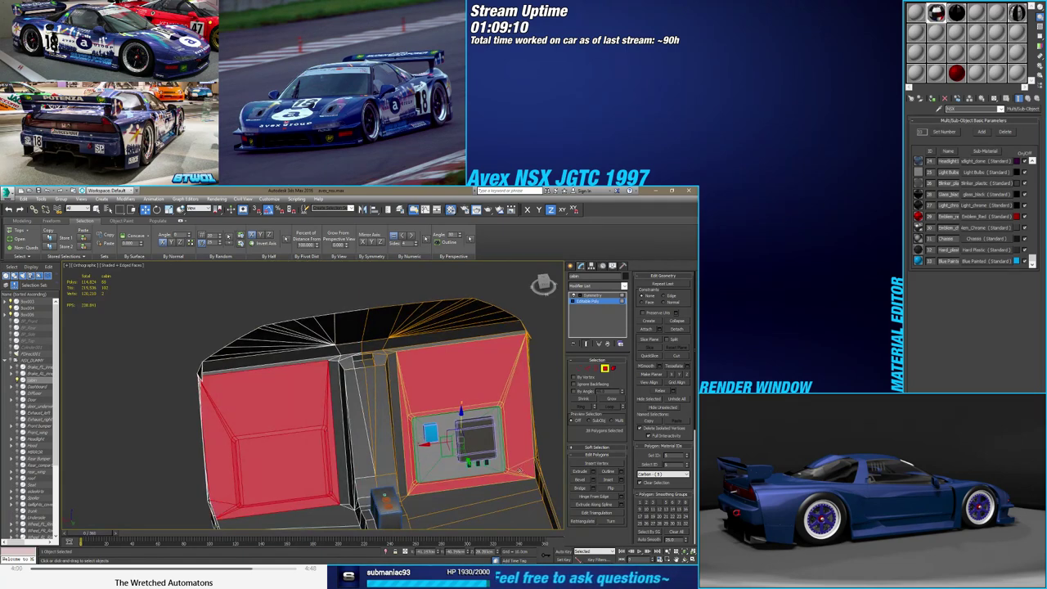
pyautogui.moveTo(410, 440)
pyautogui.keyDown('alt'); pyautogui.mouseDown(button='middle')
pyautogui.moveTo(424, 408)
pyautogui.moveTo(452, 428)
pyautogui.mouseUp(button='middle'); pyautogui.keyUp('alt')
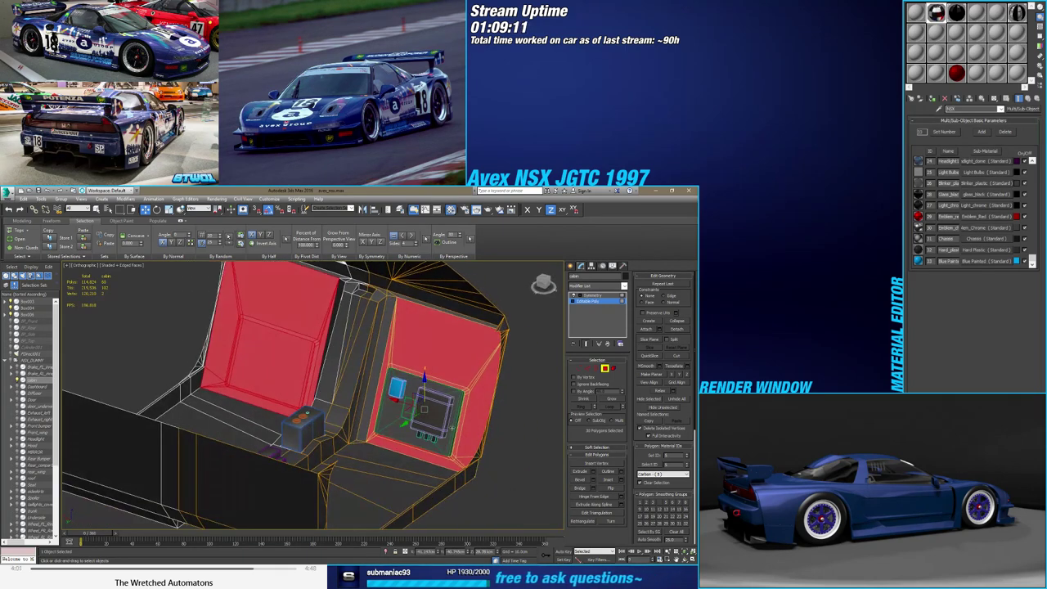
# Detach the selected faces as Object001 and clear the selection
pyautogui.click(674, 330)
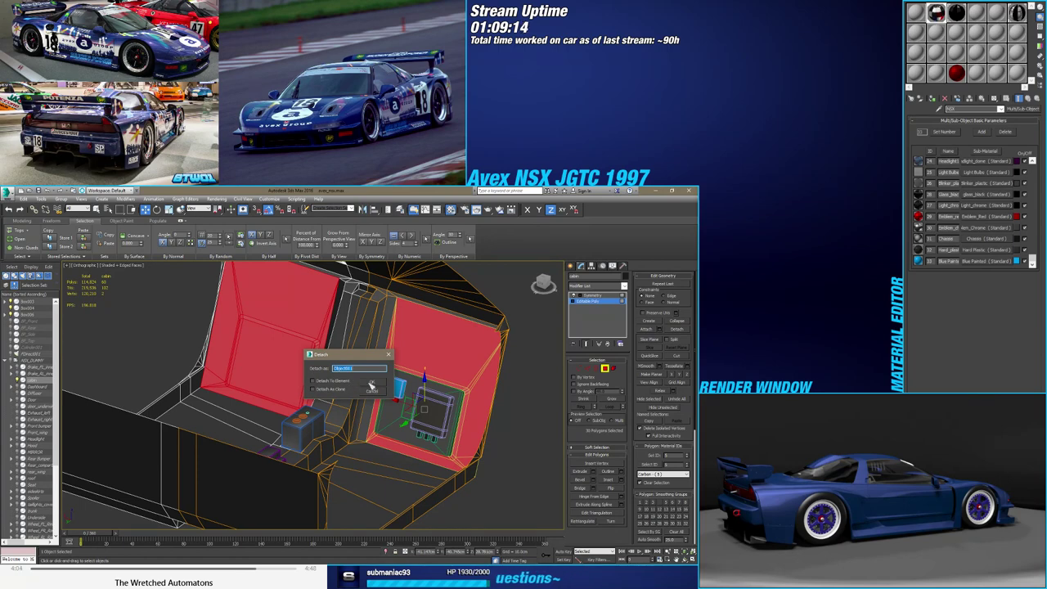
pyautogui.click(370, 382)
pyautogui.click(605, 369)
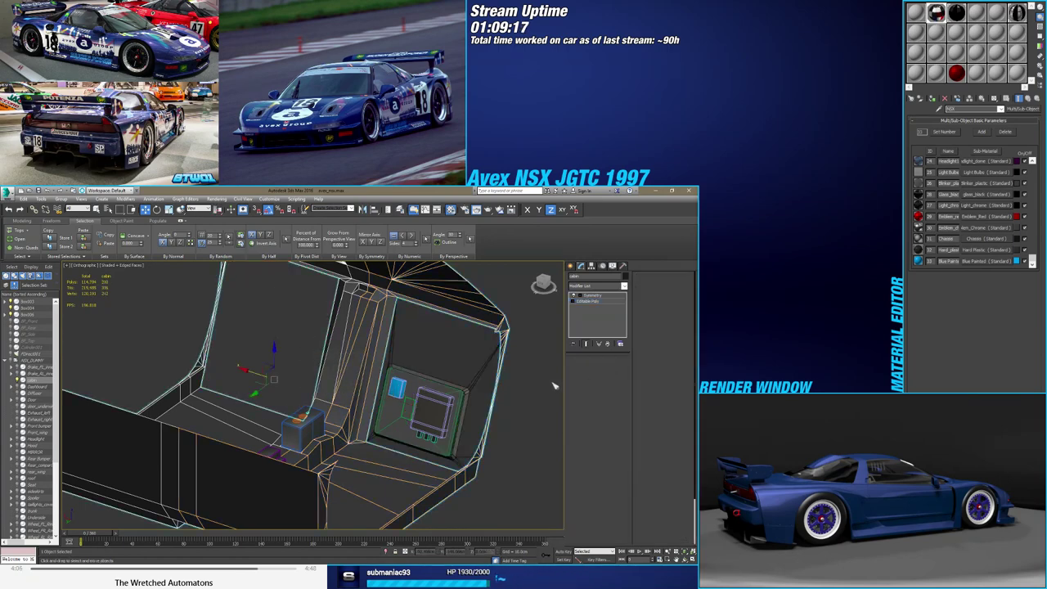
pyautogui.click(515, 398)
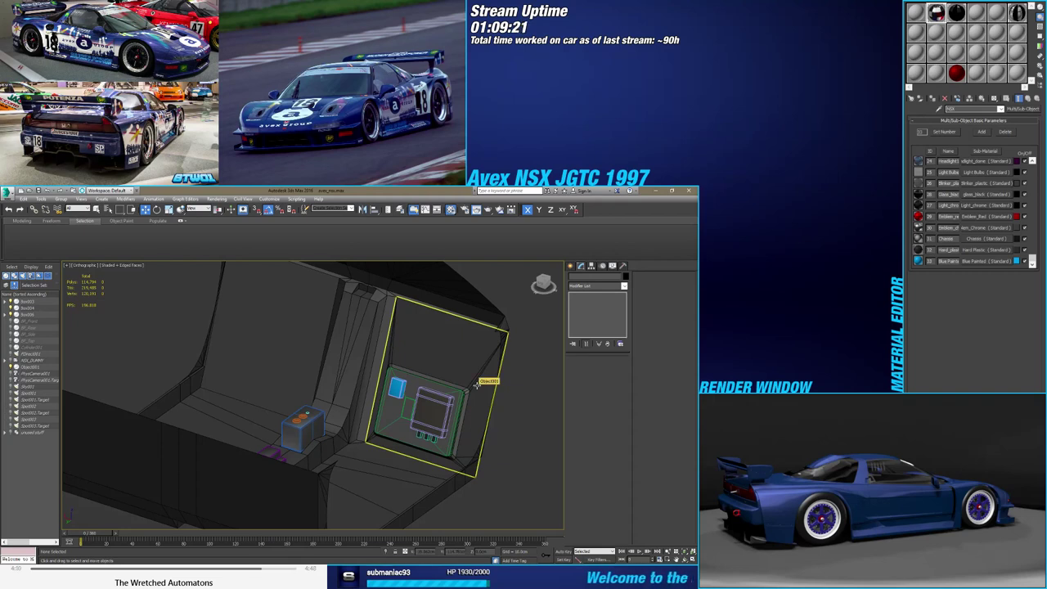
# Select Object001 and apply a Symmetry modifier to mirror the panel
pyautogui.click(476, 384)
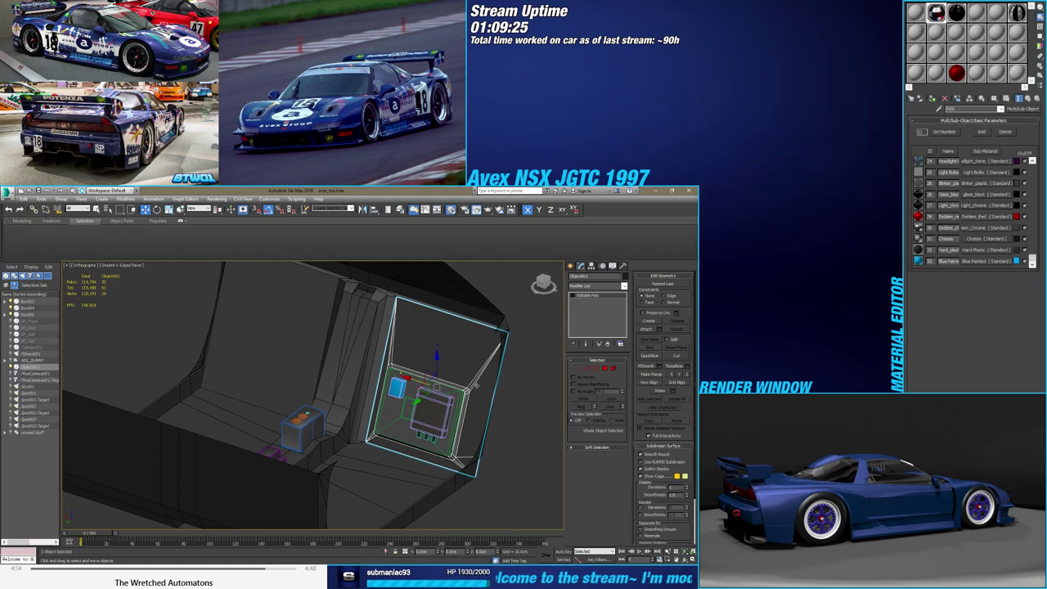
pyautogui.keyDown('alt'); pyautogui.moveTo(477, 385); pyautogui.dragTo(590, 303, button='middle'); pyautogui.keyUp('alt')
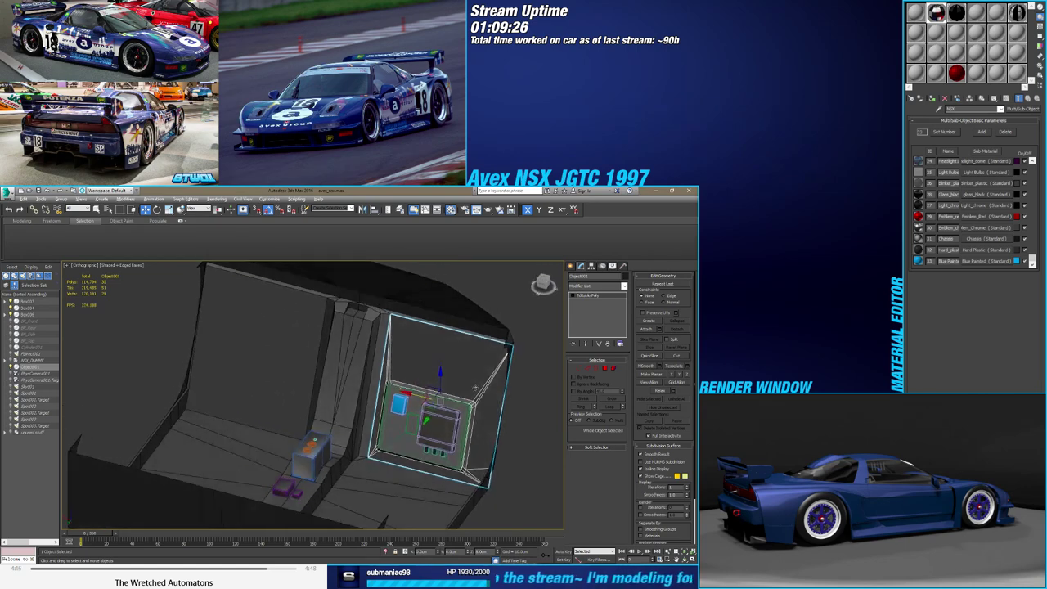
pyautogui.click(599, 286)
pyautogui.write('s')
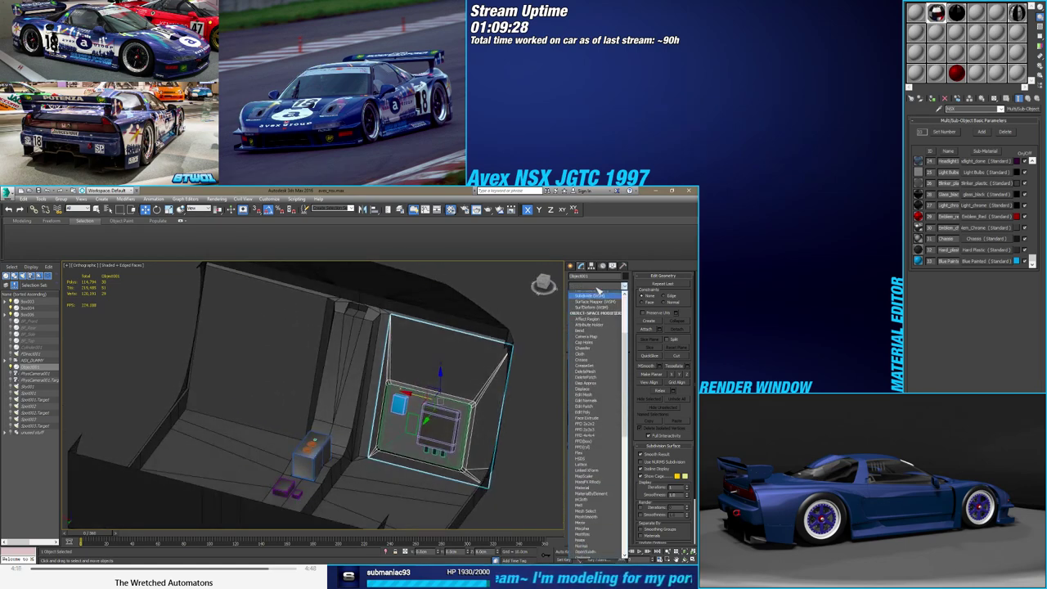
pyautogui.press('Return')
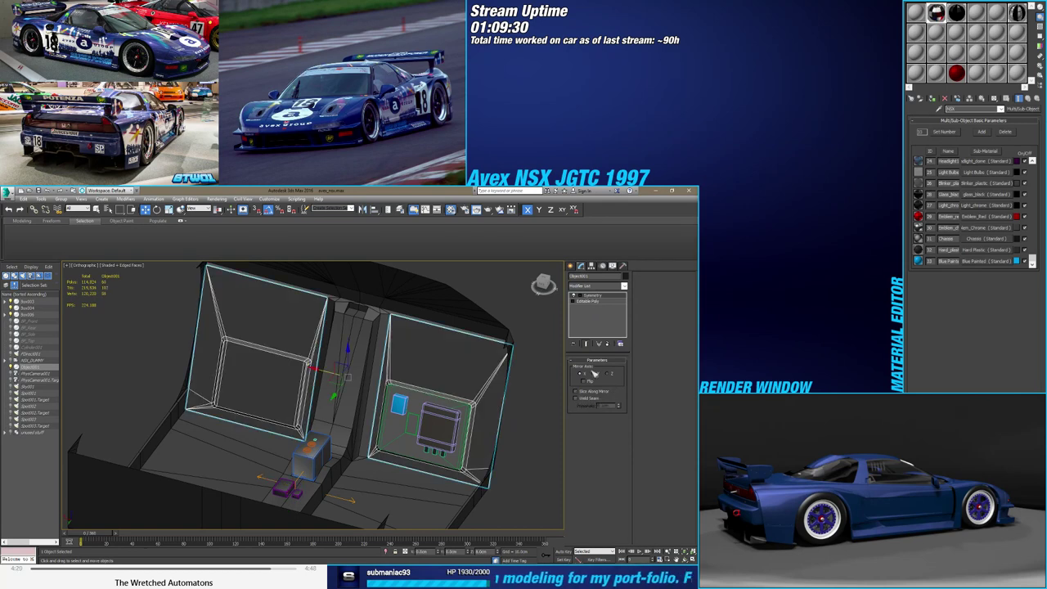
# Collapse the Symmetry modifier into the mesh
pyautogui.rightClick(598, 294)
pyautogui.click(621, 360)
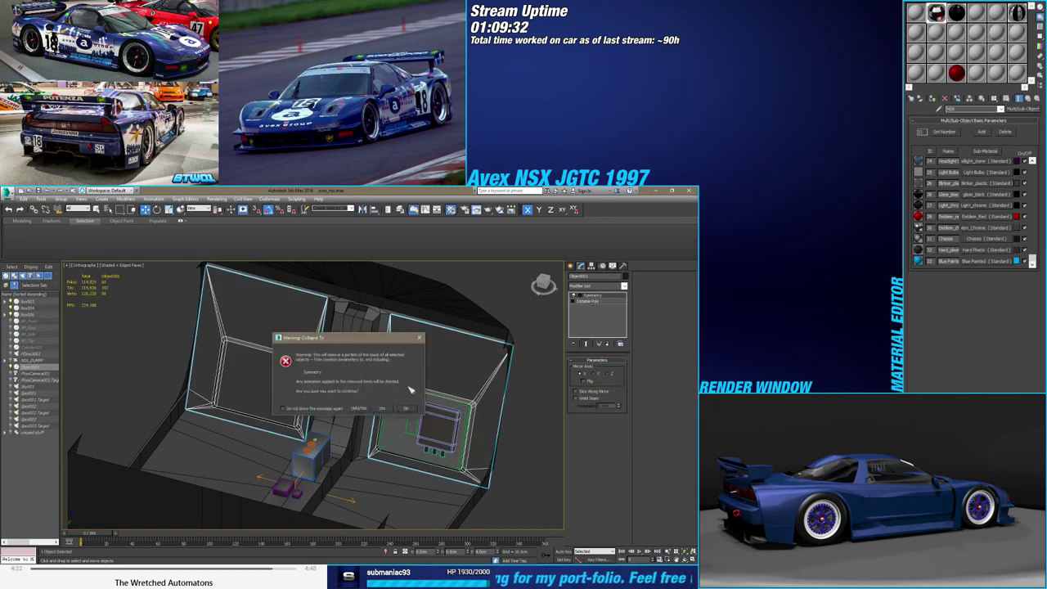
pyautogui.click(391, 411)
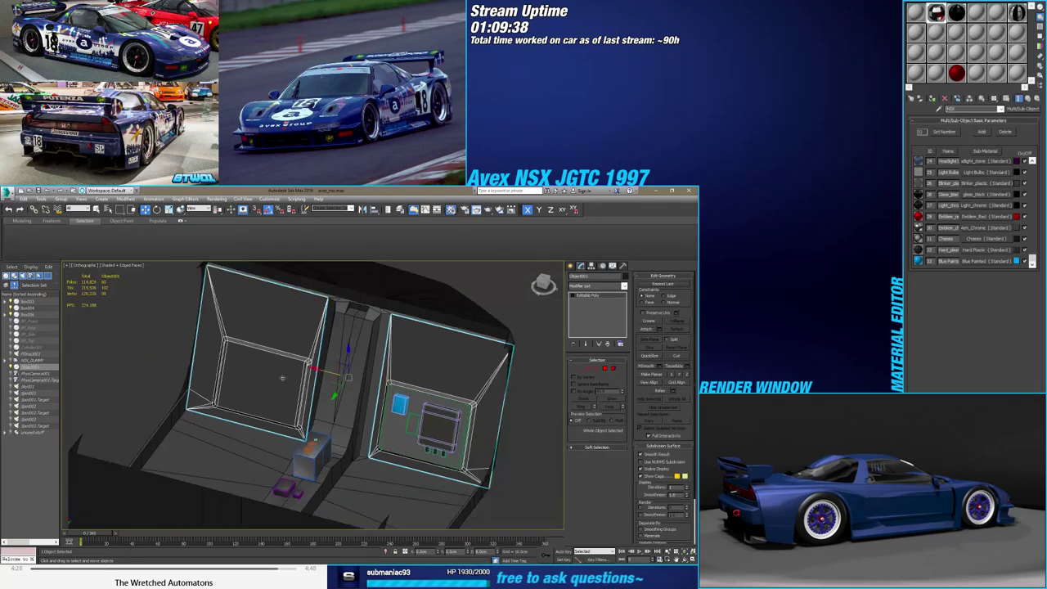
pyautogui.click(547, 399)
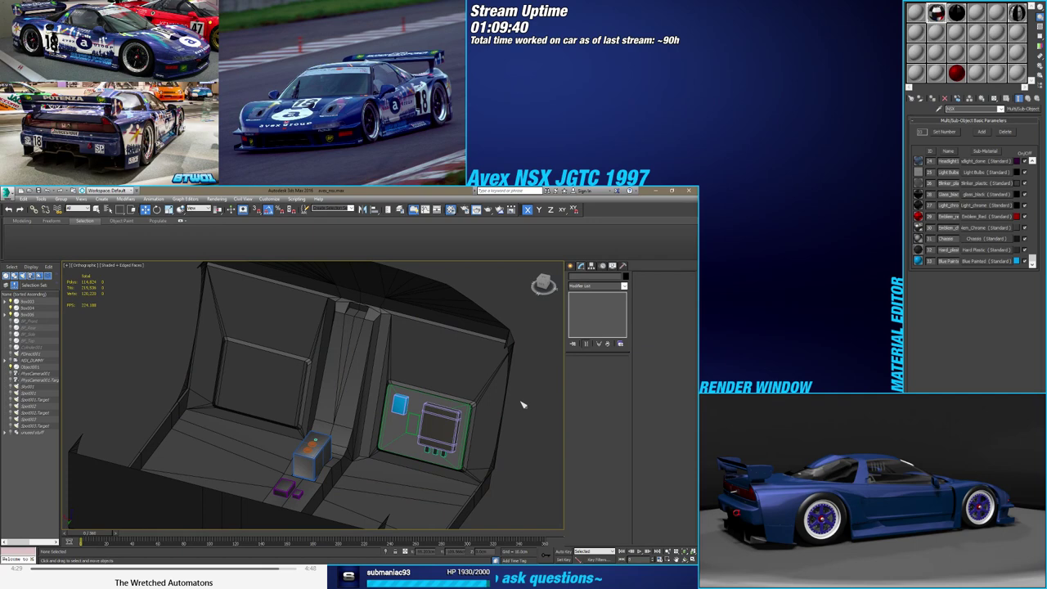
# Detach the left panel element into its own object, then clear the selection
pyautogui.click(466, 395)
pyautogui.click(613, 368)
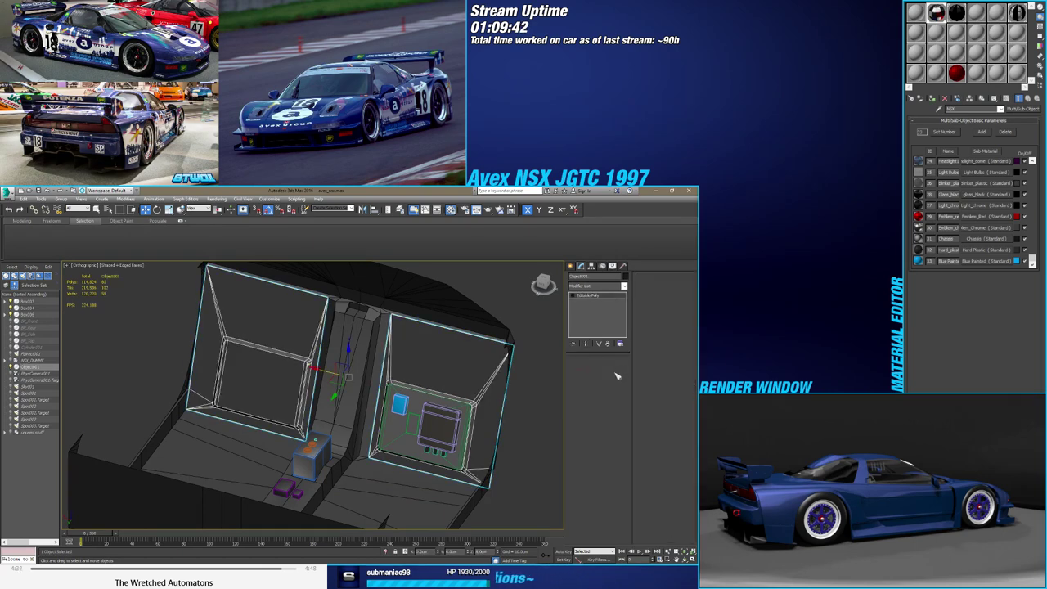
pyautogui.click(281, 378)
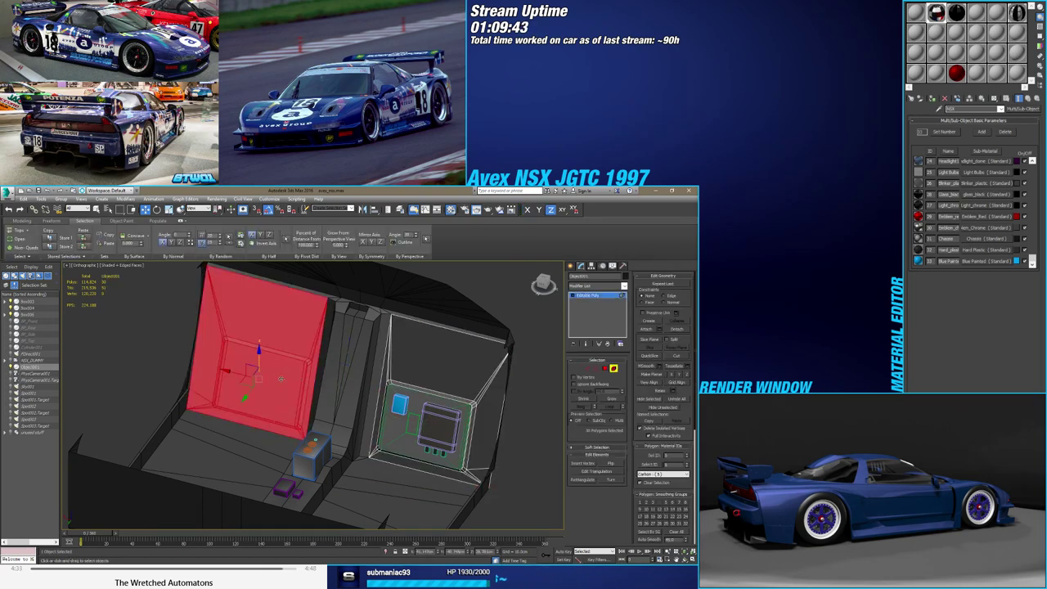
pyautogui.click(677, 330)
pyautogui.click(364, 383)
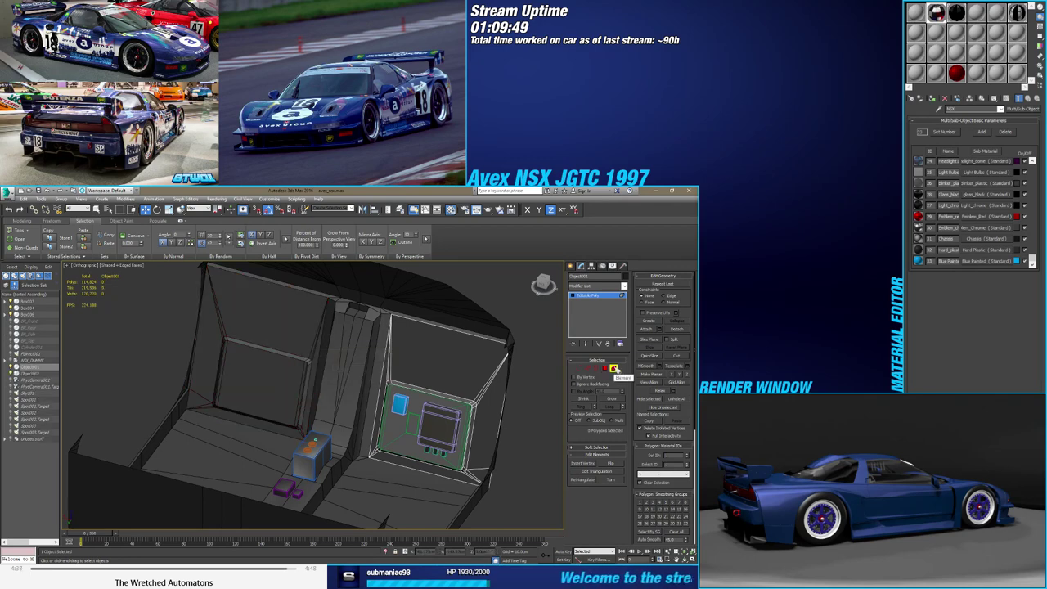
pyautogui.click(613, 369)
pyautogui.click(527, 421)
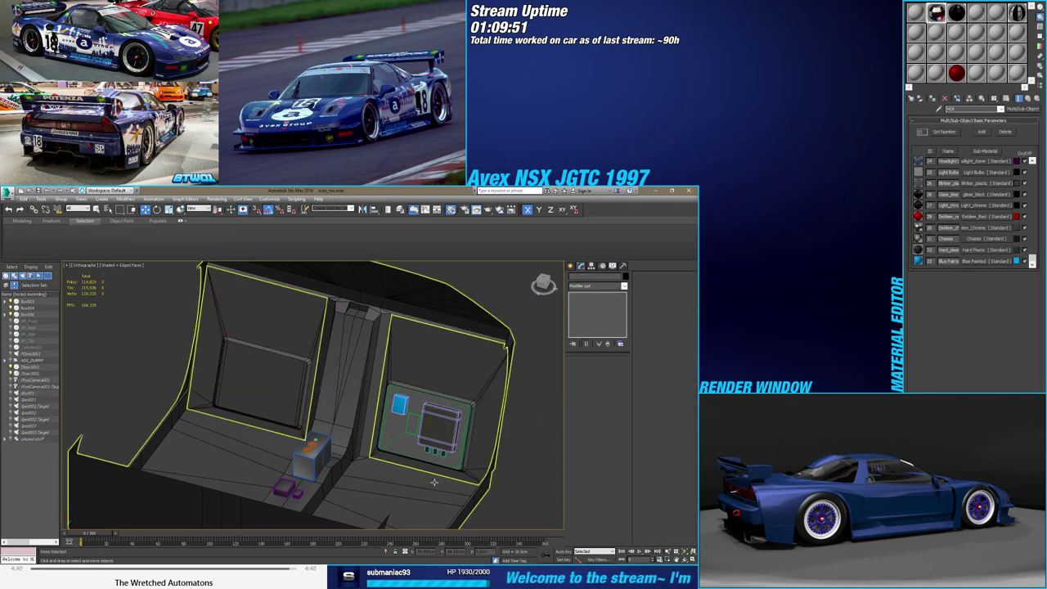
pyautogui.click(434, 482)
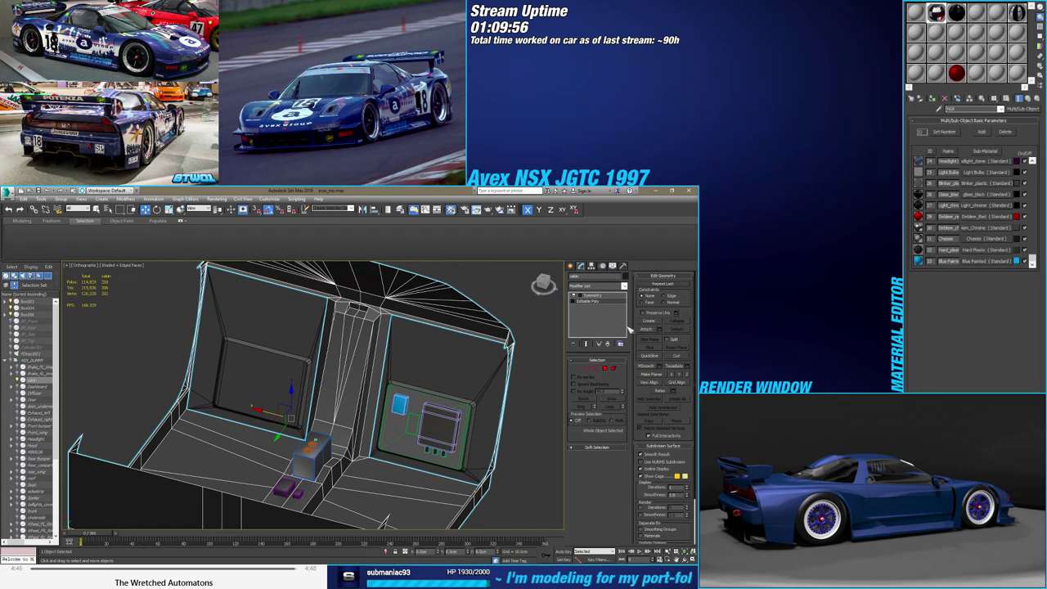
pyautogui.click(571, 267)
# Select the left side panel object and view it straight from the front
pyautogui.click(536, 387)
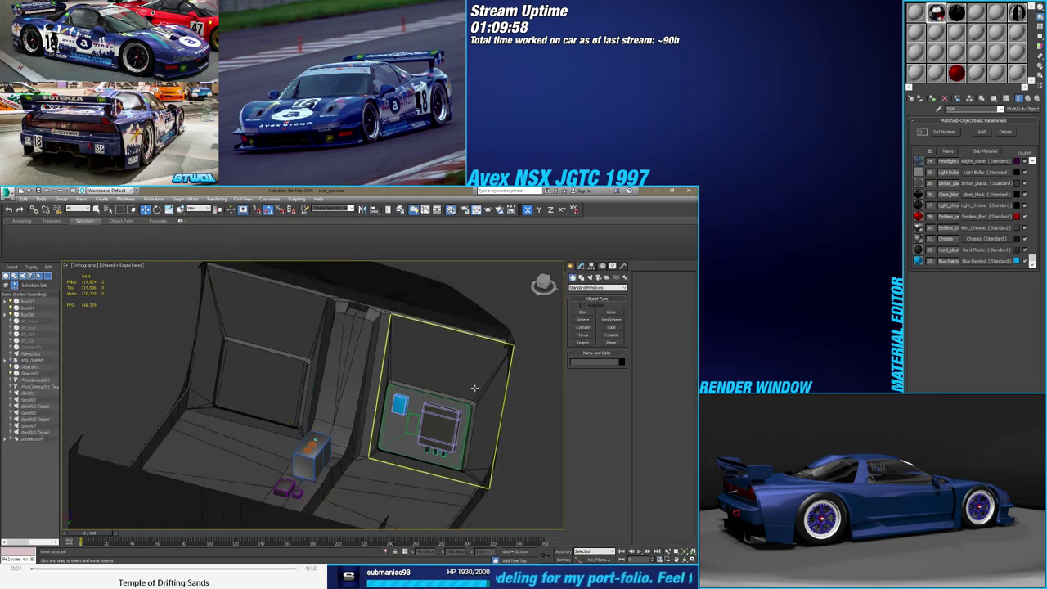
pyautogui.click(474, 388)
pyautogui.click(580, 266)
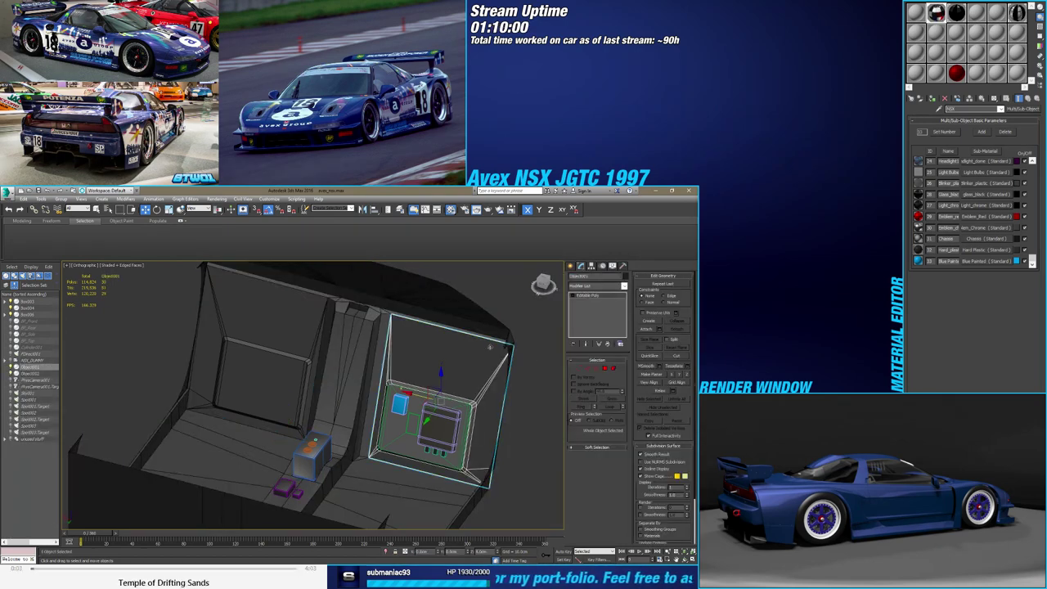
pyautogui.click(311, 355)
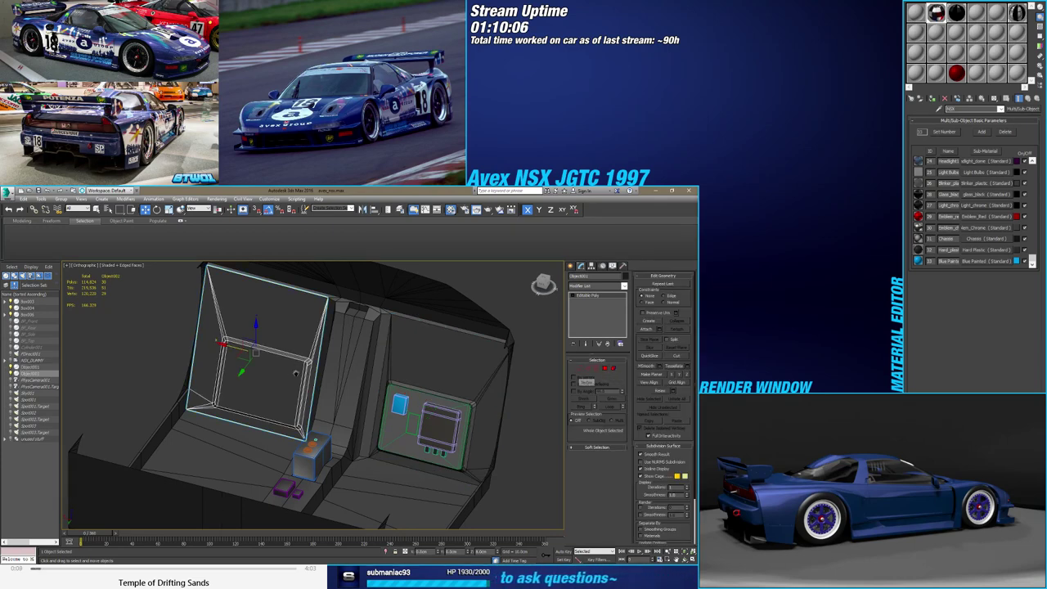
pyautogui.press('f')
pyautogui.scroll(2, 395, 367)
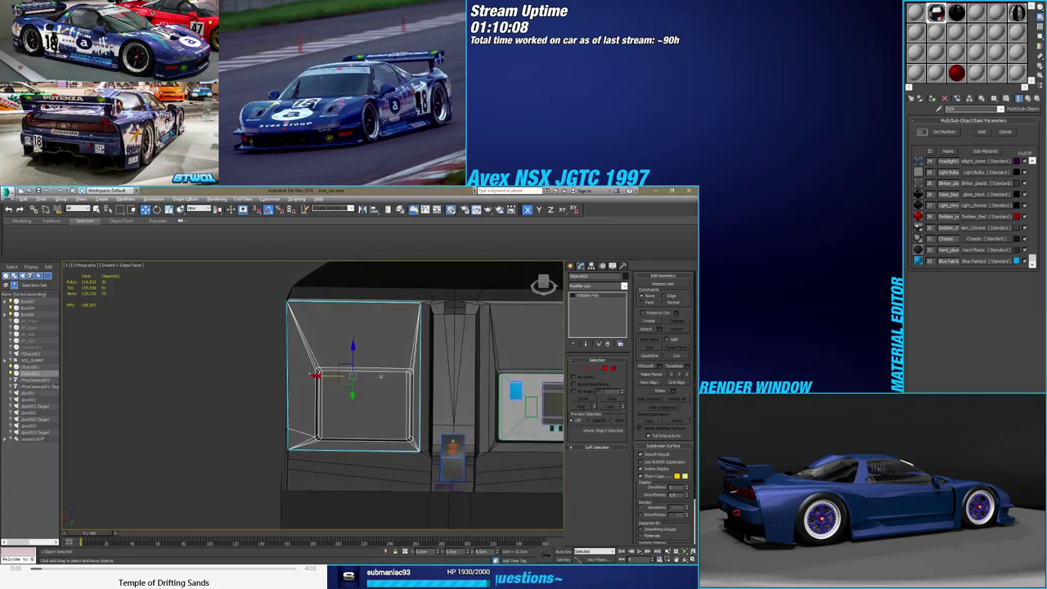
pyautogui.scroll(2, 389, 362)
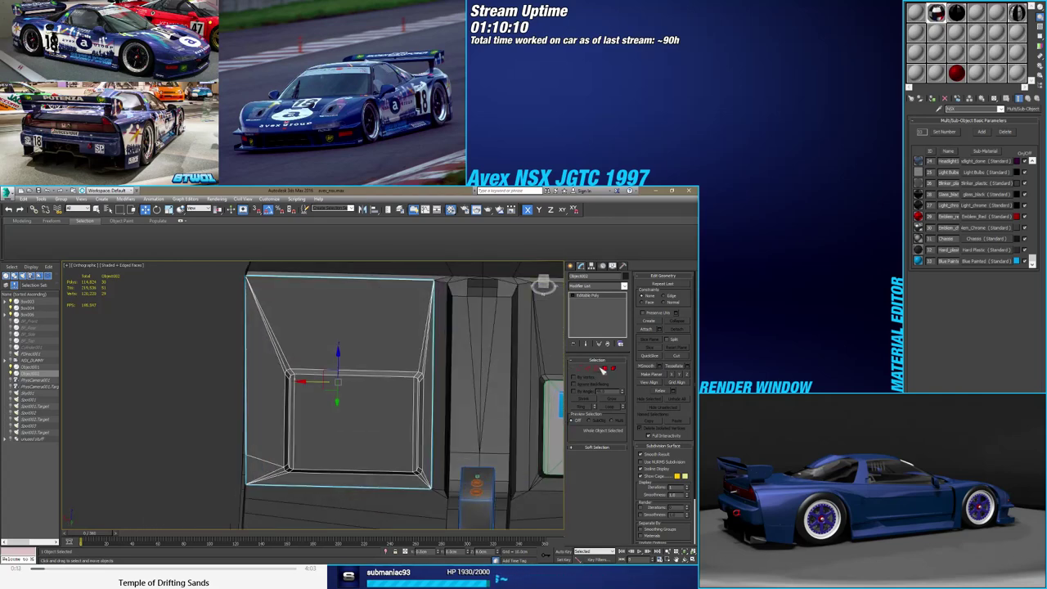
# Delete the panel's inner centre face and side strips
pyautogui.click(604, 368)
pyautogui.click(384, 401)
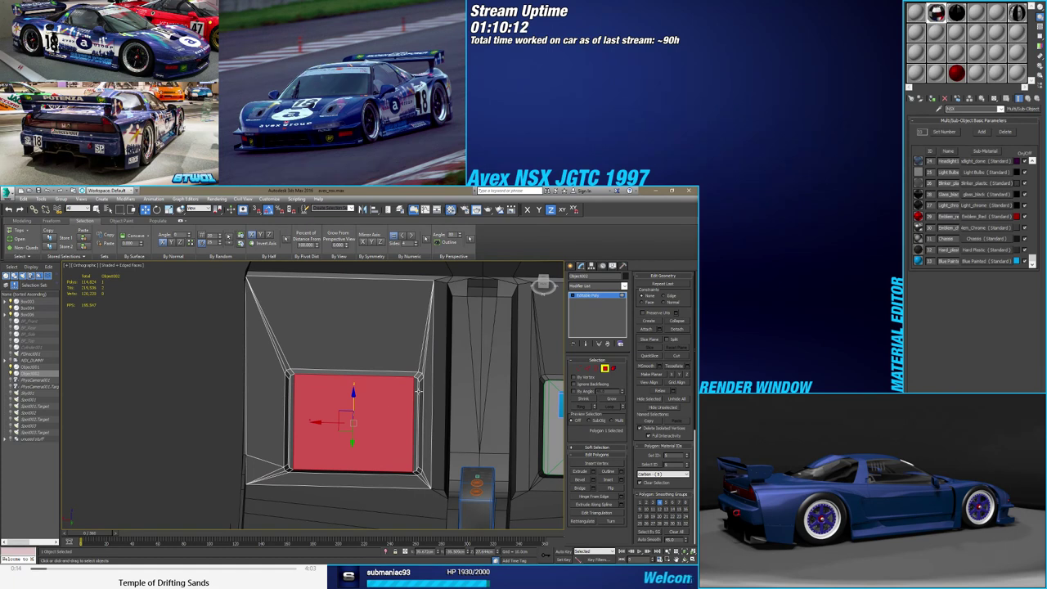
pyautogui.keyDown('ctrl'); pyautogui.click(417, 391); pyautogui.keyUp('ctrl')
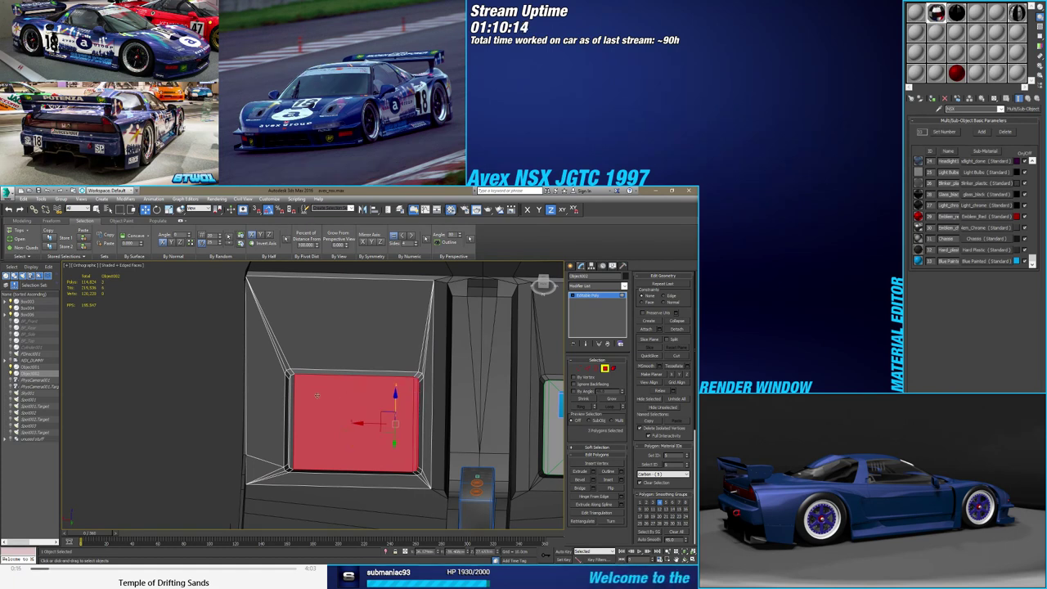
pyautogui.keyDown('ctrl'); pyautogui.click(292, 395); pyautogui.keyUp('ctrl')
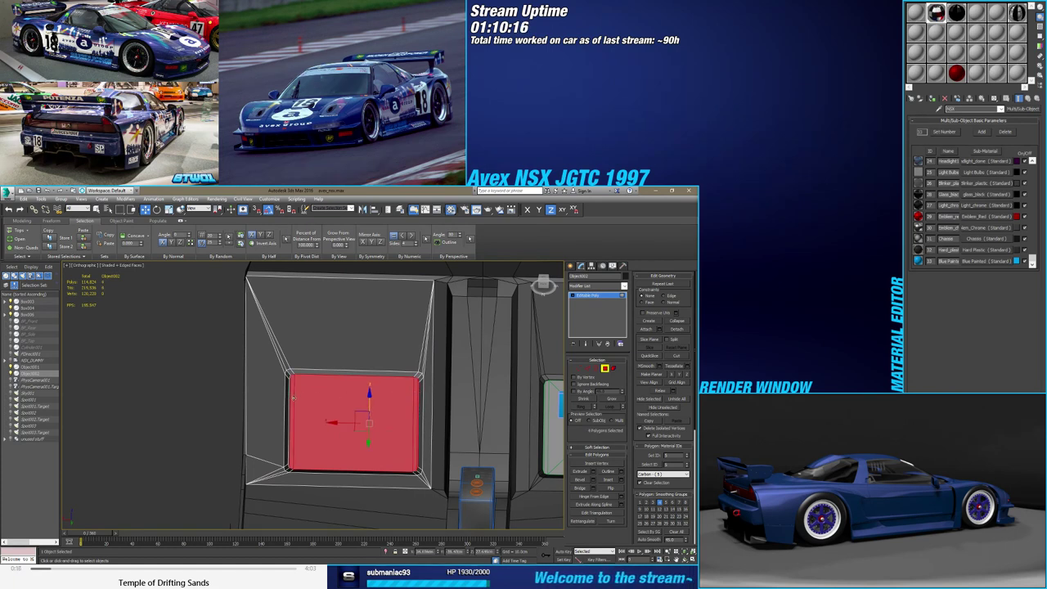
pyautogui.keyDown('alt'); pyautogui.click(289, 398); pyautogui.keyUp('alt')
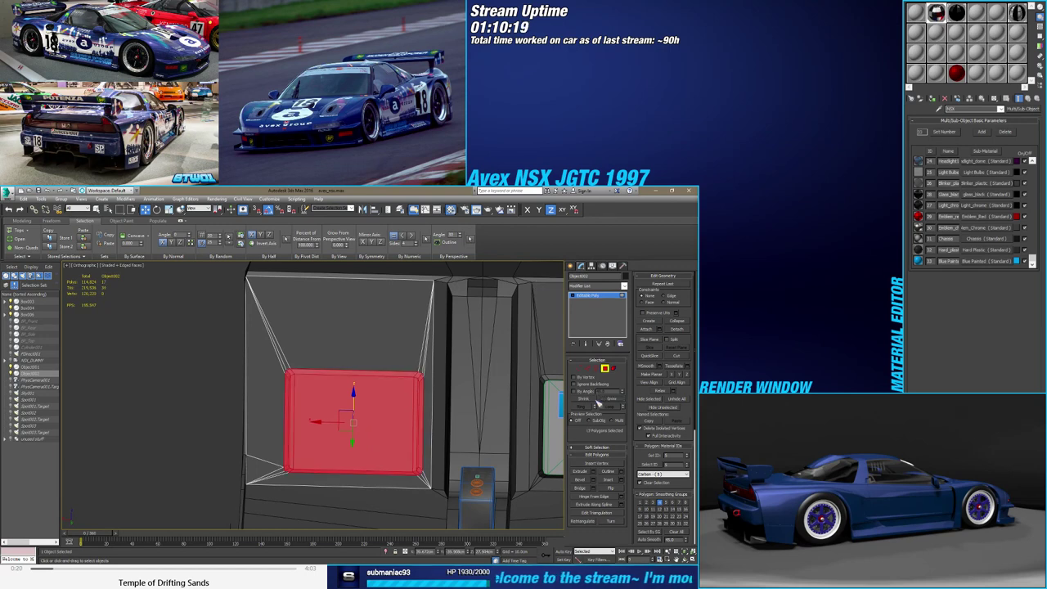
pyautogui.press('Delete')
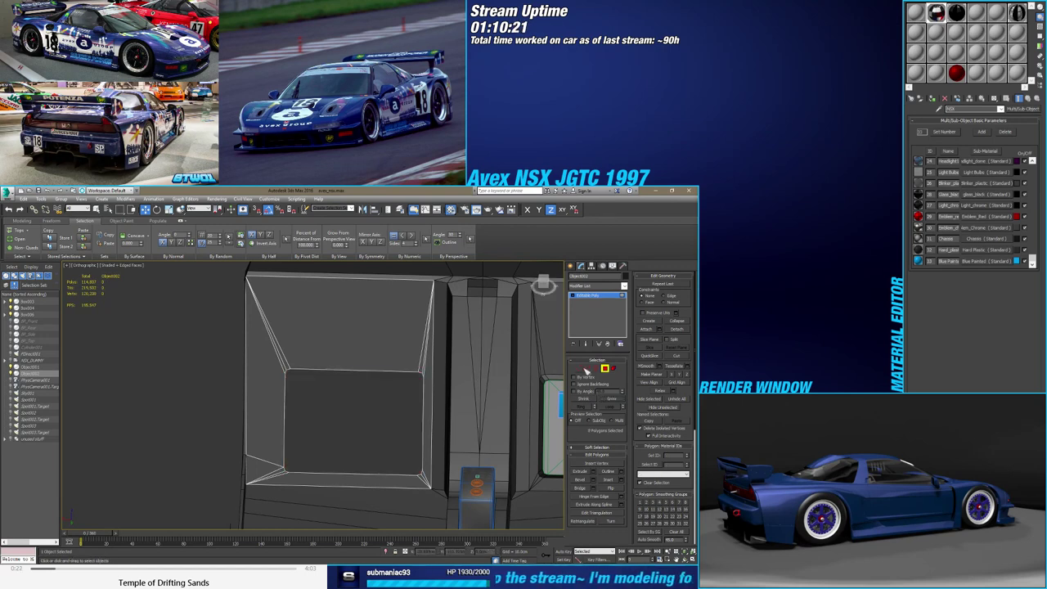
# Cap the resulting hole's border and remove the extra edge loop
pyautogui.click(596, 368)
pyautogui.click(394, 371)
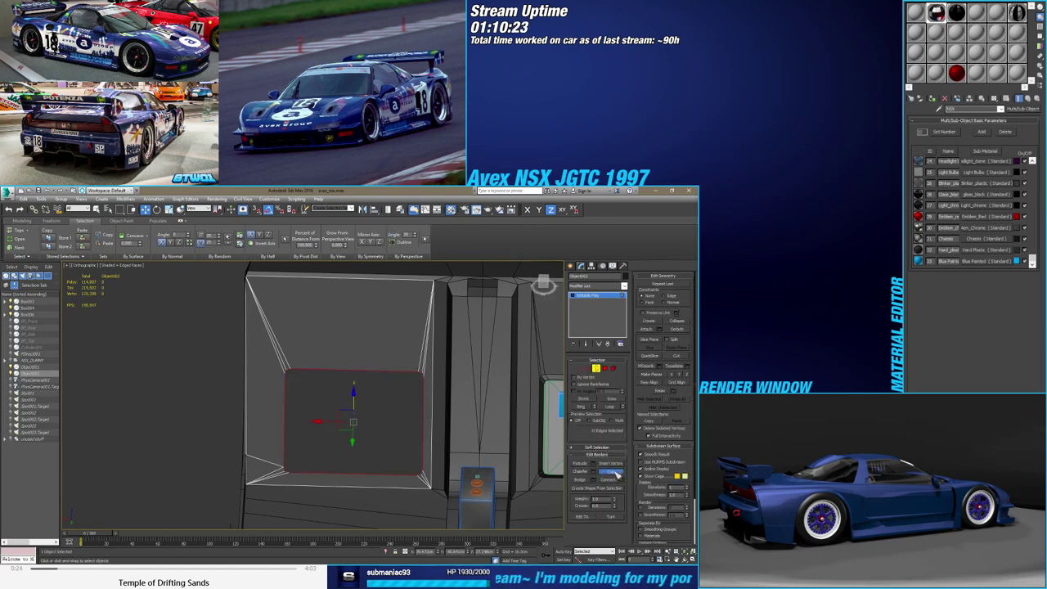
pyautogui.click(612, 472)
pyautogui.click(587, 369)
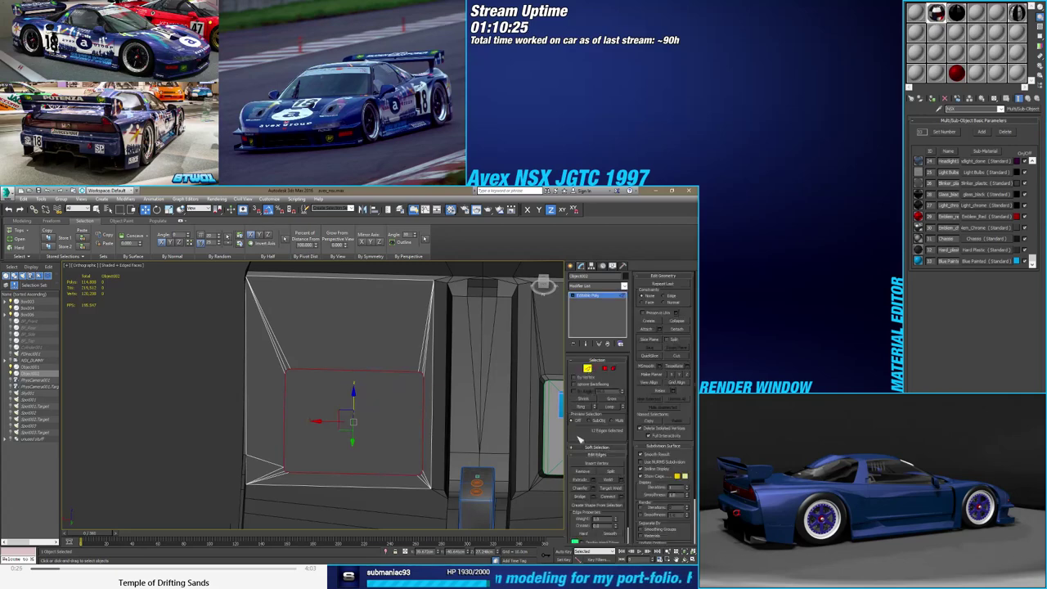
pyautogui.click(582, 473)
pyautogui.scroll(-3, 440, 424)
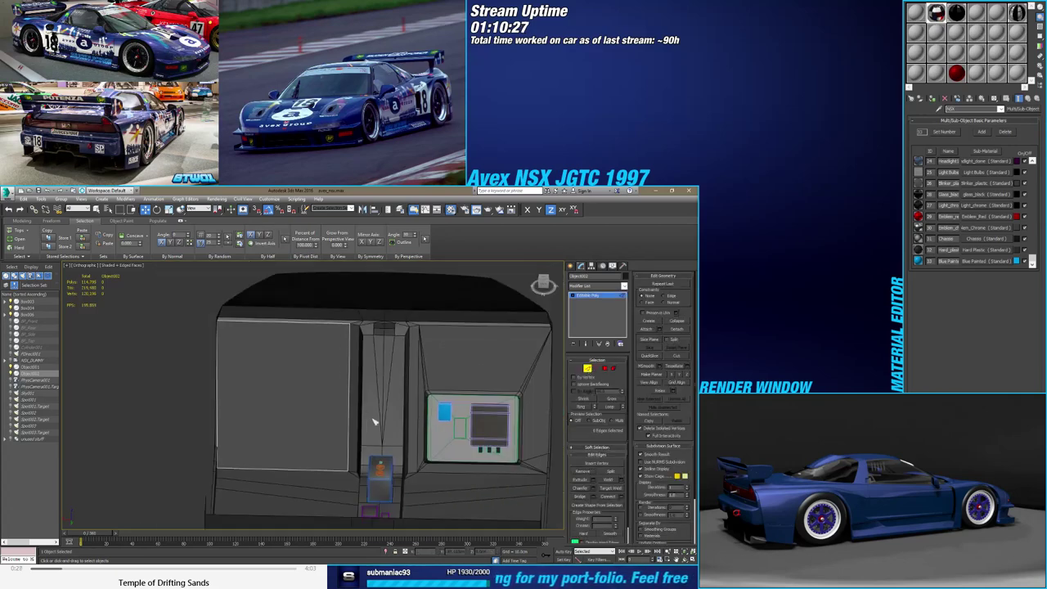
pyautogui.moveTo(423, 451)
pyautogui.keyDown('alt'); pyautogui.mouseDown(button='middle')
pyautogui.moveTo(403, 445)
pyautogui.moveTo(406, 458)
pyautogui.moveTo(425, 458)
pyautogui.moveTo(413, 458)
pyautogui.mouseUp(button='middle'); pyautogui.keyUp('alt')
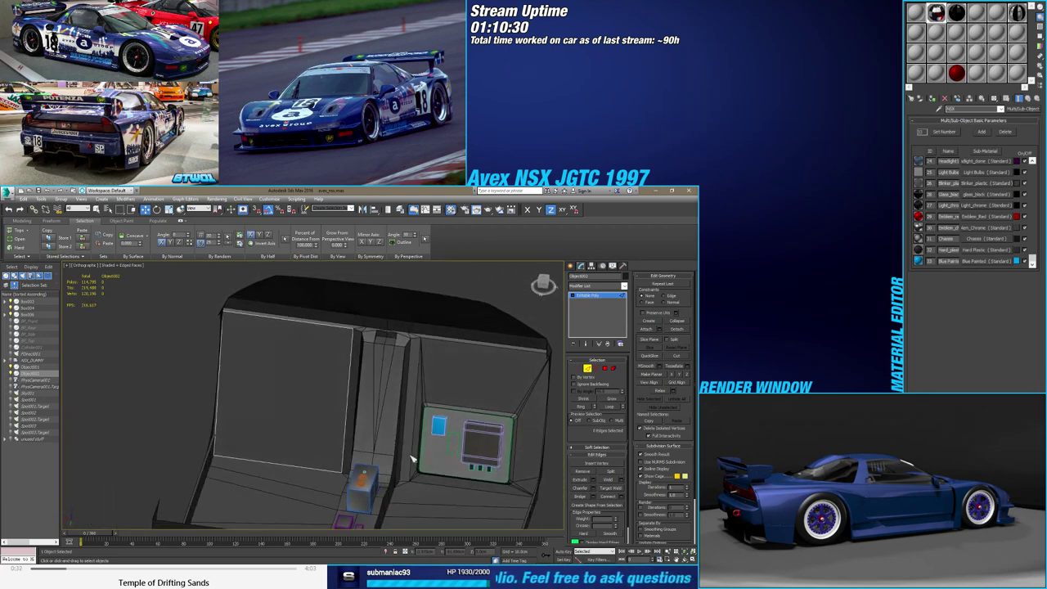
pyautogui.hotkey('ctrl', 'z')
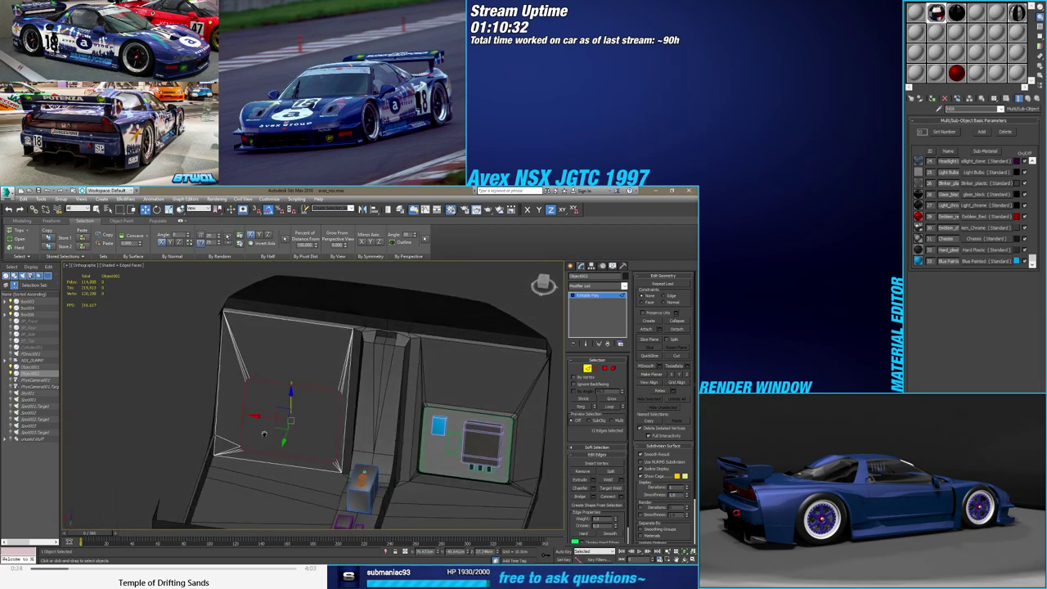
pyautogui.scroll(1, 263, 433)
pyautogui.scroll(1, 263, 435)
pyautogui.scroll(2, 260, 439)
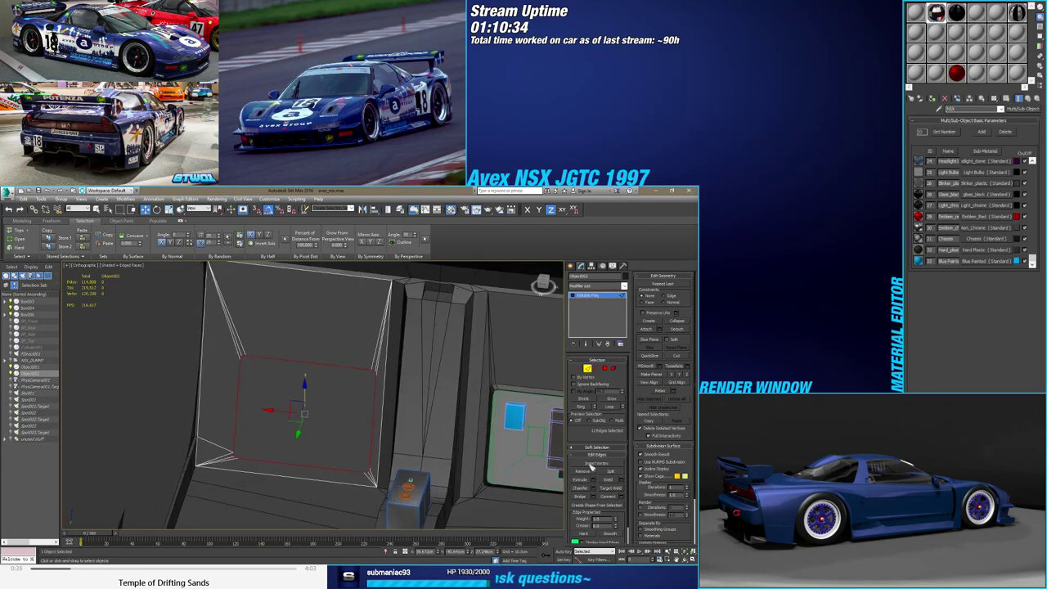
pyautogui.click(582, 472)
# Connect the side panel's vertices with a new edge and target-weld the middle vertex onto the corner
pyautogui.click(578, 368)
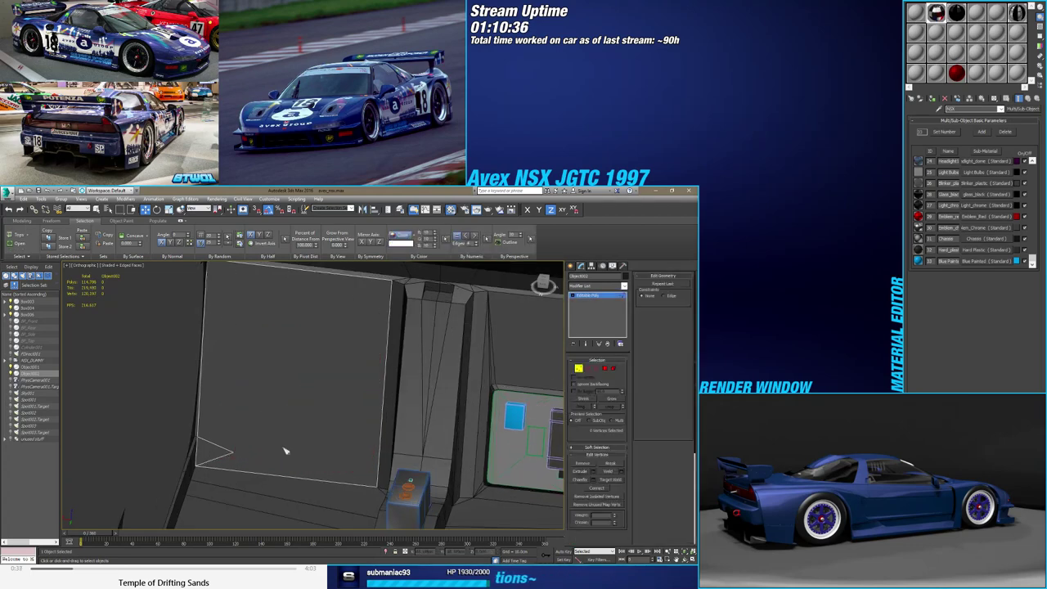
pyautogui.click(235, 450)
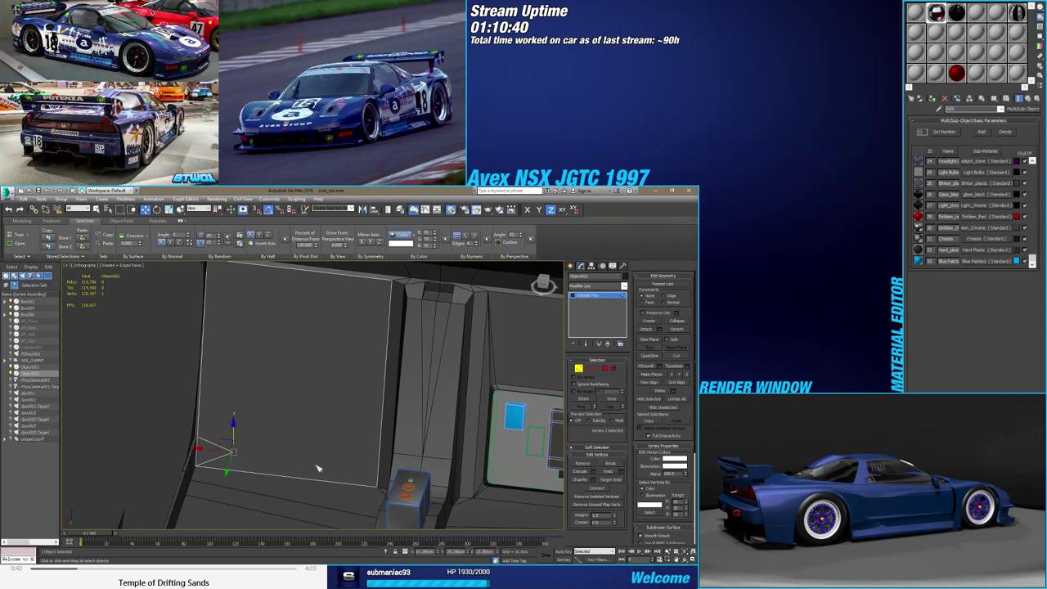
pyautogui.keyDown('ctrl'); pyautogui.click(378, 491); pyautogui.keyUp('ctrl')
pyautogui.click(588, 488)
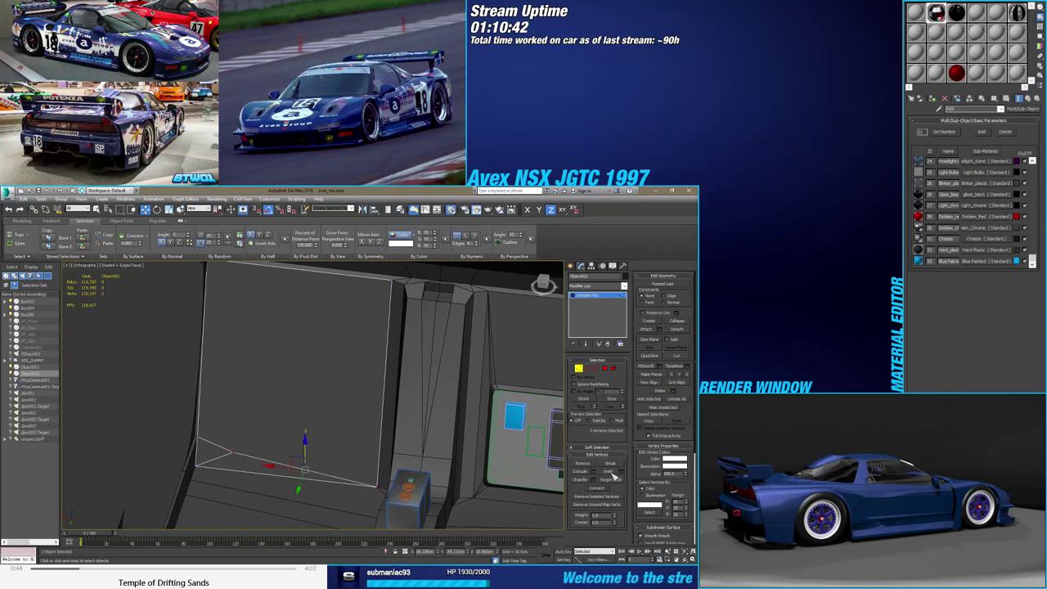
pyautogui.click(611, 479)
pyautogui.click(231, 452)
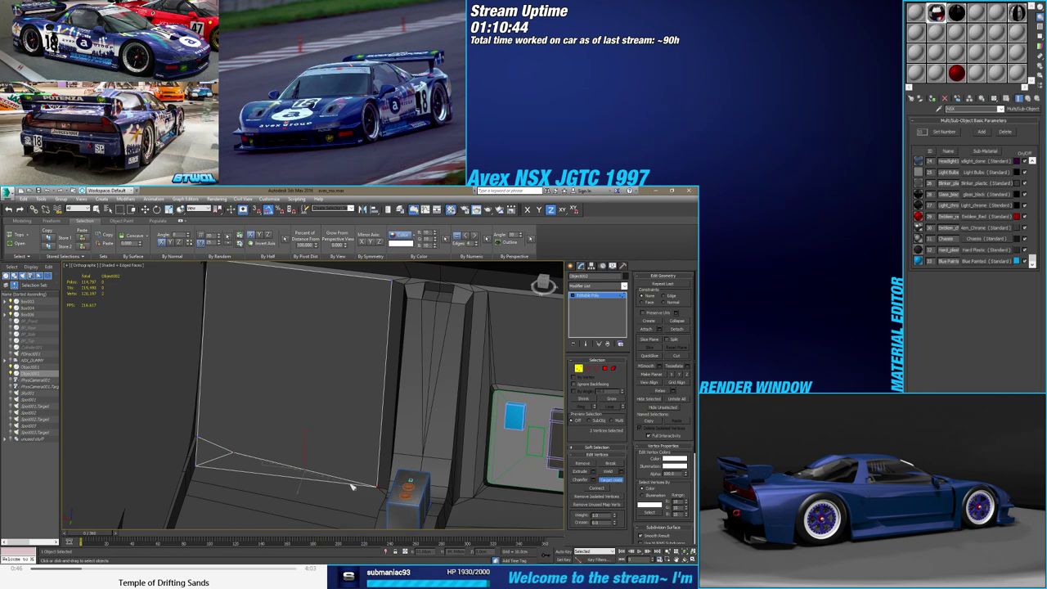
pyautogui.click(376, 486)
pyautogui.rightClick(293, 446)
pyautogui.scroll(-2, 293, 446)
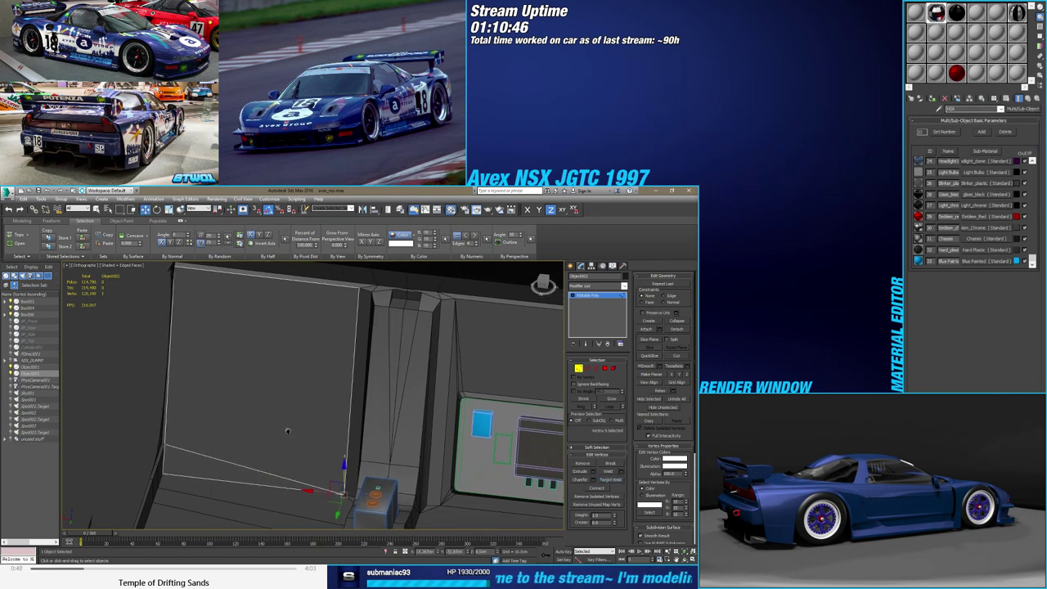
pyautogui.scroll(-2, 293, 446)
pyautogui.click(579, 370)
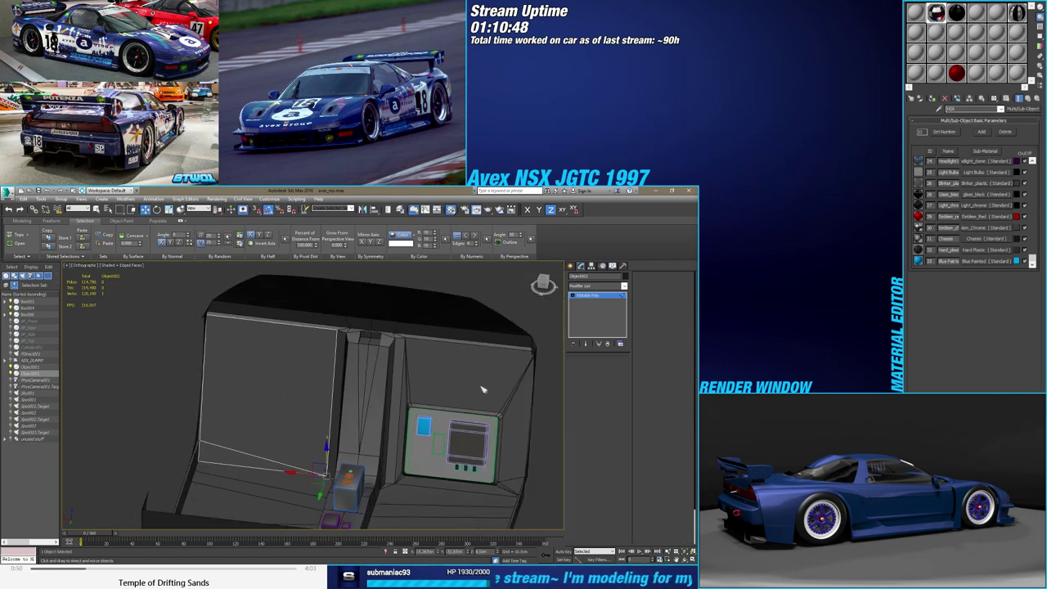
pyautogui.moveTo(458, 423)
pyautogui.keyDown('alt'); pyautogui.mouseDown(button='middle')
pyautogui.moveTo(437, 401)
pyautogui.moveTo(477, 453)
pyautogui.moveTo(409, 446)
pyautogui.mouseUp(button='middle'); pyautogui.keyUp('alt')
# Select the electronics panel box and left wall panel, then nest both under 'cabin' in the Scene Explorer
pyautogui.click(436, 401)
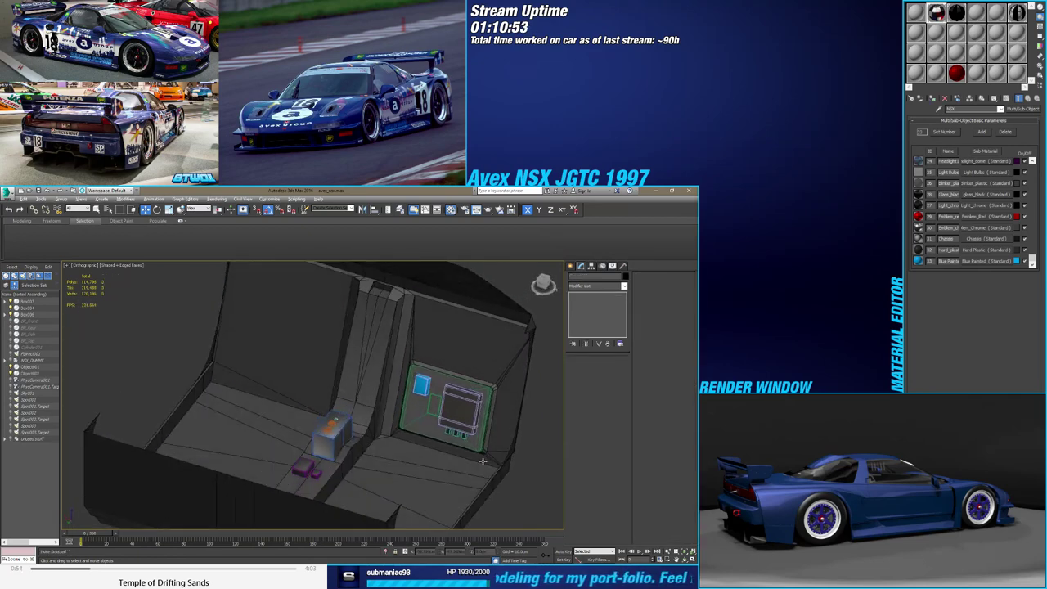
pyautogui.click(403, 449)
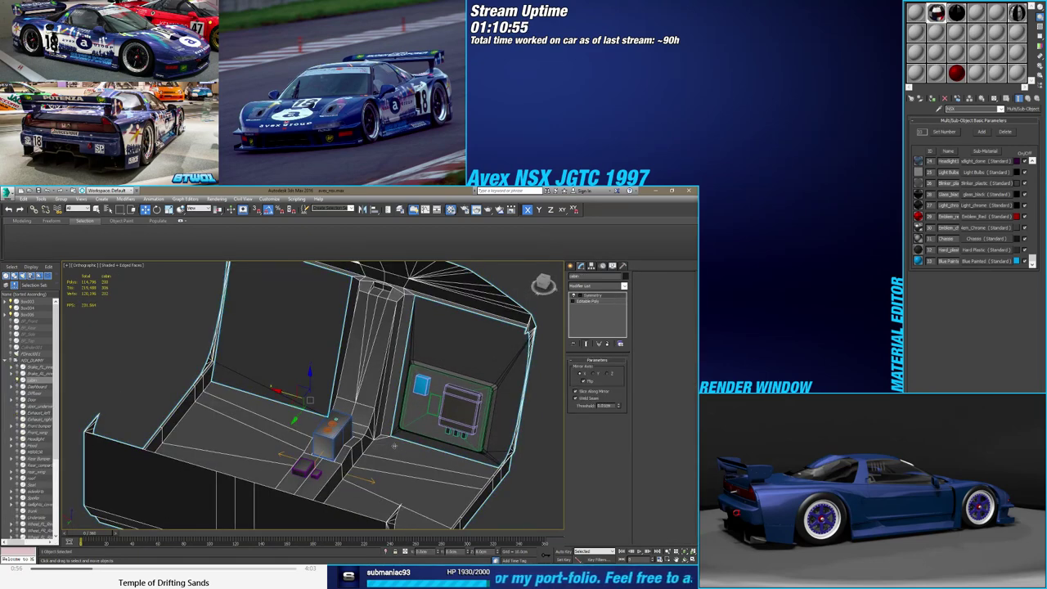
pyautogui.click(435, 354)
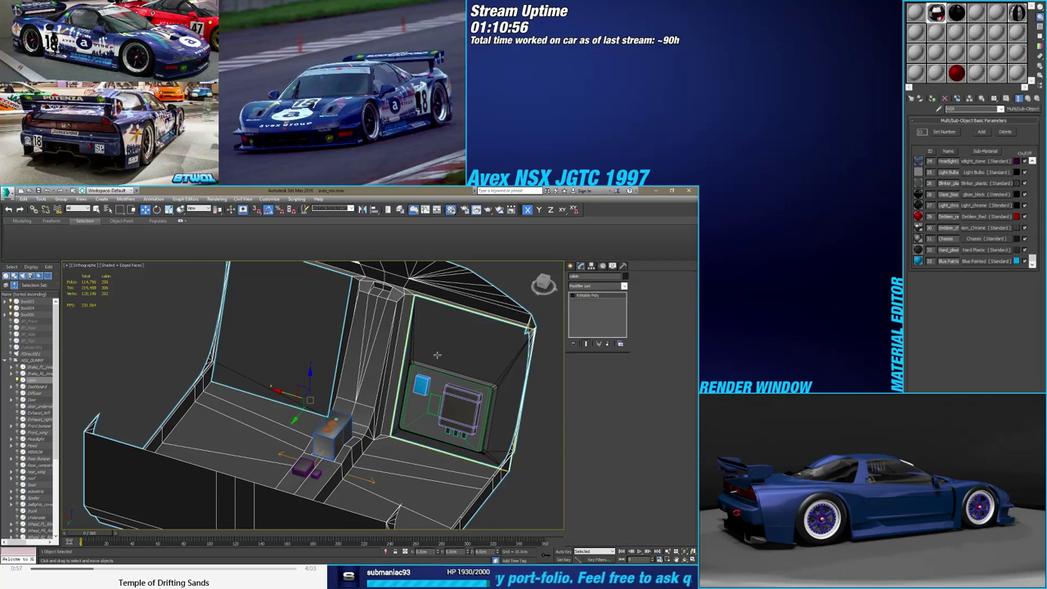
pyautogui.keyDown('ctrl'); pyautogui.click(311, 348); pyautogui.keyUp('ctrl')
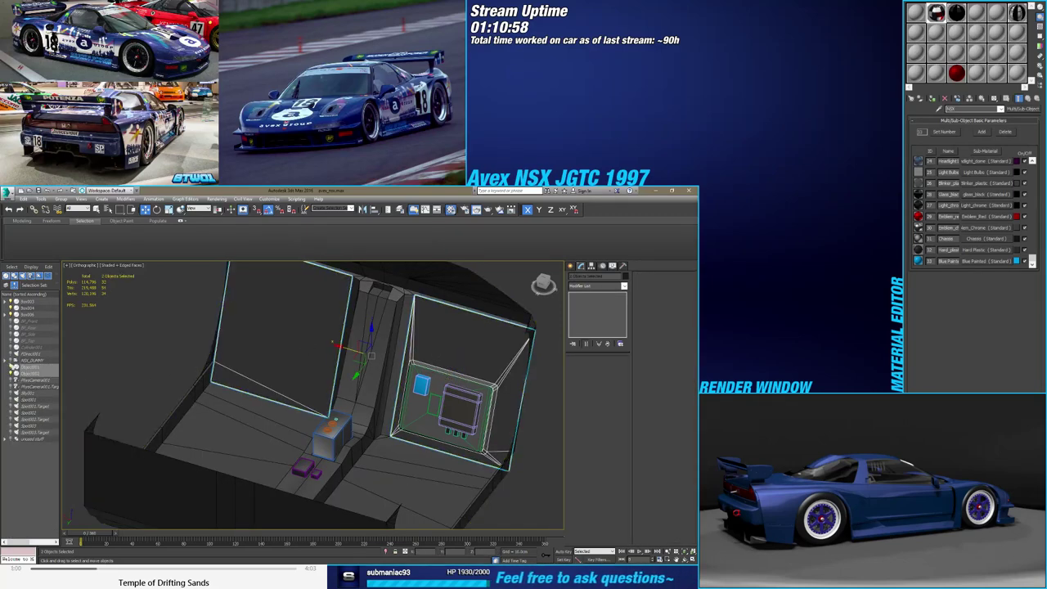
pyautogui.click(11, 360)
pyautogui.scroll(1, 31, 418)
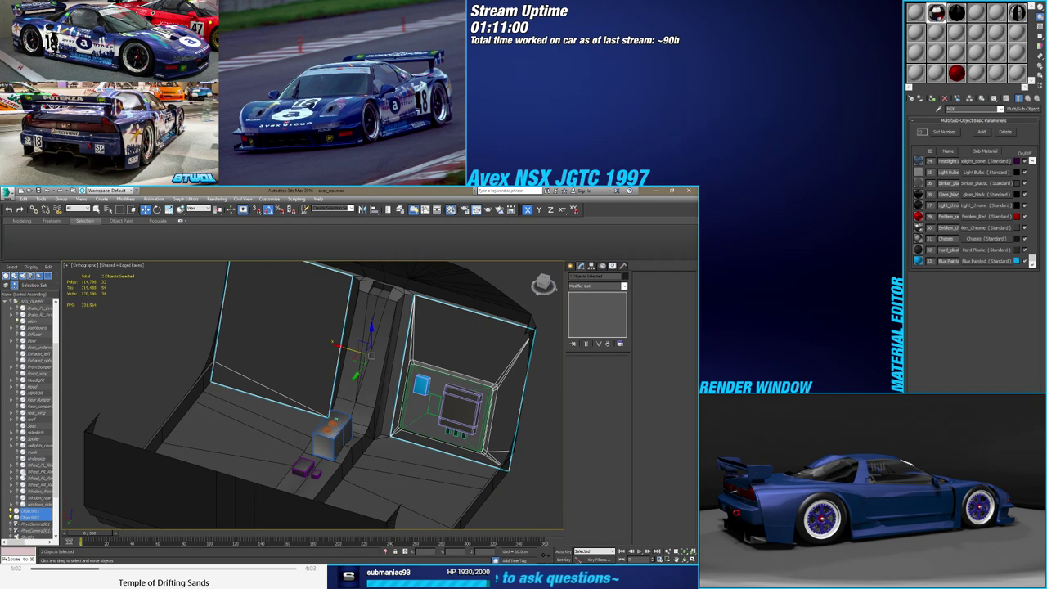
pyautogui.moveTo(18, 514); pyautogui.dragTo(27, 320)
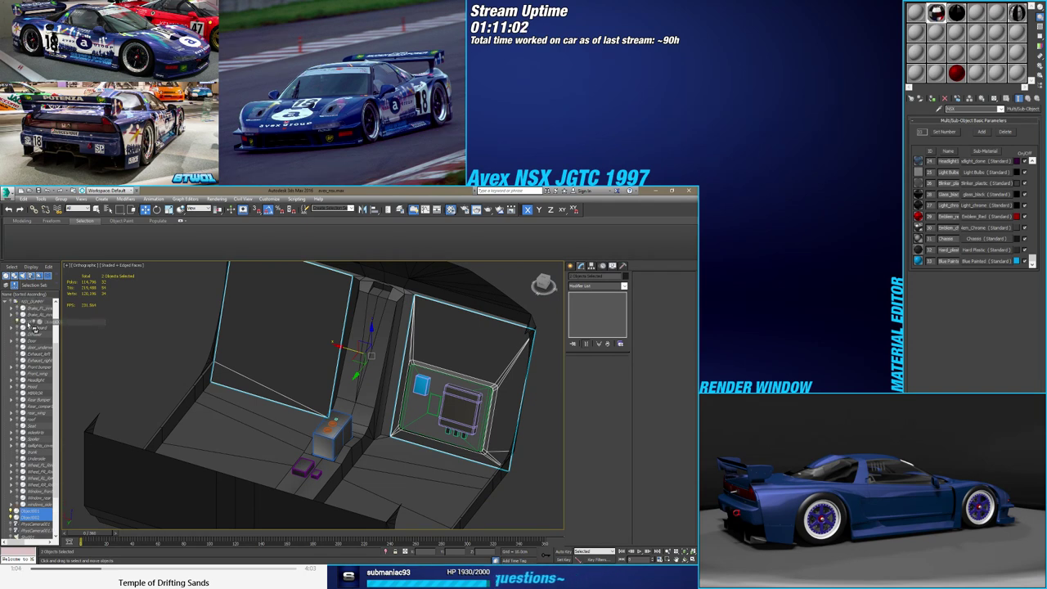
pyautogui.click(130, 345)
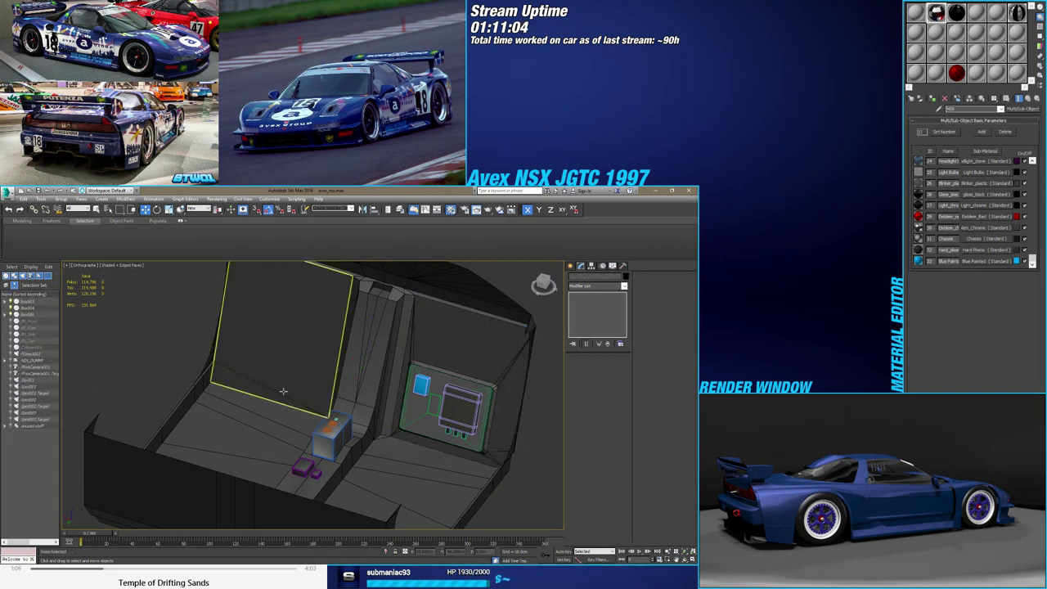
pyautogui.moveTo(300, 377); pyautogui.dragTo(318, 412, button='middle')
pyautogui.moveTo(390, 445)
pyautogui.keyDown('alt'); pyautogui.mouseDown(button='middle')
pyautogui.moveTo(358, 442)
pyautogui.moveTo(305, 459)
pyautogui.moveTo(368, 442)
pyautogui.mouseUp(button='middle'); pyautogui.keyUp('alt')
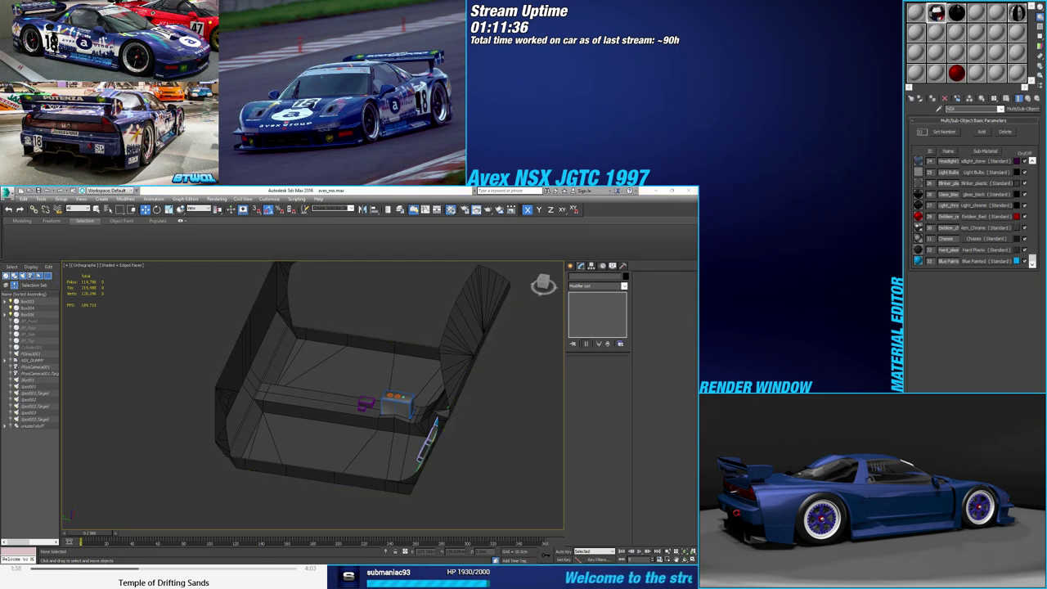
pyautogui.moveTo(253, 422)
pyautogui.keyDown('alt'); pyautogui.mouseDown(button='middle')
pyautogui.moveTo(433, 407)
pyautogui.moveTo(533, 264)
pyautogui.mouseUp(button='middle'); pyautogui.keyUp('alt')
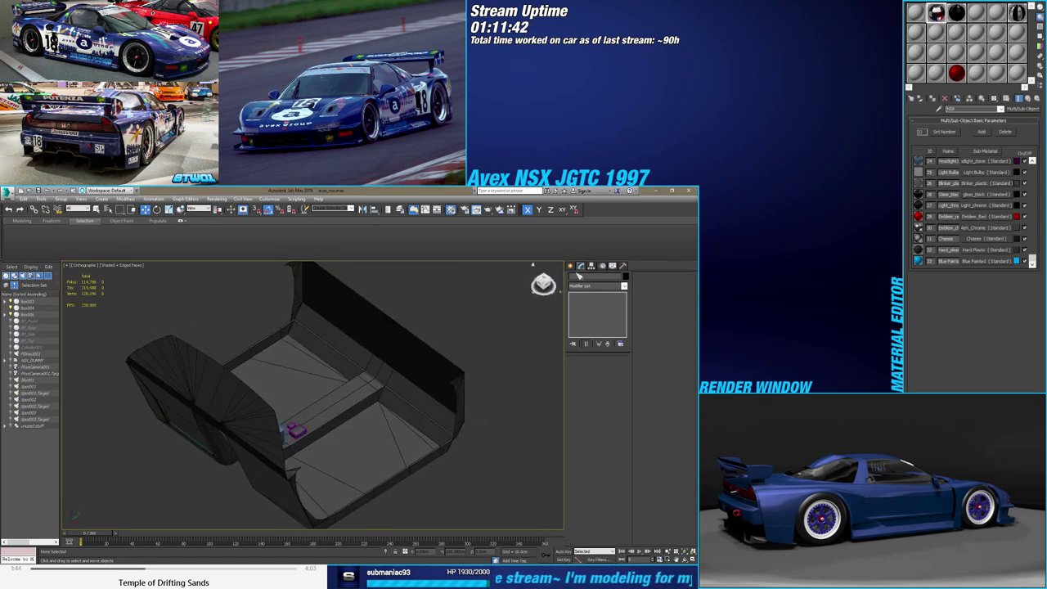
# Draw a flat Standard Primitives box and move it onto the cabin floor beside the tunnel
pyautogui.click(573, 268)
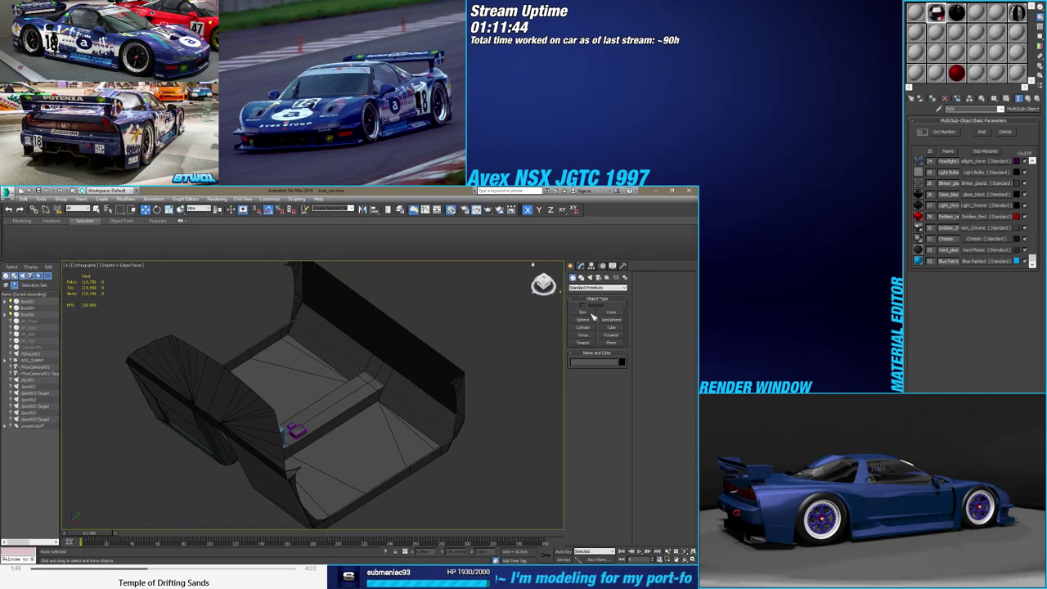
pyautogui.click(582, 312)
pyautogui.keyDown('alt'); pyautogui.moveTo(442, 393); pyautogui.dragTo(365, 425, button='middle'); pyautogui.keyUp('alt')
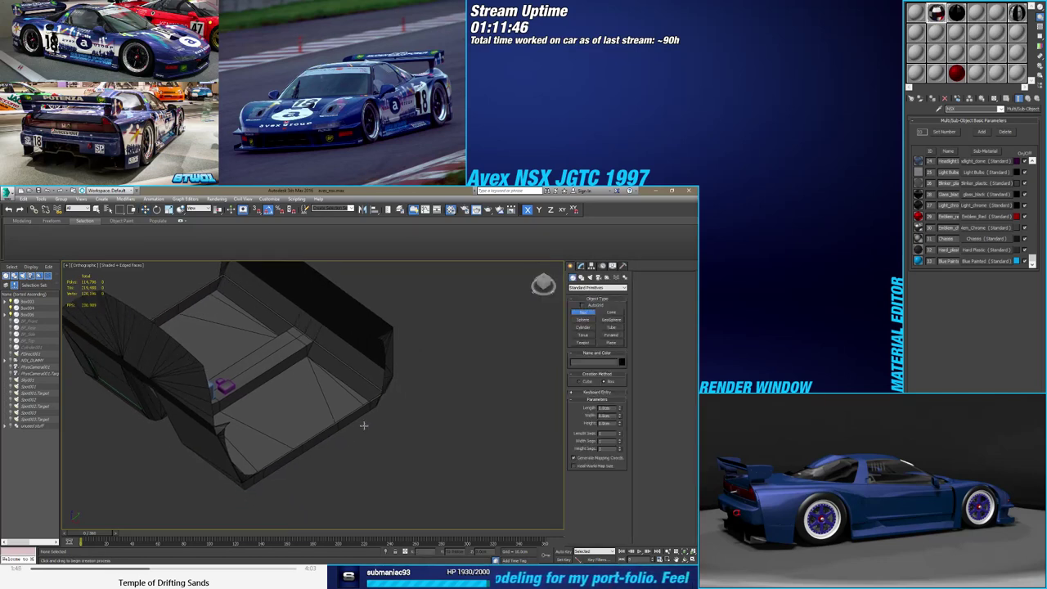
pyautogui.moveTo(351, 431)
pyautogui.mouseDown()
pyautogui.moveTo(417, 471)
pyautogui.moveTo(411, 462)
pyautogui.mouseUp()
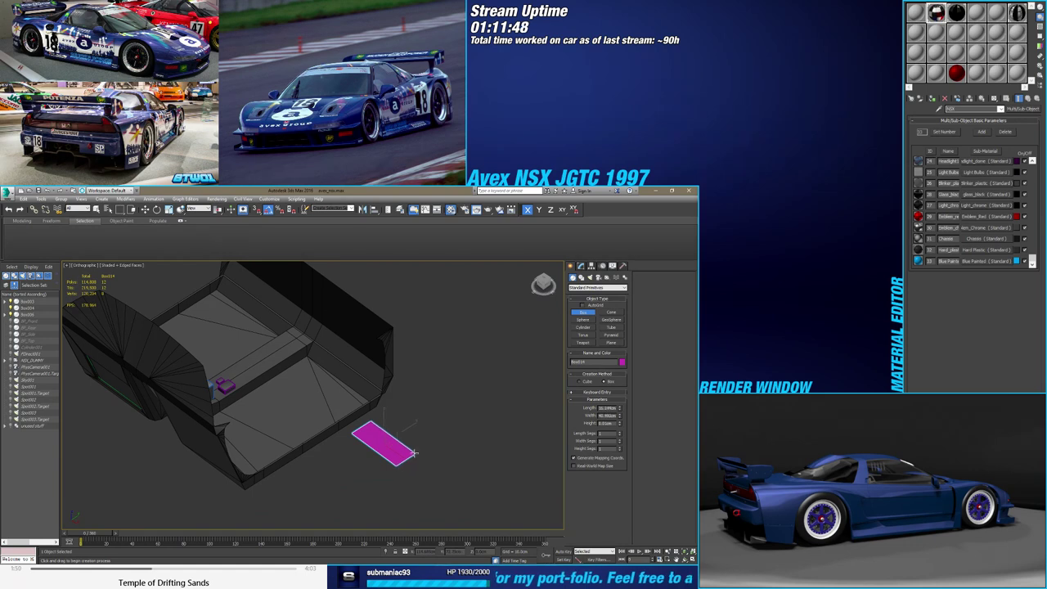
pyautogui.click(409, 448)
pyautogui.press('w')
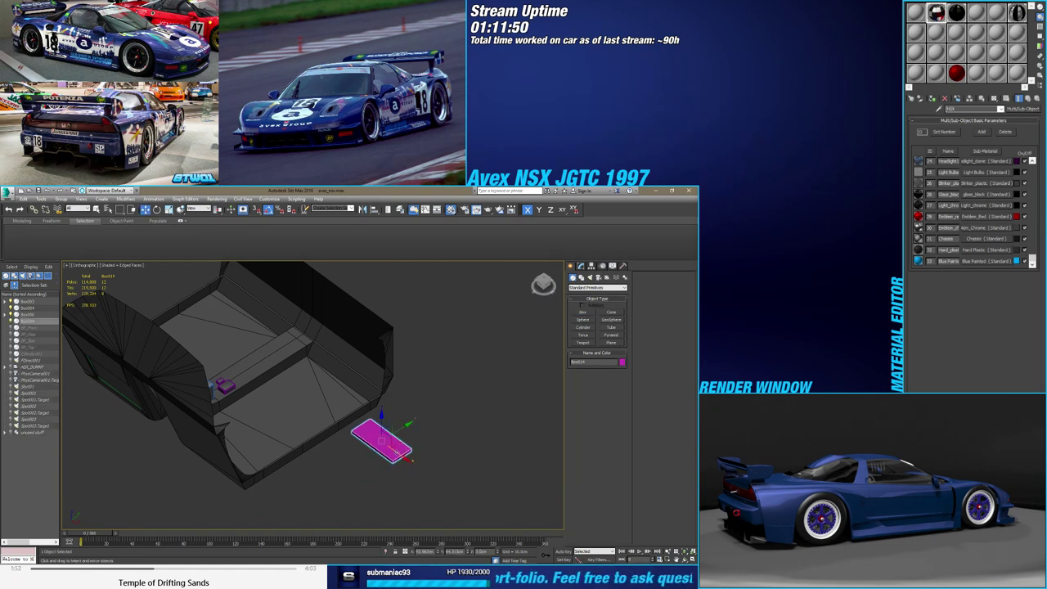
pyautogui.moveTo(395, 452); pyautogui.dragTo(321, 365)
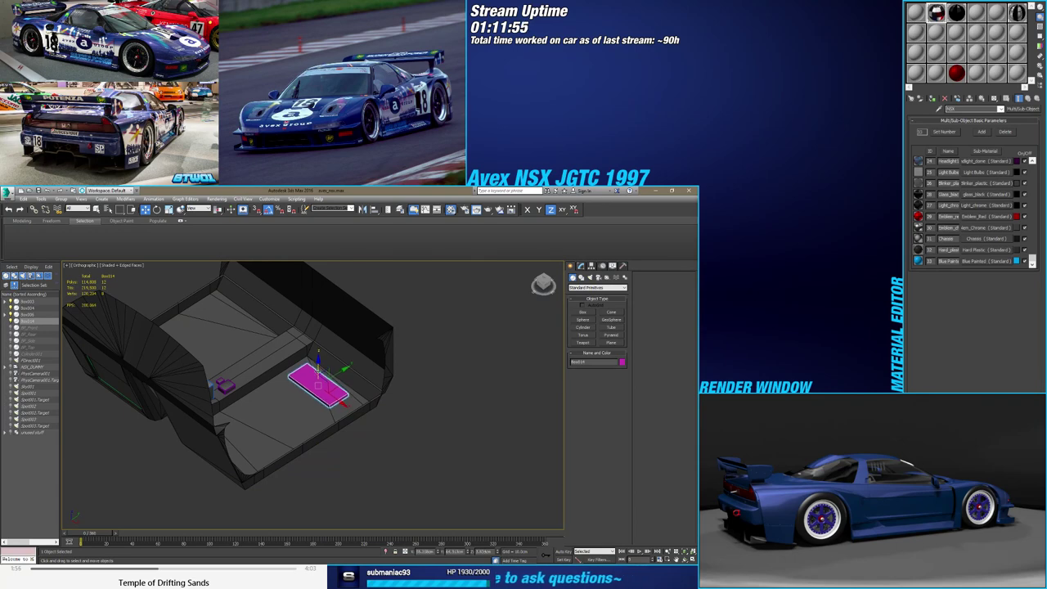
pyautogui.press('z')
pyautogui.keyDown('alt'); pyautogui.moveTo(333, 413); pyautogui.dragTo(327, 384, button='middle'); pyautogui.keyUp('alt')
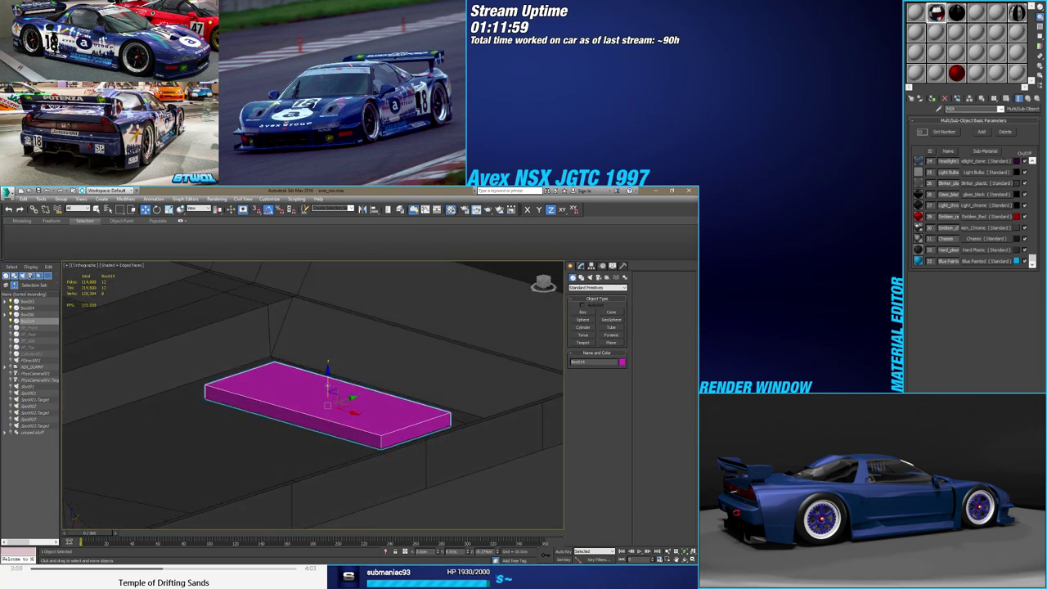
pyautogui.moveTo(325, 385); pyautogui.dragTo(327, 432, button='middle')
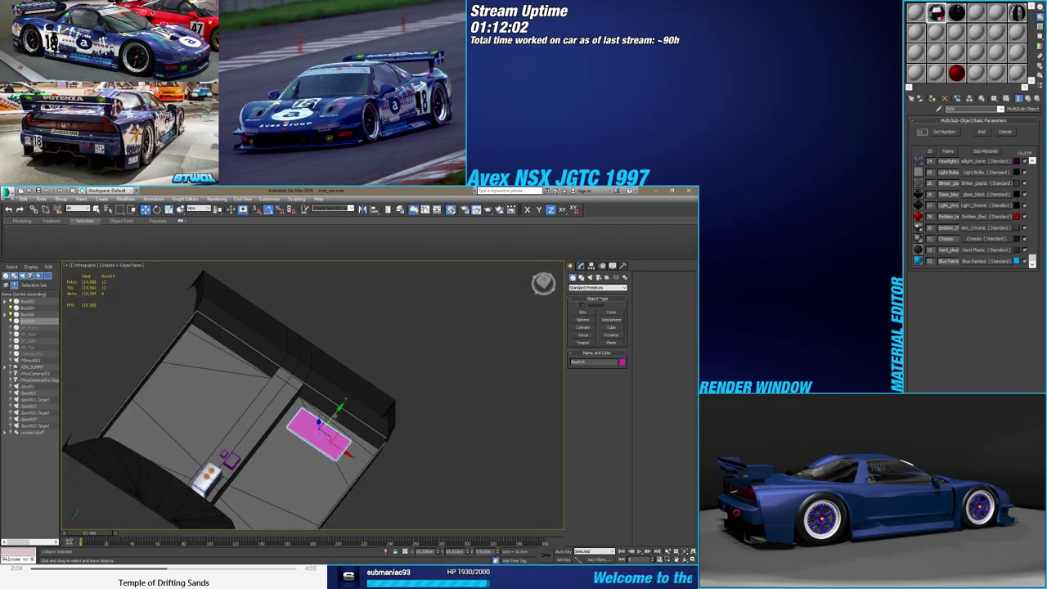
pyautogui.moveTo(340, 454); pyautogui.dragTo(337, 445)
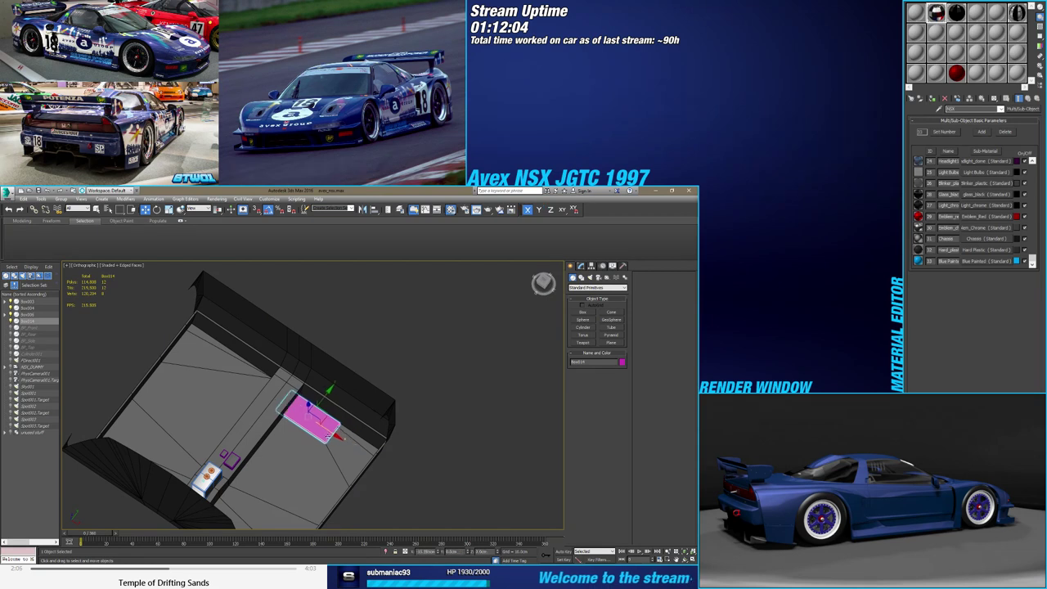
# Set the box's Width to 25 in its parameters and widen it slightly
pyautogui.click(582, 267)
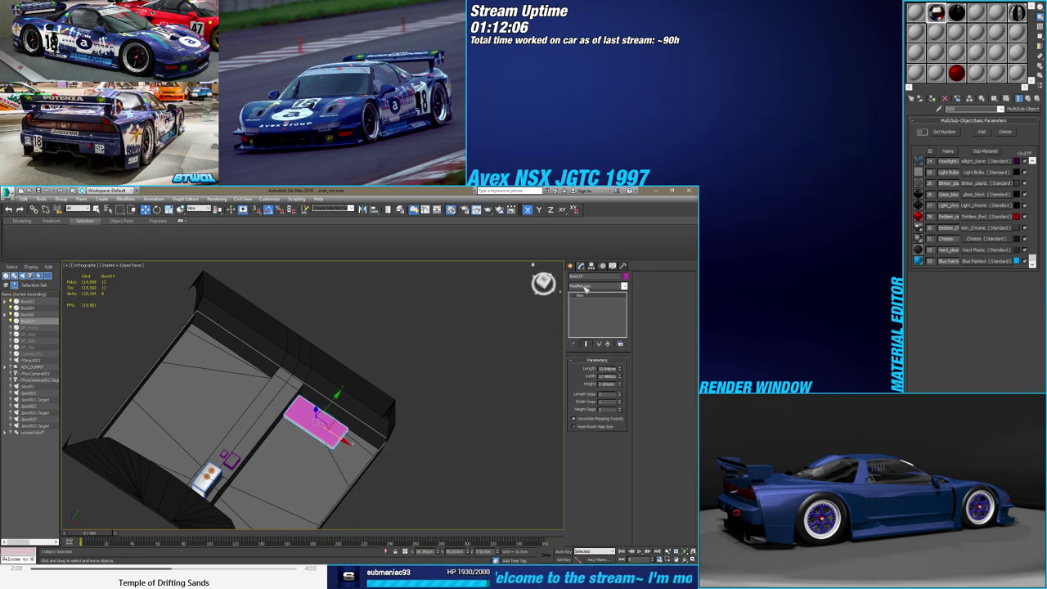
pyautogui.doubleClick(614, 377)
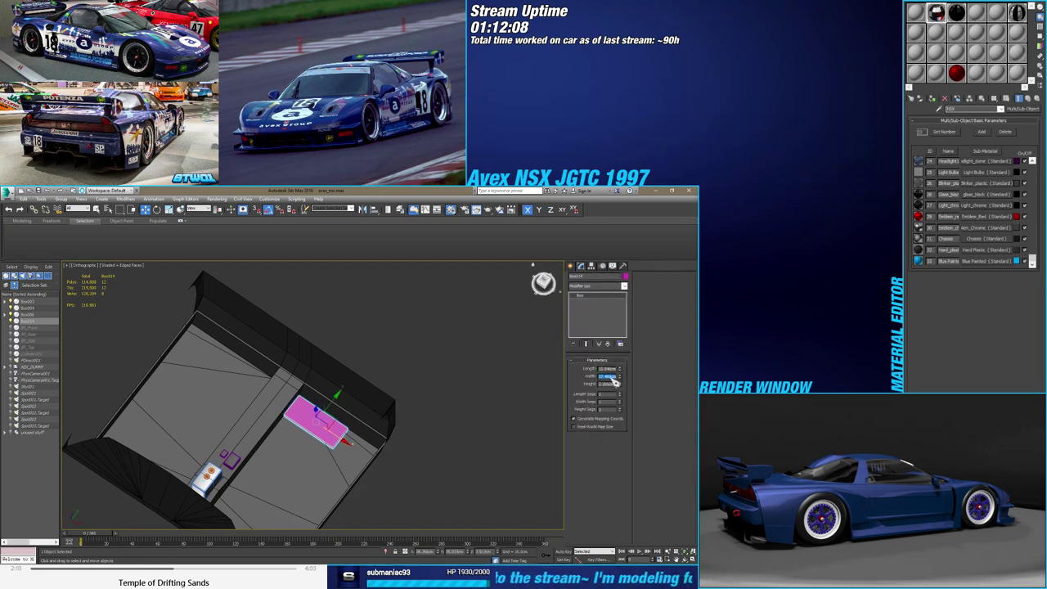
pyautogui.write('25')
pyautogui.press('Return')
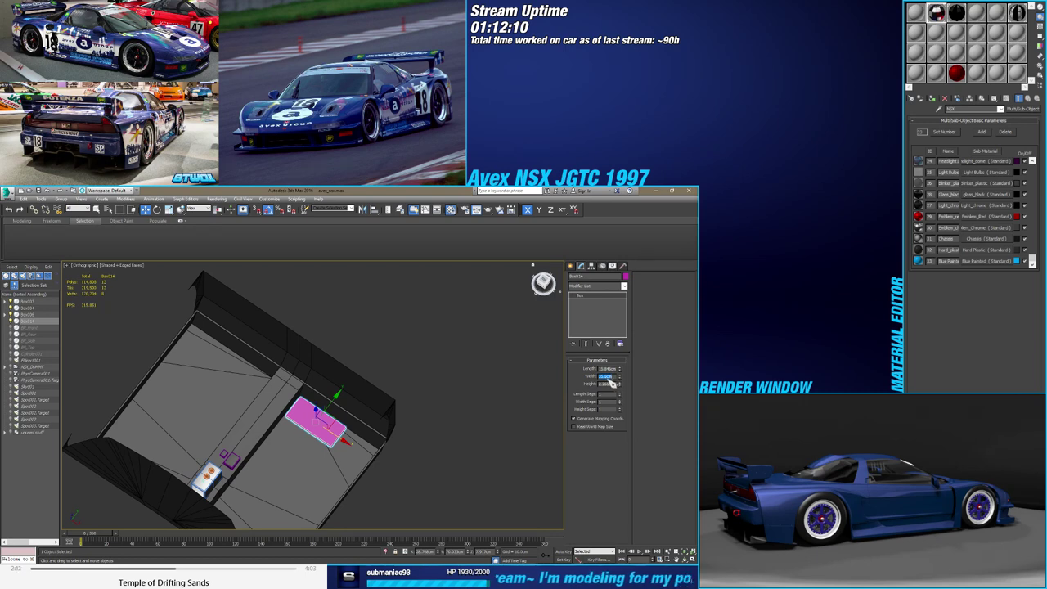
pyautogui.moveTo(622, 377); pyautogui.dragTo(609, 380)
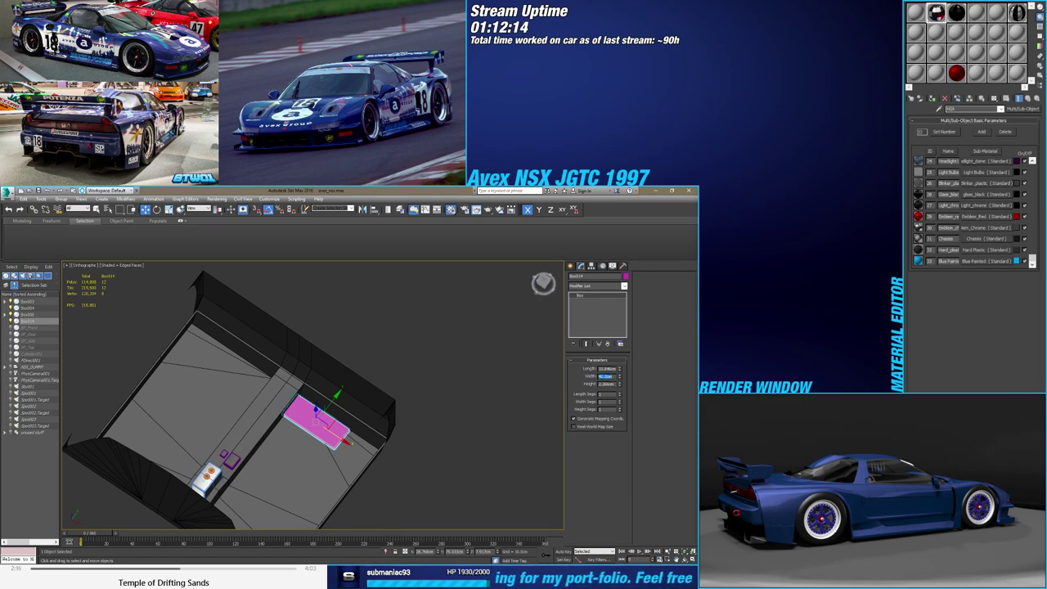
pyautogui.click(618, 370)
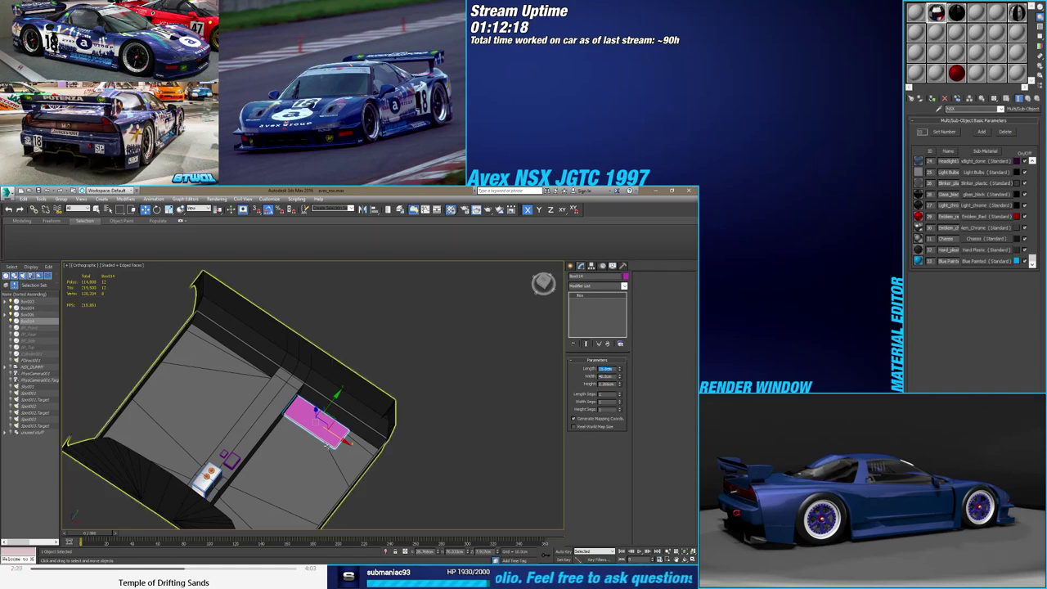
# Nudge the box right, then set its Height to 2
pyautogui.moveTo(340, 439); pyautogui.dragTo(345, 441)
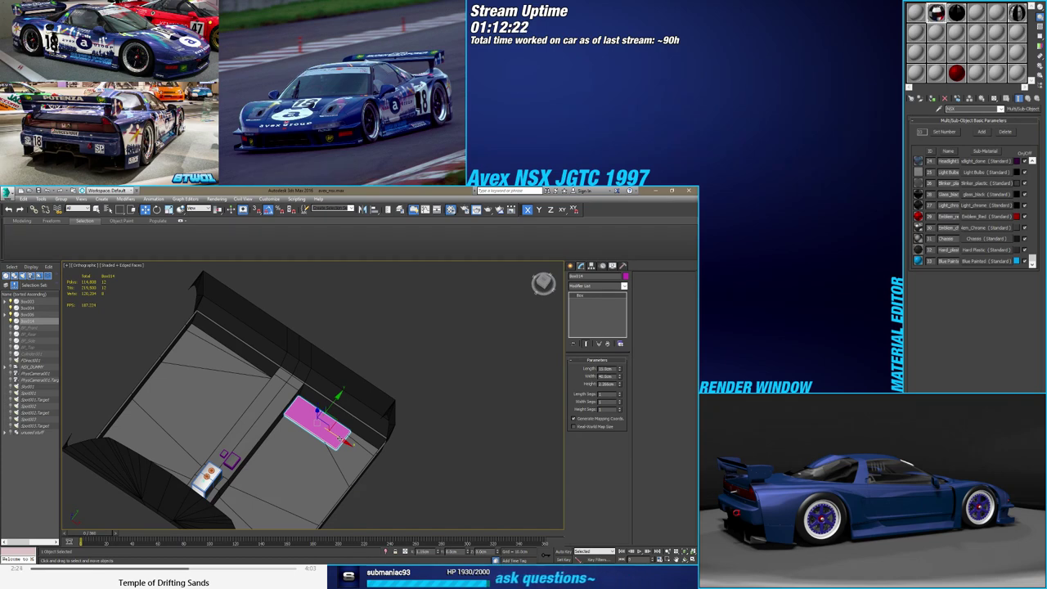
pyautogui.keyDown('alt'); pyautogui.moveTo(329, 457); pyautogui.dragTo(356, 449, button='middle'); pyautogui.keyUp('alt')
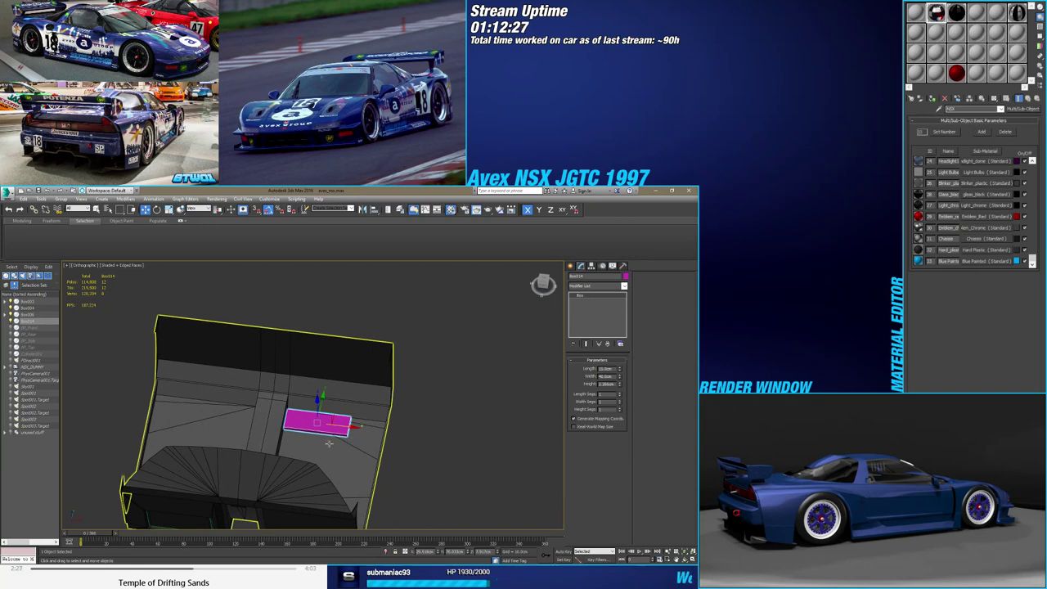
pyautogui.scroll(4, 347, 440)
pyautogui.moveTo(347, 440)
pyautogui.keyDown('alt'); pyautogui.mouseDown(button='middle')
pyautogui.moveTo(323, 448)
pyautogui.moveTo(332, 407)
pyautogui.moveTo(287, 438)
pyautogui.moveTo(322, 458)
pyautogui.mouseUp(button='middle'); pyautogui.keyUp('alt')
pyautogui.scroll(3, 322, 458)
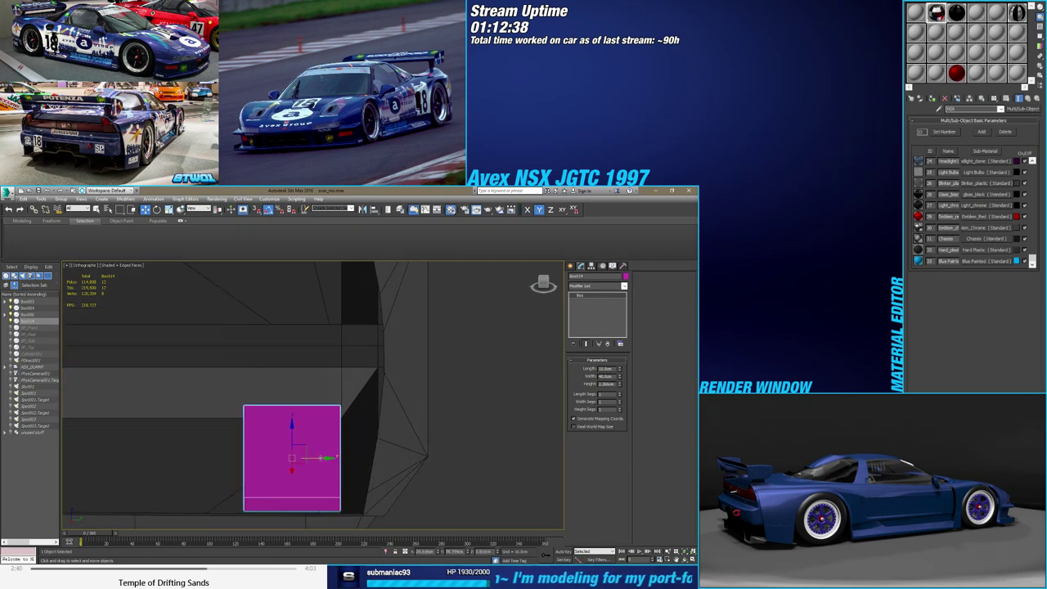
pyautogui.keyDown('alt'); pyautogui.moveTo(323, 458); pyautogui.dragTo(351, 459, button='middle'); pyautogui.keyUp('alt')
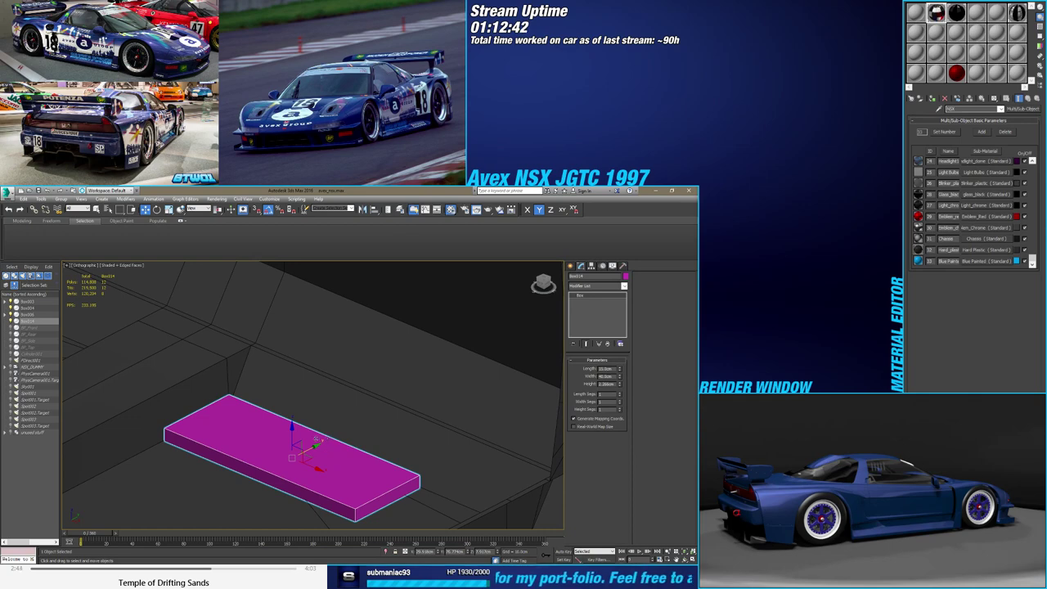
pyautogui.moveTo(324, 456)
pyautogui.mouseDown(button='middle')
pyautogui.moveTo(337, 418)
pyautogui.moveTo(323, 449)
pyautogui.mouseUp(button='middle')
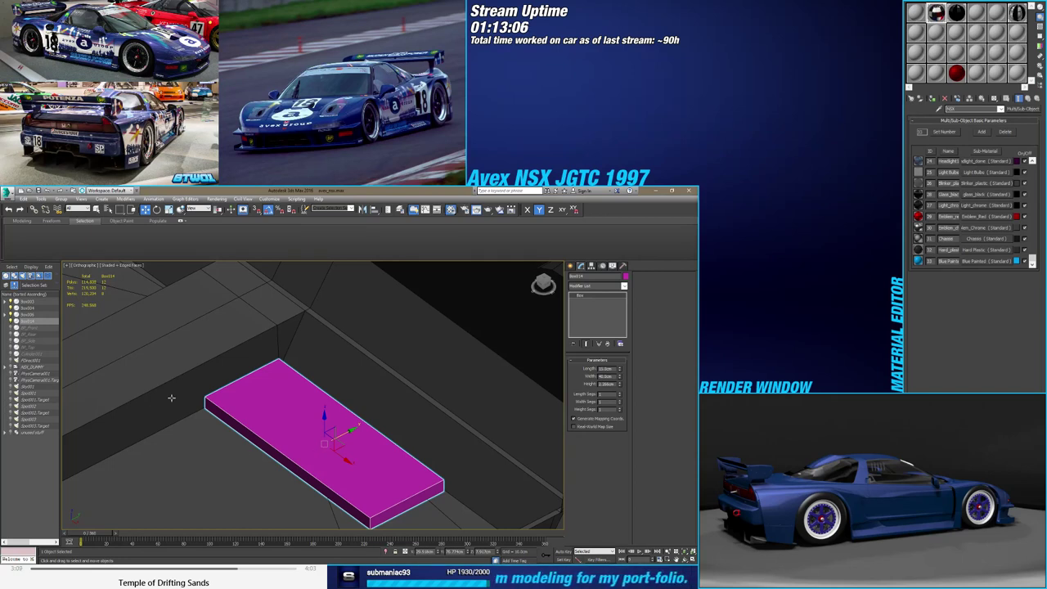
pyautogui.keyDown('alt'); pyautogui.moveTo(378, 415); pyautogui.dragTo(420, 380, button='middle'); pyautogui.keyUp('alt')
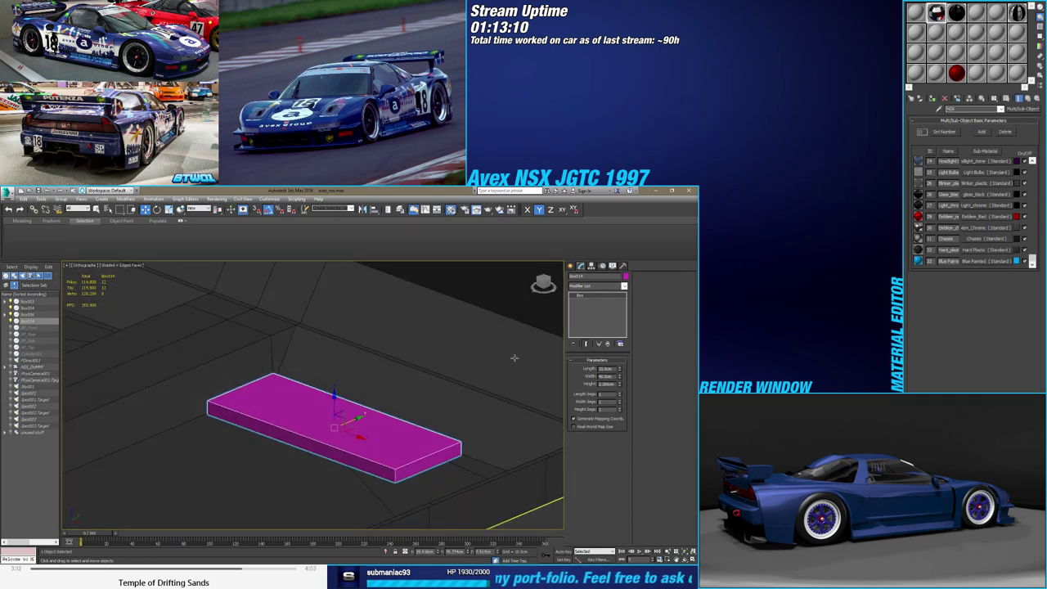
pyautogui.doubleClick(607, 384)
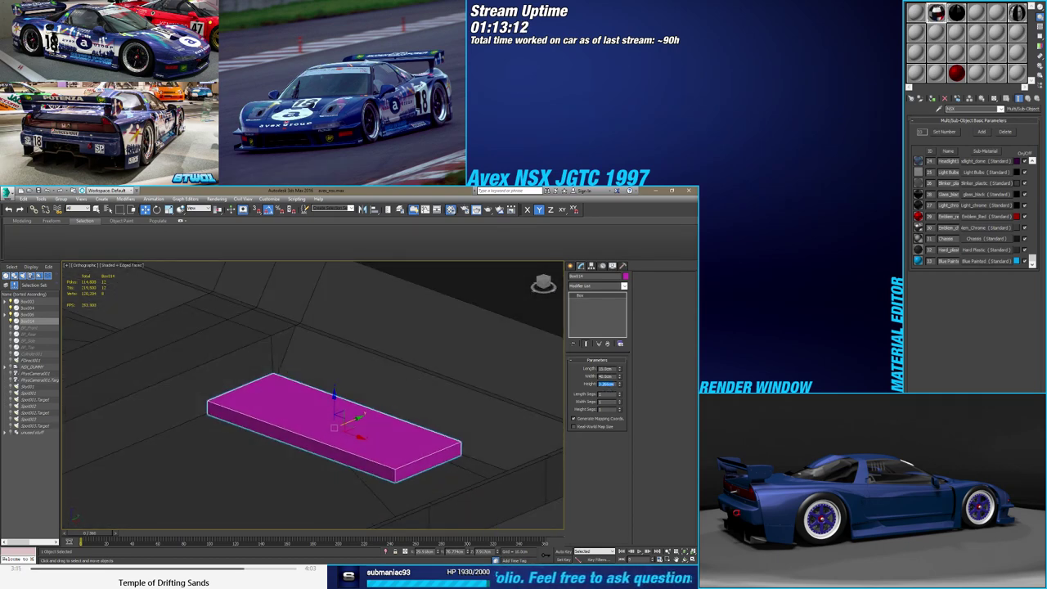
pyautogui.press('Return')
pyautogui.write('2')
pyautogui.press('Return')
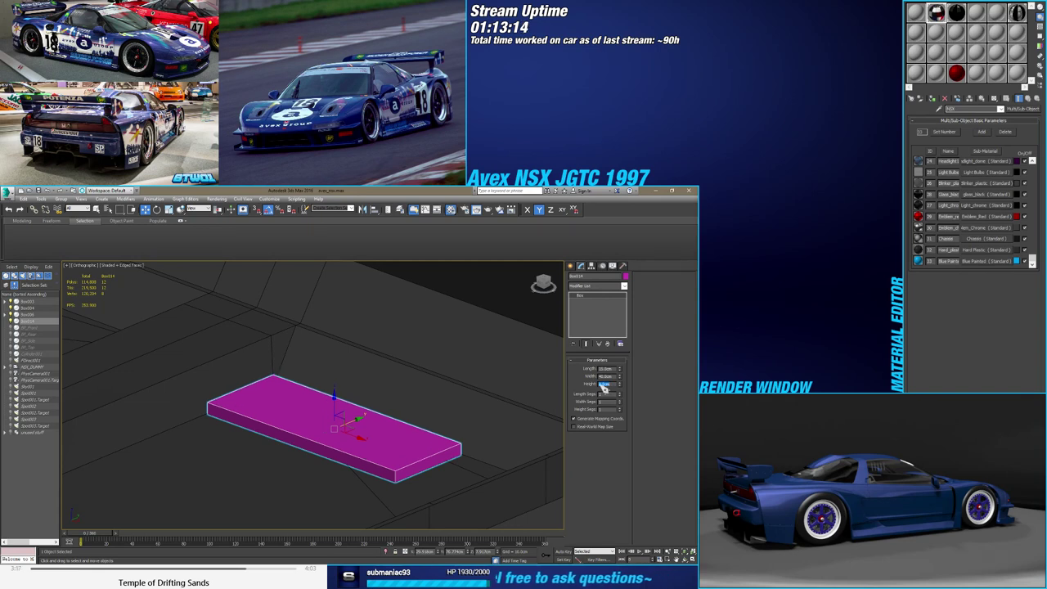
# Convert the box to an Editable Poly
pyautogui.rightClick(593, 304)
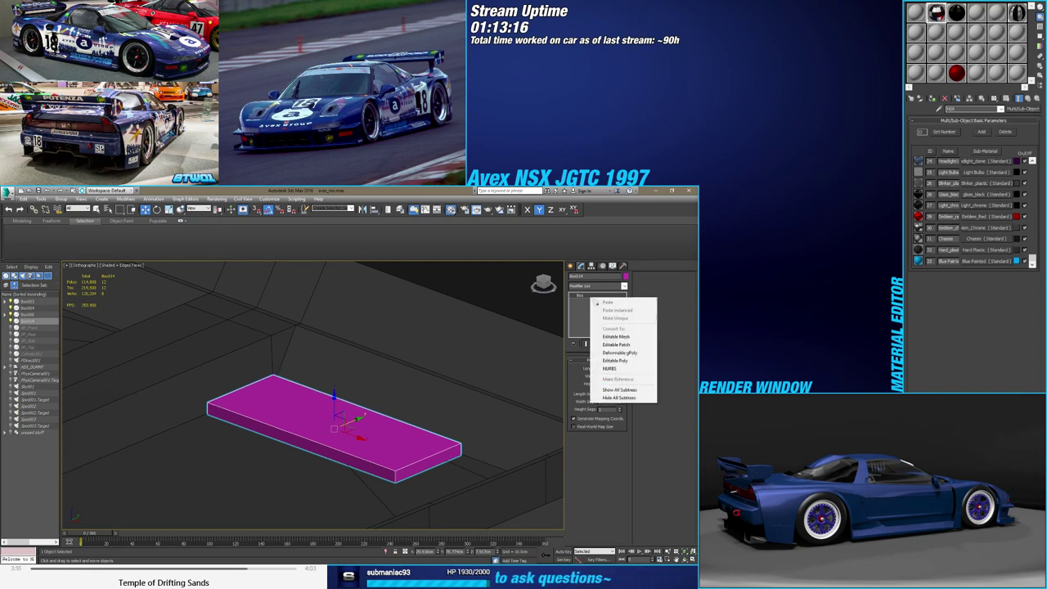
pyautogui.click(619, 347)
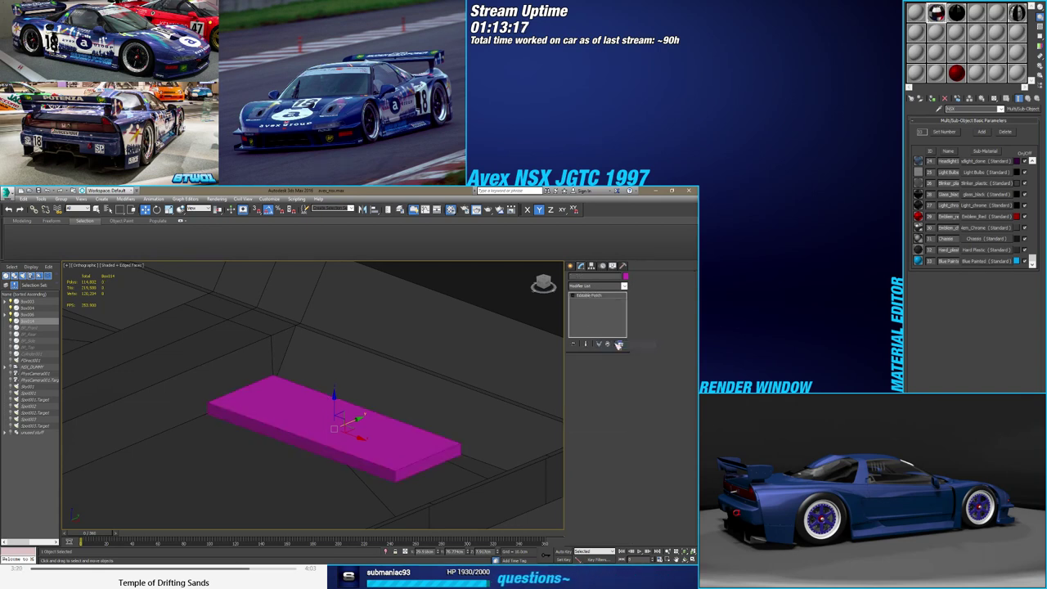
pyautogui.rightClick(593, 302)
pyautogui.click(611, 361)
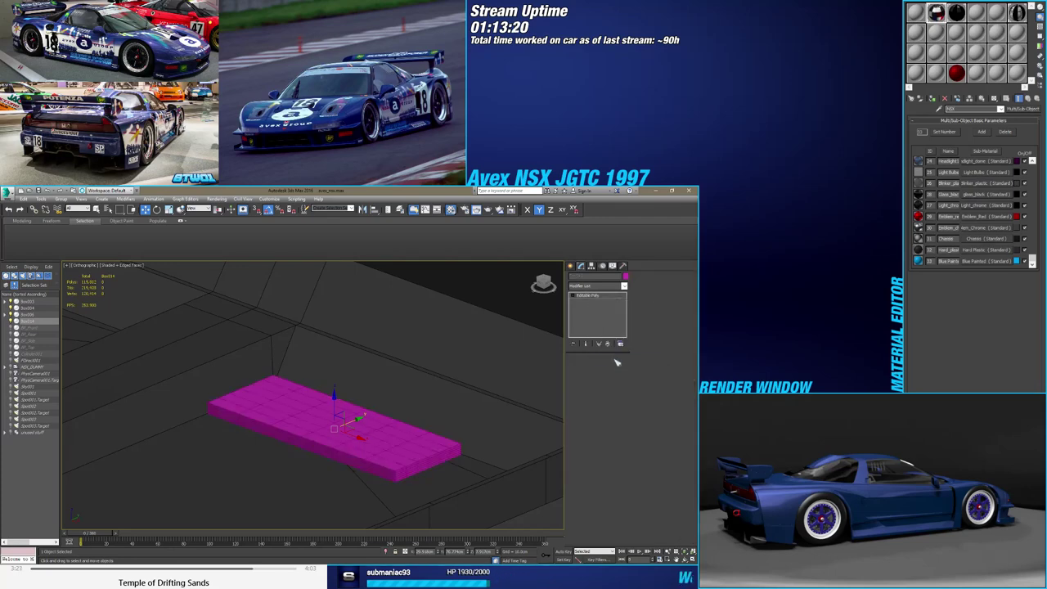
# Select the box's extra edge loops and remove them
pyautogui.click(587, 368)
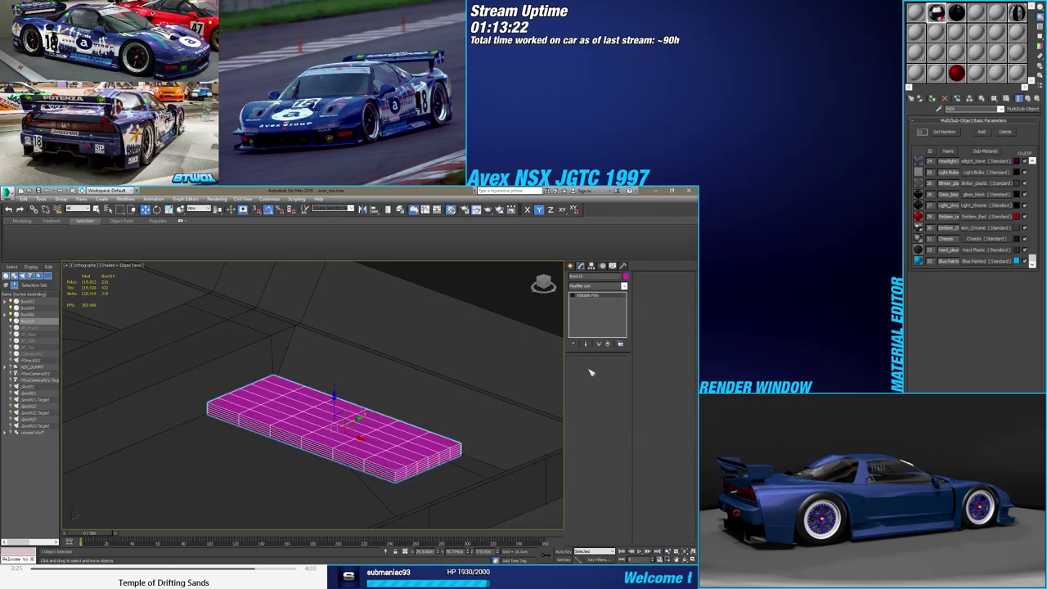
pyautogui.doubleClick(431, 443)
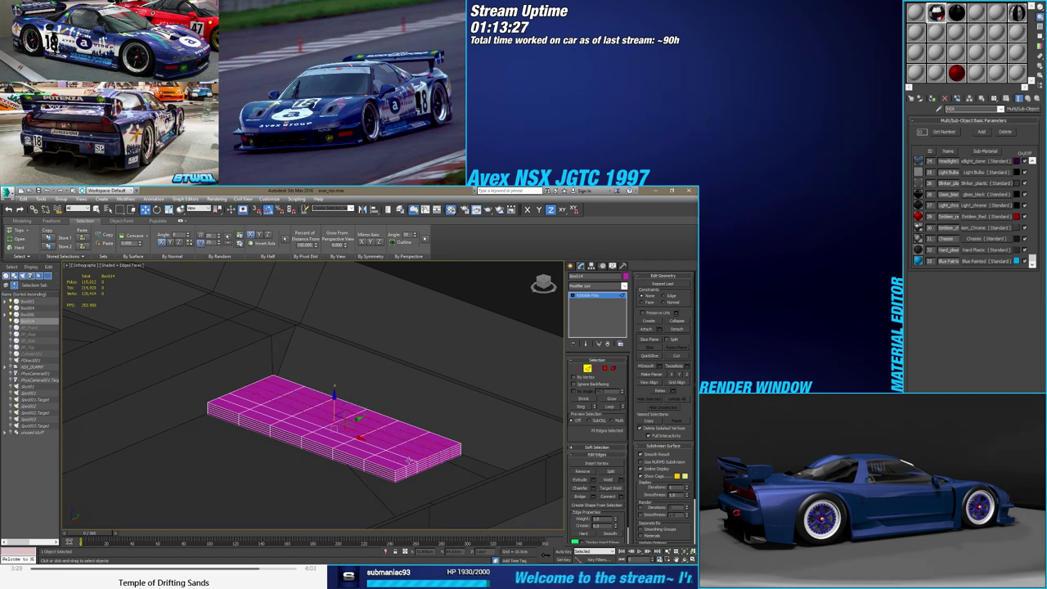
pyautogui.doubleClick(406, 461)
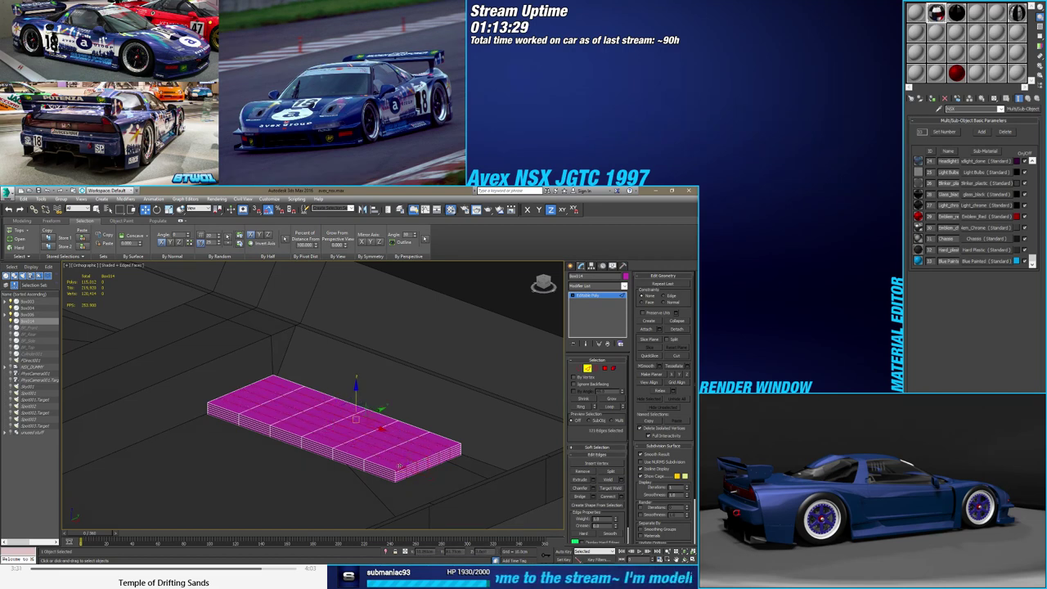
pyautogui.doubleClick(399, 464)
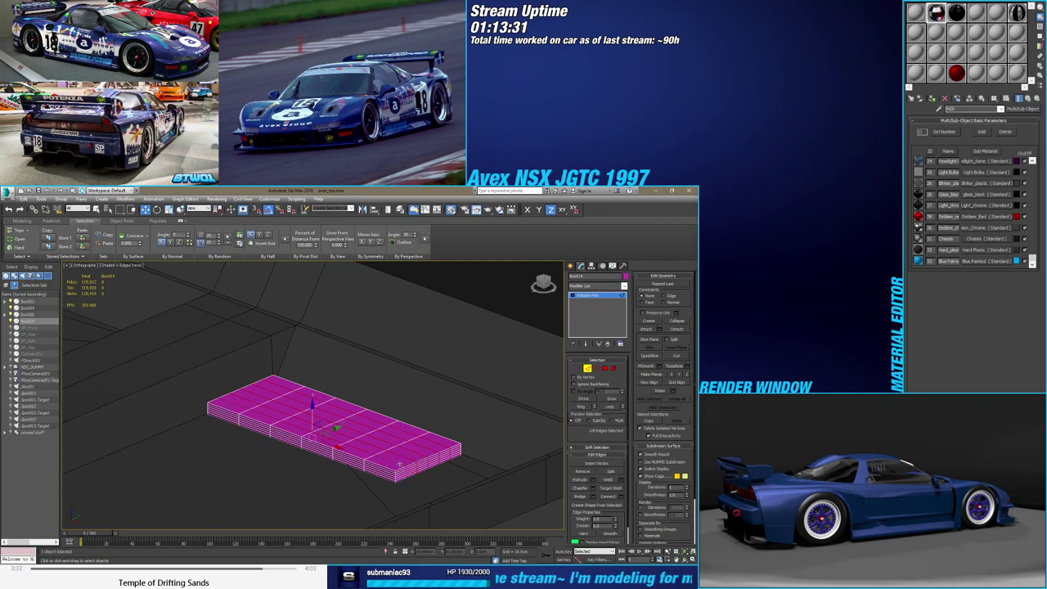
pyautogui.scroll(4, 399, 465)
pyautogui.scroll(2, 399, 470)
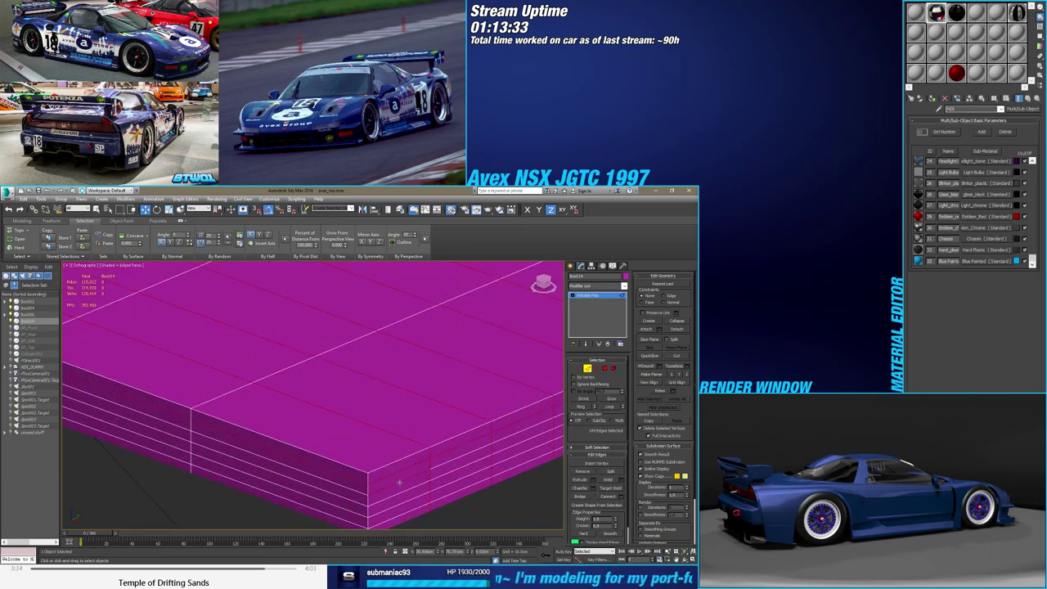
pyautogui.keyDown('alt'); pyautogui.doubleClick(399, 483); pyautogui.keyUp('alt')
pyautogui.keyDown('alt'); pyautogui.doubleClick(401, 494); pyautogui.keyUp('alt')
pyautogui.keyDown('alt'); pyautogui.doubleClick(401, 503); pyautogui.keyUp('alt')
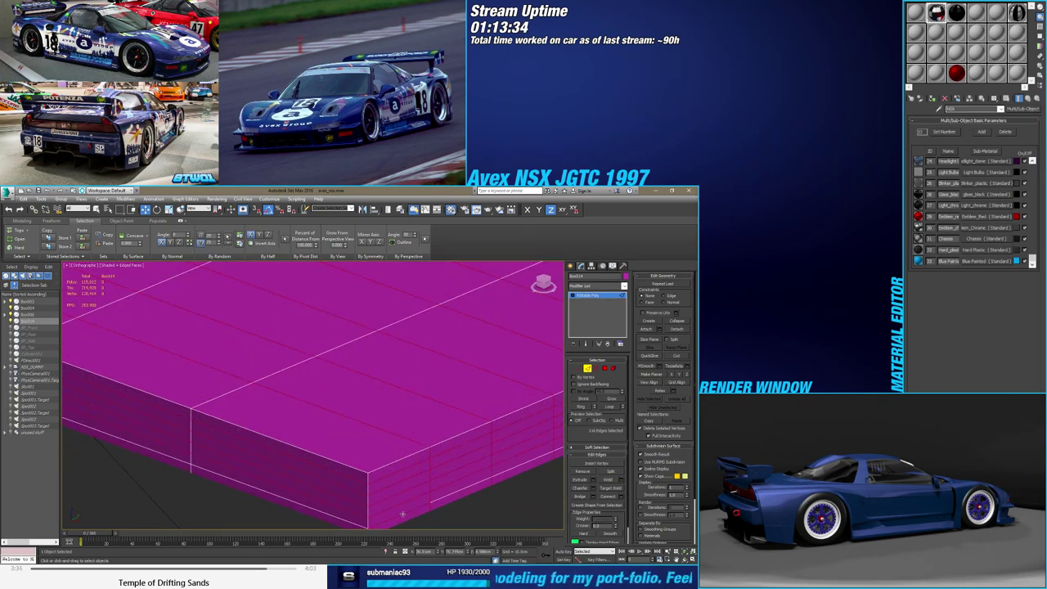
pyautogui.keyDown('alt'); pyautogui.doubleClick(403, 515); pyautogui.keyUp('alt')
pyautogui.click(582, 471)
pyautogui.scroll(-2, 436, 423)
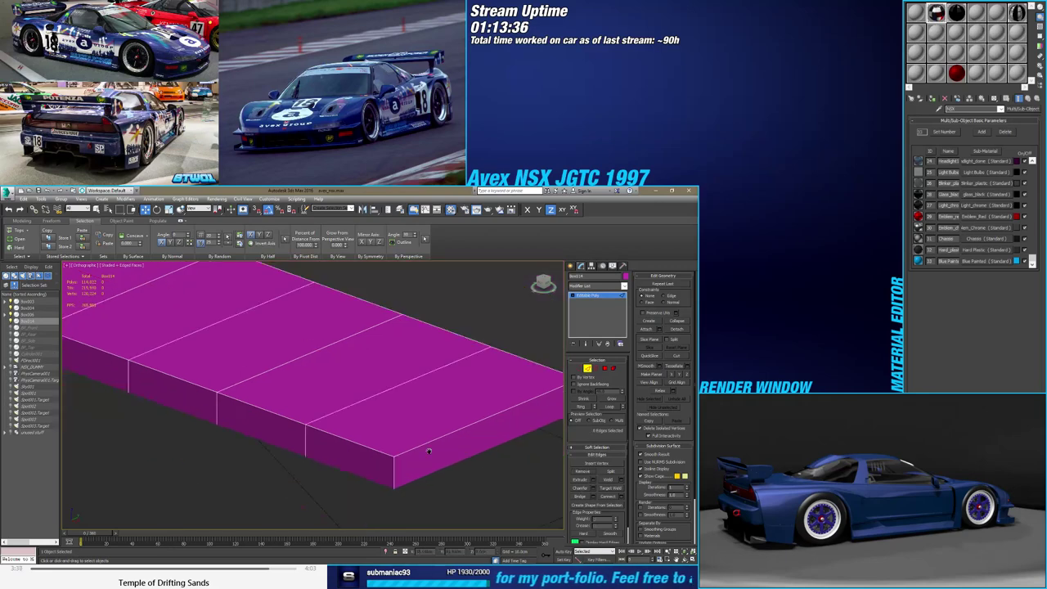
pyautogui.scroll(-3, 436, 424)
pyautogui.scroll(1, 436, 424)
# Select the leftover edges at the box's ends and remove them too
pyautogui.doubleClick(409, 424)
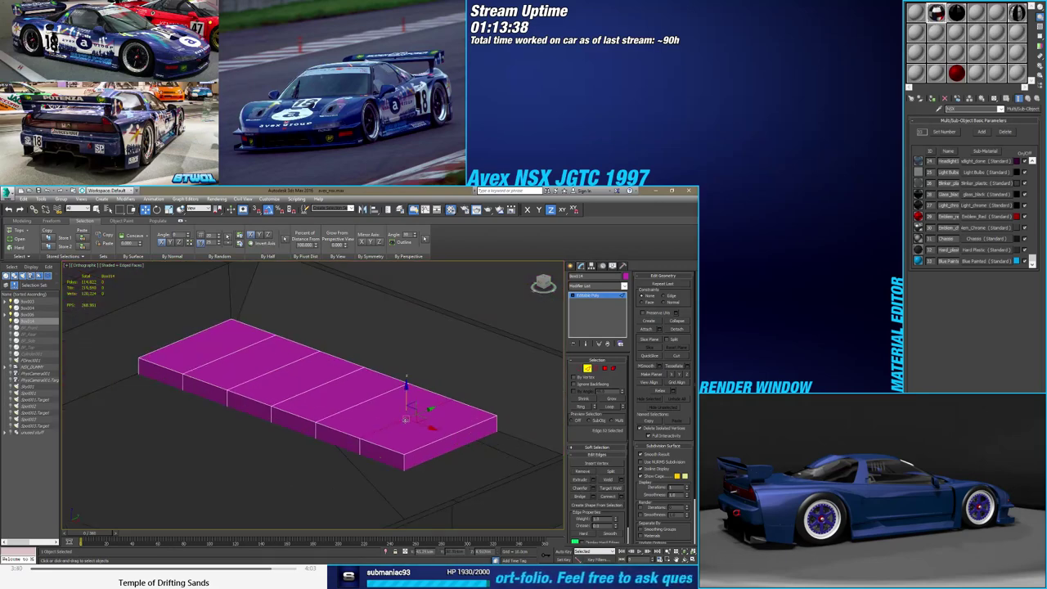
pyautogui.click(612, 409)
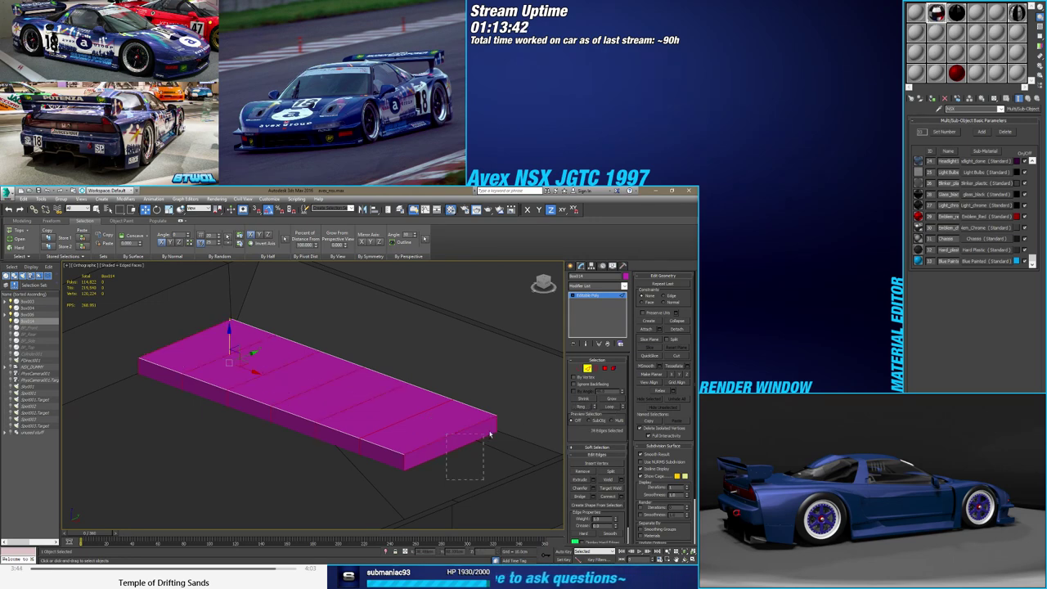
pyautogui.moveTo(490, 434); pyautogui.dragTo(525, 420)
pyautogui.keyDown('alt'); pyautogui.moveTo(524, 419); pyautogui.dragTo(502, 456, button='middle'); pyautogui.keyUp('alt')
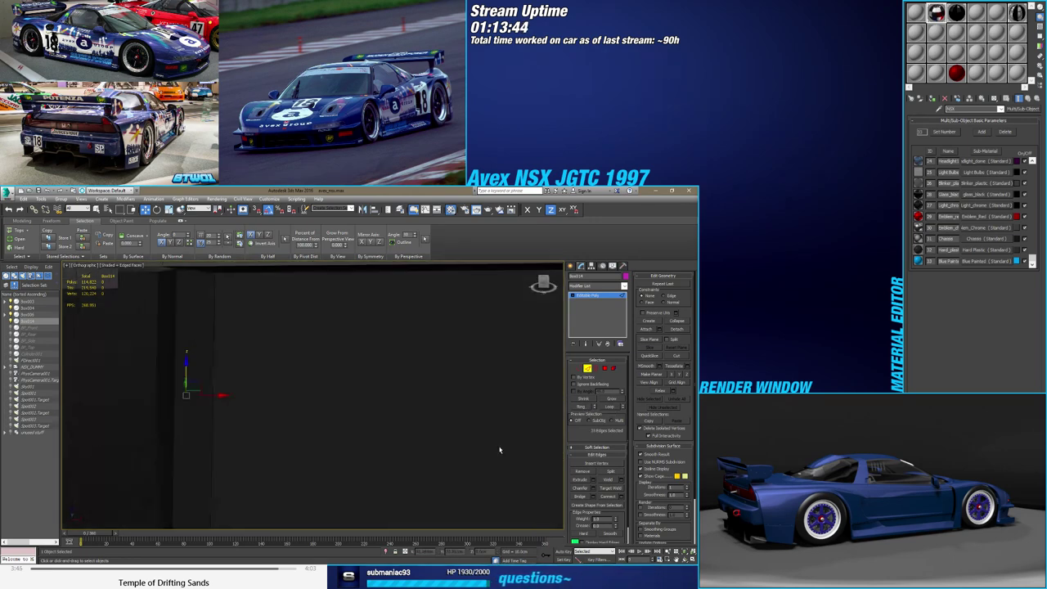
pyautogui.click(127, 365)
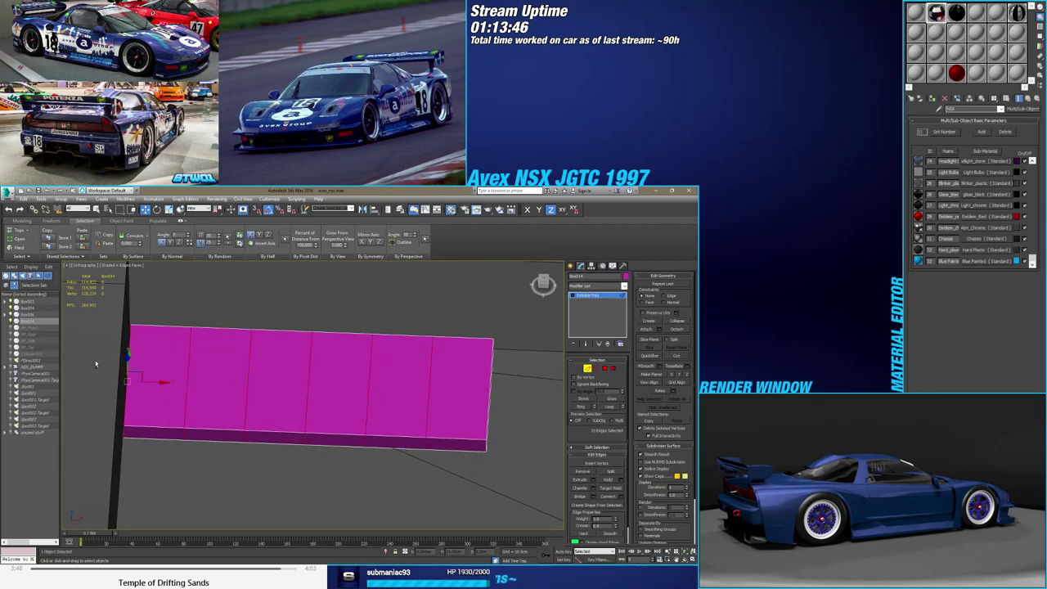
pyautogui.keyDown('alt'); pyautogui.moveTo(140, 450); pyautogui.dragTo(263, 452, button='middle'); pyautogui.keyUp('alt')
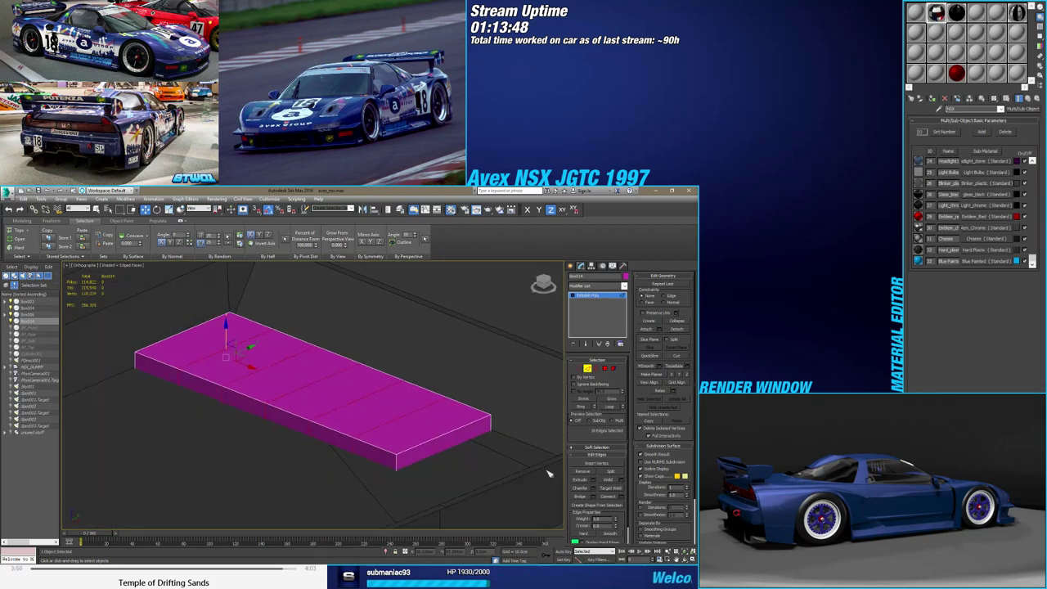
pyautogui.click(583, 473)
pyautogui.scroll(-2, 464, 420)
pyautogui.scroll(-2, 464, 420)
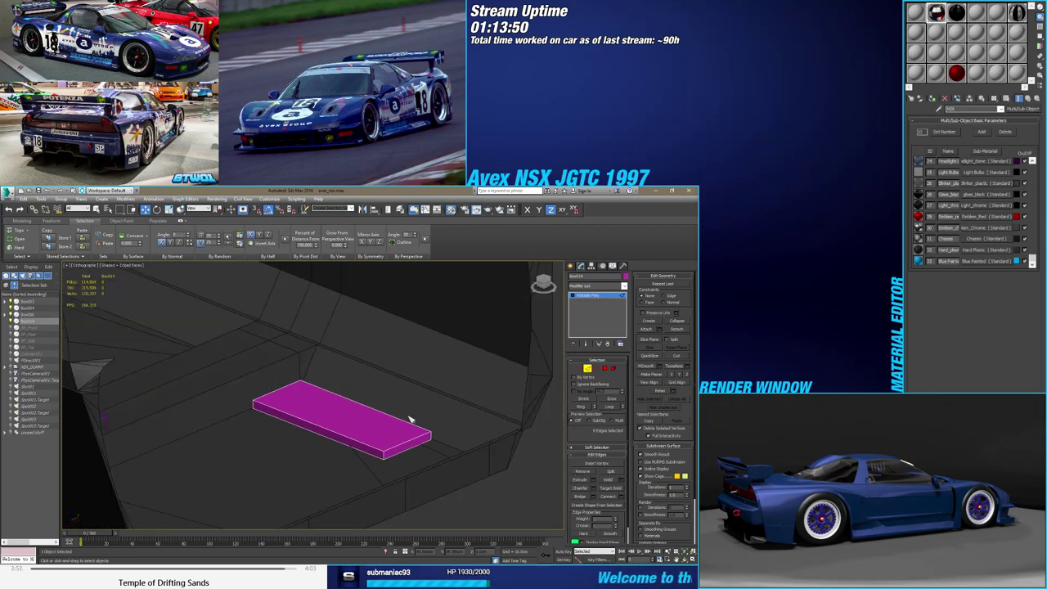
pyautogui.scroll(5, 409, 421)
pyautogui.click(587, 368)
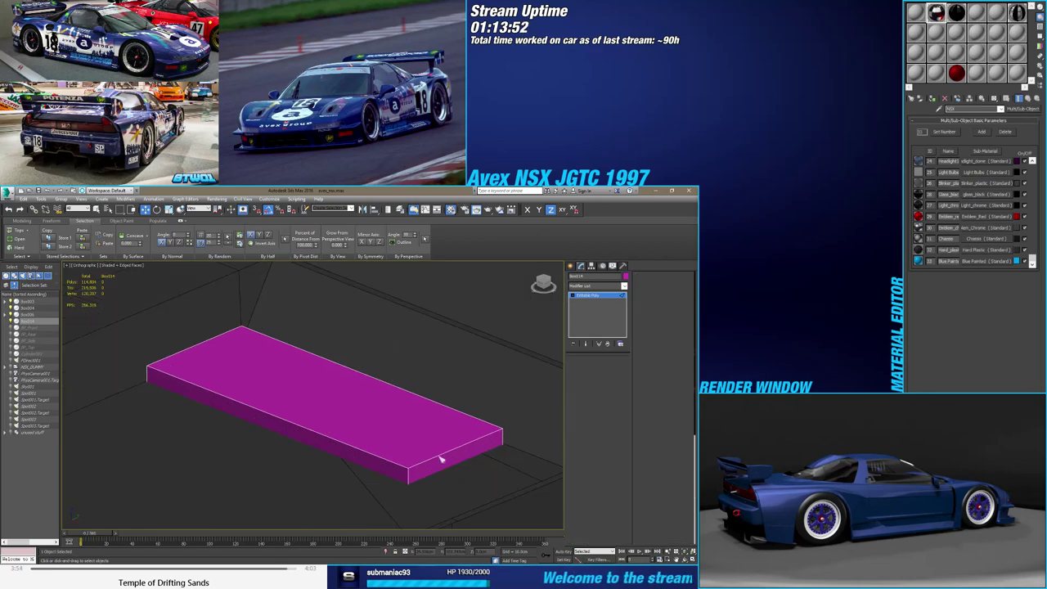
pyautogui.keyDown('alt'); pyautogui.moveTo(368, 384); pyautogui.dragTo(409, 365, button='middle'); pyautogui.keyUp('alt')
# Delete the plane's two polygons, then check the result in Vertex, Edge and Polygon modes
pyautogui.click(409, 365)
pyautogui.keyDown('ctrl'); pyautogui.click(395, 374); pyautogui.keyUp('ctrl')
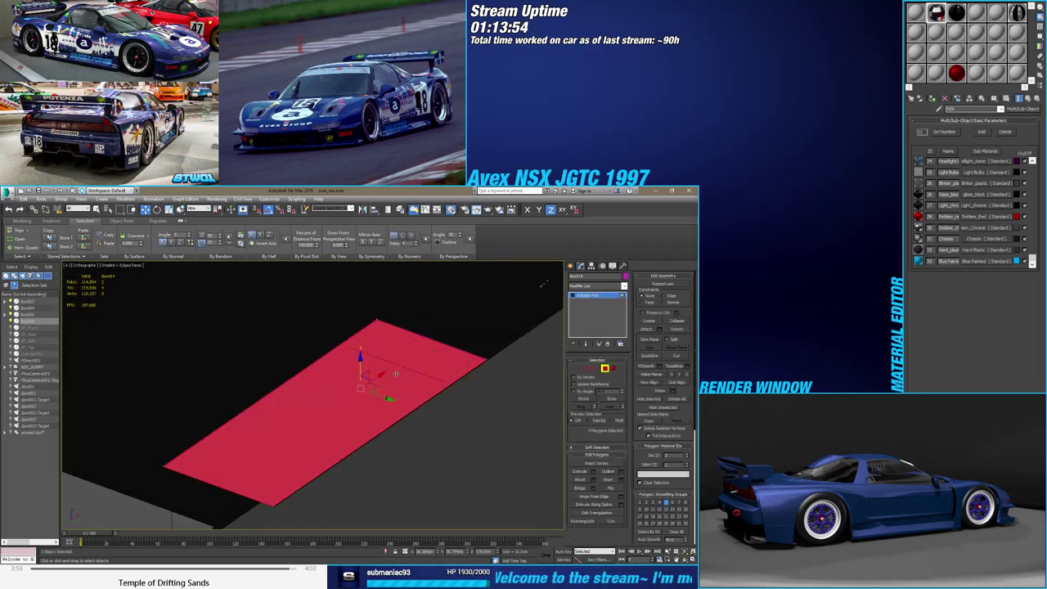
pyautogui.press('Delete')
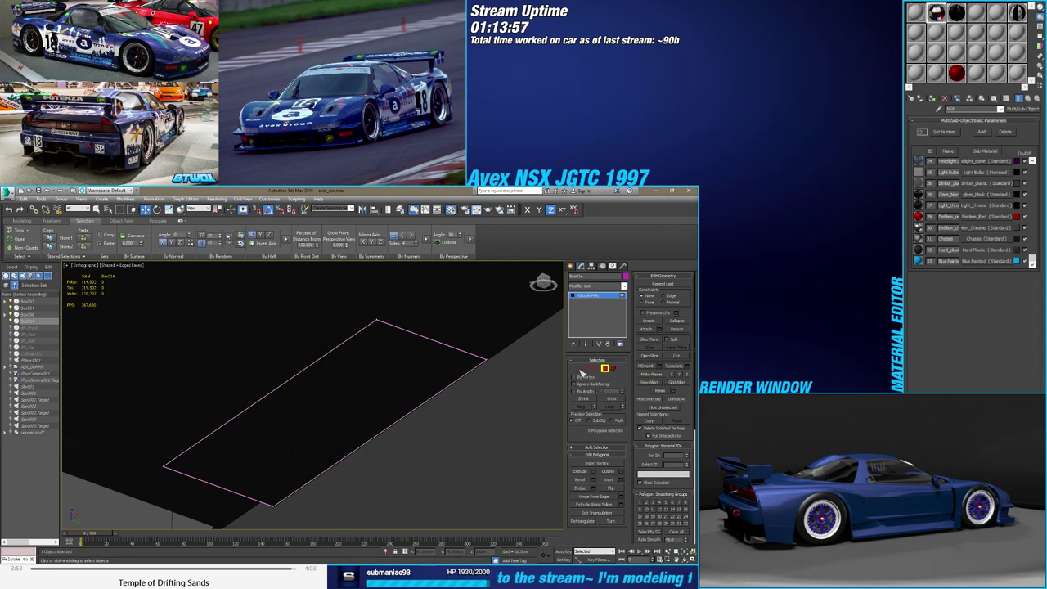
pyautogui.click(579, 369)
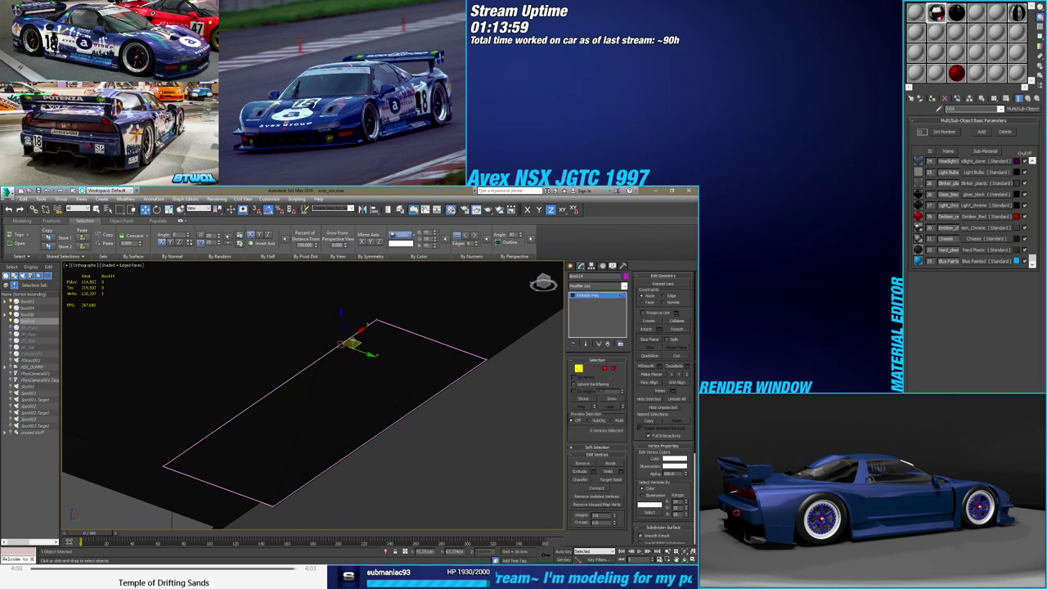
pyautogui.moveTo(347, 360)
pyautogui.keyDown('alt'); pyautogui.mouseDown(button='middle')
pyautogui.moveTo(365, 386)
pyautogui.moveTo(425, 409)
pyautogui.moveTo(581, 402)
pyautogui.mouseUp(button='middle'); pyautogui.keyUp('alt')
pyautogui.click(583, 463)
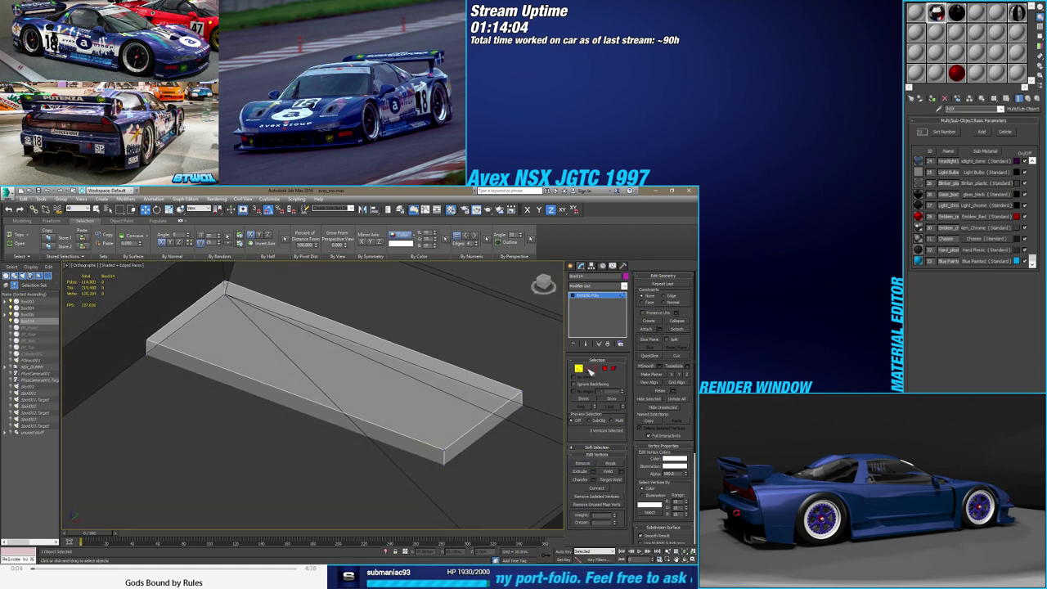
pyautogui.click(589, 369)
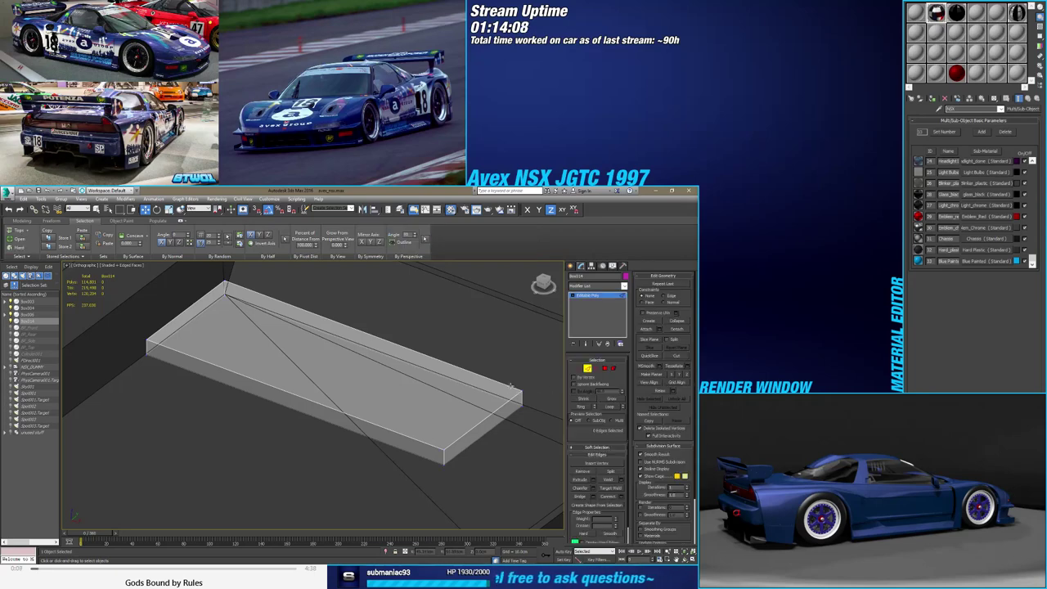
pyautogui.click(606, 369)
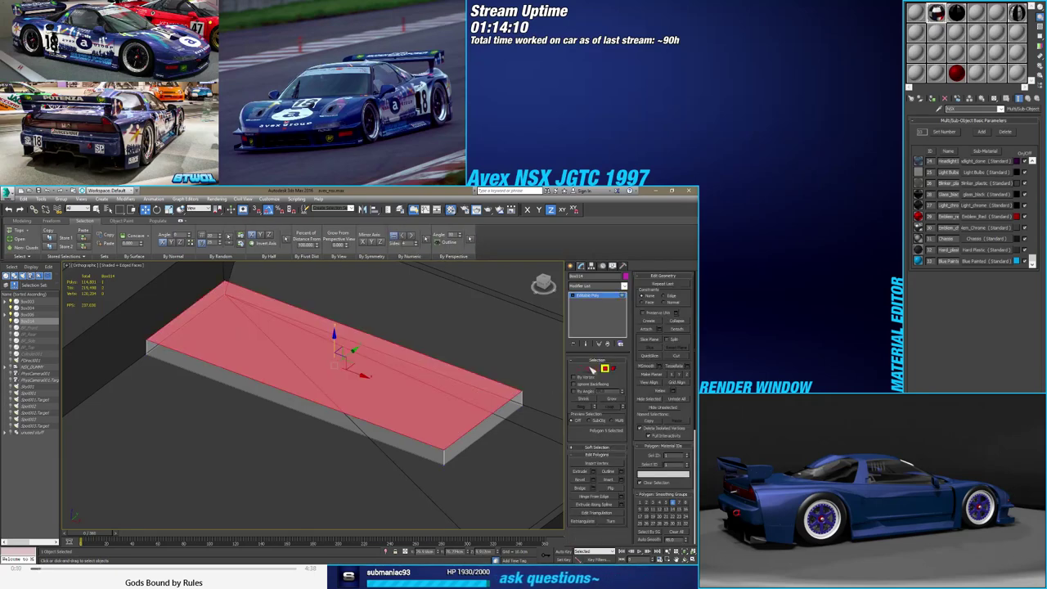
# Select the board's end and front vertical edges and apply a near-sharp chamfer
pyautogui.click(588, 369)
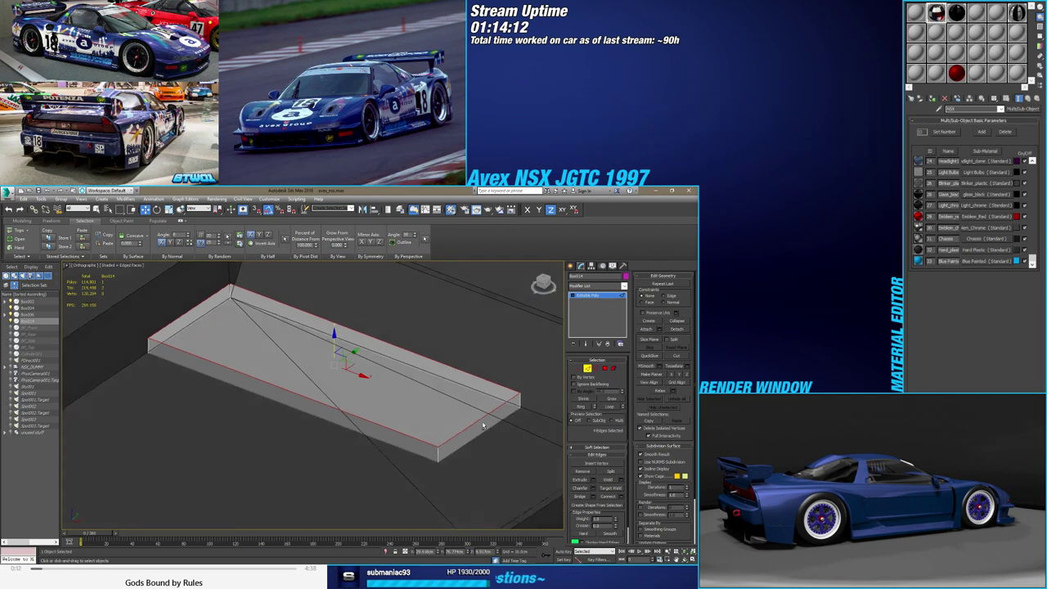
pyautogui.keyDown('alt'); pyautogui.moveTo(513, 427); pyautogui.dragTo(274, 309, button='middle'); pyautogui.keyUp('alt')
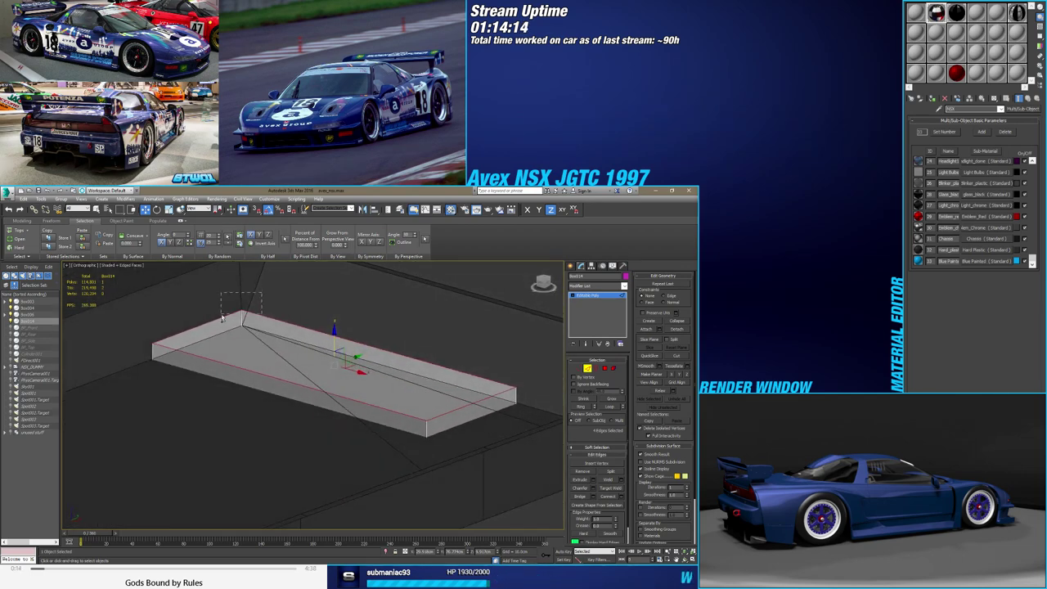
pyautogui.moveTo(221, 317); pyautogui.dragTo(216, 322)
pyautogui.moveTo(161, 350); pyautogui.dragTo(163, 352)
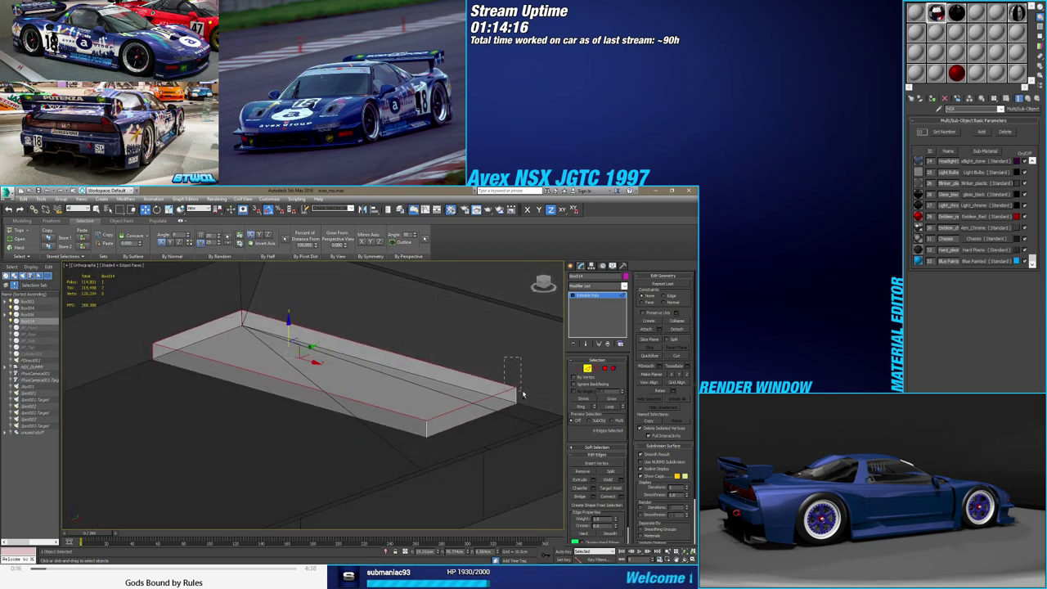
pyautogui.keyDown('alt'); pyautogui.click(461, 423); pyautogui.keyUp('alt')
pyautogui.keyDown('ctrl'); pyautogui.click(435, 424); pyautogui.keyUp('ctrl')
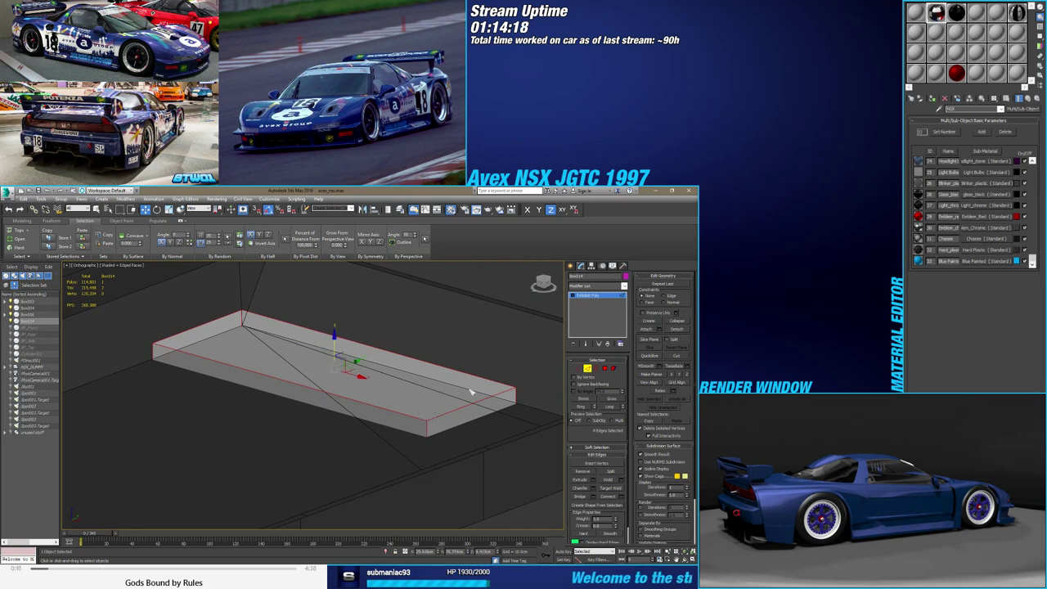
pyautogui.click(597, 489)
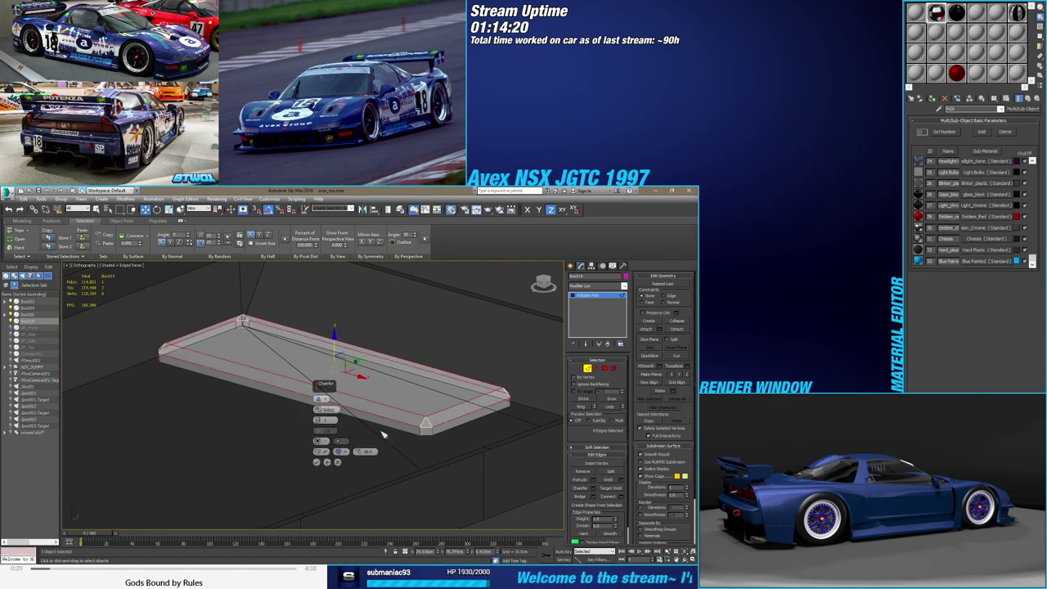
pyautogui.moveTo(317, 409); pyautogui.dragTo(319, 410)
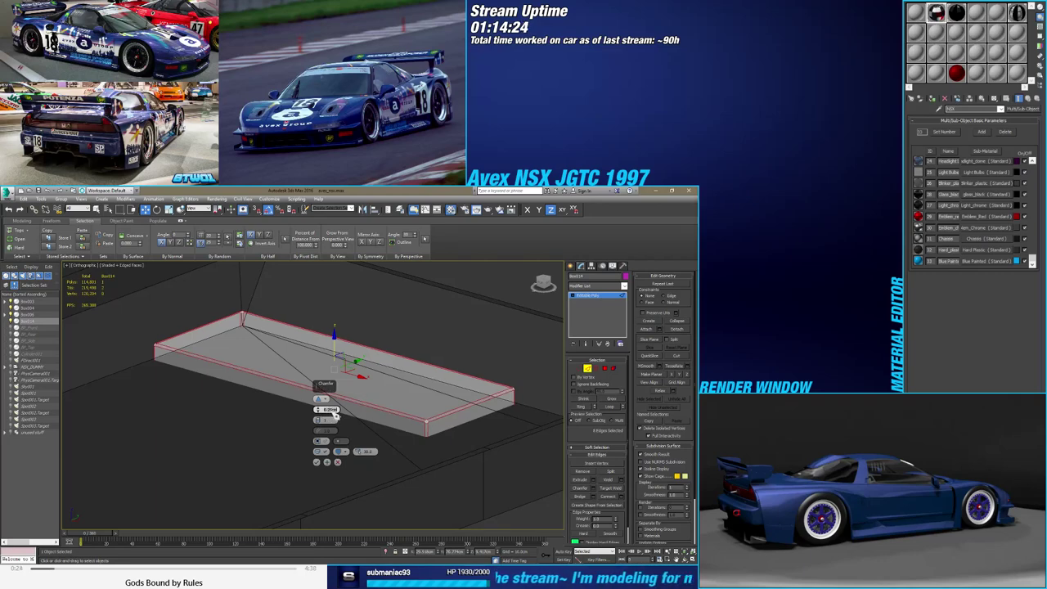
pyautogui.click(325, 462)
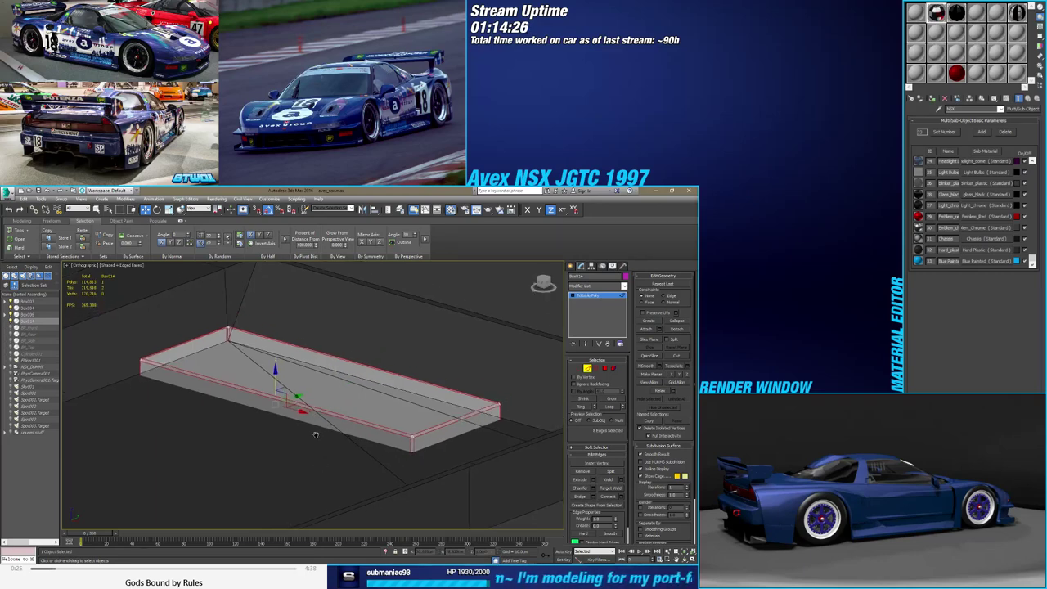
pyautogui.moveTo(310, 409)
pyautogui.keyDown('alt'); pyautogui.mouseDown(button='middle')
pyautogui.moveTo(297, 415)
pyautogui.moveTo(381, 429)
pyautogui.moveTo(351, 433)
pyautogui.moveTo(334, 421)
pyautogui.mouseUp(button='middle'); pyautogui.keyUp('alt')
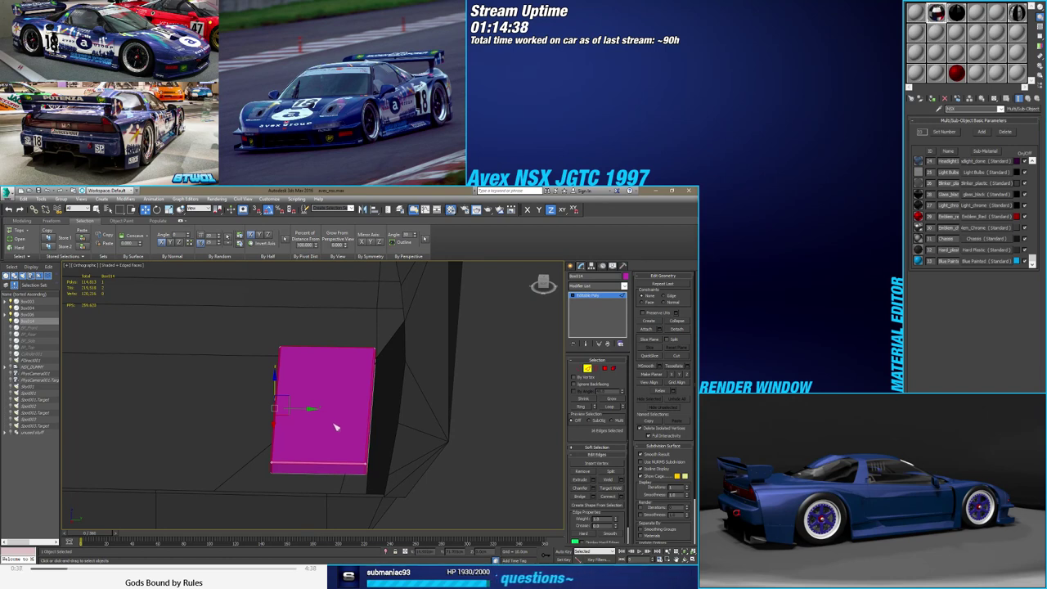
pyautogui.keyDown('alt'); pyautogui.moveTo(334, 427); pyautogui.dragTo(384, 436, button='middle'); pyautogui.keyUp('alt')
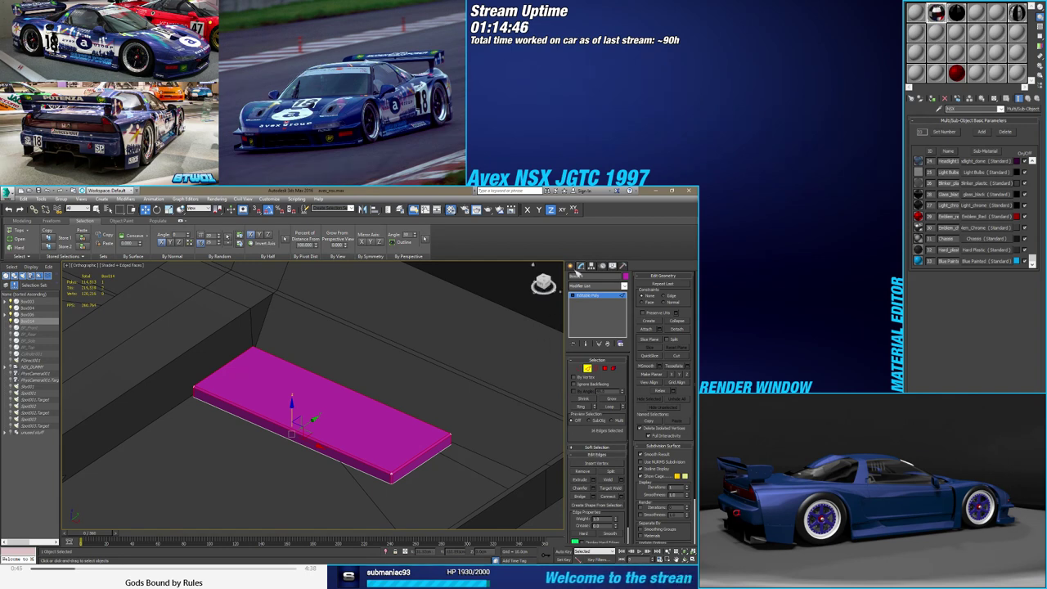
pyautogui.click(572, 267)
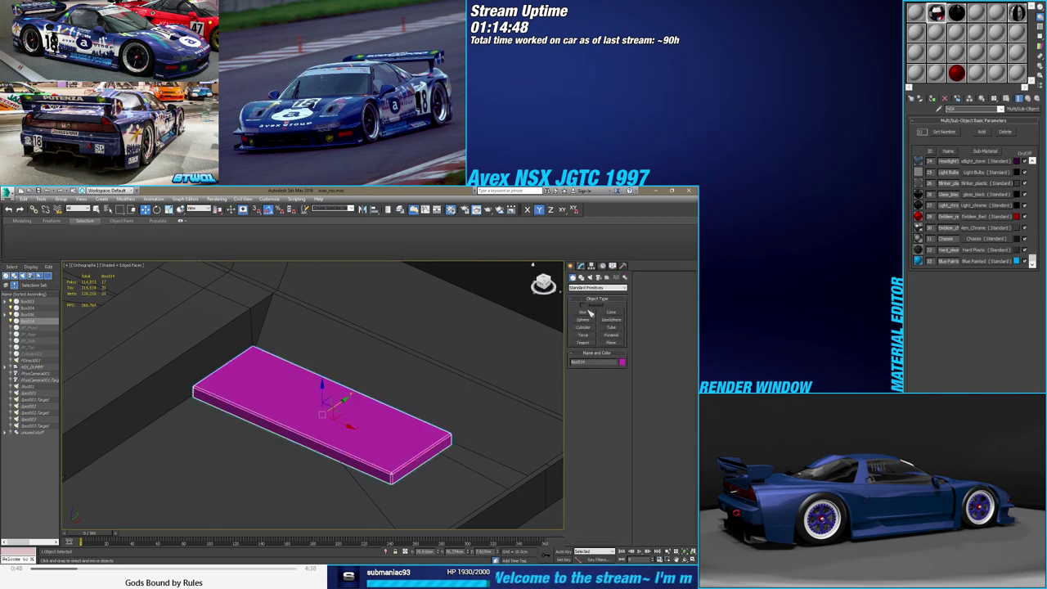
# Create a small new box primitive next to the magenta floor board
pyautogui.click(586, 313)
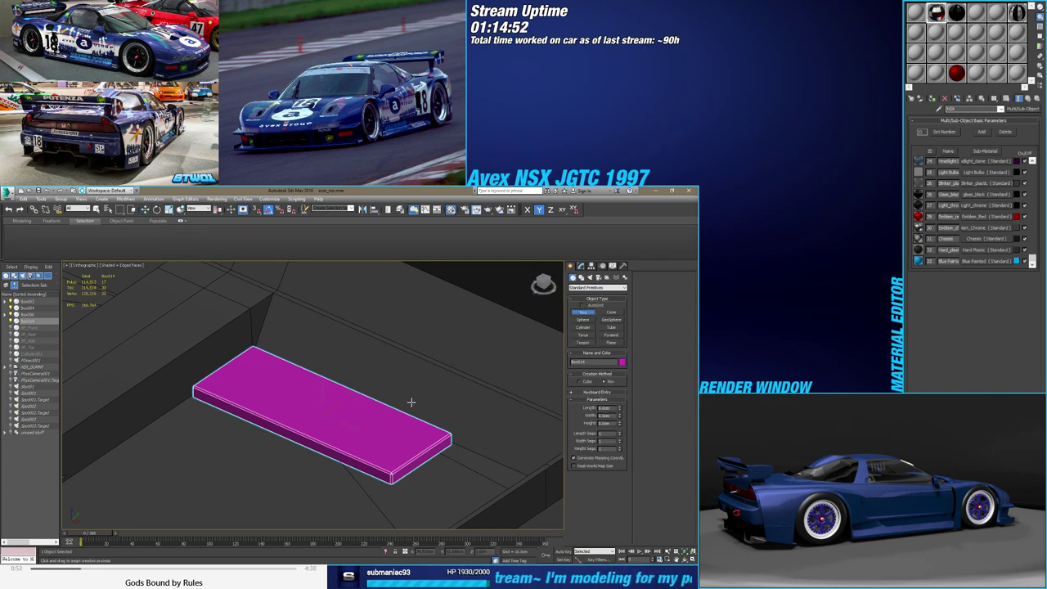
pyautogui.scroll(-5, 407, 417)
pyautogui.moveTo(376, 431); pyautogui.dragTo(378, 428)
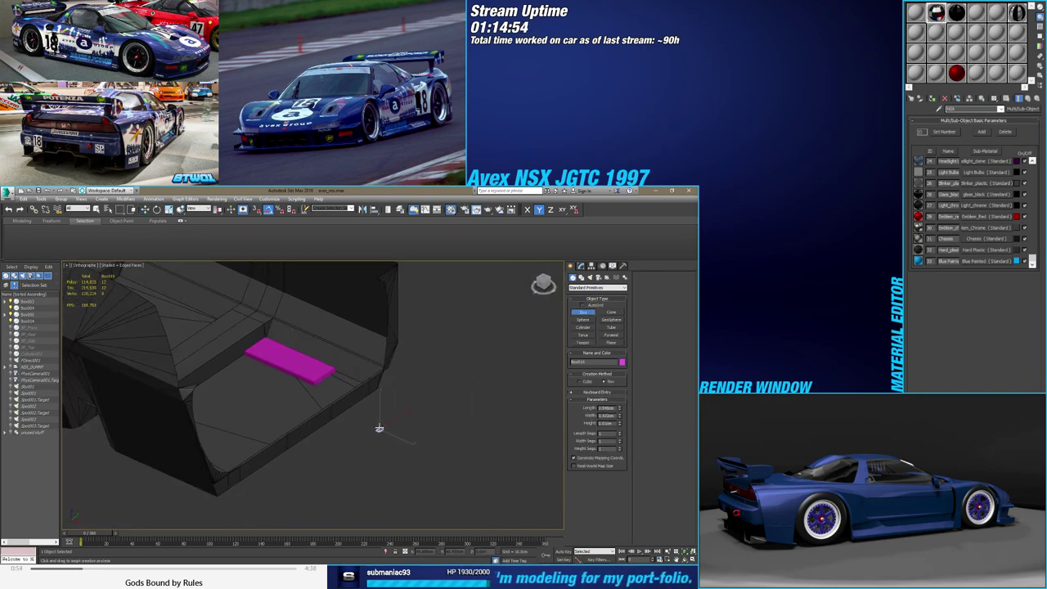
pyautogui.click(378, 431)
# Move the new box onto the edge of the magenta floor board, adjusting its height
pyautogui.press('w')
pyautogui.keyDown('alt'); pyautogui.moveTo(379, 427); pyautogui.dragTo(420, 460, button='middle'); pyautogui.keyUp('alt')
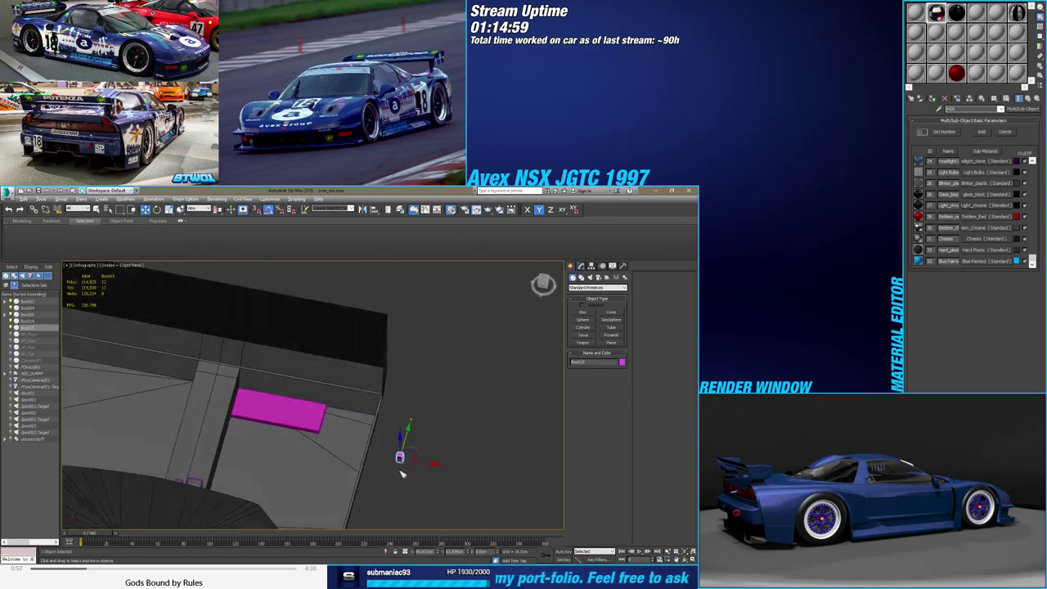
pyautogui.moveTo(419, 460)
pyautogui.mouseDown()
pyautogui.moveTo(324, 441)
pyautogui.moveTo(303, 390)
pyautogui.mouseUp()
pyautogui.moveTo(303, 400)
pyautogui.keyDown('alt'); pyautogui.mouseDown(button='middle')
pyautogui.moveTo(294, 381)
pyautogui.moveTo(298, 426)
pyautogui.moveTo(312, 391)
pyautogui.mouseUp(button='middle'); pyautogui.keyUp('alt')
pyautogui.moveTo(313, 391); pyautogui.dragTo(368, 473)
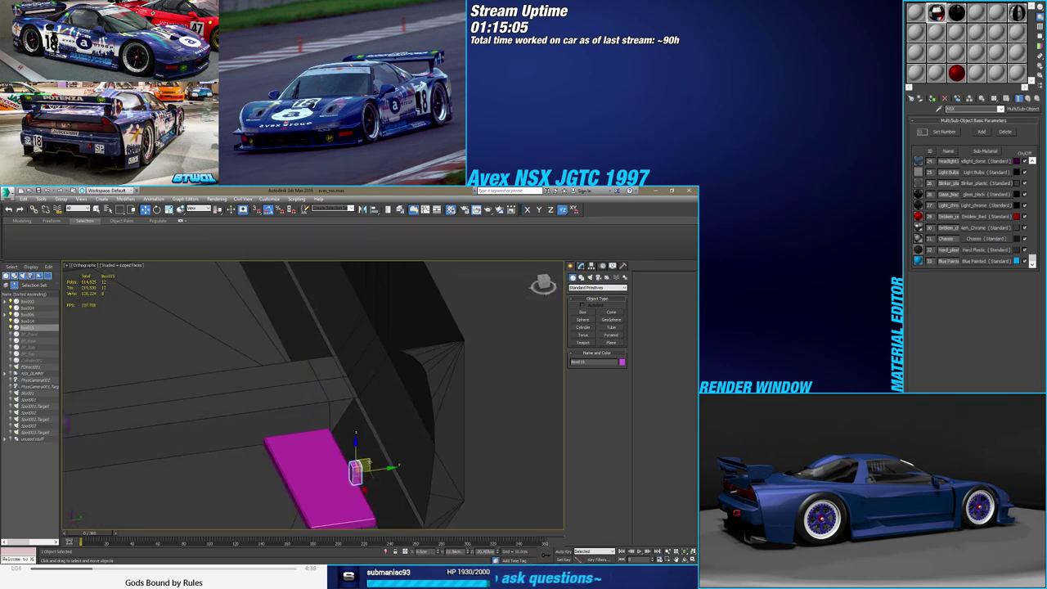
pyautogui.moveTo(368, 473)
pyautogui.keyDown('alt'); pyautogui.mouseDown(button='middle')
pyautogui.moveTo(372, 462)
pyautogui.moveTo(376, 481)
pyautogui.mouseUp(button='middle'); pyautogui.keyUp('alt')
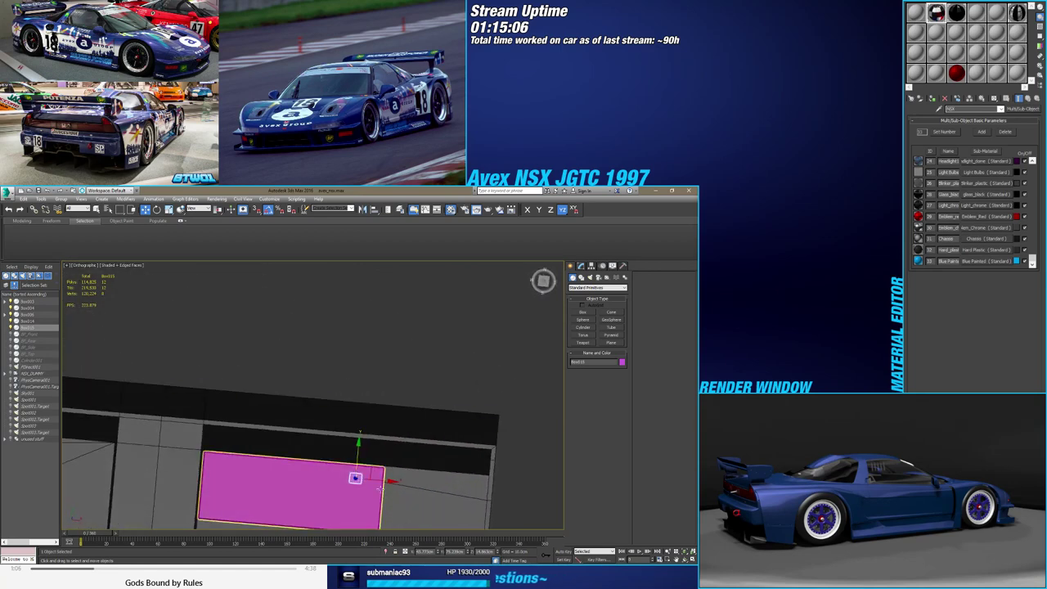
pyautogui.moveTo(374, 480); pyautogui.dragTo(384, 478)
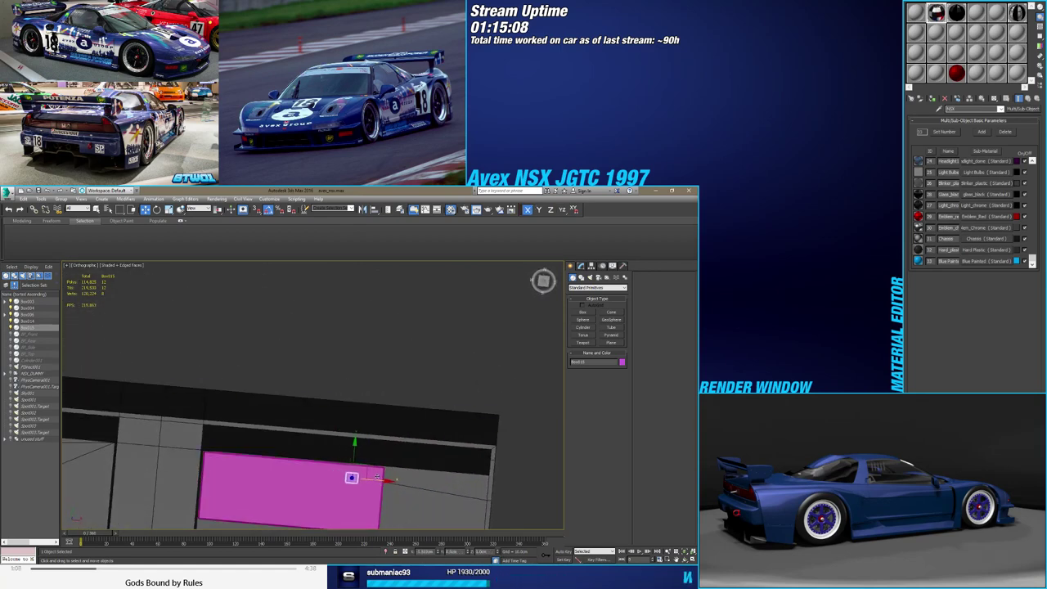
pyautogui.moveTo(382, 478)
pyautogui.keyDown('alt'); pyautogui.mouseDown(button='middle')
pyautogui.moveTo(362, 479)
pyautogui.moveTo(367, 459)
pyautogui.moveTo(343, 409)
pyautogui.mouseUp(button='middle'); pyautogui.keyUp('alt')
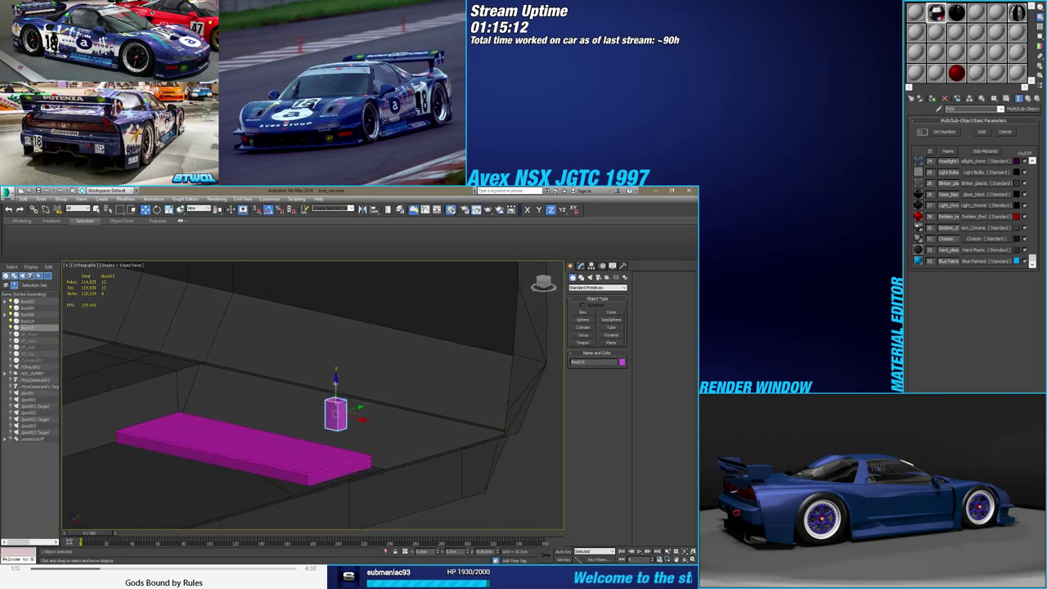
pyautogui.moveTo(334, 381); pyautogui.dragTo(331, 391)
pyautogui.scroll(3, 331, 391)
pyautogui.keyDown('alt'); pyautogui.moveTo(331, 391); pyautogui.dragTo(327, 398, button='middle'); pyautogui.keyUp('alt')
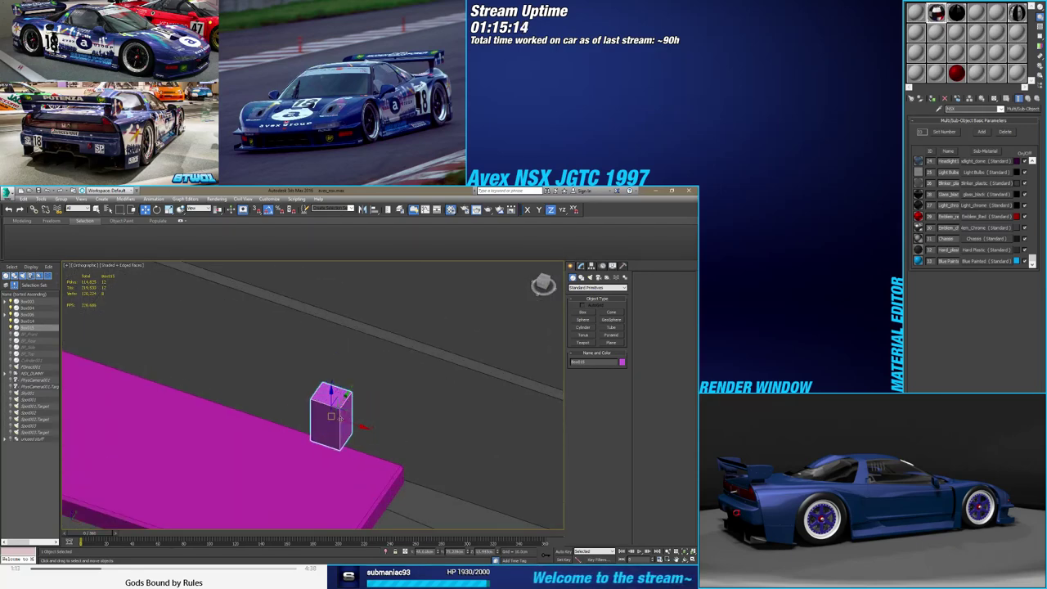
pyautogui.click(581, 266)
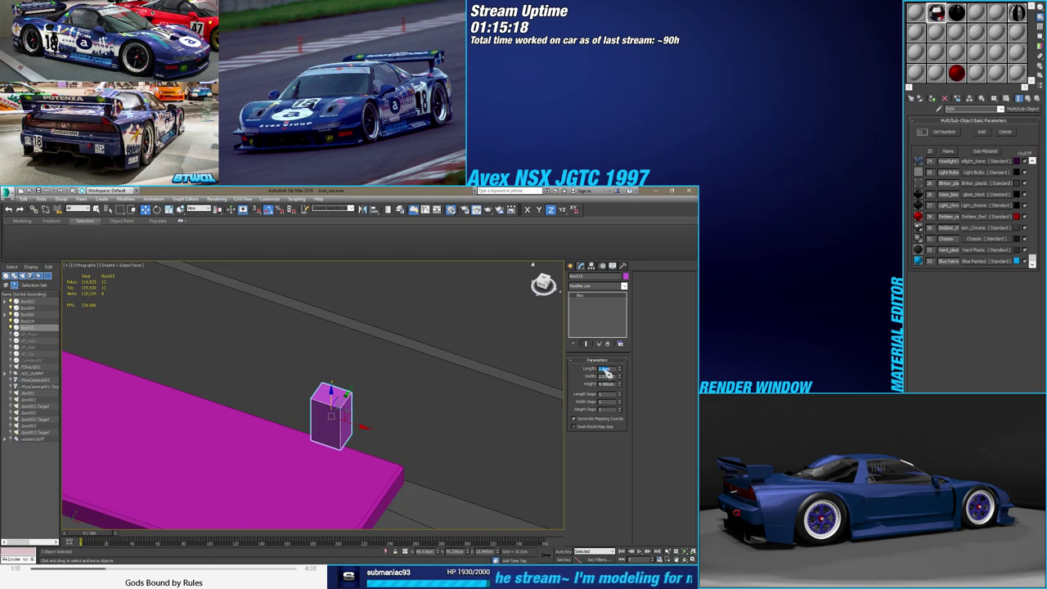
# Set the box to Length 1, Width 4 and Height 5 cm
pyautogui.write('1')
pyautogui.press('Return')
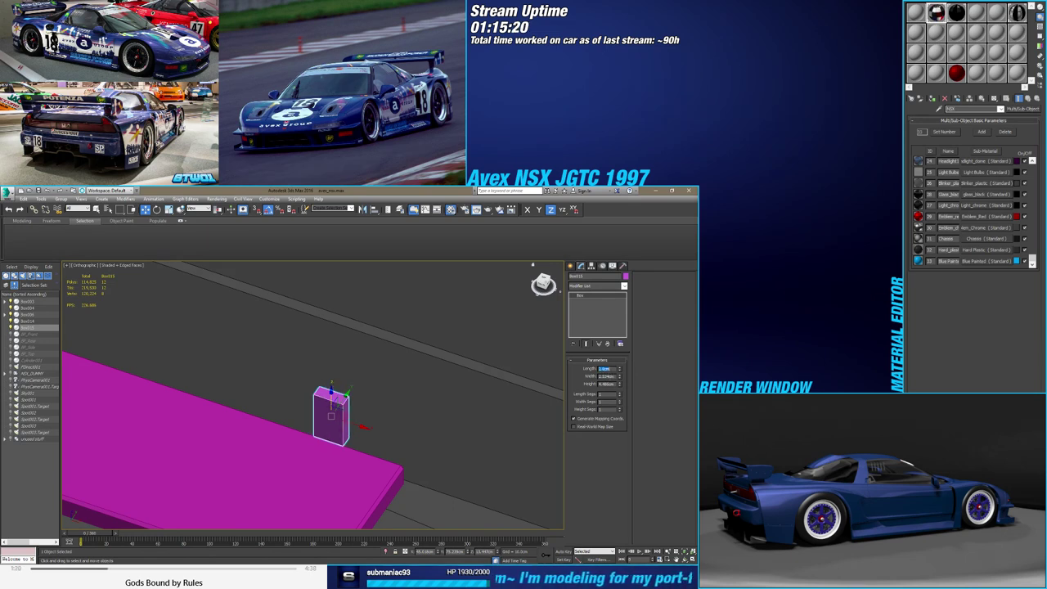
pyautogui.doubleClick(603, 377)
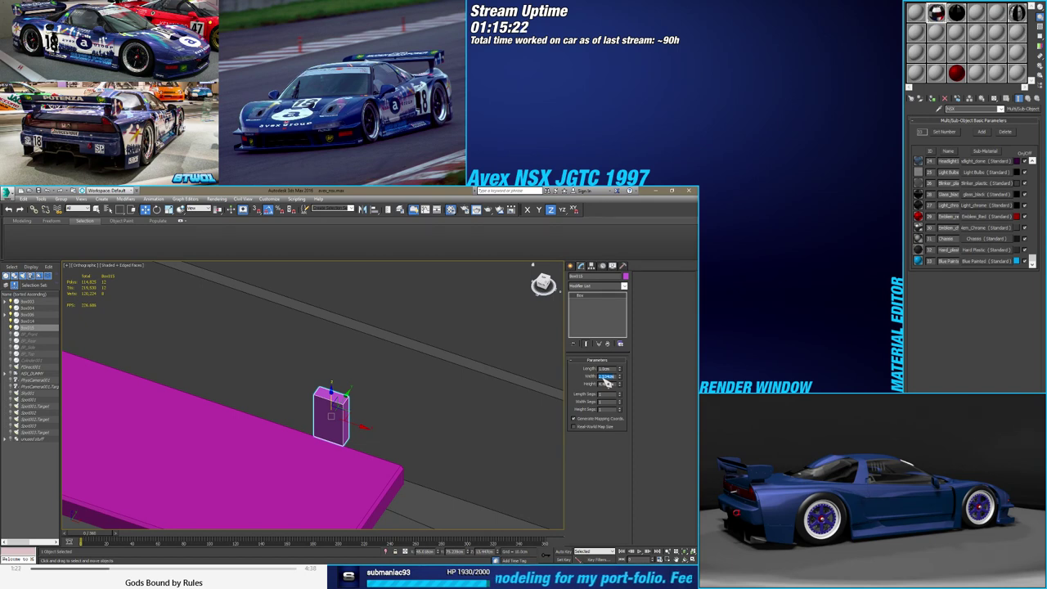
pyautogui.write('4')
pyautogui.press('Return')
pyautogui.doubleClick(606, 384)
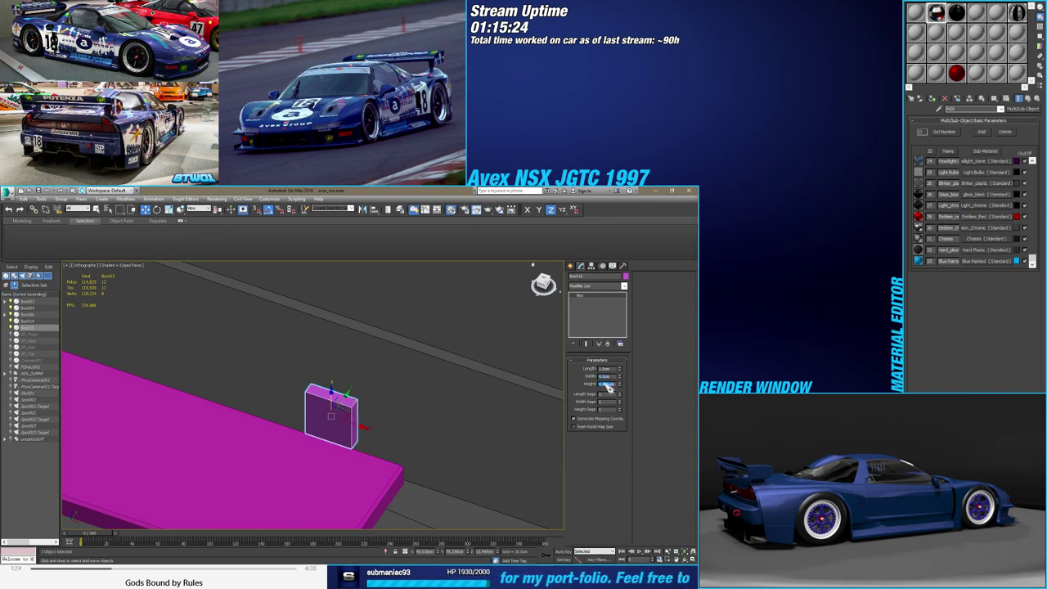
pyautogui.write('5')
pyautogui.press('Return')
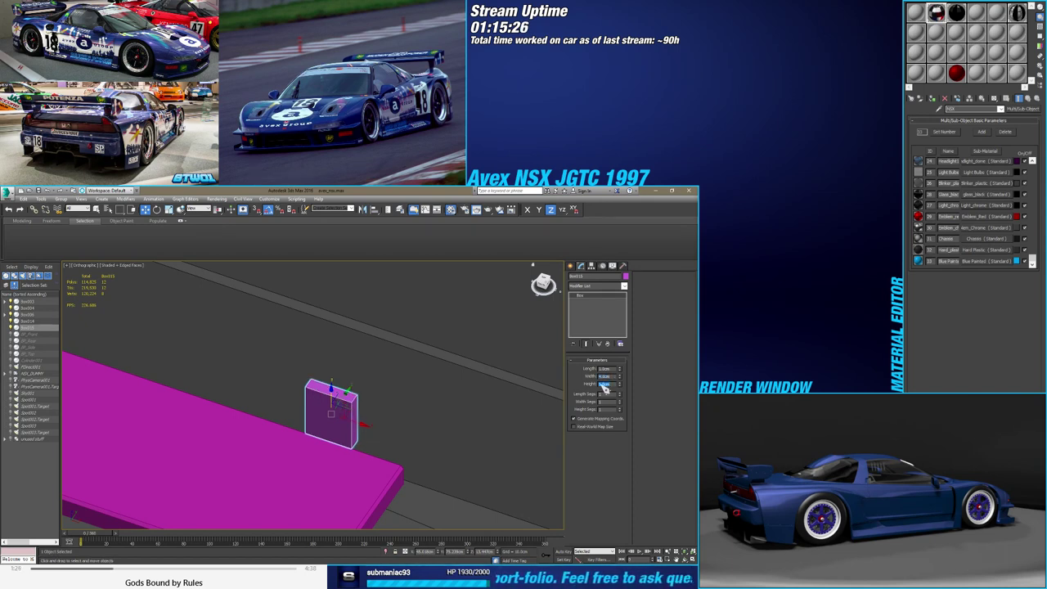
# Check the pedal block's width and height and shift it slightly left
pyautogui.scroll(-3, 330, 432)
pyautogui.scroll(-3, 329, 432)
pyautogui.moveTo(352, 425)
pyautogui.keyDown('alt'); pyautogui.mouseDown(button='middle')
pyautogui.moveTo(329, 432)
pyautogui.moveTo(359, 462)
pyautogui.moveTo(325, 385)
pyautogui.moveTo(322, 416)
pyautogui.mouseUp(button='middle'); pyautogui.keyUp('alt')
pyautogui.scroll(4, 330, 431)
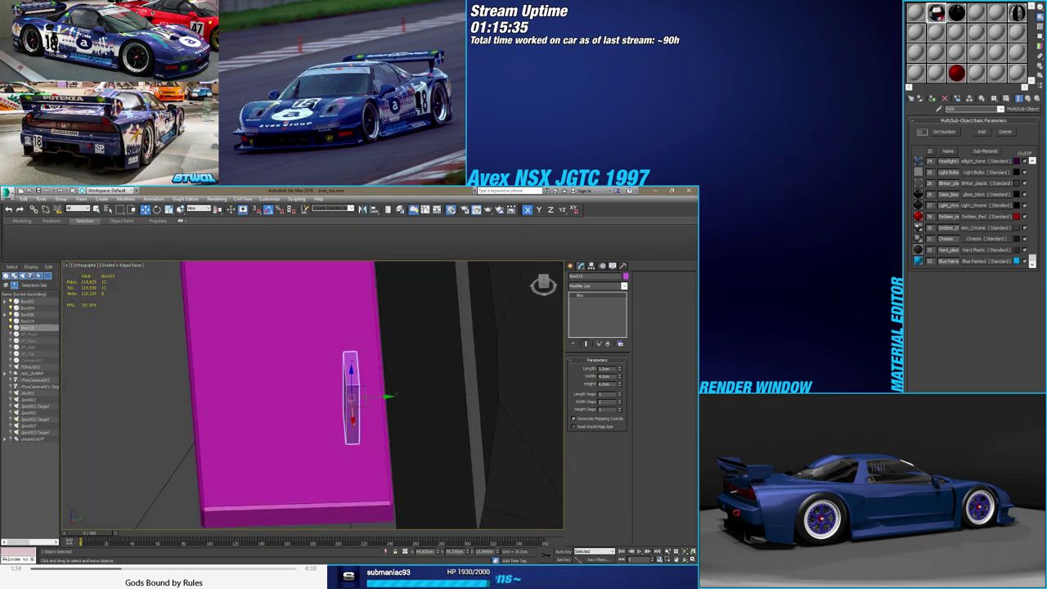
pyautogui.moveTo(351, 399)
pyautogui.keyDown('alt'); pyautogui.mouseDown(button='middle')
pyautogui.moveTo(368, 402)
pyautogui.moveTo(326, 422)
pyautogui.mouseUp(button='middle'); pyautogui.keyUp('alt')
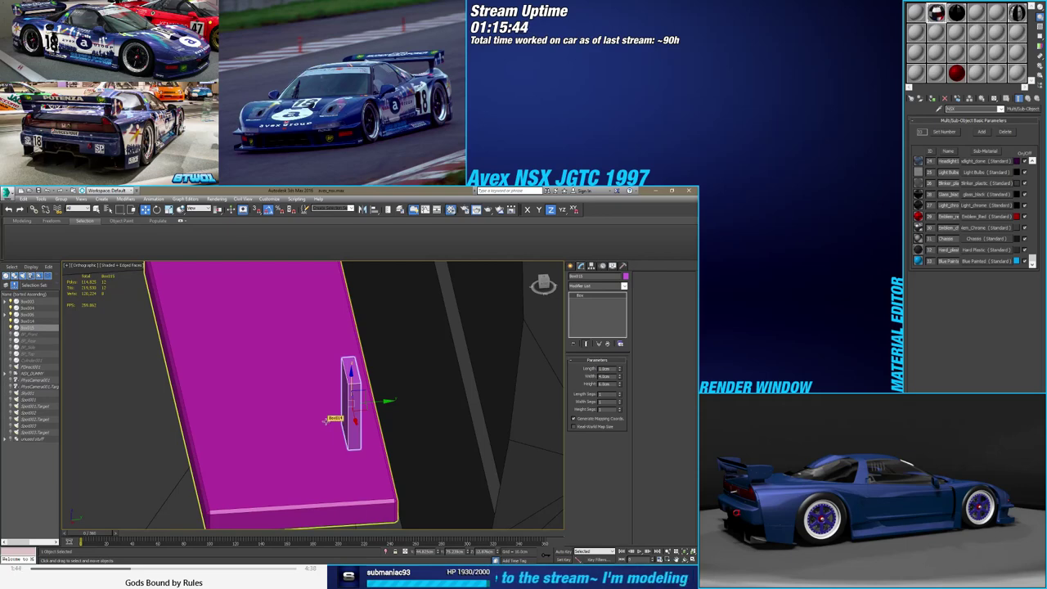
pyautogui.moveTo(324, 419)
pyautogui.keyDown('alt'); pyautogui.mouseDown(button='middle')
pyautogui.moveTo(356, 442)
pyautogui.moveTo(342, 454)
pyautogui.moveTo(370, 475)
pyautogui.moveTo(368, 462)
pyautogui.mouseUp(button='middle'); pyautogui.keyUp('alt')
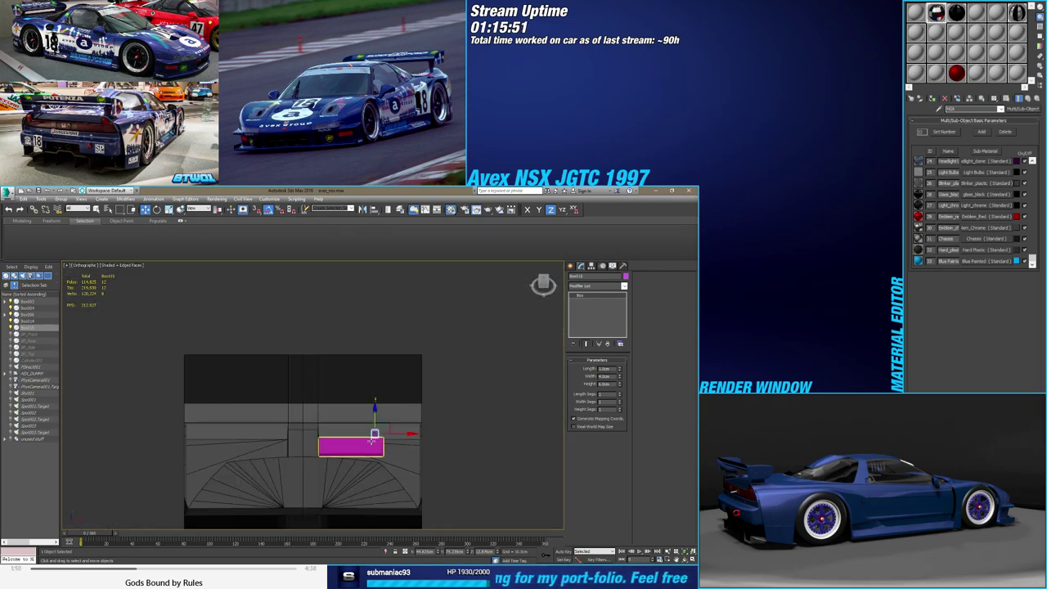
pyautogui.doubleClick(603, 377)
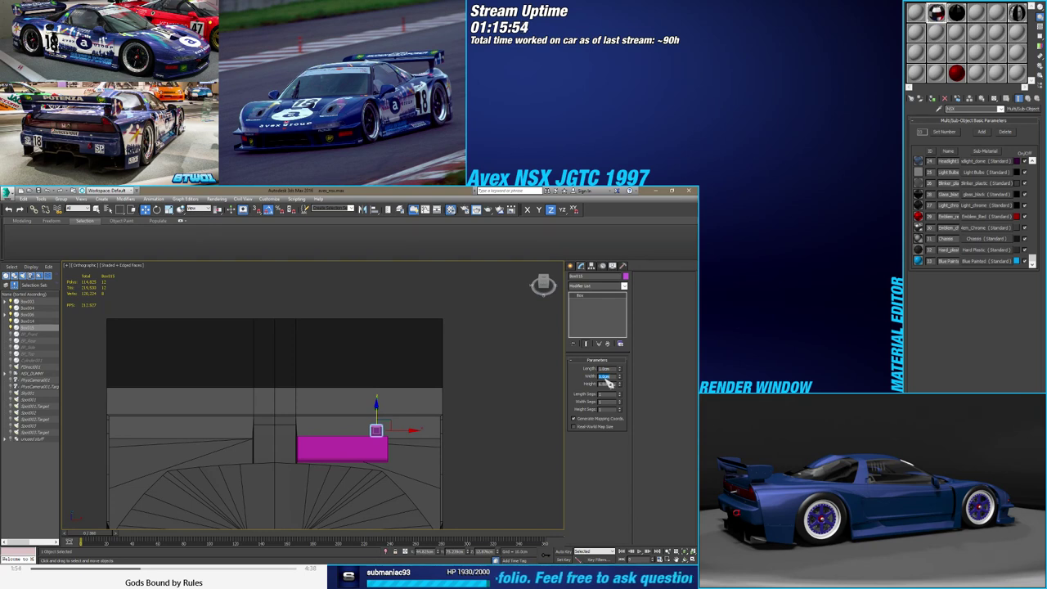
pyautogui.doubleClick(605, 383)
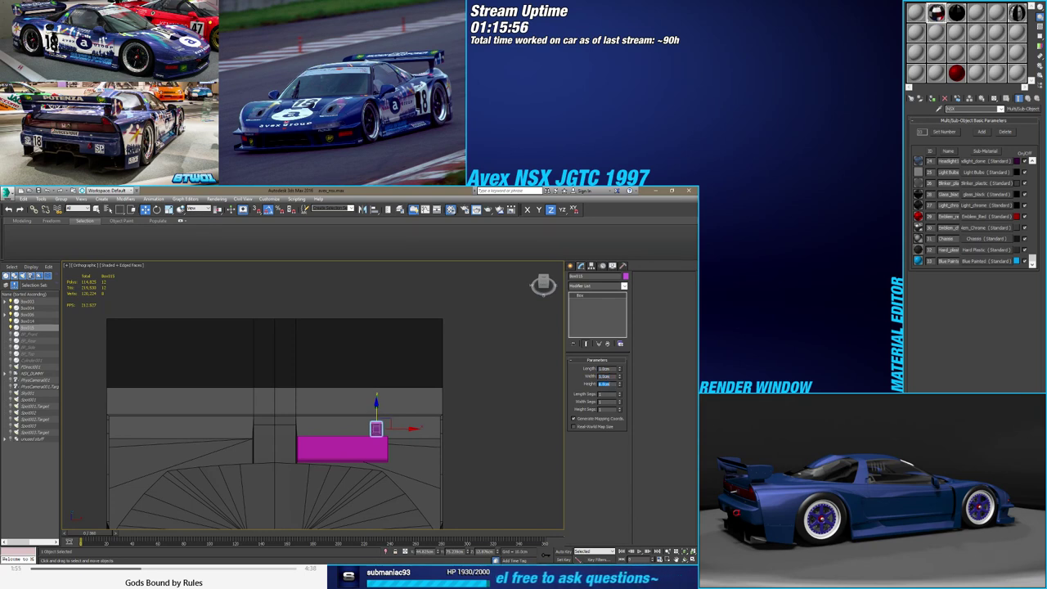
pyautogui.moveTo(403, 429); pyautogui.dragTo(380, 430)
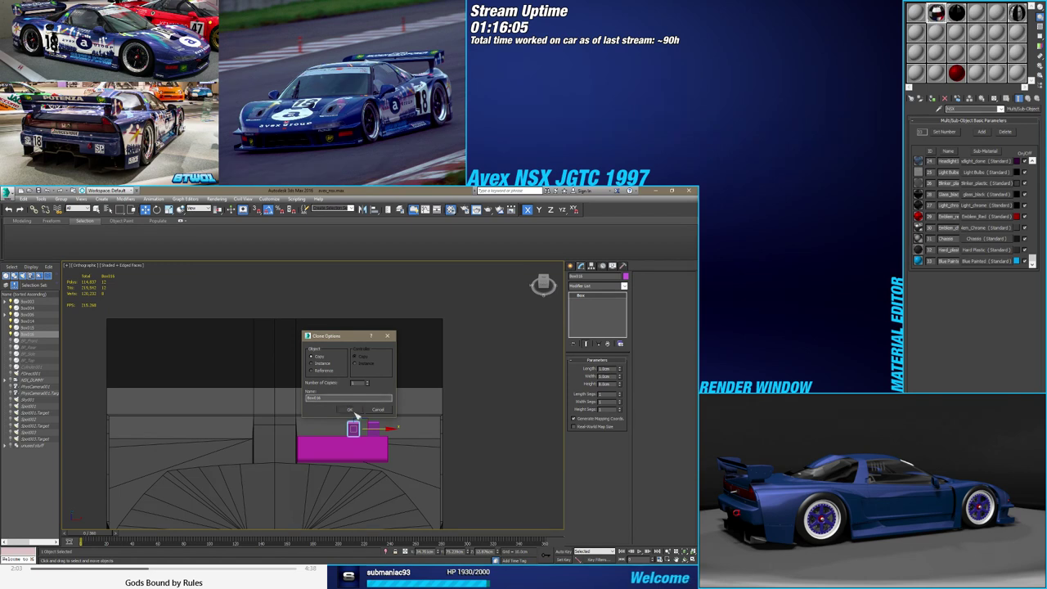
# Make two copies of the pedal block so three pedals stand in a row
pyautogui.click(350, 409)
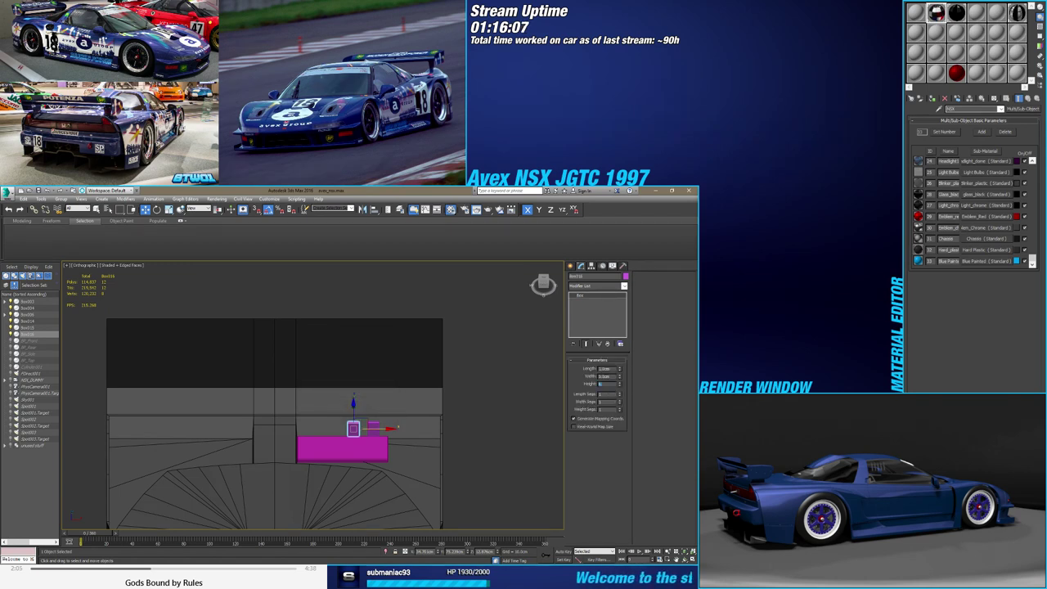
pyautogui.keyDown('ctrl'); pyautogui.click(371, 431); pyautogui.keyUp('ctrl')
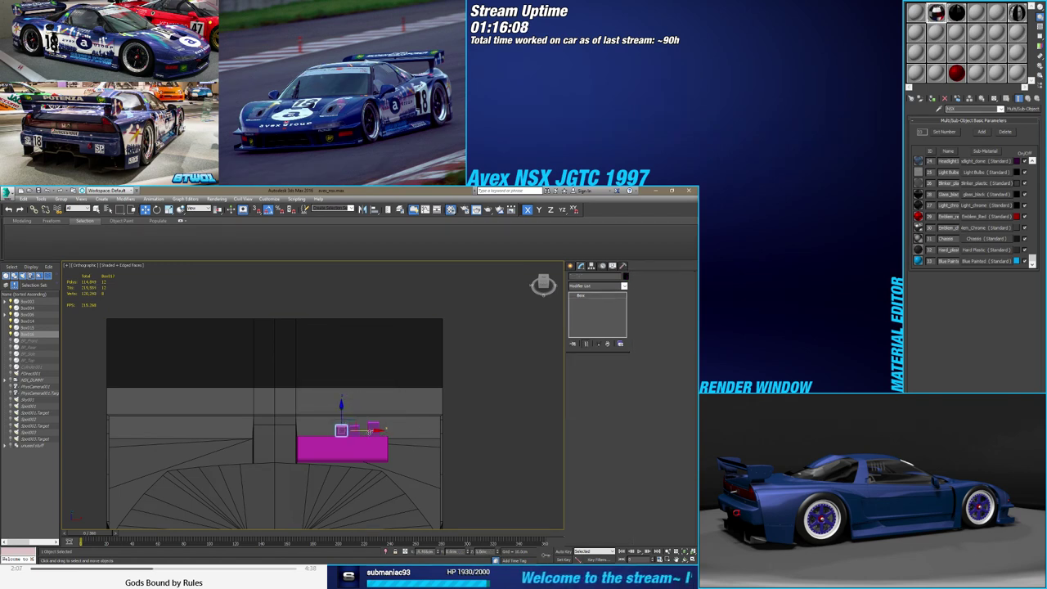
pyautogui.keyDown('ctrl'); pyautogui.click(364, 431); pyautogui.keyUp('ctrl')
pyautogui.hotkey('ctrl', 'v')
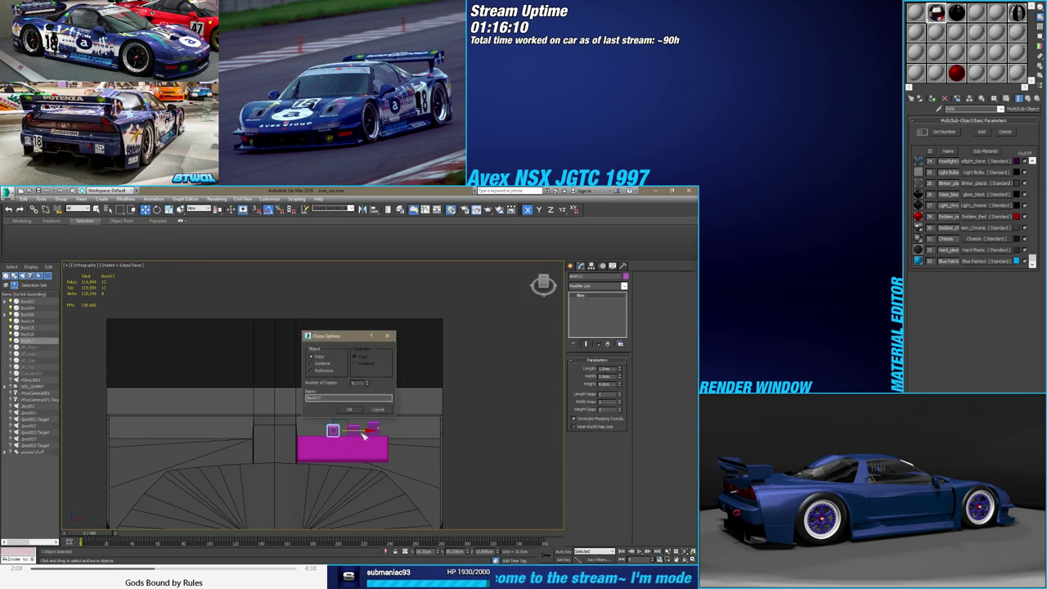
pyautogui.click(352, 409)
pyautogui.keyDown('ctrl'); pyautogui.click(373, 428); pyautogui.keyUp('ctrl')
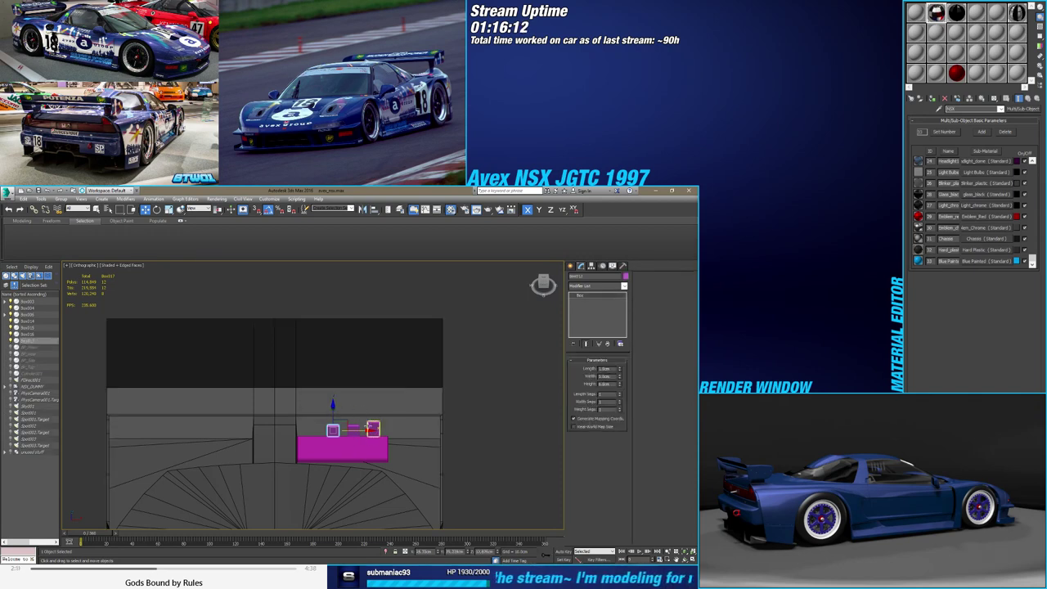
pyautogui.click(373, 428)
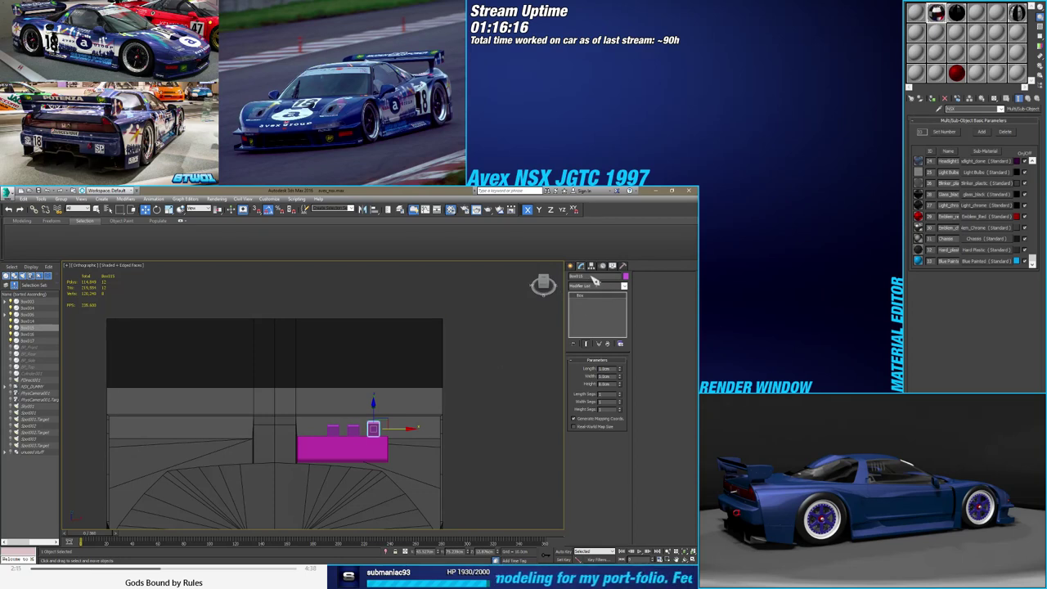
# Name the pedals Pedal_Clutch, Pedal_Brake and Pedal_Throttle, then copy the clutch leftward
pyautogui.click(593, 278)
pyautogui.write('Pedal_Throttle')
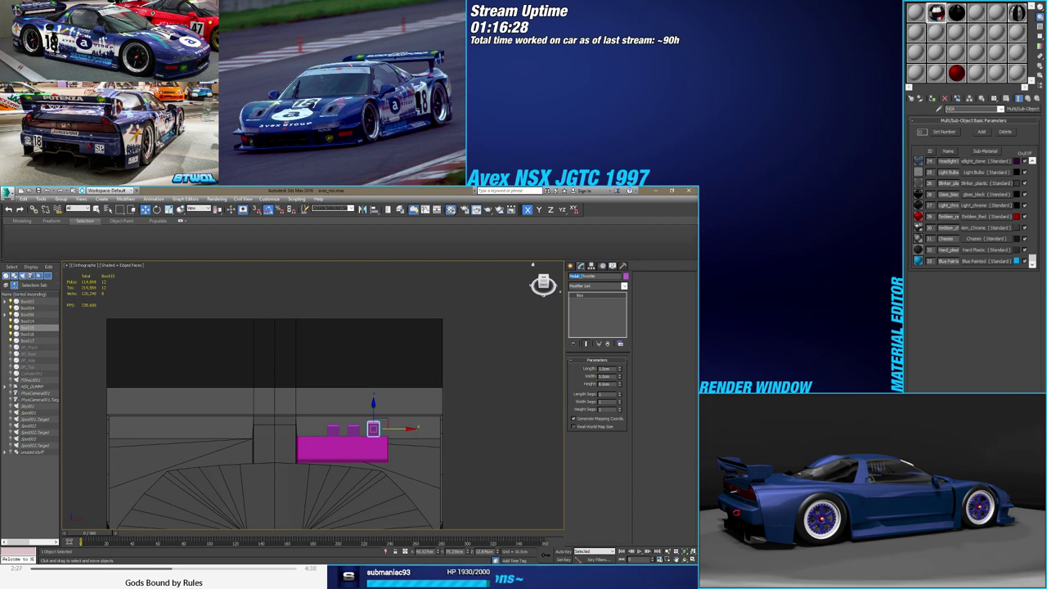
pyautogui.click(353, 430)
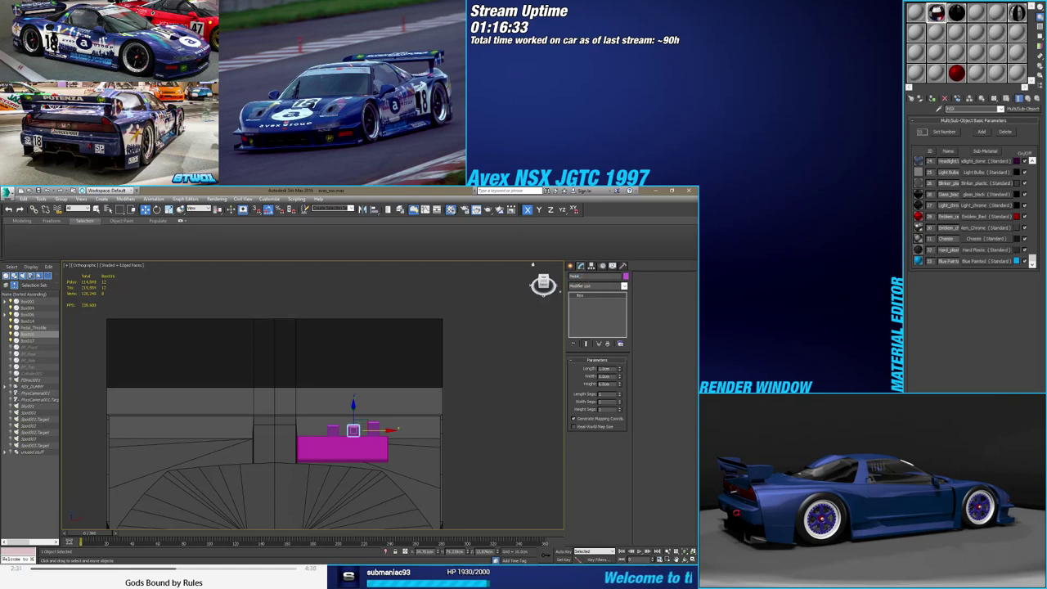
pyautogui.write('Brake')
pyautogui.click(332, 430)
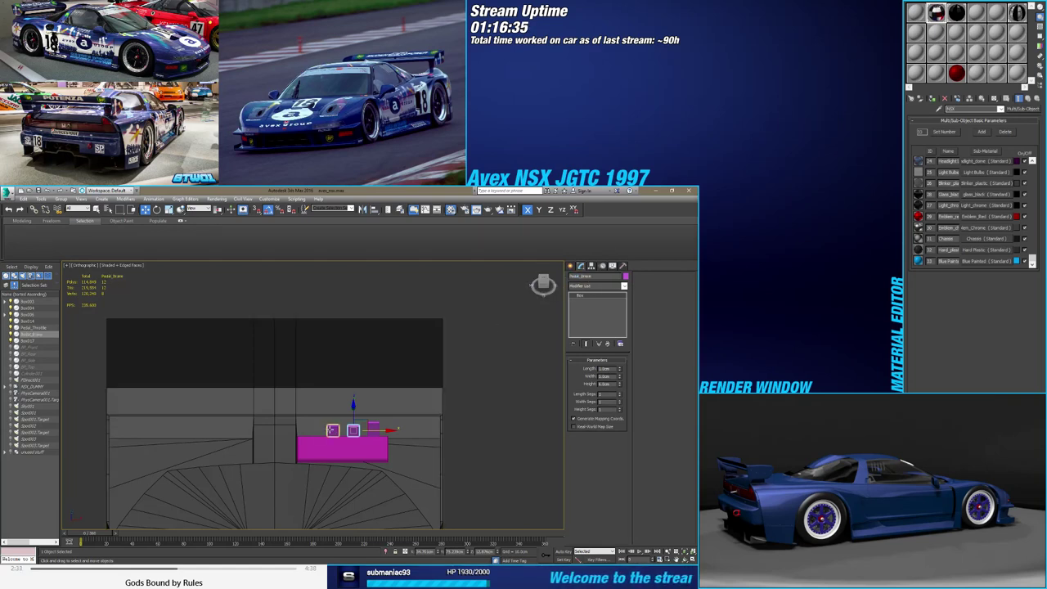
pyautogui.write('Pedal_')
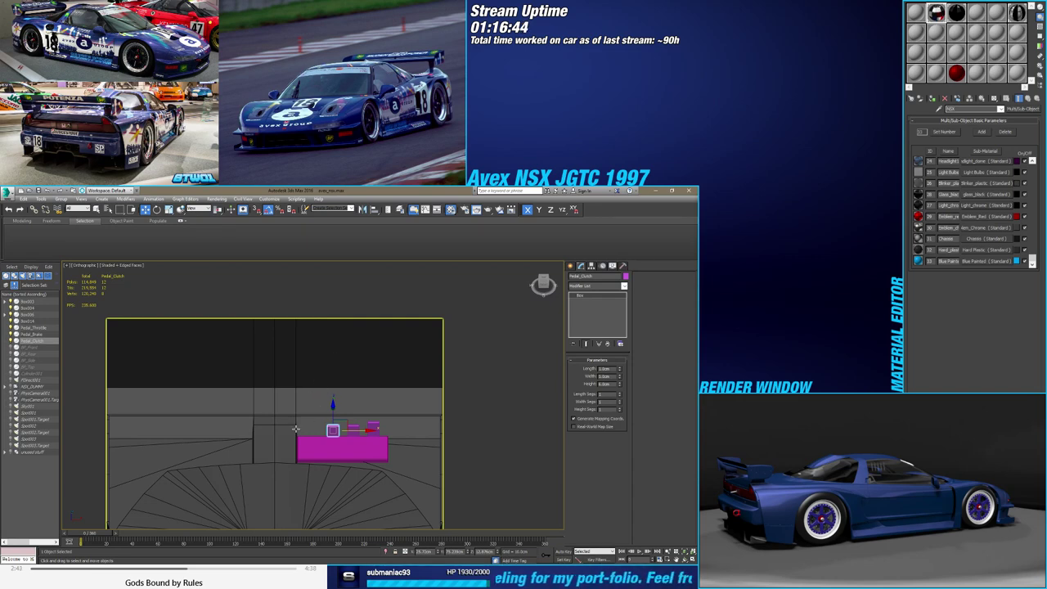
pyautogui.moveTo(295, 429)
pyautogui.keyDown('alt'); pyautogui.mouseDown(button='middle')
pyautogui.moveTo(319, 447)
pyautogui.moveTo(353, 434)
pyautogui.mouseUp(button='middle'); pyautogui.keyUp('alt')
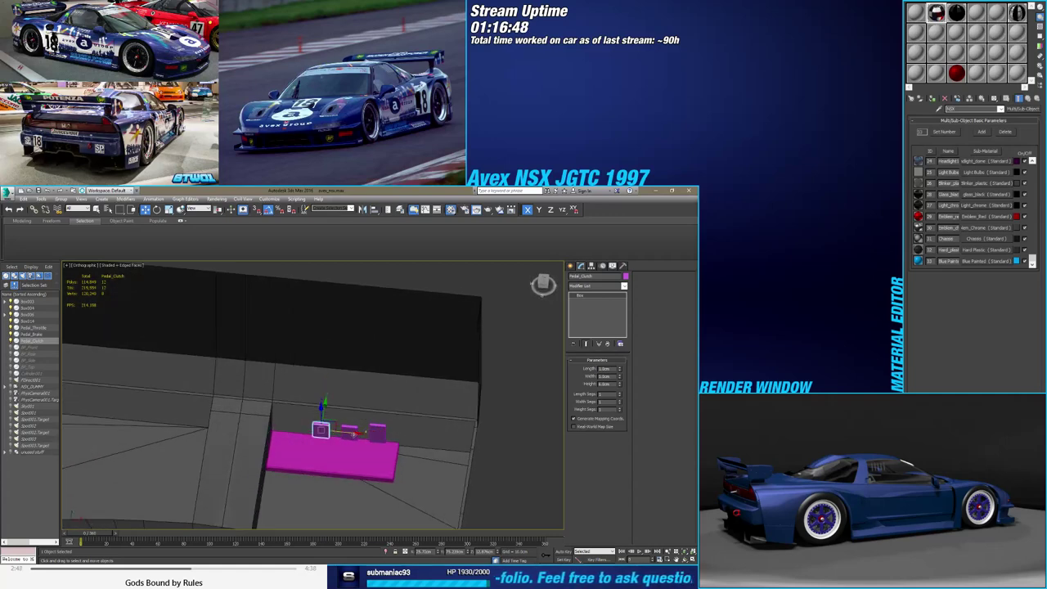
pyautogui.keyDown('shift'); pyautogui.moveTo(353, 431); pyautogui.dragTo(318, 434); pyautogui.keyUp('shift')
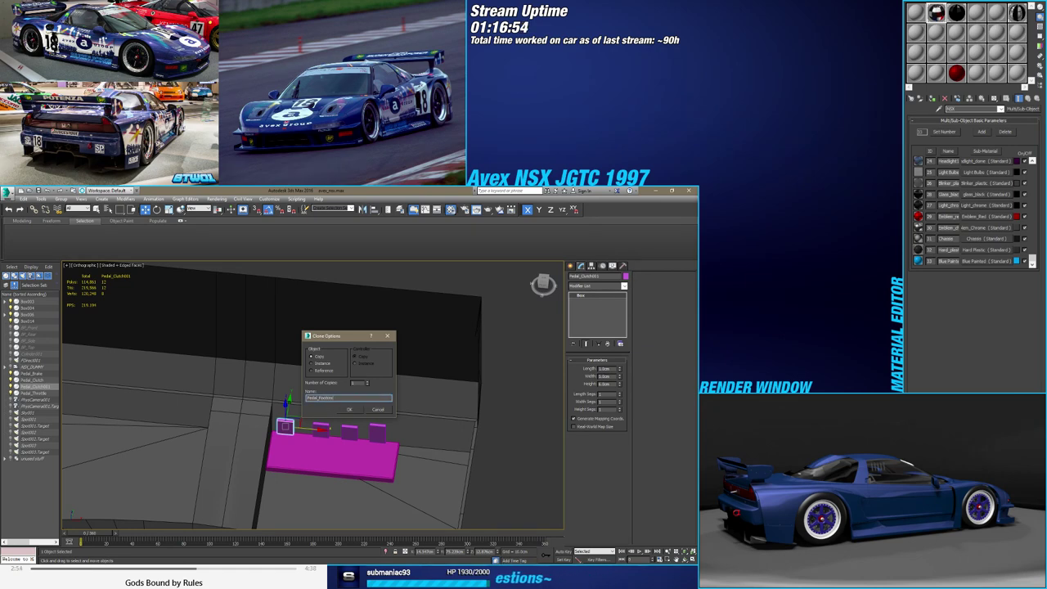
# Accept the Pedal_Footrest copy and lower it along Z among the pedals
pyautogui.press('Return')
pyautogui.keyDown('alt'); pyautogui.moveTo(268, 400); pyautogui.dragTo(287, 406, button='middle'); pyautogui.keyUp('alt')
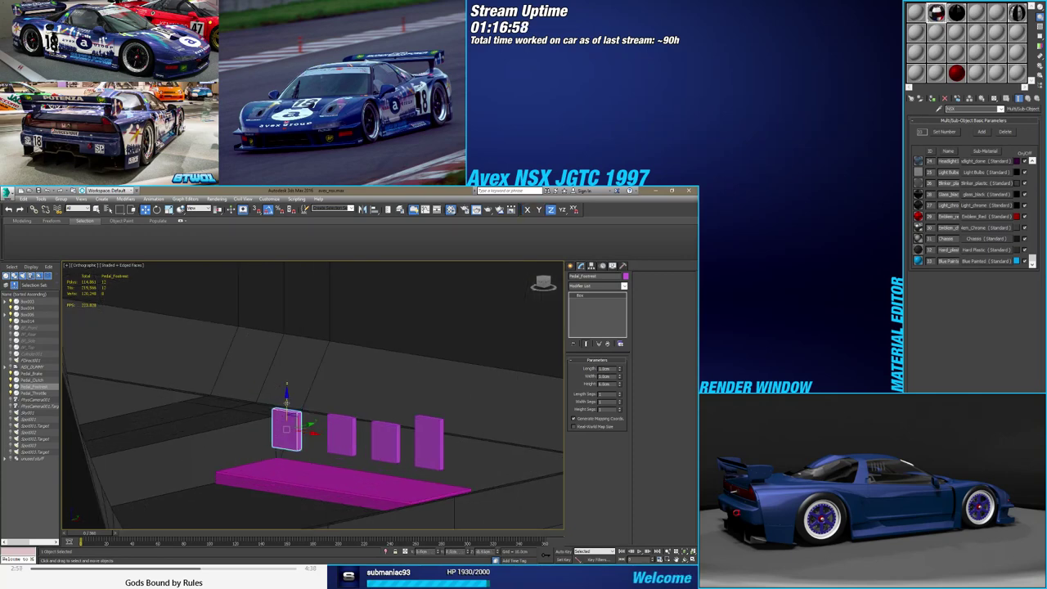
pyautogui.moveTo(286, 401); pyautogui.dragTo(286, 416)
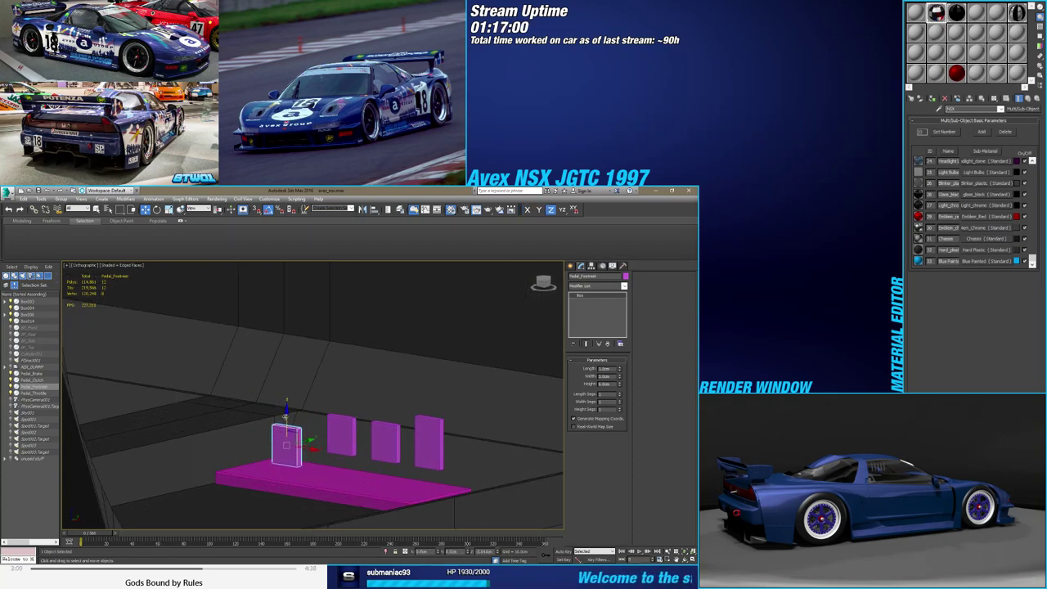
pyautogui.keyDown('alt'); pyautogui.moveTo(286, 417); pyautogui.dragTo(294, 444, button='middle'); pyautogui.keyUp('alt')
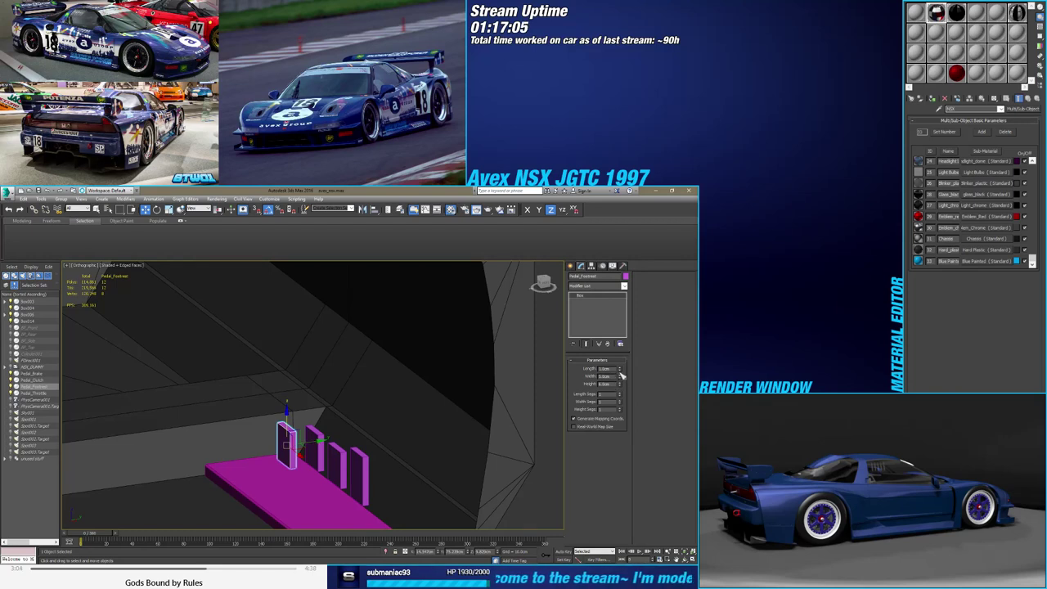
# Lengthen Pedal_Footrest and set its height to about 10, trimming it slightly
pyautogui.moveTo(620, 369); pyautogui.dragTo(620, 366)
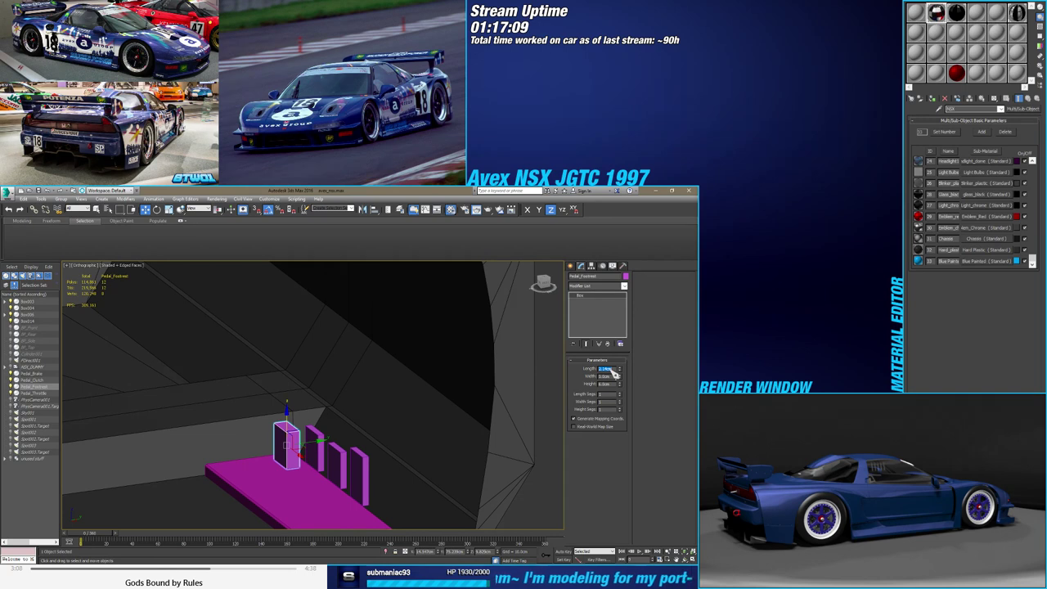
pyautogui.press('Return')
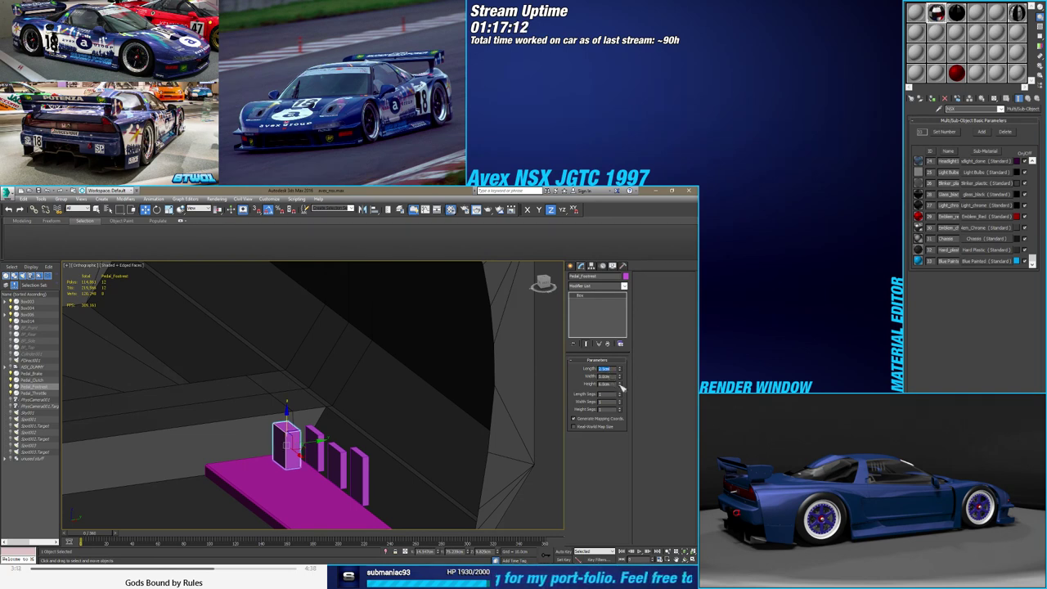
pyautogui.click(617, 386)
pyautogui.write('10')
pyautogui.press('Return')
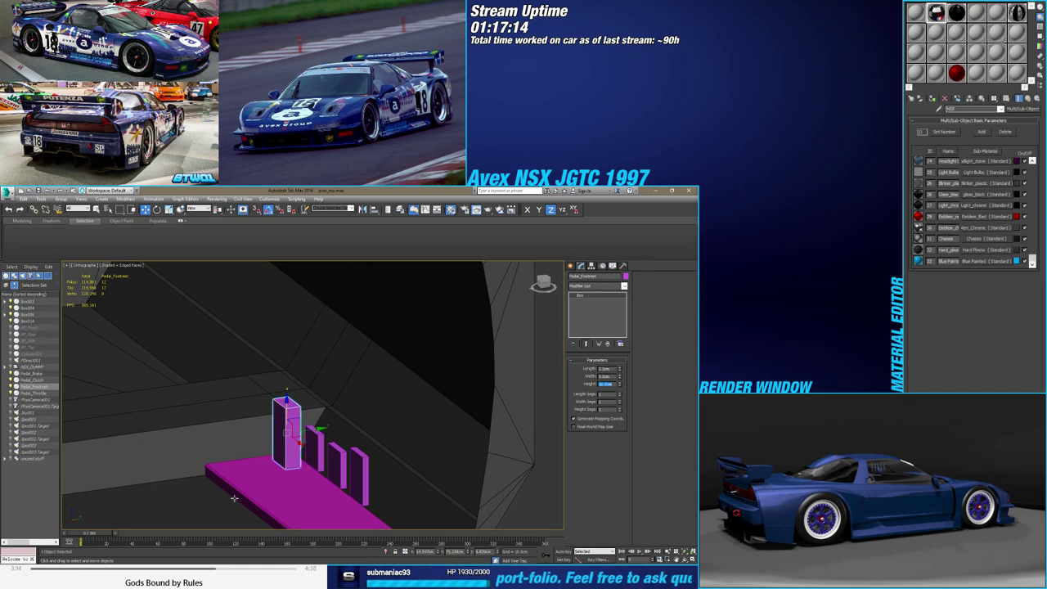
pyautogui.keyDown('alt'); pyautogui.moveTo(234, 498); pyautogui.dragTo(283, 464, button='middle'); pyautogui.keyUp('alt')
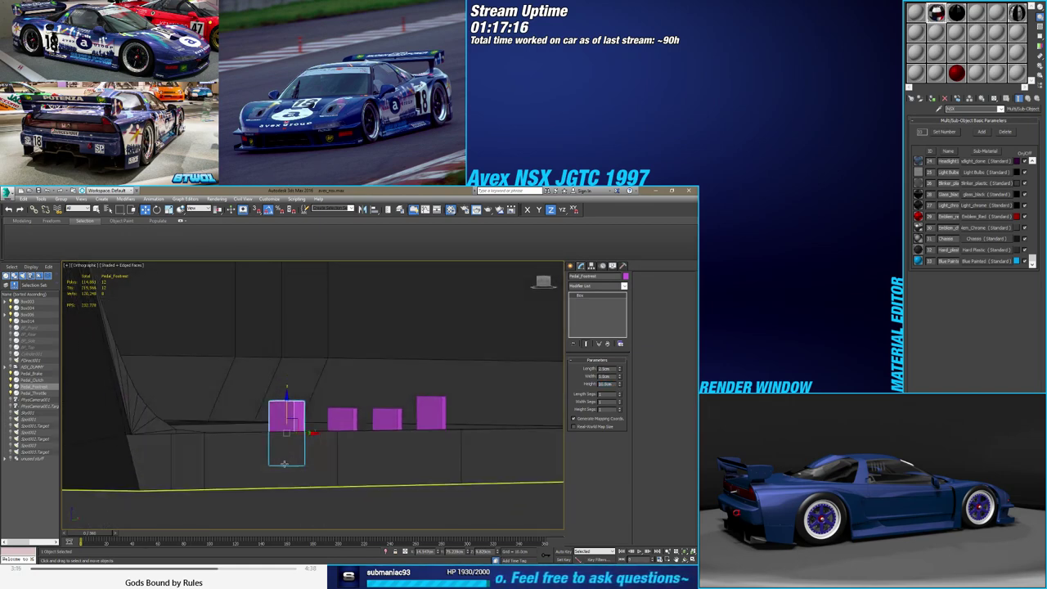
pyautogui.keyDown('alt'); pyautogui.moveTo(305, 452); pyautogui.dragTo(305, 450, button='middle'); pyautogui.keyUp('alt')
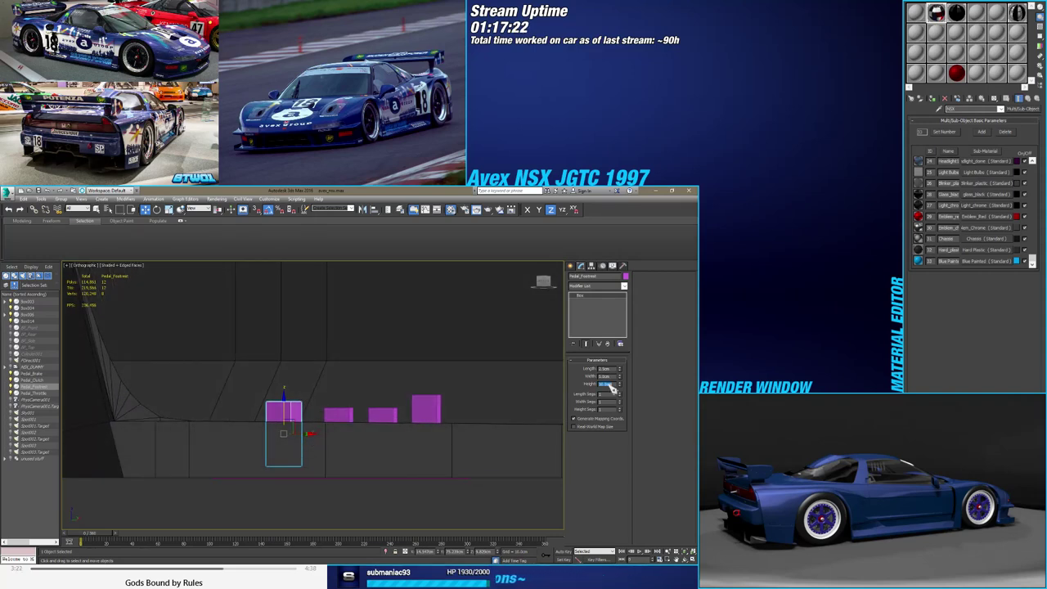
pyautogui.moveTo(612, 390); pyautogui.dragTo(611, 398)
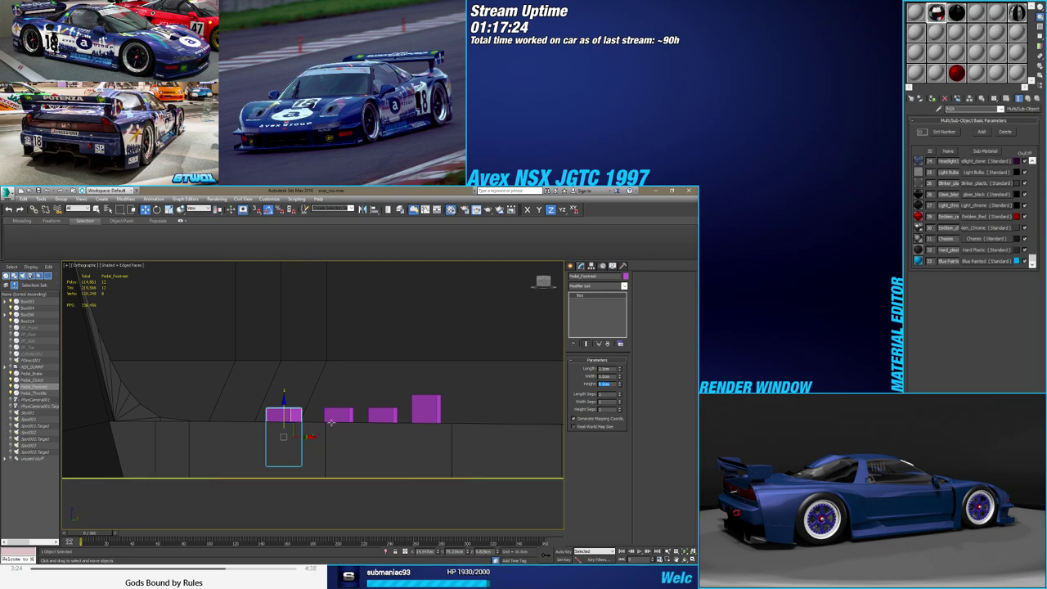
pyautogui.click(339, 415)
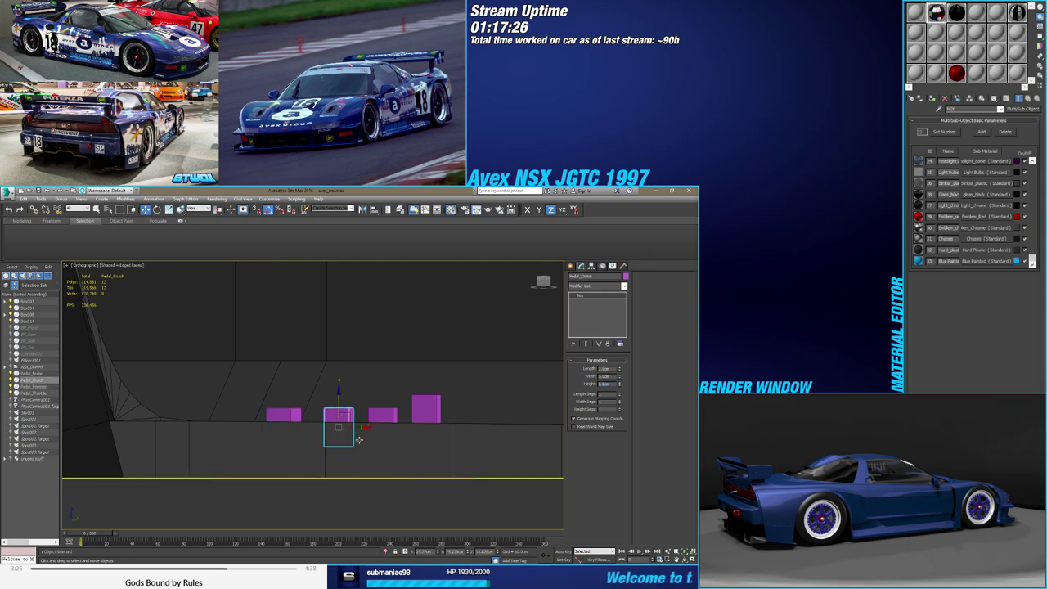
pyautogui.moveTo(333, 435)
pyautogui.keyDown('alt'); pyautogui.mouseDown(button='middle')
pyautogui.moveTo(302, 434)
pyautogui.moveTo(318, 455)
pyautogui.moveTo(323, 402)
pyautogui.moveTo(320, 416)
pyautogui.mouseUp(button='middle'); pyautogui.keyUp('alt')
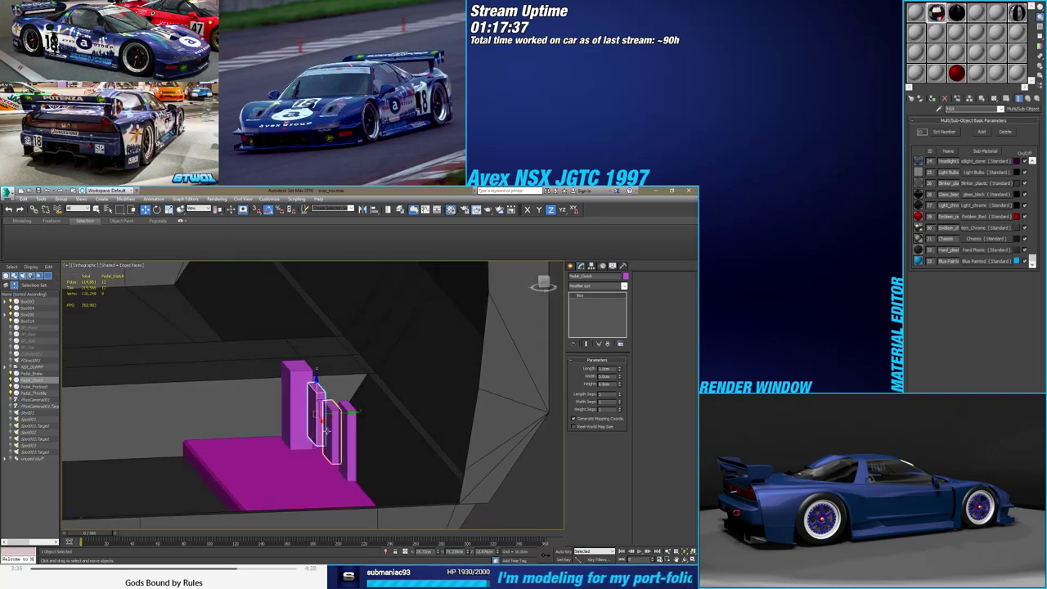
# Rotate the clutch, brake and throttle pedals together by -17° about X
pyautogui.keyDown('ctrl'); pyautogui.click(326, 430); pyautogui.keyUp('ctrl')
pyautogui.keyDown('ctrl'); pyautogui.click(346, 439); pyautogui.keyUp('ctrl')
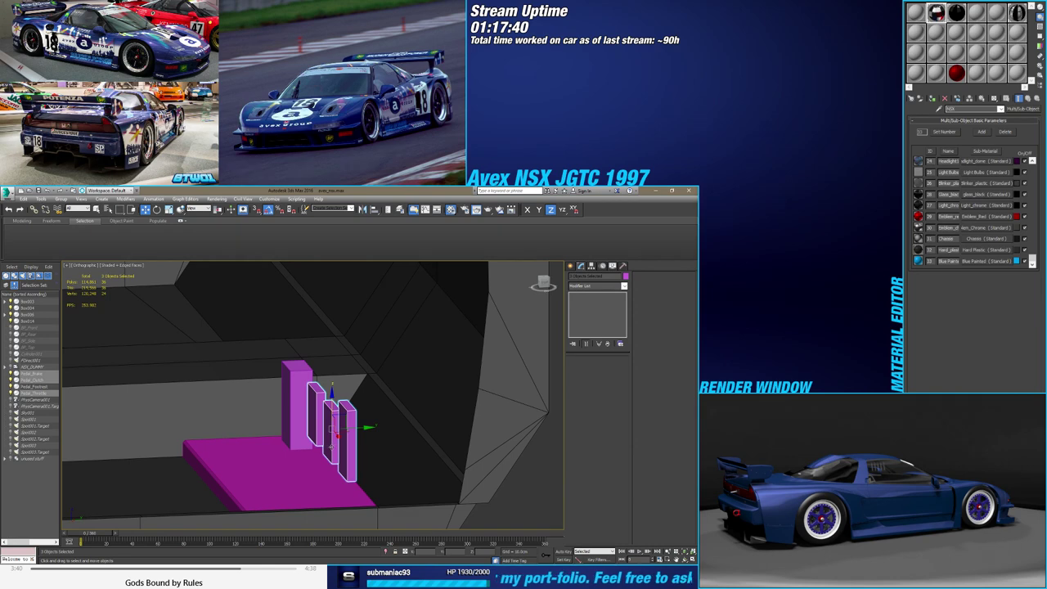
pyautogui.press('e')
pyautogui.keyDown('alt'); pyautogui.moveTo(331, 434); pyautogui.dragTo(327, 430, button='middle'); pyautogui.keyUp('alt')
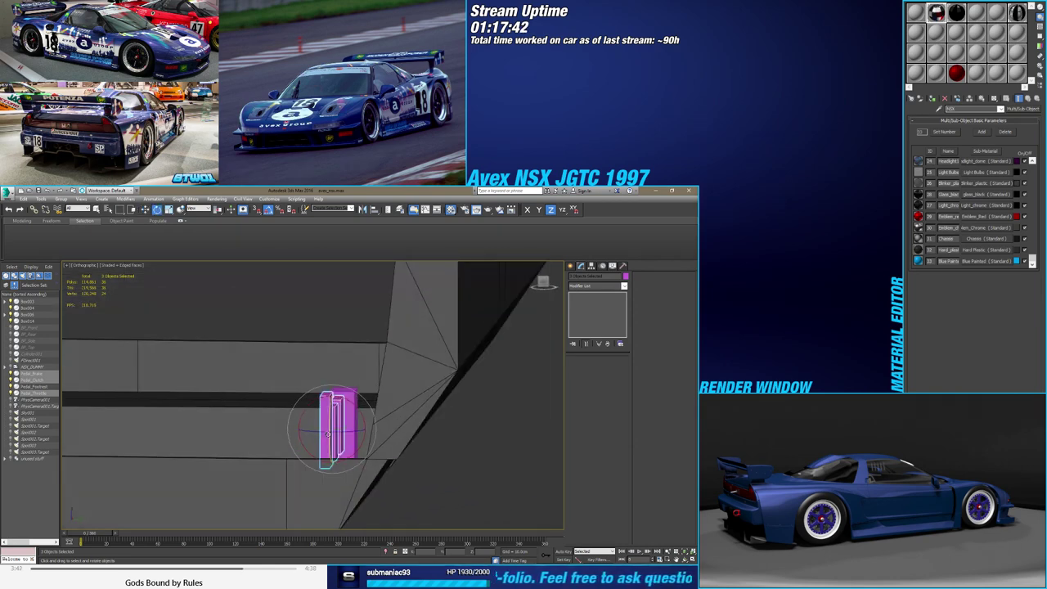
pyautogui.moveTo(301, 408); pyautogui.dragTo(305, 412)
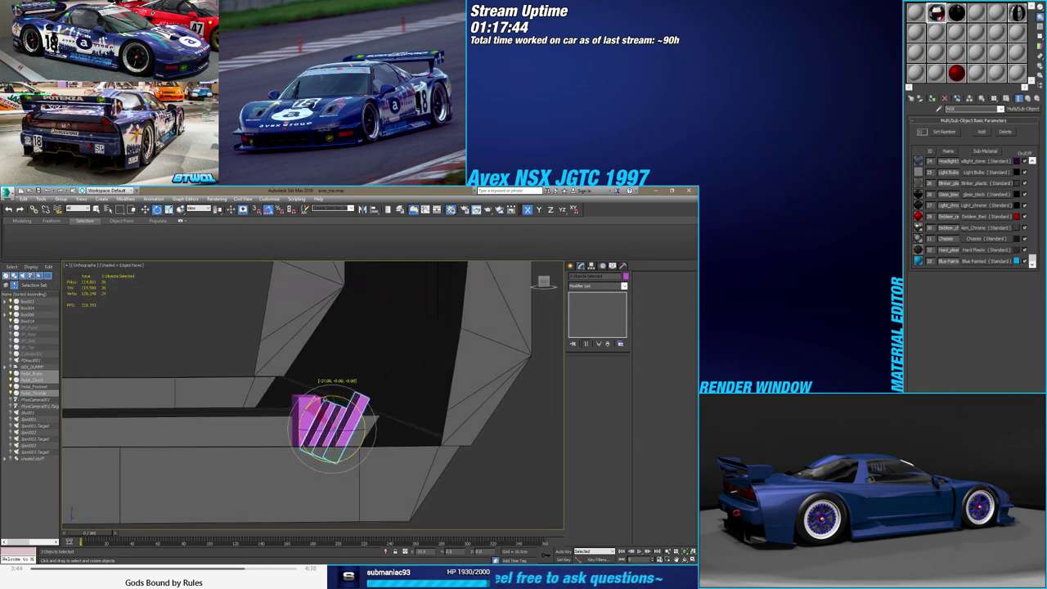
pyautogui.rightClick(306, 412)
pyautogui.keyDown('alt'); pyautogui.moveTo(306, 411); pyautogui.dragTo(308, 413, button='middle'); pyautogui.keyUp('alt')
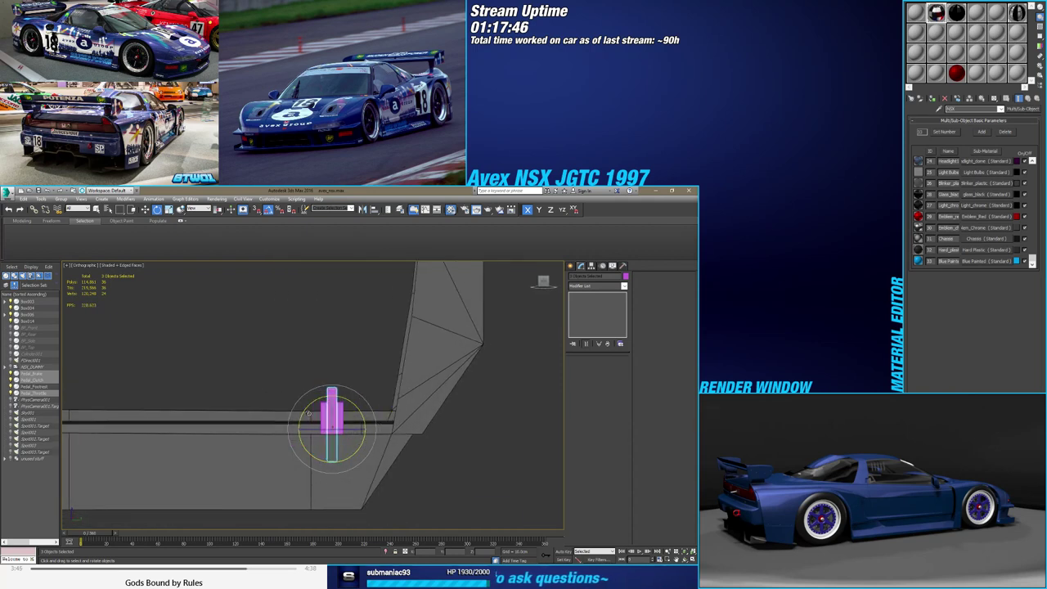
pyautogui.moveTo(307, 407); pyautogui.dragTo(347, 396)
pyautogui.click(543, 281)
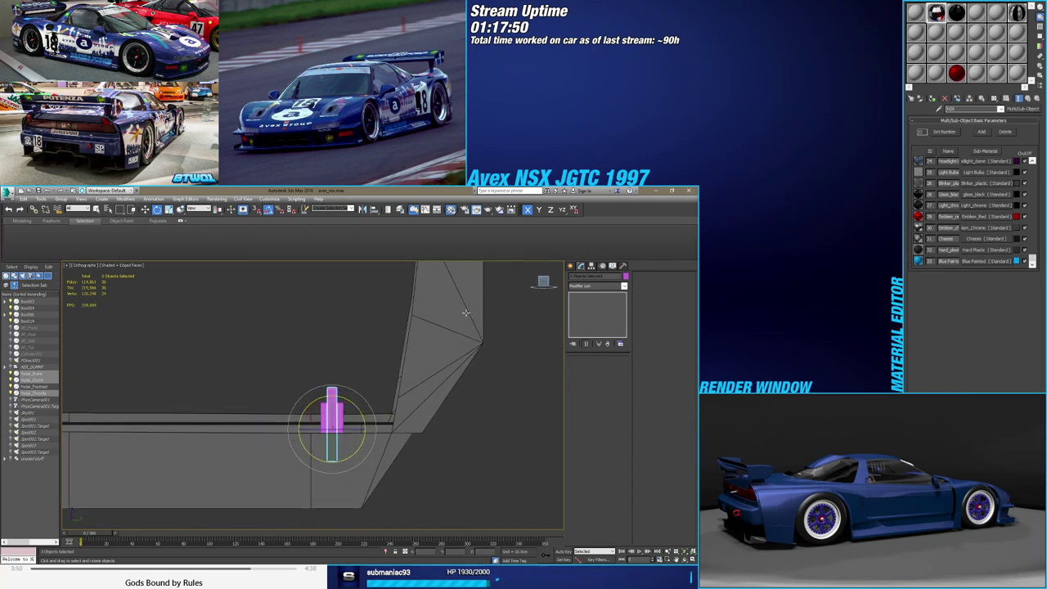
pyautogui.moveTo(345, 399); pyautogui.dragTo(353, 401)
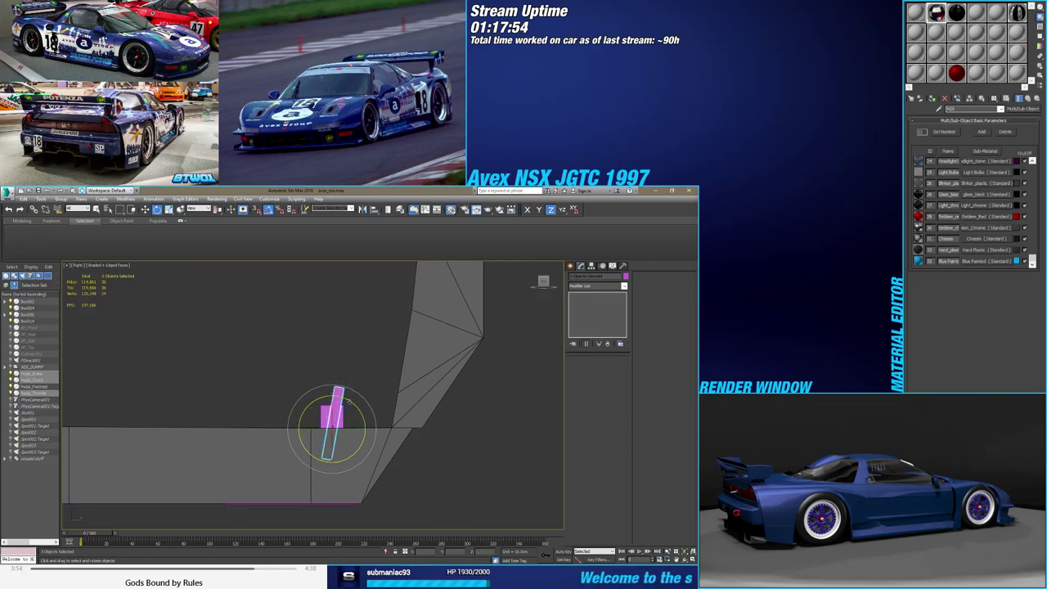
pyautogui.moveTo(355, 402)
pyautogui.keyDown('alt'); pyautogui.mouseDown(button='middle')
pyautogui.moveTo(337, 427)
pyautogui.moveTo(372, 433)
pyautogui.mouseUp(button='middle'); pyautogui.keyUp('alt')
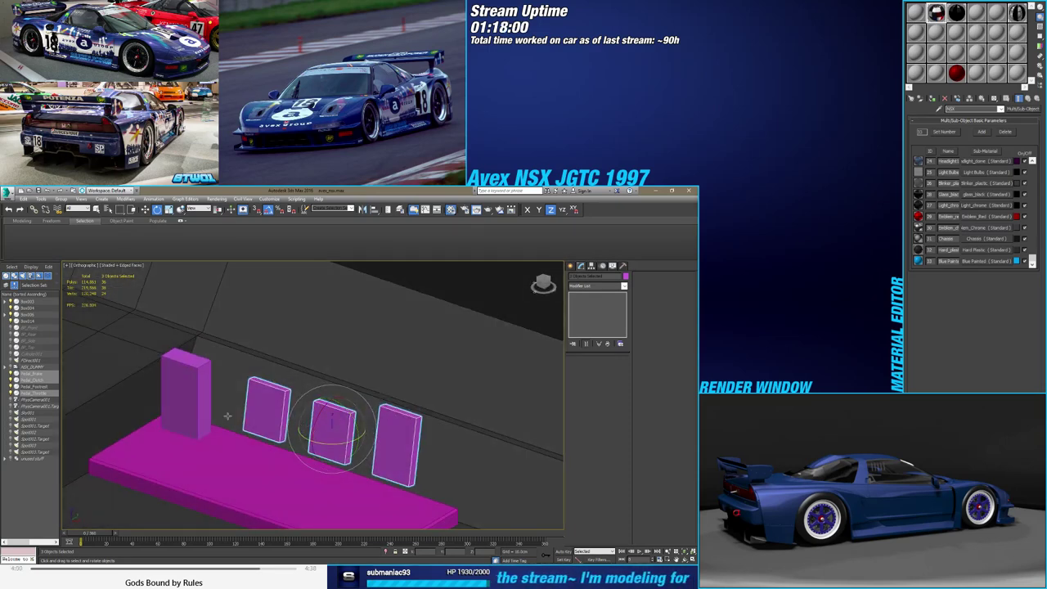
# Return to the Move tool and select the tall footrest block
pyautogui.press('w')
pyautogui.moveTo(276, 421)
pyautogui.keyDown('alt'); pyautogui.mouseDown(button='middle')
pyautogui.moveTo(222, 409)
pyautogui.moveTo(262, 408)
pyautogui.mouseUp(button='middle'); pyautogui.keyUp('alt')
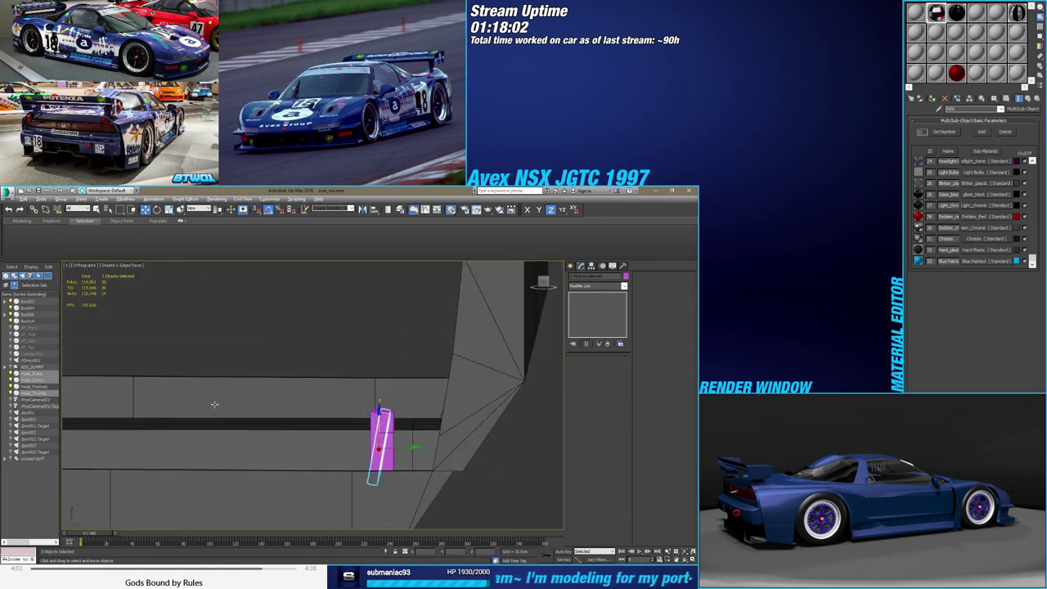
pyautogui.click(263, 409)
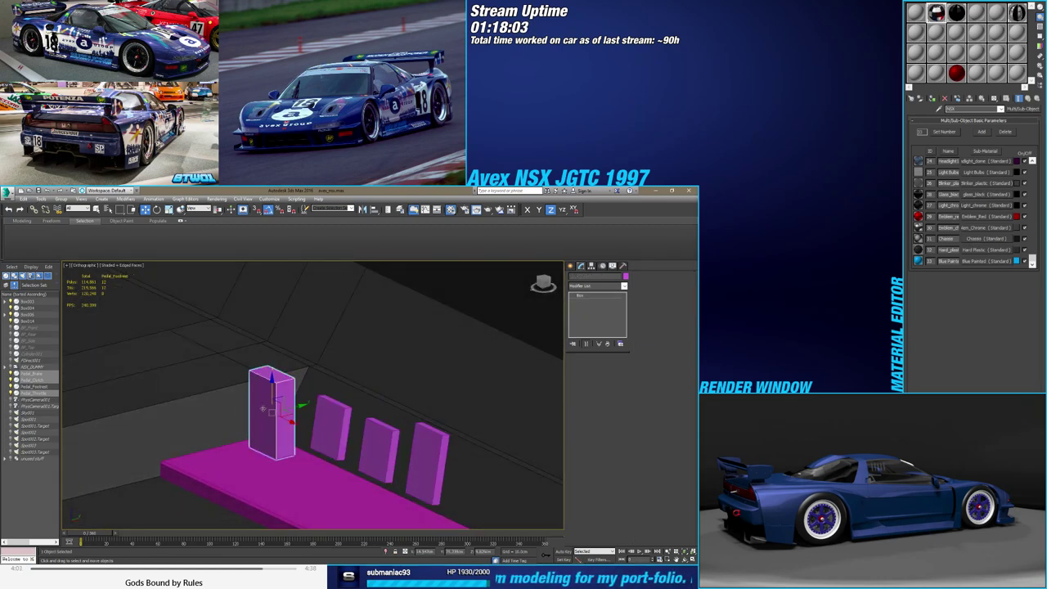
# Convert the footrest to Editable Poly and shift its top vertices sideways in Right view
pyautogui.rightClick(591, 297)
pyautogui.click(628, 358)
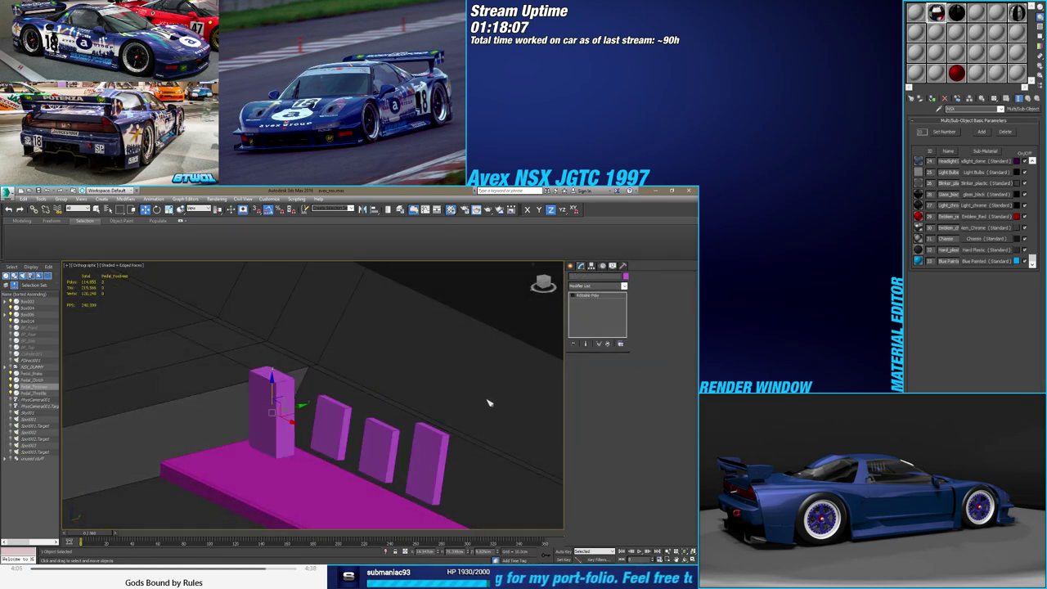
pyautogui.press('1')
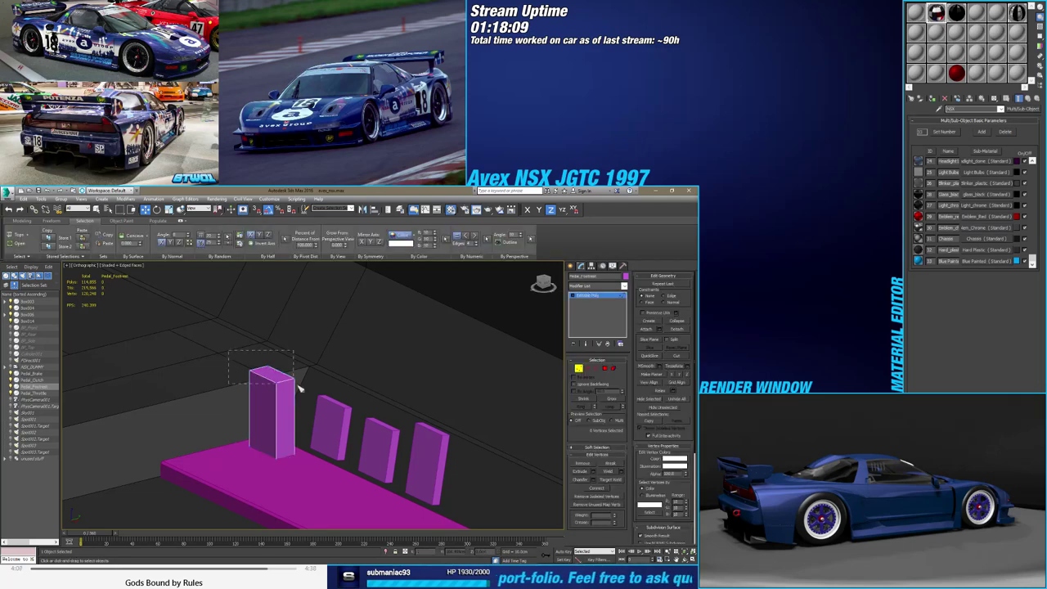
pyautogui.click(295, 379)
pyautogui.keyDown('alt'); pyautogui.moveTo(295, 379); pyautogui.dragTo(306, 417, button='middle'); pyautogui.keyUp('alt')
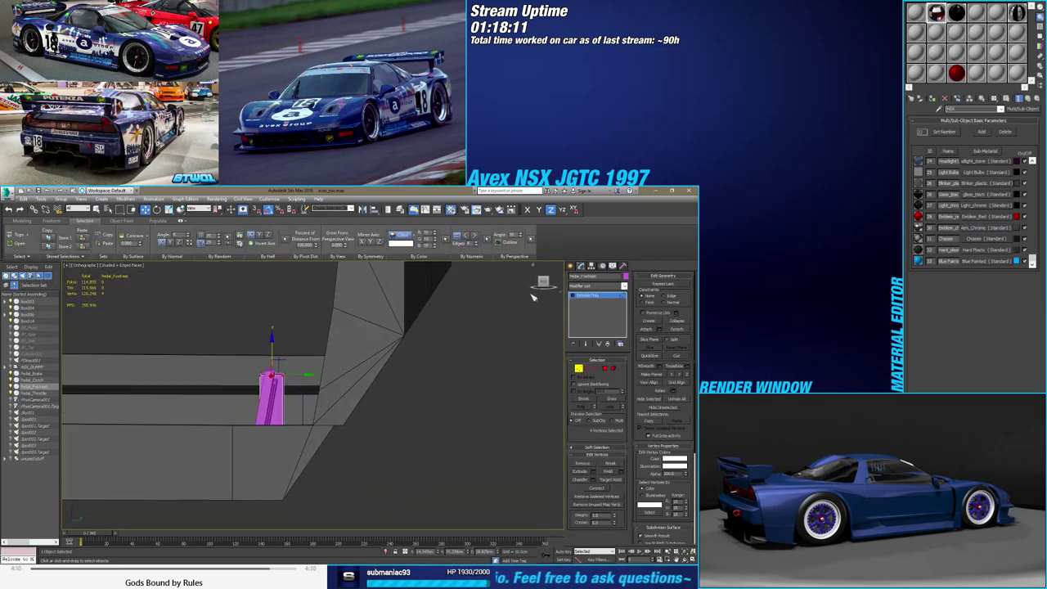
pyautogui.press('l')
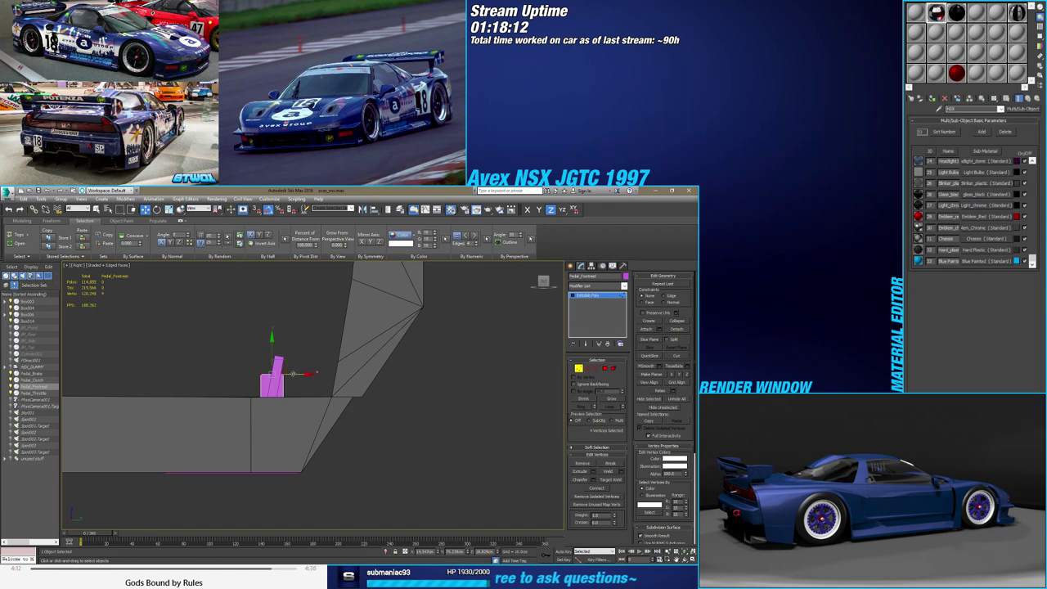
pyautogui.moveTo(296, 375); pyautogui.dragTo(308, 373)
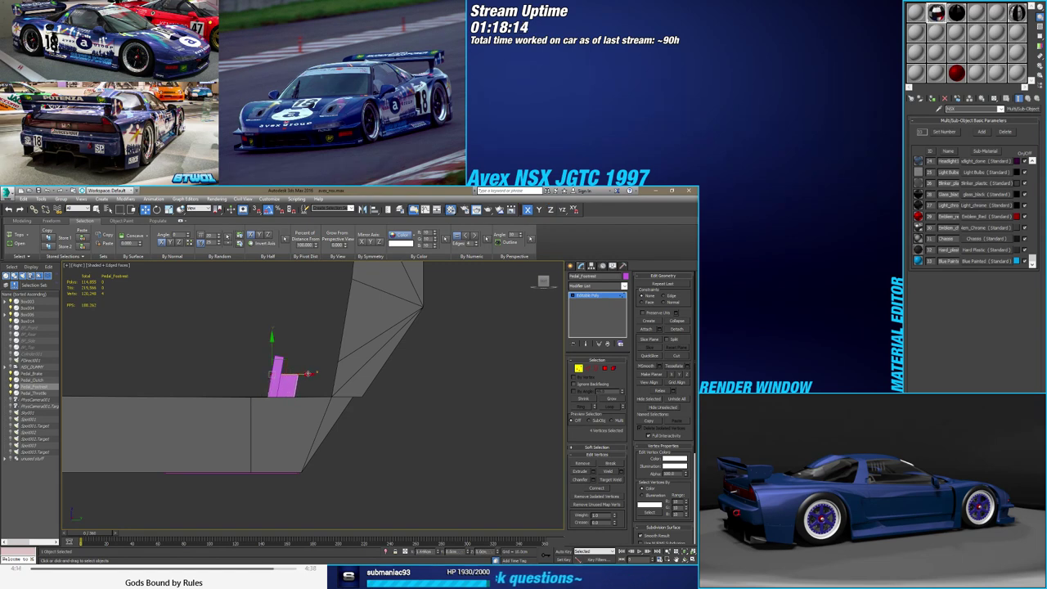
# Inspect the slanted footrest from several angles and exit Vertex mode
pyautogui.press('F3')
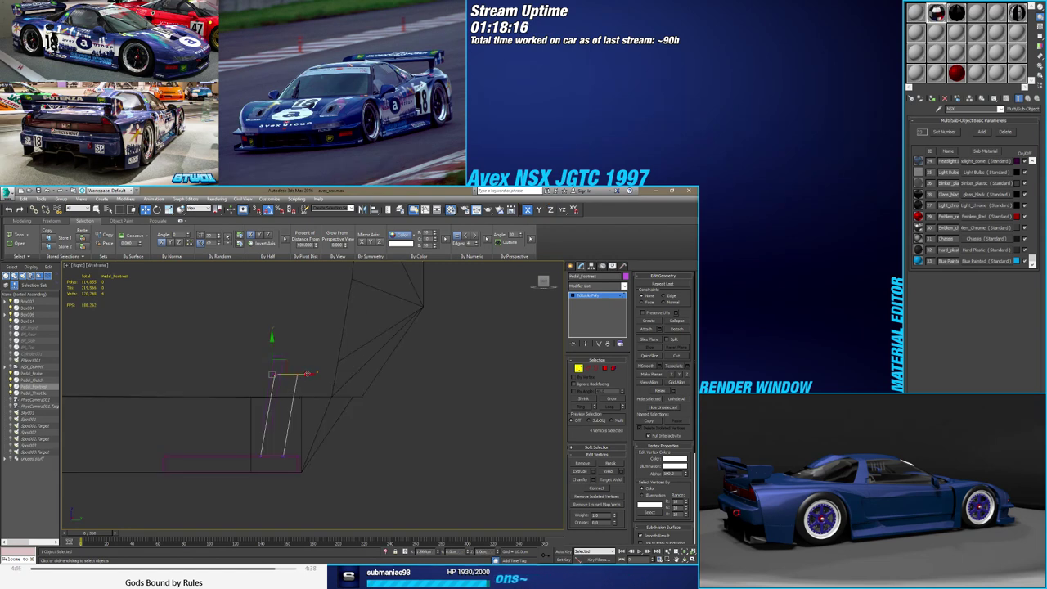
pyautogui.press('F3')
pyautogui.keyDown('alt'); pyautogui.moveTo(315, 373); pyautogui.dragTo(317, 426, button='middle'); pyautogui.keyUp('alt')
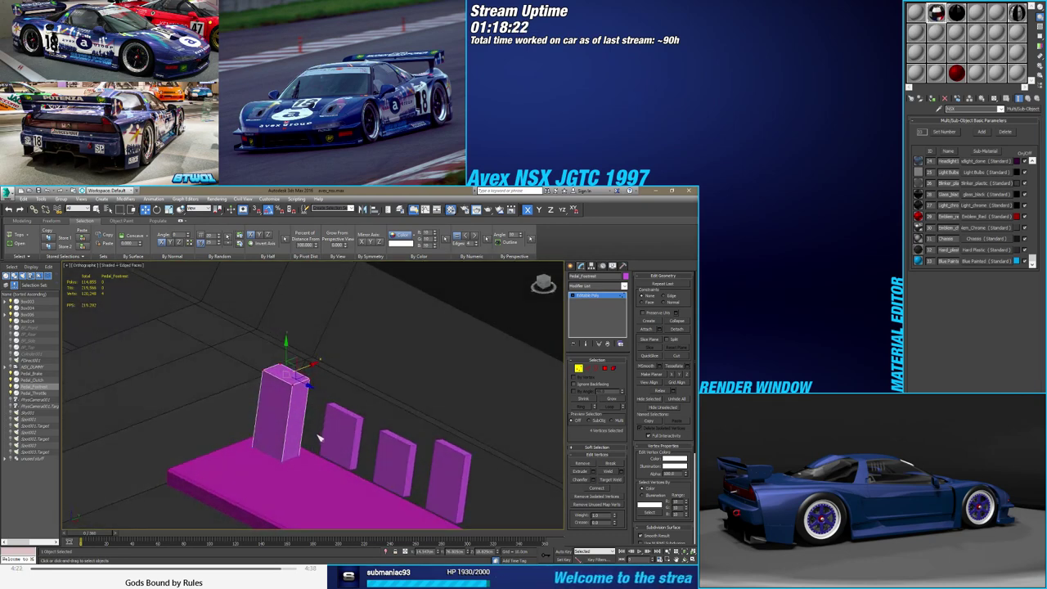
pyautogui.keyDown('alt'); pyautogui.moveTo(323, 435); pyautogui.dragTo(303, 402, button='middle'); pyautogui.keyUp('alt')
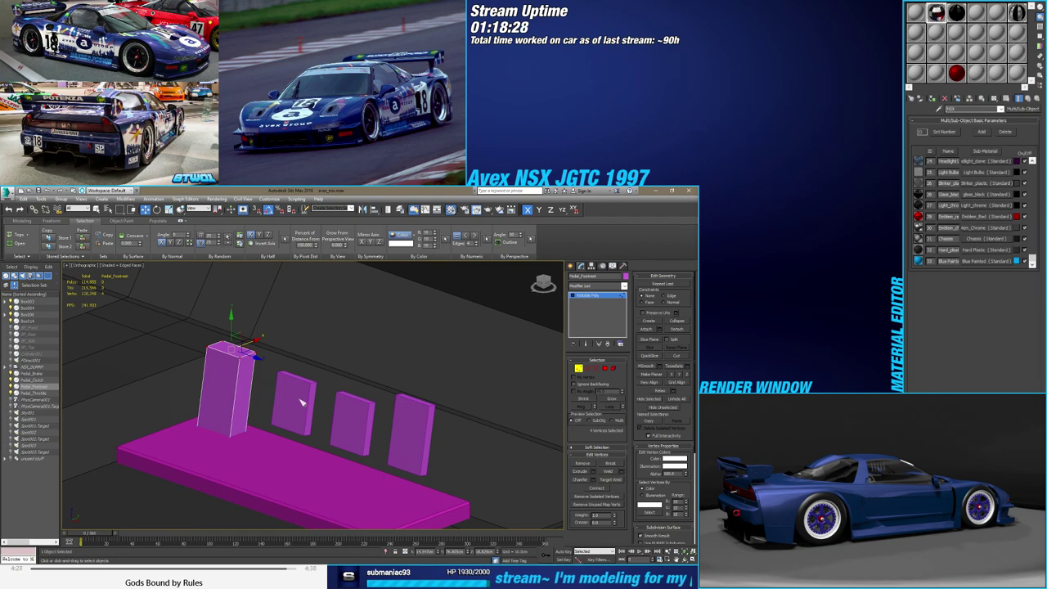
pyautogui.keyDown('alt'); pyautogui.moveTo(375, 426); pyautogui.dragTo(363, 434, button='middle'); pyautogui.keyUp('alt')
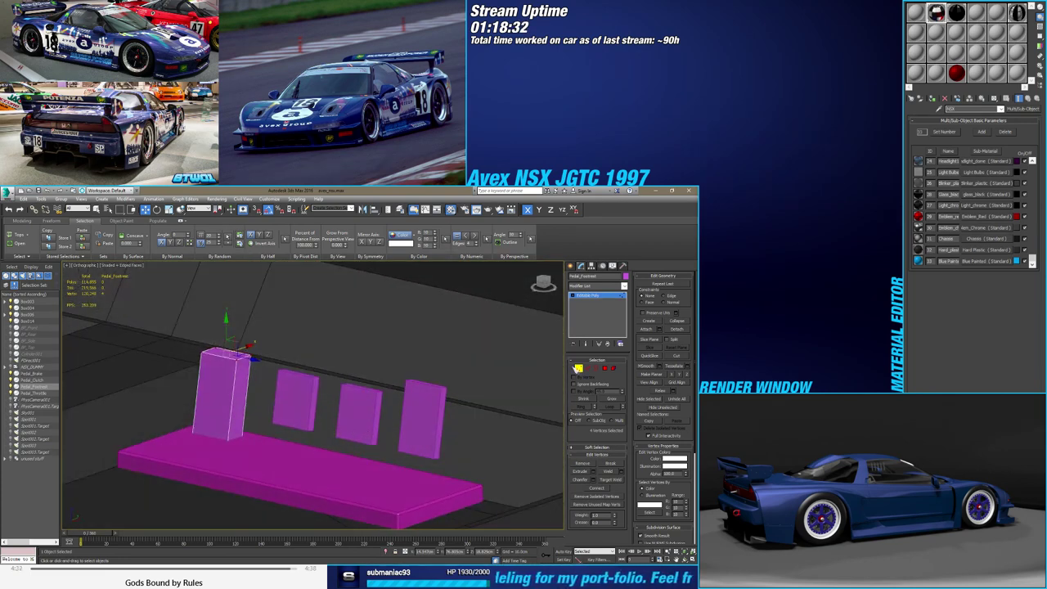
pyautogui.click(578, 369)
pyautogui.keyDown('alt'); pyautogui.moveTo(359, 409); pyautogui.dragTo(337, 399, button='middle'); pyautogui.keyUp('alt')
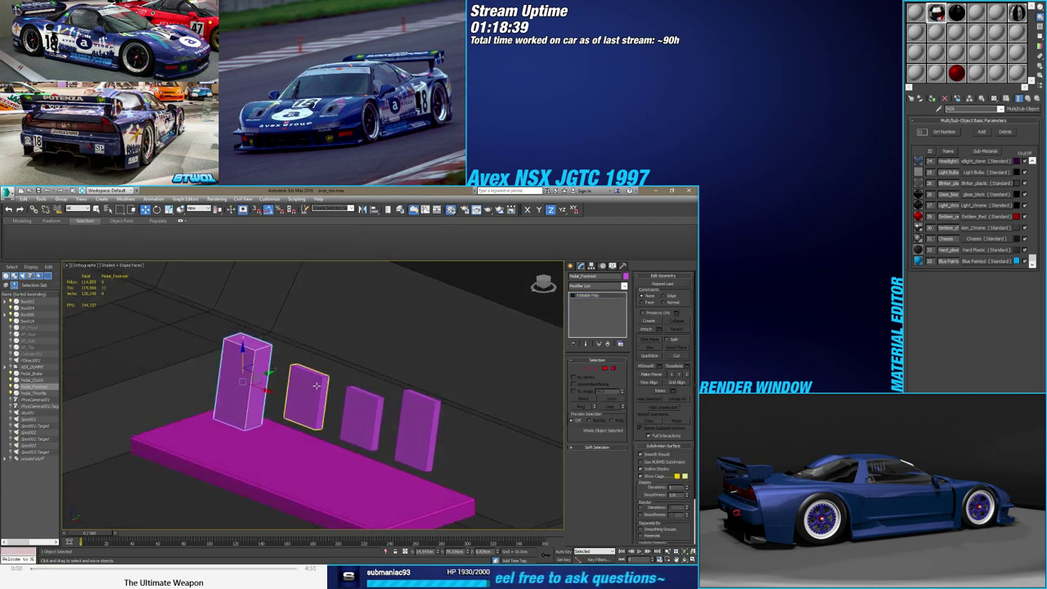
# Inspect the pedal's edges and faces in wireframe, then leave face editing
pyautogui.press('2')
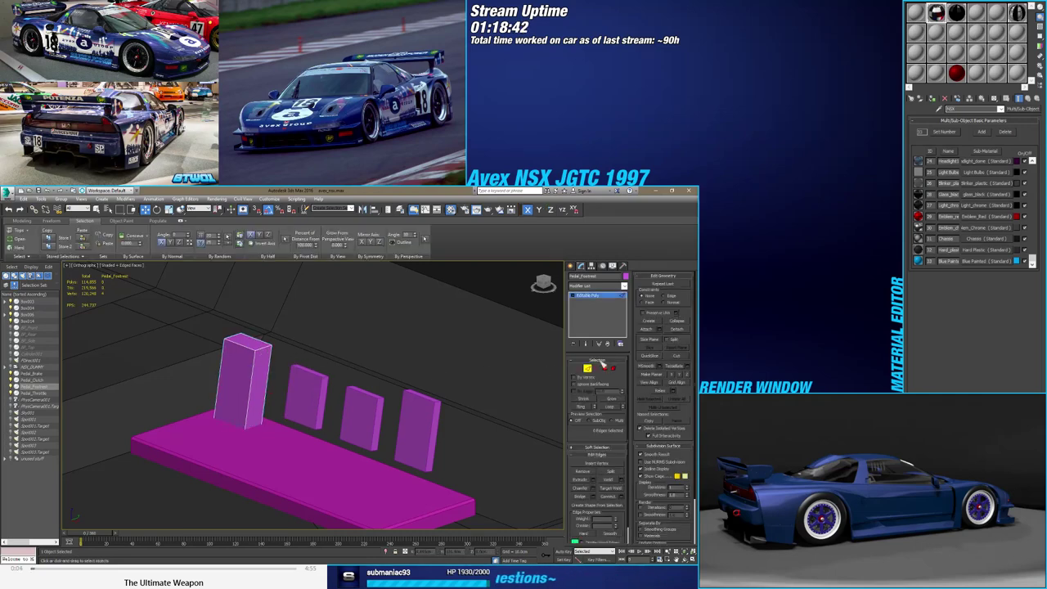
pyautogui.click(604, 368)
pyautogui.scroll(5, 368, 393)
pyautogui.scroll(5, 360, 383)
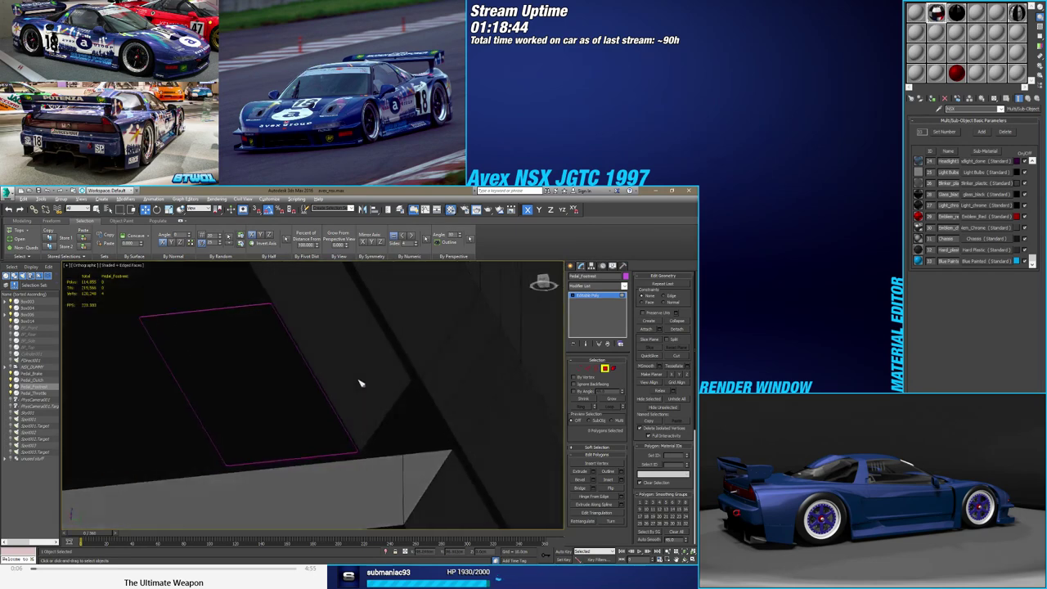
pyautogui.press('F3')
pyautogui.click(323, 419)
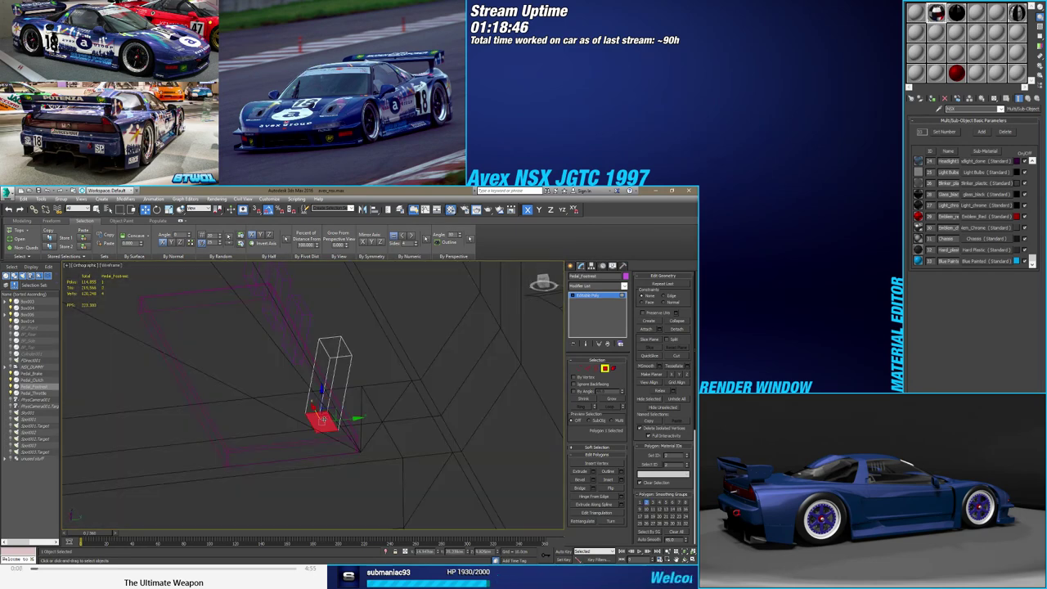
pyautogui.keyDown('alt'); pyautogui.click(323, 418); pyautogui.keyUp('alt')
pyautogui.click(335, 406)
pyautogui.moveTo(335, 406)
pyautogui.keyDown('alt'); pyautogui.mouseDown(button='middle')
pyautogui.moveTo(395, 465)
pyautogui.moveTo(288, 450)
pyautogui.moveTo(316, 439)
pyautogui.moveTo(343, 455)
pyautogui.moveTo(377, 449)
pyautogui.mouseUp(button='middle'); pyautogui.keyUp('alt')
pyautogui.press('F3')
pyautogui.click(605, 368)
# Convert Pedal_Clutch, Pedal_Brake and Pedal_Throttle each to Editable Poly
pyautogui.click(370, 409)
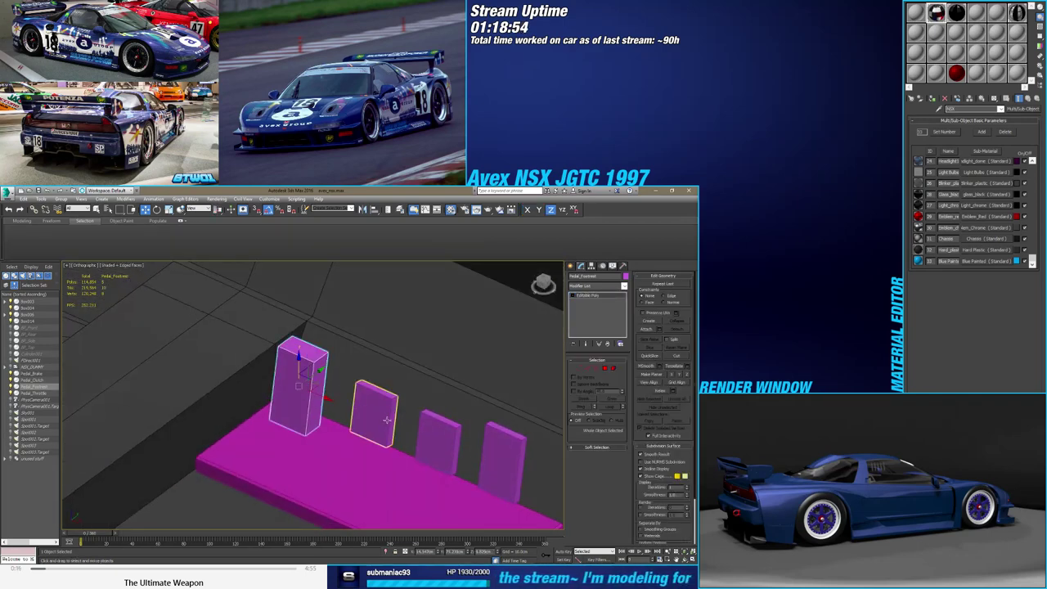
pyautogui.moveTo(441, 459); pyautogui.dragTo(434, 459, button='middle')
pyautogui.scroll(2, 434, 459)
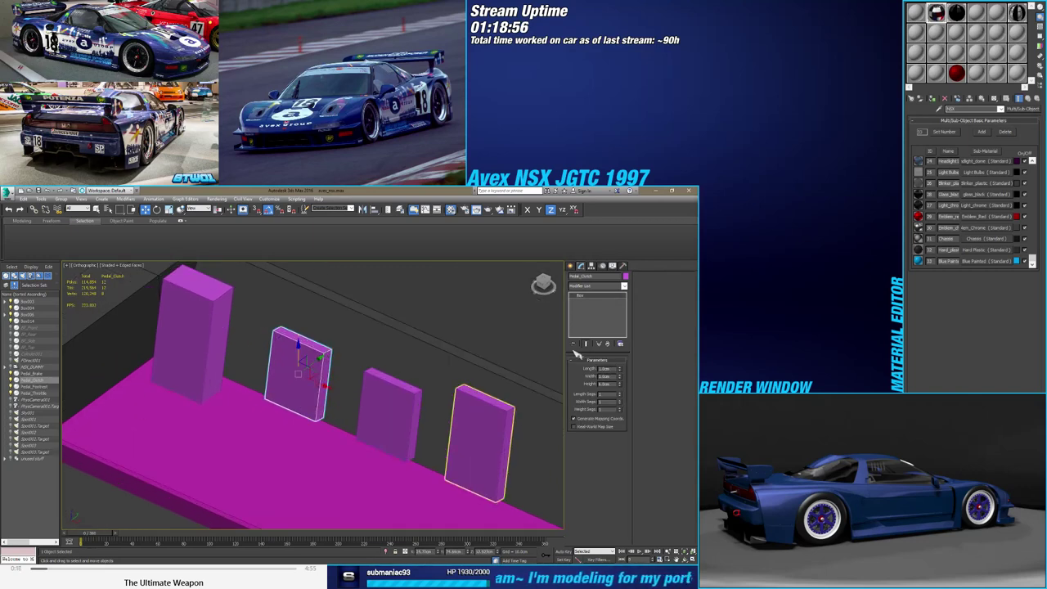
pyautogui.rightClick(597, 297)
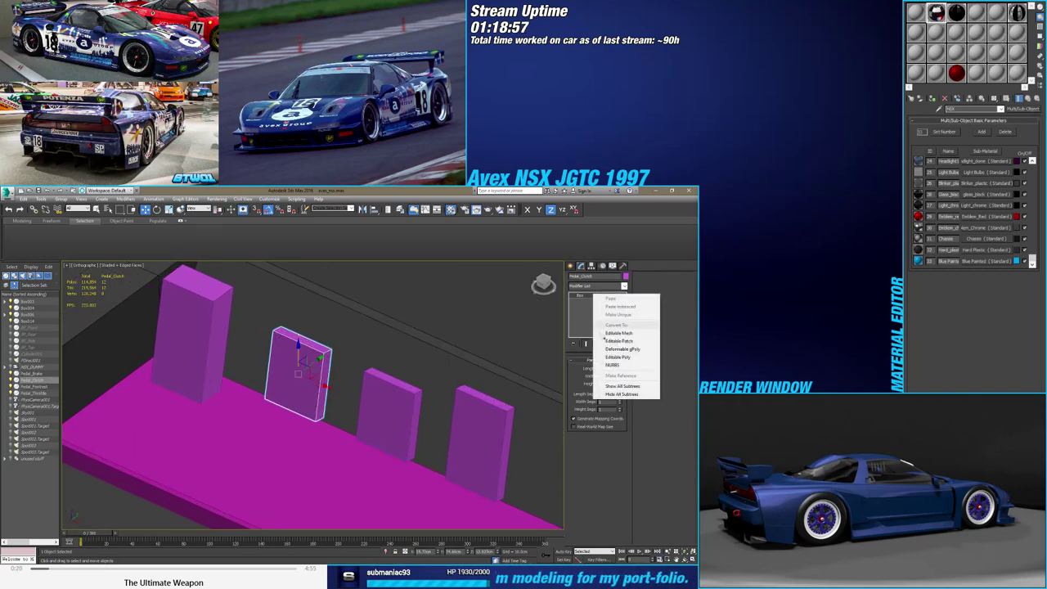
pyautogui.click(605, 360)
pyautogui.click(385, 399)
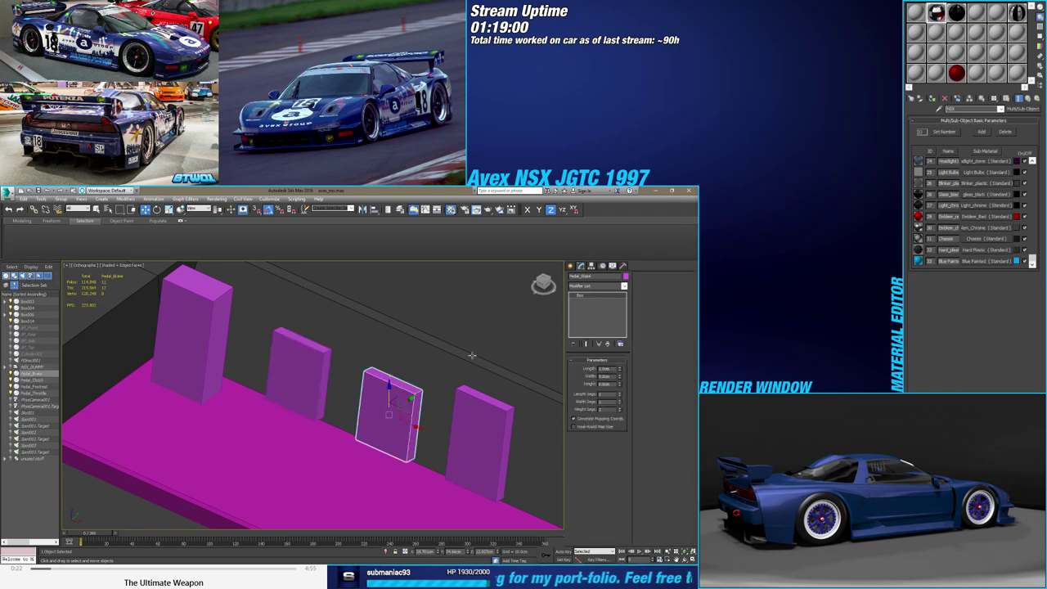
pyautogui.rightClick(585, 299)
pyautogui.click(604, 360)
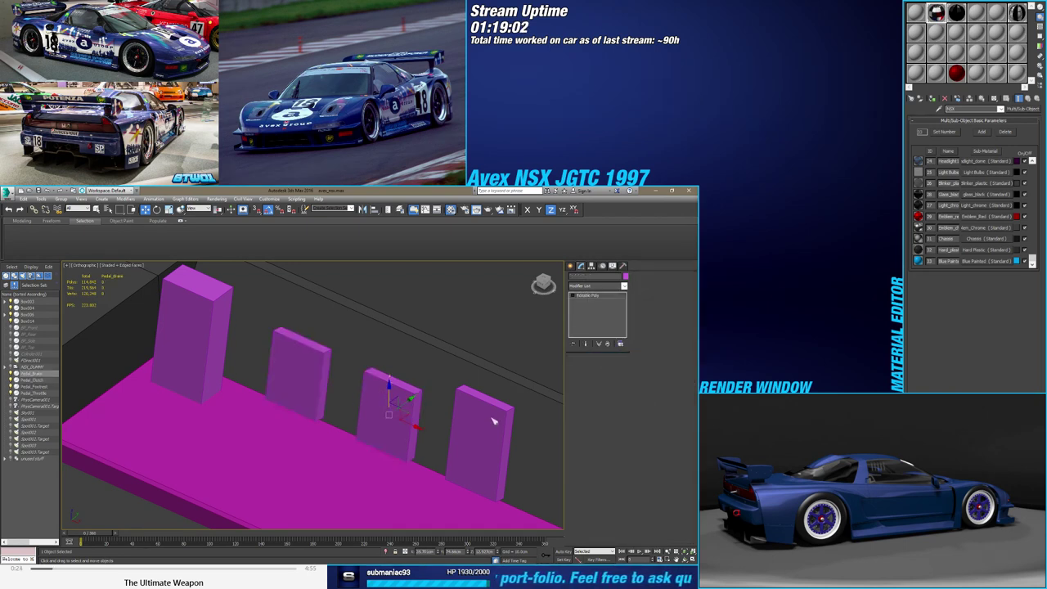
pyautogui.click(490, 418)
pyautogui.rightClick(586, 298)
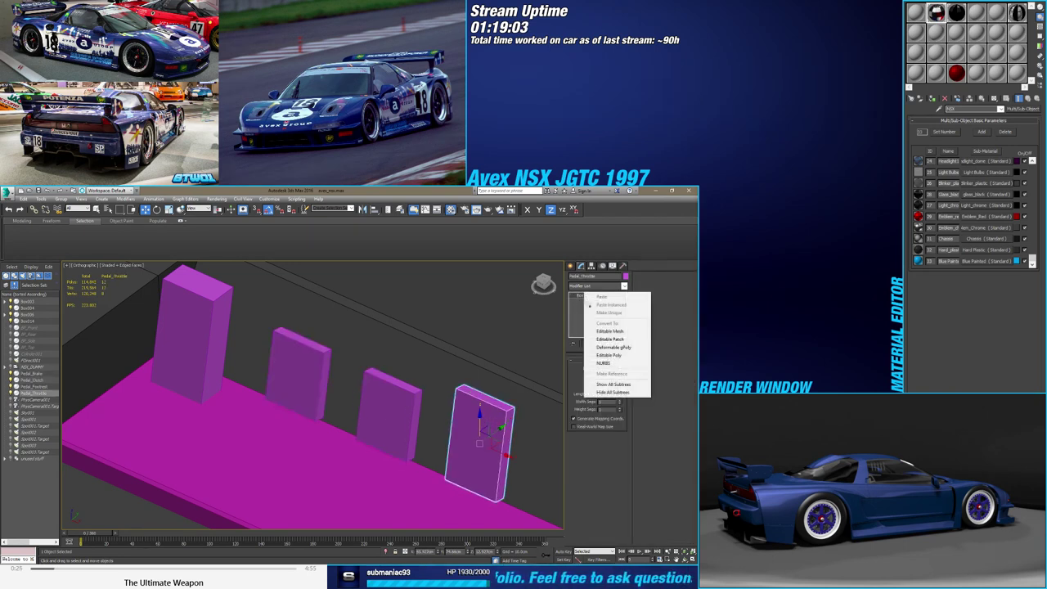
pyautogui.click(605, 352)
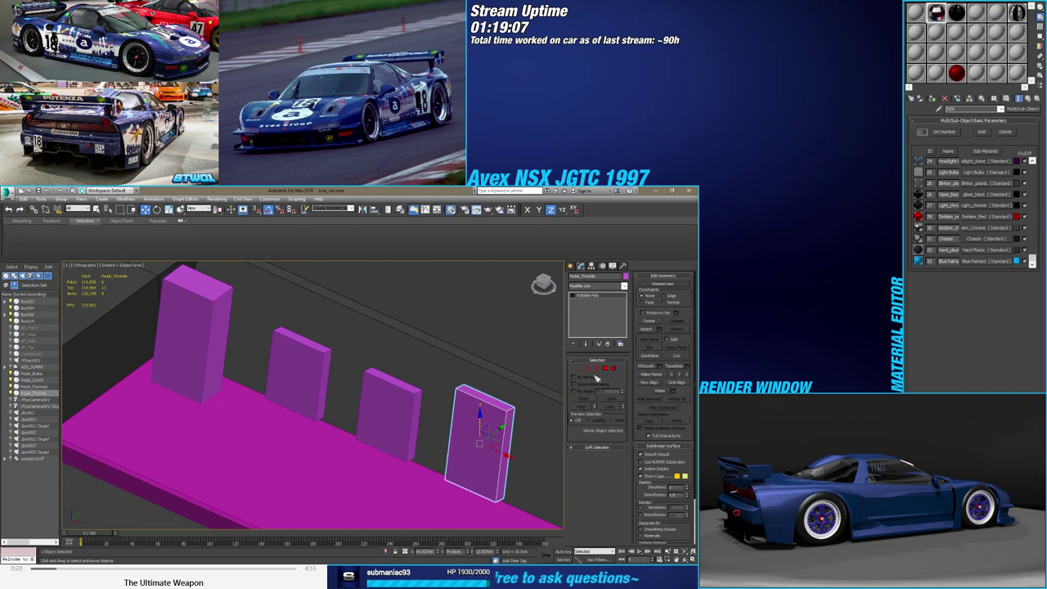
pyautogui.click(588, 369)
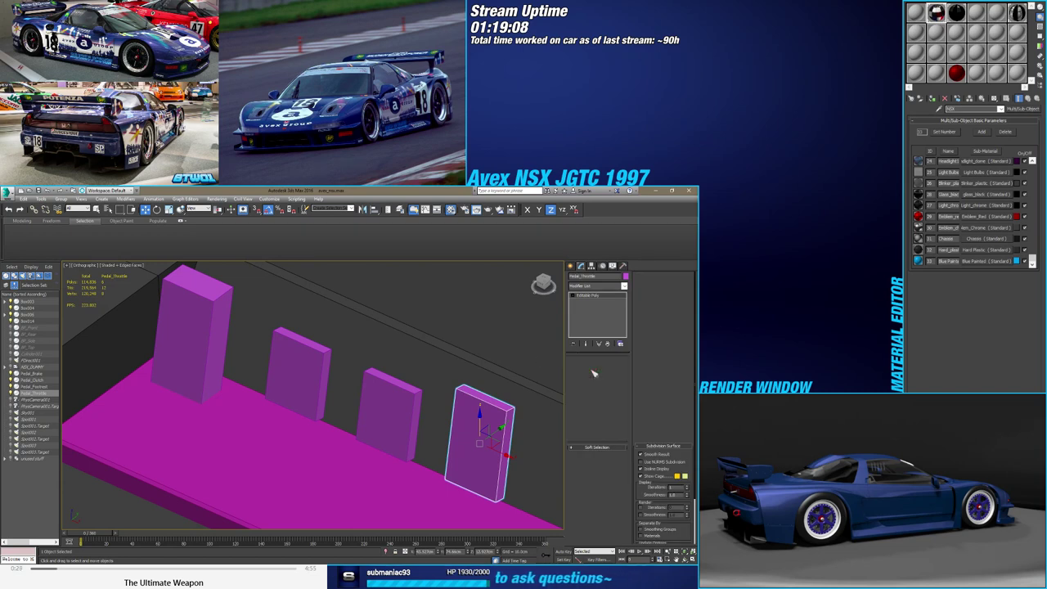
# Chamfer the throttle pedal's selected outer edges with a small amount
pyautogui.click(513, 409)
pyautogui.click(581, 406)
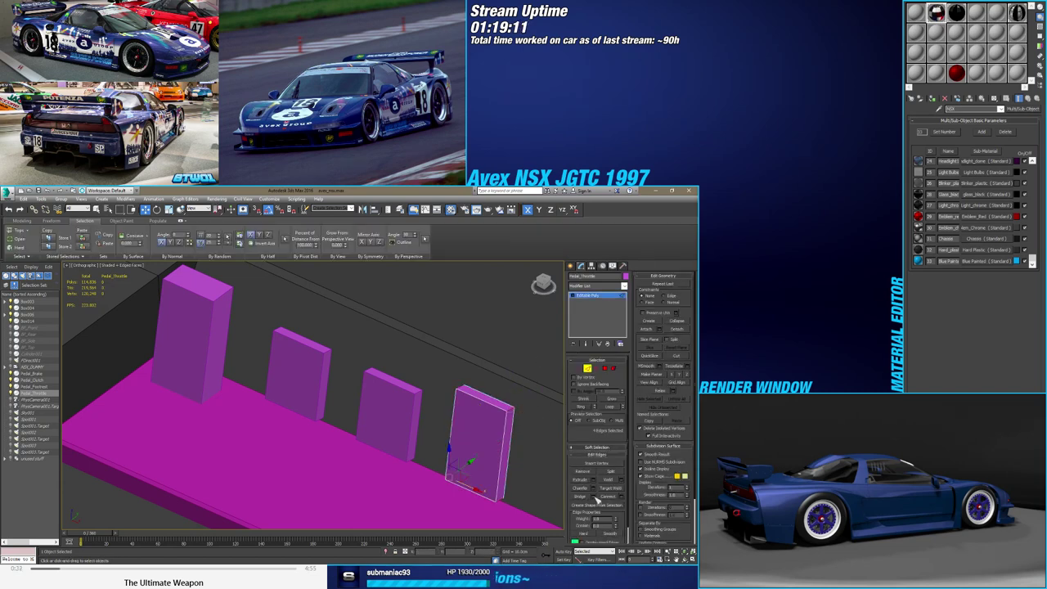
pyautogui.click(594, 488)
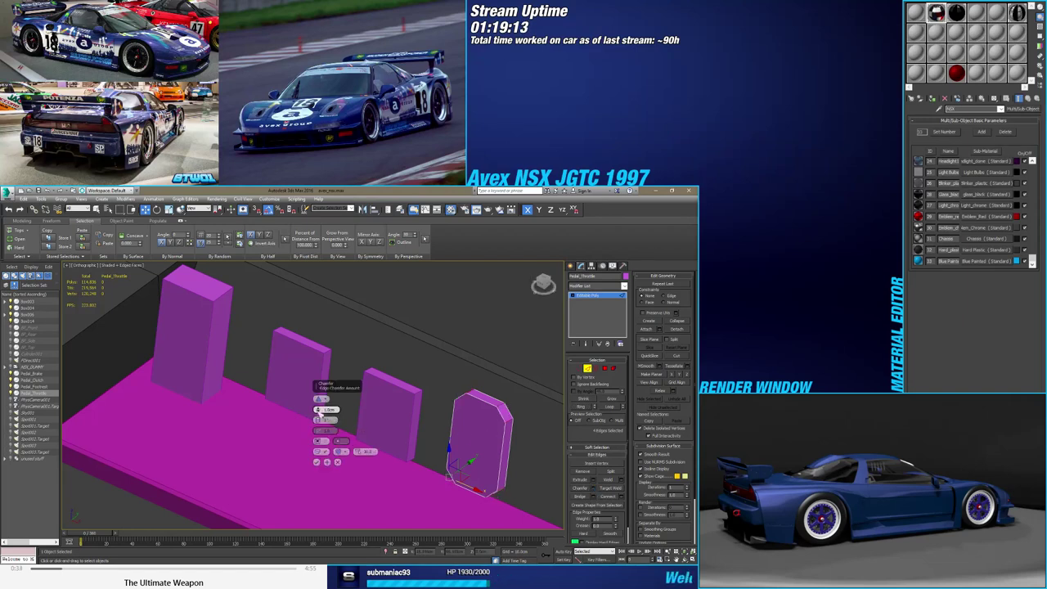
pyautogui.moveTo(319, 416); pyautogui.dragTo(336, 416)
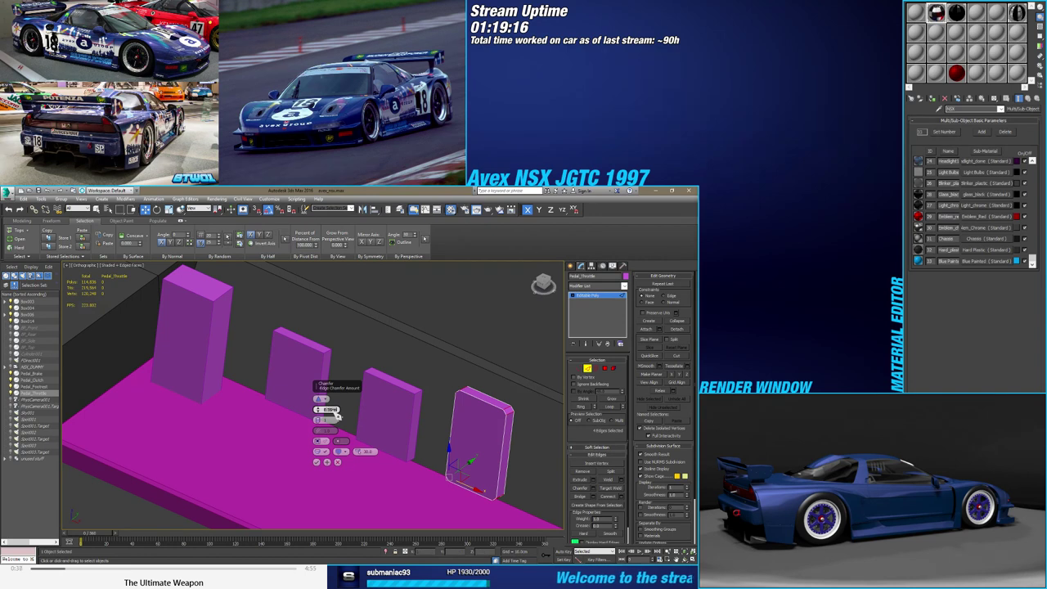
pyautogui.click(317, 463)
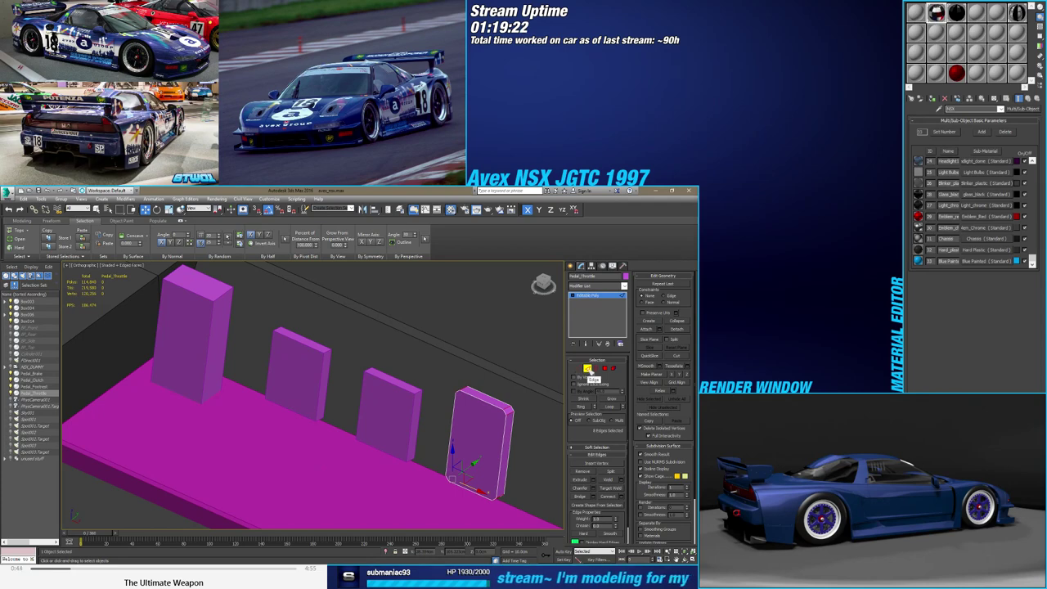
# Connect the throttle's top and right-side vertices to add new edges along its sides
pyautogui.click(576, 368)
pyautogui.keyDown('alt'); pyautogui.moveTo(524, 409); pyautogui.dragTo(510, 446, button='middle'); pyautogui.keyUp('alt')
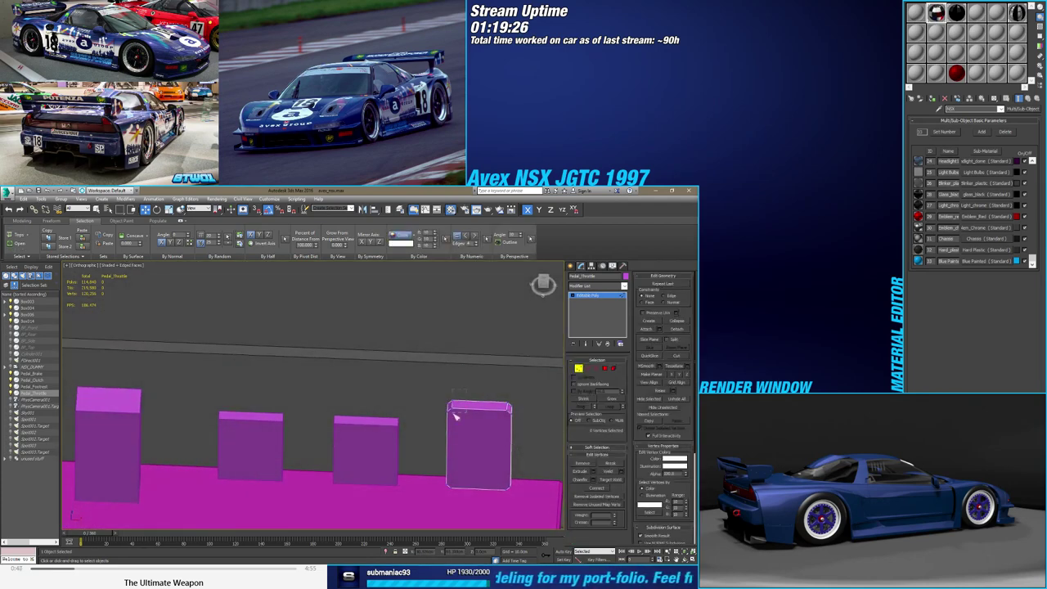
pyautogui.moveTo(455, 418)
pyautogui.mouseDown()
pyautogui.moveTo(469, 479)
pyautogui.moveTo(496, 487)
pyautogui.mouseUp()
pyautogui.click(597, 489)
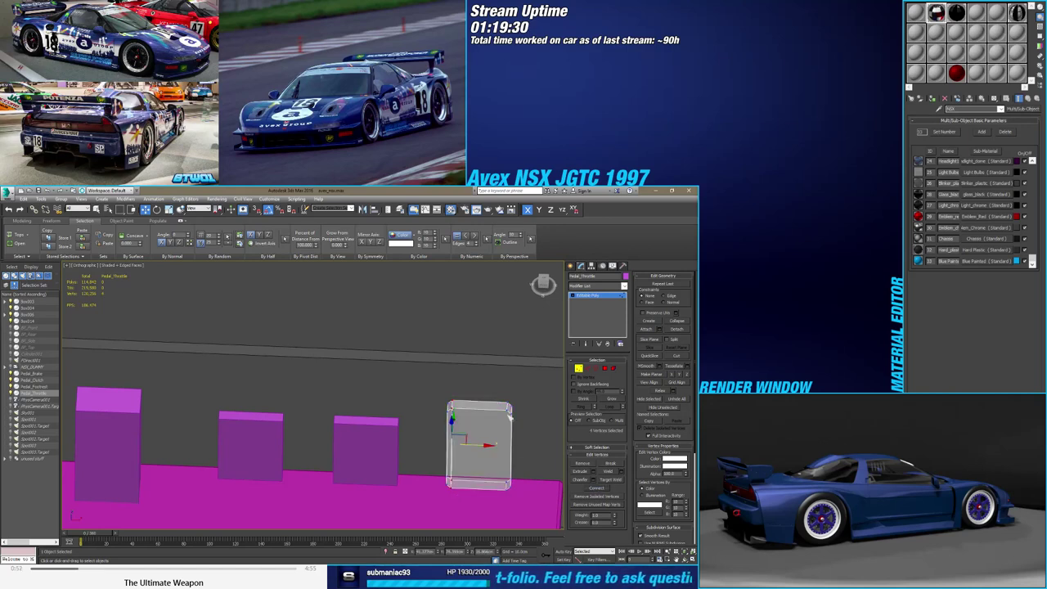
pyautogui.moveTo(508, 414); pyautogui.dragTo(498, 478)
pyautogui.click(597, 487)
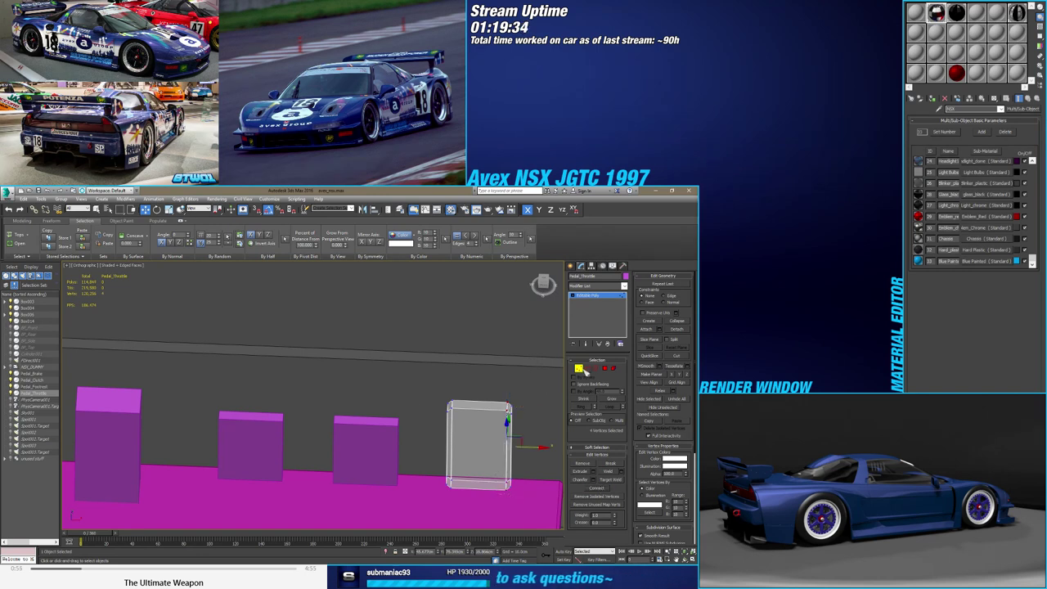
pyautogui.click(580, 369)
# Chamfer Pedal_Brake's edges with a small amount to match the throttle
pyautogui.click(388, 437)
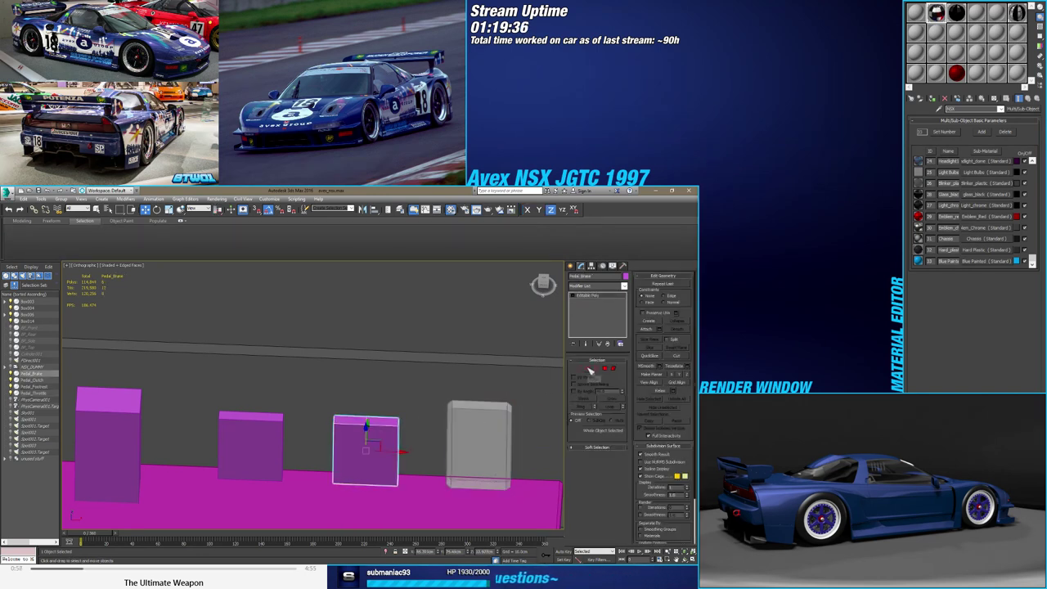
pyautogui.press('1')
pyautogui.keyDown('alt'); pyautogui.moveTo(392, 442); pyautogui.dragTo(378, 446, button='middle'); pyautogui.keyUp('alt')
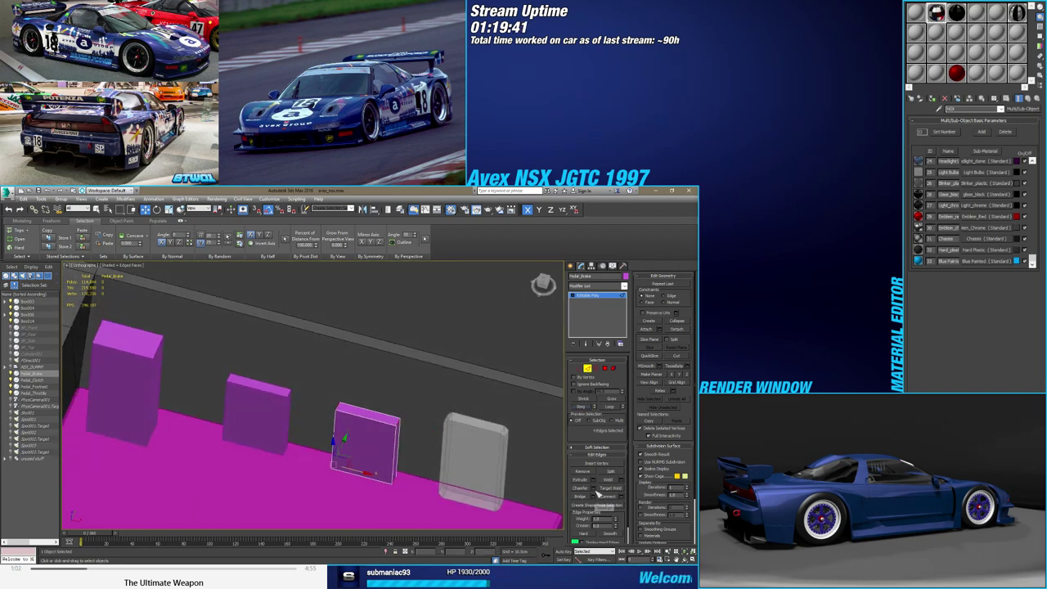
pyautogui.click(590, 488)
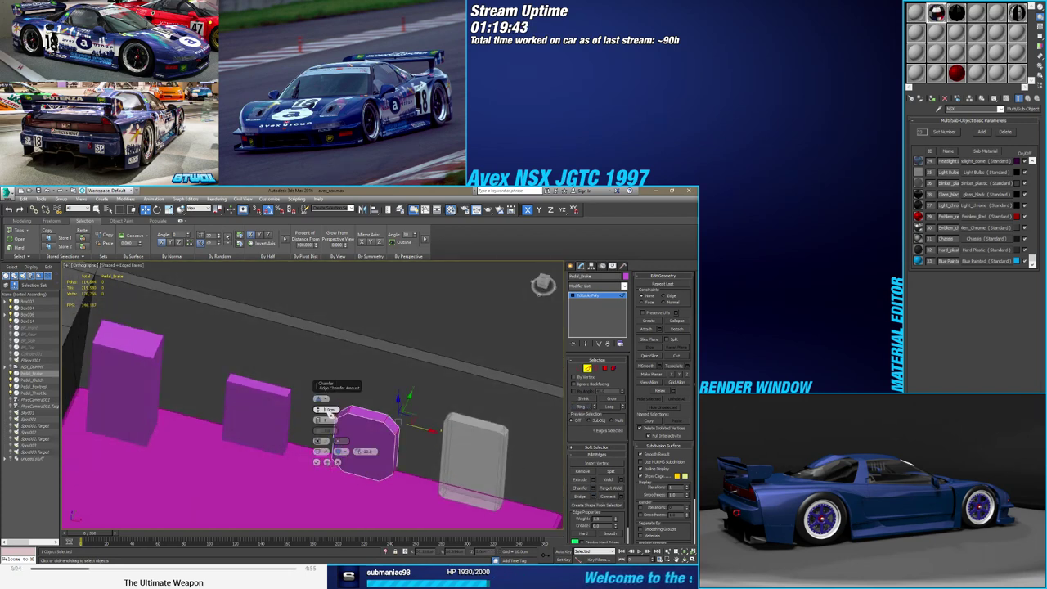
pyautogui.moveTo(330, 415); pyautogui.dragTo(330, 413)
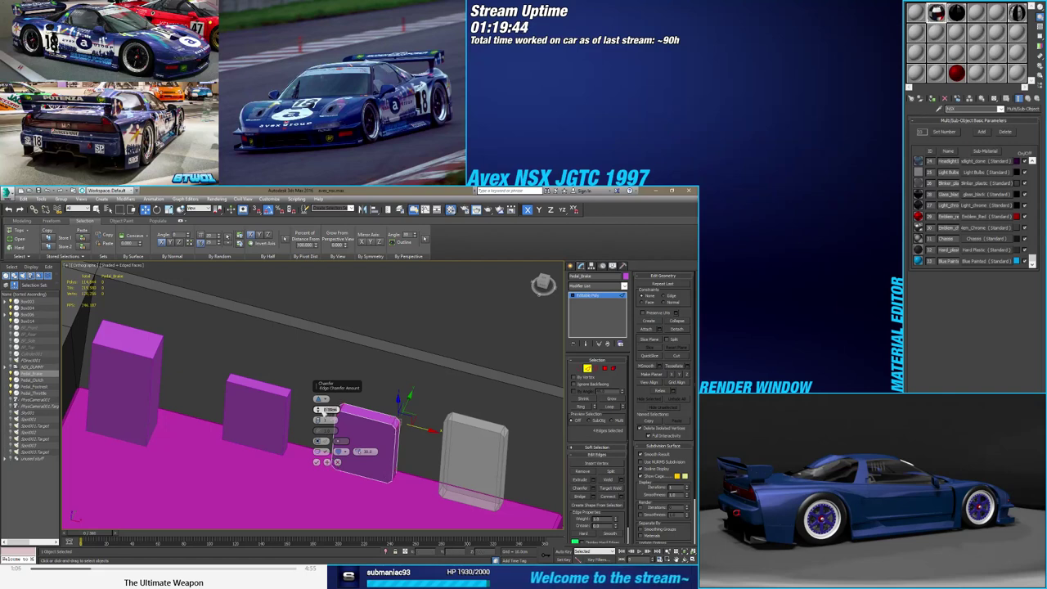
pyautogui.click(318, 462)
# Select the brake's left and right side vertices, then pick Pedal_Clutch
pyautogui.click(578, 368)
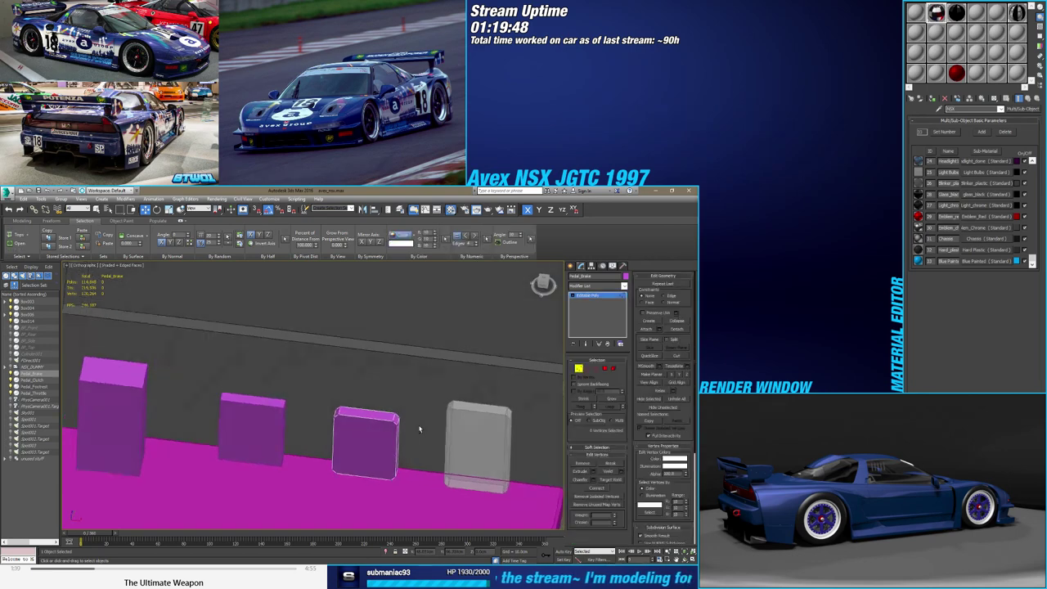
pyautogui.keyDown('alt'); pyautogui.moveTo(423, 430); pyautogui.dragTo(424, 427, button='middle'); pyautogui.keyUp('alt')
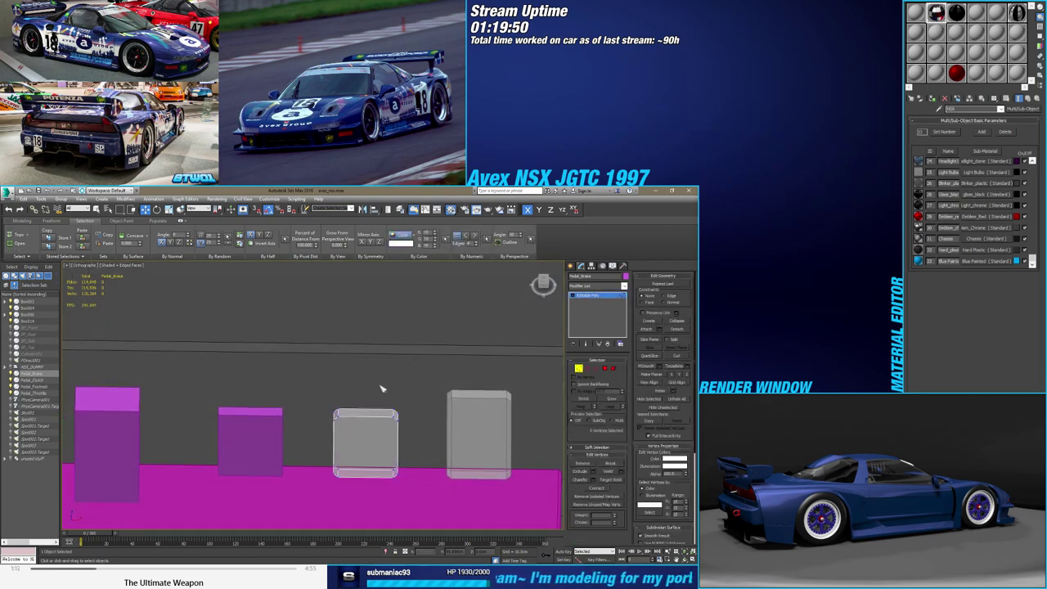
pyautogui.moveTo(381, 389); pyautogui.dragTo(399, 482)
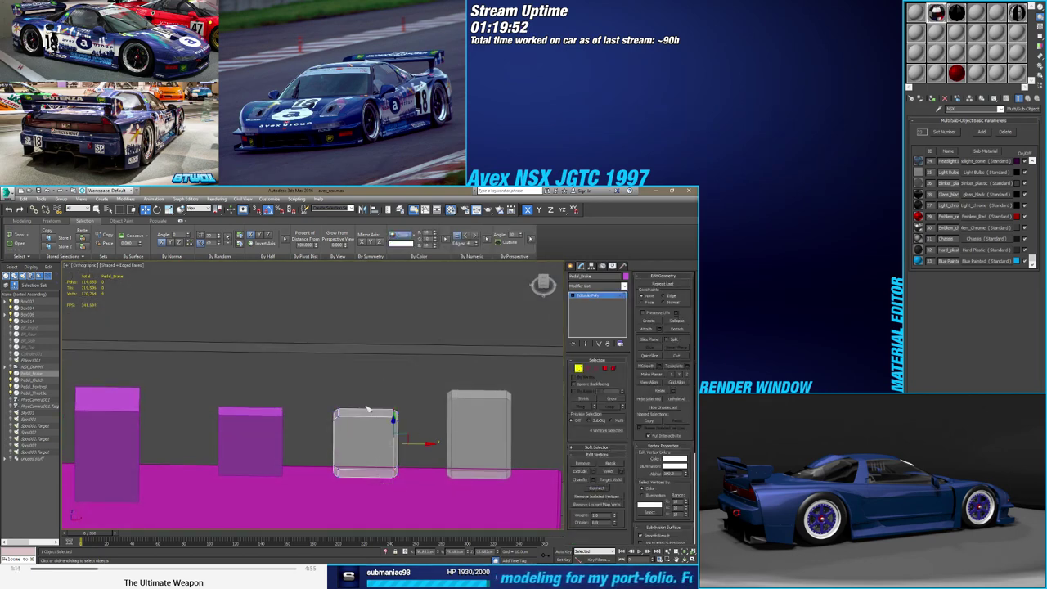
pyautogui.moveTo(353, 395); pyautogui.dragTo(342, 496)
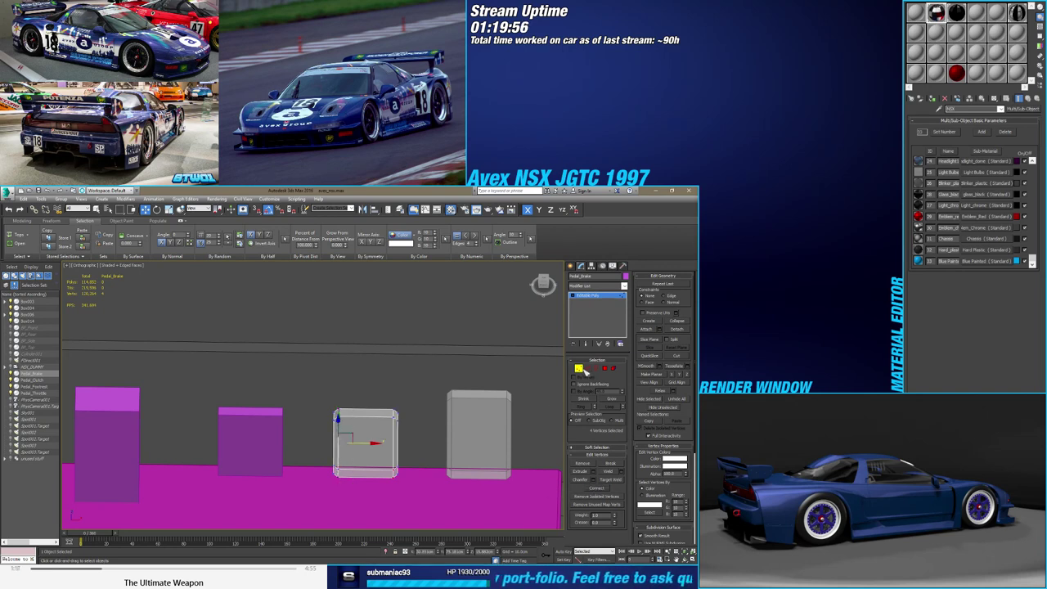
pyautogui.click(579, 368)
pyautogui.click(479, 429)
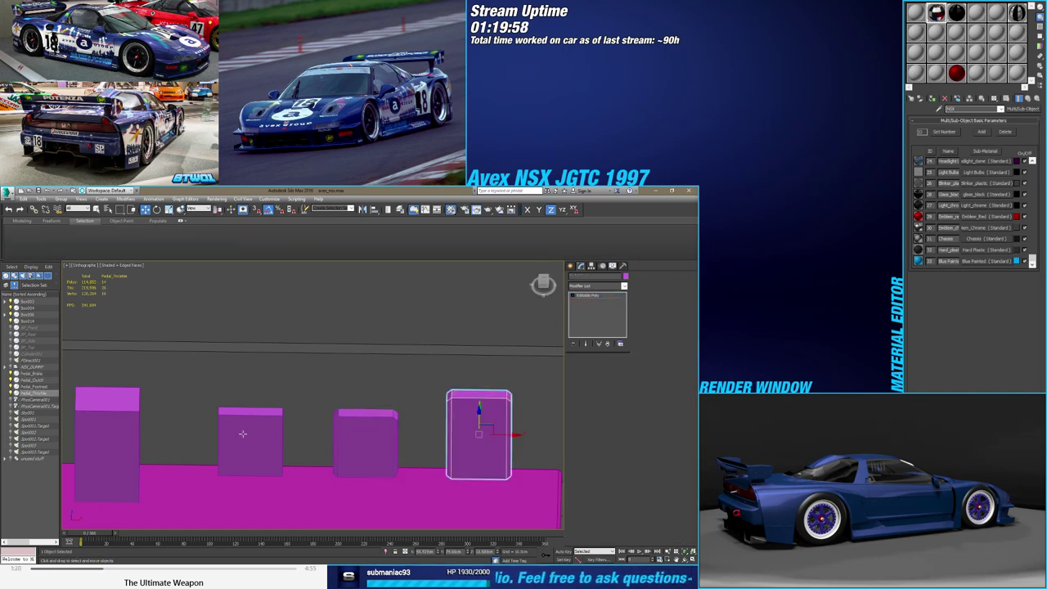
pyautogui.click(242, 433)
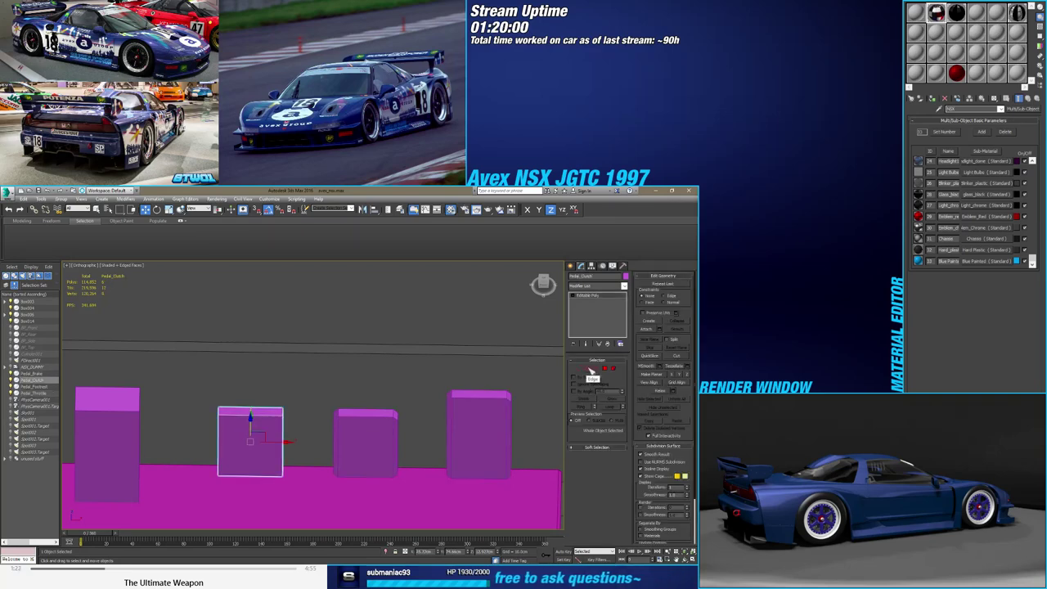
# Chamfer the clutch pedal's edges so they round off like the other pedals
pyautogui.click(590, 370)
pyautogui.hotkey('alt', 'x')
pyautogui.keyDown('alt'); pyautogui.moveTo(246, 409); pyautogui.dragTo(260, 421, button='middle'); pyautogui.keyUp('alt')
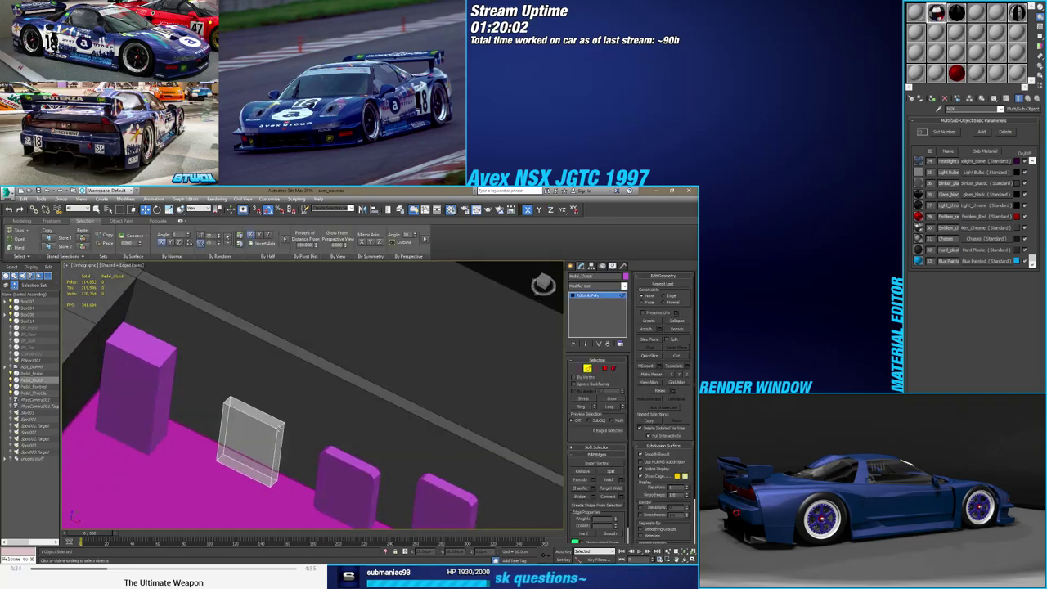
pyautogui.click(284, 425)
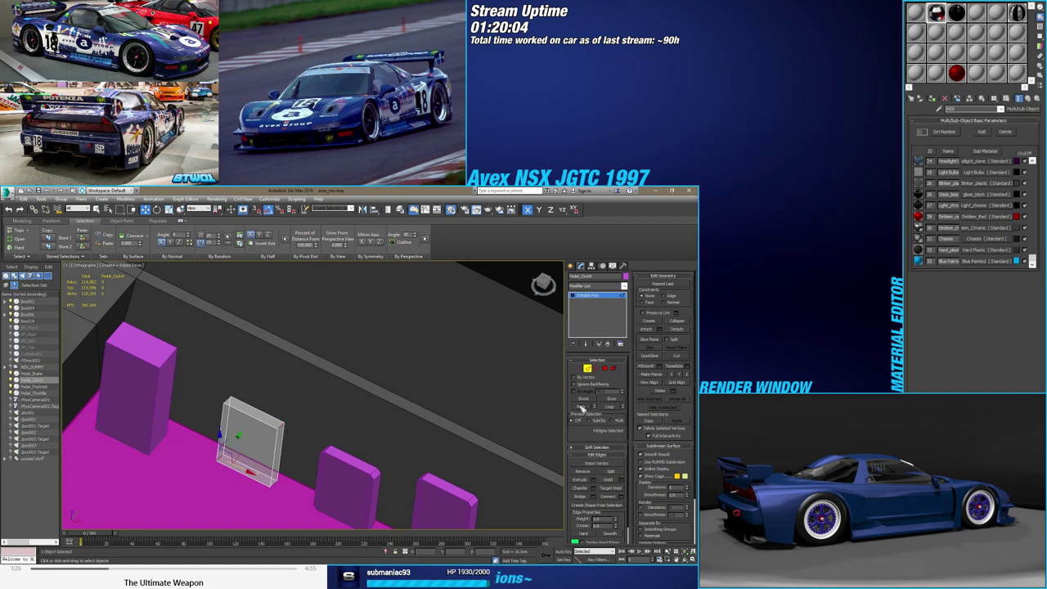
pyautogui.click(595, 489)
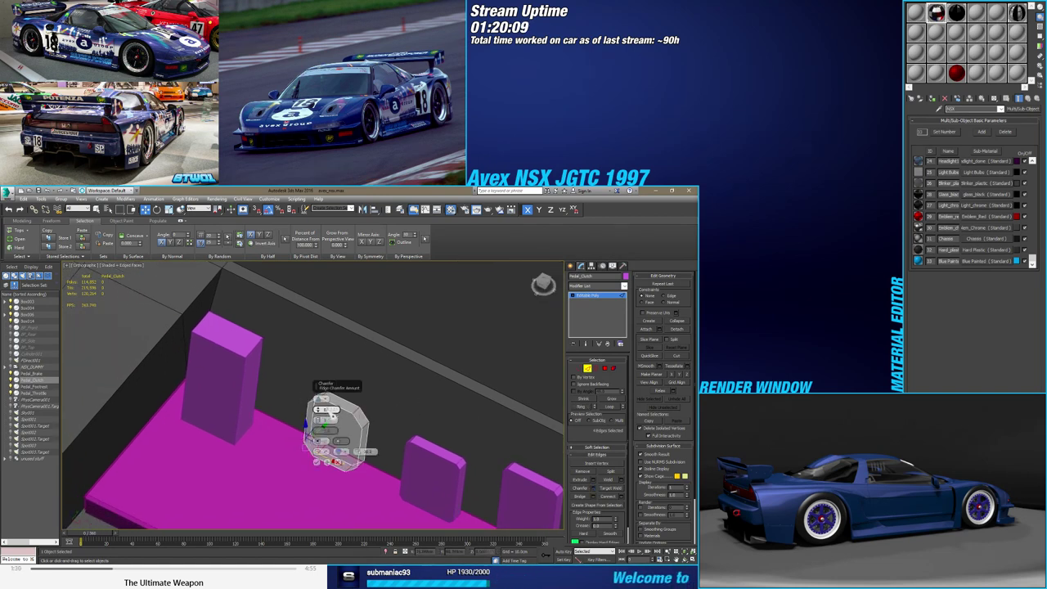
pyautogui.moveTo(336, 408); pyautogui.dragTo(336, 399)
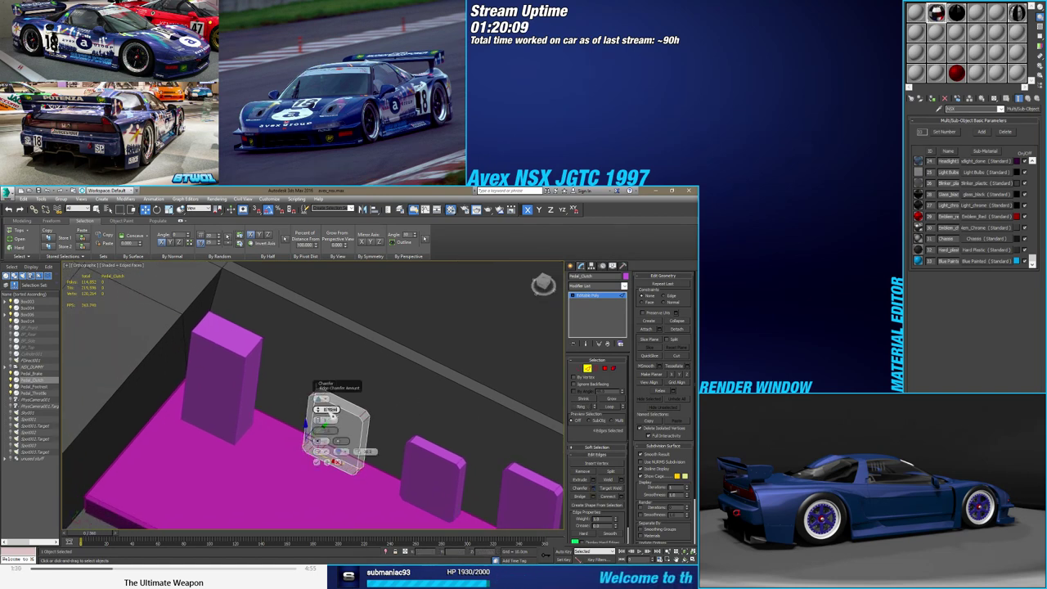
pyautogui.click(317, 463)
# Check the chamfered pedal's vertices, then select the other two pedals
pyautogui.keyDown('alt'); pyautogui.moveTo(321, 465); pyautogui.dragTo(347, 462, button='middle'); pyautogui.keyUp('alt')
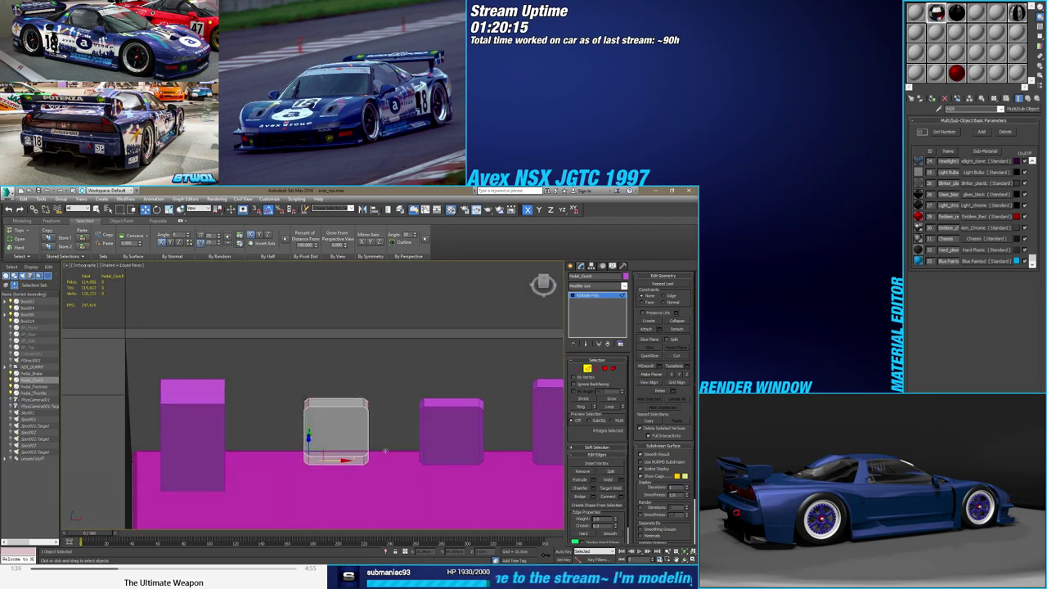
pyautogui.press('1')
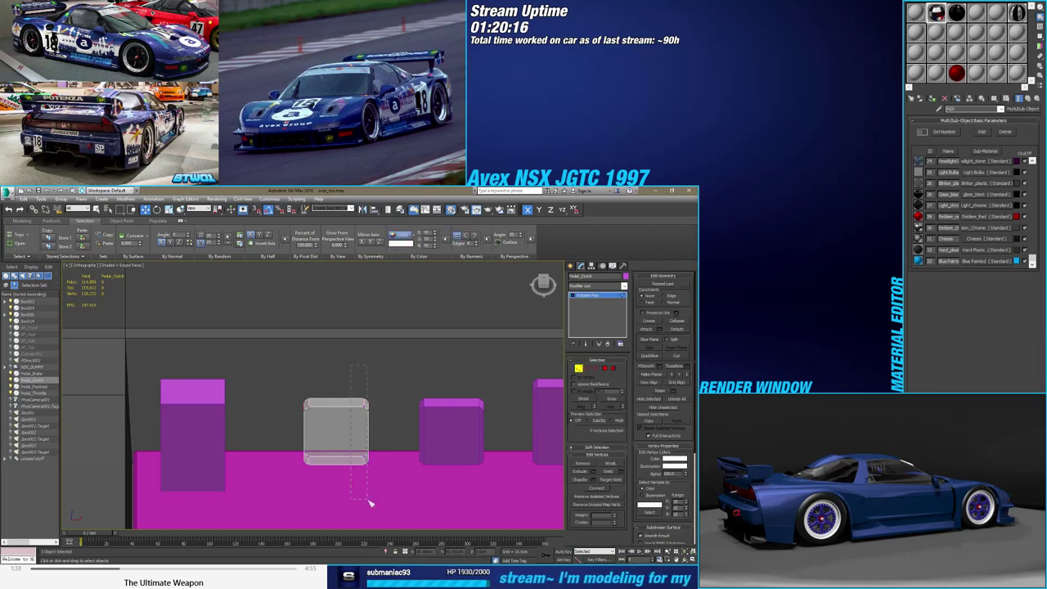
pyautogui.moveTo(369, 503); pyautogui.dragTo(311, 494)
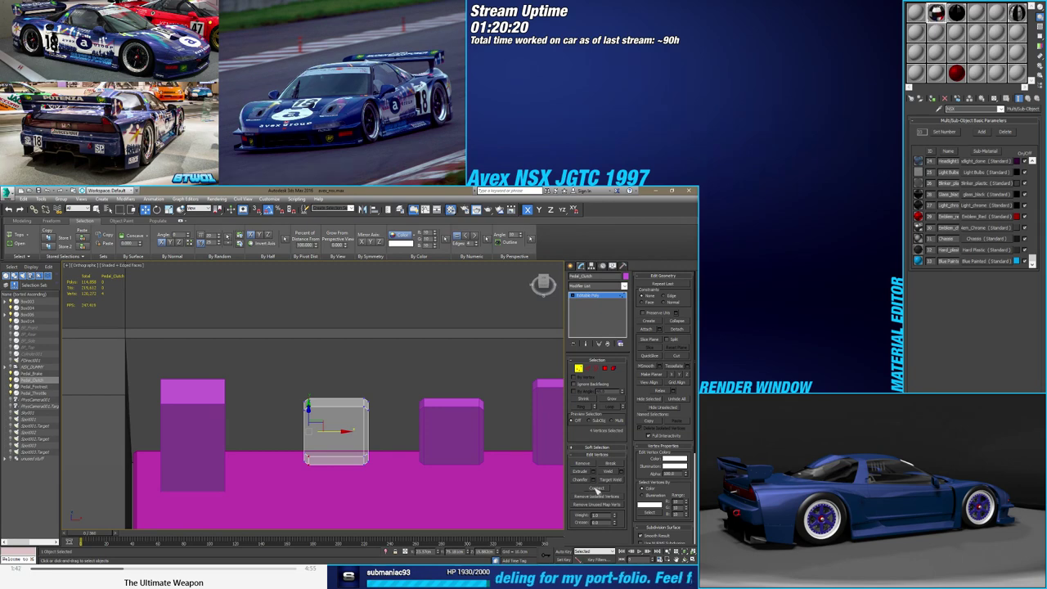
pyautogui.moveTo(434, 483)
pyautogui.keyDown('alt'); pyautogui.mouseDown(button='middle')
pyautogui.moveTo(345, 444)
pyautogui.moveTo(393, 409)
pyautogui.mouseUp(button='middle'); pyautogui.keyUp('alt')
pyautogui.click(335, 452)
pyautogui.click(578, 369)
pyautogui.keyDown('ctrl'); pyautogui.click(369, 386); pyautogui.keyUp('ctrl')
pyautogui.keyDown('ctrl'); pyautogui.click(425, 407); pyautogui.keyUp('ctrl')
# Assign the multi-material to the pedals, slab and footrest, and give the slab Carbon ID 8
pyautogui.keyDown('ctrl'); pyautogui.click(360, 458); pyautogui.keyUp('ctrl')
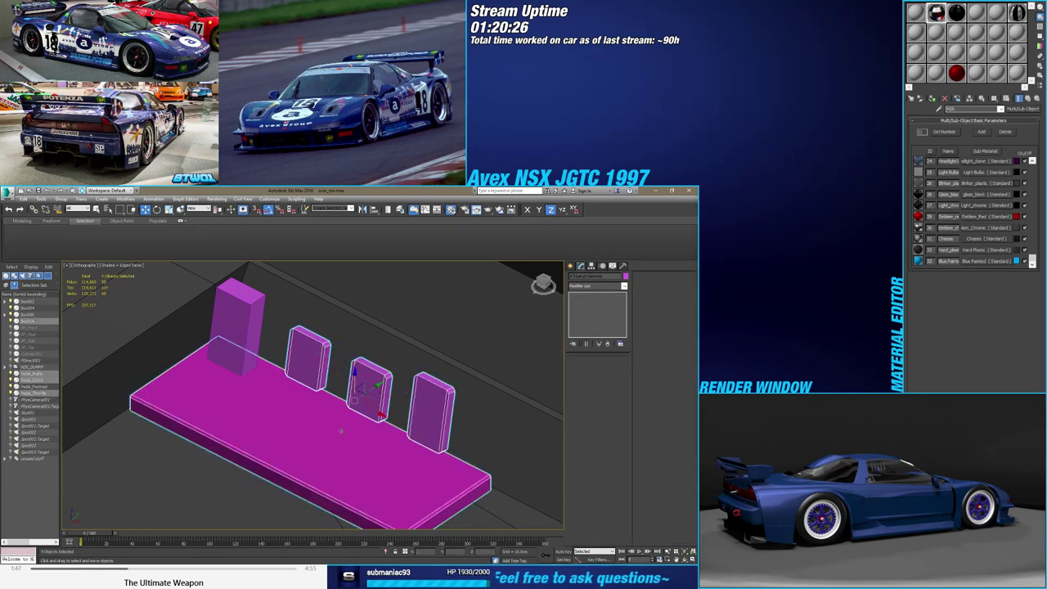
pyautogui.keyDown('ctrl'); pyautogui.click(237, 328); pyautogui.keyUp('ctrl')
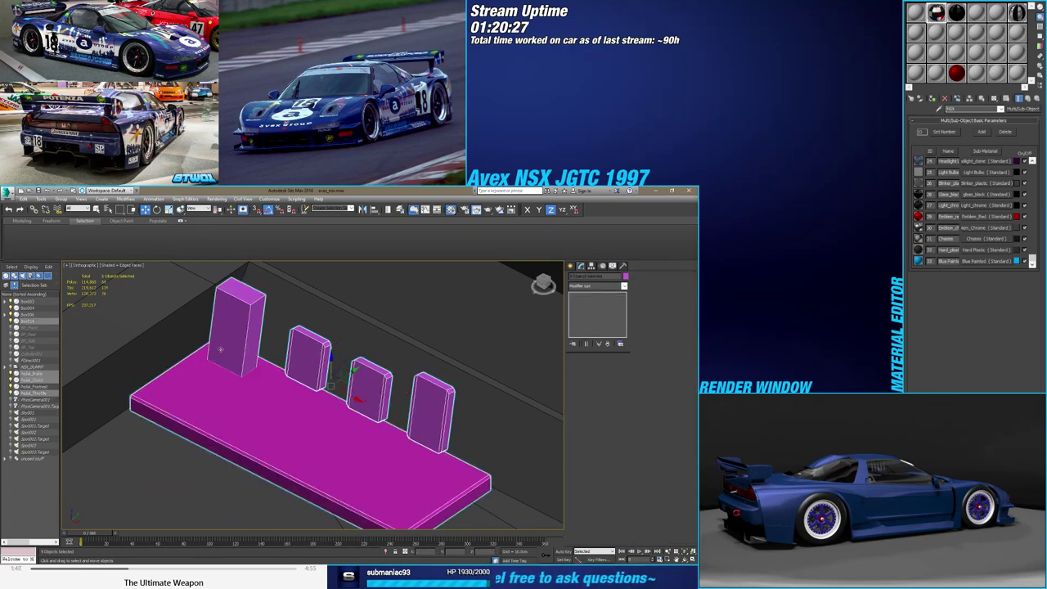
pyautogui.click(937, 103)
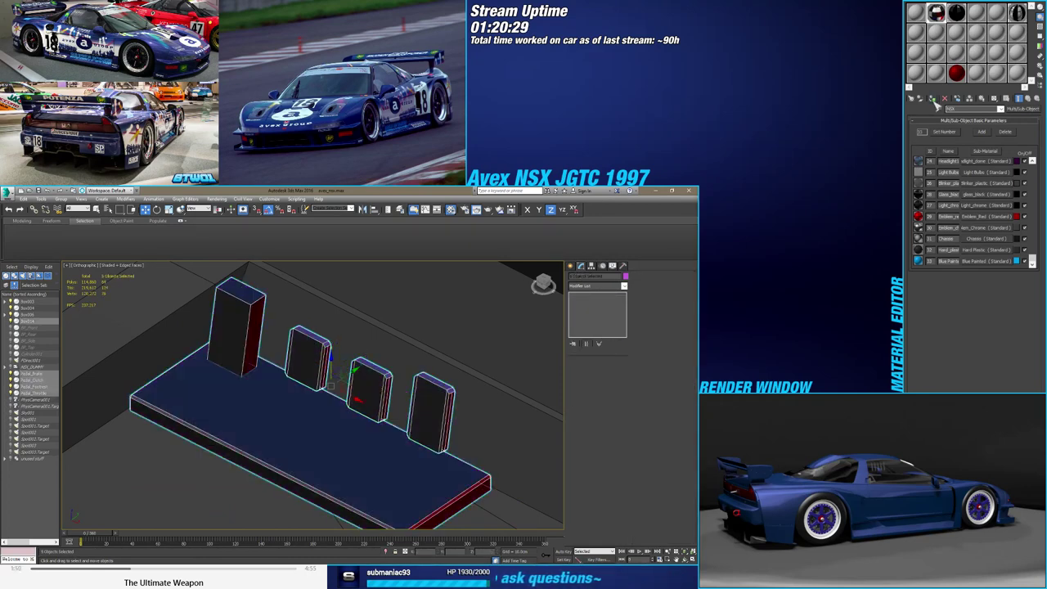
pyautogui.click(397, 450)
pyautogui.click(613, 368)
pyautogui.click(428, 470)
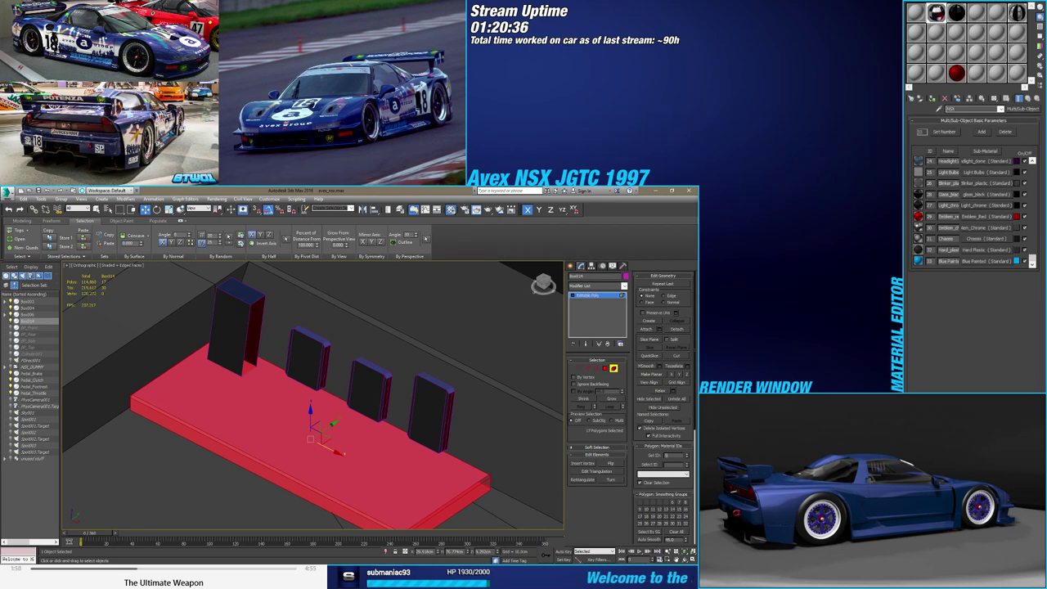
pyautogui.click(669, 455)
pyautogui.click(613, 369)
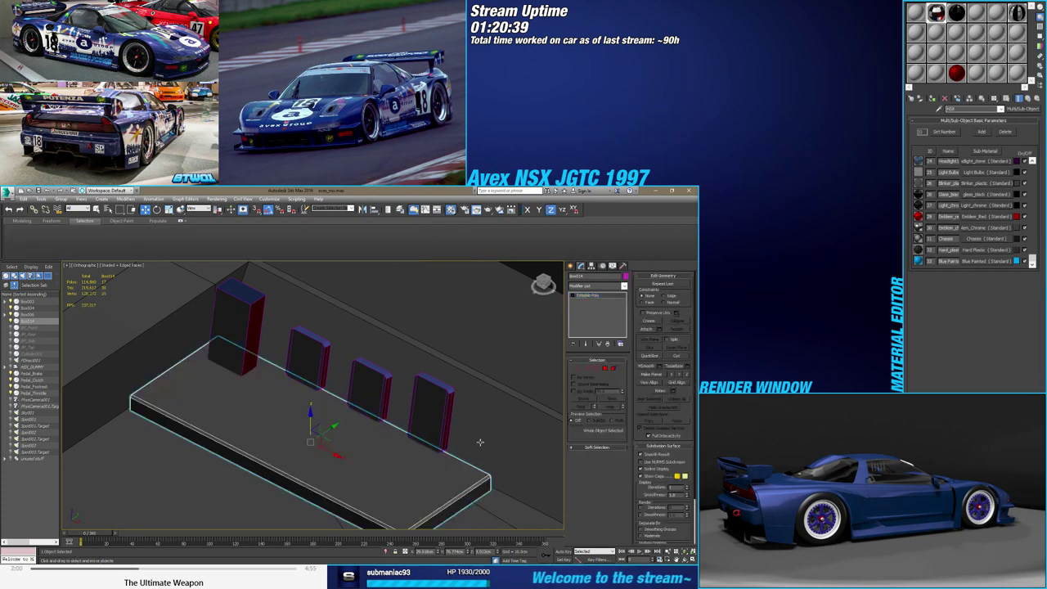
# Give the Pedal_Footrest faces Brushed steel material ID 11
pyautogui.click(246, 343)
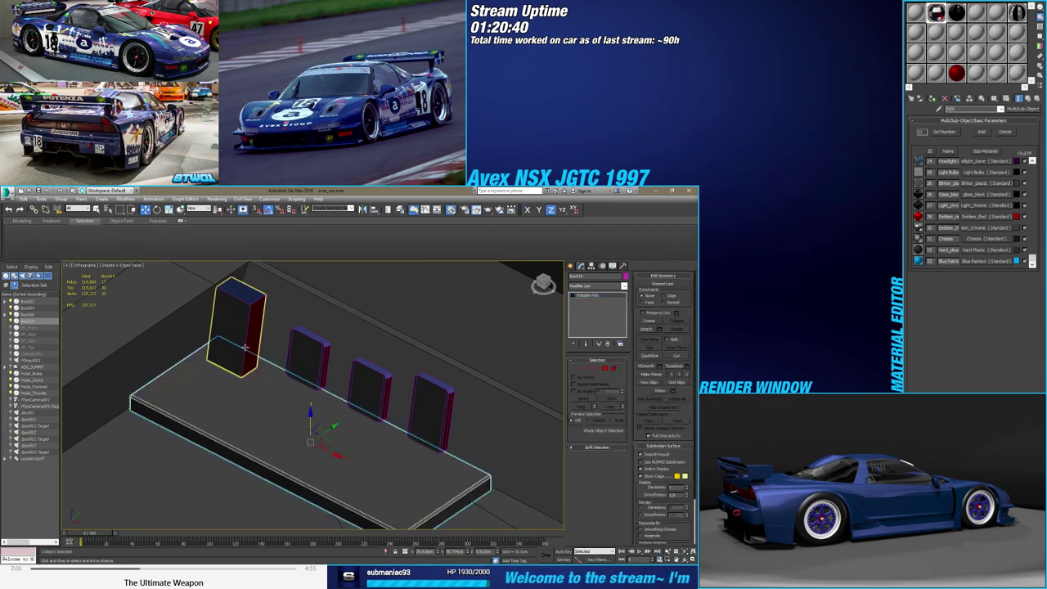
pyautogui.click(613, 369)
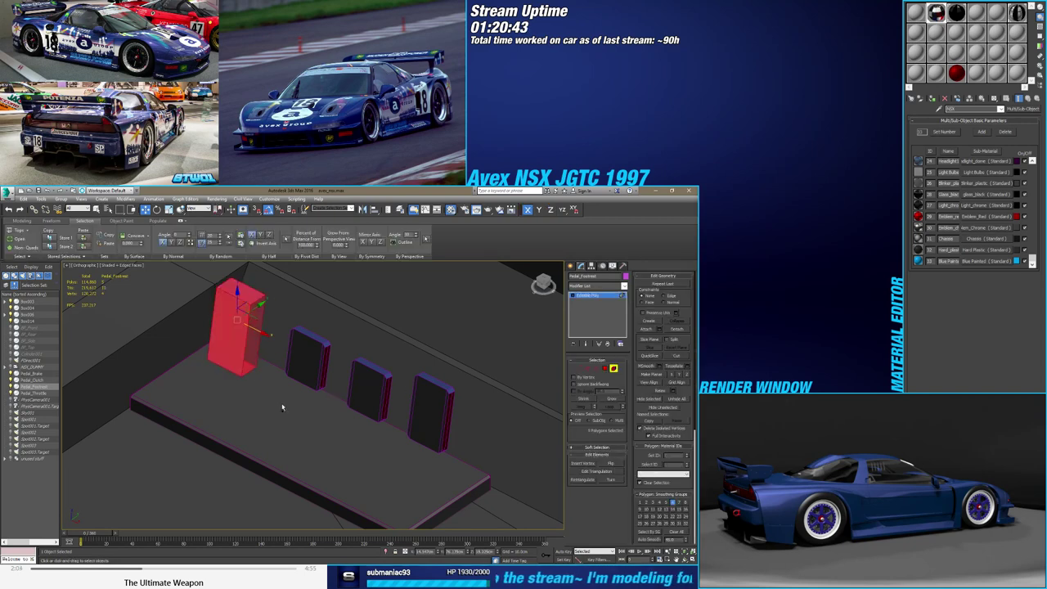
pyautogui.write('22')
pyautogui.press('Return')
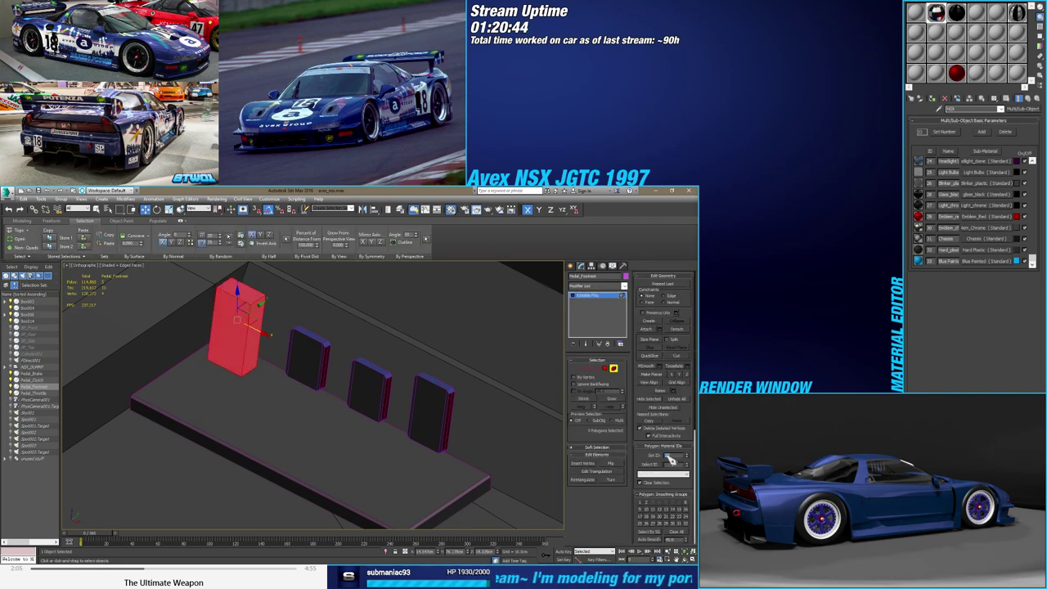
pyautogui.write('11')
pyautogui.press('Return')
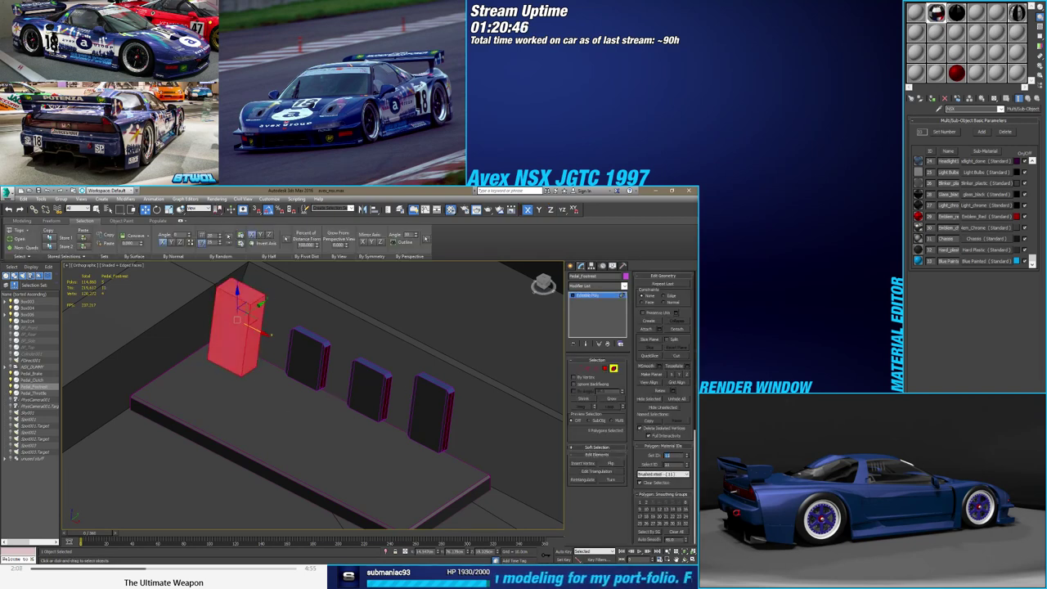
pyautogui.click(613, 370)
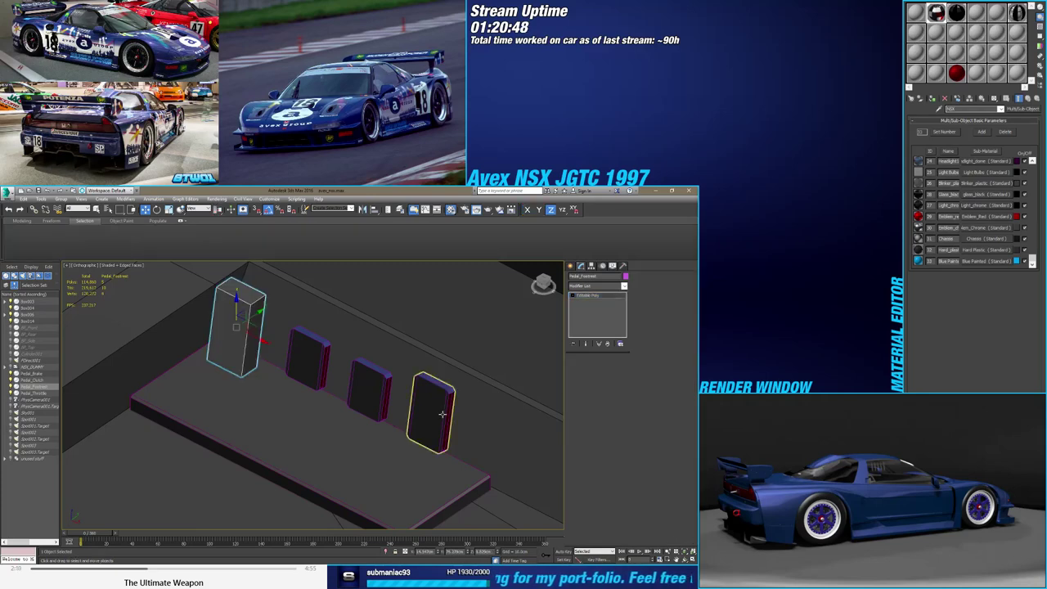
pyautogui.click(431, 409)
pyautogui.click(613, 369)
# Set all of Pedal_Throttle's polygons to Brushed steel material ID 11
pyautogui.hotkey('ctrl', 'a')
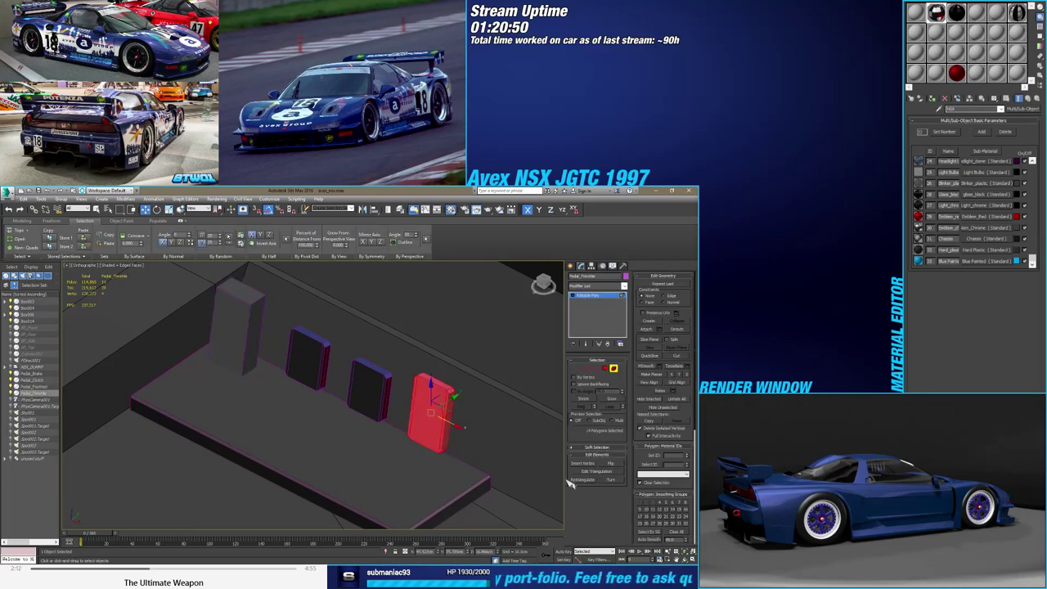
pyautogui.click(667, 456)
pyautogui.write('11')
pyautogui.press('Return')
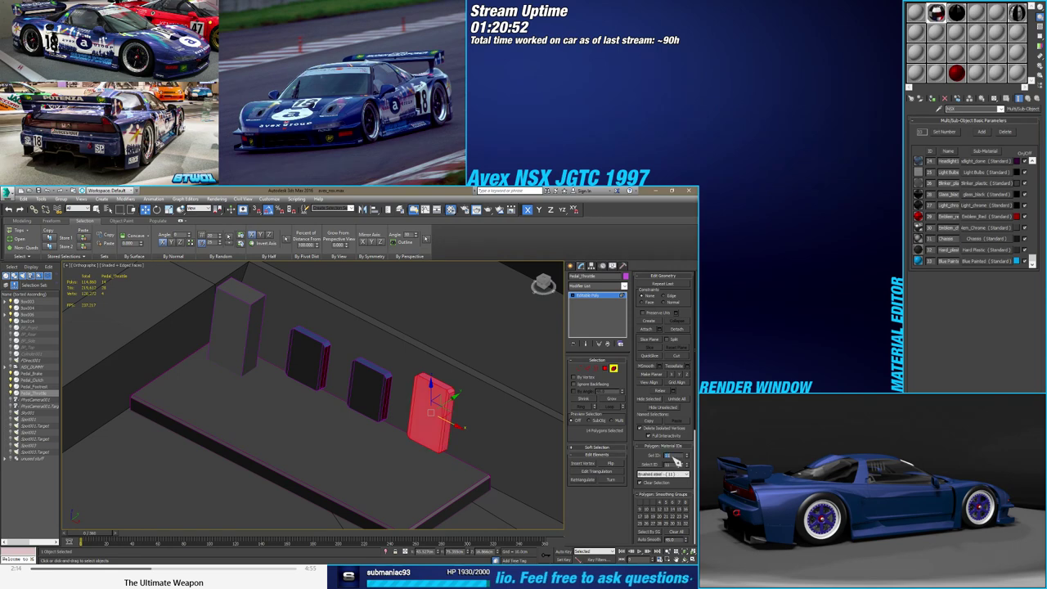
pyautogui.click(613, 370)
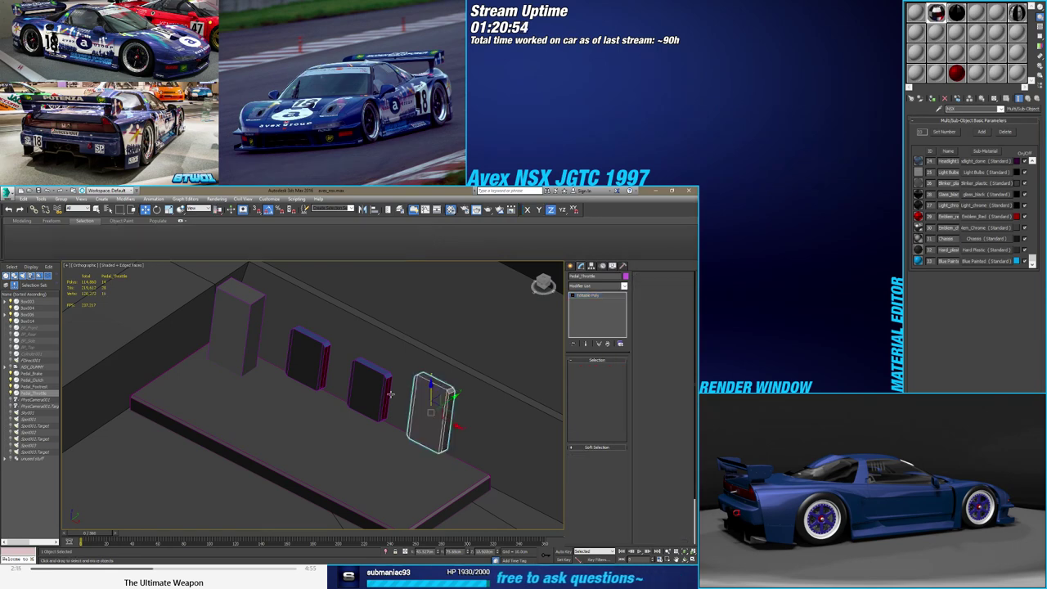
# Give the whole Pedal_Brake Hard_plastic material ID 32
pyautogui.click(370, 386)
pyautogui.keyDown('ctrl'); pyautogui.click(312, 367); pyautogui.keyUp('ctrl')
pyautogui.keyDown('alt'); pyautogui.moveTo(311, 367); pyautogui.dragTo(353, 441, button='middle'); pyautogui.keyUp('alt')
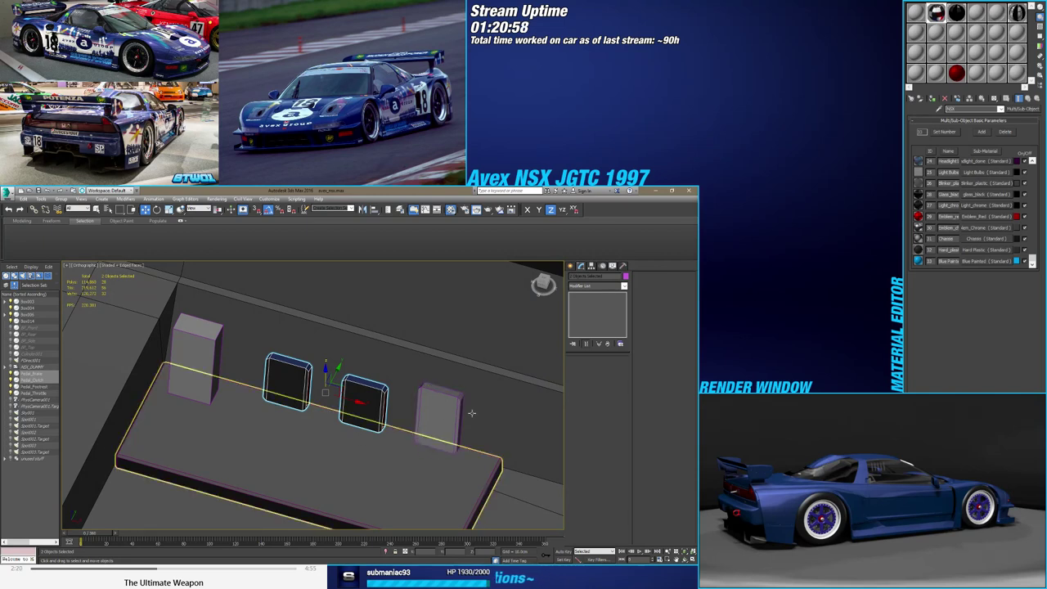
pyautogui.click(370, 390)
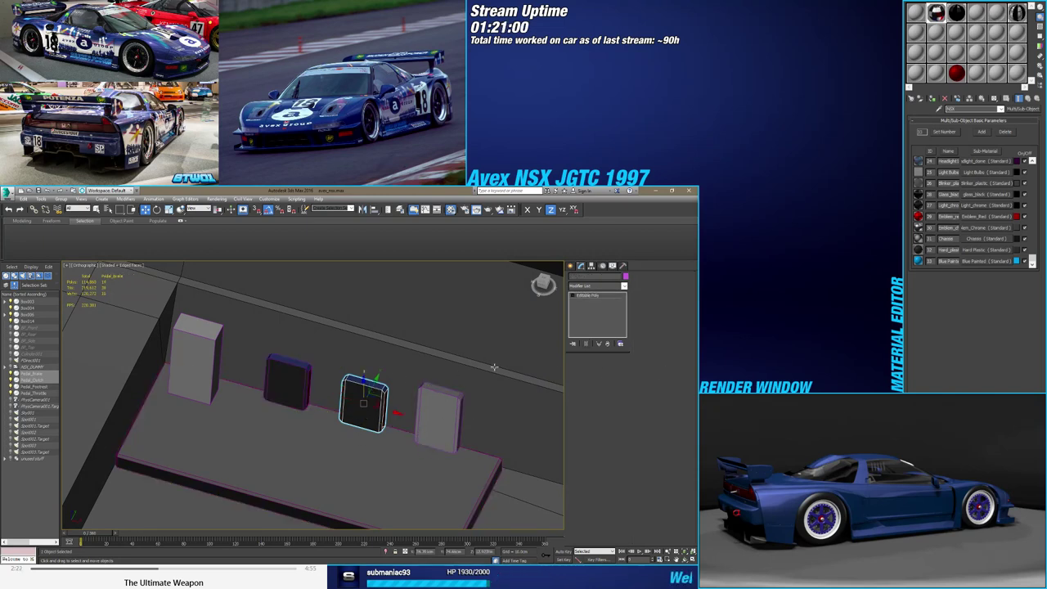
pyautogui.press('5')
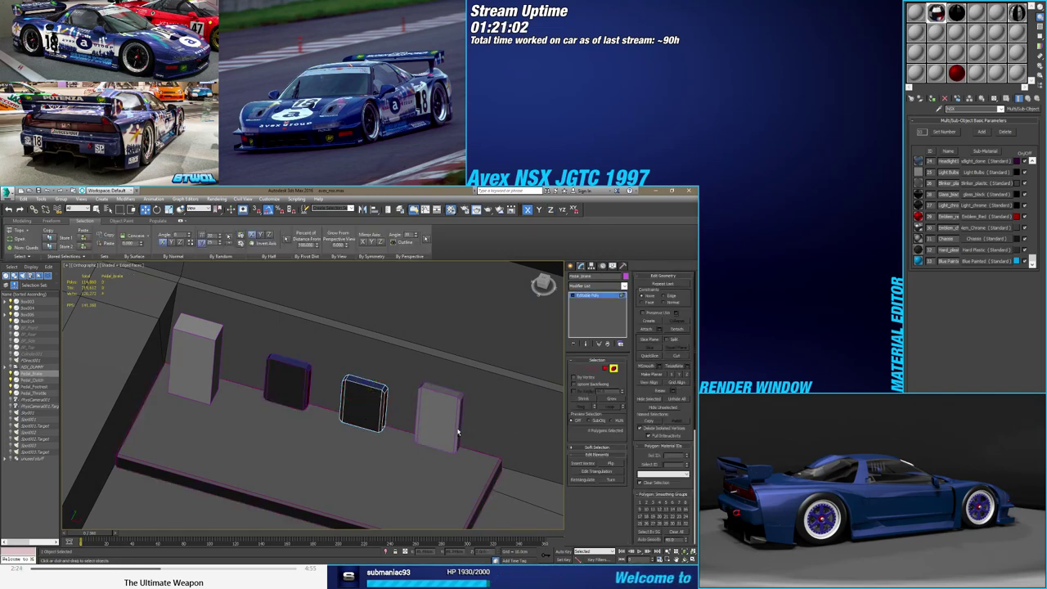
pyautogui.hotkey('ctrl', 'a')
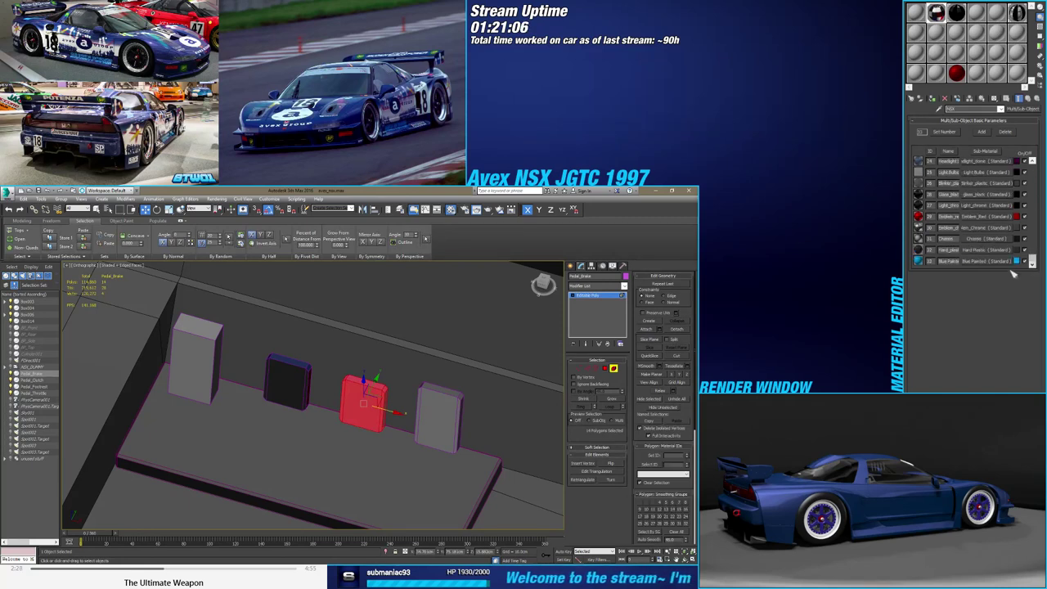
pyautogui.click(675, 460)
pyautogui.write('32')
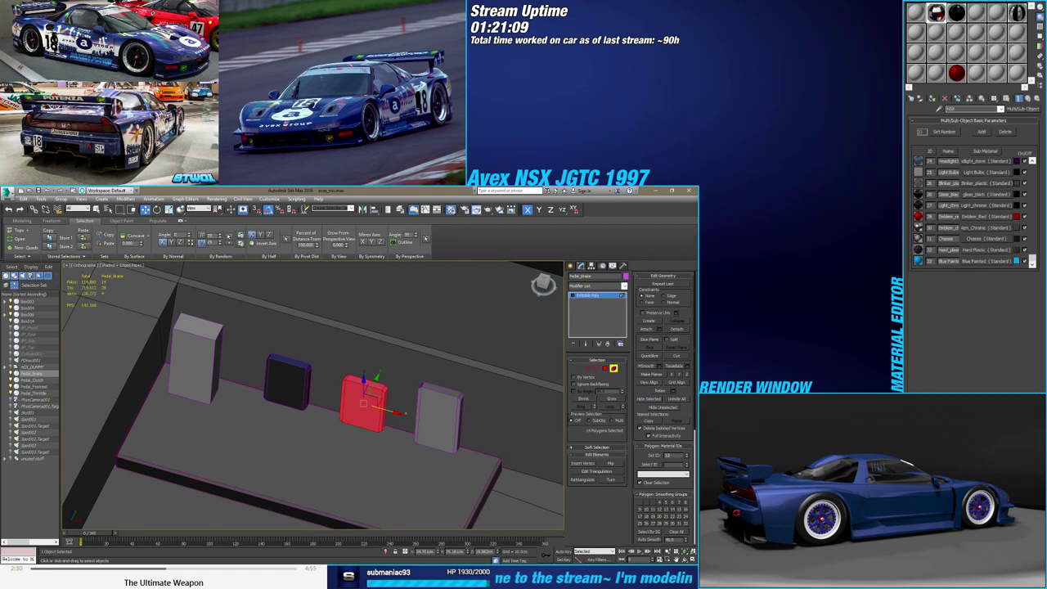
pyautogui.press('Return')
pyautogui.click(613, 369)
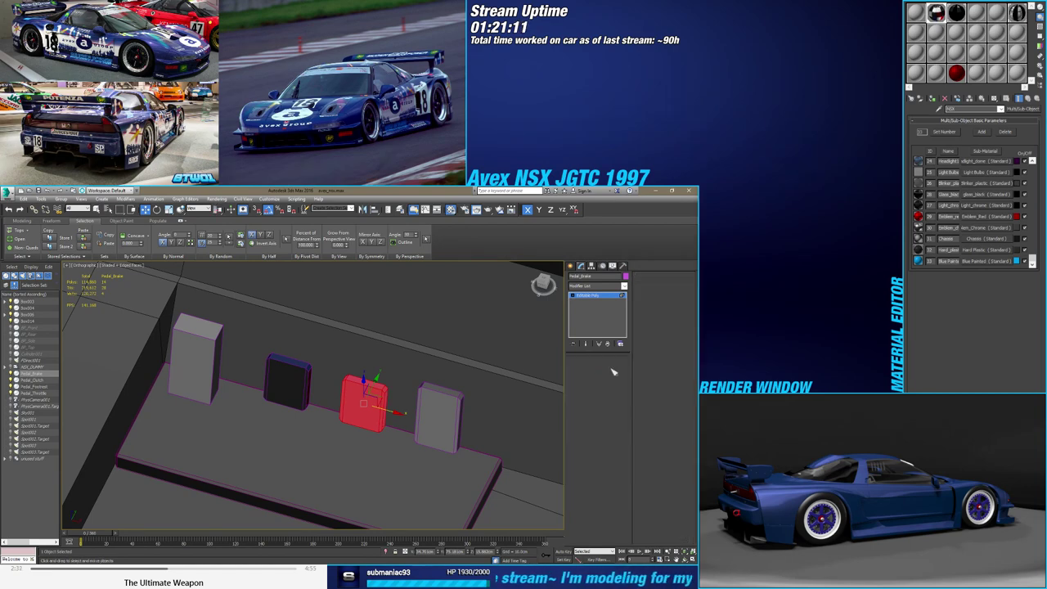
# Check the clutch pedal in Polygon mode, then reselect the floor slab
pyautogui.click(286, 380)
pyautogui.moveTo(288, 381)
pyautogui.keyDown('alt'); pyautogui.mouseDown(button='middle')
pyautogui.moveTo(333, 403)
pyautogui.moveTo(346, 390)
pyautogui.mouseUp(button='middle'); pyautogui.keyUp('alt')
pyautogui.press('4')
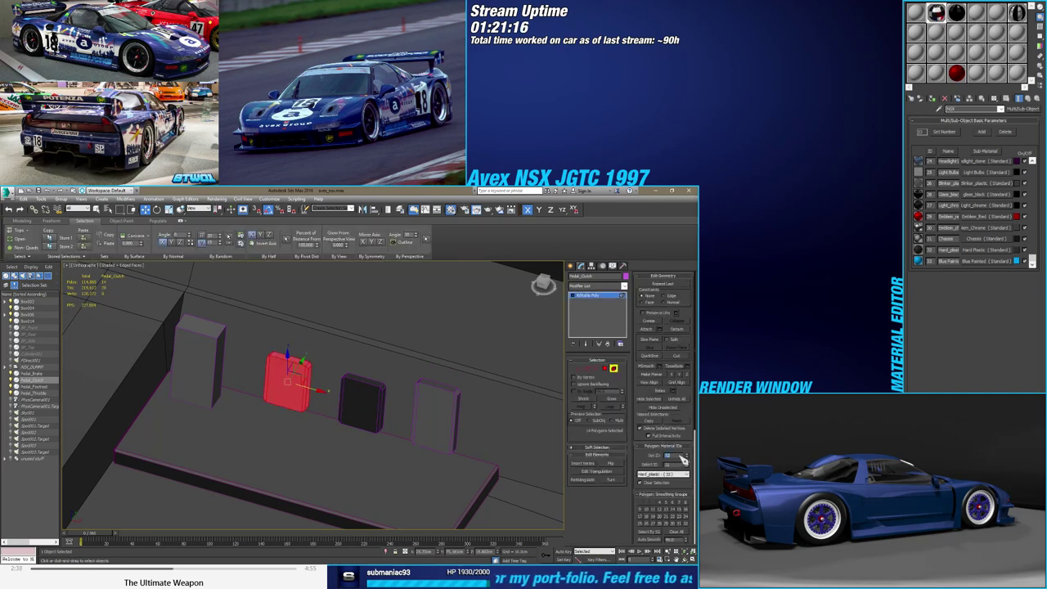
pyautogui.click(614, 369)
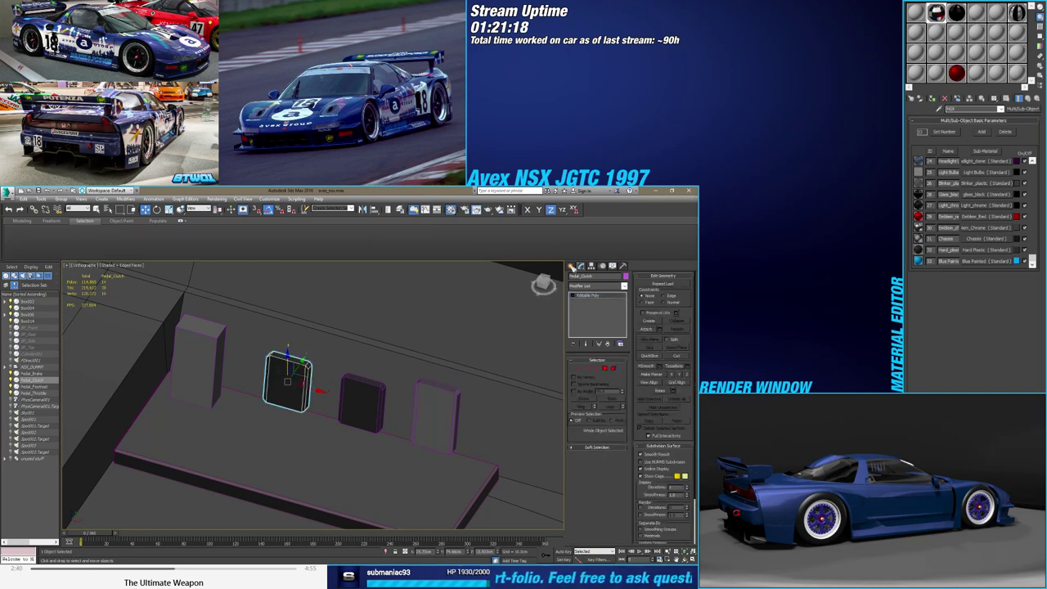
pyautogui.click(573, 266)
pyautogui.moveTo(385, 442)
pyautogui.keyDown('alt'); pyautogui.mouseDown(button='middle')
pyautogui.moveTo(408, 451)
pyautogui.moveTo(321, 463)
pyautogui.moveTo(381, 469)
pyautogui.mouseUp(button='middle'); pyautogui.keyUp('alt')
pyautogui.click(321, 463)
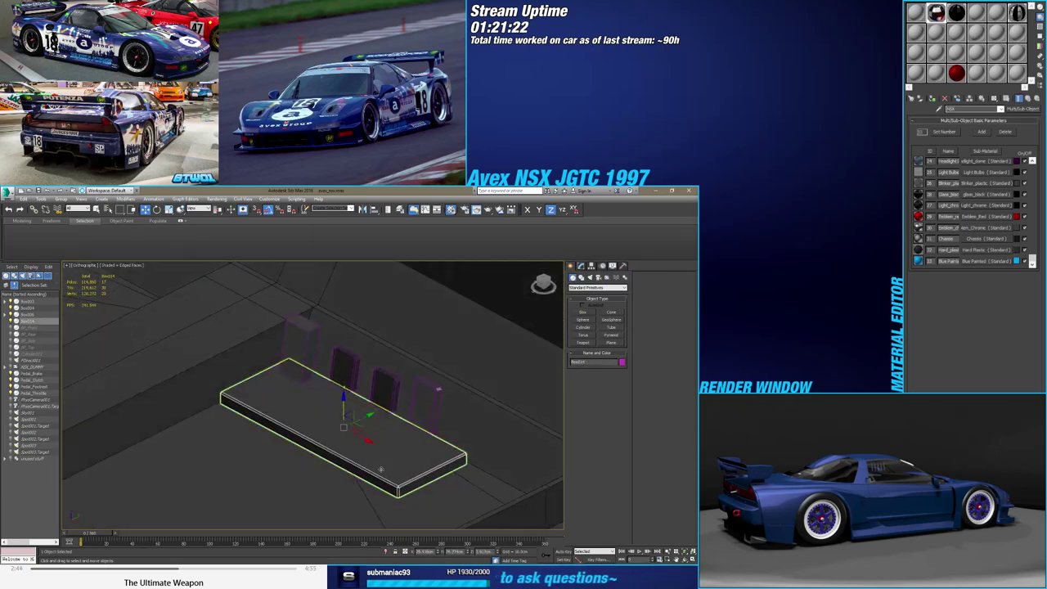
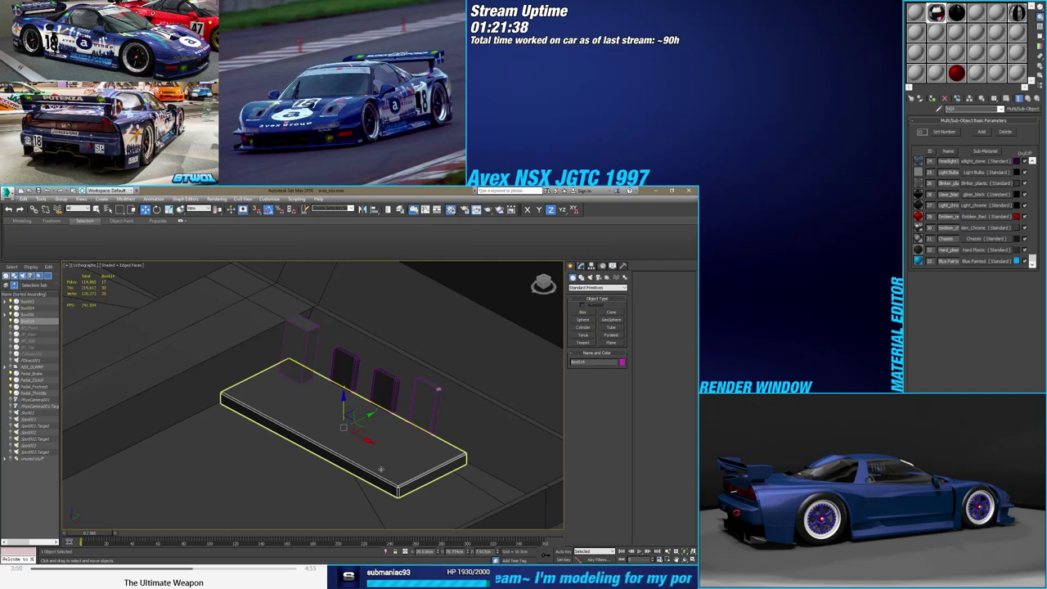
# Draw a thin upright cylinder in the footwell beside the pedal floor plate
pyautogui.click(368, 464)
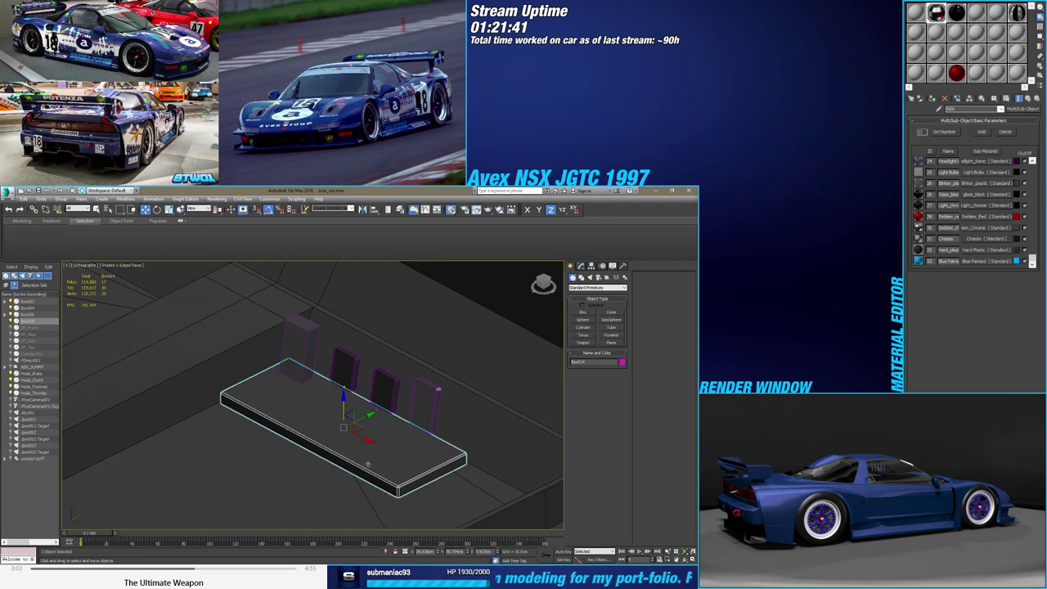
pyautogui.scroll(-3, 358, 482)
pyautogui.moveTo(327, 491)
pyautogui.mouseDown(button='middle')
pyautogui.moveTo(365, 450)
pyautogui.moveTo(603, 365)
pyautogui.mouseUp(button='middle')
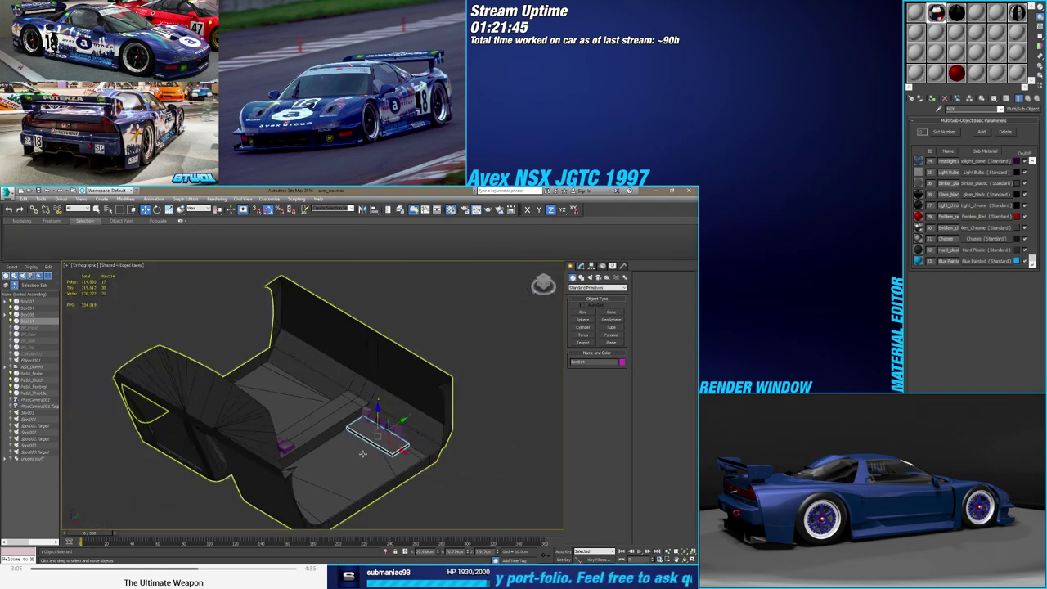
pyautogui.click(583, 327)
pyautogui.click(415, 468)
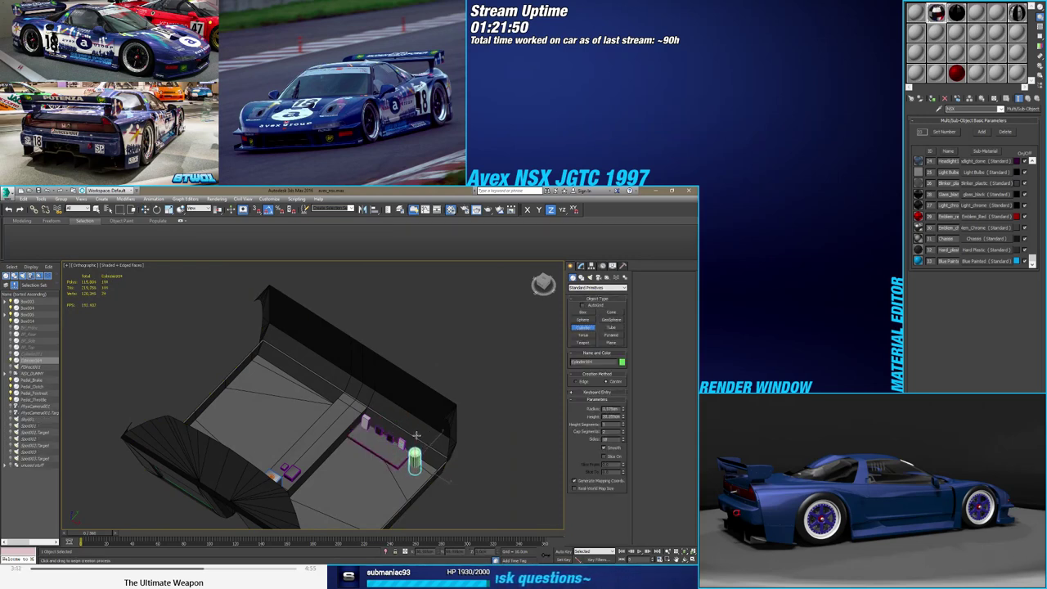
pyautogui.click(416, 434)
pyautogui.moveTo(416, 434)
pyautogui.keyDown('alt'); pyautogui.mouseDown(button='middle')
pyautogui.moveTo(416, 462)
pyautogui.moveTo(441, 446)
pyautogui.mouseUp(button='middle'); pyautogui.keyUp('alt')
pyautogui.rightClick(416, 462)
pyautogui.scroll(4, 416, 462)
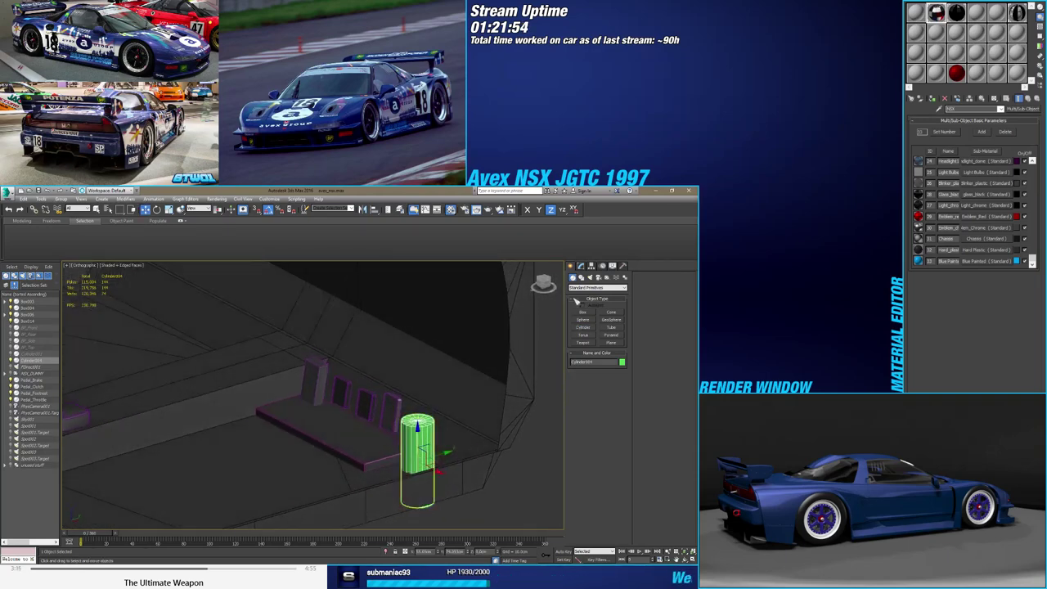
# Set the cylinder's Cap Segments to 2 and raise its Sides to 32
pyautogui.click(580, 267)
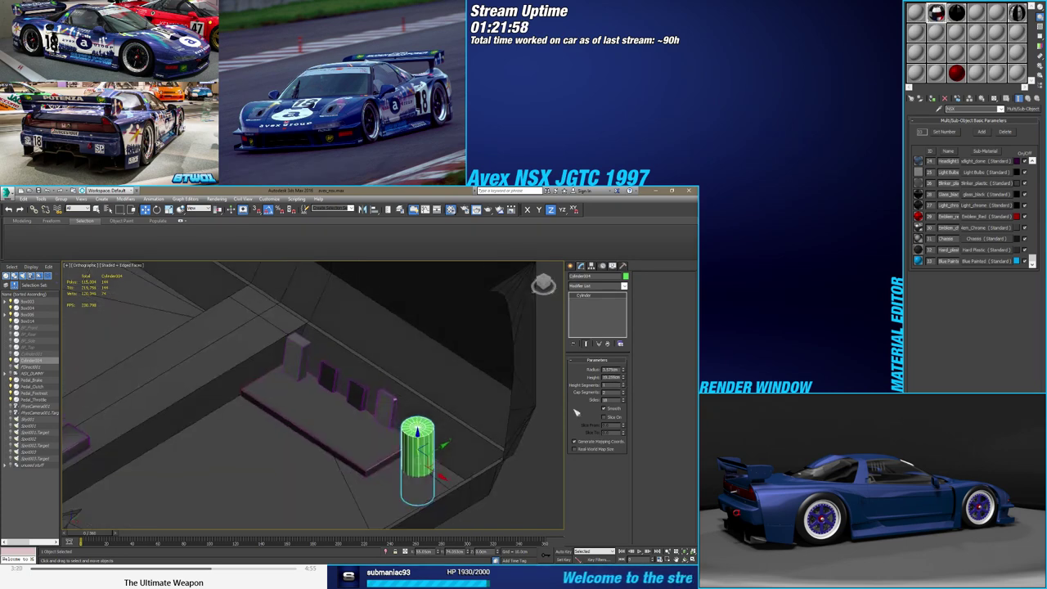
pyautogui.click(623, 395)
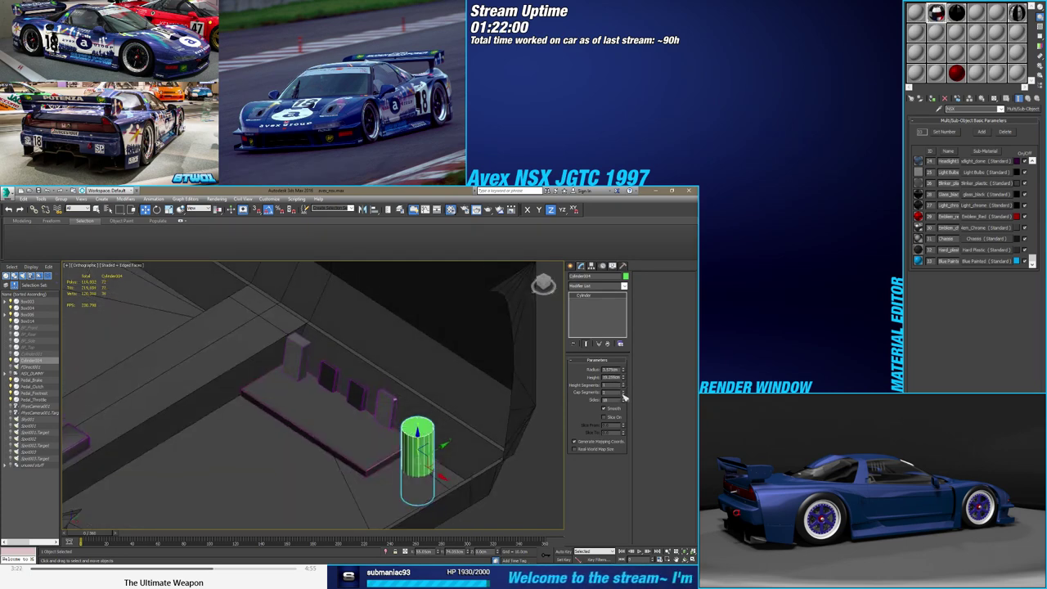
pyautogui.click(624, 391)
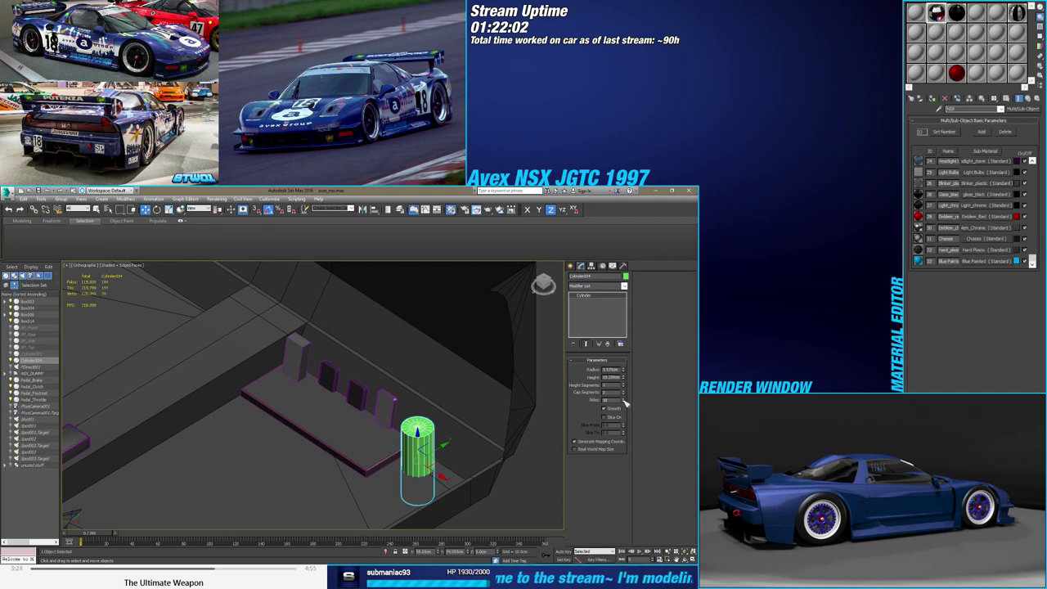
pyautogui.moveTo(624, 400); pyautogui.dragTo(624, 401)
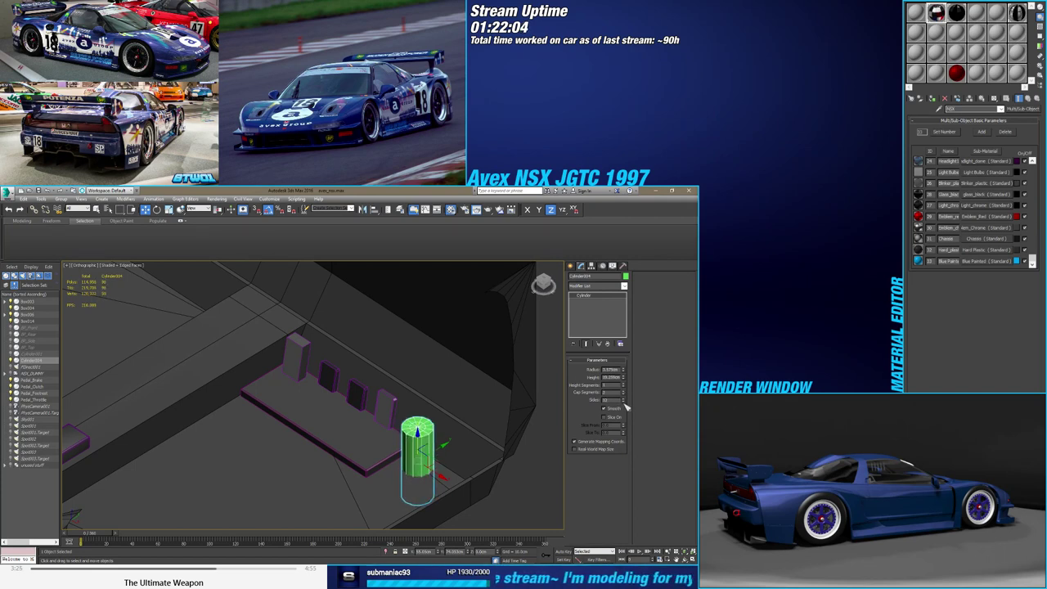
pyautogui.moveTo(459, 452)
pyautogui.keyDown('alt'); pyautogui.mouseDown(button='middle')
pyautogui.moveTo(460, 426)
pyautogui.moveTo(441, 421)
pyautogui.moveTo(421, 391)
pyautogui.mouseUp(button='middle'); pyautogui.keyUp('alt')
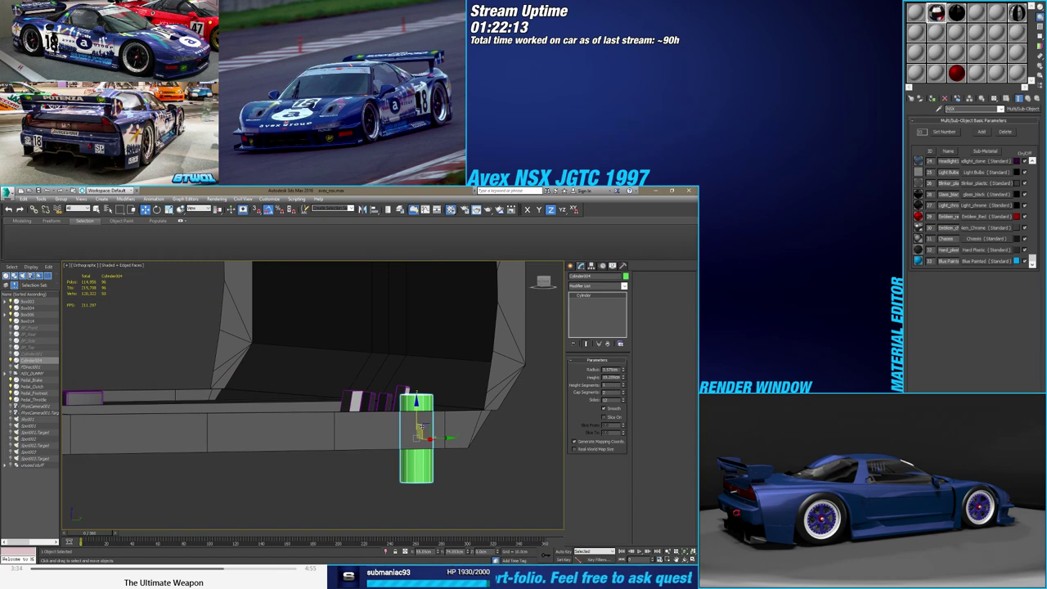
# Raise the cylinder on Z and shorten its Height to about 5.7 cm
pyautogui.keyDown('alt'); pyautogui.moveTo(419, 431); pyautogui.dragTo(415, 424, button='middle'); pyautogui.keyUp('alt')
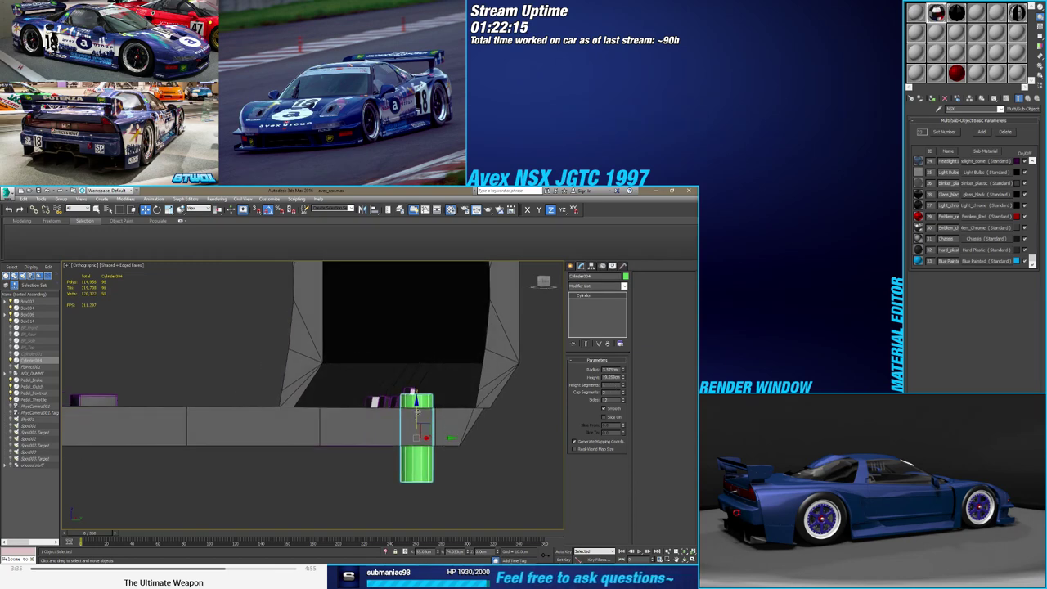
pyautogui.moveTo(414, 417); pyautogui.dragTo(429, 376)
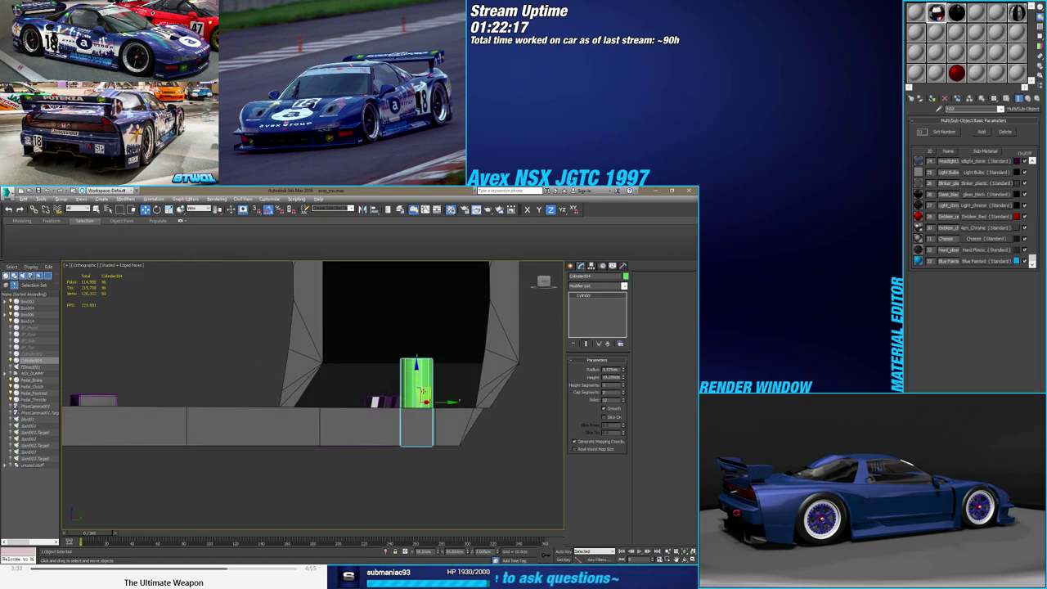
pyautogui.keyDown('alt'); pyautogui.moveTo(429, 376); pyautogui.dragTo(423, 418, button='middle'); pyautogui.keyUp('alt')
pyautogui.scroll(3, 423, 418)
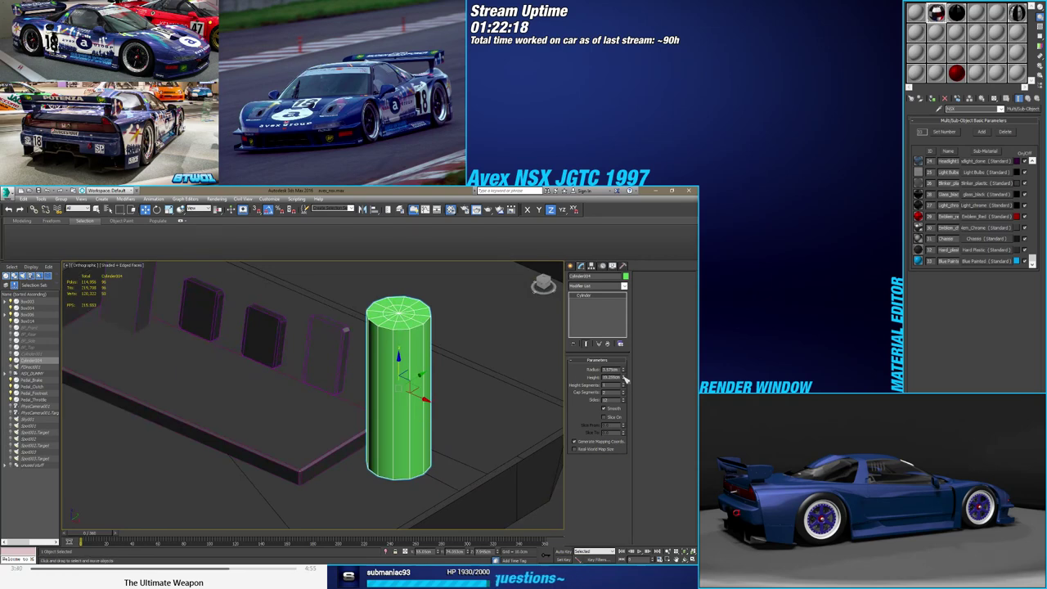
pyautogui.moveTo(623, 376); pyautogui.dragTo(623, 401)
pyautogui.moveTo(507, 384)
pyautogui.keyDown('alt'); pyautogui.mouseDown(button='middle')
pyautogui.moveTo(489, 392)
pyautogui.moveTo(523, 384)
pyautogui.mouseUp(button='middle'); pyautogui.keyUp('alt')
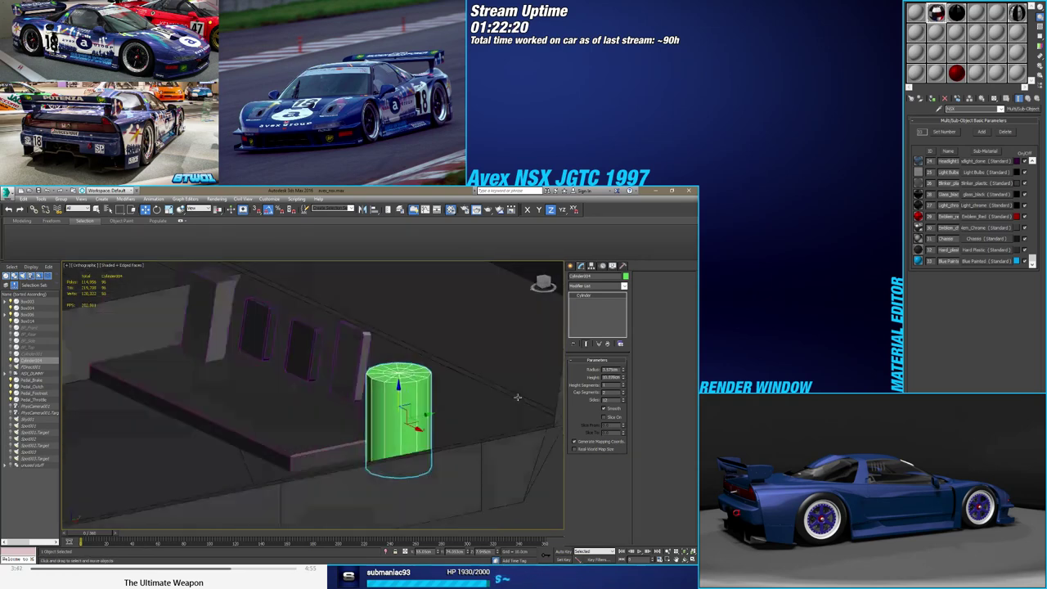
pyautogui.moveTo(622, 373); pyautogui.dragTo(622, 374)
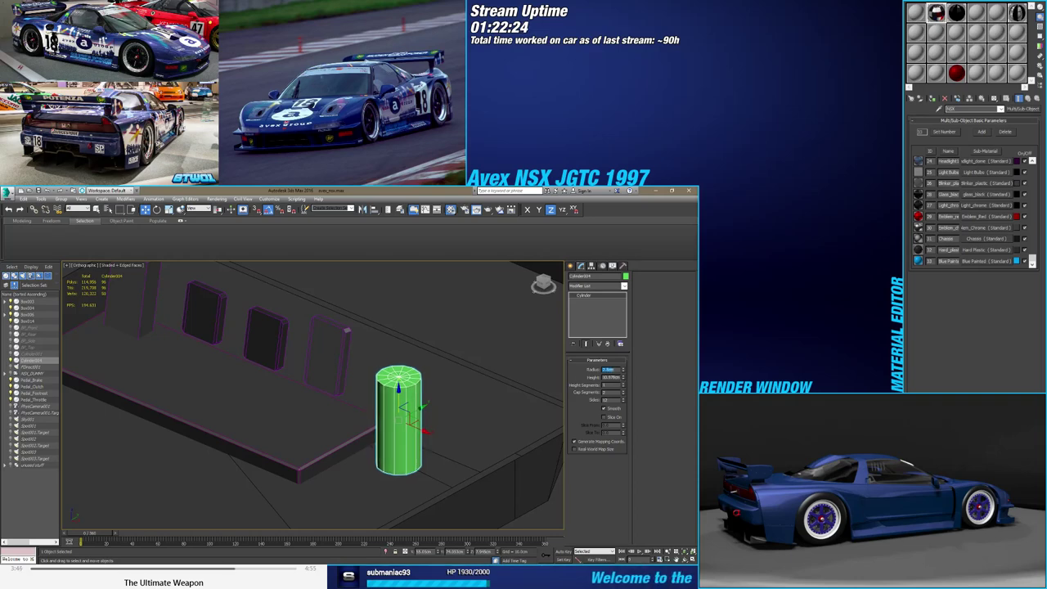
pyautogui.keyDown('alt'); pyautogui.moveTo(431, 393); pyautogui.dragTo(356, 424, button='middle'); pyautogui.keyUp('alt')
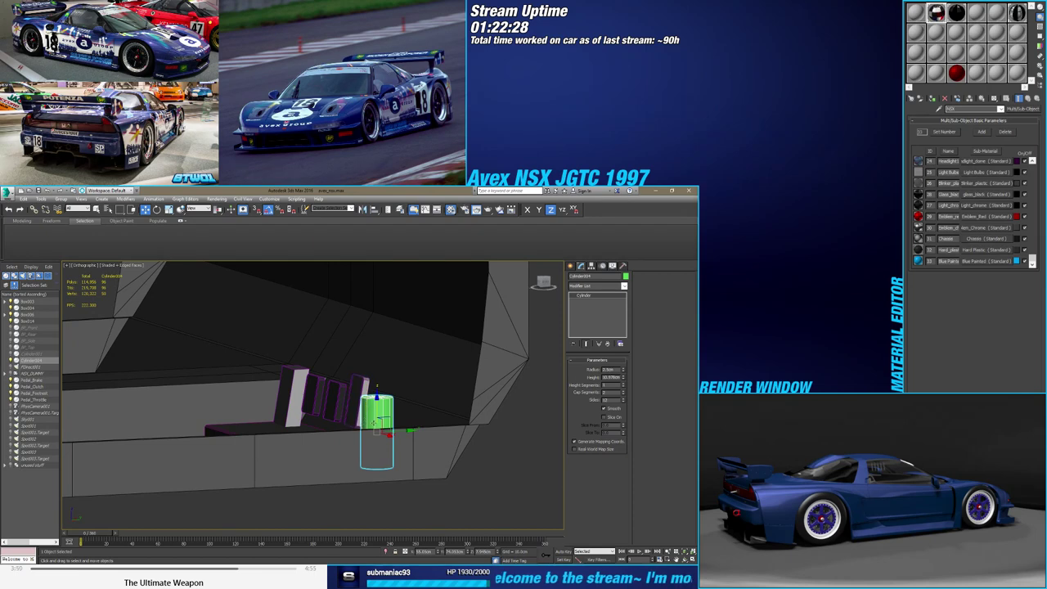
pyautogui.moveTo(624, 378); pyautogui.dragTo(618, 382)
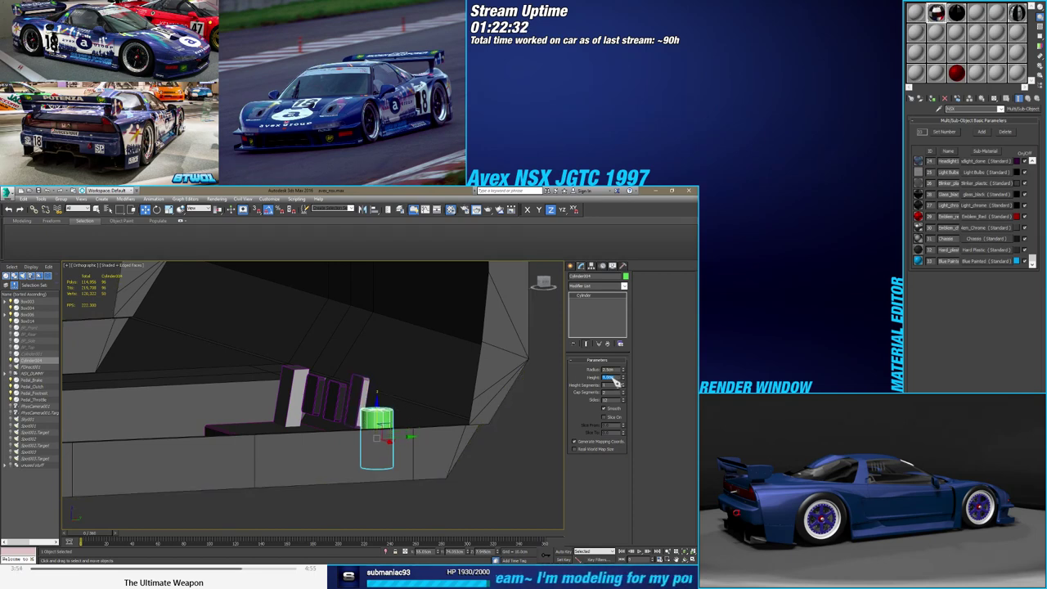
# Slide the cylinder along Y until it stands beside the pedal plate
pyautogui.moveTo(409, 379)
pyautogui.keyDown('alt'); pyautogui.mouseDown(button='middle')
pyautogui.moveTo(397, 451)
pyautogui.moveTo(398, 421)
pyautogui.mouseUp(button='middle'); pyautogui.keyUp('alt')
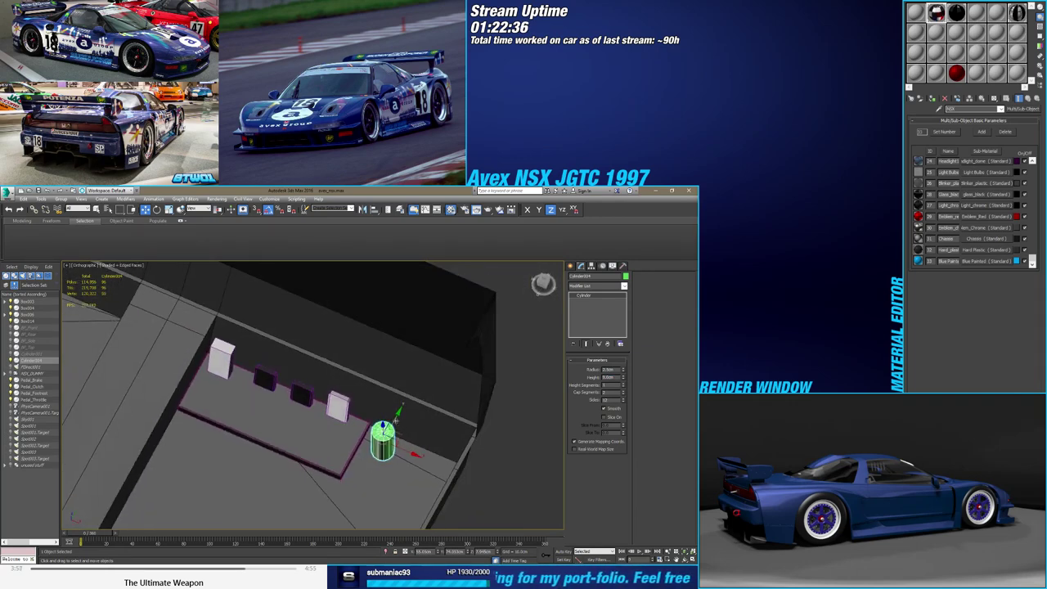
pyautogui.moveTo(398, 421); pyautogui.dragTo(376, 441)
pyautogui.moveTo(376, 442)
pyautogui.keyDown('alt'); pyautogui.mouseDown(button='middle')
pyautogui.moveTo(399, 456)
pyautogui.moveTo(388, 465)
pyautogui.mouseUp(button='middle'); pyautogui.keyUp('alt')
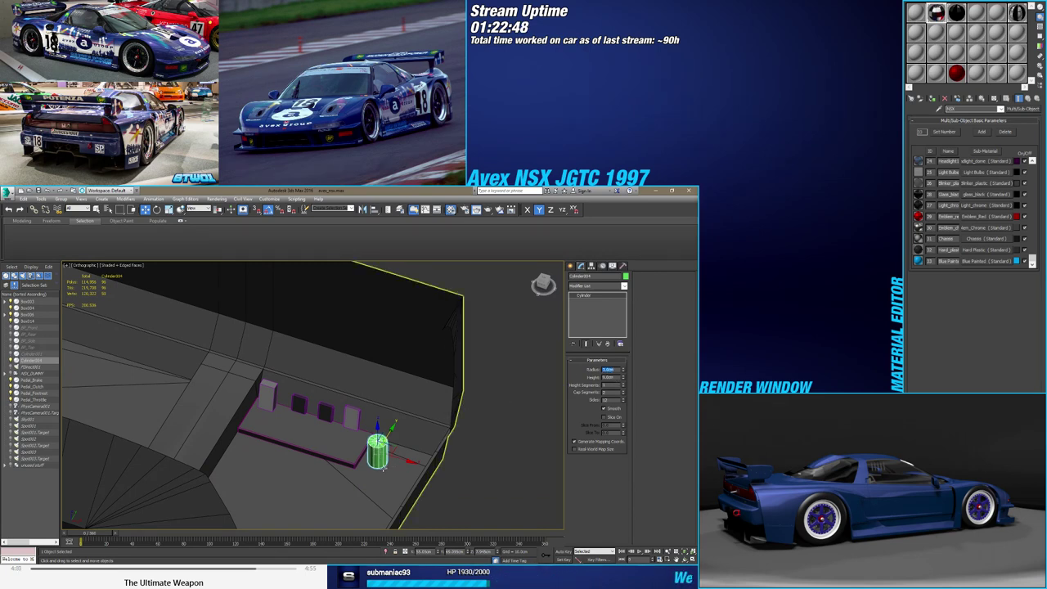
pyautogui.moveTo(383, 469)
pyautogui.keyDown('alt'); pyautogui.mouseDown(button='middle')
pyautogui.moveTo(349, 440)
pyautogui.moveTo(334, 442)
pyautogui.moveTo(387, 476)
pyautogui.mouseUp(button='middle'); pyautogui.keyUp('alt')
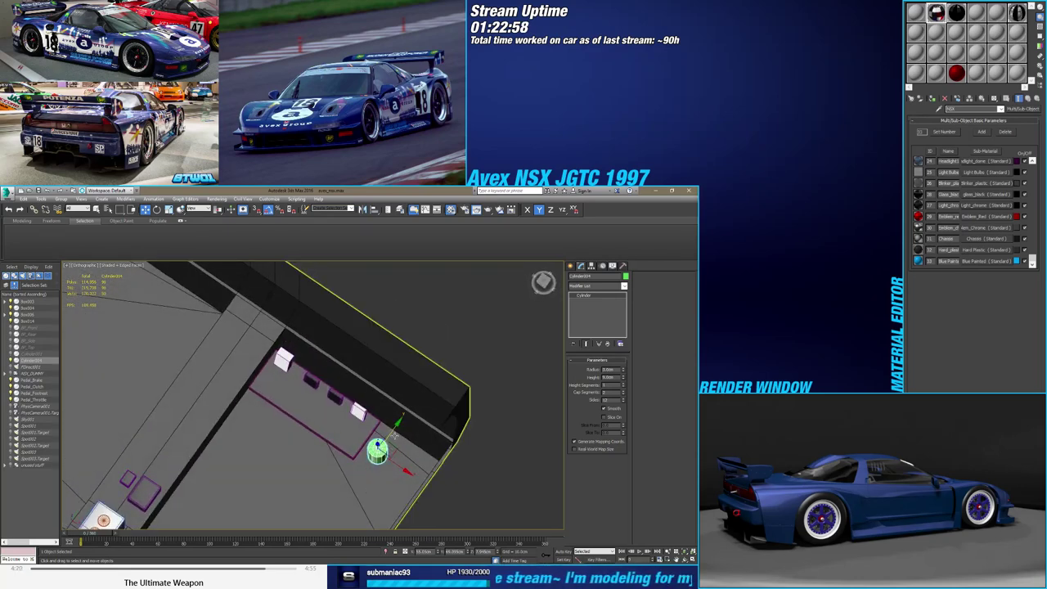
pyautogui.moveTo(394, 435)
pyautogui.keyDown('alt'); pyautogui.mouseDown(button='middle')
pyautogui.moveTo(376, 434)
pyautogui.moveTo(385, 430)
pyautogui.mouseUp(button='middle'); pyautogui.keyUp('alt')
# Convert the cylinder to Editable Poly and delete its bottom cap while isolated
pyautogui.rightClick(591, 296)
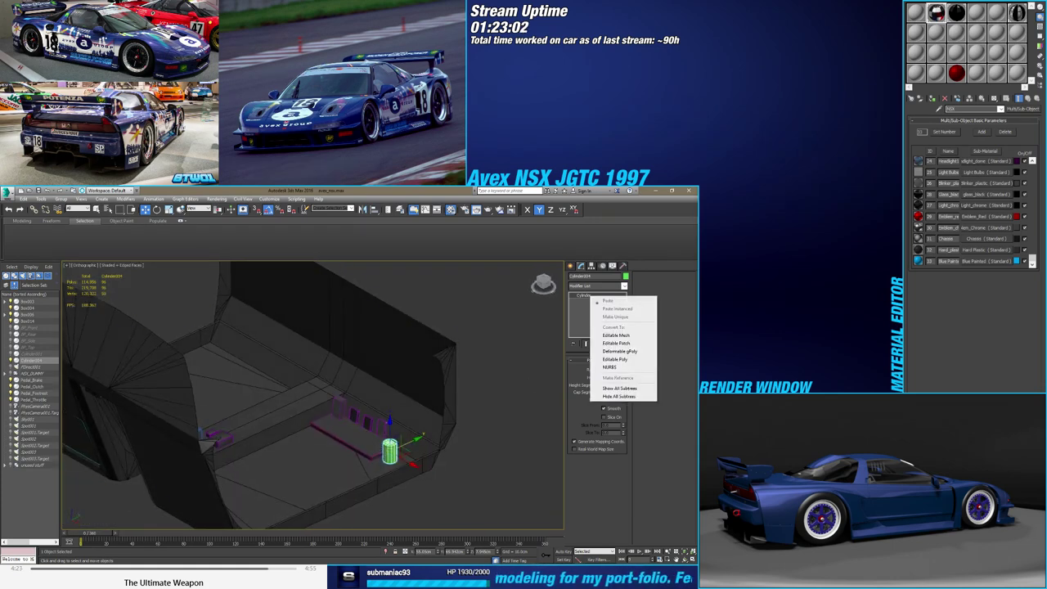
pyautogui.click(620, 360)
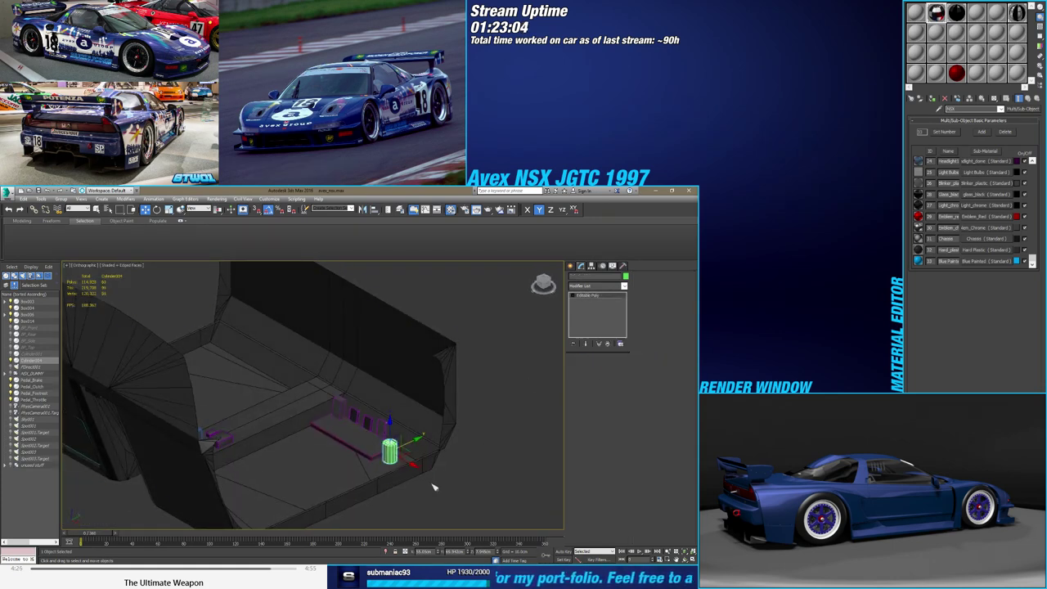
pyautogui.keyDown('alt'); pyautogui.moveTo(428, 439); pyautogui.dragTo(418, 446, button='middle'); pyautogui.keyUp('alt')
pyautogui.hotkey('alt', 'q')
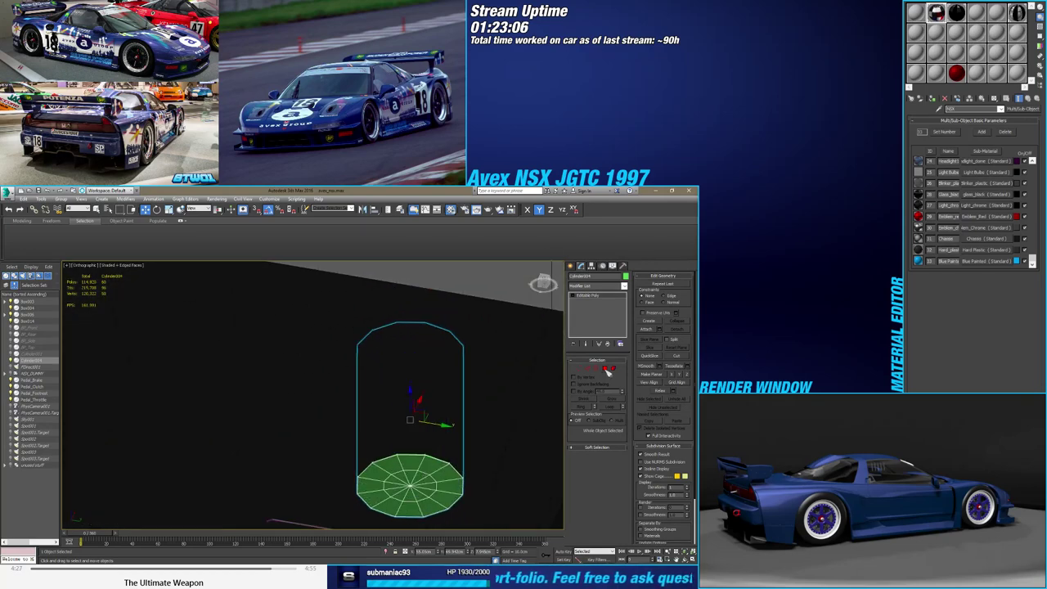
pyautogui.click(589, 368)
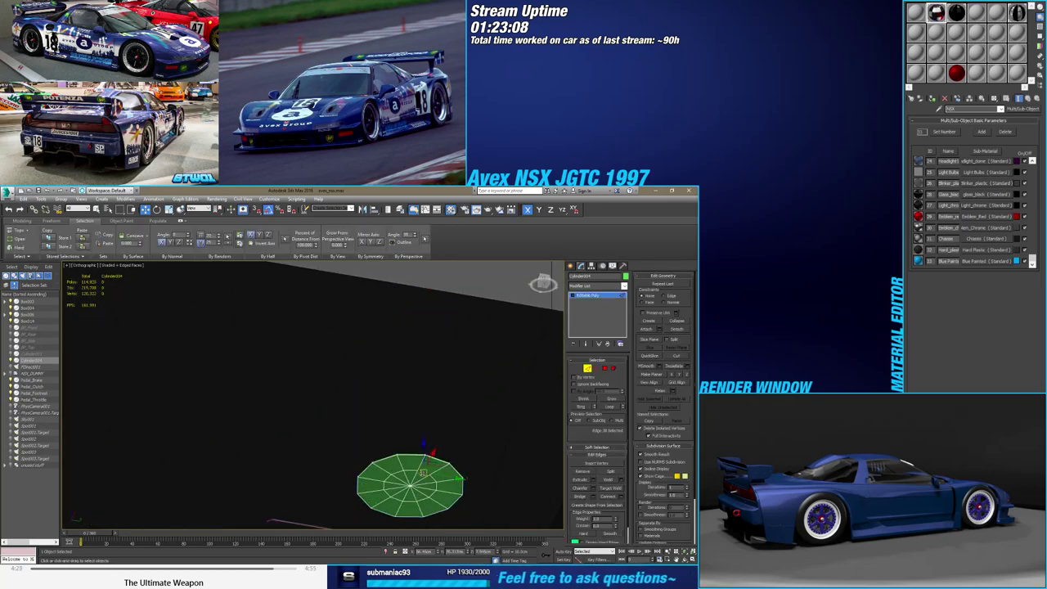
pyautogui.press('Delete')
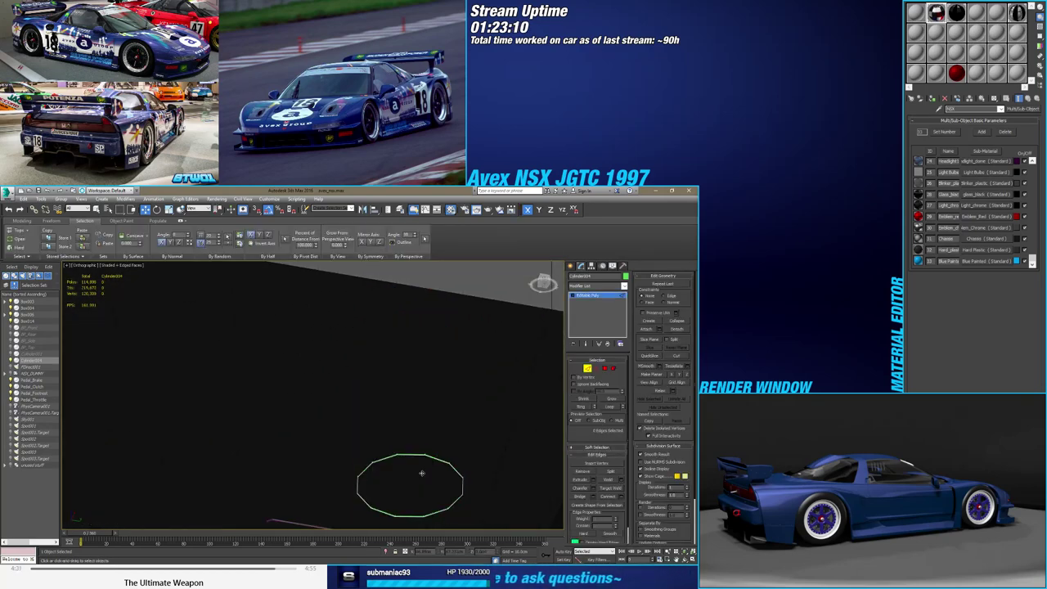
pyautogui.hotkey('alt', 'q')
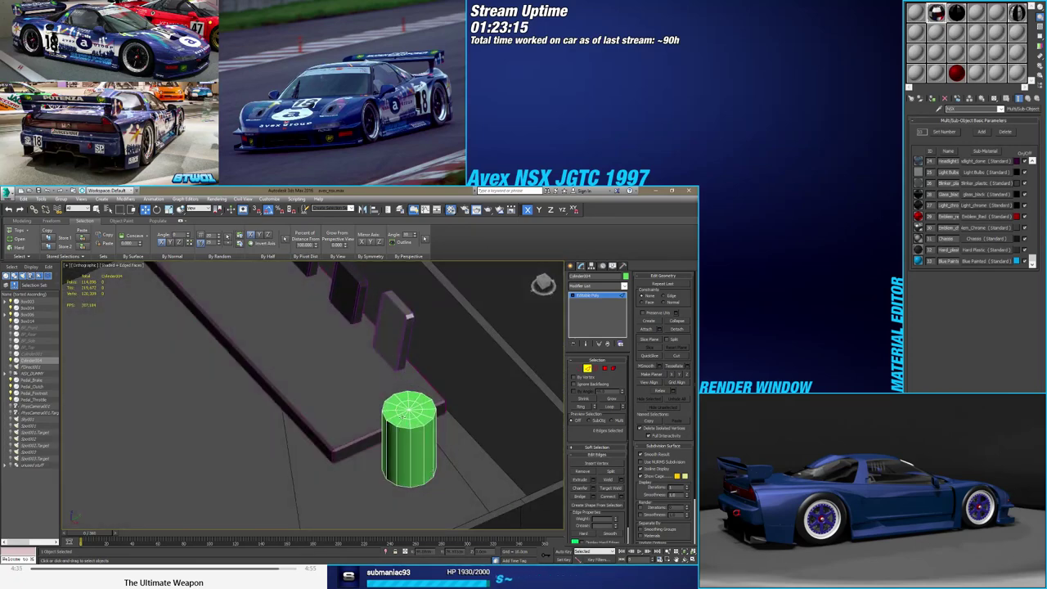
# Select the edge ring around the cylinder's top cap
pyautogui.scroll(3, 402, 415)
pyautogui.doubleClick(418, 422)
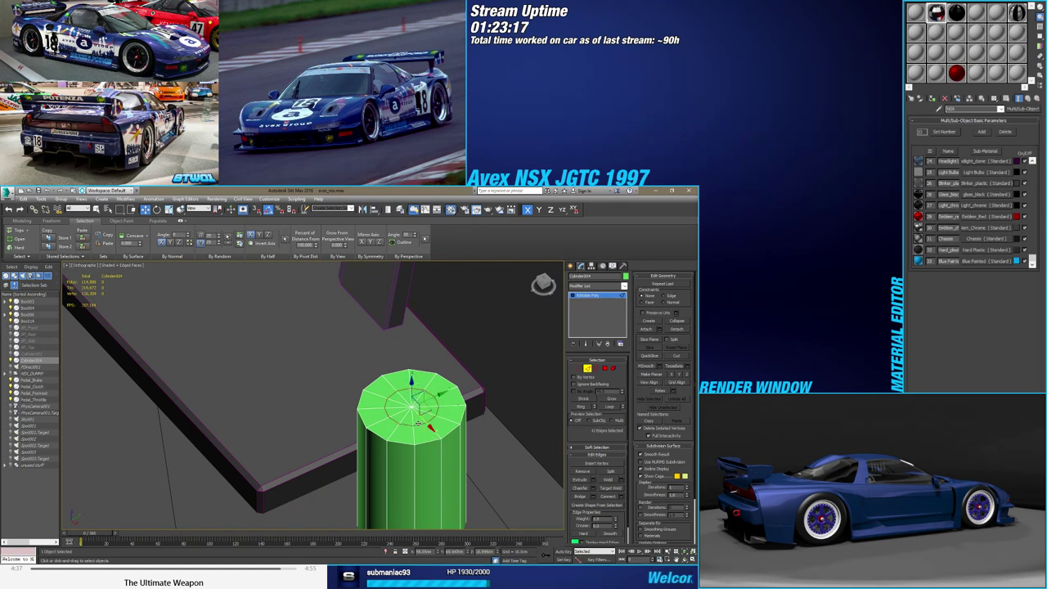
pyautogui.press('r')
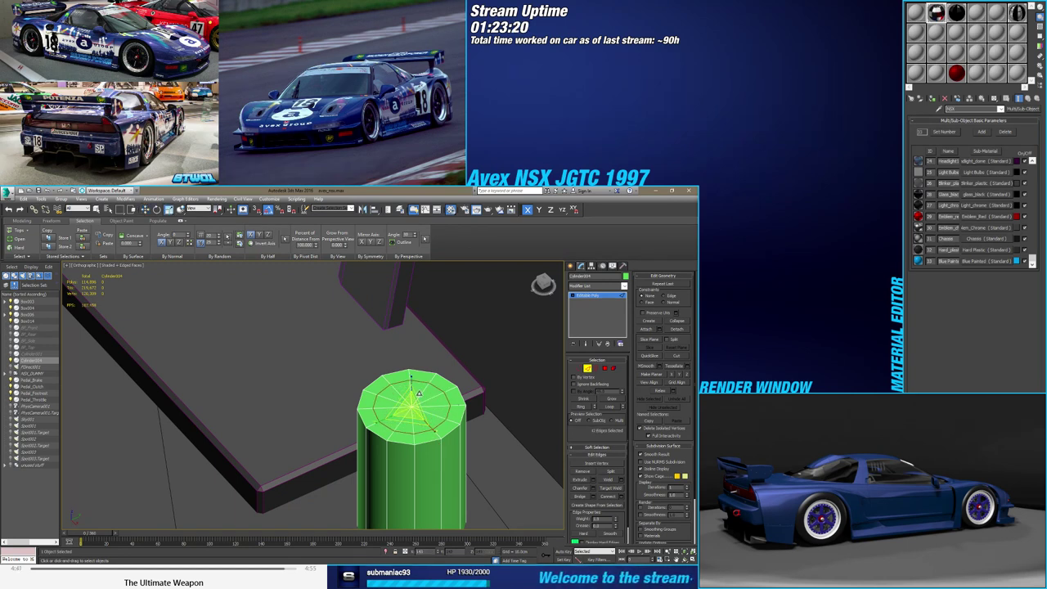
pyautogui.press('w')
pyautogui.scroll(1, 437, 400)
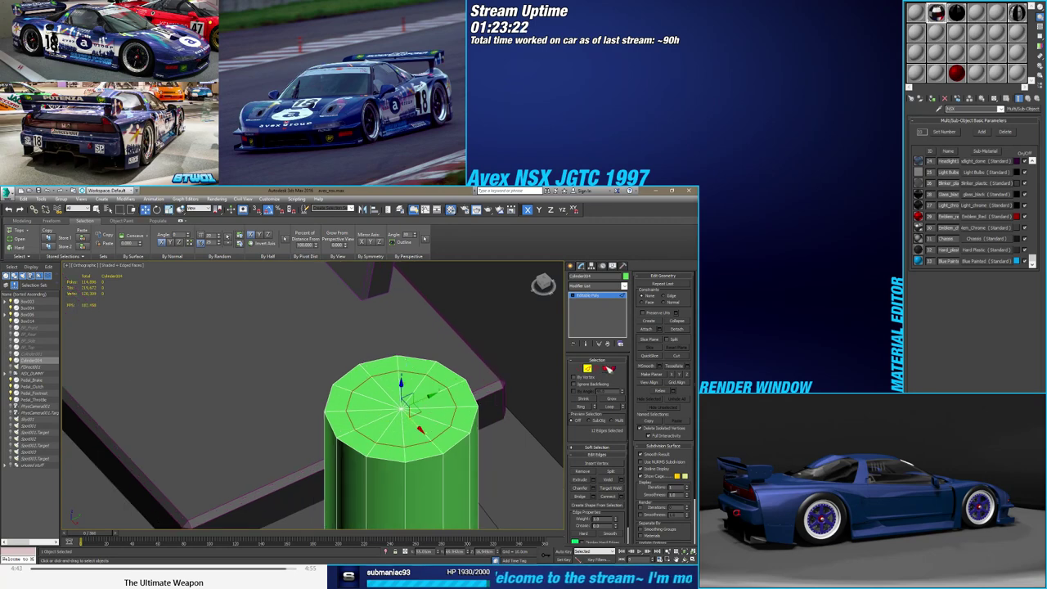
# Select the top cap polygons, trying and then cancelling an Inset
pyautogui.press('4')
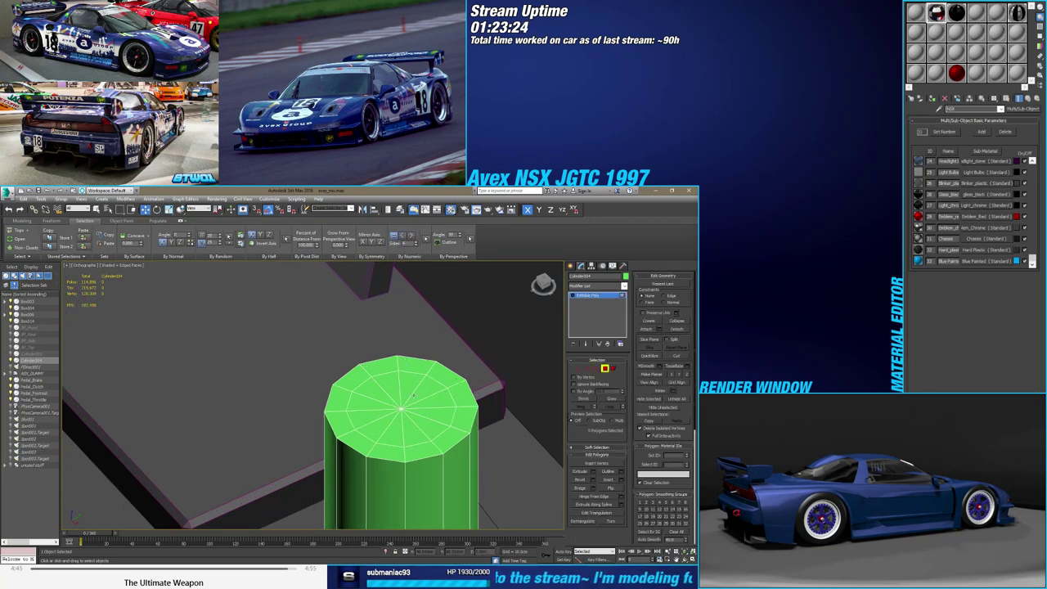
pyautogui.moveTo(413, 396)
pyautogui.mouseDown()
pyautogui.moveTo(391, 424)
pyautogui.moveTo(429, 399)
pyautogui.moveTo(421, 413)
pyautogui.mouseUp()
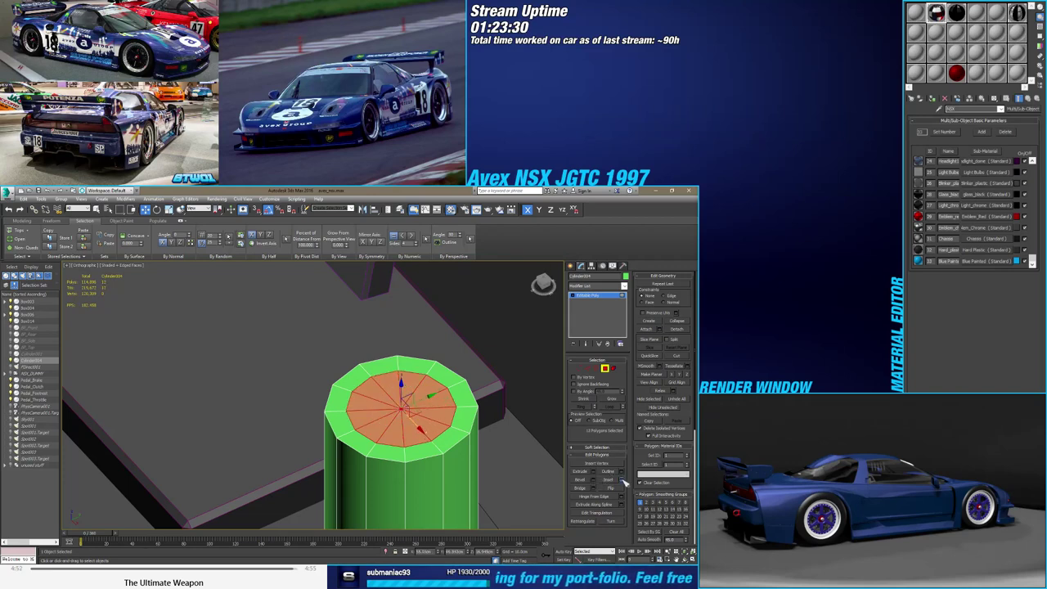
pyautogui.click(625, 481)
pyautogui.click(336, 419)
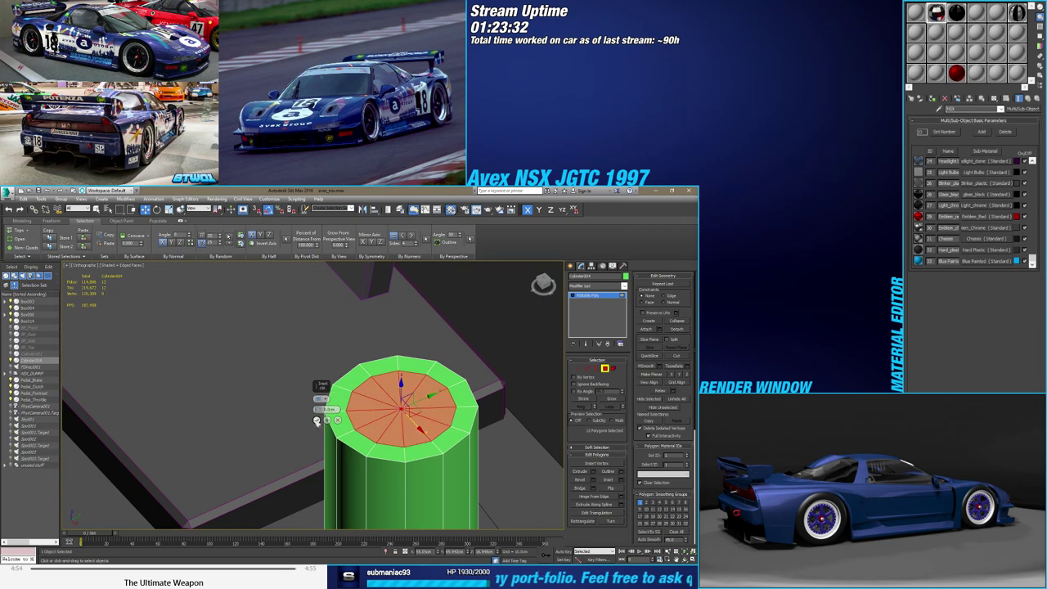
# Move the inner top cap up along Z into a short raised step
pyautogui.moveTo(402, 389); pyautogui.dragTo(402, 373)
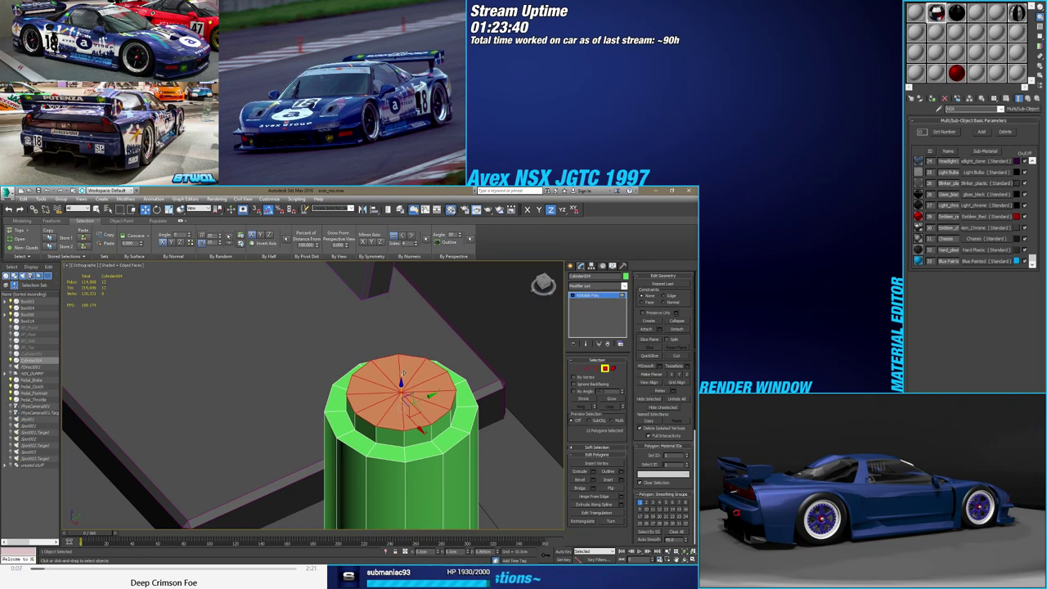
pyautogui.moveTo(402, 373); pyautogui.dragTo(401, 378)
pyautogui.keyDown('alt'); pyautogui.moveTo(400, 377); pyautogui.dragTo(398, 380, button='middle'); pyautogui.keyUp('alt')
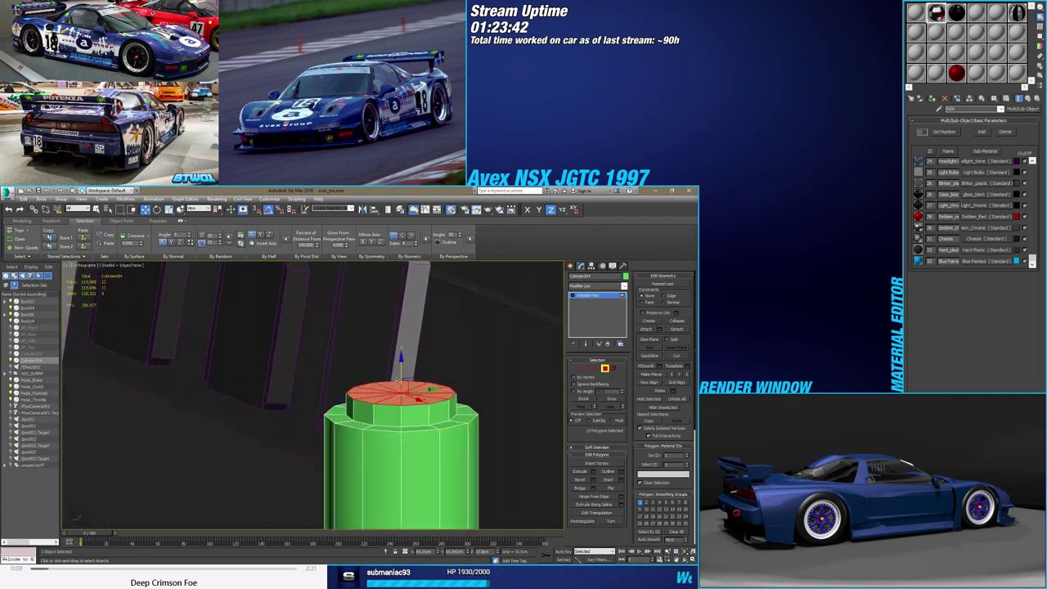
pyautogui.scroll(1, 398, 380)
pyautogui.scroll(1, 398, 378)
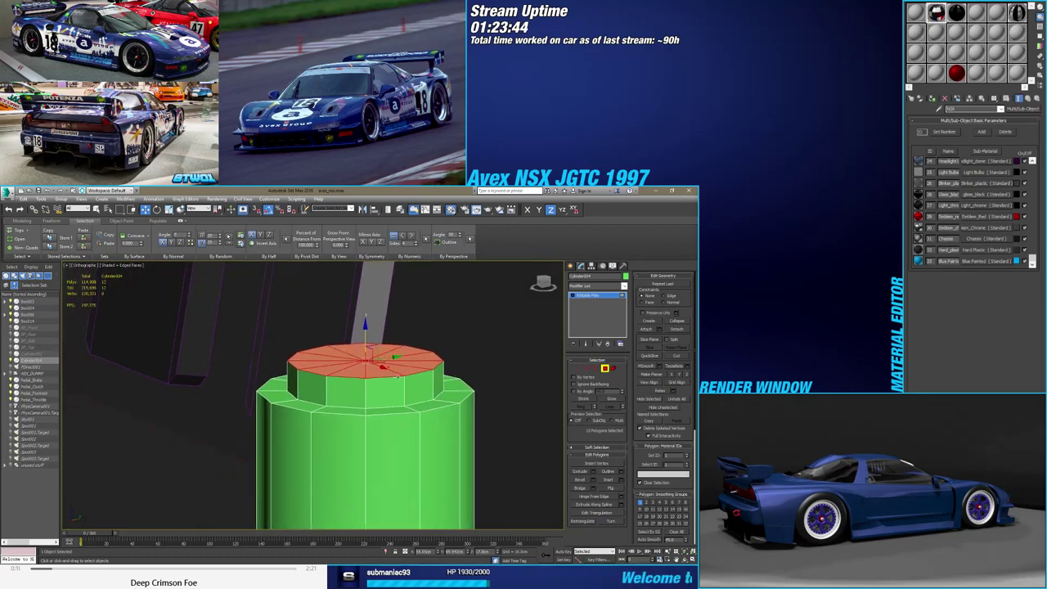
pyautogui.keyDown('alt'); pyautogui.moveTo(397, 377); pyautogui.dragTo(492, 394, button='middle'); pyautogui.keyUp('alt')
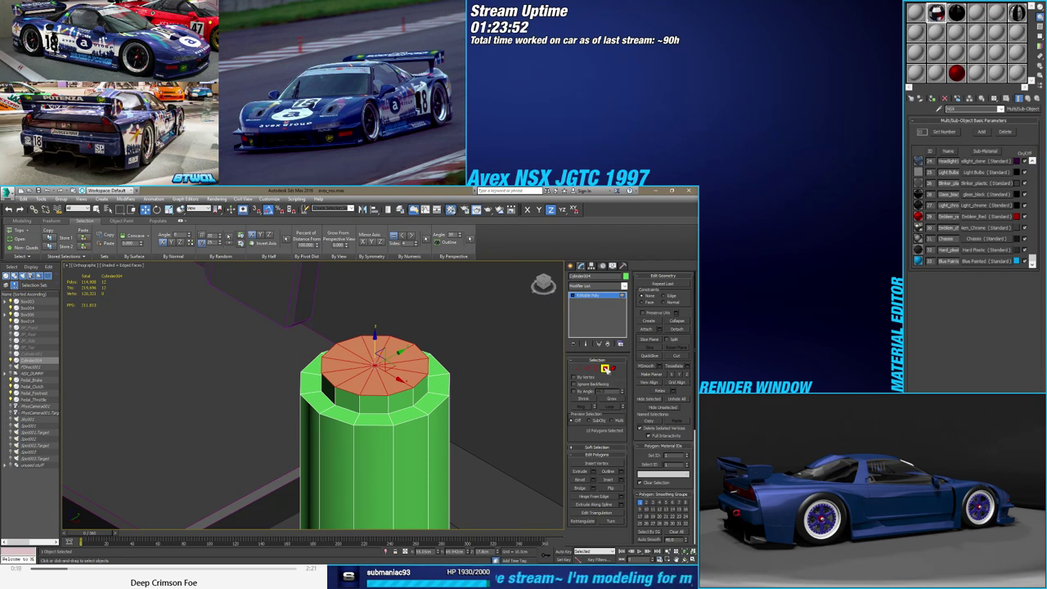
pyautogui.click(605, 369)
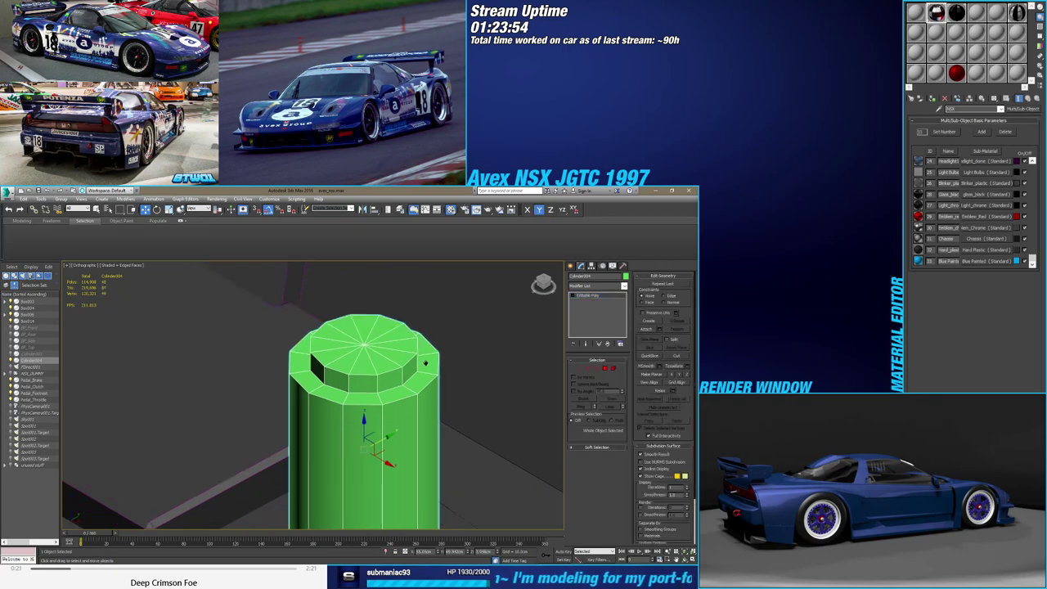
pyautogui.keyDown('alt'); pyautogui.moveTo(457, 368); pyautogui.dragTo(521, 314, button='middle'); pyautogui.keyUp('alt')
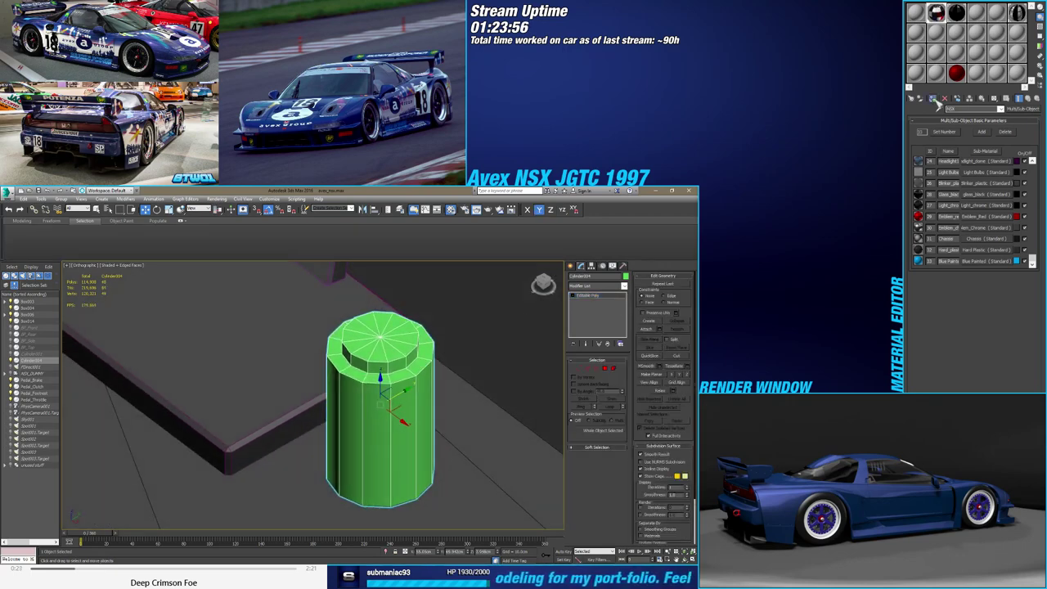
# Give the whole cylinder element the brushed steel material ID
pyautogui.click(613, 368)
pyautogui.click(390, 408)
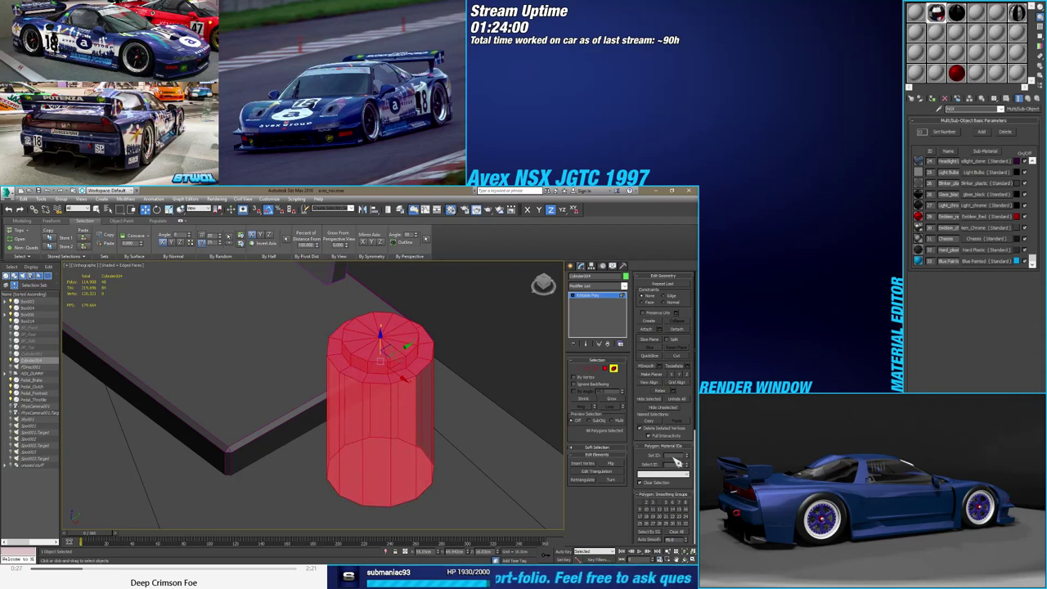
pyautogui.press('Return')
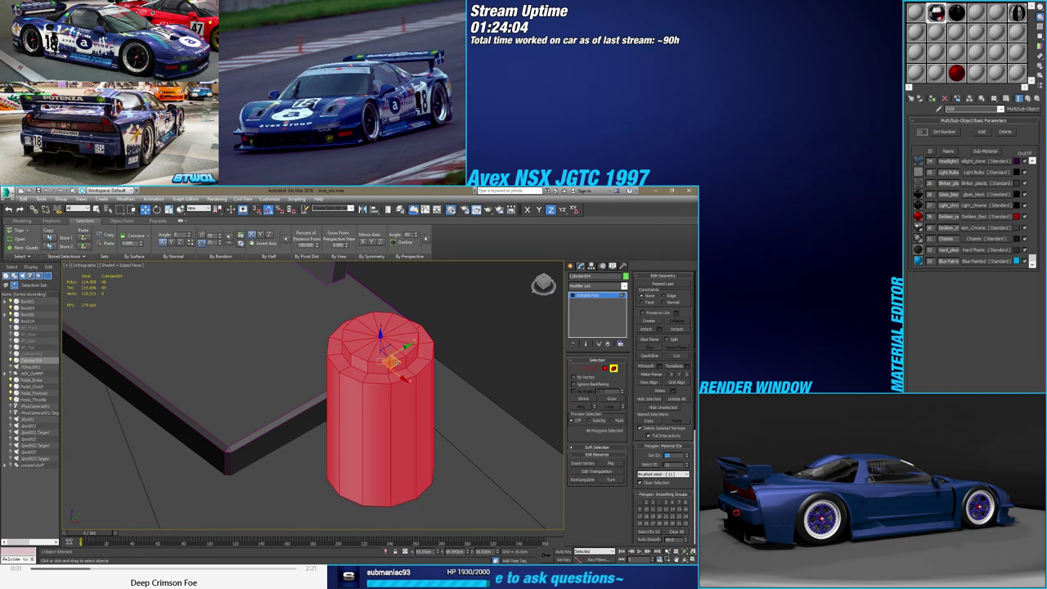
# Assign material ID 33 (Blue Painted) to the raised top cap polygons
pyautogui.click(577, 369)
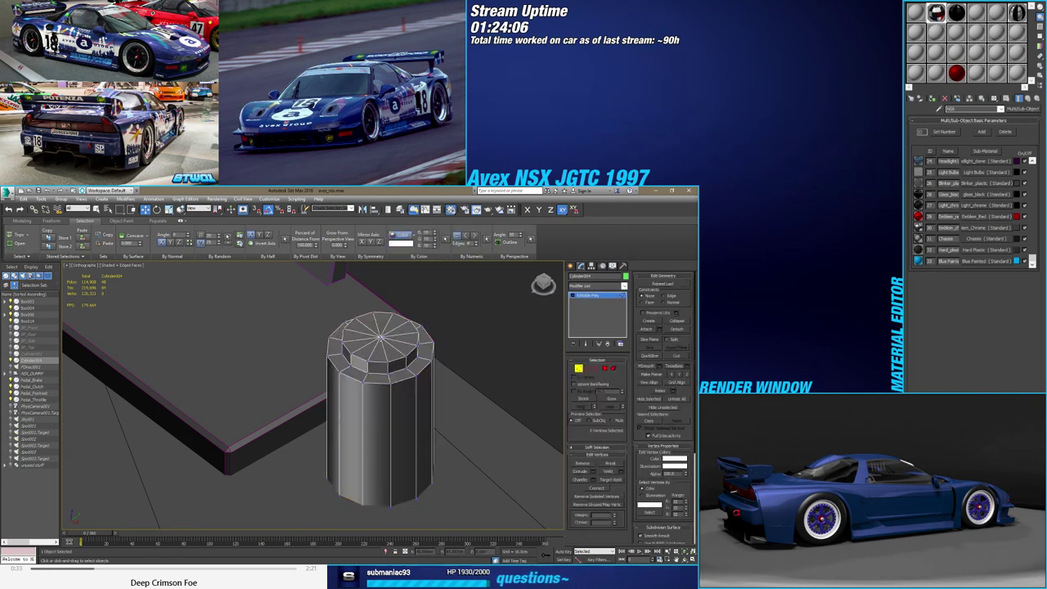
pyautogui.click(602, 369)
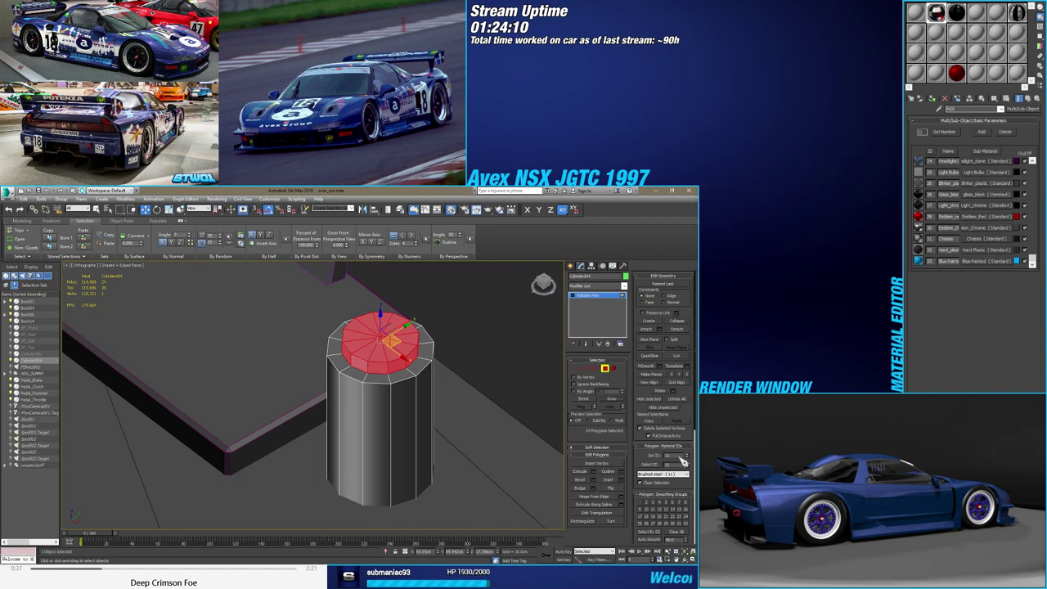
pyautogui.write('33')
pyautogui.press('Return')
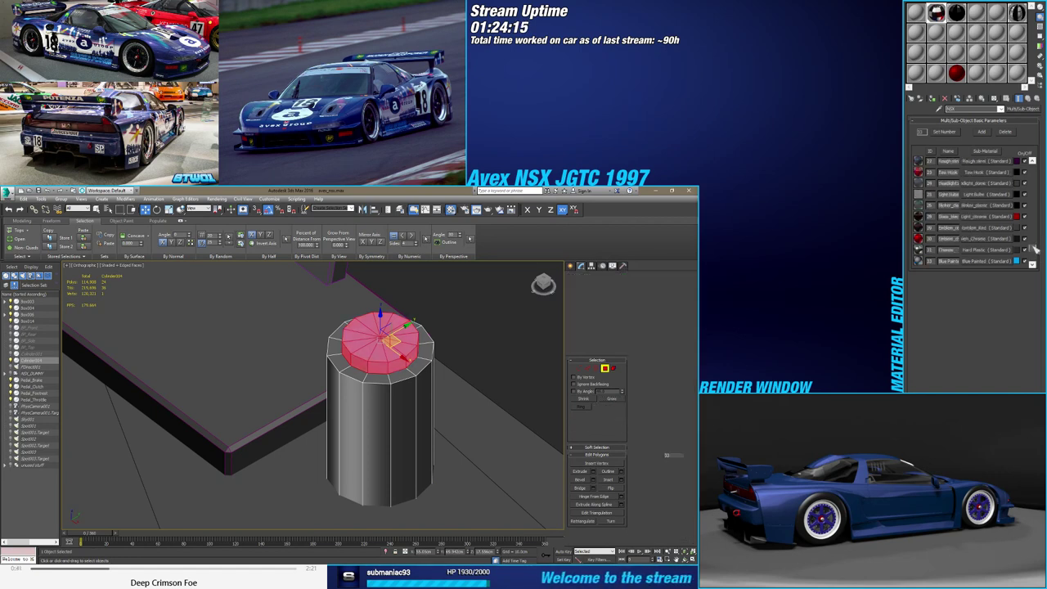
pyautogui.scroll(5, 1032, 183)
pyautogui.scroll(1, 1032, 181)
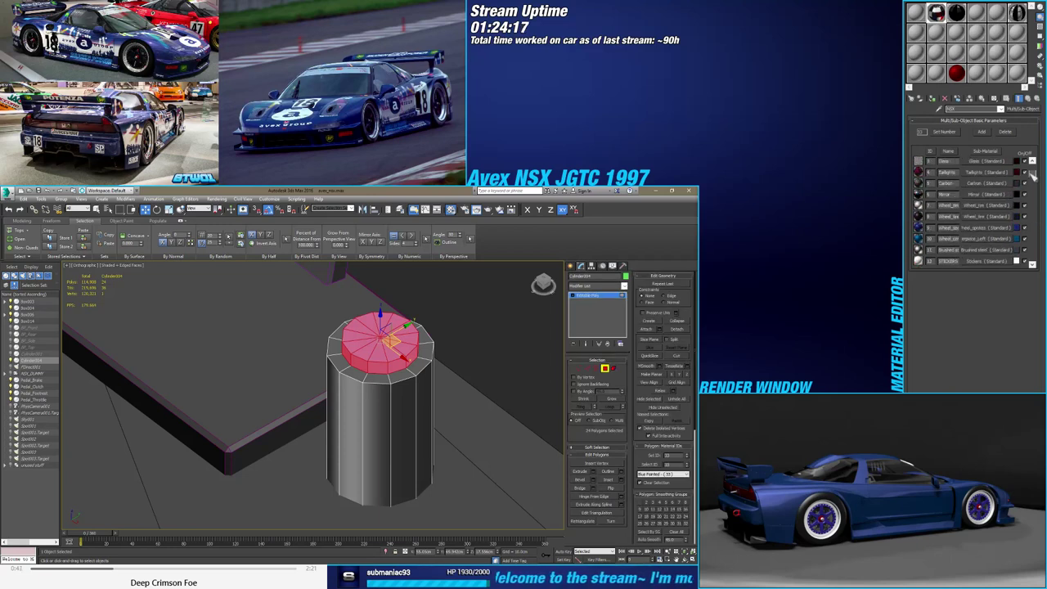
pyautogui.scroll(1, 1033, 176)
pyautogui.scroll(1, 1033, 173)
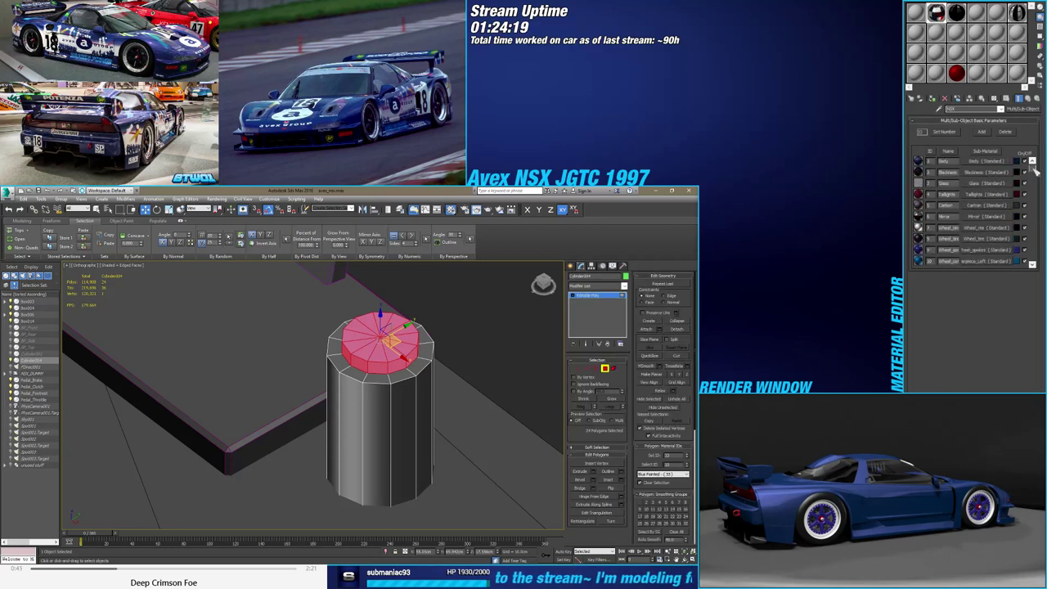
pyautogui.moveTo(1033, 163); pyautogui.dragTo(1032, 260)
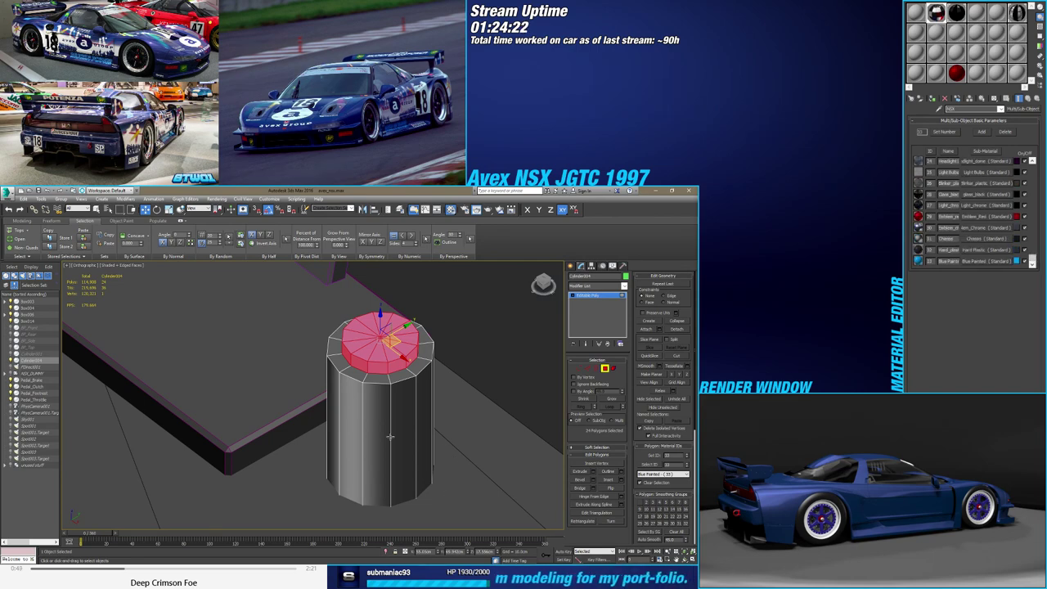
pyautogui.keyDown('alt'); pyautogui.moveTo(390, 438); pyautogui.dragTo(586, 391, button='middle'); pyautogui.keyUp('alt')
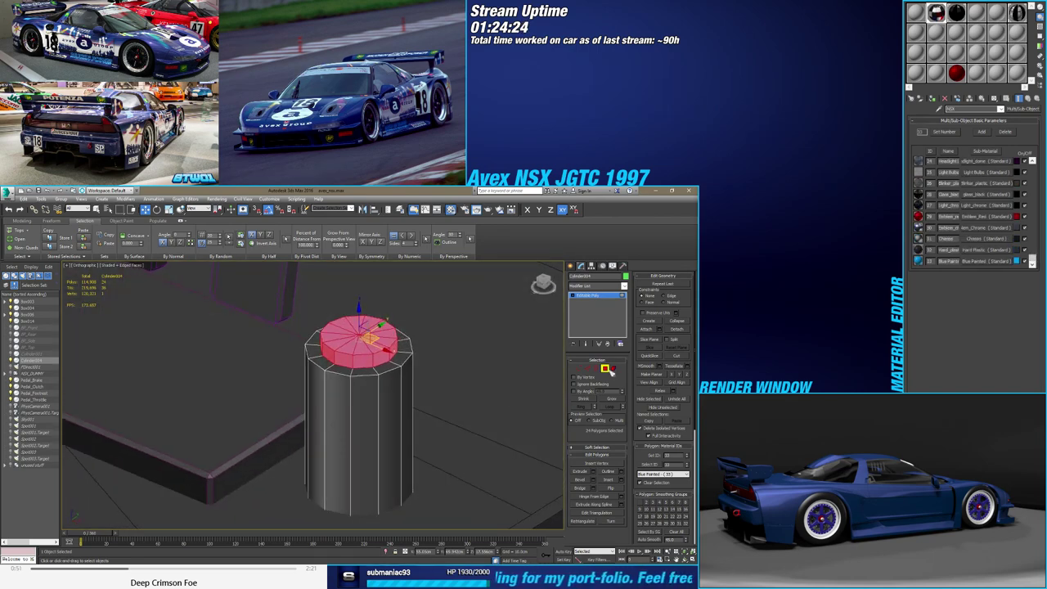
# Check the material IDs of the cylinder's side and chamfer faces in Polygon mode
pyautogui.click(606, 369)
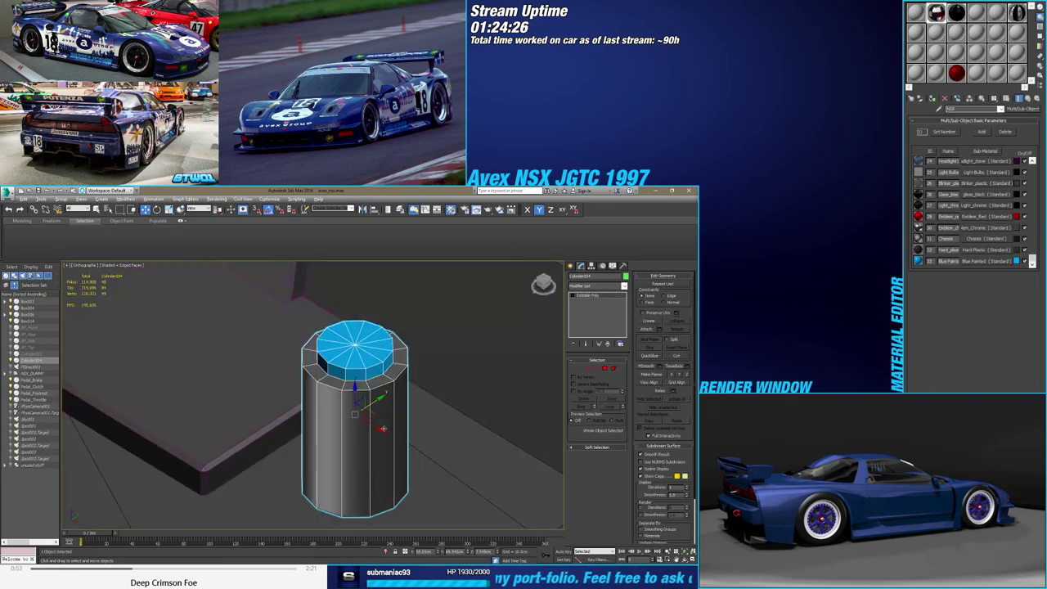
pyautogui.click(606, 369)
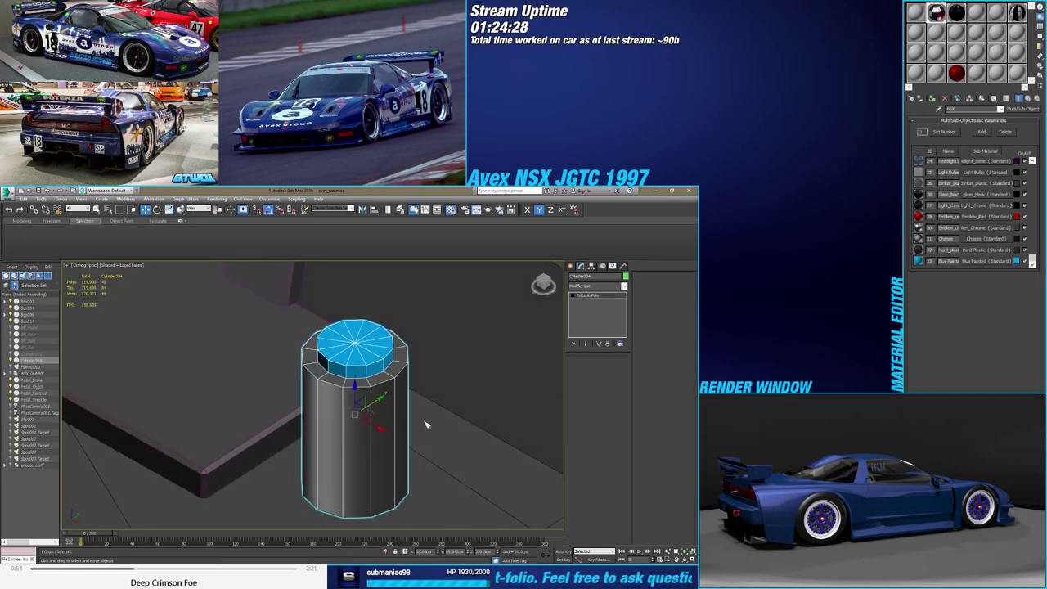
pyautogui.click(381, 429)
pyautogui.click(358, 427)
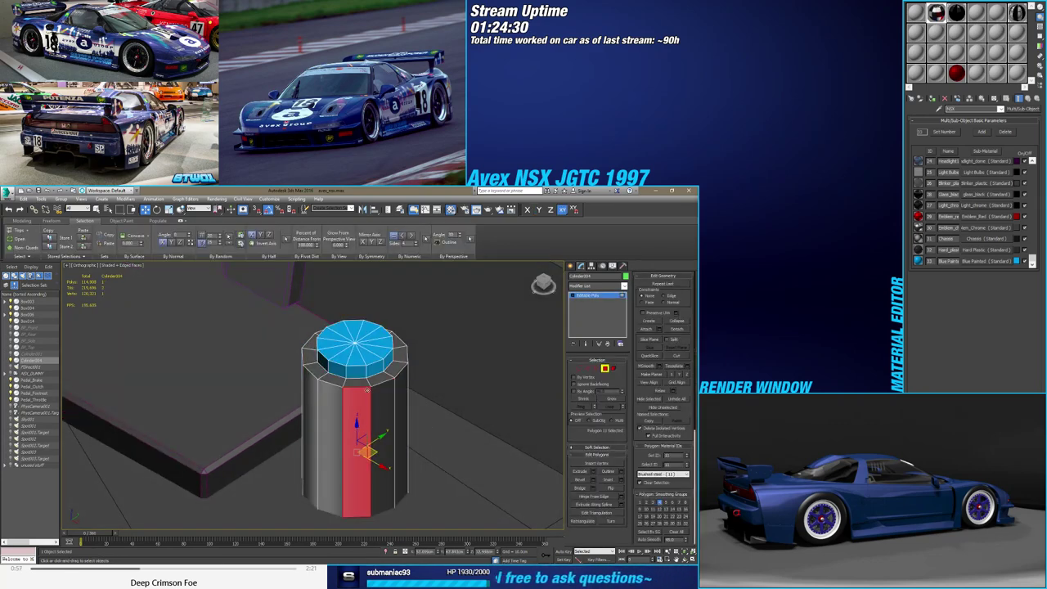
pyautogui.keyDown('shift'); pyautogui.click(378, 409); pyautogui.keyUp('shift')
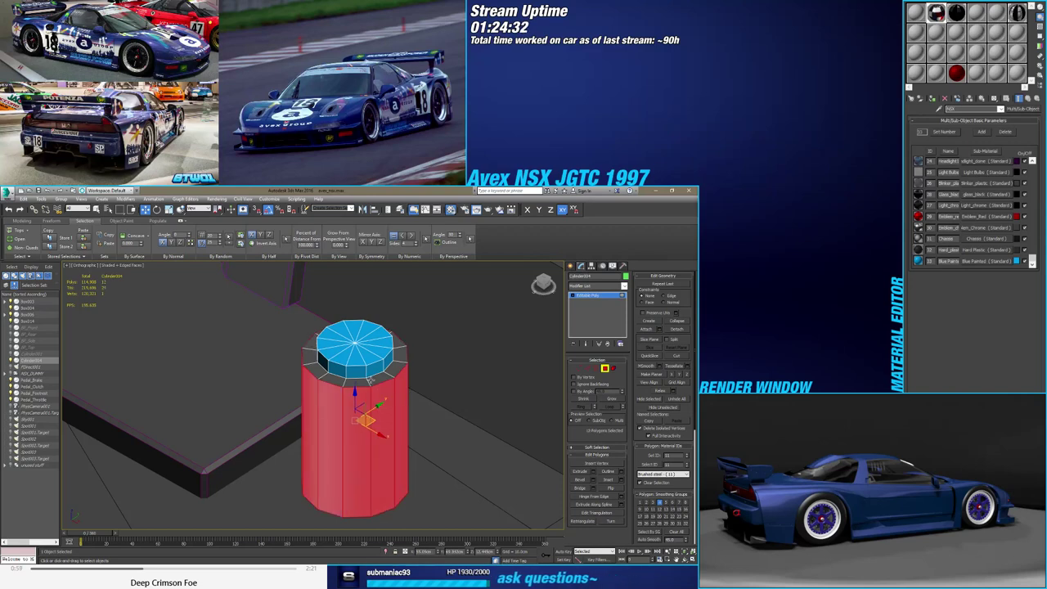
pyautogui.click(369, 381)
pyautogui.click(373, 368)
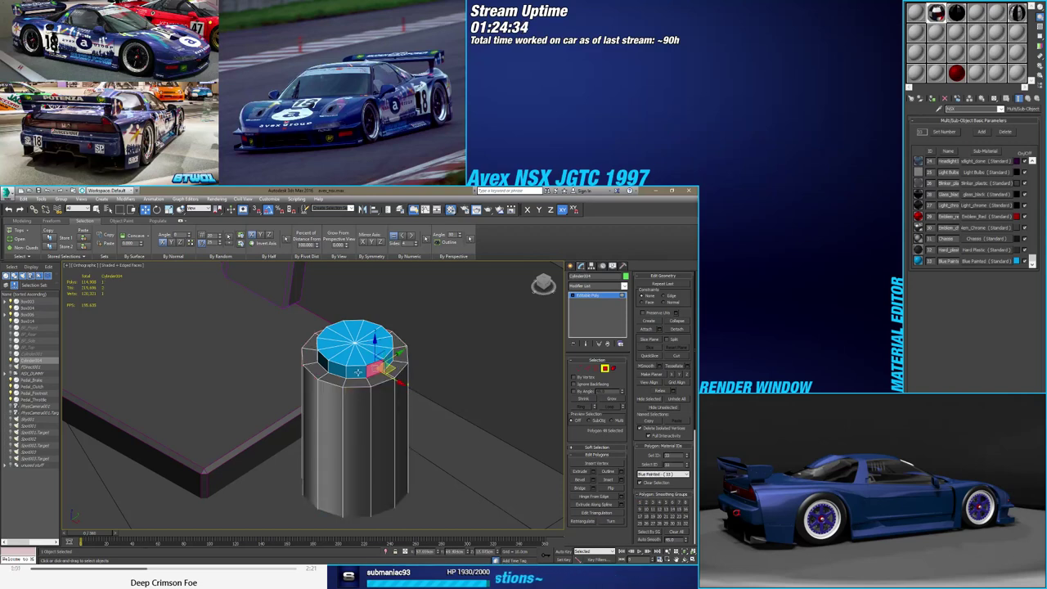
pyautogui.keyDown('shift'); pyautogui.click(357, 372); pyautogui.keyUp('shift')
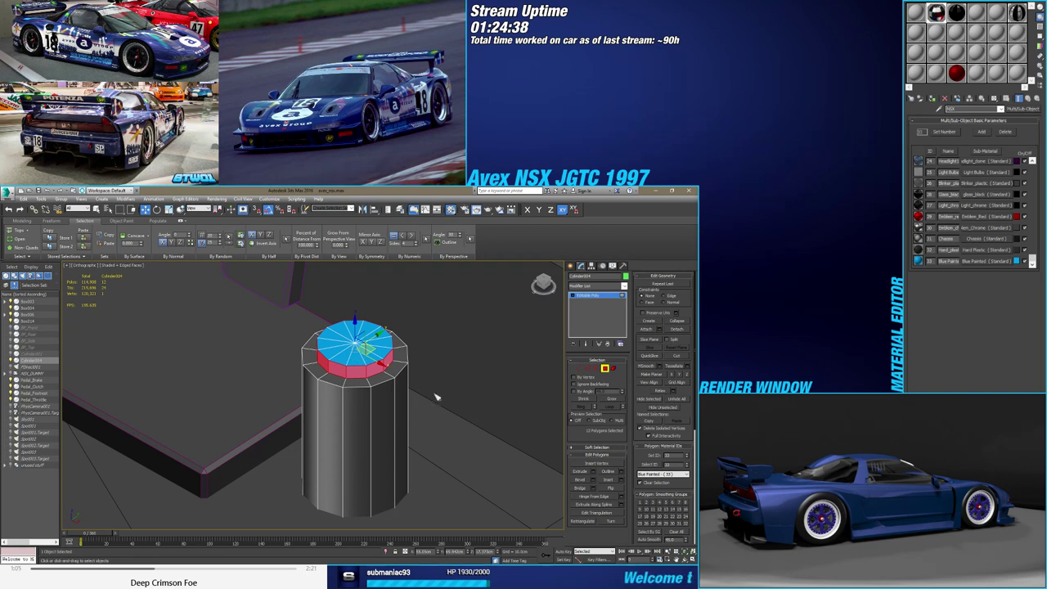
pyautogui.click(379, 378)
pyautogui.click(359, 369)
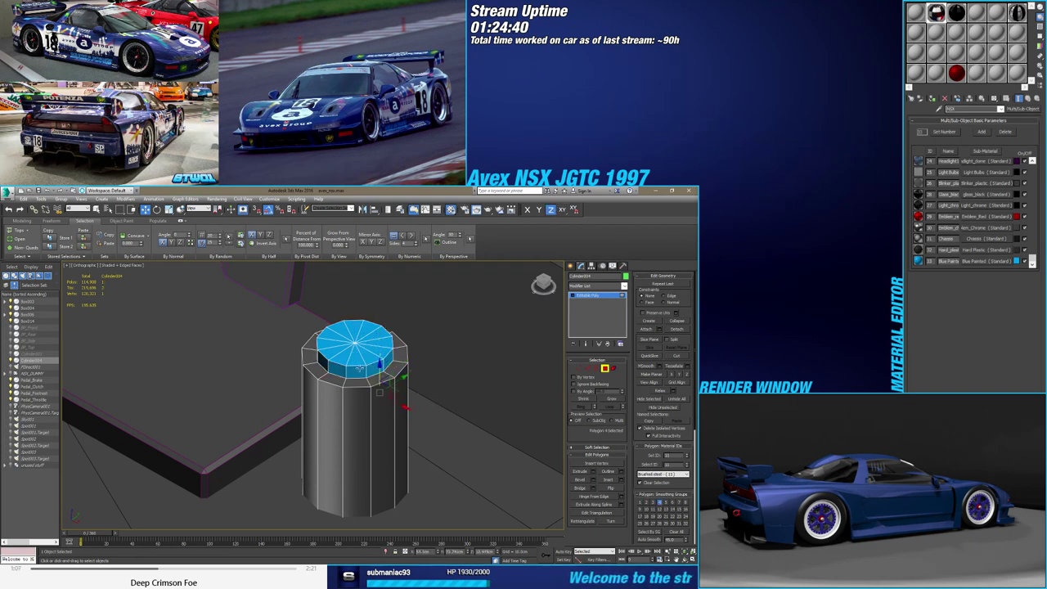
pyautogui.keyDown('shift'); pyautogui.click(357, 370); pyautogui.keyUp('shift')
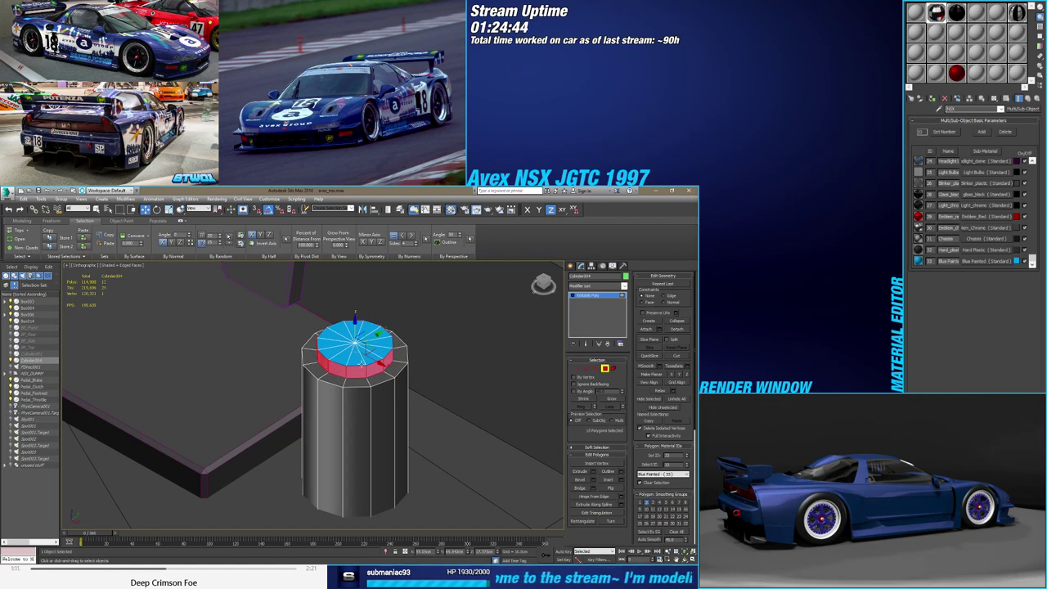
# Select all 13 top-cap polygons and put them in smoothing group 1
pyautogui.click(358, 348)
pyautogui.keyDown('ctrl'); pyautogui.click(391, 369); pyautogui.keyUp('ctrl')
pyautogui.keyDown('ctrl'); pyautogui.click(375, 331); pyautogui.keyUp('ctrl')
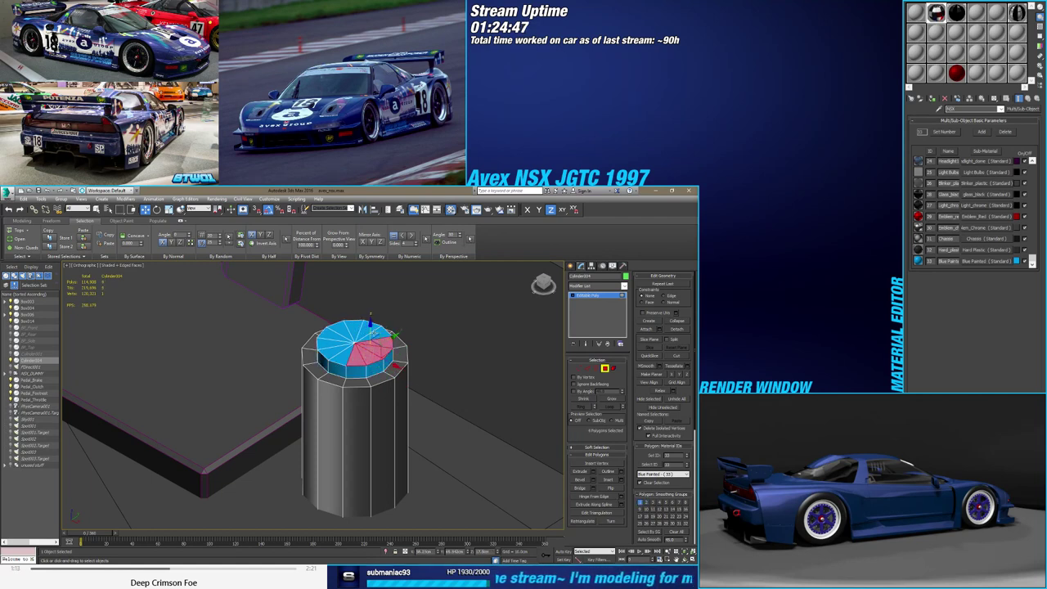
pyautogui.keyDown('ctrl'); pyautogui.click(344, 337); pyautogui.keyUp('ctrl')
pyautogui.keyDown('ctrl'); pyautogui.click(336, 344); pyautogui.keyUp('ctrl')
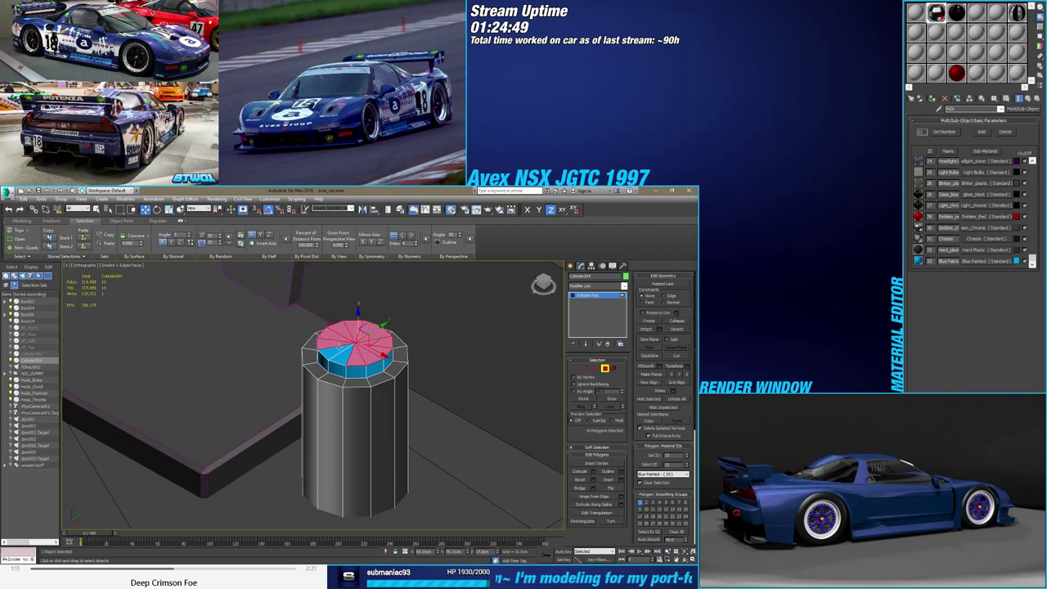
pyautogui.keyDown('ctrl'); pyautogui.click(334, 352); pyautogui.keyUp('ctrl')
pyautogui.keyDown('ctrl'); pyautogui.click(342, 356); pyautogui.keyUp('ctrl')
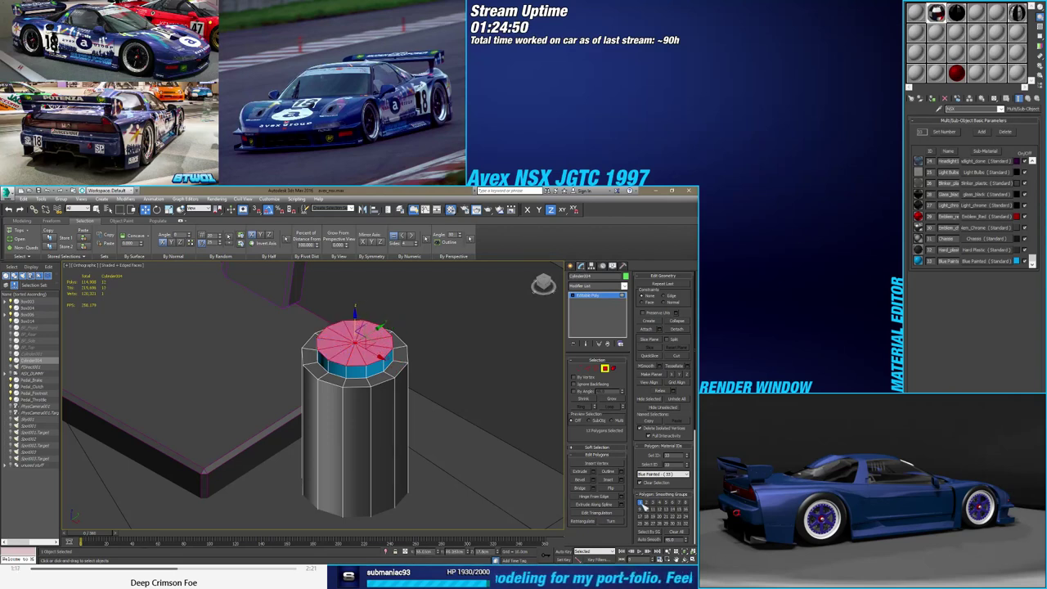
pyautogui.click(644, 505)
# Turn off Edged Faces and selection shading to inspect the smoothed cap
pyautogui.keyDown('alt'); pyautogui.moveTo(444, 420); pyautogui.dragTo(395, 396, button='middle'); pyautogui.keyUp('alt')
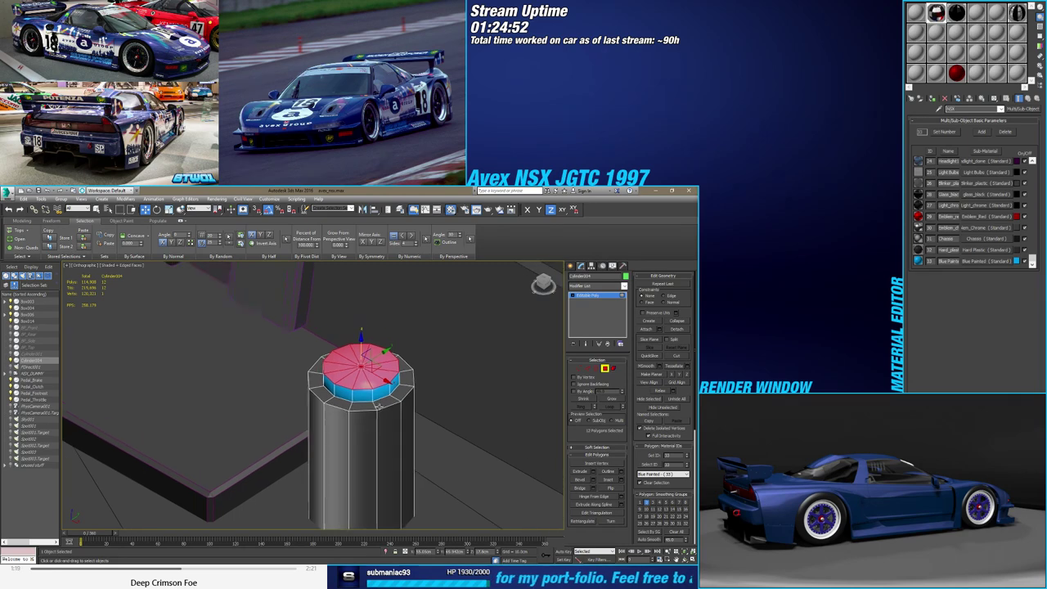
pyautogui.press('F4')
pyautogui.press('F2')
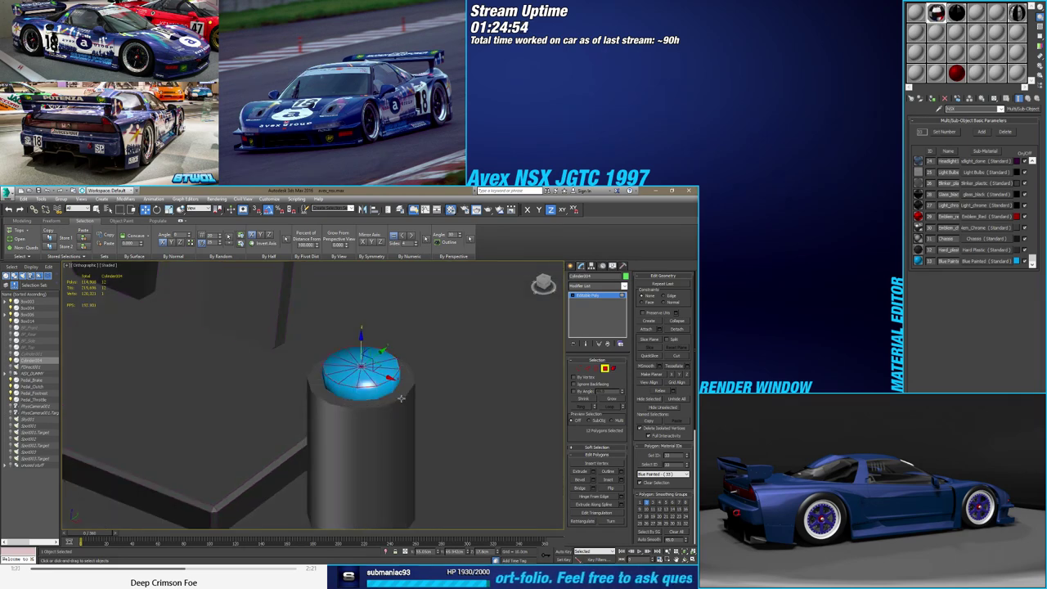
pyautogui.moveTo(394, 397)
pyautogui.keyDown('alt'); pyautogui.mouseDown(button='middle')
pyautogui.moveTo(385, 404)
pyautogui.moveTo(433, 392)
pyautogui.mouseUp(button='middle'); pyautogui.keyUp('alt')
# Shift-drag a Copy of the column into the other footwell, creating Cylinder005
pyautogui.click(606, 369)
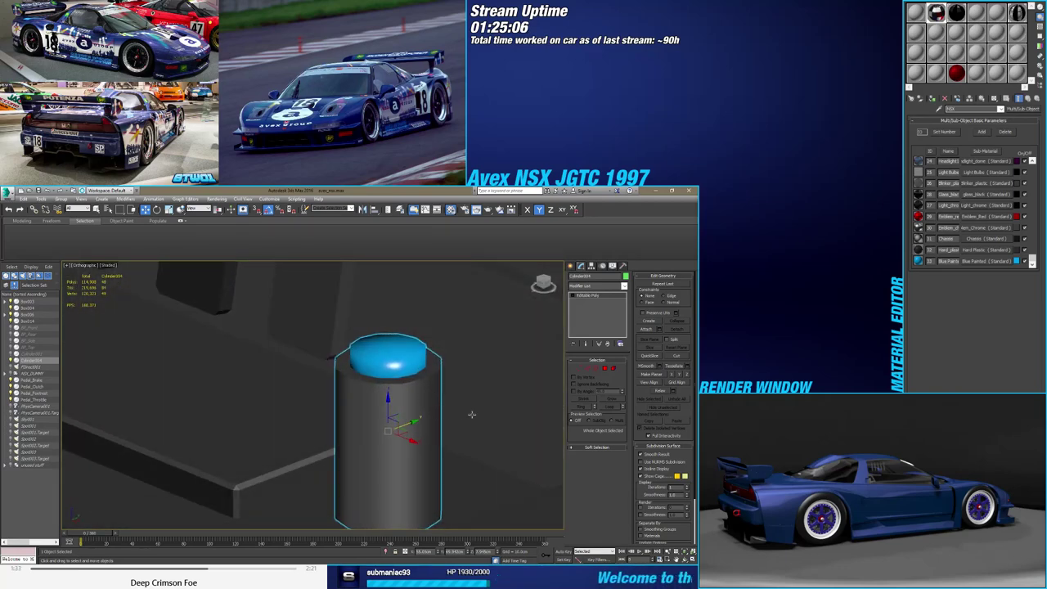
pyautogui.scroll(-5, 471, 414)
pyautogui.keyDown('alt'); pyautogui.moveTo(471, 415); pyautogui.dragTo(402, 453, button='middle'); pyautogui.keyUp('alt')
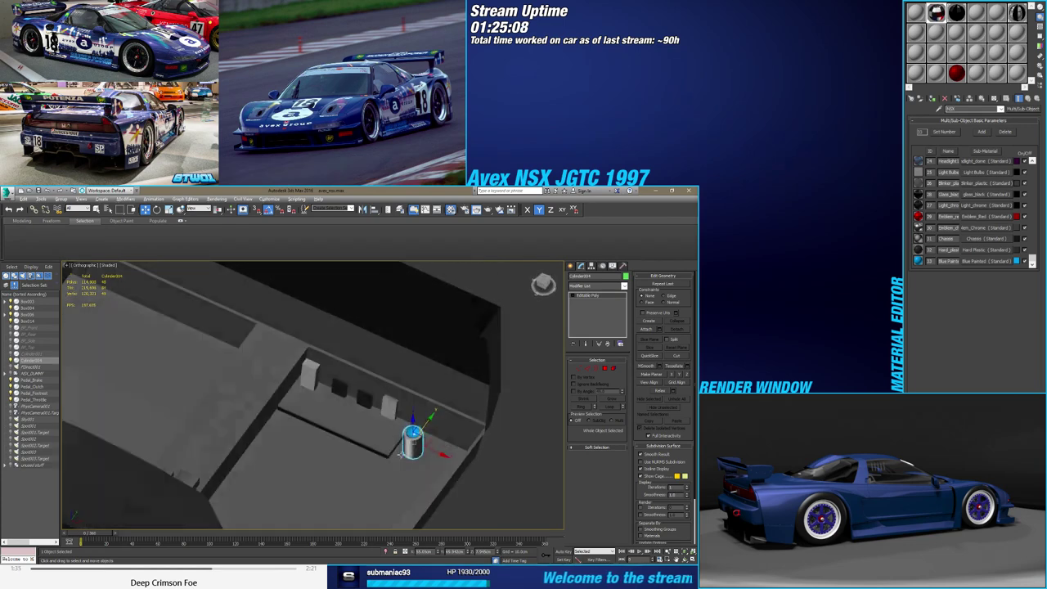
pyautogui.doubleClick(425, 552)
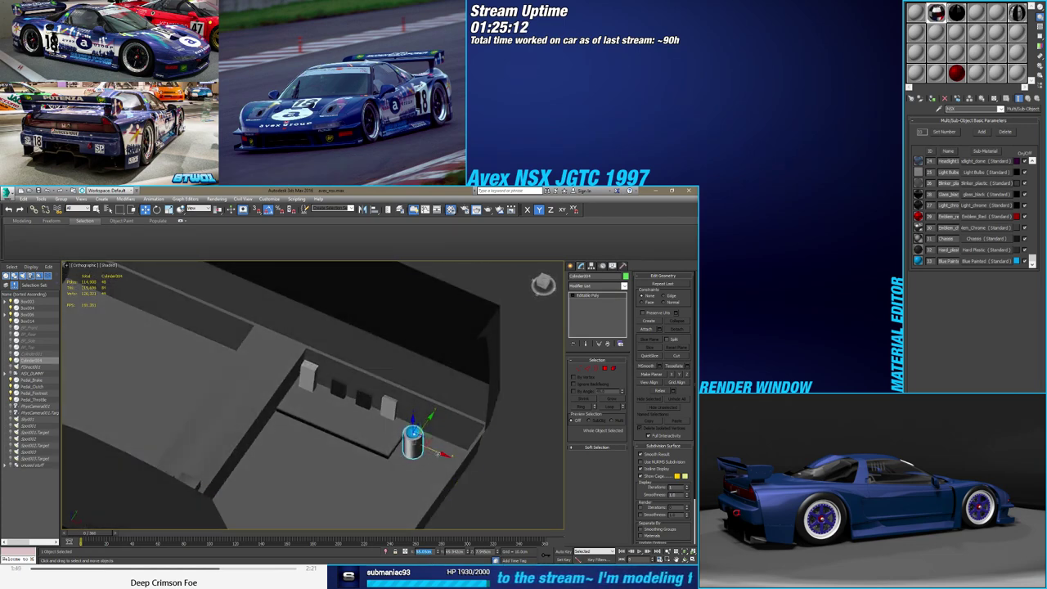
pyautogui.keyDown('shift'); pyautogui.moveTo(413, 442); pyautogui.dragTo(229, 360); pyautogui.keyUp('shift')
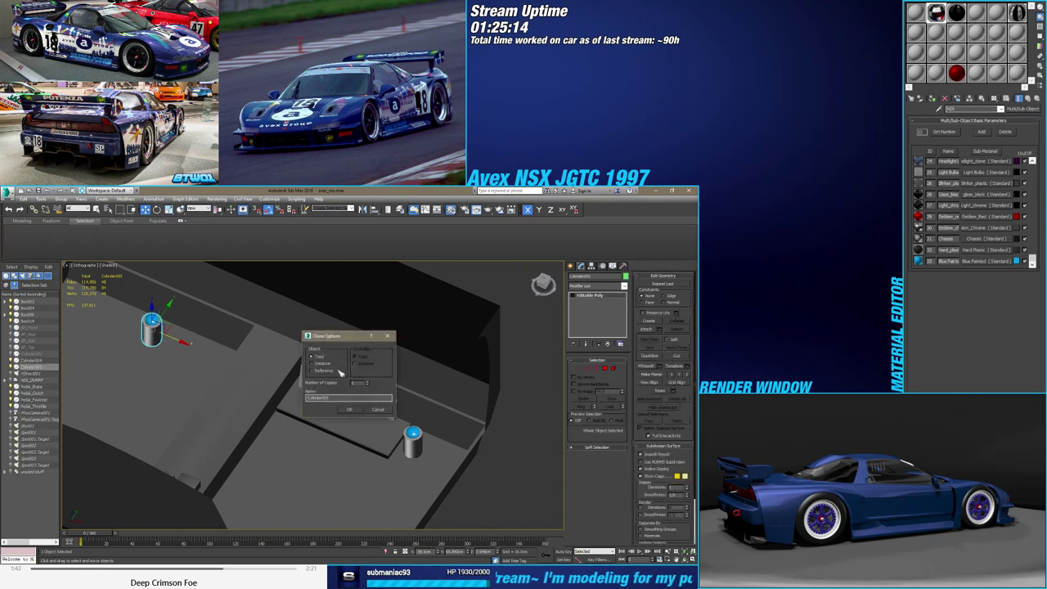
pyautogui.click(349, 409)
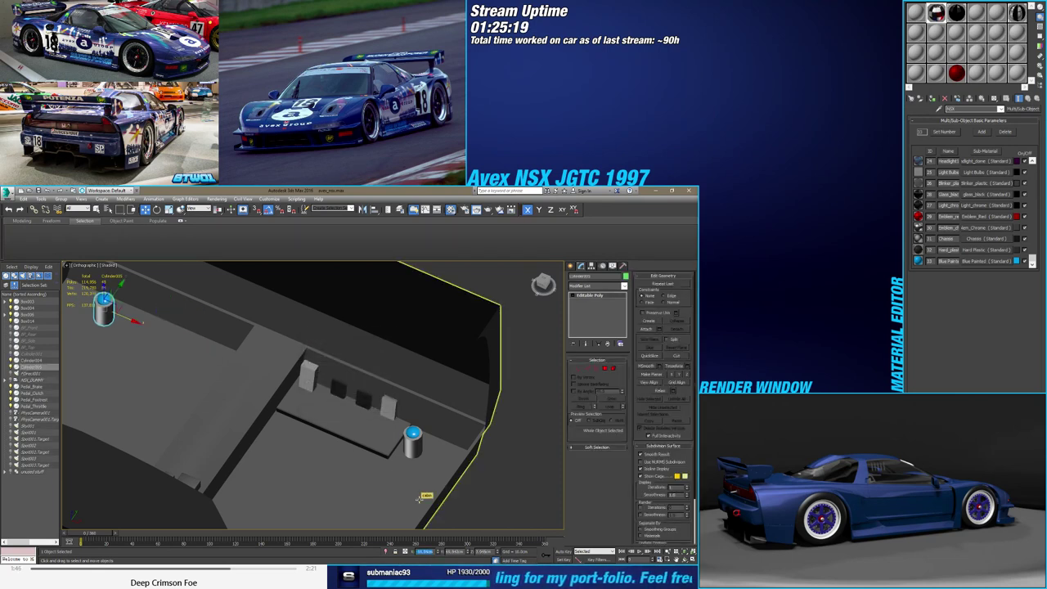
pyautogui.keyDown('alt'); pyautogui.moveTo(364, 421); pyautogui.dragTo(348, 424, button='middle'); pyautogui.keyUp('alt')
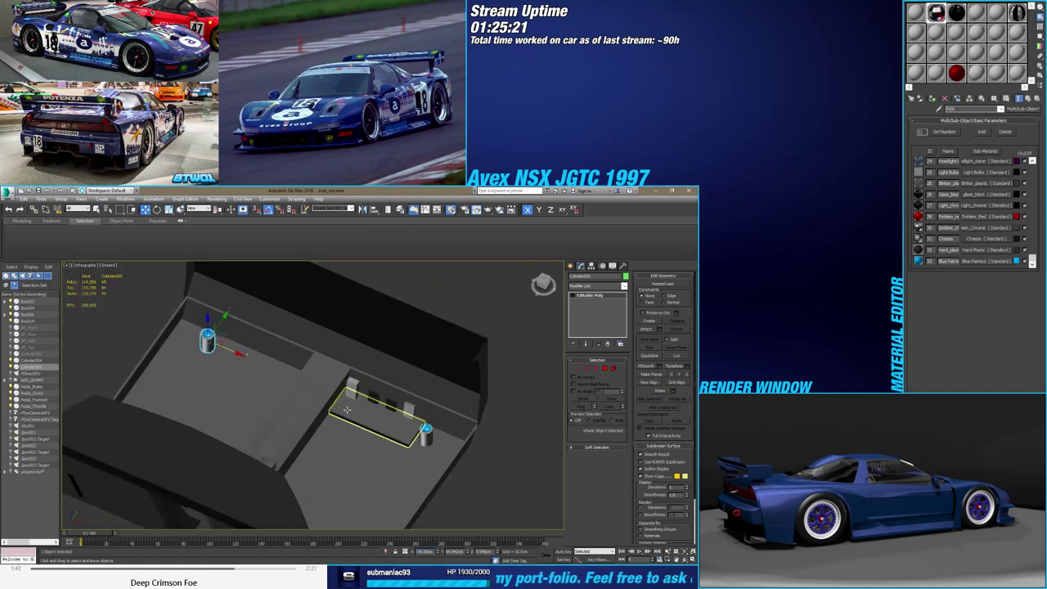
pyautogui.moveTo(368, 409)
pyautogui.keyDown('alt'); pyautogui.mouseDown(button='middle')
pyautogui.moveTo(315, 394)
pyautogui.moveTo(317, 409)
pyautogui.mouseUp(button='middle'); pyautogui.keyUp('alt')
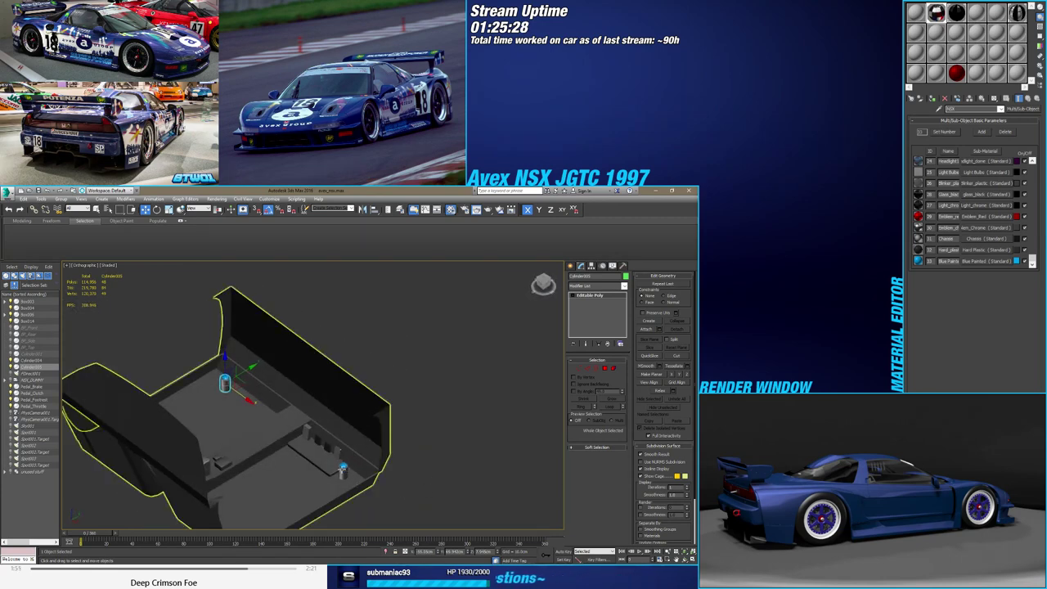
pyautogui.click(342, 470)
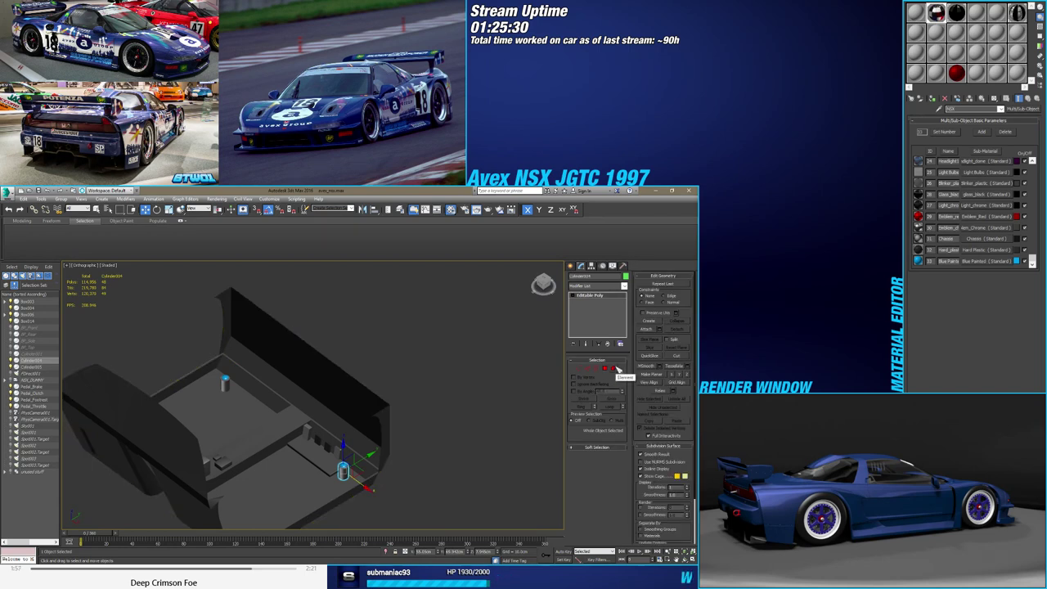
# Parent both cylinders under the cabin group in the Scene Explorer
pyautogui.click(425, 490)
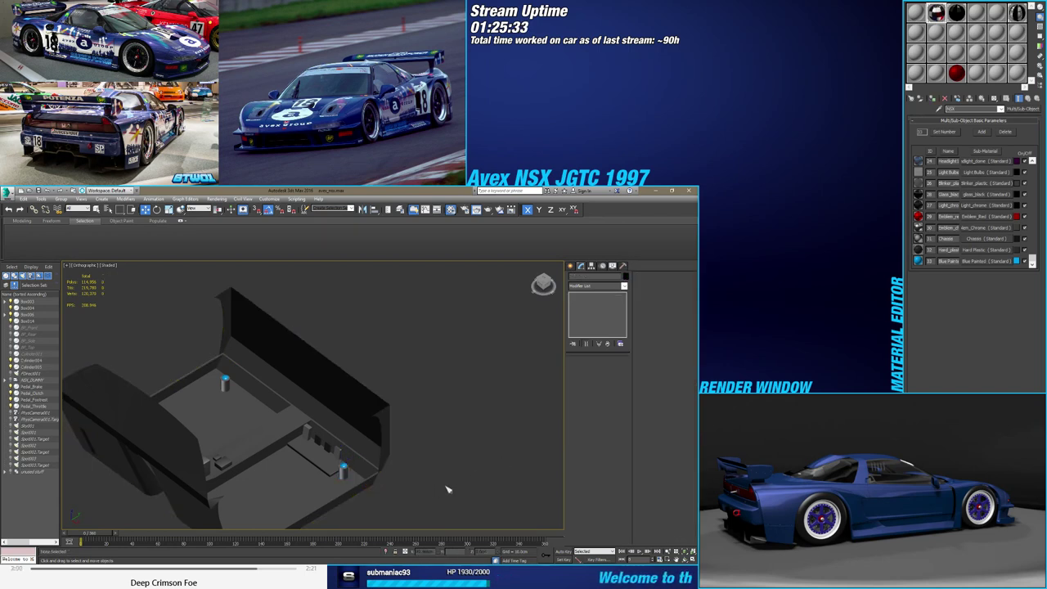
pyautogui.click(344, 472)
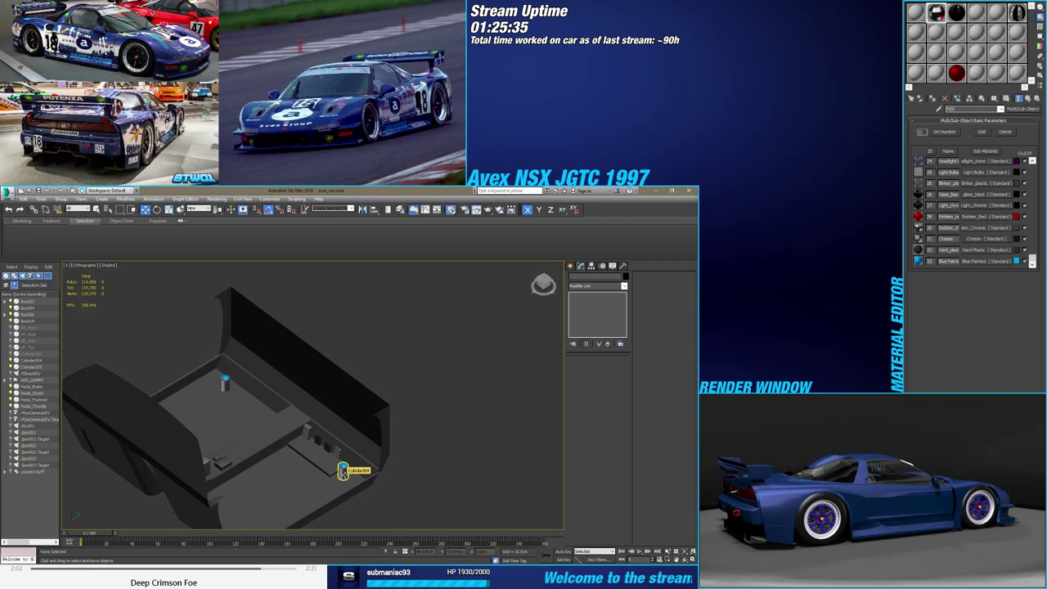
pyautogui.keyDown('ctrl'); pyautogui.click(225, 383); pyautogui.keyUp('ctrl')
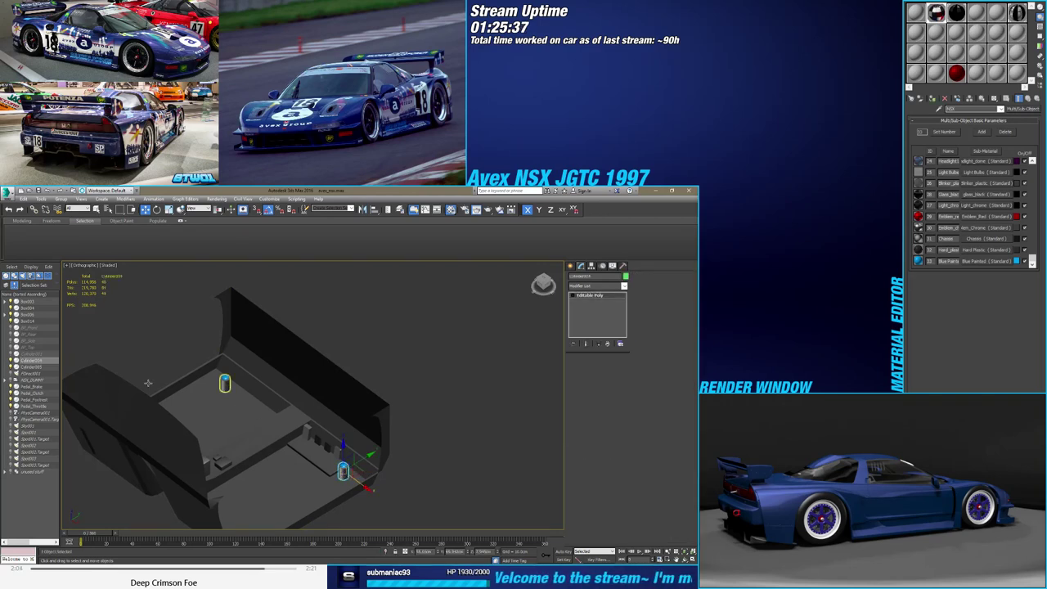
pyautogui.click(8, 380)
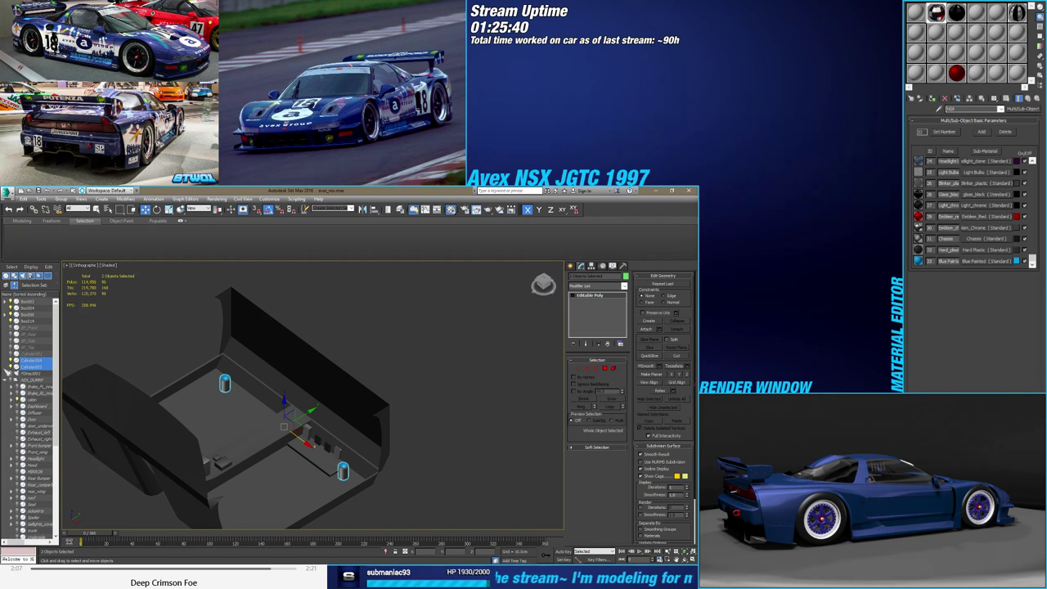
pyautogui.moveTo(18, 368); pyautogui.dragTo(24, 396)
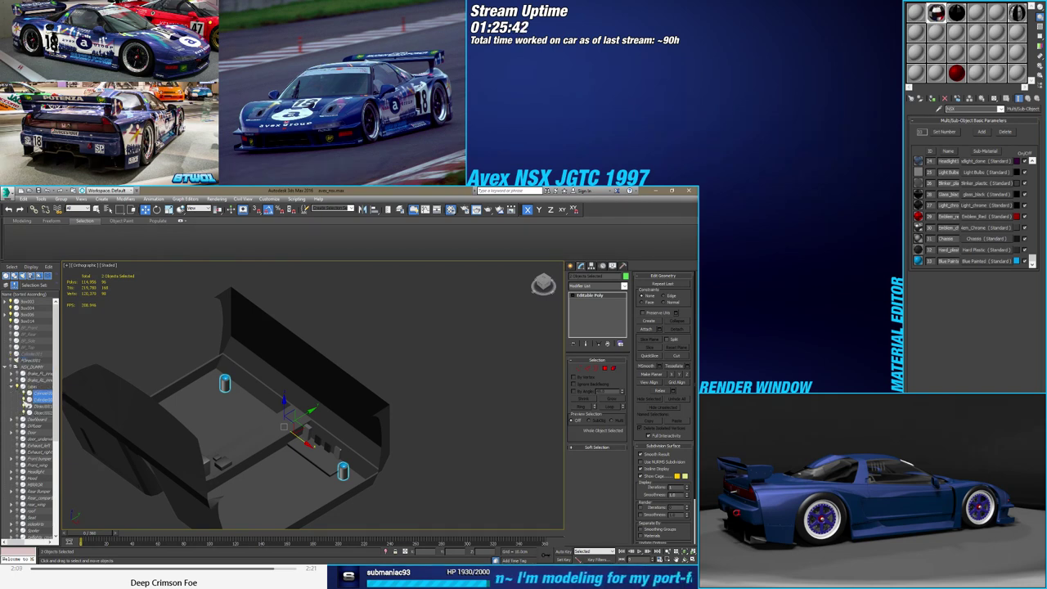
# Move Box006 and Box003 under the cabin group
pyautogui.click(25, 325)
pyautogui.moveTo(270, 409)
pyautogui.keyDown('alt'); pyautogui.mouseDown(button='middle')
pyautogui.moveTo(308, 425)
pyautogui.moveTo(274, 403)
pyautogui.mouseUp(button='middle'); pyautogui.keyUp('alt')
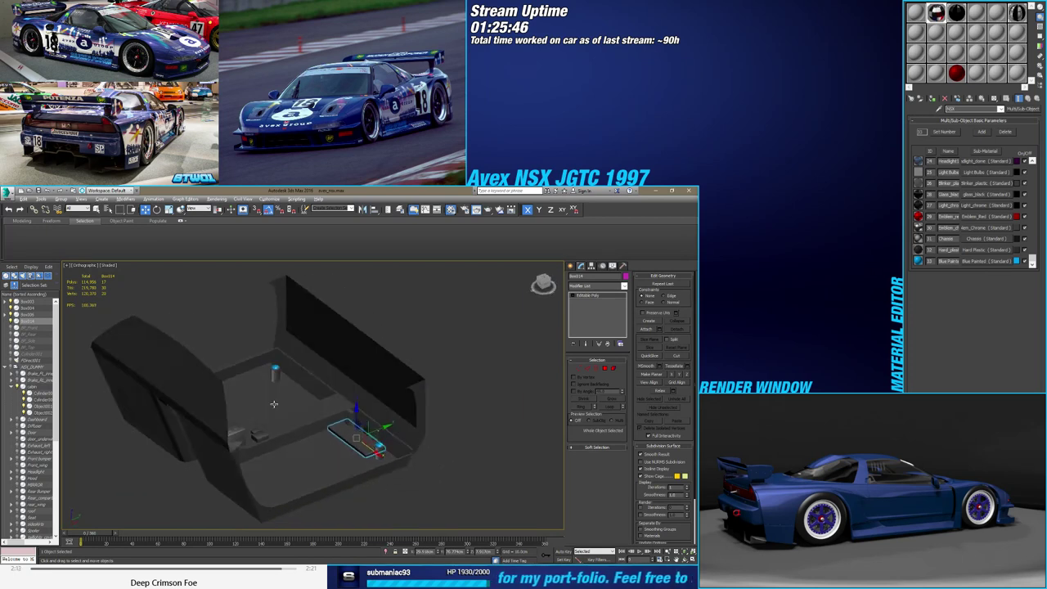
pyautogui.click(24, 308)
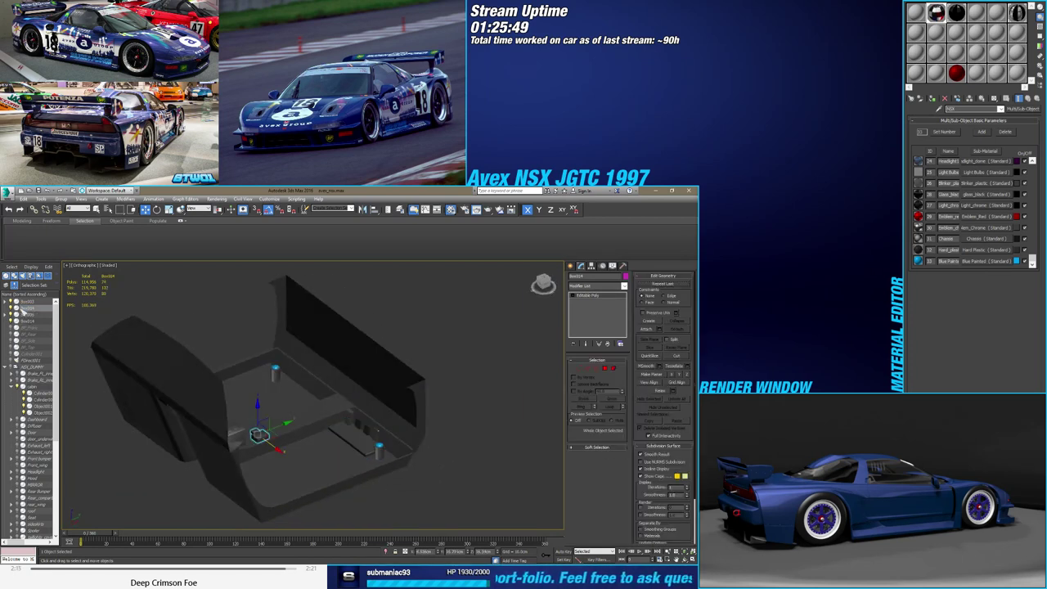
pyautogui.click(33, 385)
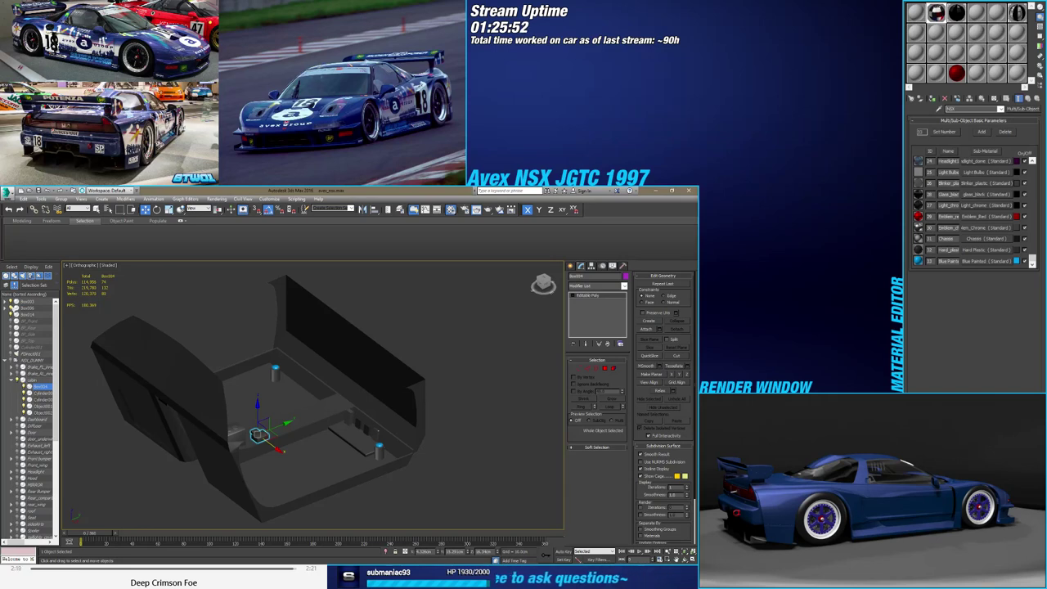
pyautogui.click(19, 308)
pyautogui.moveTo(167, 366)
pyautogui.keyDown('alt'); pyautogui.mouseDown(button='middle')
pyautogui.moveTo(234, 399)
pyautogui.moveTo(327, 384)
pyautogui.mouseUp(button='middle'); pyautogui.keyUp('alt')
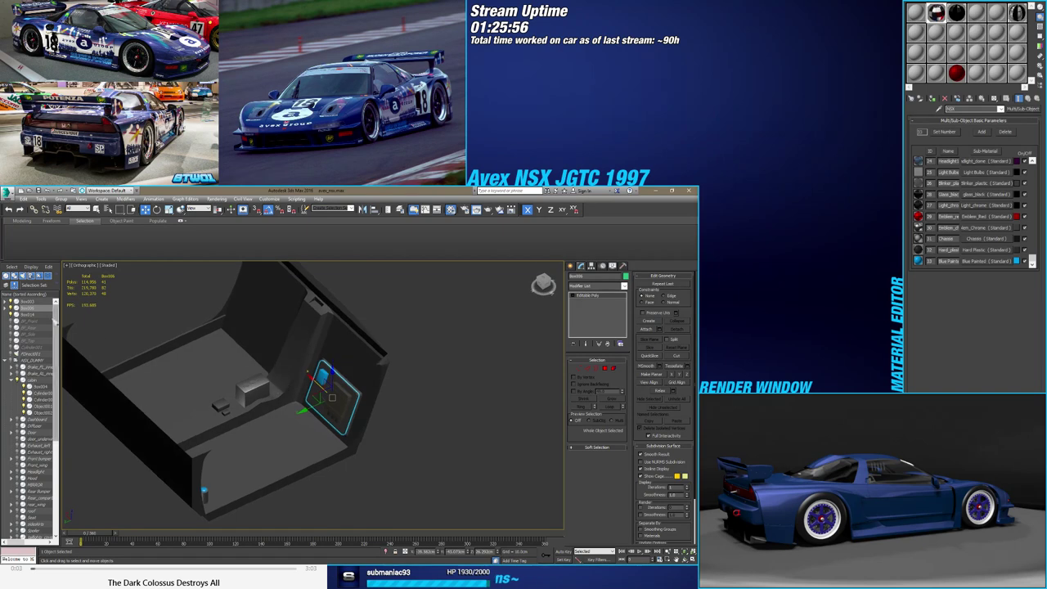
pyautogui.moveTo(24, 309); pyautogui.dragTo(33, 373)
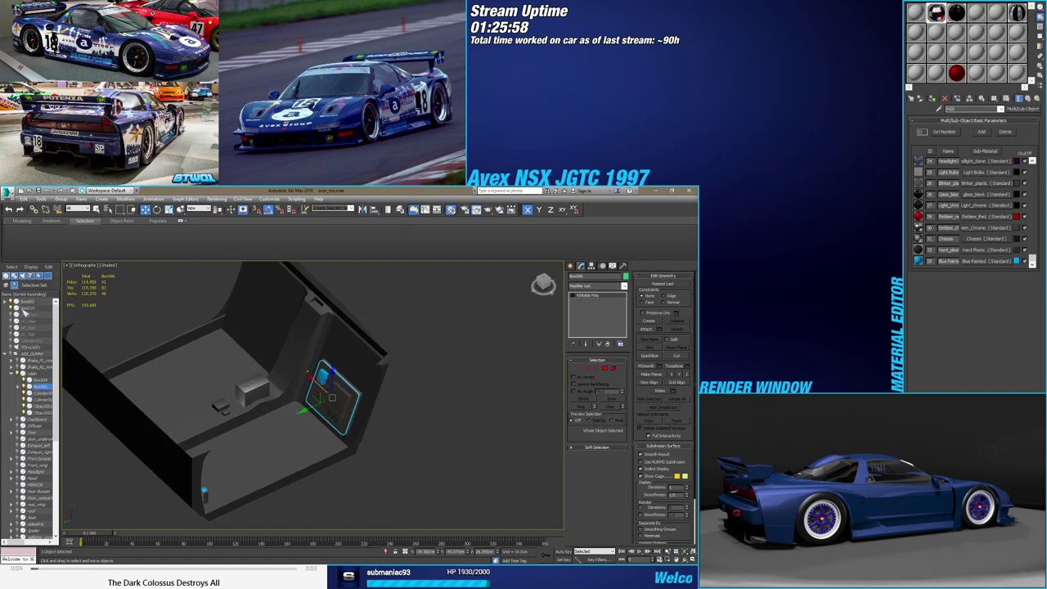
pyautogui.click(25, 302)
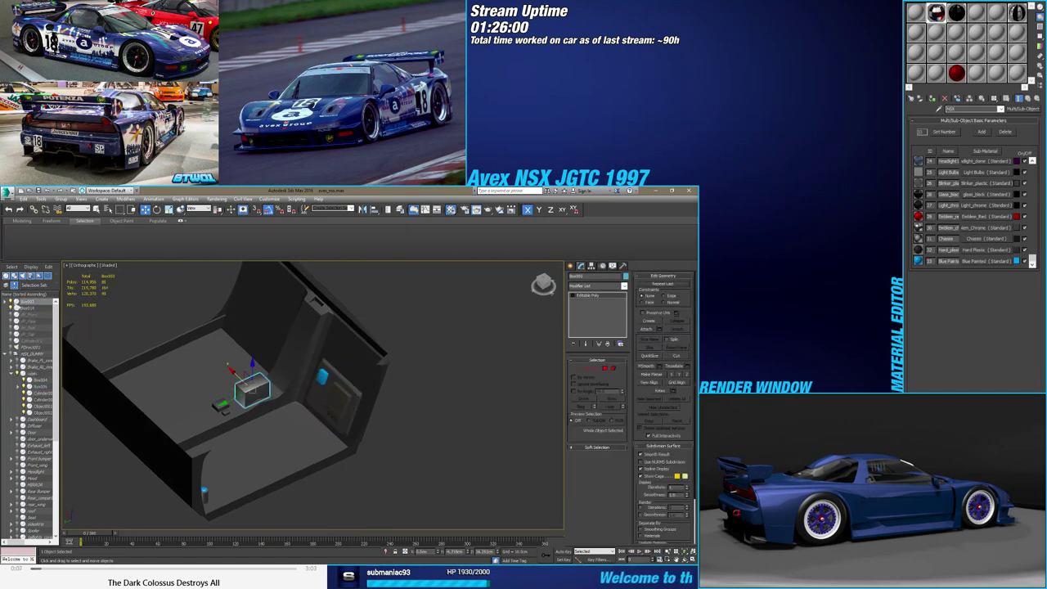
pyautogui.moveTo(17, 304); pyautogui.dragTo(30, 376)
pyautogui.click(22, 302)
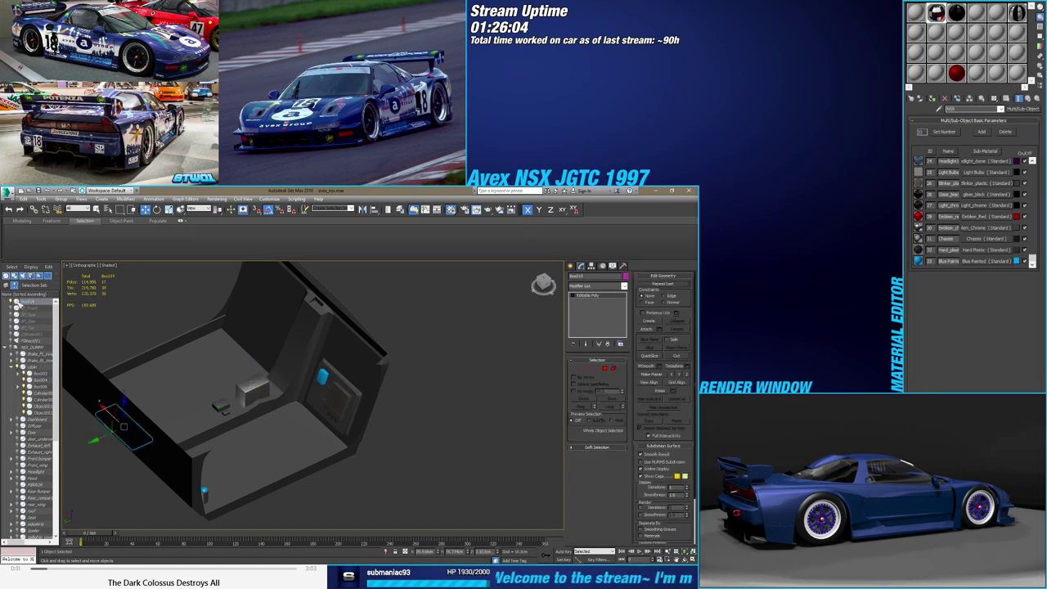
pyautogui.scroll(4, 196, 412)
pyautogui.scroll(-3, 196, 412)
pyautogui.moveTo(196, 411); pyautogui.dragTo(280, 420, button='middle')
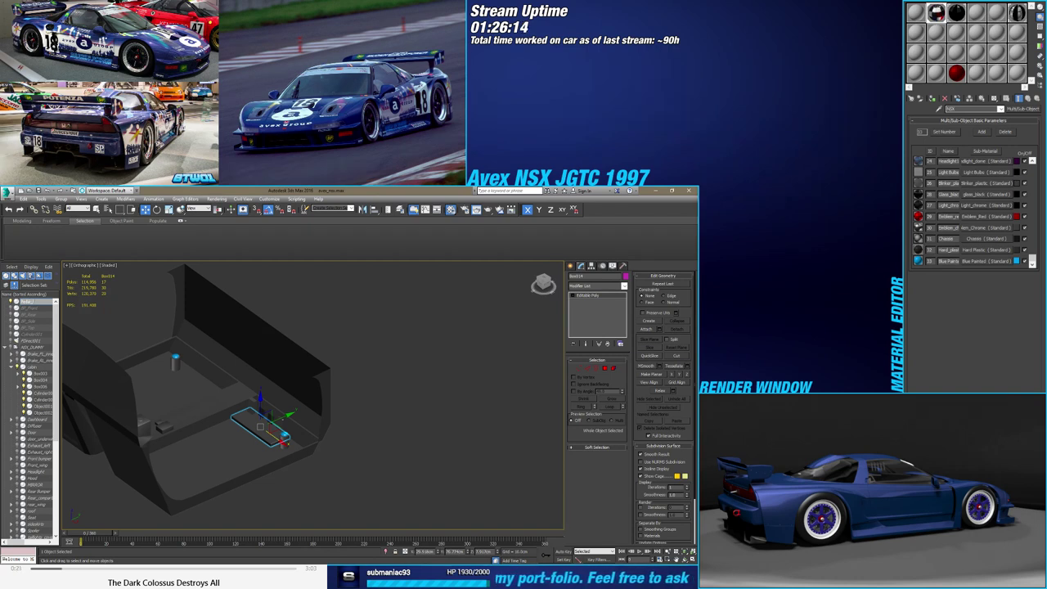
# Make the brake, clutch, footrest and throttle pedals children of Pedal_floor
pyautogui.click(30, 303)
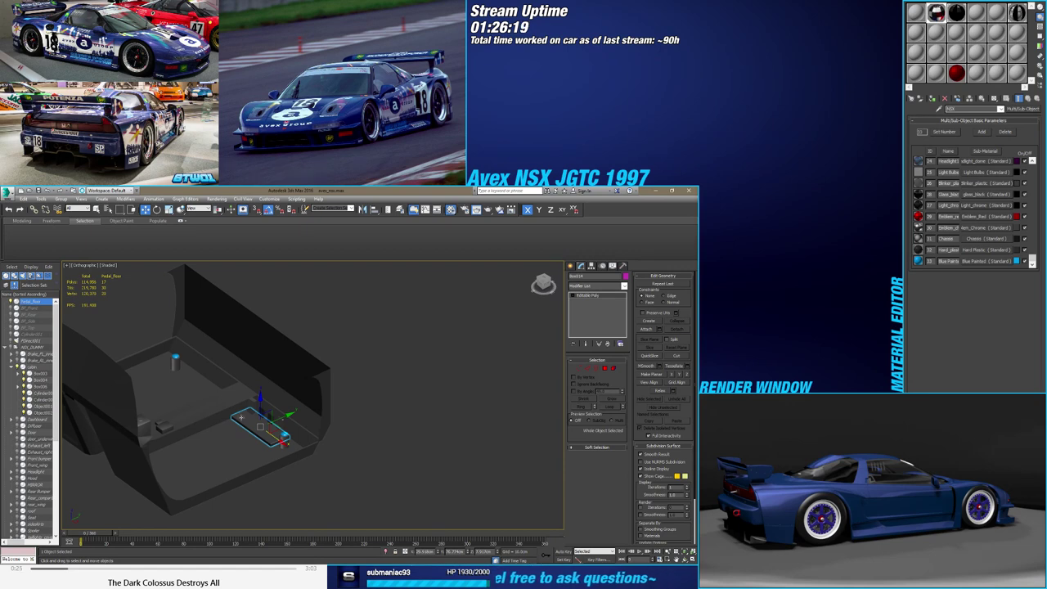
pyautogui.click(253, 409)
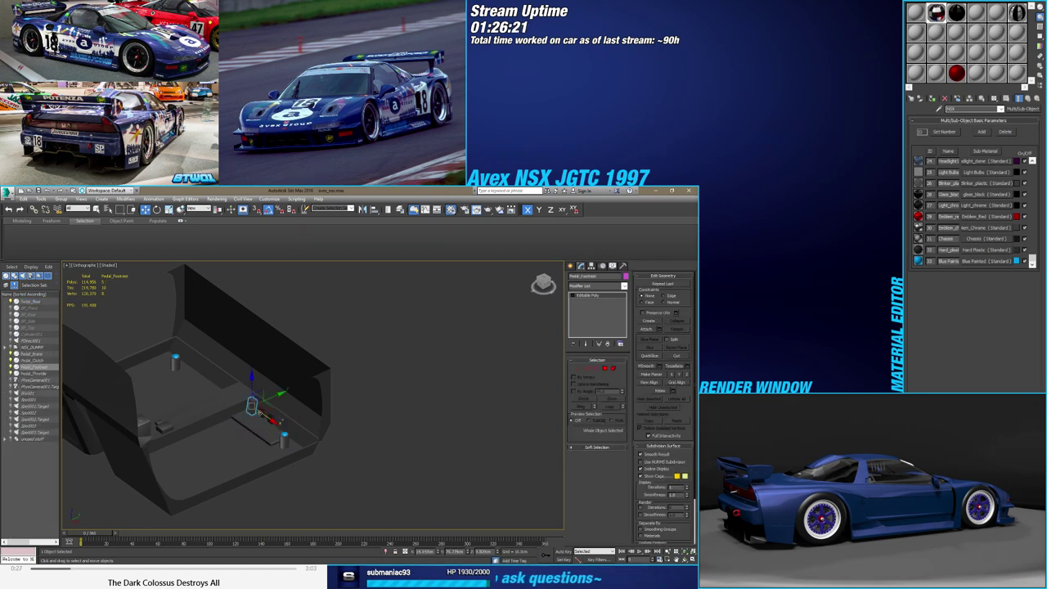
pyautogui.keyDown('ctrl'); pyautogui.click(41, 374); pyautogui.keyUp('ctrl')
pyautogui.keyDown('shift'); pyautogui.click(27, 354); pyautogui.keyUp('shift')
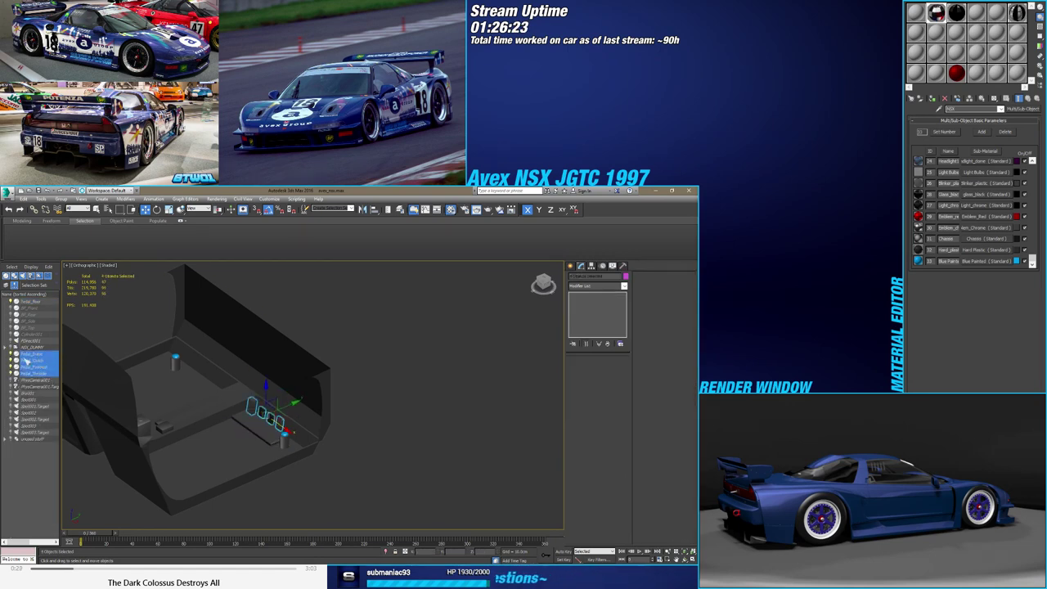
pyautogui.moveTo(22, 360); pyautogui.dragTo(25, 302)
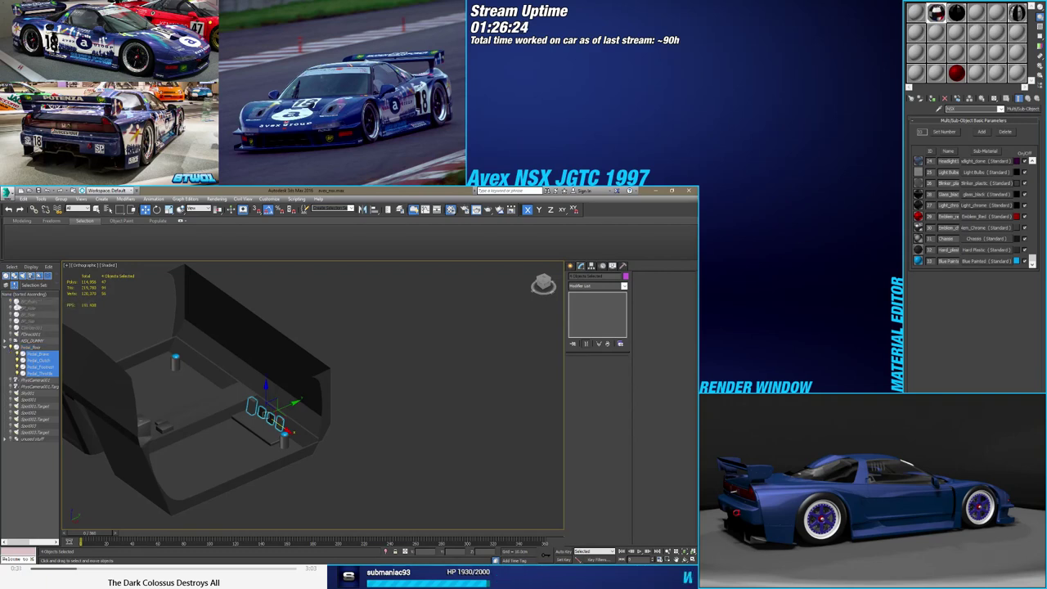
# Expand Pedal_floor and the cabin group to verify the new hierarchy
pyautogui.click(33, 346)
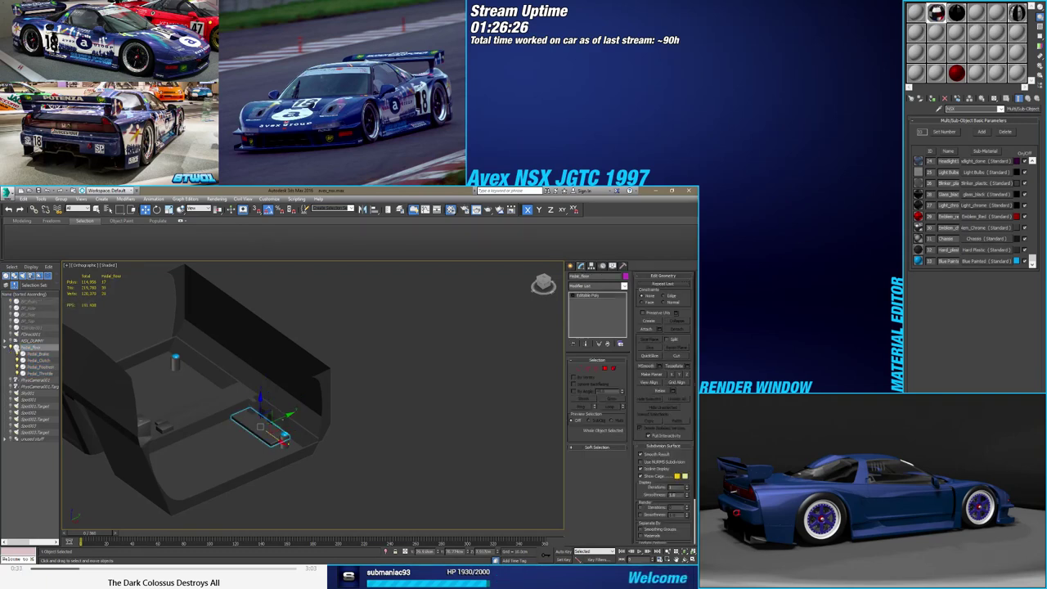
pyautogui.click(9, 340)
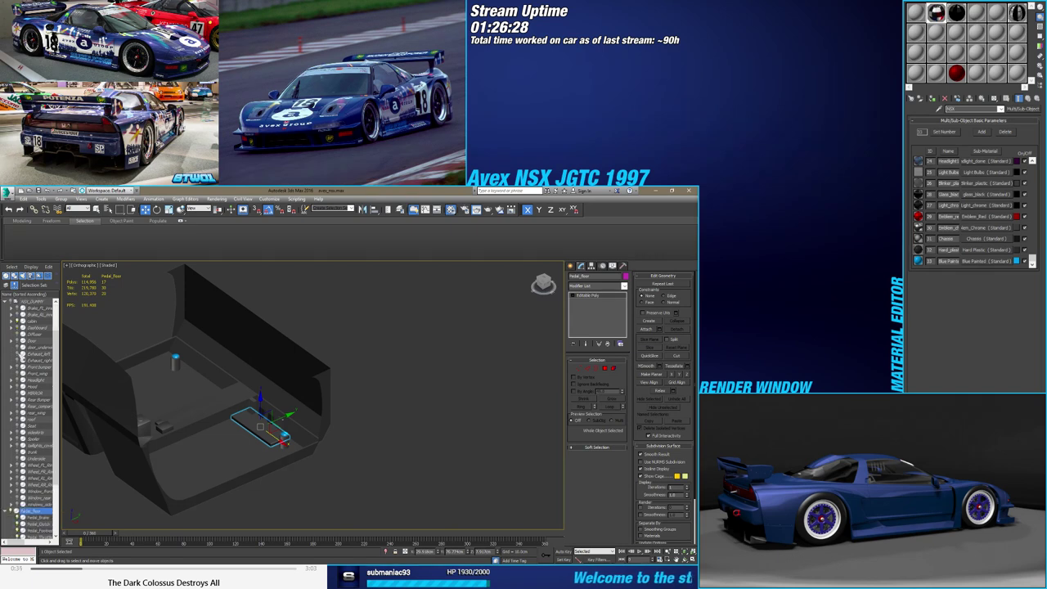
pyautogui.scroll(-3, 27, 442)
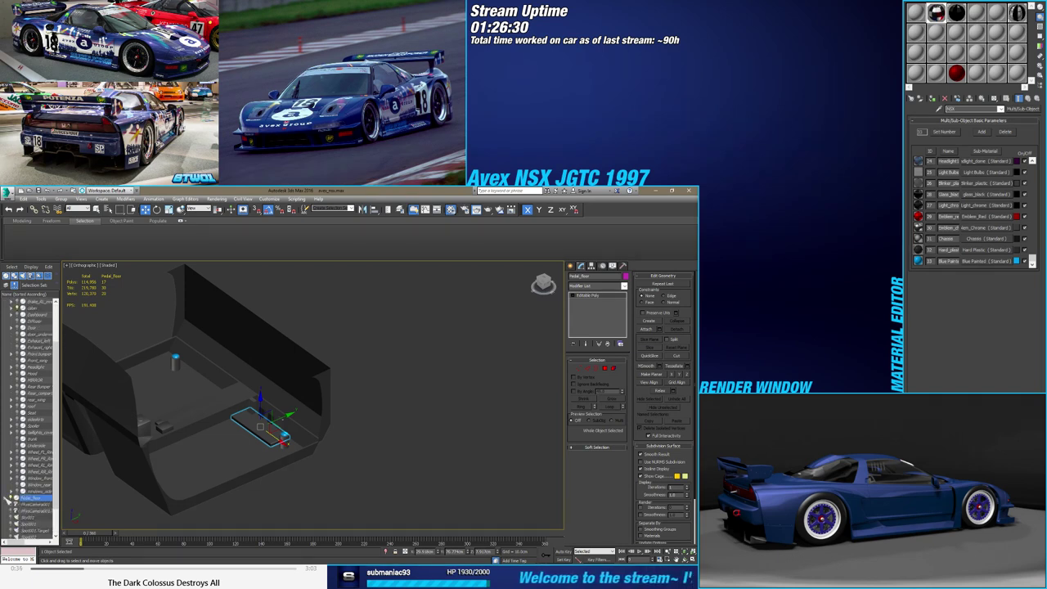
pyautogui.click(7, 498)
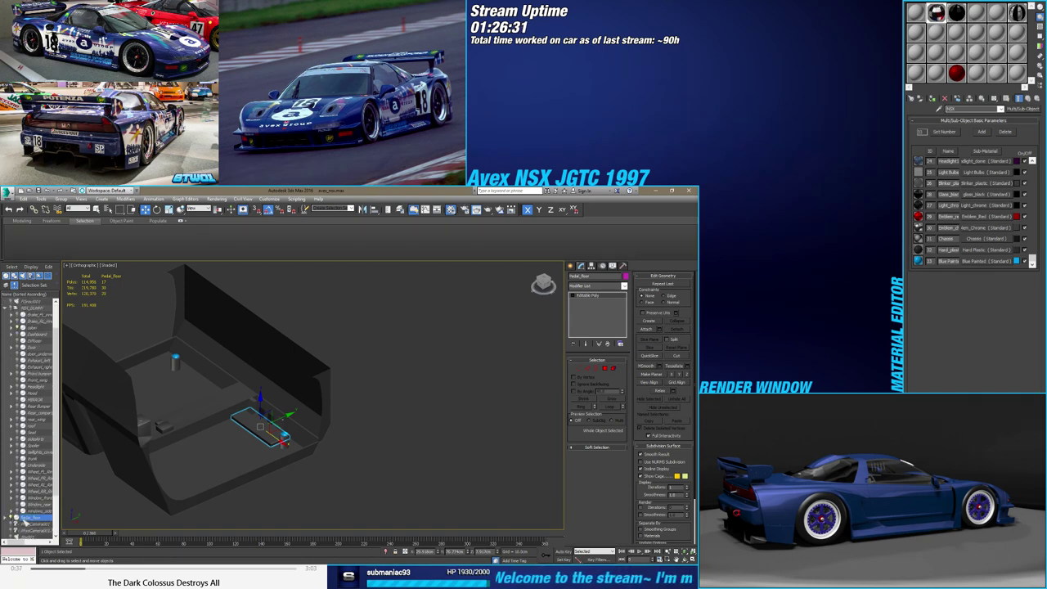
pyautogui.click(27, 331)
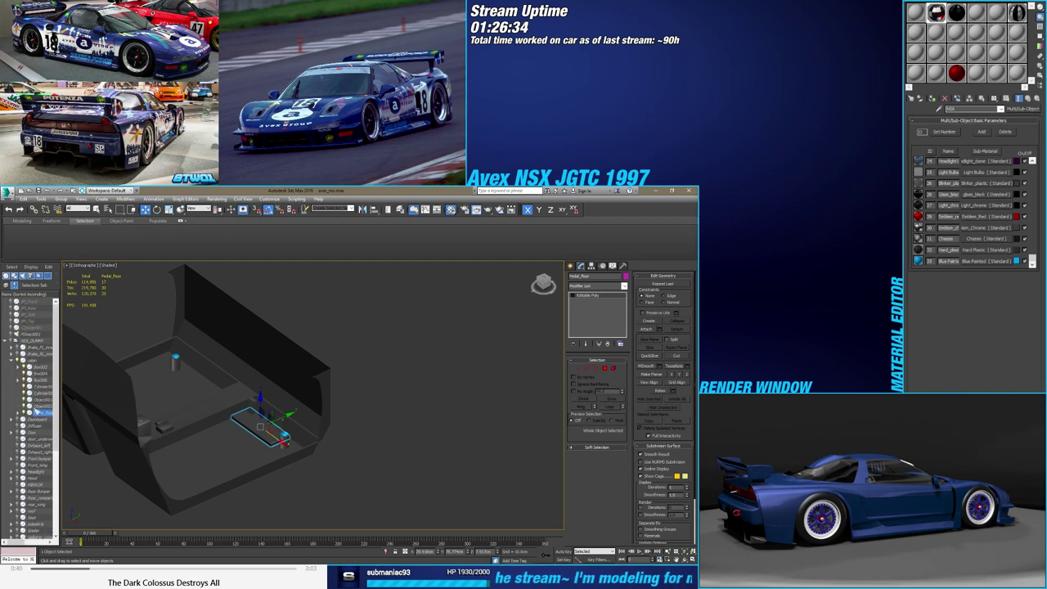
pyautogui.moveTo(325, 489)
pyautogui.keyDown('alt'); pyautogui.mouseDown(button='middle')
pyautogui.moveTo(391, 468)
pyautogui.moveTo(344, 449)
pyautogui.moveTo(335, 416)
pyautogui.moveTo(362, 444)
pyautogui.mouseUp(button='middle'); pyautogui.keyUp('alt')
pyautogui.click(373, 458)
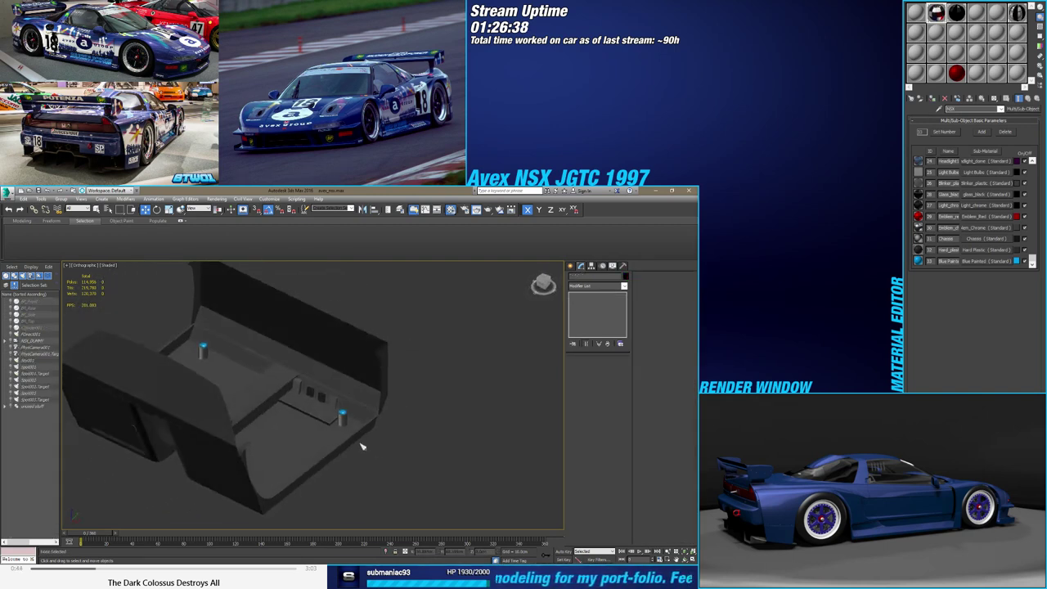
pyautogui.scroll(5, 339, 419)
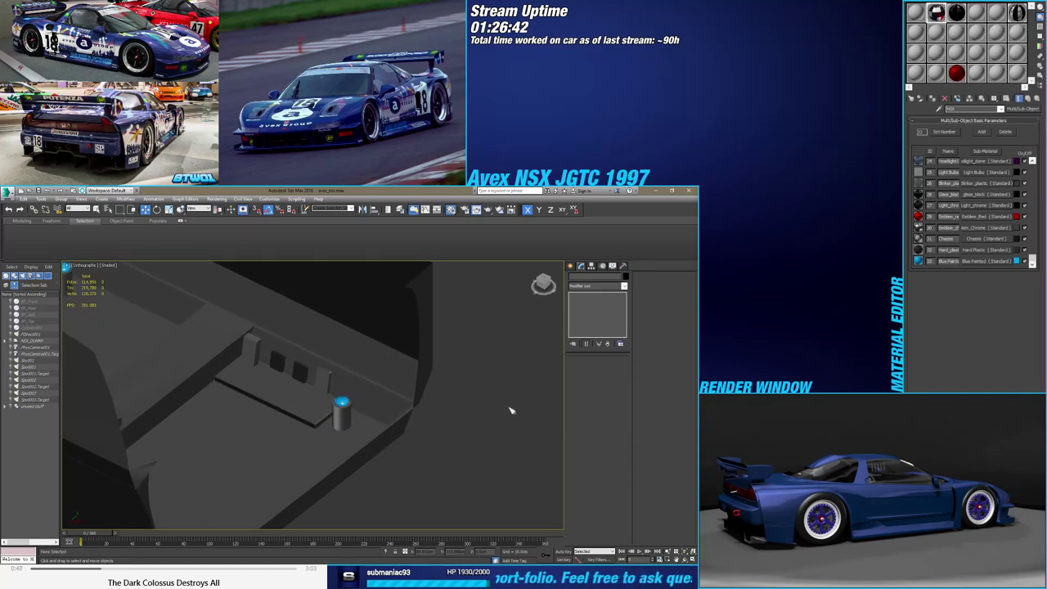
# Draw a small pink Box as a pedal arm and move it beside the blue cylinder
pyautogui.click(573, 267)
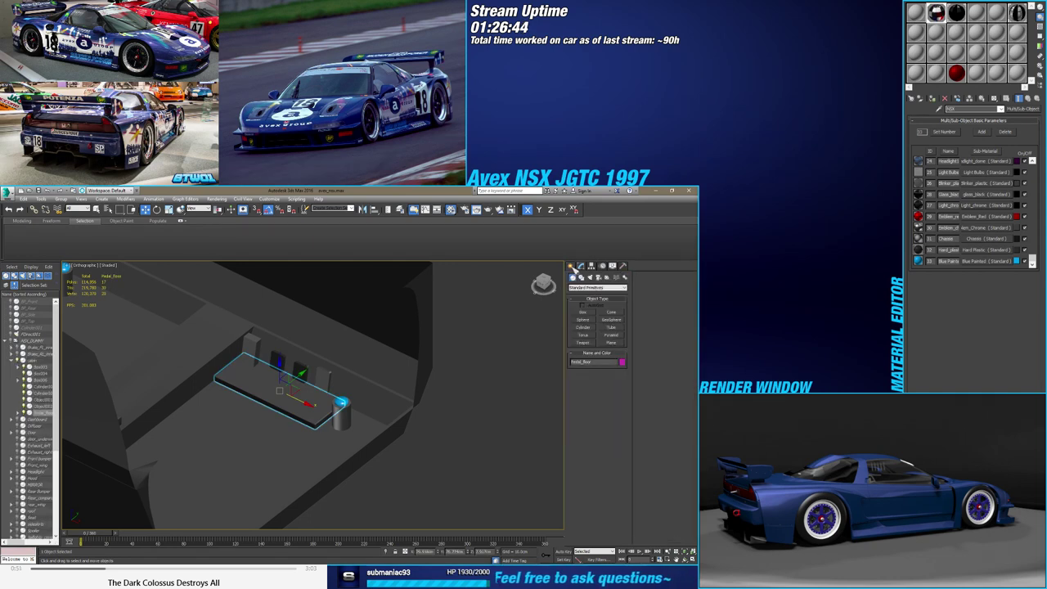
pyautogui.click(583, 312)
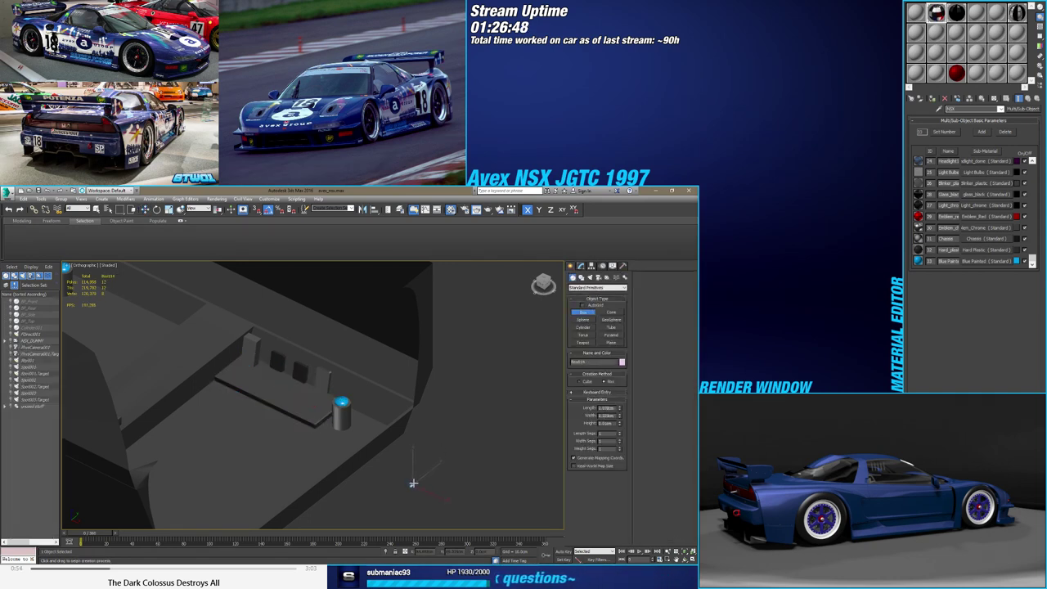
pyautogui.moveTo(408, 483); pyautogui.dragTo(409, 481)
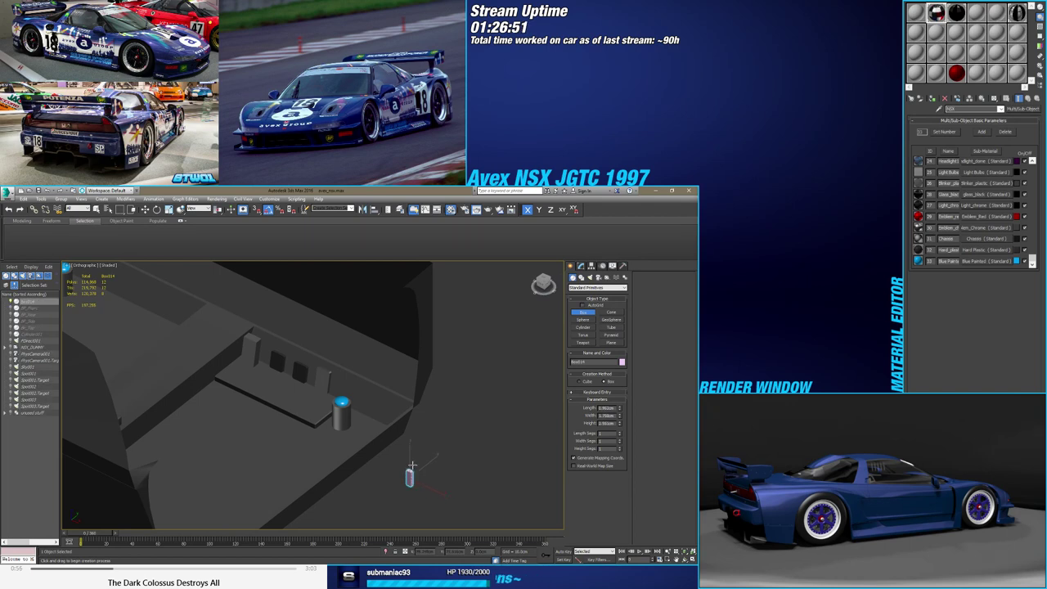
pyautogui.rightClick(428, 487)
pyautogui.keyDown('alt'); pyautogui.moveTo(415, 490); pyautogui.dragTo(418, 471, button='middle'); pyautogui.keyUp('alt')
pyautogui.moveTo(419, 471); pyautogui.dragTo(291, 417)
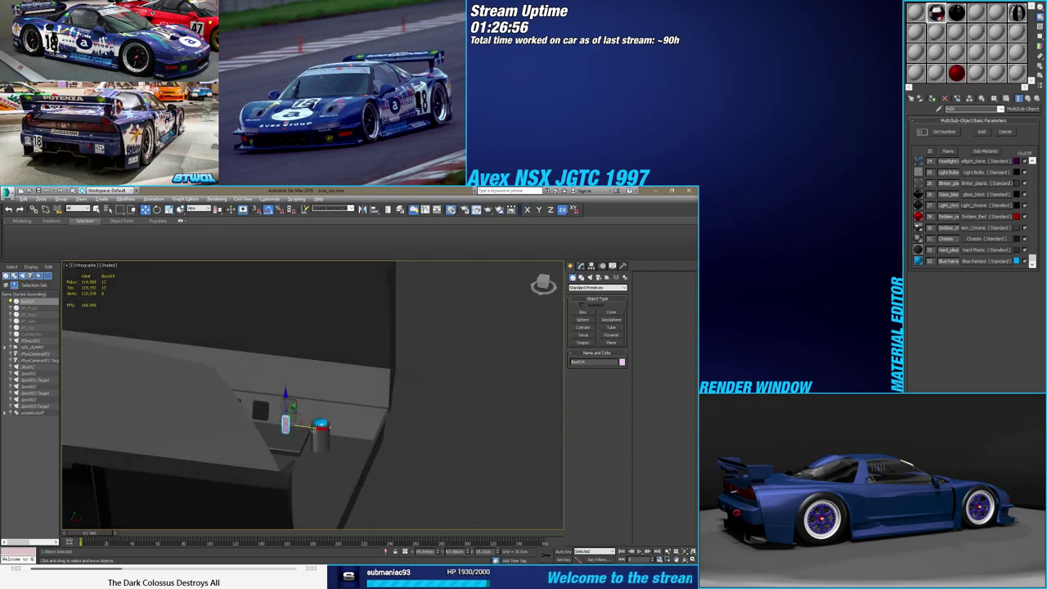
pyautogui.scroll(3, 290, 417)
pyautogui.keyDown('alt'); pyautogui.moveTo(291, 417); pyautogui.dragTo(290, 416, button='middle'); pyautogui.keyUp('alt')
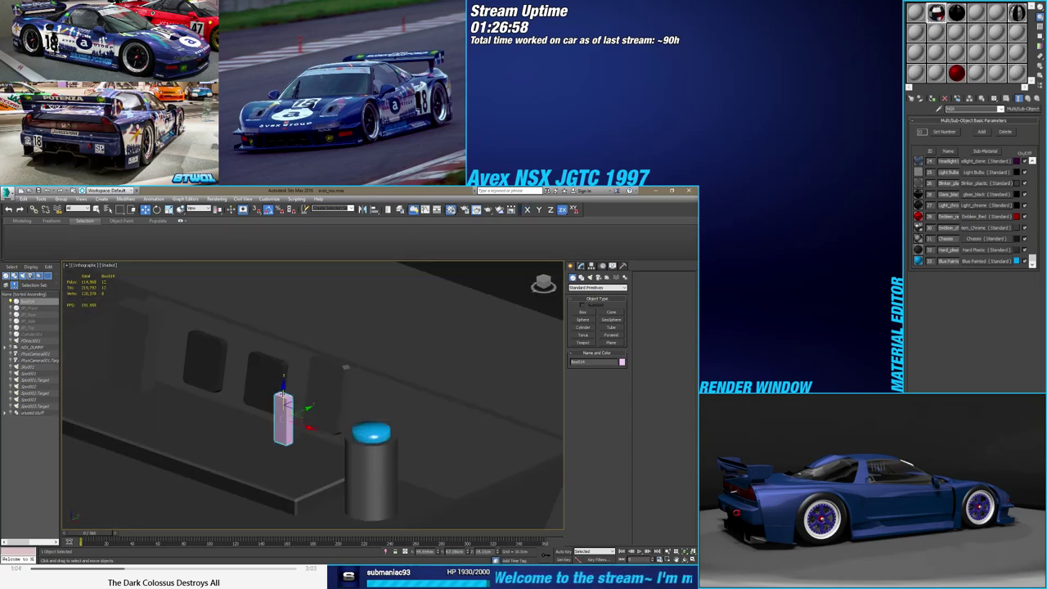
pyautogui.moveTo(282, 395); pyautogui.dragTo(276, 425)
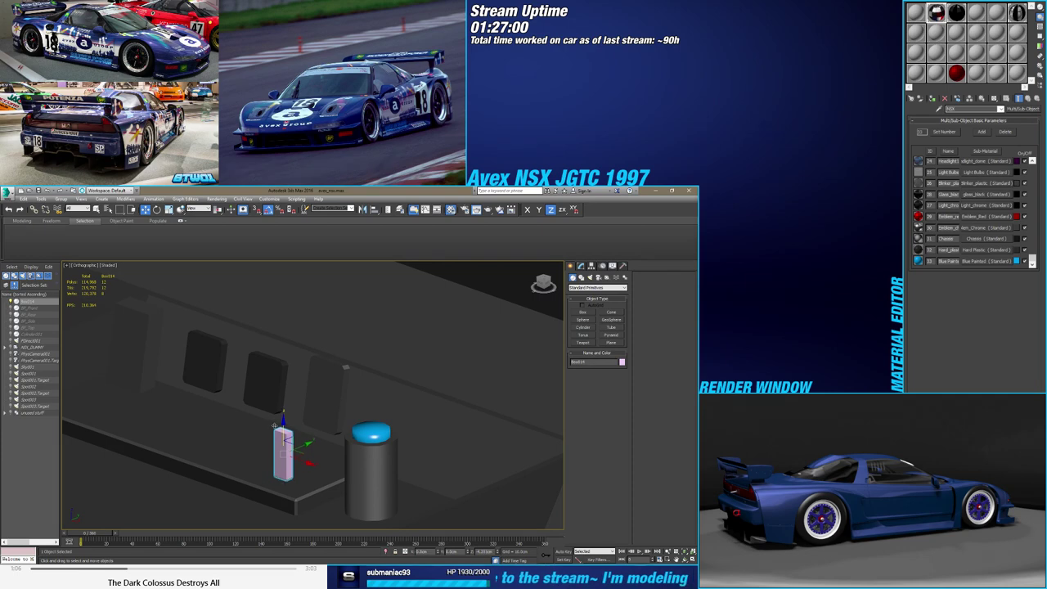
pyautogui.moveTo(300, 446); pyautogui.dragTo(353, 424)
pyautogui.moveTo(332, 434)
pyautogui.keyDown('alt'); pyautogui.mouseDown(button='middle')
pyautogui.moveTo(338, 448)
pyautogui.moveTo(308, 427)
pyautogui.mouseUp(button='middle'); pyautogui.keyUp('alt')
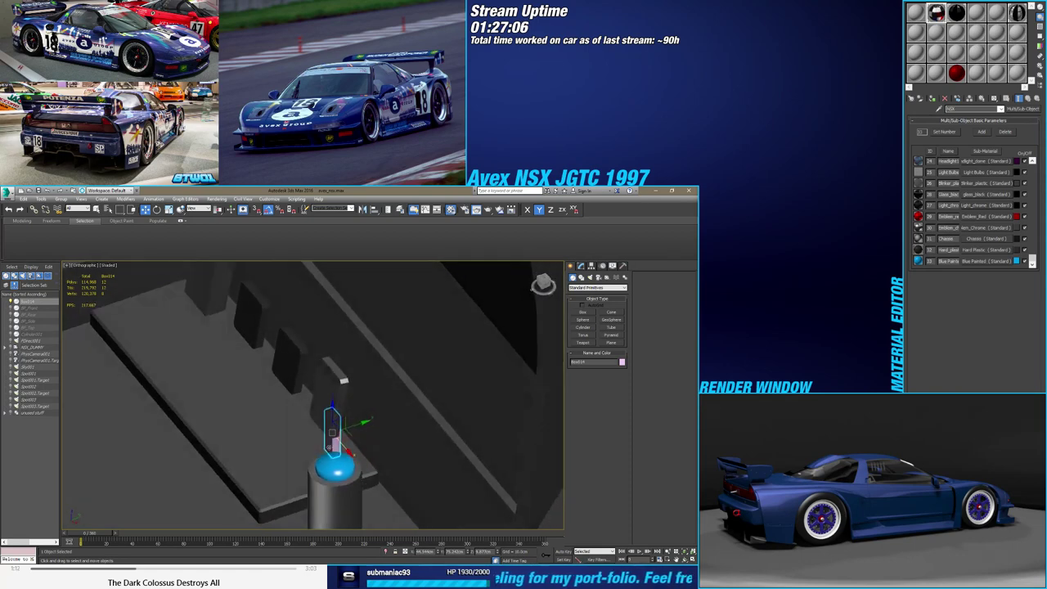
# Rotate the pink box so the pedal arm sits at an angle
pyautogui.click(333, 426)
pyautogui.press('e')
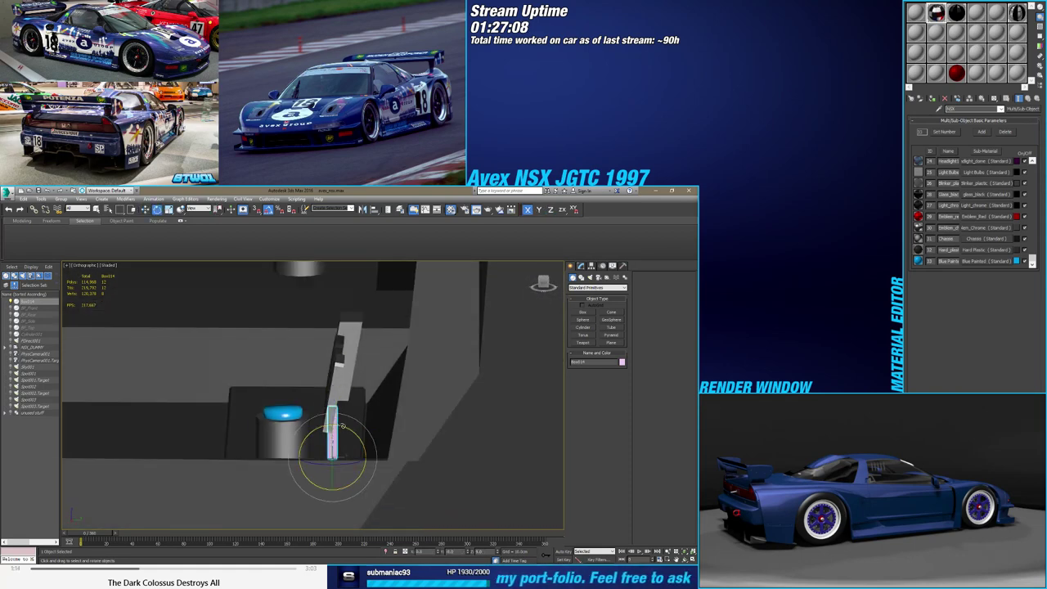
pyautogui.moveTo(342, 426); pyautogui.dragTo(353, 429)
pyautogui.press('w')
pyautogui.moveTo(347, 428)
pyautogui.keyDown('alt'); pyautogui.mouseDown(button='middle')
pyautogui.moveTo(342, 442)
pyautogui.moveTo(358, 435)
pyautogui.moveTo(364, 451)
pyautogui.moveTo(349, 436)
pyautogui.mouseUp(button='middle'); pyautogui.keyUp('alt')
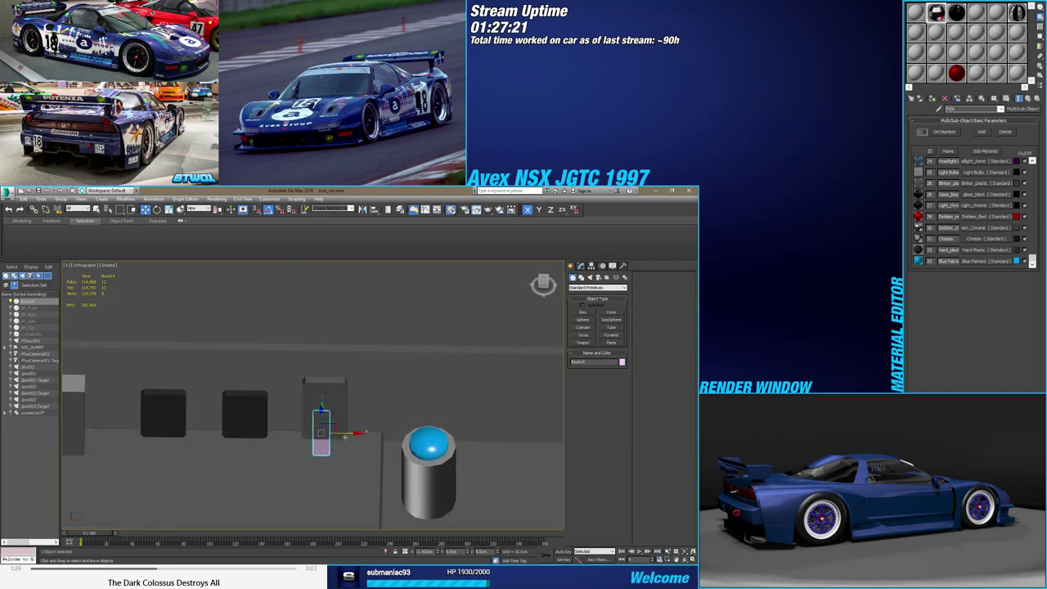
pyautogui.keyDown('alt'); pyautogui.moveTo(345, 436); pyautogui.dragTo(360, 445, button='middle'); pyautogui.keyUp('alt')
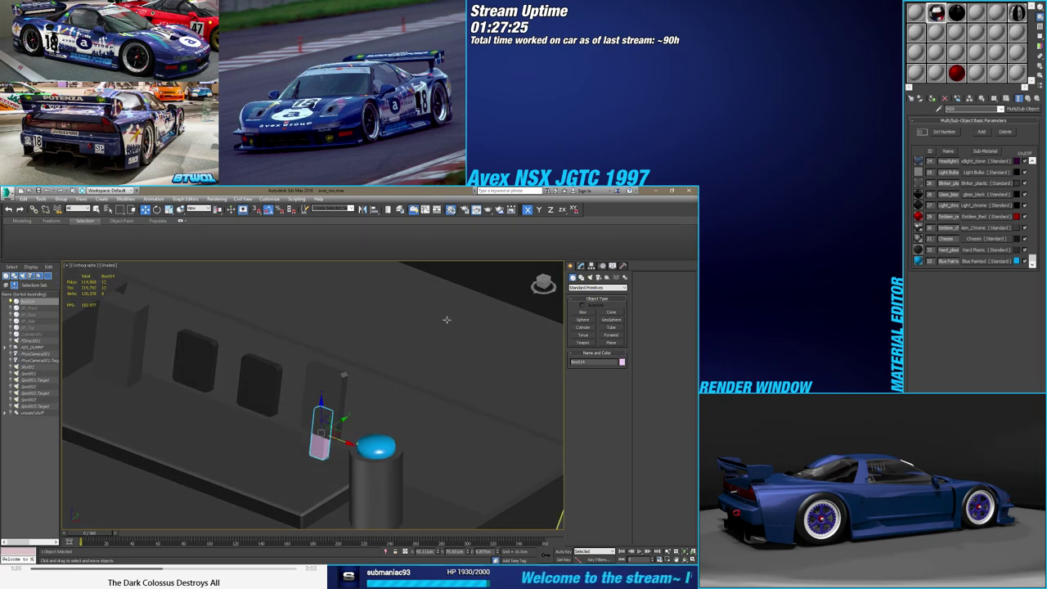
pyautogui.keyDown('alt'); pyautogui.moveTo(394, 346); pyautogui.dragTo(369, 422, button='middle'); pyautogui.keyUp('alt')
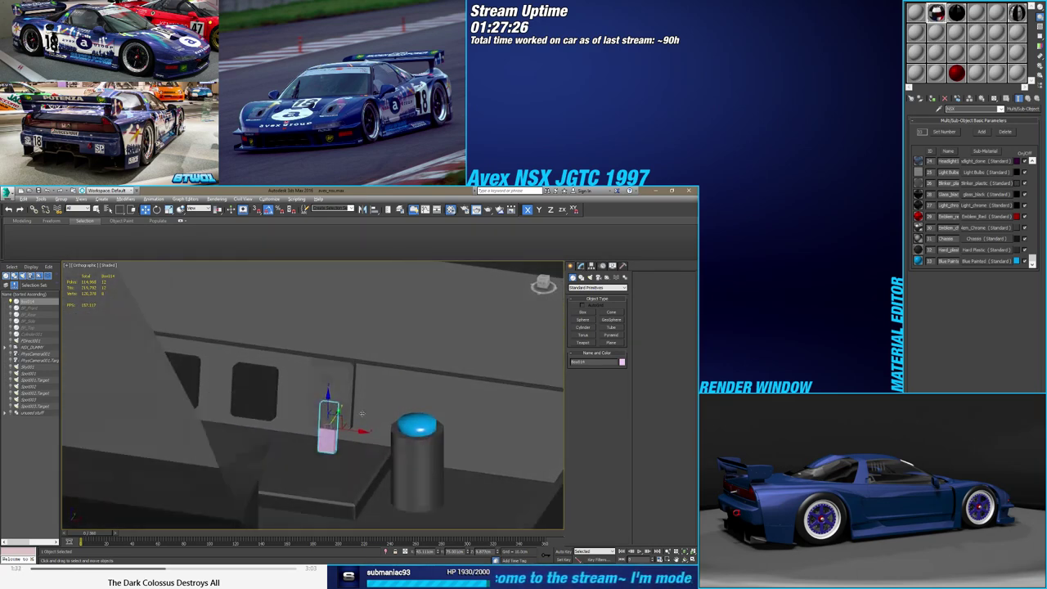
# Position the arm under the middle pedal block and Shift-drag a copy toward the left pedal
pyautogui.moveTo(348, 427); pyautogui.dragTo(275, 428)
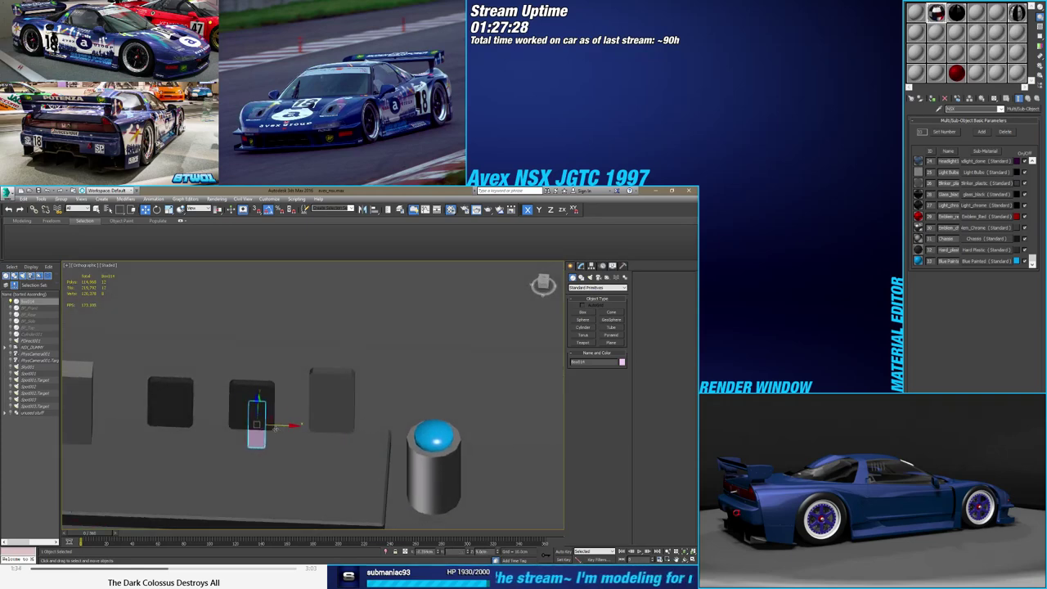
pyautogui.moveTo(284, 443)
pyautogui.keyDown('alt'); pyautogui.mouseDown(button='middle')
pyautogui.moveTo(270, 425)
pyautogui.moveTo(247, 425)
pyautogui.mouseUp(button='middle'); pyautogui.keyUp('alt')
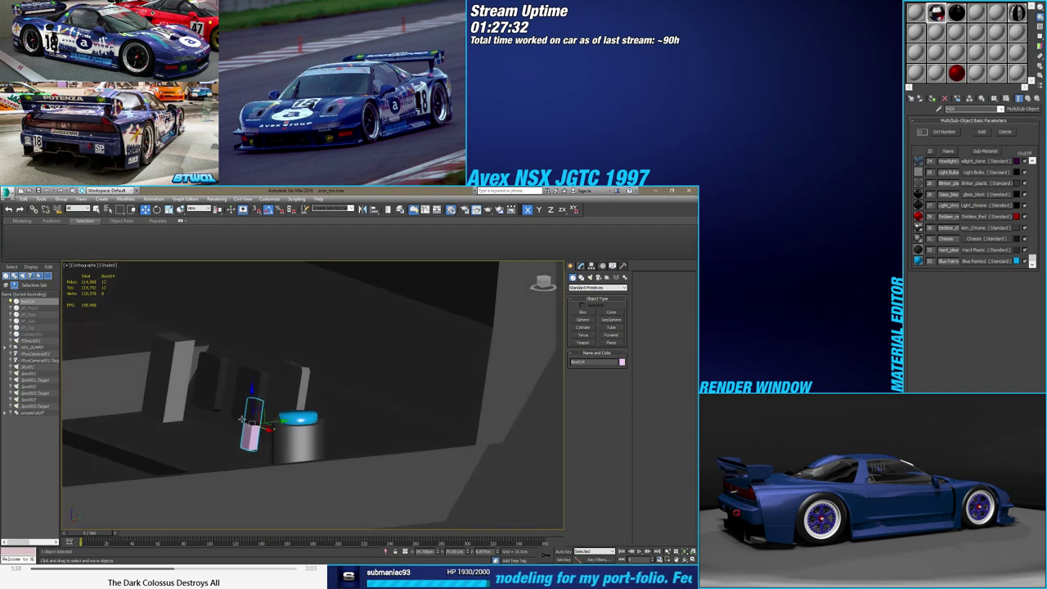
pyautogui.scroll(2, 248, 425)
pyautogui.moveTo(259, 399); pyautogui.dragTo(259, 409)
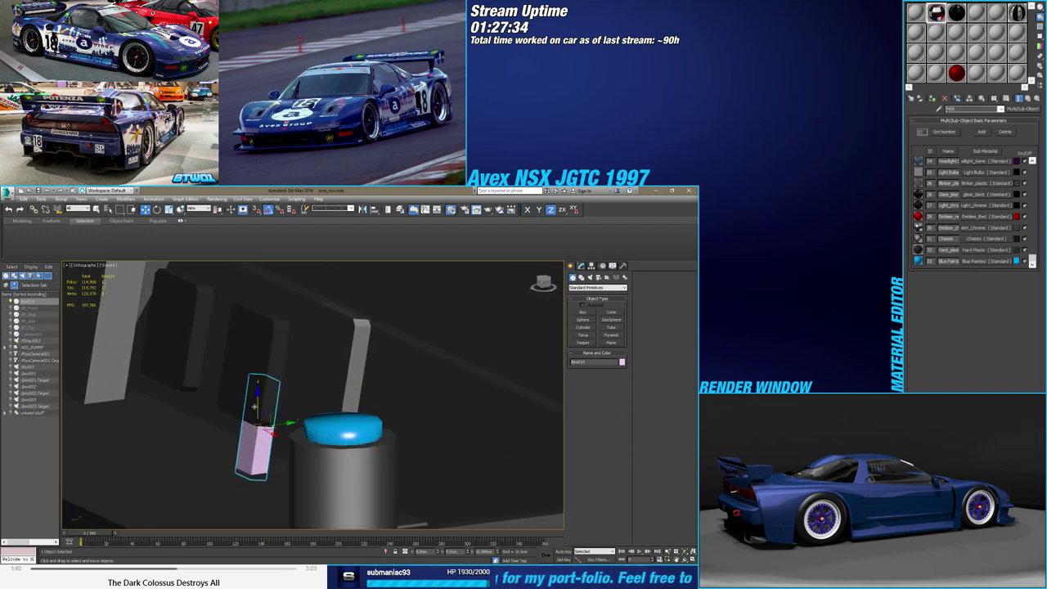
pyautogui.moveTo(259, 409)
pyautogui.keyDown('alt'); pyautogui.mouseDown(button='middle')
pyautogui.moveTo(257, 424)
pyautogui.moveTo(314, 412)
pyautogui.mouseUp(button='middle'); pyautogui.keyUp('alt')
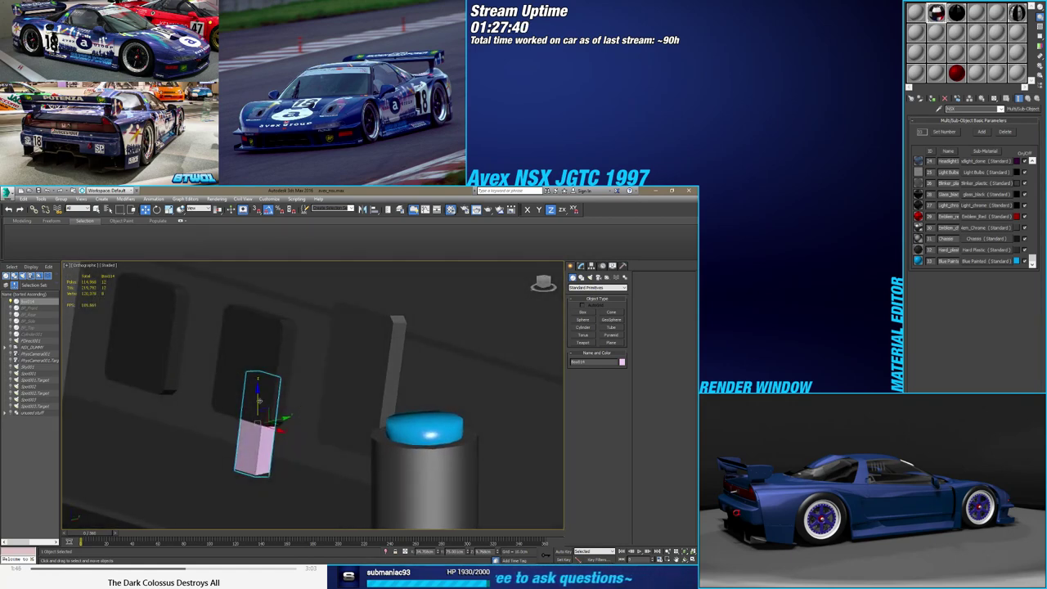
pyautogui.scroll(-3, 314, 412)
pyautogui.keyDown('alt'); pyautogui.moveTo(314, 412); pyautogui.dragTo(343, 409, button='middle'); pyautogui.keyUp('alt')
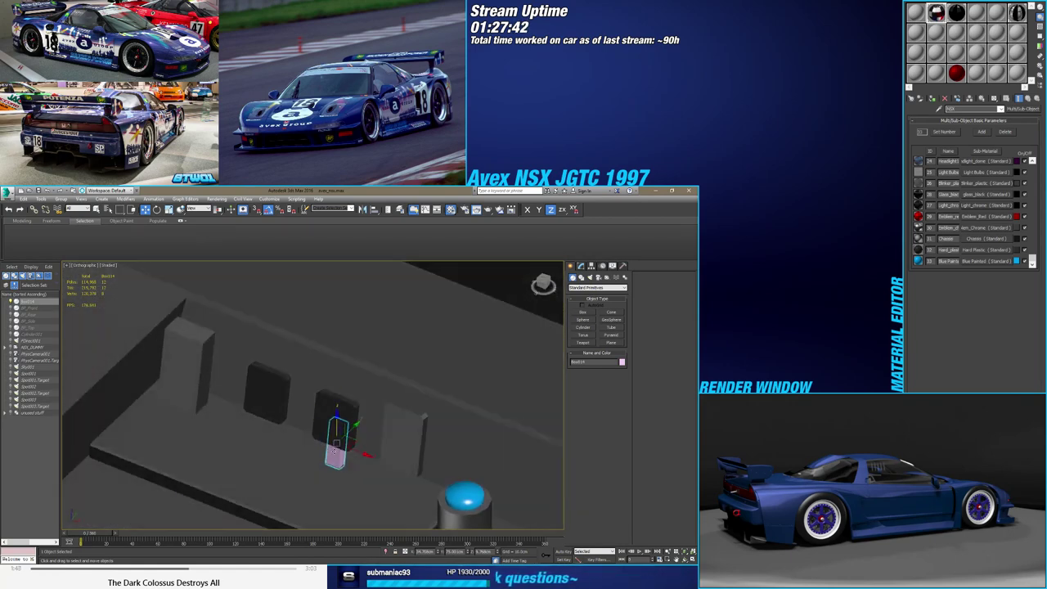
pyautogui.keyDown('shift'); pyautogui.moveTo(354, 449); pyautogui.dragTo(314, 424); pyautogui.keyUp('shift')
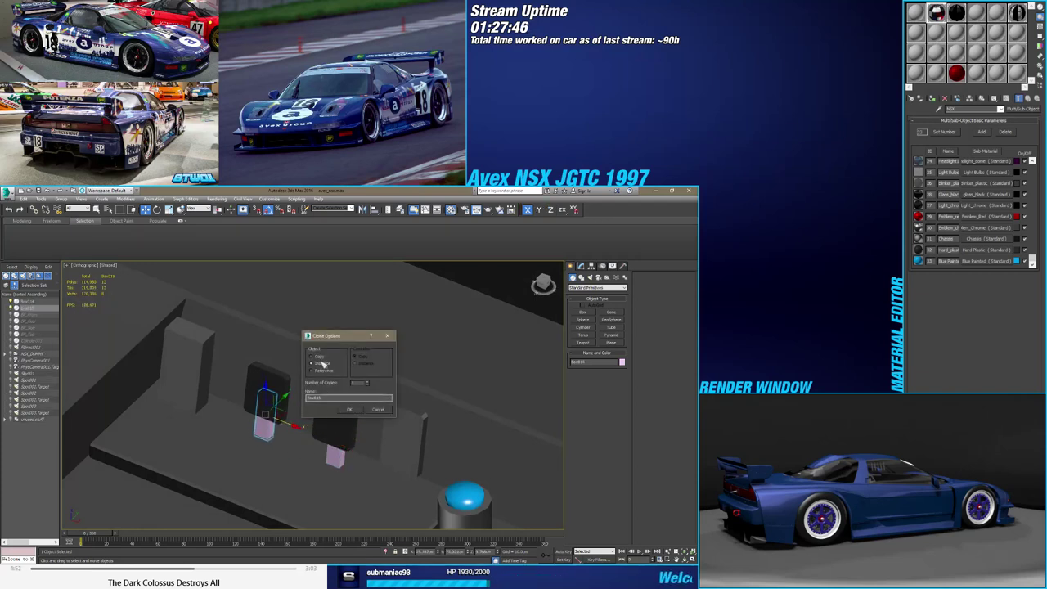
# Confirm the copy and check that arms sit under Pedal_Brake and Pedal_Clutch
pyautogui.click(349, 409)
pyautogui.keyDown('alt'); pyautogui.moveTo(349, 413); pyautogui.dragTo(337, 444, button='middle'); pyautogui.keyUp('alt')
pyautogui.click(337, 444)
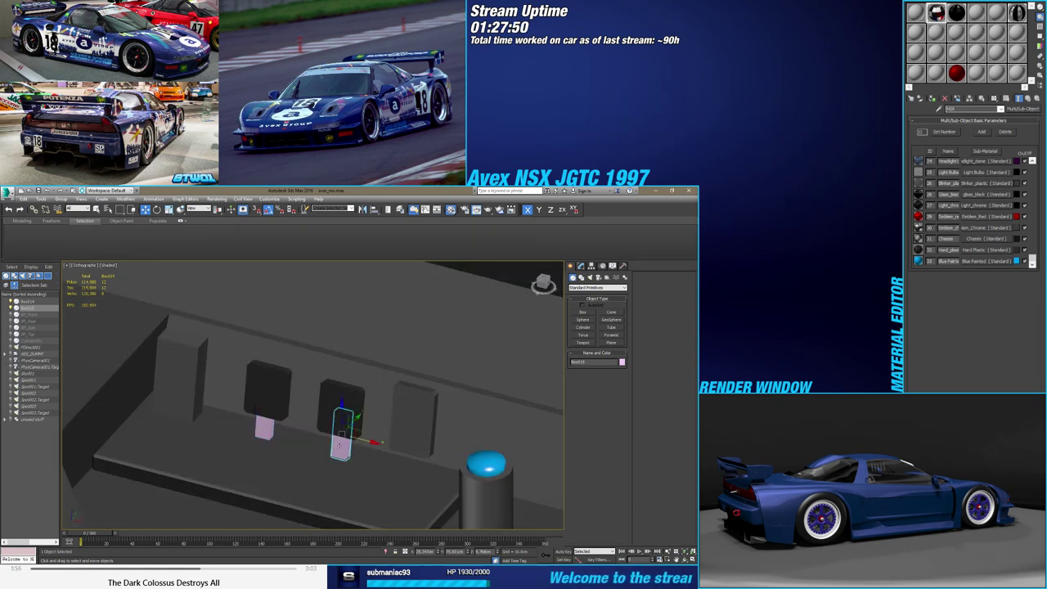
pyautogui.click(346, 425)
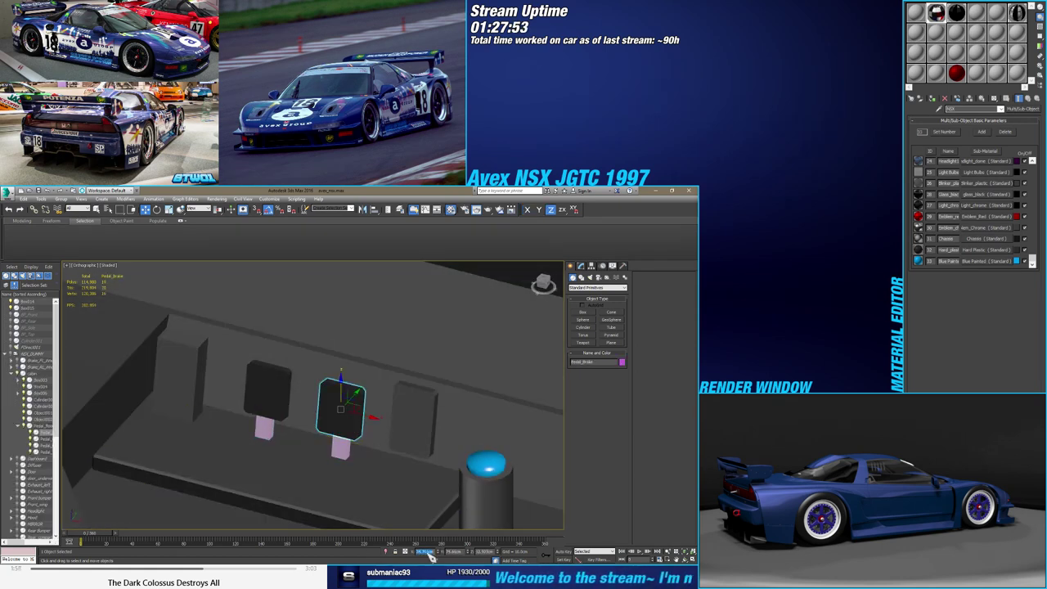
pyautogui.click(341, 446)
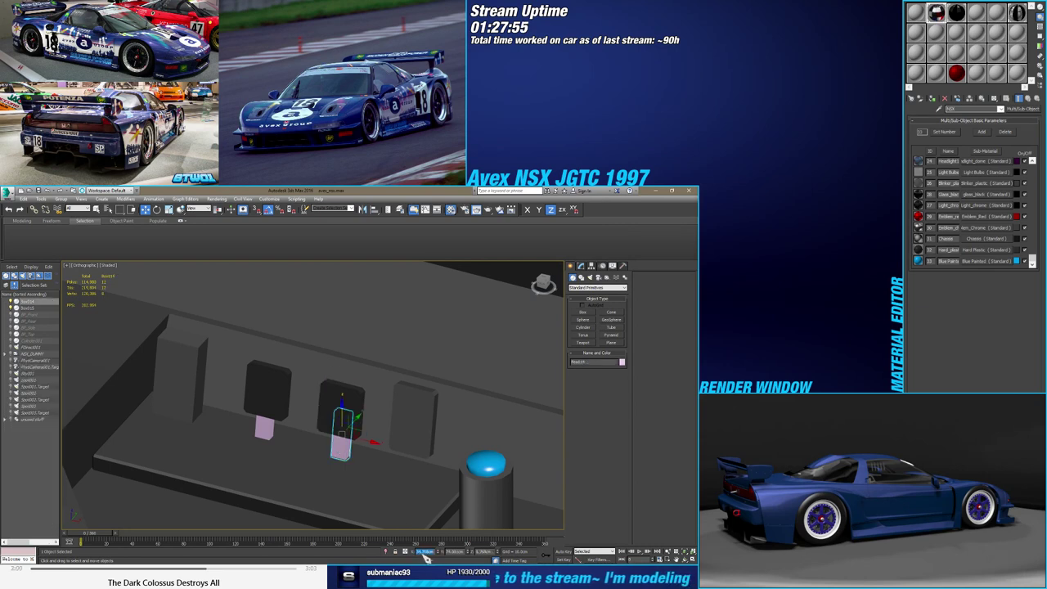
pyautogui.click(269, 384)
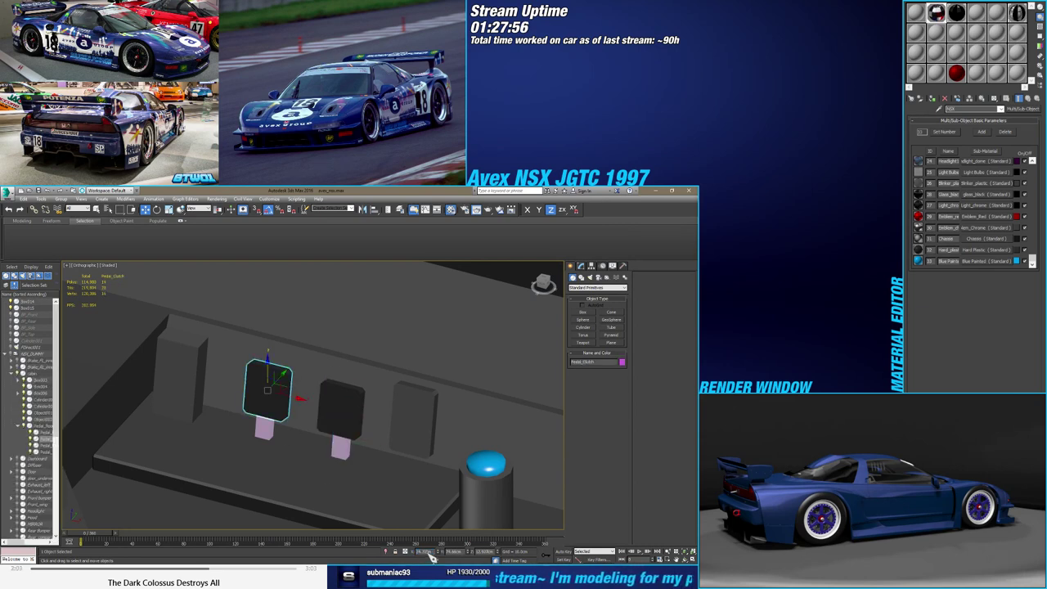
pyautogui.click(264, 427)
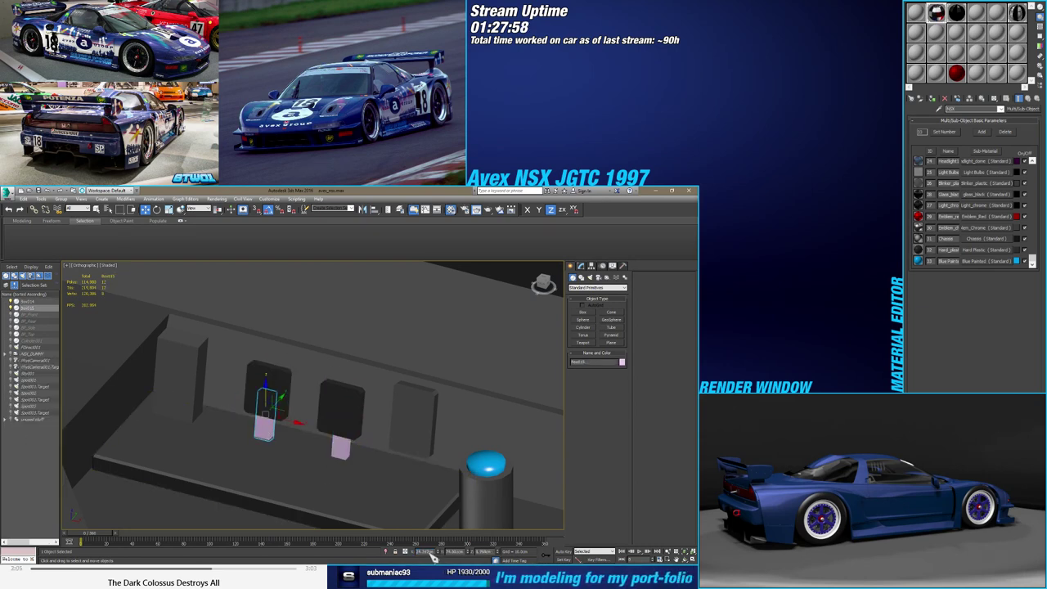
pyautogui.click(341, 446)
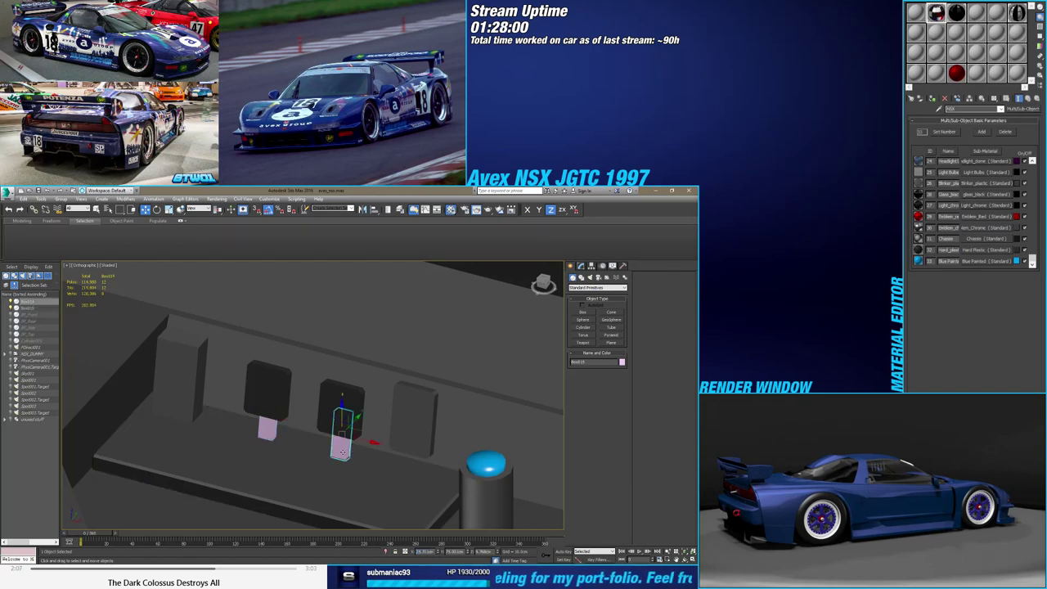
# Clone the middle arm under Pedal_Throttle so all three pedal blocks have an arm
pyautogui.keyDown('shift'); pyautogui.moveTo(362, 454); pyautogui.dragTo(423, 465); pyautogui.keyUp('shift')
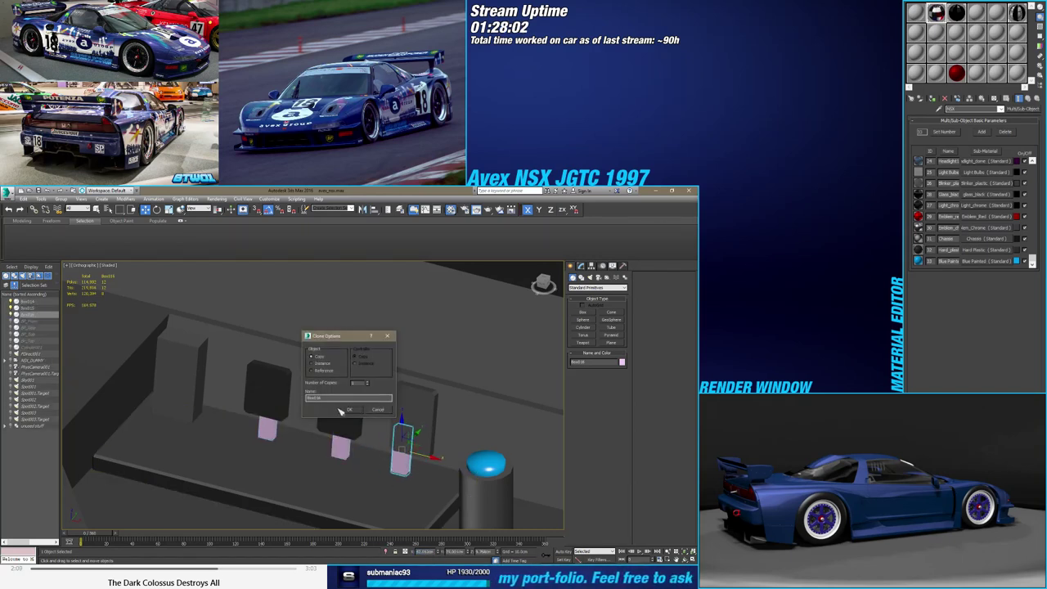
pyautogui.click(348, 409)
pyautogui.click(414, 400)
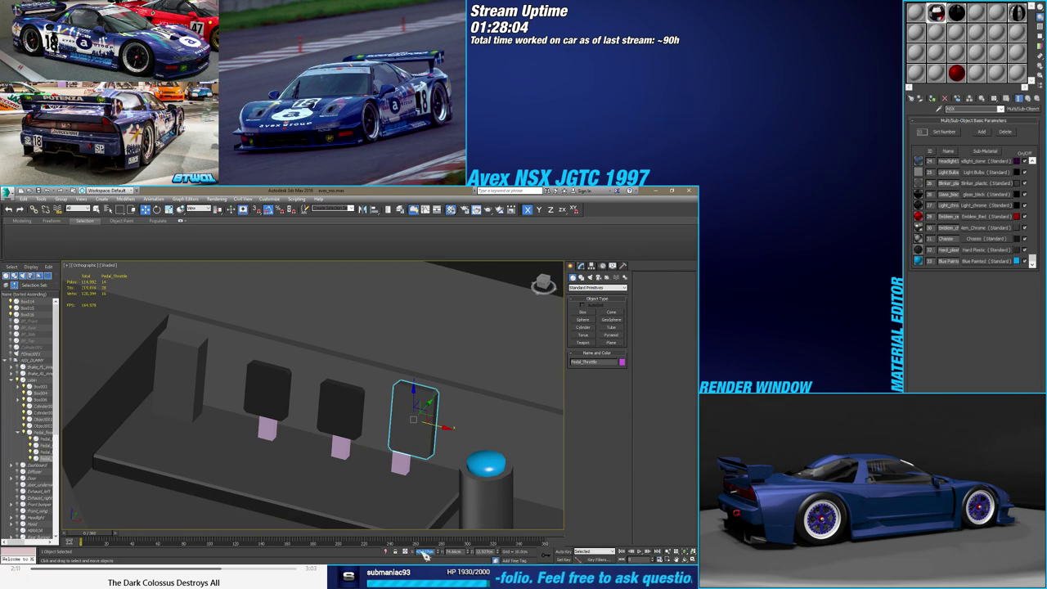
pyautogui.click(400, 458)
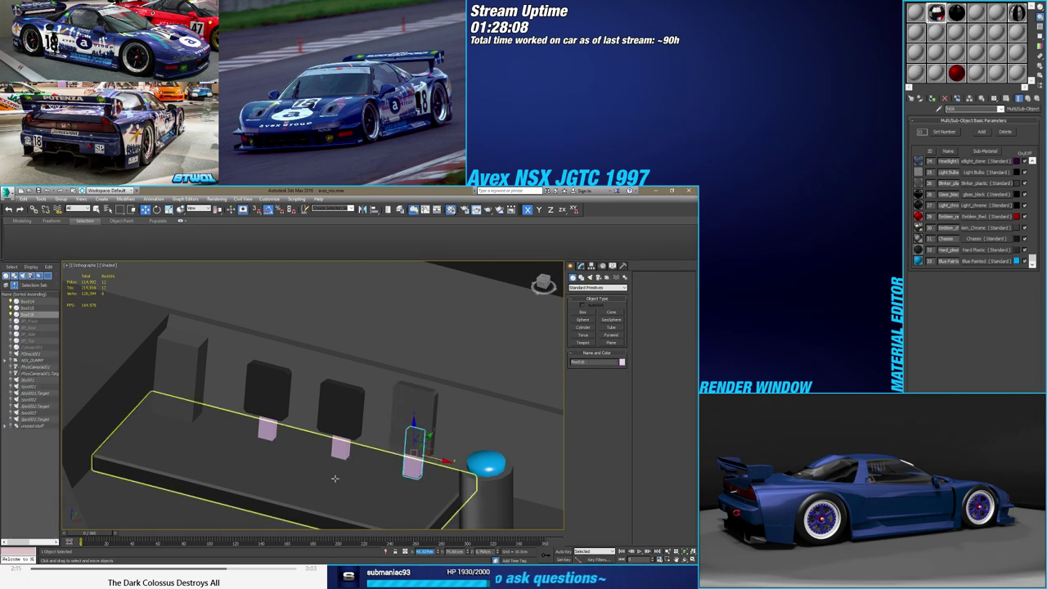
pyautogui.keyDown('alt'); pyautogui.moveTo(334, 478); pyautogui.dragTo(377, 479, button='middle'); pyautogui.keyUp('alt')
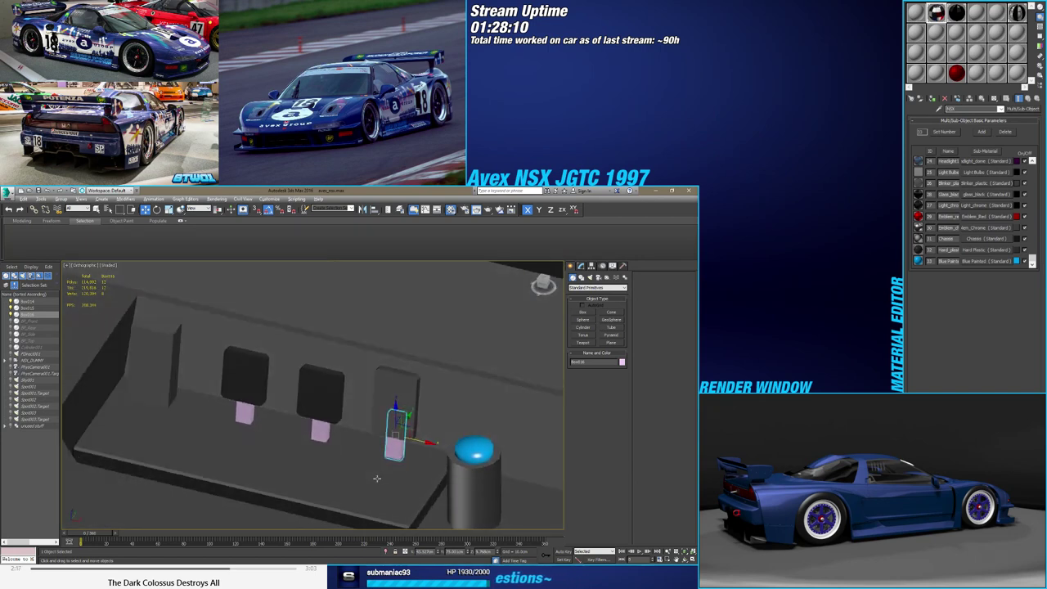
pyautogui.click(581, 265)
# Convert the throttle arm to Editable Poly and move its vertices so it slants toward its pad
pyautogui.rightClick(587, 297)
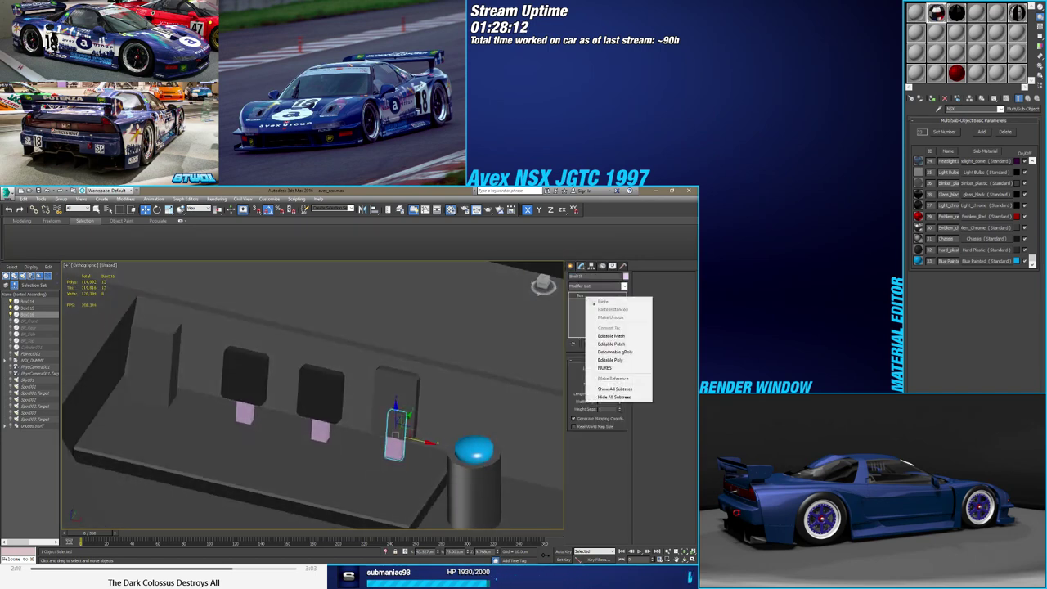
pyautogui.click(613, 359)
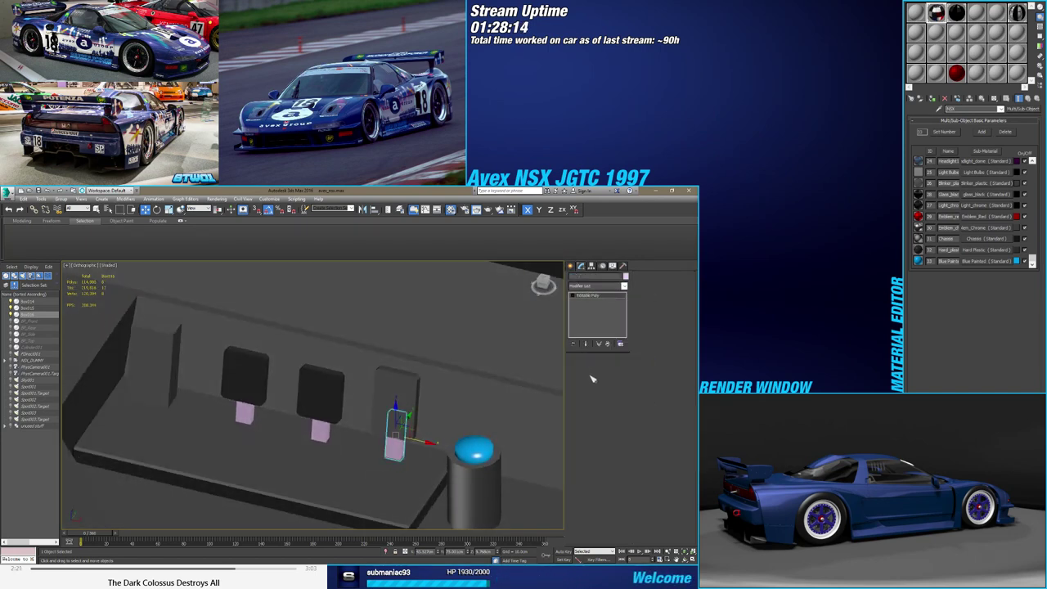
pyautogui.click(580, 369)
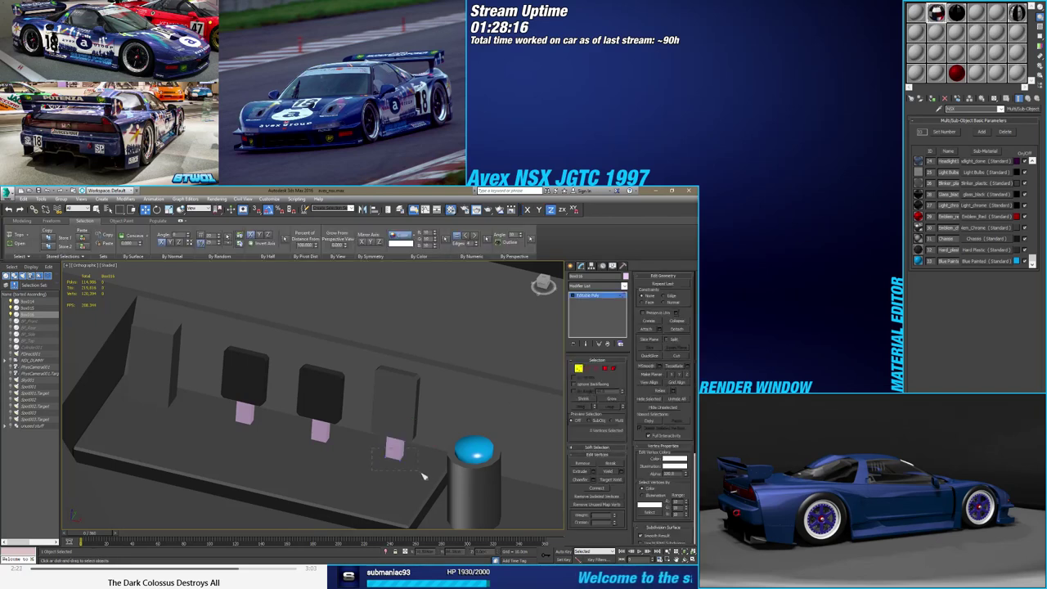
pyautogui.moveTo(424, 476)
pyautogui.keyDown('alt'); pyautogui.mouseDown(button='middle')
pyautogui.moveTo(400, 485)
pyautogui.moveTo(385, 475)
pyautogui.mouseUp(button='middle'); pyautogui.keyUp('alt')
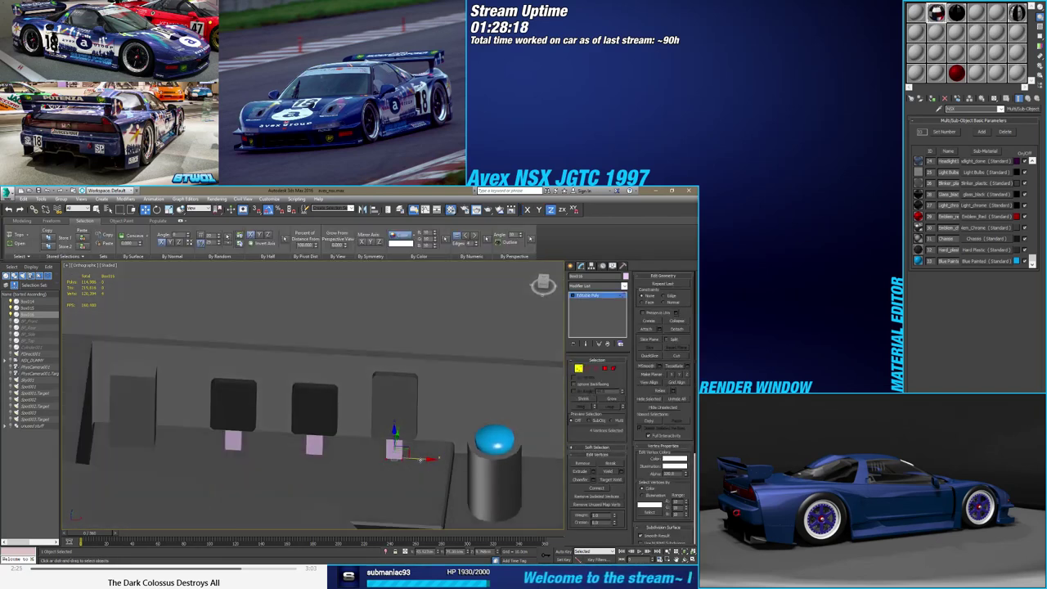
pyautogui.moveTo(392, 449); pyautogui.dragTo(367, 463)
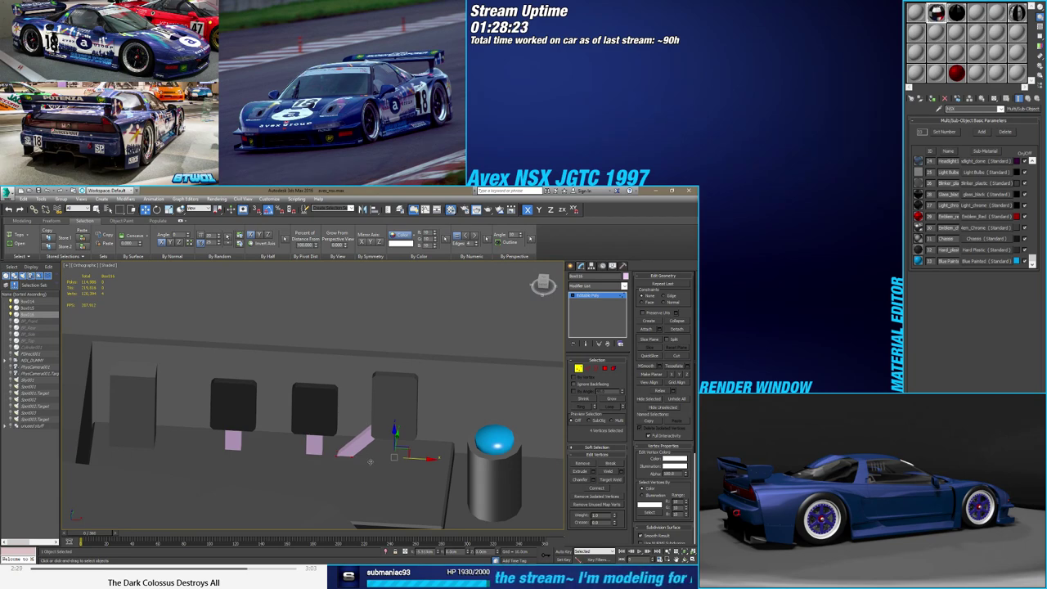
pyautogui.moveTo(370, 463)
pyautogui.keyDown('alt'); pyautogui.mouseDown(button='middle')
pyautogui.moveTo(339, 455)
pyautogui.moveTo(402, 470)
pyautogui.moveTo(404, 481)
pyautogui.mouseUp(button='middle'); pyautogui.keyUp('alt')
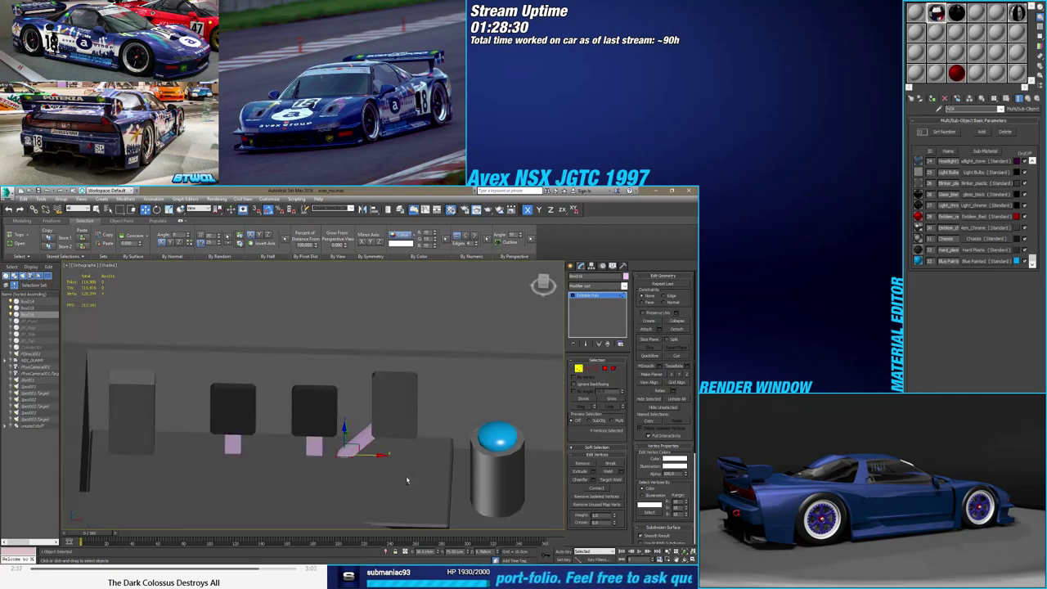
pyautogui.scroll(2, 383, 455)
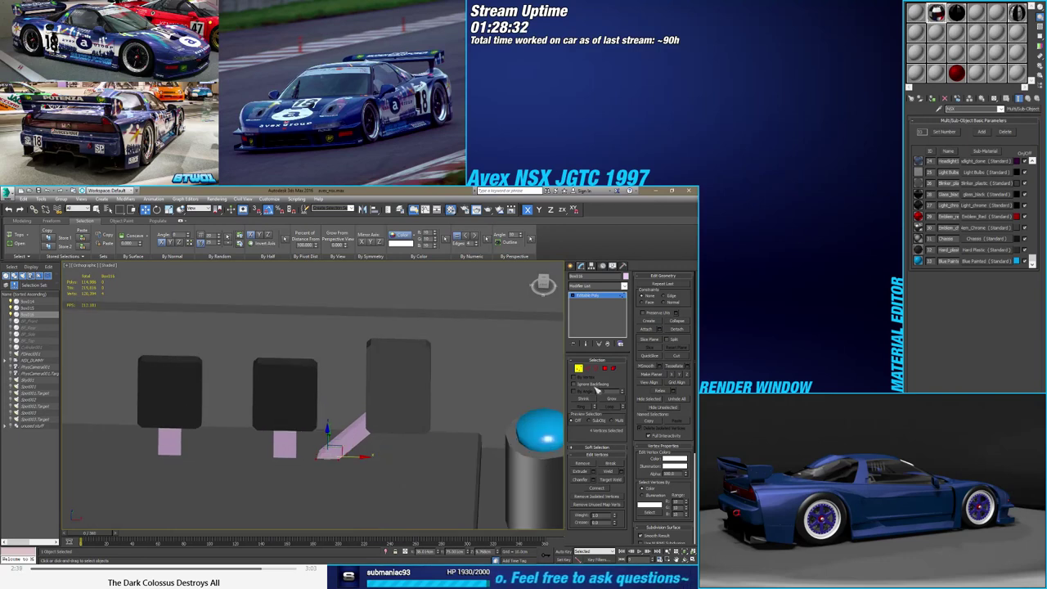
pyautogui.click(588, 369)
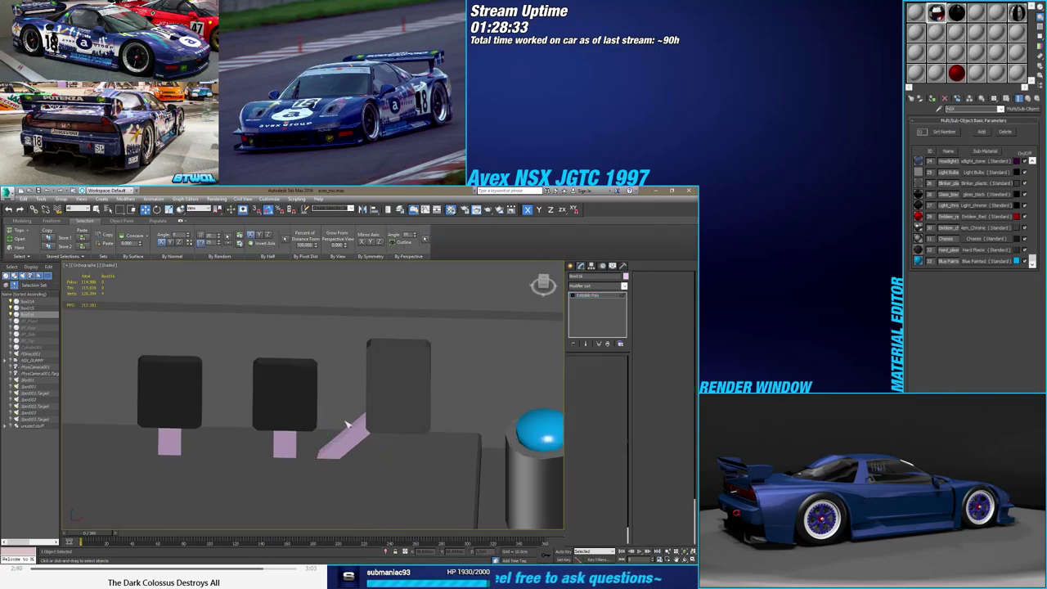
# Connect a new edge across the throttle arm and slide it to bend the arm near its top
pyautogui.click(378, 450)
pyautogui.keyDown('shift'); pyautogui.click(600, 497); pyautogui.keyUp('shift')
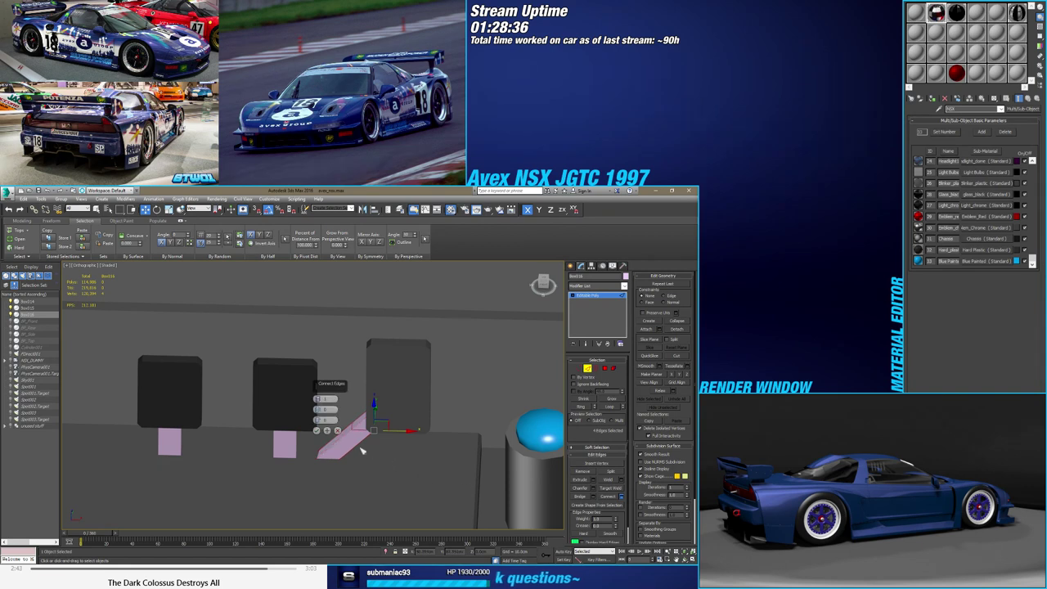
pyautogui.click(318, 431)
pyautogui.keyDown('alt'); pyautogui.moveTo(318, 432); pyautogui.dragTo(383, 428, button='middle'); pyautogui.keyUp('alt')
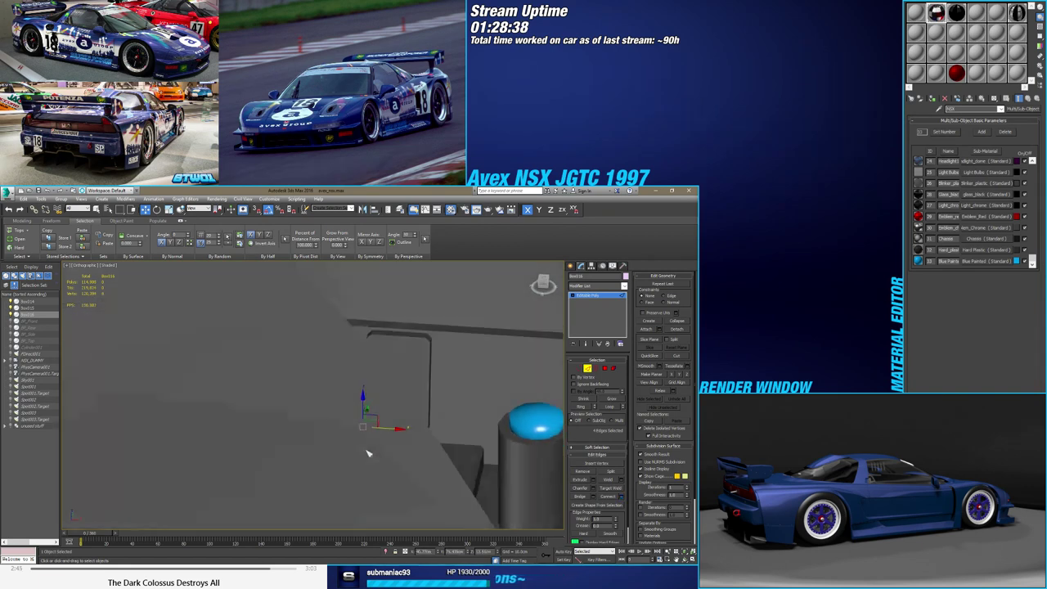
pyautogui.moveTo(384, 427); pyautogui.dragTo(401, 432)
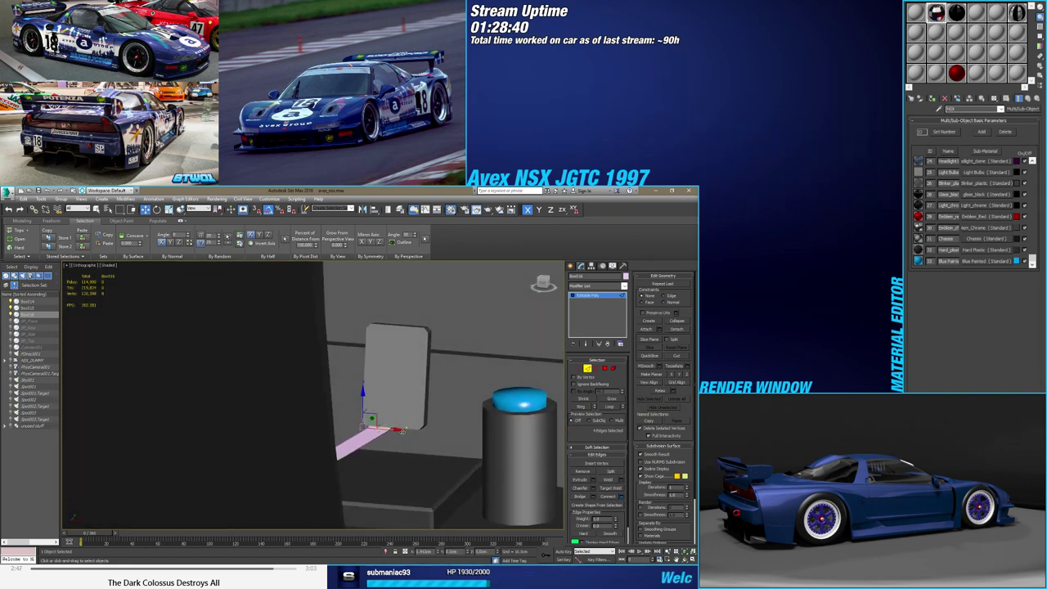
pyautogui.scroll(-3, 401, 433)
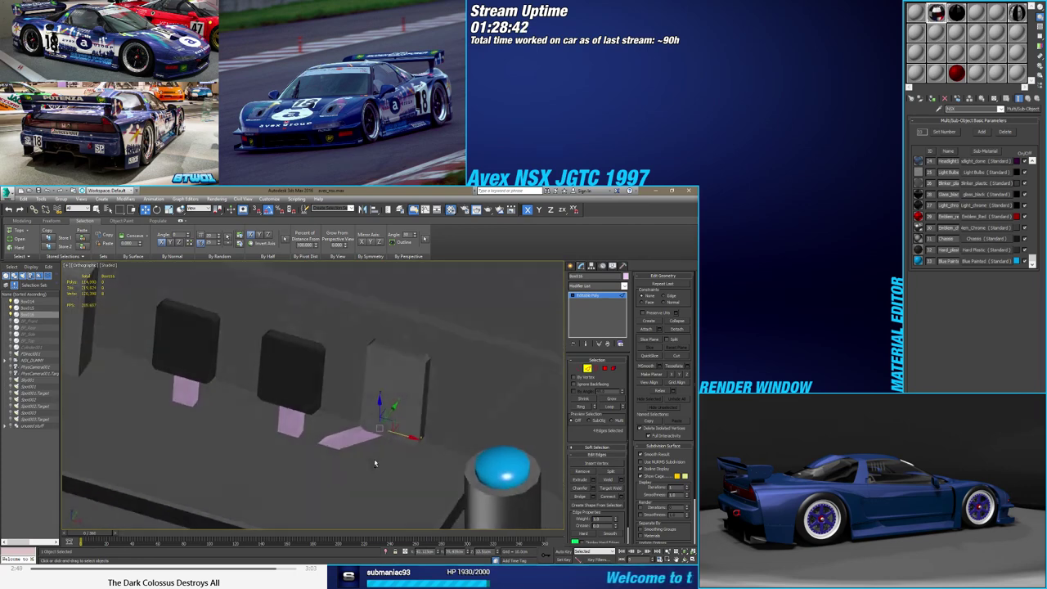
pyautogui.moveTo(401, 433)
pyautogui.keyDown('alt'); pyautogui.mouseDown(button='middle')
pyautogui.moveTo(379, 463)
pyautogui.moveTo(338, 459)
pyautogui.moveTo(327, 470)
pyautogui.mouseUp(button='middle'); pyautogui.keyUp('alt')
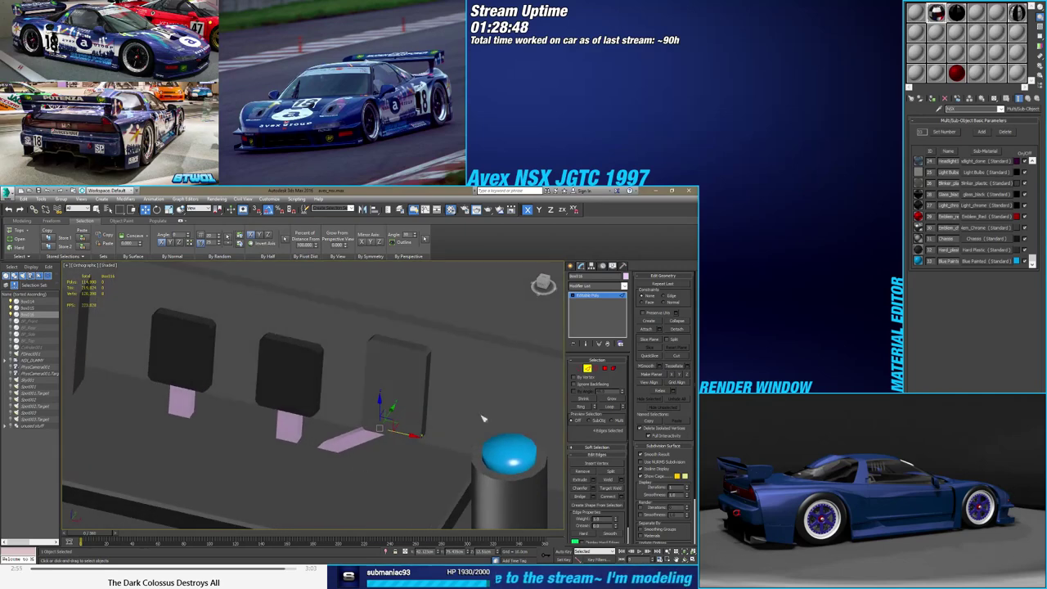
pyautogui.press('F4')
pyautogui.moveTo(483, 419)
pyautogui.keyDown('alt'); pyautogui.mouseDown(button='middle')
pyautogui.moveTo(413, 456)
pyautogui.moveTo(382, 444)
pyautogui.moveTo(415, 420)
pyautogui.moveTo(442, 417)
pyautogui.mouseUp(button='middle'); pyautogui.keyUp('alt')
pyautogui.press('F3')
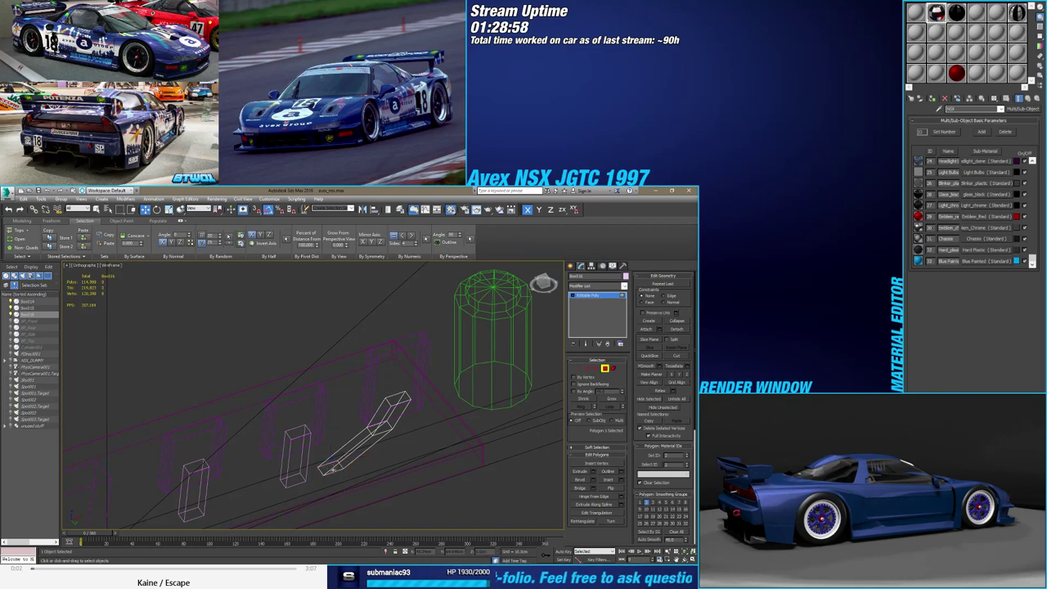
# From a front-facing view, select the corner vertex of the throttle arm's angled section
pyautogui.moveTo(331, 468)
pyautogui.keyDown('alt'); pyautogui.mouseDown(button='middle')
pyautogui.moveTo(423, 470)
pyautogui.moveTo(380, 435)
pyautogui.moveTo(381, 427)
pyautogui.moveTo(403, 430)
pyautogui.moveTo(381, 418)
pyautogui.mouseUp(button='middle'); pyautogui.keyUp('alt')
pyautogui.scroll(2, 411, 426)
pyautogui.click(378, 434)
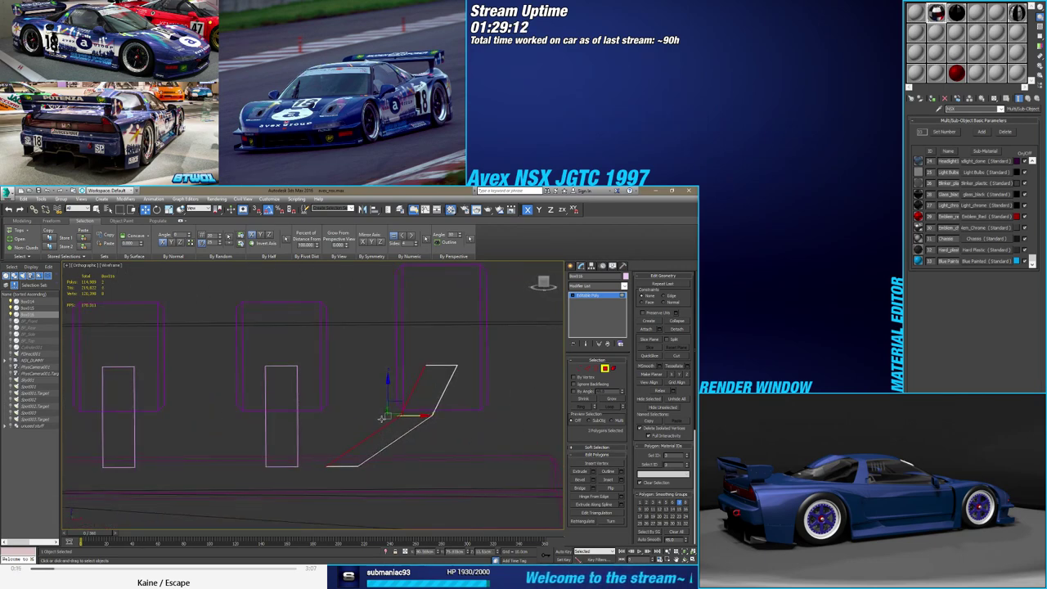
pyautogui.click(578, 369)
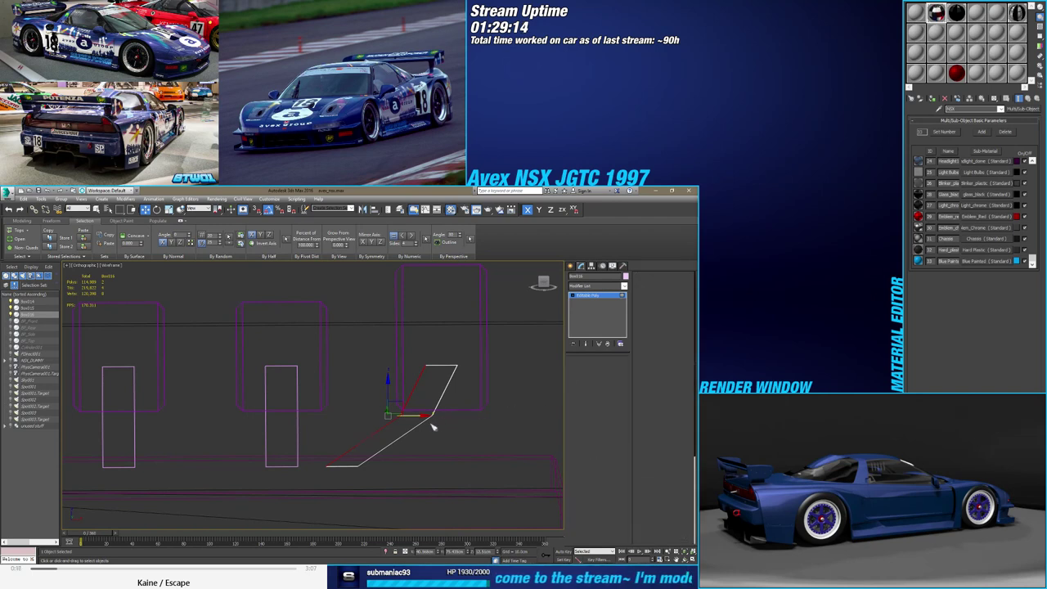
pyautogui.moveTo(426, 432)
pyautogui.mouseDown()
pyautogui.moveTo(439, 411)
pyautogui.moveTo(386, 429)
pyautogui.moveTo(382, 420)
pyautogui.moveTo(375, 427)
pyautogui.moveTo(397, 436)
pyautogui.moveTo(394, 453)
pyautogui.mouseUp()
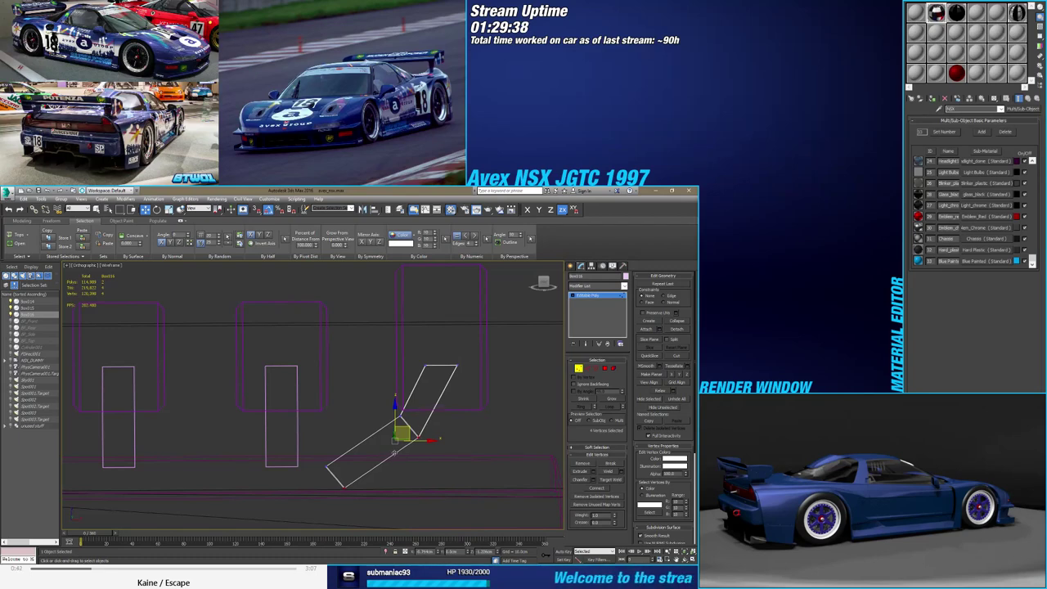
# In the Left view, shift the lower vertices along X to tilt the pedal piece
pyautogui.press('F3')
pyautogui.moveTo(394, 453)
pyautogui.keyDown('alt'); pyautogui.mouseDown(button='middle')
pyautogui.moveTo(427, 443)
pyautogui.moveTo(381, 434)
pyautogui.moveTo(392, 438)
pyautogui.mouseUp(button='middle'); pyautogui.keyUp('alt')
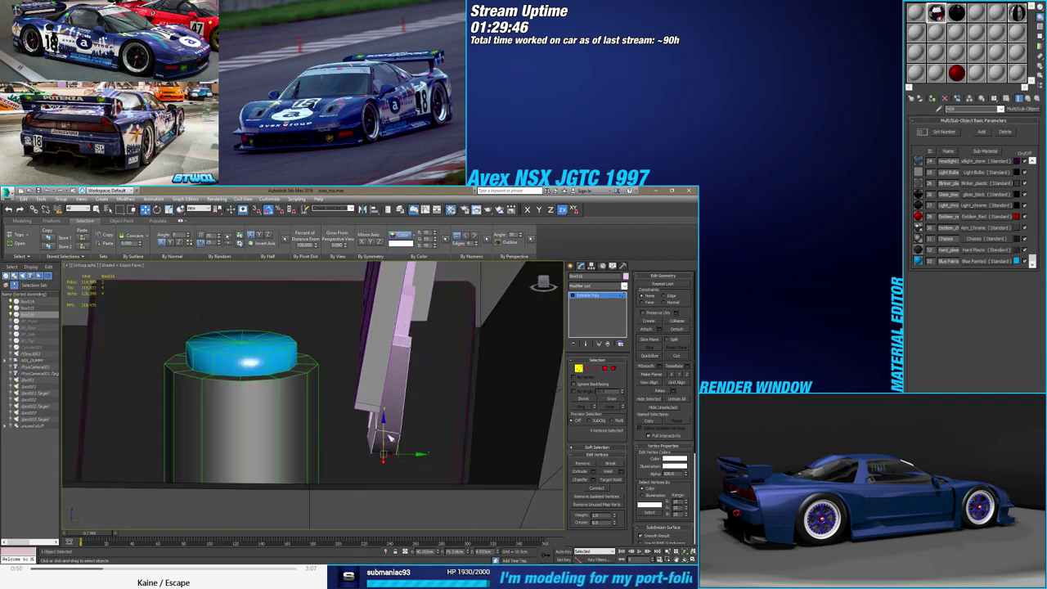
pyautogui.press('l')
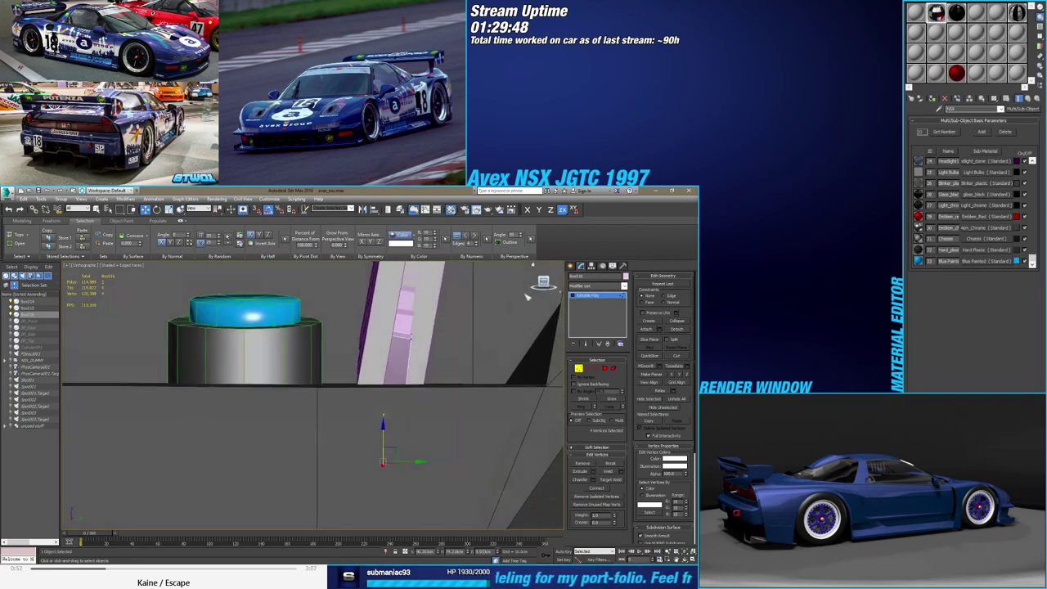
pyautogui.press('F3')
pyautogui.moveTo(415, 466); pyautogui.dragTo(410, 466)
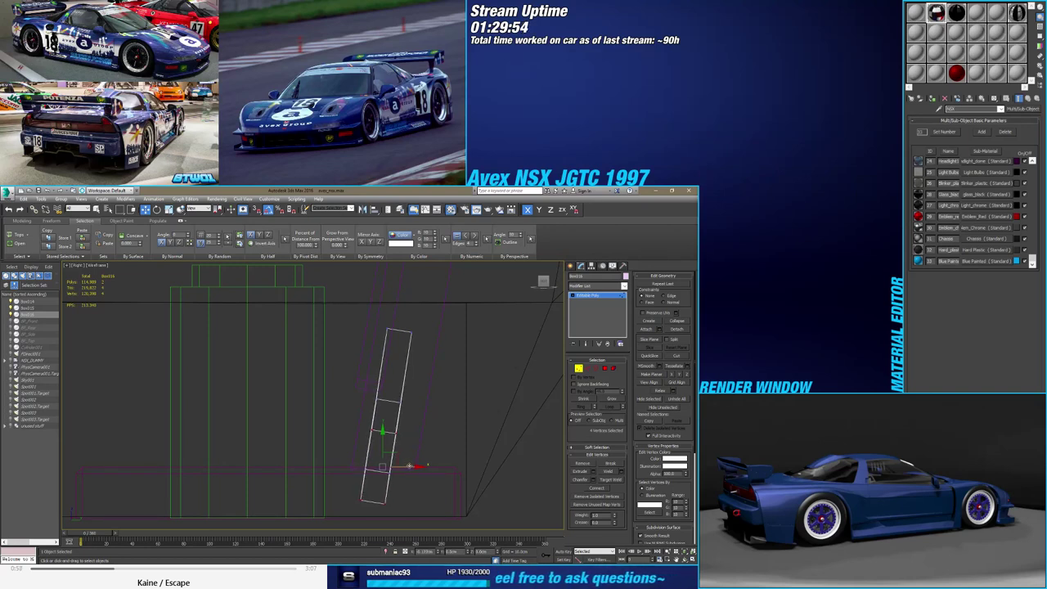
pyautogui.moveTo(405, 466)
pyautogui.keyDown('alt'); pyautogui.mouseDown(button='middle')
pyautogui.moveTo(409, 423)
pyautogui.moveTo(414, 475)
pyautogui.moveTo(389, 426)
pyautogui.mouseUp(button='middle'); pyautogui.keyUp('alt')
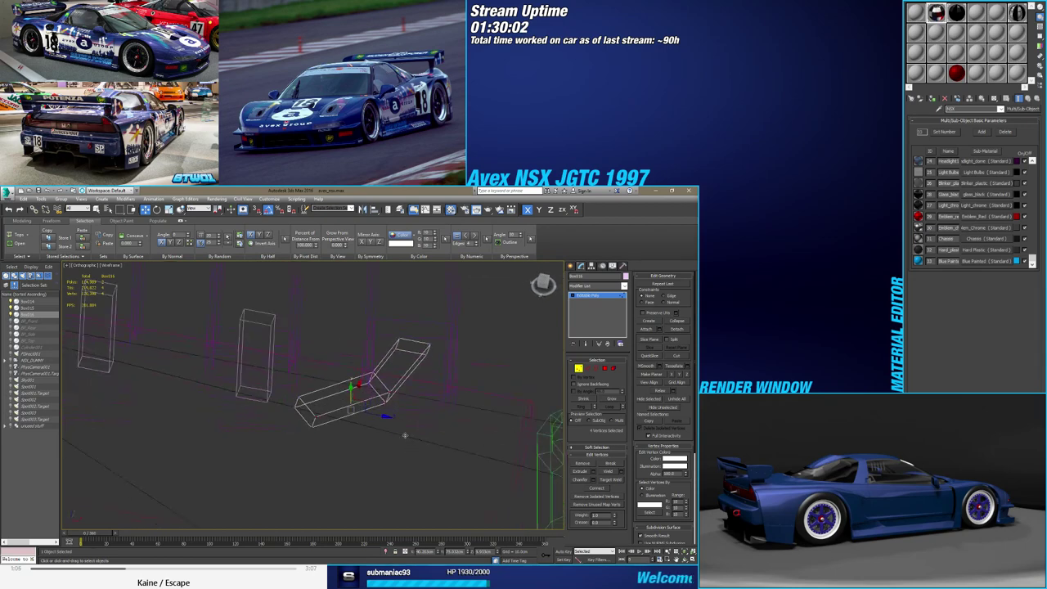
pyautogui.press('F3')
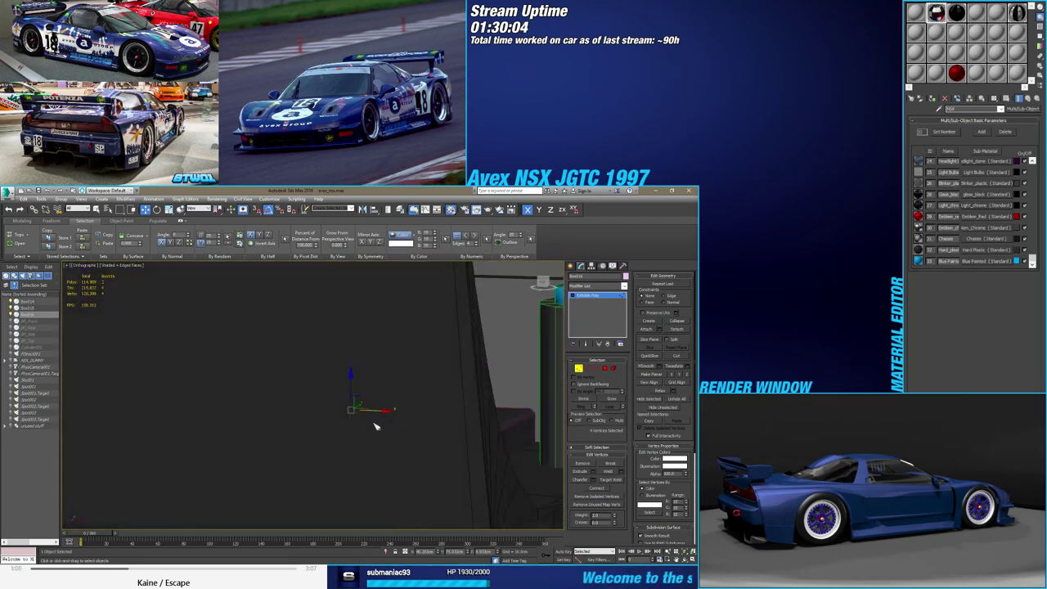
pyautogui.moveTo(332, 430)
pyautogui.keyDown('alt'); pyautogui.mouseDown(button='middle')
pyautogui.moveTo(320, 434)
pyautogui.moveTo(449, 426)
pyautogui.mouseUp(button='middle'); pyautogui.keyUp('alt')
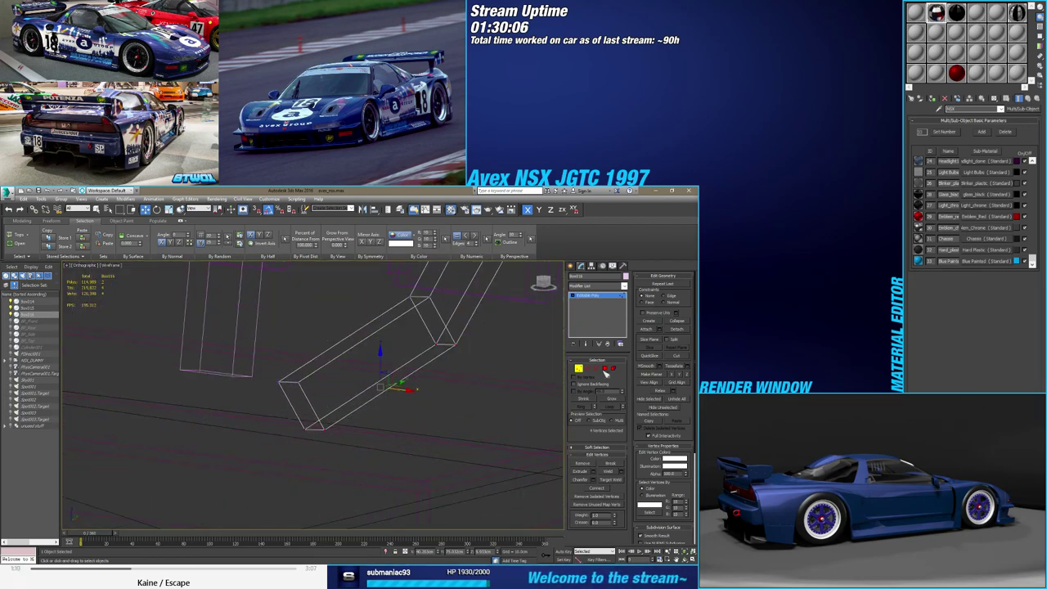
# In the Front view, raise the two lower corner vertices on the XY plane to level the bottom edge
pyautogui.click(605, 369)
pyautogui.moveTo(276, 430); pyautogui.dragTo(339, 417)
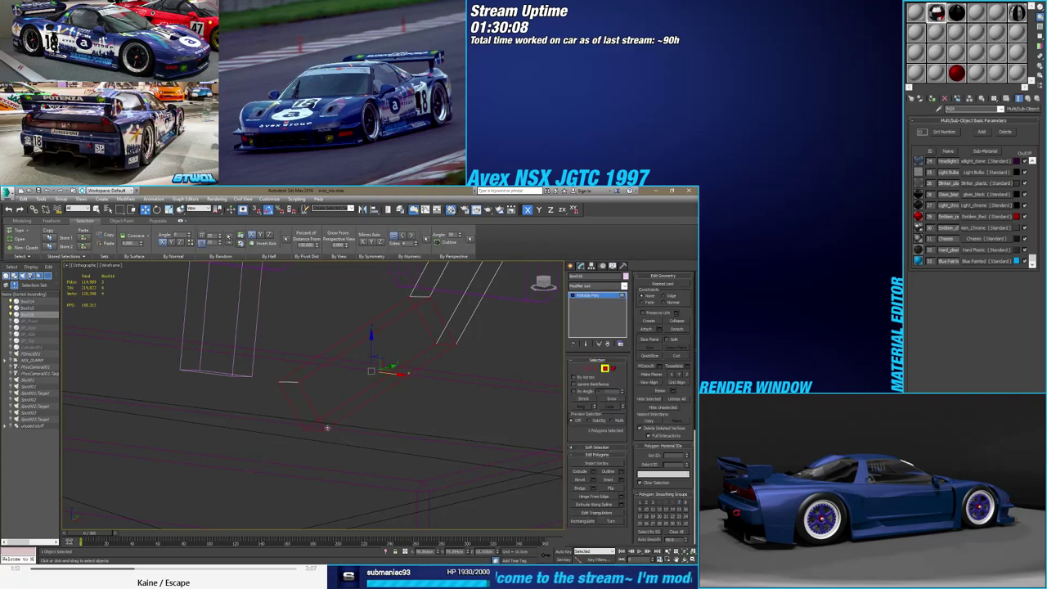
pyautogui.keyDown('alt'); pyautogui.moveTo(327, 427); pyautogui.dragTo(303, 405, button='middle'); pyautogui.keyUp('alt')
pyautogui.click(302, 405)
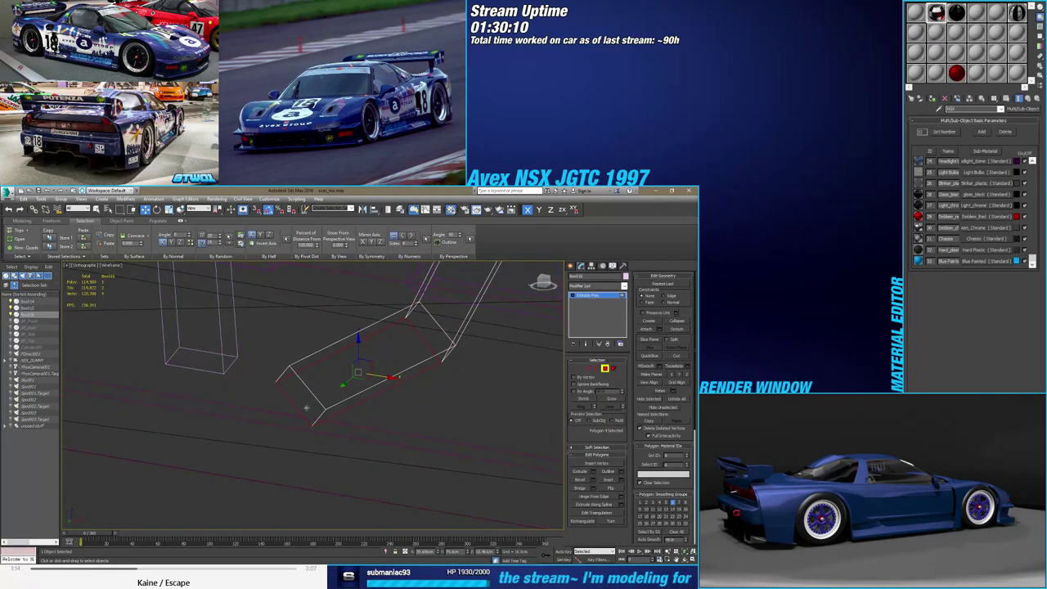
pyautogui.click(578, 368)
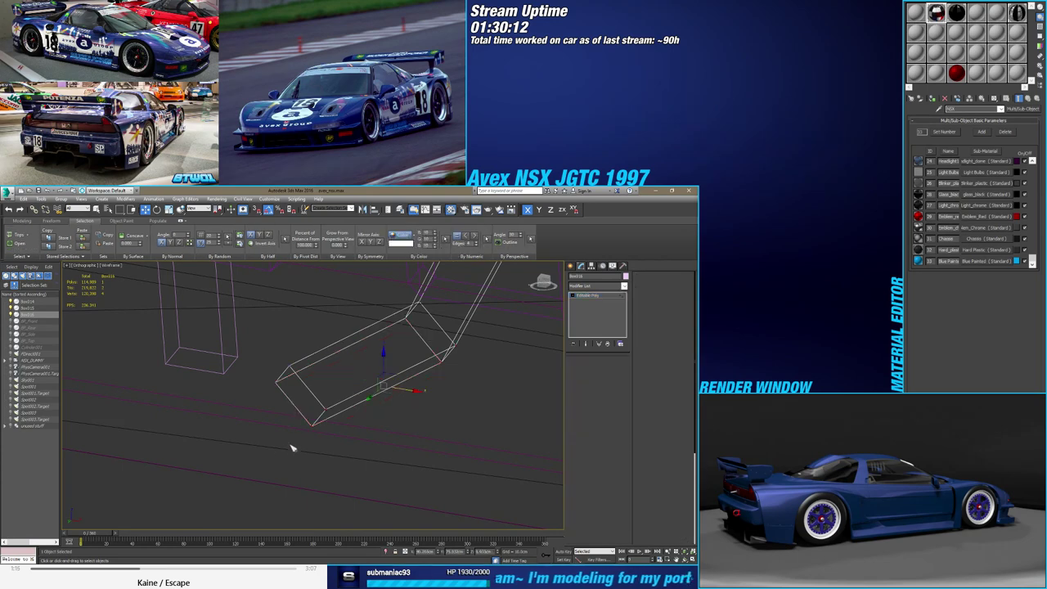
pyautogui.click(315, 420)
pyautogui.moveTo(347, 409)
pyautogui.keyDown('alt'); pyautogui.mouseDown(button='middle')
pyautogui.moveTo(319, 442)
pyautogui.moveTo(311, 428)
pyautogui.moveTo(292, 434)
pyautogui.moveTo(310, 435)
pyautogui.mouseUp(button='middle'); pyautogui.keyUp('alt')
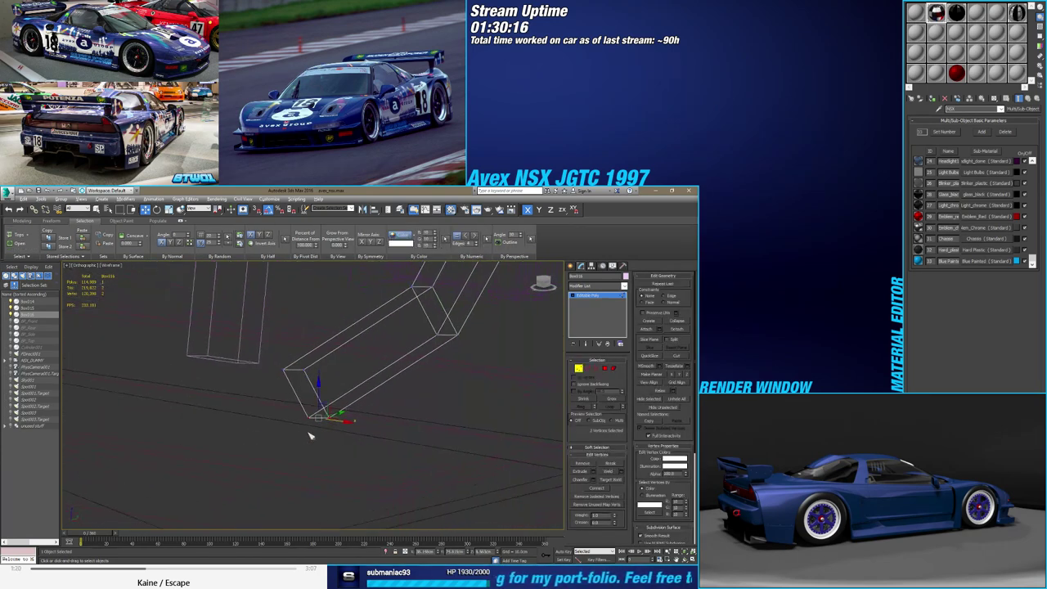
pyautogui.click(539, 278)
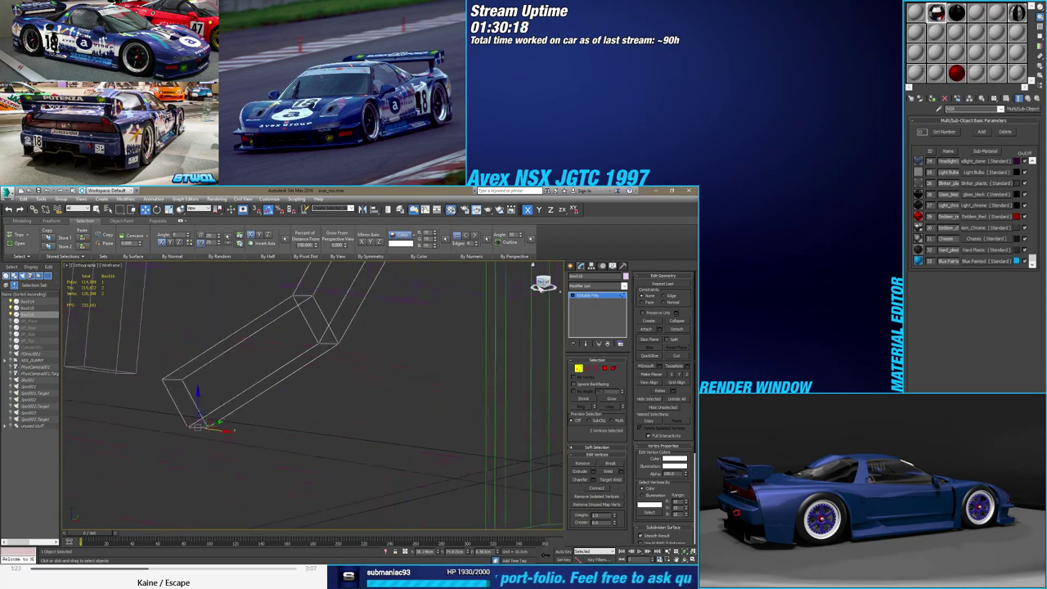
pyautogui.moveTo(380, 407)
pyautogui.mouseDown(button='middle')
pyautogui.moveTo(408, 382)
pyautogui.moveTo(348, 418)
pyautogui.moveTo(361, 419)
pyautogui.mouseUp(button='middle')
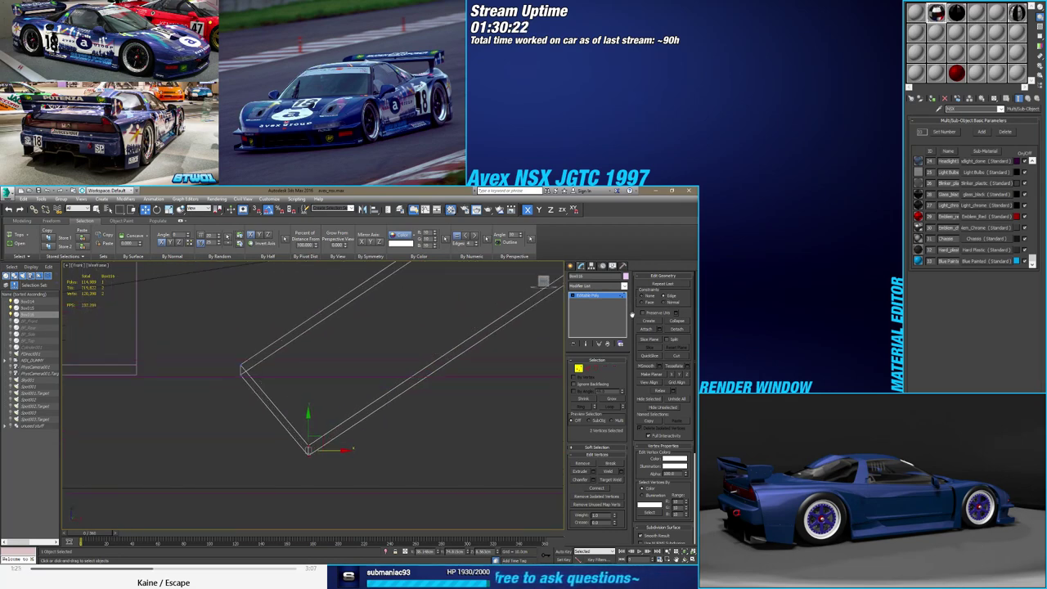
pyautogui.click(330, 432)
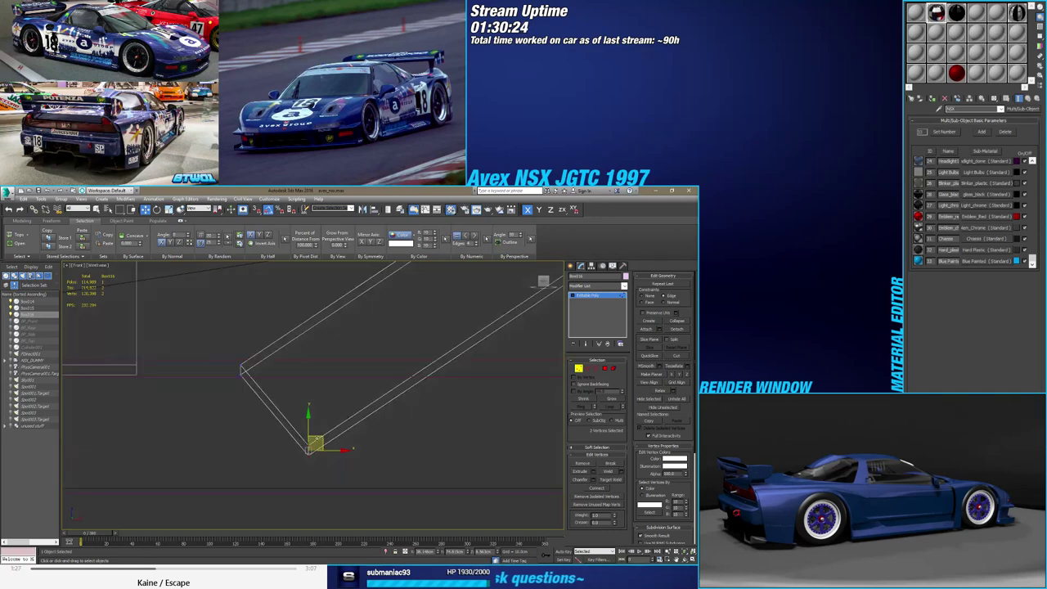
pyautogui.moveTo(331, 431); pyautogui.dragTo(443, 361)
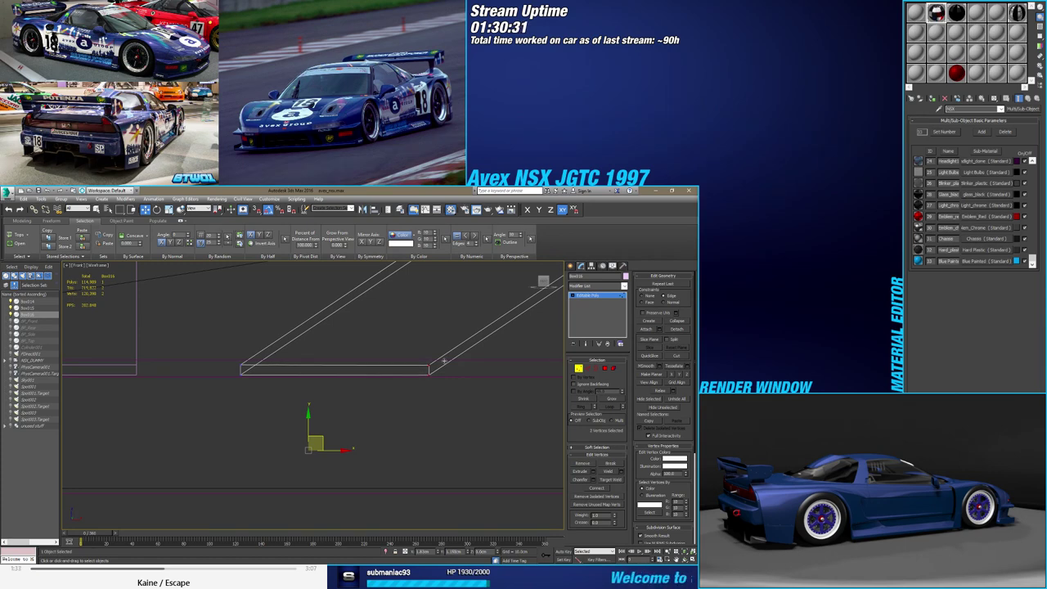
pyautogui.moveTo(444, 360)
pyautogui.keyDown('alt'); pyautogui.mouseDown(button='middle')
pyautogui.moveTo(357, 440)
pyautogui.moveTo(280, 430)
pyautogui.moveTo(380, 448)
pyautogui.moveTo(379, 476)
pyautogui.mouseUp(button='middle'); pyautogui.keyUp('alt')
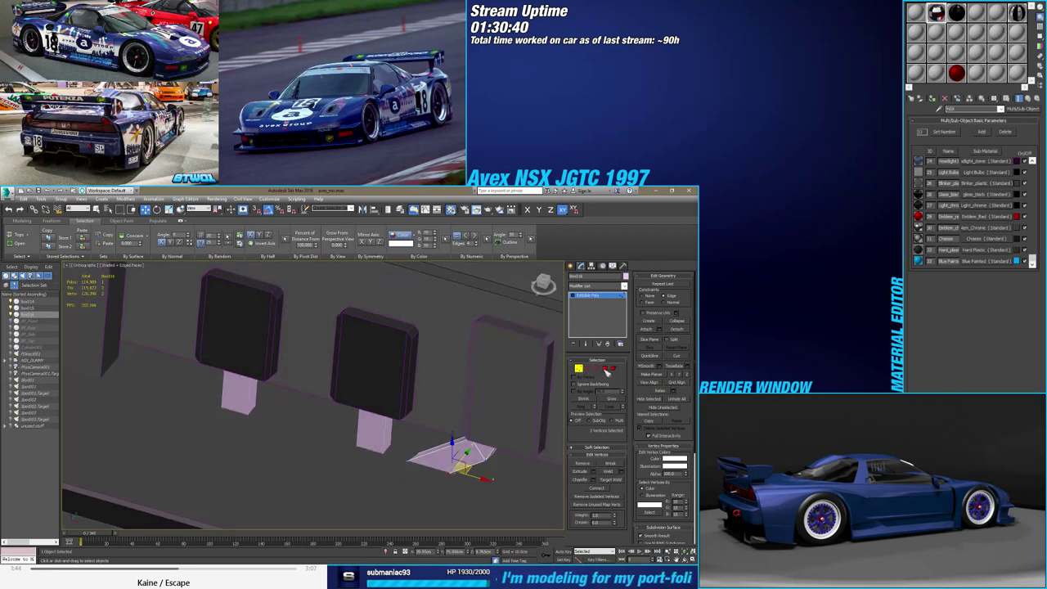
# Give the three pedal parts the dark material and apply the material ID to the angled bracket element
pyautogui.click(591, 371)
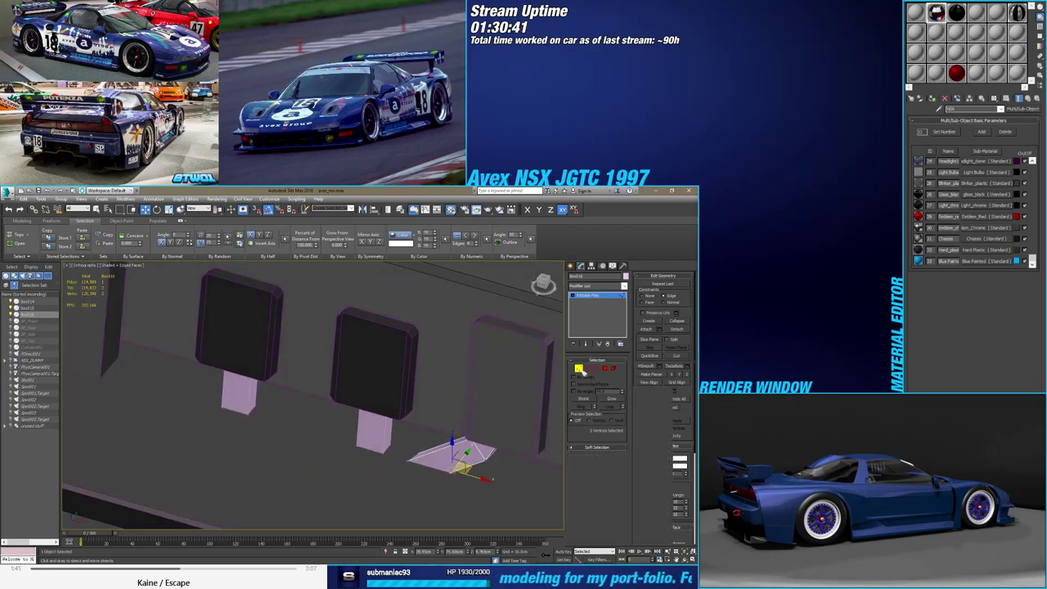
pyautogui.keyDown('ctrl'); pyautogui.click(372, 429); pyautogui.keyUp('ctrl')
pyautogui.keyDown('ctrl'); pyautogui.click(239, 392); pyautogui.keyUp('ctrl')
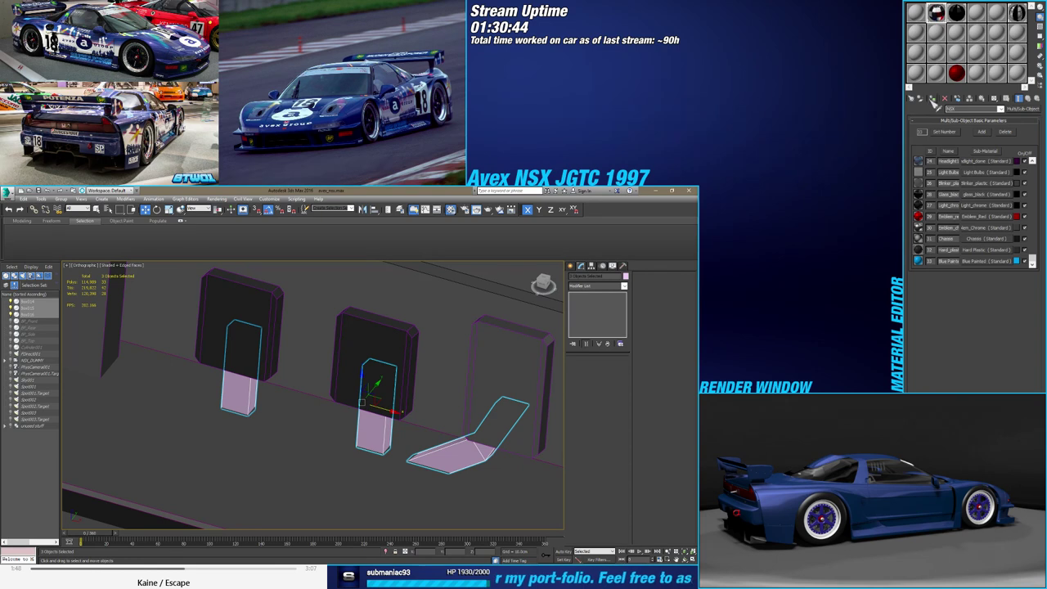
pyautogui.click(932, 98)
pyautogui.click(470, 443)
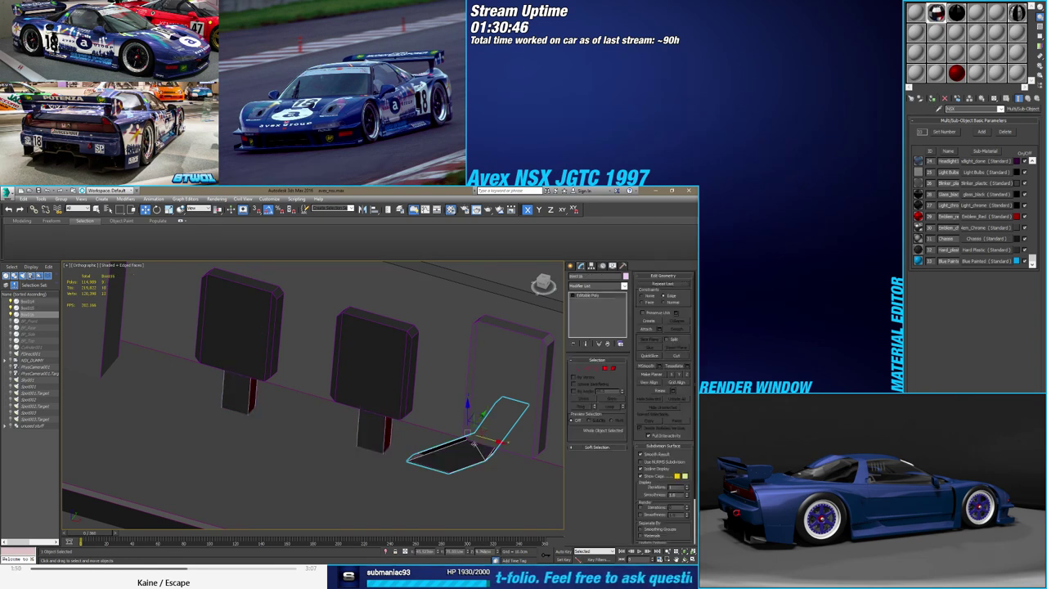
pyautogui.press('5')
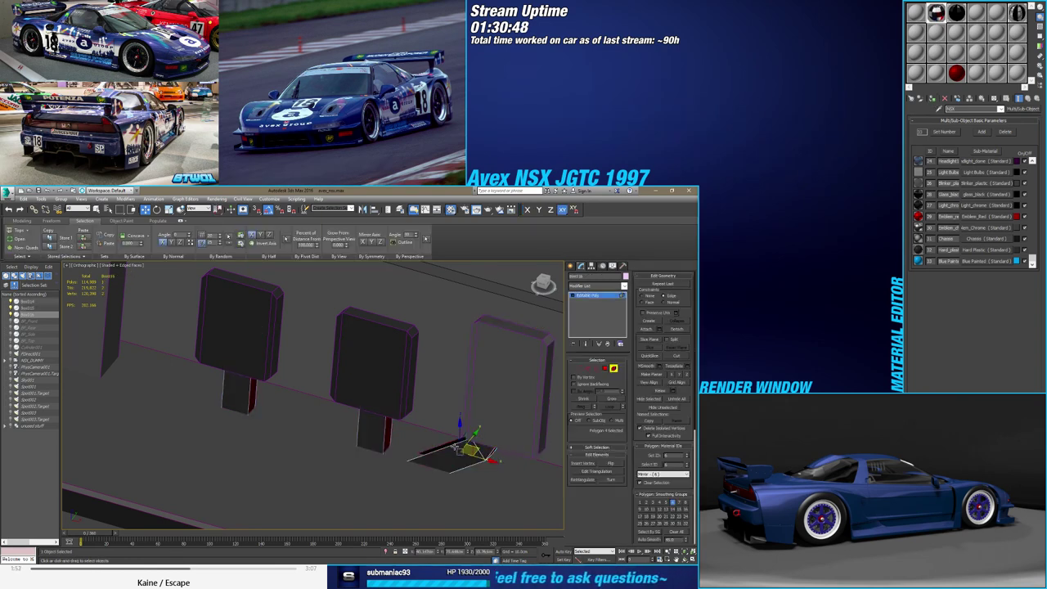
pyautogui.click(464, 446)
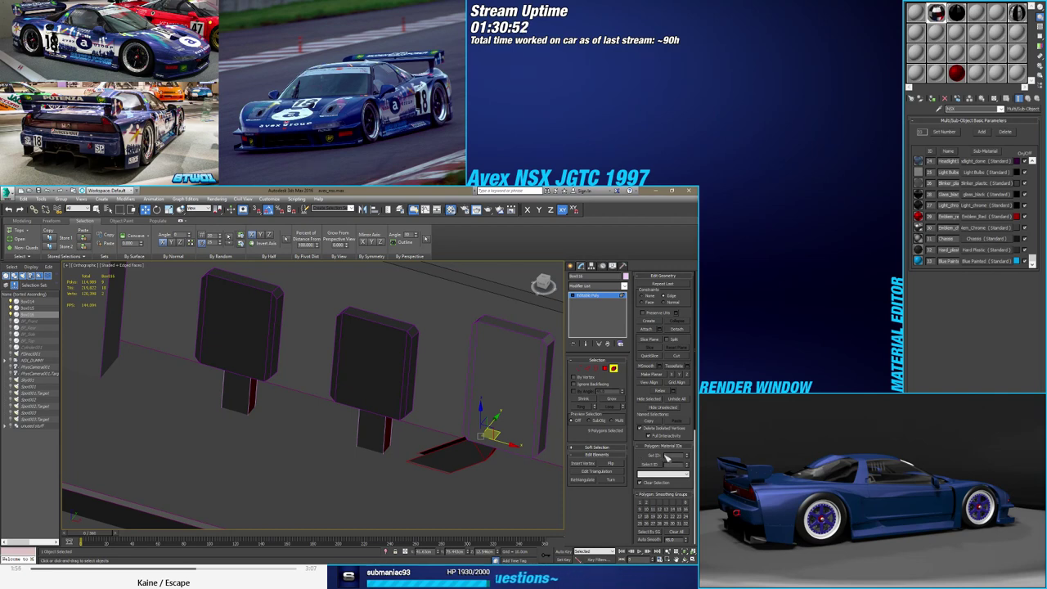
pyautogui.press('Return')
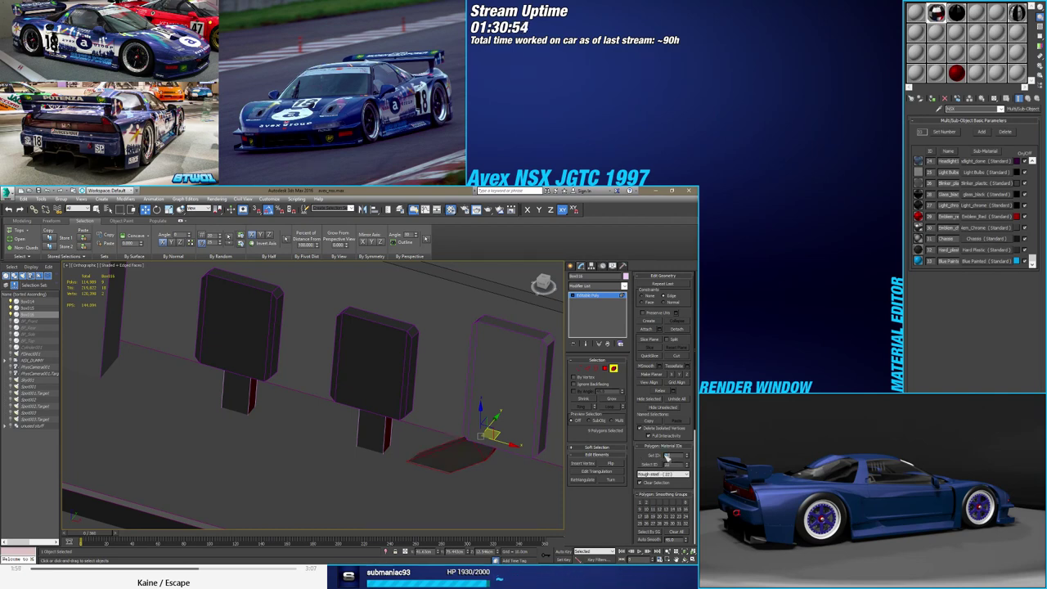
pyautogui.click(613, 368)
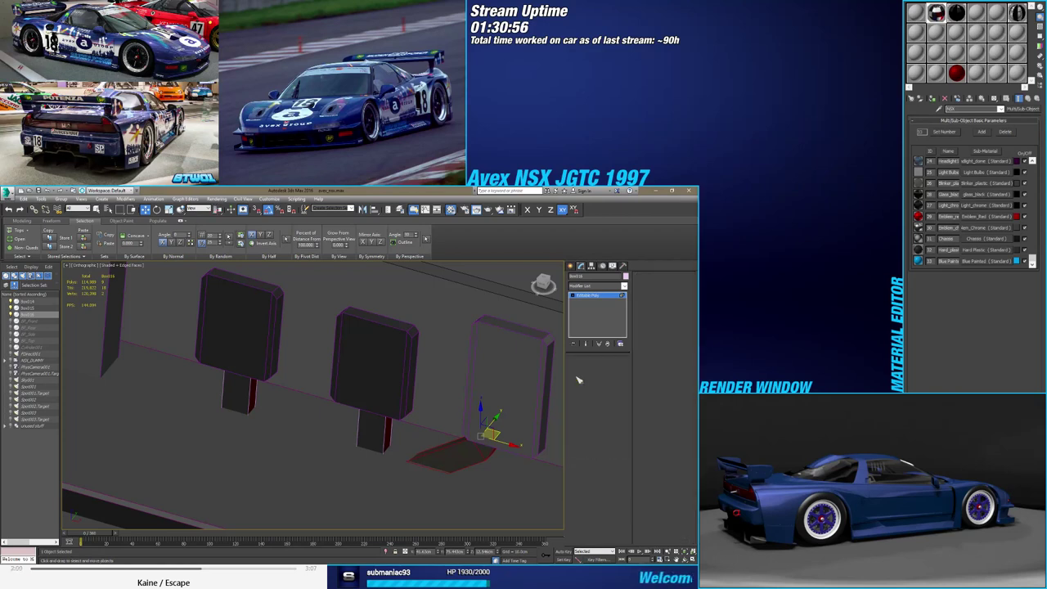
# Set the rough steel material ID on the Pedal_Brake and Pedal_Clutch elements
pyautogui.click(380, 399)
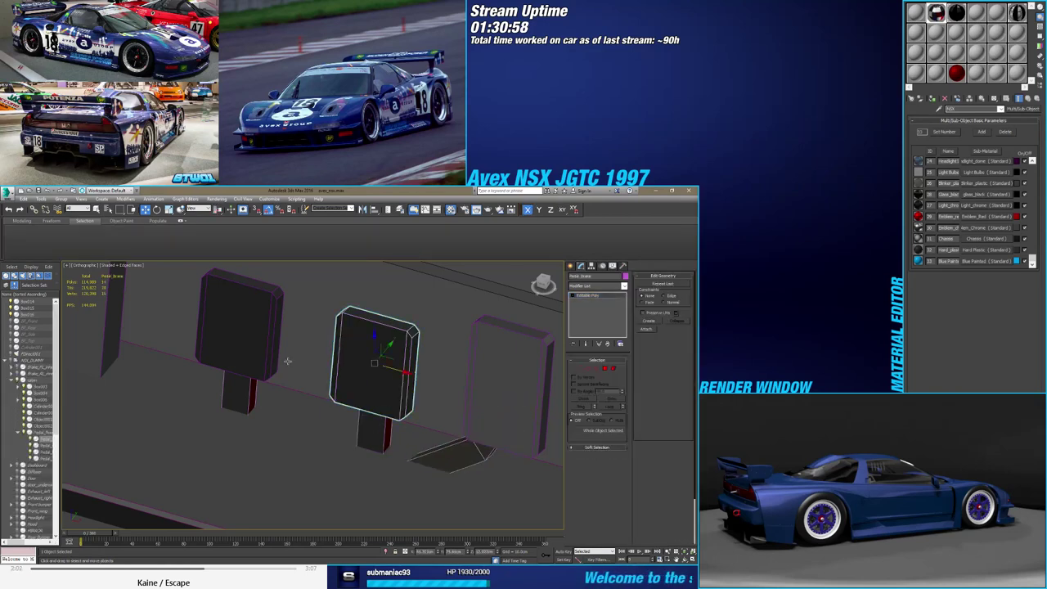
pyautogui.click(613, 368)
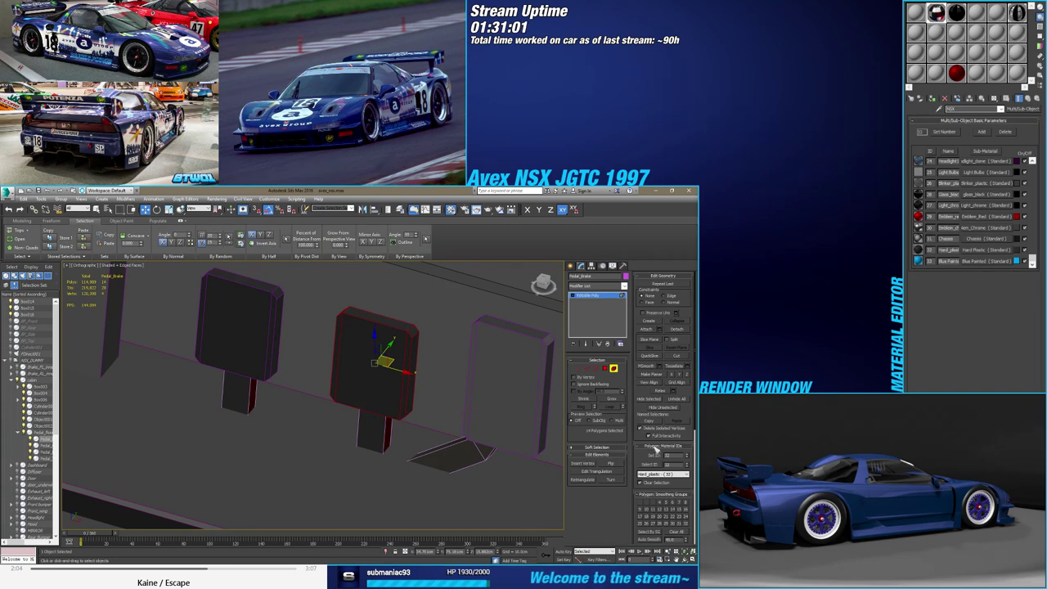
pyautogui.scroll(-1, 648, 474)
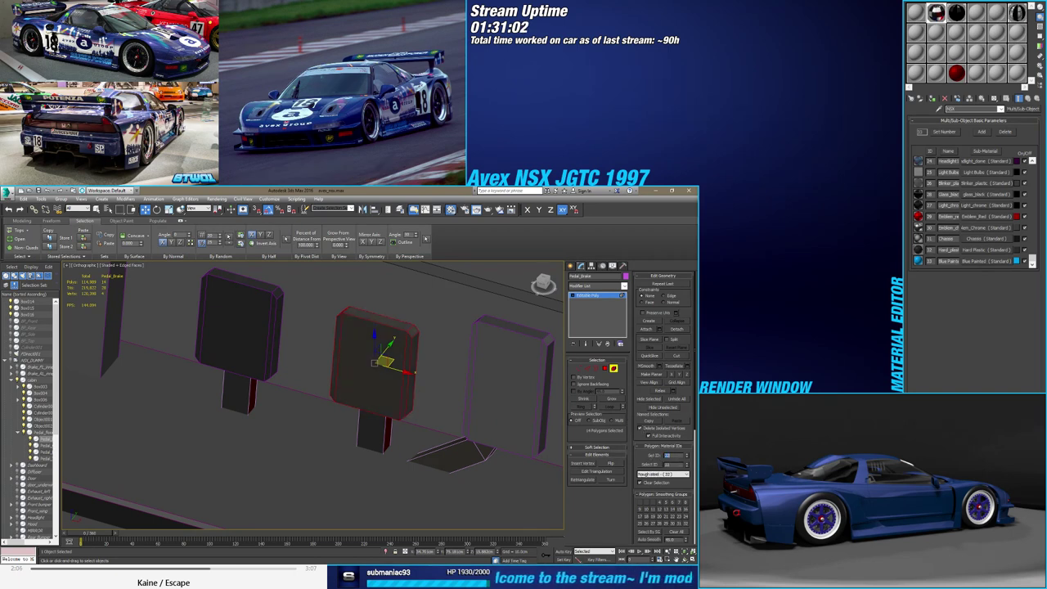
pyautogui.click(613, 368)
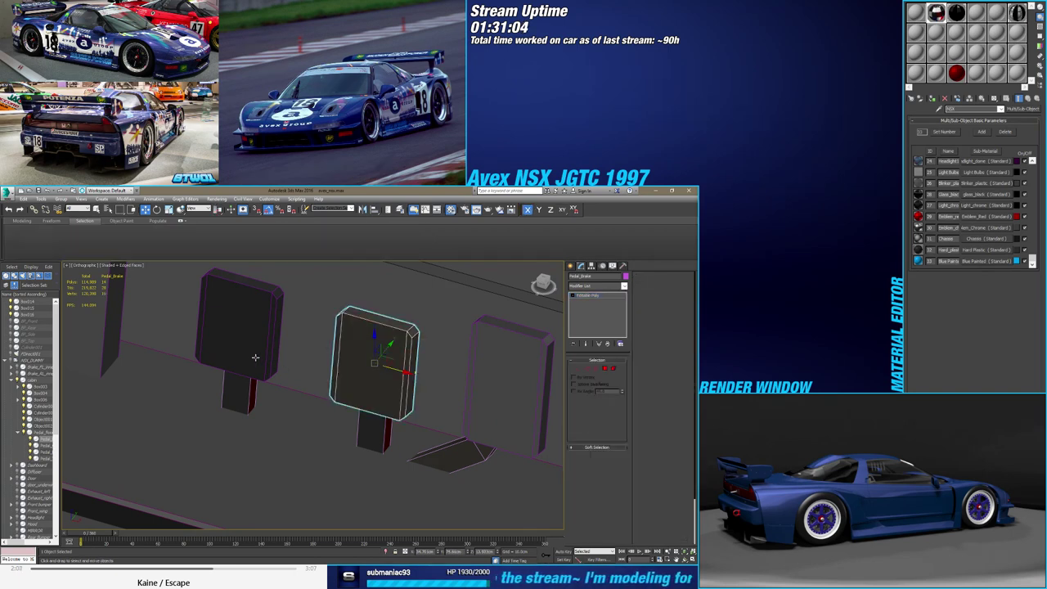
pyautogui.click(241, 323)
pyautogui.click(612, 369)
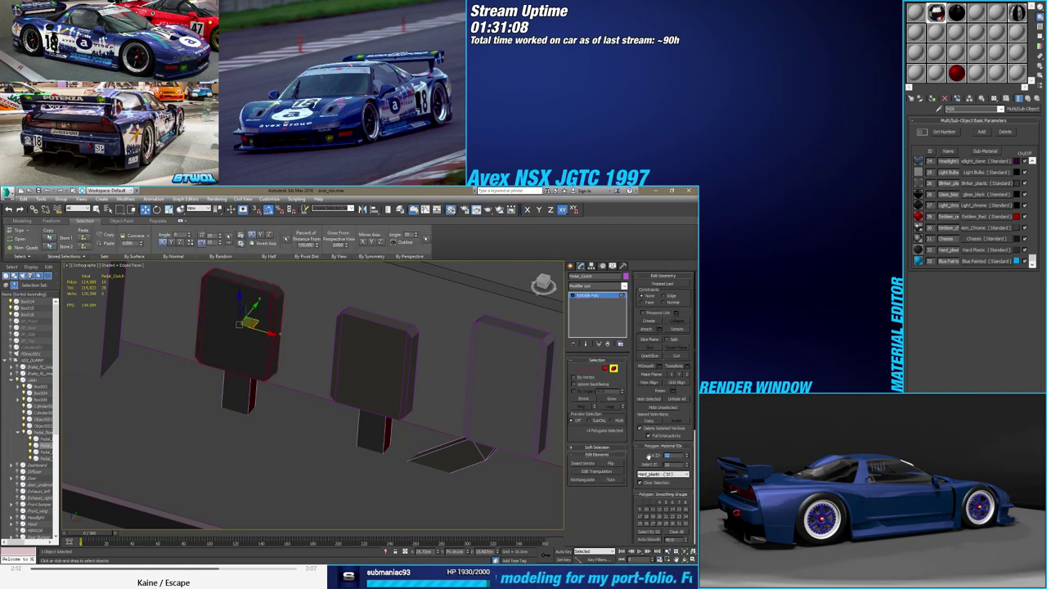
pyautogui.scroll(-1, 649, 475)
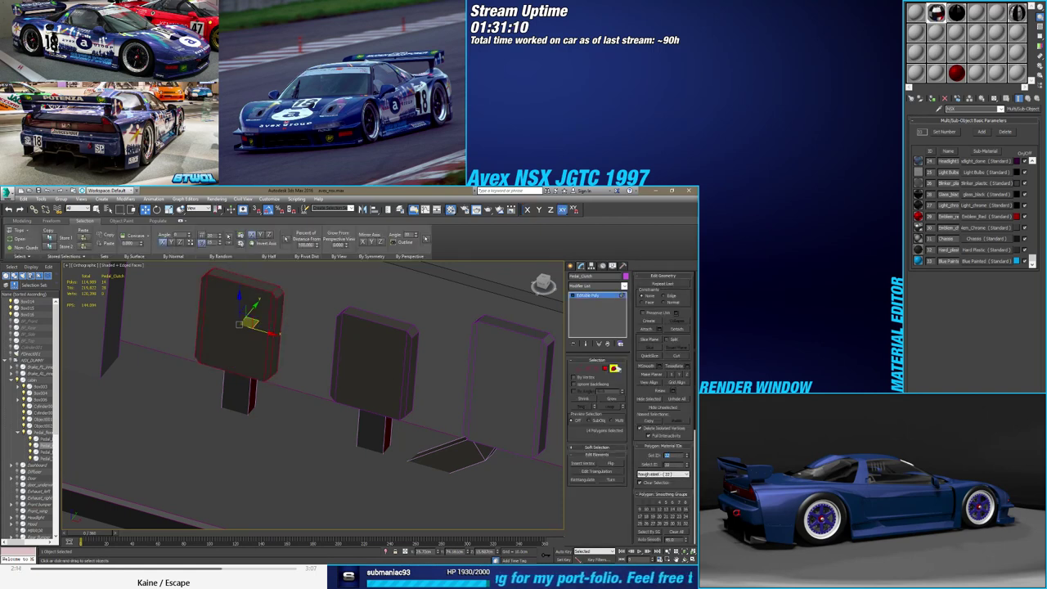
pyautogui.click(614, 368)
# Convert the middle pedal stem to Editable Poly and give it material ID 22 (Rough steel)
pyautogui.click(384, 433)
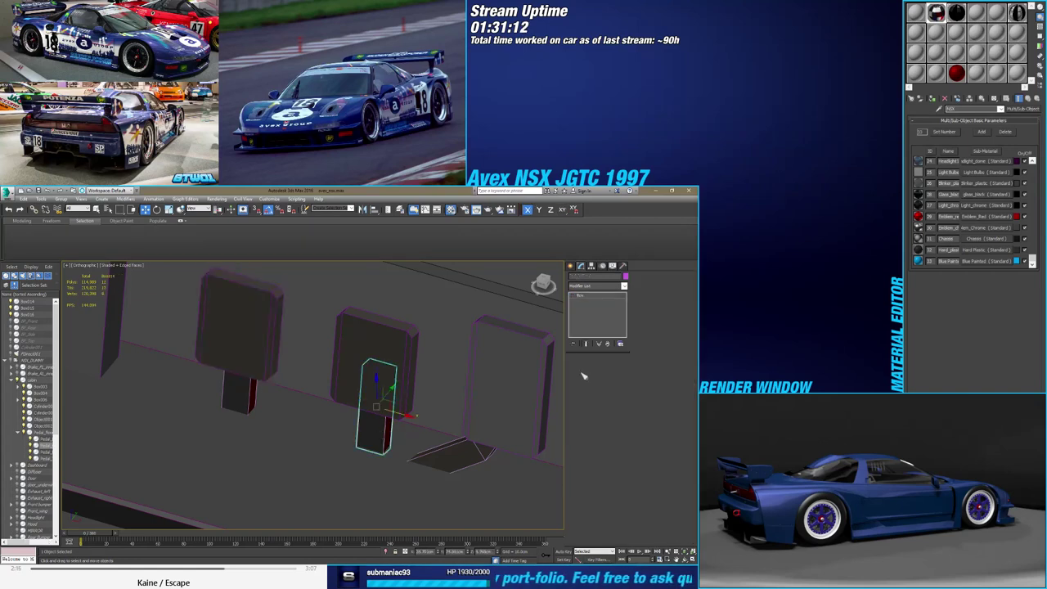
pyautogui.rightClick(585, 297)
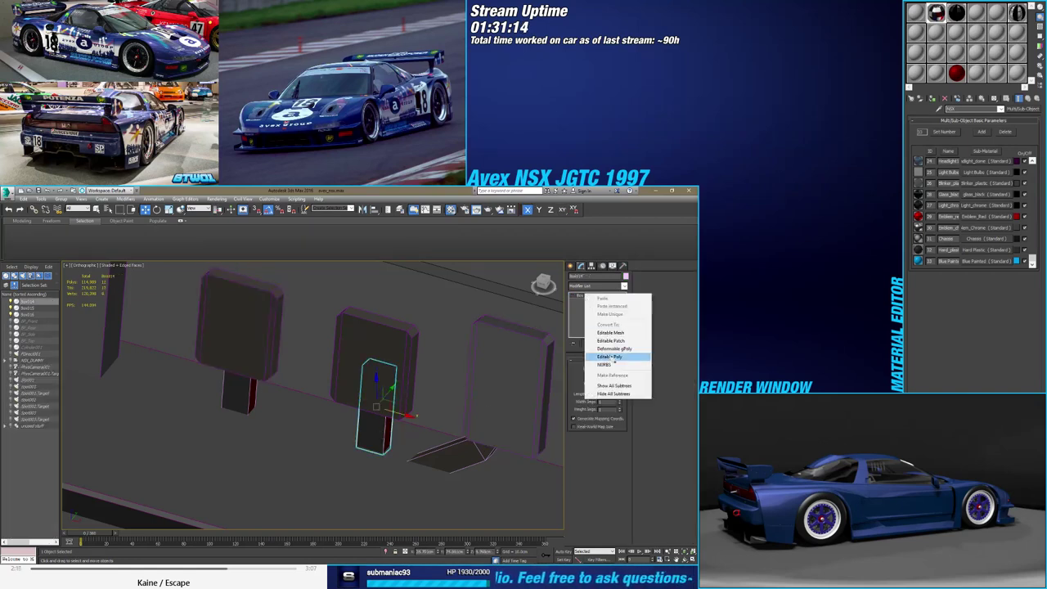
pyautogui.click(614, 359)
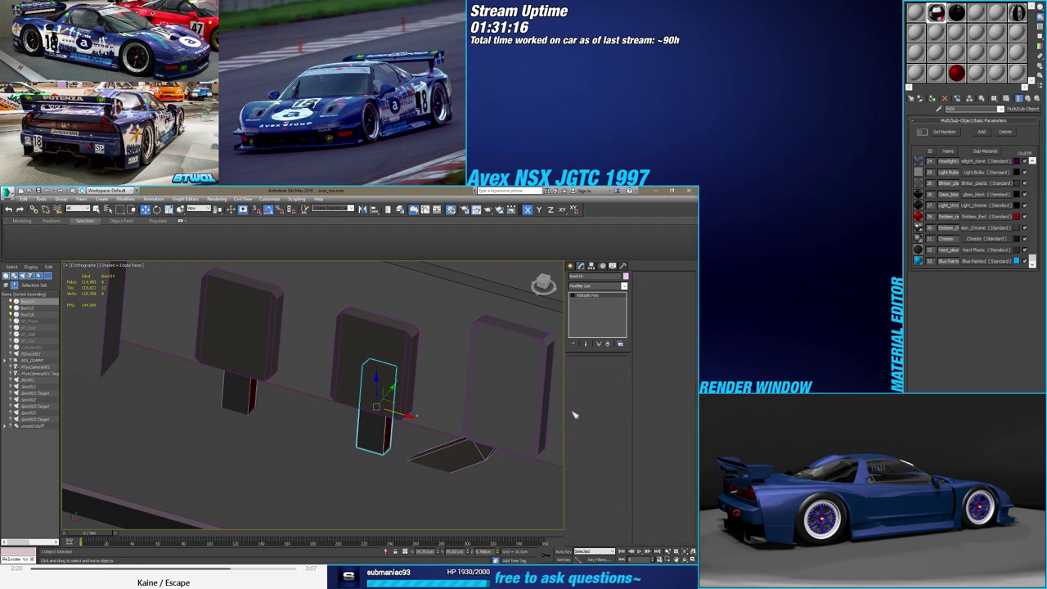
pyautogui.press('5')
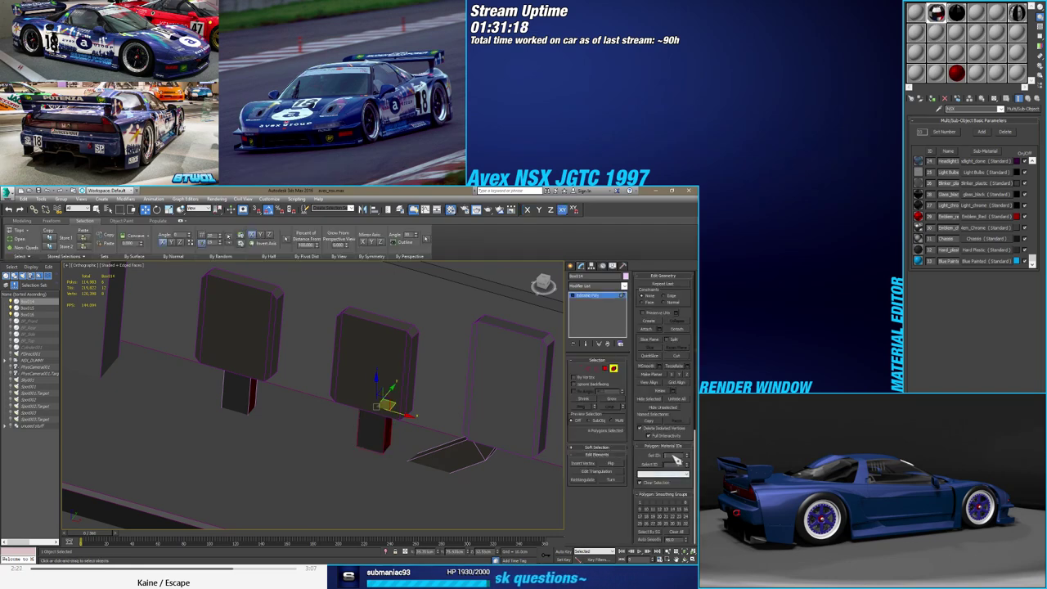
pyautogui.click(675, 458)
pyautogui.press('4')
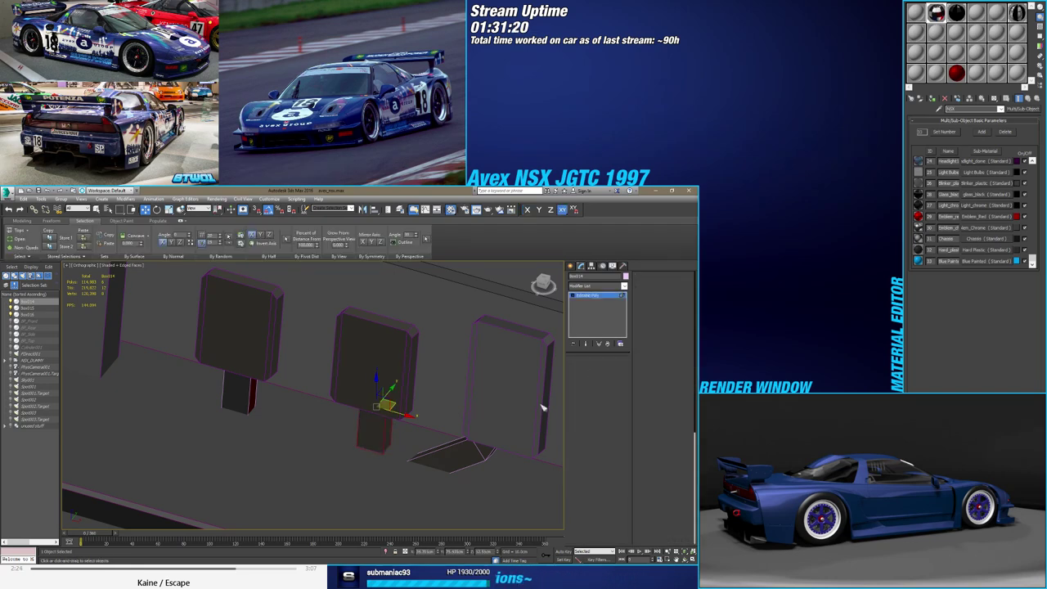
pyautogui.press('F3')
pyautogui.moveTo(352, 409)
pyautogui.keyDown('alt'); pyautogui.mouseDown(button='middle')
pyautogui.moveTo(374, 422)
pyautogui.moveTo(443, 398)
pyautogui.moveTo(457, 464)
pyautogui.moveTo(227, 404)
pyautogui.mouseUp(button='middle'); pyautogui.keyUp('alt')
pyautogui.click(374, 422)
pyautogui.press('F3')
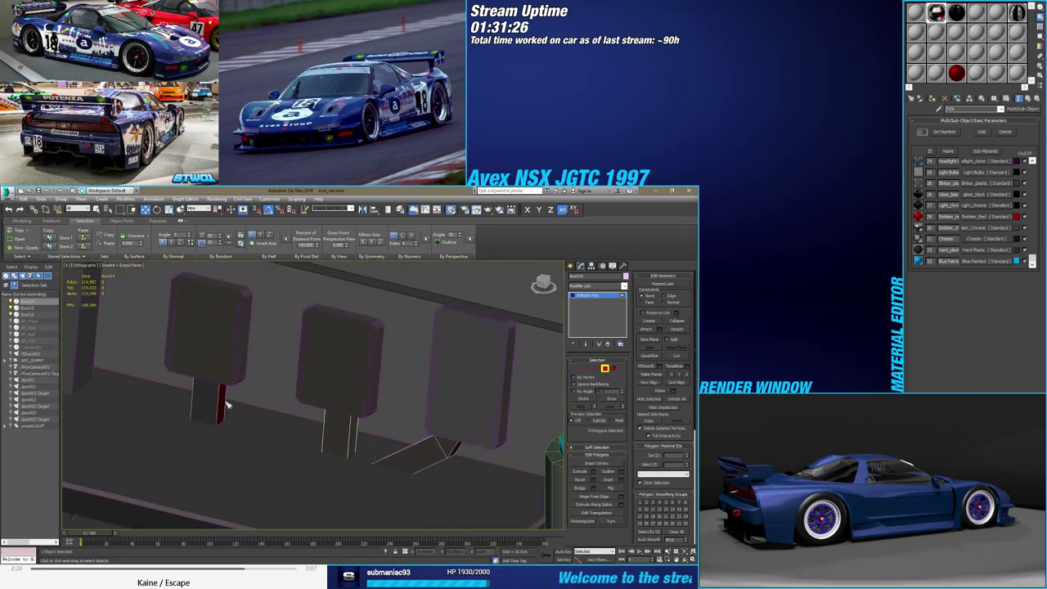
pyautogui.click(348, 372)
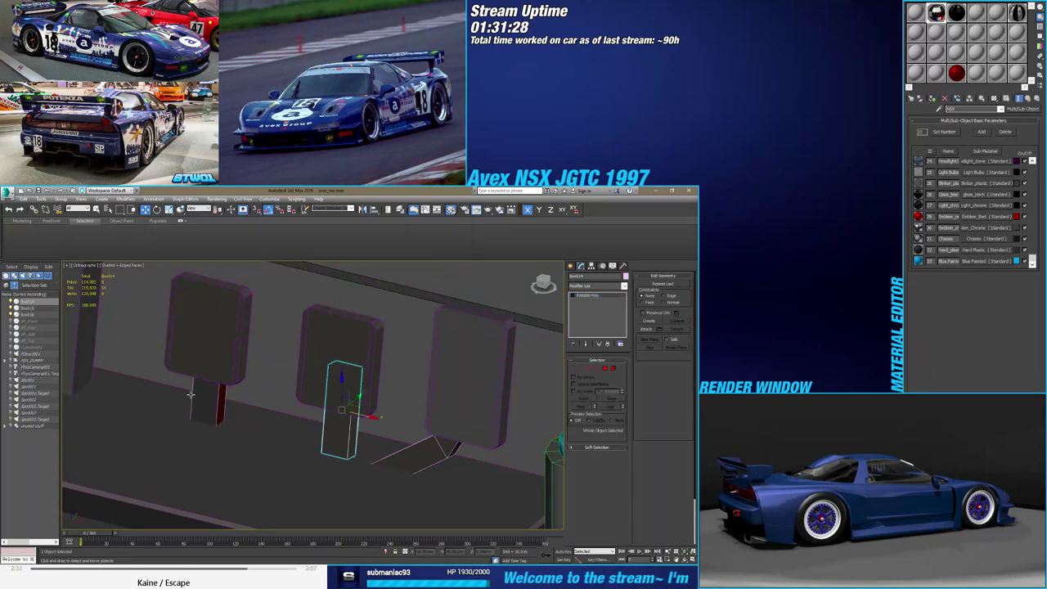
# Convert the left pedal stem to Editable Poly and apply material ID 22 to its element
pyautogui.click(211, 376)
pyautogui.rightClick(607, 313)
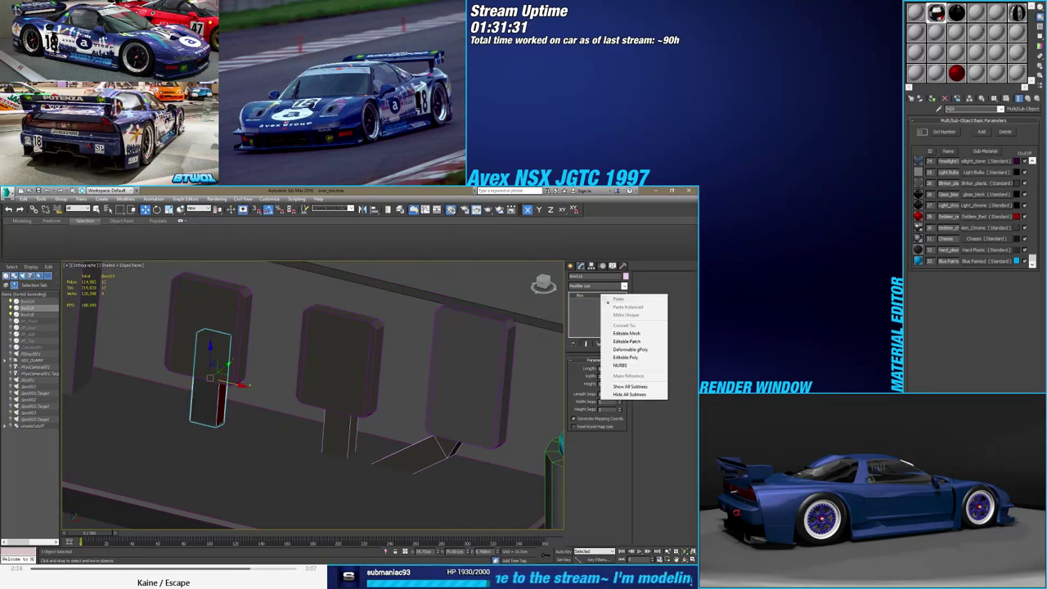
pyautogui.click(615, 357)
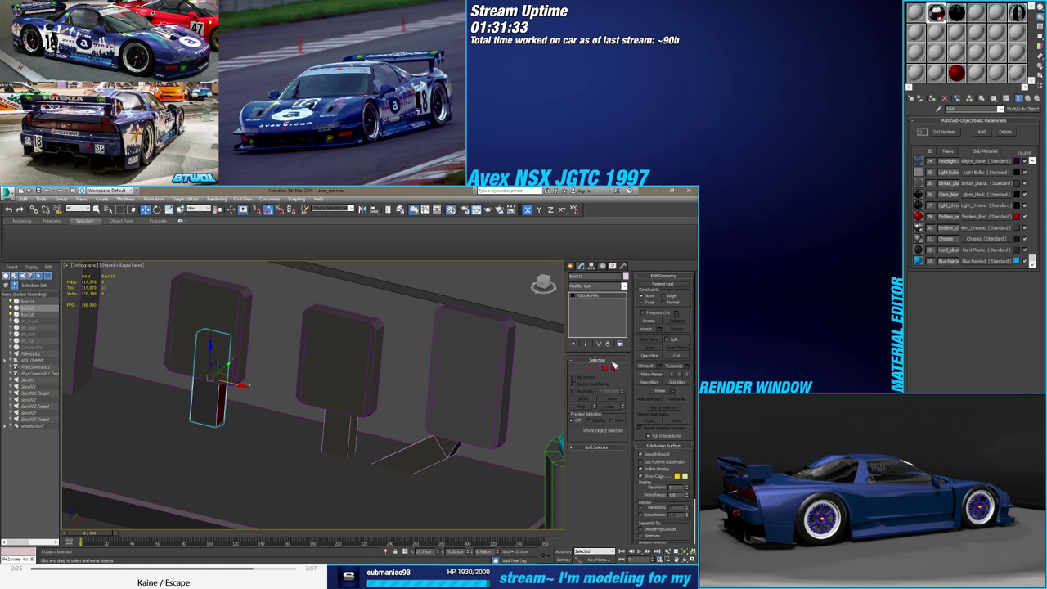
pyautogui.click(612, 368)
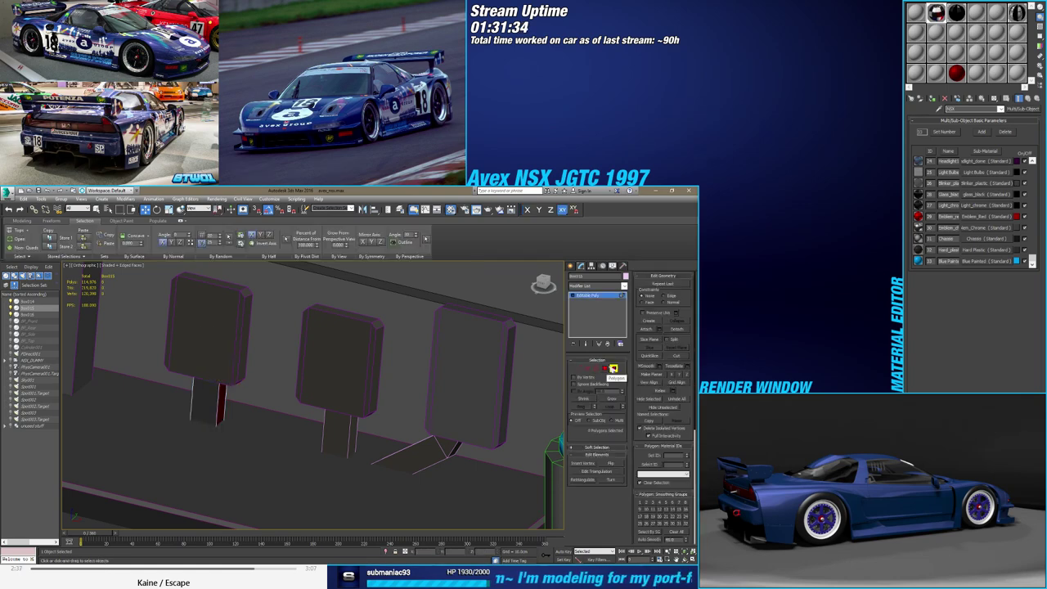
pyautogui.press('z')
pyautogui.press('F3')
pyautogui.scroll(-5, 320, 369)
pyautogui.click(211, 407)
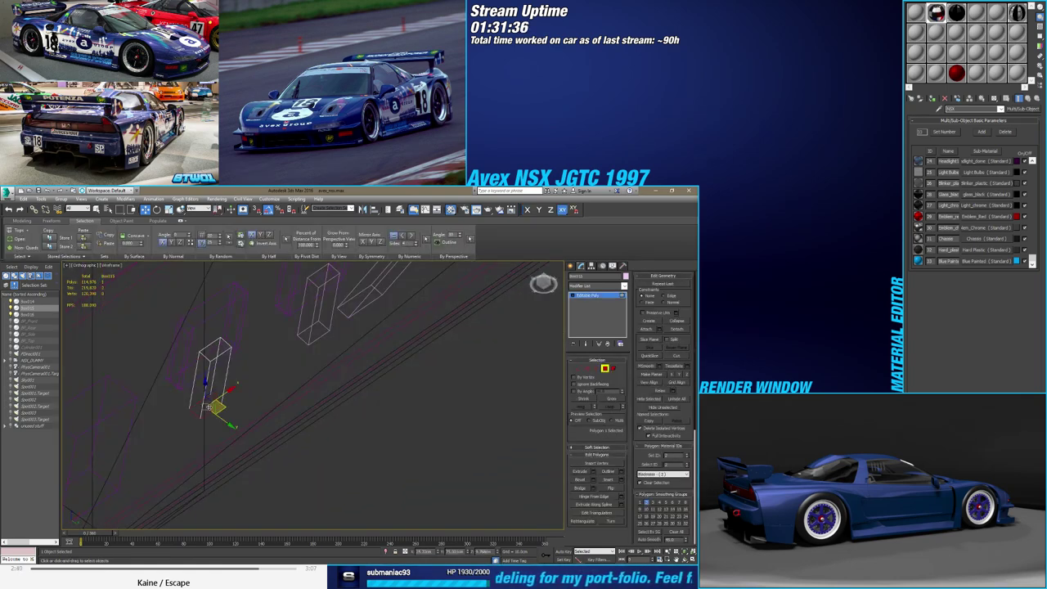
pyautogui.keyDown('alt'); pyautogui.moveTo(211, 406); pyautogui.dragTo(300, 456, button='middle'); pyautogui.keyUp('alt')
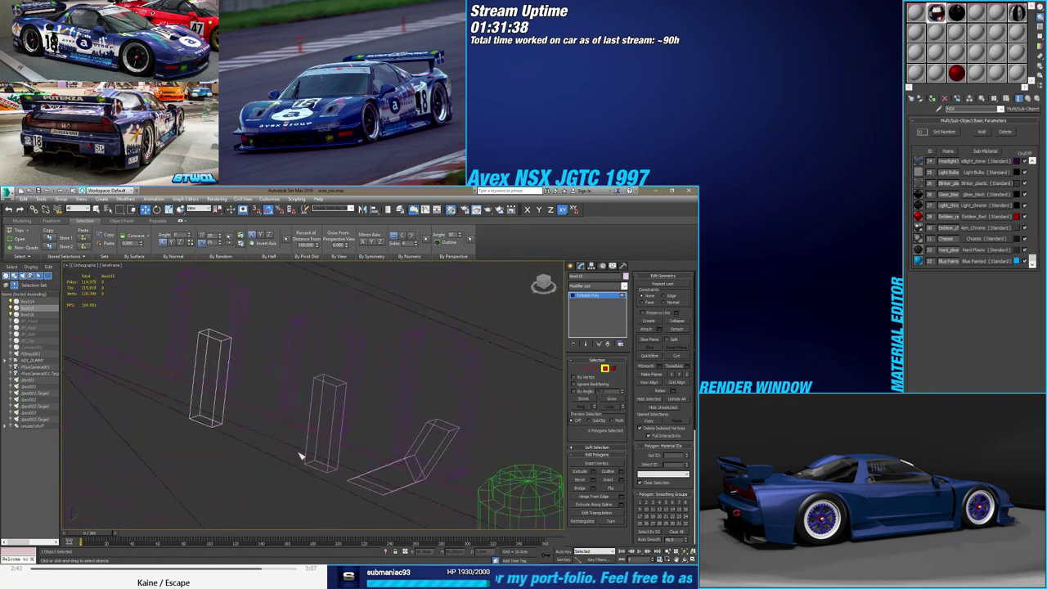
pyautogui.press('F3')
pyautogui.click(614, 370)
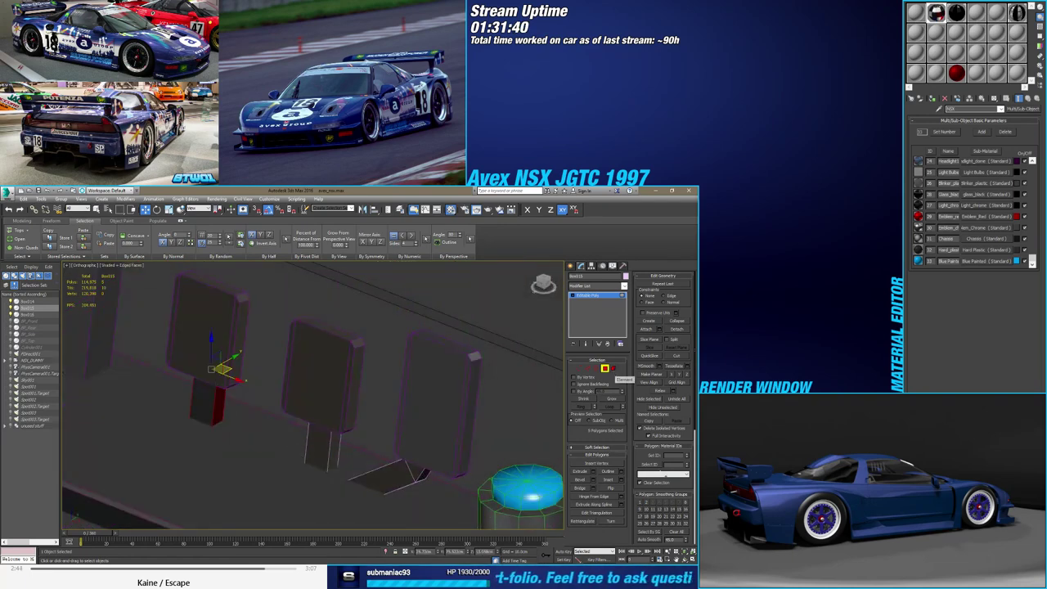
pyautogui.press('Return')
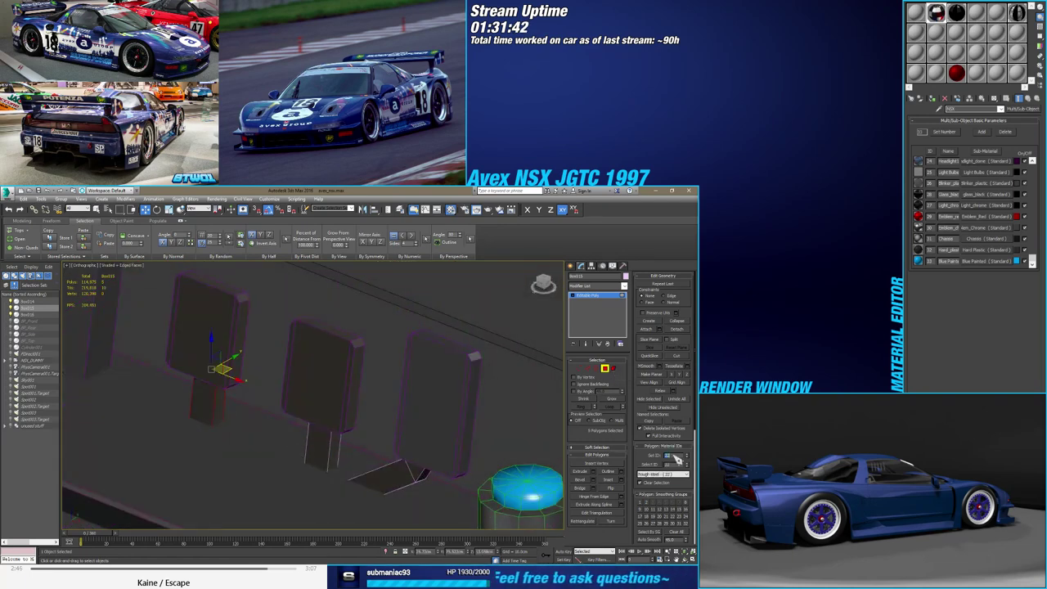
pyautogui.click(609, 372)
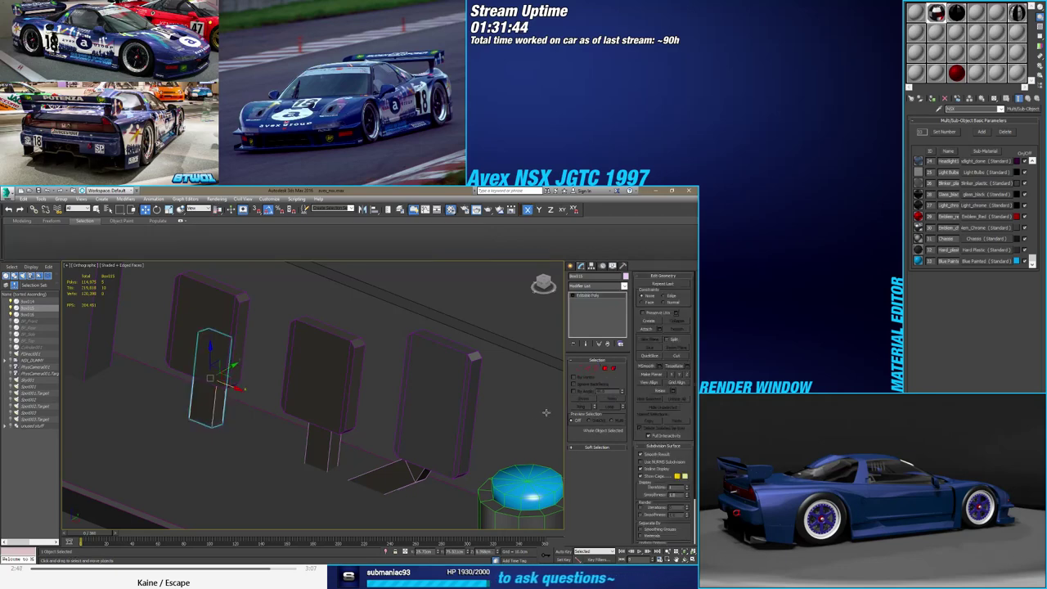
# Select a polygon on the bent heel bracket below the pedals
pyautogui.moveTo(546, 413)
pyautogui.keyDown('alt'); pyautogui.mouseDown(button='middle')
pyautogui.moveTo(480, 416)
pyautogui.moveTo(449, 433)
pyautogui.mouseUp(button='middle'); pyautogui.keyUp('alt')
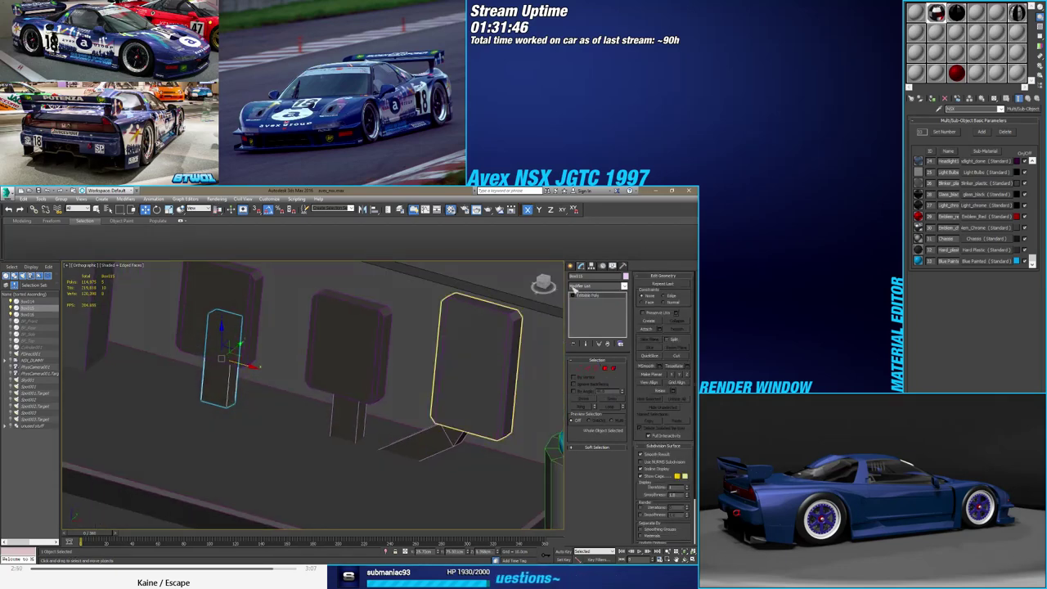
pyautogui.click(446, 440)
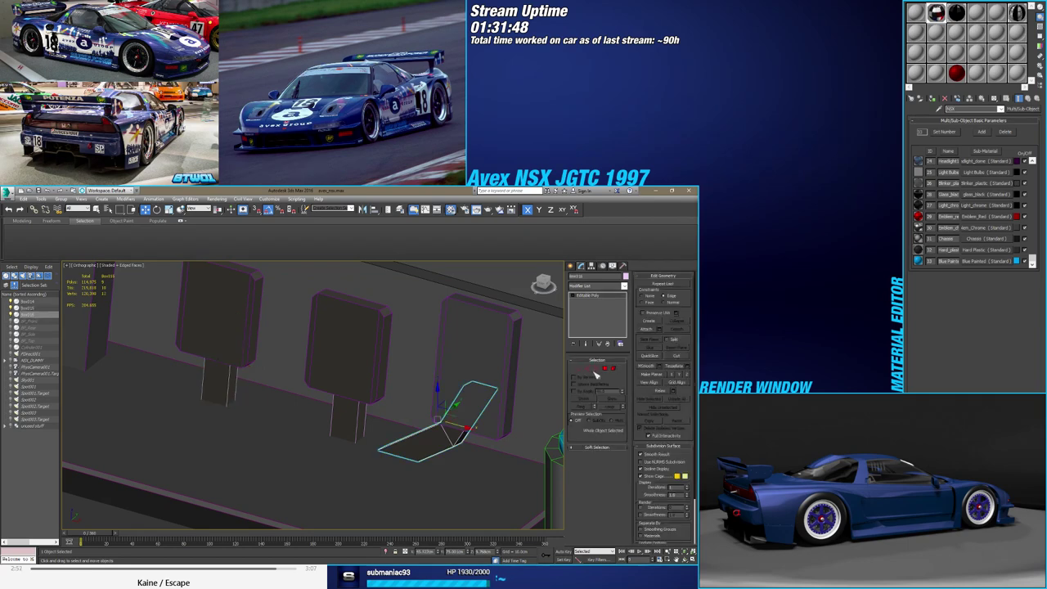
pyautogui.press('4')
pyautogui.moveTo(483, 453)
pyautogui.keyDown('alt'); pyautogui.mouseDown(button='middle')
pyautogui.moveTo(455, 447)
pyautogui.moveTo(448, 429)
pyautogui.moveTo(439, 462)
pyautogui.moveTo(402, 449)
pyautogui.moveTo(424, 415)
pyautogui.mouseUp(button='middle'); pyautogui.keyUp('alt')
pyautogui.click(453, 447)
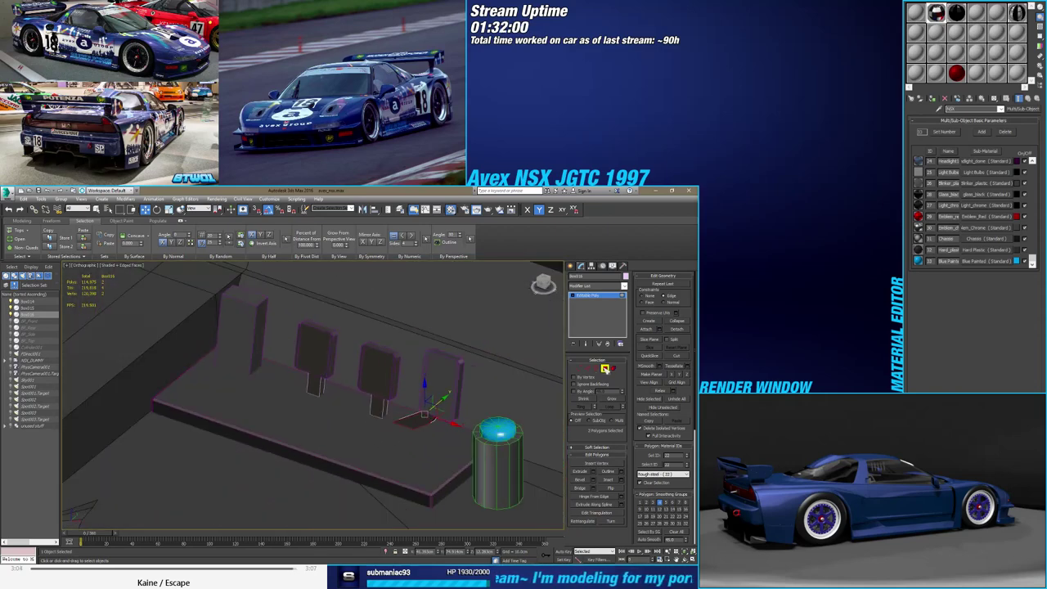
# Leave the bracket's polygon editing and orbit to a frontal view of the pedal floor with edges hidden
pyautogui.click(604, 368)
pyautogui.click(571, 267)
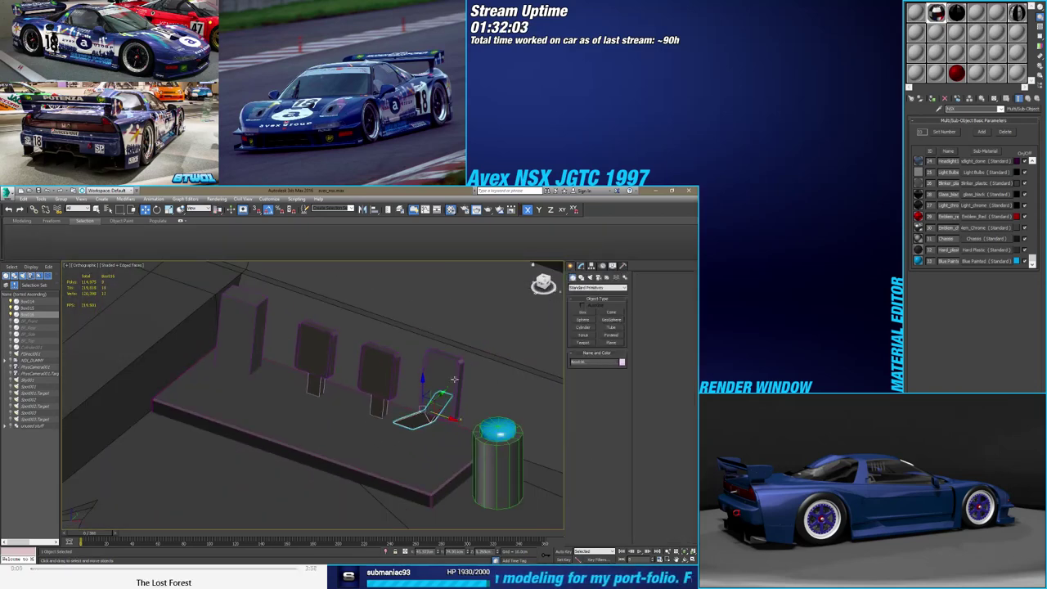
pyautogui.keyDown('alt'); pyautogui.moveTo(409, 392); pyautogui.dragTo(454, 470, button='middle'); pyautogui.keyUp('alt')
pyautogui.press('F4')
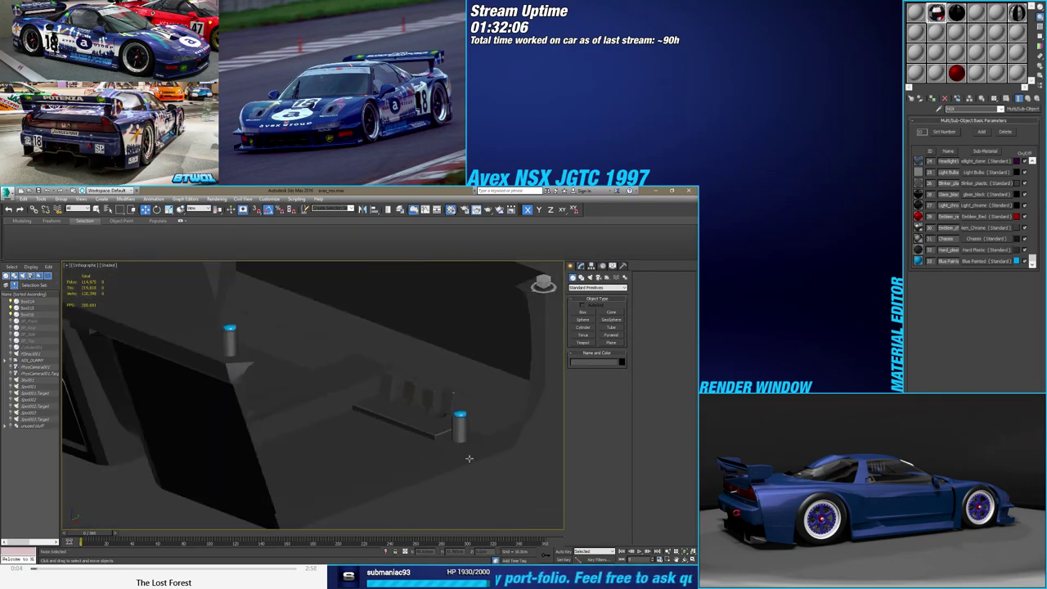
pyautogui.moveTo(493, 517)
pyautogui.keyDown('alt'); pyautogui.mouseDown(button='middle')
pyautogui.moveTo(478, 472)
pyautogui.moveTo(425, 468)
pyautogui.moveTo(461, 449)
pyautogui.mouseUp(button='middle'); pyautogui.keyUp('alt')
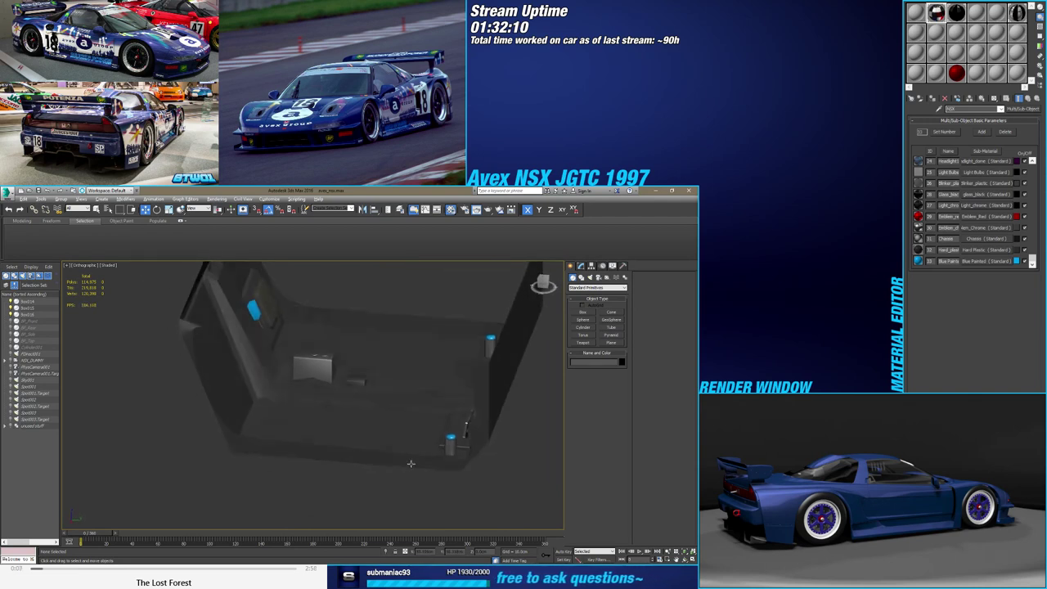
pyautogui.scroll(3, 462, 449)
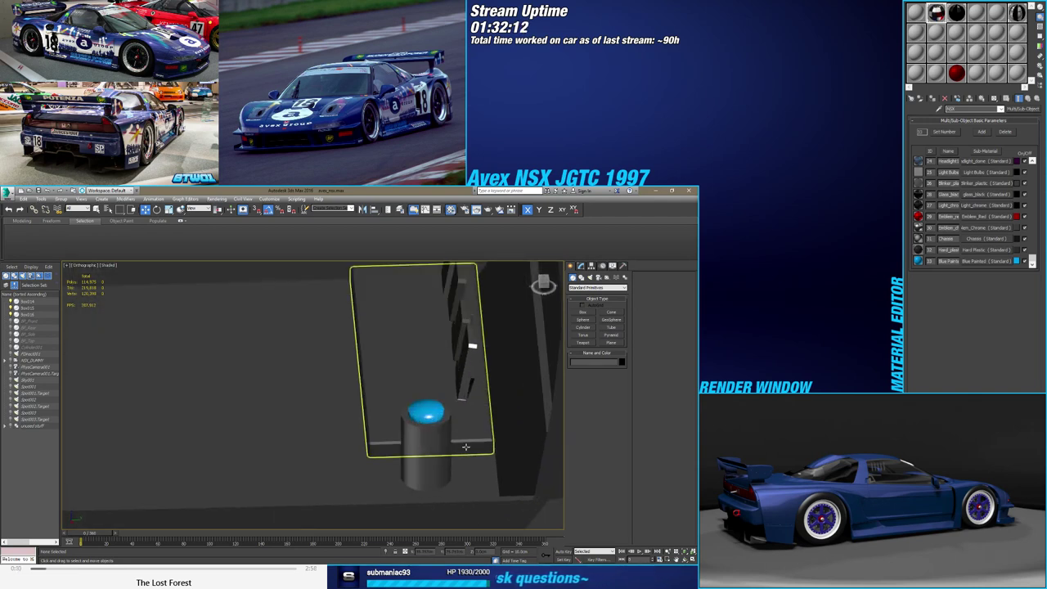
# Select pedal_floor and adjust its corner vertices, then its polygons, clearing the polygon selection
pyautogui.click(465, 447)
pyautogui.keyDown('alt'); pyautogui.moveTo(465, 446); pyautogui.dragTo(523, 382, button='middle'); pyautogui.keyUp('alt')
pyautogui.click(581, 266)
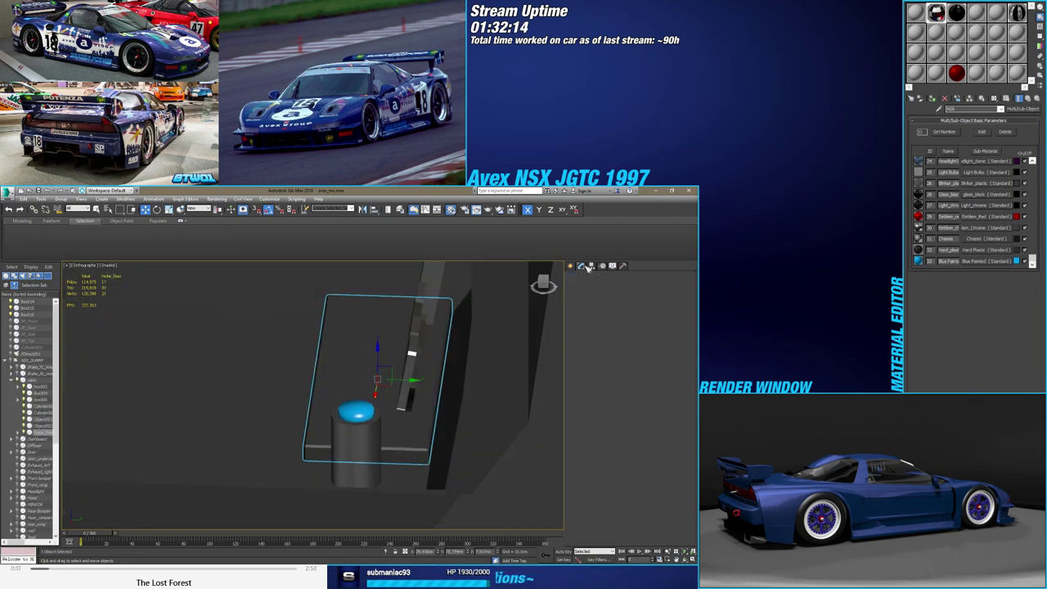
pyautogui.click(578, 369)
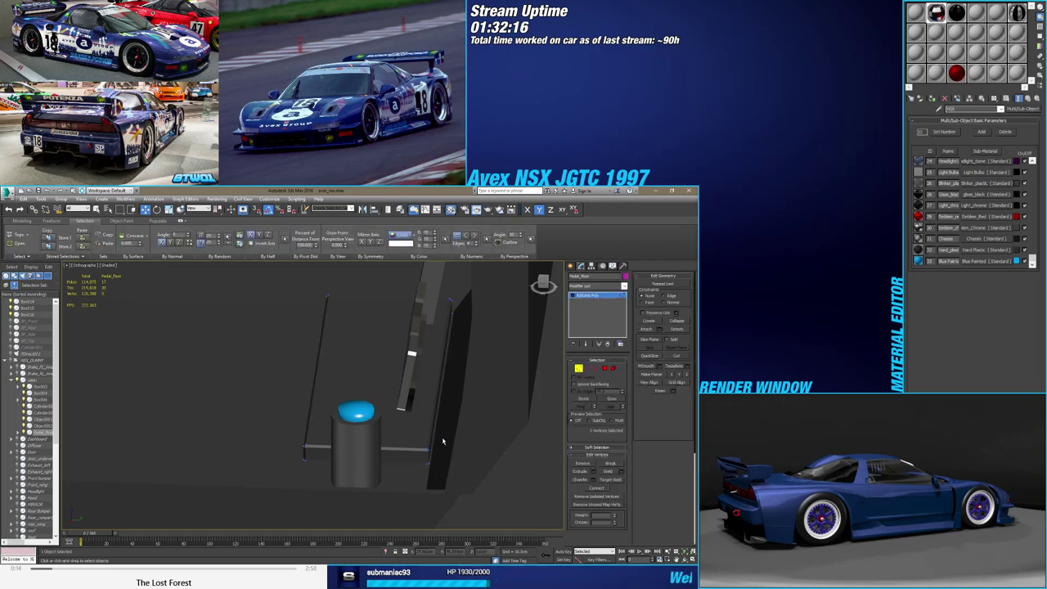
pyautogui.keyDown('alt'); pyautogui.moveTo(448, 437); pyautogui.dragTo(448, 425, button='middle'); pyautogui.keyUp('alt')
pyautogui.moveTo(433, 450); pyautogui.dragTo(435, 448)
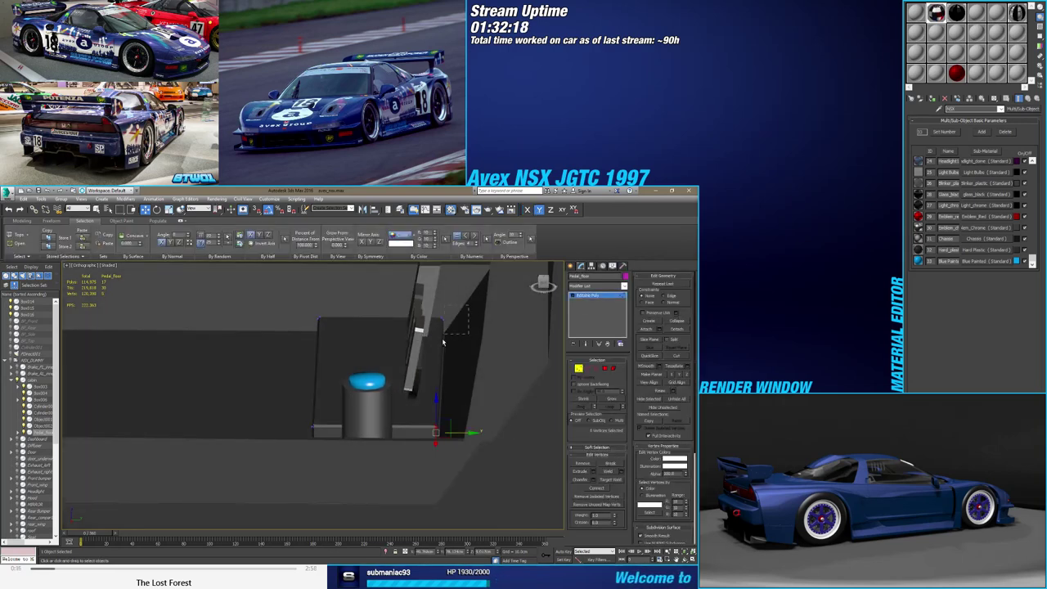
pyautogui.keyDown('alt'); pyautogui.moveTo(436, 355); pyautogui.dragTo(424, 379, button='middle'); pyautogui.keyUp('alt')
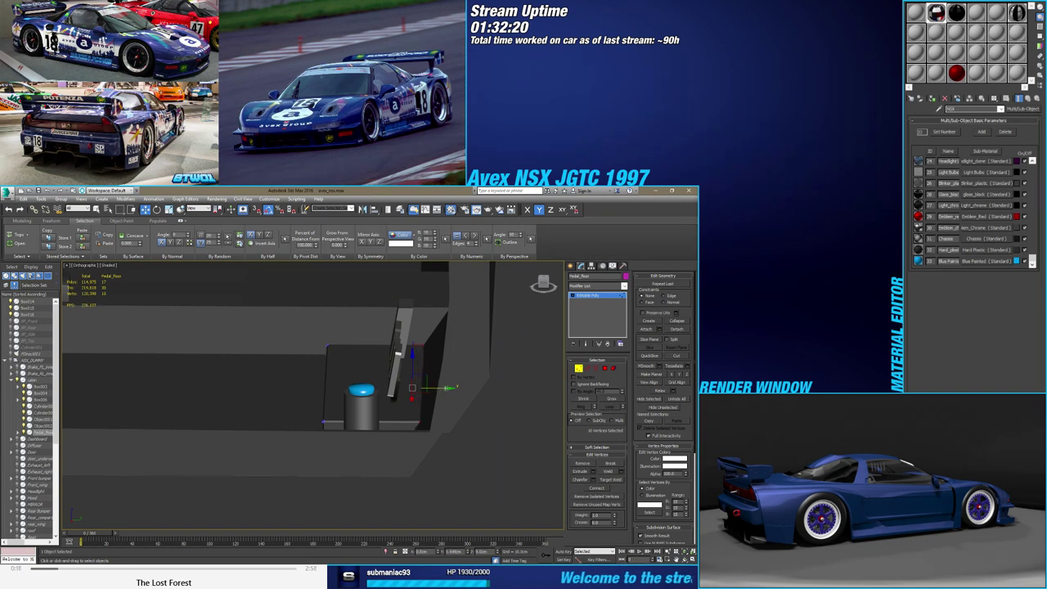
pyautogui.moveTo(447, 388)
pyautogui.keyDown('alt'); pyautogui.mouseDown(button='middle')
pyautogui.moveTo(441, 401)
pyautogui.moveTo(464, 398)
pyautogui.mouseUp(button='middle'); pyautogui.keyUp('alt')
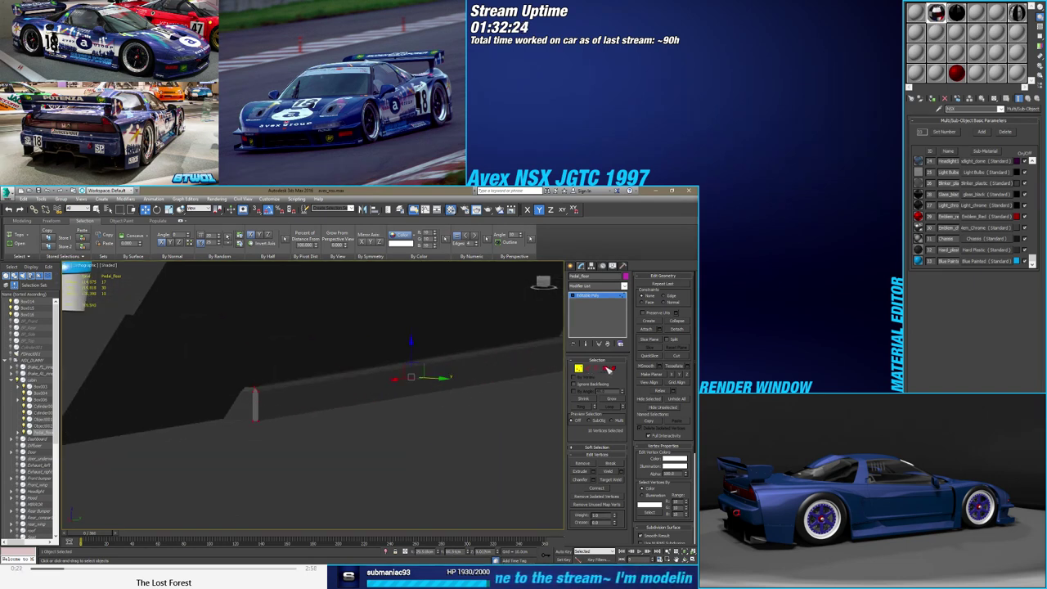
pyautogui.click(607, 369)
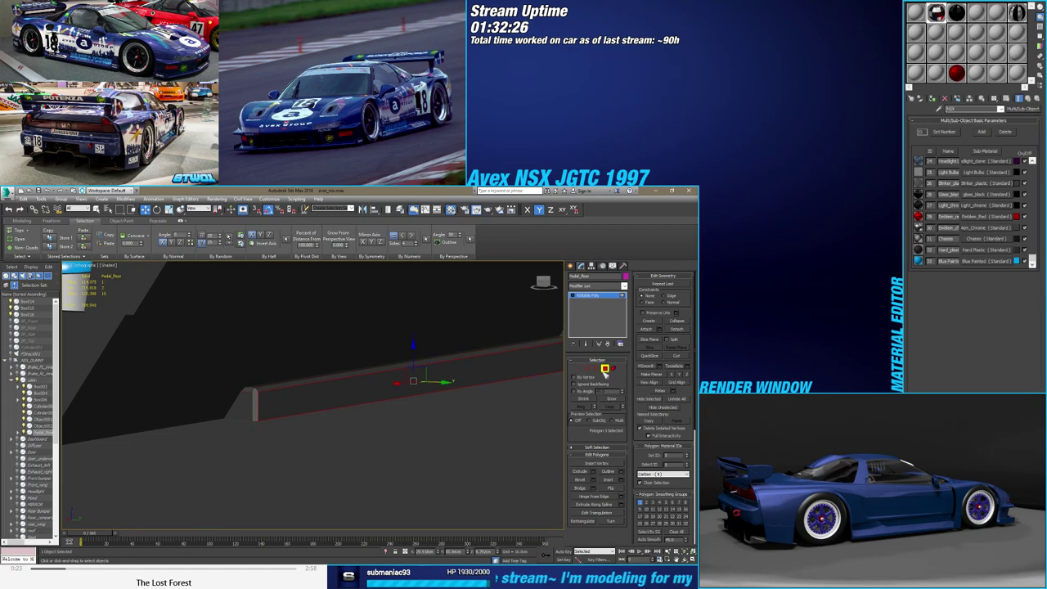
pyautogui.click(584, 400)
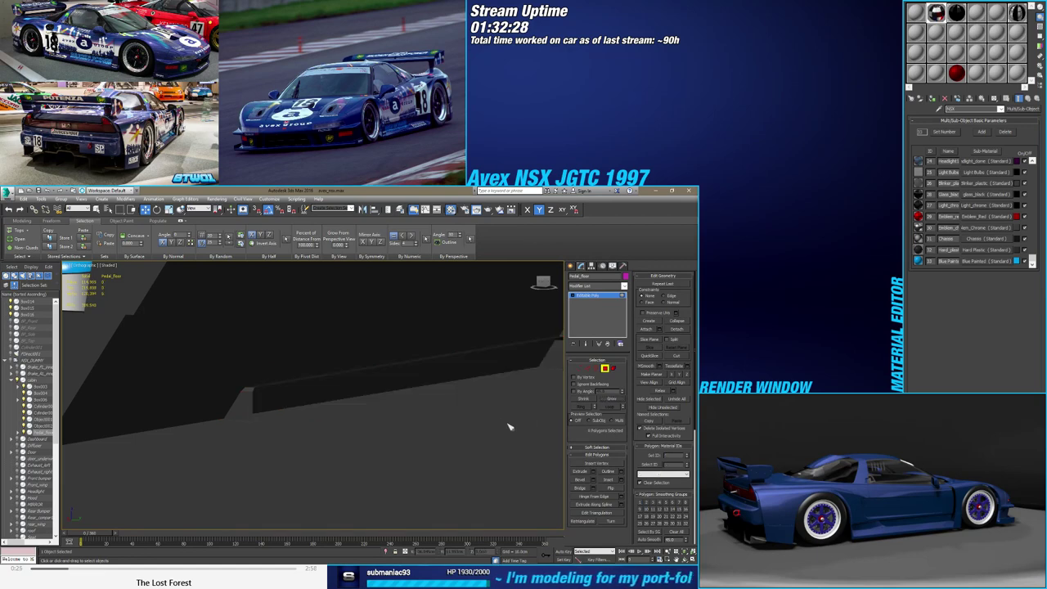
# Zoom out and frame the whole footwell model, orbiting to a side view
pyautogui.moveTo(480, 425)
pyautogui.keyDown('alt'); pyautogui.mouseDown(button='middle')
pyautogui.moveTo(409, 432)
pyautogui.moveTo(415, 467)
pyautogui.moveTo(374, 479)
pyautogui.moveTo(402, 484)
pyautogui.moveTo(381, 444)
pyautogui.moveTo(409, 428)
pyautogui.moveTo(374, 420)
pyautogui.moveTo(403, 469)
pyautogui.moveTo(409, 458)
pyautogui.moveTo(423, 471)
pyautogui.moveTo(489, 456)
pyautogui.mouseUp(button='middle'); pyautogui.keyUp('alt')
pyautogui.scroll(-3, 415, 440)
pyautogui.scroll(-3, 374, 479)
pyautogui.press('F4')
pyautogui.press('F4')
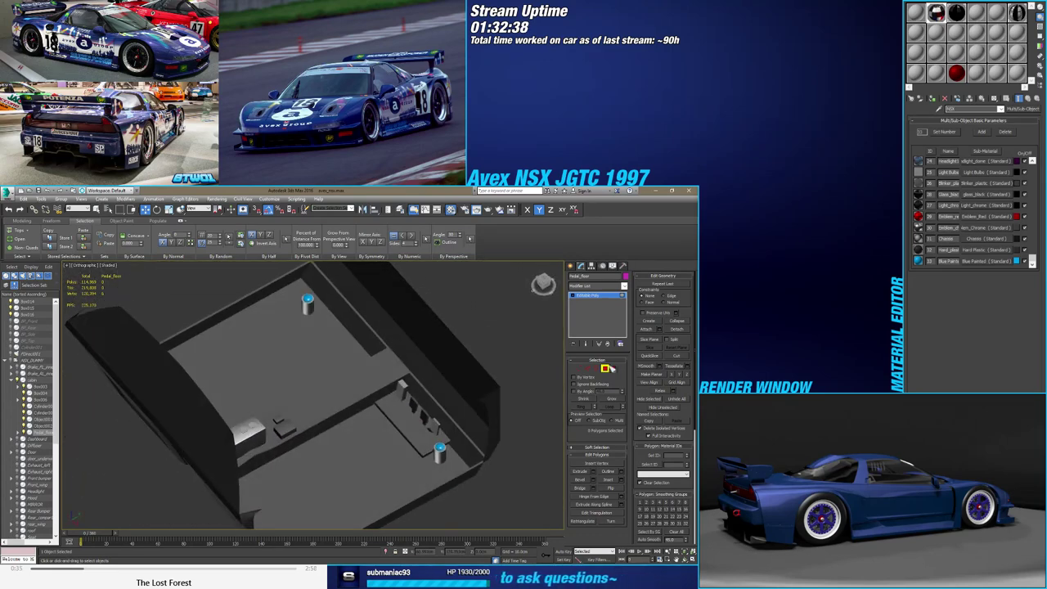
pyautogui.press('z')
pyautogui.keyDown('alt'); pyautogui.moveTo(425, 458); pyautogui.dragTo(459, 464, button='middle'); pyautogui.keyUp('alt')
# Select and frame the footwell shell, check the small vent part, then switch to object creation
pyautogui.click(459, 464)
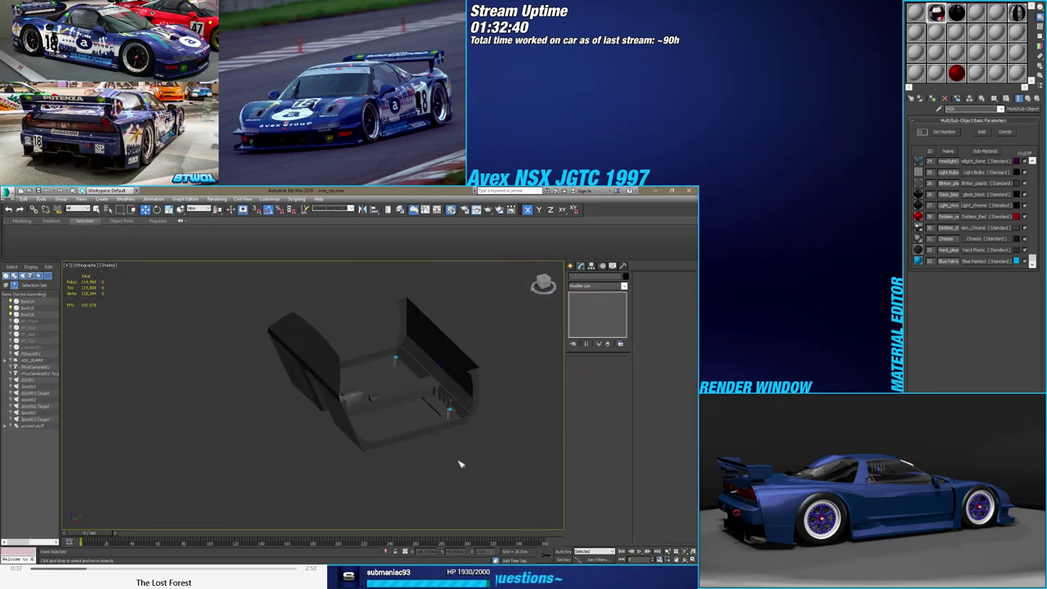
pyautogui.click(429, 446)
pyautogui.press('z')
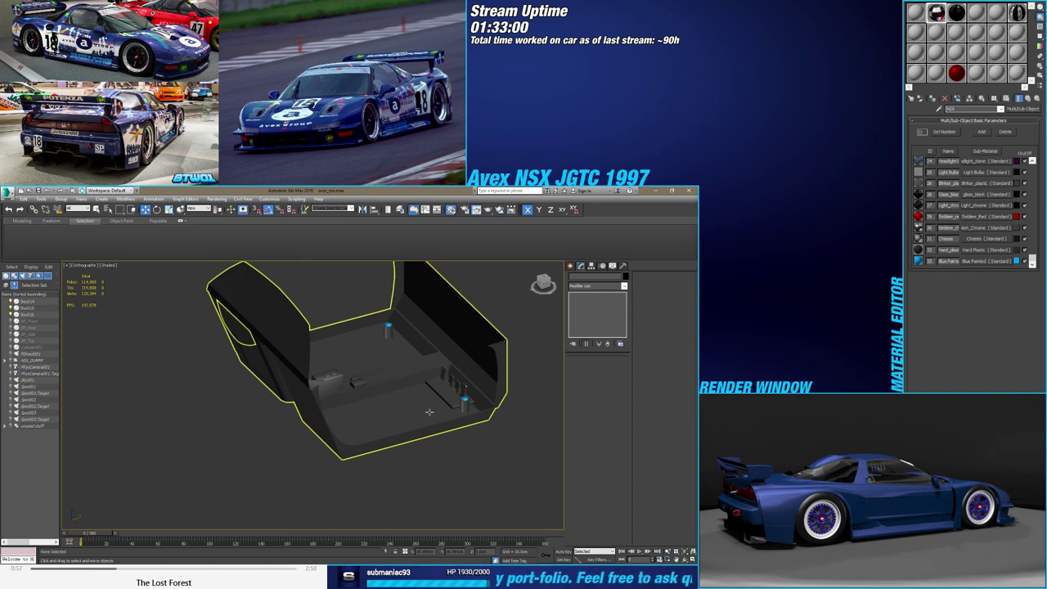
pyautogui.click(450, 391)
pyautogui.moveTo(450, 390)
pyautogui.keyDown('alt'); pyautogui.mouseDown(button='middle')
pyautogui.moveTo(439, 411)
pyautogui.moveTo(458, 393)
pyautogui.mouseUp(button='middle'); pyautogui.keyUp('alt')
pyautogui.click(415, 421)
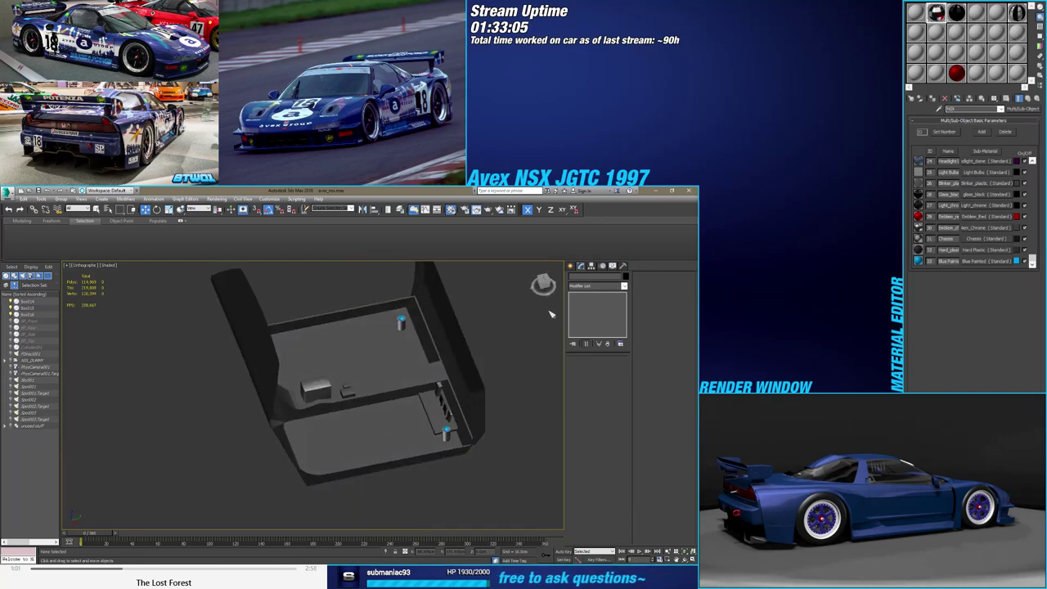
pyautogui.click(571, 265)
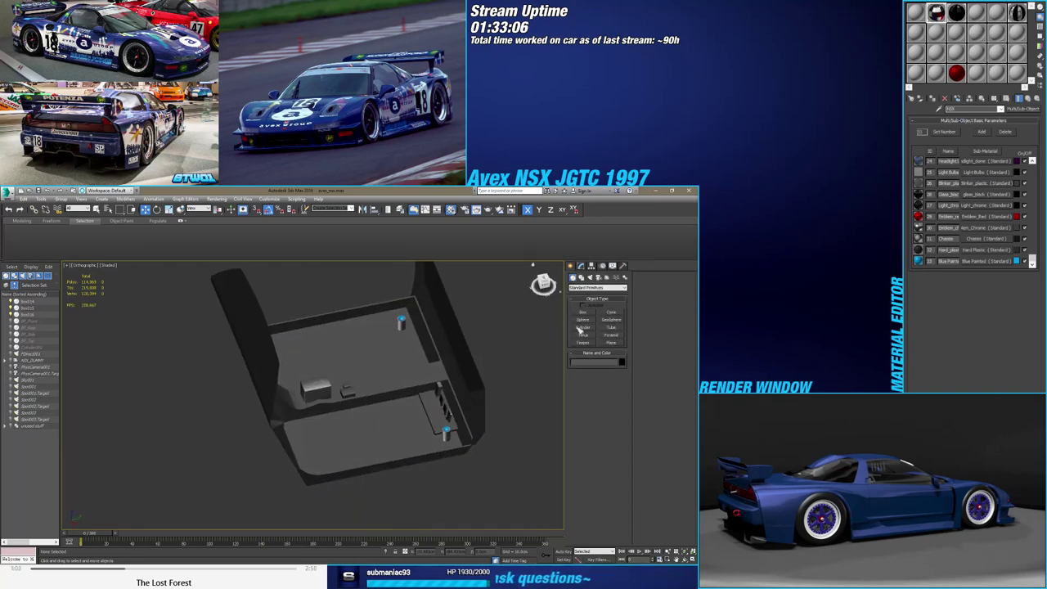
# Draw a thin cylinder beside the right pedals and reduce its sides from 12 to 6
pyautogui.click(582, 327)
pyautogui.keyDown('alt'); pyautogui.moveTo(385, 409); pyautogui.dragTo(422, 431, button='middle'); pyautogui.keyUp('alt')
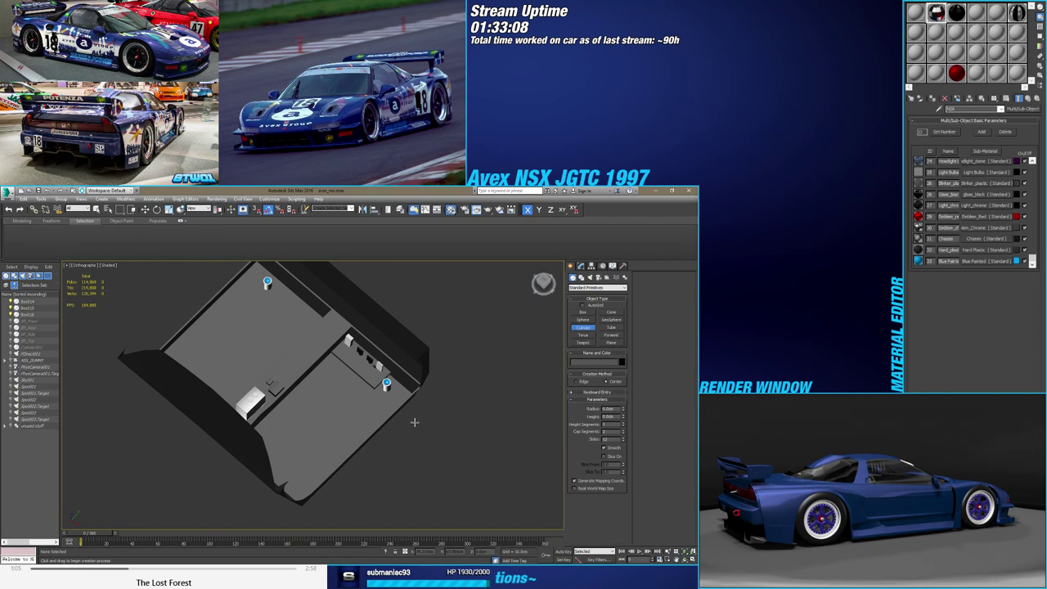
pyautogui.moveTo(415, 422); pyautogui.dragTo(419, 419)
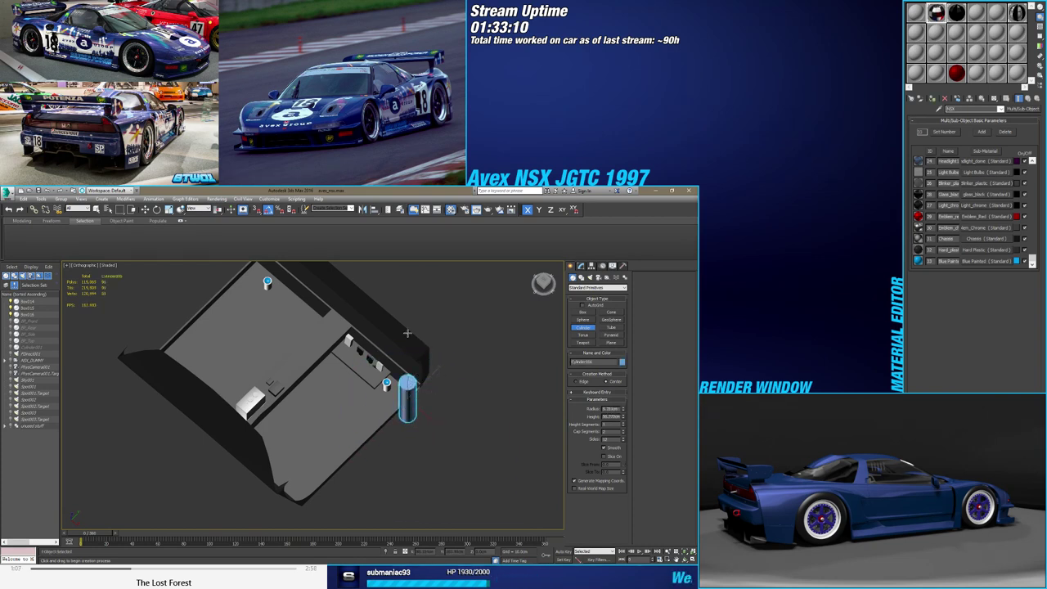
pyautogui.click(418, 383)
pyautogui.keyDown('alt'); pyautogui.moveTo(417, 383); pyautogui.dragTo(426, 383, button='middle'); pyautogui.keyUp('alt')
pyautogui.moveTo(624, 442); pyautogui.dragTo(625, 441)
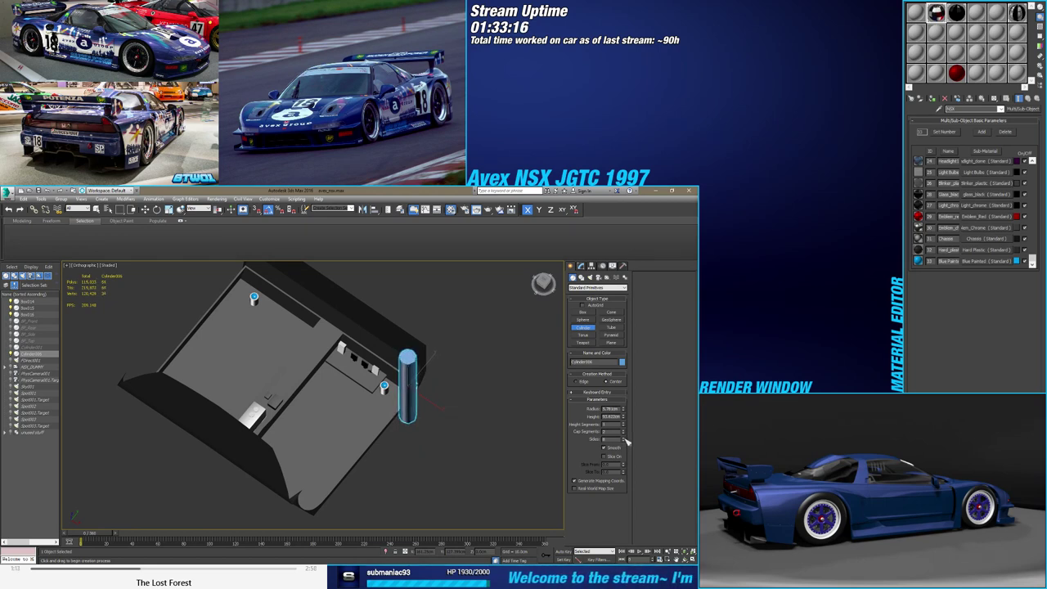
# Rotate the cylinder to lie sideways and set its X position to 0
pyautogui.press('e')
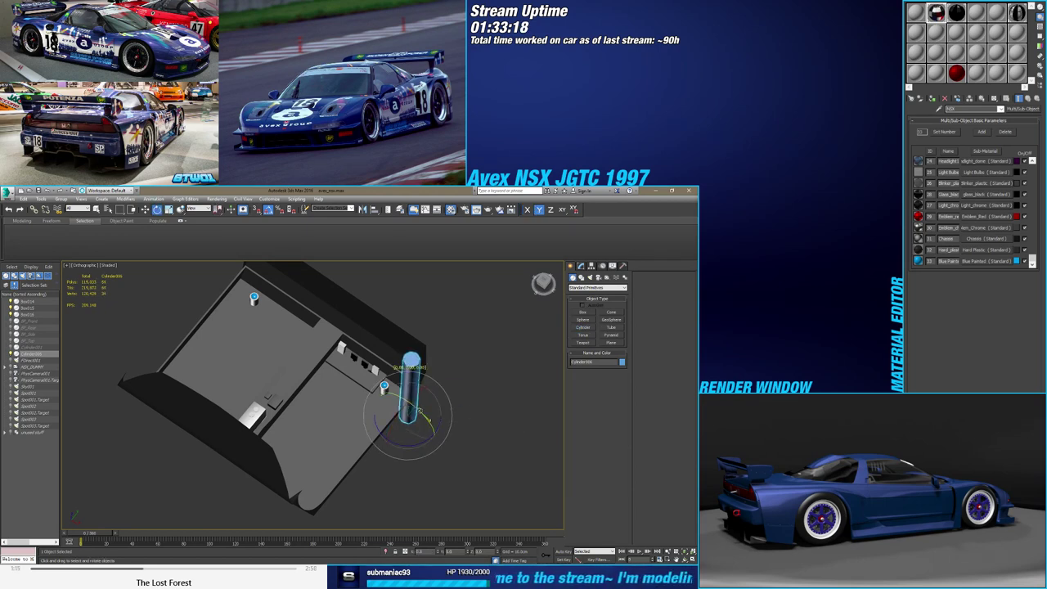
pyautogui.moveTo(421, 394); pyautogui.dragTo(468, 449)
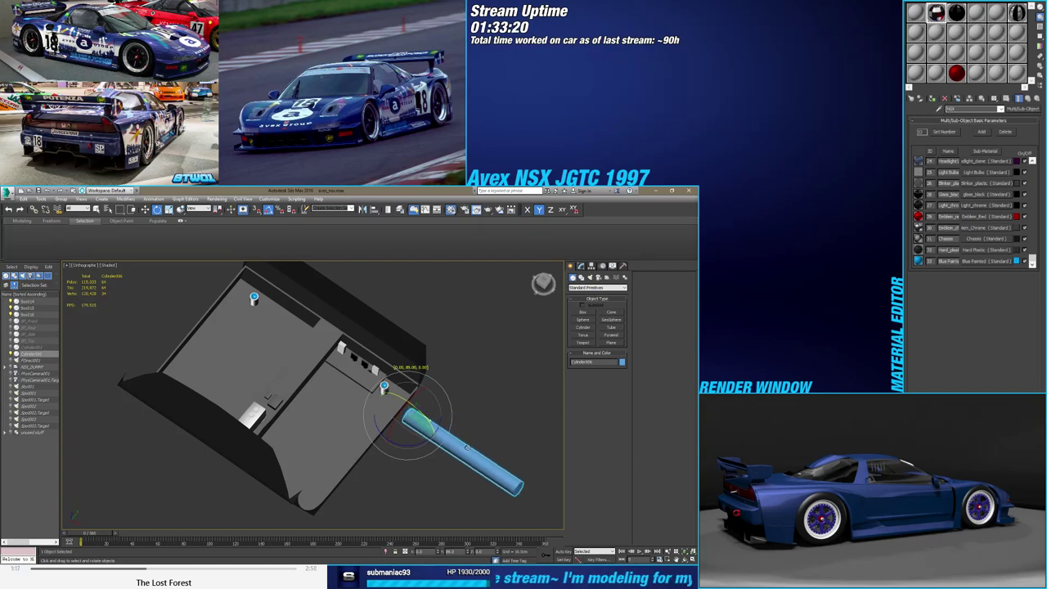
pyautogui.press('w')
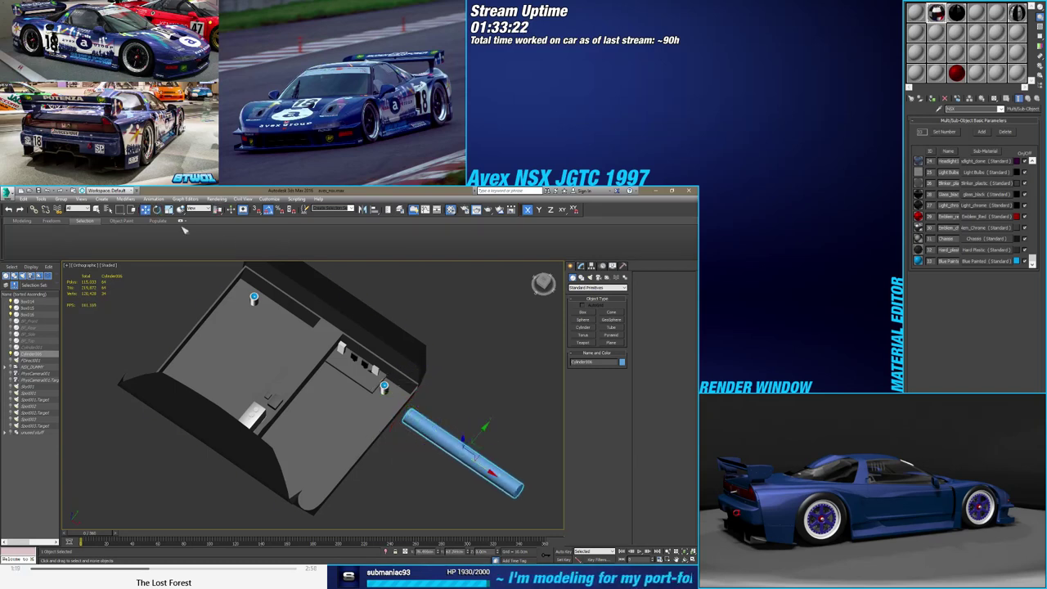
pyautogui.click(181, 222)
pyautogui.keyDown('alt'); pyautogui.moveTo(378, 314); pyautogui.dragTo(441, 503, button='middle'); pyautogui.keyUp('alt')
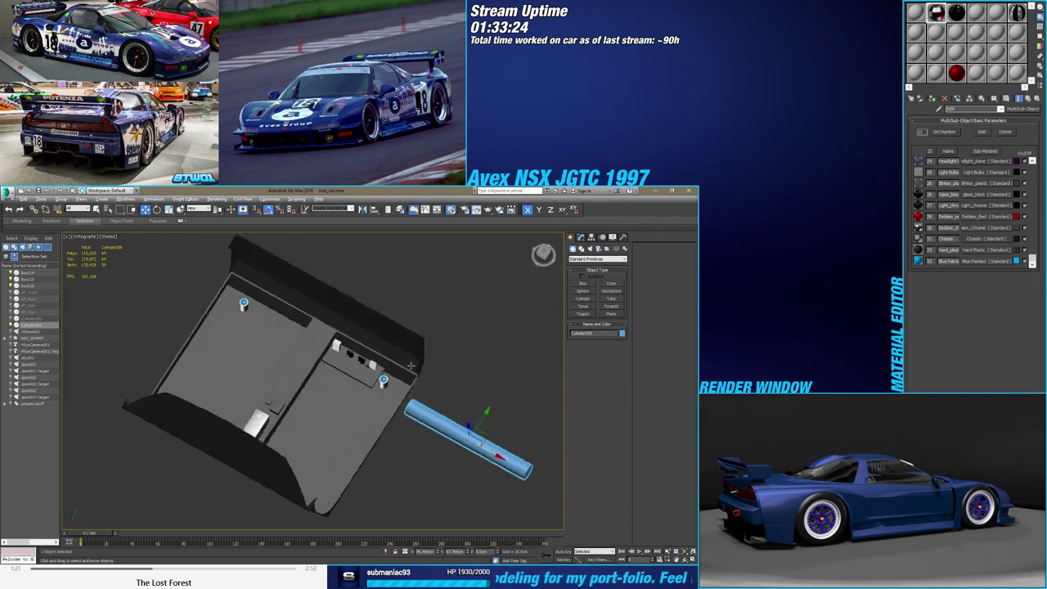
pyautogui.write('0')
pyautogui.press('Return')
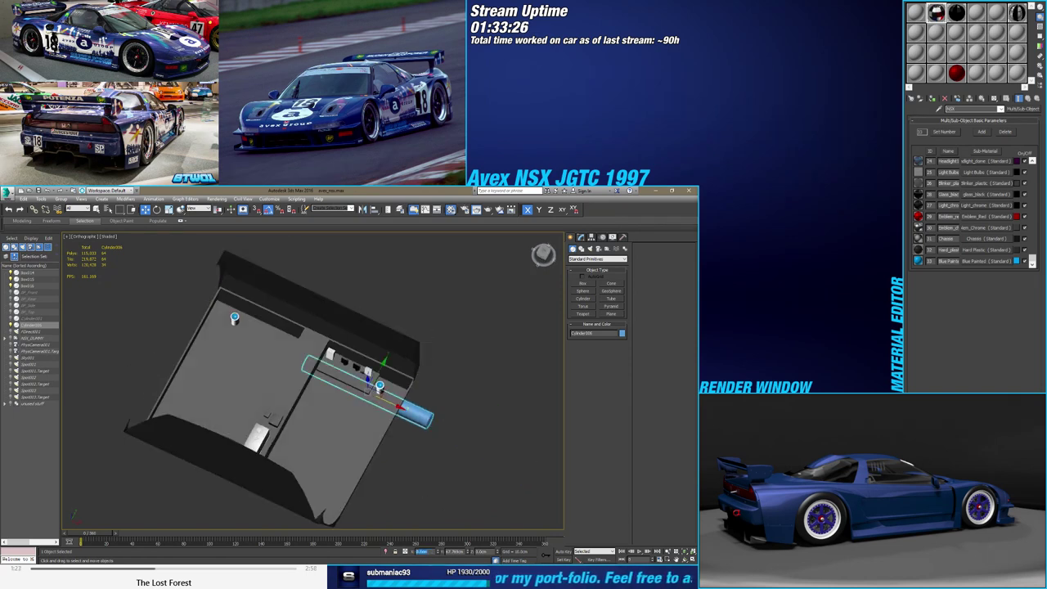
# Raise Cylinder006 along Z, adjust its Z position value, and zoom in on it
pyautogui.moveTo(390, 475)
pyautogui.keyDown('alt'); pyautogui.mouseDown(button='middle')
pyautogui.moveTo(439, 434)
pyautogui.moveTo(437, 468)
pyautogui.moveTo(483, 446)
pyautogui.mouseUp(button='middle'); pyautogui.keyUp('alt')
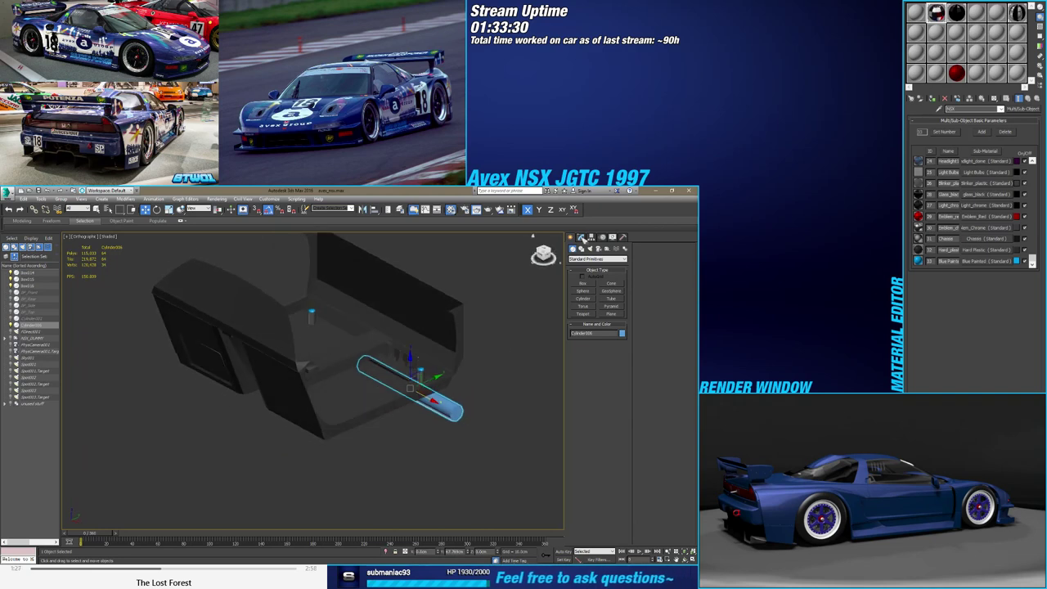
pyautogui.click(583, 237)
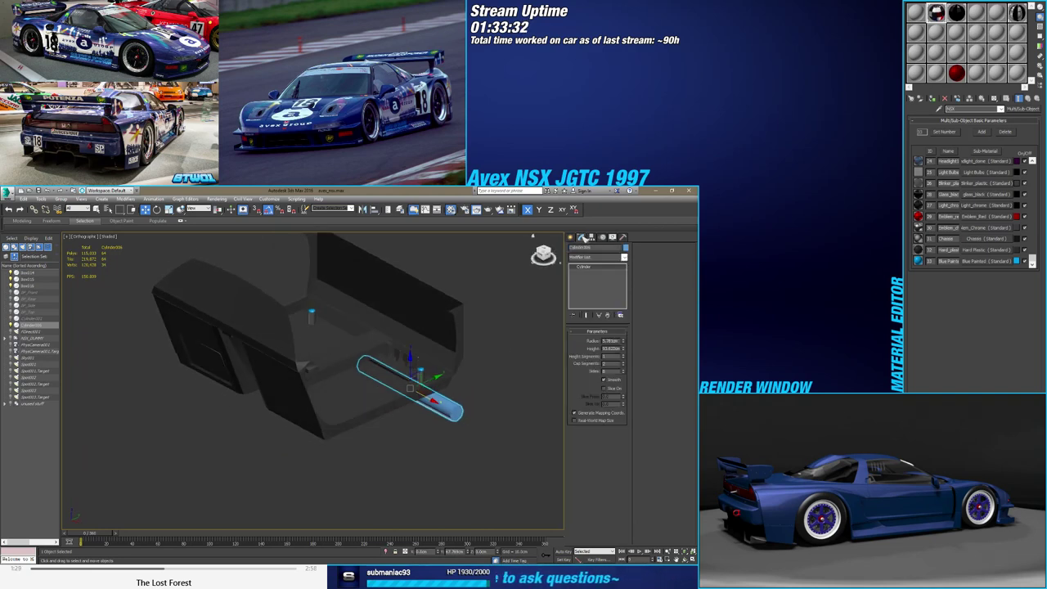
pyautogui.click(573, 238)
pyautogui.keyDown('alt'); pyautogui.moveTo(421, 368); pyautogui.dragTo(430, 423, button='middle'); pyautogui.keyUp('alt')
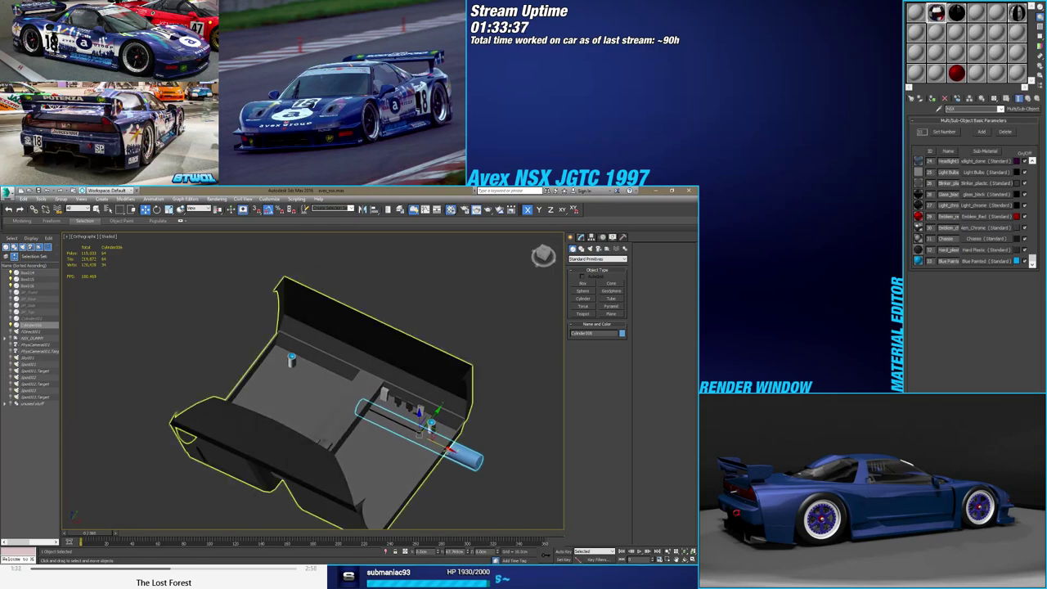
pyautogui.keyDown('alt'); pyautogui.moveTo(492, 457); pyautogui.dragTo(468, 446, button='middle'); pyautogui.keyUp('alt')
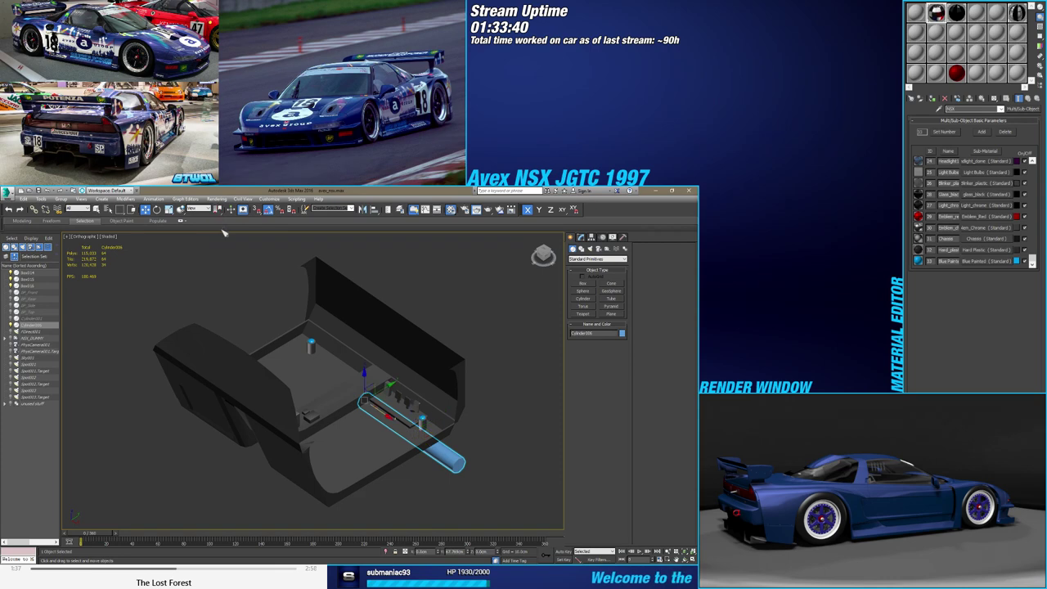
pyautogui.keyDown('alt'); pyautogui.moveTo(319, 348); pyautogui.dragTo(329, 361, button='middle'); pyautogui.keyUp('alt')
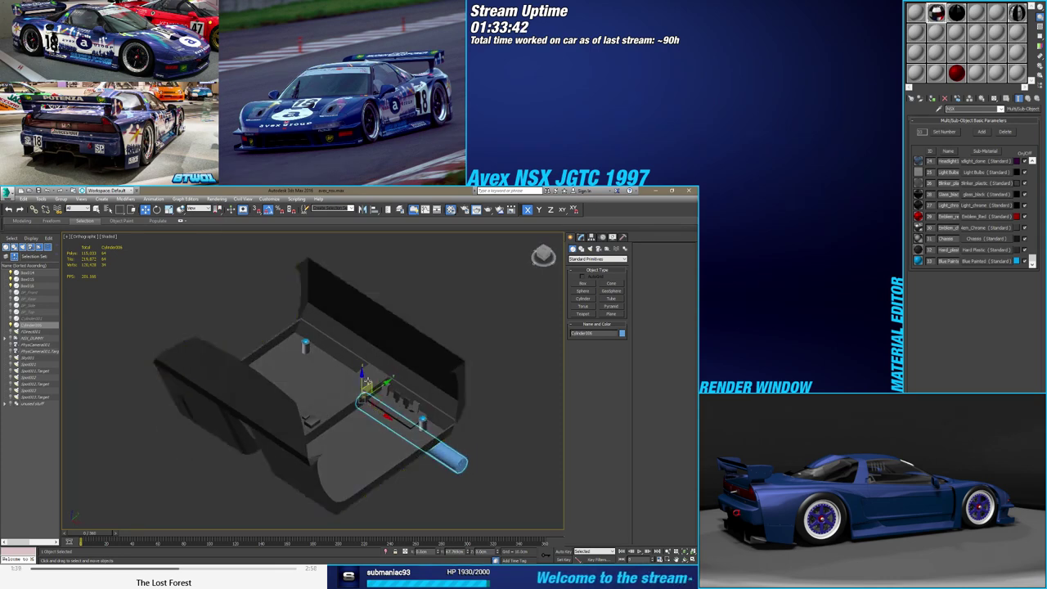
pyautogui.moveTo(360, 368); pyautogui.dragTo(358, 364)
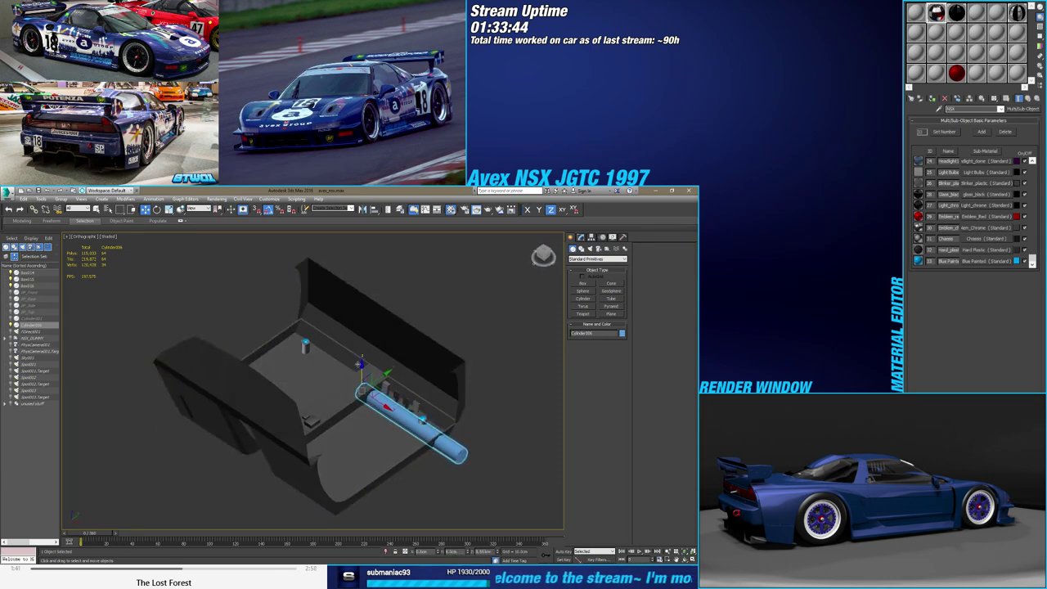
pyautogui.keyDown('alt'); pyautogui.moveTo(361, 365); pyautogui.dragTo(375, 416, button='middle'); pyautogui.keyUp('alt')
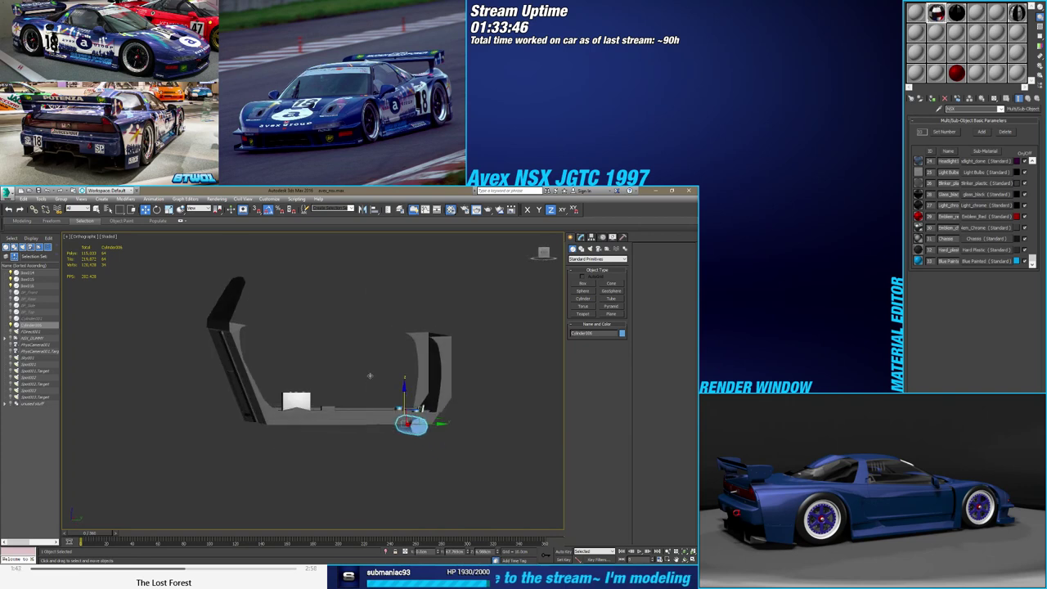
pyautogui.click(376, 416)
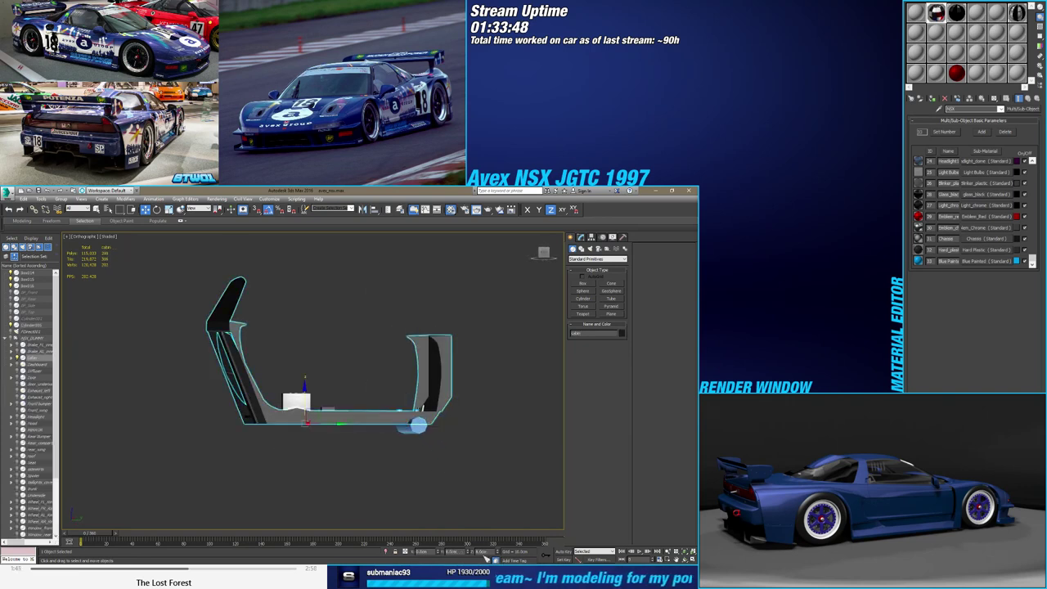
pyautogui.hotkey('ctrl', 'z')
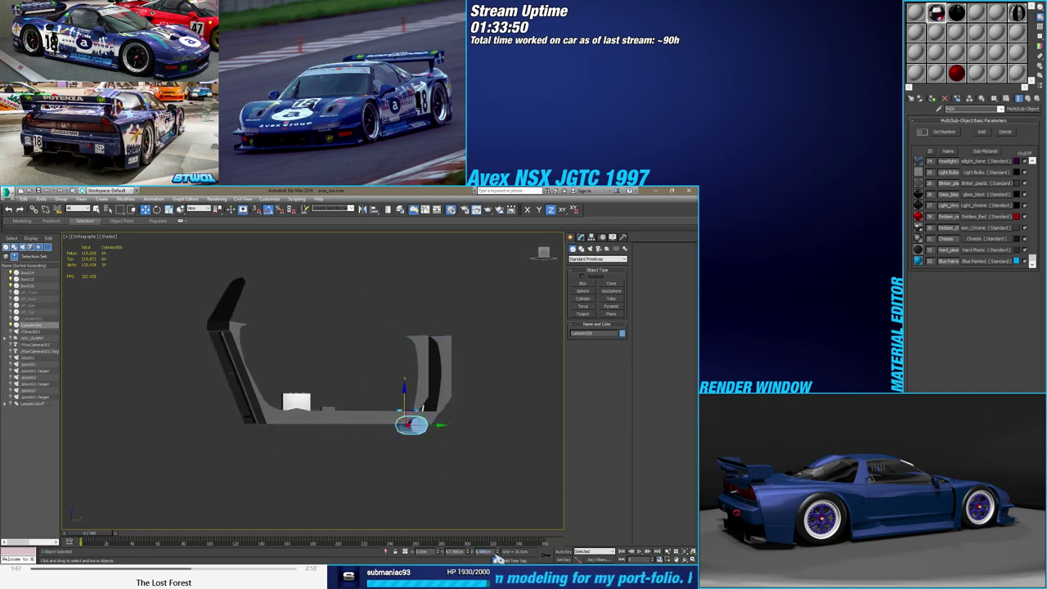
pyautogui.click(486, 553)
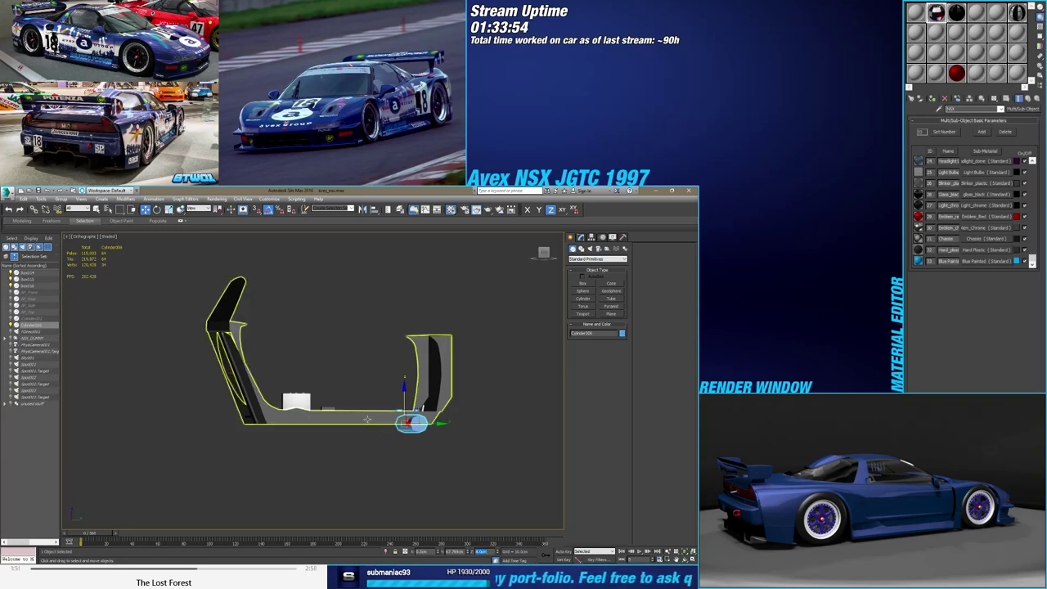
pyautogui.keyDown('alt'); pyautogui.moveTo(367, 420); pyautogui.dragTo(401, 474, button='middle'); pyautogui.keyUp('alt')
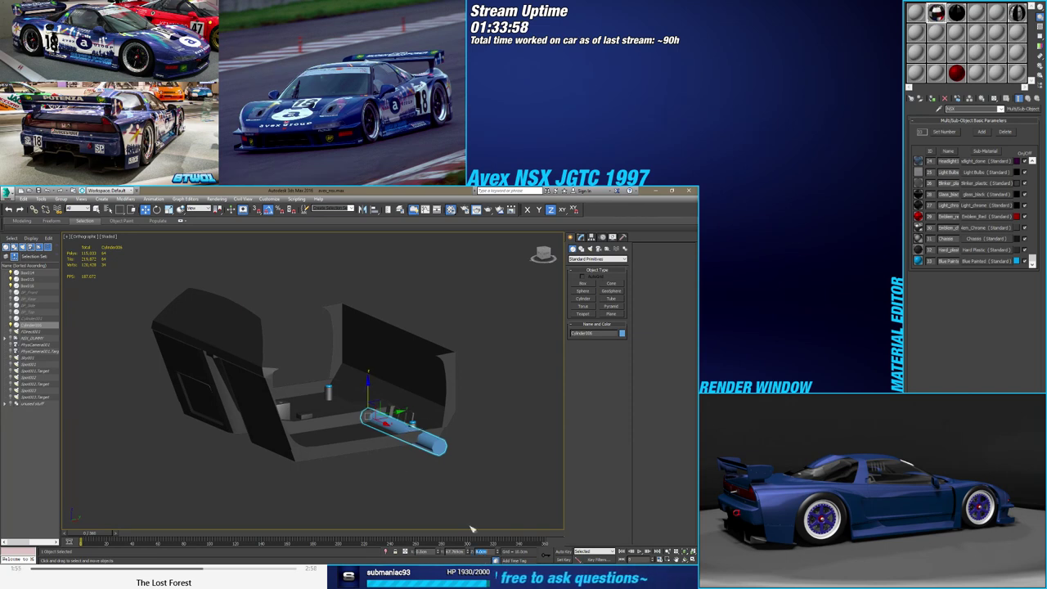
pyautogui.press('z')
pyautogui.click(581, 237)
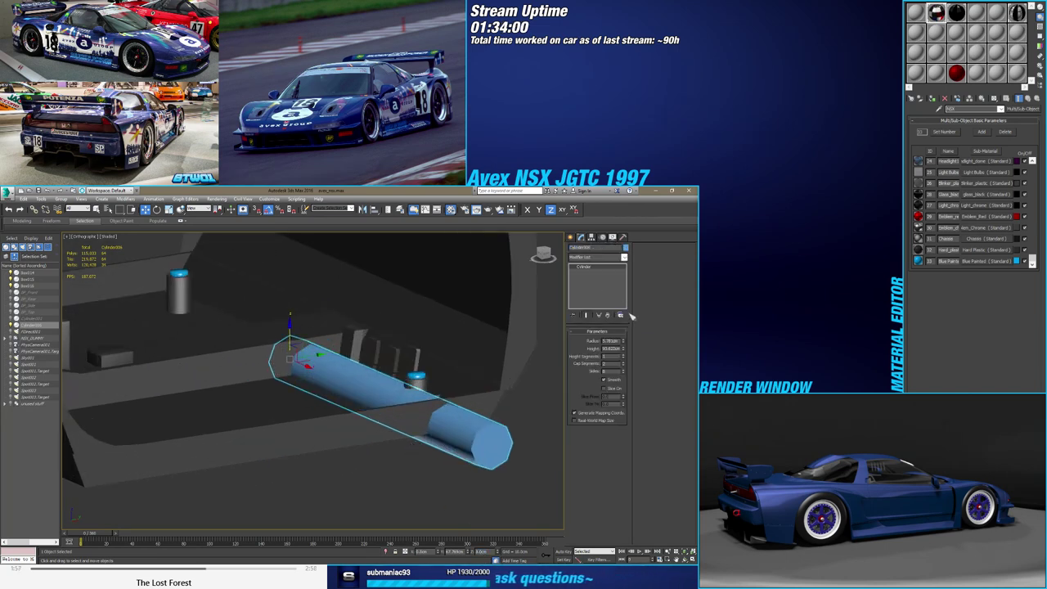
# Set the cylinder radius to 1.5 cm, nudge it upward, and shorten its height to about 55
pyautogui.moveTo(624, 342); pyautogui.dragTo(624, 369)
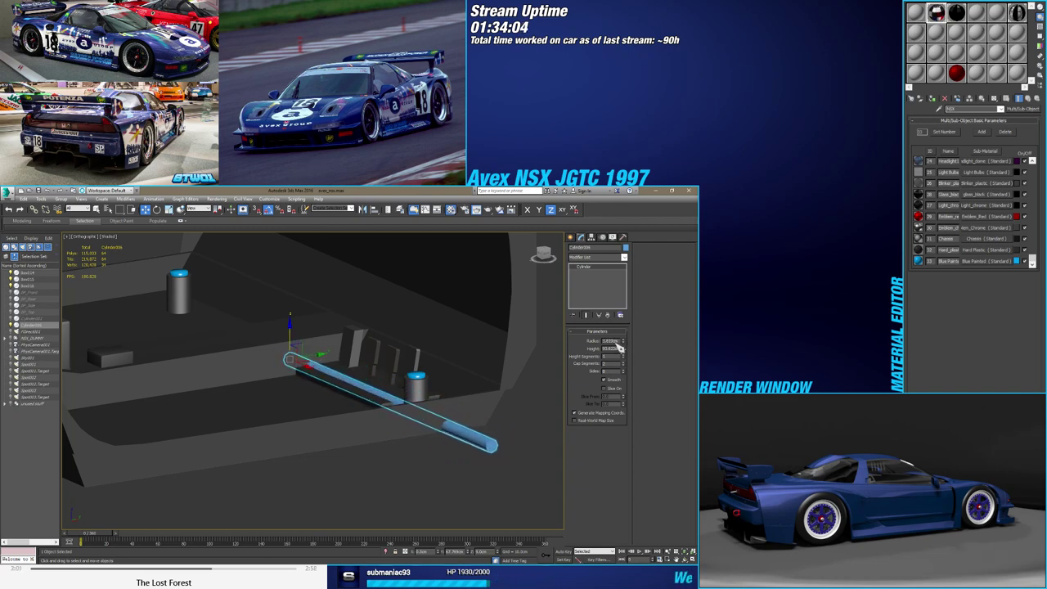
pyautogui.write('1.5')
pyautogui.press('Return')
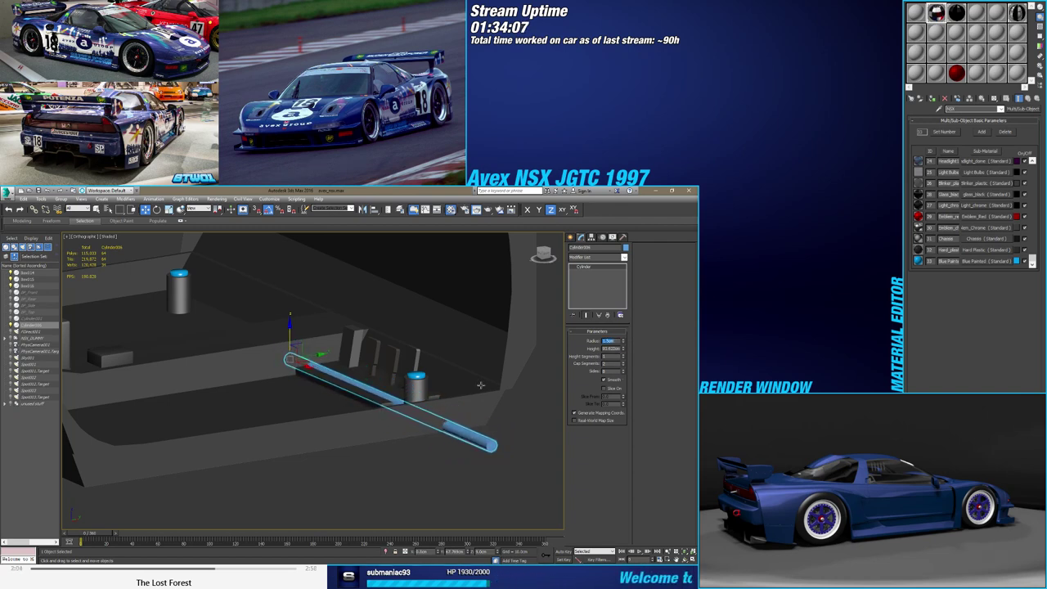
pyautogui.moveTo(481, 384)
pyautogui.keyDown('alt'); pyautogui.mouseDown(button='middle')
pyautogui.moveTo(423, 457)
pyautogui.moveTo(256, 391)
pyautogui.mouseUp(button='middle'); pyautogui.keyUp('alt')
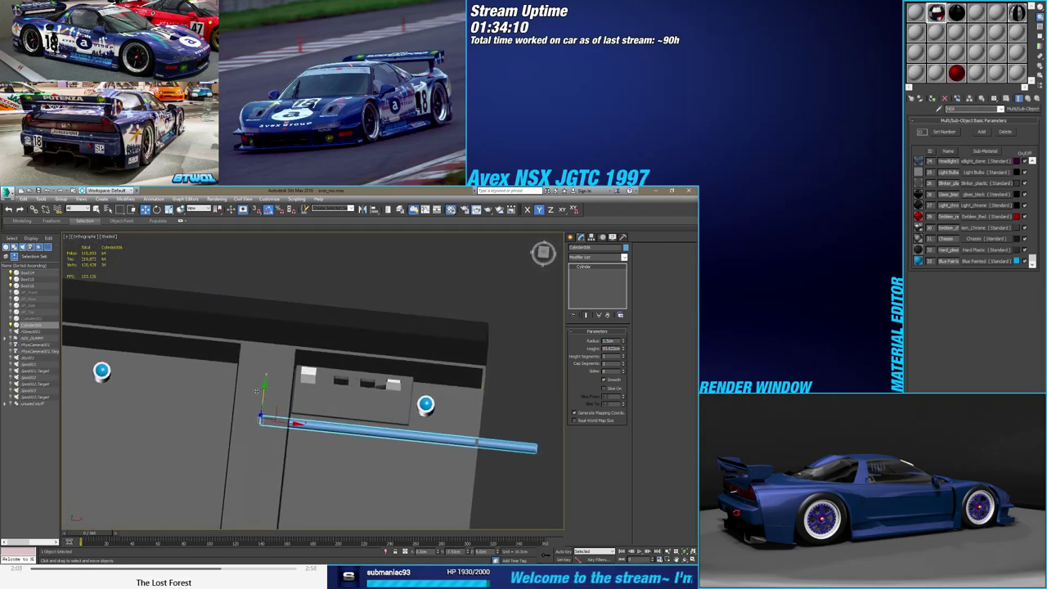
pyautogui.moveTo(257, 391); pyautogui.dragTo(259, 387)
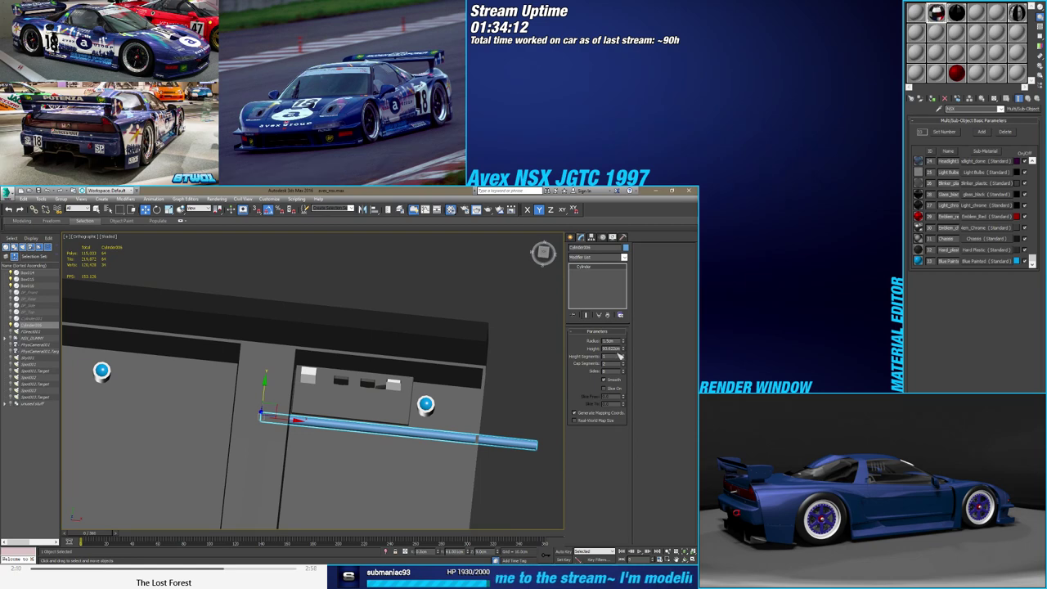
pyautogui.moveTo(620, 356); pyautogui.dragTo(621, 360)
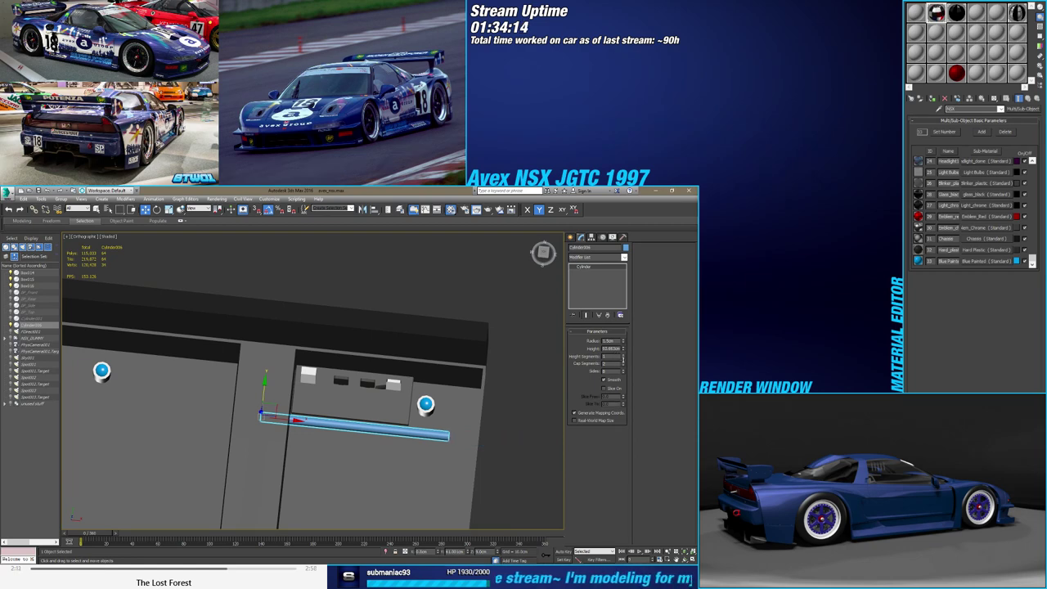
# Orbit around the thin rod from several angles with edged faces shown to check it
pyautogui.moveTo(507, 368)
pyautogui.keyDown('alt'); pyautogui.mouseDown(button='middle')
pyautogui.moveTo(411, 374)
pyautogui.moveTo(430, 387)
pyautogui.mouseUp(button='middle'); pyautogui.keyUp('alt')
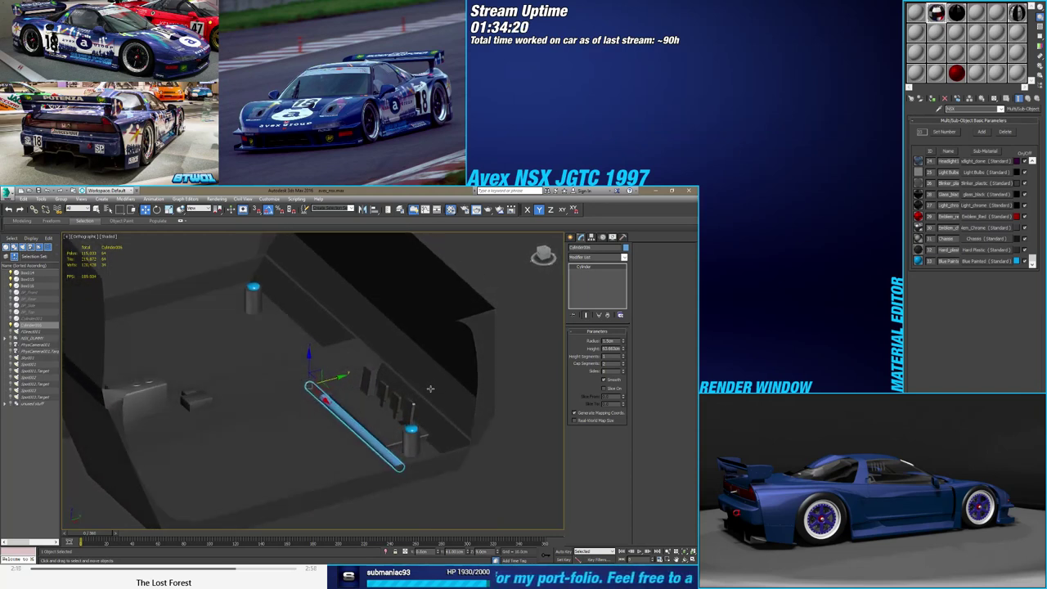
pyautogui.keyDown('alt'); pyautogui.moveTo(388, 452); pyautogui.dragTo(394, 408, button='middle'); pyautogui.keyUp('alt')
pyautogui.scroll(6, 395, 394)
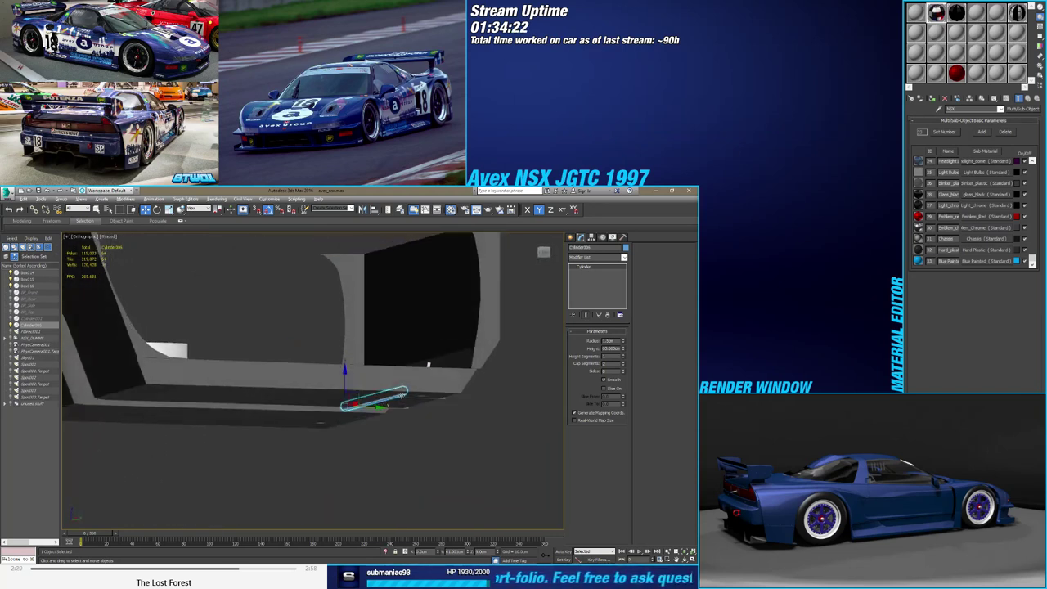
pyautogui.scroll(4, 395, 394)
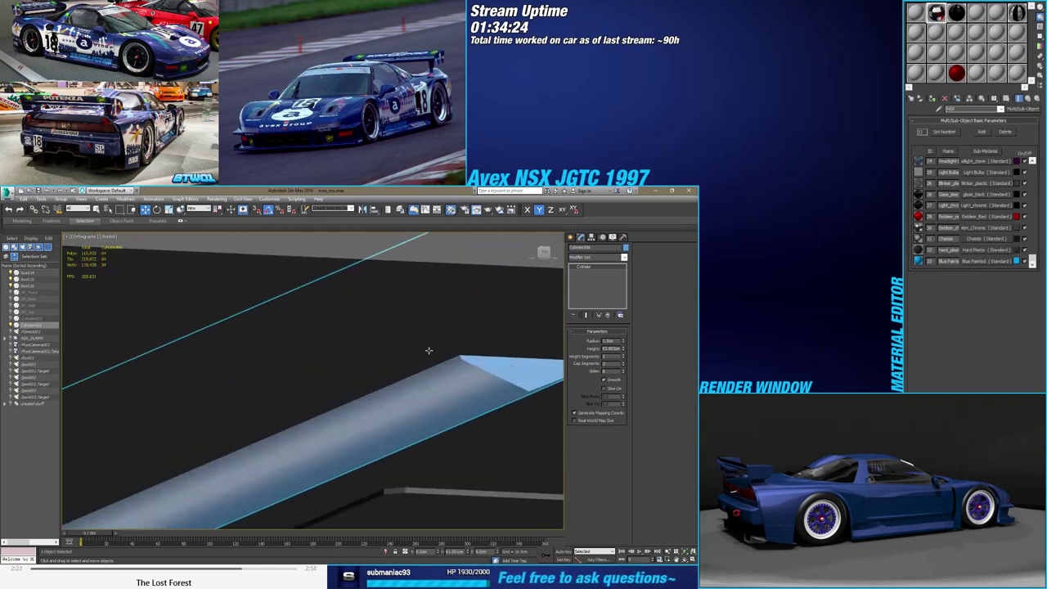
pyautogui.scroll(-8, 415, 364)
pyautogui.moveTo(416, 364)
pyautogui.keyDown('alt'); pyautogui.mouseDown(button='middle')
pyautogui.moveTo(412, 394)
pyautogui.moveTo(442, 445)
pyautogui.moveTo(459, 517)
pyautogui.mouseUp(button='middle'); pyautogui.keyUp('alt')
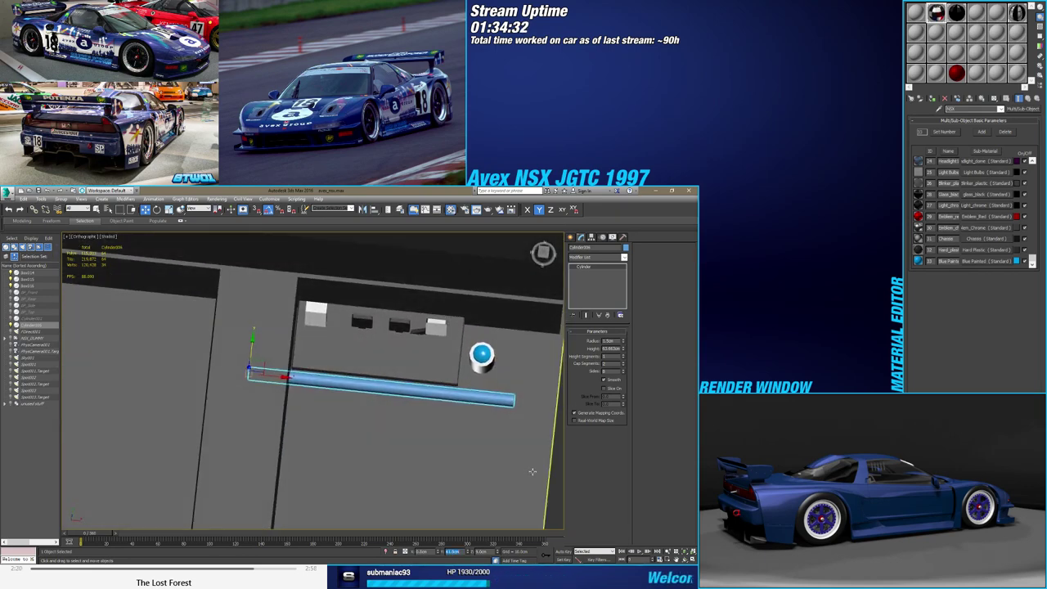
pyautogui.keyDown('alt'); pyautogui.moveTo(453, 554); pyautogui.dragTo(444, 417, button='middle'); pyautogui.keyUp('alt')
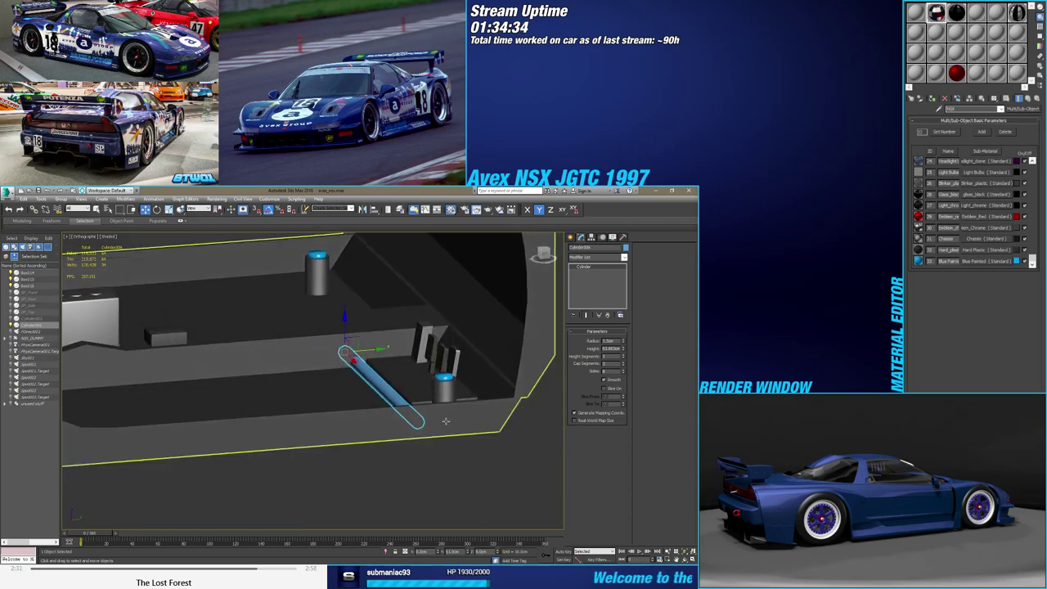
pyautogui.keyDown('alt'); pyautogui.moveTo(439, 450); pyautogui.dragTo(462, 475, button='middle'); pyautogui.keyUp('alt')
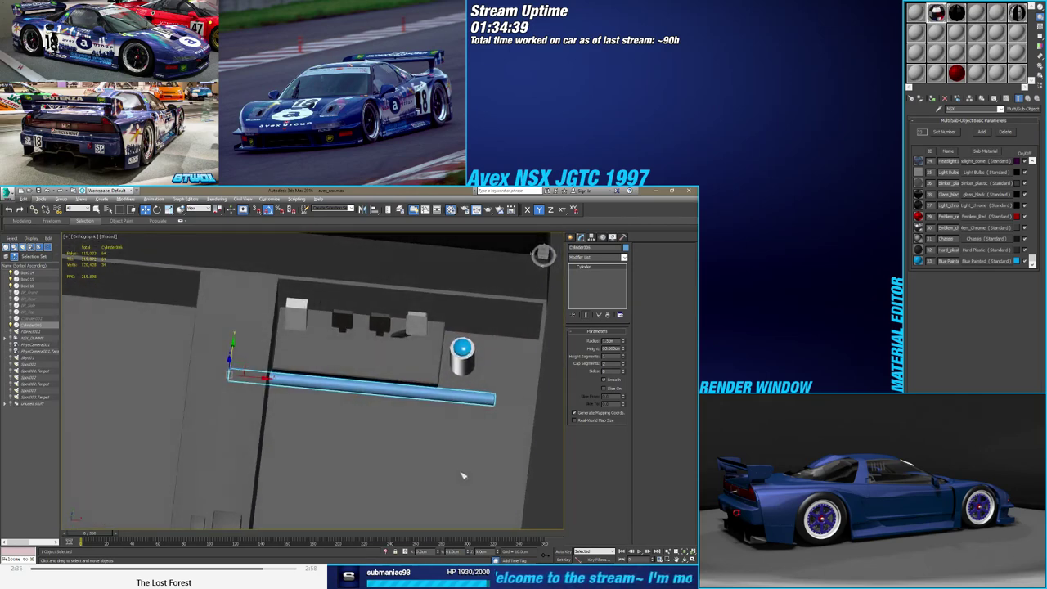
pyautogui.keyDown('alt'); pyautogui.moveTo(481, 456); pyautogui.dragTo(498, 419, button='middle'); pyautogui.keyUp('alt')
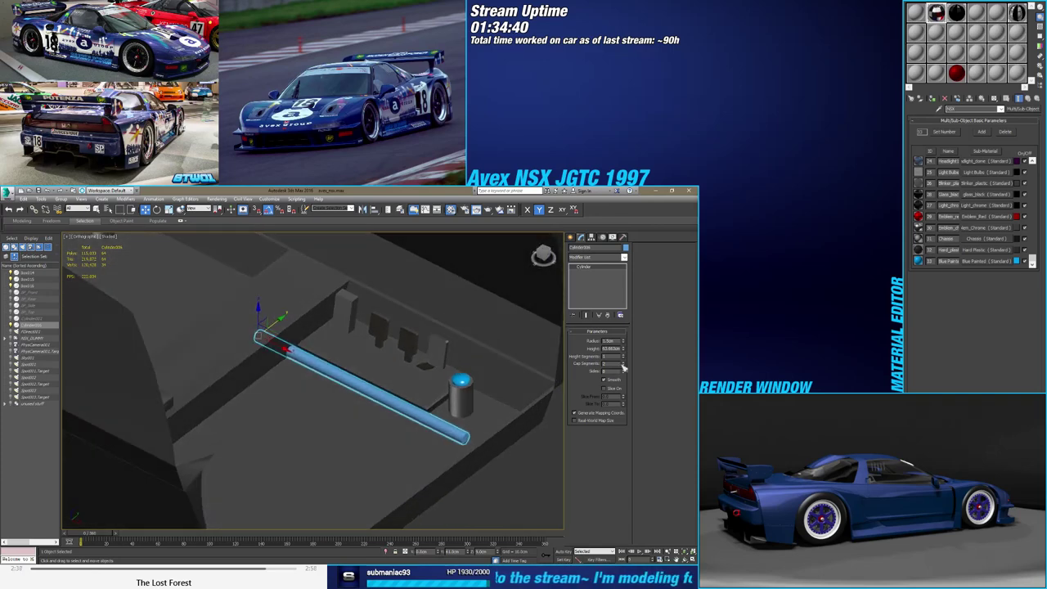
pyautogui.press('F4')
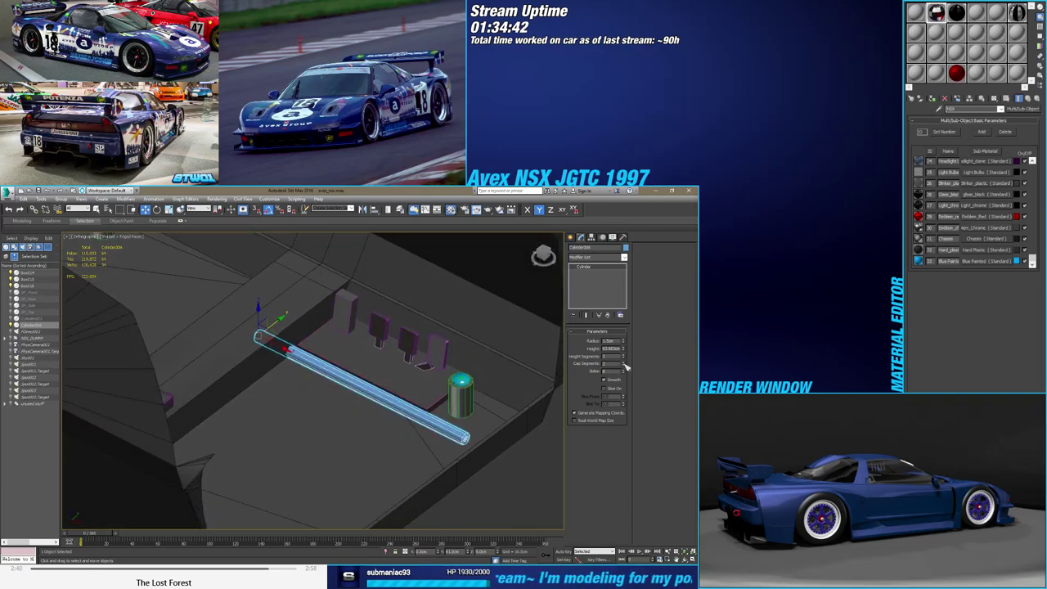
pyautogui.moveTo(444, 418)
pyautogui.keyDown('alt'); pyautogui.mouseDown(button='middle')
pyautogui.moveTo(412, 402)
pyautogui.moveTo(451, 420)
pyautogui.moveTo(482, 384)
pyautogui.mouseUp(button='middle'); pyautogui.keyUp('alt')
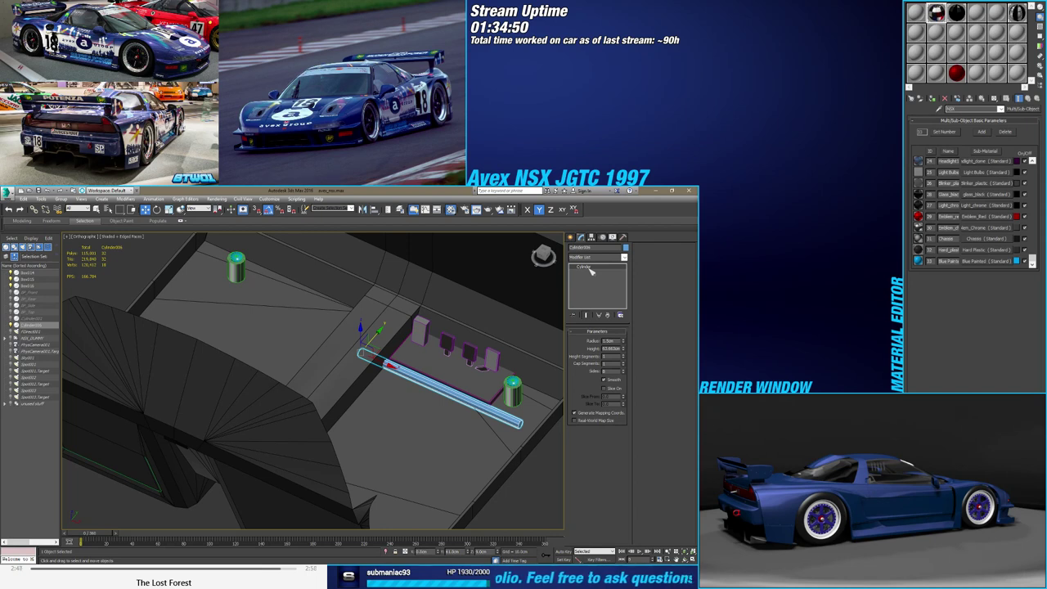
# Convert the rod to an editable poly and move one end's vertices across to the other footwell
pyautogui.rightClick(590, 271)
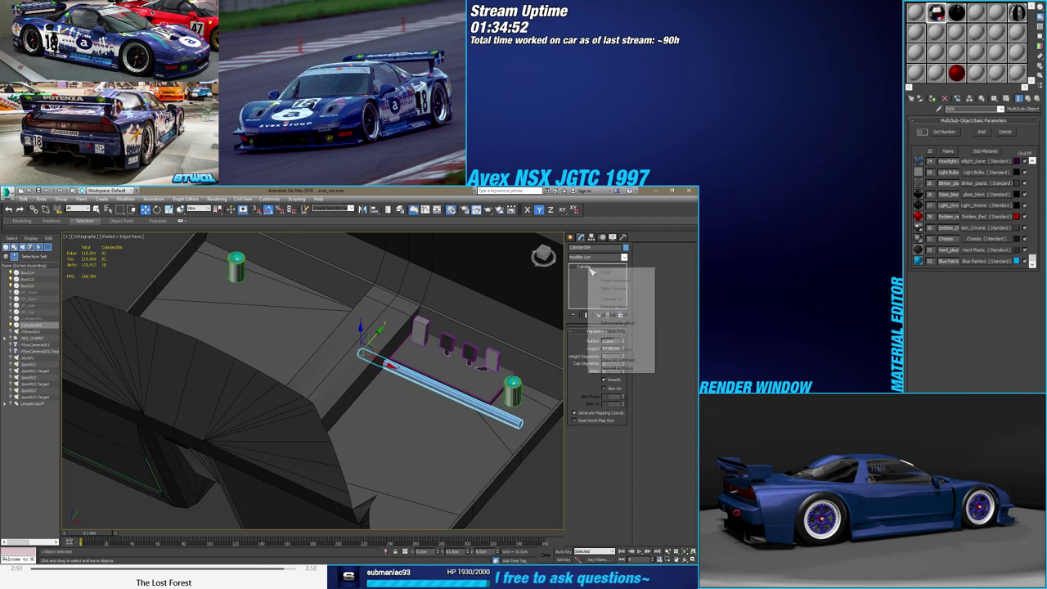
pyautogui.click(610, 337)
pyautogui.press('1')
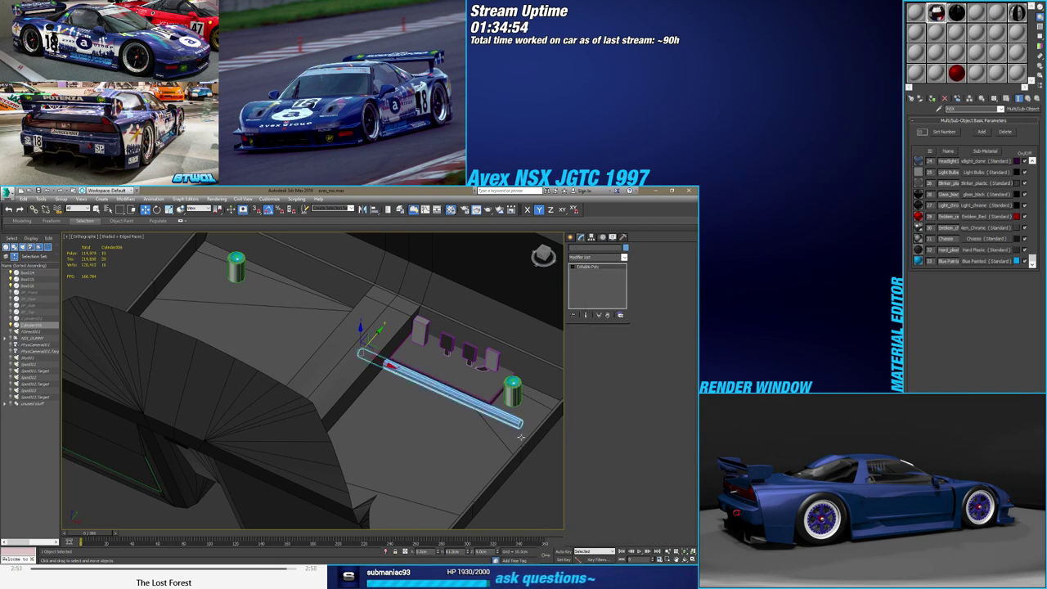
pyautogui.click(519, 422)
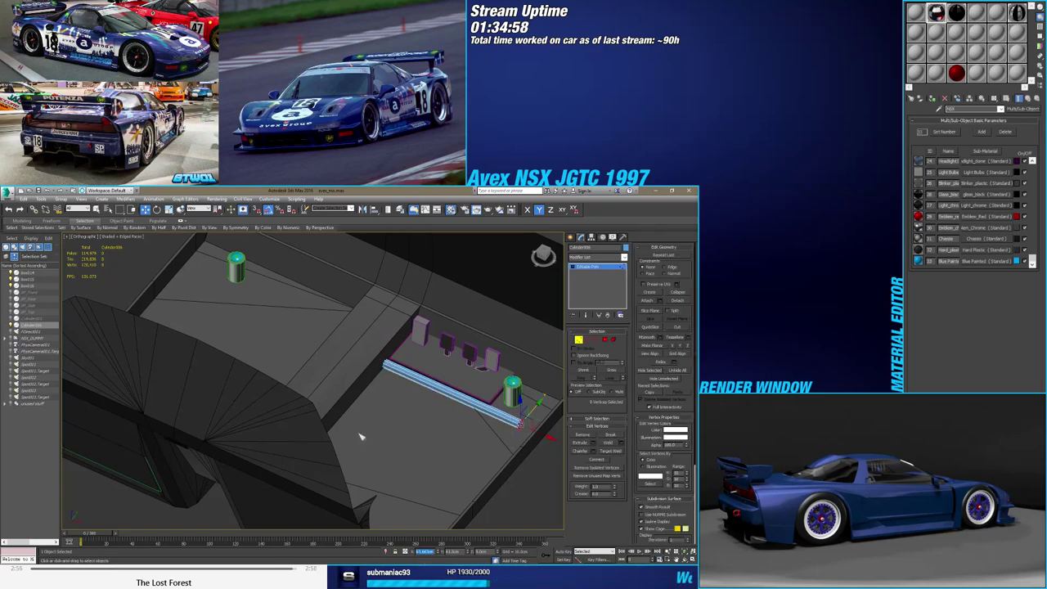
pyautogui.press('f')
pyautogui.moveTo(350, 406); pyautogui.dragTo(352, 407)
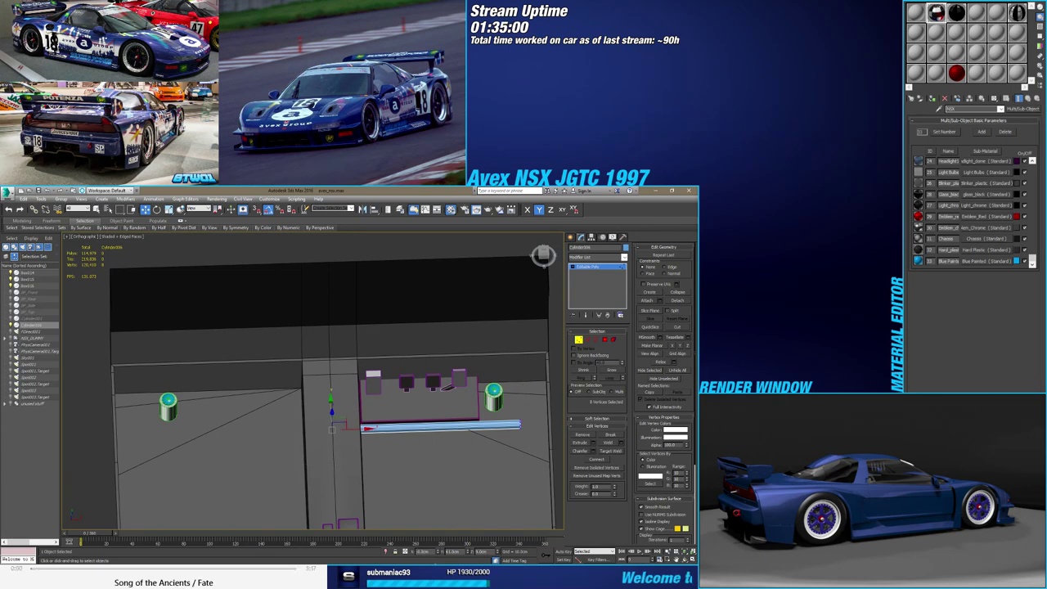
pyautogui.press('Return')
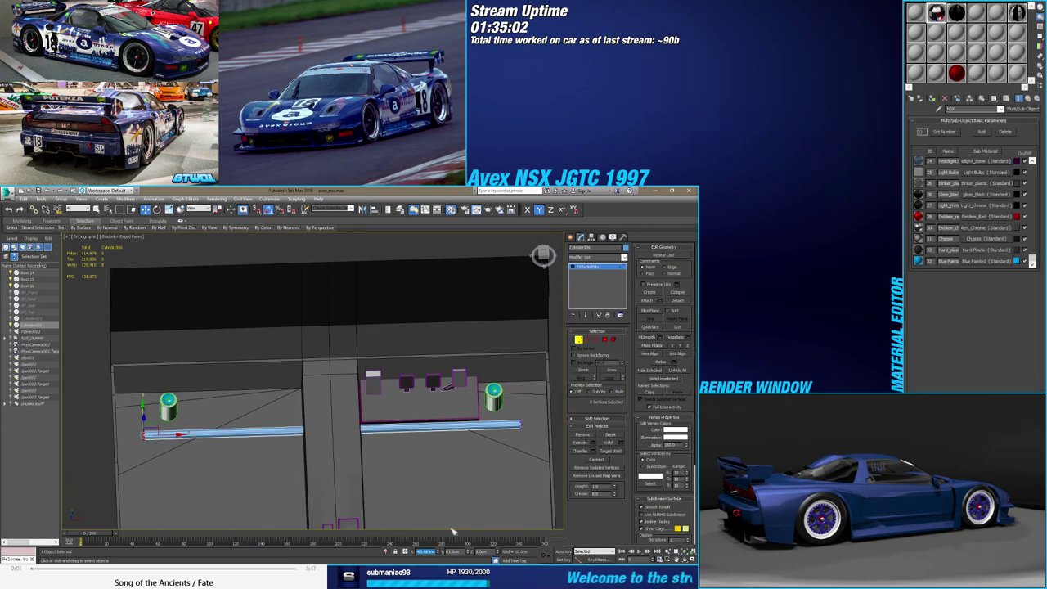
# Orbit, zoom and pan to look down on both footwells and their rods
pyautogui.keyDown('alt'); pyautogui.moveTo(472, 505); pyautogui.dragTo(438, 479, button='middle'); pyautogui.keyUp('alt')
pyautogui.keyDown('alt'); pyautogui.moveTo(379, 501); pyautogui.dragTo(447, 440, button='middle'); pyautogui.keyUp('alt')
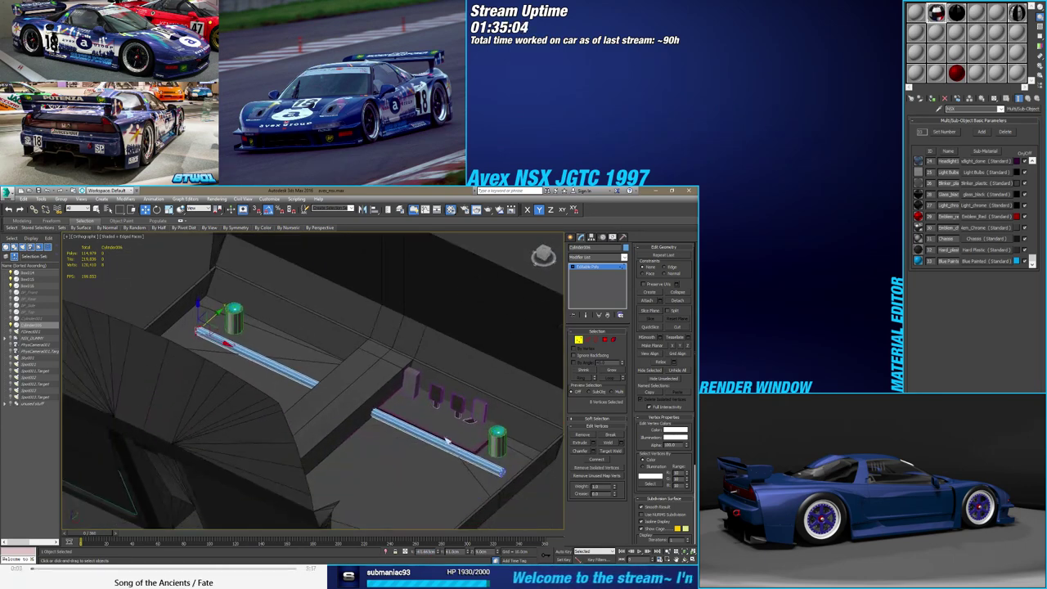
pyautogui.keyDown('alt'); pyautogui.moveTo(503, 469); pyautogui.dragTo(505, 474, button='middle'); pyautogui.keyUp('alt')
pyautogui.scroll(4, 504, 475)
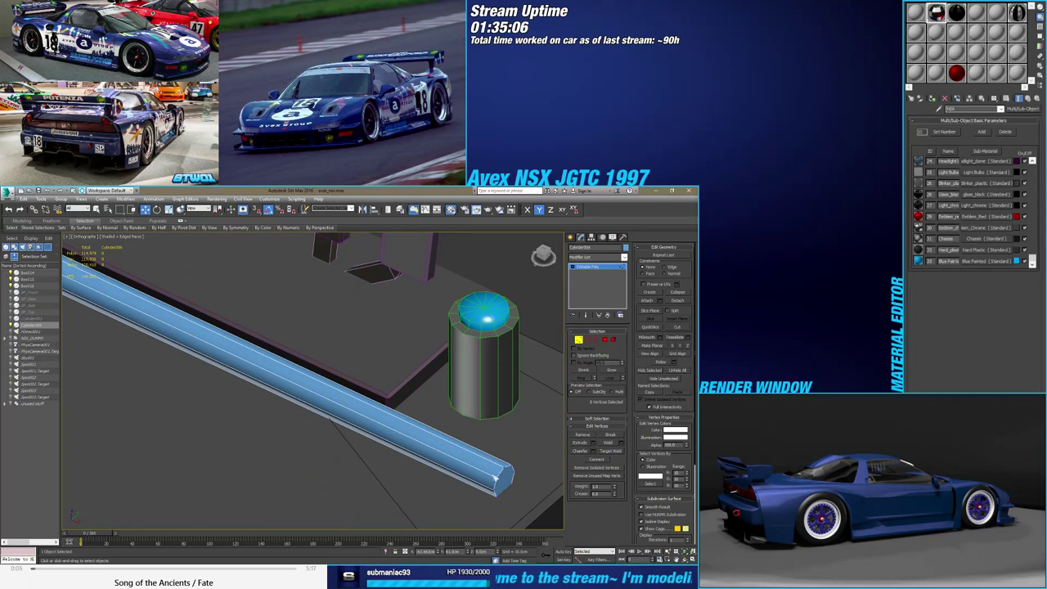
pyautogui.scroll(-4, 505, 474)
pyautogui.scroll(2, 541, 387)
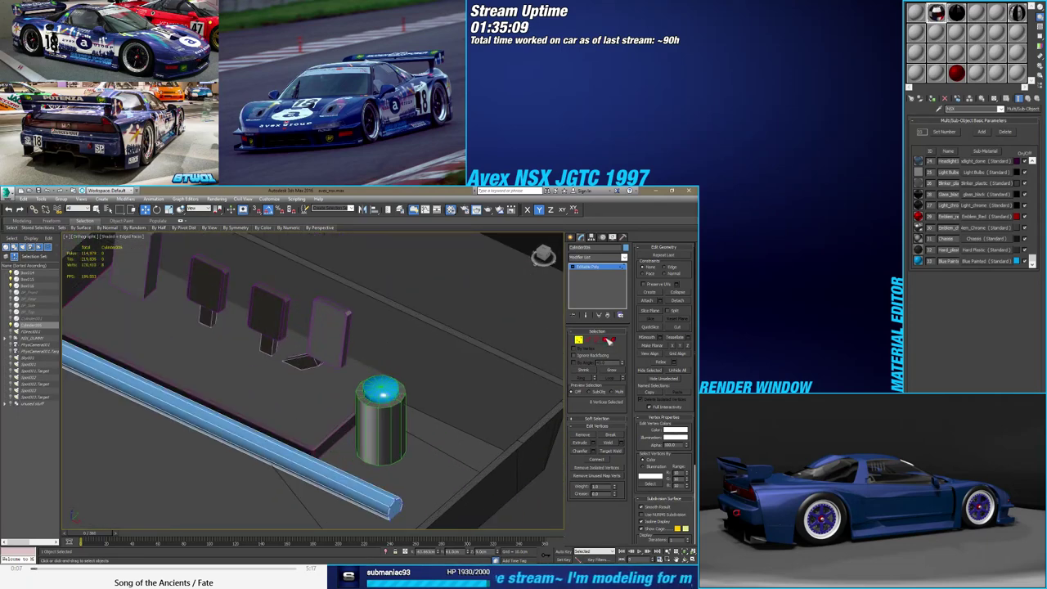
pyautogui.scroll(-1, 447, 443)
pyautogui.scroll(-4, 413, 442)
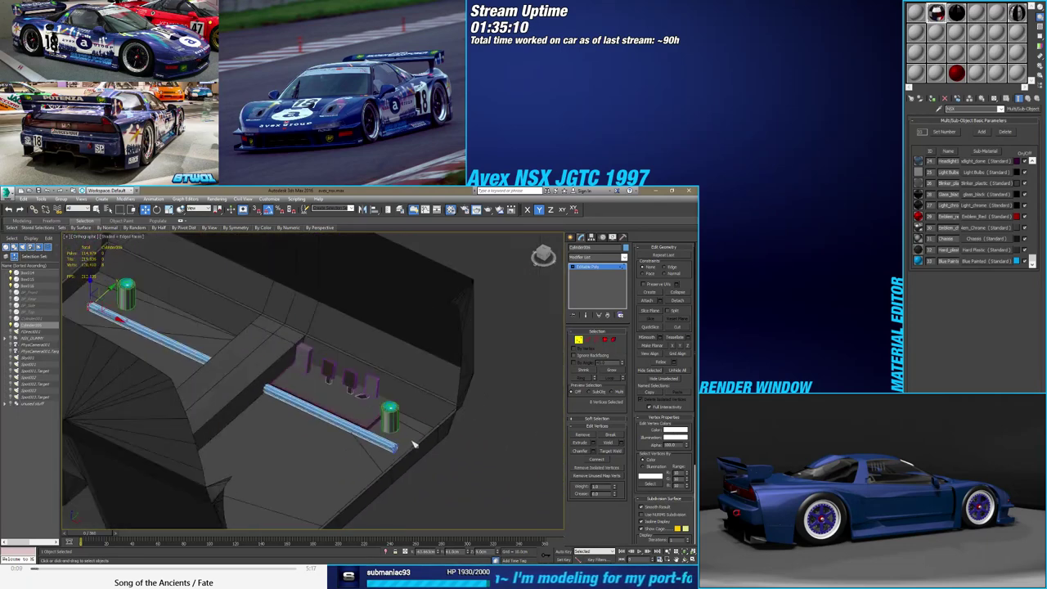
pyautogui.moveTo(413, 442); pyautogui.dragTo(441, 418, button='middle')
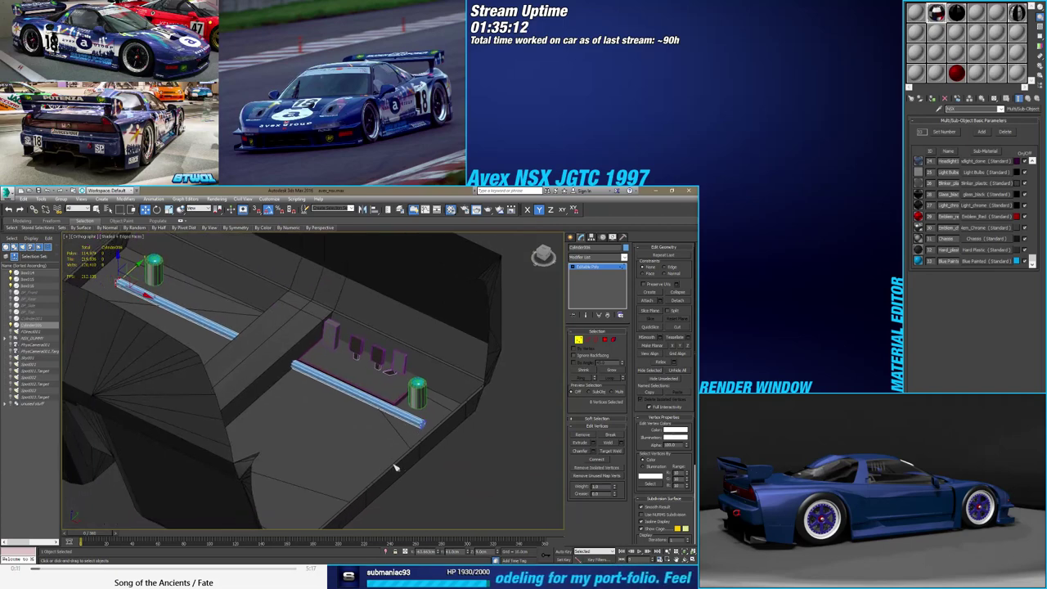
pyautogui.moveTo(375, 468); pyautogui.dragTo(394, 464, button='middle')
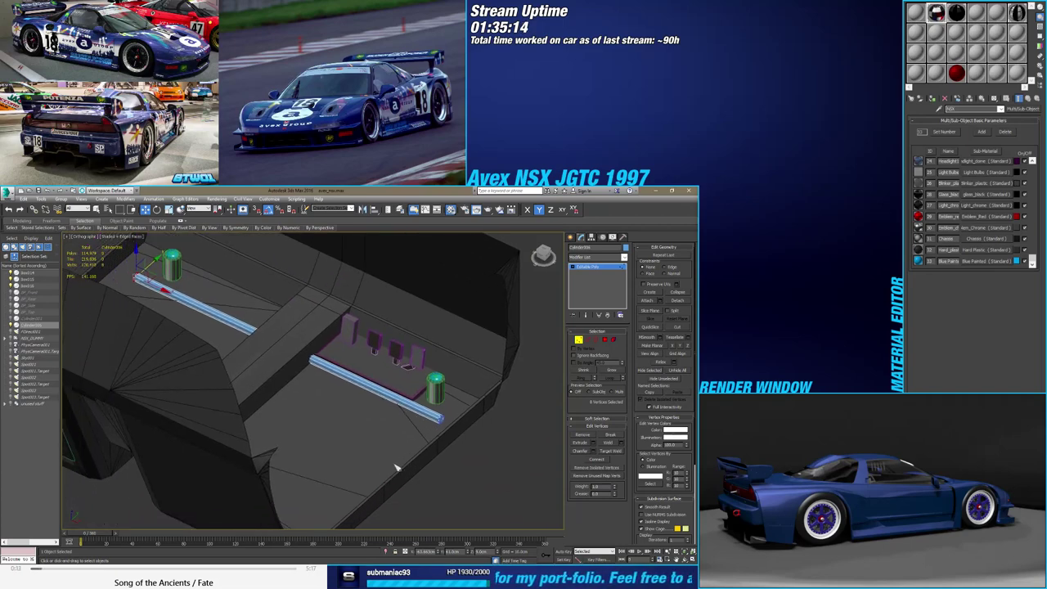
pyautogui.moveTo(398, 469)
pyautogui.keyDown('alt'); pyautogui.mouseDown(button='middle')
pyautogui.moveTo(433, 469)
pyautogui.moveTo(427, 481)
pyautogui.moveTo(422, 416)
pyautogui.moveTo(384, 442)
pyautogui.moveTo(406, 463)
pyautogui.mouseUp(button='middle'); pyautogui.keyUp('alt')
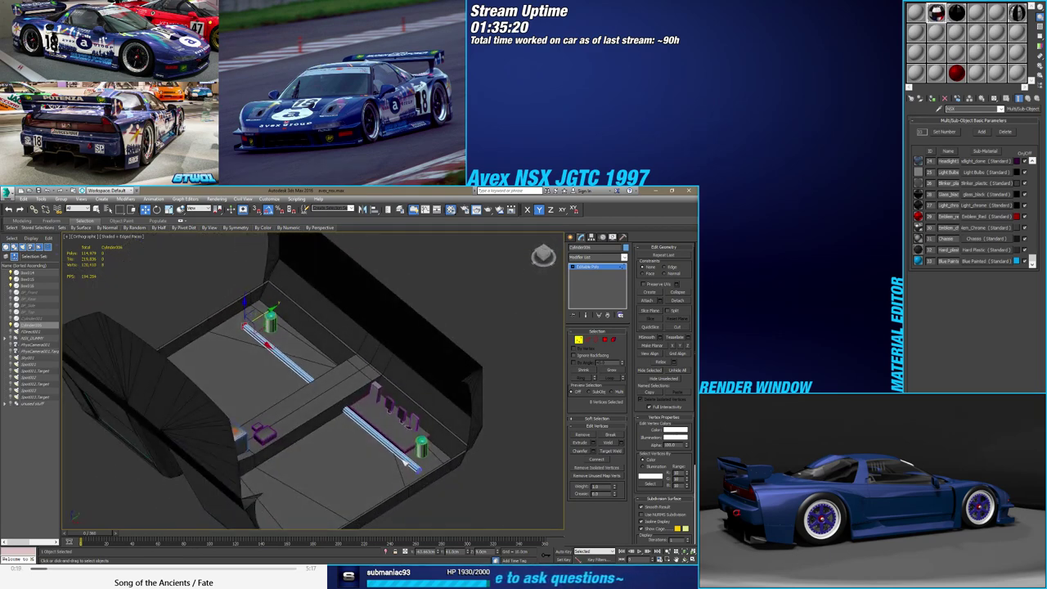
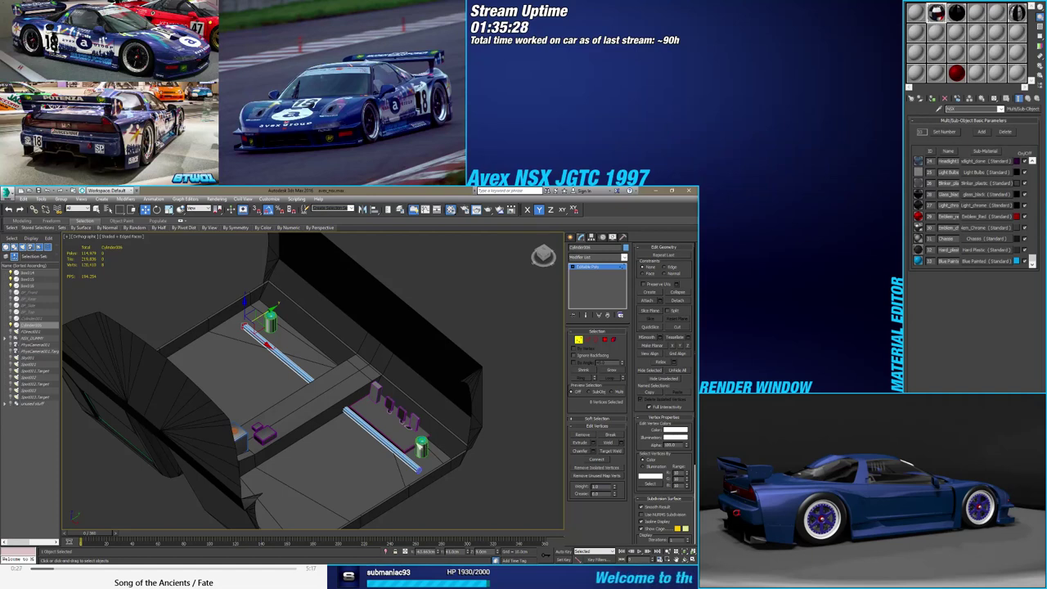
# Draw a small box primitive on the rear compartment floor
pyautogui.keyDown('alt'); pyautogui.moveTo(439, 454); pyautogui.dragTo(490, 425, button='middle'); pyautogui.keyUp('alt')
pyautogui.click(571, 237)
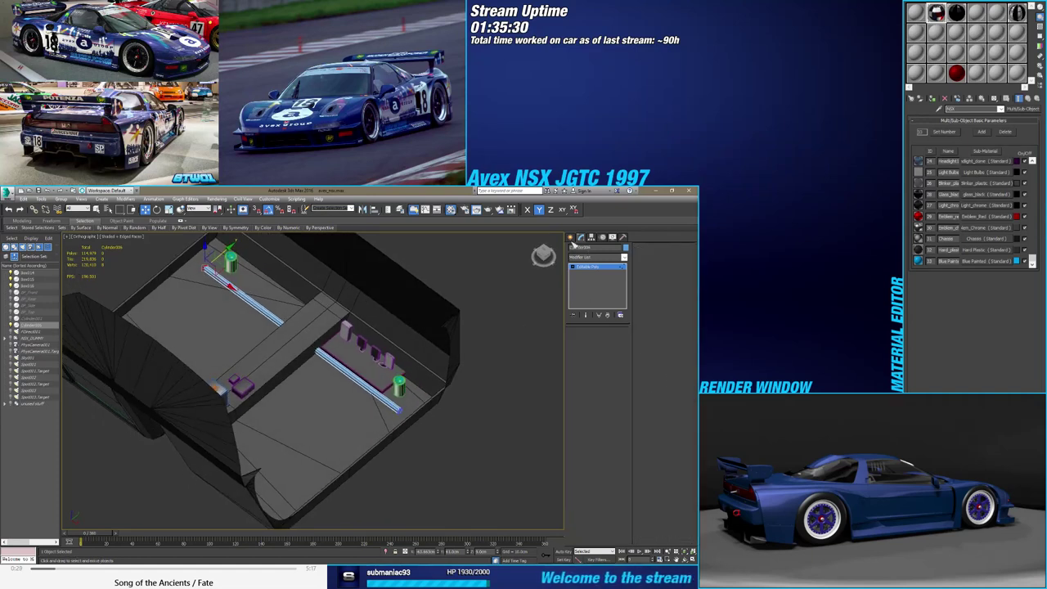
pyautogui.click(582, 283)
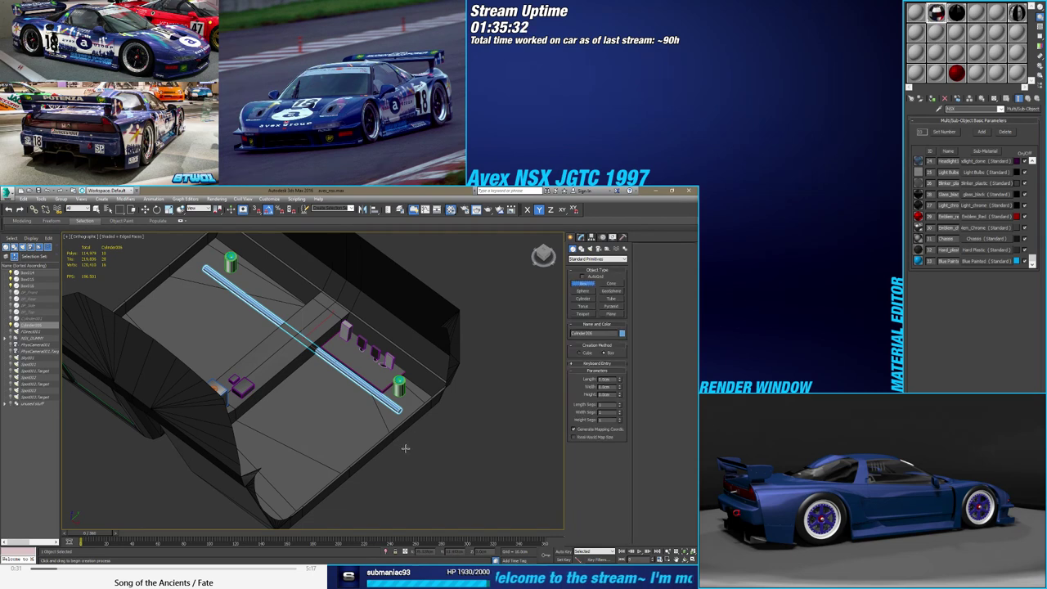
pyautogui.moveTo(411, 448); pyautogui.dragTo(419, 442)
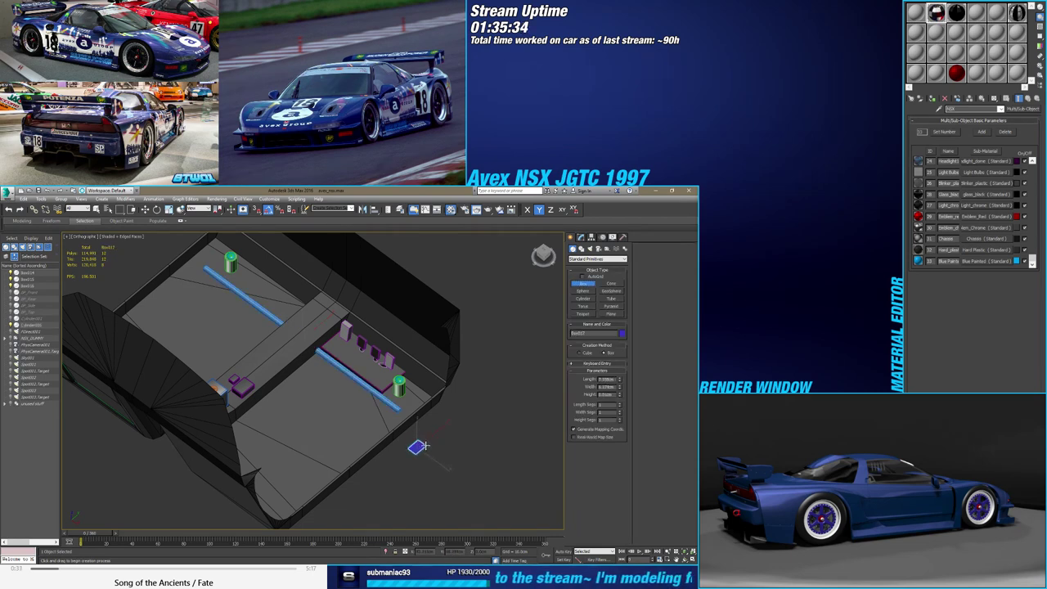
pyautogui.click(423, 444)
pyautogui.click(419, 442)
# Move the box to the rod's end, setting its X position to 66
pyautogui.press('w')
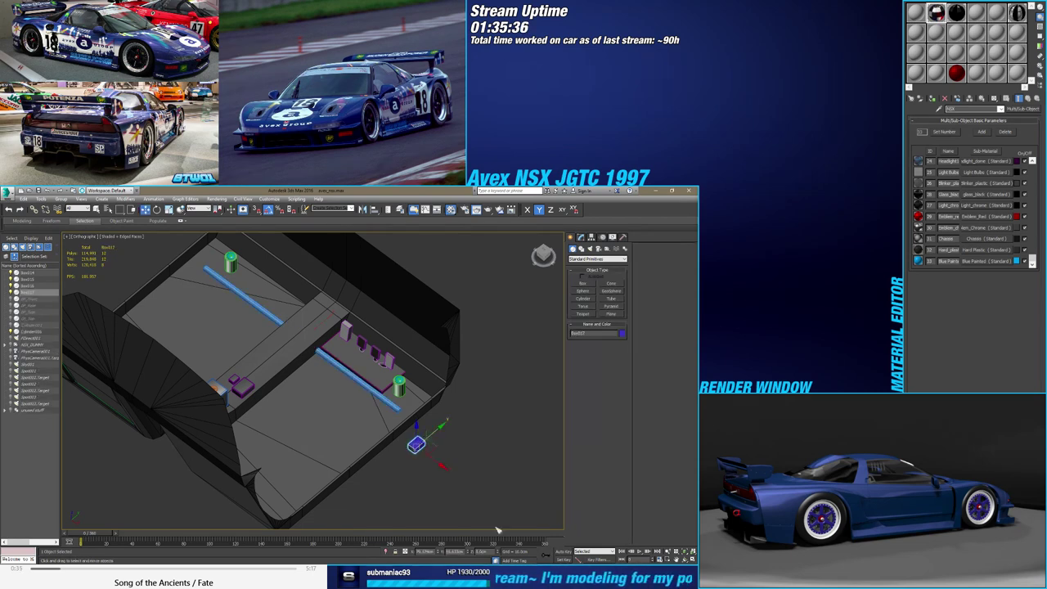
pyautogui.moveTo(416, 426)
pyautogui.mouseDown()
pyautogui.moveTo(417, 415)
pyautogui.moveTo(401, 429)
pyautogui.mouseUp()
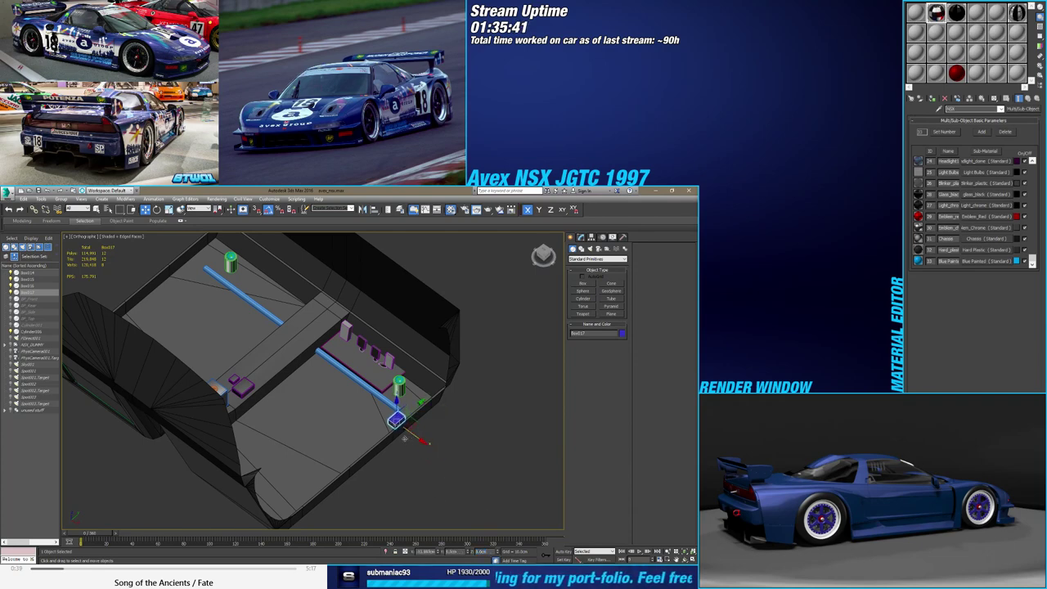
pyautogui.scroll(3, 401, 429)
pyautogui.keyDown('alt'); pyautogui.moveTo(401, 430); pyautogui.dragTo(409, 407, button='middle'); pyautogui.keyUp('alt')
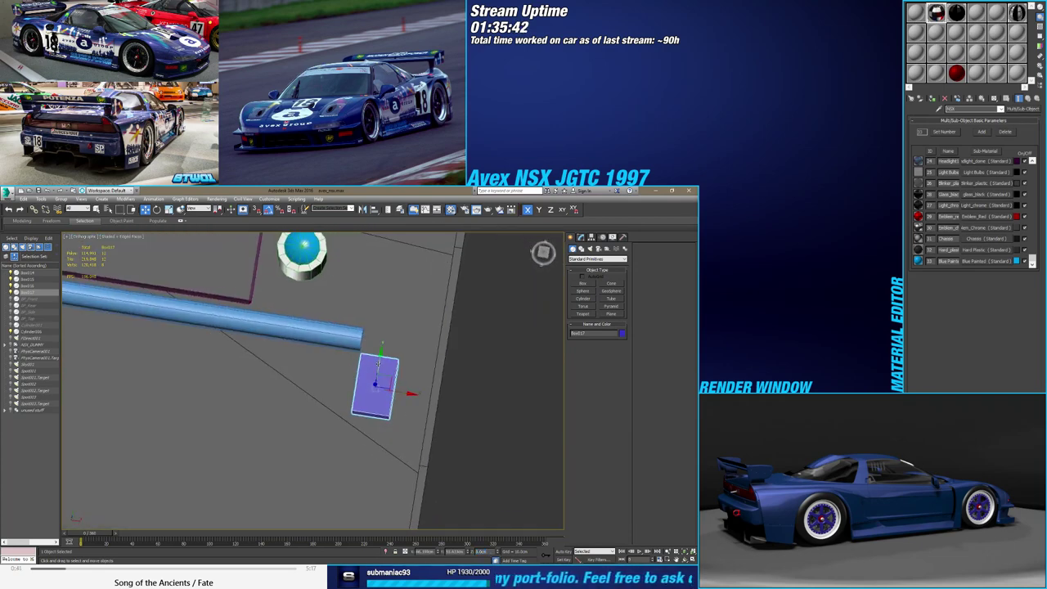
pyautogui.moveTo(378, 362)
pyautogui.mouseDown()
pyautogui.moveTo(380, 314)
pyautogui.moveTo(380, 351)
pyautogui.mouseUp()
pyautogui.keyDown('alt'); pyautogui.moveTo(385, 317); pyautogui.dragTo(372, 337, button='middle'); pyautogui.keyUp('alt')
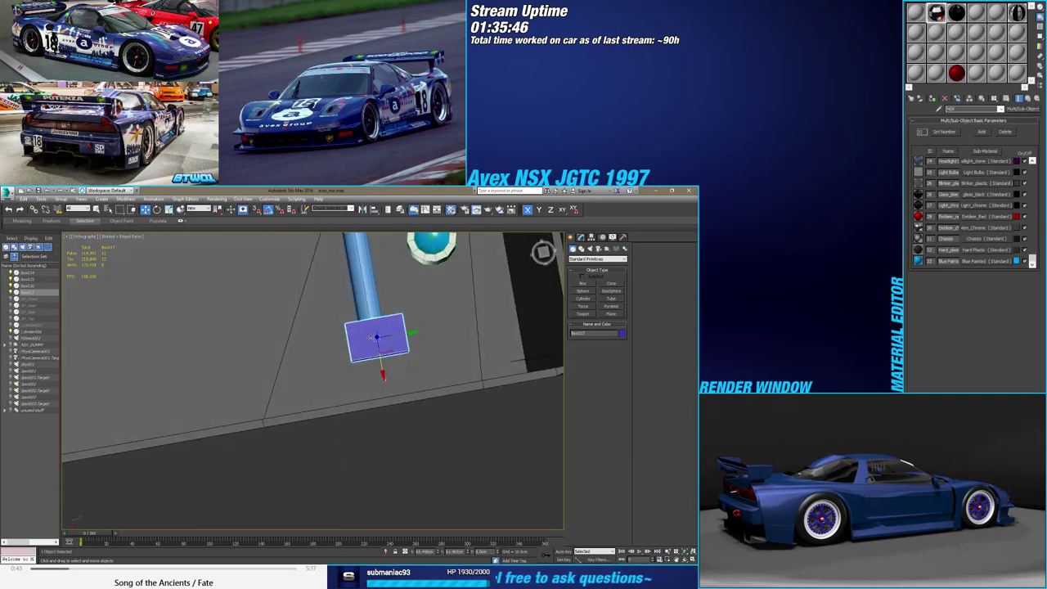
pyautogui.moveTo(404, 335); pyautogui.dragTo(391, 335)
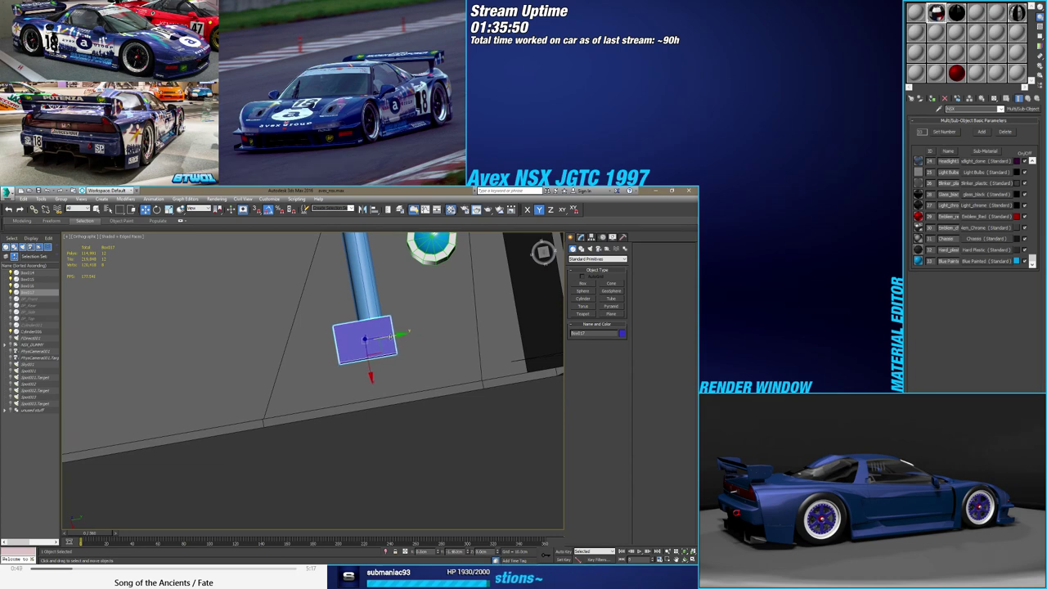
pyautogui.keyDown('alt'); pyautogui.moveTo(391, 335); pyautogui.dragTo(383, 398, button='middle'); pyautogui.keyUp('alt')
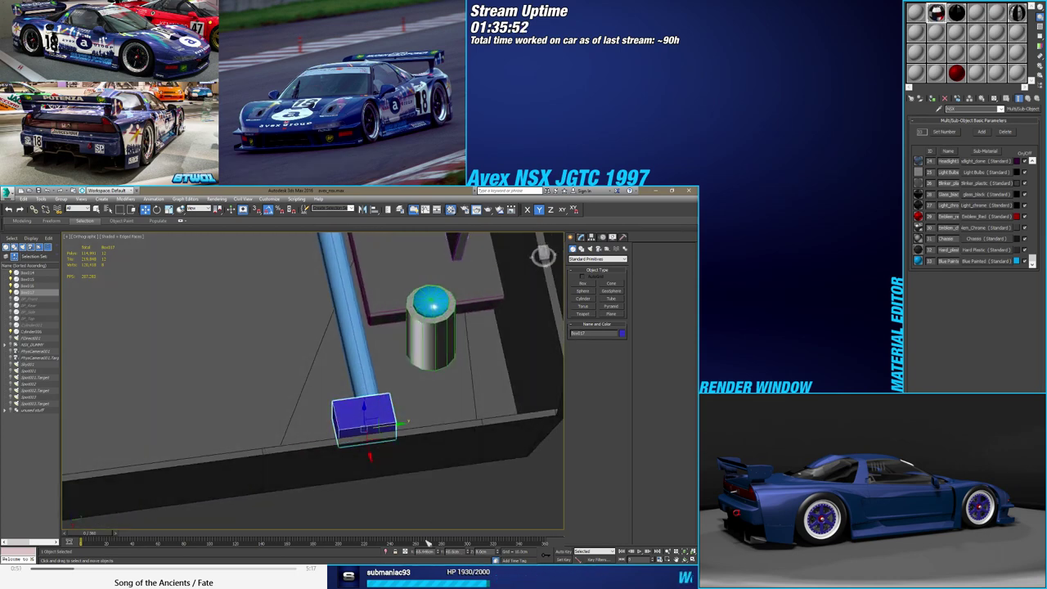
pyautogui.write('66')
pyautogui.press('Return')
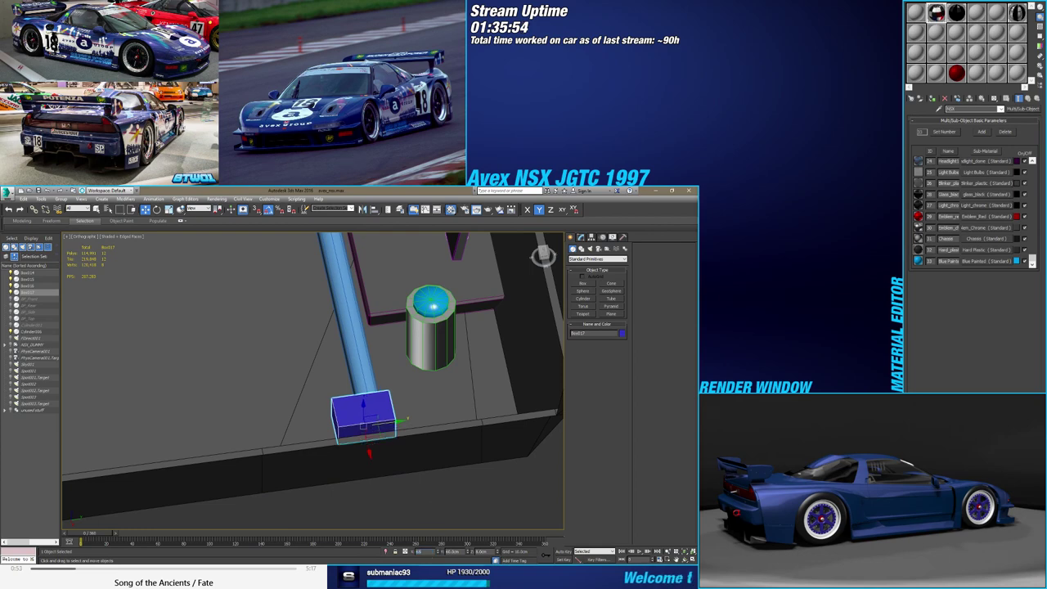
pyautogui.moveTo(429, 508)
pyautogui.keyDown('alt'); pyautogui.mouseDown(button='middle')
pyautogui.moveTo(370, 455)
pyautogui.moveTo(431, 449)
pyautogui.moveTo(415, 460)
pyautogui.moveTo(457, 442)
pyautogui.moveTo(398, 446)
pyautogui.moveTo(466, 419)
pyautogui.mouseUp(button='middle'); pyautogui.keyUp('alt')
pyautogui.scroll(5, 466, 419)
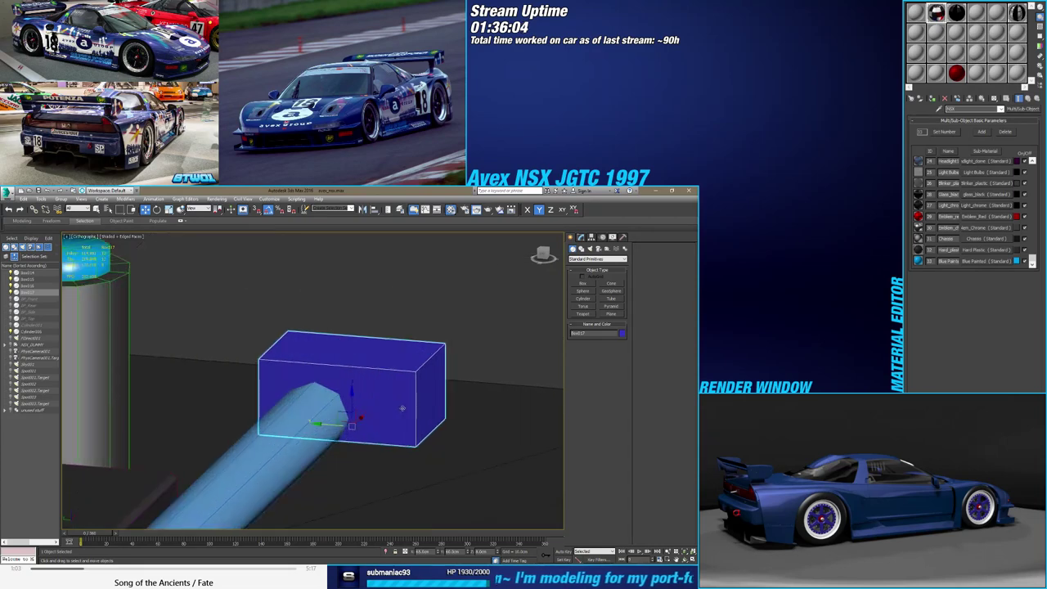
pyautogui.scroll(1, 450, 474)
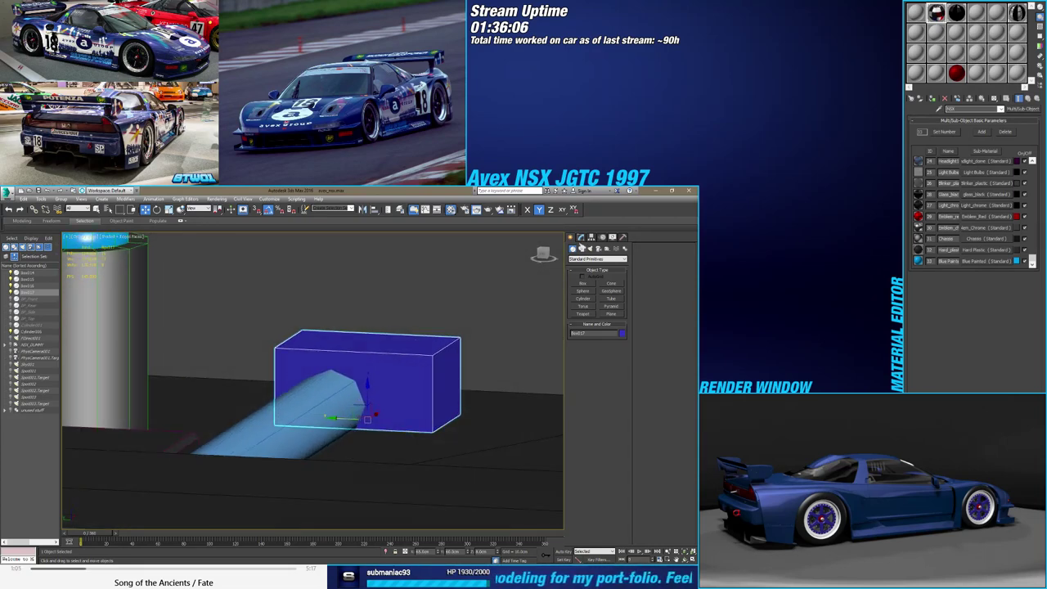
# Set the box size to length 7, width 6 and height 1.5 cm
pyautogui.click(580, 238)
pyautogui.doubleClick(608, 340)
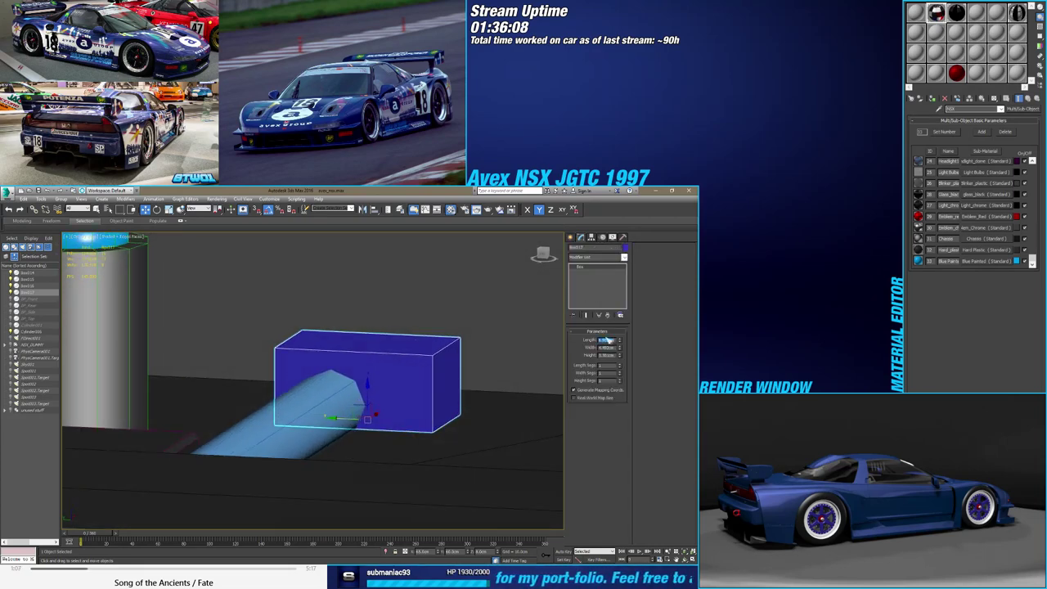
pyautogui.write('7')
pyautogui.press('Return')
pyautogui.doubleClick(605, 348)
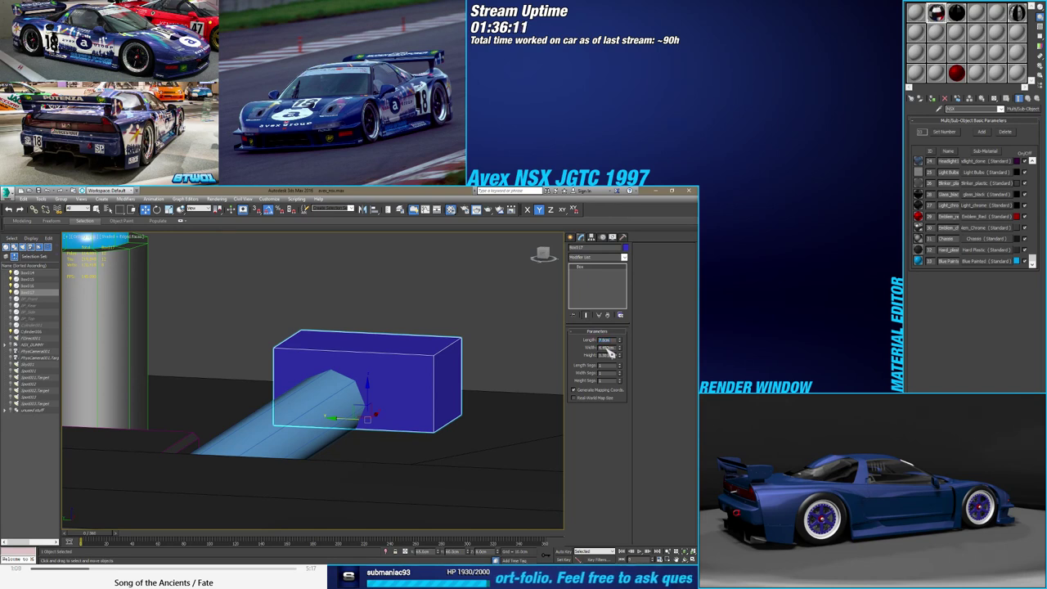
pyautogui.write('6')
pyautogui.press('Return')
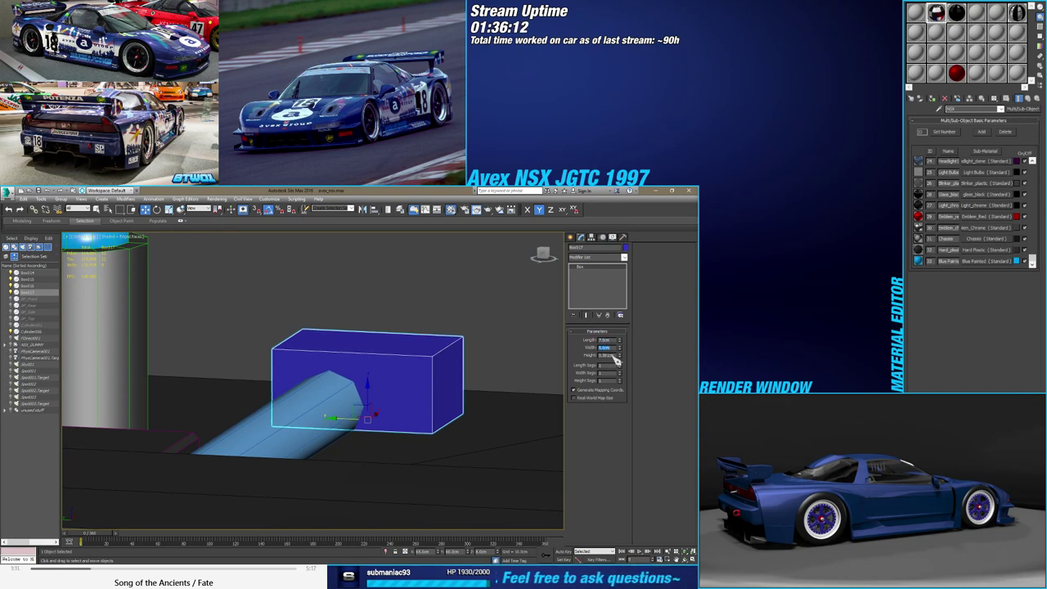
pyautogui.press('Tab')
pyautogui.write('5')
pyautogui.press('Return')
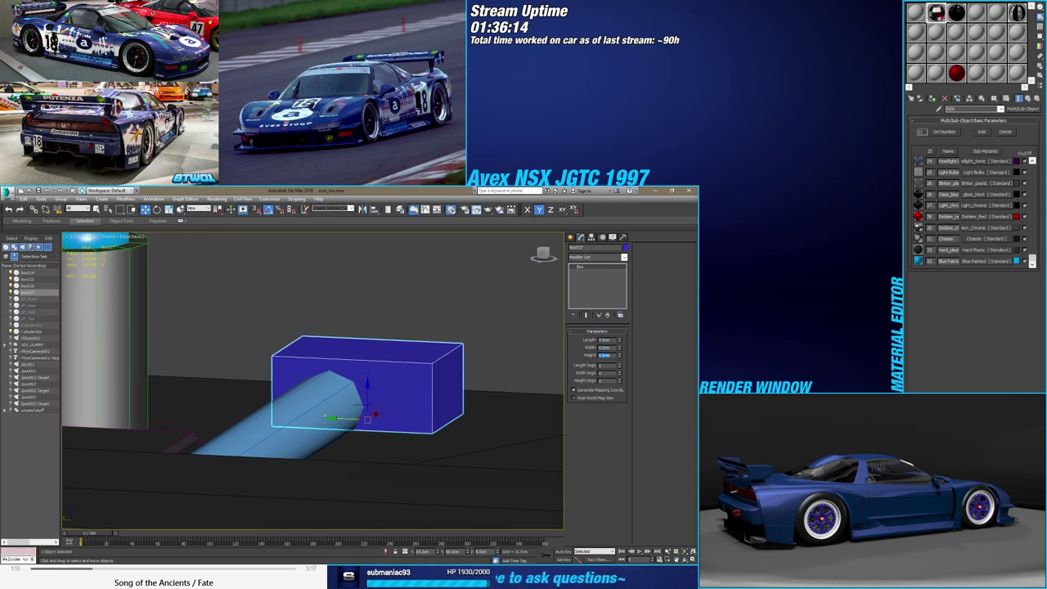
pyautogui.write('1.5')
pyautogui.press('Return')
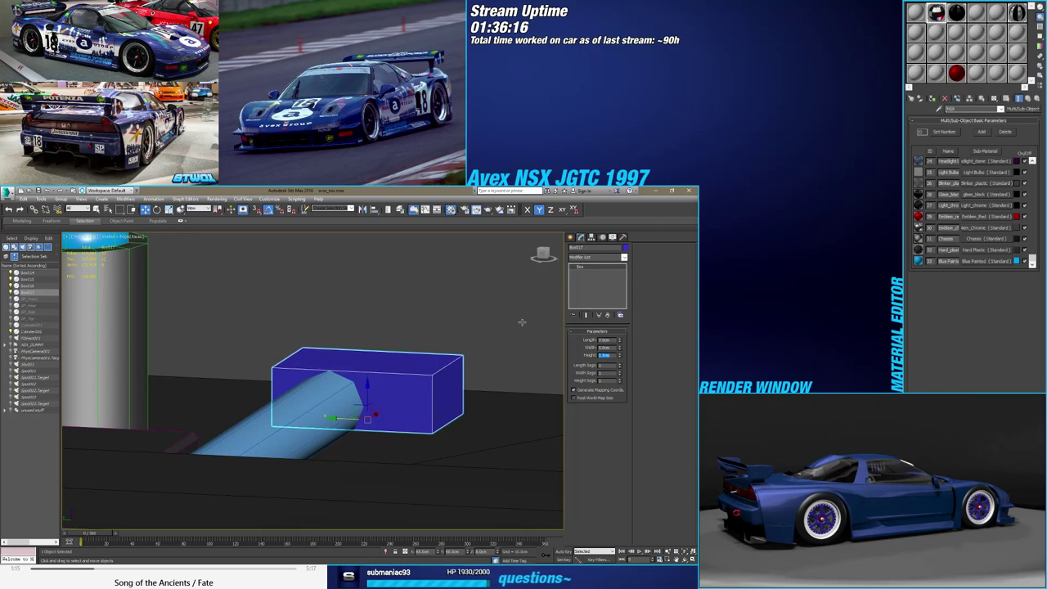
pyautogui.moveTo(521, 322)
pyautogui.keyDown('alt'); pyautogui.mouseDown(button='middle')
pyautogui.moveTo(345, 401)
pyautogui.moveTo(570, 379)
pyautogui.mouseUp(button='middle'); pyautogui.keyUp('alt')
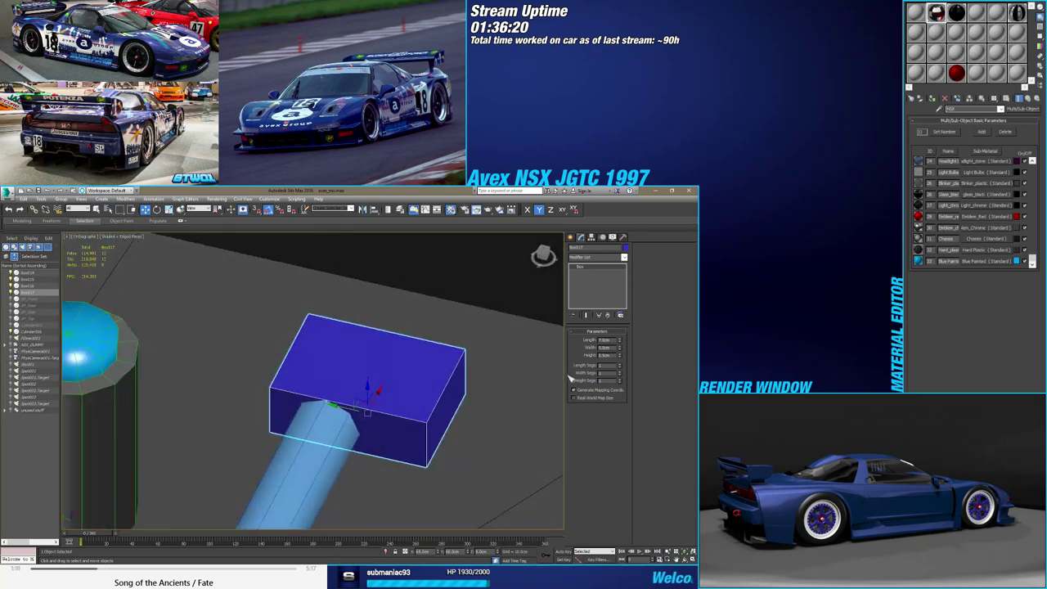
# Adjust the box's width, narrowing it to 5.0 cm
pyautogui.doubleClick(605, 356)
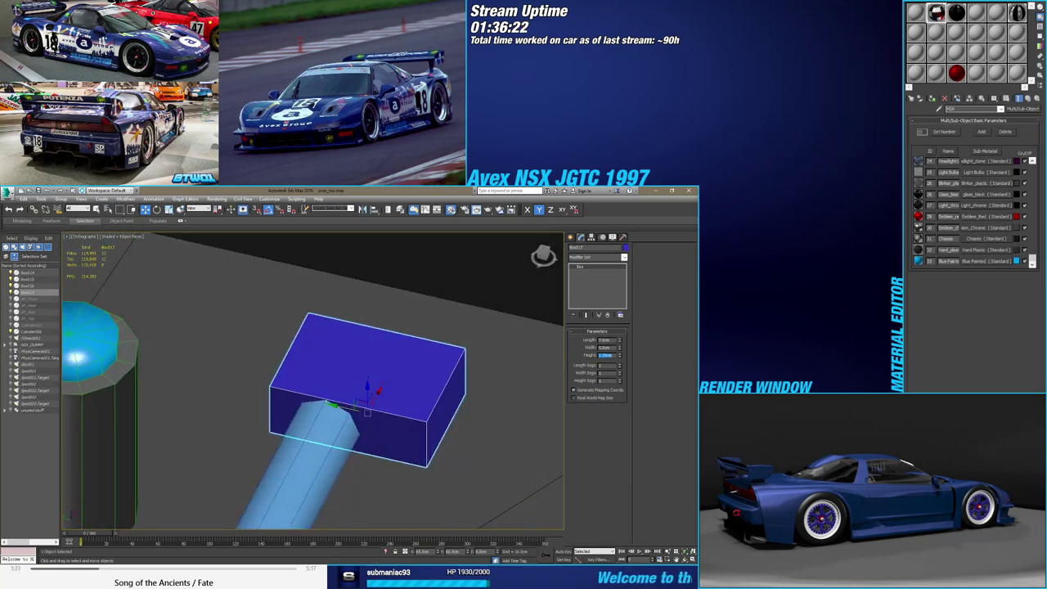
pyautogui.moveTo(448, 425)
pyautogui.keyDown('alt'); pyautogui.mouseDown(button='middle')
pyautogui.moveTo(392, 436)
pyautogui.moveTo(400, 408)
pyautogui.mouseUp(button='middle'); pyautogui.keyUp('alt')
pyautogui.scroll(-2, 401, 409)
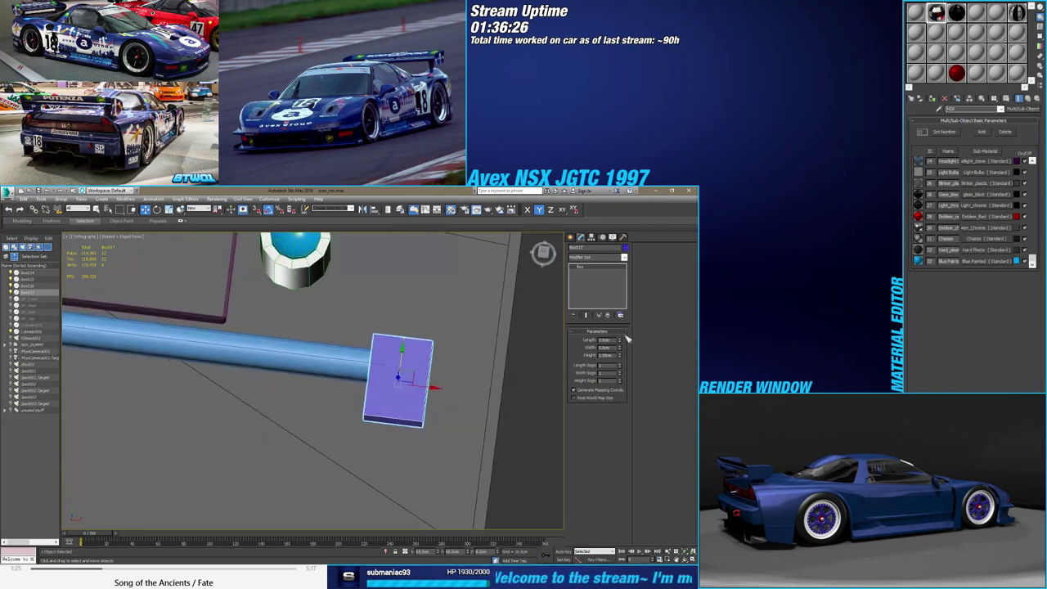
pyautogui.write('5.0')
pyautogui.press('Return')
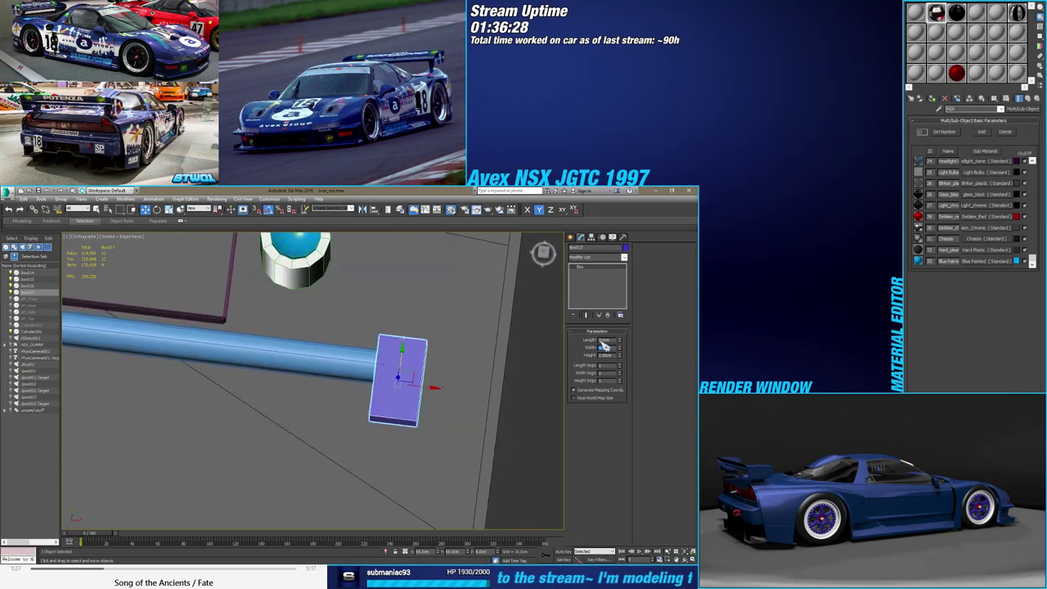
pyautogui.keyDown('alt'); pyautogui.moveTo(405, 390); pyautogui.dragTo(414, 395, button='middle'); pyautogui.keyUp('alt')
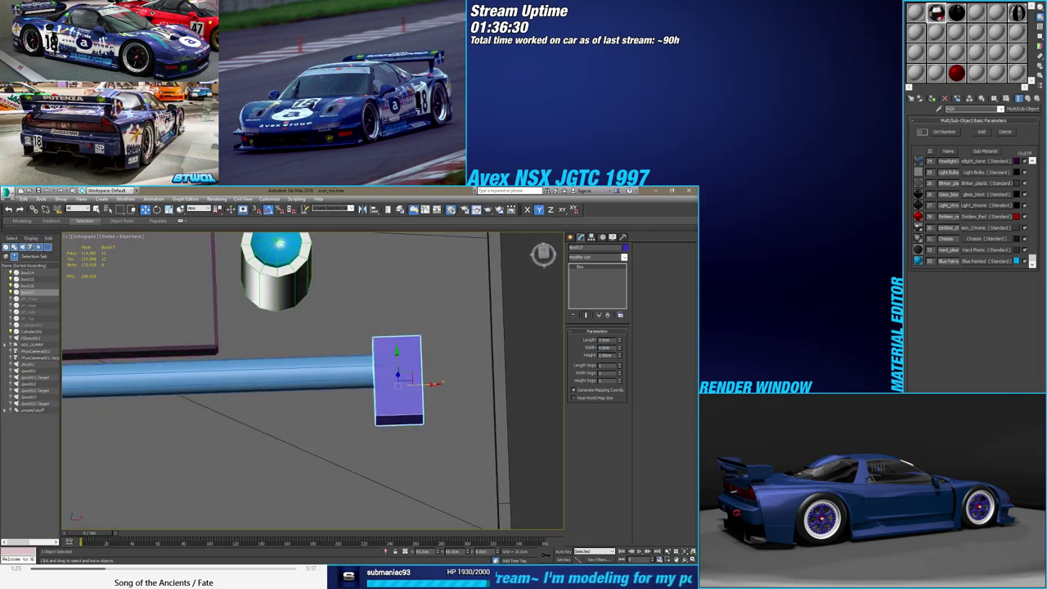
pyautogui.doubleClick(606, 350)
pyautogui.press('Return')
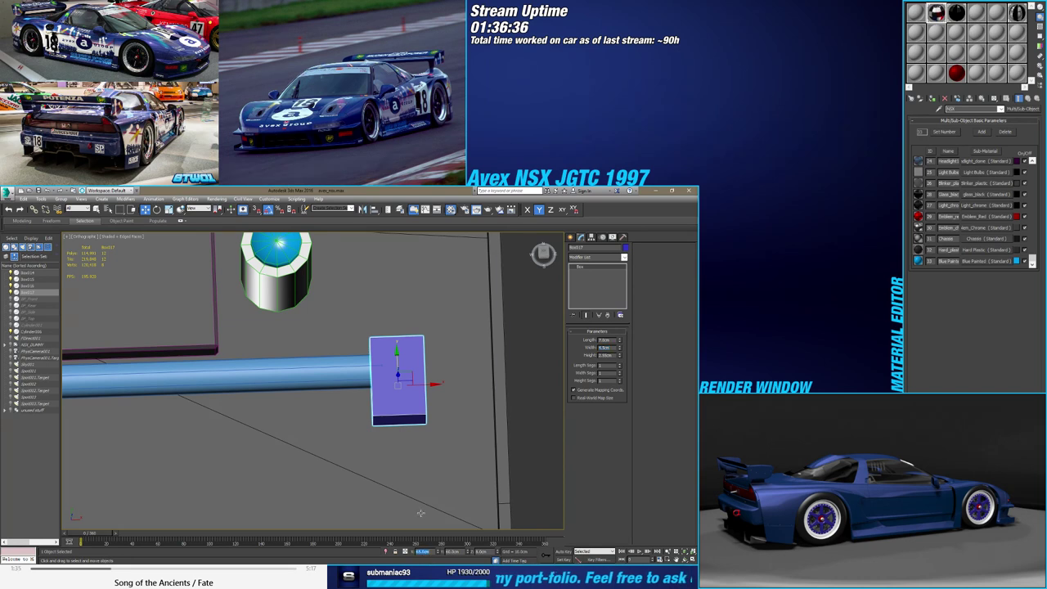
# Try X positions 67, 6 and 46 for the block, checking the fit in wireframe
pyautogui.press('Return')
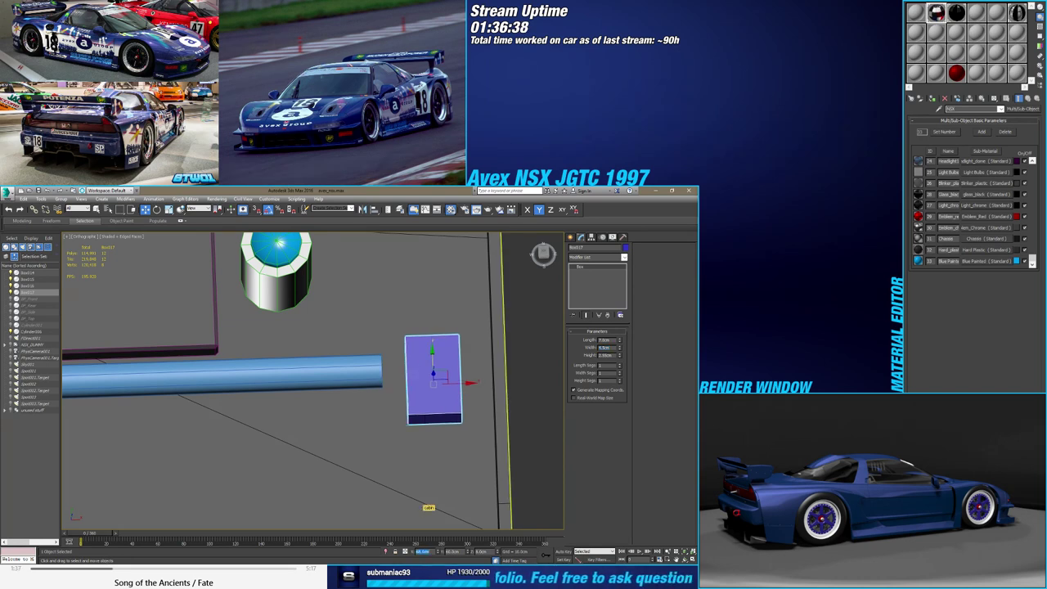
pyautogui.write('67')
pyautogui.press('Return')
pyautogui.write('6')
pyautogui.press('Return')
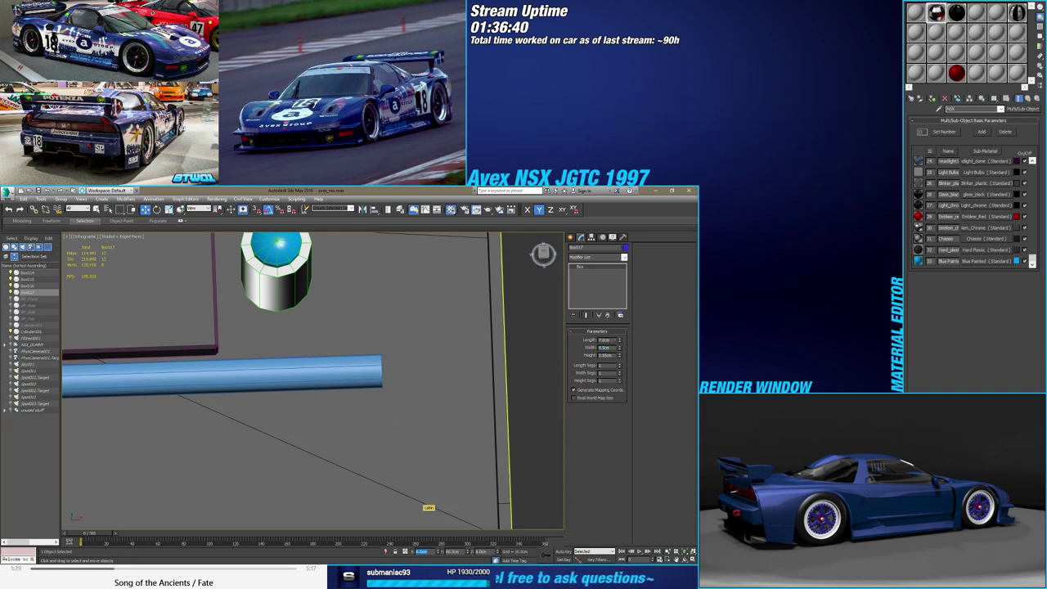
pyautogui.write('46')
pyautogui.press('Return')
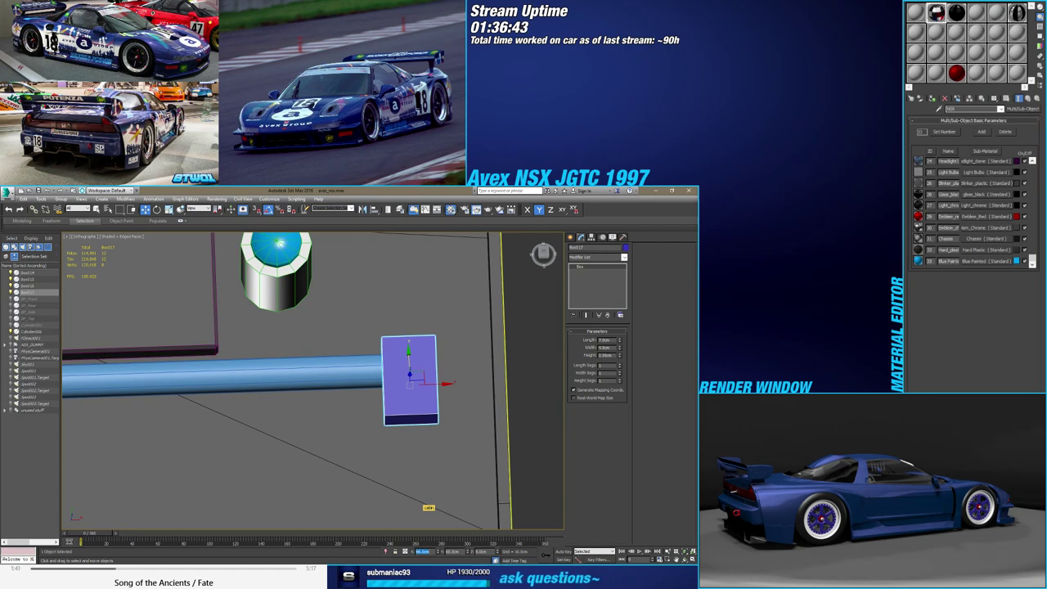
pyautogui.keyDown('alt'); pyautogui.moveTo(425, 503); pyautogui.dragTo(420, 448, button='middle'); pyautogui.keyUp('alt')
pyautogui.scroll(3, 373, 369)
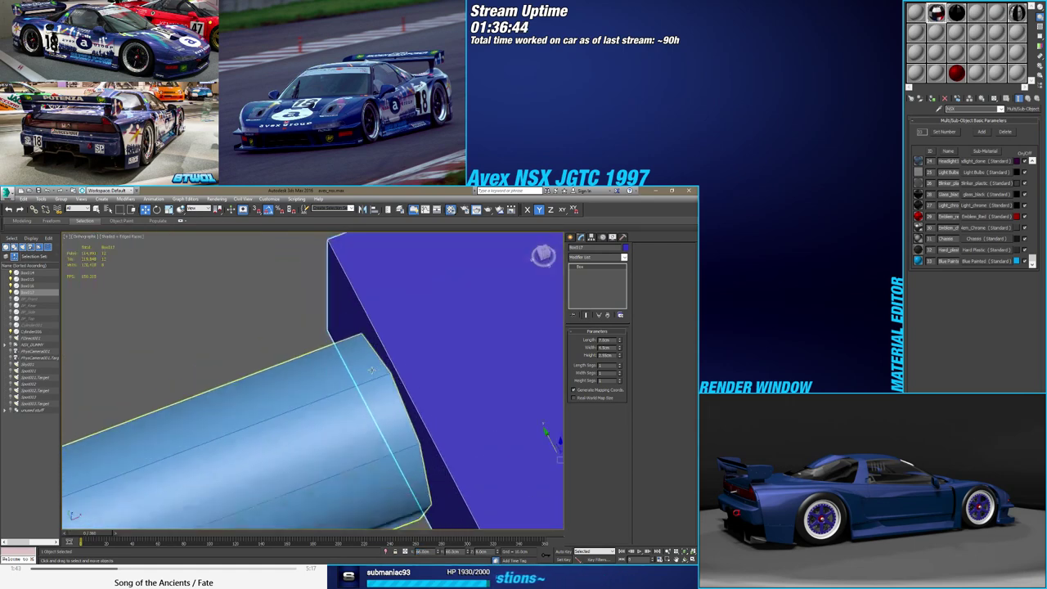
pyautogui.scroll(-1, 404, 405)
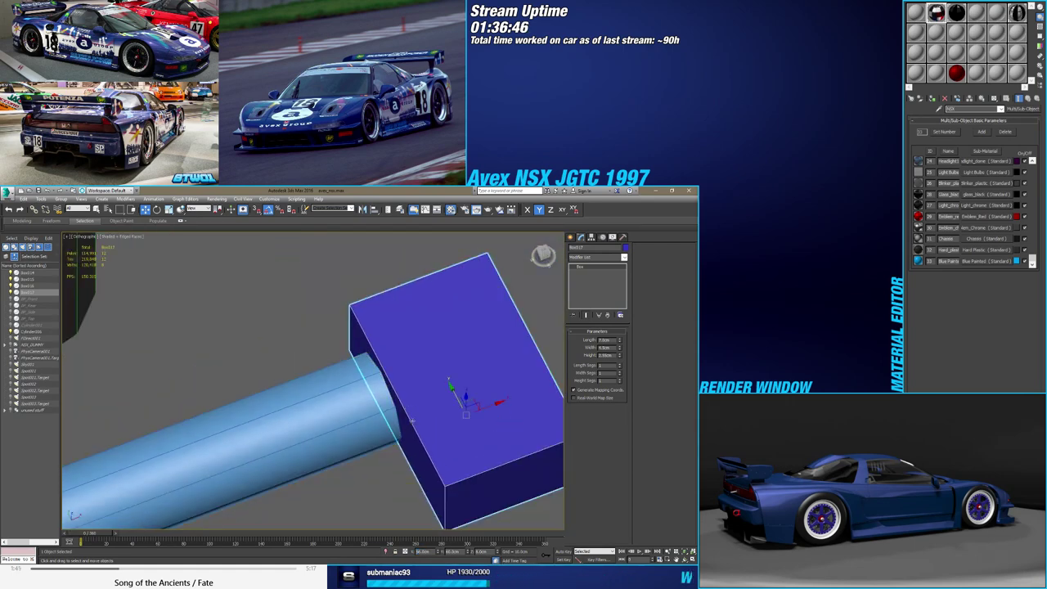
pyautogui.press('F3')
pyautogui.keyDown('alt'); pyautogui.moveTo(409, 426); pyautogui.dragTo(401, 423, button='middle'); pyautogui.keyUp('alt')
pyautogui.press('F3')
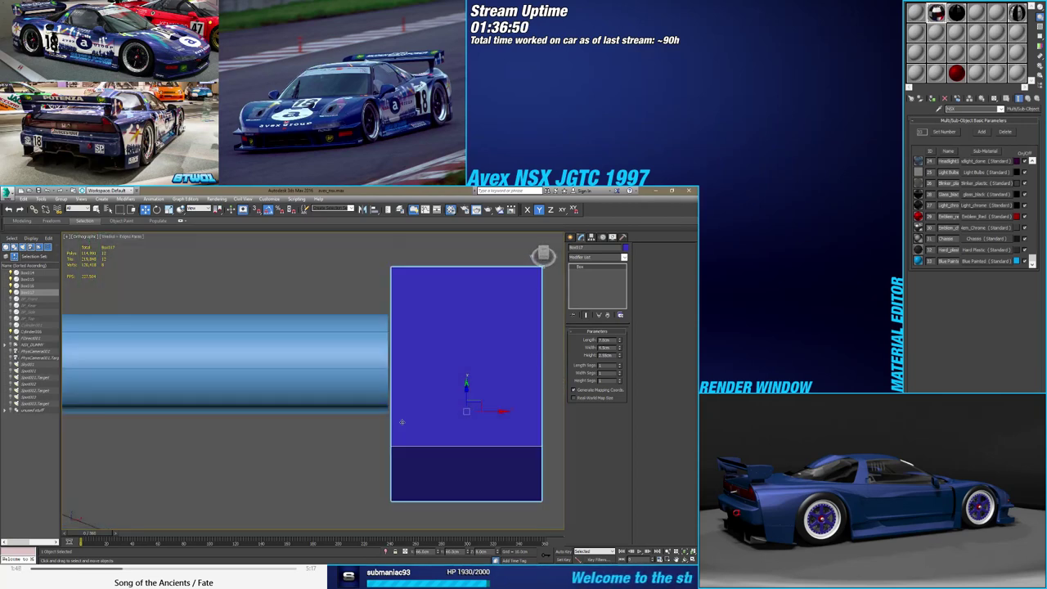
# Shift the block 4.5 left along X so it sits flush against the rod end
pyautogui.click(425, 552)
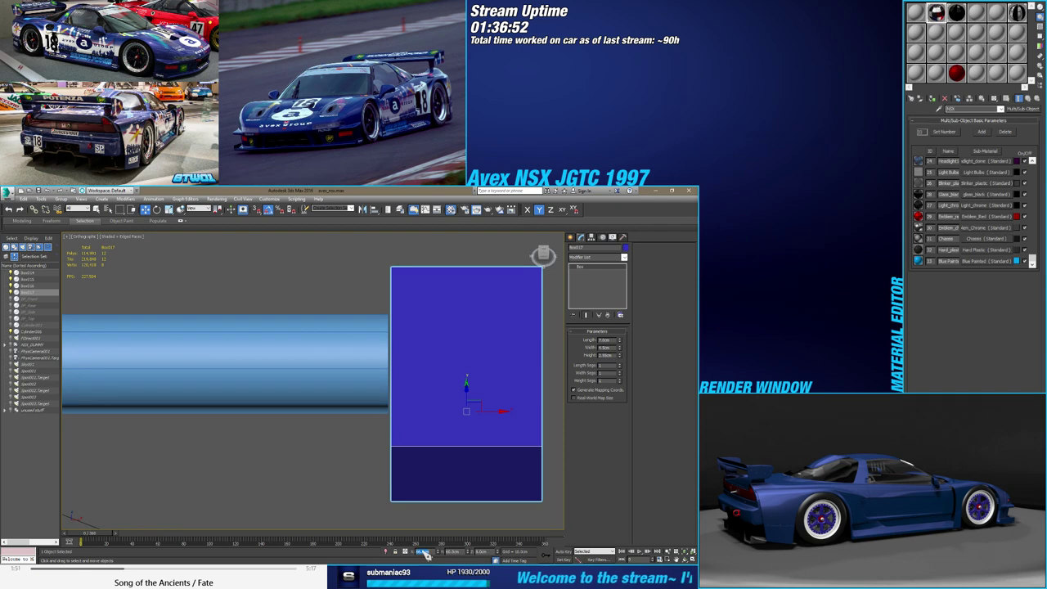
pyautogui.write('-4.5')
pyautogui.press('Return')
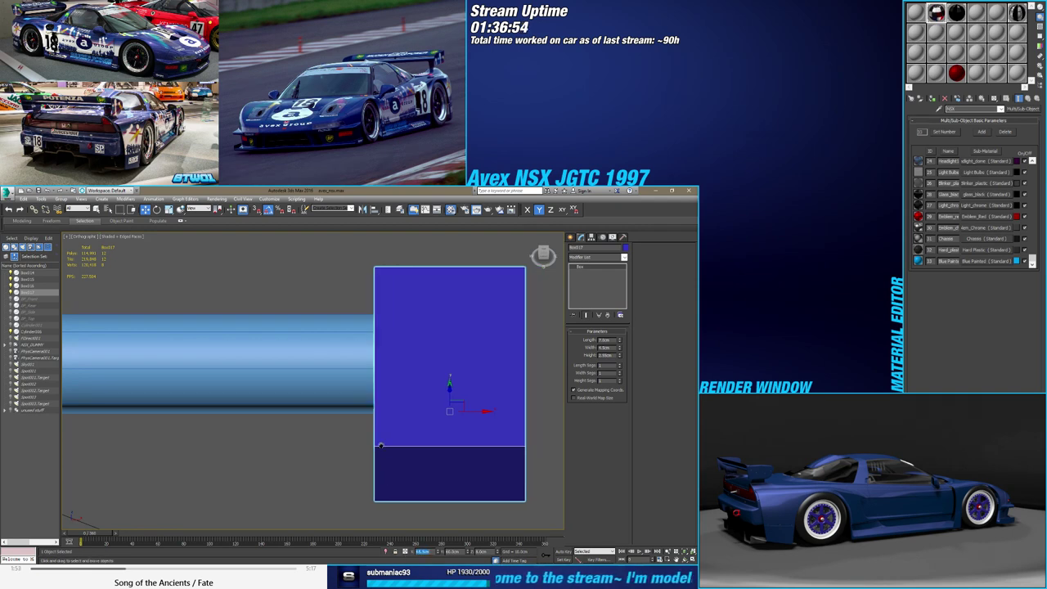
pyautogui.scroll(-5, 380, 446)
pyautogui.scroll(3, 423, 450)
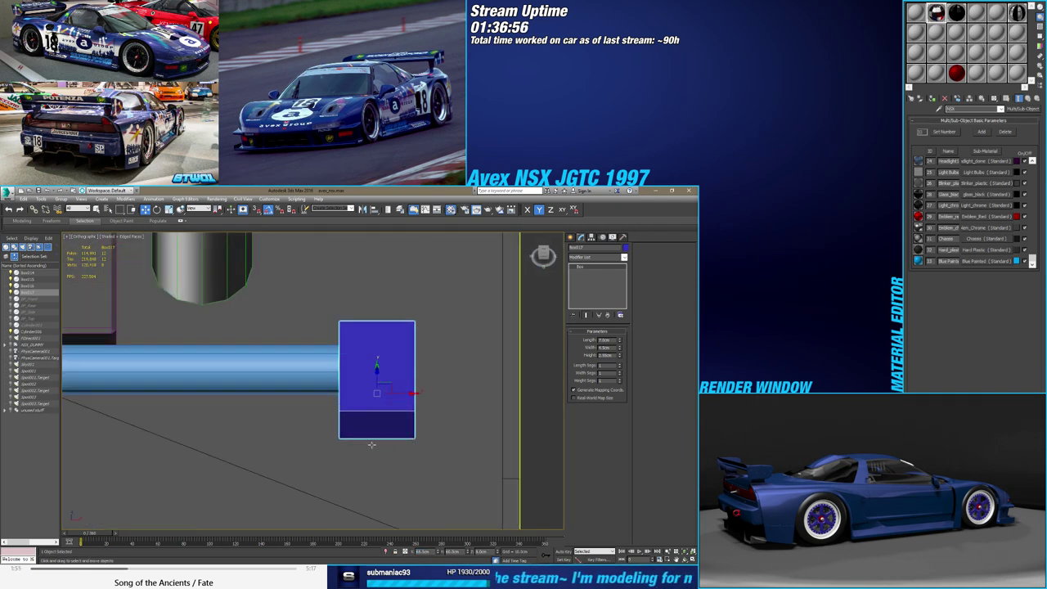
pyautogui.moveTo(371, 444); pyautogui.dragTo(405, 467, button='middle')
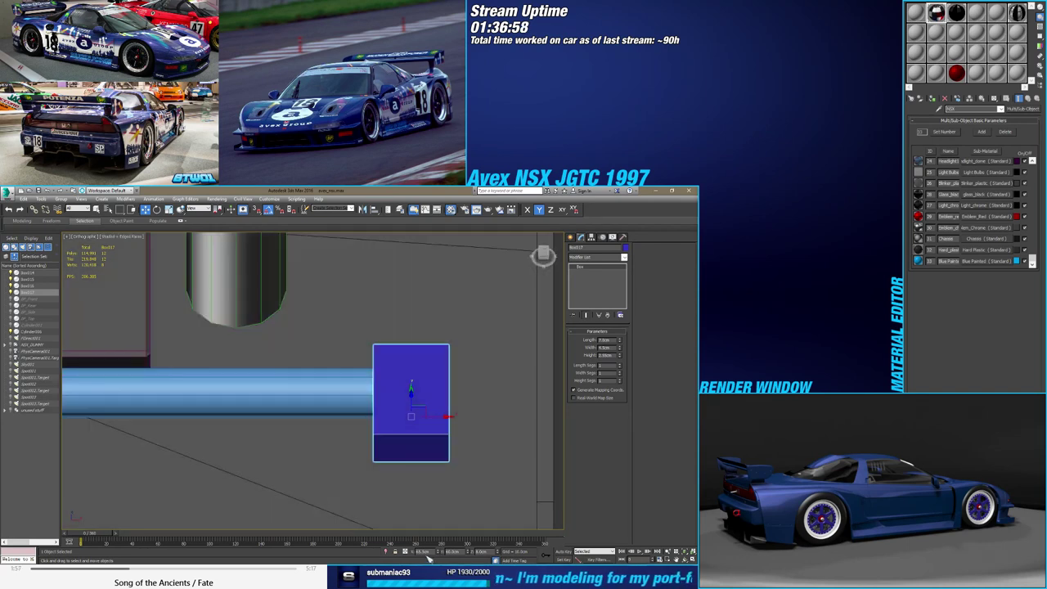
pyautogui.press('Return')
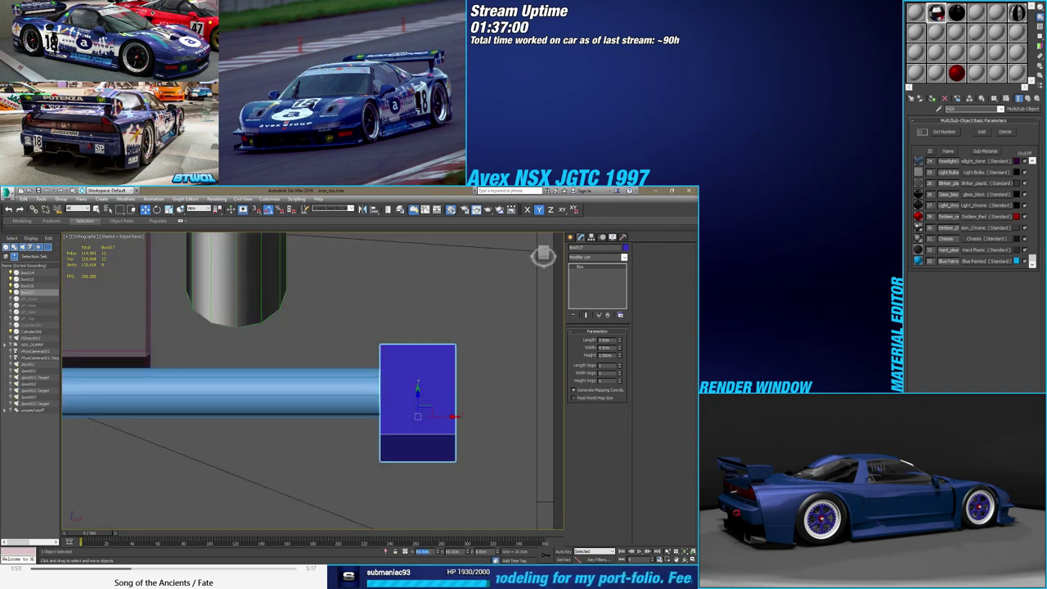
pyautogui.moveTo(426, 510)
pyautogui.keyDown('alt'); pyautogui.mouseDown(button='middle')
pyautogui.moveTo(350, 400)
pyautogui.moveTo(373, 401)
pyautogui.mouseUp(button='middle'); pyautogui.keyUp('alt')
pyautogui.press('F3')
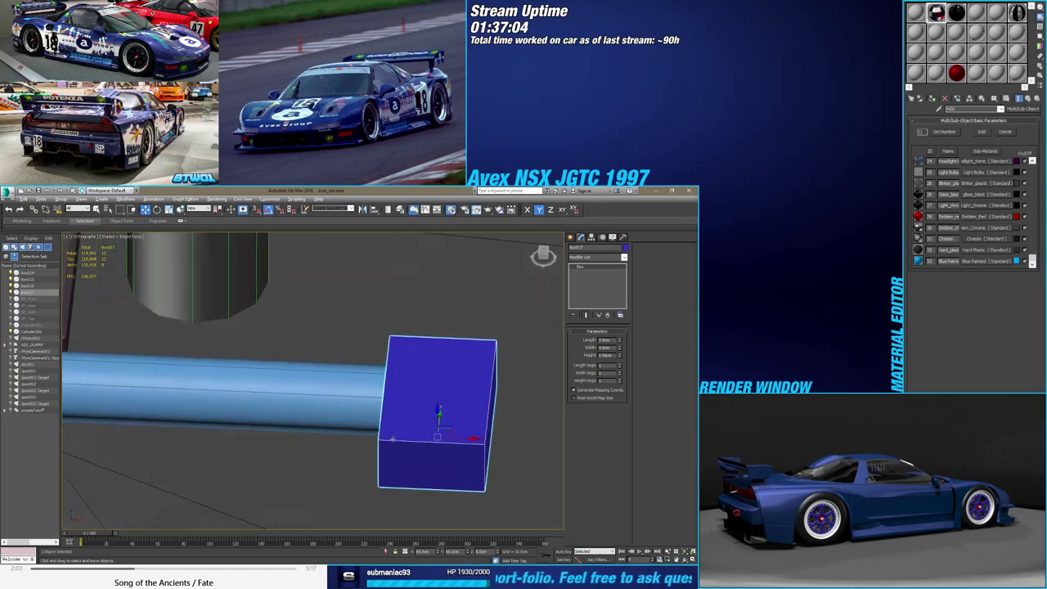
pyautogui.moveTo(392, 449)
pyautogui.keyDown('alt'); pyautogui.mouseDown(button='middle')
pyautogui.moveTo(414, 556)
pyautogui.moveTo(368, 443)
pyautogui.mouseUp(button='middle'); pyautogui.keyUp('alt')
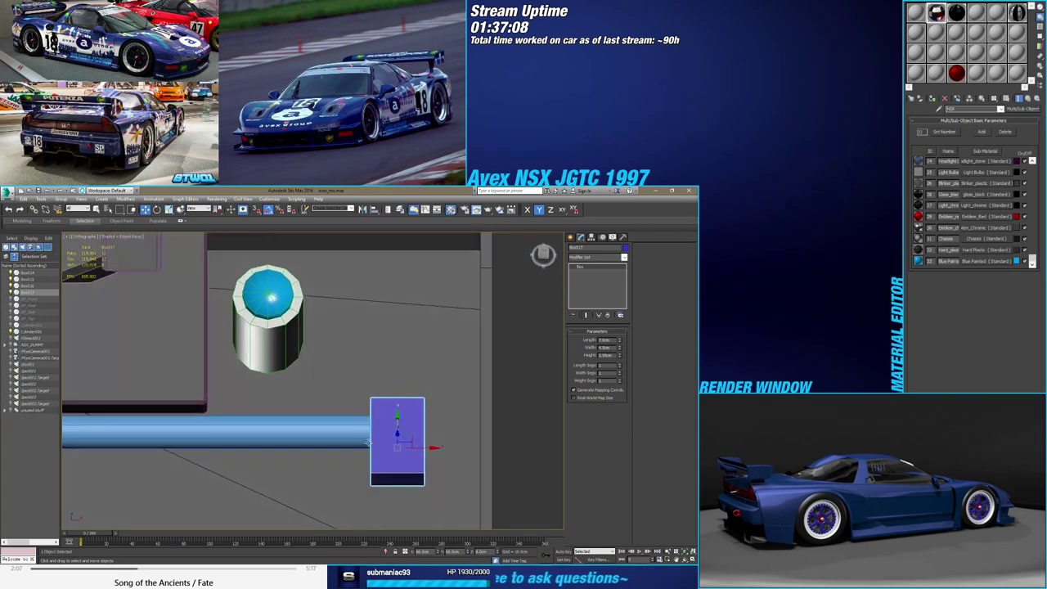
pyautogui.click(368, 442)
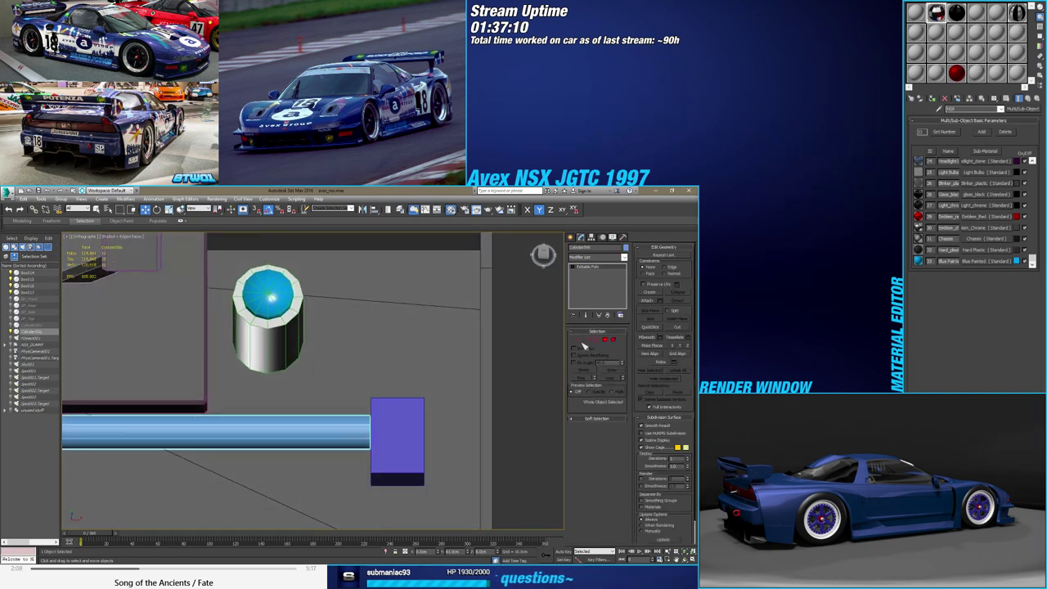
# Stretch the rod's end vertices along X so the rod reaches into the mounting block
pyautogui.click(579, 339)
pyautogui.moveTo(362, 397); pyautogui.dragTo(378, 481)
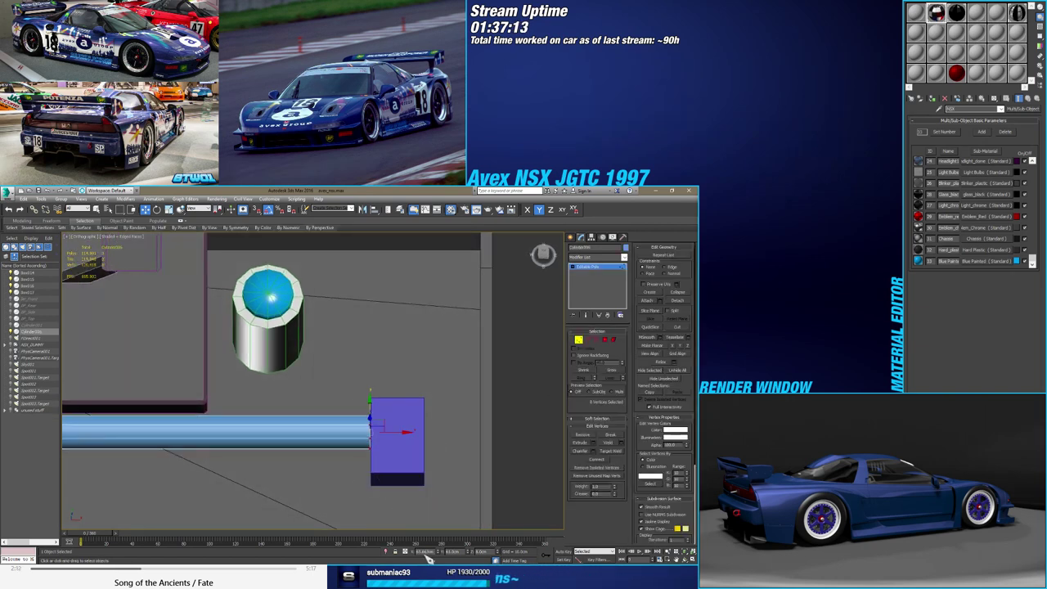
pyautogui.moveTo(426, 553); pyautogui.dragTo(427, 544)
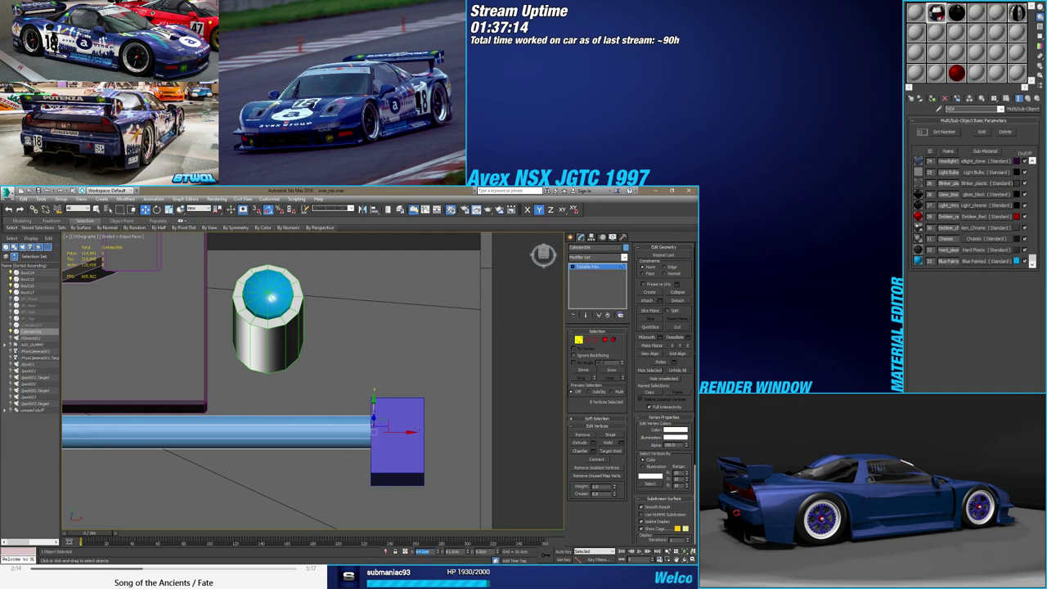
pyautogui.scroll(-3, 293, 488)
pyautogui.scroll(-2, 270, 474)
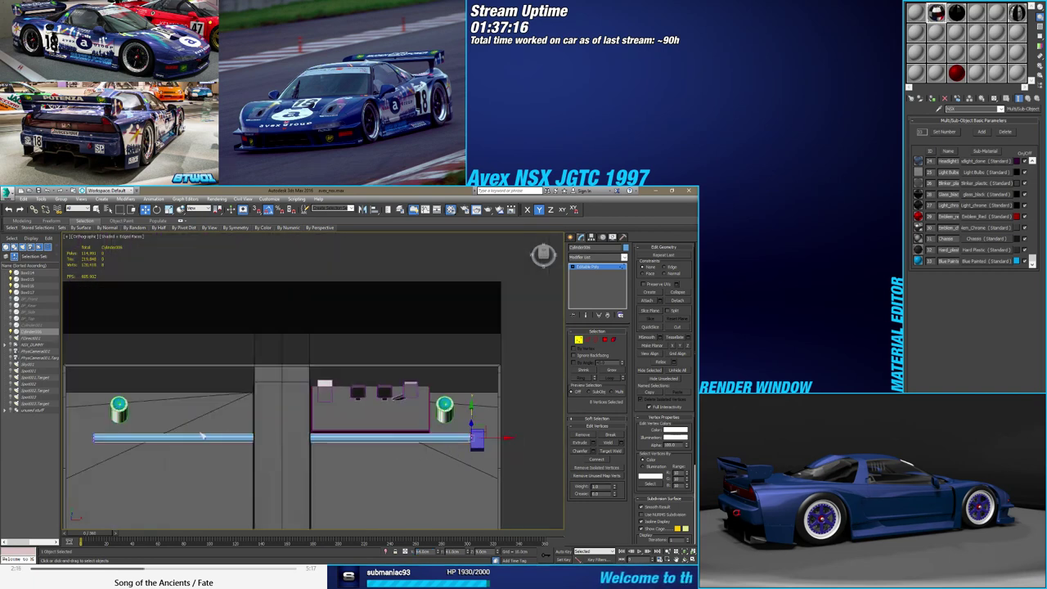
pyautogui.scroll(2, 219, 451)
pyautogui.moveTo(237, 425); pyautogui.dragTo(206, 442)
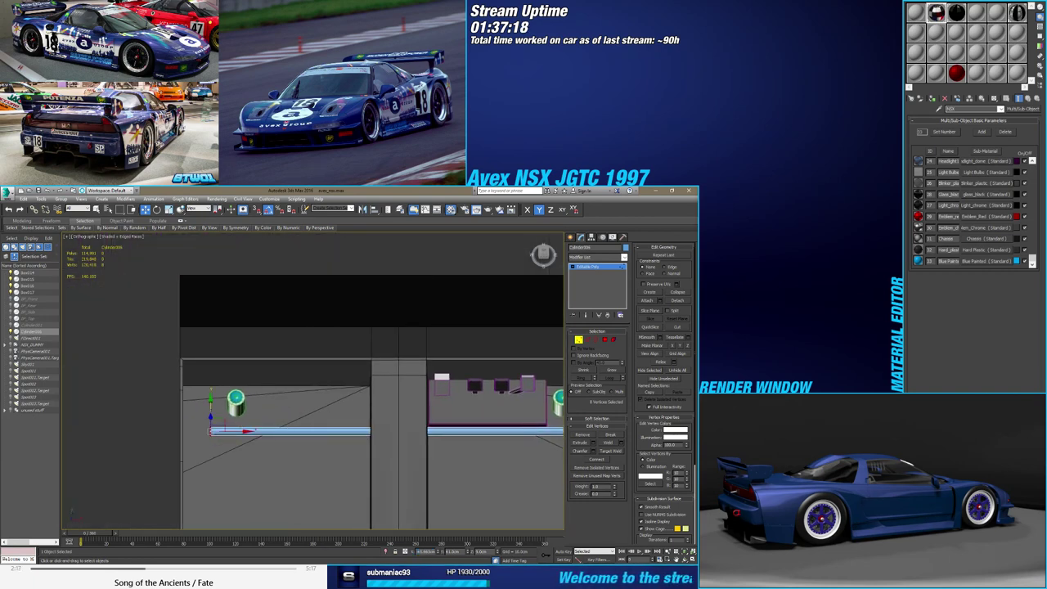
pyautogui.doubleClick(425, 553)
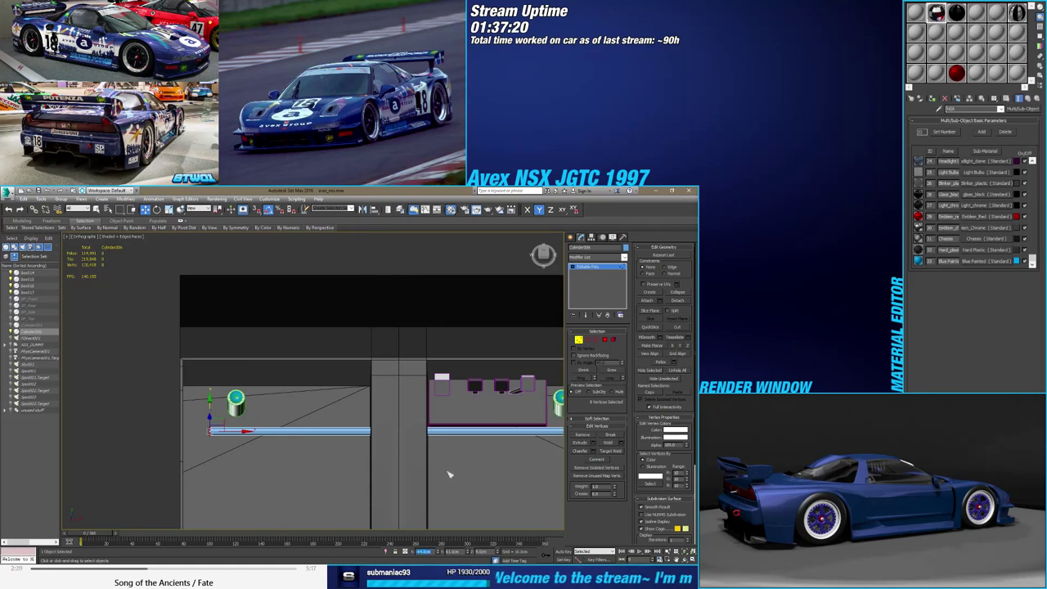
pyautogui.moveTo(449, 474)
pyautogui.keyDown('alt'); pyautogui.mouseDown(button='middle')
pyautogui.moveTo(350, 428)
pyautogui.moveTo(464, 398)
pyautogui.moveTo(458, 410)
pyautogui.mouseUp(button='middle'); pyautogui.keyUp('alt')
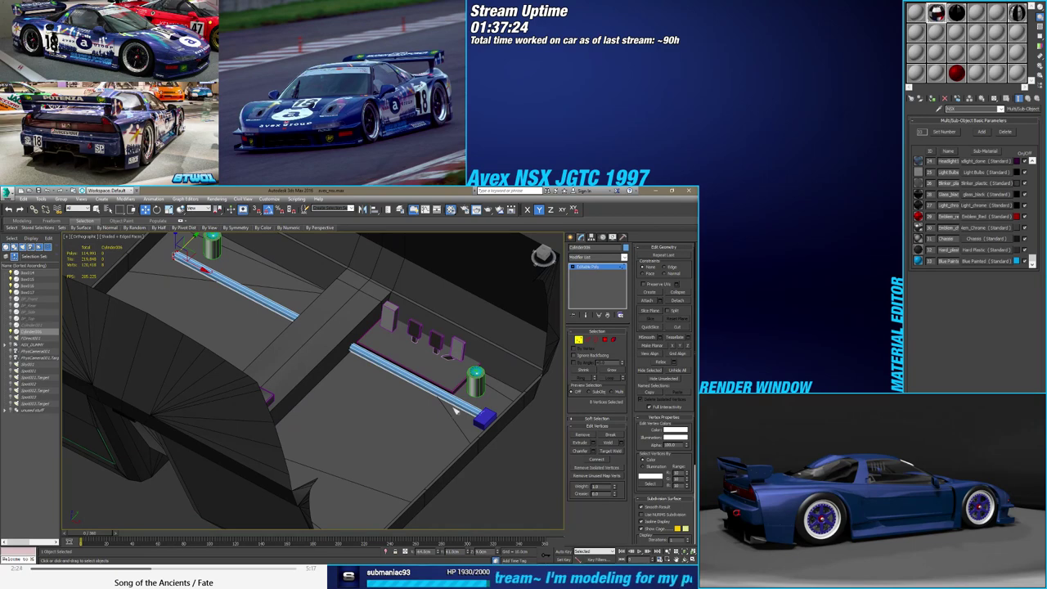
pyautogui.press('F4')
pyautogui.press('F4')
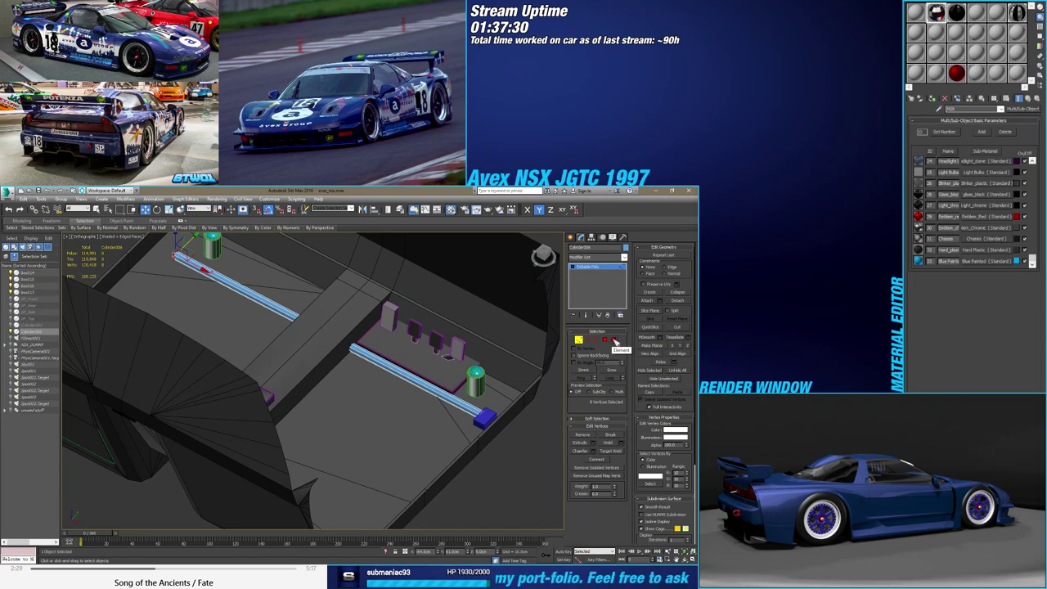
pyautogui.click(615, 341)
# Clone the rod element and trial a tilt, then undo back to the vertical rod
pyautogui.hotkey('ctrl', 'a')
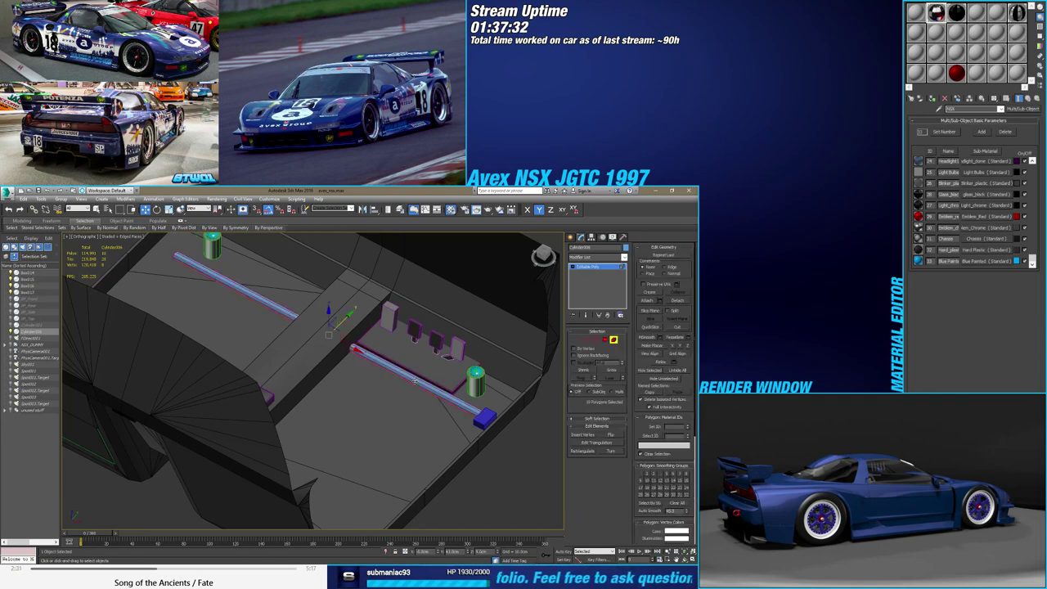
pyautogui.scroll(-3, 390, 394)
pyautogui.moveTo(433, 393)
pyautogui.keyDown('alt'); pyautogui.mouseDown(button='middle')
pyautogui.moveTo(434, 416)
pyautogui.moveTo(373, 400)
pyautogui.moveTo(381, 404)
pyautogui.moveTo(345, 358)
pyautogui.mouseUp(button='middle'); pyautogui.keyUp('alt')
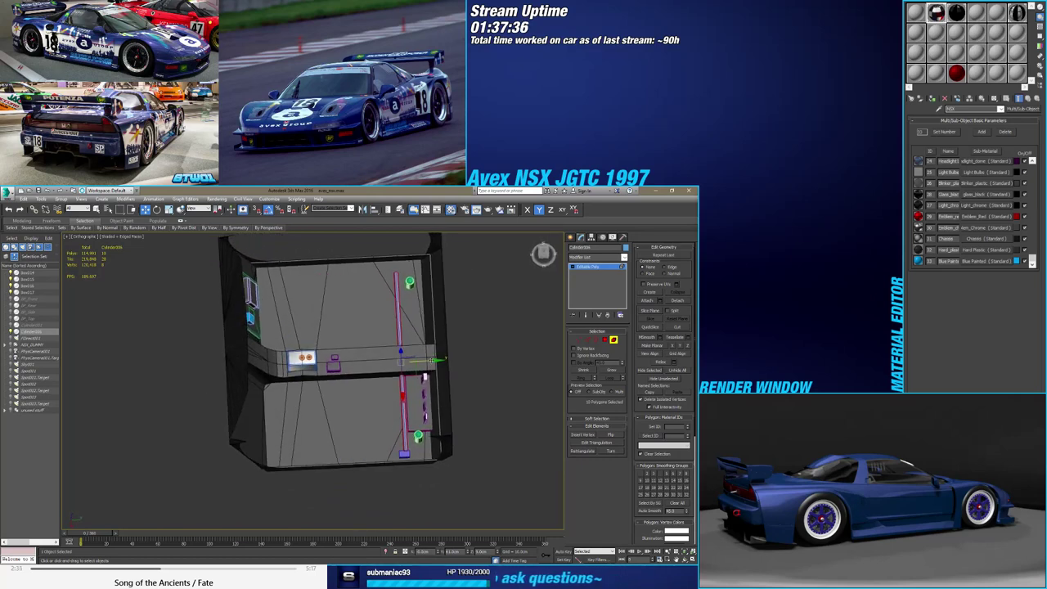
pyautogui.keyDown('shift'); pyautogui.moveTo(345, 358); pyautogui.dragTo(340, 359); pyautogui.keyUp('shift')
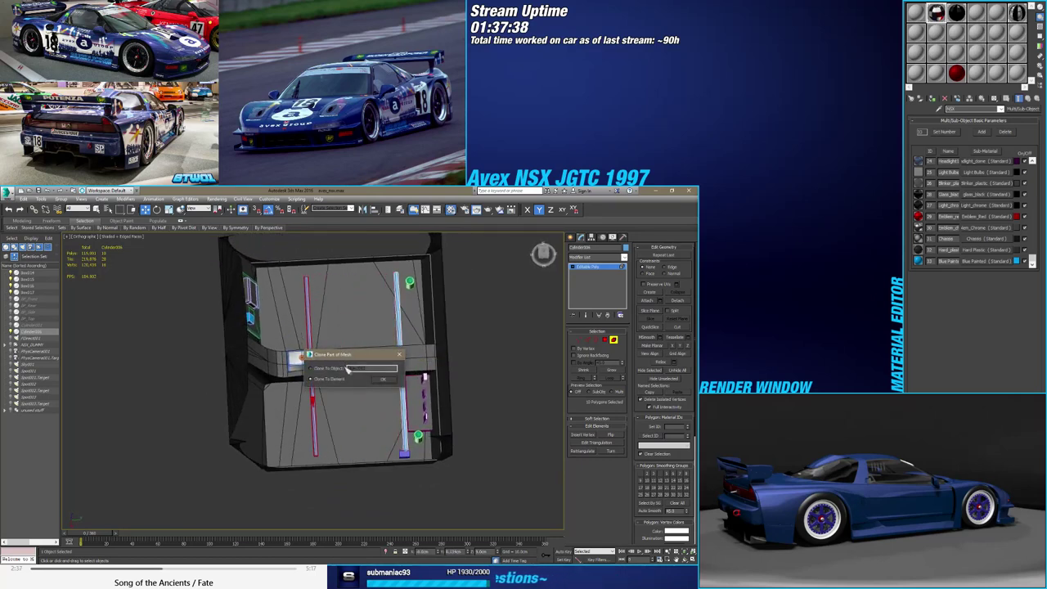
pyautogui.click(385, 381)
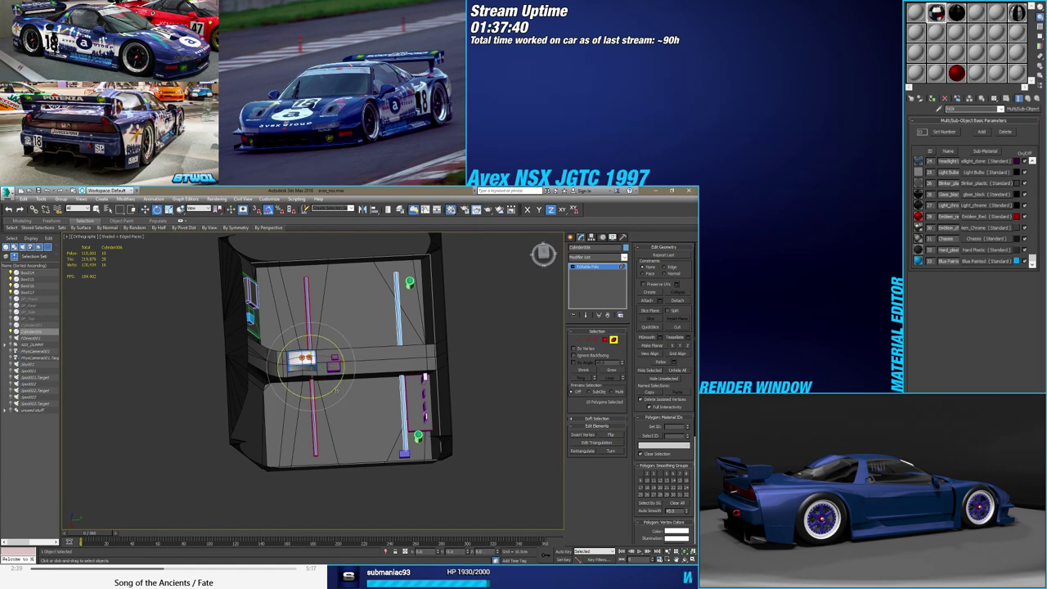
pyautogui.moveTo(345, 393)
pyautogui.keyDown('alt'); pyautogui.mouseDown(button='middle')
pyautogui.moveTo(340, 400)
pyautogui.moveTo(416, 330)
pyautogui.mouseUp(button='middle'); pyautogui.keyUp('alt')
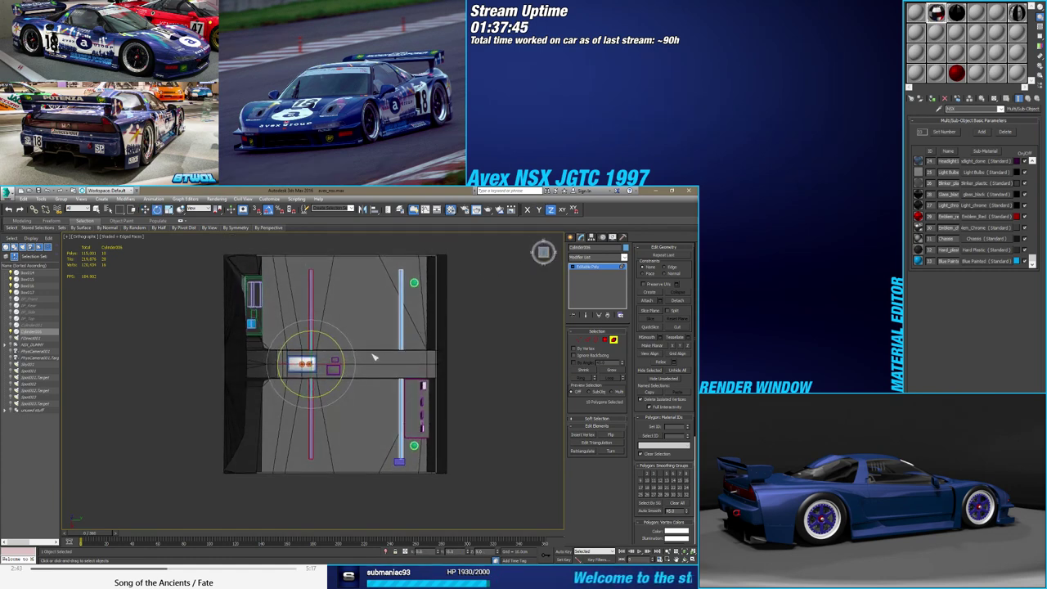
pyautogui.moveTo(336, 347); pyautogui.dragTo(373, 360)
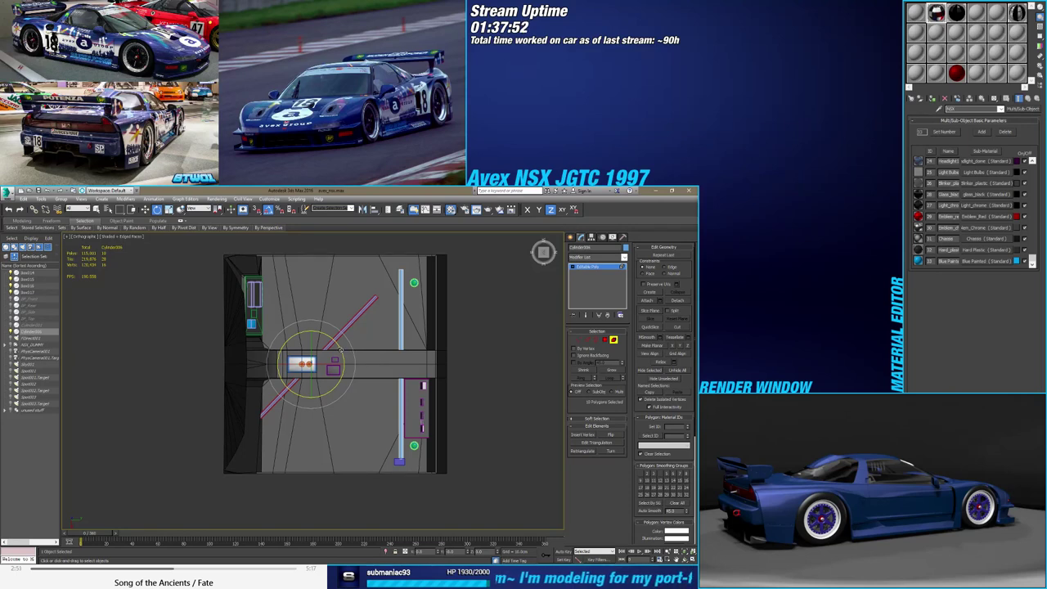
pyautogui.hotkey('ctrl', 'z')
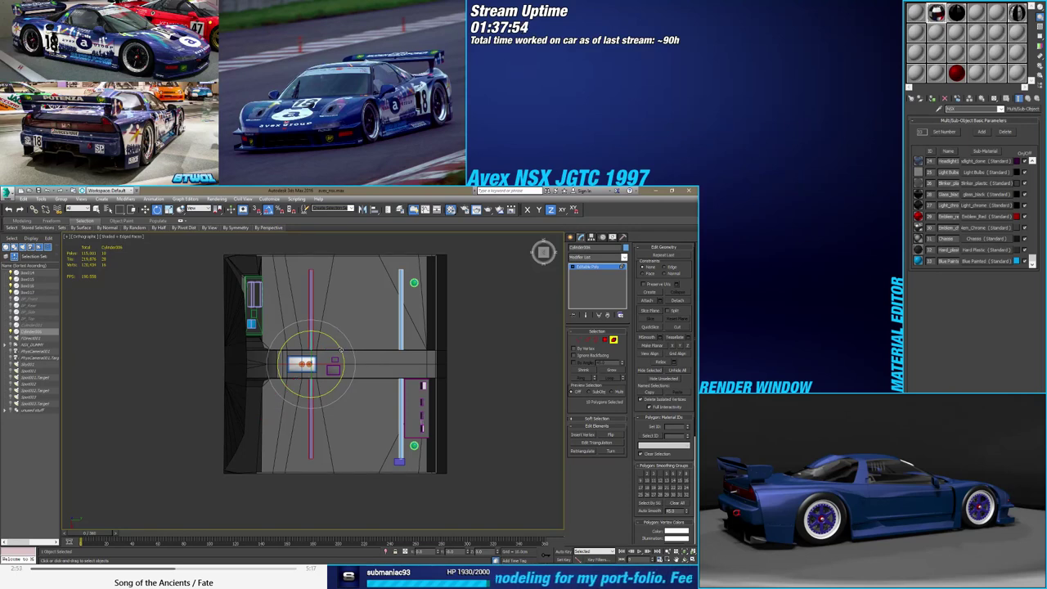
pyautogui.hotkey('ctrl', 'z')
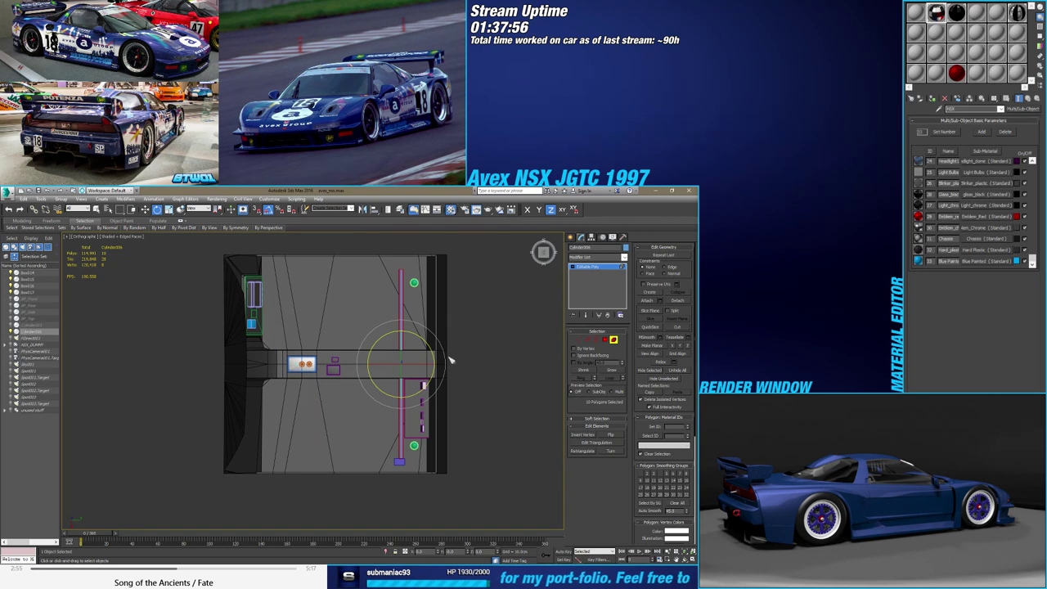
# Move a copy of the rod left as a new object and clear its name for renaming
pyautogui.press('w')
pyautogui.keyDown('shift'); pyautogui.moveTo(400, 364); pyautogui.dragTo(316, 364); pyautogui.keyUp('shift')
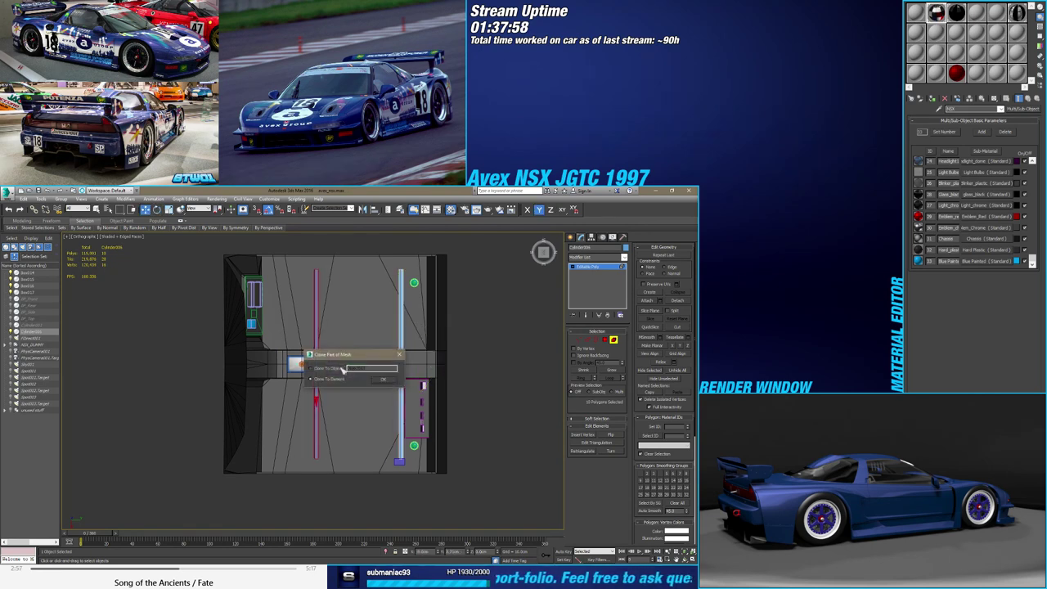
pyautogui.click(383, 379)
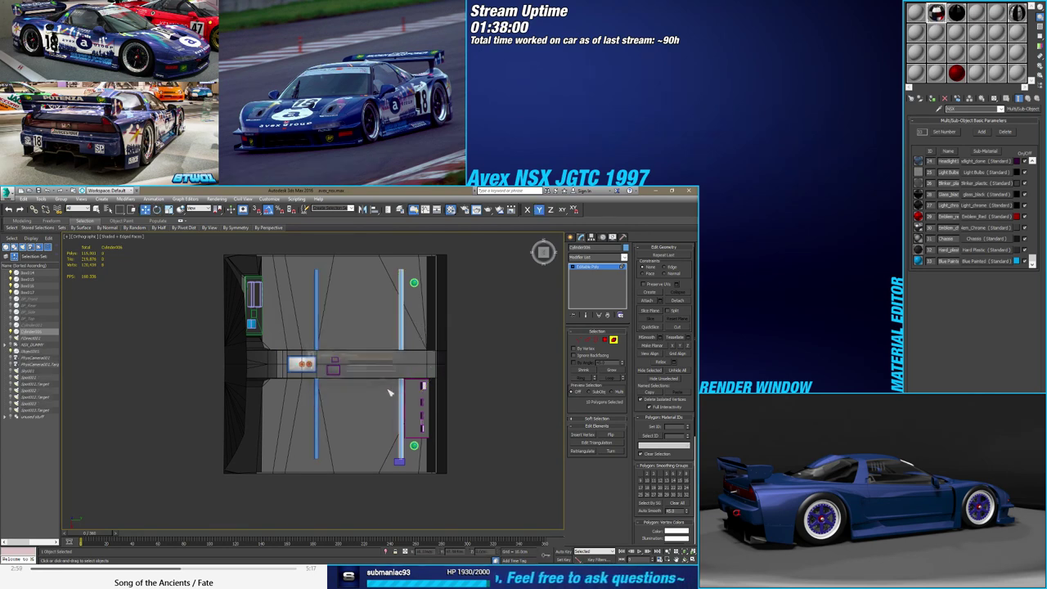
pyautogui.click(597, 248)
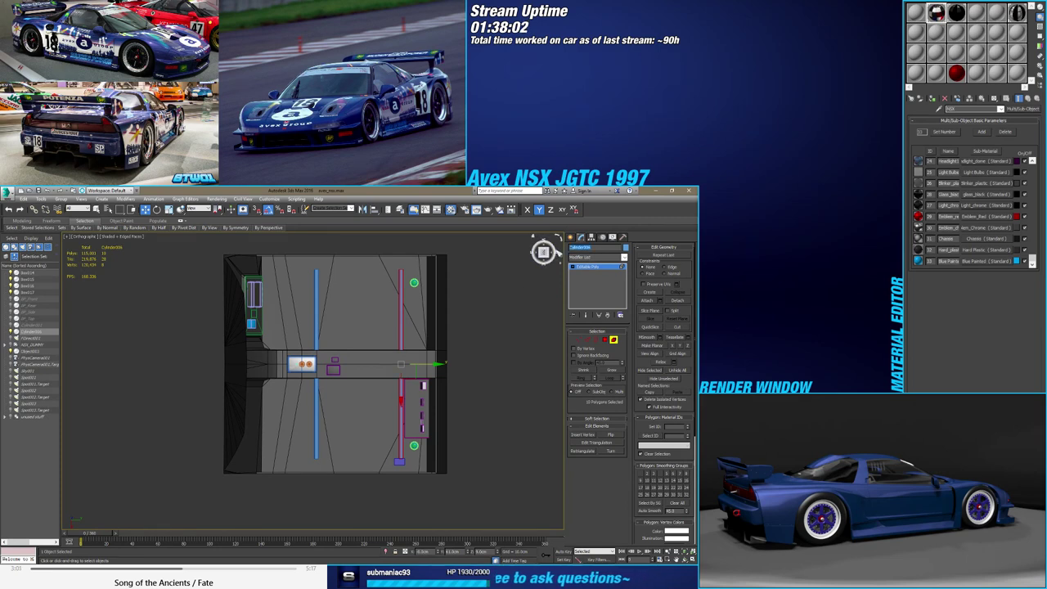
pyautogui.press('BackSpace')
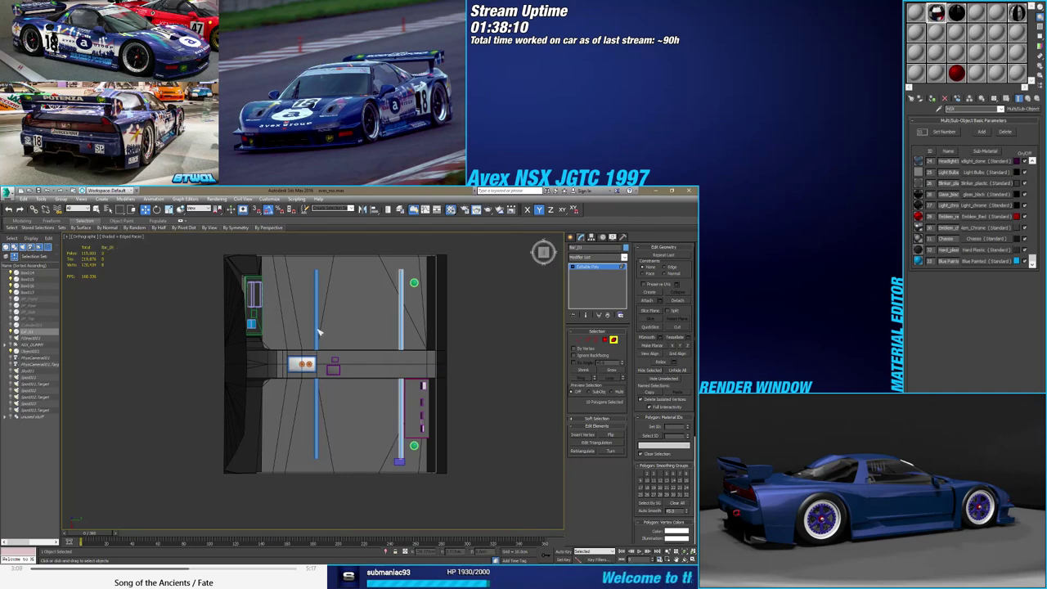
# Centre the left rod's pivot on the object using Affect Pivot Only and Center to Object
pyautogui.click(614, 340)
pyautogui.click(316, 345)
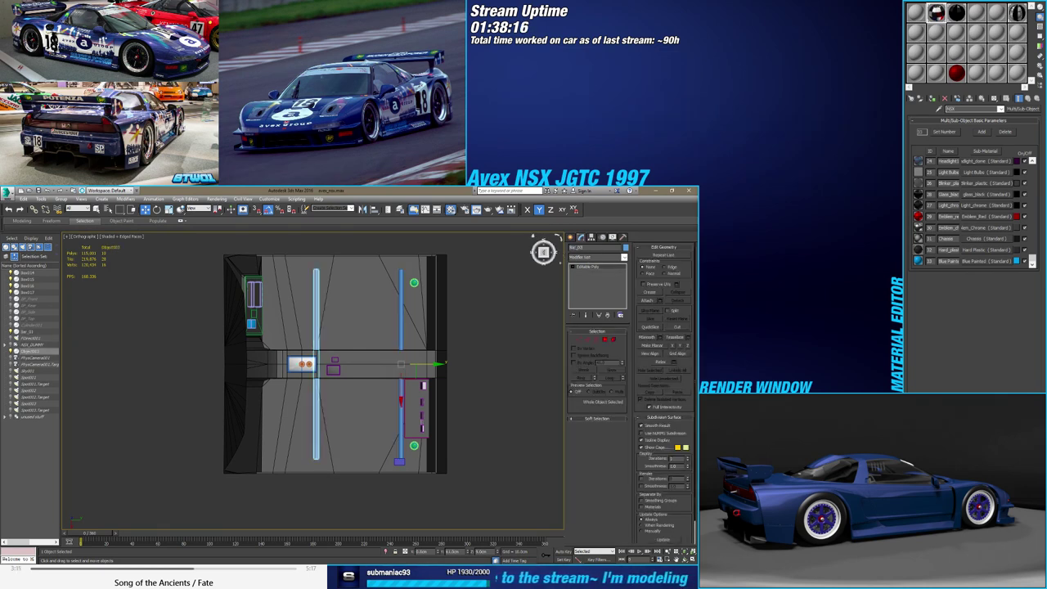
pyautogui.click(318, 336)
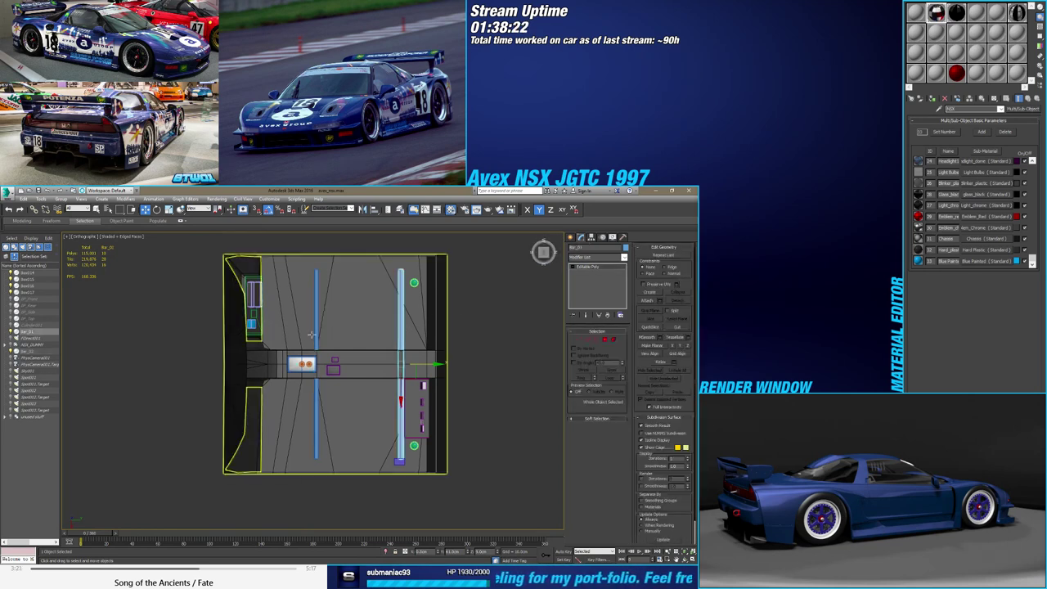
pyautogui.click(591, 237)
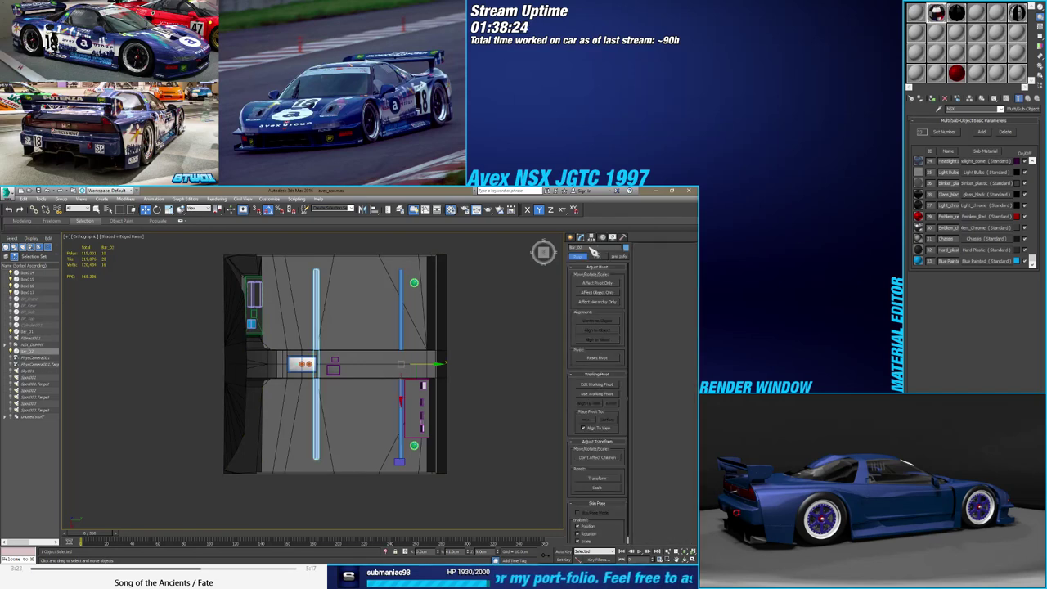
pyautogui.click(591, 283)
pyautogui.click(599, 322)
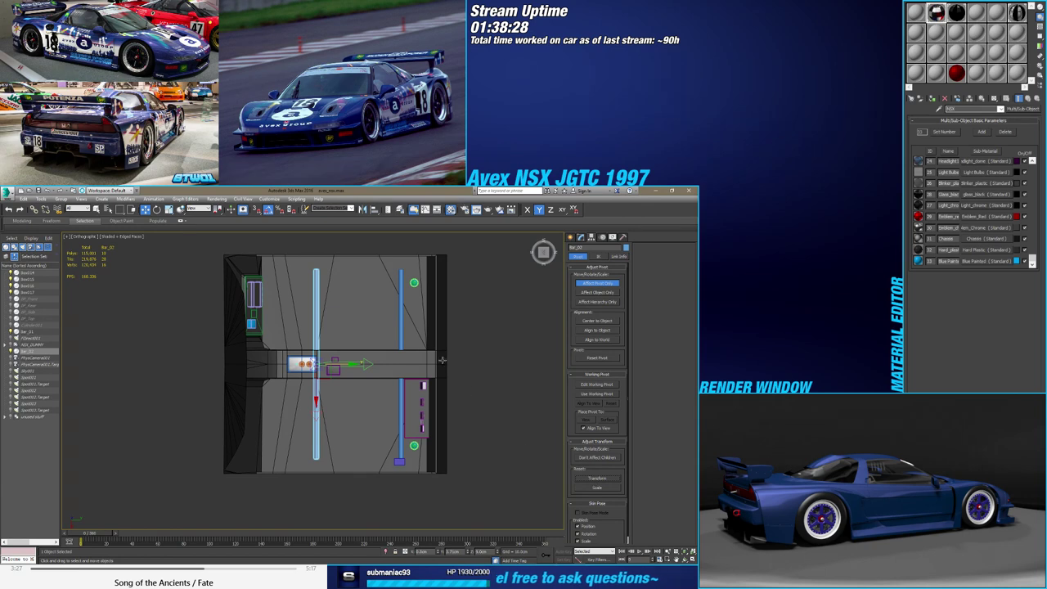
pyautogui.click(400, 339)
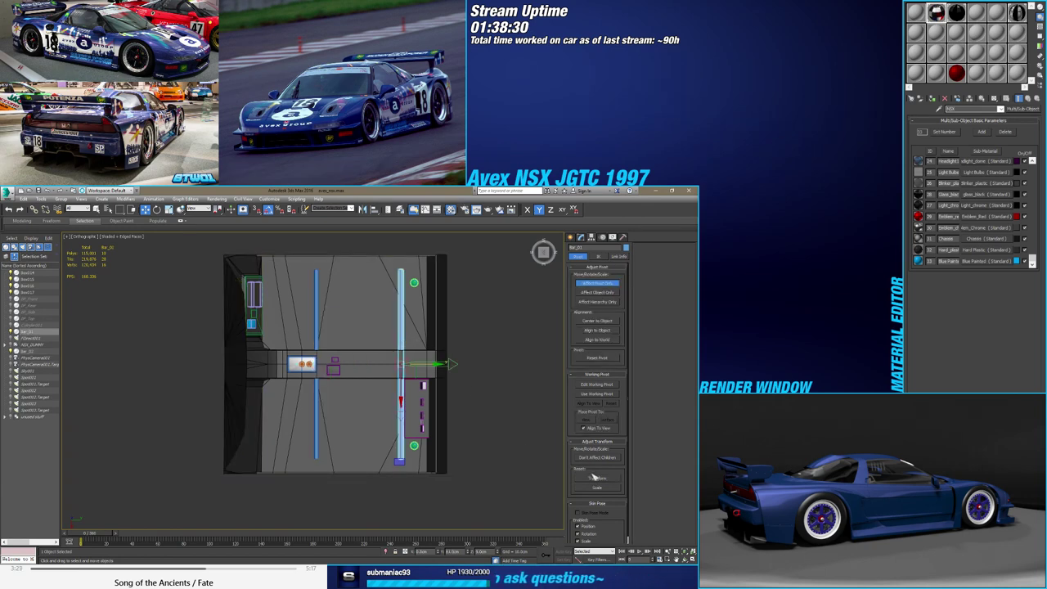
pyautogui.click(597, 283)
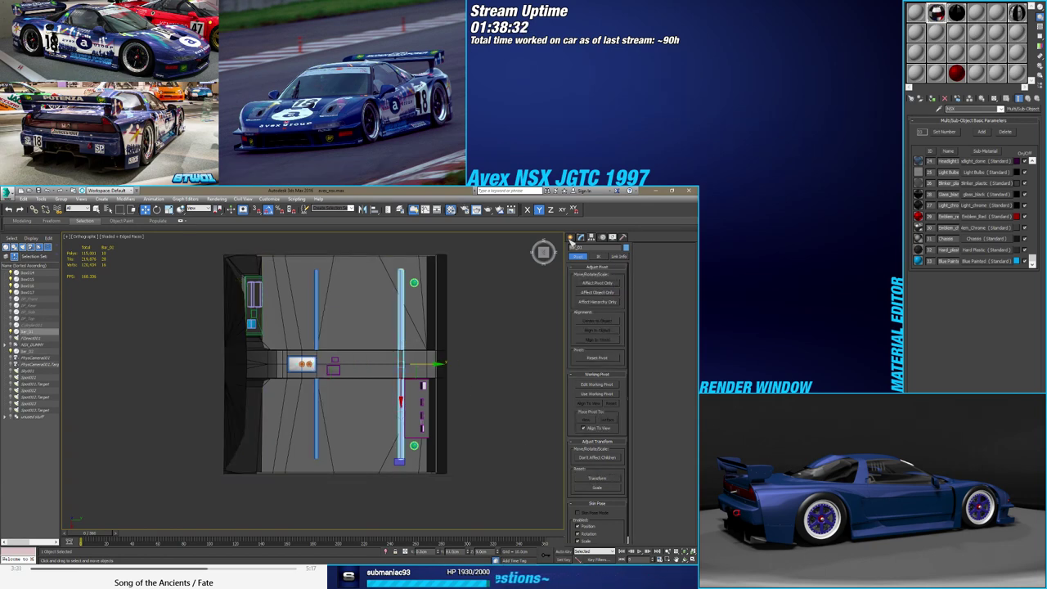
pyautogui.click(570, 237)
pyautogui.click(321, 310)
pyautogui.click(321, 310)
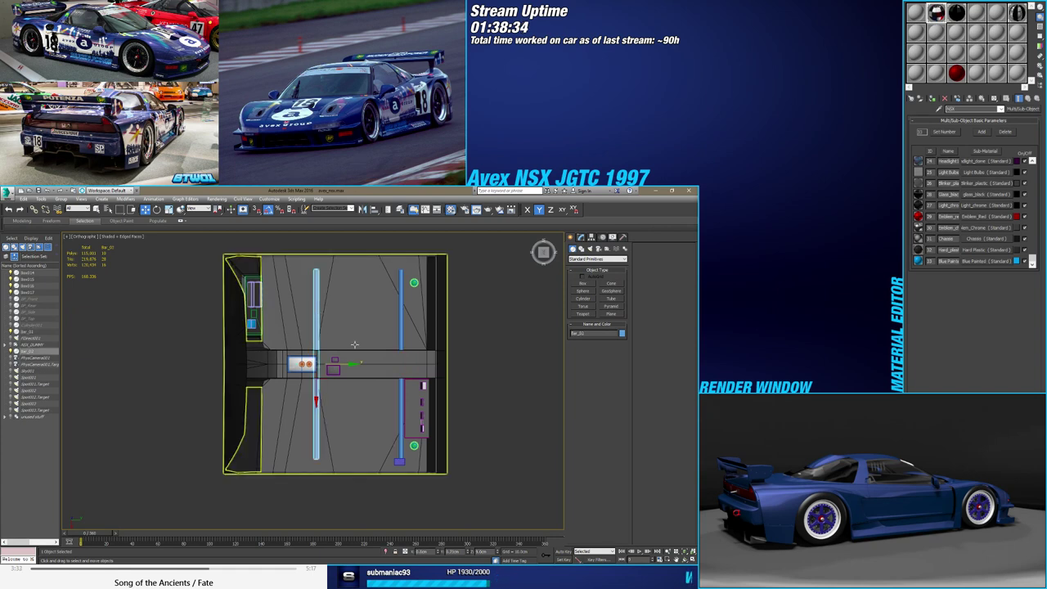
# Rotate the left rod toward a diagonal with angle snap and scale it along Local X
pyautogui.press('e')
pyautogui.moveTo(340, 343); pyautogui.dragTo(325, 298)
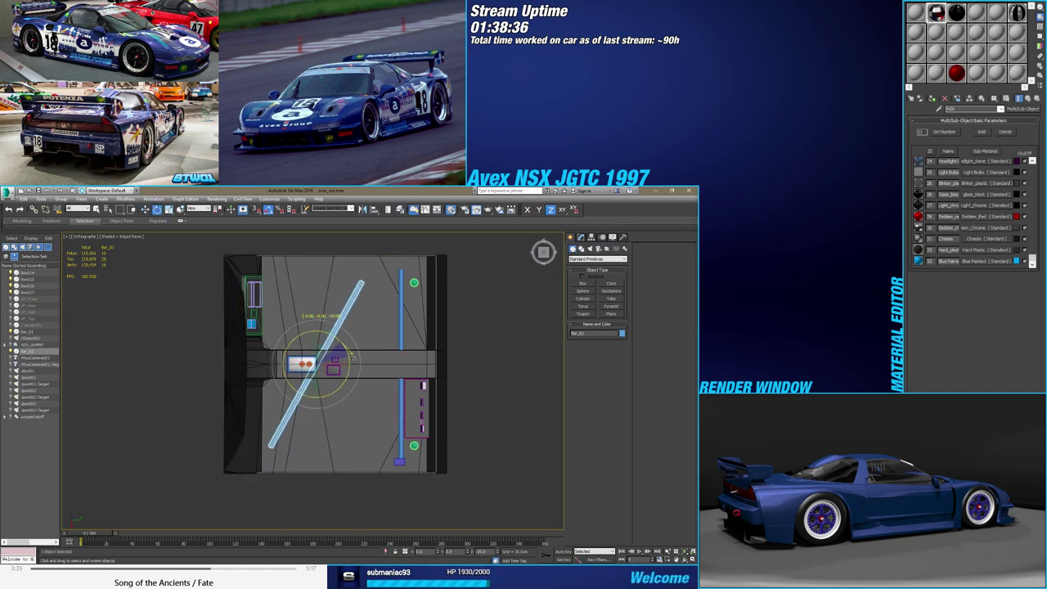
pyautogui.rightClick(270, 211)
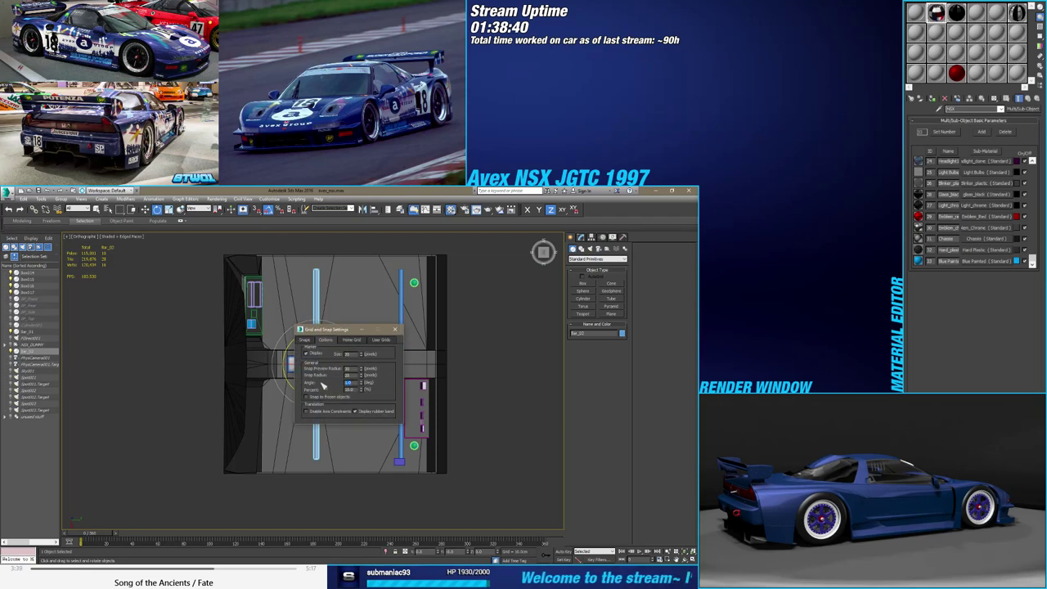
pyautogui.click(395, 330)
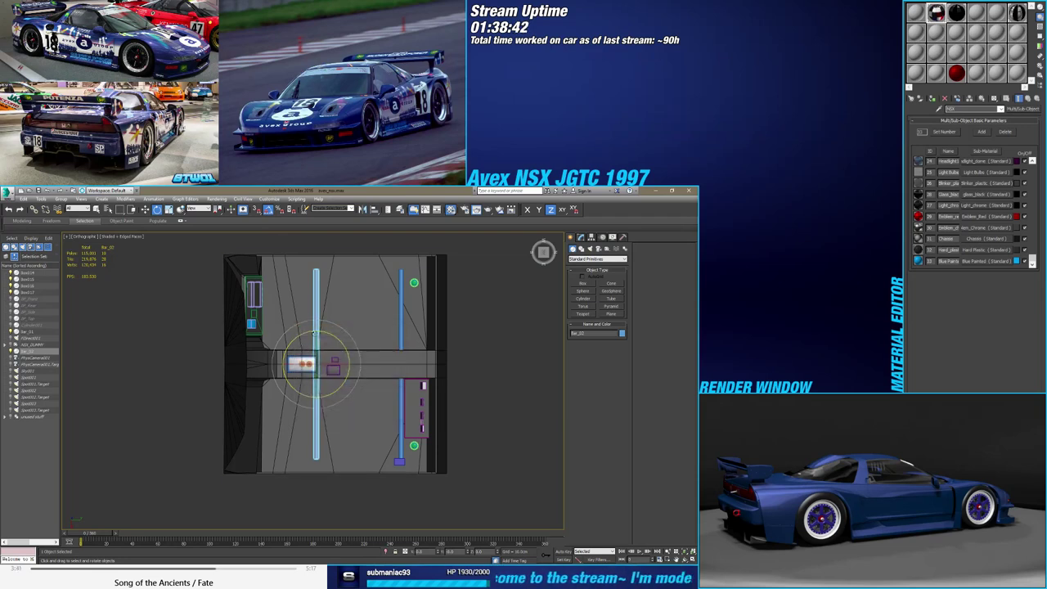
pyautogui.moveTo(343, 342); pyautogui.dragTo(334, 334)
pyautogui.press('w')
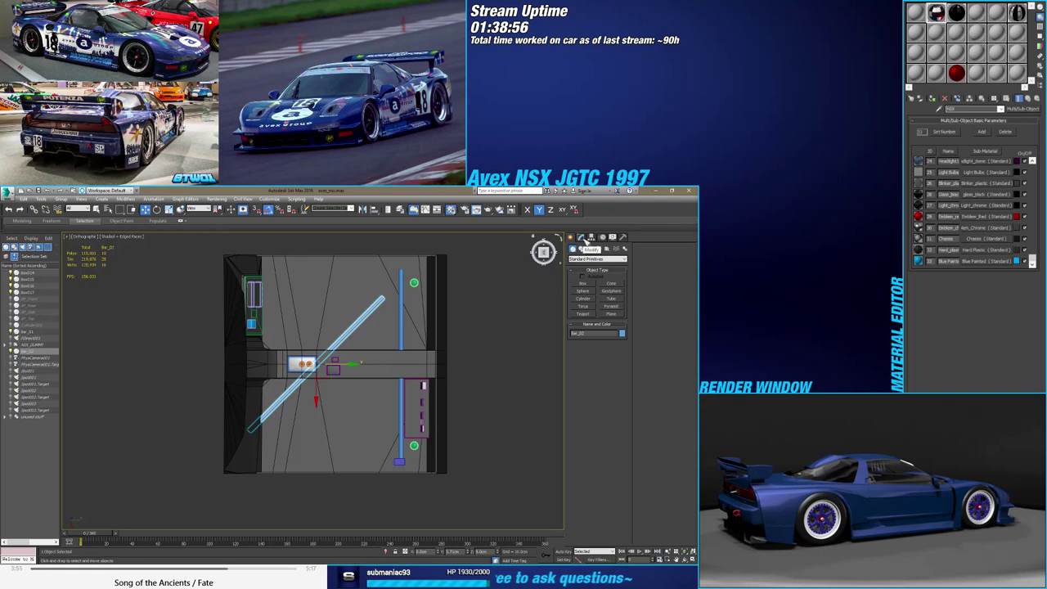
pyautogui.press('r')
pyautogui.click(212, 214)
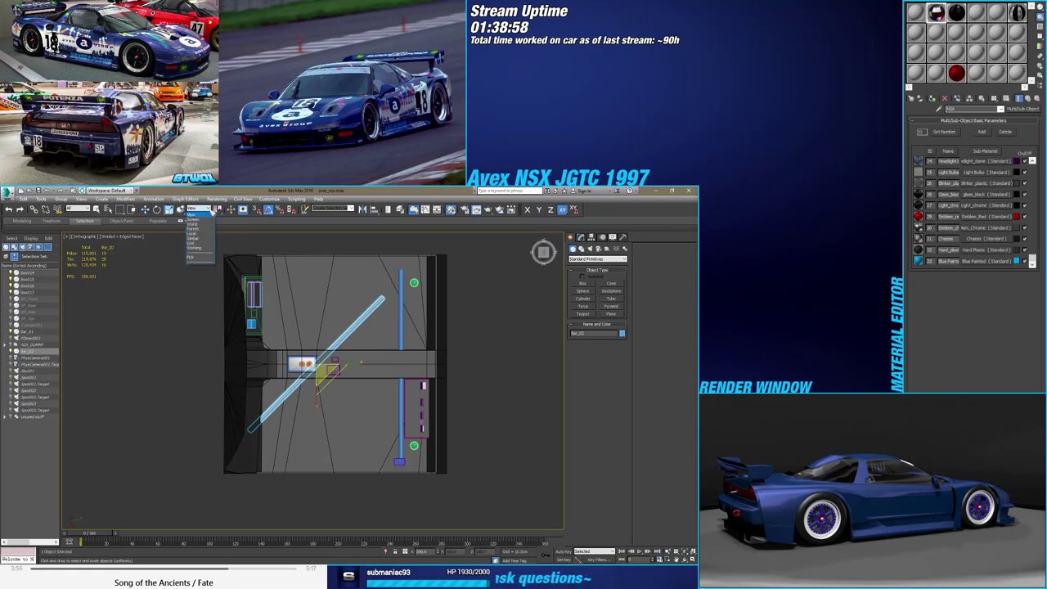
pyautogui.click(203, 237)
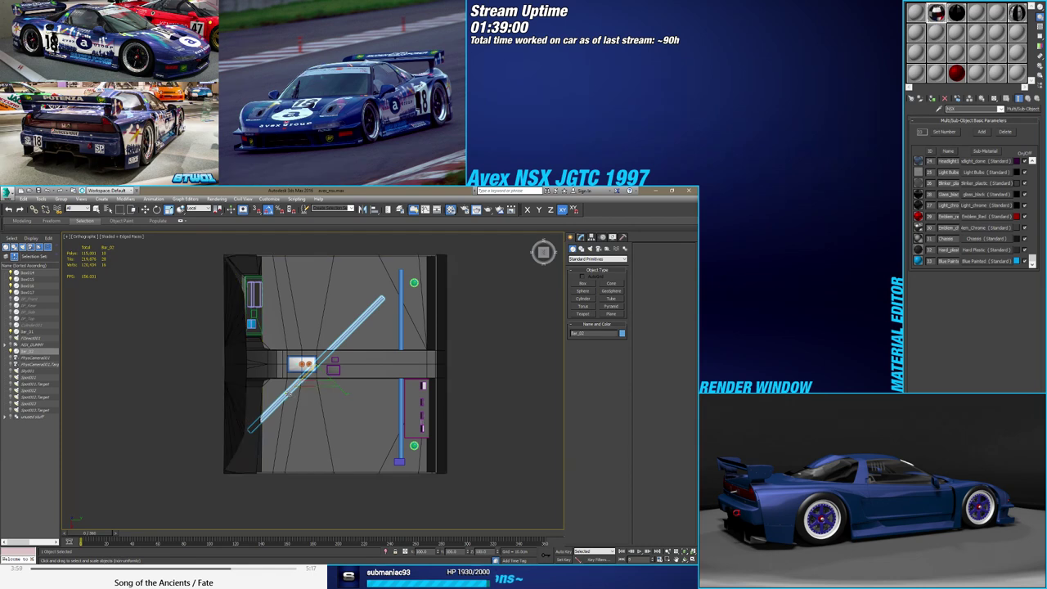
pyautogui.moveTo(291, 394); pyautogui.dragTo(286, 401)
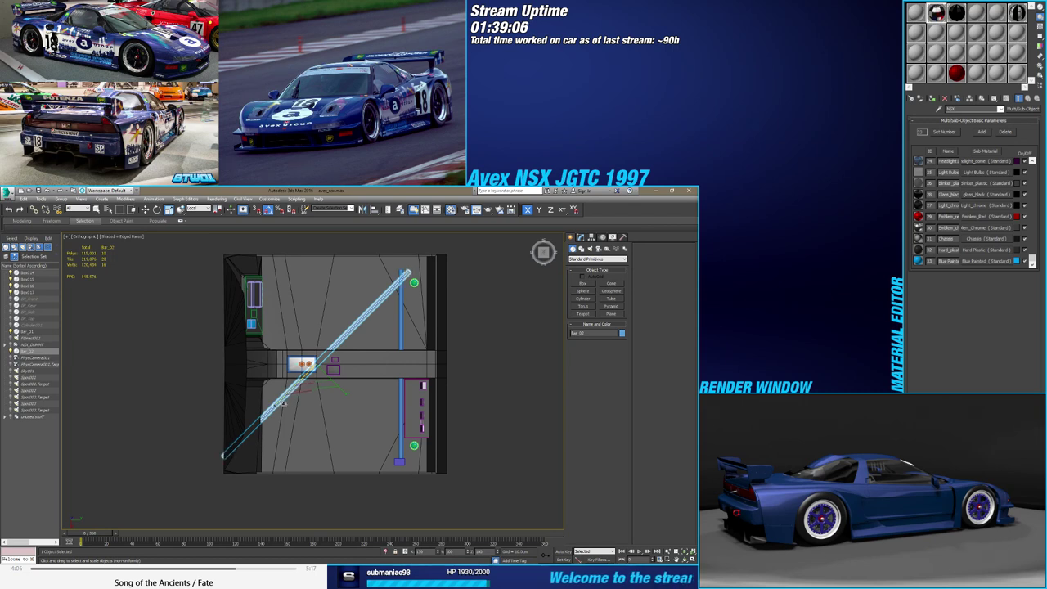
# Slide the diagonal rod left and down, rotate it 5°, and lengthen it further
pyautogui.press('w')
pyautogui.click(313, 394)
pyautogui.moveTo(346, 371); pyautogui.dragTo(333, 369)
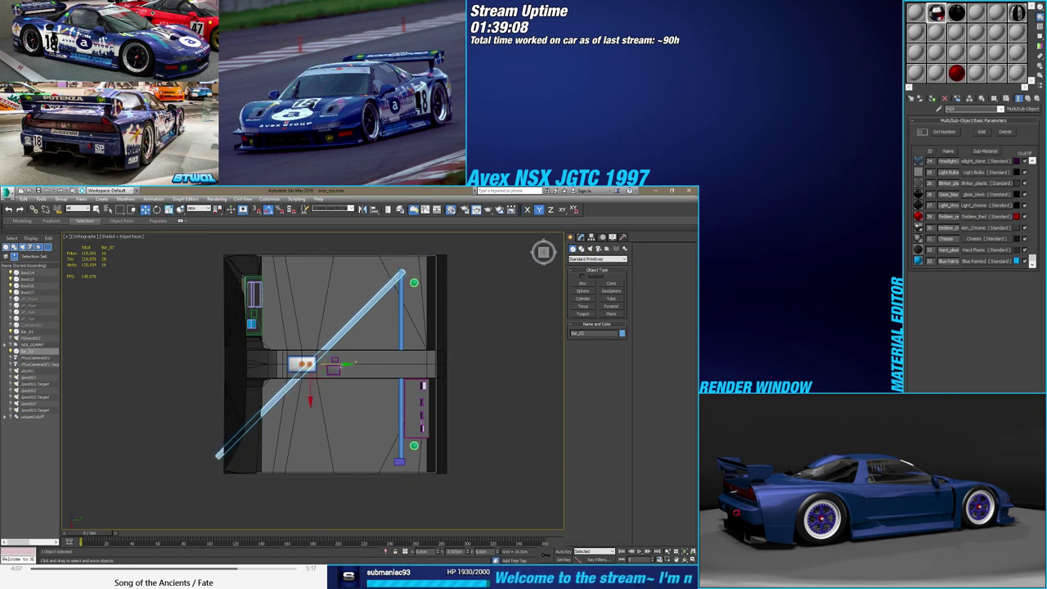
pyautogui.click(304, 384)
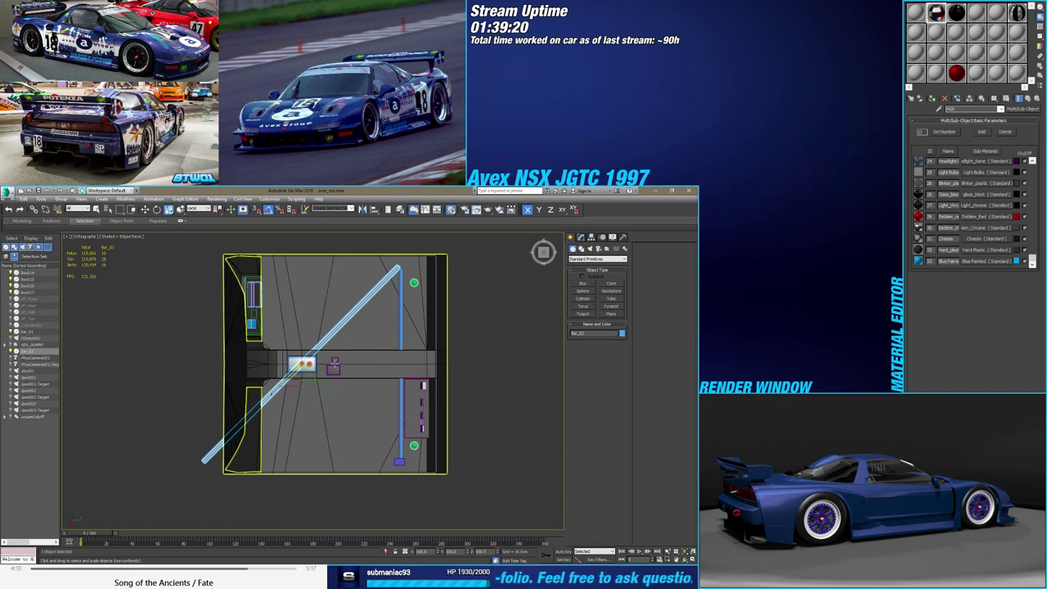
pyautogui.press('e')
pyautogui.press('r')
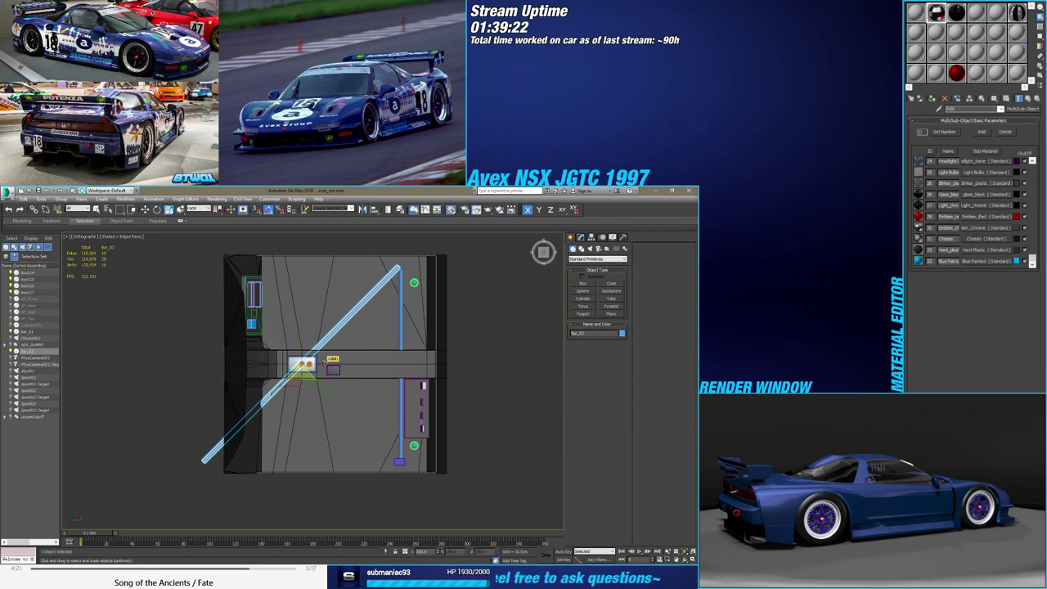
pyautogui.press('e')
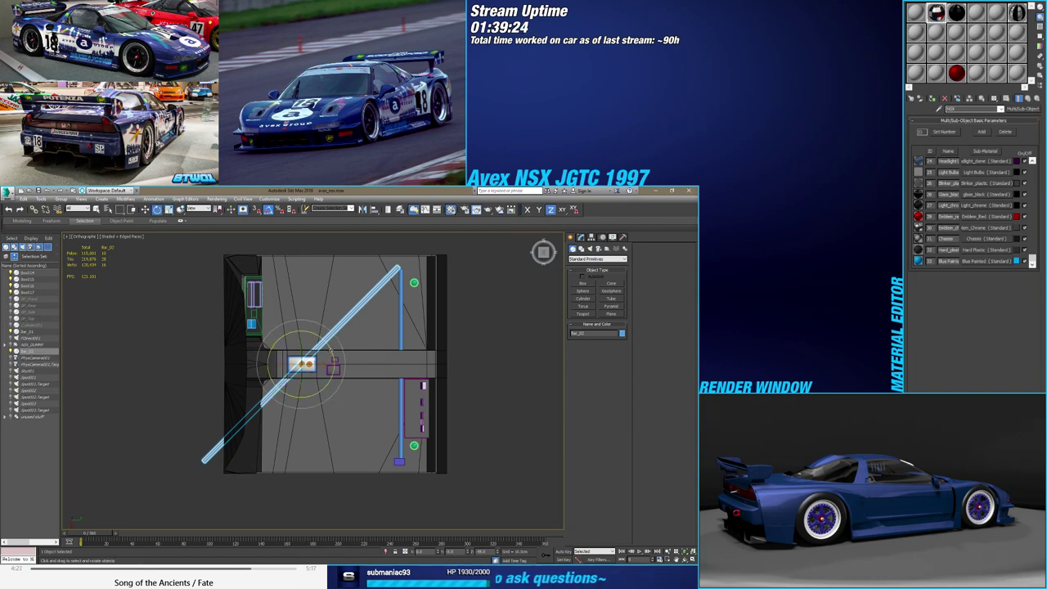
pyautogui.moveTo(330, 347); pyautogui.dragTo(329, 343)
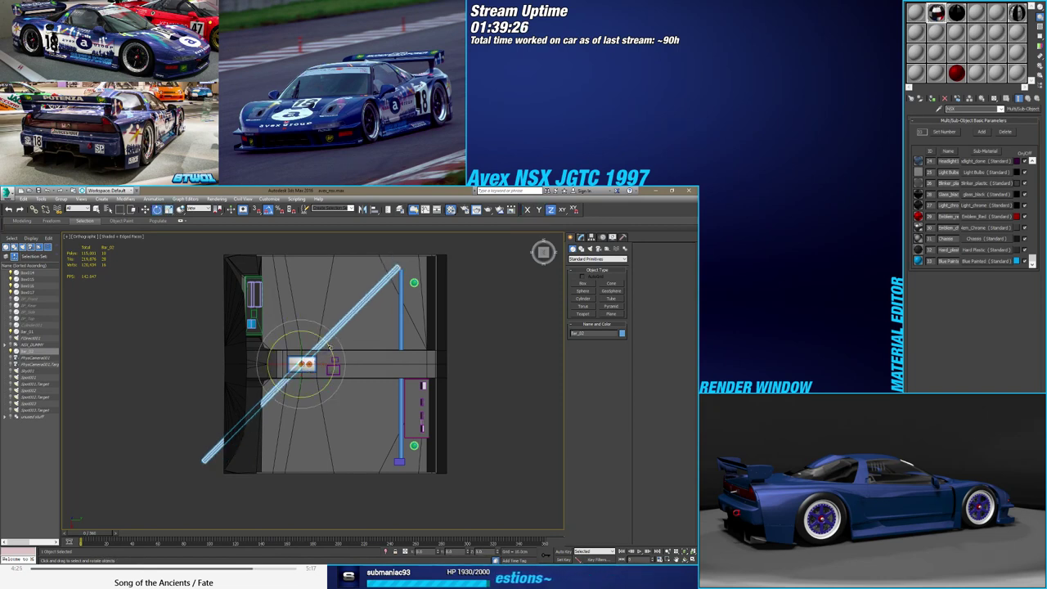
pyautogui.press('w')
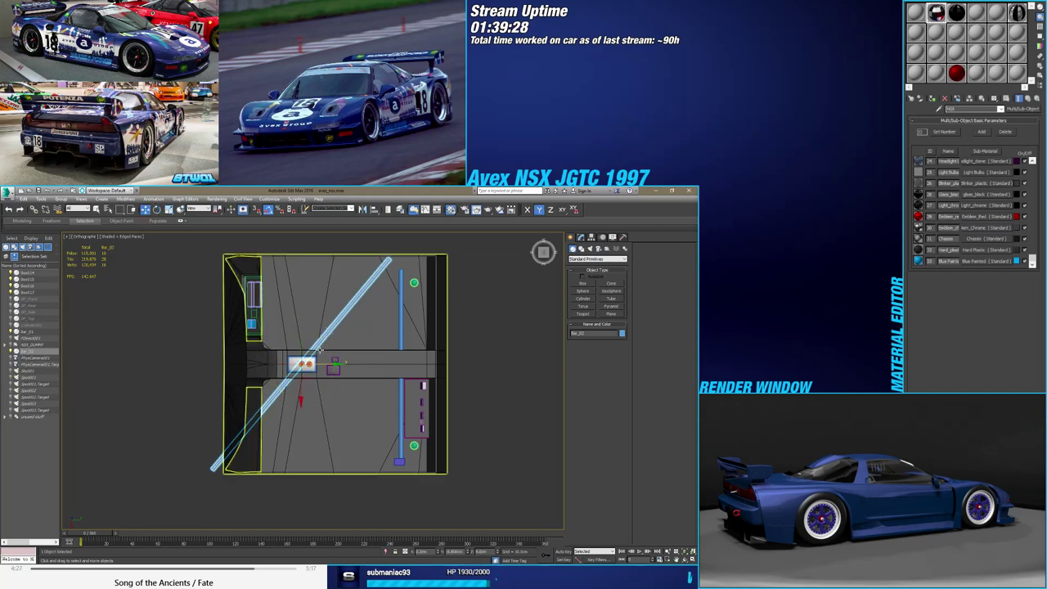
pyautogui.moveTo(300, 391); pyautogui.dragTo(300, 409)
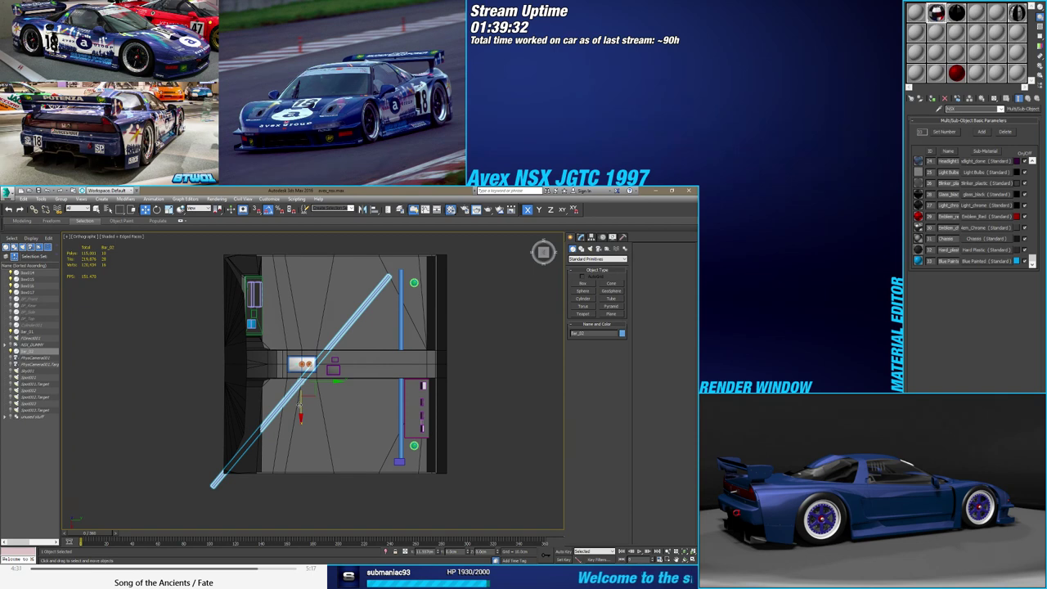
pyautogui.press('r')
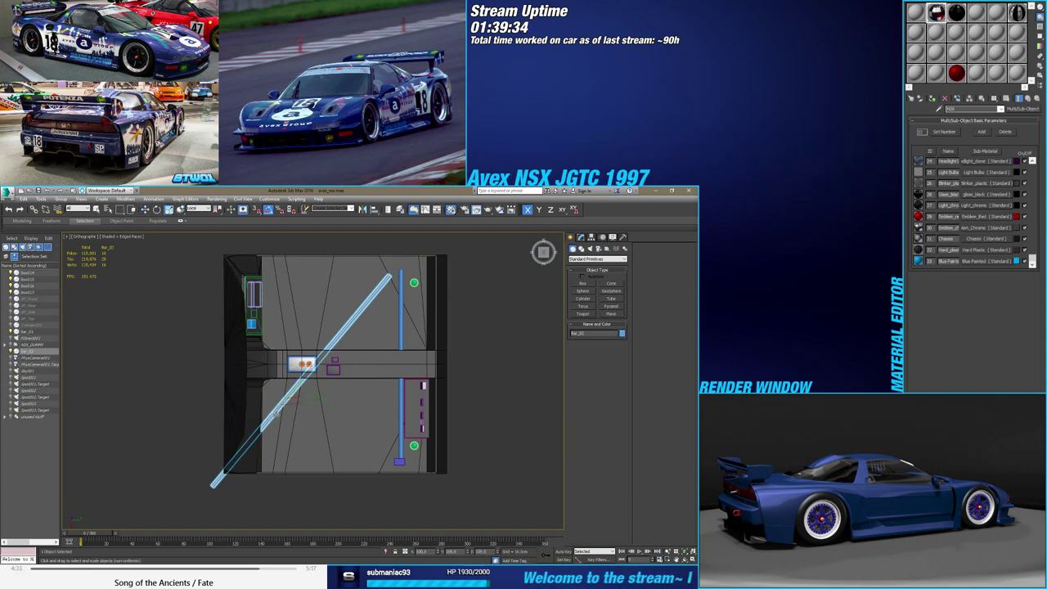
pyautogui.moveTo(276, 415); pyautogui.dragTo(275, 414)
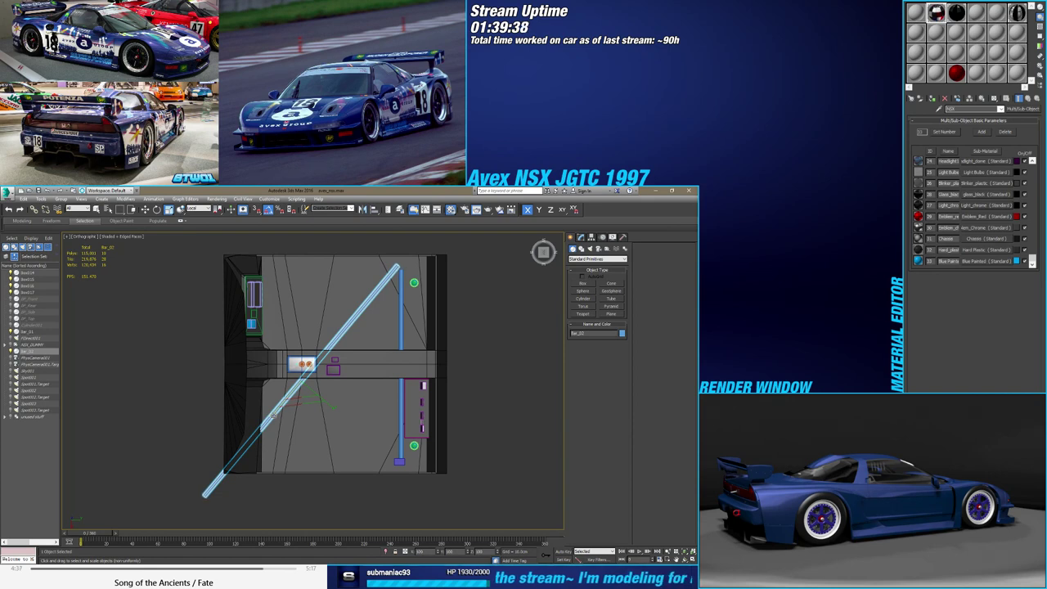
# Convert the bottom-right mounting block to Editable Poly
pyautogui.click(399, 462)
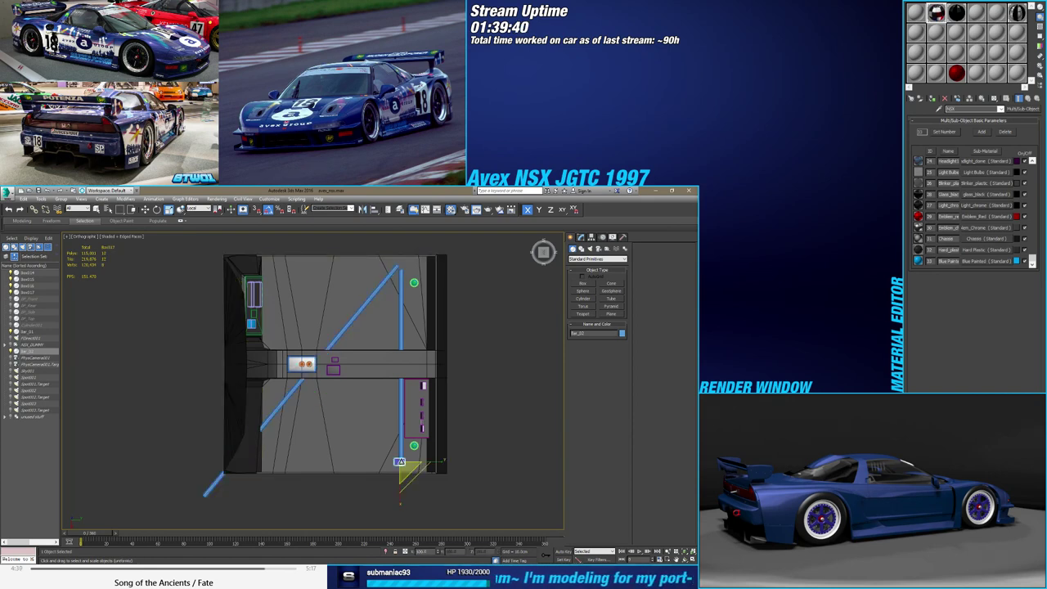
pyautogui.press('w')
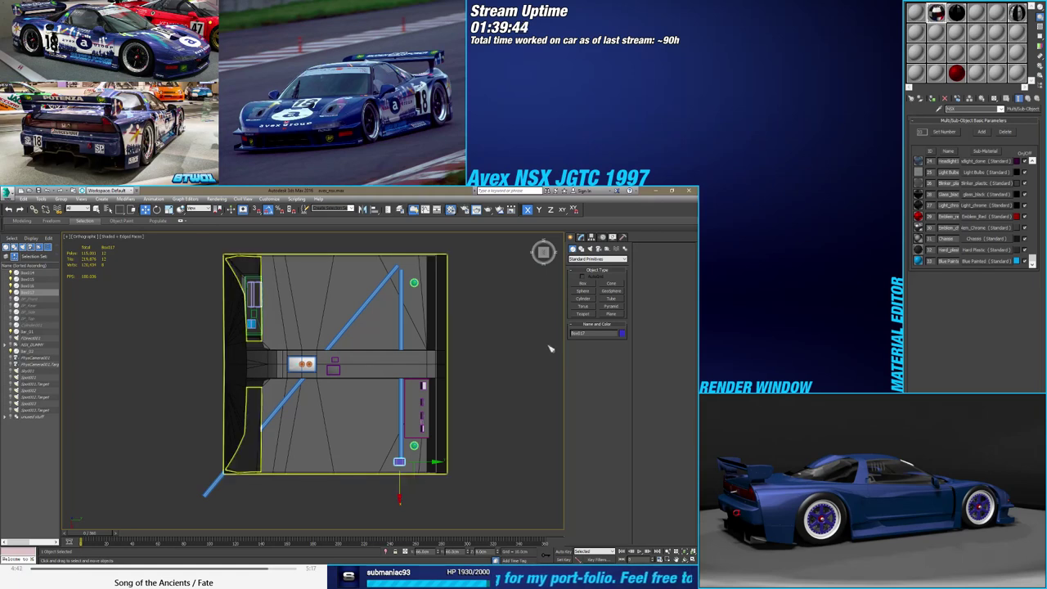
pyautogui.click(580, 237)
pyautogui.rightClick(579, 269)
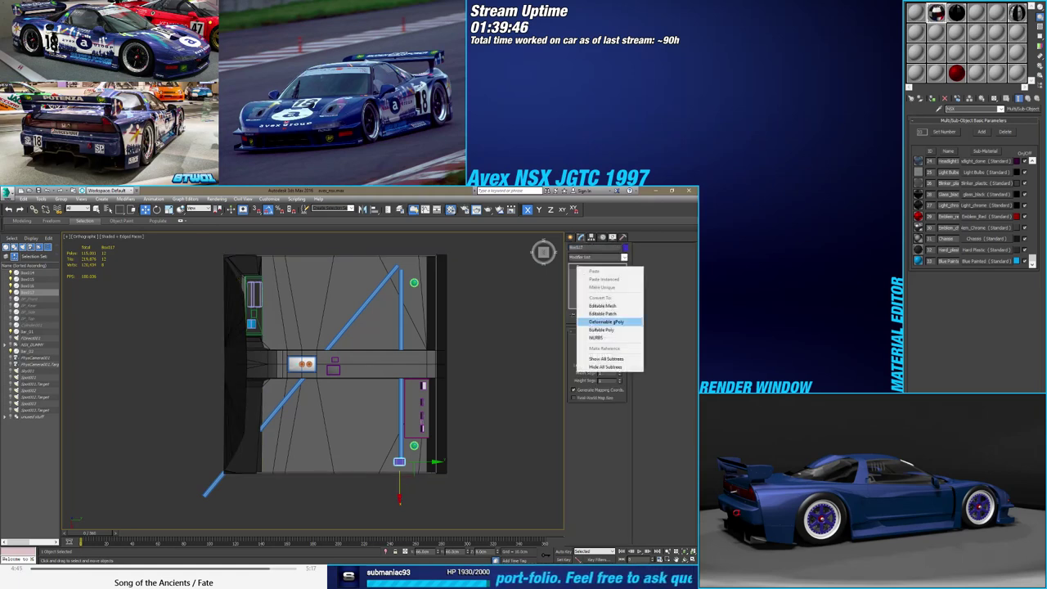
pyautogui.click(604, 332)
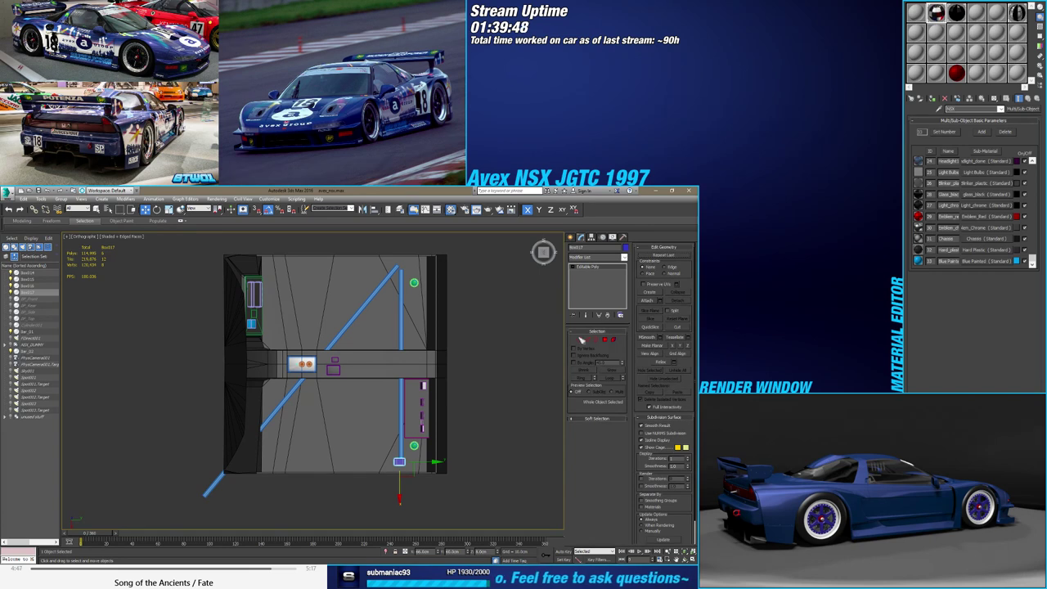
# Shift-move a copy of the block up to the top end of the vertical rod
pyautogui.click(613, 340)
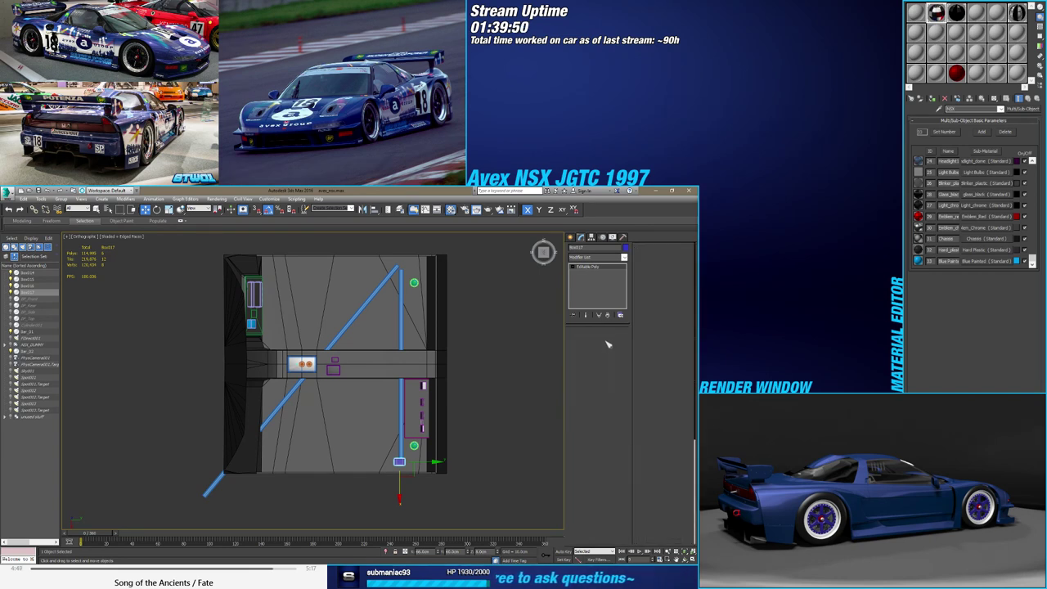
pyautogui.click(398, 461)
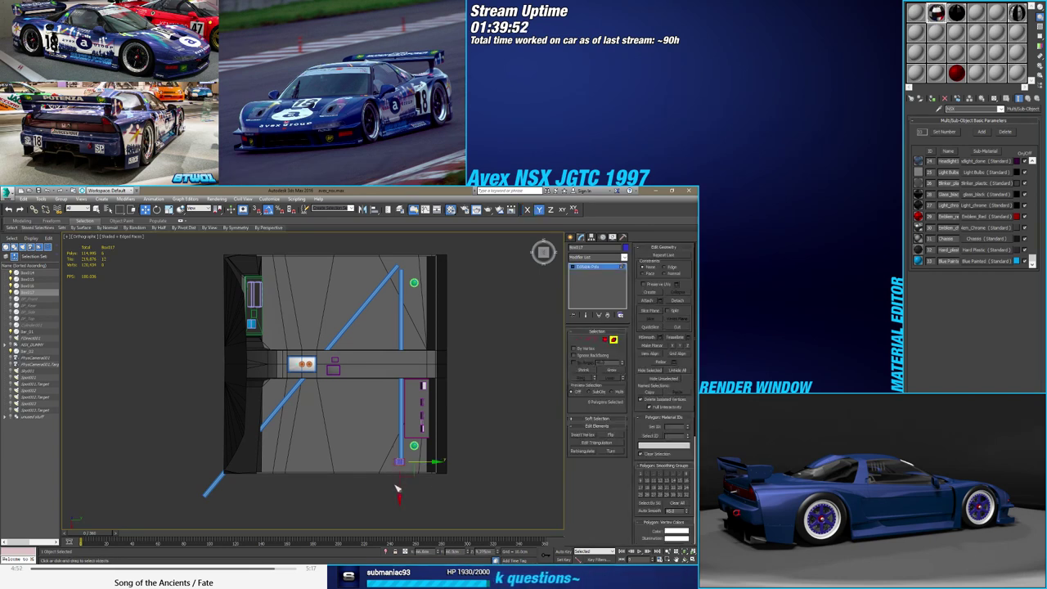
pyautogui.keyDown('shift'); pyautogui.moveTo(404, 329); pyautogui.dragTo(403, 331); pyautogui.keyUp('shift')
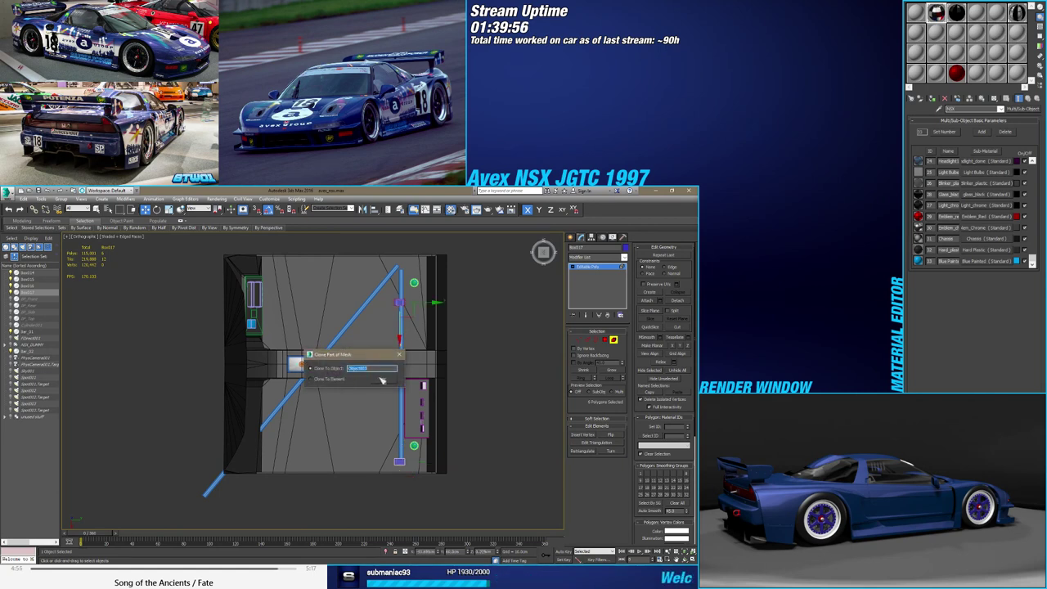
pyautogui.click(399, 355)
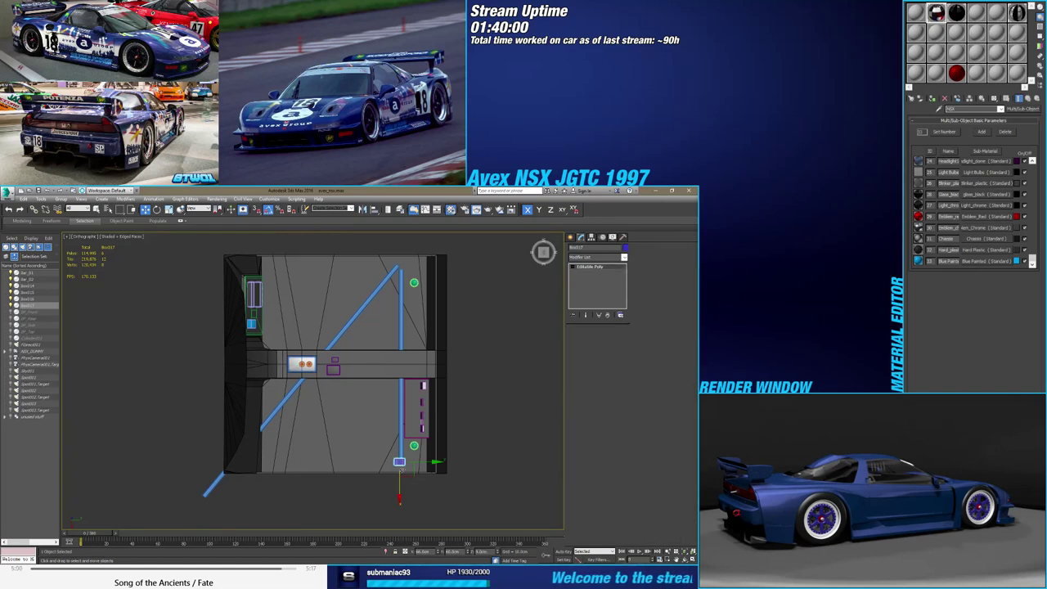
pyautogui.keyDown('shift'); pyautogui.moveTo(400, 467); pyautogui.dragTo(400, 281); pyautogui.keyUp('shift')
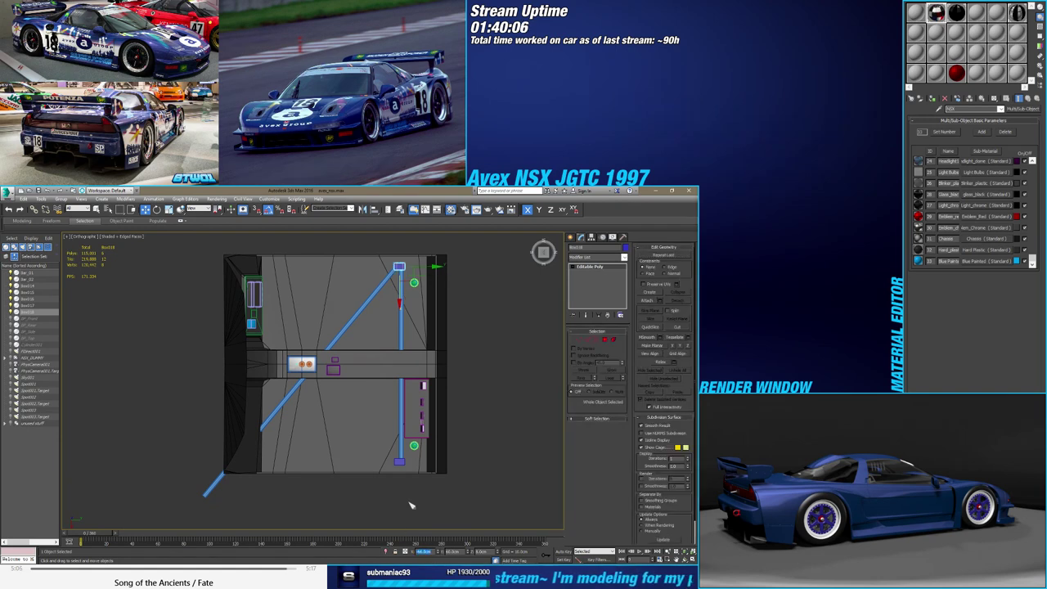
# Confirm the block copy, then set diagonal rod Bar_07's X offset to 0.0cm
pyautogui.click(399, 462)
pyautogui.click(335, 337)
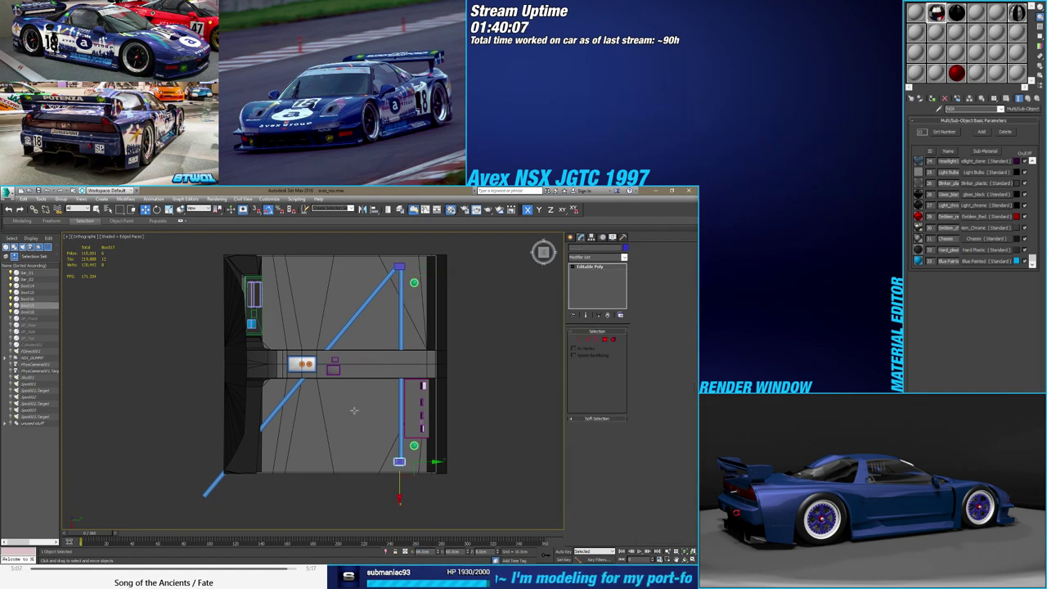
pyautogui.click(335, 337)
pyautogui.scroll(2, 337, 336)
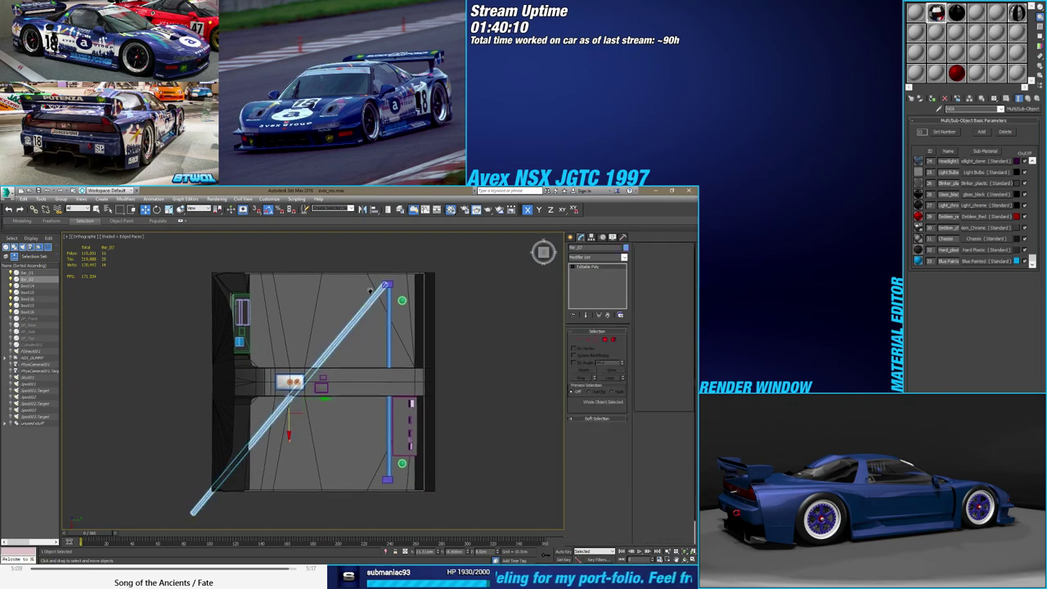
pyautogui.scroll(2, 339, 332)
pyautogui.scroll(2, 340, 328)
pyautogui.scroll(-3, 339, 328)
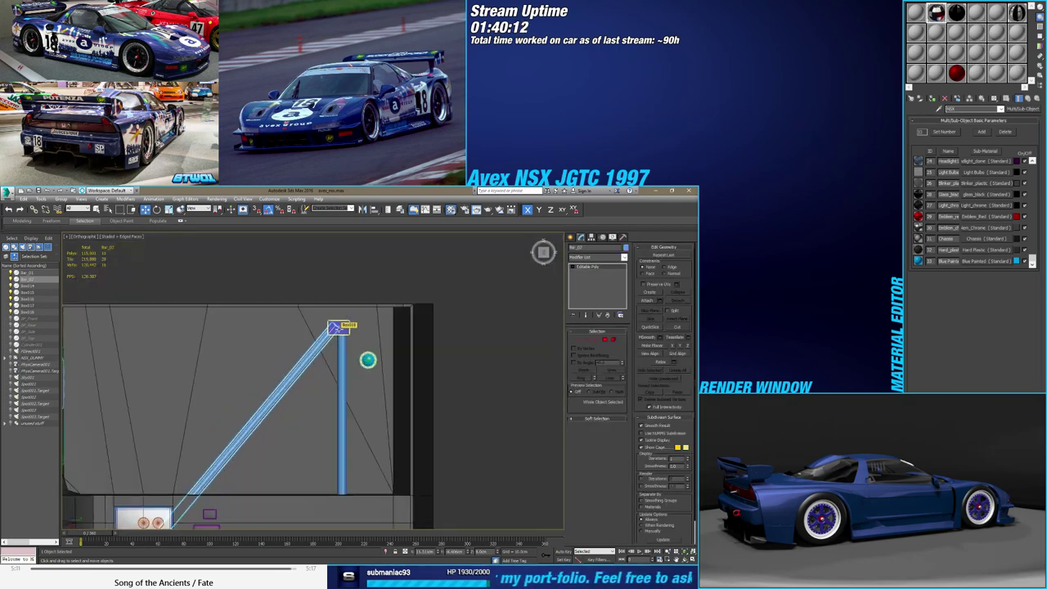
pyautogui.scroll(-2, 385, 315)
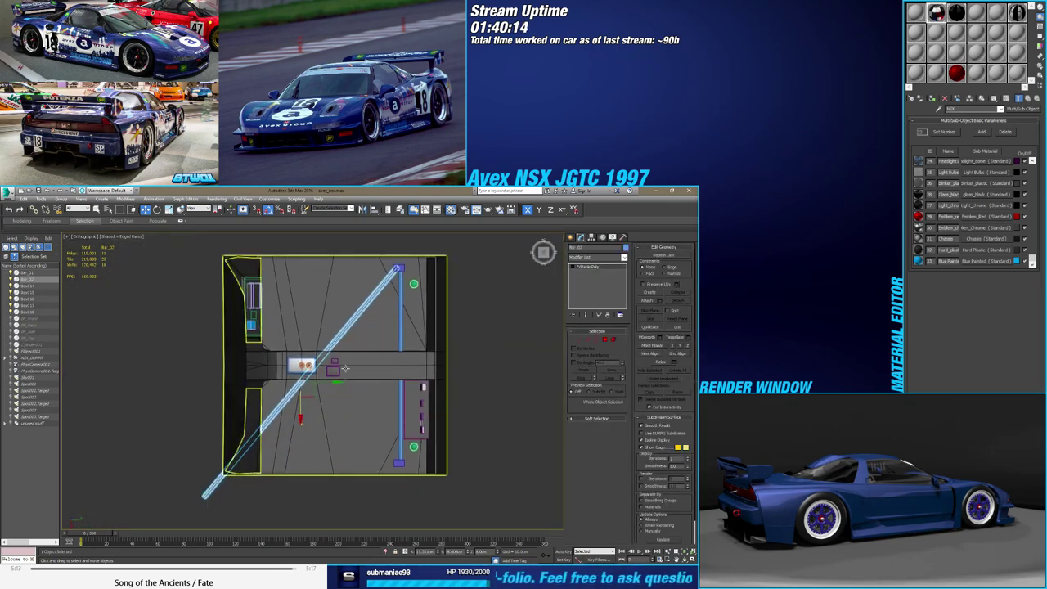
pyautogui.moveTo(332, 379)
pyautogui.keyDown('alt'); pyautogui.mouseDown(button='middle')
pyautogui.moveTo(360, 352)
pyautogui.moveTo(392, 360)
pyautogui.mouseUp(button='middle'); pyautogui.keyUp('alt')
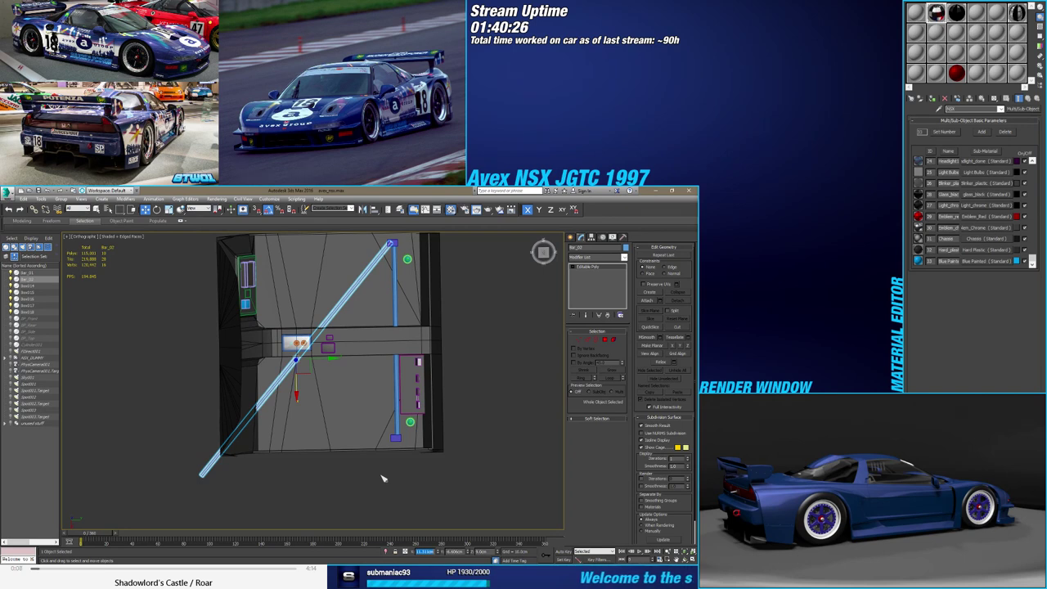
pyautogui.write('0')
pyautogui.press('Return')
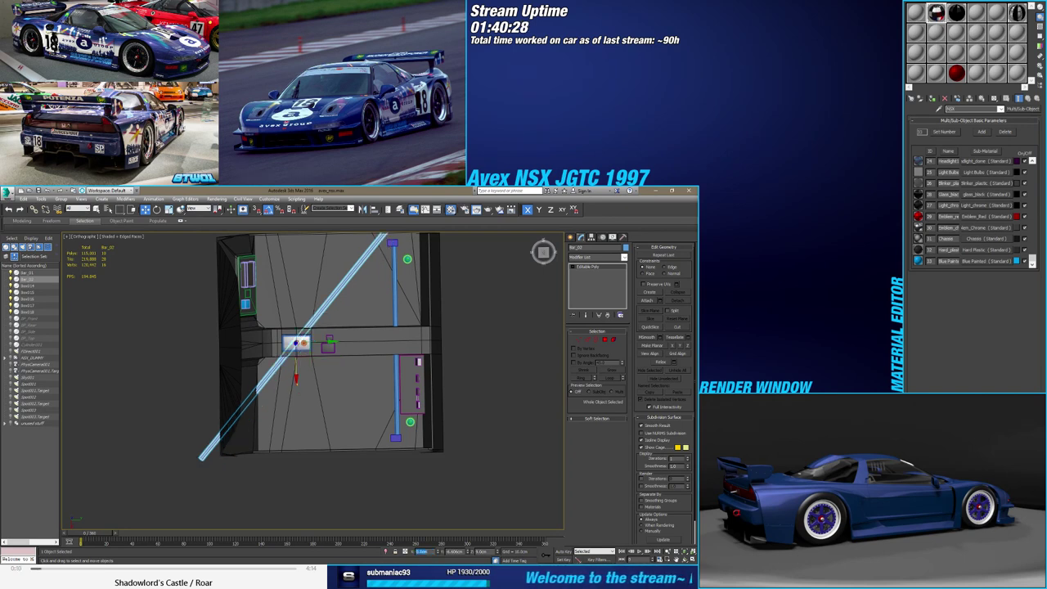
pyautogui.moveTo(350, 340); pyautogui.dragTo(348, 373, button='middle')
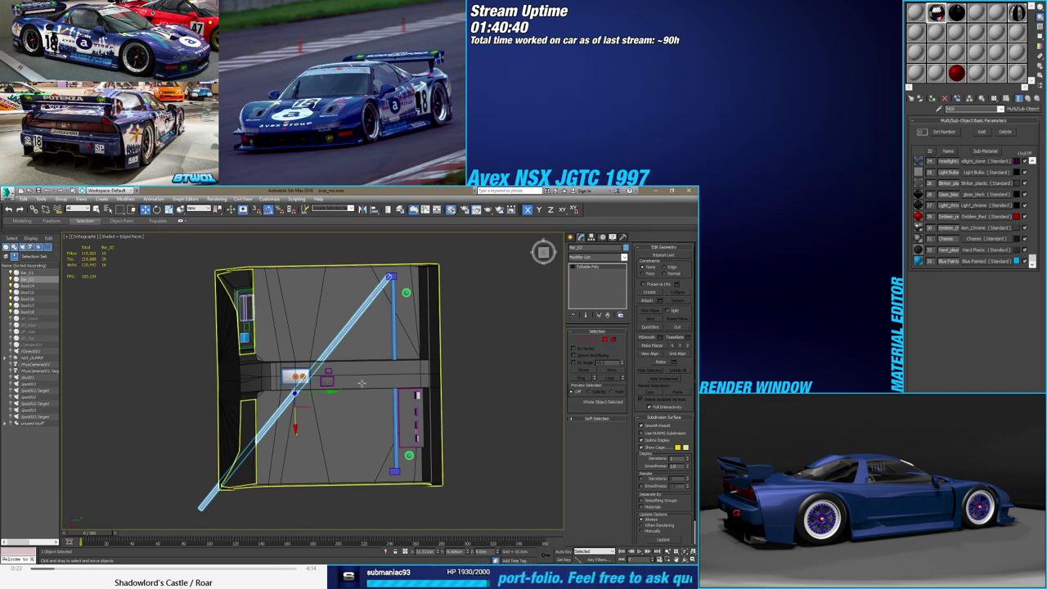
pyautogui.click(600, 260)
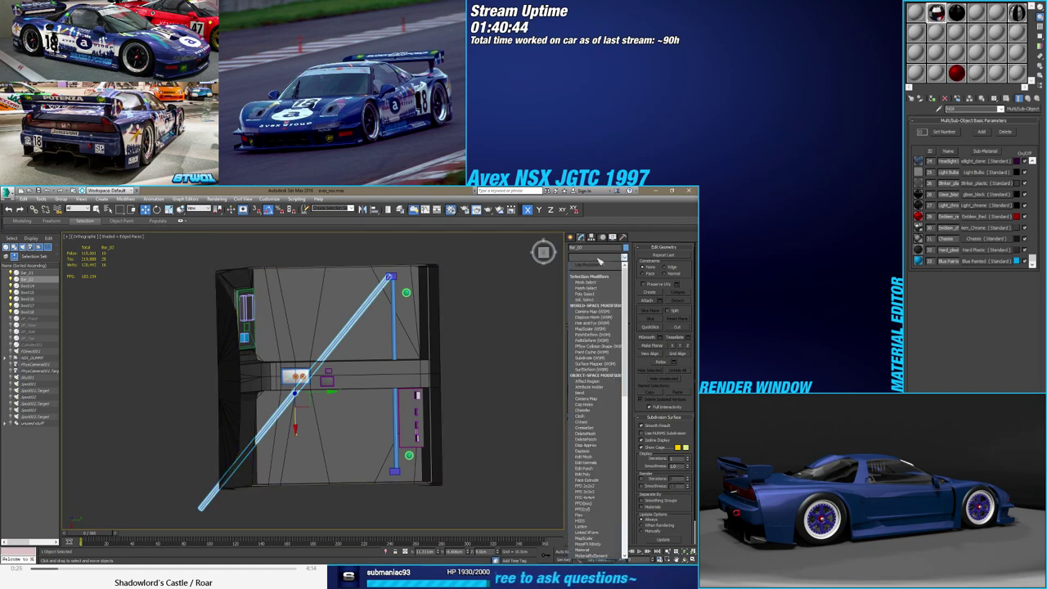
pyautogui.write('sym')
pyautogui.press('Return')
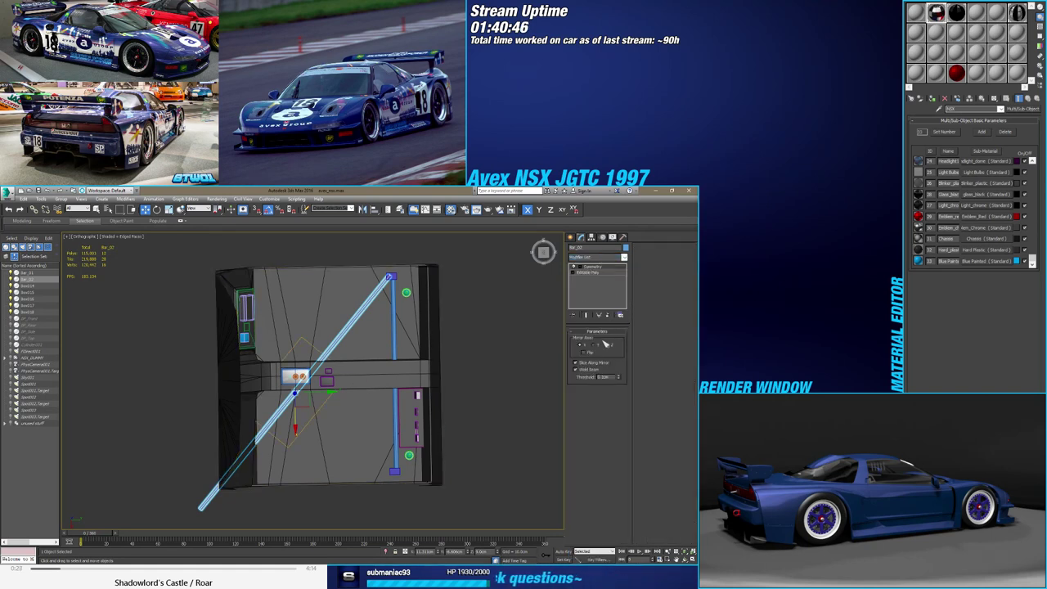
pyautogui.click(599, 346)
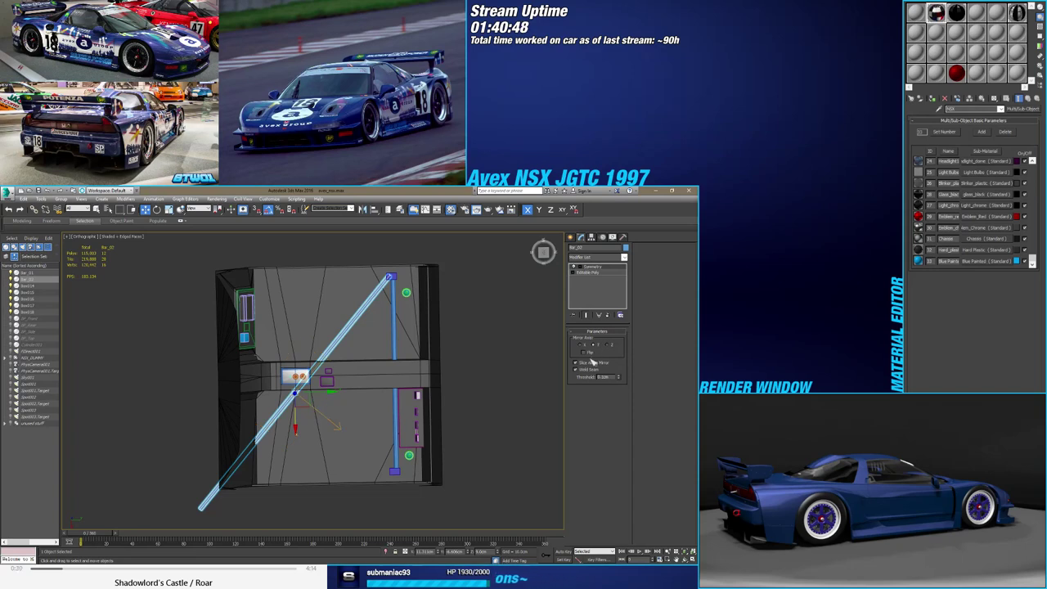
pyautogui.click(584, 268)
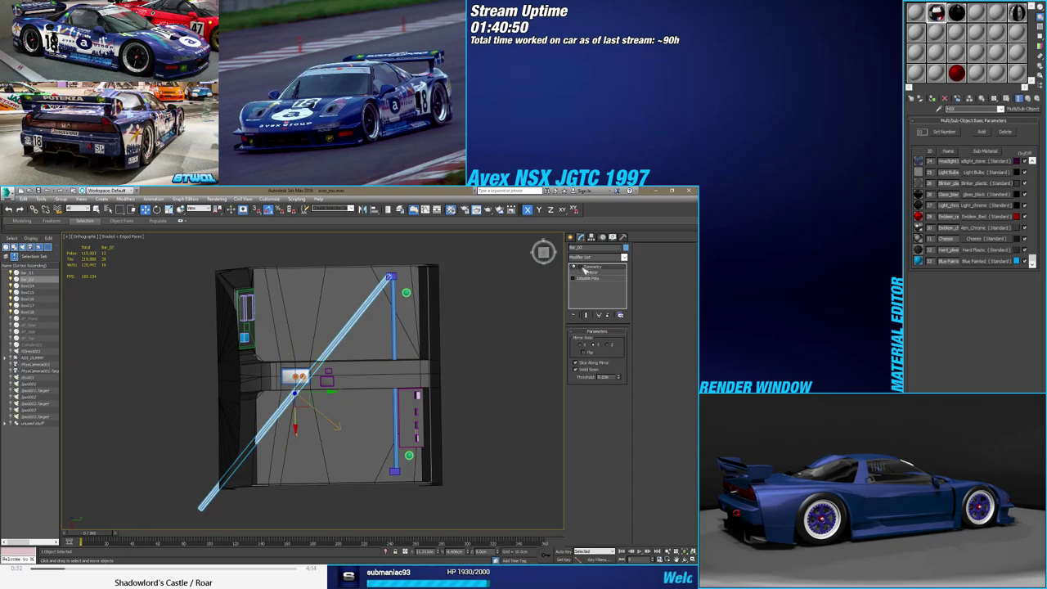
pyautogui.click(590, 272)
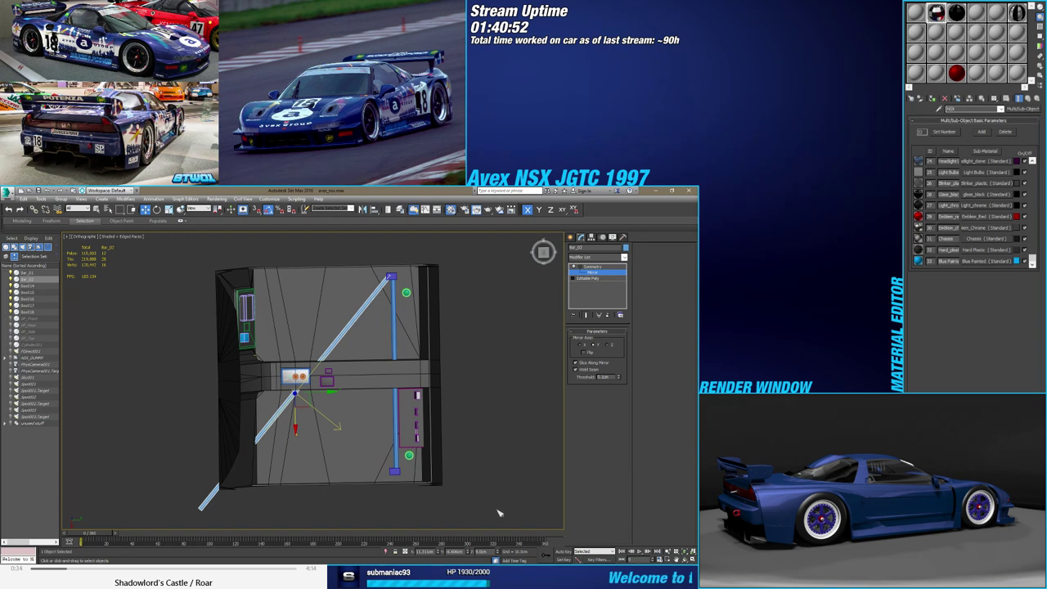
pyautogui.rightClick(437, 552)
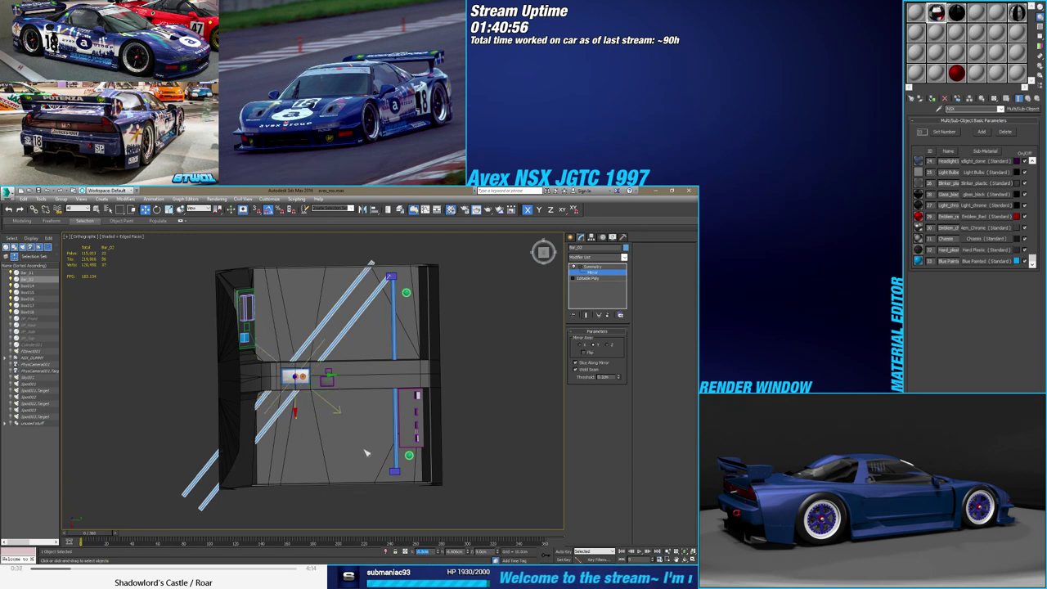
pyautogui.moveTo(366, 452); pyautogui.dragTo(365, 458, button='middle')
pyautogui.press('e')
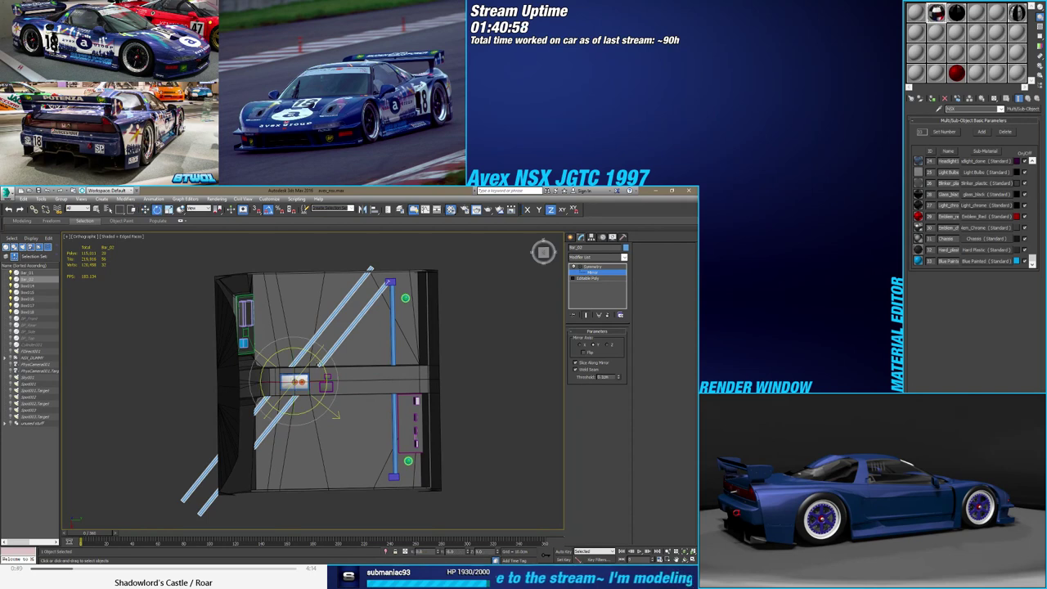
pyautogui.moveTo(321, 361); pyautogui.dragTo(341, 363)
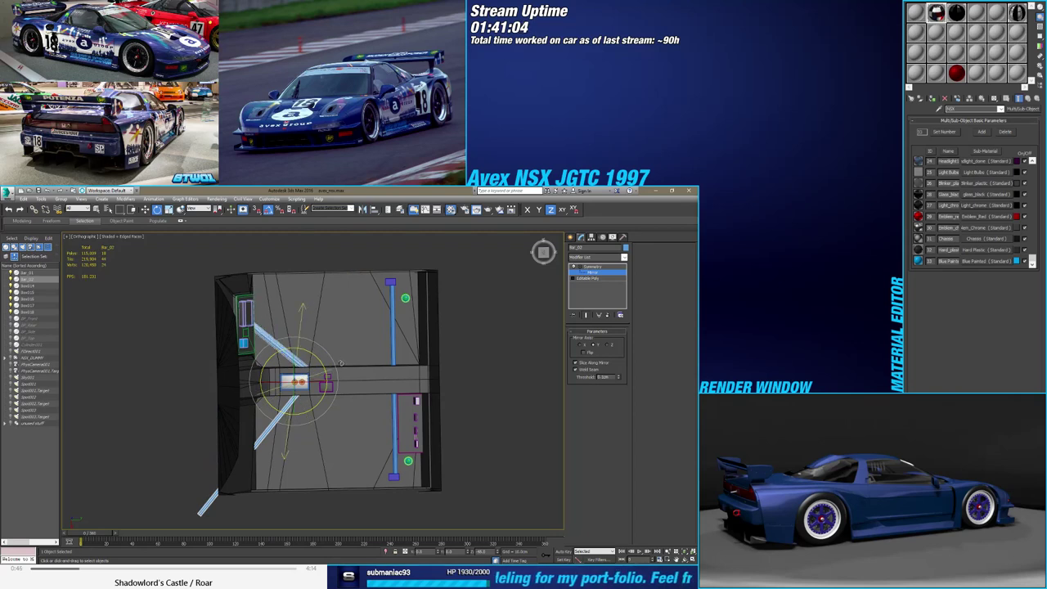
pyautogui.click(583, 362)
pyautogui.click(581, 370)
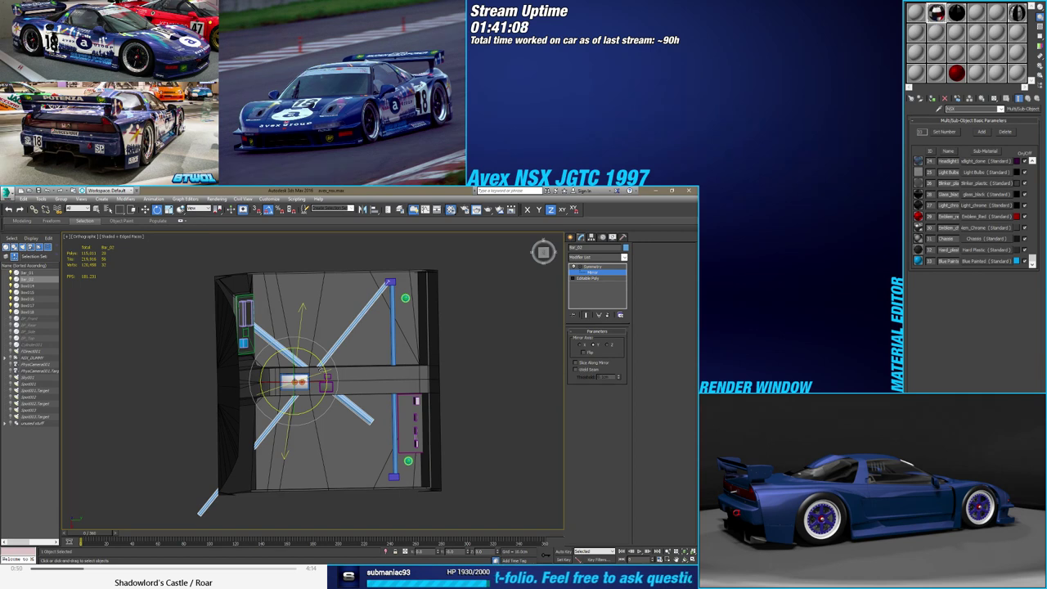
pyautogui.moveTo(321, 363)
pyautogui.mouseDown()
pyautogui.moveTo(315, 336)
pyautogui.moveTo(325, 348)
pyautogui.mouseUp()
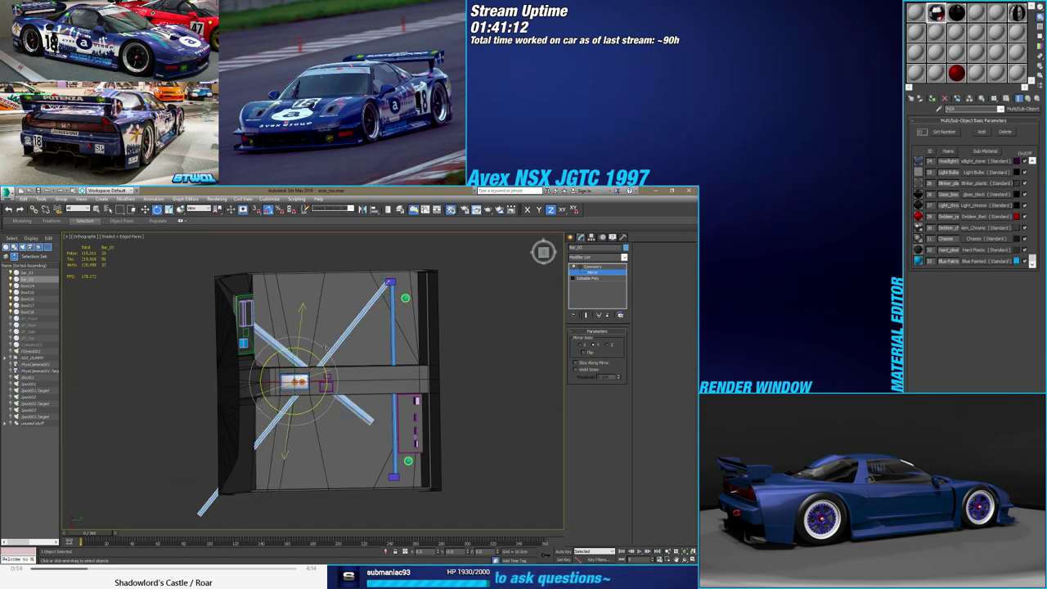
pyautogui.hotkey('ctrl', 'z')
pyautogui.rightClick(600, 275)
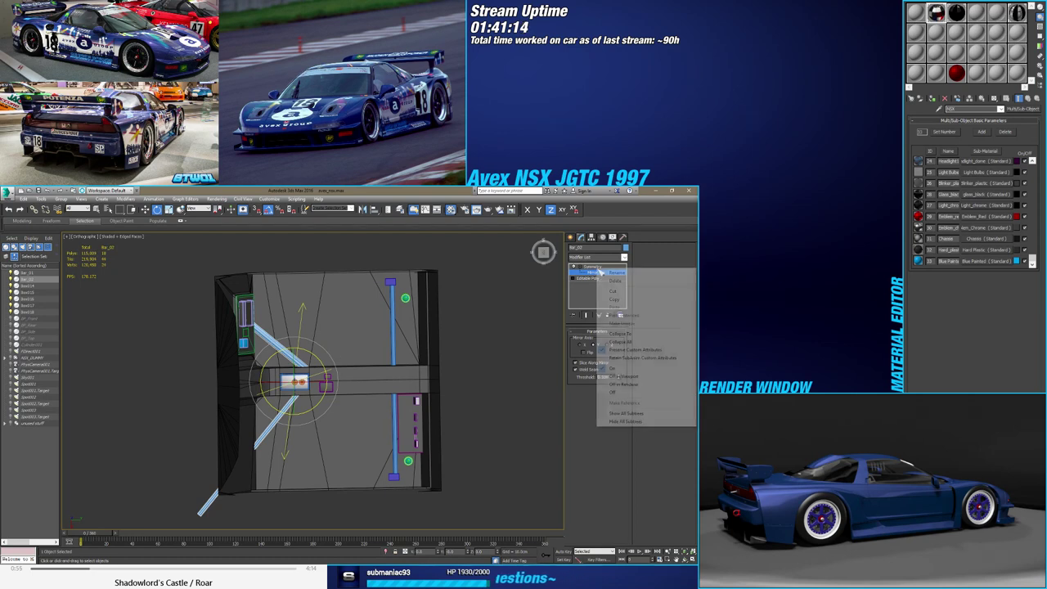
pyautogui.click(598, 270)
pyautogui.rightClick(597, 272)
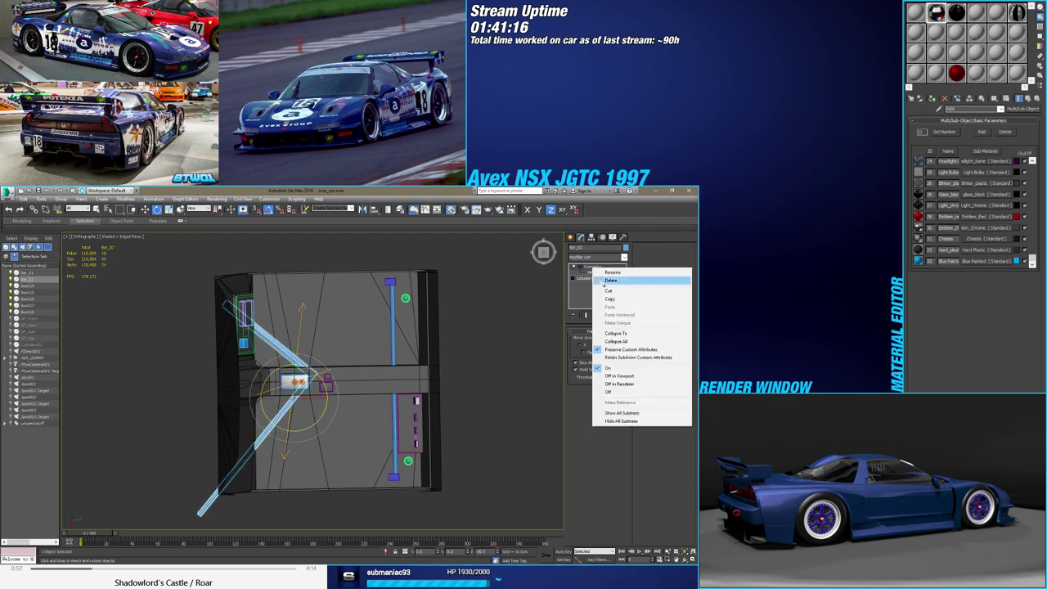
pyautogui.click(607, 280)
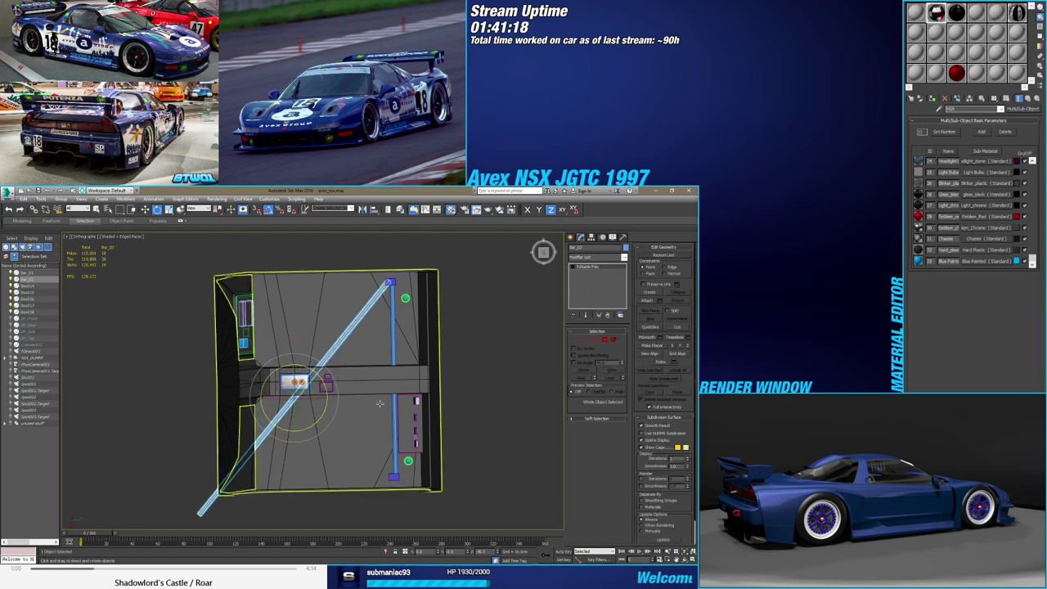
# Toggle Affect Pivot Only on the rod's pivot, then return to the Move tool
pyautogui.click(590, 238)
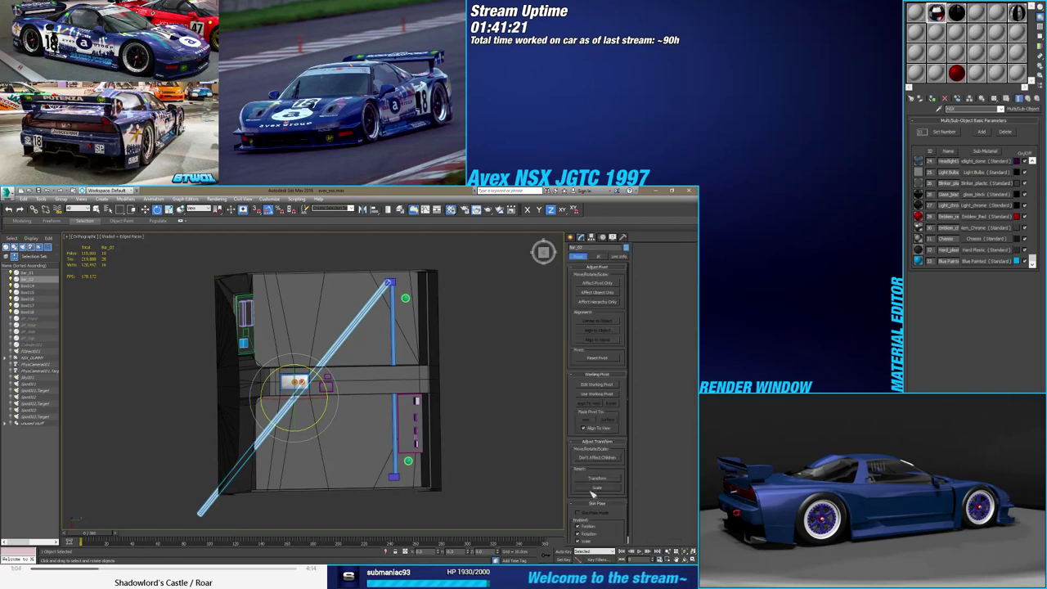
pyautogui.click(588, 284)
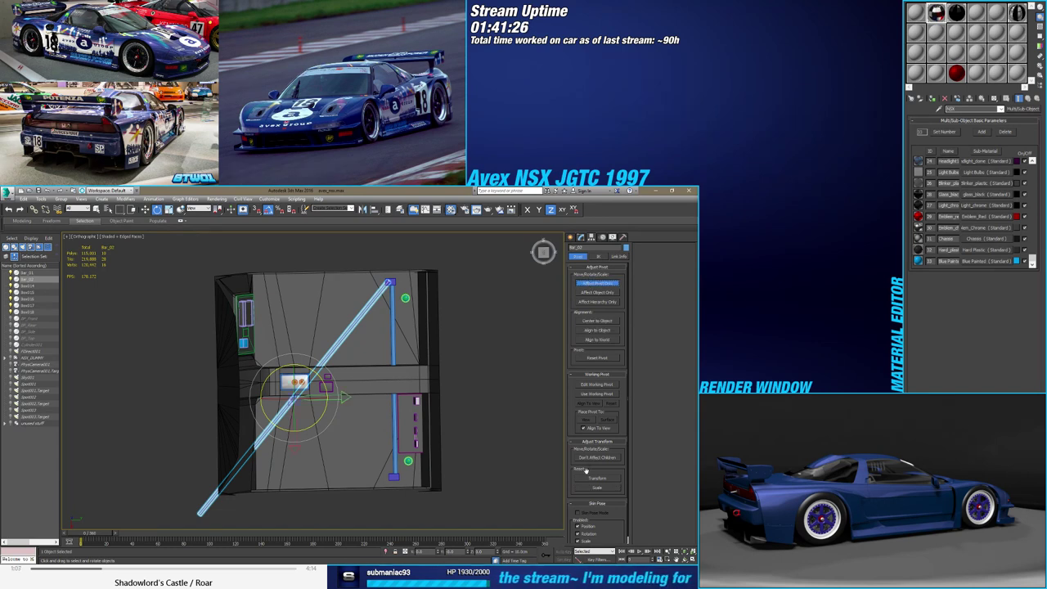
pyautogui.click(605, 284)
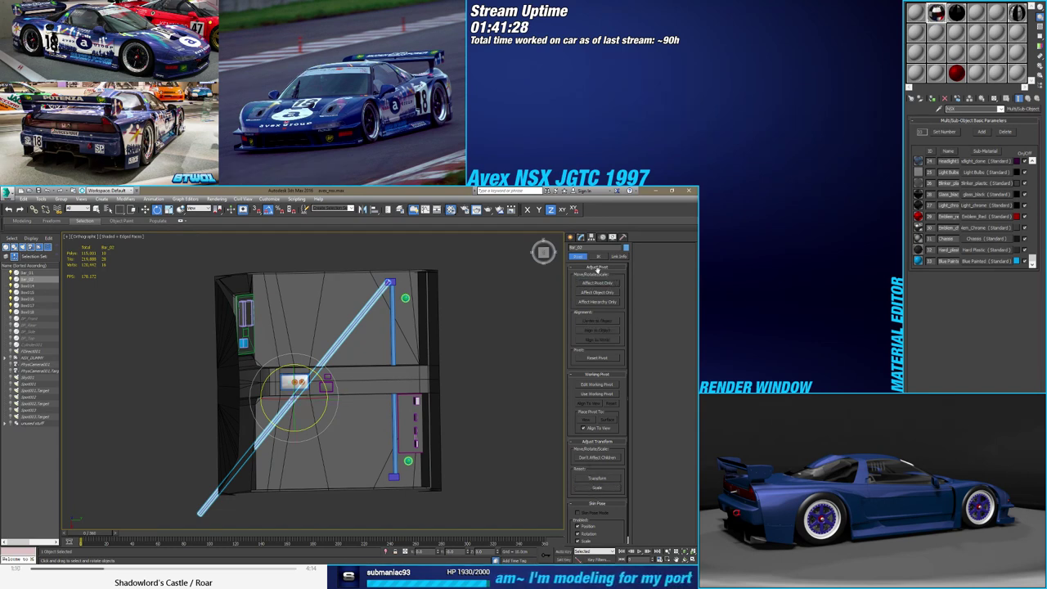
pyautogui.click(573, 237)
pyautogui.moveTo(343, 336)
pyautogui.keyDown('alt'); pyautogui.mouseDown(button='middle')
pyautogui.moveTo(398, 301)
pyautogui.moveTo(423, 338)
pyautogui.mouseUp(button='middle'); pyautogui.keyUp('alt')
pyautogui.press('w')
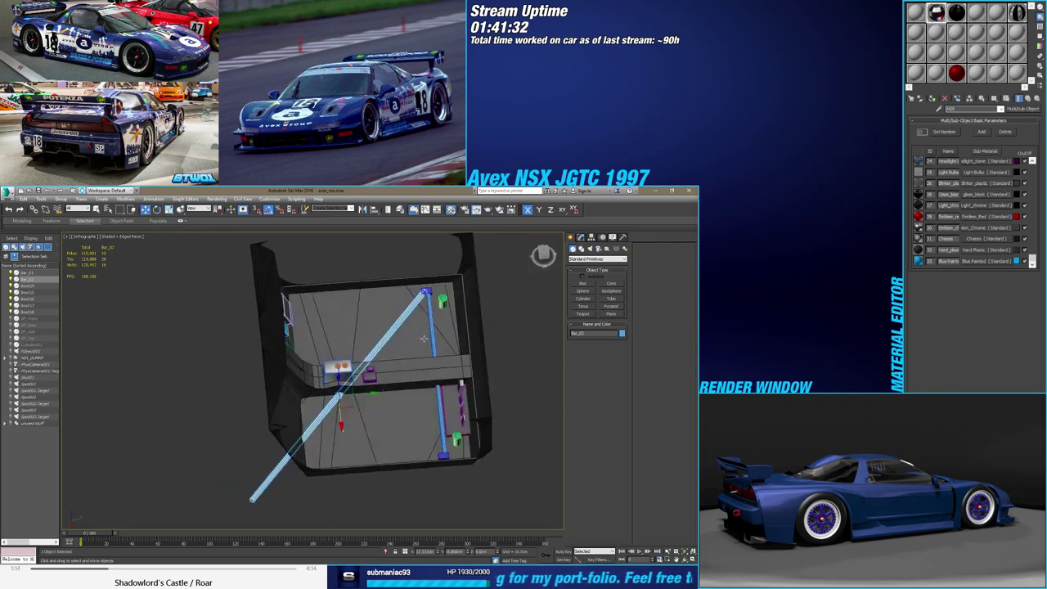
# Add a Symmetry modifier to the rod, change its mirror axis and turn off seam welding
pyautogui.click(582, 238)
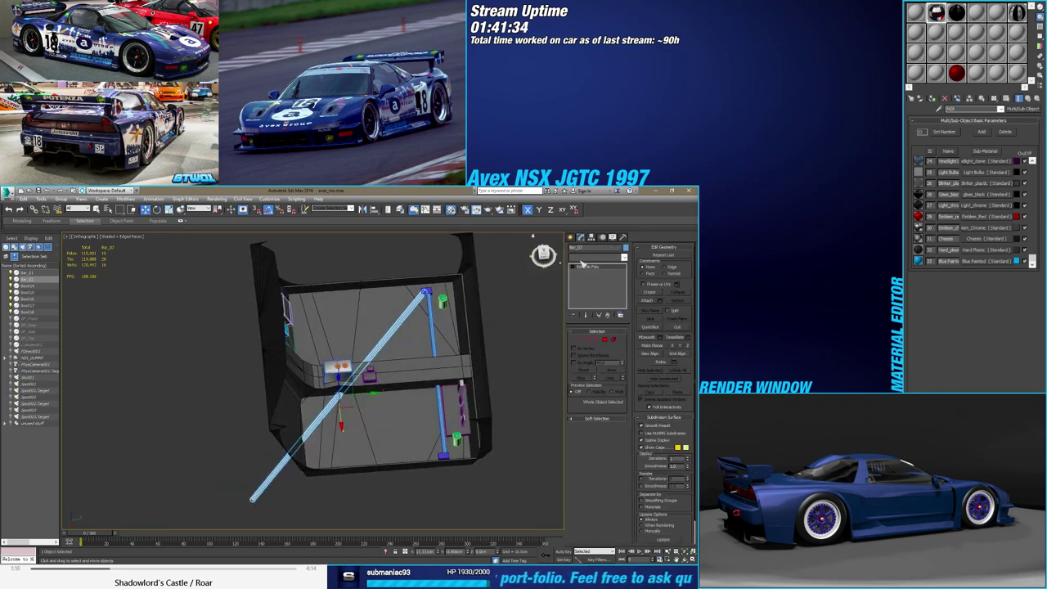
pyautogui.click(582, 258)
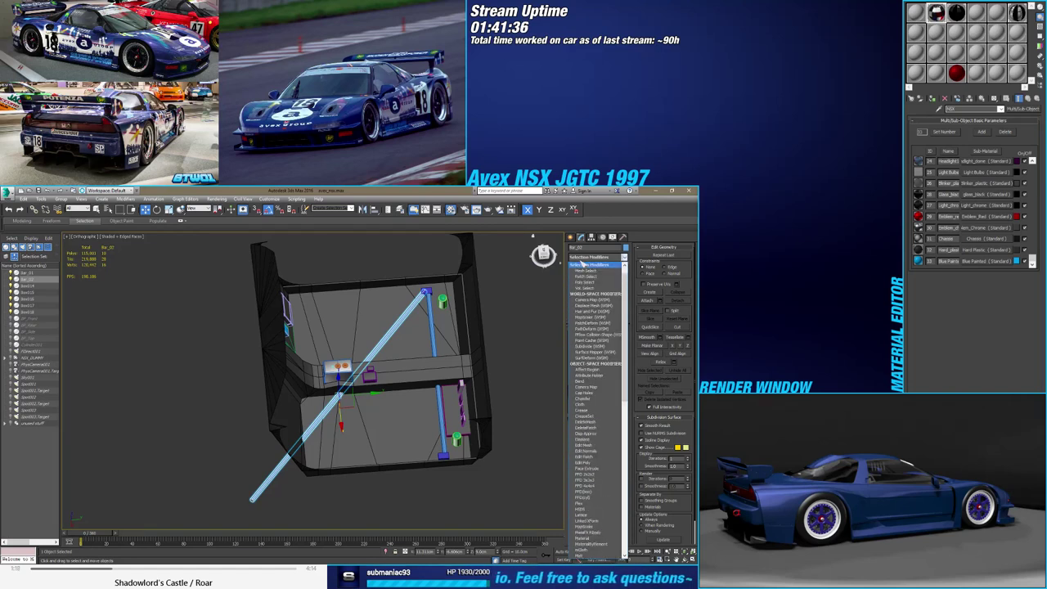
pyautogui.write('sym')
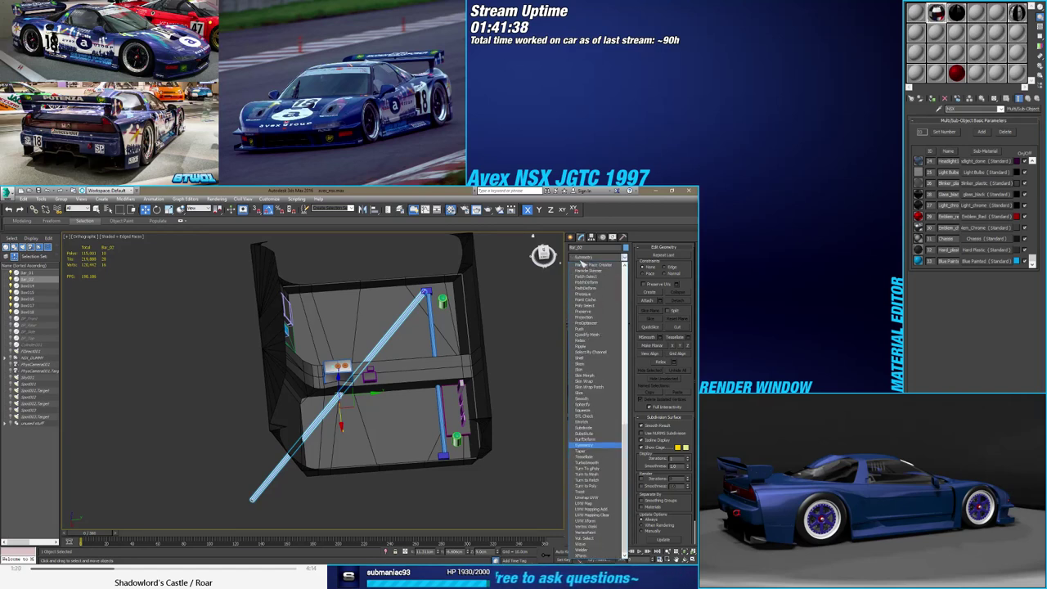
pyautogui.press('Return')
pyautogui.moveTo(458, 360)
pyautogui.keyDown('alt'); pyautogui.mouseDown(button='middle')
pyautogui.moveTo(411, 347)
pyautogui.moveTo(499, 368)
pyautogui.mouseUp(button='middle'); pyautogui.keyUp('alt')
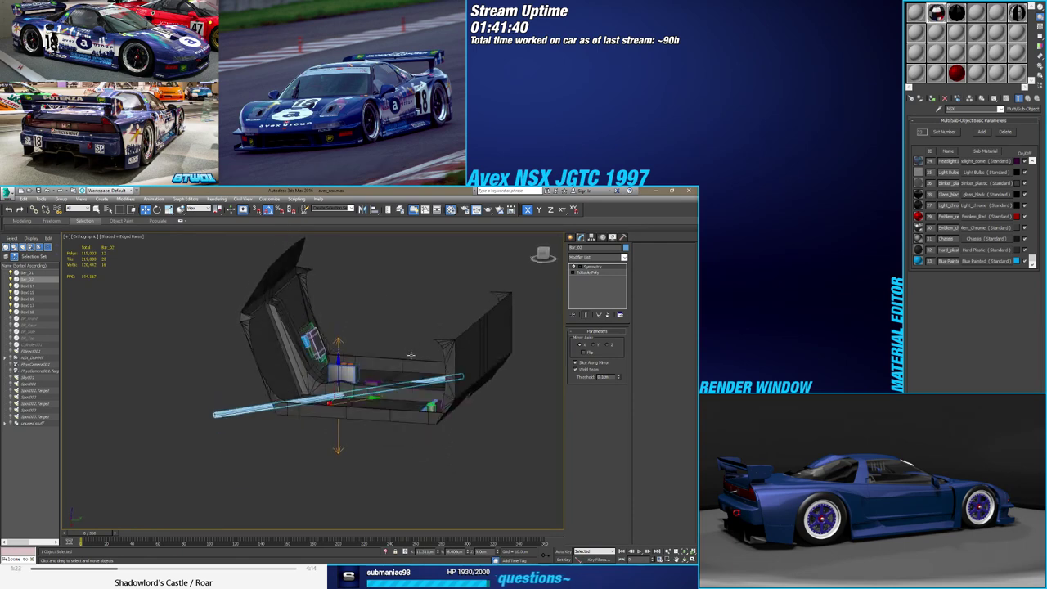
pyautogui.click(590, 344)
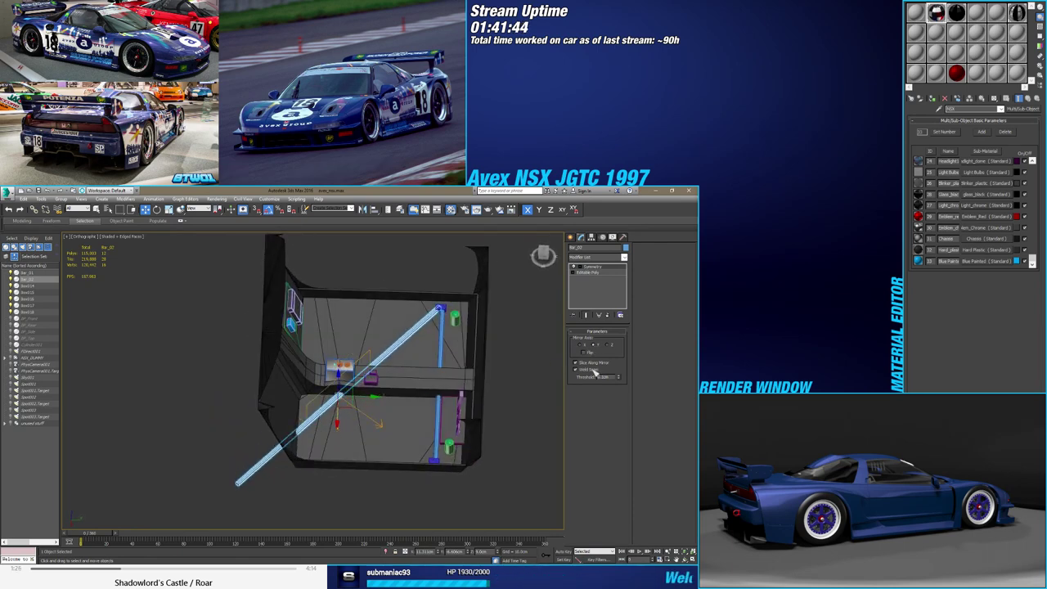
pyautogui.click(595, 372)
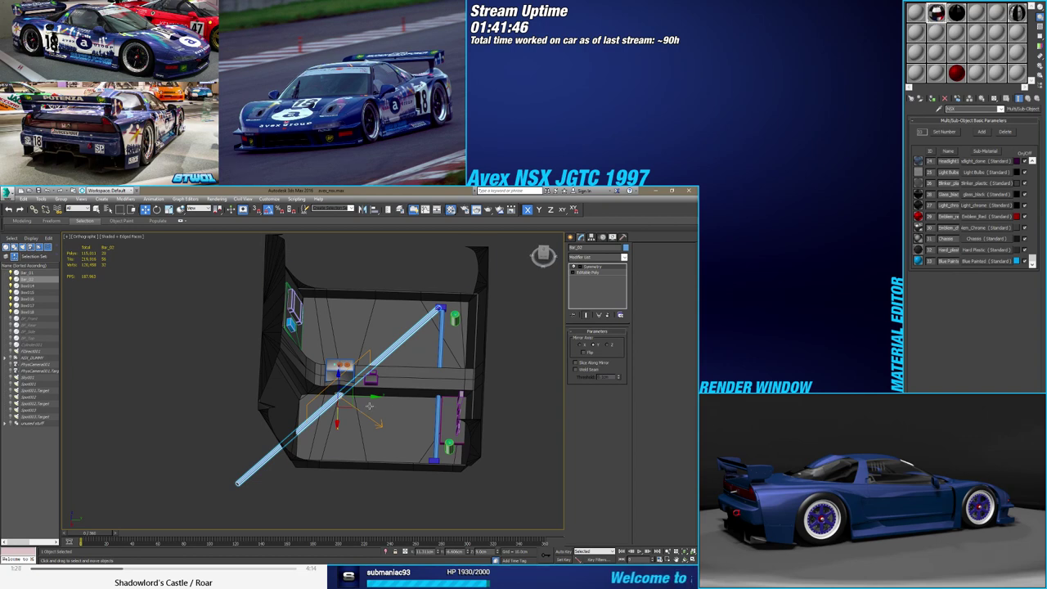
# Try editing the Symmetry mirror plane, then delete the Symmetry modifier
pyautogui.click(592, 268)
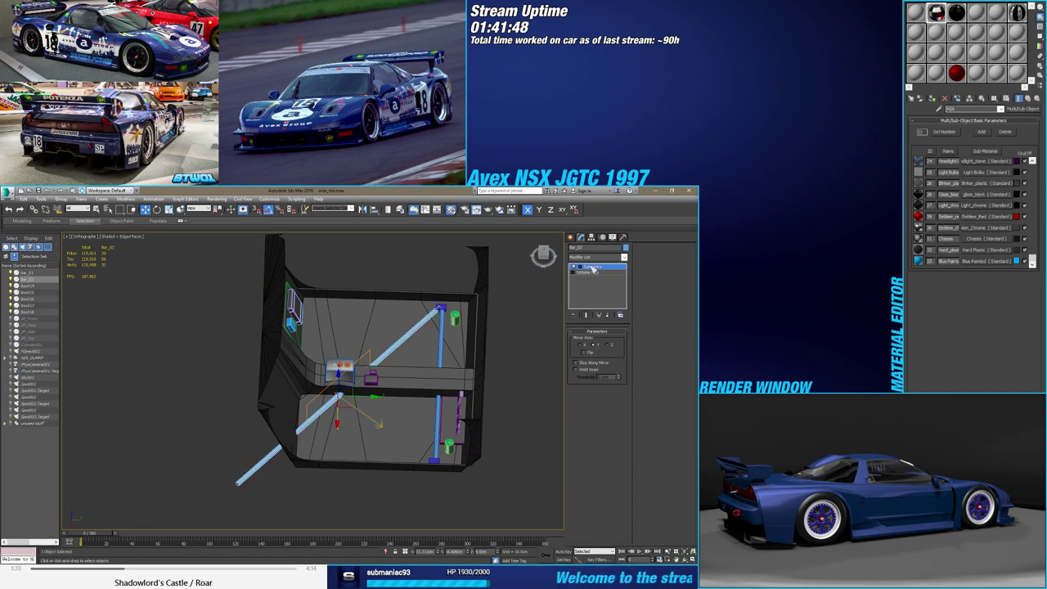
pyautogui.press('1')
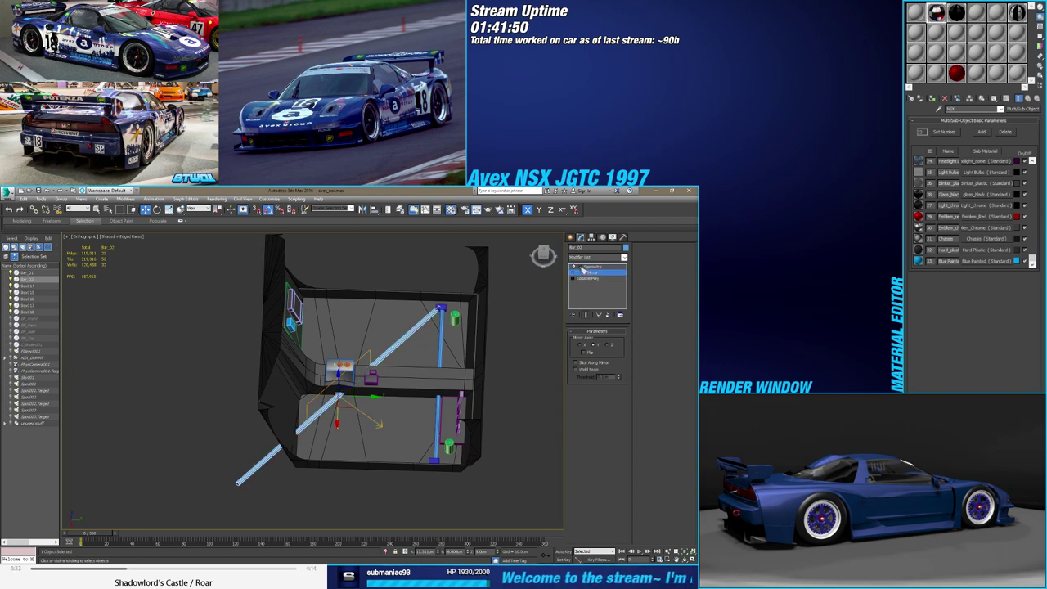
pyautogui.click(596, 274)
pyautogui.click(598, 273)
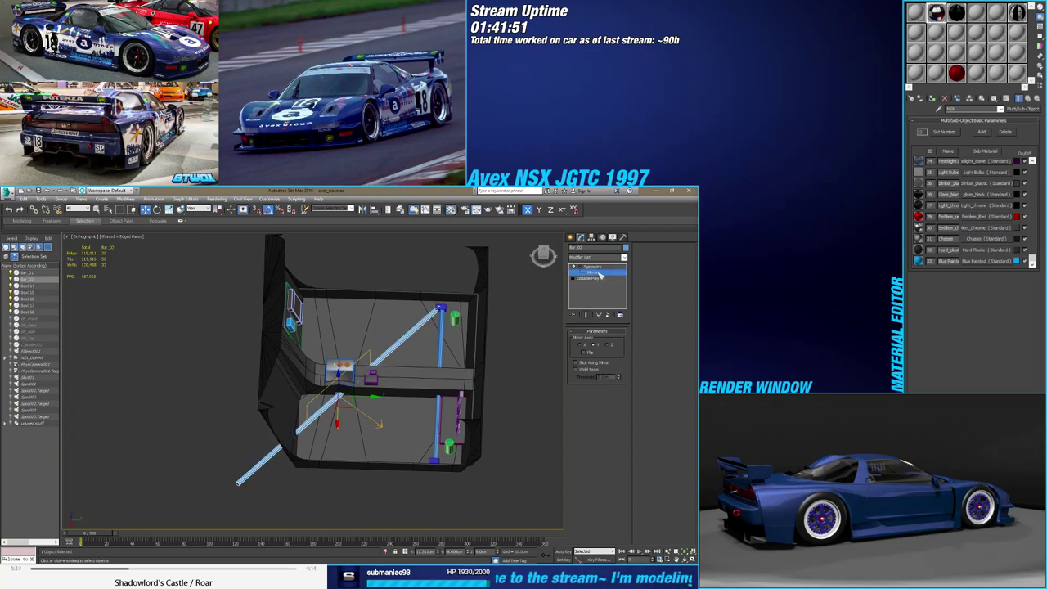
pyautogui.rightClick(601, 271)
pyautogui.click(615, 280)
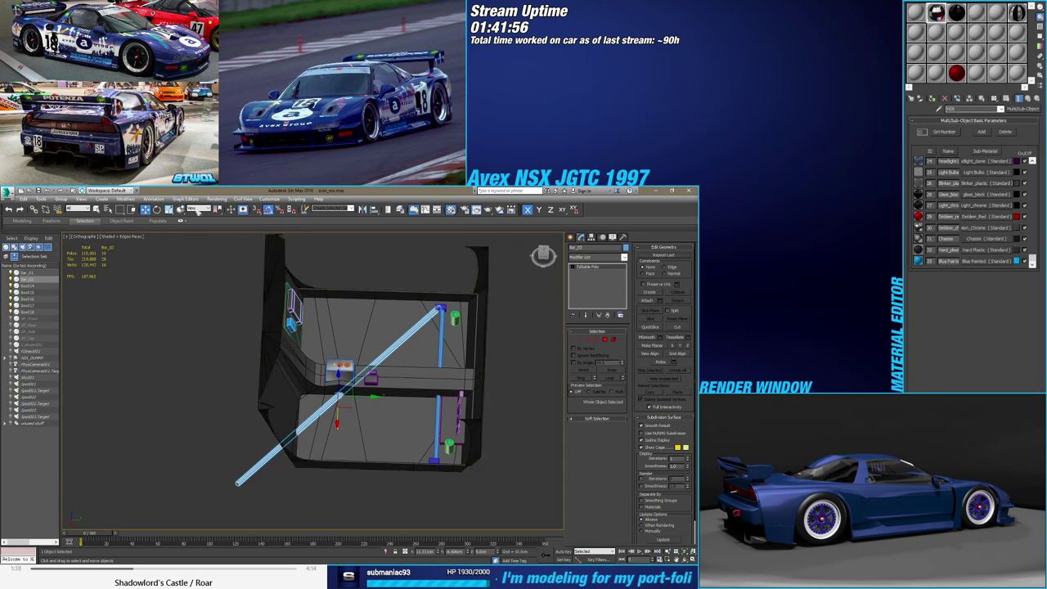
# Cycle through the transform tools and coordinate systems, then reselect the diagonal rod
pyautogui.press('e')
pyautogui.press('r')
pyautogui.click(202, 209)
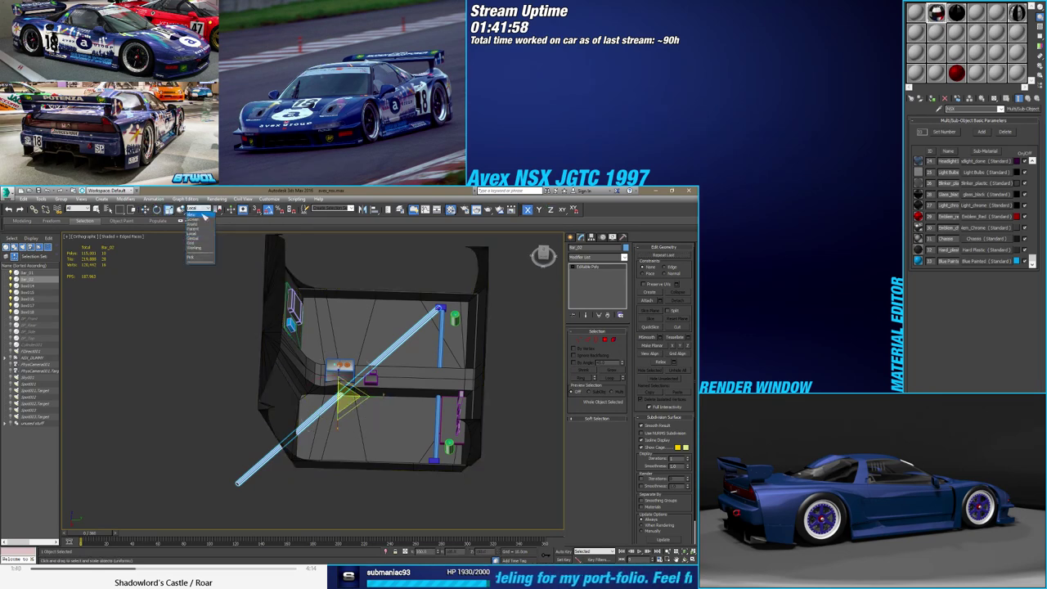
pyautogui.click(206, 219)
pyautogui.press('w')
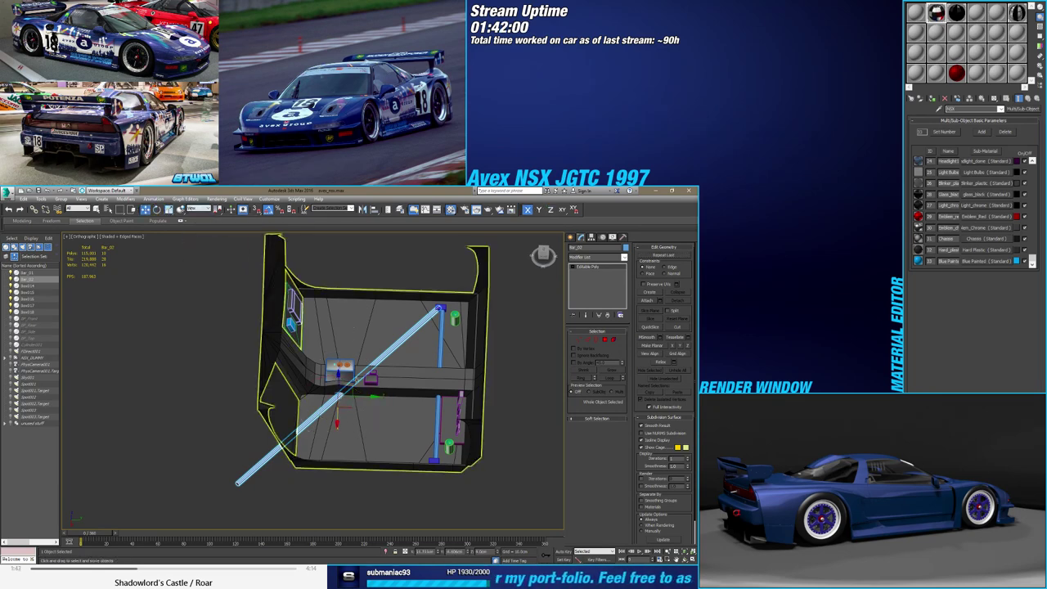
pyautogui.moveTo(473, 433)
pyautogui.keyDown('alt'); pyautogui.mouseDown(button='middle')
pyautogui.moveTo(429, 402)
pyautogui.moveTo(458, 399)
pyautogui.mouseUp(button='middle'); pyautogui.keyUp('alt')
pyautogui.click(341, 393)
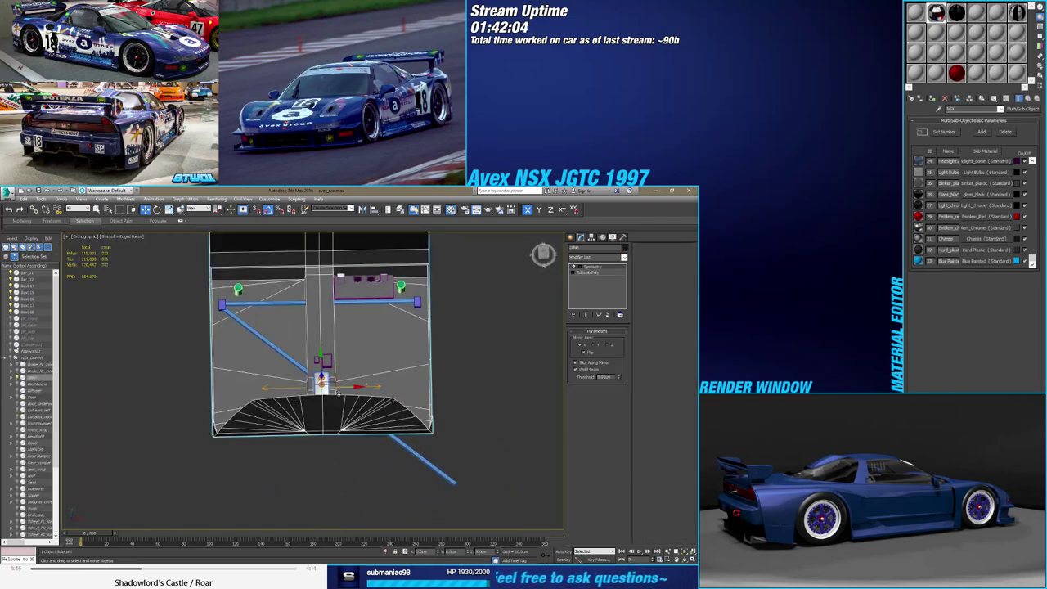
pyautogui.keyDown('alt'); pyautogui.moveTo(338, 392); pyautogui.dragTo(288, 390, button='middle'); pyautogui.keyUp('alt')
pyautogui.click(288, 390)
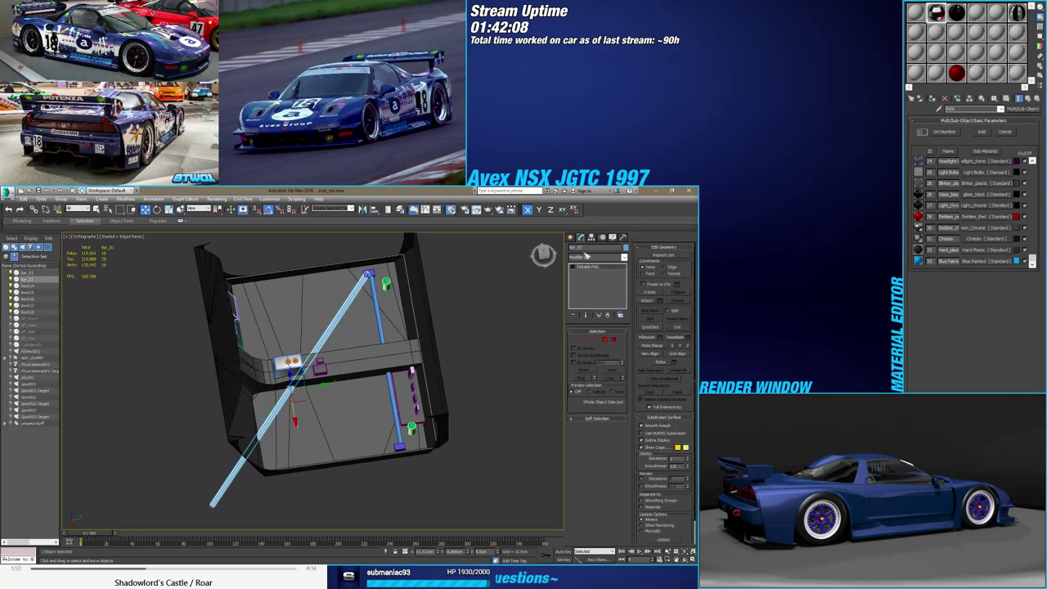
# Re-add Symmetry with a flipped mirror axis, and open then cancel the Mirror tool
pyautogui.click(579, 258)
pyautogui.write('sym')
pyautogui.press('Return')
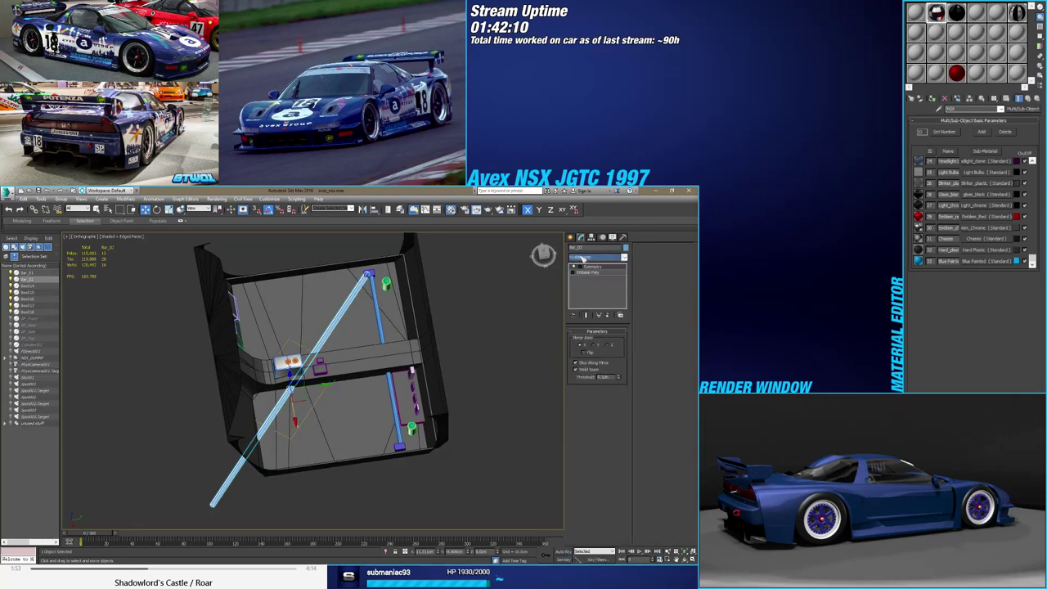
pyautogui.click(595, 346)
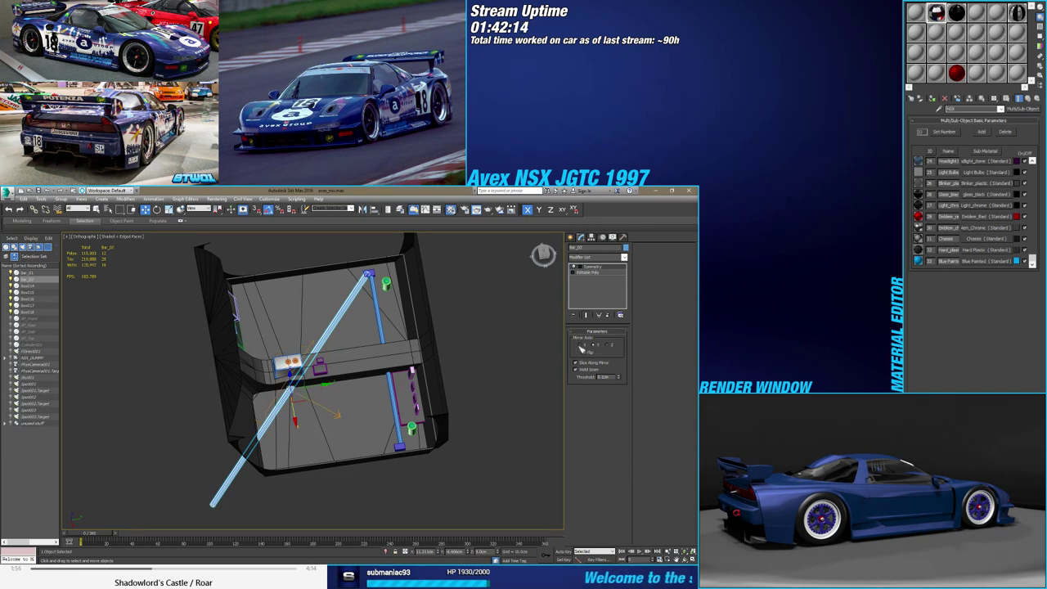
pyautogui.click(362, 209)
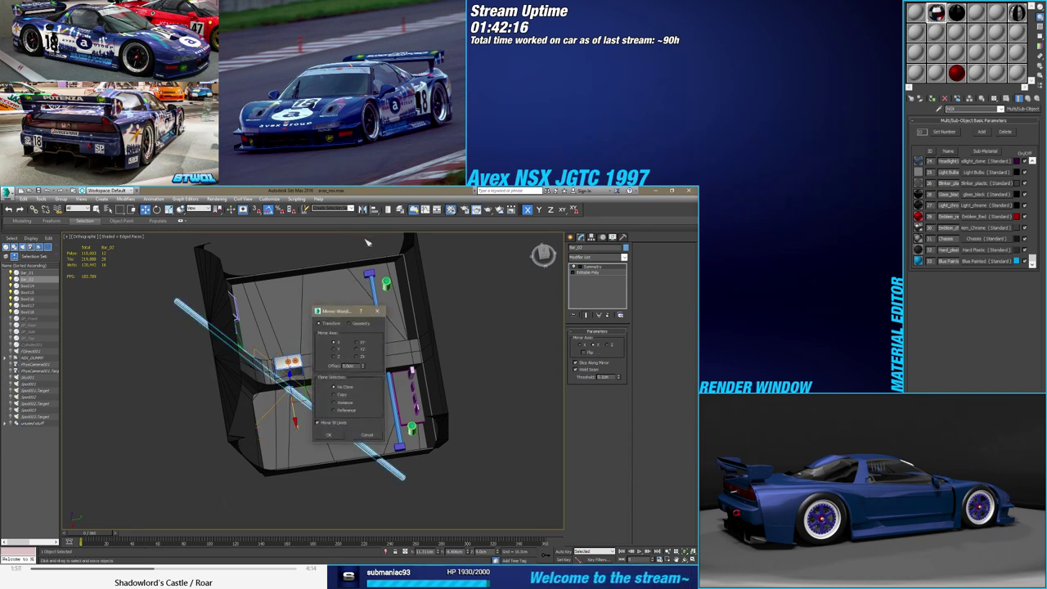
pyautogui.click(377, 311)
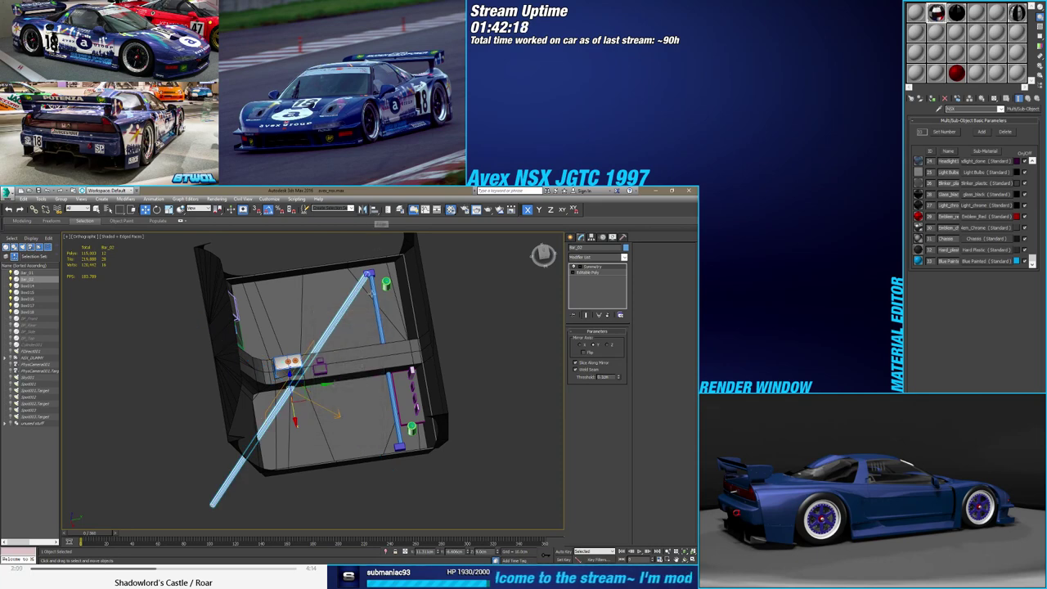
# Collapse the modifier stack so the bar is a plain Editable Poly
pyautogui.rightClick(603, 272)
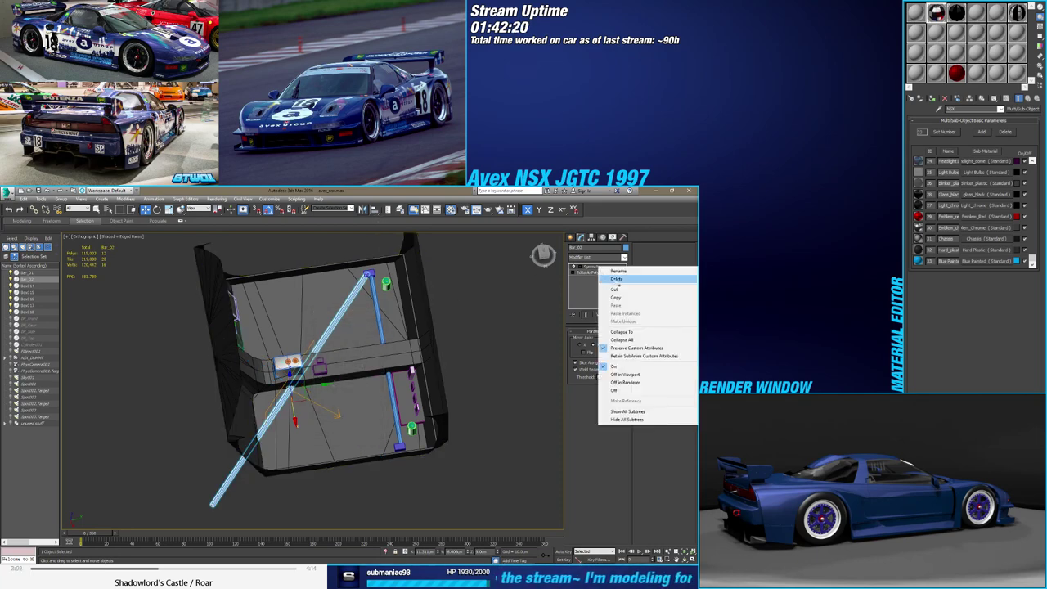
pyautogui.click(622, 339)
pyautogui.click(354, 368)
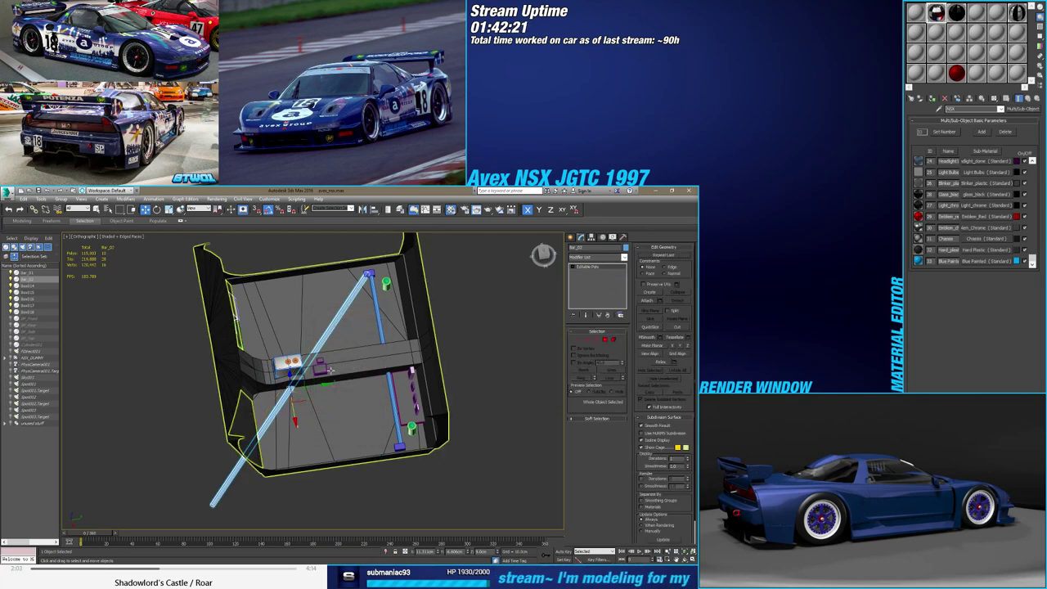
# Clone the diagonal bar and mirror it with Clone Selection set to Copy
pyautogui.rightClick(275, 413)
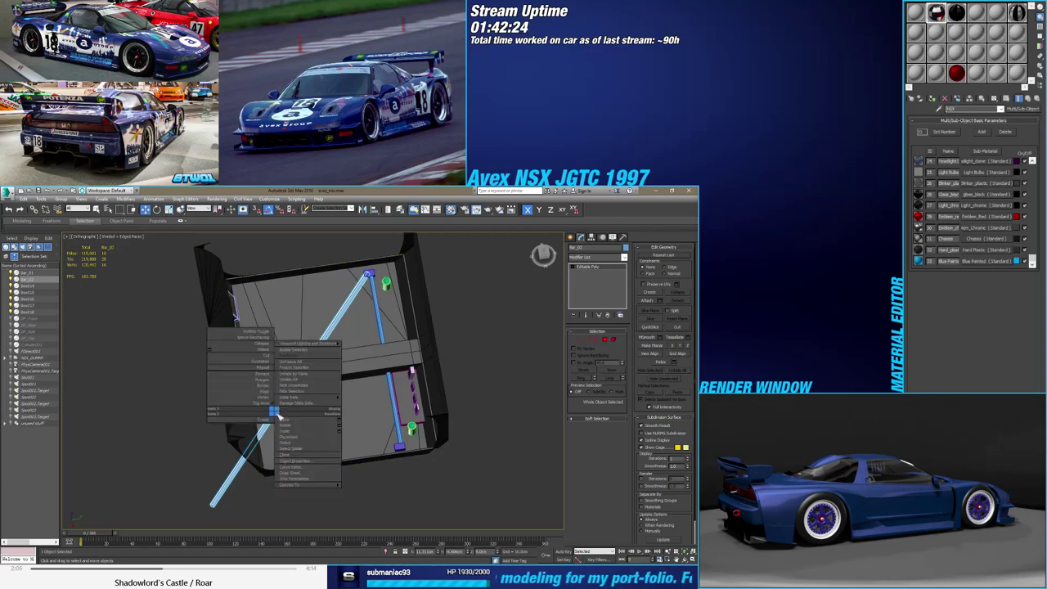
pyautogui.click(287, 455)
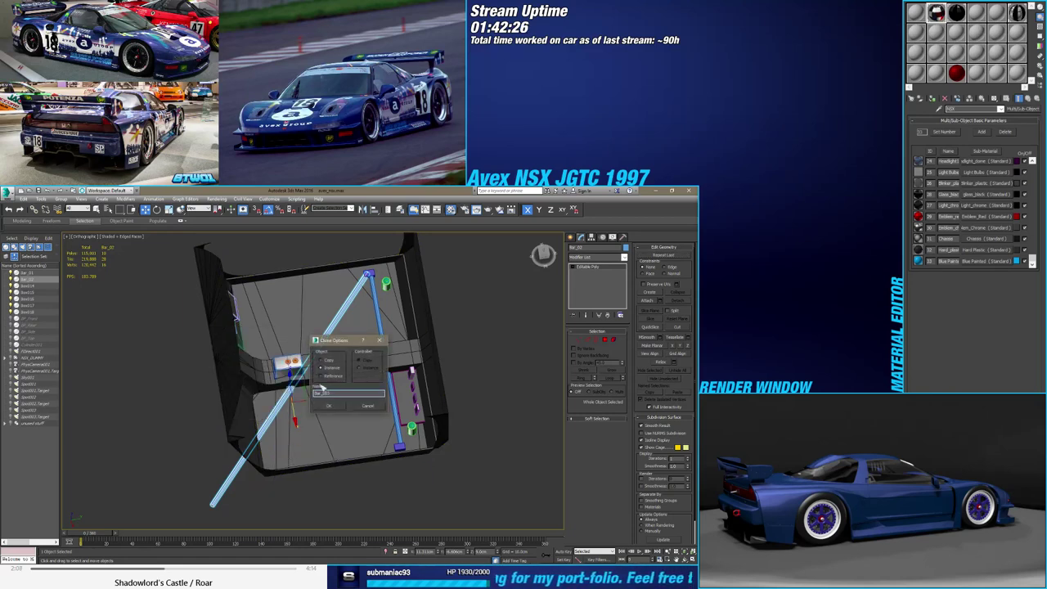
pyautogui.click(334, 405)
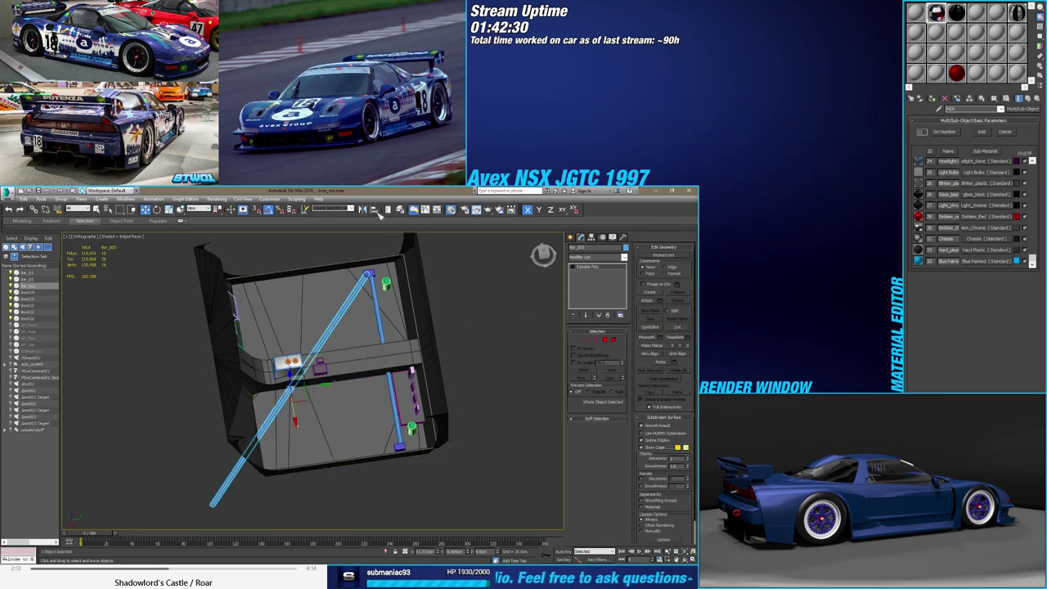
pyautogui.click(363, 210)
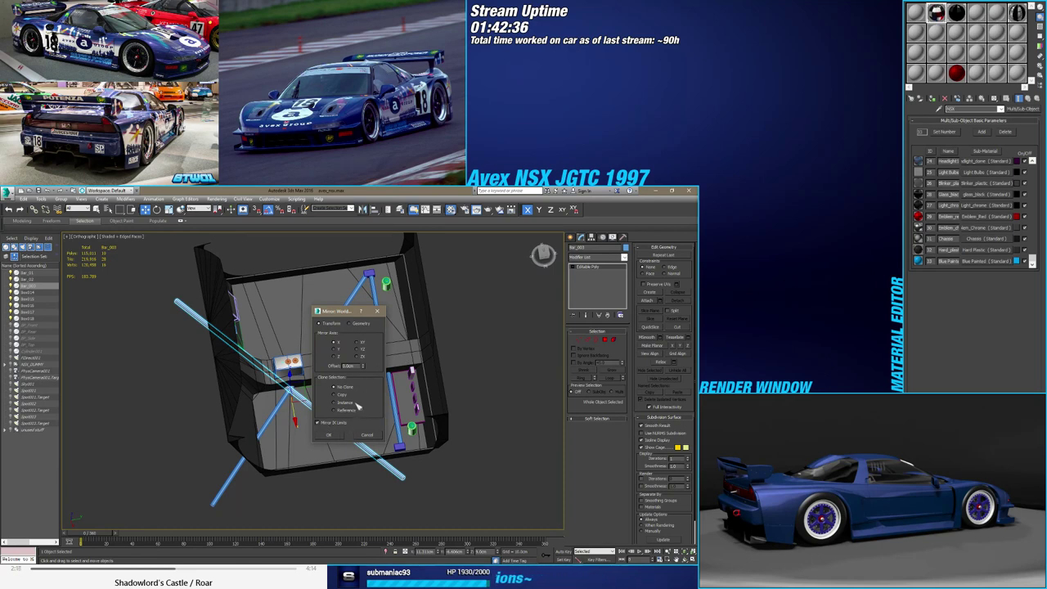
pyautogui.click(335, 395)
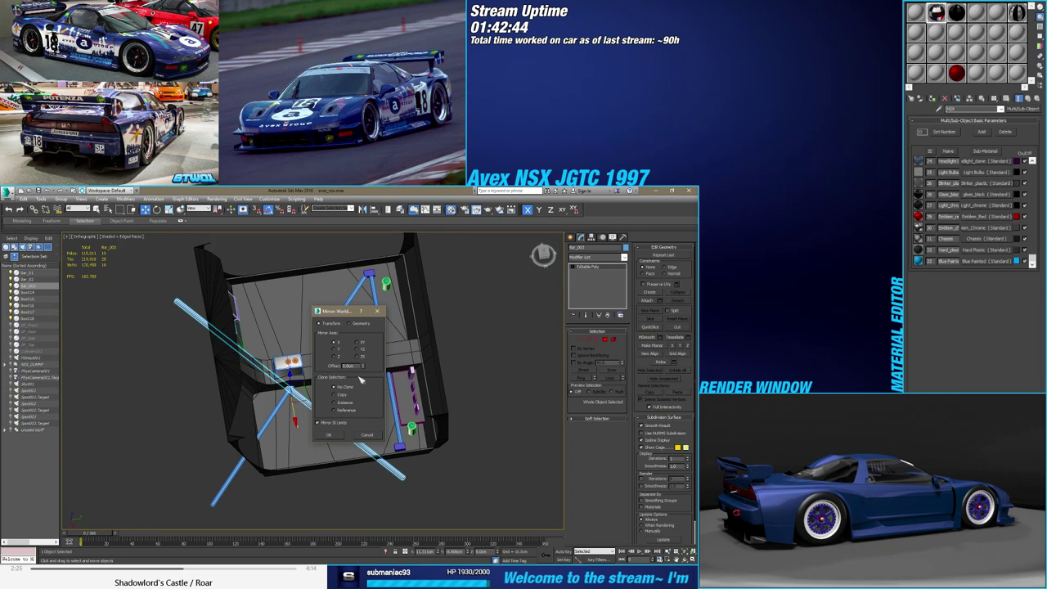
pyautogui.click(328, 434)
pyautogui.keyDown('alt'); pyautogui.moveTo(317, 418); pyautogui.dragTo(318, 409, button='middle'); pyautogui.keyUp('alt')
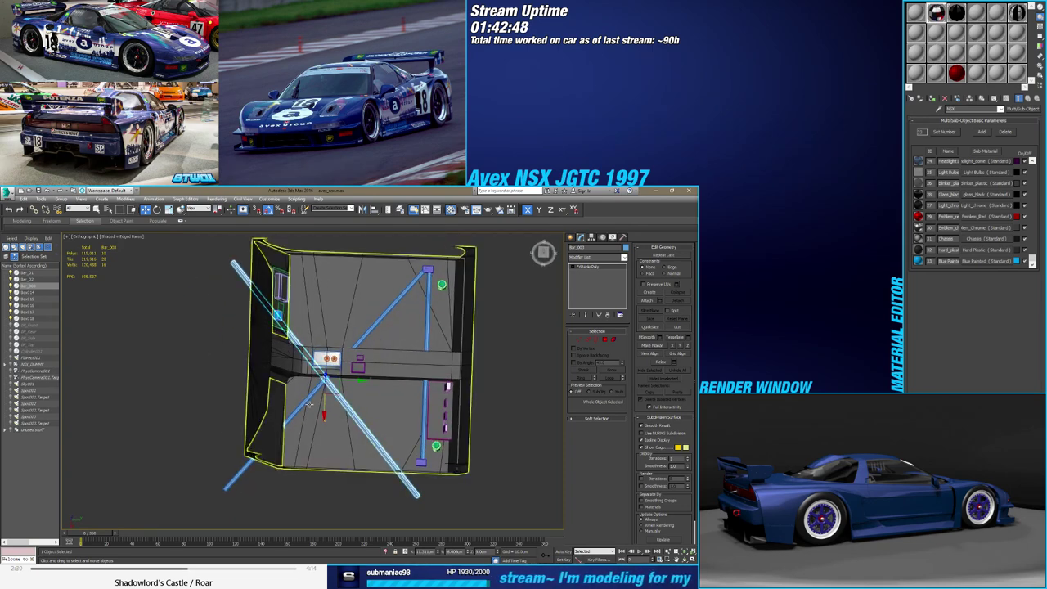
# Set the mirrored bar's X position to -11.31 so the bars cross
pyautogui.doubleClick(420, 554)
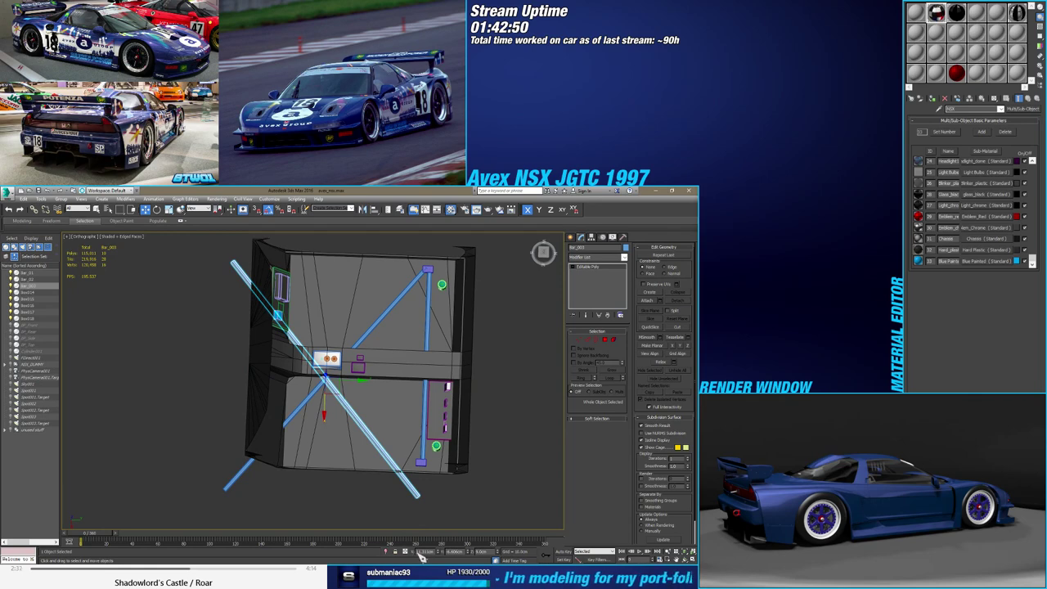
pyautogui.write('-11.31')
pyautogui.press('Return')
pyautogui.moveTo(411, 488)
pyautogui.keyDown('alt'); pyautogui.mouseDown(button='middle')
pyautogui.moveTo(377, 404)
pyautogui.moveTo(385, 405)
pyautogui.mouseUp(button='middle'); pyautogui.keyUp('alt')
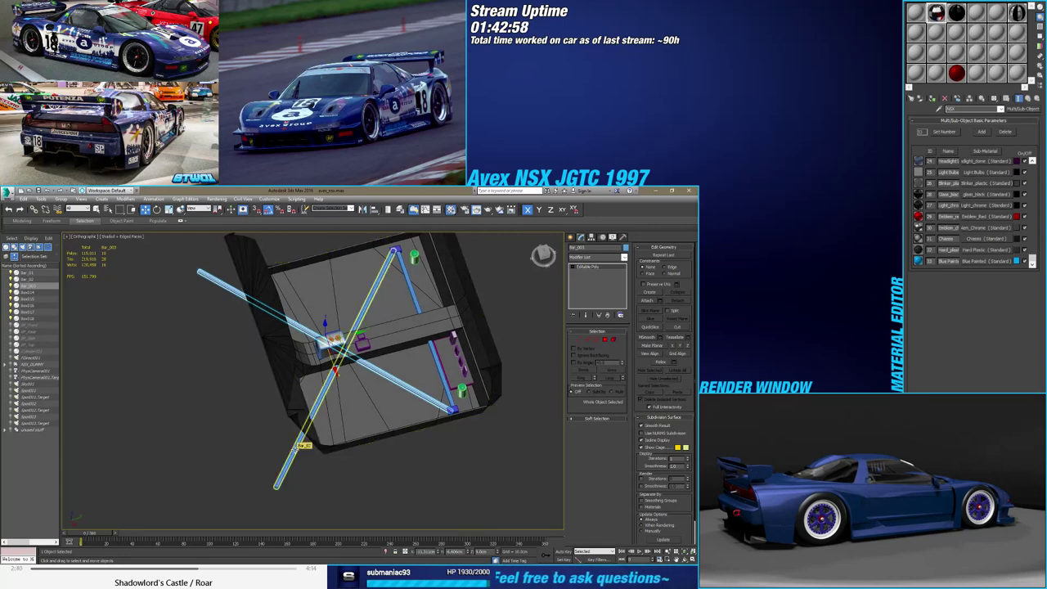
# Orbit around the compartment interior to check the X-brace, then select the long diagonal bar
pyautogui.click(295, 448)
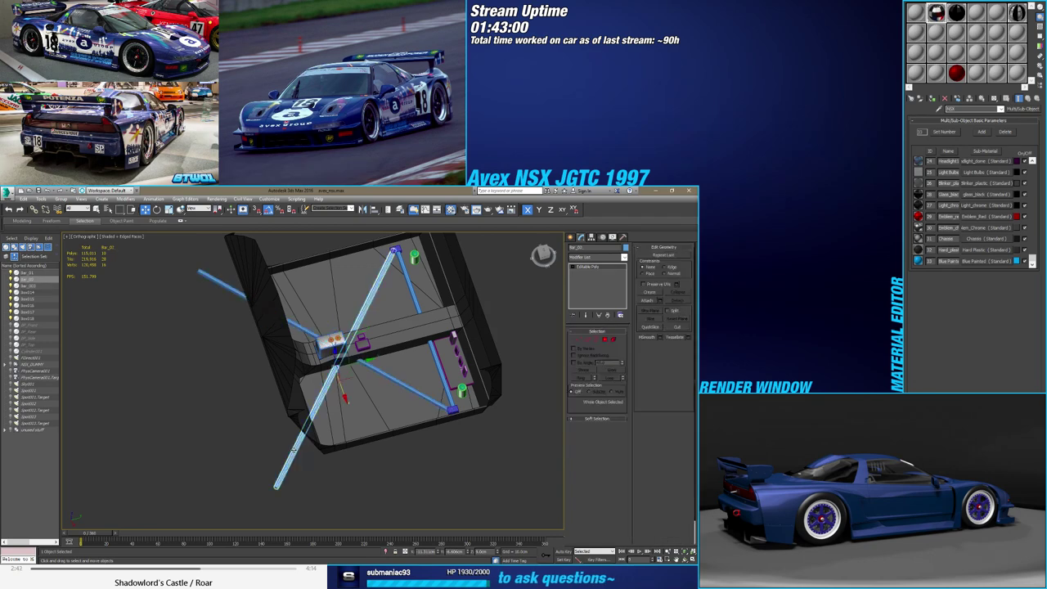
pyautogui.click(376, 467)
pyautogui.keyDown('alt'); pyautogui.moveTo(376, 467); pyautogui.dragTo(364, 448, button='middle'); pyautogui.keyUp('alt')
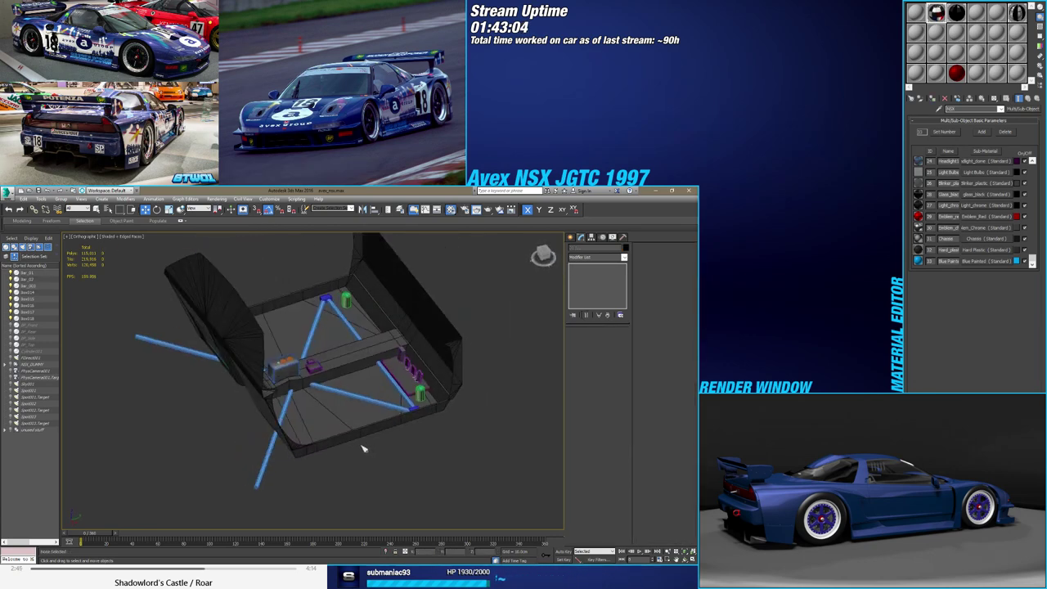
pyautogui.moveTo(364, 444)
pyautogui.keyDown('alt'); pyautogui.mouseDown(button='middle')
pyautogui.moveTo(327, 455)
pyautogui.moveTo(295, 437)
pyautogui.moveTo(281, 444)
pyautogui.moveTo(328, 440)
pyautogui.mouseUp(button='middle'); pyautogui.keyUp('alt')
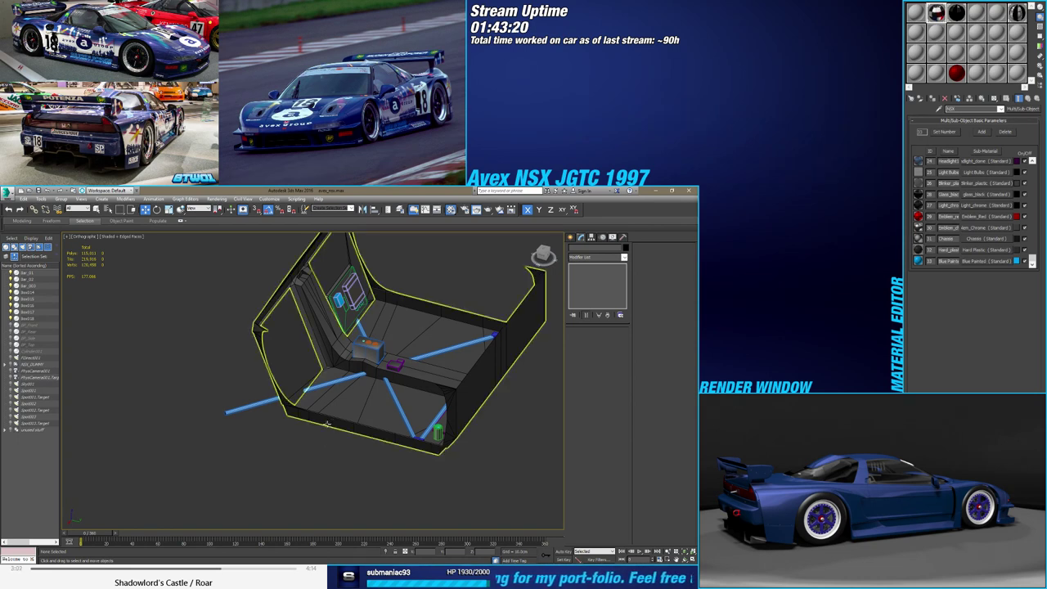
pyautogui.moveTo(338, 422)
pyautogui.keyDown('alt'); pyautogui.mouseDown(button='middle')
pyautogui.moveTo(285, 442)
pyautogui.moveTo(303, 427)
pyautogui.moveTo(298, 435)
pyautogui.mouseUp(button='middle'); pyautogui.keyUp('alt')
pyautogui.moveTo(296, 438)
pyautogui.keyDown('alt'); pyautogui.mouseDown(button='middle')
pyautogui.moveTo(304, 444)
pyautogui.moveTo(288, 450)
pyautogui.moveTo(324, 460)
pyautogui.mouseUp(button='middle'); pyautogui.keyUp('alt')
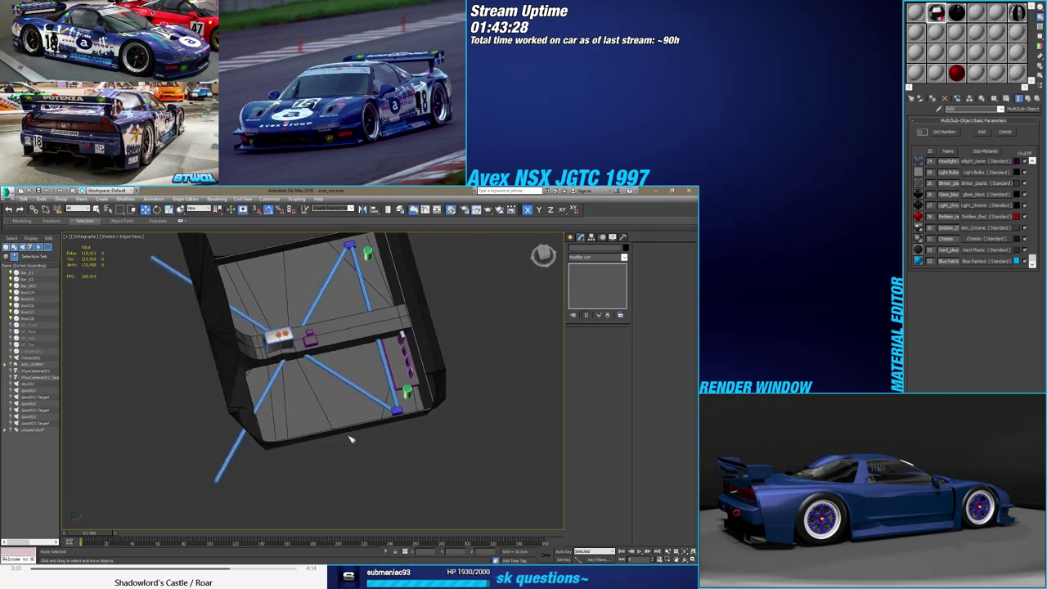
pyautogui.click(408, 408)
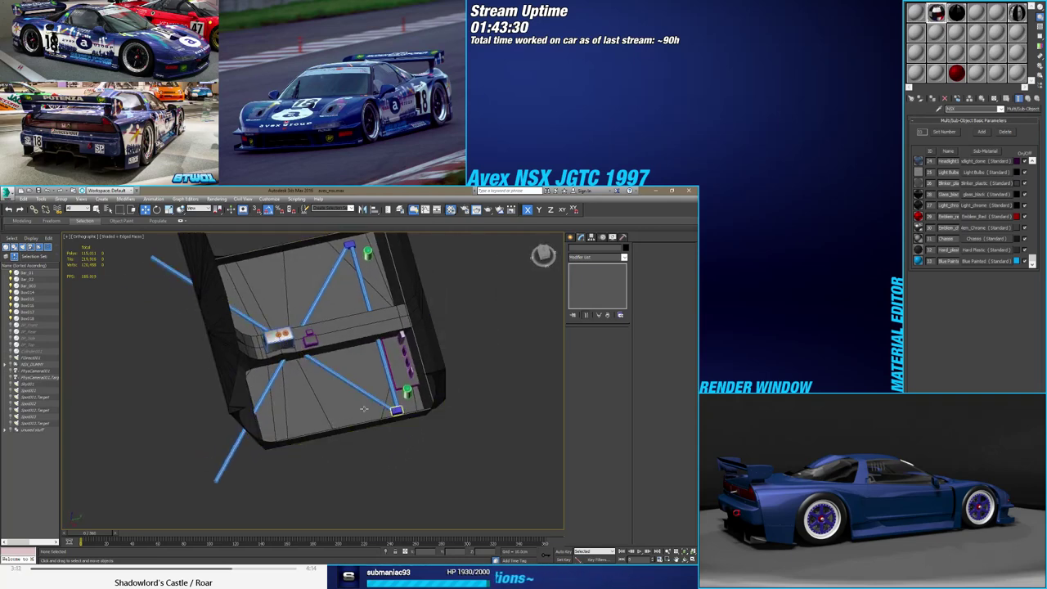
pyautogui.click(264, 387)
pyautogui.click(263, 387)
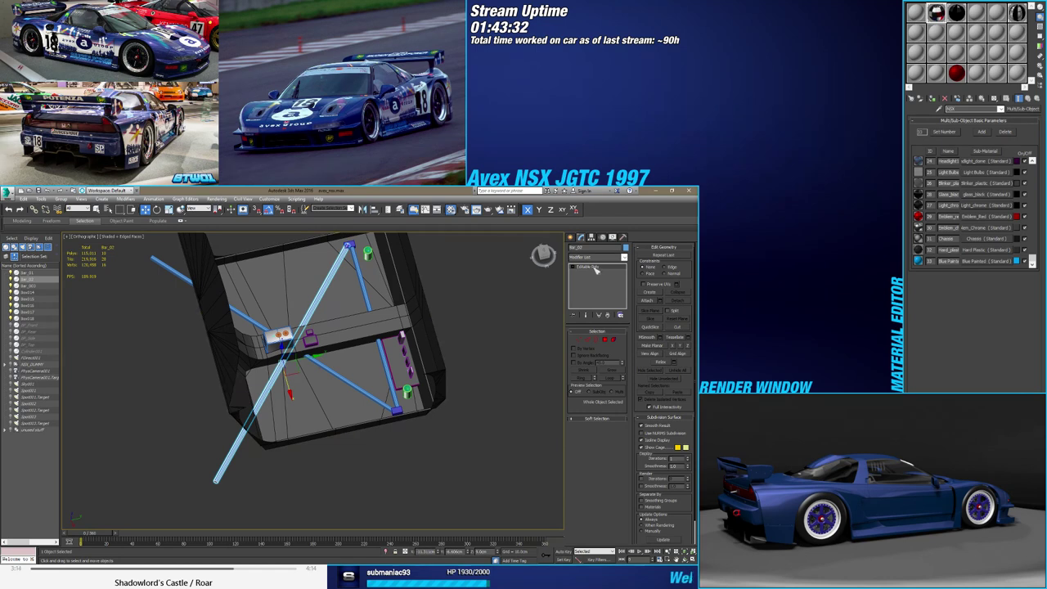
# Select the lower-left bar Bar_07 and move its end vertices up and to the right
pyautogui.click(189, 288)
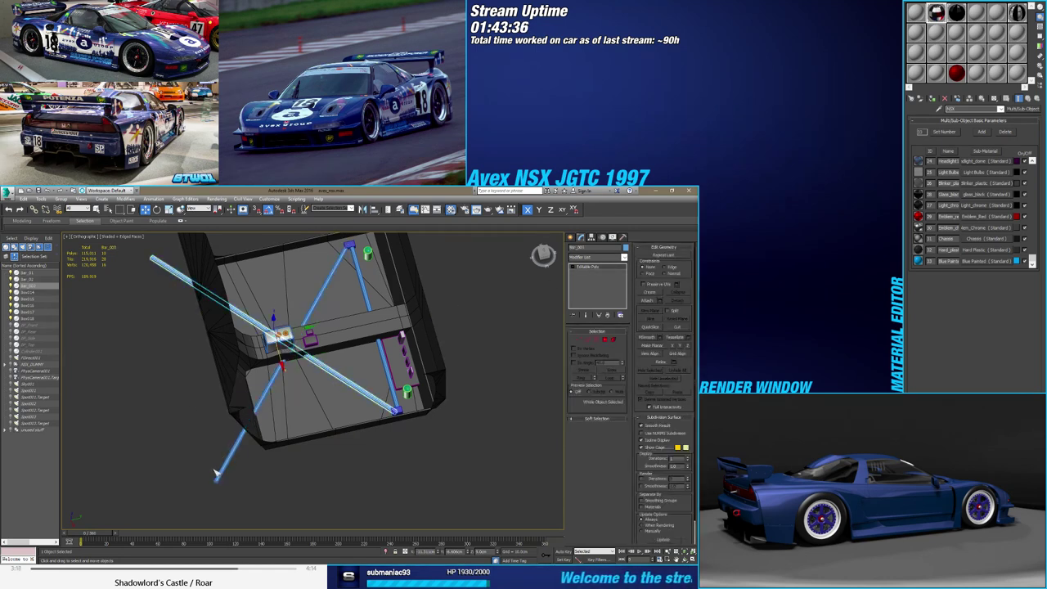
pyautogui.moveTo(245, 497); pyautogui.dragTo(266, 464)
pyautogui.press('1')
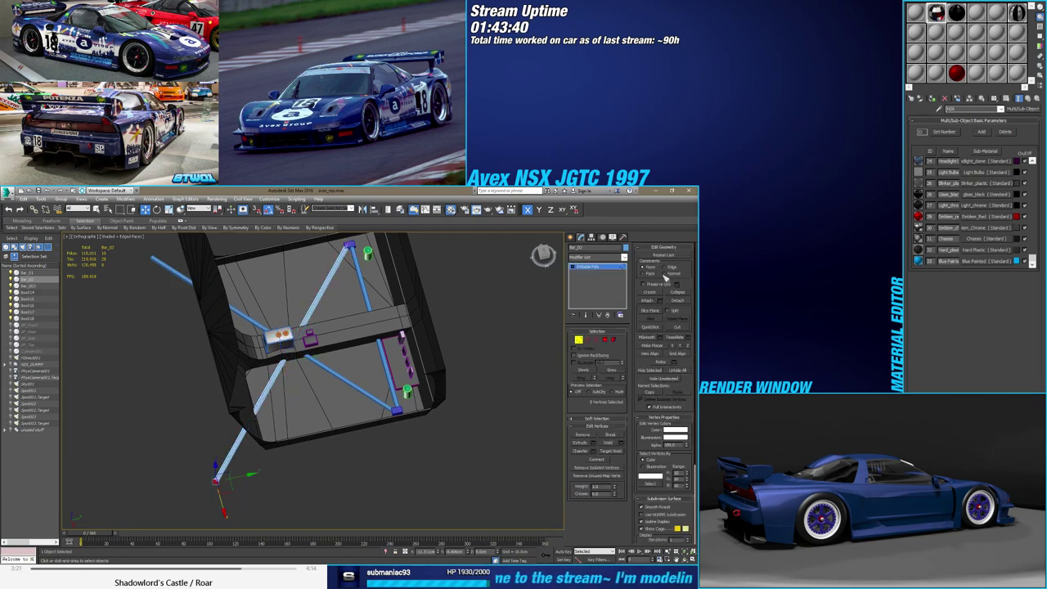
pyautogui.keyDown('alt'); pyautogui.moveTo(266, 439); pyautogui.dragTo(311, 413, button='middle'); pyautogui.keyUp('alt')
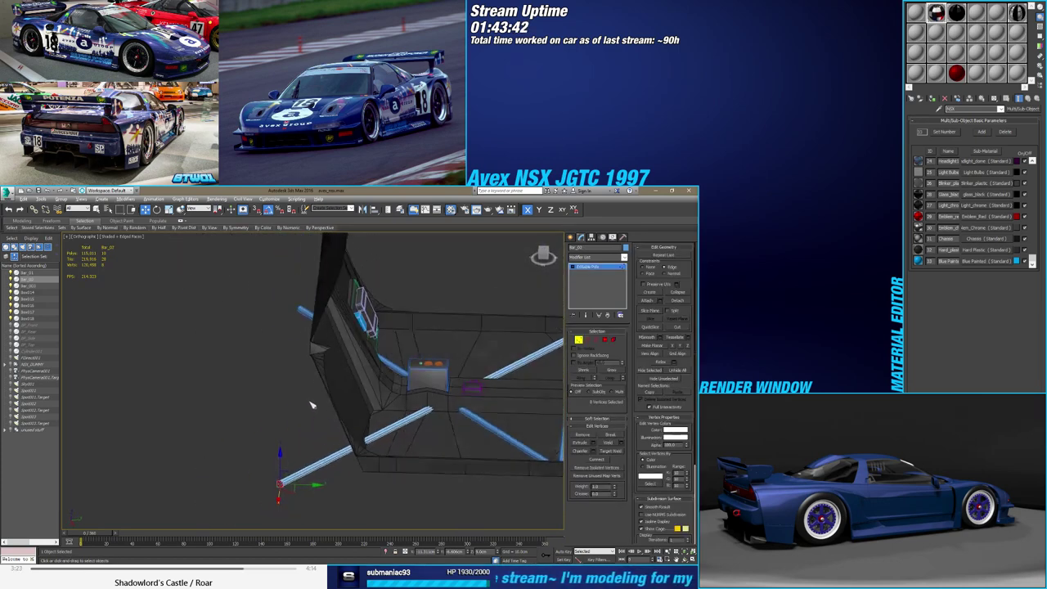
pyautogui.moveTo(292, 491); pyautogui.dragTo(364, 441)
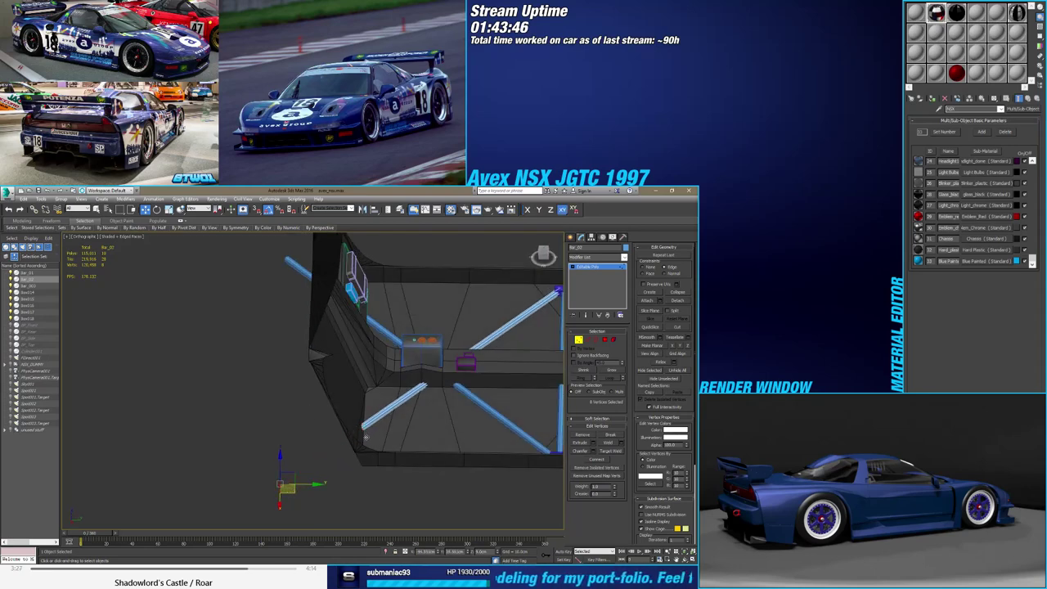
pyautogui.moveTo(364, 440)
pyautogui.keyDown('alt'); pyautogui.mouseDown(button='middle')
pyautogui.moveTo(440, 427)
pyautogui.moveTo(396, 426)
pyautogui.moveTo(386, 440)
pyautogui.mouseUp(button='middle'); pyautogui.keyUp('alt')
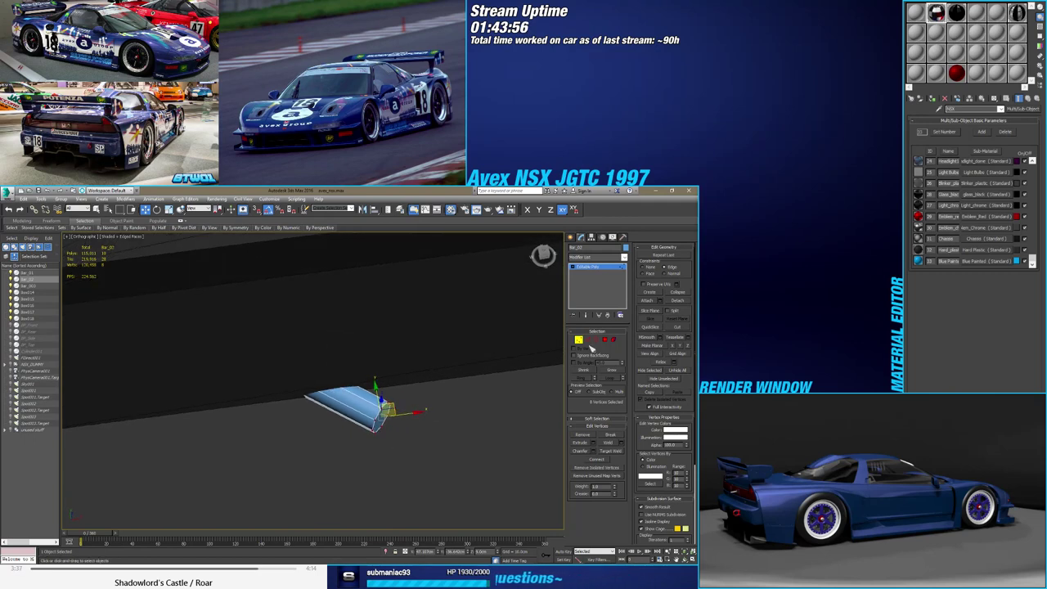
# Select the lower bar's lengthwise edges and use Connect to add edge loops near its end
pyautogui.click(587, 339)
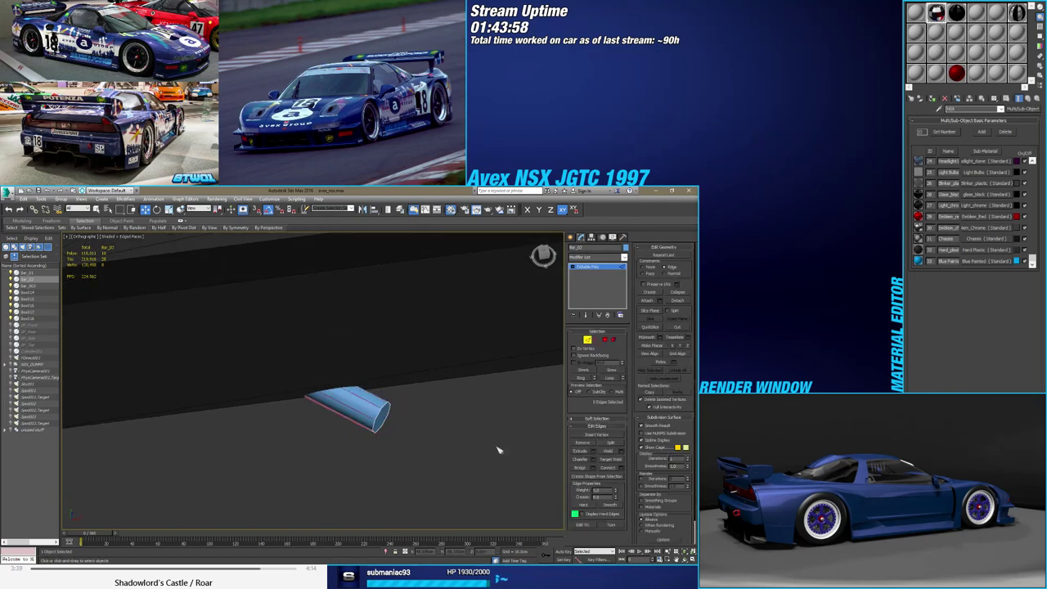
pyautogui.click(621, 468)
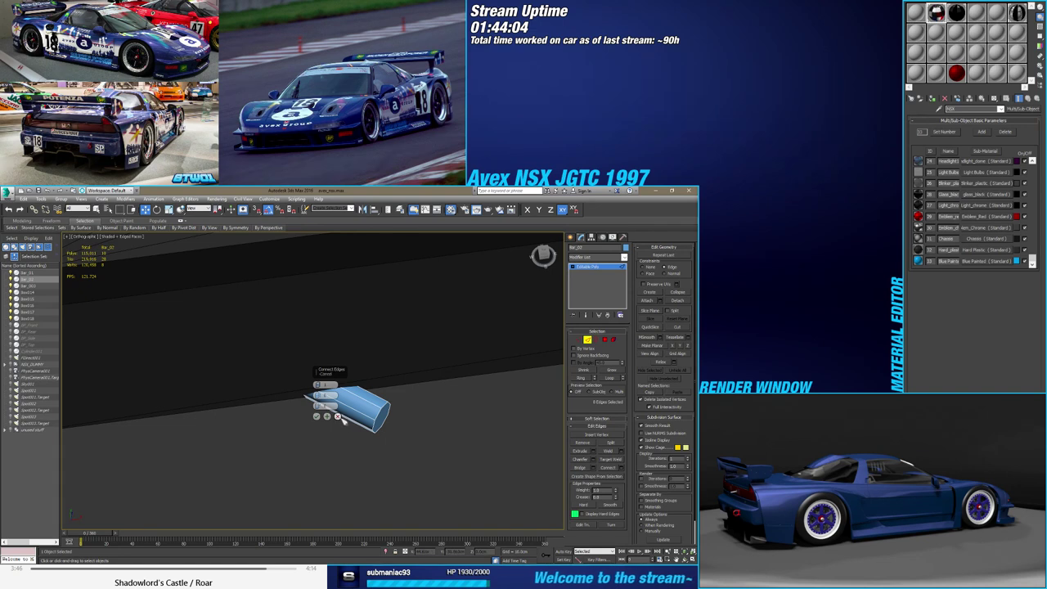
pyautogui.click(337, 417)
pyautogui.scroll(-3, 309, 439)
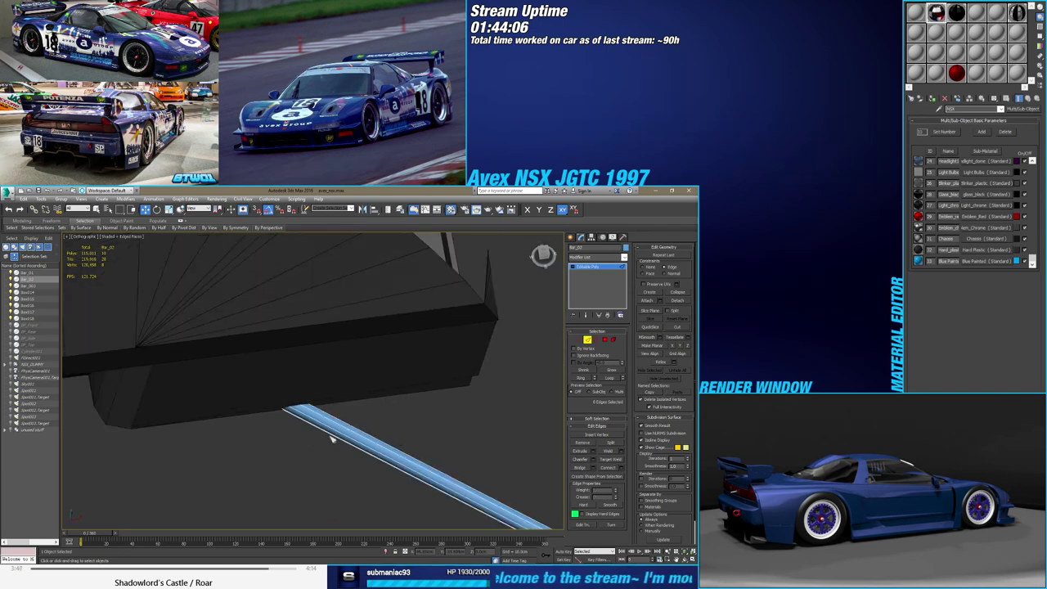
pyautogui.moveTo(347, 469); pyautogui.dragTo(433, 421)
pyautogui.click(622, 468)
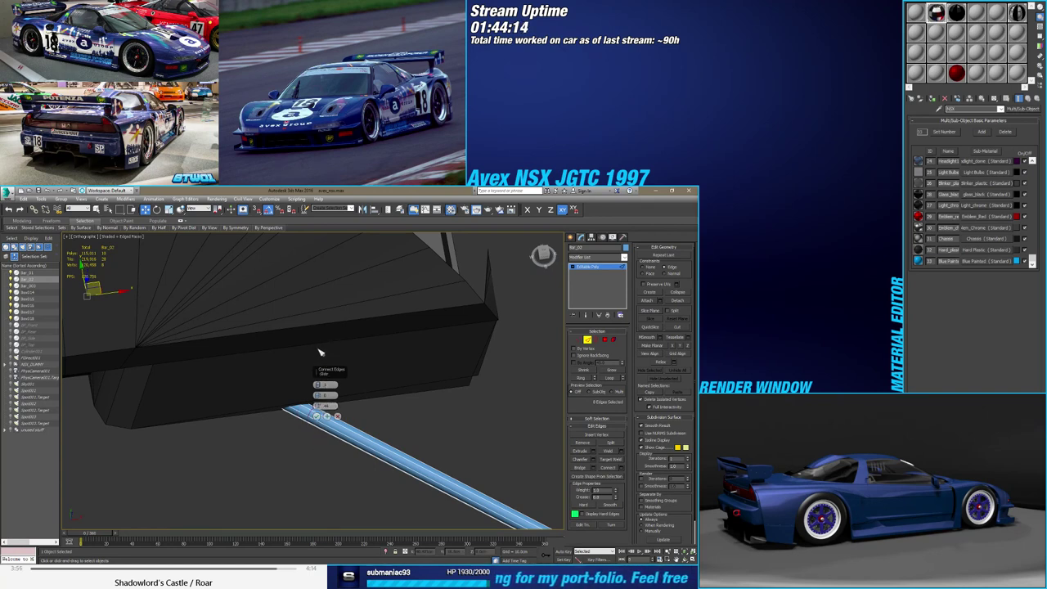
pyautogui.keyDown('alt'); pyautogui.moveTo(325, 347); pyautogui.dragTo(335, 360, button='middle'); pyautogui.keyUp('alt')
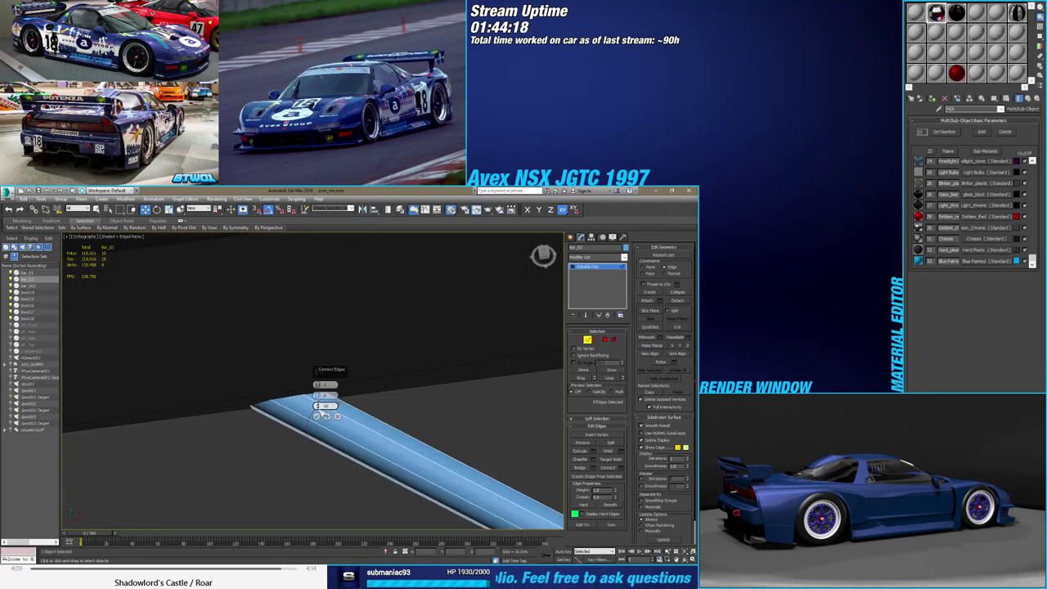
pyautogui.click(317, 416)
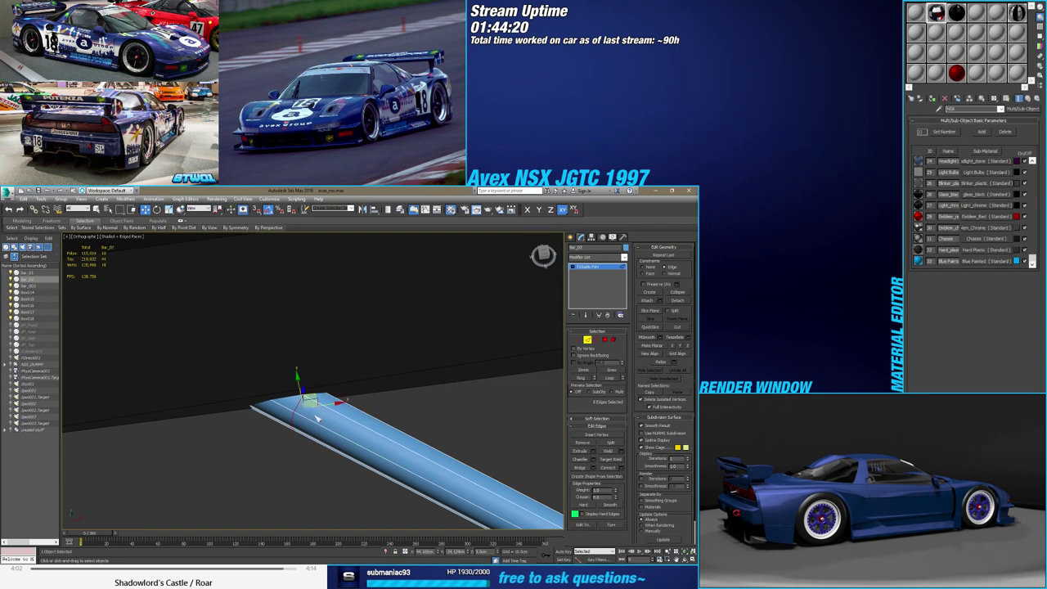
pyautogui.press('e')
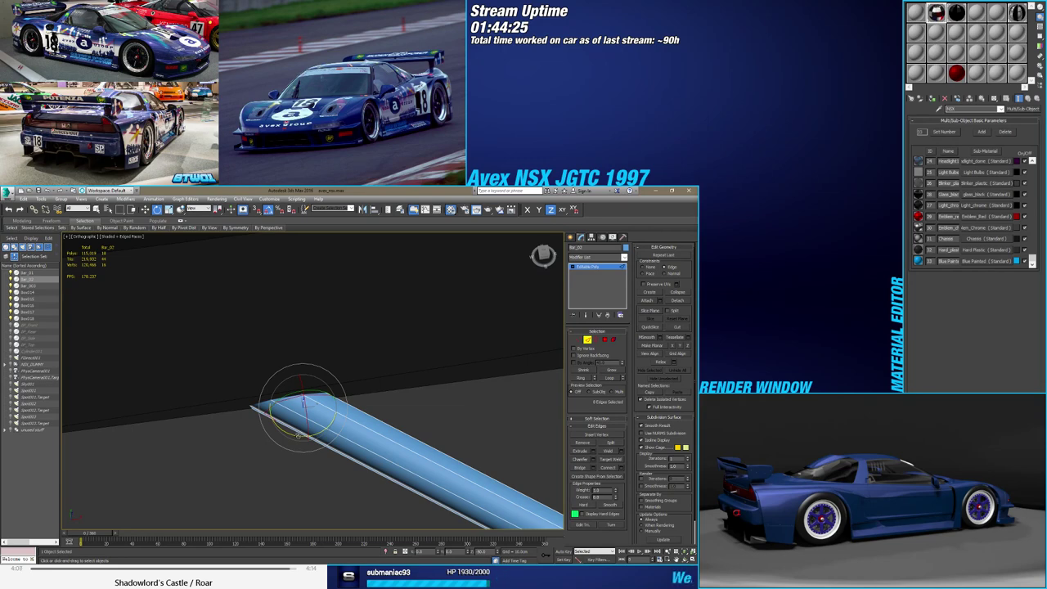
pyautogui.moveTo(353, 454)
pyautogui.keyDown('alt'); pyautogui.mouseDown(button='middle')
pyautogui.moveTo(290, 401)
pyautogui.moveTo(362, 397)
pyautogui.moveTo(379, 413)
pyautogui.moveTo(513, 343)
pyautogui.mouseUp(button='middle'); pyautogui.keyUp('alt')
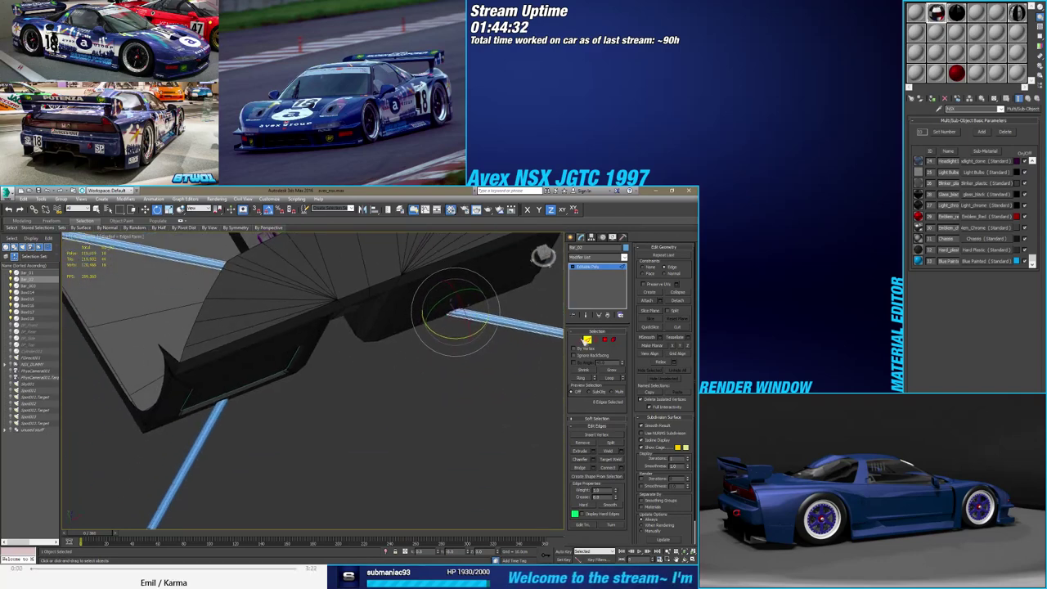
# Select another X-brace rod, connect its edges into new loops, and constrain edges to the mesh
pyautogui.click(587, 340)
pyautogui.click(191, 474)
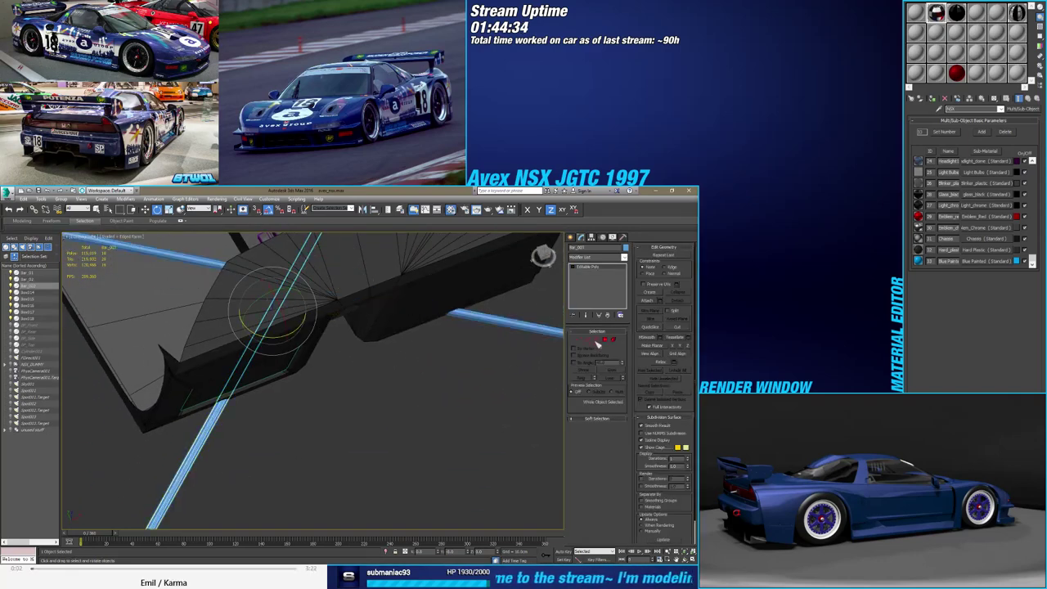
pyautogui.click(593, 340)
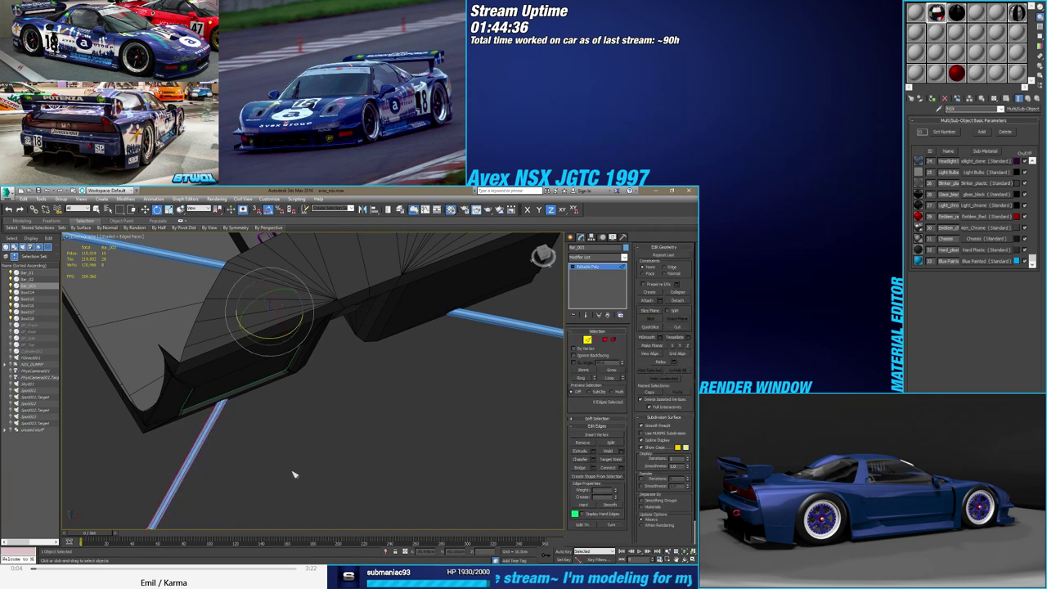
pyautogui.click(626, 472)
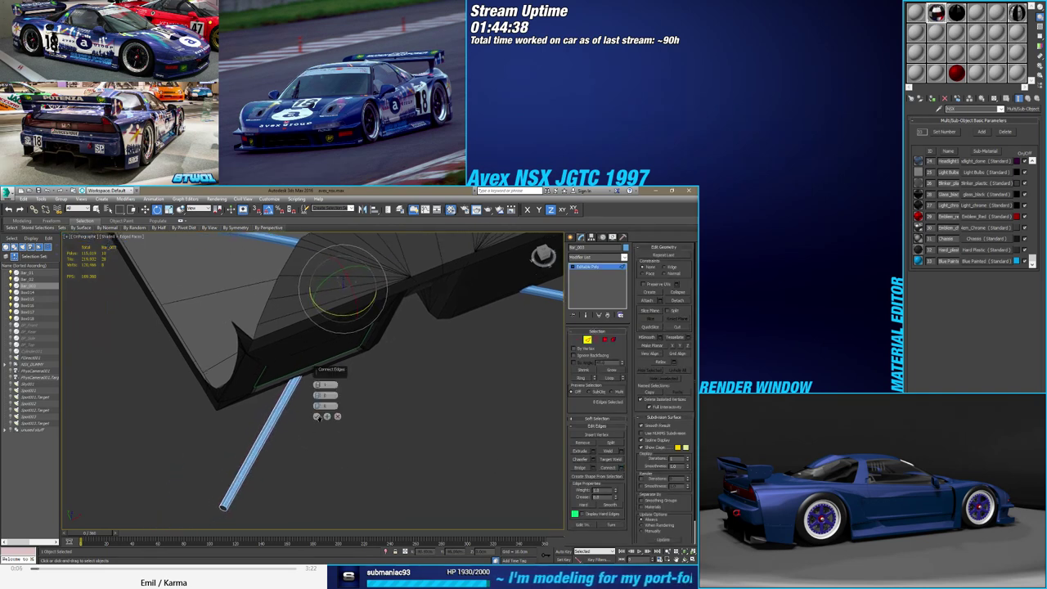
pyautogui.keyDown('alt'); pyautogui.moveTo(267, 458); pyautogui.dragTo(319, 405, button='middle'); pyautogui.keyUp('alt')
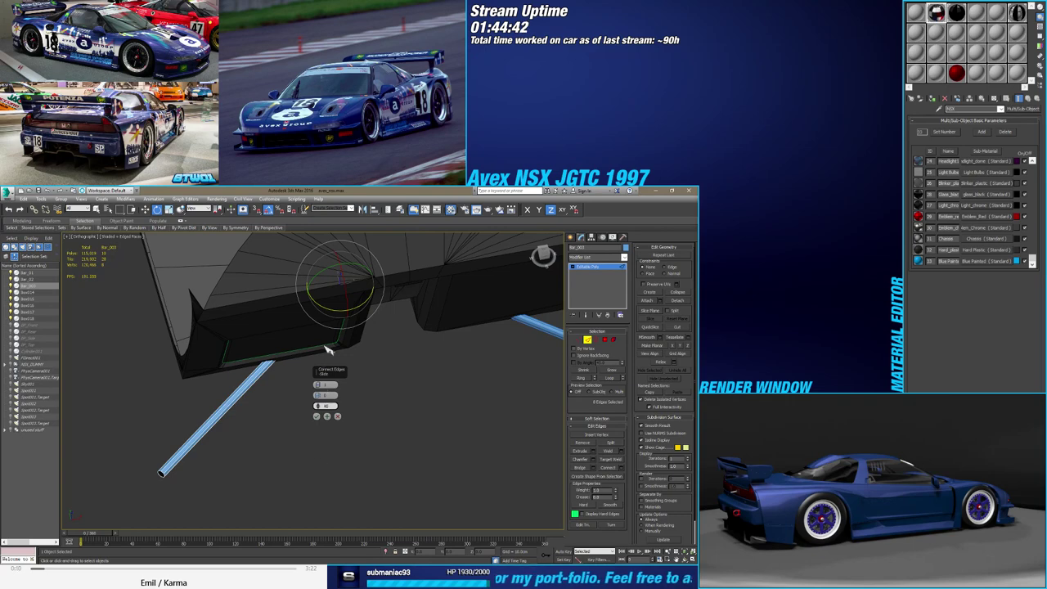
pyautogui.scroll(3, 325, 346)
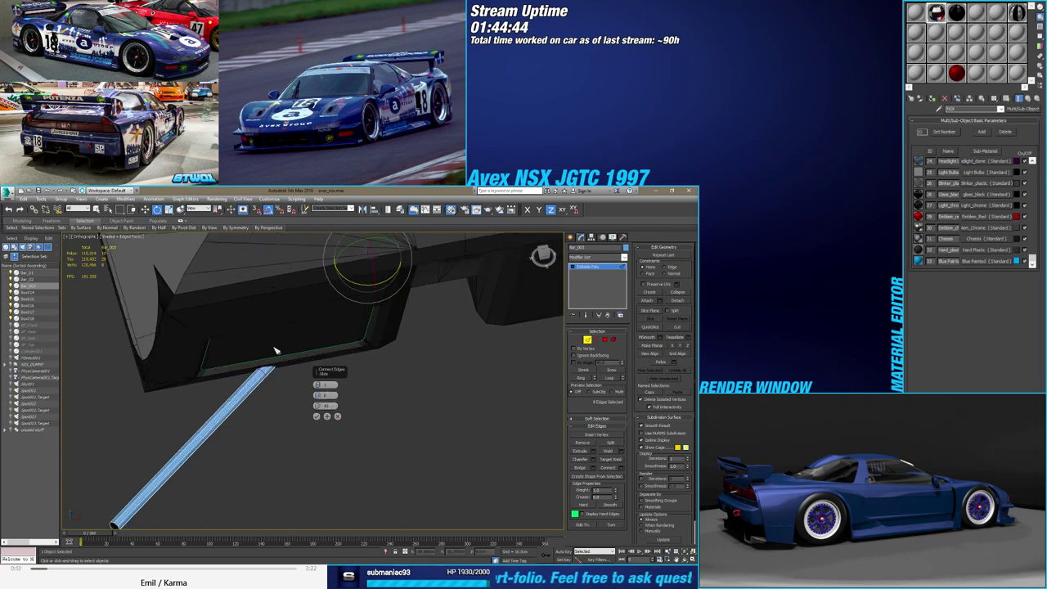
pyautogui.keyDown('alt'); pyautogui.moveTo(273, 348); pyautogui.dragTo(241, 424, button='middle'); pyautogui.keyUp('alt')
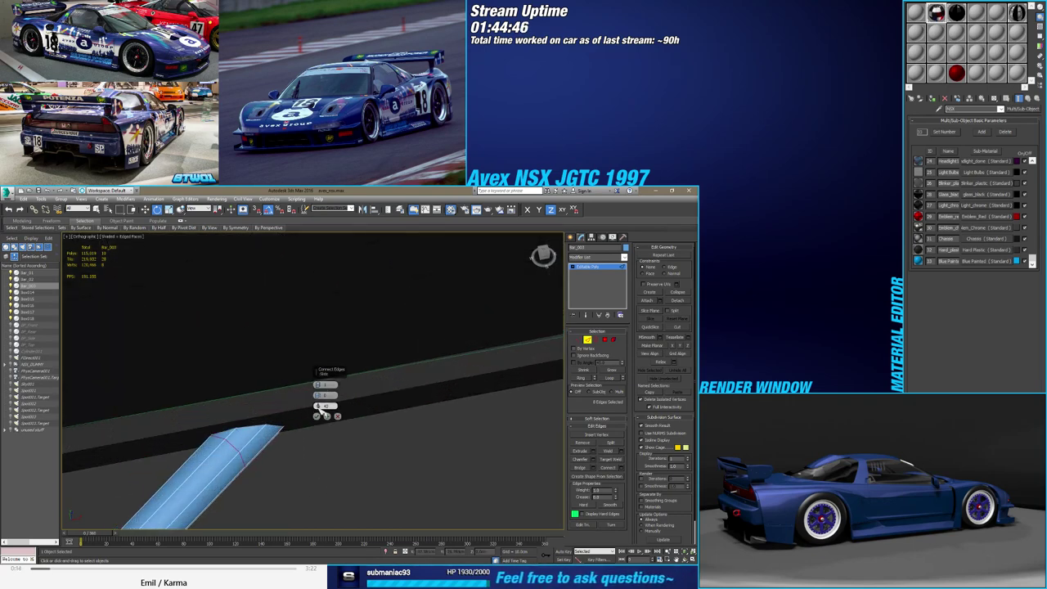
pyautogui.click(316, 415)
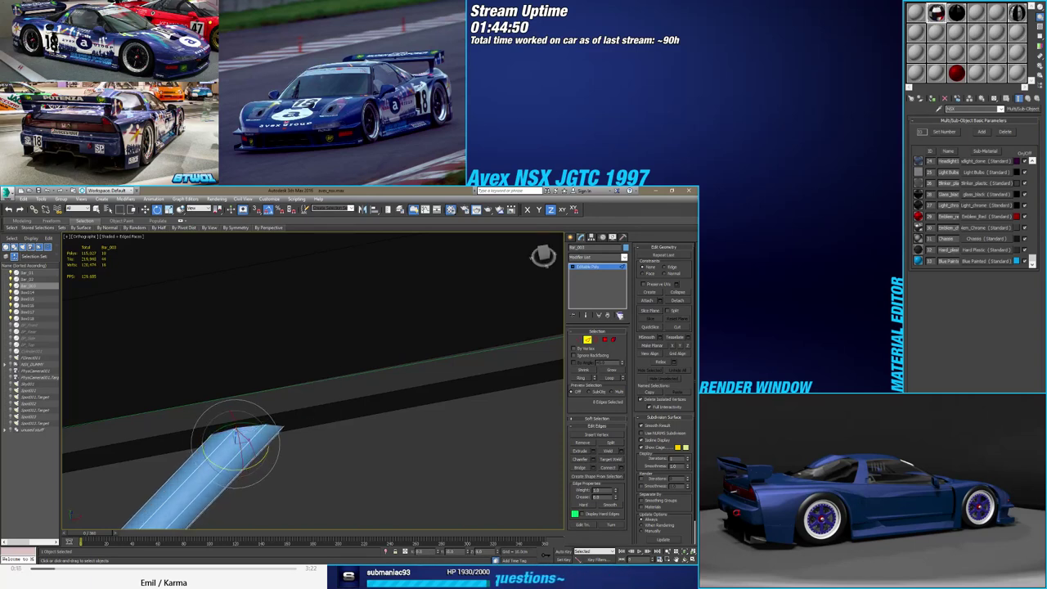
pyautogui.click(671, 268)
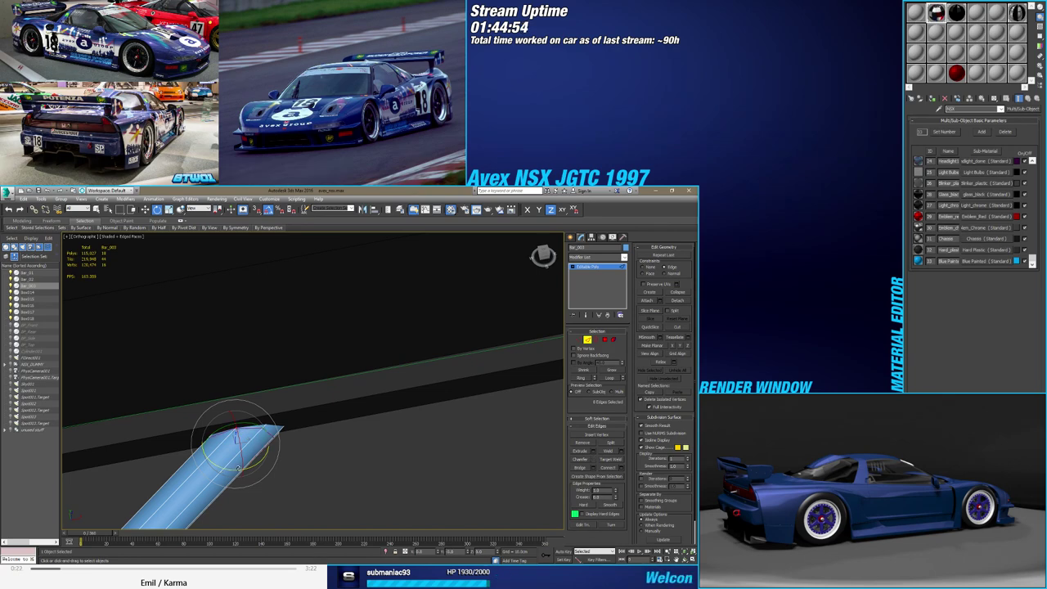
pyautogui.keyDown('alt'); pyautogui.moveTo(237, 467); pyautogui.dragTo(308, 397, button='middle'); pyautogui.keyUp('alt')
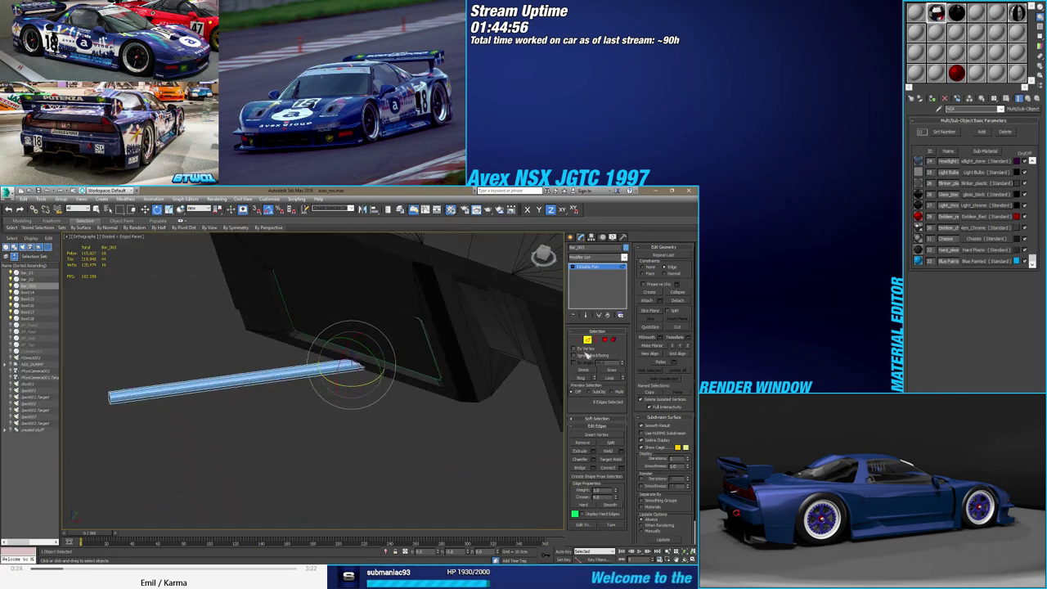
# Reselect the diagonal rod and put it in Polygon editing mode
pyautogui.click(605, 338)
pyautogui.press('w')
pyautogui.moveTo(93, 374)
pyautogui.keyDown('alt'); pyautogui.mouseDown(button='middle')
pyautogui.moveTo(164, 408)
pyautogui.moveTo(150, 373)
pyautogui.mouseUp(button='middle'); pyautogui.keyUp('alt')
pyautogui.click(151, 373)
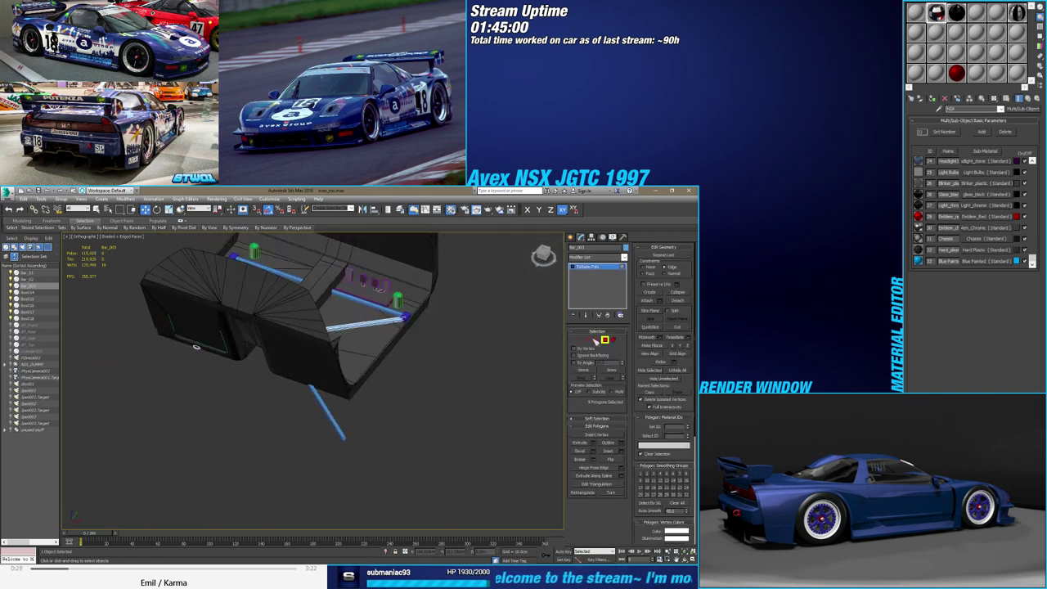
pyautogui.click(605, 340)
pyautogui.click(336, 436)
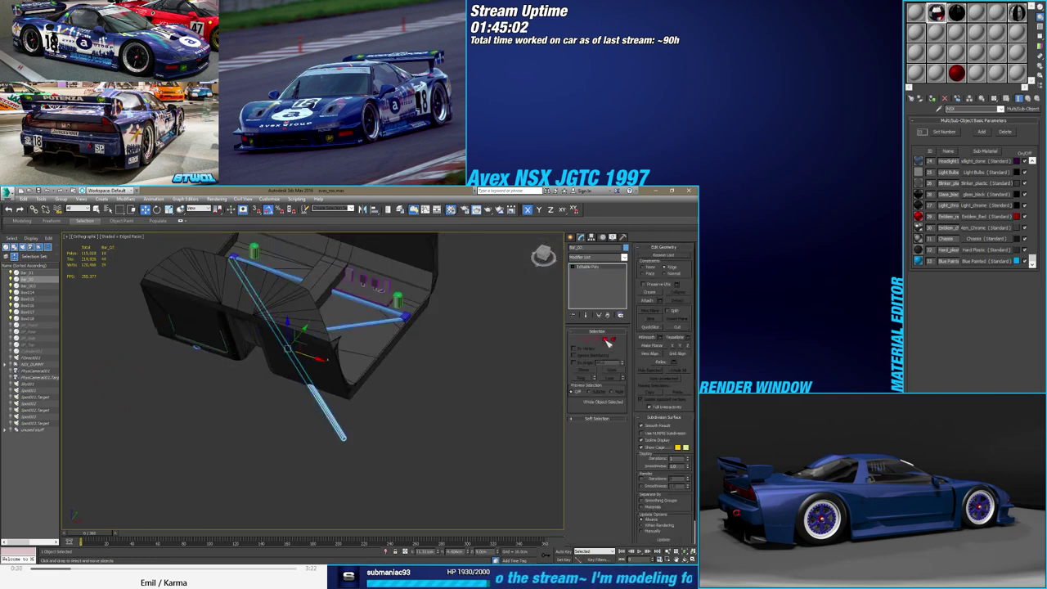
pyautogui.press('4')
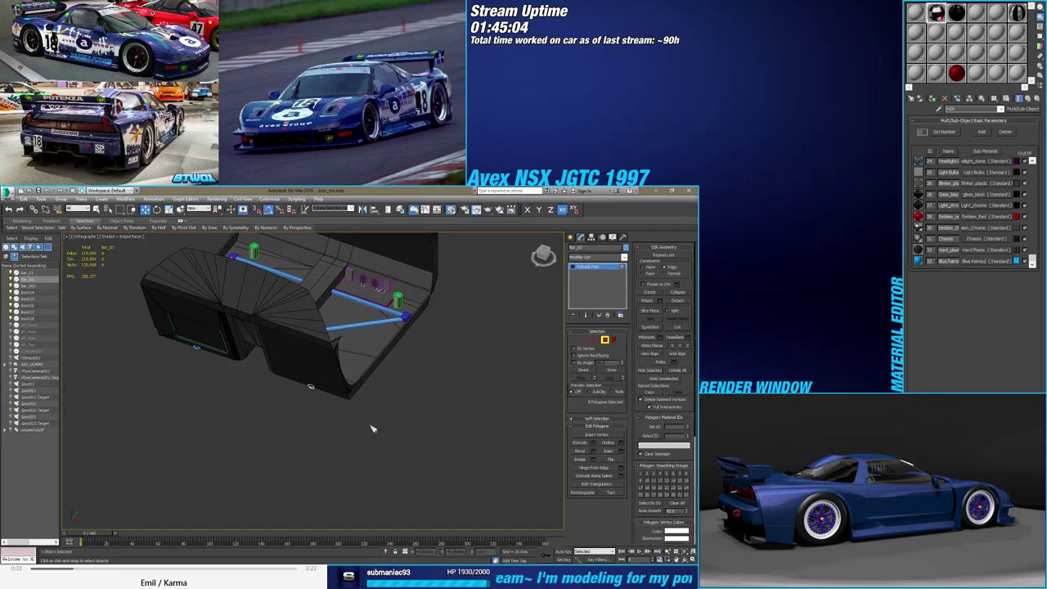
# In wireframe view, pick faces at the diagonal rod's end where it meets the block
pyautogui.moveTo(288, 373)
pyautogui.keyDown('alt'); pyautogui.mouseDown(button='middle')
pyautogui.moveTo(253, 428)
pyautogui.moveTo(404, 421)
pyautogui.mouseUp(button='middle'); pyautogui.keyUp('alt')
pyautogui.scroll(5, 403, 421)
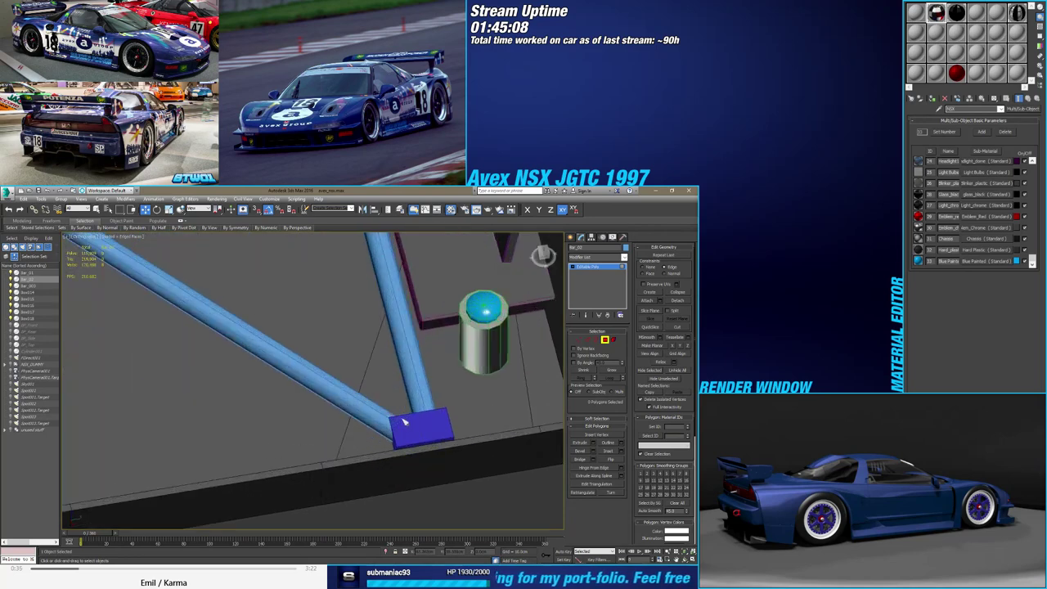
pyautogui.scroll(-5, 553, 342)
pyautogui.moveTo(554, 342)
pyautogui.keyDown('alt'); pyautogui.mouseDown(button='middle')
pyautogui.moveTo(553, 400)
pyautogui.moveTo(327, 400)
pyautogui.moveTo(398, 422)
pyautogui.mouseUp(button='middle'); pyautogui.keyUp('alt')
pyautogui.scroll(3, 276, 397)
pyautogui.press('F3')
pyautogui.scroll(3, 399, 422)
pyautogui.click(405, 442)
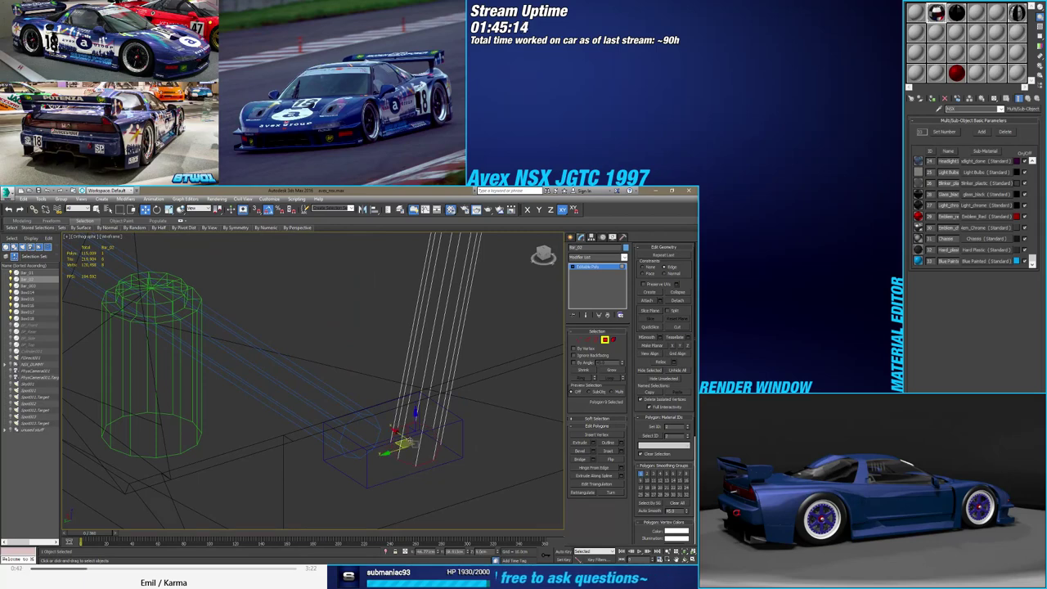
pyautogui.click(409, 439)
pyautogui.click(604, 341)
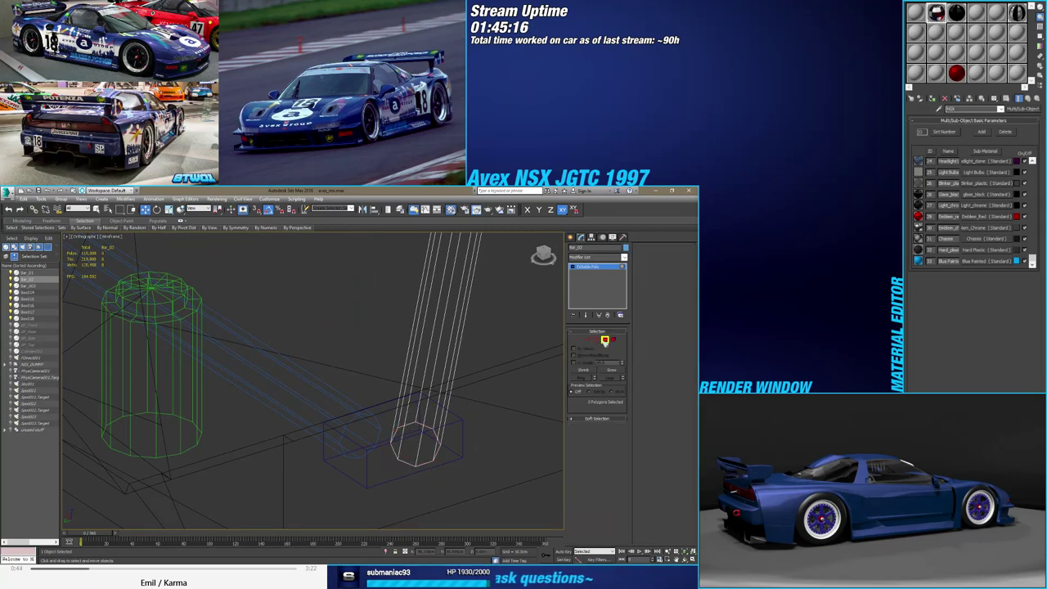
pyautogui.click(331, 400)
pyautogui.press('4')
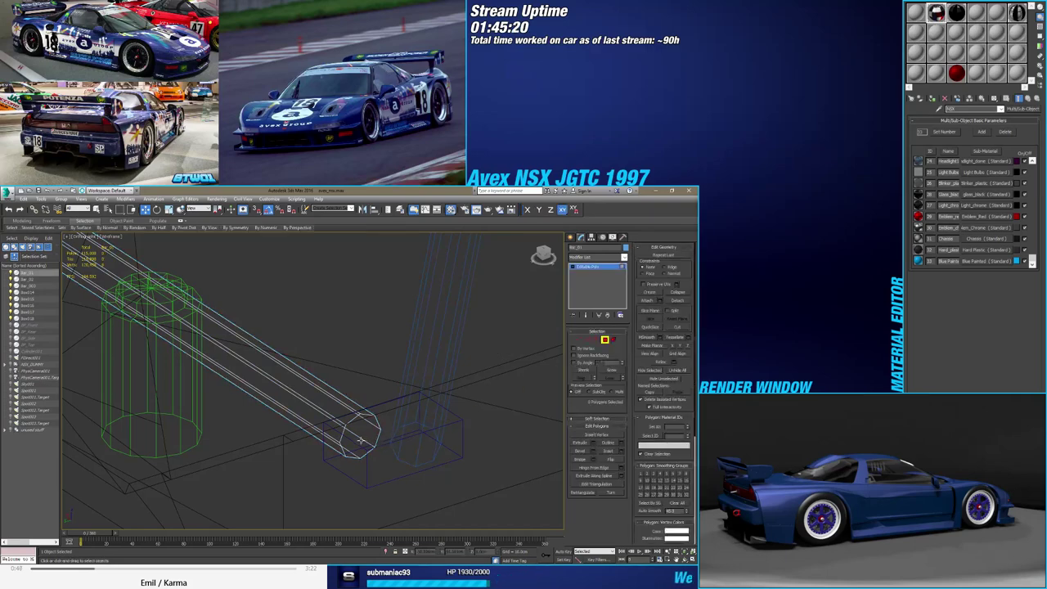
pyautogui.keyDown('alt'); pyautogui.moveTo(384, 440); pyautogui.dragTo(562, 386, button='middle'); pyautogui.keyUp('alt')
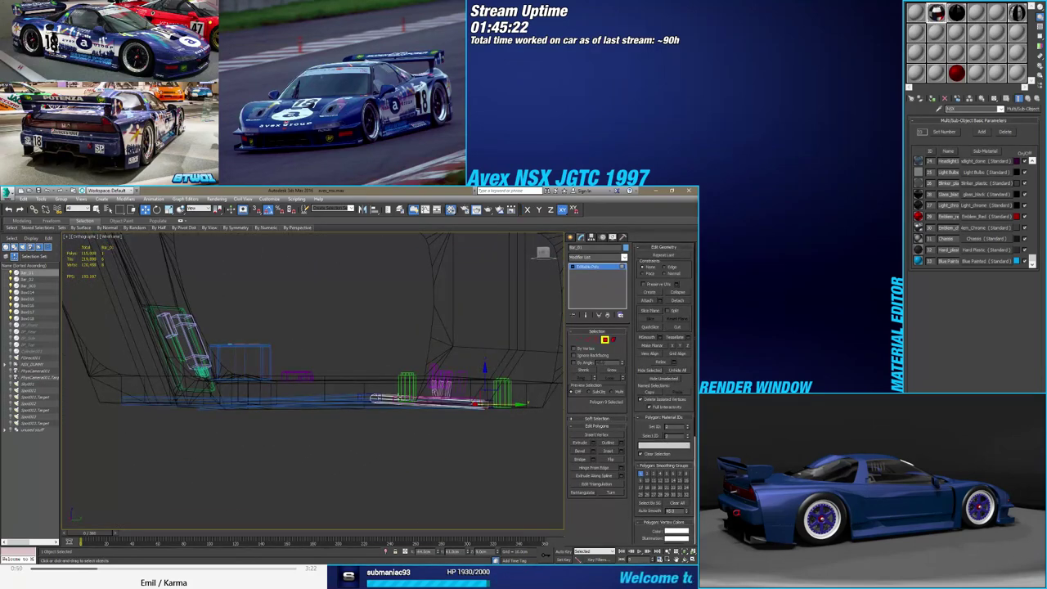
pyautogui.scroll(8, 327, 399)
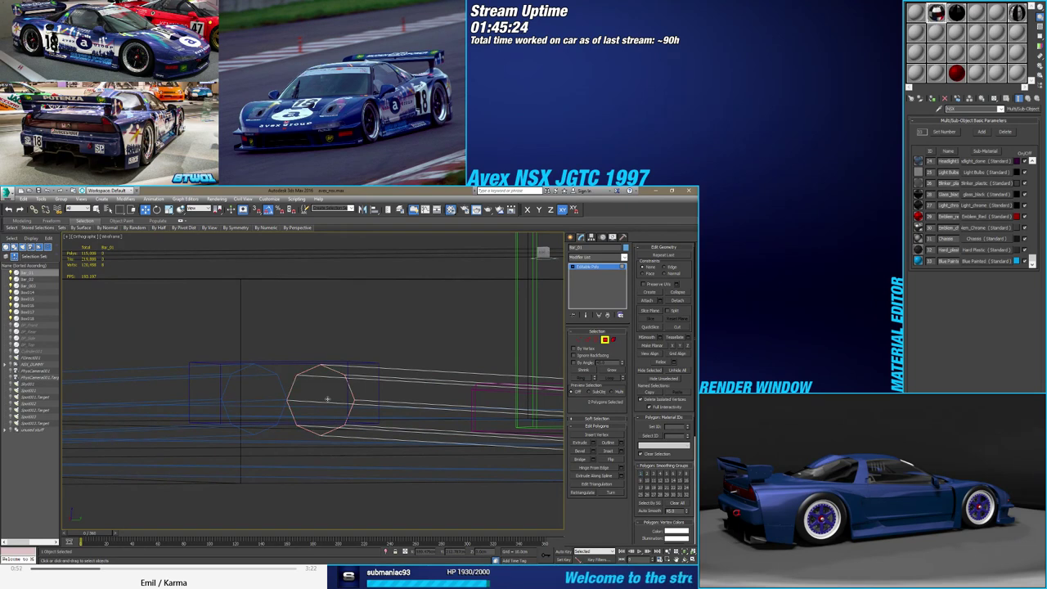
# Select the left rod and, back in shaded view, pick its two end-cap faces
pyautogui.click(603, 340)
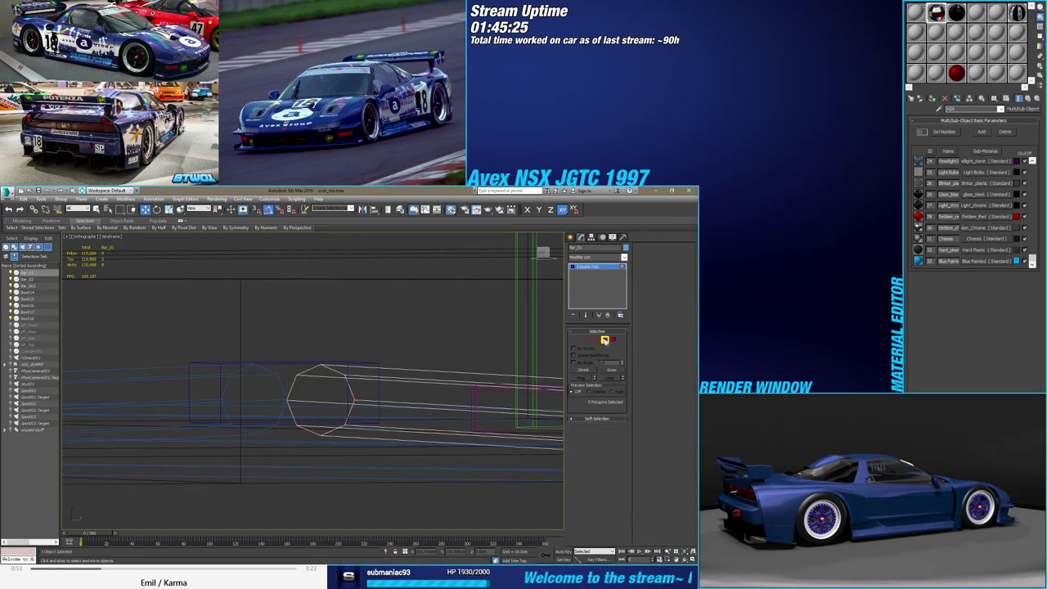
pyautogui.click(247, 366)
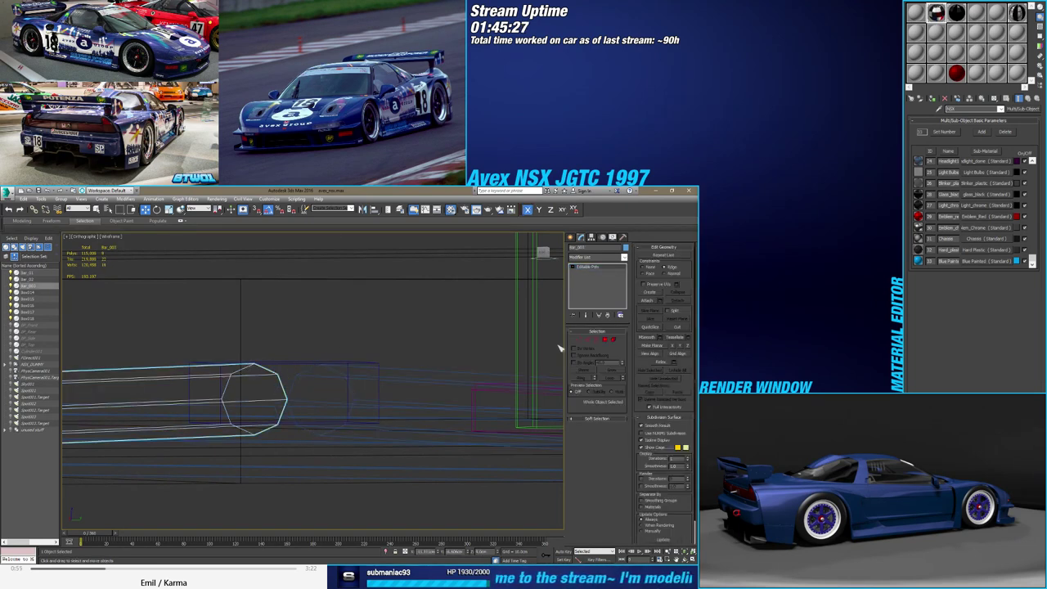
pyautogui.click(602, 339)
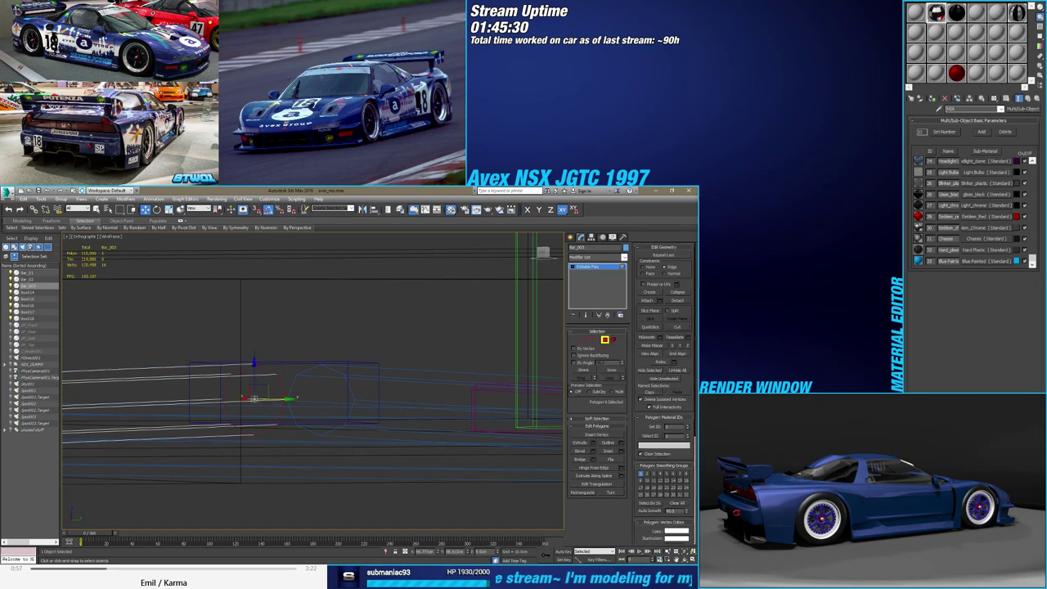
pyautogui.moveTo(253, 399)
pyautogui.keyDown('alt'); pyautogui.mouseDown(button='middle')
pyautogui.moveTo(365, 354)
pyautogui.moveTo(322, 406)
pyautogui.moveTo(335, 367)
pyautogui.mouseUp(button='middle'); pyautogui.keyUp('alt')
pyautogui.press('F3')
pyautogui.scroll(3, 402, 280)
pyautogui.scroll(3, 362, 327)
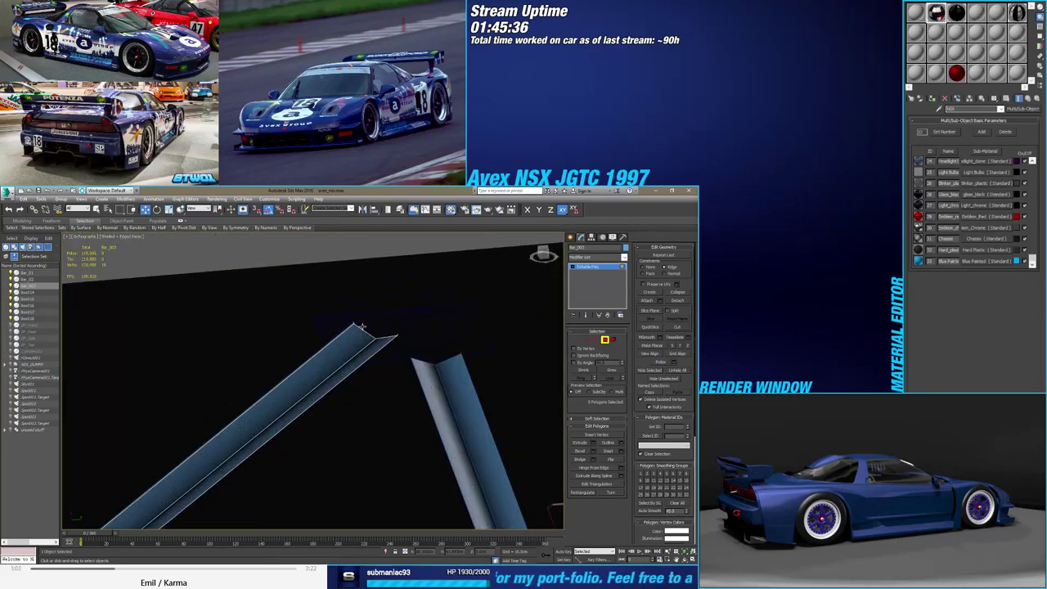
pyautogui.click(359, 345)
pyautogui.keyDown('ctrl'); pyautogui.click(368, 351); pyautogui.keyUp('ctrl')
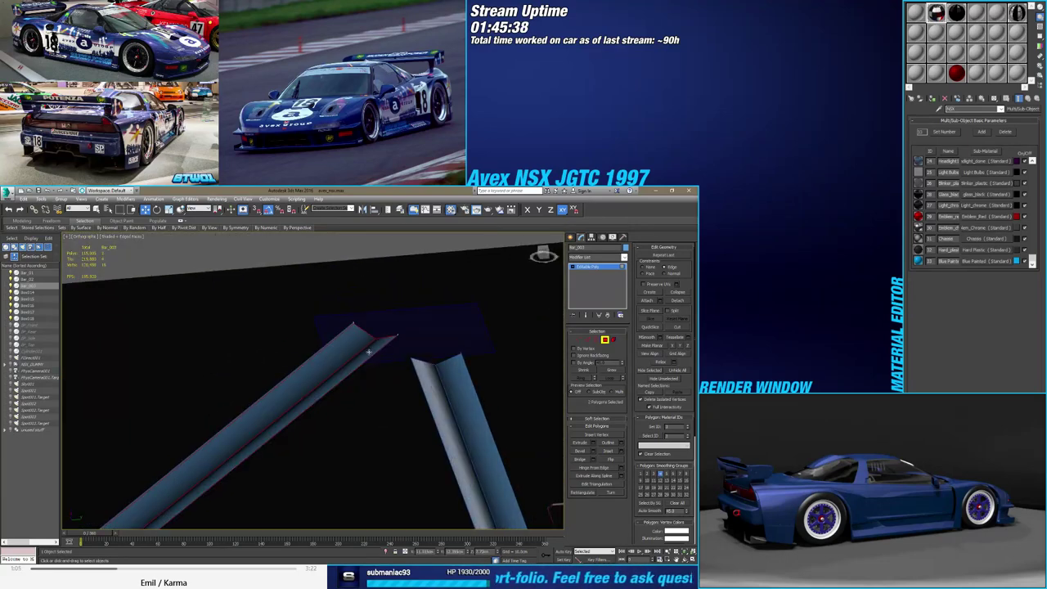
pyautogui.scroll(-3, 458, 327)
pyautogui.keyDown('alt'); pyautogui.moveTo(374, 346); pyautogui.dragTo(349, 361, button='middle'); pyautogui.keyUp('alt')
# Delete the selected end faces, then remove the horizontal rod's two end-cap faces
pyautogui.press('Delete')
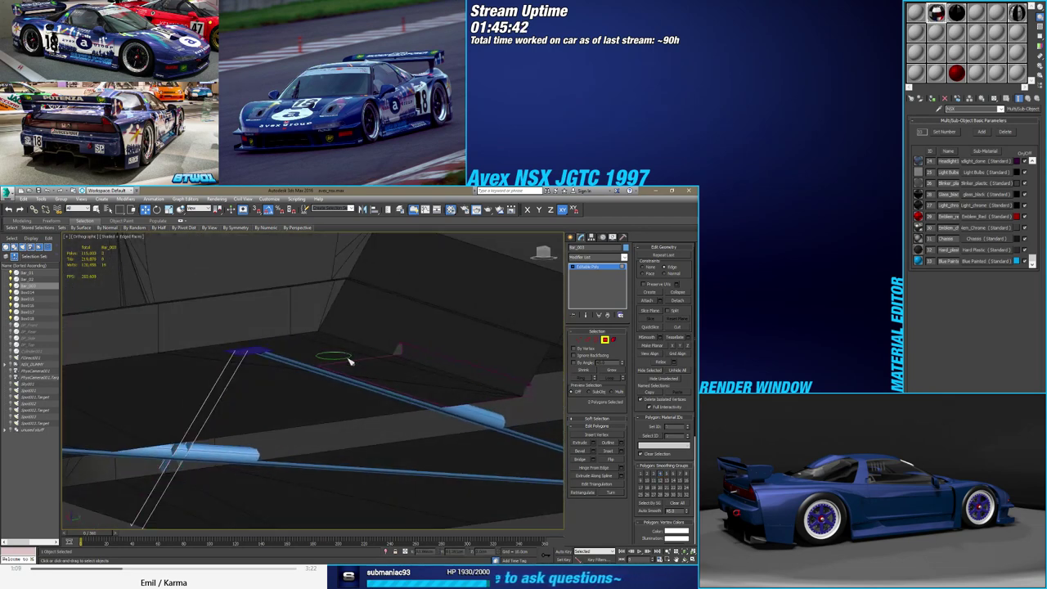
pyautogui.moveTo(265, 411)
pyautogui.keyDown('alt'); pyautogui.mouseDown(button='middle')
pyautogui.moveTo(311, 374)
pyautogui.moveTo(311, 390)
pyautogui.moveTo(319, 372)
pyautogui.mouseUp(button='middle'); pyautogui.keyUp('alt')
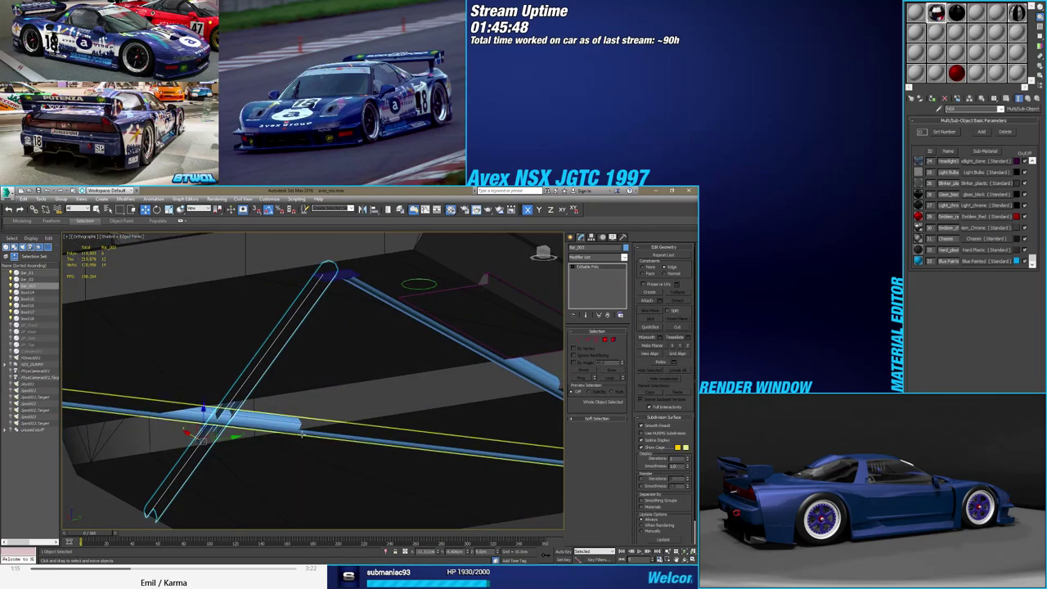
pyautogui.click(410, 413)
pyautogui.press('4')
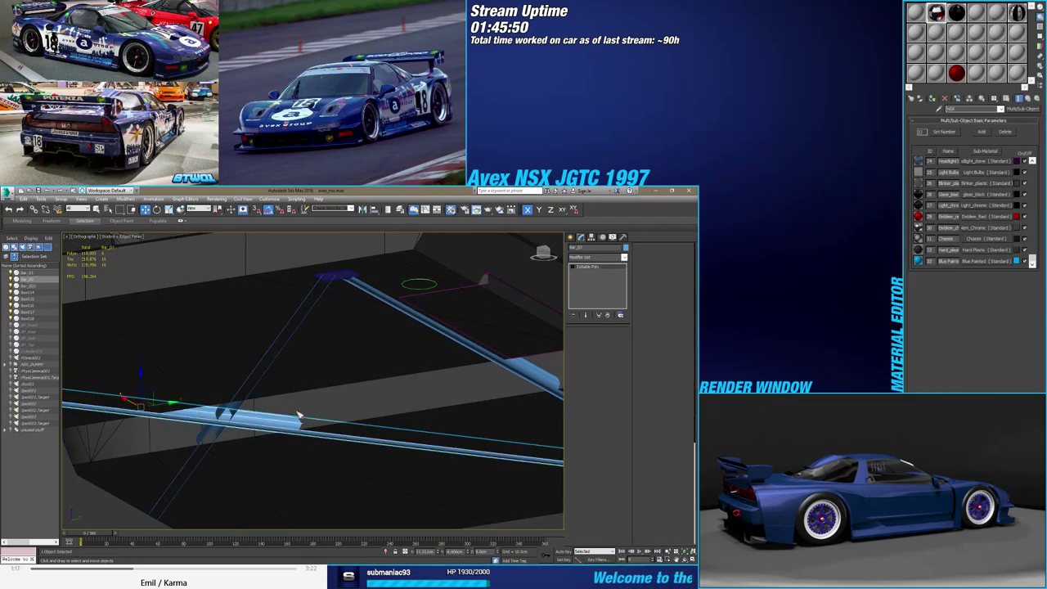
pyautogui.click(256, 426)
pyautogui.moveTo(255, 426)
pyautogui.keyDown('alt'); pyautogui.mouseDown(button='middle')
pyautogui.moveTo(310, 429)
pyautogui.moveTo(298, 427)
pyautogui.mouseUp(button='middle'); pyautogui.keyUp('alt')
pyautogui.keyDown('ctrl'); pyautogui.click(300, 425); pyautogui.keyUp('ctrl')
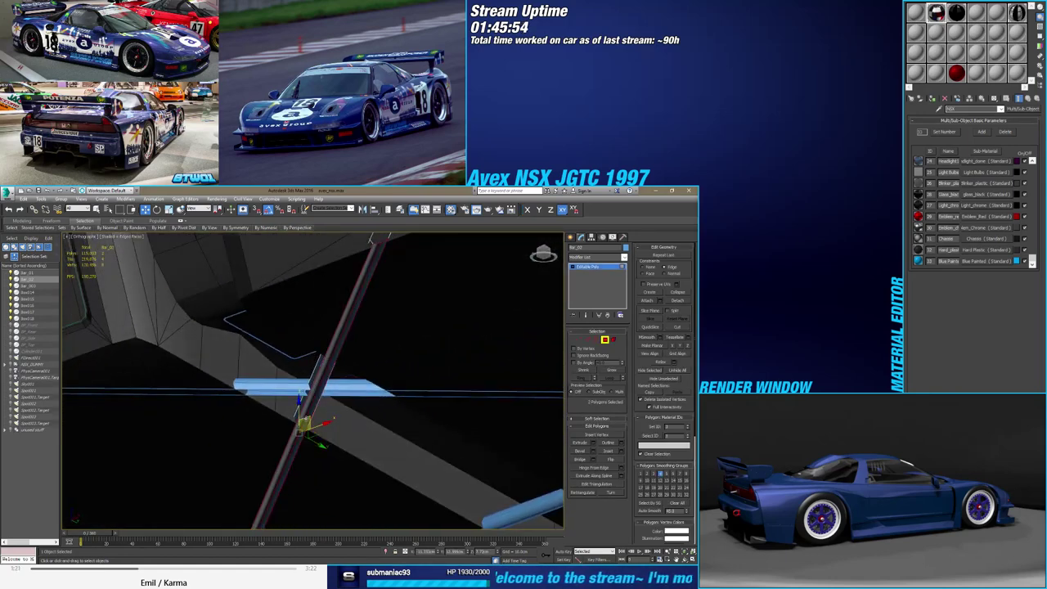
pyautogui.press('Delete')
pyautogui.keyDown('alt'); pyautogui.moveTo(304, 418); pyautogui.dragTo(417, 344, button='middle'); pyautogui.keyUp('alt')
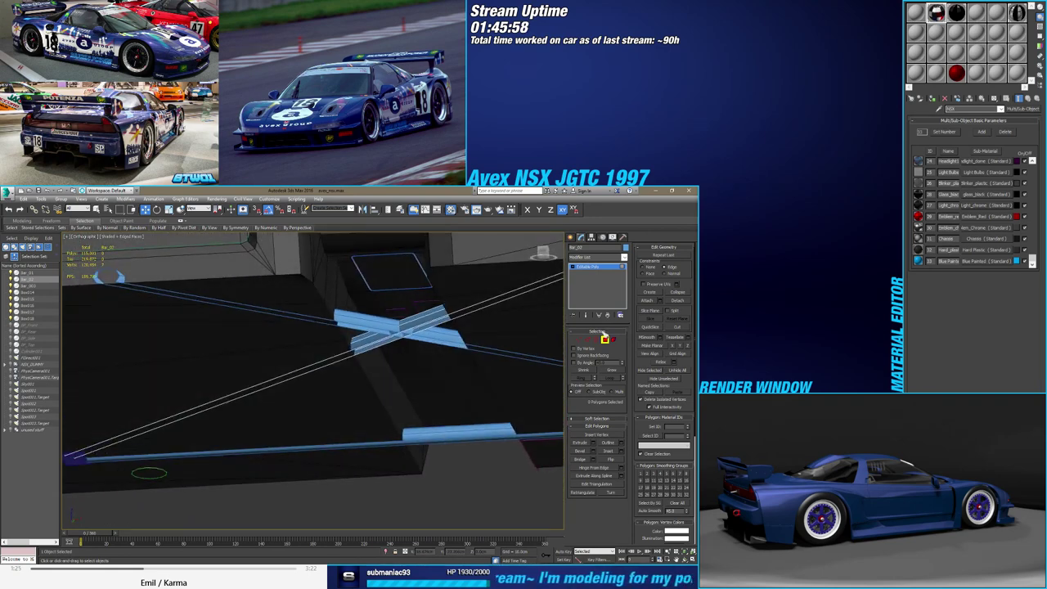
# Delete the lower long rod's end faces and check the rod ends from above
pyautogui.click(458, 441)
pyautogui.moveTo(458, 445)
pyautogui.keyDown('alt'); pyautogui.mouseDown(button='middle')
pyautogui.moveTo(350, 453)
pyautogui.moveTo(409, 409)
pyautogui.mouseUp(button='middle'); pyautogui.keyUp('alt')
pyautogui.click(606, 341)
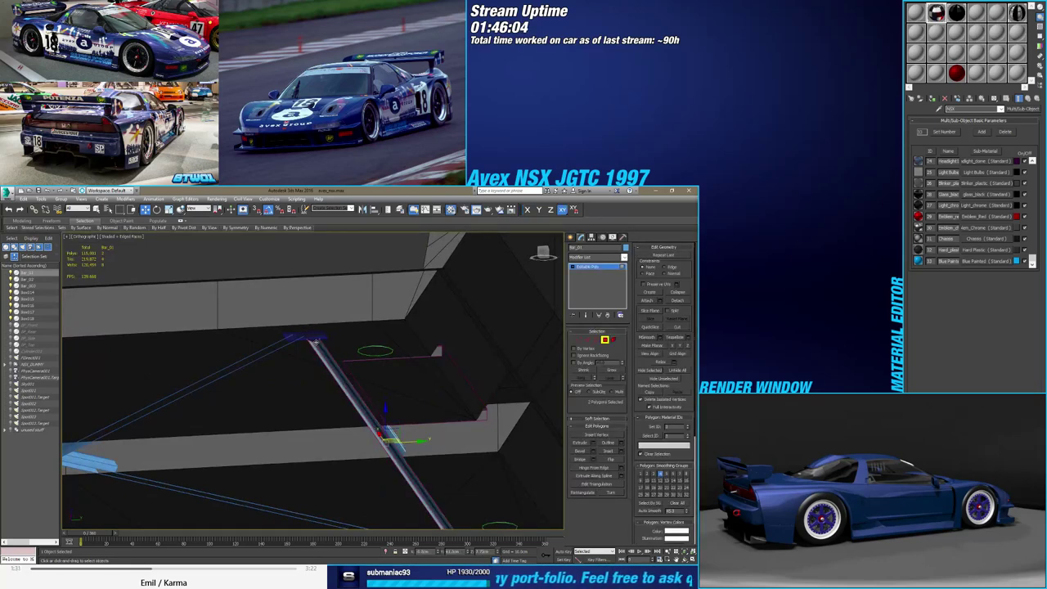
pyautogui.press('Delete')
pyautogui.moveTo(317, 395)
pyautogui.keyDown('alt'); pyautogui.mouseDown(button='middle')
pyautogui.moveTo(348, 351)
pyautogui.moveTo(354, 368)
pyautogui.mouseUp(button='middle'); pyautogui.keyUp('alt')
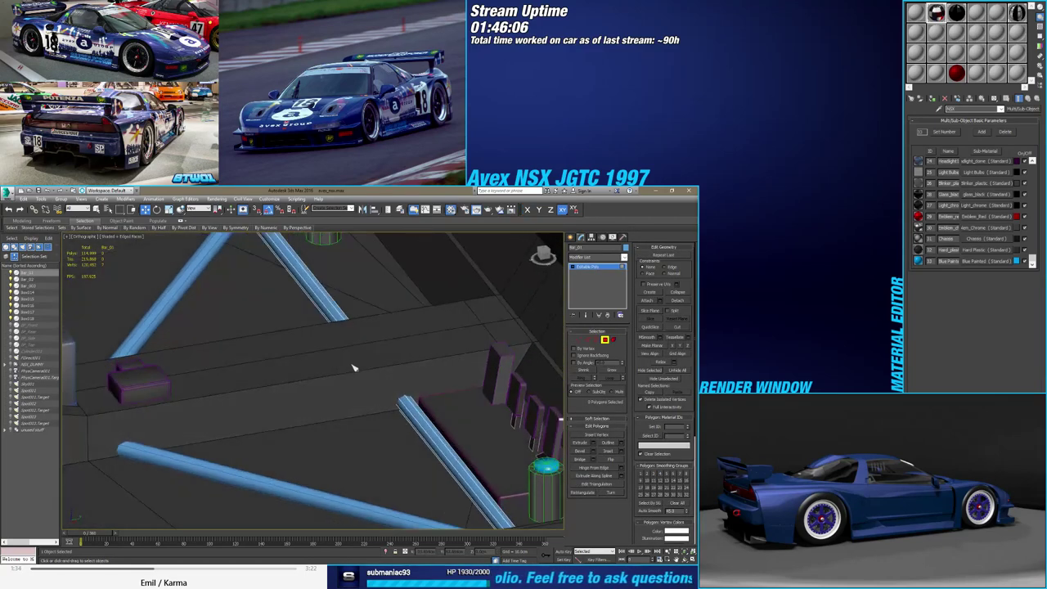
pyautogui.scroll(-4, 350, 391)
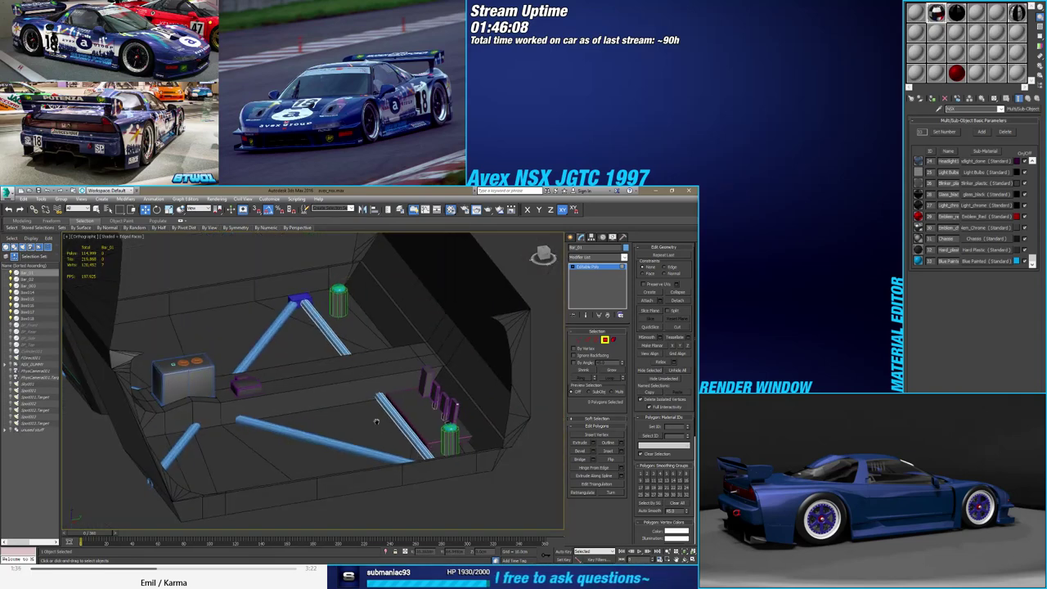
pyautogui.moveTo(389, 395)
pyautogui.keyDown('alt'); pyautogui.mouseDown(button='middle')
pyautogui.moveTo(346, 416)
pyautogui.moveTo(346, 402)
pyautogui.moveTo(363, 416)
pyautogui.mouseUp(button='middle'); pyautogui.keyUp('alt')
pyautogui.scroll(5, 432, 446)
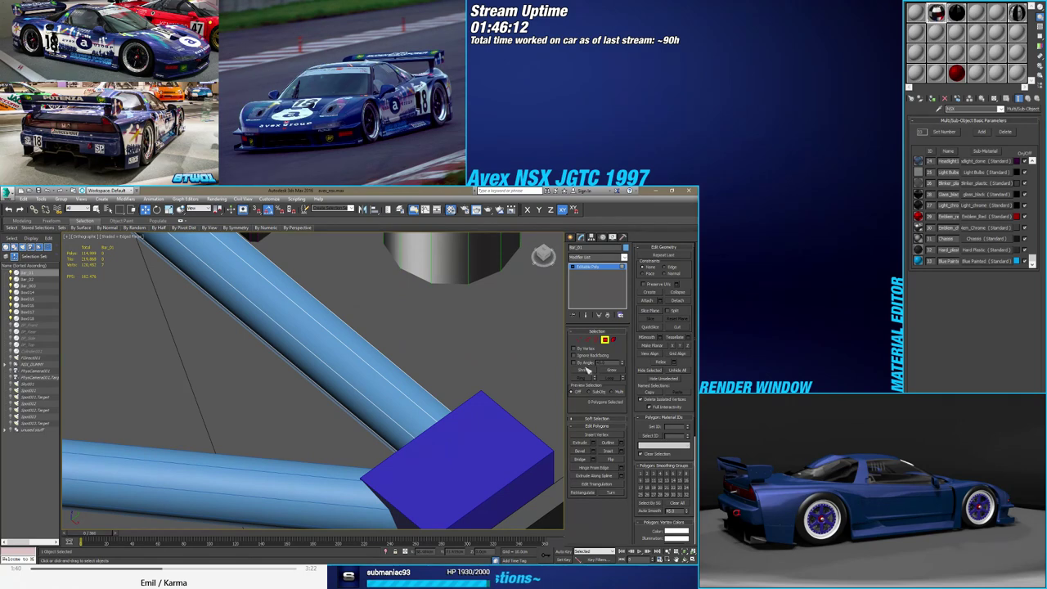
# Delete one polygon from the blue mounting block to open it
pyautogui.click(603, 340)
pyautogui.click(491, 433)
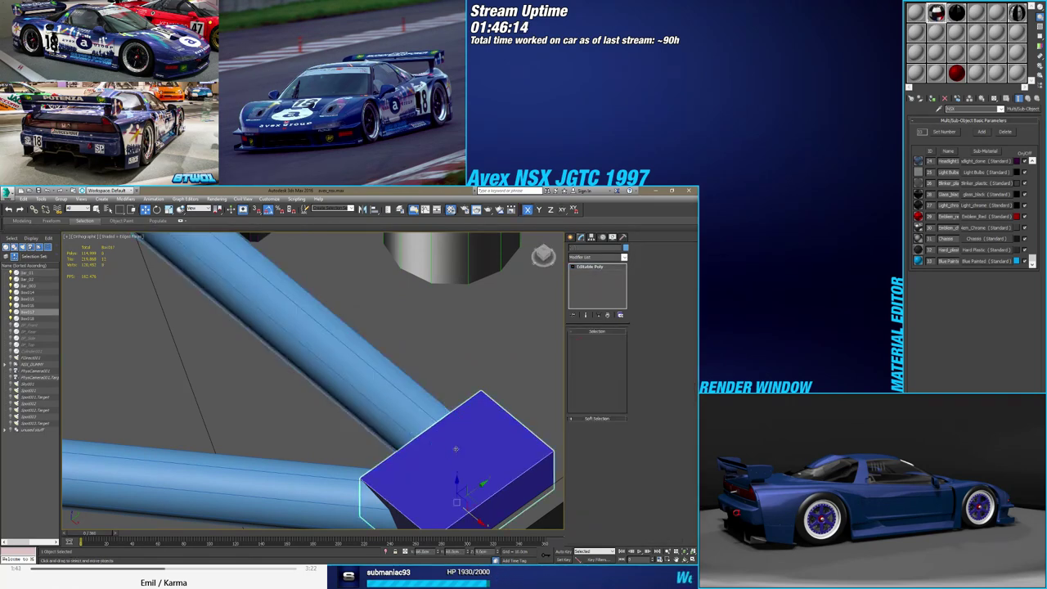
pyautogui.keyDown('alt'); pyautogui.moveTo(482, 409); pyautogui.dragTo(418, 352, button='middle'); pyautogui.keyUp('alt')
pyautogui.click(604, 340)
pyautogui.hotkey('ctrl', 'a')
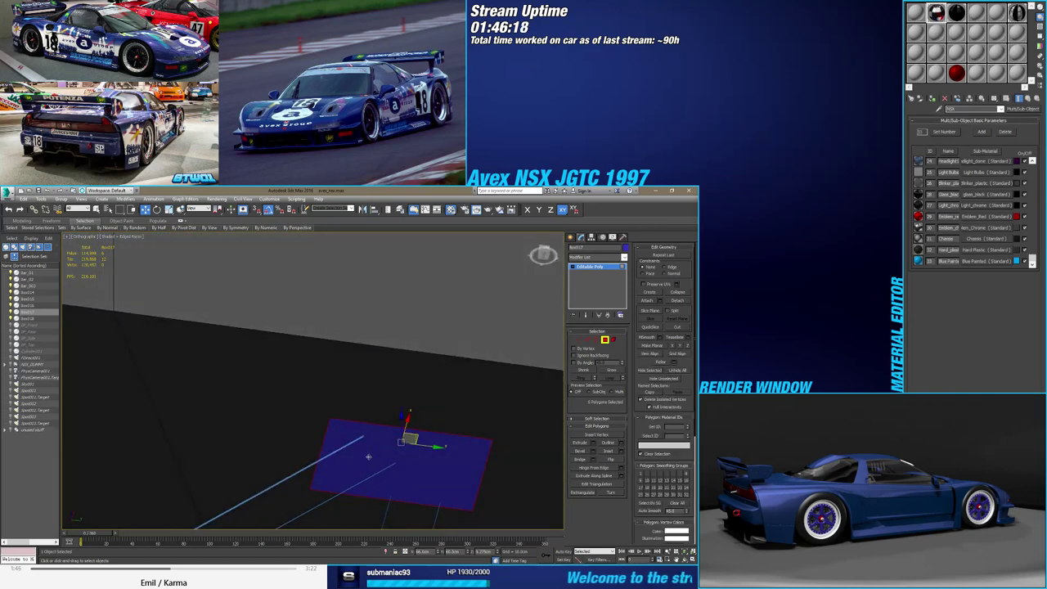
pyautogui.click(368, 457)
pyautogui.press('Delete')
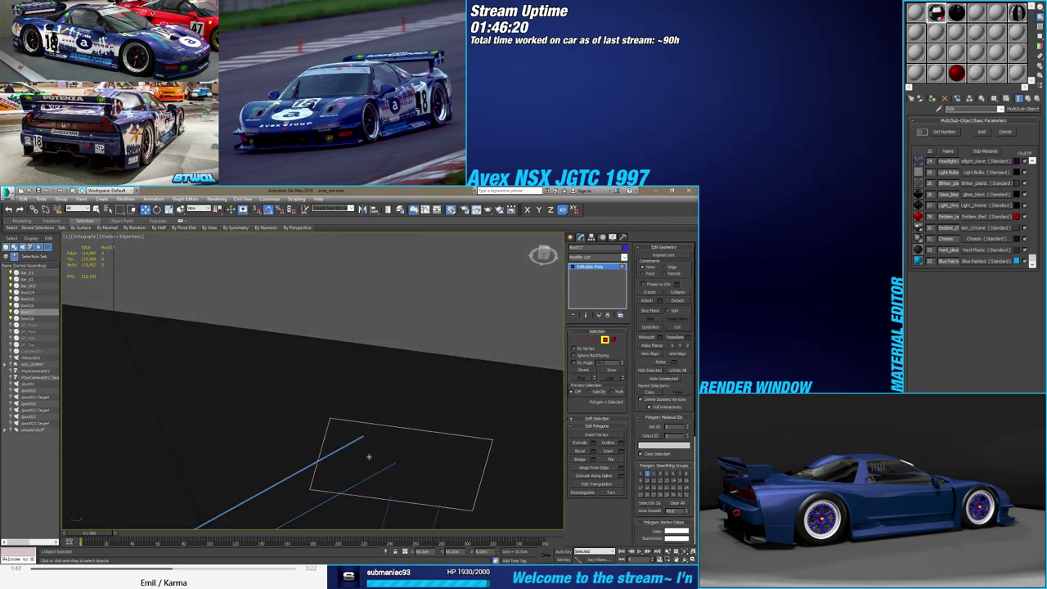
pyautogui.moveTo(364, 456)
pyautogui.keyDown('alt'); pyautogui.mouseDown(button='middle')
pyautogui.moveTo(353, 391)
pyautogui.moveTo(384, 455)
pyautogui.moveTo(400, 424)
pyautogui.moveTo(386, 398)
pyautogui.moveTo(327, 402)
pyautogui.moveTo(272, 369)
pyautogui.mouseUp(button='middle'); pyautogui.keyUp('alt')
# Chamfer the block's selected edges using the Chamfer caddy
pyautogui.press('2')
pyautogui.press('F3')
pyautogui.moveTo(267, 364); pyautogui.dragTo(514, 395)
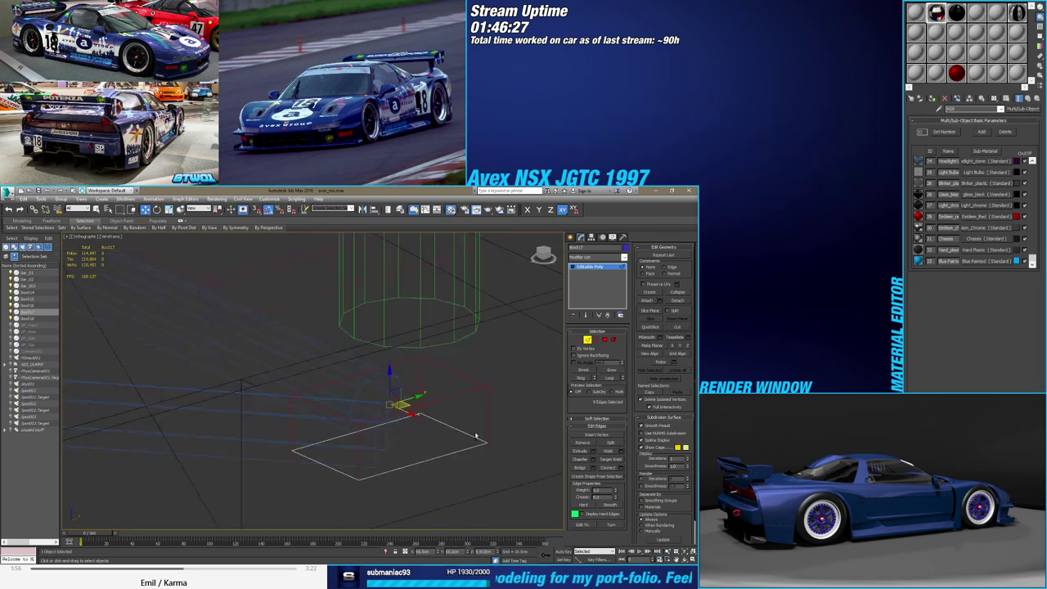
pyautogui.moveTo(513, 395)
pyautogui.keyDown('alt'); pyautogui.mouseDown(button='middle')
pyautogui.moveTo(458, 434)
pyautogui.moveTo(442, 462)
pyautogui.mouseUp(button='middle'); pyautogui.keyUp('alt')
pyautogui.press('F3')
pyautogui.scroll(3, 426, 460)
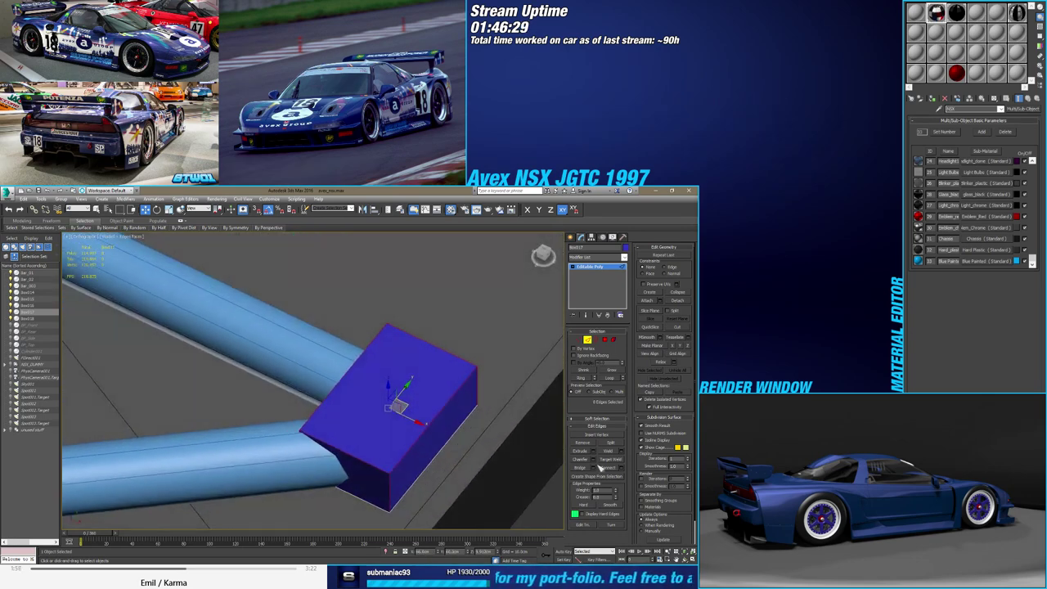
pyautogui.click(596, 461)
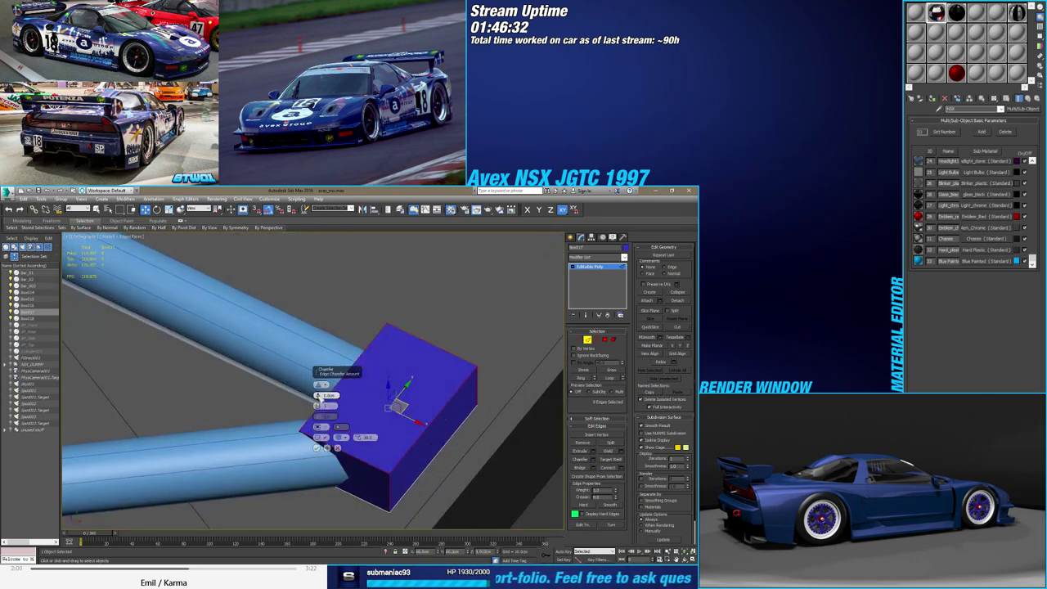
pyautogui.moveTo(318, 398); pyautogui.dragTo(319, 391)
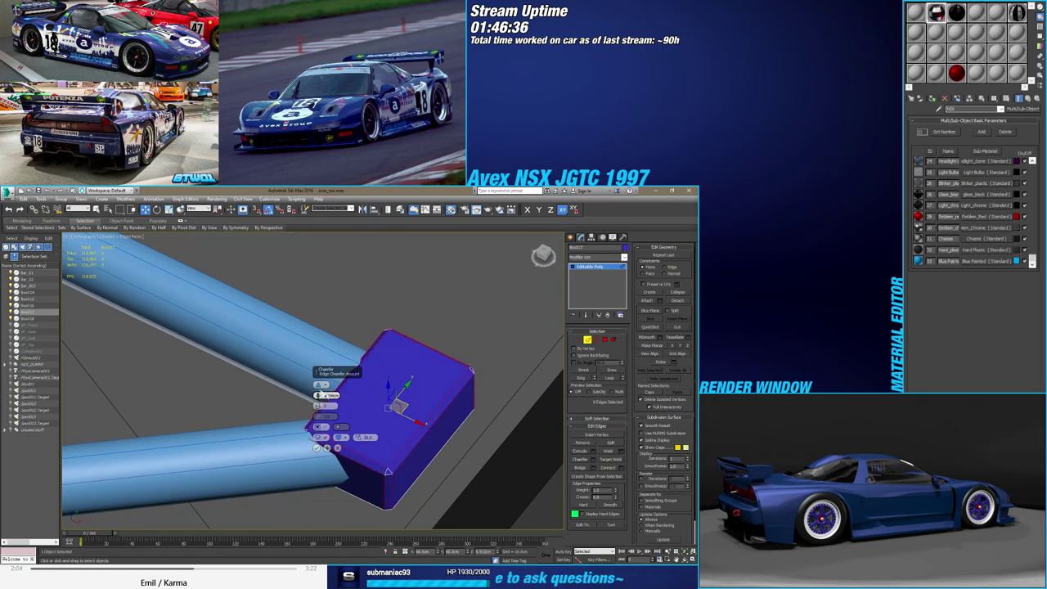
pyautogui.moveTo(373, 447)
pyautogui.keyDown('alt'); pyautogui.mouseDown(button='middle')
pyautogui.moveTo(473, 456)
pyautogui.moveTo(397, 464)
pyautogui.mouseUp(button='middle'); pyautogui.keyUp('alt')
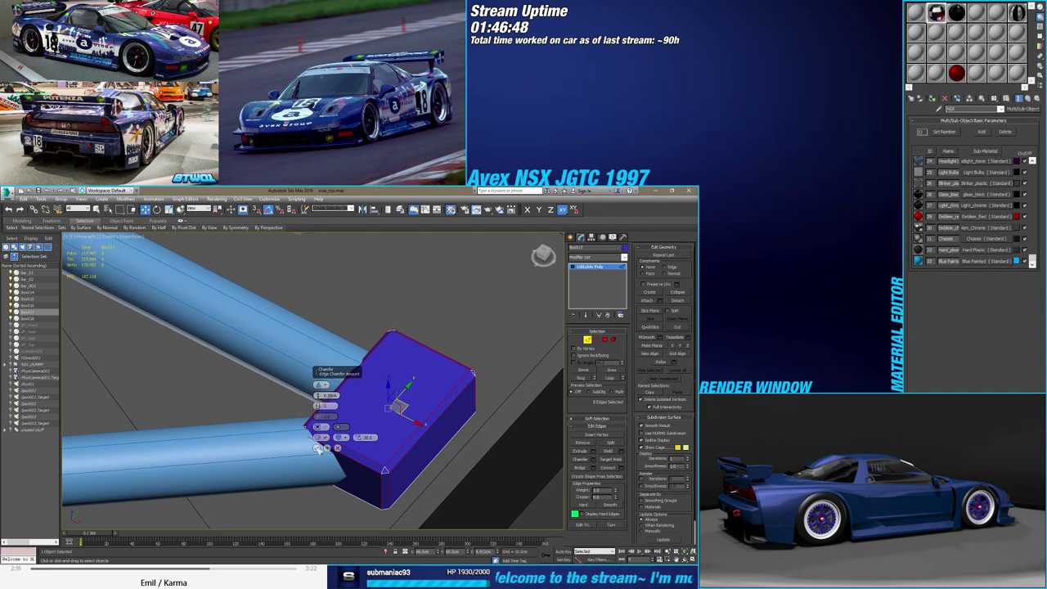
pyautogui.click(319, 448)
# Move the block's top vertices to reshape it
pyautogui.press('1')
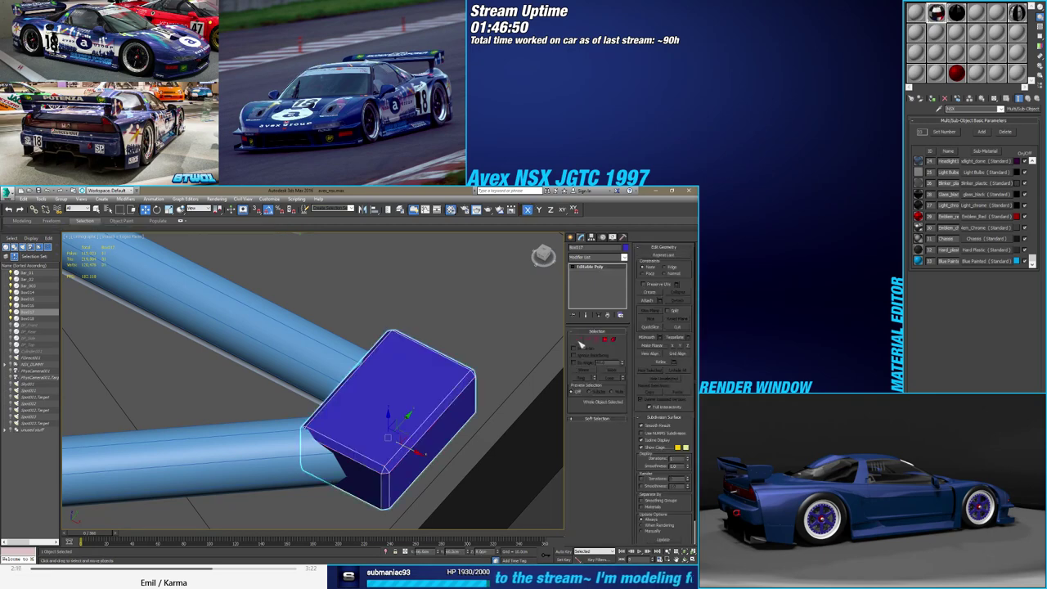
pyautogui.scroll(5, 444, 432)
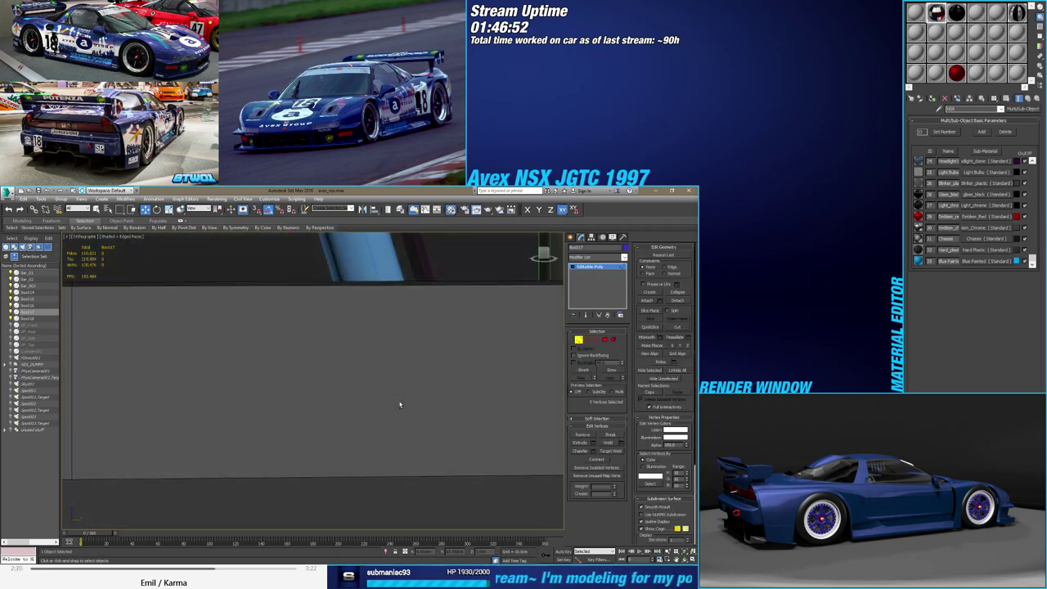
pyautogui.scroll(-5, 401, 409)
pyautogui.press('F3')
pyautogui.moveTo(275, 360); pyautogui.dragTo(513, 414)
pyautogui.moveTo(513, 414)
pyautogui.keyDown('alt'); pyautogui.mouseDown(button='middle')
pyautogui.moveTo(462, 439)
pyautogui.moveTo(391, 399)
pyautogui.mouseUp(button='middle'); pyautogui.keyUp('alt')
pyautogui.press('F3')
pyautogui.scroll(3, 441, 428)
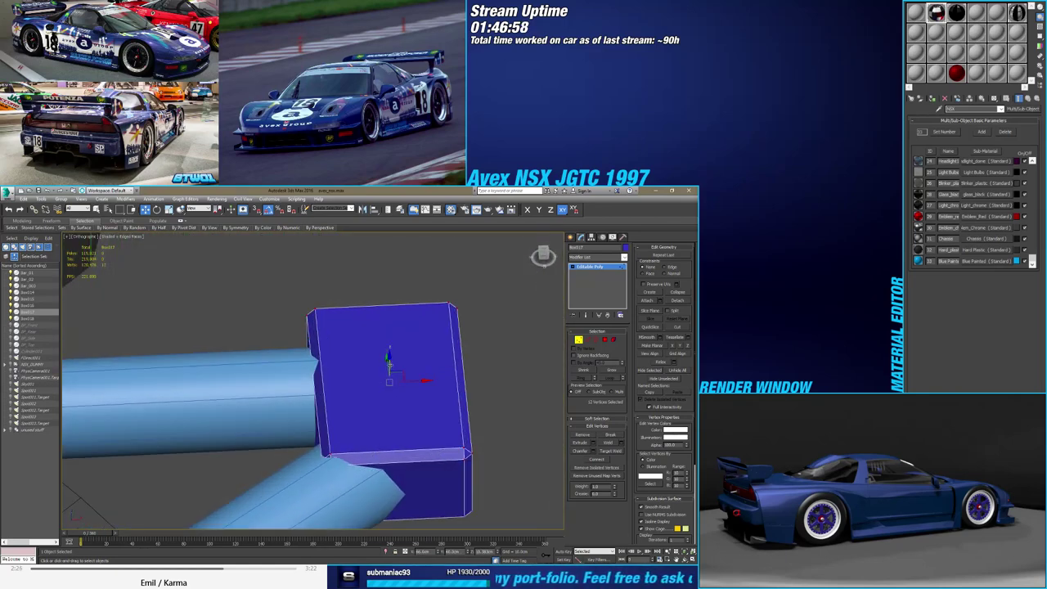
pyautogui.moveTo(391, 360)
pyautogui.keyDown('alt'); pyautogui.mouseDown(button='middle')
pyautogui.moveTo(391, 349)
pyautogui.moveTo(391, 400)
pyautogui.moveTo(374, 402)
pyautogui.moveTo(425, 458)
pyautogui.moveTo(370, 410)
pyautogui.mouseUp(button='middle'); pyautogui.keyUp('alt')
# Finish the block and put the lower diagonal rod into edge editing
pyautogui.click(613, 339)
pyautogui.hotkey('ctrl', 'a')
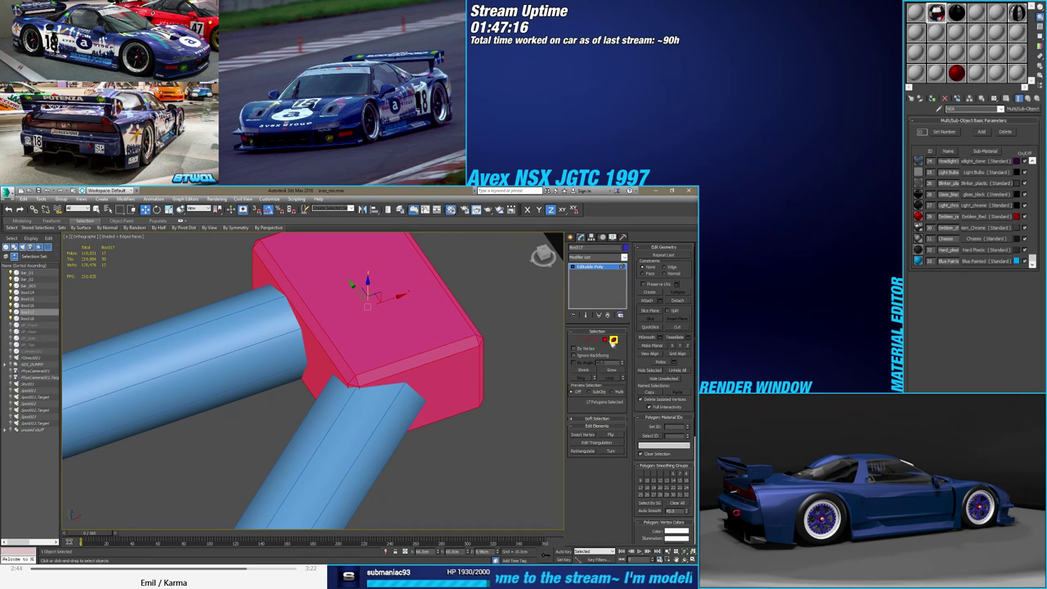
pyautogui.click(613, 341)
pyautogui.click(384, 433)
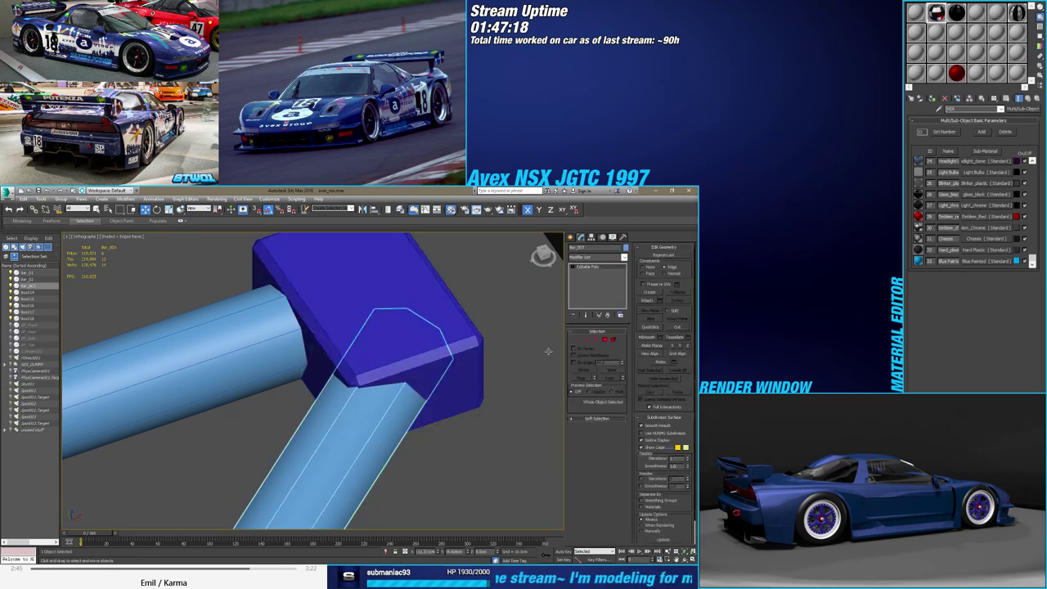
pyautogui.click(588, 341)
pyautogui.scroll(-1, 450, 413)
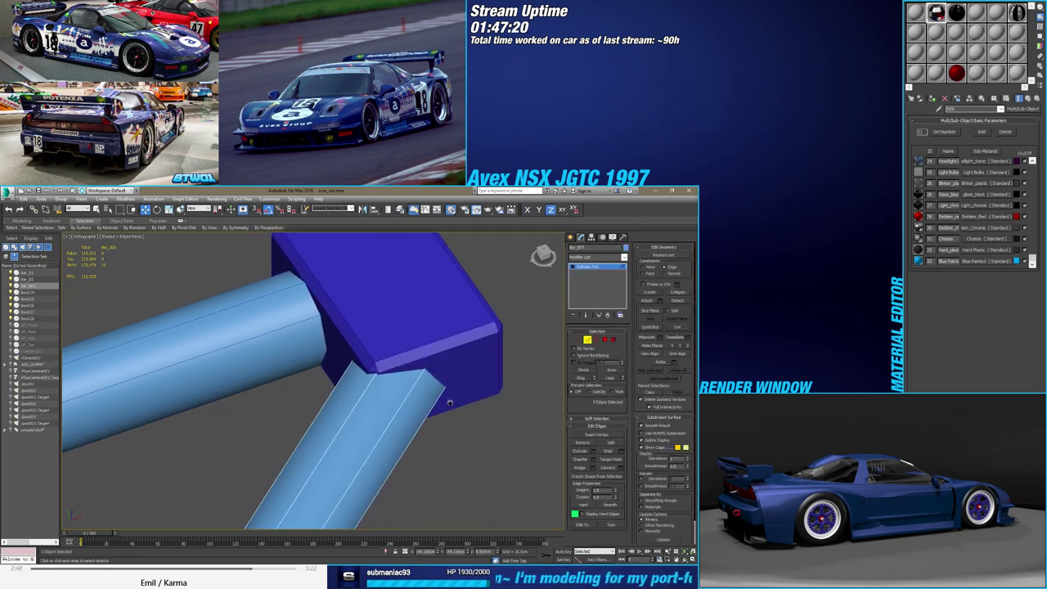
pyautogui.scroll(-5, 450, 414)
pyautogui.moveTo(448, 414)
pyautogui.keyDown('alt'); pyautogui.mouseDown(button='middle')
pyautogui.moveTo(383, 390)
pyautogui.moveTo(378, 406)
pyautogui.mouseUp(button='middle'); pyautogui.keyUp('alt')
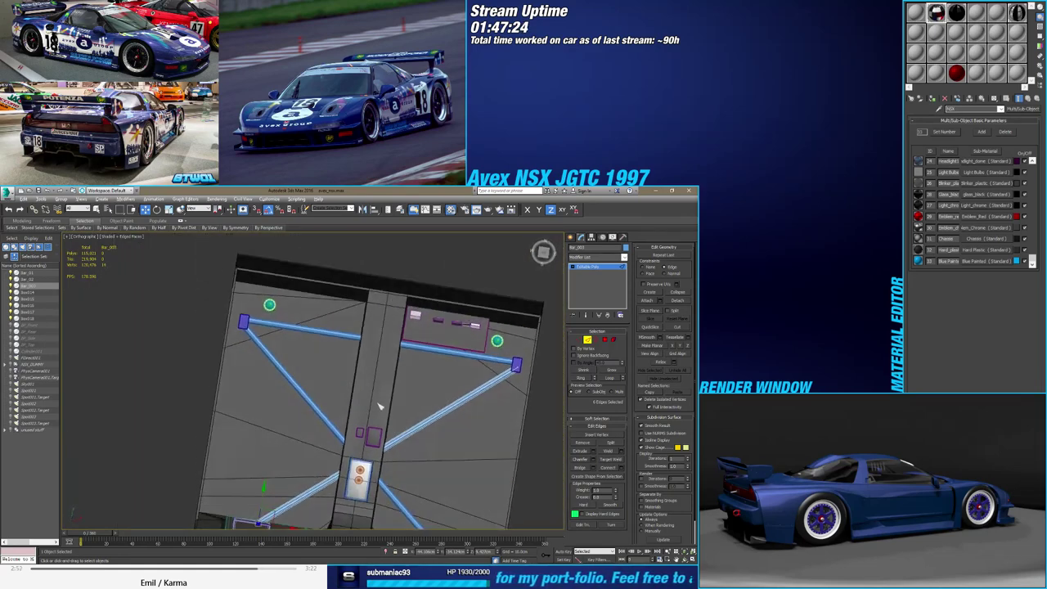
# With Affect Pivot Only, centre the diagonal rod's pivot and set its X to 0
pyautogui.click(589, 340)
pyautogui.keyDown('alt'); pyautogui.moveTo(409, 376); pyautogui.dragTo(441, 385, button='middle'); pyautogui.keyUp('alt')
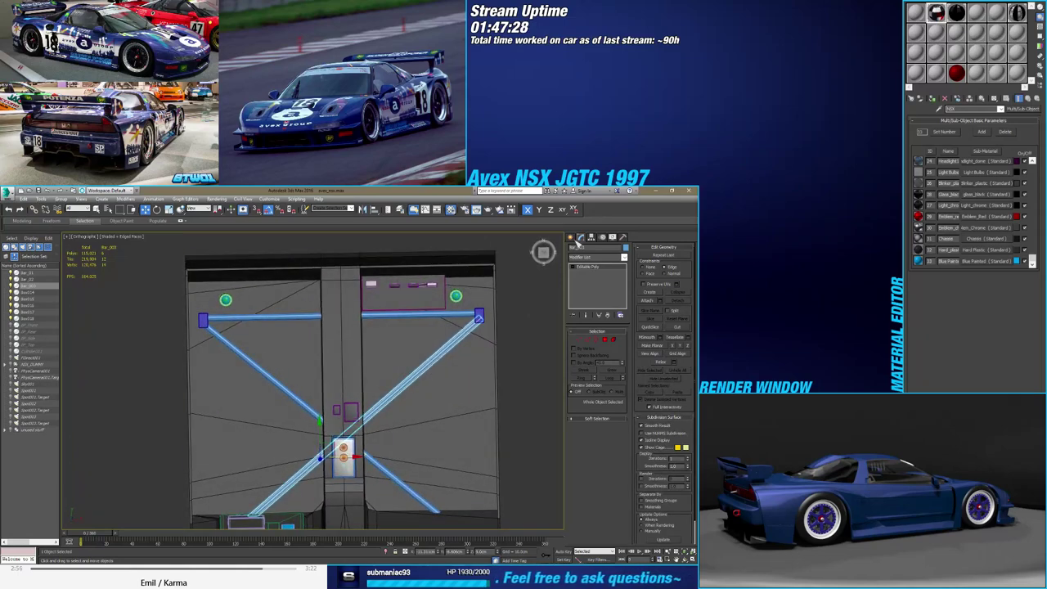
pyautogui.click(592, 238)
pyautogui.click(588, 283)
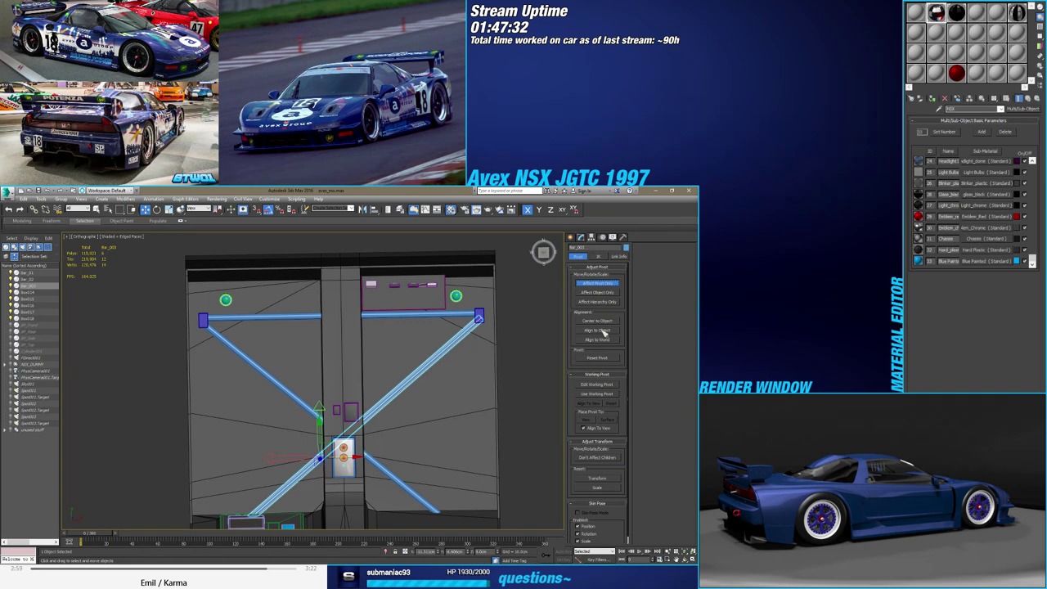
pyautogui.click(599, 324)
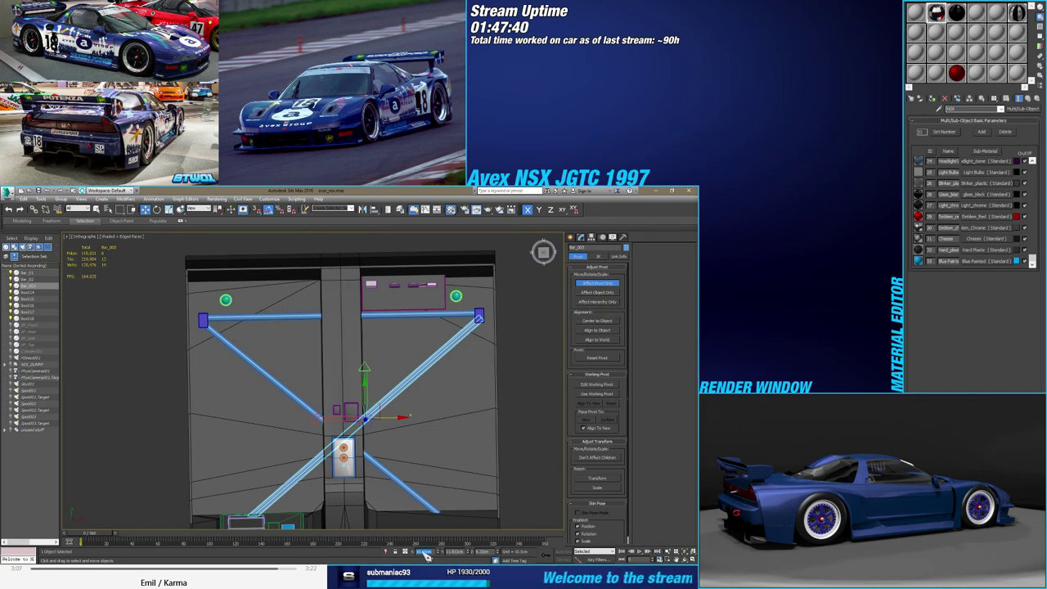
pyautogui.write('0')
pyautogui.press('Return')
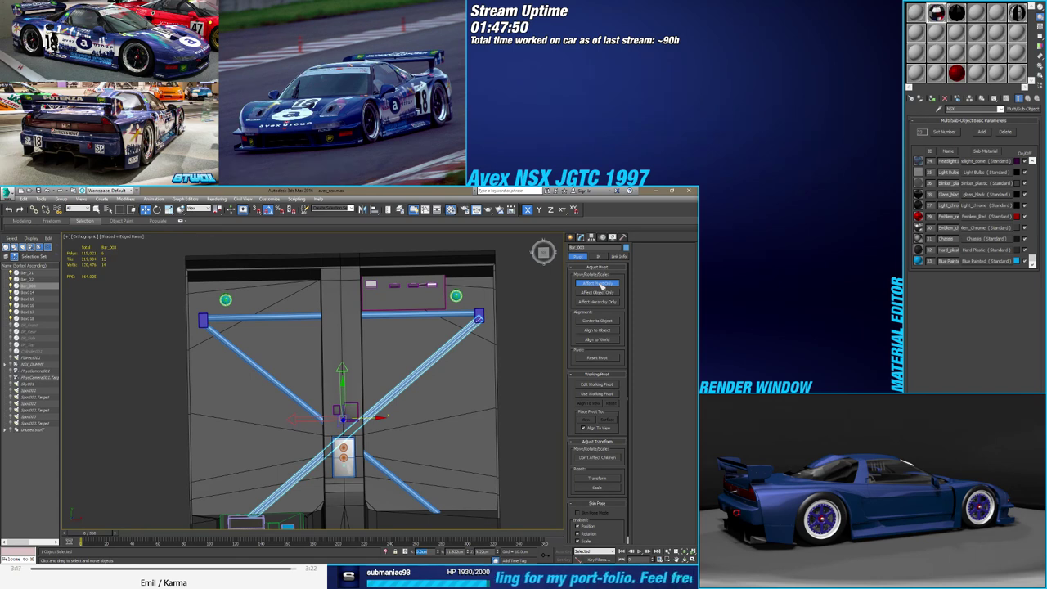
pyautogui.click(601, 286)
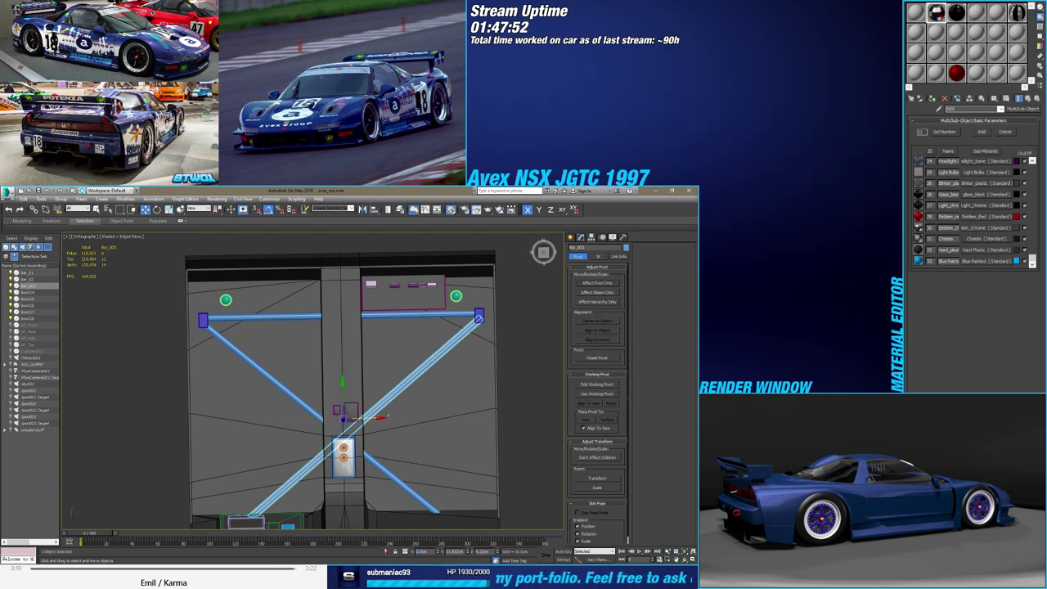
# Clear the selection and return to the Move tool
pyautogui.click(305, 409)
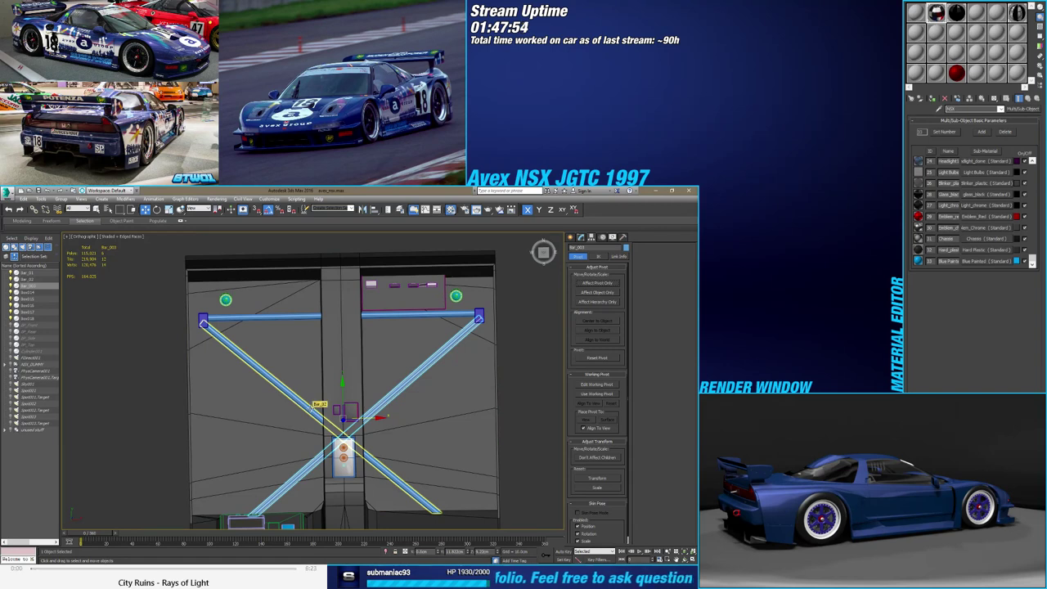
pyautogui.click(395, 406)
pyautogui.hotkey('ctrl', 'd')
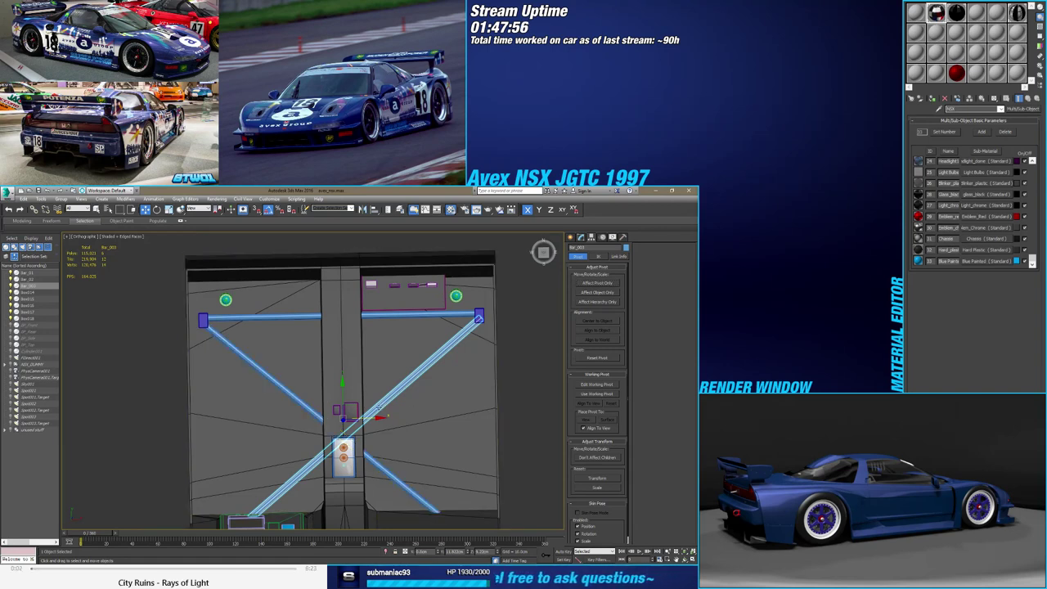
pyautogui.press('e')
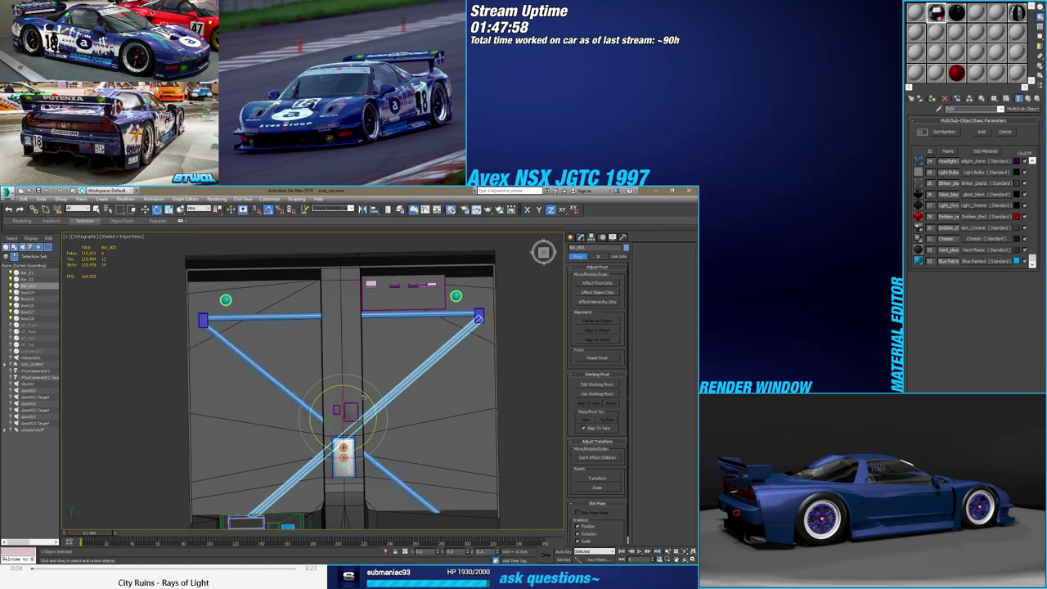
pyautogui.press('w')
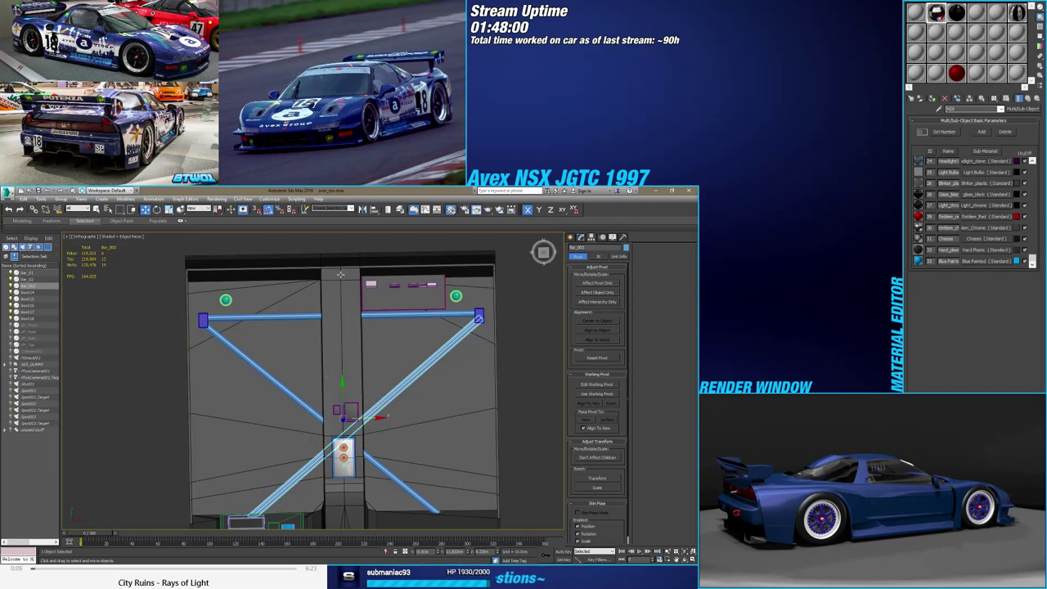
# Mirror the diagonal rod as an Instance clone to form the X-brace
pyautogui.click(362, 210)
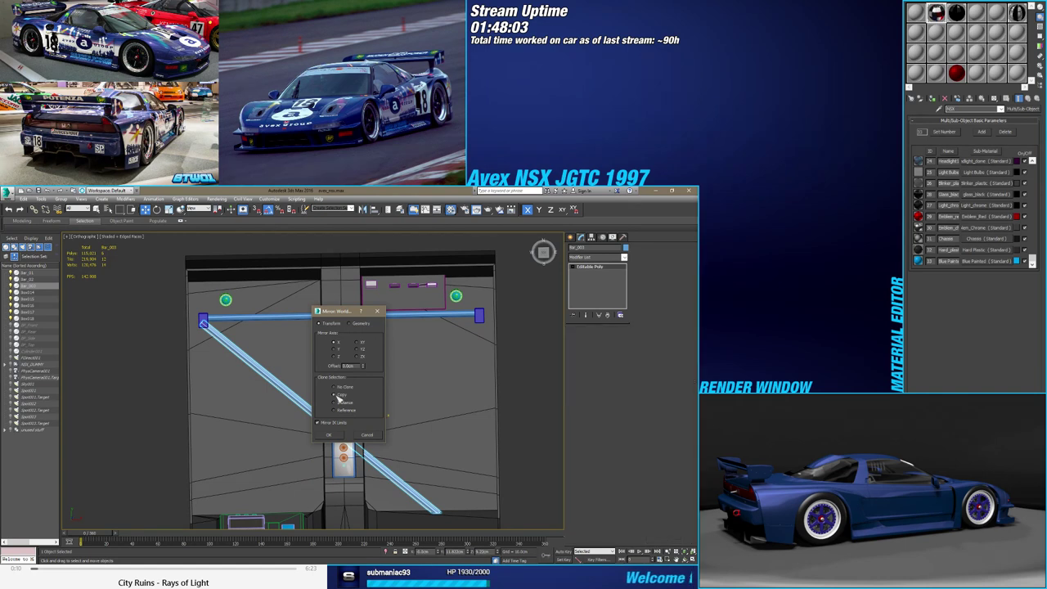
pyautogui.click(336, 396)
pyautogui.click(335, 402)
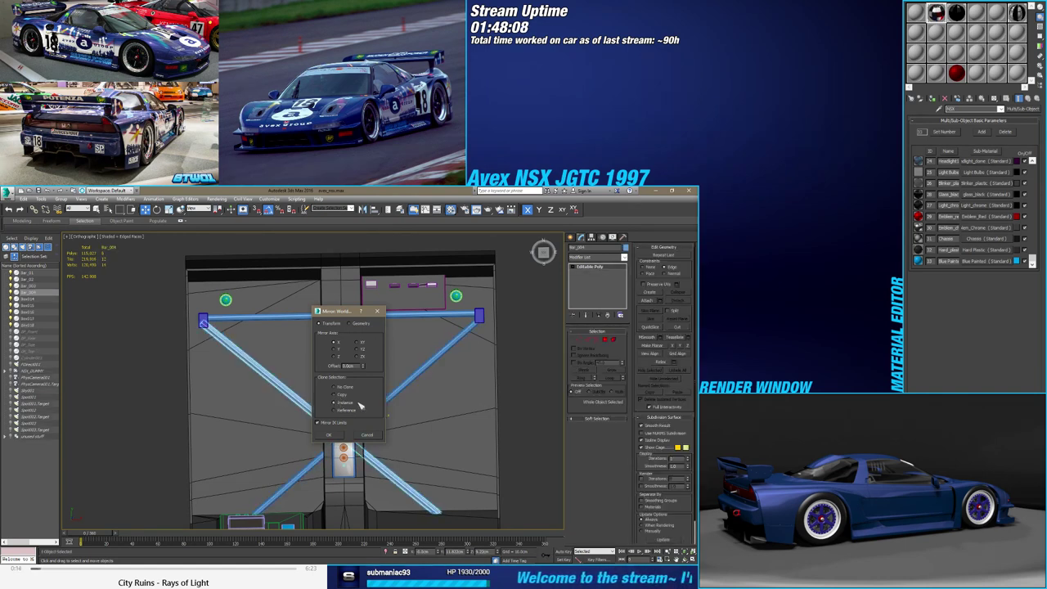
pyautogui.click(328, 434)
pyautogui.keyDown('alt'); pyautogui.moveTo(393, 434); pyautogui.dragTo(296, 340, button='middle'); pyautogui.keyUp('alt')
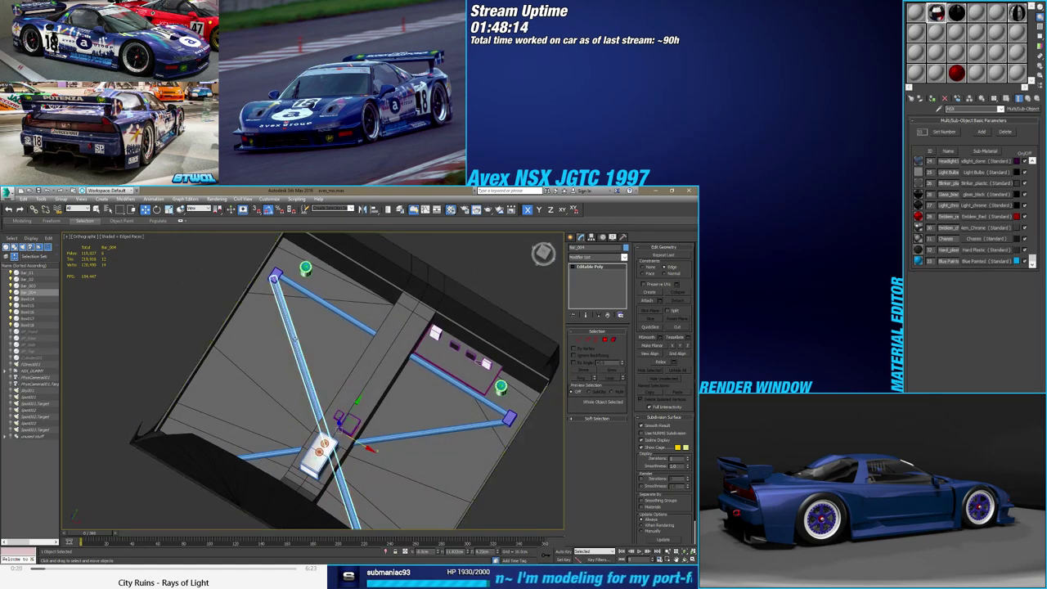
# Delete the old rod and put the horizontal rod into vertex editing
pyautogui.click(286, 353)
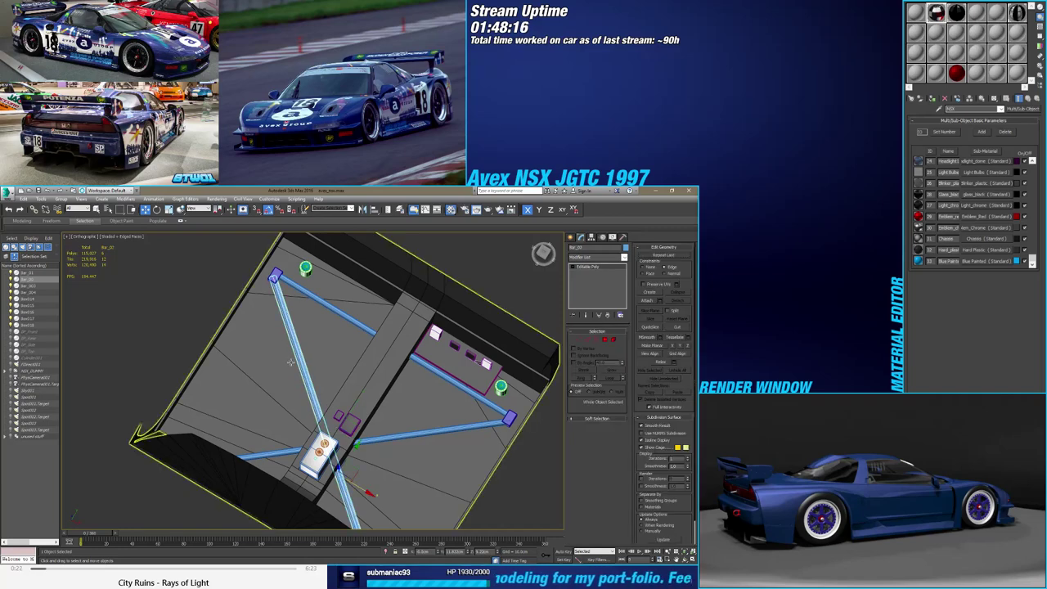
pyautogui.press('Delete')
pyautogui.click(415, 437)
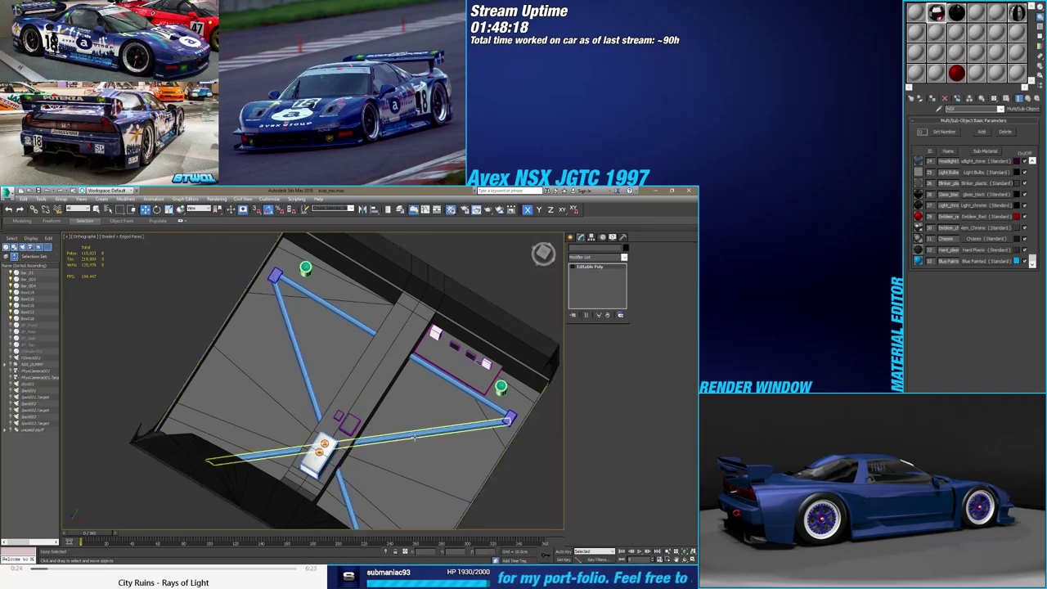
pyautogui.click(581, 341)
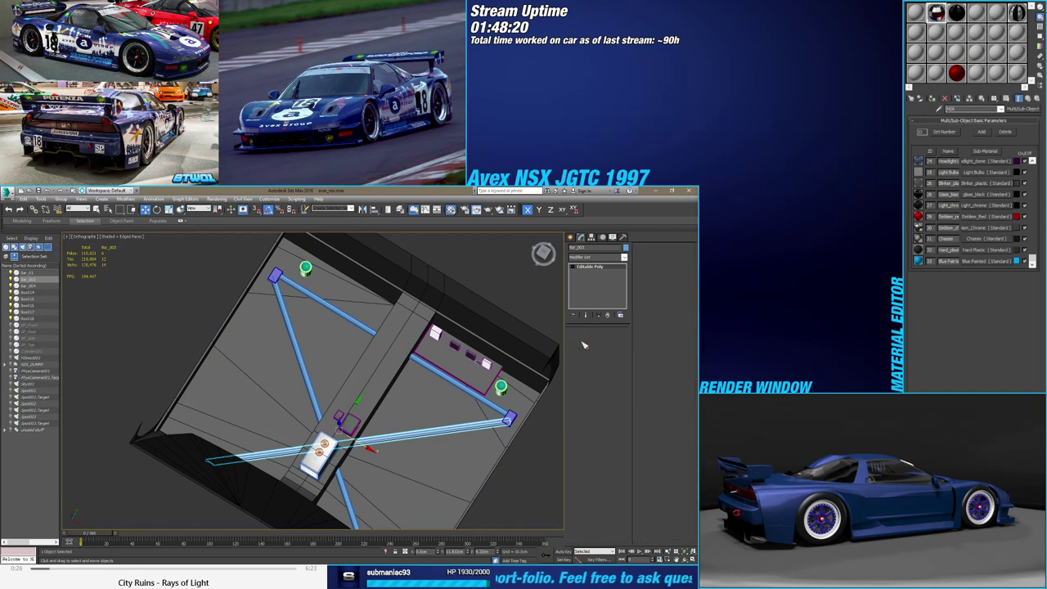
# Select both vertices at the rod's end and zoom in on the rear compartment
pyautogui.click(508, 424)
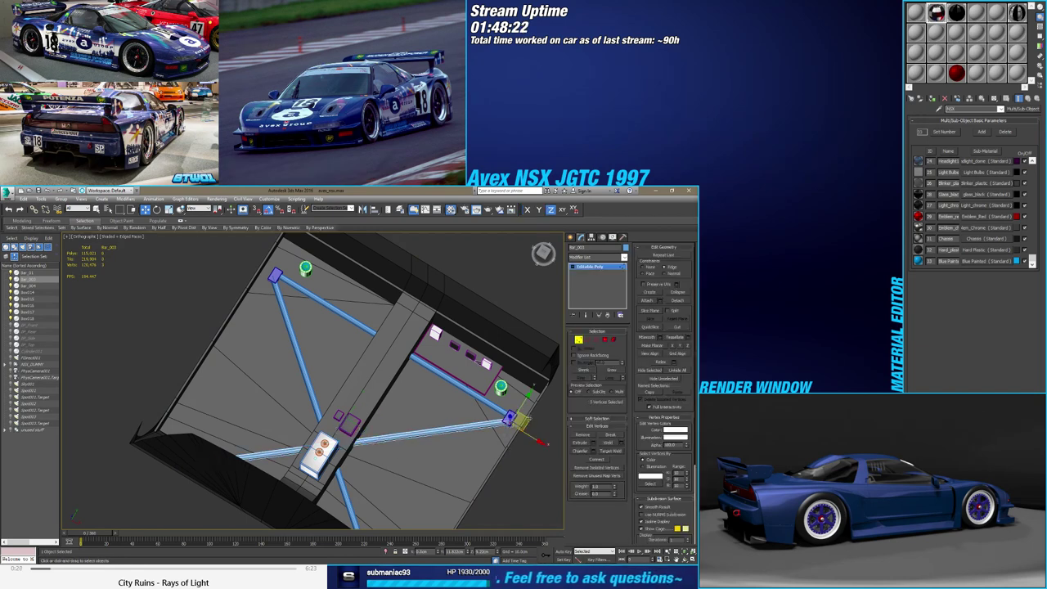
pyautogui.moveTo(403, 439); pyautogui.dragTo(532, 399)
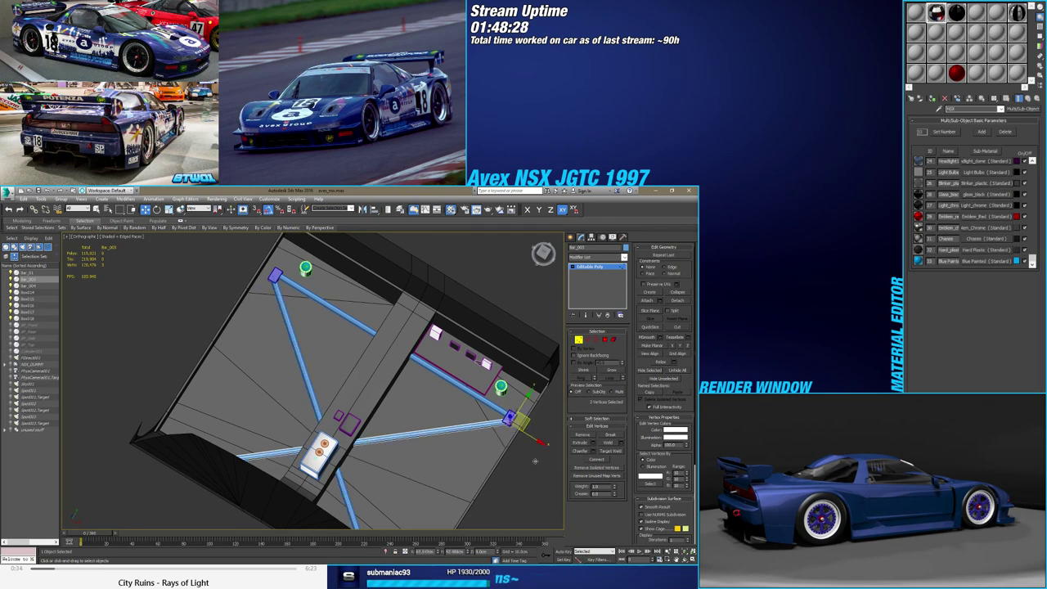
pyautogui.keyDown('alt'); pyautogui.moveTo(534, 461); pyautogui.dragTo(490, 425, button='middle'); pyautogui.keyUp('alt')
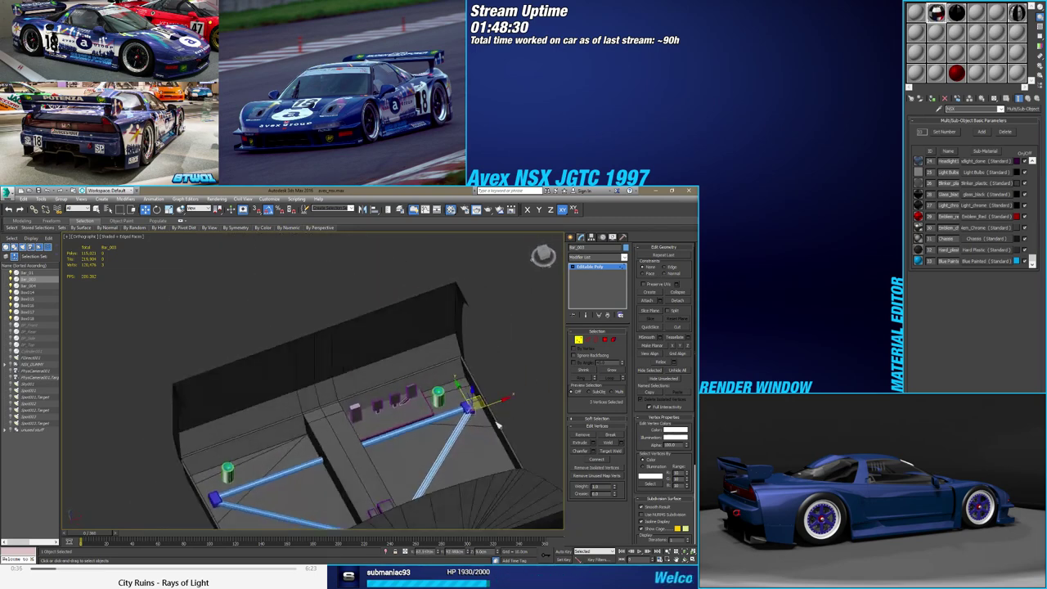
pyautogui.scroll(5, 481, 418)
pyautogui.scroll(2, 481, 418)
pyautogui.scroll(2, 487, 368)
pyautogui.scroll(2, 494, 309)
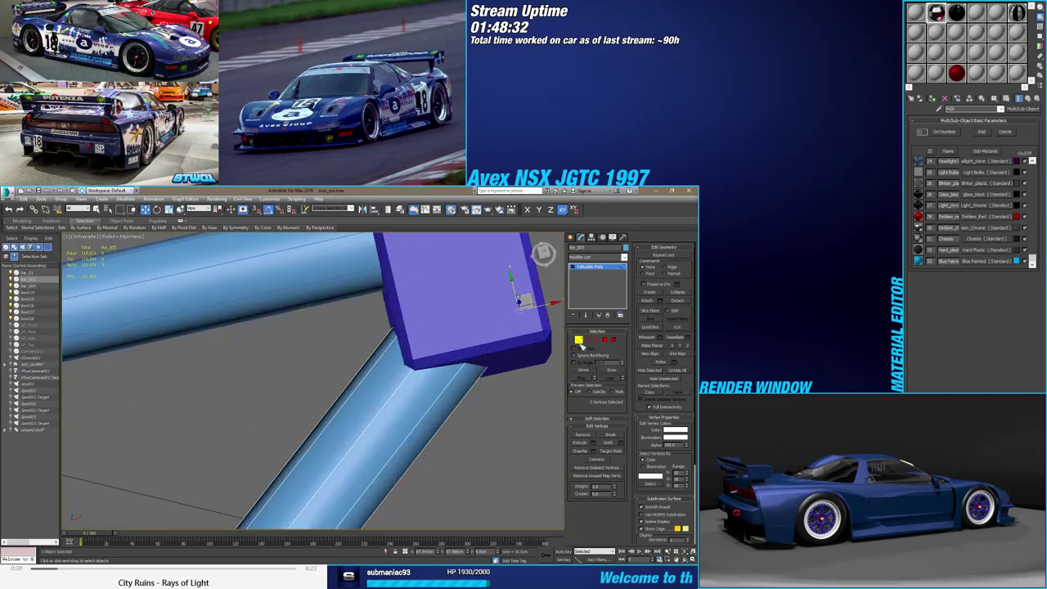
# Select the diagonal rod's lengthwise edges under the block, viewed from Top in wireframe
pyautogui.press('2')
pyautogui.keyDown('alt'); pyautogui.moveTo(434, 367); pyautogui.dragTo(368, 331, button='middle'); pyautogui.keyUp('alt')
pyautogui.click(399, 366)
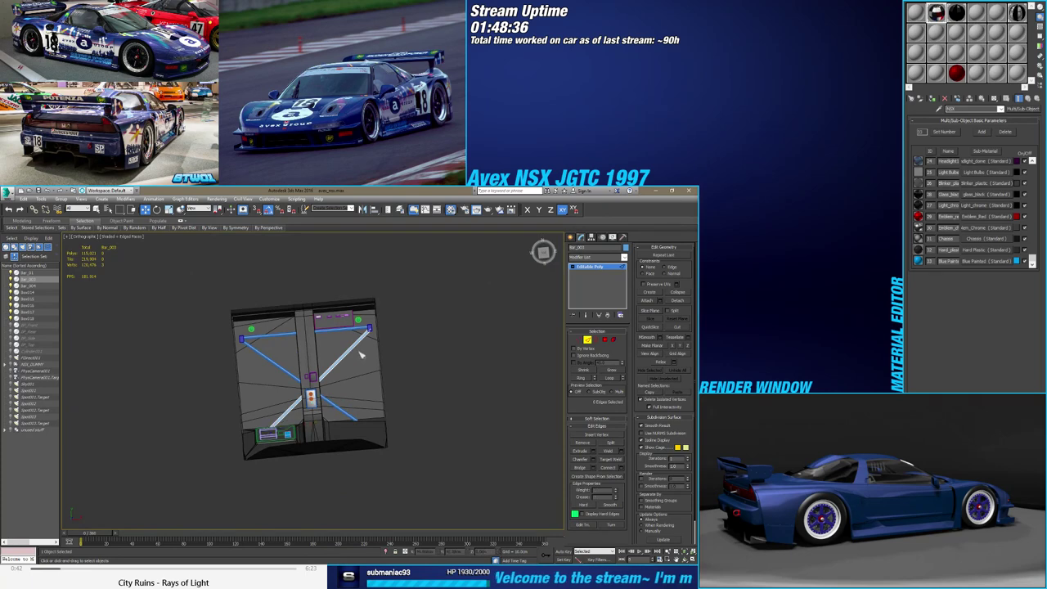
pyautogui.hotkey('shift', 'z')
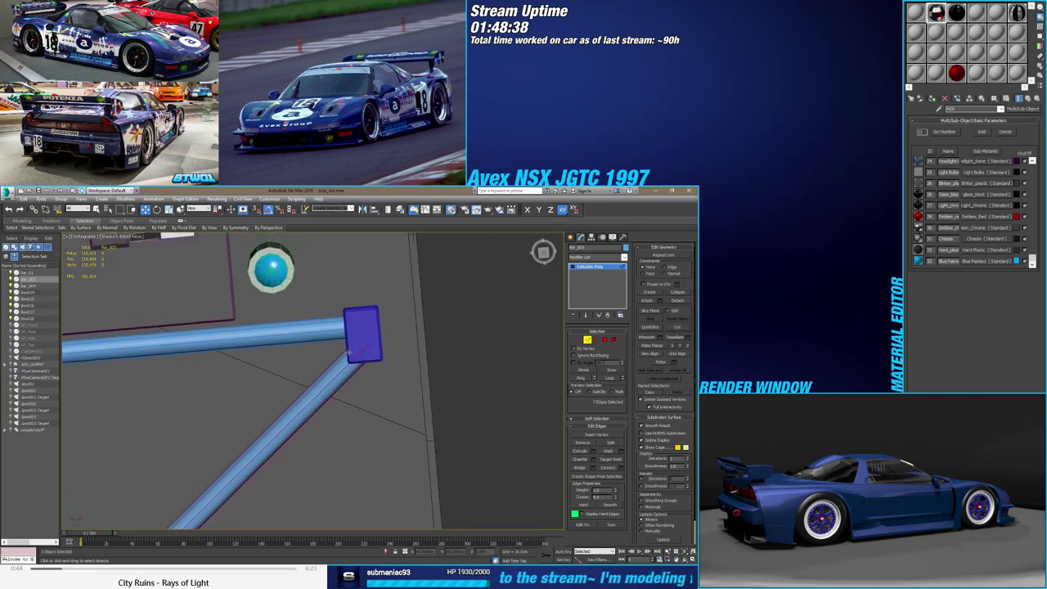
pyautogui.keyDown('alt'); pyautogui.moveTo(319, 330); pyautogui.dragTo(368, 310, button='middle'); pyautogui.keyUp('alt')
pyautogui.click(543, 251)
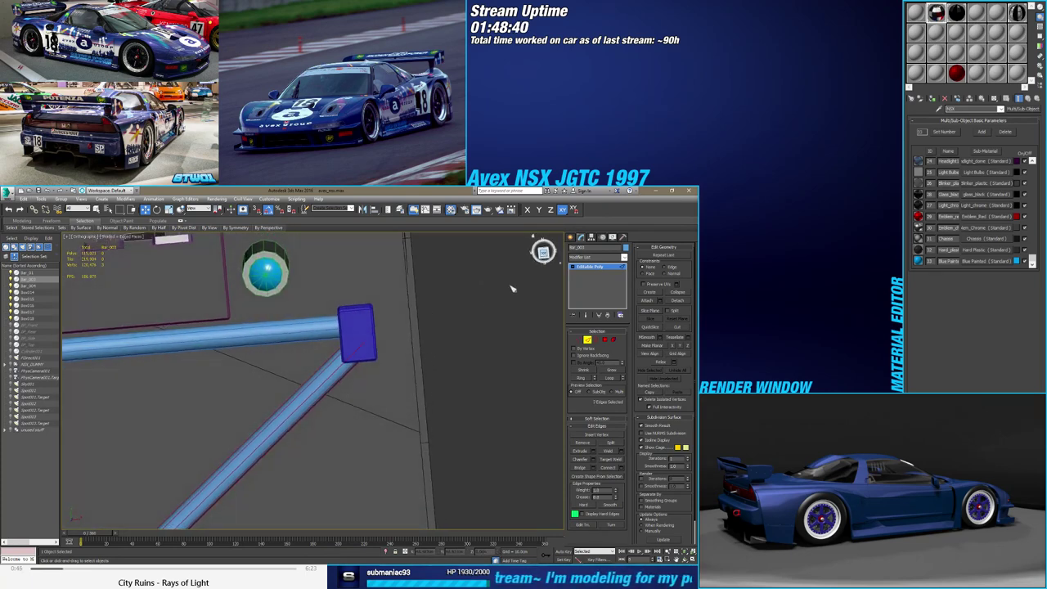
pyautogui.scroll(3, 363, 364)
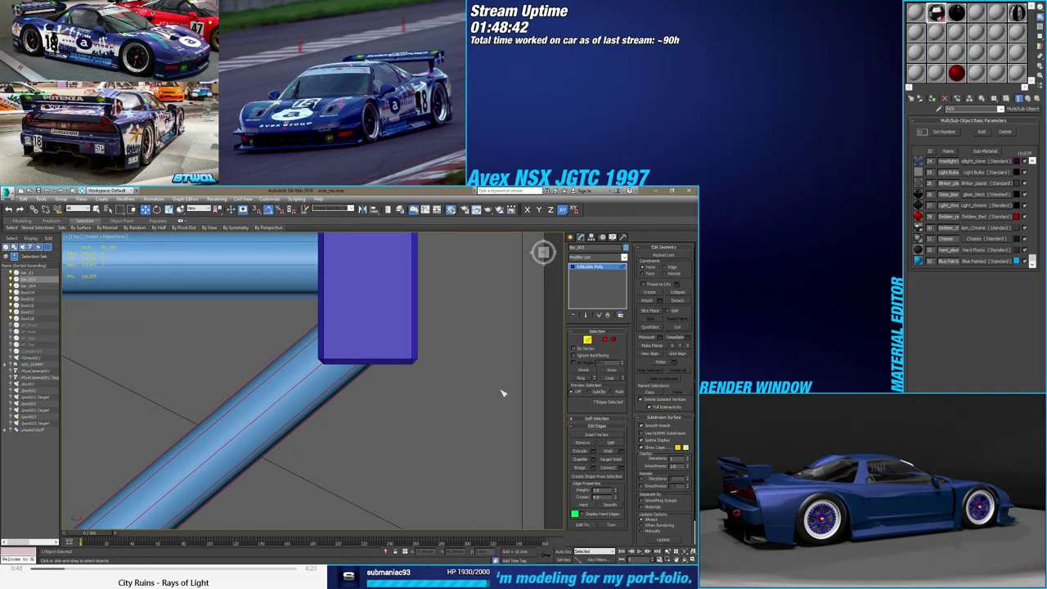
pyautogui.moveTo(451, 401)
pyautogui.mouseDown(button='middle')
pyautogui.moveTo(461, 442)
pyautogui.moveTo(415, 413)
pyautogui.mouseUp(button='middle')
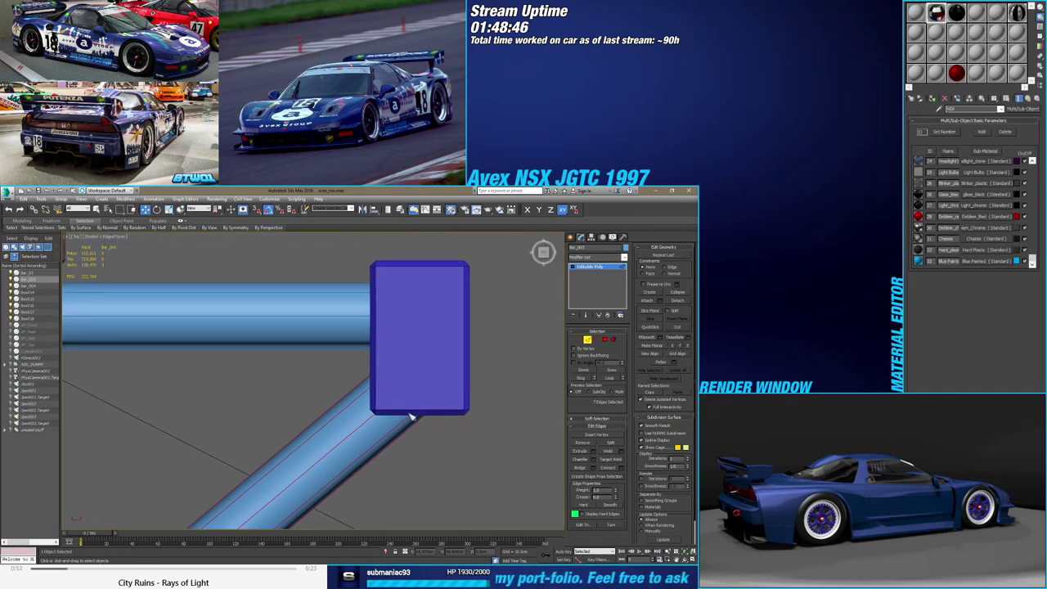
pyautogui.press('F3')
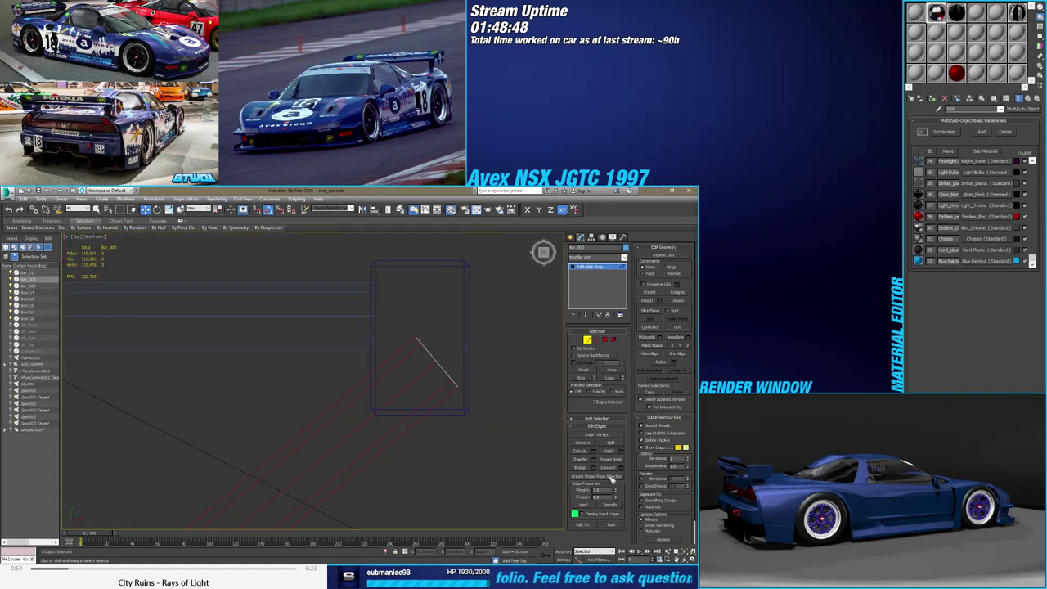
# Connect the edges into a new loop near the block and slide it along the rod
pyautogui.click(622, 468)
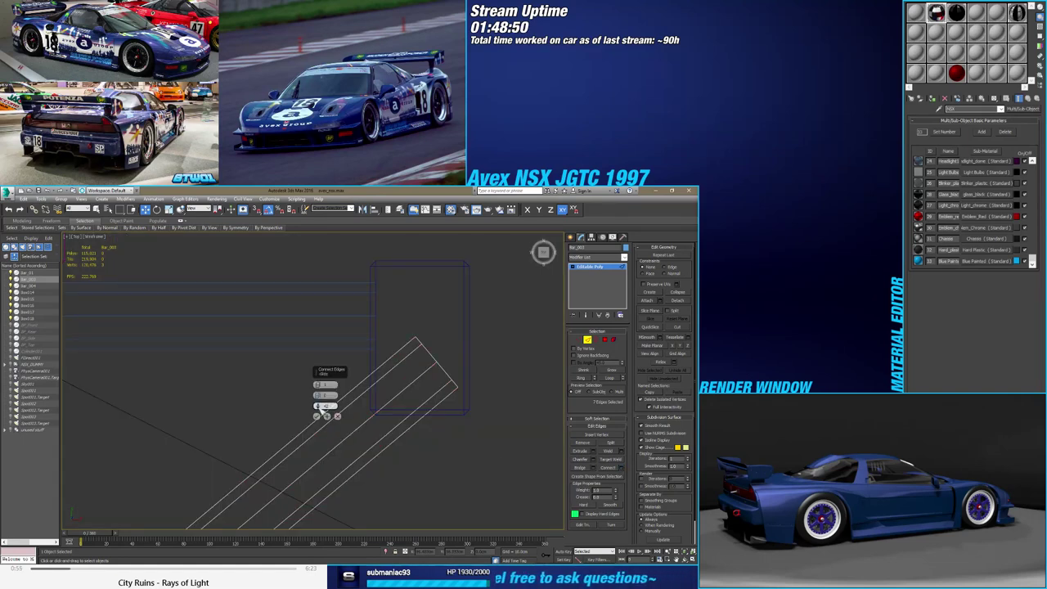
pyautogui.moveTo(325, 406)
pyautogui.mouseDown()
pyautogui.moveTo(333, 269)
pyautogui.moveTo(328, 276)
pyautogui.mouseUp()
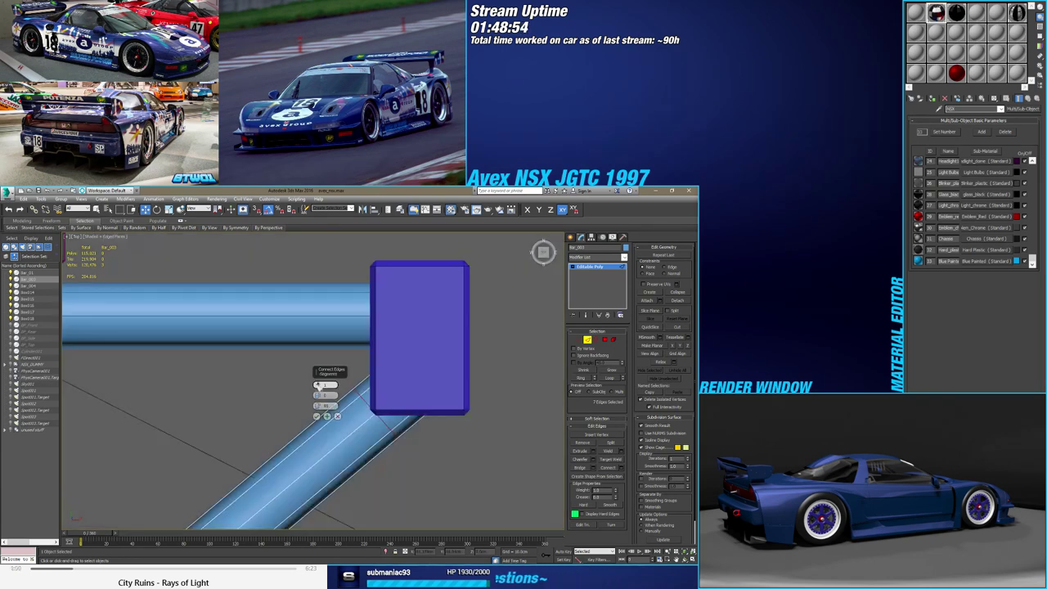
pyautogui.press('F3')
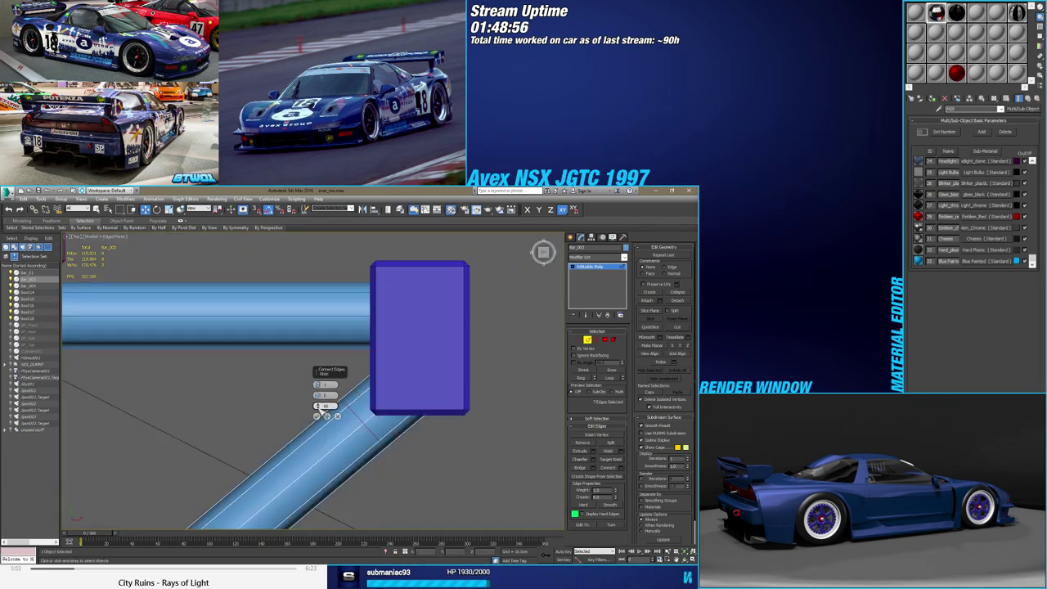
pyautogui.click(316, 416)
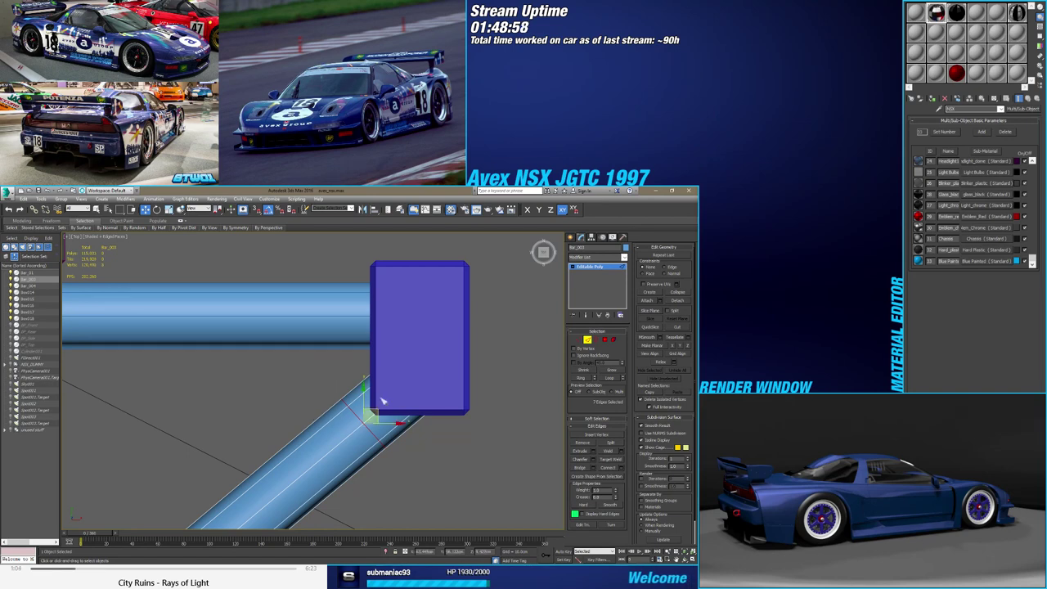
pyautogui.click(666, 268)
pyautogui.moveTo(372, 409); pyautogui.dragTo(381, 404)
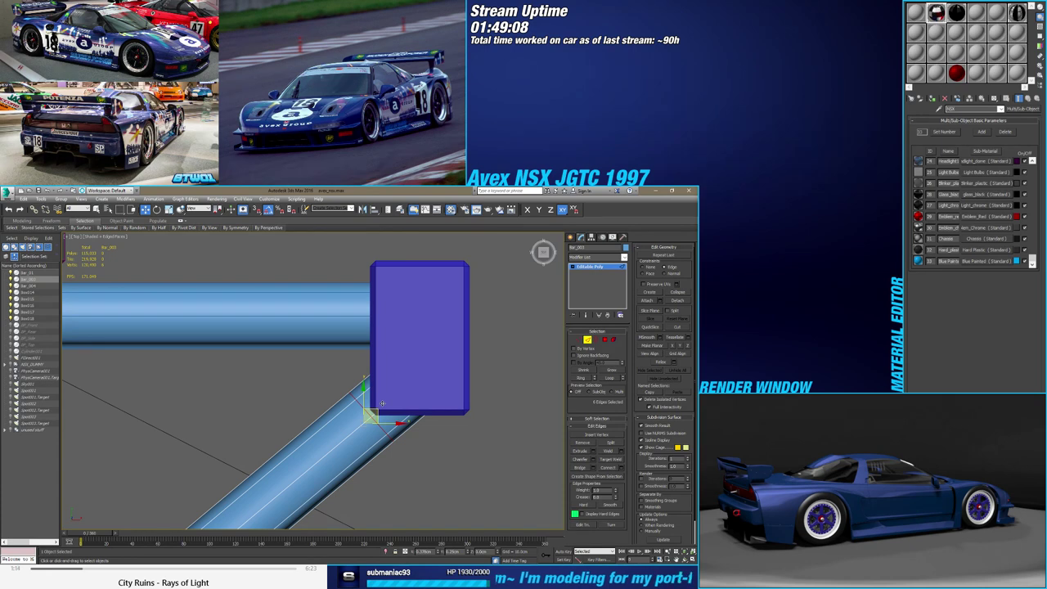
pyautogui.scroll(2, 381, 403)
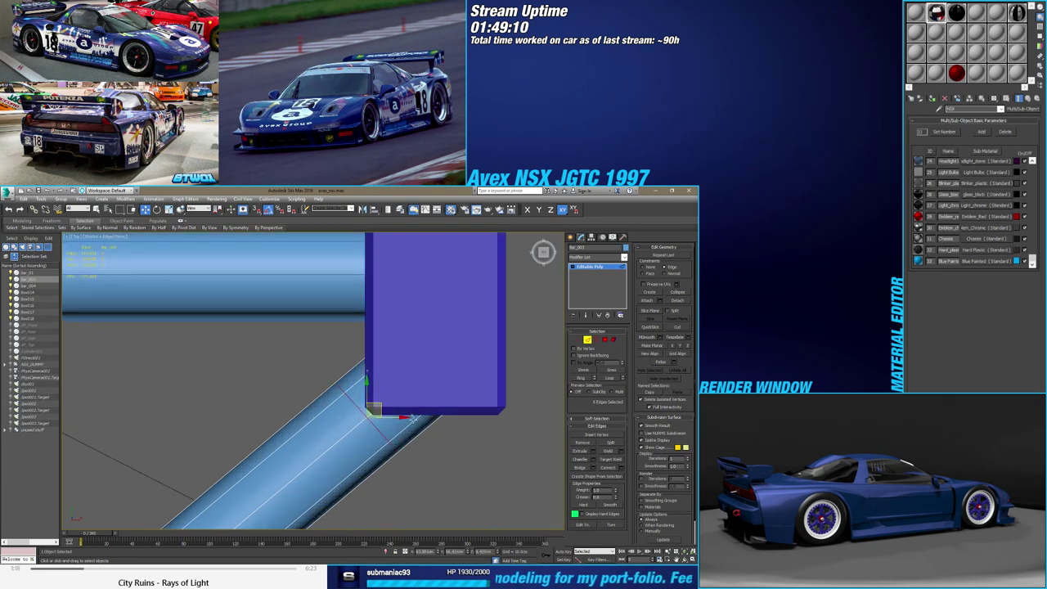
# Select the rod-end vertices and flatten them along different axes with Make Planar
pyautogui.click(578, 339)
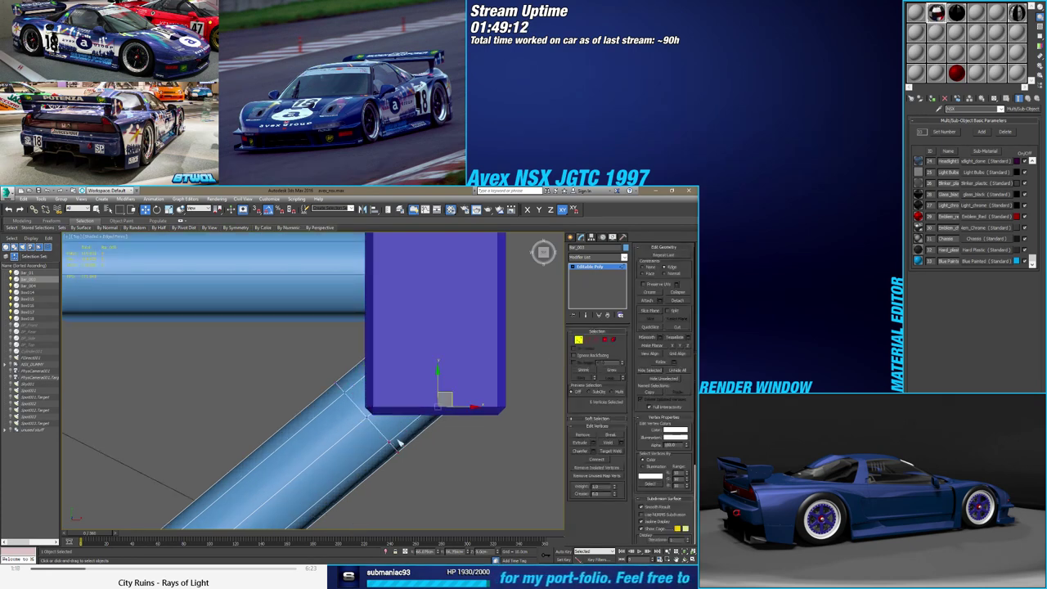
pyautogui.hotkey('alt', 'x')
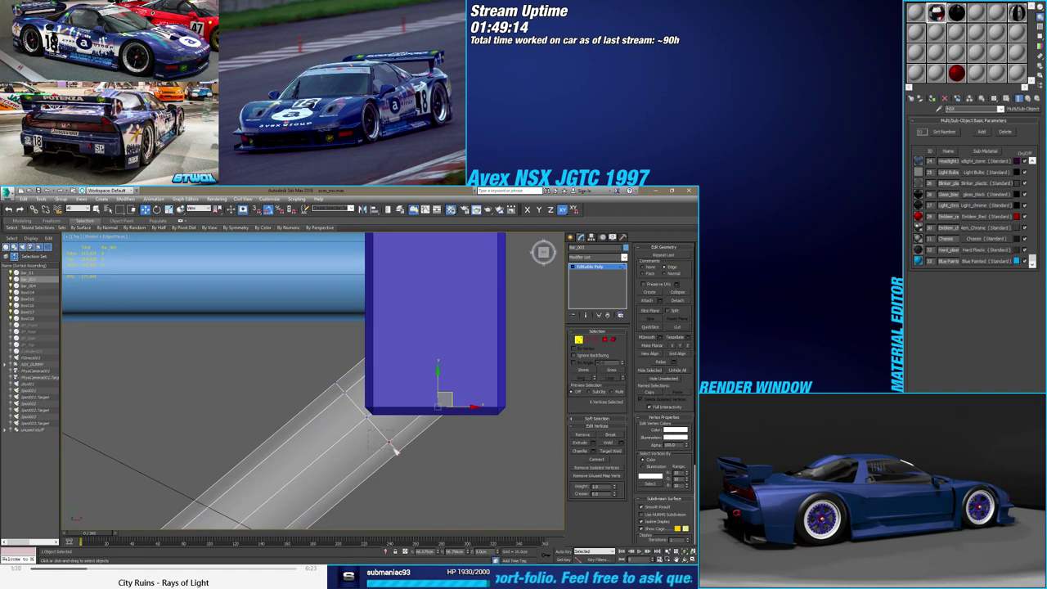
pyautogui.moveTo(394, 451)
pyautogui.mouseDown()
pyautogui.moveTo(413, 418)
pyautogui.moveTo(418, 442)
pyautogui.mouseUp()
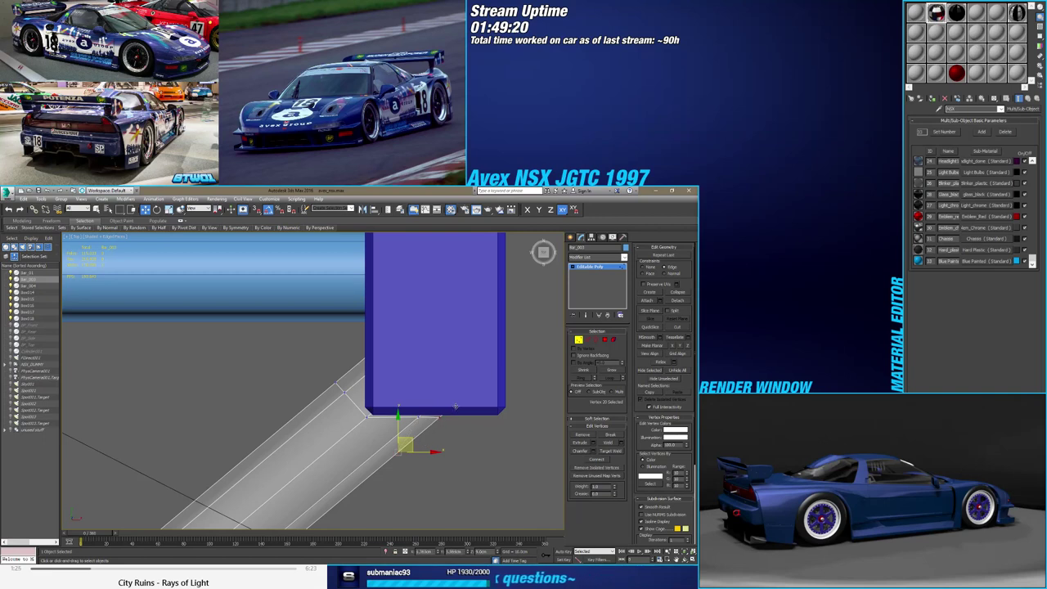
pyautogui.click(446, 411)
pyautogui.keyDown('ctrl'); pyautogui.click(496, 413); pyautogui.keyUp('ctrl')
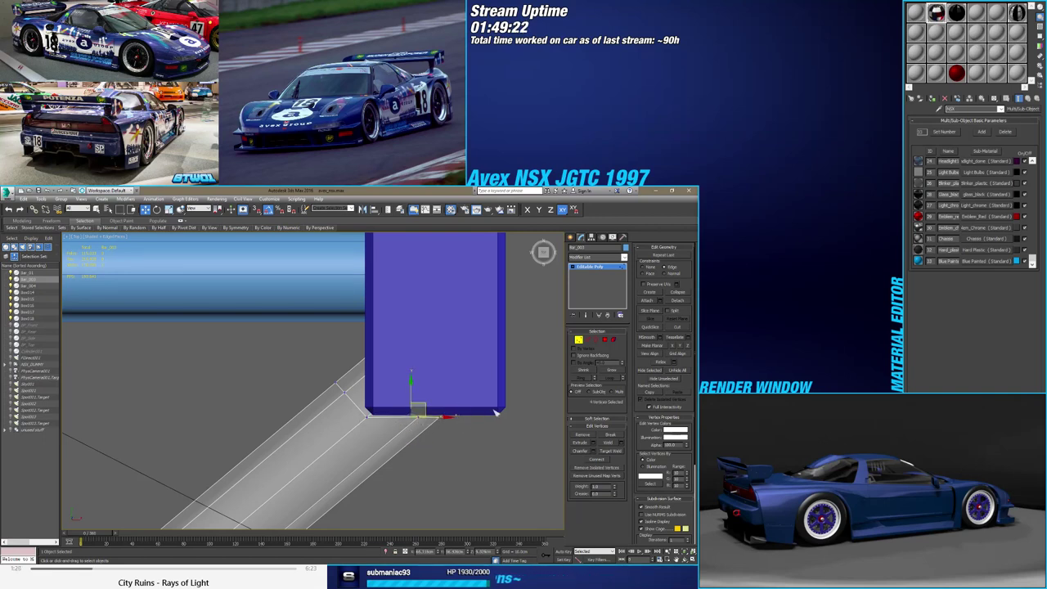
pyautogui.click(678, 347)
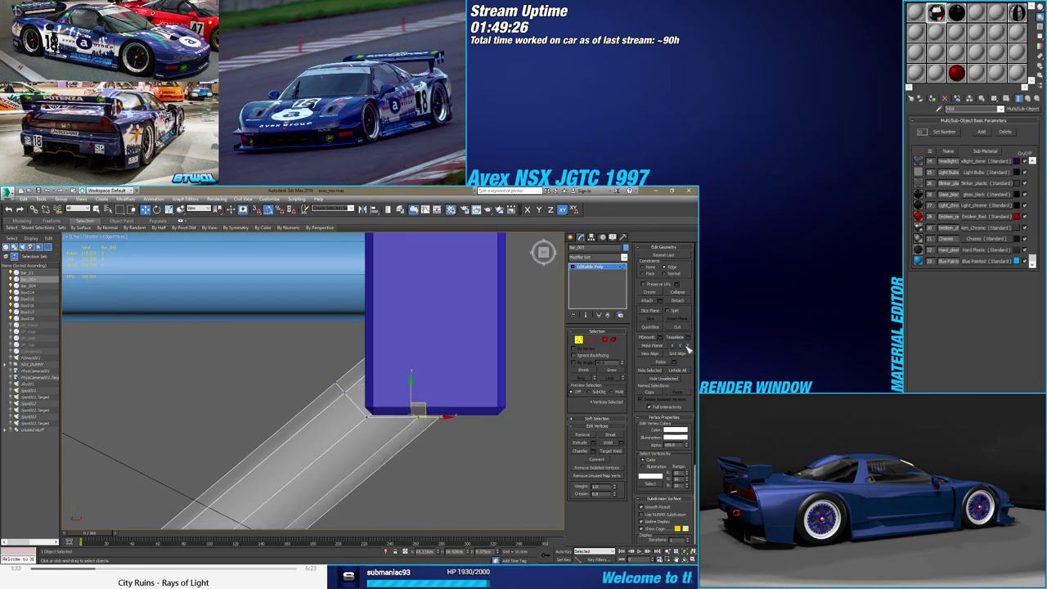
pyautogui.click(685, 347)
pyautogui.click(681, 346)
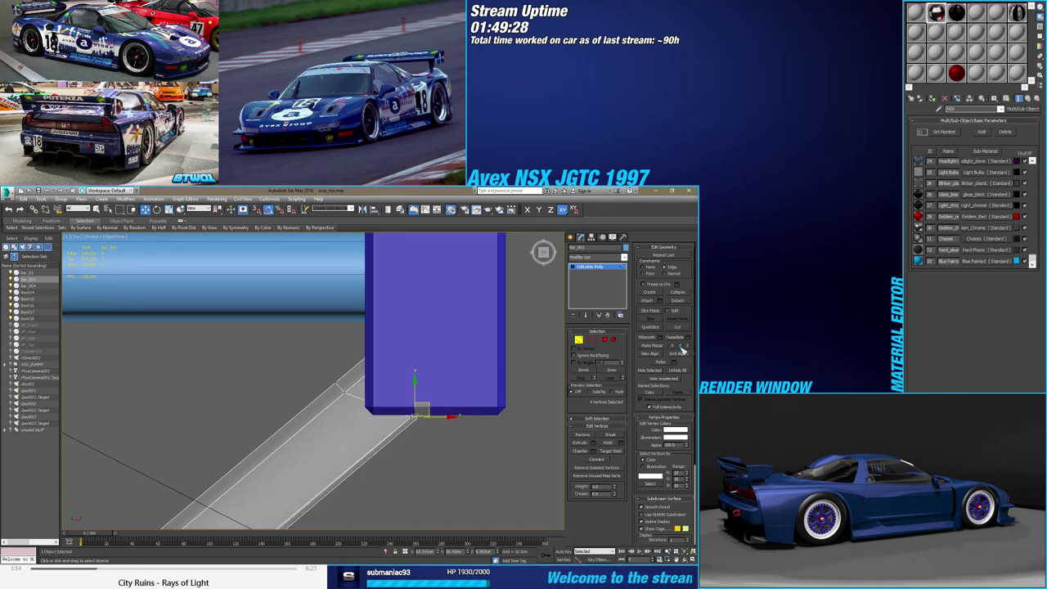
pyautogui.click(676, 347)
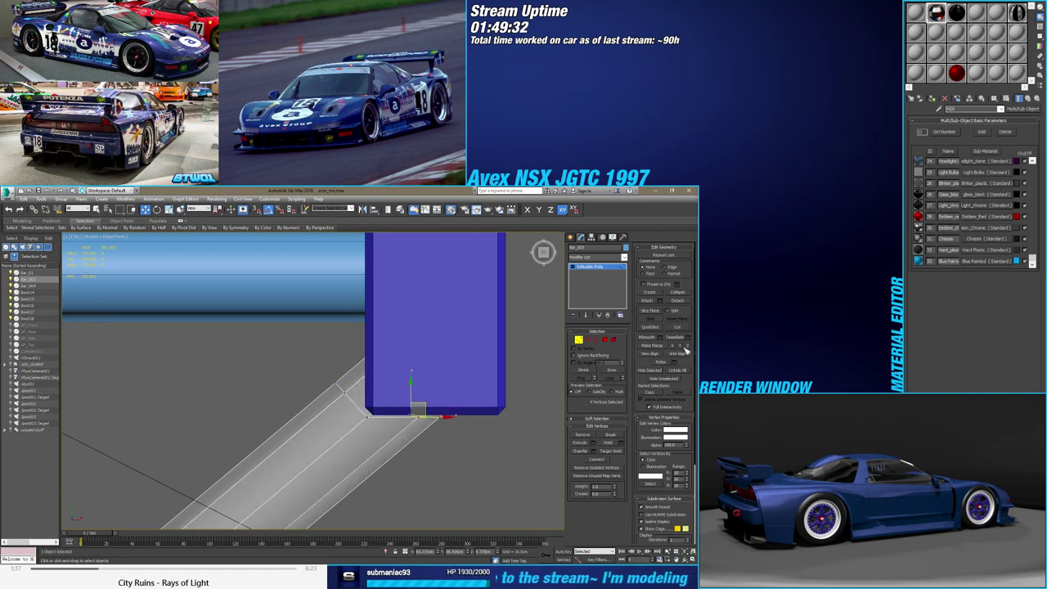
pyautogui.click(684, 347)
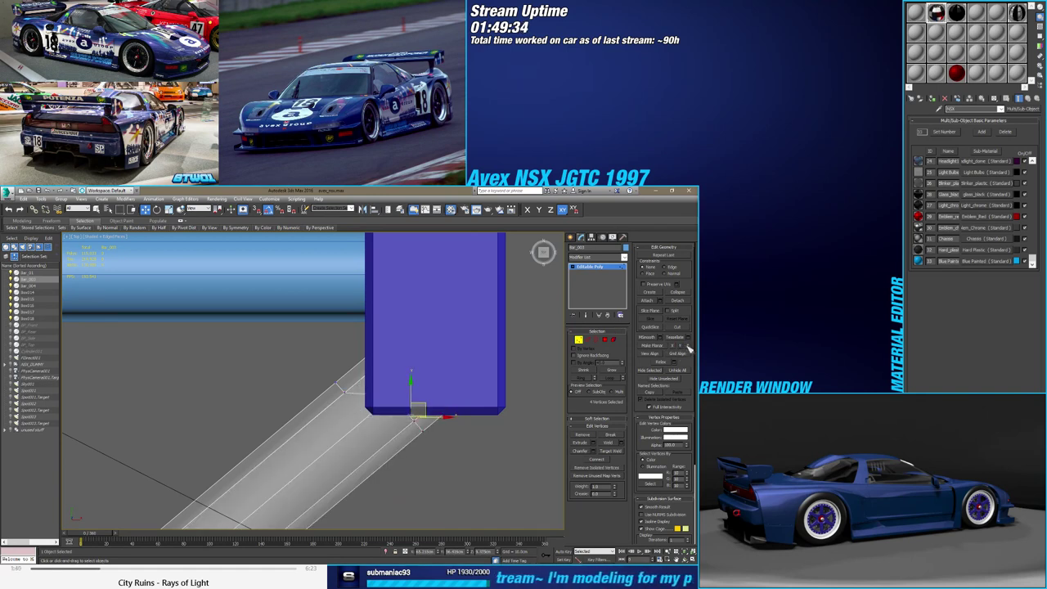
# Try flattening the rod end into a plane, undo it, and return to the top view
pyautogui.keyDown('alt'); pyautogui.moveTo(491, 393); pyautogui.dragTo(493, 411, button='middle'); pyautogui.keyUp('alt')
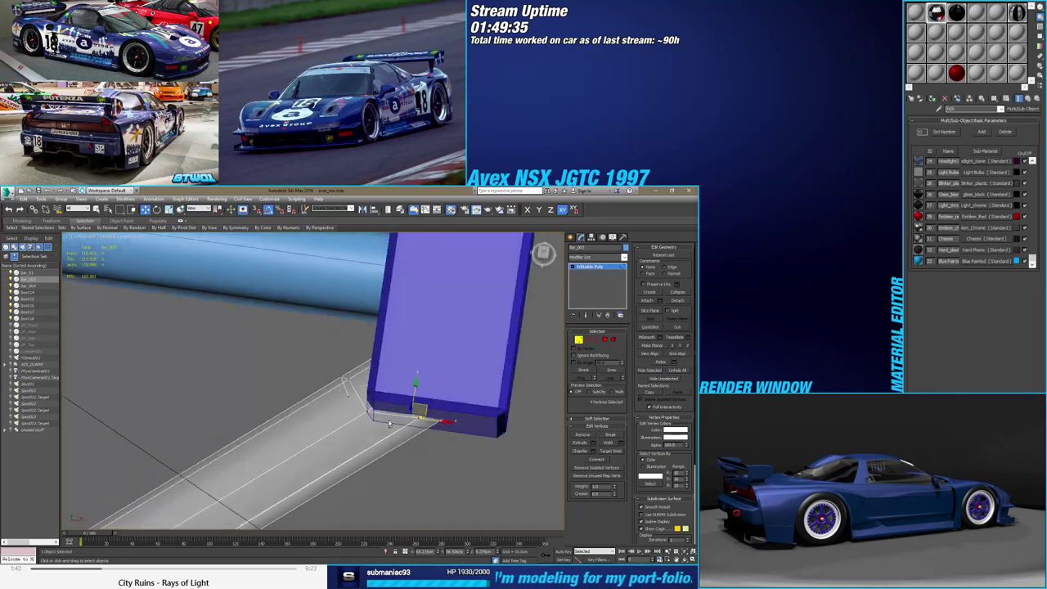
pyautogui.click(682, 347)
pyautogui.hotkey('ctrl', 'z')
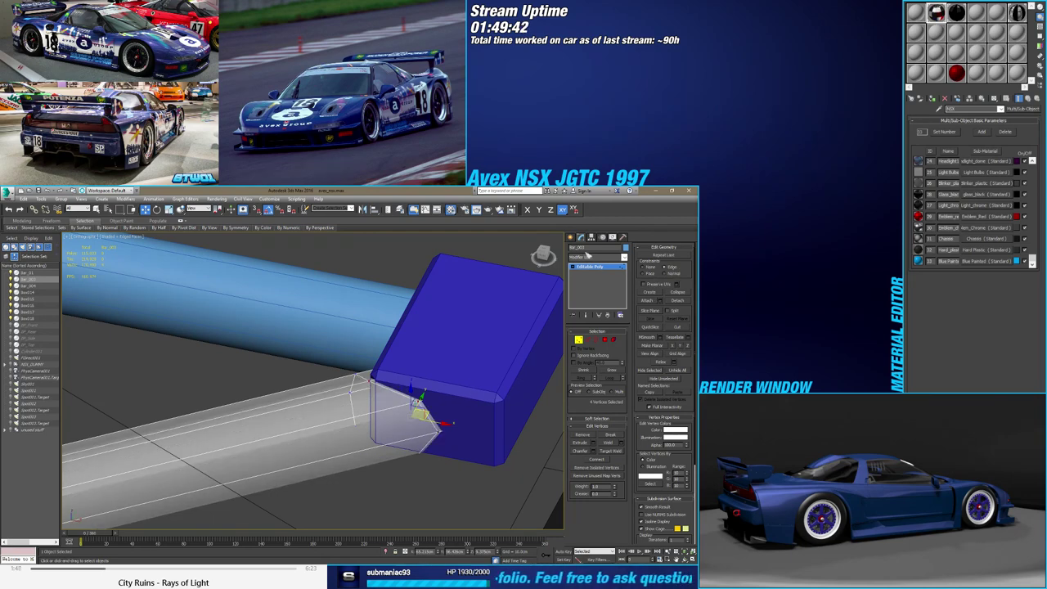
pyautogui.click(536, 252)
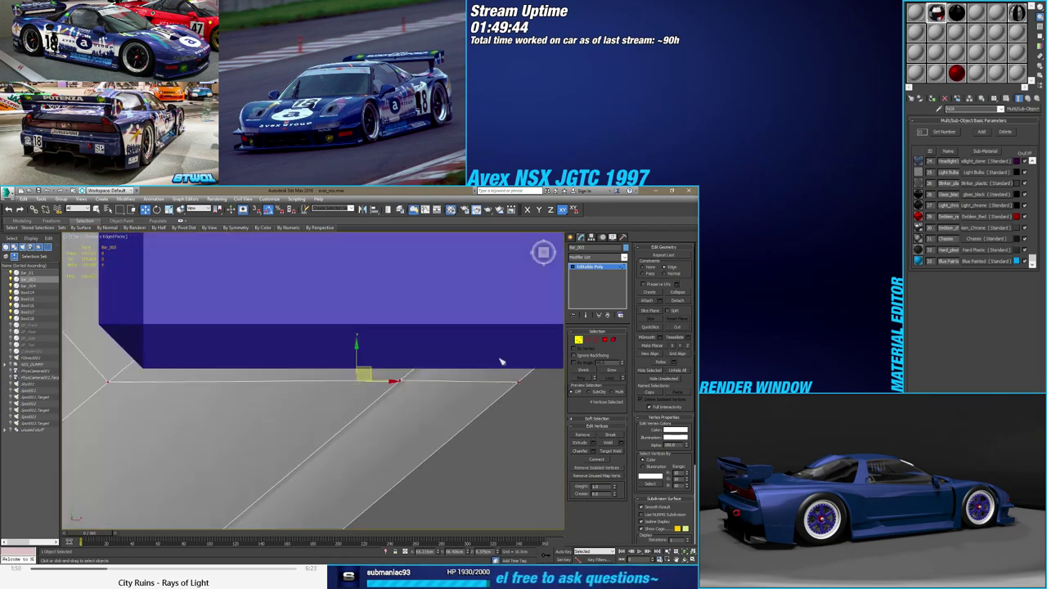
pyautogui.scroll(-8, 518, 358)
pyautogui.scroll(4, 493, 363)
pyautogui.scroll(5, 494, 363)
pyautogui.scroll(1, 429, 364)
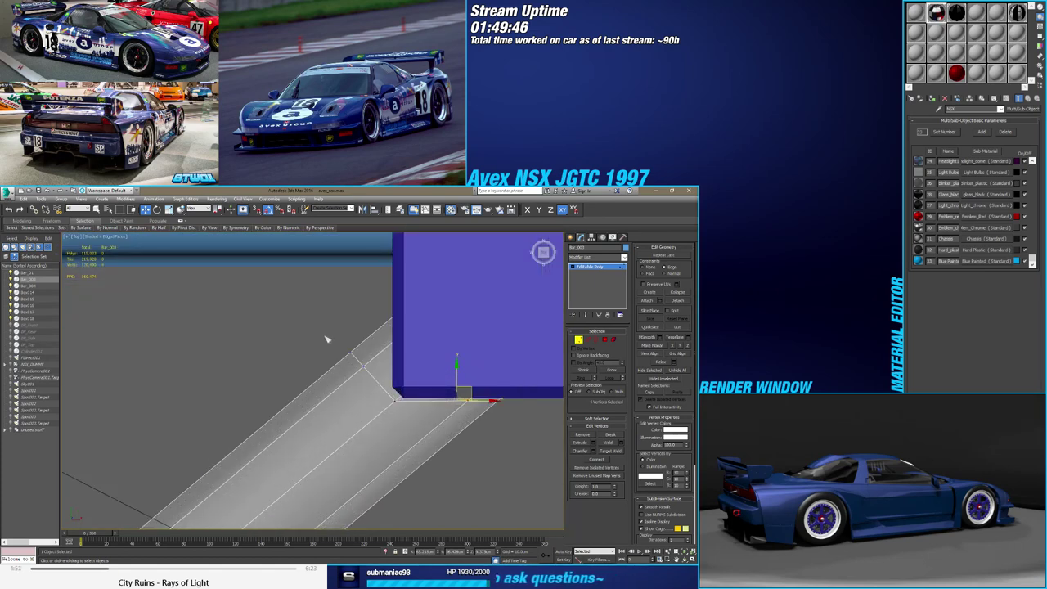
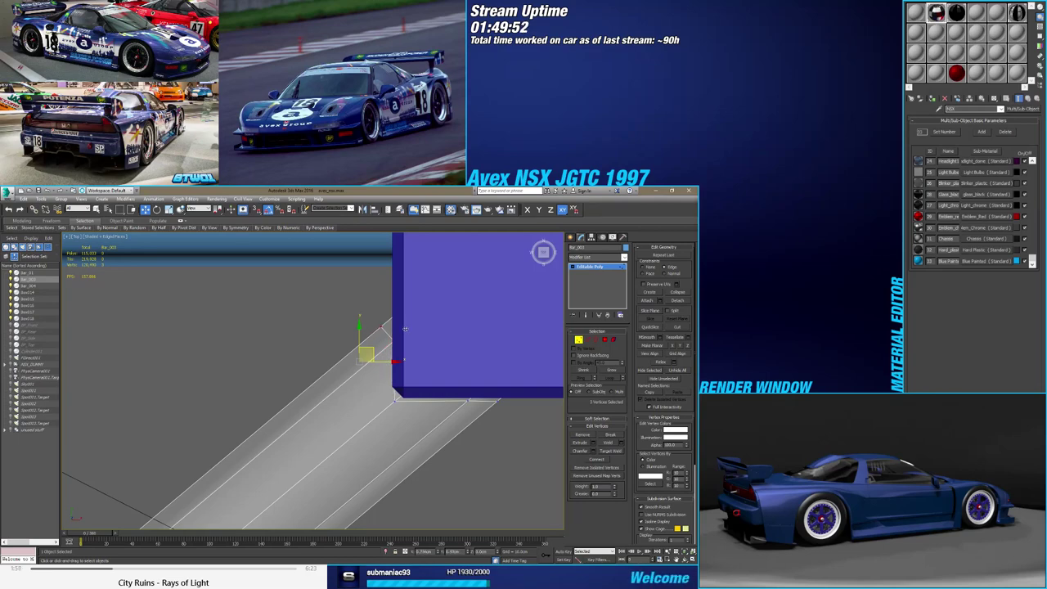
# In wireframe, move the selected bar-end vertices toward the blue block's corner
pyautogui.press('F3')
pyautogui.keyDown('alt'); pyautogui.moveTo(405, 329); pyautogui.dragTo(314, 384, button='middle'); pyautogui.keyUp('alt')
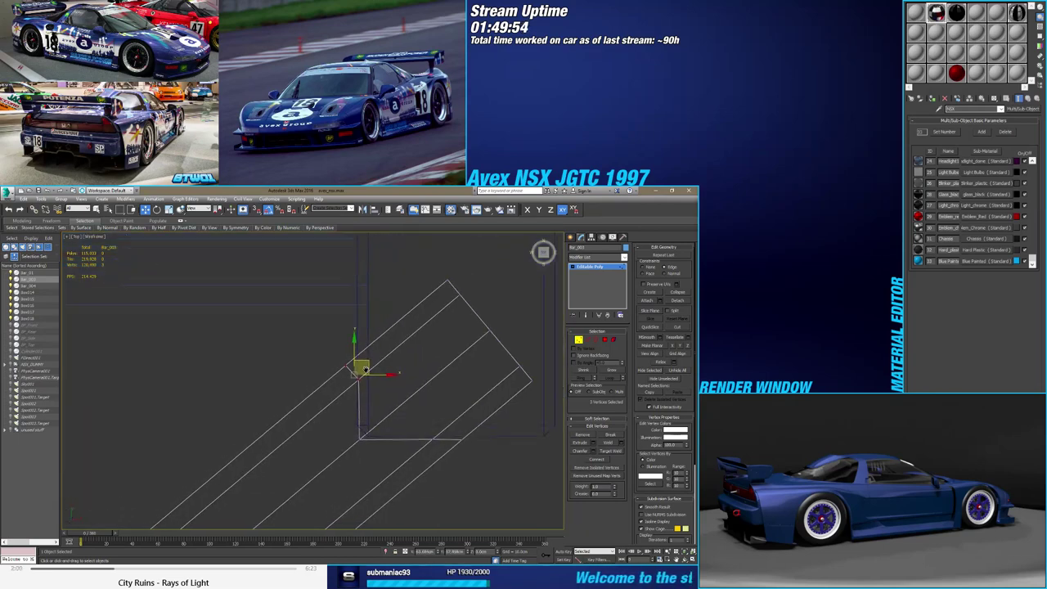
pyautogui.moveTo(362, 376); pyautogui.dragTo(353, 366)
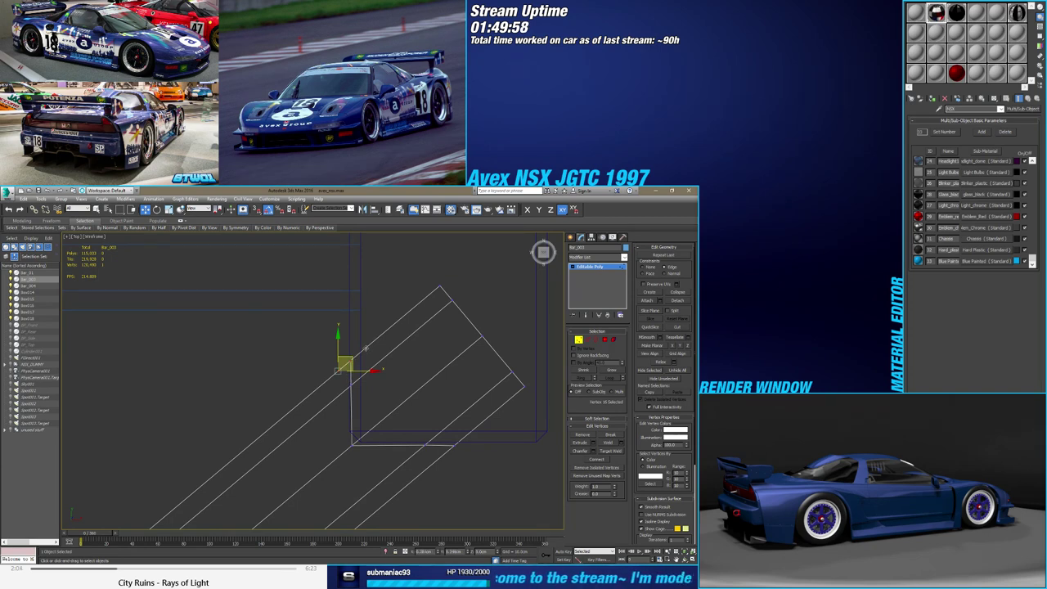
pyautogui.moveTo(366, 349); pyautogui.dragTo(379, 338)
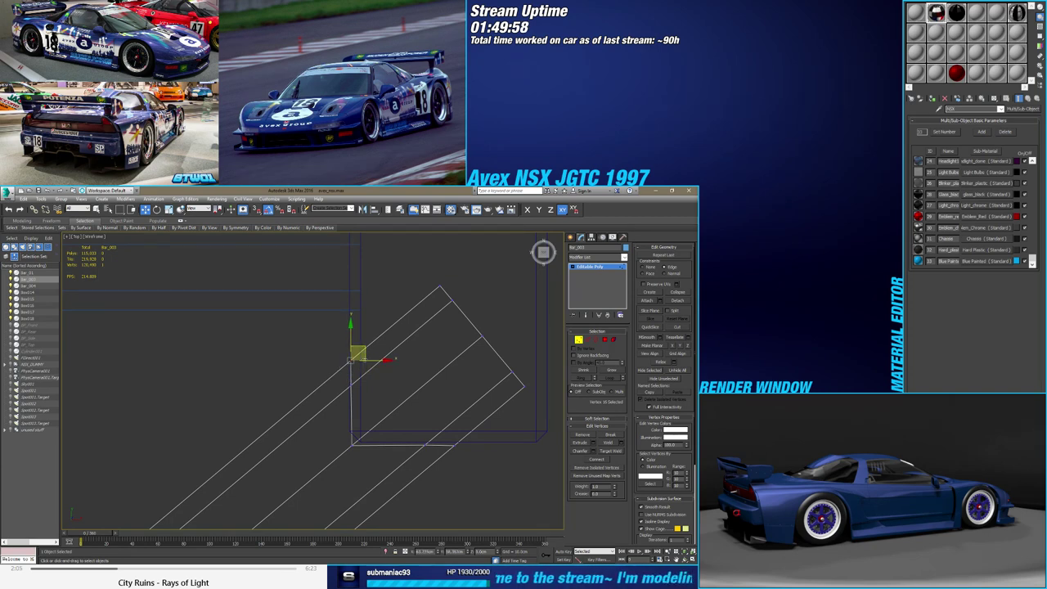
pyautogui.click(366, 444)
pyautogui.moveTo(377, 394); pyautogui.dragTo(377, 390)
# Align the bar's three corner vertices and bottom edge with the block's bottom corner, then return to shaded display
pyautogui.click(457, 438)
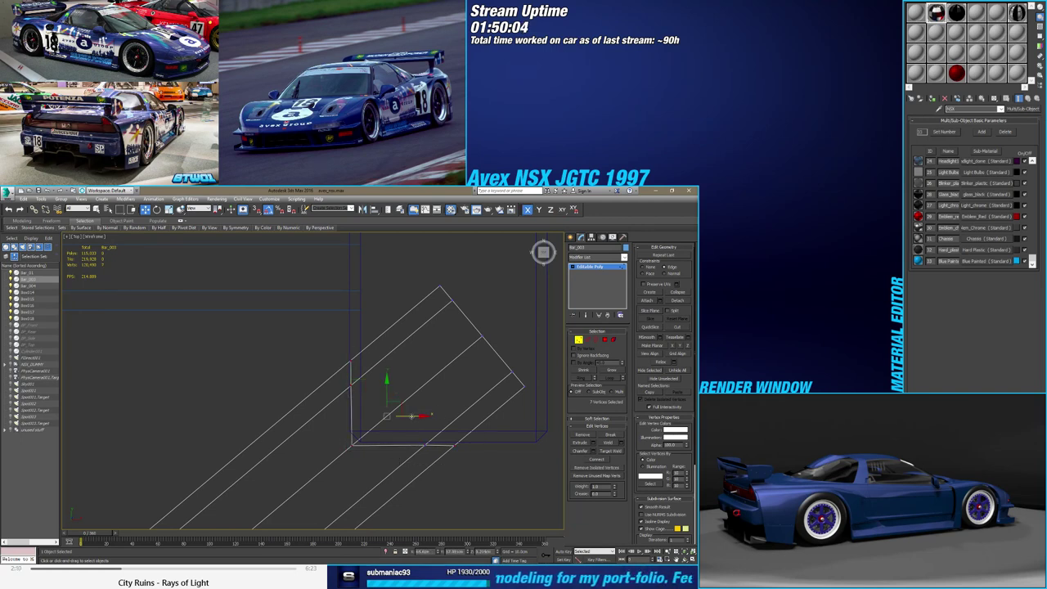
pyautogui.moveTo(394, 407); pyautogui.dragTo(387, 414)
pyautogui.moveTo(480, 447); pyautogui.dragTo(390, 473)
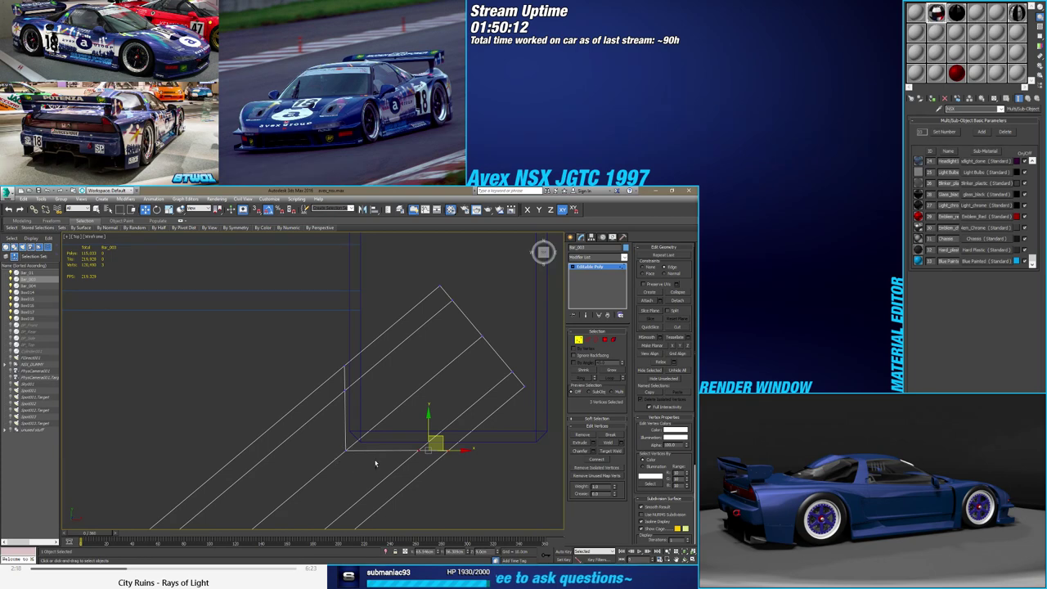
pyautogui.moveTo(441, 443); pyautogui.dragTo(436, 446)
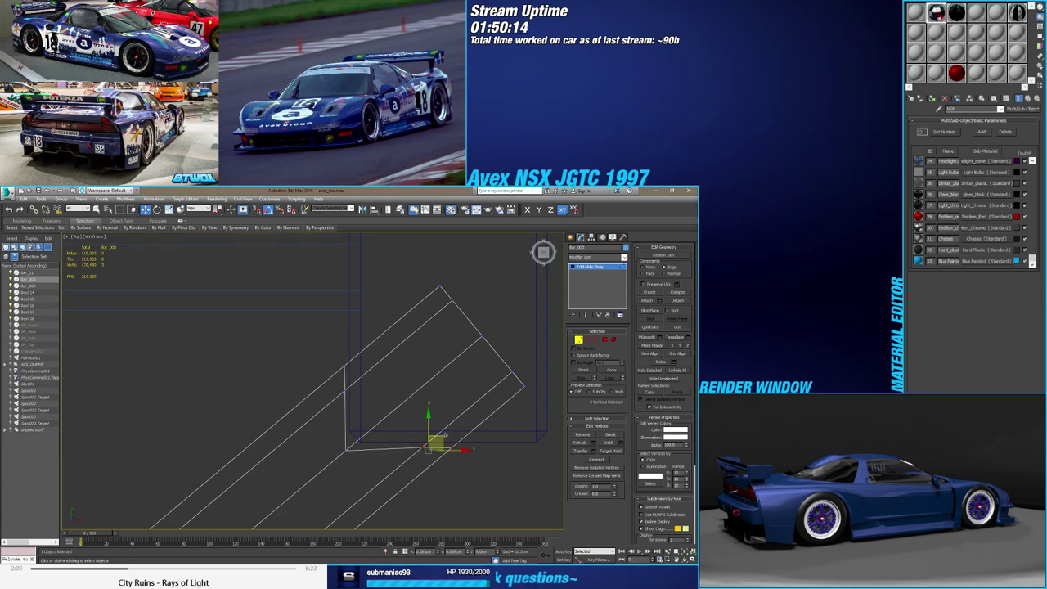
pyautogui.moveTo(436, 446)
pyautogui.keyDown('alt'); pyautogui.mouseDown(button='middle')
pyautogui.moveTo(416, 404)
pyautogui.moveTo(385, 417)
pyautogui.moveTo(552, 378)
pyautogui.mouseUp(button='middle'); pyautogui.keyUp('alt')
pyautogui.press('F3')
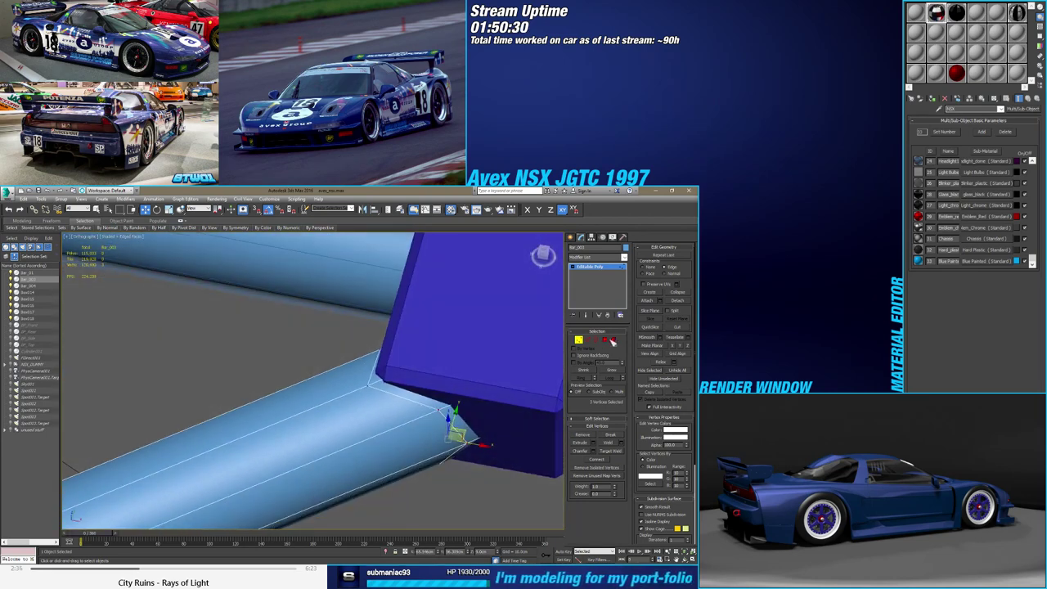
# Weld the mounting block's bevelled corner vertices into sharp corners
pyautogui.click(571, 236)
pyautogui.click(518, 313)
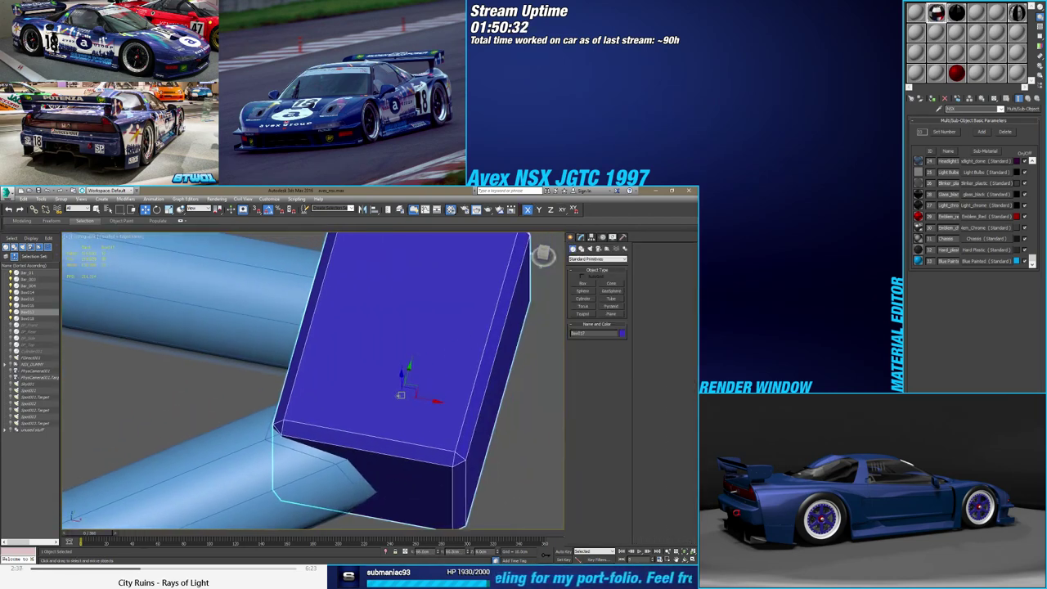
pyautogui.keyDown('alt'); pyautogui.moveTo(519, 313); pyautogui.dragTo(407, 384, button='middle'); pyautogui.keyUp('alt')
pyautogui.click(582, 237)
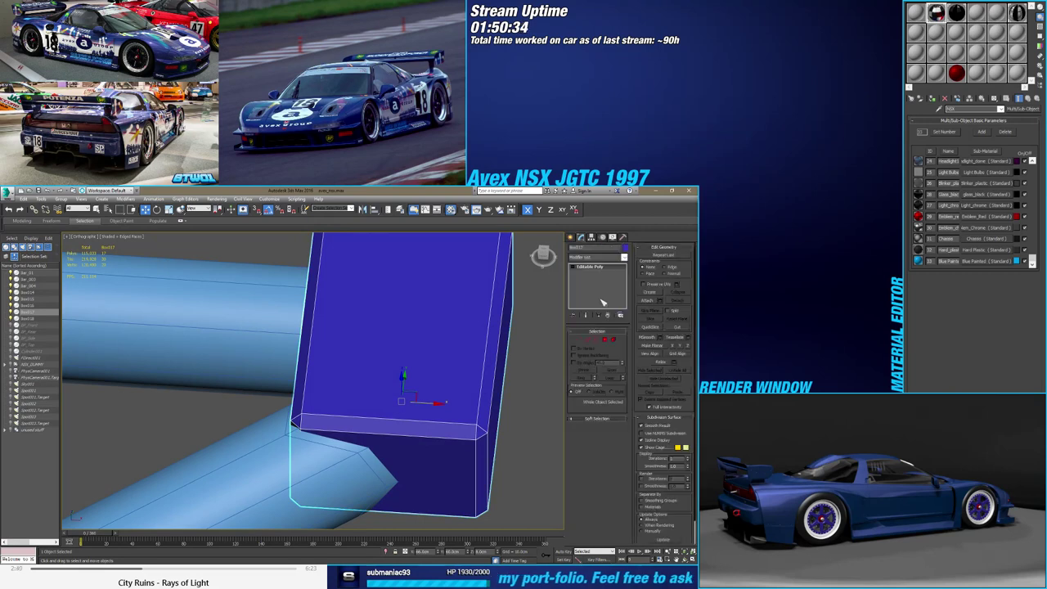
pyautogui.click(579, 341)
pyautogui.keyDown('alt'); pyautogui.moveTo(498, 398); pyautogui.dragTo(455, 470, button='middle'); pyautogui.keyUp('alt')
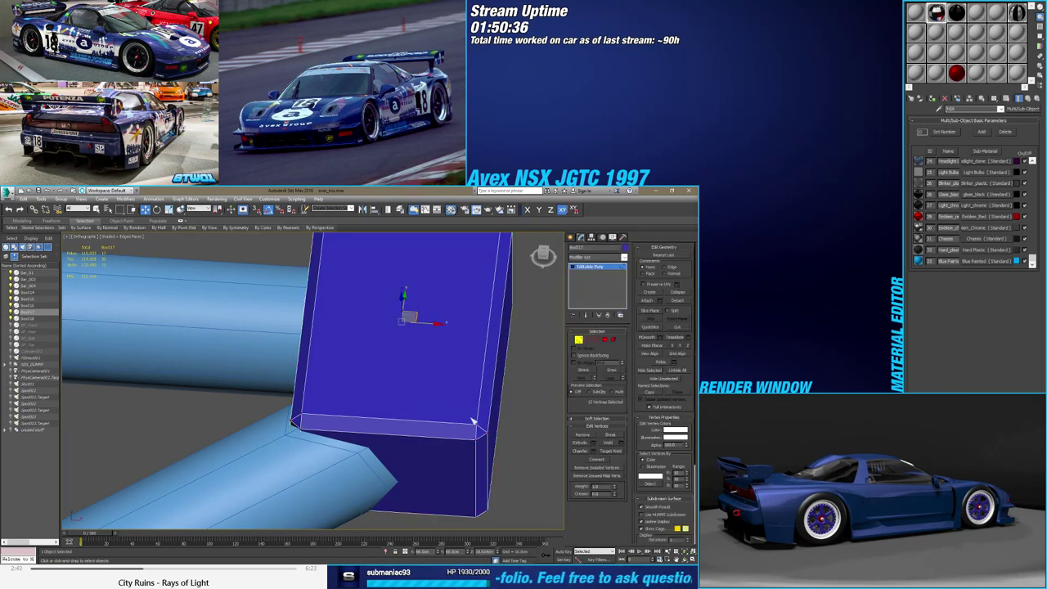
pyautogui.keyDown('ctrl'); pyautogui.moveTo(458, 484); pyautogui.dragTo(466, 489); pyautogui.keyUp('ctrl')
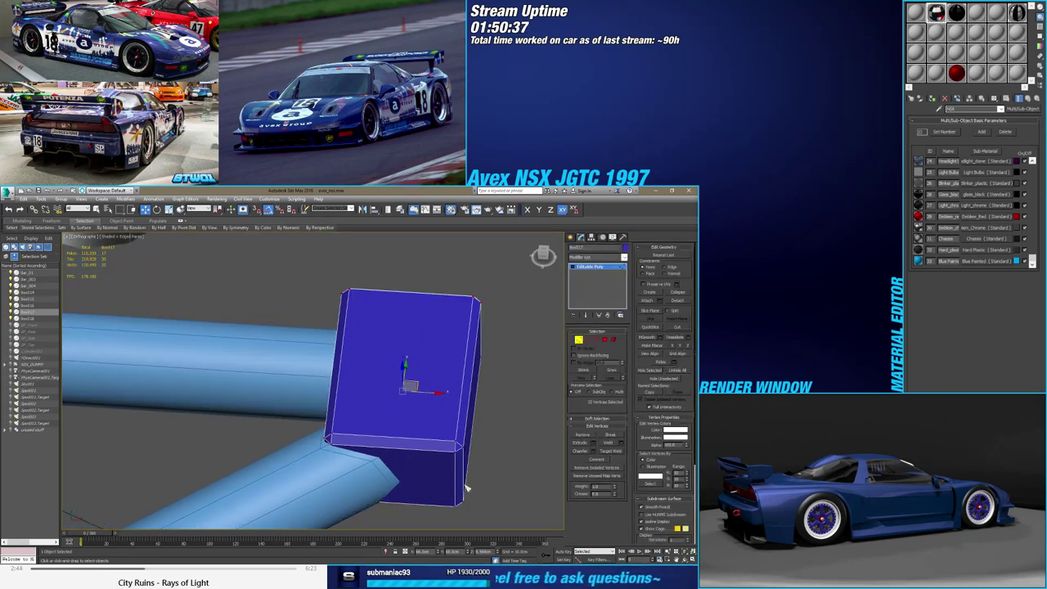
pyautogui.click(620, 443)
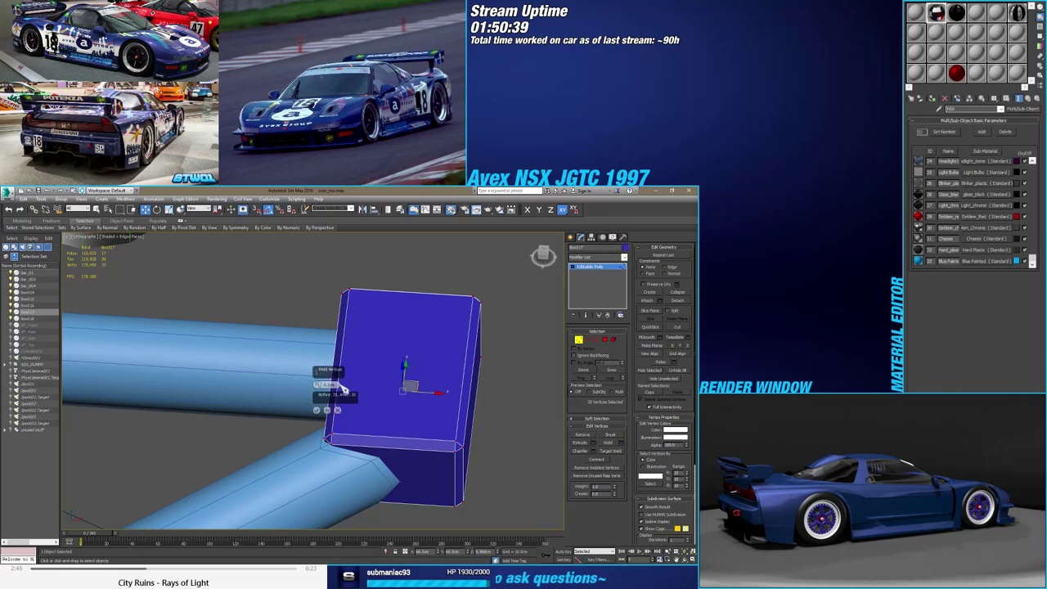
pyautogui.moveTo(325, 386); pyautogui.dragTo(326, 381)
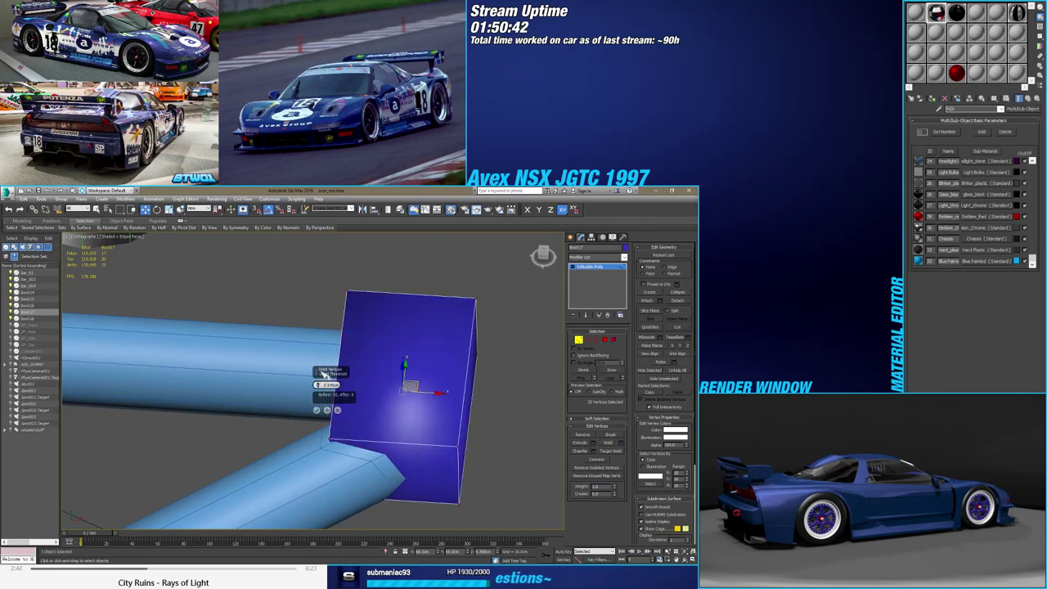
pyautogui.click(317, 410)
# In Top view, select the block's edge vertices, undoing an attempted top-edge flatten
pyautogui.keyDown('alt'); pyautogui.moveTo(317, 410); pyautogui.dragTo(396, 423, button='middle'); pyautogui.keyUp('alt')
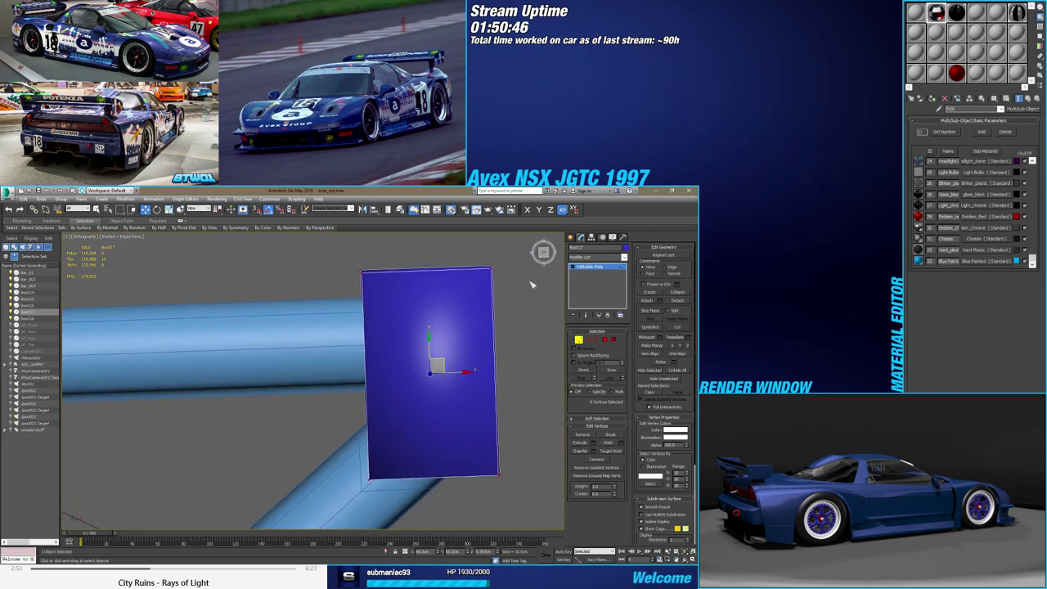
pyautogui.click(543, 253)
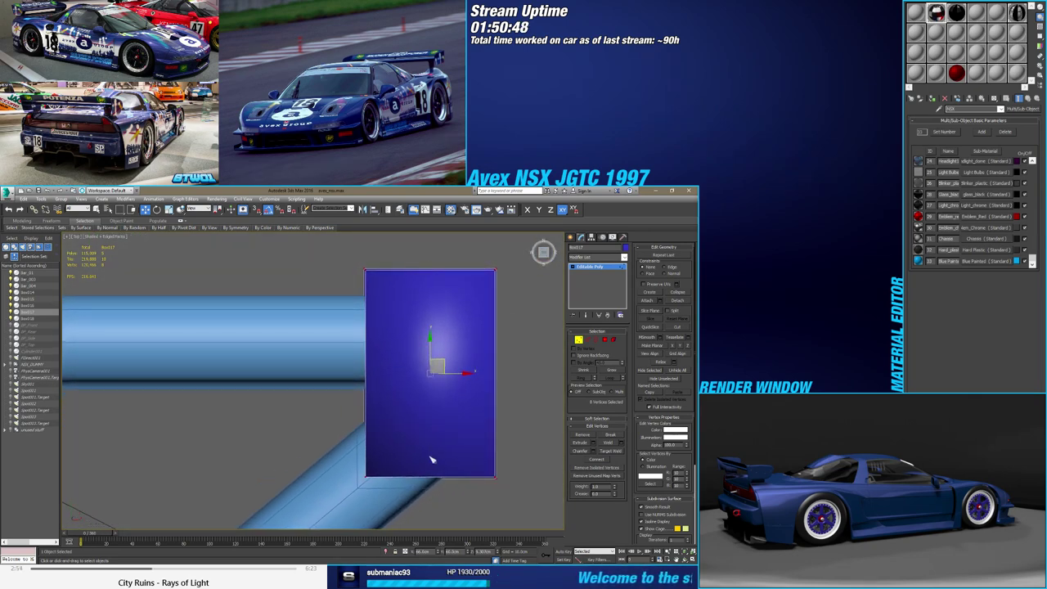
pyautogui.click(346, 458)
pyautogui.moveTo(509, 503); pyautogui.dragTo(509, 503)
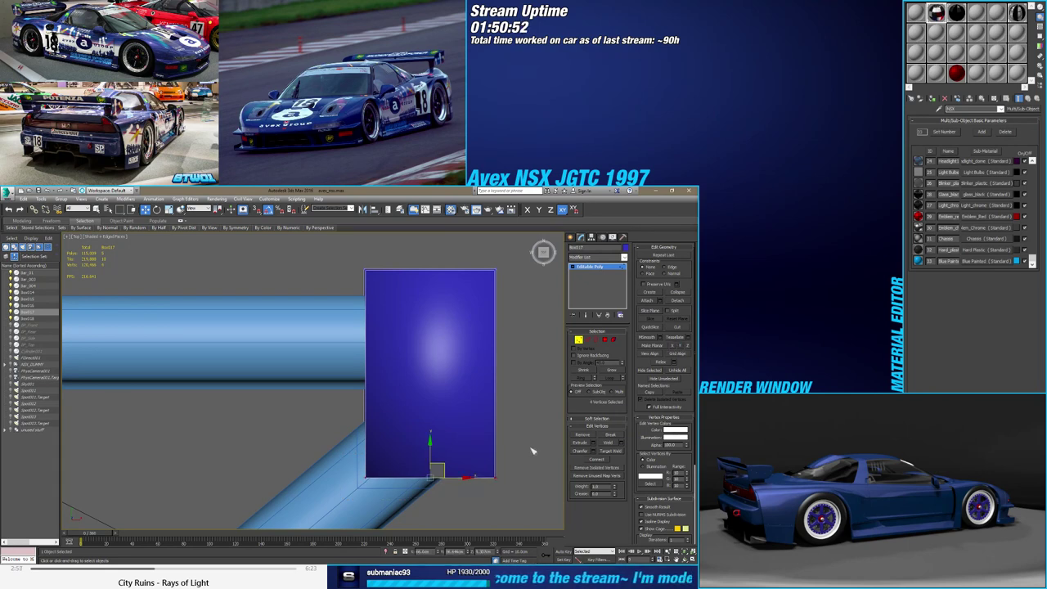
pyautogui.moveTo(505, 297); pyautogui.dragTo(505, 297)
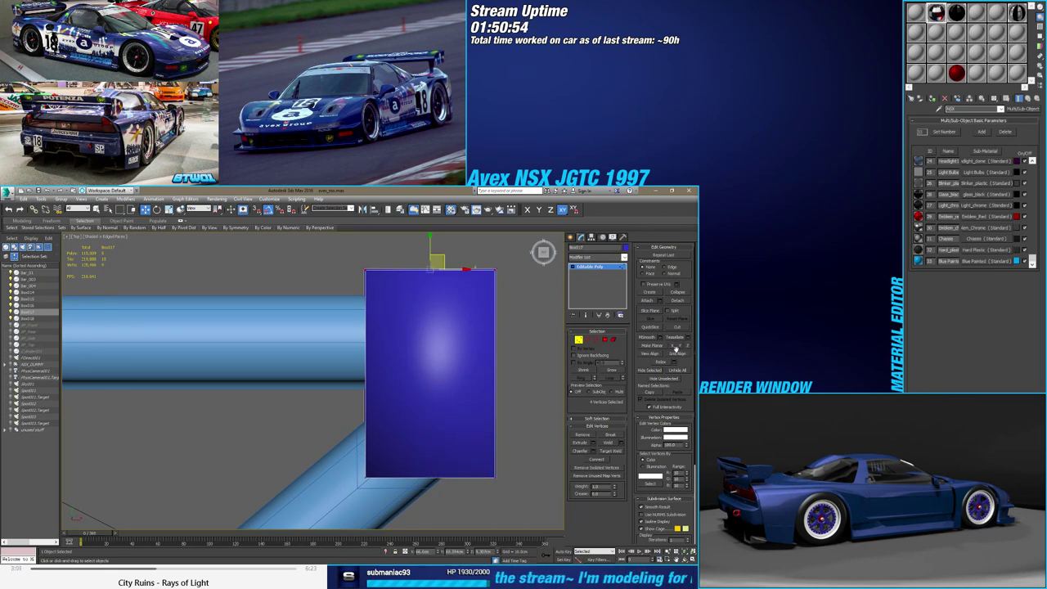
pyautogui.click(675, 346)
pyautogui.hotkey('ctrl', 'z')
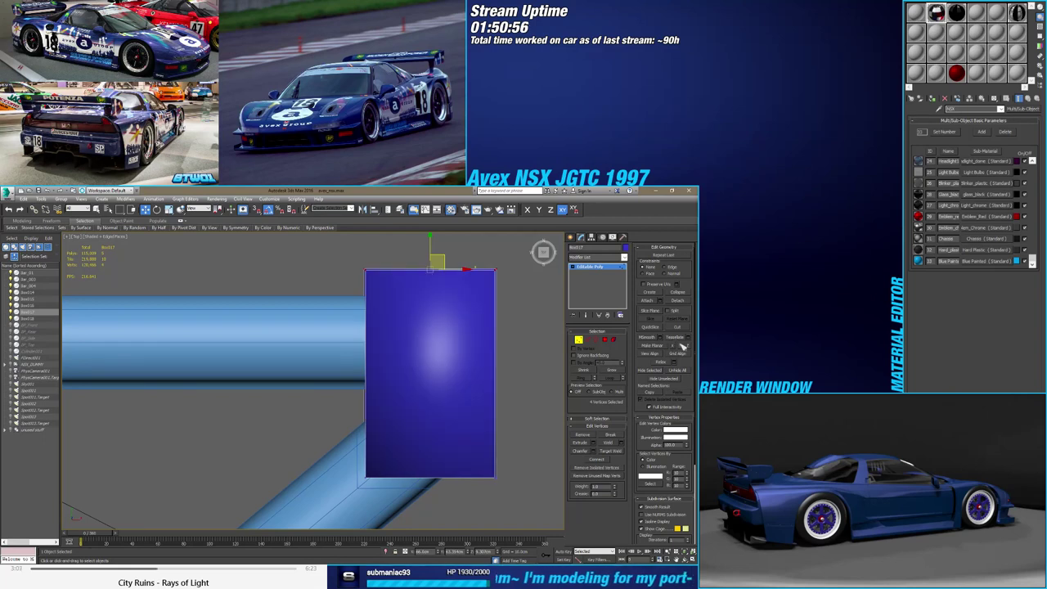
pyautogui.moveTo(485, 467); pyautogui.dragTo(485, 467)
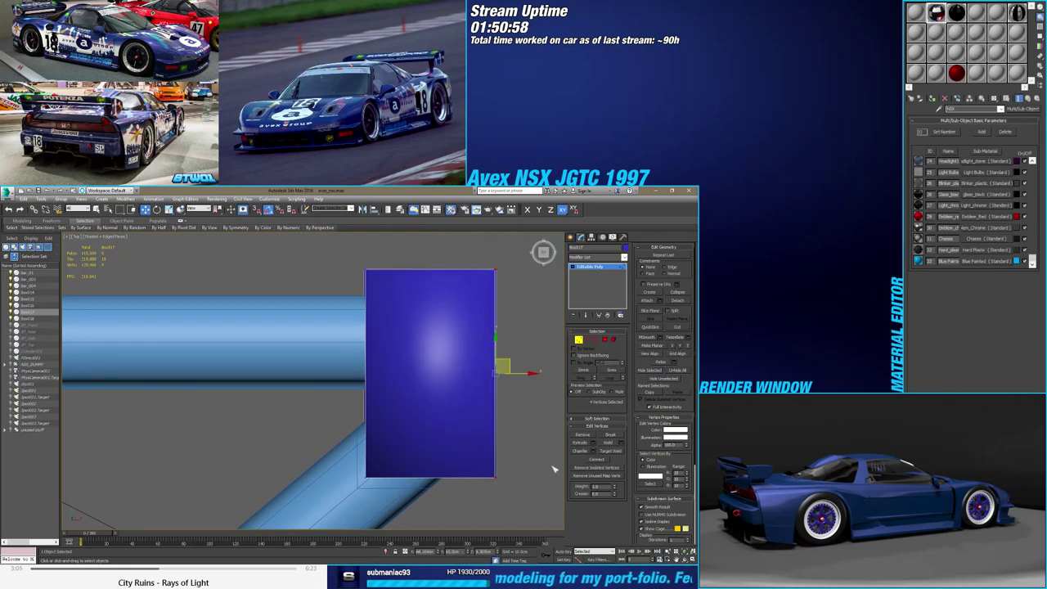
pyautogui.moveTo(357, 262); pyautogui.dragTo(386, 493)
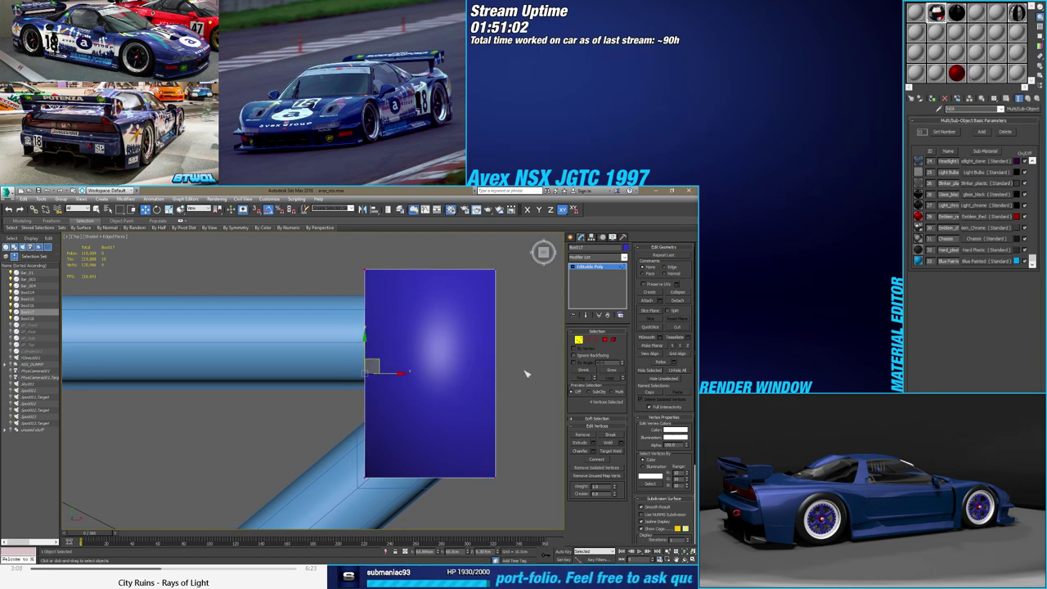
# Select the block's top and bottom edge vertices, then exit vertex editing in shaded Top view
pyautogui.moveTo(524, 369)
pyautogui.keyDown('alt'); pyautogui.mouseDown(button='middle')
pyautogui.moveTo(495, 310)
pyautogui.moveTo(460, 339)
pyautogui.mouseUp(button='middle'); pyautogui.keyUp('alt')
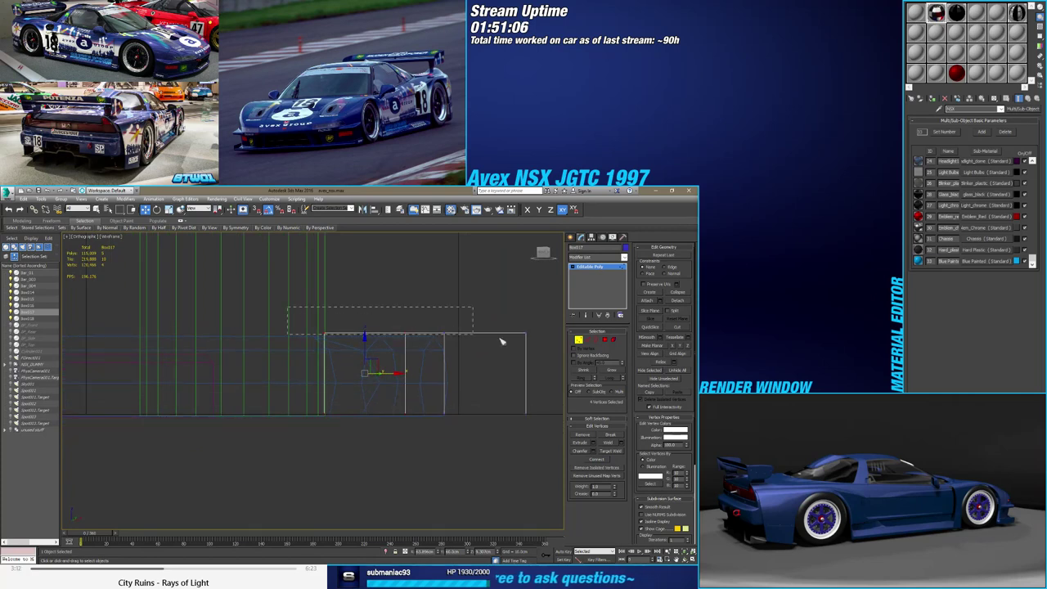
pyautogui.moveTo(501, 341); pyautogui.dragTo(503, 342)
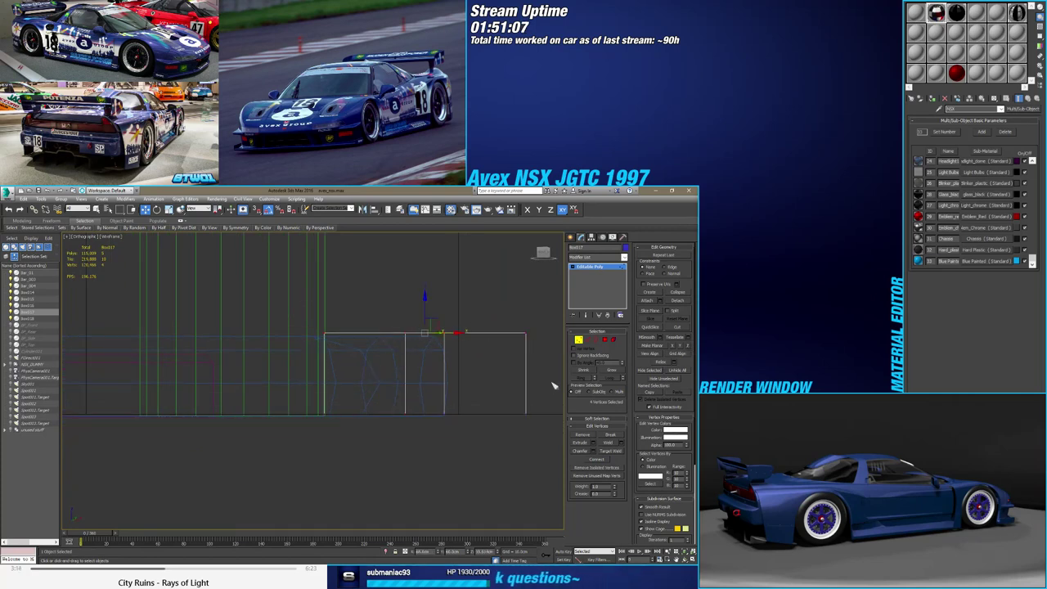
pyautogui.moveTo(369, 438); pyautogui.dragTo(369, 432)
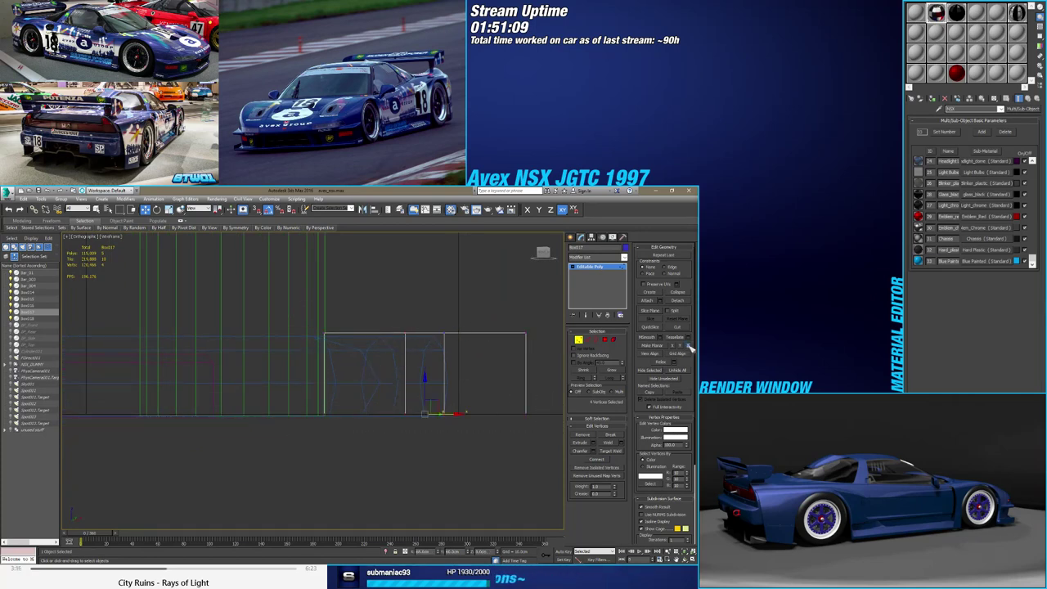
pyautogui.keyDown('alt'); pyautogui.moveTo(454, 364); pyautogui.dragTo(497, 369, button='middle'); pyautogui.keyUp('alt')
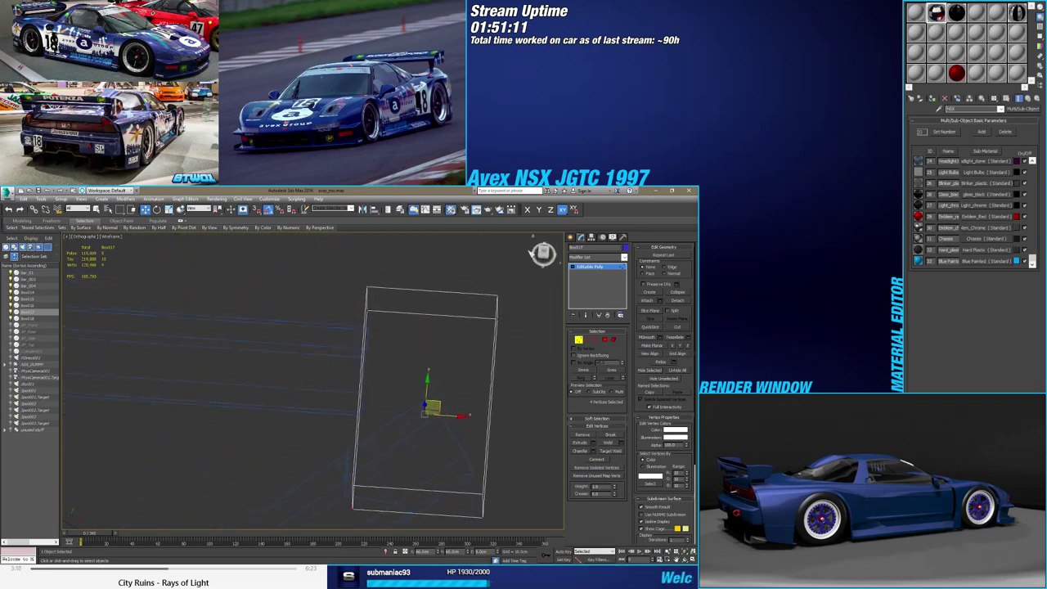
pyautogui.press('t')
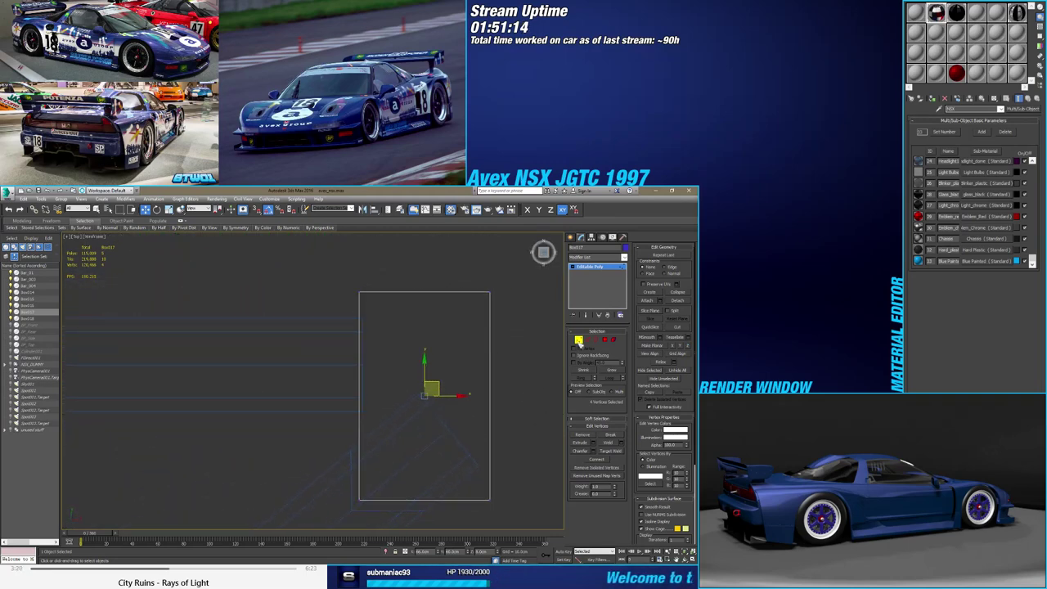
pyautogui.click(578, 340)
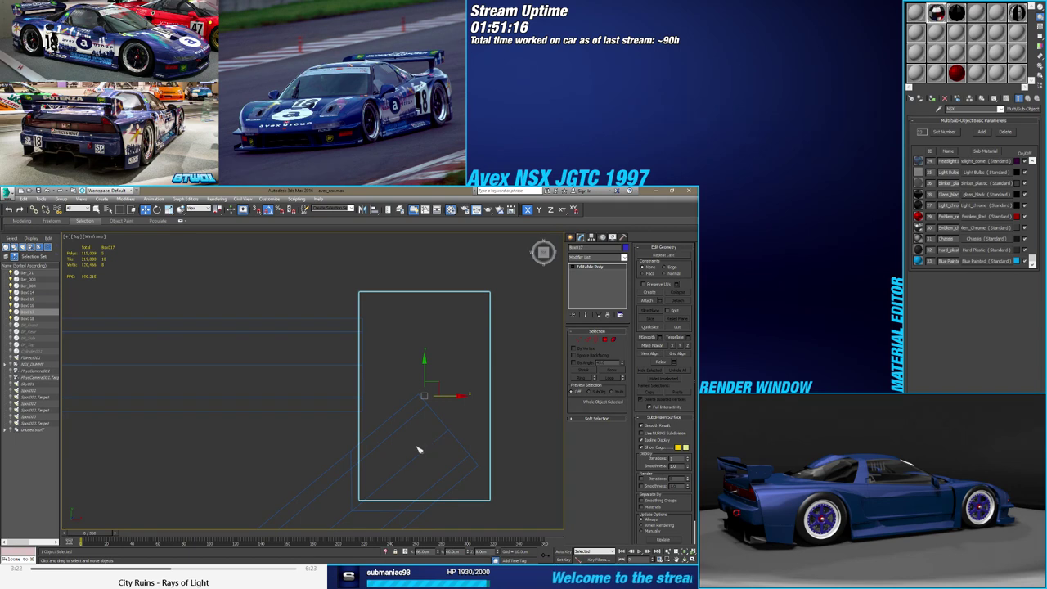
pyautogui.moveTo(417, 449)
pyautogui.mouseDown(button='middle')
pyautogui.moveTo(381, 461)
pyautogui.moveTo(395, 414)
pyautogui.moveTo(387, 451)
pyautogui.mouseUp(button='middle')
pyautogui.press('F3')
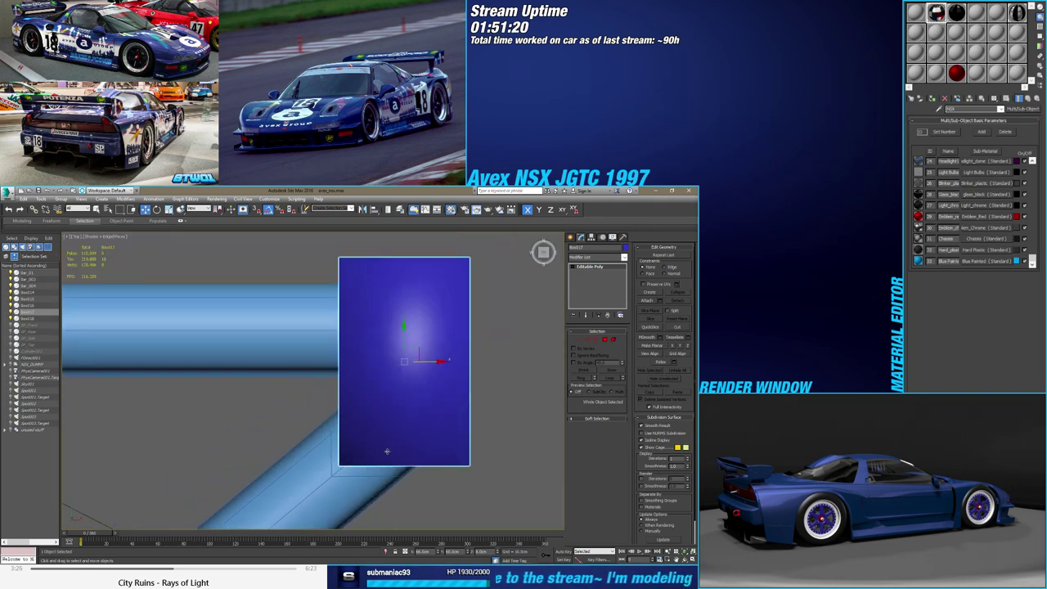
# Inspect the block's vertices against the tubes from angled views, then return to Top view
pyautogui.click(579, 339)
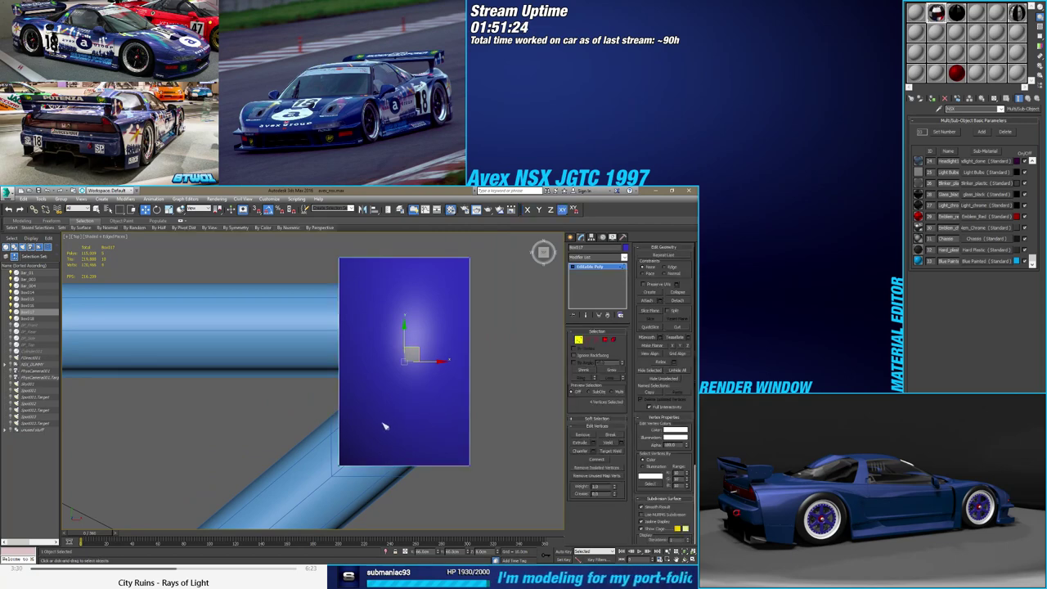
pyautogui.moveTo(384, 426)
pyautogui.keyDown('alt'); pyautogui.mouseDown(button='middle')
pyautogui.moveTo(419, 352)
pyautogui.moveTo(416, 368)
pyautogui.moveTo(400, 374)
pyautogui.moveTo(446, 373)
pyautogui.moveTo(352, 372)
pyautogui.moveTo(420, 390)
pyautogui.moveTo(410, 401)
pyautogui.mouseUp(button='middle'); pyautogui.keyUp('alt')
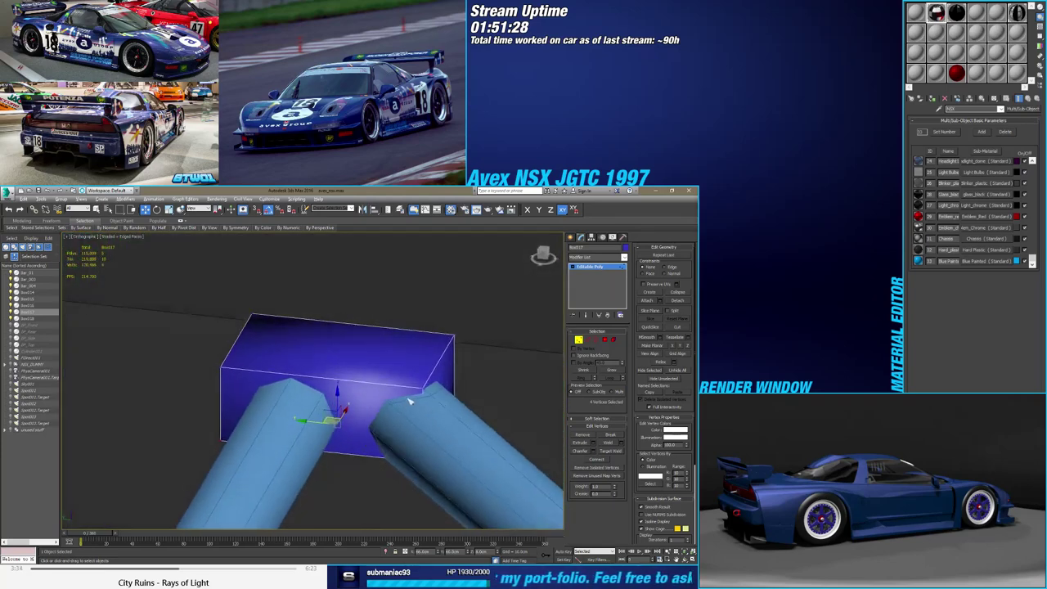
pyautogui.scroll(1, 411, 400)
pyautogui.scroll(2, 421, 417)
pyautogui.scroll(2, 420, 417)
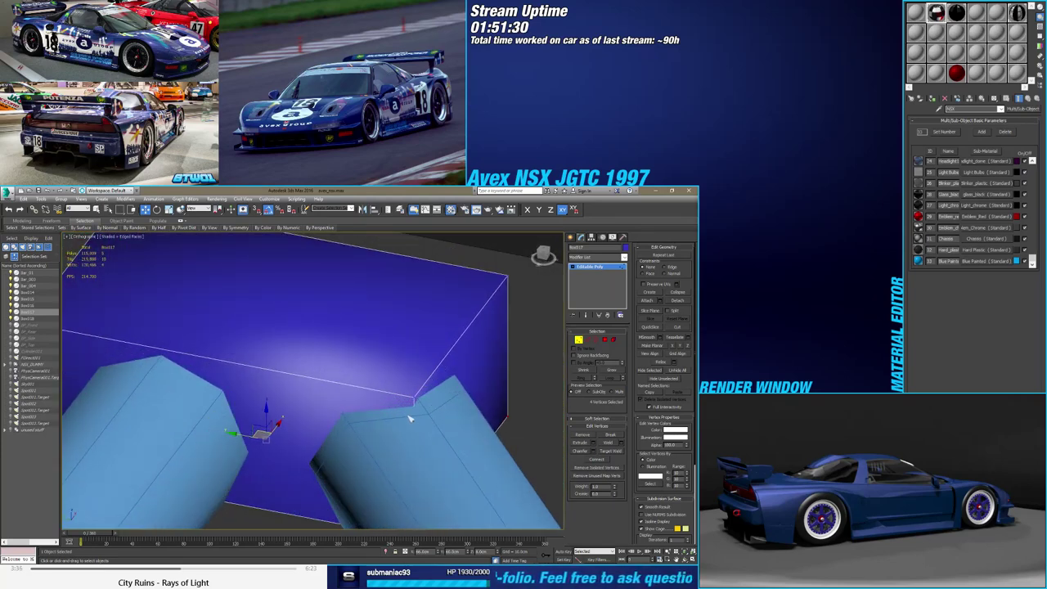
pyautogui.scroll(-3, 411, 418)
pyautogui.keyDown('alt'); pyautogui.moveTo(411, 419); pyautogui.dragTo(491, 343, button='middle'); pyautogui.keyUp('alt')
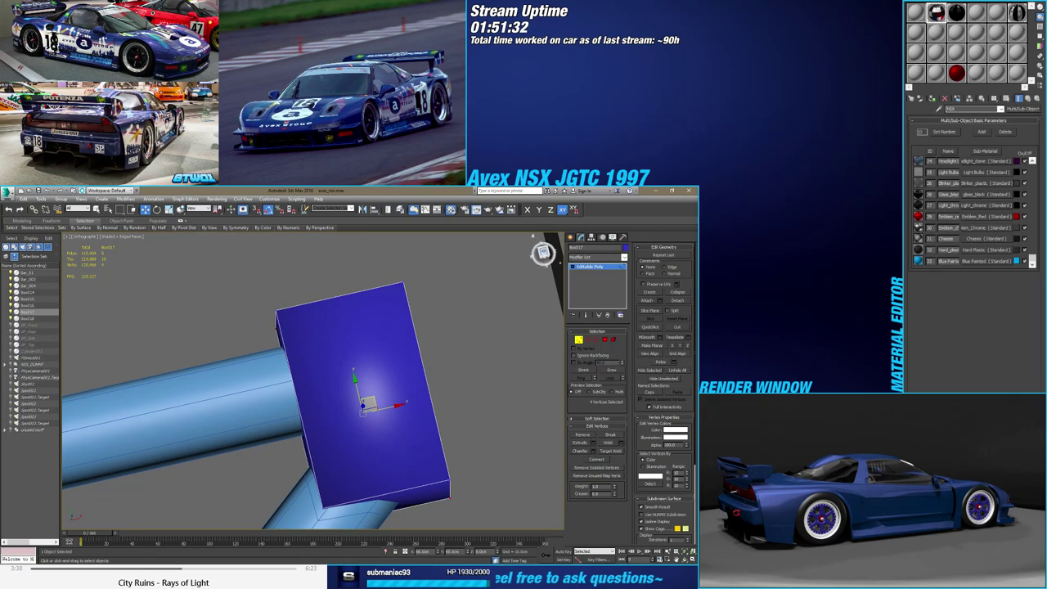
pyautogui.click(543, 251)
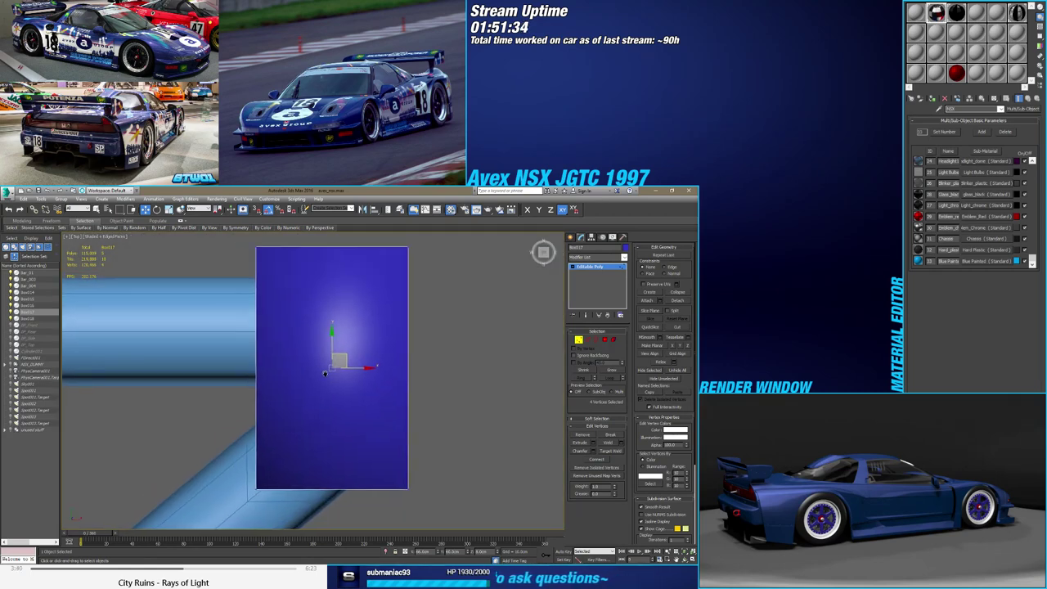
pyautogui.scroll(-1, 345, 376)
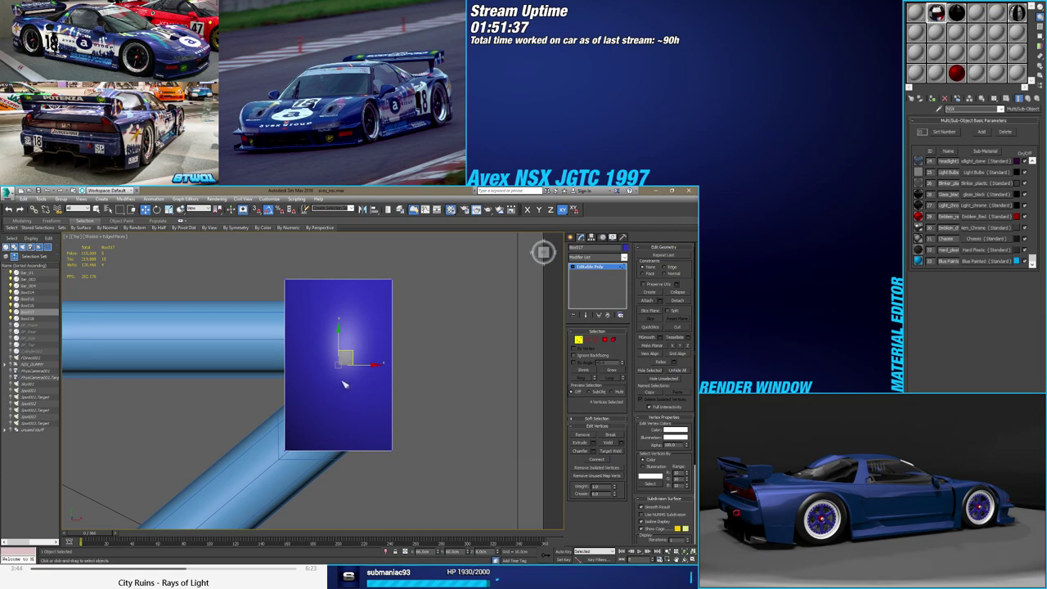
# Select the block's top face with movement constrained to X, then leave face editing
pyautogui.click(615, 339)
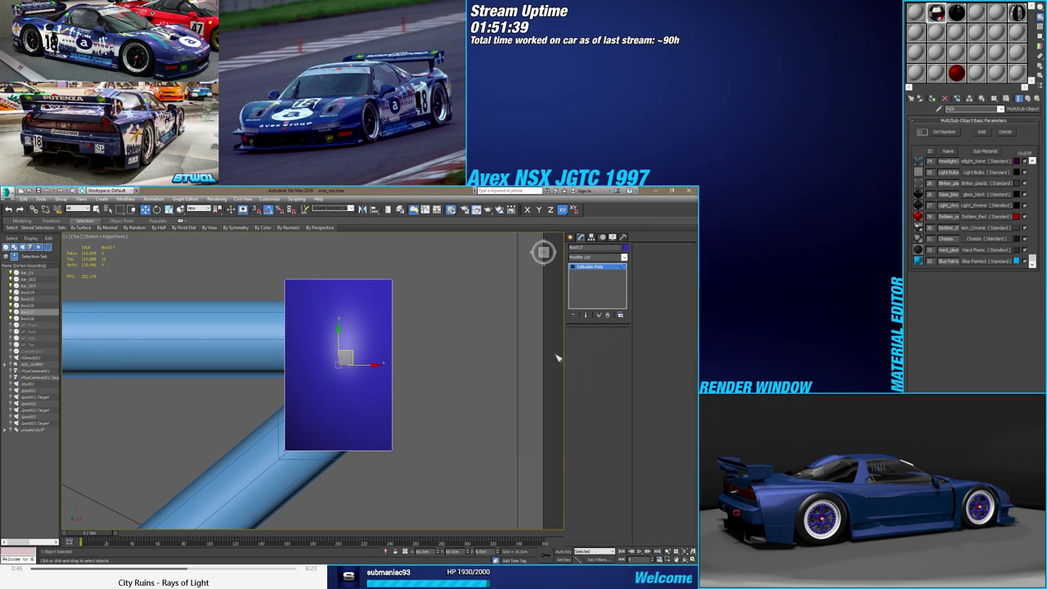
pyautogui.click(364, 368)
pyautogui.scroll(-5, 362, 368)
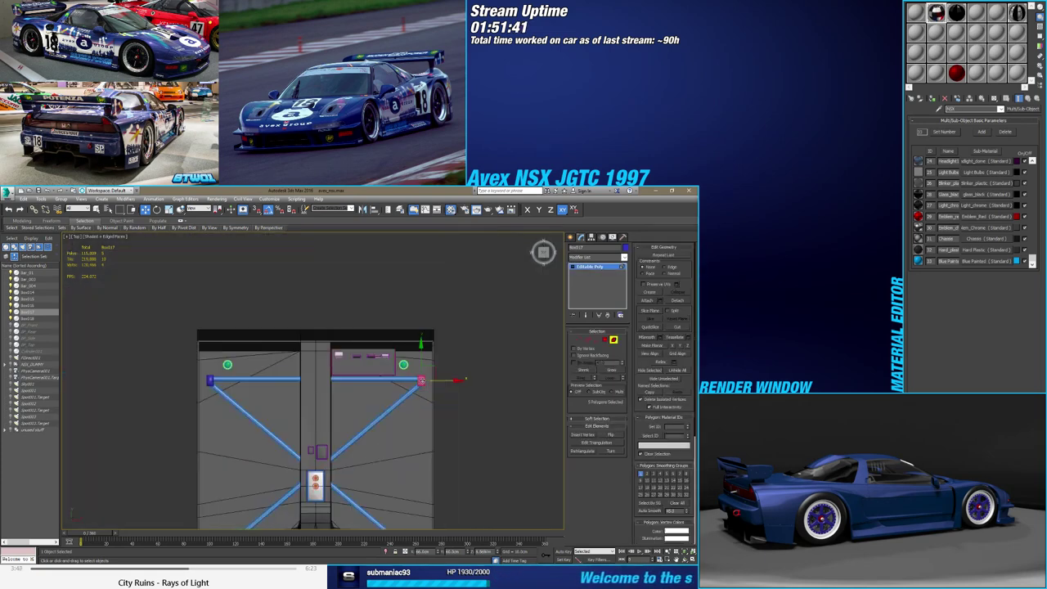
pyautogui.click(443, 381)
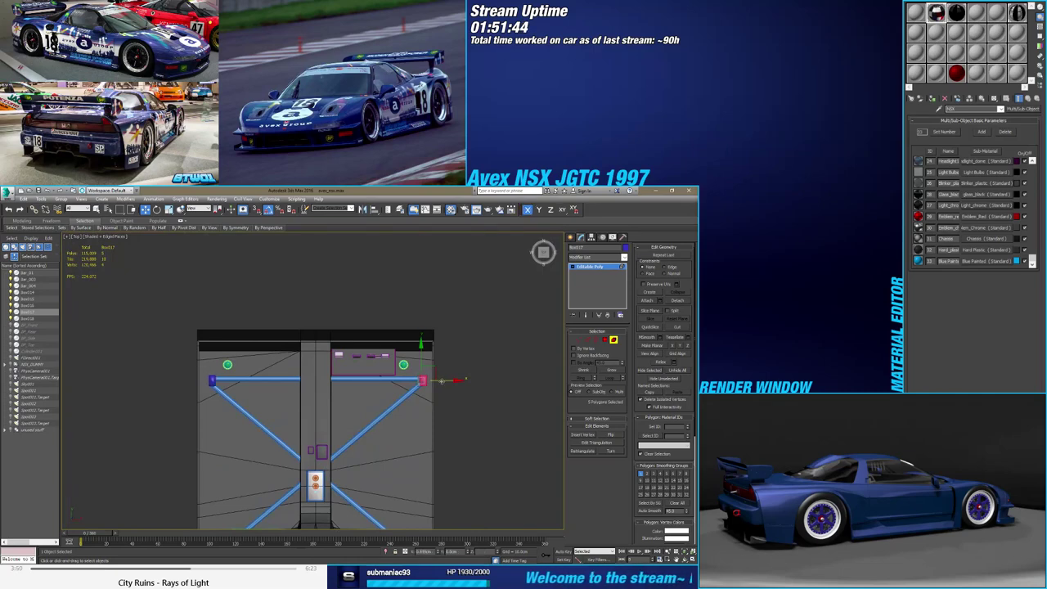
pyautogui.scroll(3, 419, 382)
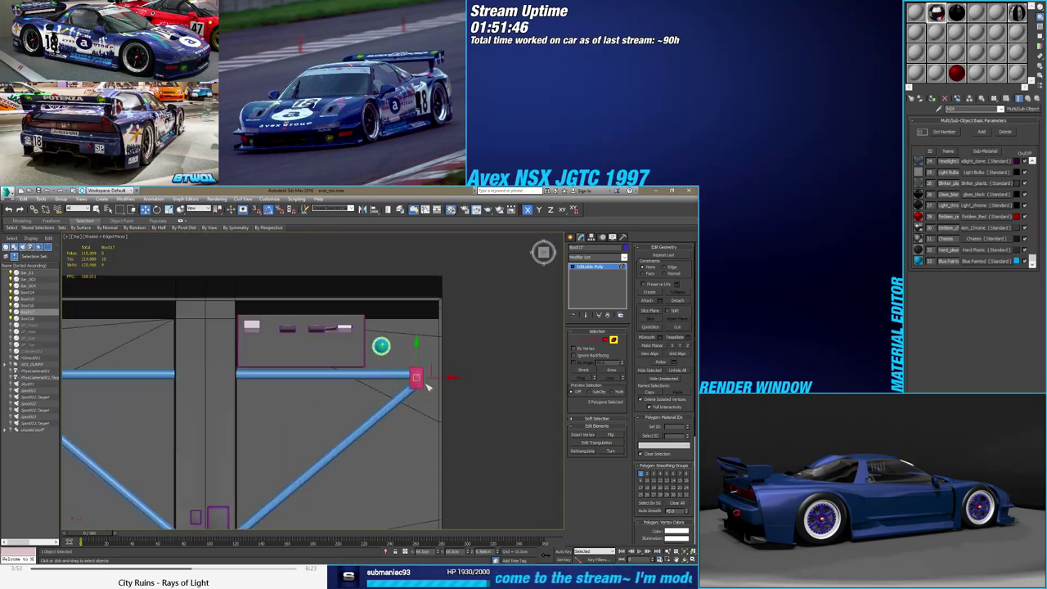
pyautogui.scroll(5, 420, 383)
pyautogui.scroll(-3, 407, 382)
pyautogui.scroll(-2, 430, 383)
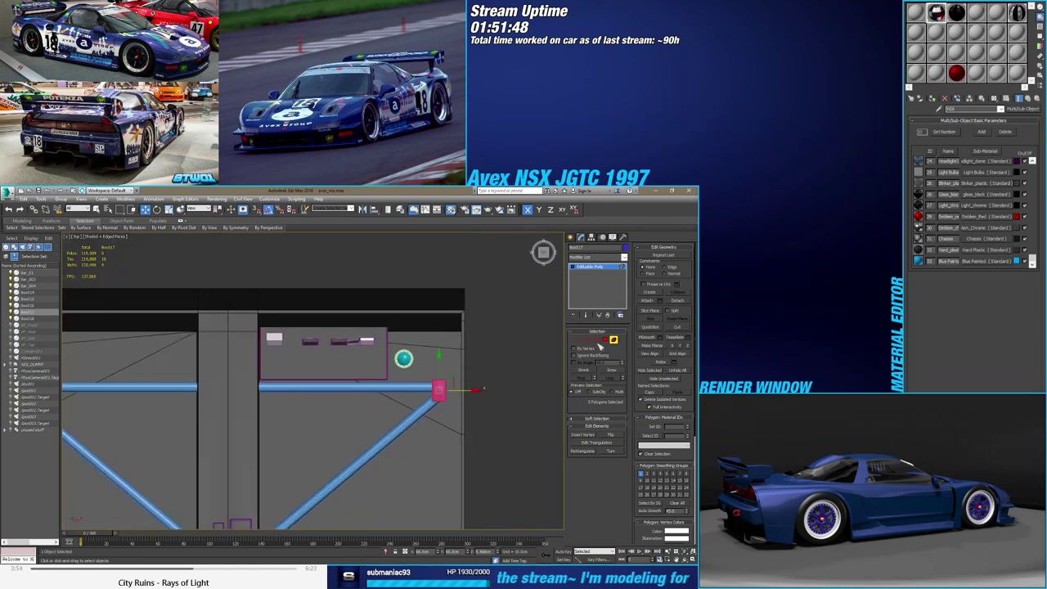
pyautogui.press('4')
pyautogui.scroll(-3, 430, 384)
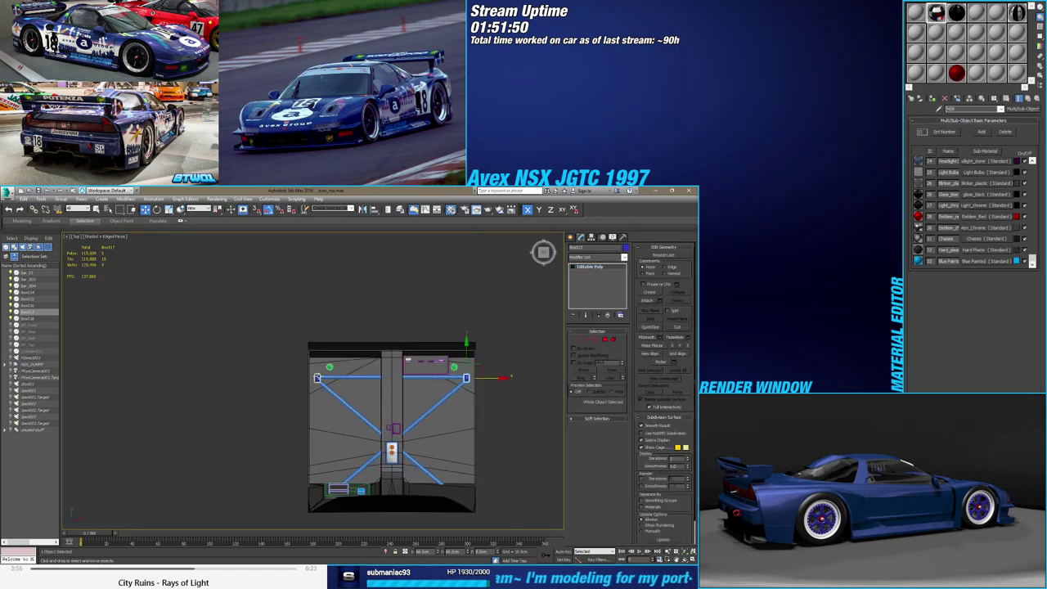
# Select Box017 and add a Symmetry modifier
pyautogui.click(404, 376)
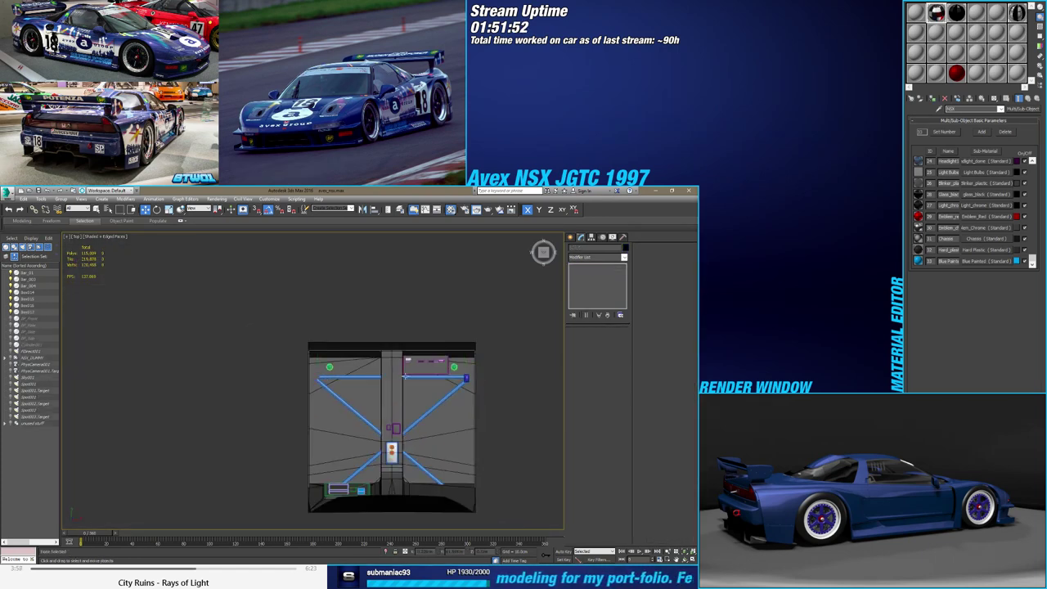
pyautogui.click(465, 377)
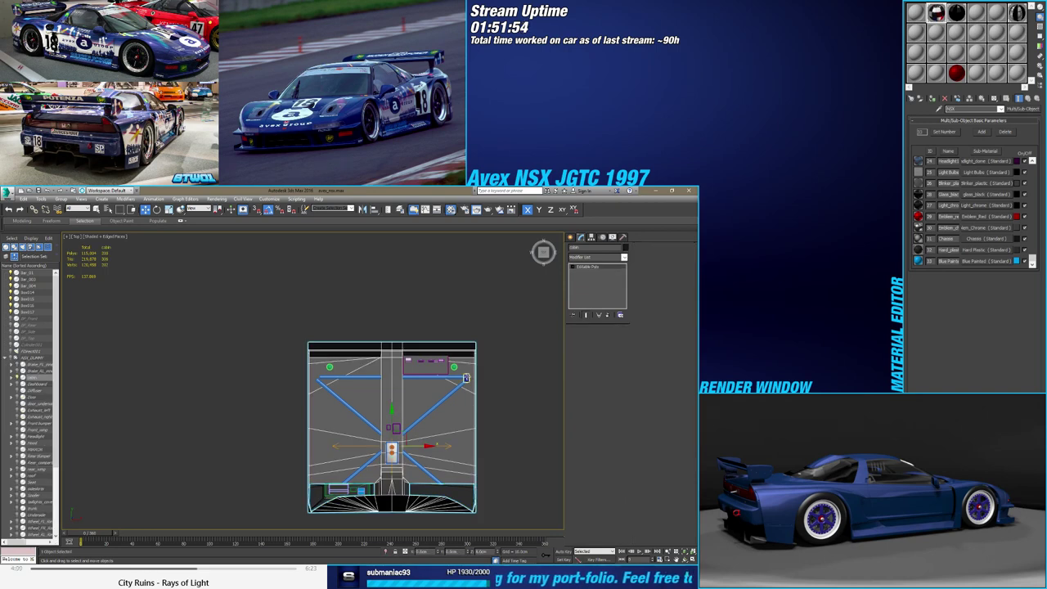
pyautogui.scroll(3, 465, 378)
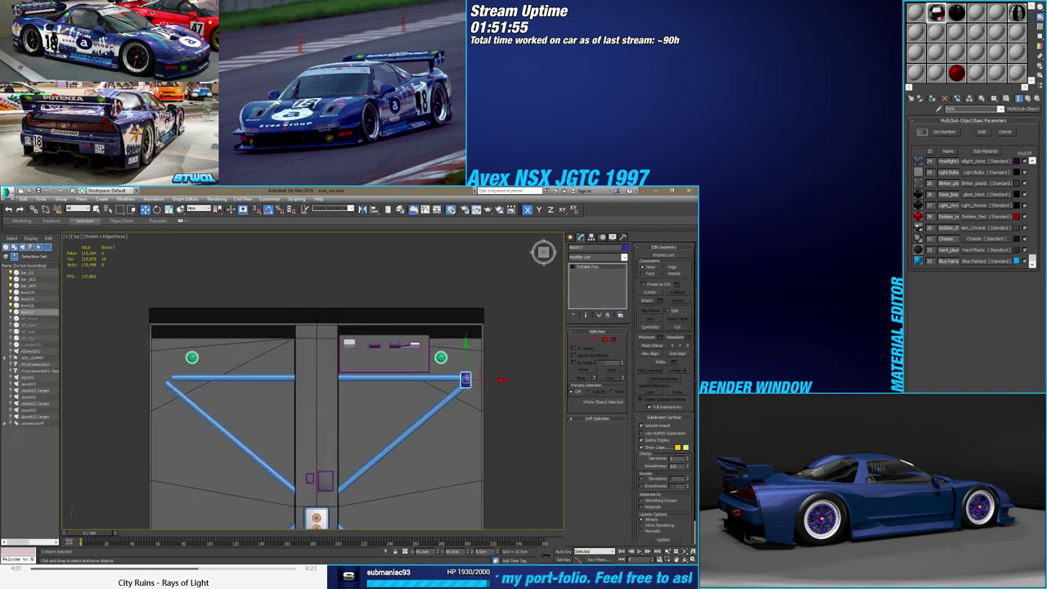
pyautogui.click(582, 257)
pyautogui.write('sym')
pyautogui.press('Return')
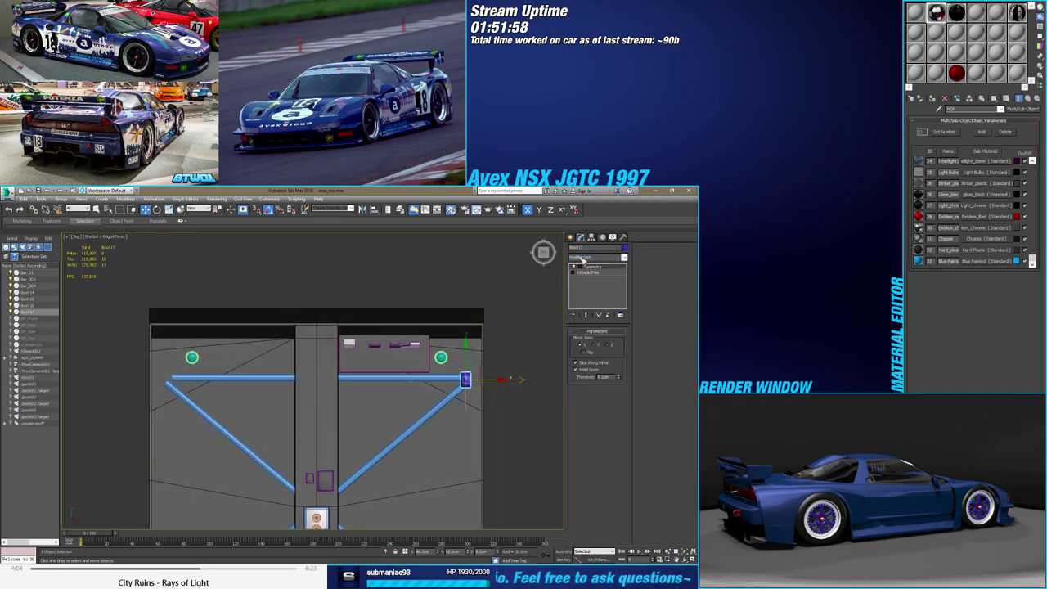
# Turn off Slice Along Mirror, centre the mirror plane at X 0, and return to Editable Poly polygons
pyautogui.click(591, 366)
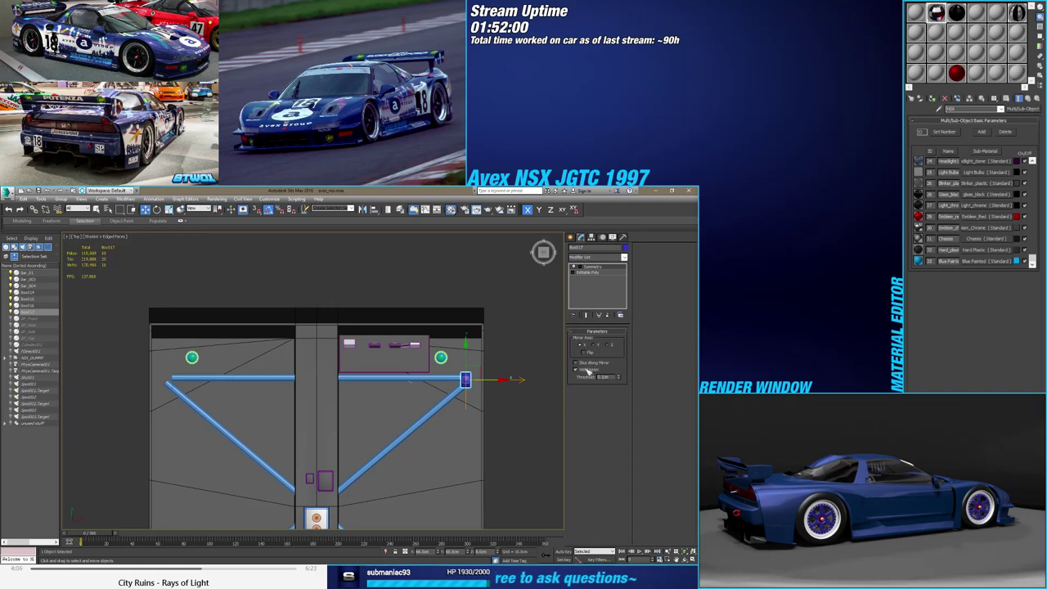
pyautogui.click(574, 267)
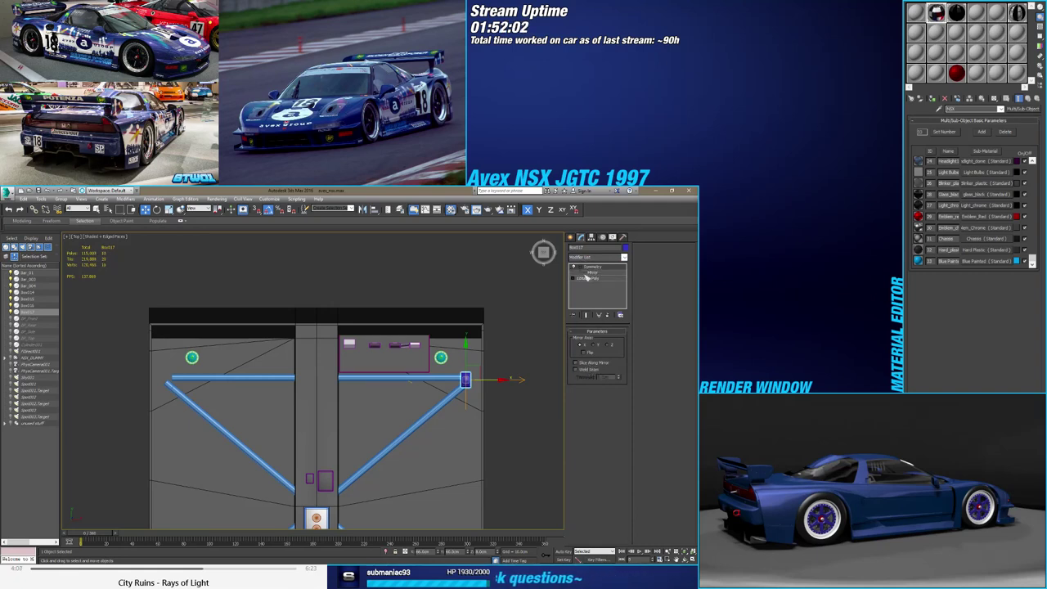
pyautogui.click(591, 273)
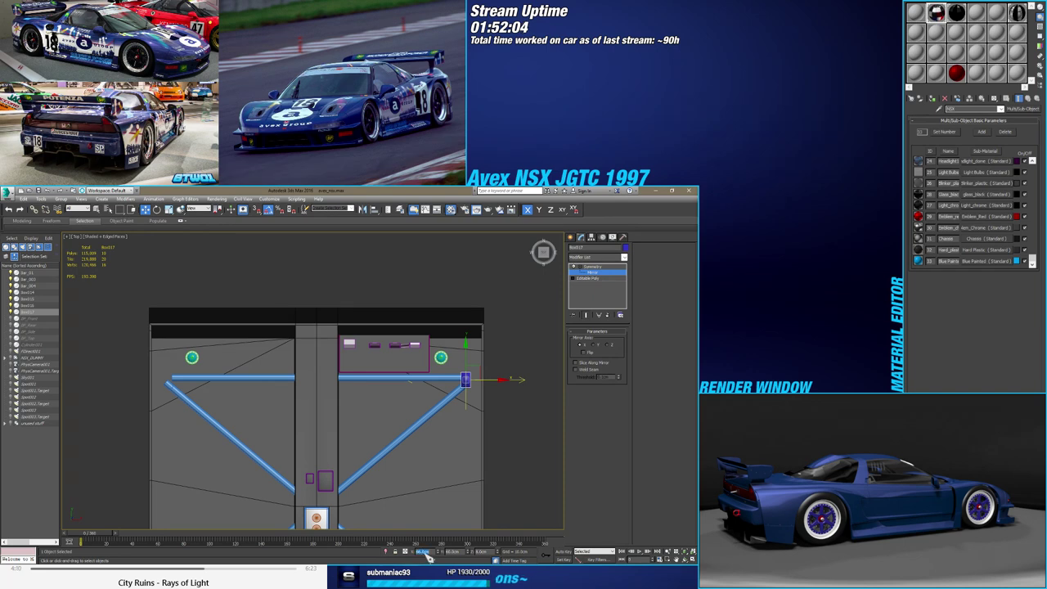
pyautogui.press('Return')
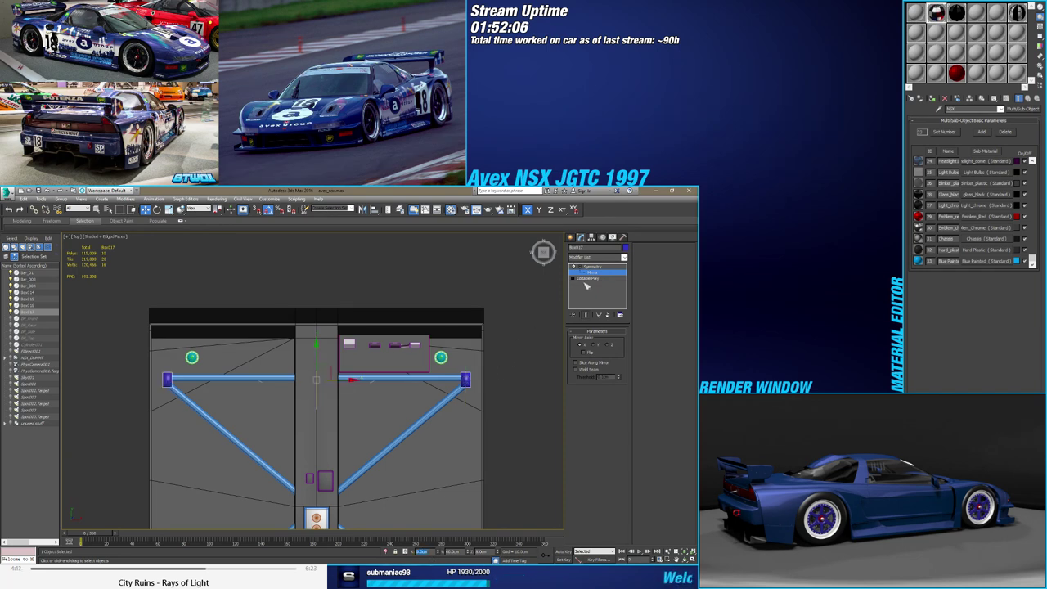
pyautogui.click(585, 279)
pyautogui.click(613, 340)
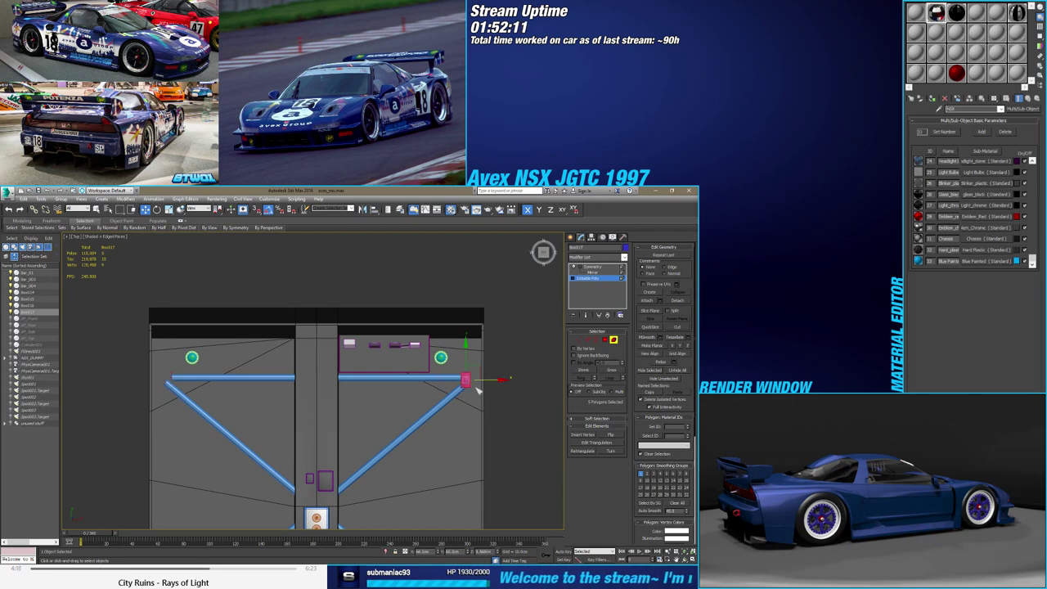
# Nudge the block face slightly left and view it from above the bars
pyautogui.scroll(3, 465, 378)
pyautogui.scroll(2, 433, 360)
pyautogui.scroll(2, 419, 386)
pyautogui.scroll(2, 419, 385)
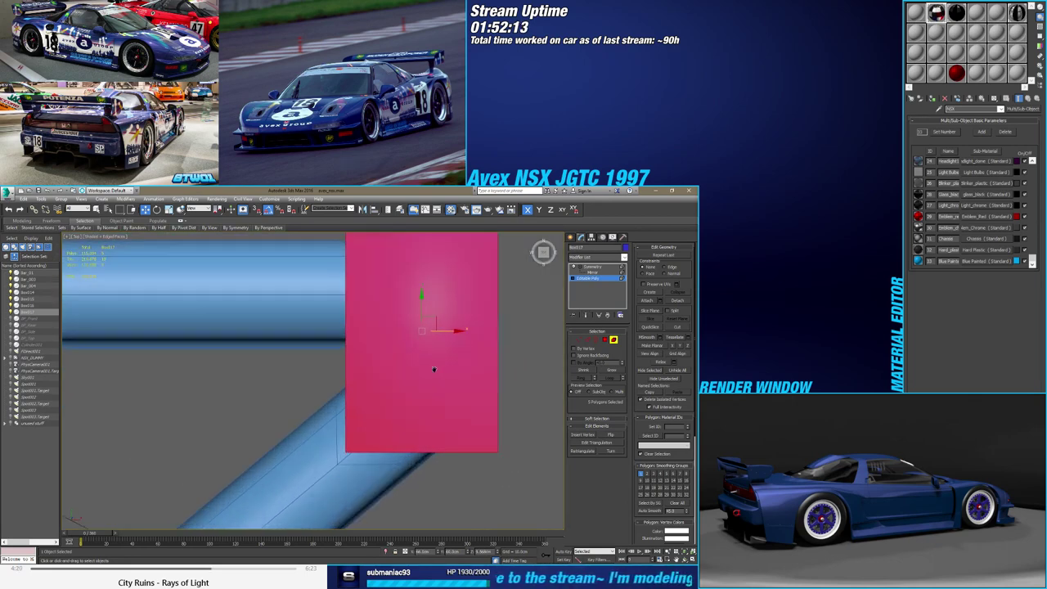
pyautogui.scroll(-4, 419, 372)
pyautogui.scroll(2, 432, 361)
pyautogui.moveTo(432, 360); pyautogui.dragTo(406, 345)
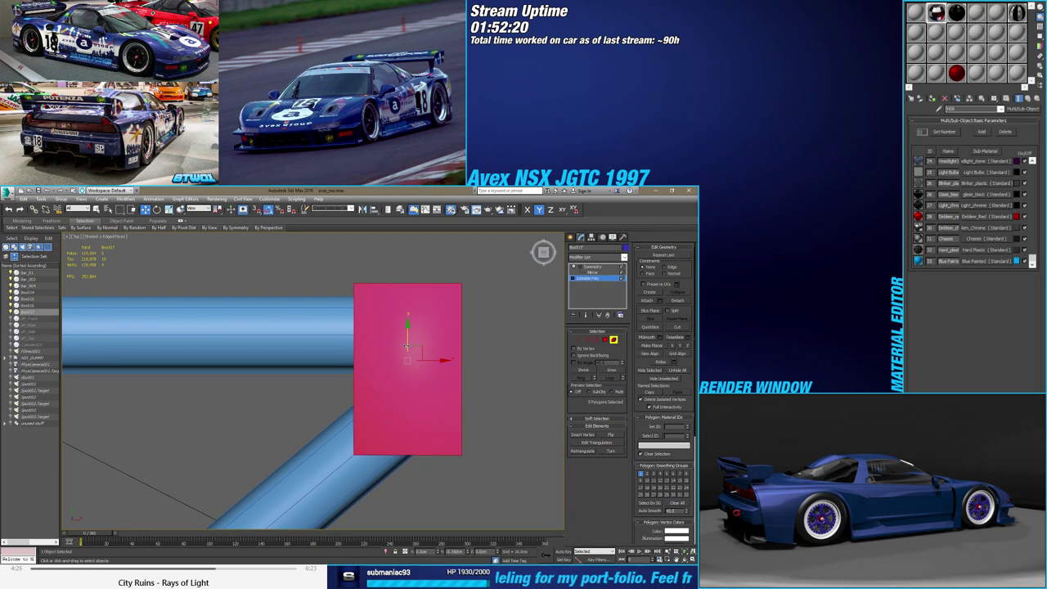
pyautogui.moveTo(406, 345)
pyautogui.keyDown('alt'); pyautogui.mouseDown(button='middle')
pyautogui.moveTo(445, 339)
pyautogui.moveTo(390, 373)
pyautogui.mouseUp(button='middle'); pyautogui.keyUp('alt')
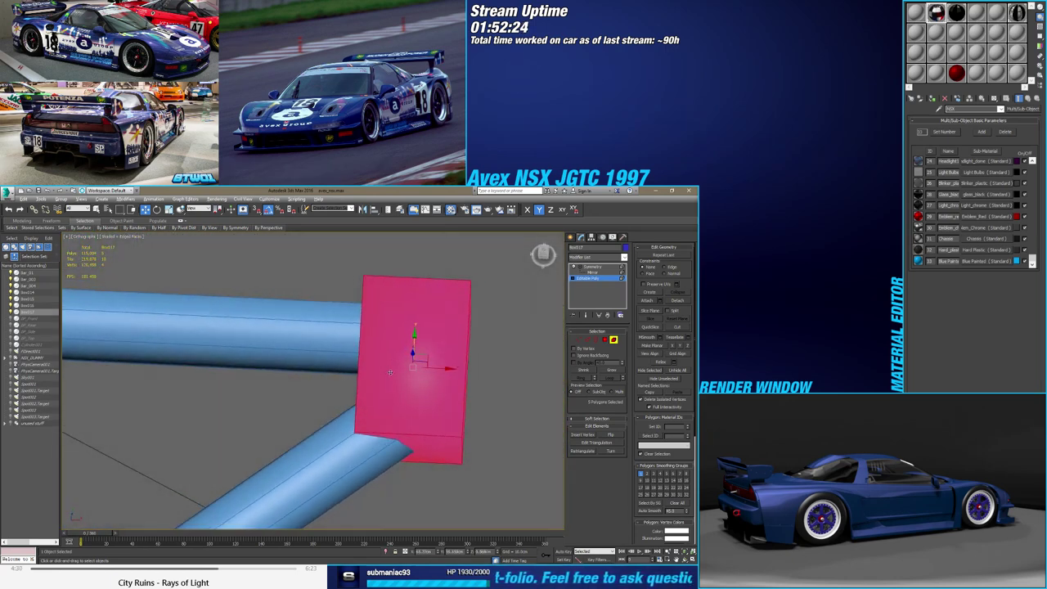
pyautogui.scroll(2, 390, 373)
pyautogui.moveTo(412, 383)
pyautogui.keyDown('alt'); pyautogui.mouseDown(button='middle')
pyautogui.moveTo(395, 384)
pyautogui.moveTo(416, 370)
pyautogui.moveTo(363, 345)
pyautogui.moveTo(330, 364)
pyautogui.moveTo(321, 387)
pyautogui.moveTo(374, 401)
pyautogui.moveTo(386, 428)
pyautogui.moveTo(529, 269)
pyautogui.moveTo(425, 341)
pyautogui.mouseUp(button='middle'); pyautogui.keyUp('alt')
# In wireframe, reselect the block face and clear all its smoothing groups for flat shading
pyautogui.press('F3')
pyautogui.press('F3')
pyautogui.hotkey('shift', 'z')
pyautogui.scroll(-4, 382, 363)
pyautogui.scroll(3, 363, 370)
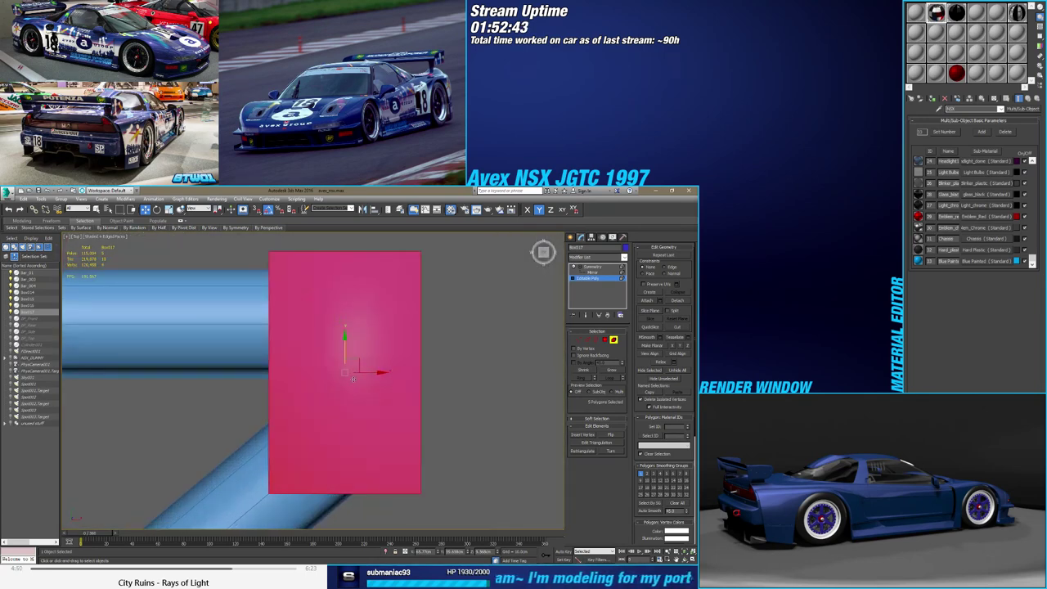
pyautogui.click(448, 384)
pyautogui.moveTo(388, 400); pyautogui.dragTo(386, 401)
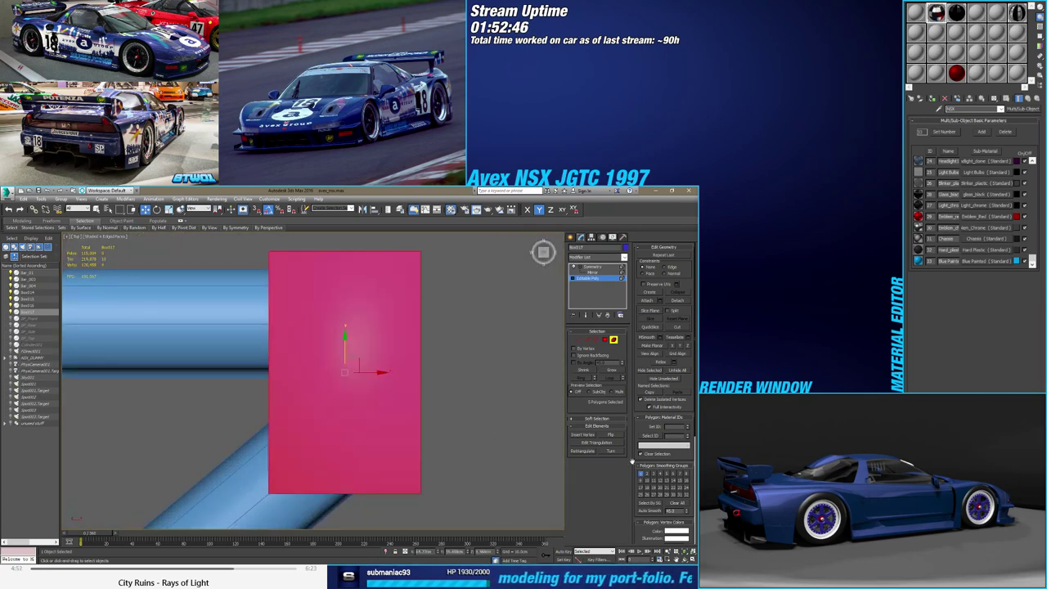
pyautogui.click(676, 503)
pyautogui.click(483, 398)
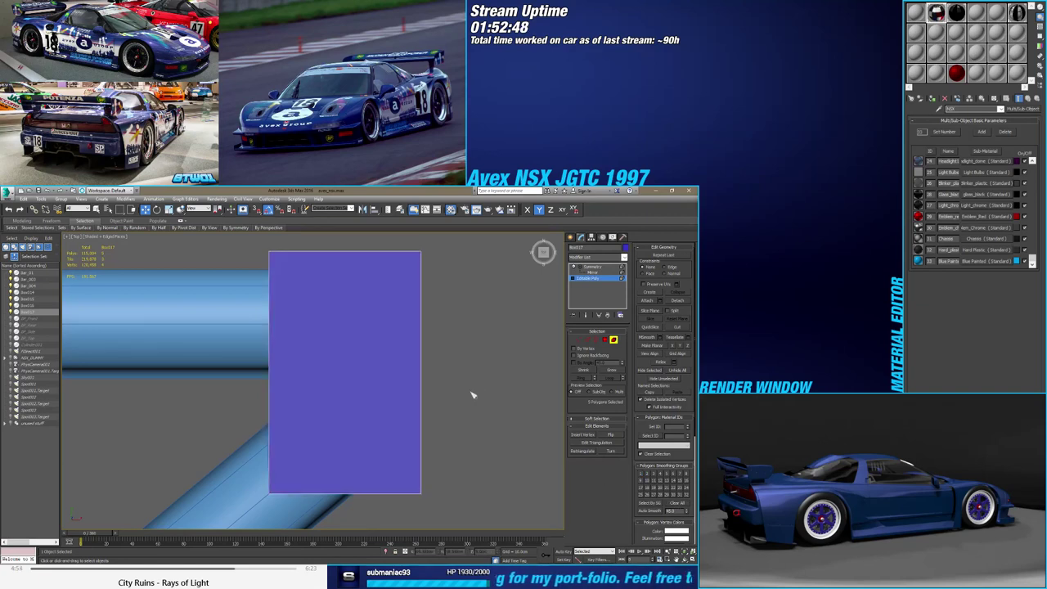
# Check the block's flat shading, exit face editing and select Bar_001
pyautogui.scroll(-3, 471, 378)
pyautogui.scroll(3, 442, 380)
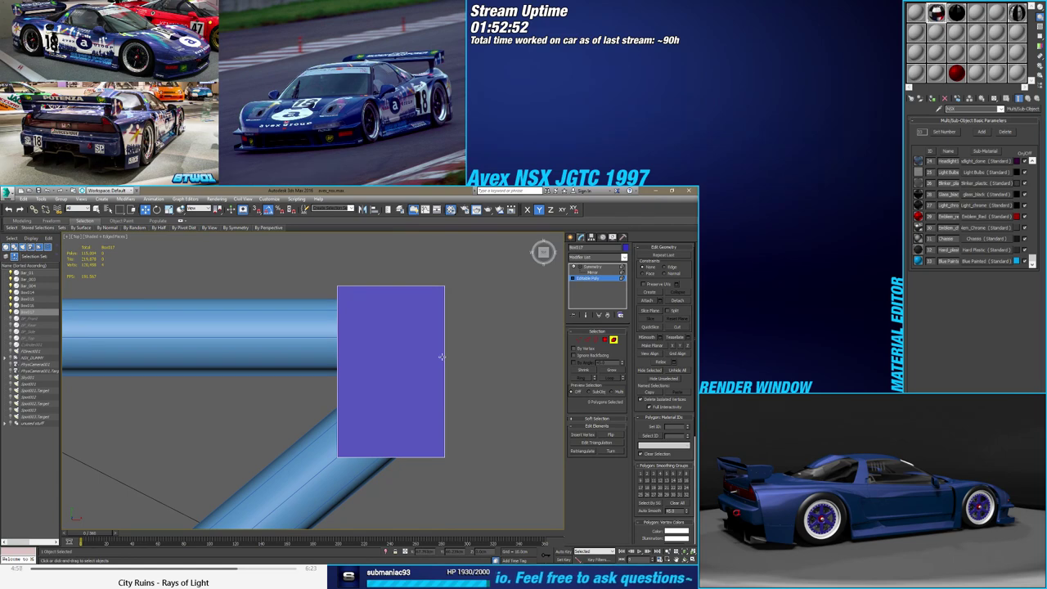
pyautogui.scroll(-2, 441, 356)
pyautogui.scroll(2, 441, 356)
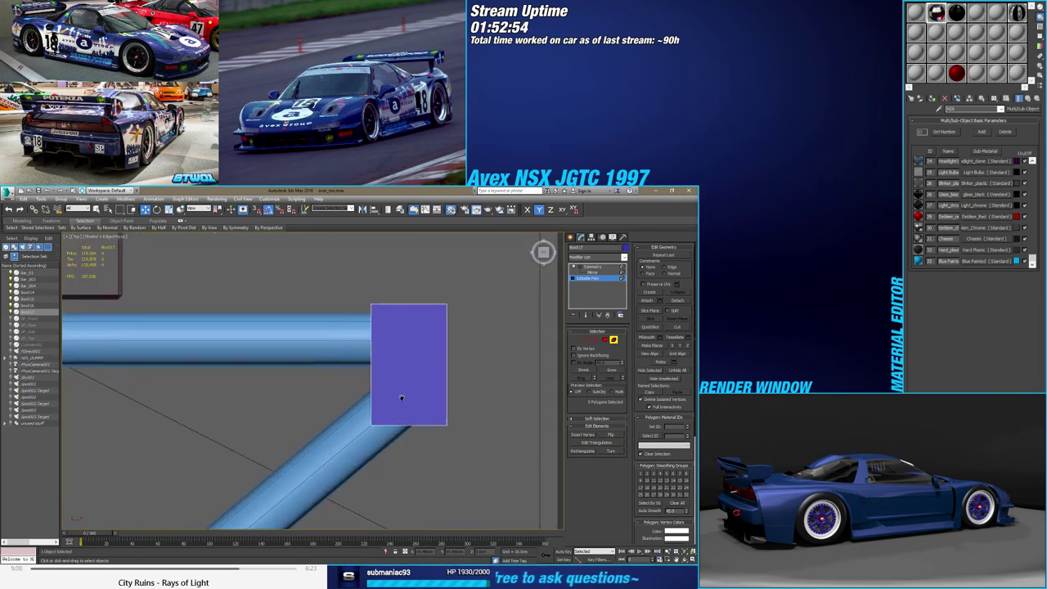
pyautogui.moveTo(441, 357)
pyautogui.keyDown('alt'); pyautogui.mouseDown(button='middle')
pyautogui.moveTo(366, 353)
pyautogui.moveTo(418, 395)
pyautogui.moveTo(416, 442)
pyautogui.moveTo(407, 417)
pyautogui.mouseUp(button='middle'); pyautogui.keyUp('alt')
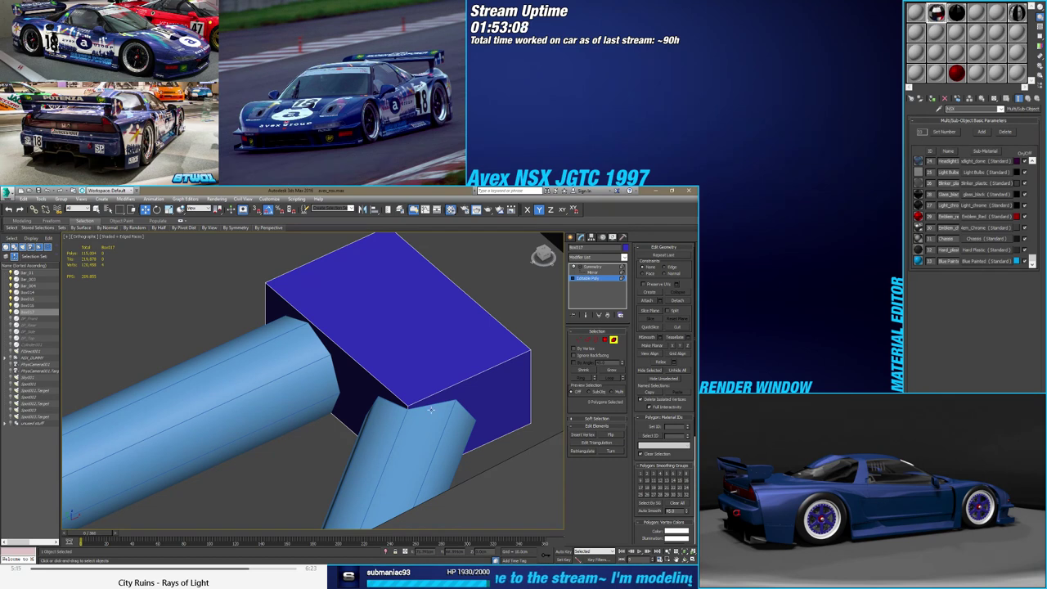
pyautogui.click(614, 340)
pyautogui.click(401, 458)
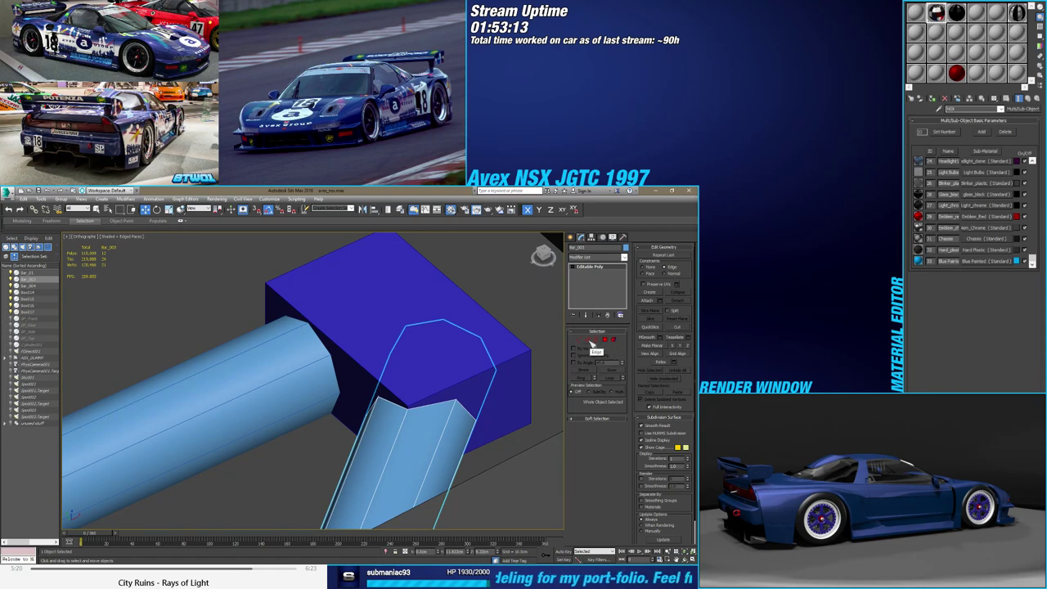
# In Edge mode, select the edges at Bar_001's end
pyautogui.click(593, 339)
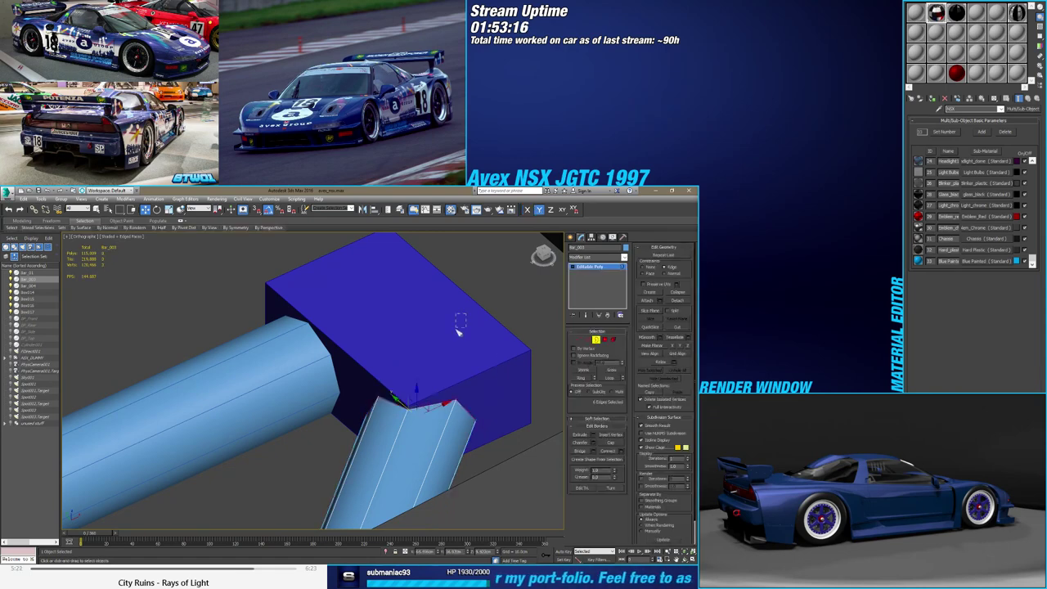
pyautogui.scroll(8, 454, 356)
pyautogui.scroll(-3, 454, 357)
pyautogui.scroll(-3, 401, 360)
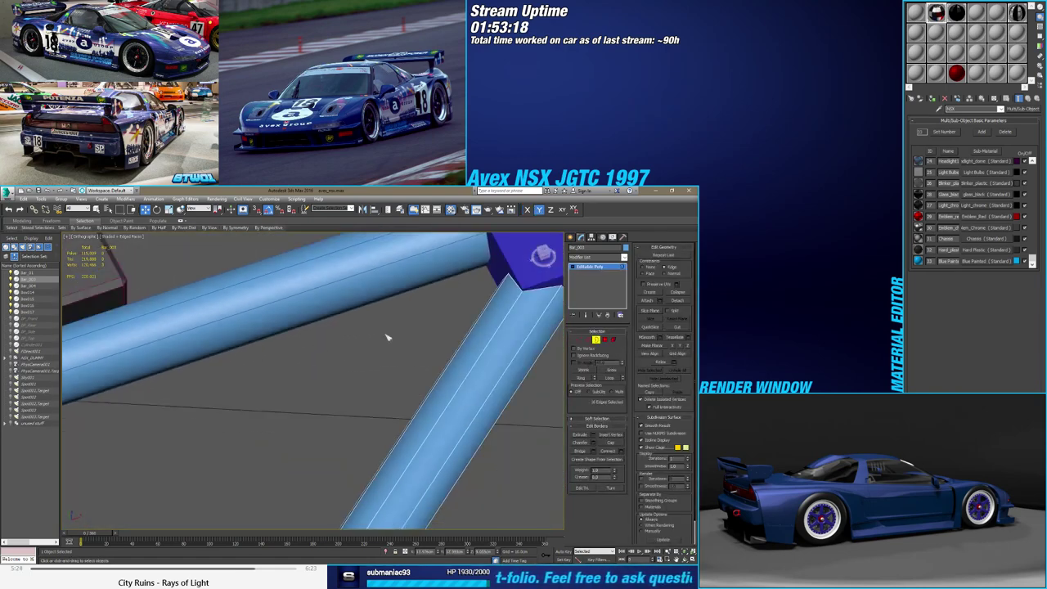
pyautogui.scroll(-2, 400, 343)
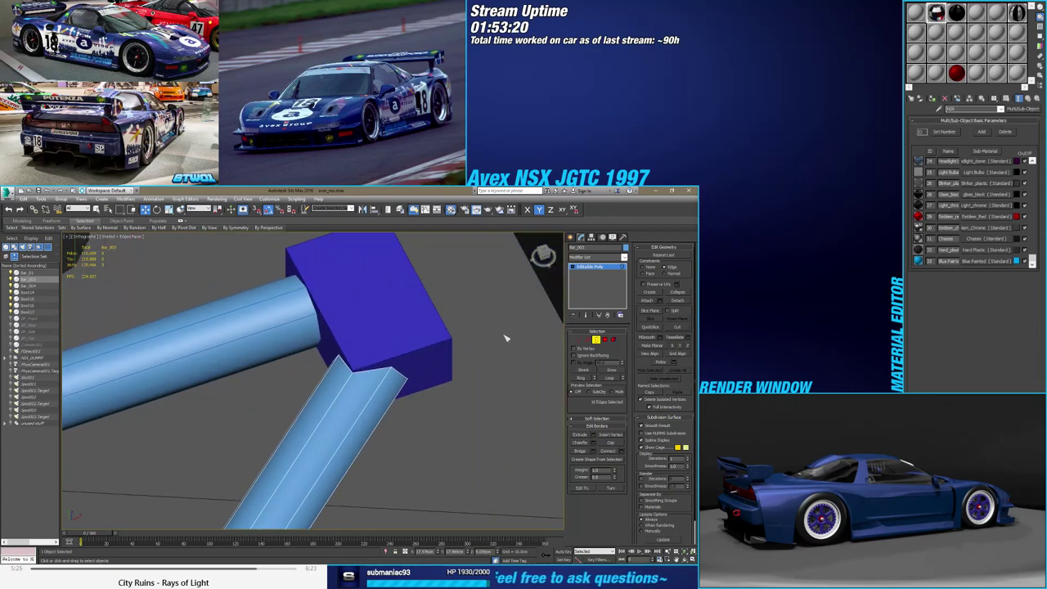
pyautogui.click(587, 340)
pyautogui.click(384, 342)
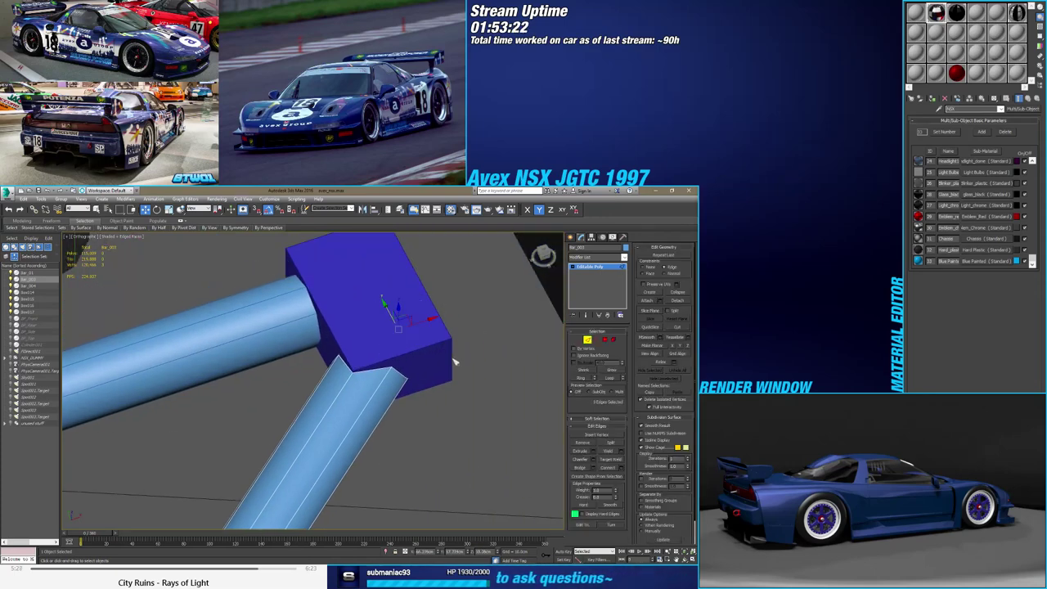
pyautogui.scroll(5, 385, 346)
pyautogui.keyDown('alt'); pyautogui.moveTo(385, 349); pyautogui.dragTo(381, 349, button='middle'); pyautogui.keyUp('alt')
pyautogui.keyDown('alt'); pyautogui.moveTo(377, 353); pyautogui.dragTo(421, 341, button='middle'); pyautogui.keyUp('alt')
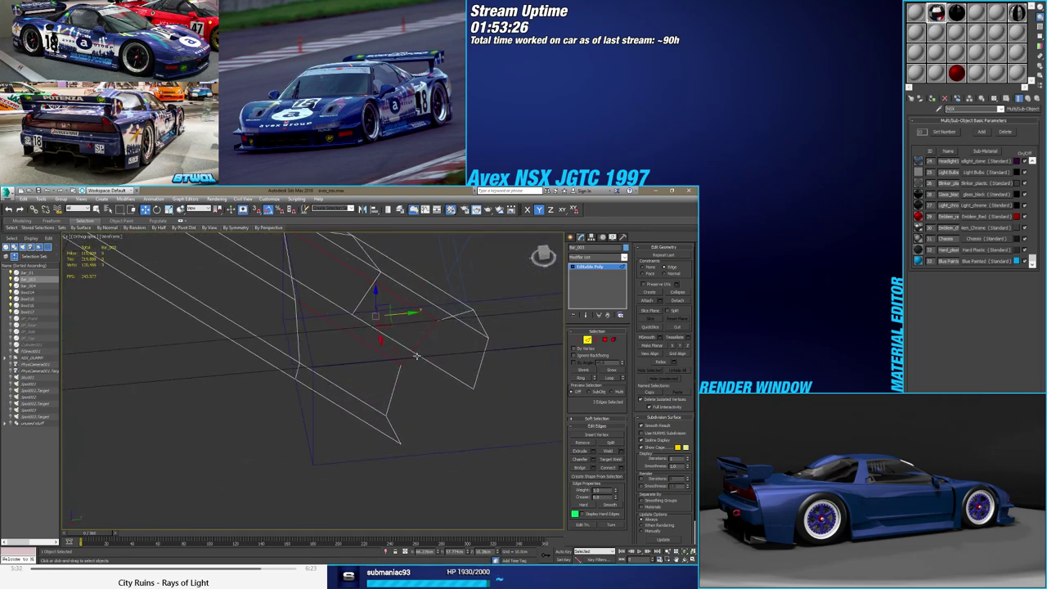
pyautogui.keyDown('alt'); pyautogui.moveTo(409, 356); pyautogui.dragTo(408, 350, button='middle'); pyautogui.keyUp('alt')
# Restrict movement to the XY plane and select the bar-end corner edges
pyautogui.press('F8')
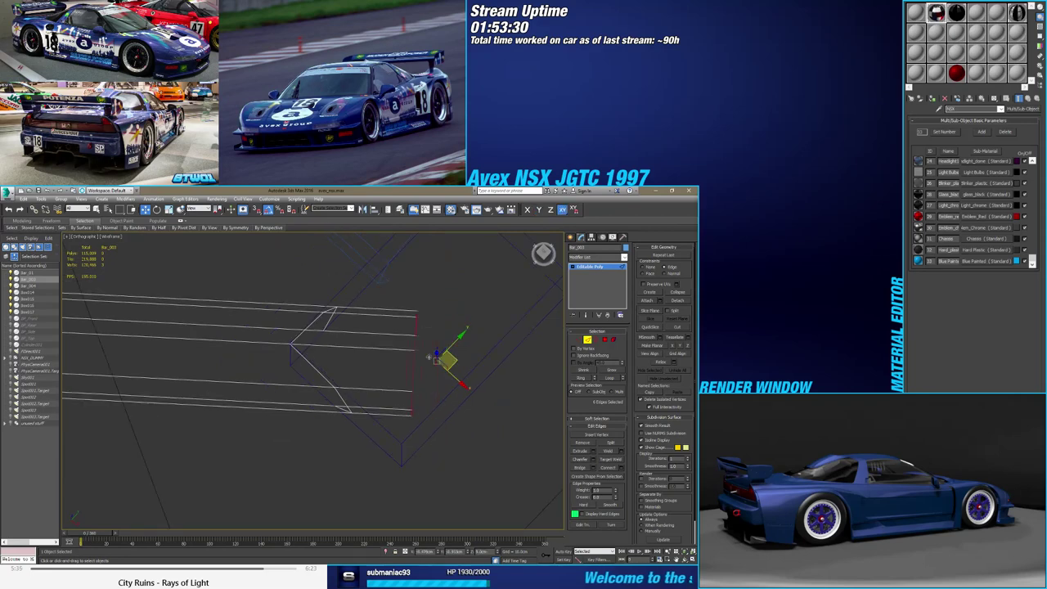
pyautogui.click(319, 337)
pyautogui.keyDown('alt'); pyautogui.moveTo(319, 337); pyautogui.dragTo(367, 335, button='middle'); pyautogui.keyUp('alt')
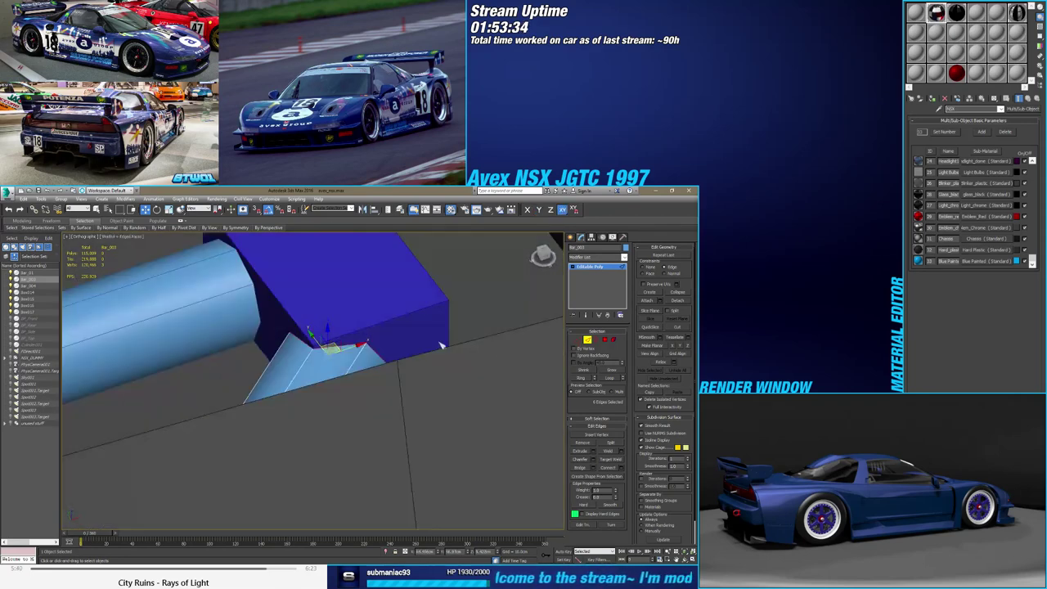
pyautogui.press('F3')
pyautogui.keyDown('alt'); pyautogui.moveTo(359, 346); pyautogui.dragTo(362, 361, button='middle'); pyautogui.keyUp('alt')
# With Select and Scale, reselect the bar-end edges to taper the end toward the block
pyautogui.press('r')
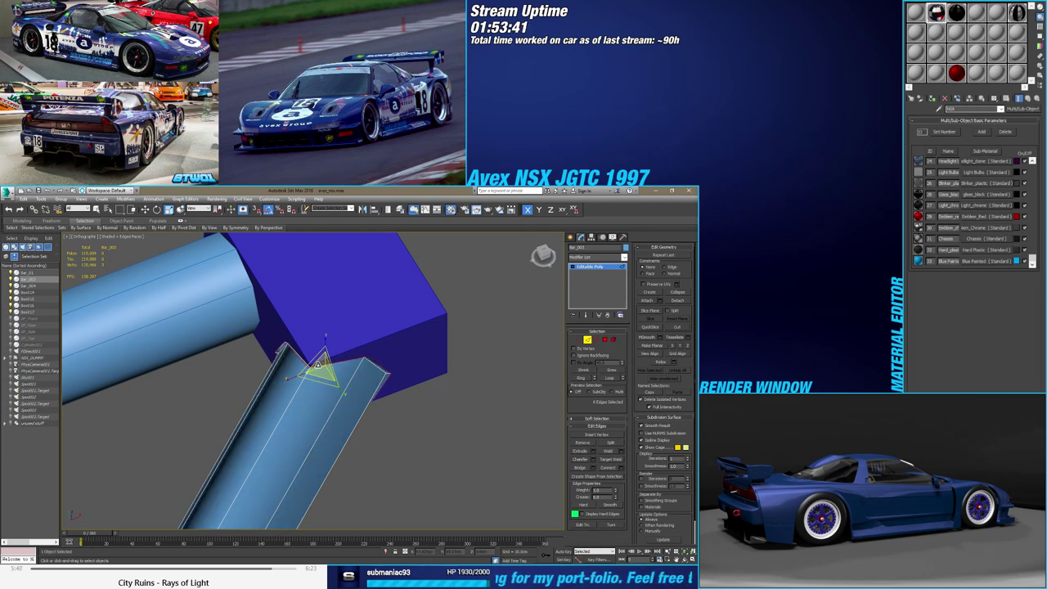
pyautogui.moveTo(362, 395); pyautogui.dragTo(402, 409, button='middle')
pyautogui.scroll(5, 401, 401)
pyautogui.scroll(-4, 409, 400)
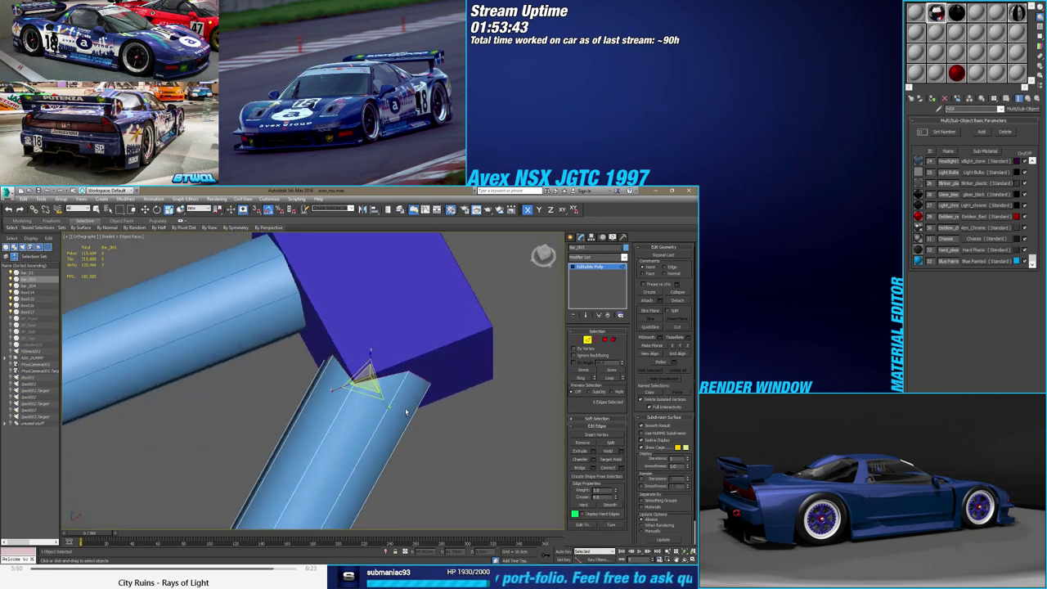
pyautogui.click(406, 413)
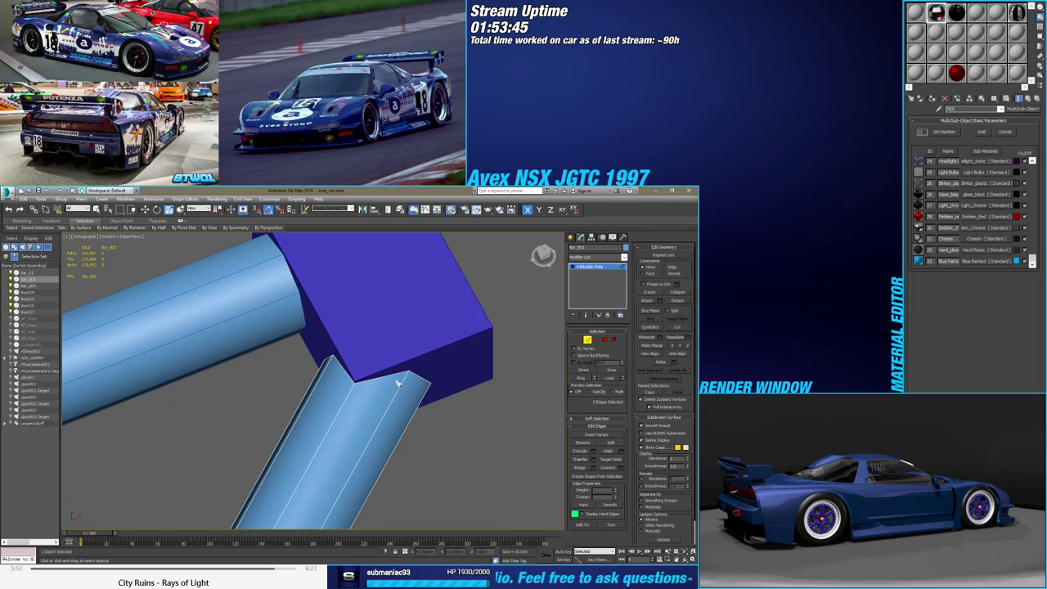
pyautogui.click(392, 375)
pyautogui.press('F3')
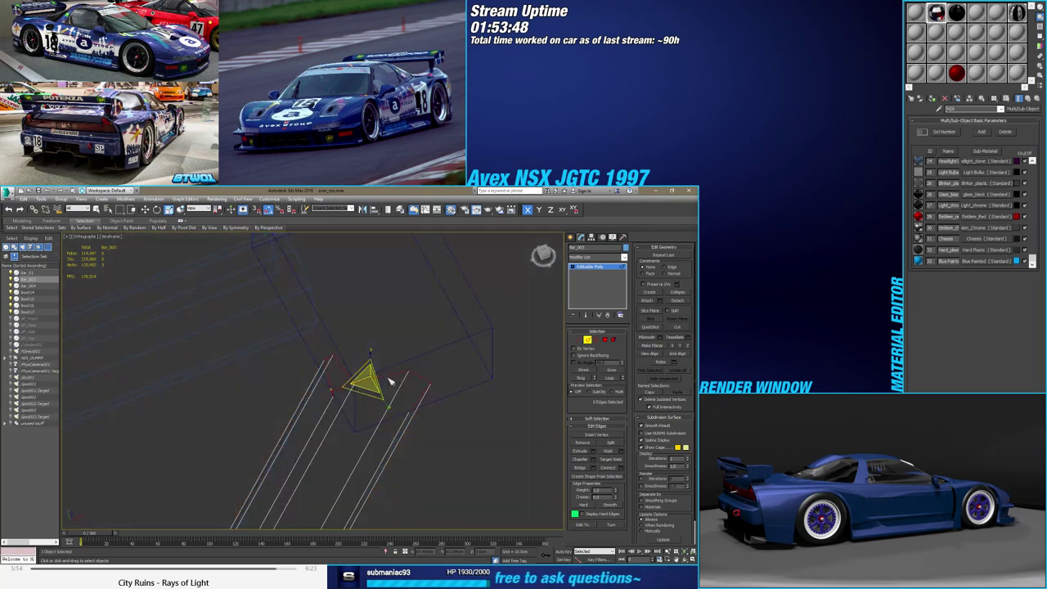